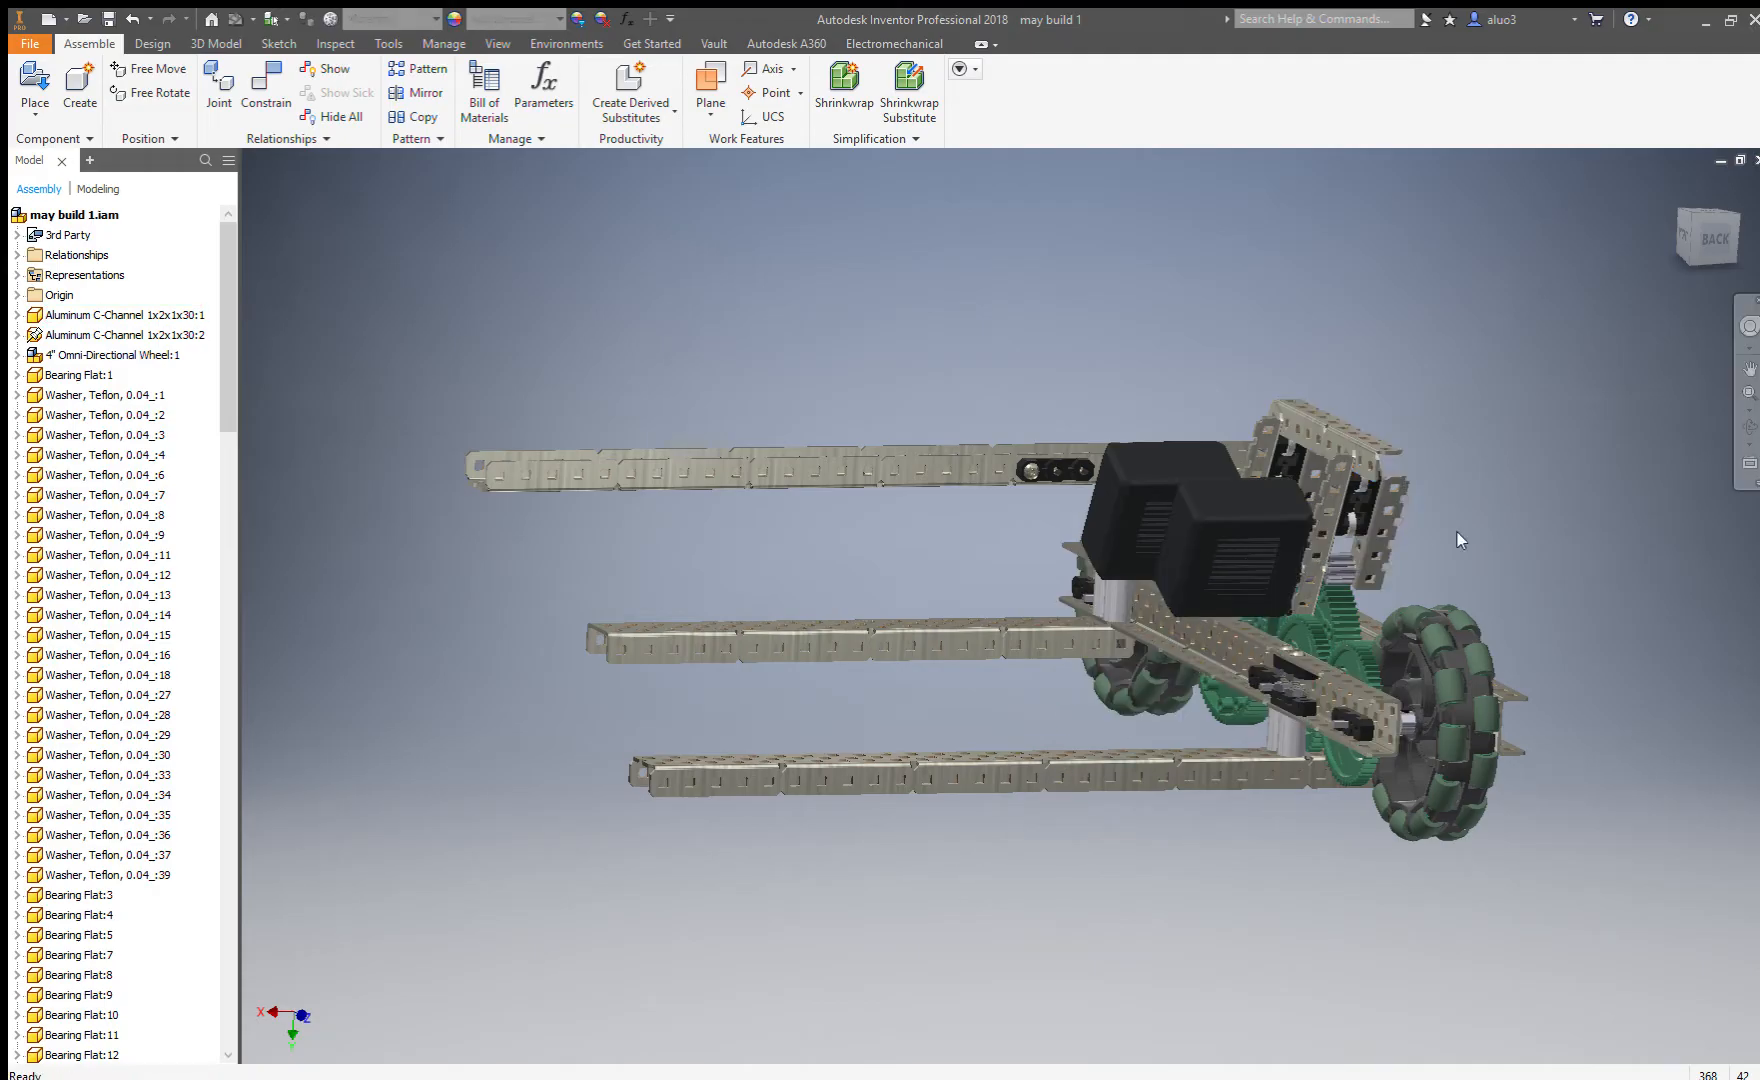
Examine the drivetrain assembly's wheels, gears, motors and chassis rails from above and straight from its outer side.
middle_click_drag(1483, 540, 1226, 650, "shift")
scroll(1226, 650, "up", 8)
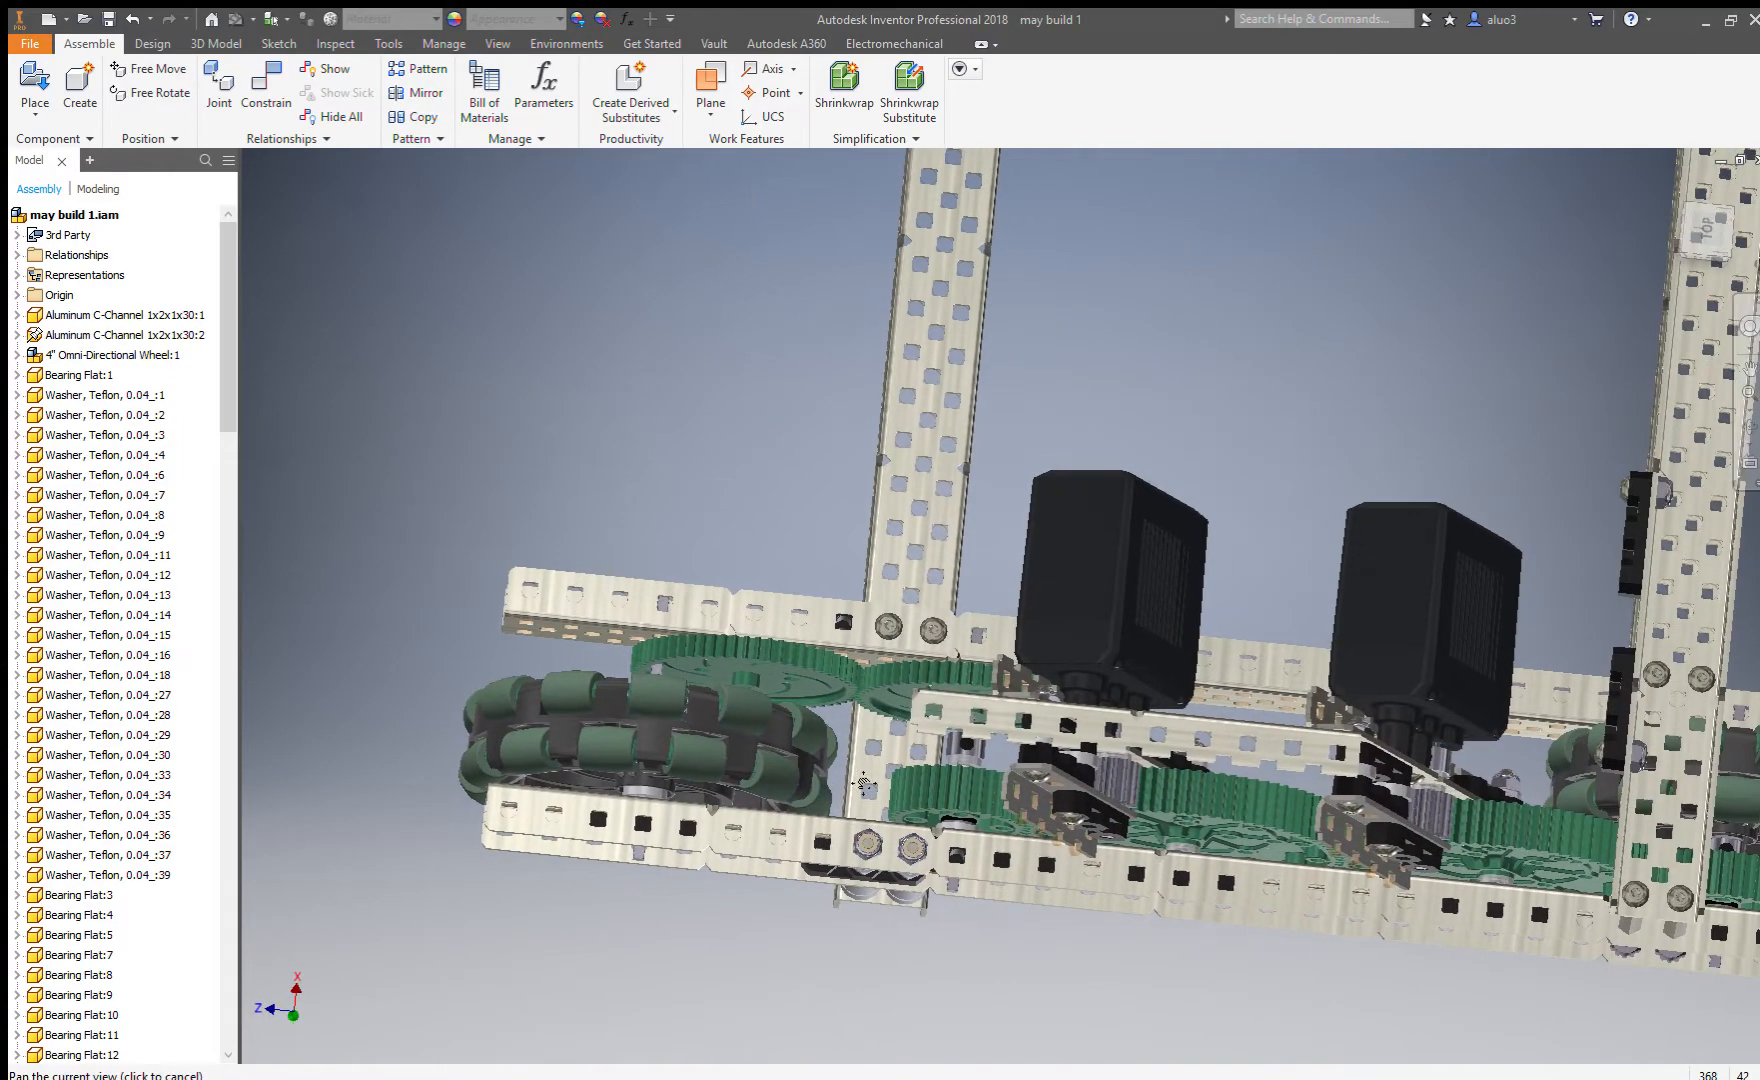
scroll(1140, 820, "down", 3)
middle_click_drag(1148, 815, 893, 651)
scroll(1053, 641, "down", 3)
scroll(1060, 725, "up", 3)
middle_click_drag(1150, 819, 1324, 784)
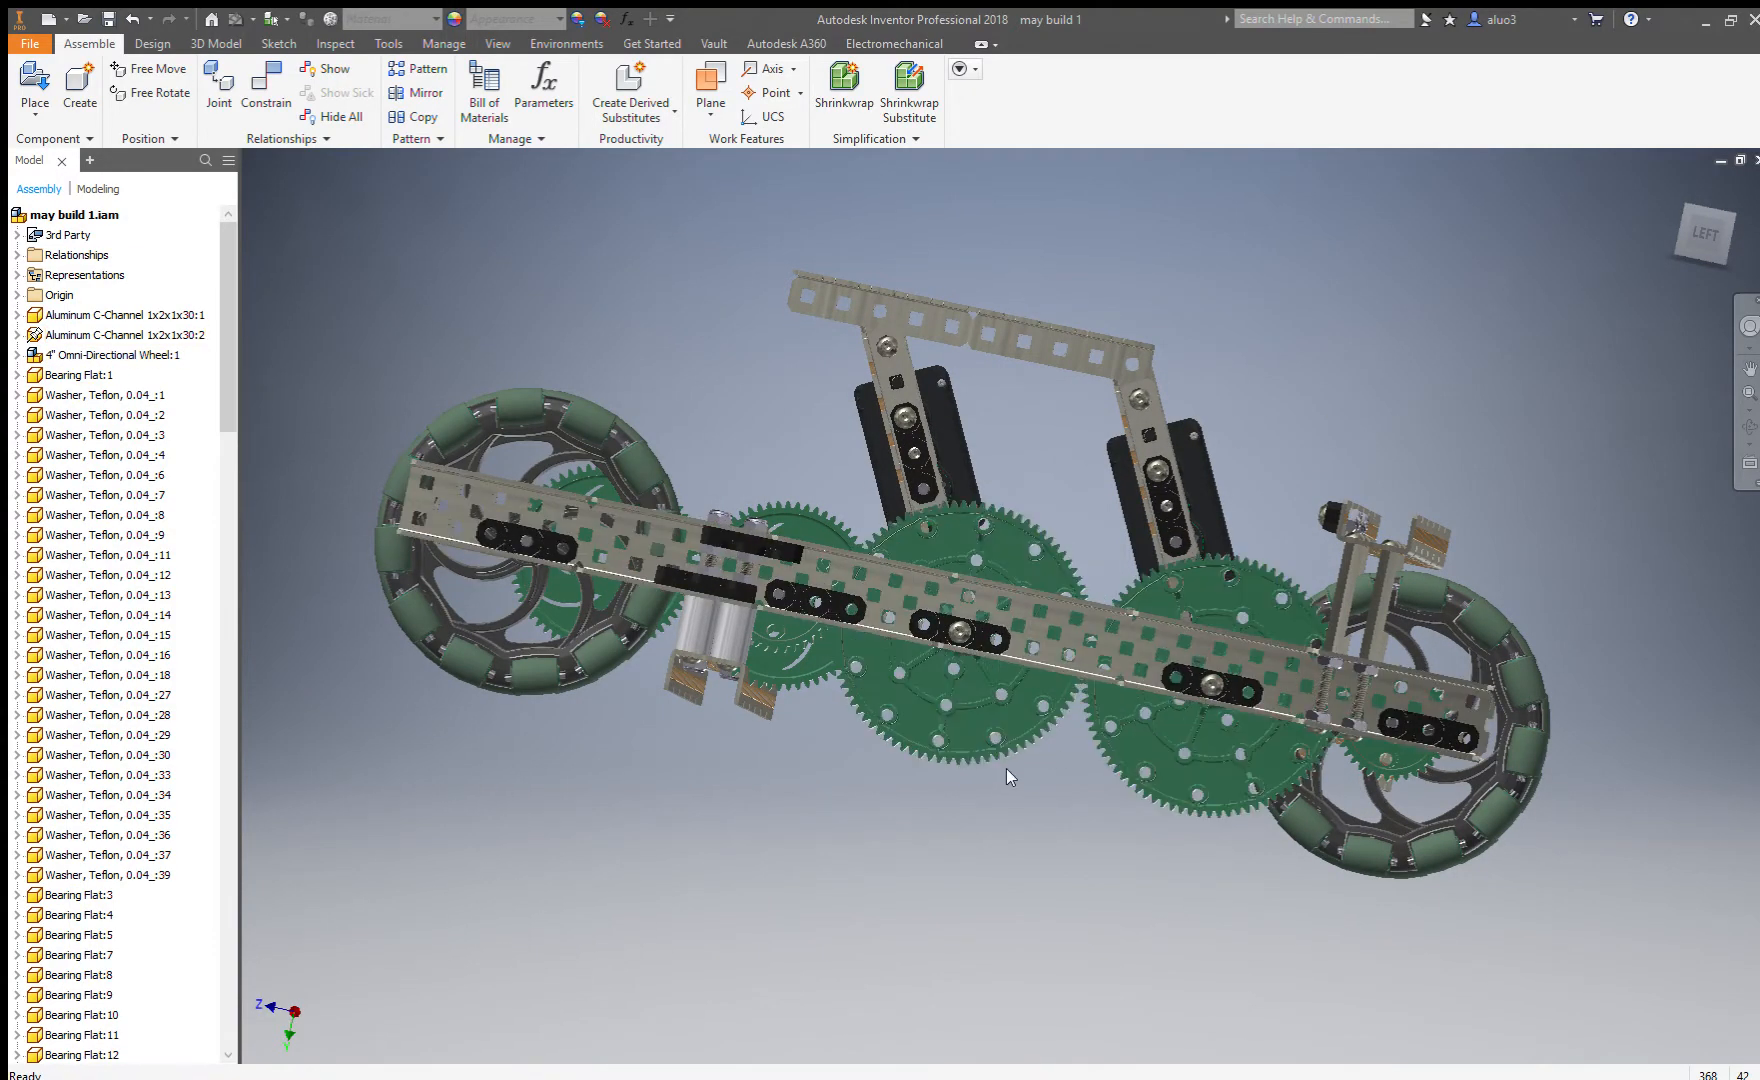
scroll(1005, 740, "down", 3)
middle_click_drag(1002, 720, 984, 797, "shift")
middle_click_drag(984, 797, 728, 772)
middle_click_drag(728, 772, 1158, 640, "shift")
middle_click_drag(1315, 758, 1369, 697, "shift")
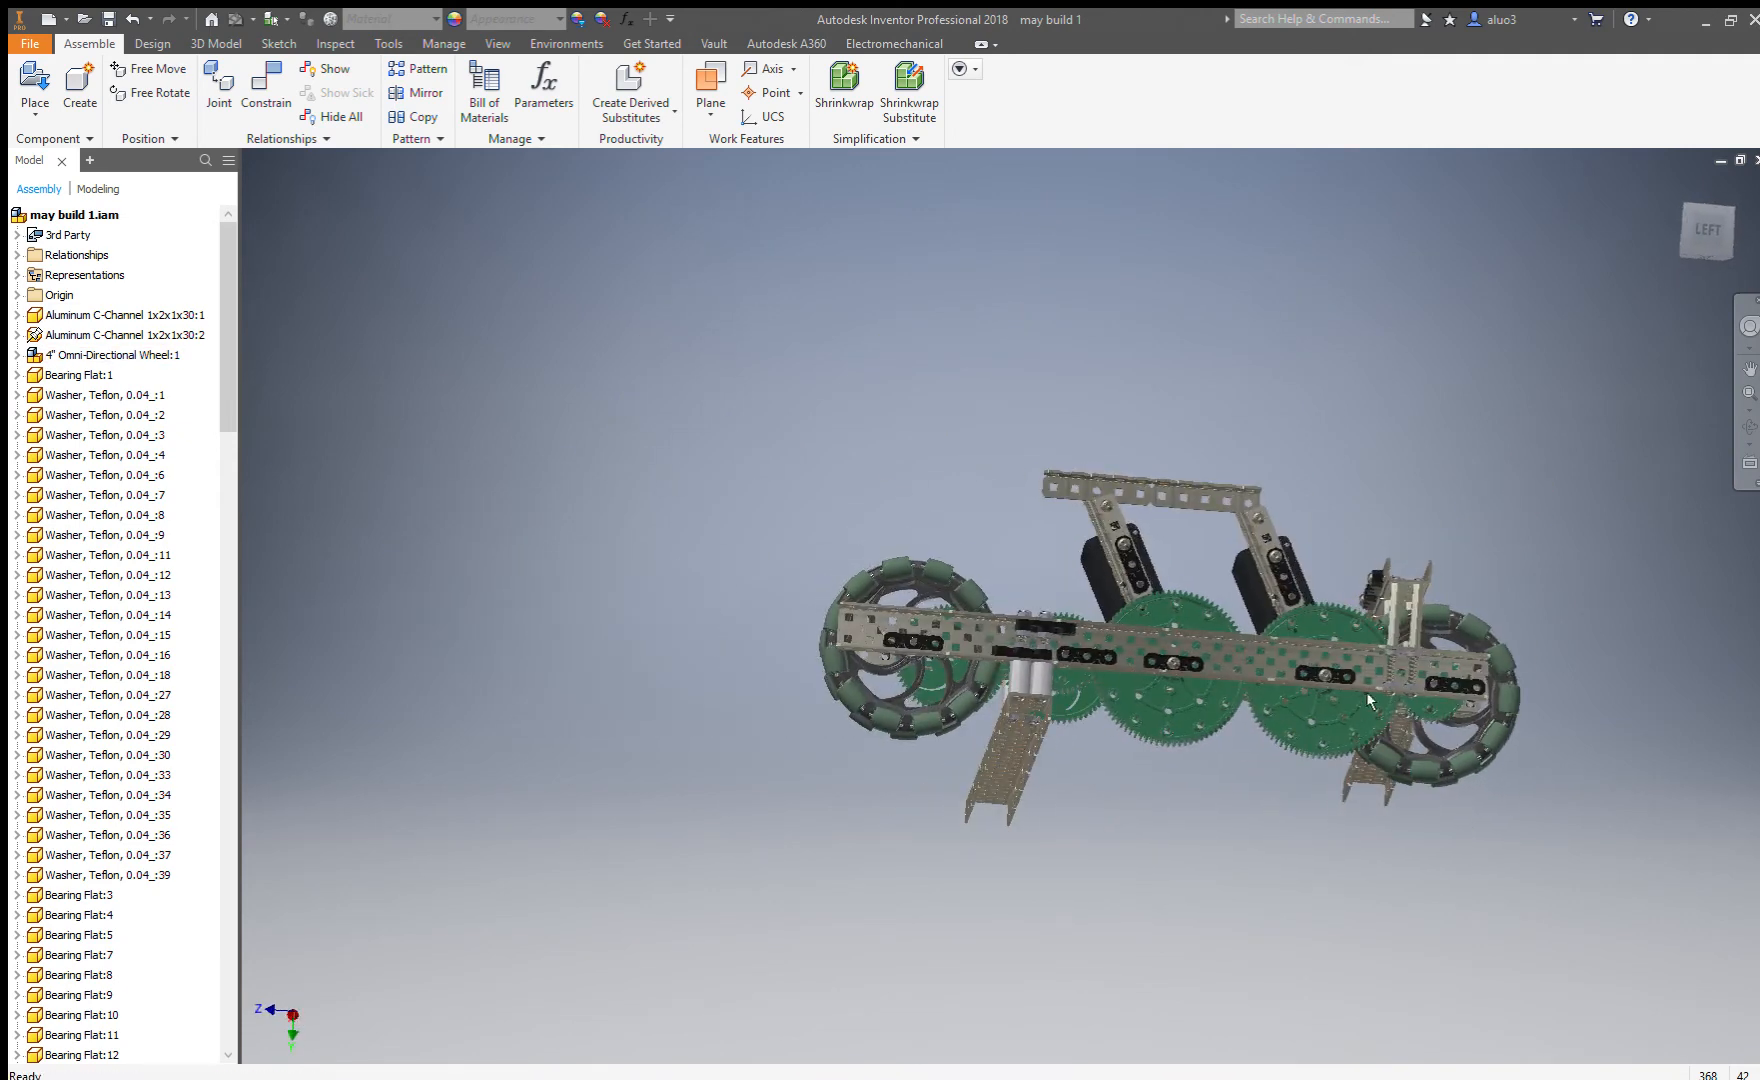
left_click(1707, 232)
scroll(1016, 655, "up", 5)
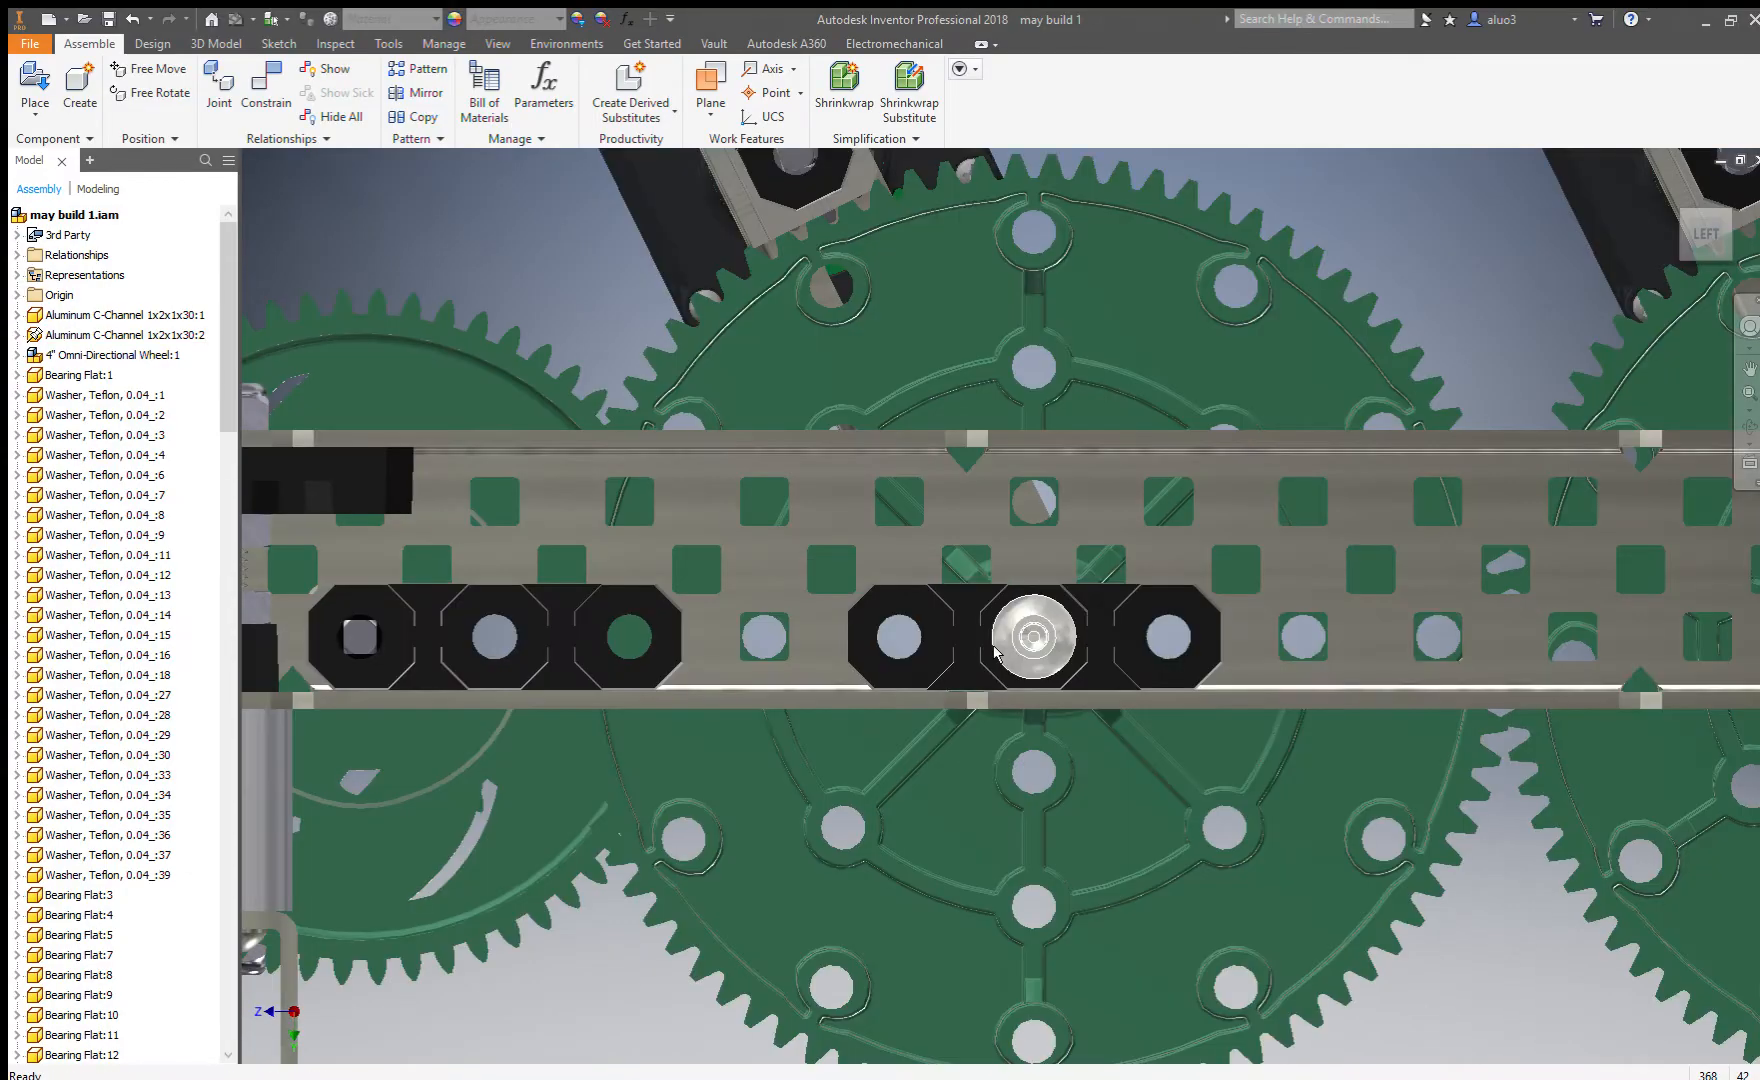
scroll(1016, 655, "down", 5)
Swing the motor linkage by its crossbar so the motors and brackets hang beneath the chassis rail.
left_click(920, 375)
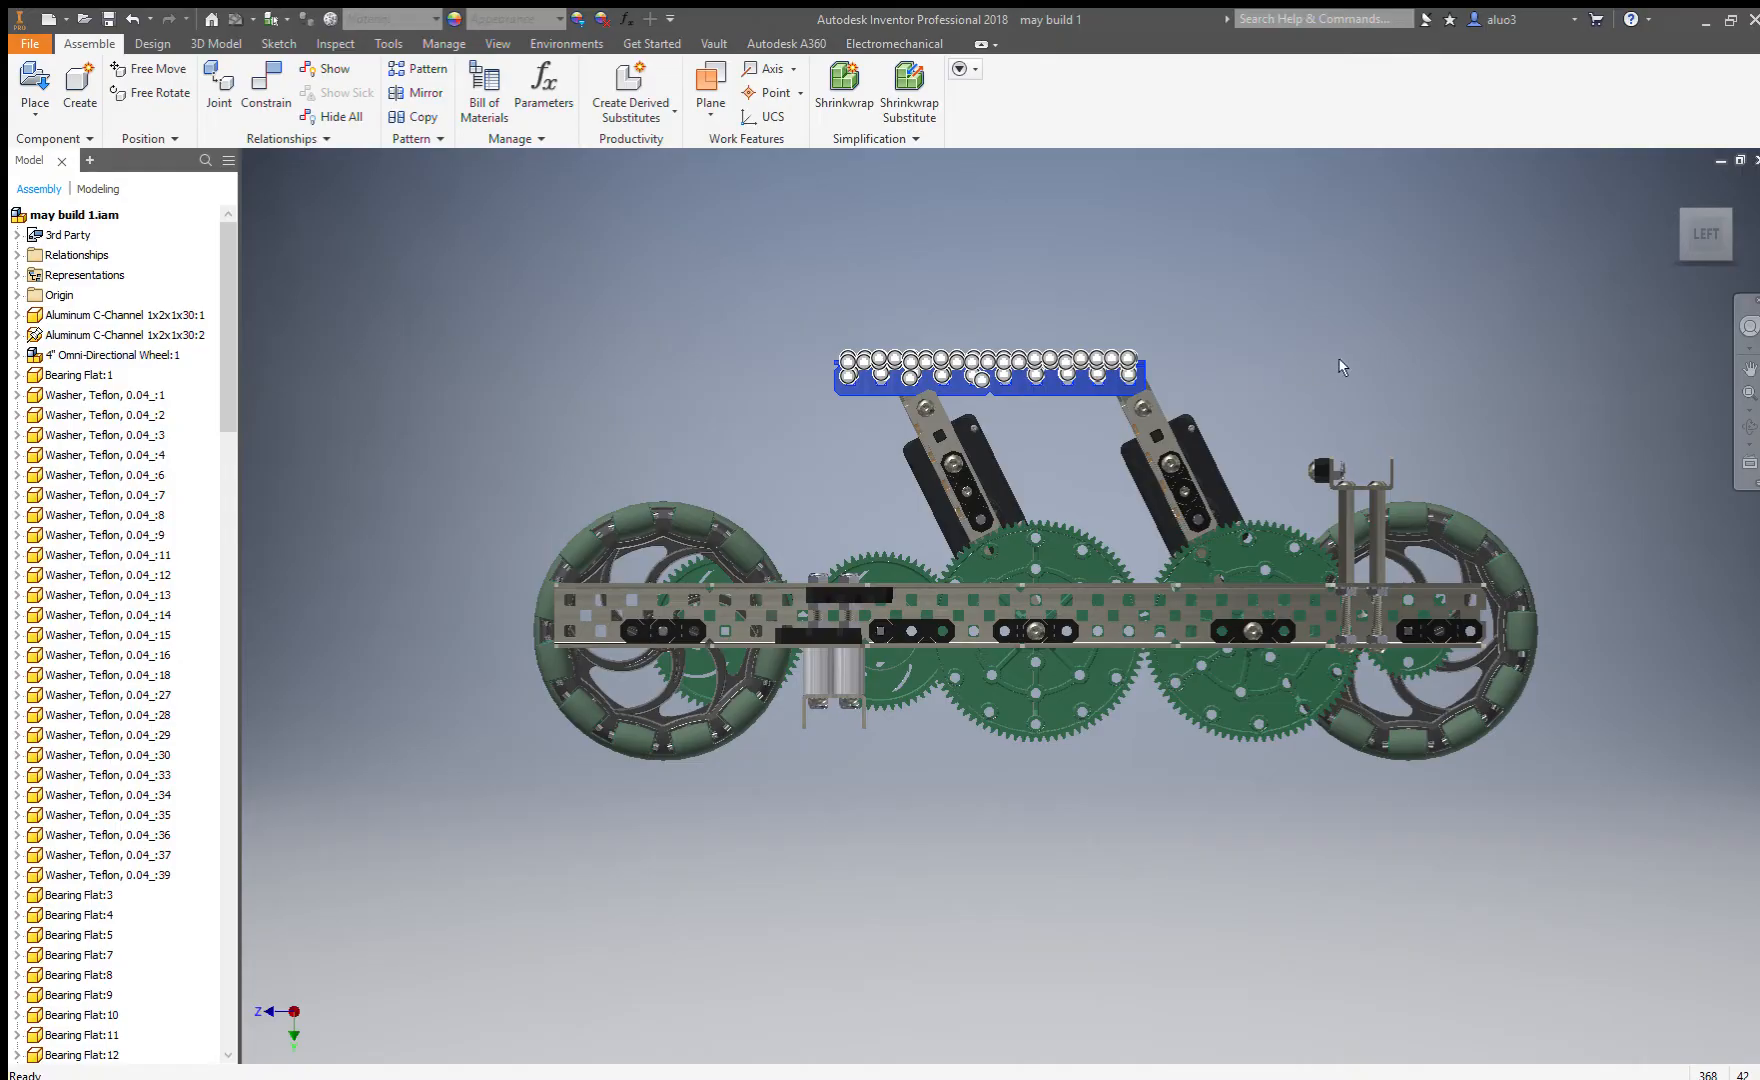
left_click_drag(990, 385, 1054, 484)
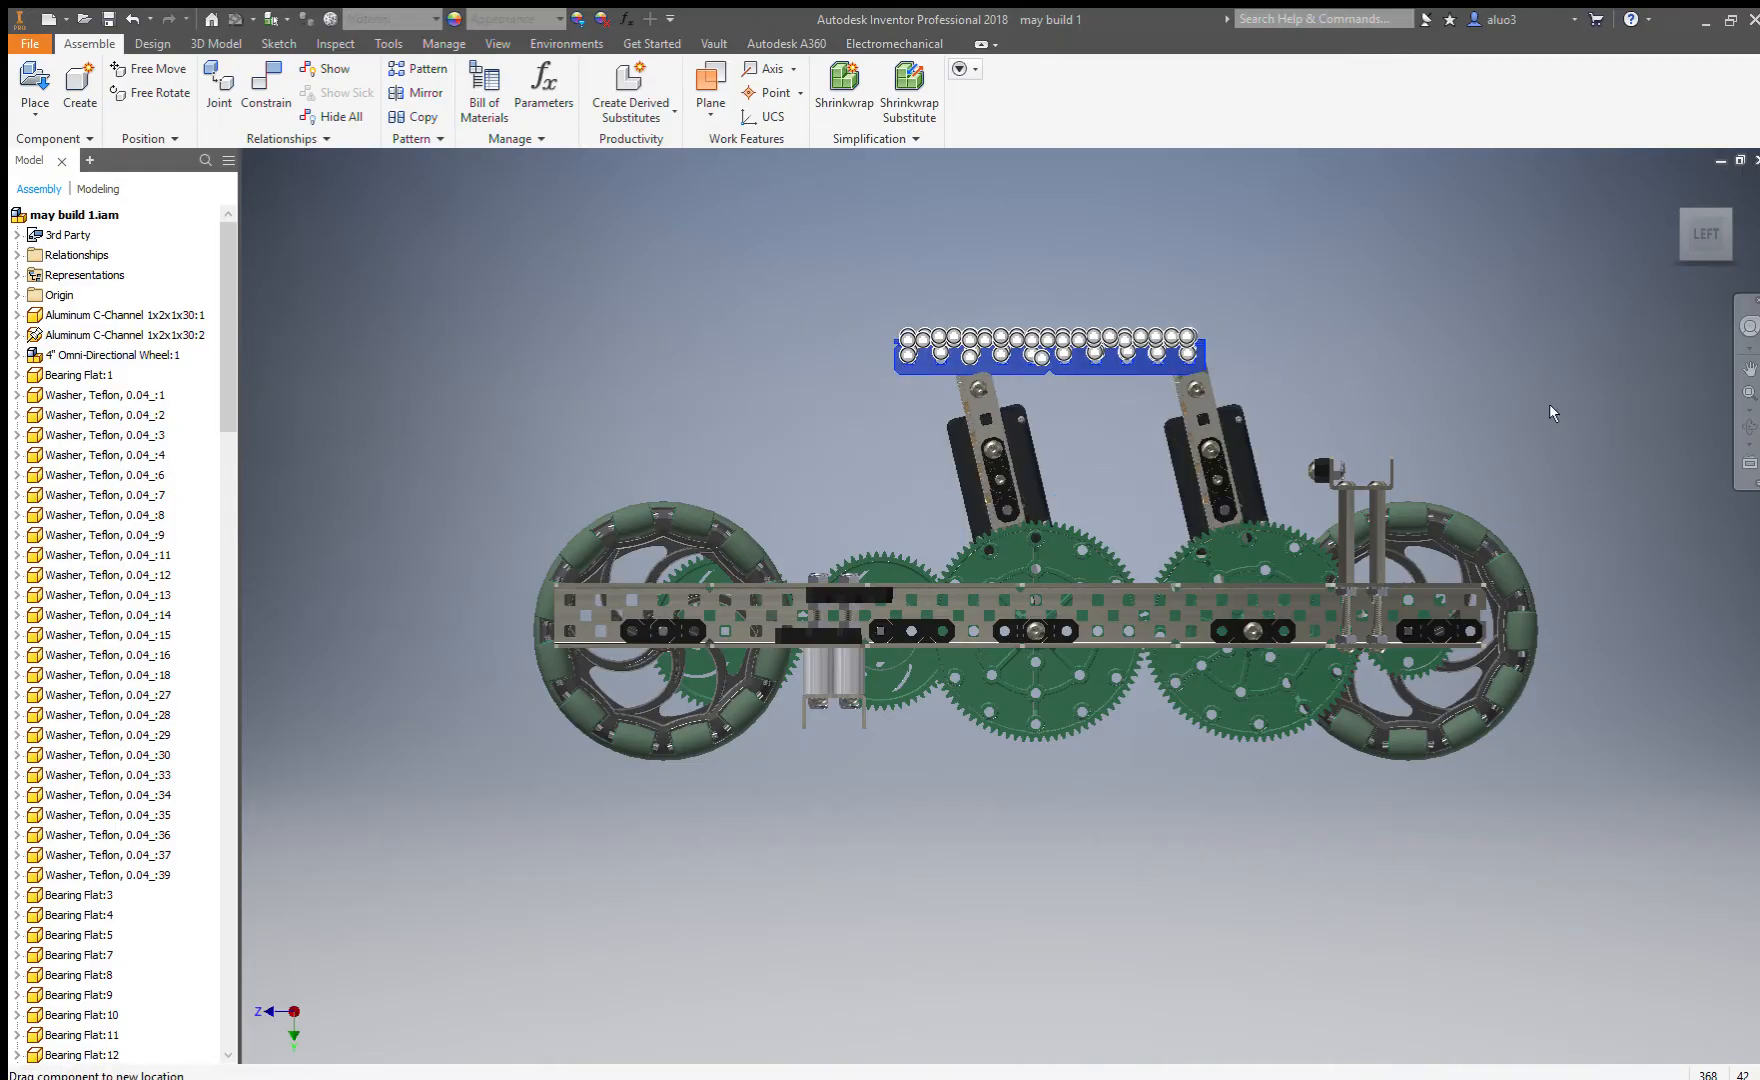
middle_click_drag(1552, 409, 1552, 409, "shift")
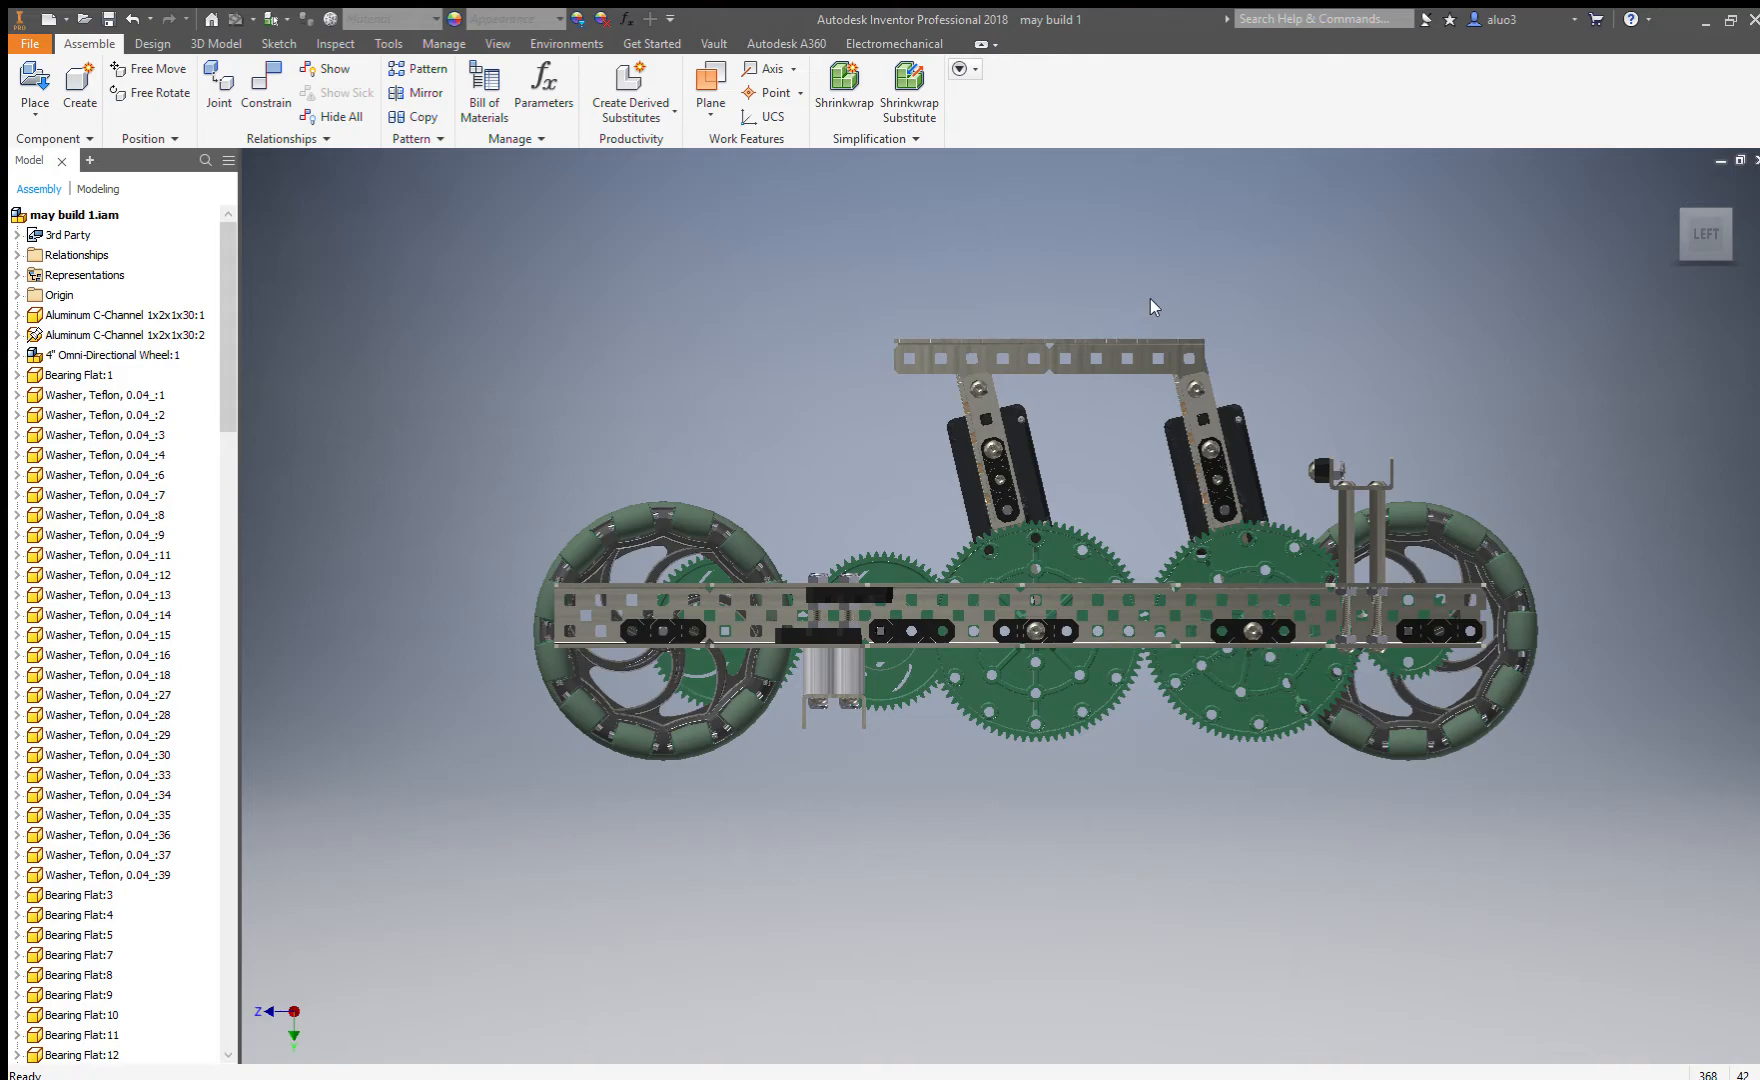
left_click_drag(1073, 370, 955, 841)
left_click(742, 848)
Examine from above how the wheels, gears and motors are laid out between the two chassis rails.
middle_click_drag(870, 745, 972, 768, "shift")
middle_click_drag(907, 625, 1056, 838)
scroll(1042, 811, "up", 2)
scroll(1012, 778, "down", 3)
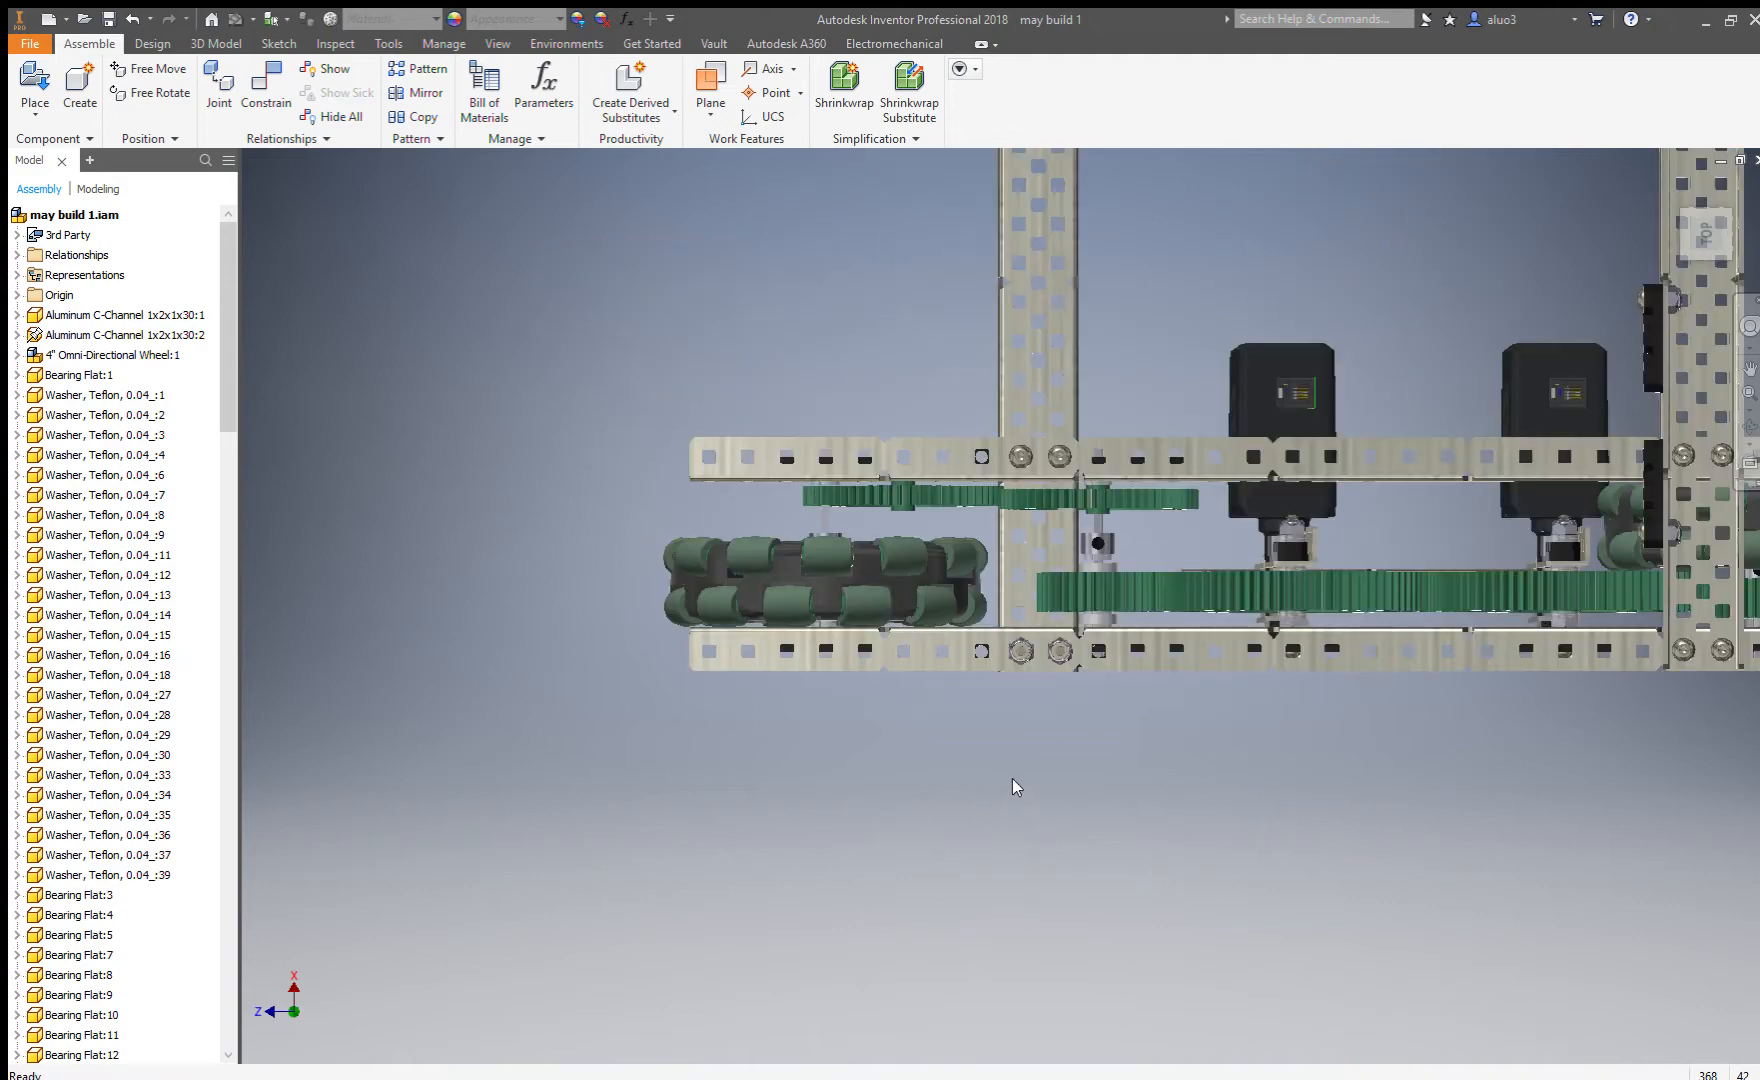
middle_click_drag(1085, 582, 836, 598)
scroll(800, 600, "up", 3)
middle_click_drag(815, 715, 877, 662, "shift")
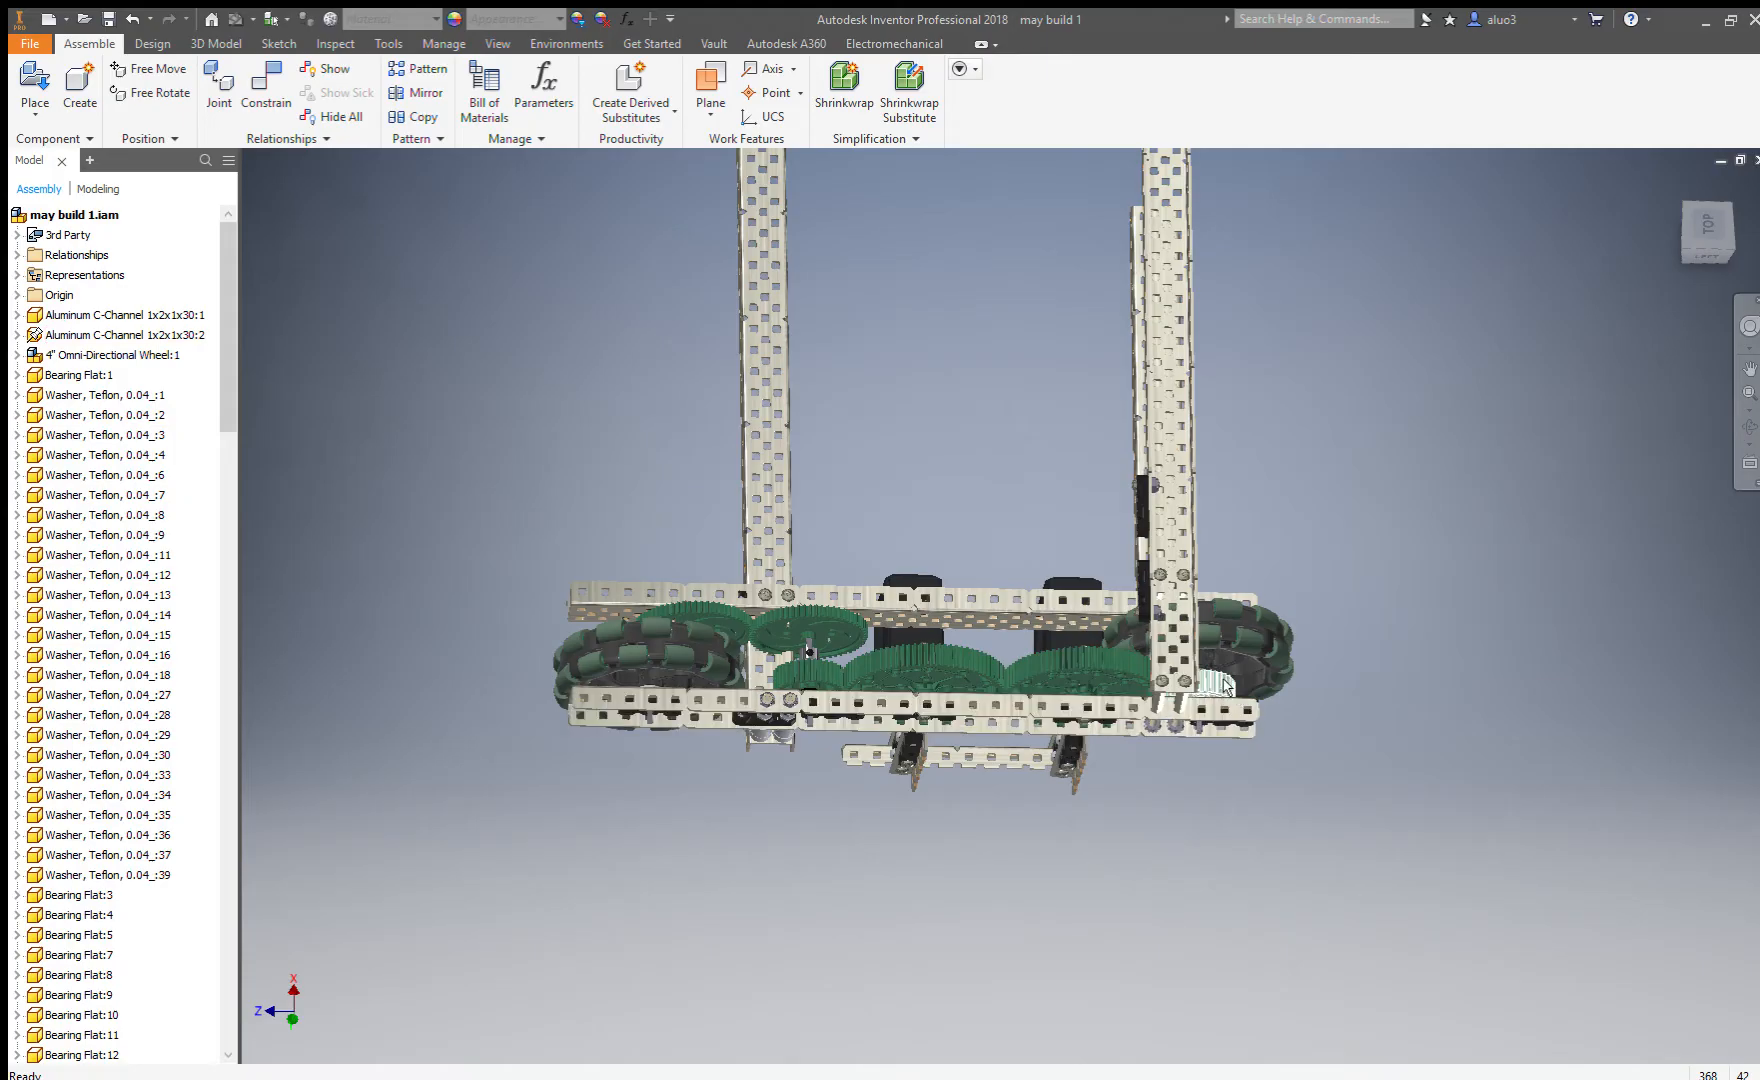
scroll(1217, 688, "up", 3)
middle_click_drag(1115, 720, 1120, 790, "shift")
scroll(1092, 704, "down", 4)
middle_click_drag(1092, 703, 1002, 694, "shift")
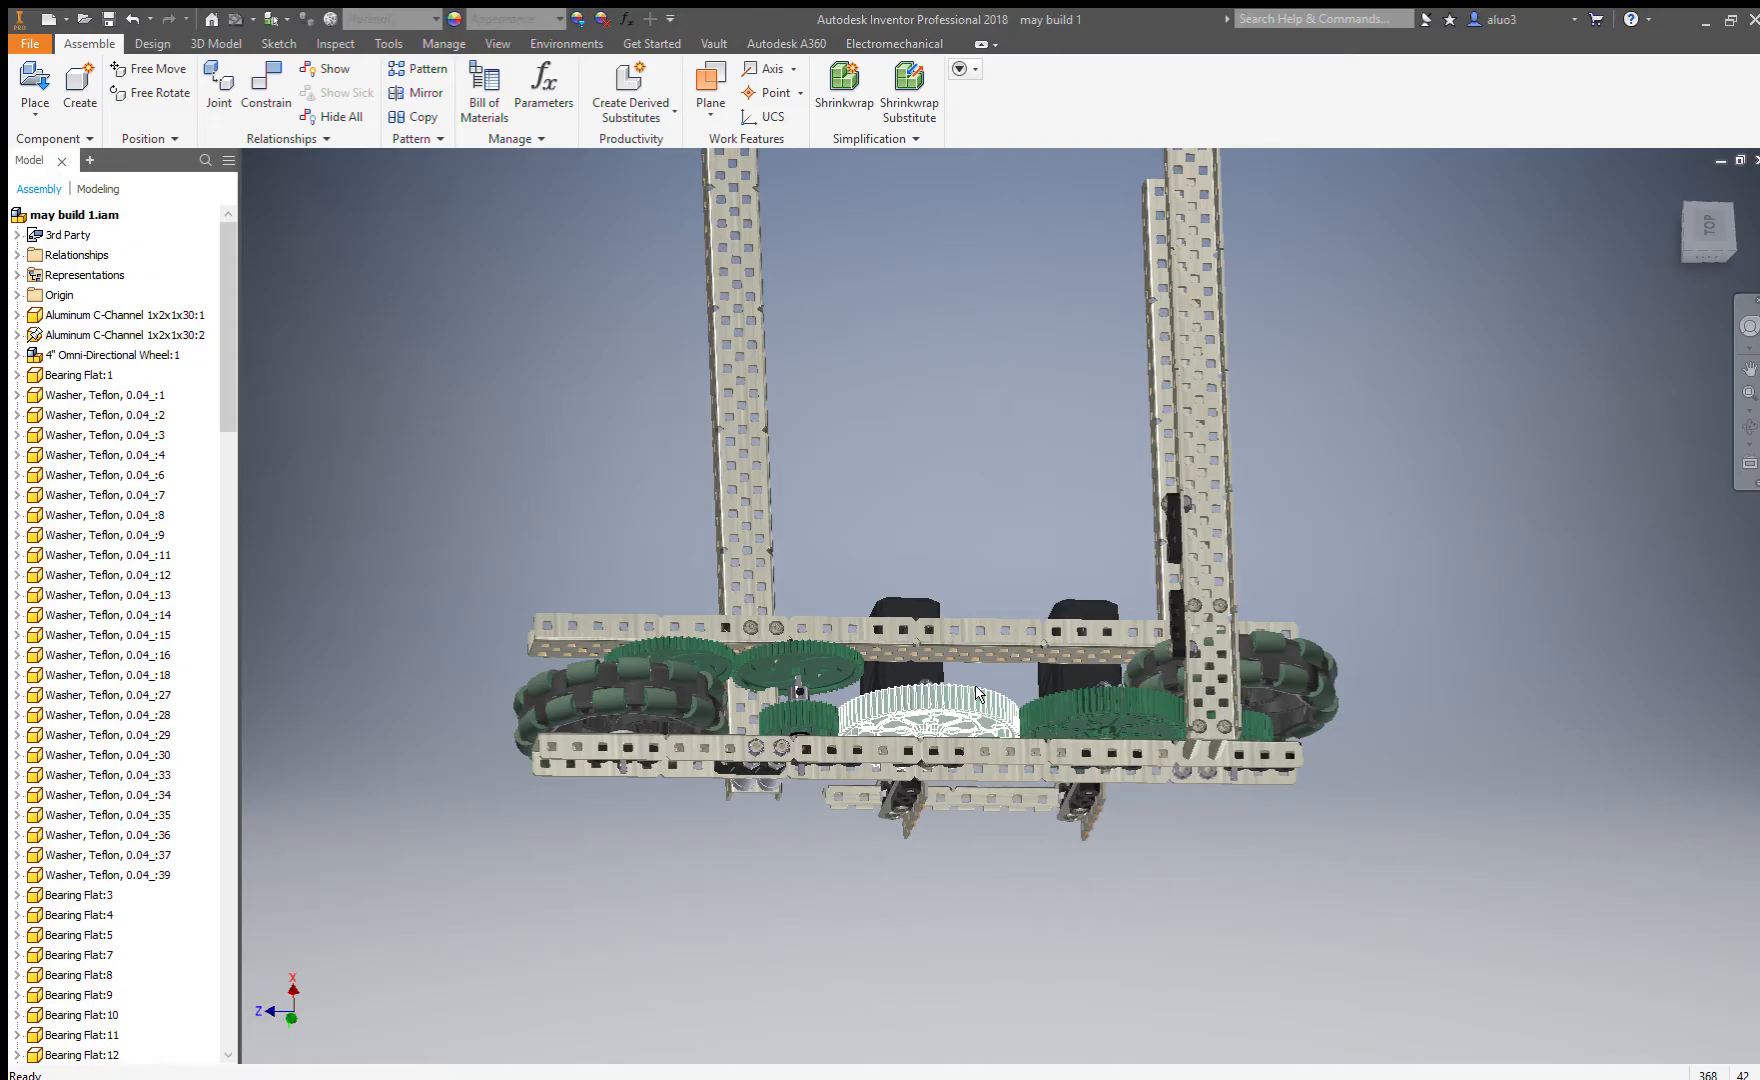
Examine the gear train, bearing flats, standoffs and crossbars from the drivetrain's outer side.
middle_click_drag(943, 578, 914, 555, "shift")
scroll(967, 544, "down", 4)
scroll(970, 544, "up", 3)
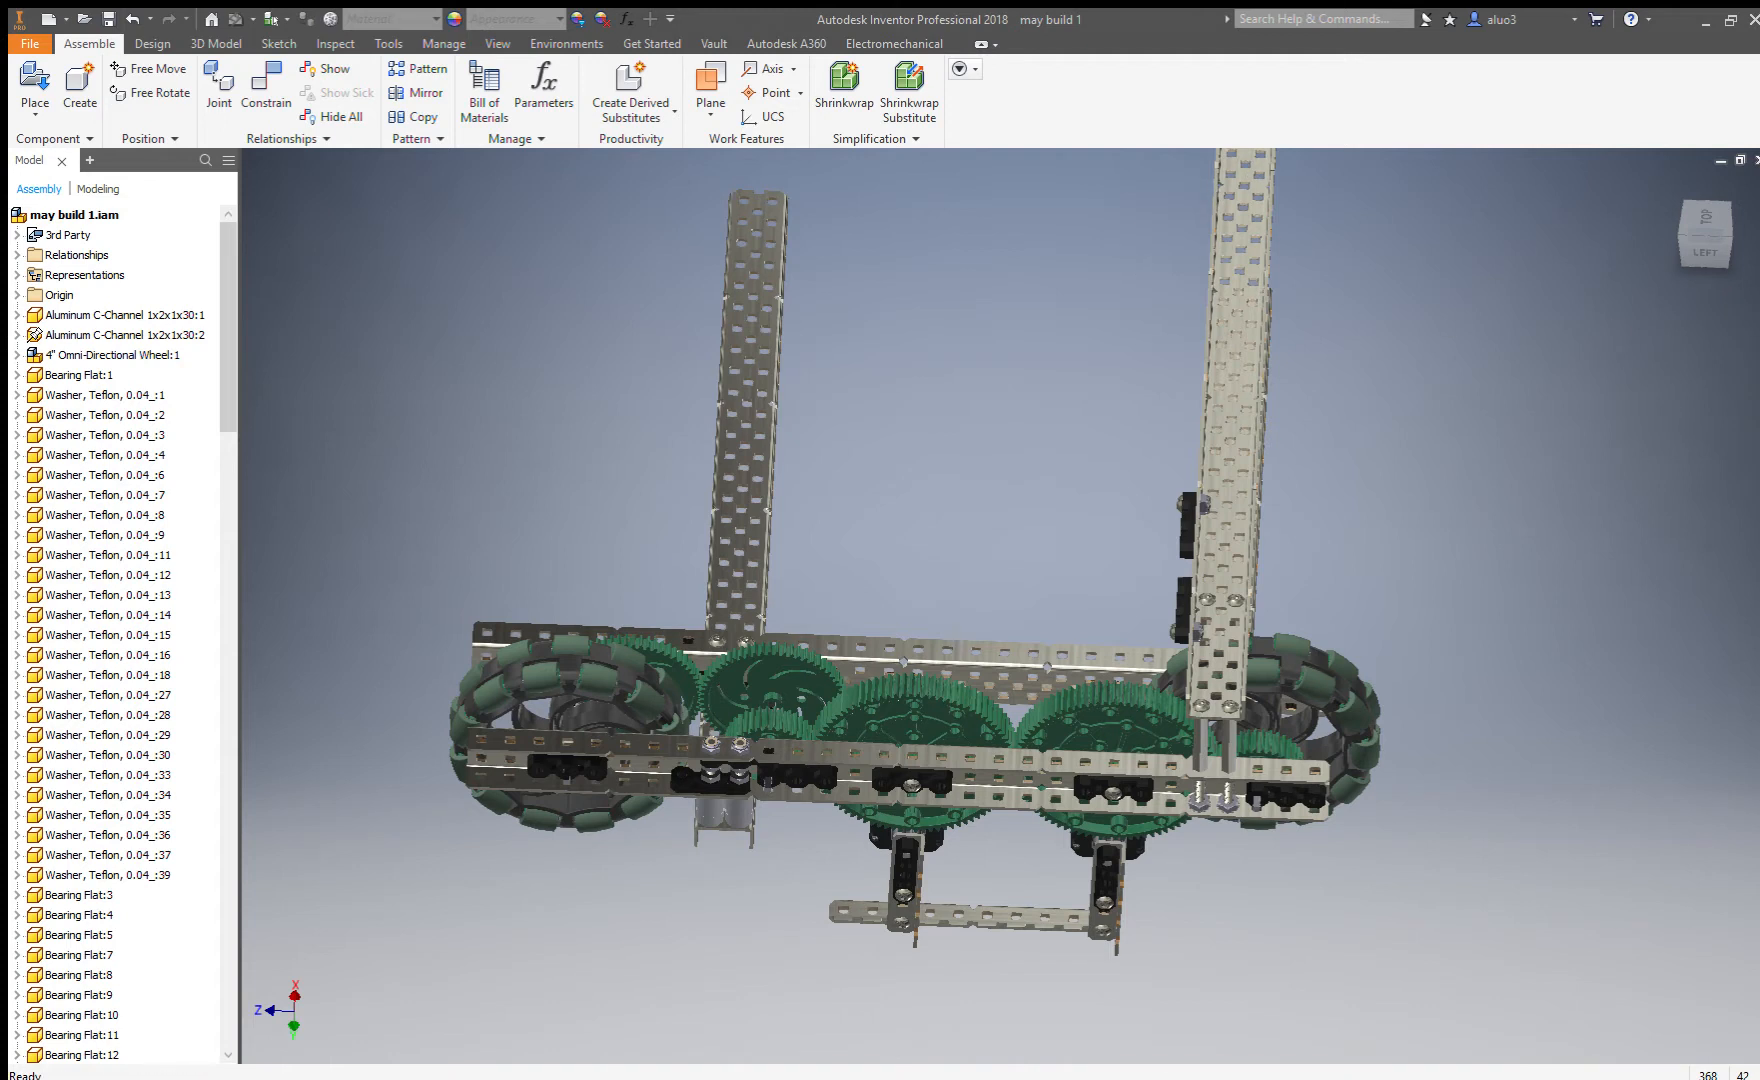
scroll(1200, 672, "up", 6)
scroll(894, 544, "down", 4)
scroll(758, 480, "down", 6)
scroll(915, 466, "up", 4)
middle_click_drag(985, 515, 1040, 580, "shift")
scroll(1110, 571, "down", 5)
scroll(1160, 522, "up", 6)
scroll(1030, 568, "down", 3)
scroll(1150, 600, "up", 3)
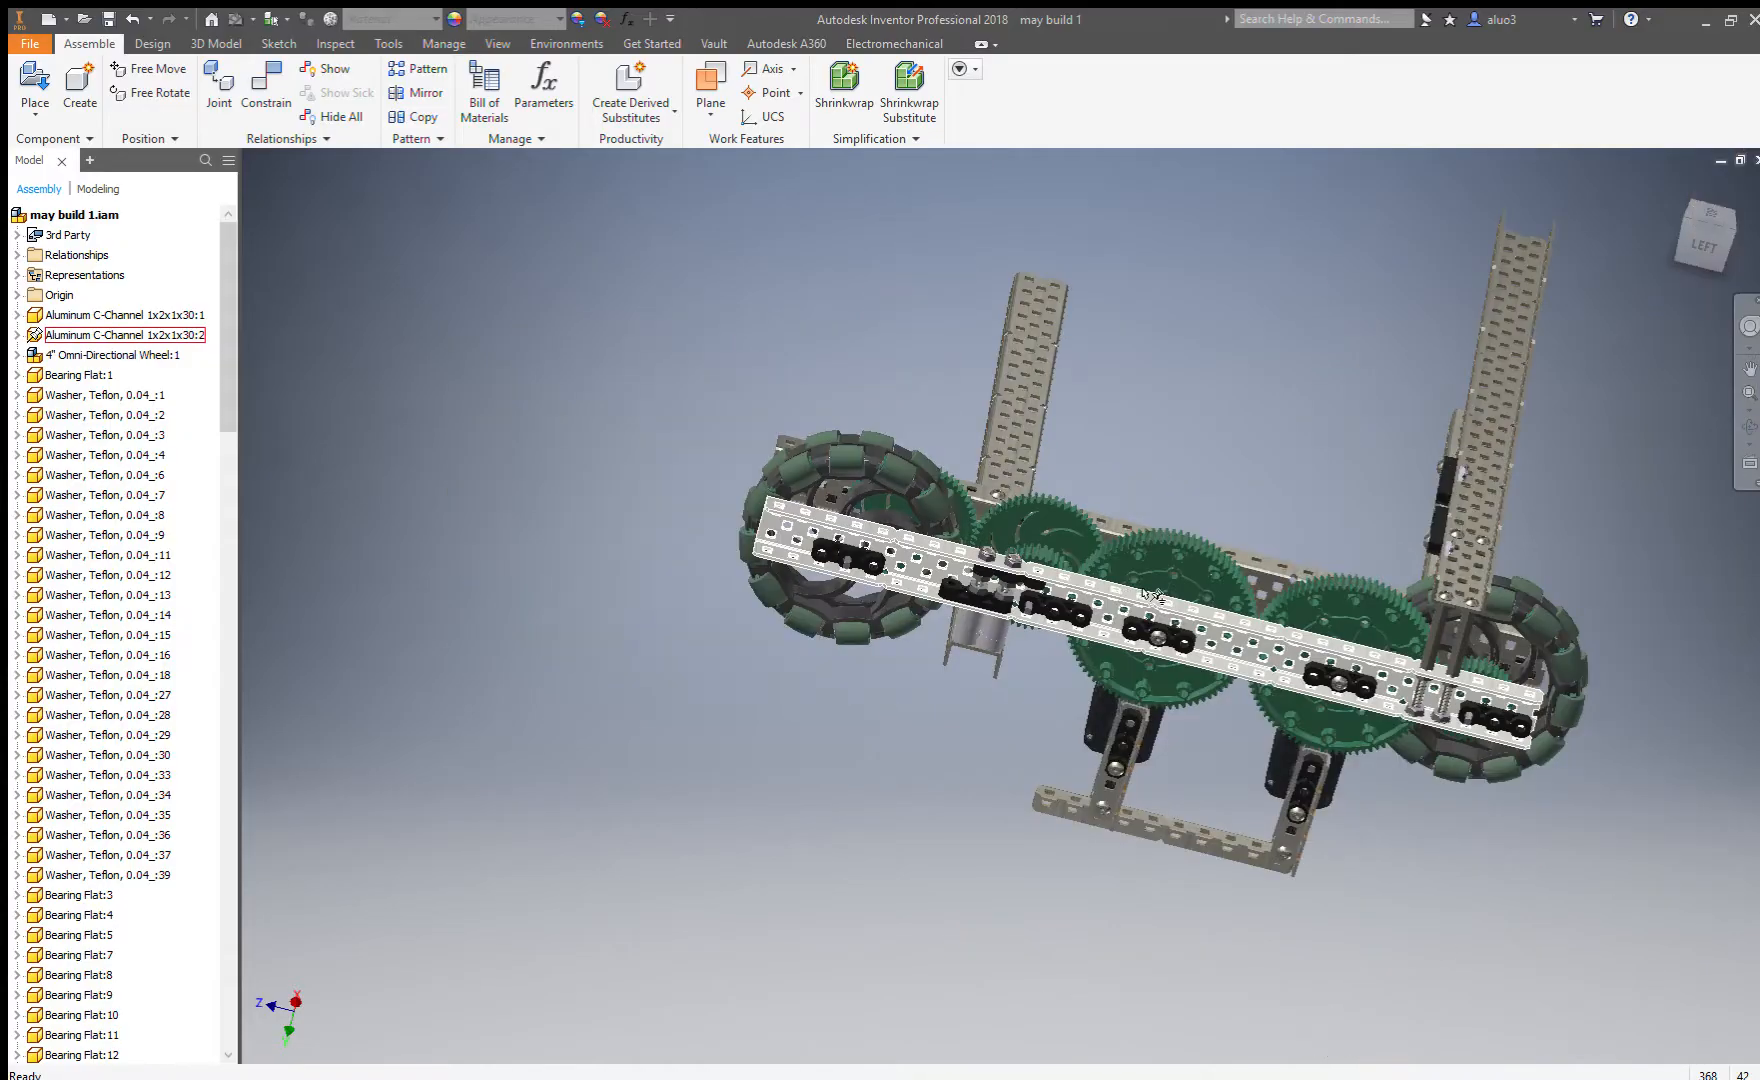
Copy the outer Aluminum C-Channel 1x2x1x30 and place two loose, parallel copies beside the drivetrain.
middle_click_drag(1206, 616, 738, 600)
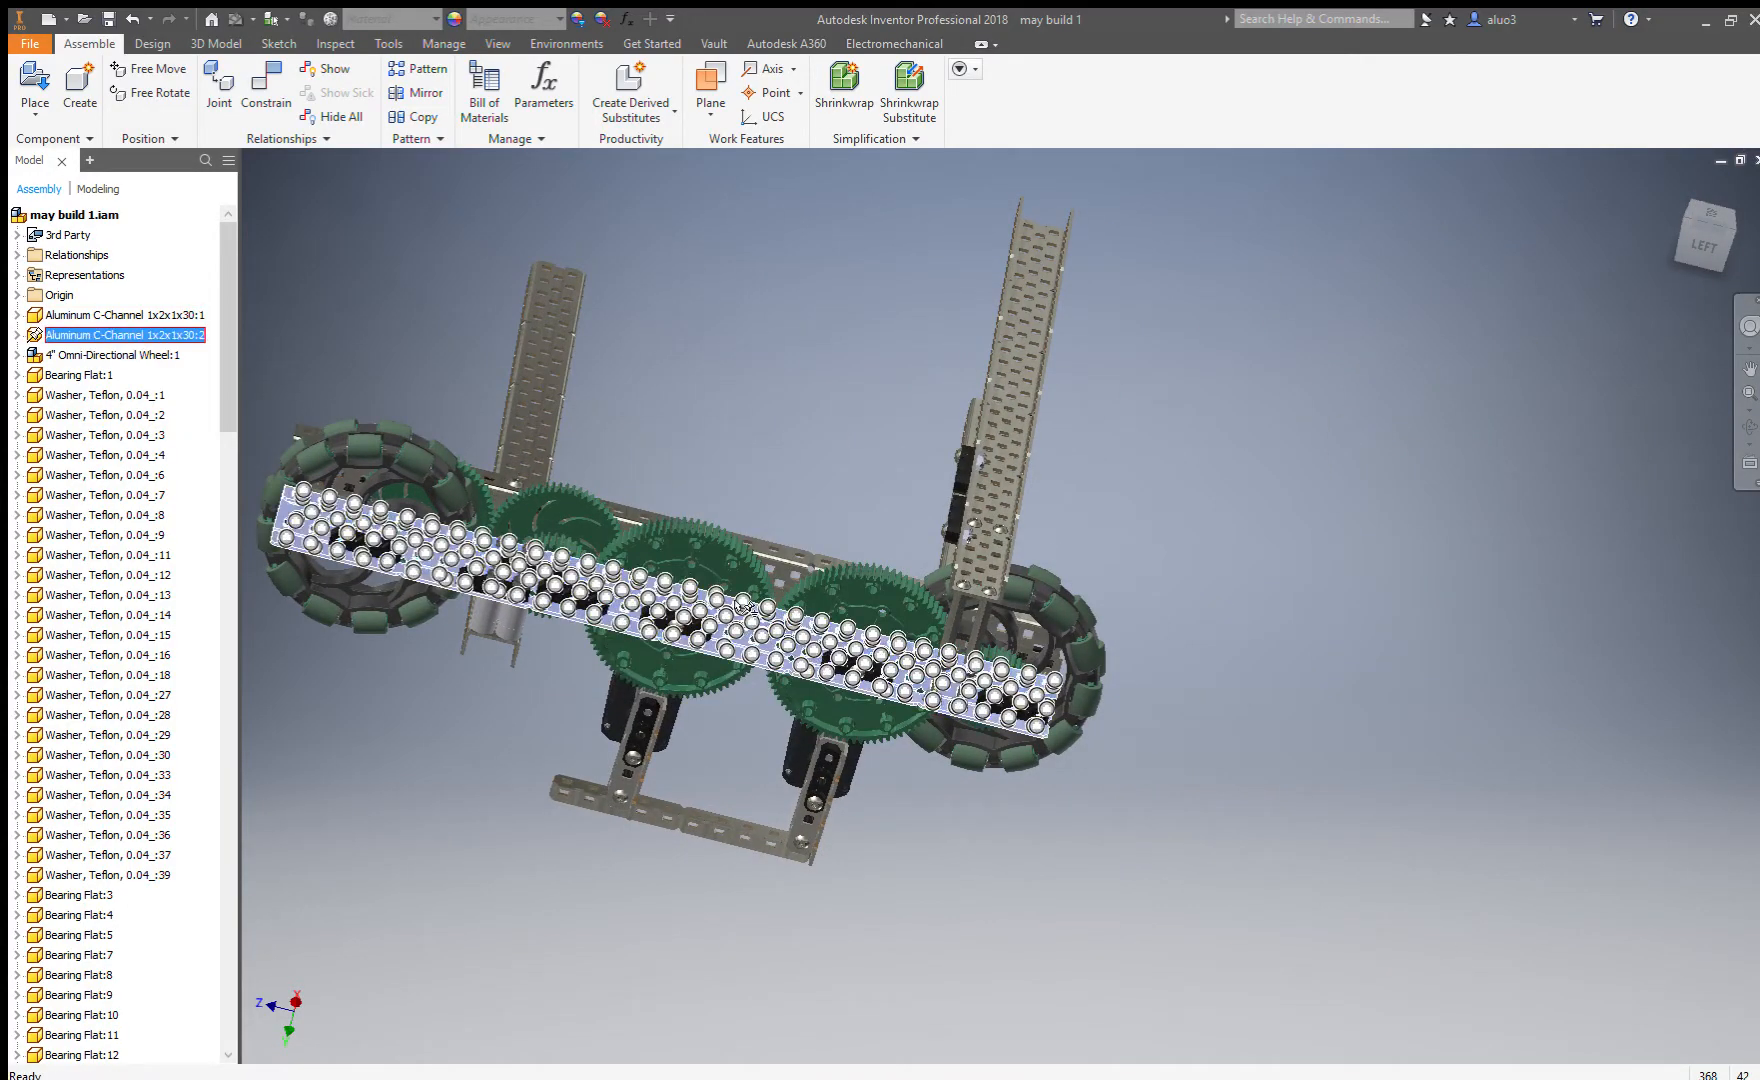
scroll(1160, 585, "up", 3)
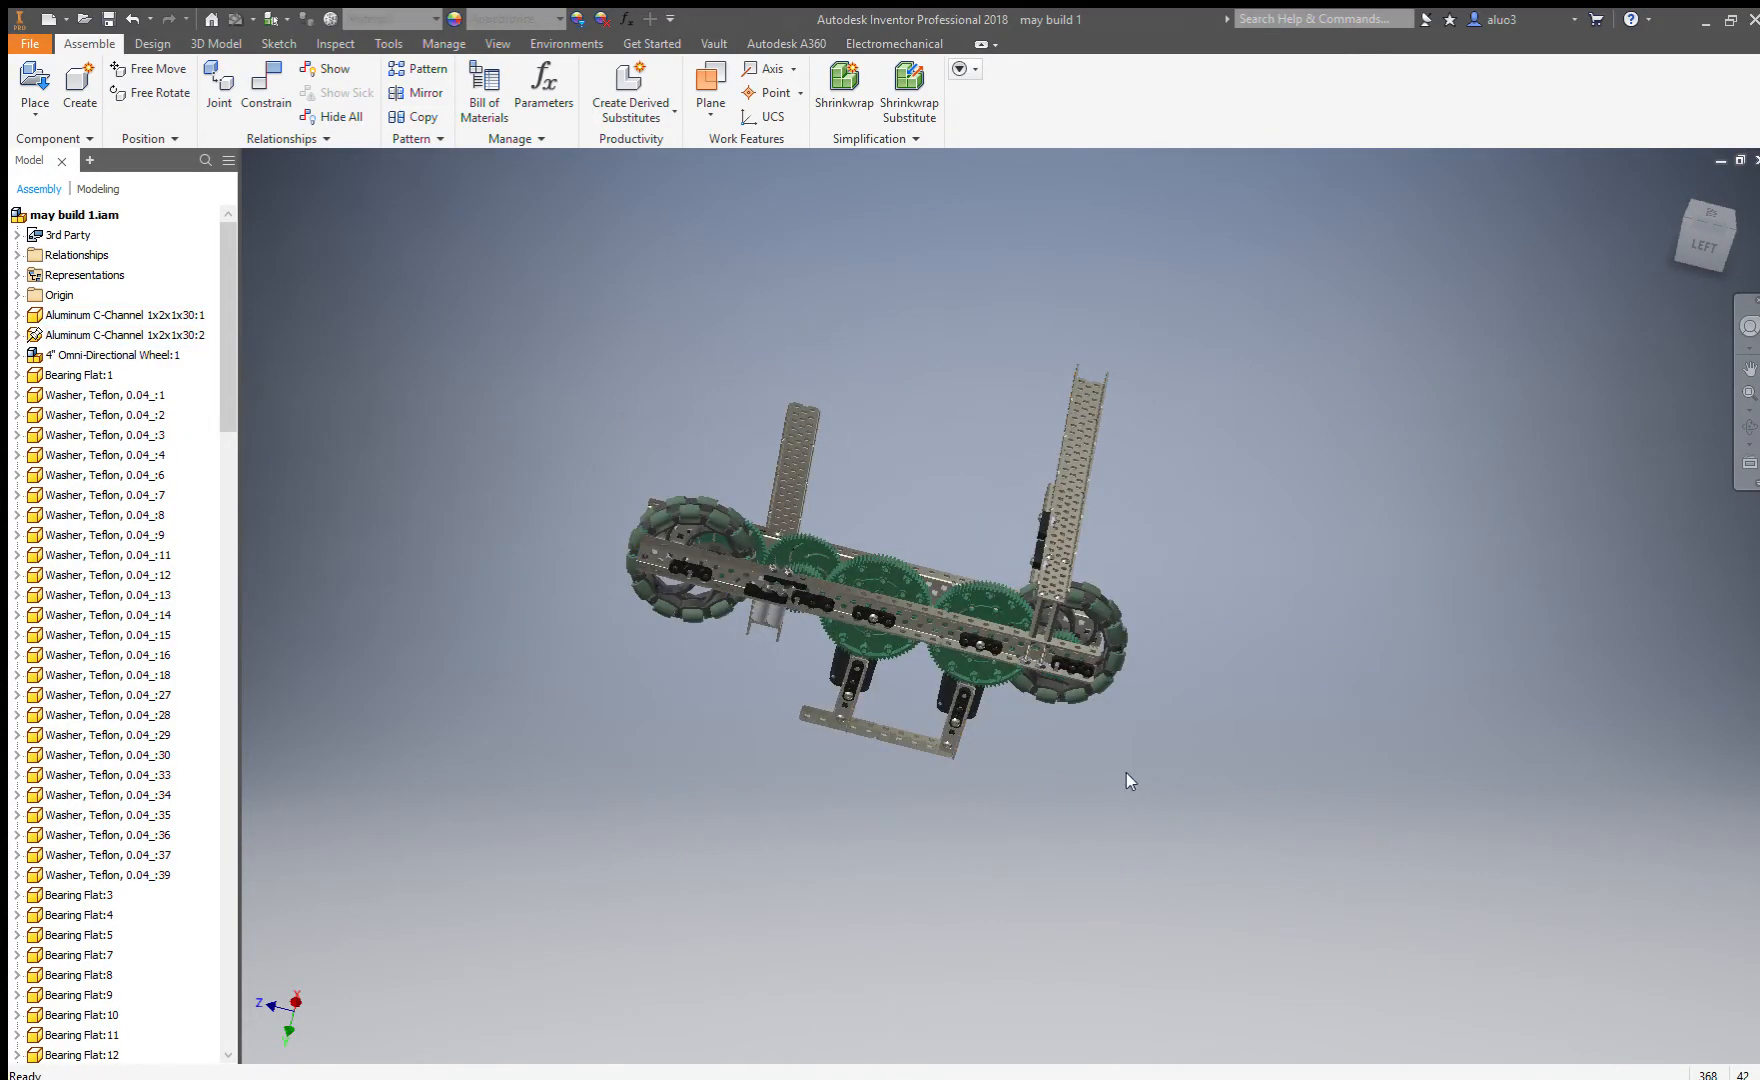
scroll(1000, 740, "down", 3)
scroll(960, 690, "up", 6)
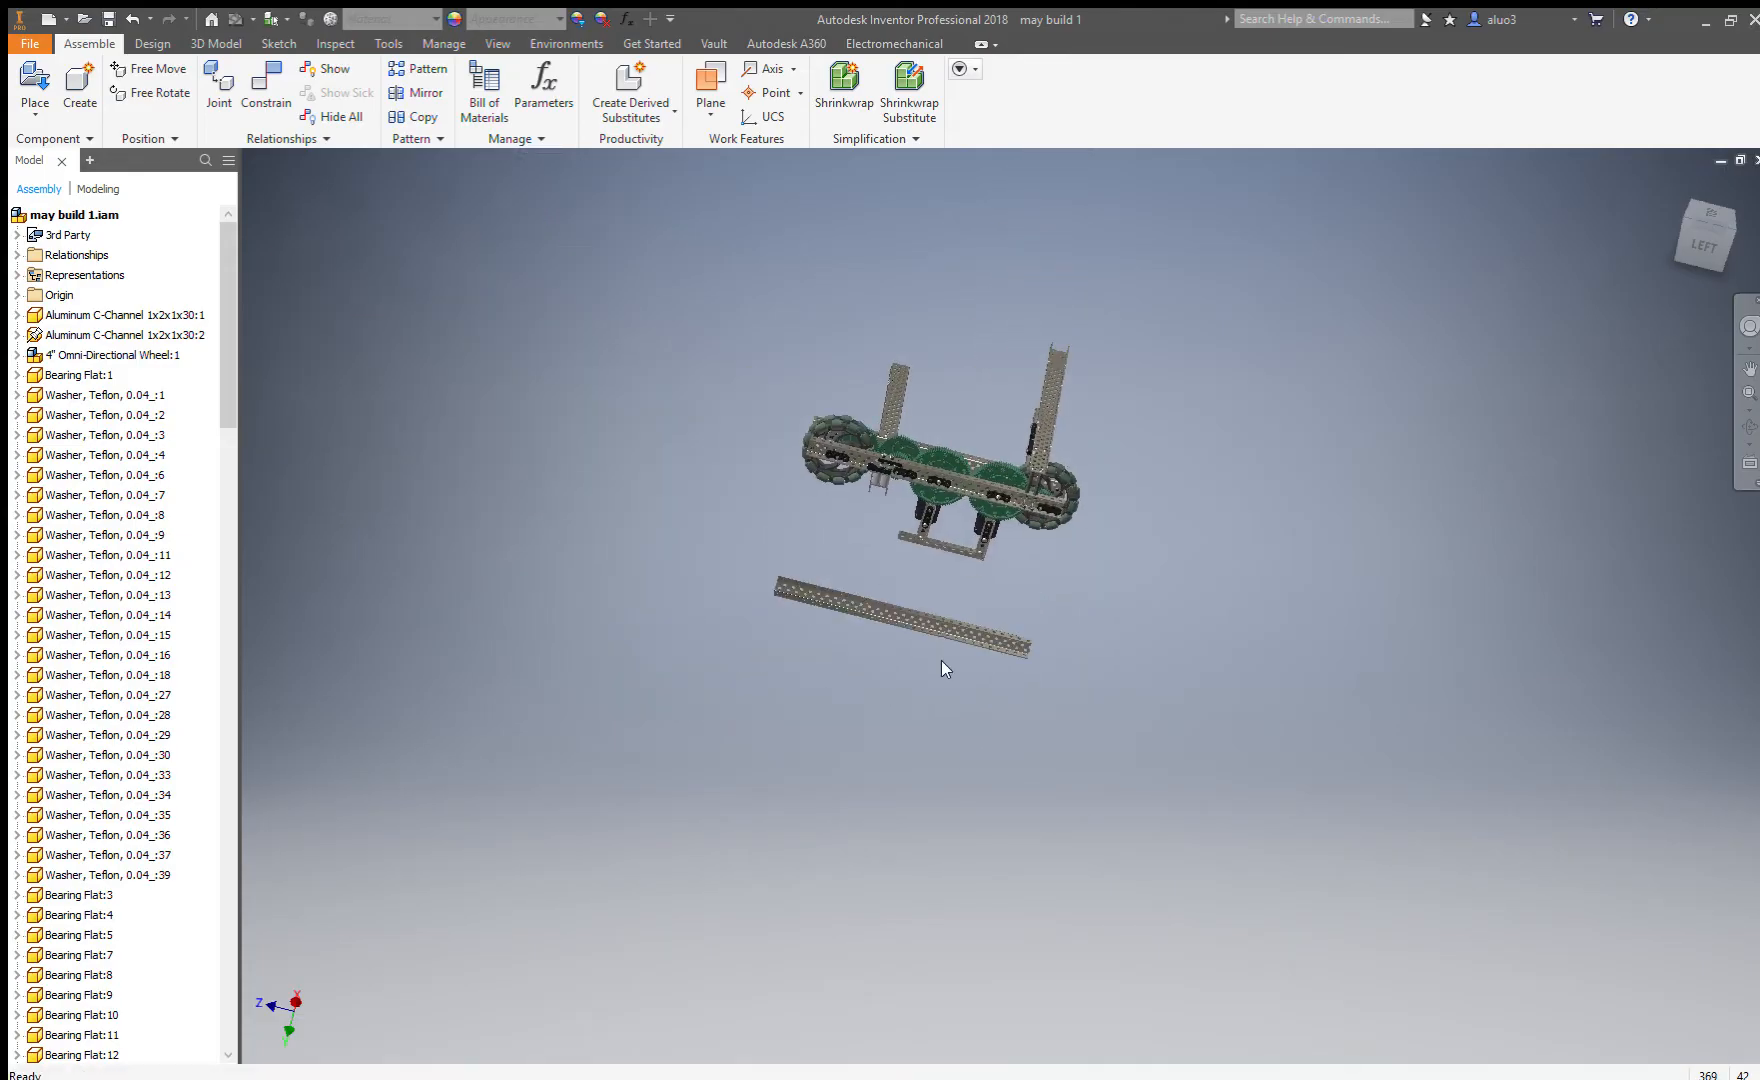
scroll(936, 583, "down", 4)
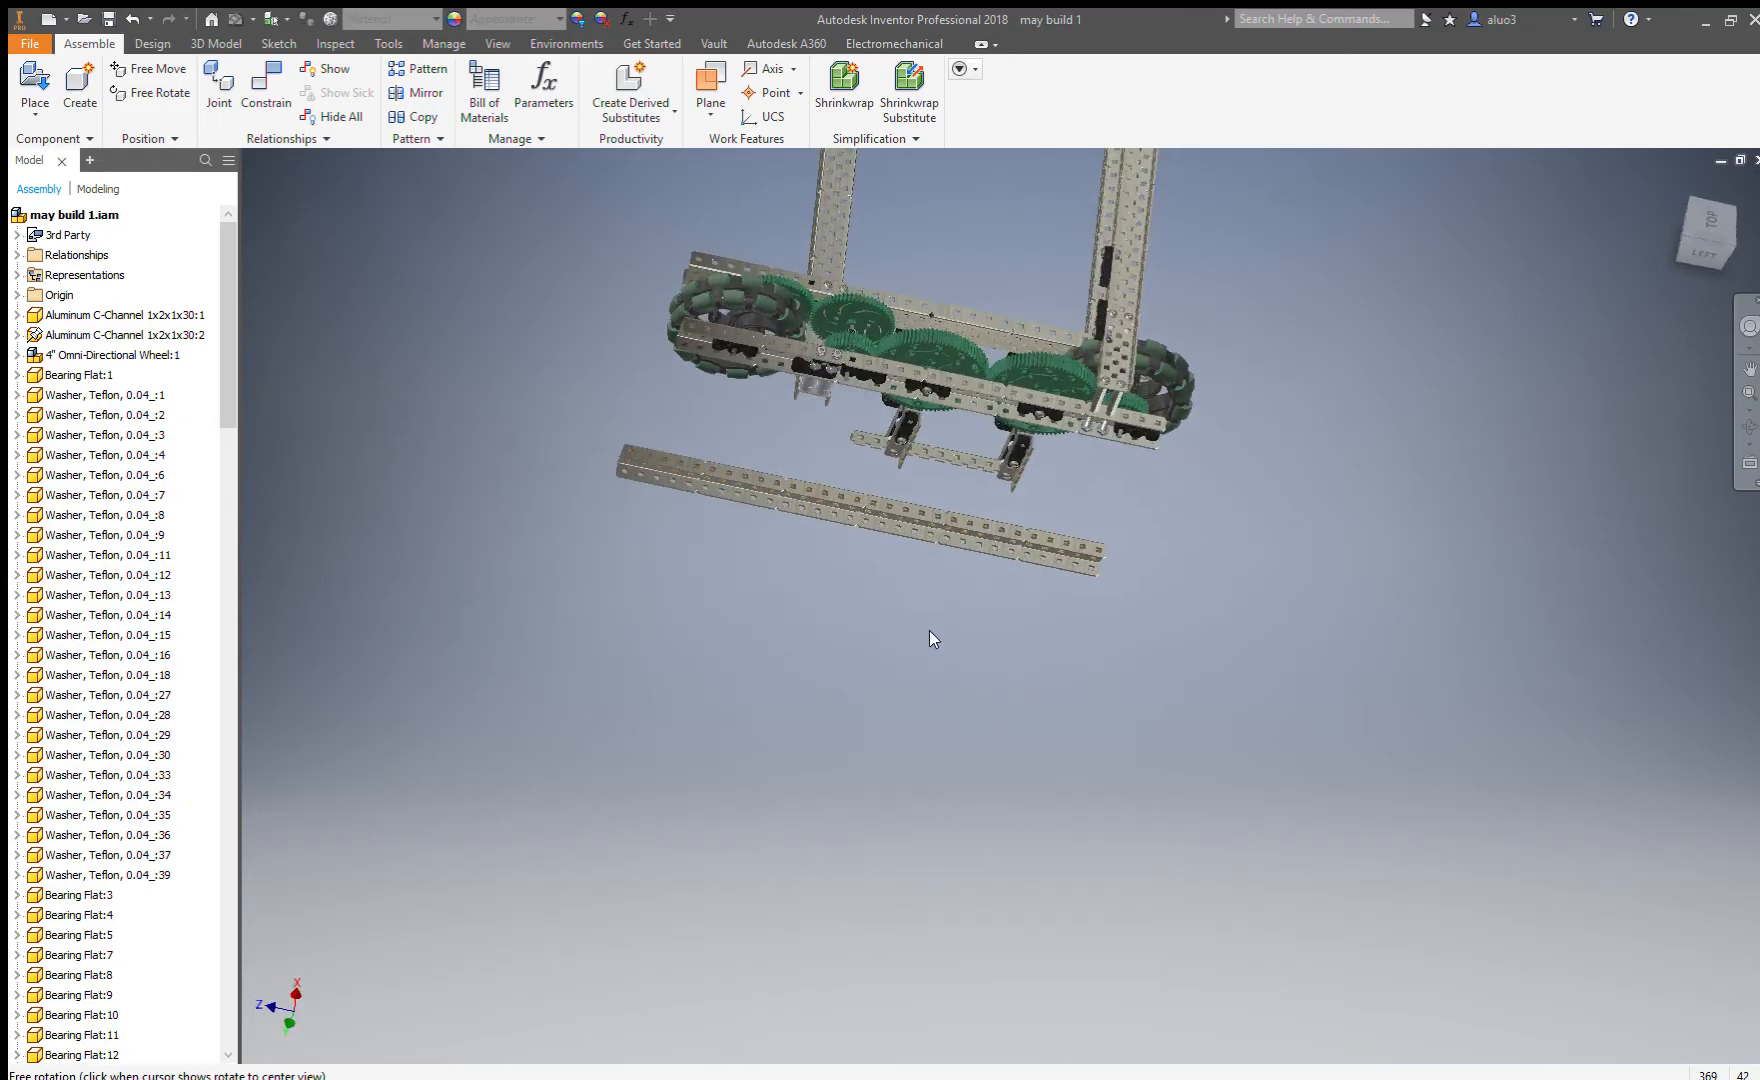
left_click(912, 511)
left_click(918, 660)
key("Escape")
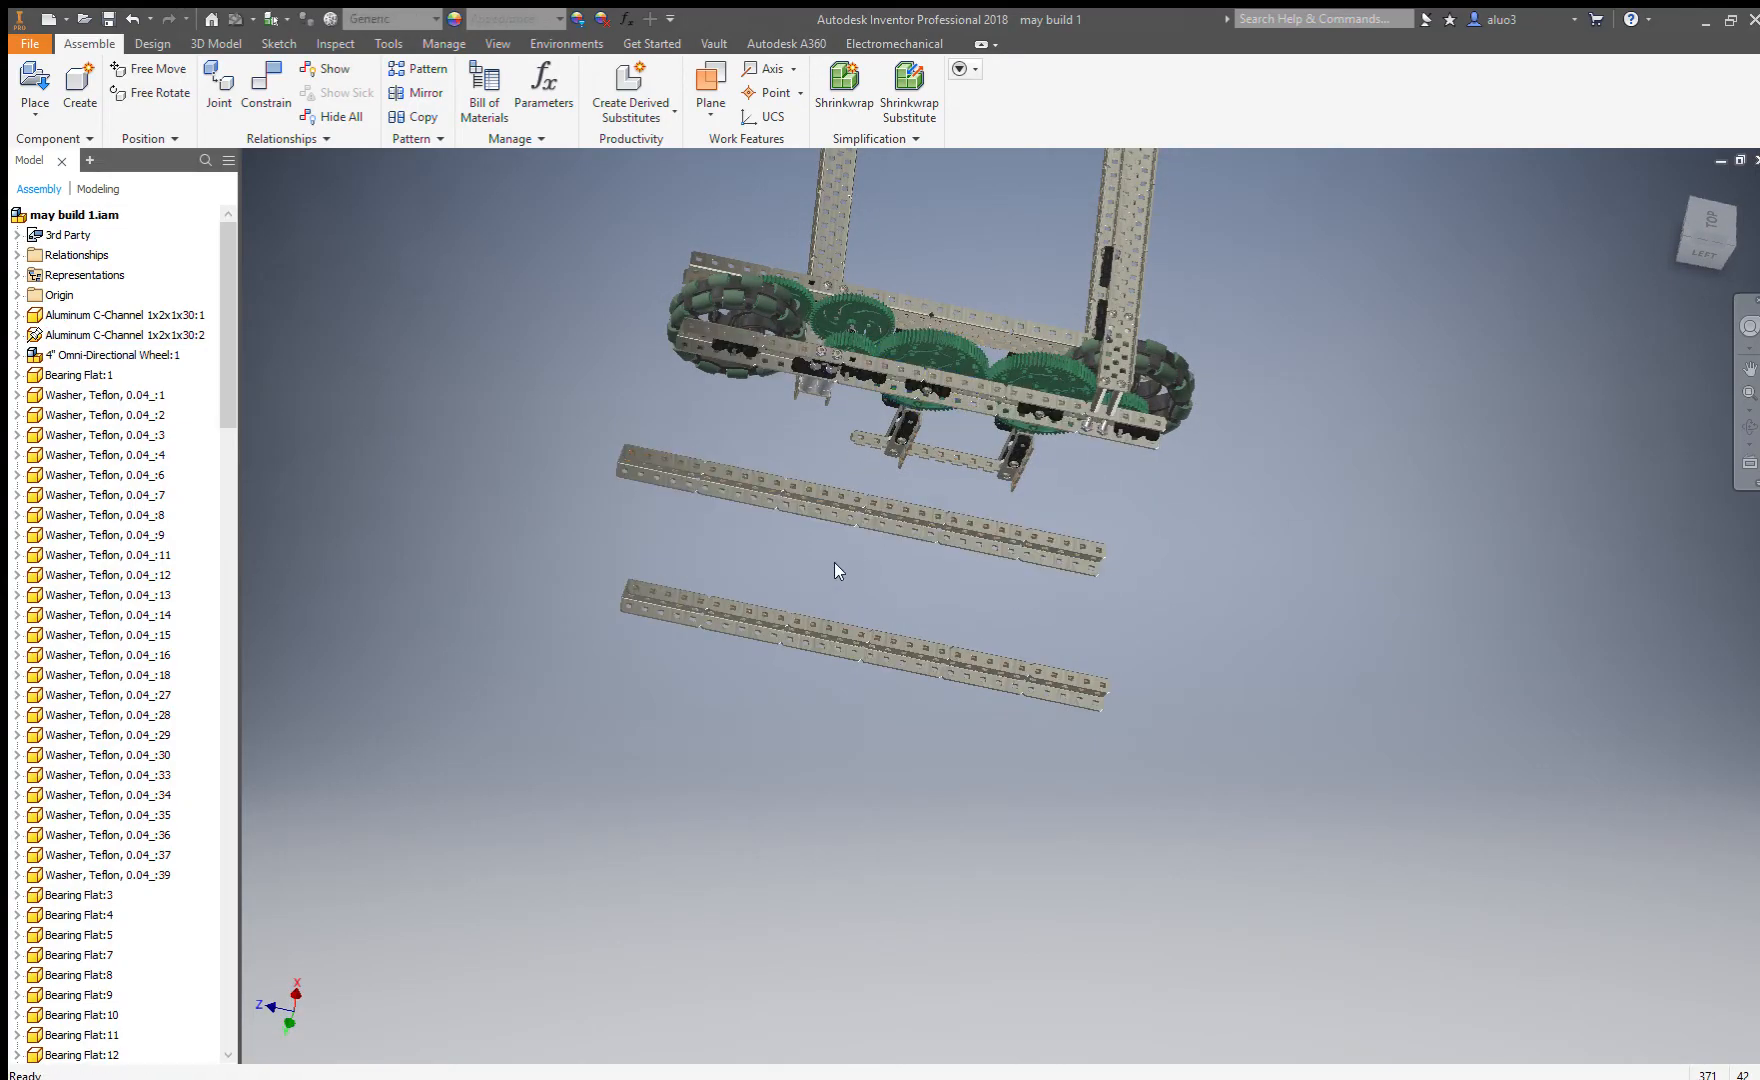
Place copies of the drivetrain's large, small and medium gears between the two loose channels.
left_click(838, 348)
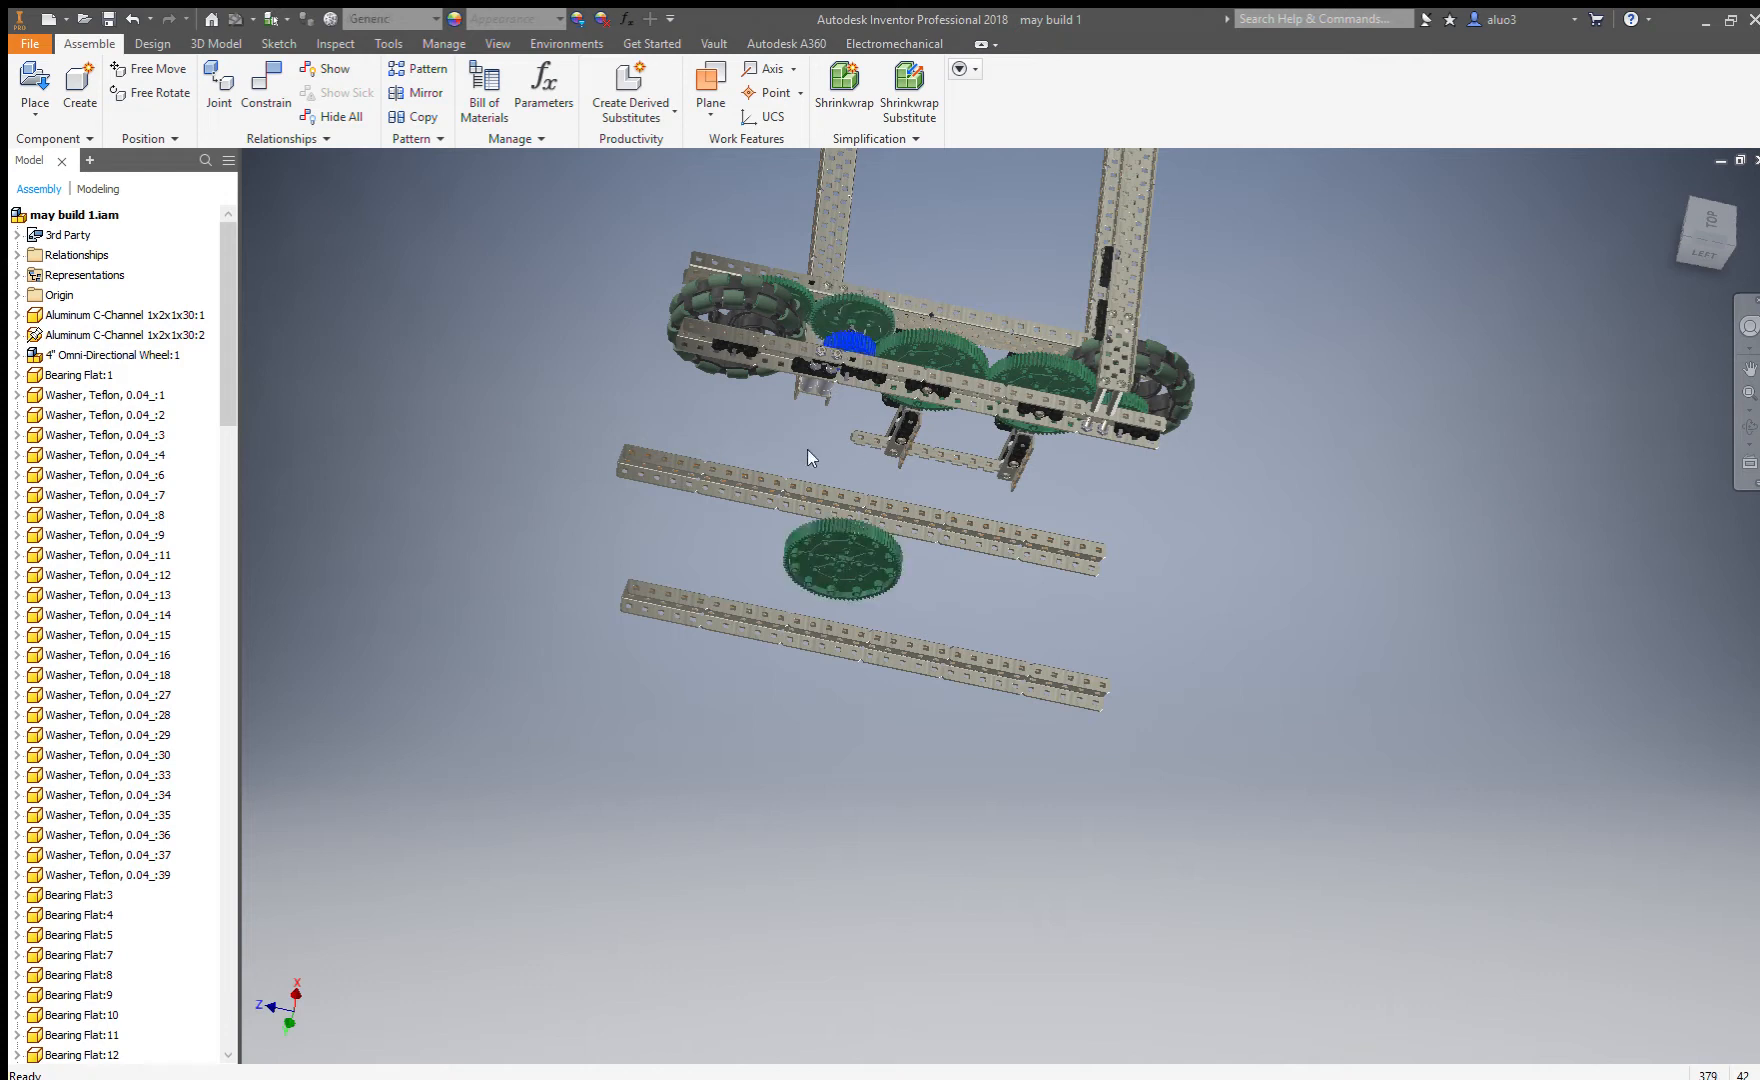
left_click(733, 537)
key("ctrl+v")
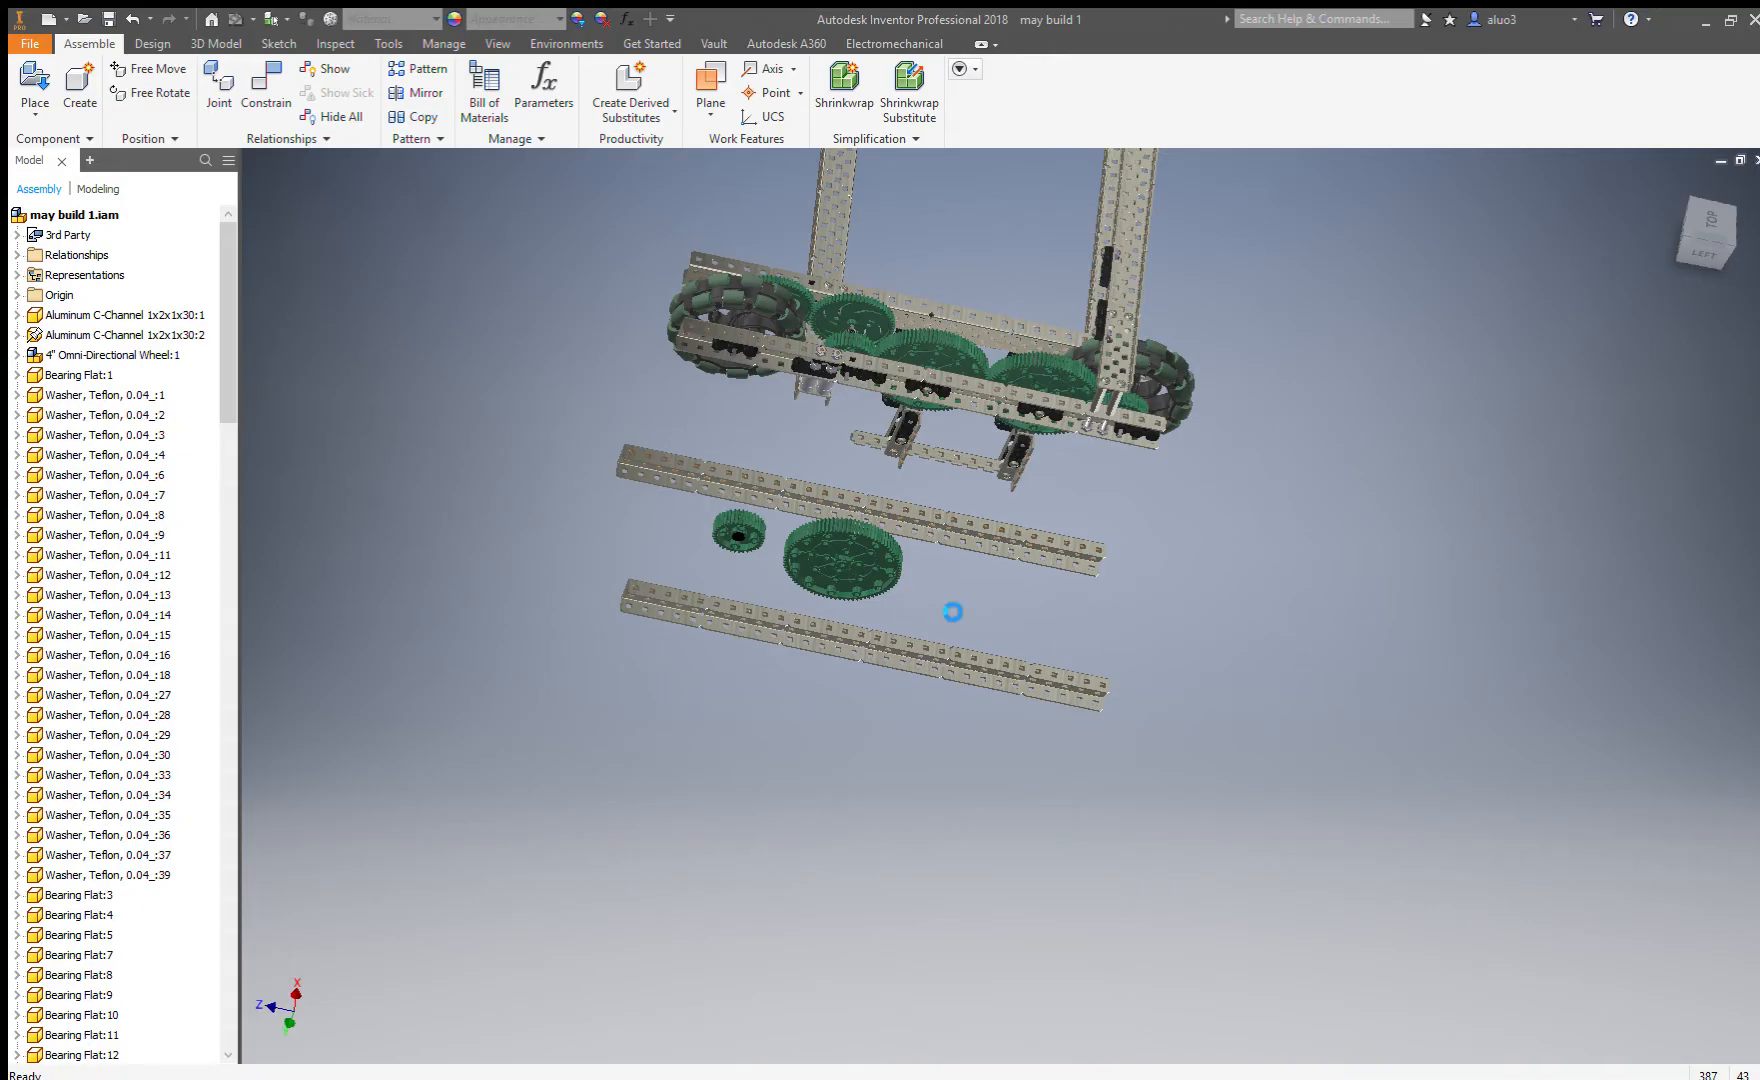
scroll(900, 630, "down", 3)
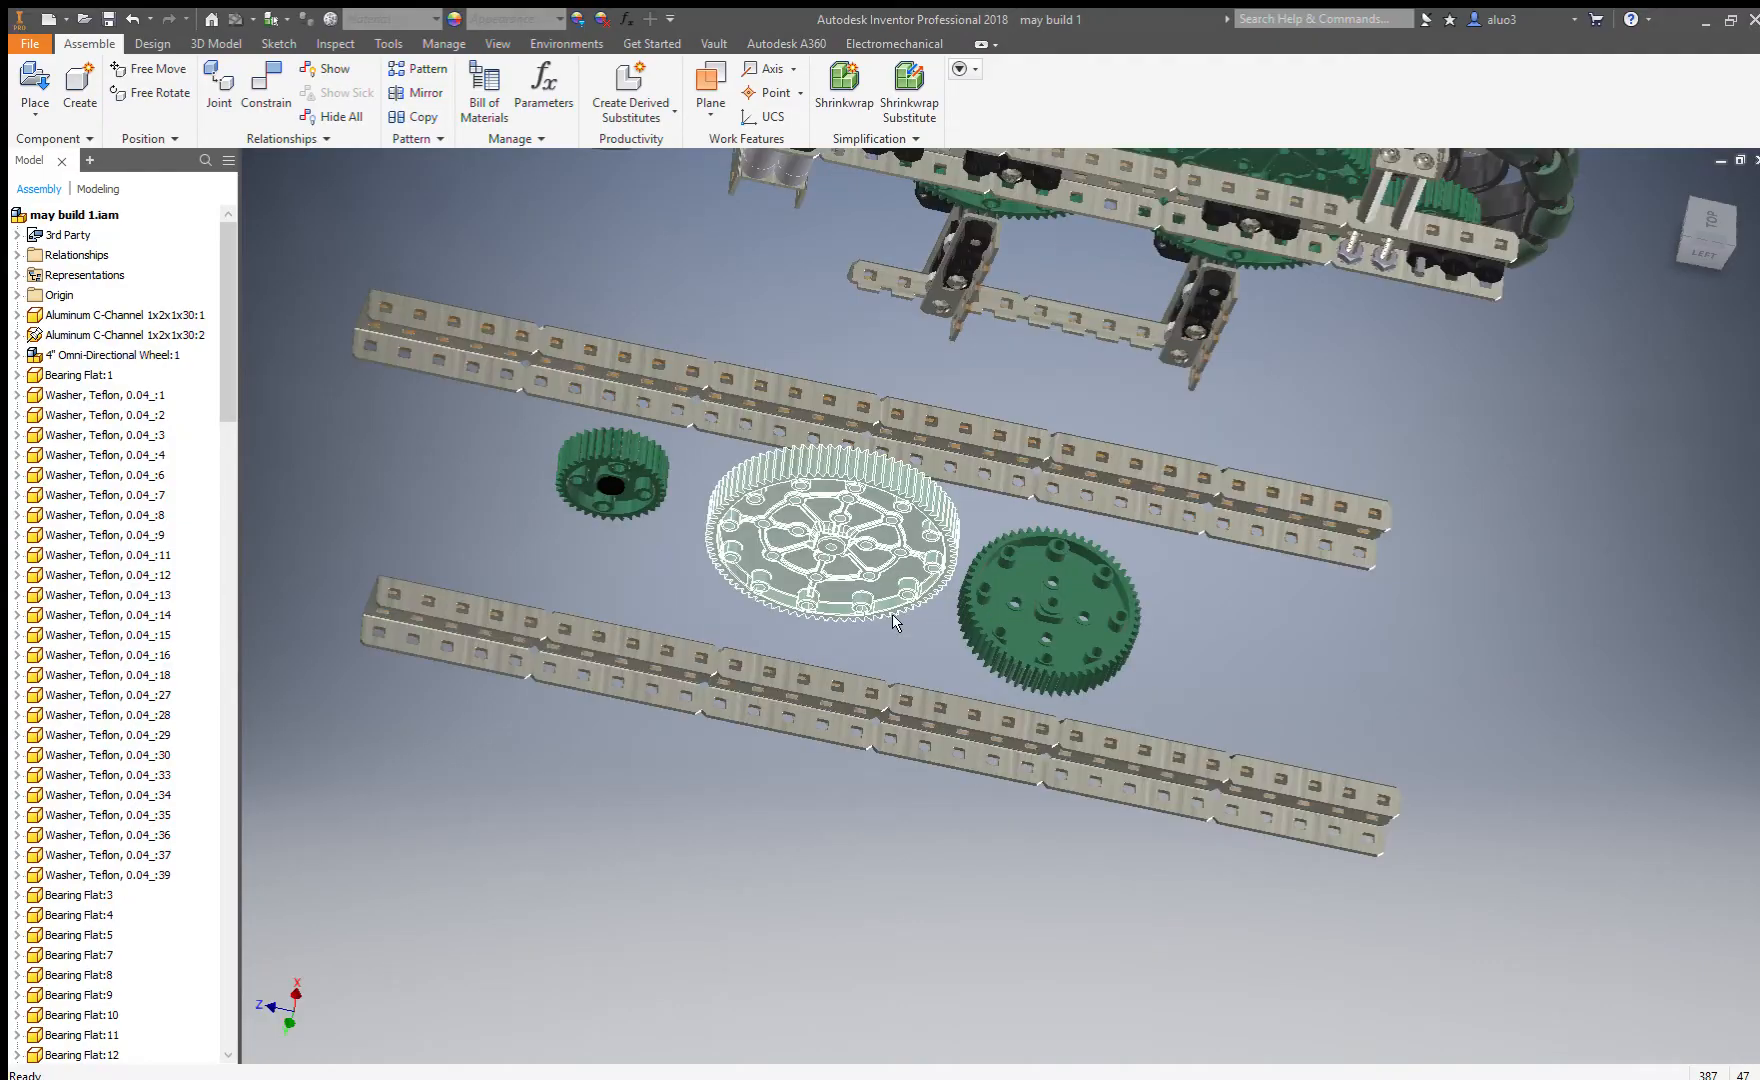
Constrain the small gear's center axis to the fifth upper-row hole from the end of the lower loose channel.
key("F4")
left_click_drag(892, 643, 930, 328)
scroll(1190, 350, "down", 8)
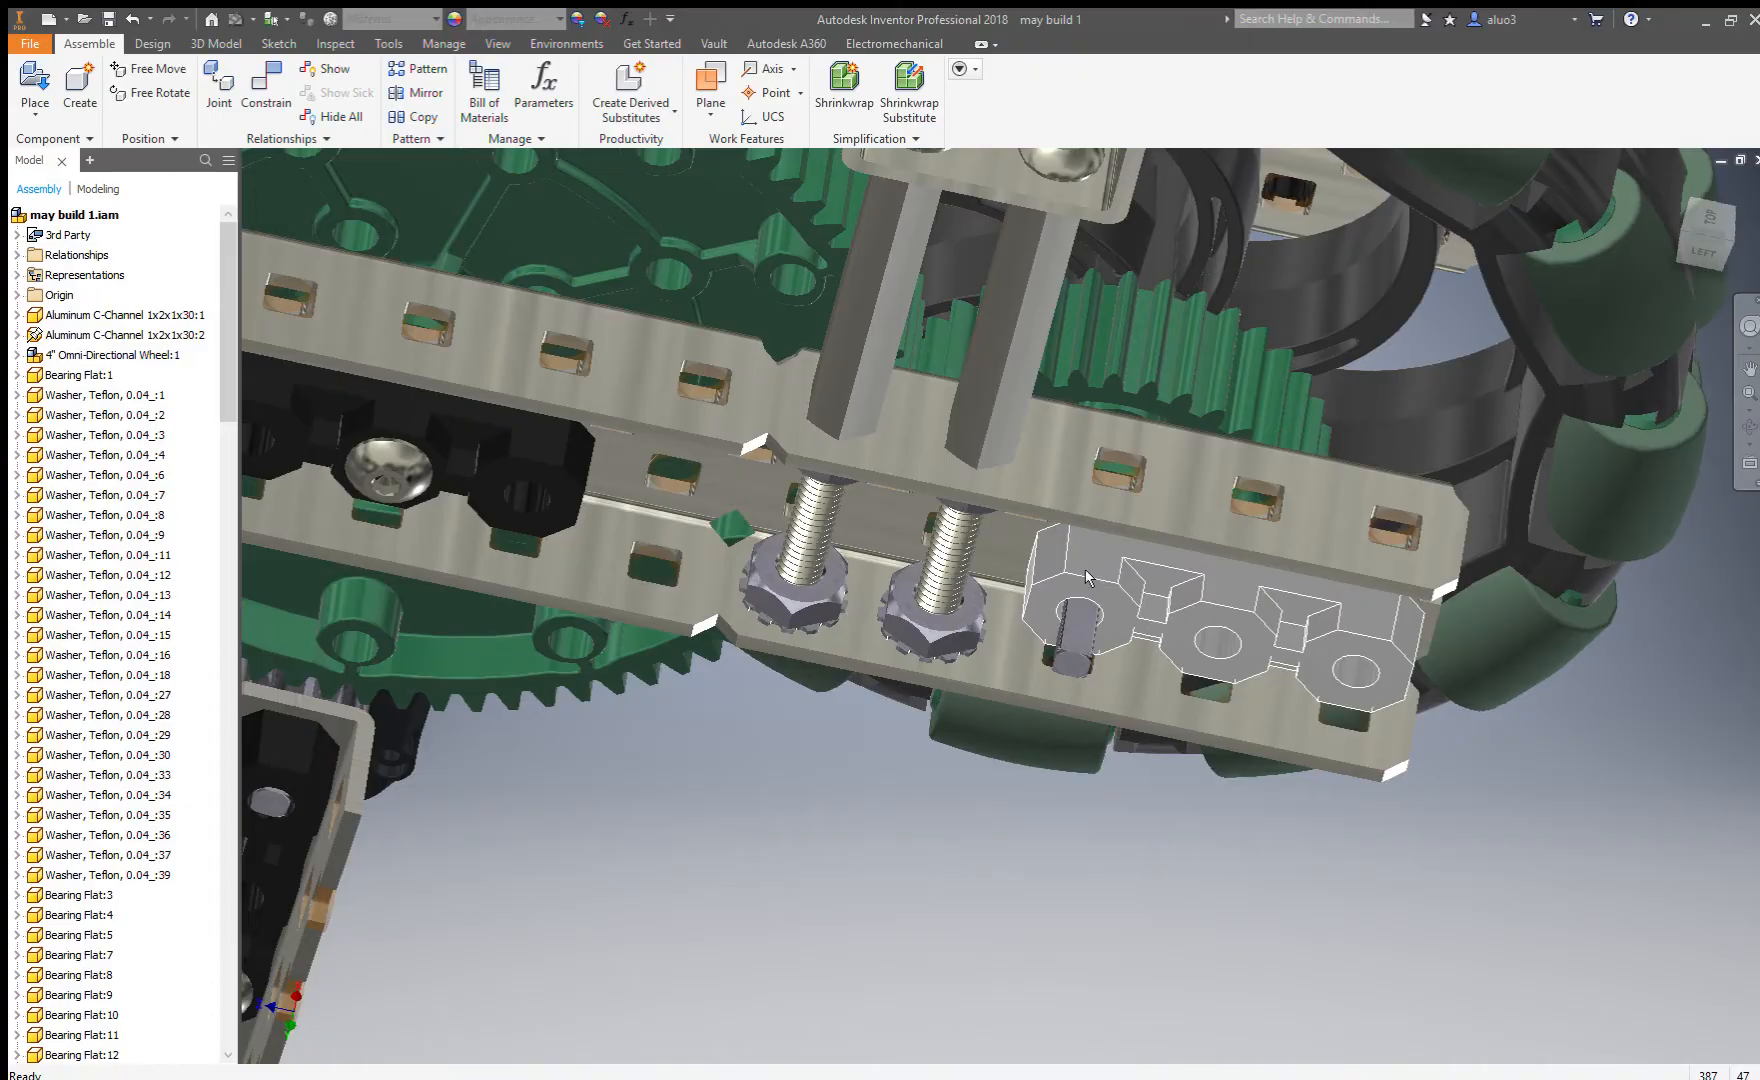
key("F4")
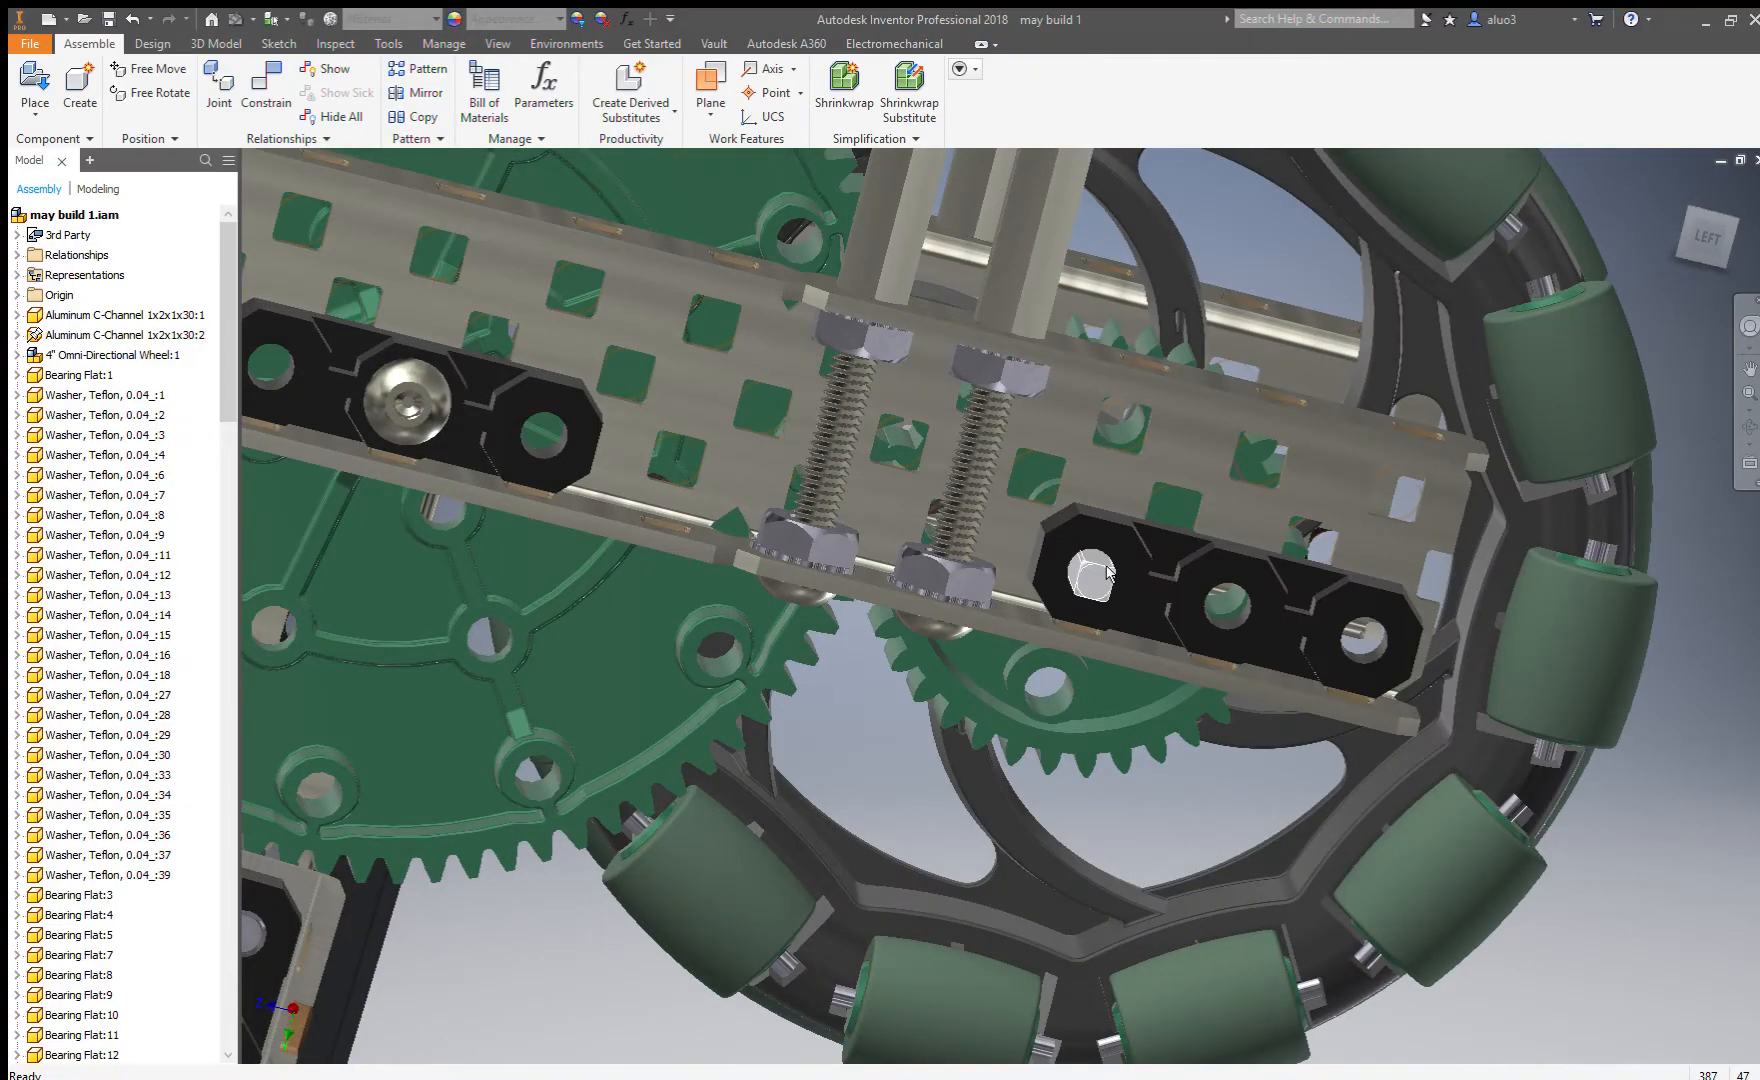
scroll(1080, 555, "up", 10)
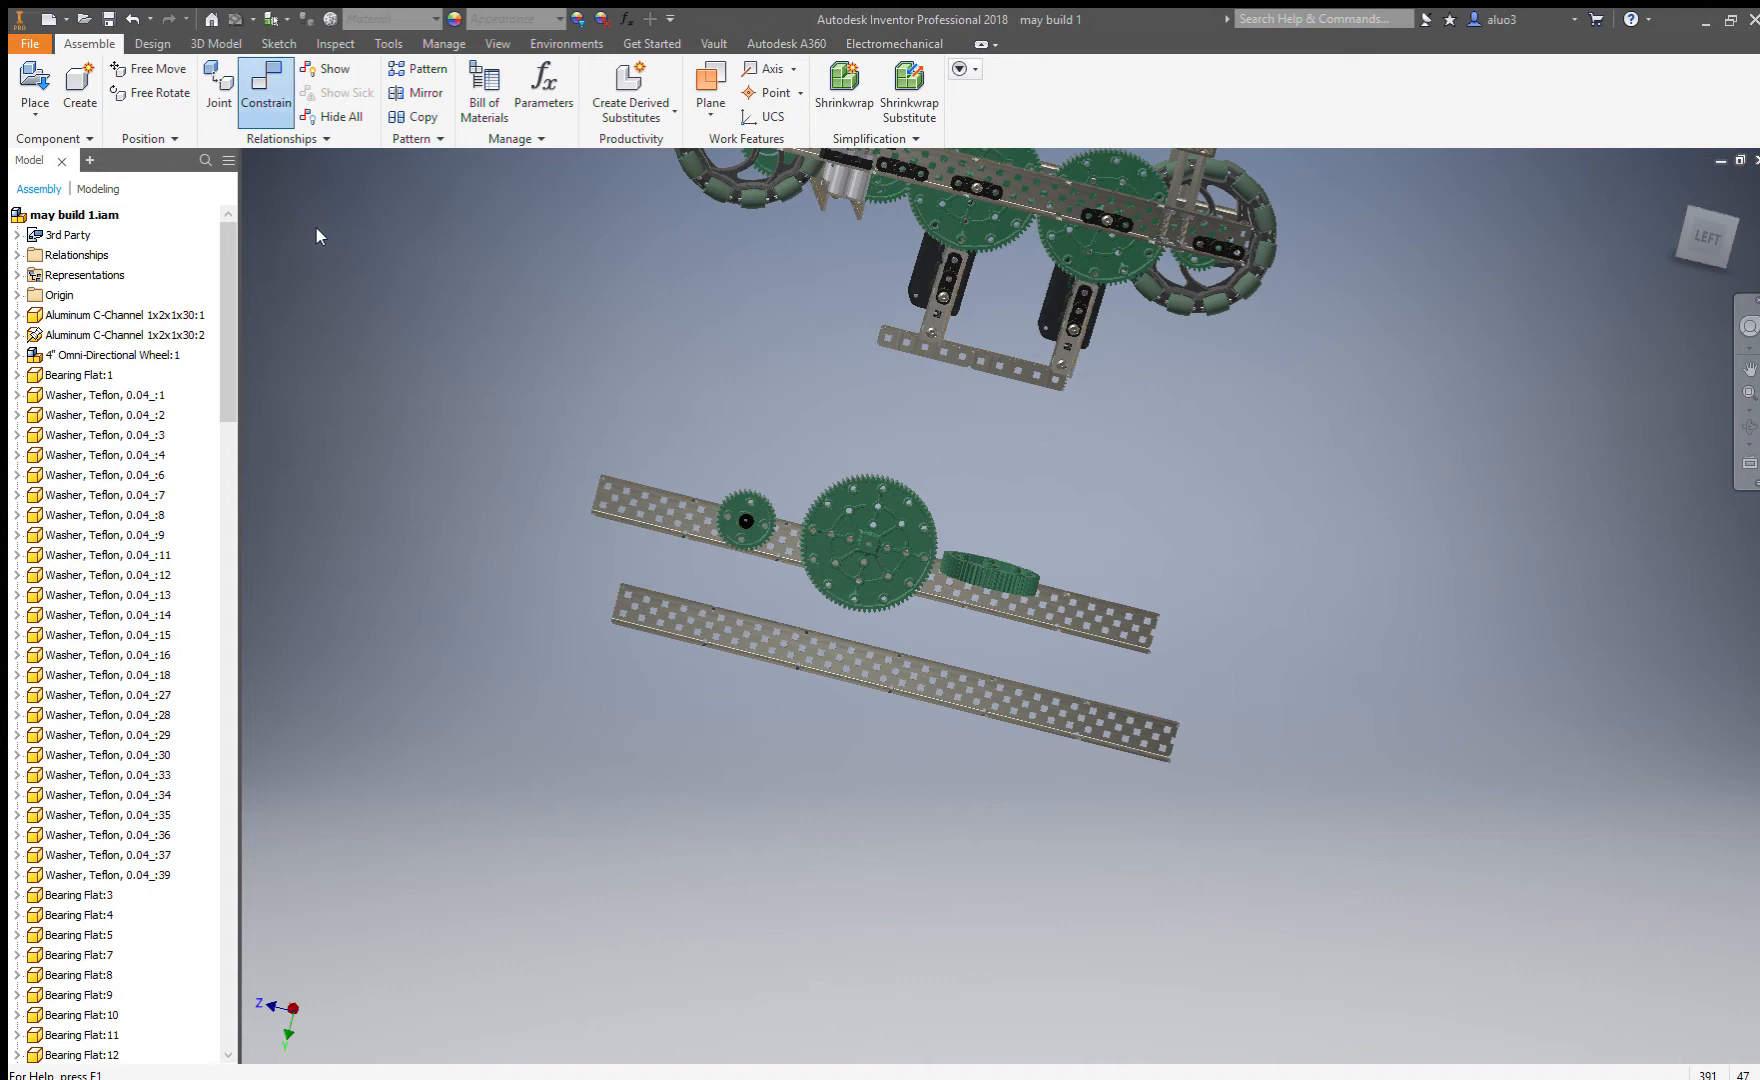
middle_click_drag(774, 463, 829, 460, "shift")
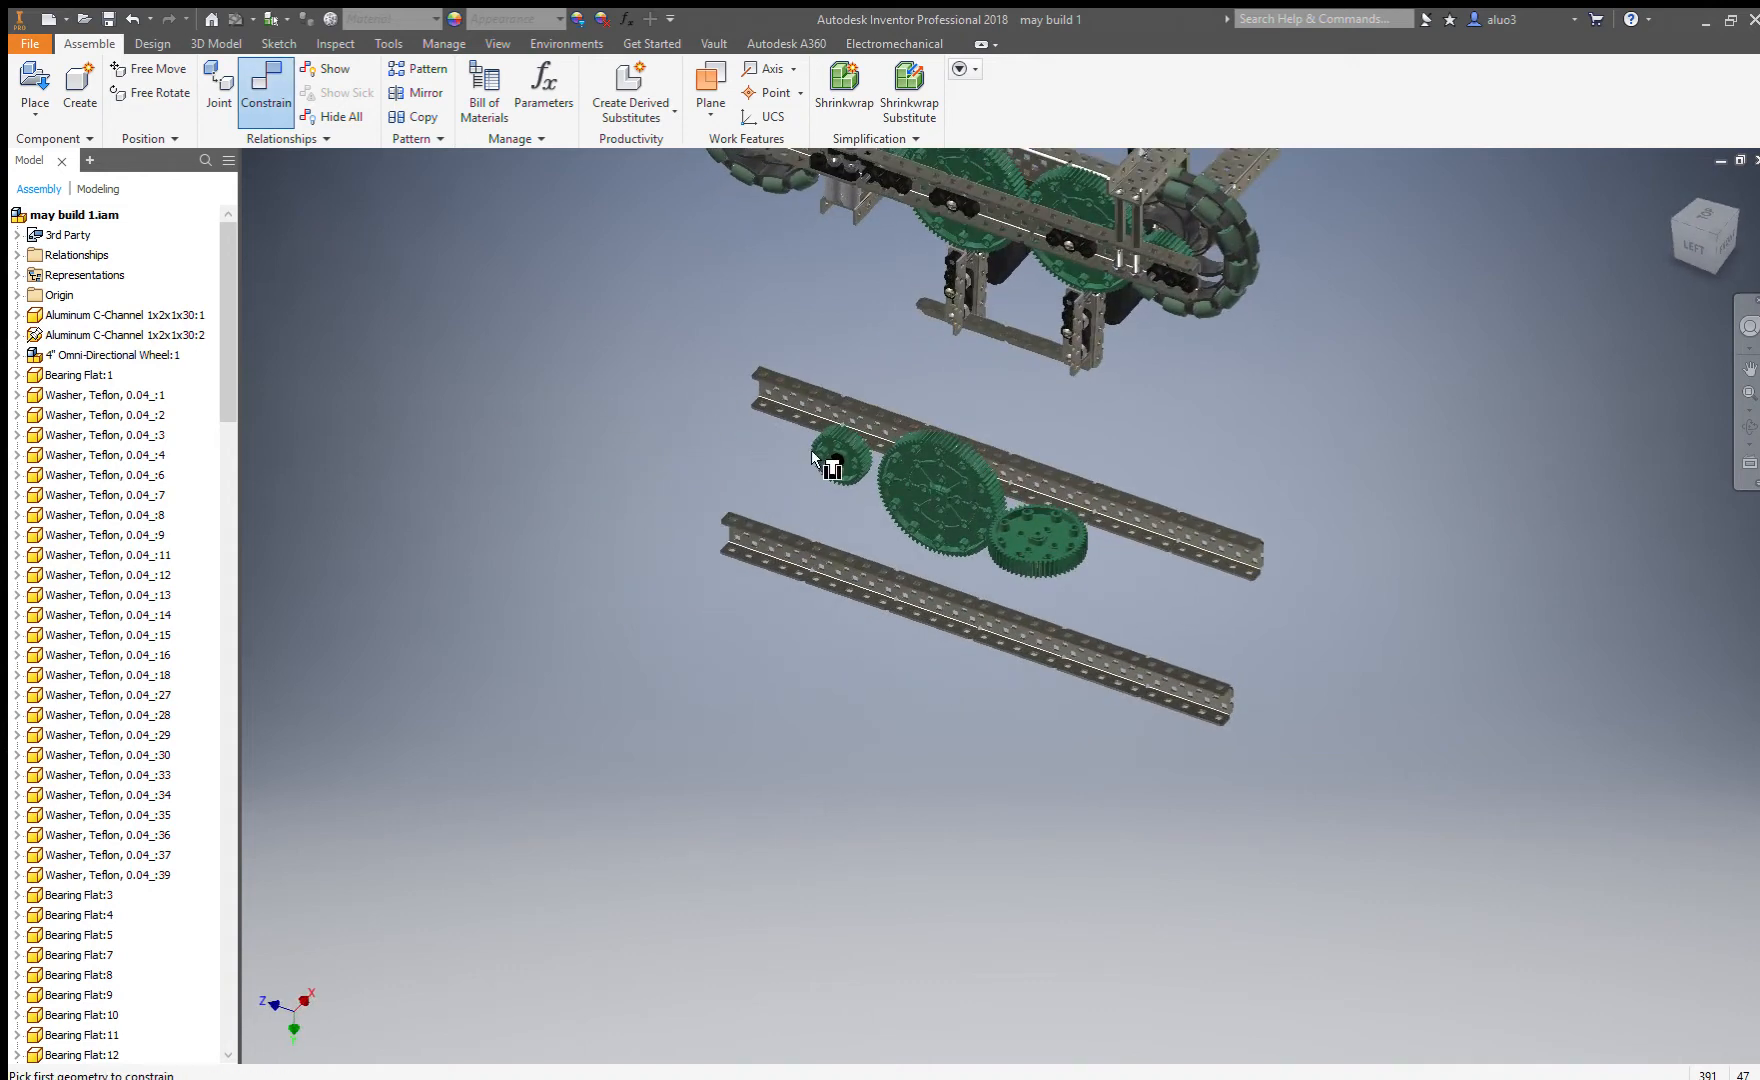
scroll(785, 470, "up", 10)
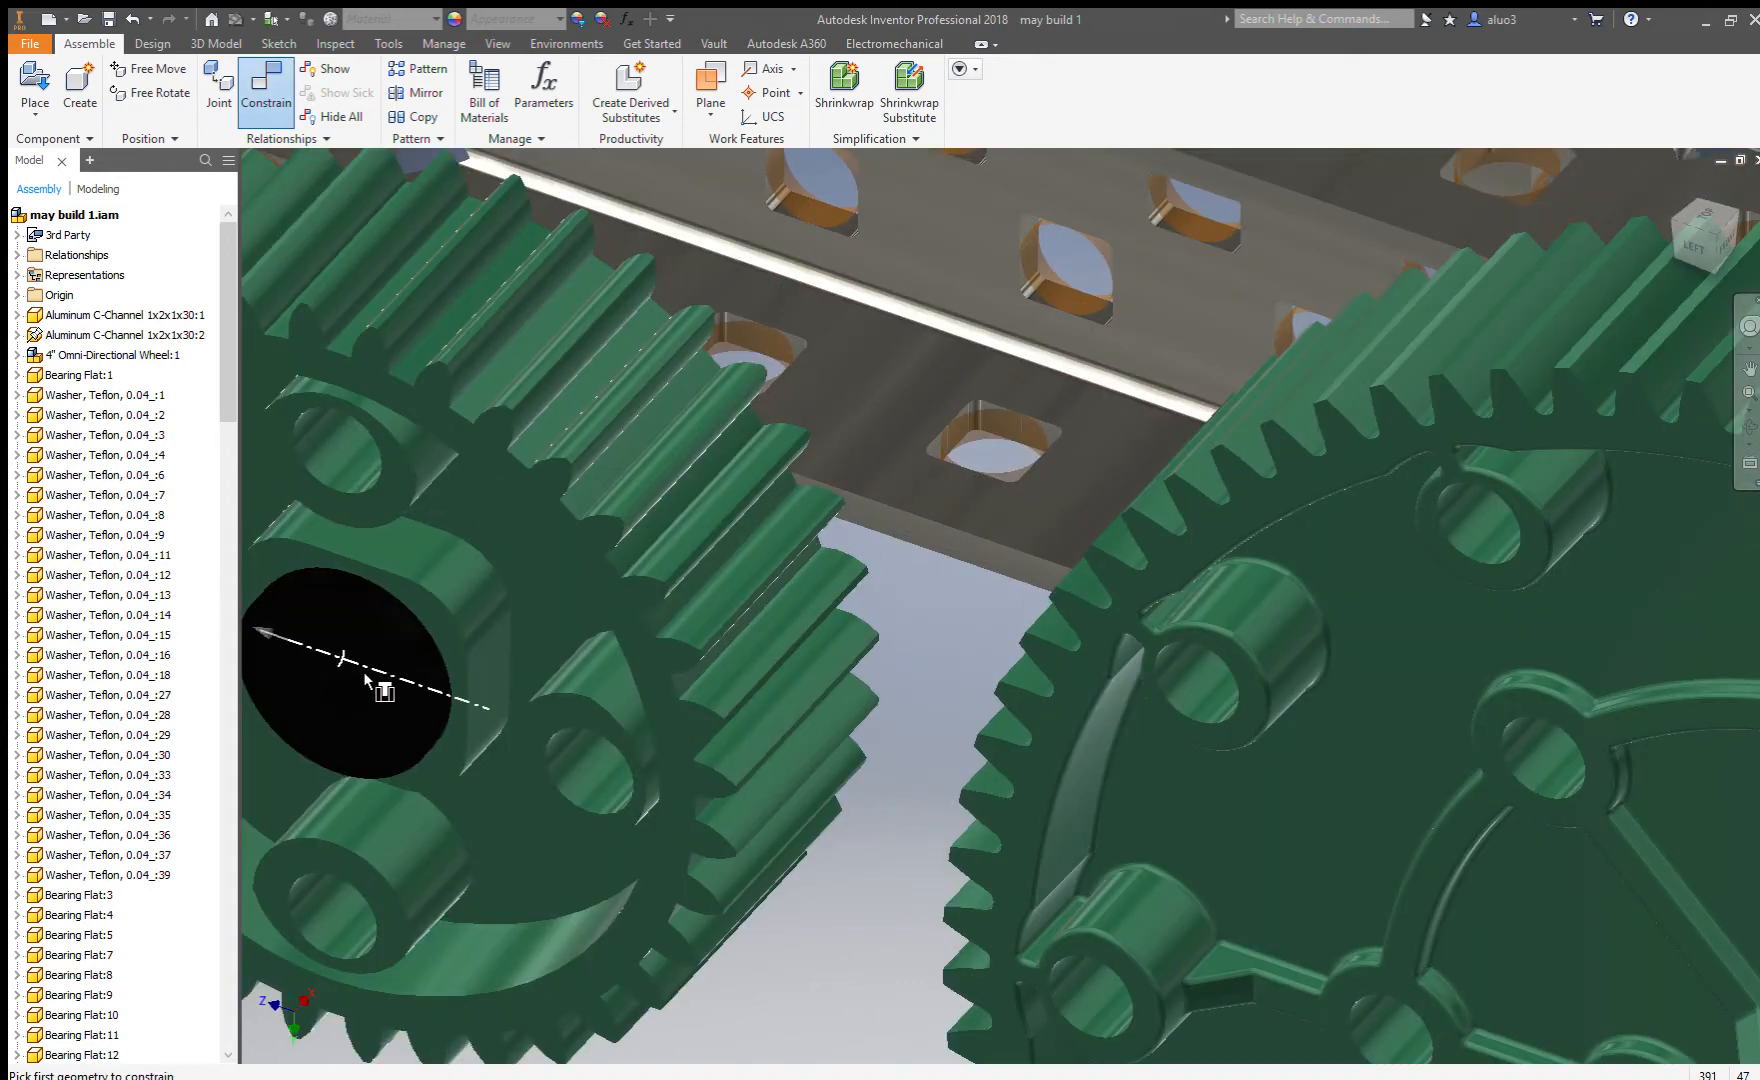
left_click(450, 718)
scroll(455, 715, "down", 10)
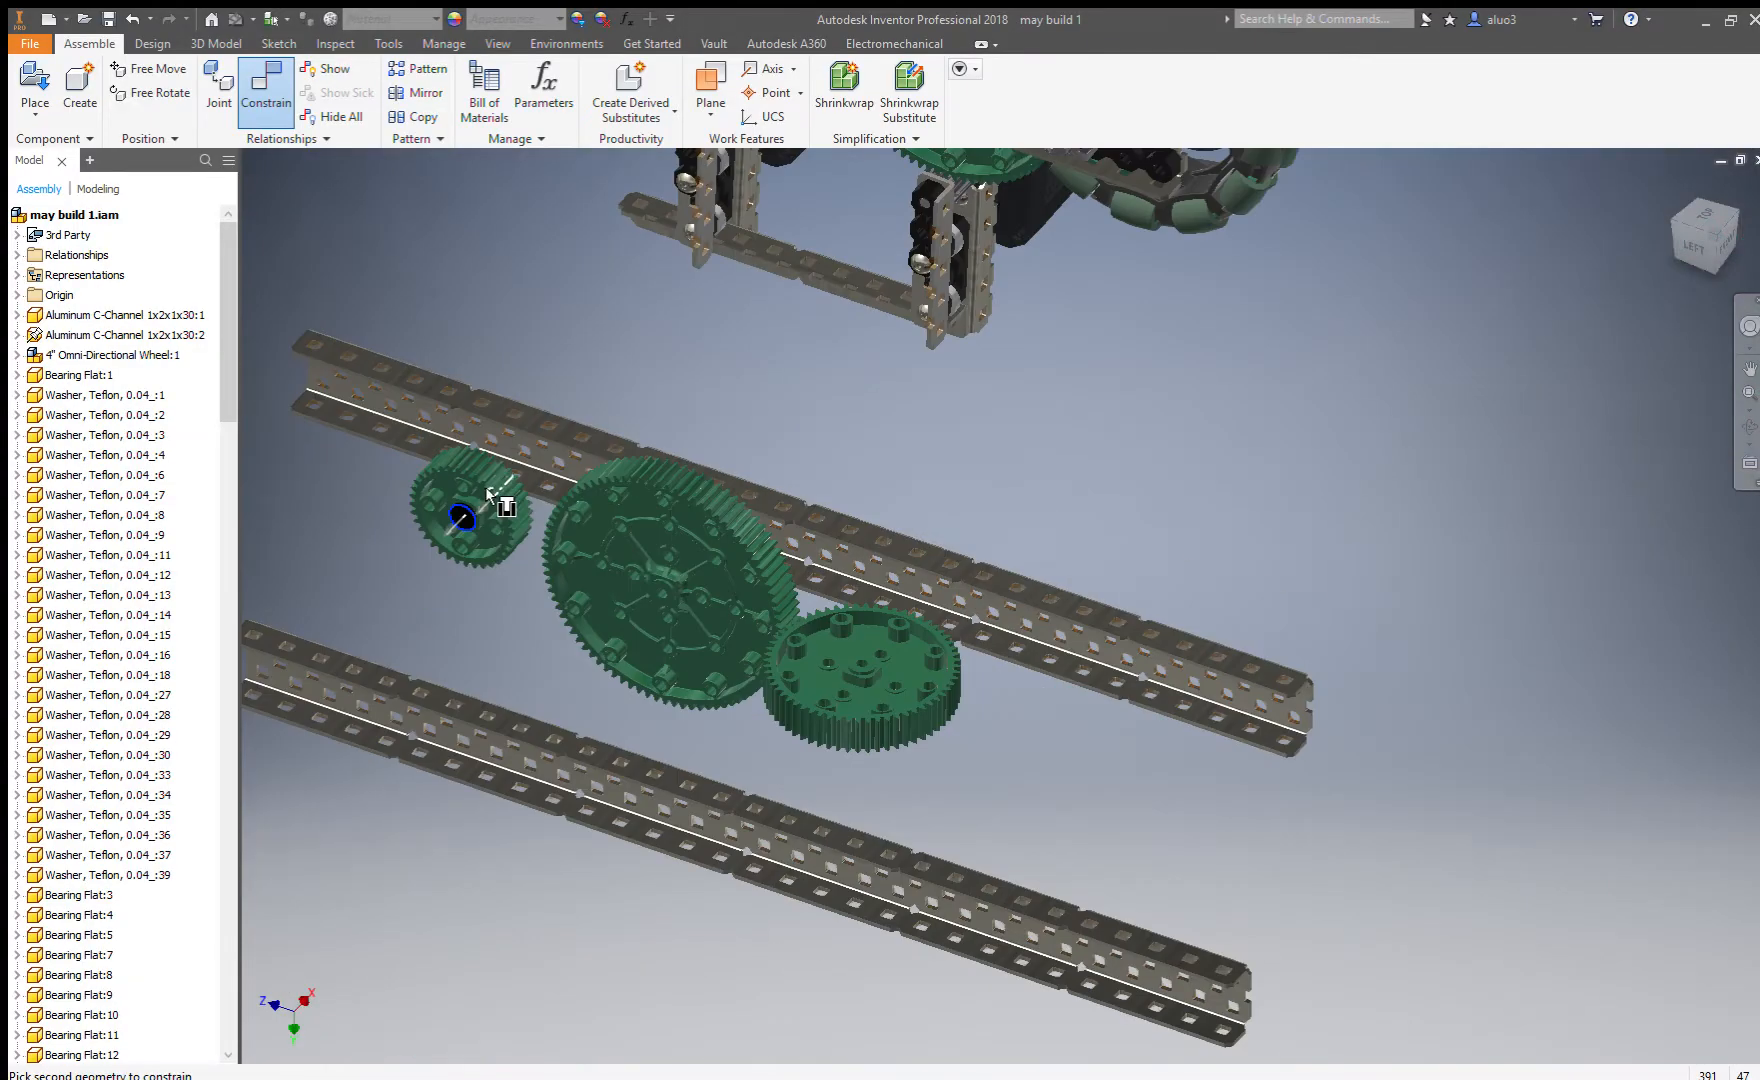
scroll(858, 664, "down", 4)
scroll(992, 775, "up", 4)
scroll(976, 724, "down", 5)
scroll(922, 752, "up", 3)
middle_click_drag(934, 762, 951, 735, "shift")
scroll(967, 801, "up", 5)
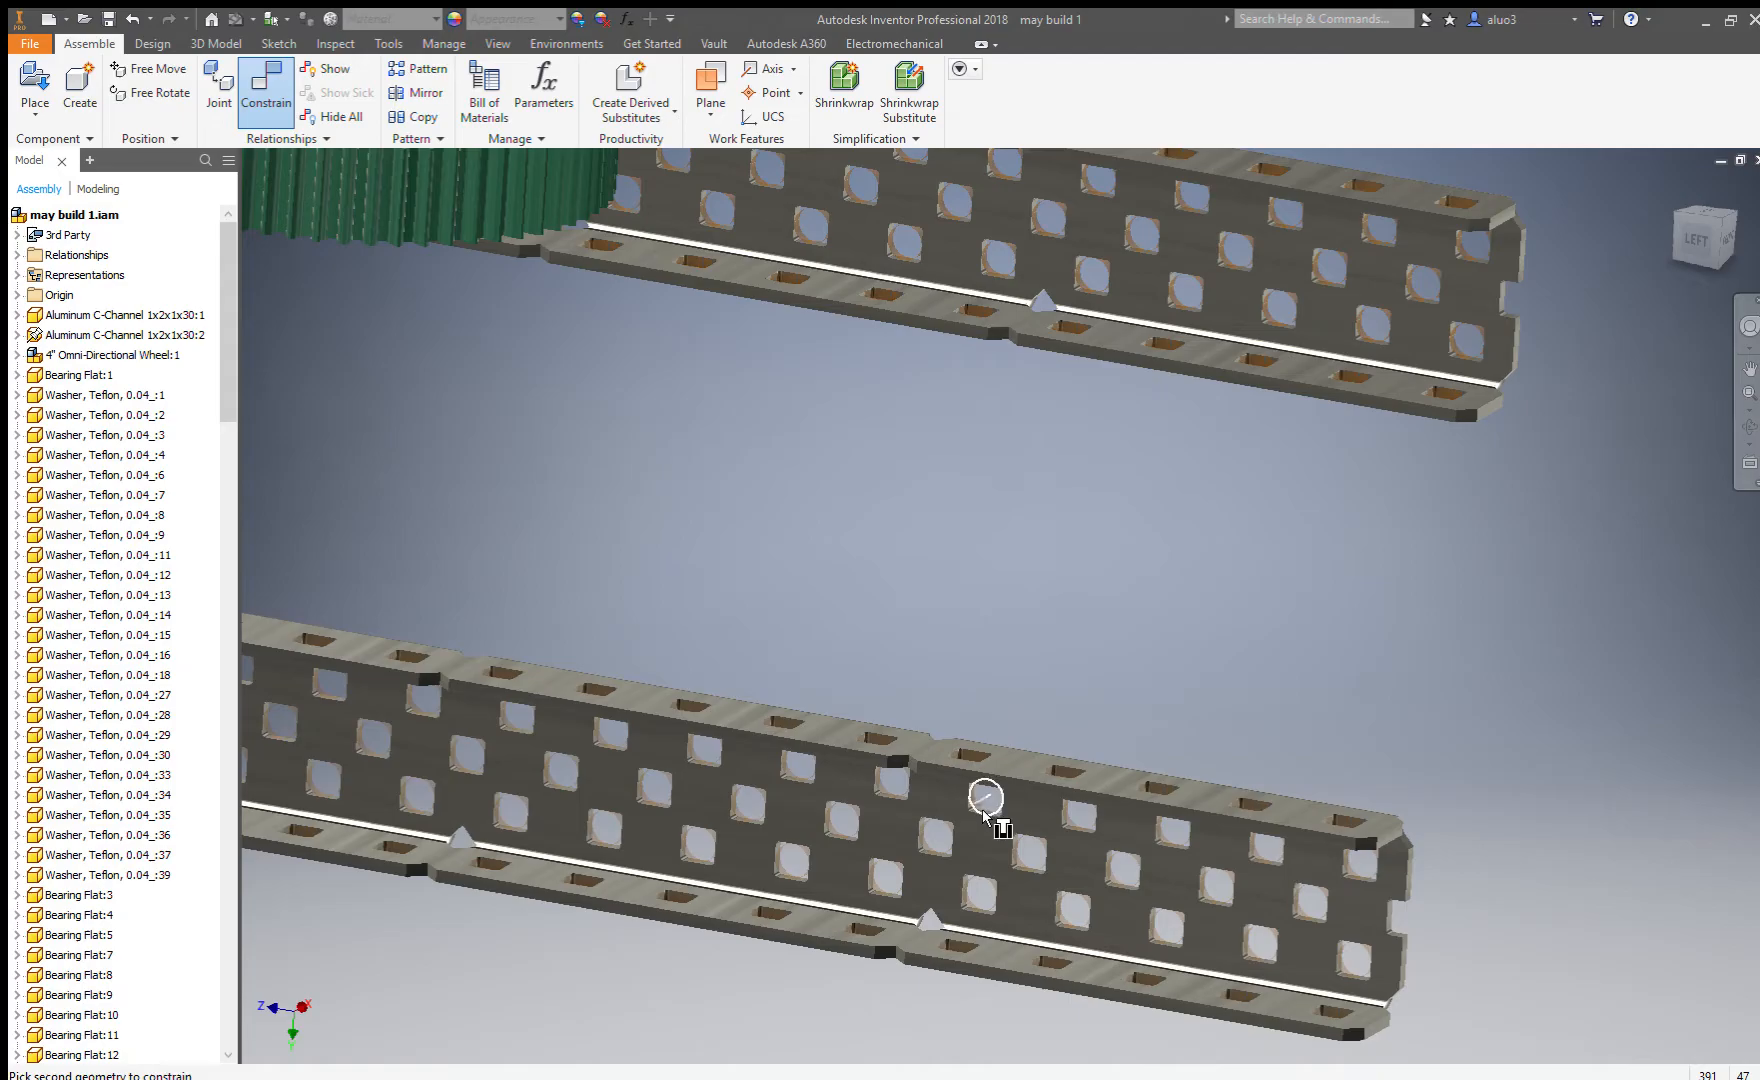
scroll(980, 818, "up", 3)
left_click(991, 785)
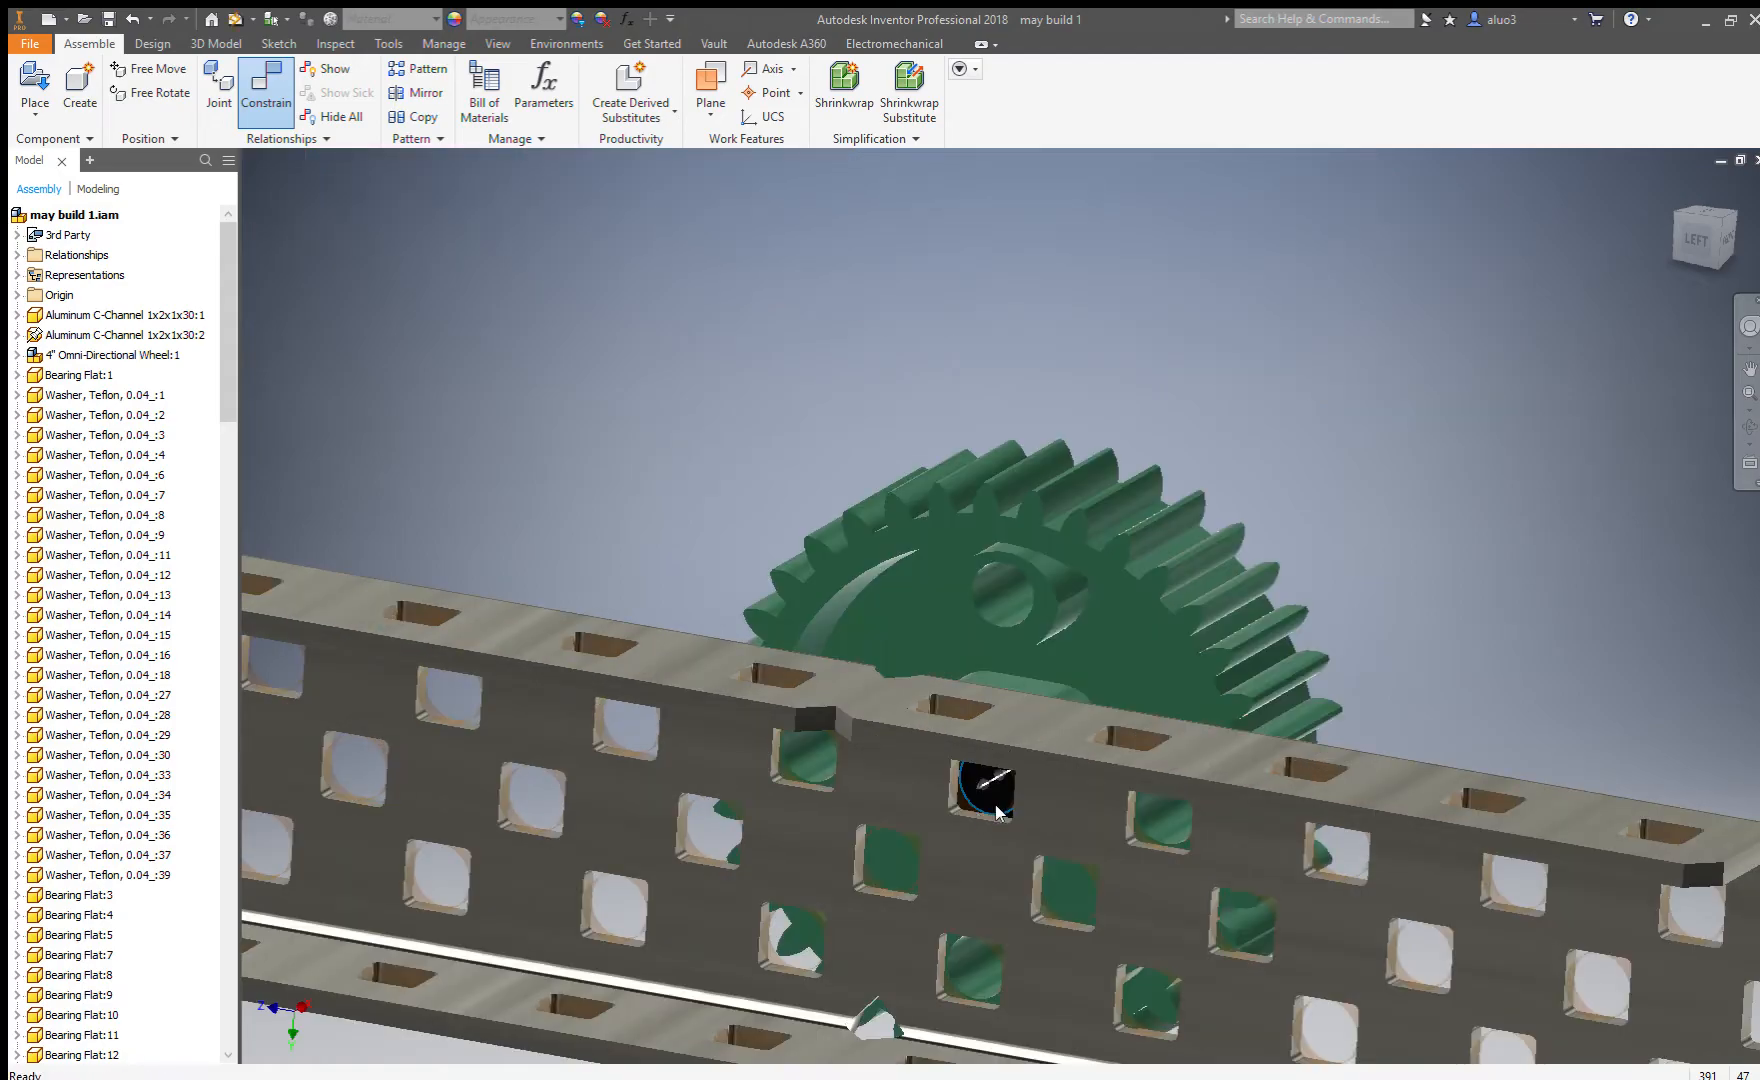
scroll(1092, 792, "down", 3)
scroll(1092, 792, "down", 2)
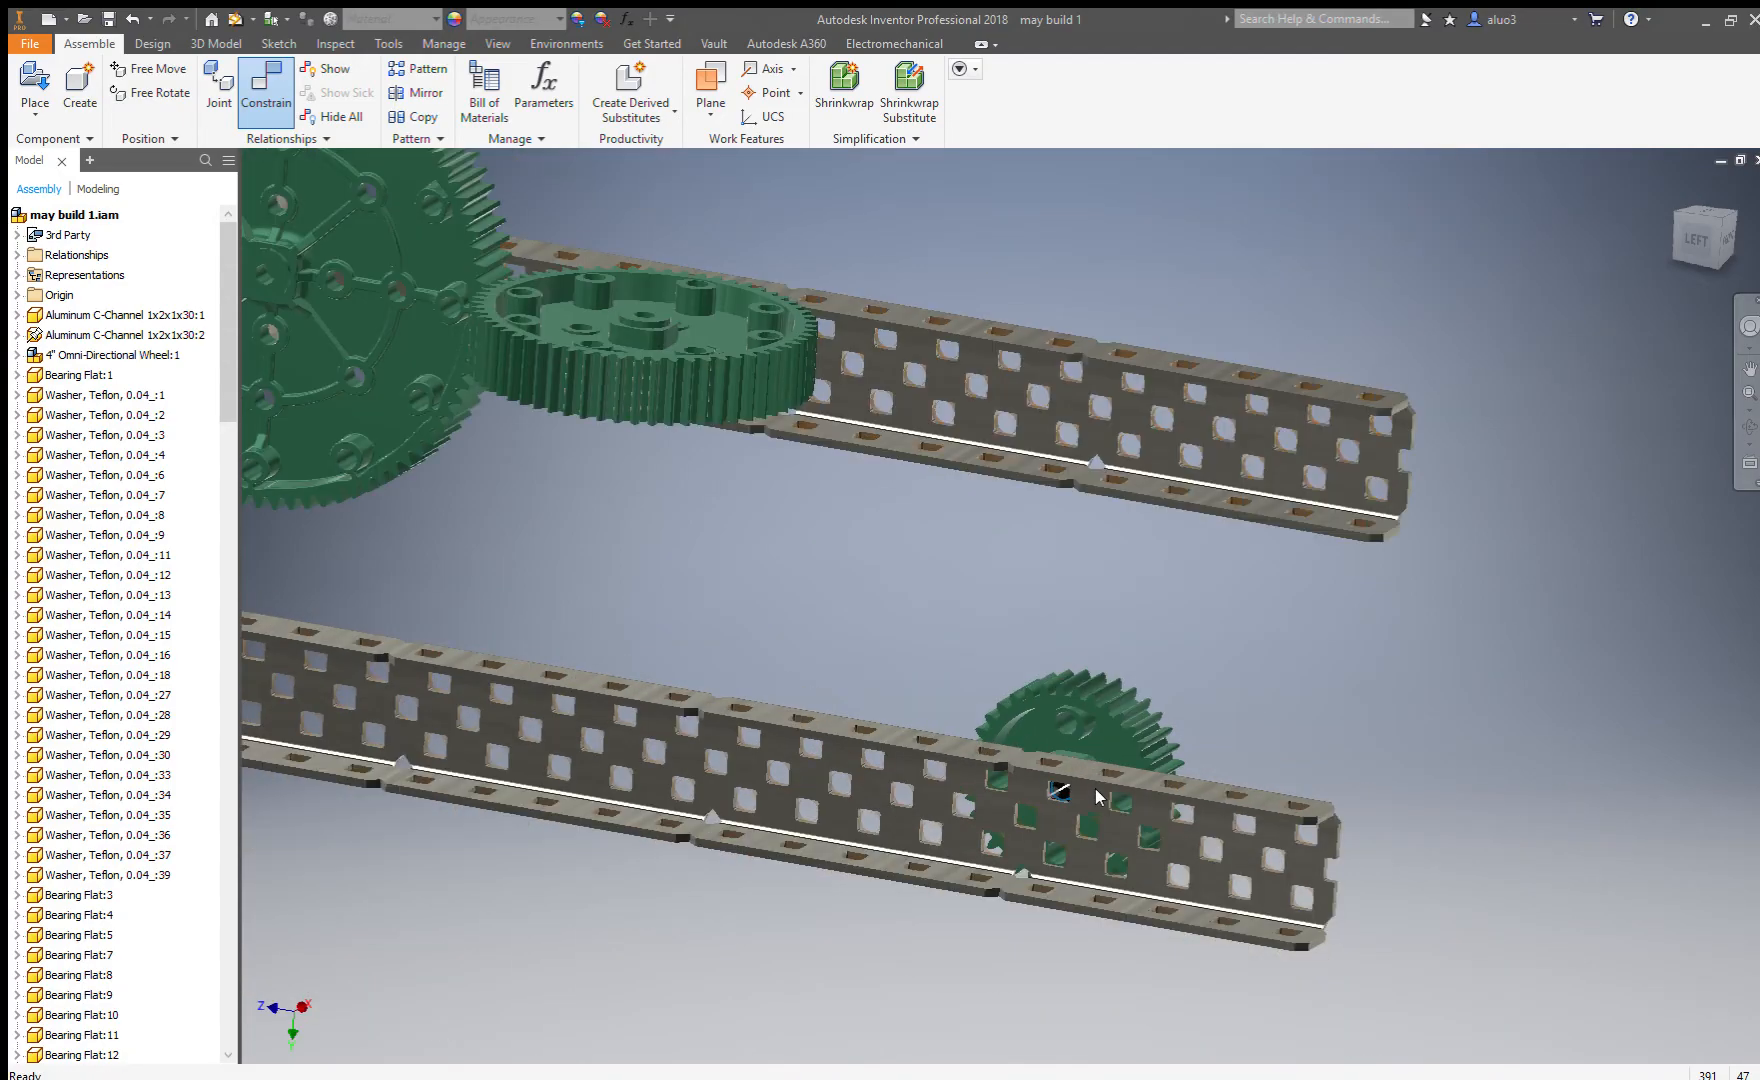
Examine the original drivetrain from both sides to work out where the large gear sits relative to the small one.
key("c")
scroll(1350, 740, "down", 2)
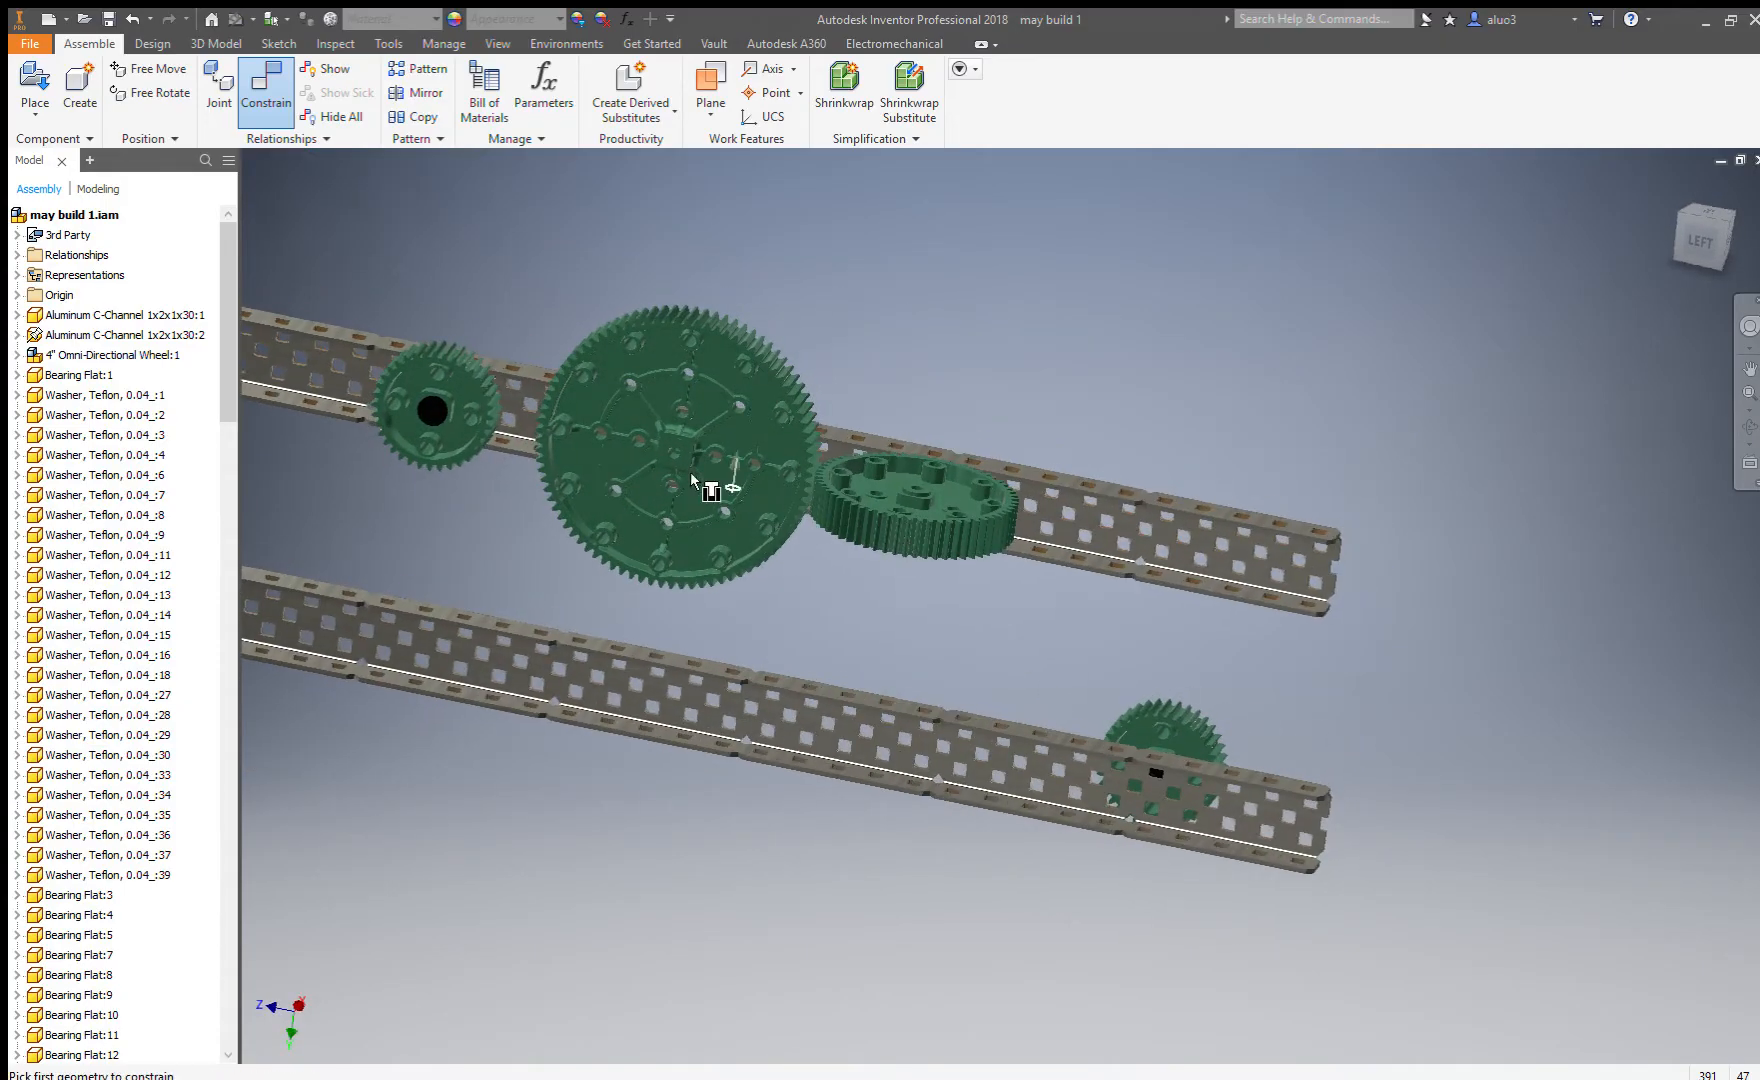
scroll(708, 481, "up", 5)
middle_click_drag(735, 503, 884, 542, "shift")
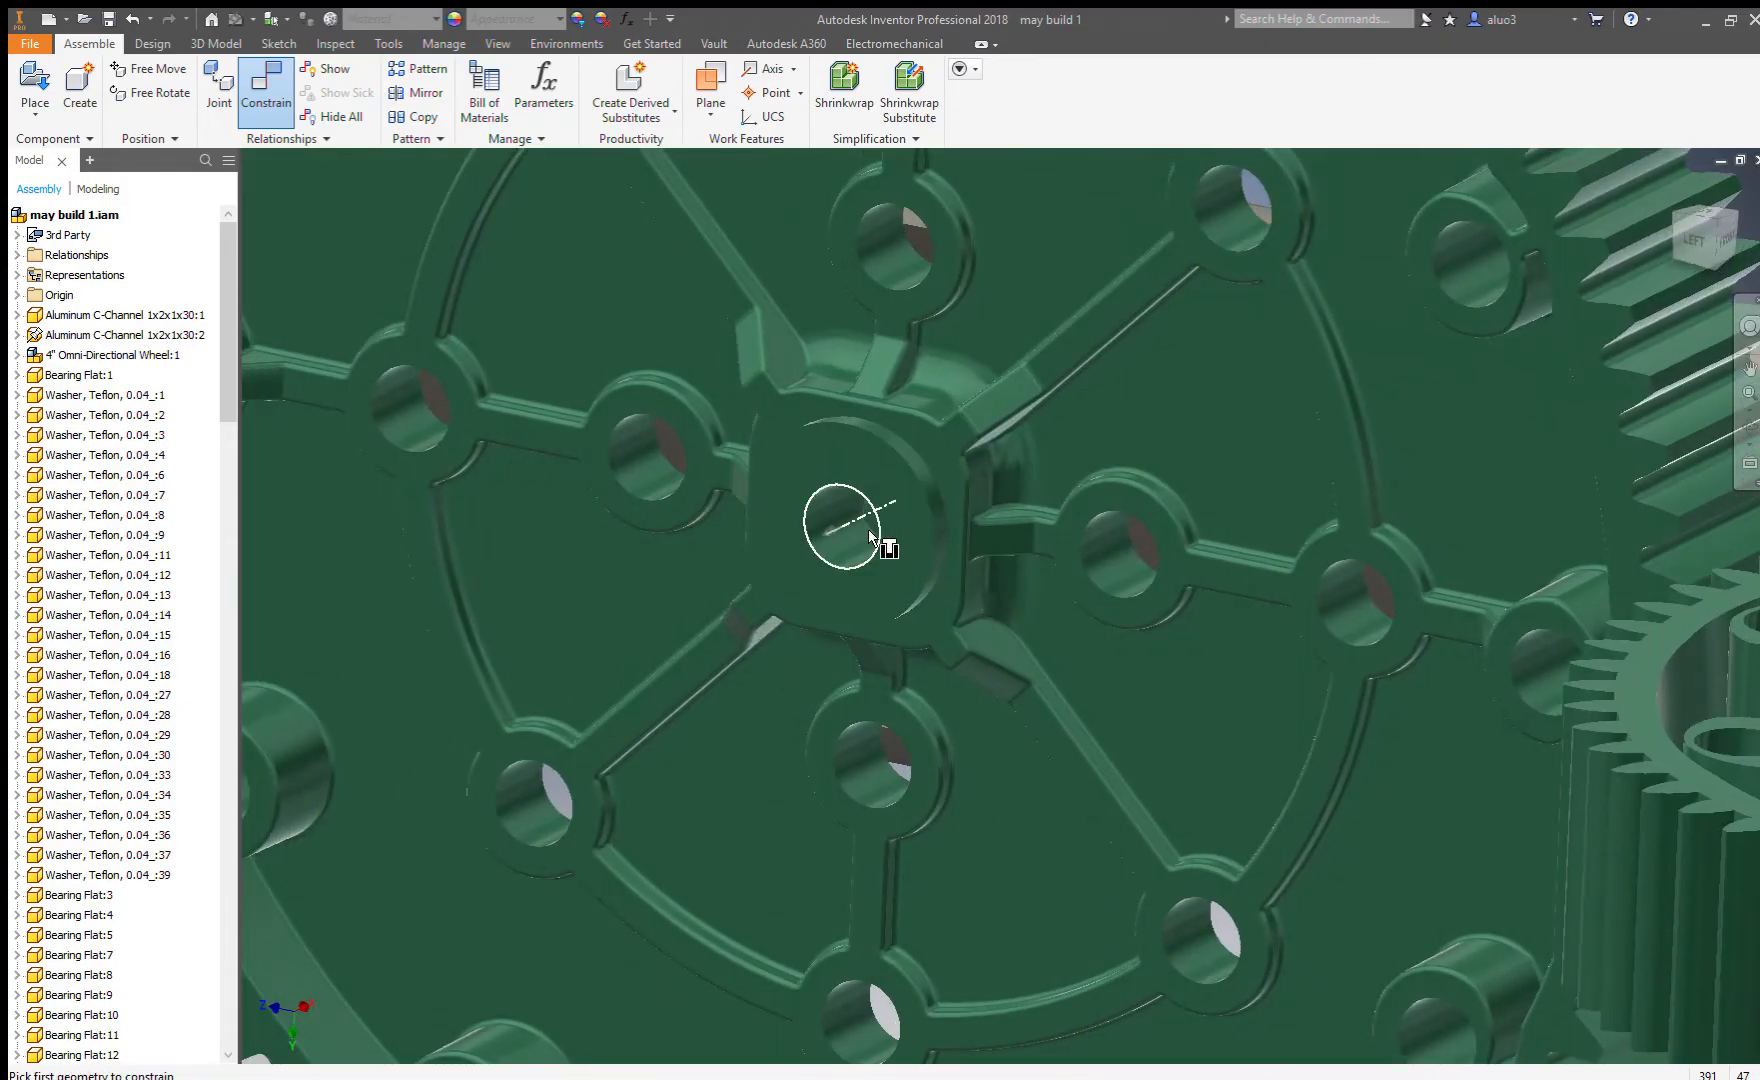
scroll(918, 573, "down", 8)
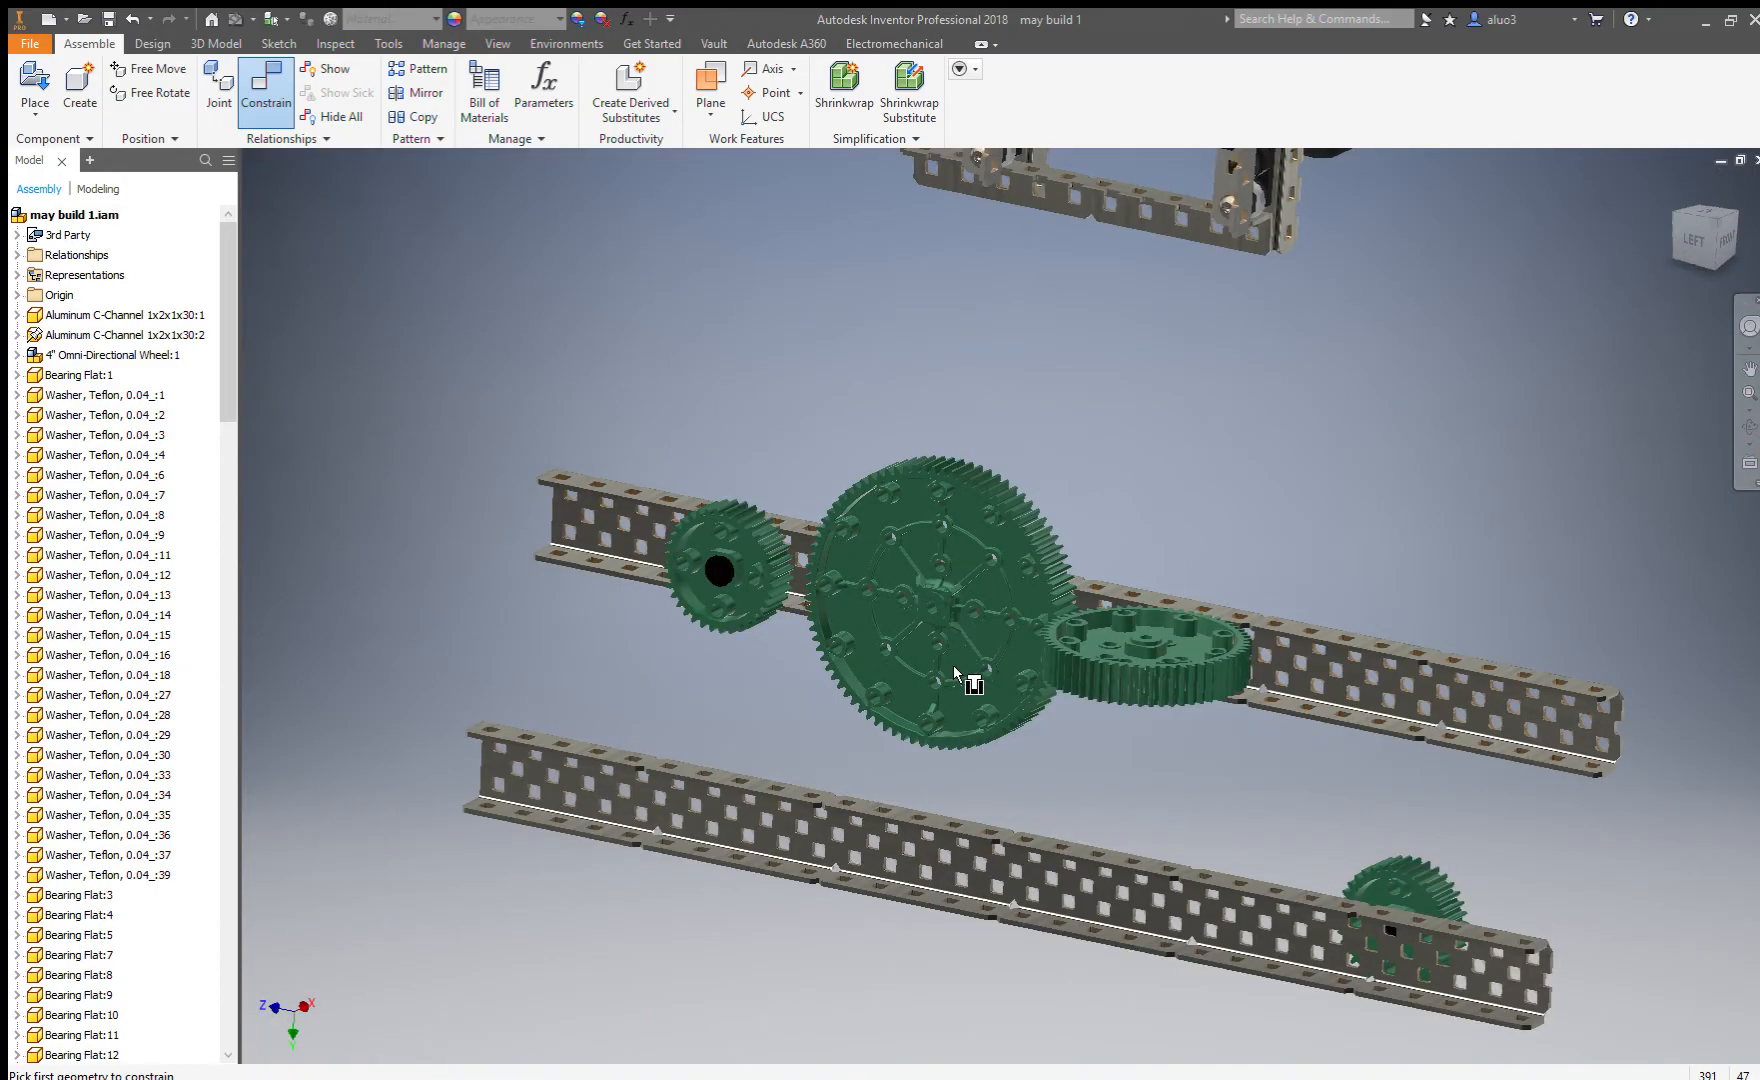
middle_click_drag(990, 690, 1069, 577, "shift")
scroll(1069, 540, "up", 5)
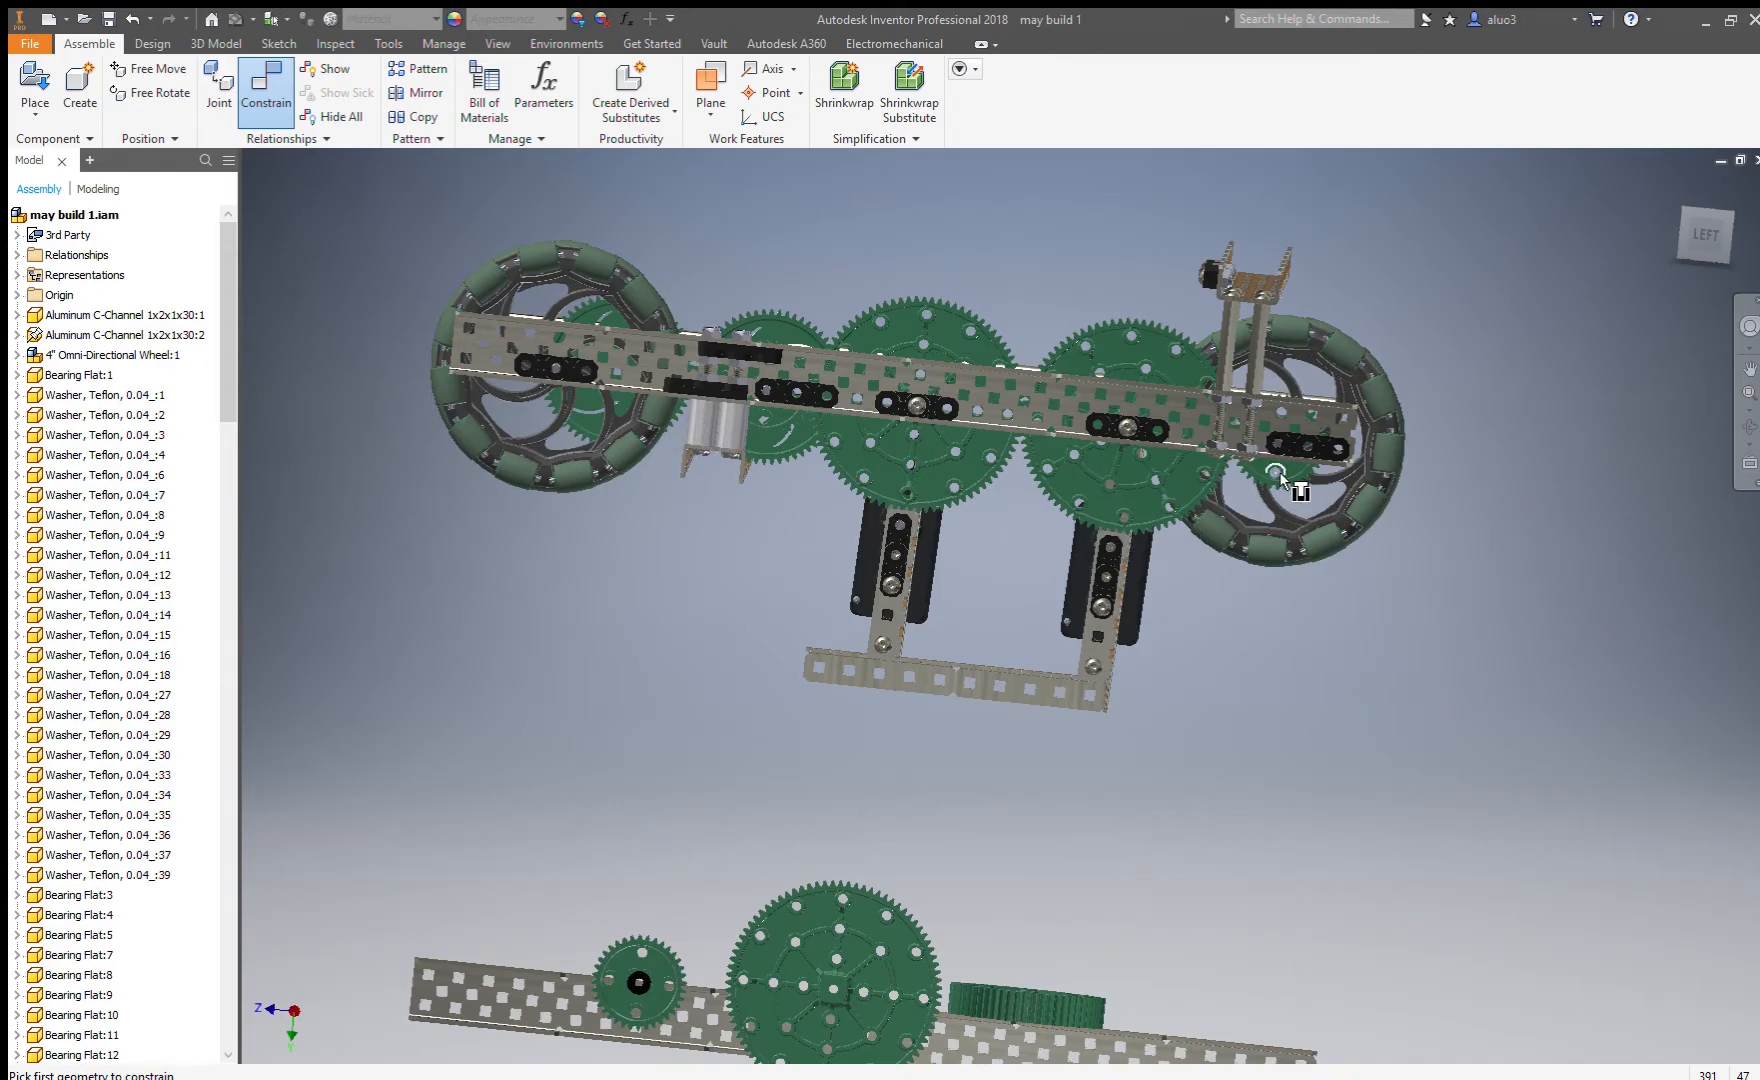
scroll(1279, 472, "down", 5)
scroll(1370, 693, "up", 6)
middle_click_drag(1160, 676, 1096, 597, "shift")
scroll(1037, 668, "down", 5)
middle_click_drag(1037, 668, 1206, 392, "shift")
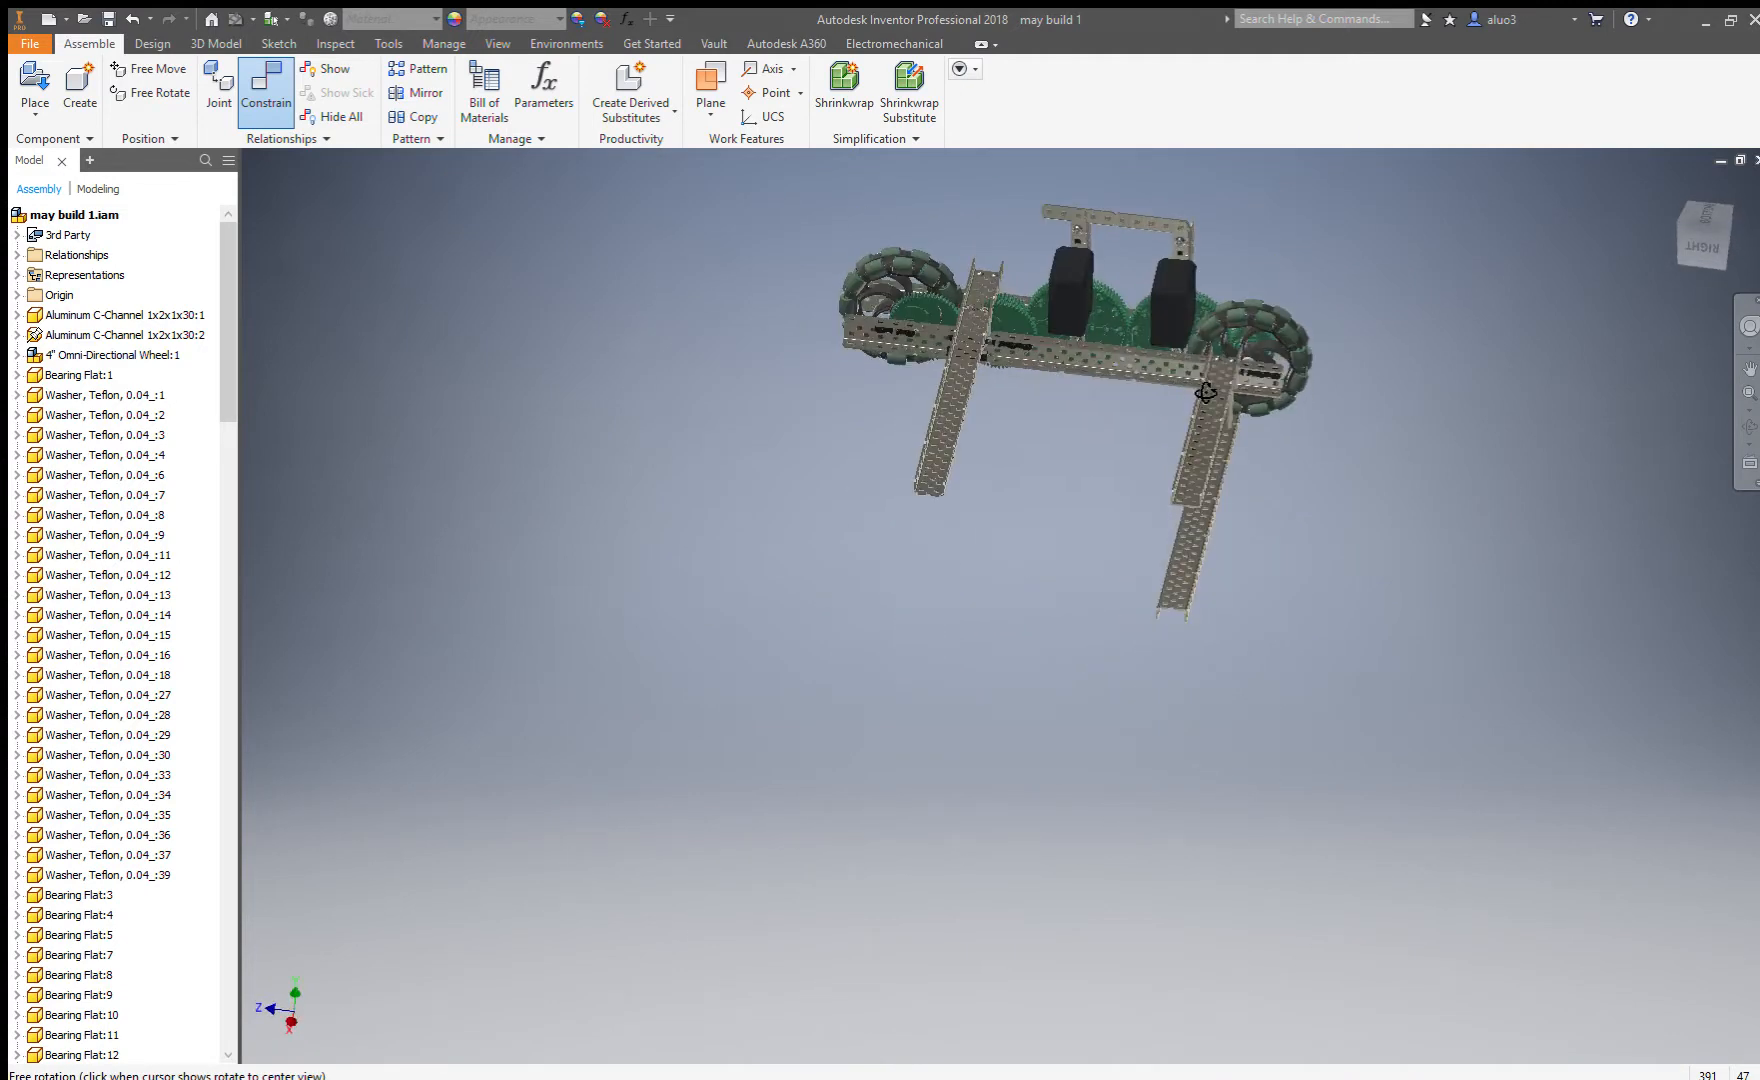
scroll(1188, 279, "up", 3)
scroll(1200, 287, "down", 5)
middle_click_drag(1154, 302, 1077, 601, "shift")
Constrain a large gear's center axis to an upper-row hole of the lower loose channel, beside the small gear.
scroll(1029, 466, "up", 10)
scroll(1029, 466, "down", 6)
scroll(1014, 346, "up", 10)
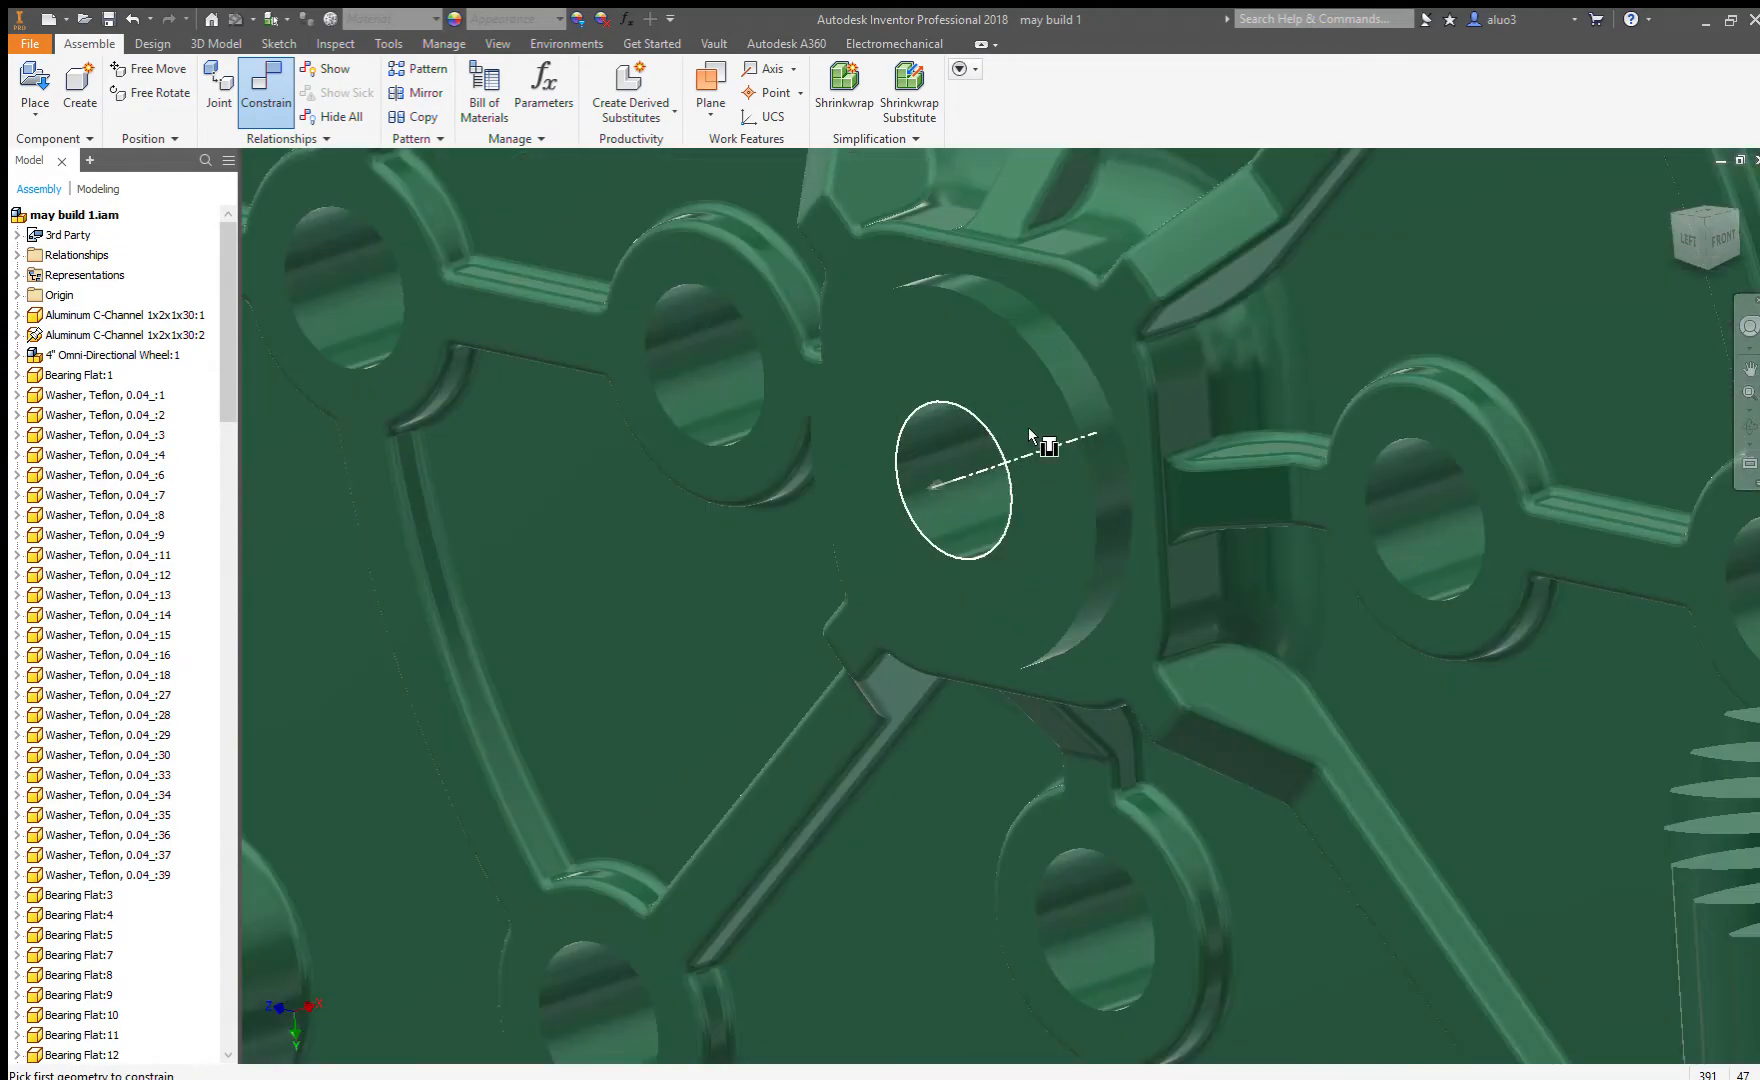
scroll(972, 461, "down", 10)
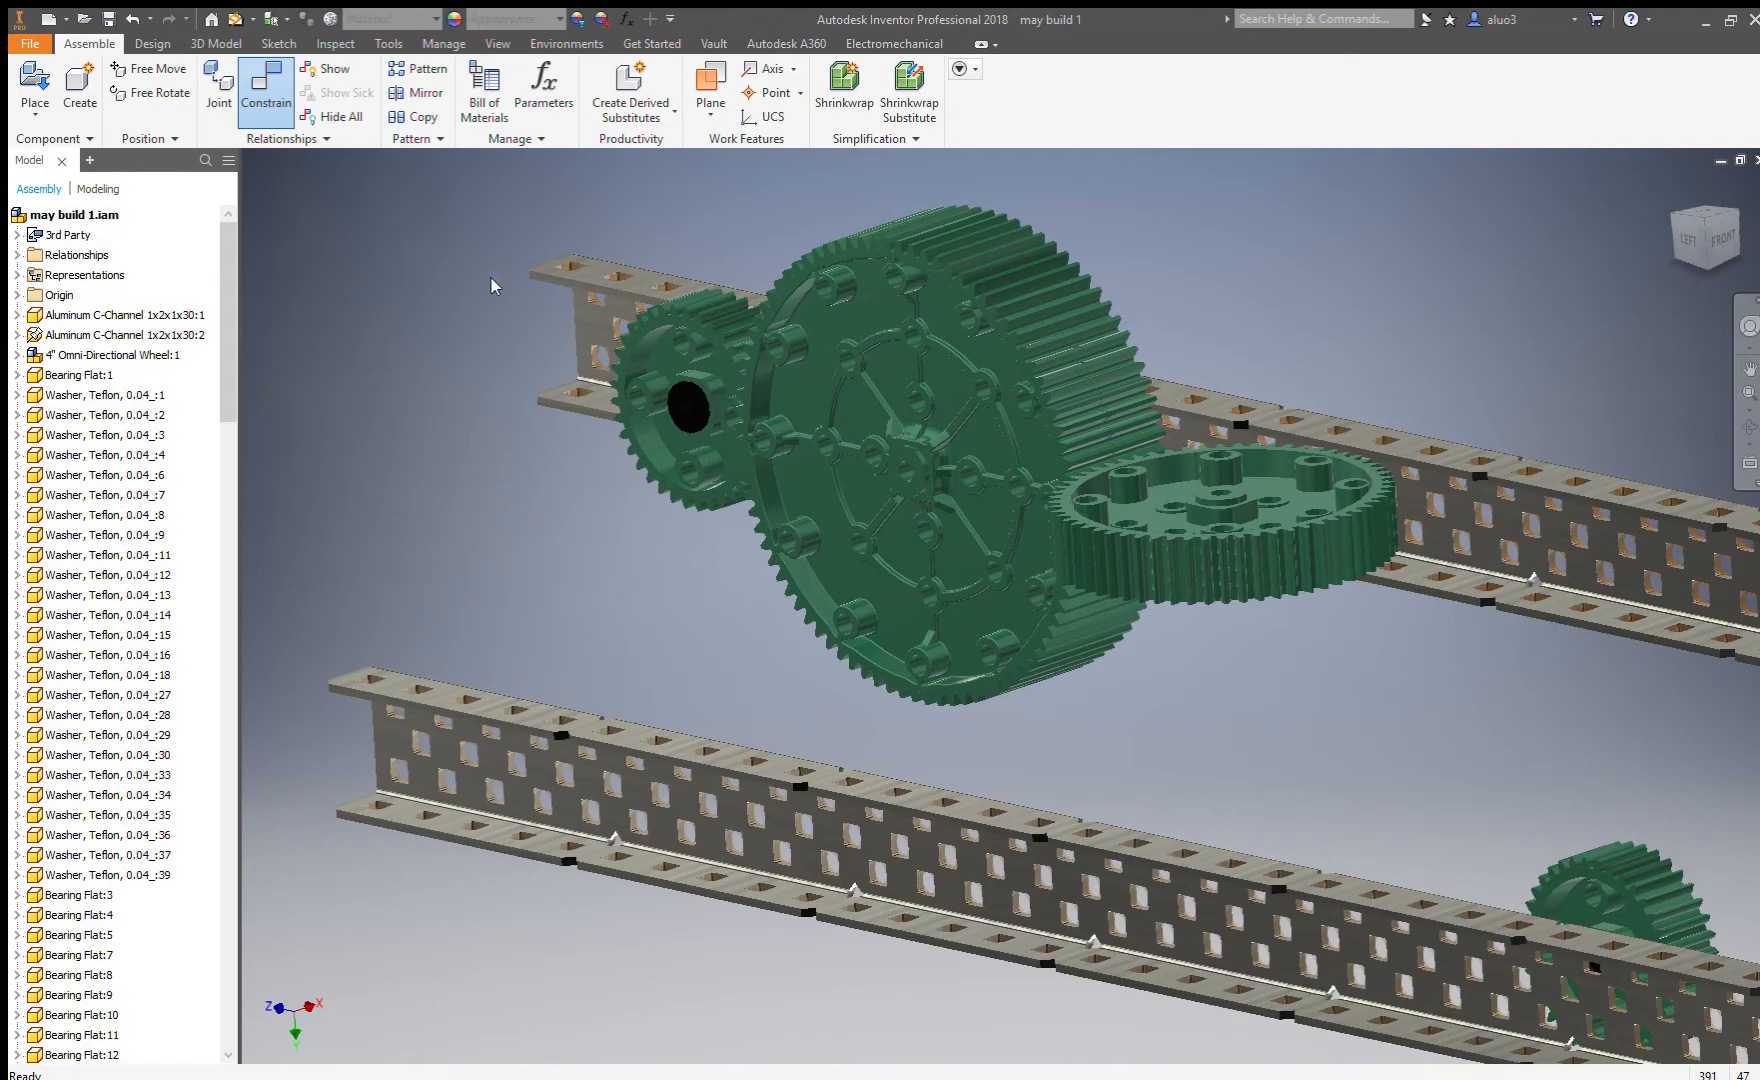
scroll(1041, 589, "down", 5)
middle_click_drag(1041, 589, 974, 660, "shift")
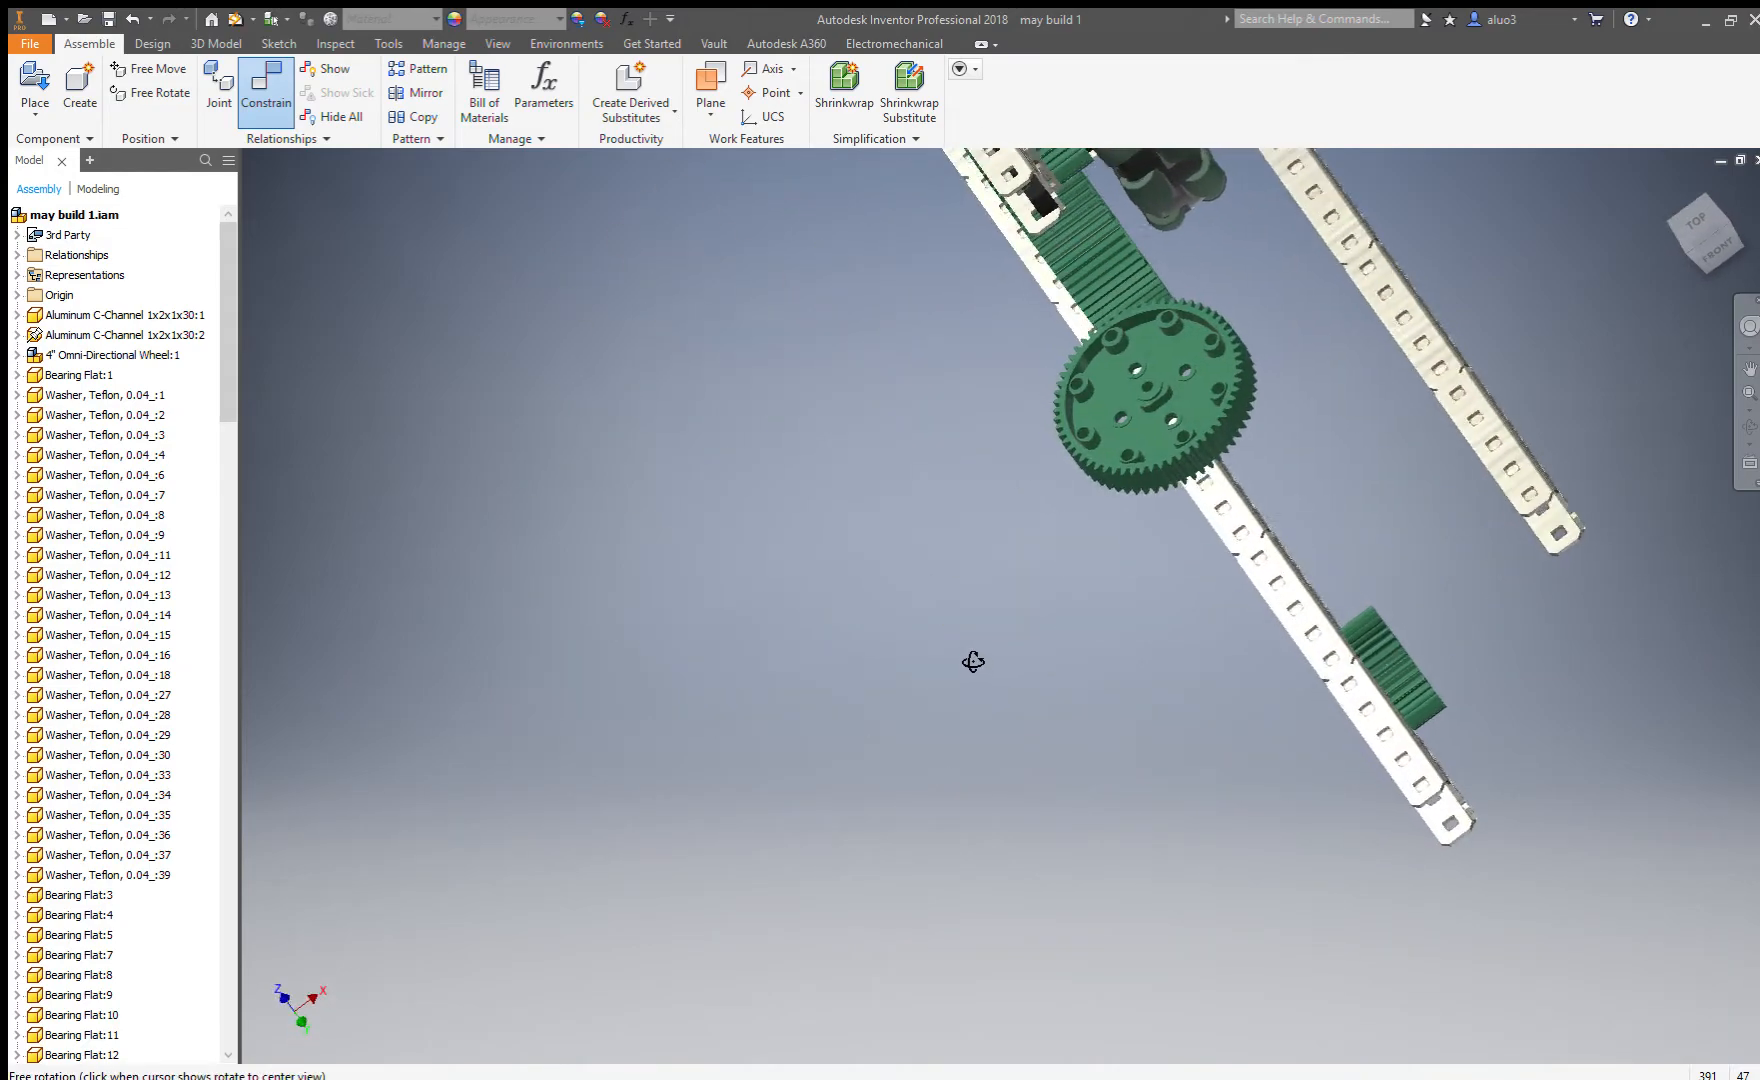
scroll(1270, 581, "up", 6)
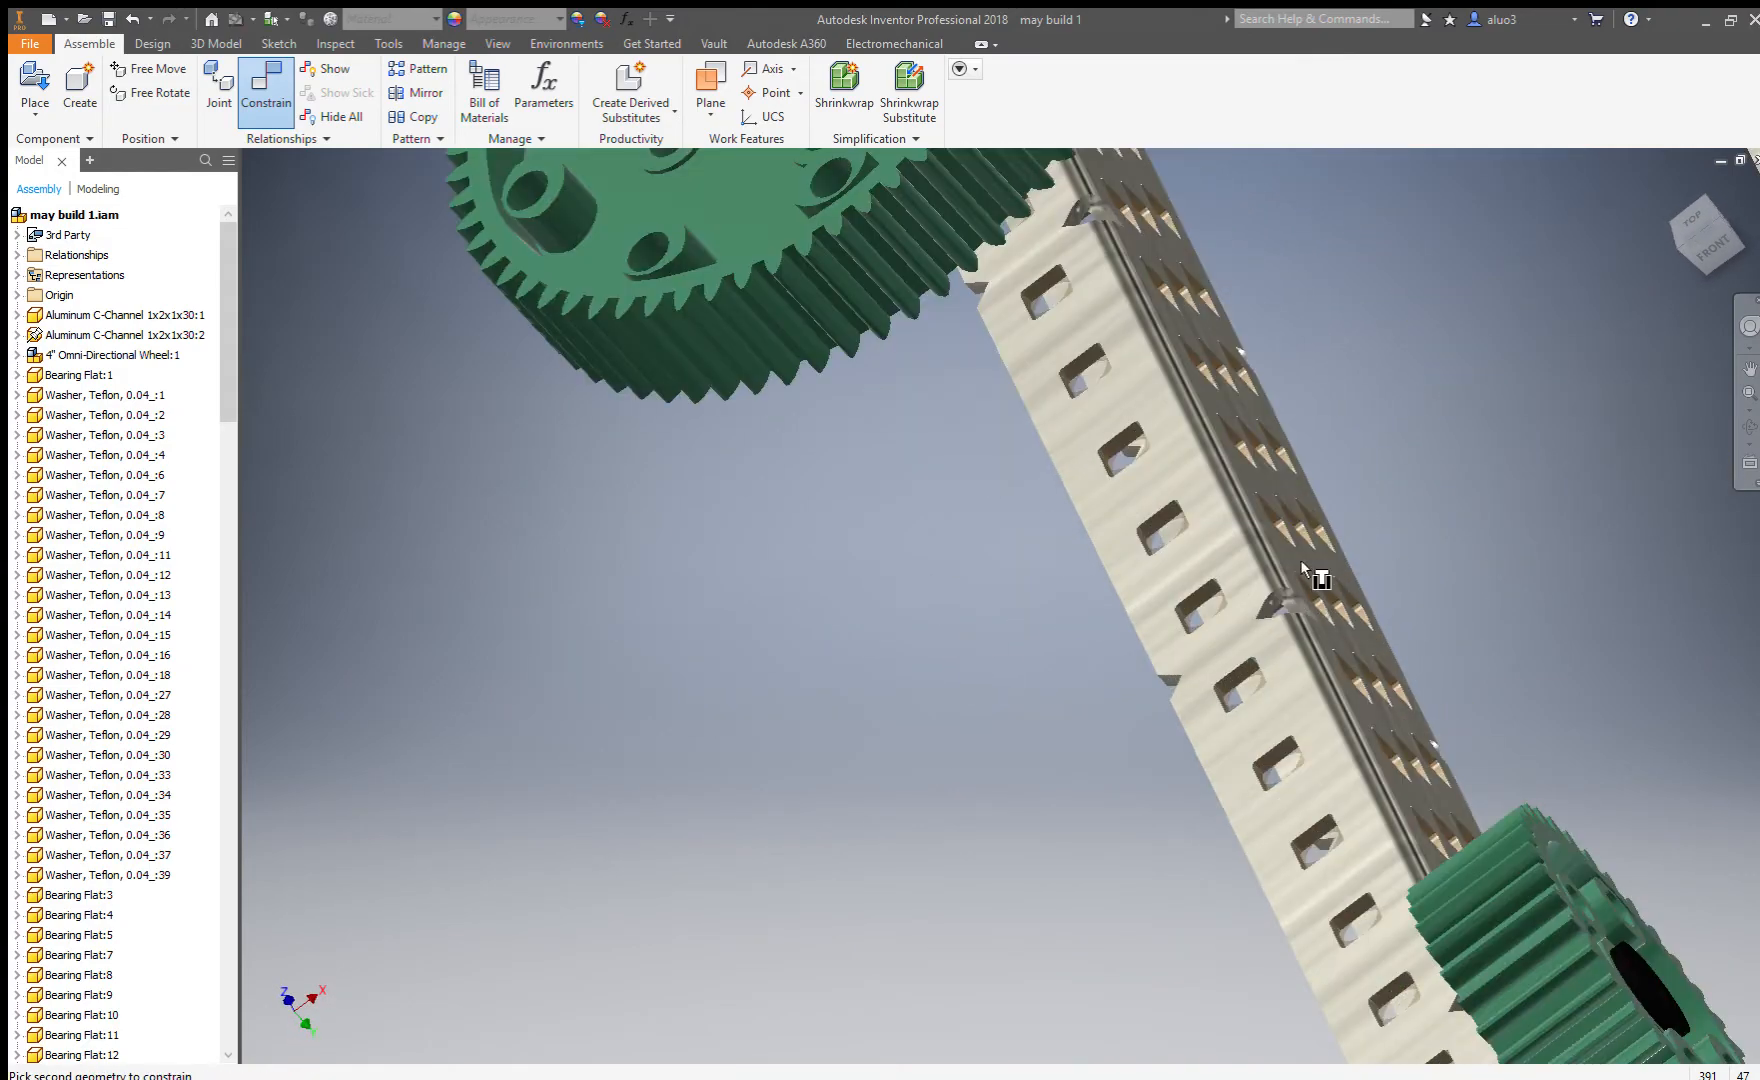
left_click(1287, 537)
middle_click_drag(1277, 539, 1230, 688, "shift")
scroll(1309, 714, "down", 5)
left_click_drag(1271, 620, 693, 428)
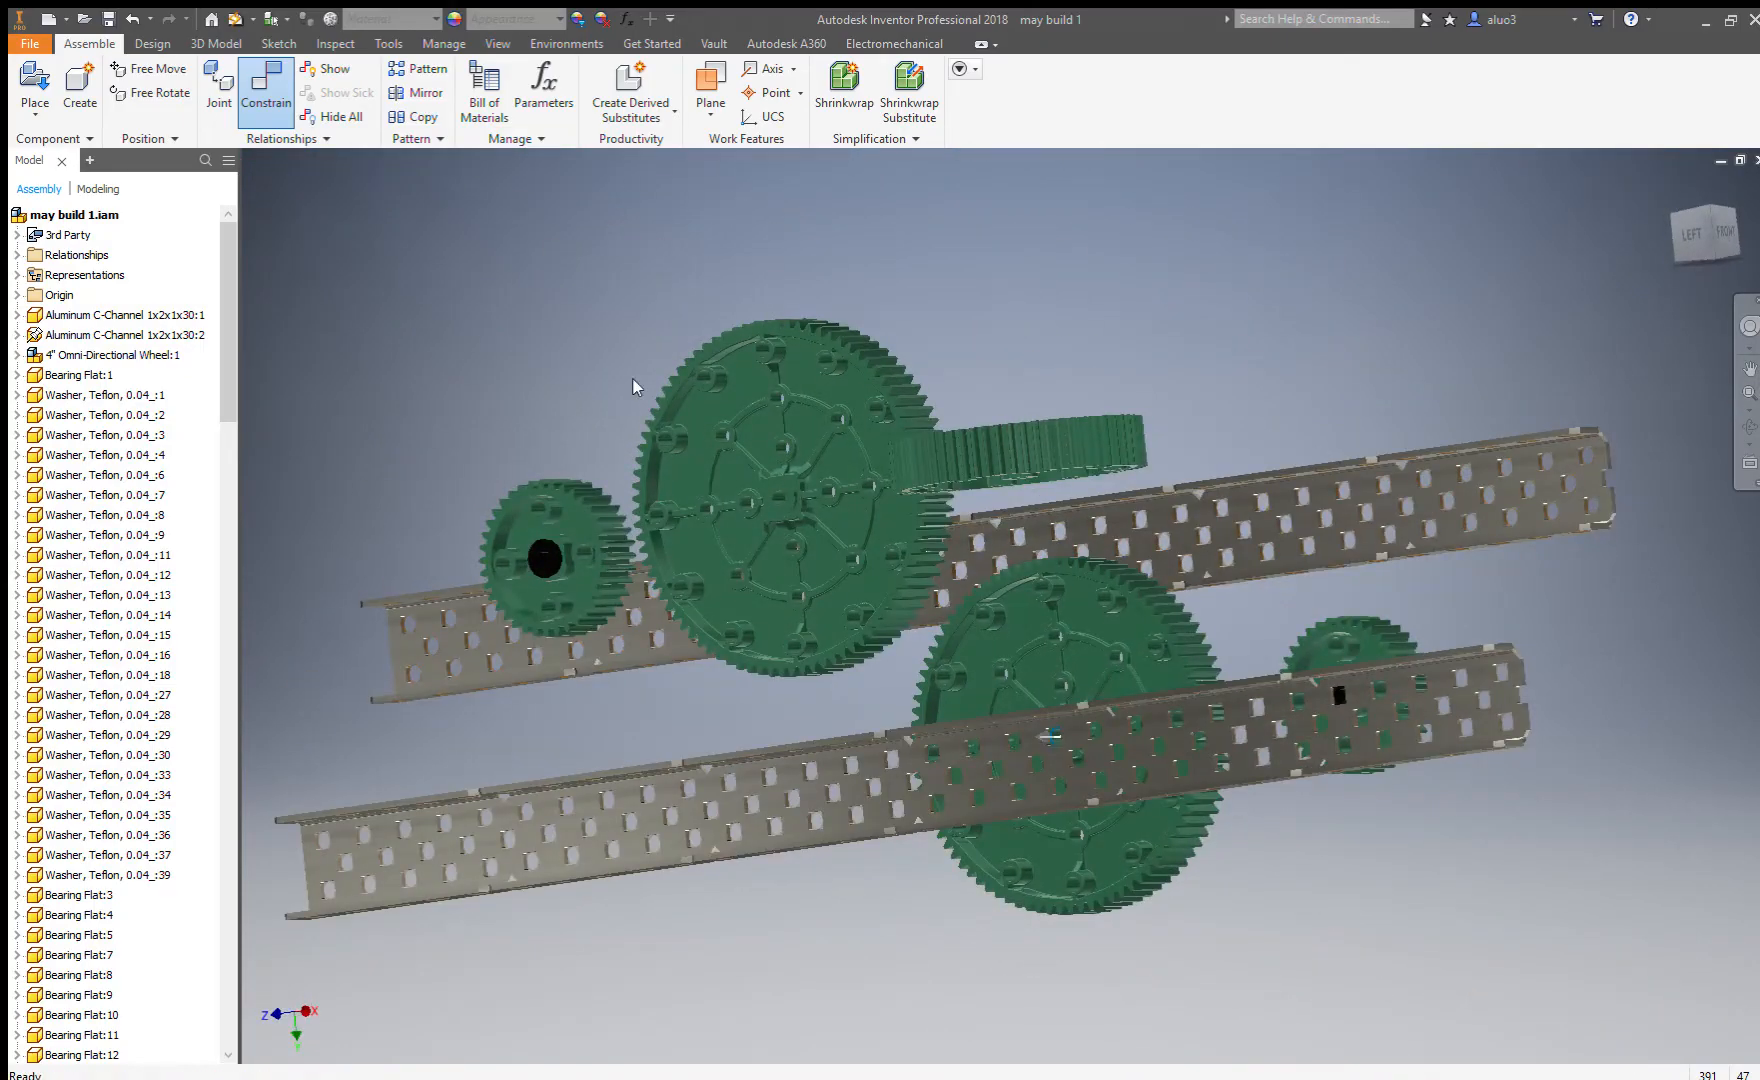
Reassign the large gear's axis constraint to the tenth upper-row hole from the end so its teeth mesh with the small gear.
scroll(1050, 690, "up", 6)
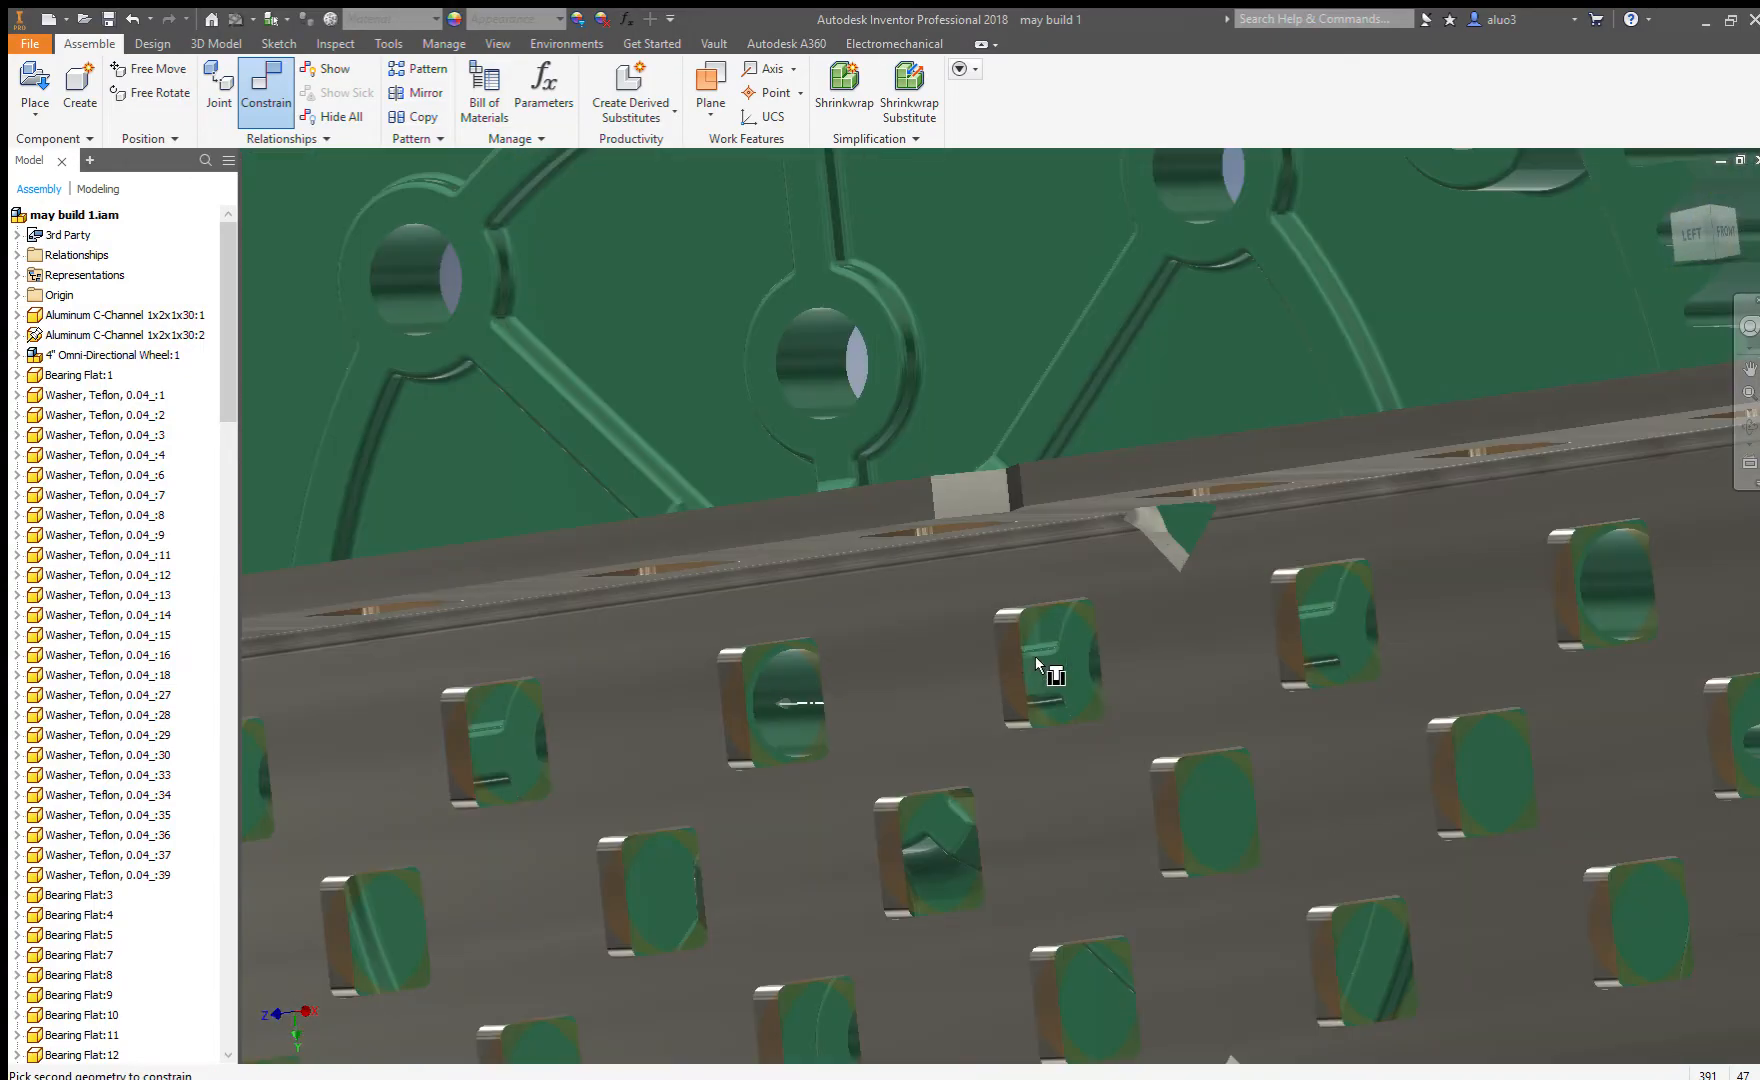
scroll(1013, 663, "down", 6)
left_click_drag(1013, 663, 541, 373)
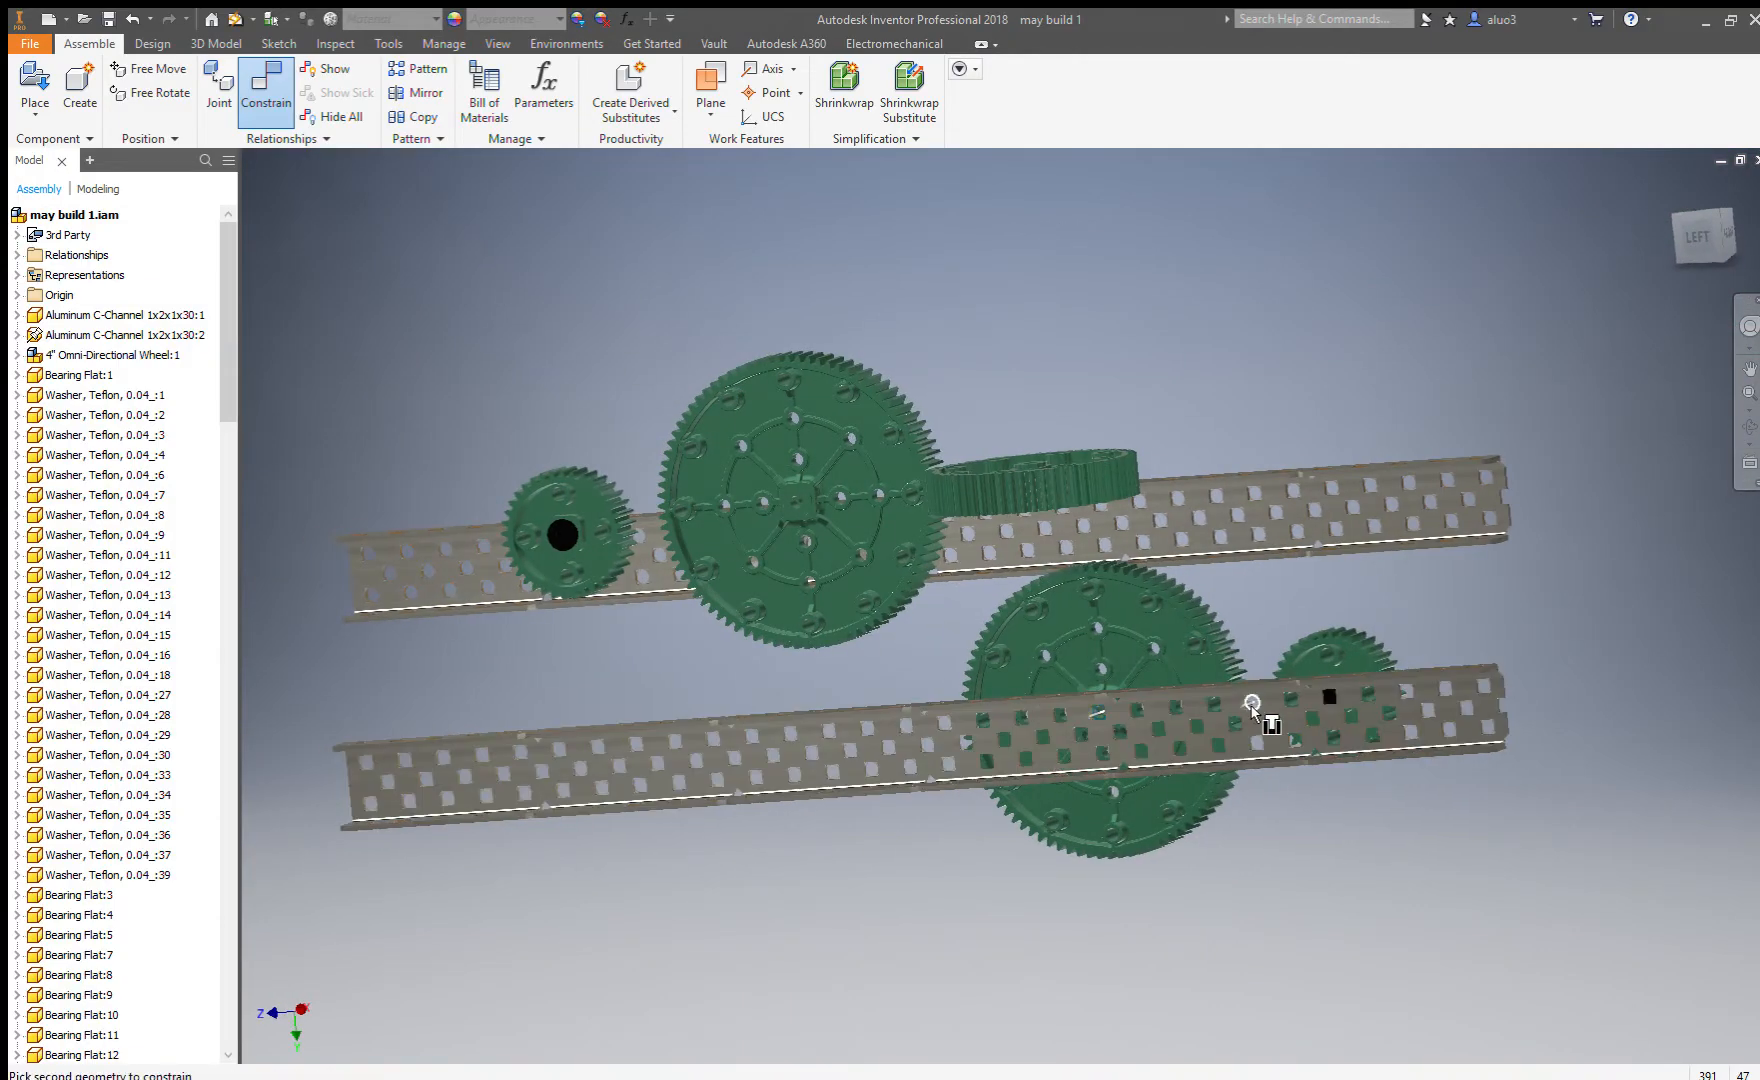
scroll(920, 716, "up", 5)
scroll(915, 720, "down", 4)
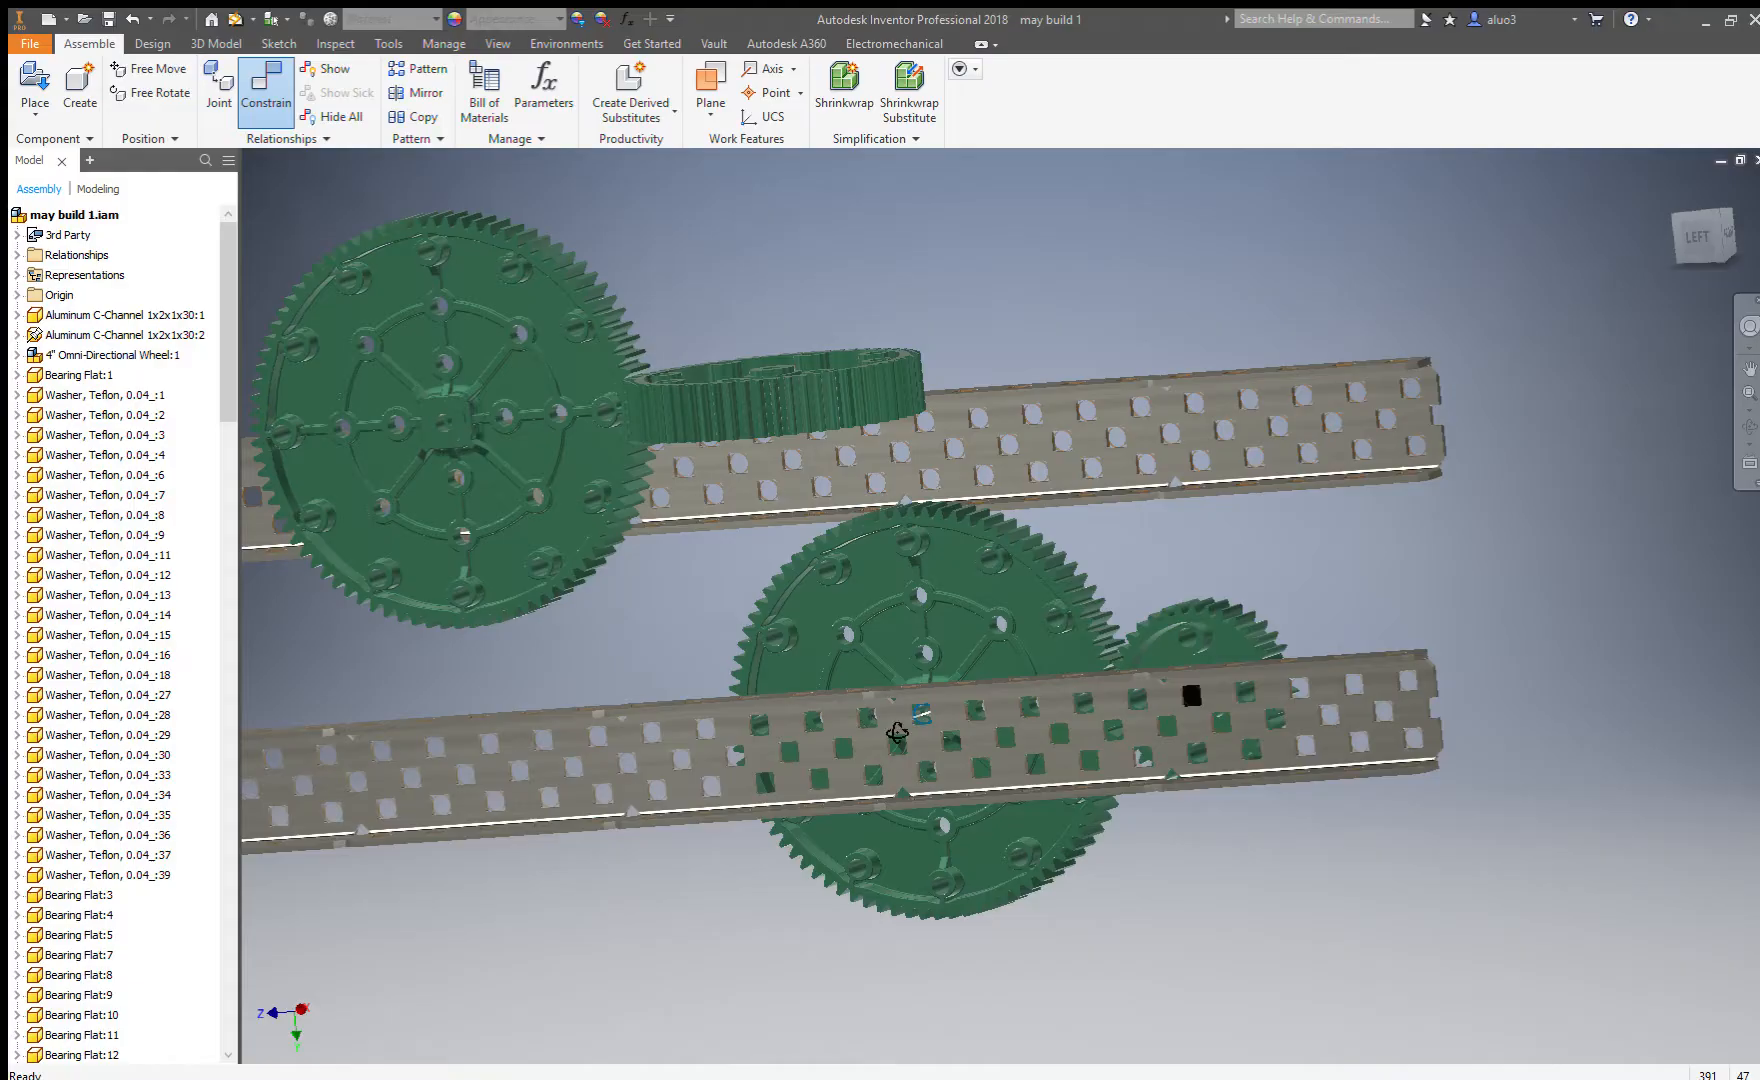
scroll(897, 732, "down", 1)
scroll(1132, 707, "down", 3)
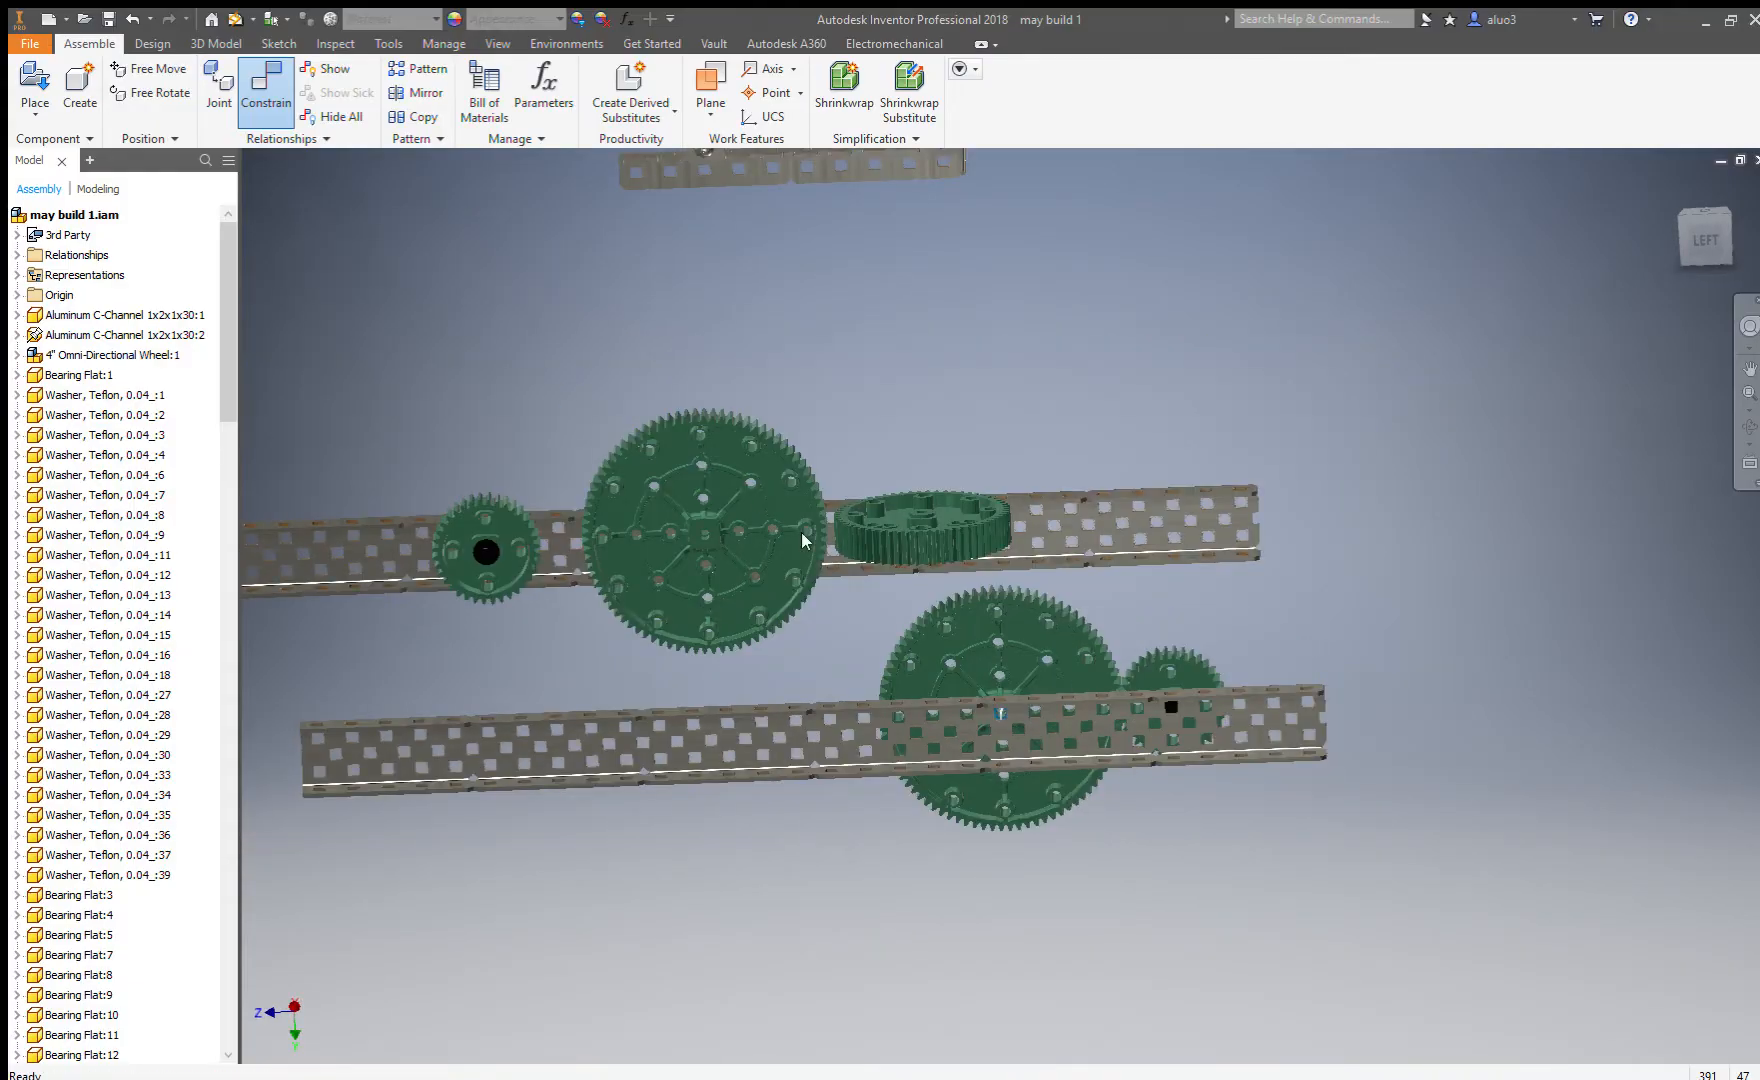
Constrain the second large gear's center axis to the upper-row hole of the lower channel where it meshes with the first large gear.
middle_click_drag(802, 532, 707, 578, "shift")
scroll(773, 524, "up", 4)
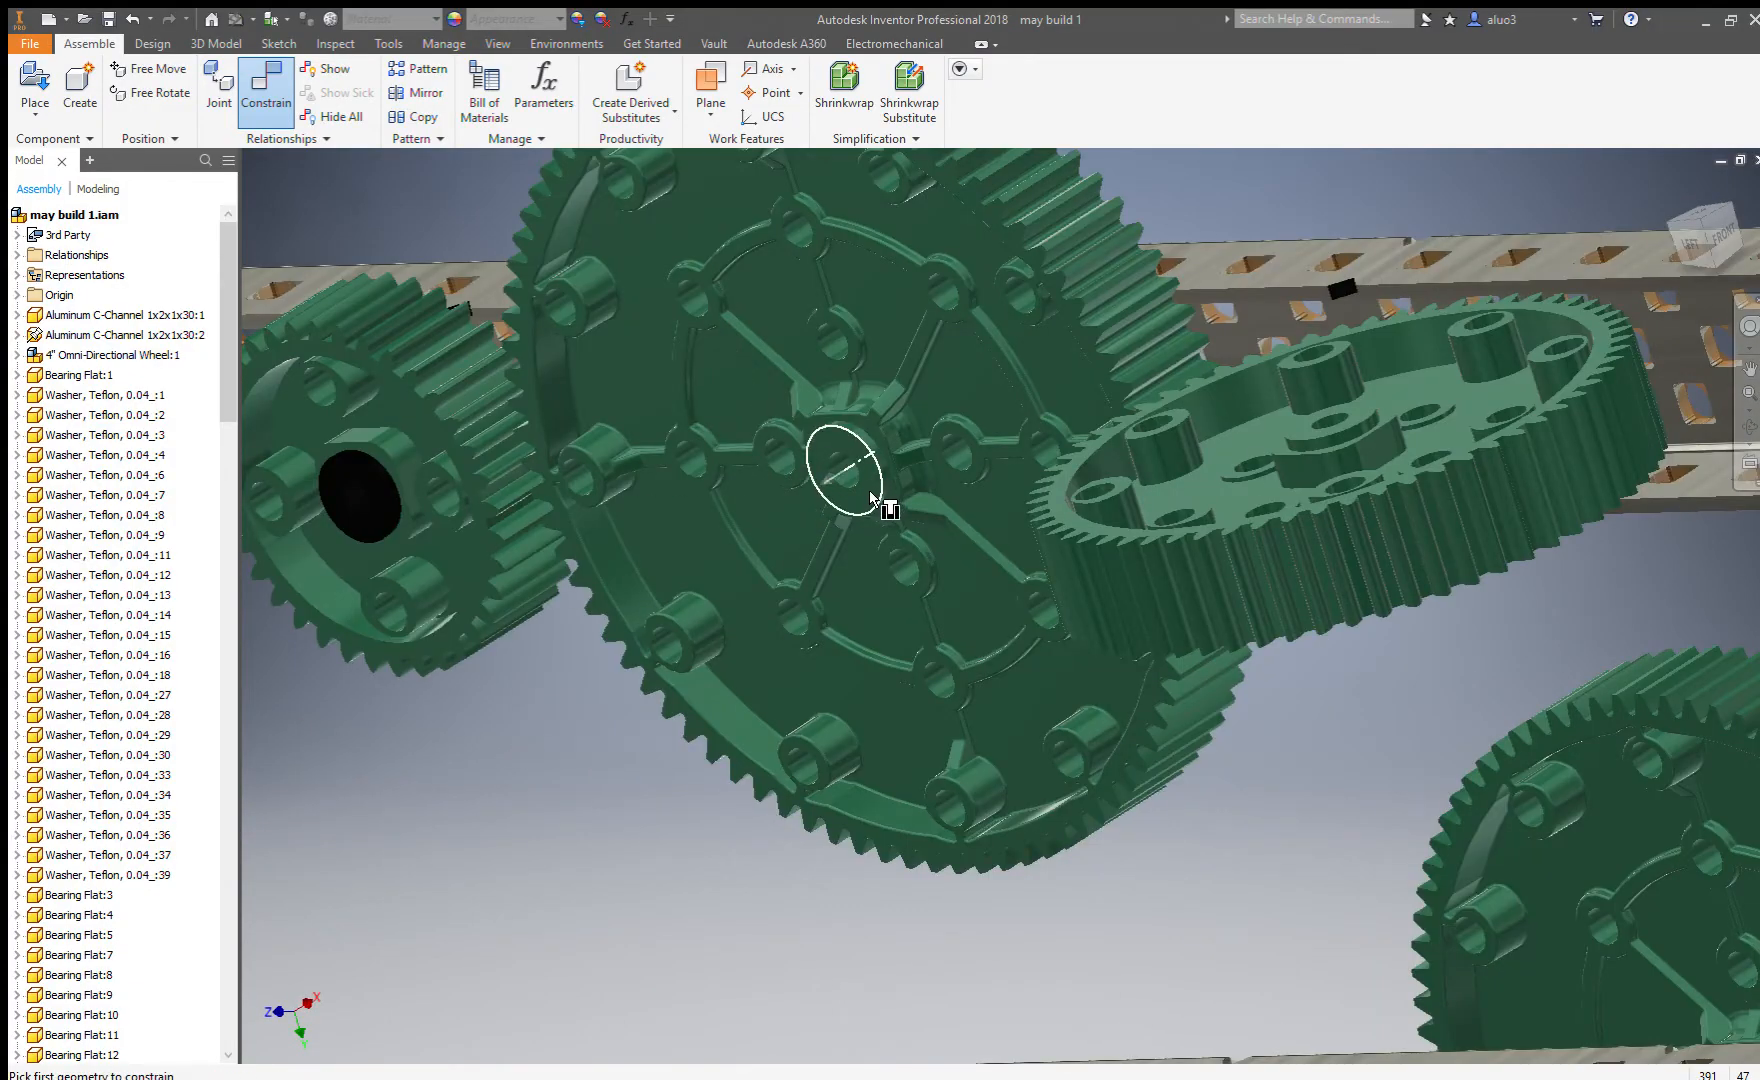
scroll(872, 497, "down", 5)
middle_click_drag(1014, 503, 900, 668, "shift")
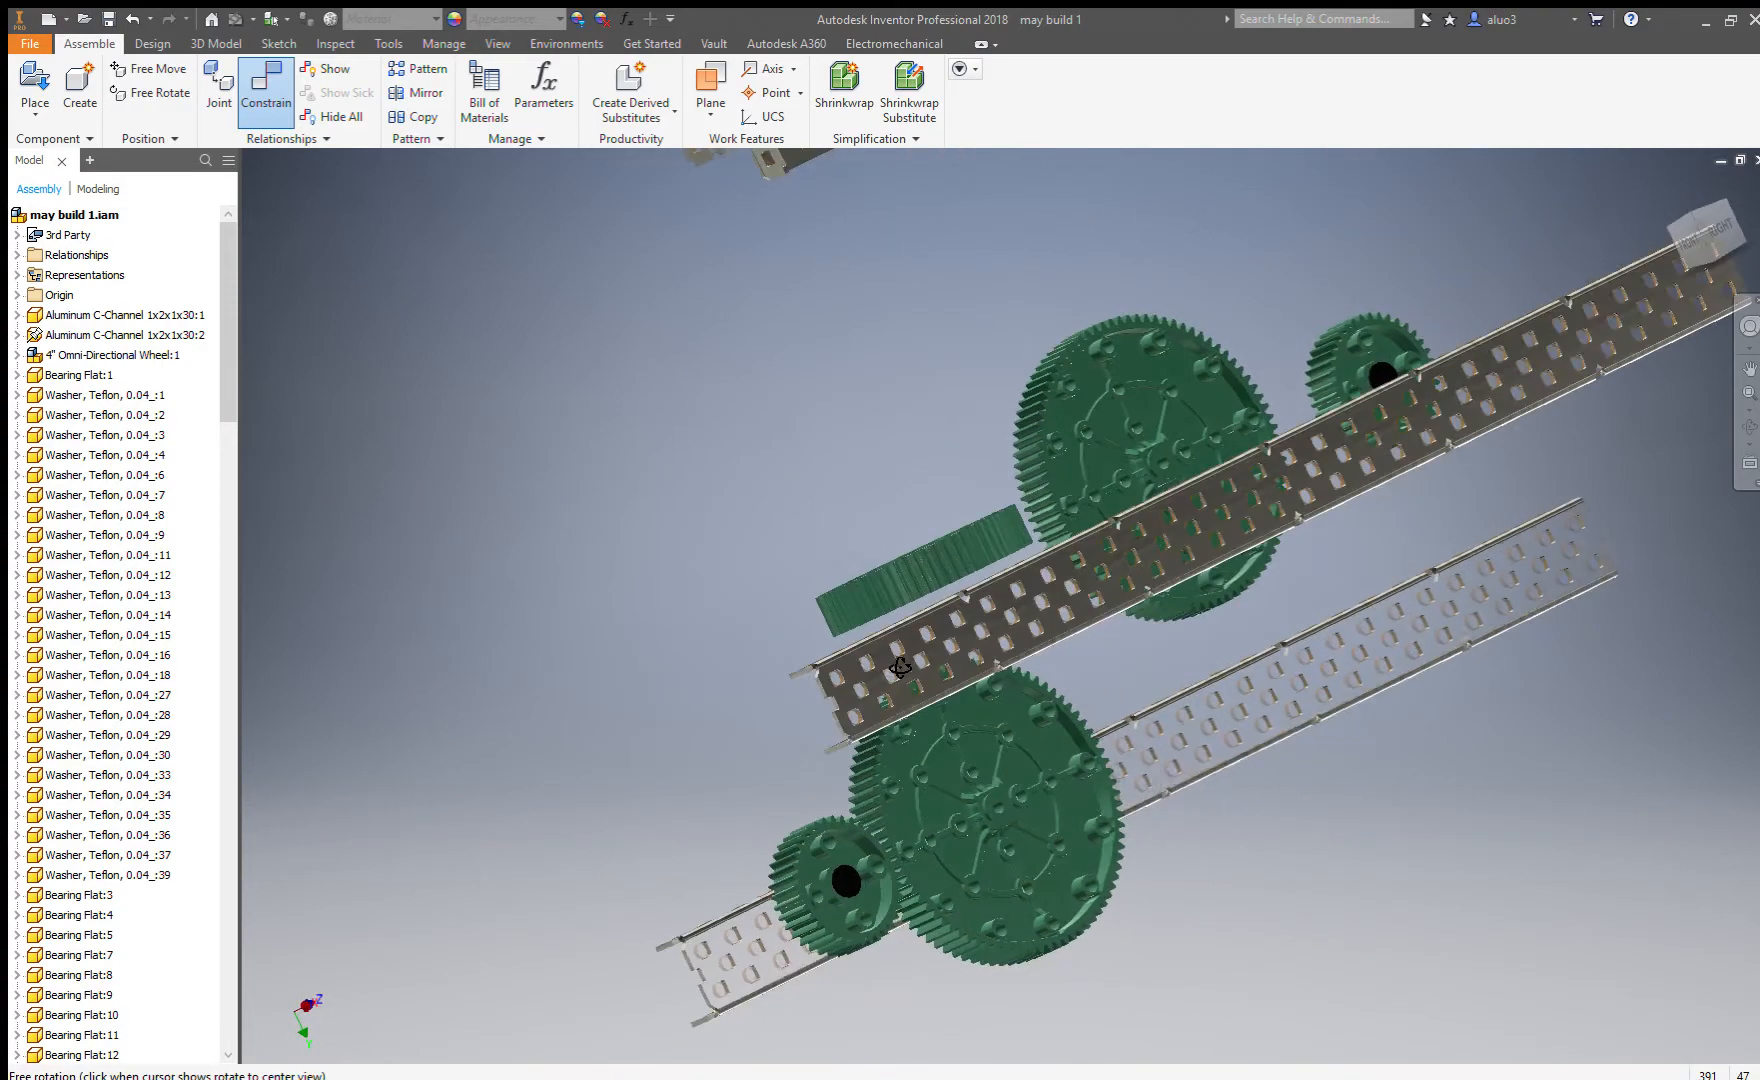
scroll(1180, 705, "up", 6)
scroll(1285, 690, "down", 4)
scroll(670, 612, "down", 8)
middle_click_drag(609, 639, 678, 601, "shift")
scroll(678, 601, "up", 5)
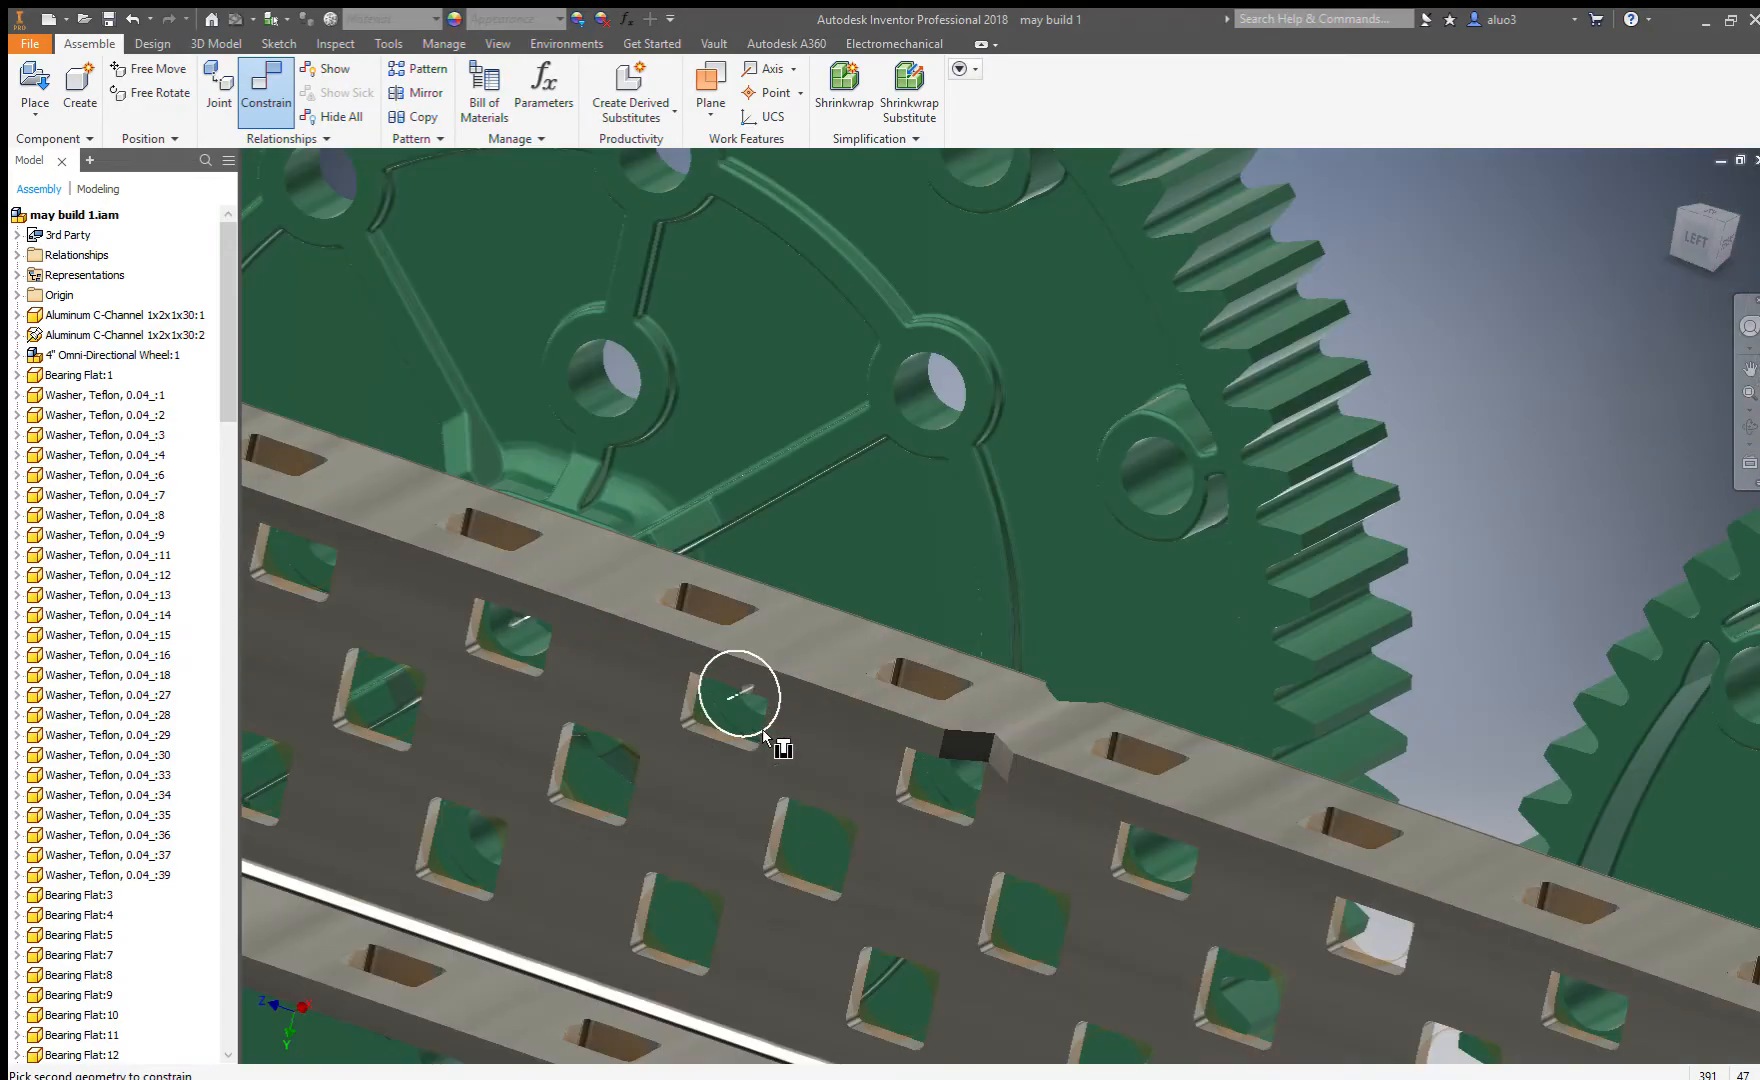
scroll(722, 725, "down", 5)
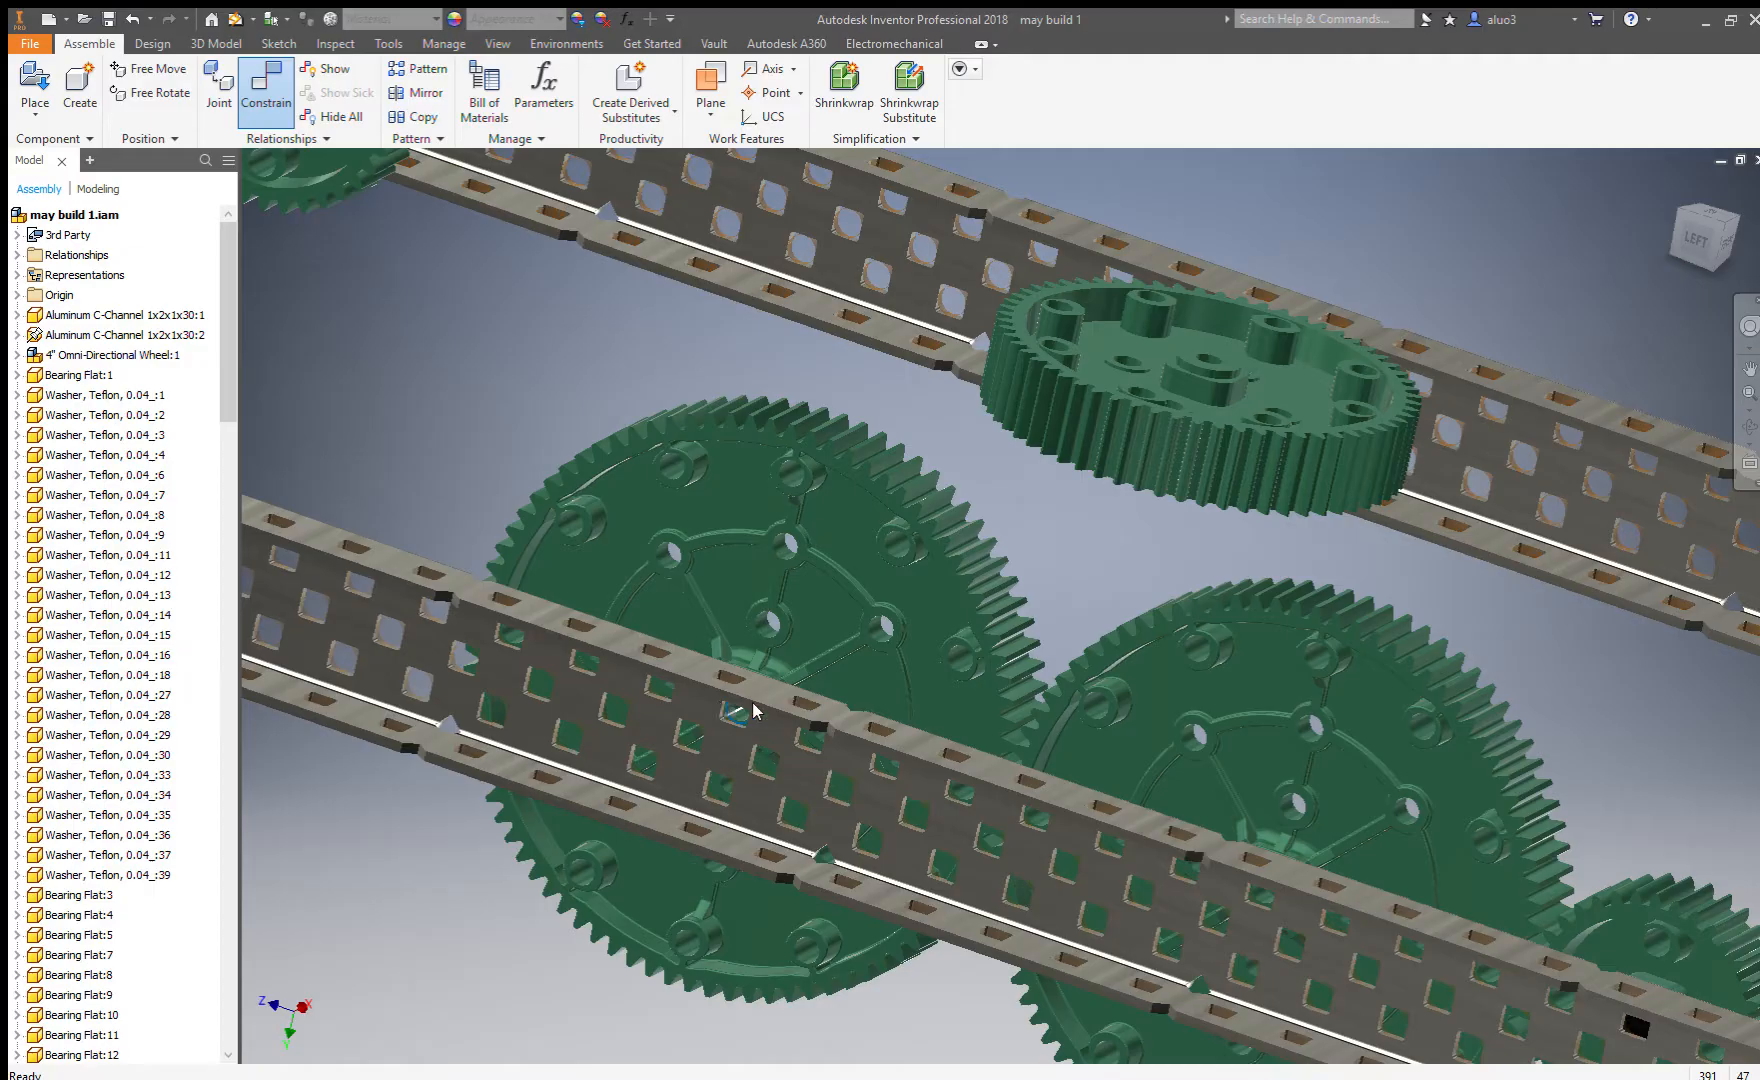
scroll(1006, 524, "down", 6)
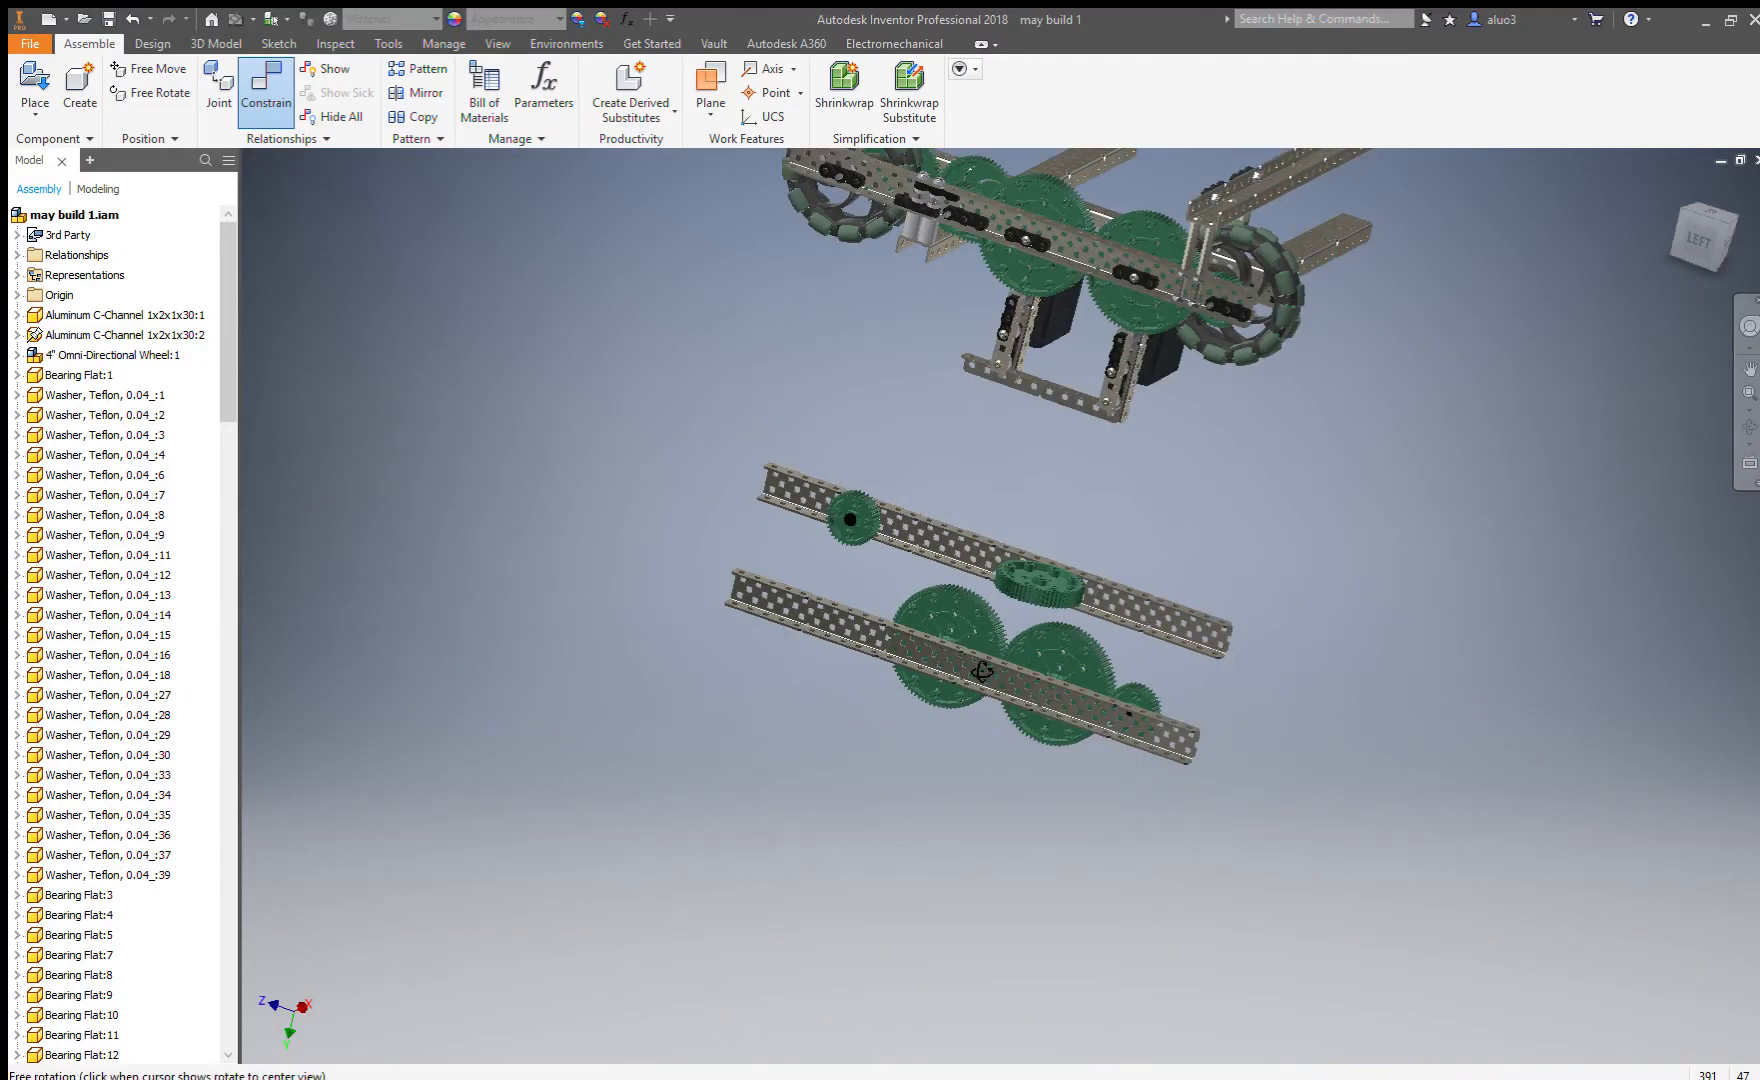
Constrain the medium gear's center axis to an upper-row hole of the lower channel, beyond the second large gear.
middle_click_drag(982, 672, 868, 628, "shift")
scroll(1052, 596, "up", 6)
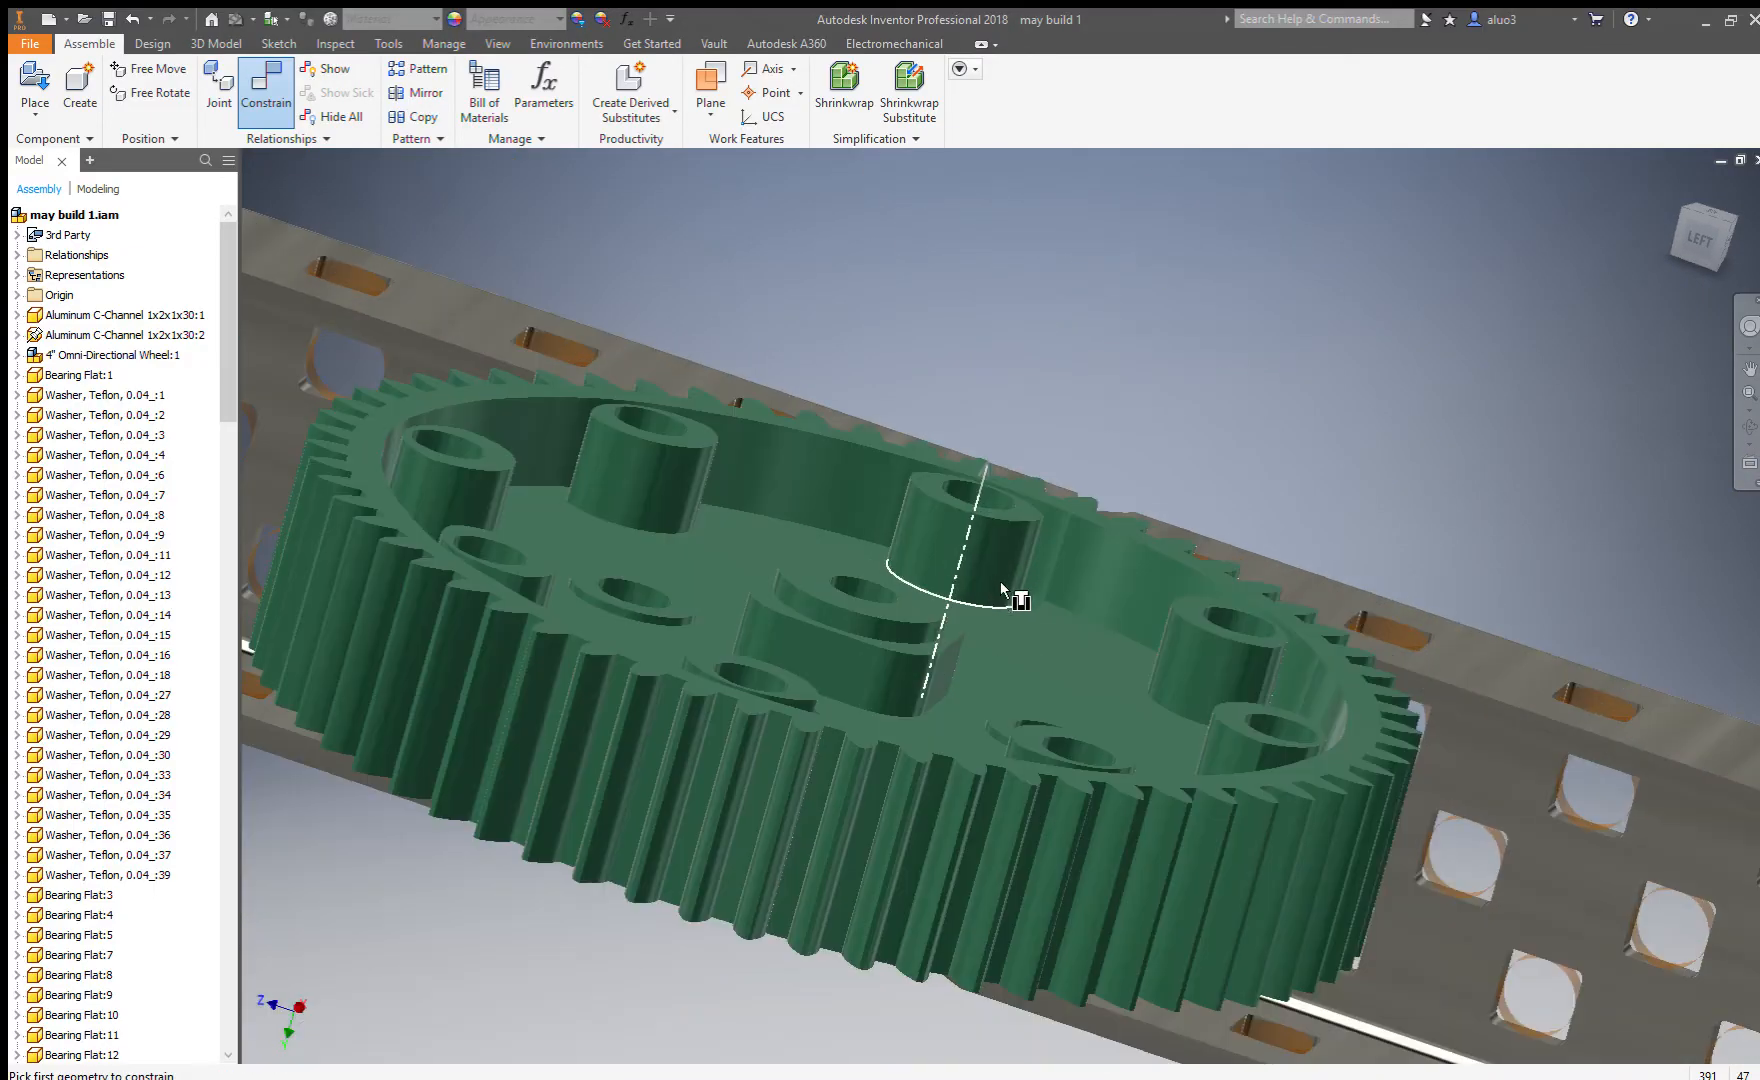
left_click(873, 620)
scroll(873, 620, "down", 6)
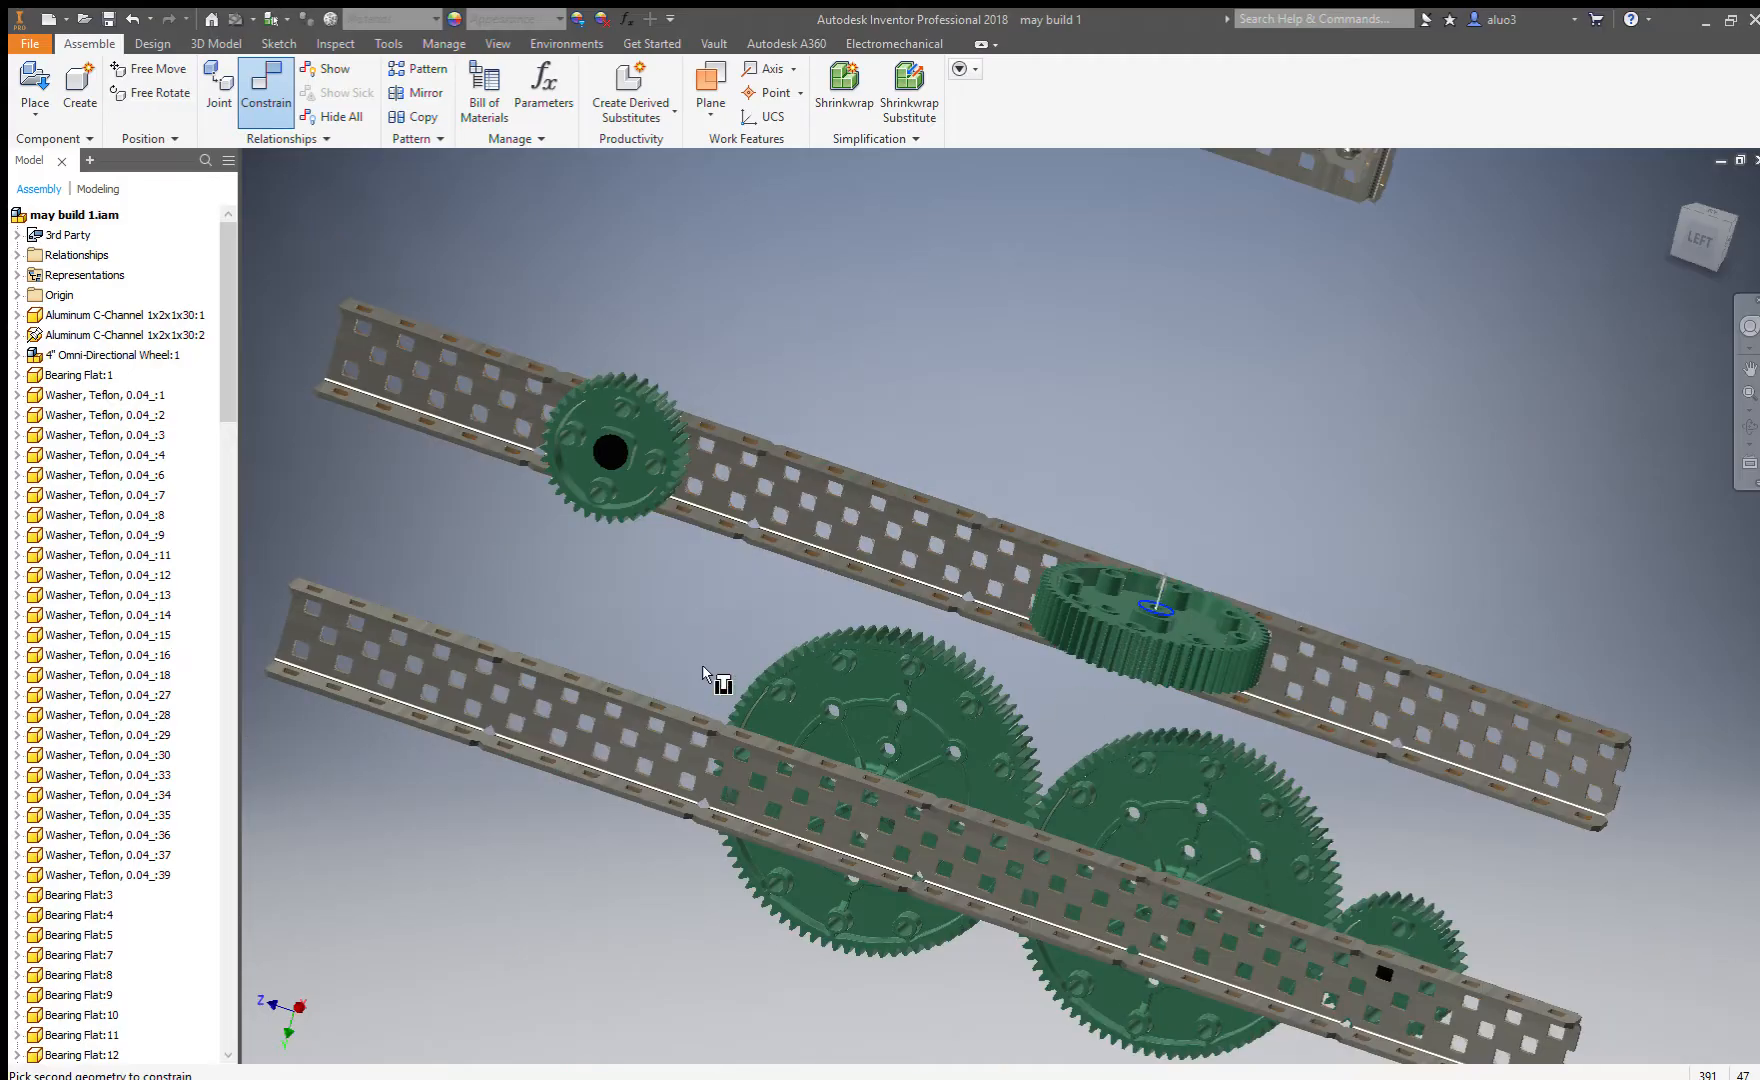
middle_click_drag(890, 682, 1072, 620, "shift")
scroll(1072, 618, "up", 5)
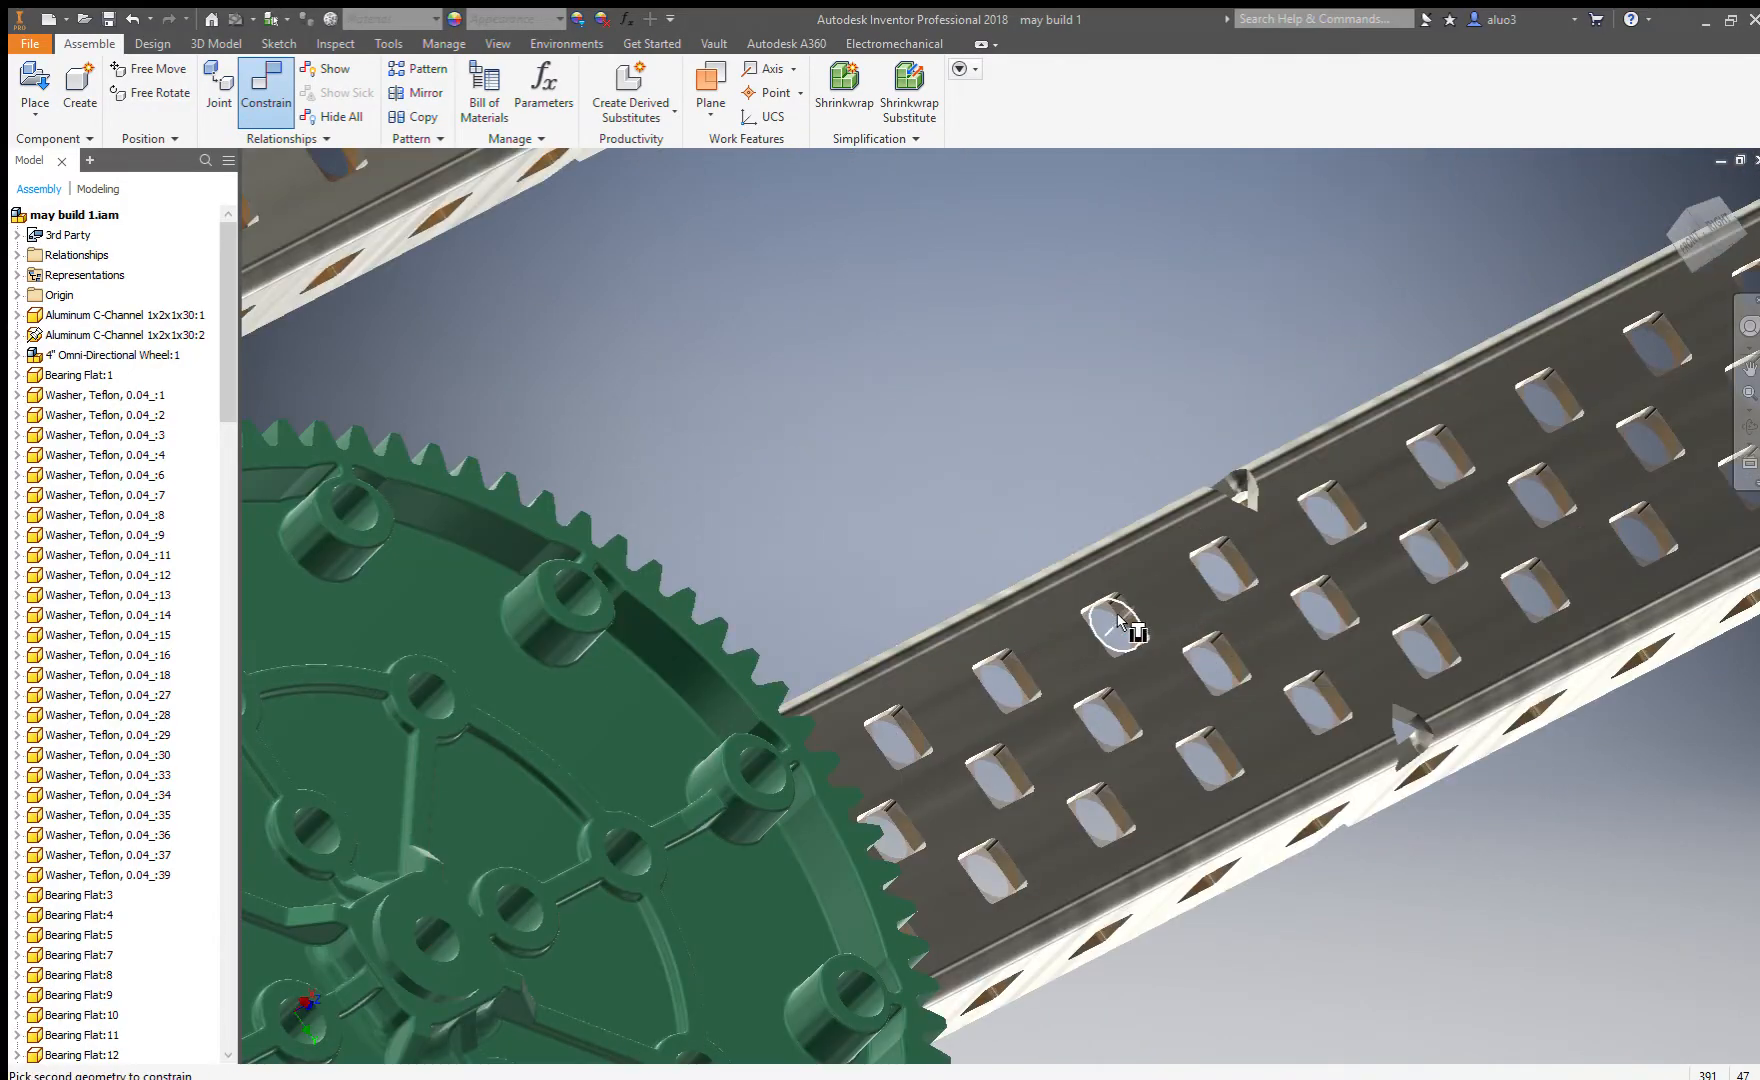
left_click(1118, 614)
scroll(1112, 609, "down", 5)
mouse_move(1112, 609)
middle_mouse_down("shift")
mouse_move(1010, 640)
mouse_move(1143, 617)
middle_mouse_up("shift")
middle_click_drag(1030, 635, 1632, 563)
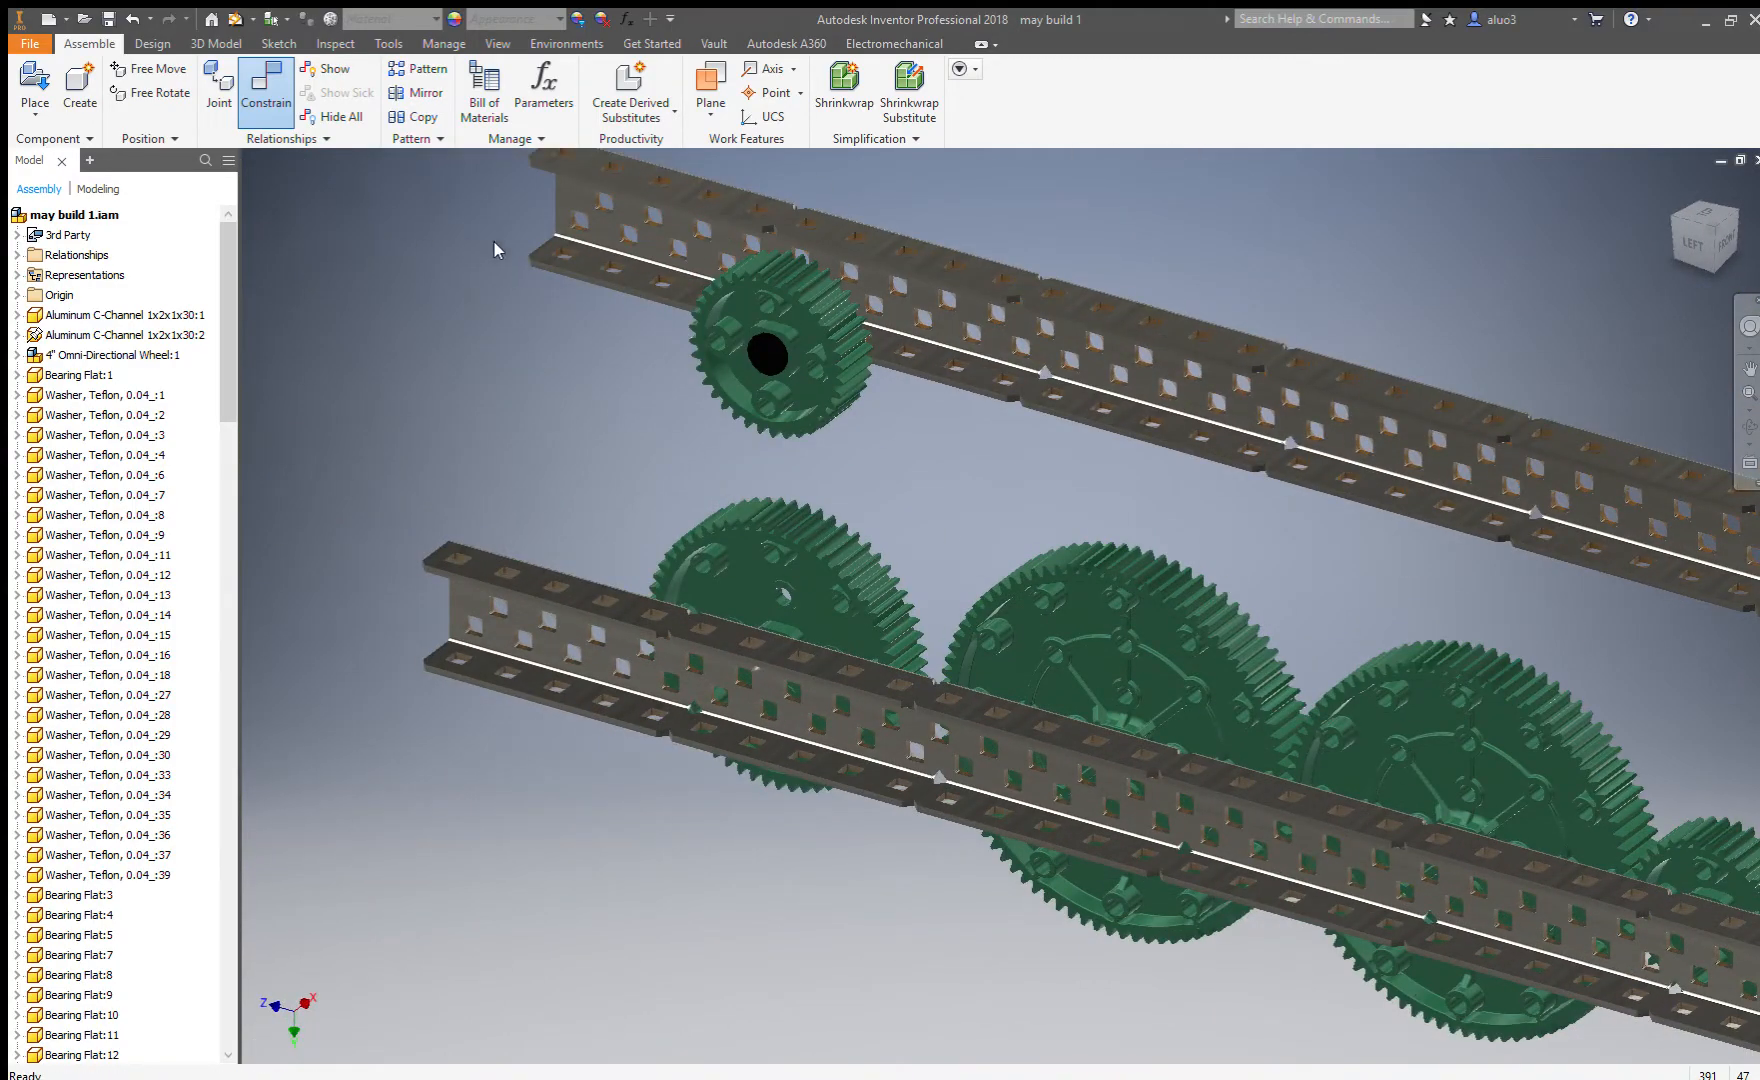
Reassign the medium gear's axis constraint to the adjacent upper-row hole, one hole closer to the large gear.
middle_click_drag(840, 702, 848, 691, "shift")
scroll(806, 780, "up", 5)
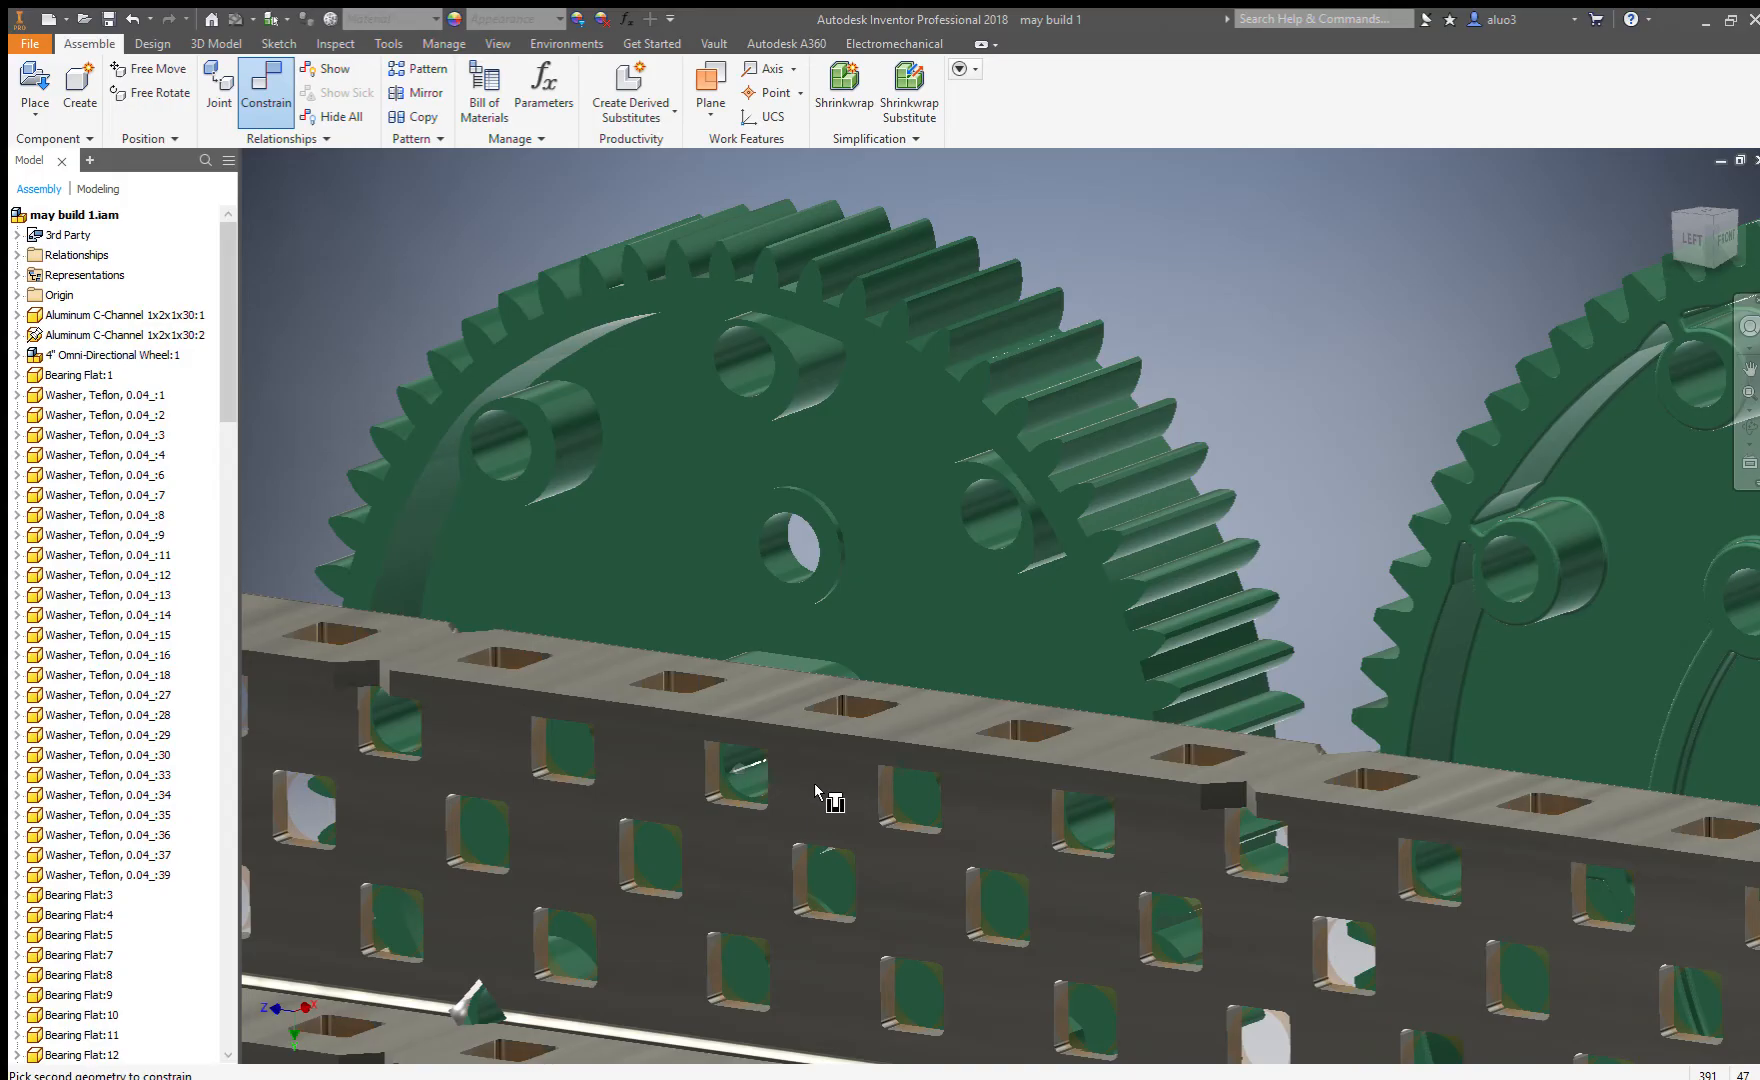
left_click(905, 804)
scroll(901, 807, "down", 5)
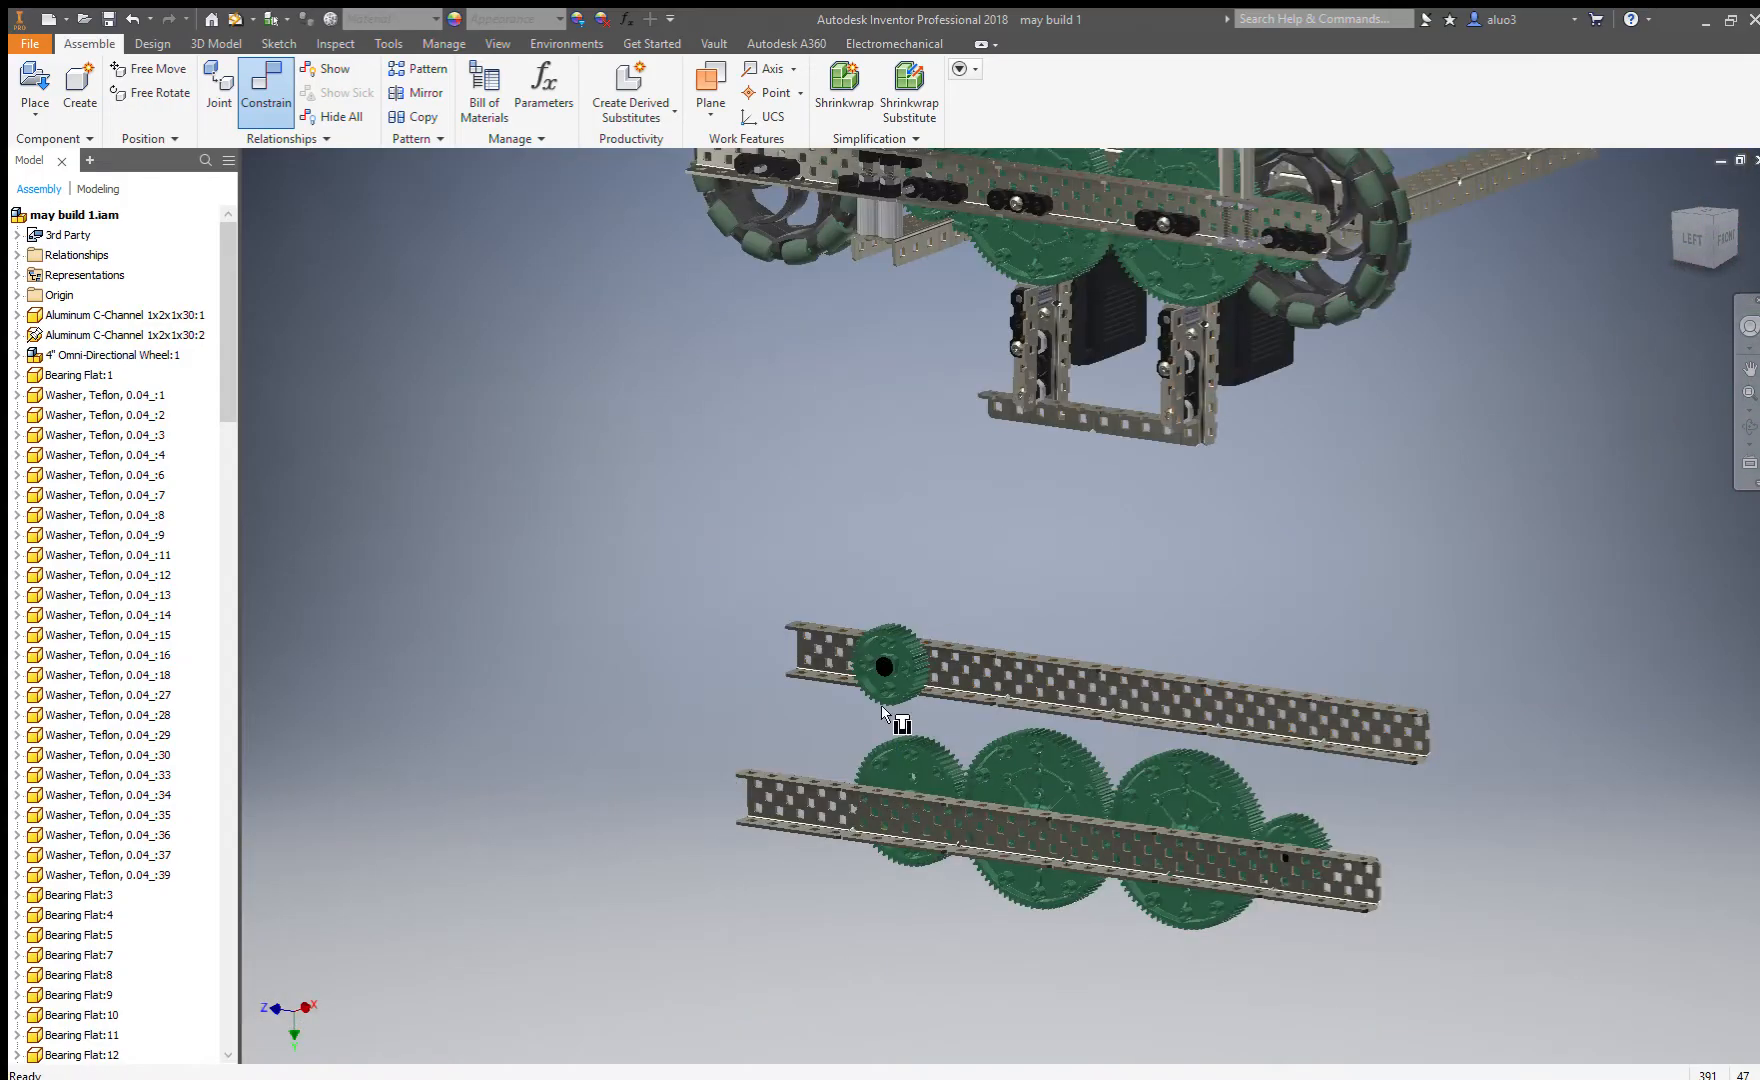
Constrain the remaining small gear's center axis to the upper-row hole of the lower channel where it meshes with the medium gear.
scroll(890, 712, "up", 5)
left_click(839, 639)
scroll(990, 605, "down", 5)
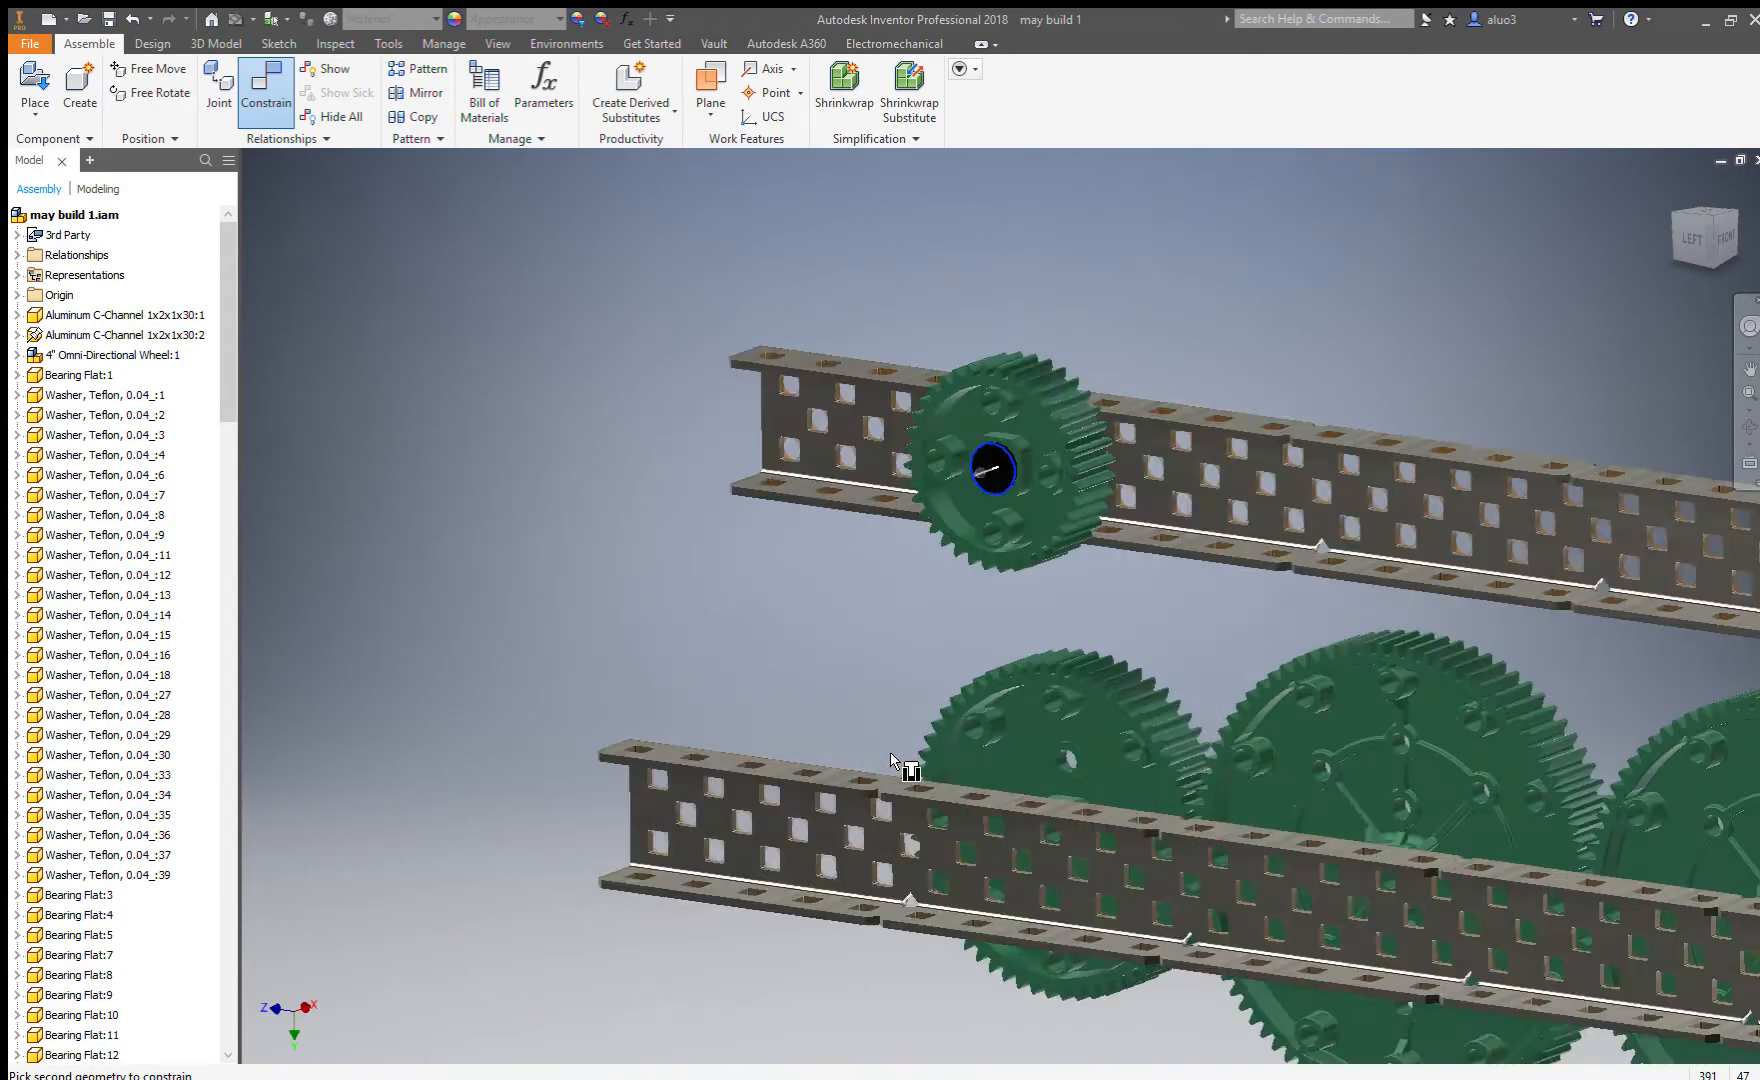
scroll(890, 752, "up", 5)
scroll(845, 850, "up", 3)
left_click(712, 862)
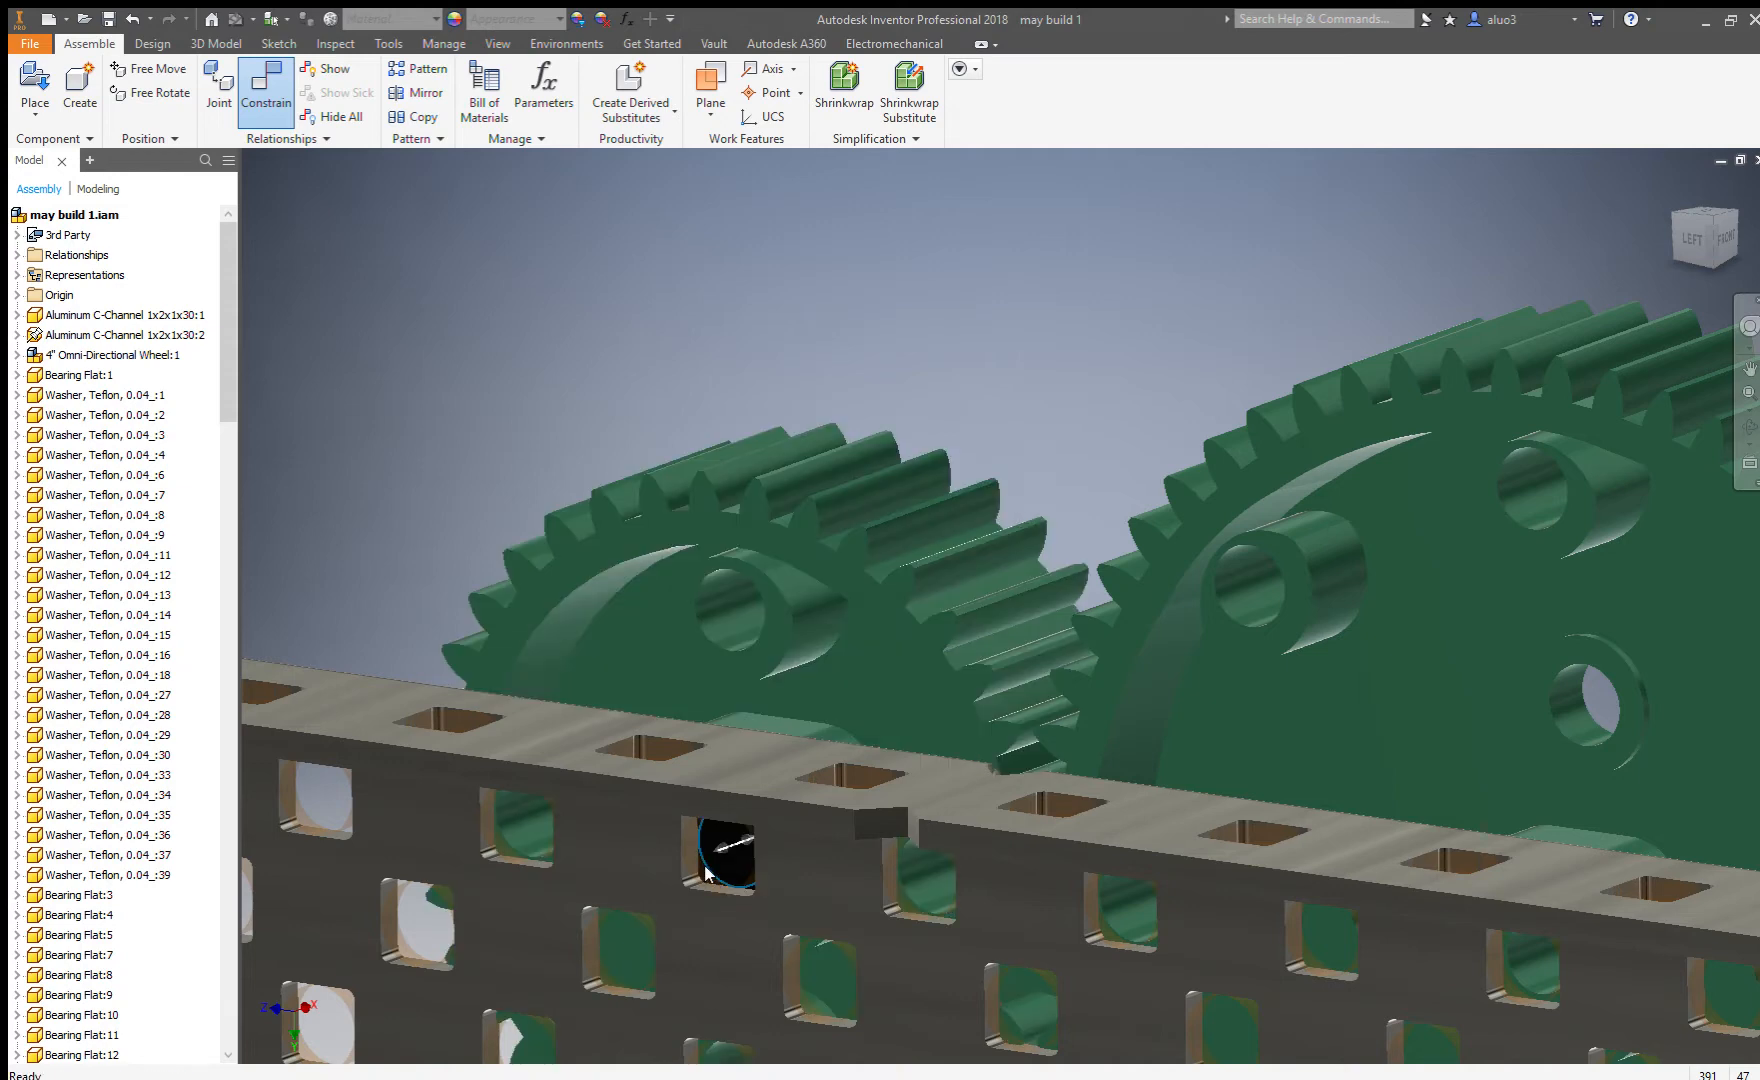
scroll(712, 850, "down", 6)
Compare the finished gear train with the original drivetrain, examining where the wheel sits relative to the channel holes and the end gear.
scroll(801, 889, "down", 3)
middle_click_drag(931, 955, 1015, 931, "shift")
middle_click_drag(1222, 876, 1118, 671)
middle_click_drag(1118, 671, 1041, 653, "shift")
scroll(820, 771, "down", 3)
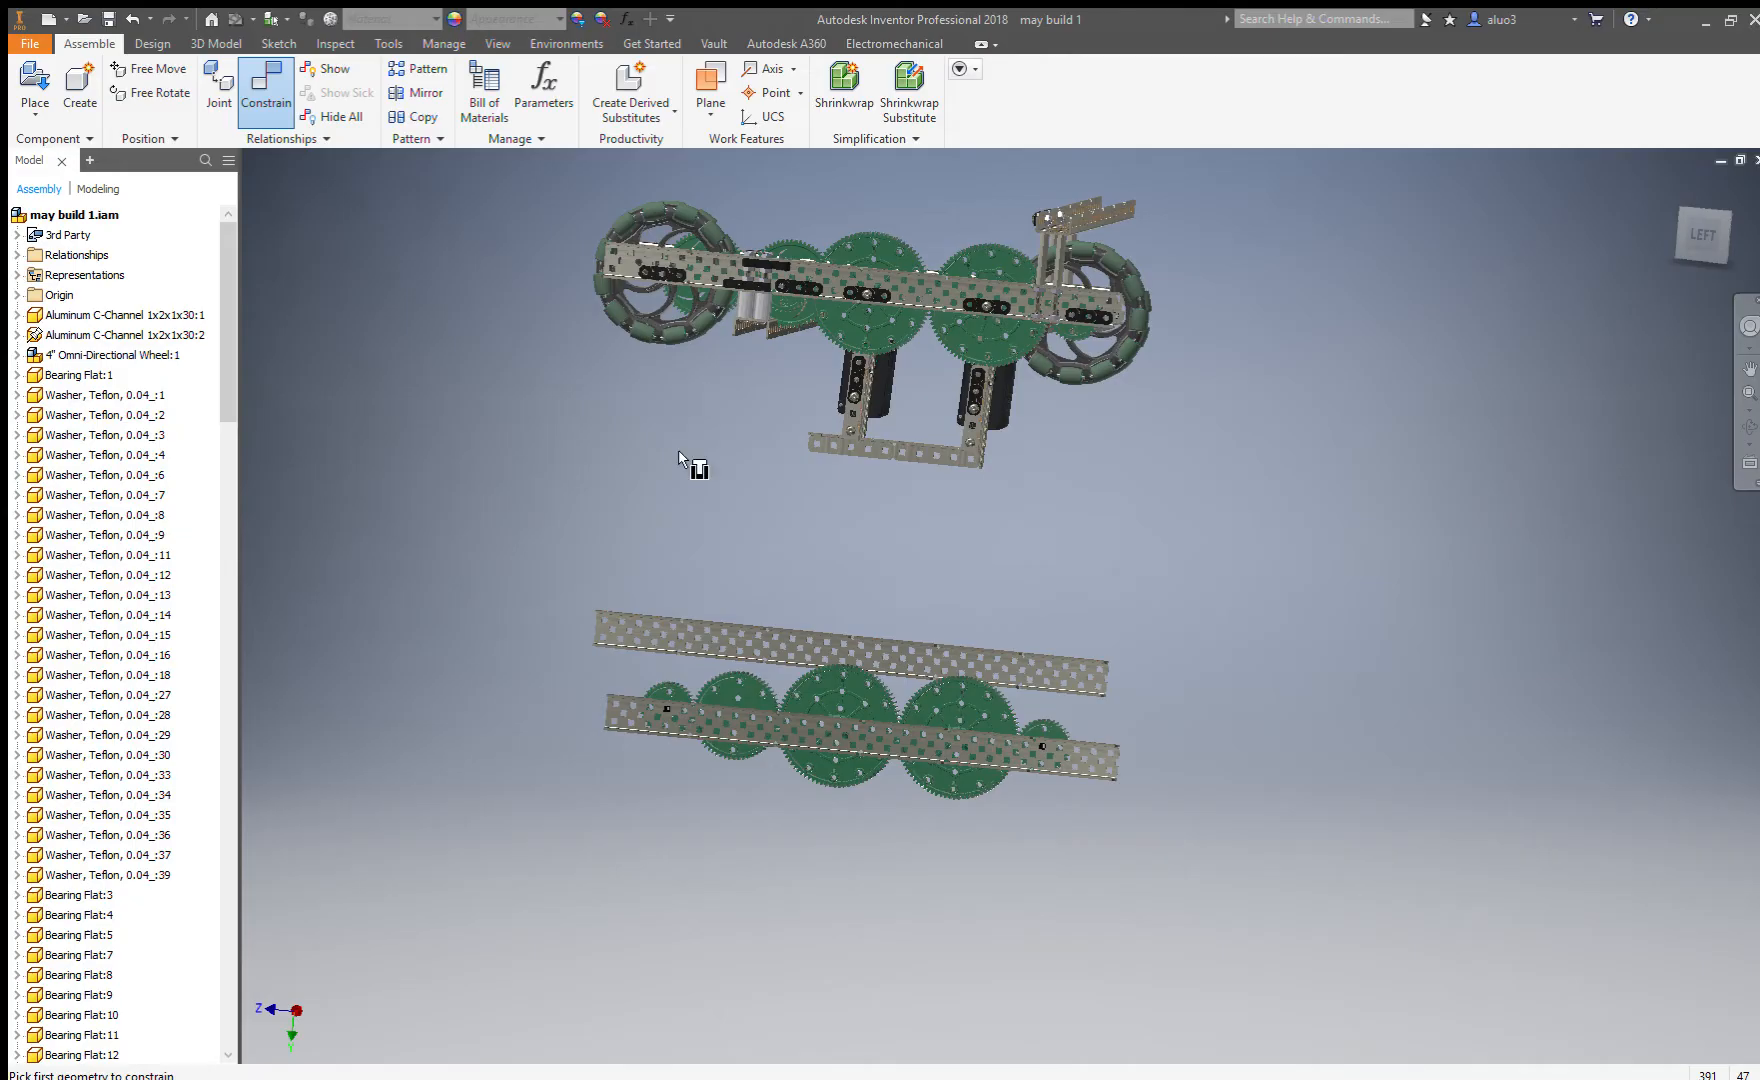
scroll(662, 753, "down", 4)
scroll(666, 693, "up", 5)
middle_click_drag(674, 686, 735, 795)
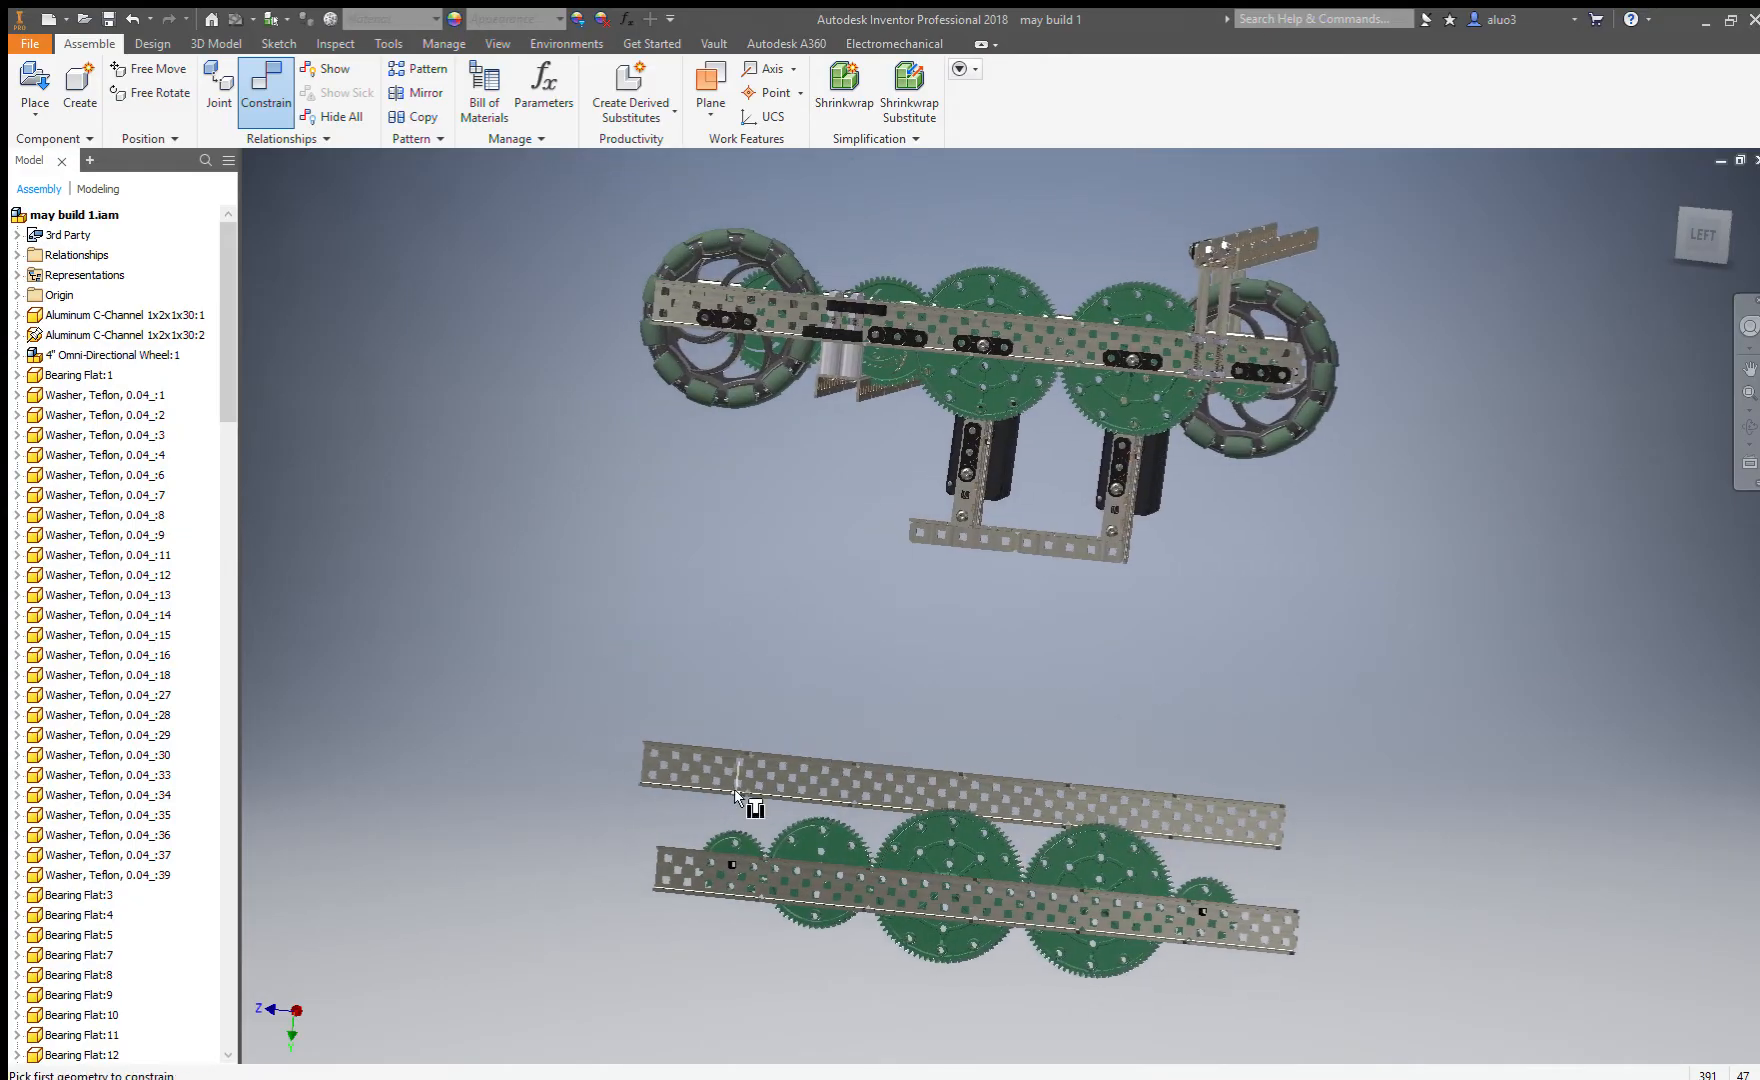
scroll(665, 866, "up", 3)
middle_click_drag(803, 320, 812, 957)
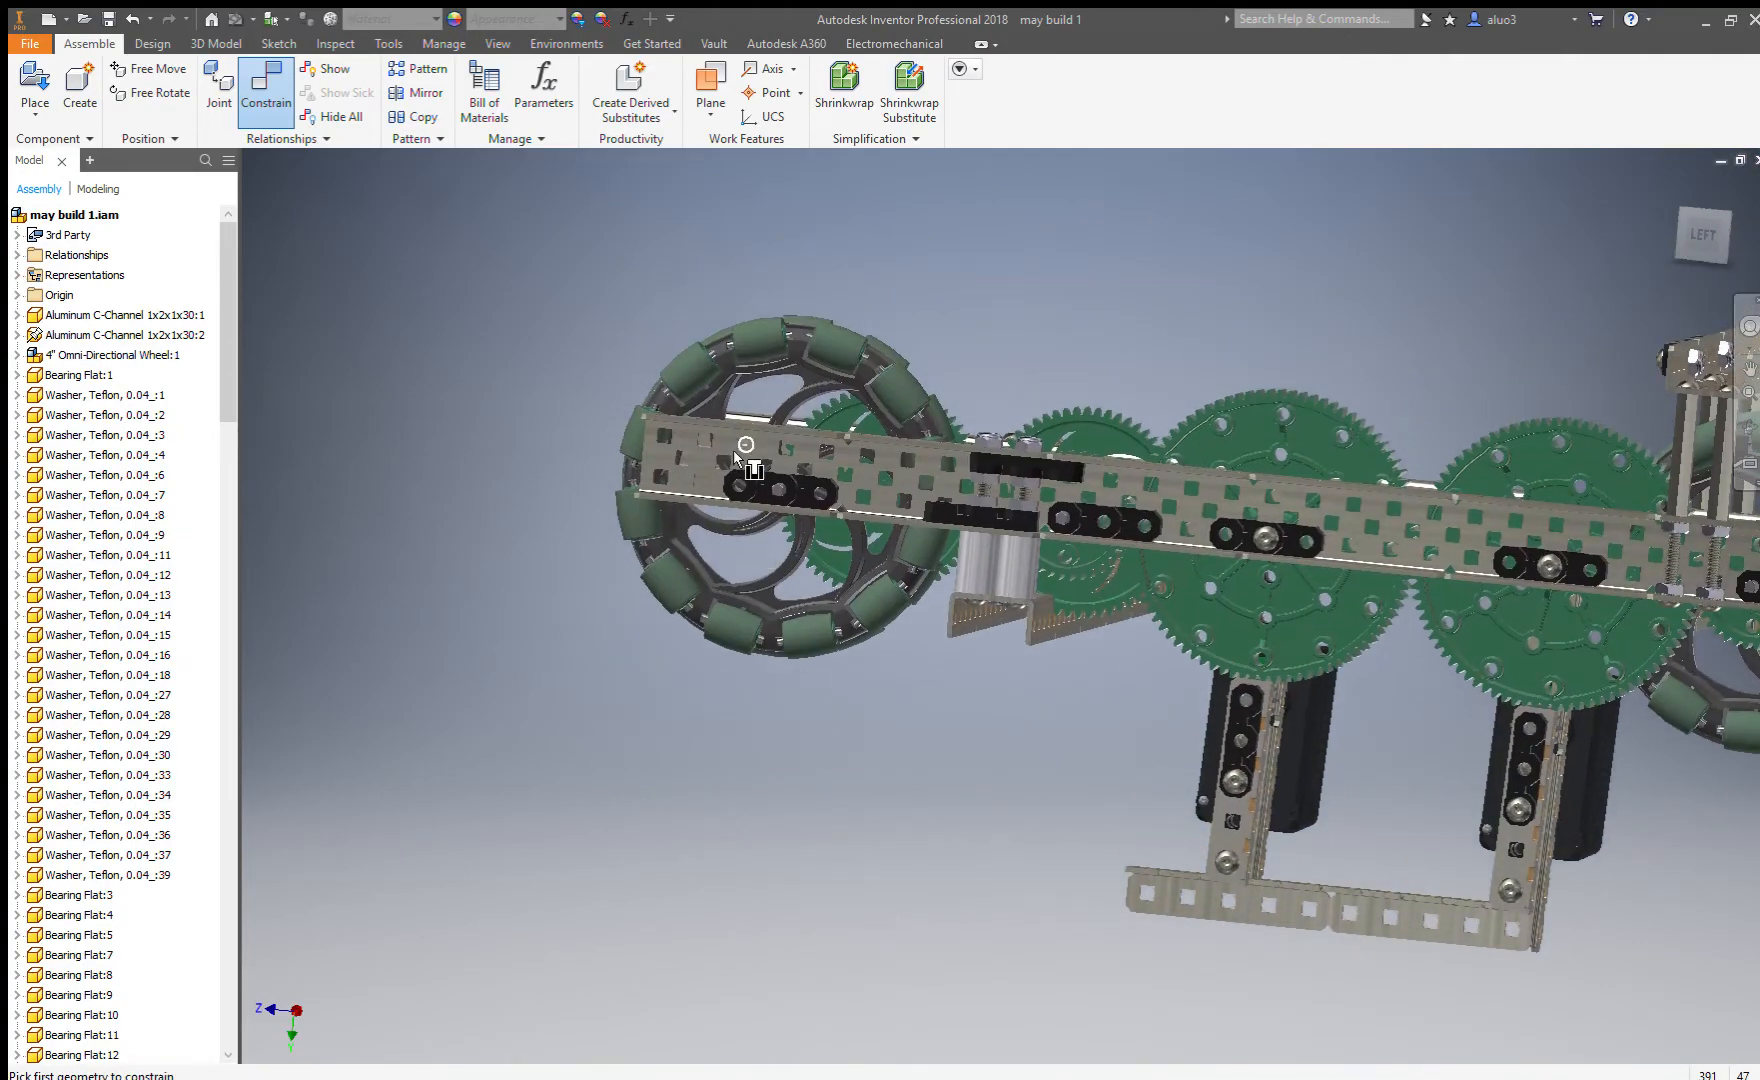
scroll(735, 450, "up", 2)
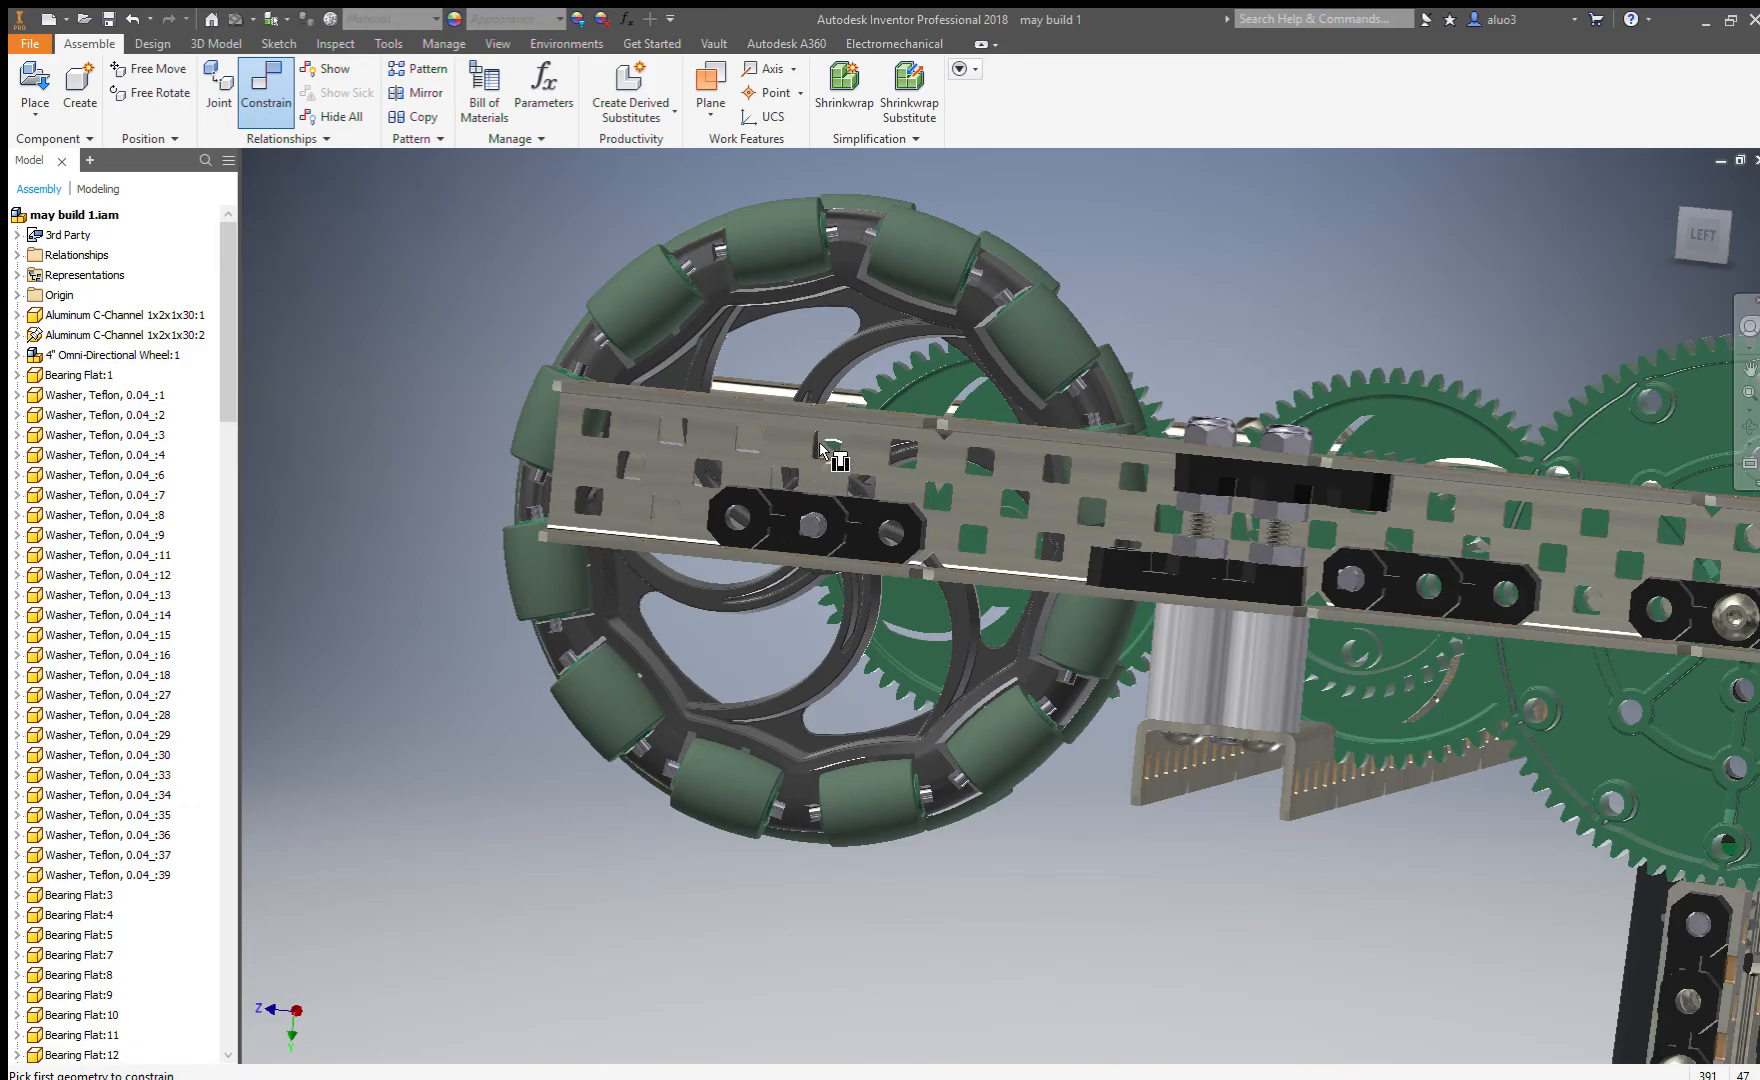
scroll(843, 478, "down", 8)
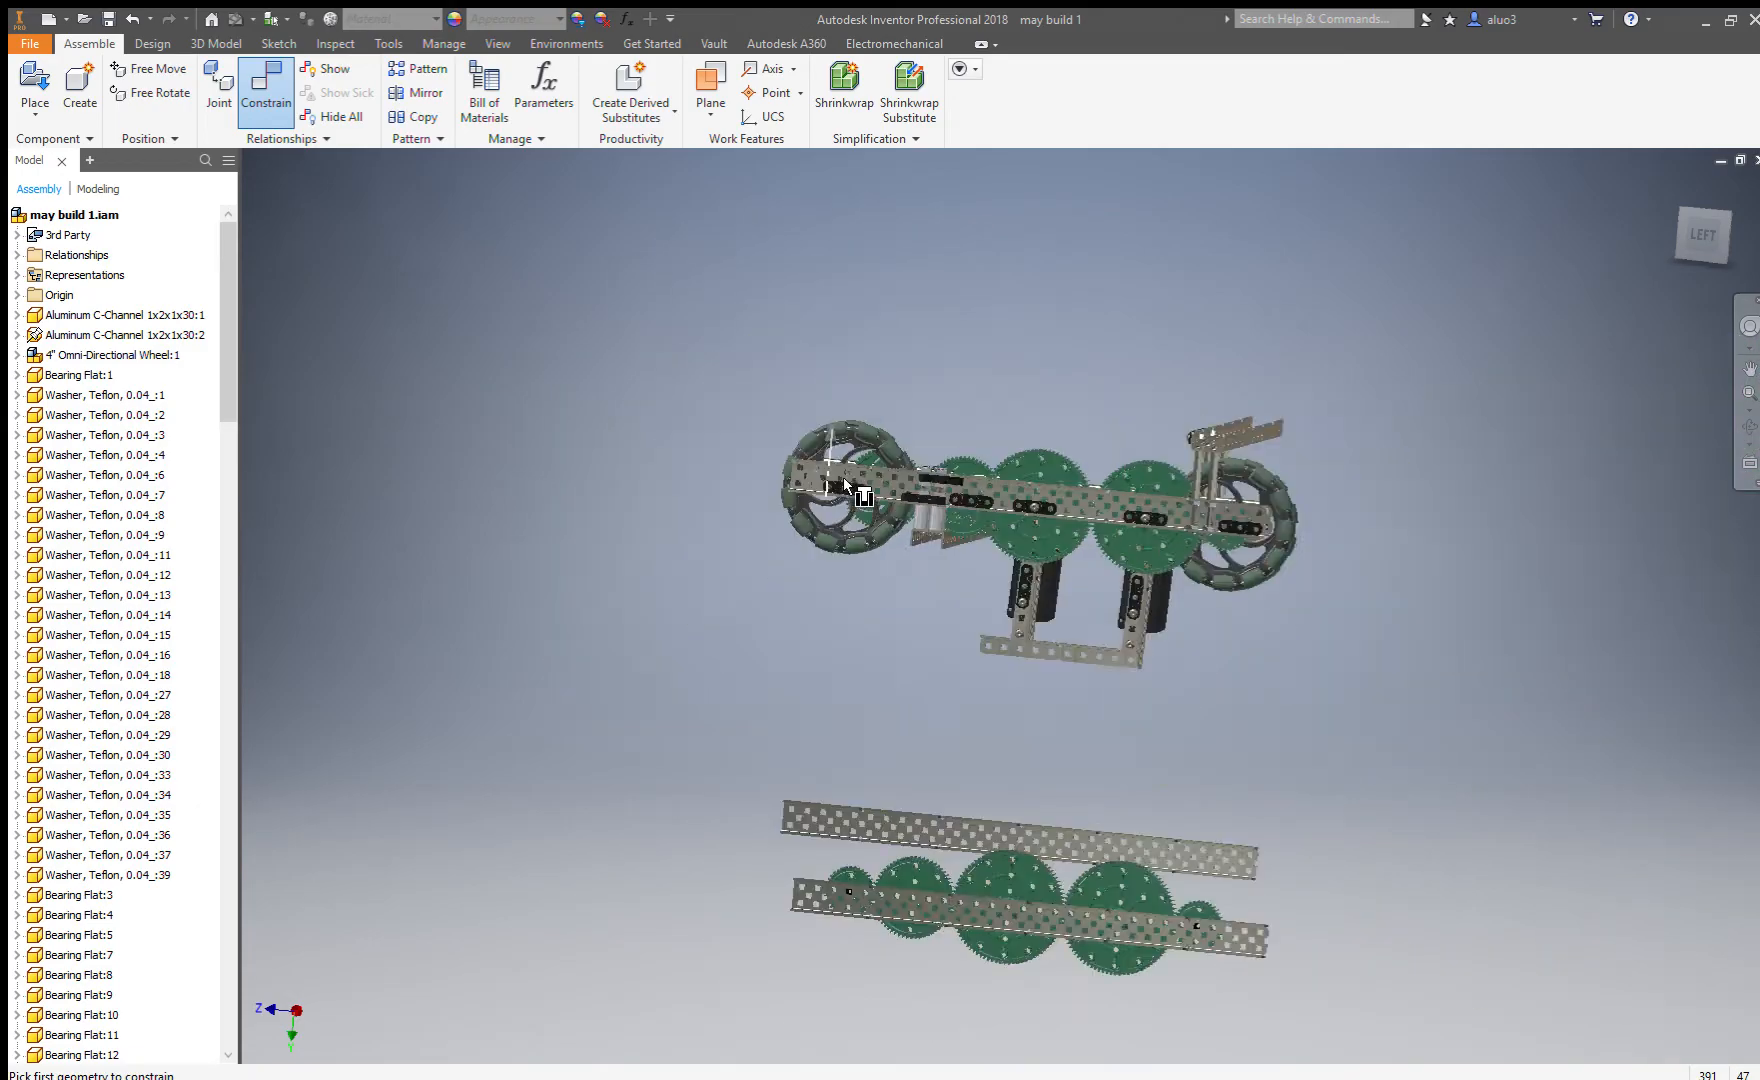
scroll(990, 672, "up", 5)
scroll(1004, 672, "down", 4)
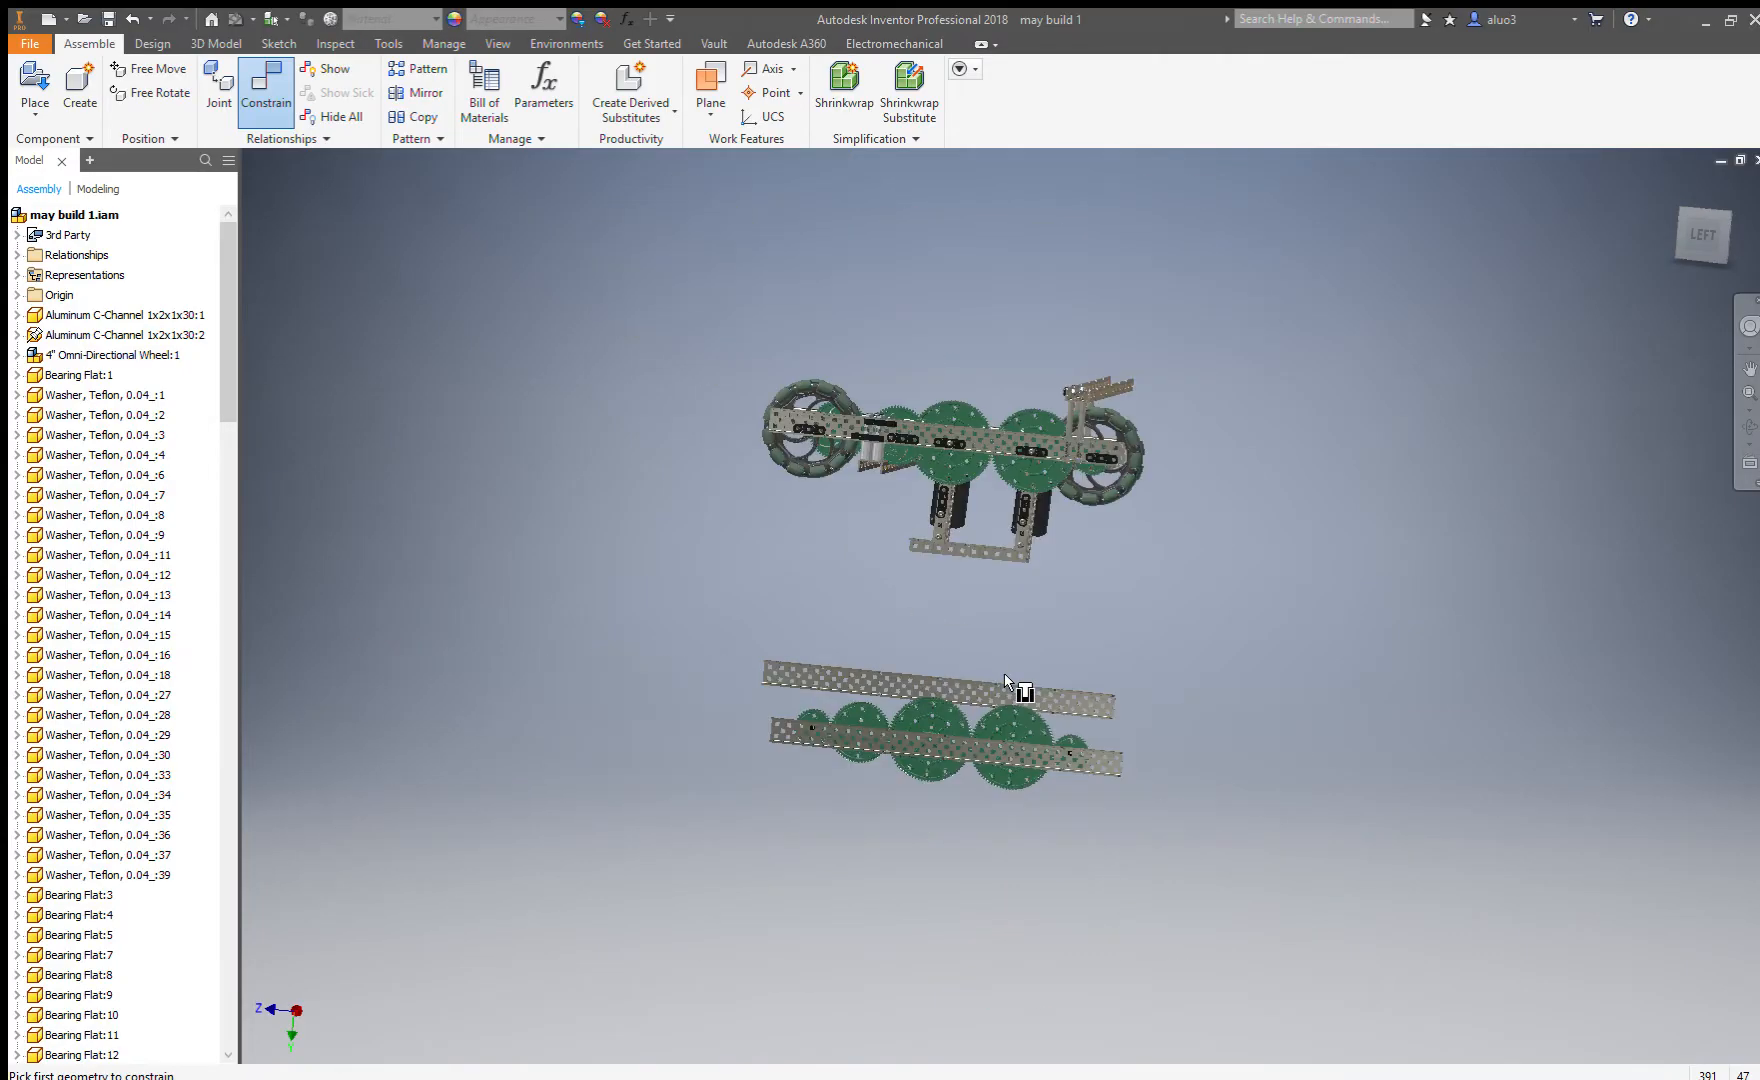
scroll(1002, 668, "up", 4)
scroll(1002, 668, "down", 3)
Copy the drivetrain's 4" Omni-Directional Wheel and place the copy between the drivetrain and the loose channels.
key("1")
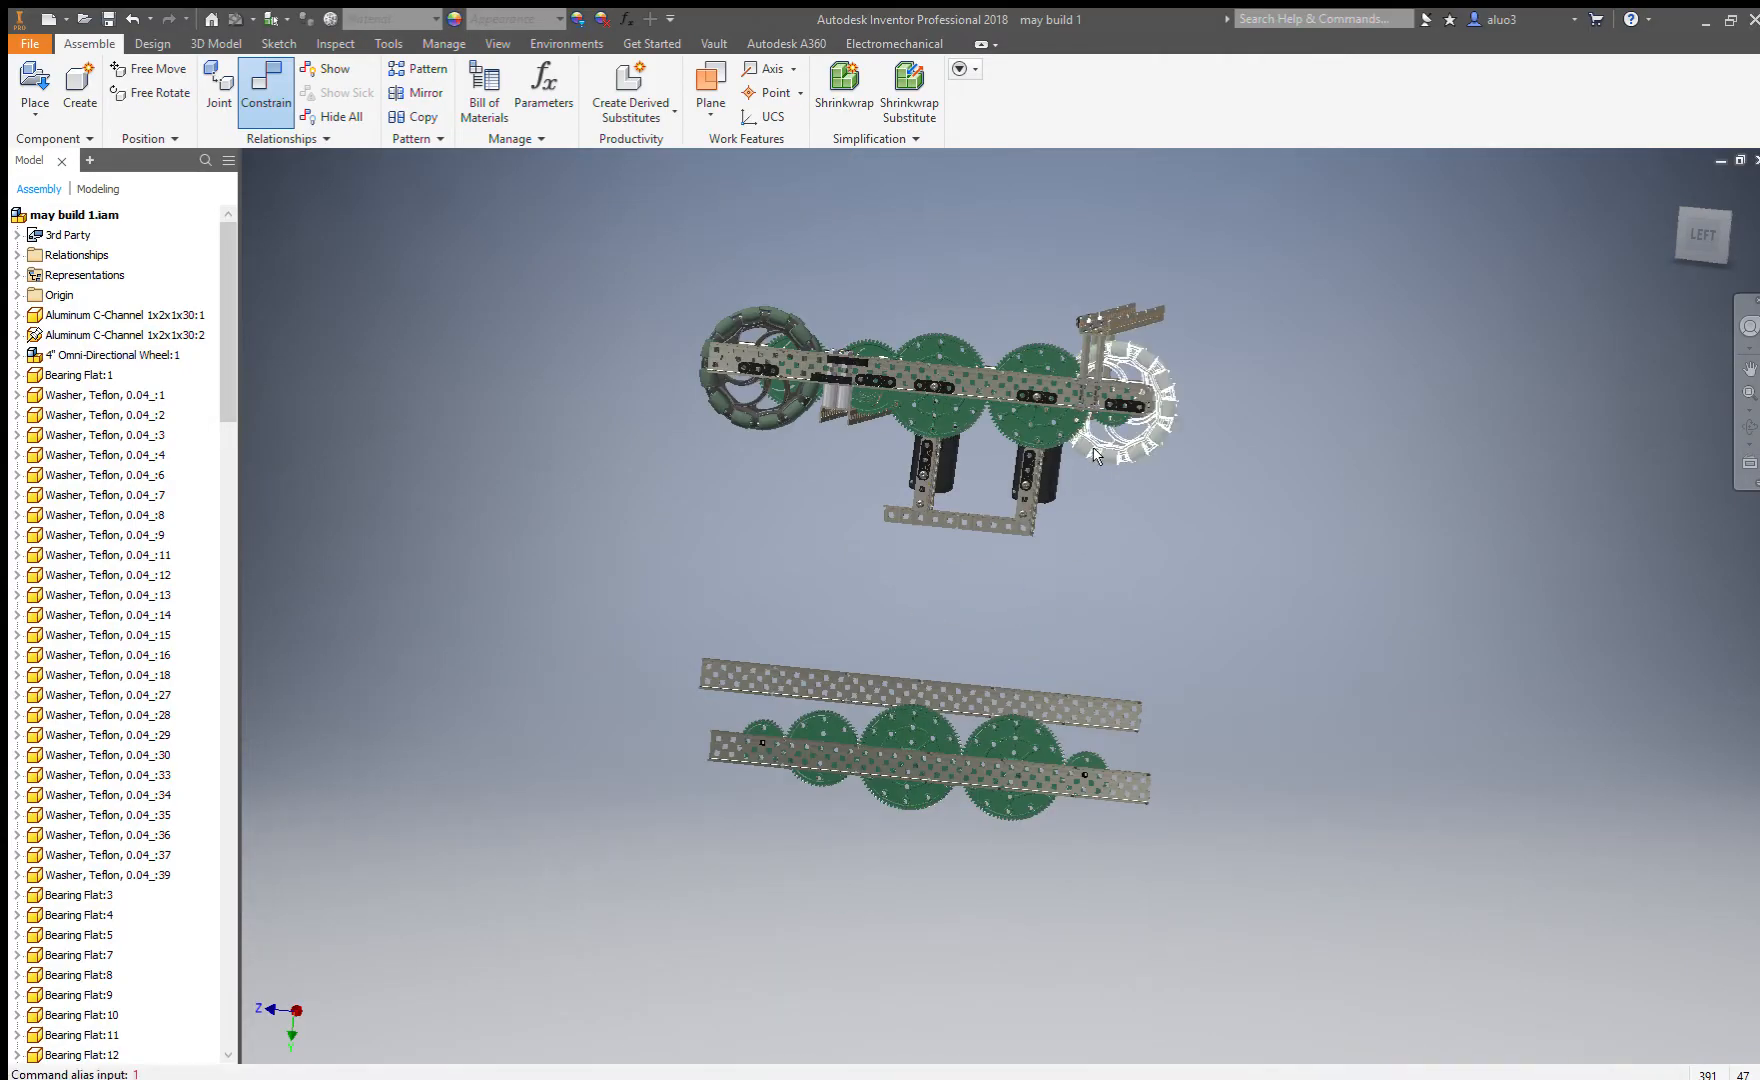
left_click(1094, 456)
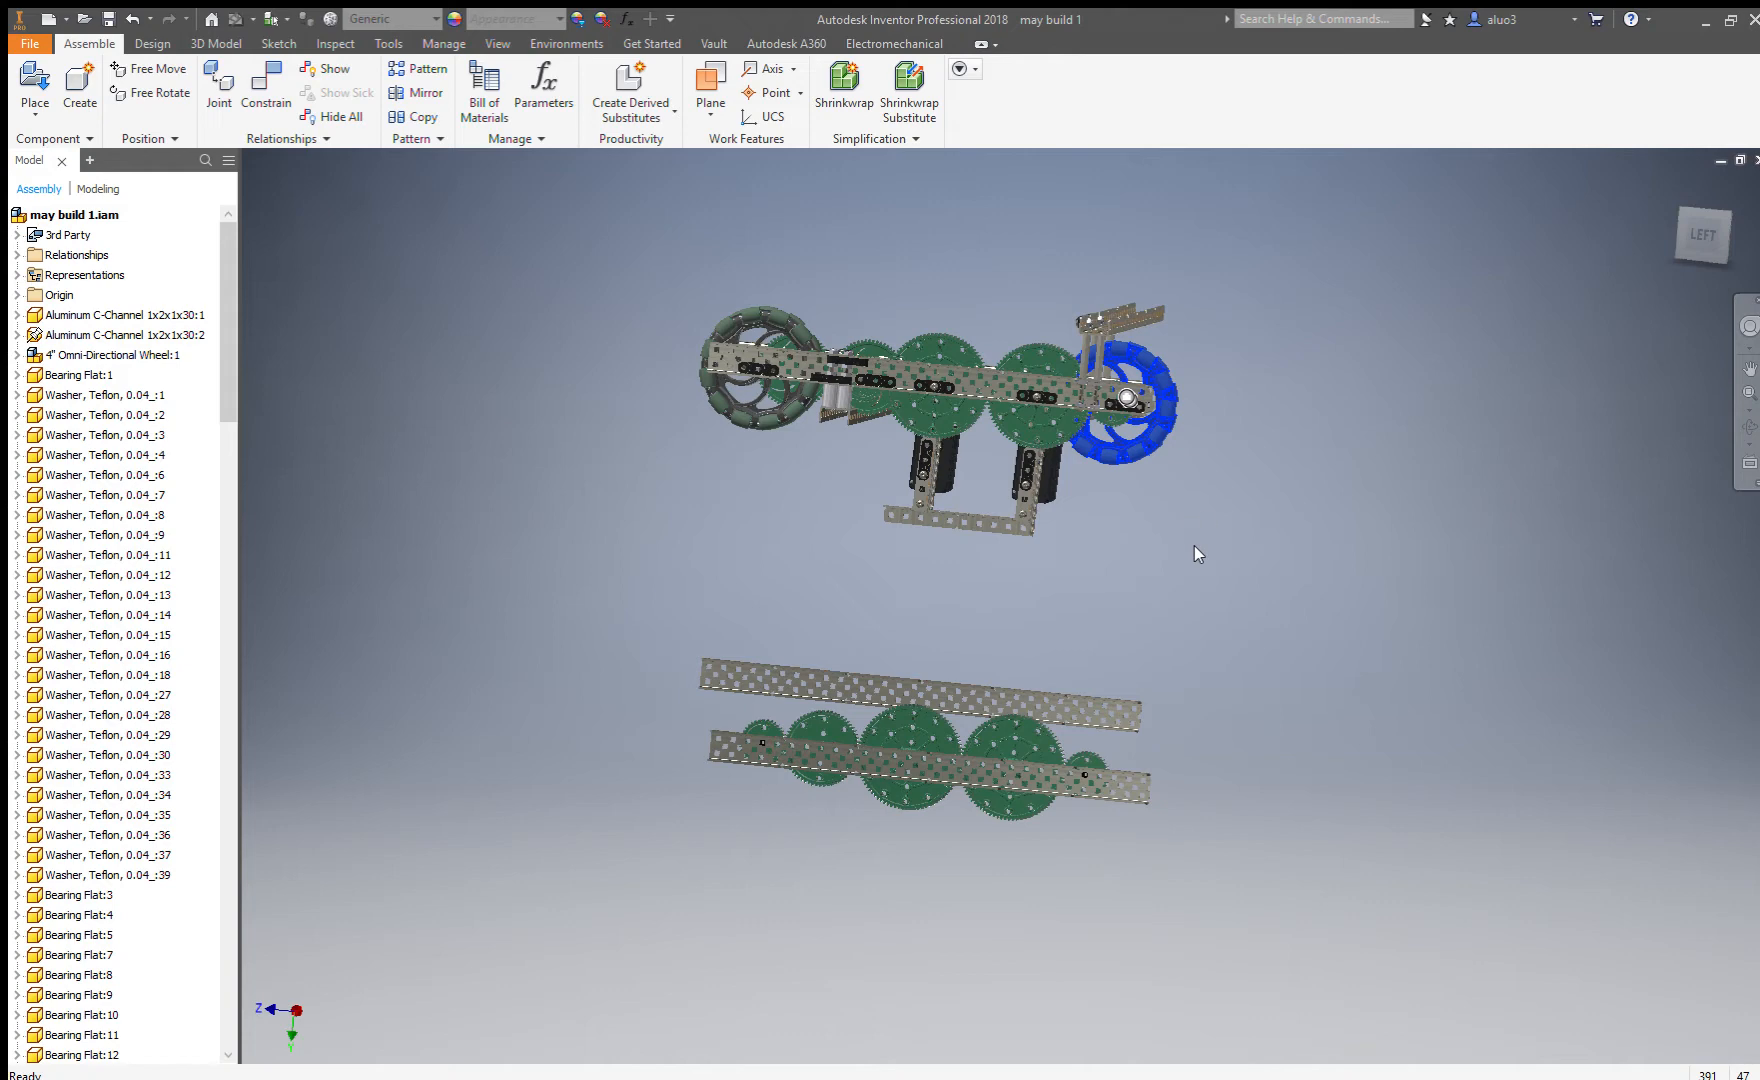
left_click(1033, 606)
Constrain the copied omni wheel's center axis to the axis of the small gear next to the first large gear.
key("c")
scroll(1017, 657, "down", 6)
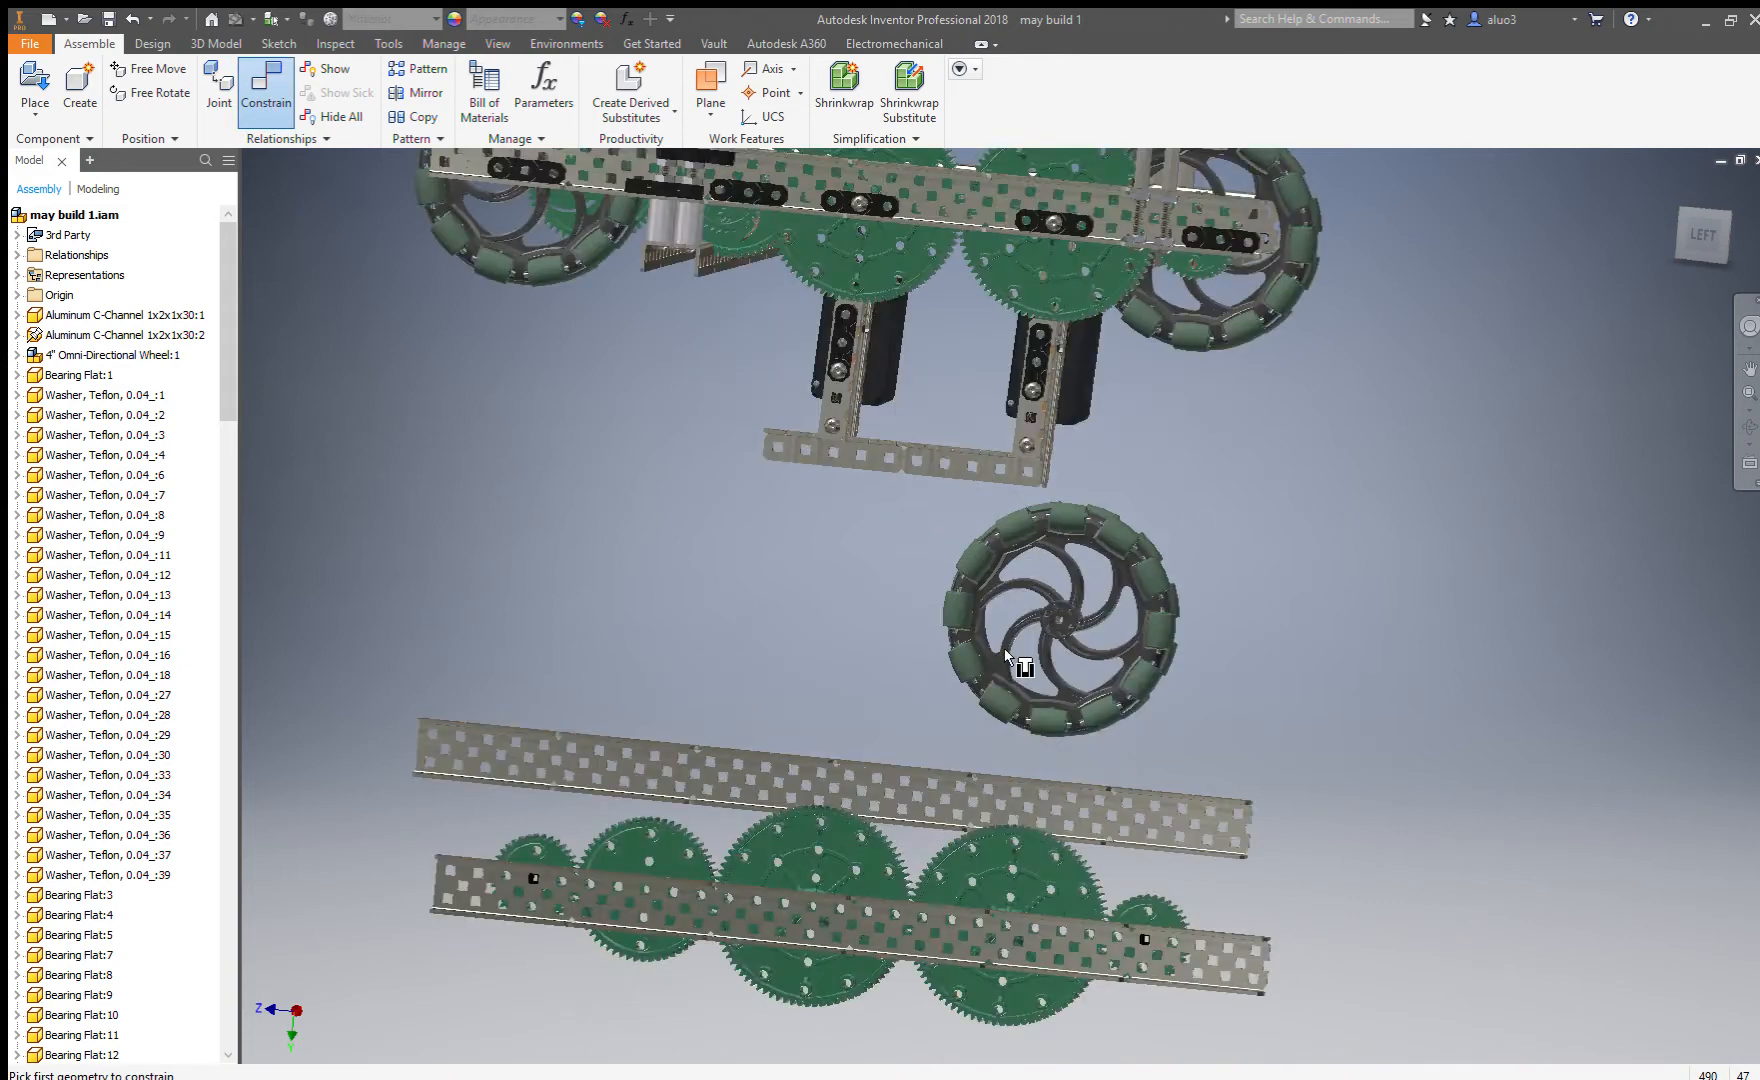
middle_click_drag(1148, 618, 1162, 558, "shift")
scroll(1080, 628, "up", 2)
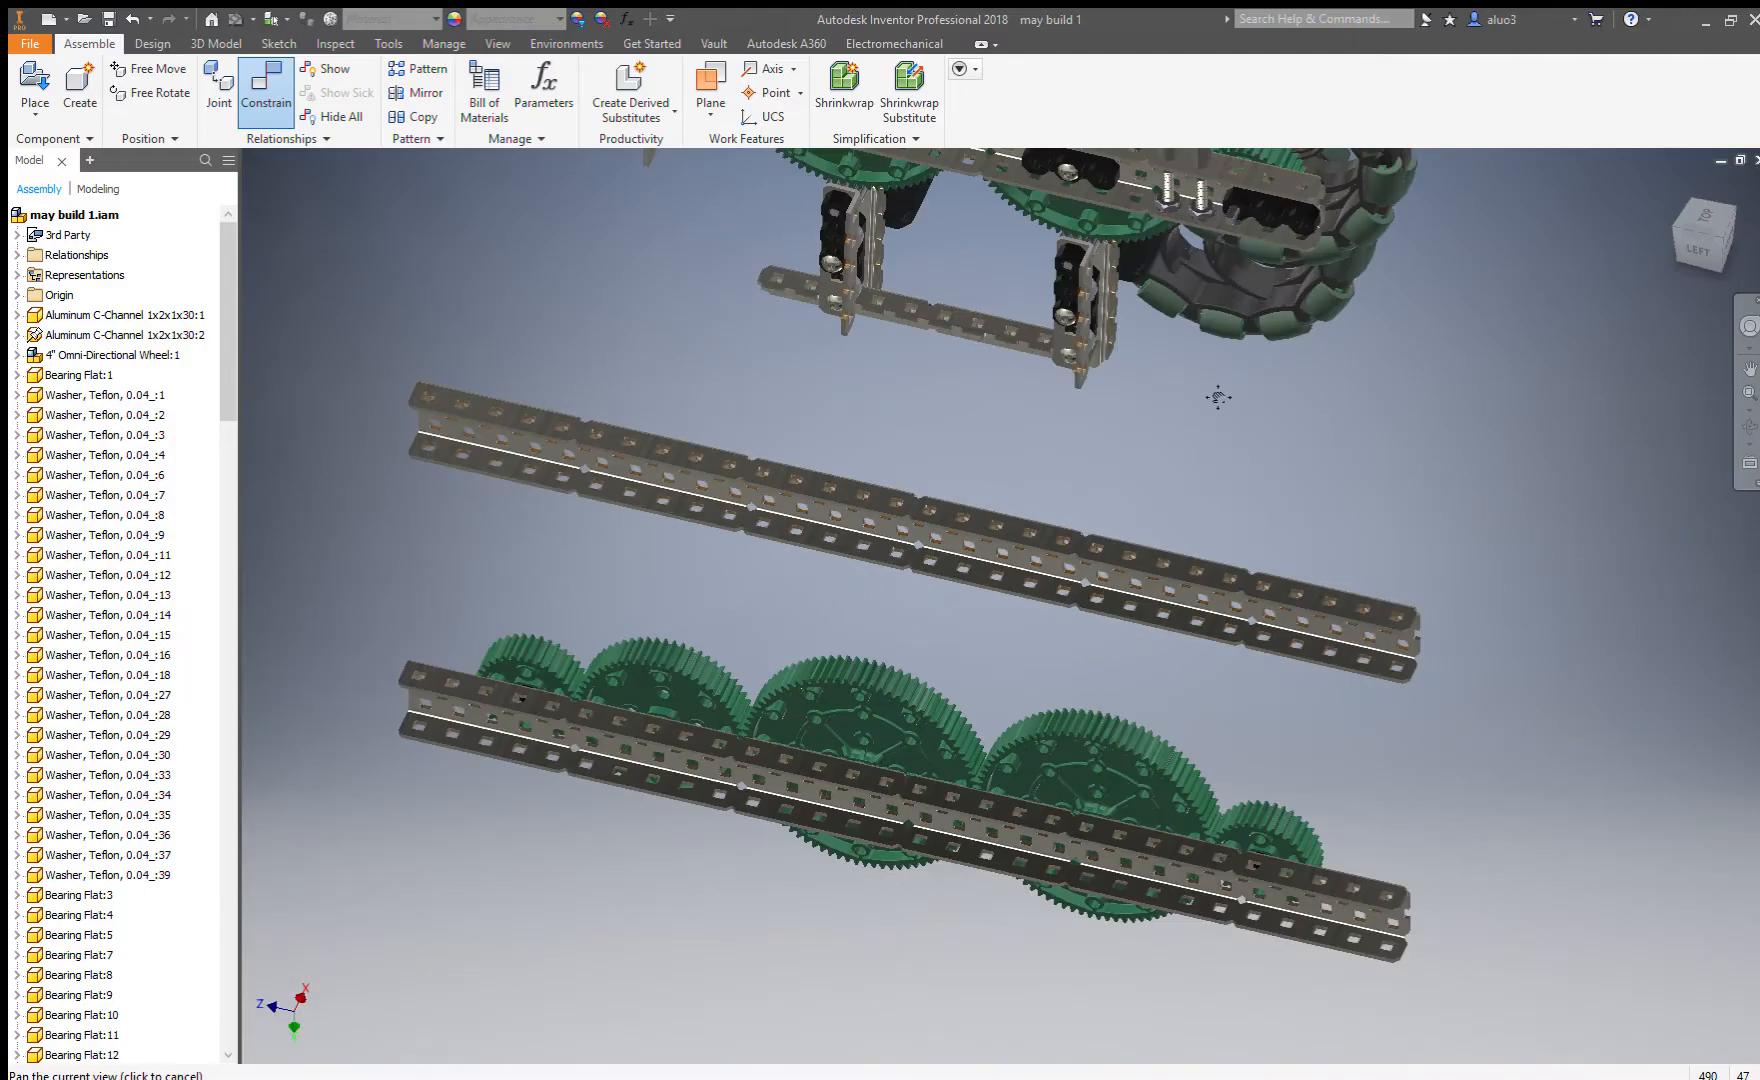
scroll(986, 629, "down", 6)
scroll(1055, 628, "down", 5)
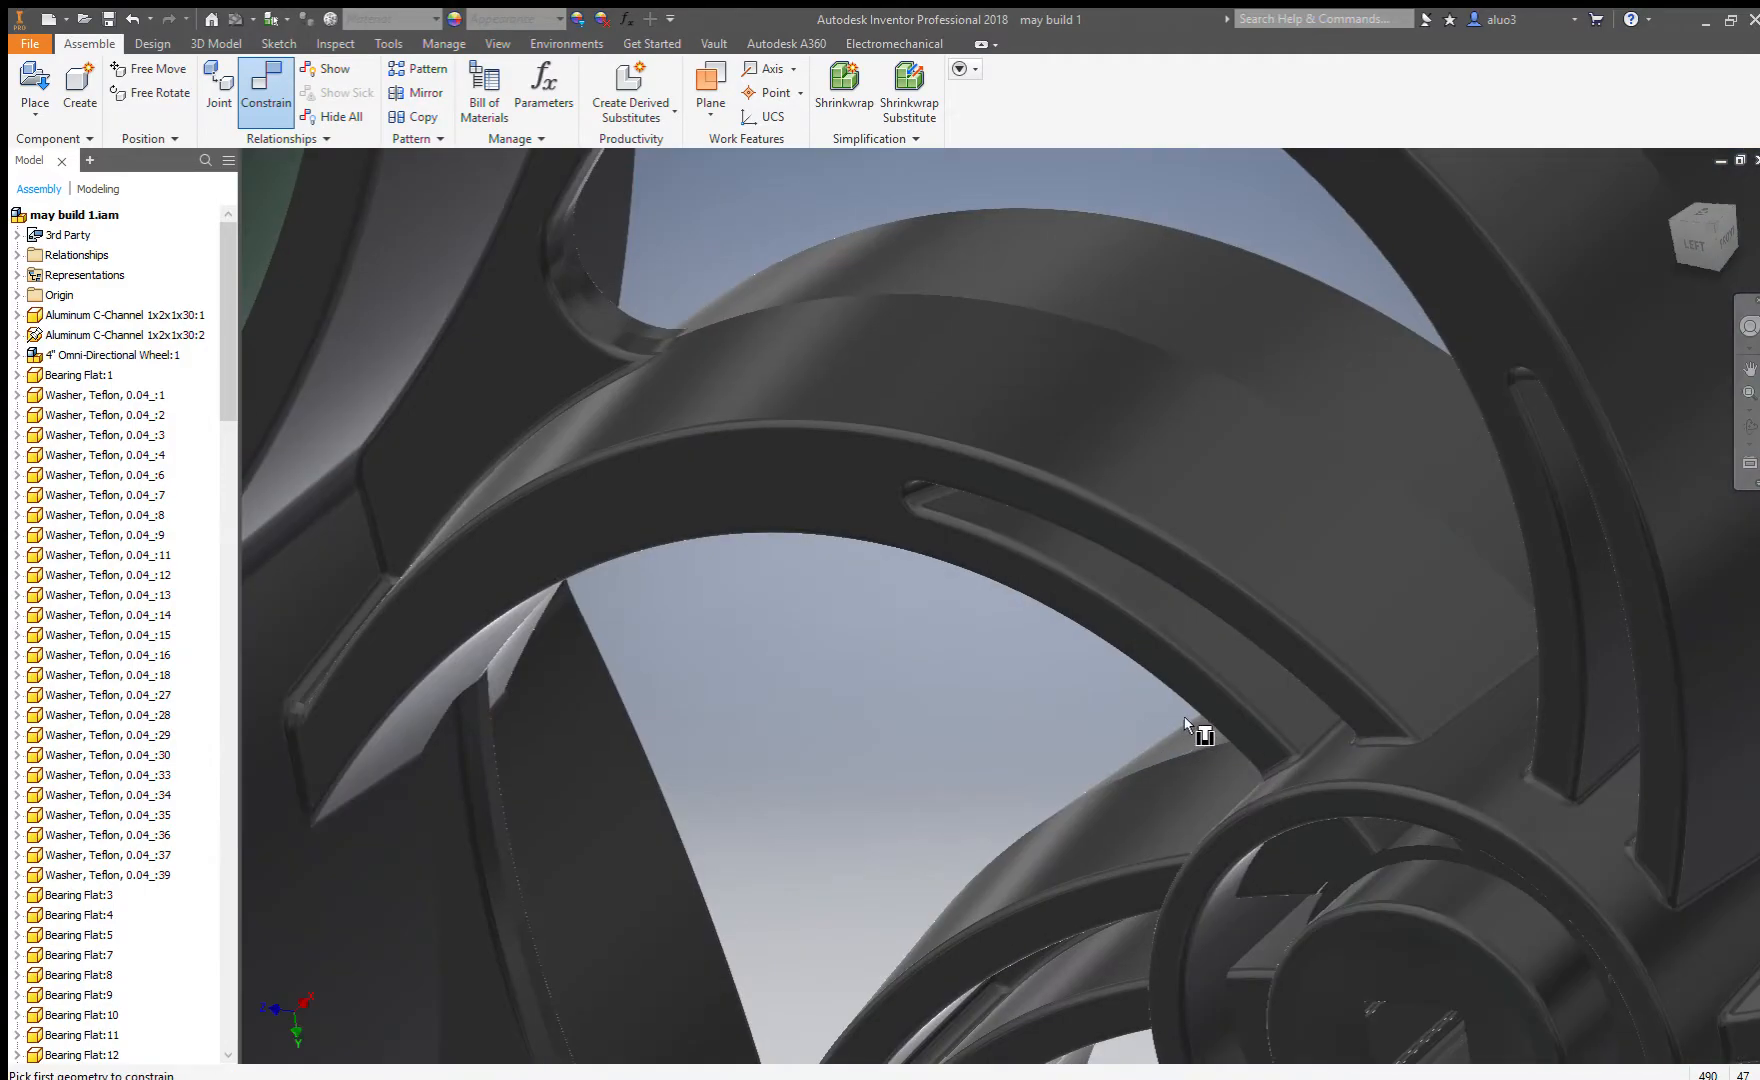
left_click(1340, 945)
scroll(1375, 841, "up", 10)
scroll(1303, 815, "down", 8)
middle_click_drag(1445, 818, 726, 830, "shift")
scroll(1330, 470, "down", 8)
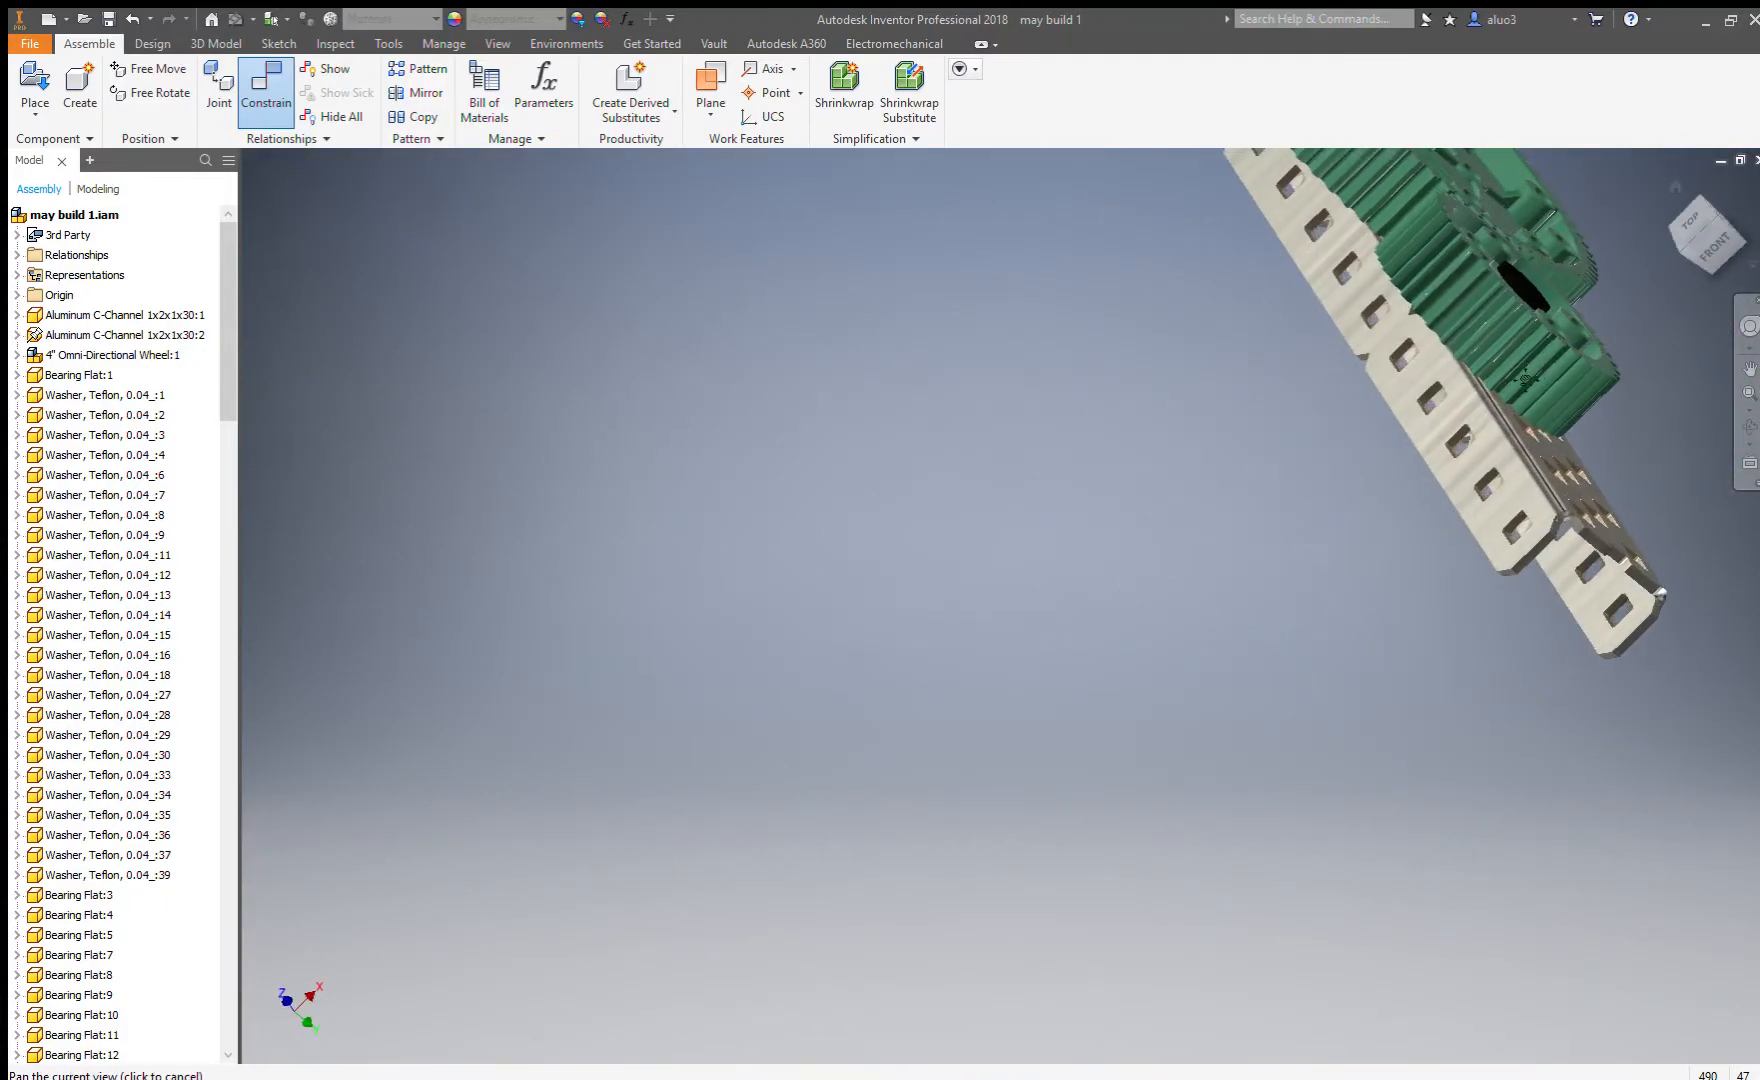
scroll(1162, 367, "up", 10)
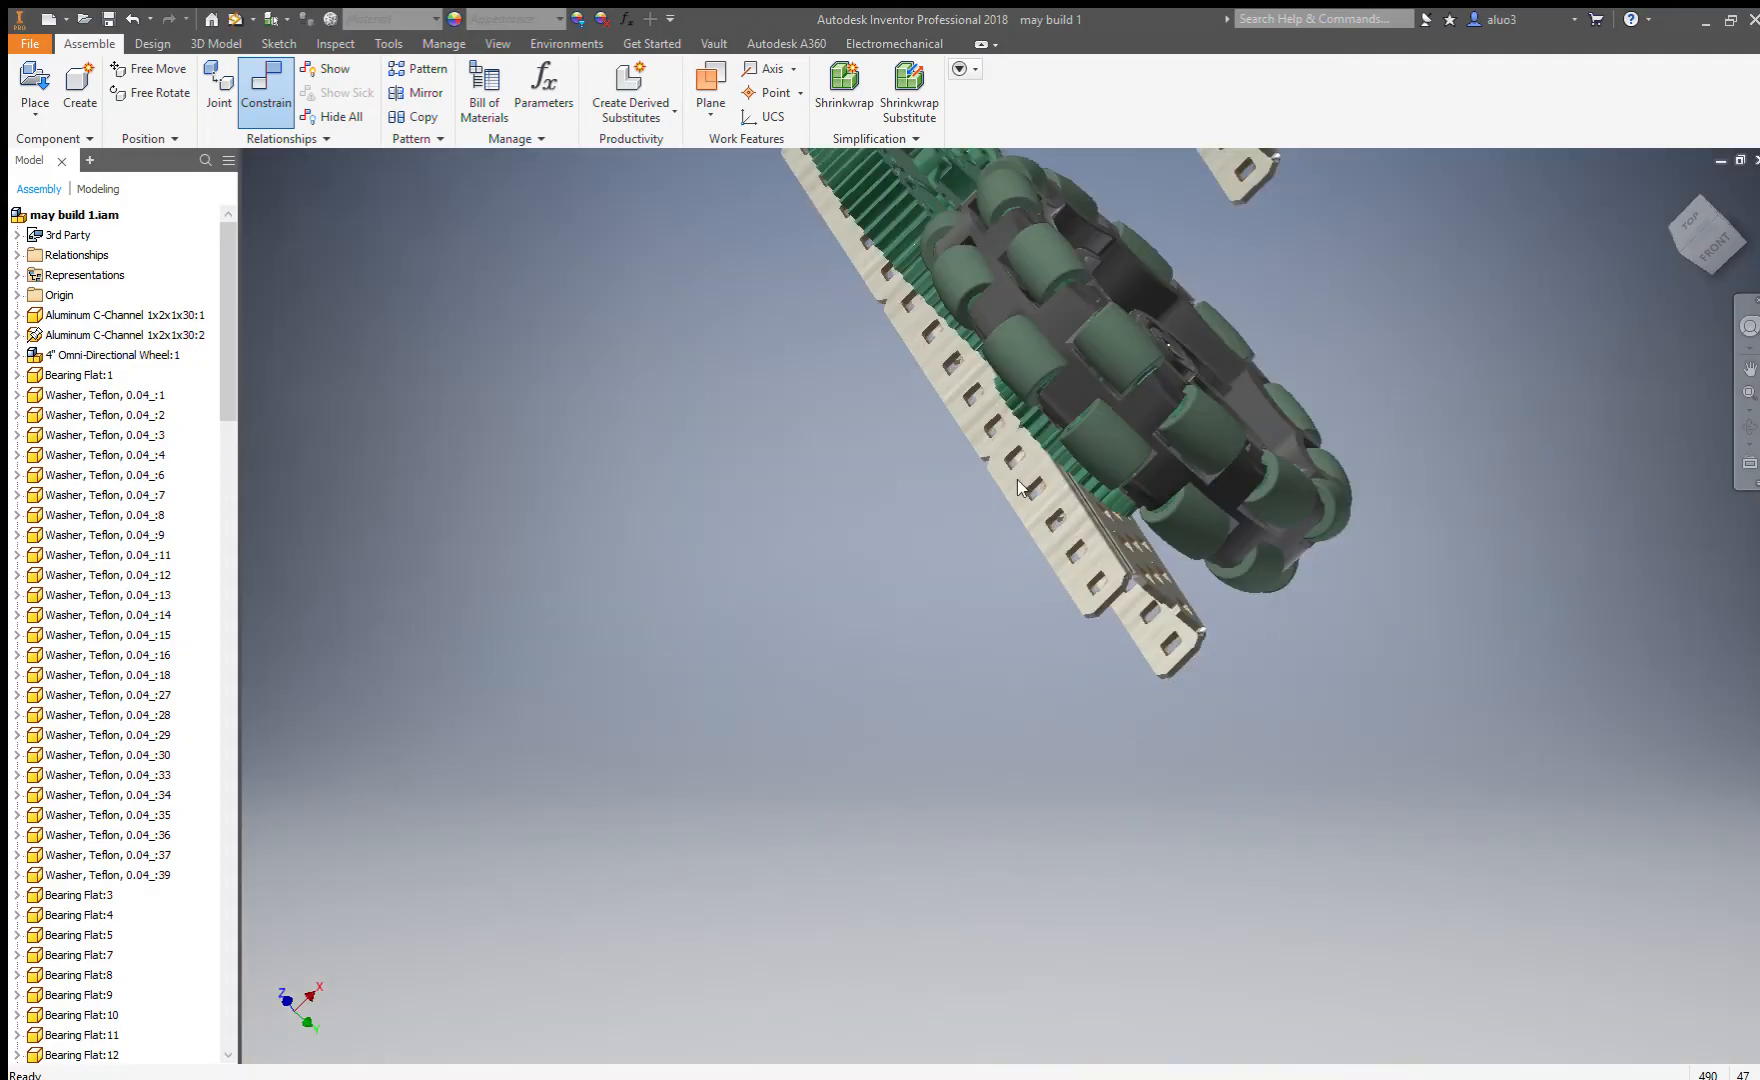
Compare the gear train and constrained omni wheel with the original drivetrain, examining the wheel's position relative to the gears and channel end.
middle_click_drag(1018, 476, 1198, 416, "shift")
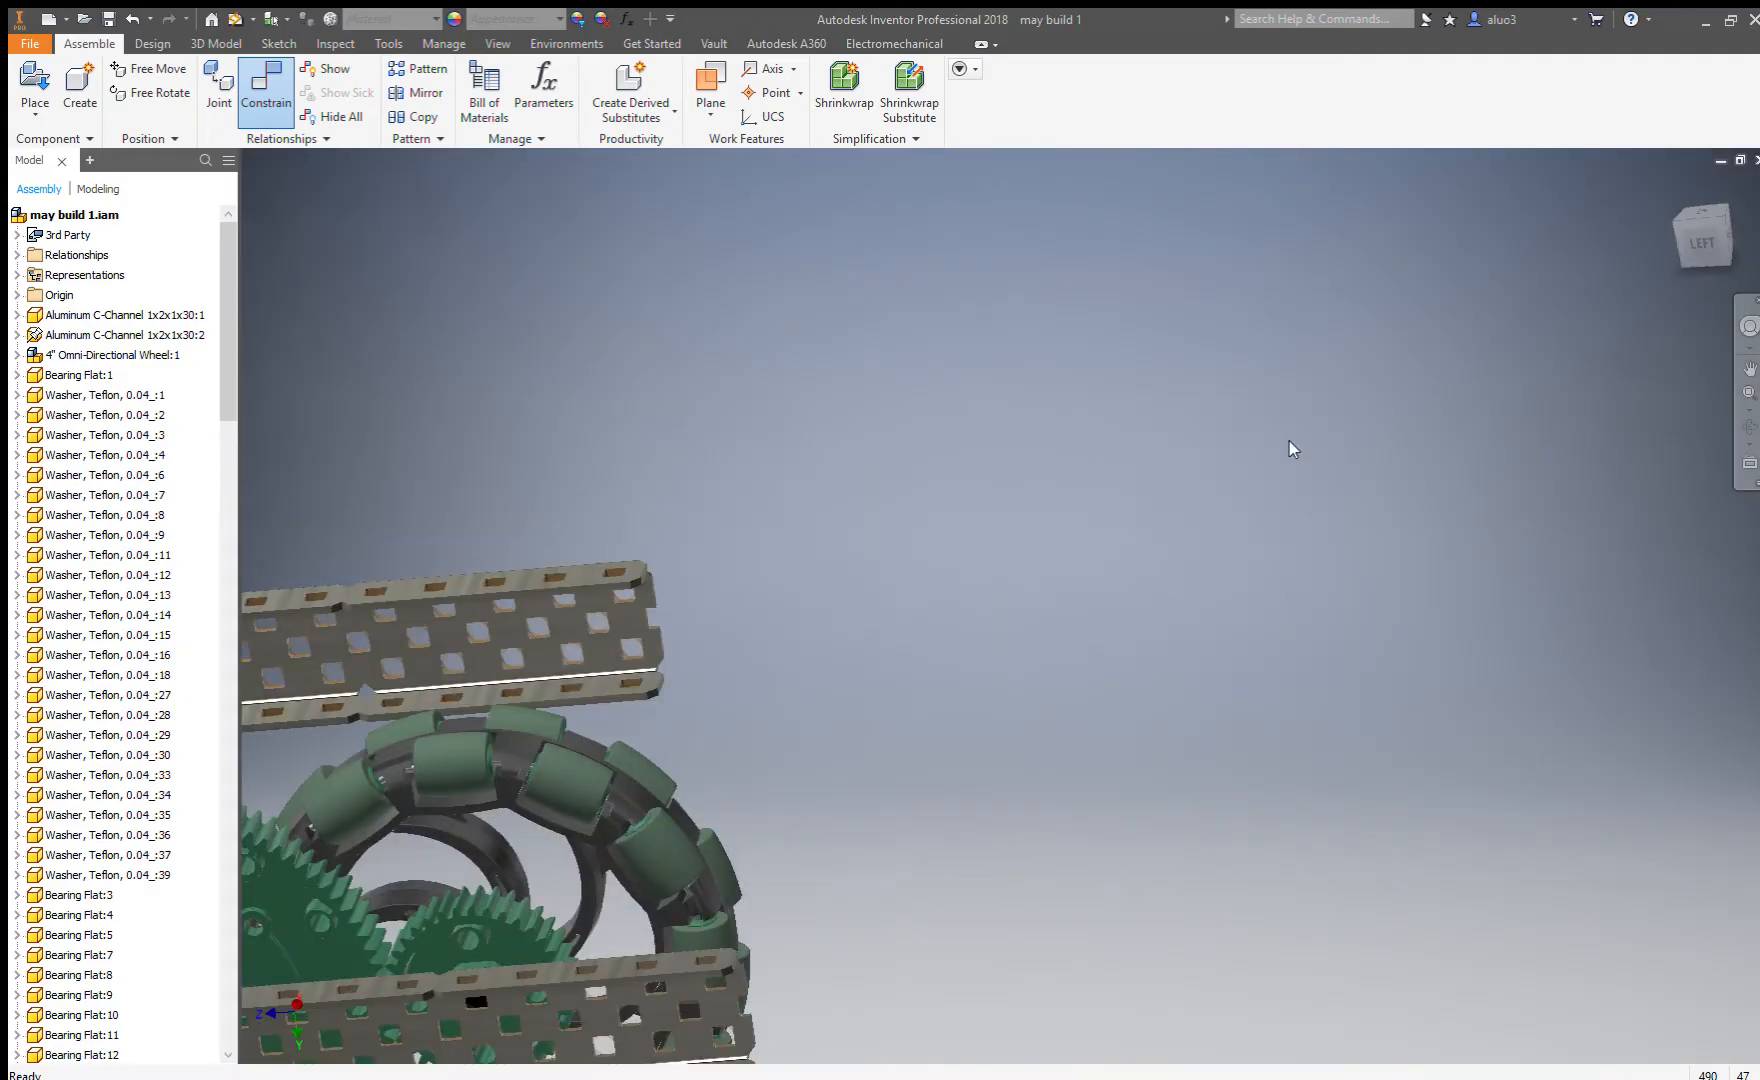
left_click(1703, 244)
scroll(1255, 858, "down", 6)
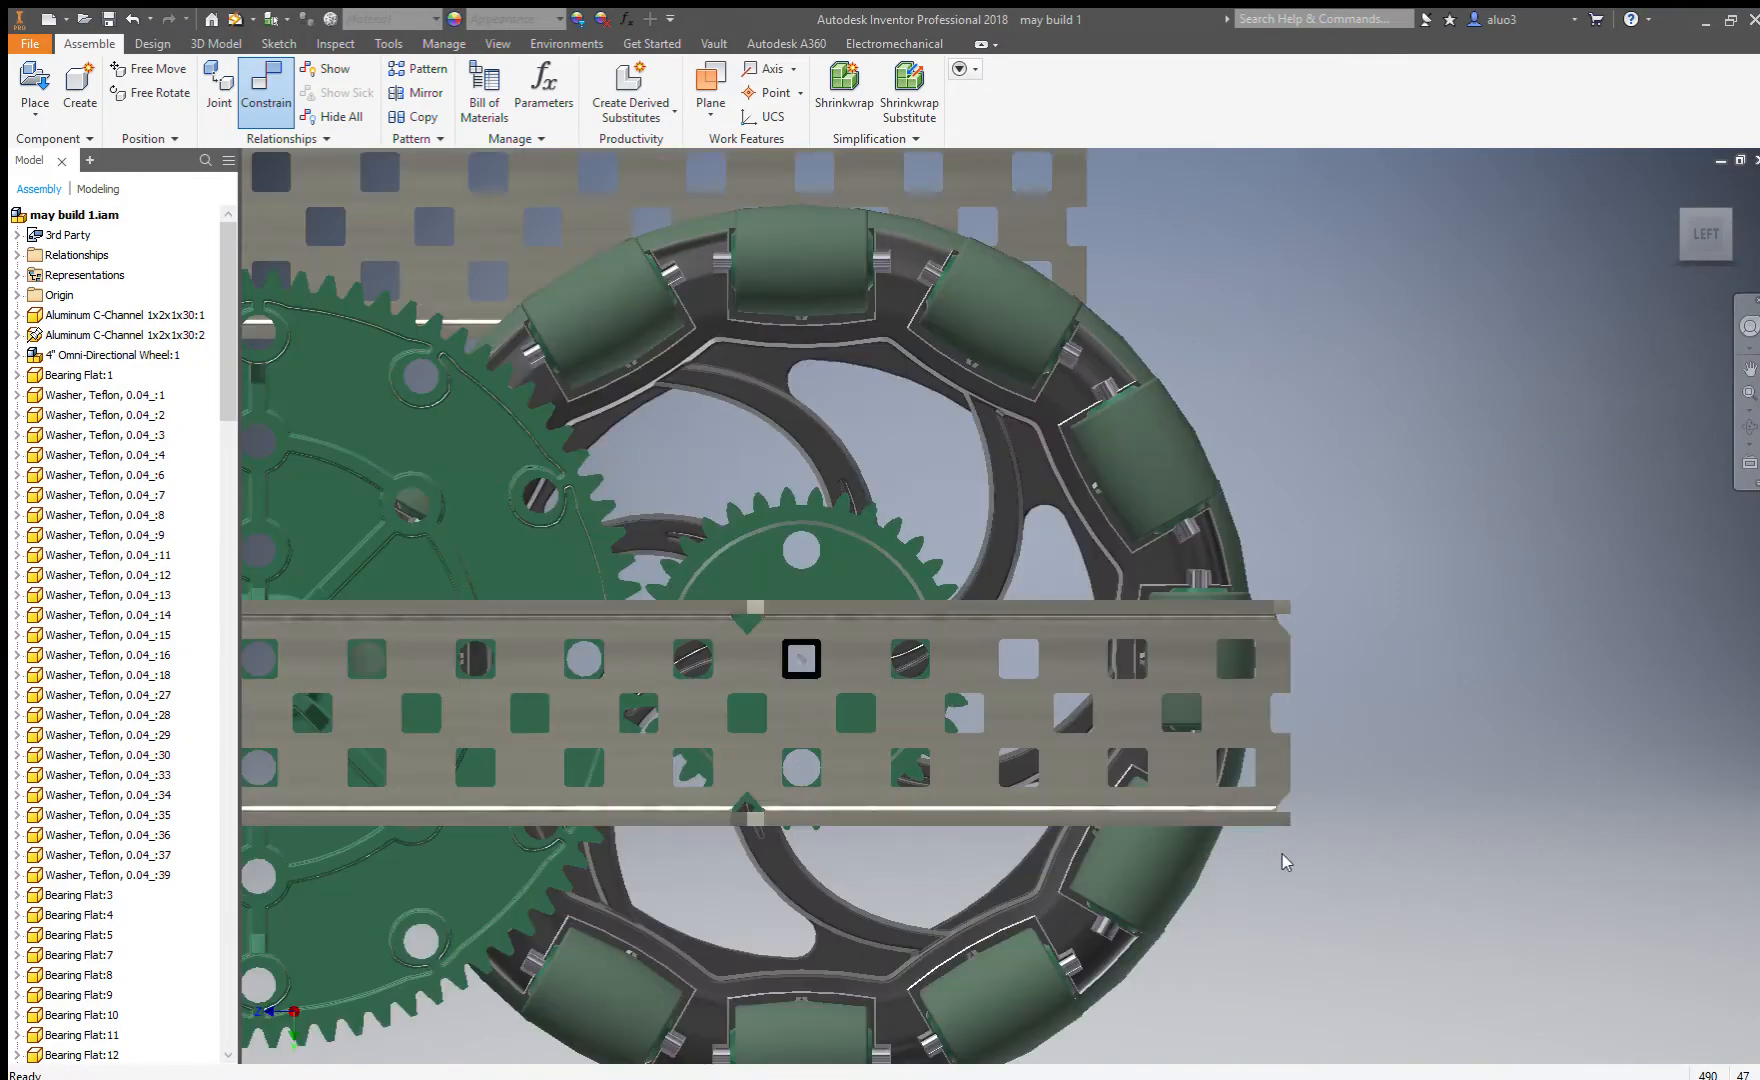
scroll(1316, 807, "up", 6)
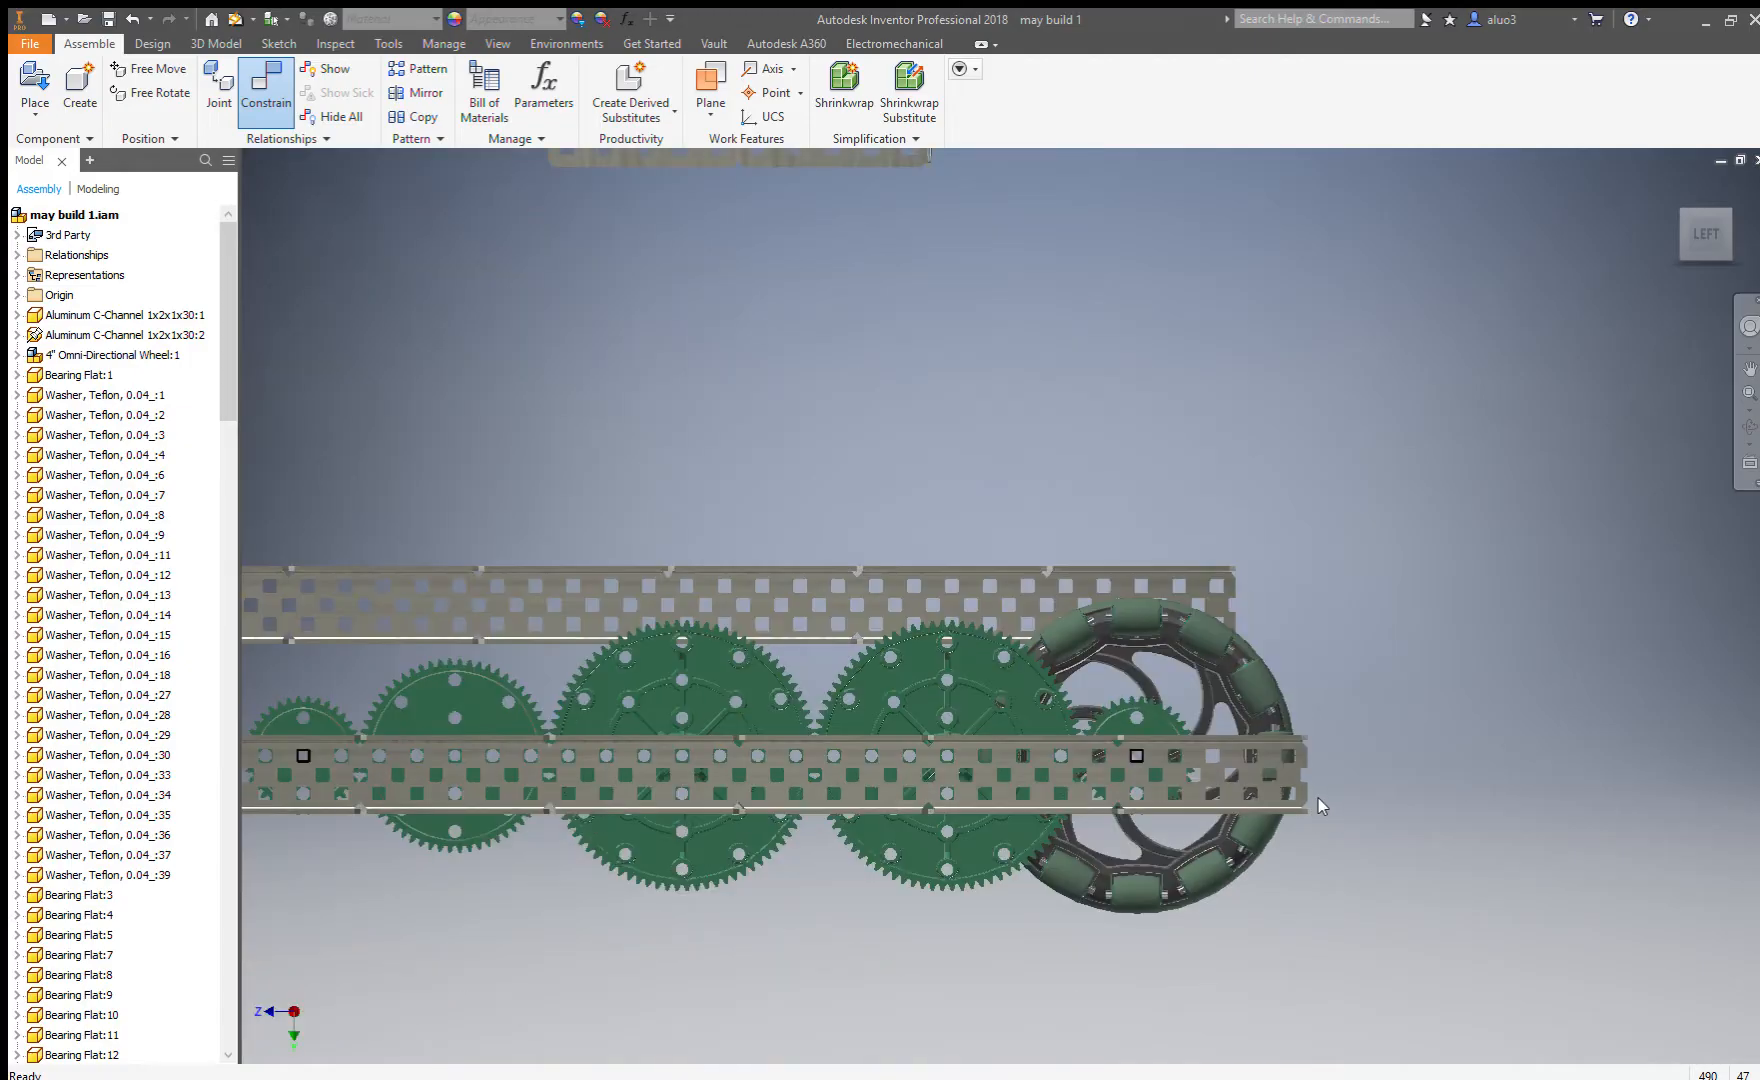
scroll(1319, 798, "down", 6)
scroll(1290, 830, "up", 1)
scroll(1240, 820, "up", 4)
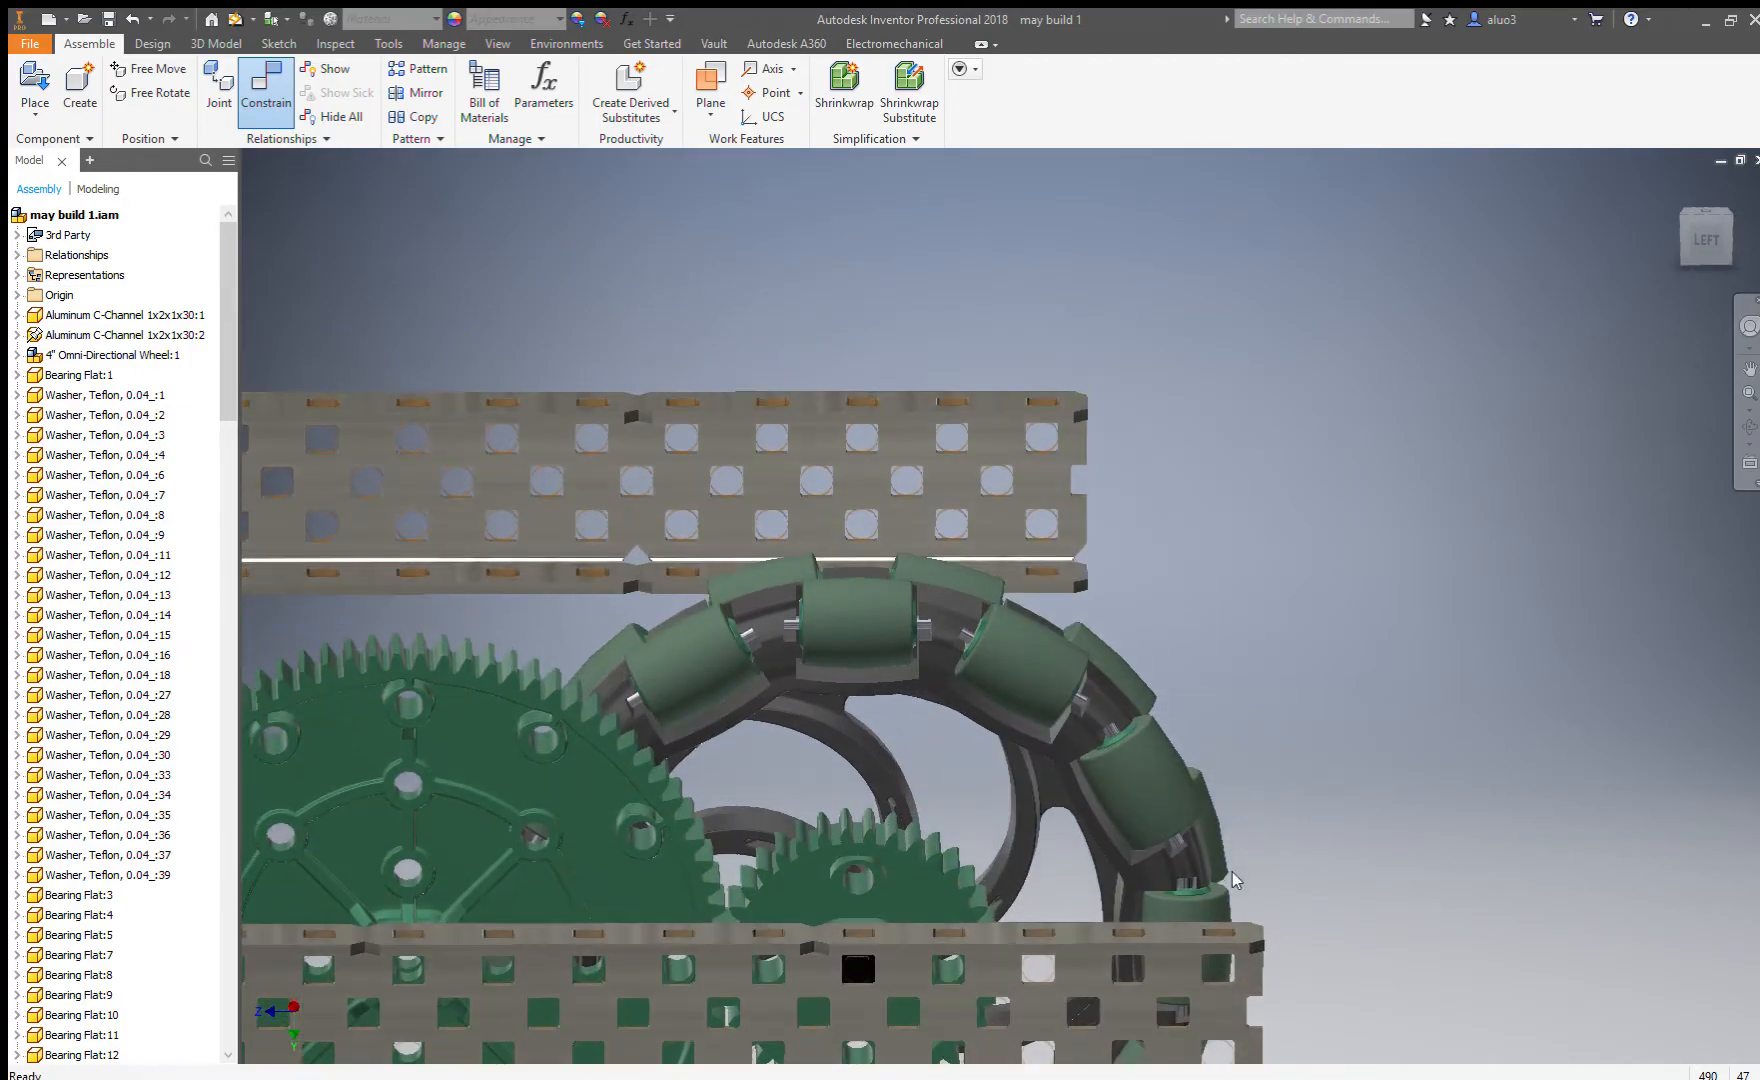
scroll(1294, 606, "up", 4)
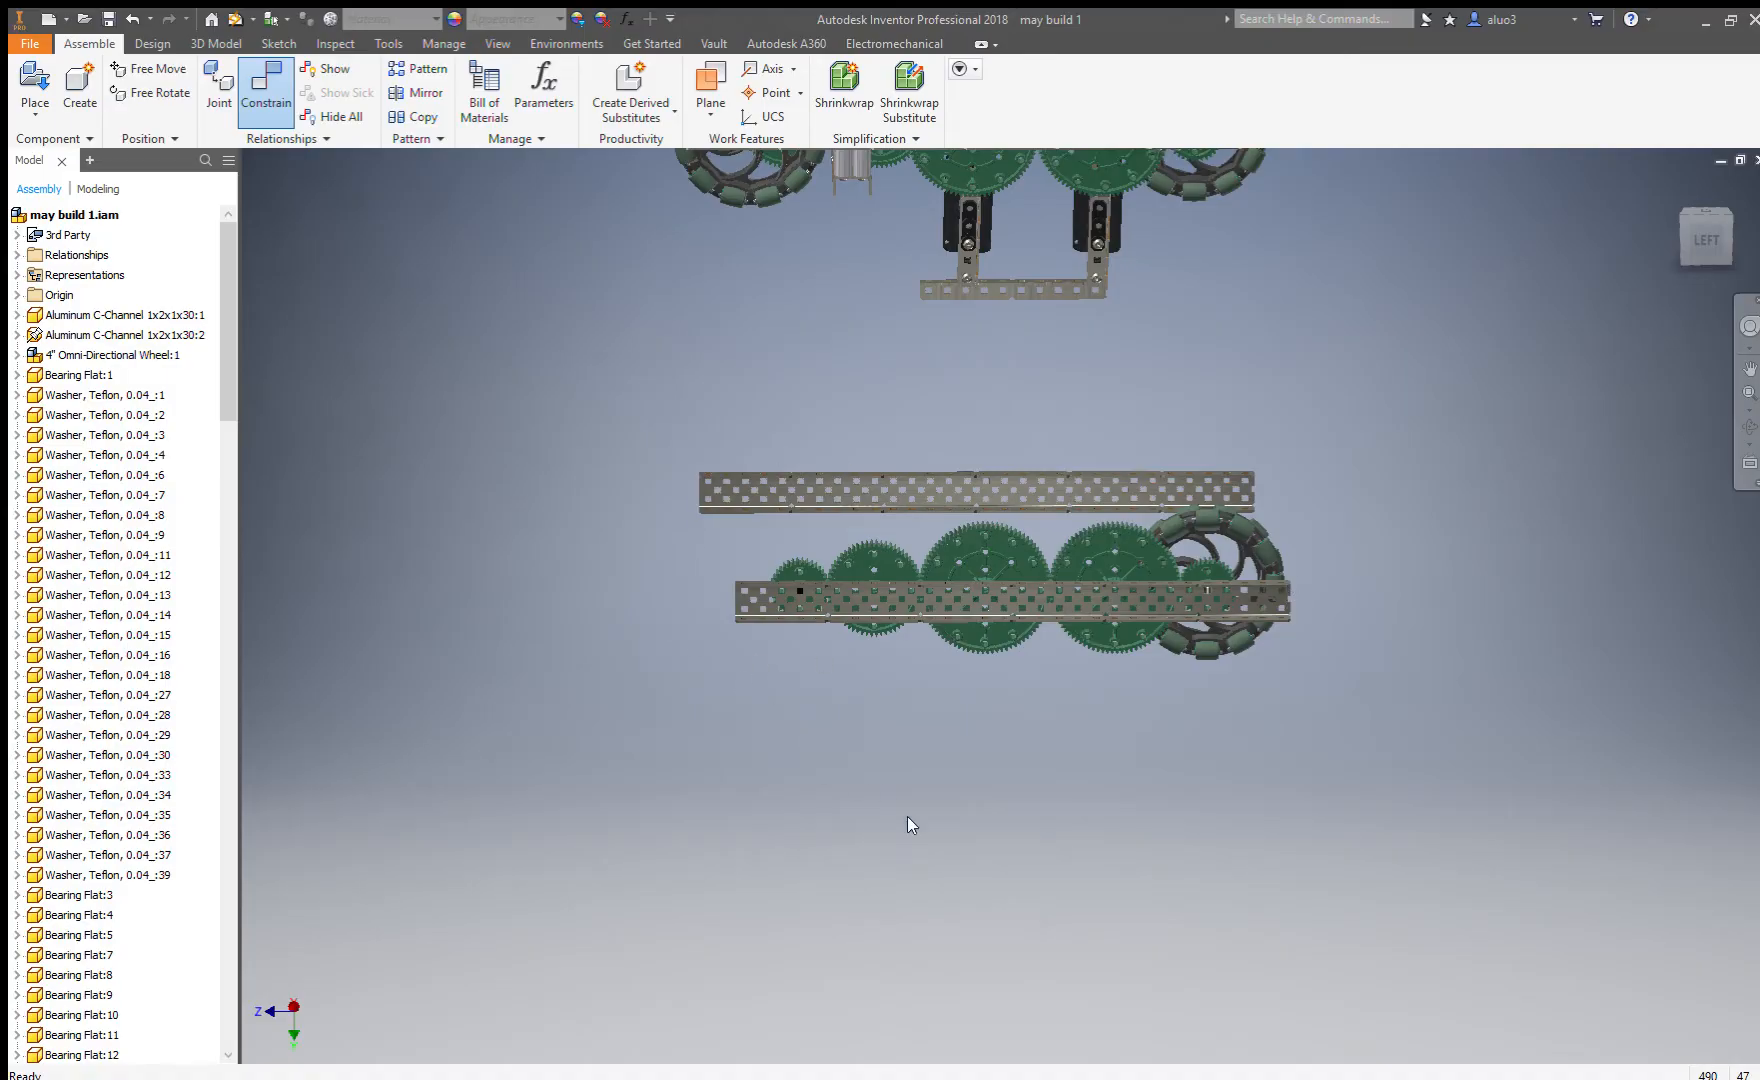
scroll(883, 794, "up", 4)
scroll(932, 858, "down", 5)
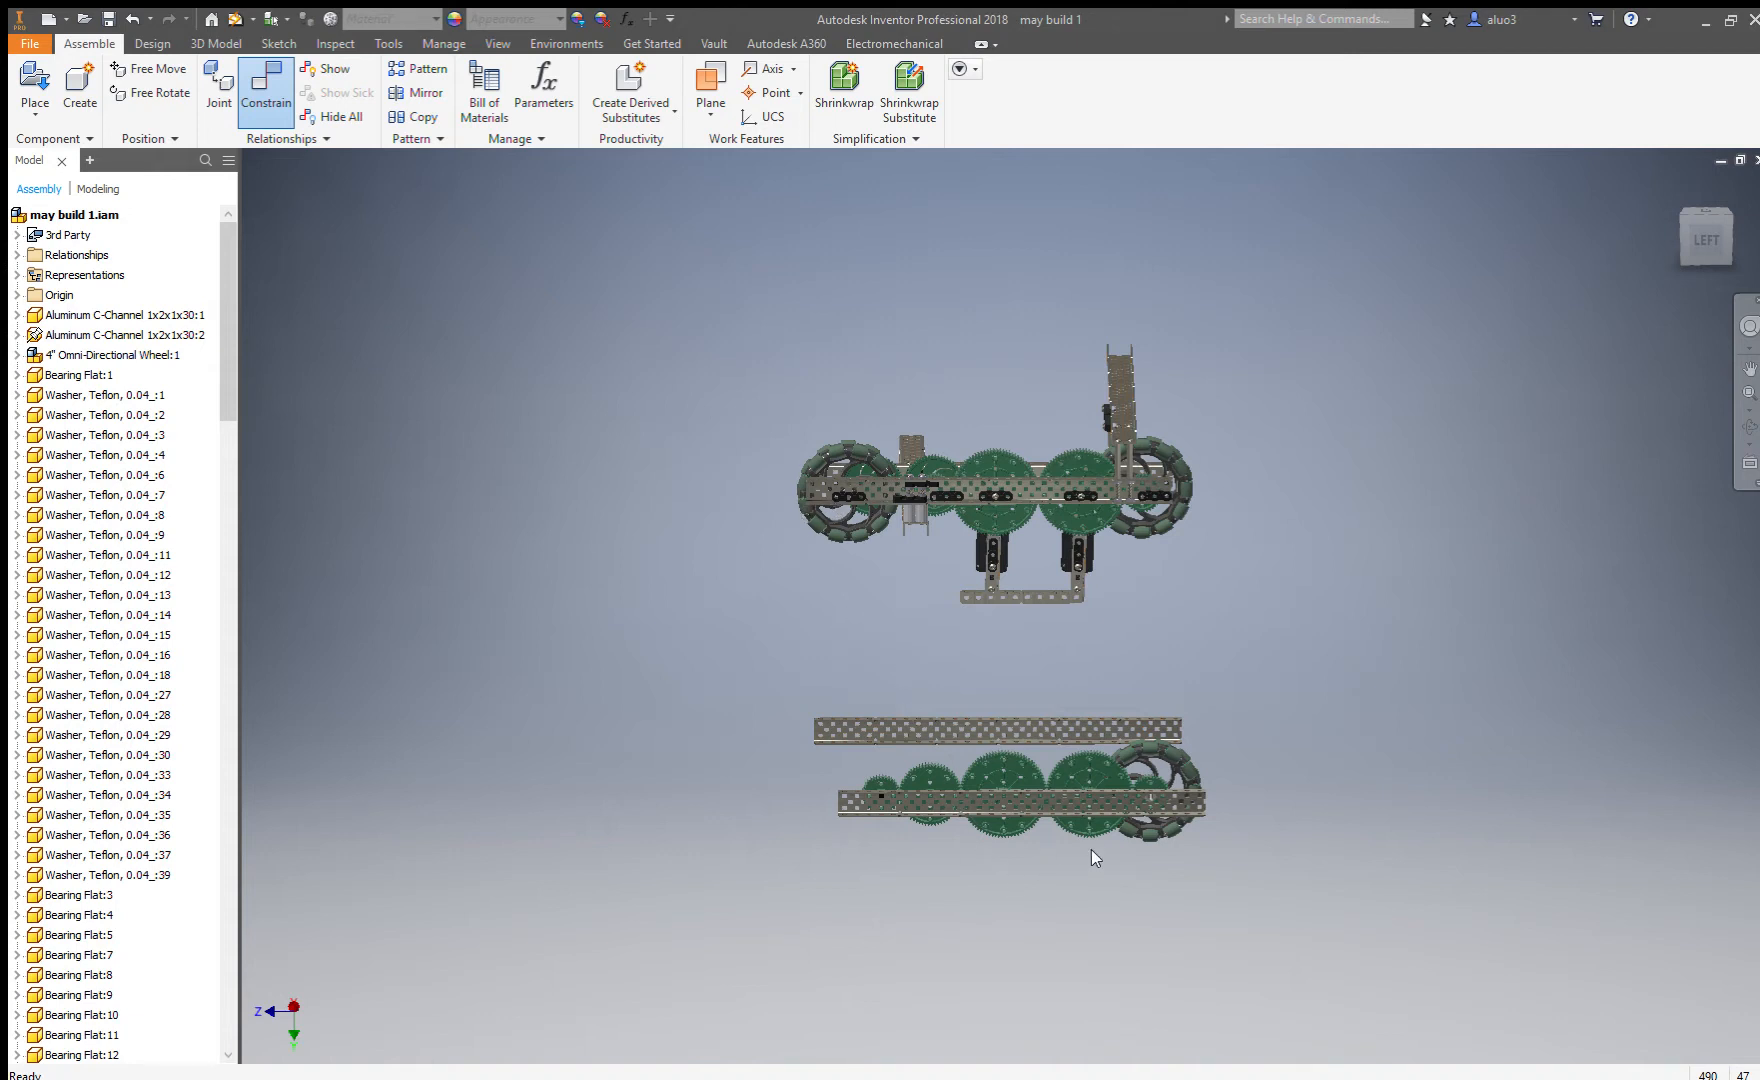
Move the copied omni wheel off the small gear to below the original drivetrain, and paste a C-channel copy beside the drivetrain.
key("Escape")
left_click(1154, 806)
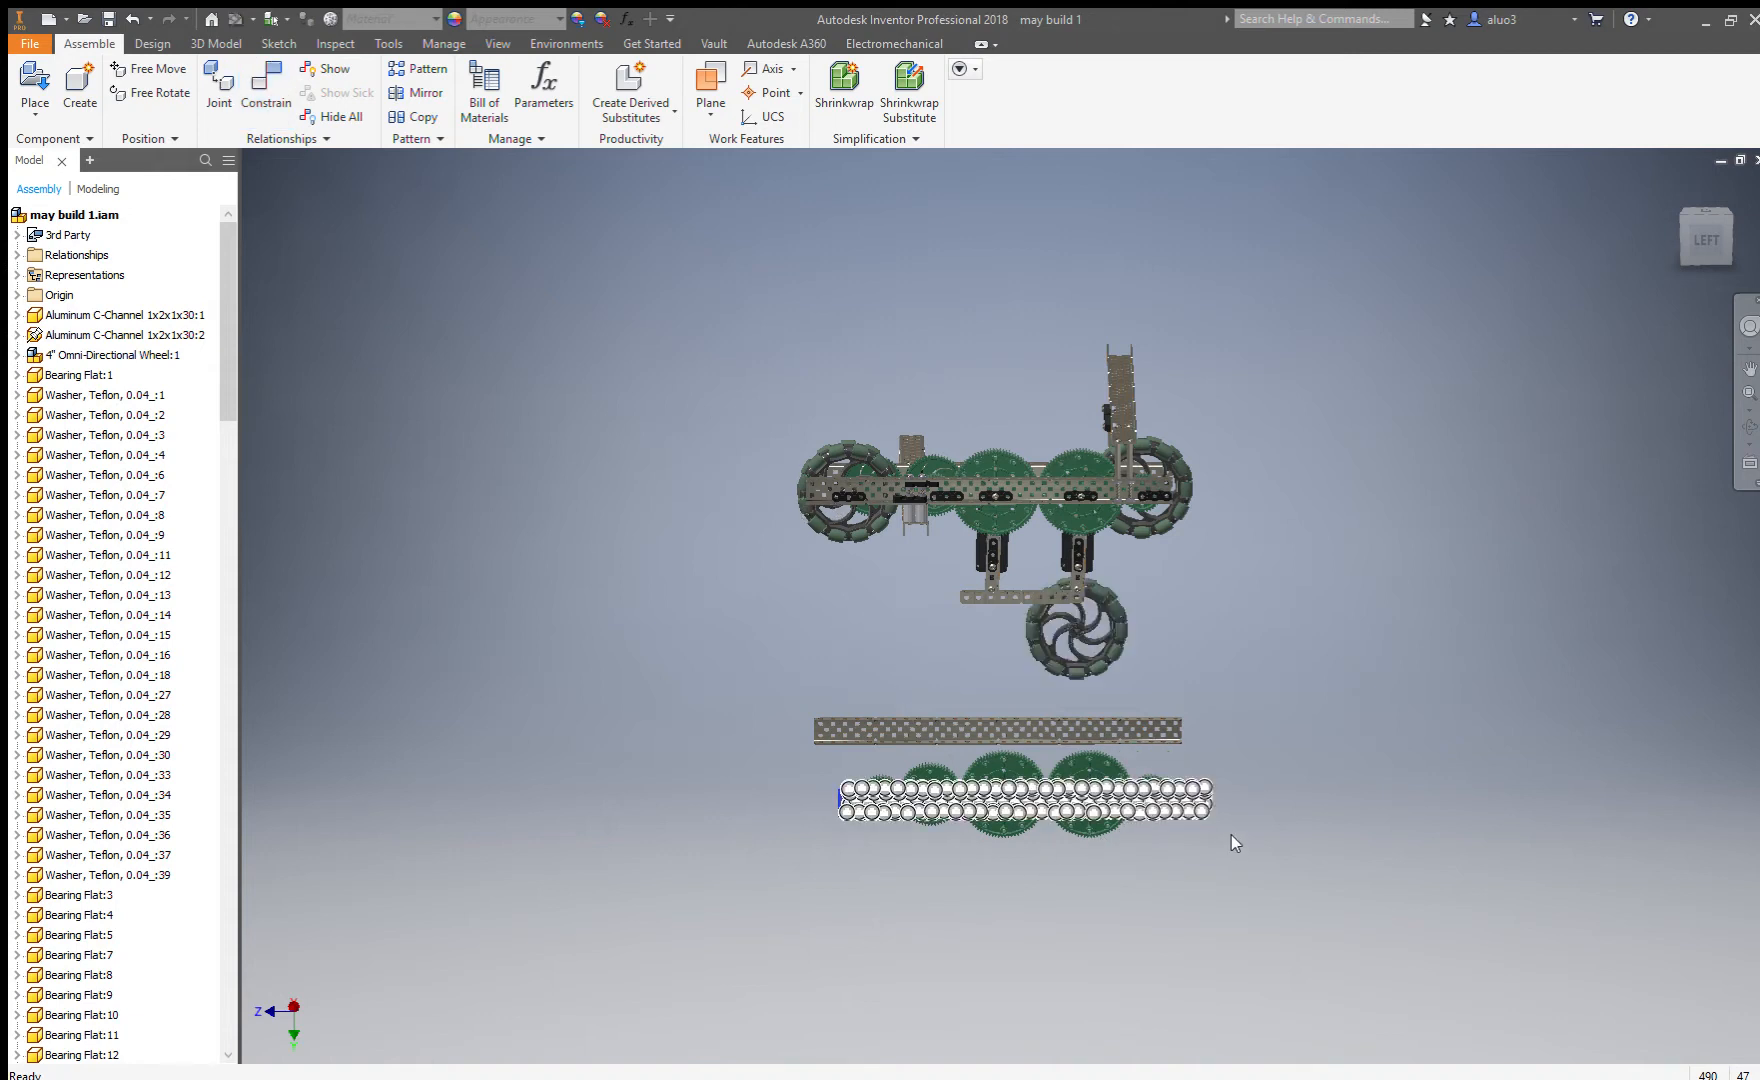
middle_click_drag(1168, 754, 867, 728)
middle_click_drag(1089, 613, 1020, 802)
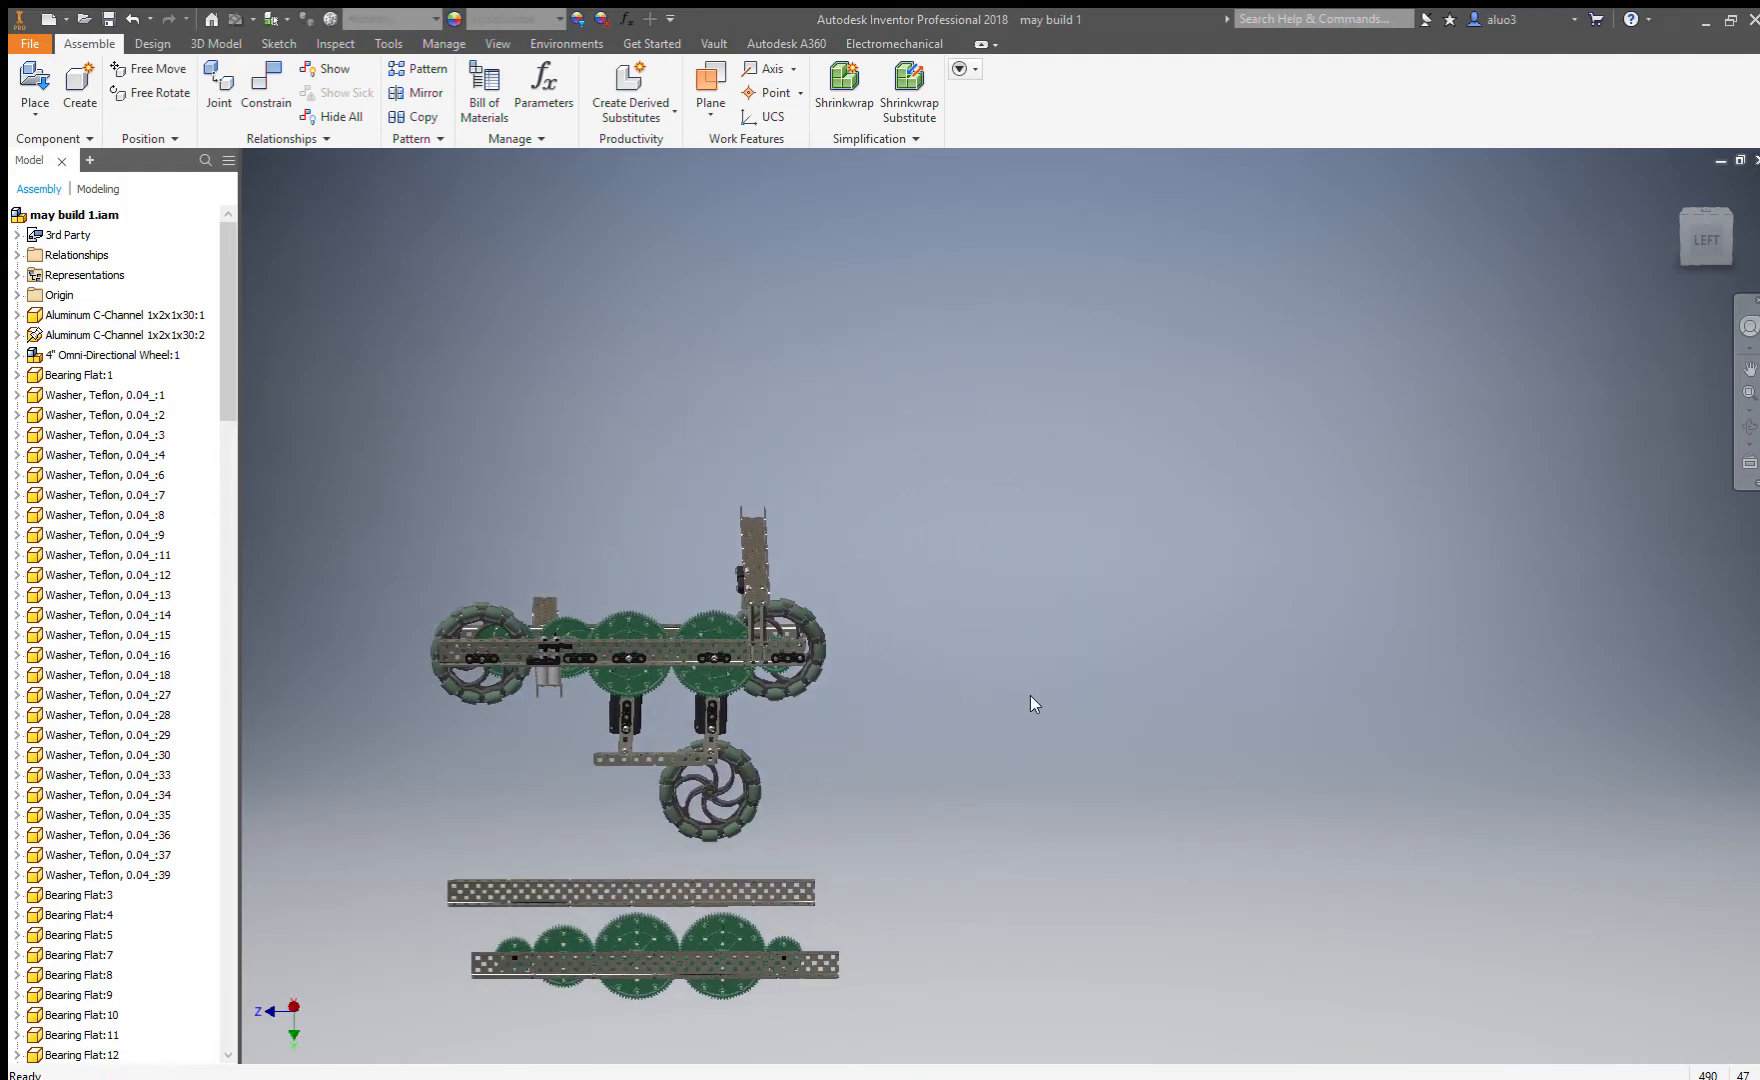
key("ctrl+v")
Constrain the end web hole of the loose channel above the gear train to a flange hole of the channel beside the drivetrain.
key("c")
middle_click_drag(656, 844, 645, 965, "shift")
scroll(830, 872, "down", 6)
scroll(727, 930, "down", 4)
left_click(798, 857)
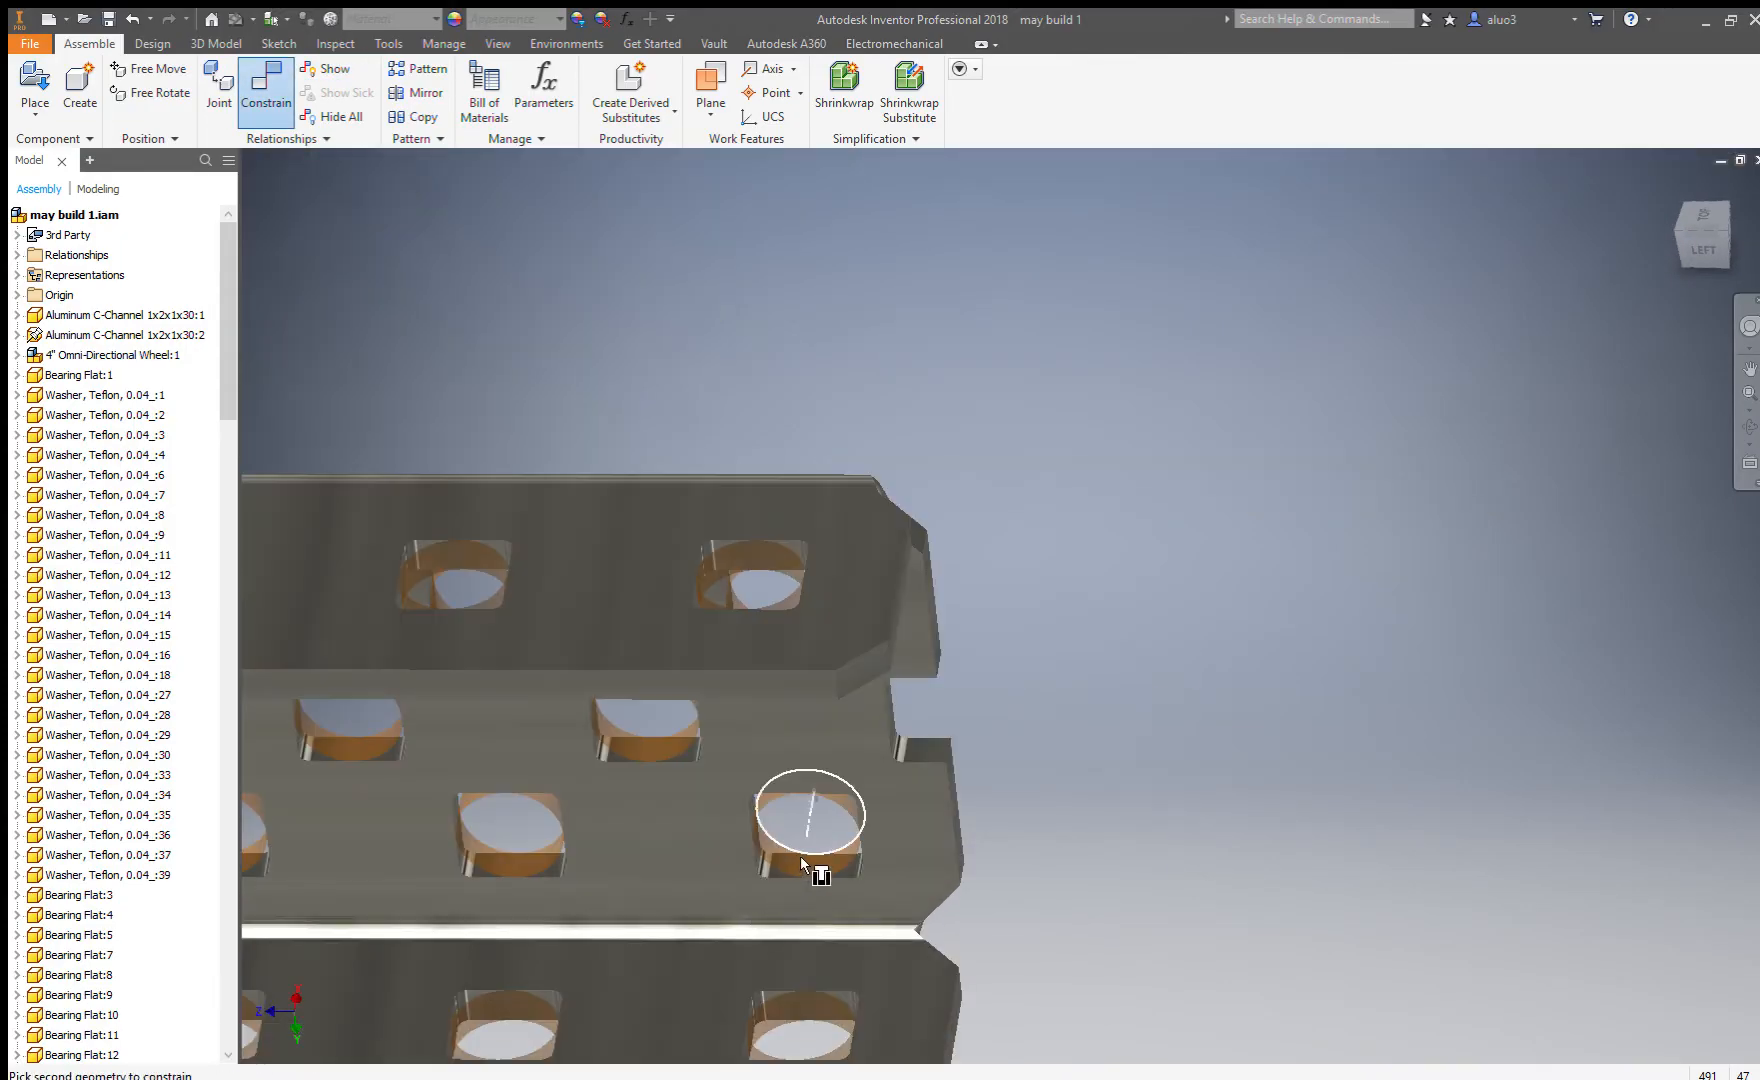
scroll(800, 857, "up", 8)
scroll(1138, 640, "down", 8)
scroll(1138, 640, "up", 8)
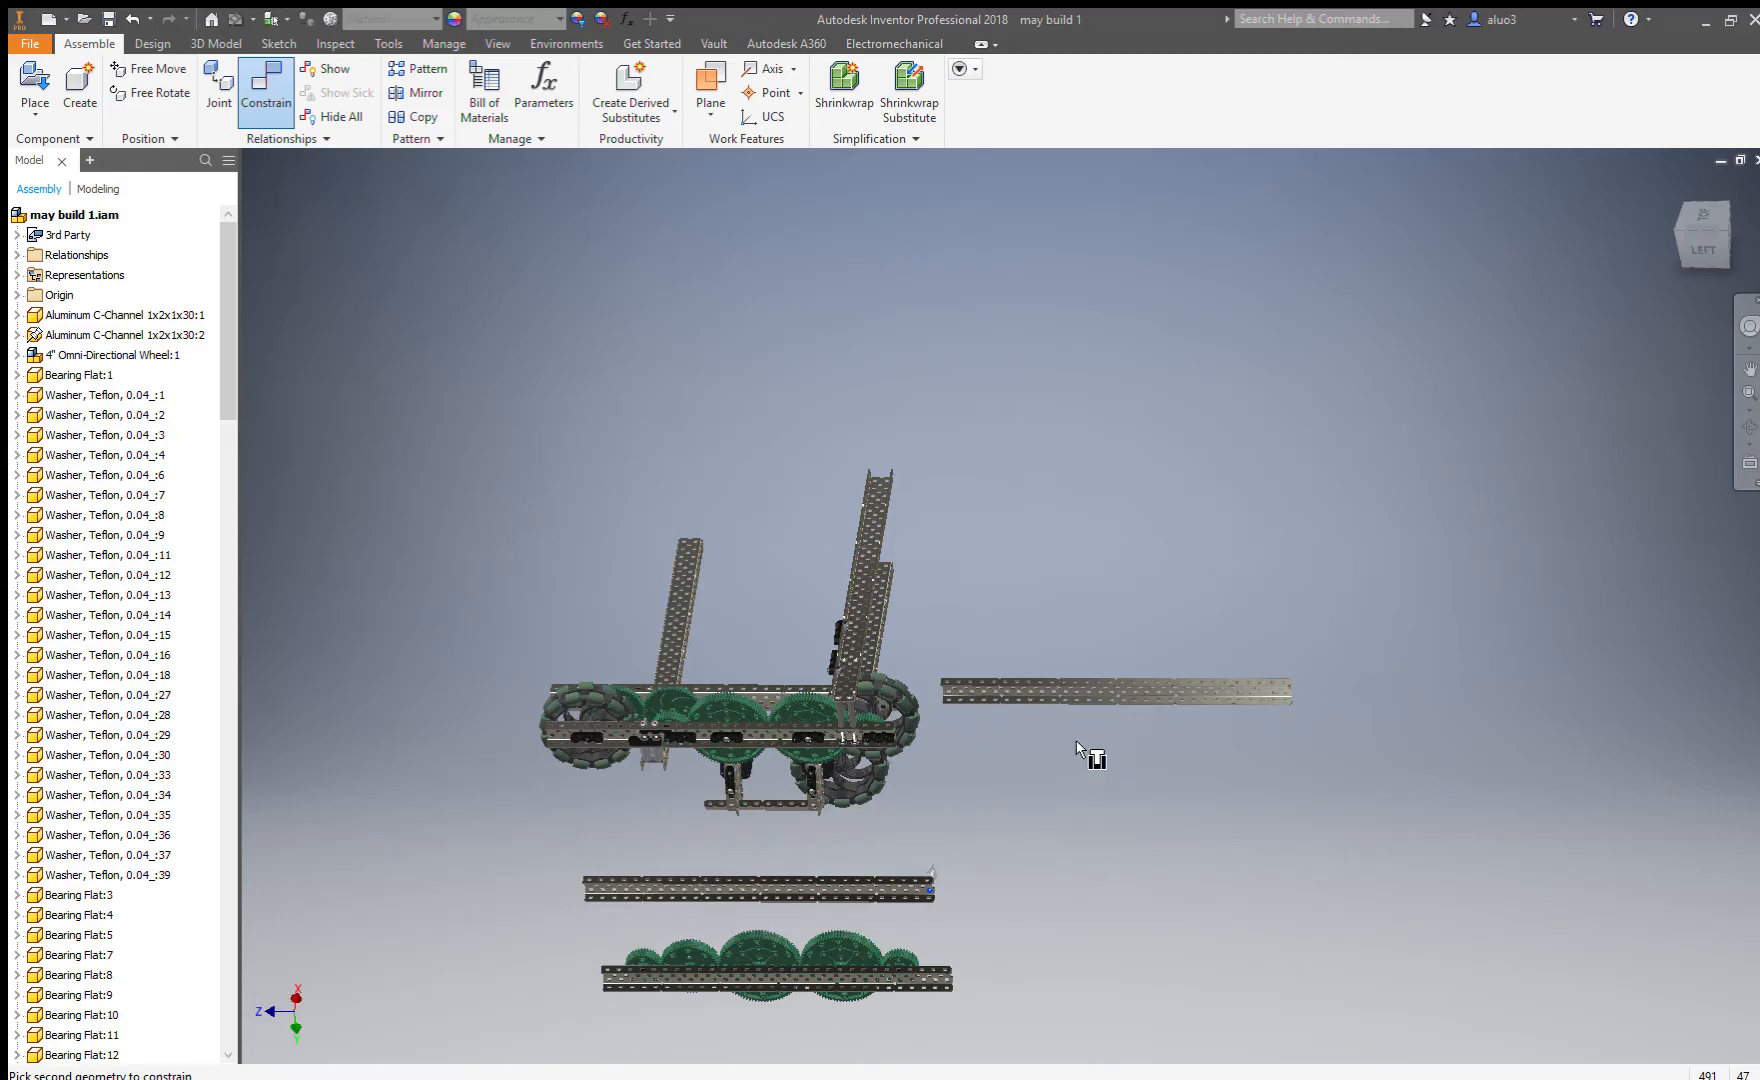
scroll(1100, 760, "up", 6)
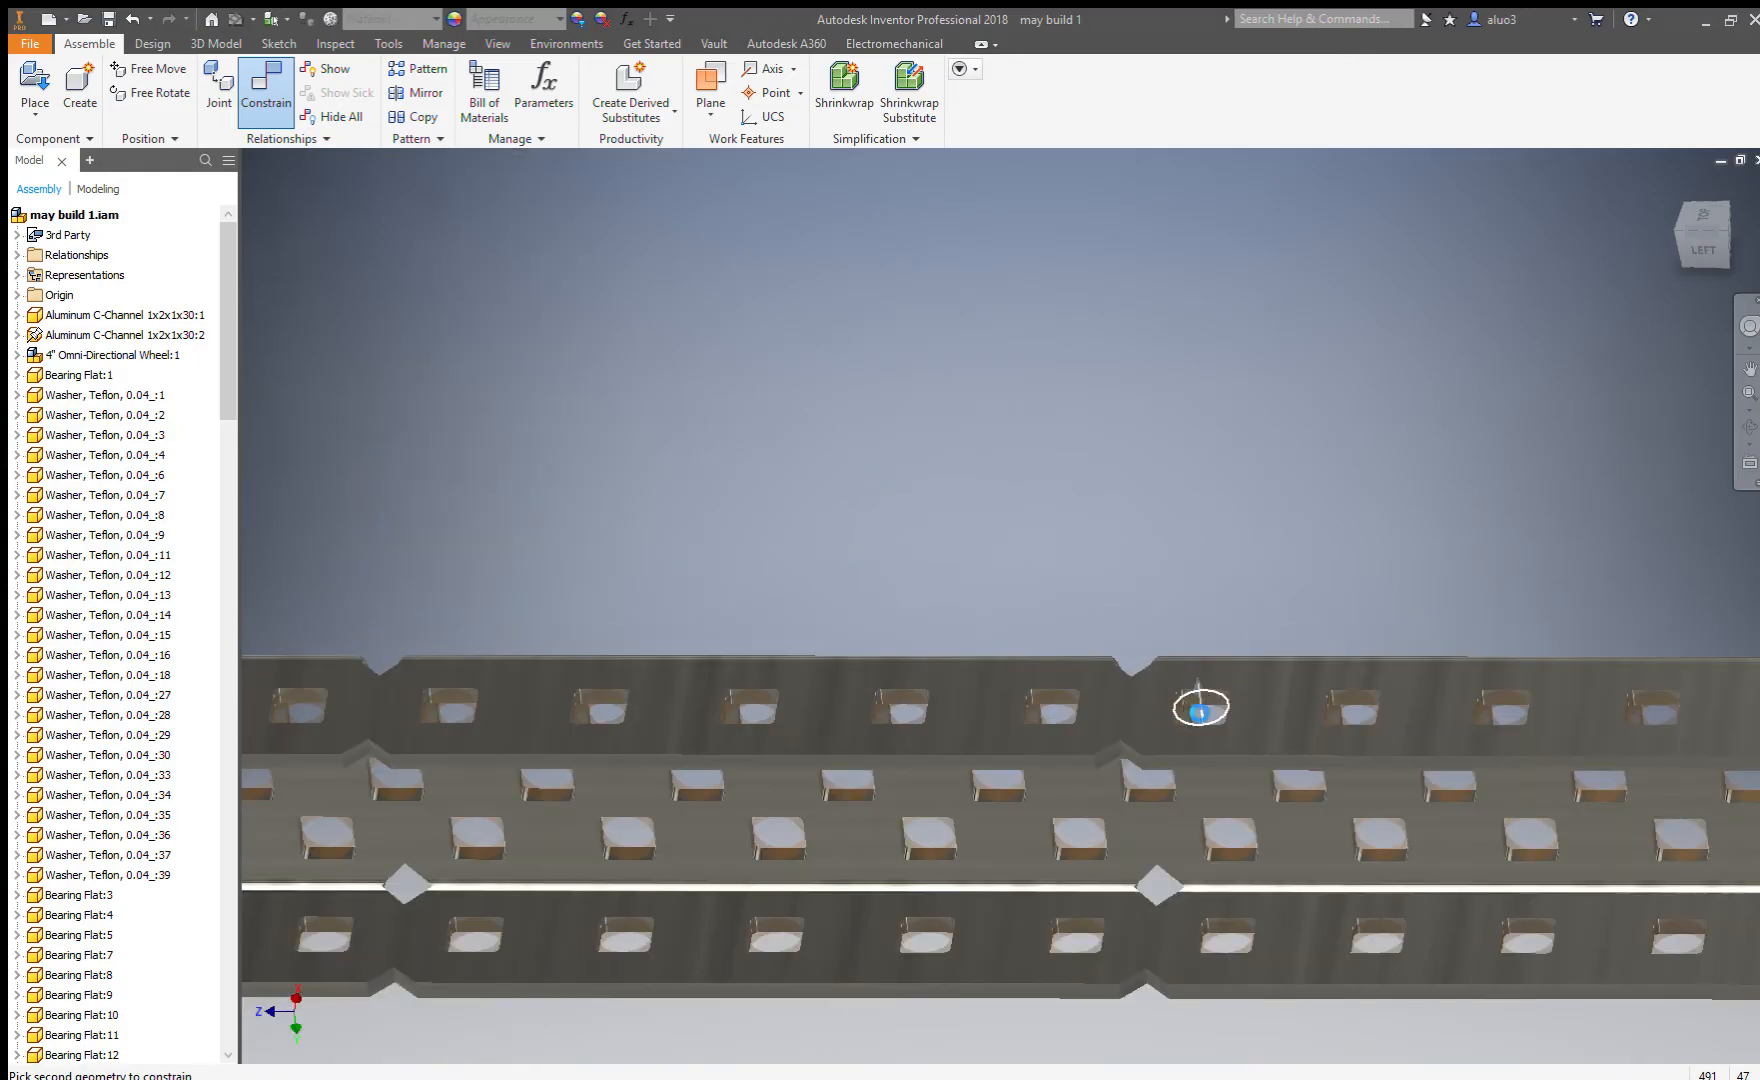
left_click(1188, 707)
Constrain a second end hole of that channel to another flange hole so it crosses the channel beside the drivetrain at a right angle.
scroll(1368, 605, "down", 8)
scroll(1380, 595, "up", 8)
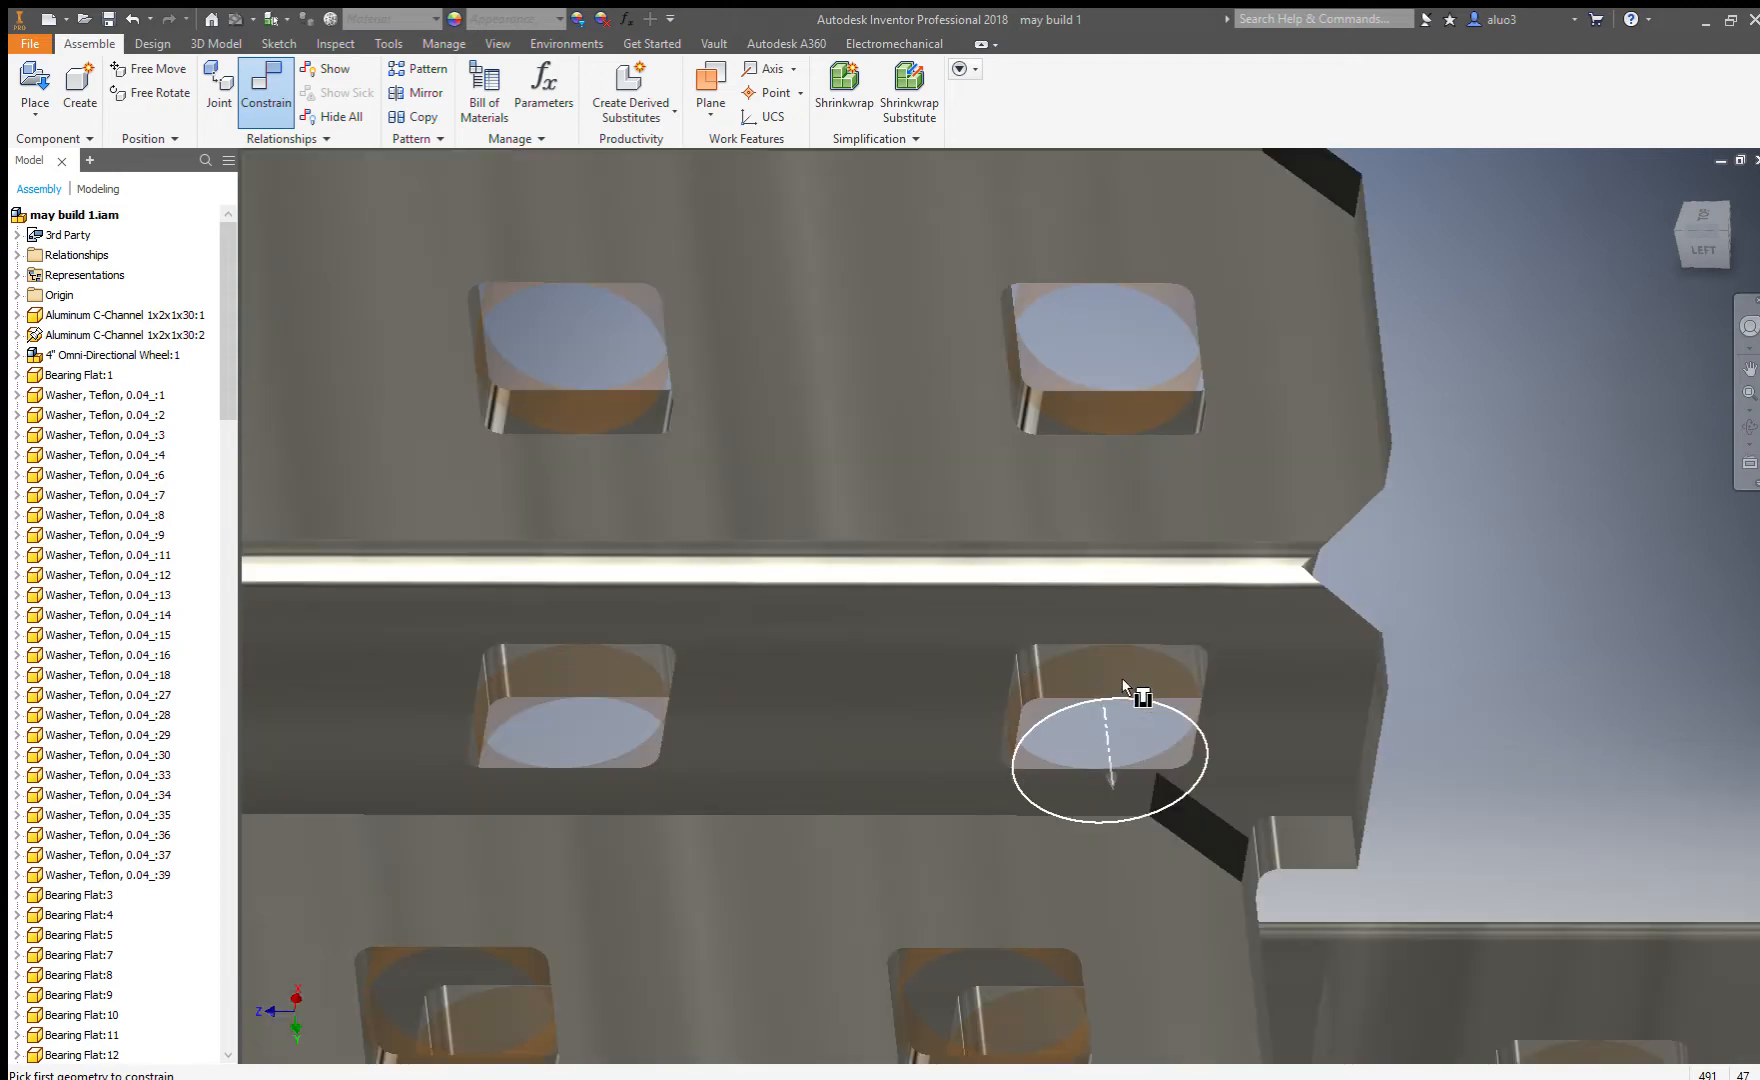
left_click(1140, 675)
scroll(936, 623, "down", 5)
scroll(1046, 690, "up", 3)
left_click(1048, 700)
scroll(1199, 672, "down", 5)
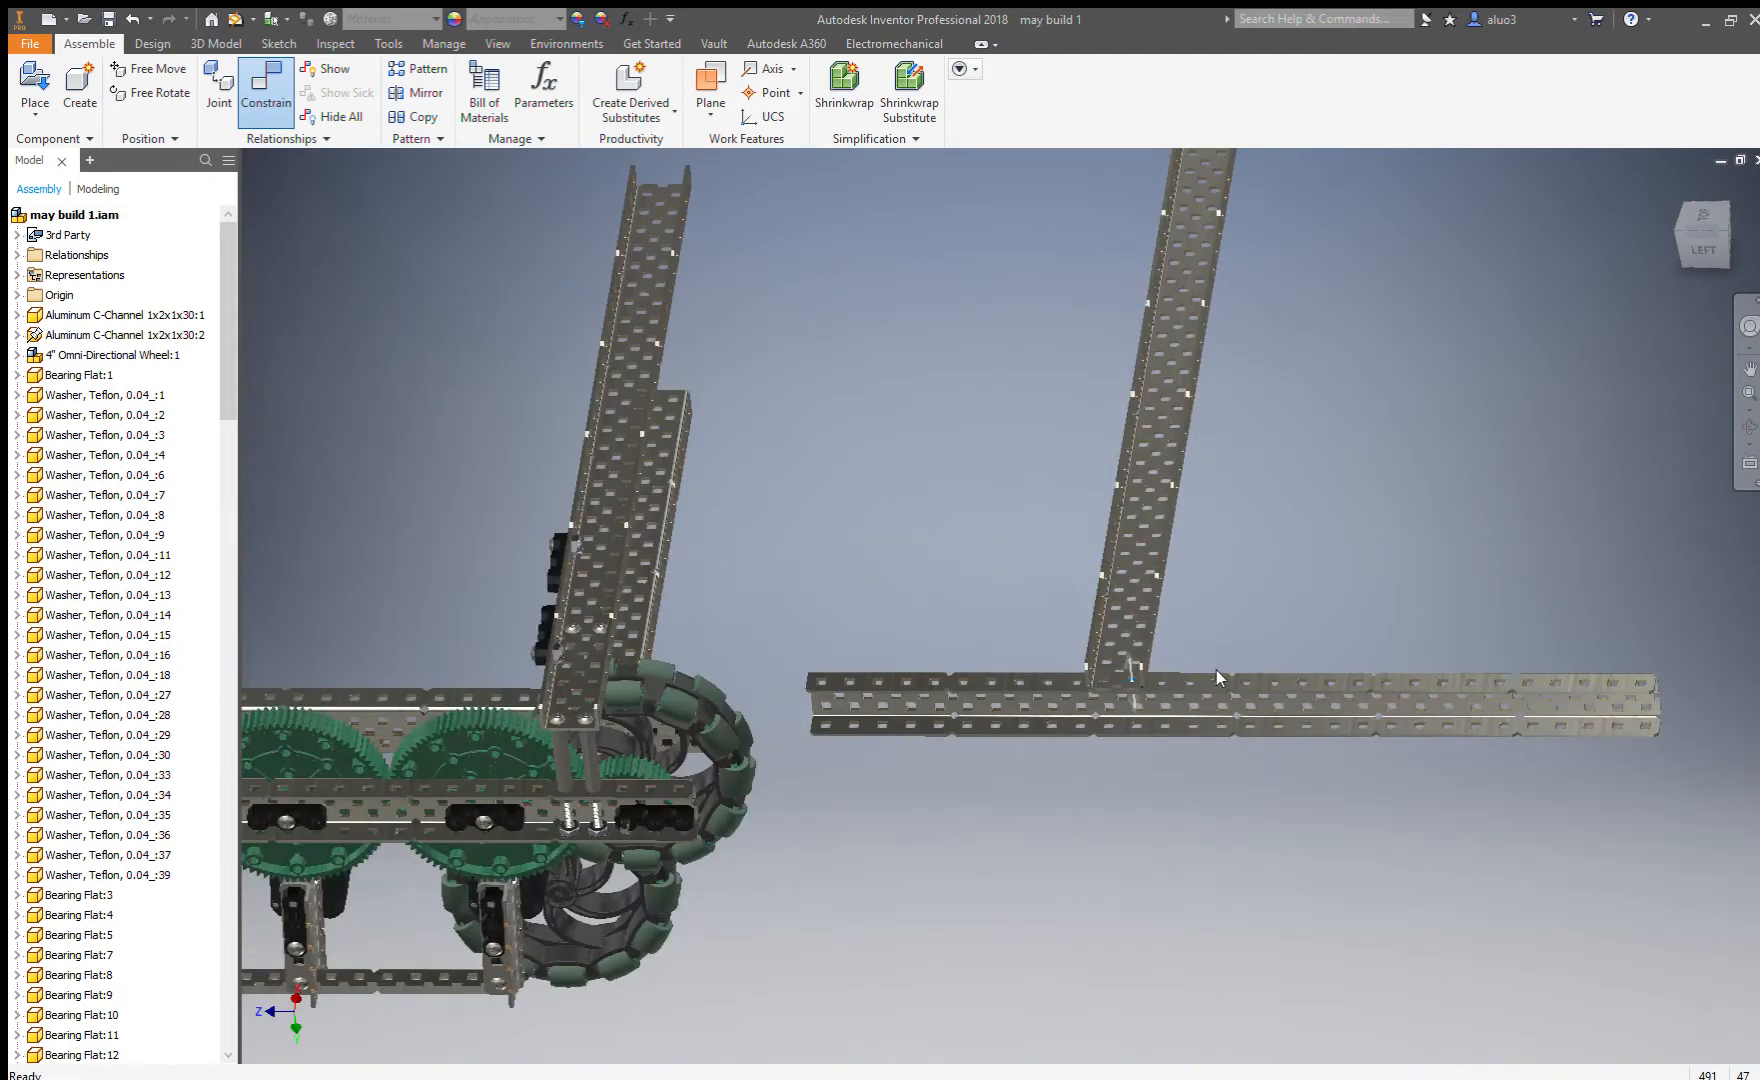
Constrain a flange hole of the remaining loose channel above the gear train to a web hole near the crossing channel's end.
scroll(1172, 665, "down", 3)
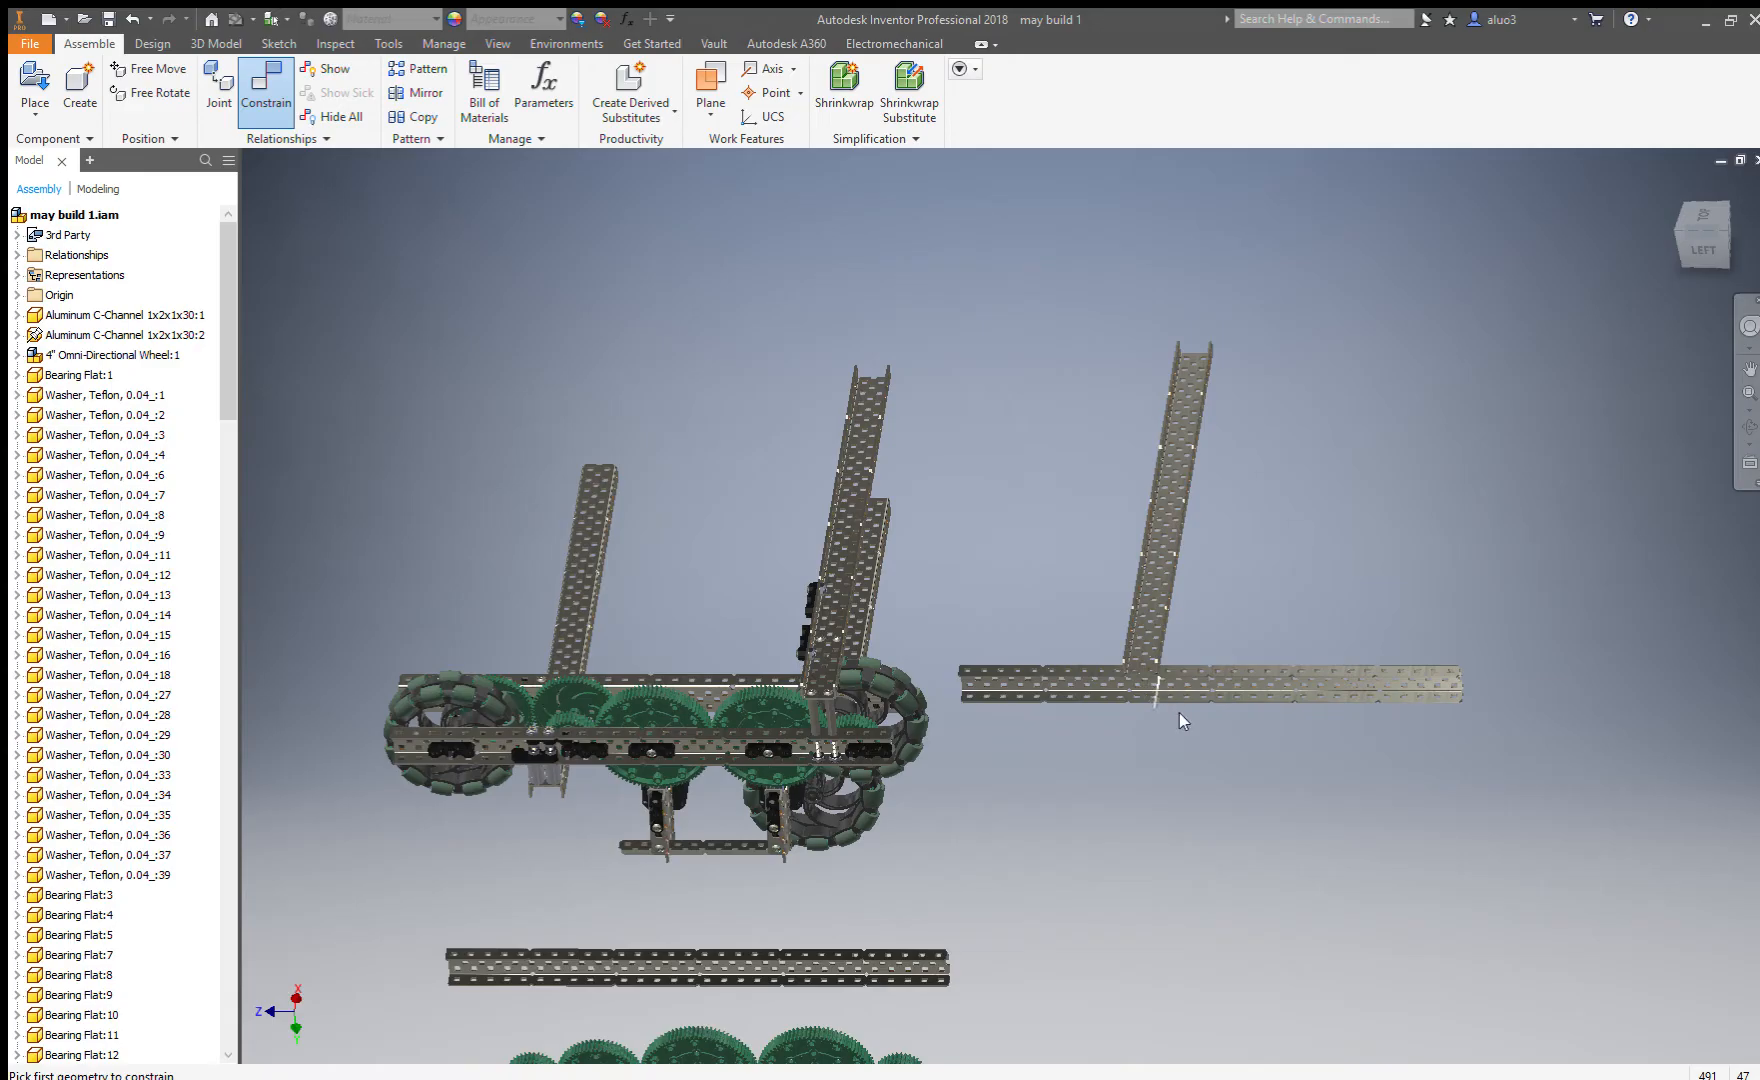
scroll(940, 710, "down", 3)
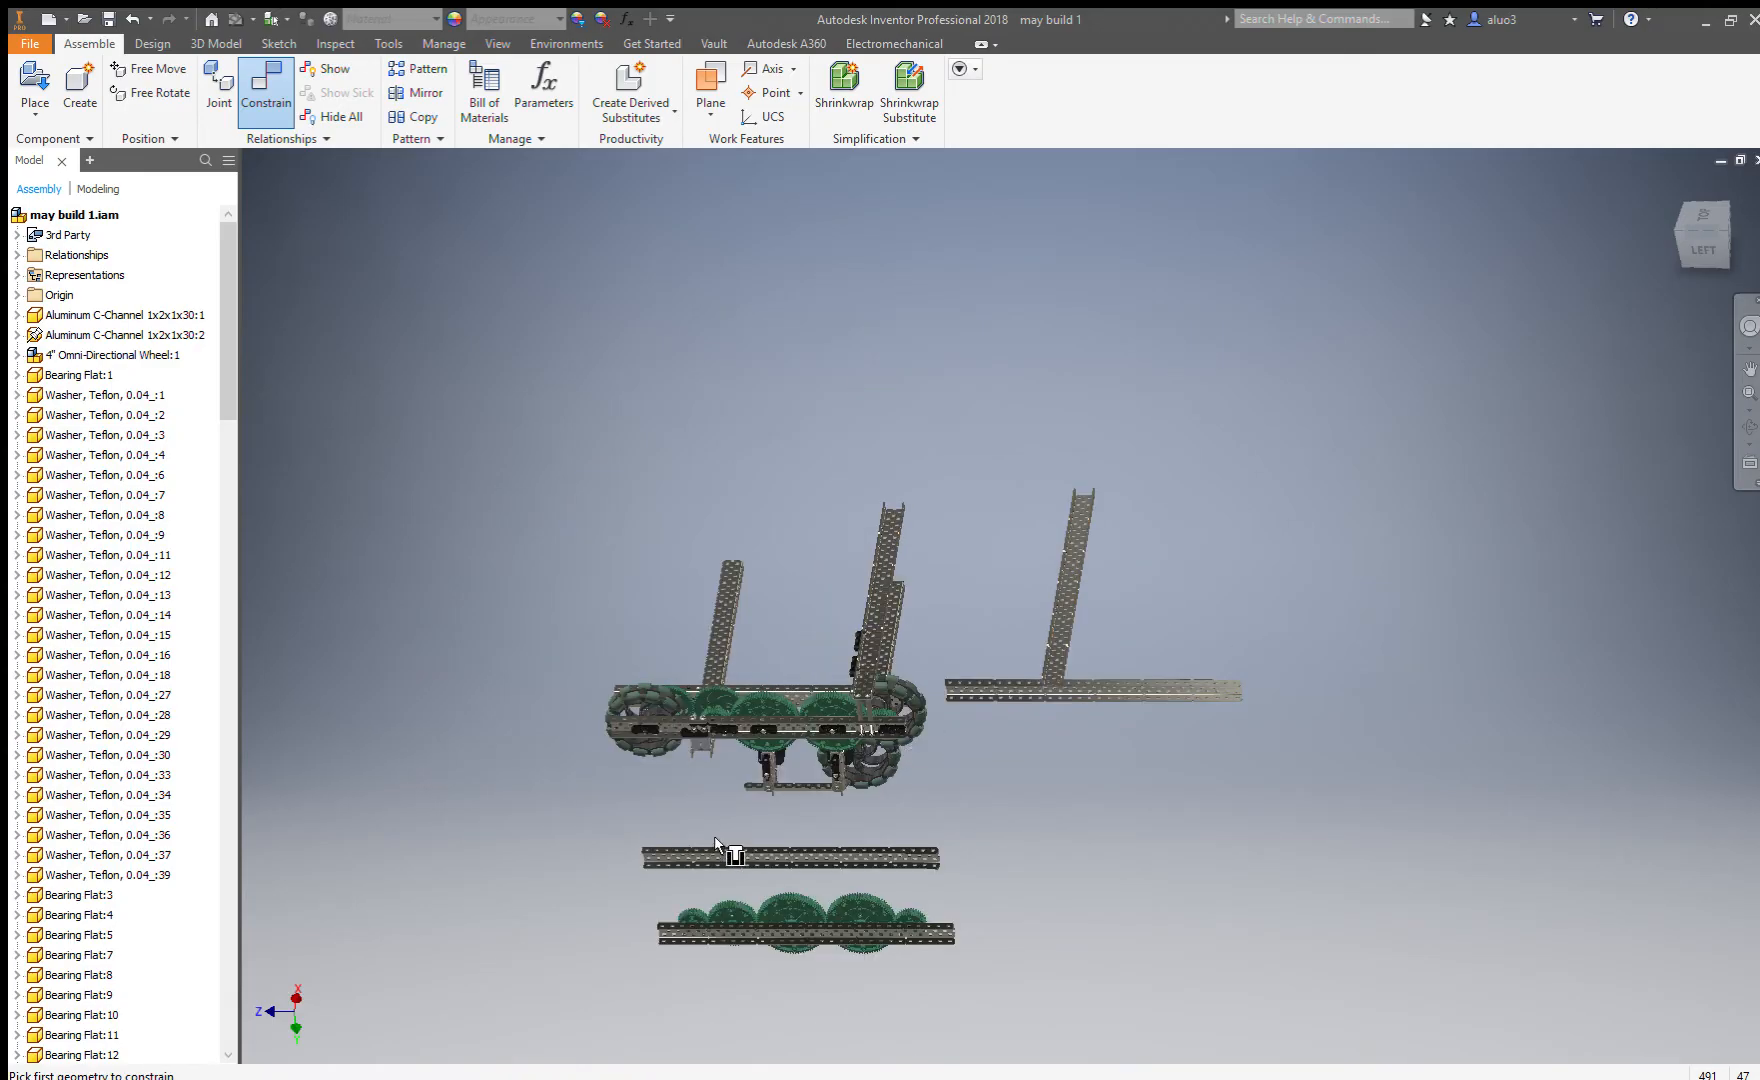
scroll(730, 840, "up", 2)
scroll(1320, 570, "up", 3)
scroll(1335, 581, "down", 4)
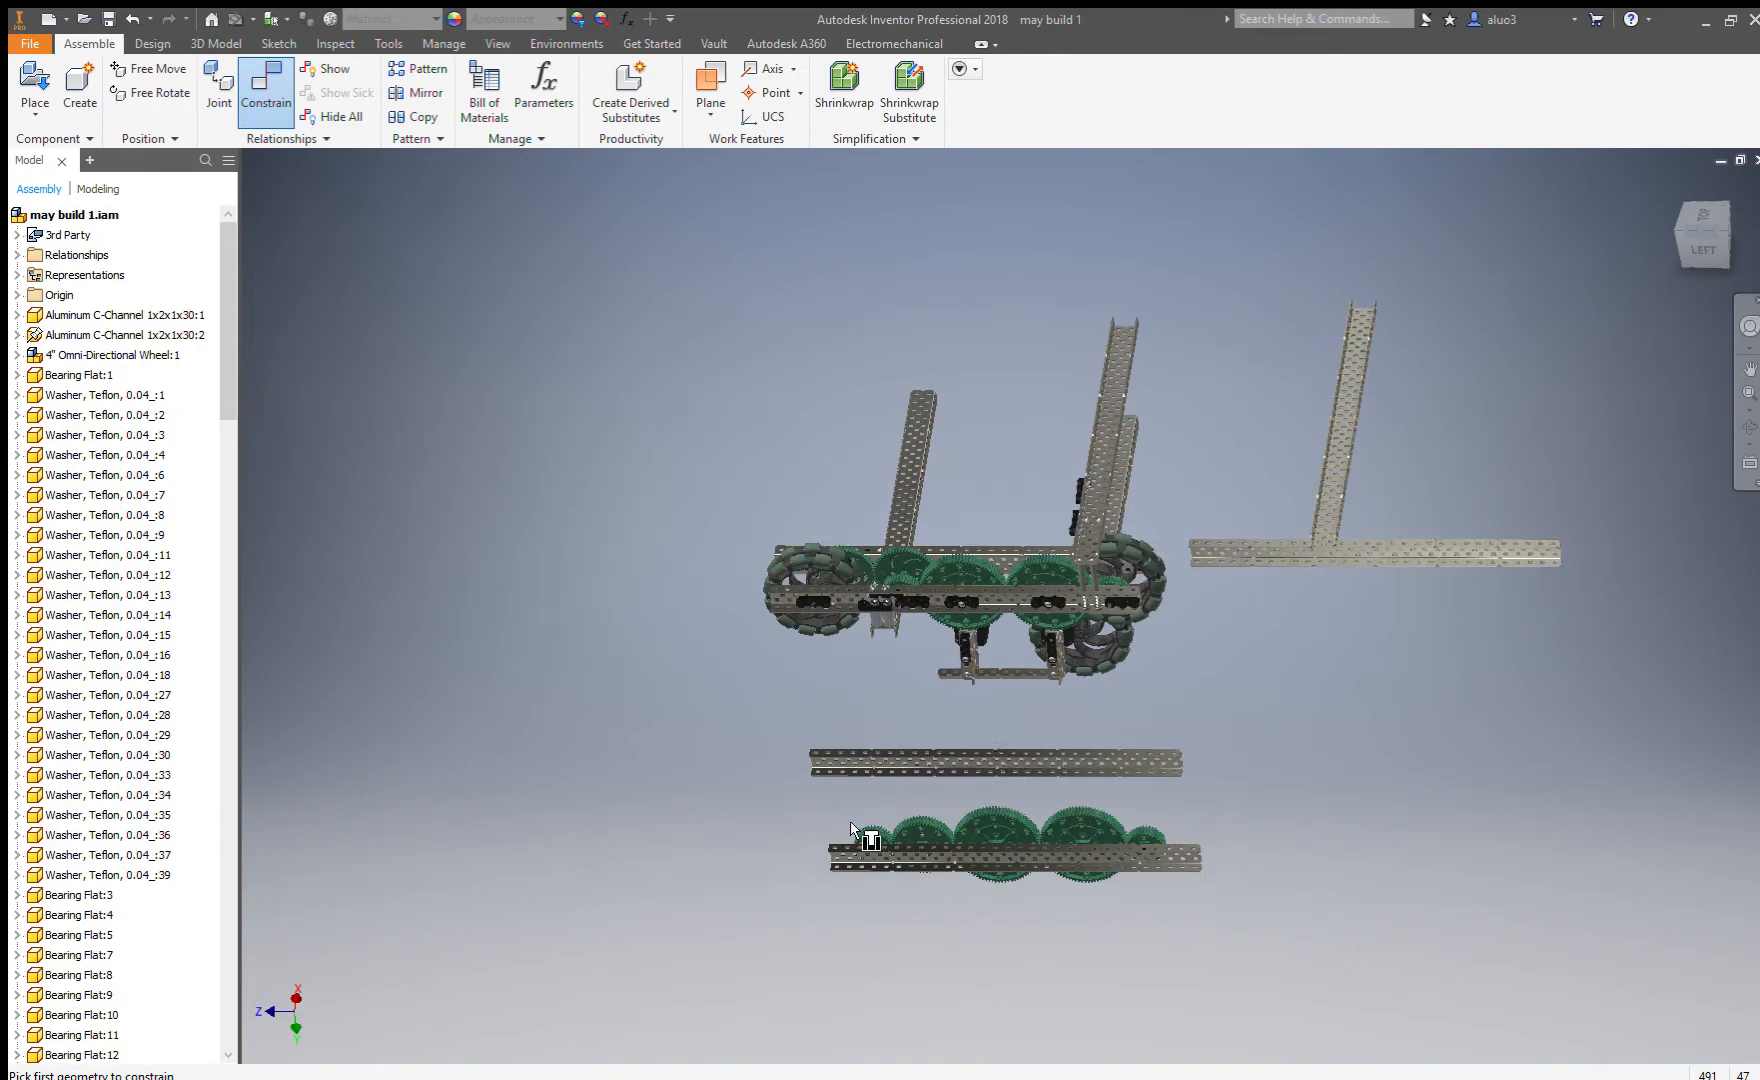
scroll(960, 826, "up", 6)
left_click(692, 795)
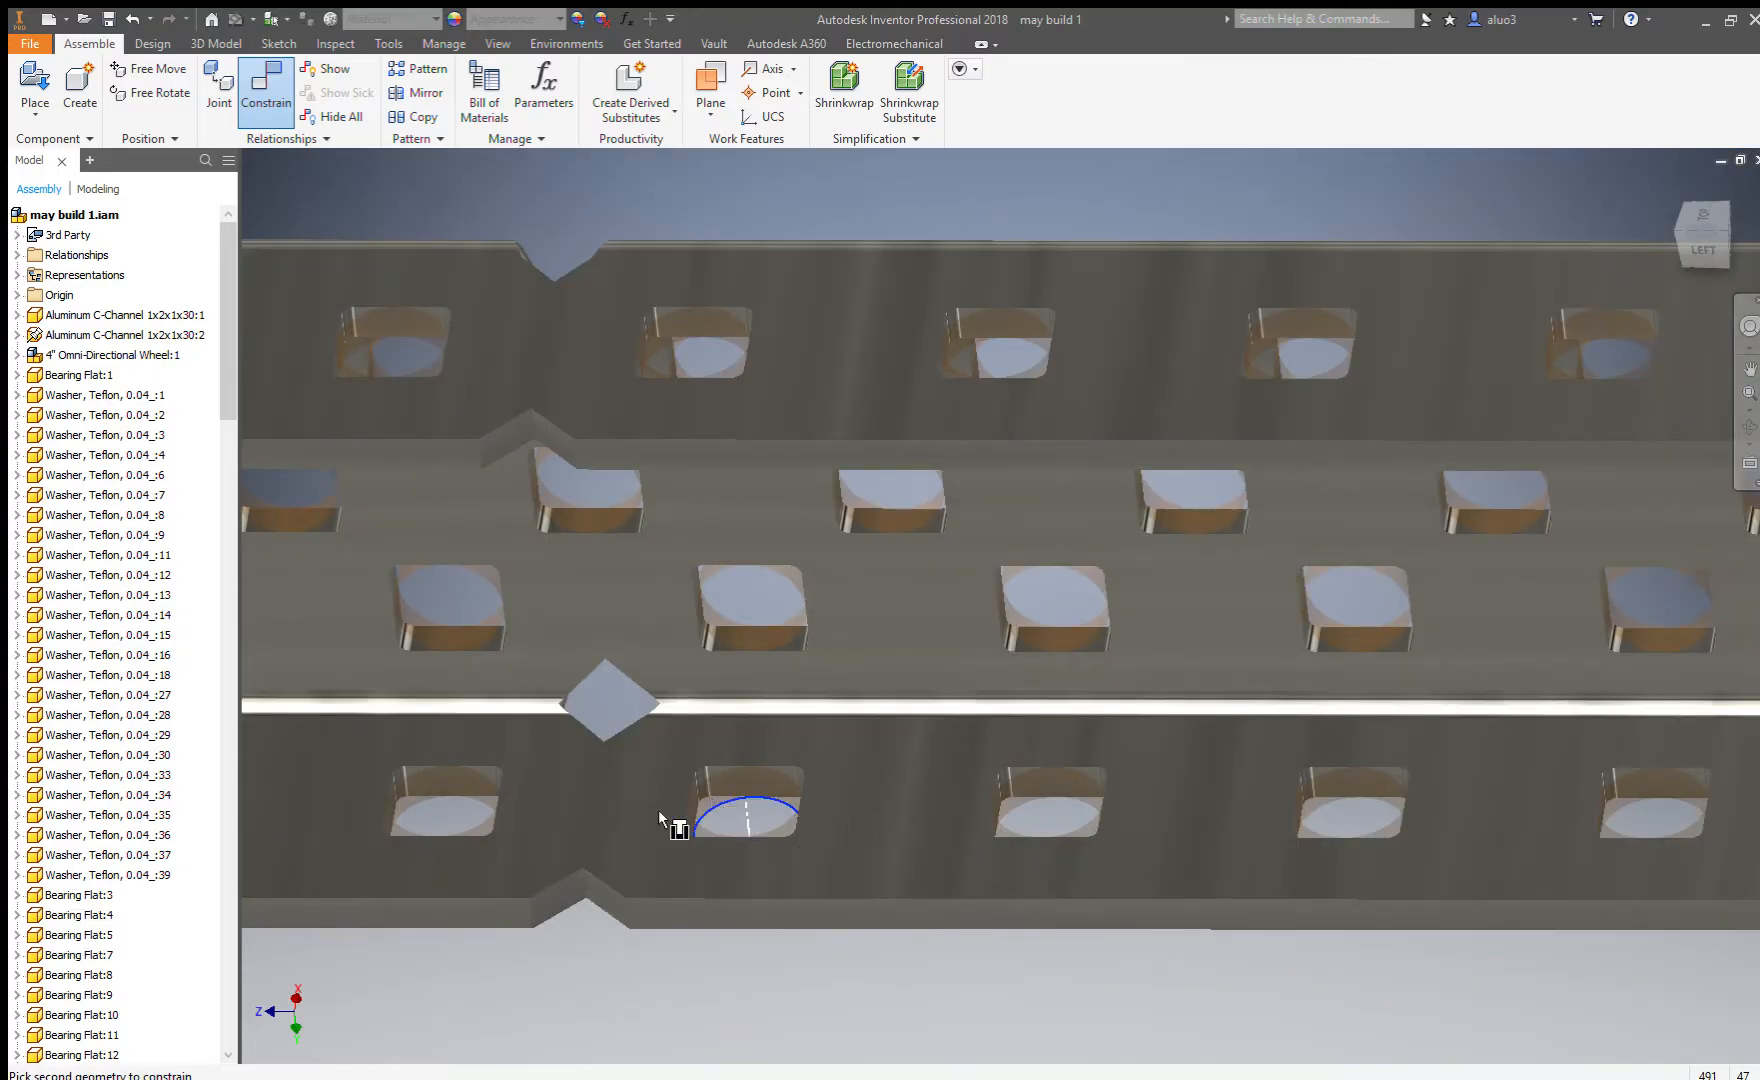
scroll(587, 862, "down", 8)
scroll(993, 520, "up", 6)
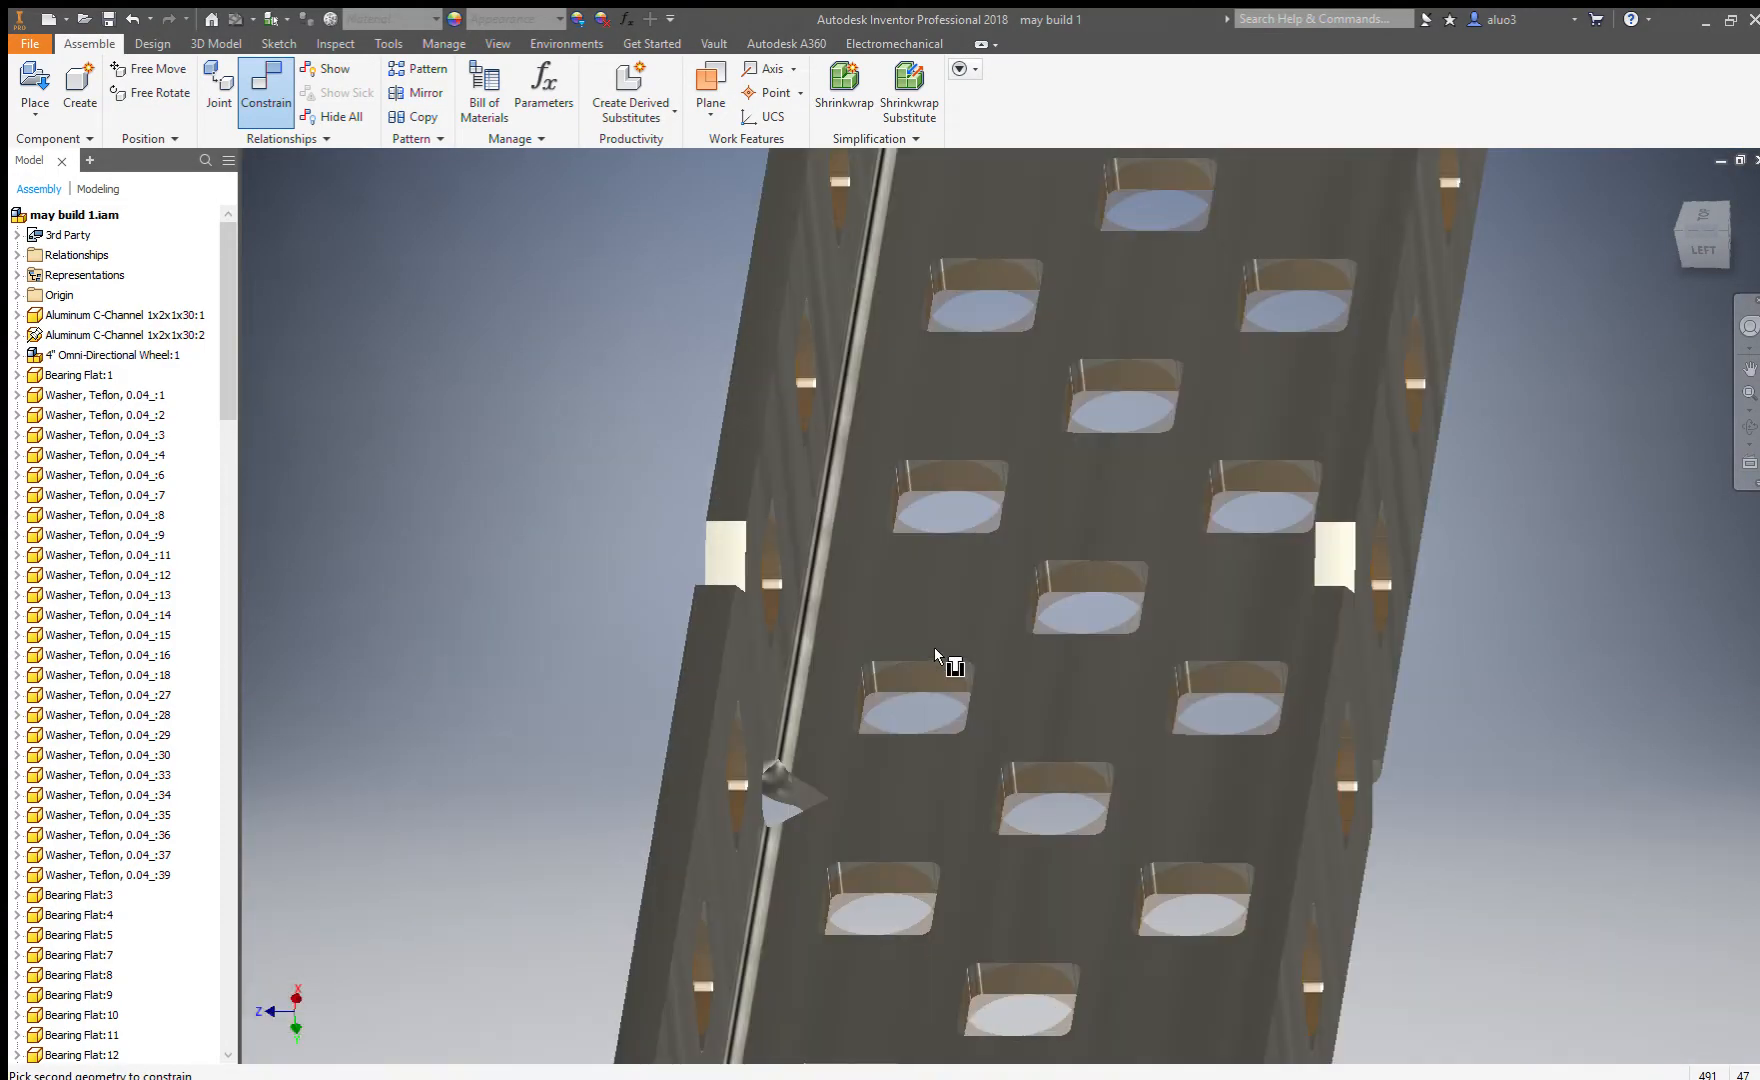
left_click(888, 681)
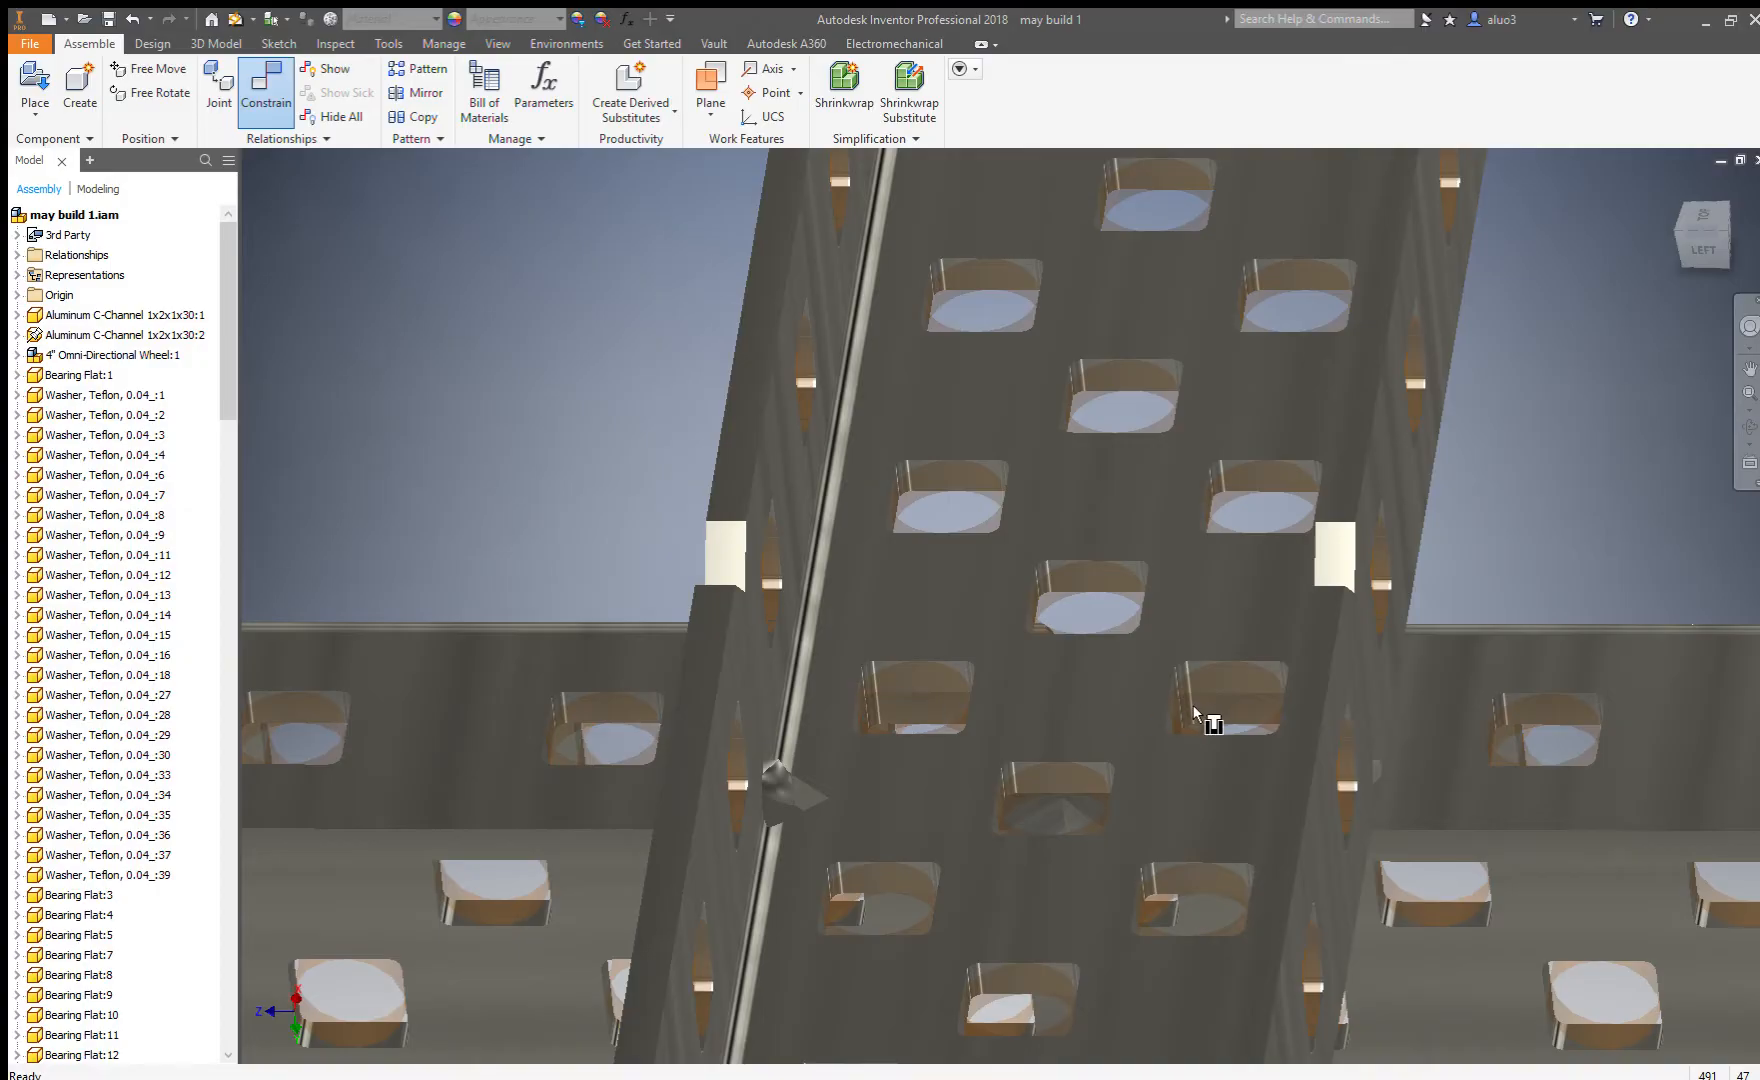
Constrain another flange hole of that channel to the second web hole in the same row, squaring it against the crossing channel.
scroll(1160, 716, "down", 3)
scroll(978, 732, "down", 5)
scroll(1024, 712, "up", 5)
left_click(1057, 711)
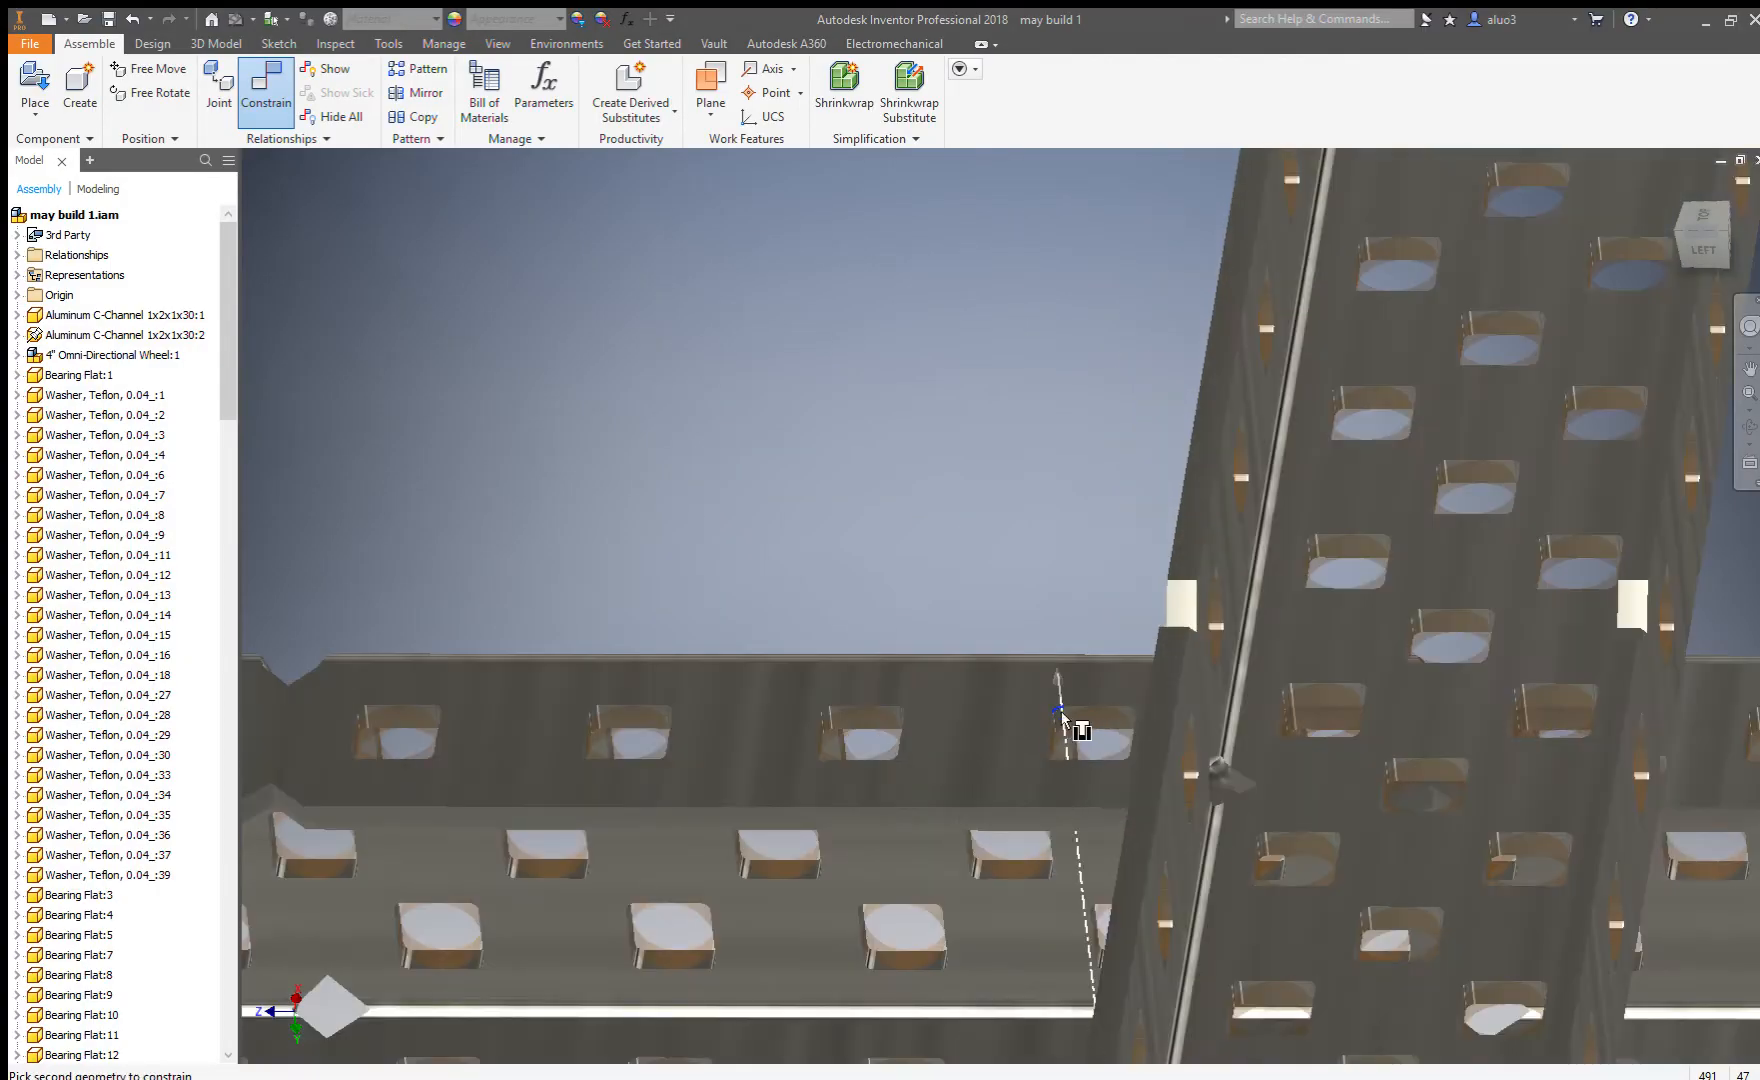
scroll(1092, 727, "down", 2)
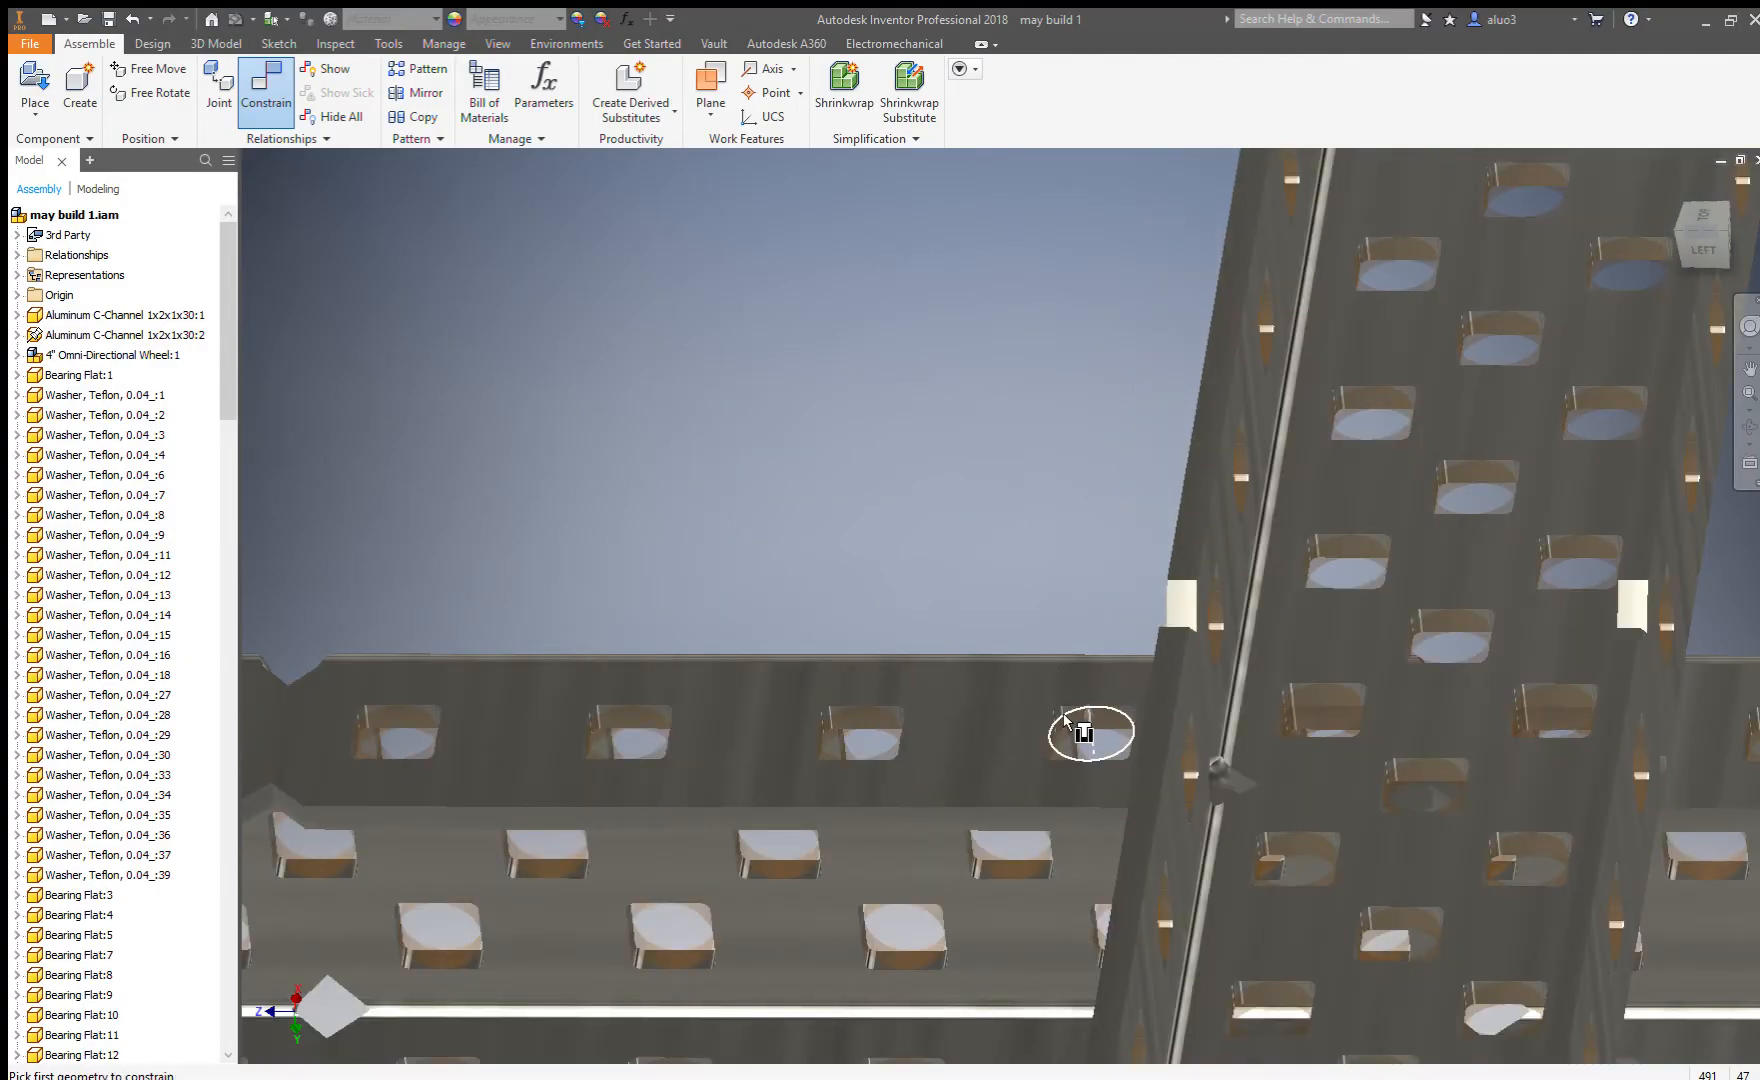
scroll(766, 764, "down", 2)
scroll(1026, 750, "up", 2)
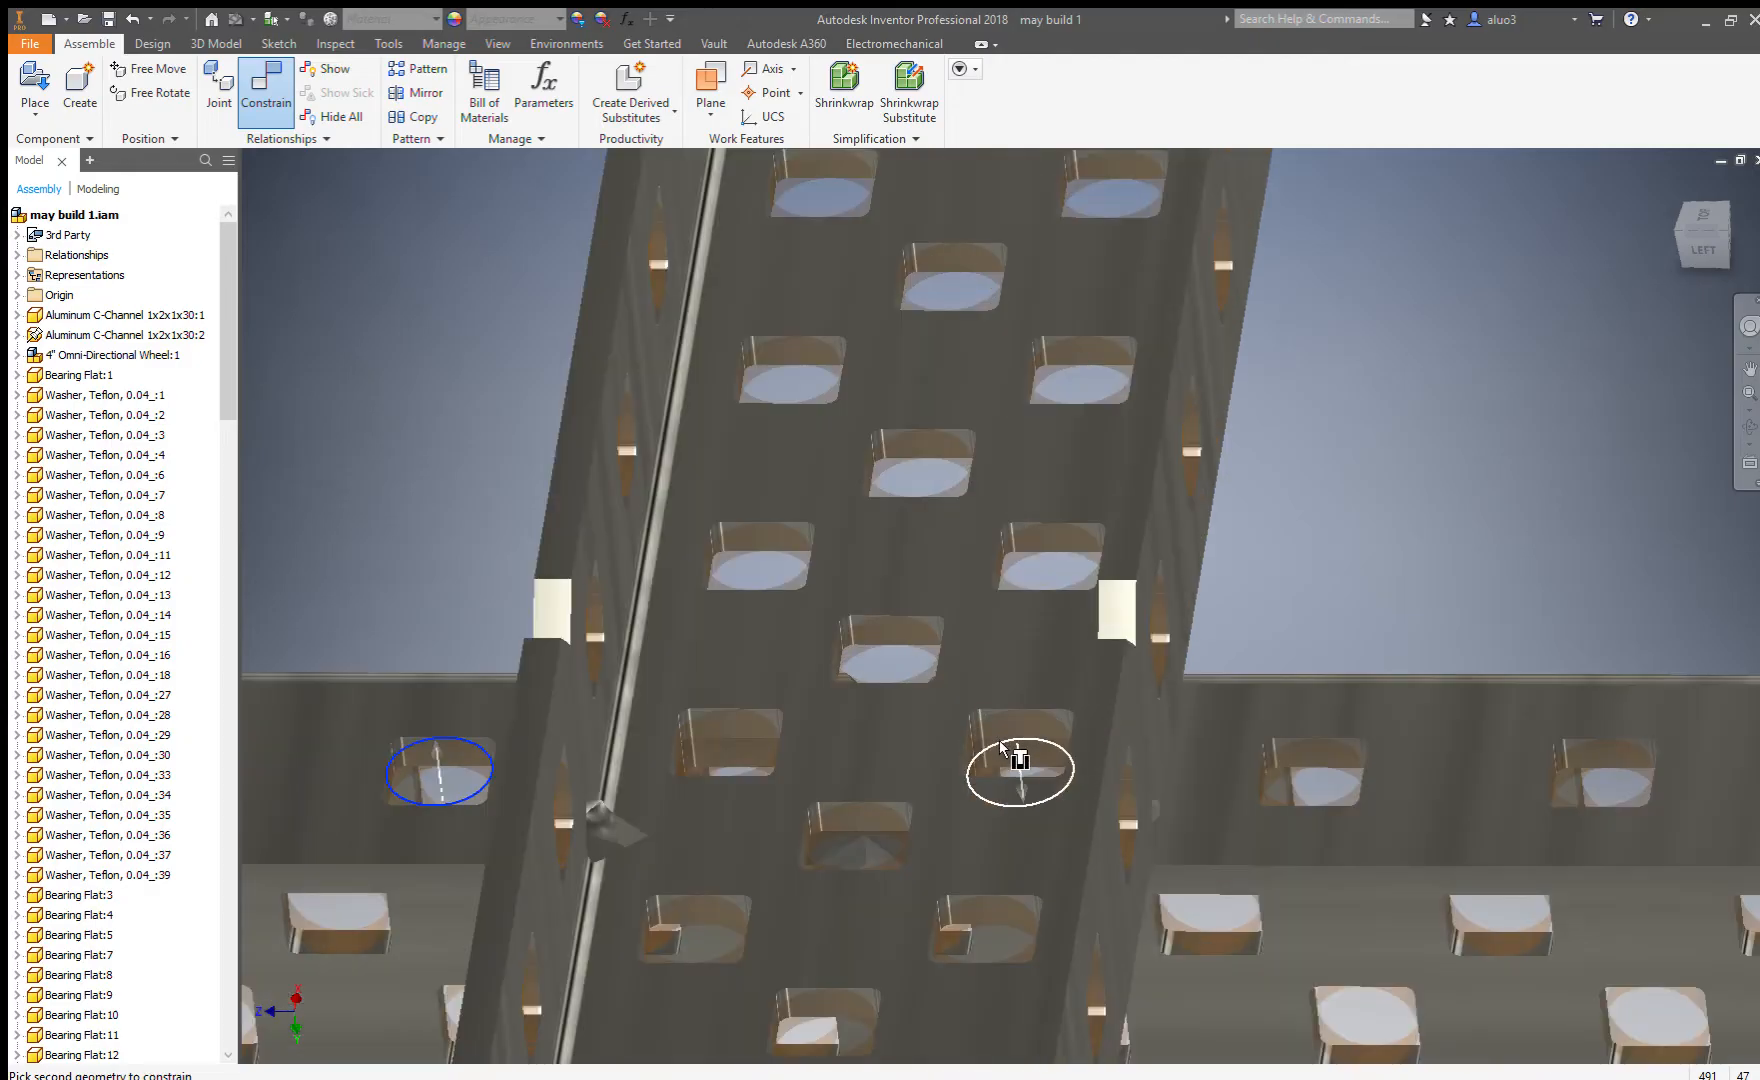
left_click(1012, 745)
key("Escape")
scroll(1024, 700, "down", 5)
scroll(1069, 697, "down", 3)
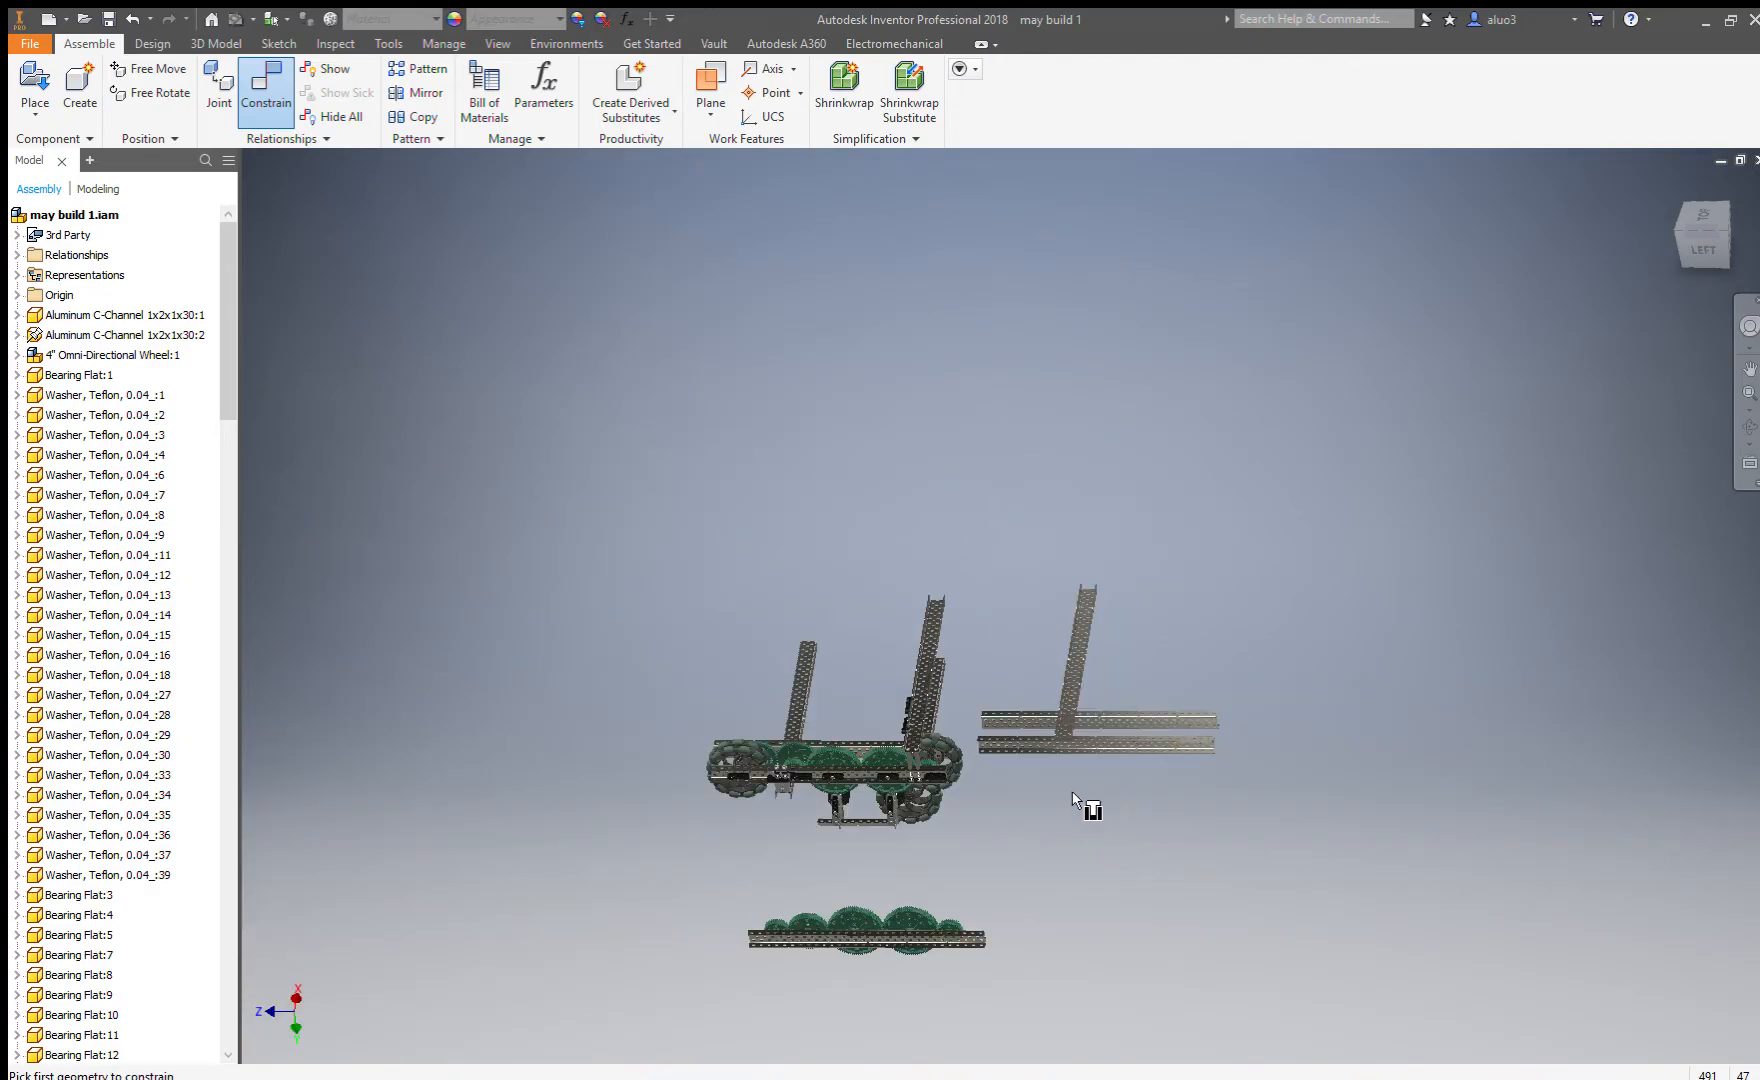
Select one of the original drivetrain's large gears together with the washers and spacer between it and the outer channel.
key("F2")
left_click_drag(1009, 821, 1081, 845)
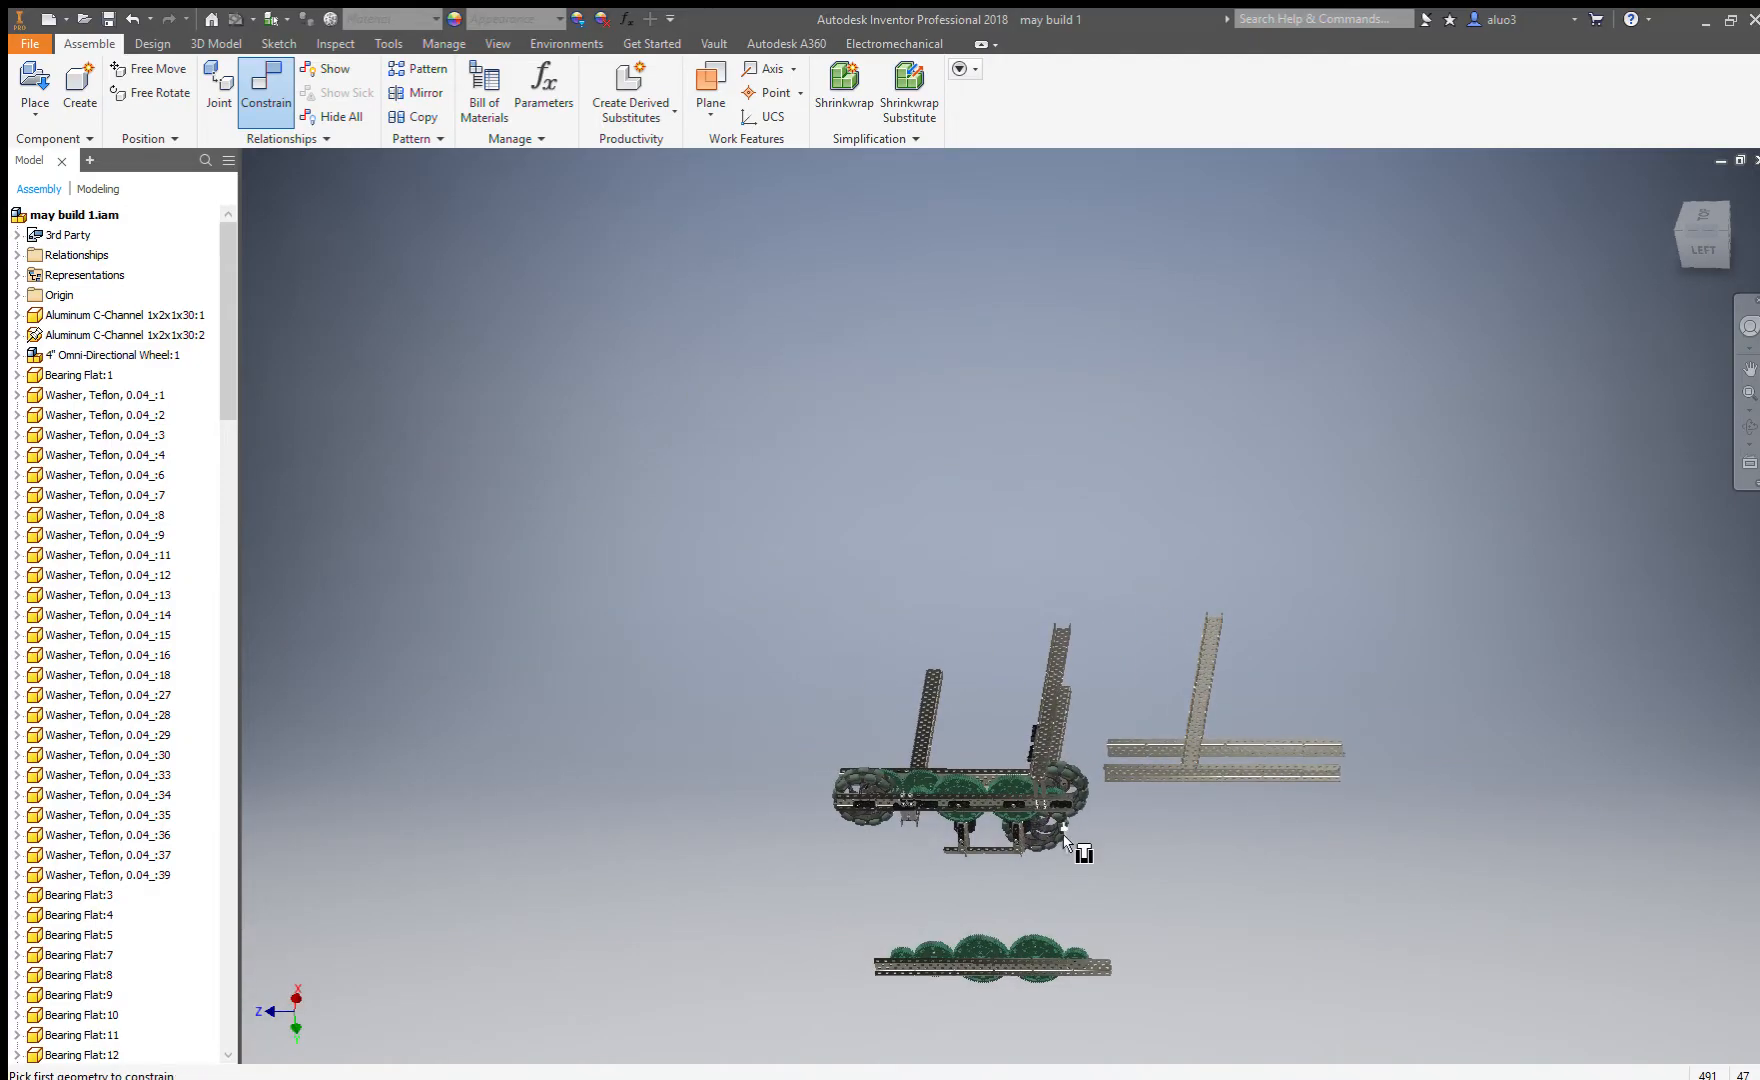
scroll(1081, 845, "up", 2)
scroll(1167, 833, "down", 2)
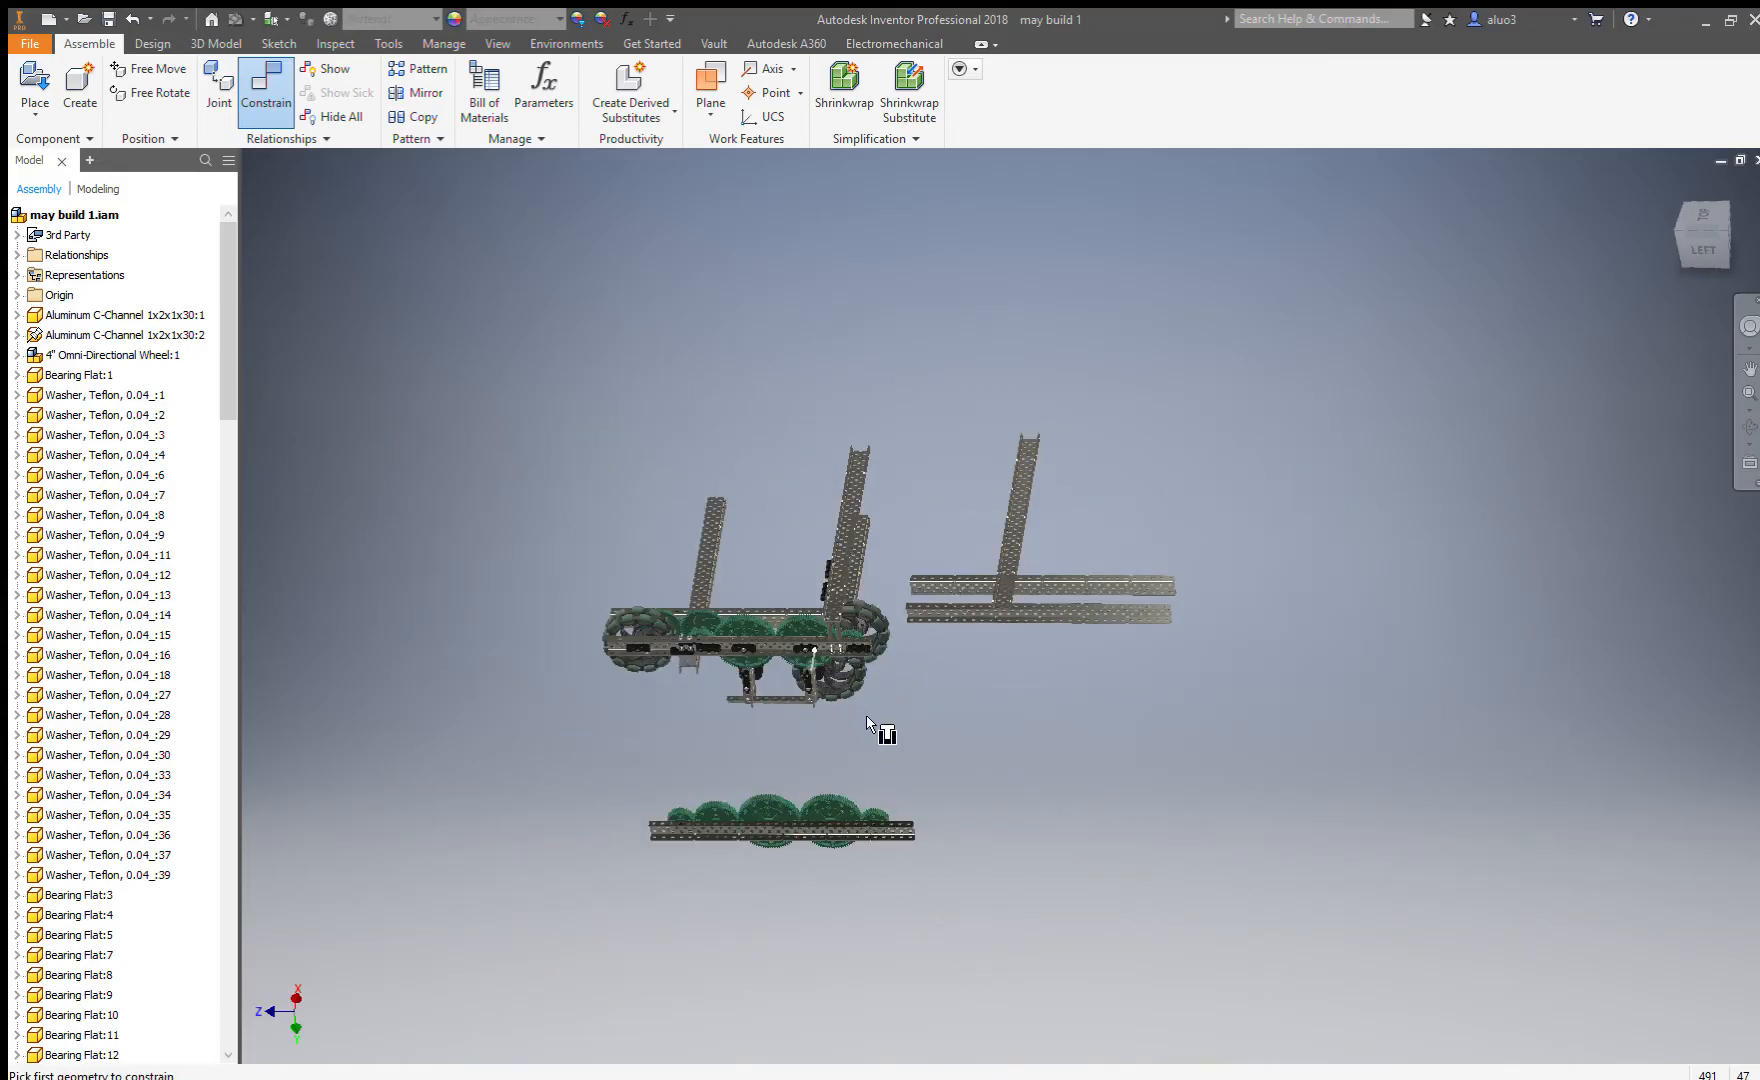
key("Escape")
left_click(742, 655)
scroll(740, 656, "up", 5)
middle_click_drag(900, 628, 931, 723, "shift")
middle_click_drag(1053, 818, 1216, 299)
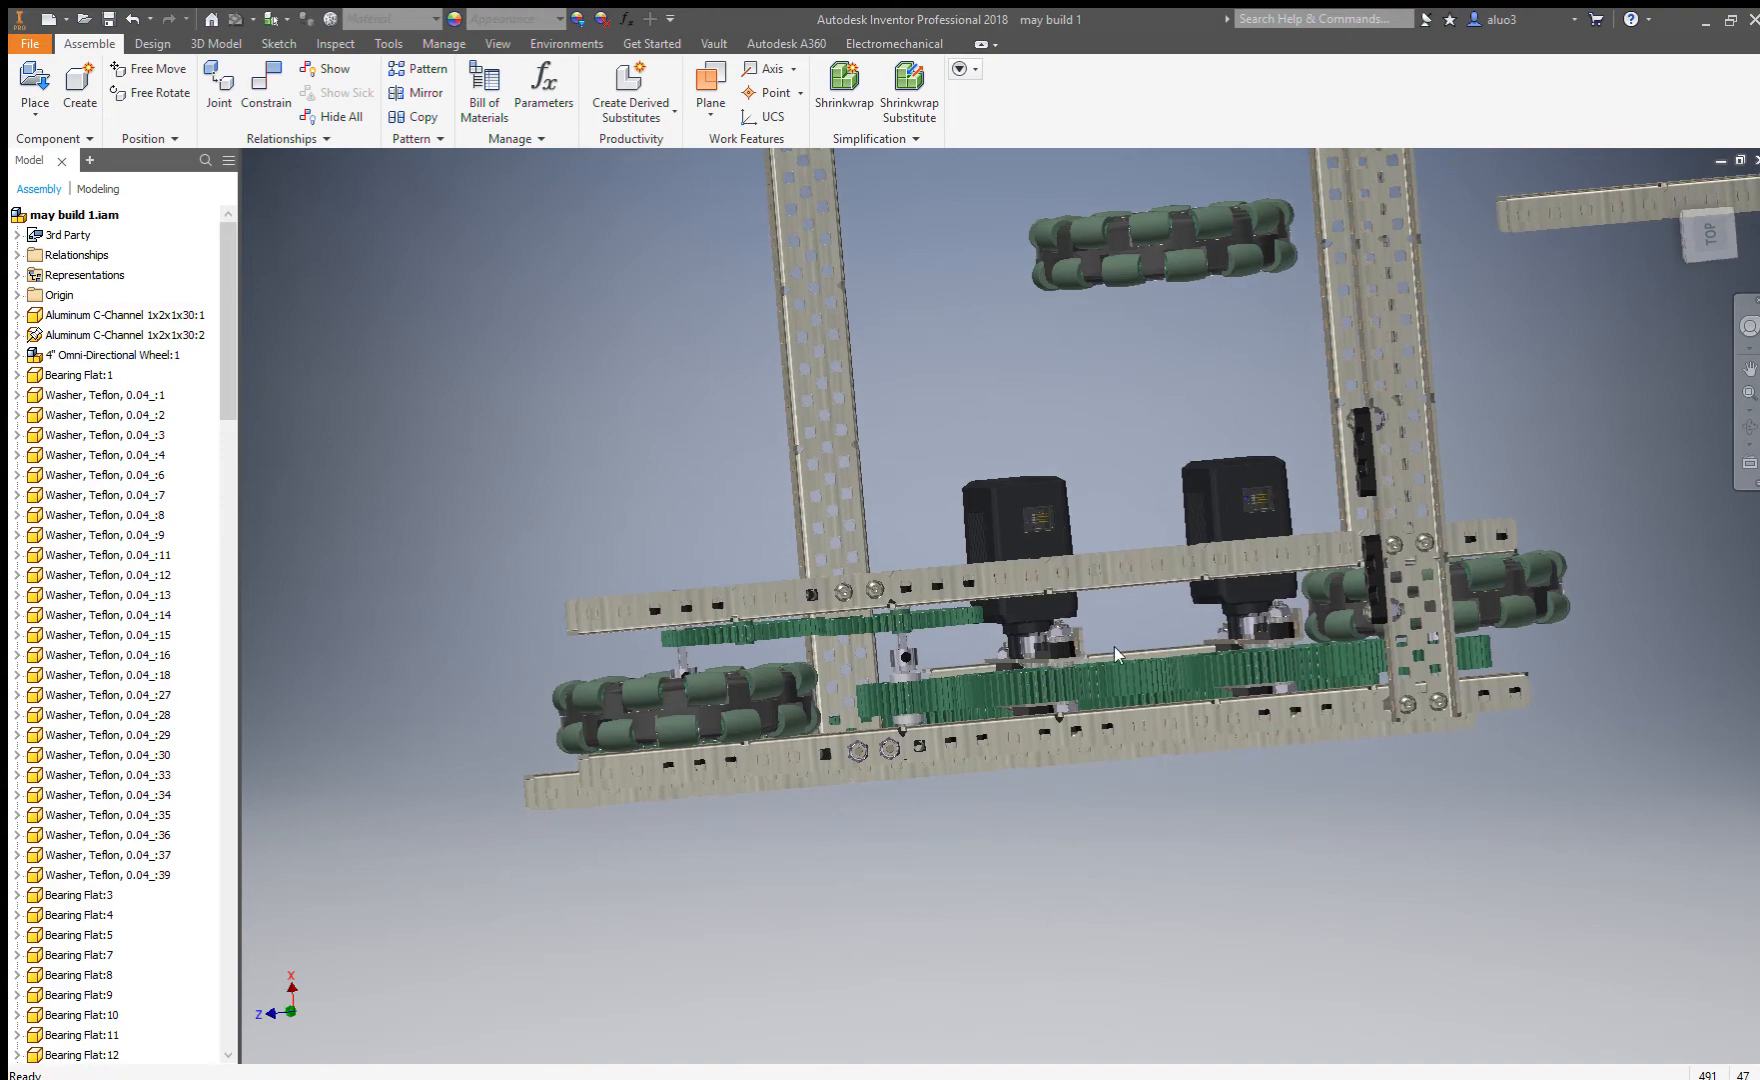
scroll(1114, 646, "up", 2)
scroll(1012, 804, "up", 1)
scroll(1012, 804, "down", 1)
middle_click_drag(1047, 805, 1056, 635, "shift")
scroll(1058, 584, "up", 2)
scroll(1060, 583, "up", 4)
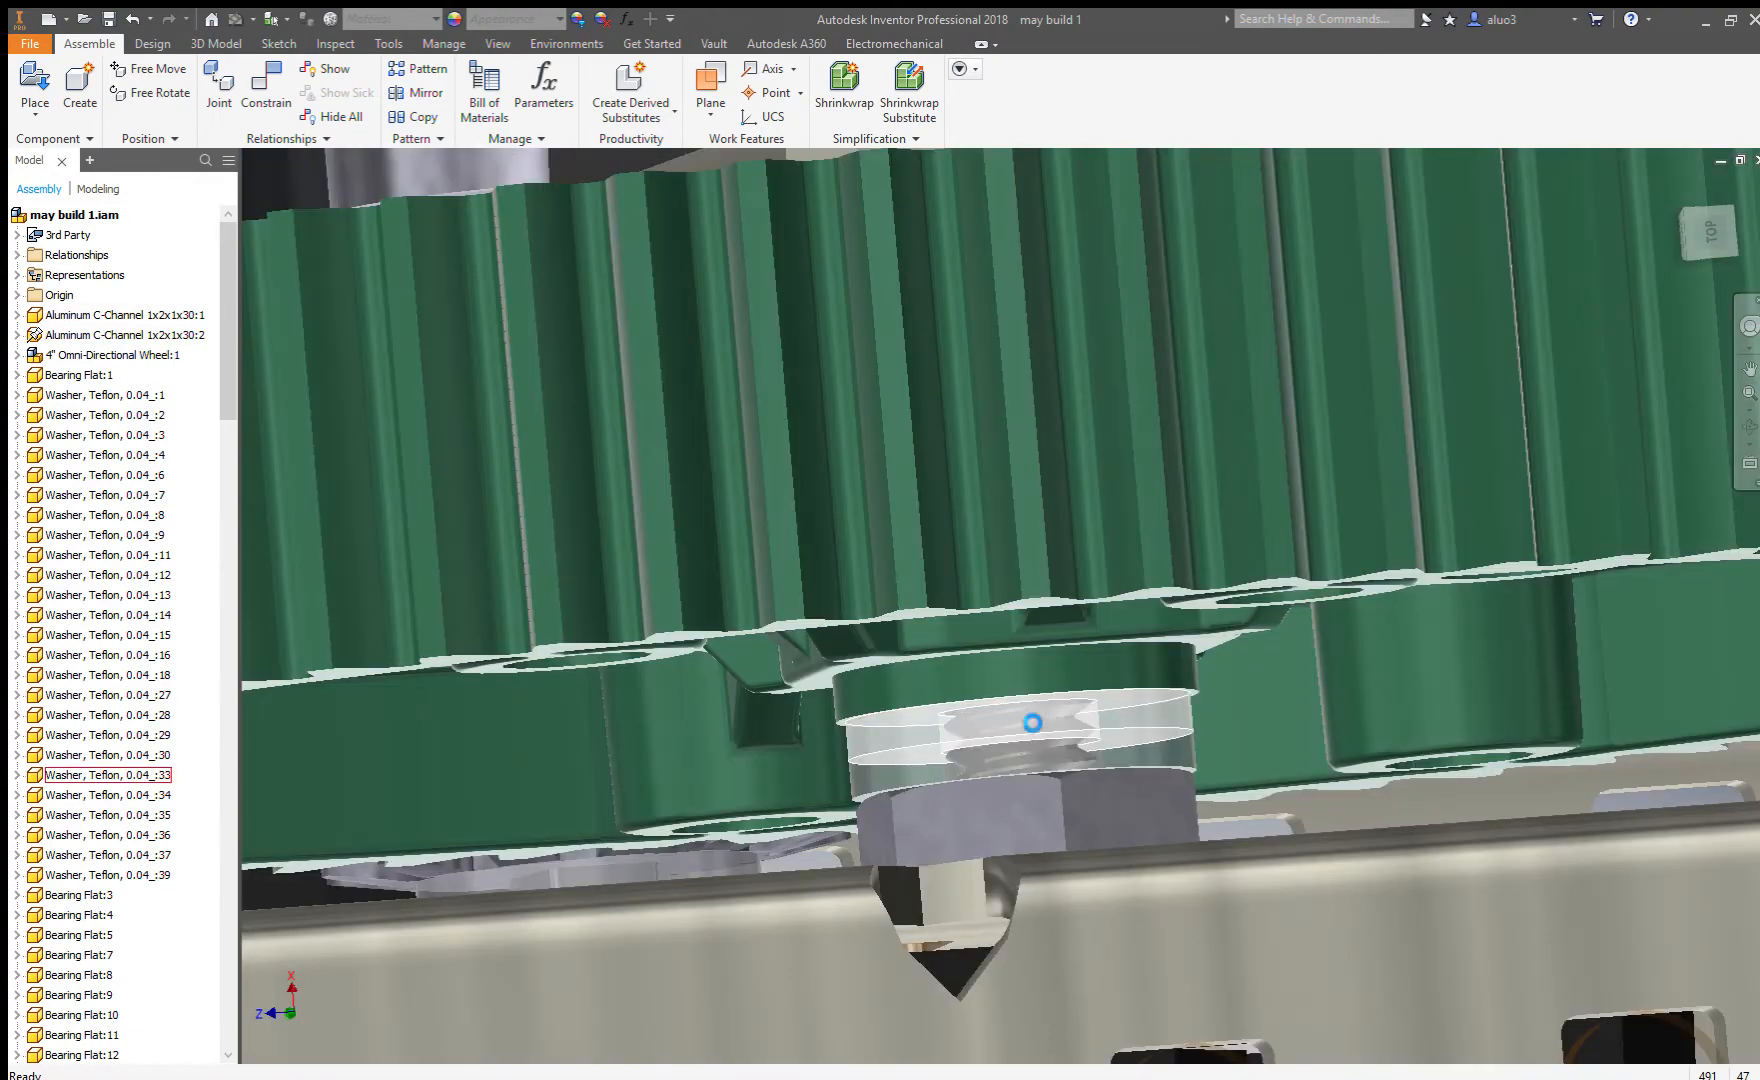
left_click(1041, 621)
left_click(1041, 621, "ctrl")
left_click(988, 672, "ctrl")
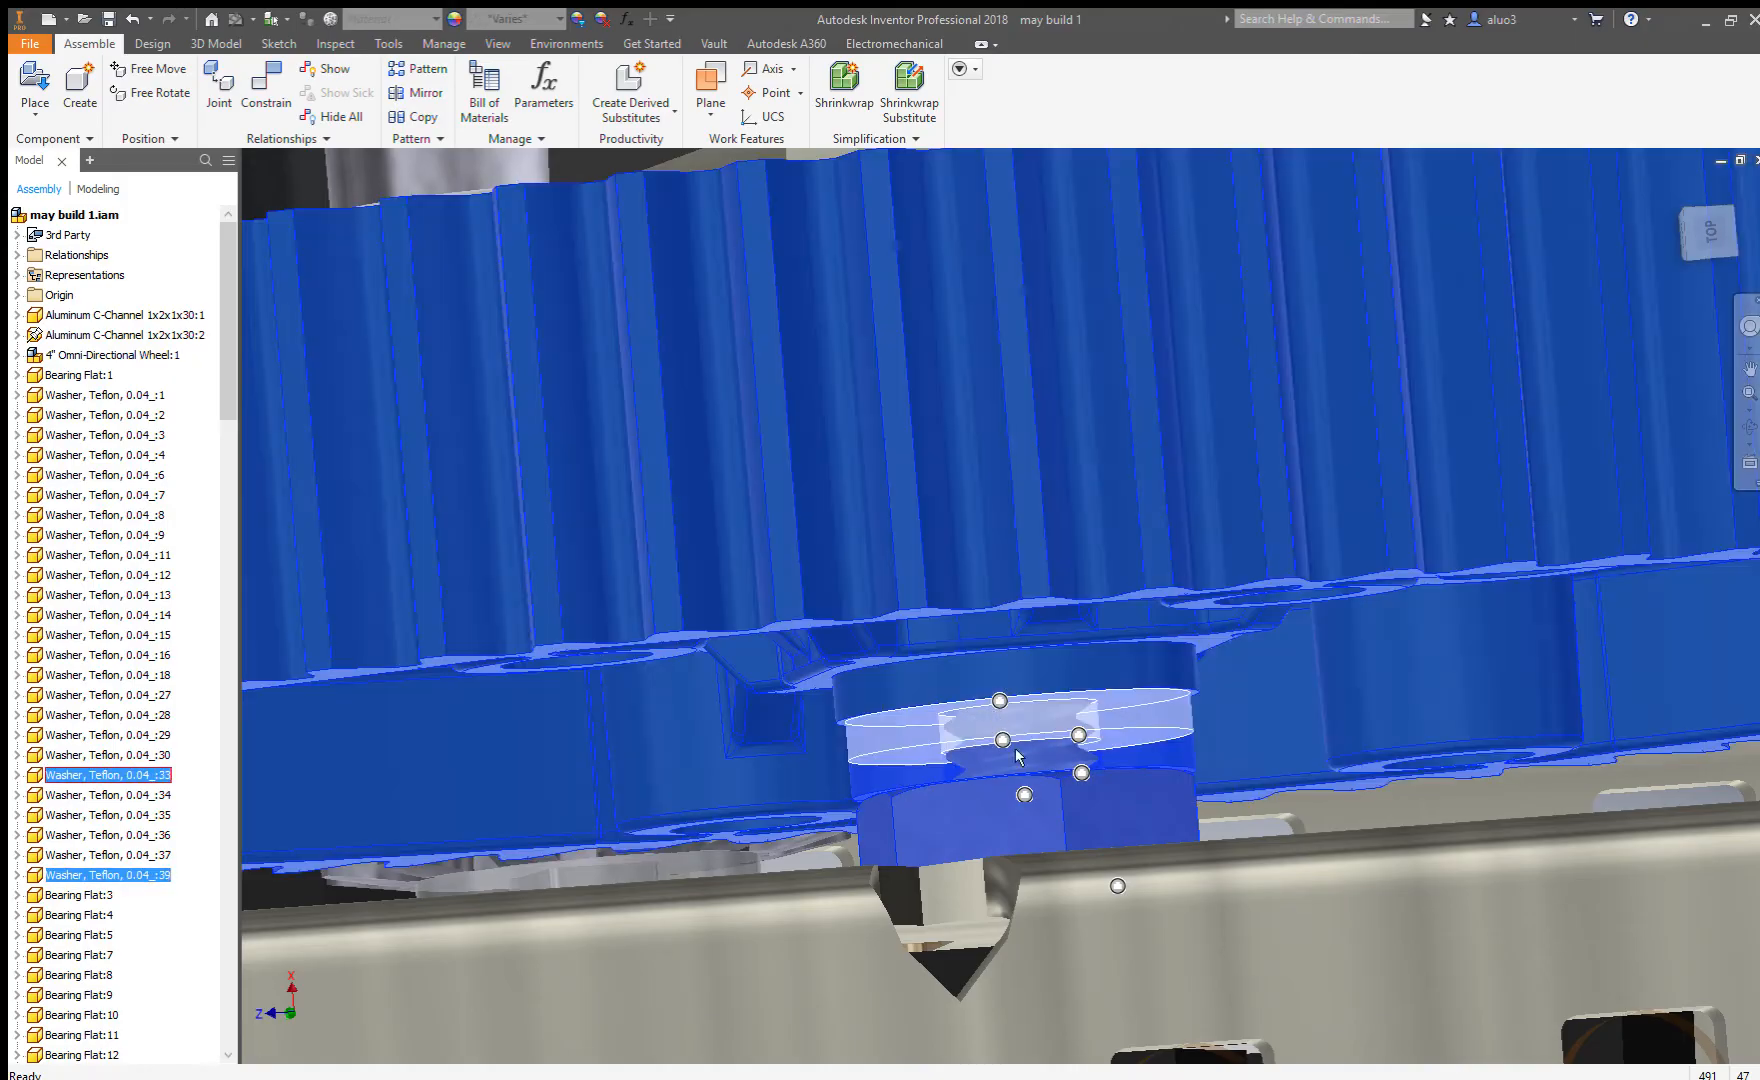
Add the washers, mounting channel and bearing flat on the opposite side of the large gear to the selection.
scroll(993, 711, "down", 4)
middle_click_drag(994, 711, 1002, 765, "shift")
scroll(1007, 645, "up", 4)
left_click(1020, 640, "ctrl")
left_click(1030, 615, "ctrl")
left_click(1035, 588, "ctrl")
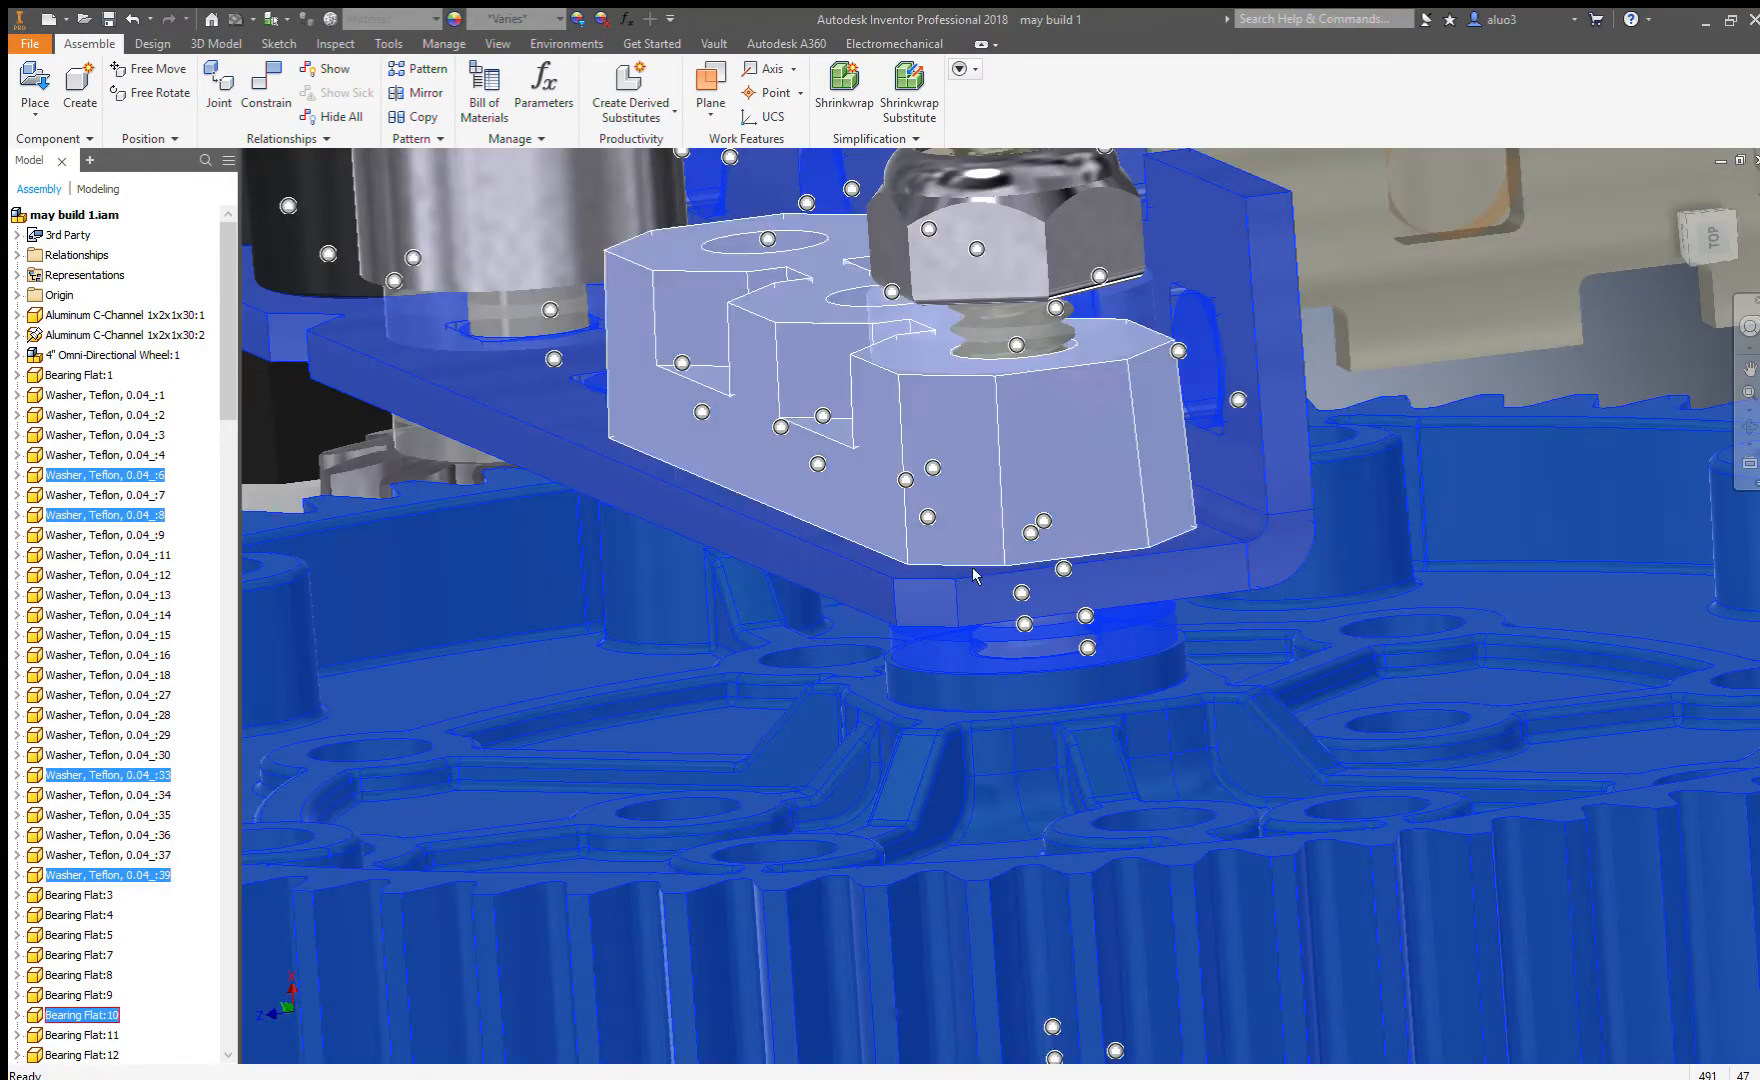
Add the motor, its pinion gear and the adjoining washers to the selection.
scroll(972, 566, "down", 4)
middle_click_drag(1110, 615, 1075, 632, "shift")
middle_click_drag(960, 655, 840, 530, "shift")
left_click(955, 465, "ctrl")
scroll(808, 553, "up", 5)
left_click(808, 553, "ctrl")
left_click(798, 558, "ctrl")
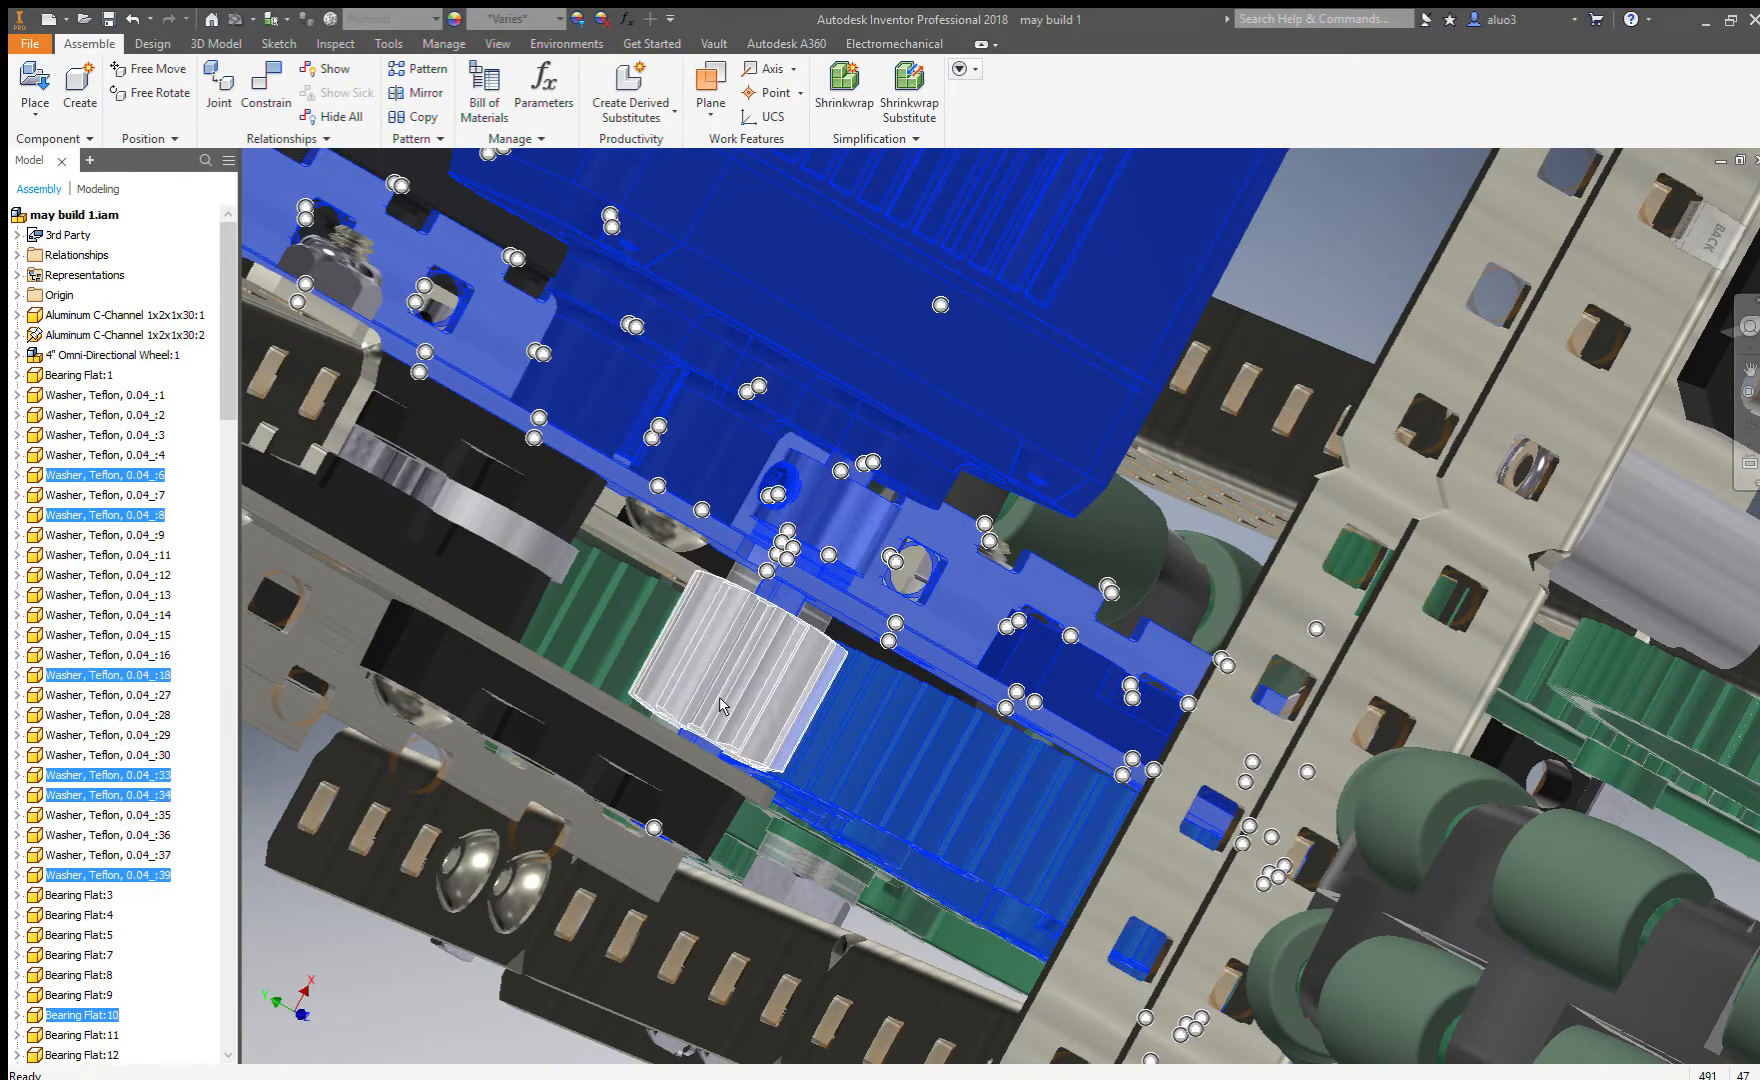
left_click(785, 598, "ctrl")
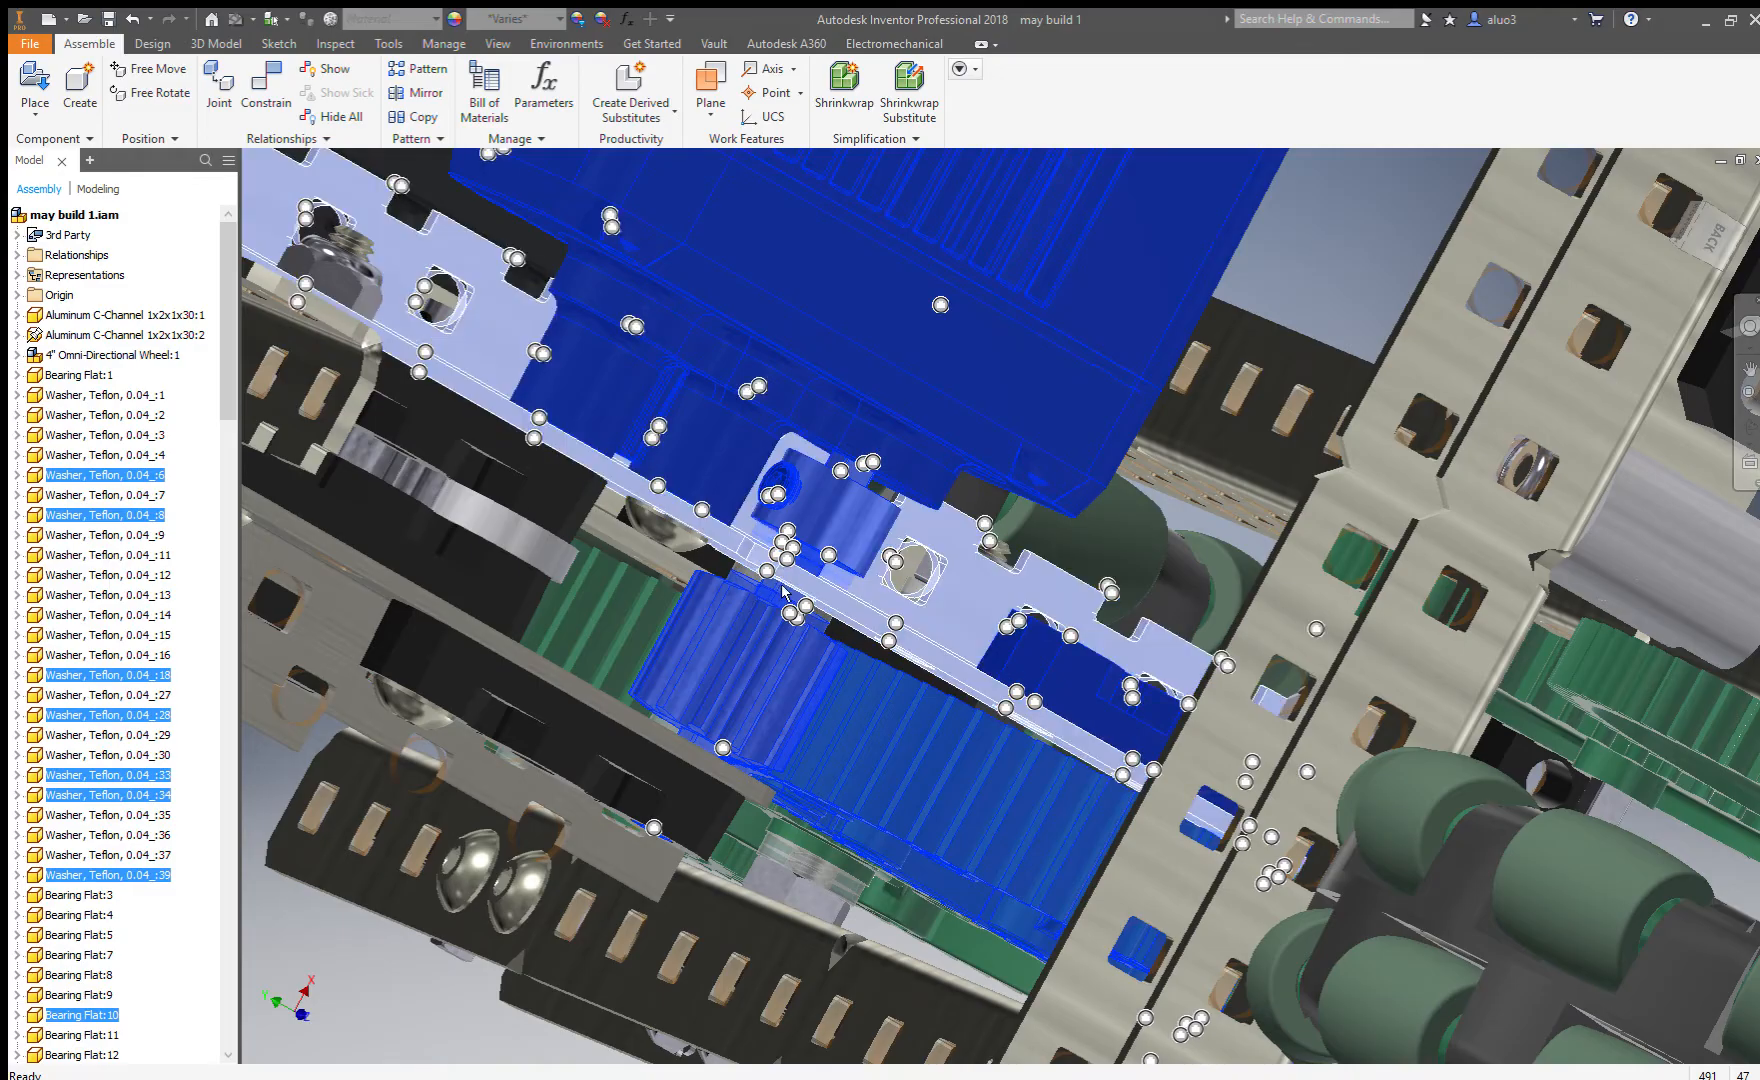
Add the pinion's remaining washers and its support plate with the attached bearing flats to the selection.
left_click(684, 743, "ctrl")
middle_click_drag(684, 743, 643, 757, "shift")
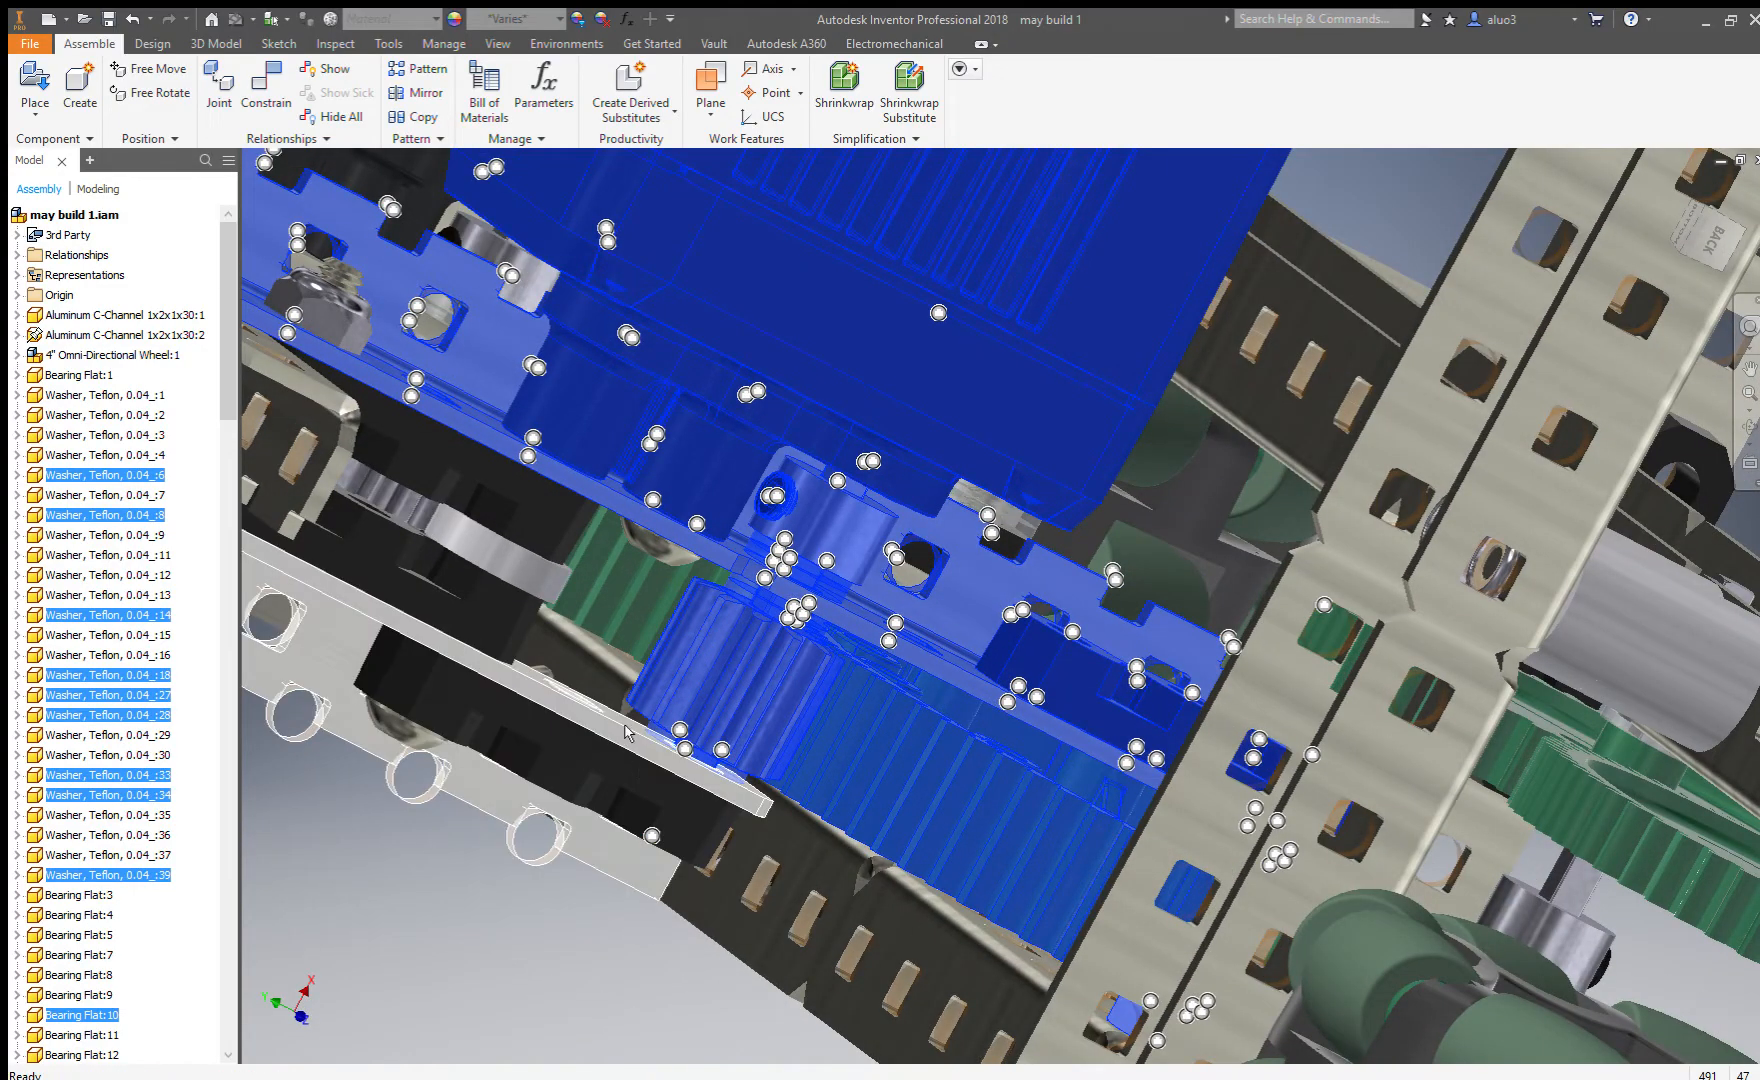
middle_click_drag(585, 763, 683, 671, "shift")
middle_click_drag(621, 563, 650, 712, "shift")
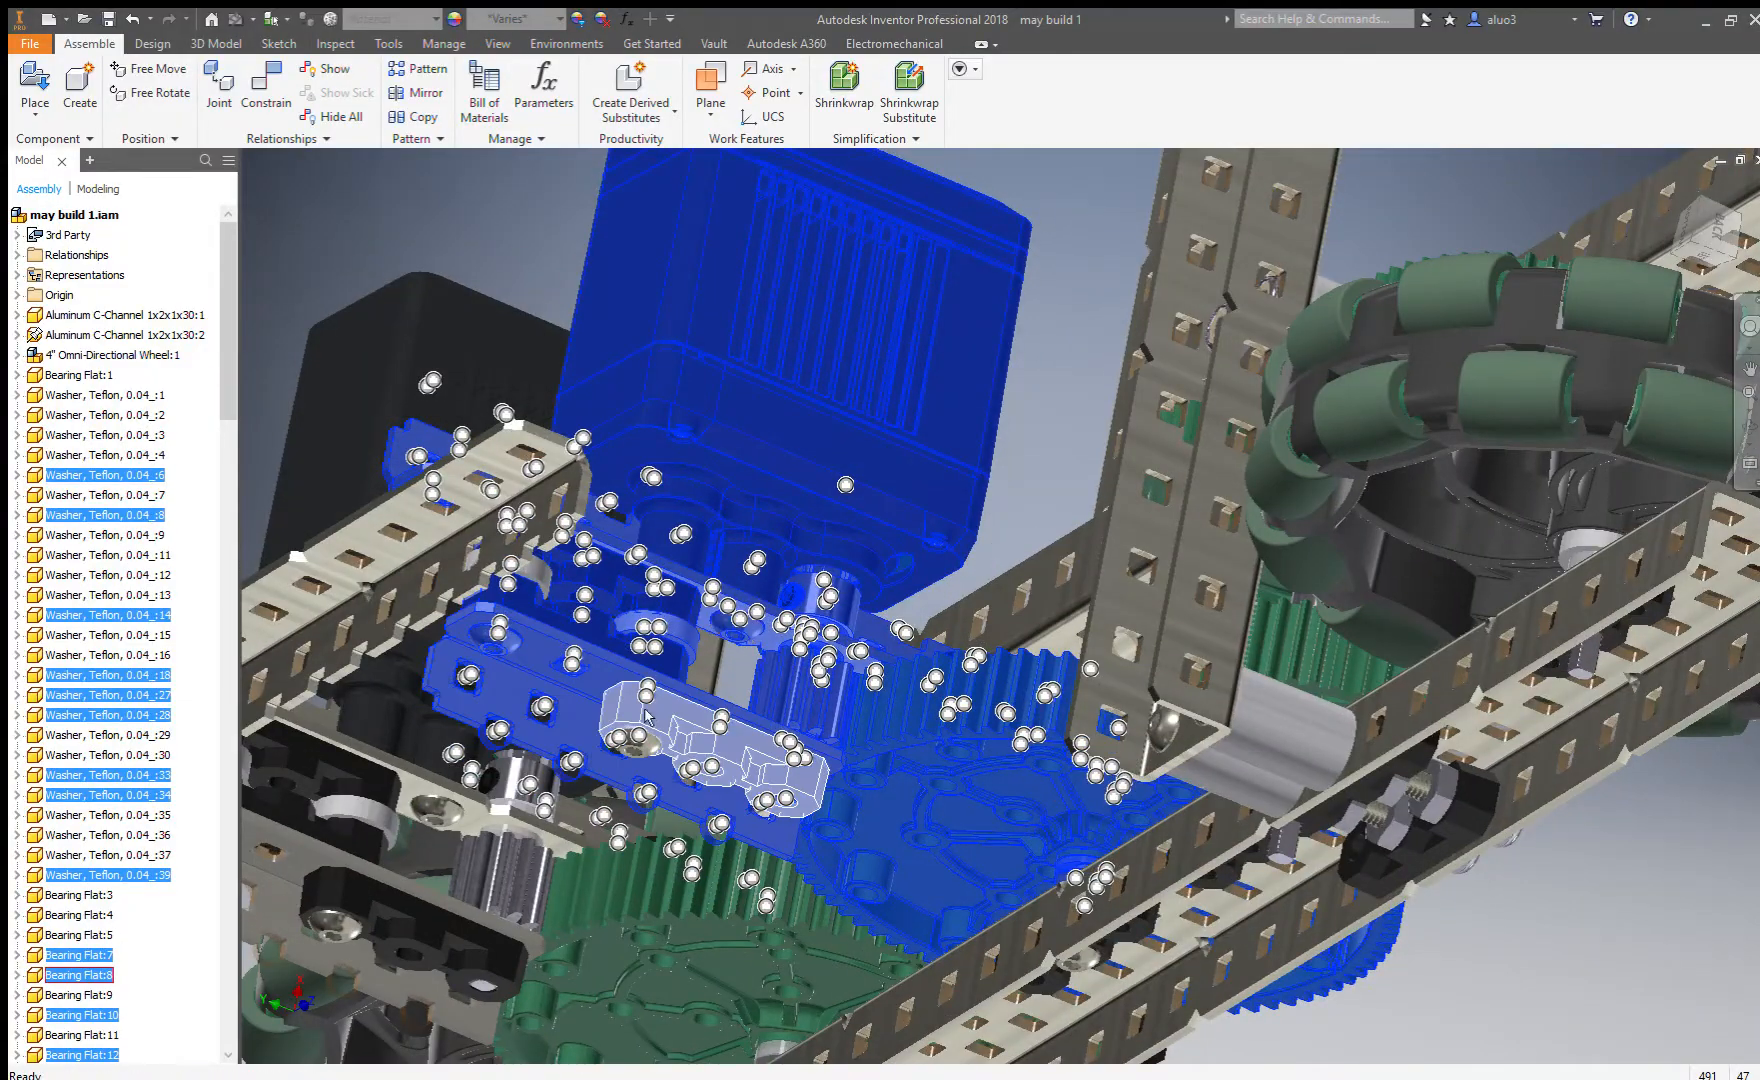
Paste two copies of the selected motor and gear assembly into the build near the new C-channel frame.
scroll(657, 754, "up", 5)
middle_click_drag(657, 754, 896, 696, "shift")
scroll(655, 830, "up", 8)
scroll(546, 781, "down", 6)
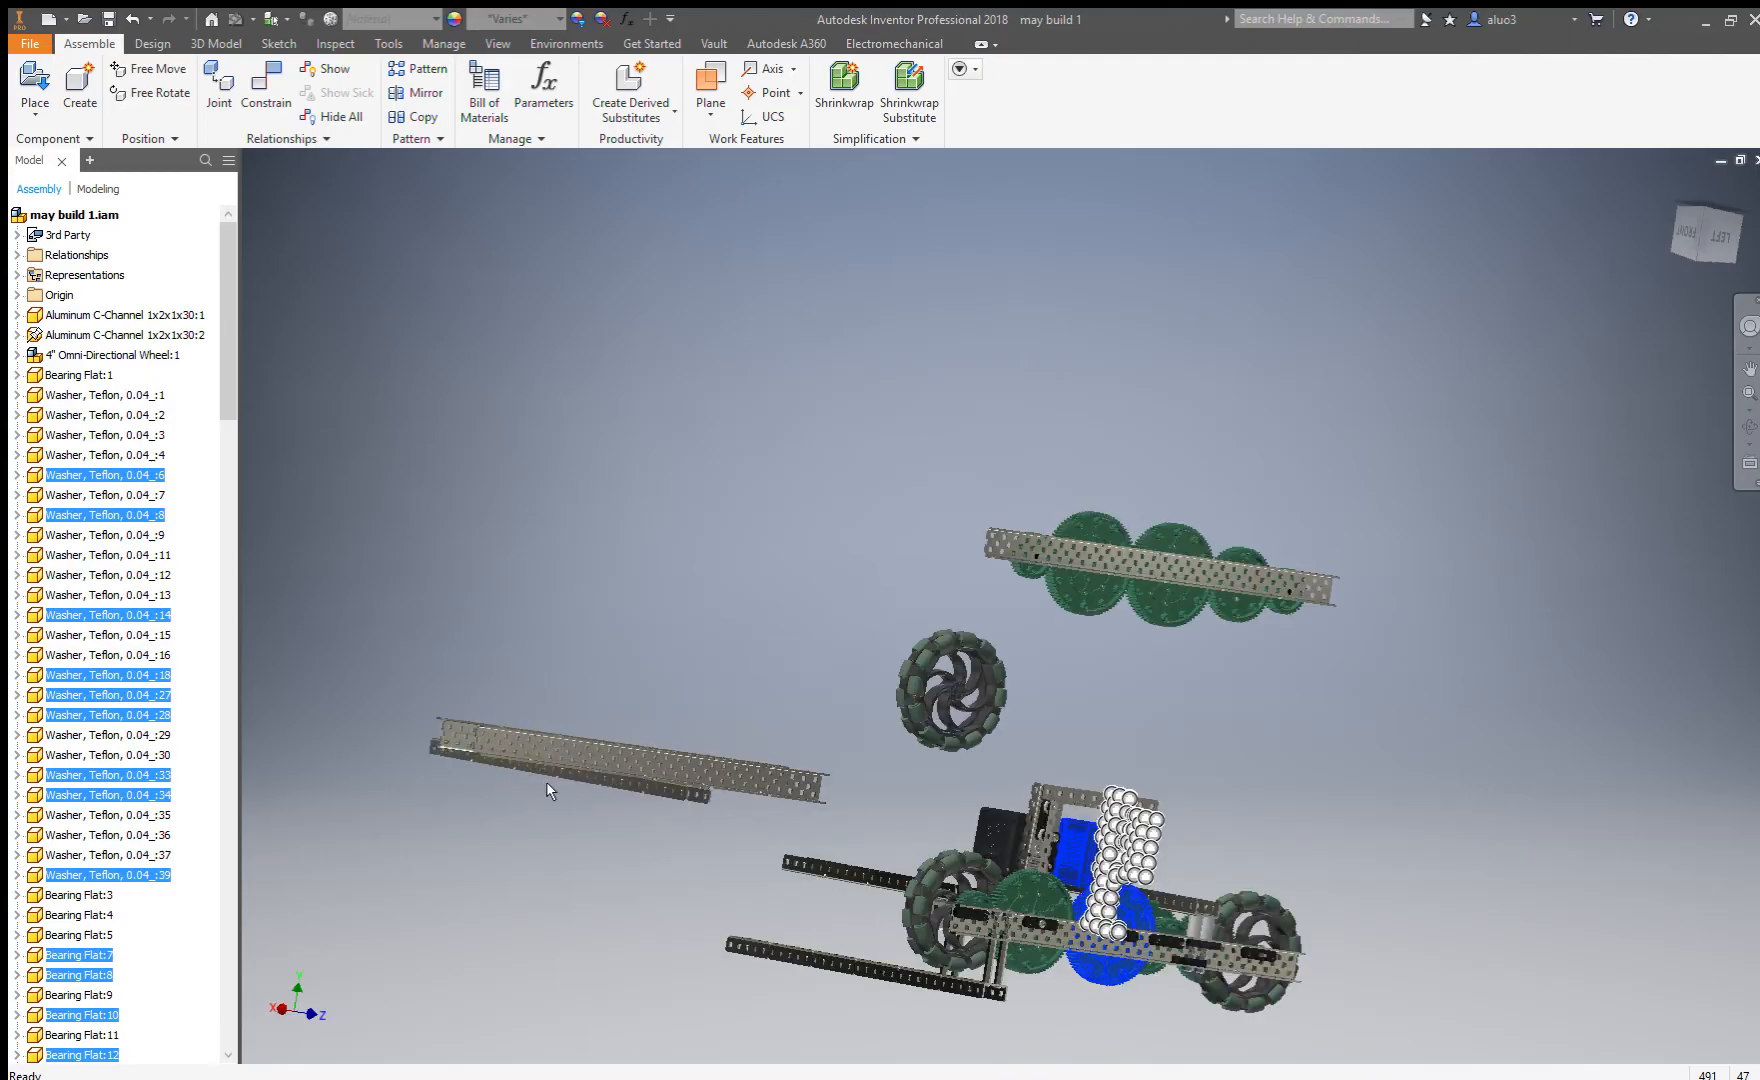
middle_click_drag(615, 784, 738, 660, "shift")
middle_click_drag(738, 660, 952, 694)
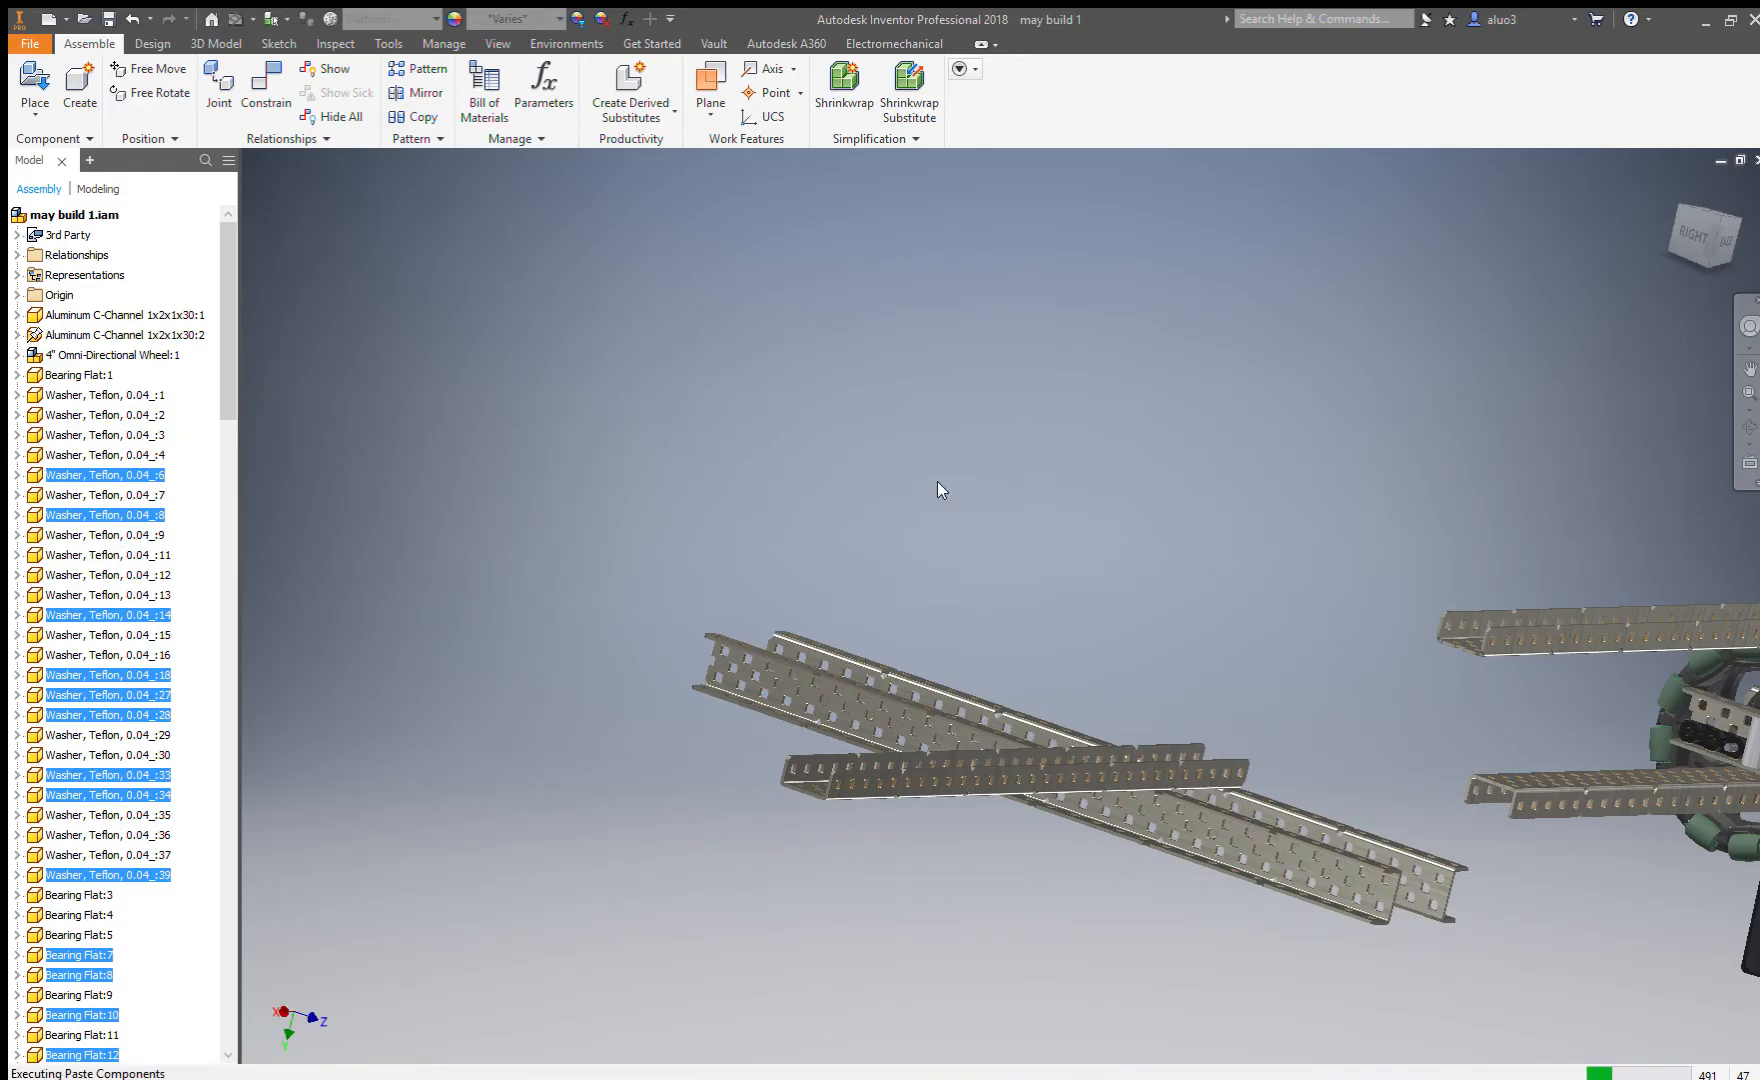
scroll(901, 524, "up", 5)
middle_click_drag(883, 627, 491, 672, "shift")
scroll(1555, 760, "down", 5)
scroll(1555, 760, "down", 6)
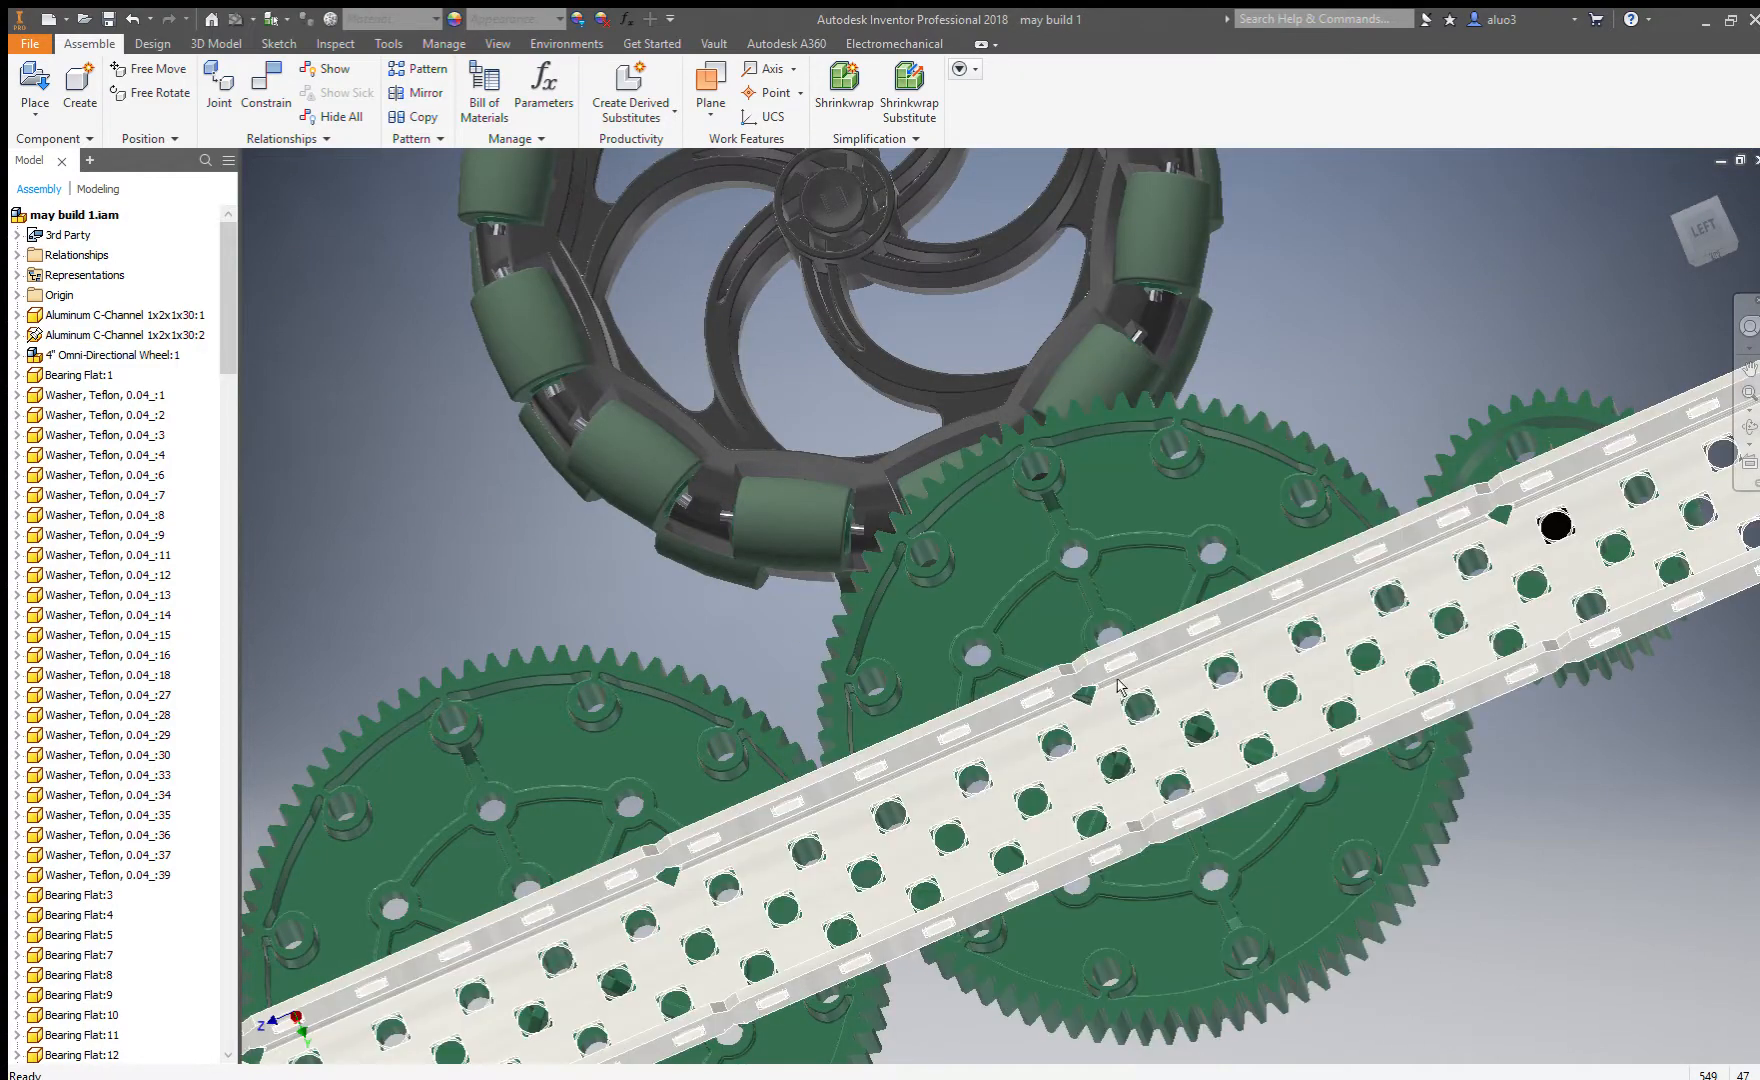
scroll(1128, 694, "down", 5)
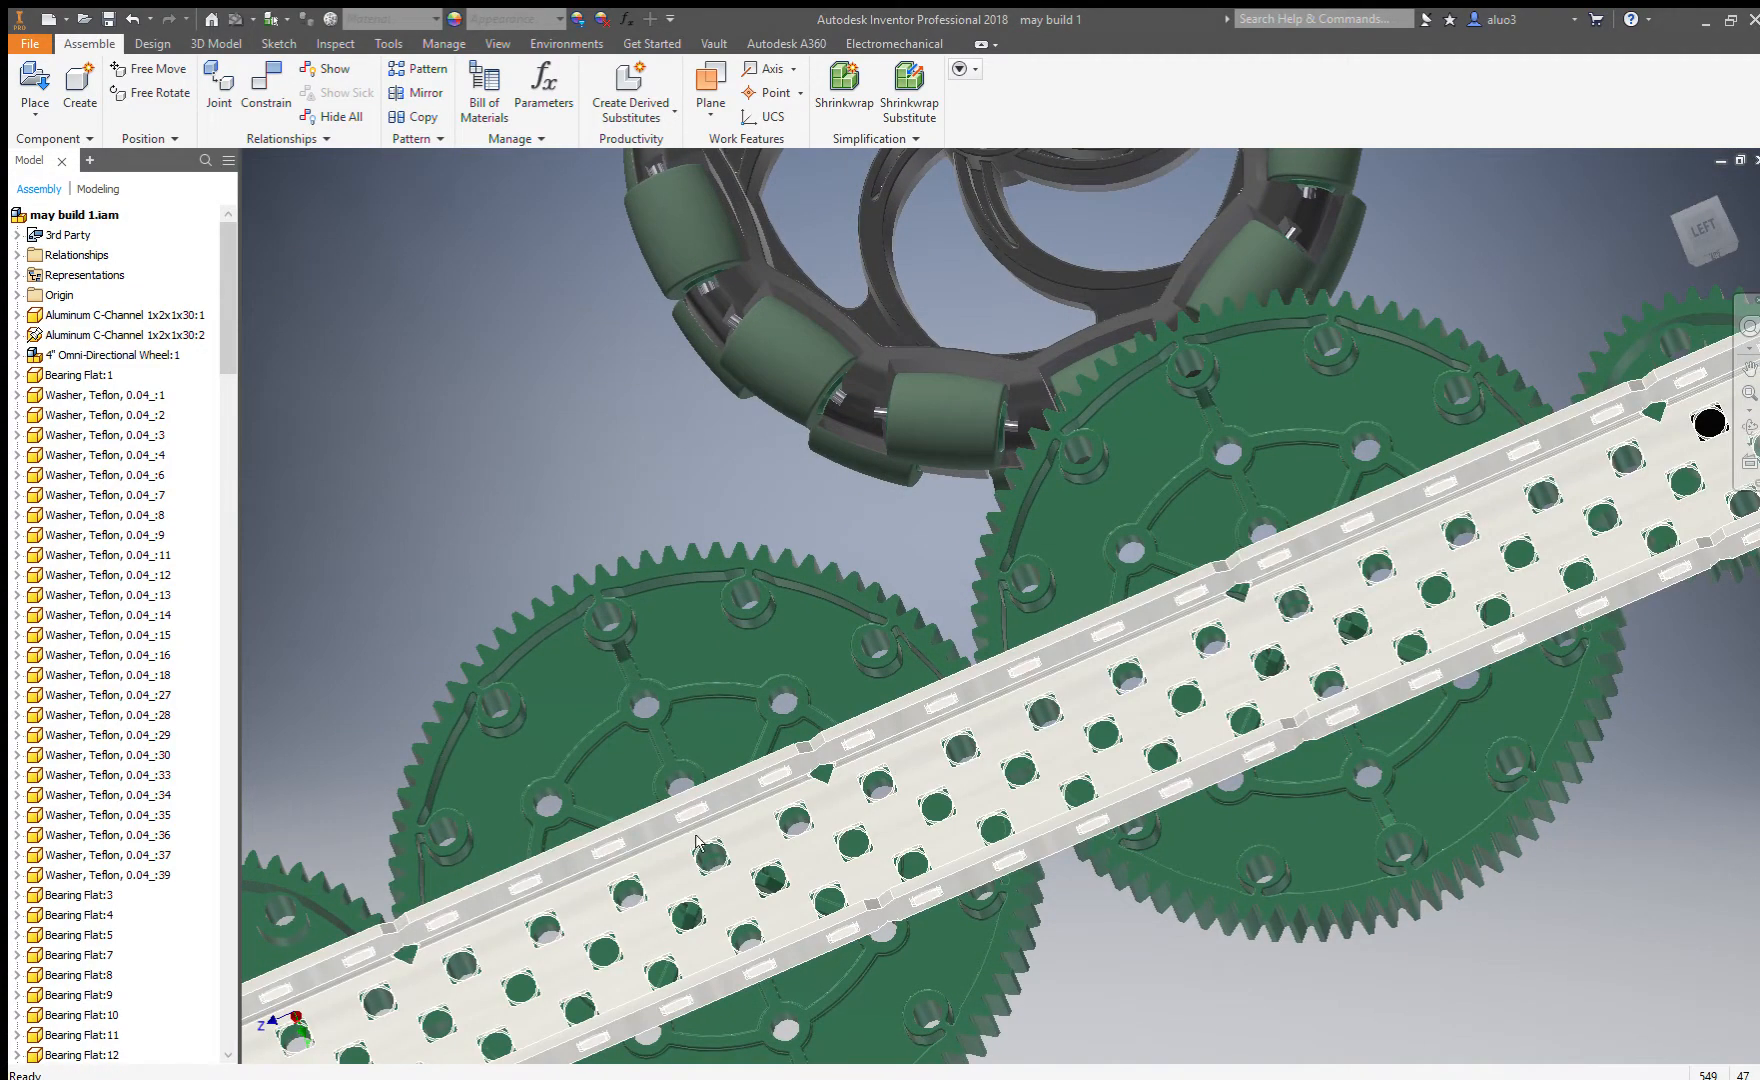
scroll(1145, 759, "up", 8)
scroll(1136, 770, "down", 5)
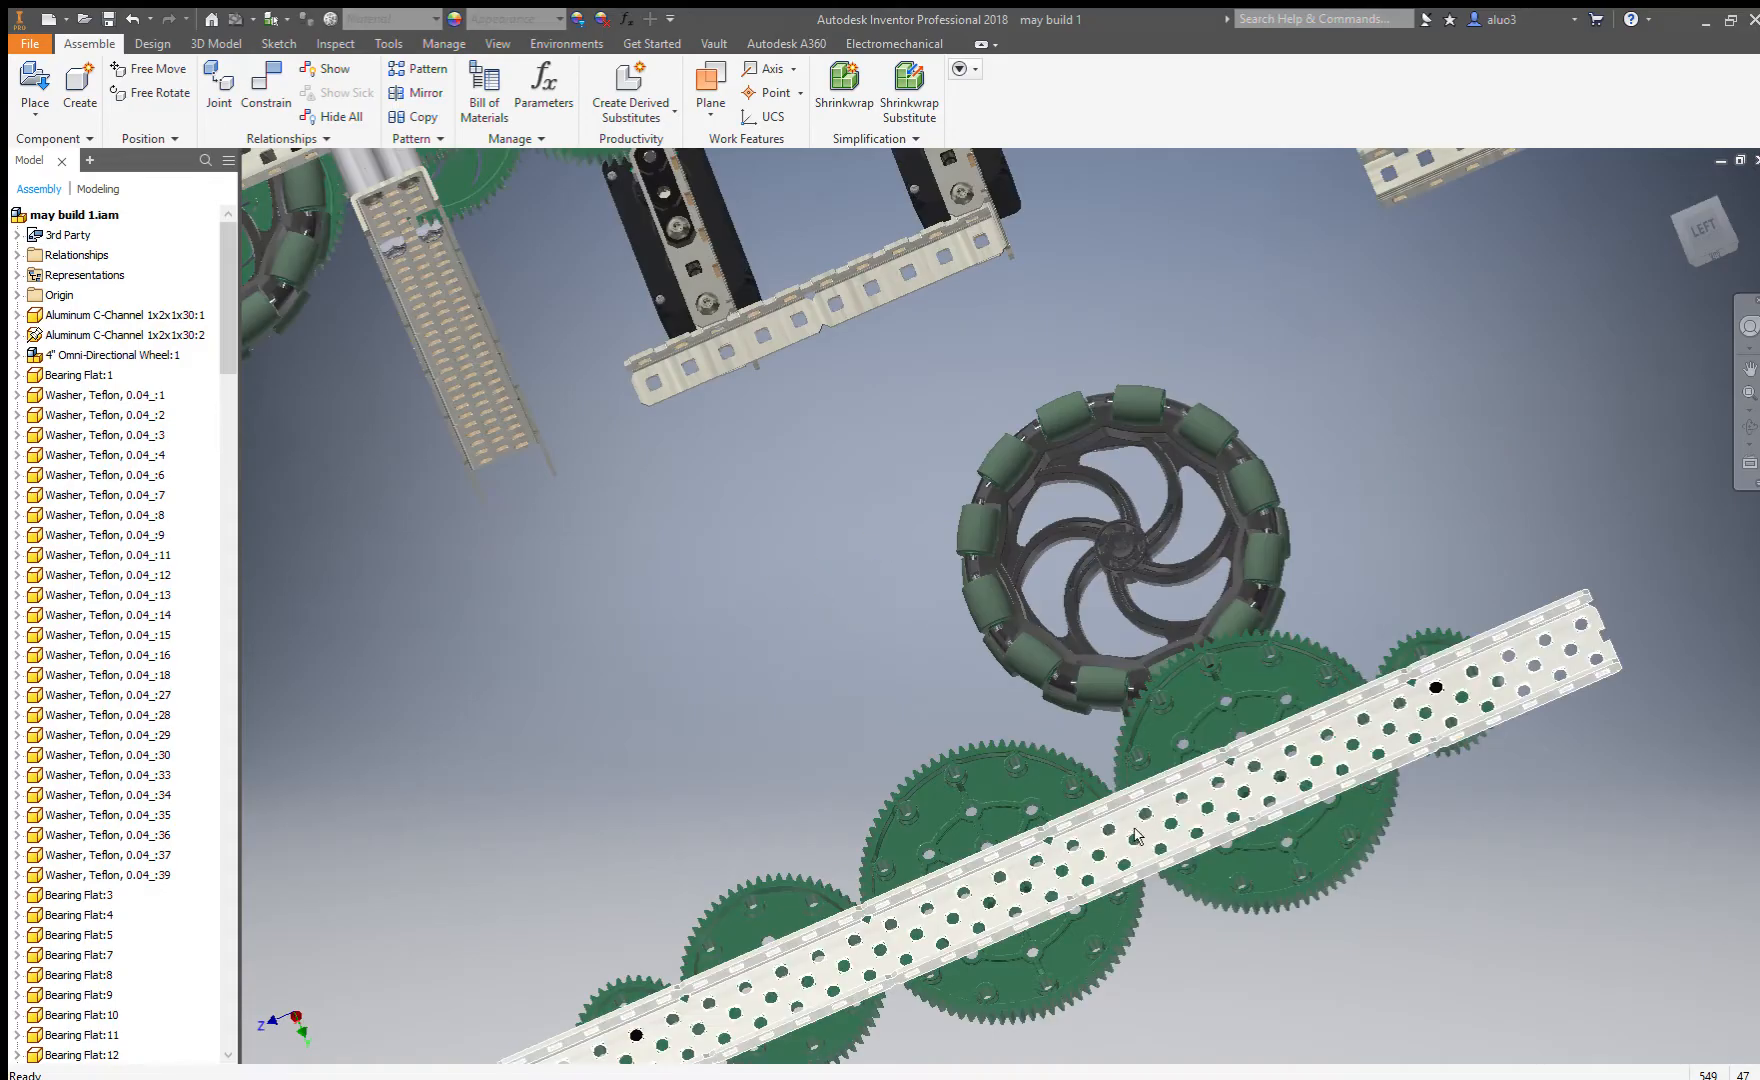
scroll(1065, 850, "up", 10)
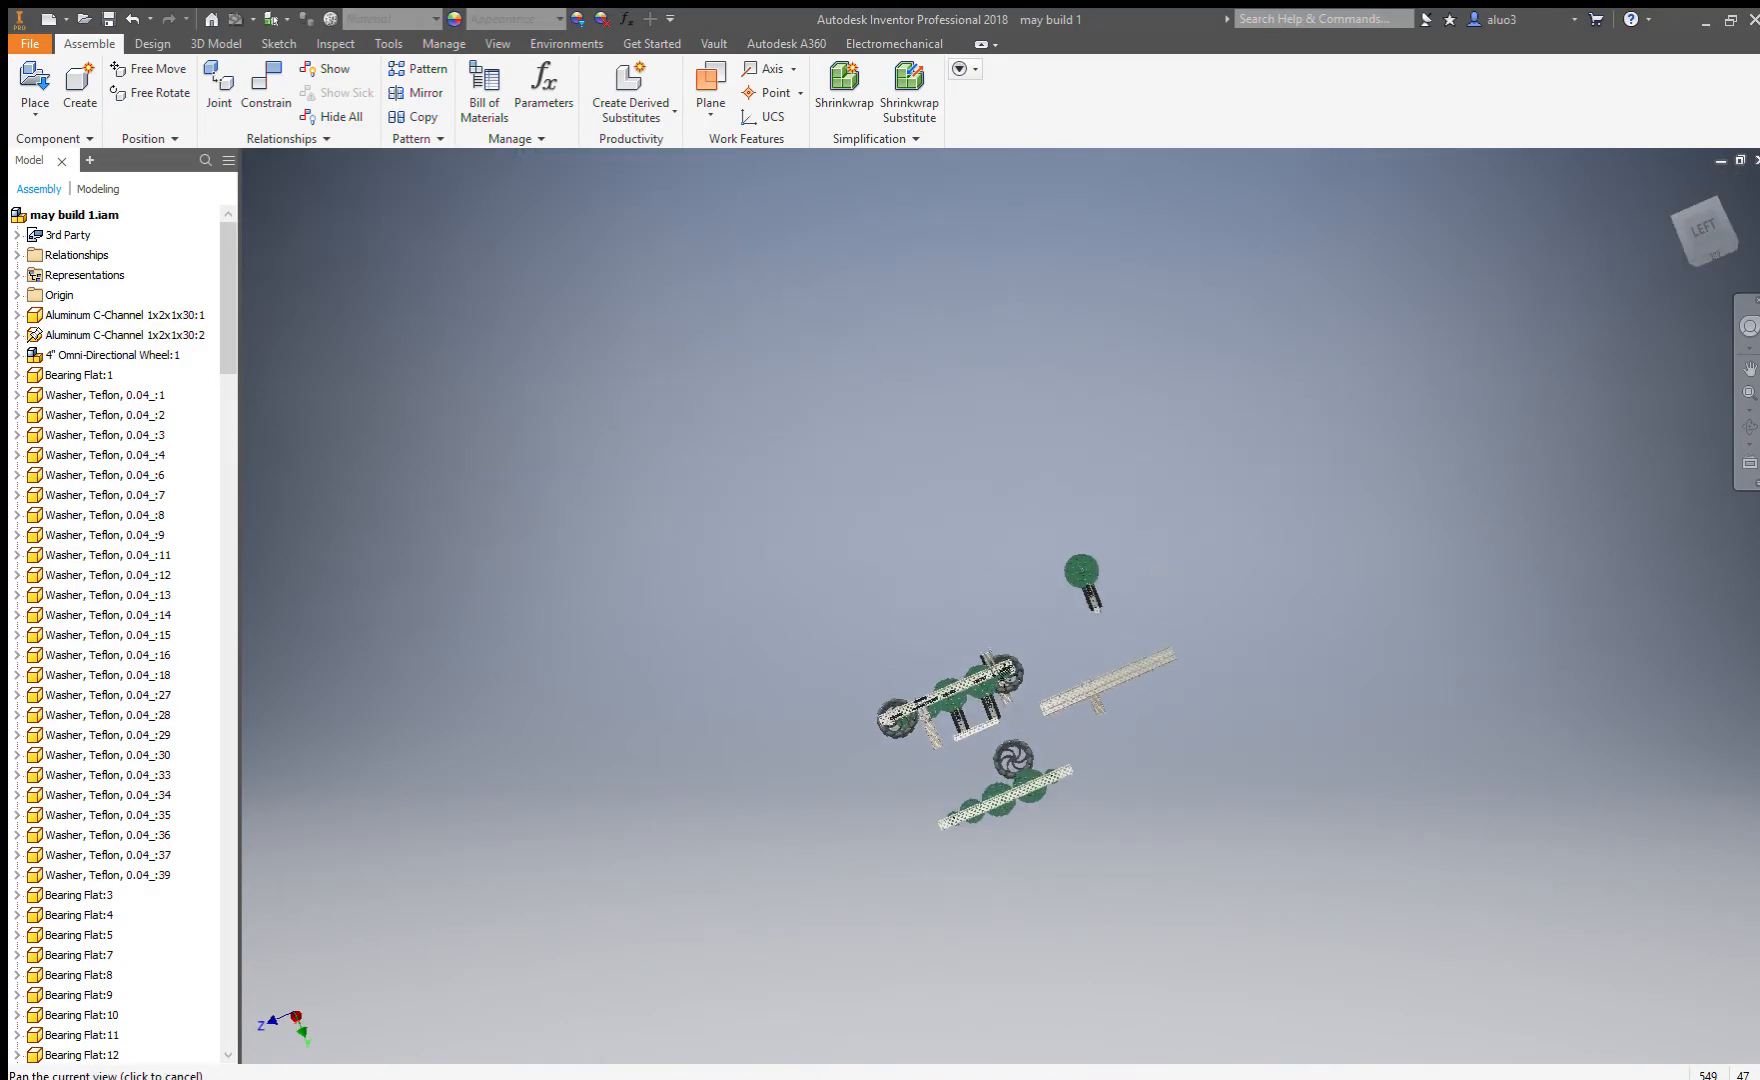
Constrain the center nut of the first pasted large gear to an upper-row hole in the new frame's C-channel.
left_click(273, 103)
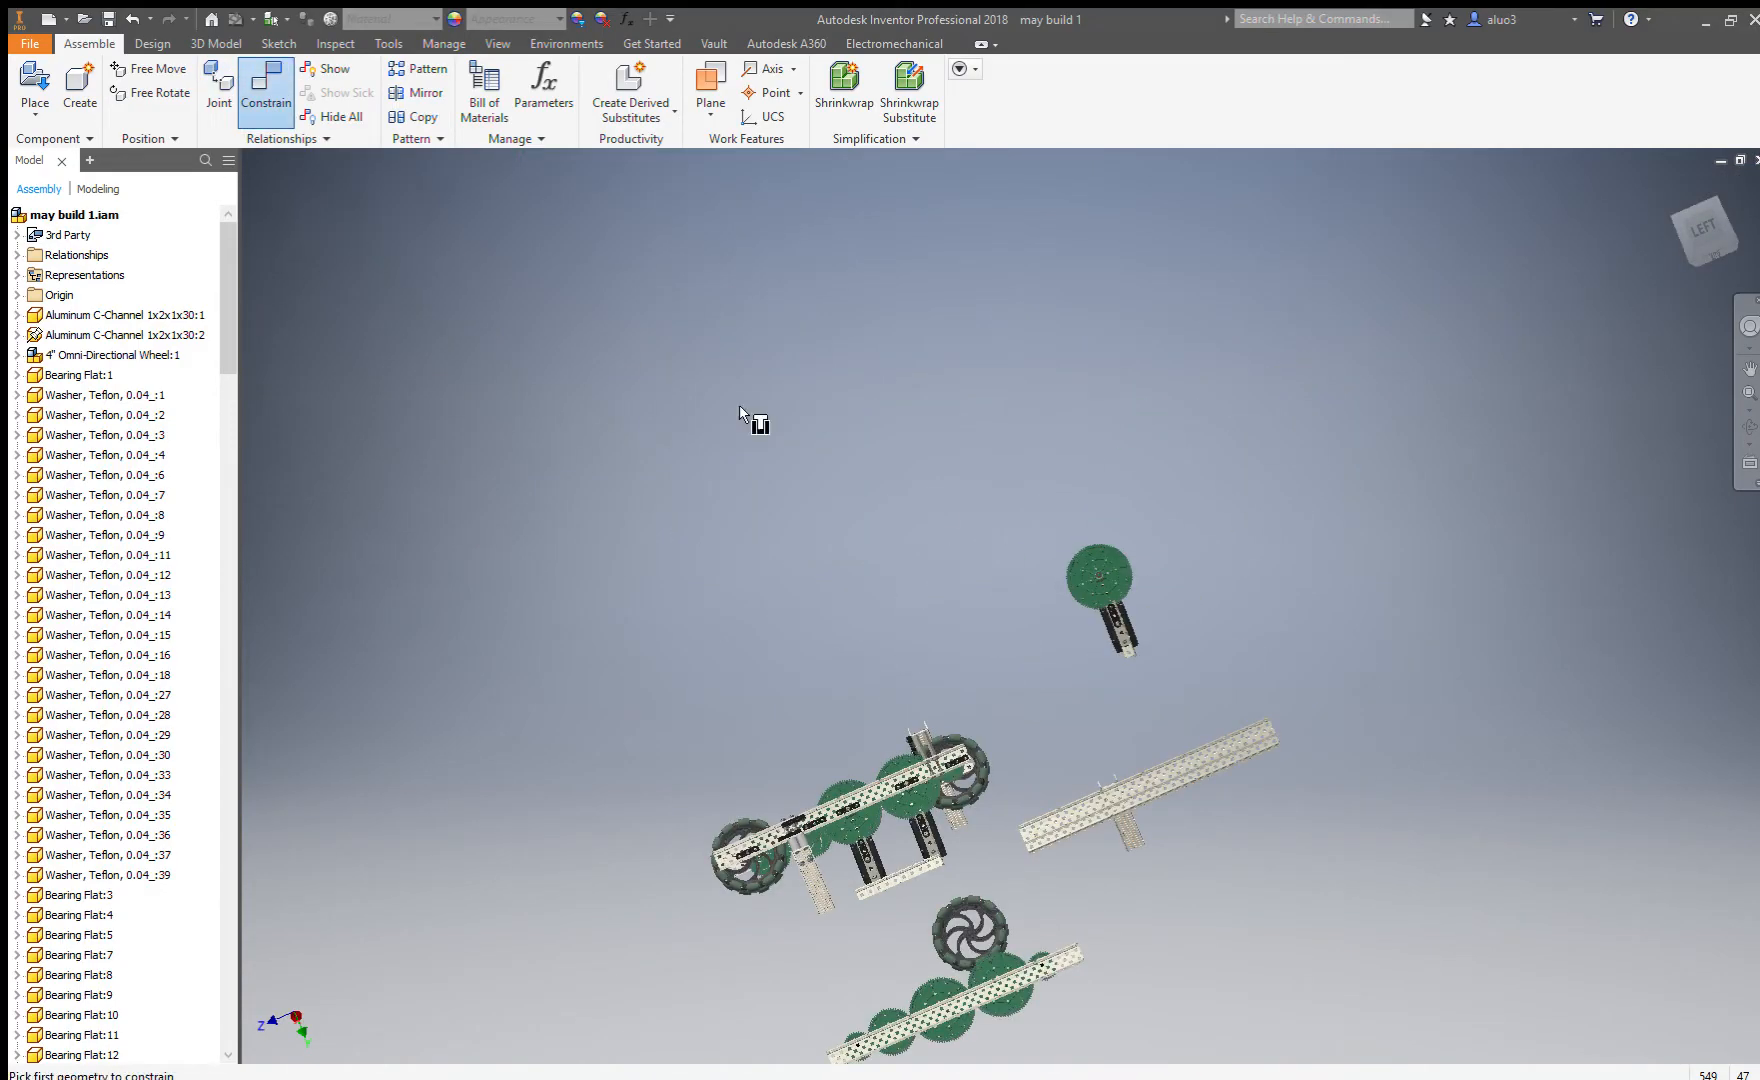
scroll(1042, 528, "down", 6)
scroll(1150, 568, "up", 2)
scroll(1265, 712, "down", 2)
middle_click_drag(1265, 712, 1370, 748, "shift")
scroll(1300, 720, "up", 4)
scroll(830, 565, "down", 8)
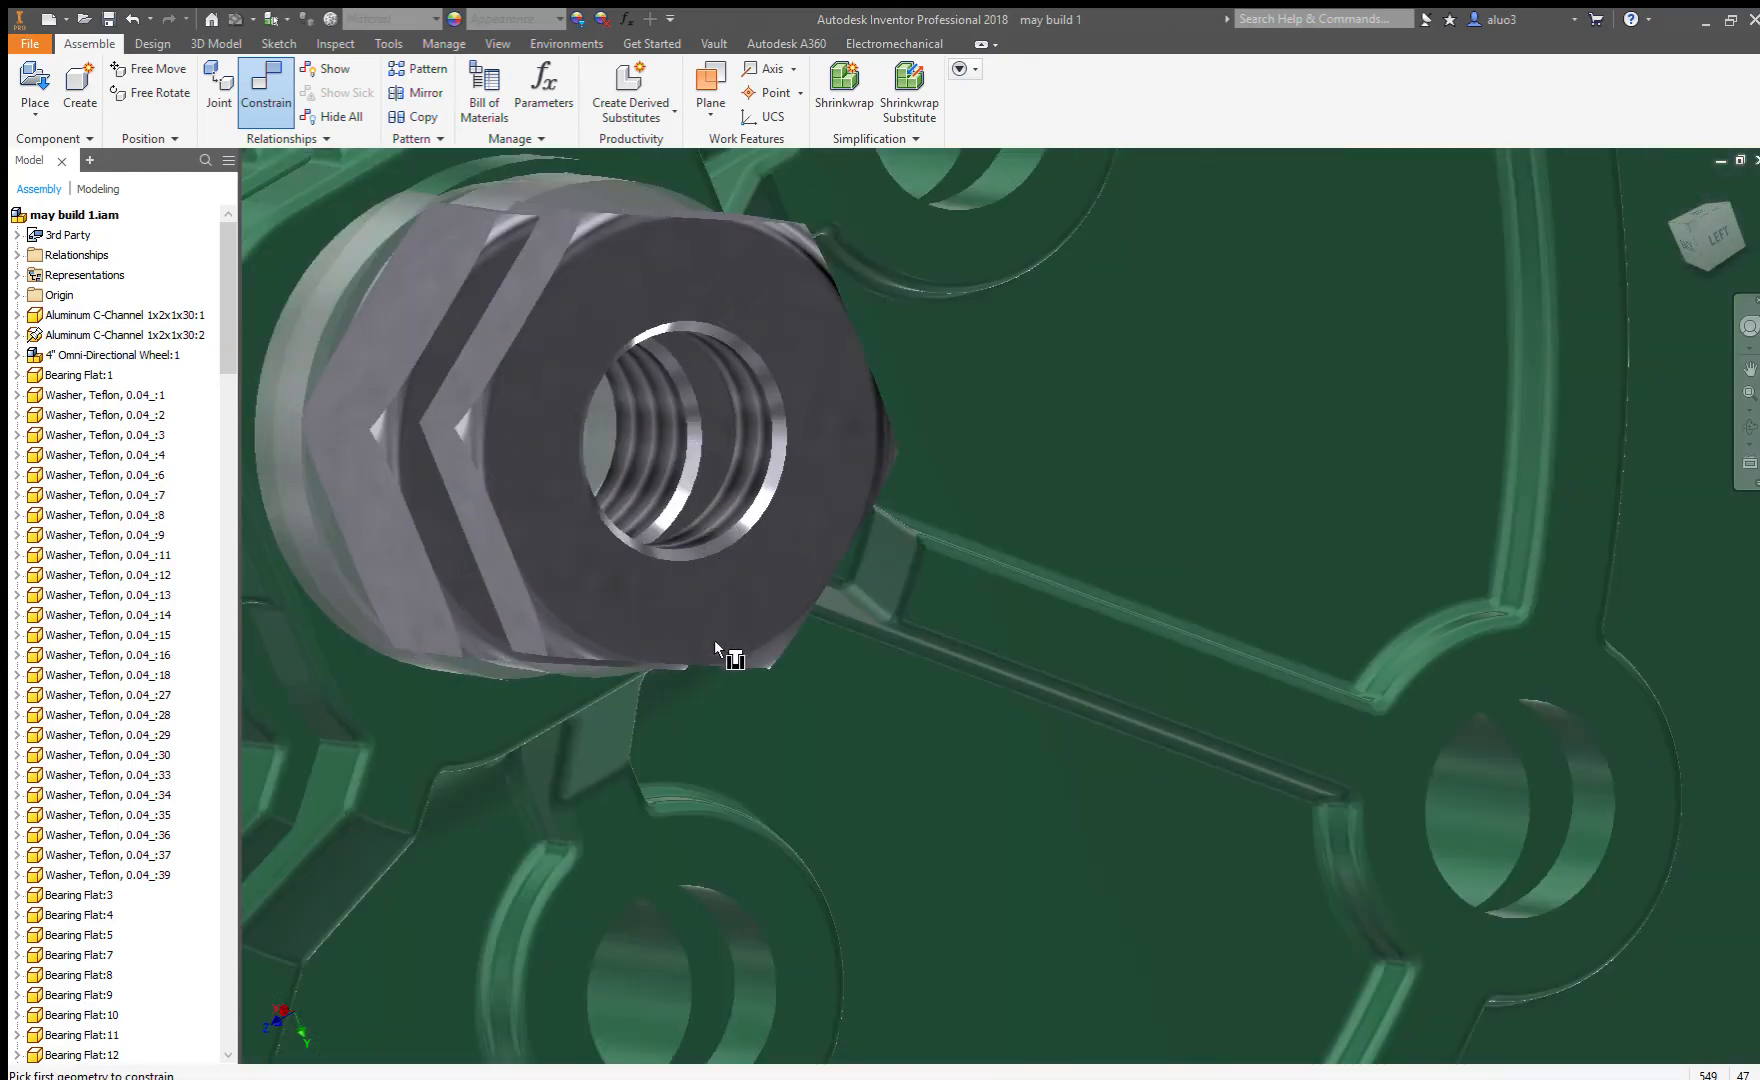
left_click(747, 650)
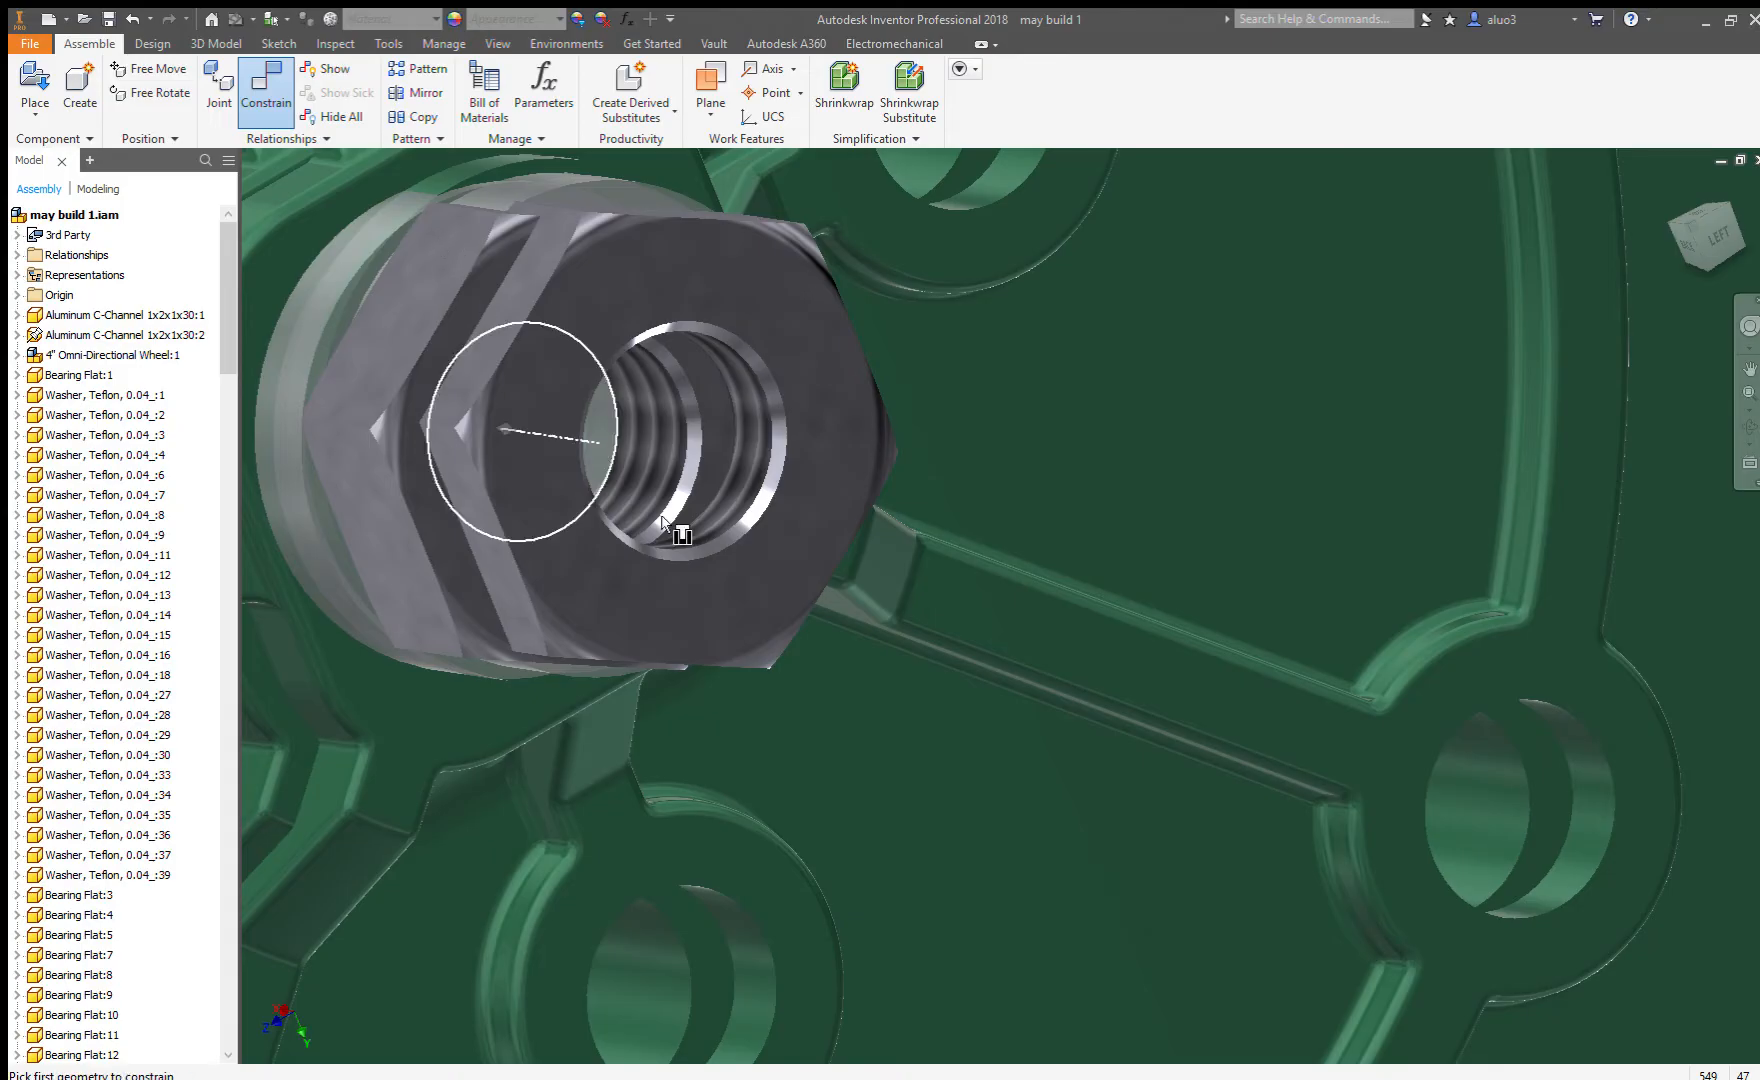
scroll(762, 645, "up", 2)
scroll(755, 639, "down", 1)
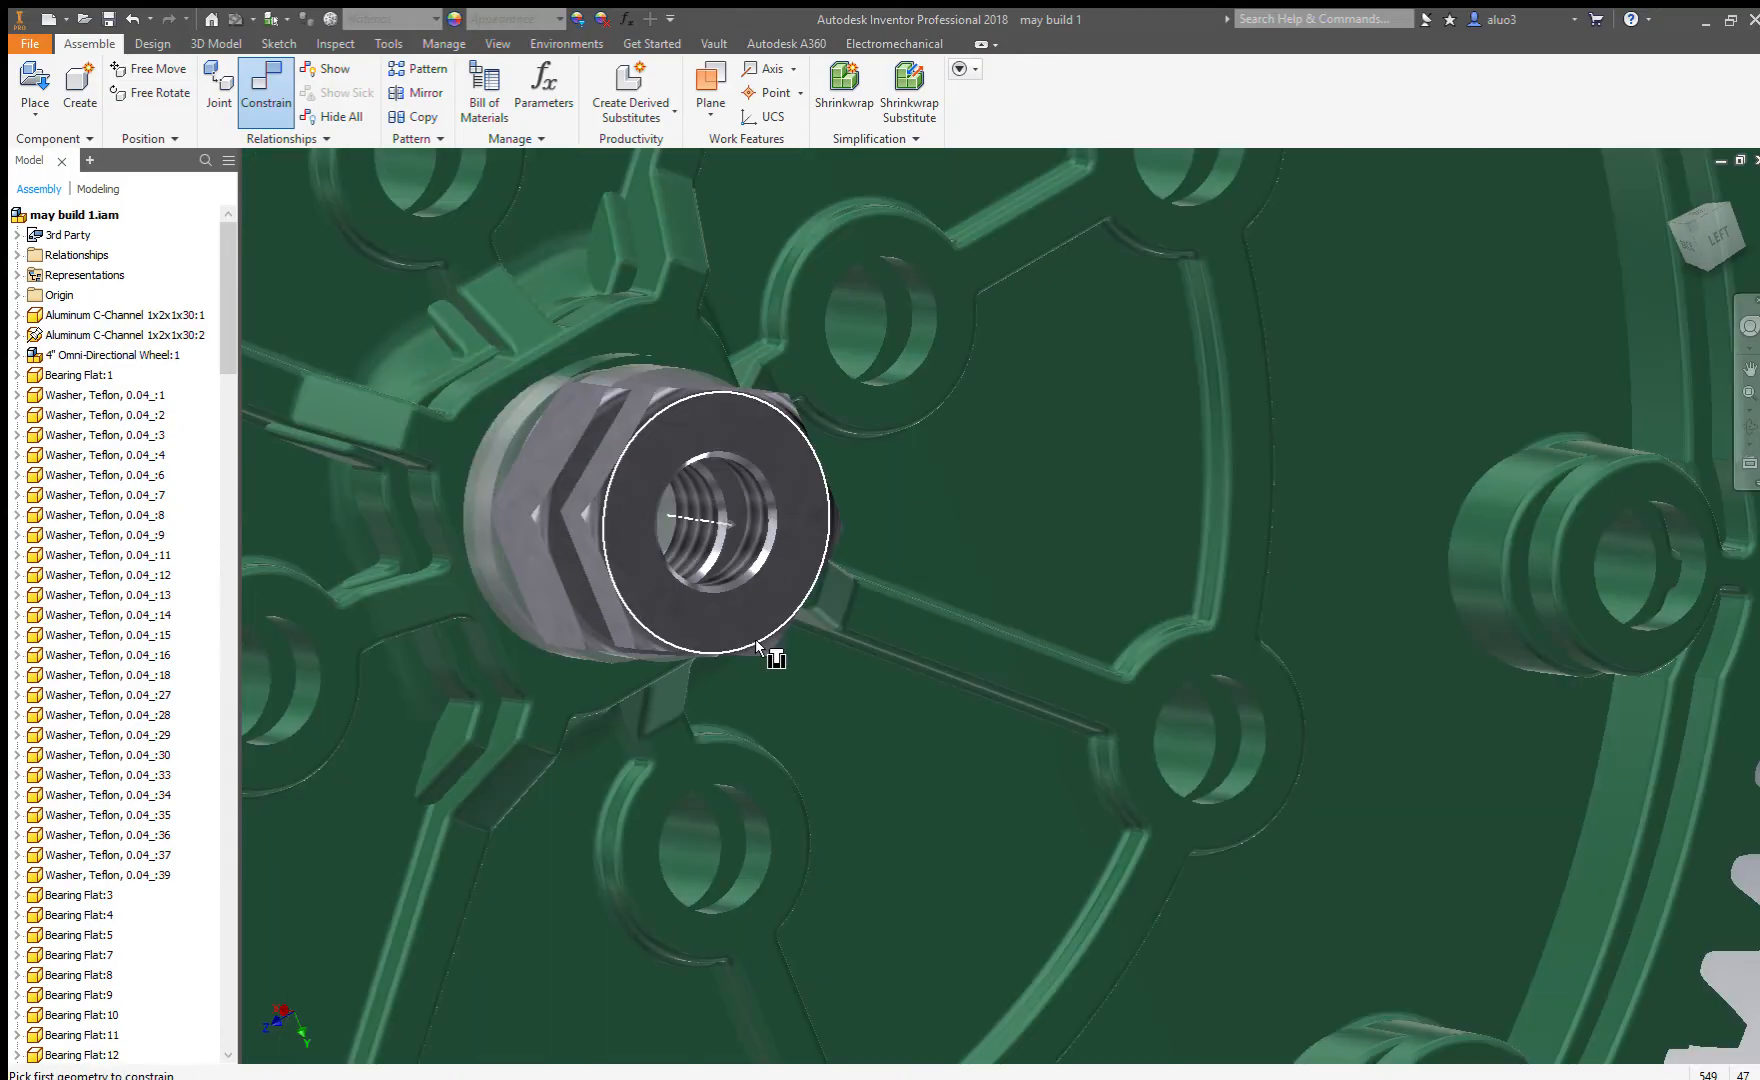
left_click(755, 639)
scroll(802, 500, "up", 8)
middle_click_drag(806, 525, 872, 727, "shift")
scroll(877, 791, "down", 5)
scroll(1016, 845, "up", 3)
middle_click_drag(1034, 858, 1012, 846, "shift")
middle_click_drag(1262, 1005, 1215, 622)
scroll(1214, 624, "down", 3)
scroll(1035, 745, "down", 2)
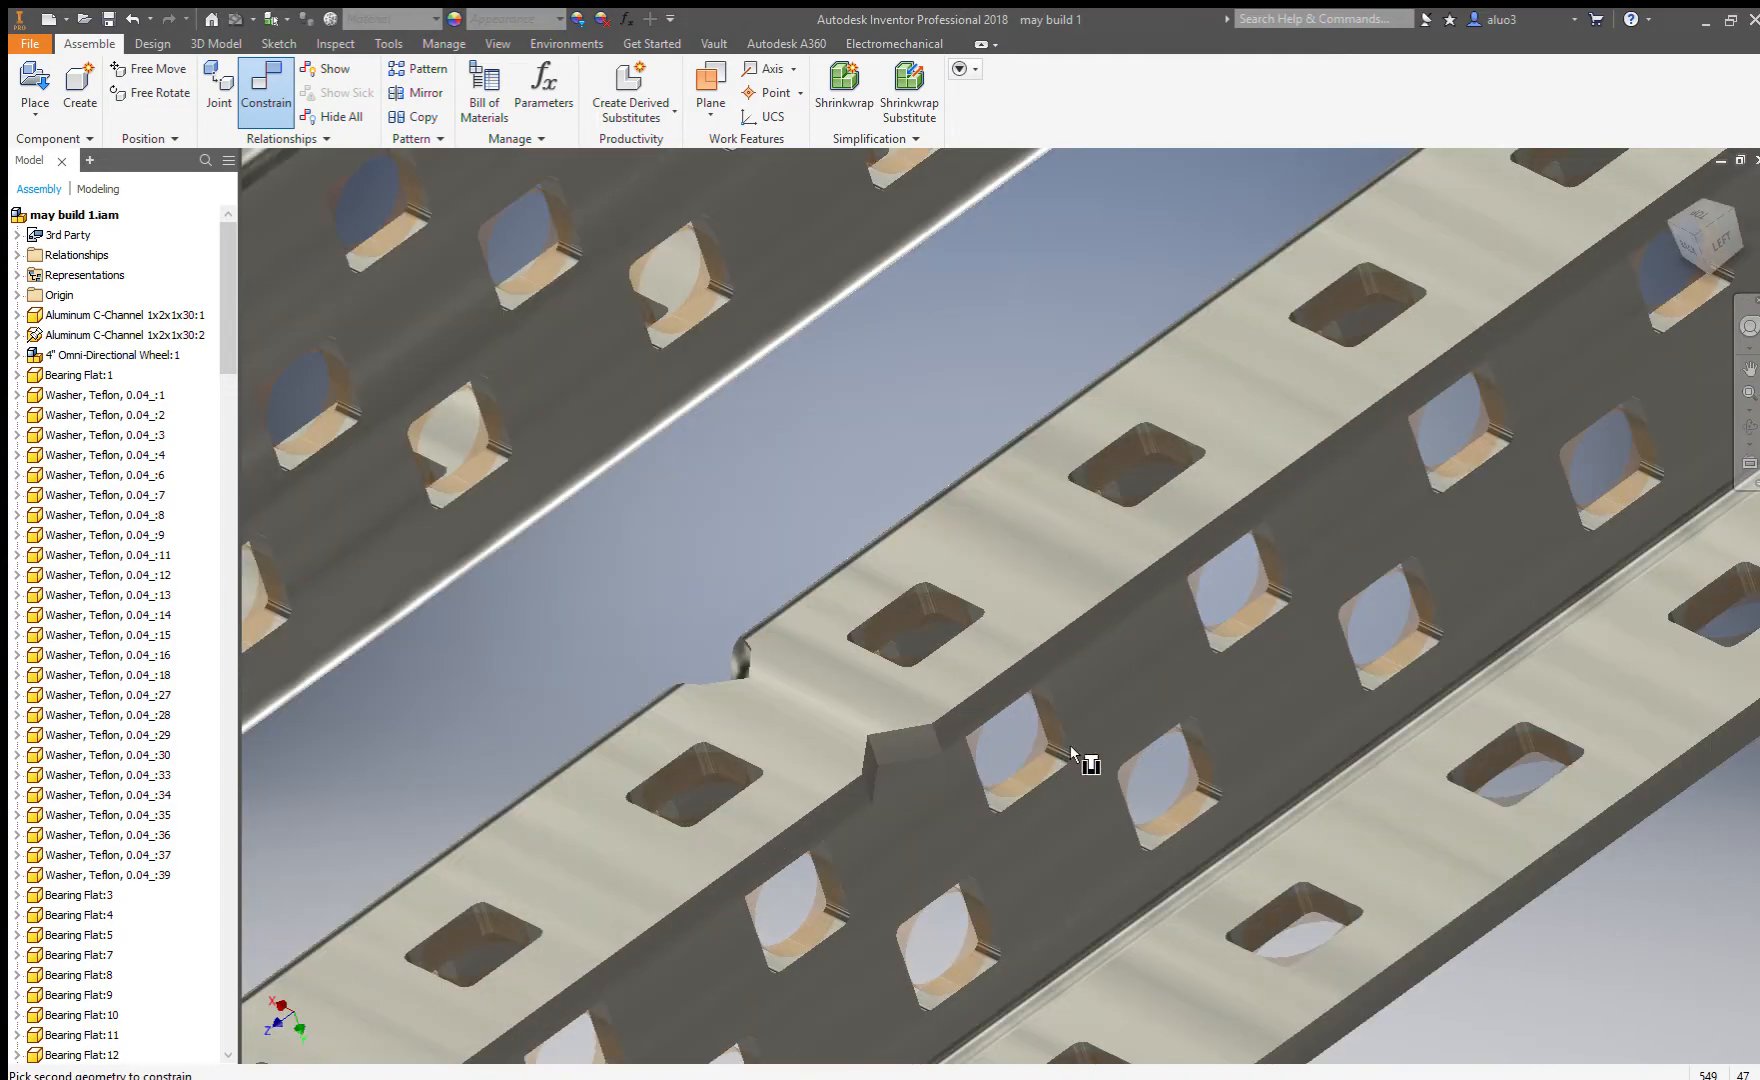
scroll(1108, 707, "up", 8)
scroll(1061, 511, "down", 5)
middle_click_drag(1395, 581, 851, 672)
scroll(1144, 555, "up", 8)
middle_click_drag(1190, 405, 1094, 577)
scroll(1094, 577, "down", 4)
middle_click_drag(802, 857, 1155, 605)
scroll(913, 825, "down", 5)
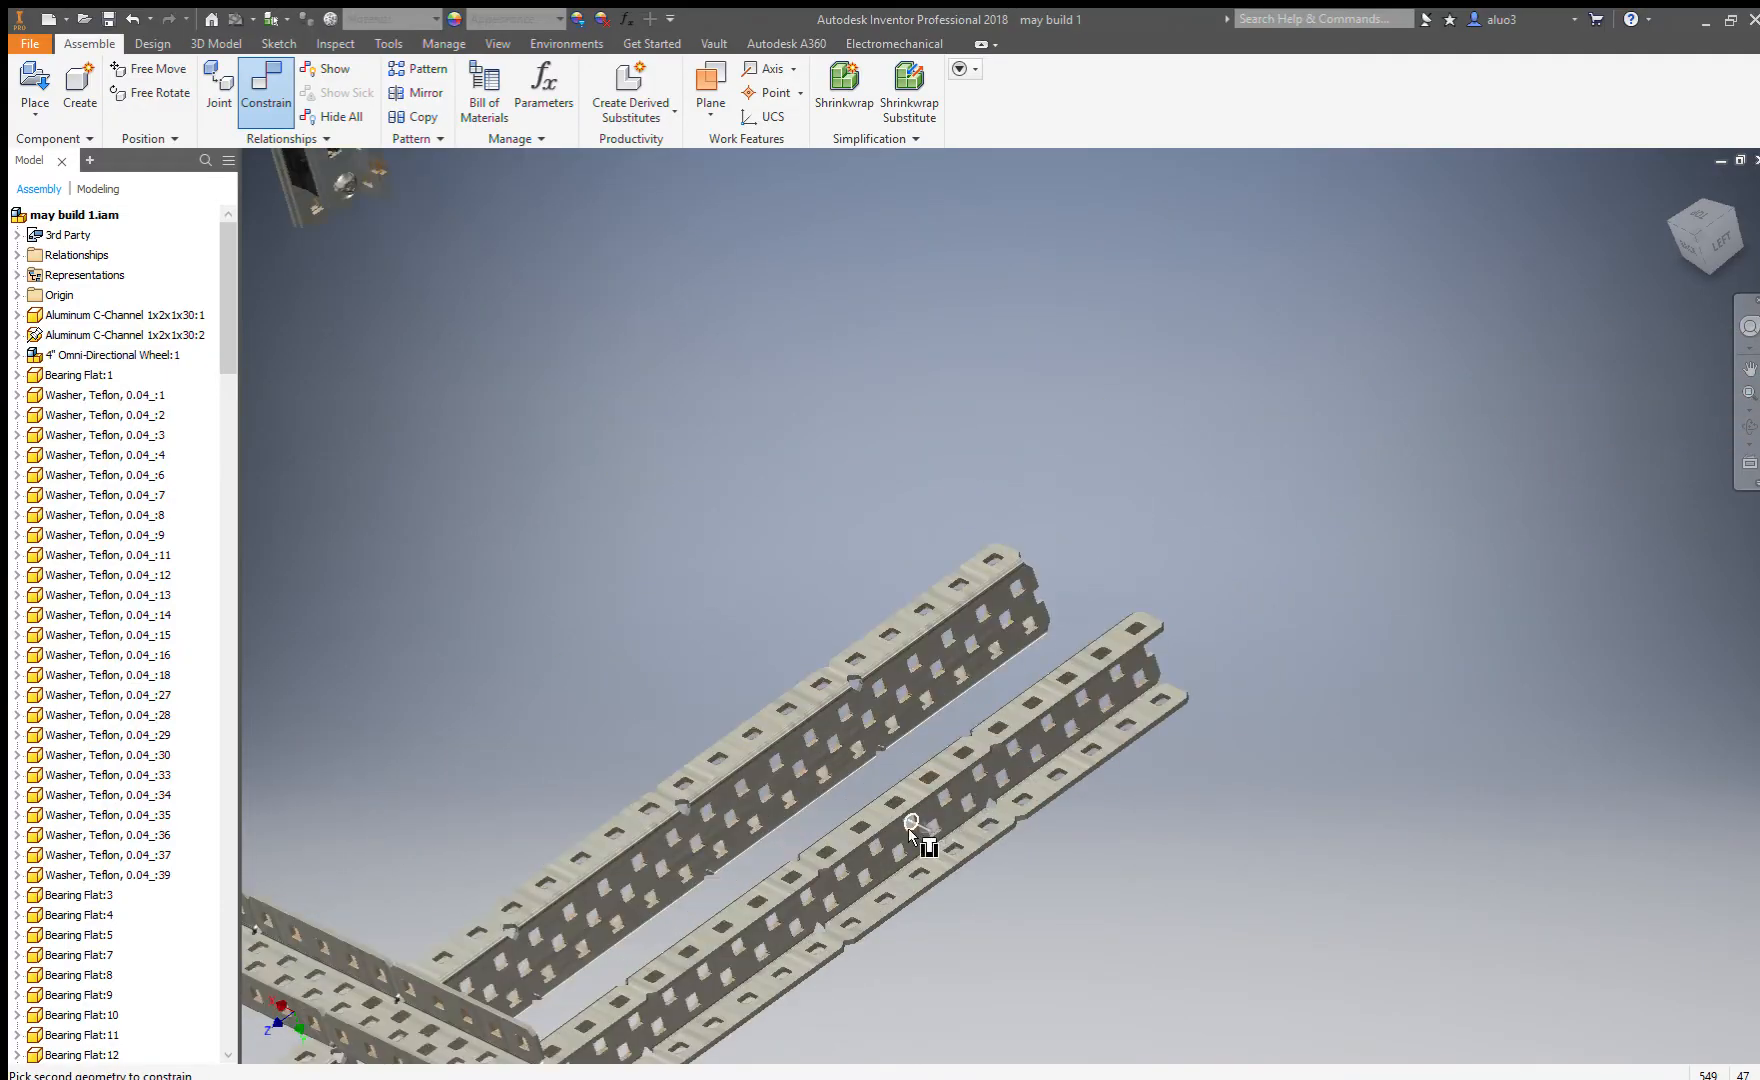
scroll(1000, 870, "down", 3)
middle_click_drag(1097, 910, 1062, 694)
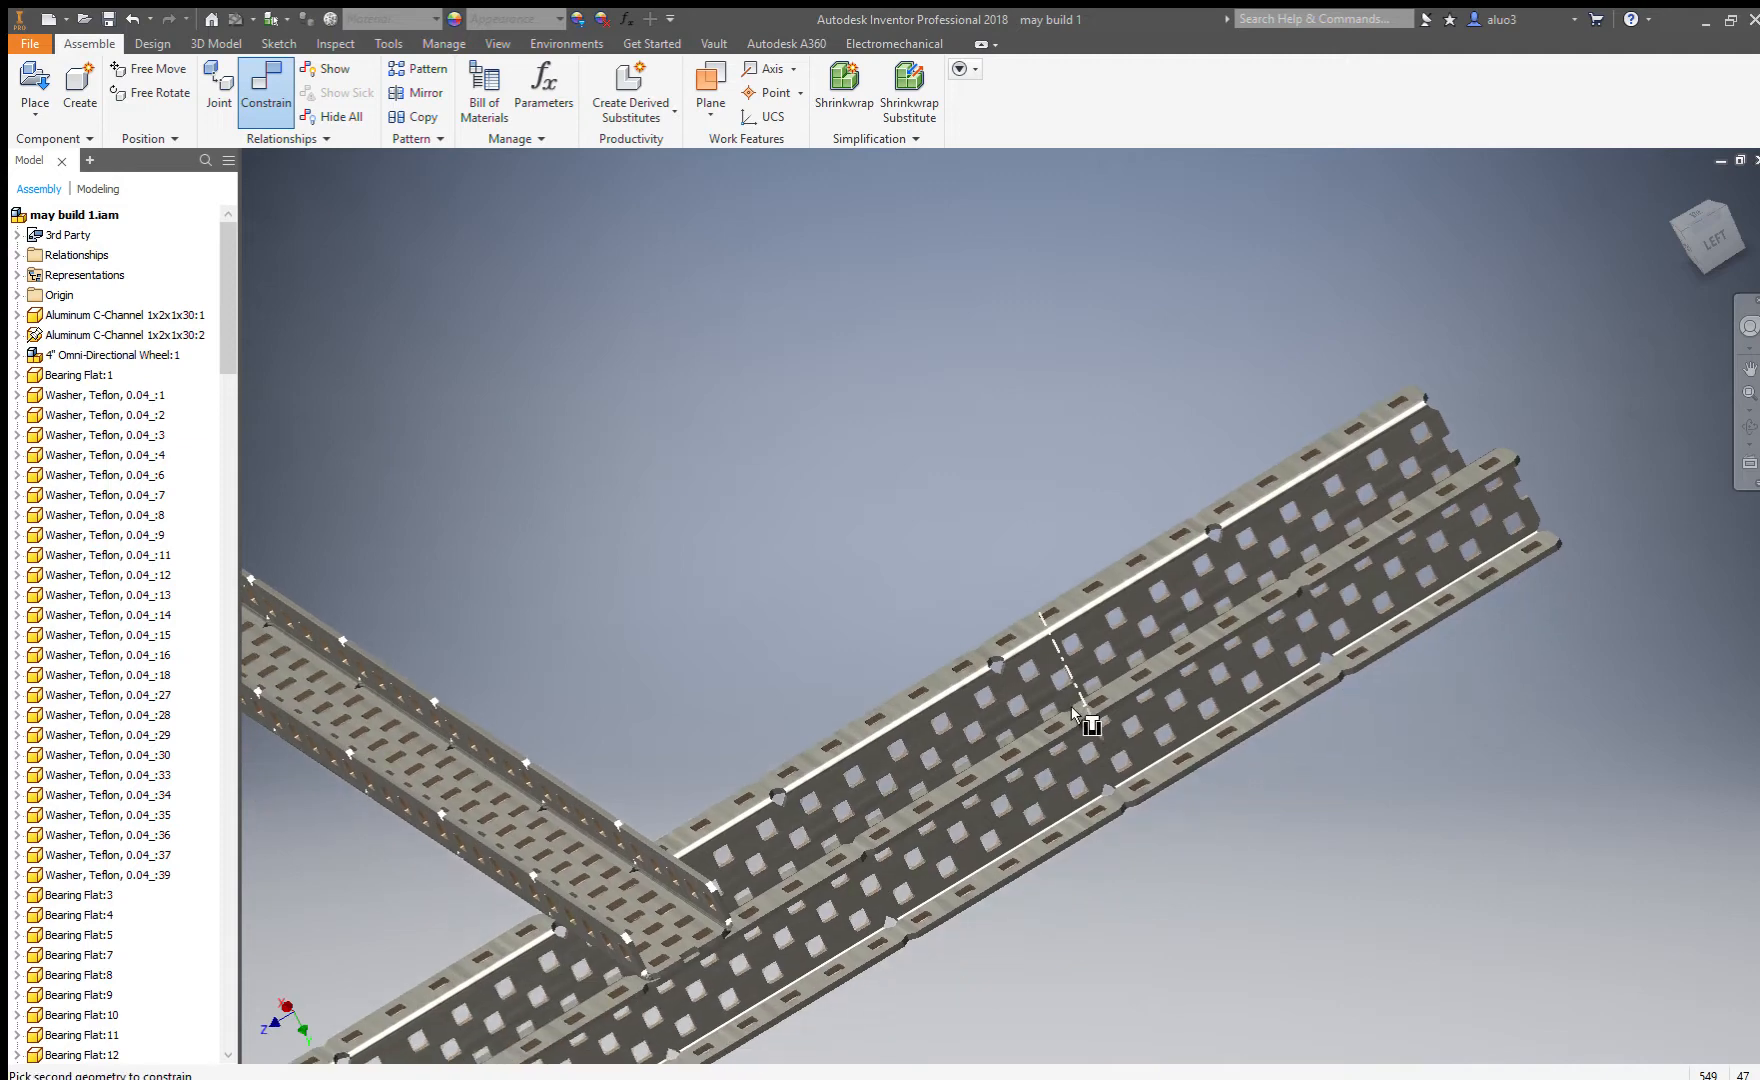
scroll(1090, 732, "down", 4)
left_click(1102, 721)
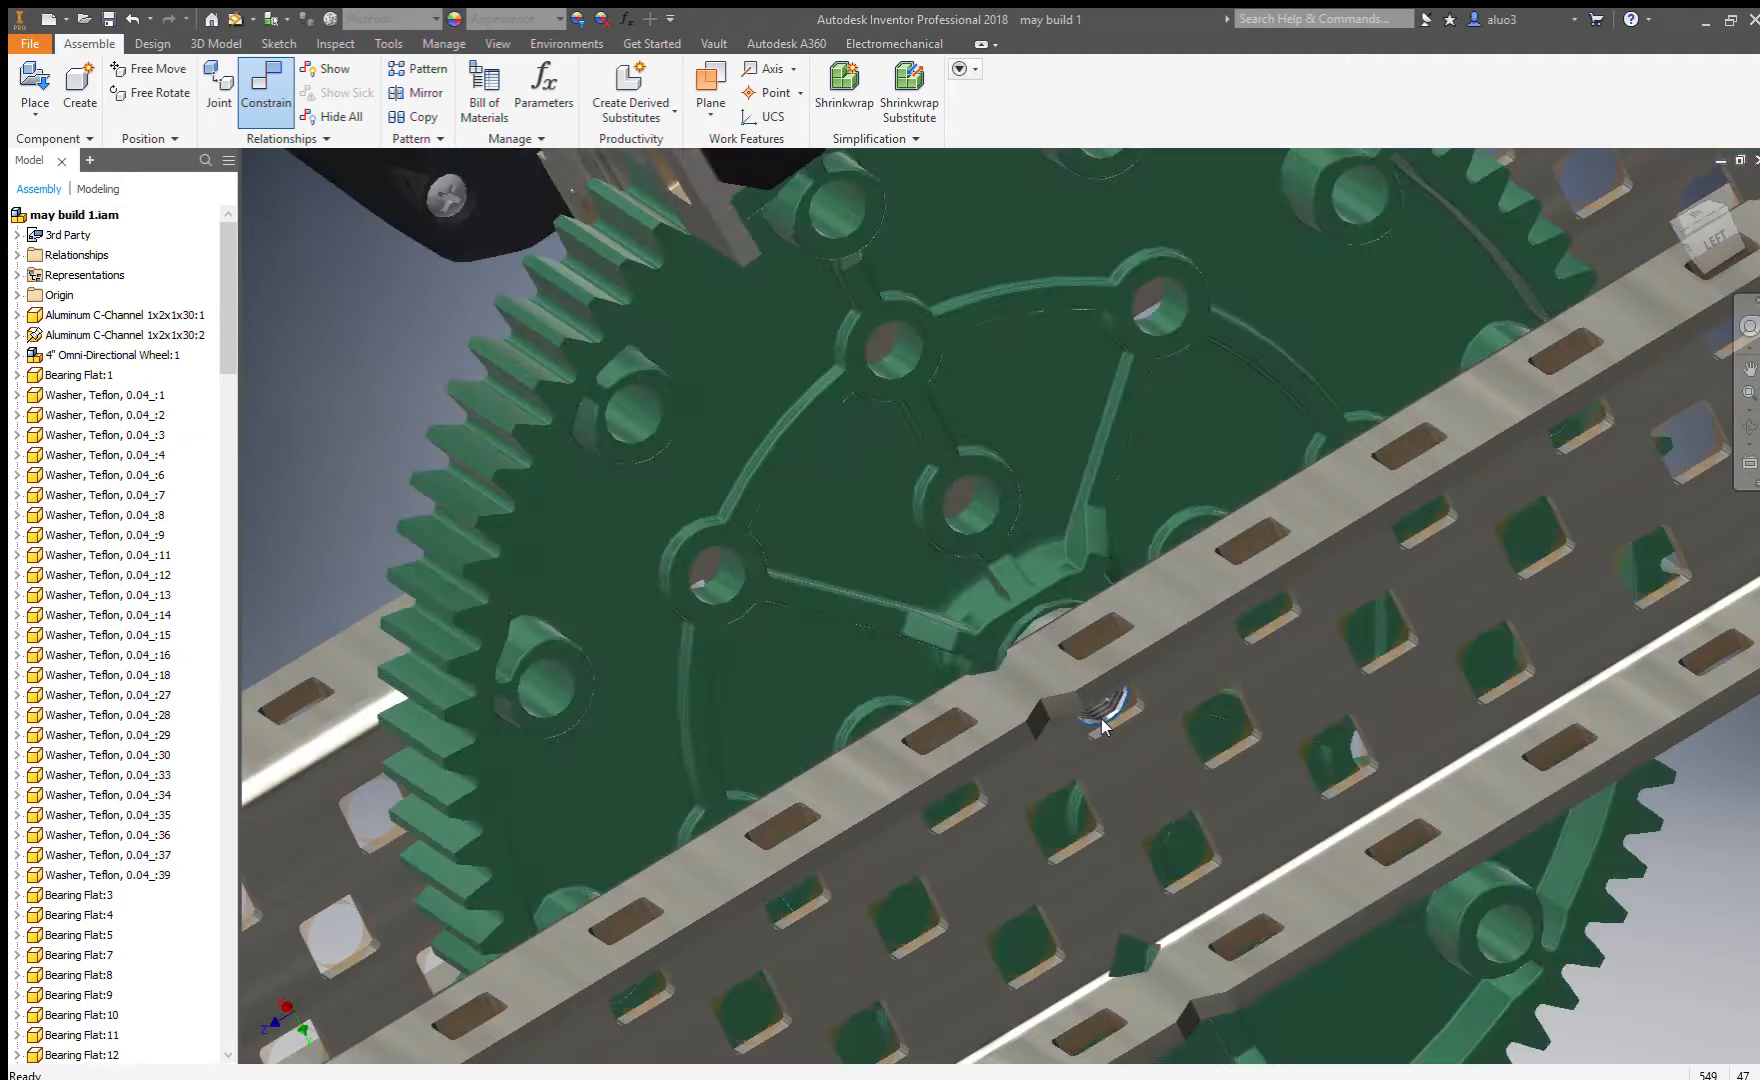
Constrain the center nut of the second pasted large gear to an upper-row hole in the same C-channel, near the crossing channel.
scroll(1116, 703, "up", 8)
scroll(1094, 654, "down", 6)
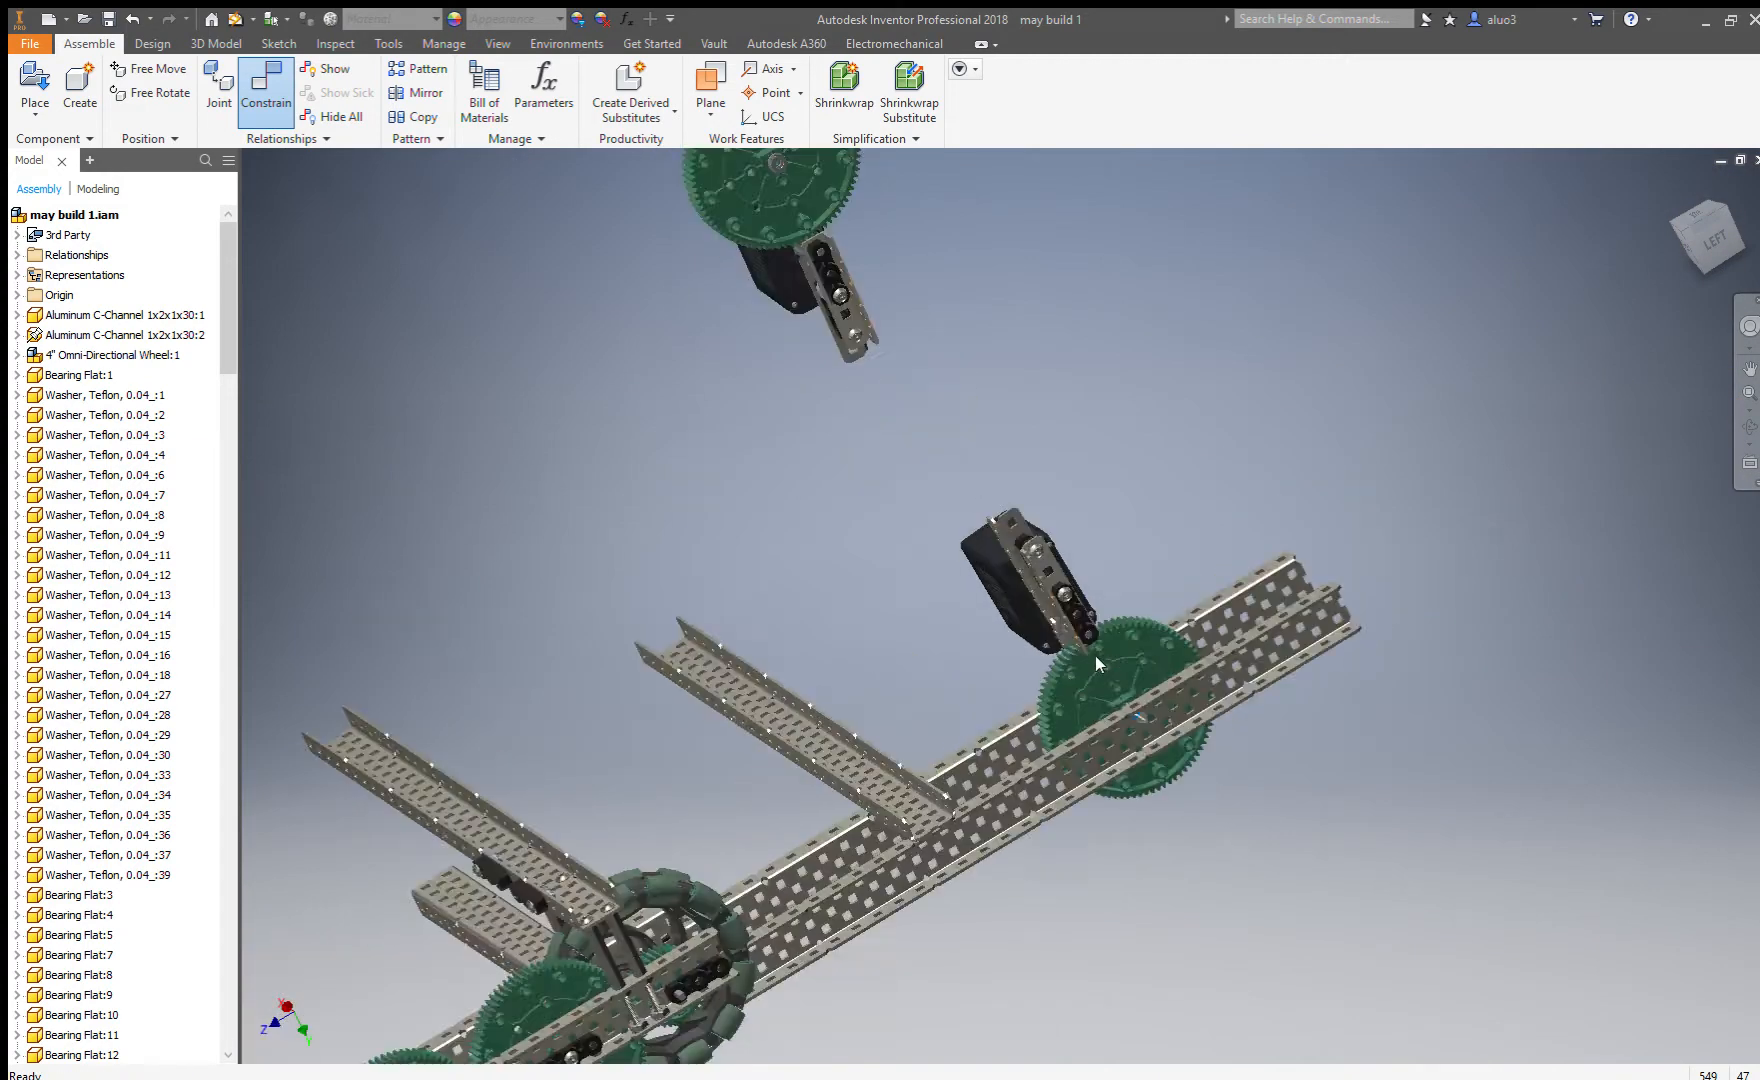
key("c")
scroll(1300, 672, "up", 2)
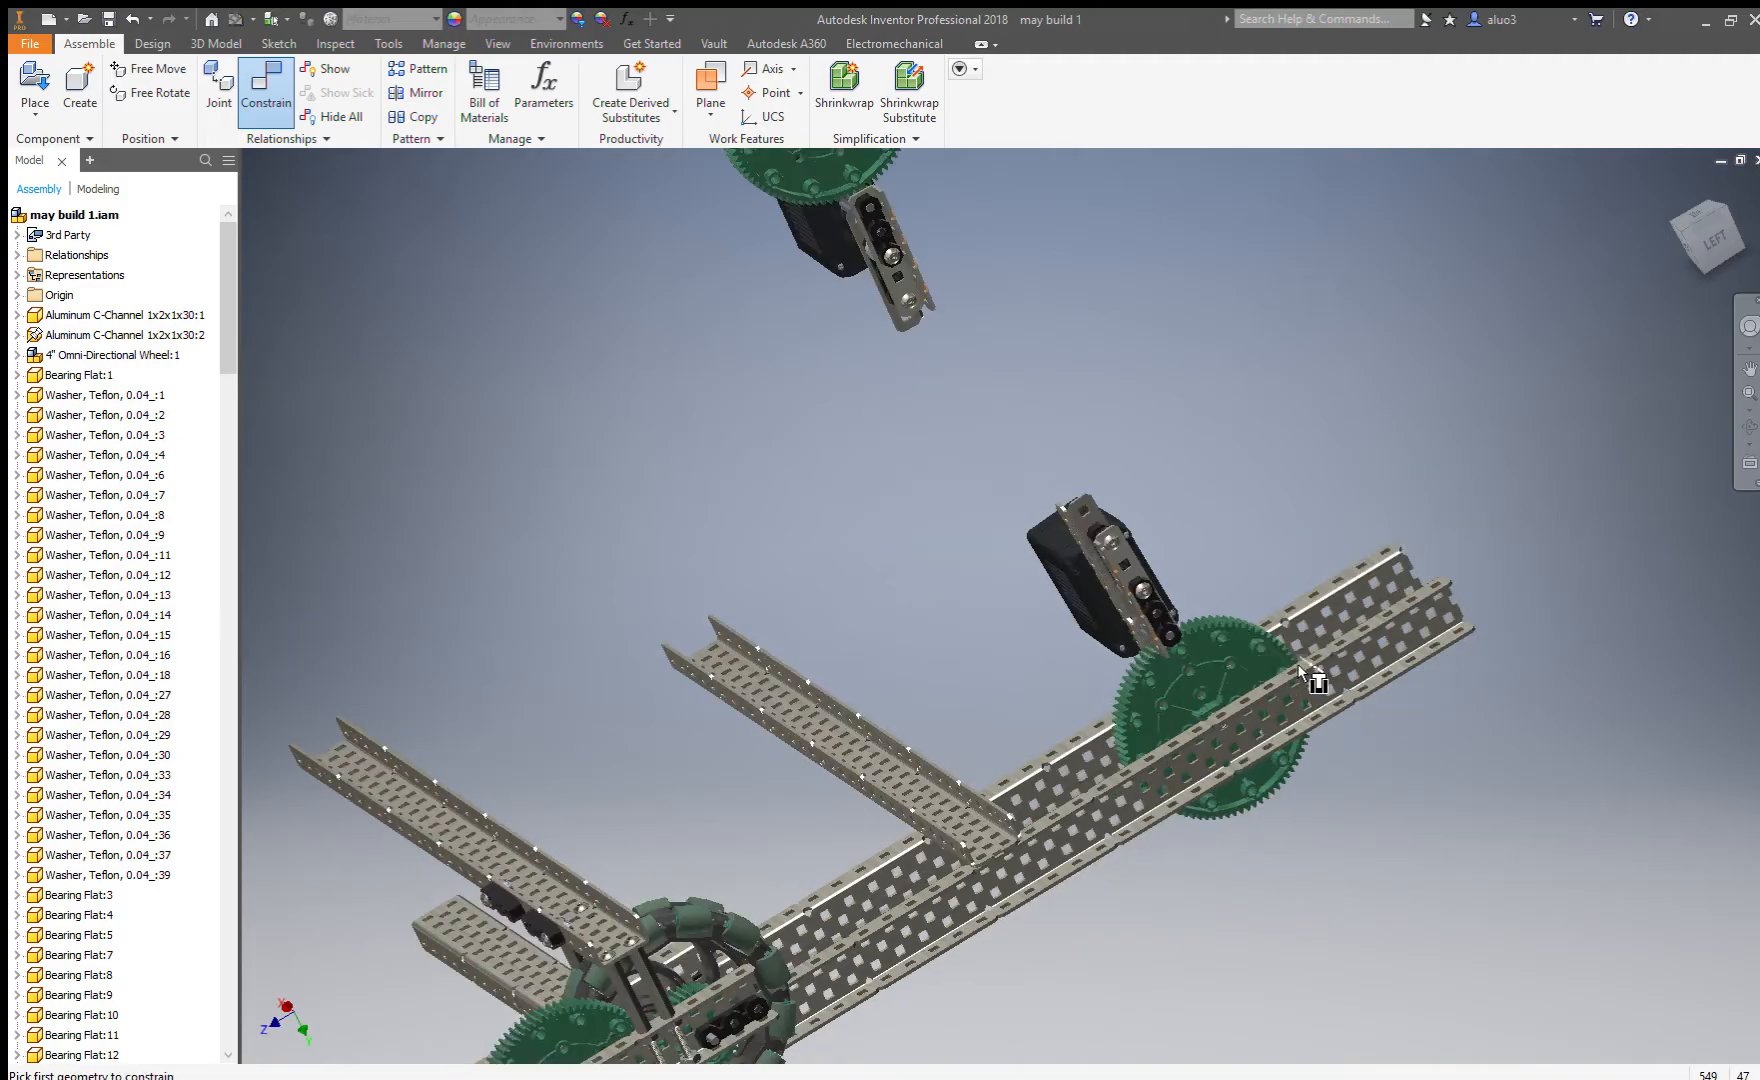
scroll(890, 385, "down", 8)
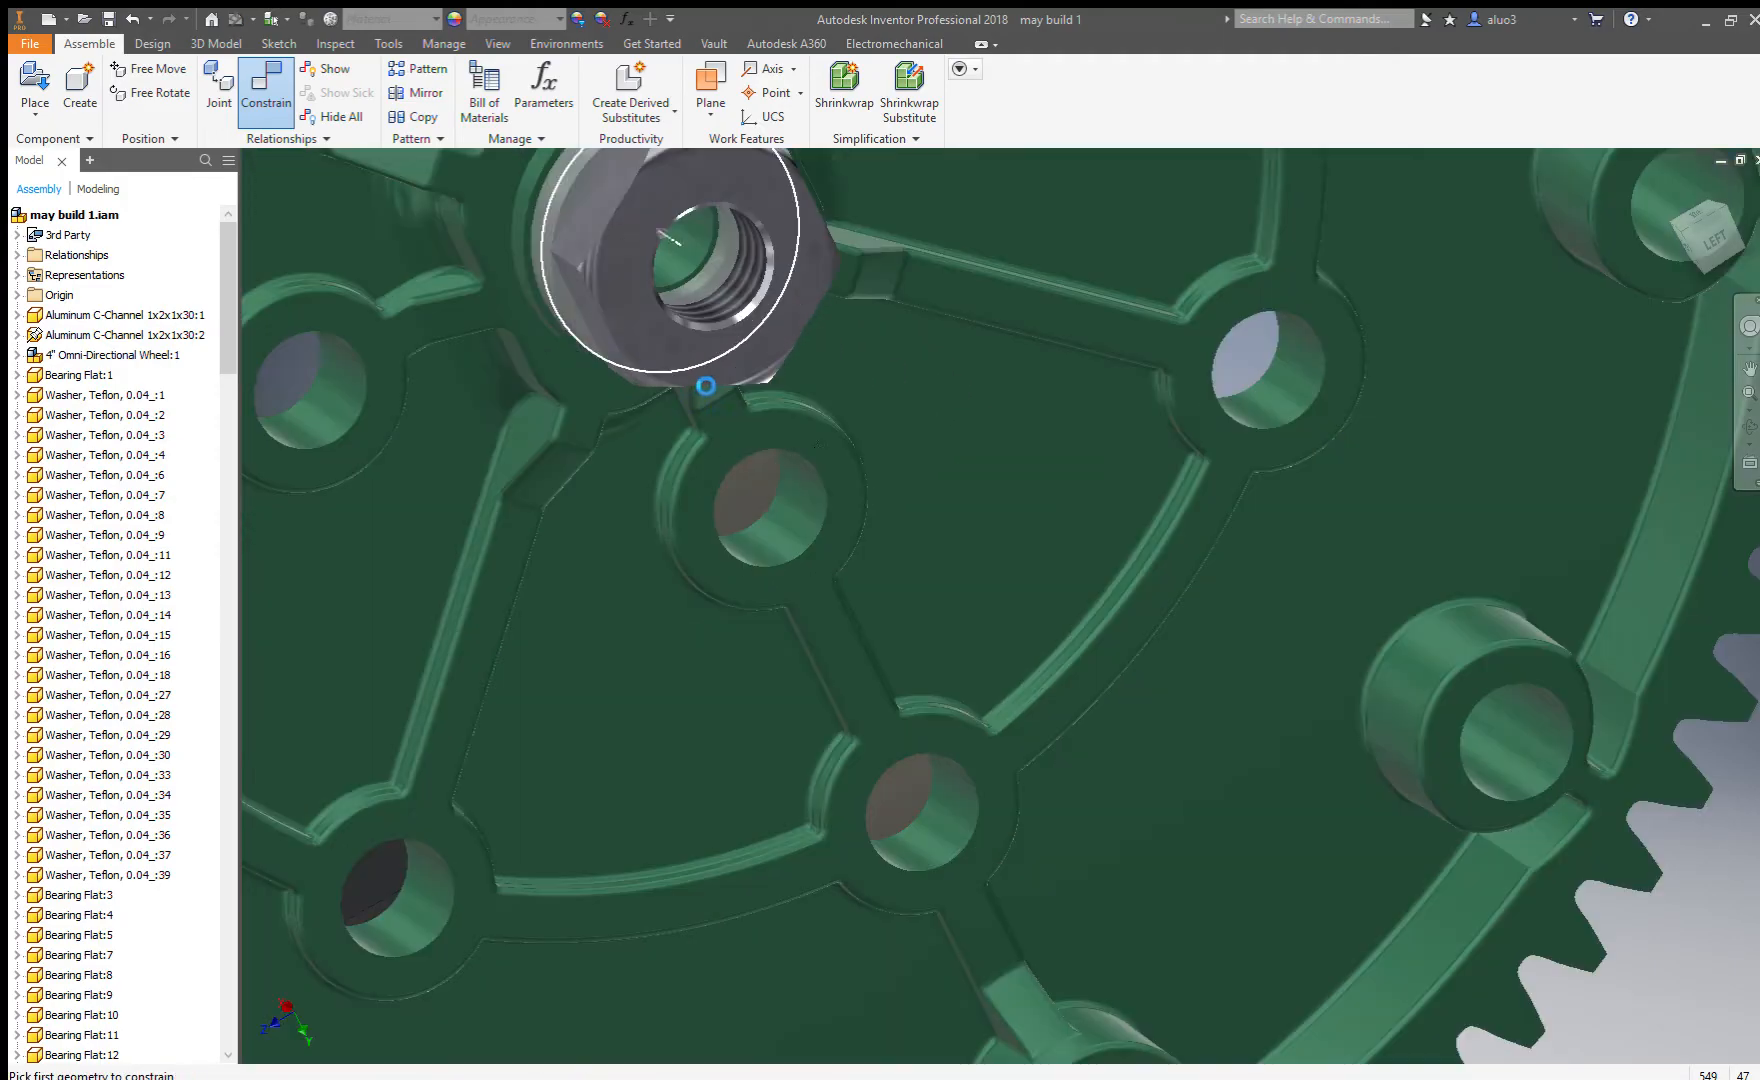
scroll(908, 584, "down", 5)
left_click(985, 598)
scroll(885, 420, "up", 10)
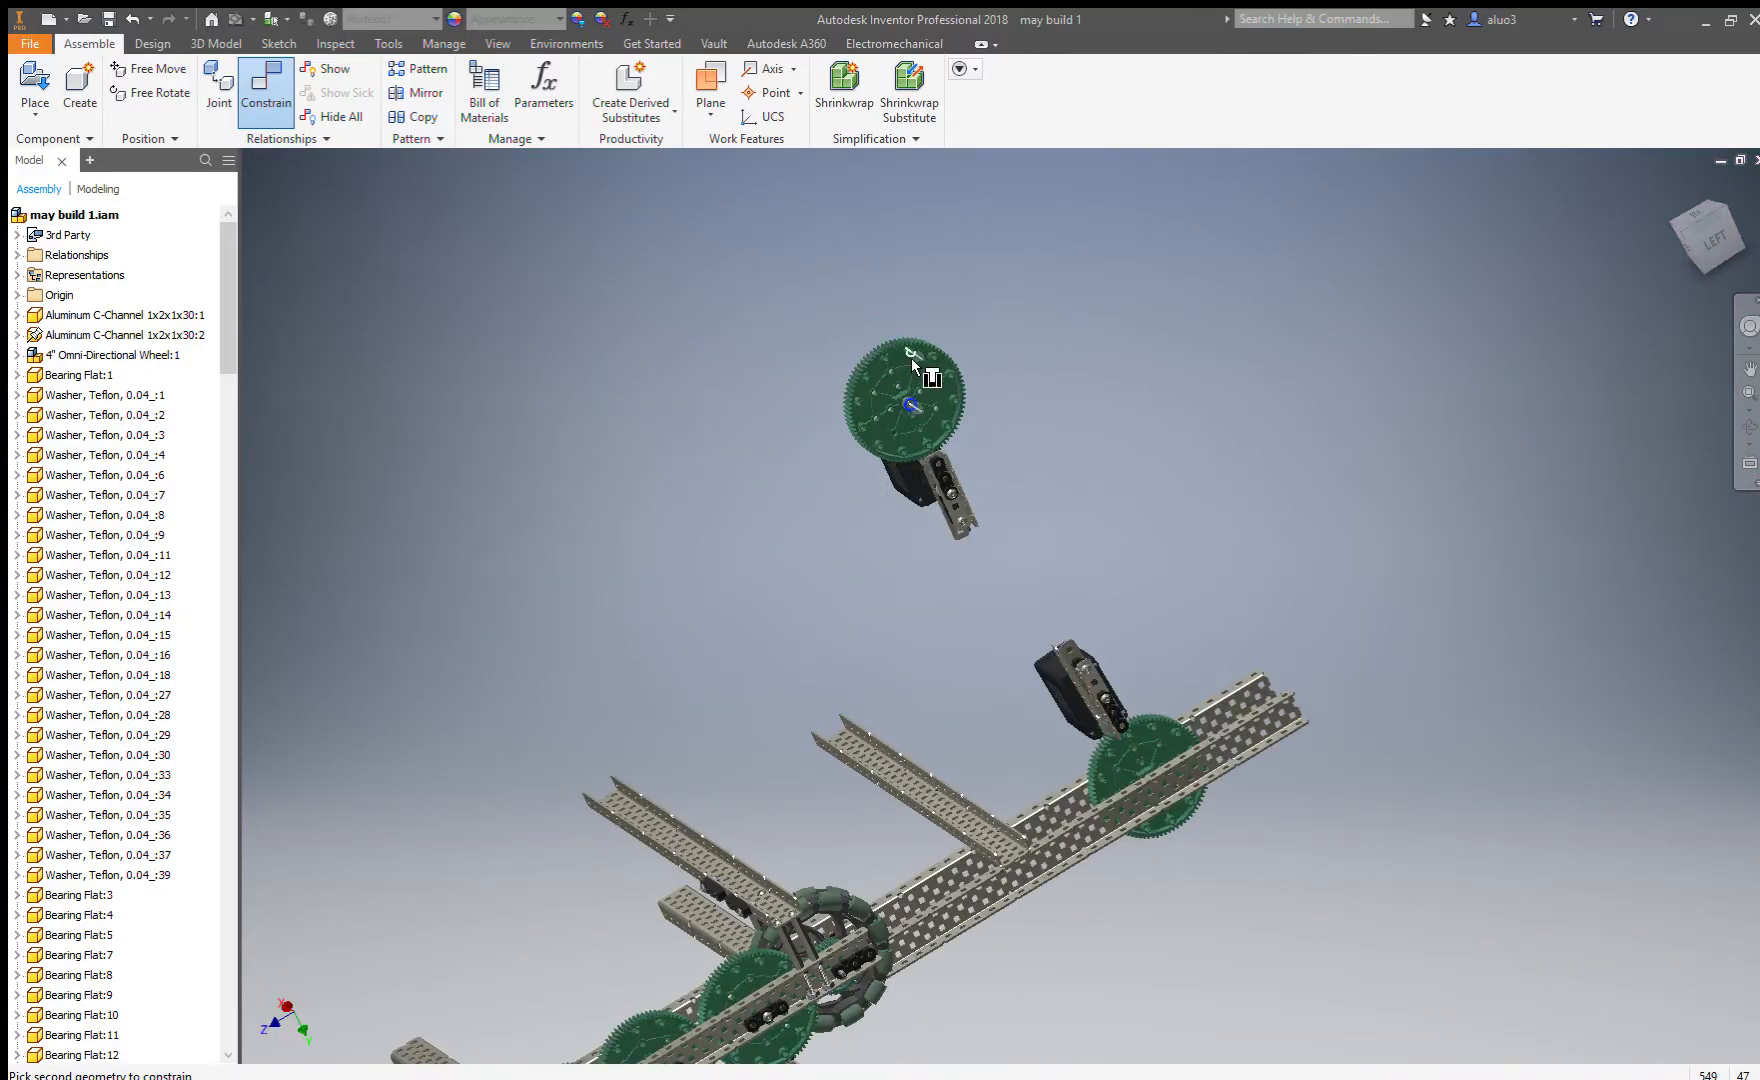
scroll(962, 808, "down", 10)
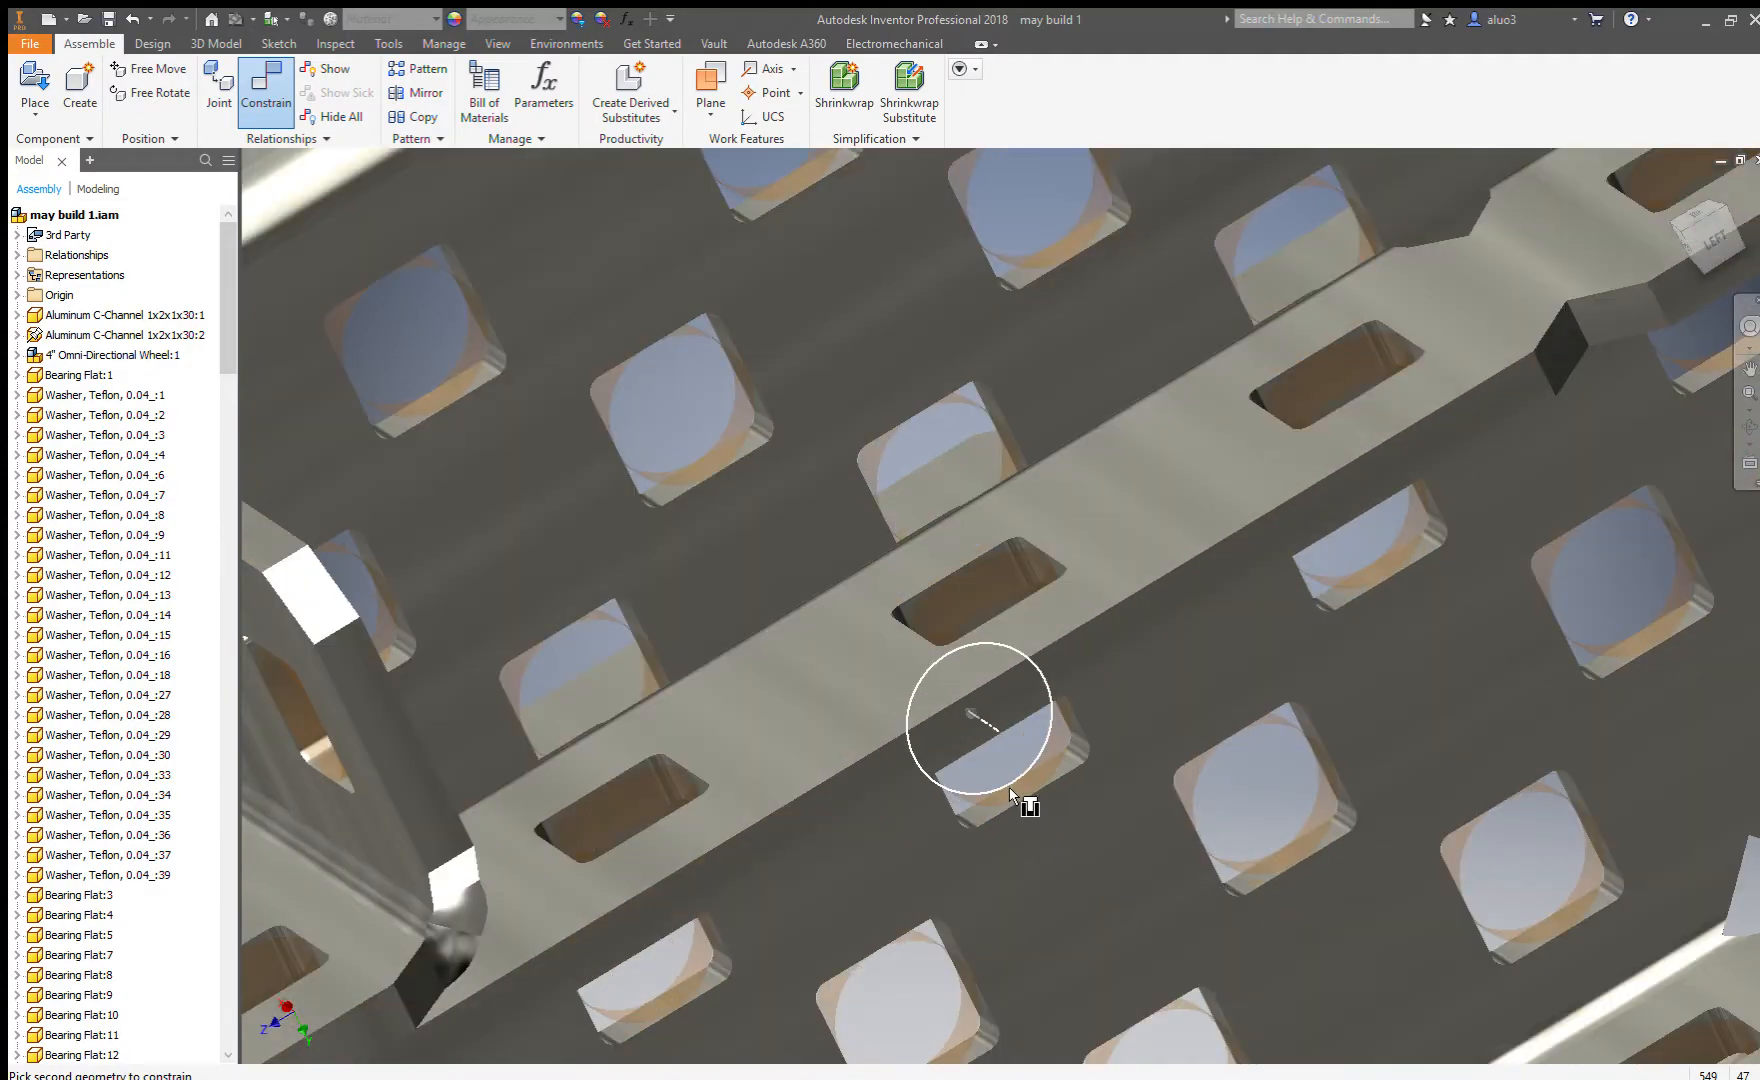
left_click(1009, 786)
scroll(1009, 782, "up", 10)
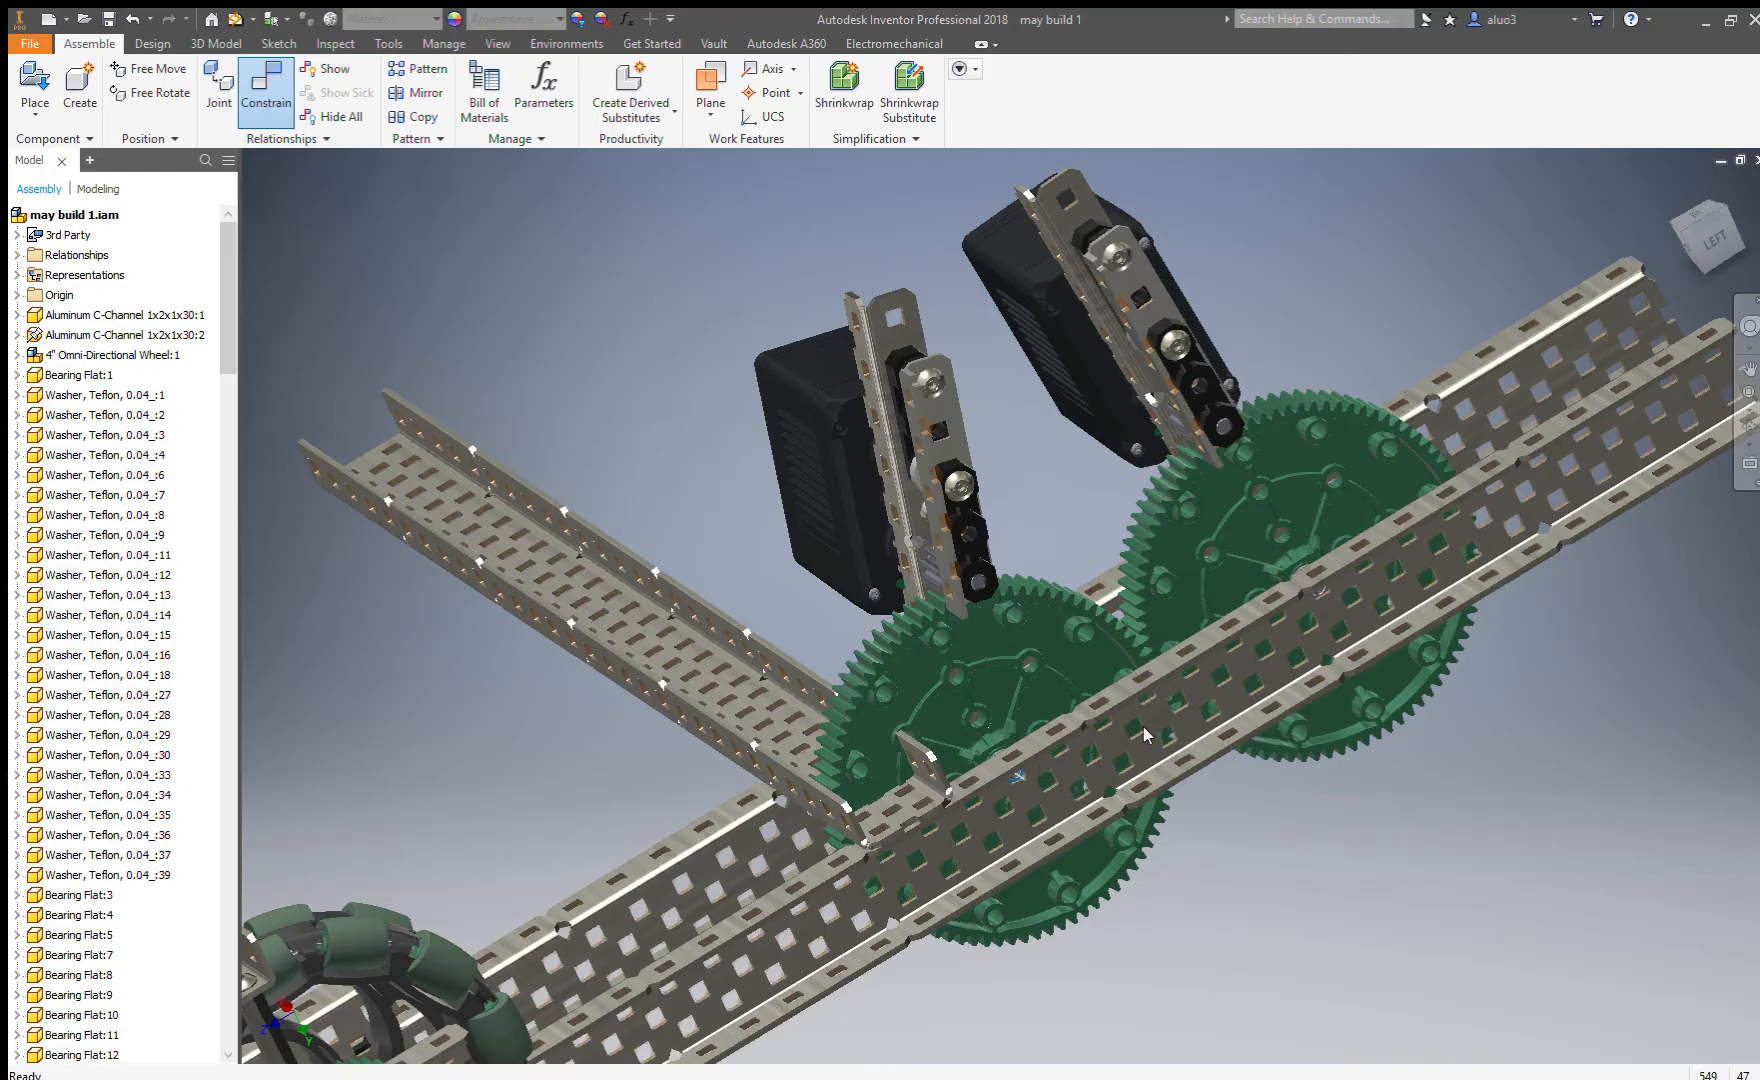
Swing the second copy's motor mount around its gear toward the first motor mount.
scroll(1104, 745, "up", 3)
scroll(1035, 473, "down", 5)
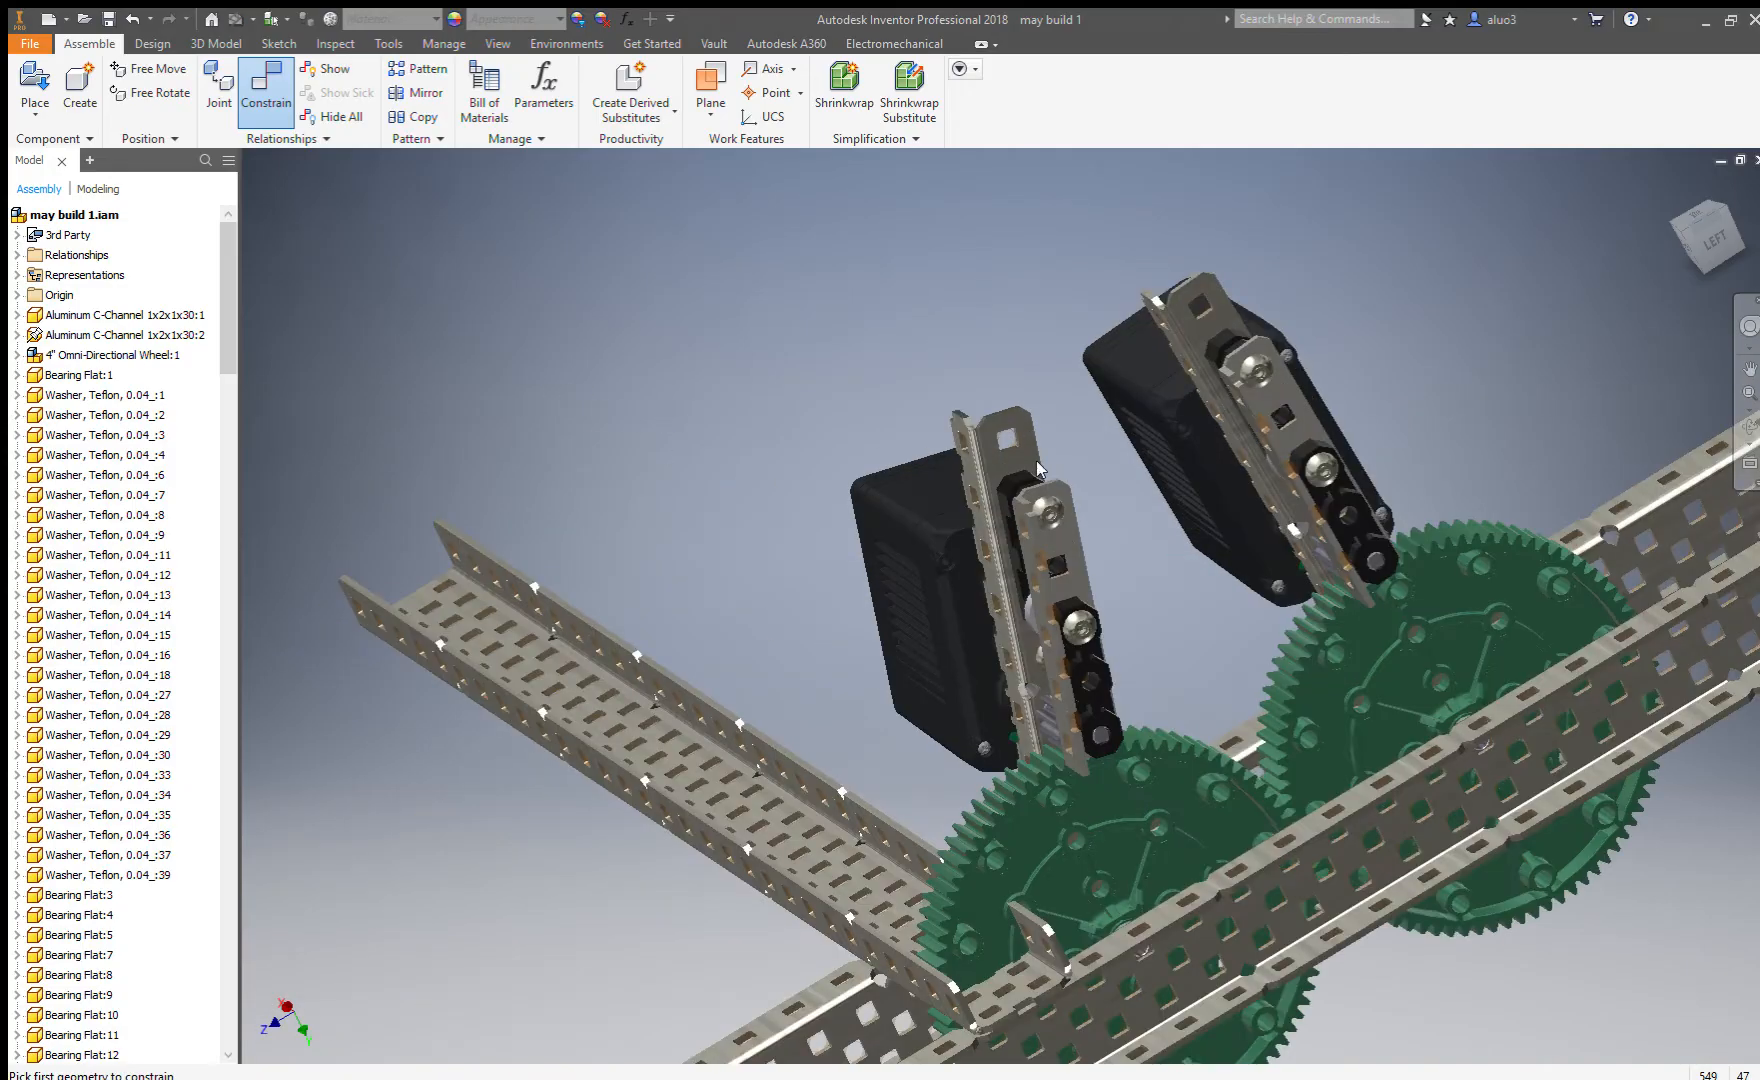
key("Escape")
left_click_drag(992, 462, 1266, 281)
left_click(1447, 305)
left_click(1380, 293)
Copy the white spacer between the motor mount's bearing flats and paste a duplicate beside the mount.
middle_click_drag(1290, 425, 1022, 512, "shift")
scroll(1087, 533, "down", 6)
left_click(1198, 511)
scroll(1231, 491, "up", 5)
key("ctrl+c")
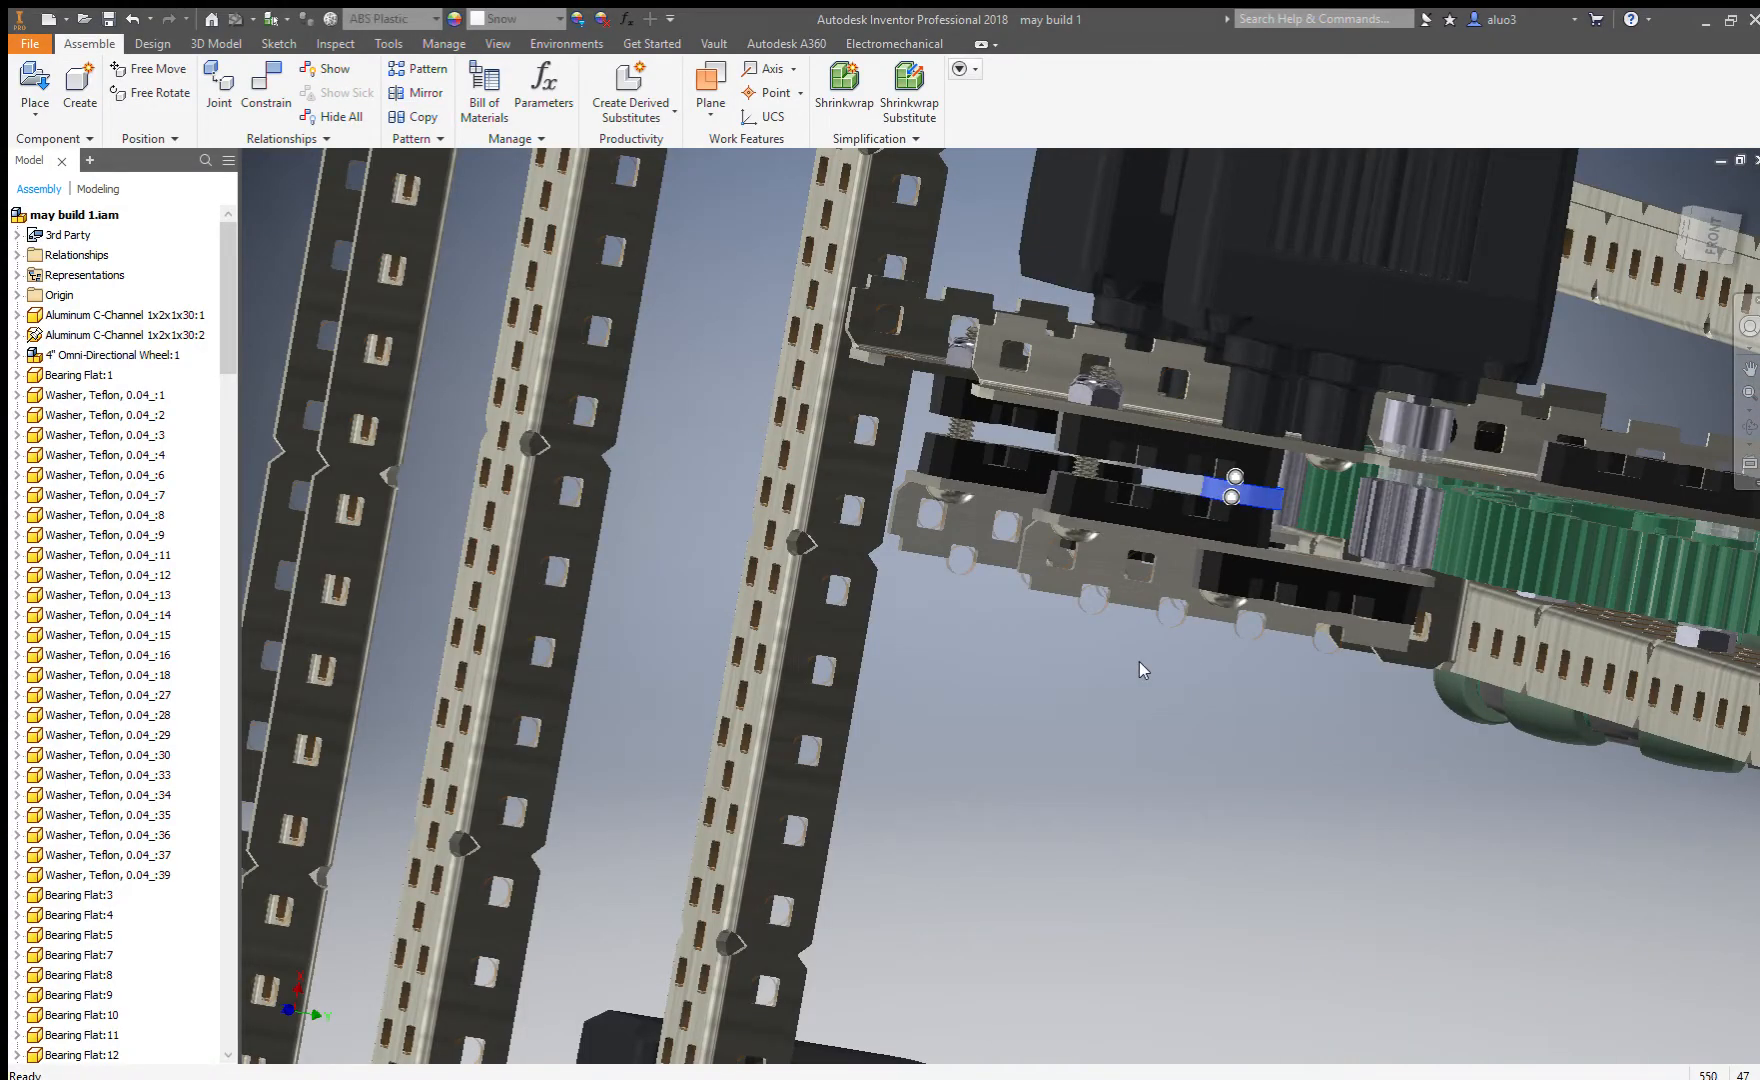
key("ctrl+v")
Constrain the duplicated spacer onto the mount's screw between the bearing flats, fixing both of its rims.
left_click(270, 102)
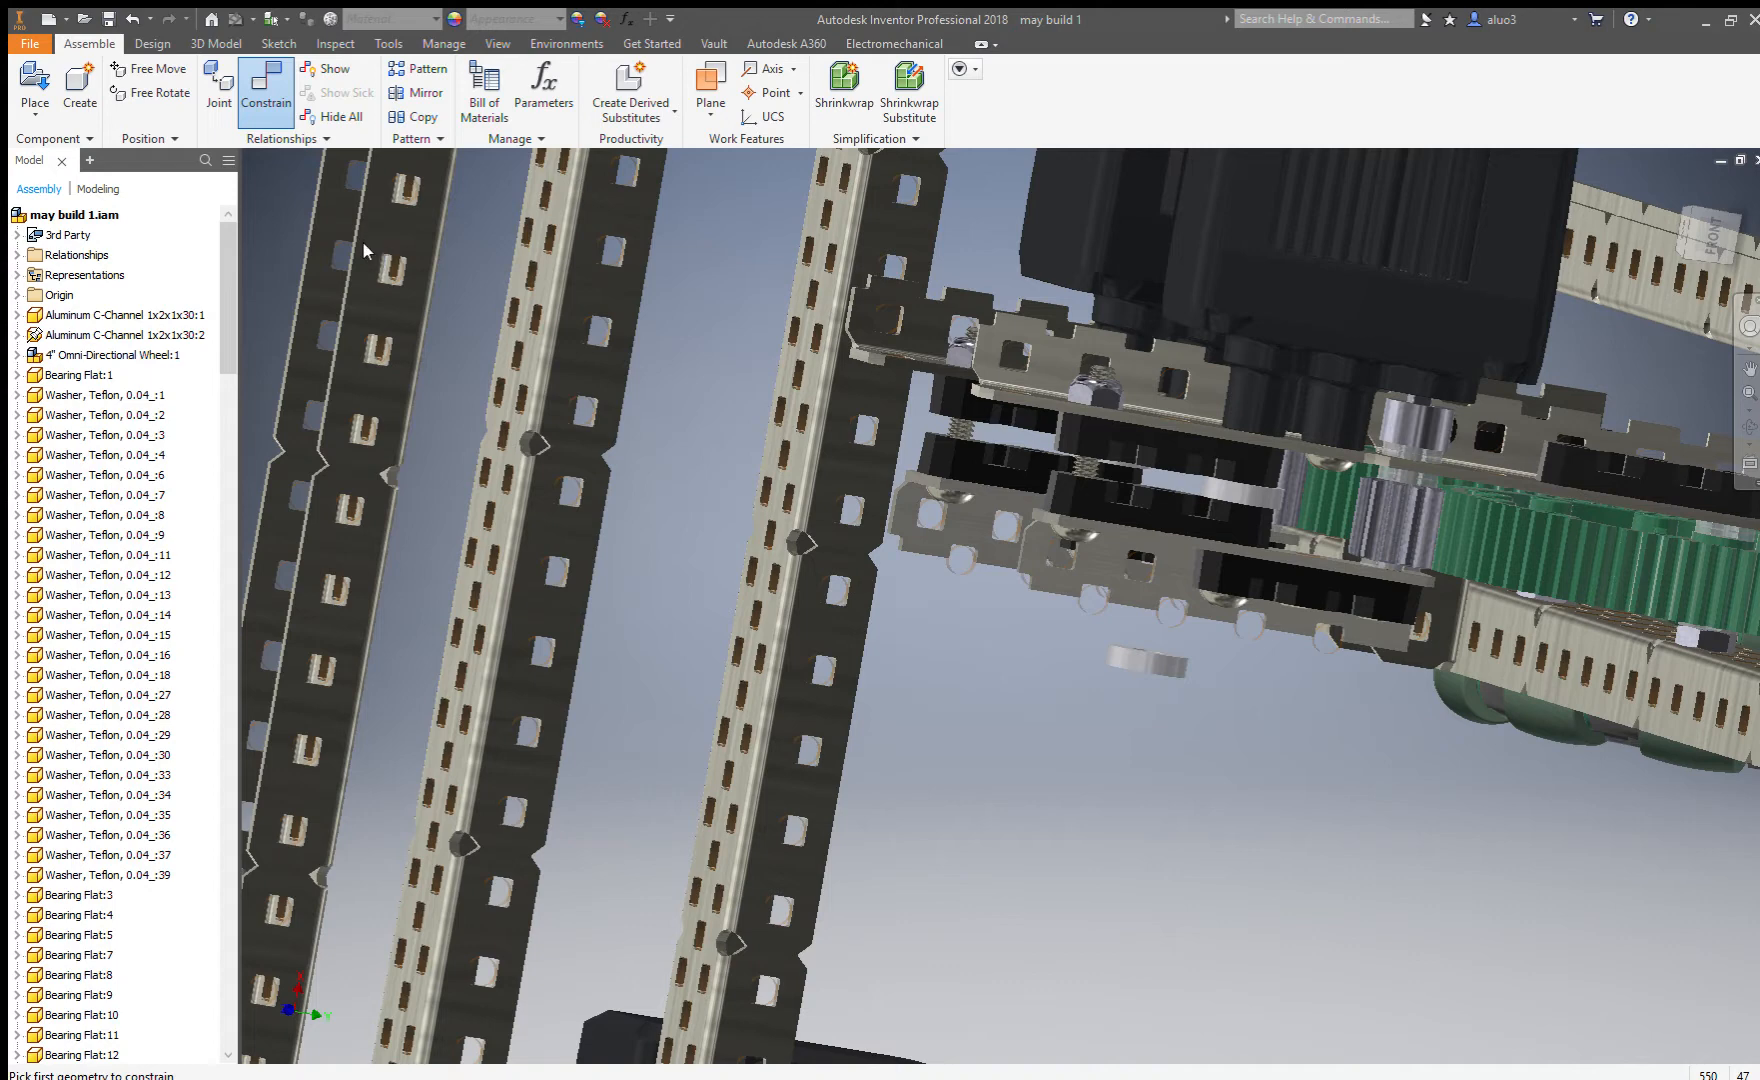
scroll(1075, 483, "down", 5)
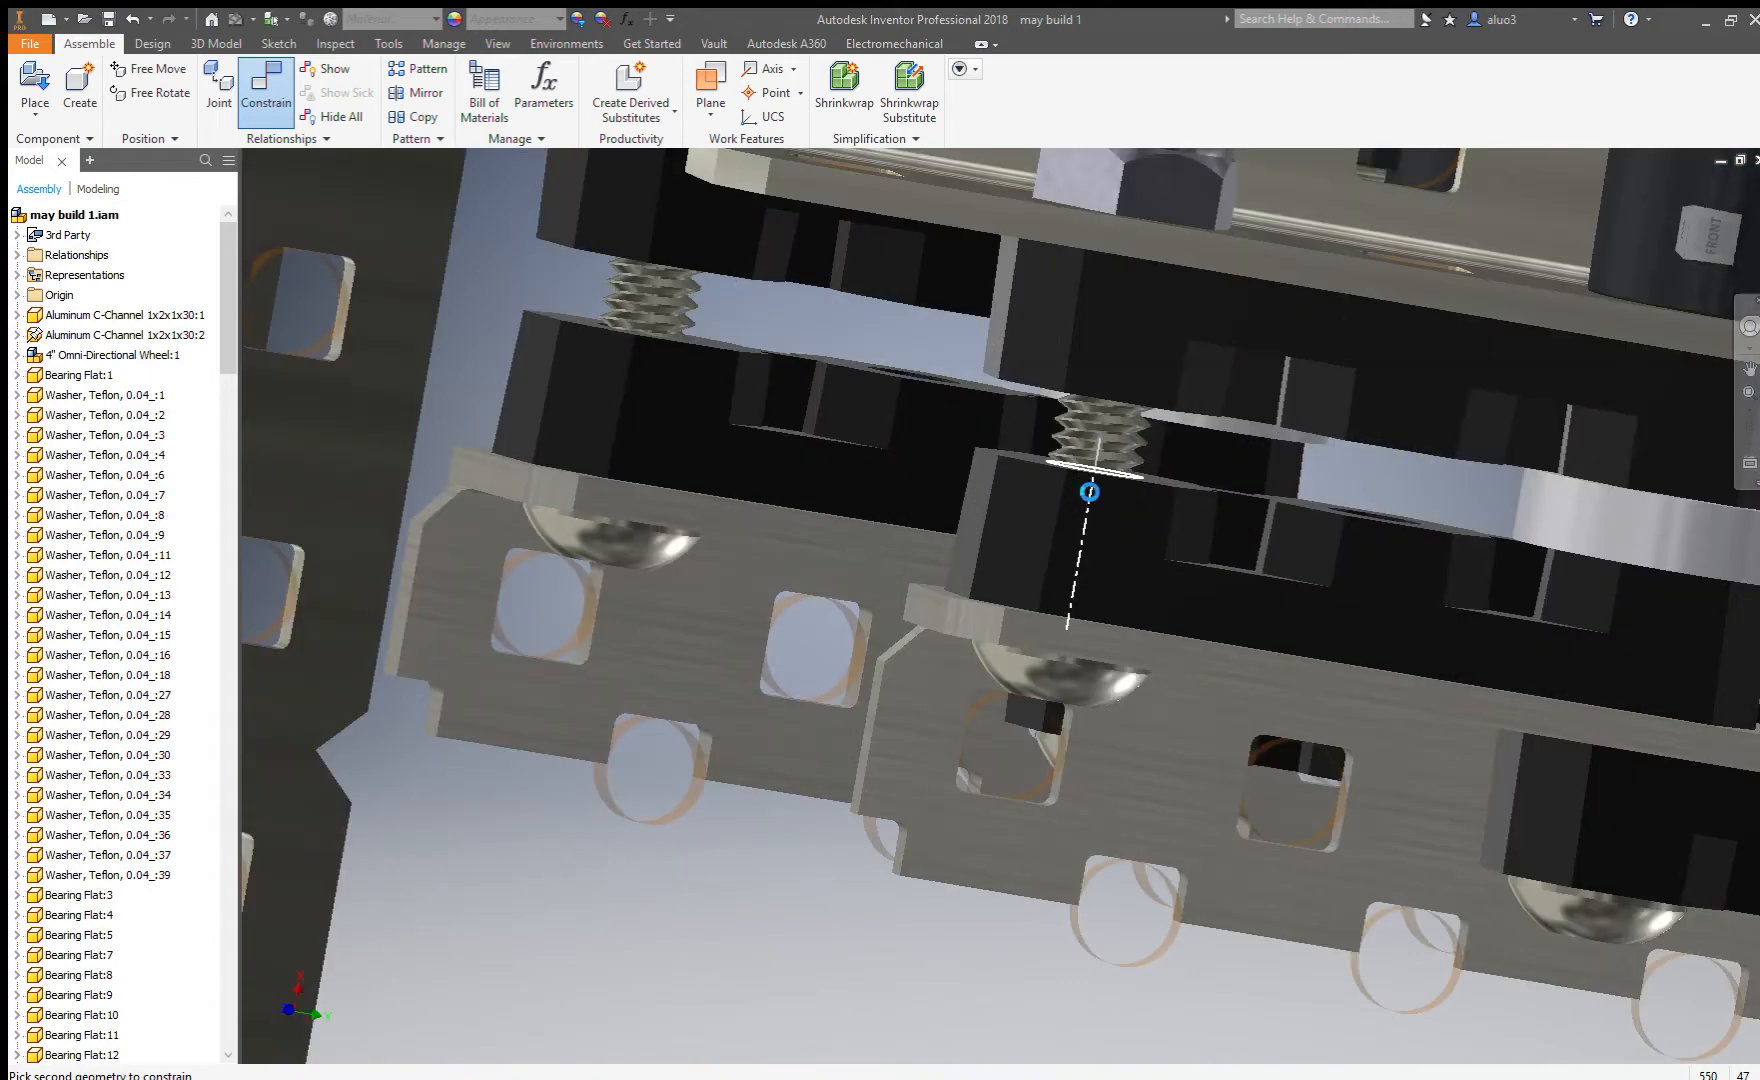
left_click(1090, 460)
left_click(1106, 394)
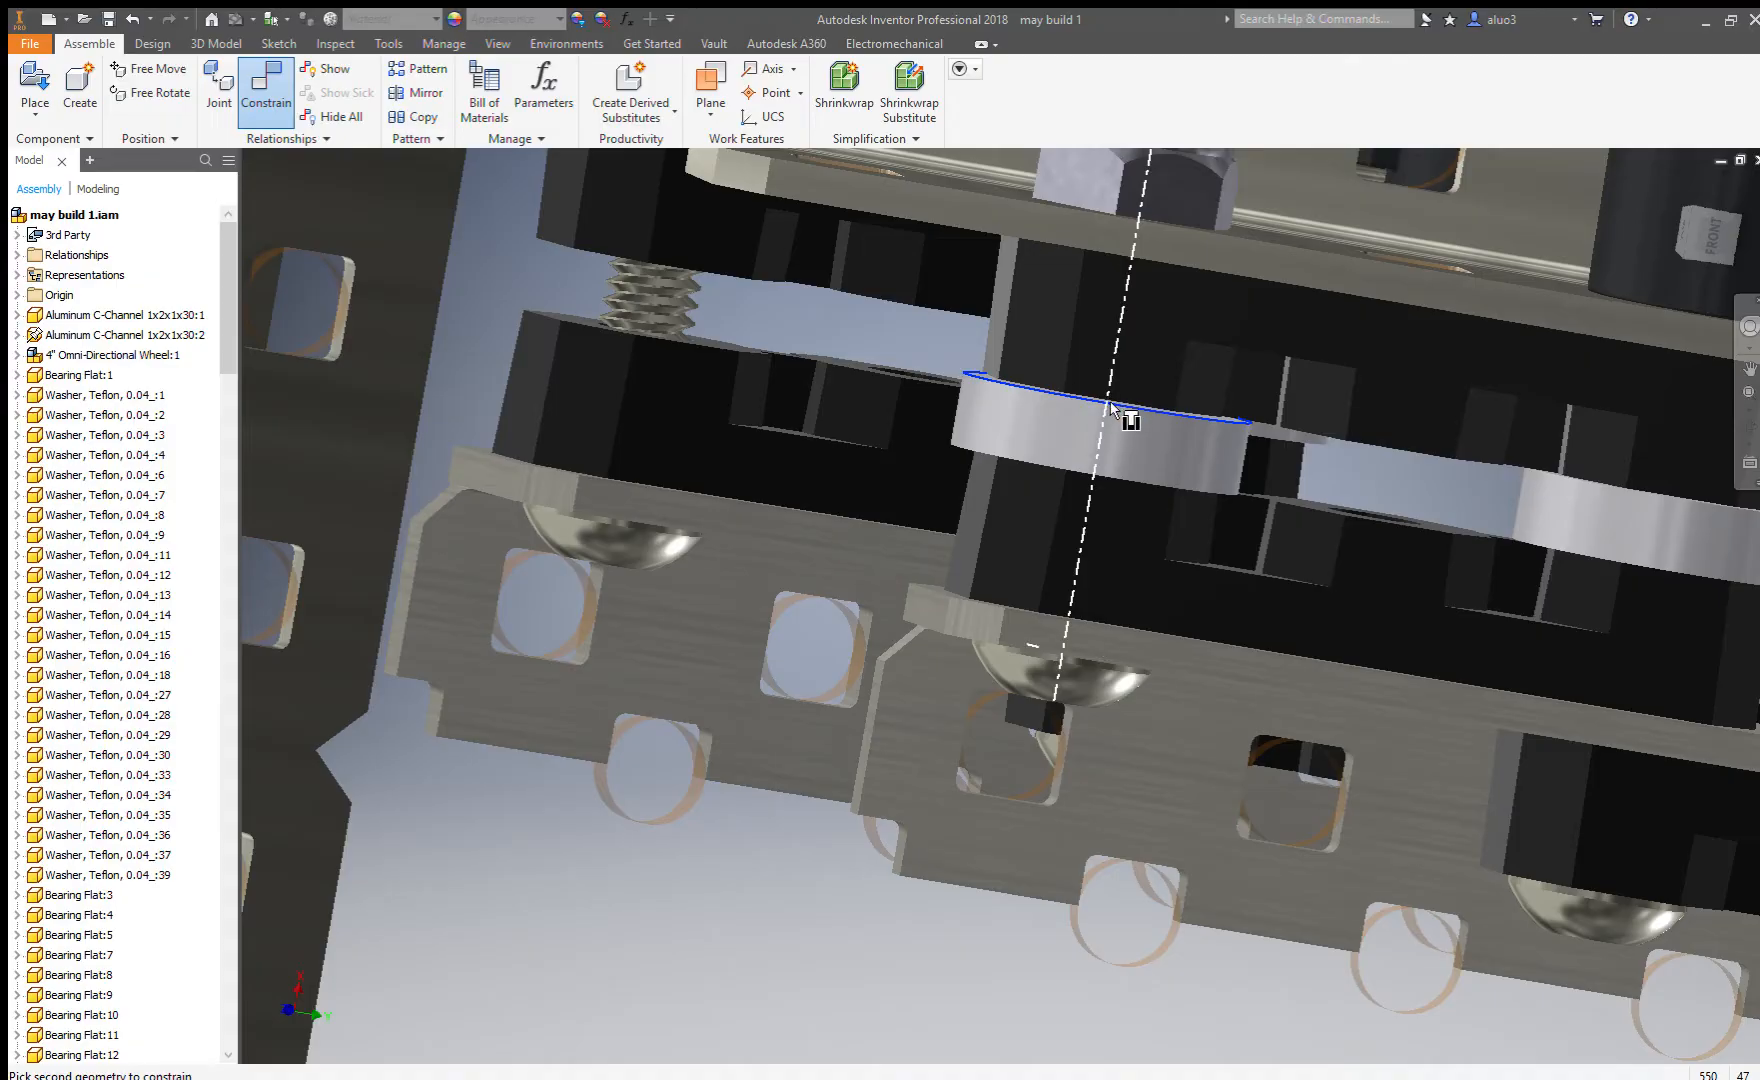
scroll(1120, 380, "up", 5)
middle_click_drag(1120, 380, 1143, 428, "shift")
scroll(1143, 430, "down", 6)
left_click(1143, 430)
scroll(1143, 430, "up", 8)
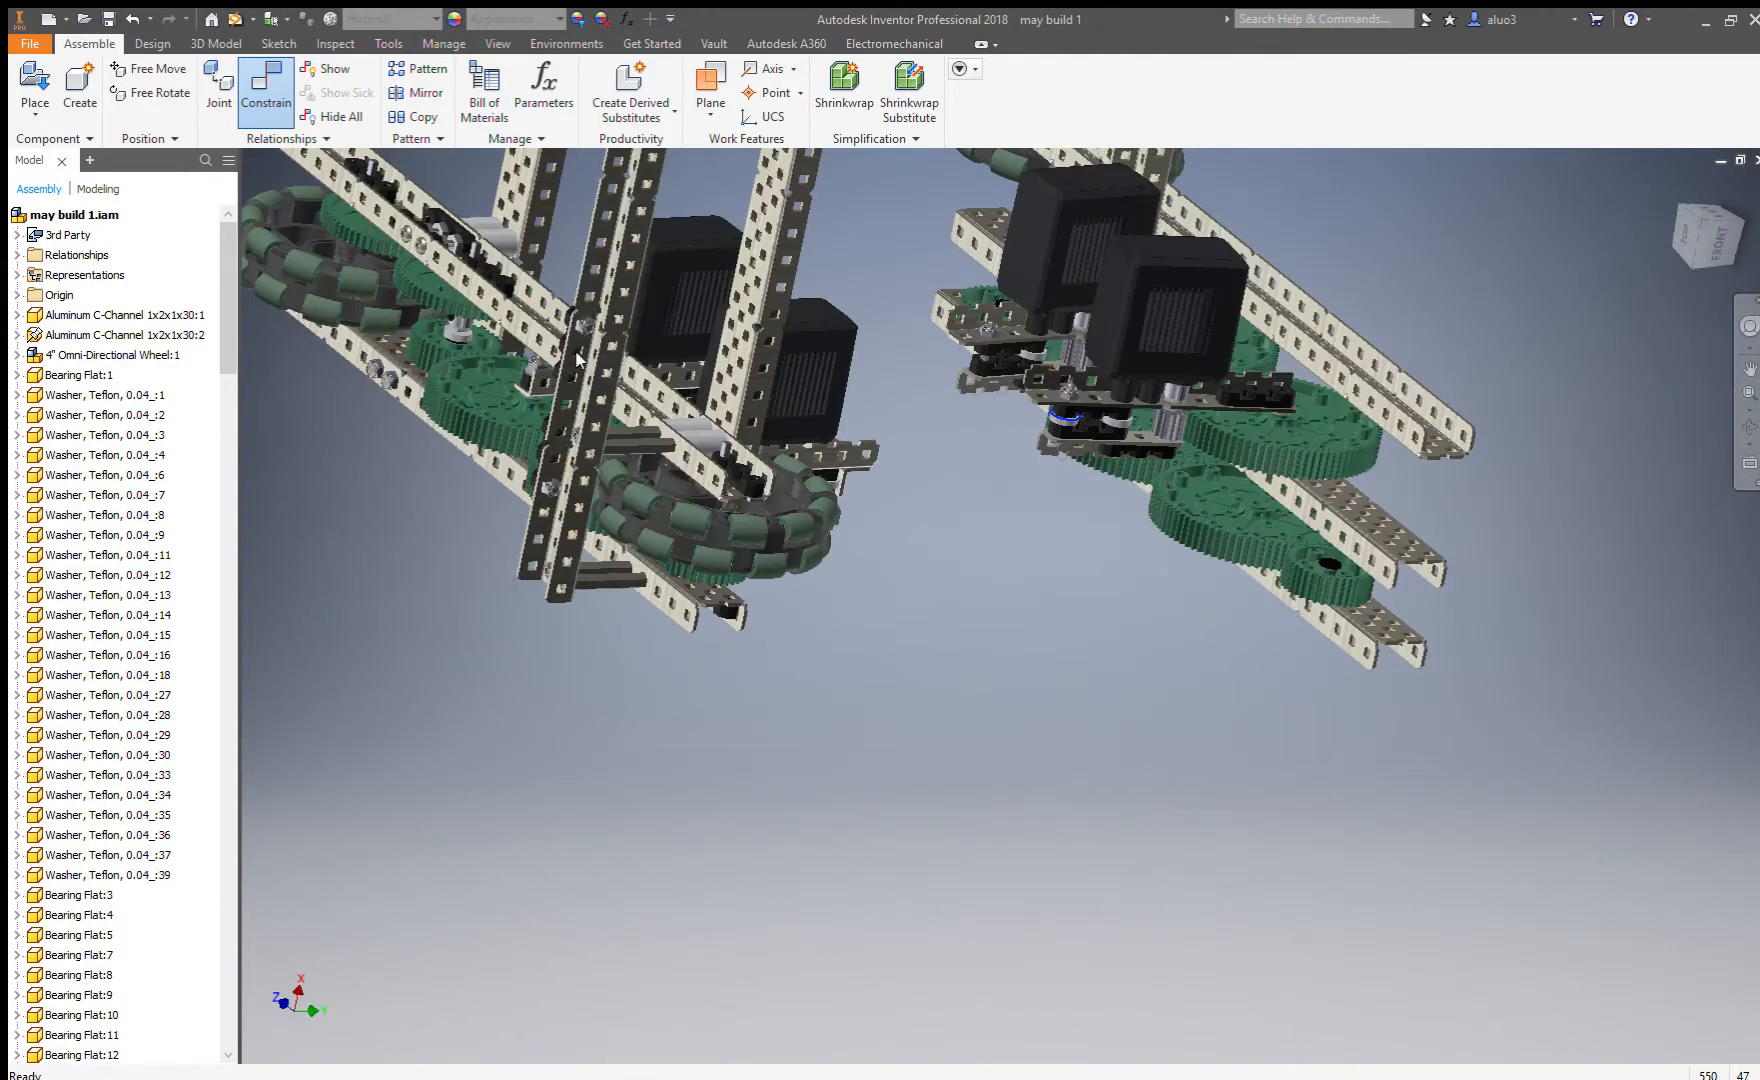
Copy the short angle bar that links the original motor mounts and paste a duplicate below the new frame.
middle_click_drag(892, 556, 939, 543, "shift")
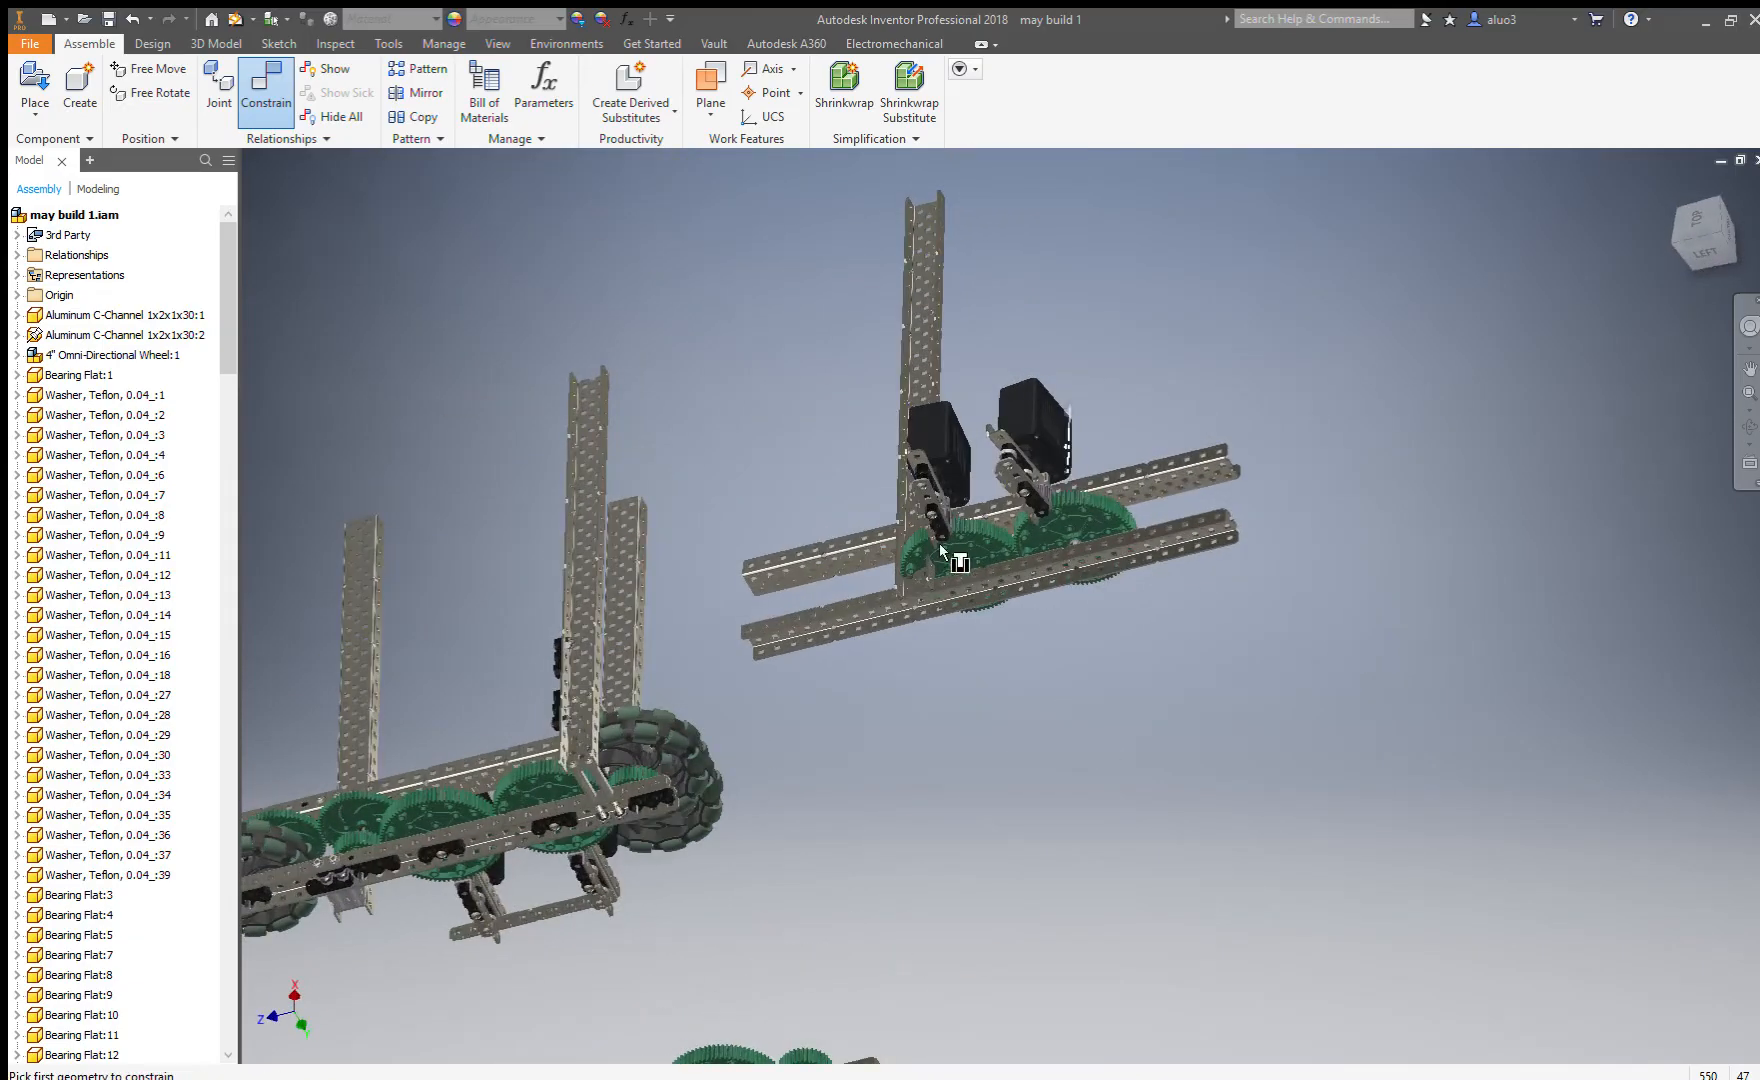
key("Escape")
left_click(573, 906)
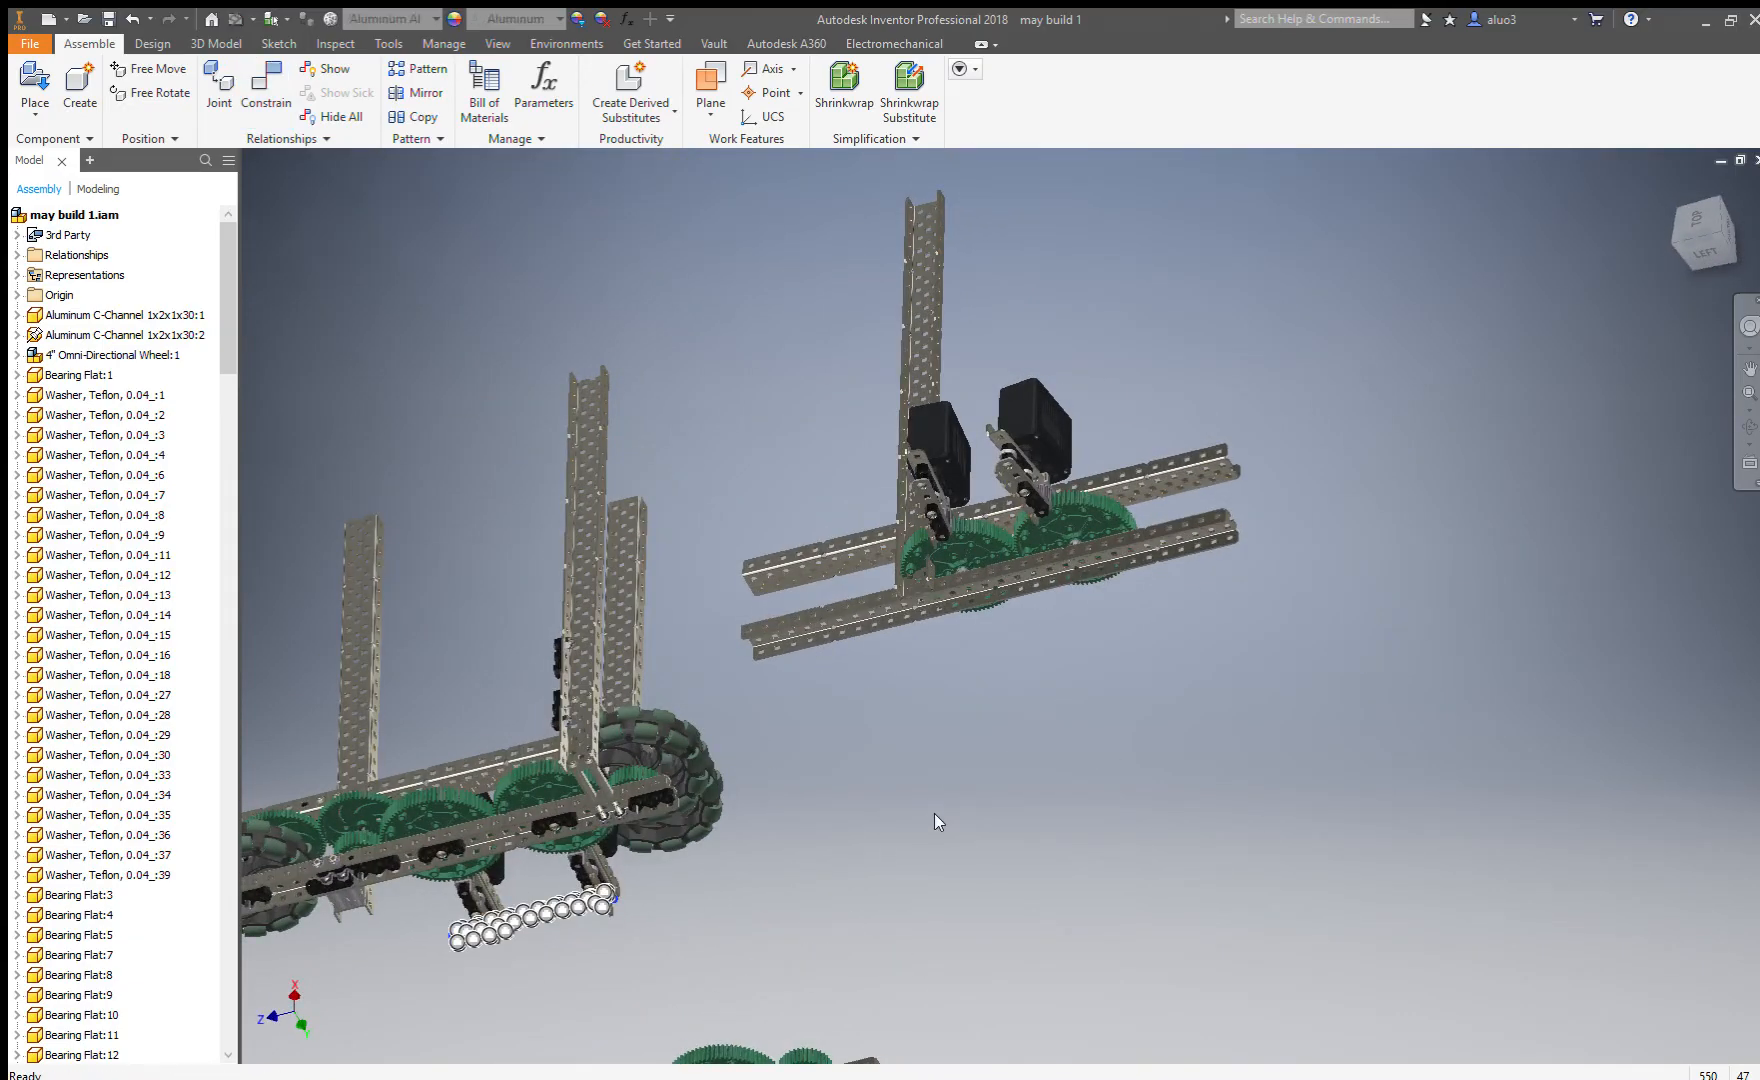
key("ctrl+v")
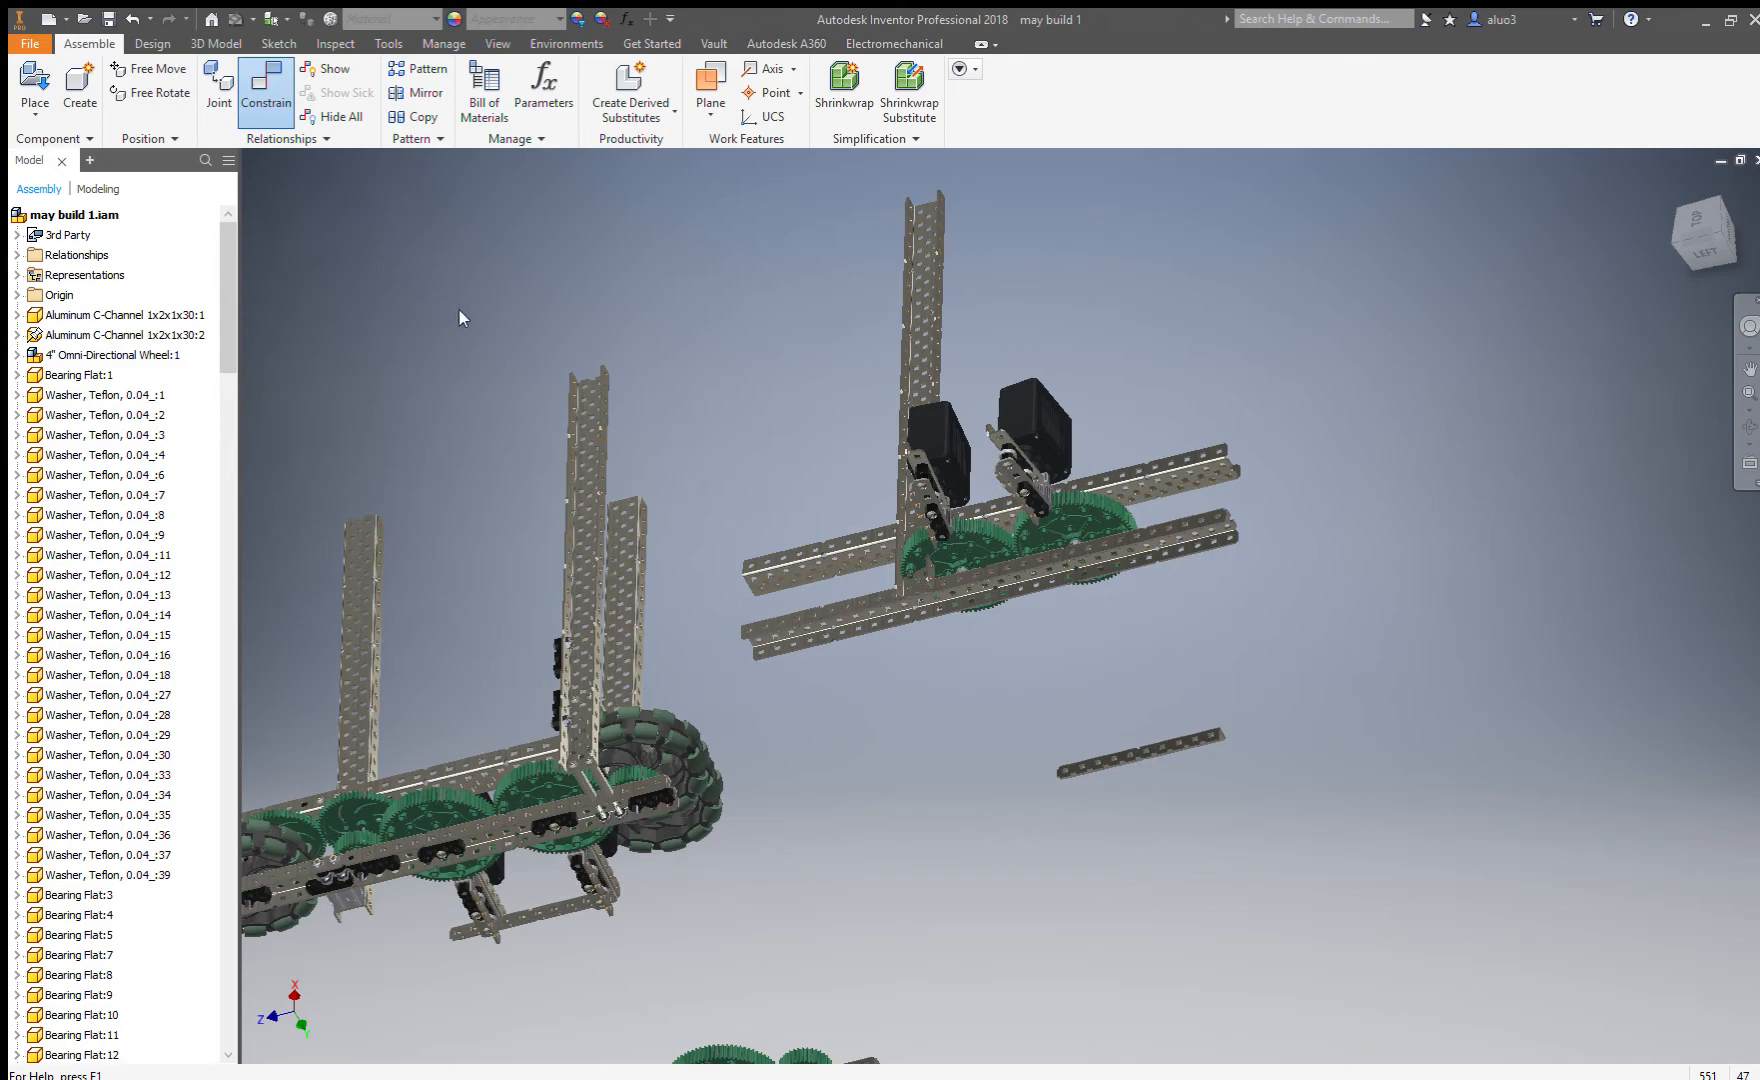
Constrain the end hole of the duplicated angle bar to the outermost hole of one new motor mount.
scroll(1200, 730, "down", 6)
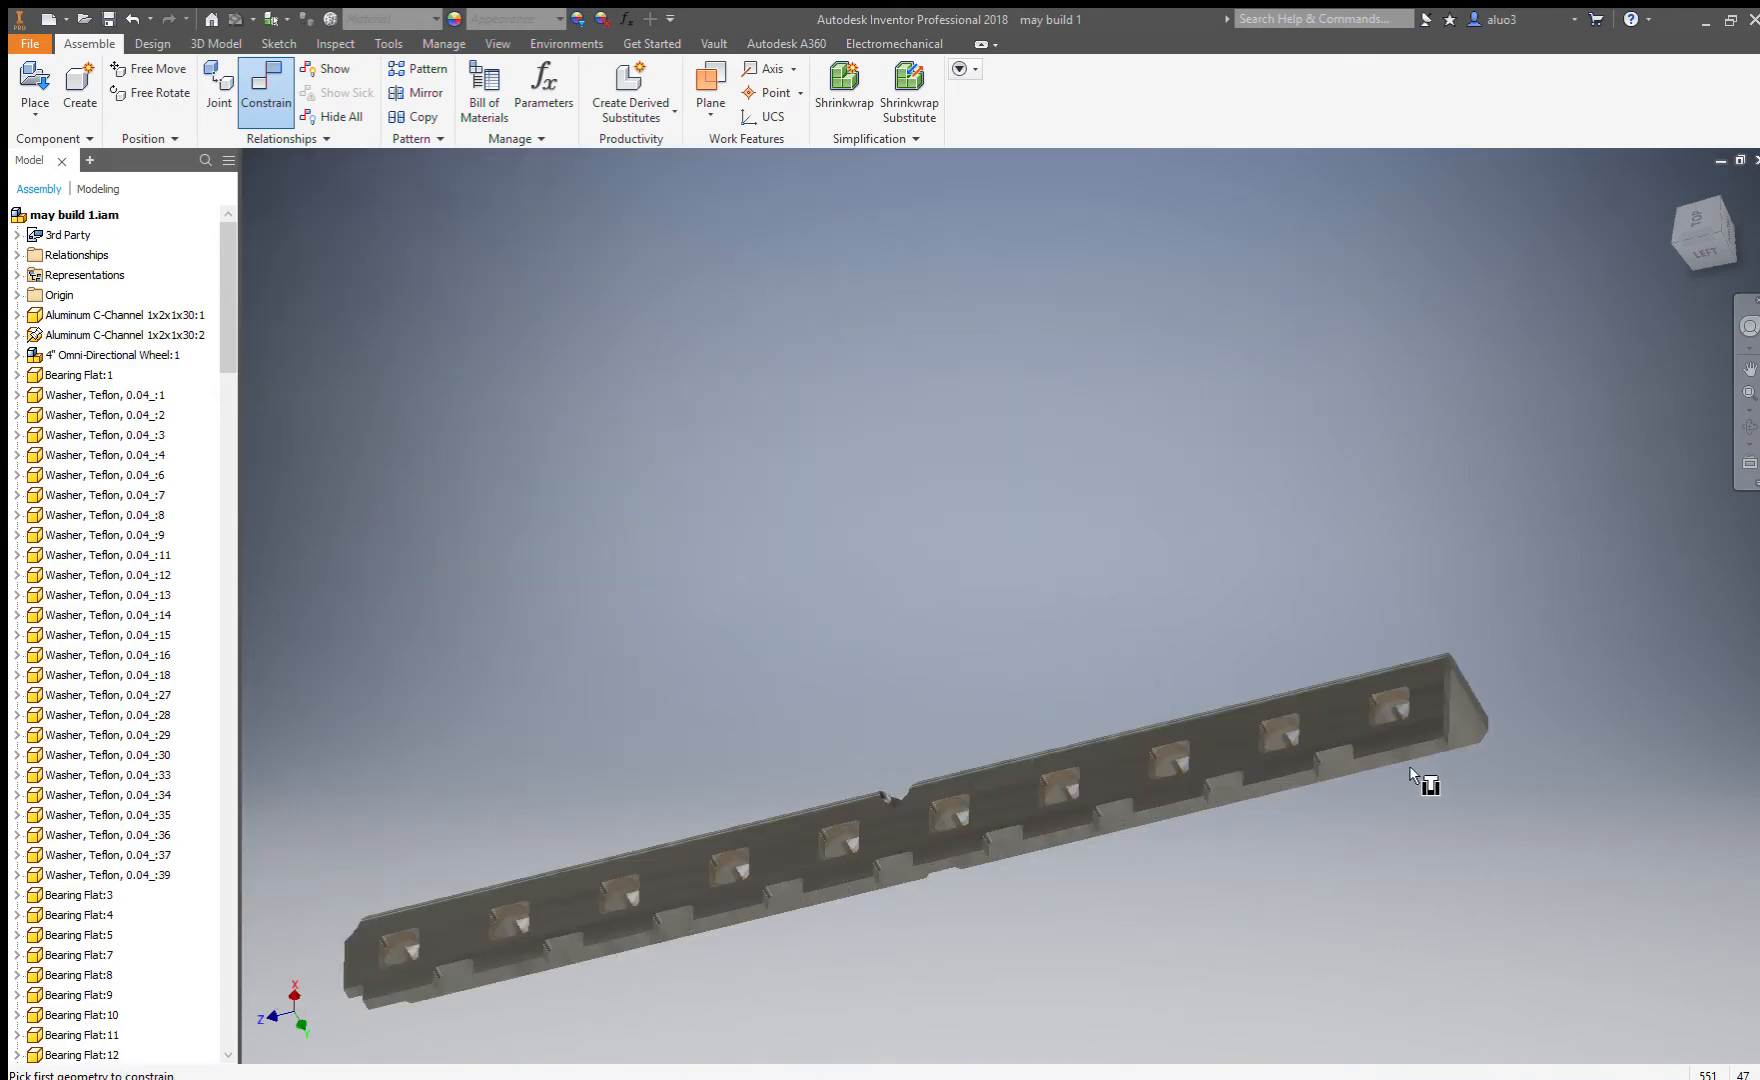
scroll(1400, 740, "down", 3)
left_click(1434, 786)
scroll(1580, 830, "up", 6)
scroll(1034, 456, "up", 2)
scroll(1160, 575, "down", 6)
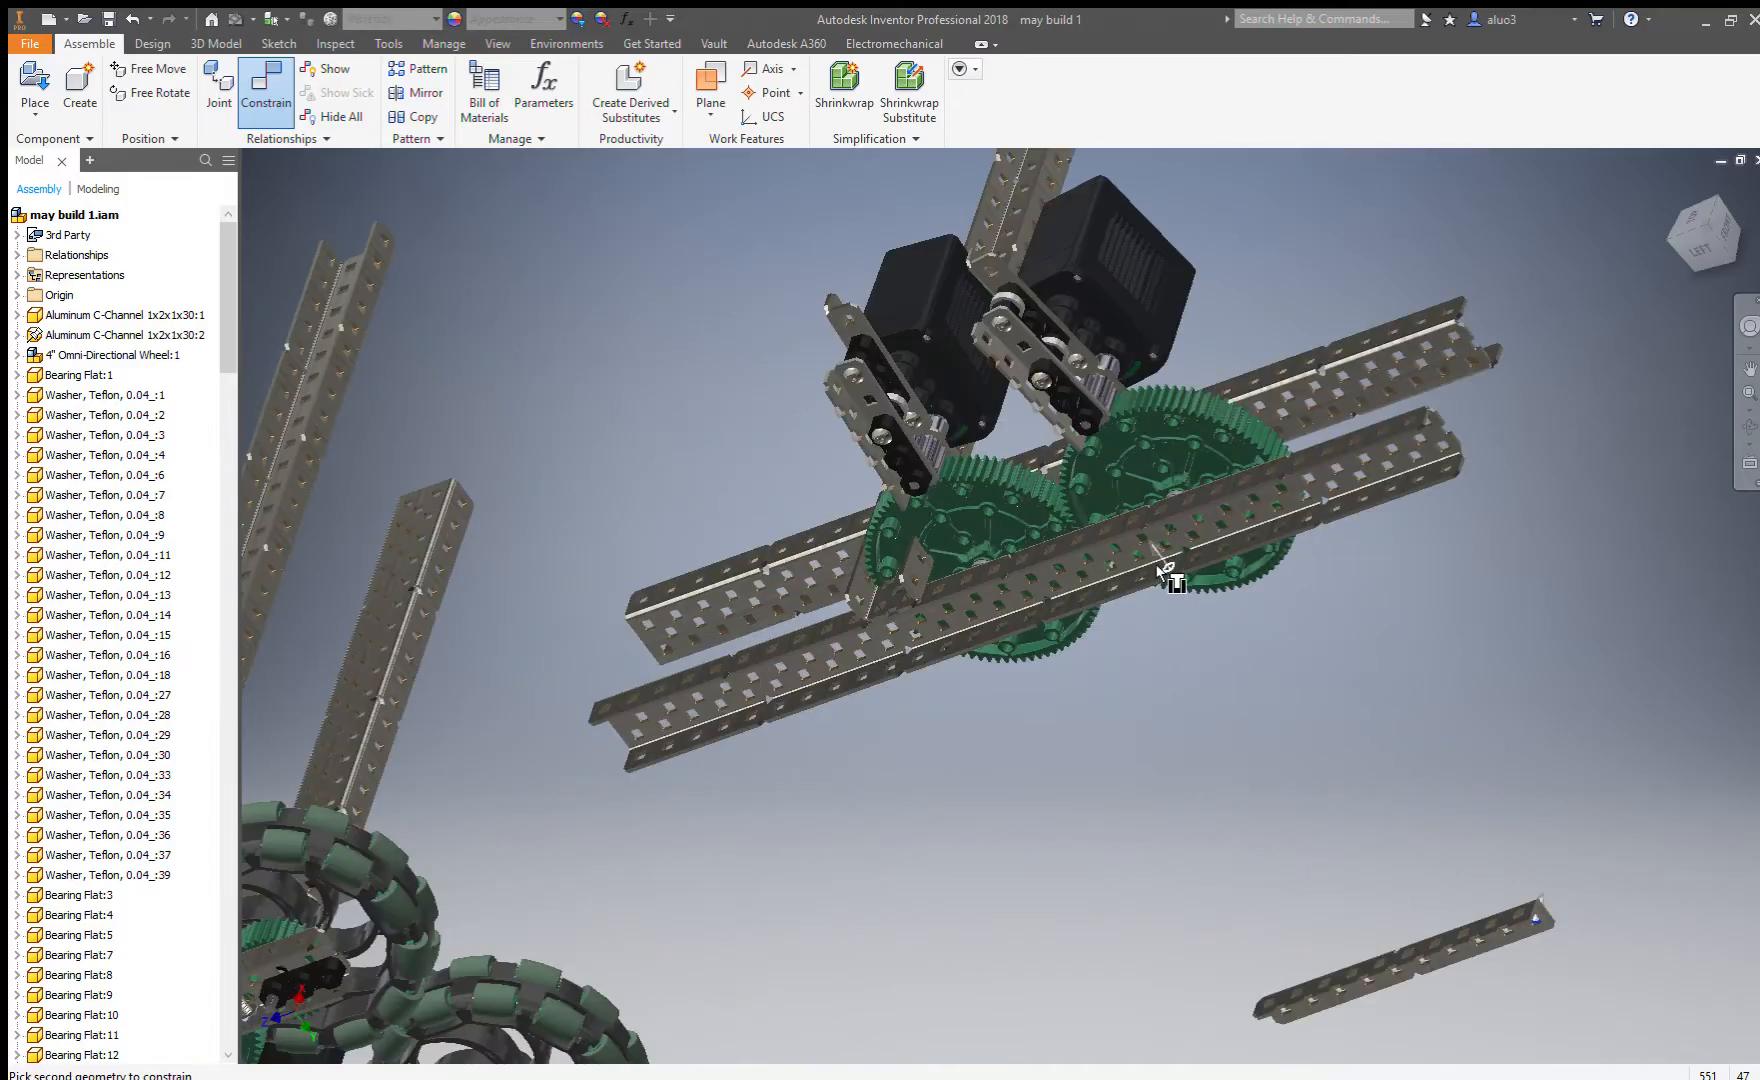
scroll(1150, 415, "down", 3)
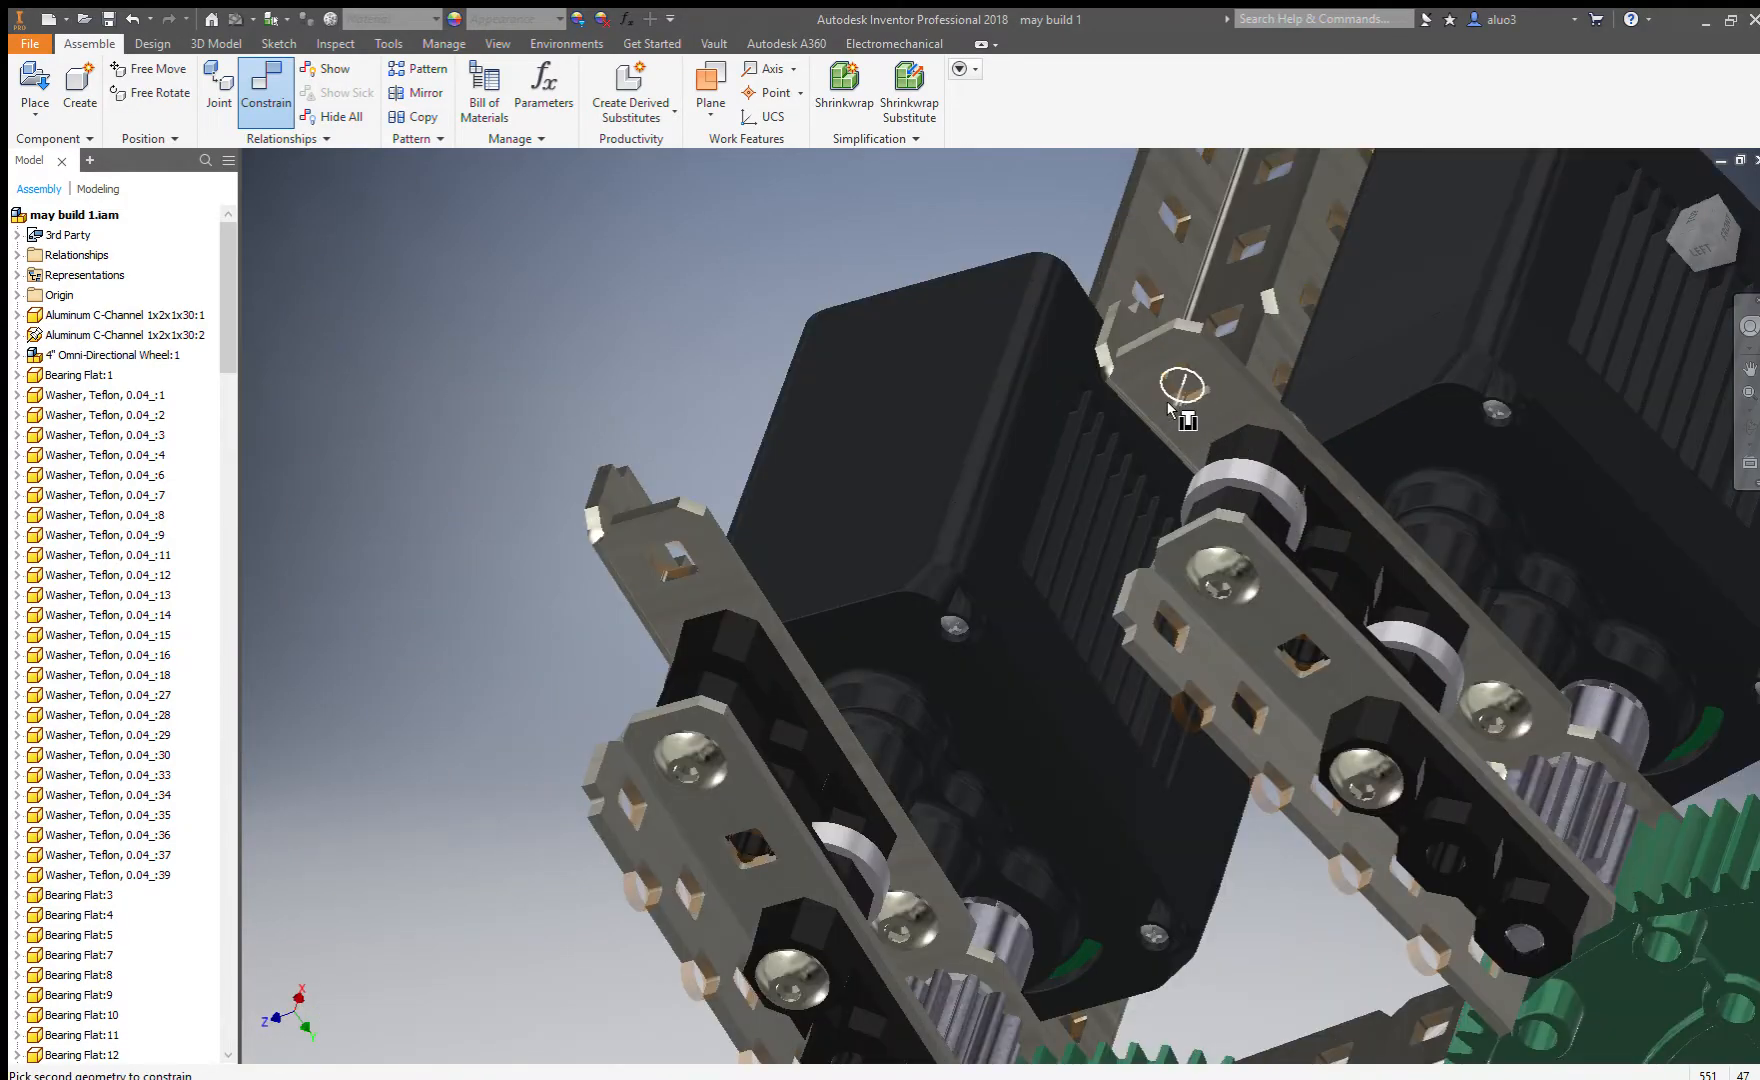
left_click(1170, 410)
Constrain the third hole from the angle bar's free end to the outermost hole of the other motor mount.
middle_click_drag(845, 606, 1238, 563, "shift")
scroll(1006, 598, "up", 3)
middle_click_drag(1102, 596, 1070, 619, "shift")
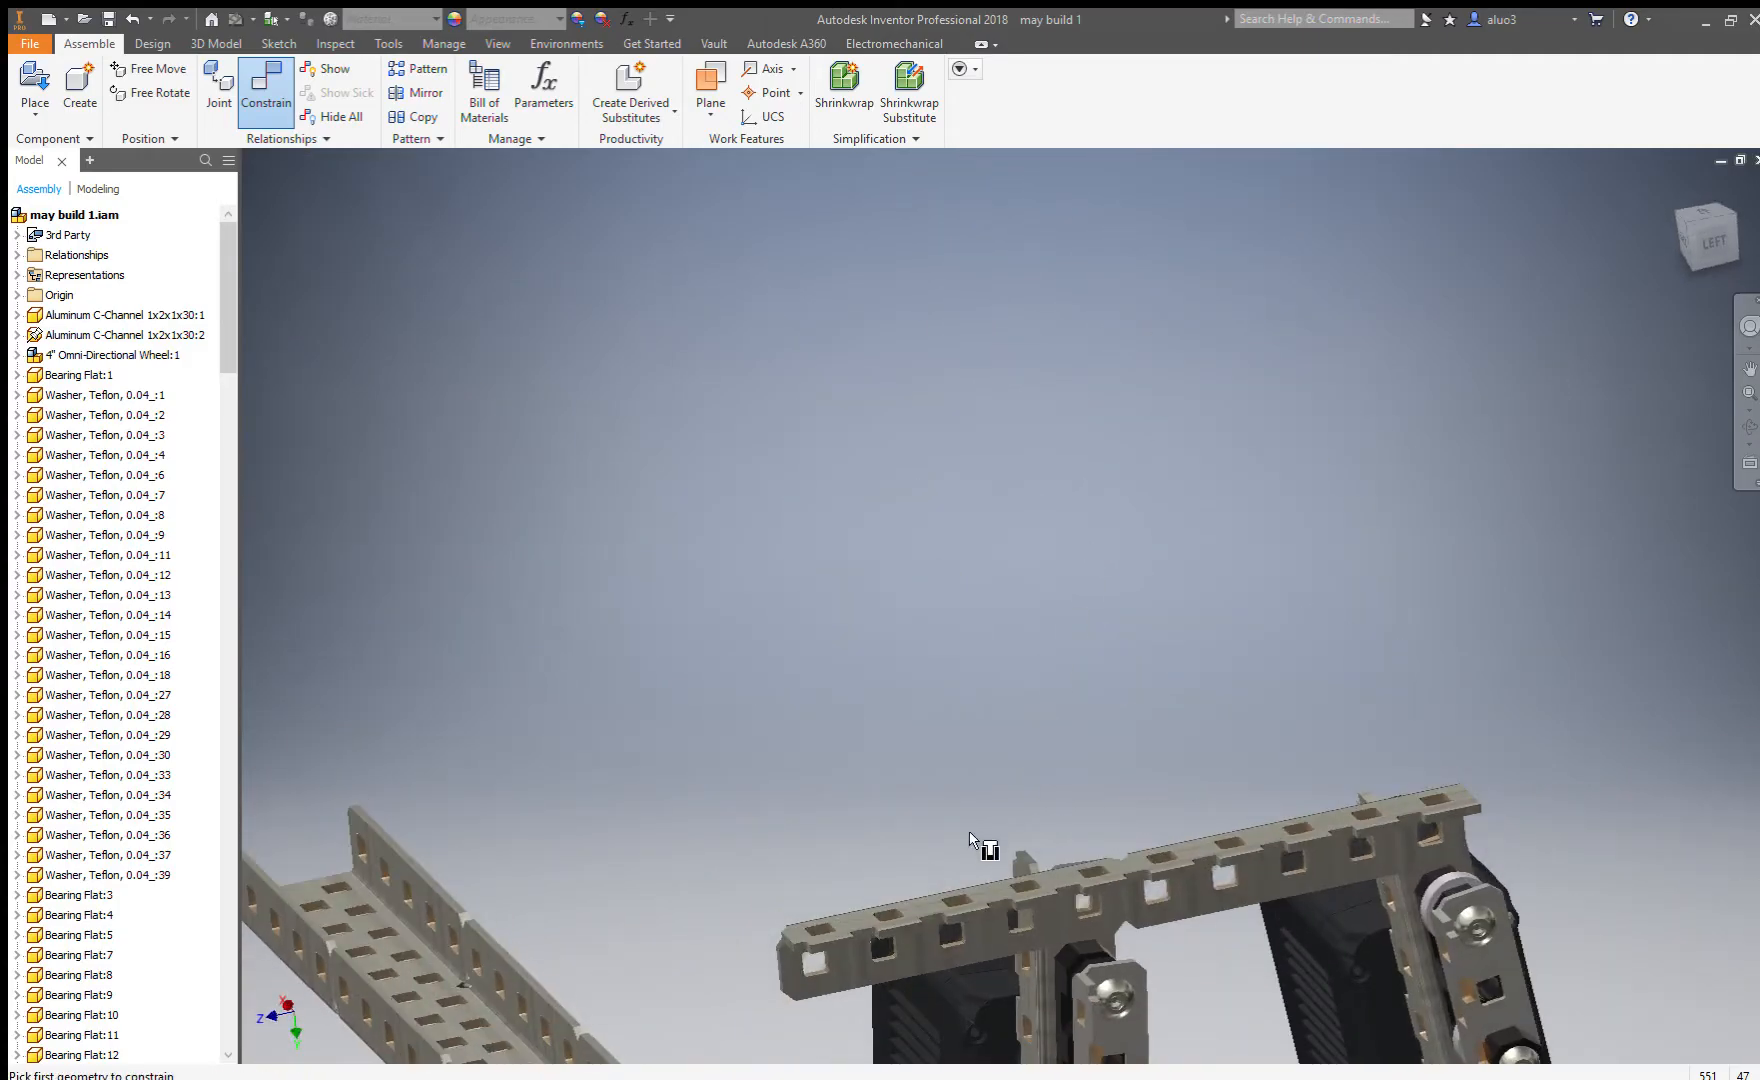
scroll(952, 960, "down", 3)
left_click(906, 908)
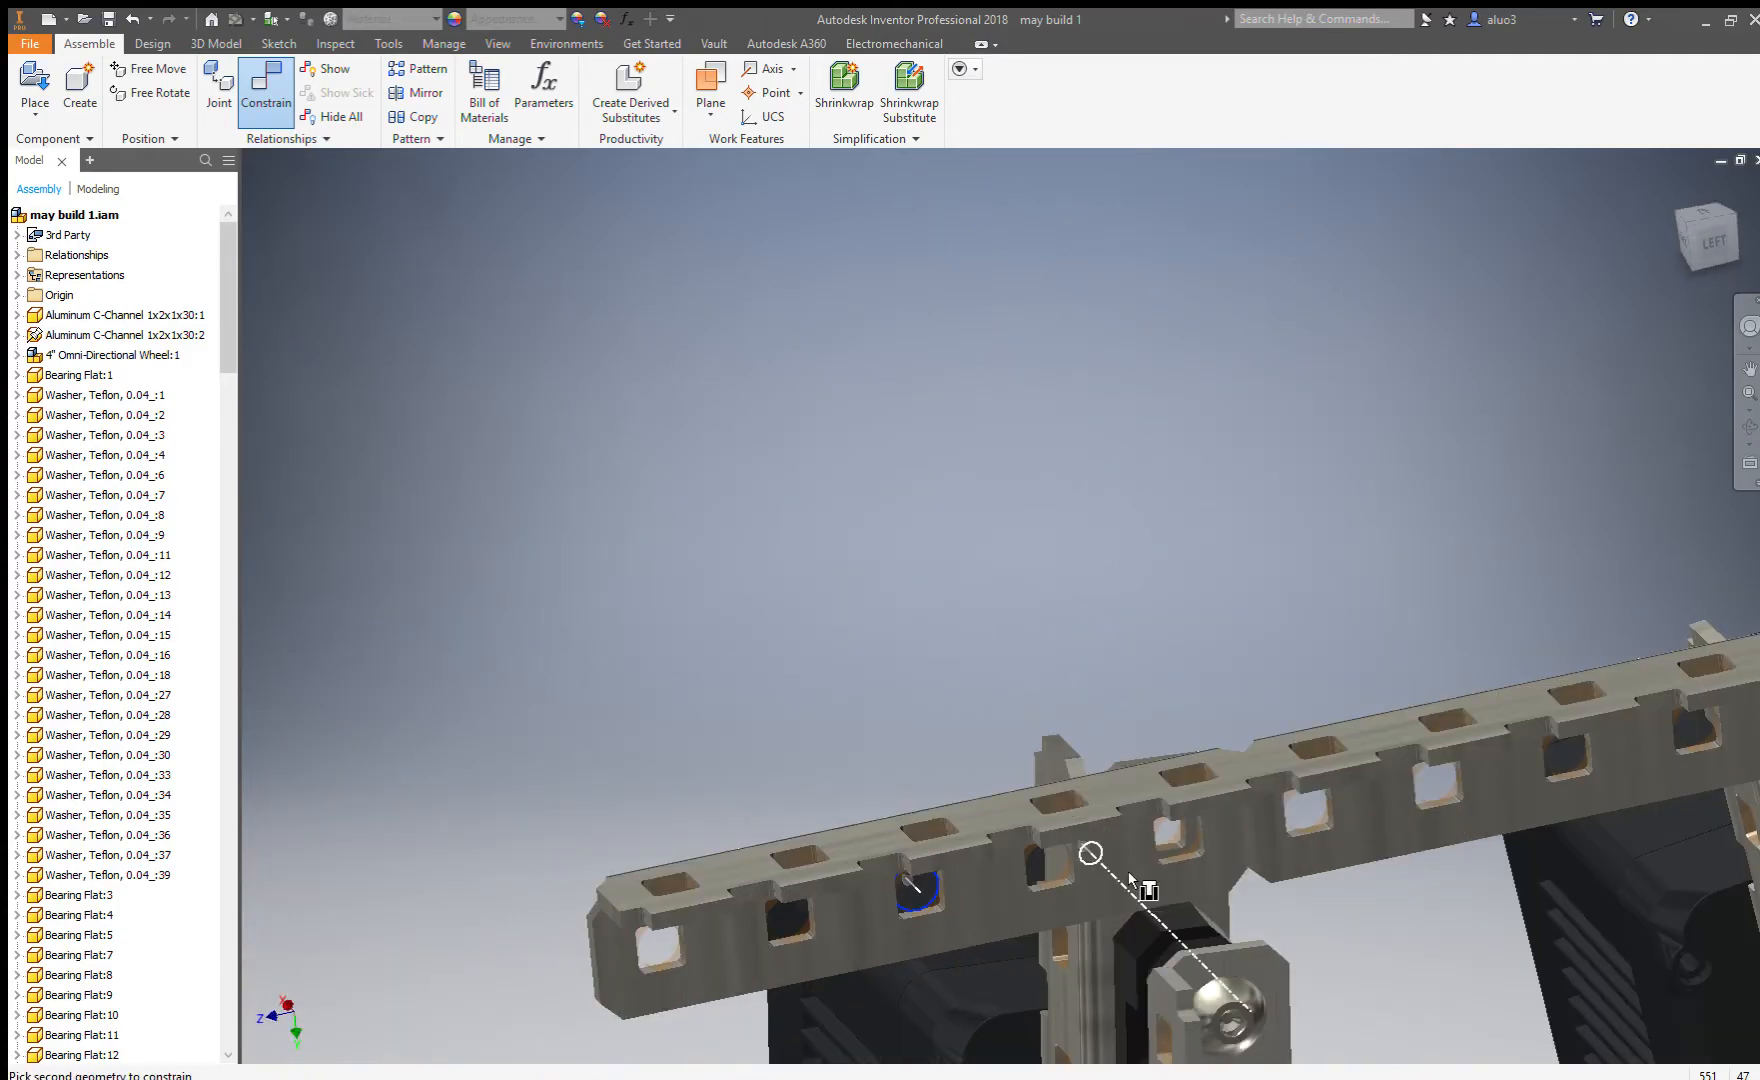
scroll(1160, 850, "down", 2)
scroll(1145, 857, "up", 6)
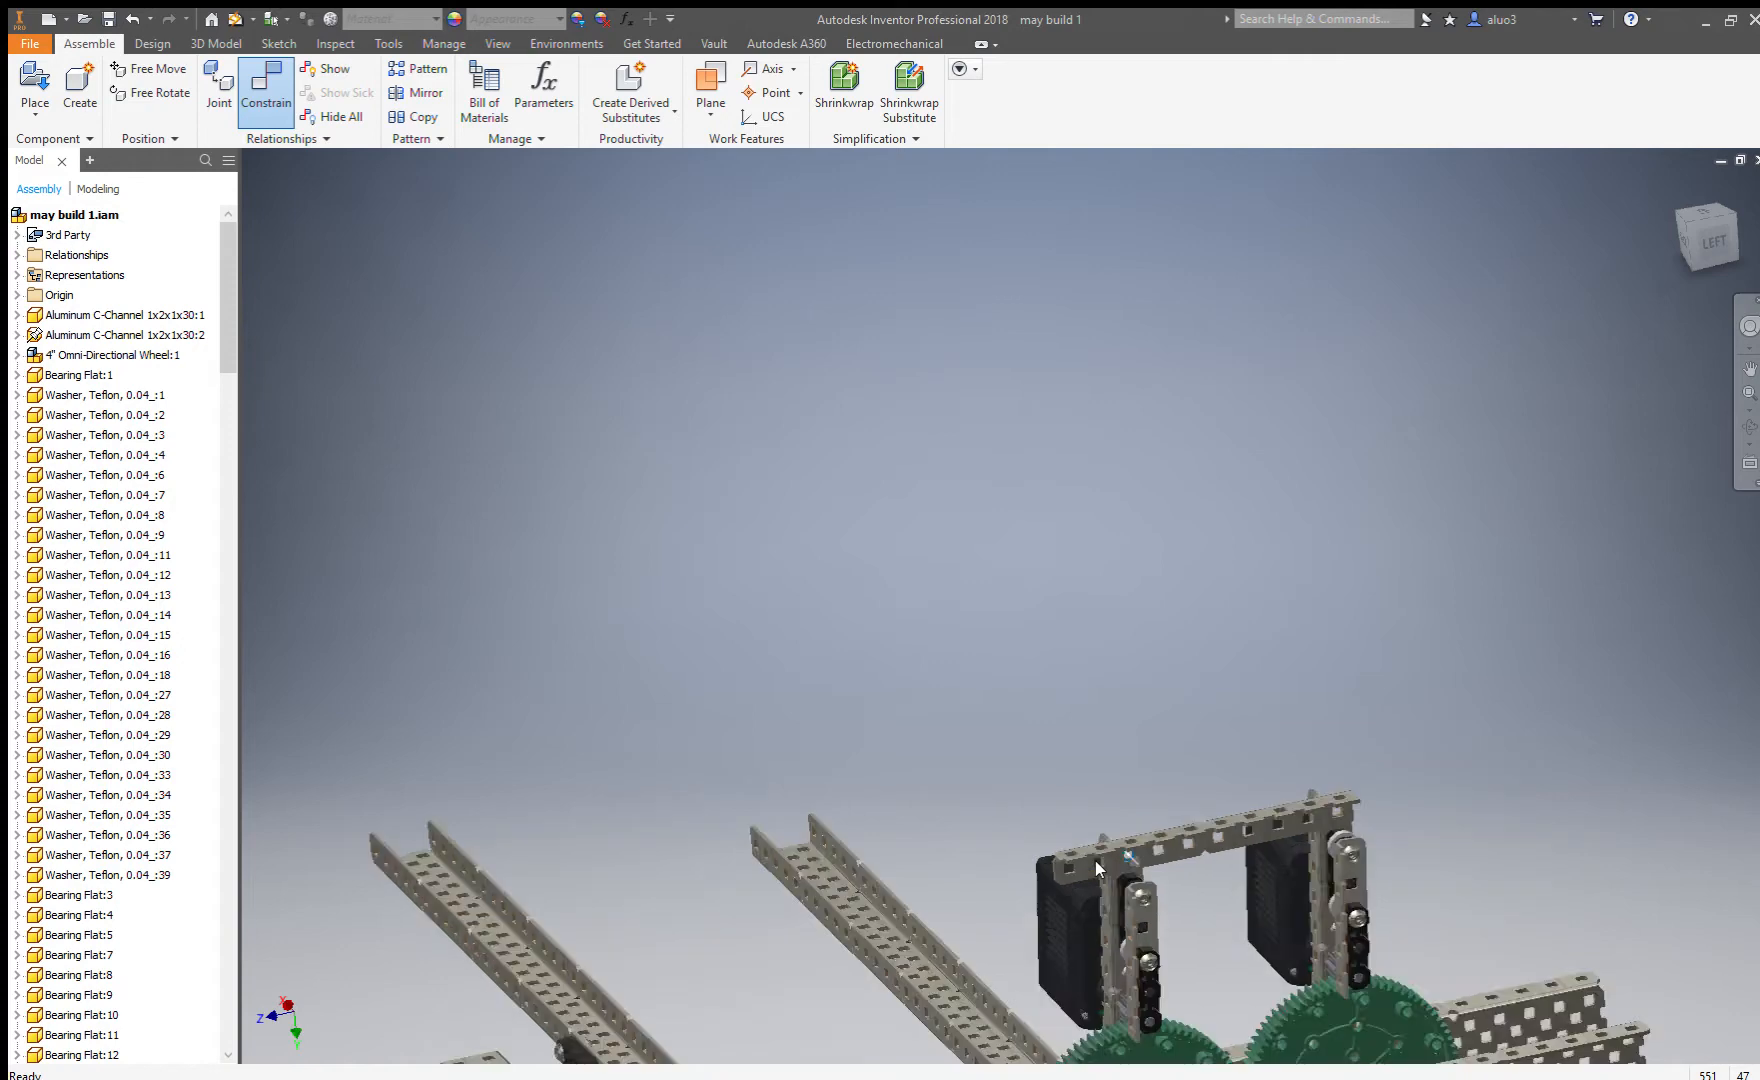
Swing the two linked motor mounts over the large gears of the new frame by moving their connecting angle bar.
middle_click_drag(808, 564, 1012, 668, "shift")
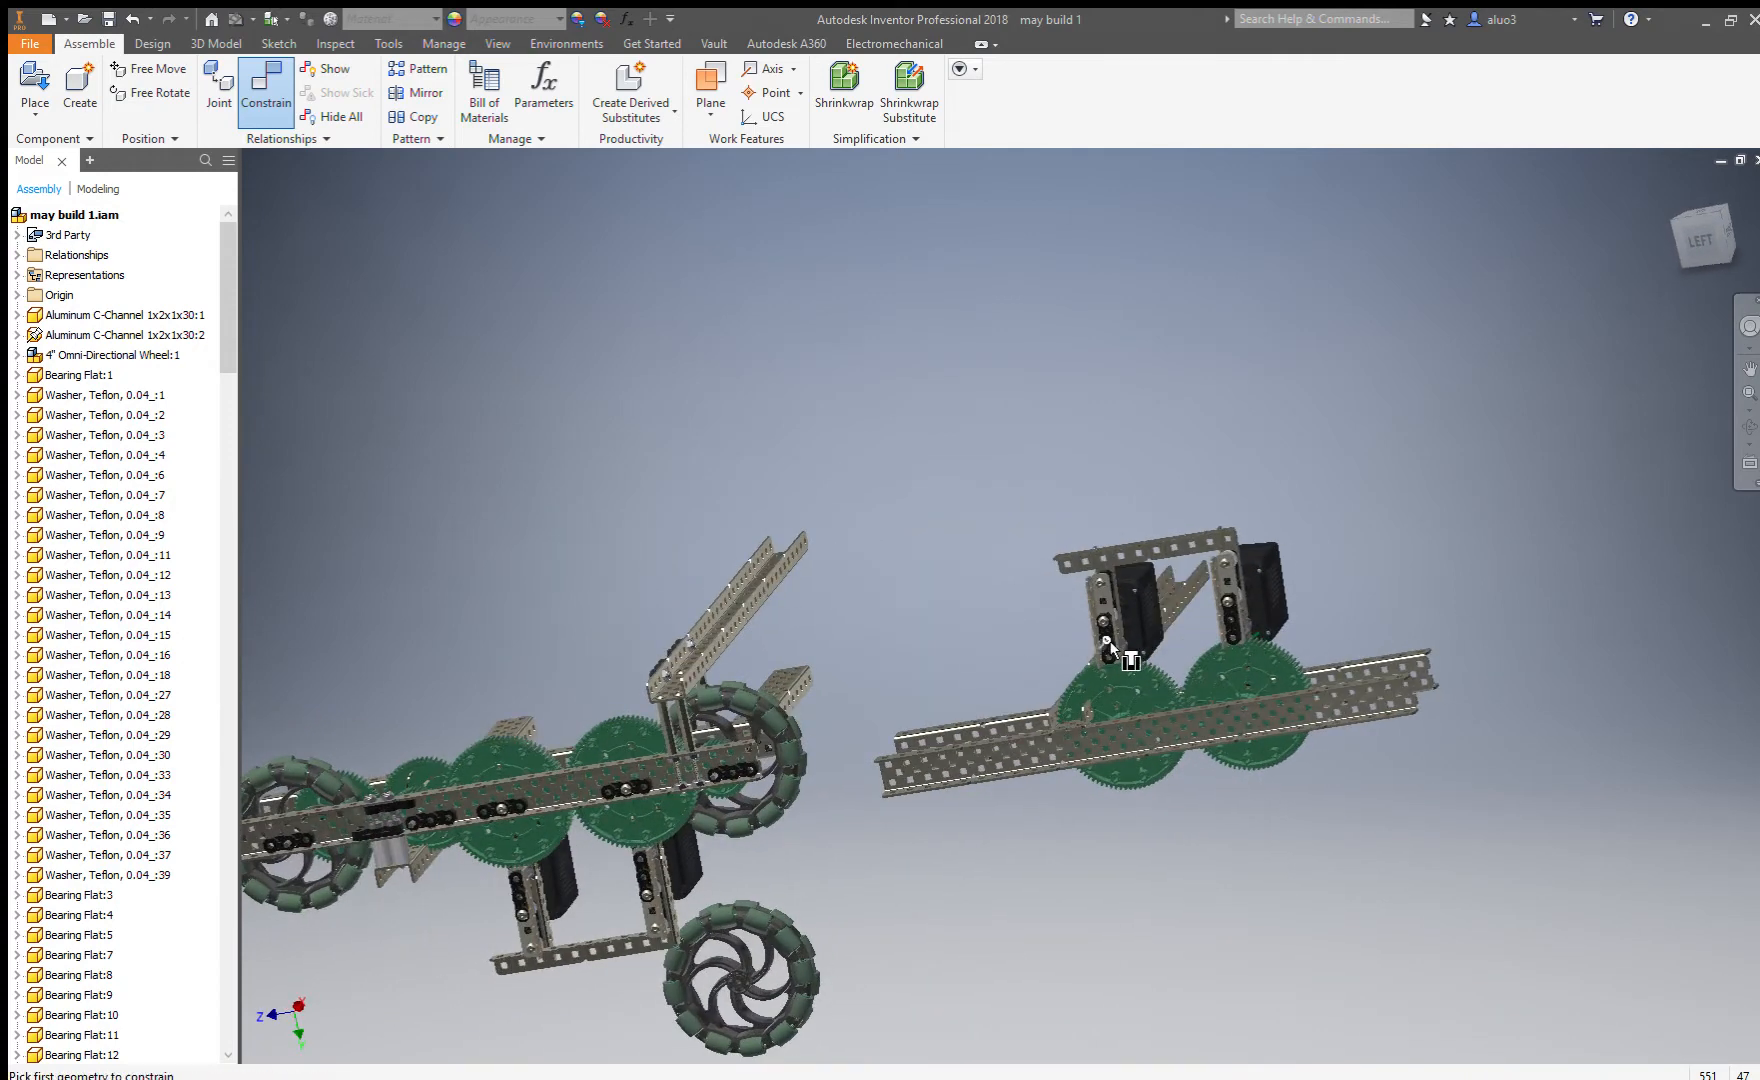
key("Escape")
scroll(1046, 714, "down", 6)
scroll(1025, 843, "up", 6)
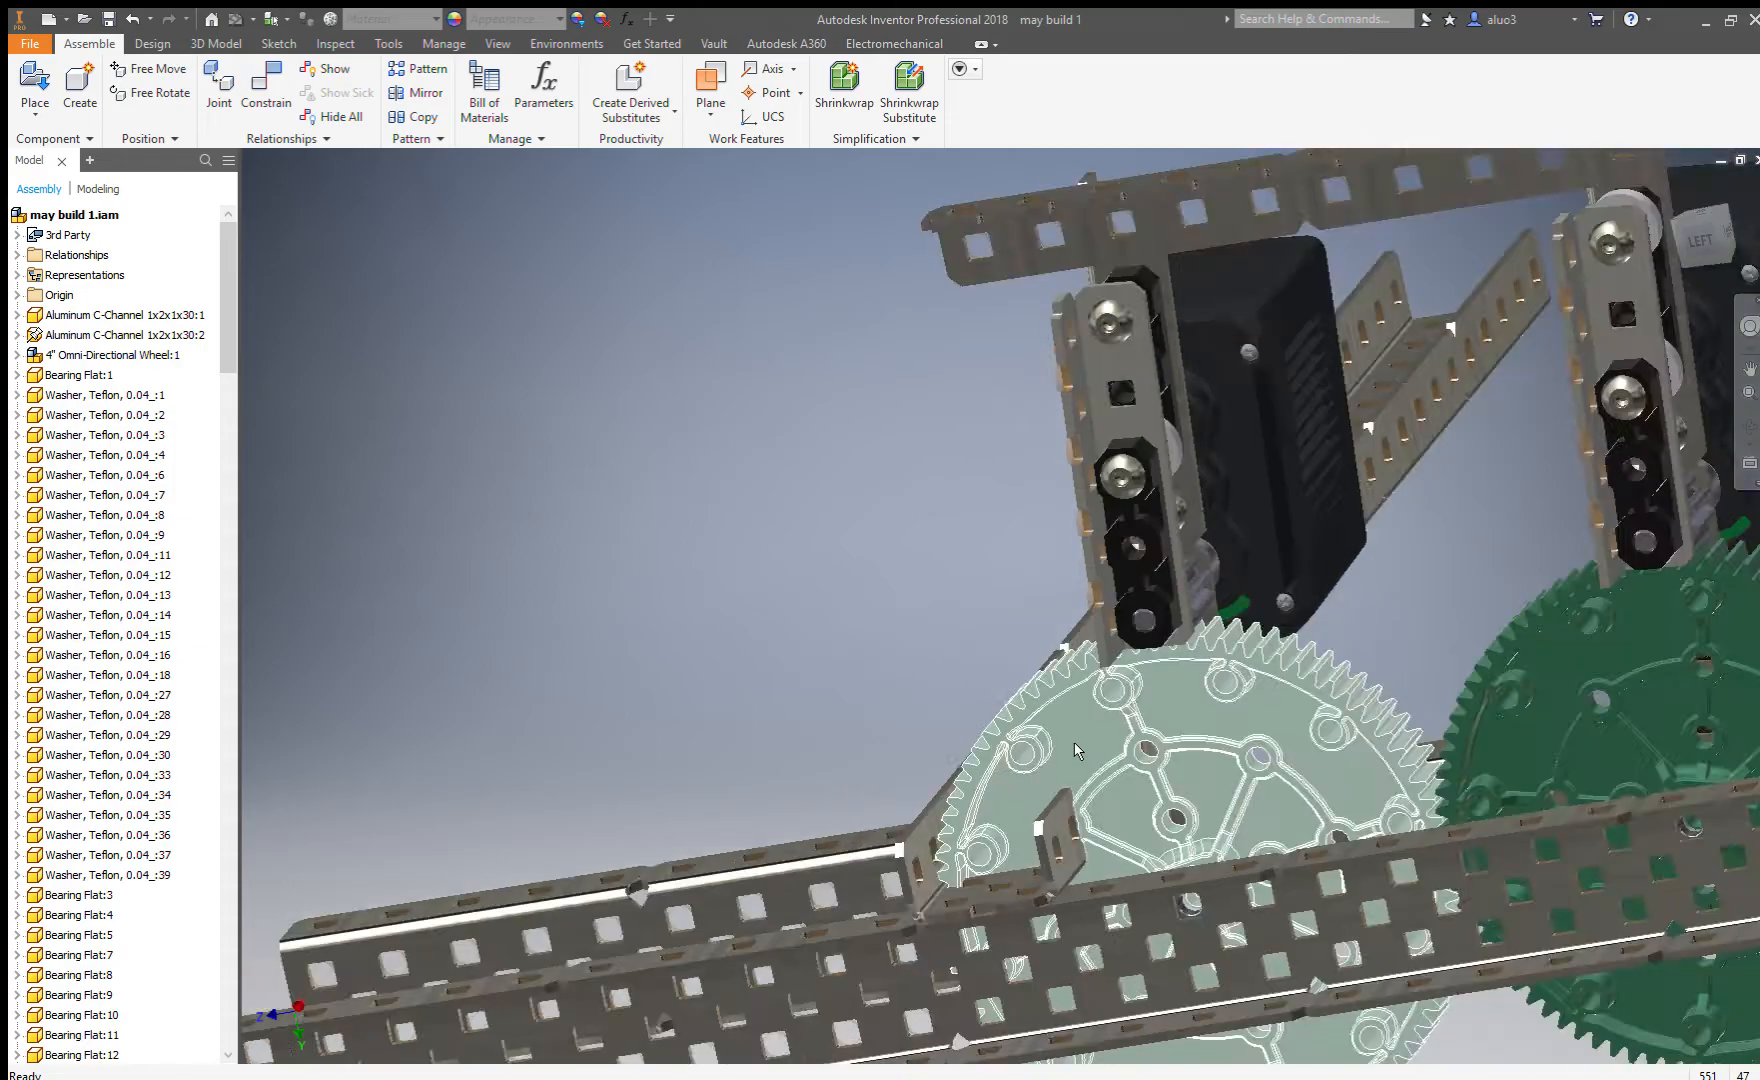
scroll(1129, 828, "down", 4)
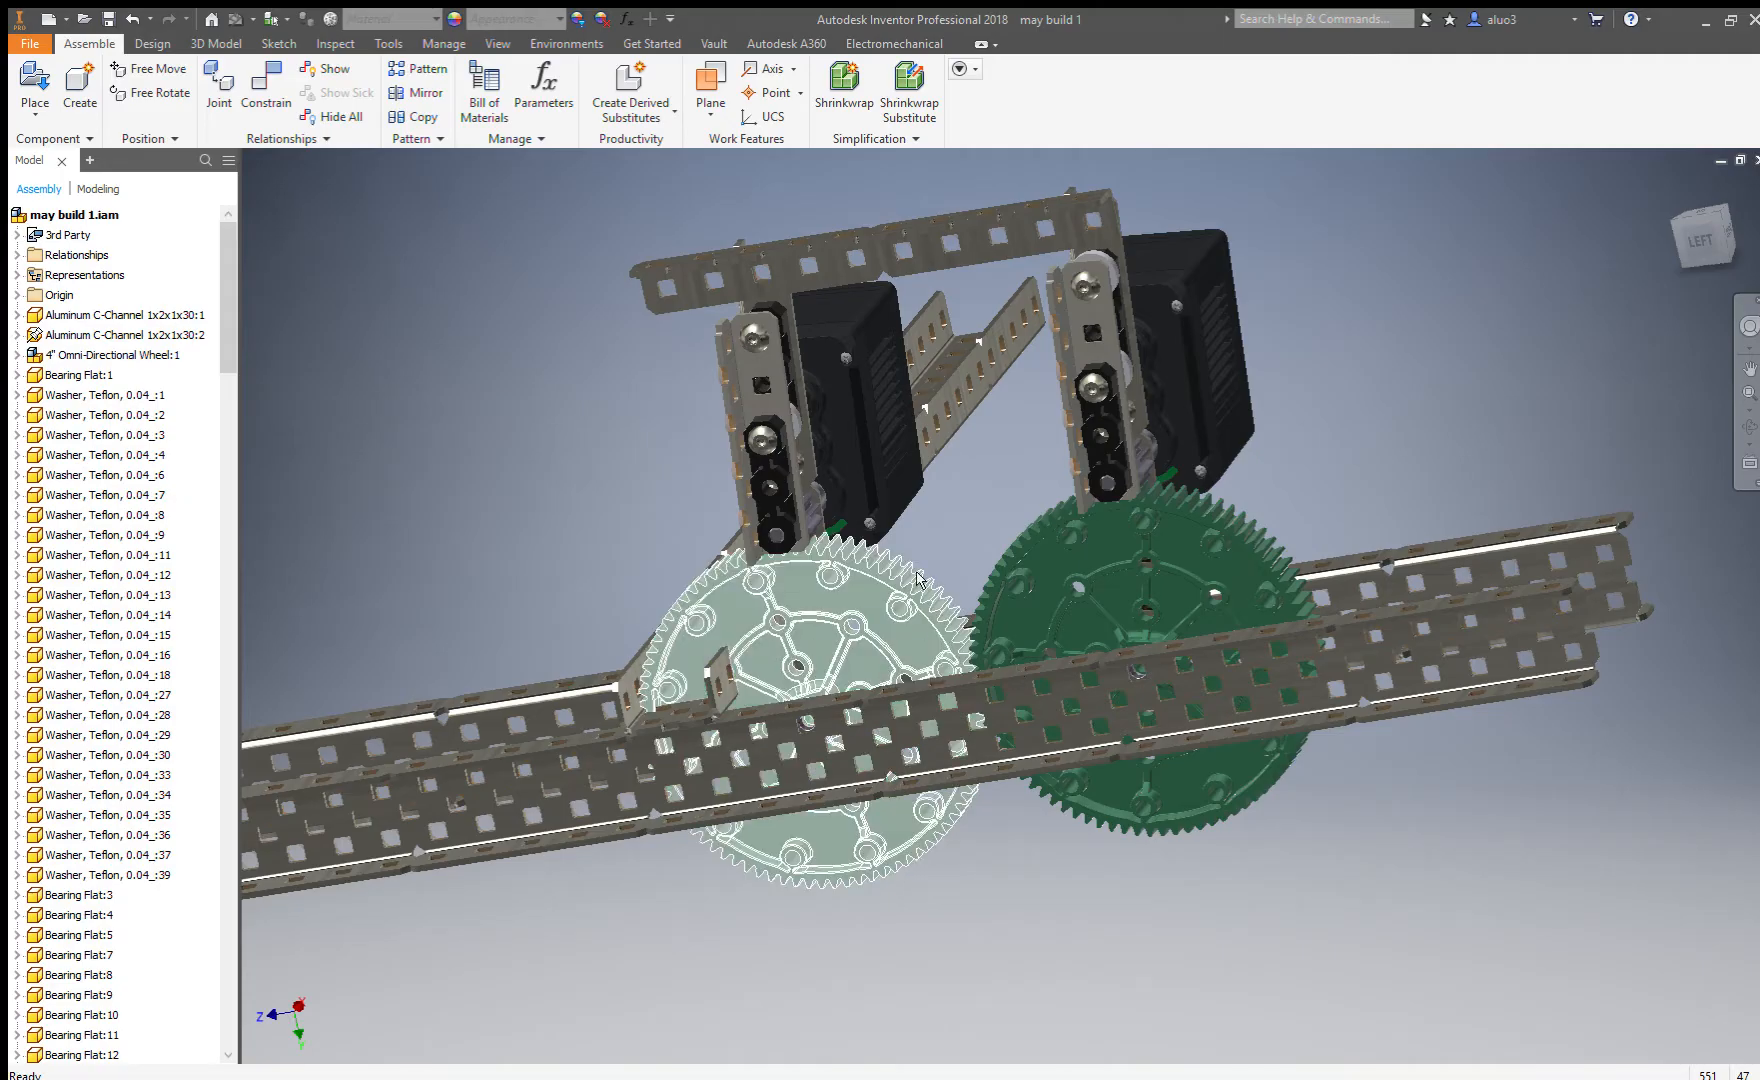
left_click_drag(955, 255, 966, 300)
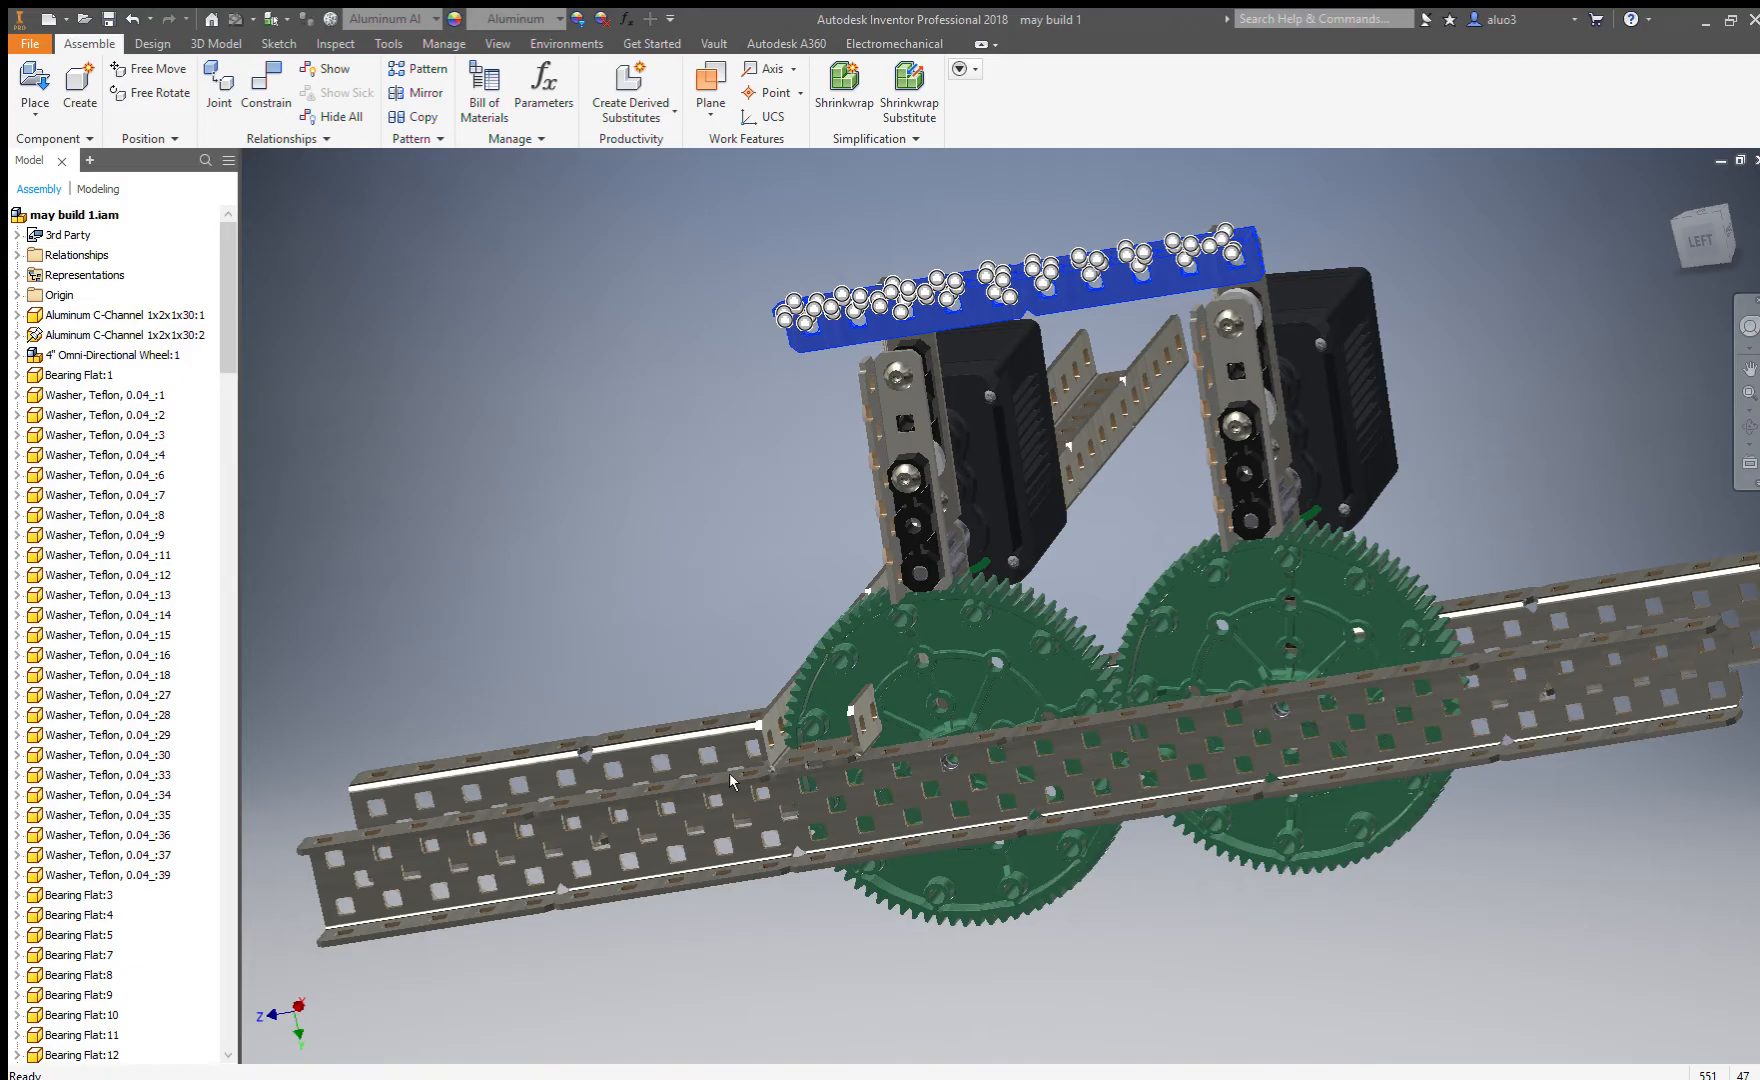
left_click(651, 831)
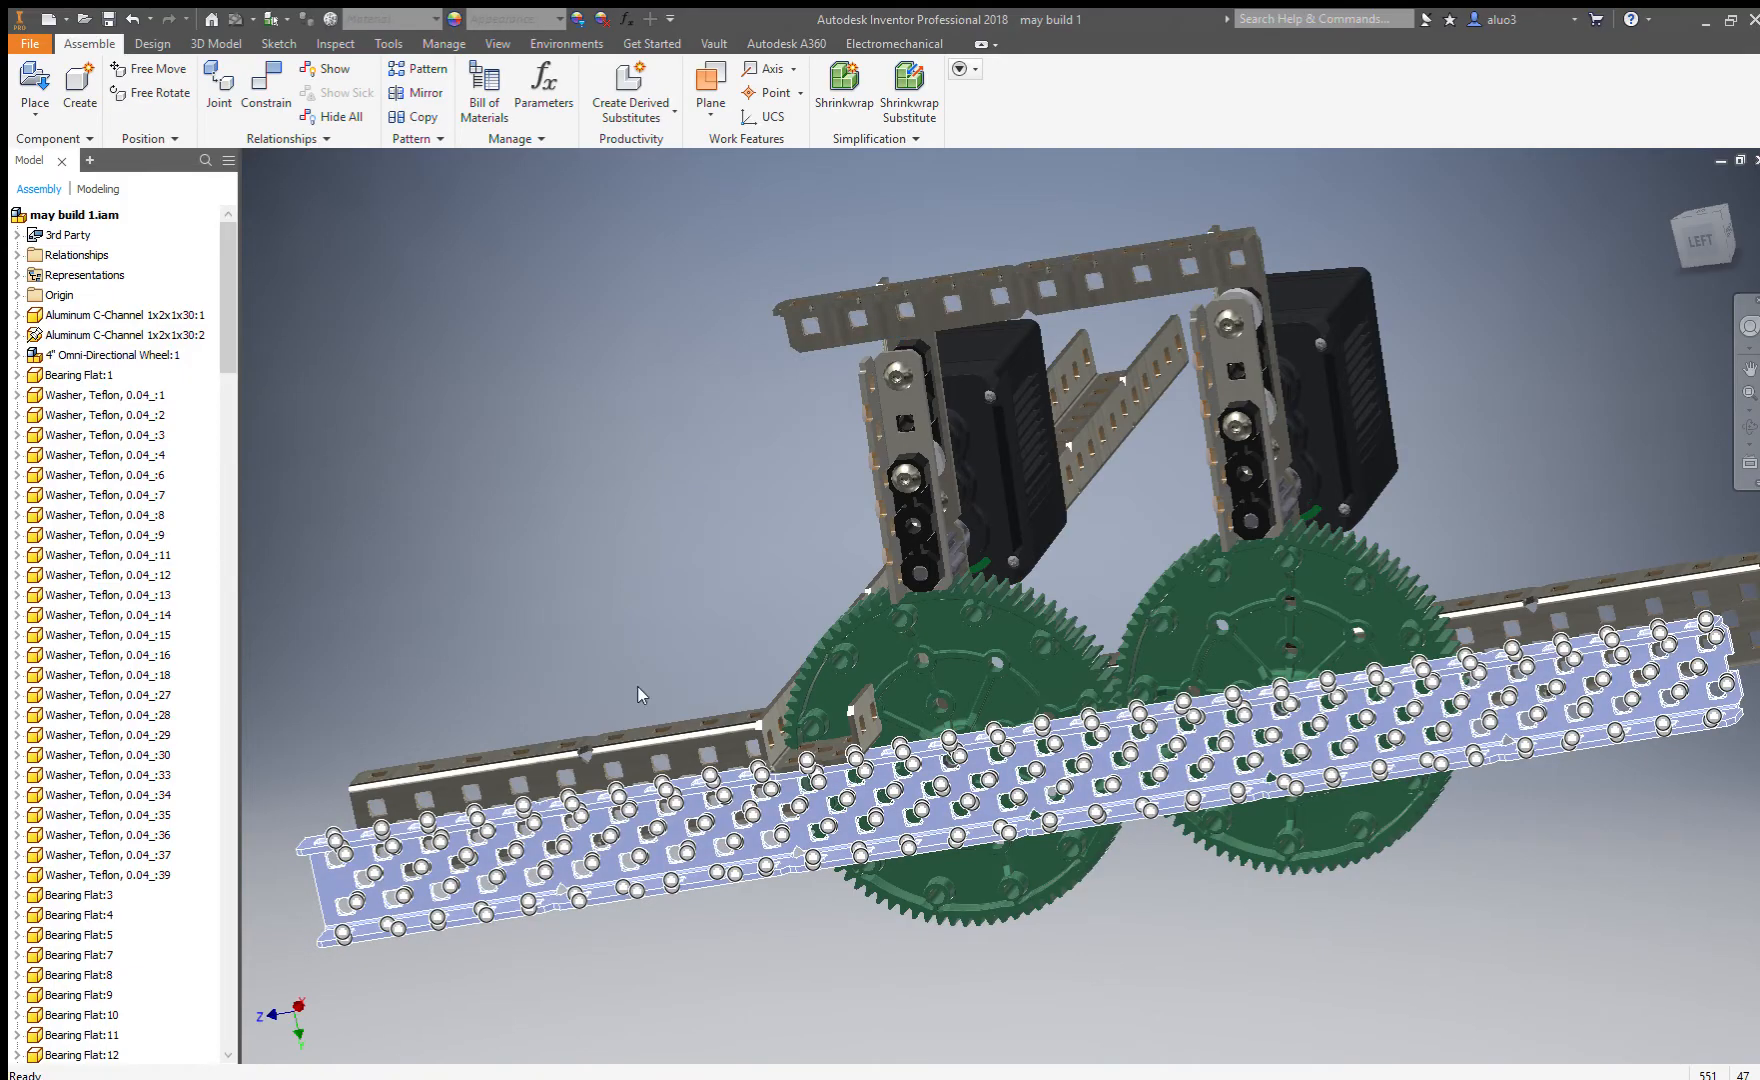
left_click_drag(850, 310, 1638, 641)
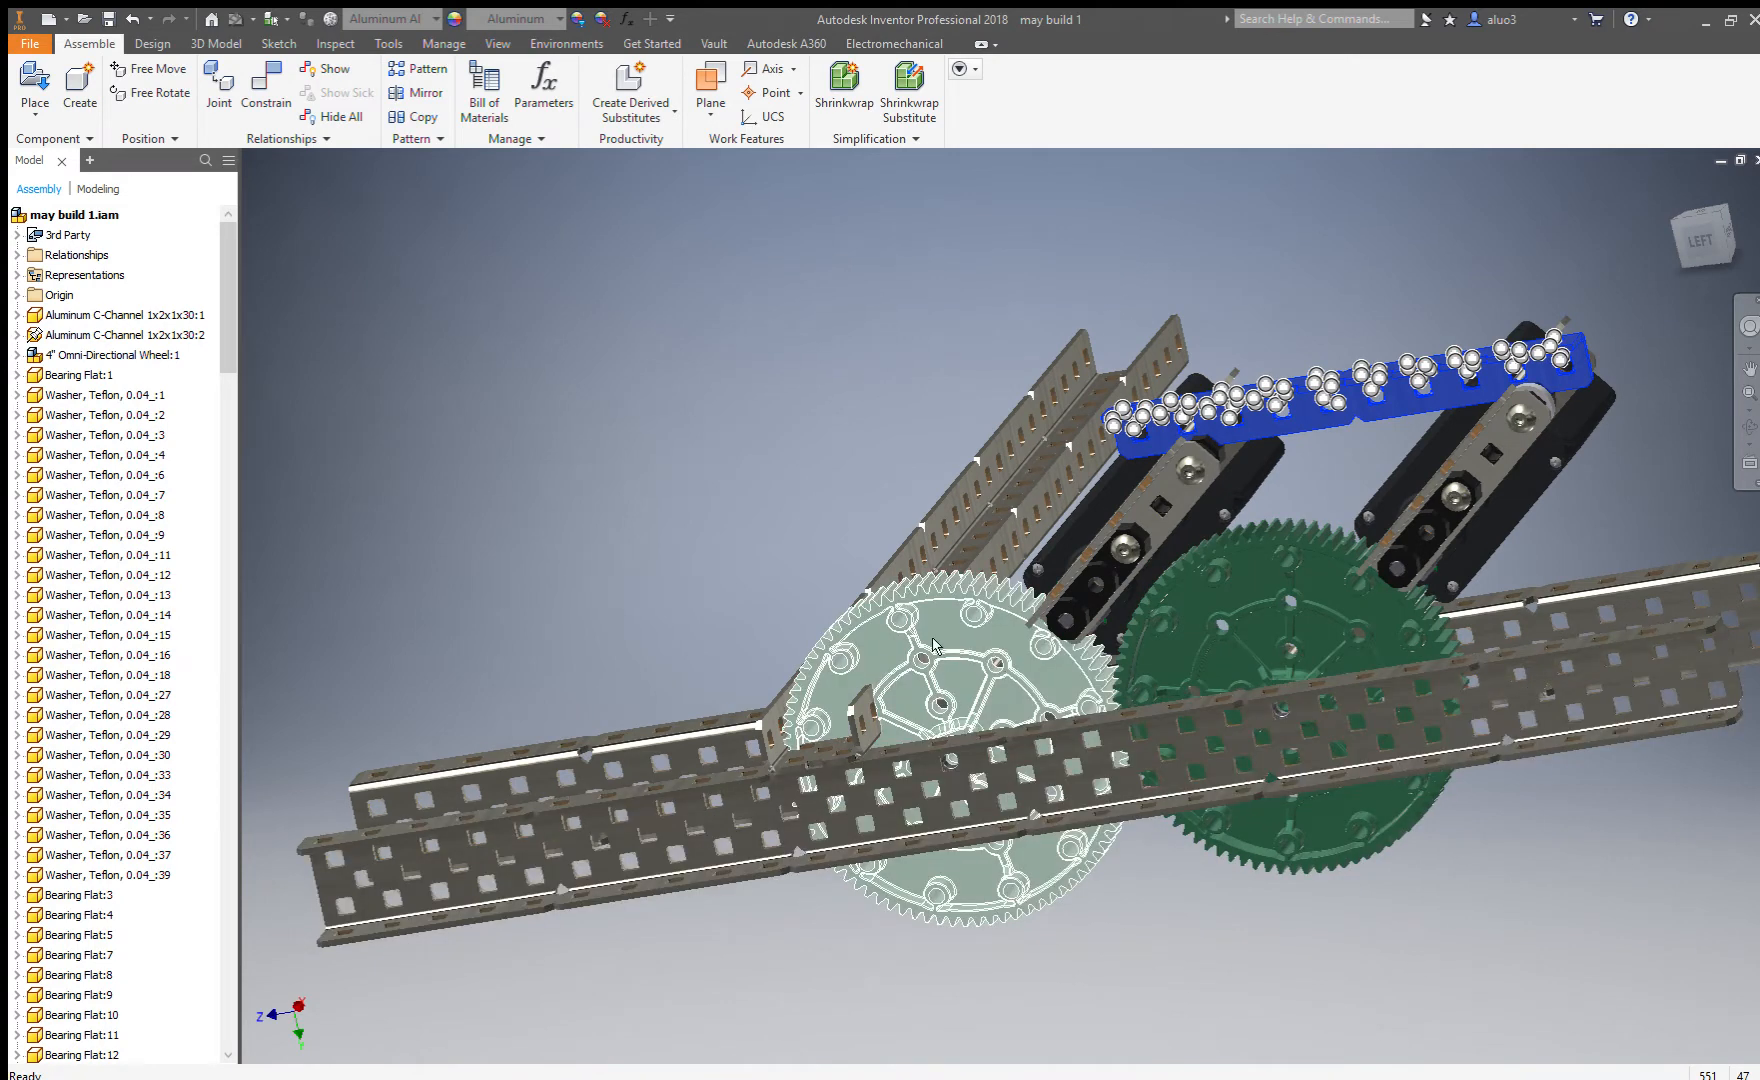
scroll(1180, 806, "up", 5)
scroll(1206, 710, "up", 2)
left_click(1160, 600)
left_click_drag(1170, 619, 1050, 592)
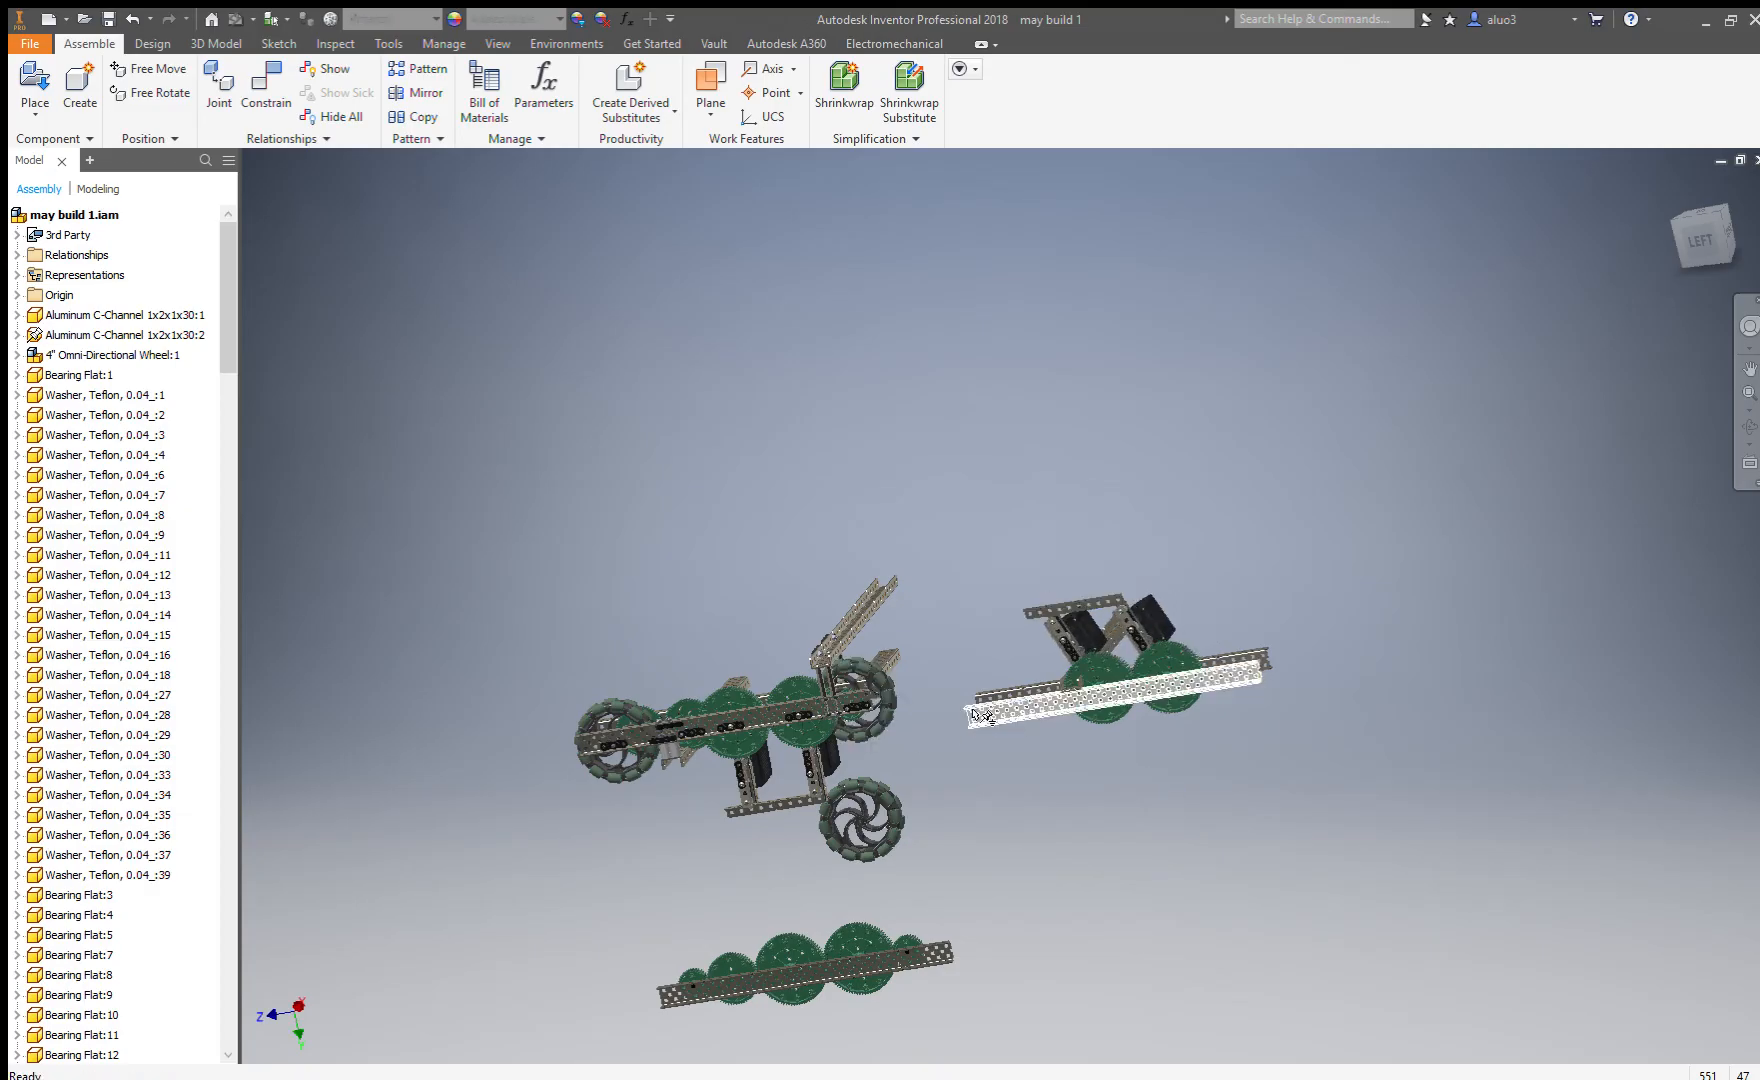
Copy a bearing flat with its screw from the original drivetrain's outer channel and paste duplicates below the new frame.
scroll(870, 719, "down", 5)
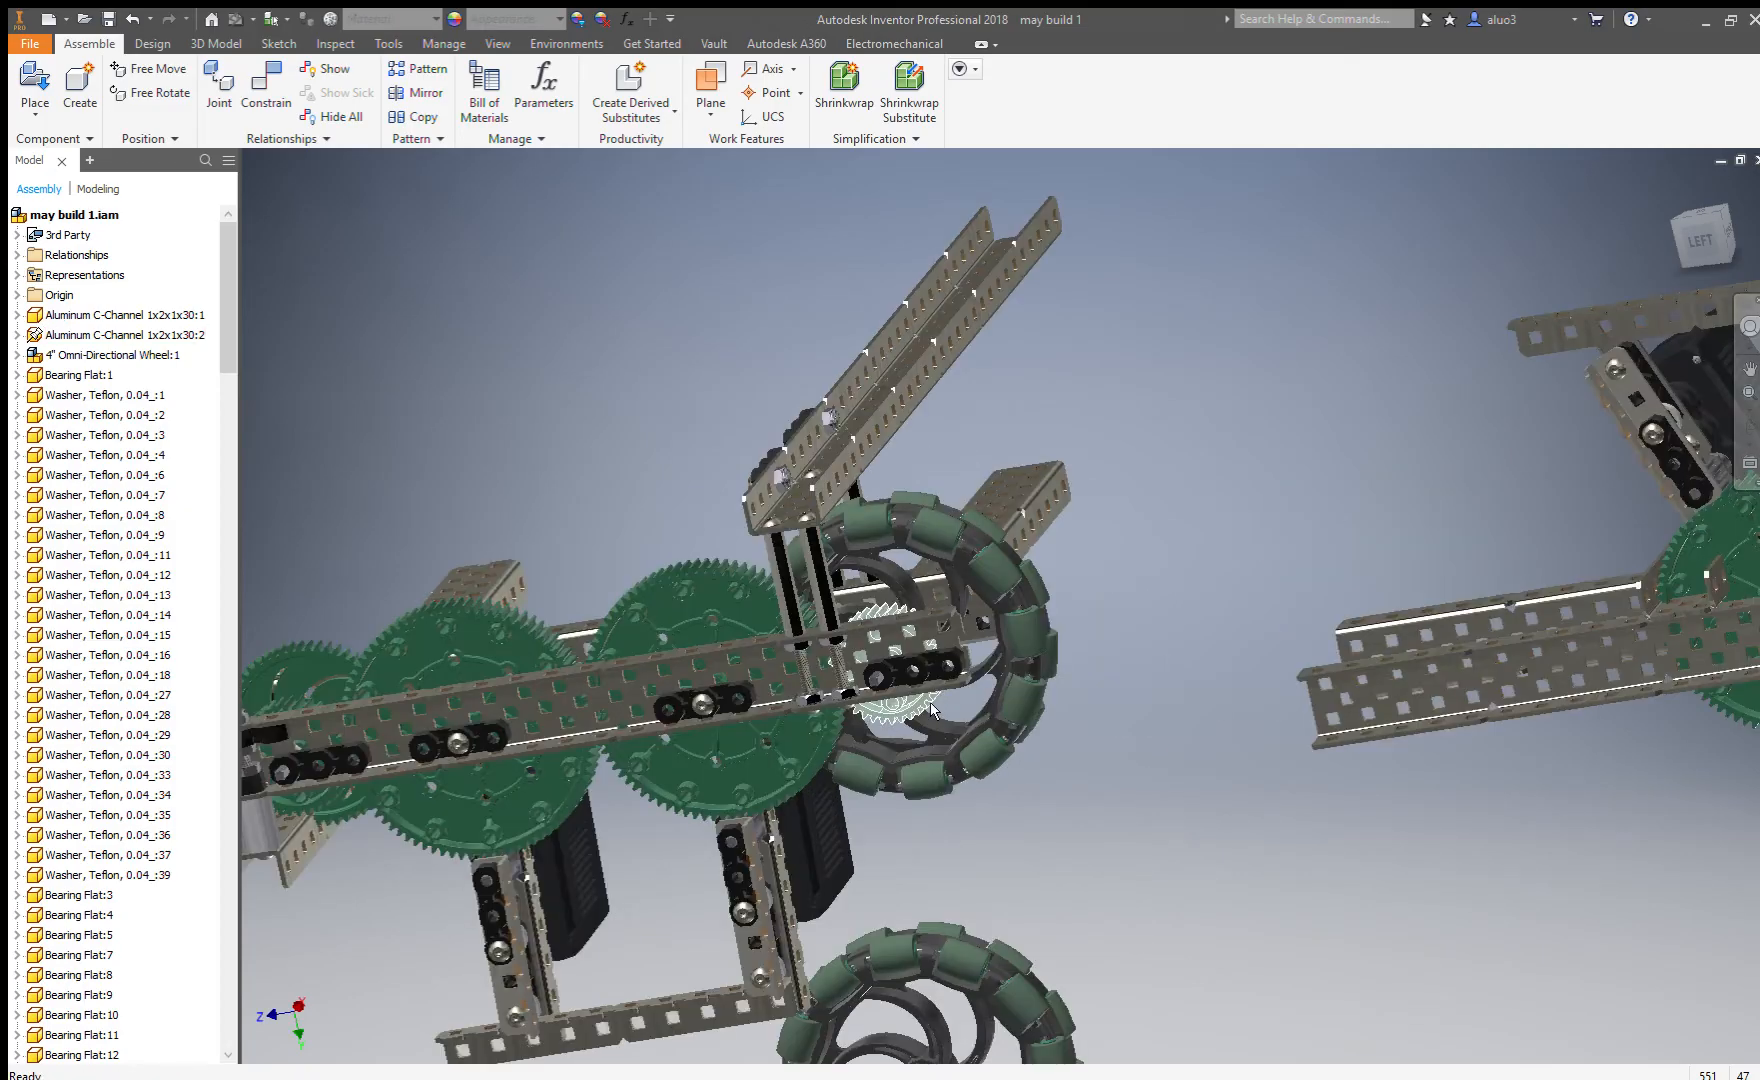
scroll(1000, 704, "up", 2)
middle_click_drag(1304, 741, 1438, 657)
scroll(690, 655, "down", 4)
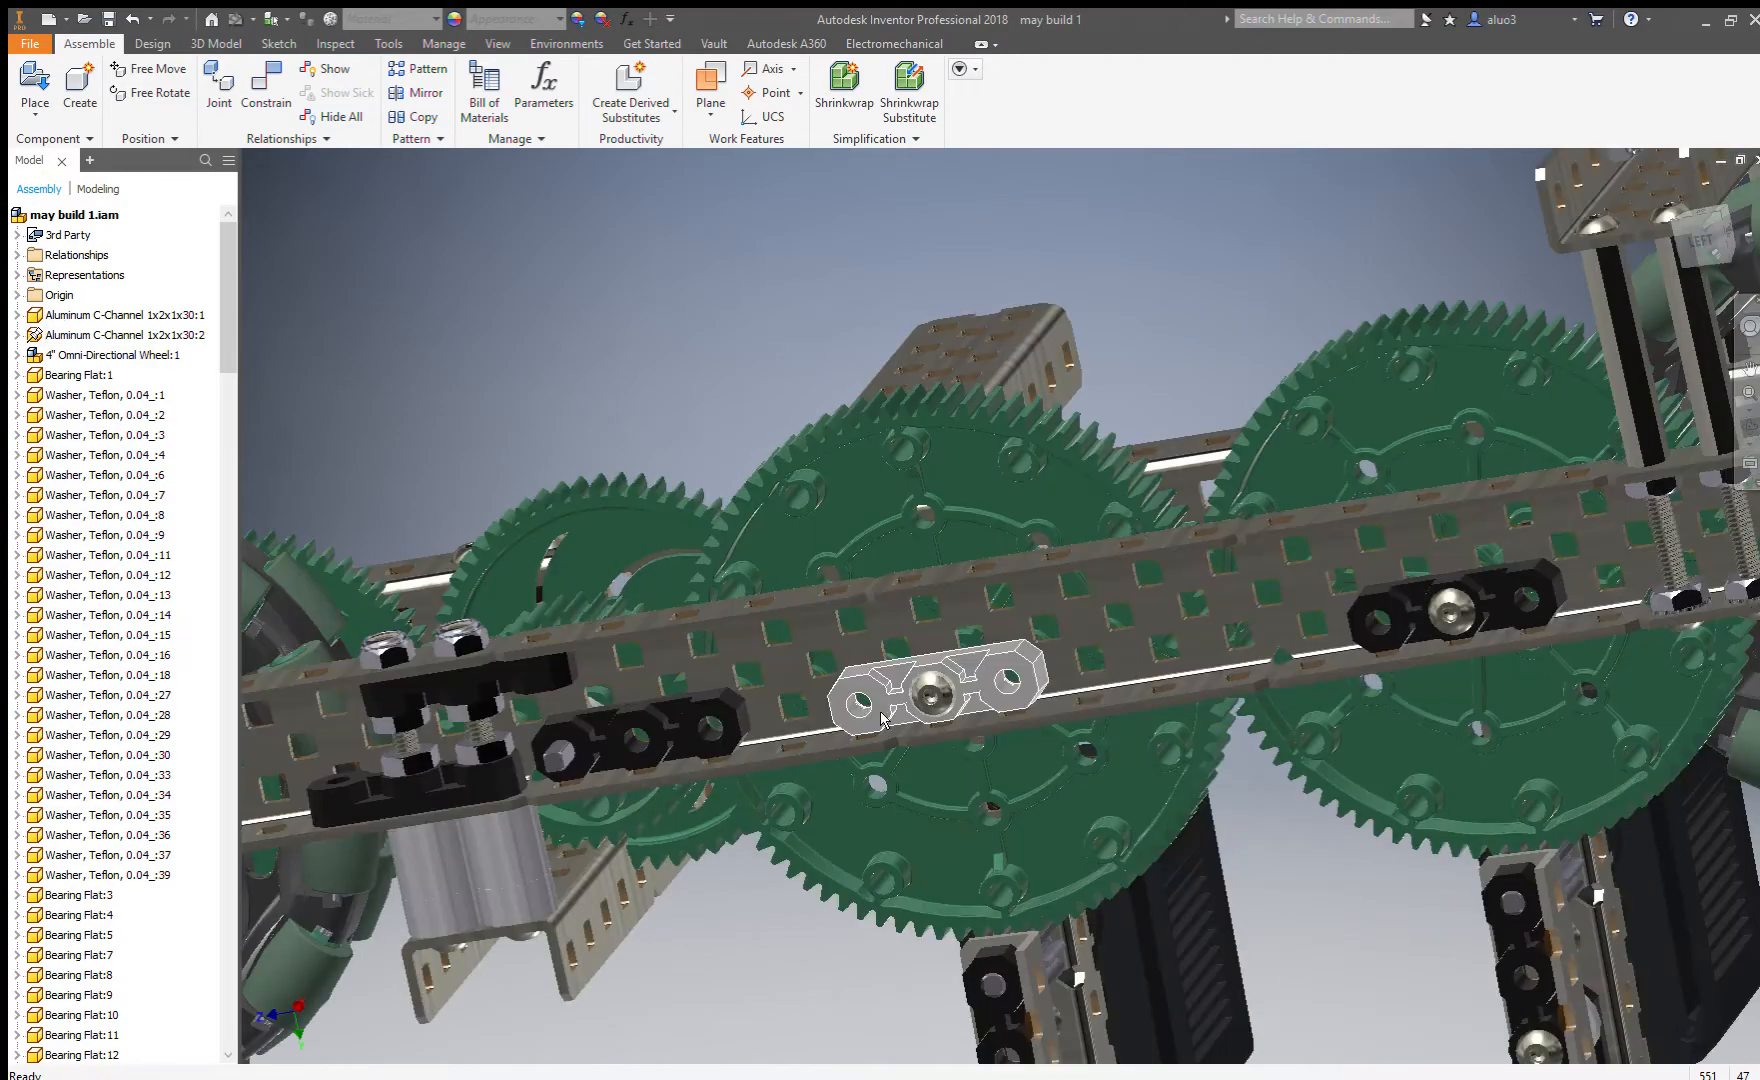
left_click(890, 697)
scroll(740, 690, "up", 5)
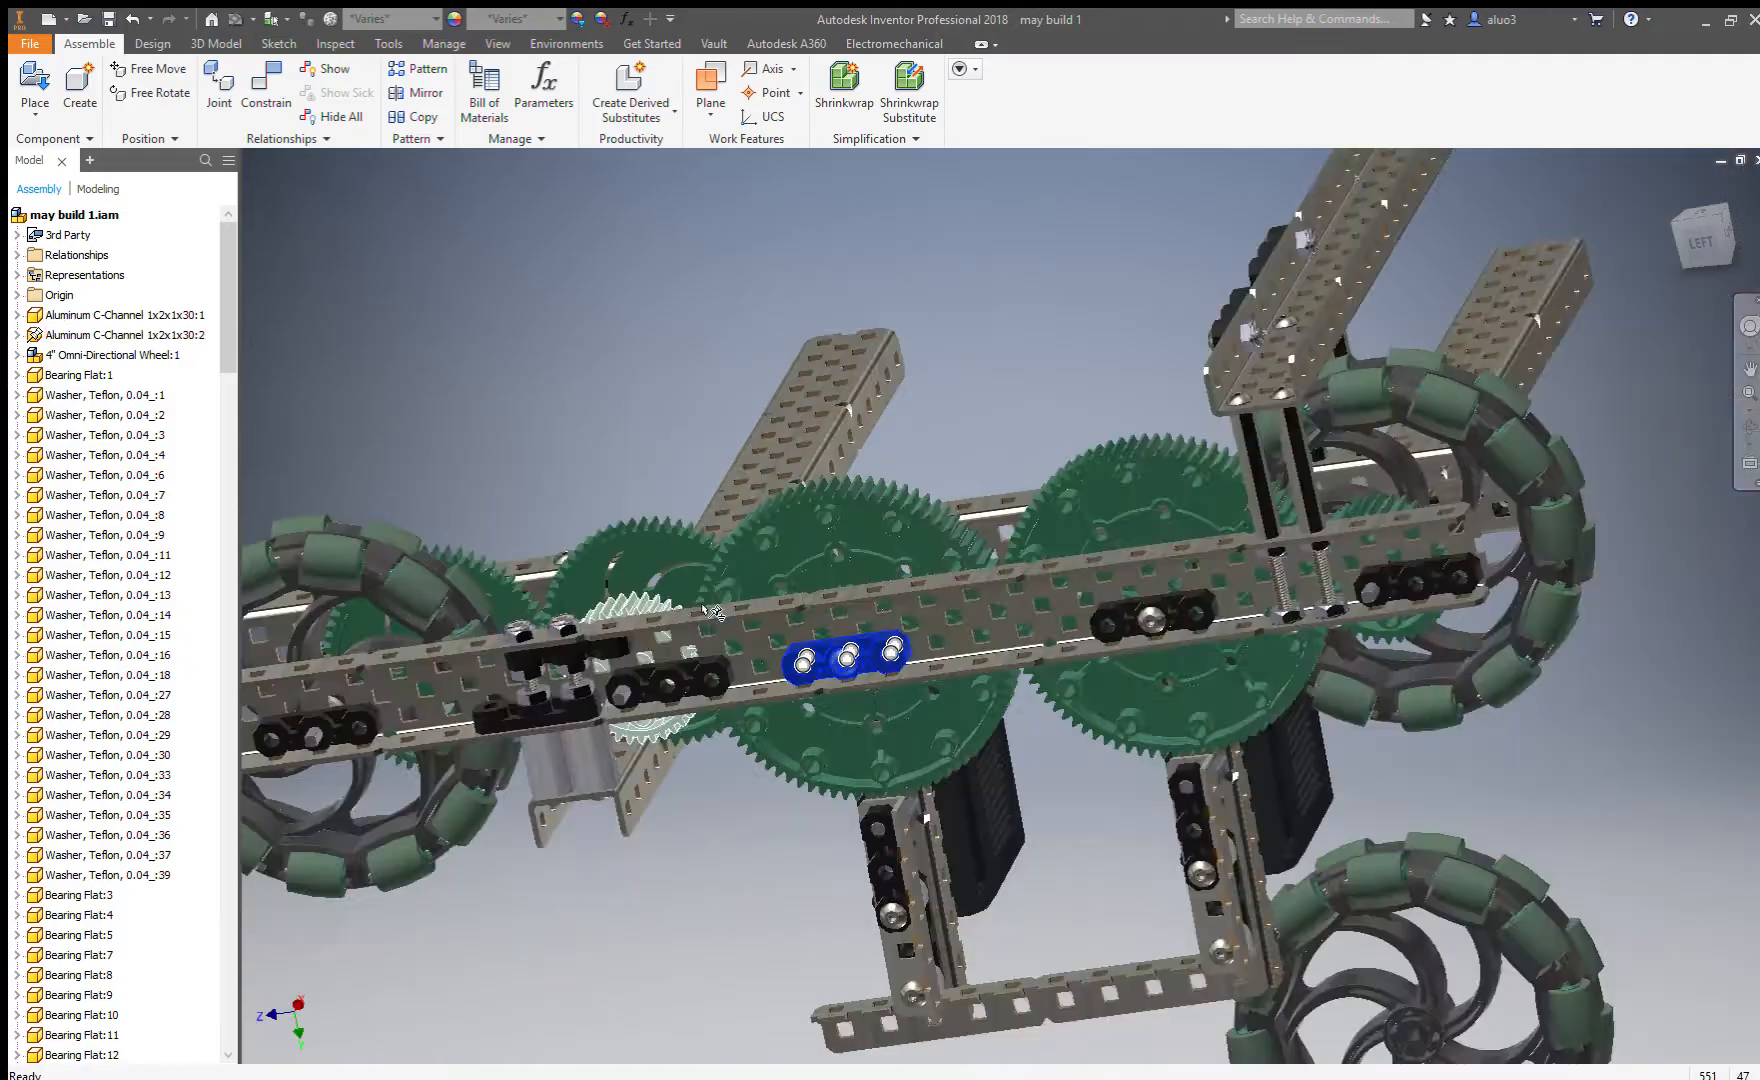
middle_click_drag(1360, 597, 944, 614)
left_click(1310, 644)
key("ctrl+v")
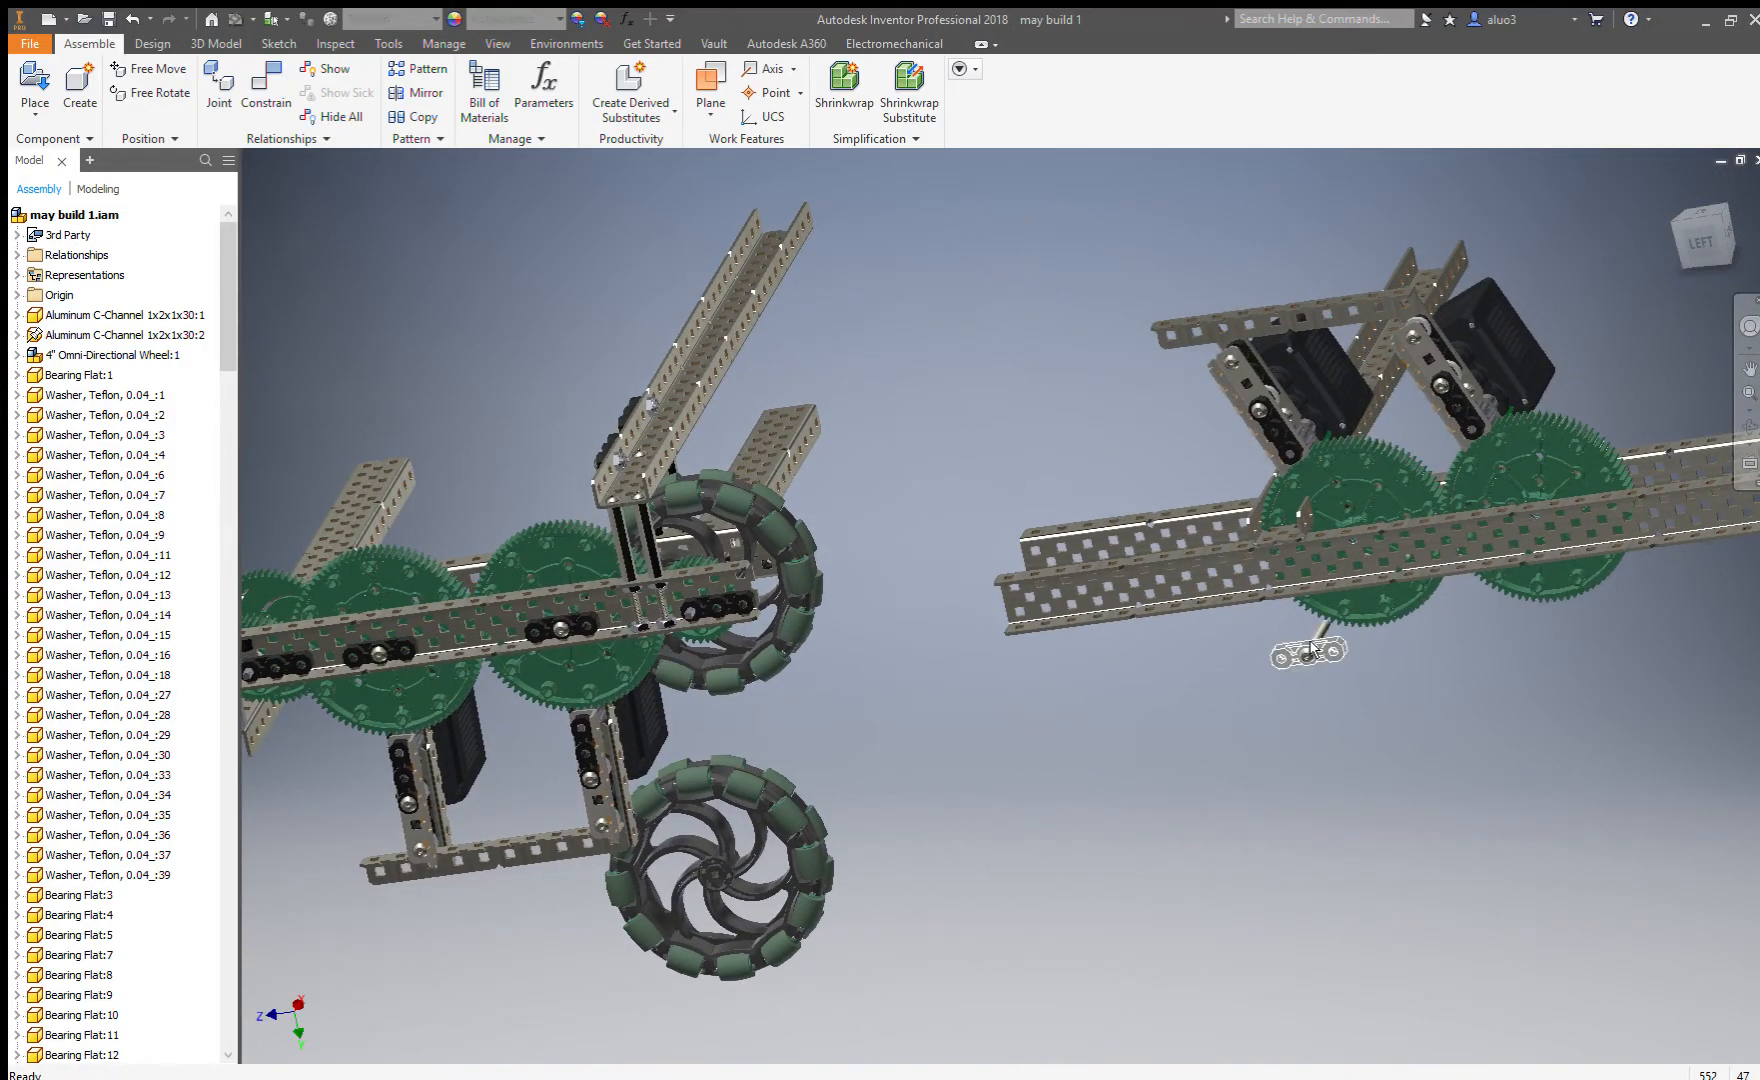
Constrain one duplicated bearing flat to the new outer channel in front of the first large gear, fixing both end holes.
key("c")
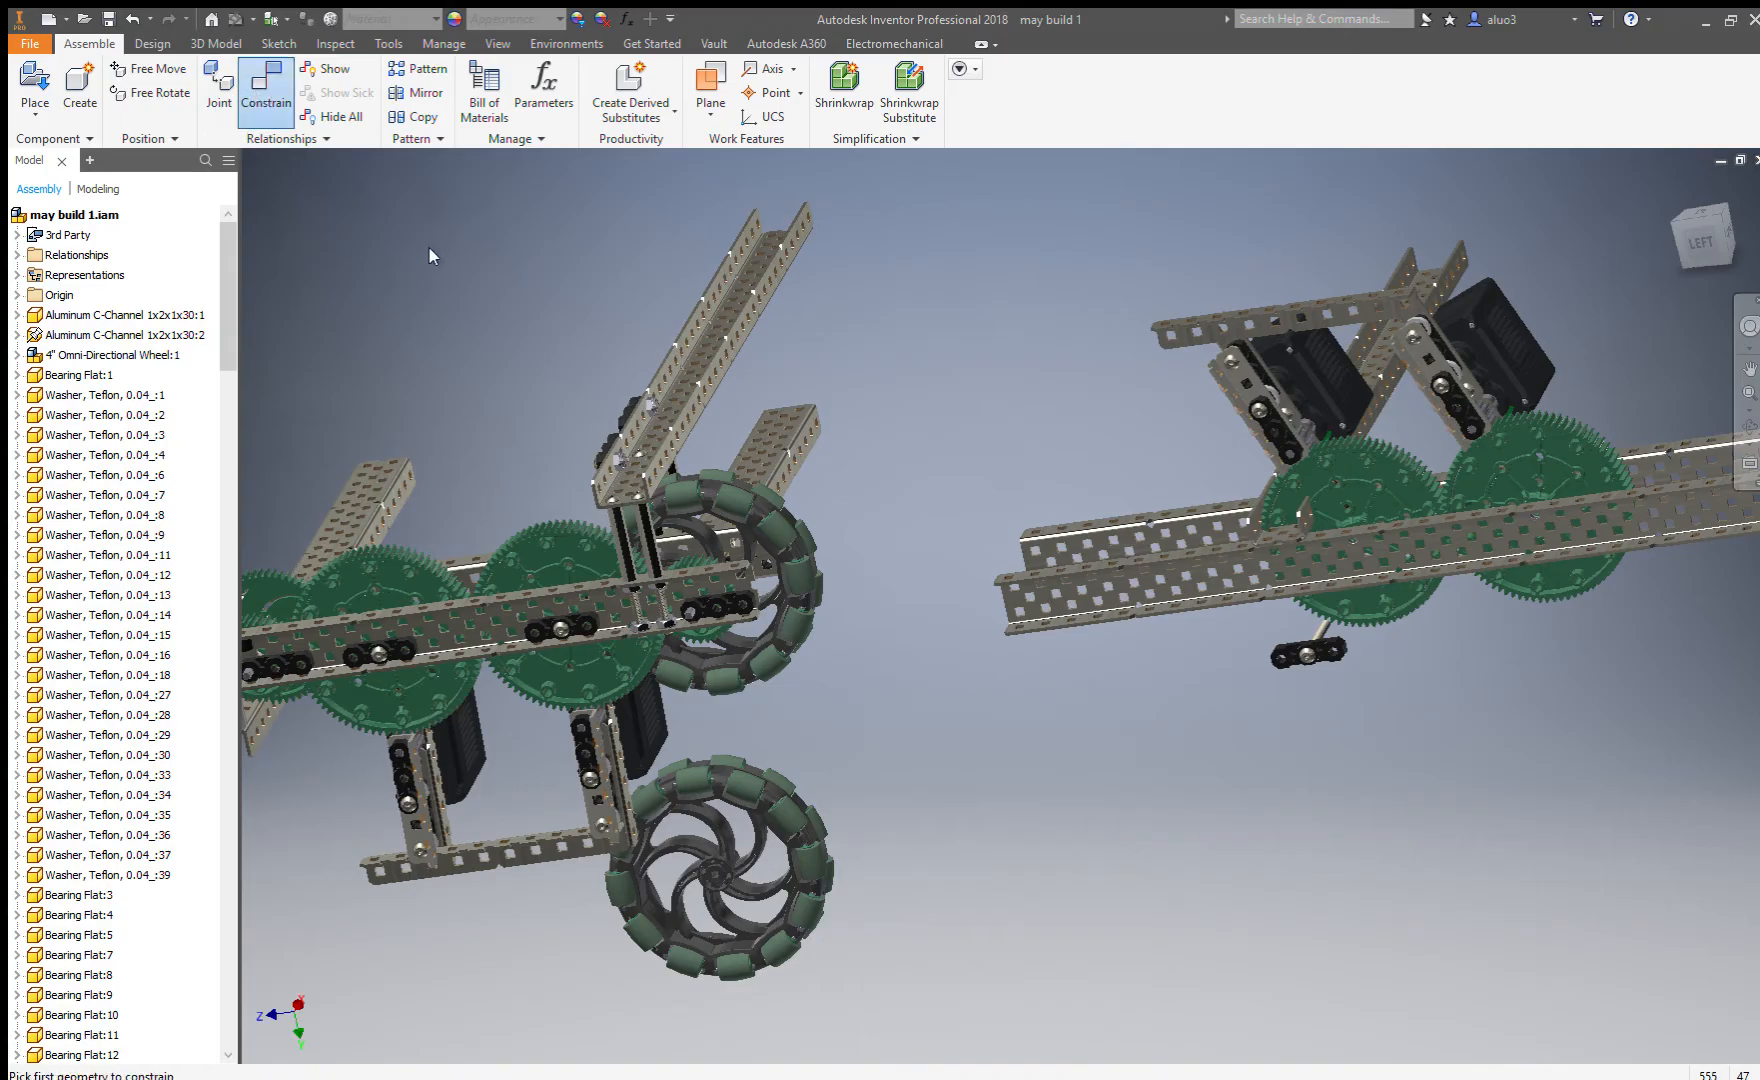
scroll(1348, 692, "up", 10)
left_click(1413, 780)
scroll(1300, 760, "down", 5)
scroll(1332, 503, "up", 5)
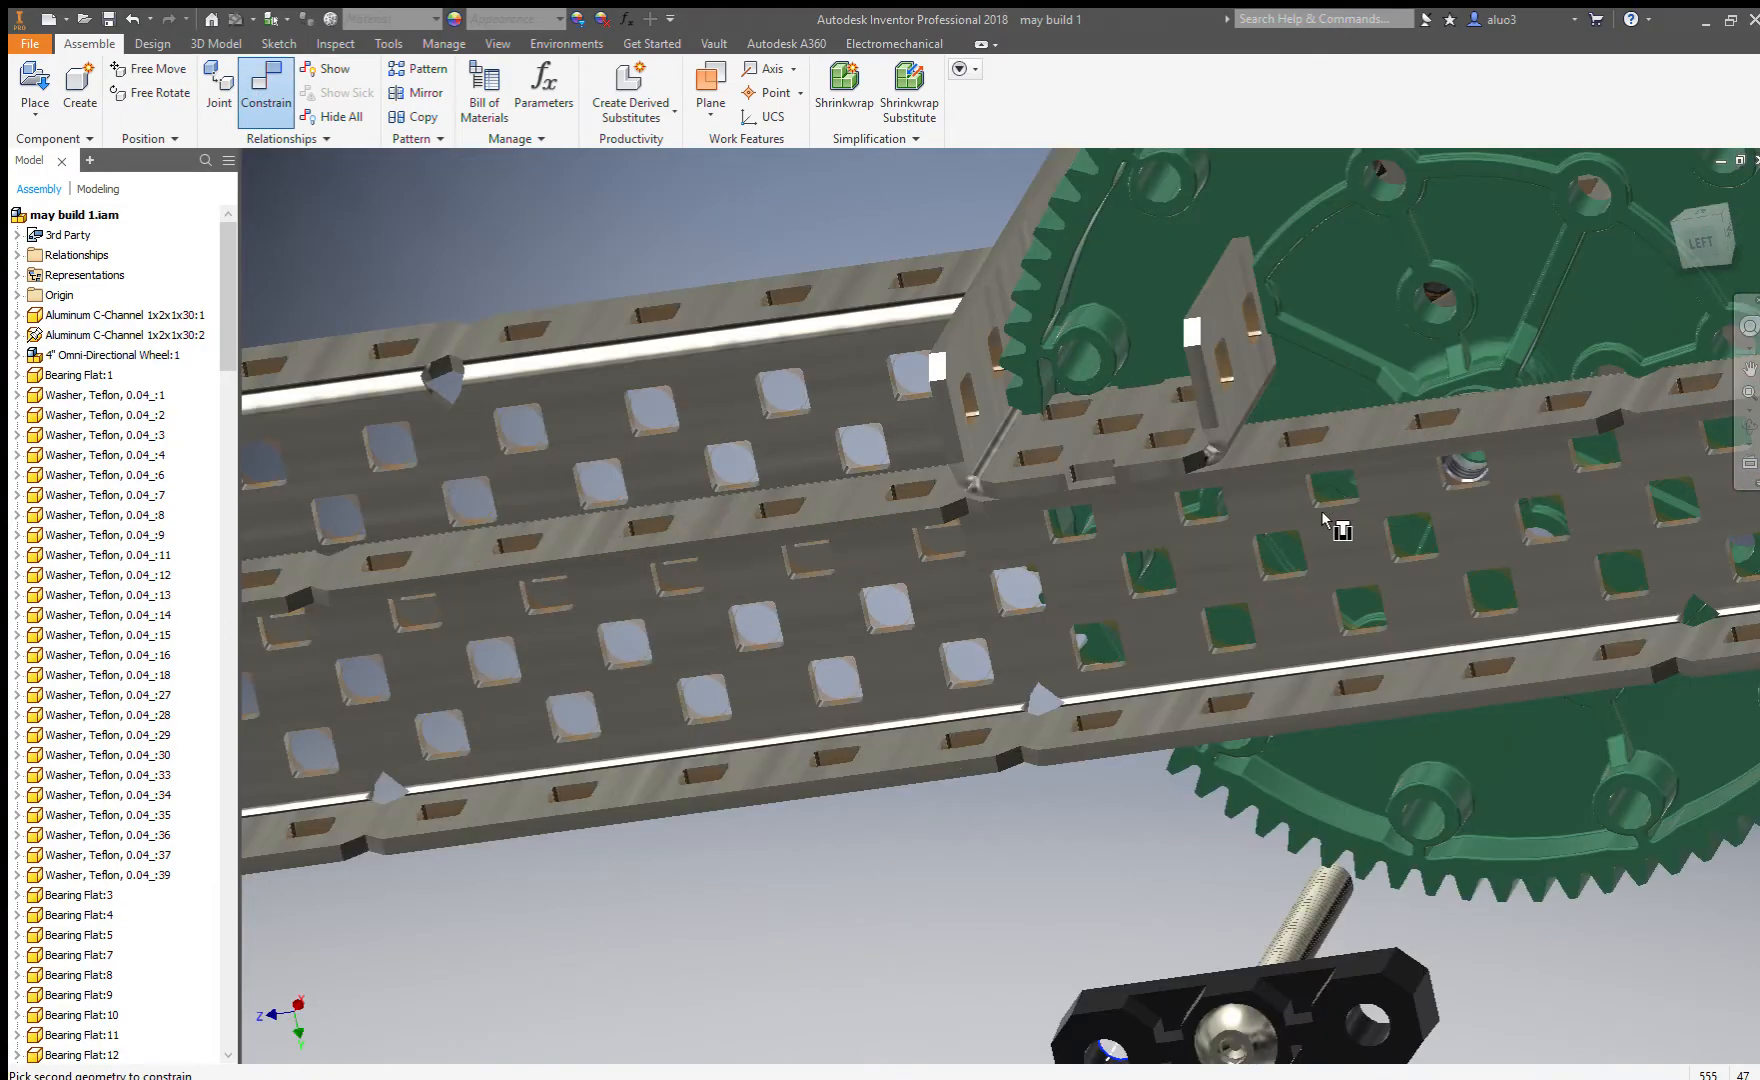
left_click(1326, 506)
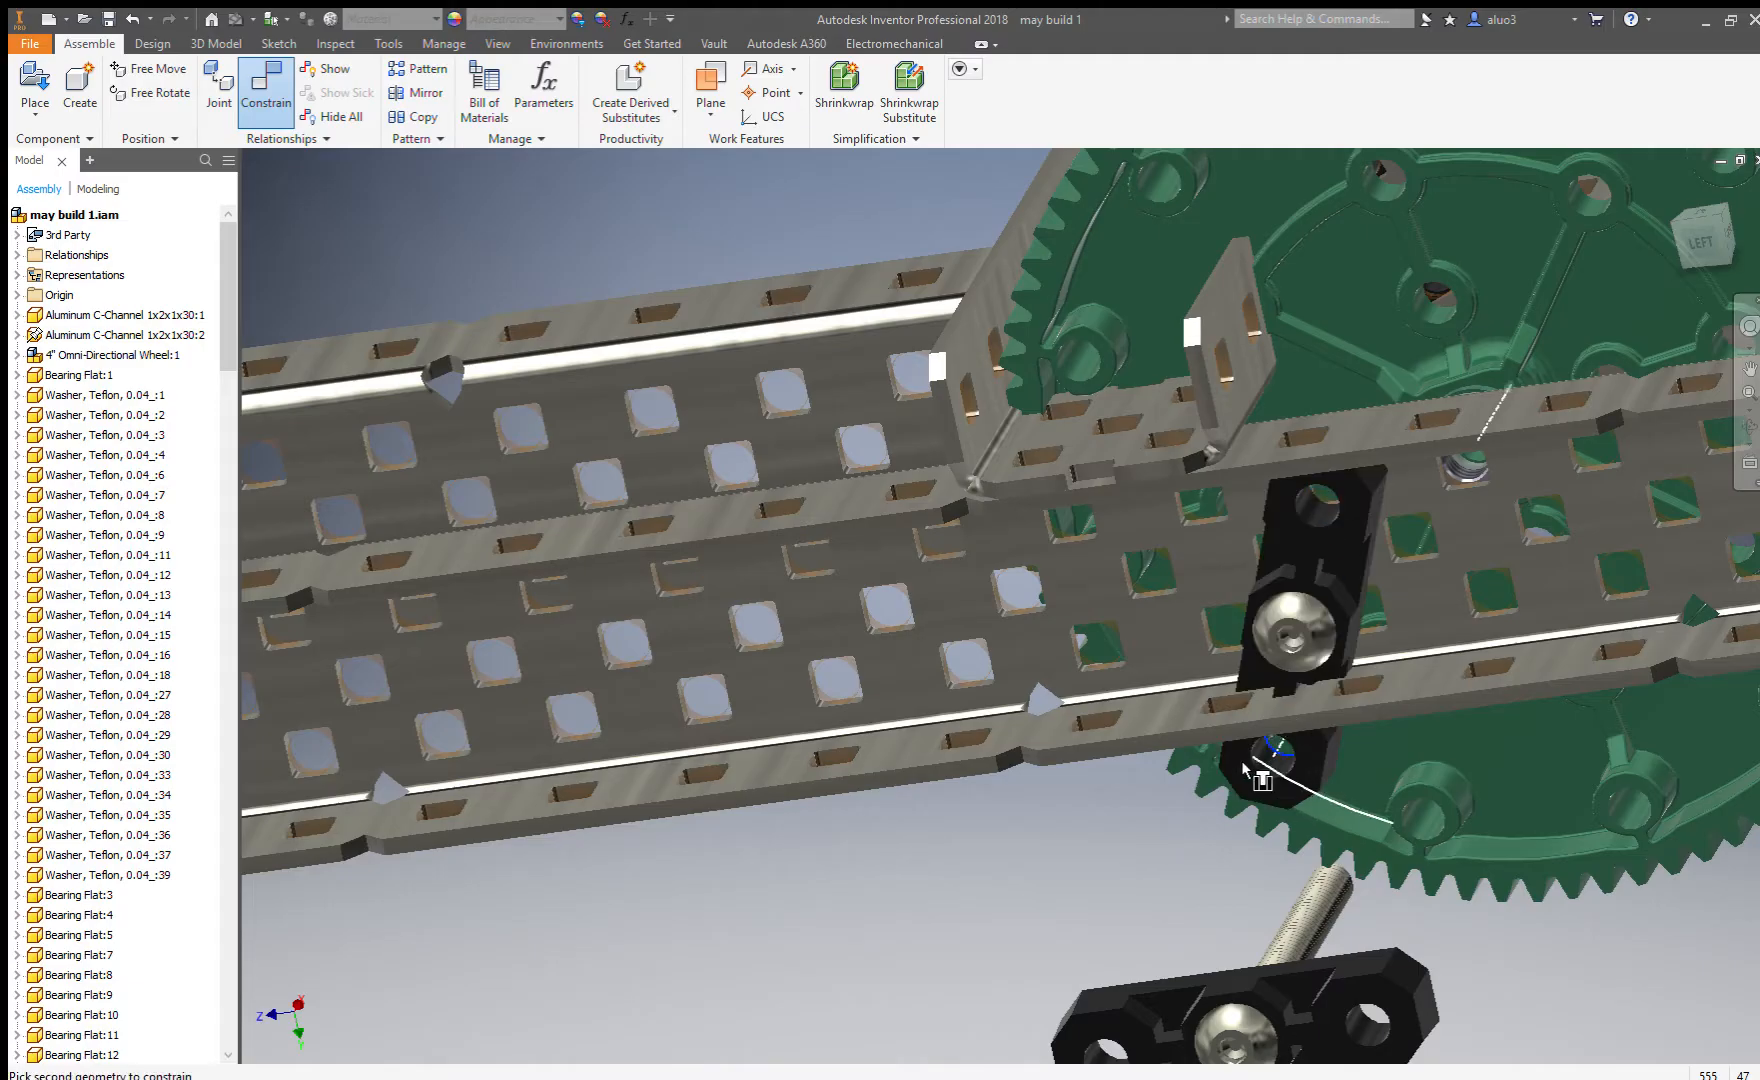
scroll(1265, 768, "down", 4)
scroll(1400, 590, "up", 6)
left_click(1429, 579)
scroll(1430, 585, "down", 4)
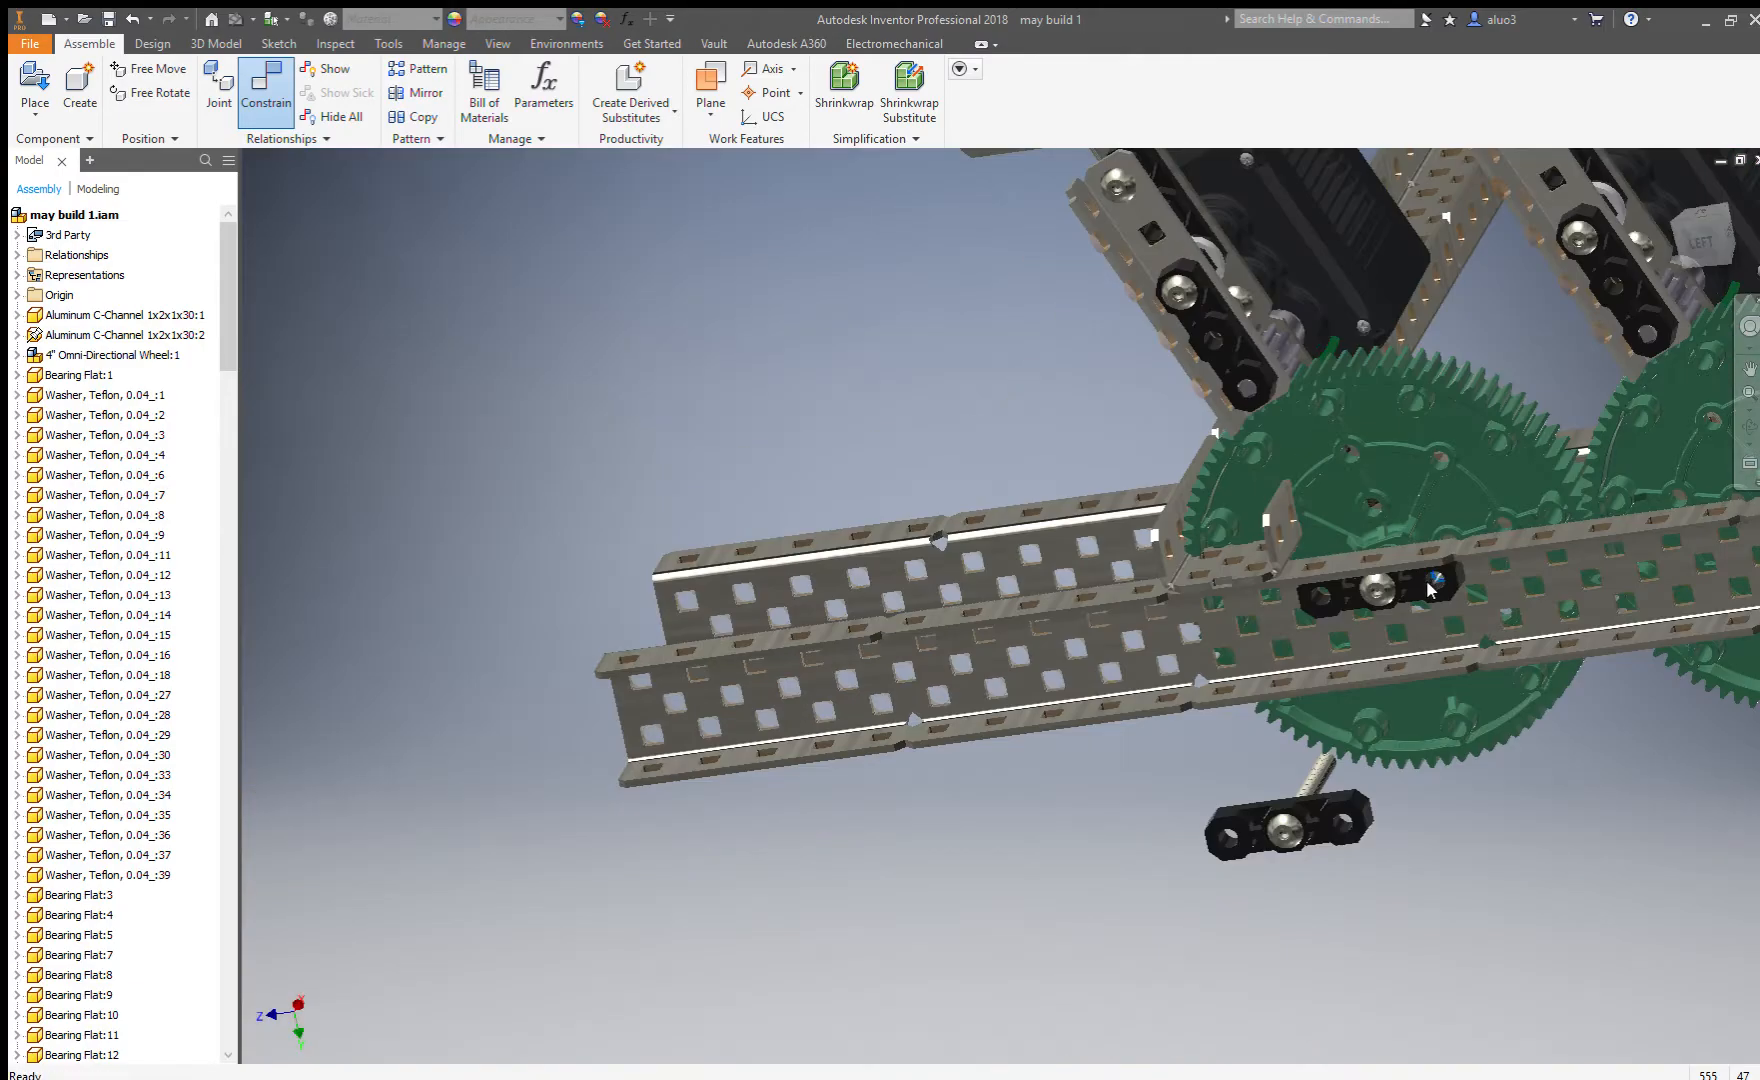
Constrain the other duplicated bearing flat to the same channel in front of the second large gear, fixing both end holes.
scroll(1240, 820, "up", 5)
scroll(1166, 816, "down", 5)
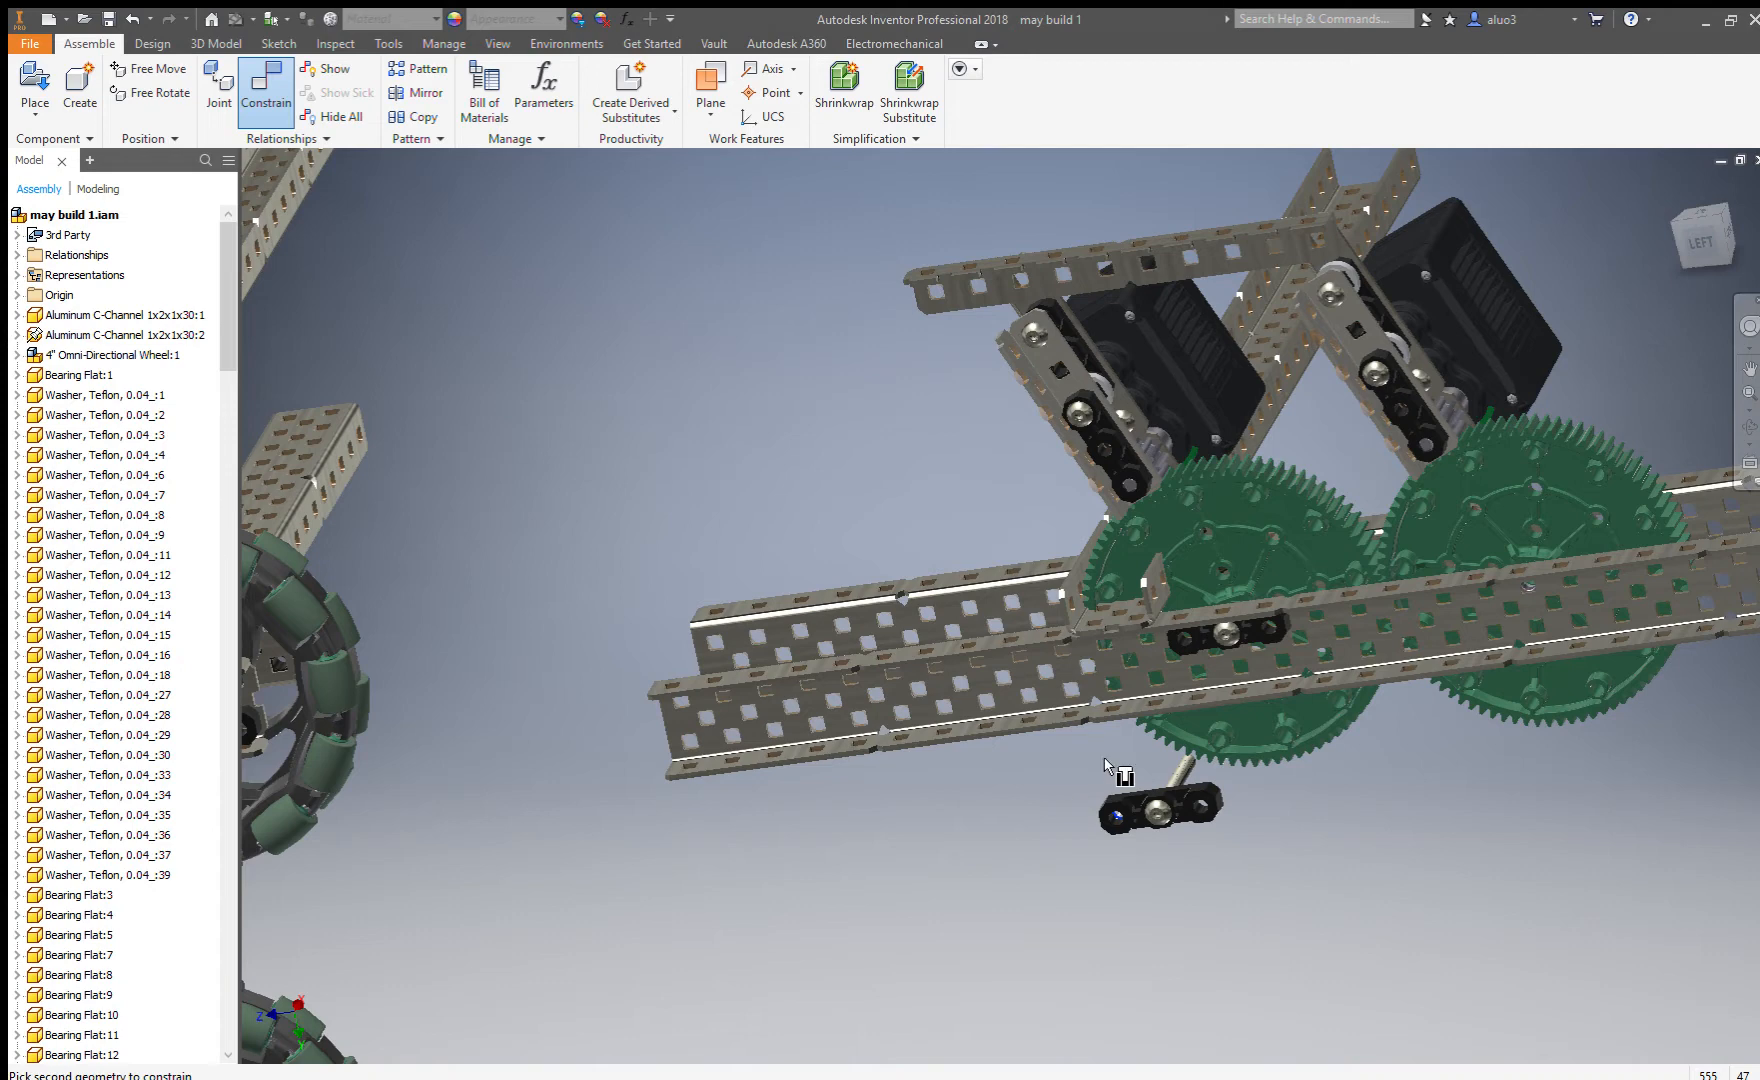
scroll(1277, 654, "up", 4)
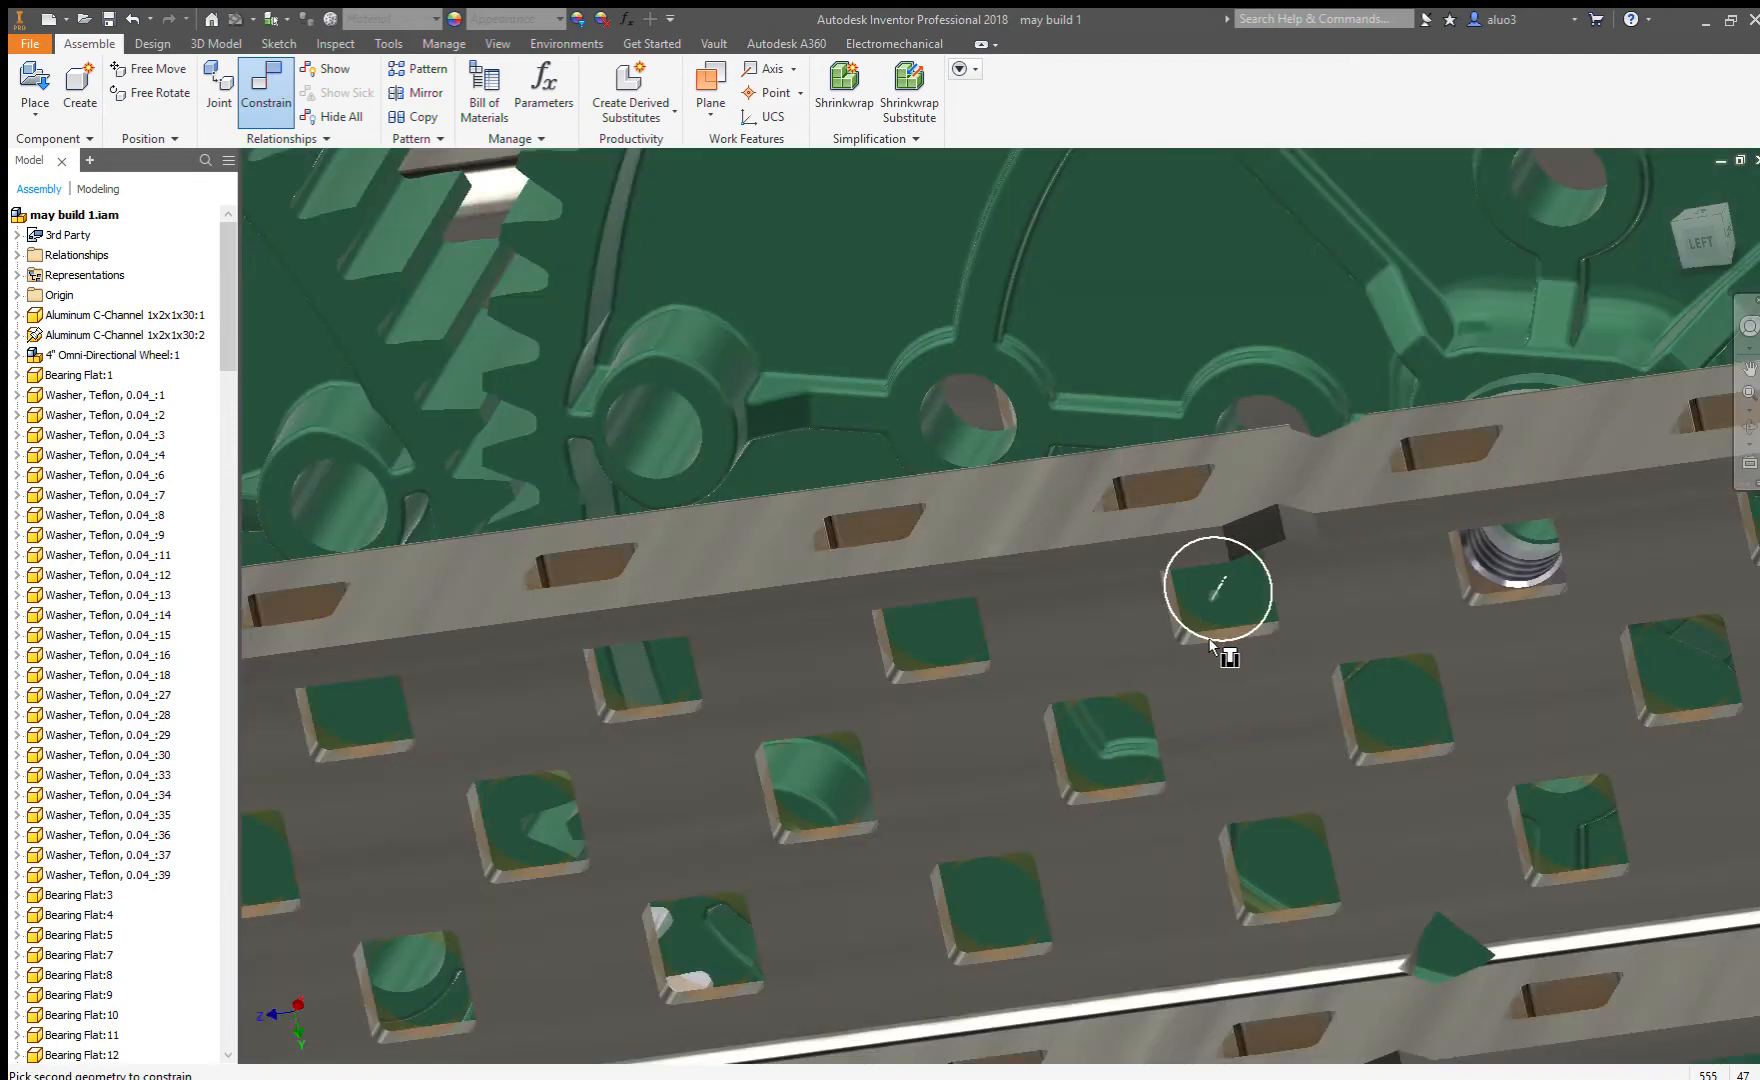
left_click(1225, 643)
scroll(860, 900, "up", 5)
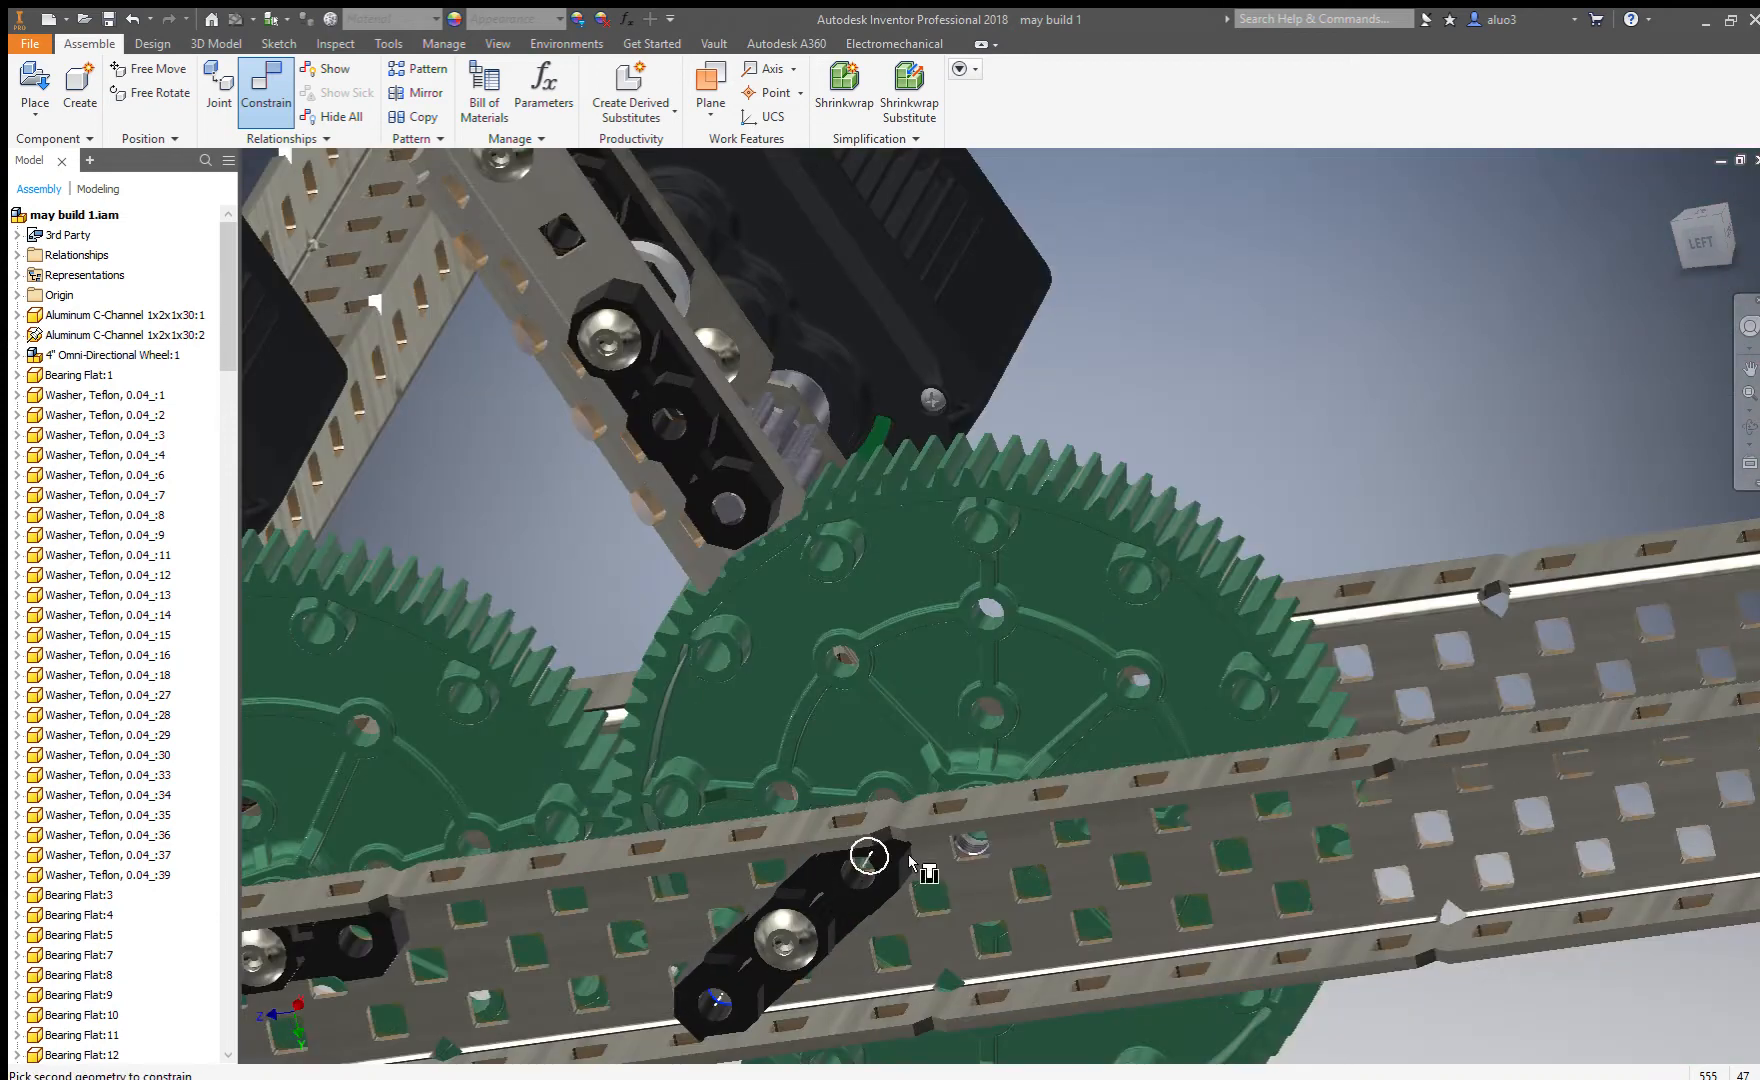
left_click(1069, 830)
Select the Teflon washers between the outer channel and the small gear on the original drivetrain's end wheel axle.
scroll(1220, 700, "up", 10)
mouse_move(1072, 710)
middle_mouse_down("shift")
mouse_move(1155, 778)
mouse_move(1139, 809)
mouse_move(1117, 680)
mouse_move(1074, 699)
middle_mouse_up("shift")
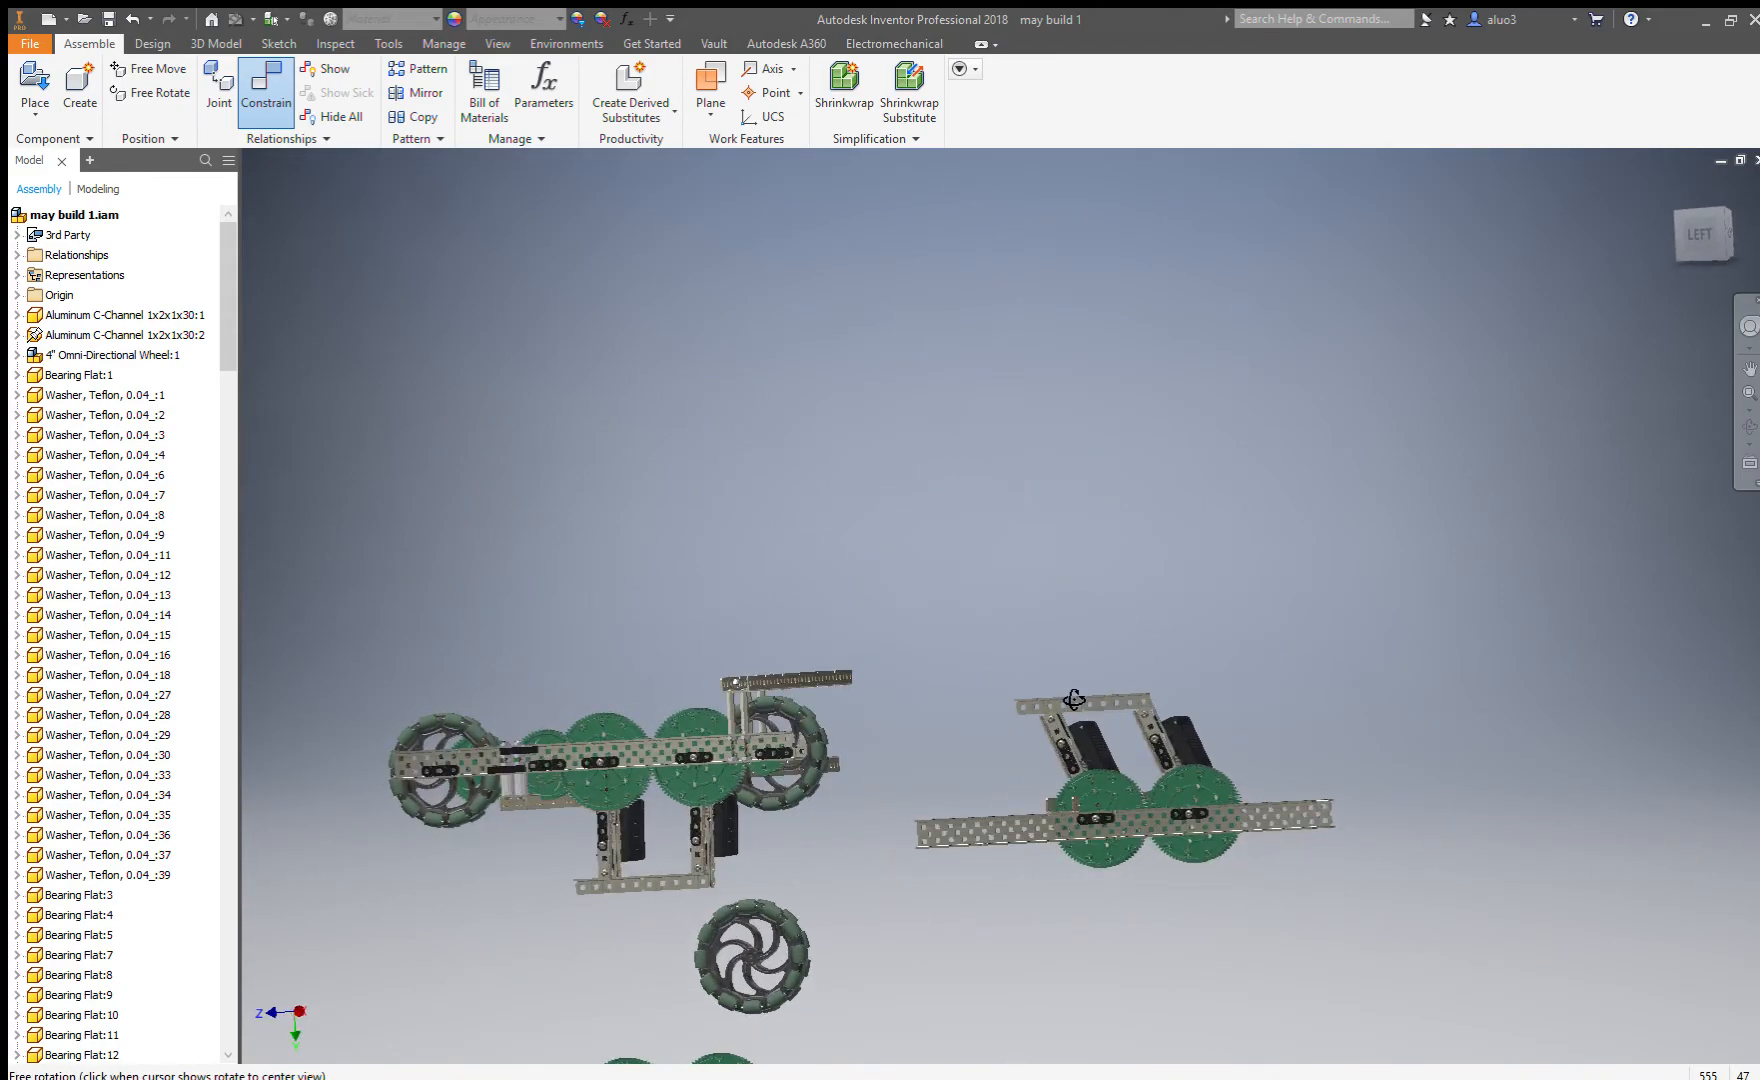
left_click(1695, 236)
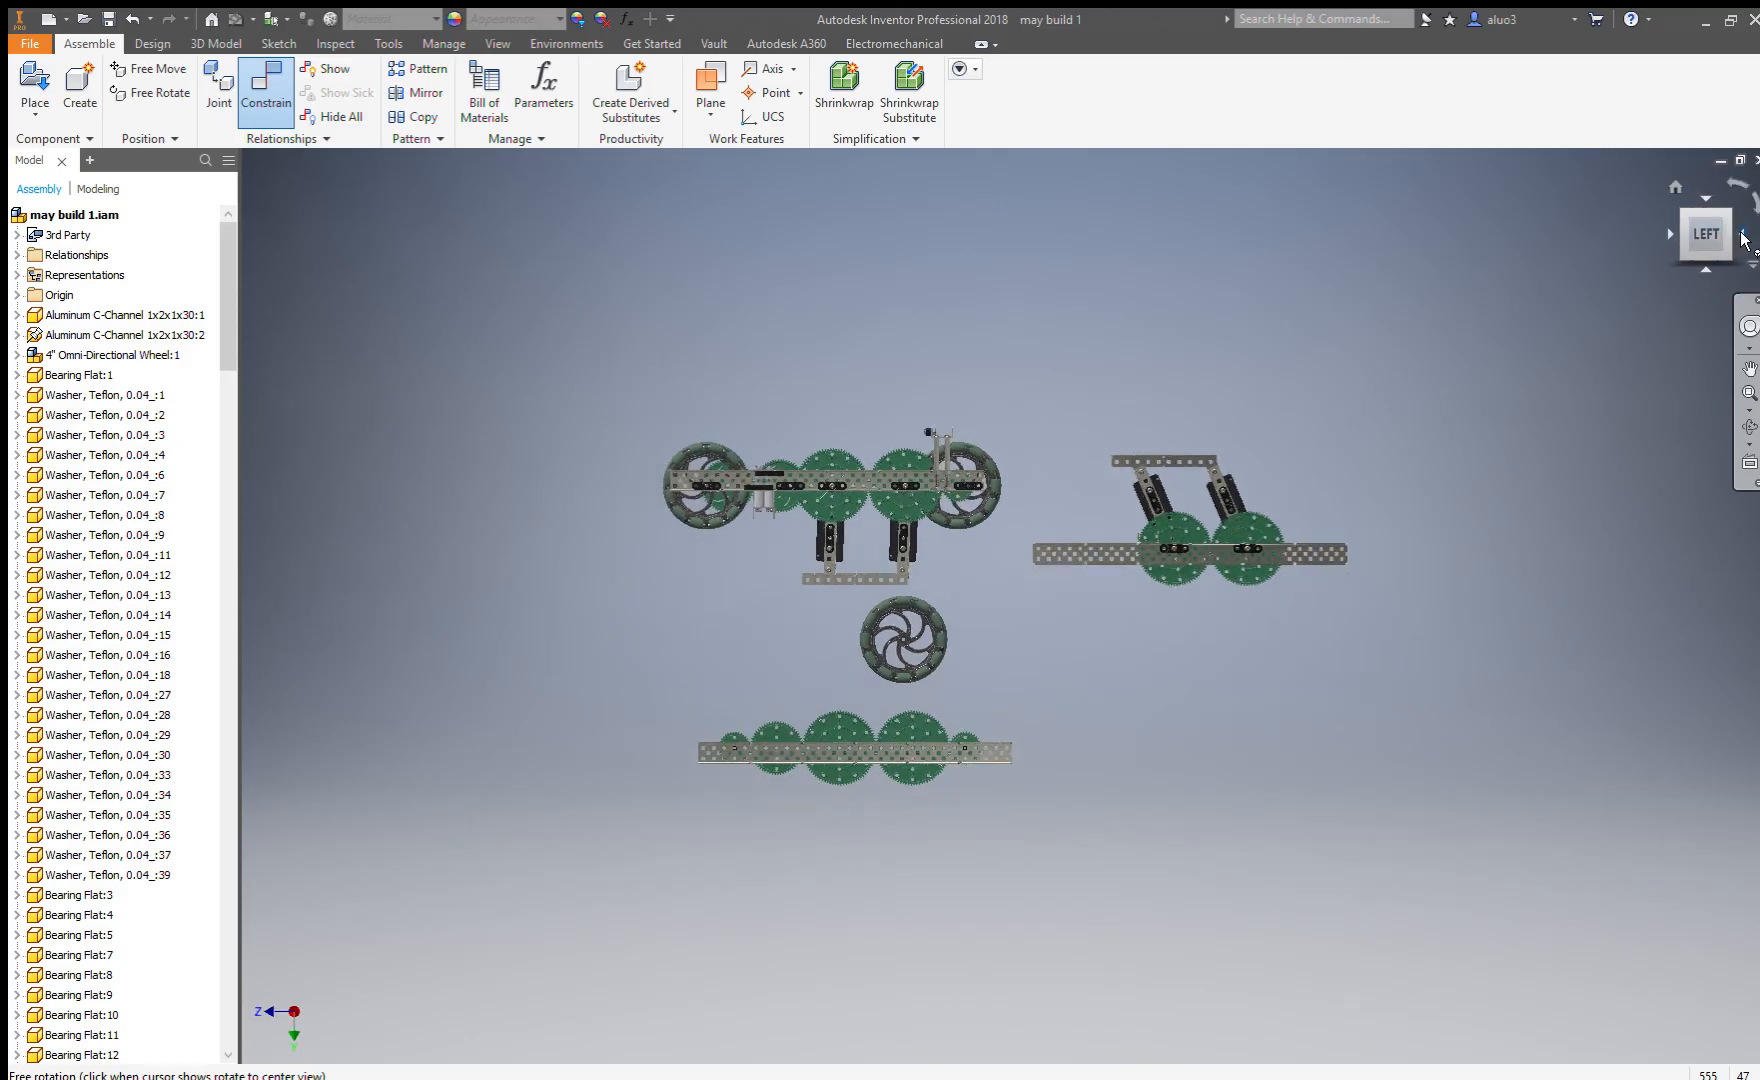
left_click(1741, 234)
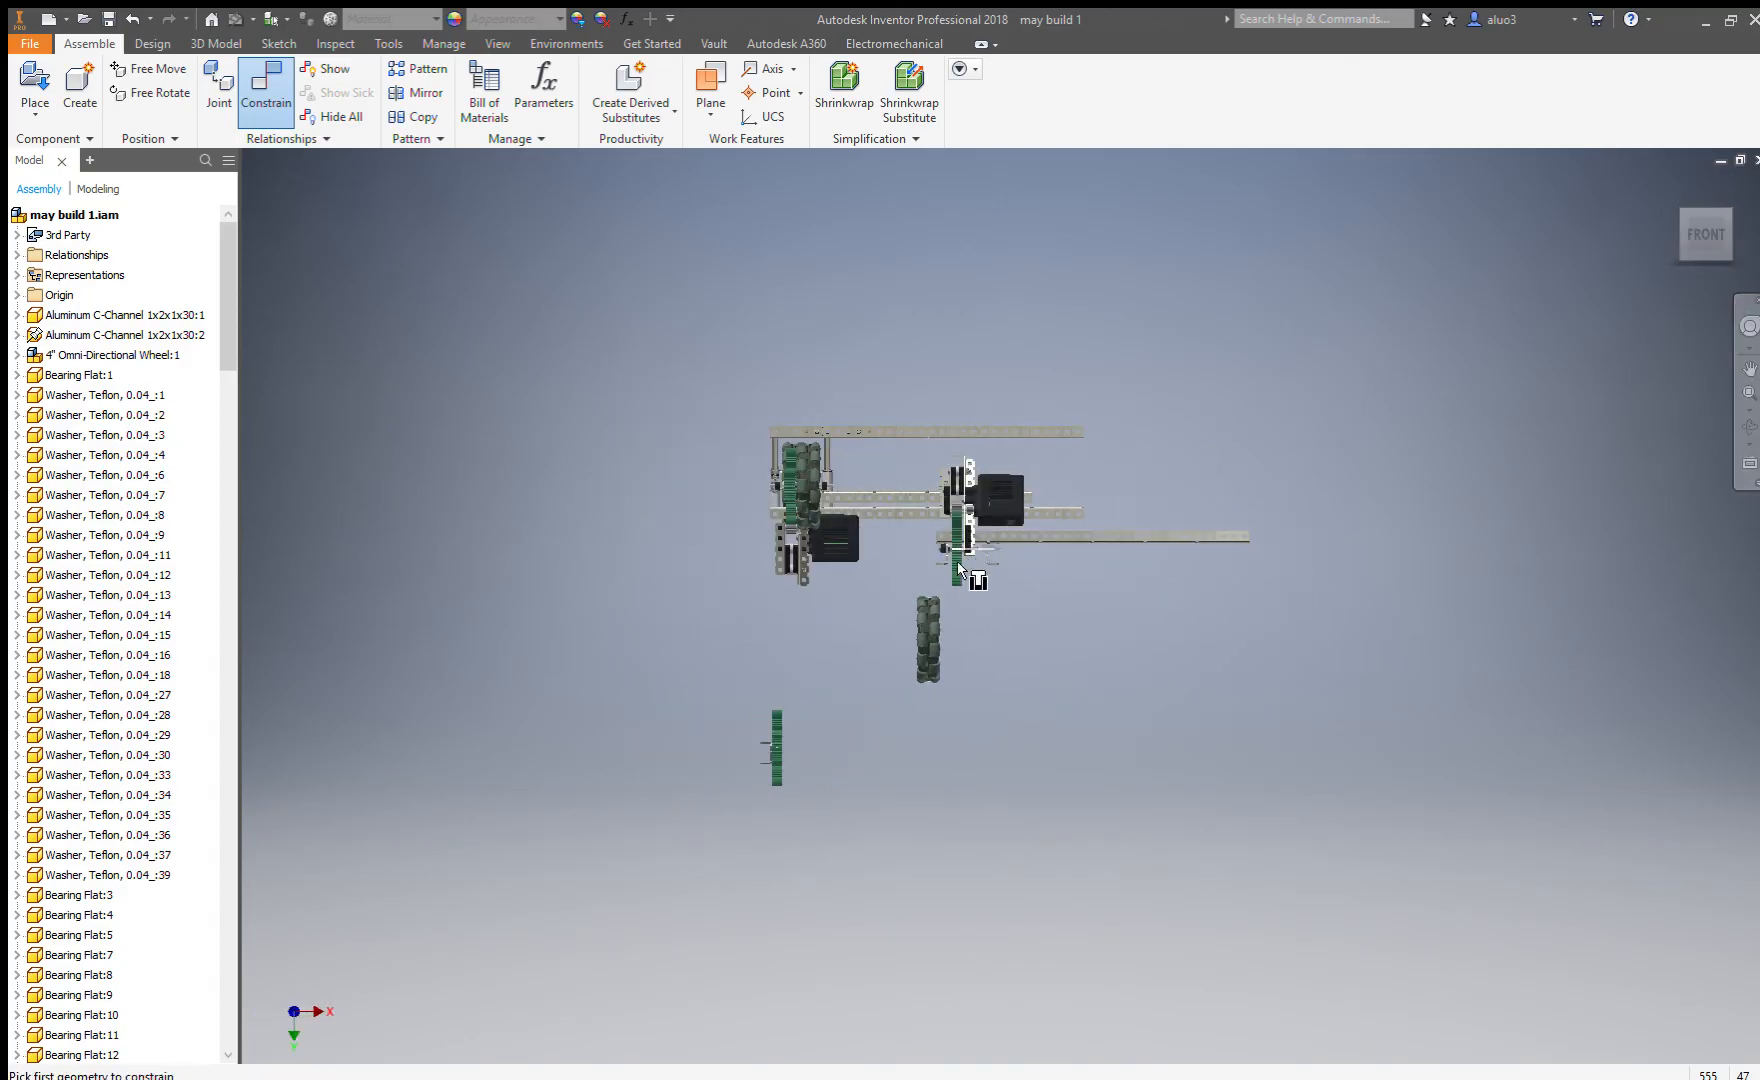
key("F6")
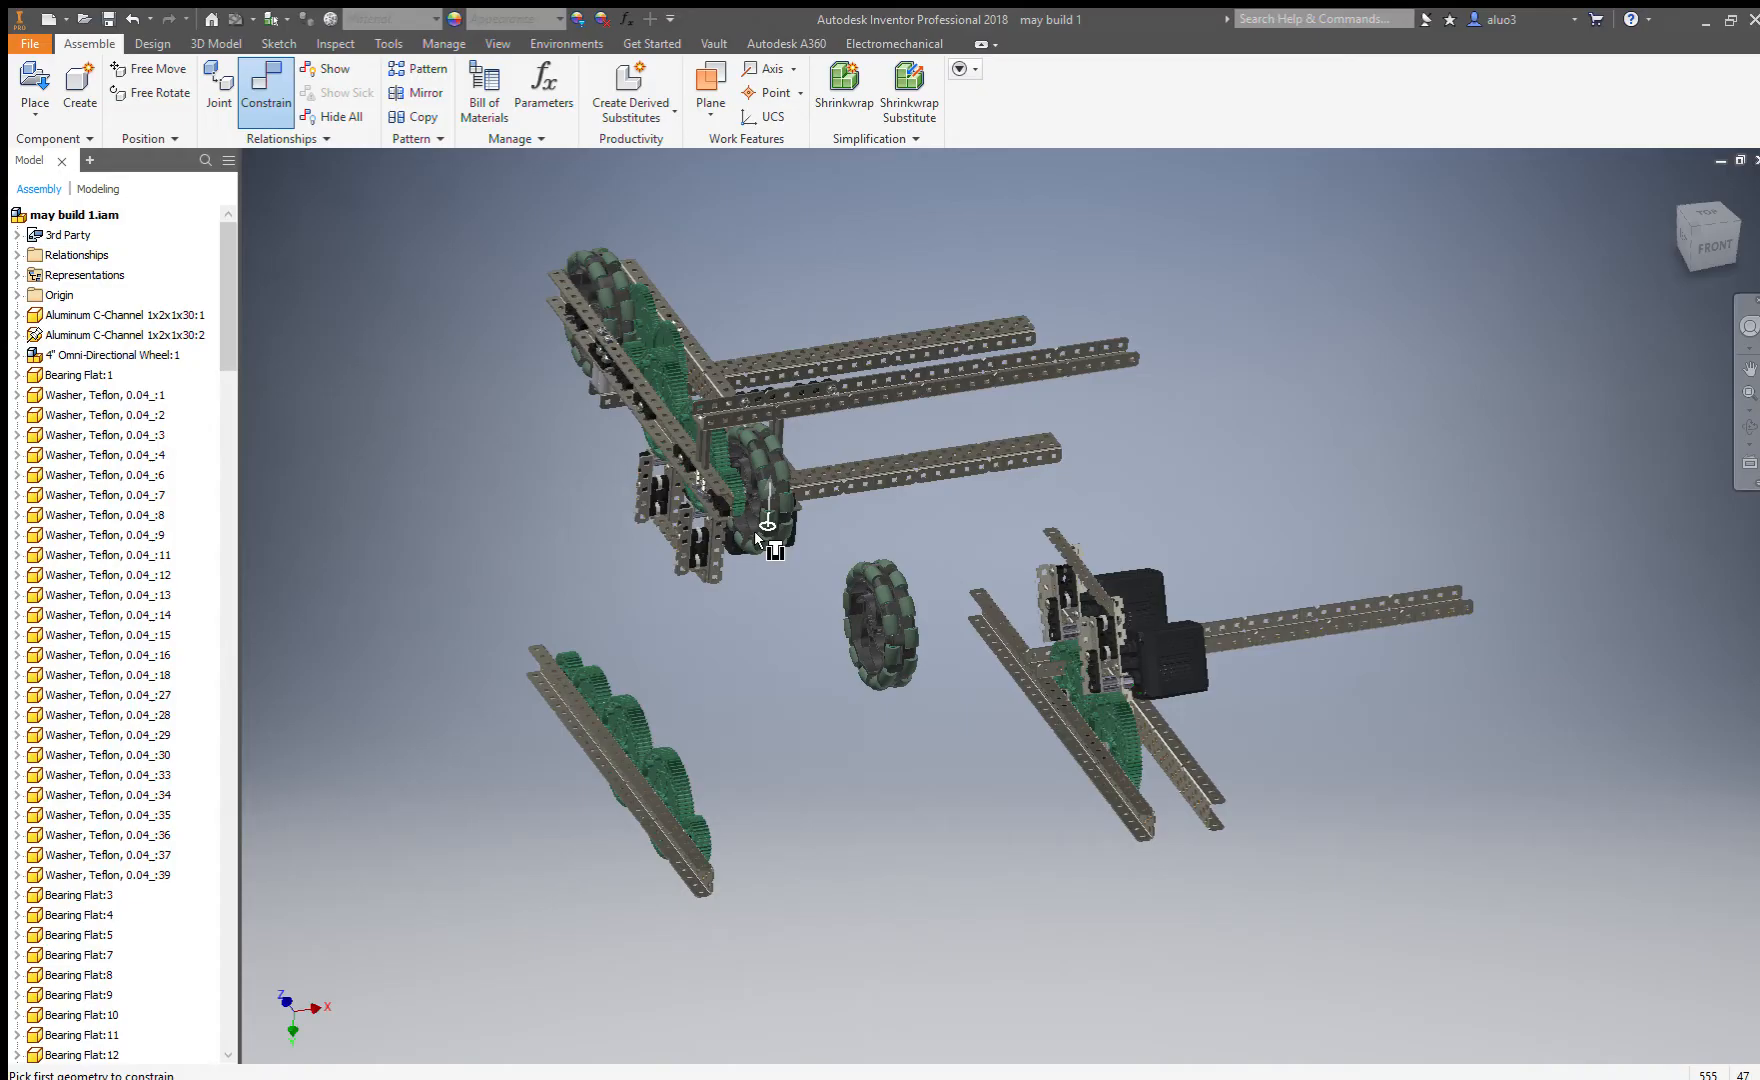
scroll(727, 507, "down", 10)
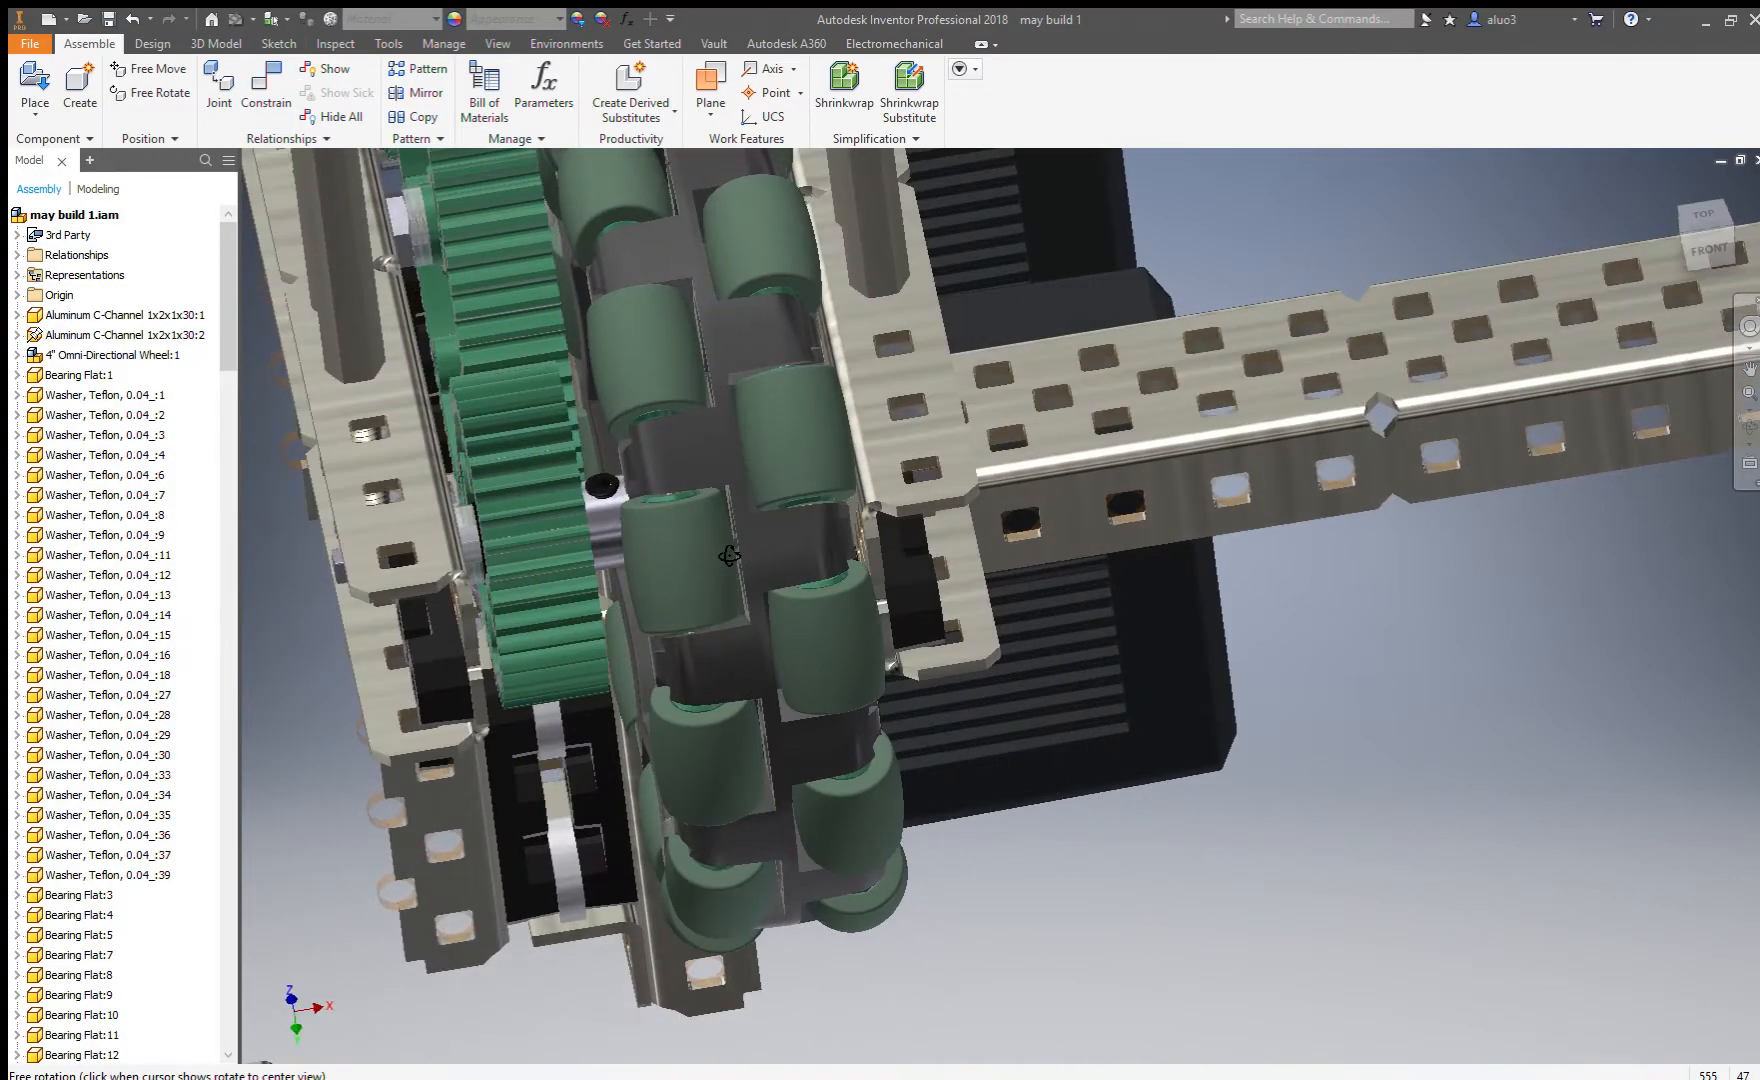
scroll(558, 534, "down", 3)
left_click(396, 580)
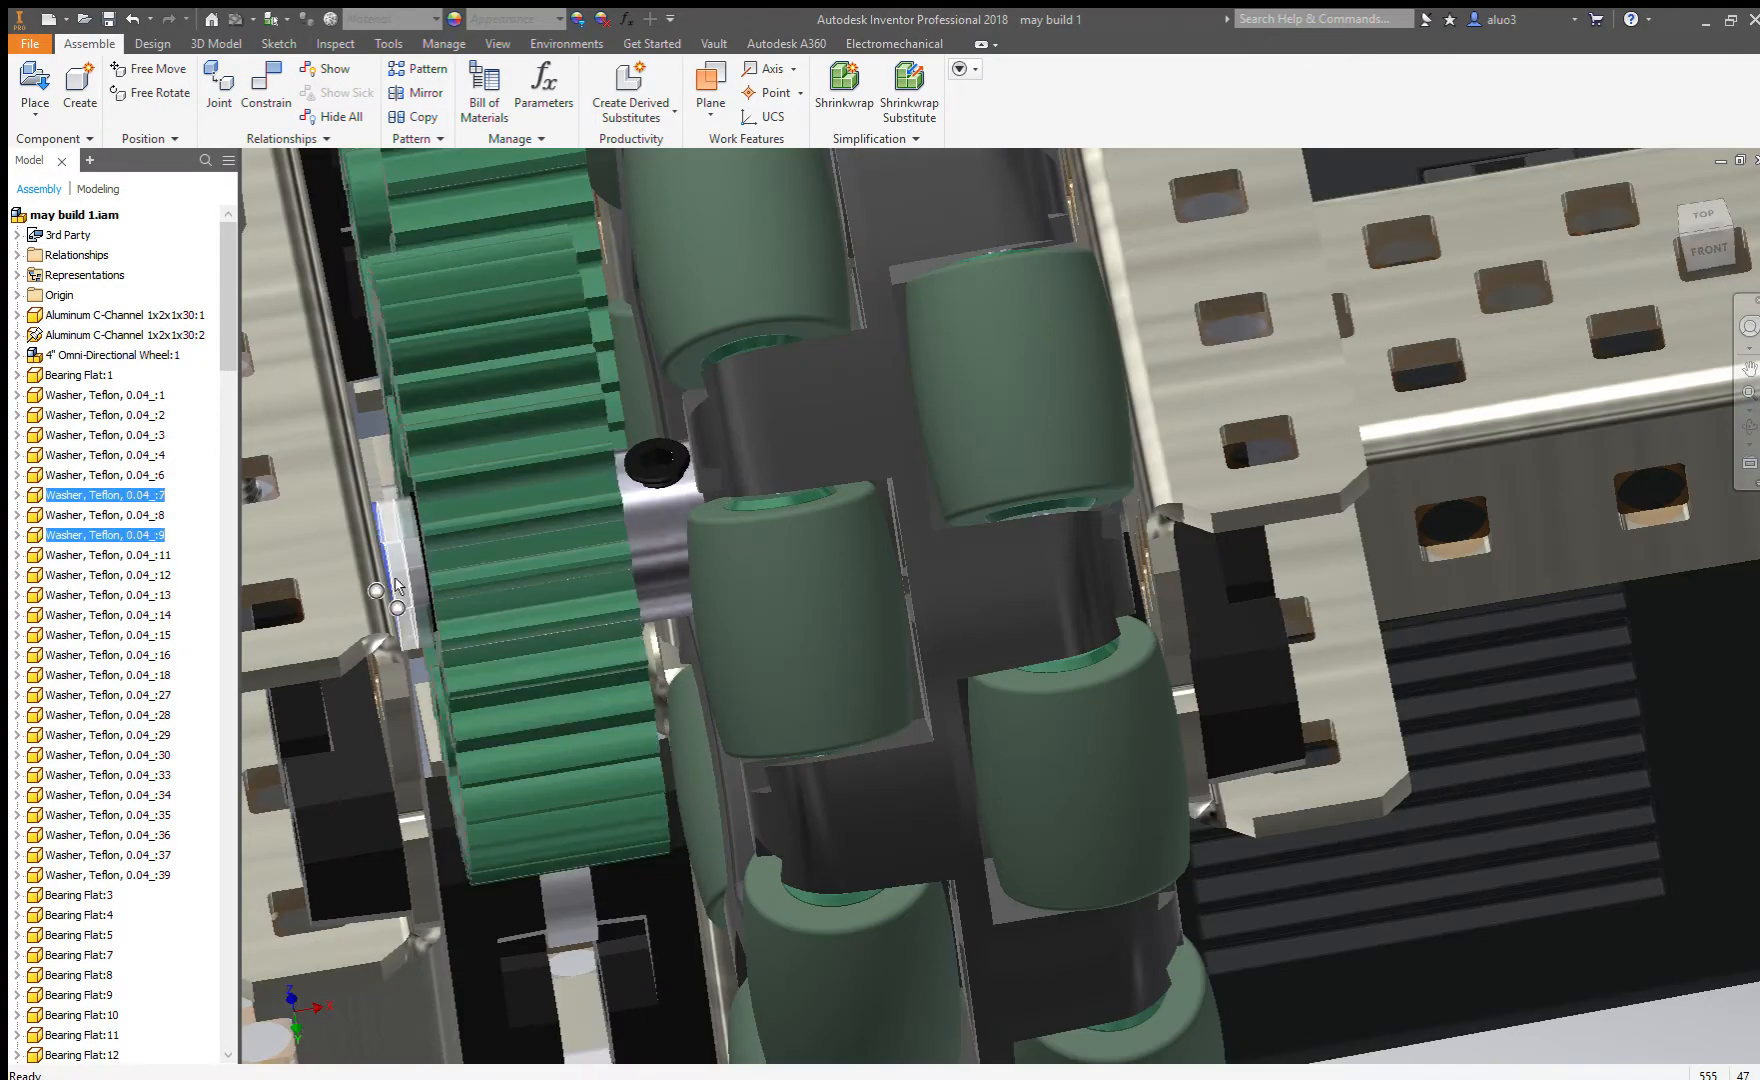
scroll(364, 581, "down", 5)
mouse_move(453, 581)
middle_mouse_down("shift")
mouse_move(429, 582)
mouse_move(457, 580)
middle_mouse_up("shift")
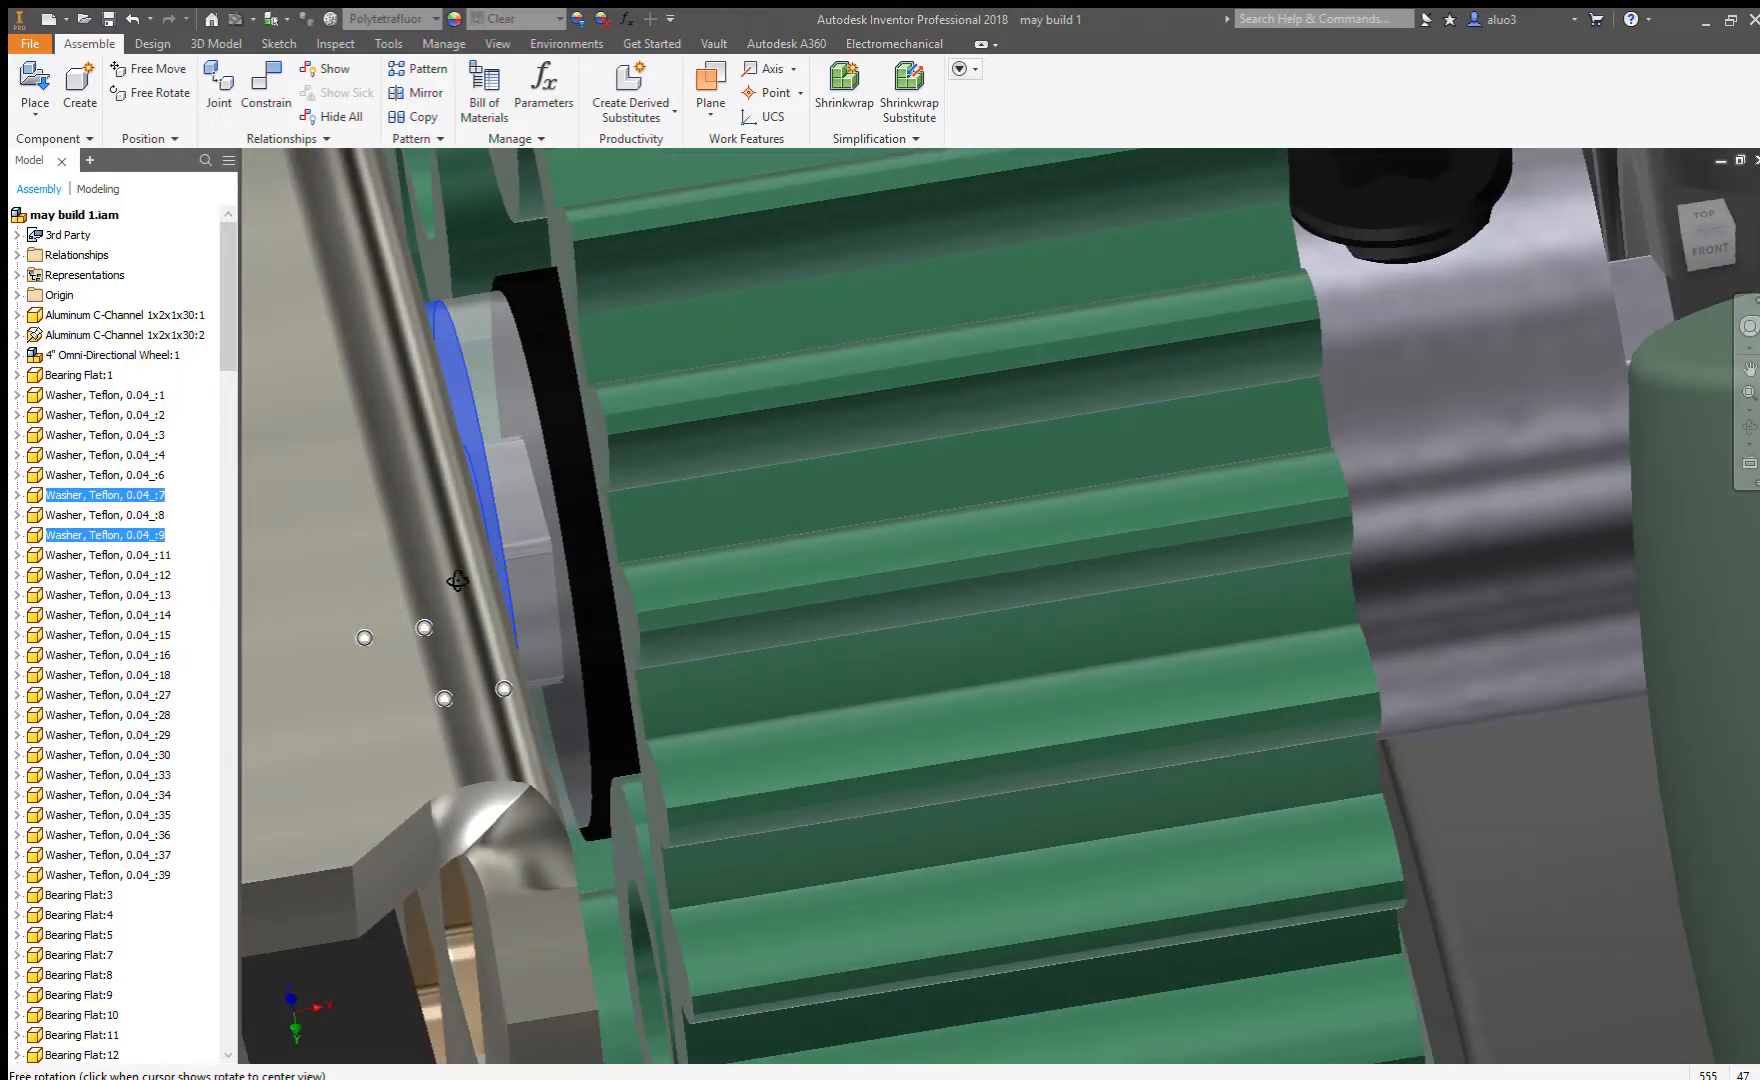
scroll(460, 580, "up", 10)
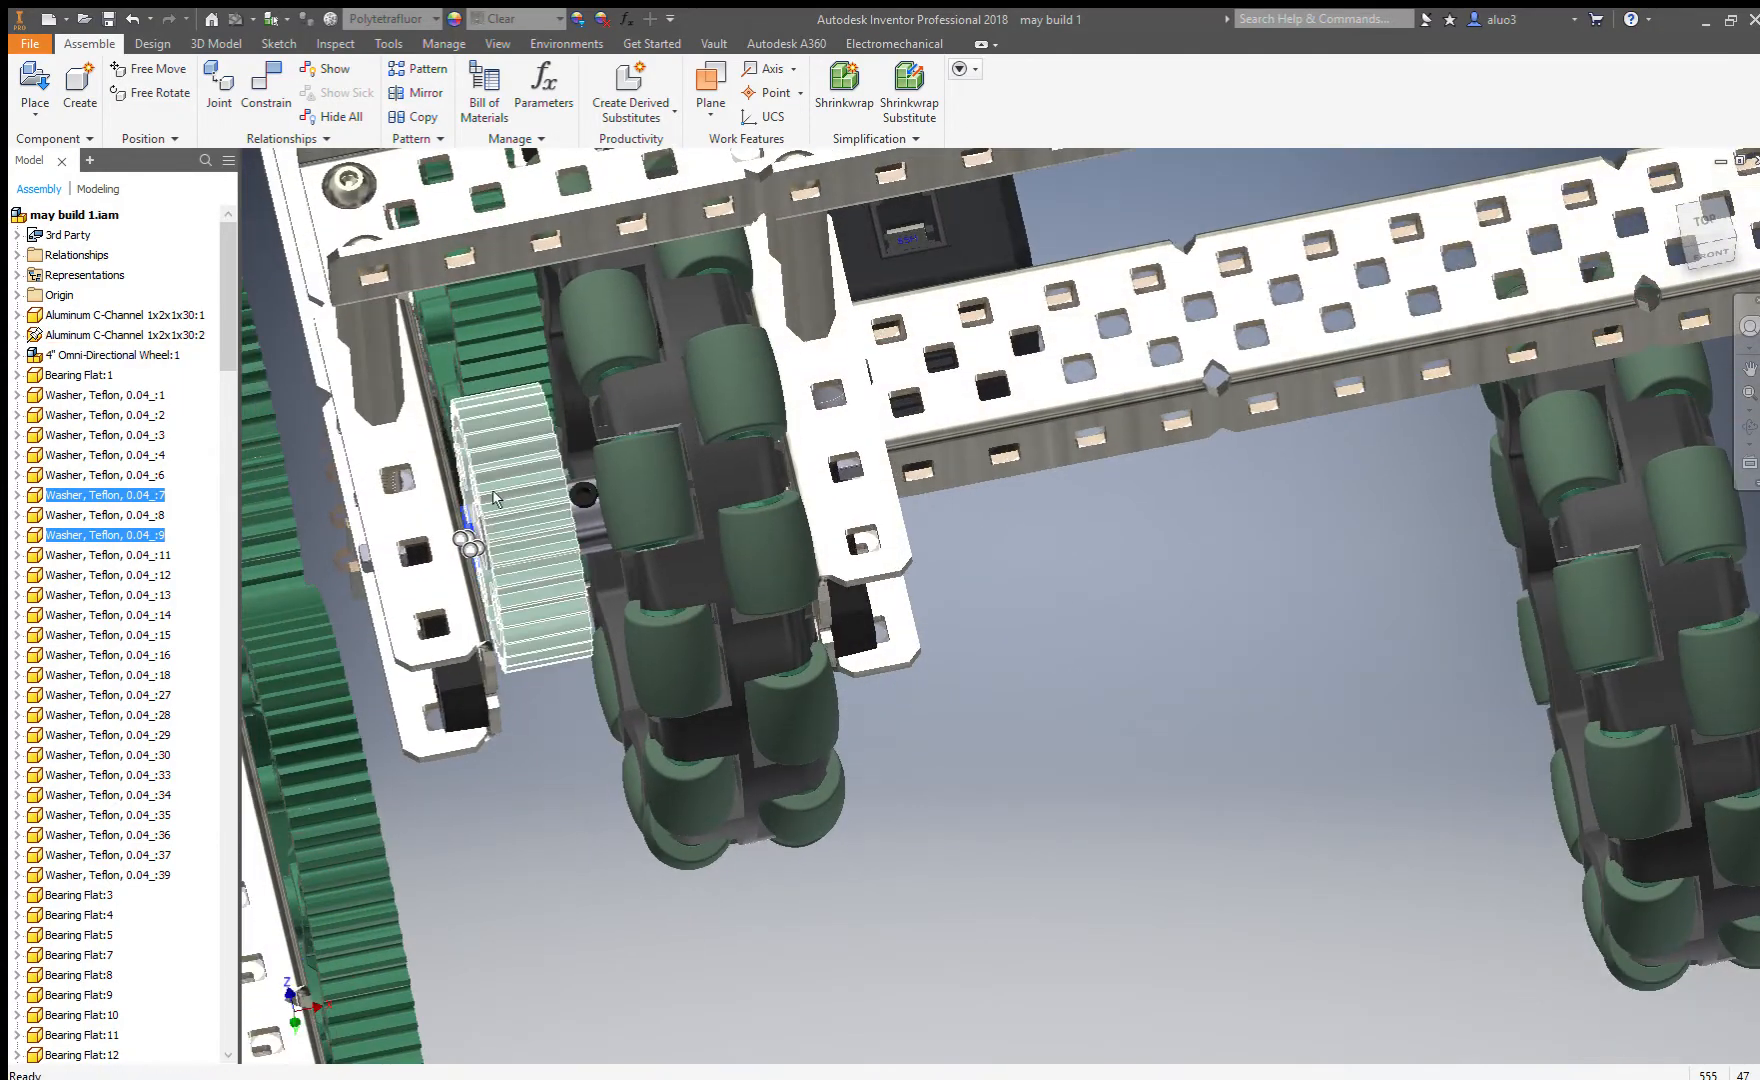
middle_click_drag(495, 498, 548, 411, "shift")
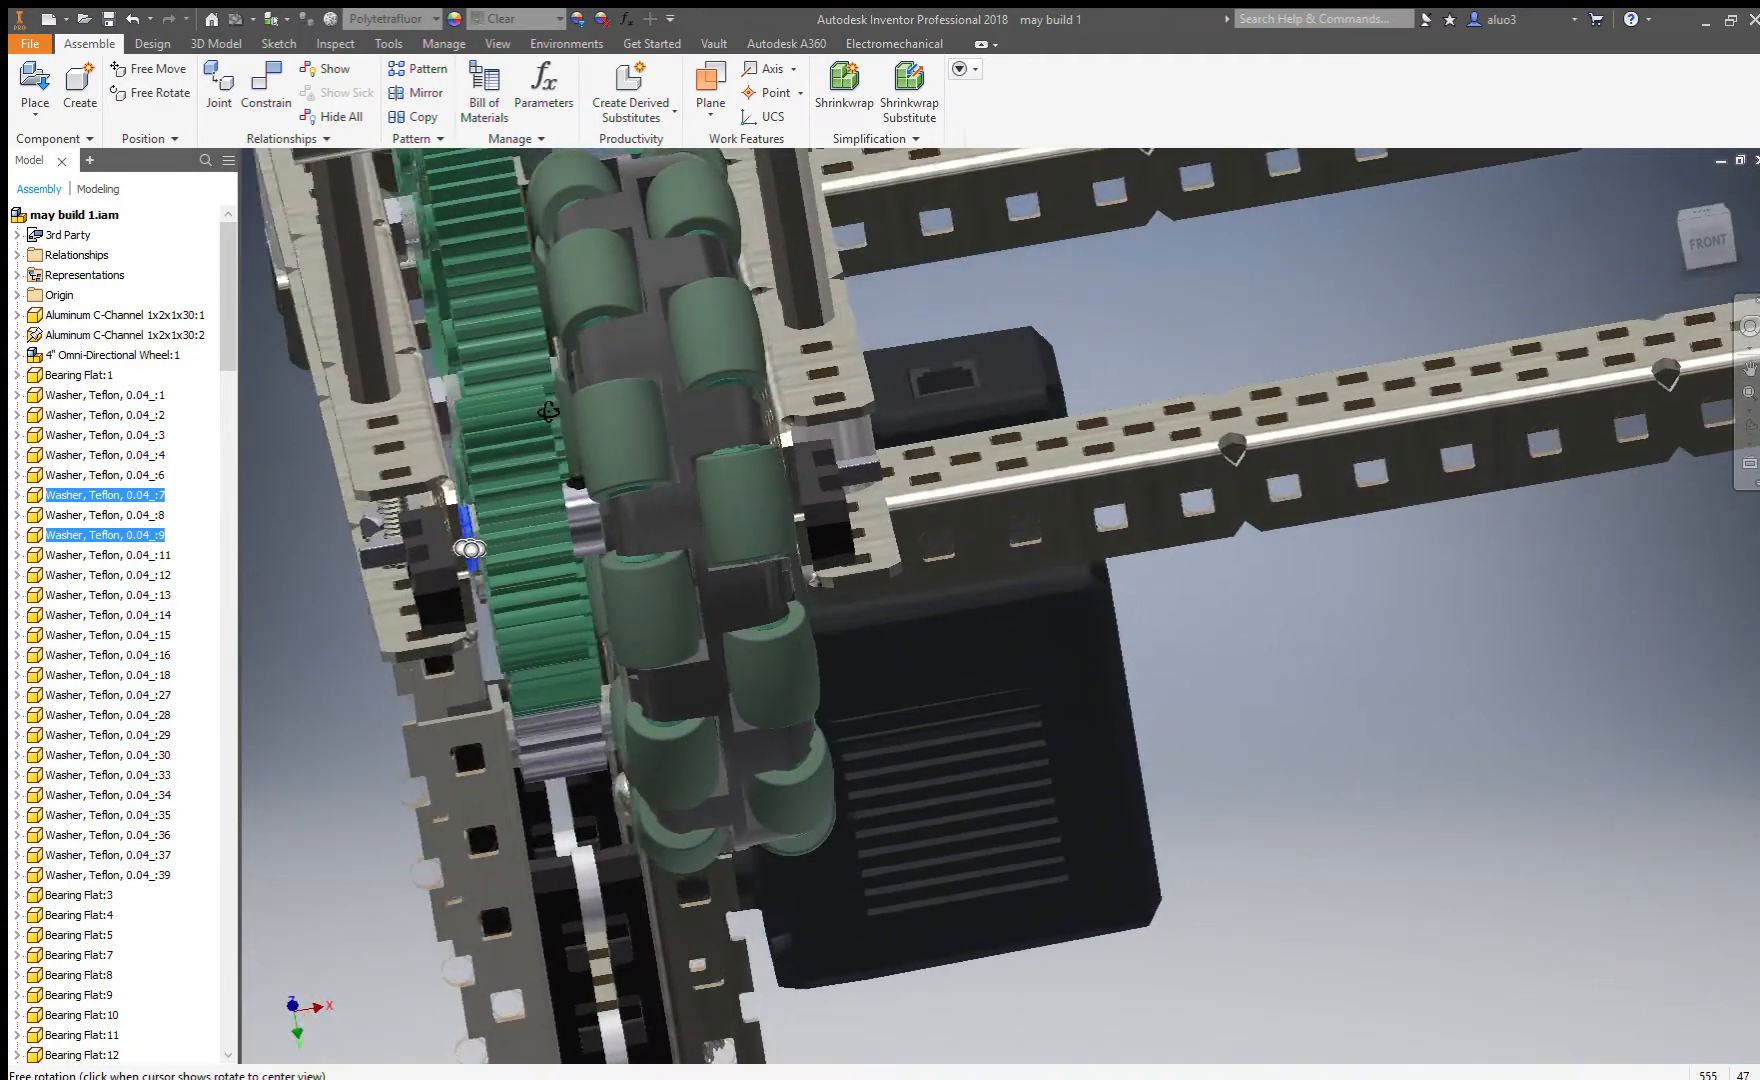
scroll(485, 543, "down", 8)
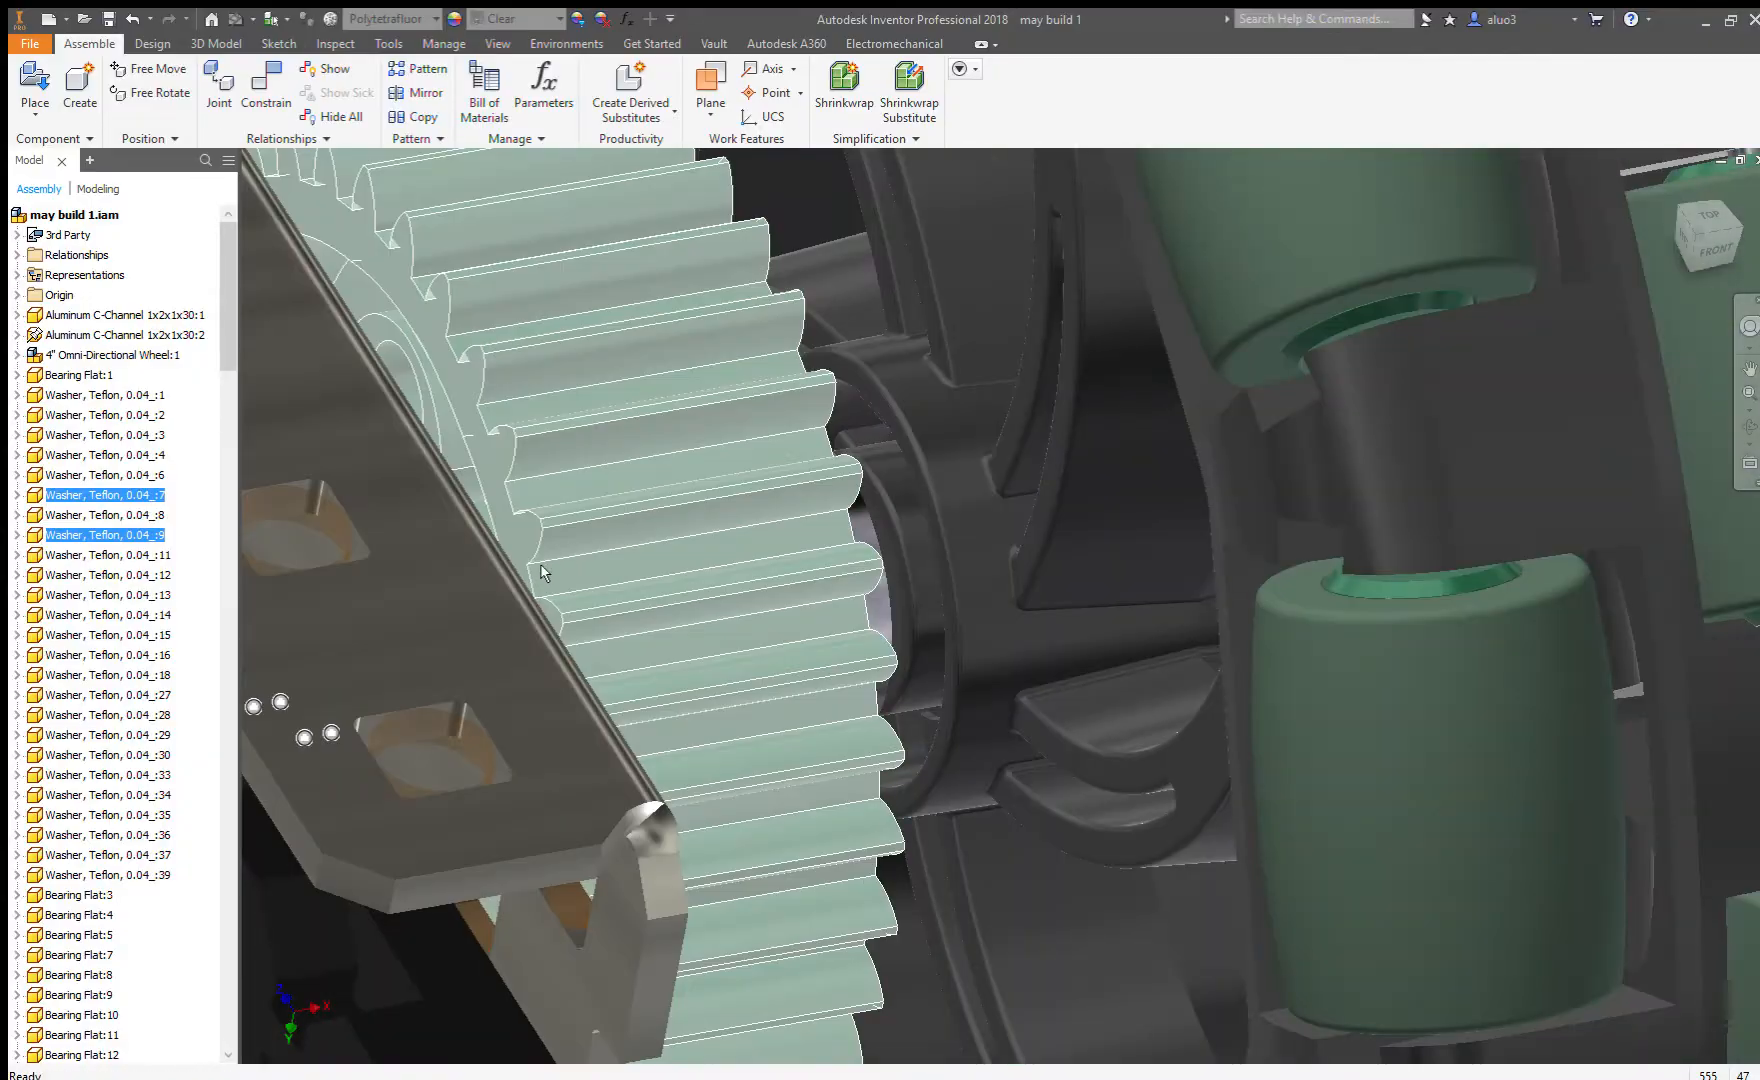
Add the neighbouring spacing parts, small gear, shaft collar and omni wheel on the same axle to the selection.
middle_click_drag(540, 572, 455, 635, "shift")
left_click(352, 668, "ctrl")
left_click(442, 636, "ctrl")
left_click(742, 610, "ctrl")
left_click(1013, 620, "ctrl")
scroll(1014, 619, "up", 5)
middle_click_drag(934, 626, 908, 635, "shift")
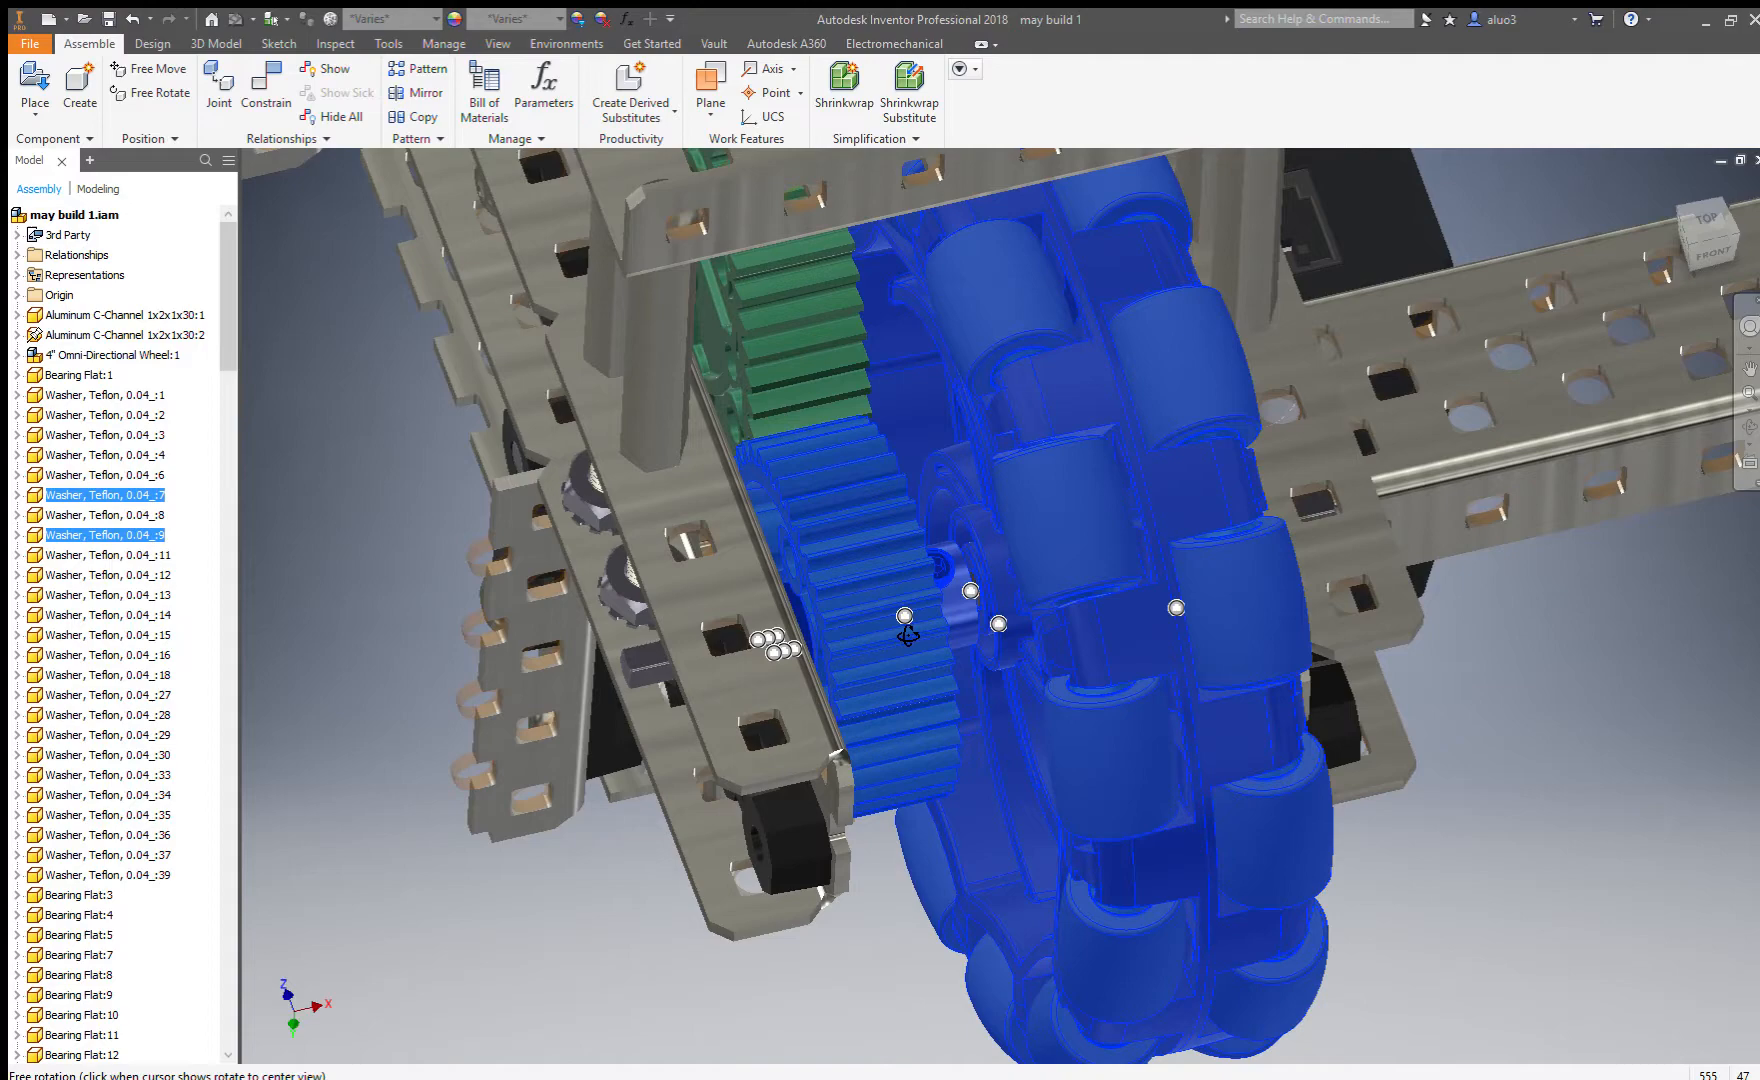
Add the spacers on the wheel's inner side to the selection and paste a duplicate of the wheel assembly beside the new frame.
scroll(930, 610, "down", 8)
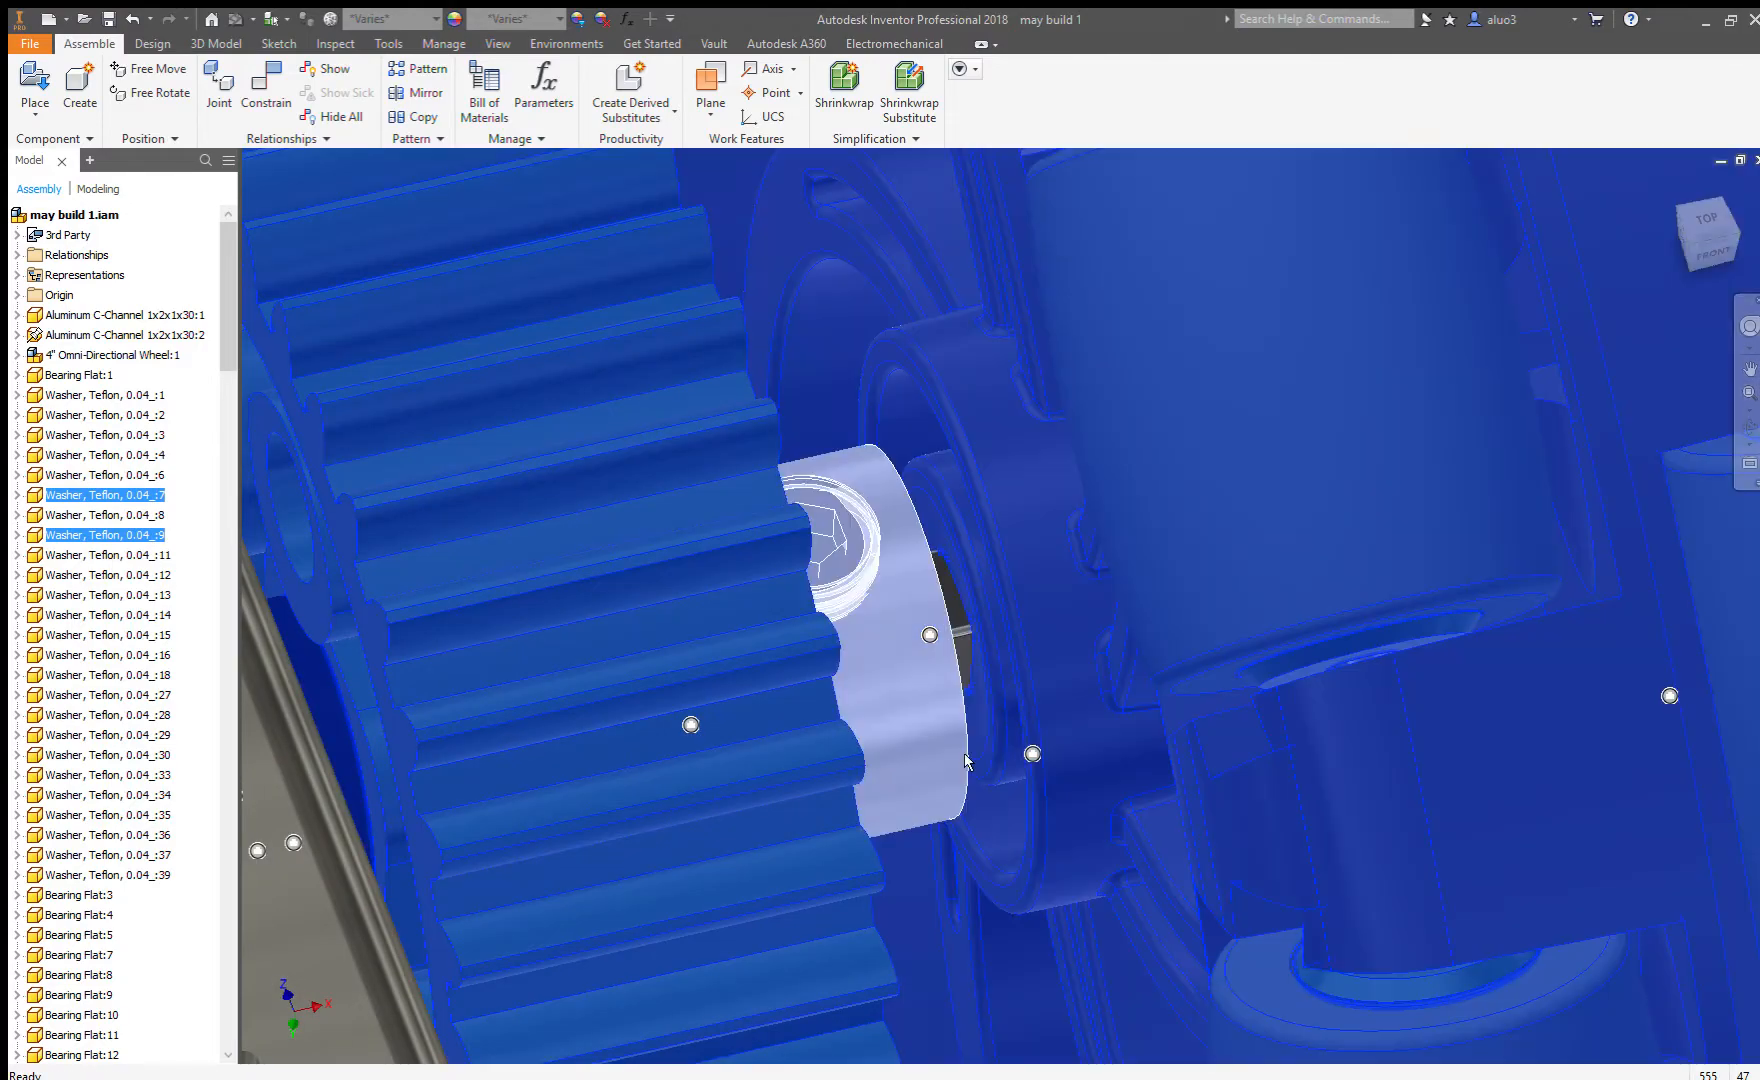
scroll(940, 620, "up", 6)
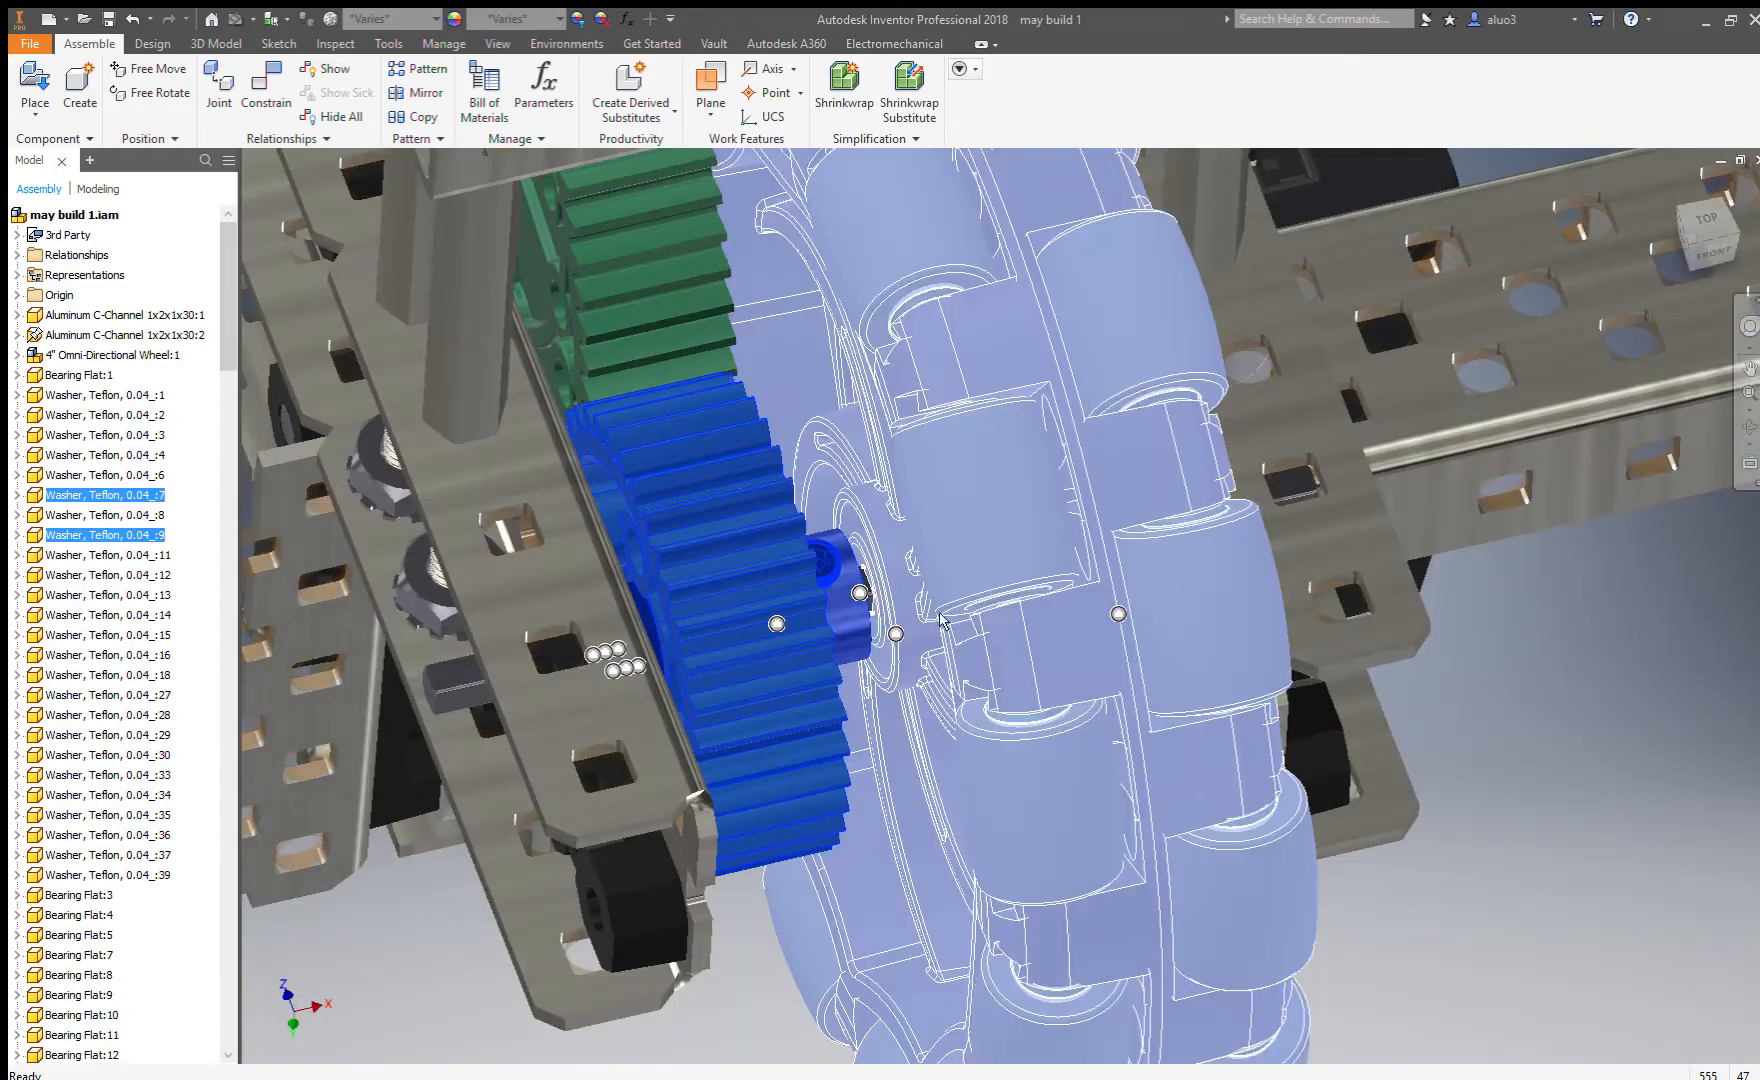
middle_click_drag(963, 598, 1075, 592, "shift")
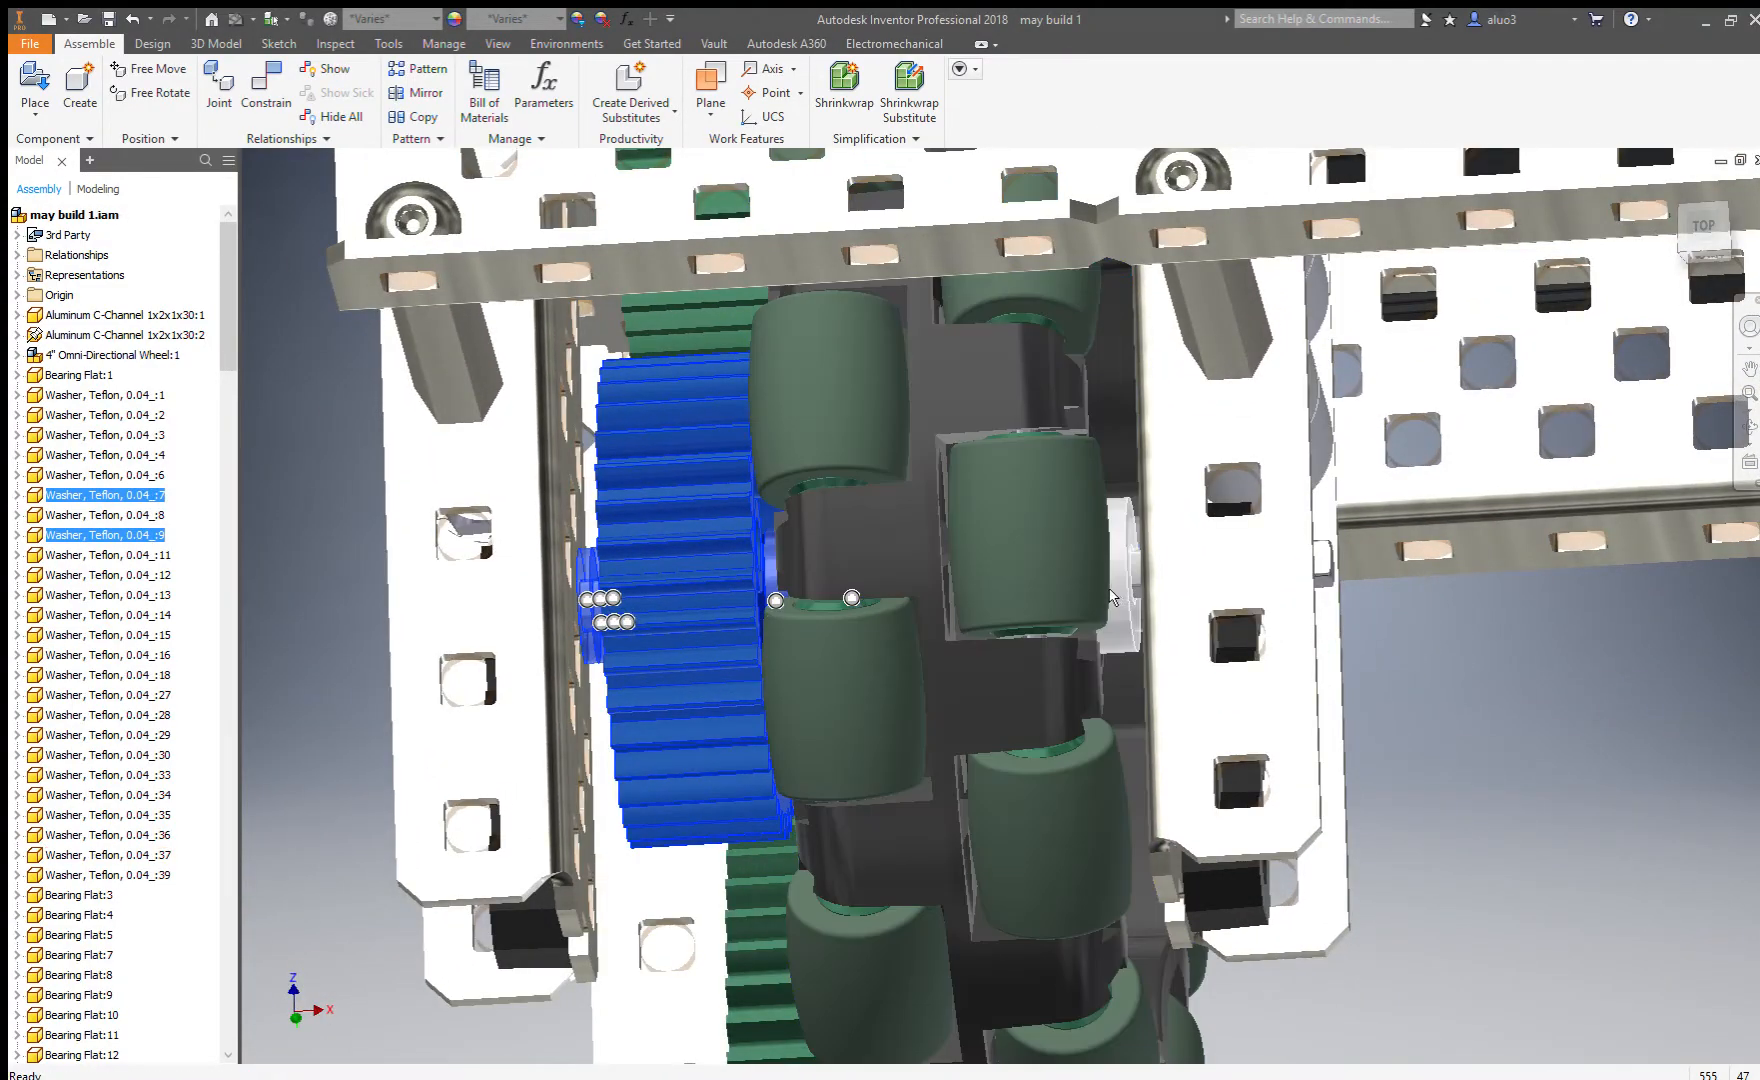
left_click(1076, 592, "shift")
scroll(1121, 610, "down", 5)
left_click(1126, 612, "shift")
left_click(1161, 594, "shift")
middle_click_drag(1163, 595, 1213, 615, "shift")
scroll(1240, 570, "up", 6)
scroll(1150, 570, "up", 8)
left_click(1009, 612)
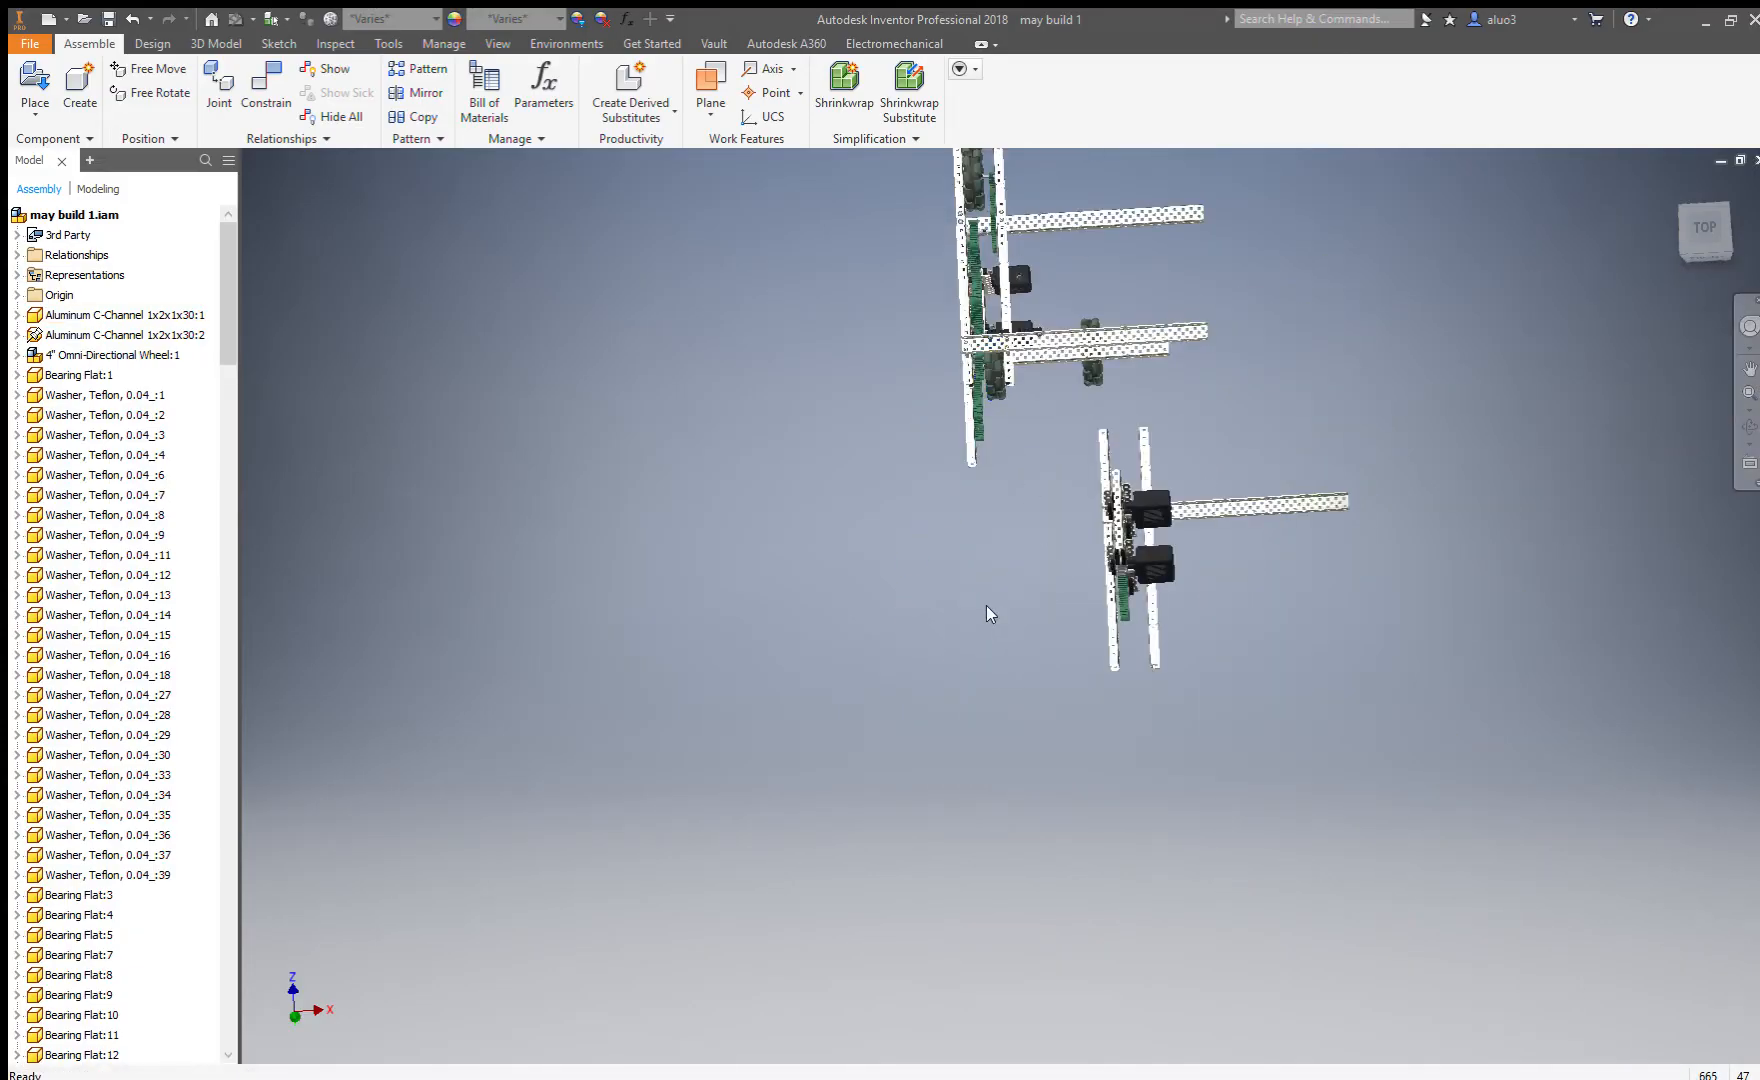
Constrain the small gear end of the duplicated wheel assembly to a hole in the new frame's outer C-channel.
key("c")
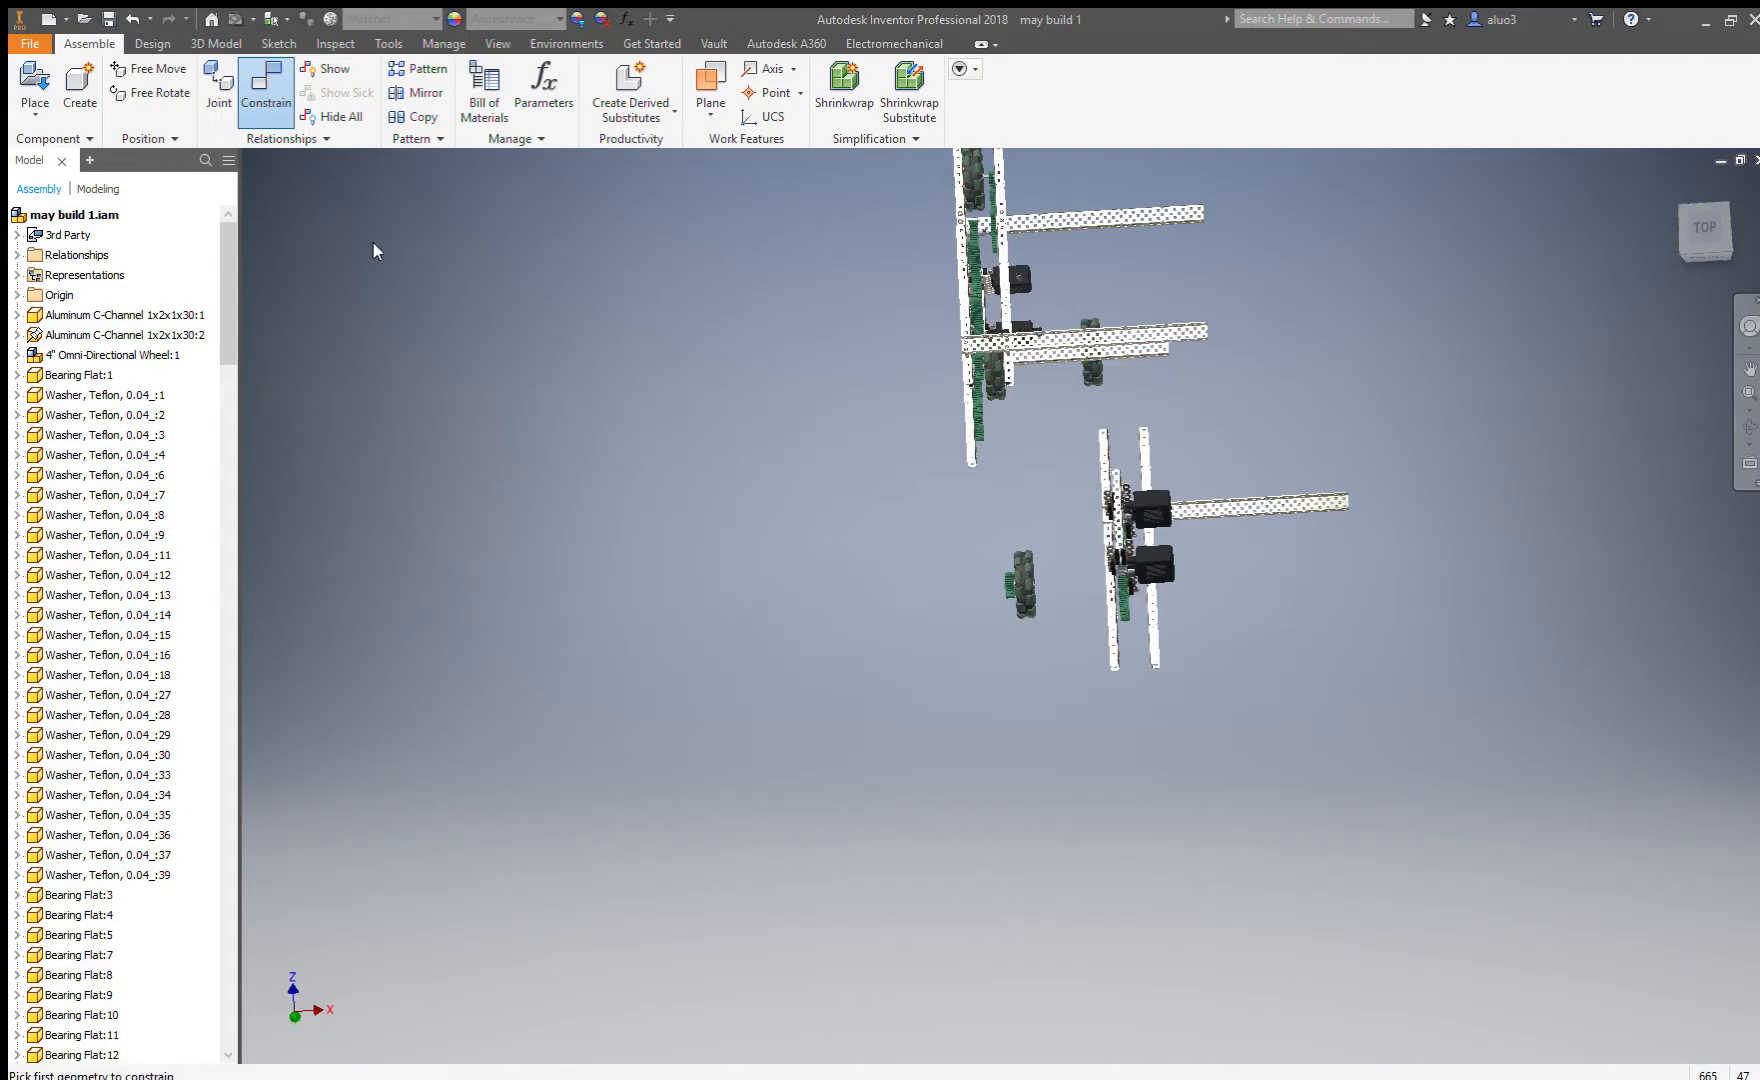
scroll(1069, 613, "down", 8)
left_click(1264, 483)
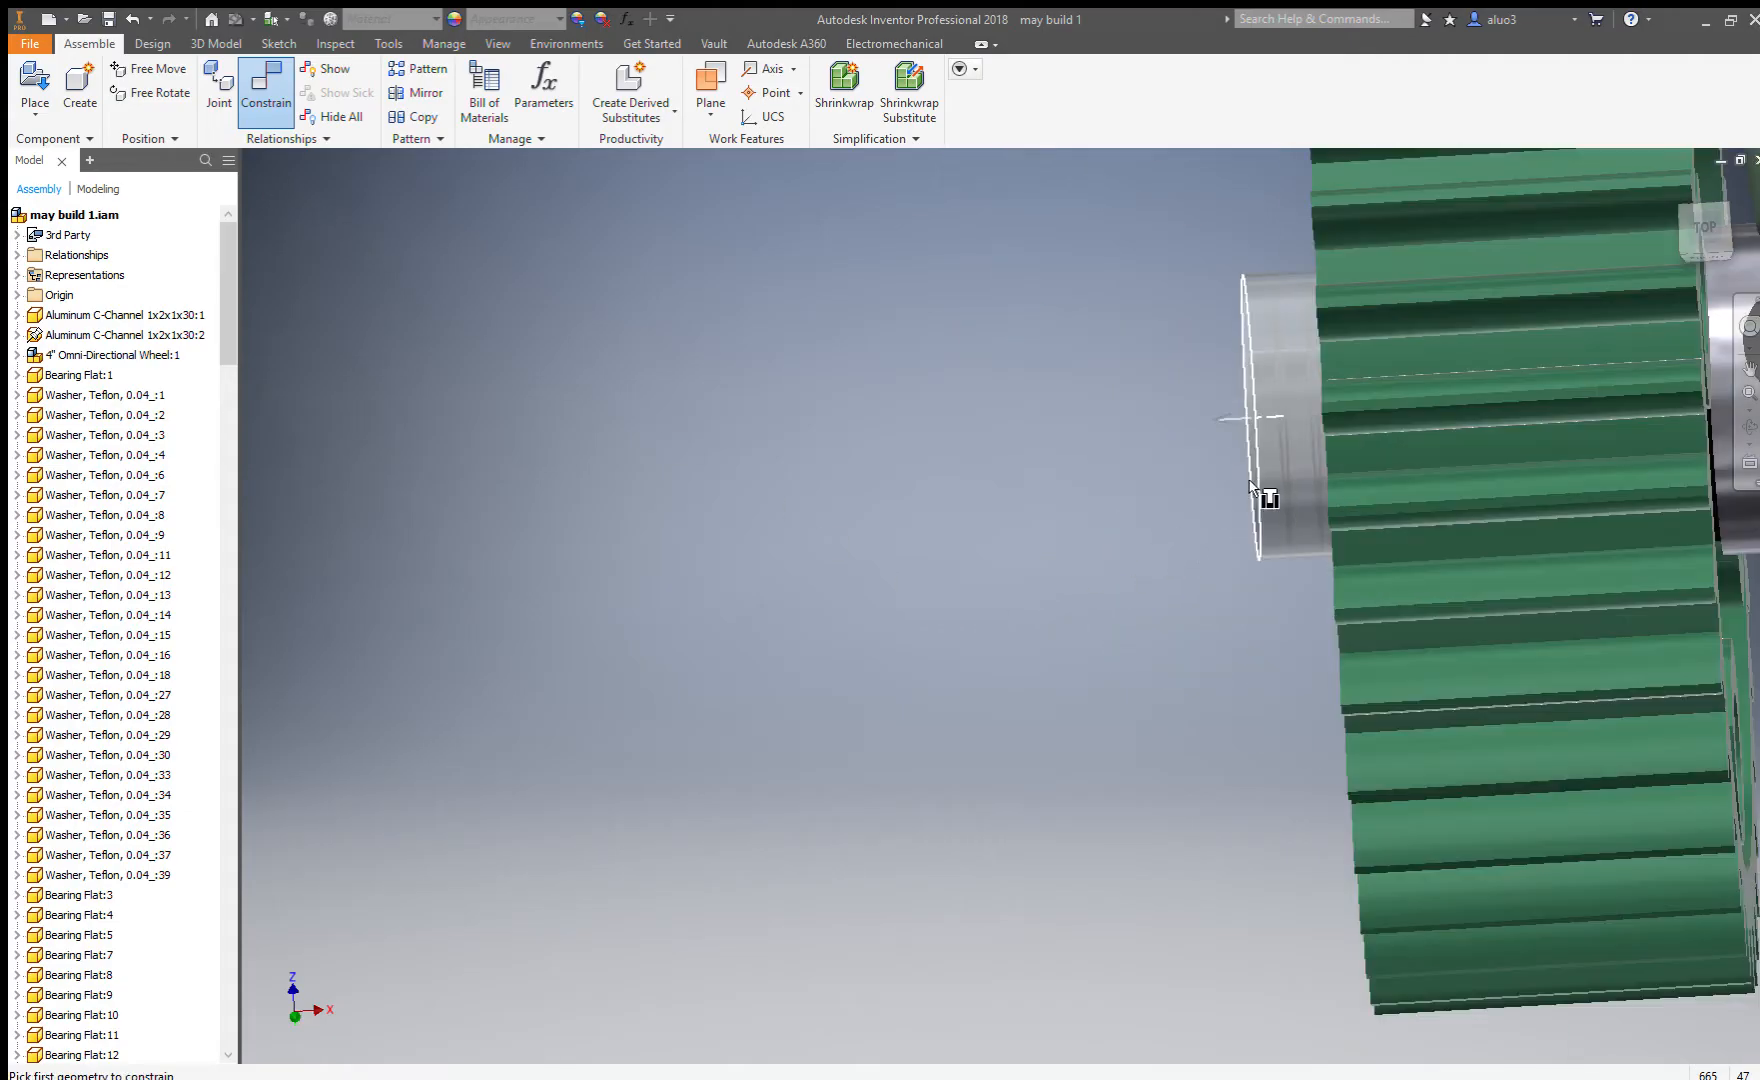
scroll(925, 456, "up", 4)
scroll(925, 456, "up", 3)
middle_click_drag(1503, 611, 1165, 625)
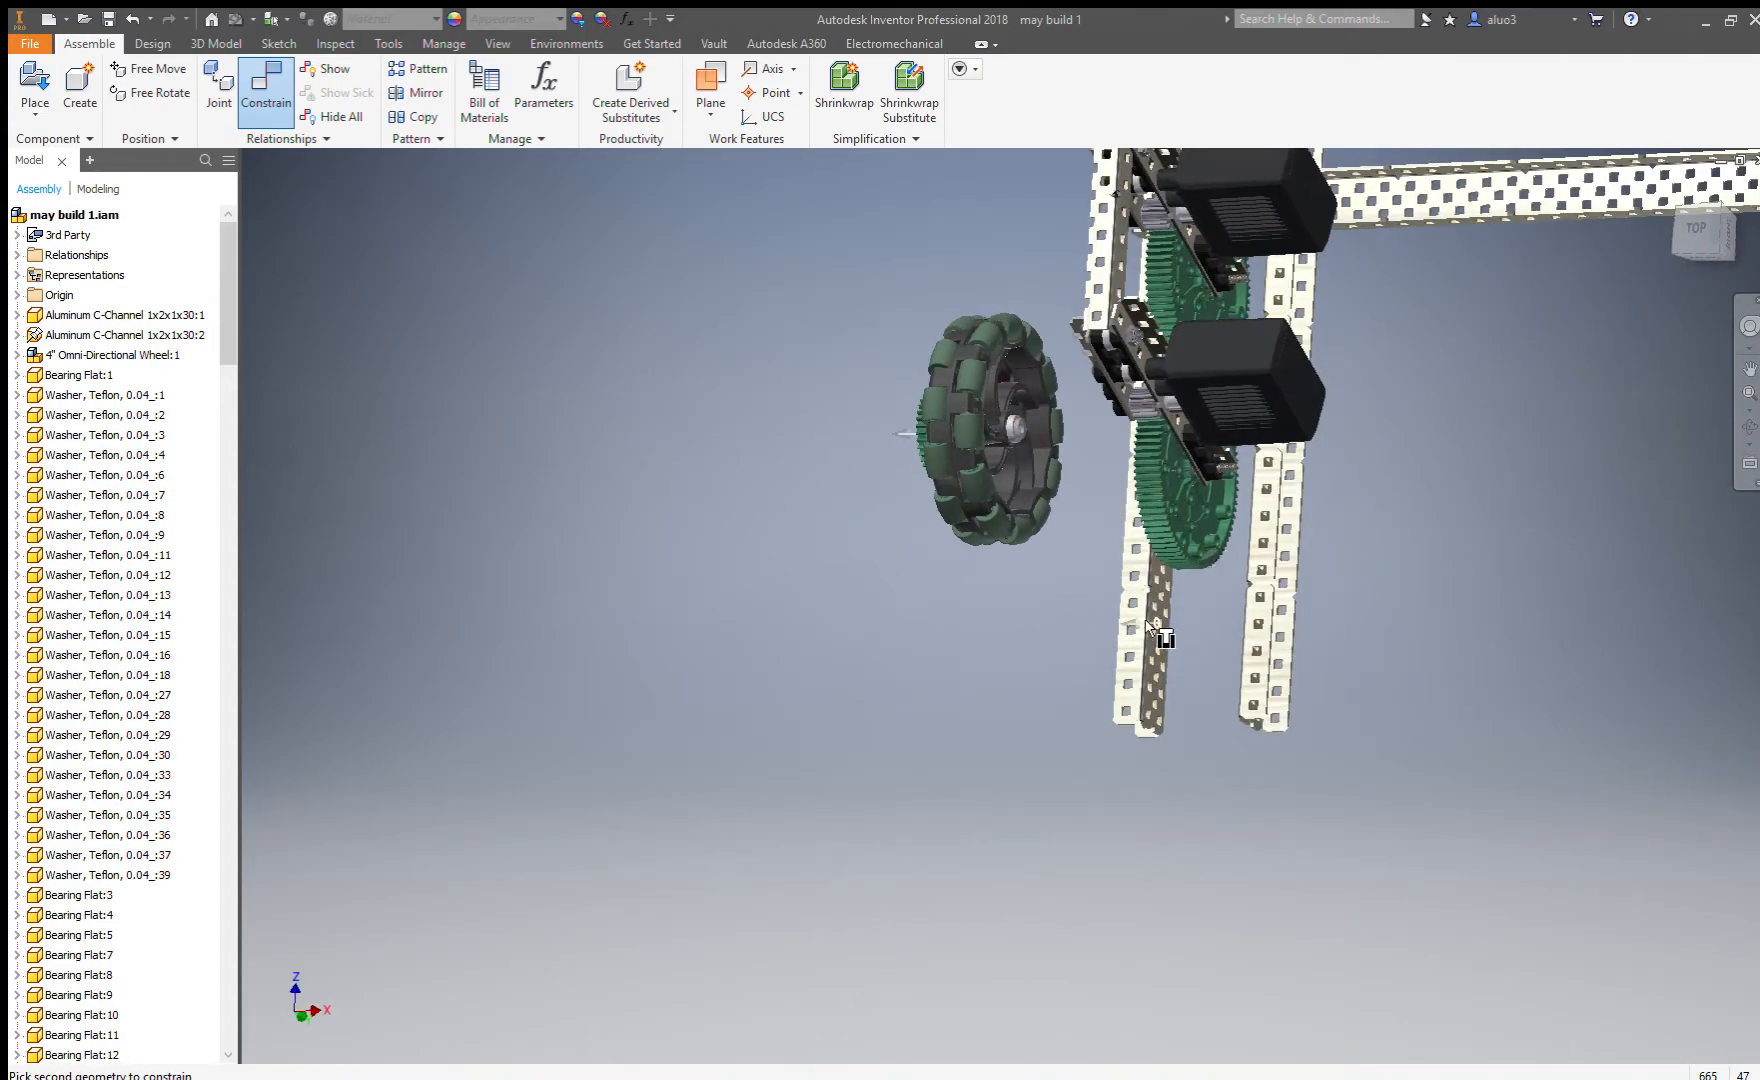
scroll(1163, 630, "down", 5)
left_click(1158, 550)
scroll(1105, 552, "up", 4)
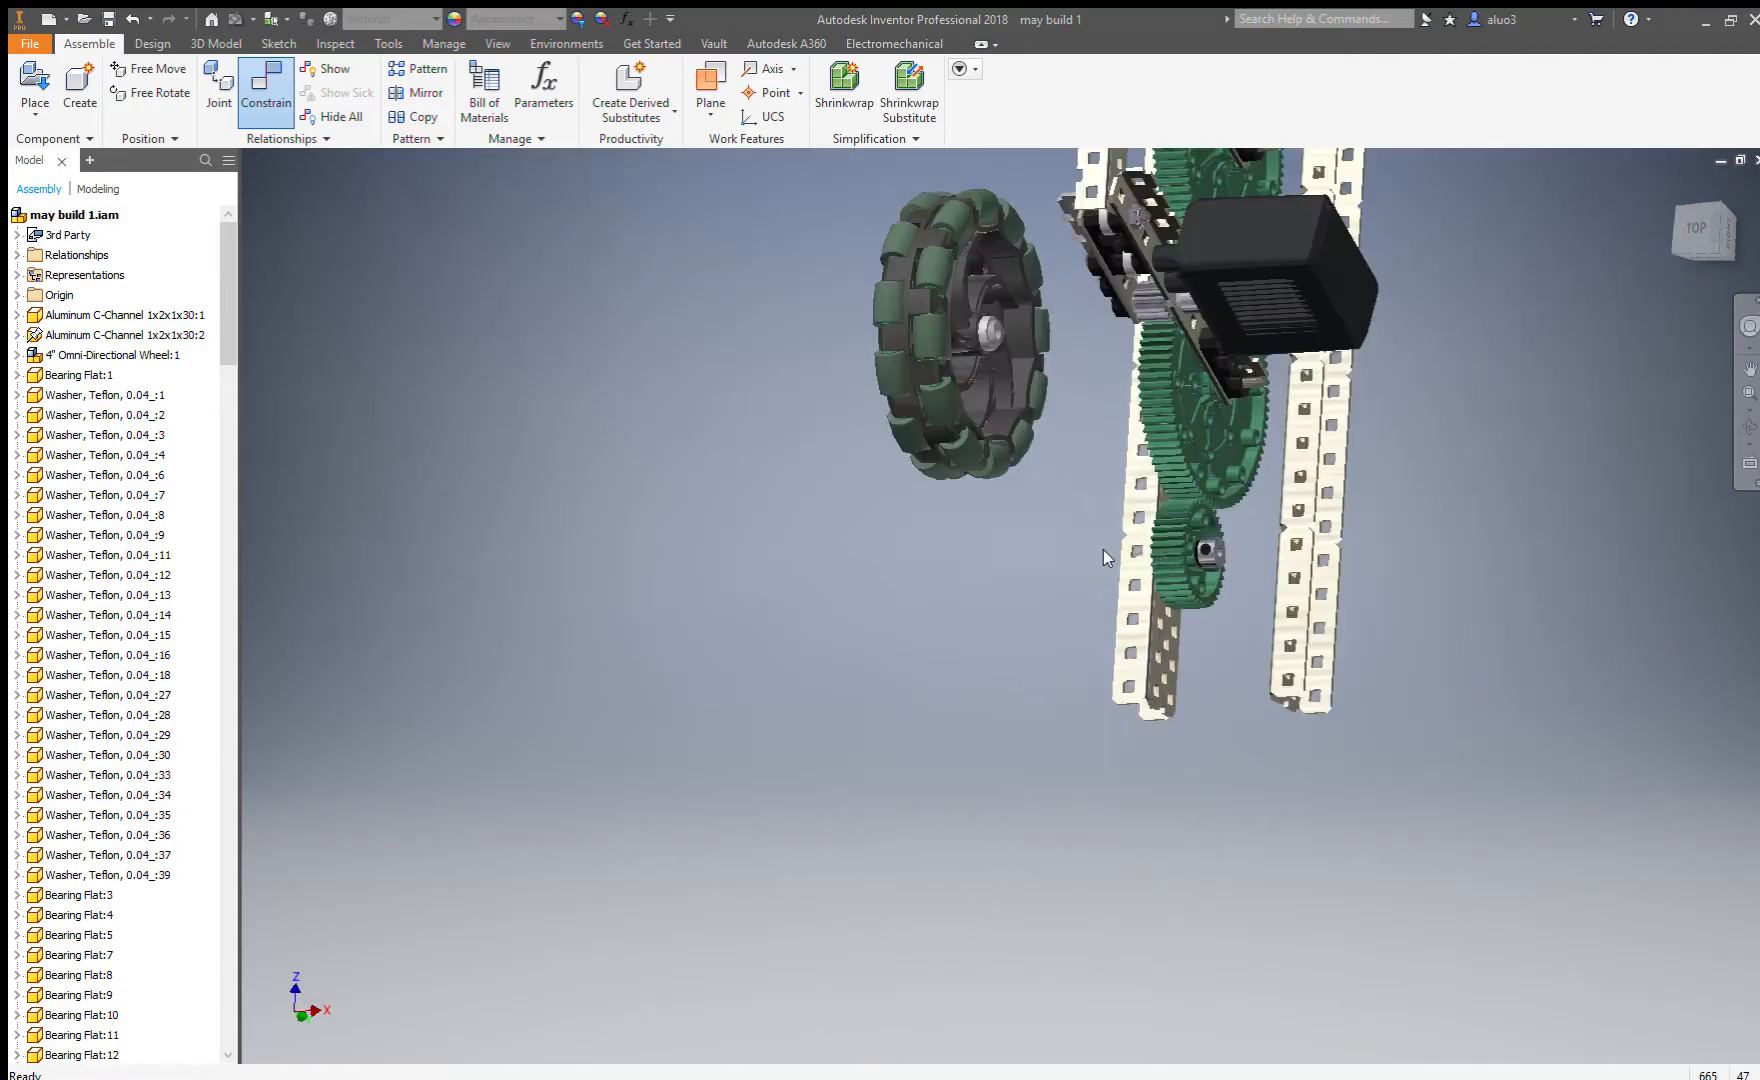
Constrain the duplicated omni wheel's inner spacer concentrically against the matching hole in the inner C-channel.
scroll(1009, 325, "down", 6)
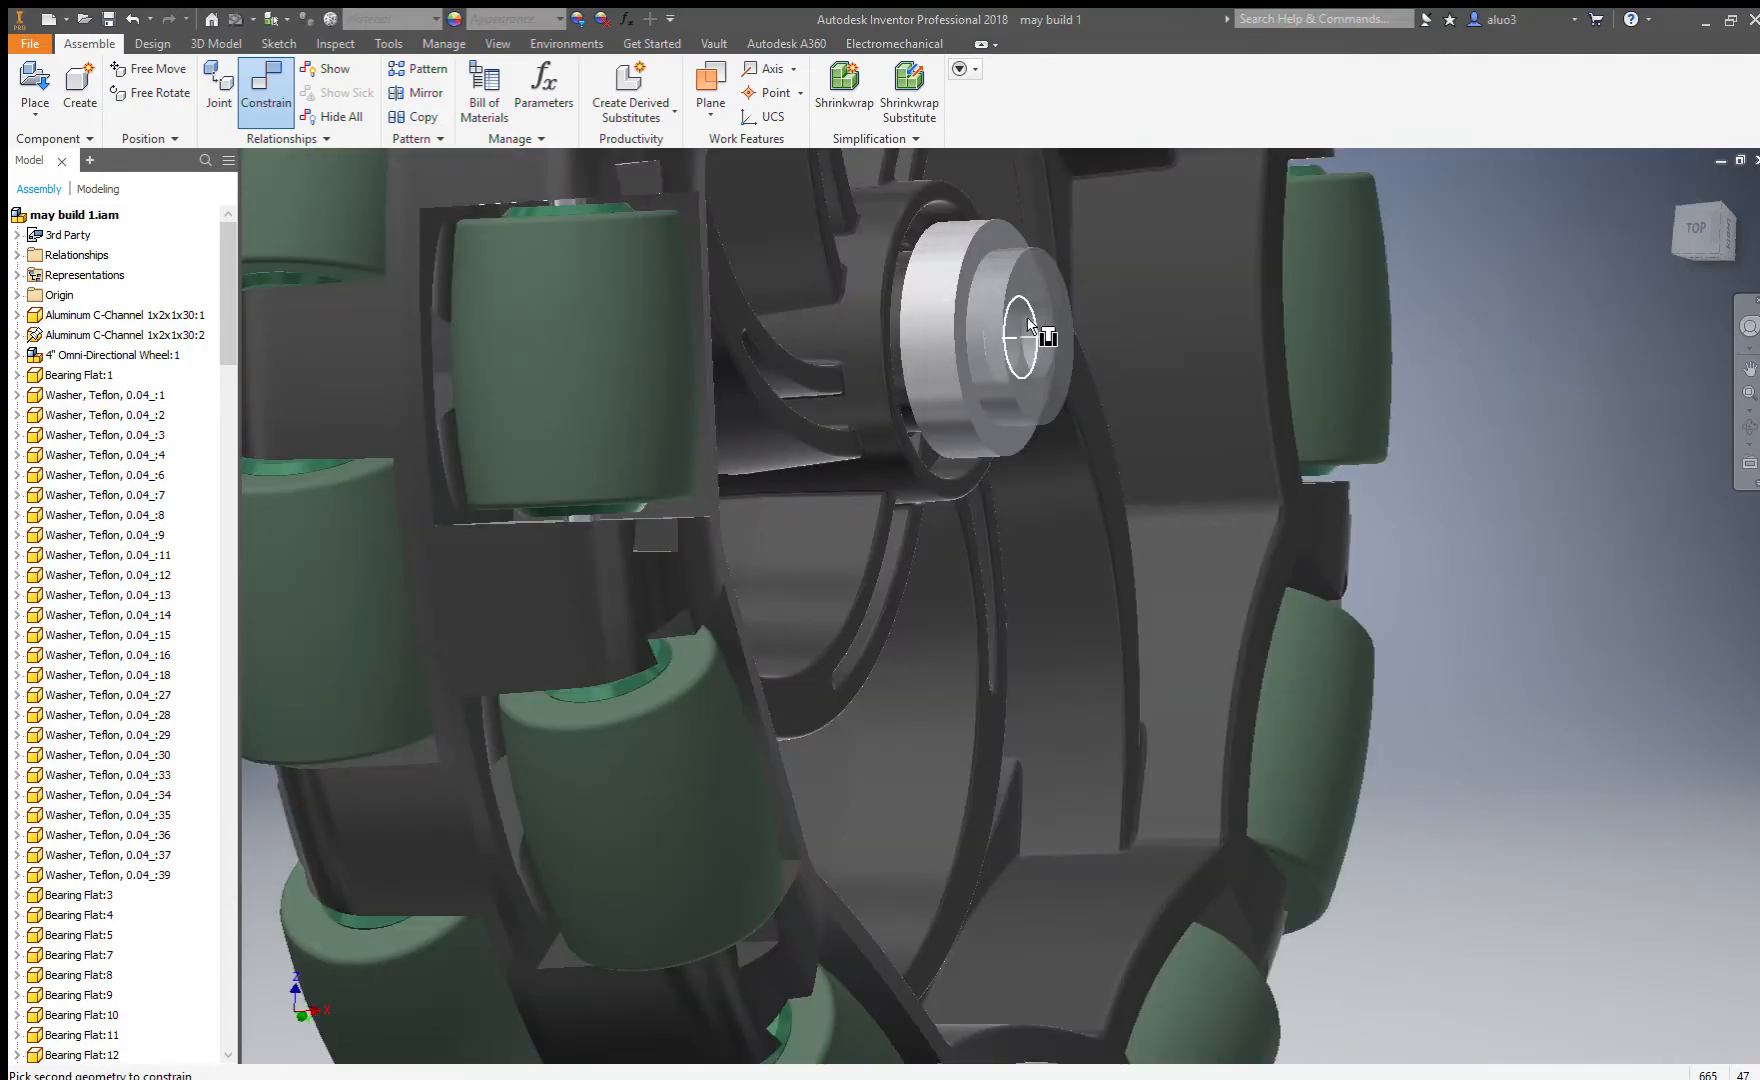
left_click(451, 243)
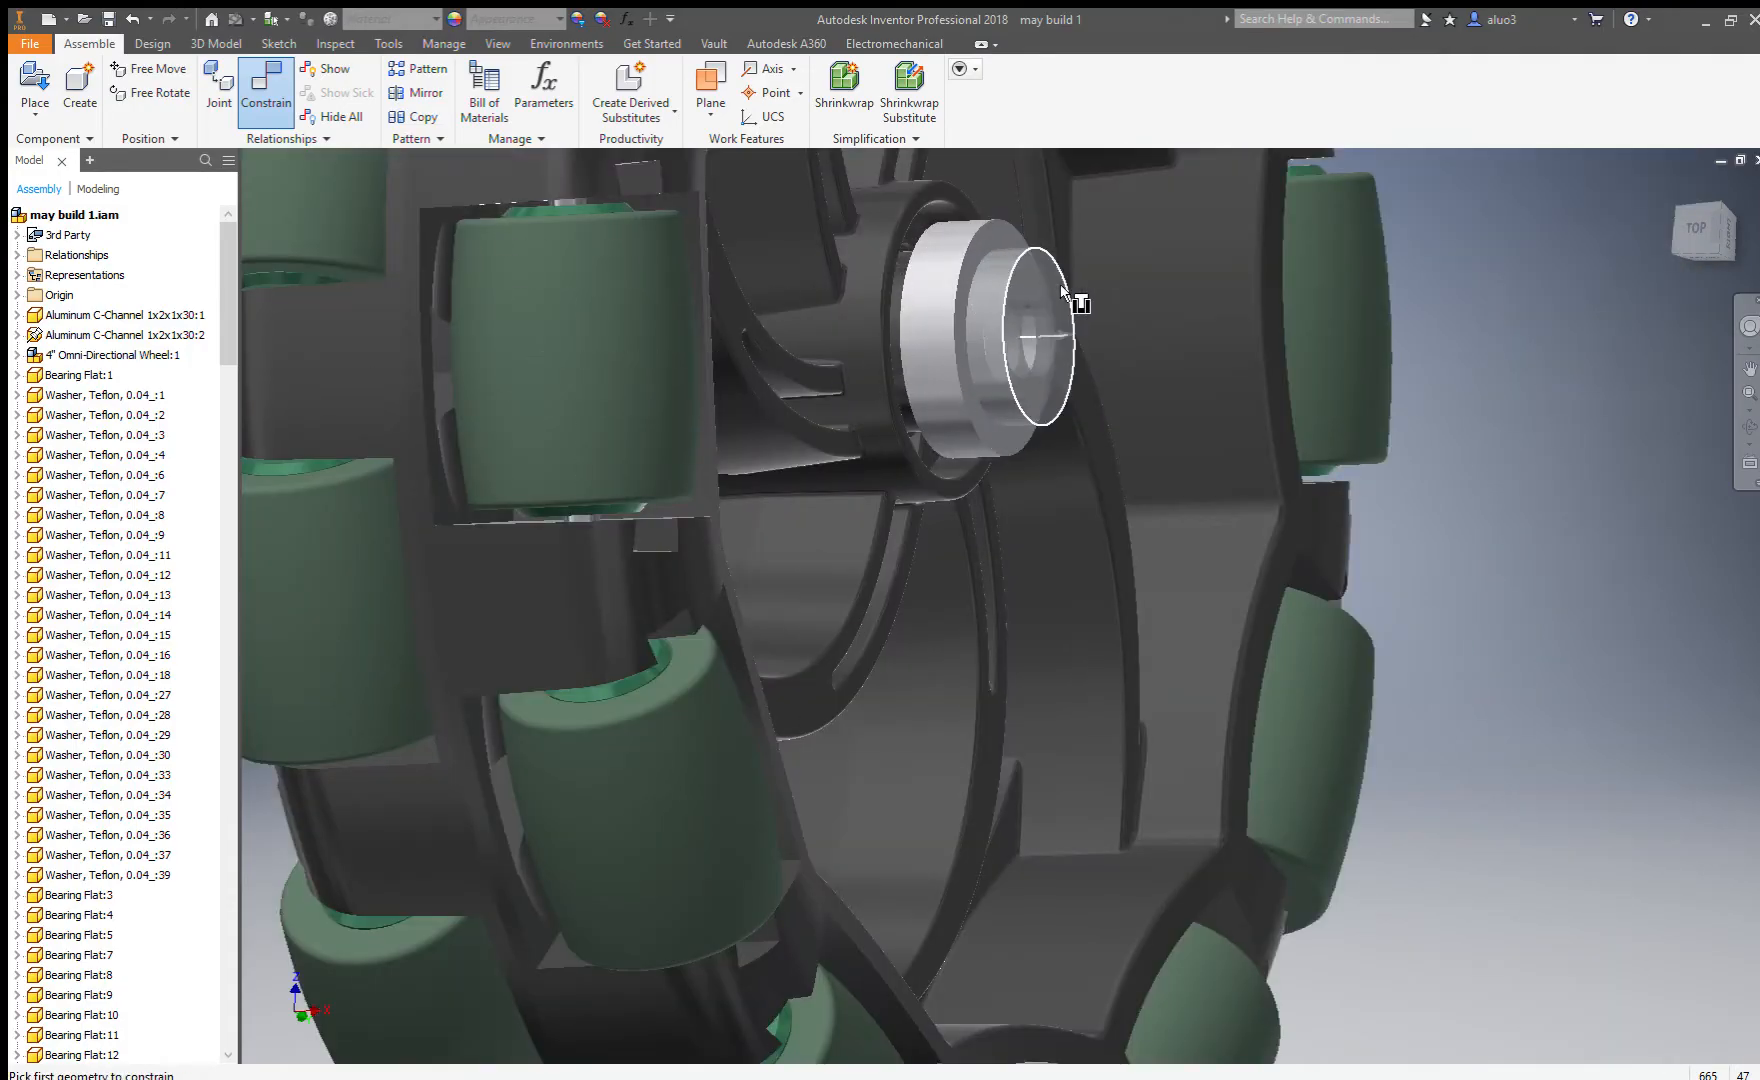
left_click(1056, 285)
scroll(850, 285, "up", 6)
middle_click_drag(1080, 512, 1186, 510, "shift")
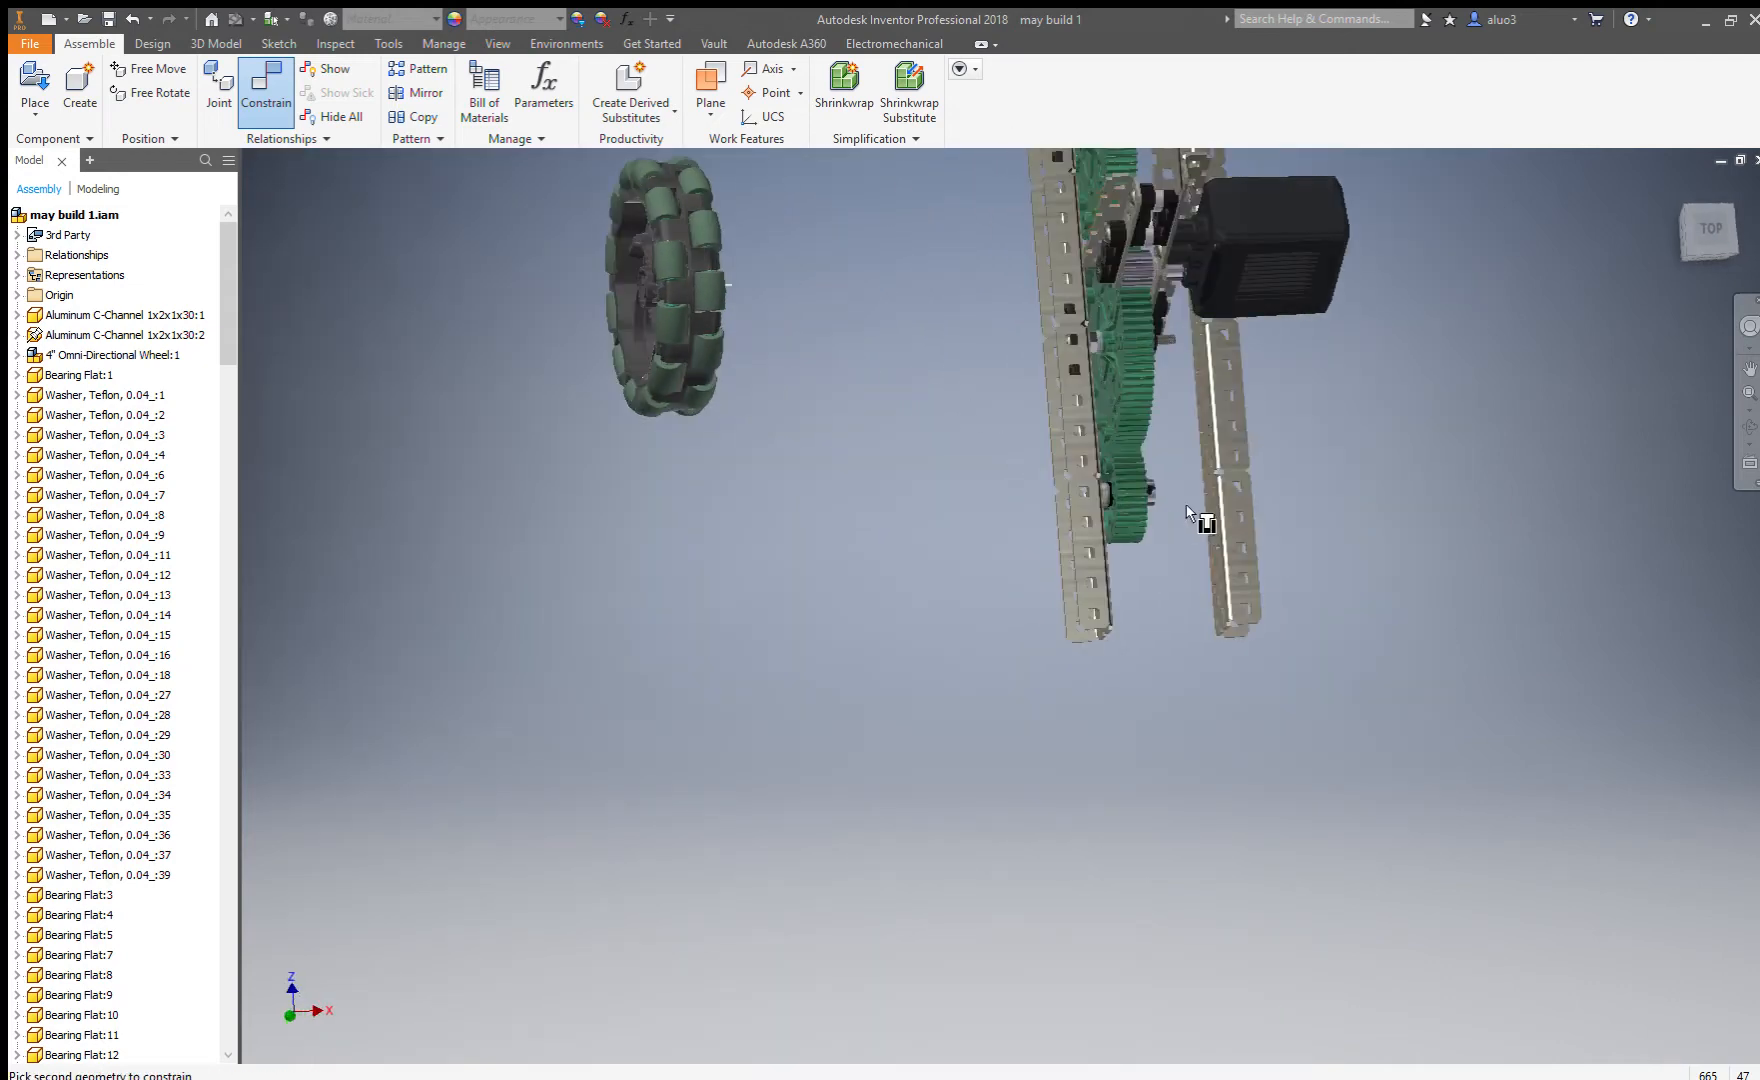
scroll(1187, 513, "down", 5)
left_click(1270, 466)
scroll(1126, 528, "up", 4)
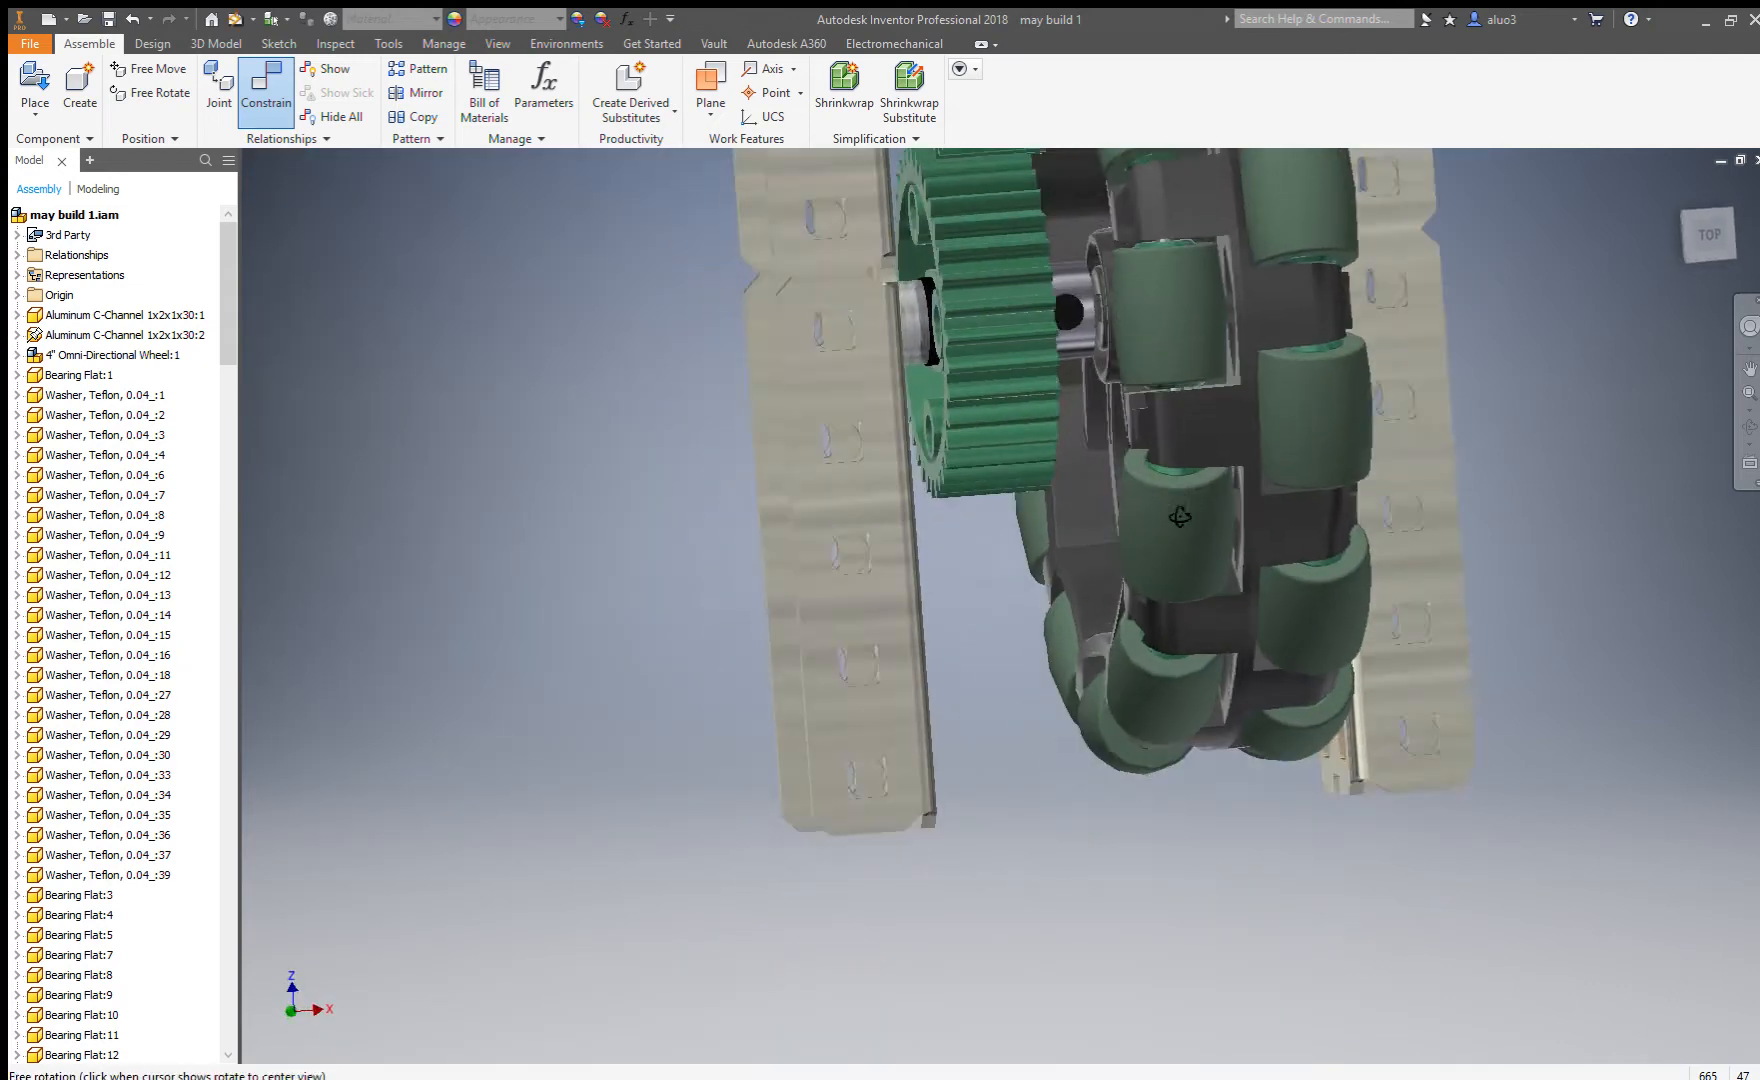
Inspect from the top view how the mounted omni wheel sits between the gears and the inner channel.
middle_click_drag(1189, 371, 1140, 368, "shift")
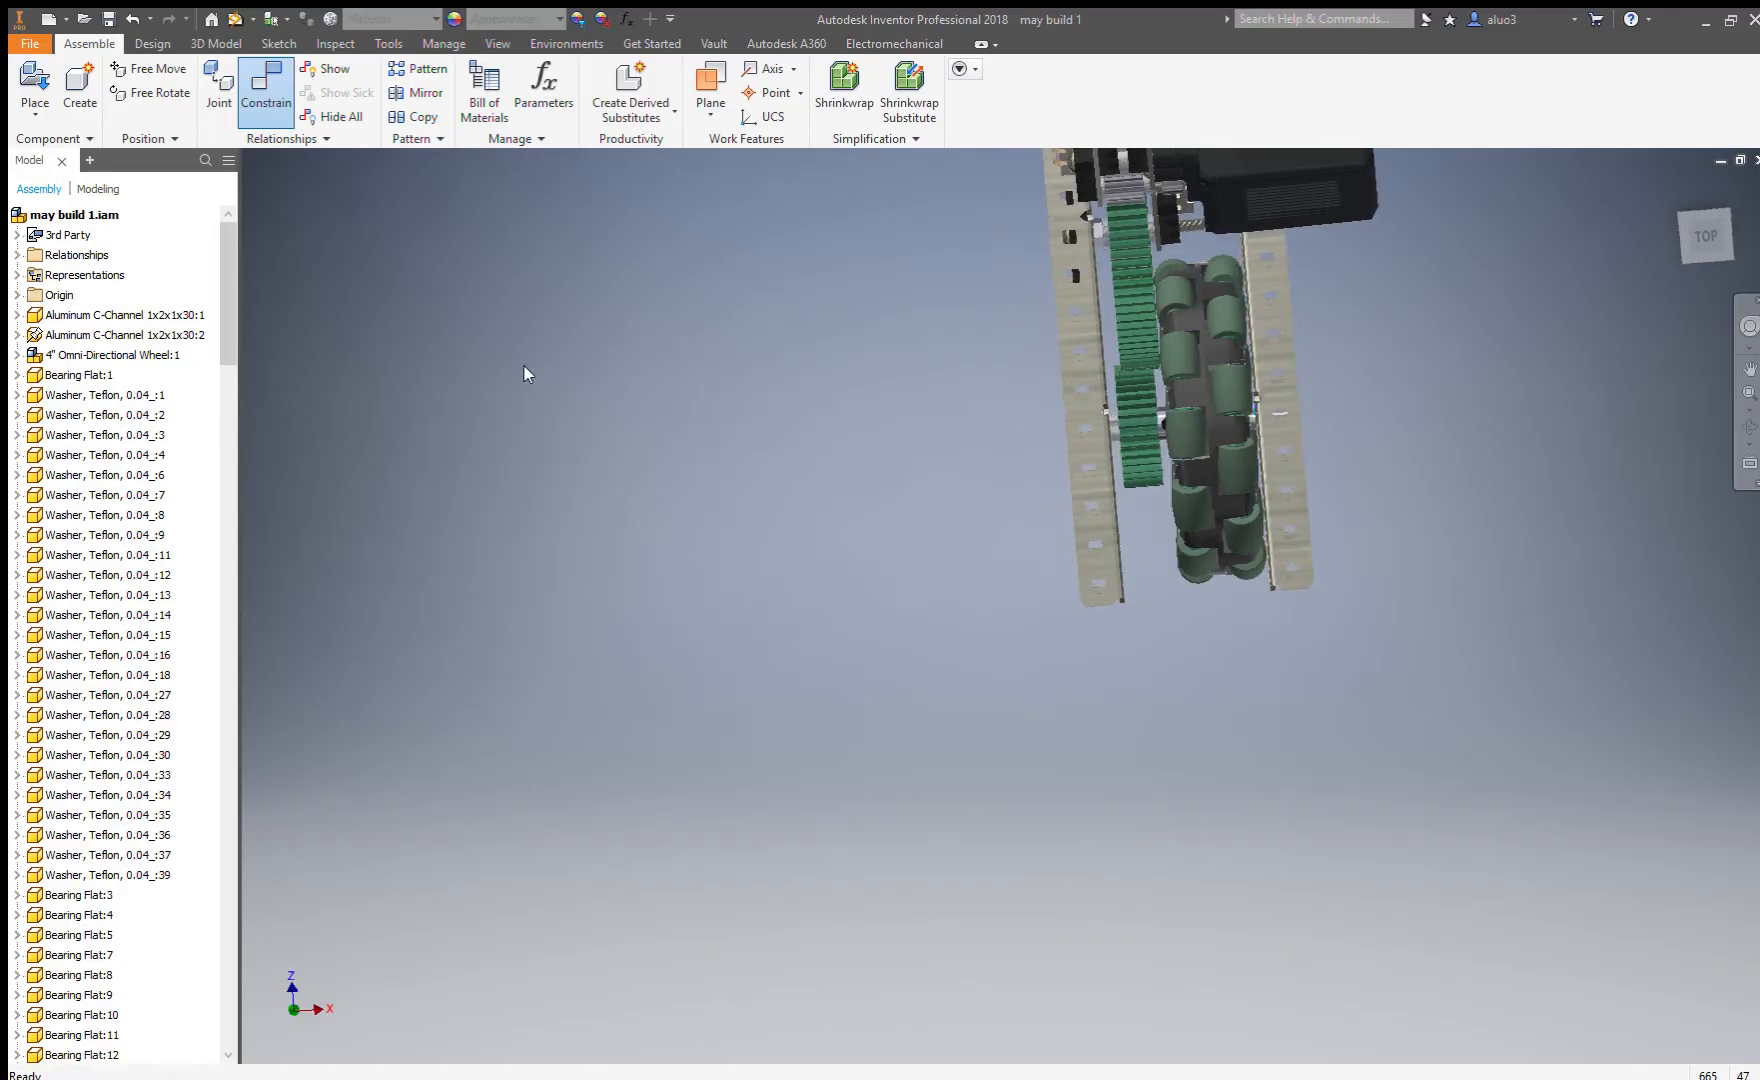
left_click(1690, 234)
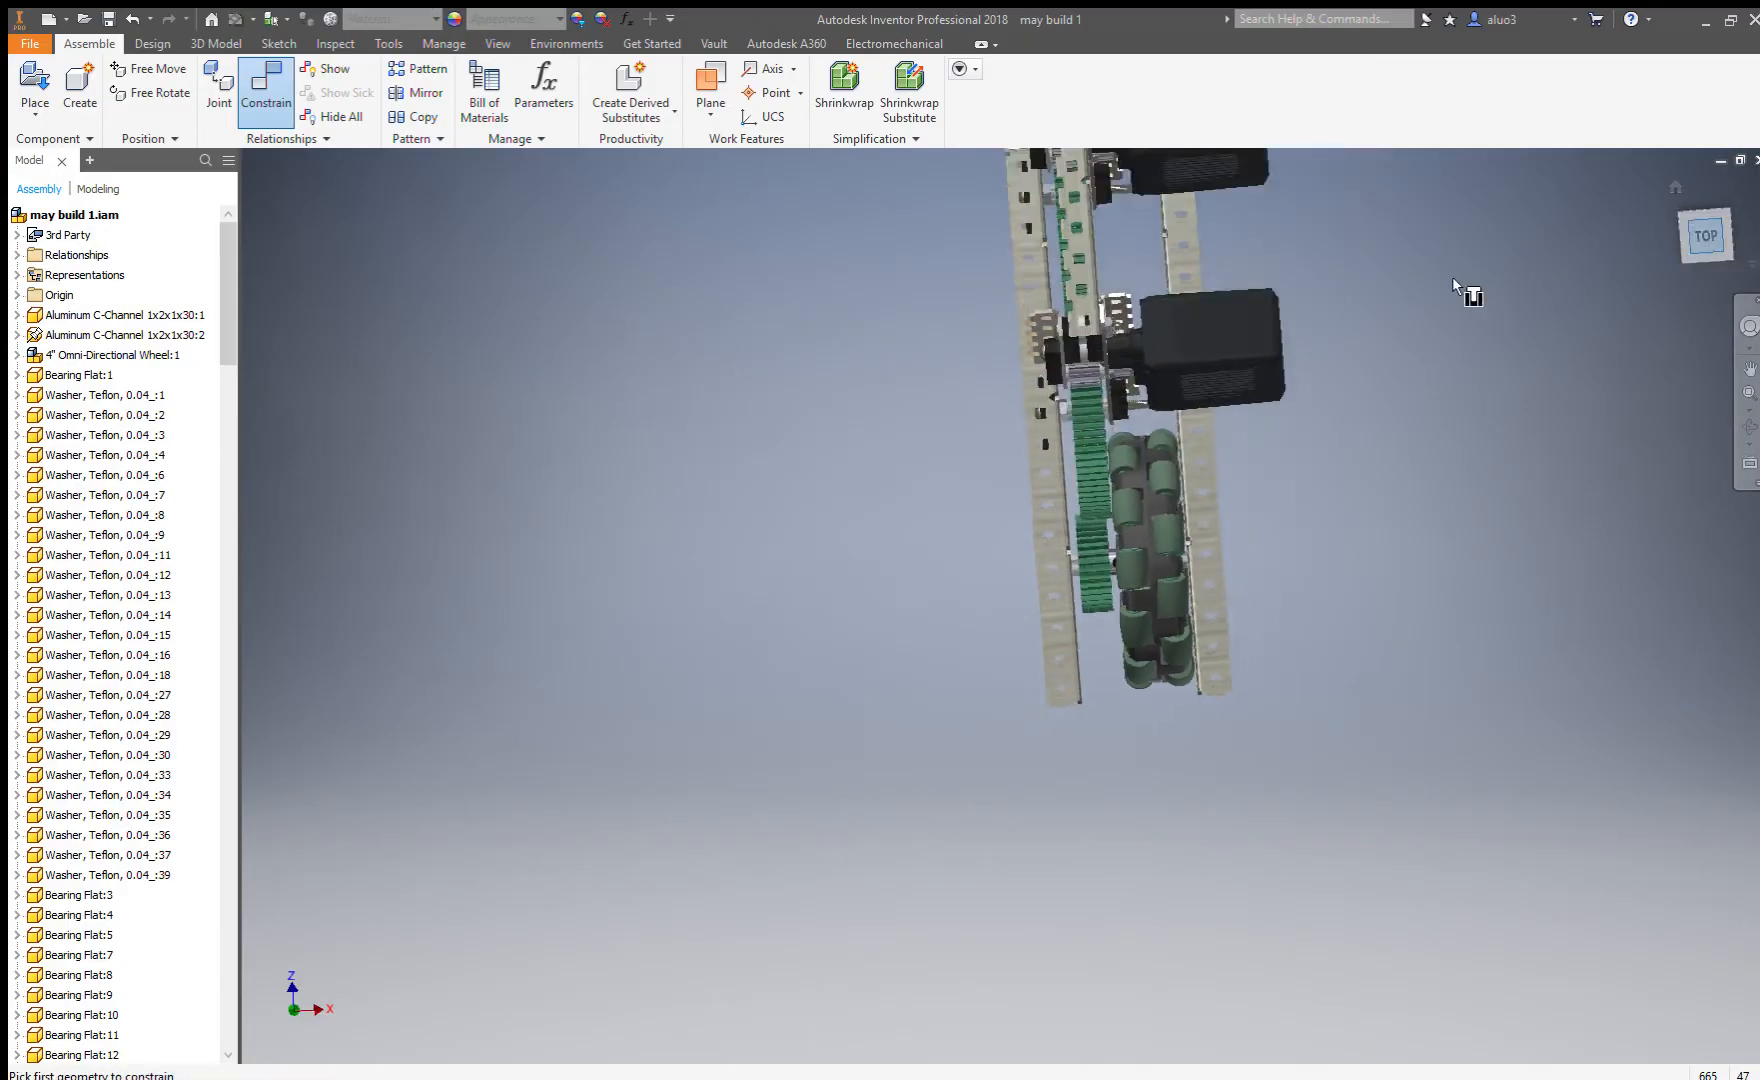
scroll(921, 850, "down", 10)
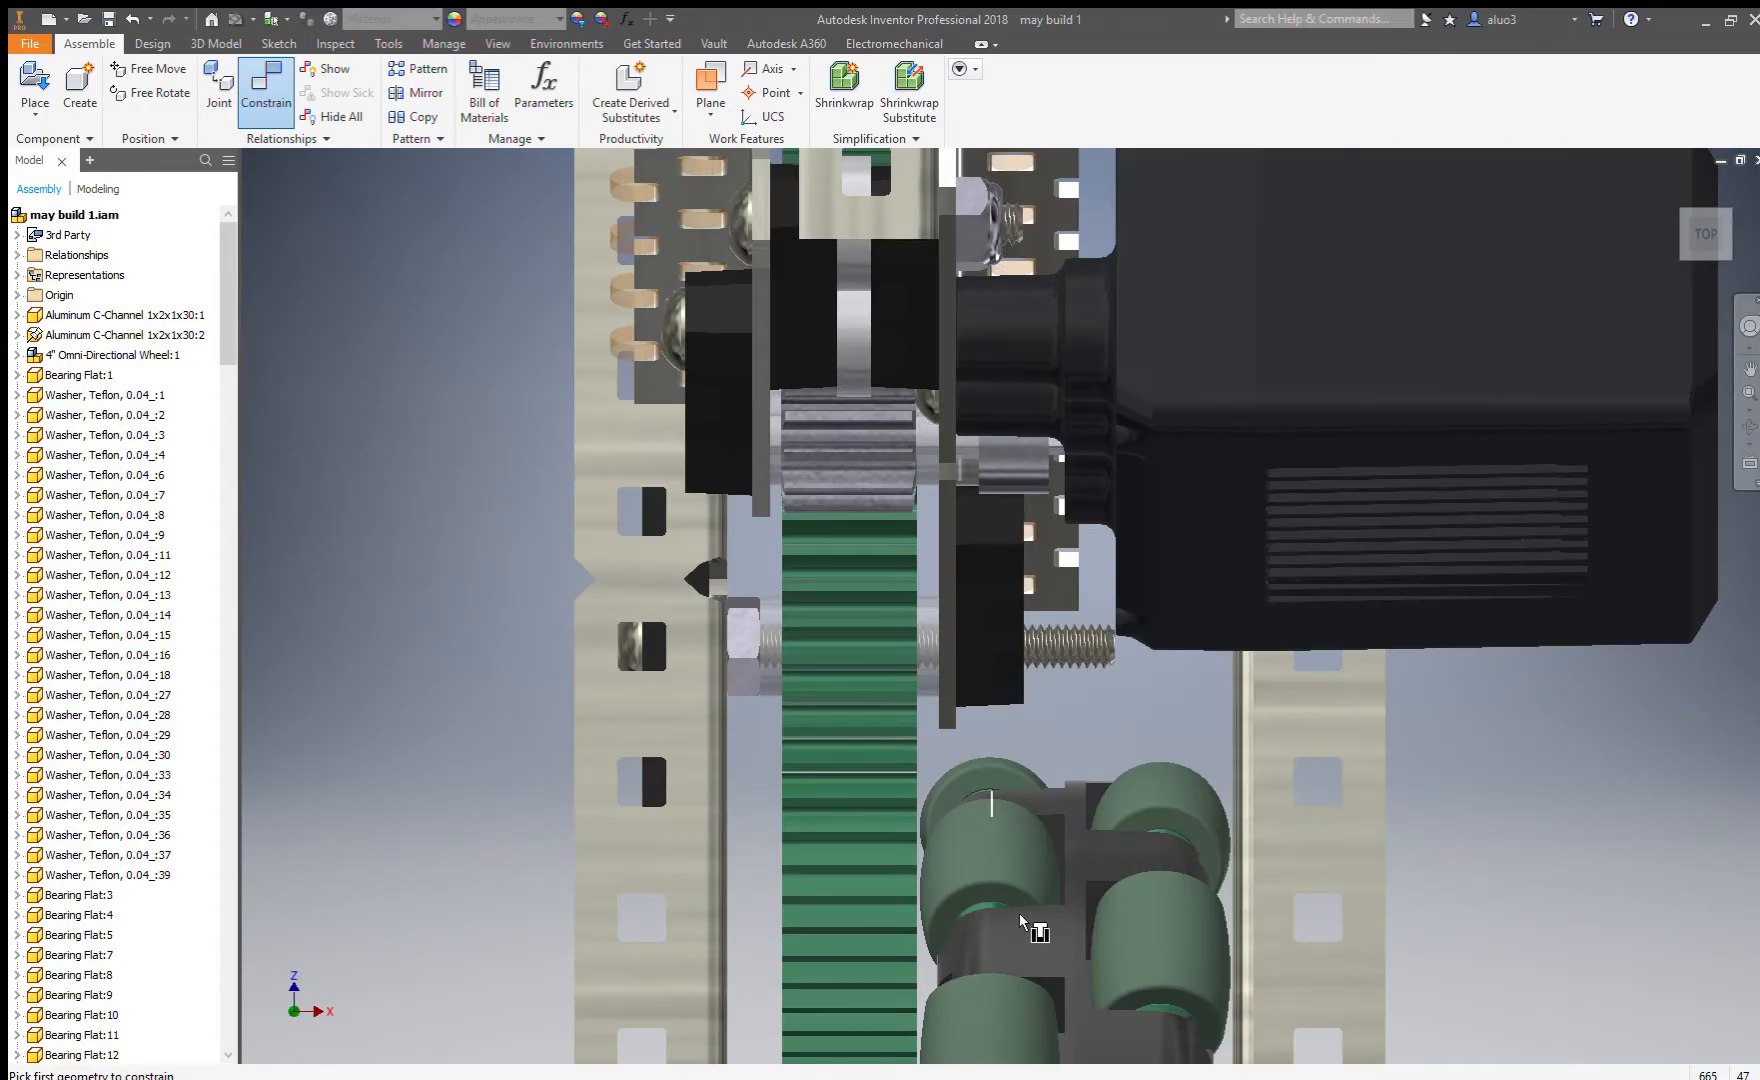
key("Escape")
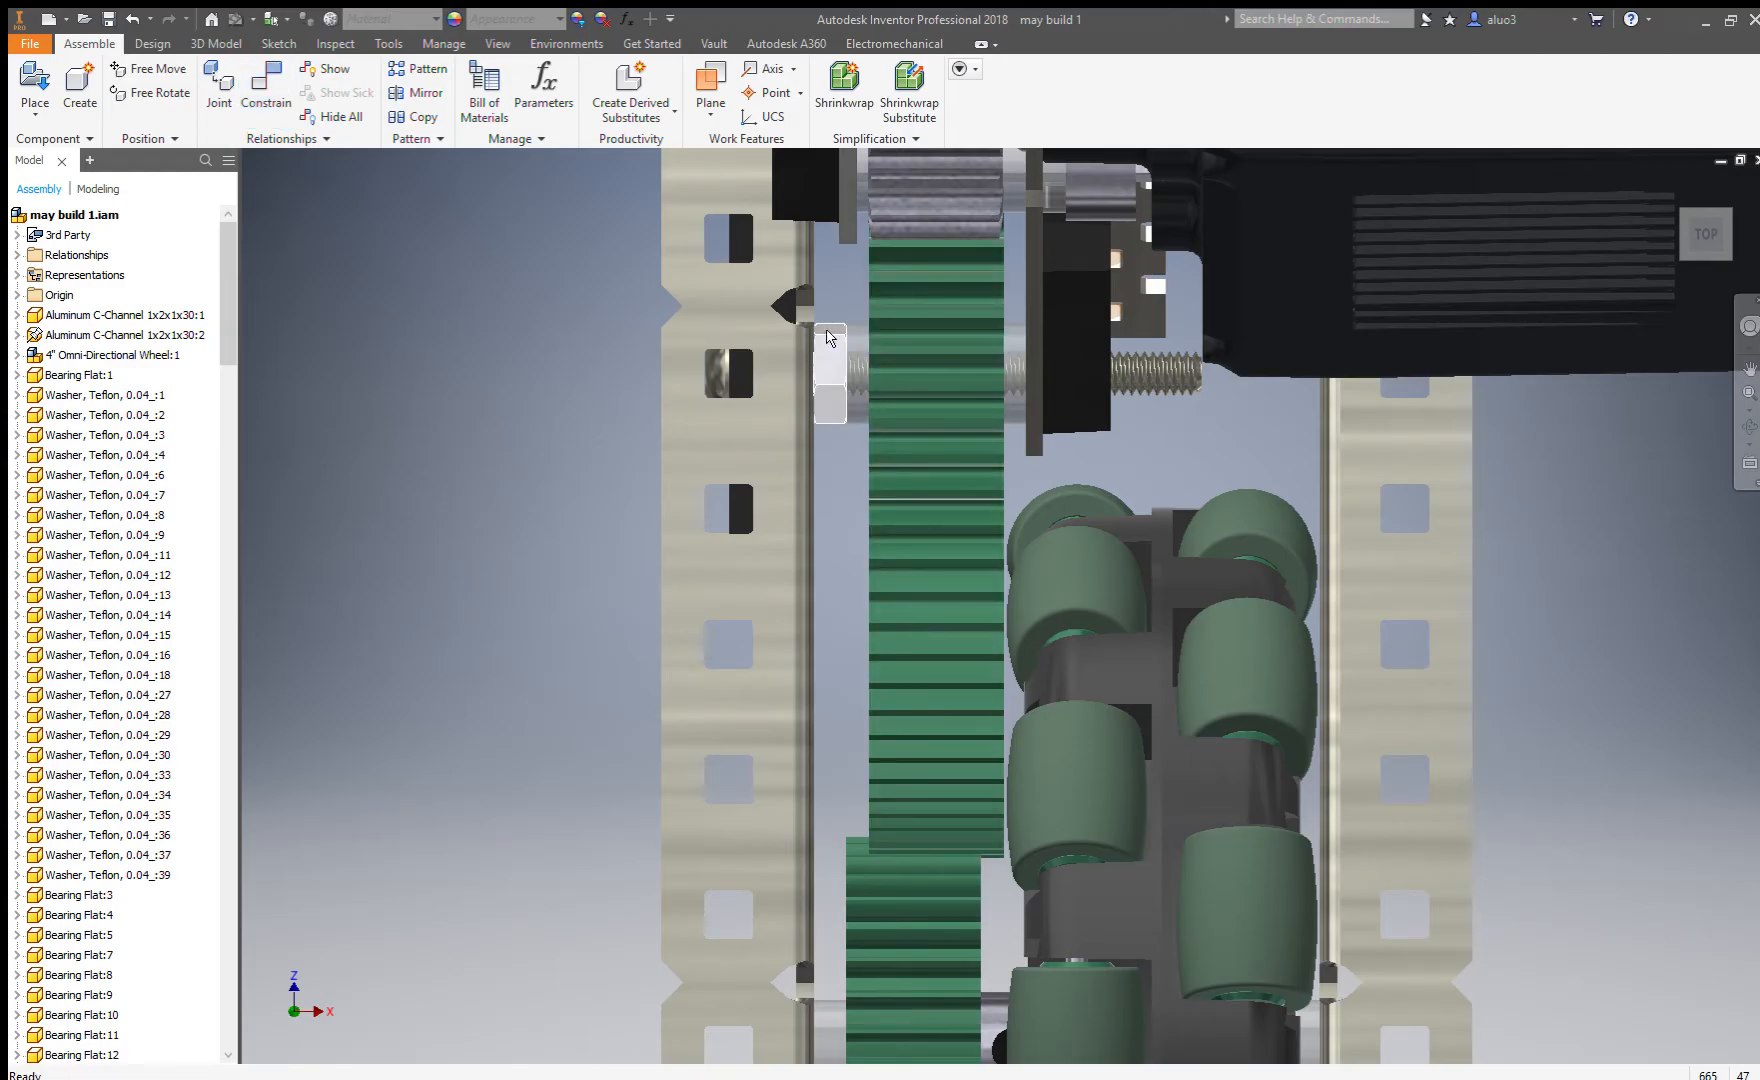
middle_click_drag(884, 434, 897, 435, "shift")
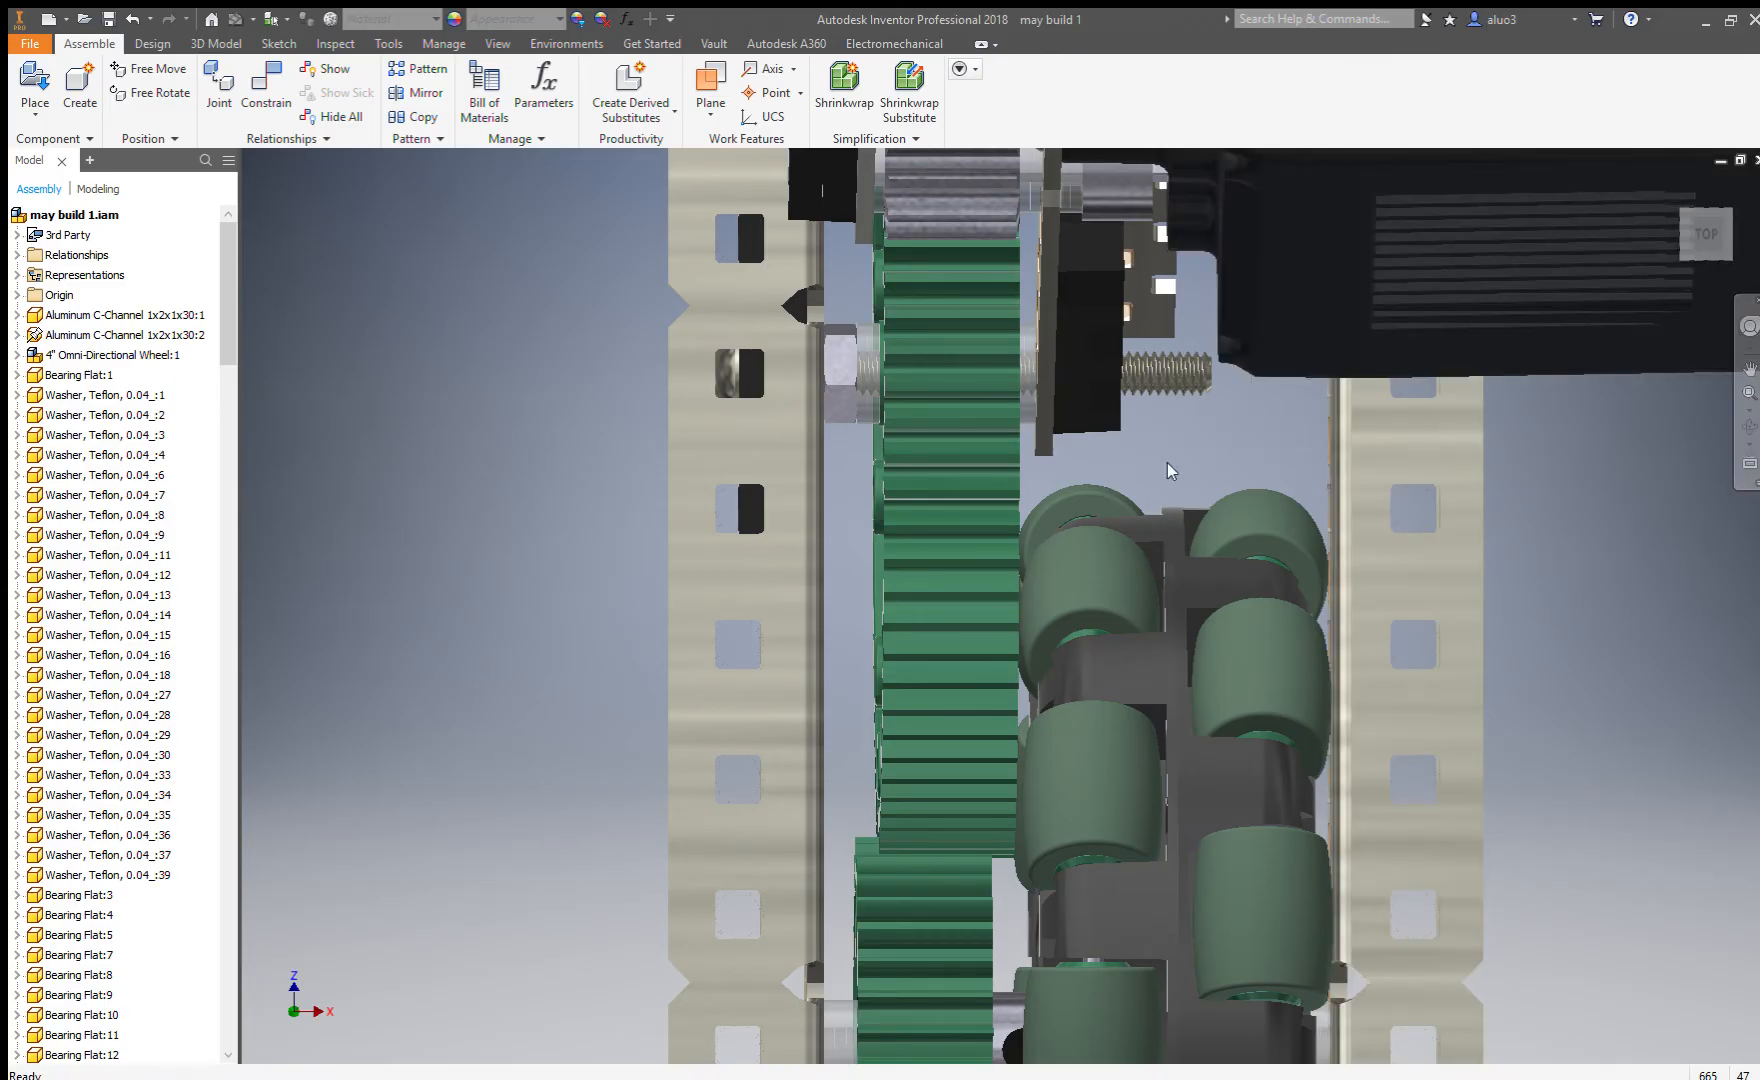
middle_click_drag(1081, 662, 946, 610)
left_click(946, 610)
scroll(940, 812, "up", 5)
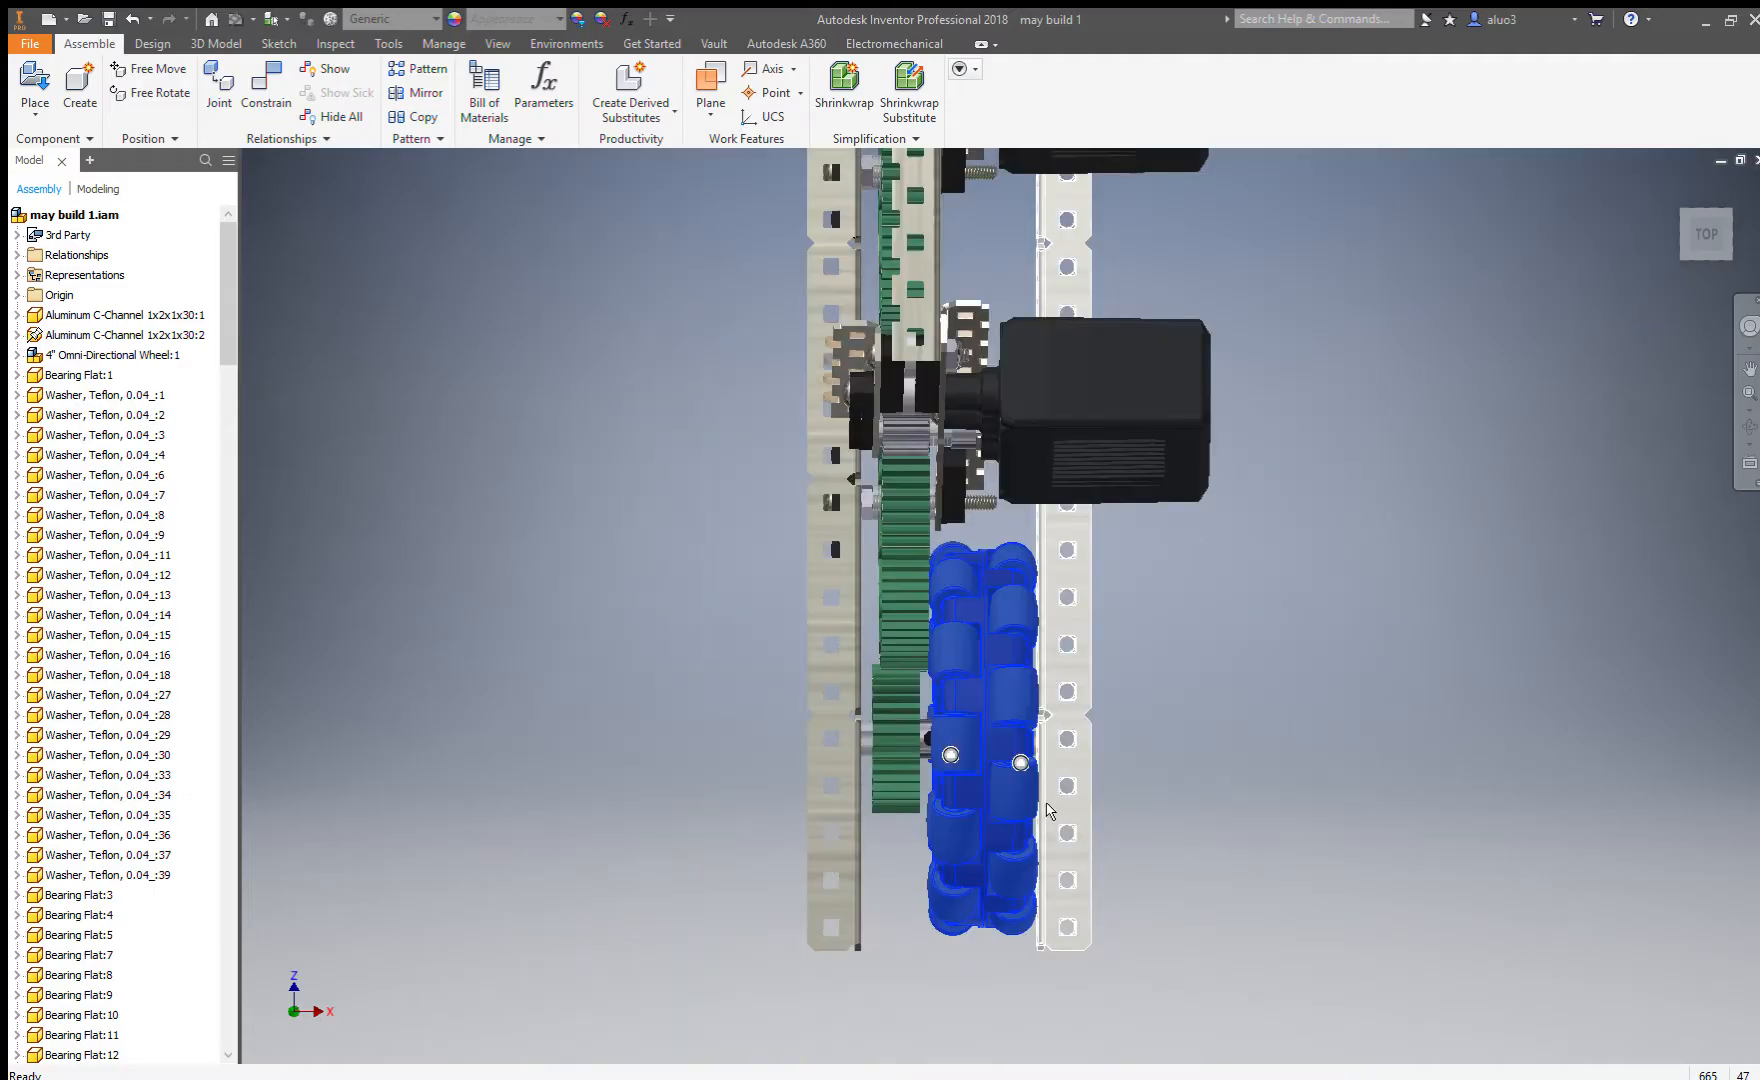
scroll(1050, 806, "down", 3)
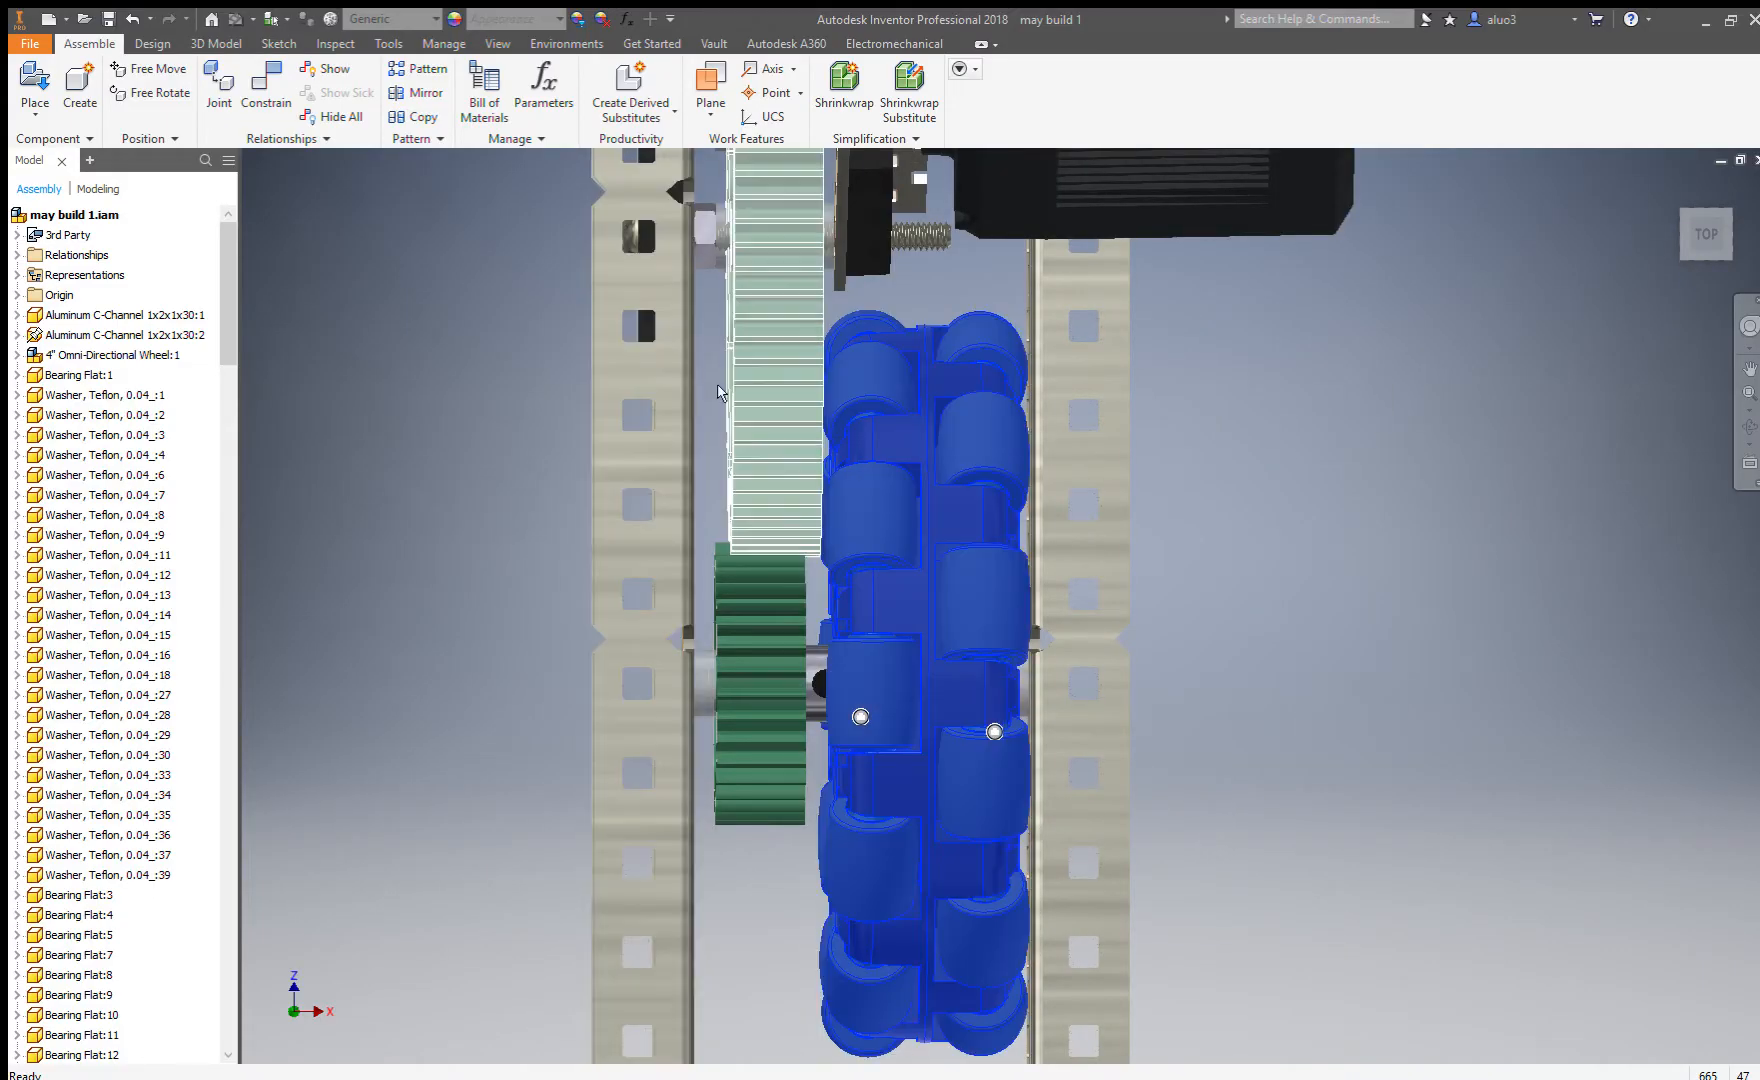
scroll(812, 533, "up", 5)
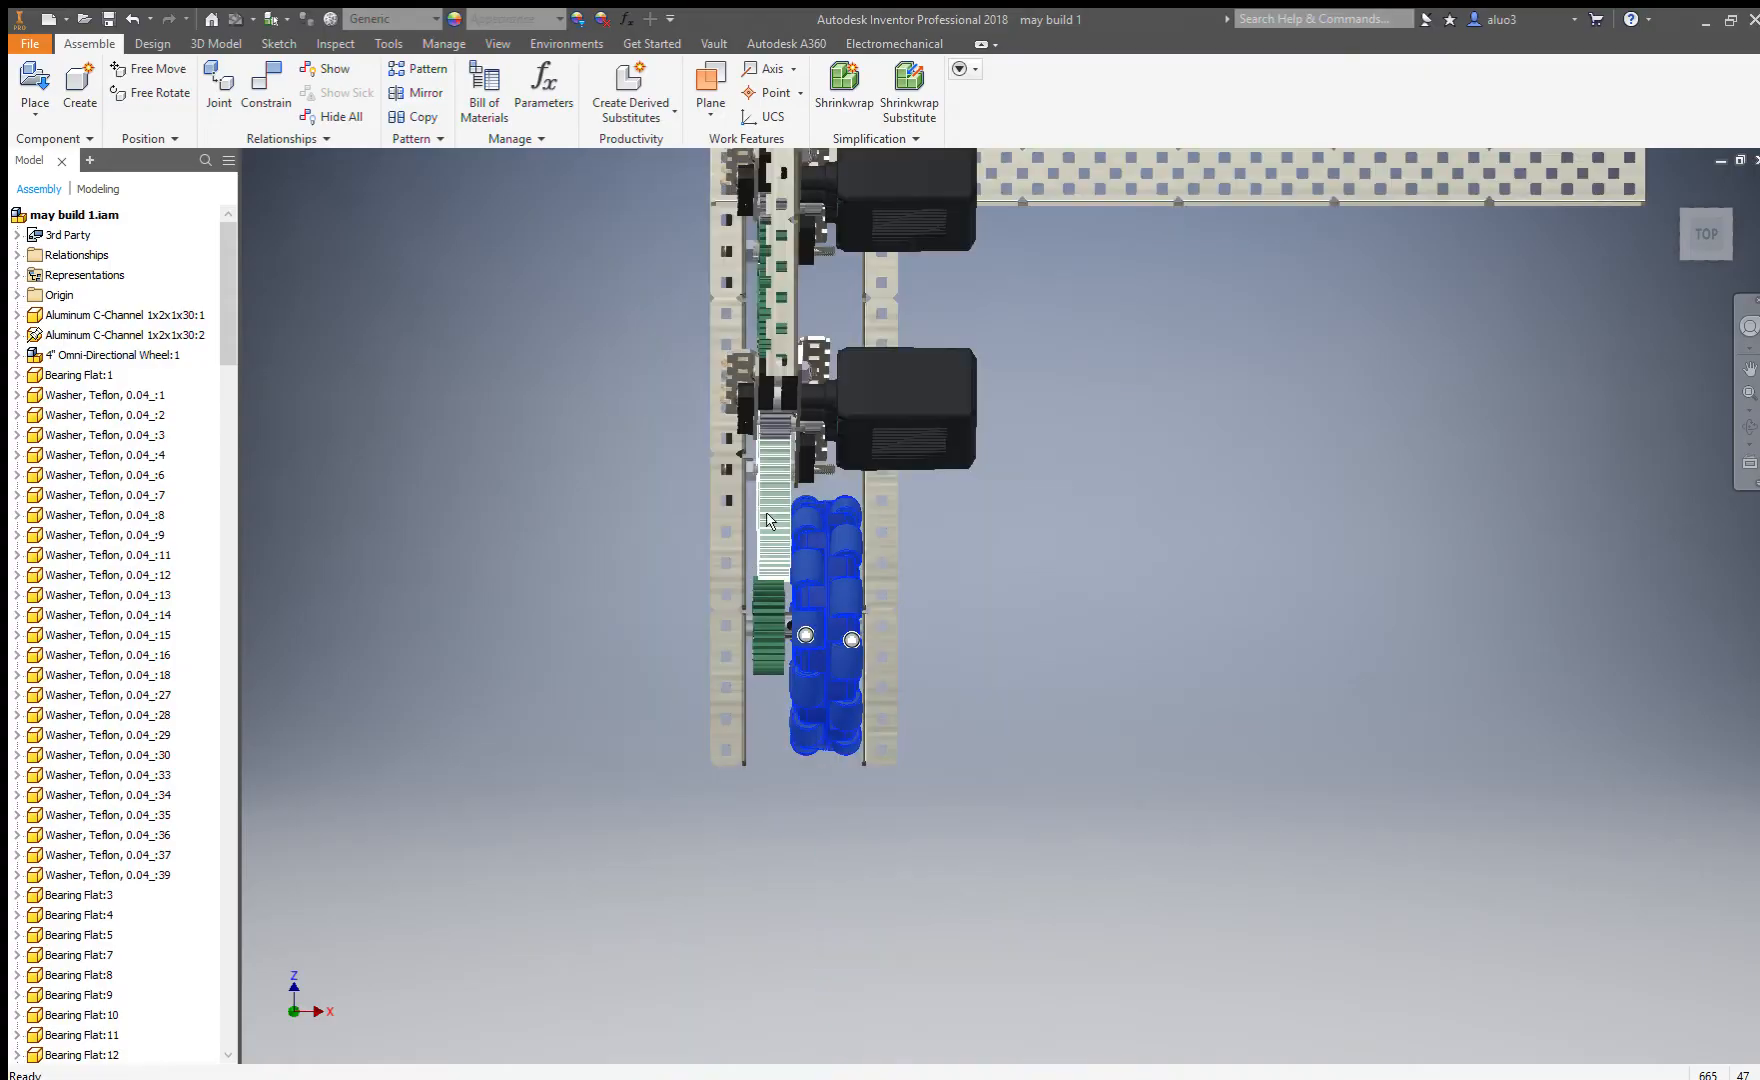
Examine the clearance between the wheel and large gear and the spacing at the nut by the outer channel.
middle_click_drag(760, 480, 828, 571)
scroll(869, 560, "down", 3)
scroll(834, 583, "up", 3)
scroll(832, 590, "down", 3)
scroll(833, 590, "up", 4)
scroll(880, 640, "down", 5)
scroll(897, 677, "up", 2)
left_click(897, 677)
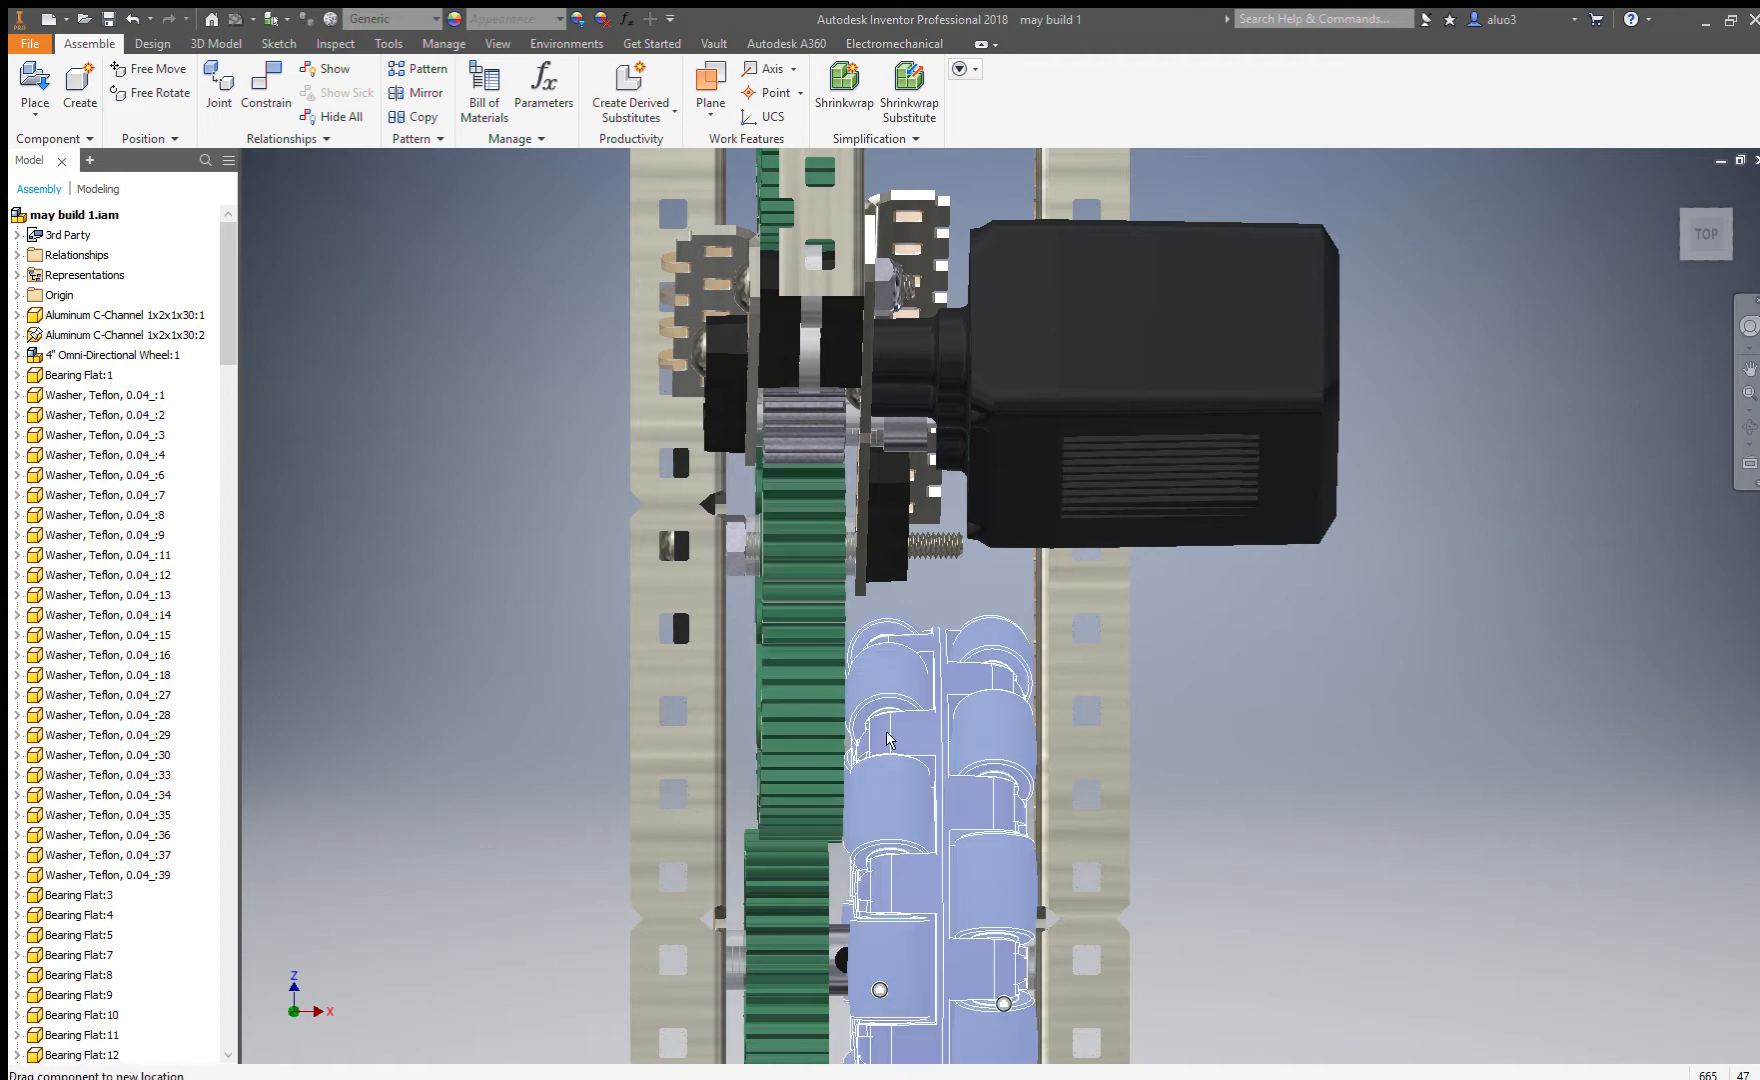
left_click(544, 588)
scroll(870, 566, "up", 5)
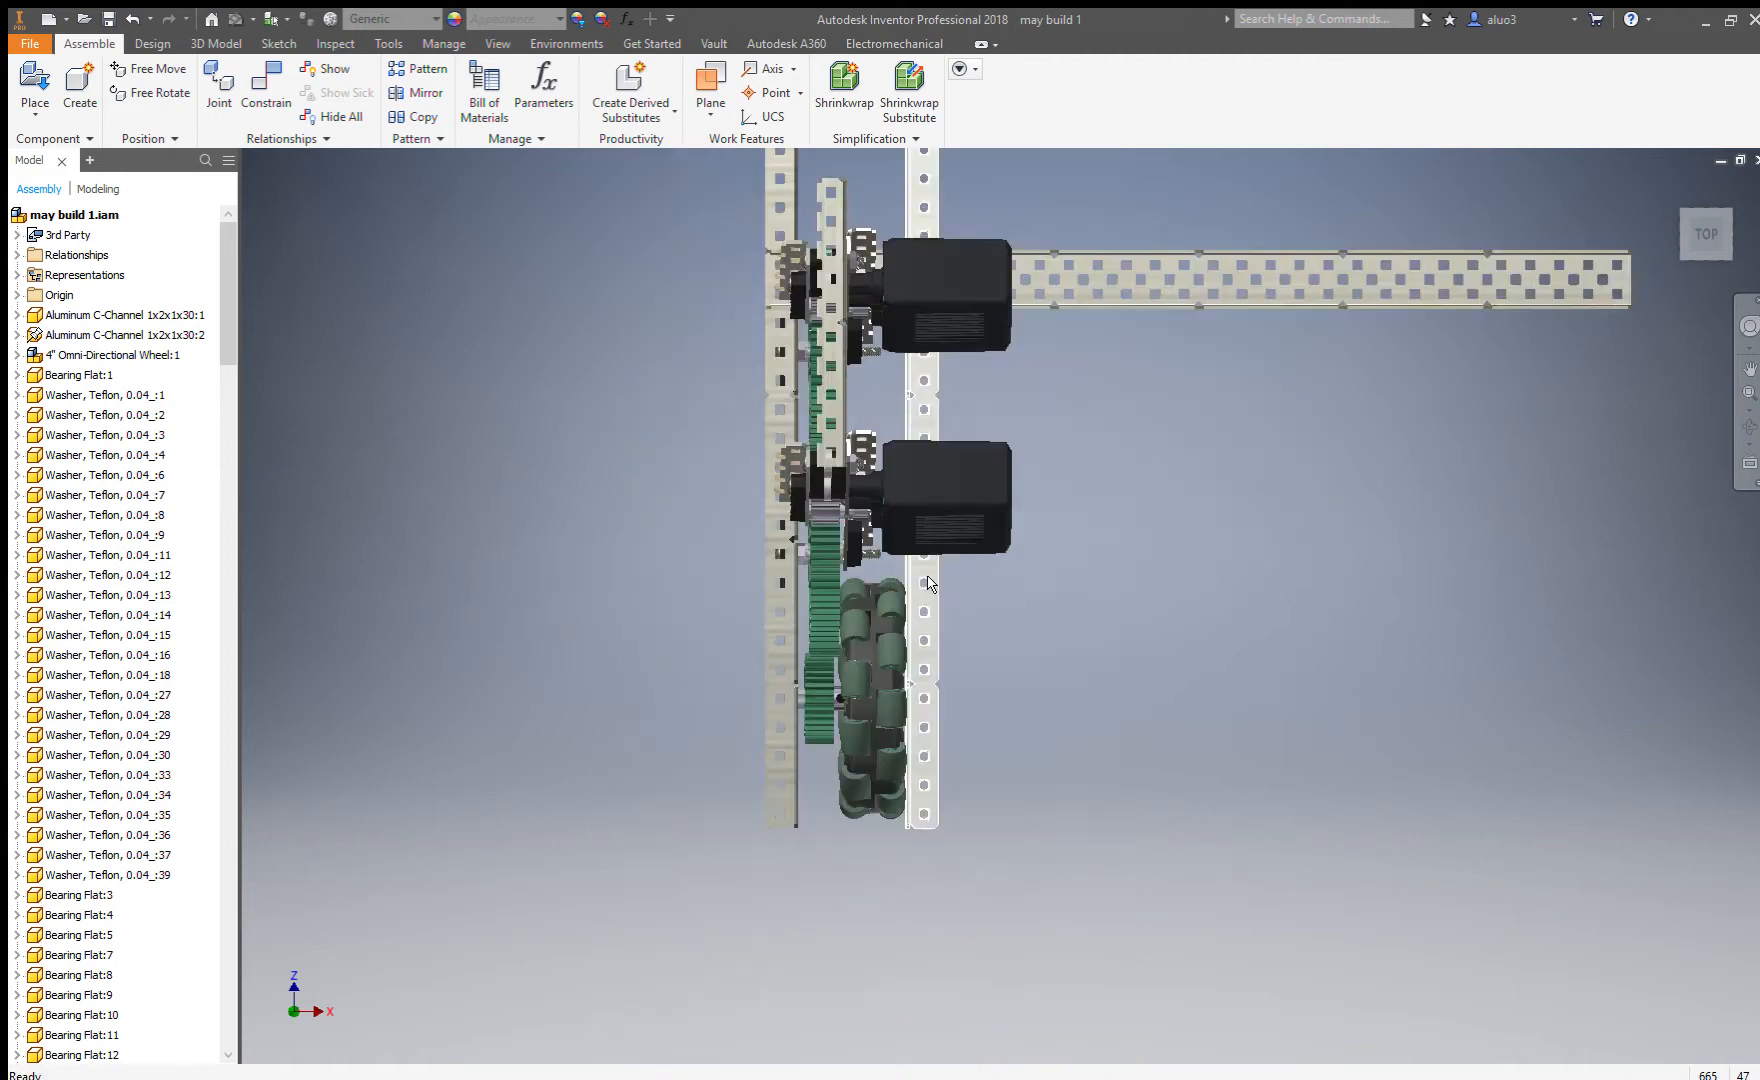
scroll(856, 641, "down", 8)
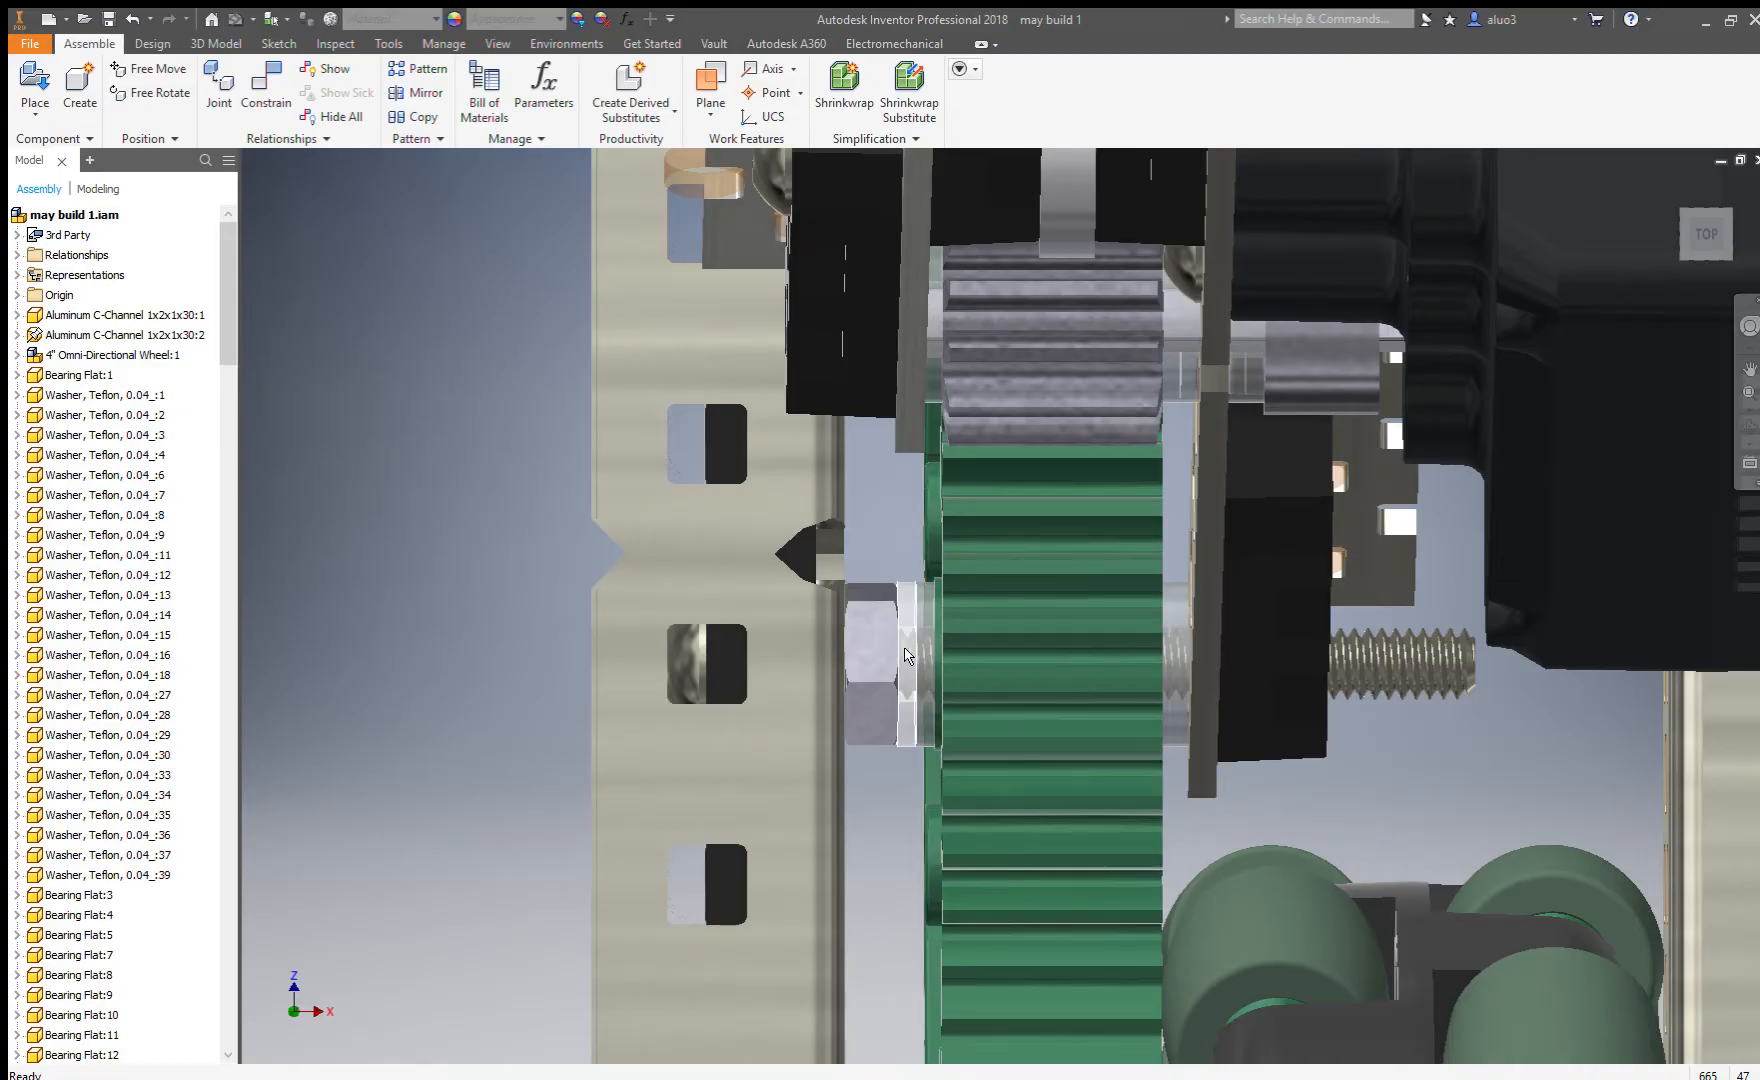
scroll(1117, 650, "up", 3)
scroll(1117, 650, "up", 4)
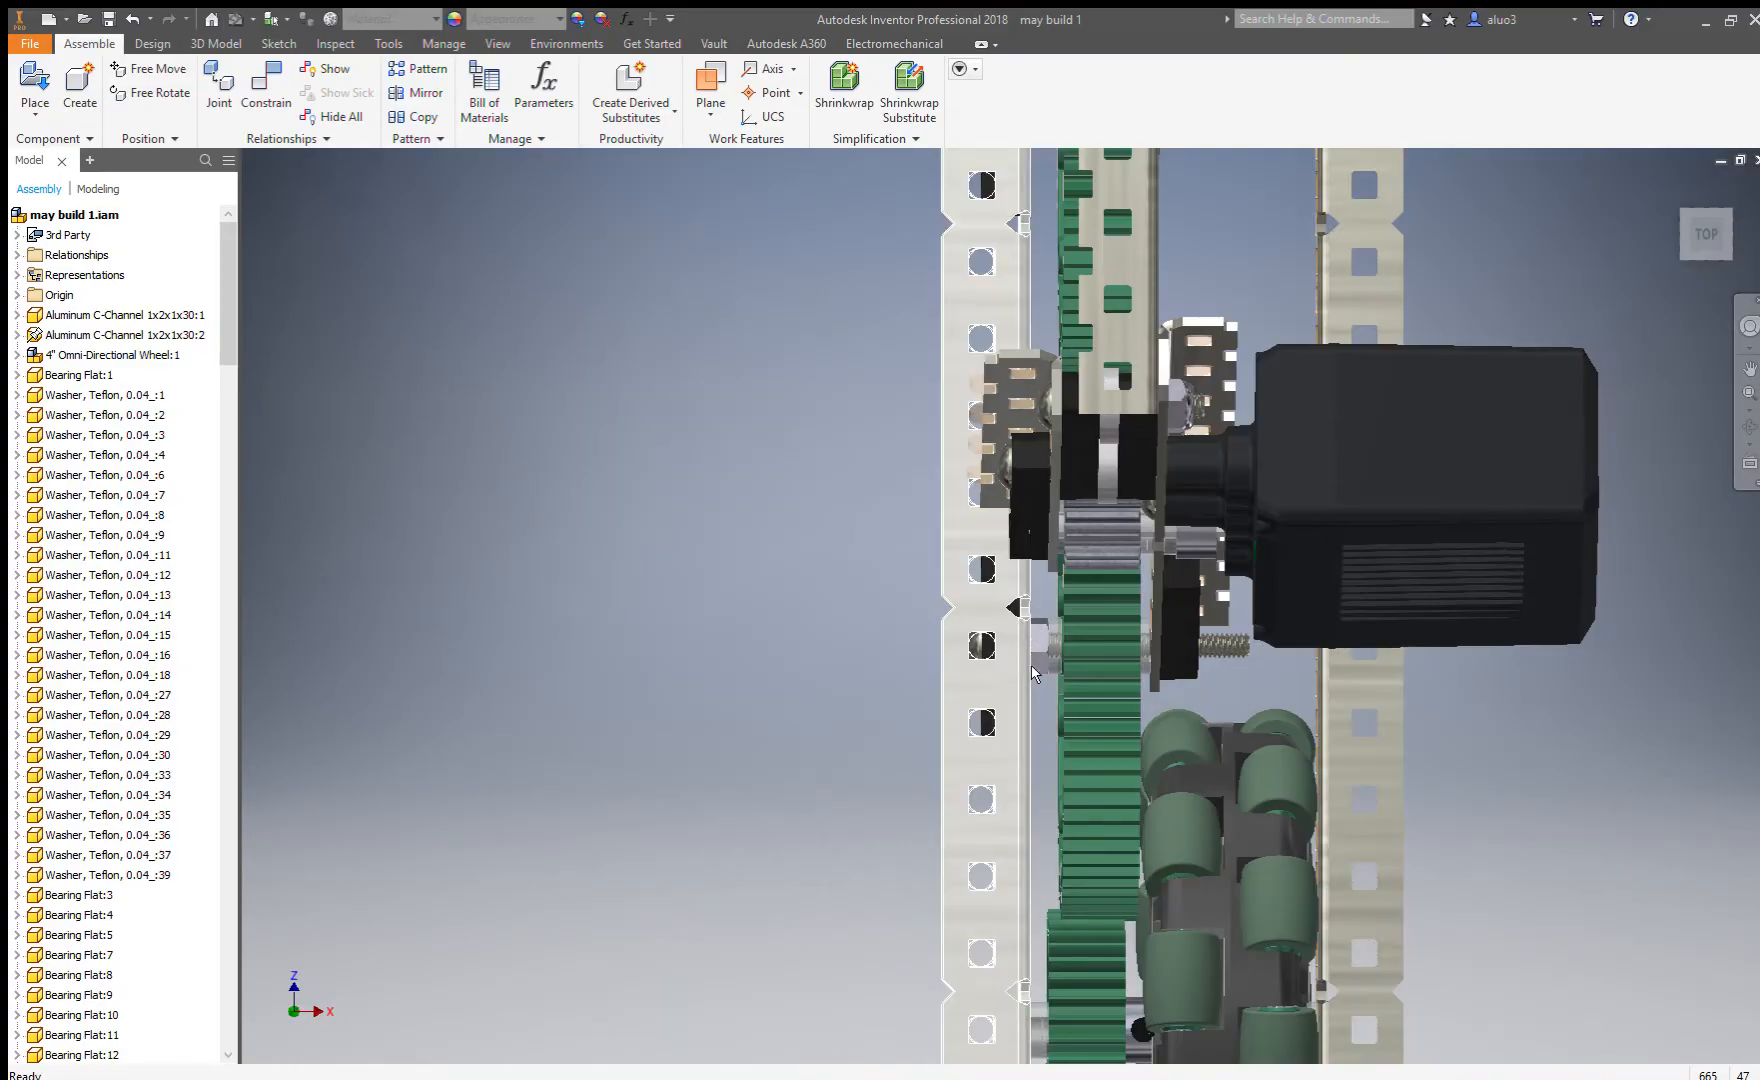
scroll(1087, 712, "down", 3)
scroll(1087, 712, "up", 3)
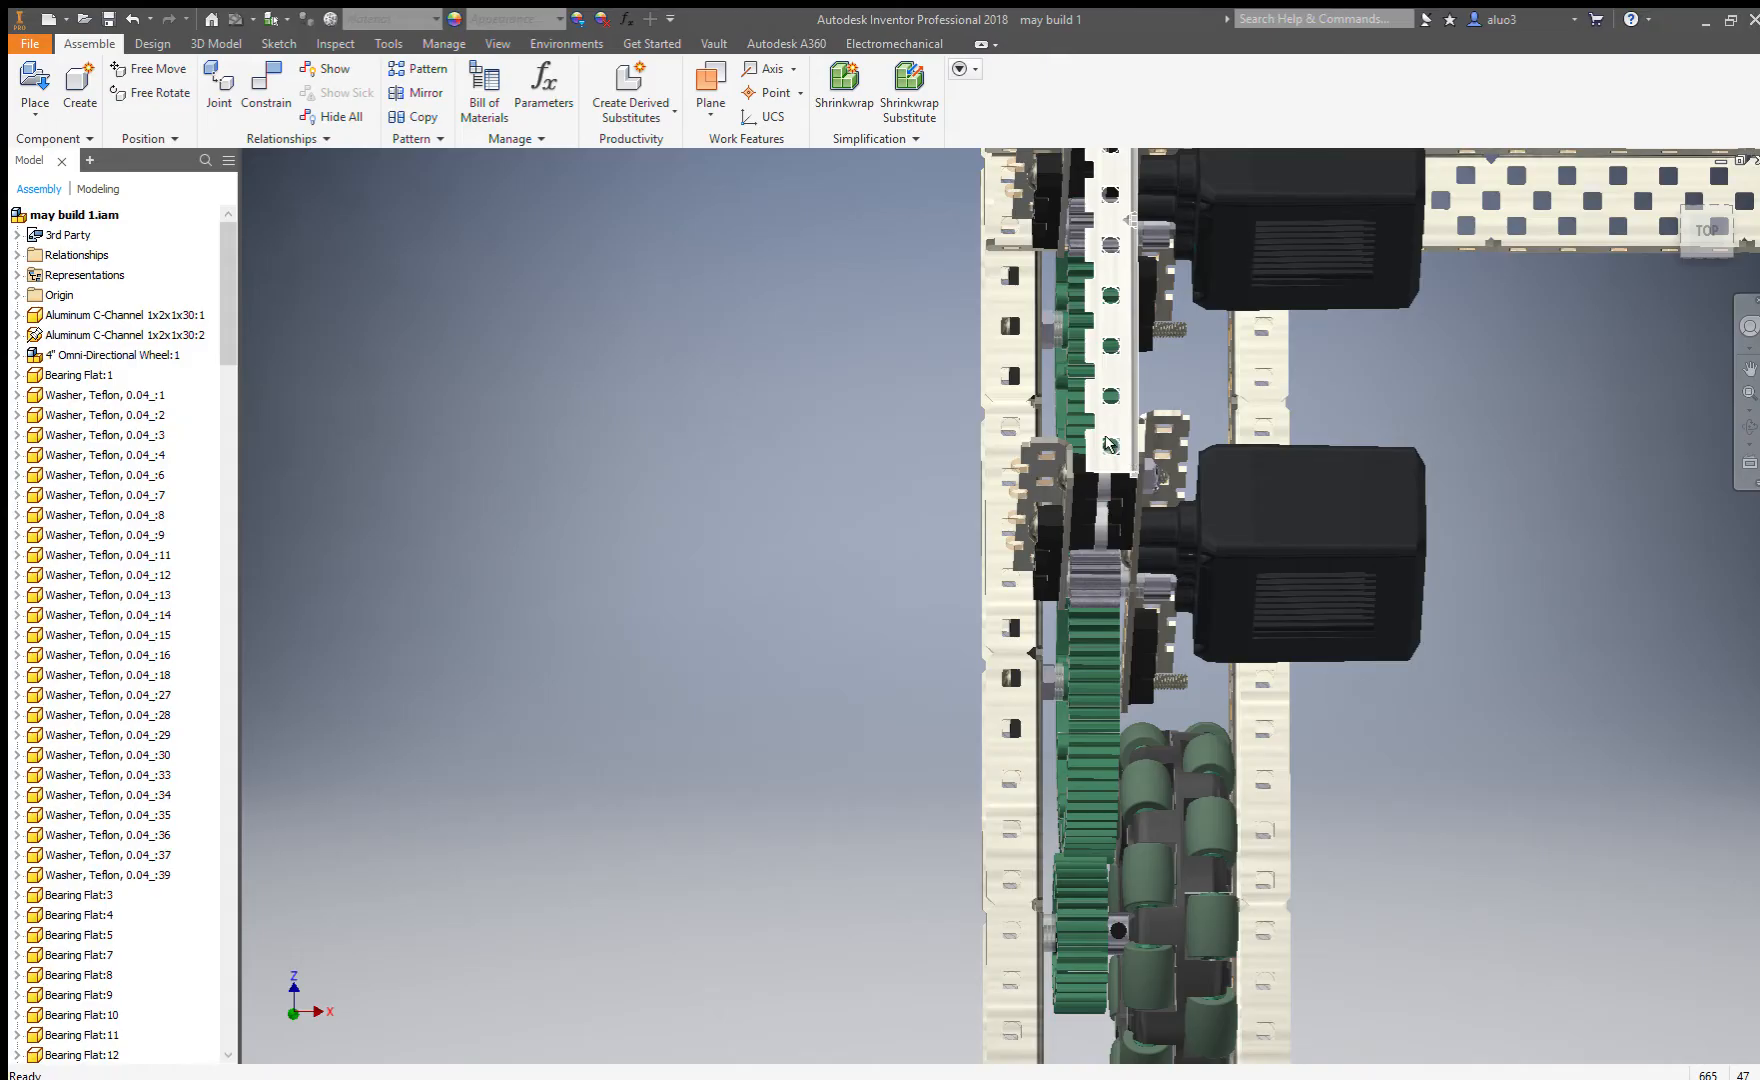
Cut the short C-channel joining the two motor assemblies and paste it beside the new frame.
left_click(1108, 444)
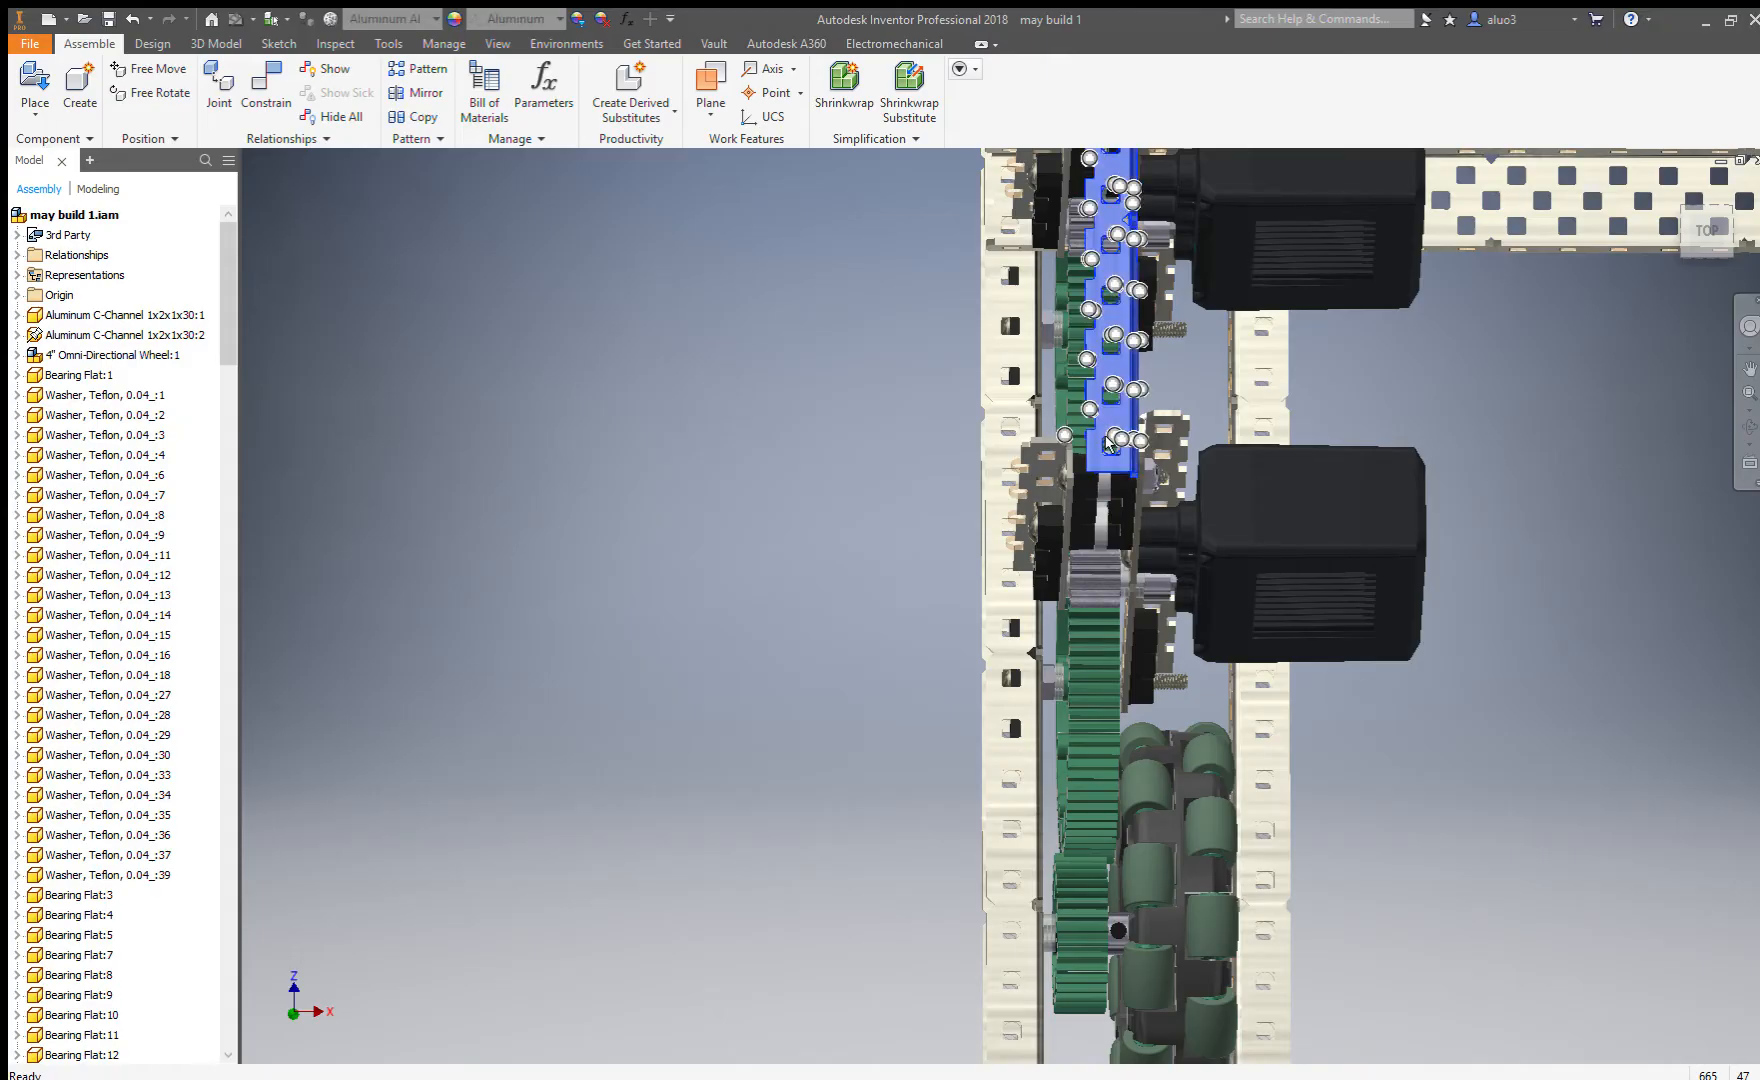
key("Delete")
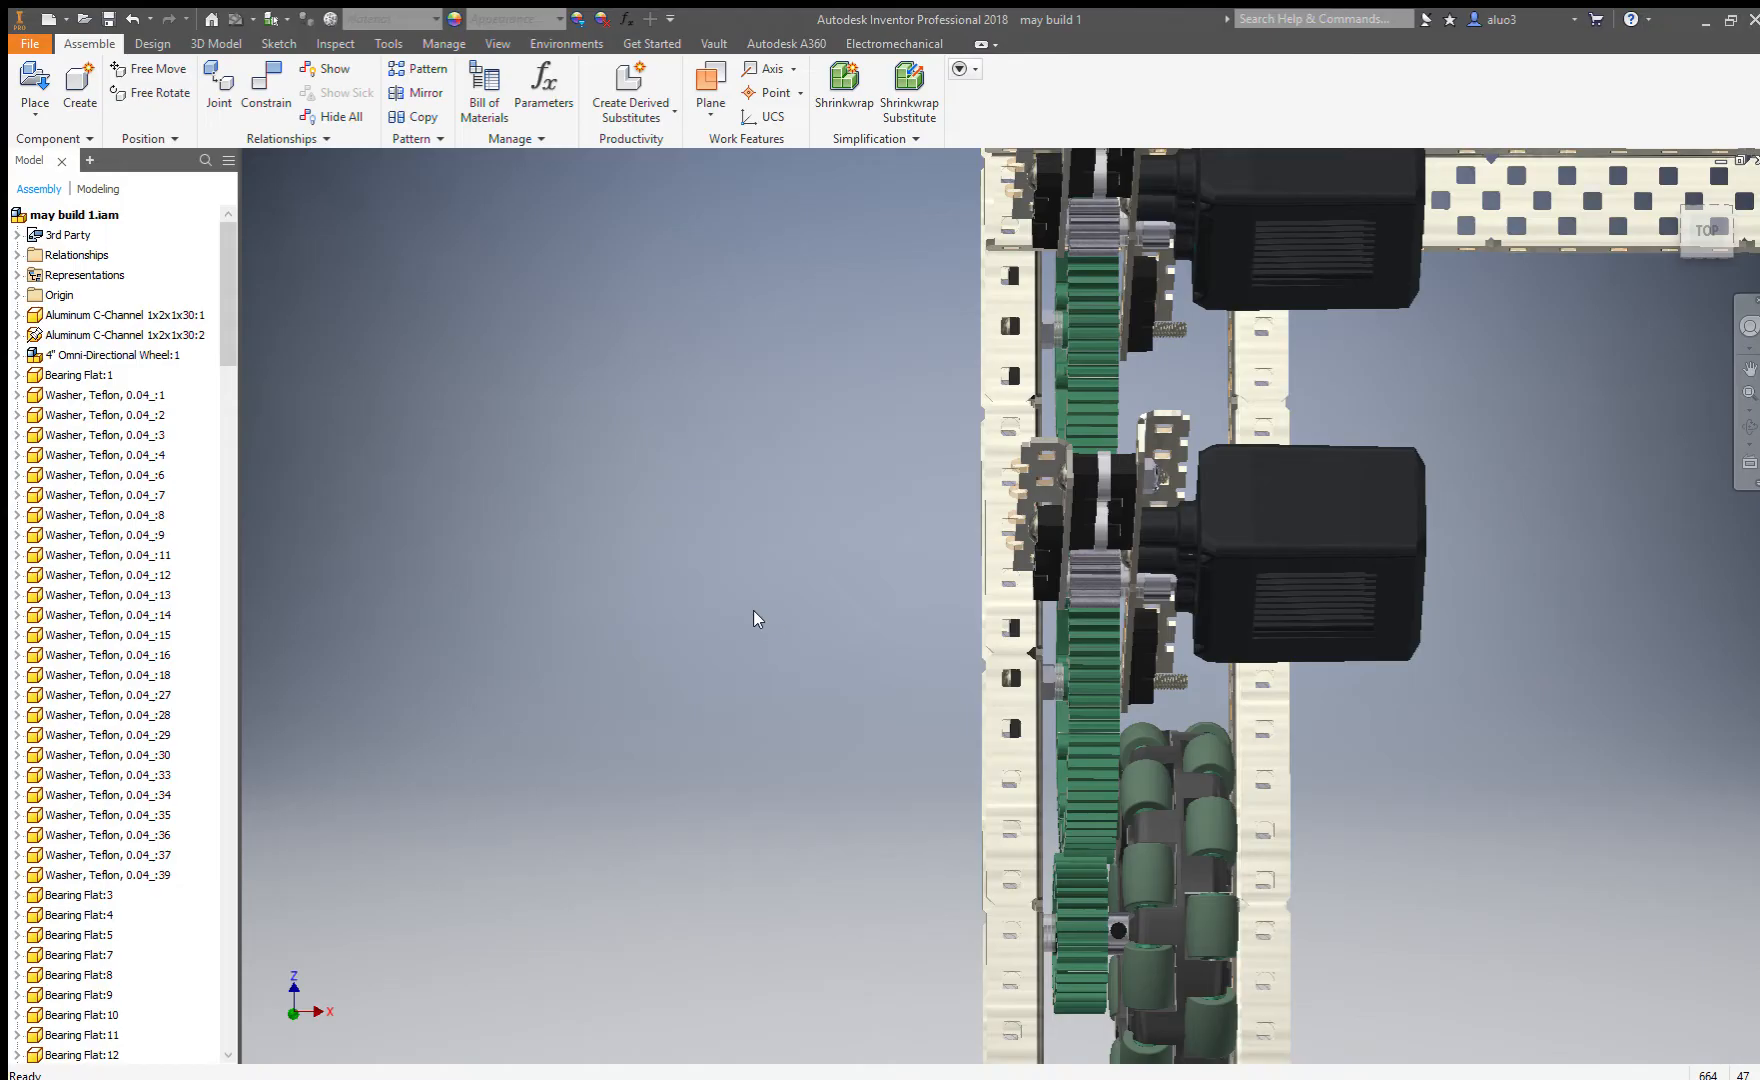
scroll(1078, 708, "up", 5)
Cut the Teflon washer between the nut and the large gear, and constrain the gear against the nut.
left_click(1077, 702)
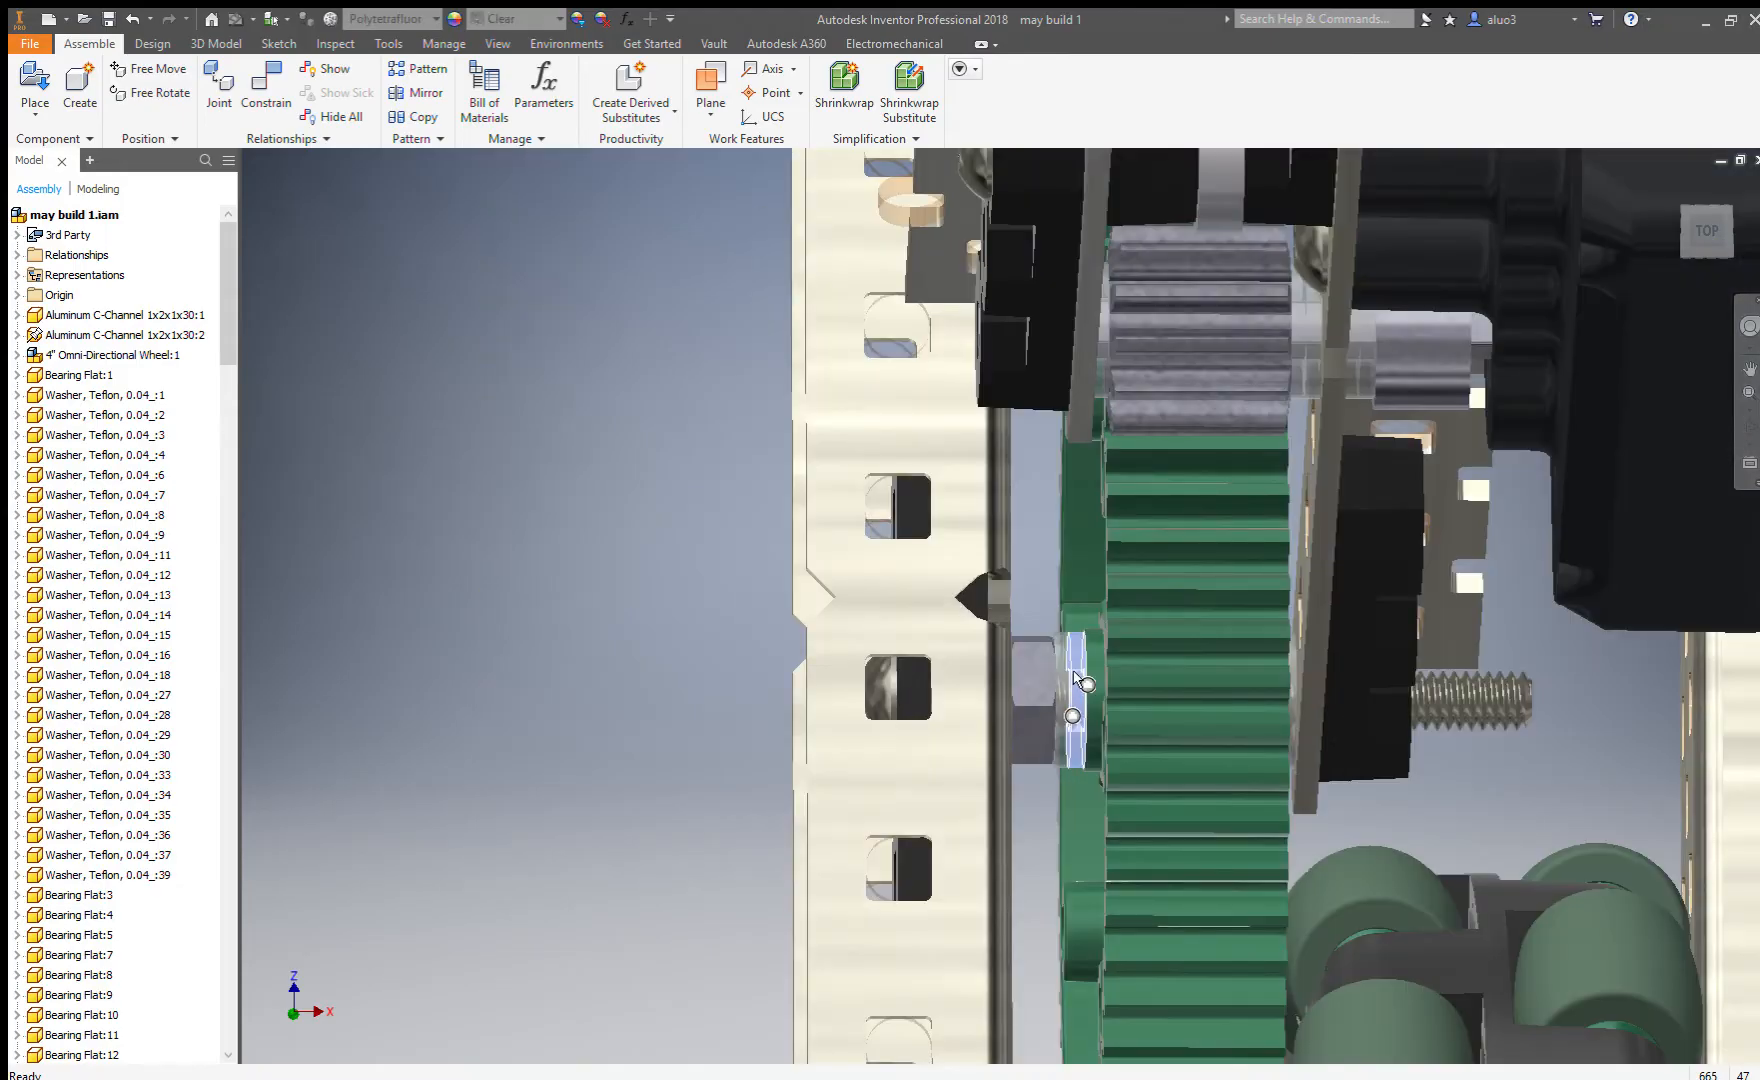
key("c")
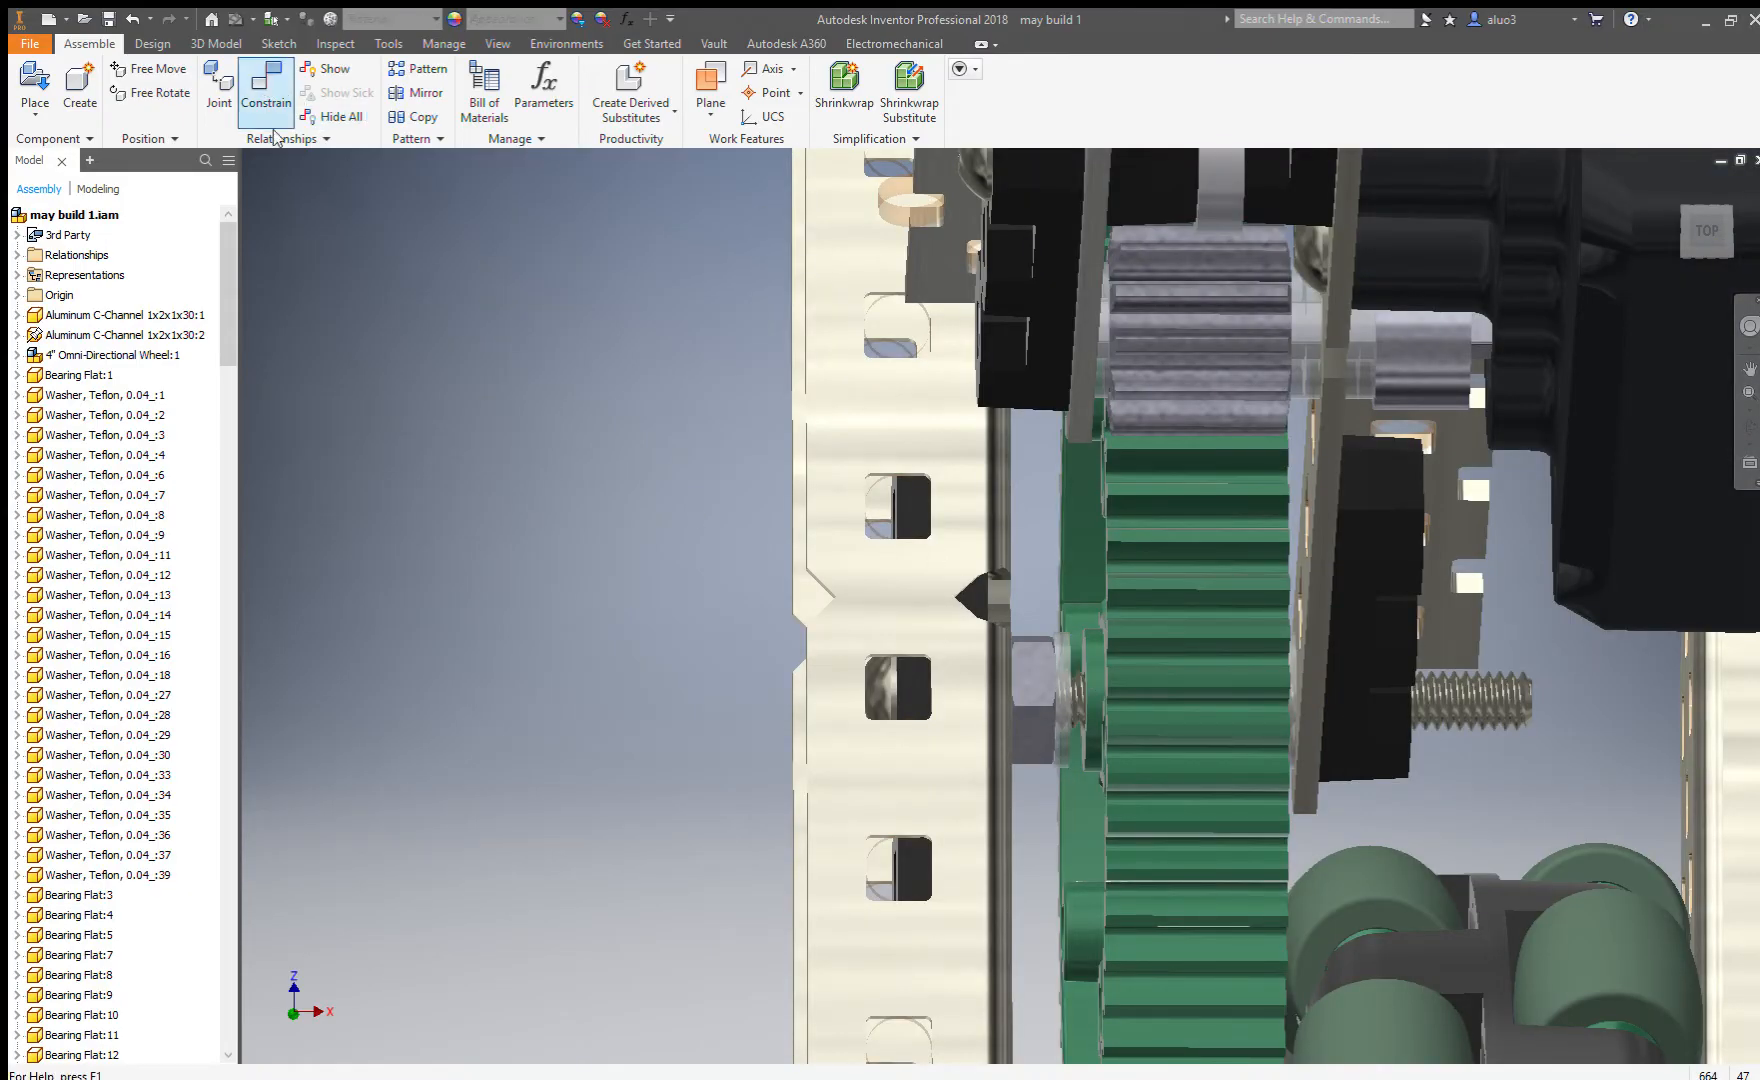
left_click(1086, 690)
left_click(1063, 690)
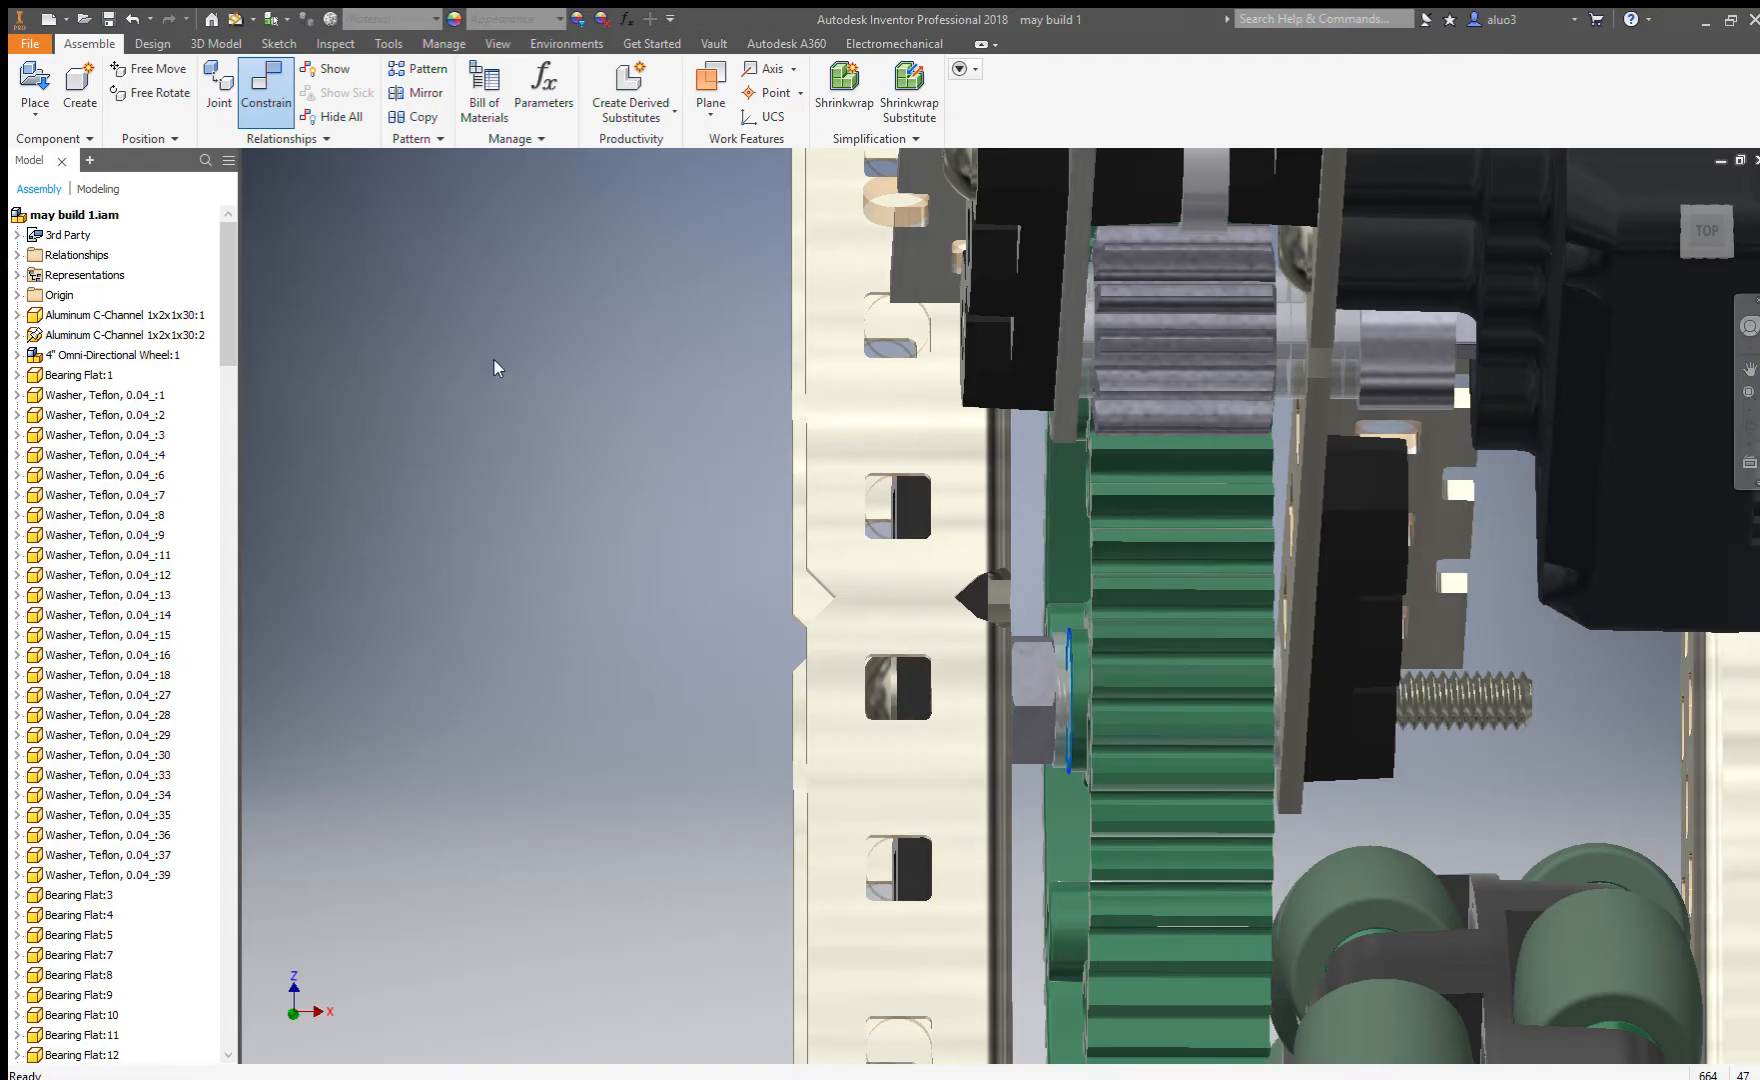
scroll(1128, 648, "down", 4)
scroll(853, 580, "down", 2)
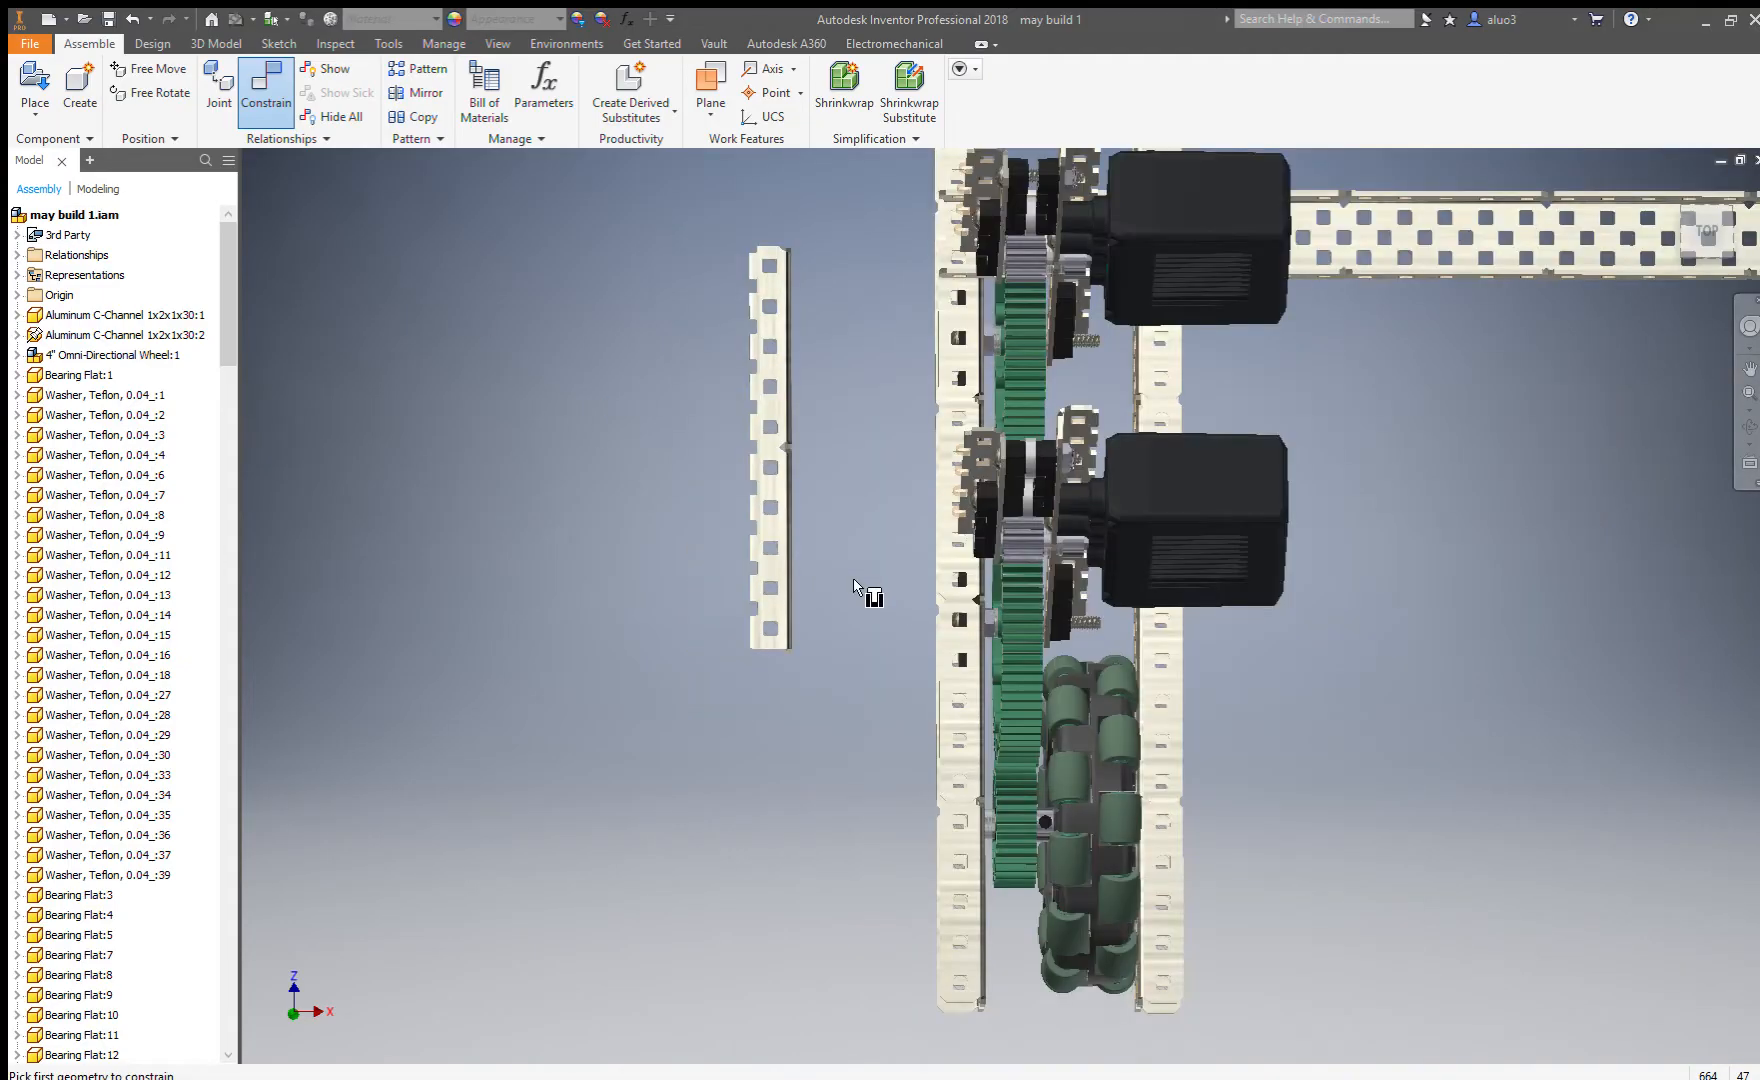
key("Escape")
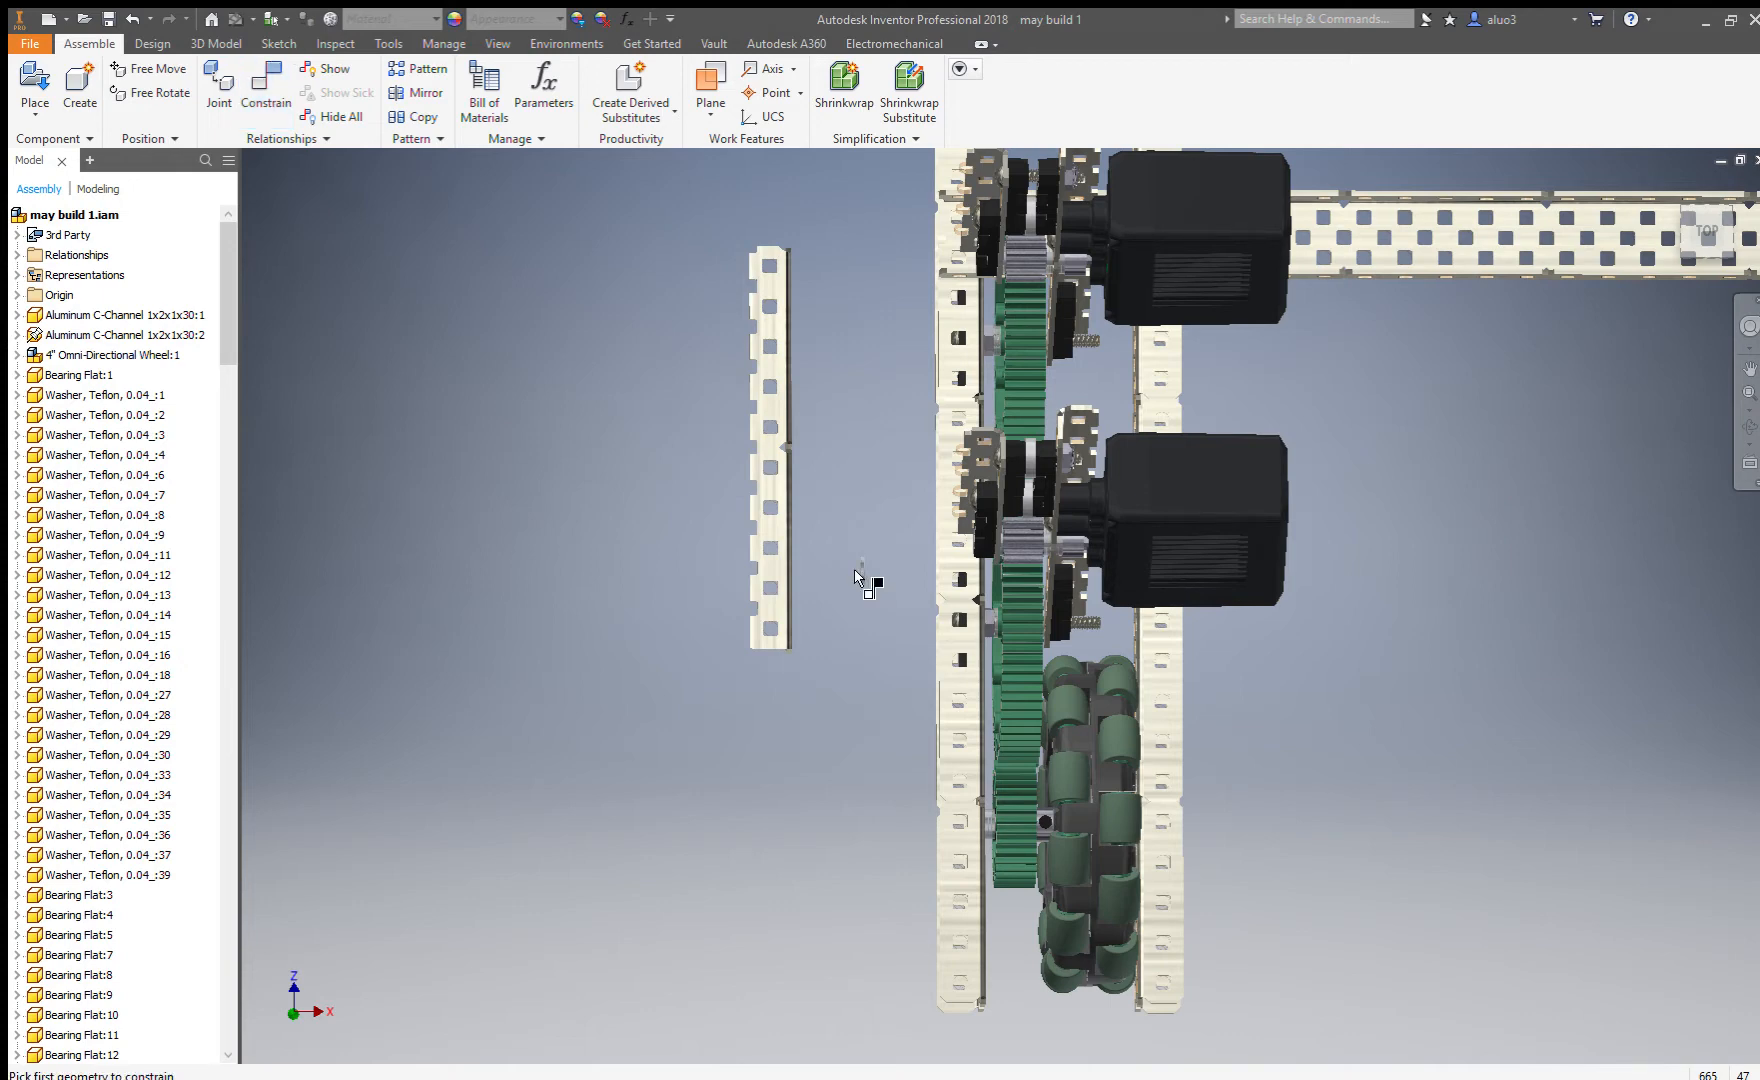
Constrain the cut and re-pasted Teflon washer back into the drivetrain.
scroll(861, 590, "up", 2)
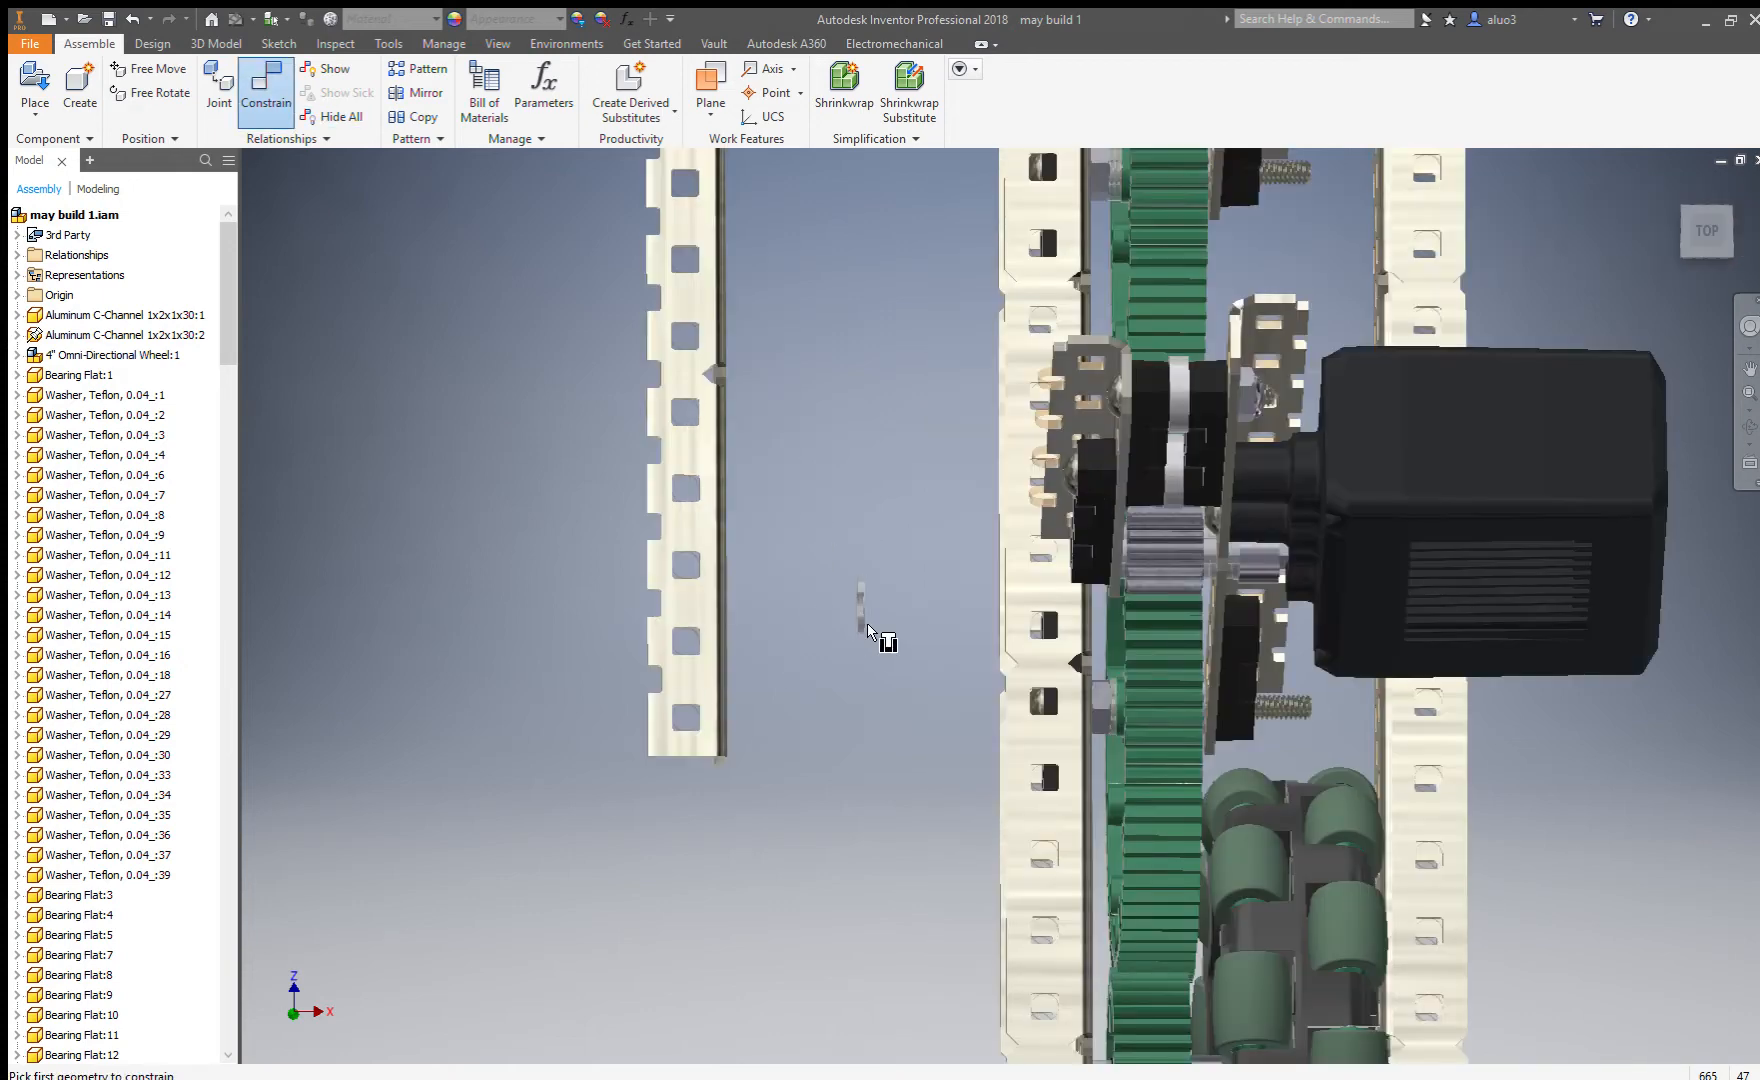
left_click(862, 620)
scroll(855, 627, "down", 3)
scroll(960, 462, "up", 2)
middle_click_drag(958, 462, 1032, 325, "shift")
scroll(1032, 325, "up", 3)
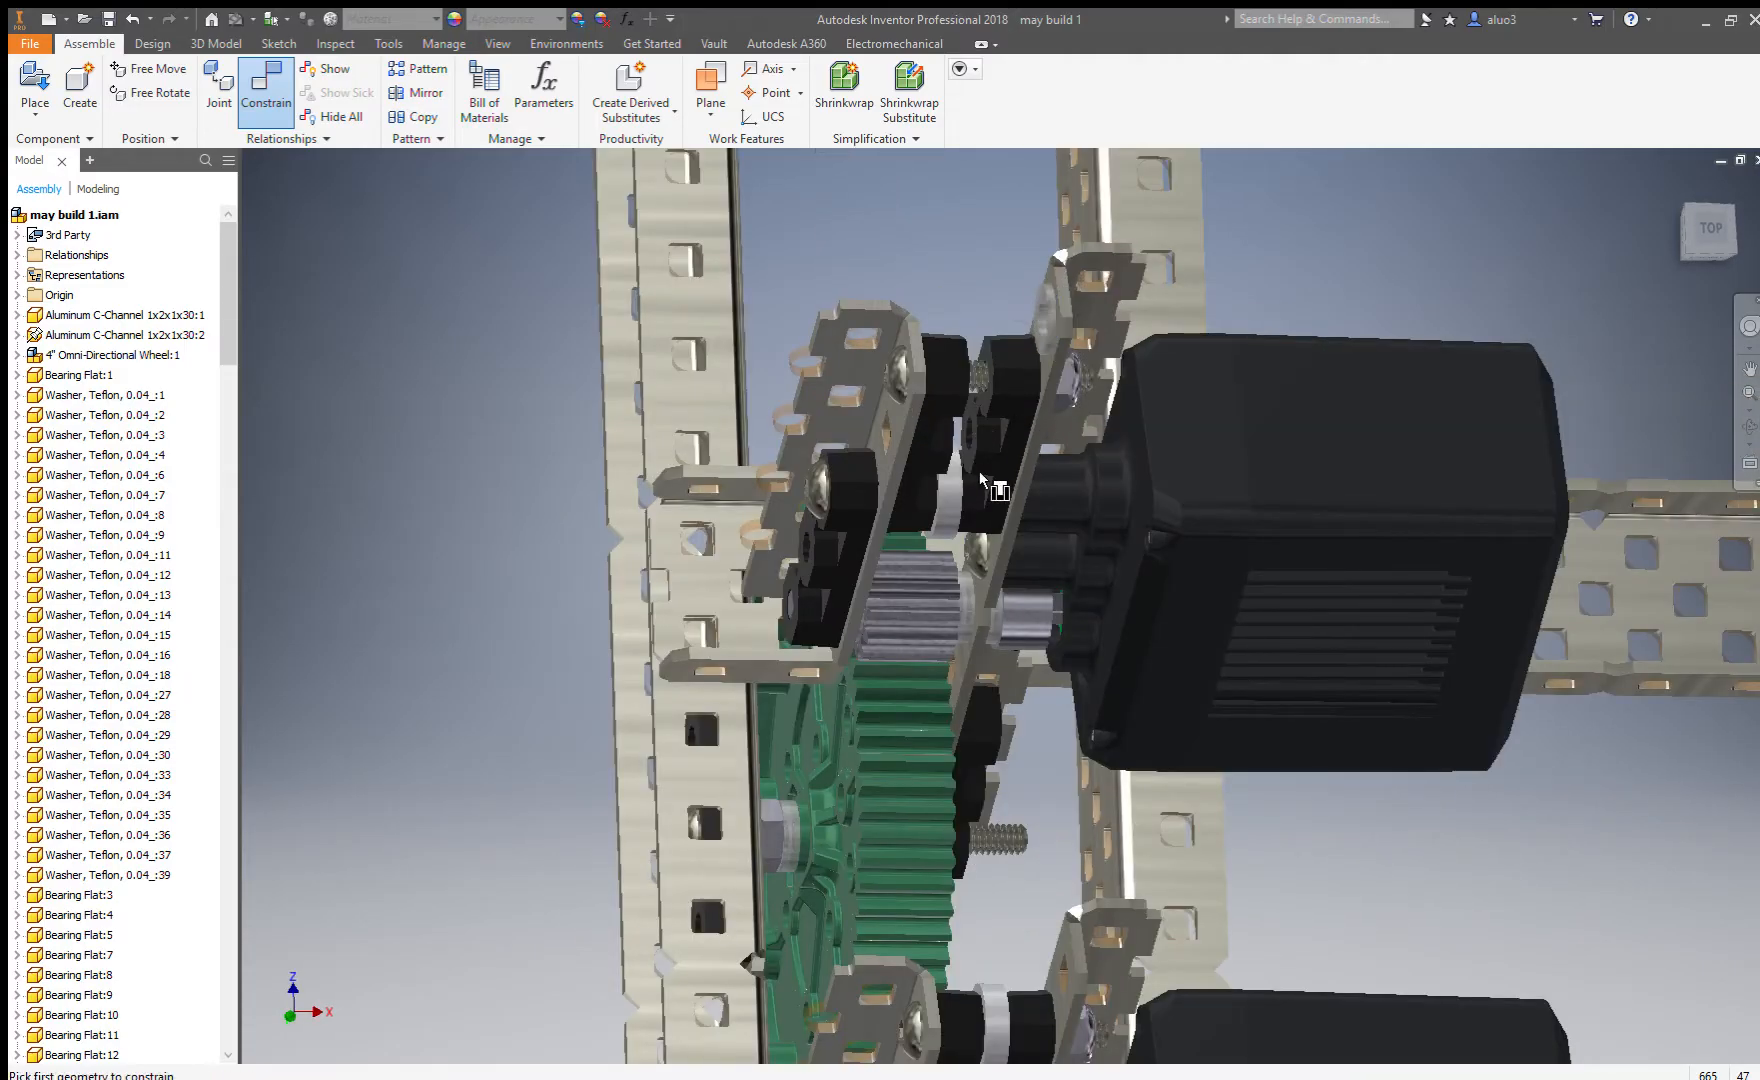
Duplicate the white plastic spacer by the motor bracket and constrain the copy between the upper bearing flats.
left_click(942, 470)
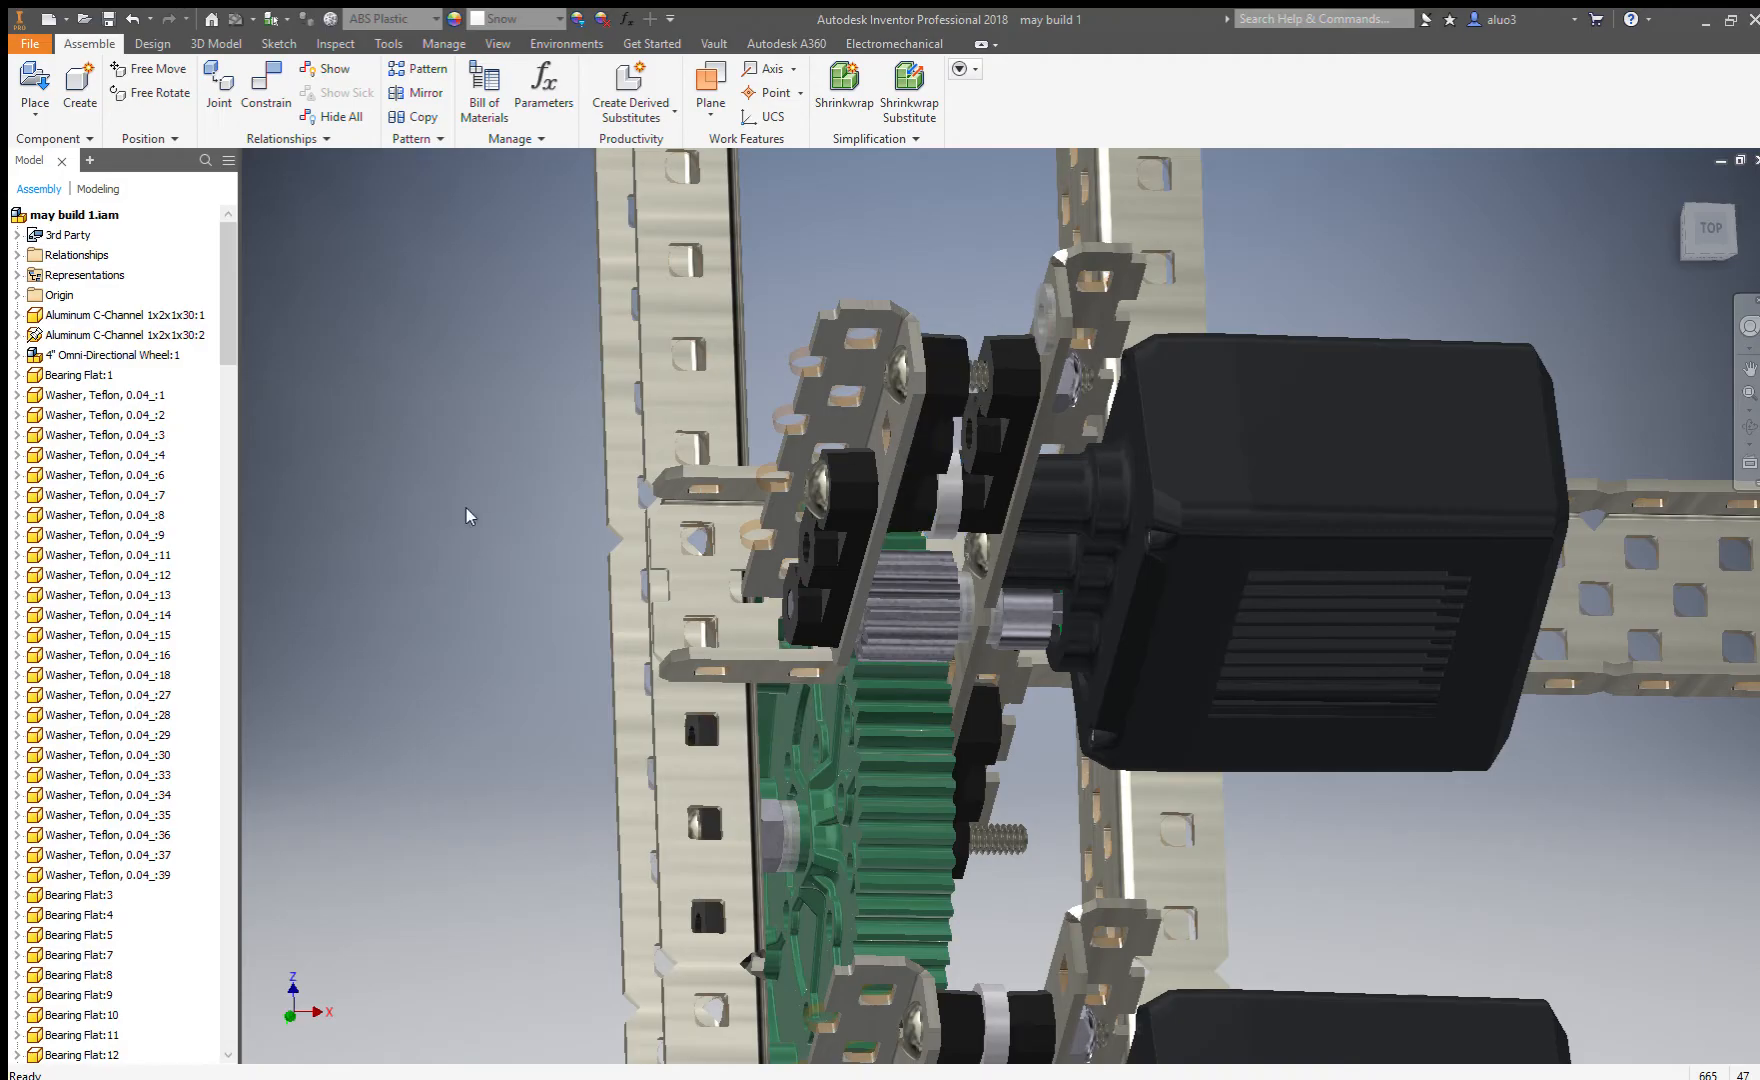
left_click(266, 92)
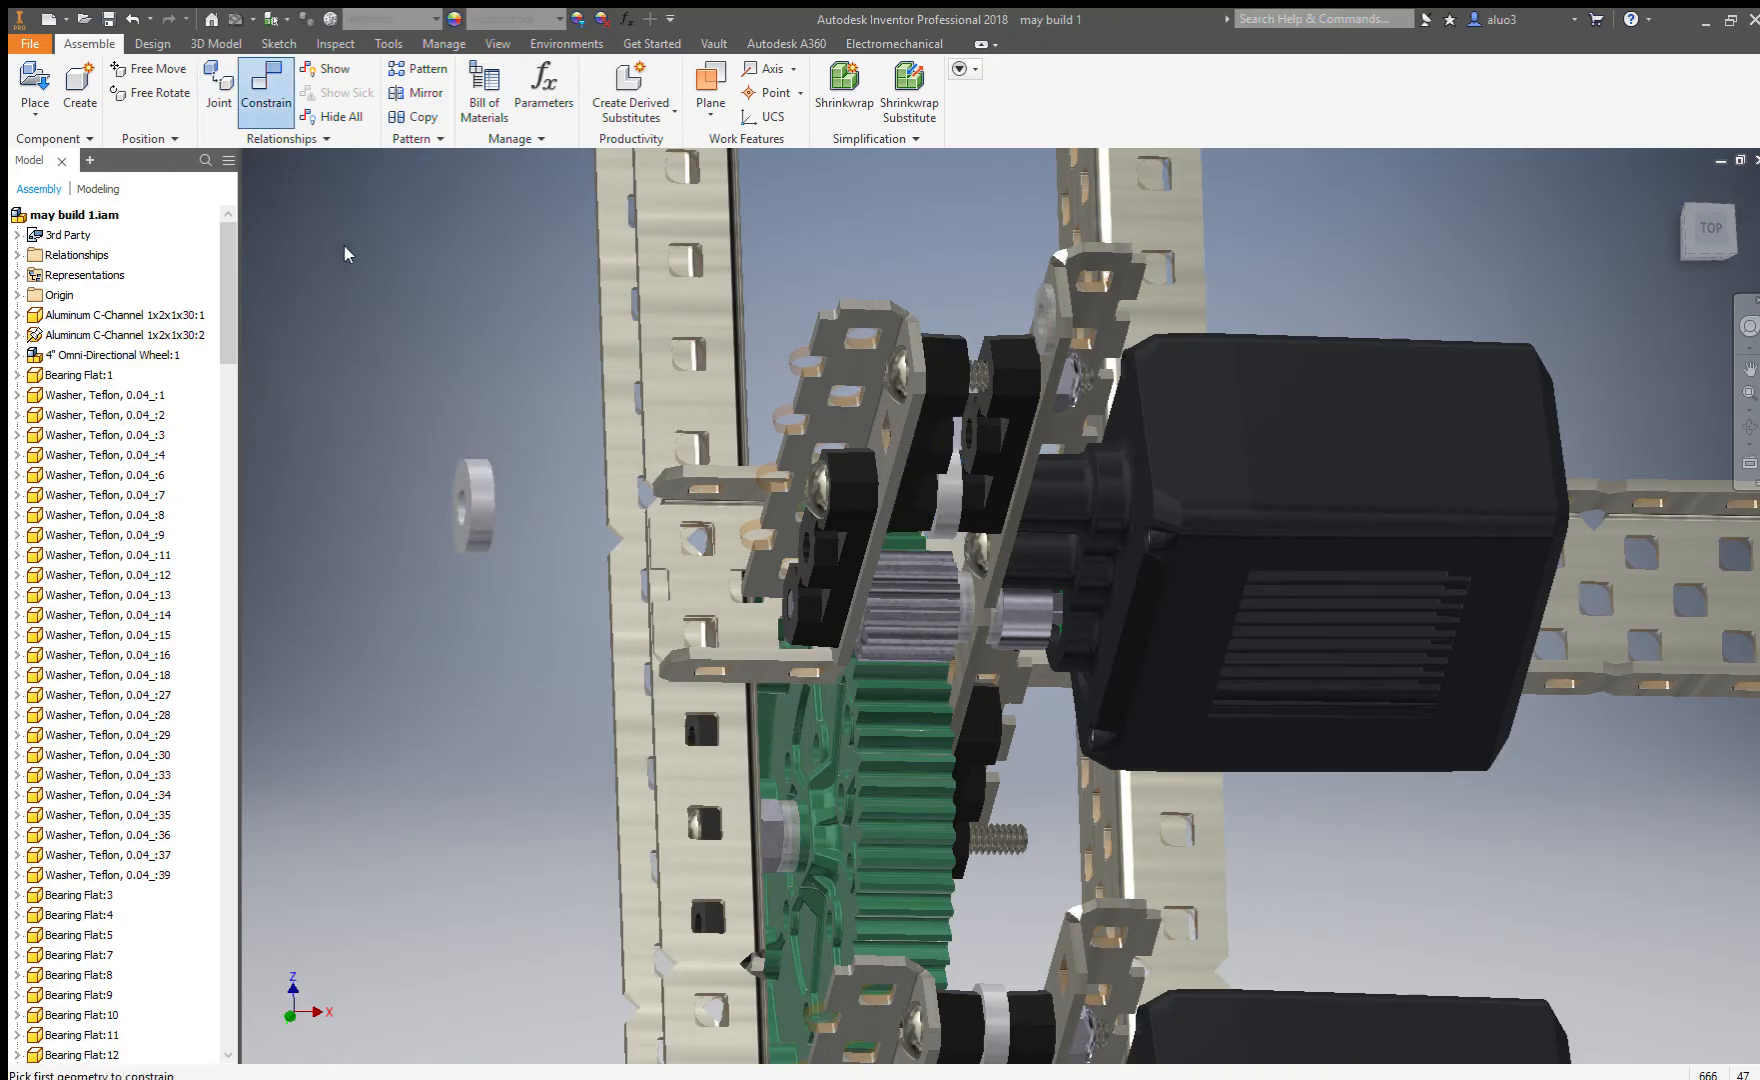
left_click(990, 398)
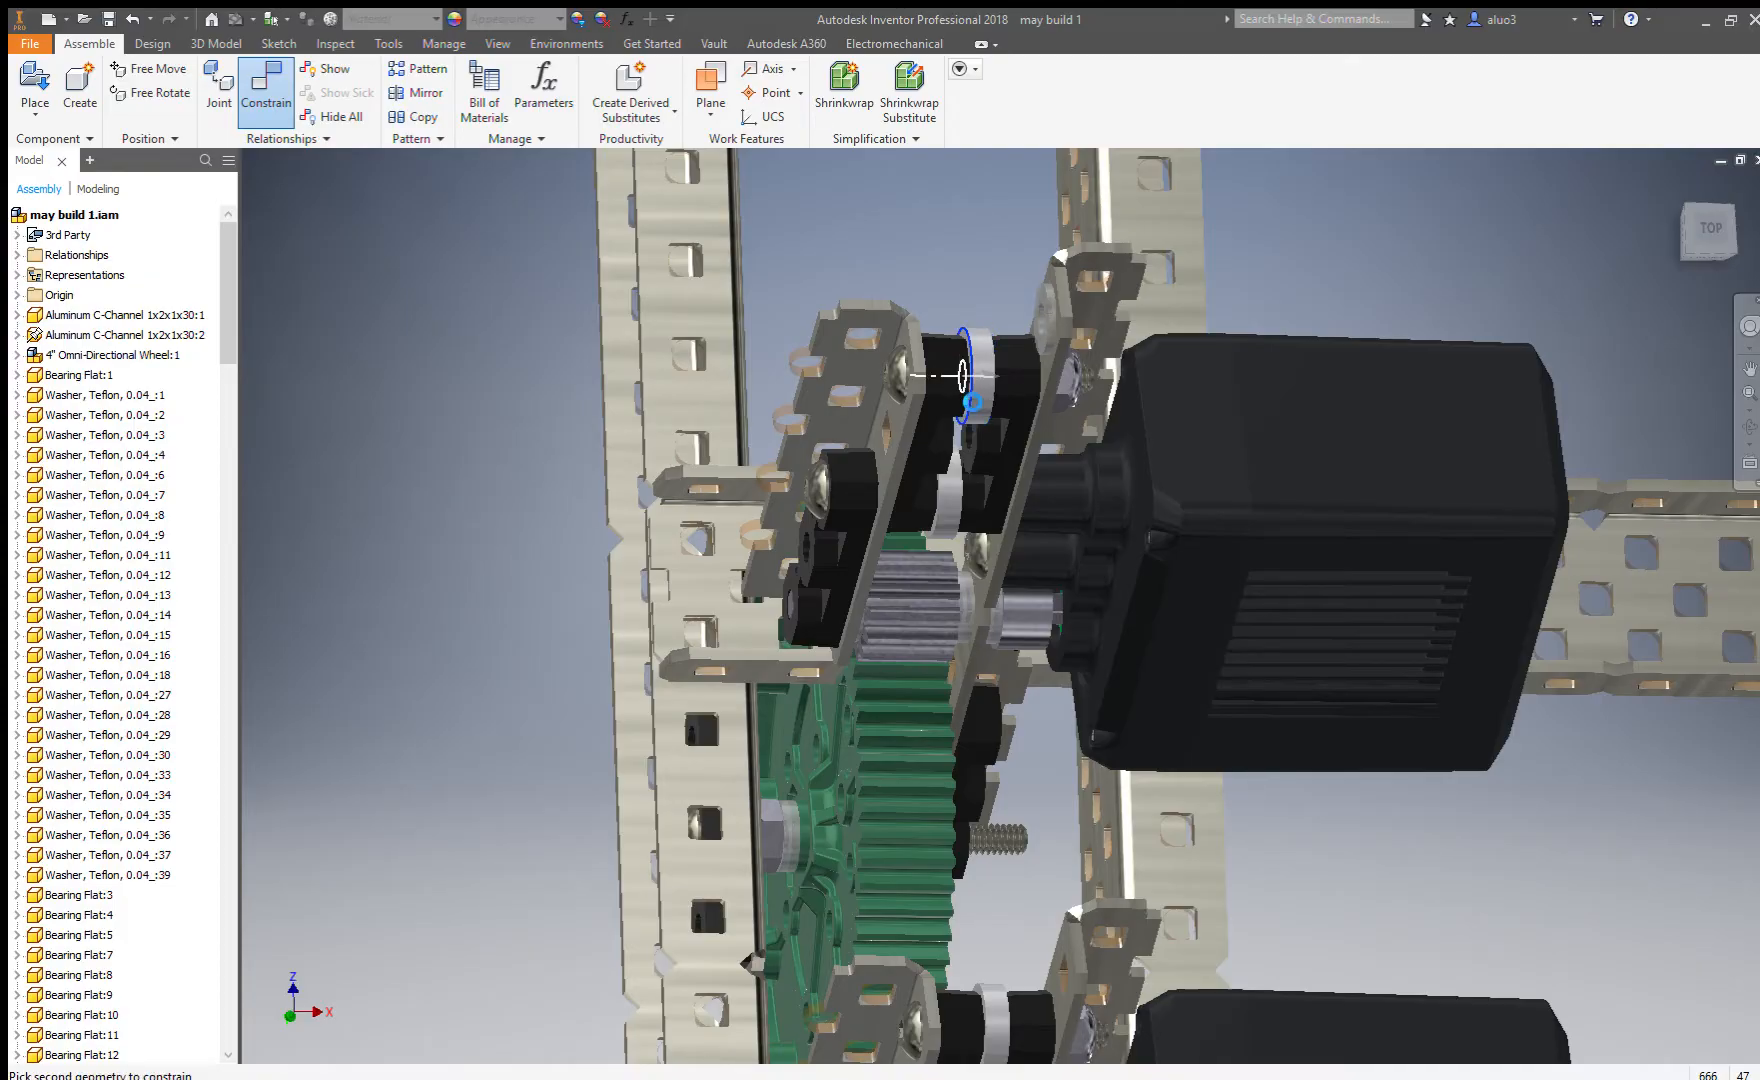
Constrain the loose short C-channel onto the motor brackets so that it joins the two motor assemblies.
scroll(1055, 372, "down", 5)
scroll(855, 480, "up", 4)
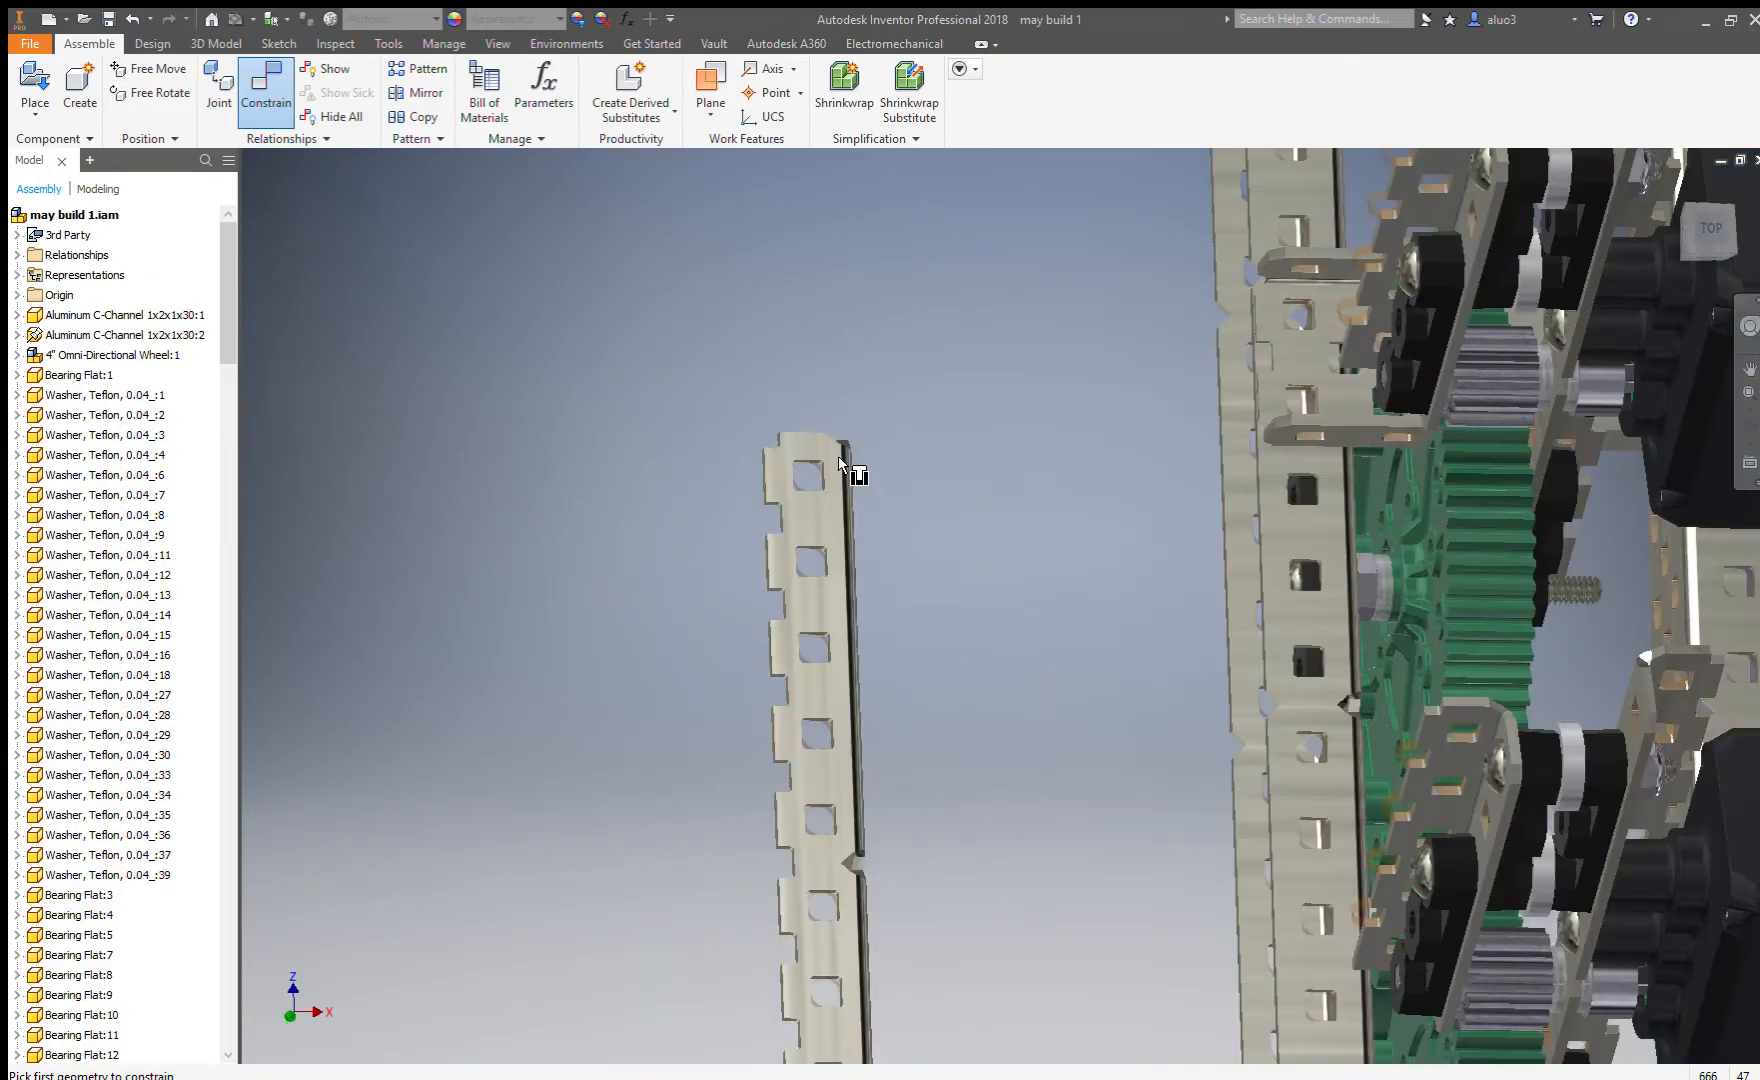
middle_click_drag(812, 480, 903, 727, "shift")
scroll(903, 727, "up", 5)
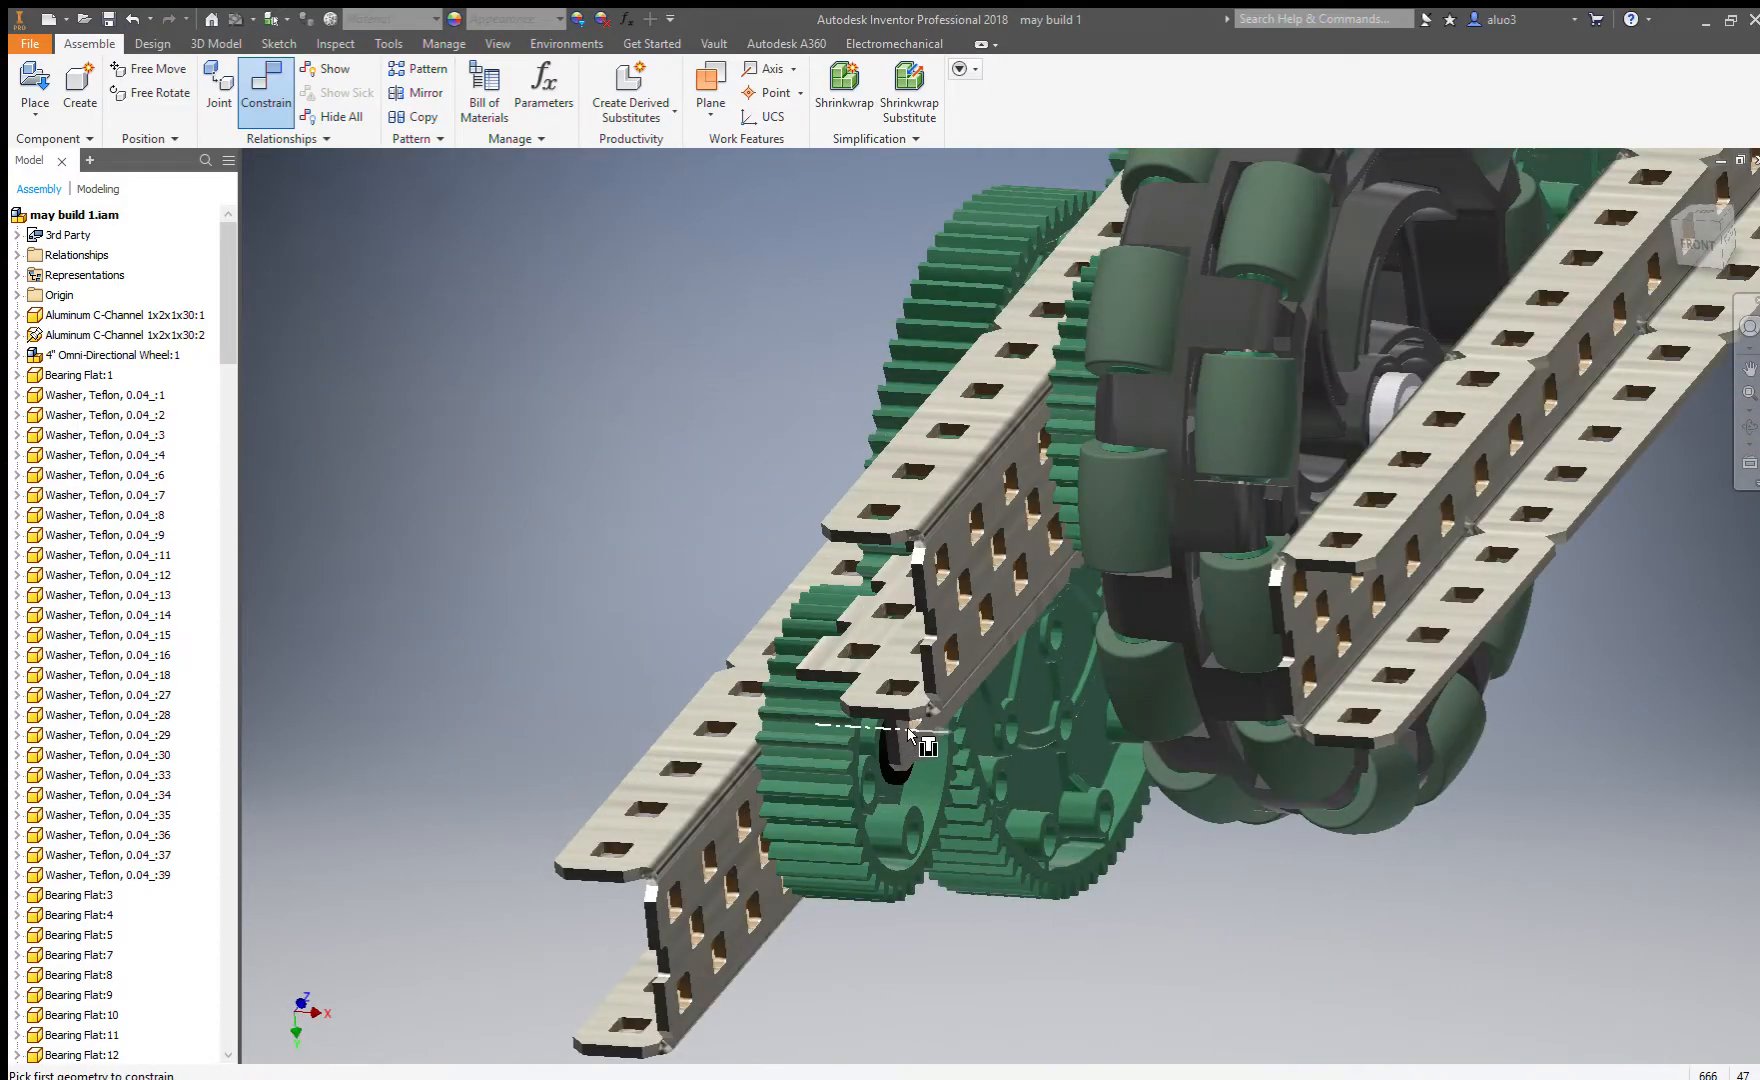
scroll(930, 771, "down", 5)
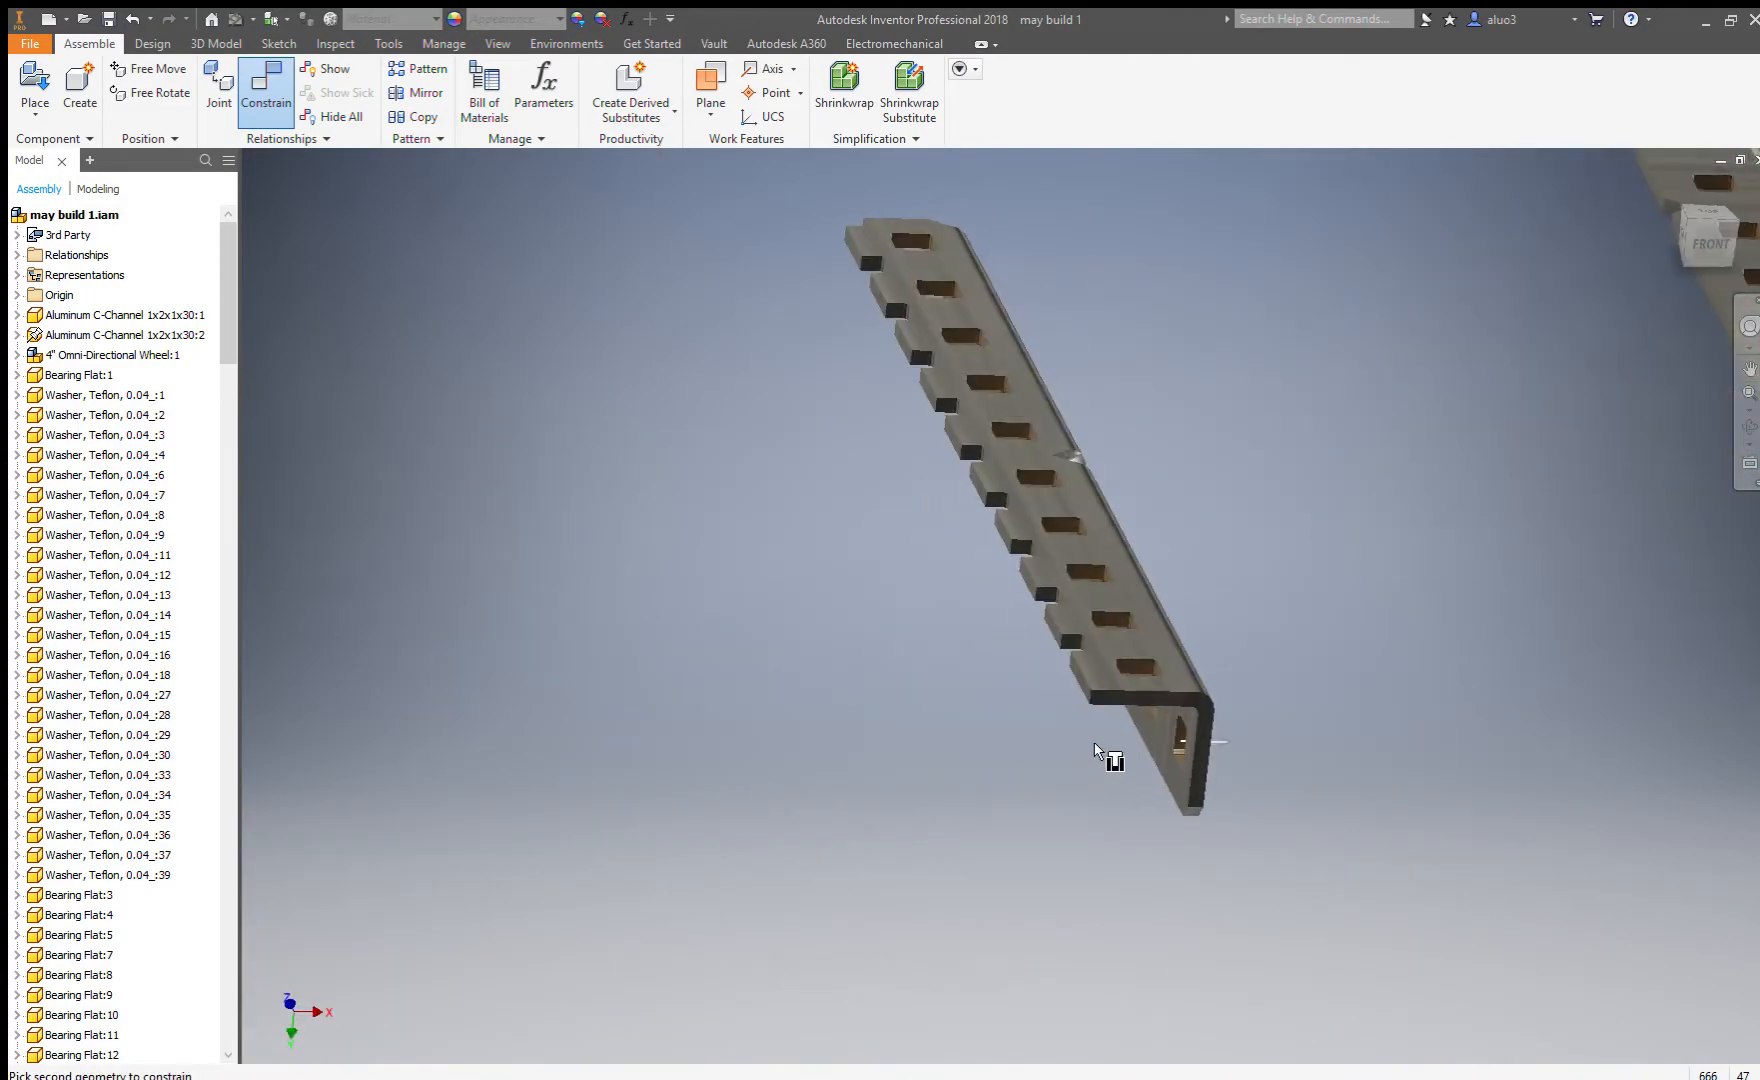
scroll(1206, 499, "up", 8)
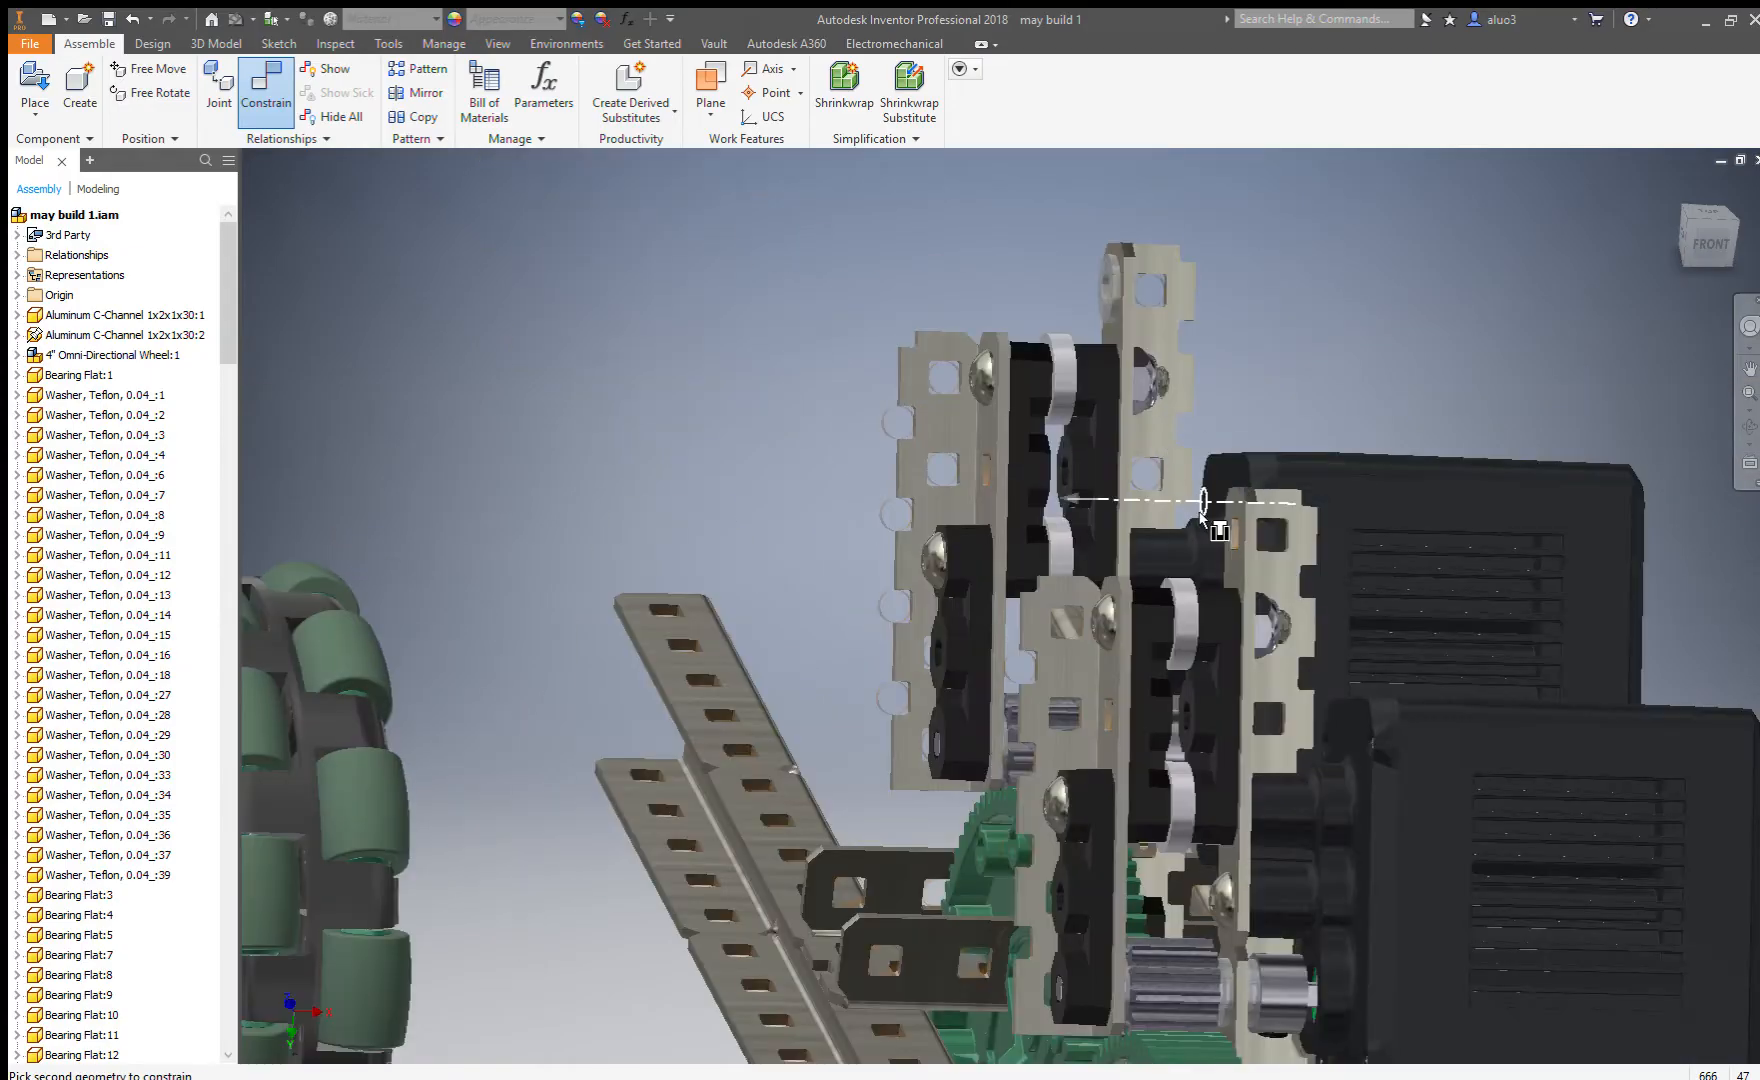
scroll(1222, 553, "down", 6)
middle_click_drag(1222, 553, 1113, 587, "shift")
scroll(1059, 443, "up", 5)
left_click(1084, 393)
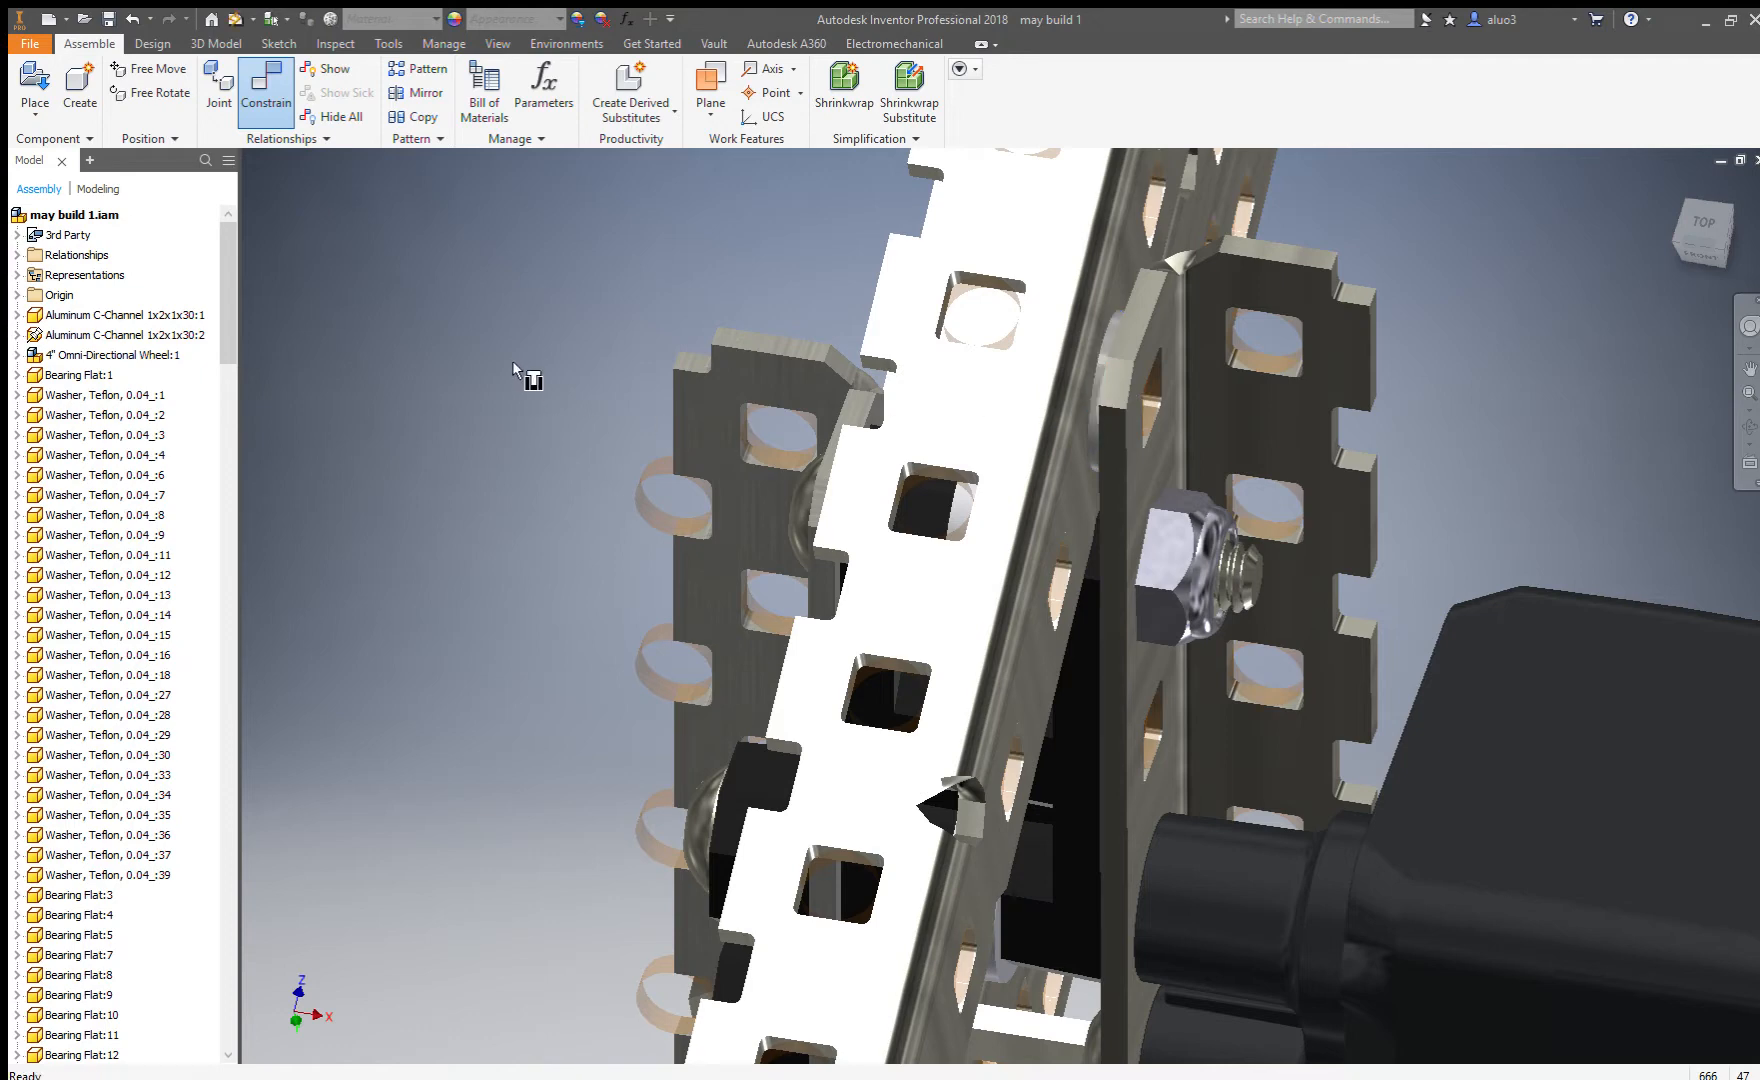
Inspect the alignment of the motor pinions, large gears and omni wheel in the new drivetrain from above.
scroll(980, 425, "down", 5)
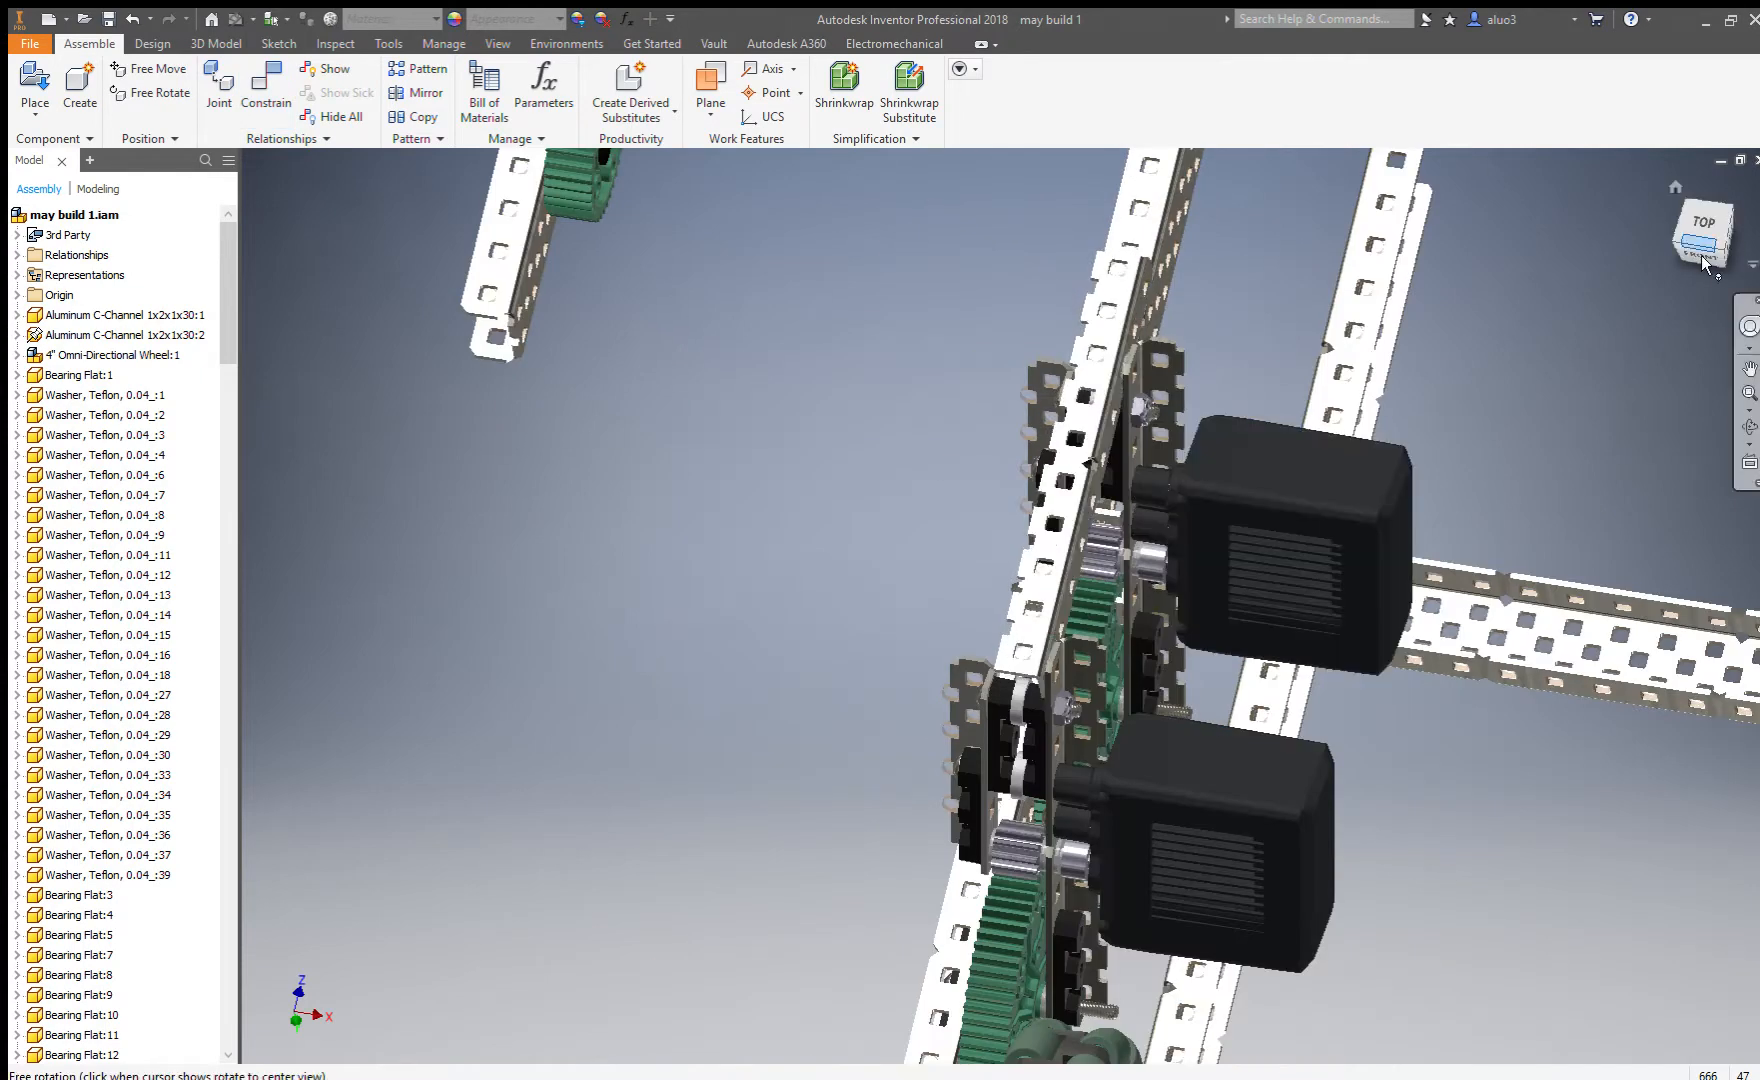
left_click(1690, 258)
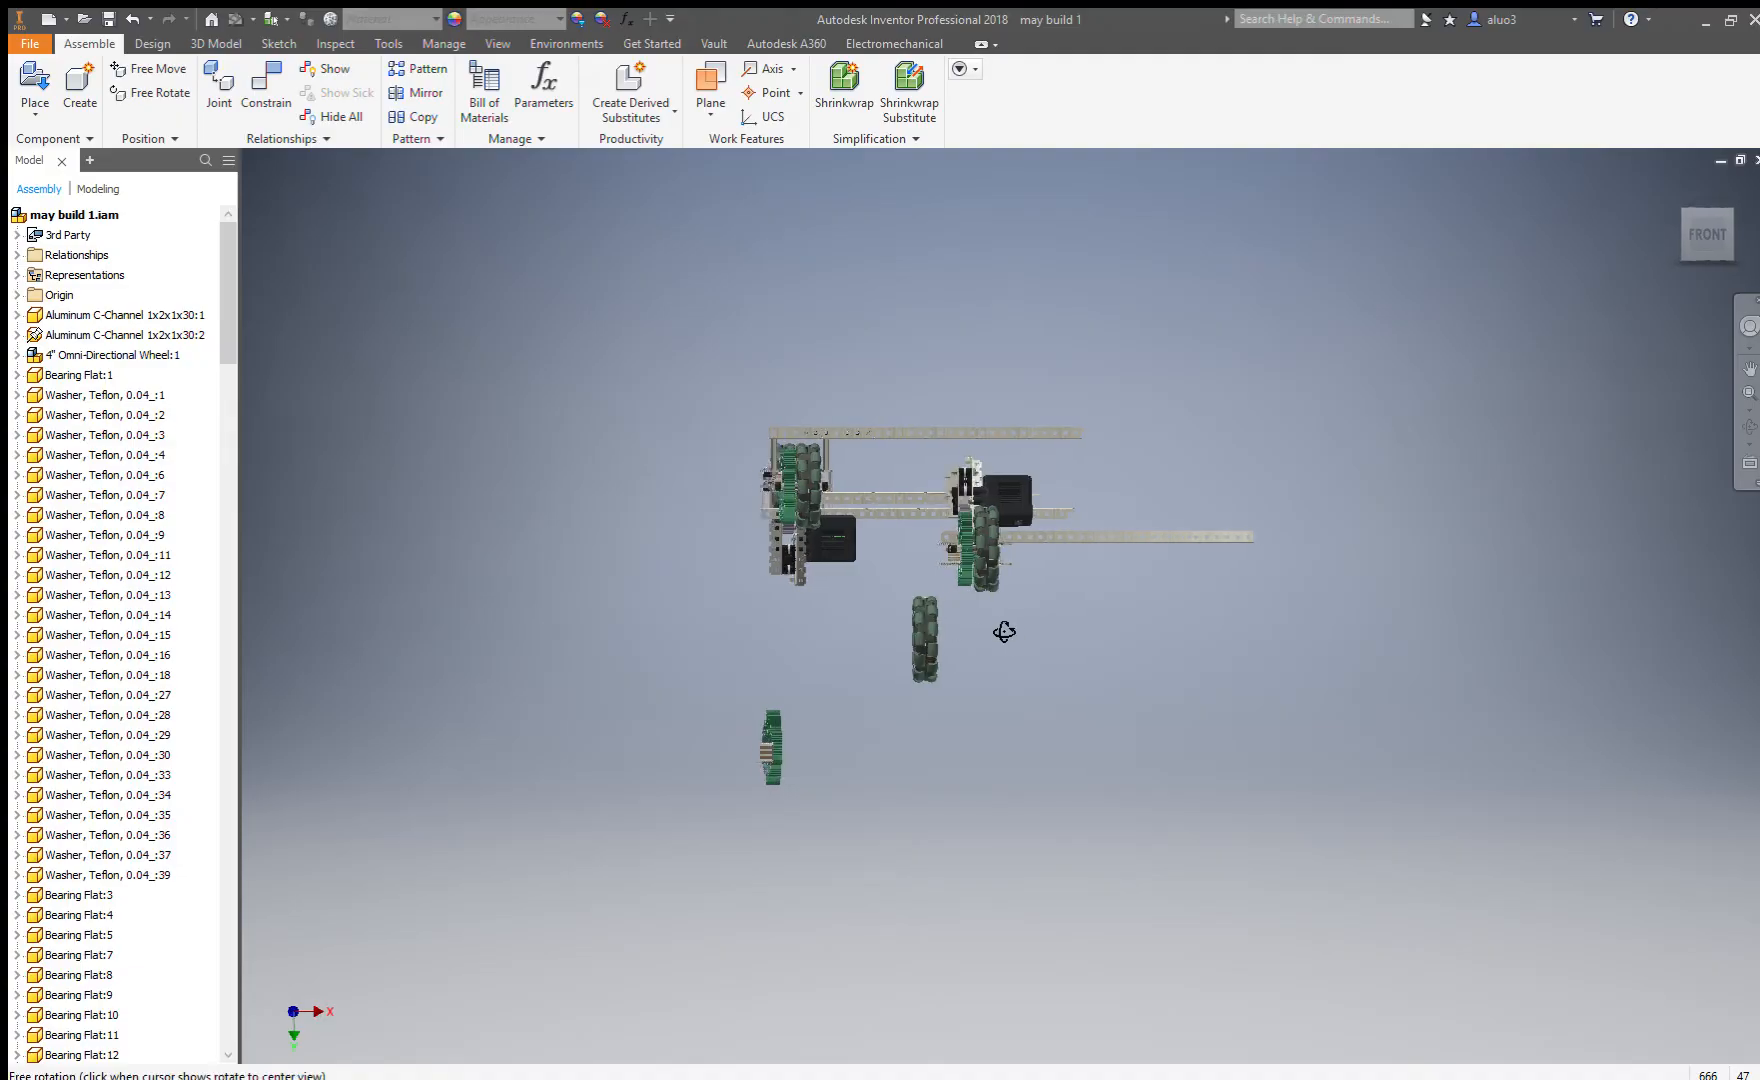
middle_click_drag(1129, 631, 1131, 675, "shift")
left_click(1699, 220)
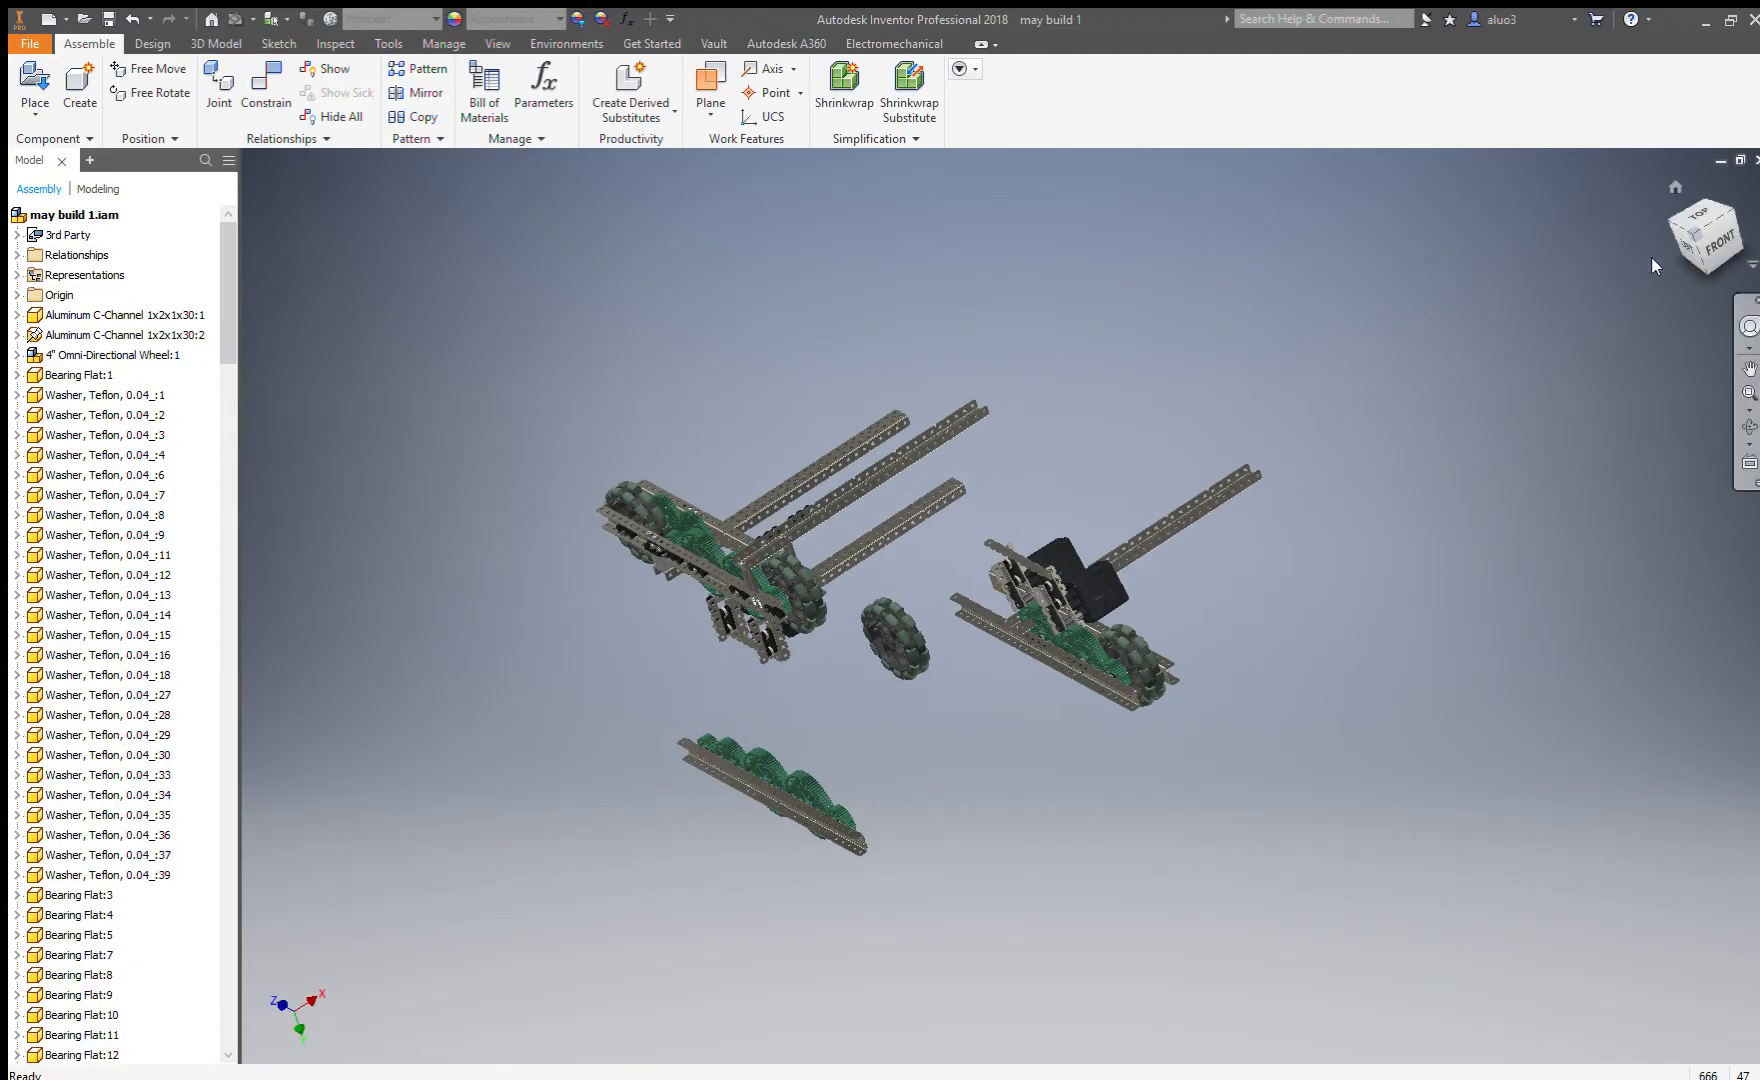
left_click(1693, 214)
scroll(790, 862, "up", 6)
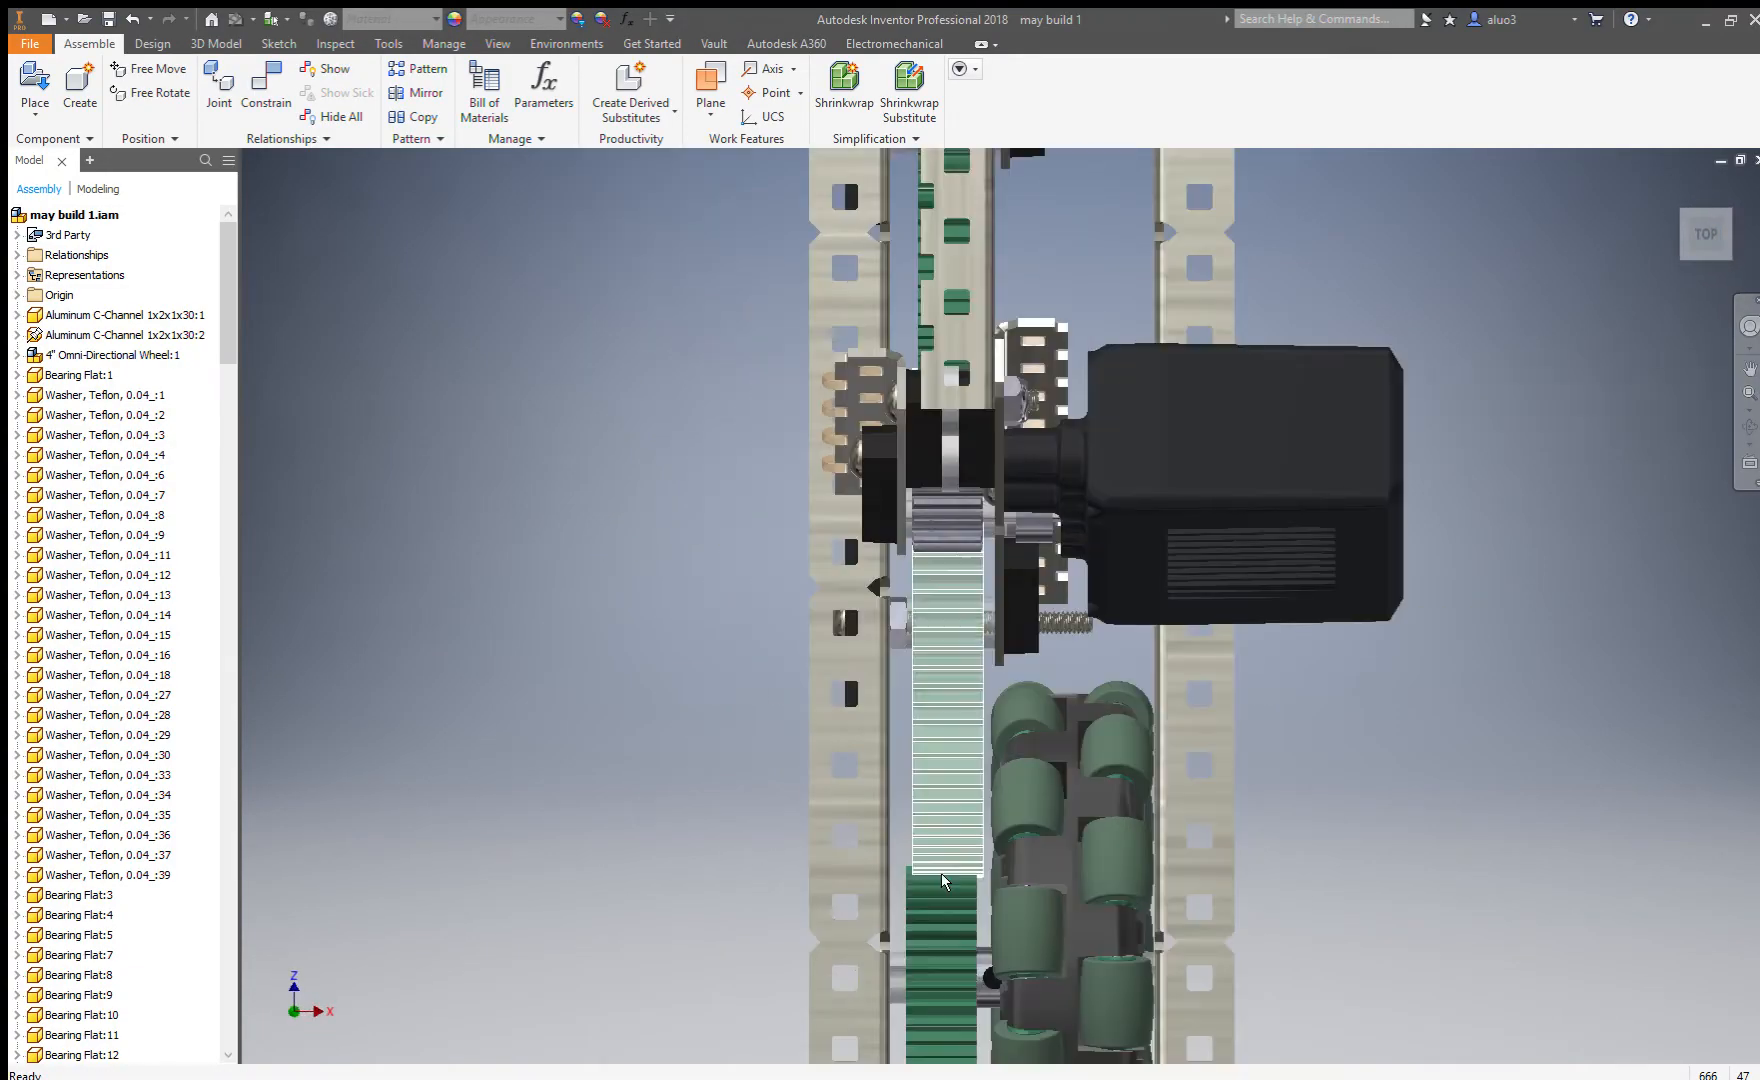
scroll(940, 890, "up", 3)
scroll(943, 594, "down", 2)
left_click_drag(1026, 840, 1040, 680)
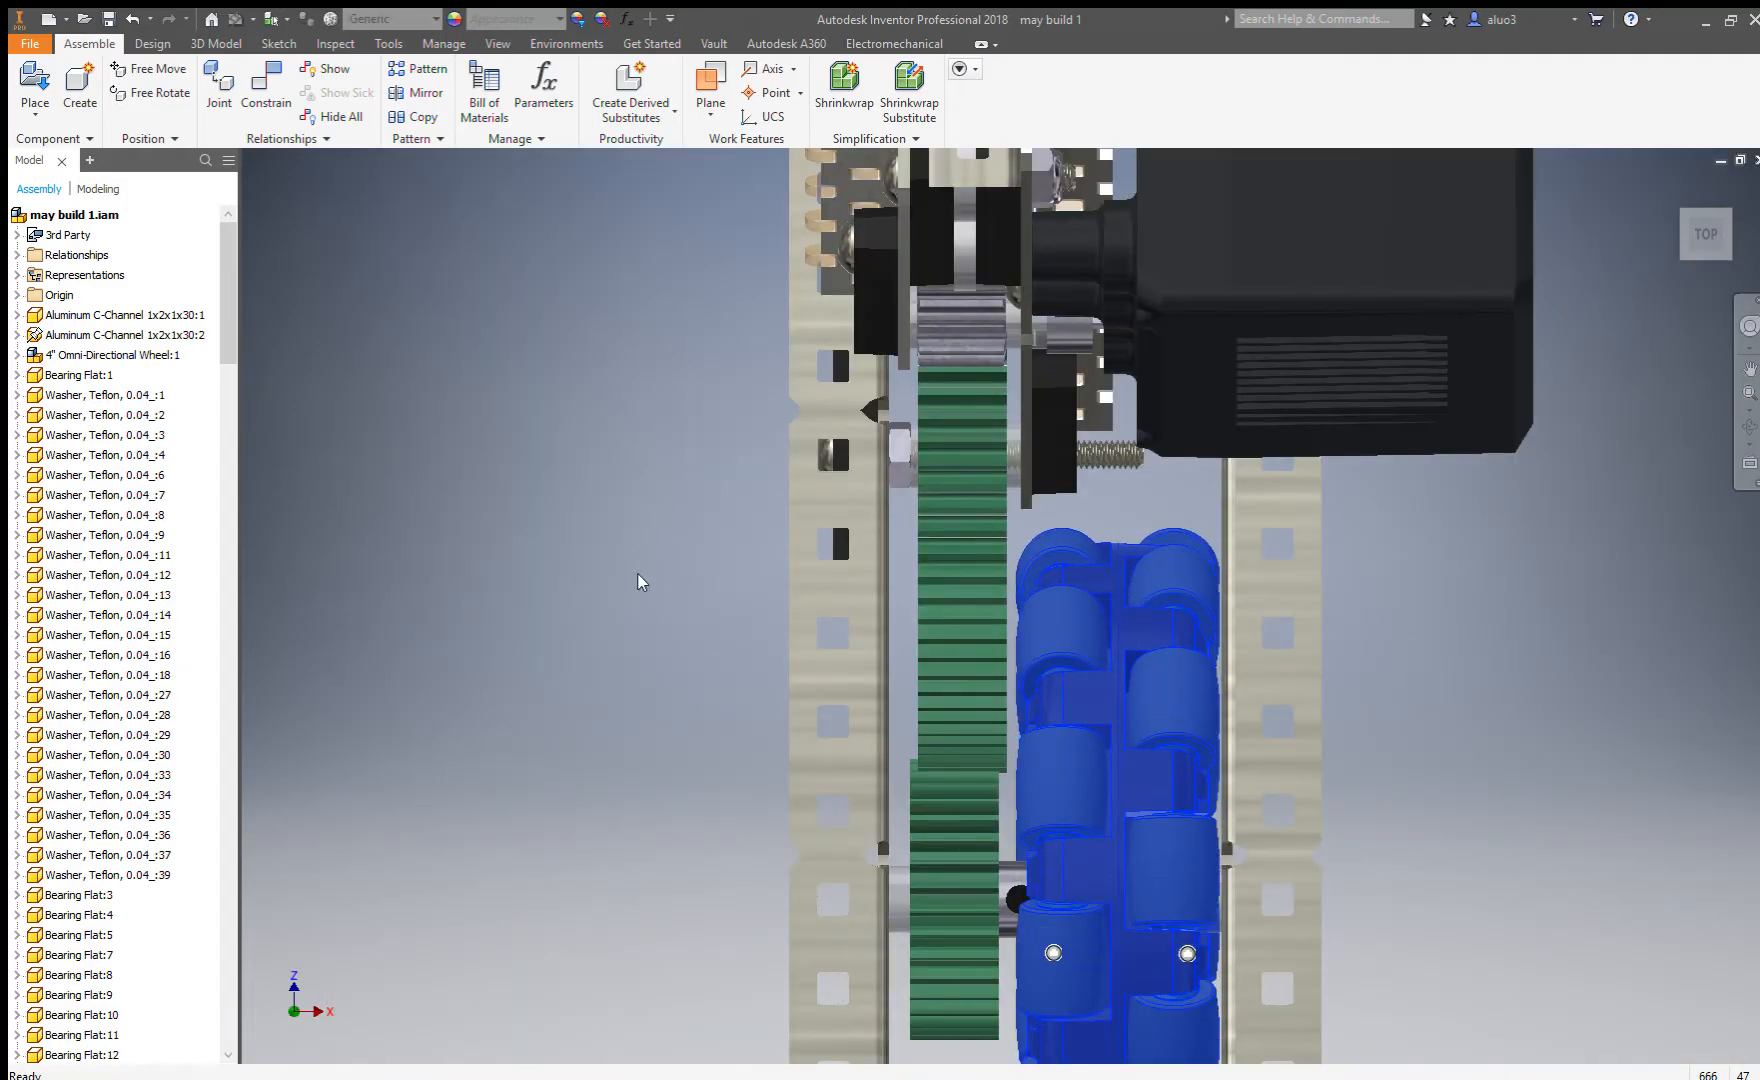
left_click(673, 577)
Examine the nut, spacing and screw around the large gears between the C-channels of the new drivetrain.
scroll(905, 445, "up", 5)
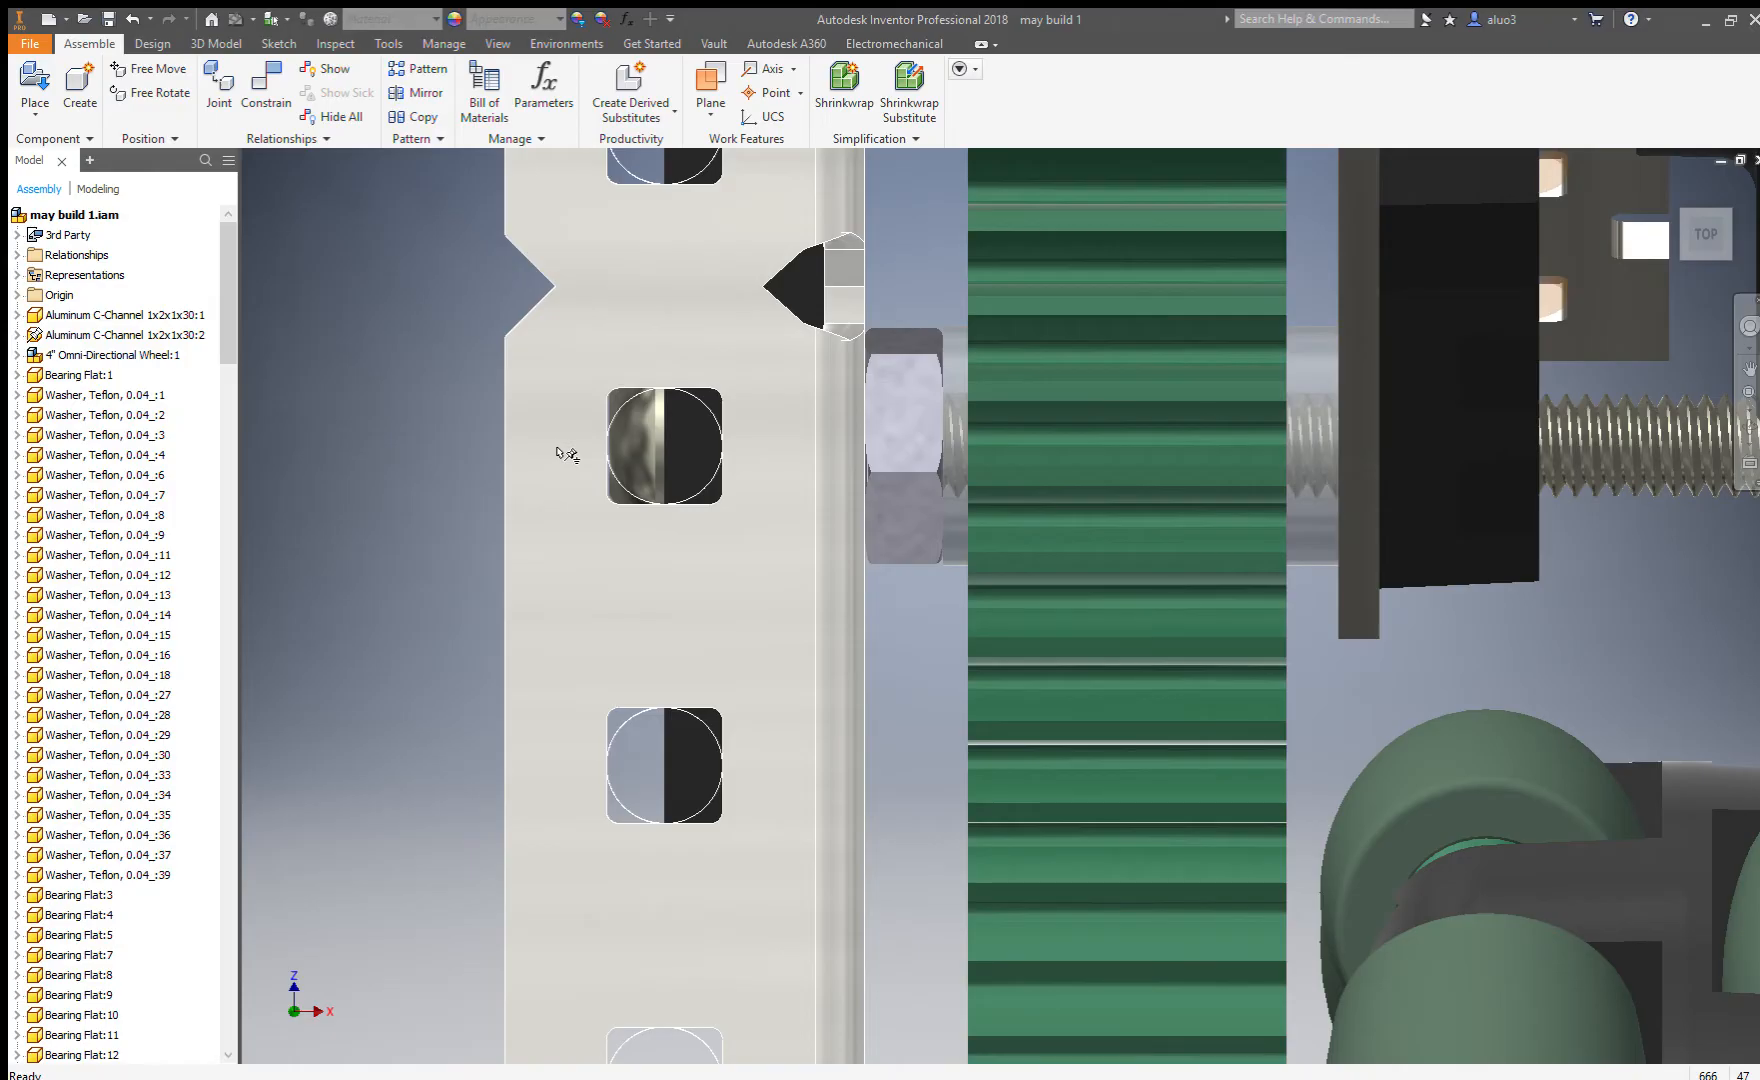
scroll(556, 454, "up", 4)
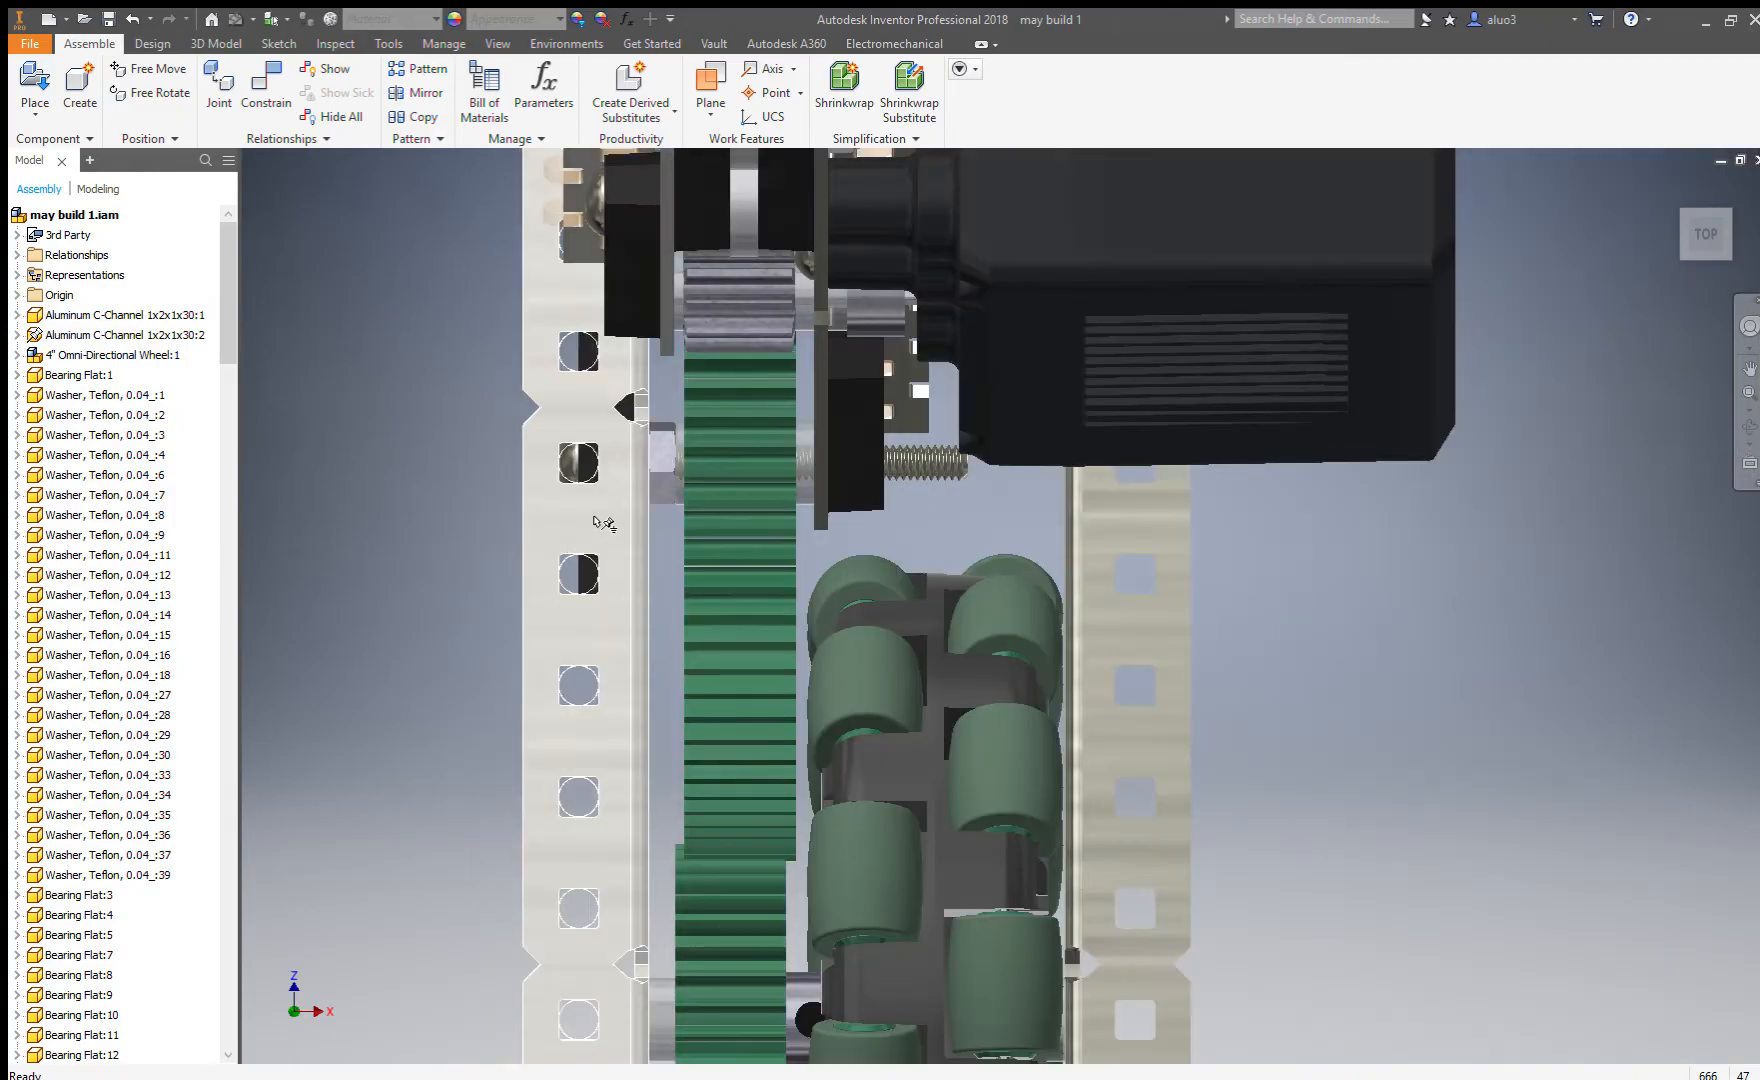
scroll(680, 524, "up", 2)
middle_click_drag(712, 520, 574, 450, "shift")
scroll(574, 460, "down", 3)
scroll(575, 465, "up", 6)
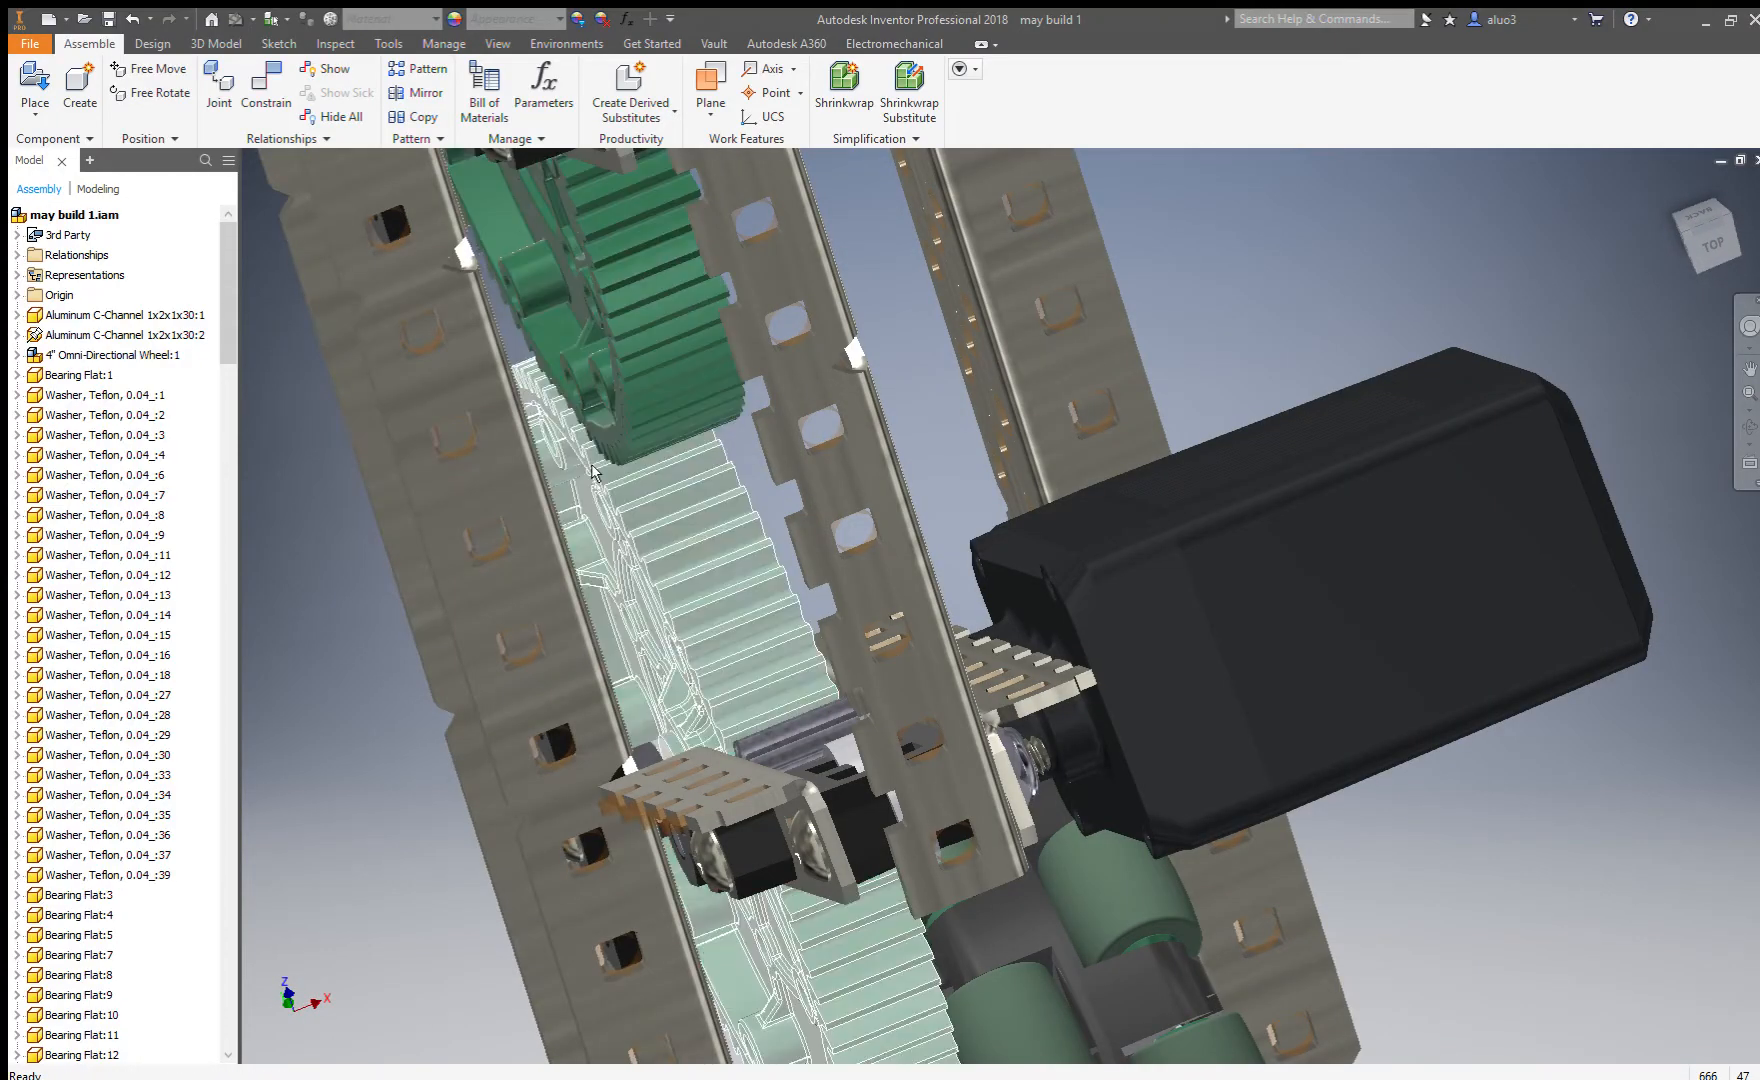
middle_click_drag(595, 418, 678, 444, "shift")
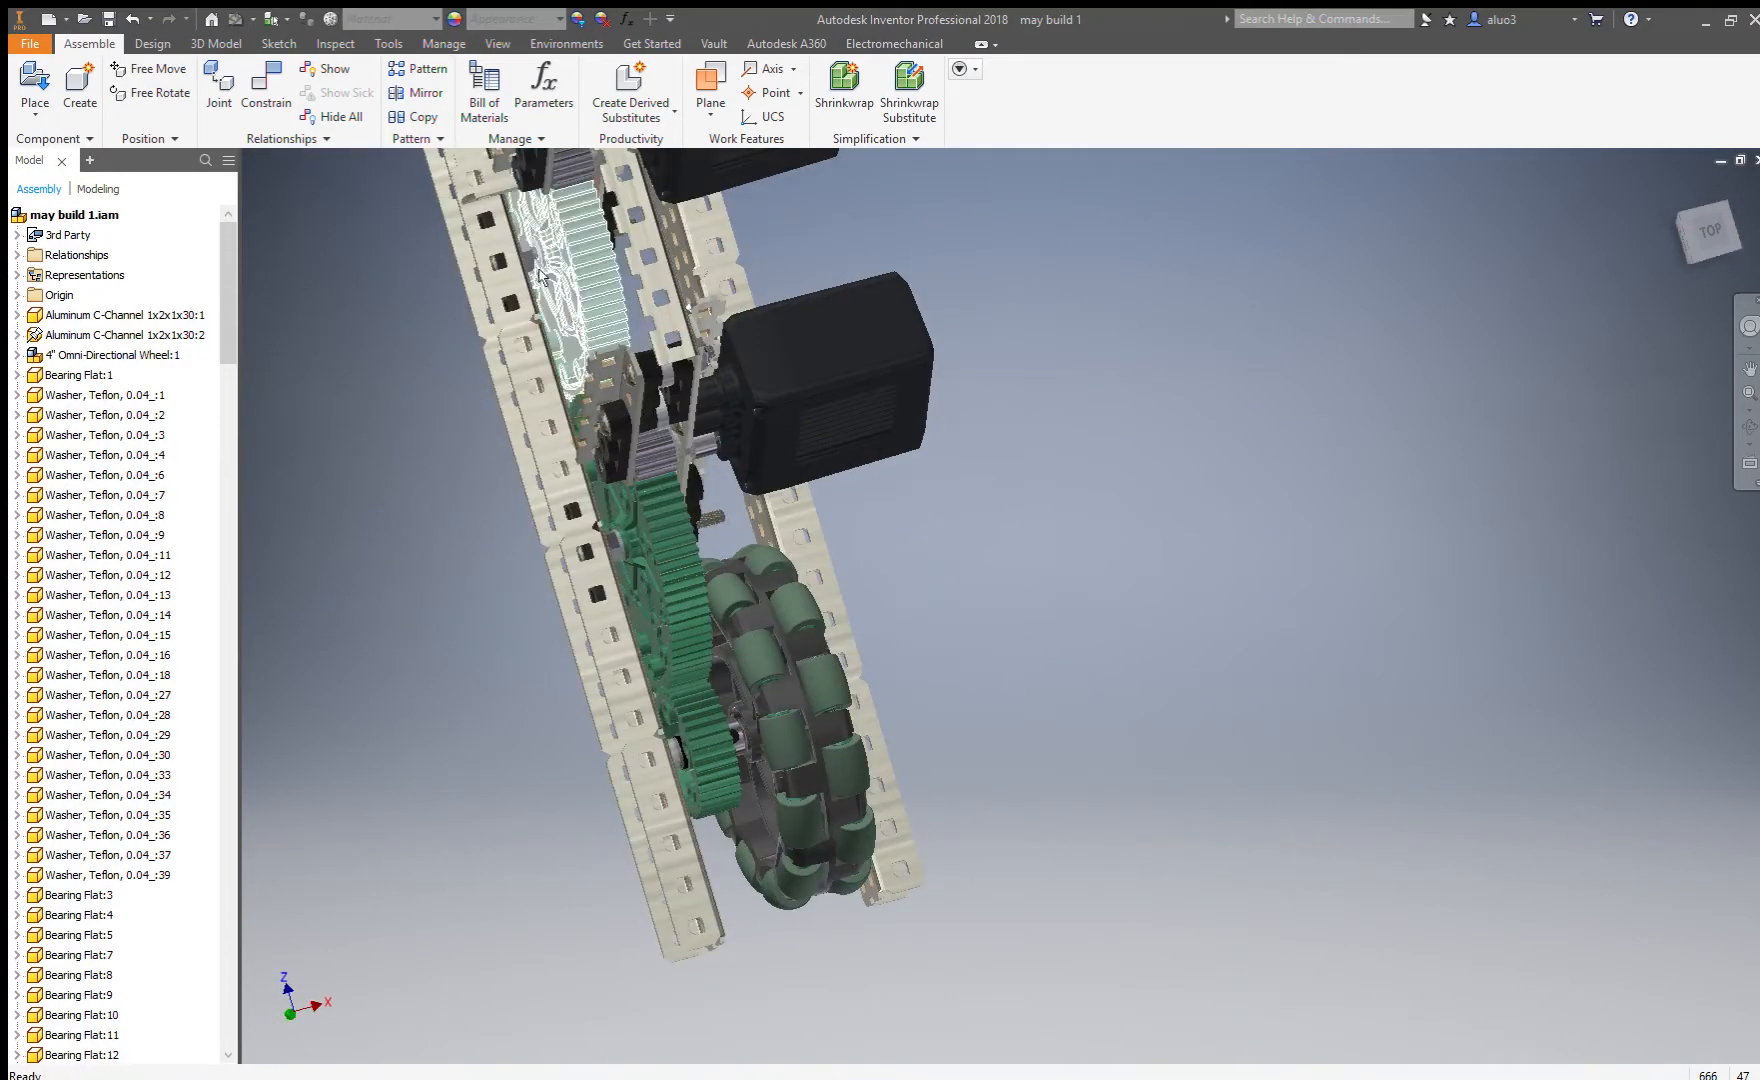
scroll(680, 444, "down", 5)
scroll(683, 443, "up", 4)
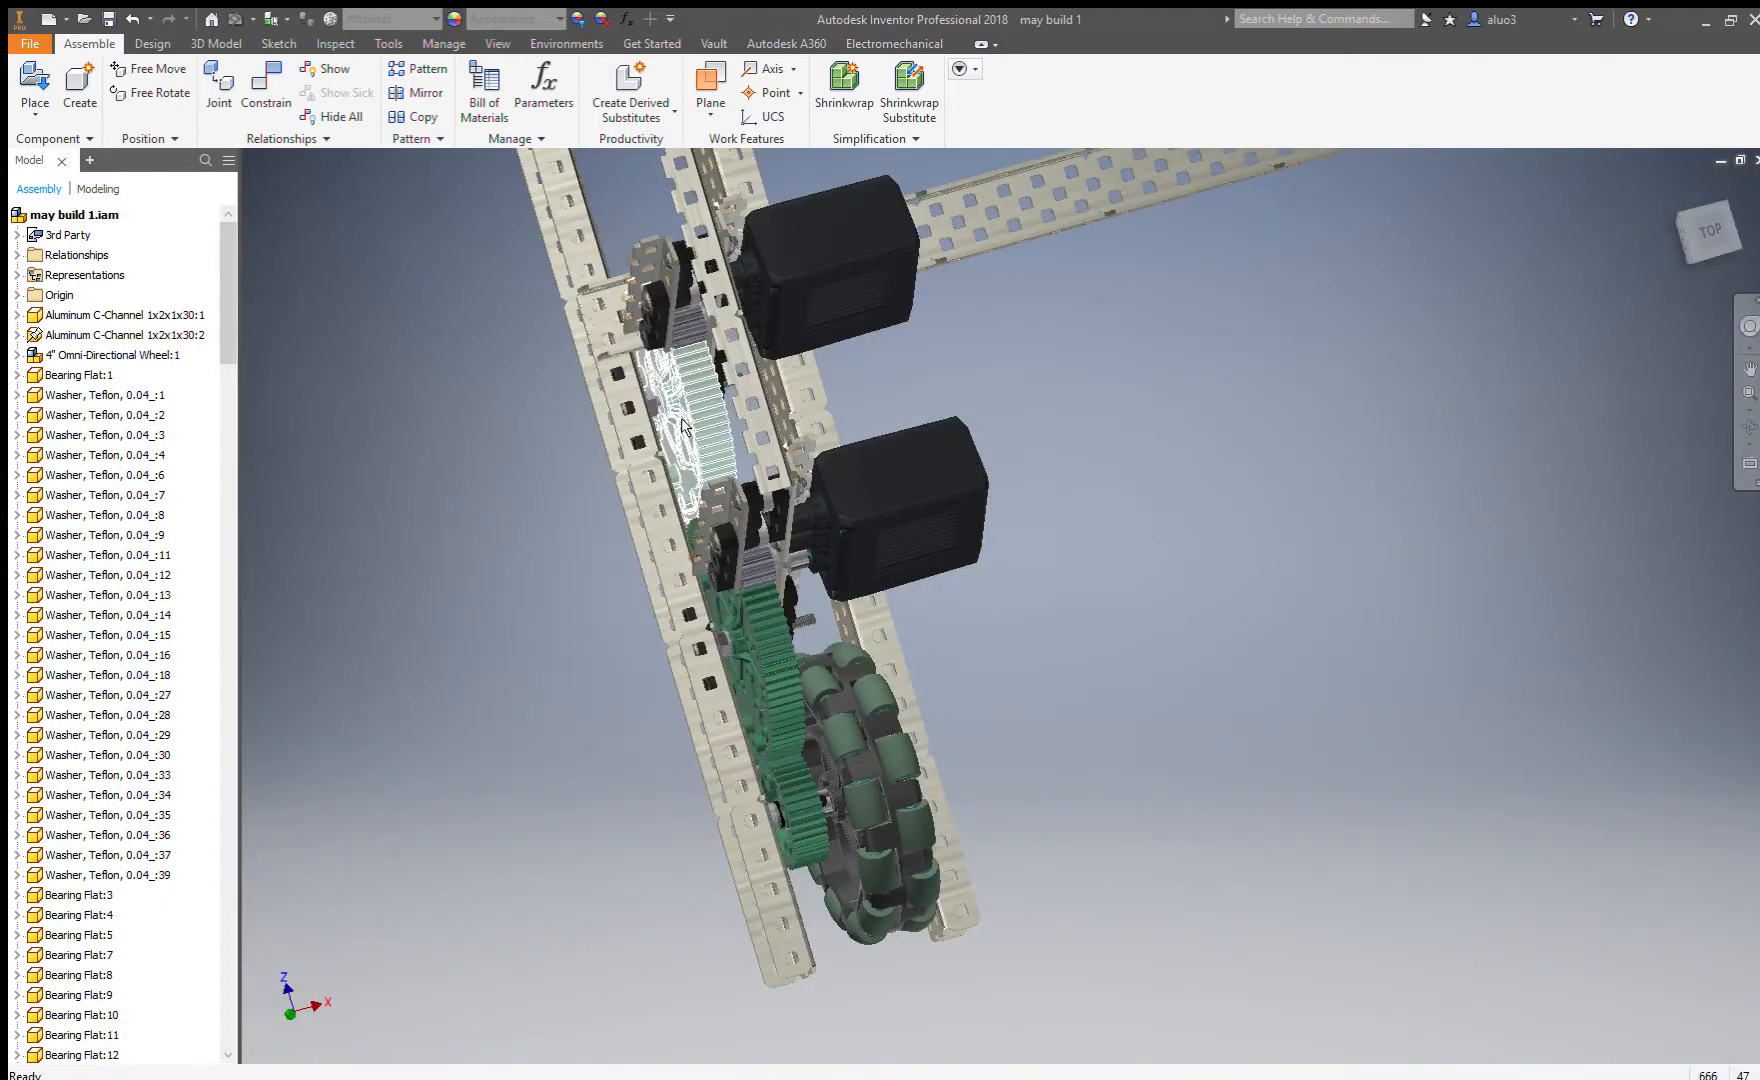
Paste two hex nuts beside the new frame and constrain one onto the protruding screw nearest the omni wheel.
middle_click_drag(718, 595, 880, 676, "shift")
scroll(1100, 620, "down", 4)
scroll(1150, 605, "up", 4)
middle_click_drag(1155, 605, 1190, 692, "shift")
scroll(1170, 655, "up", 4)
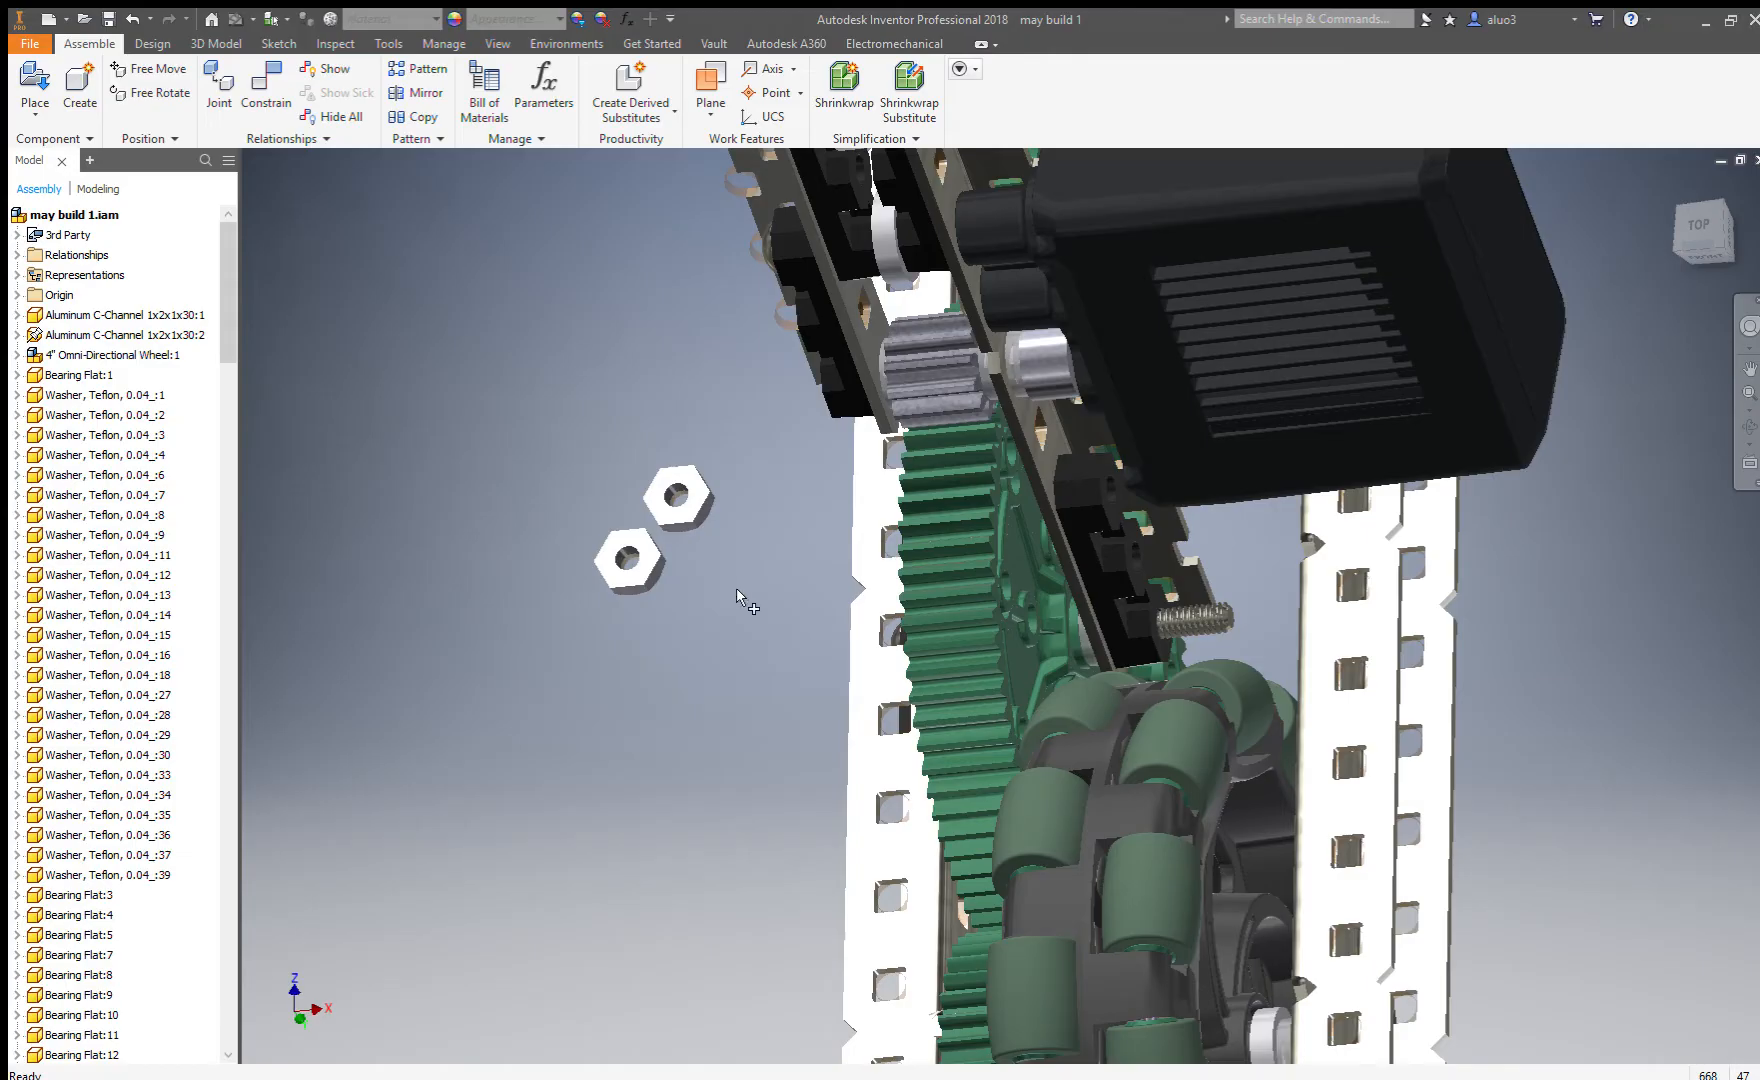
key("c")
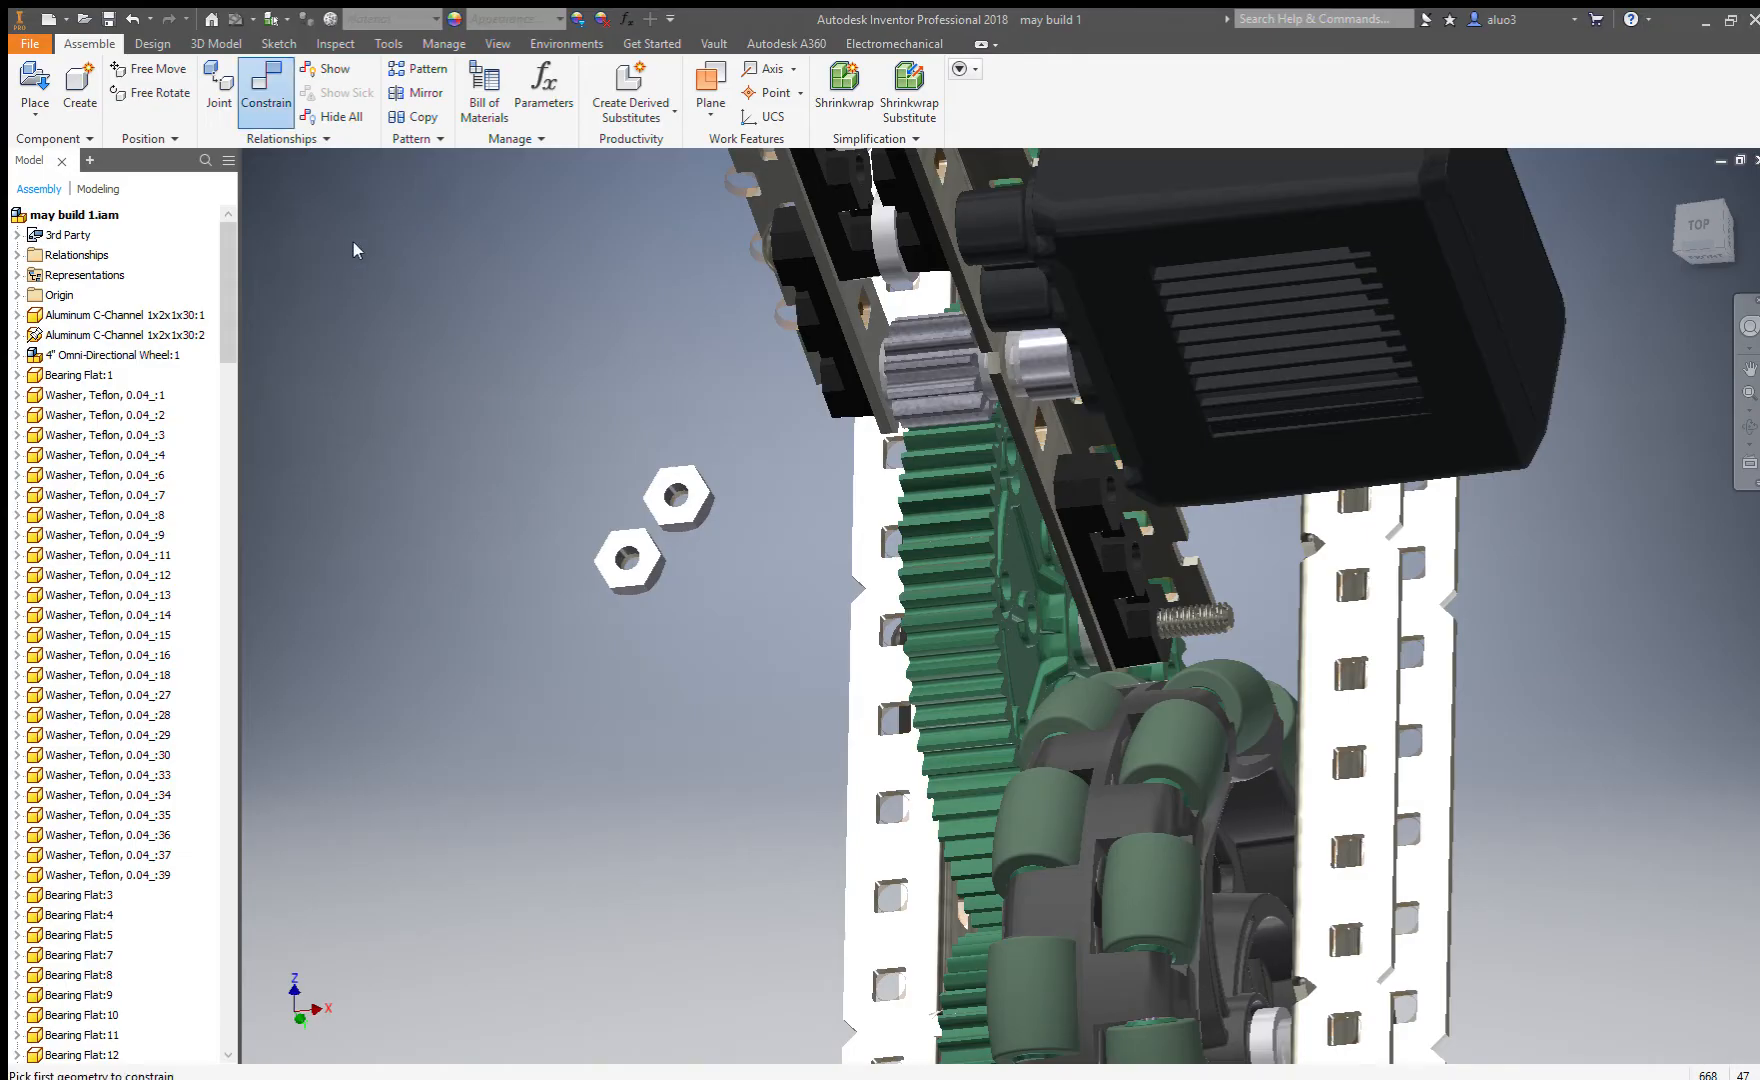
scroll(622, 436, "up", 2)
left_click(704, 541)
scroll(890, 525, "down", 4)
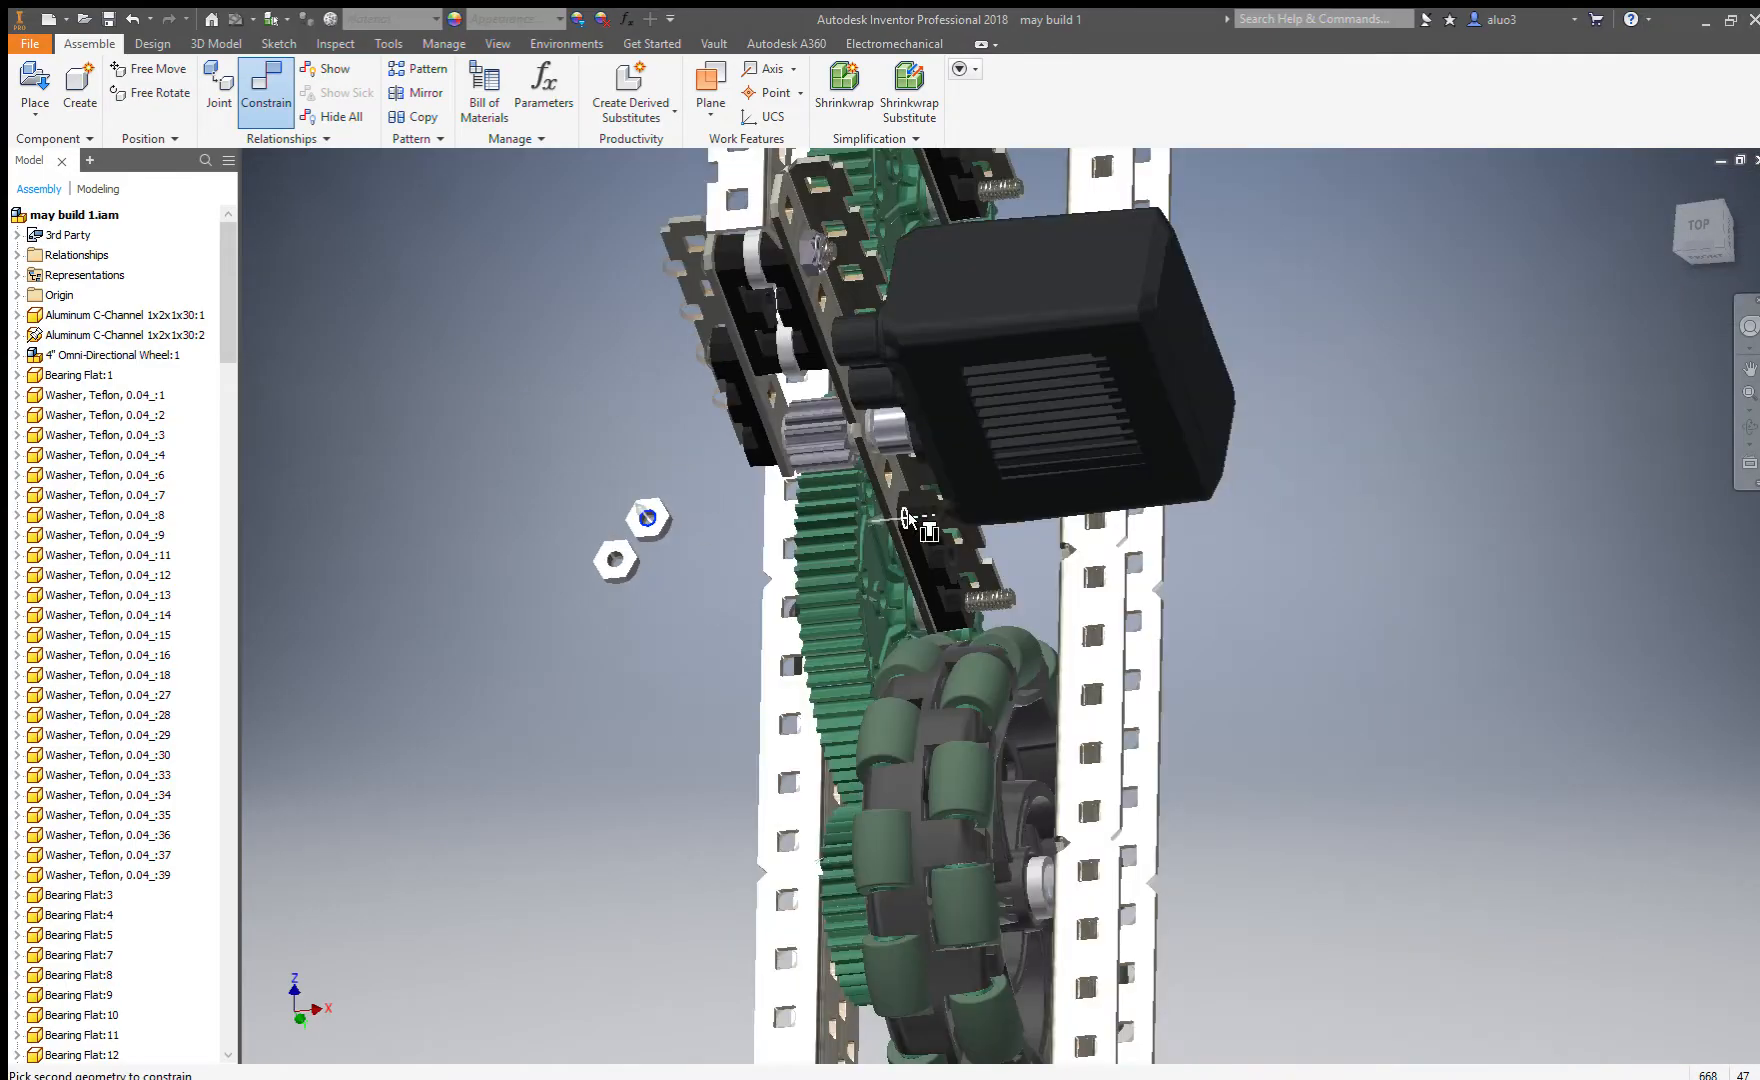
scroll(978, 633, "up", 3)
left_click(967, 648)
scroll(630, 560, "down", 2)
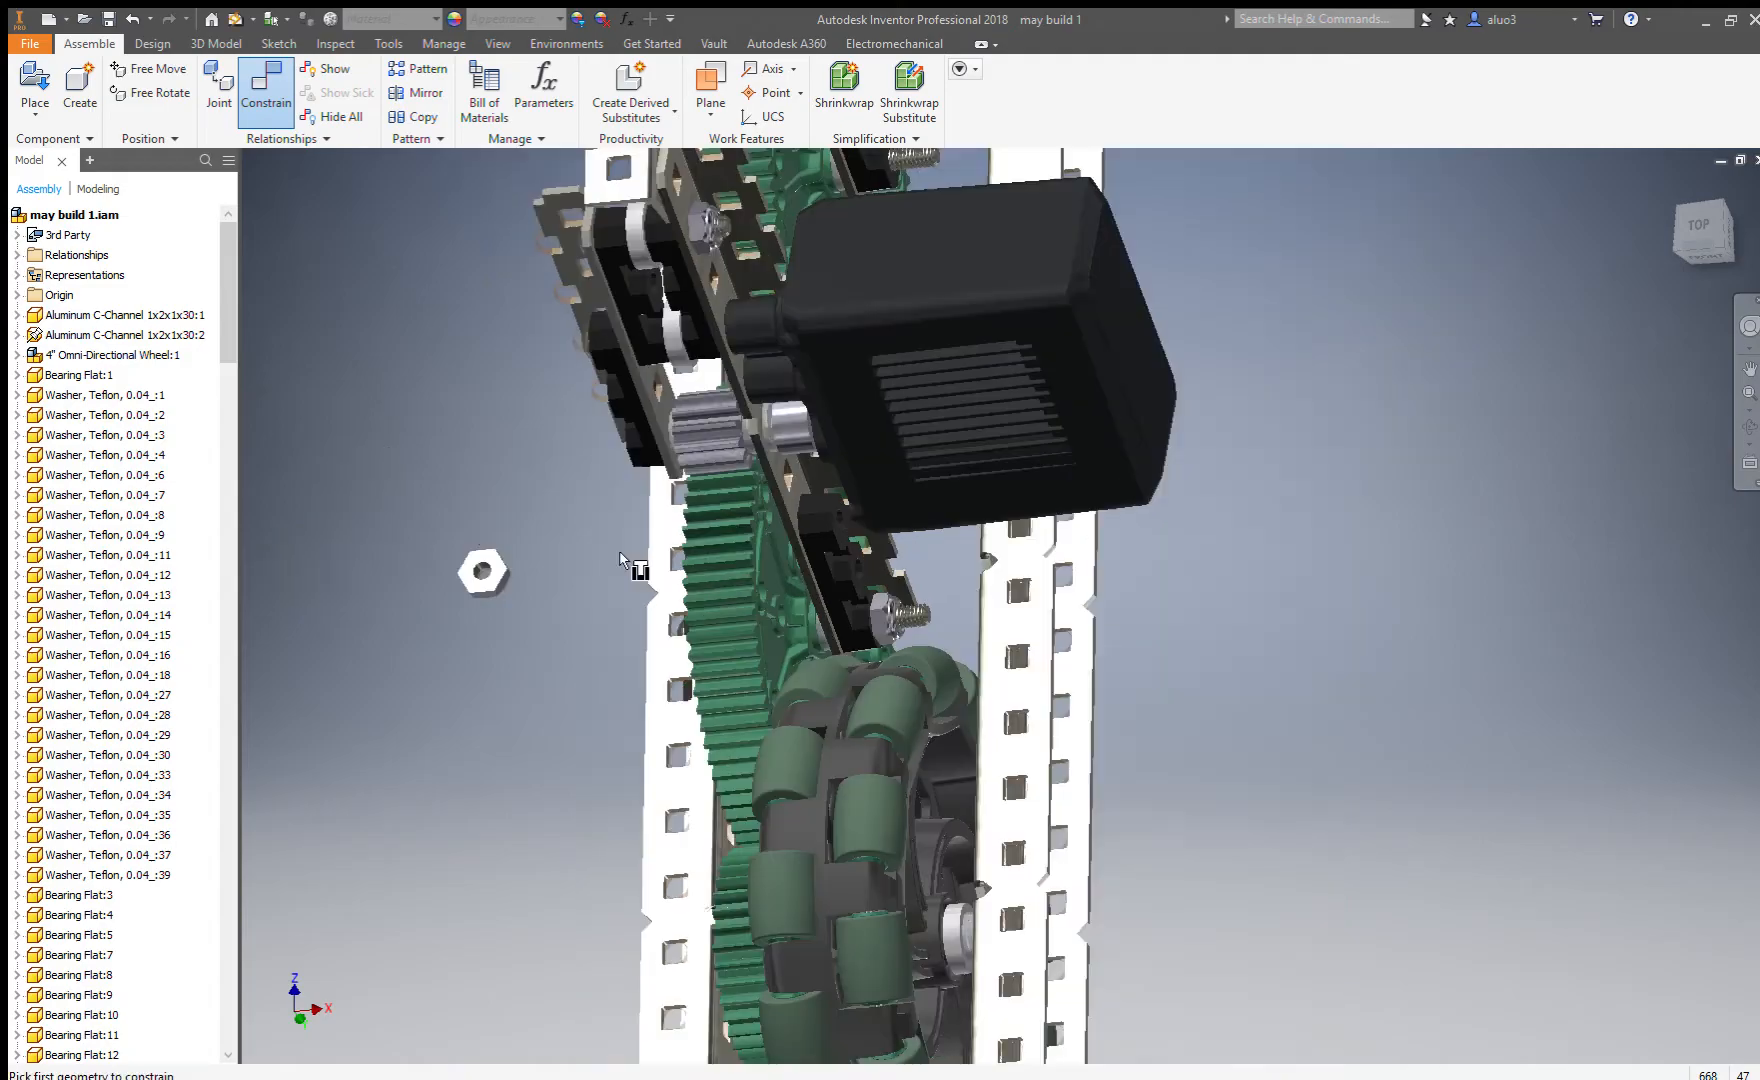
Constrain the remaining hex nut onto the protruding screw of the other large gear.
scroll(498, 571, "up", 5)
left_click(578, 632)
scroll(522, 636, "down", 5)
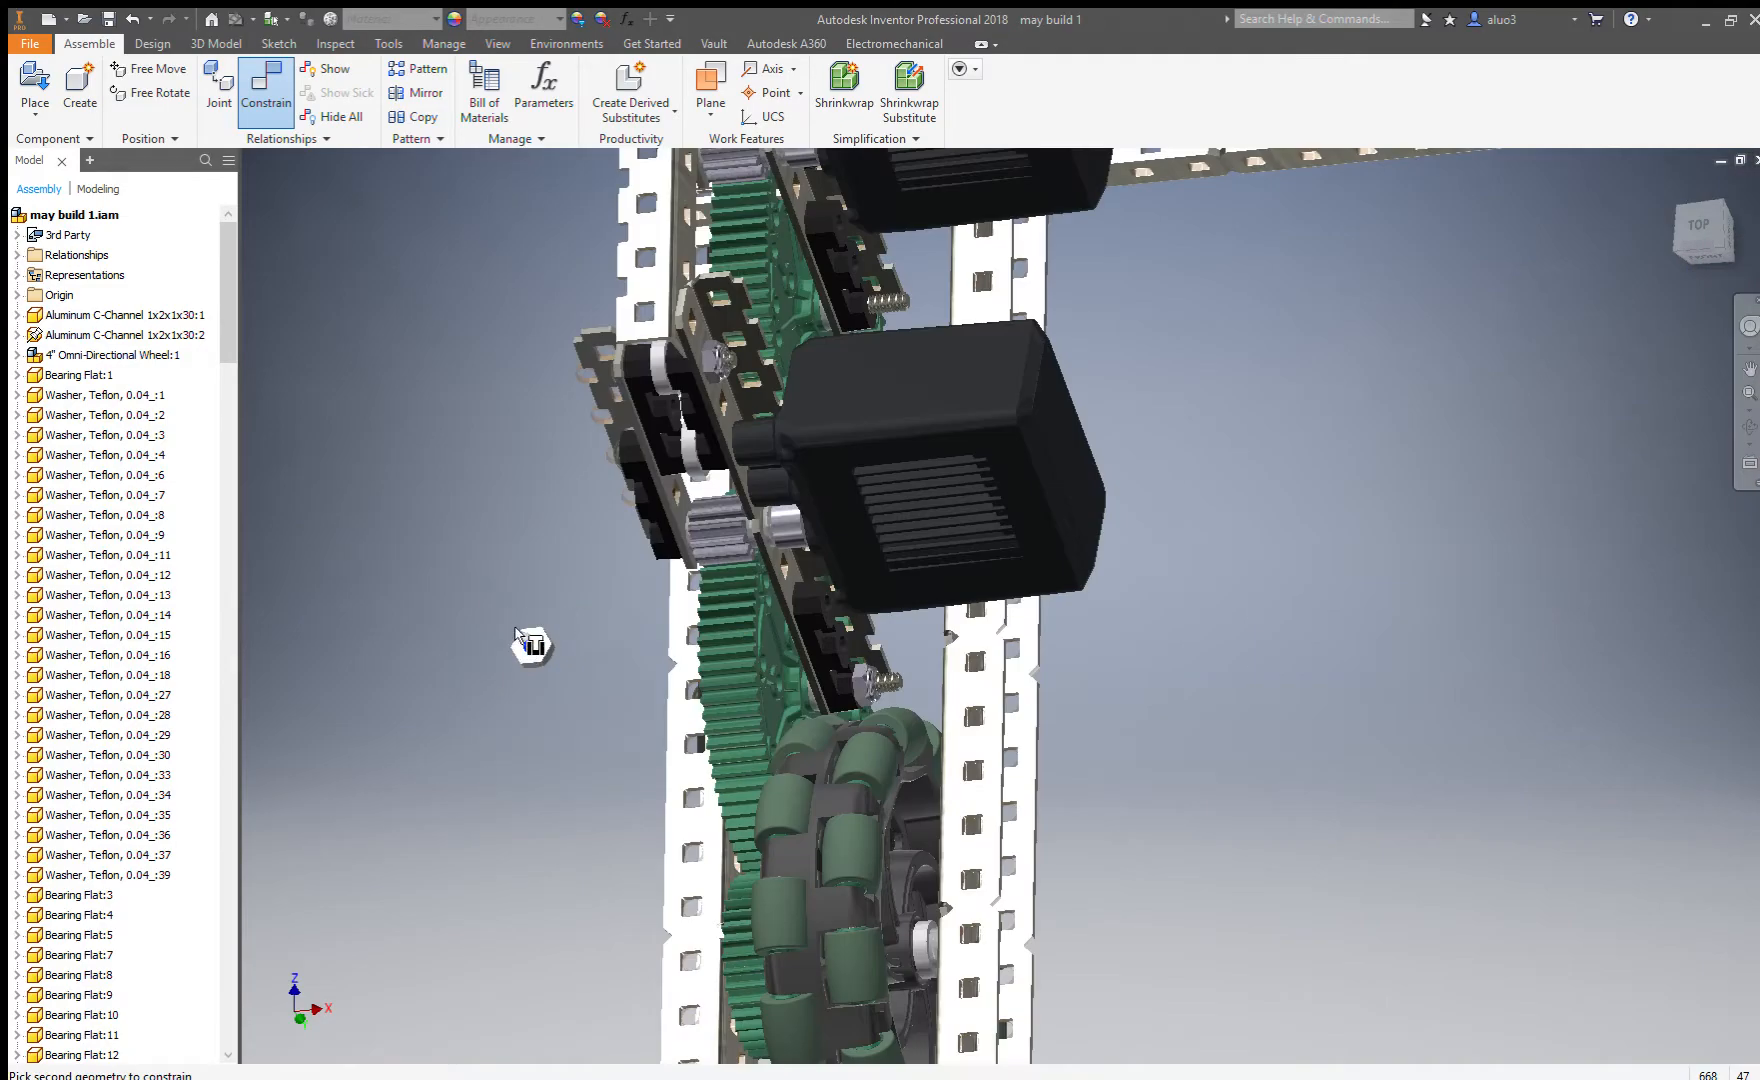
scroll(845, 622, "down", 2)
scroll(855, 480, "up", 2)
scroll(866, 278, "up", 5)
scroll(857, 314, "down", 5)
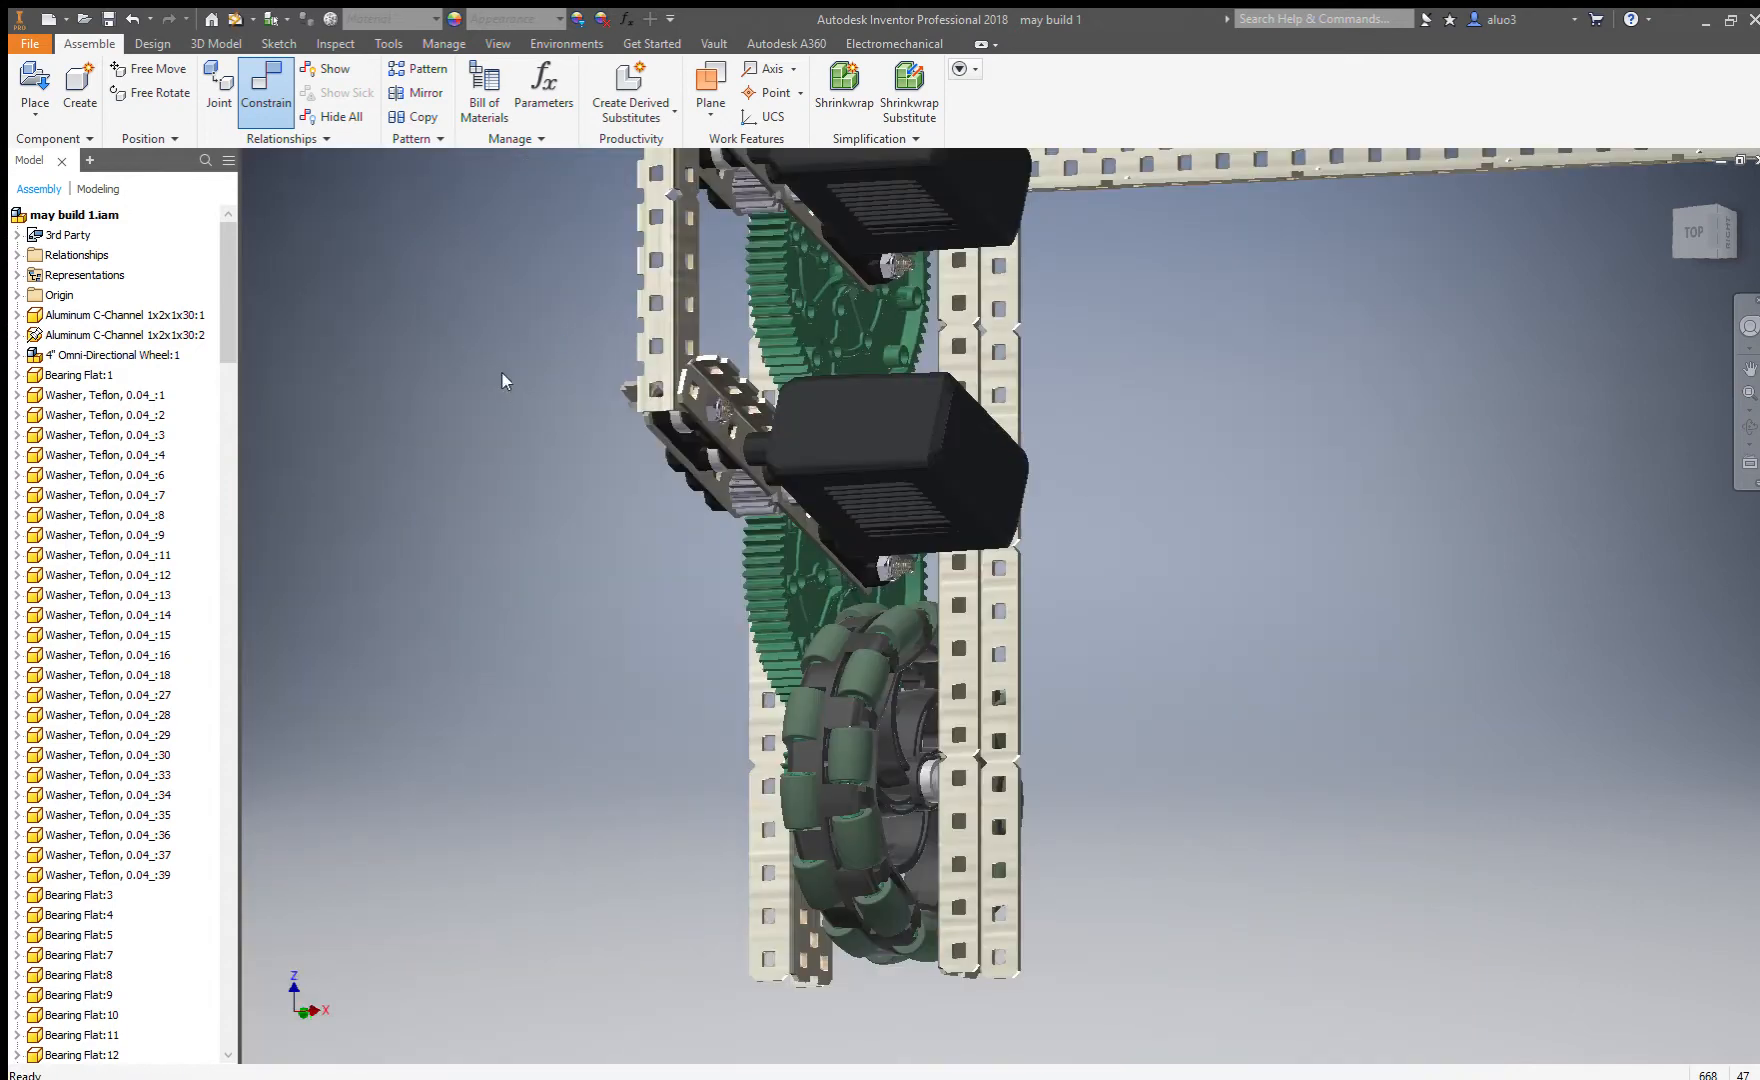
scroll(597, 437, "down", 3)
key("Escape")
Paste a copy of the green gear beside the open end of the new drivetrain frame.
middle_click_drag(543, 597, 841, 637, "shift")
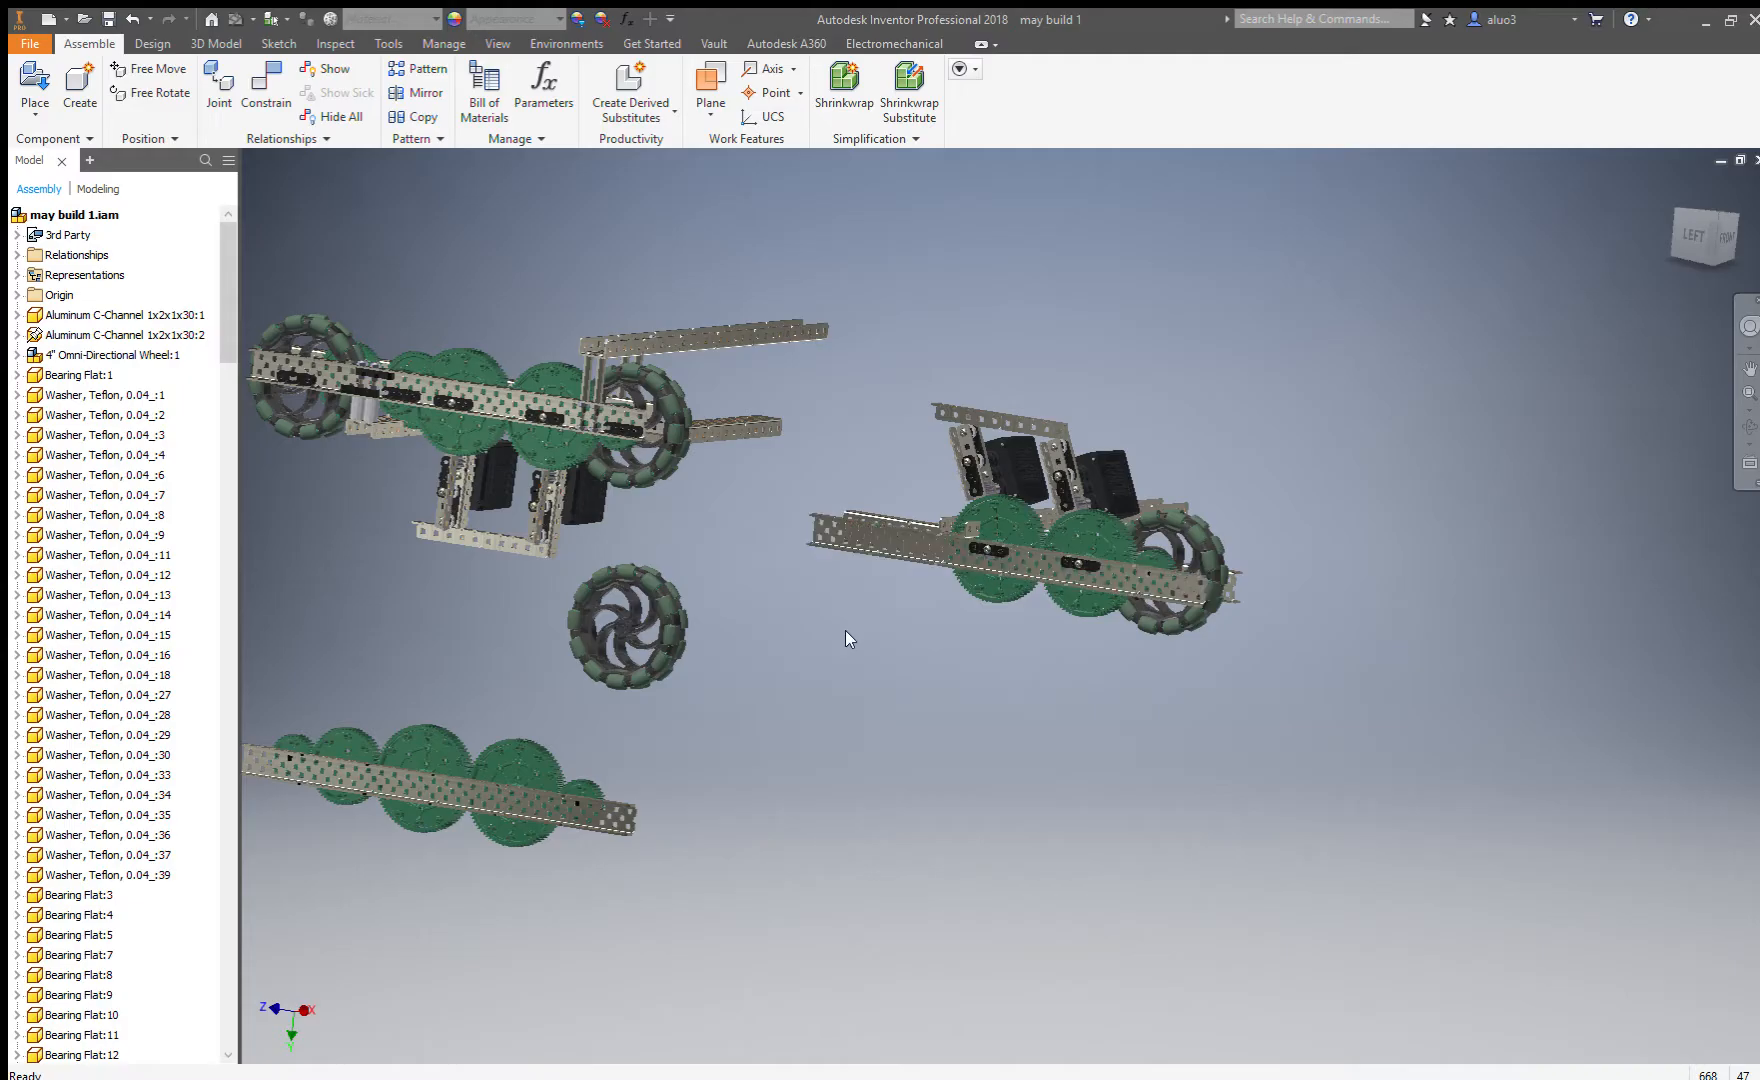
scroll(957, 560, "up", 3)
scroll(1156, 637, "down", 5)
middle_click_drag(1040, 610, 1075, 730, "shift")
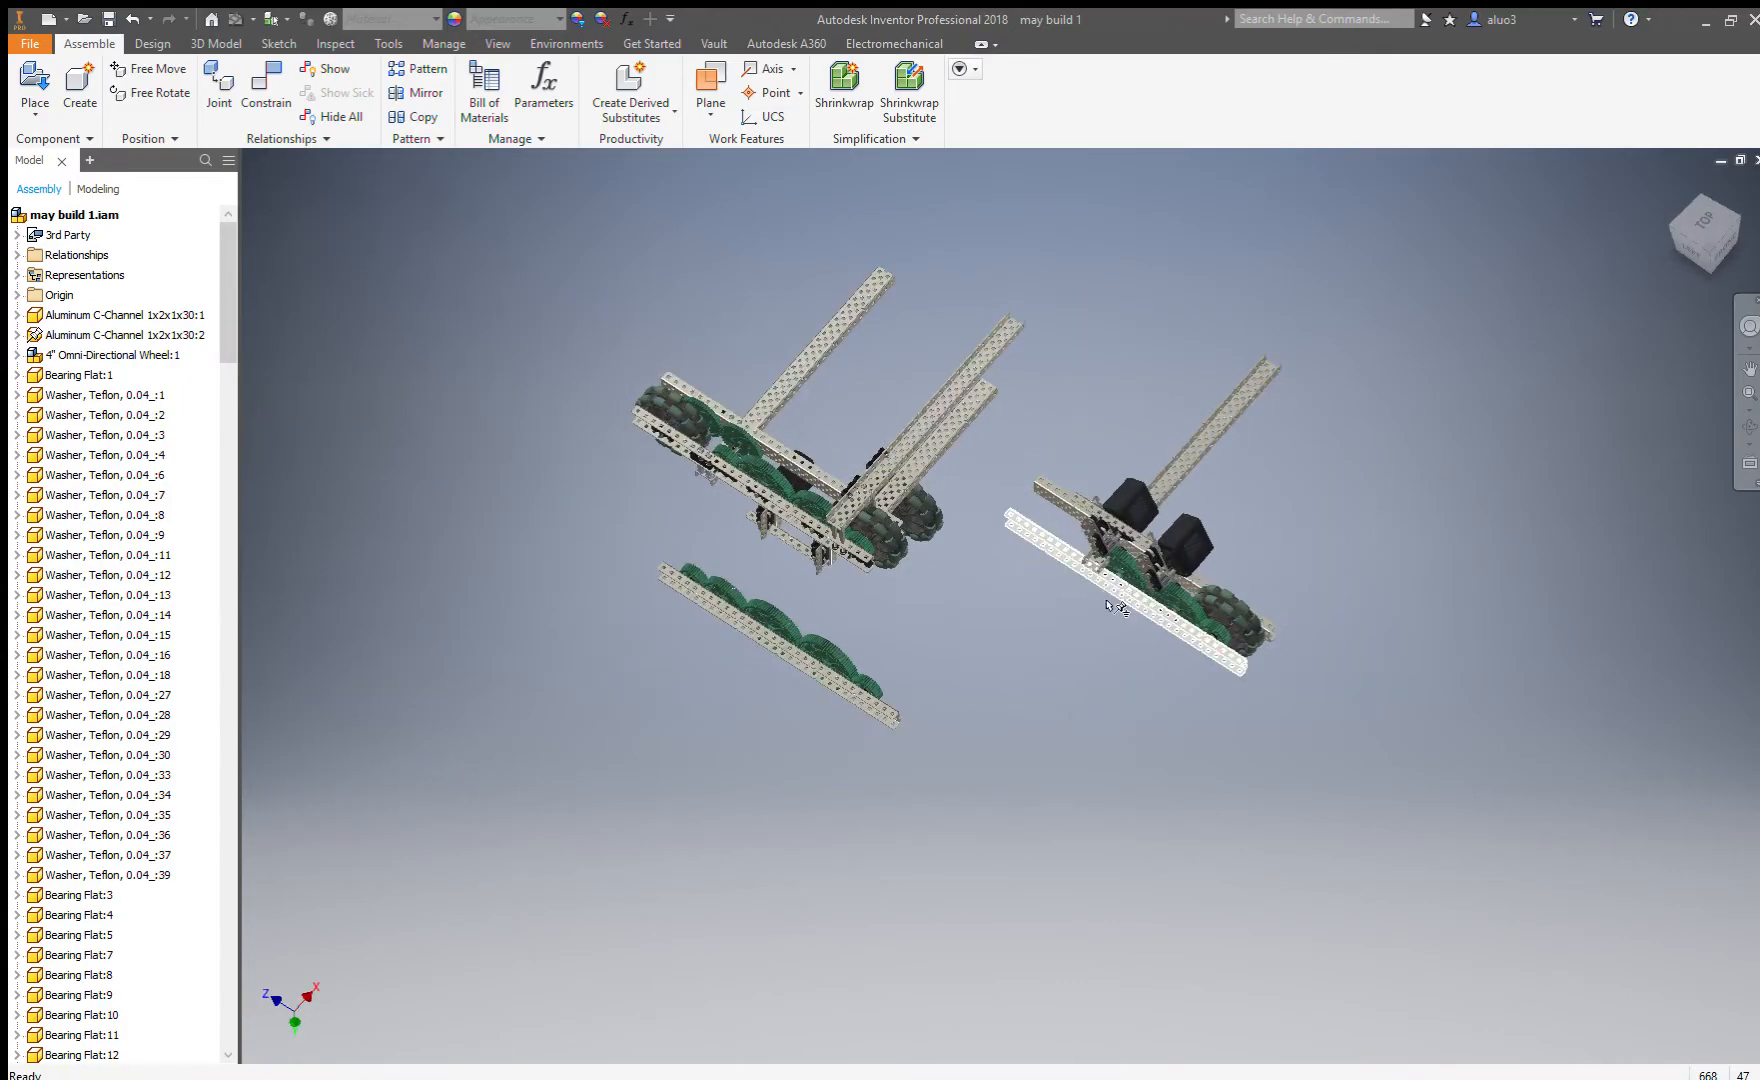
scroll(1036, 603, "up", 3)
scroll(1100, 620, "down", 2)
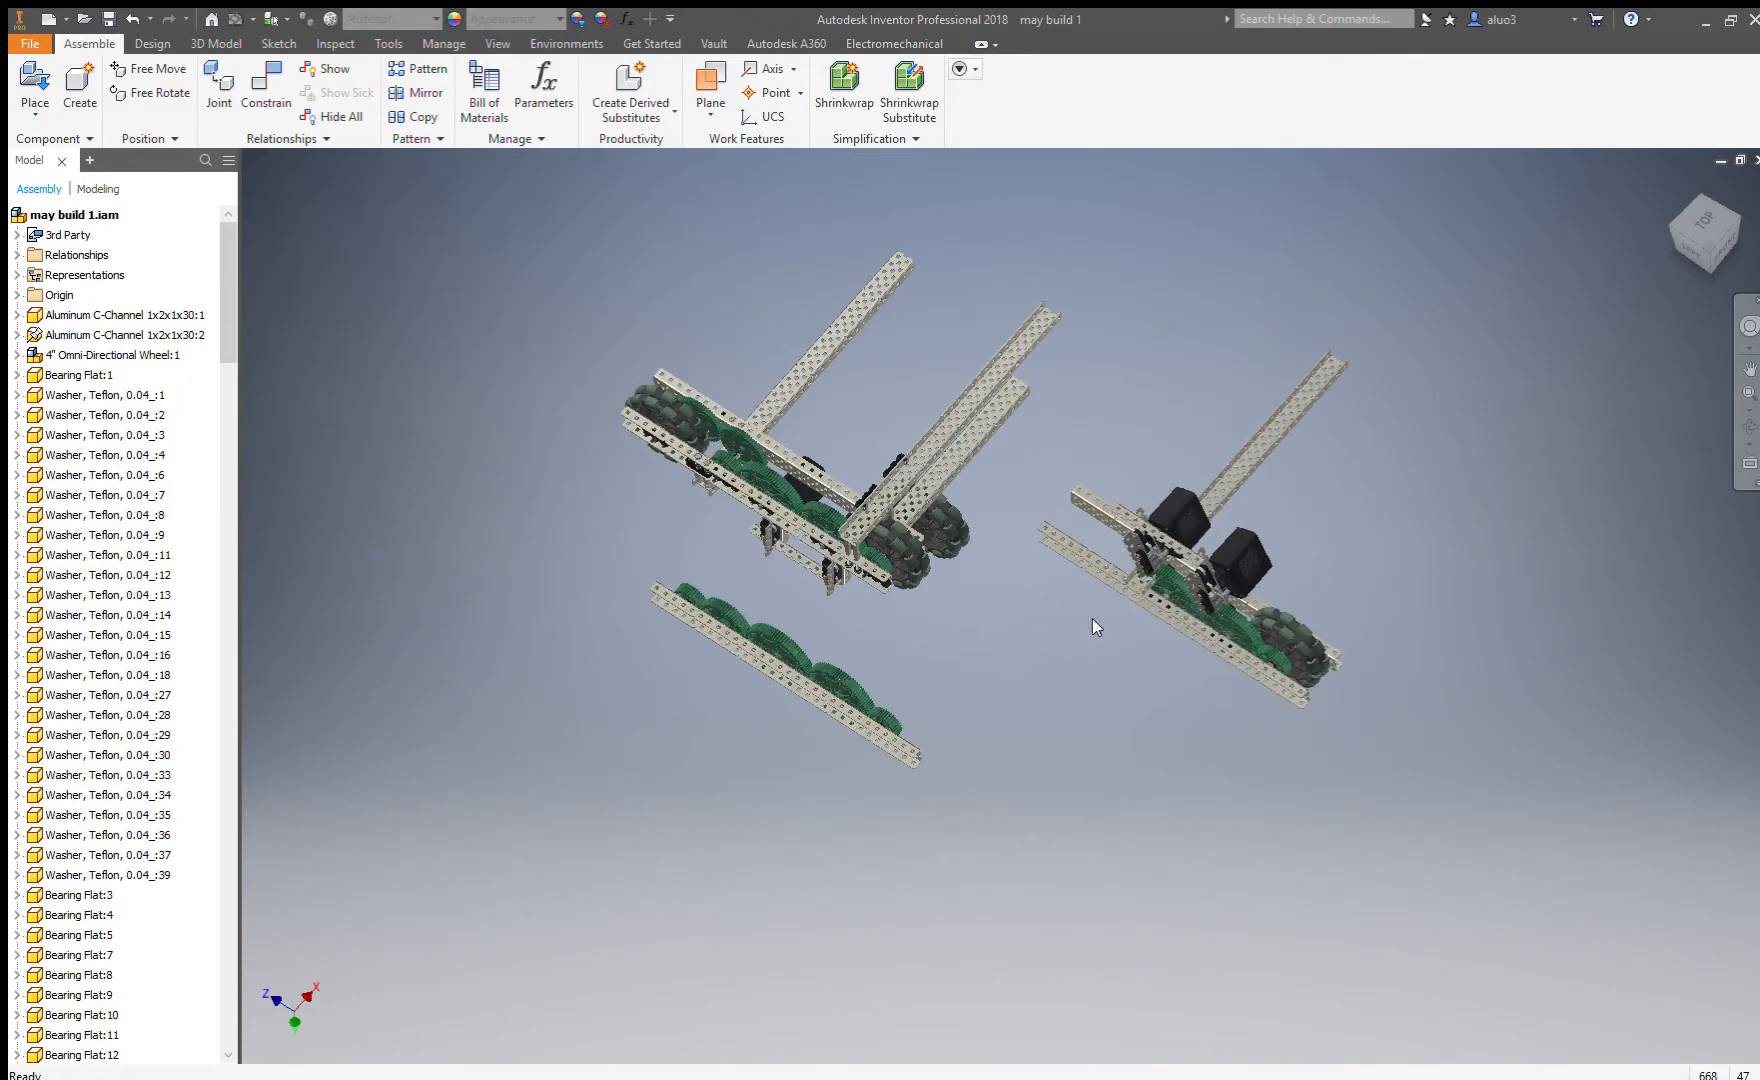
scroll(716, 500, "up", 4)
scroll(716, 500, "down", 3)
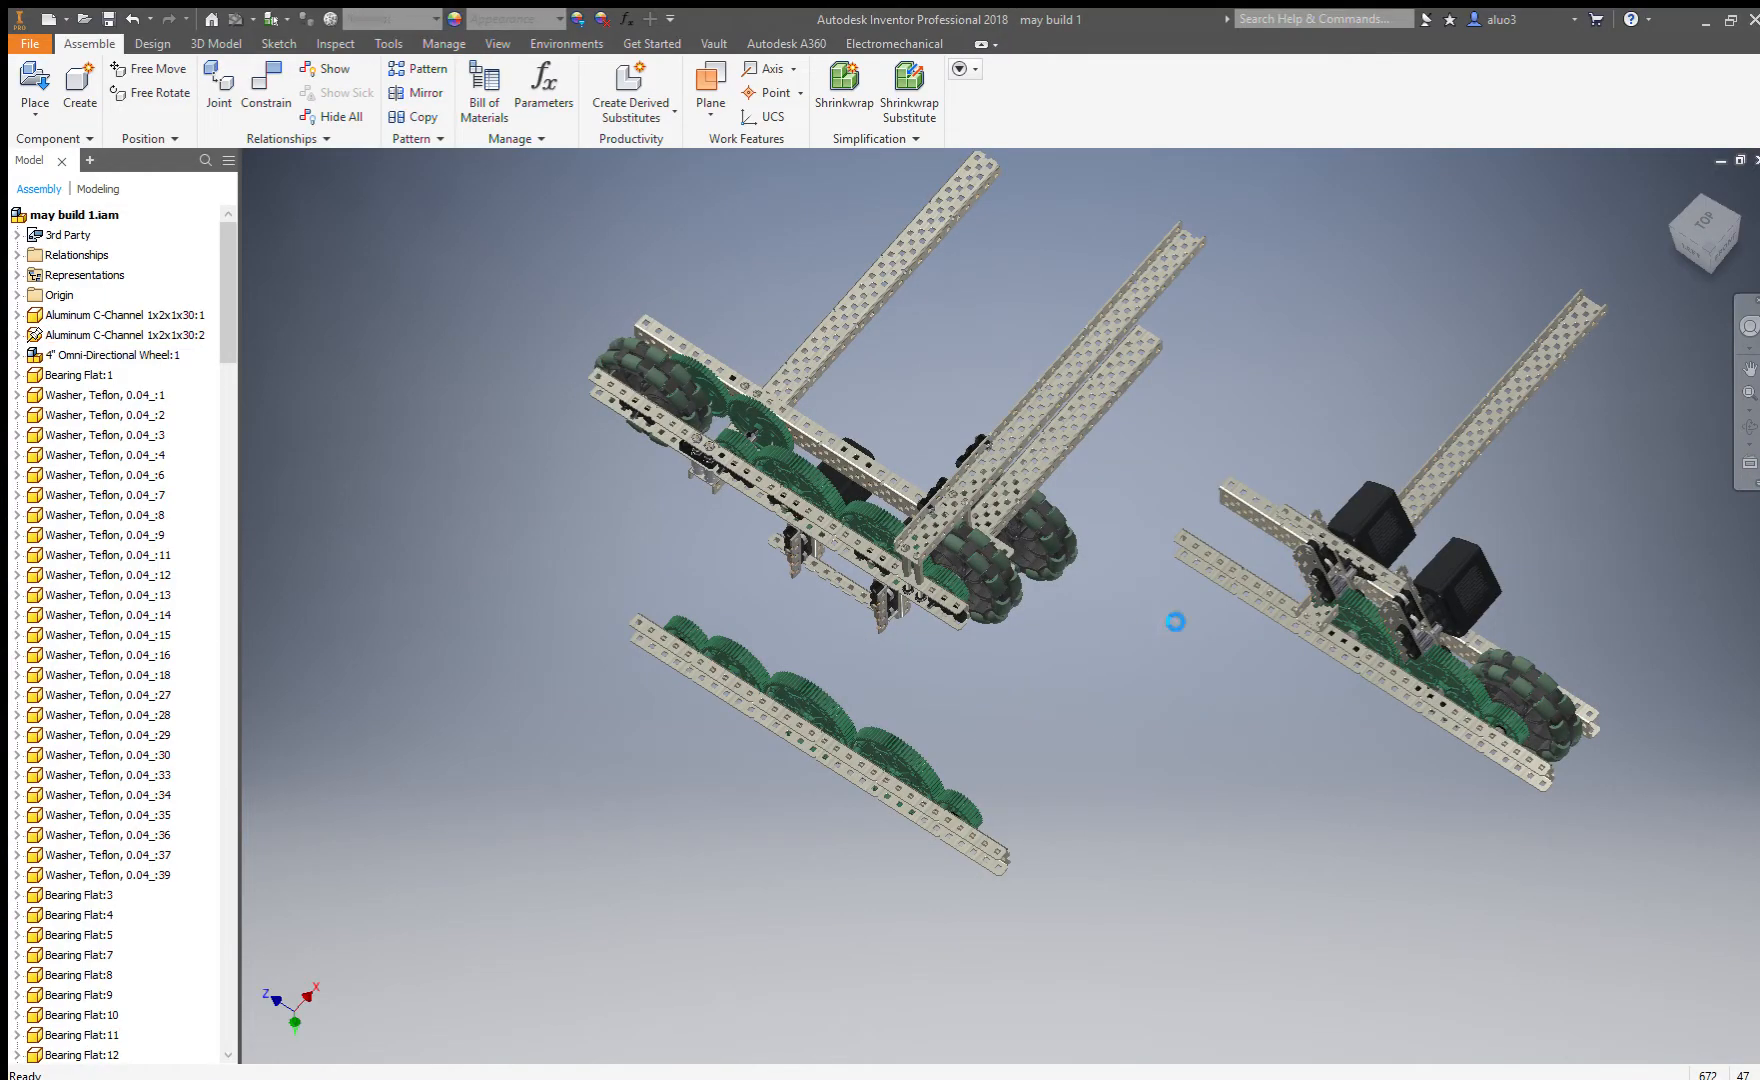
scroll(1165, 610, "up", 5)
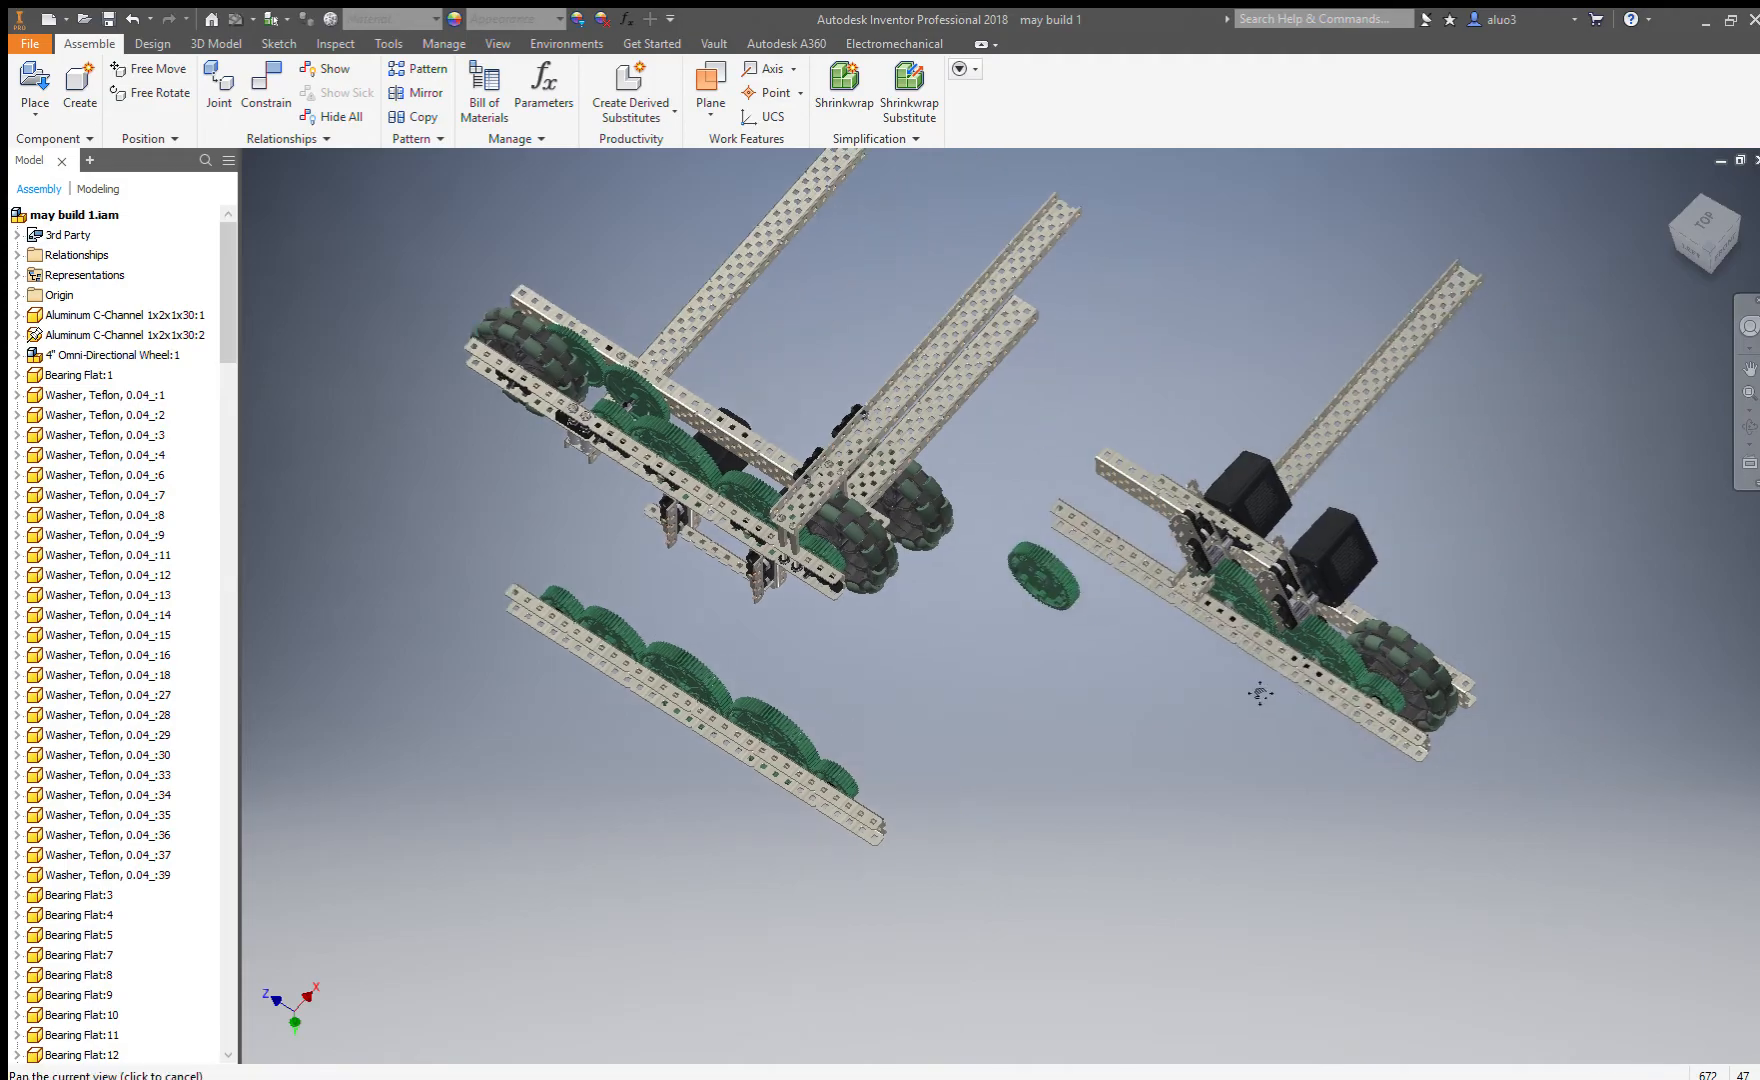
scroll(1182, 615, "down", 2)
Paste a copy of the washer from the wheel gear and constrain it concentrically against the loose gear's hub.
scroll(1182, 615, "up", 4)
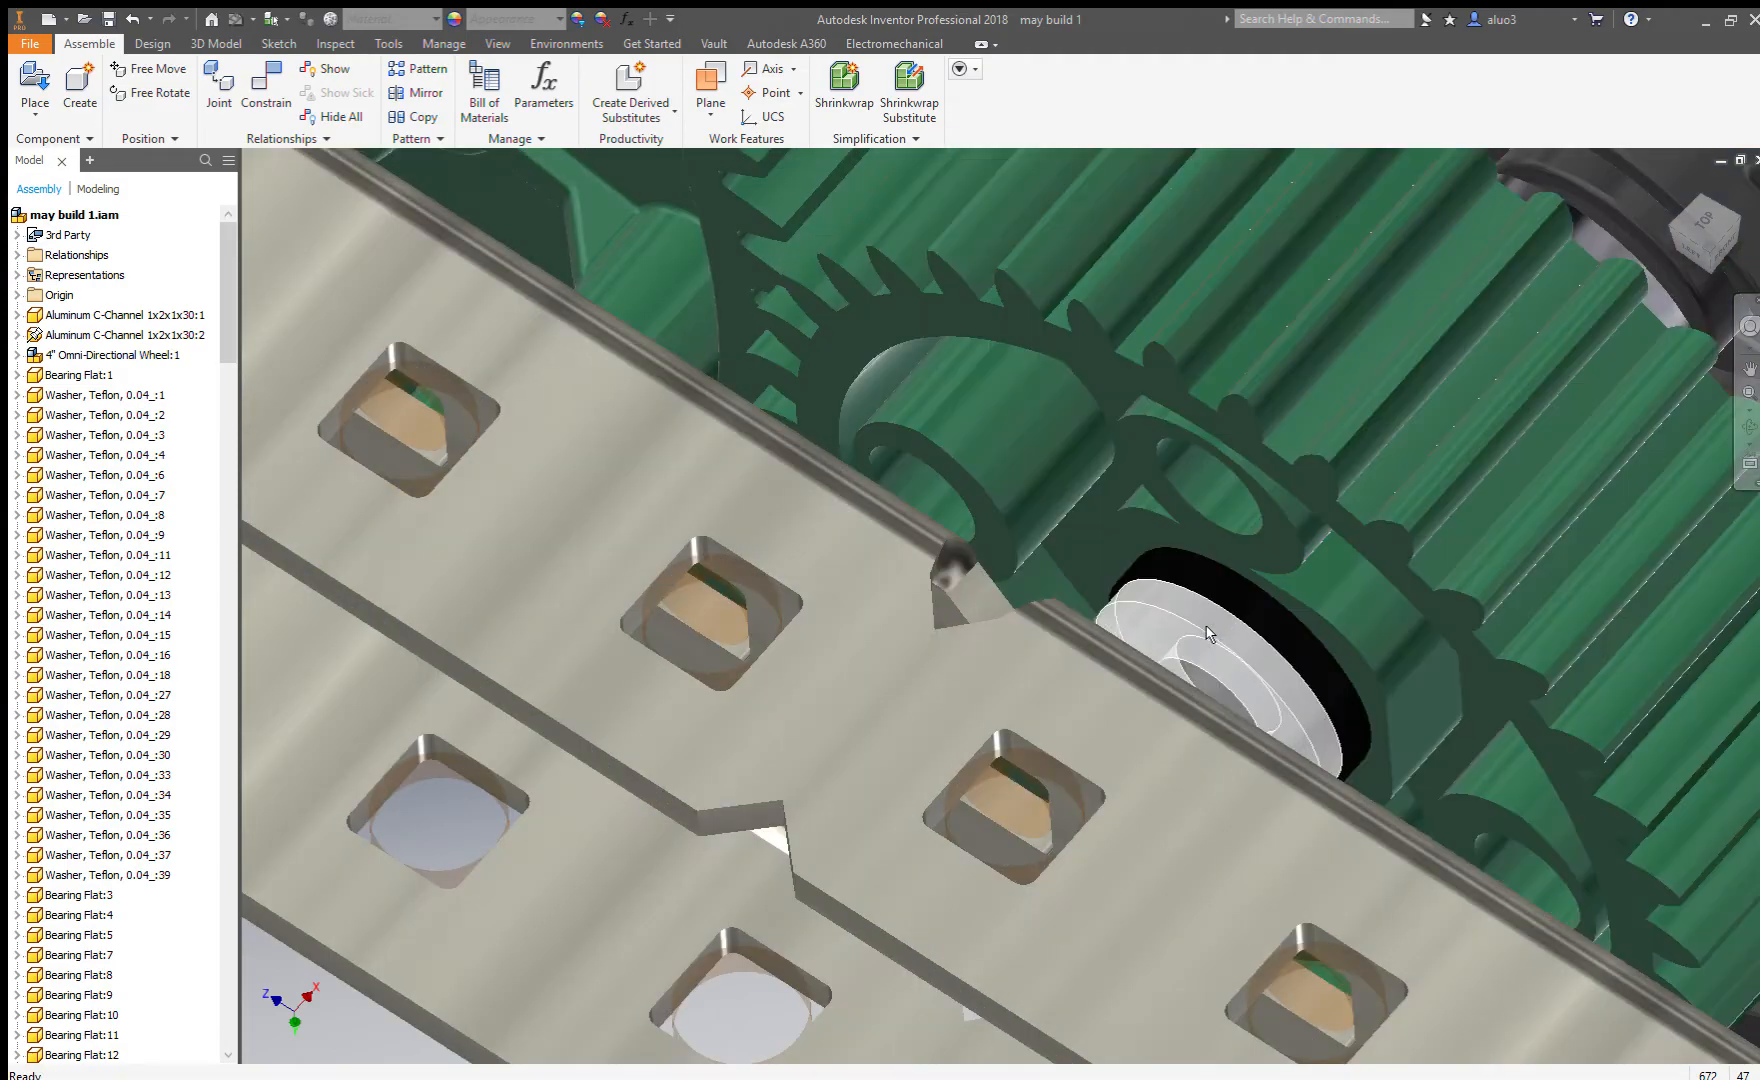
scroll(1200, 620, "down", 6)
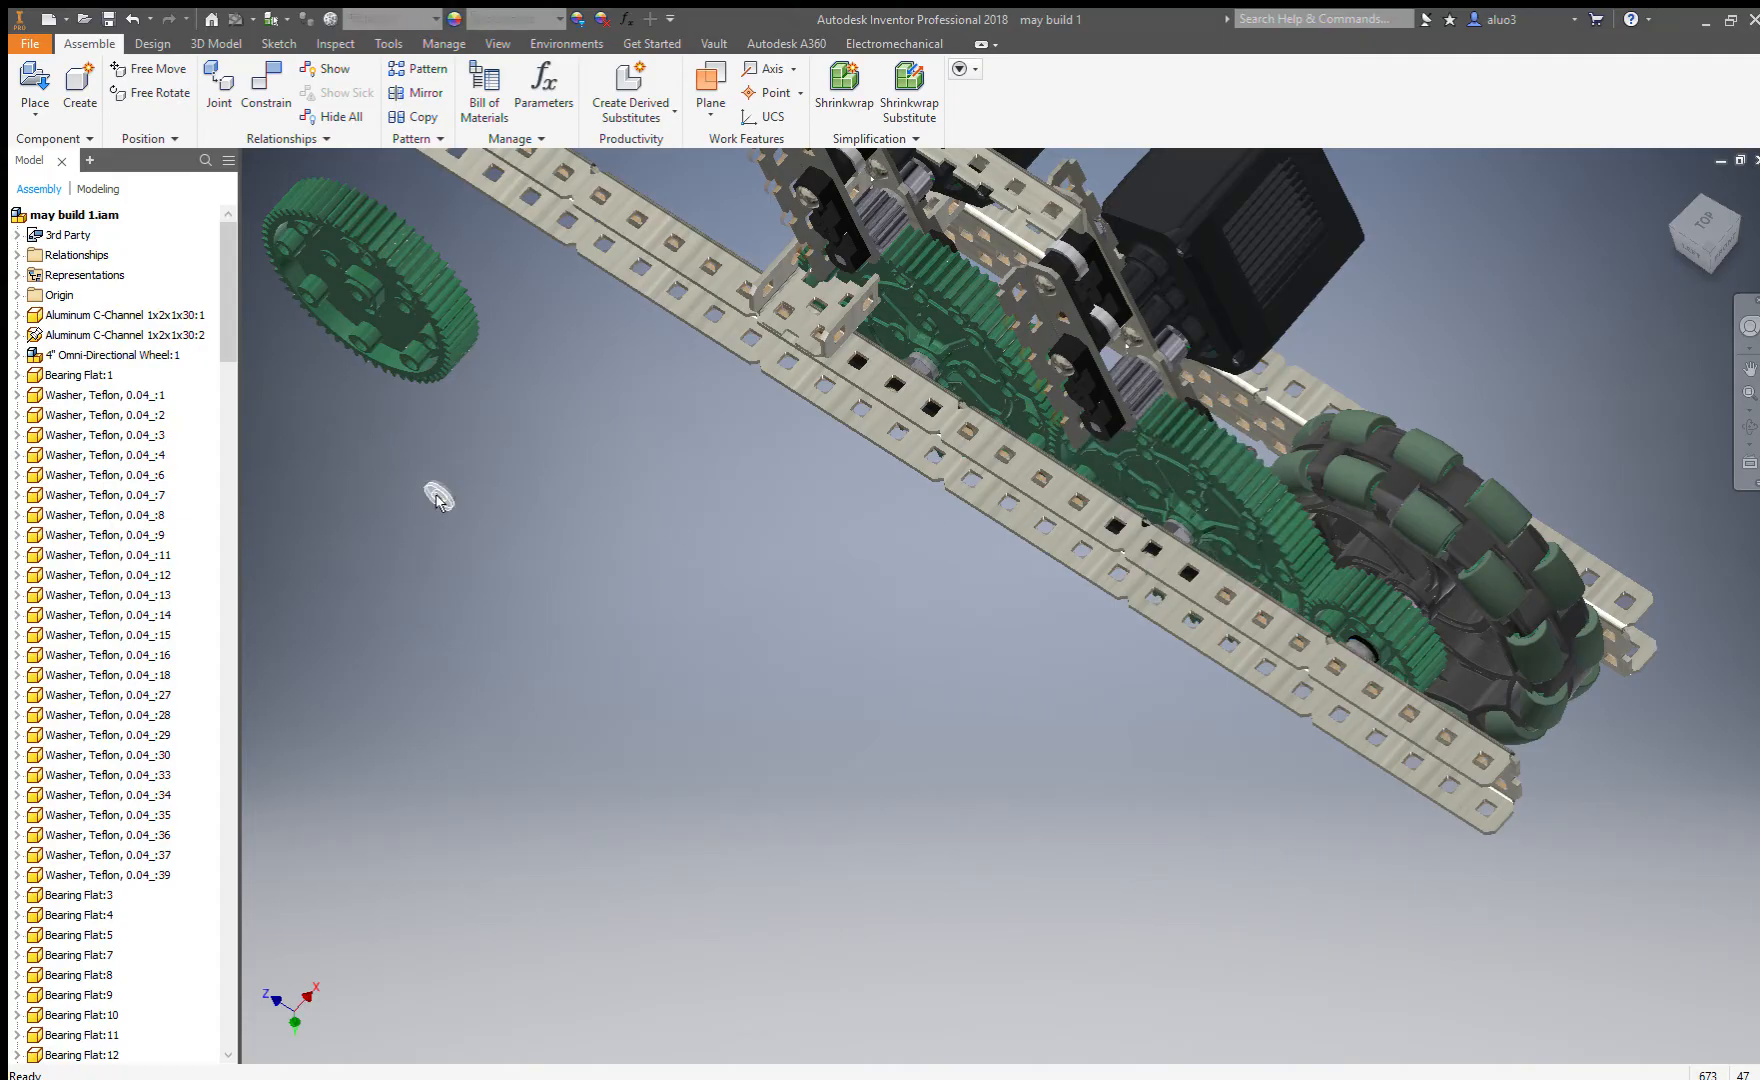
left_click(266, 92)
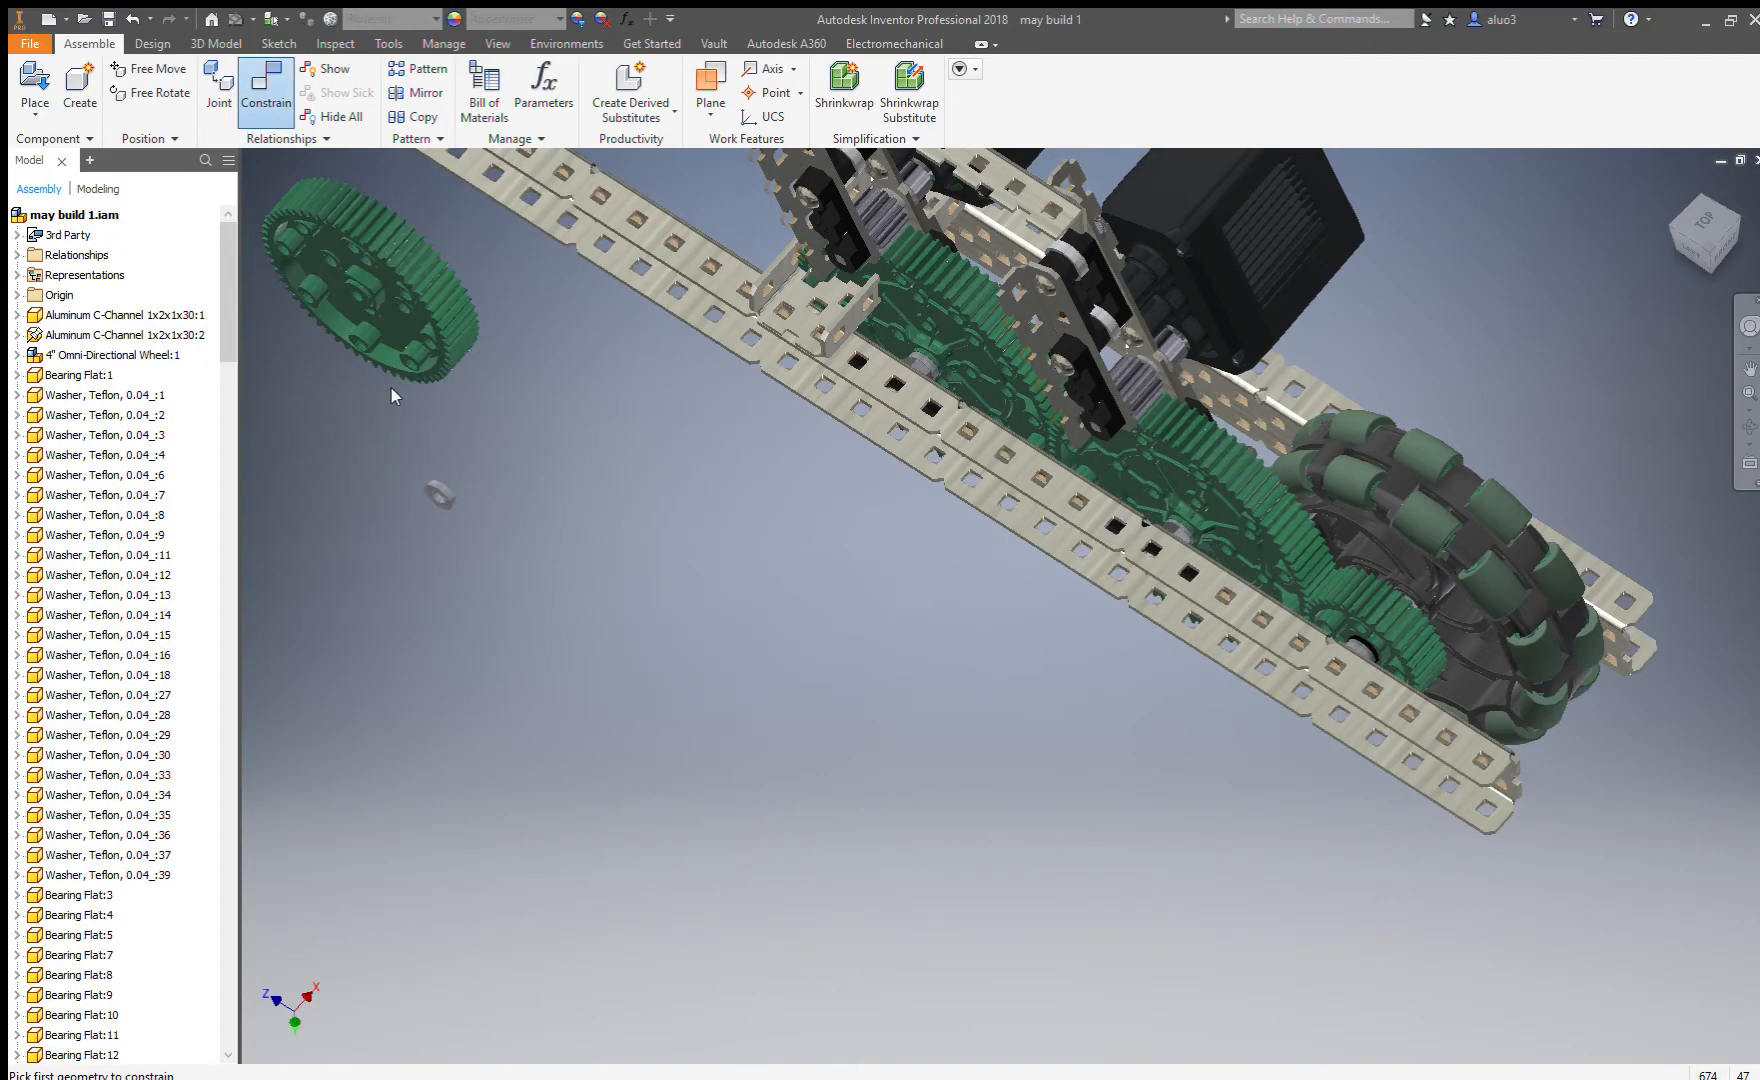
left_click(440, 502)
scroll(952, 650, "down", 3)
scroll(692, 518, "up", 3)
scroll(964, 418, "up", 3)
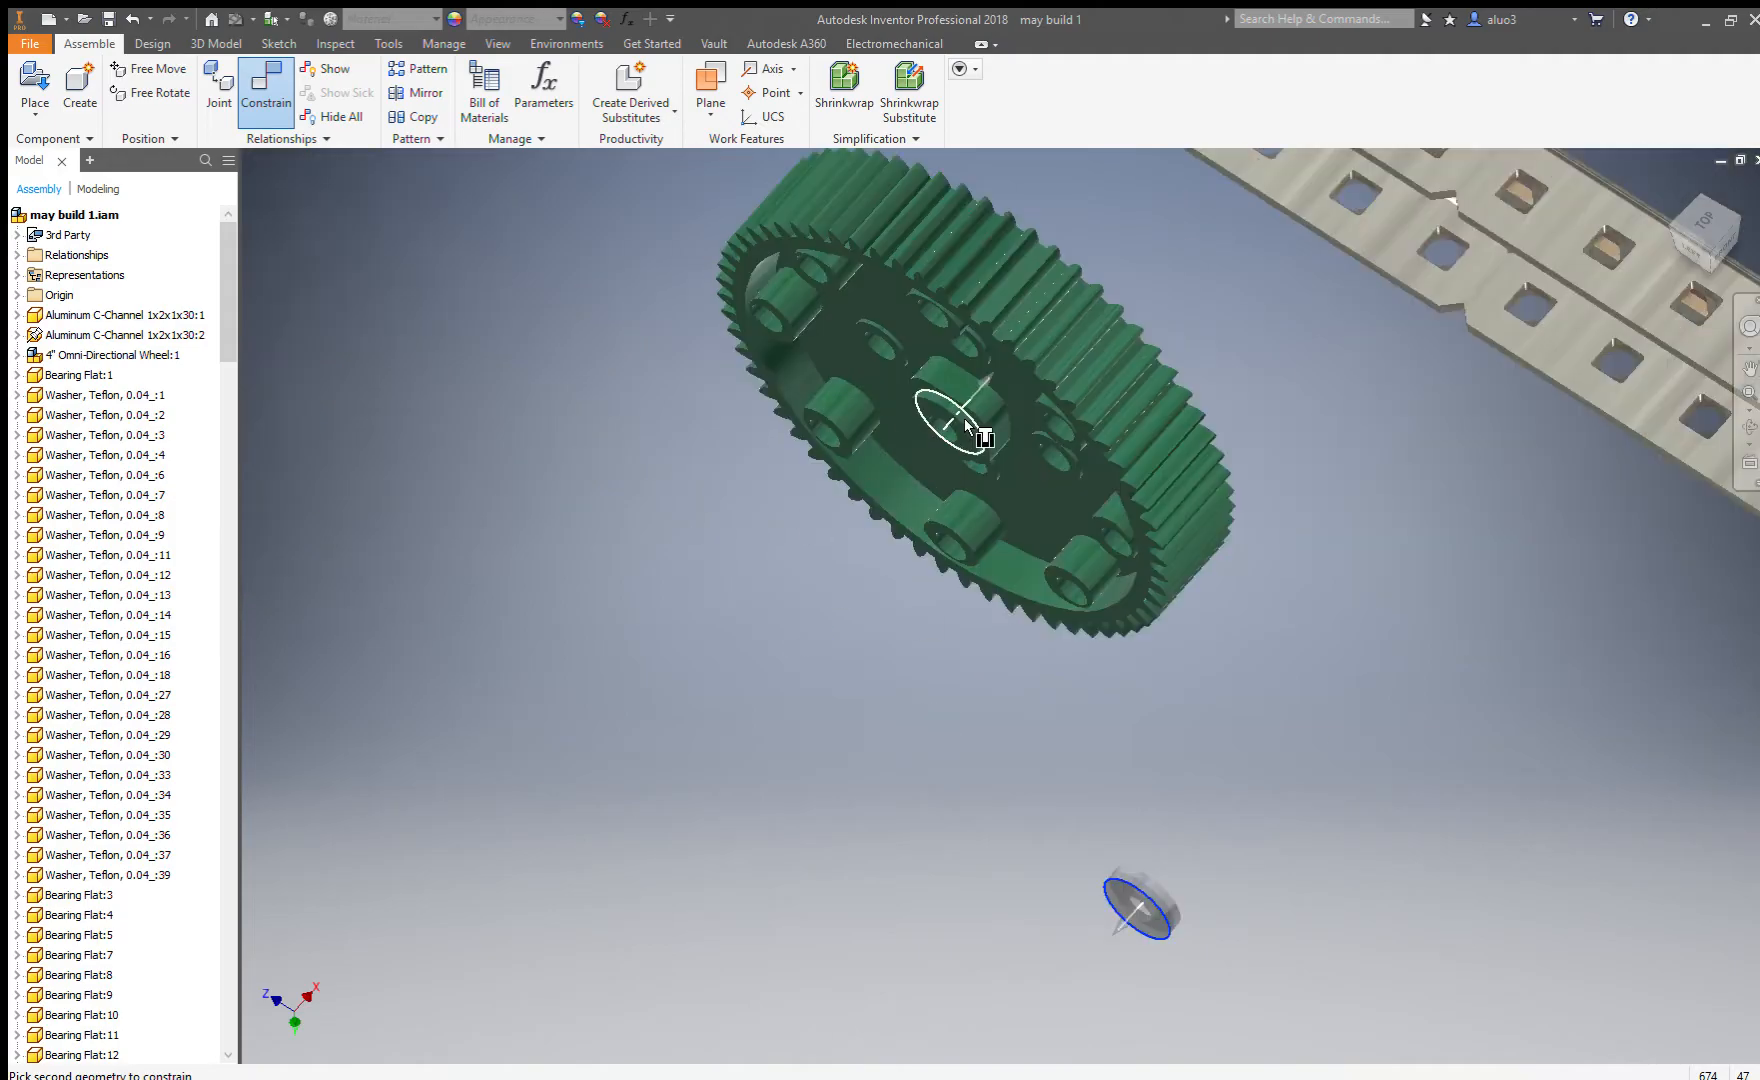
left_click(954, 428)
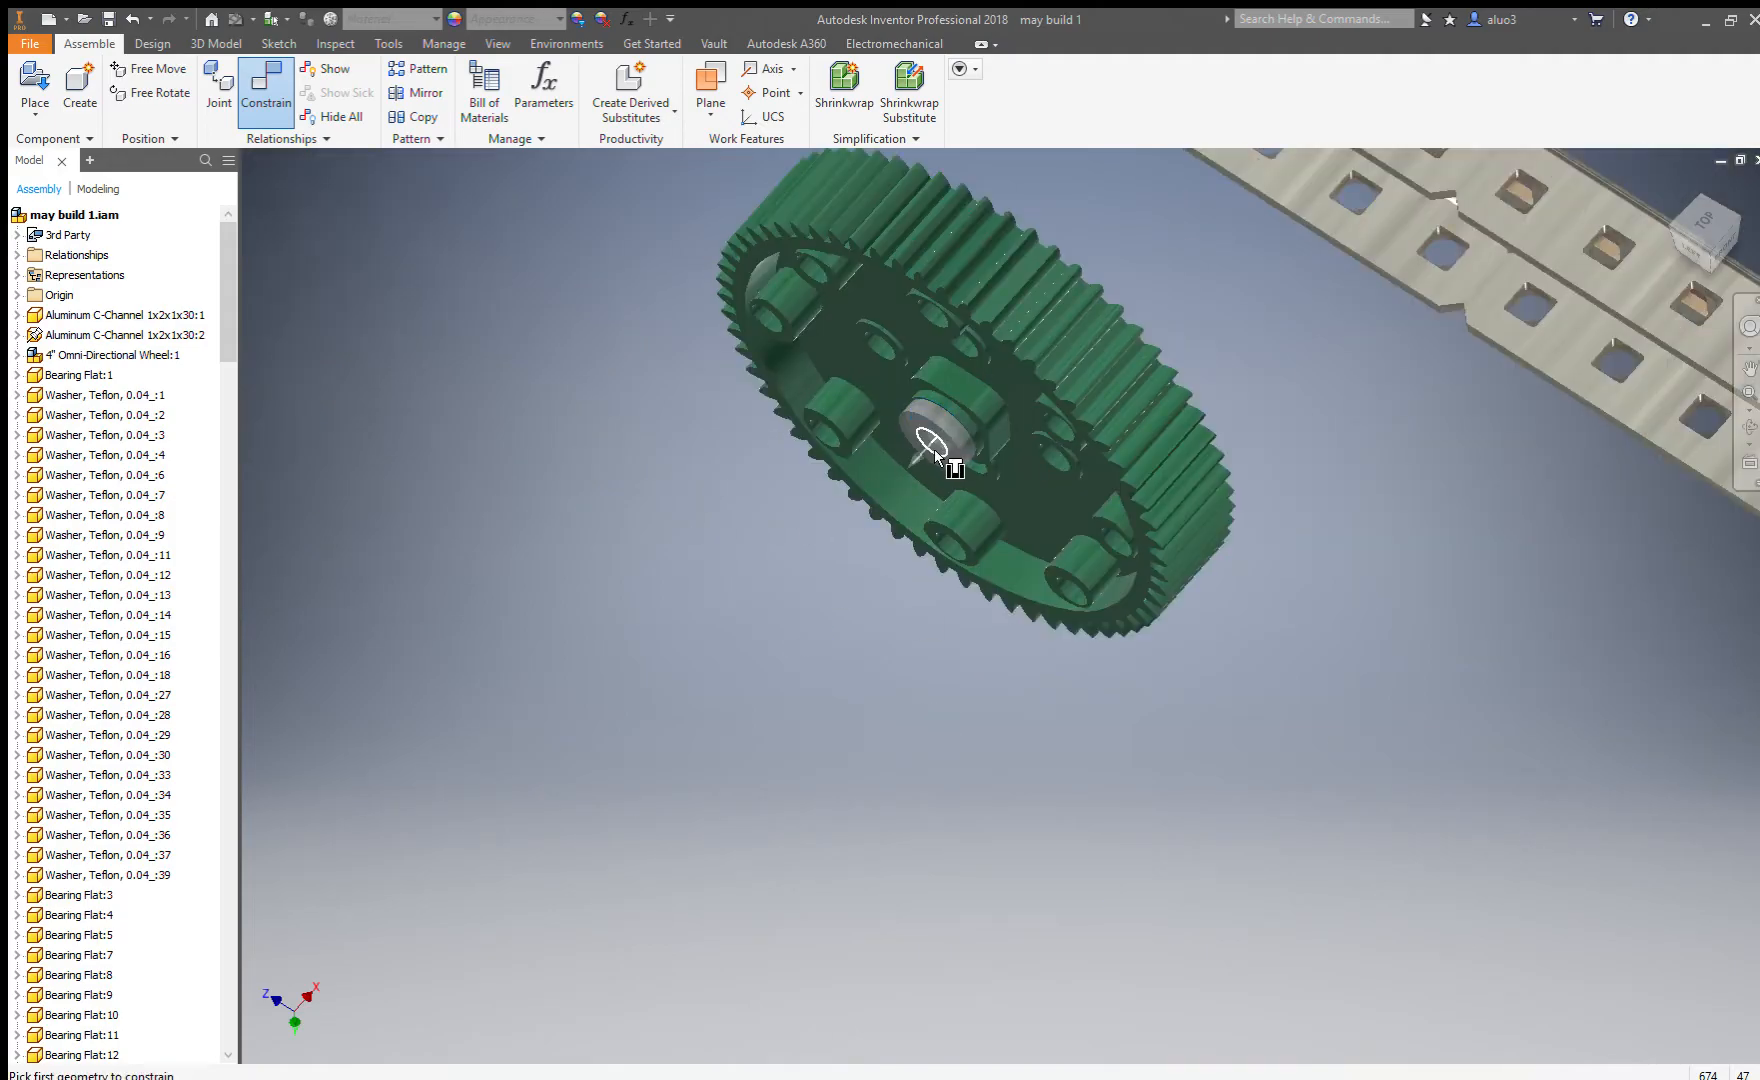
Constrain the loose gear with its washer into the long C-channel of the new frame, beside the existing large gears.
scroll(866, 512, "down", 4)
middle_click_drag(1223, 456, 1120, 589, "shift")
scroll(1072, 537, "up", 5)
left_click(1076, 518)
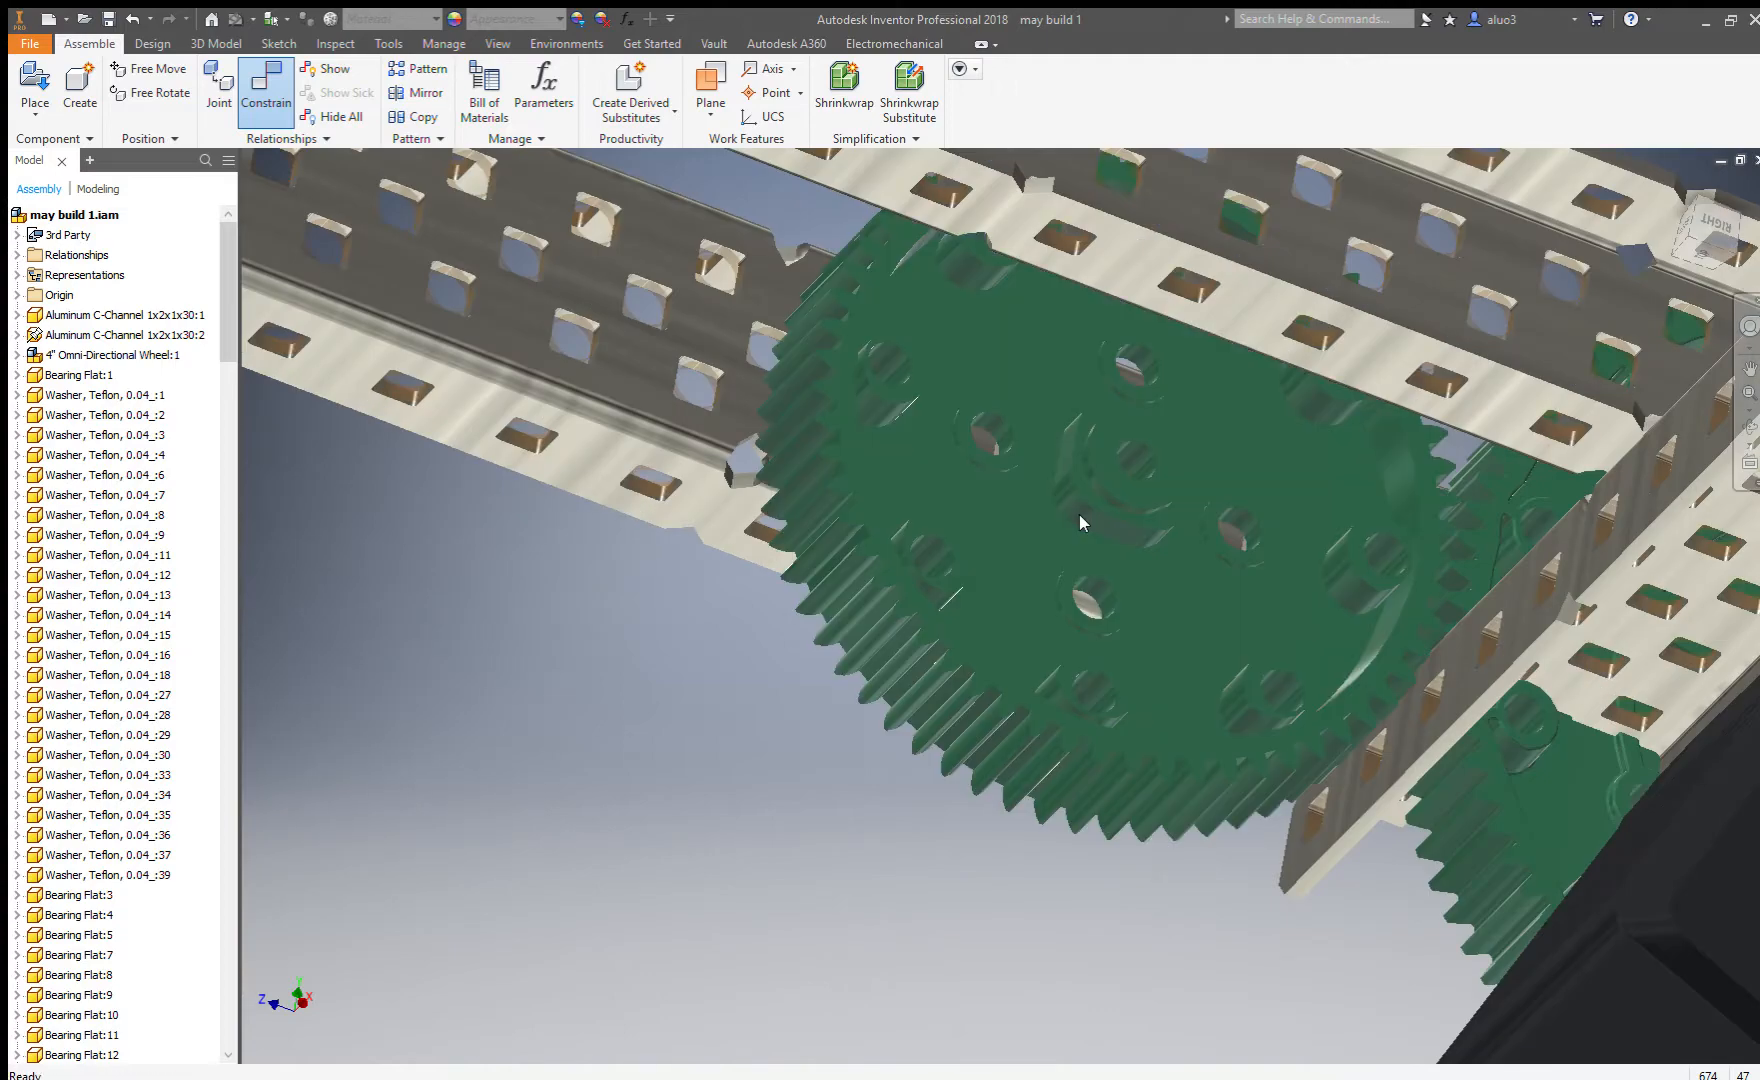
scroll(1116, 519, "down", 4)
middle_click_drag(1115, 570, 1060, 325, "shift")
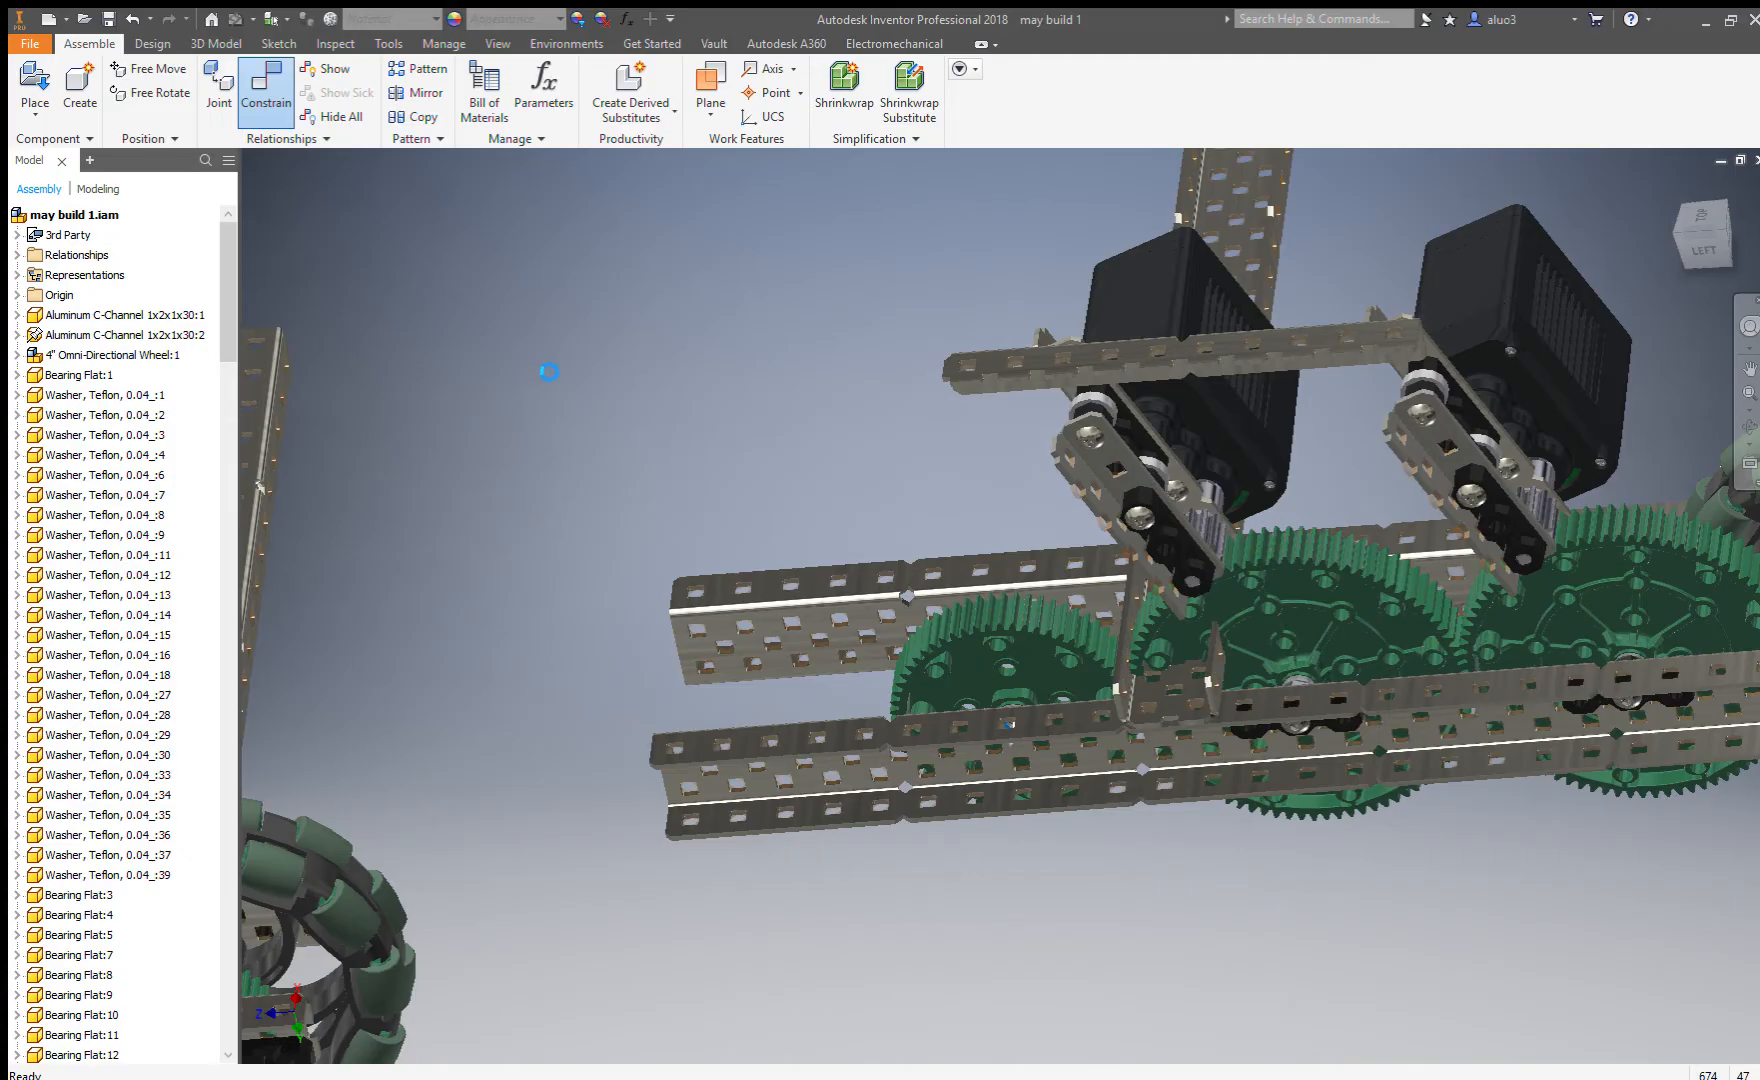
scroll(813, 393, "down", 5)
key("Escape")
Copy the small wheel gear with its washers, shaft parts and omni wheel from the new drivetrain and paste the set beside the frame.
scroll(1202, 483, "up", 5)
middle_click_drag(1202, 483, 1165, 503, "shift")
scroll(1163, 504, "up", 5)
left_click(1160, 512)
left_click(1153, 413, "ctrl")
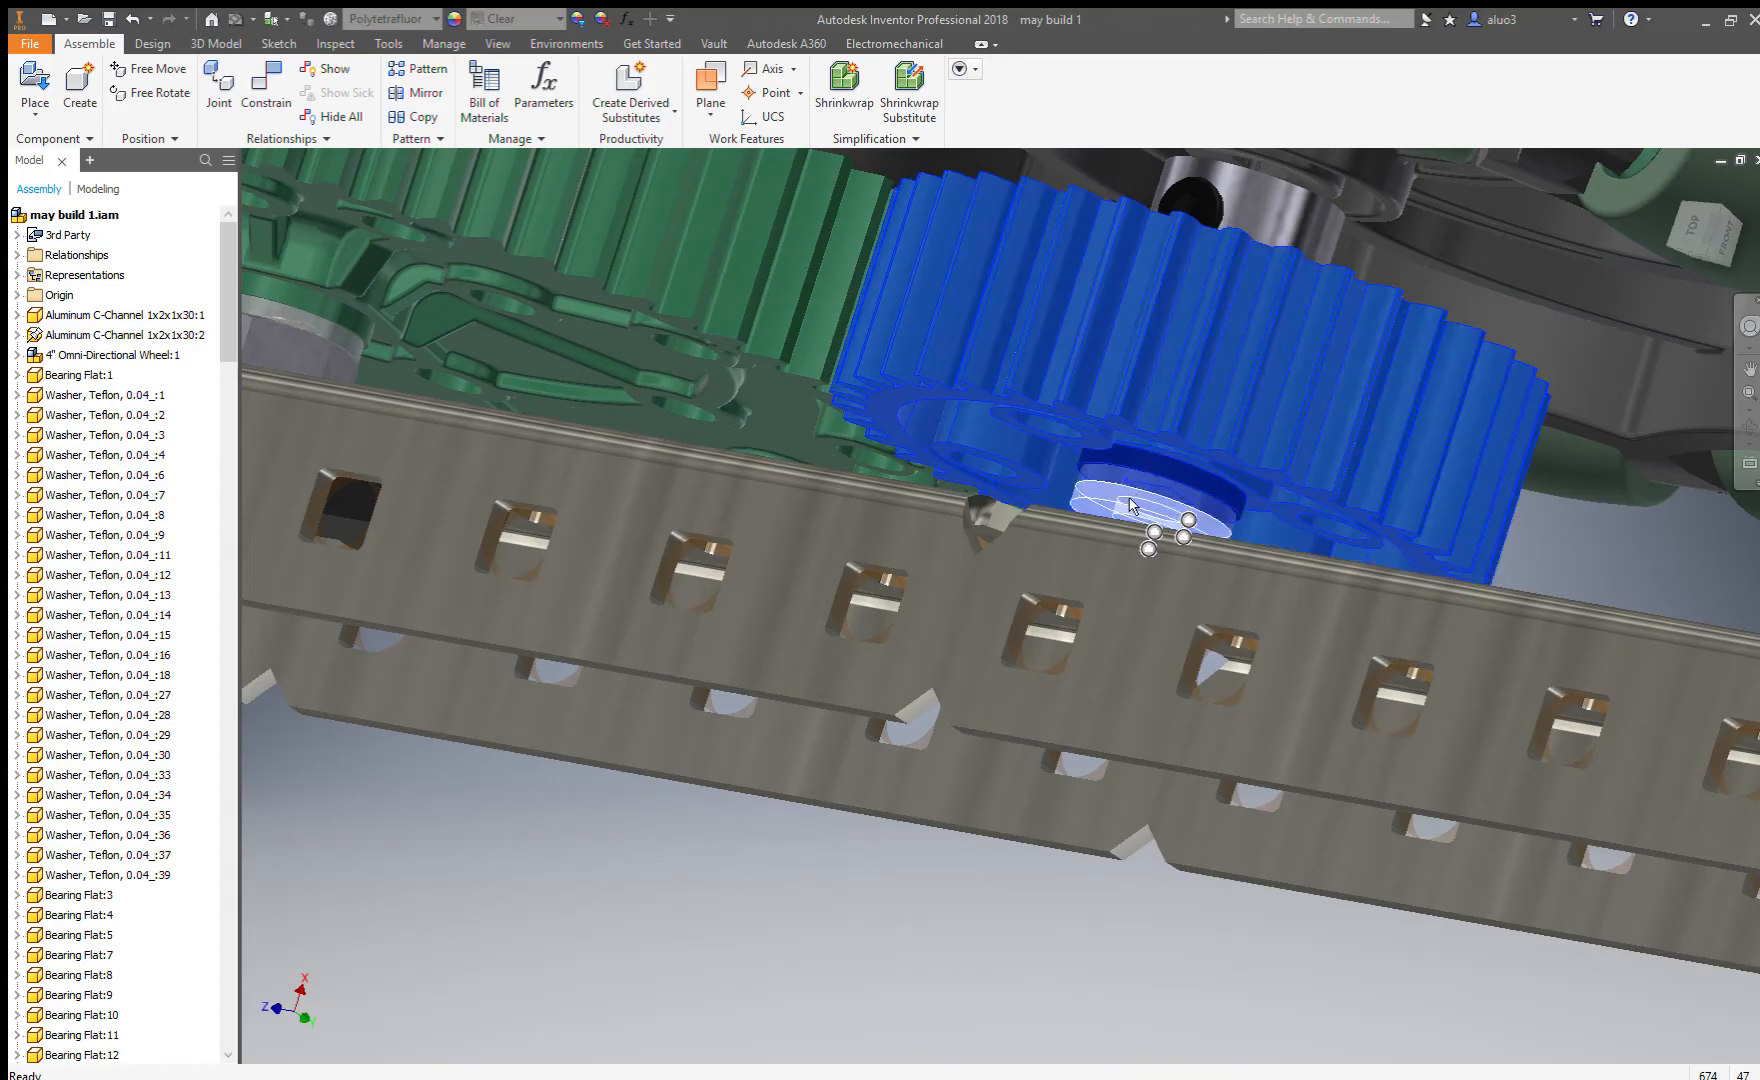
left_click(1107, 525, "ctrl")
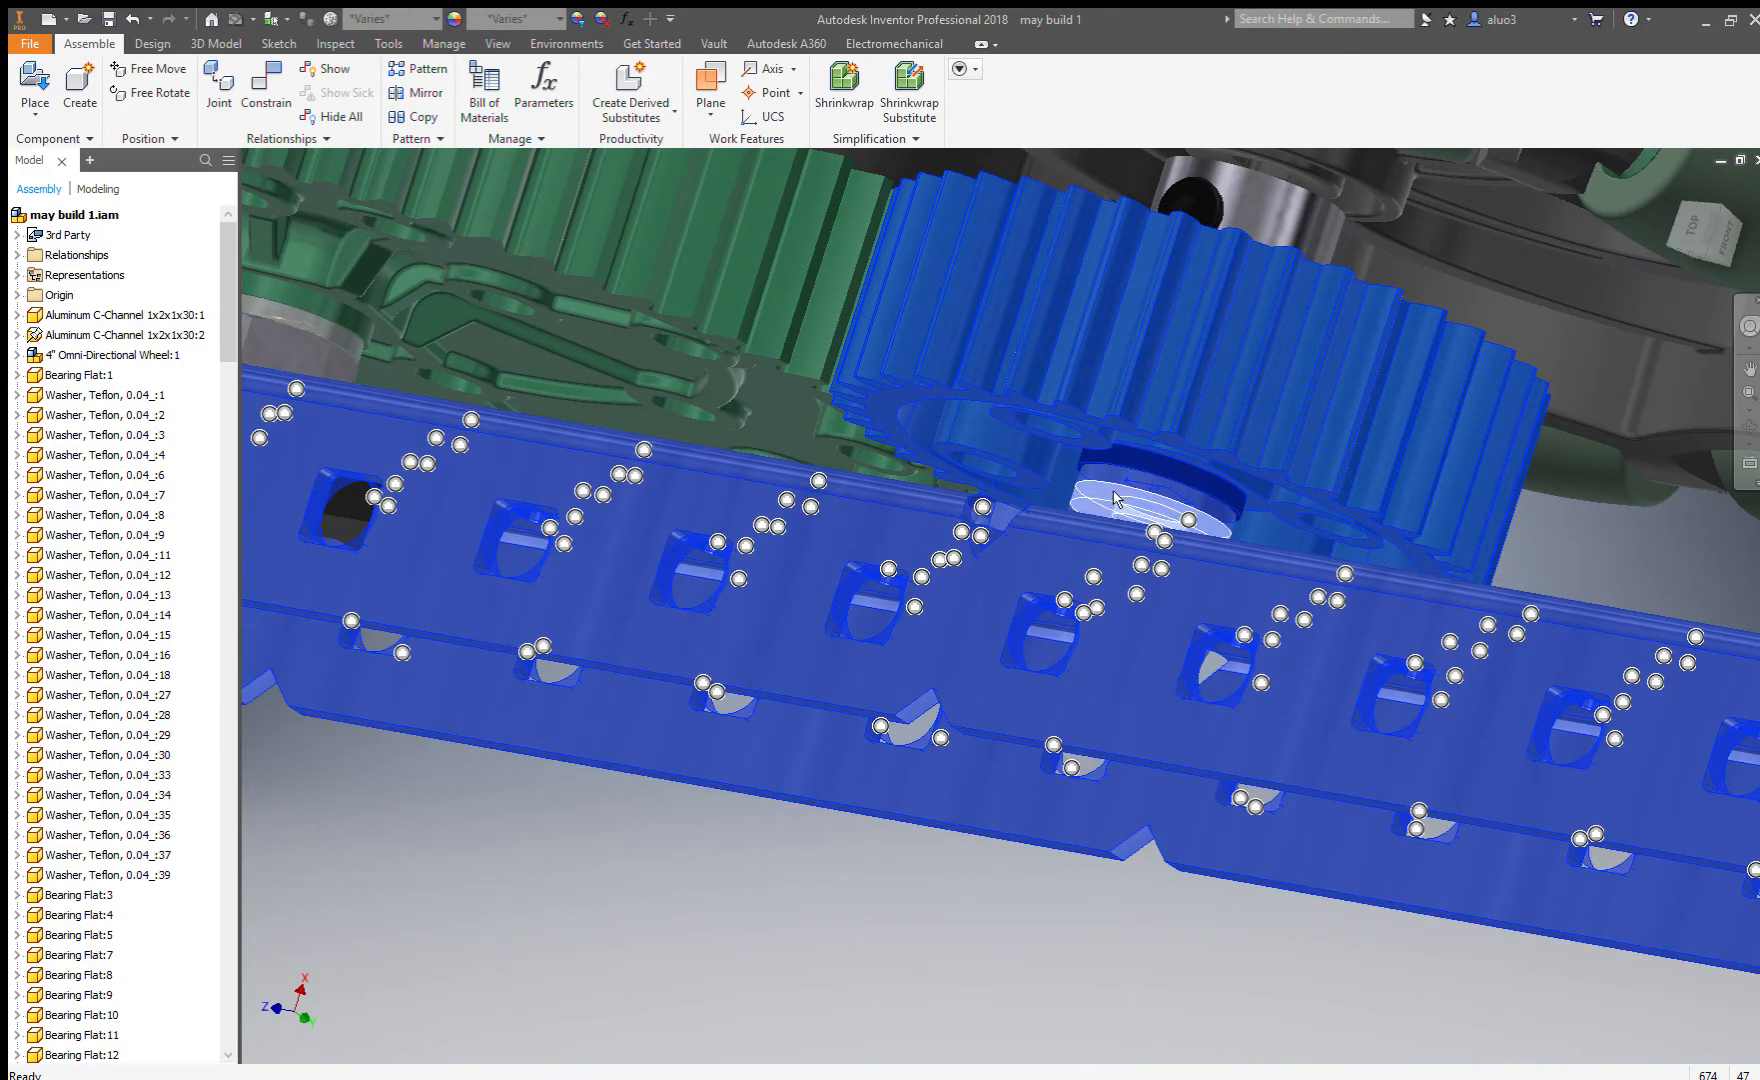
middle_click_drag(1352, 567, 1206, 617, "shift")
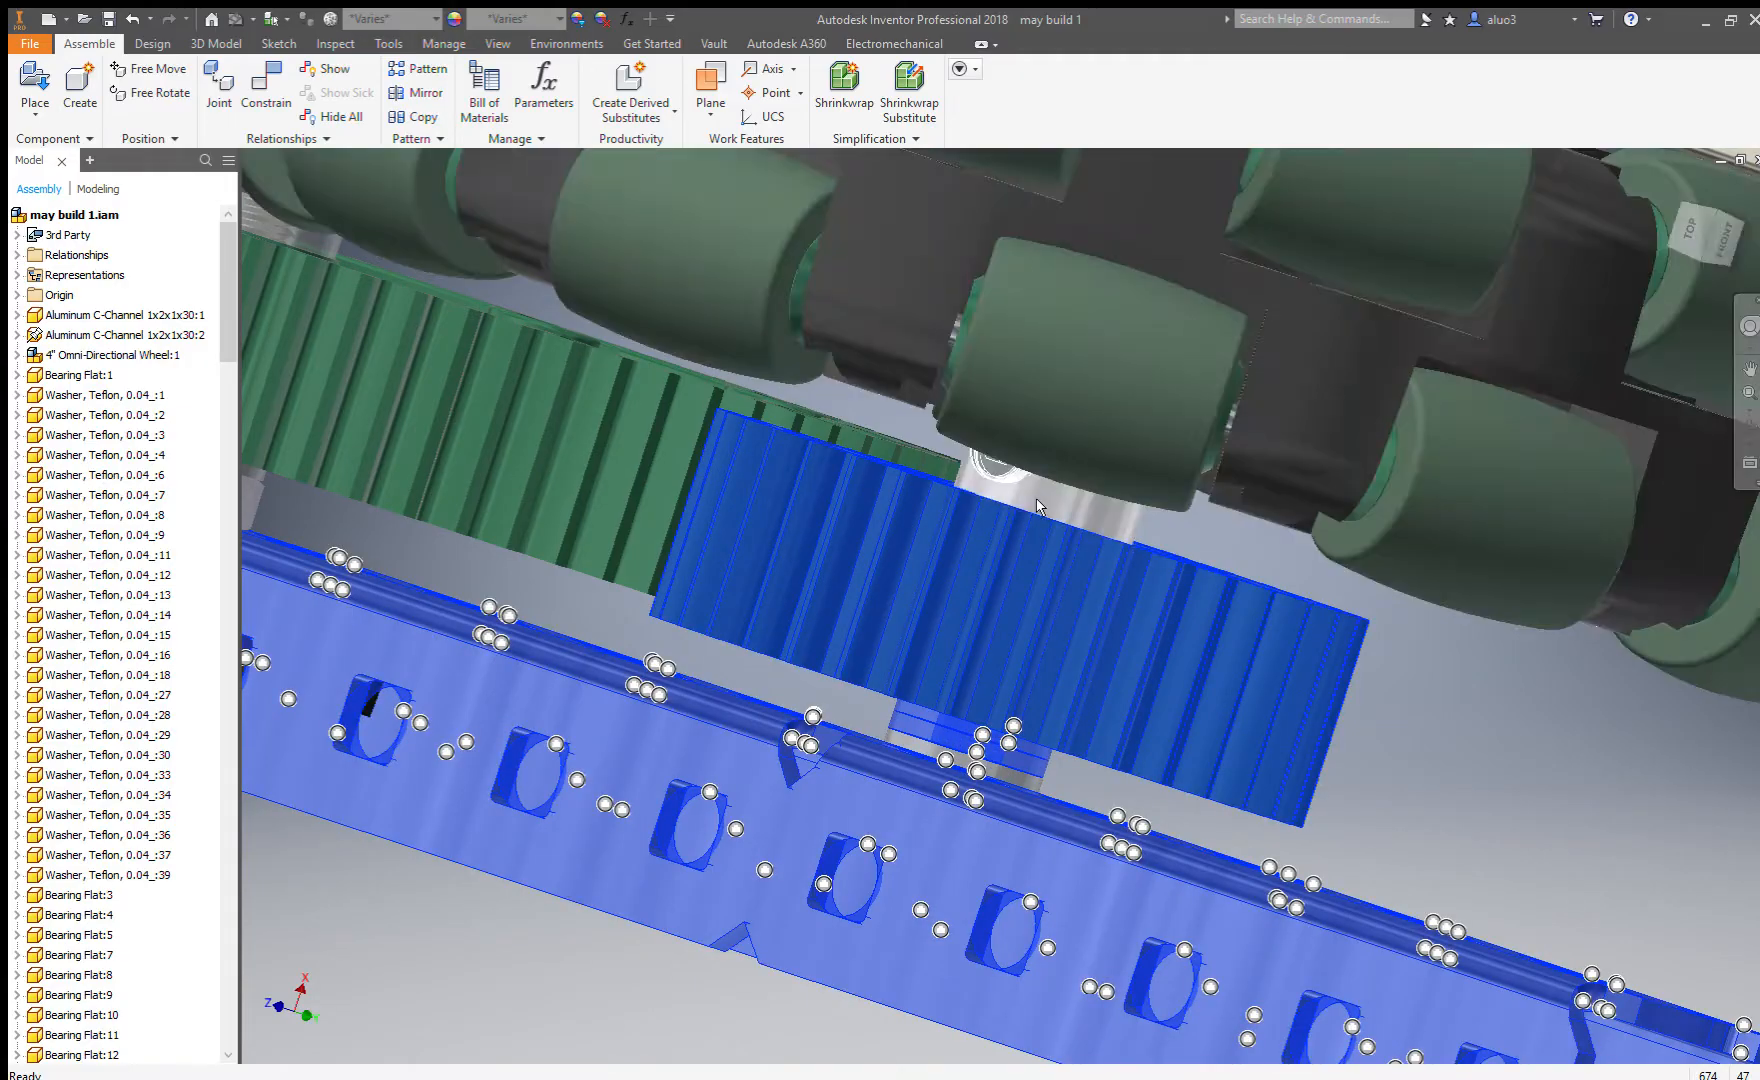
scroll(963, 617, "down", 5)
scroll(1013, 461, "up", 6)
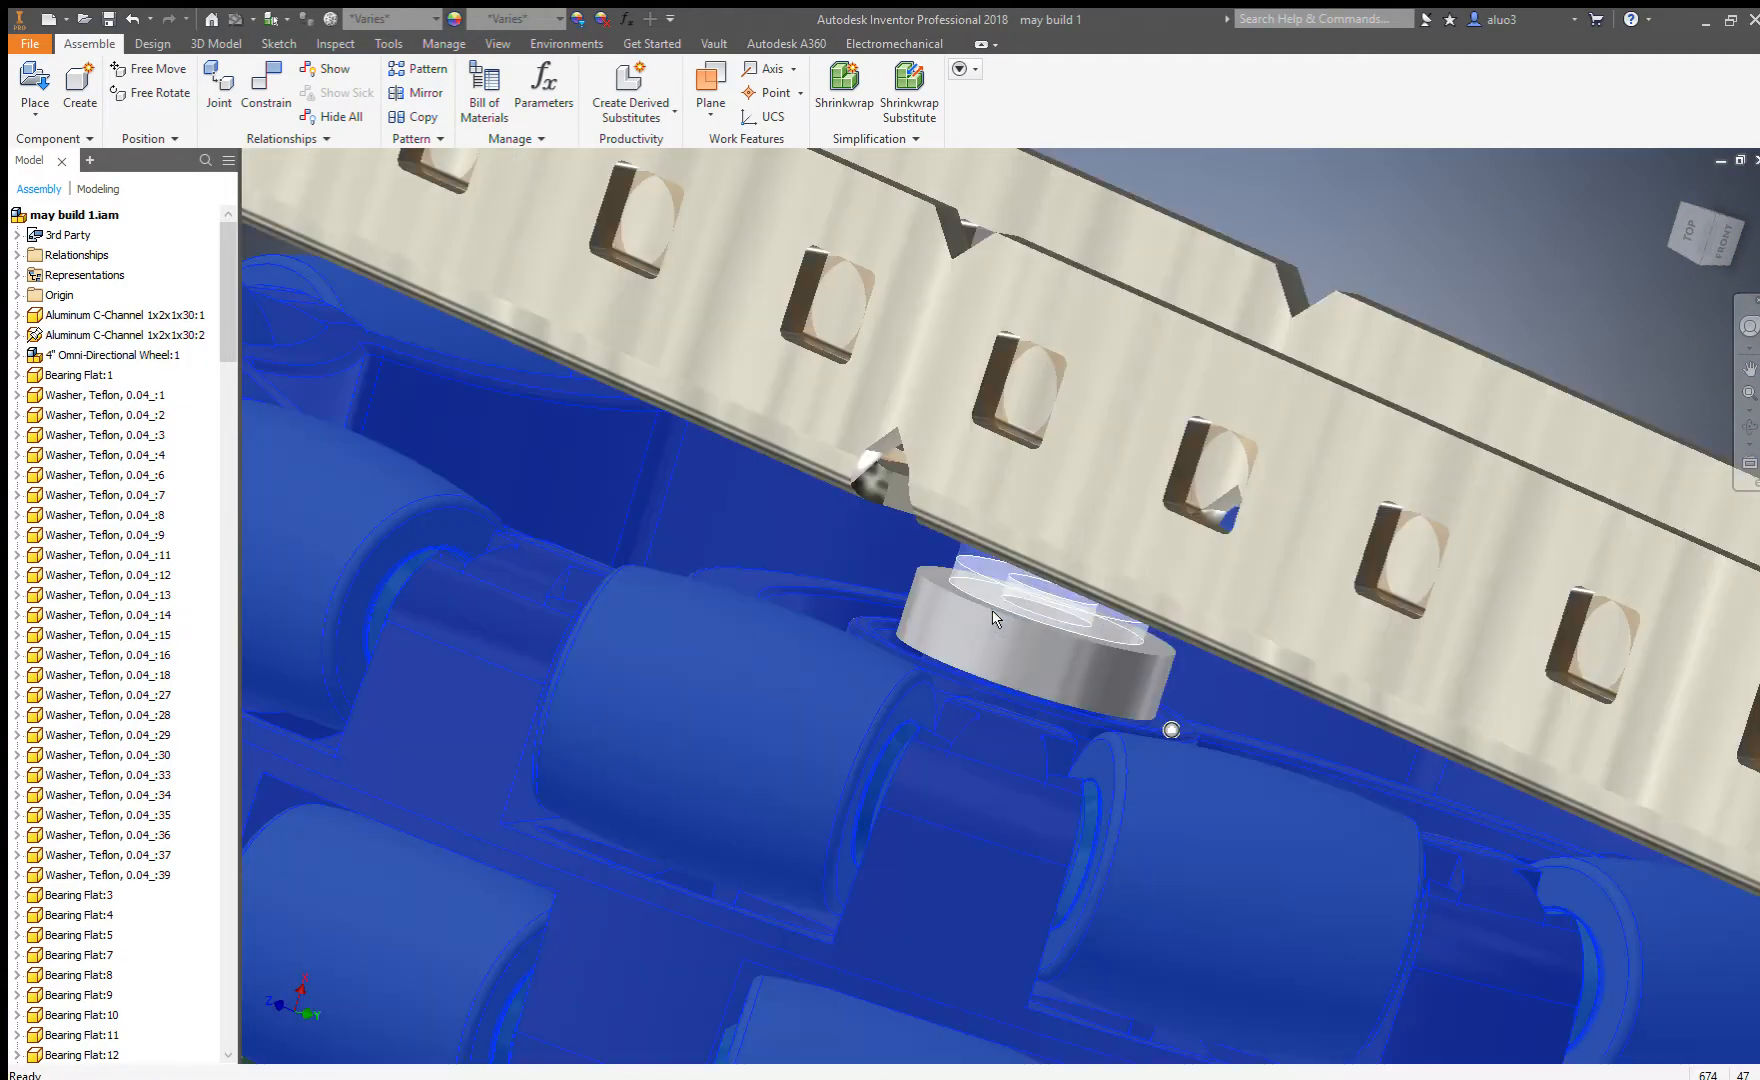
scroll(1004, 585, "down", 8)
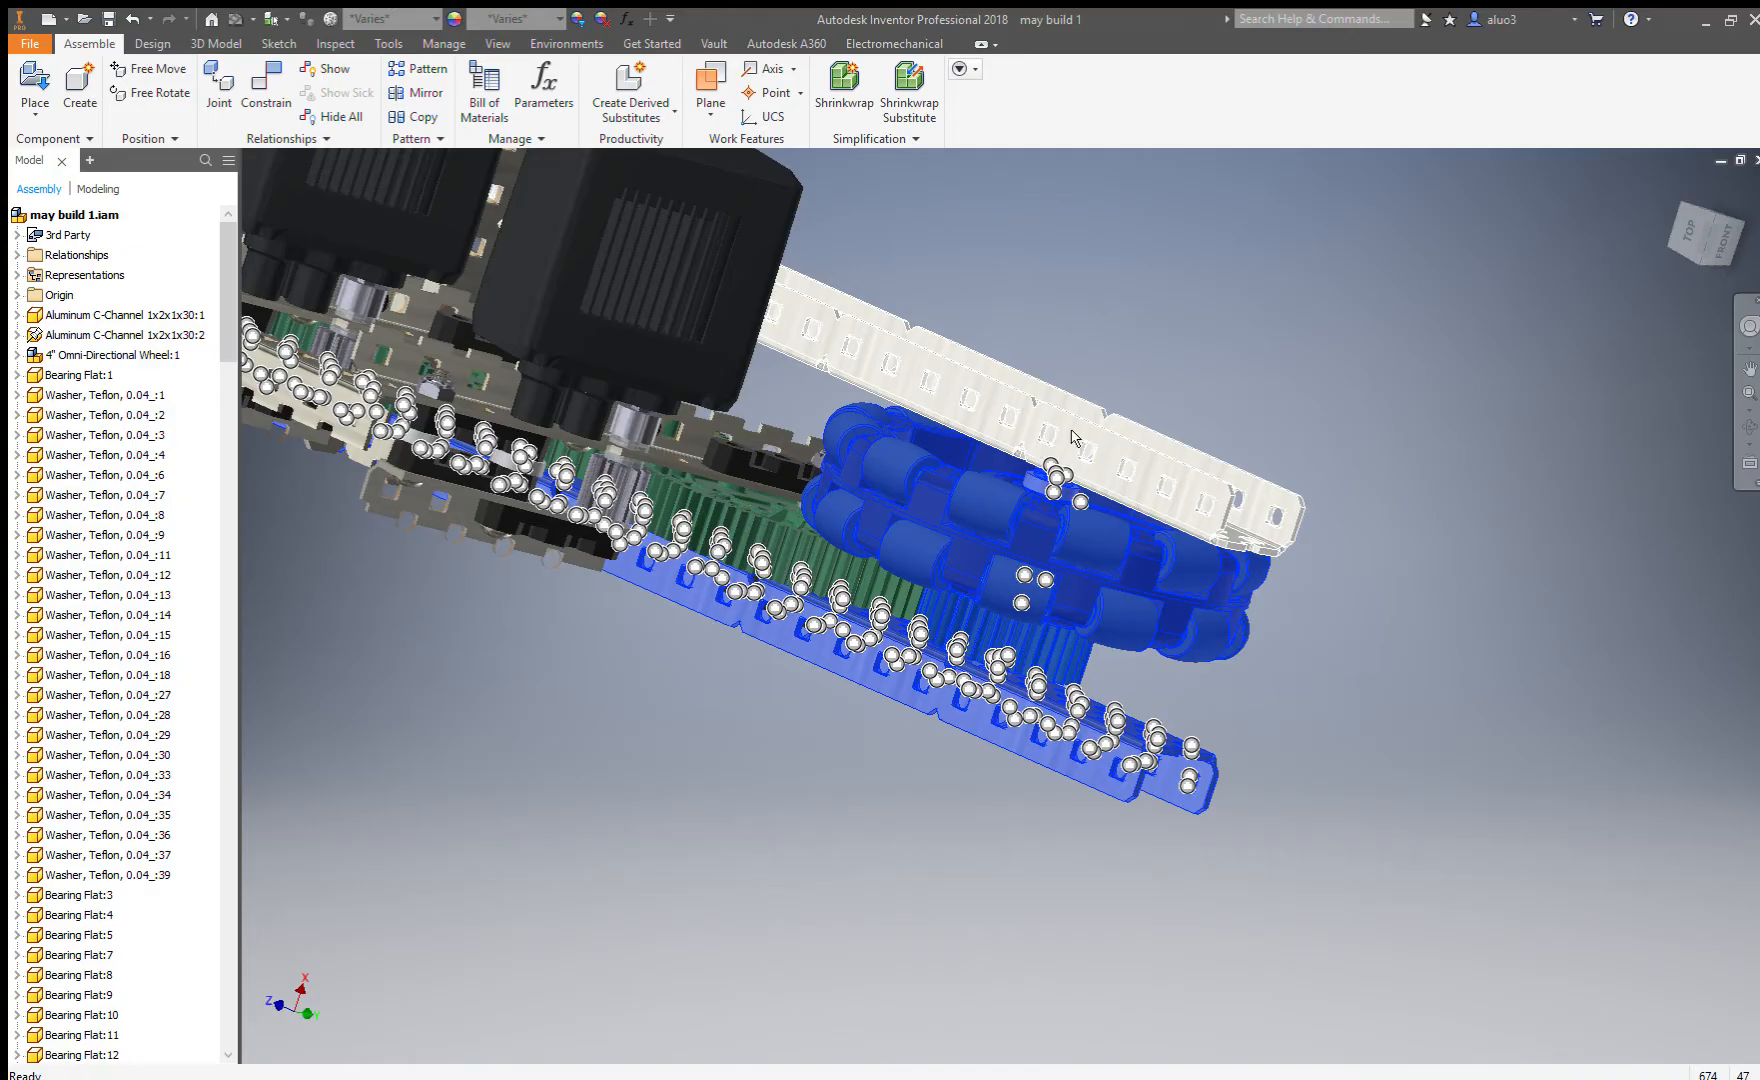
middle_click_drag(1071, 437, 1303, 737, "shift")
left_click(1297, 735, "ctrl")
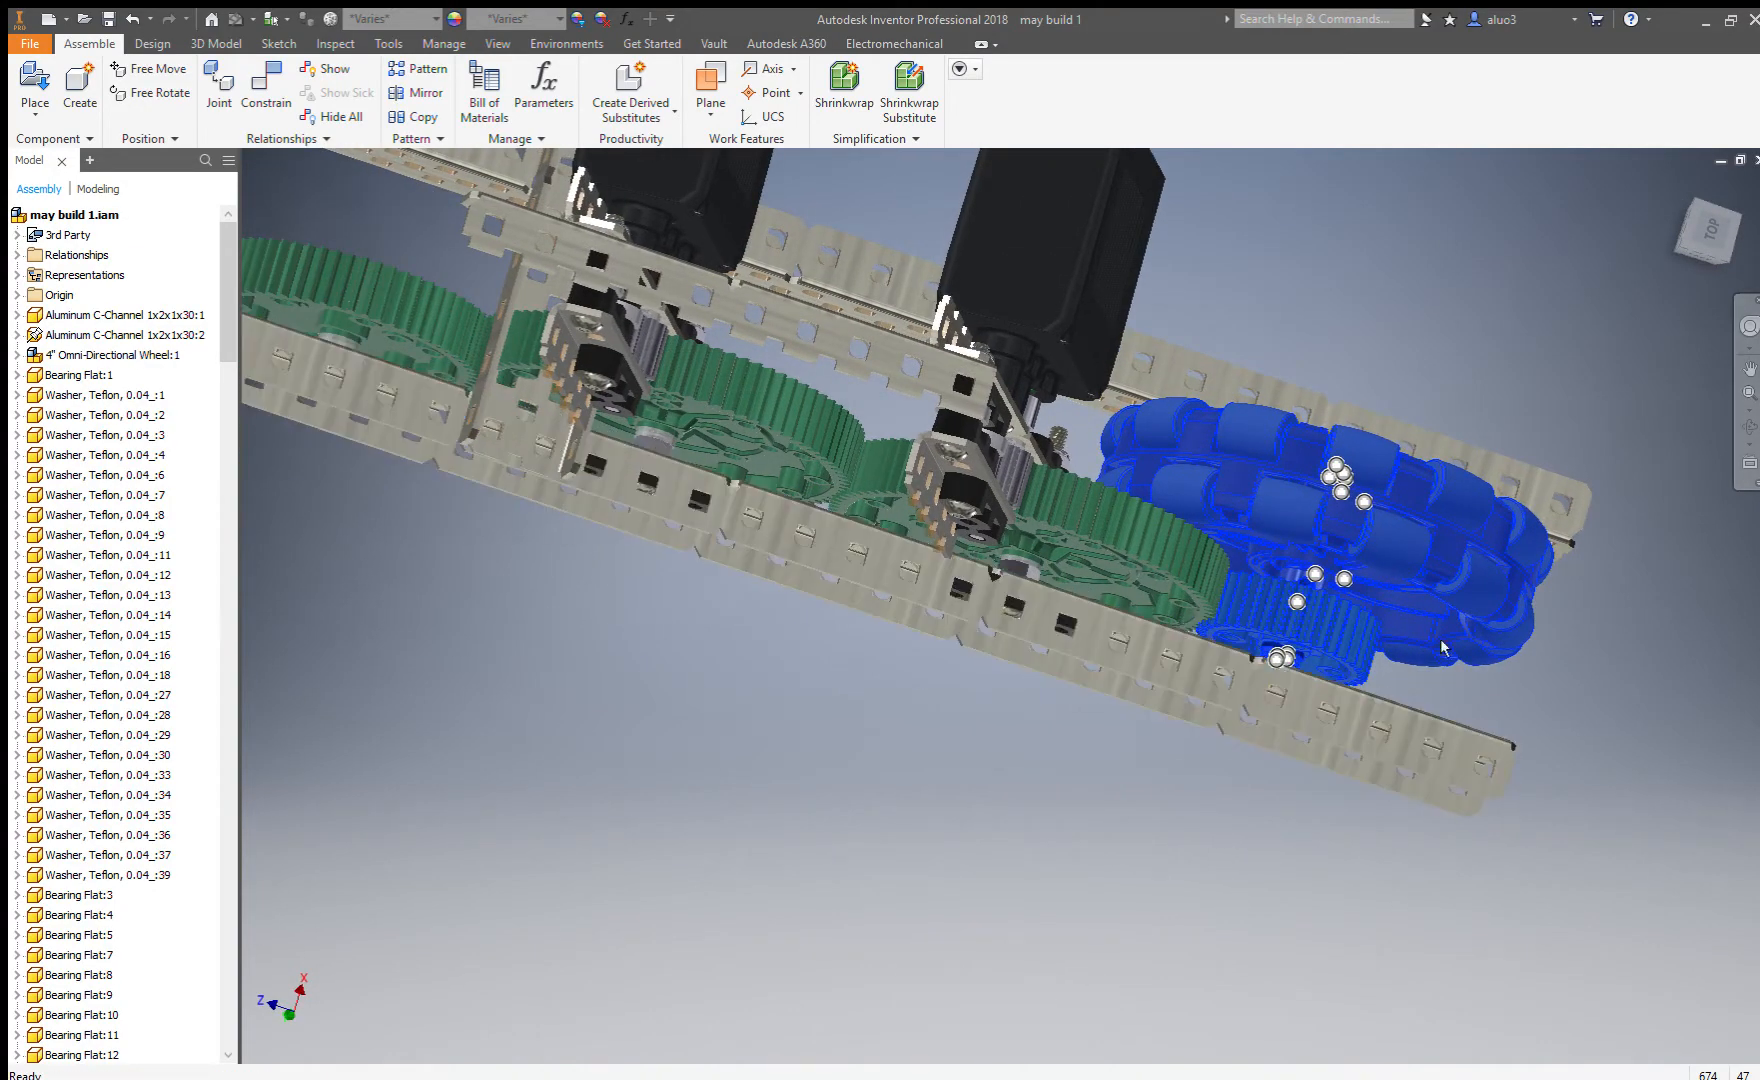
left_click(759, 714)
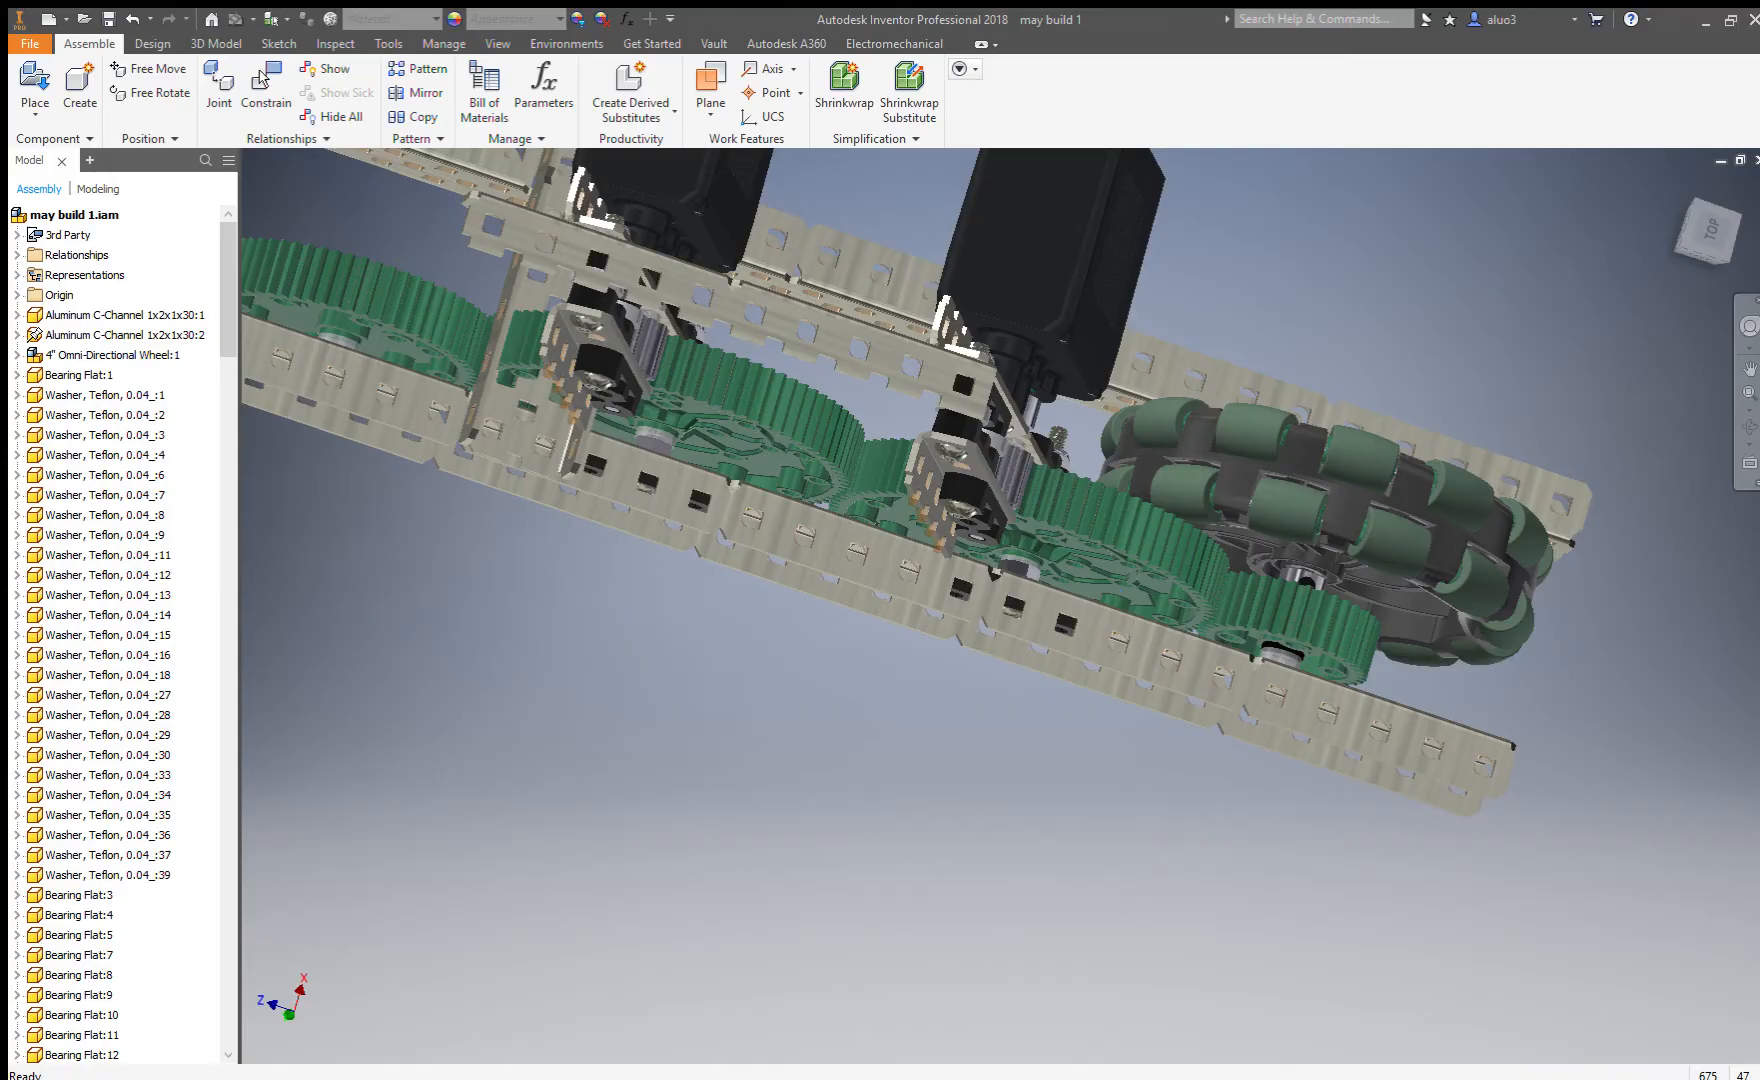
Constrain the copied small gear's washer onto a hole near the open end of the new frame's gear-side C-channel.
key("c")
scroll(550, 538, "up", 5)
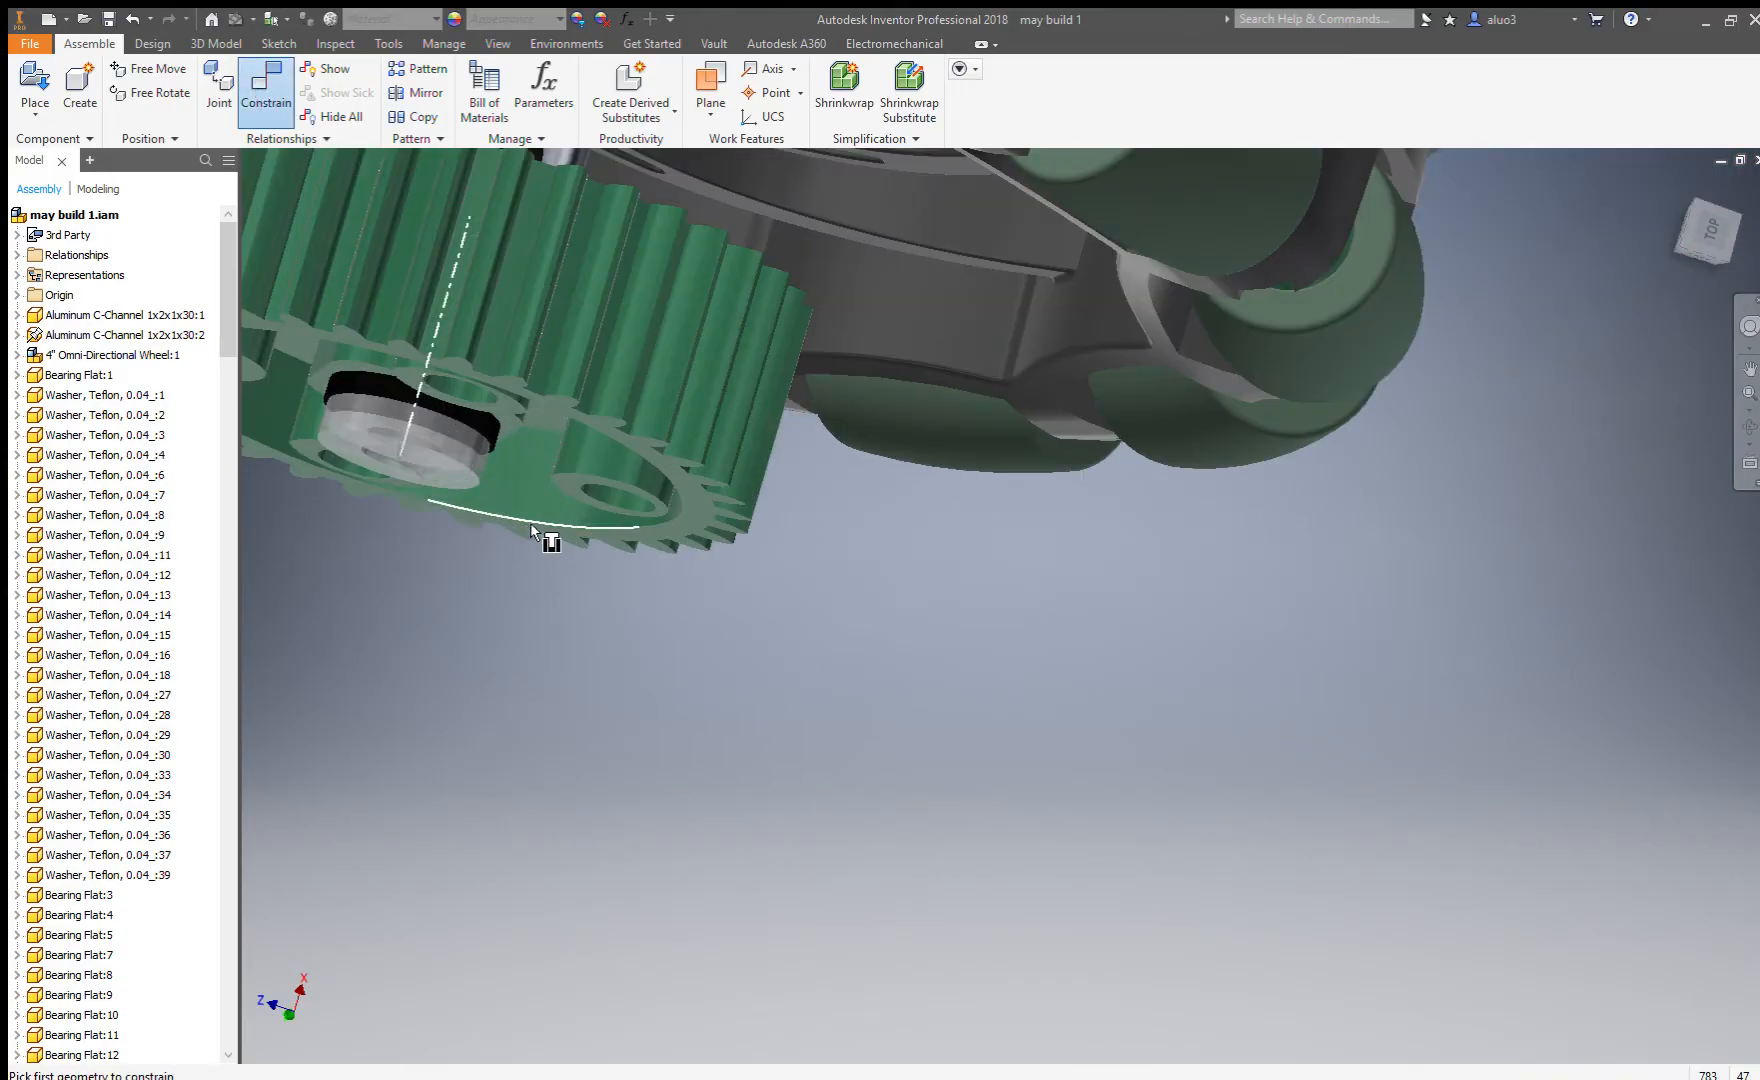
left_click(452, 483)
scroll(570, 491, "down", 5)
scroll(668, 312, "down", 3)
middle_click_drag(670, 312, 899, 518, "shift")
scroll(958, 469, "up", 5)
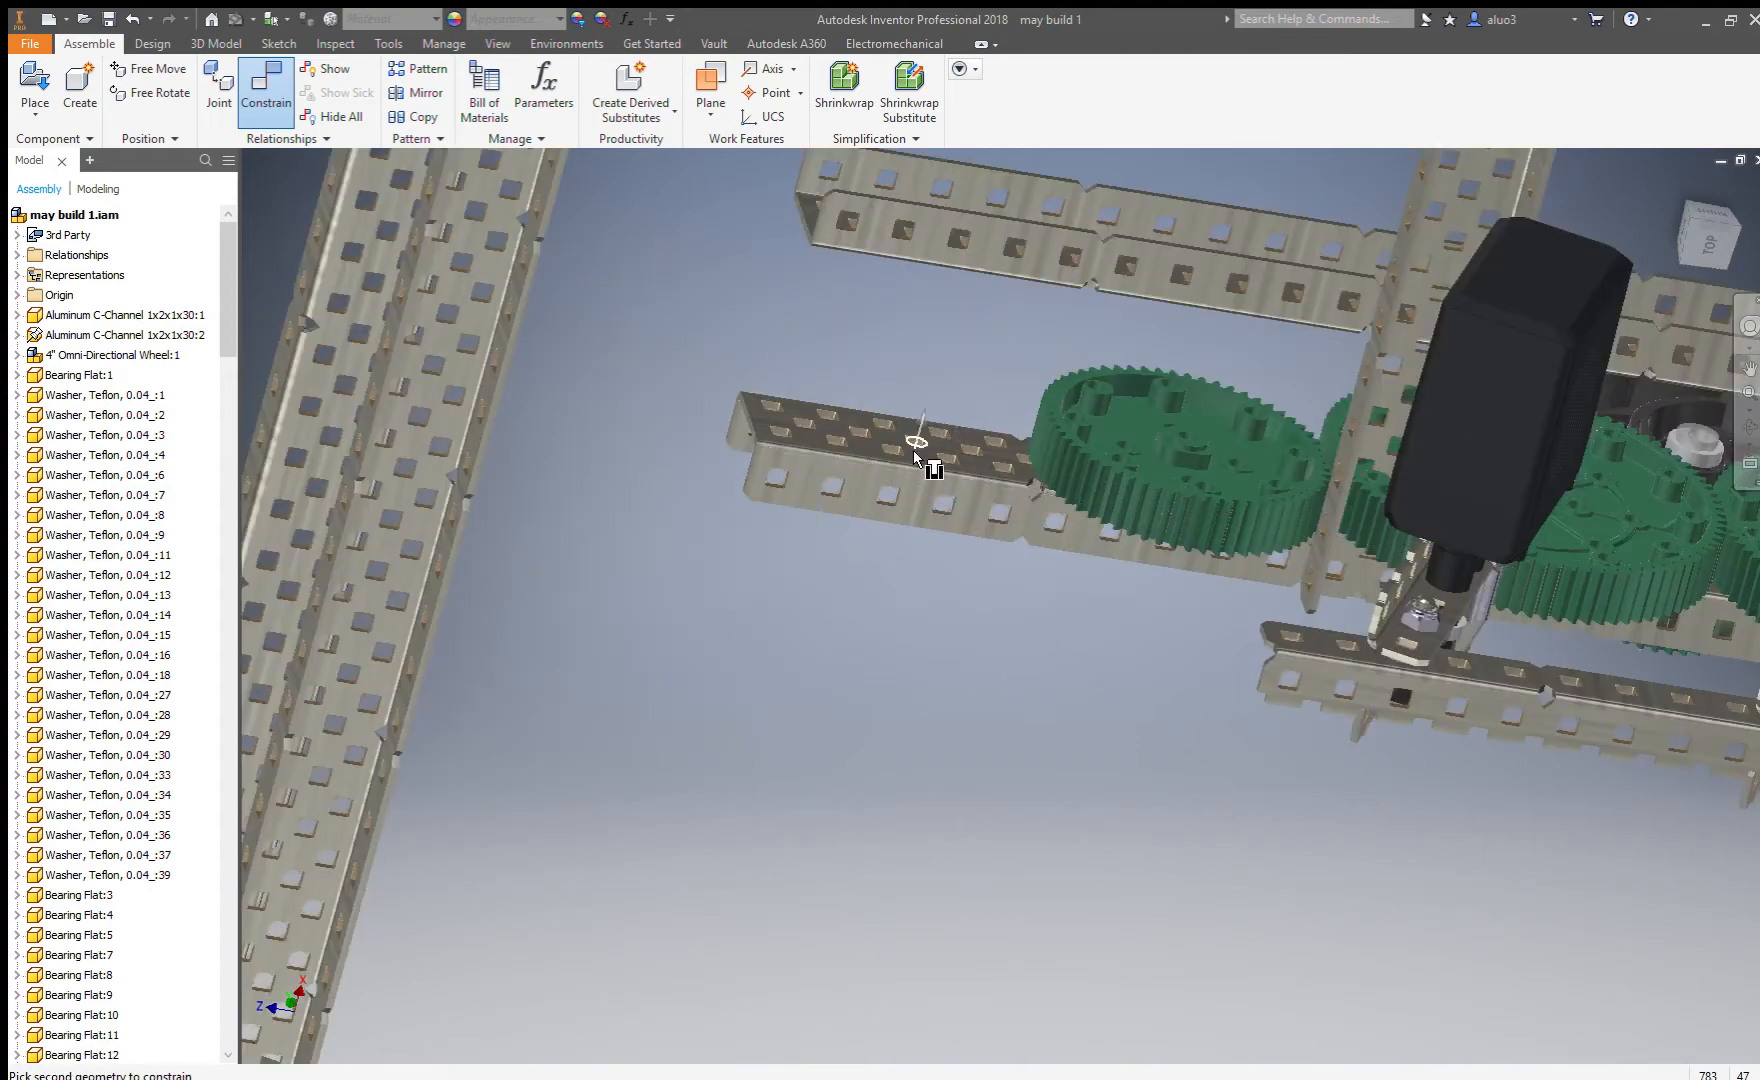
scroll(958, 468, "up", 3)
left_click(960, 459)
scroll(955, 458, "down", 5)
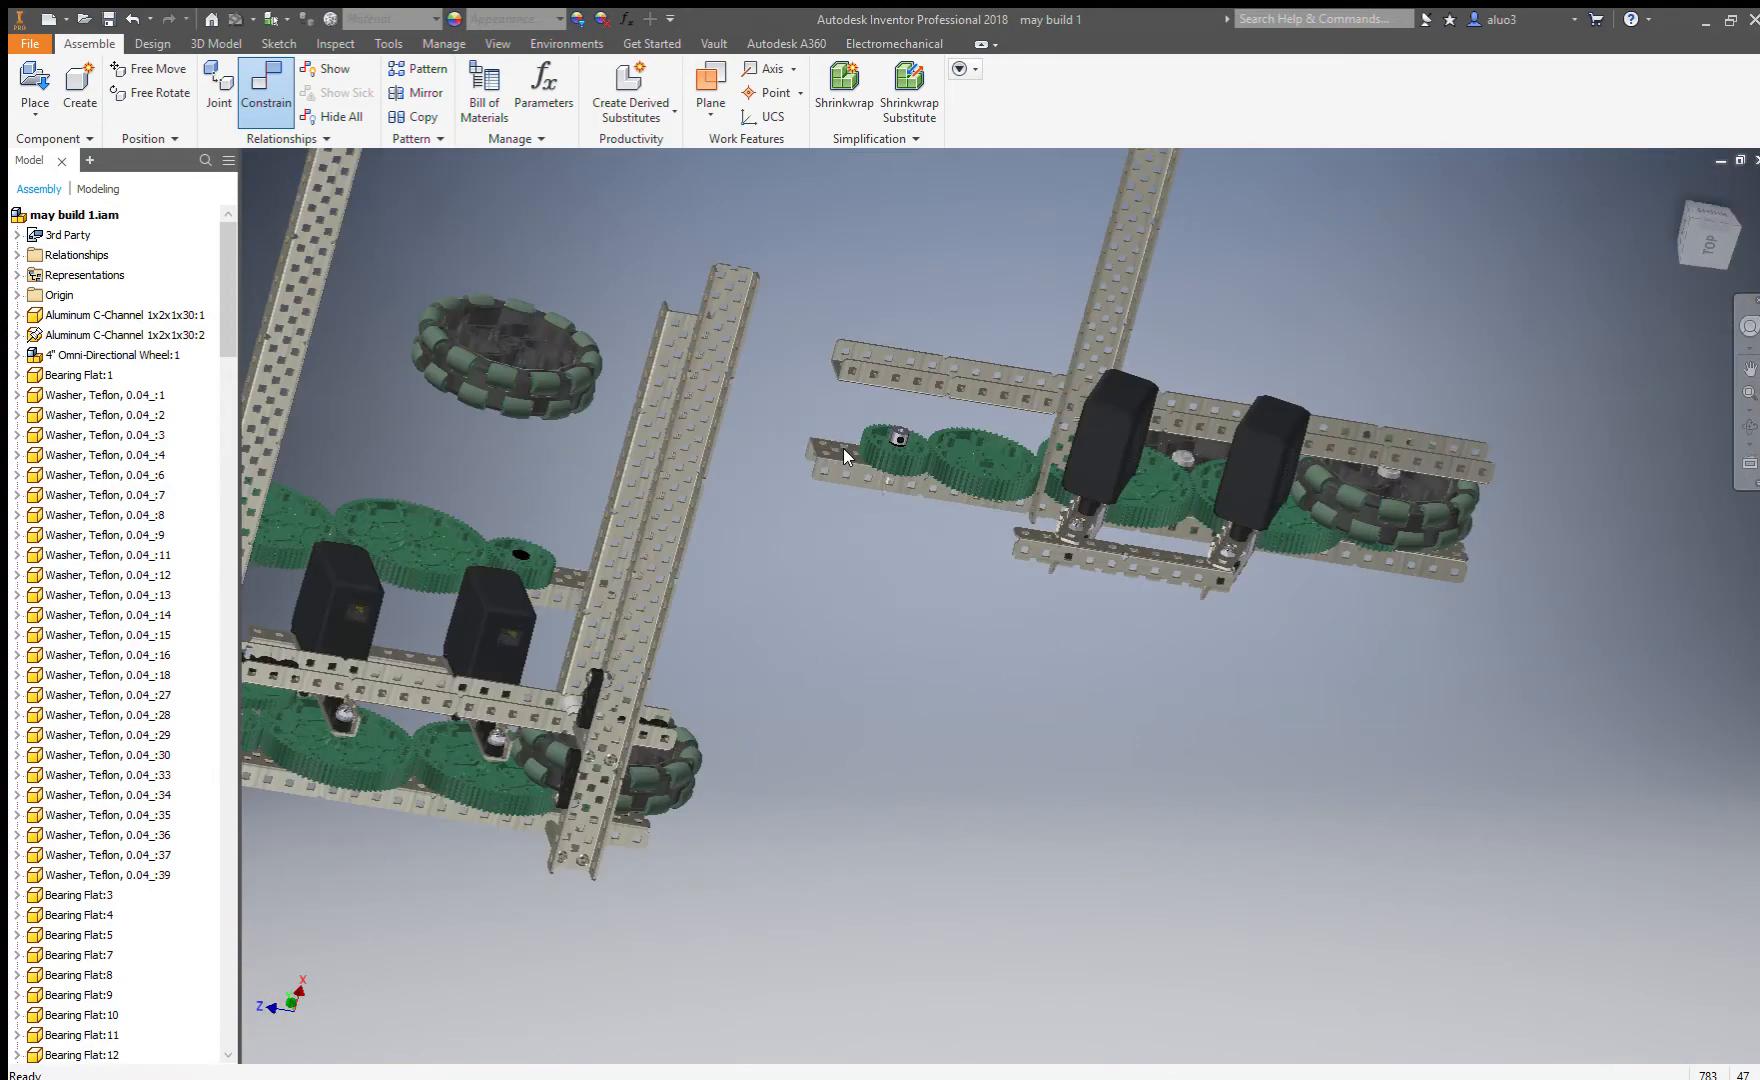
Constrain the copied omni wheel's outer hardware to the matching hole in the opposite C-channel of the new frame.
middle_click_drag(1183, 612, 1415, 715, "shift")
scroll(1463, 702, "up", 3)
scroll(1475, 712, "up", 2)
scroll(1120, 609, "down", 6)
scroll(1001, 362, "up", 6)
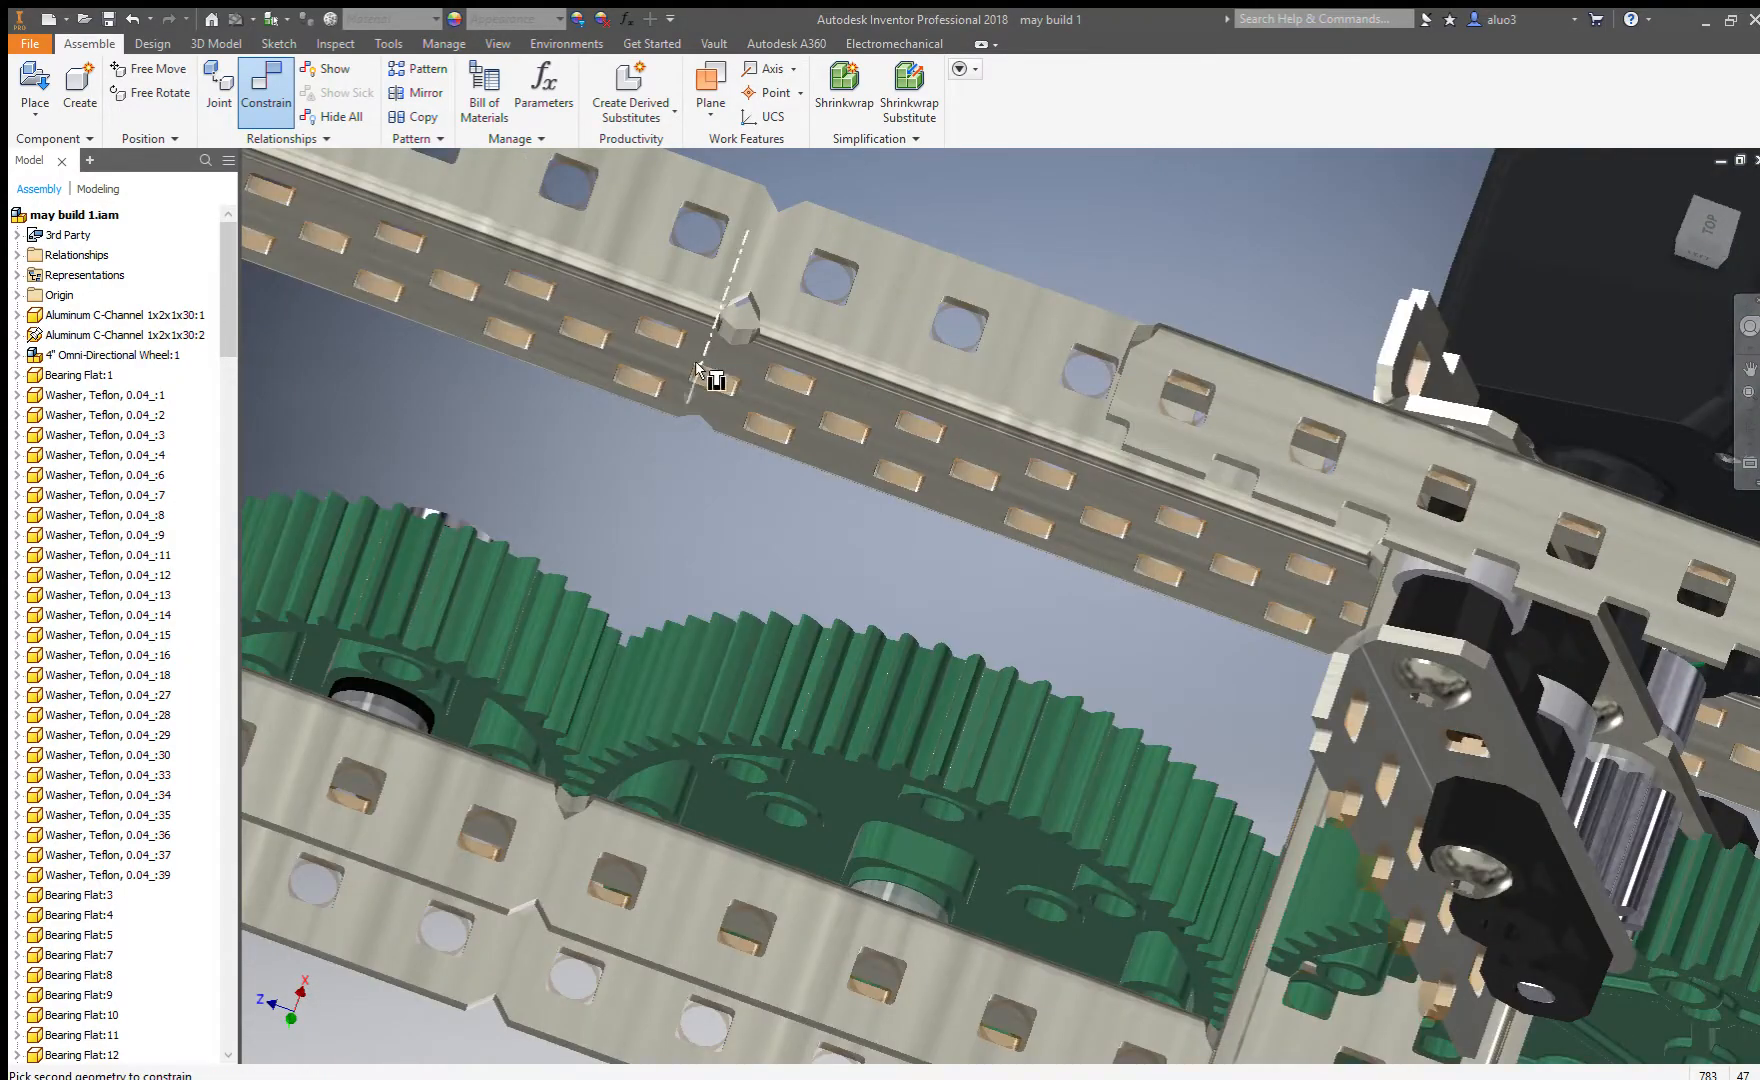
middle_click_drag(715, 373, 1238, 499)
scroll(1078, 468, "up", 2)
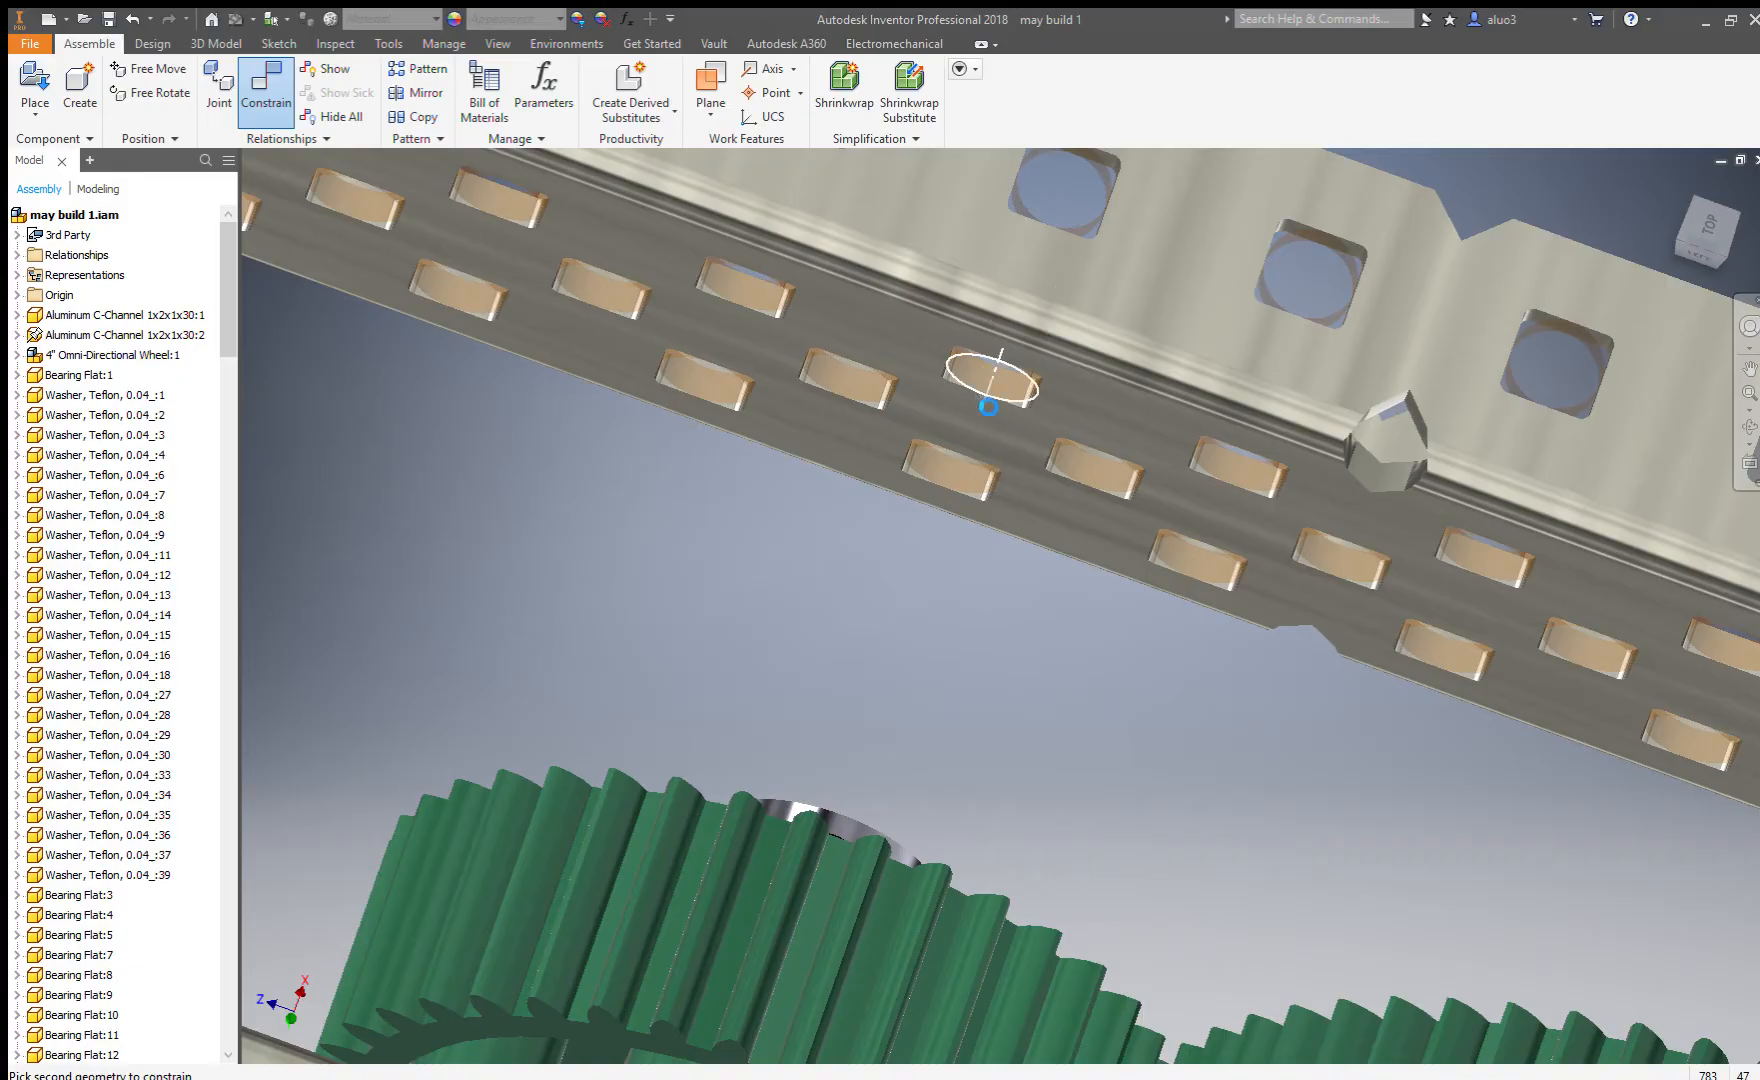
scroll(988, 407, "down", 5)
middle_click_drag(982, 571, 920, 243, "shift")
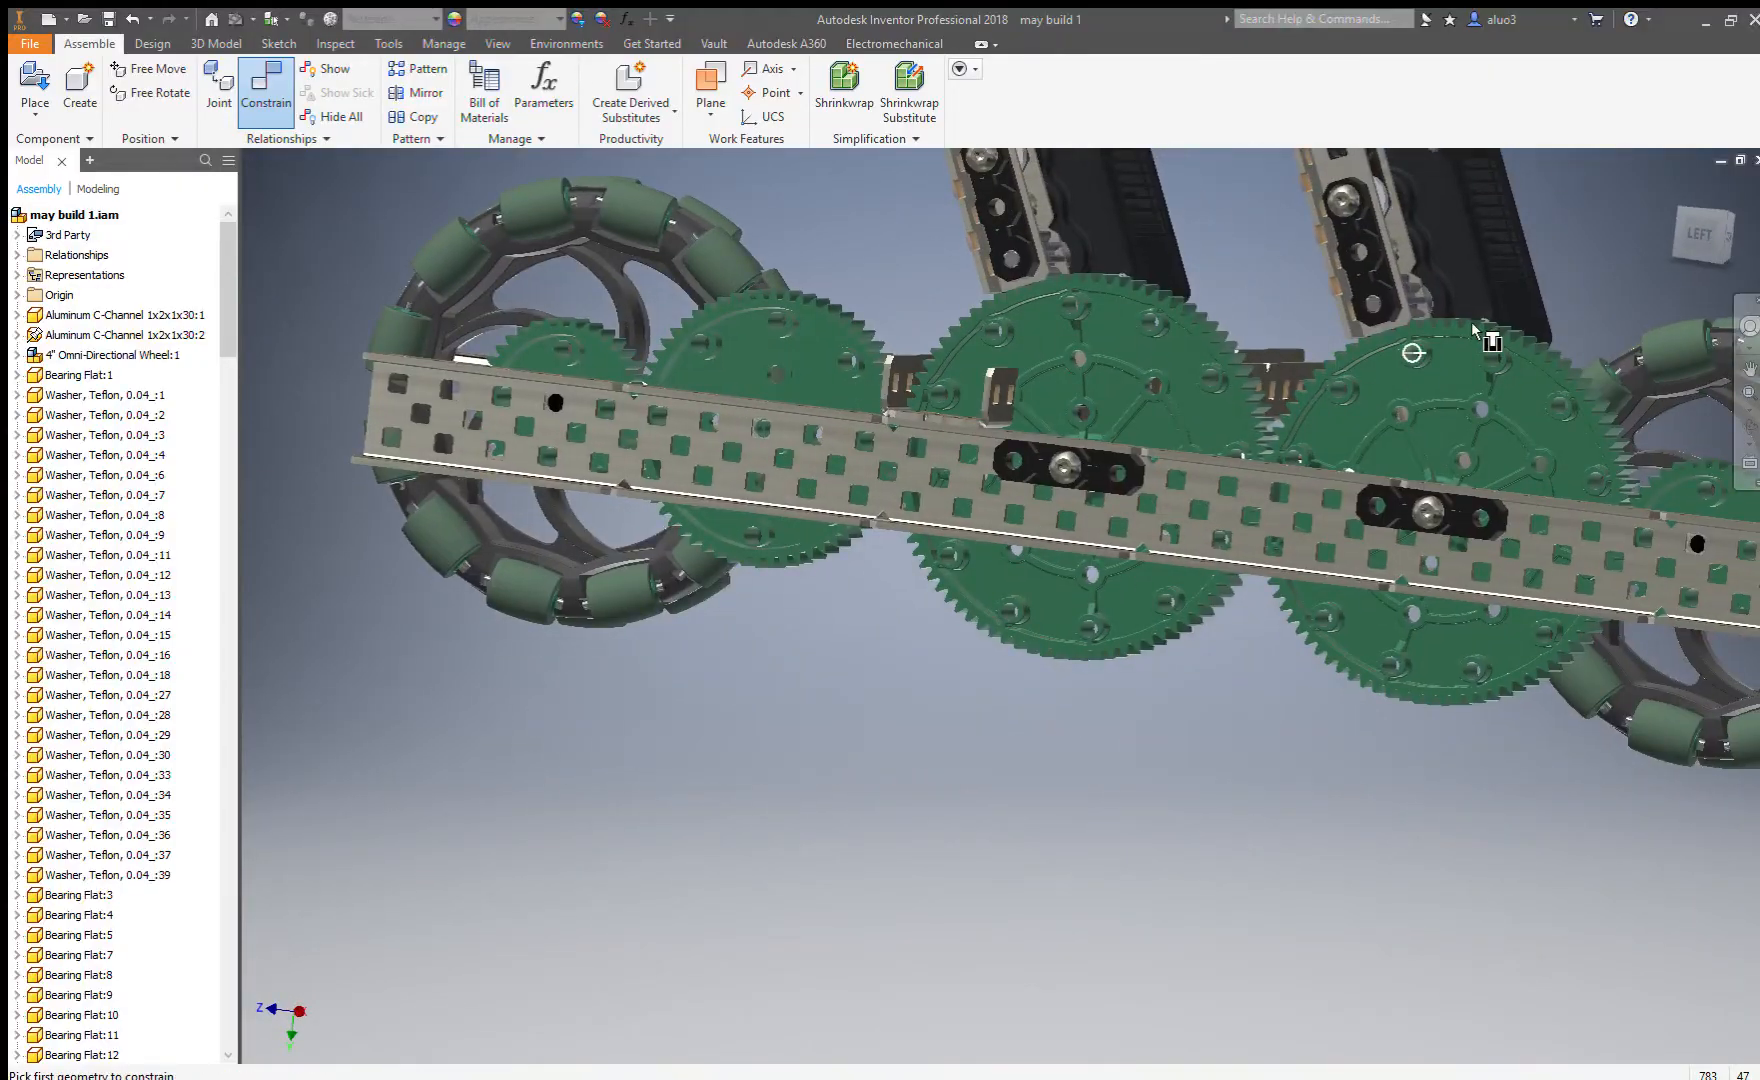
Examine the gear train and both wheels of the new drivetrain from the side and from above.
scroll(1473, 330, "down", 8)
scroll(1225, 545, "up", 3)
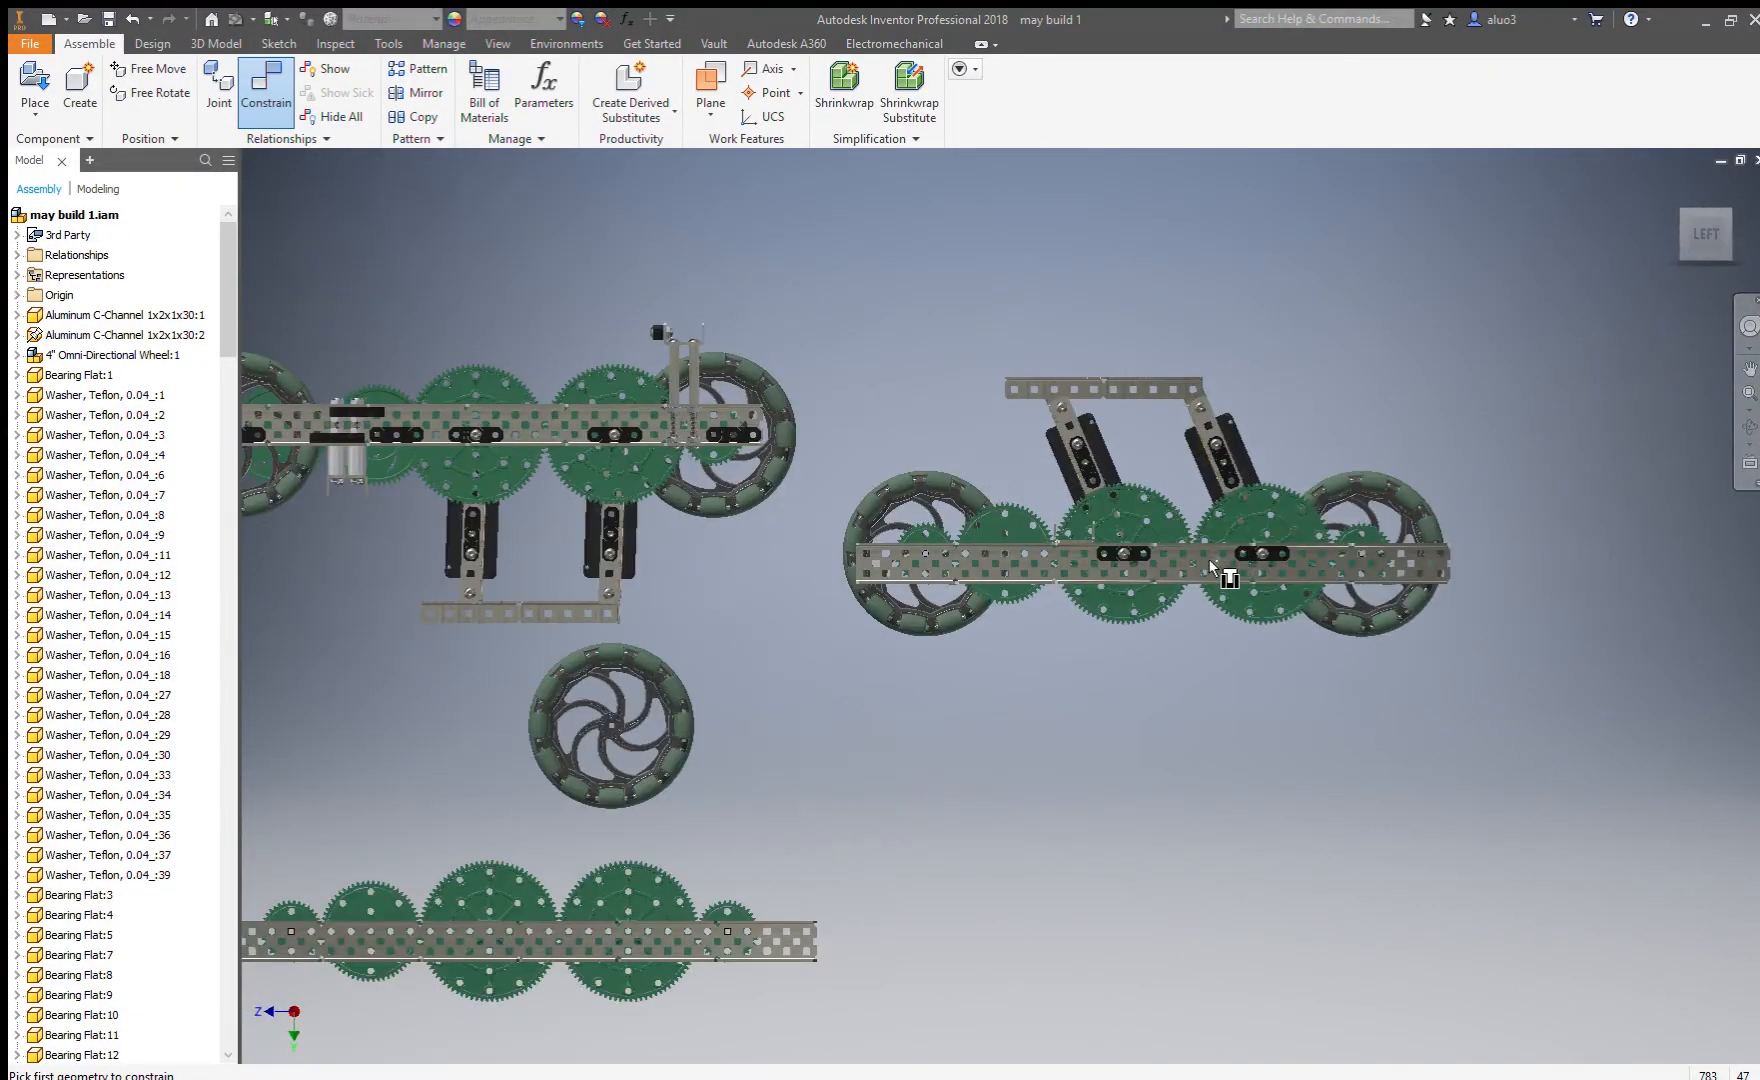
scroll(1209, 558, "up", 3)
scroll(1004, 608, "down", 2)
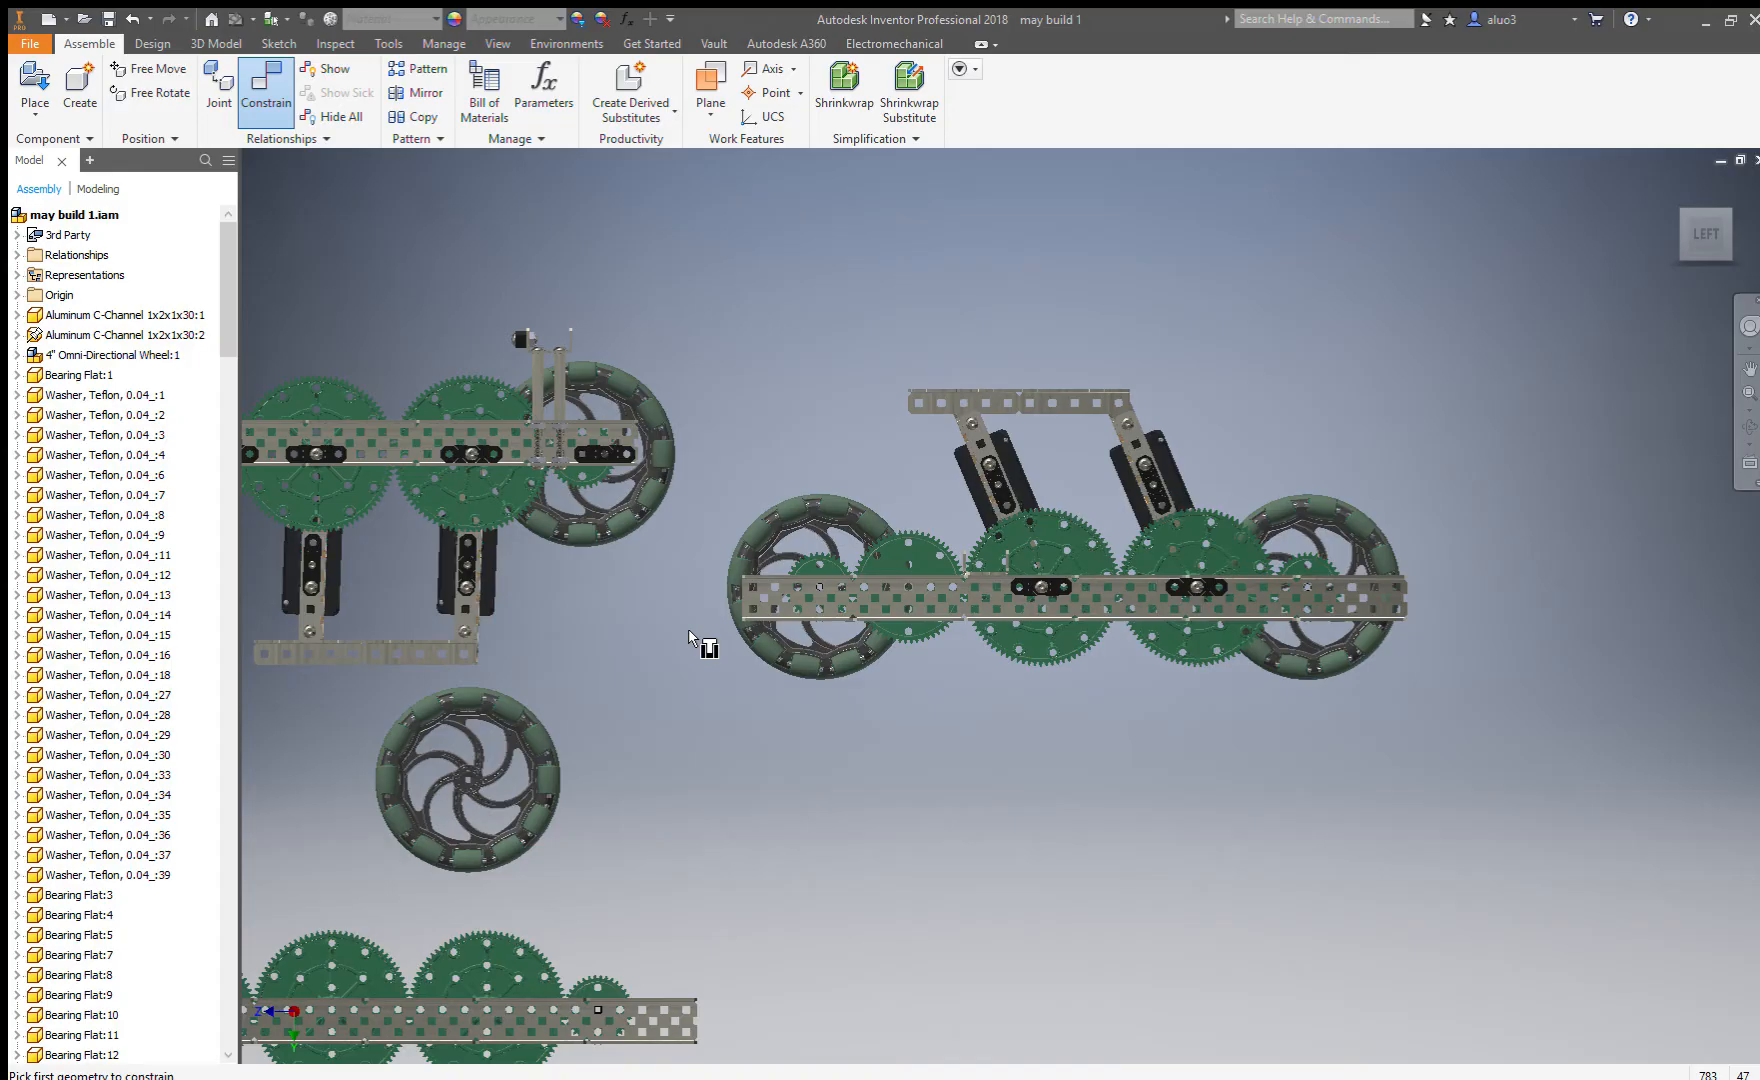
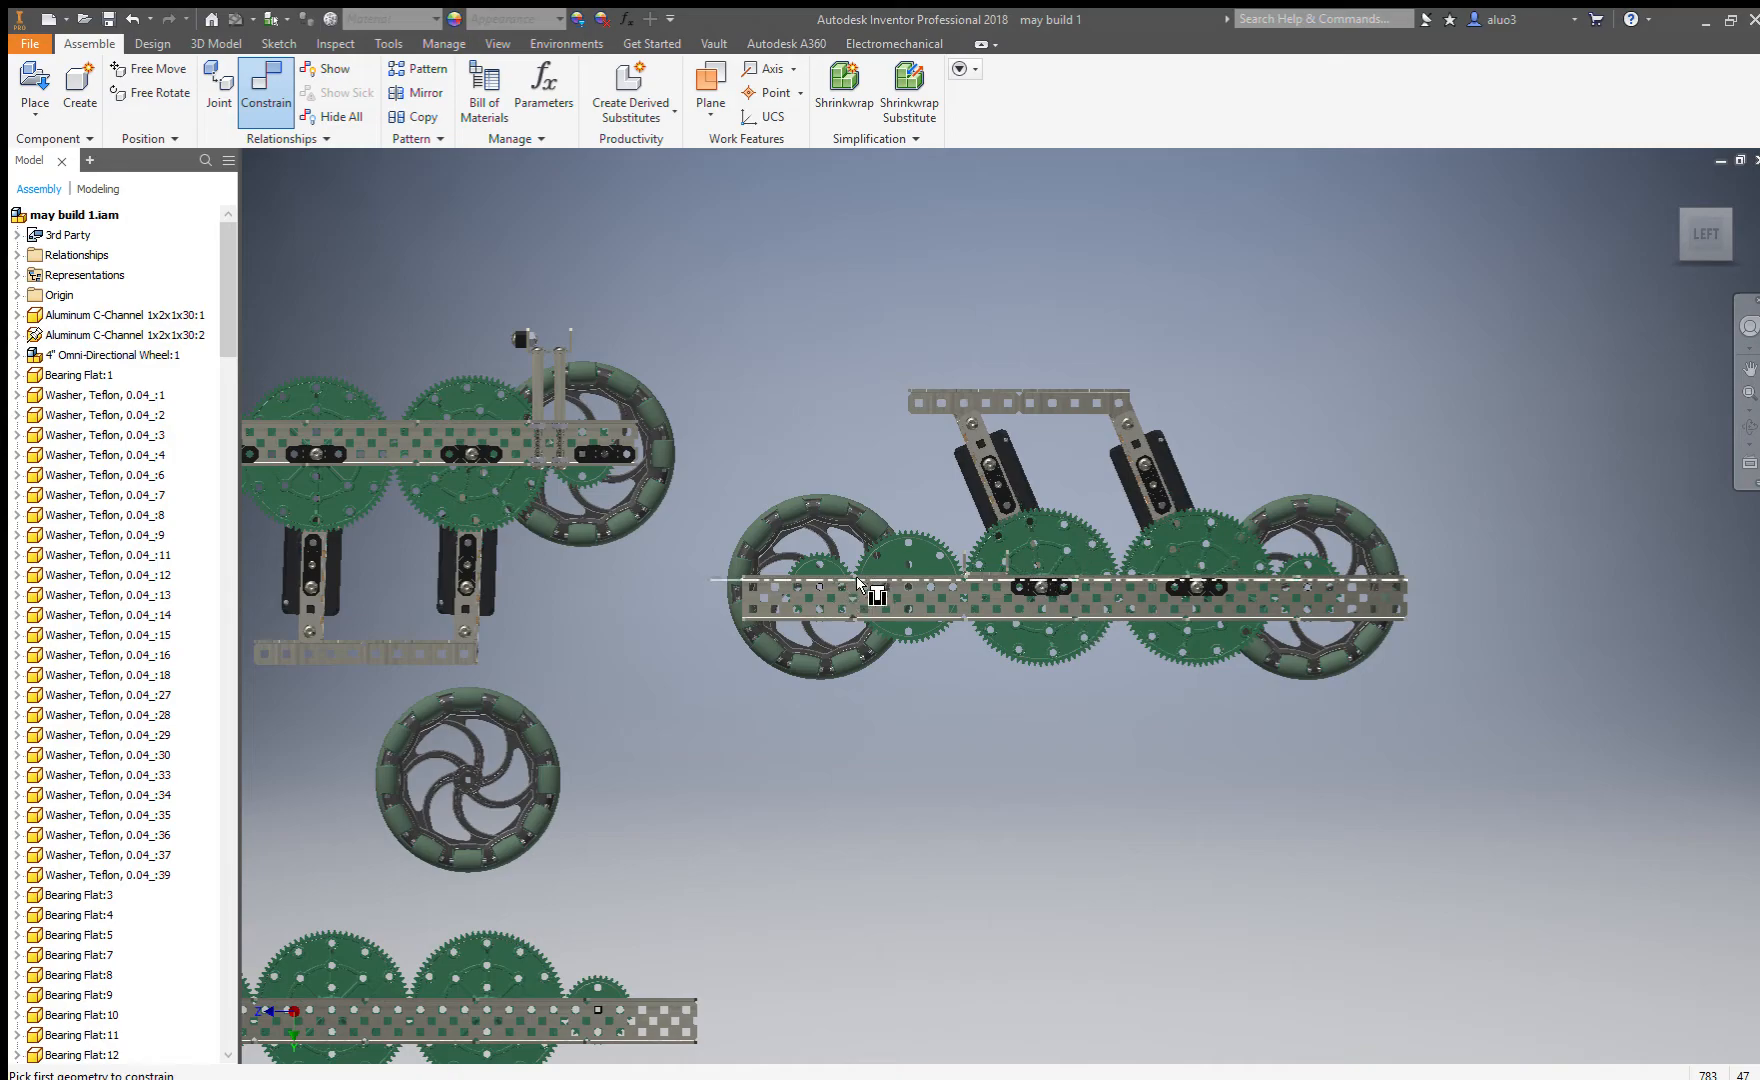
middle_click_drag(974, 626, 980, 697, "shift")
scroll(919, 815, "down", 5)
scroll(884, 840, "up", 3)
scroll(980, 697, "up", 5)
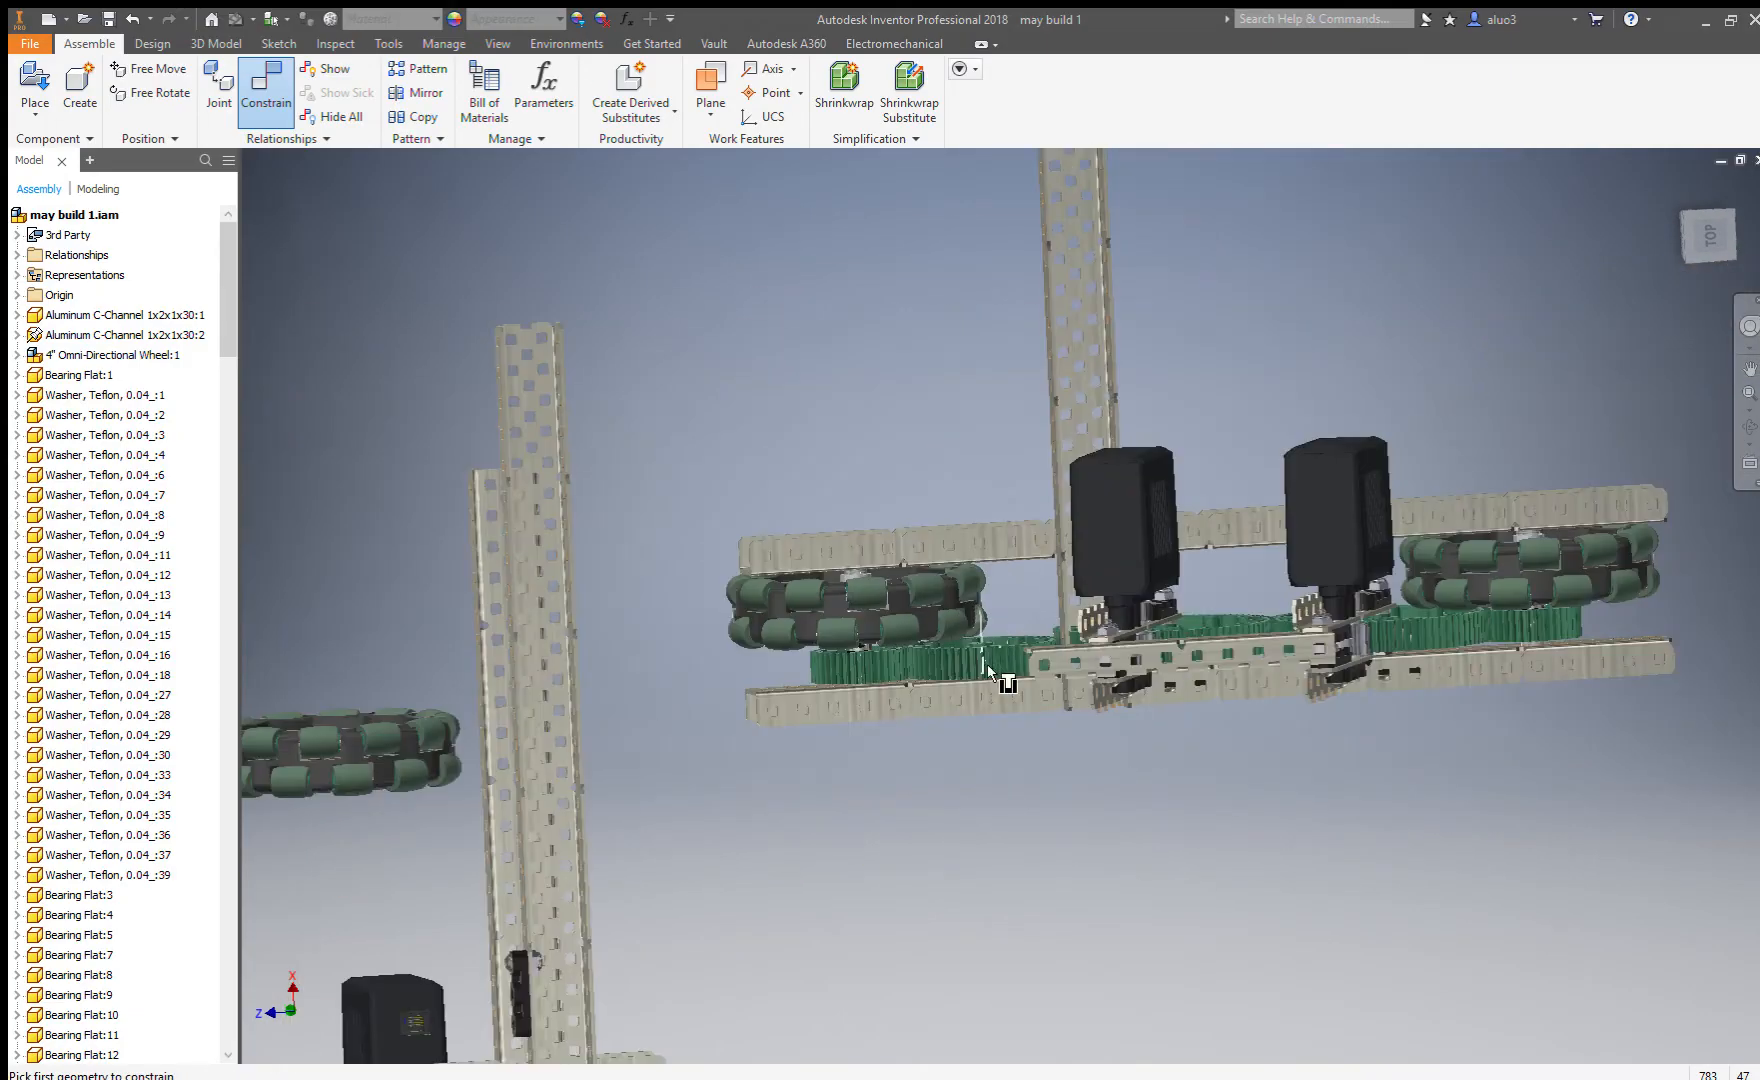
scroll(1044, 736, "up", 3)
mouse_move(1110, 764)
middle_mouse_down("shift")
mouse_move(1096, 758)
mouse_move(1103, 800)
mouse_move(1090, 772)
middle_mouse_up("shift")
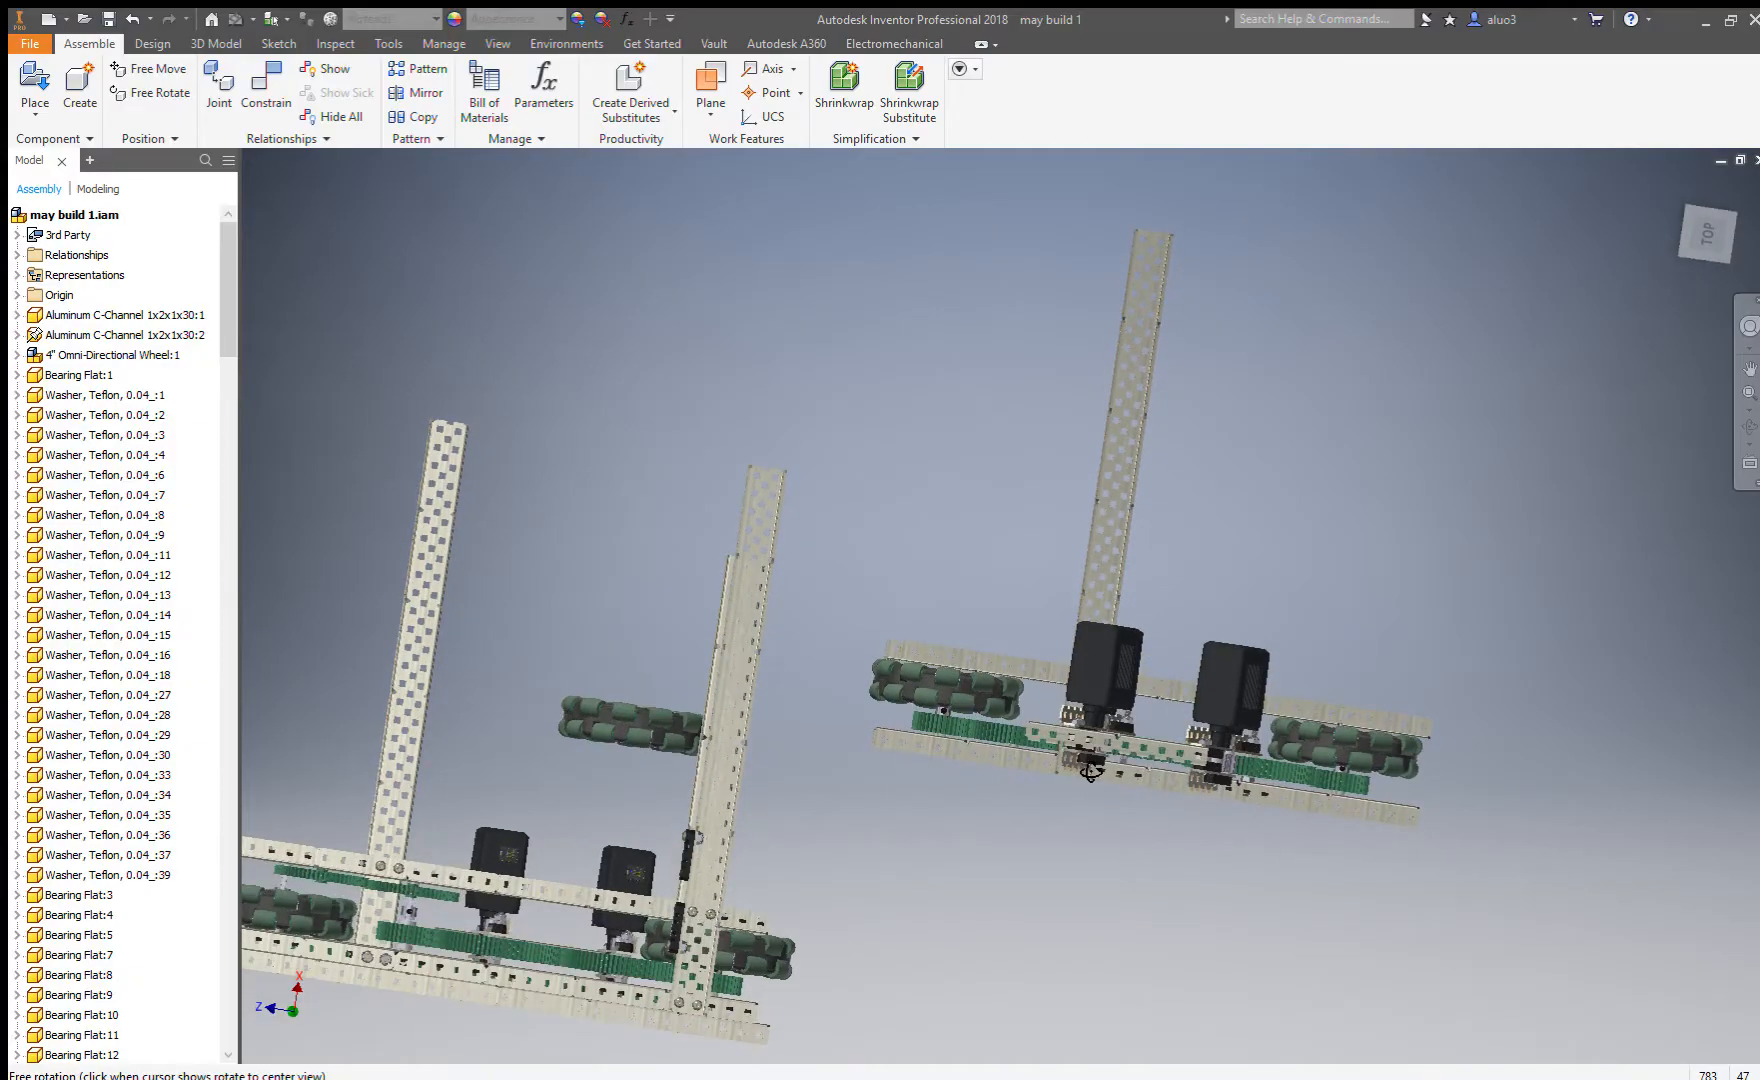
Paste a copy of the nut that spaces the large gear from the C-channel in the new drivetrain.
scroll(1090, 772, "down", 5)
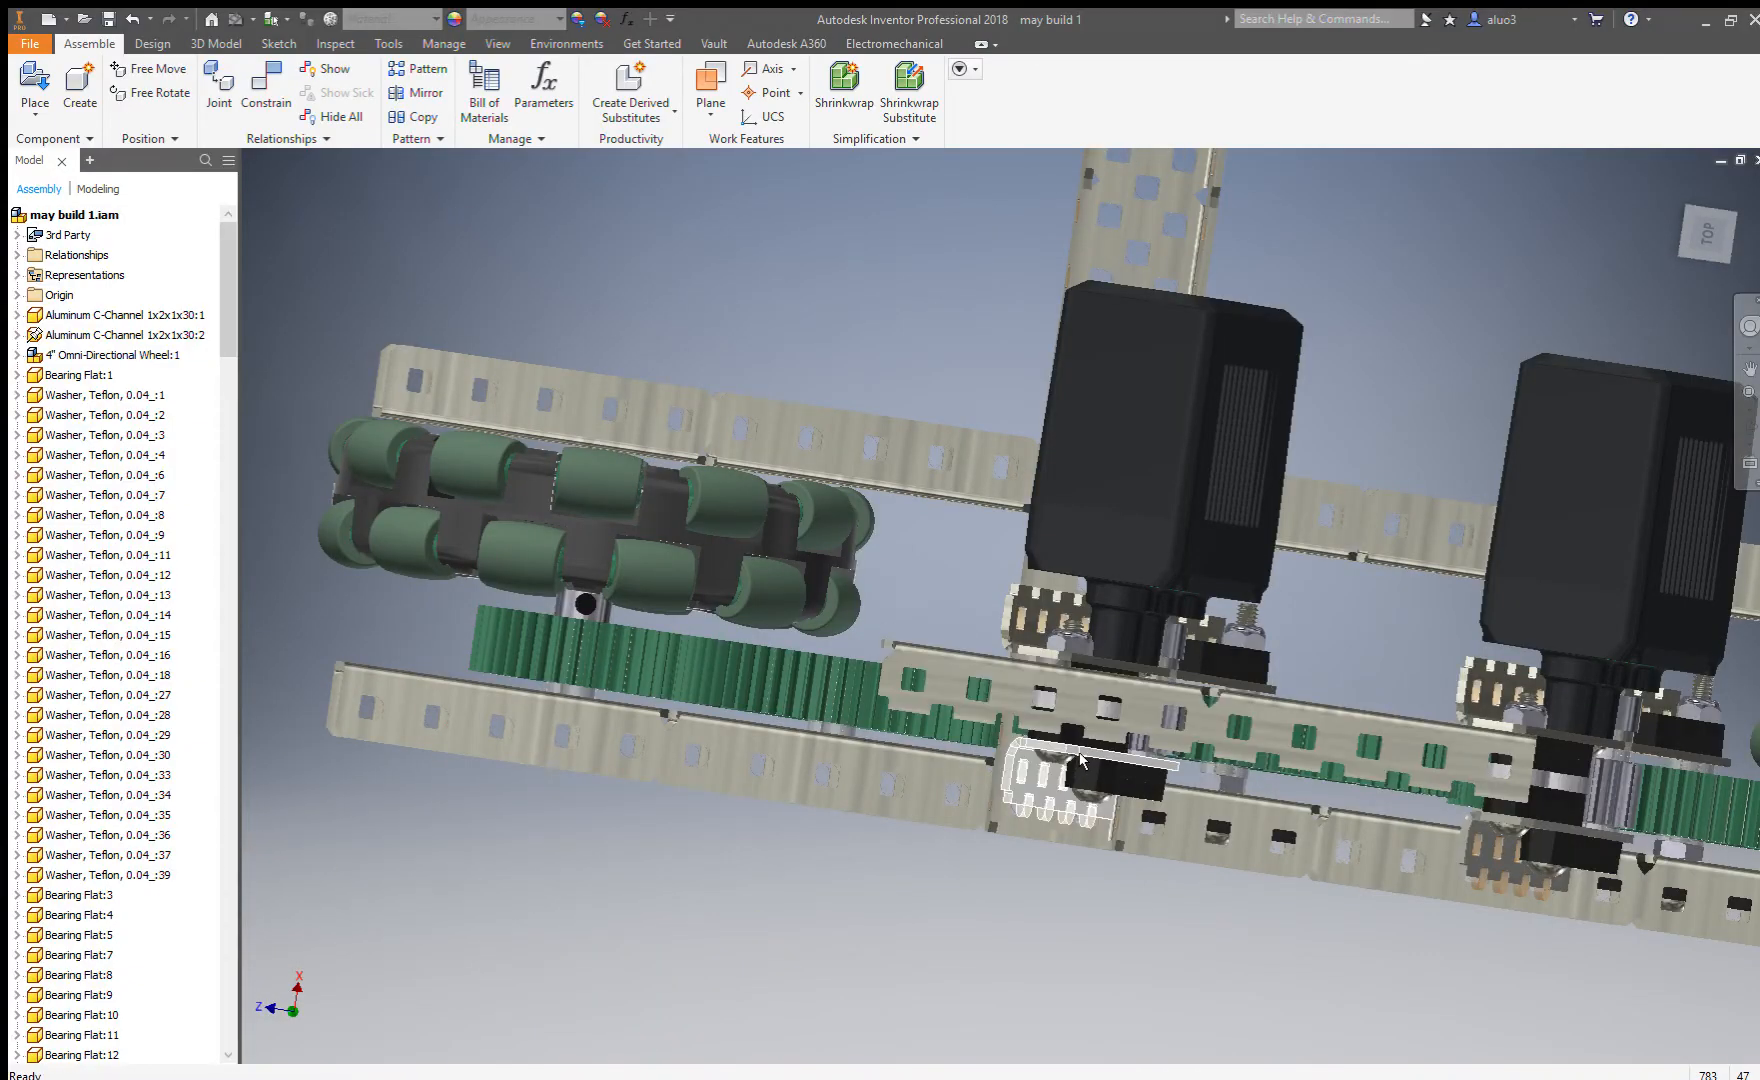
middle_click_drag(1000, 760, 1157, 748, "shift")
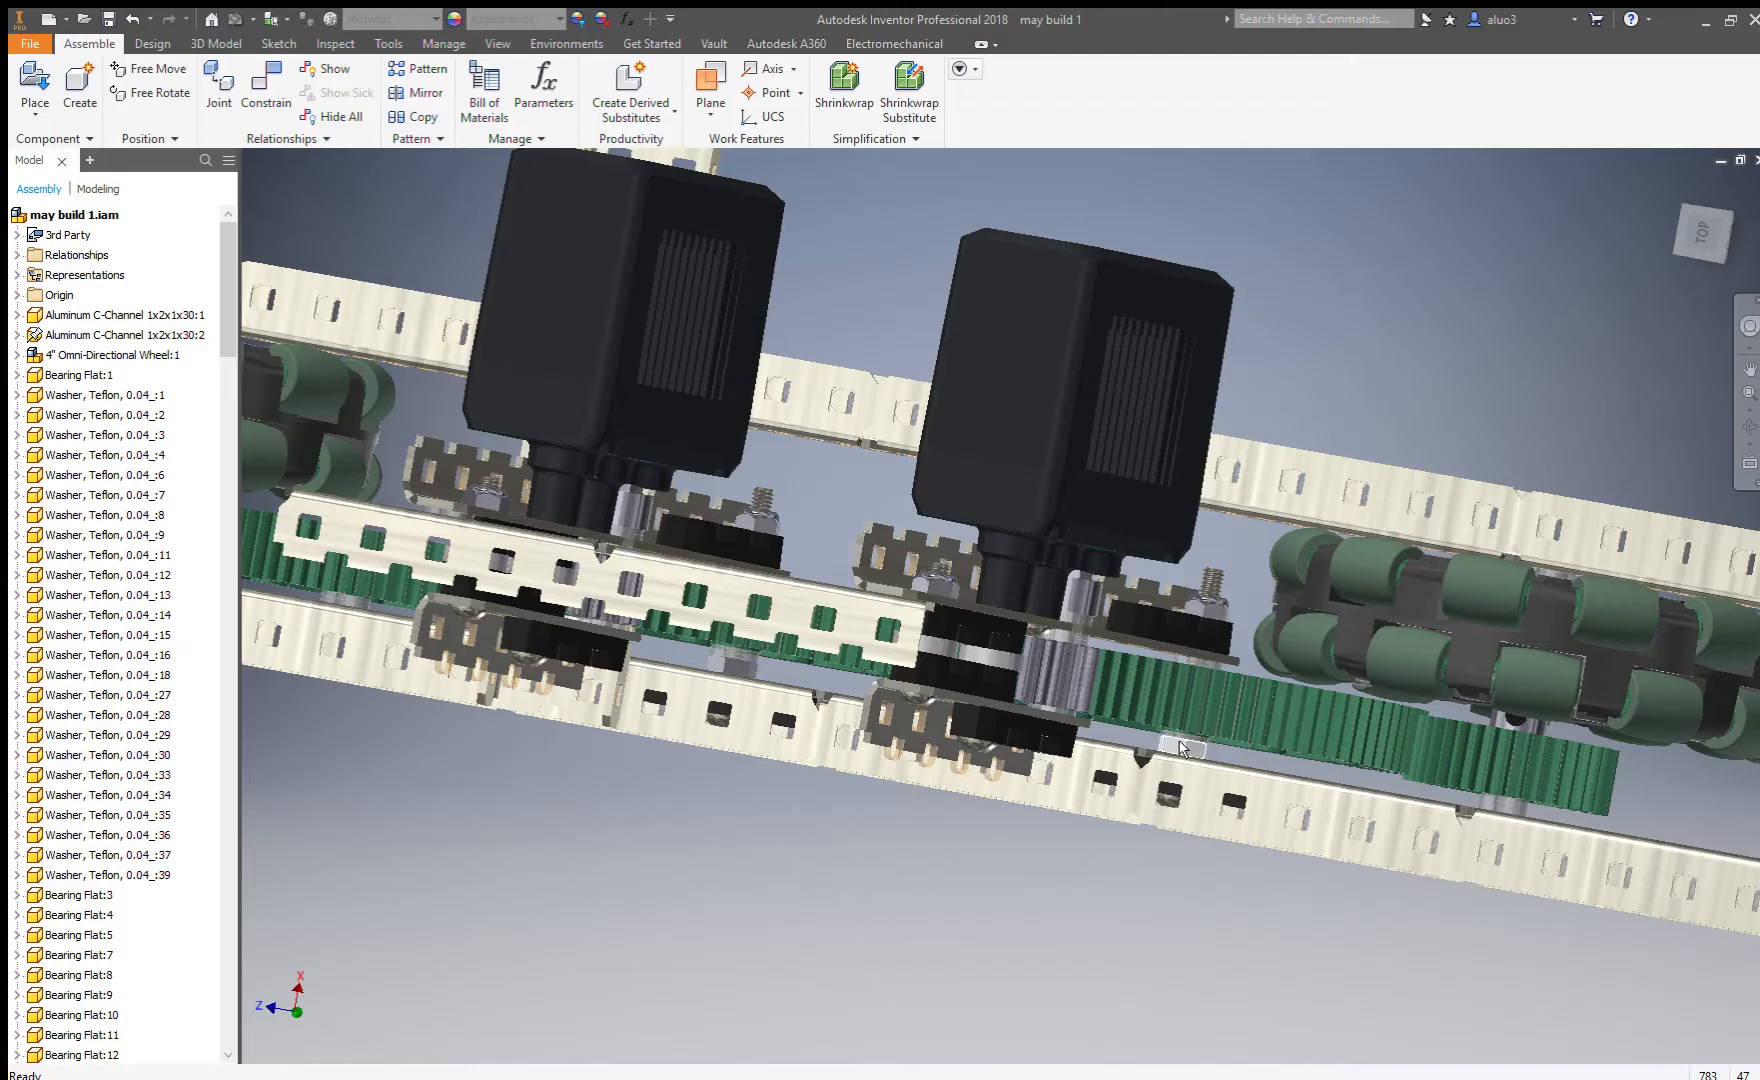
scroll(1180, 748, "up", 3)
left_click(1167, 731)
middle_click_drag(1176, 735, 1256, 740, "shift")
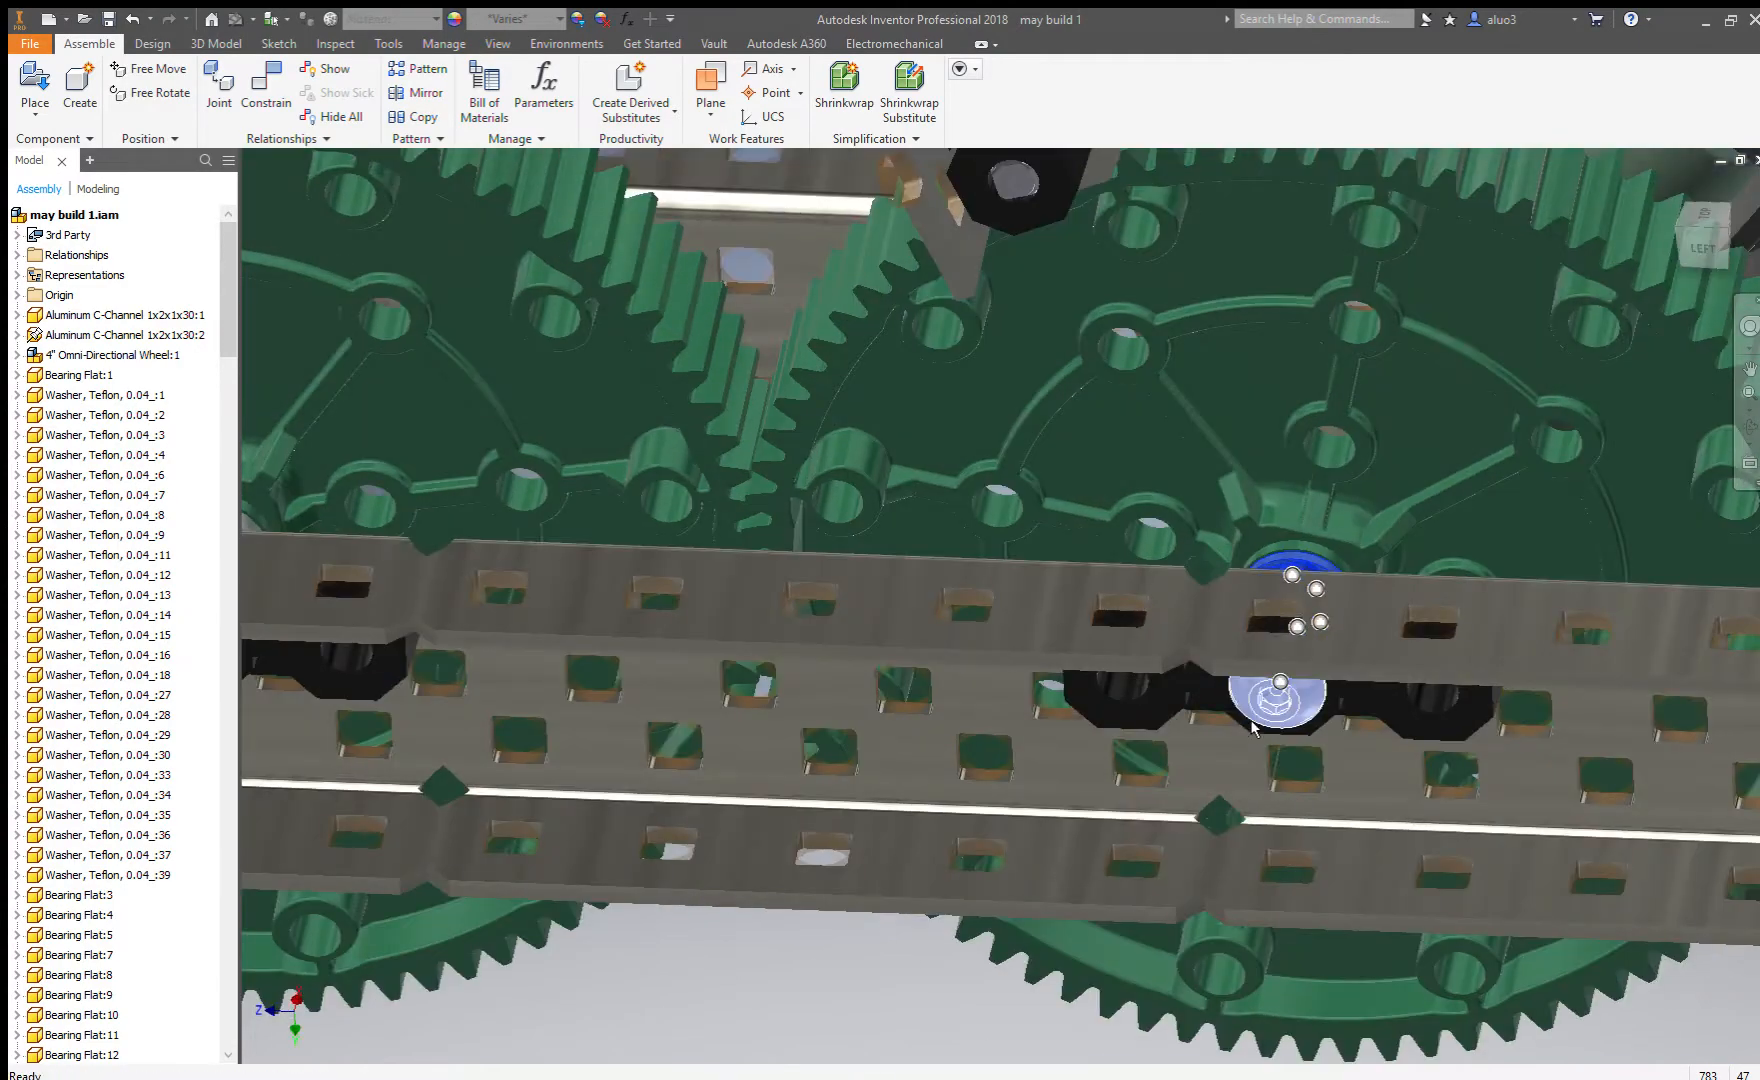
scroll(1138, 704, "down", 5)
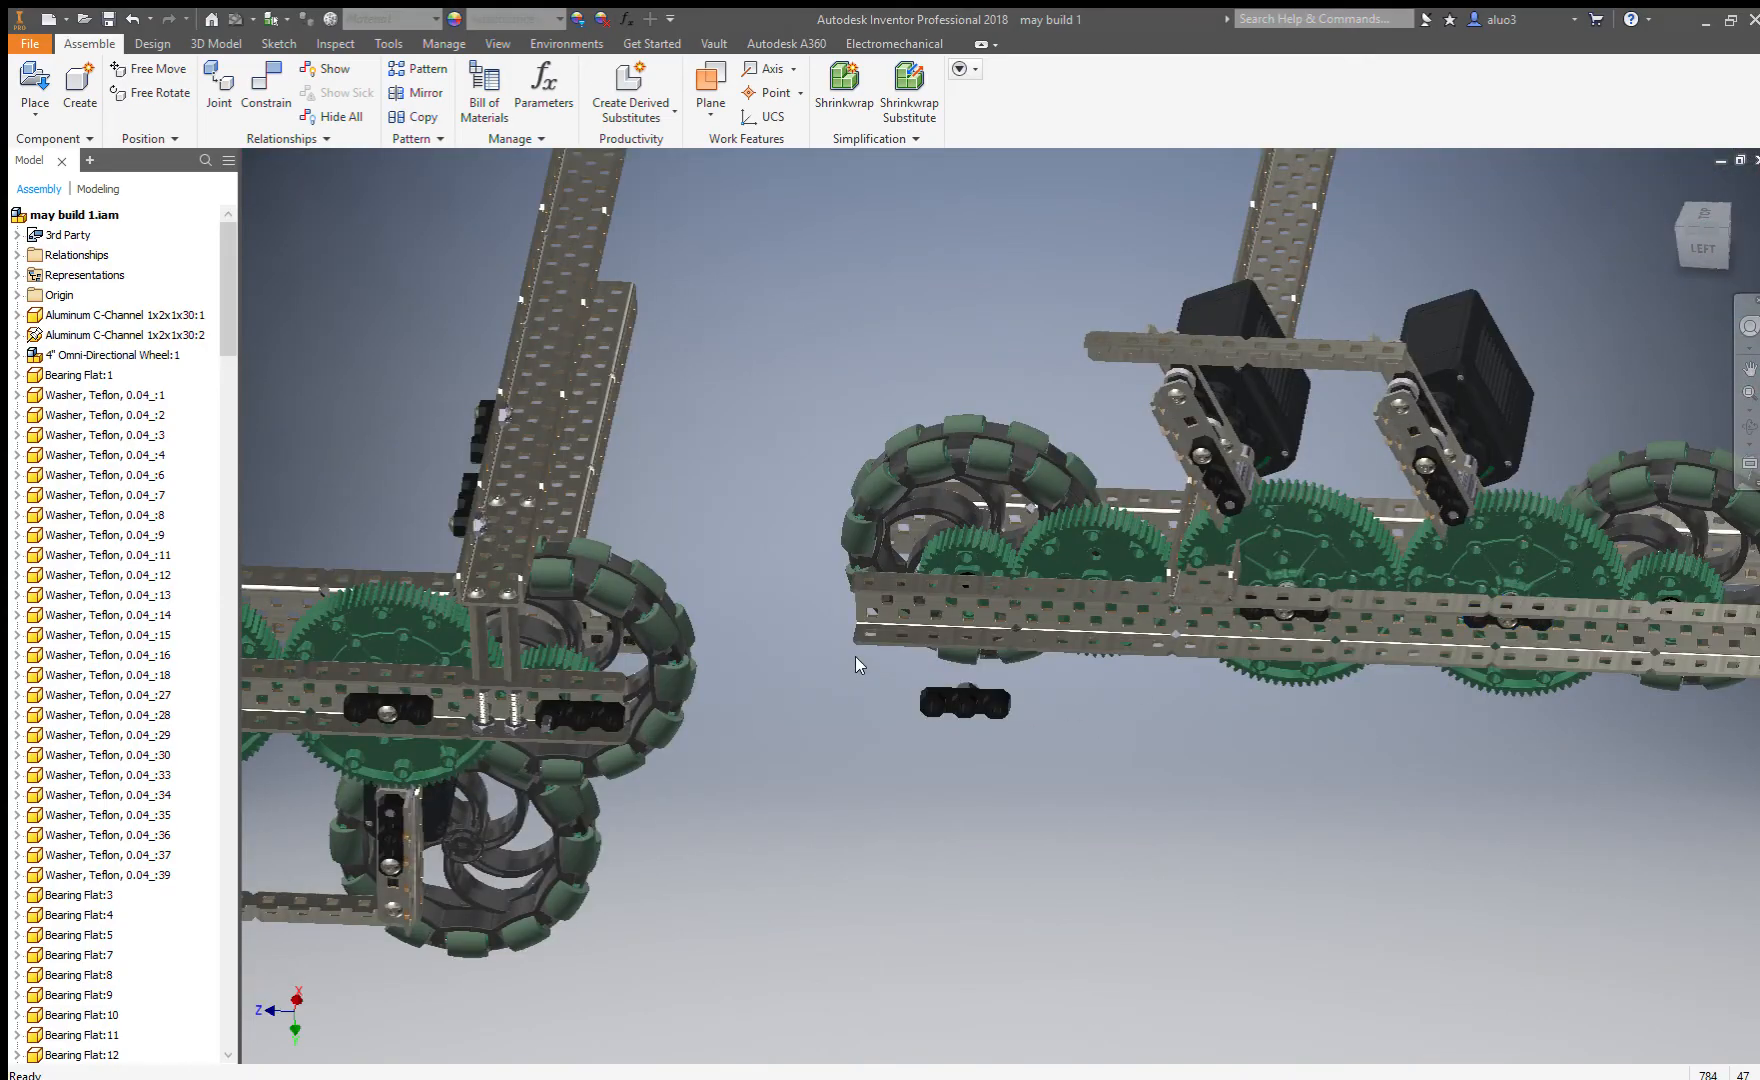
Delete the washer between the gear next to the new wheel gear and the C-channel.
middle_click_drag(943, 699, 1150, 712, "shift")
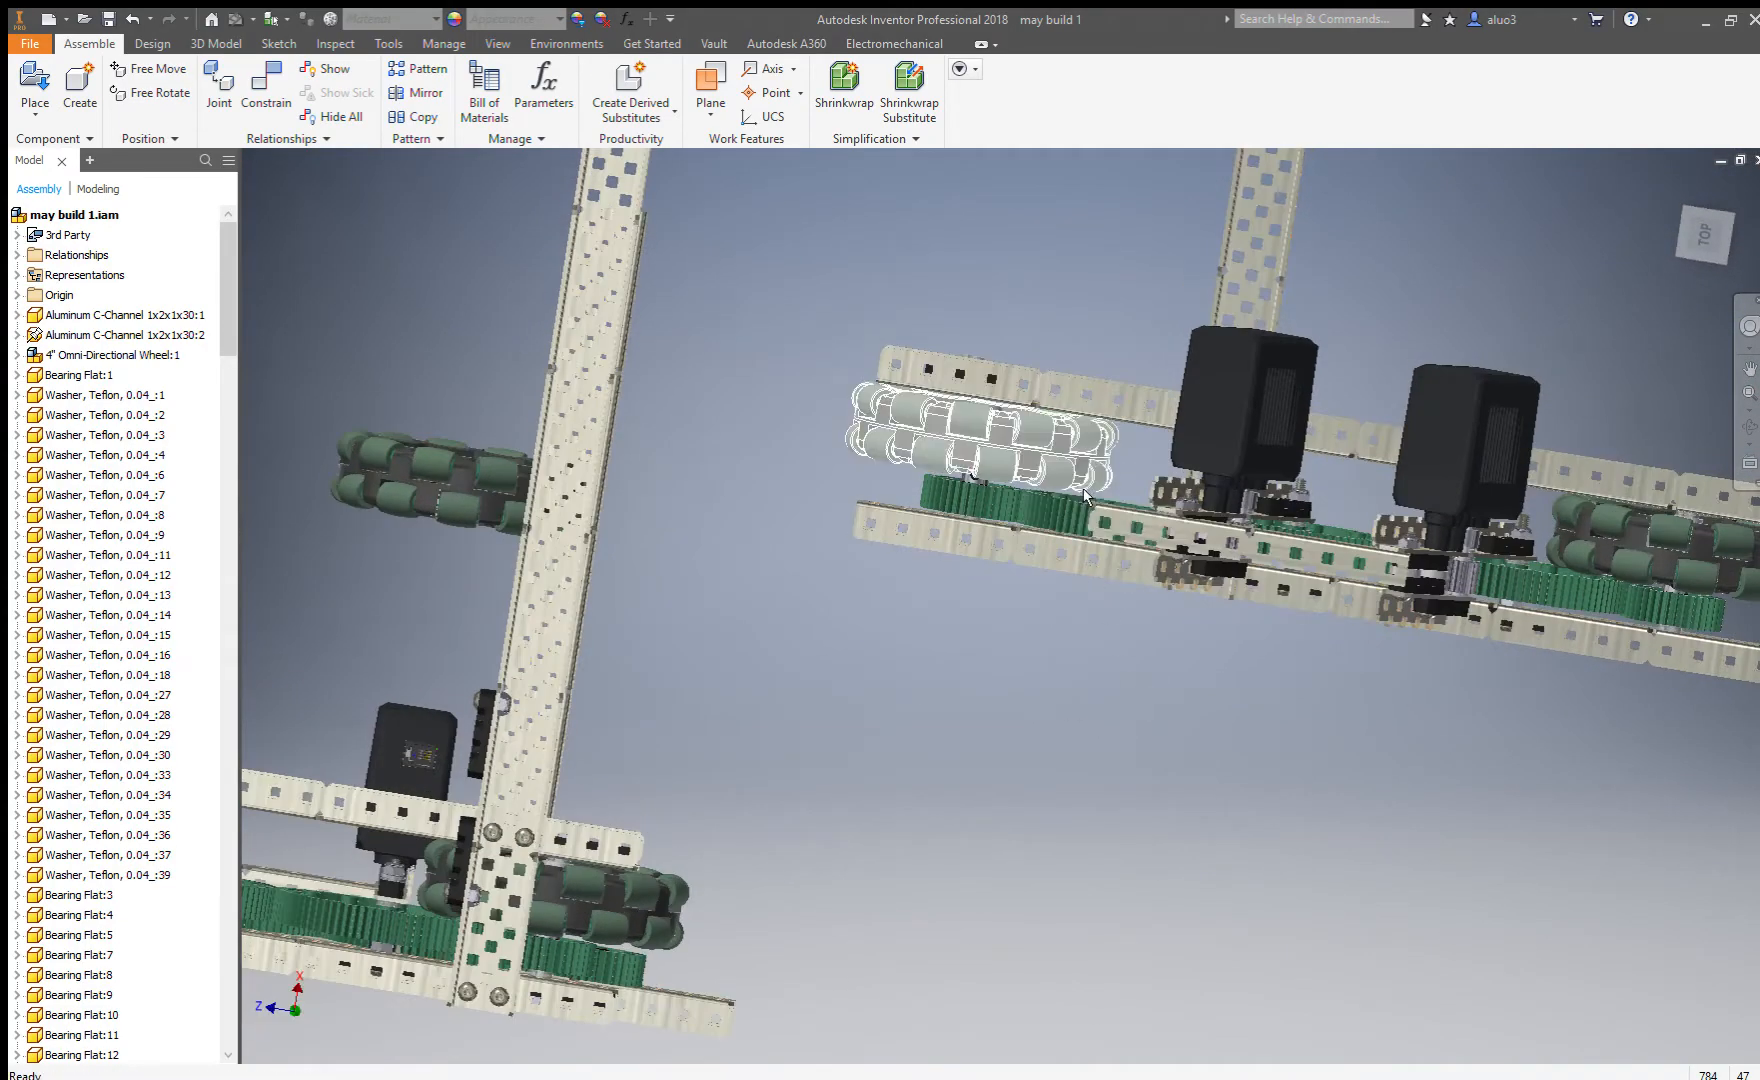
scroll(1116, 538, "up", 5)
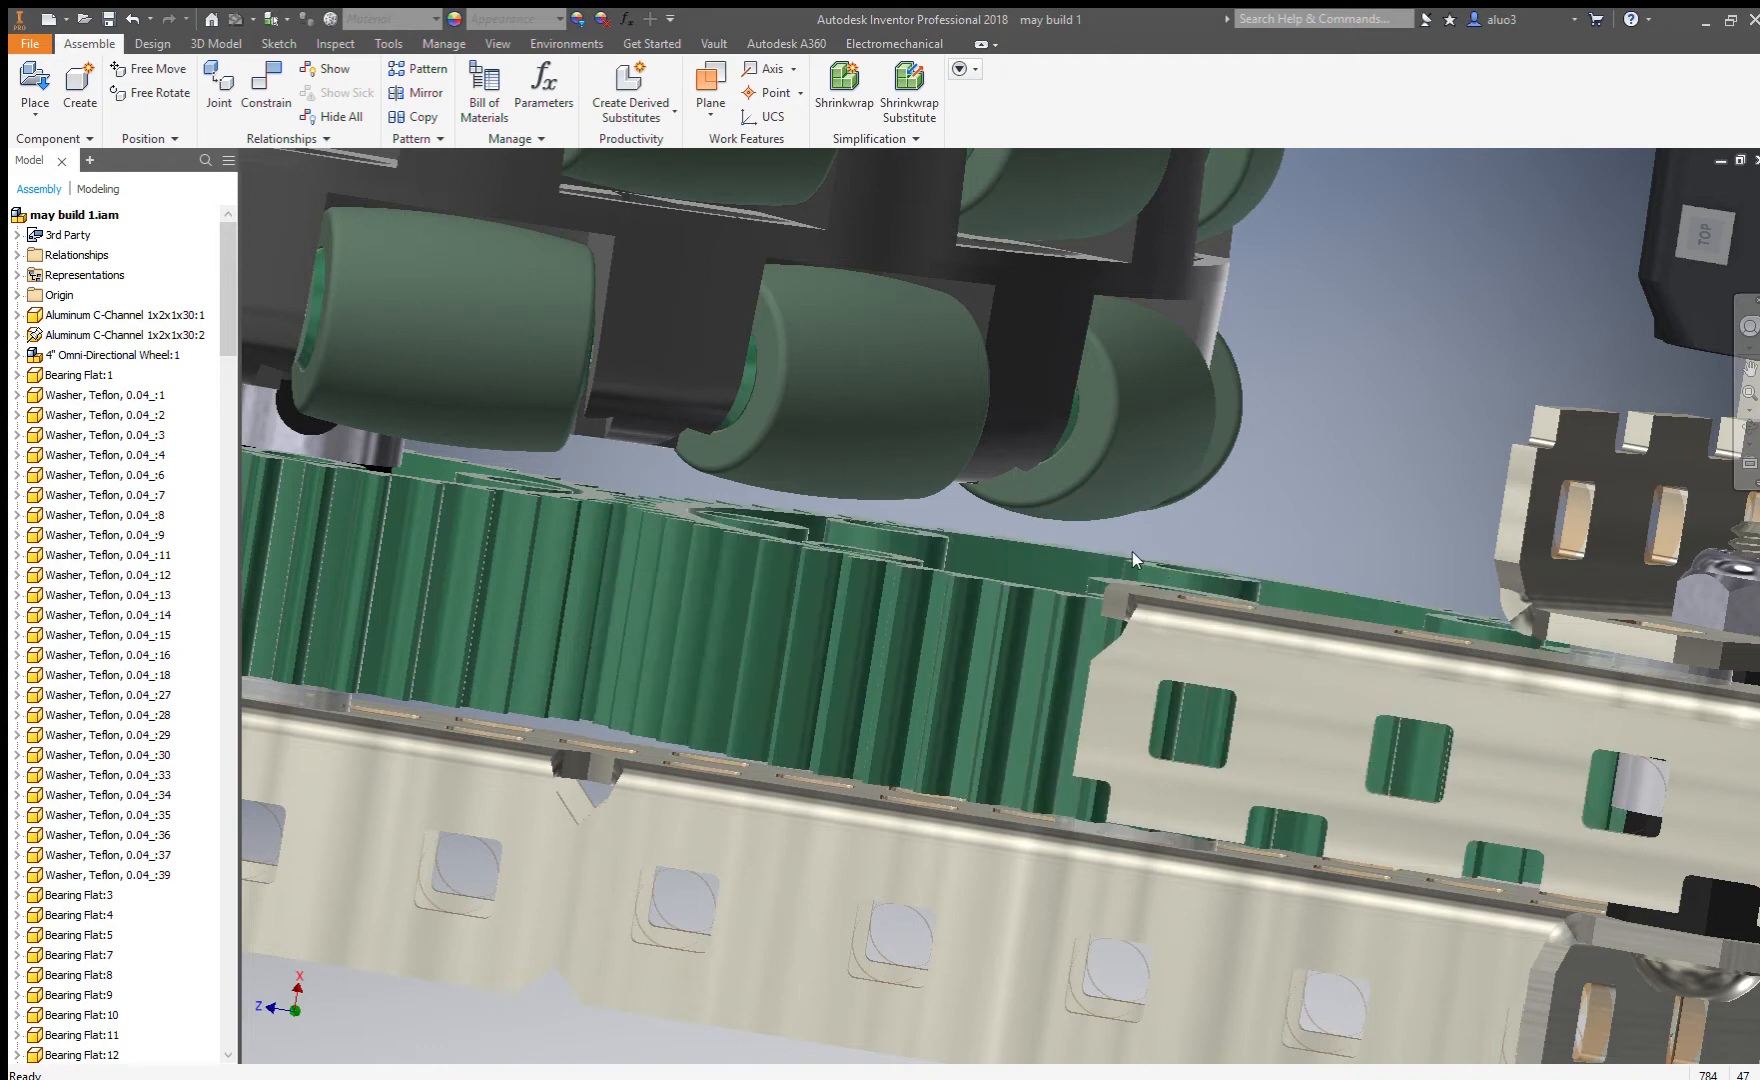
scroll(1134, 553, "down", 5)
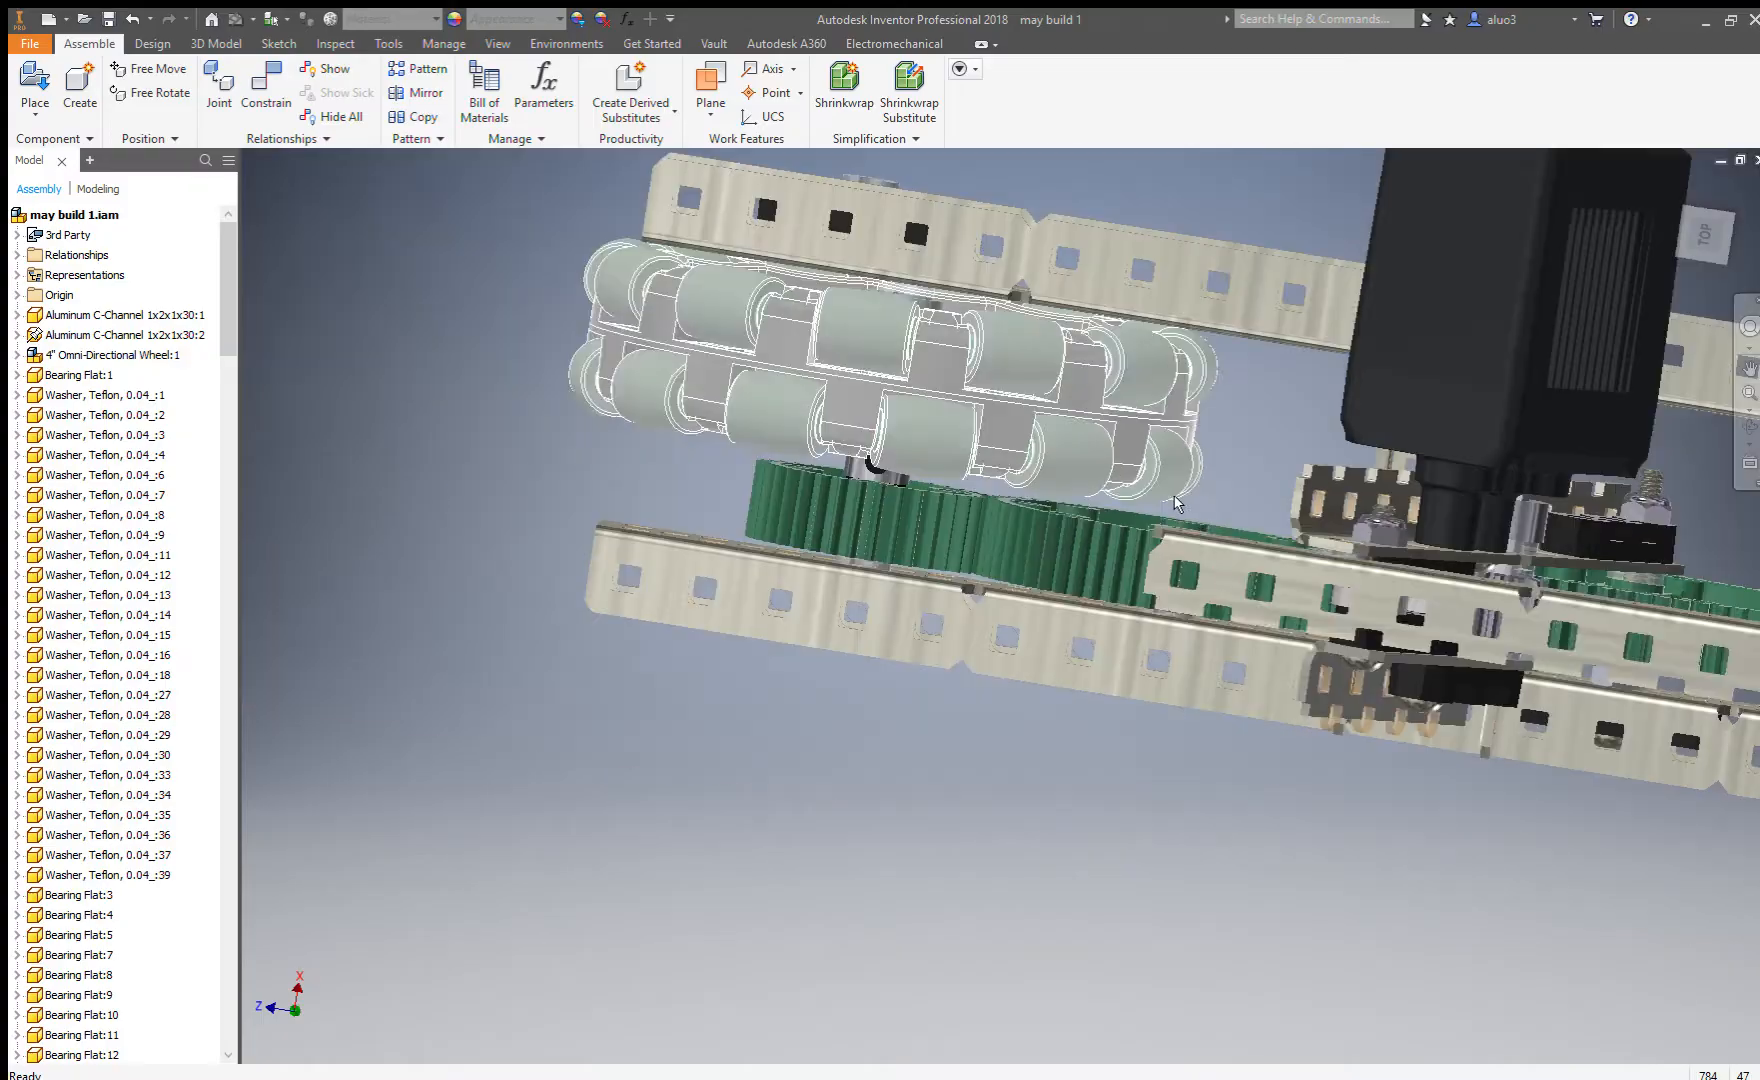
mouse_move(1165, 505)
middle_mouse_down("shift")
mouse_move(1125, 533)
mouse_move(1151, 493)
mouse_move(1181, 532)
middle_mouse_up("shift")
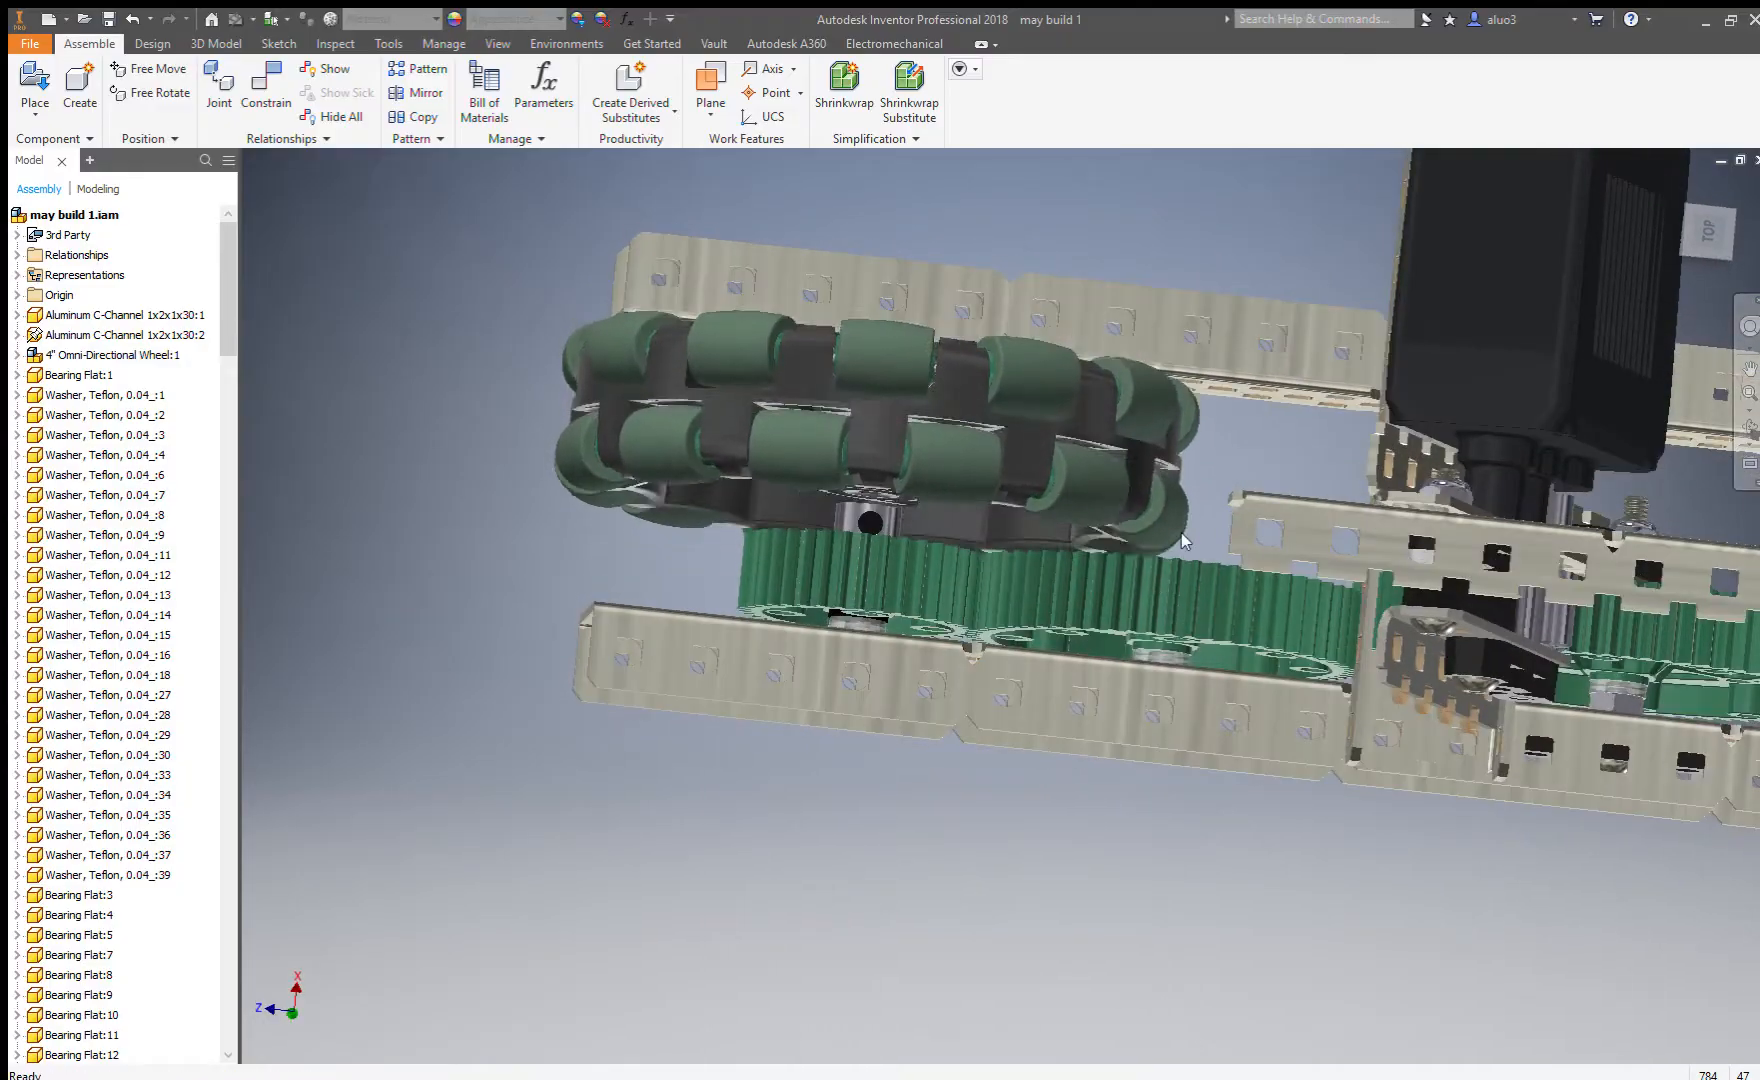
scroll(818, 537, "down", 5)
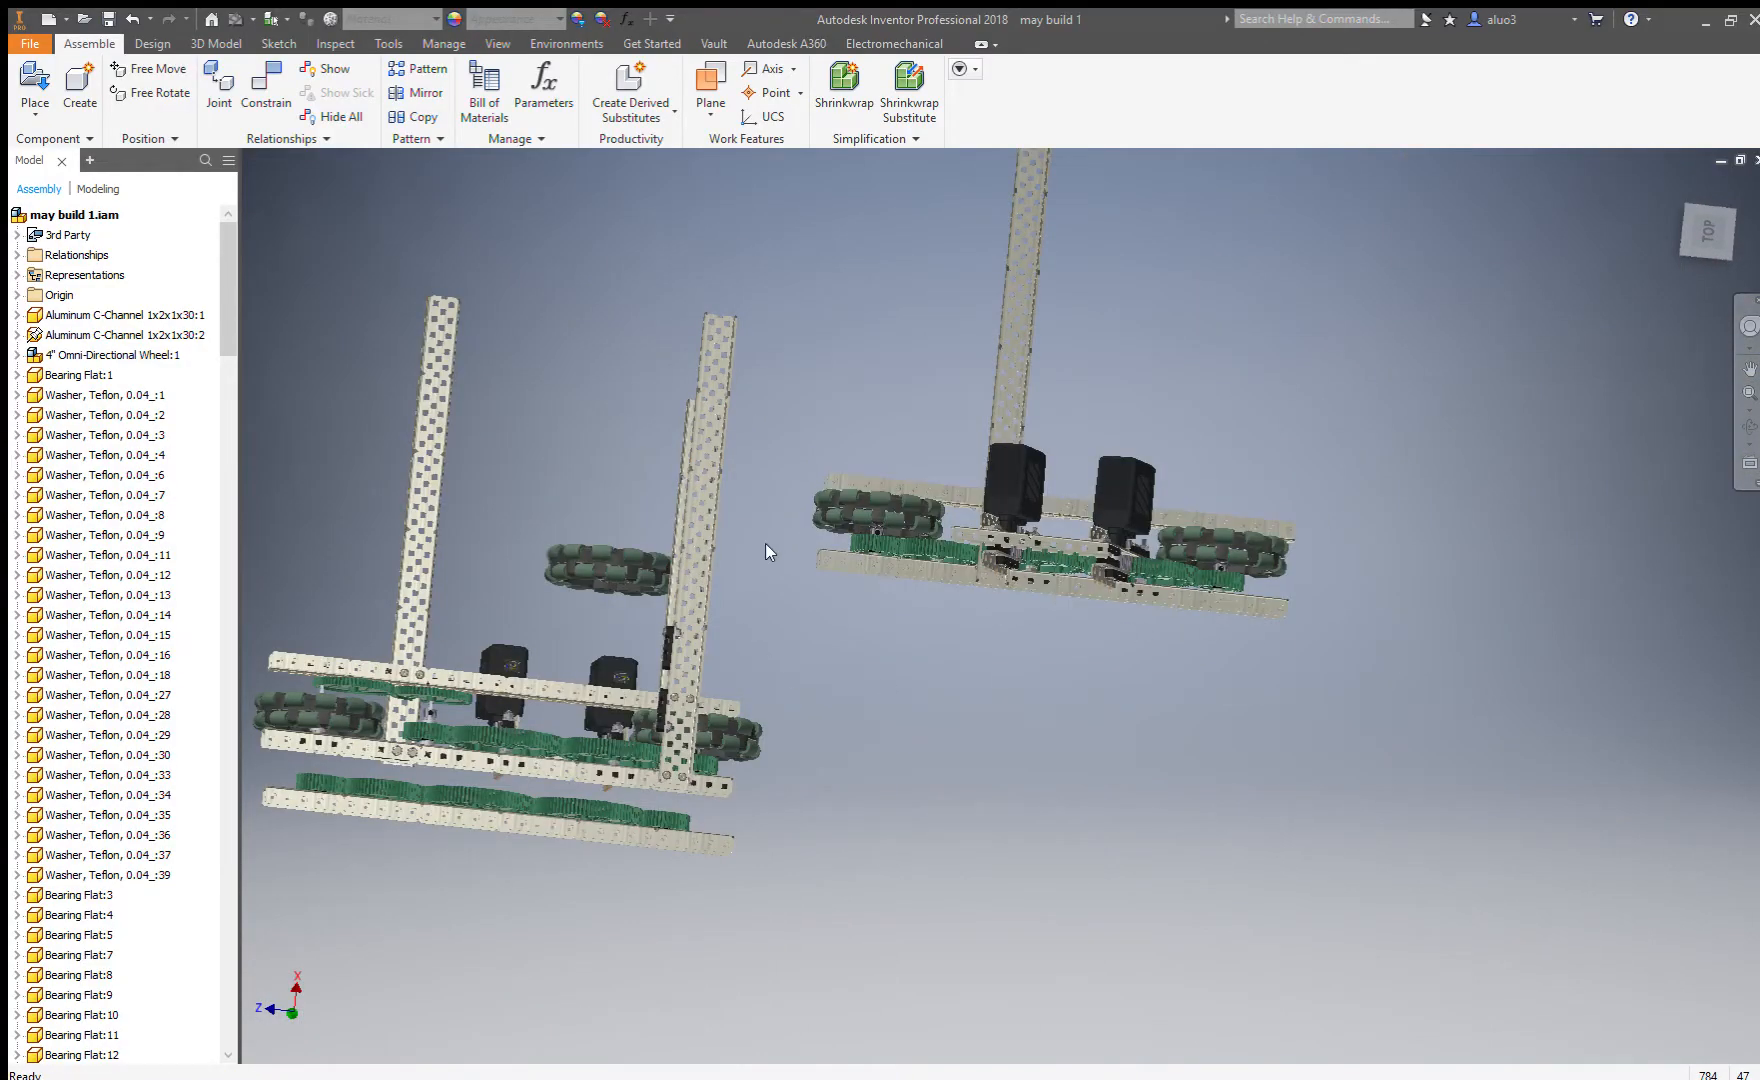
scroll(1001, 541, "up", 5)
middle_click_drag(708, 584, 1003, 582)
middle_click_drag(1016, 680, 1122, 535, "shift")
scroll(1010, 650, "up", 5)
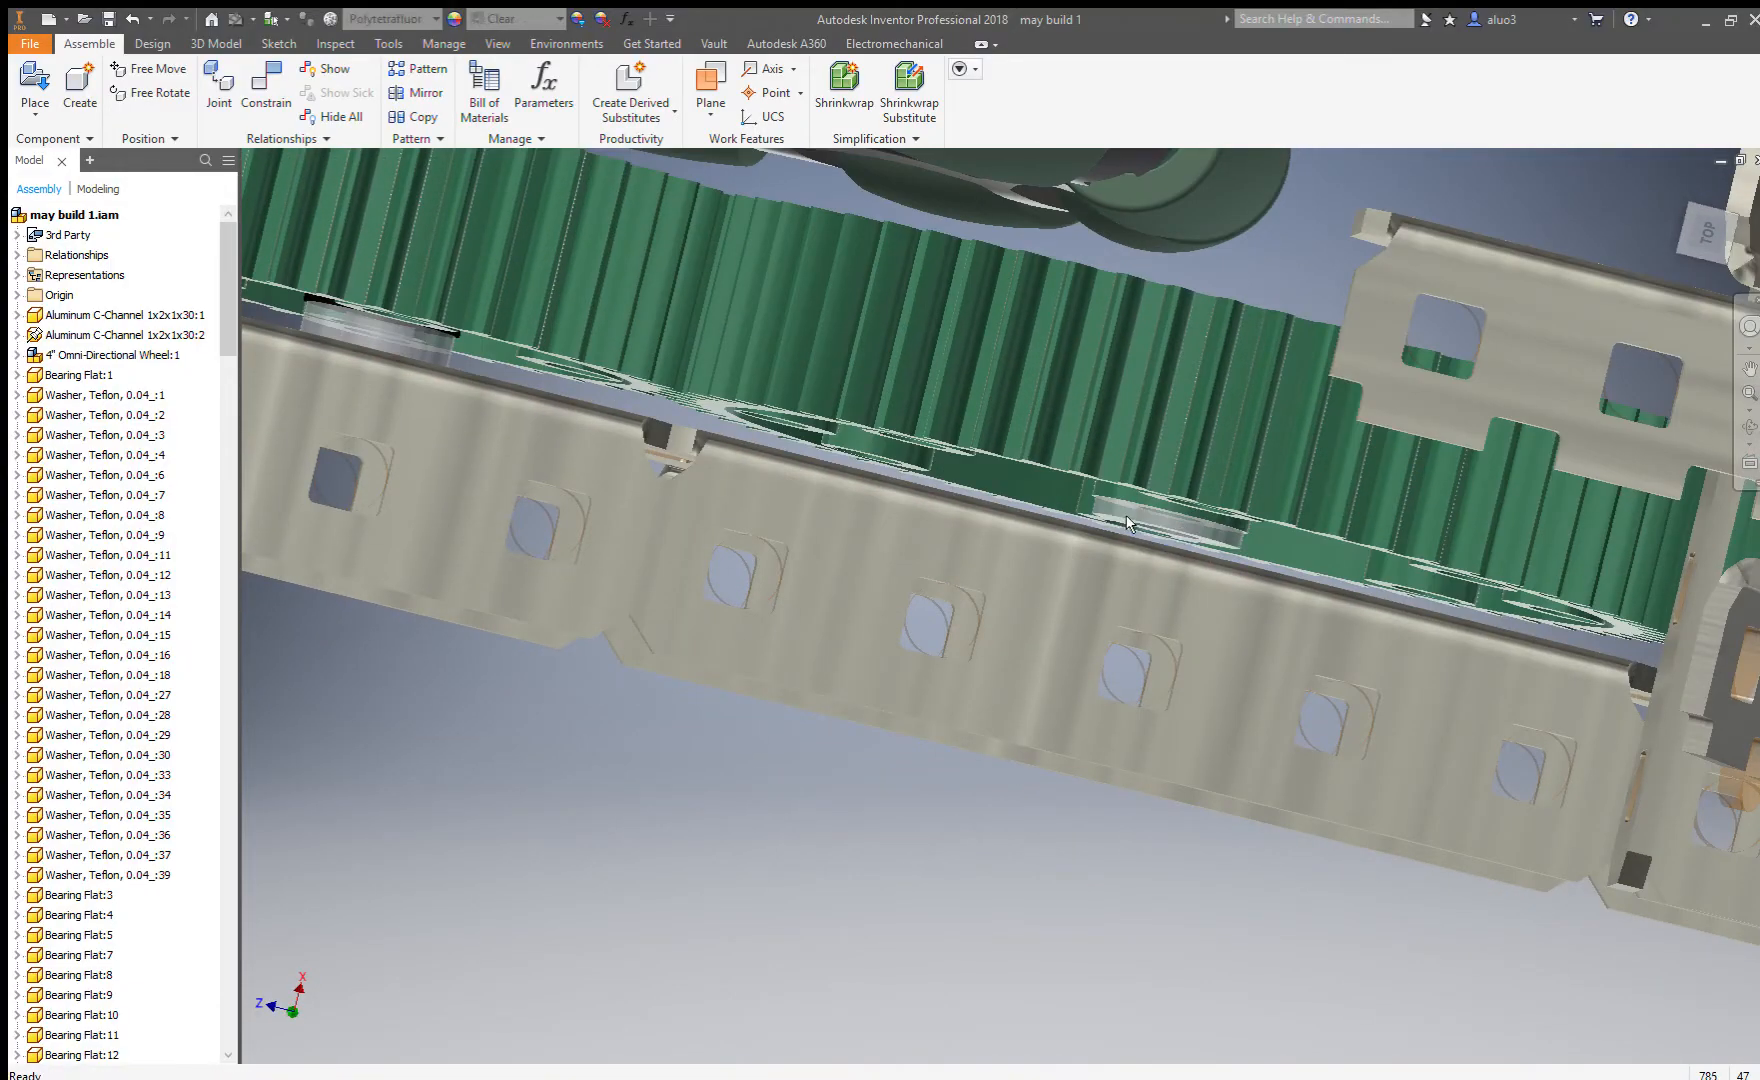
scroll(1007, 636, "down", 5)
middle_click_drag(1007, 636, 1013, 582, "shift")
Constrain the loose hex nut onto the C-channel beneath the hub of the gear next to the wheel gear.
left_click(268, 100)
middle_click_drag(420, 323, 722, 384, "shift")
scroll(740, 370, "up", 5)
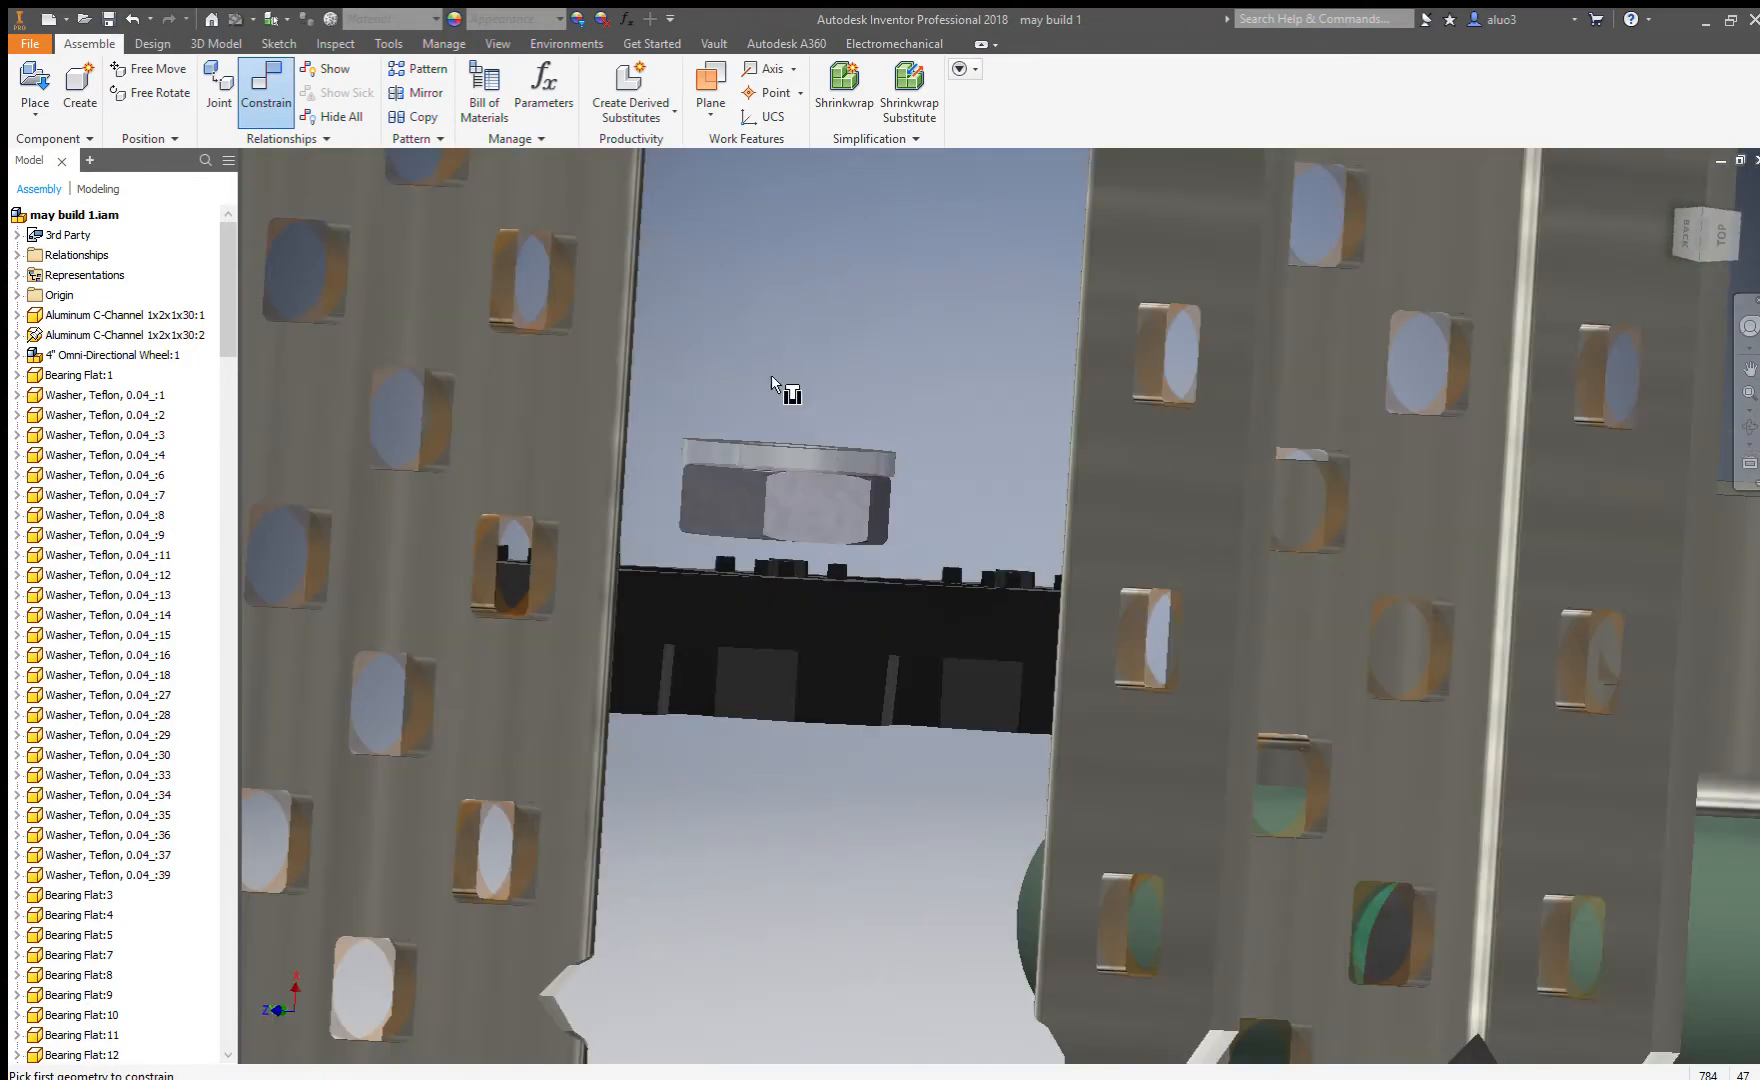
scroll(755, 550, "down", 5)
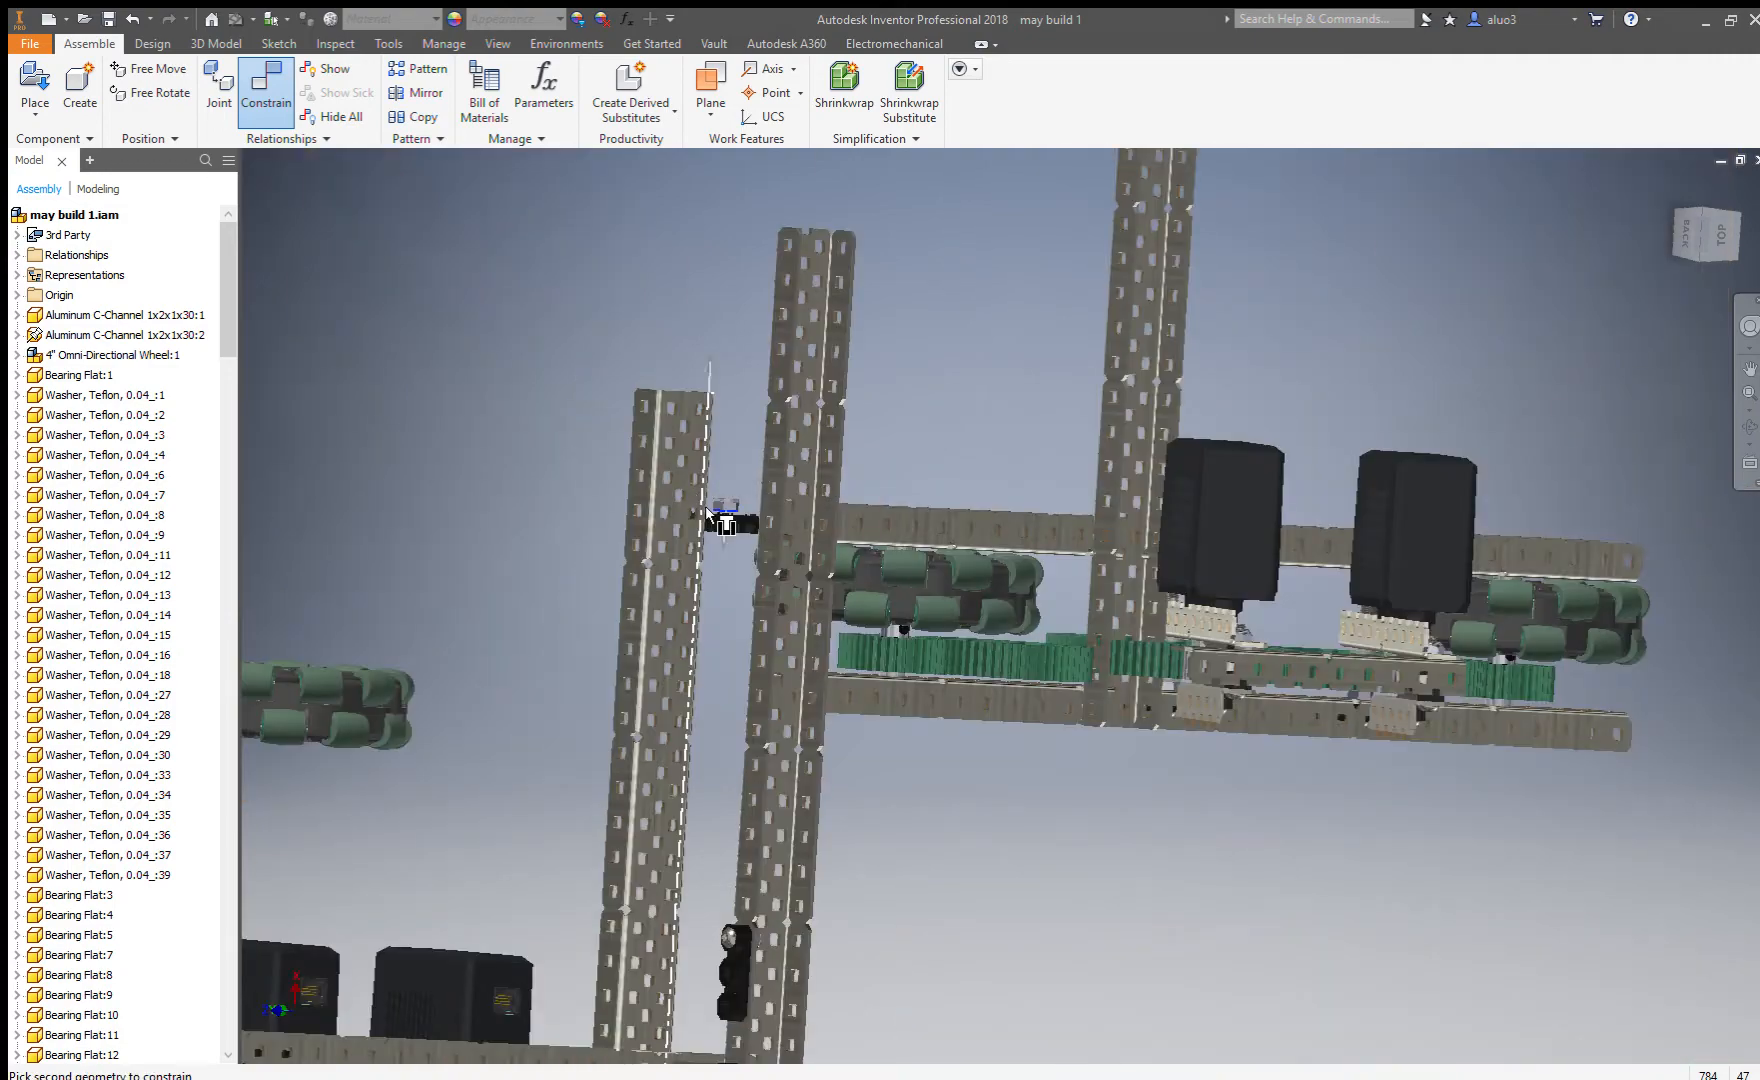
scroll(967, 715, "up", 4)
middle_click_drag(998, 727, 888, 719, "shift")
scroll(1000, 713, "up", 5)
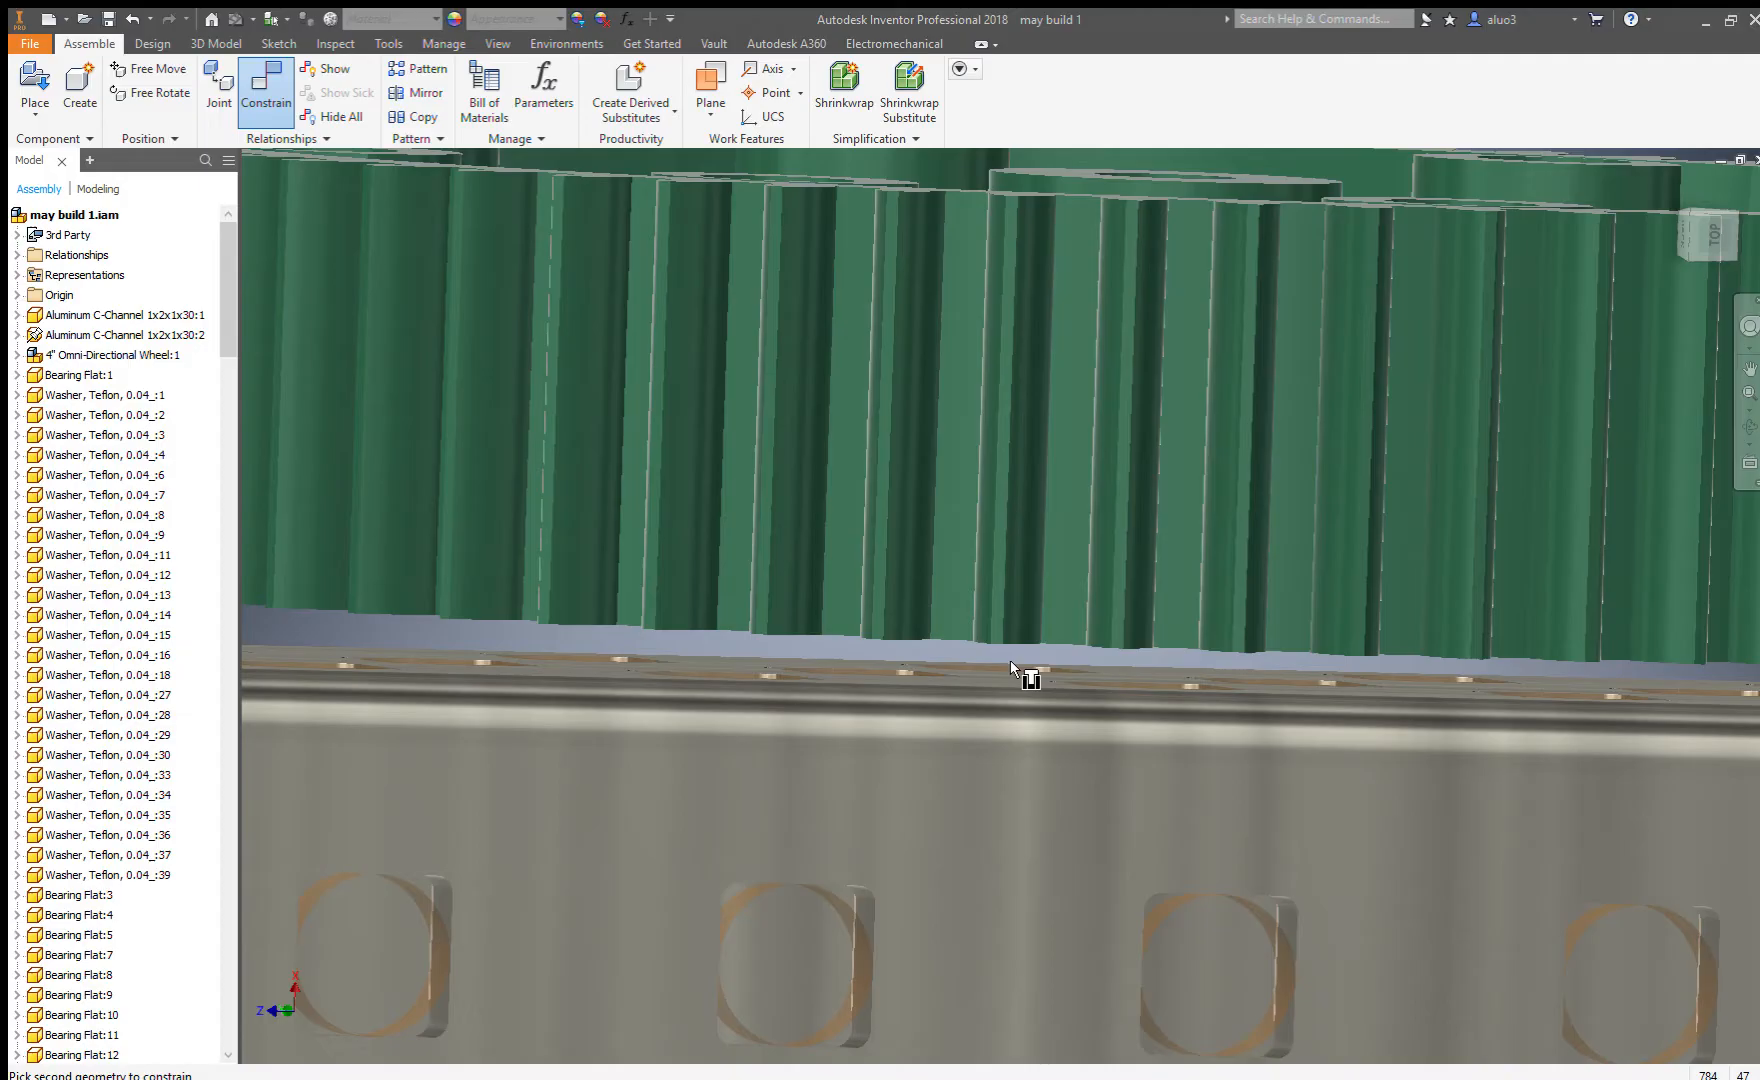
scroll(1131, 717, "down", 4)
middle_click_drag(1096, 715, 1051, 688, "shift")
scroll(1160, 660, "down", 3)
scroll(1145, 657, "up", 5)
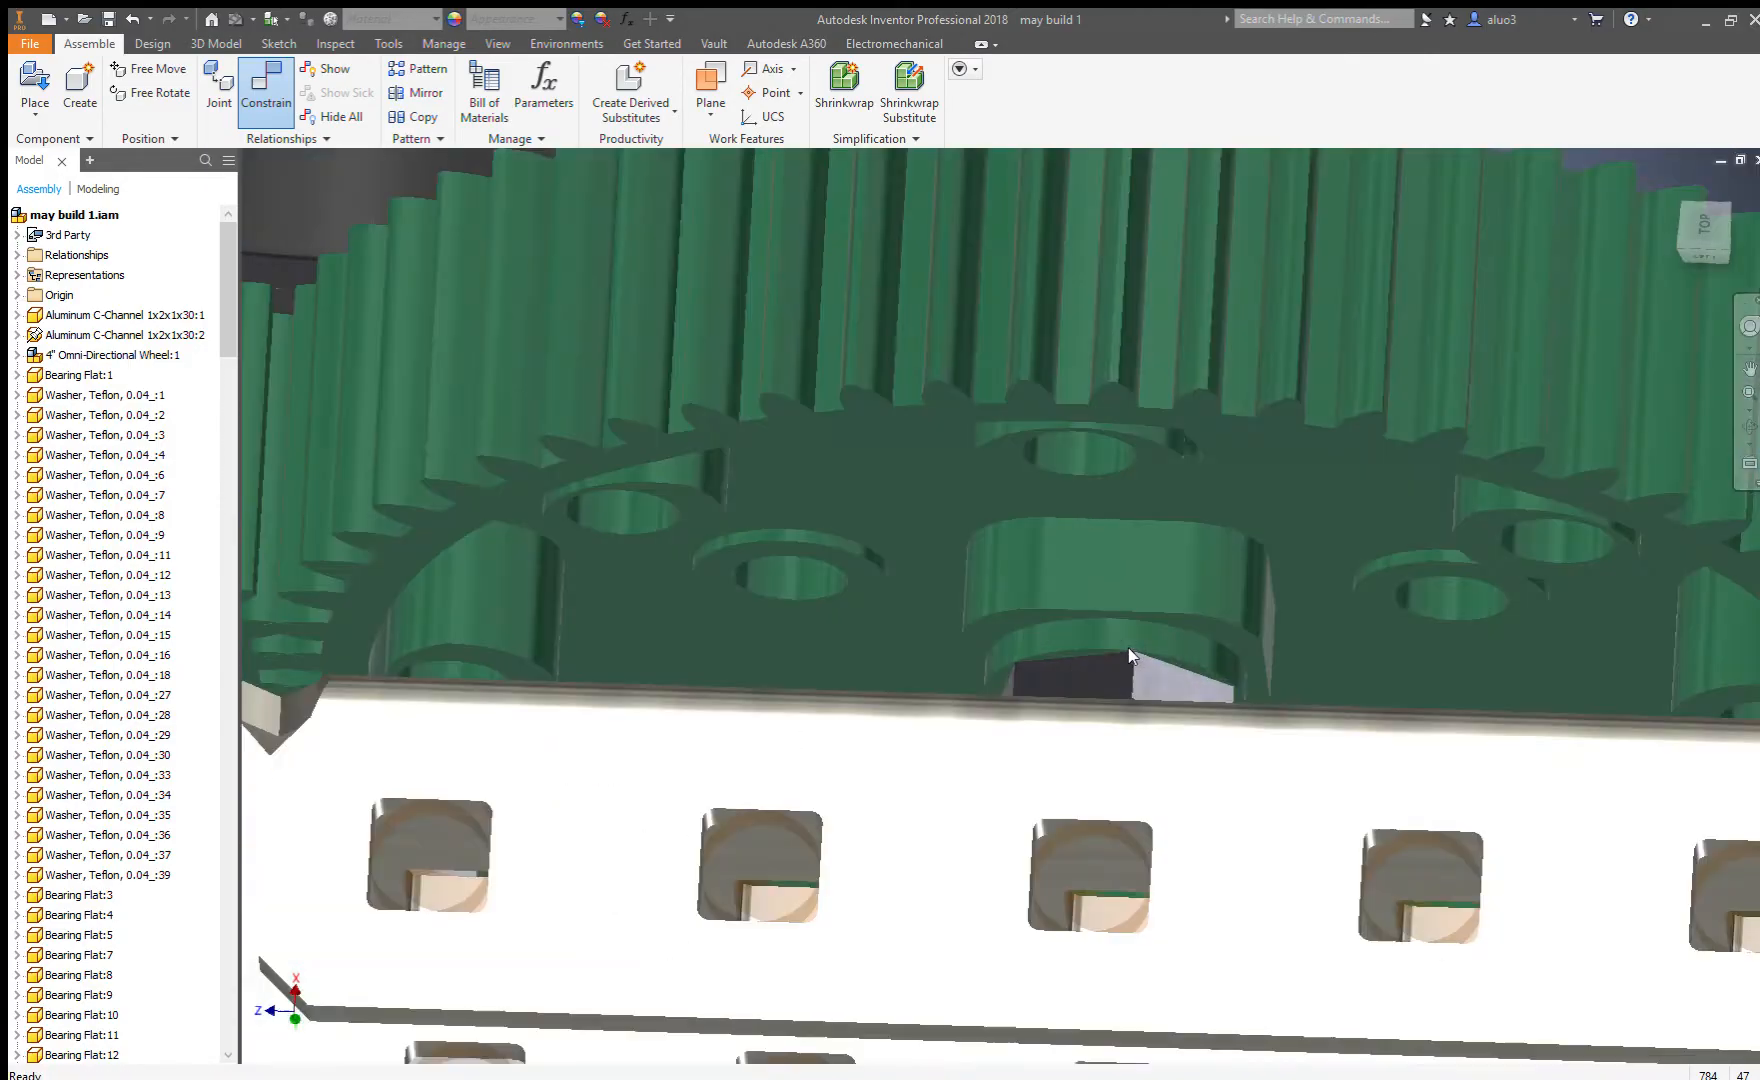
Constrain the loose 60-tooth gear's hub onto the hex nut on the C-channel, meshing beside the new wheel's gear.
middle_click_drag(925, 568, 1020, 660, "shift")
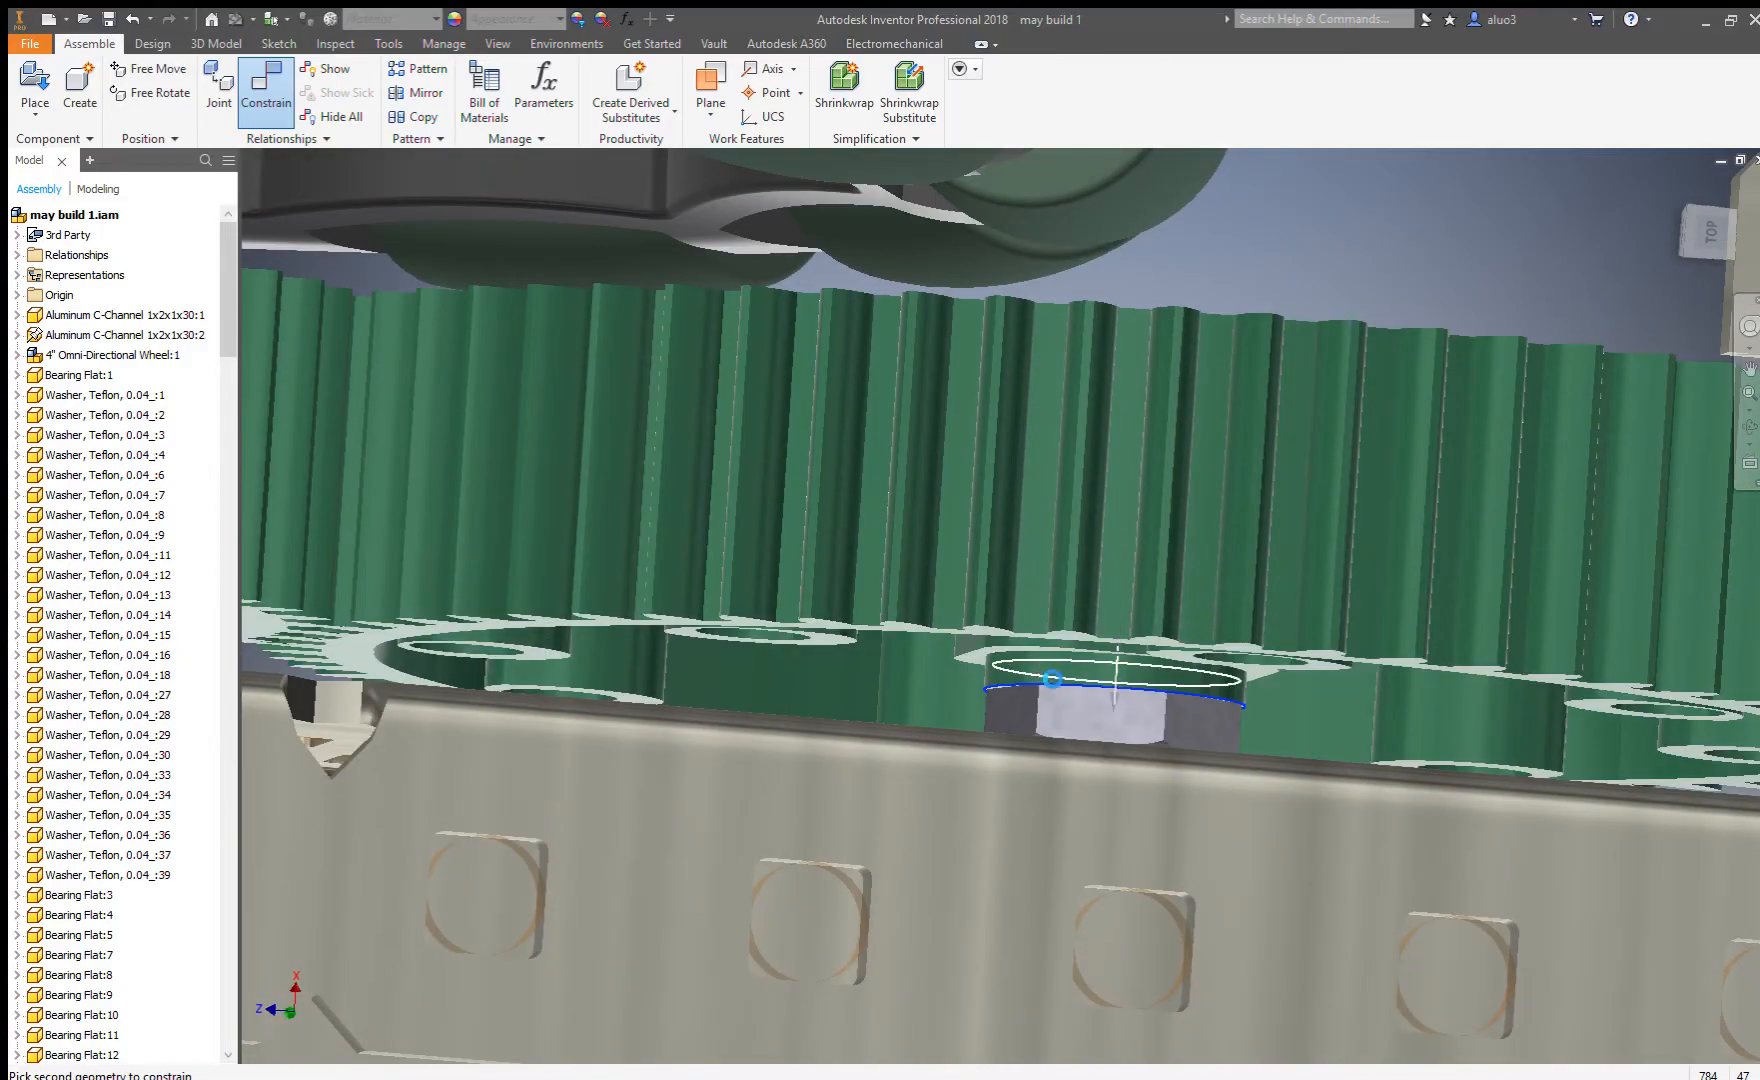
scroll(1037, 663, "down", 5)
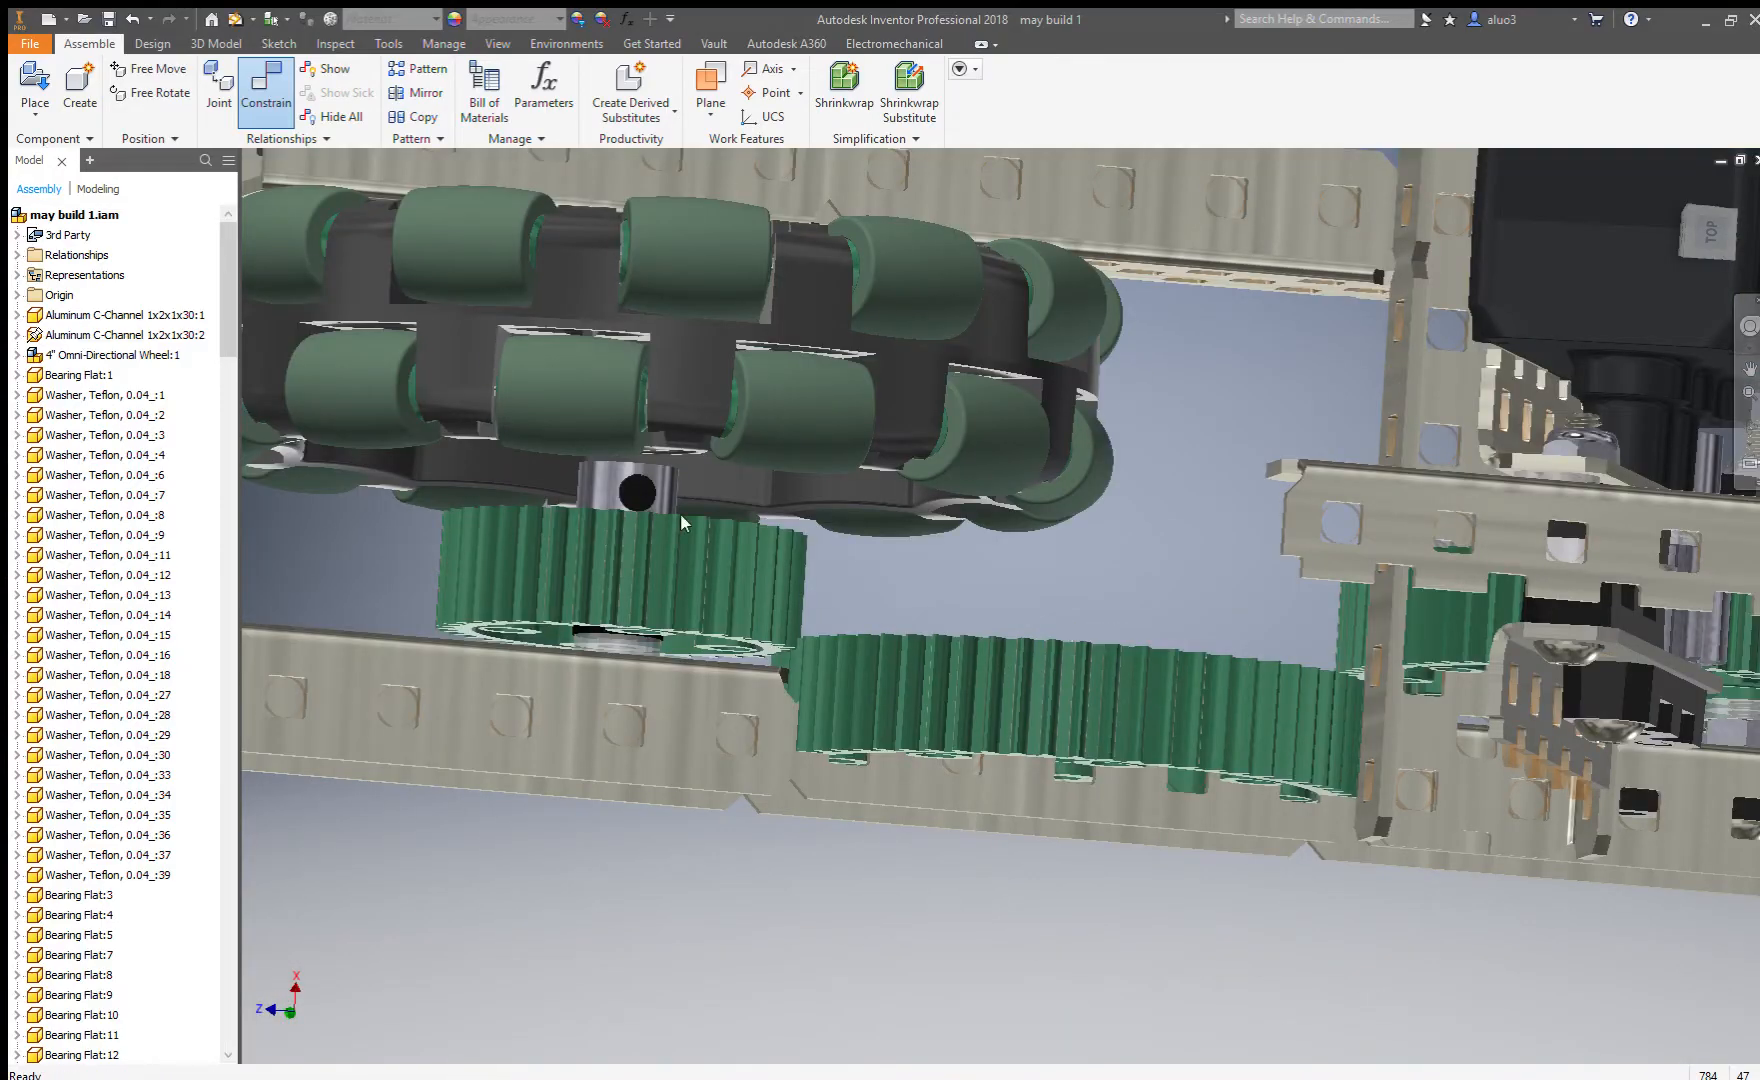
left_click_drag(1054, 728, 914, 868)
left_click(266, 90)
scroll(370, 252, "up", 5)
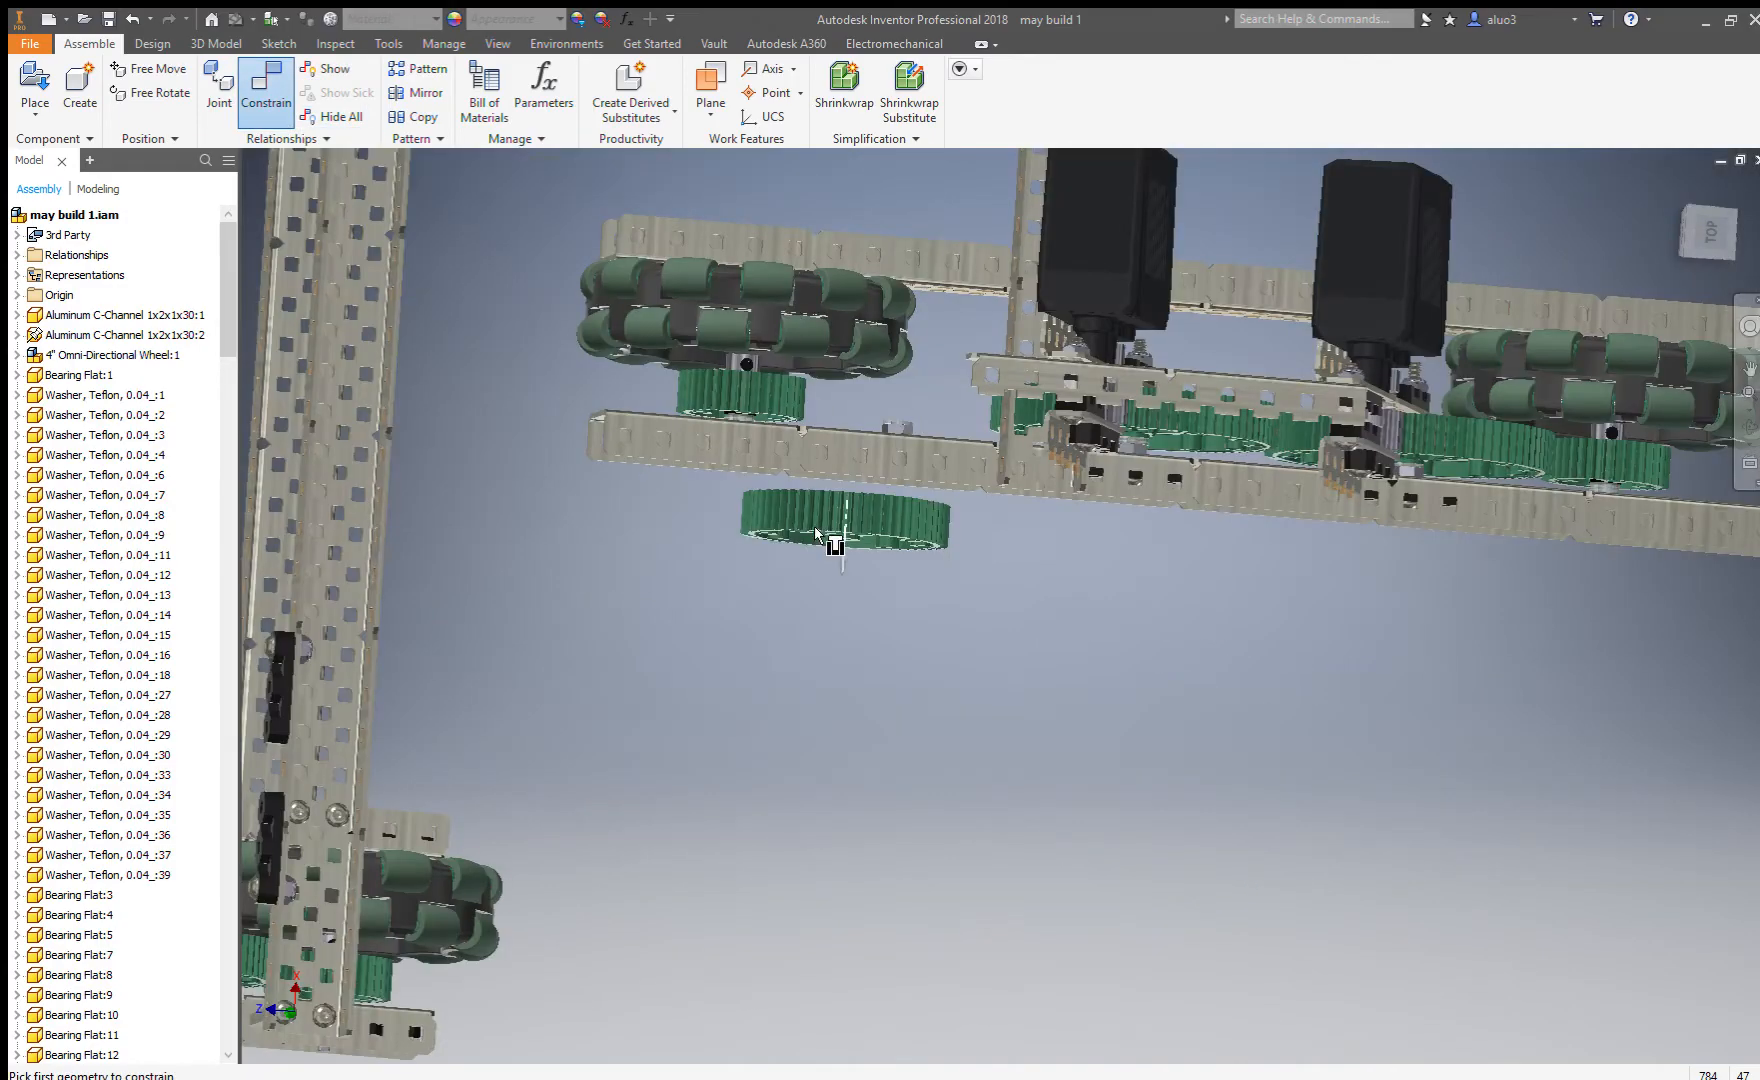
scroll(825, 526, "down", 8)
left_click(784, 525)
scroll(784, 528, "up", 5)
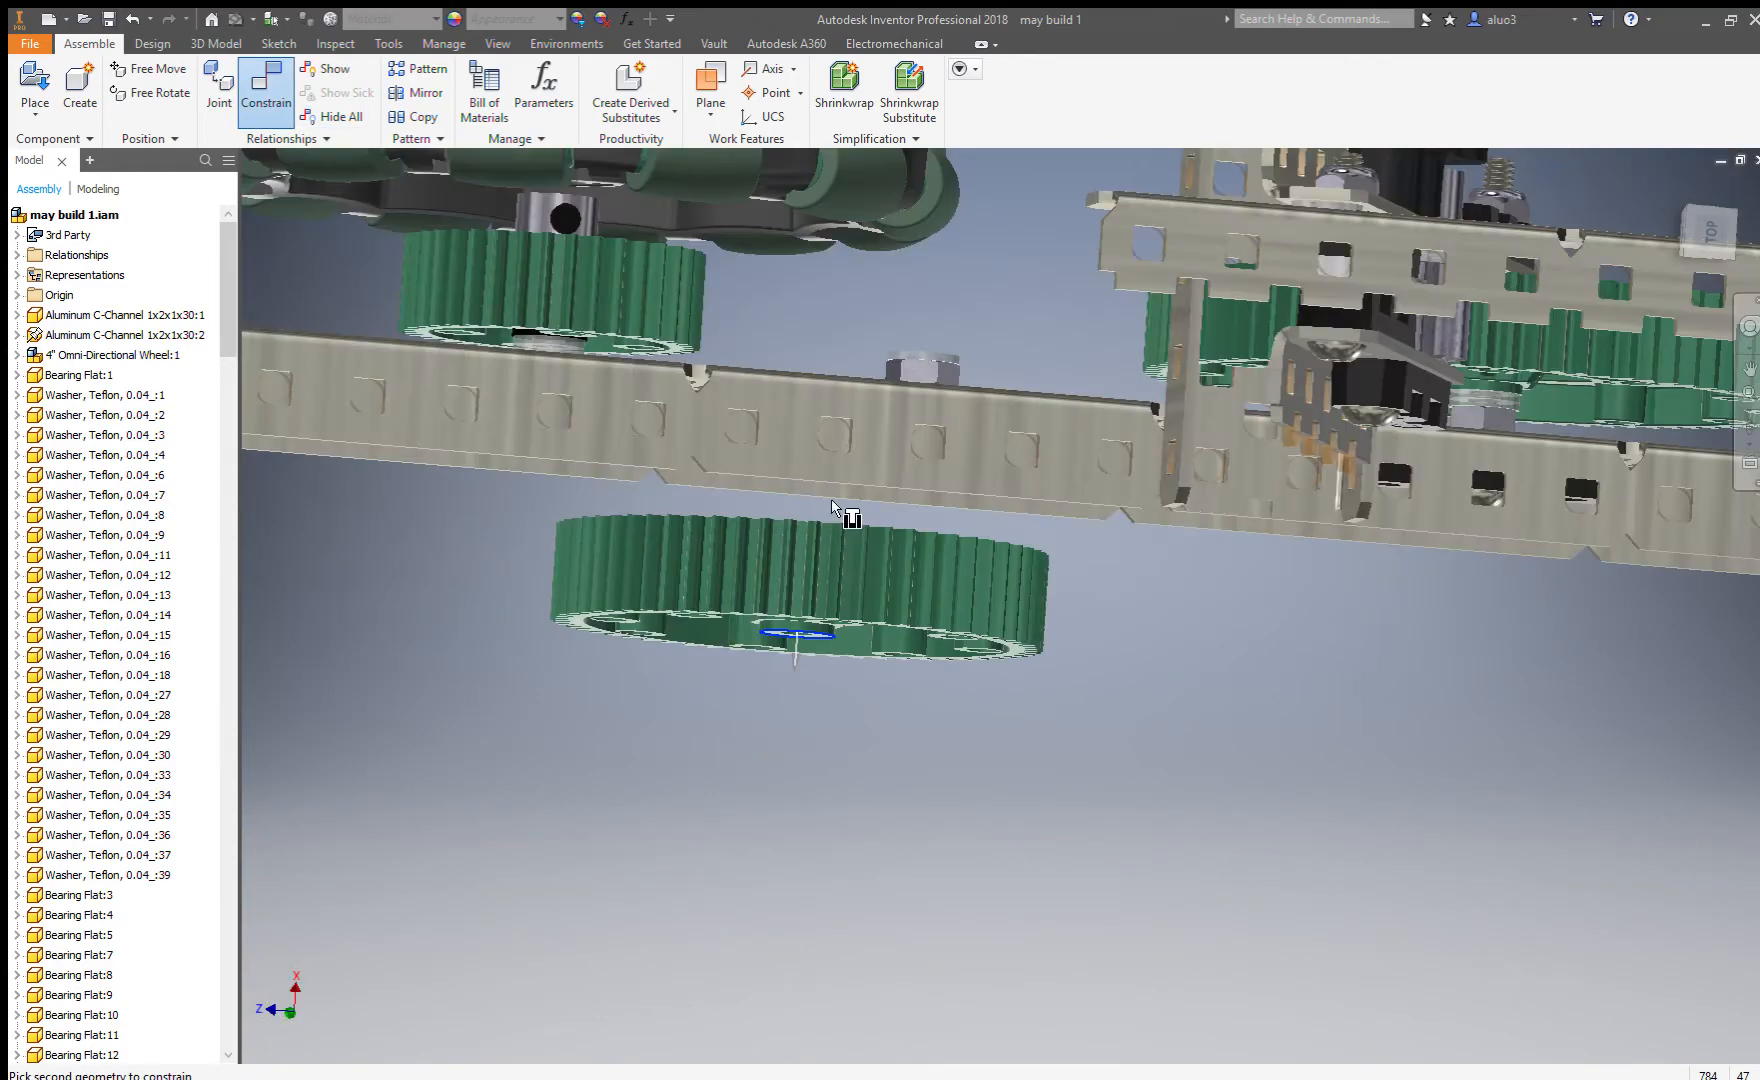
scroll(894, 449, "down", 5)
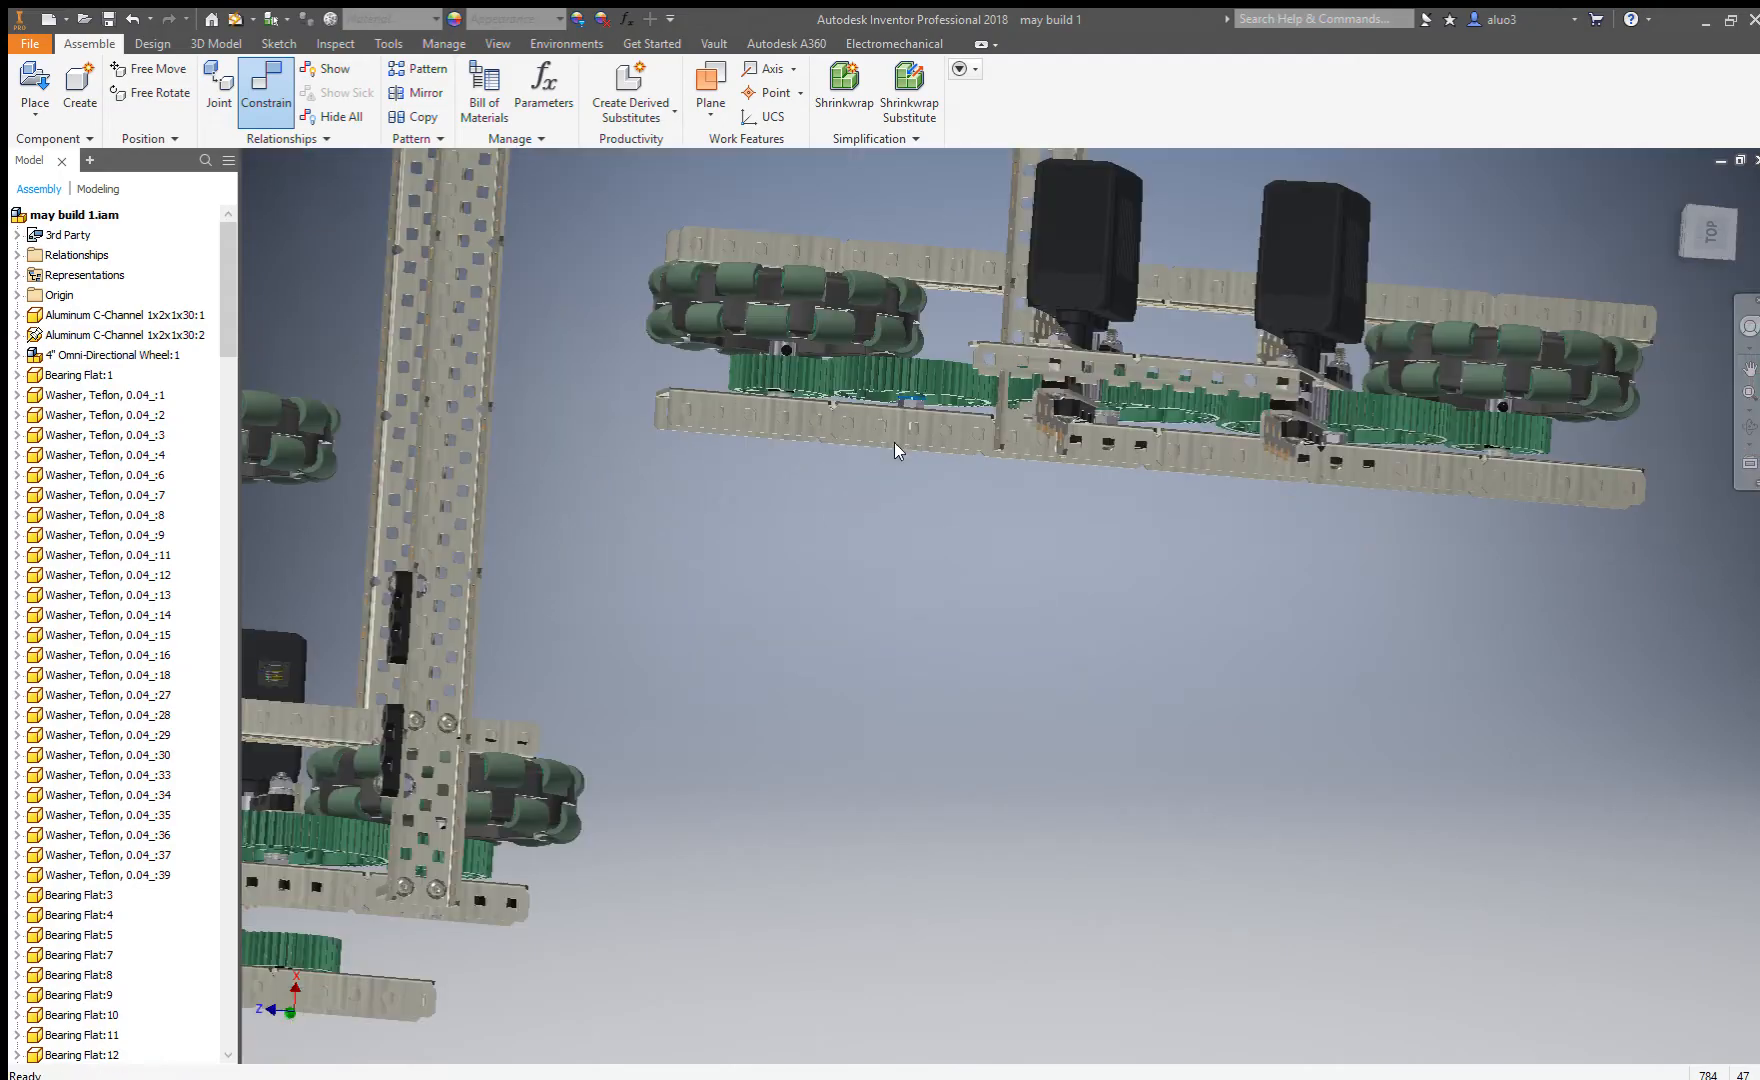
left_click(892, 375)
key("Return")
Constrain the loose bearing flat onto the outer face of the C-channel, with its middle hole centred on the 60-tooth gear's nut.
scroll(903, 378, "down", 6)
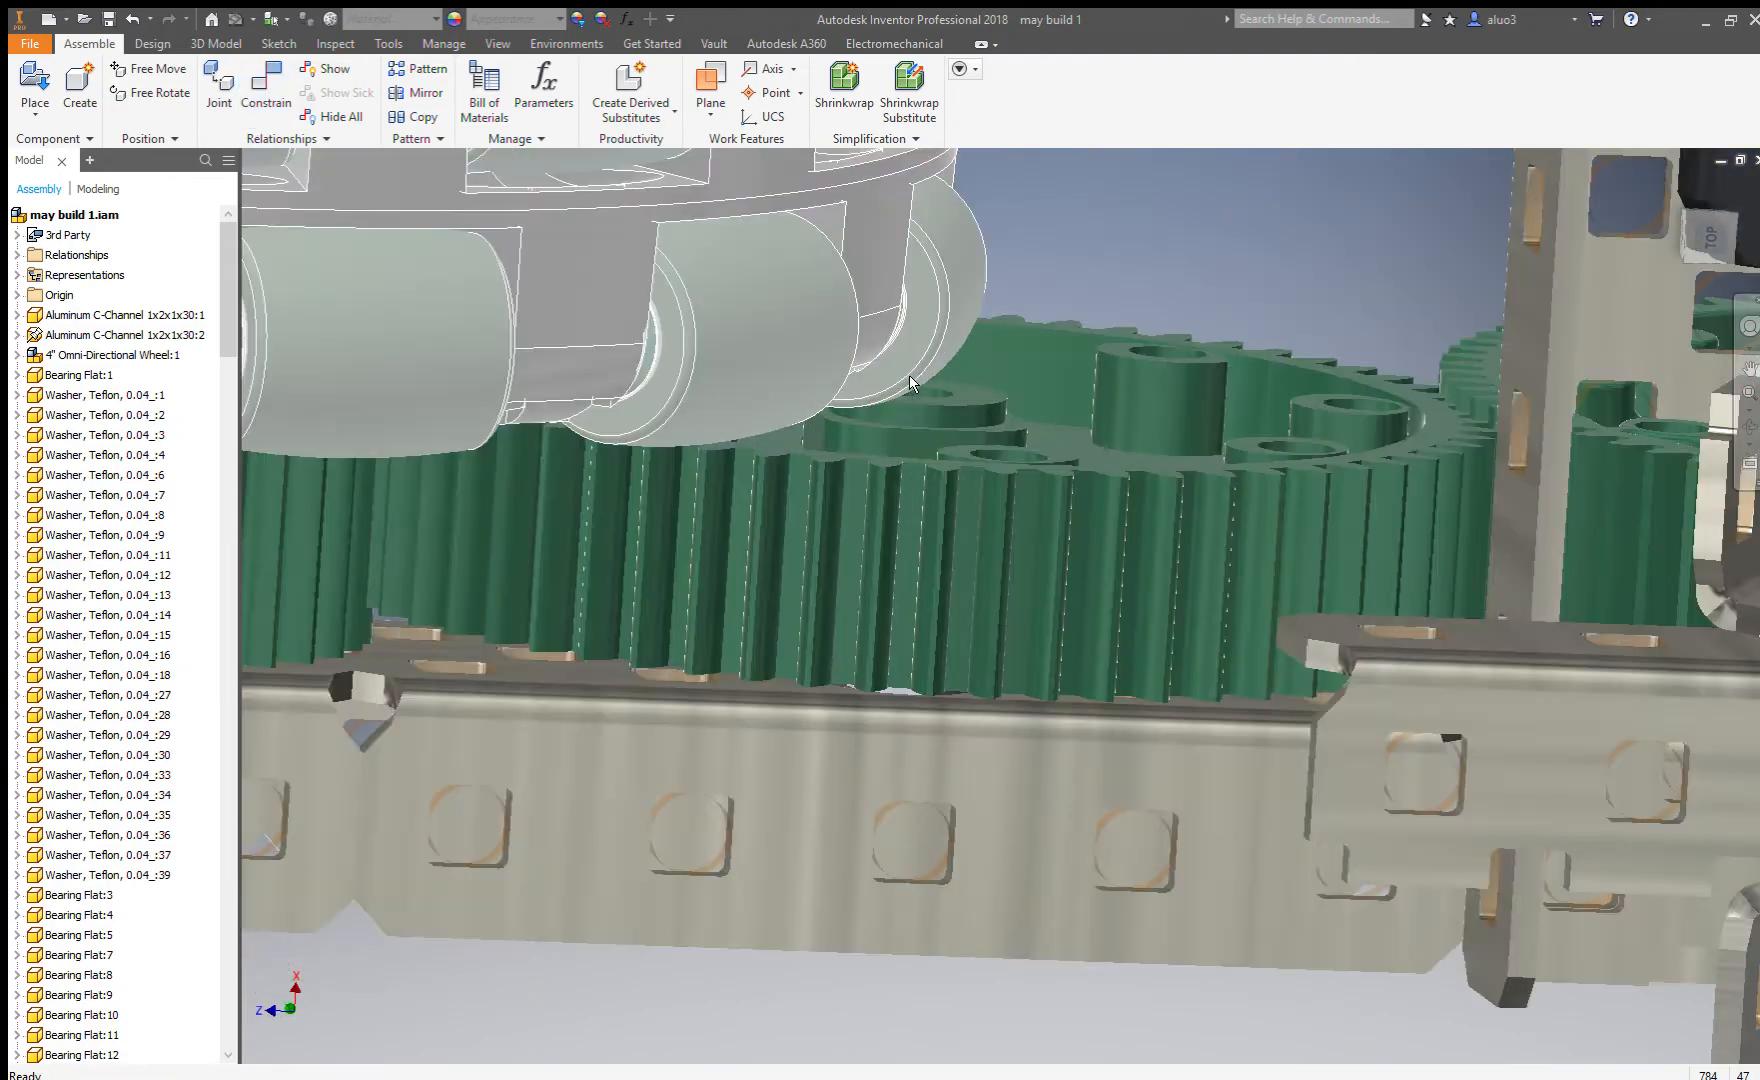
scroll(958, 497, "up", 6)
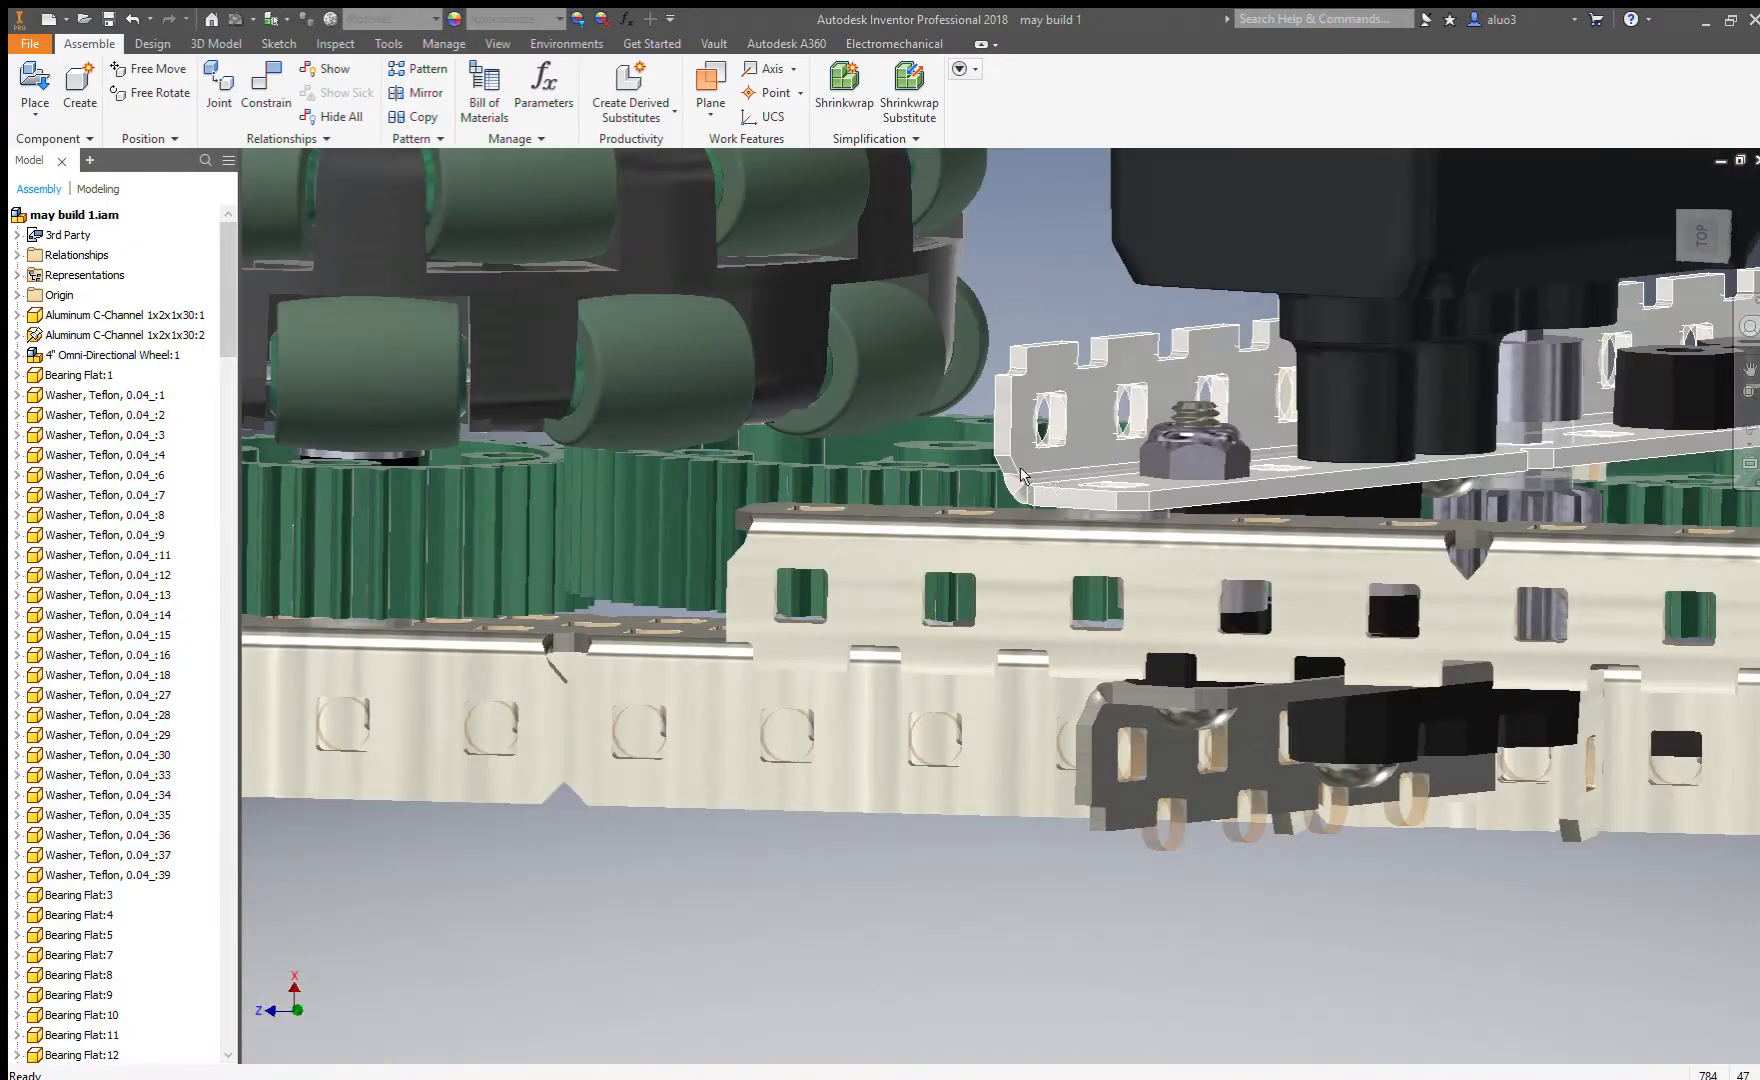
scroll(1021, 475, "up", 5)
middle_click_drag(823, 532, 800, 465, "shift")
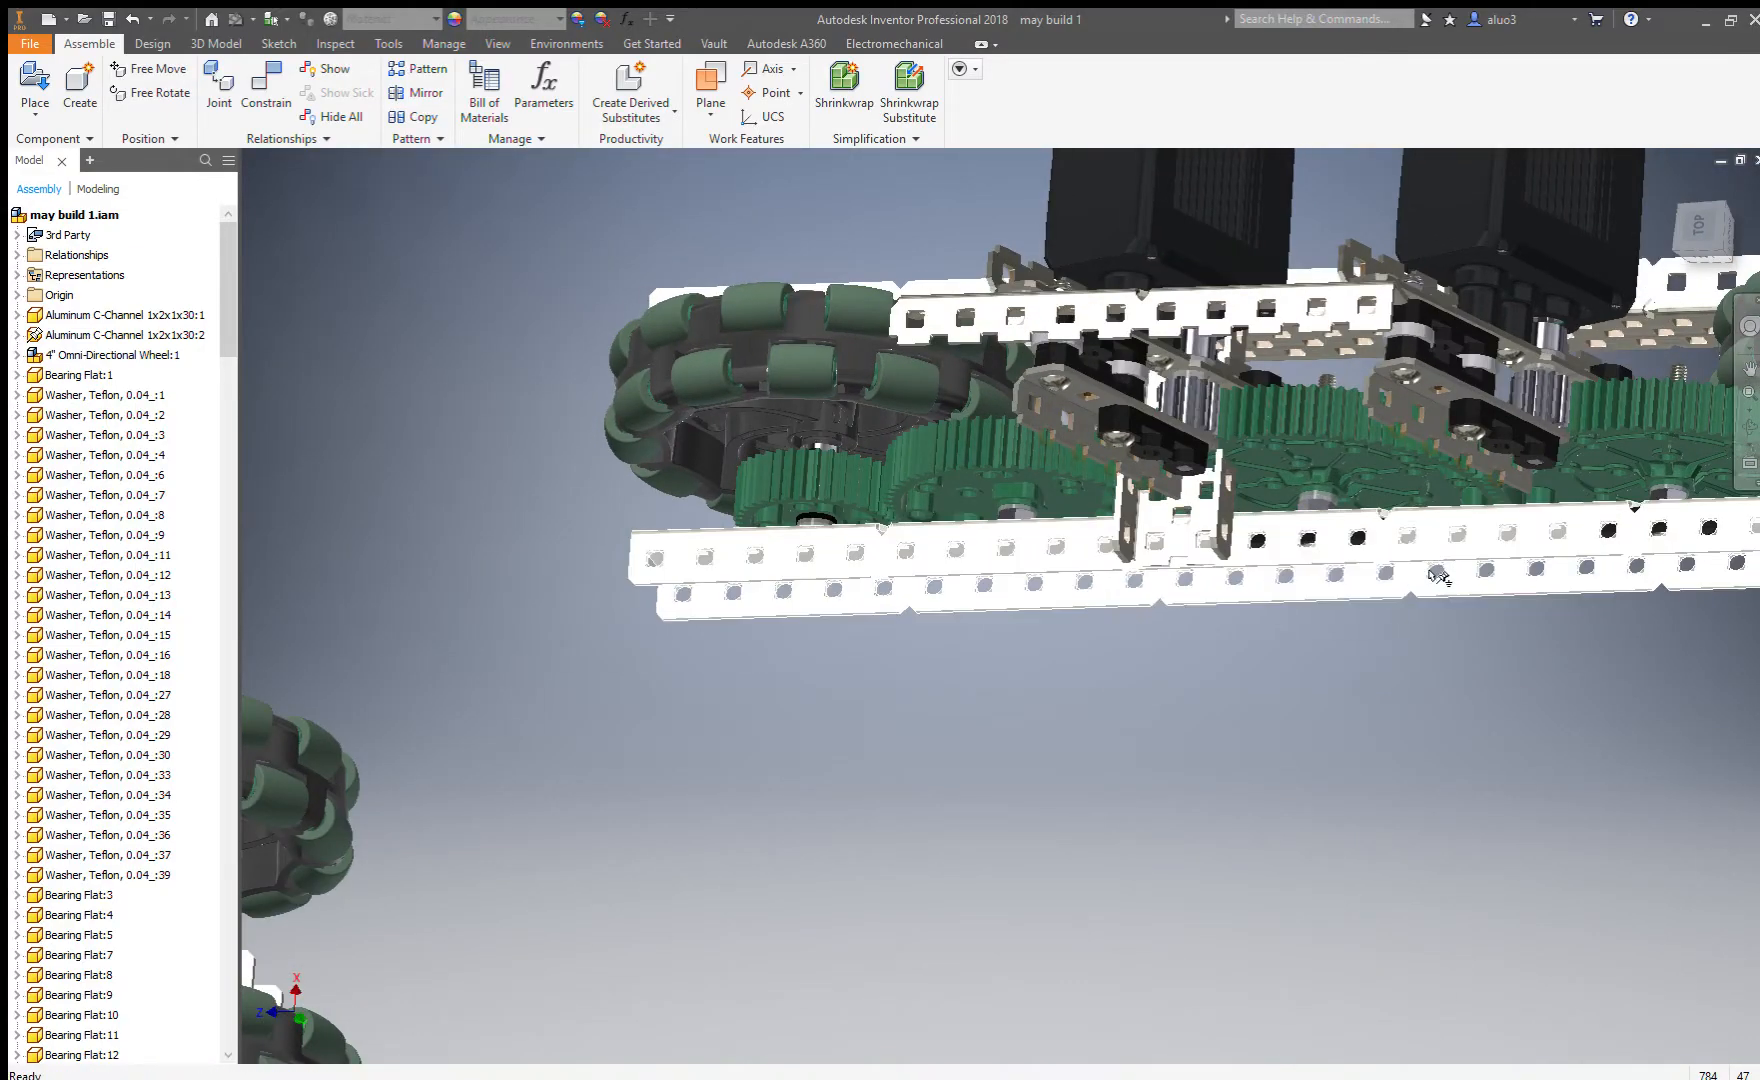
middle_click_drag(1031, 638, 1010, 540, "shift")
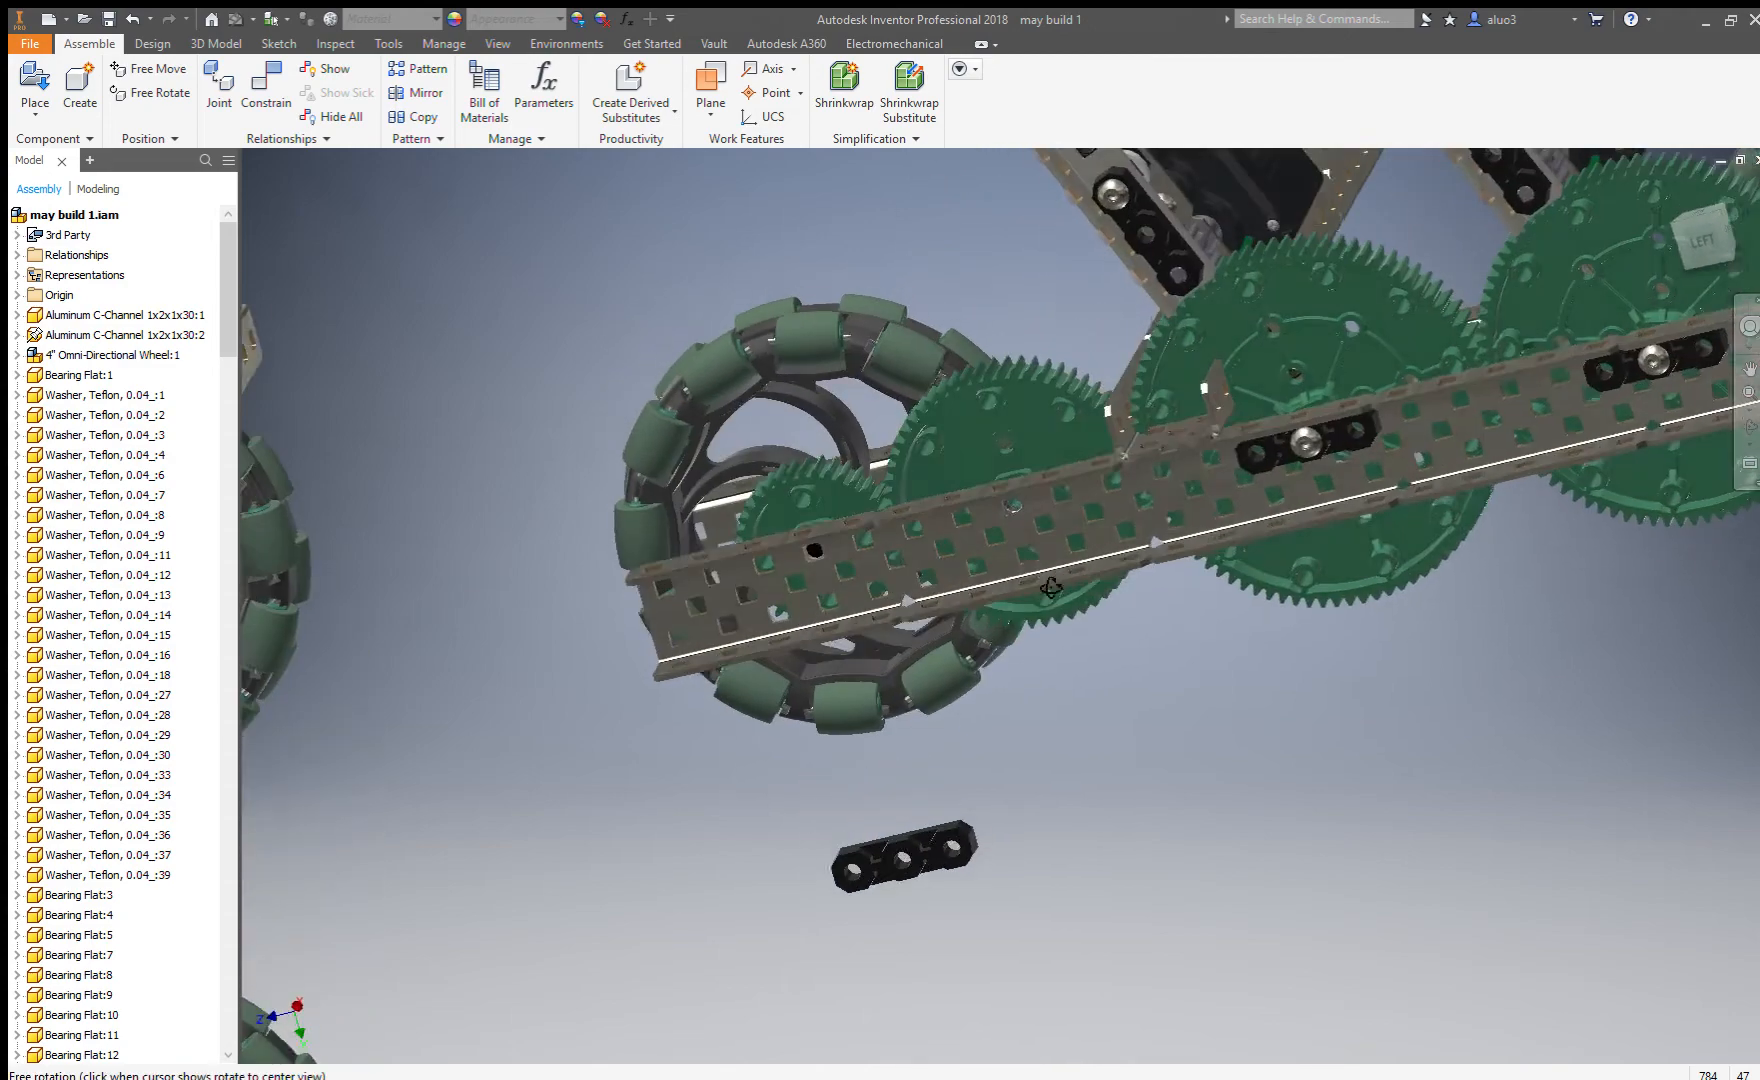
key("c")
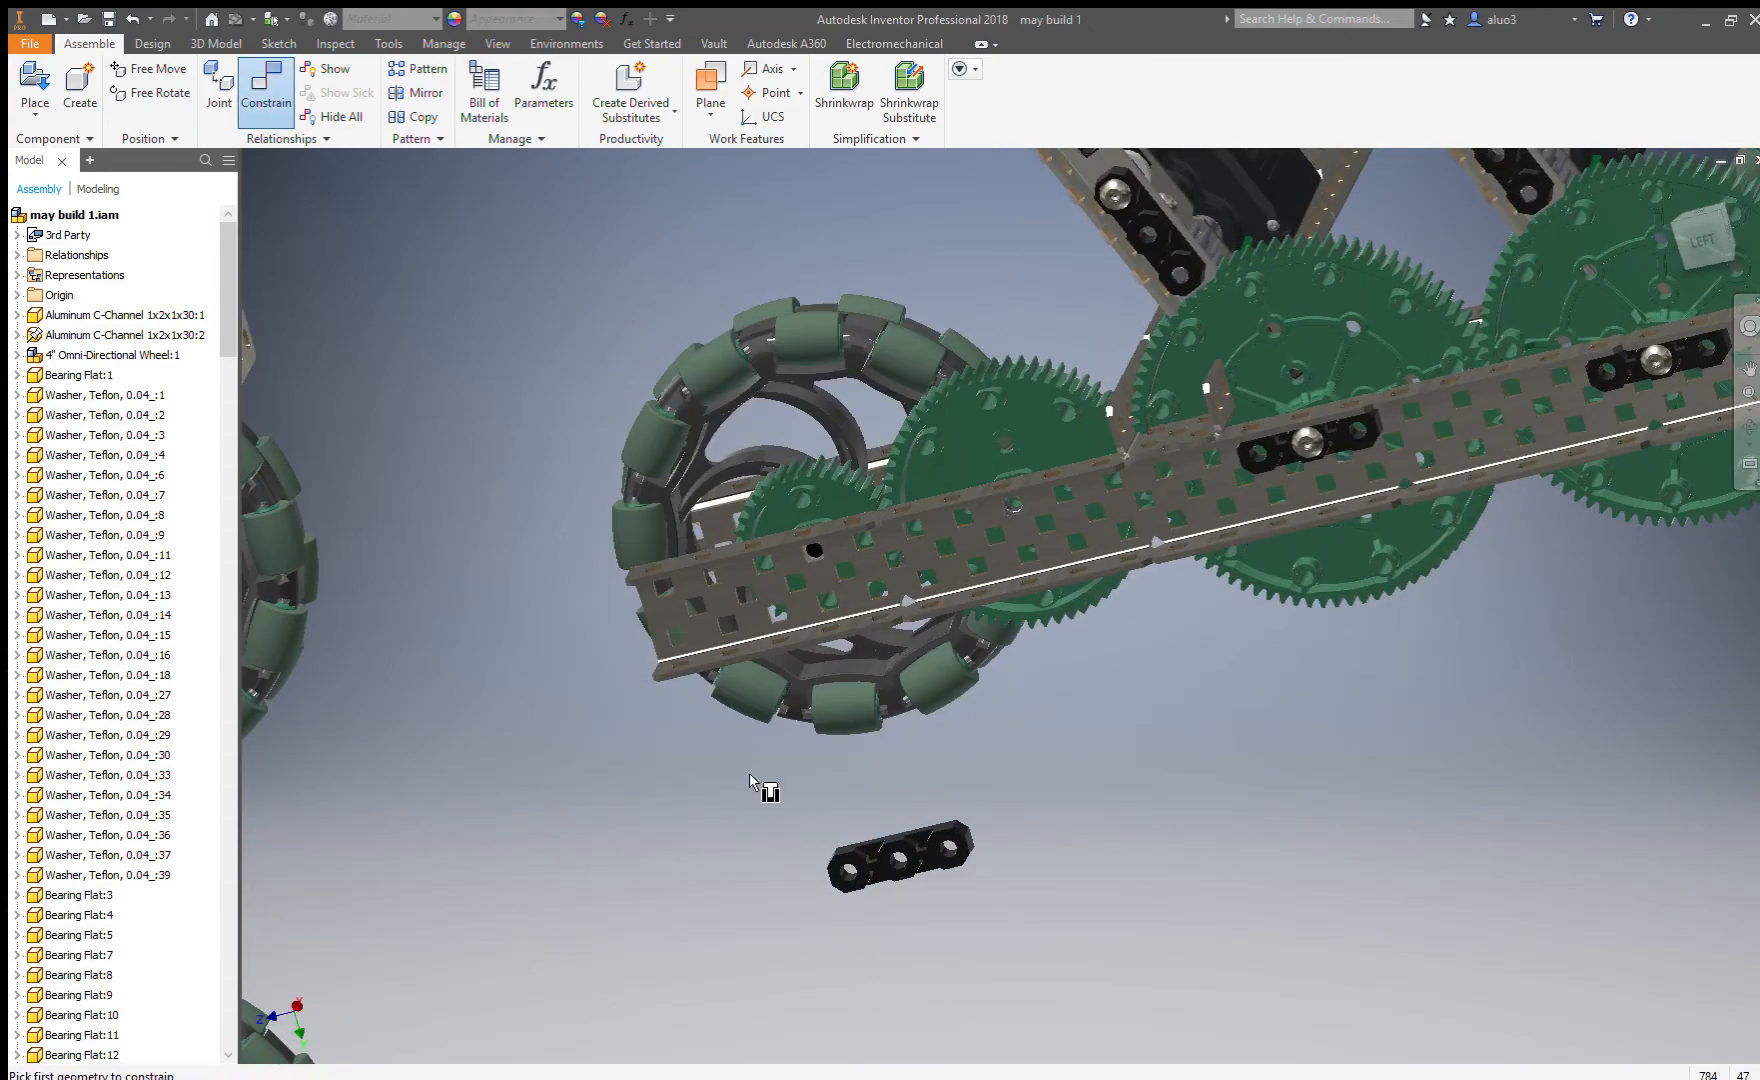
scroll(844, 935, "down", 3)
left_click(848, 947)
scroll(848, 947, "up", 3)
scroll(990, 540, "down", 5)
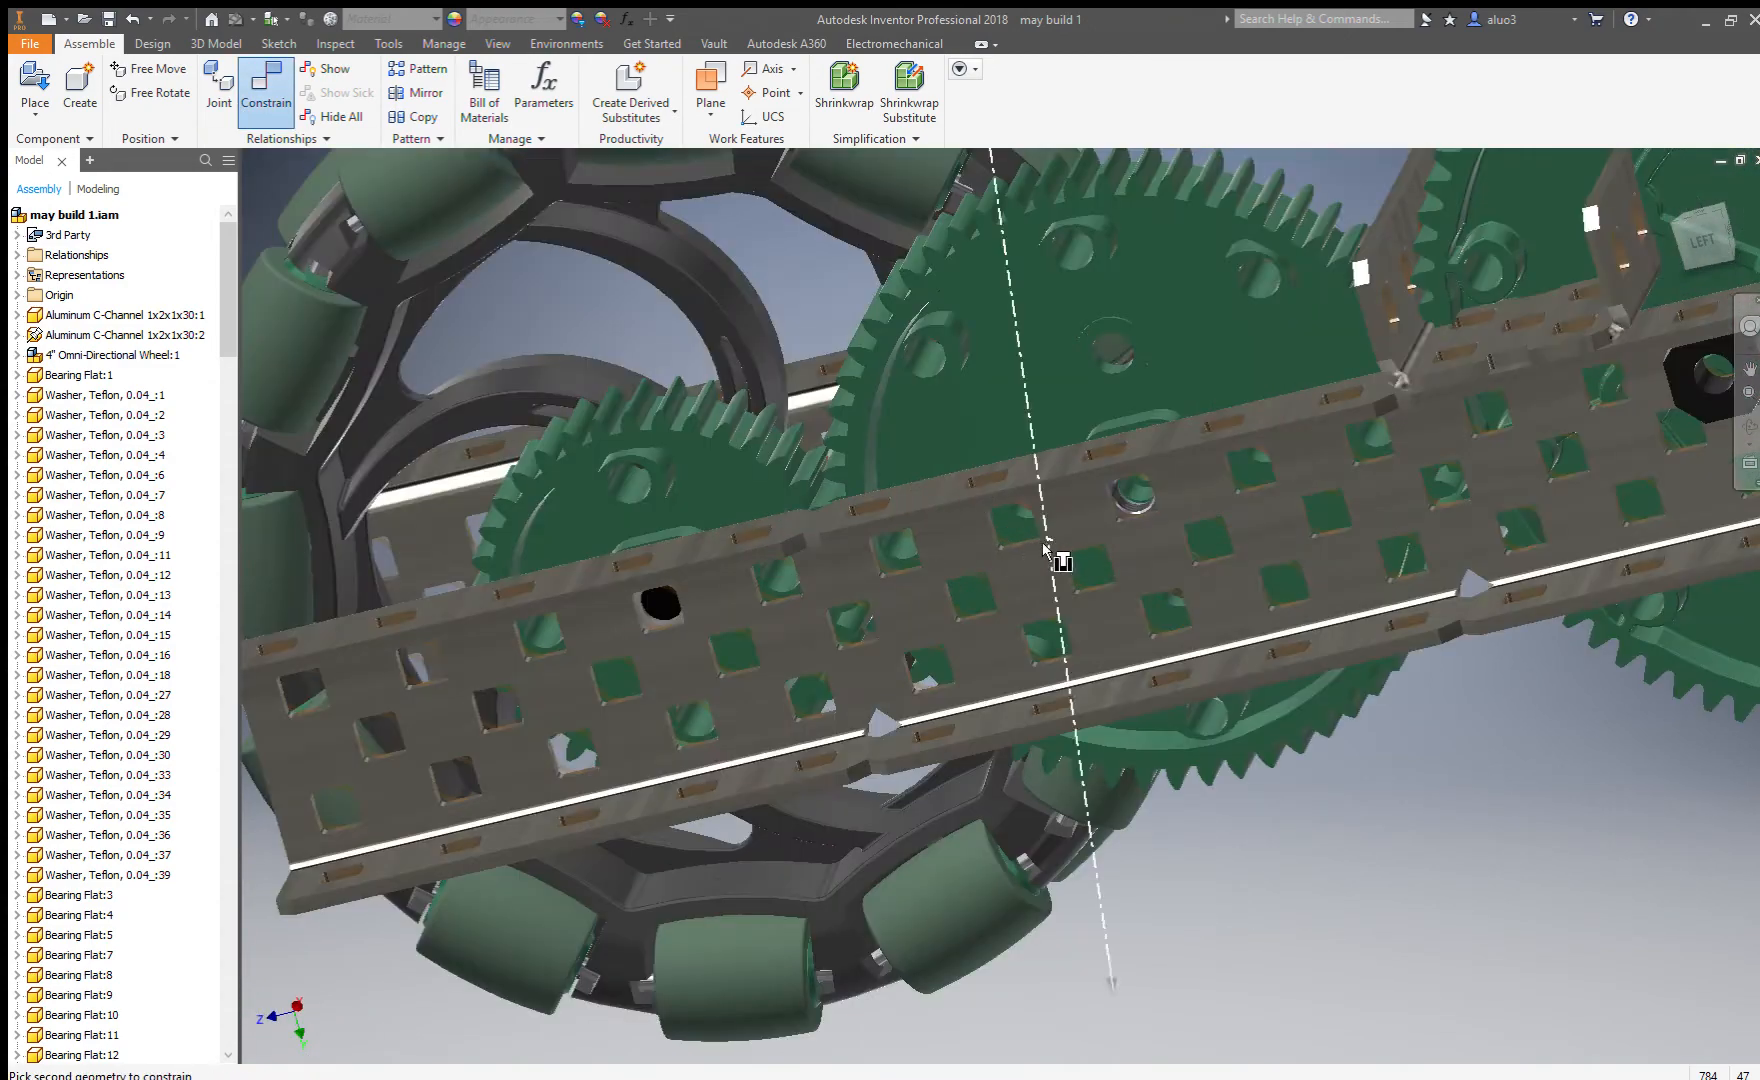
left_click(989, 527)
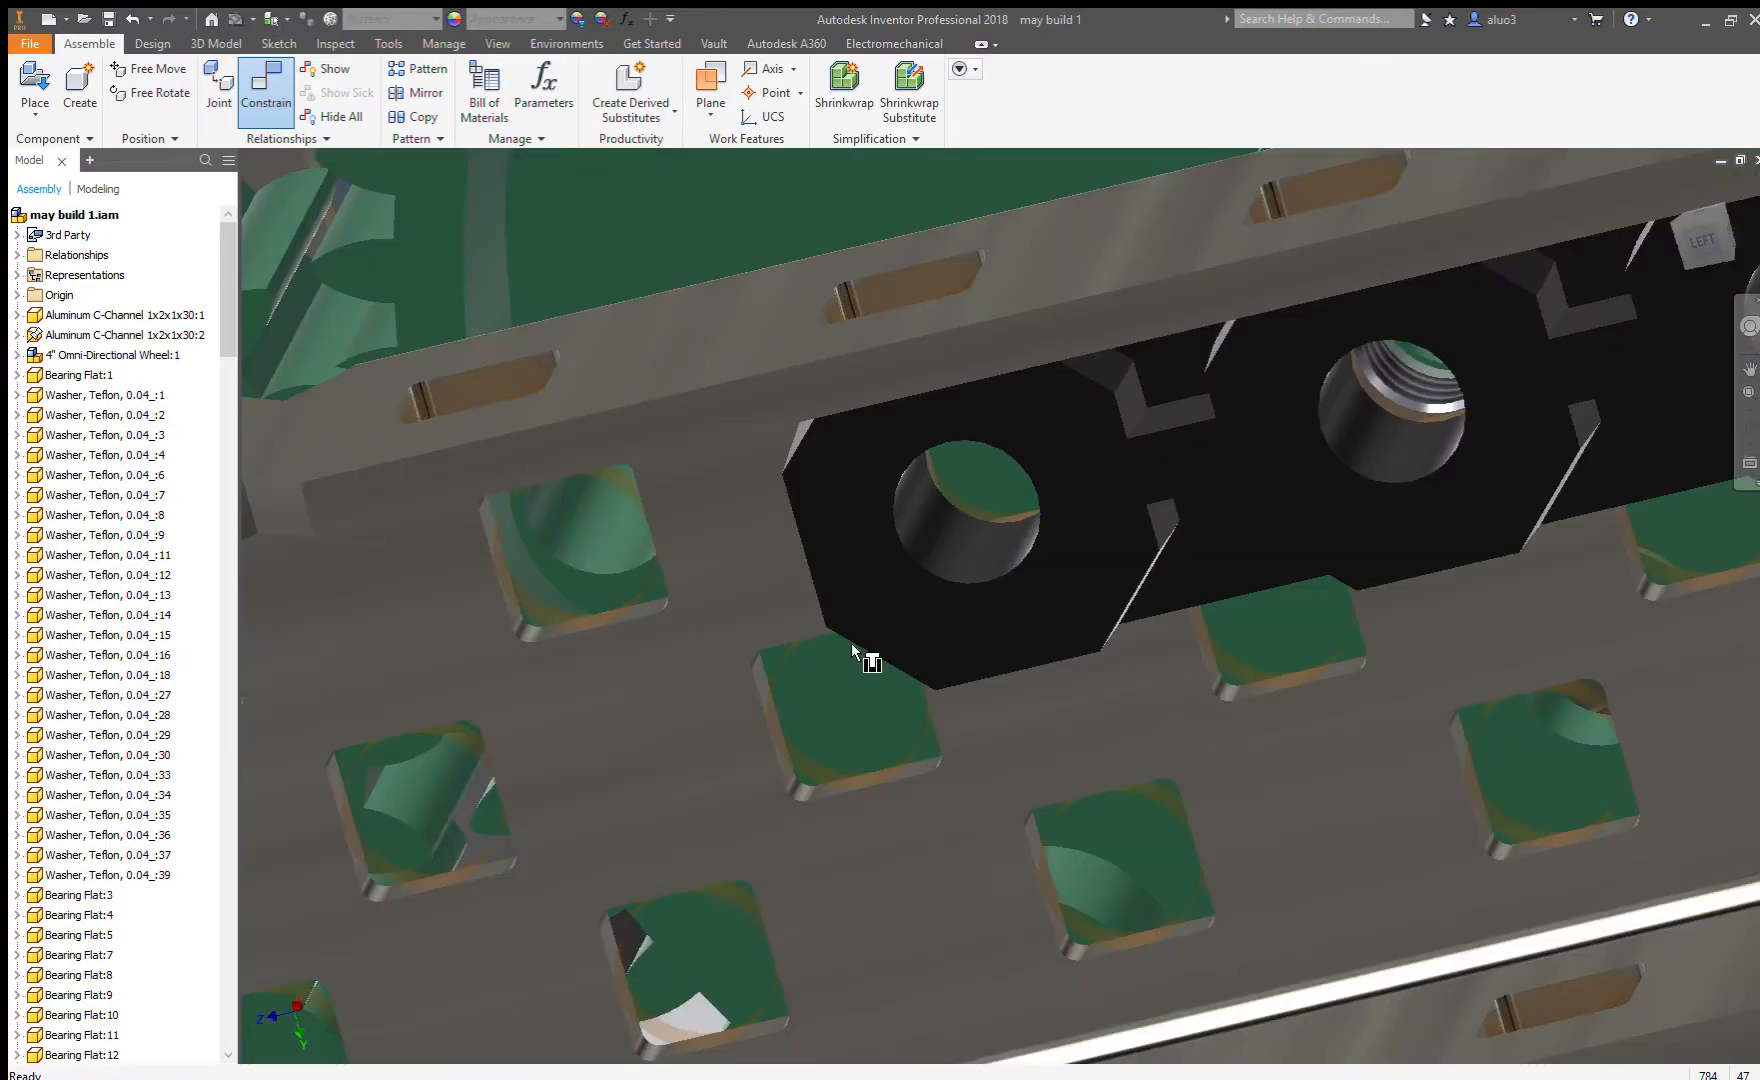
Align the bearing flat's end hole with the C-channel hole beneath it to fix its rotation.
scroll(815, 661, "up", 3)
scroll(1150, 510, "down", 3)
left_click(1212, 528)
left_click(1212, 530)
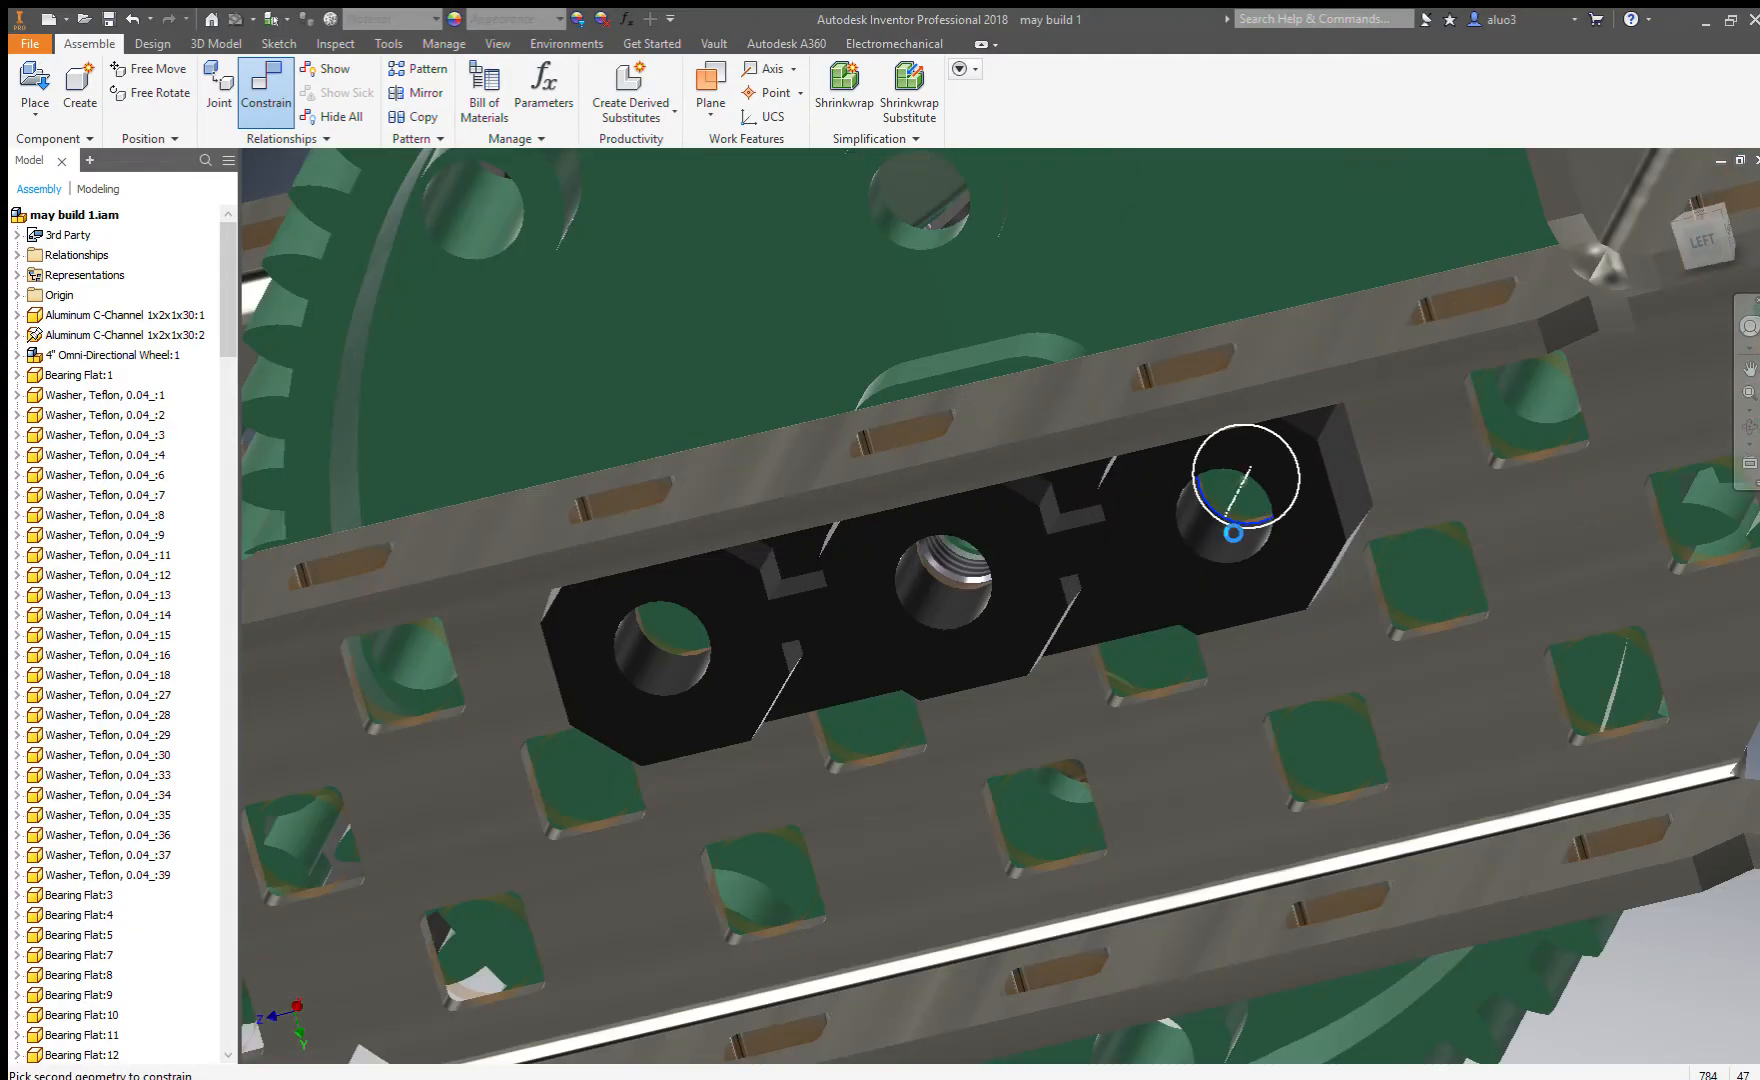
Place an 8-32 x 0.750 screw and constrain its head onto the hub of the gear next to the wheel gear.
scroll(1160, 597, "up", 5)
middle_click_drag(1366, 615, 1405, 656, "shift")
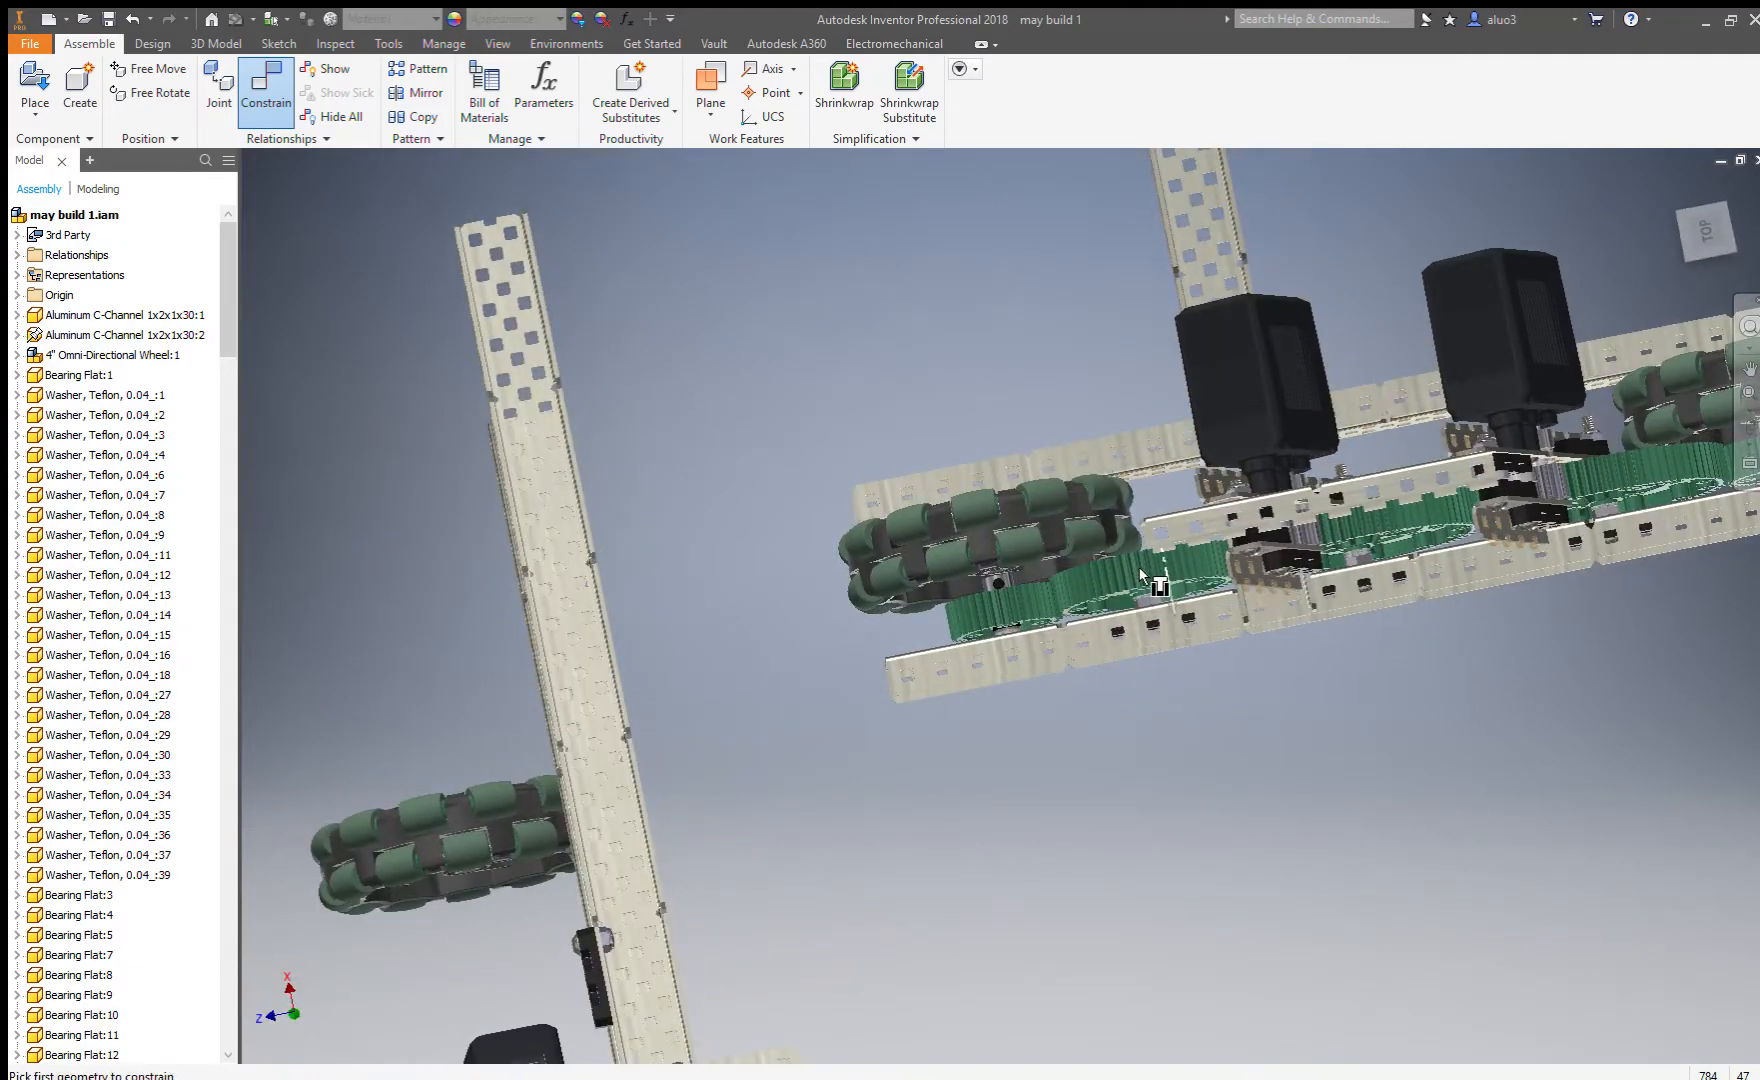
scroll(1152, 580, "down", 5)
middle_click_drag(1153, 613, 1167, 480, "shift")
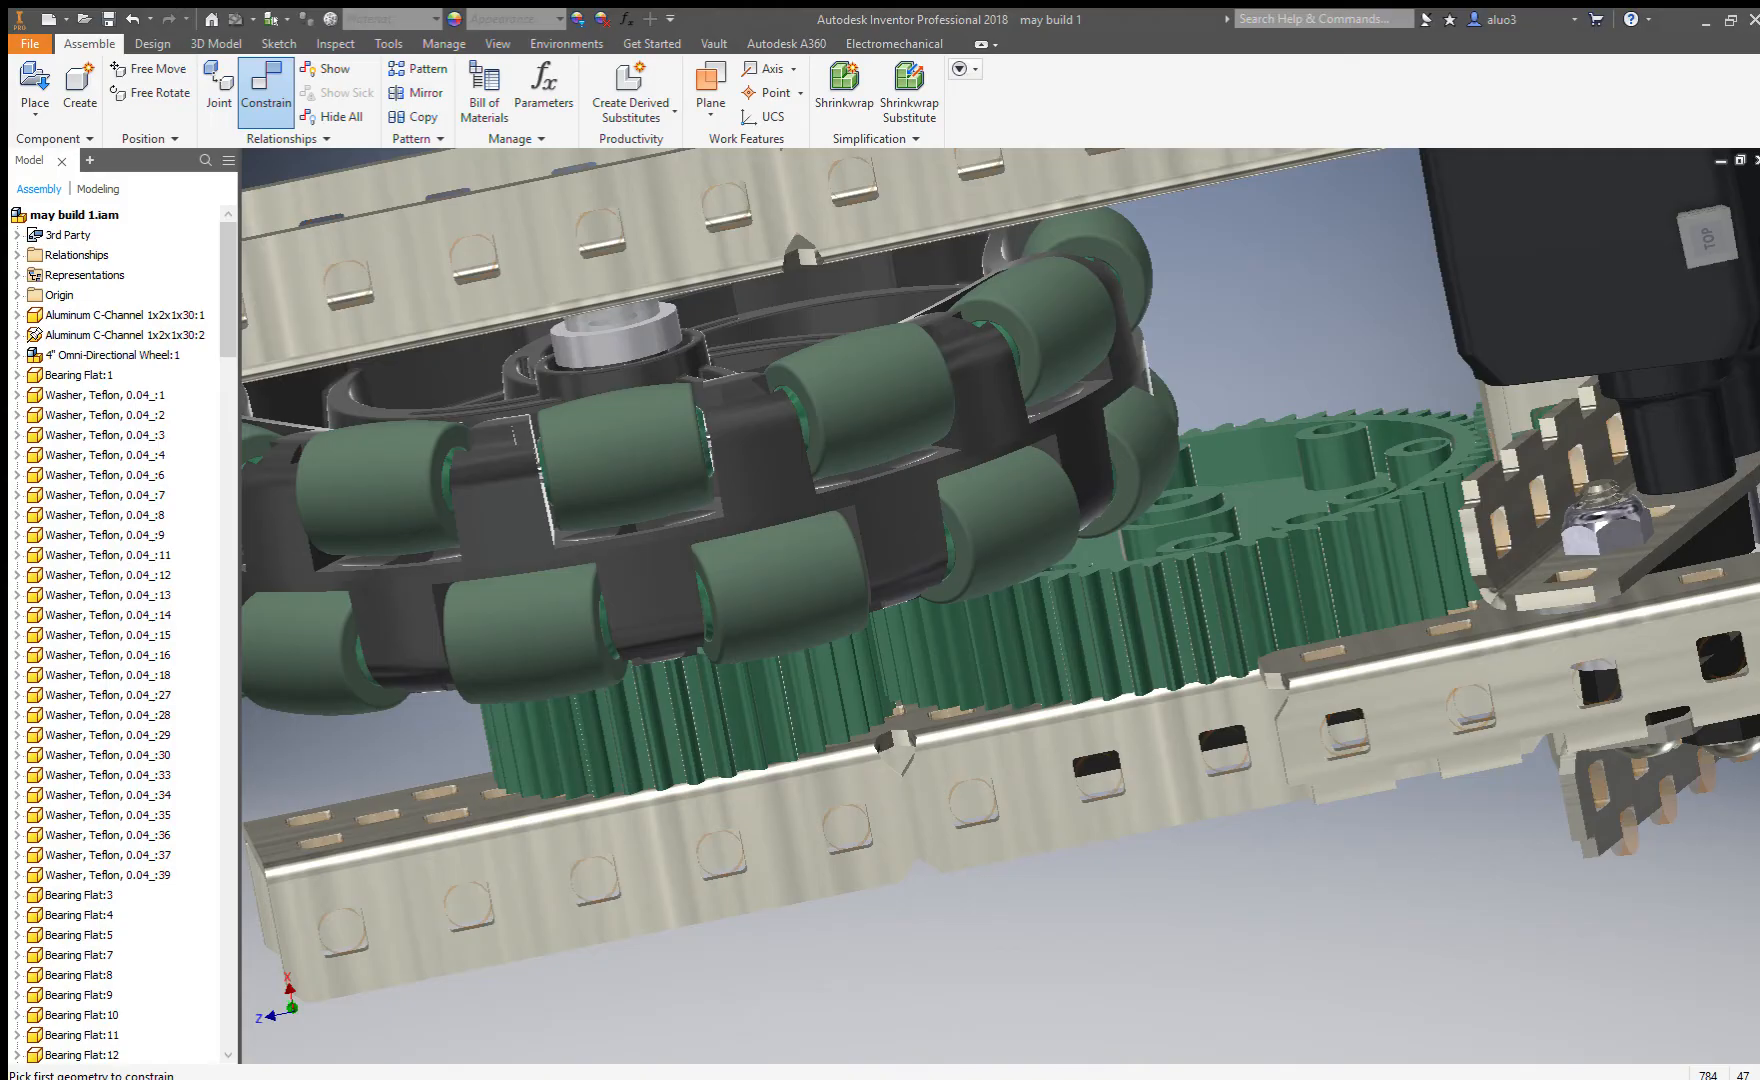
left_click_drag(1562, 525, 1199, 904)
left_click(260, 87)
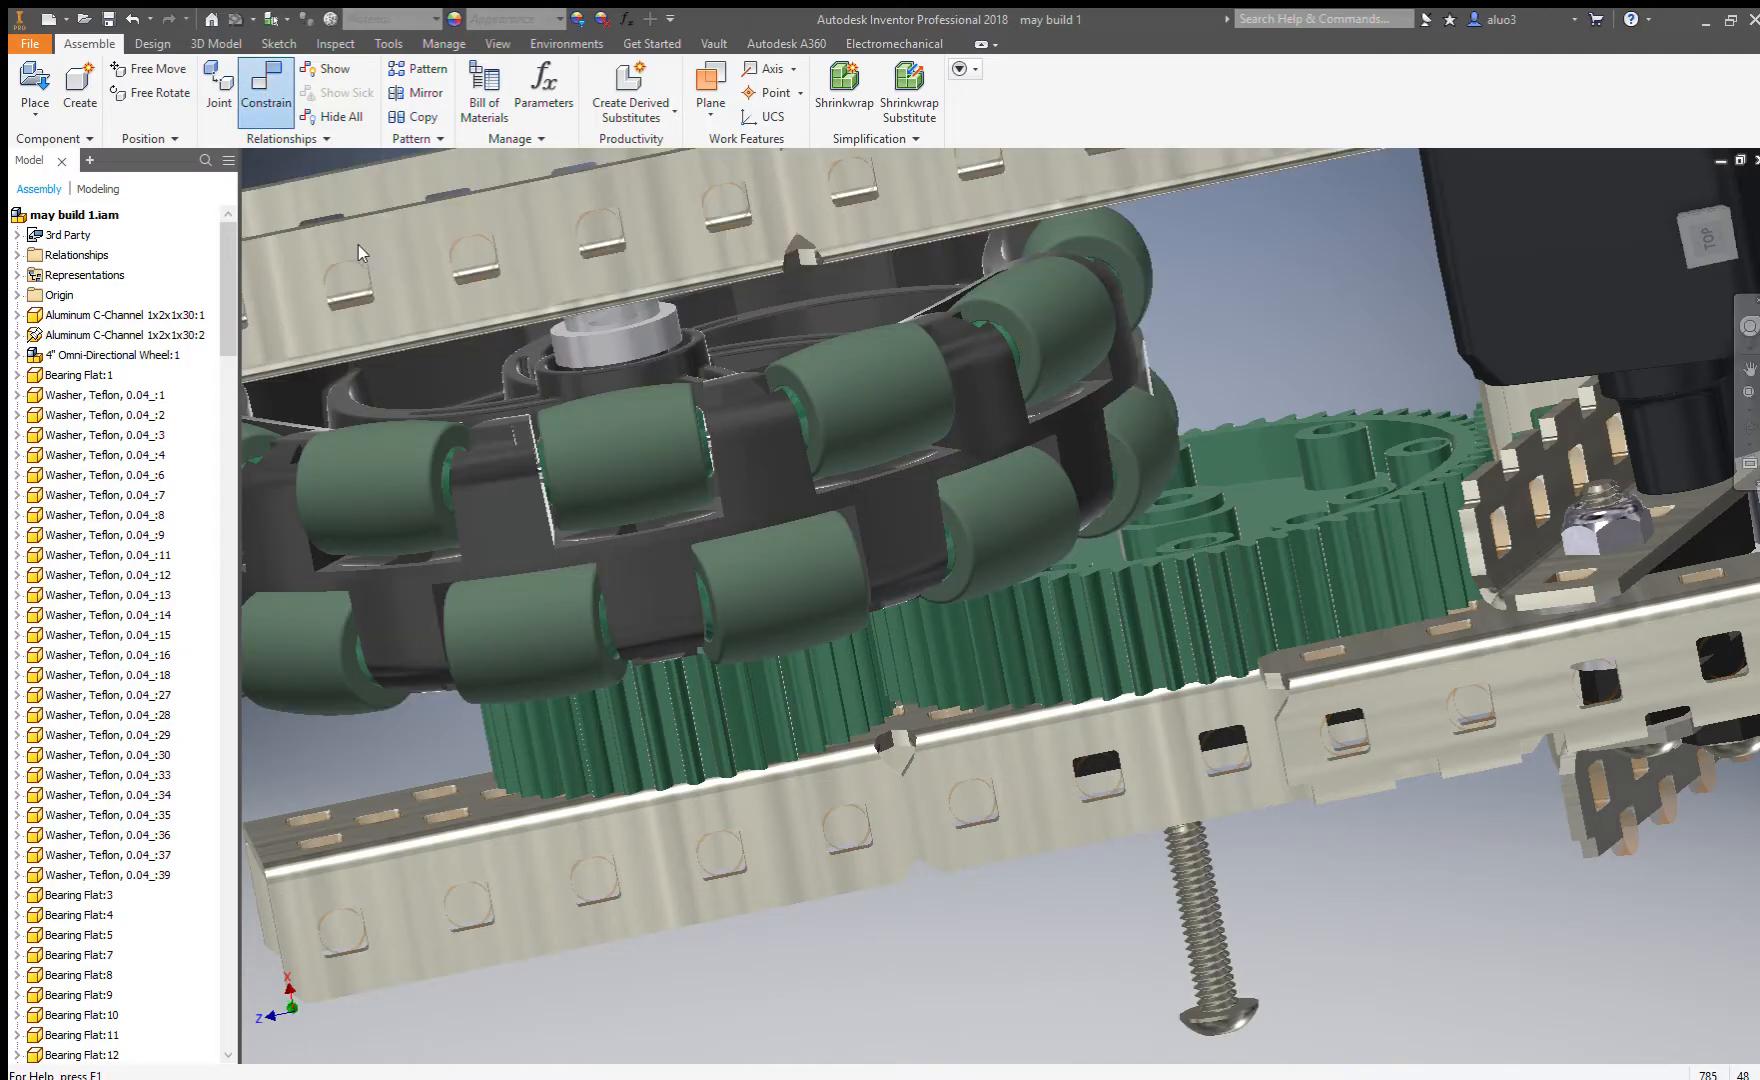
left_click(1203, 1004)
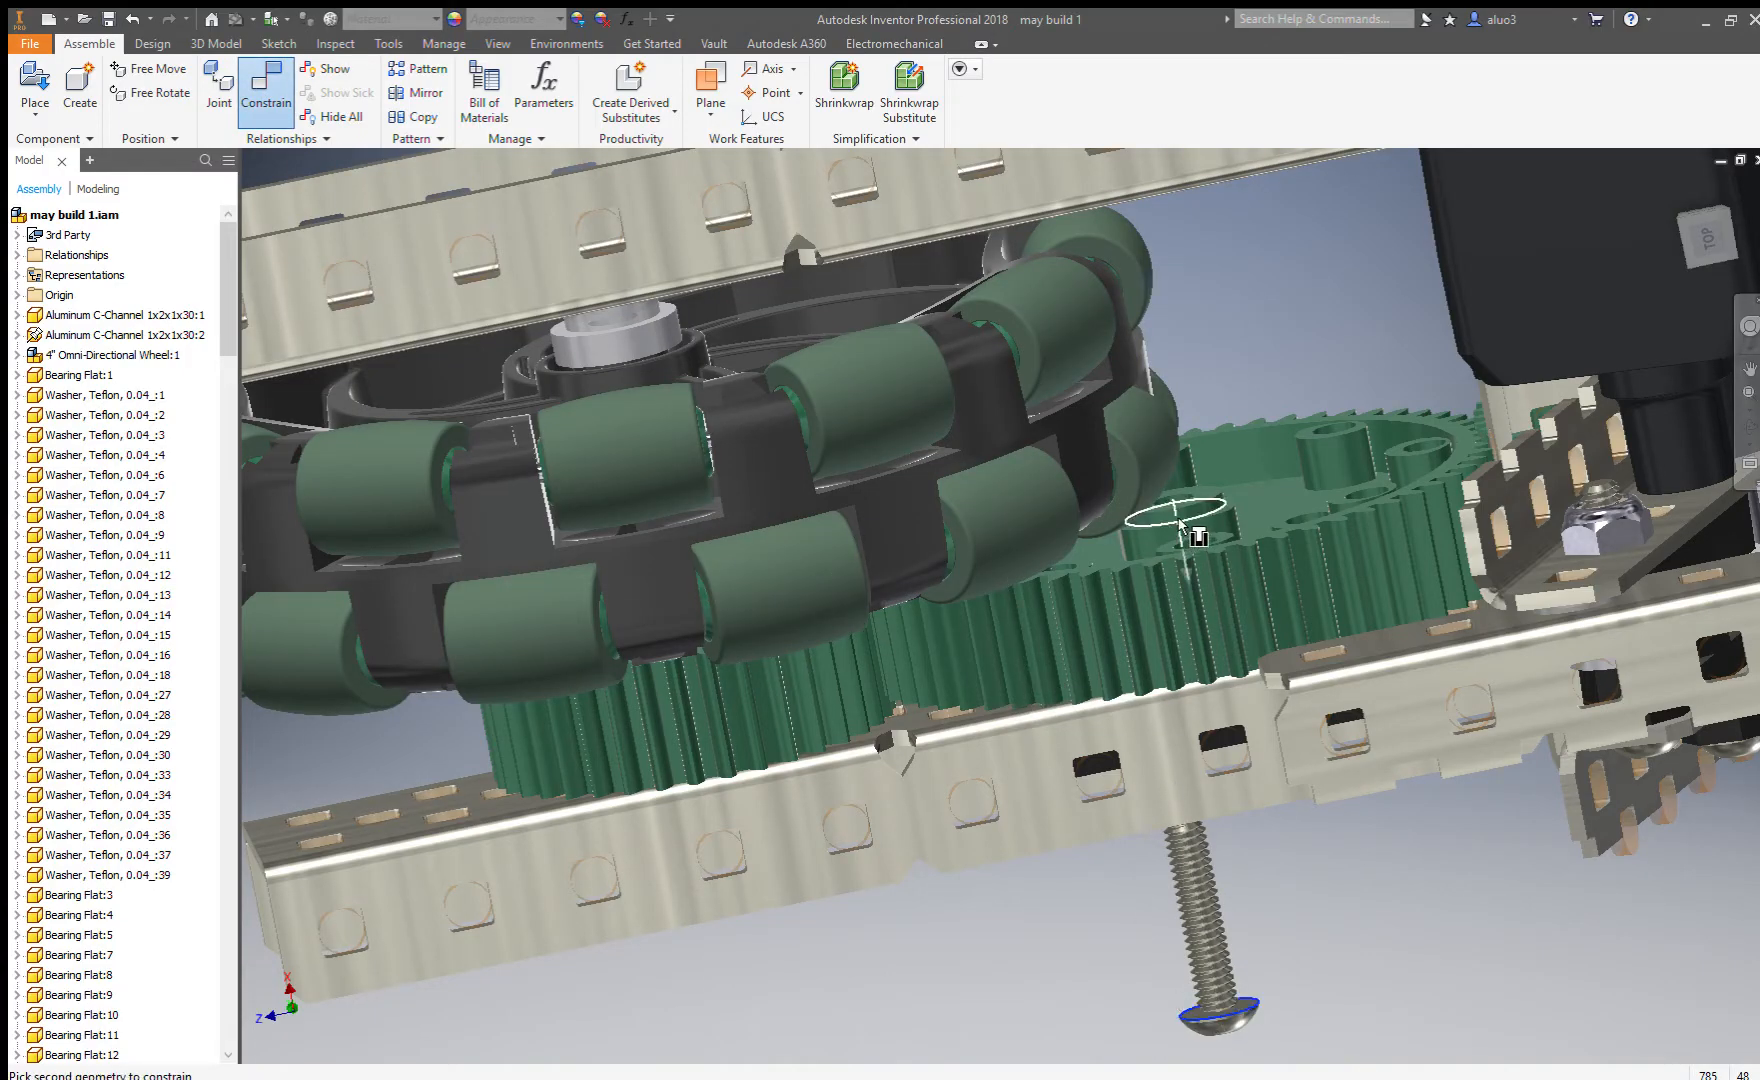
left_click(1174, 500)
Examine how the new screw sits in the gear hub, the spacer nut and the C-channel.
middle_click_drag(1009, 573, 846, 513, "shift")
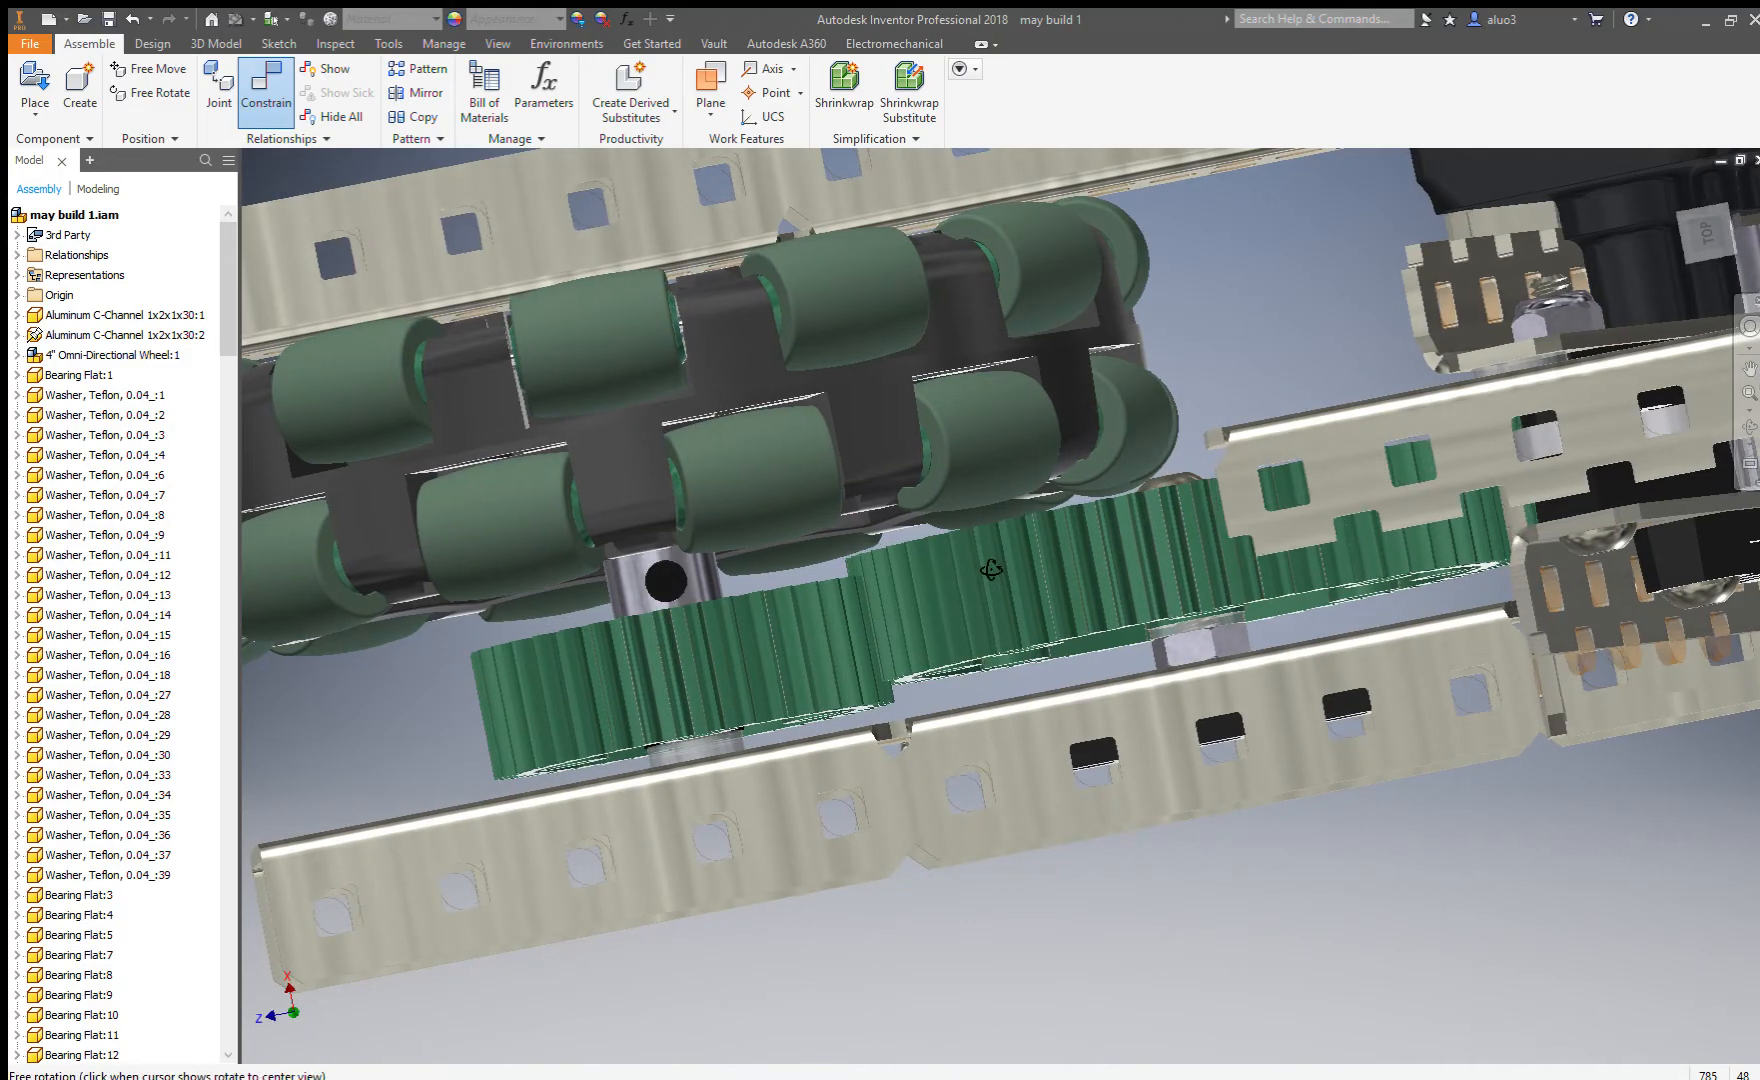
left_click_drag(990, 456, 1120, 480)
scroll(1165, 627, "up", 3)
scroll(1165, 627, "up", 2)
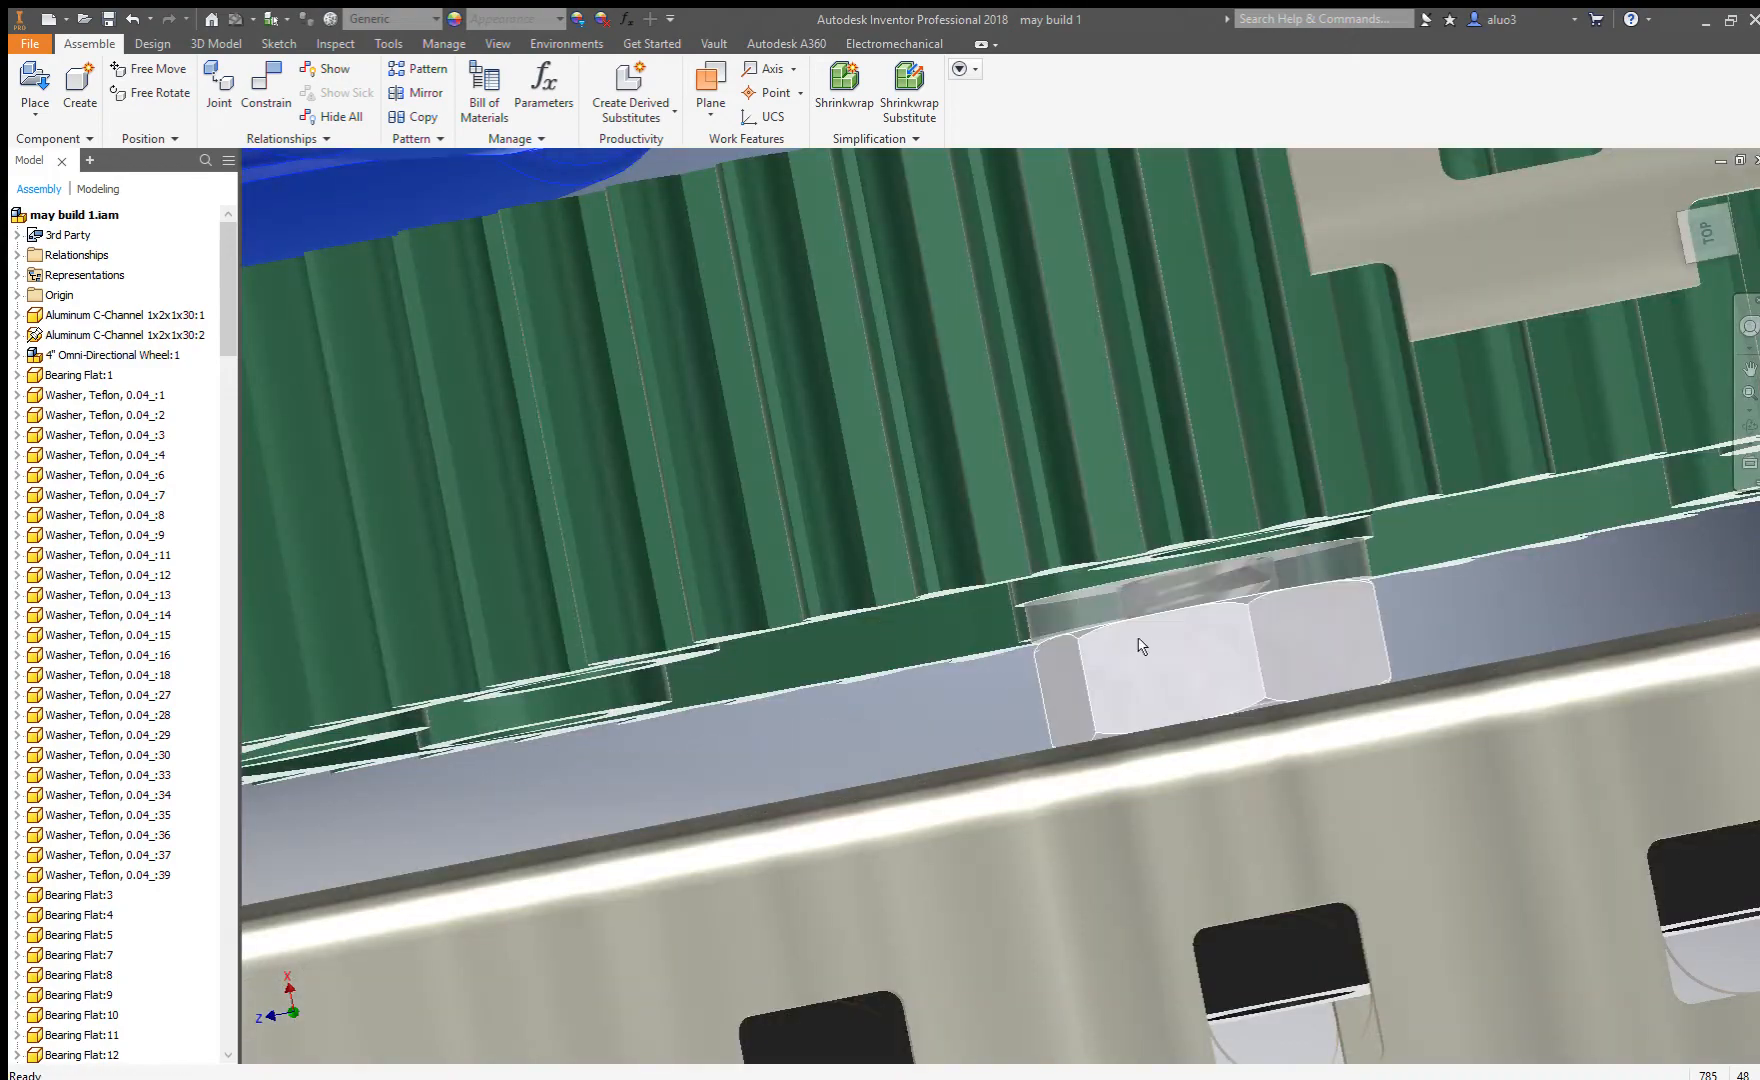
scroll(1149, 706, "down", 7)
middle_click_drag(1145, 612, 1152, 682, "shift")
scroll(1150, 680, "up", 5)
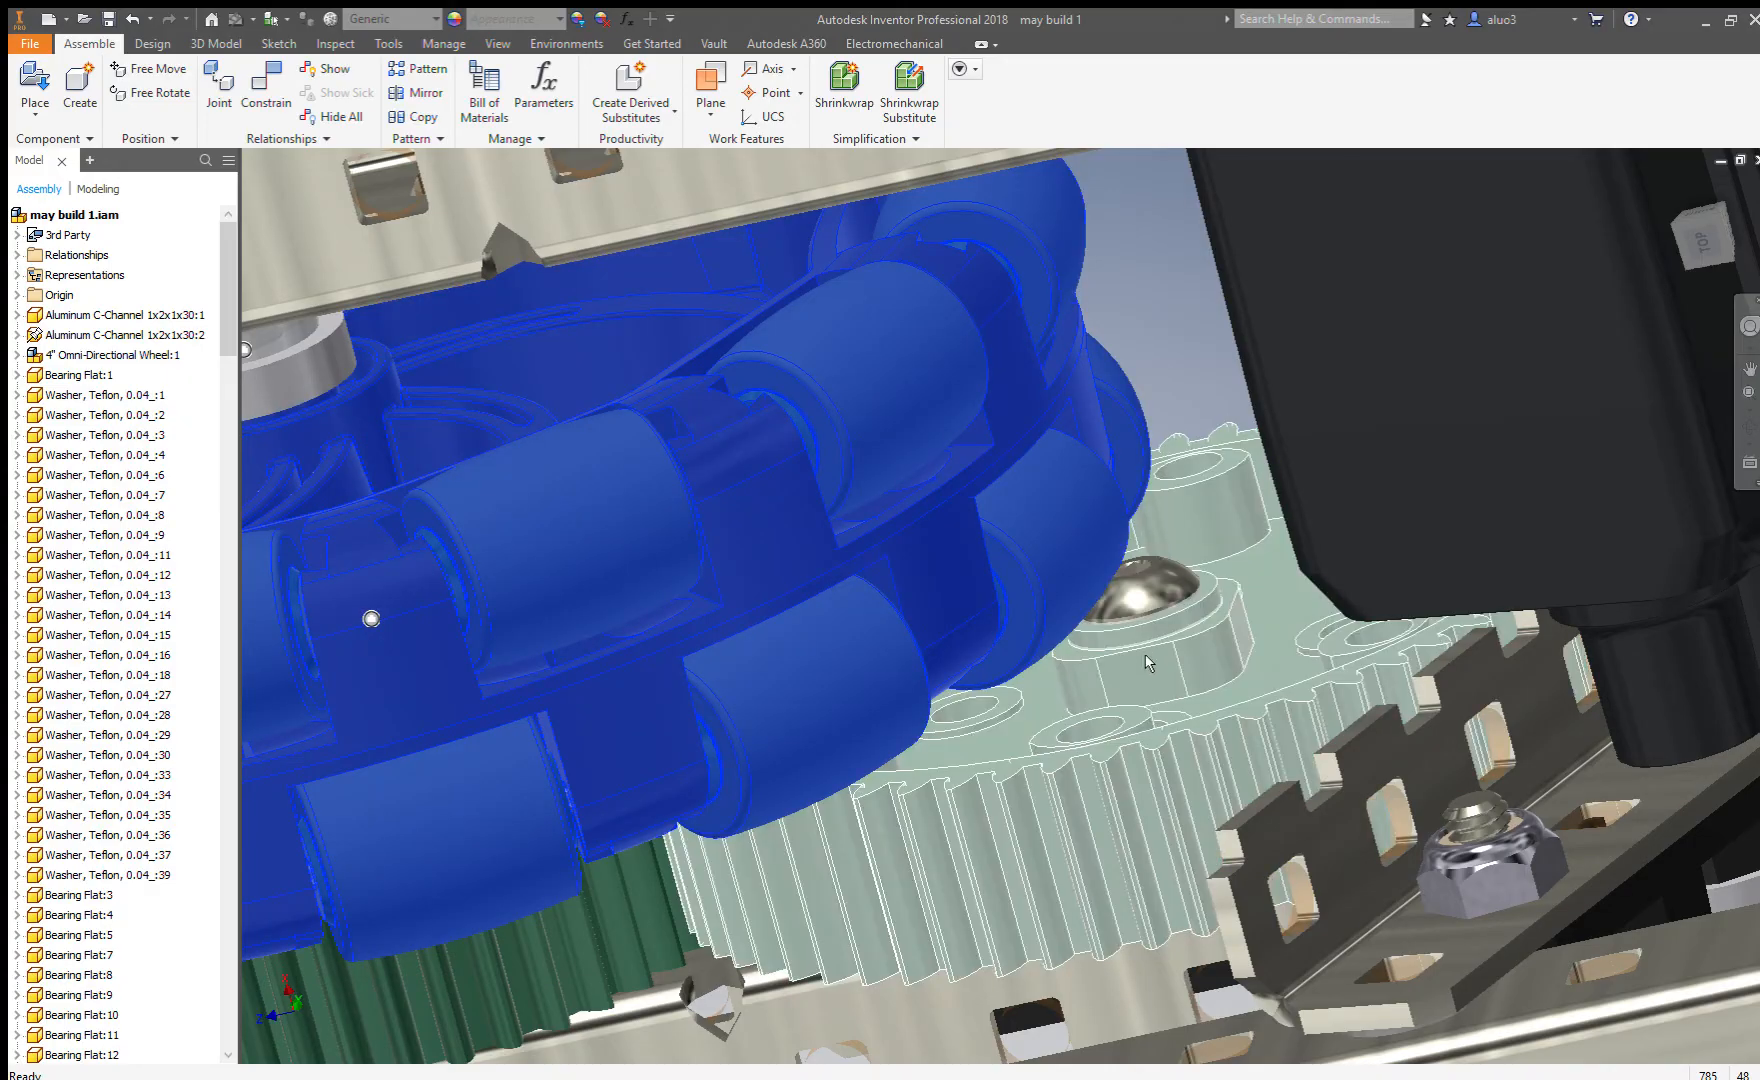
middle_click_drag(1150, 640, 1120, 645, "shift")
scroll(896, 533, "down", 2)
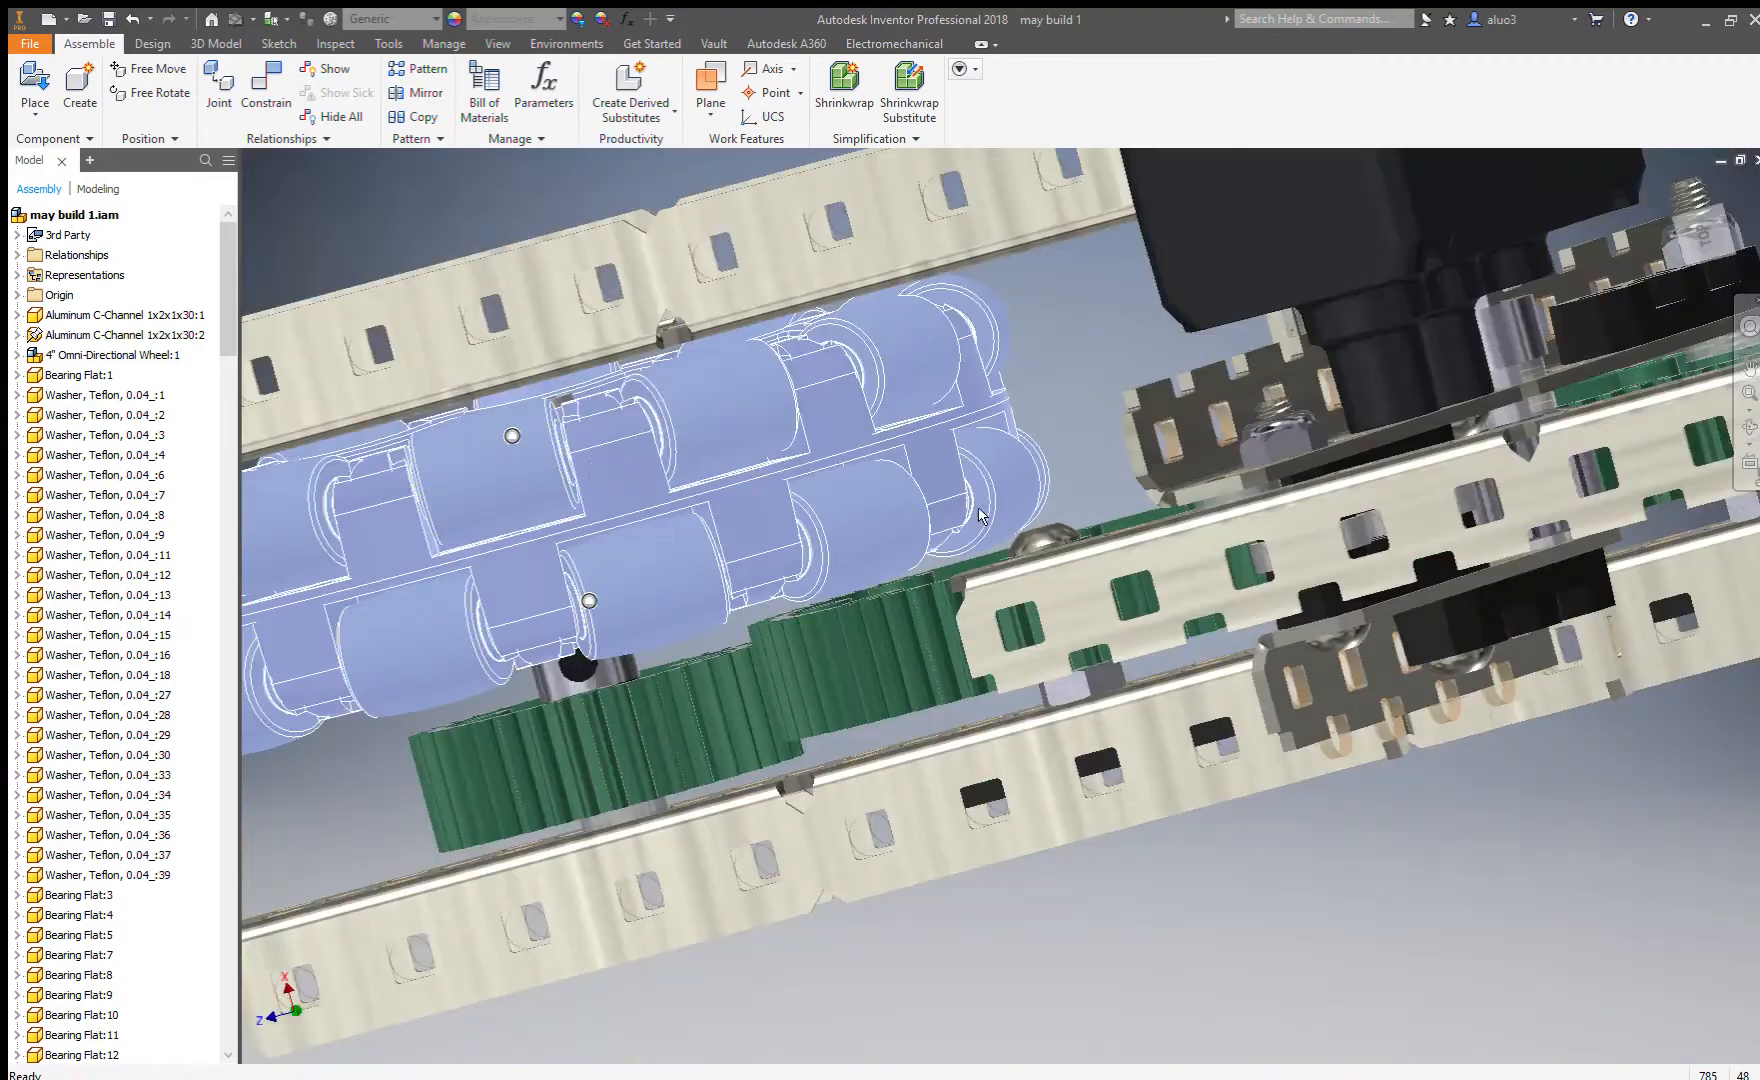
middle_click_drag(860, 580, 985, 512, "shift")
Locate the 8-32 x 0.750 screw in the model's component list and delete it from the gear hub.
left_click(985, 512)
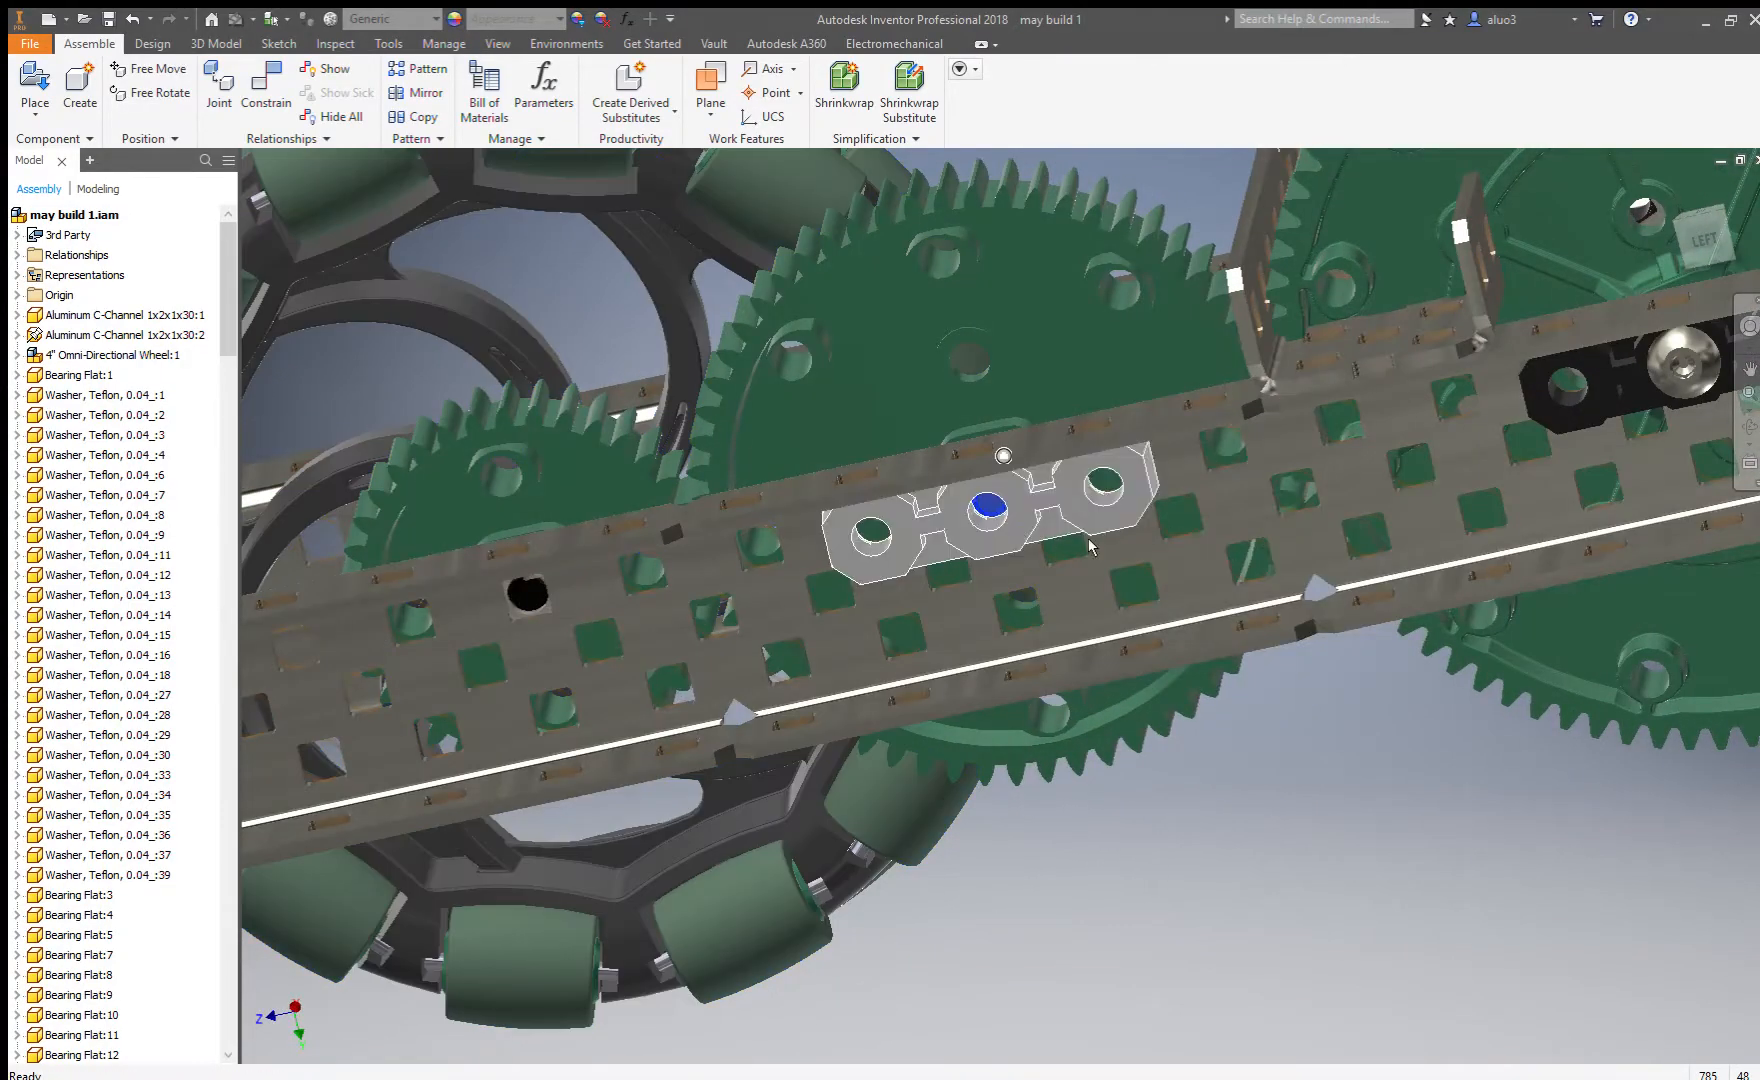
middle_click_drag(1092, 500, 998, 475, "shift")
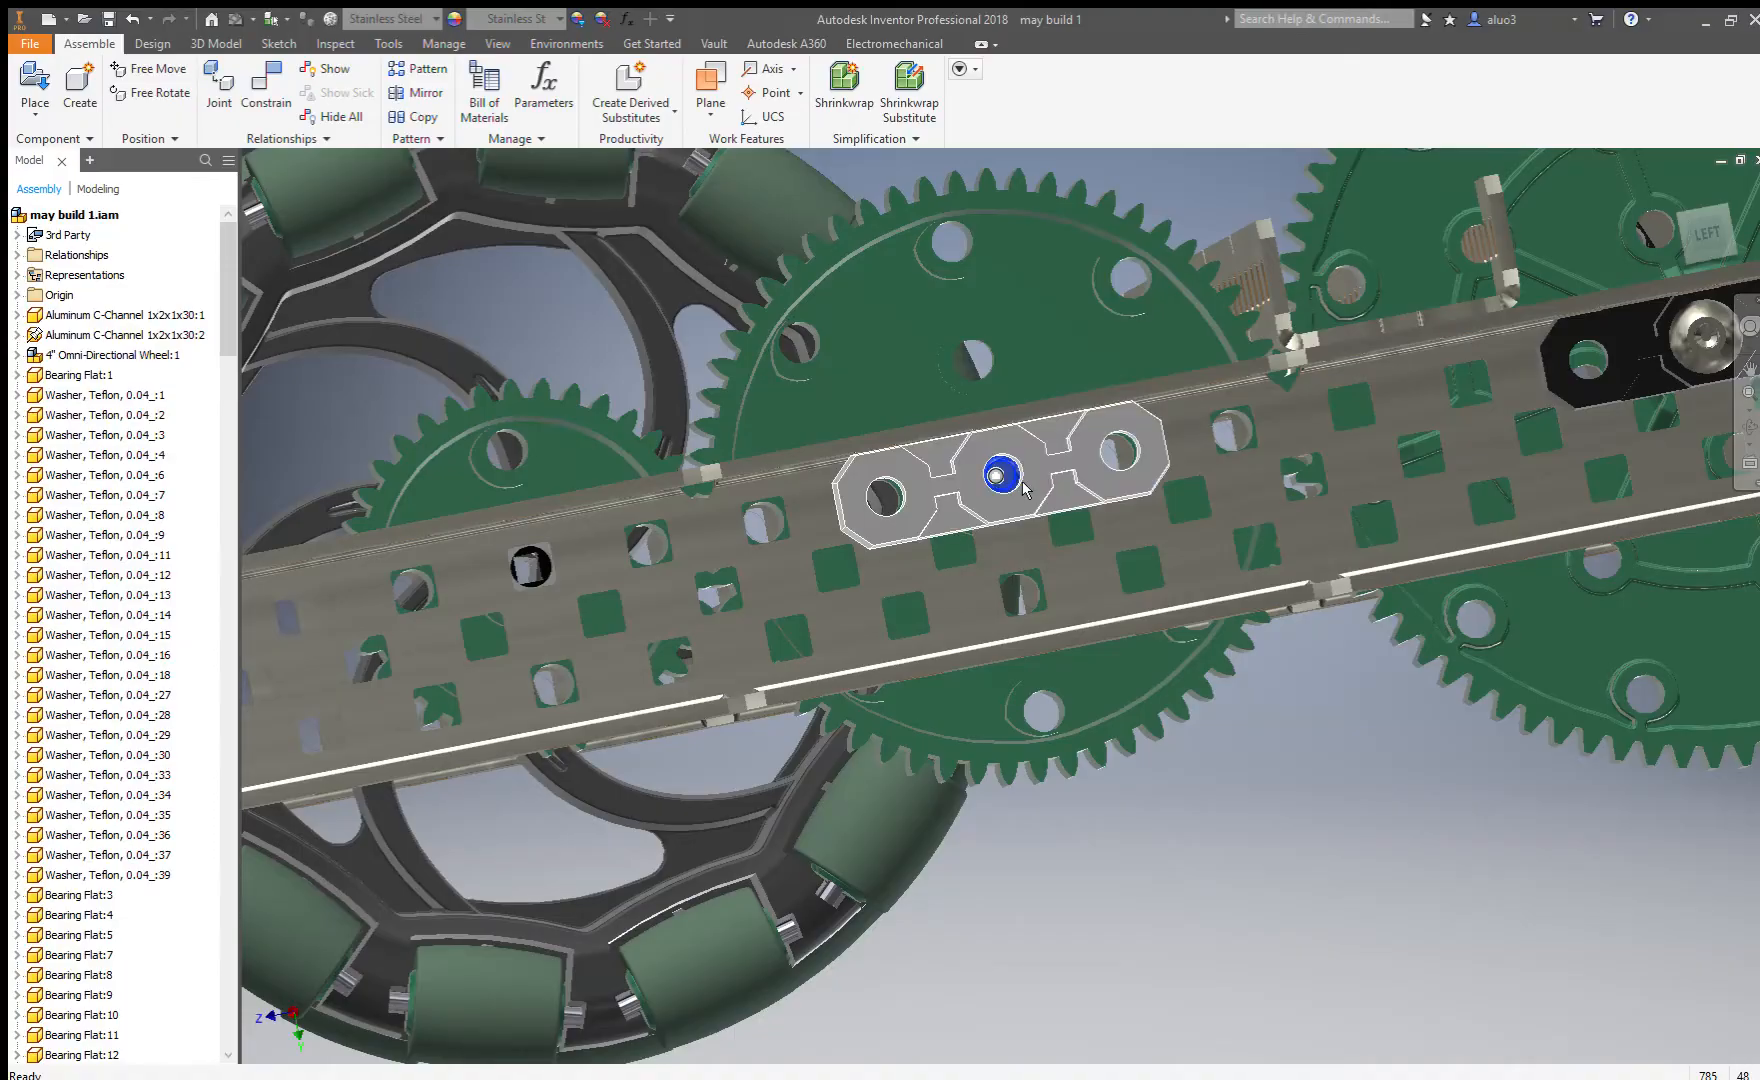
middle_click_drag(1024, 489, 975, 444, "shift")
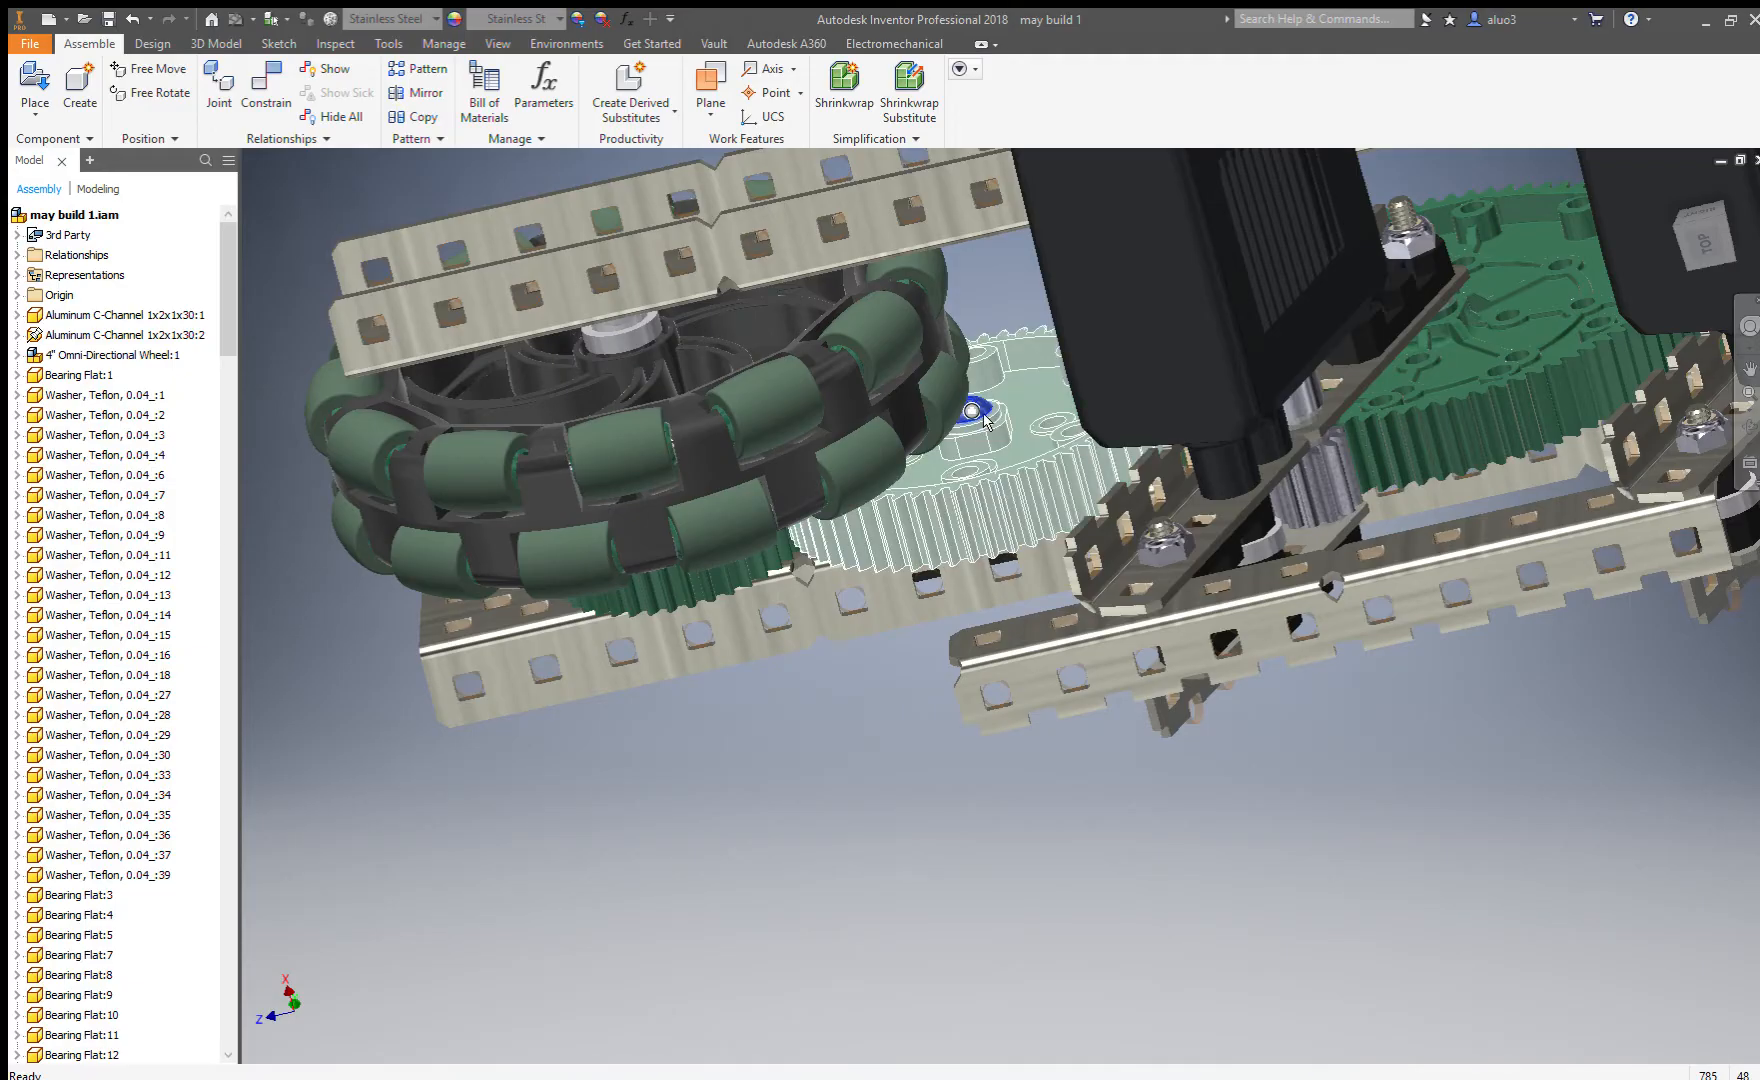
scroll(128, 725, "down", 15)
scroll(128, 725, "down", 15)
scroll(90, 760, "down", 12)
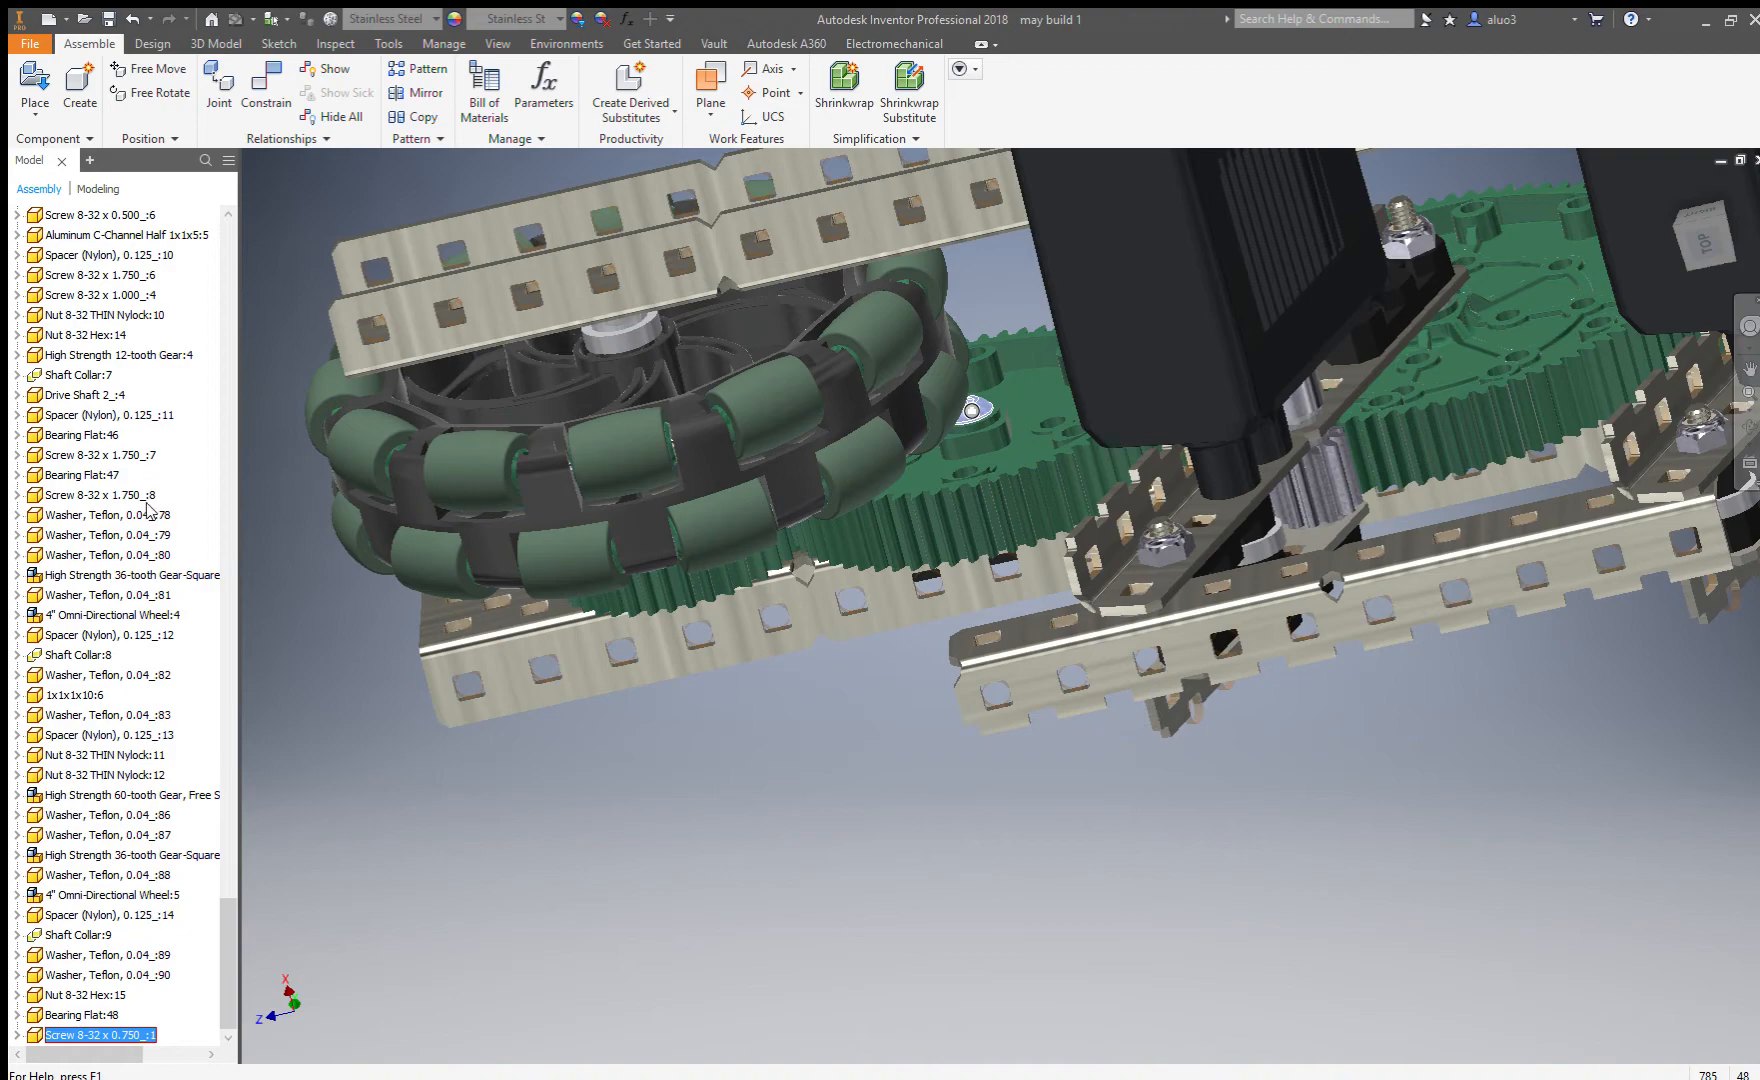
scroll(764, 715, "down", 3)
Examine the gears, spacer nuts and motor mounts along the whole drivetrain from the side and from above.
middle_click_drag(766, 715, 726, 669, "shift")
scroll(1105, 520, "up", 3)
middle_click_drag(1123, 502, 1207, 538, "shift")
scroll(1207, 538, "down", 3)
scroll(1423, 578, "up", 4)
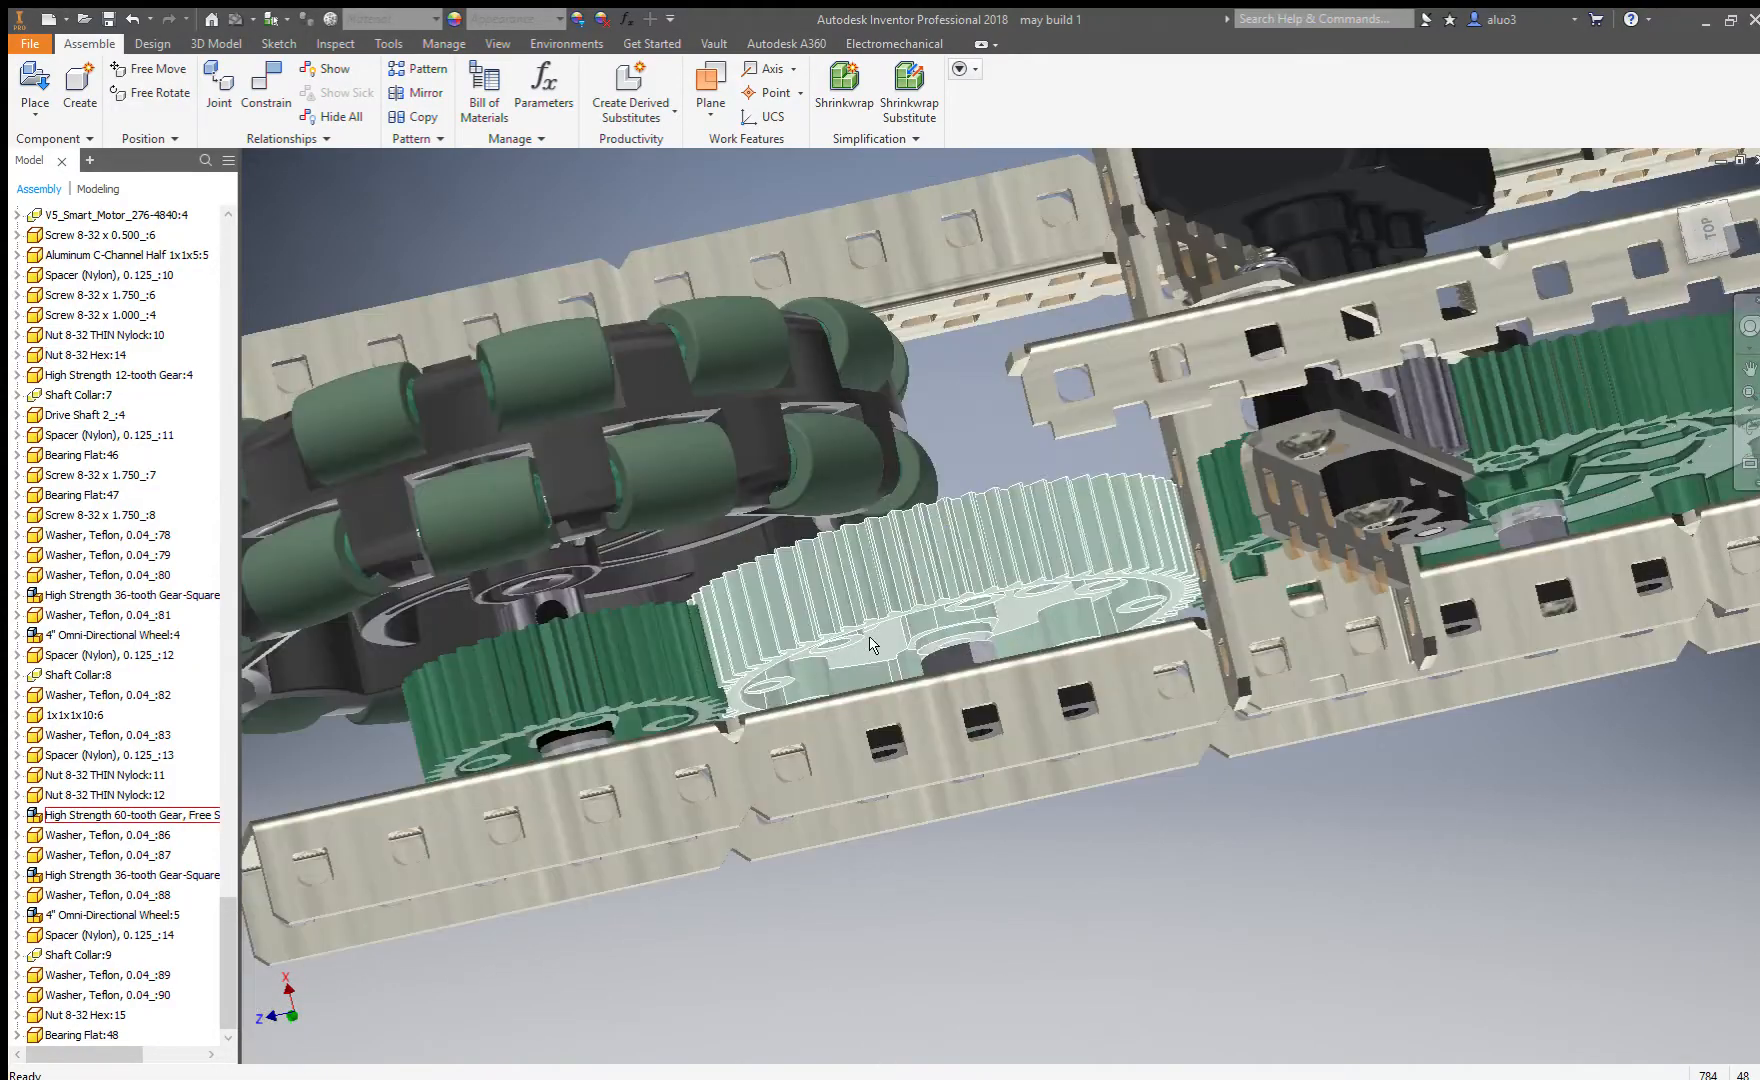
middle_click_drag(1650, 525, 1128, 581)
scroll(1140, 578, "down", 2)
scroll(1088, 552, "up", 5)
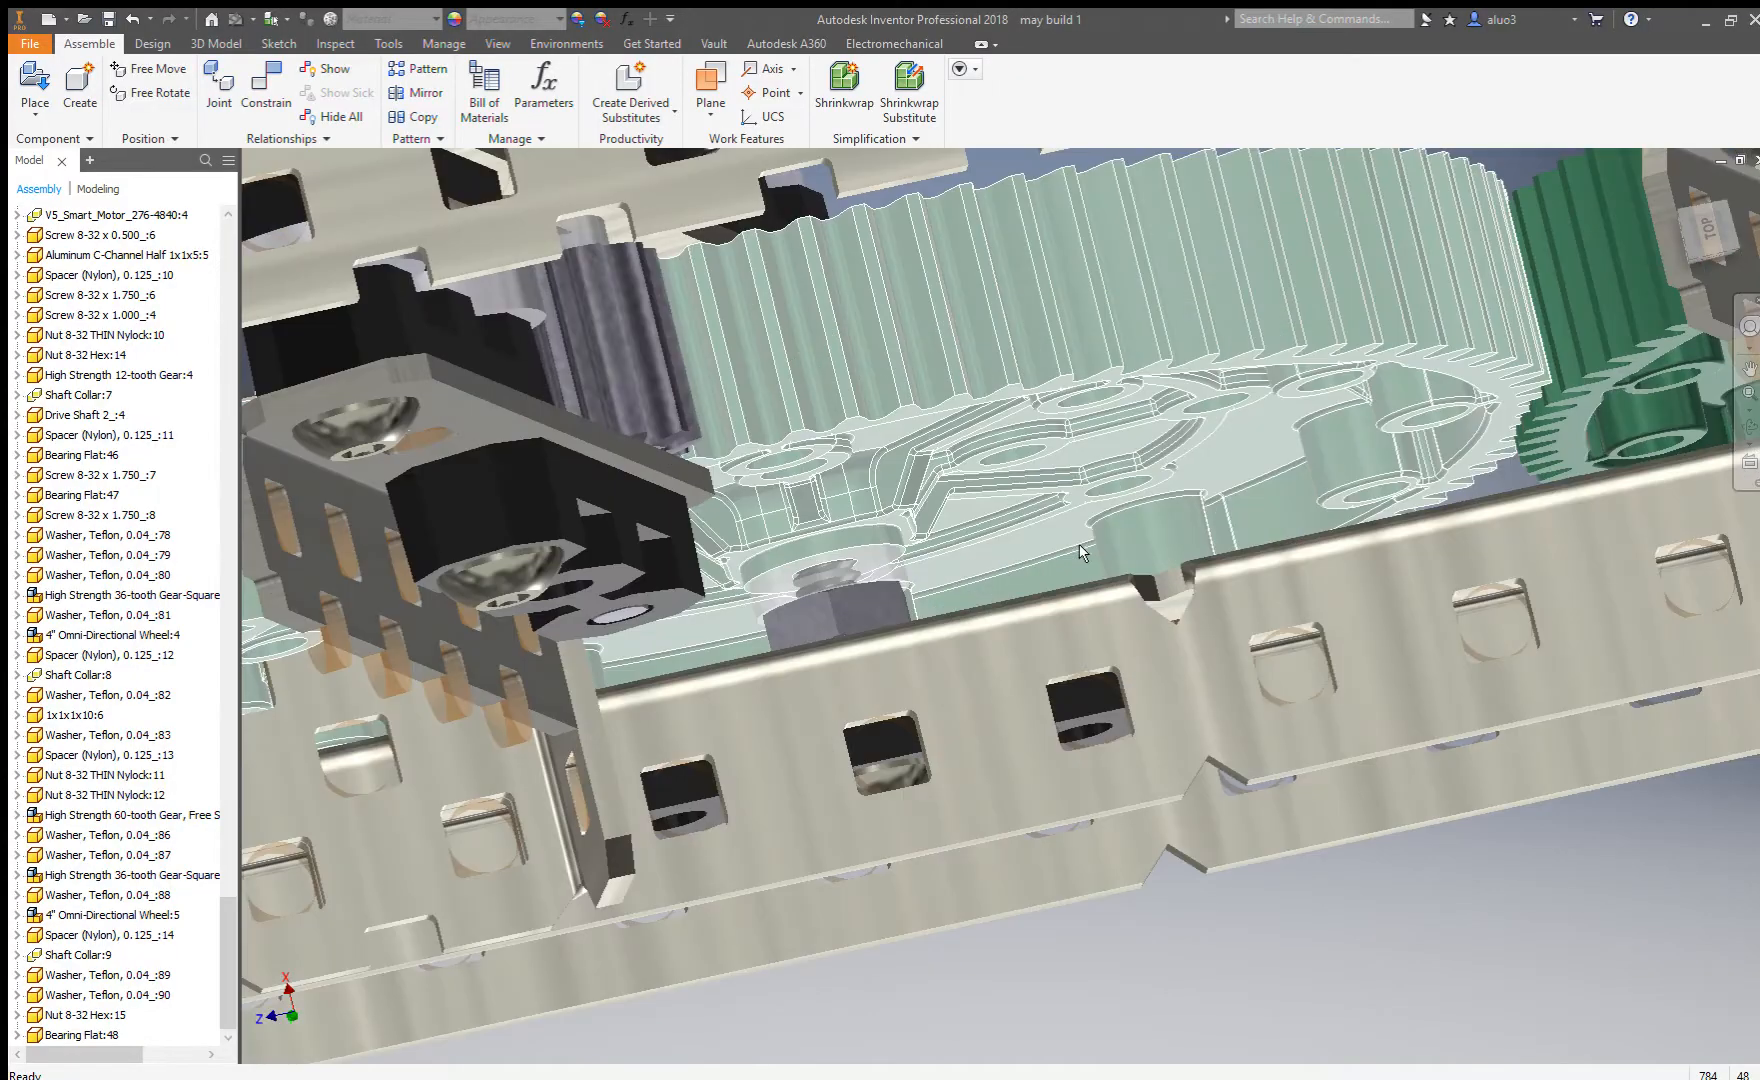
scroll(1084, 552, "down", 4)
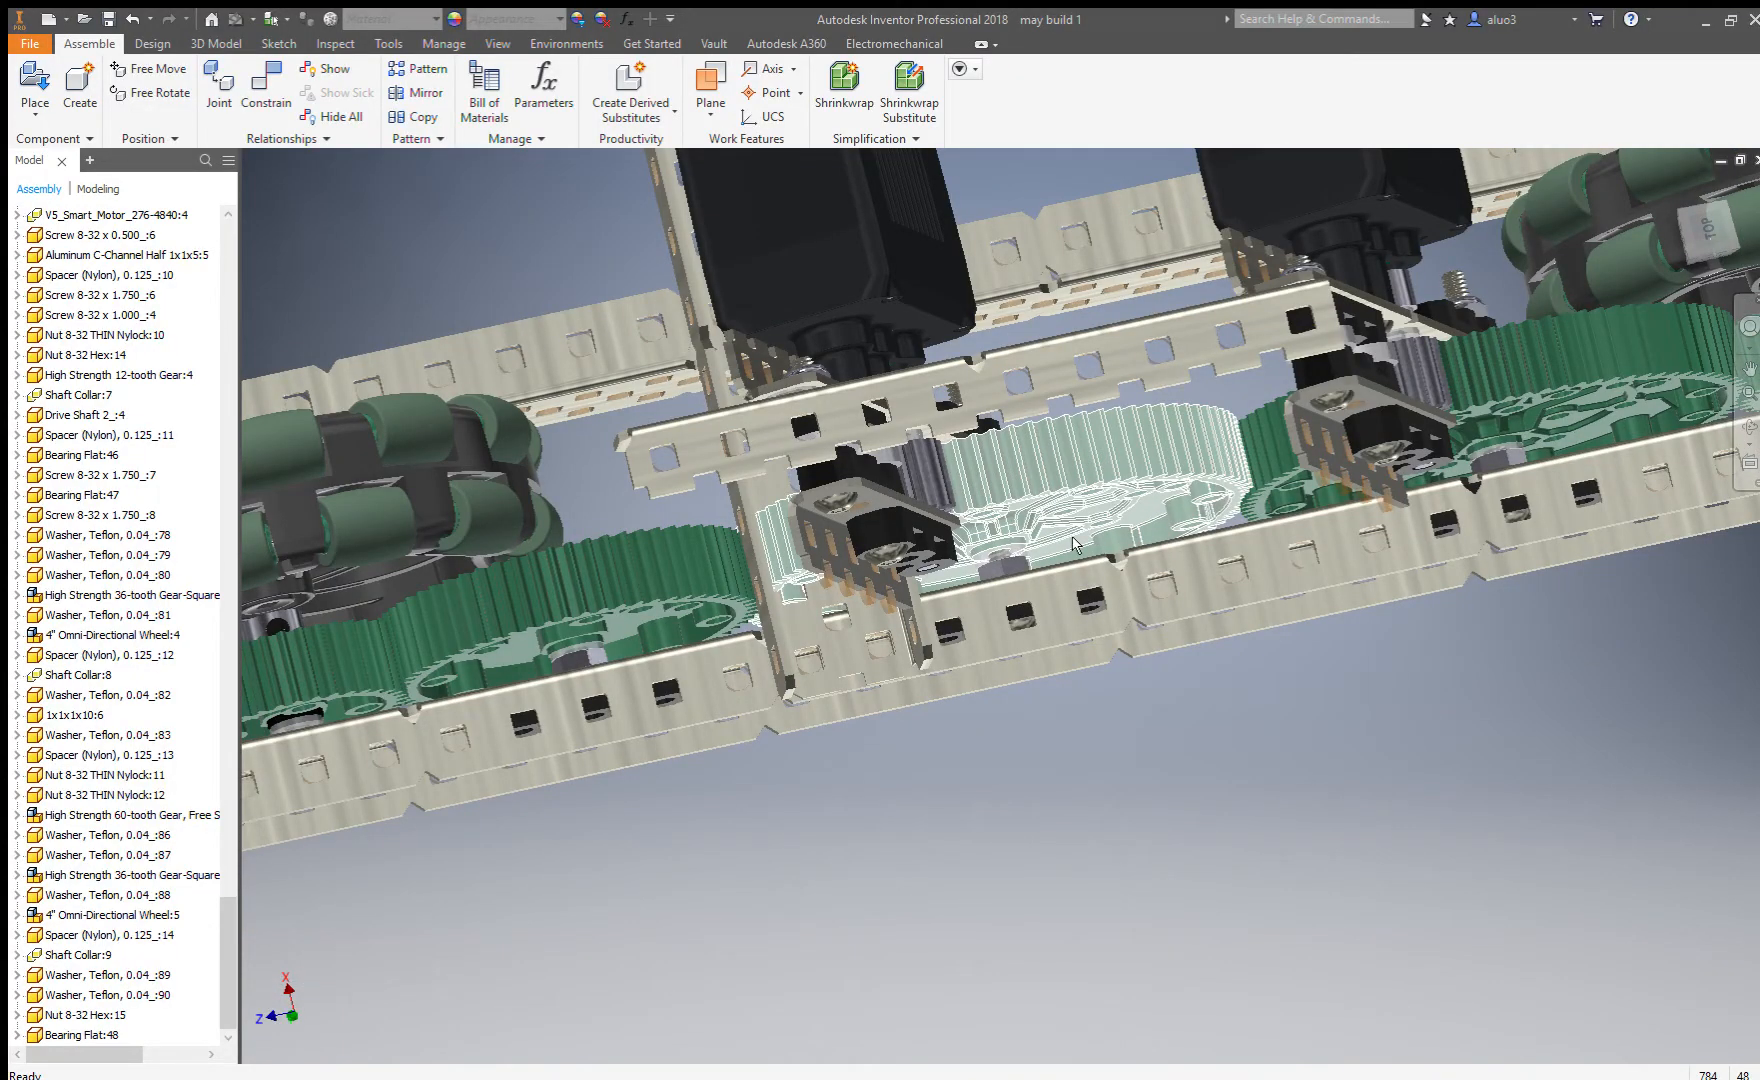
middle_click_drag(879, 665, 1172, 504)
middle_click_drag(1067, 614, 860, 687)
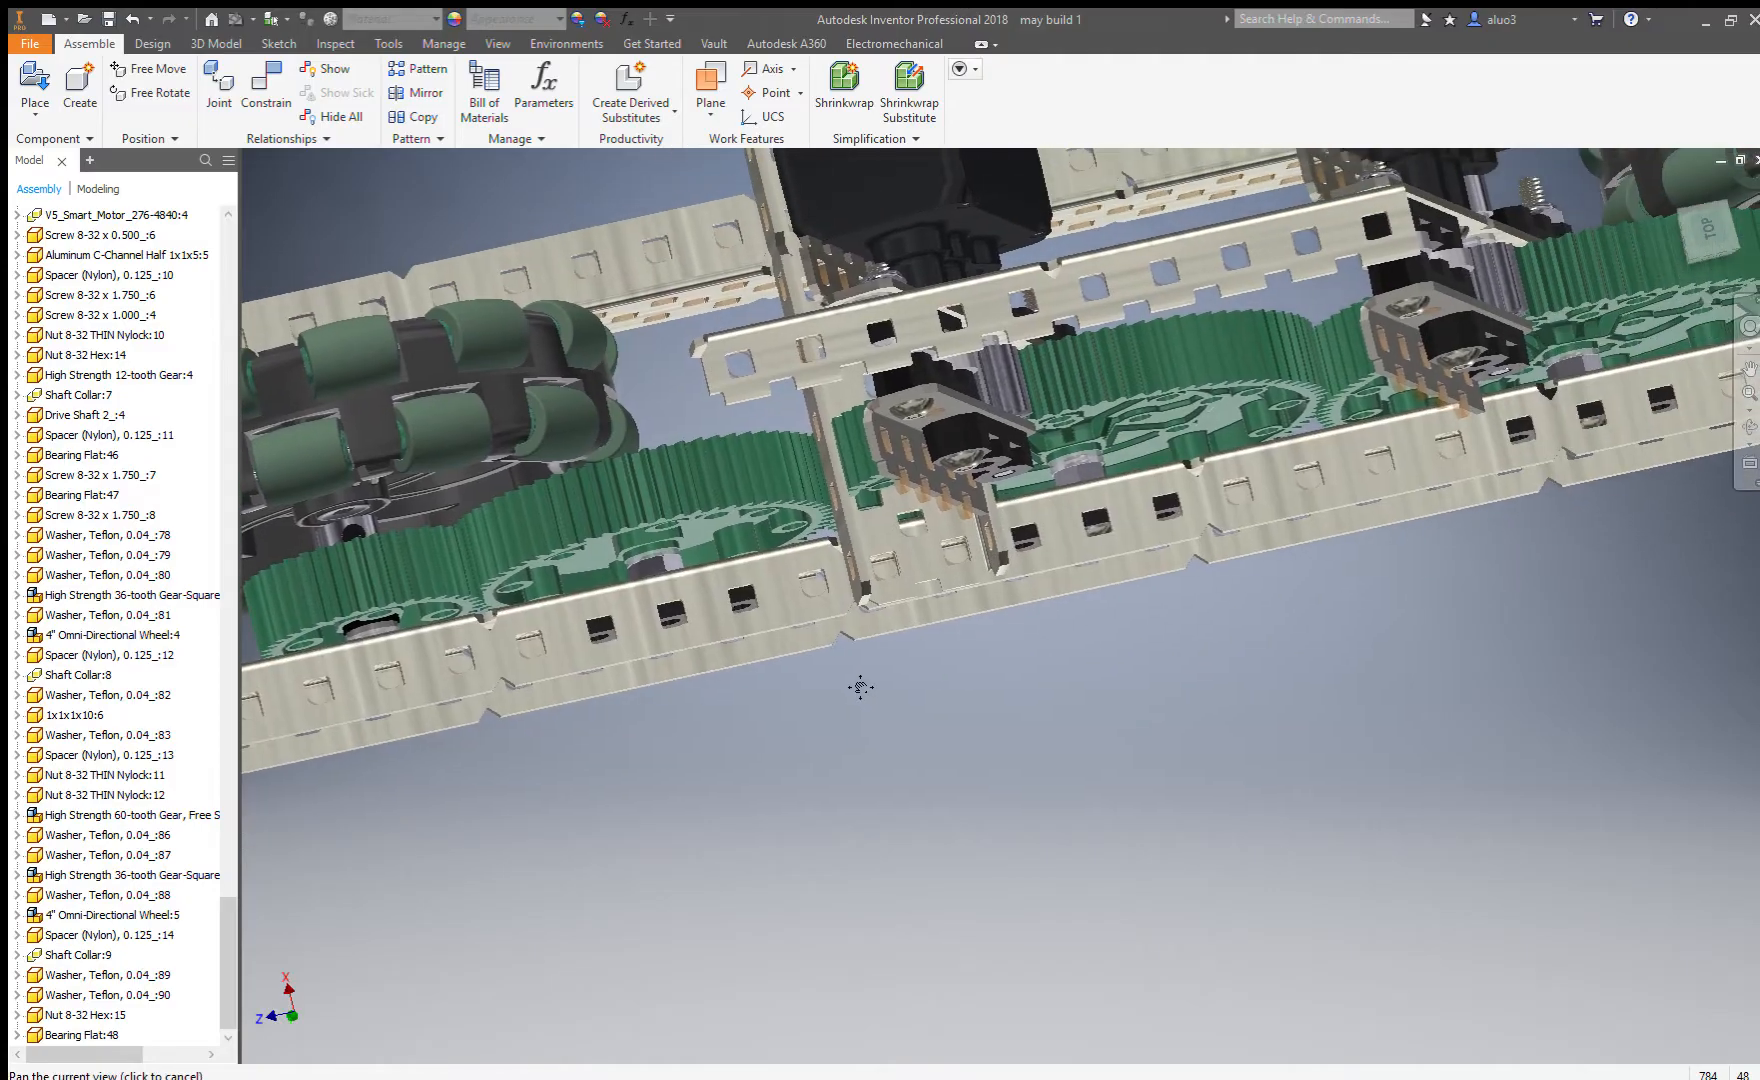
middle_click_drag(1118, 476, 1167, 622, "shift")
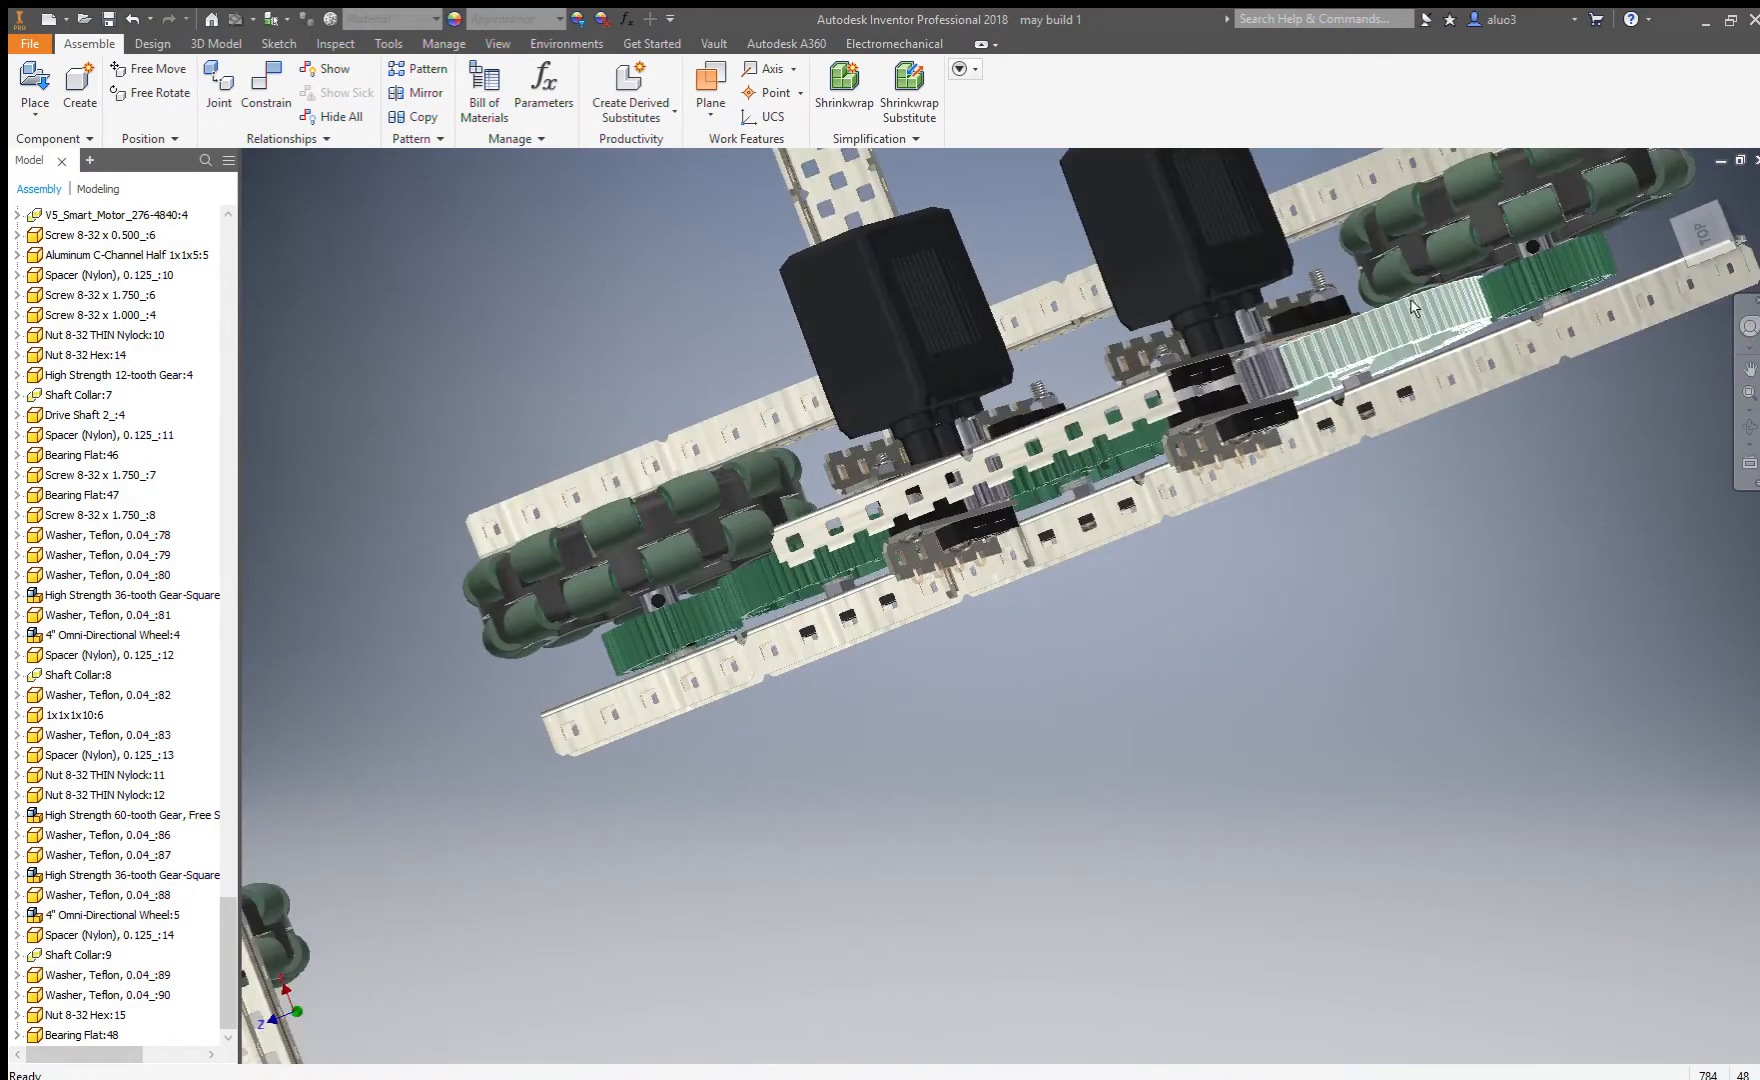
Place an 84-tooth gear below the C-channel and delete the large gear between the second motor's pinion and the wheel gear.
scroll(1578, 262, "down", 4)
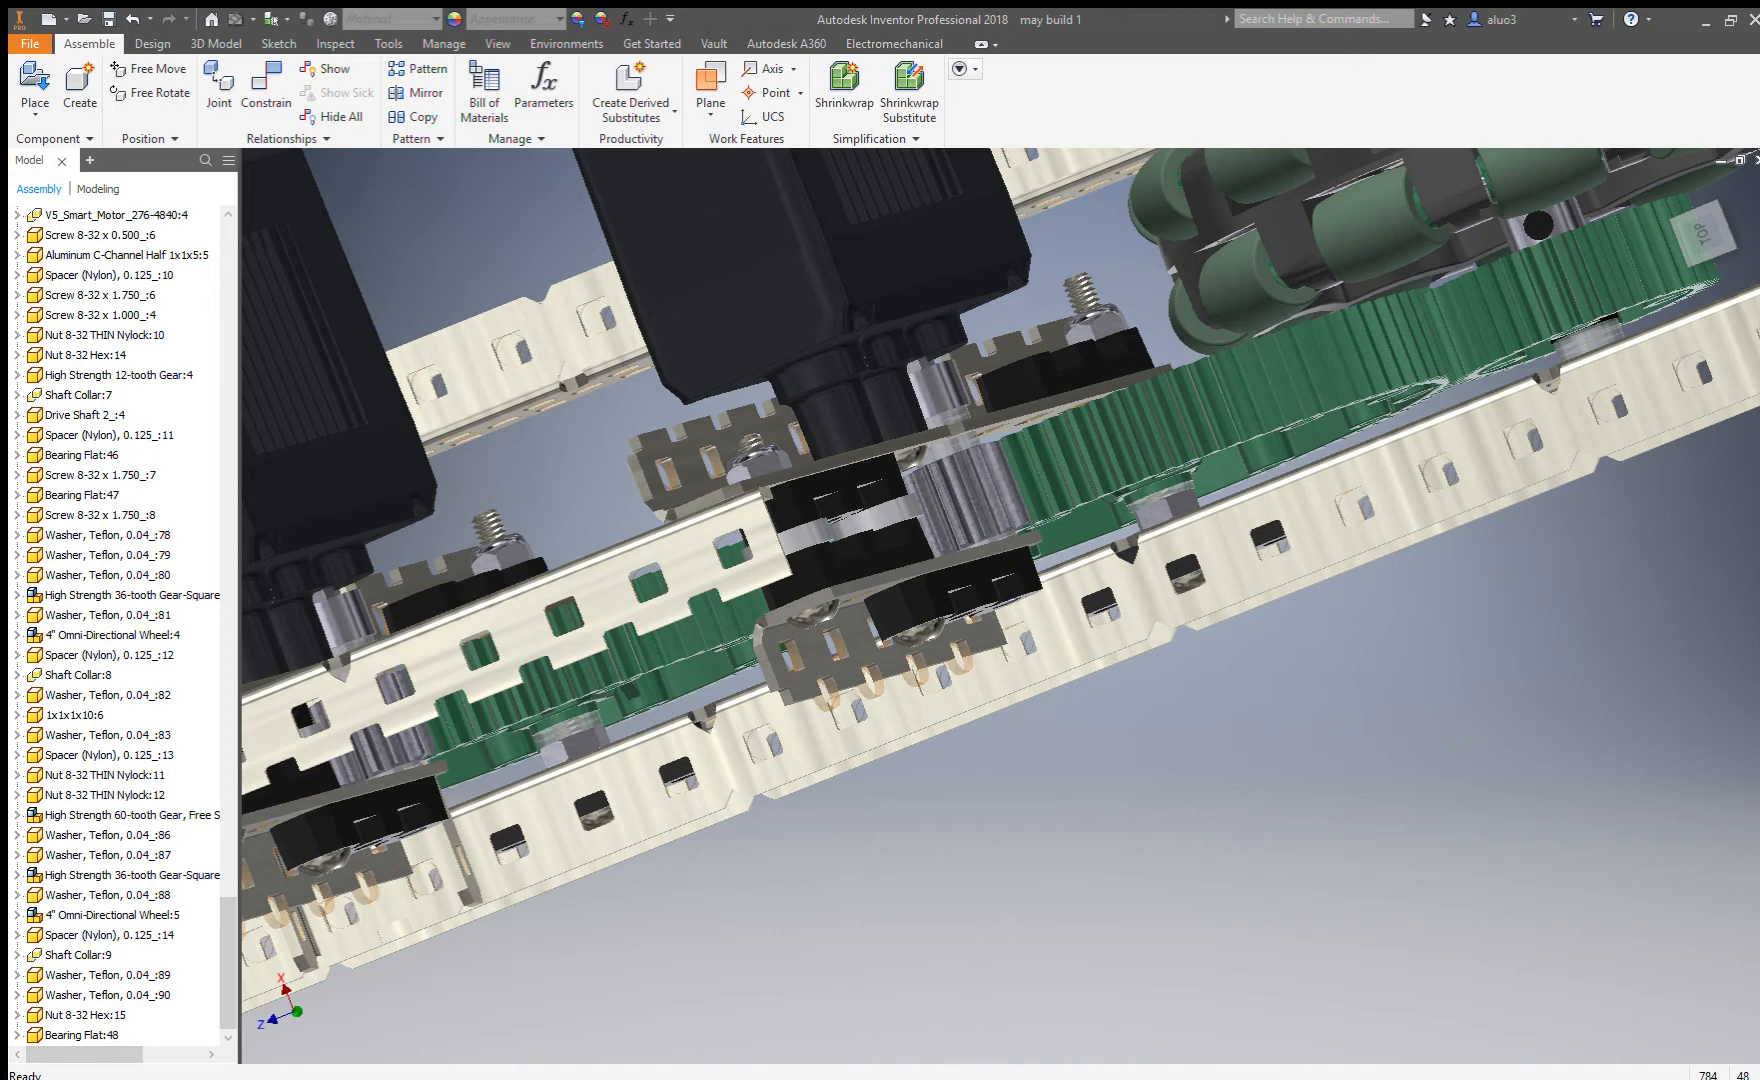
left_click_drag(1215, 676, 1296, 756)
left_click(1143, 438)
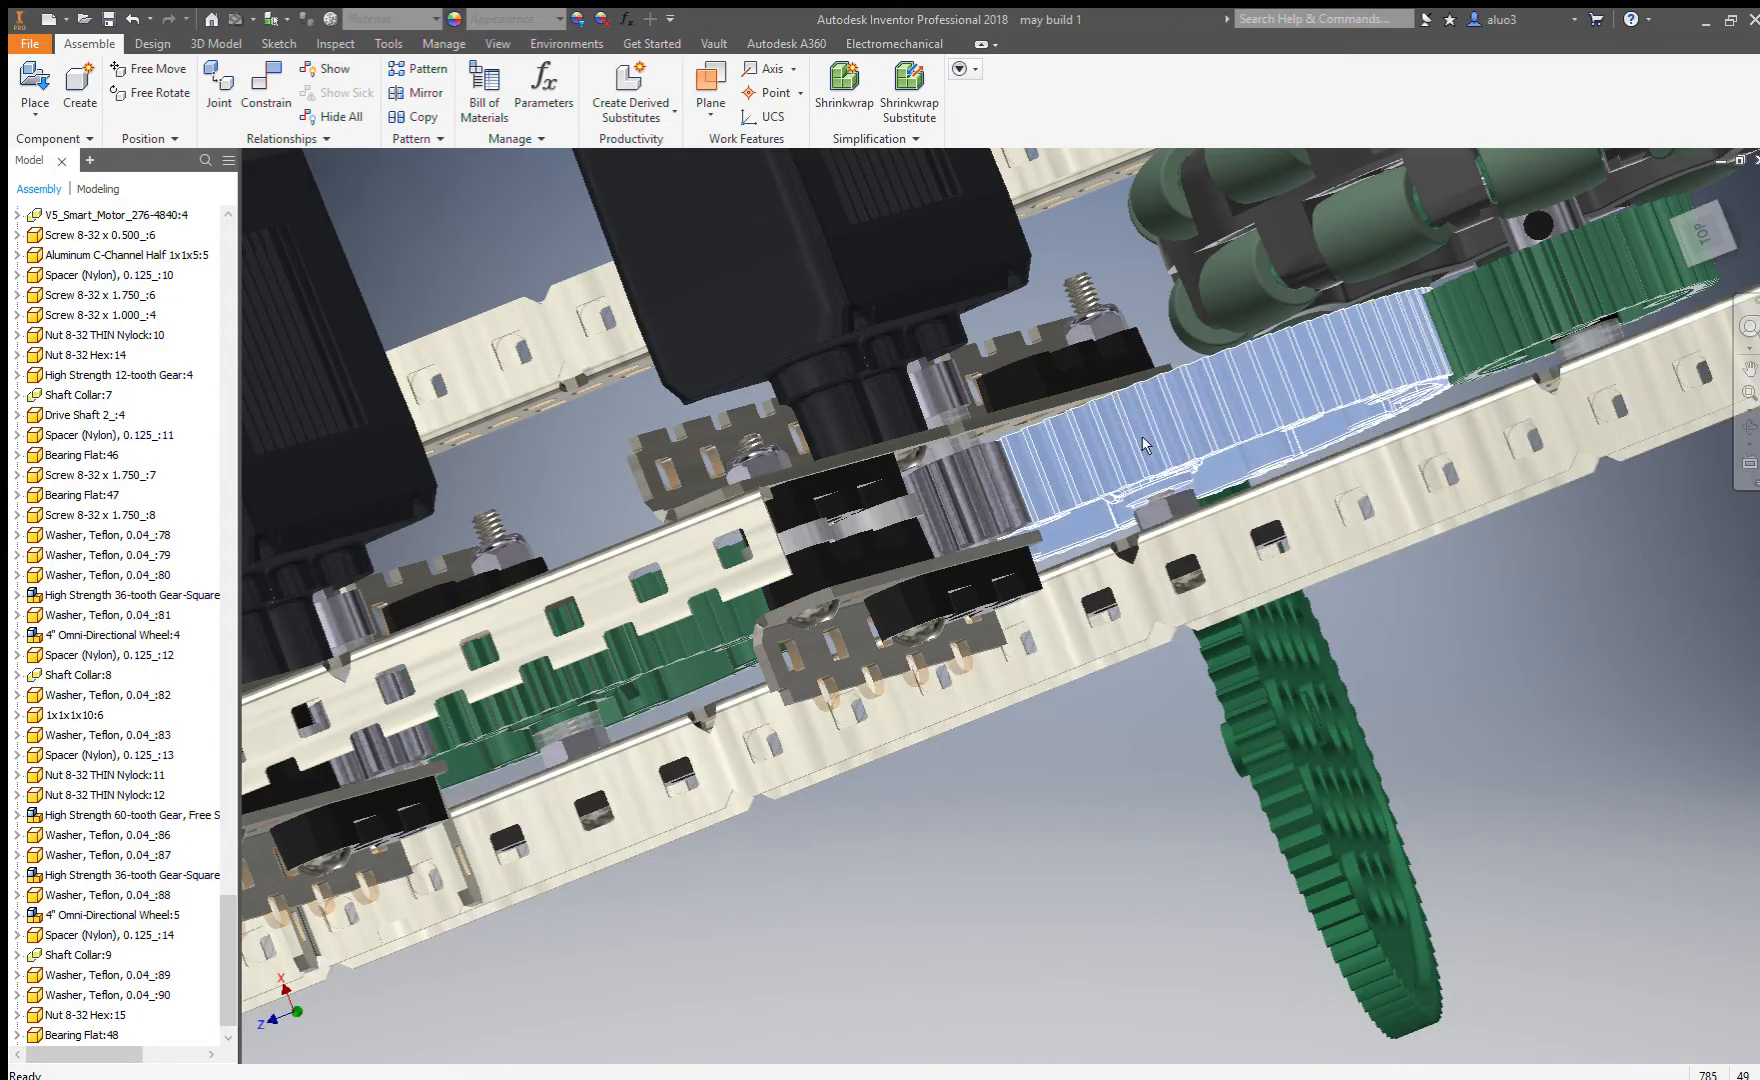
Insert-constrain the 84-tooth gear onto the exposed screw, seating its centre circle on the nut at the C-channel.
key("c")
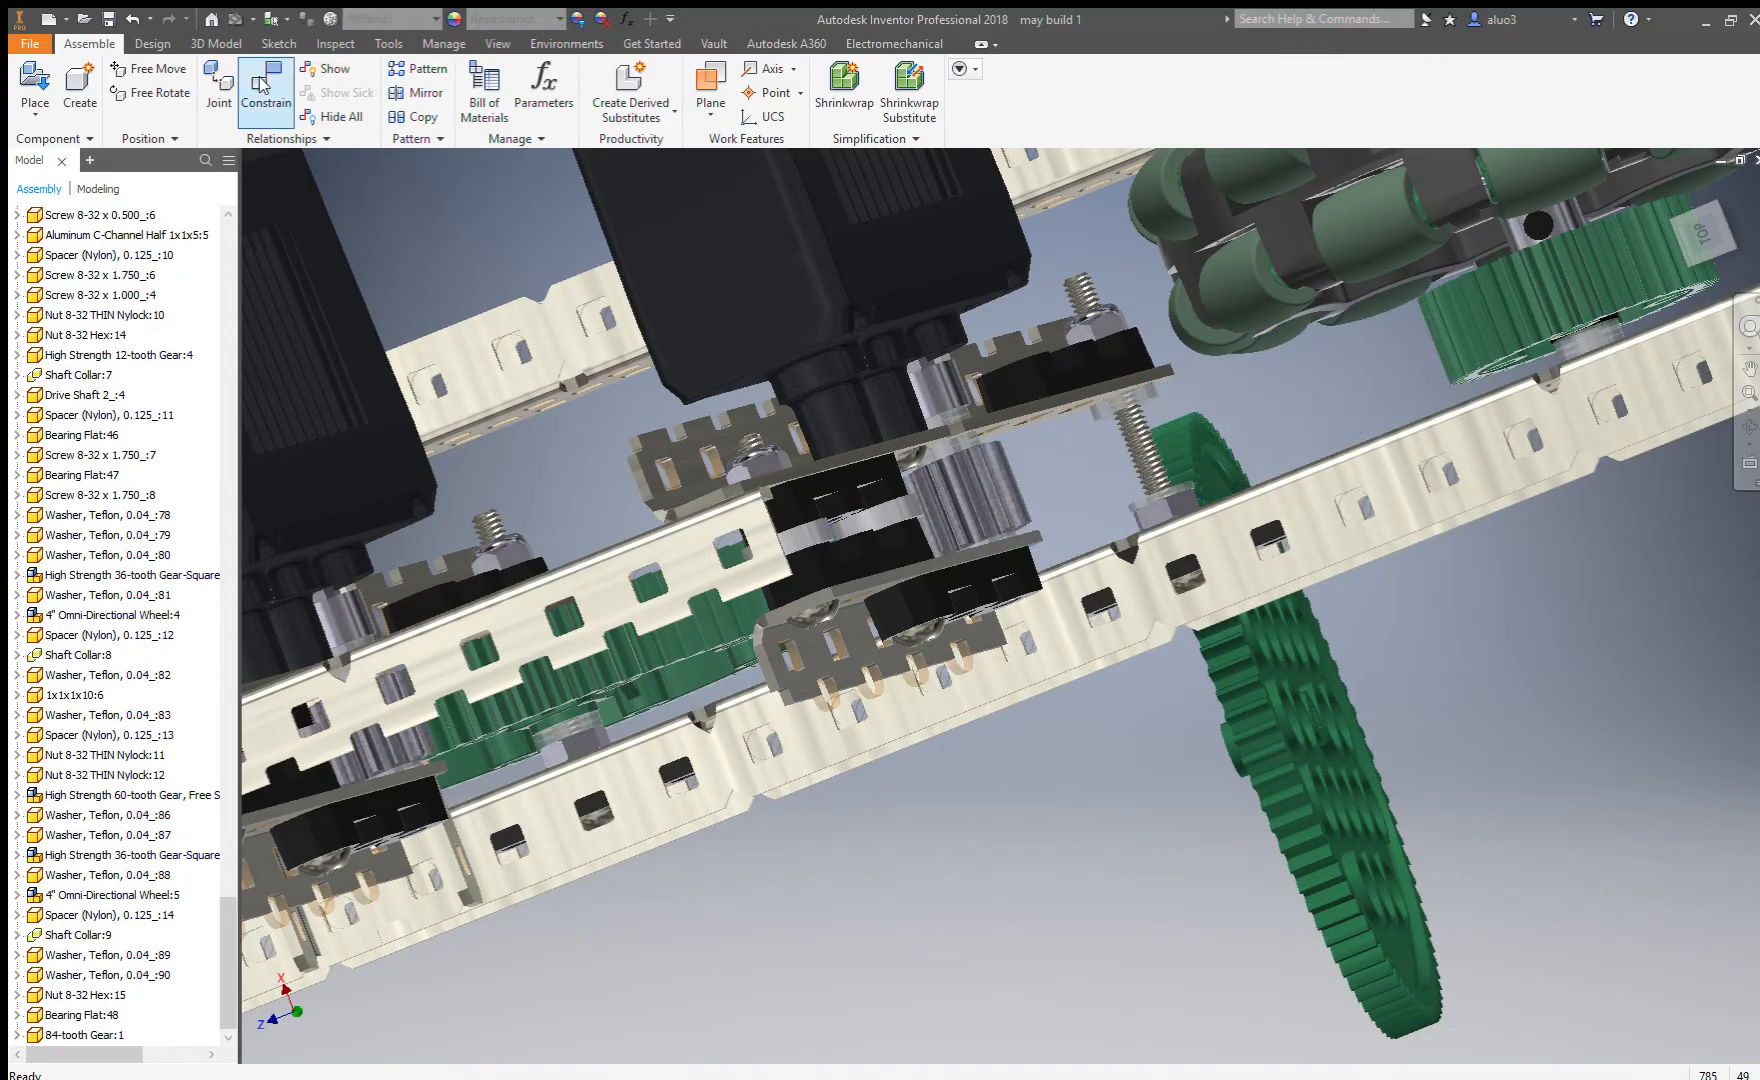
key("F4")
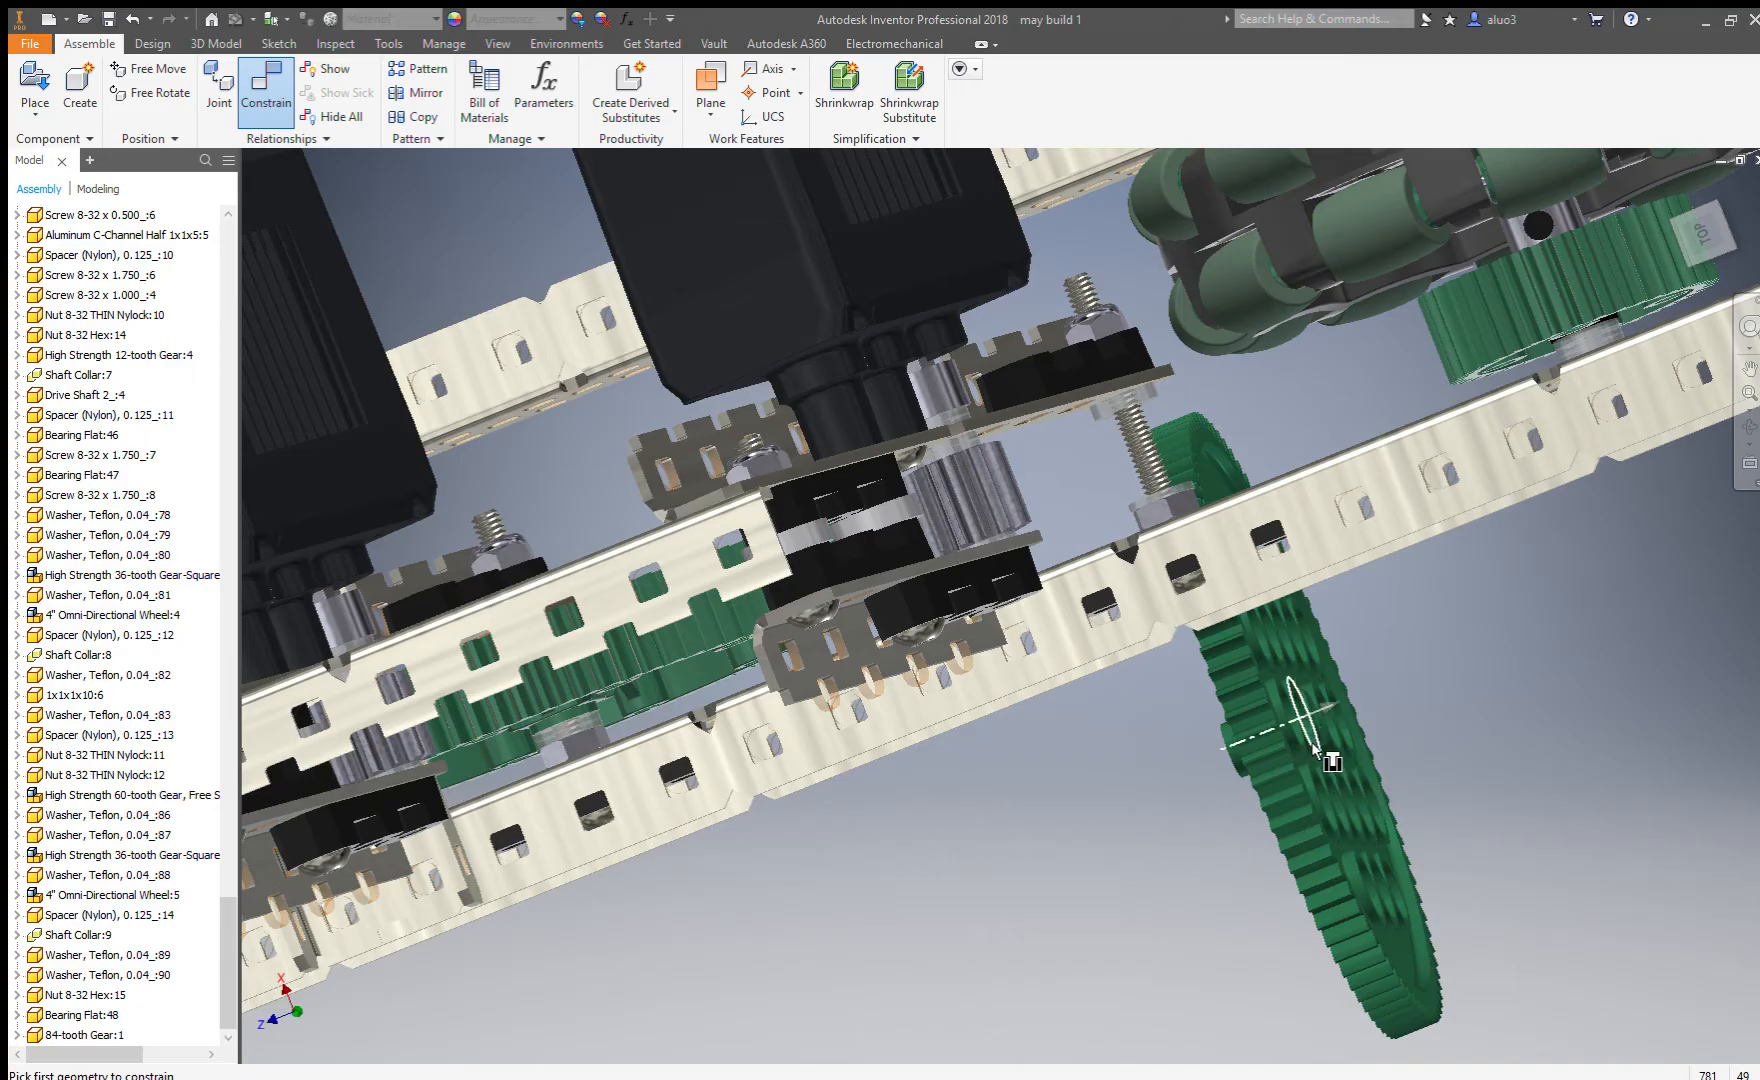
scroll(1300, 745, "up", 5)
scroll(1500, 683, "up", 2)
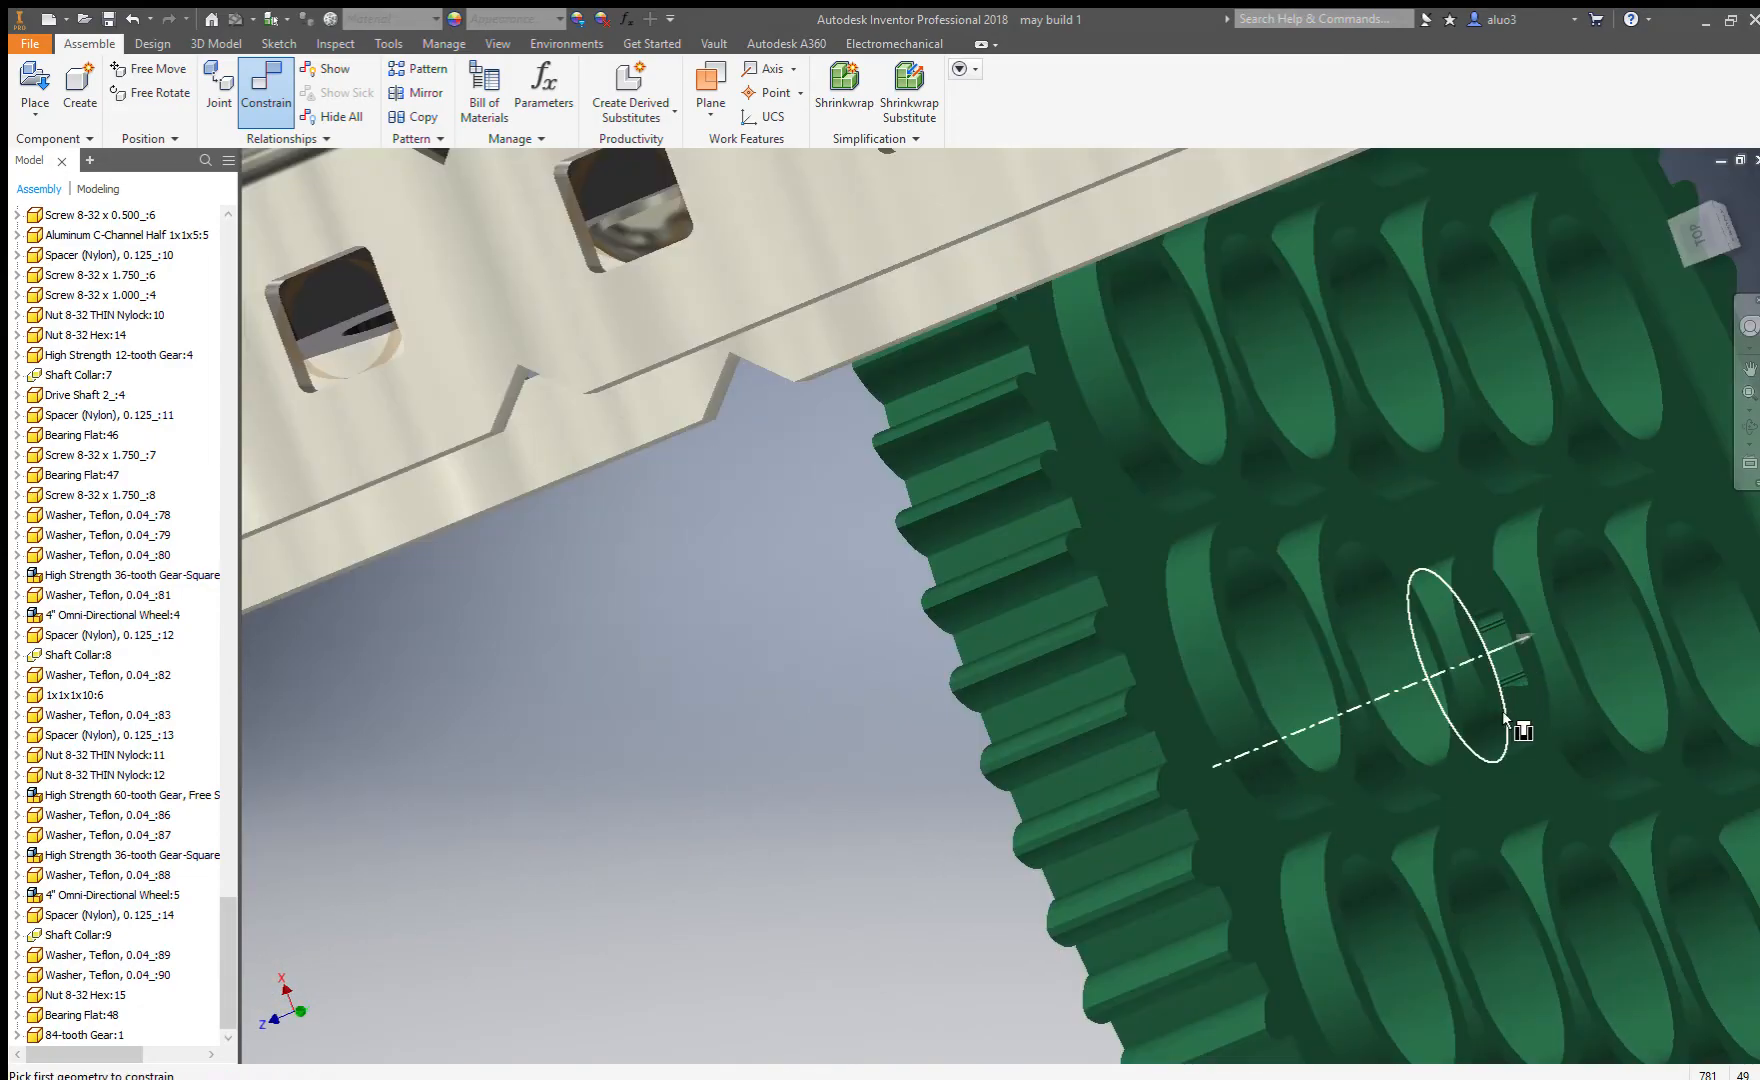
left_click(1490, 725)
scroll(1635, 722, "down", 3)
middle_click_drag(1635, 722, 1280, 628, "shift")
scroll(1308, 539, "up", 5)
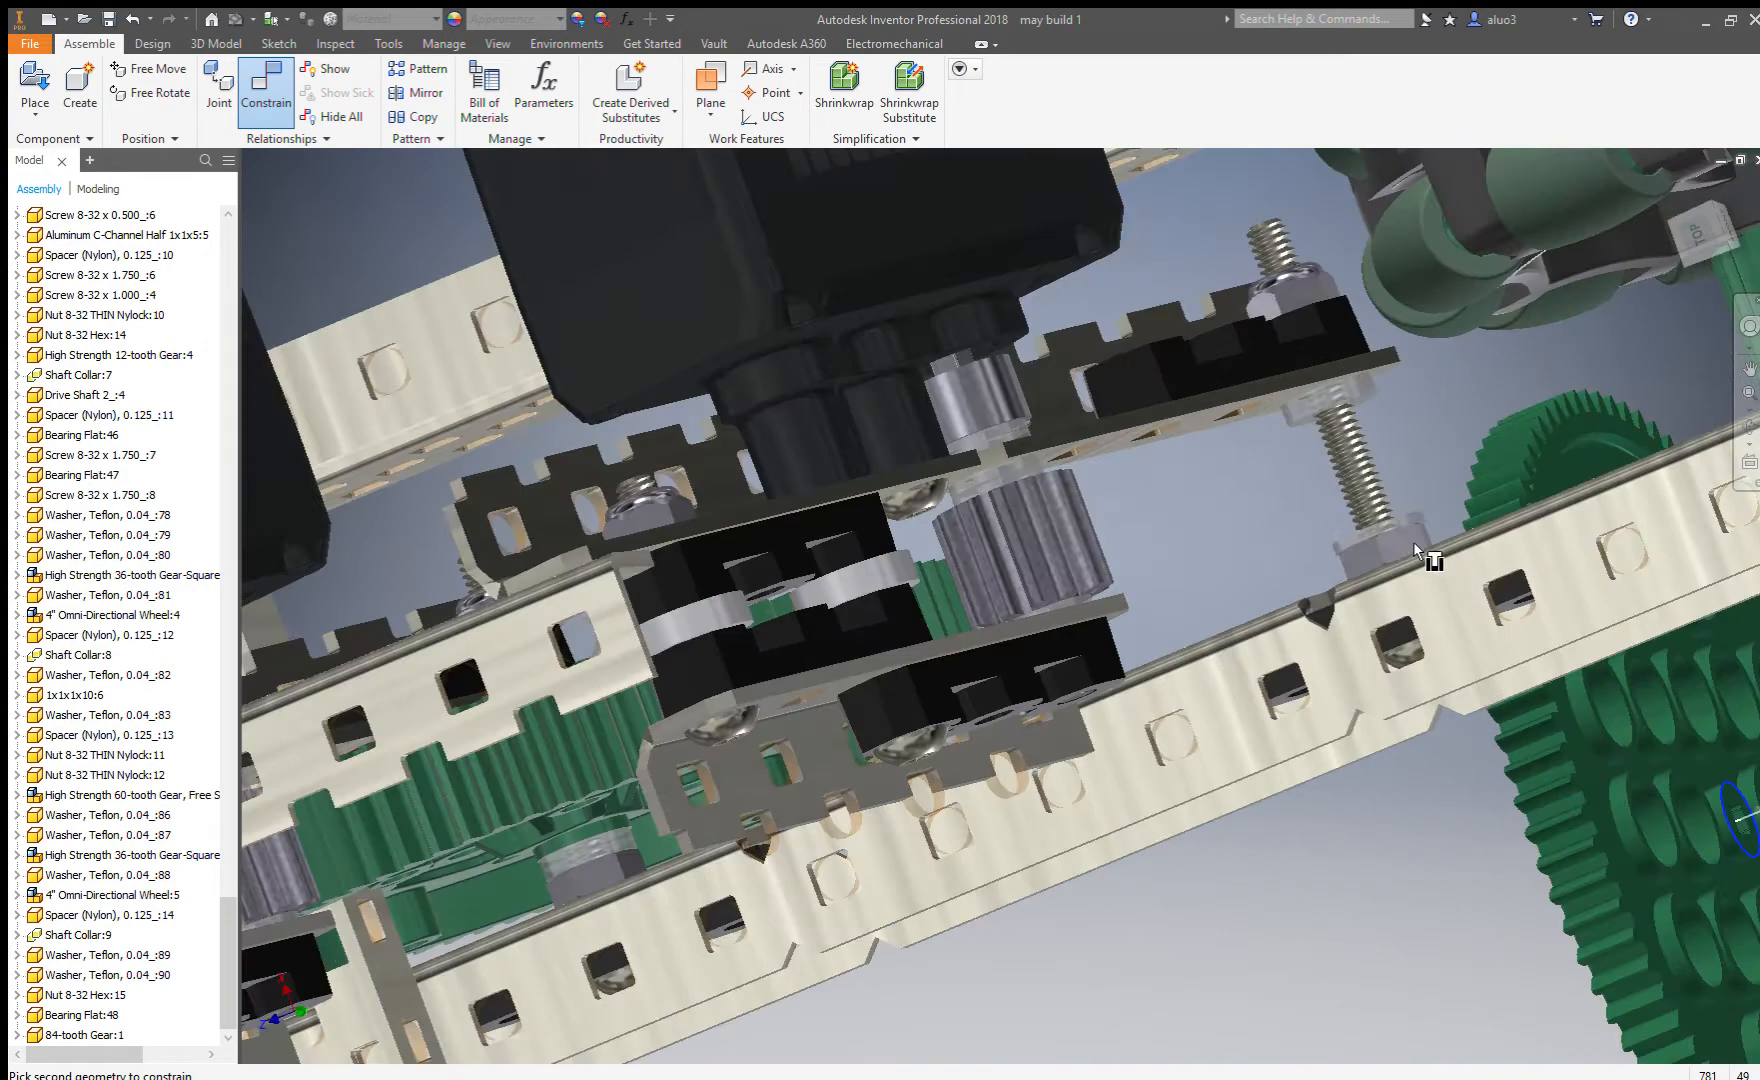
scroll(1308, 539, "down", 4)
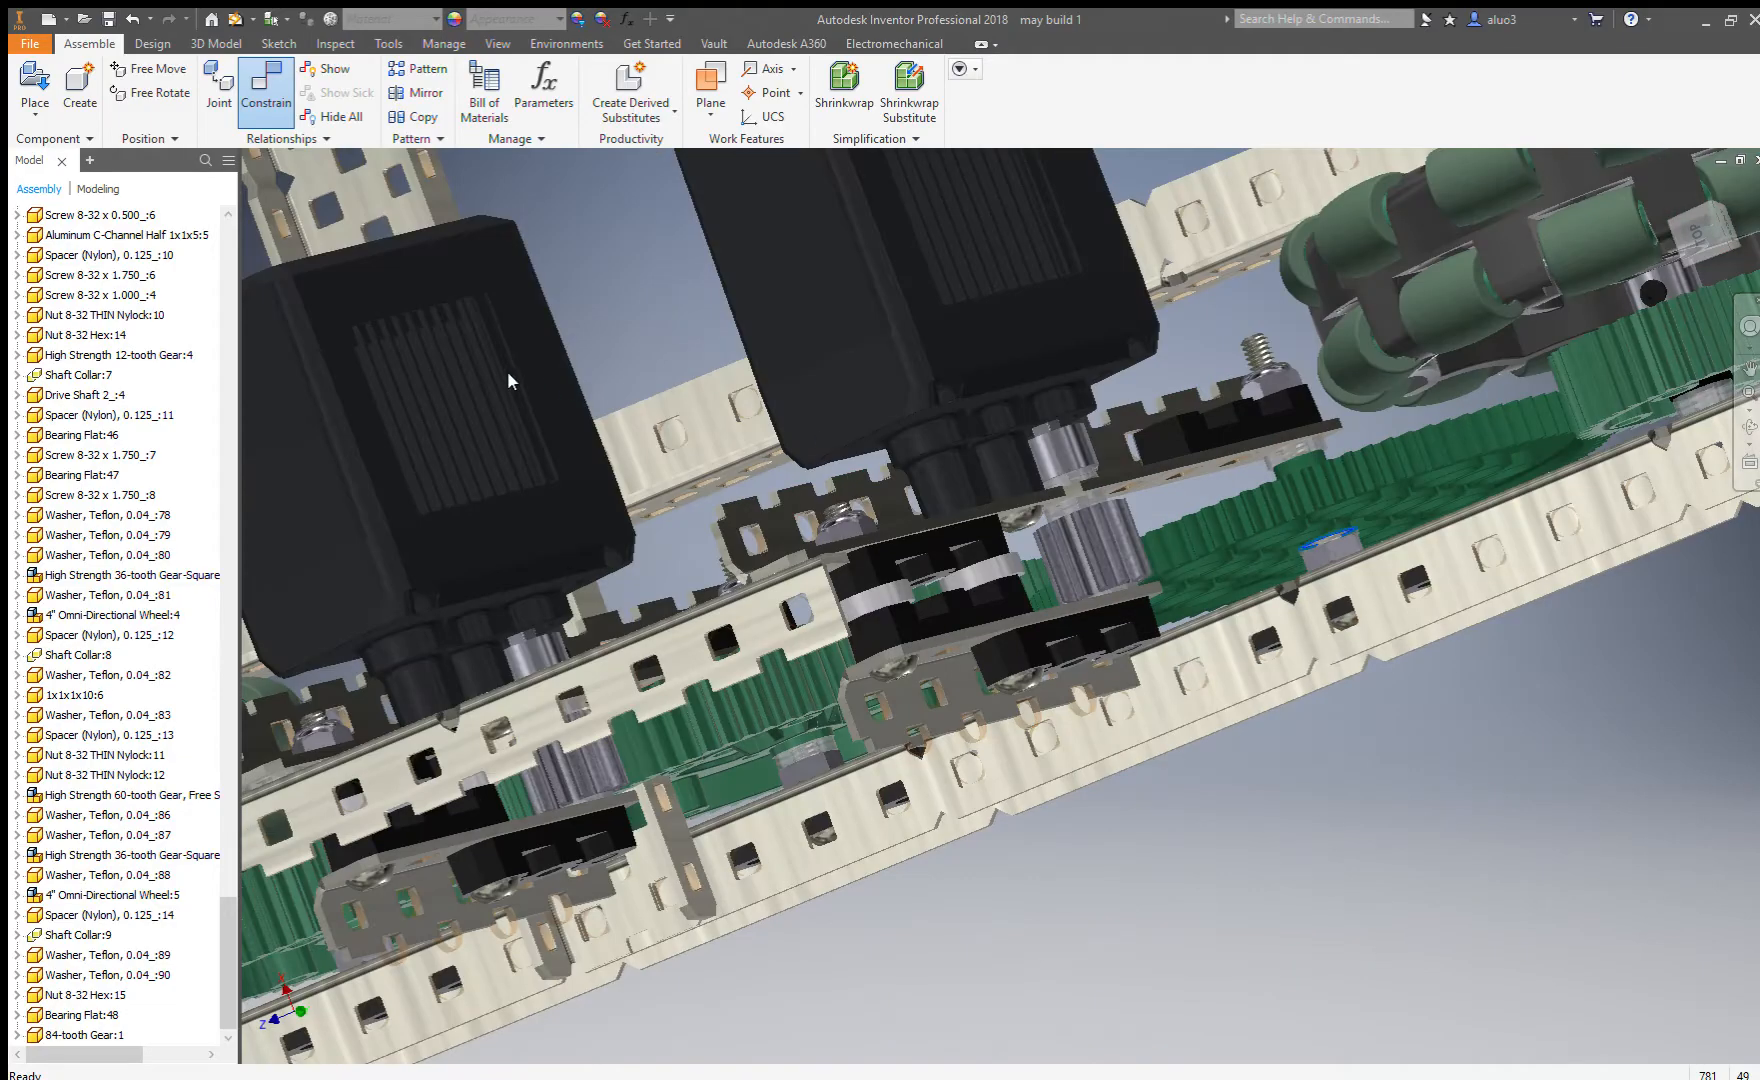
Try to constrain the 84-tooth gear's hub edge to the translucent spacer beneath the bearing flat's plate.
scroll(1300, 545, "up", 6)
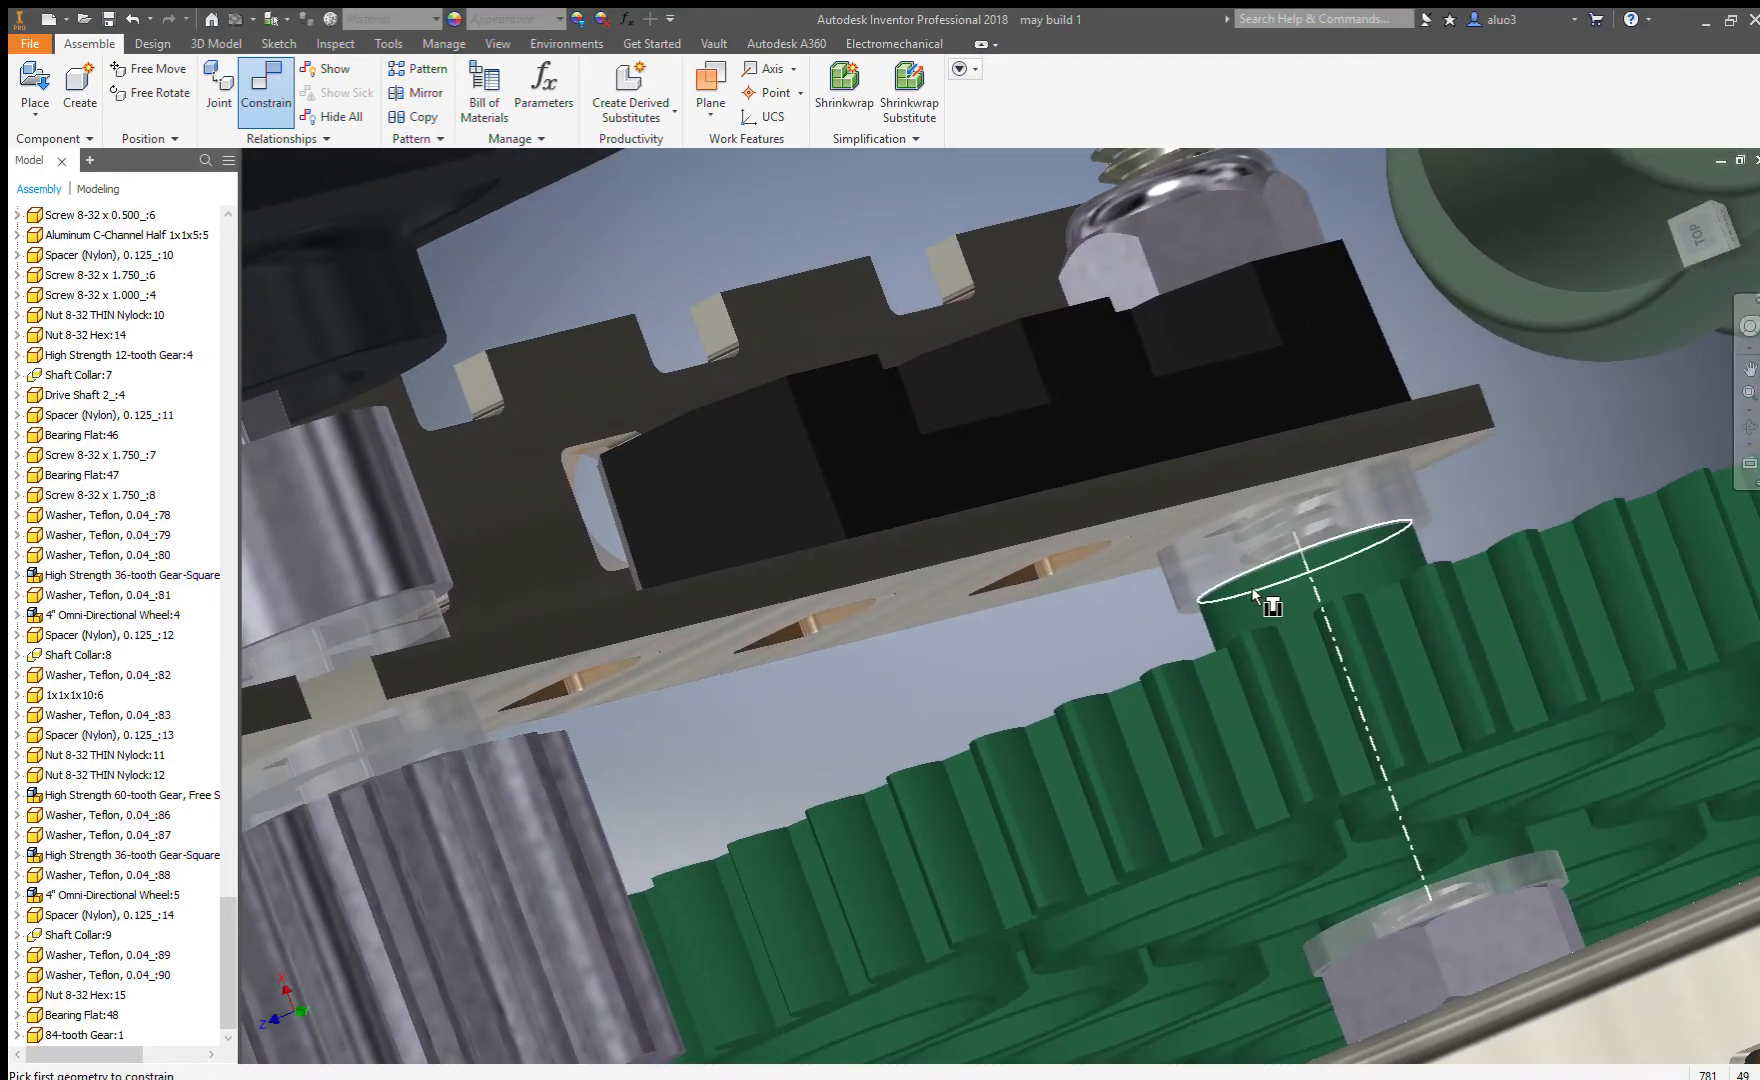
left_click(1240, 585)
scroll(1250, 580, "down", 3)
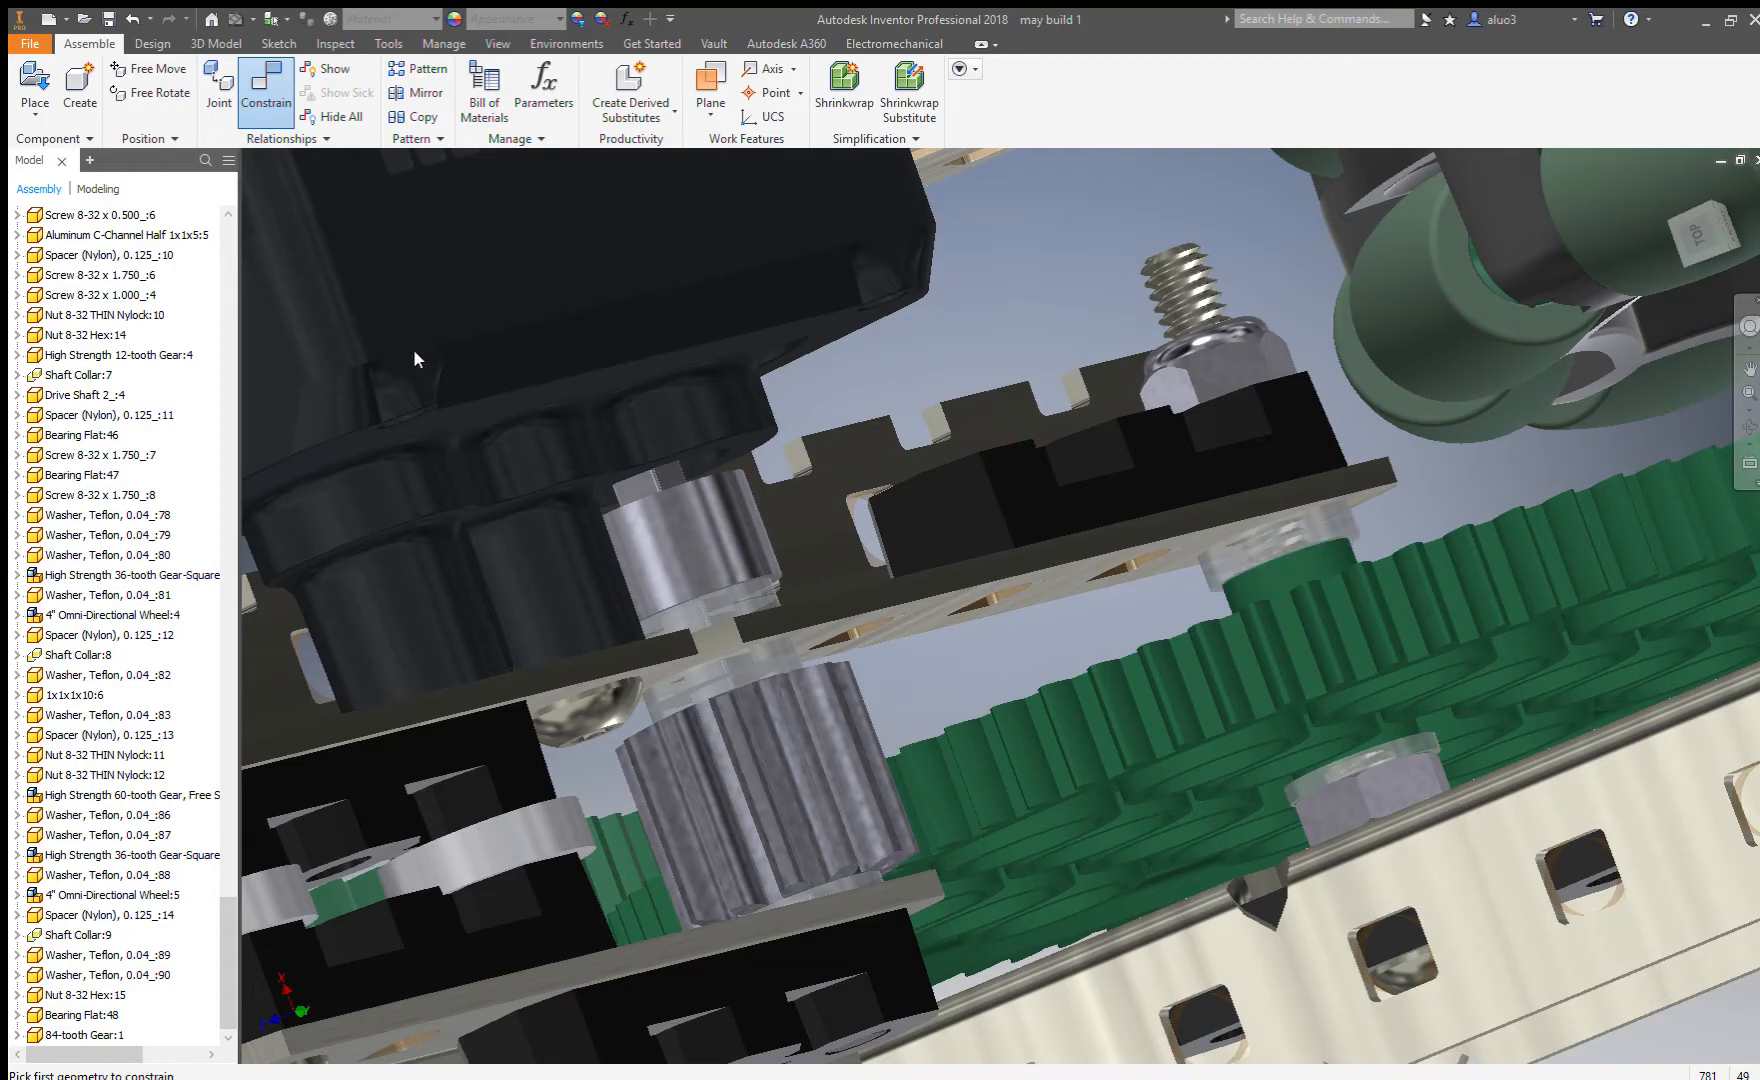
left_click(1163, 597)
scroll(1163, 597, "up", 3)
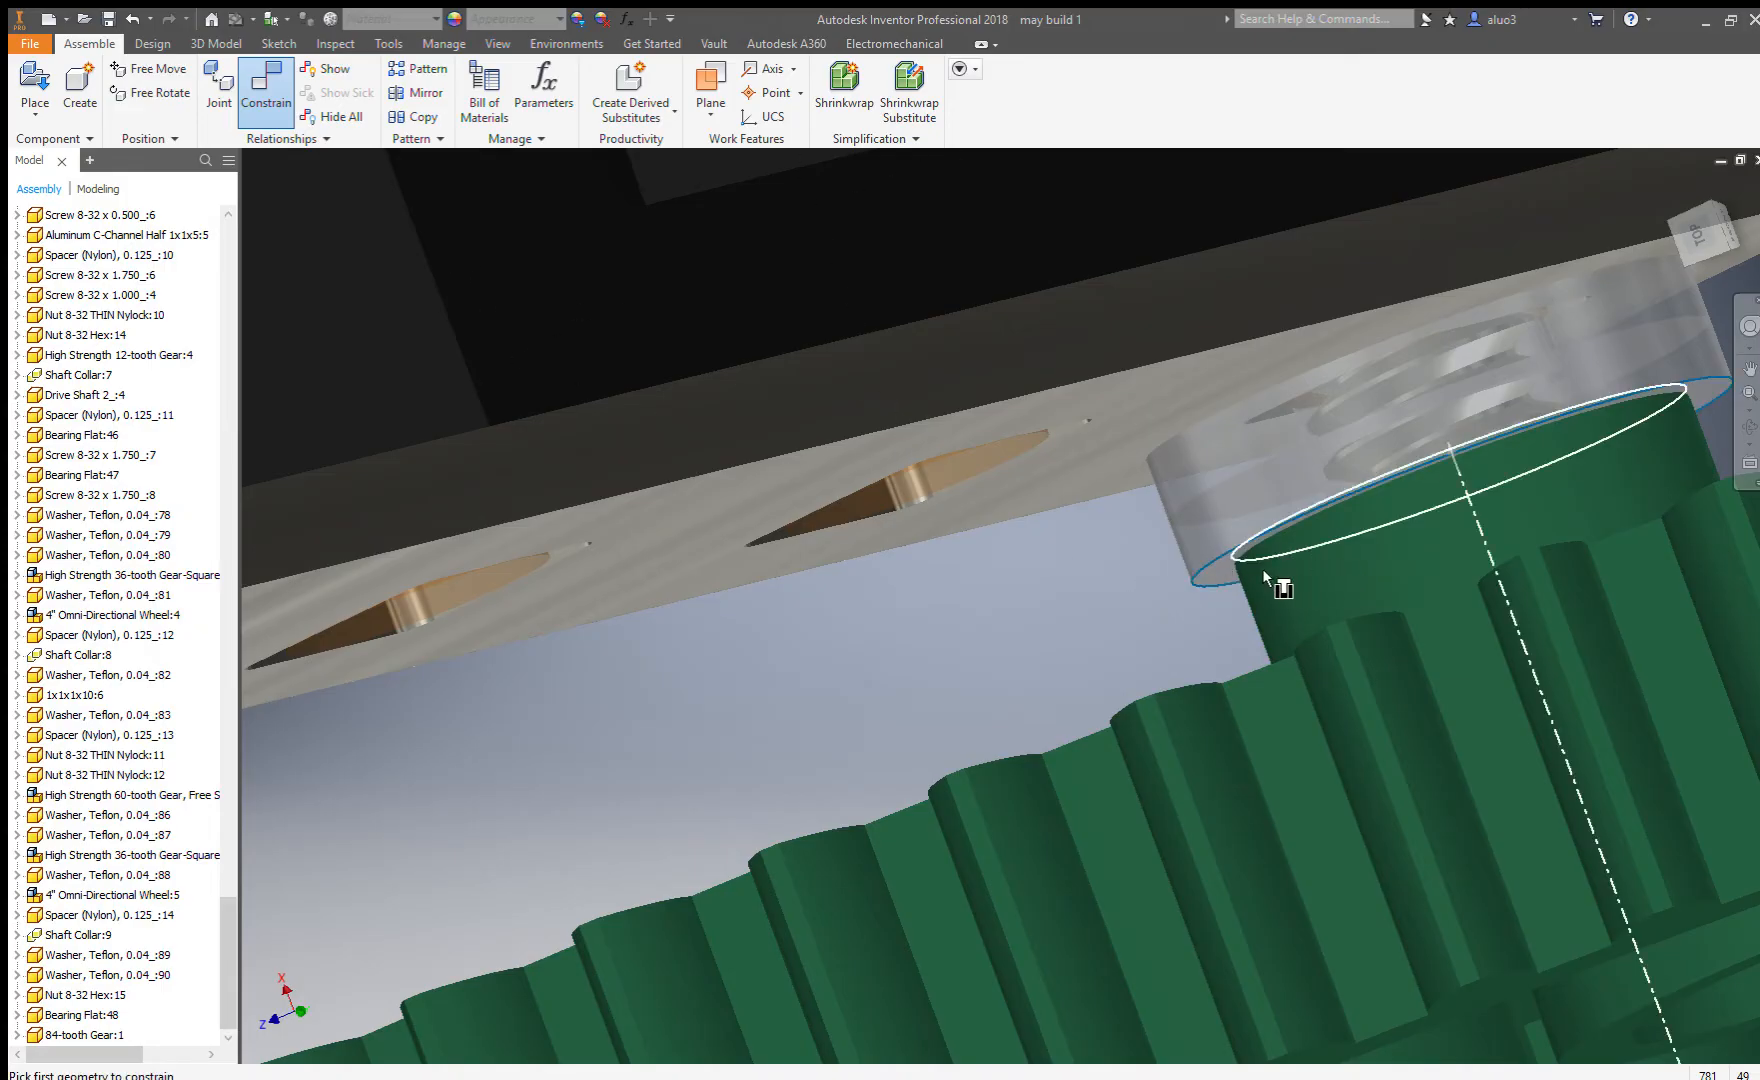
Examine how the 84-tooth gear fits between the pinion, the C-channel and the wheel gear, and compare the whole drivetrain.
middle_click_drag(1016, 557, 1117, 581, "shift")
scroll(1117, 581, "down", 5)
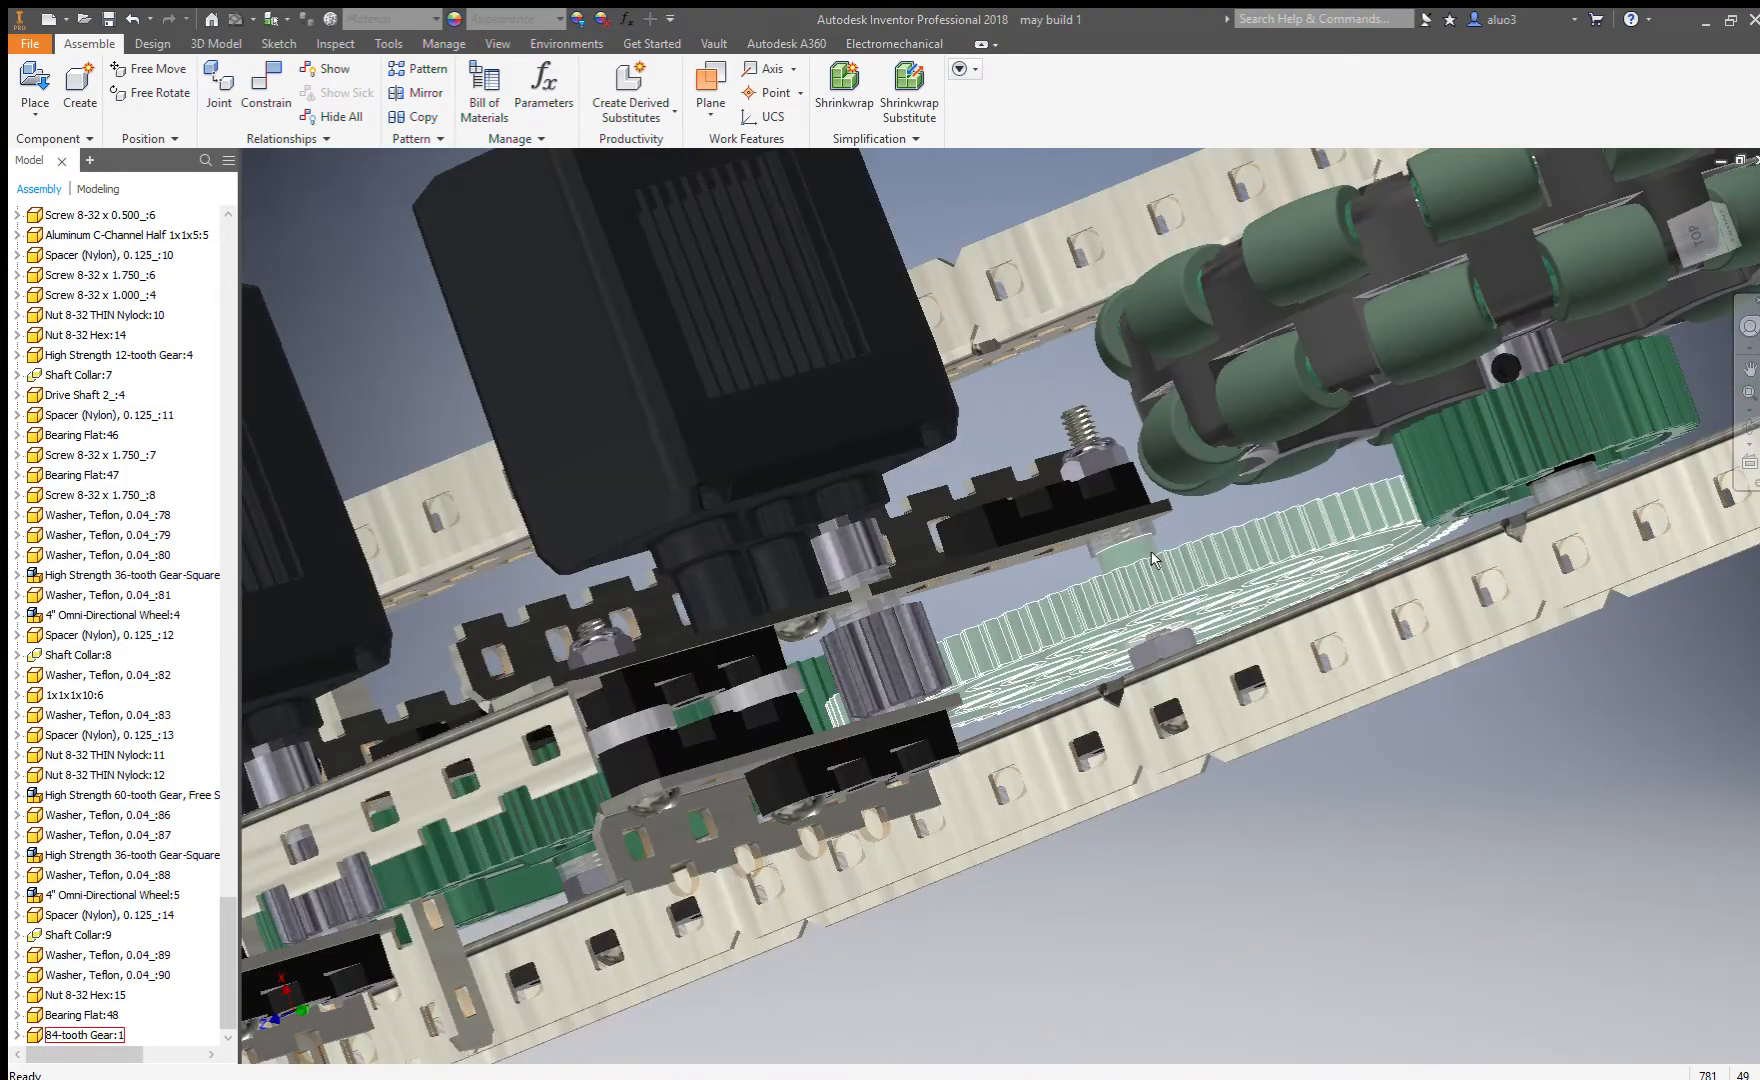
middle_click_drag(1153, 560, 1081, 388, "shift")
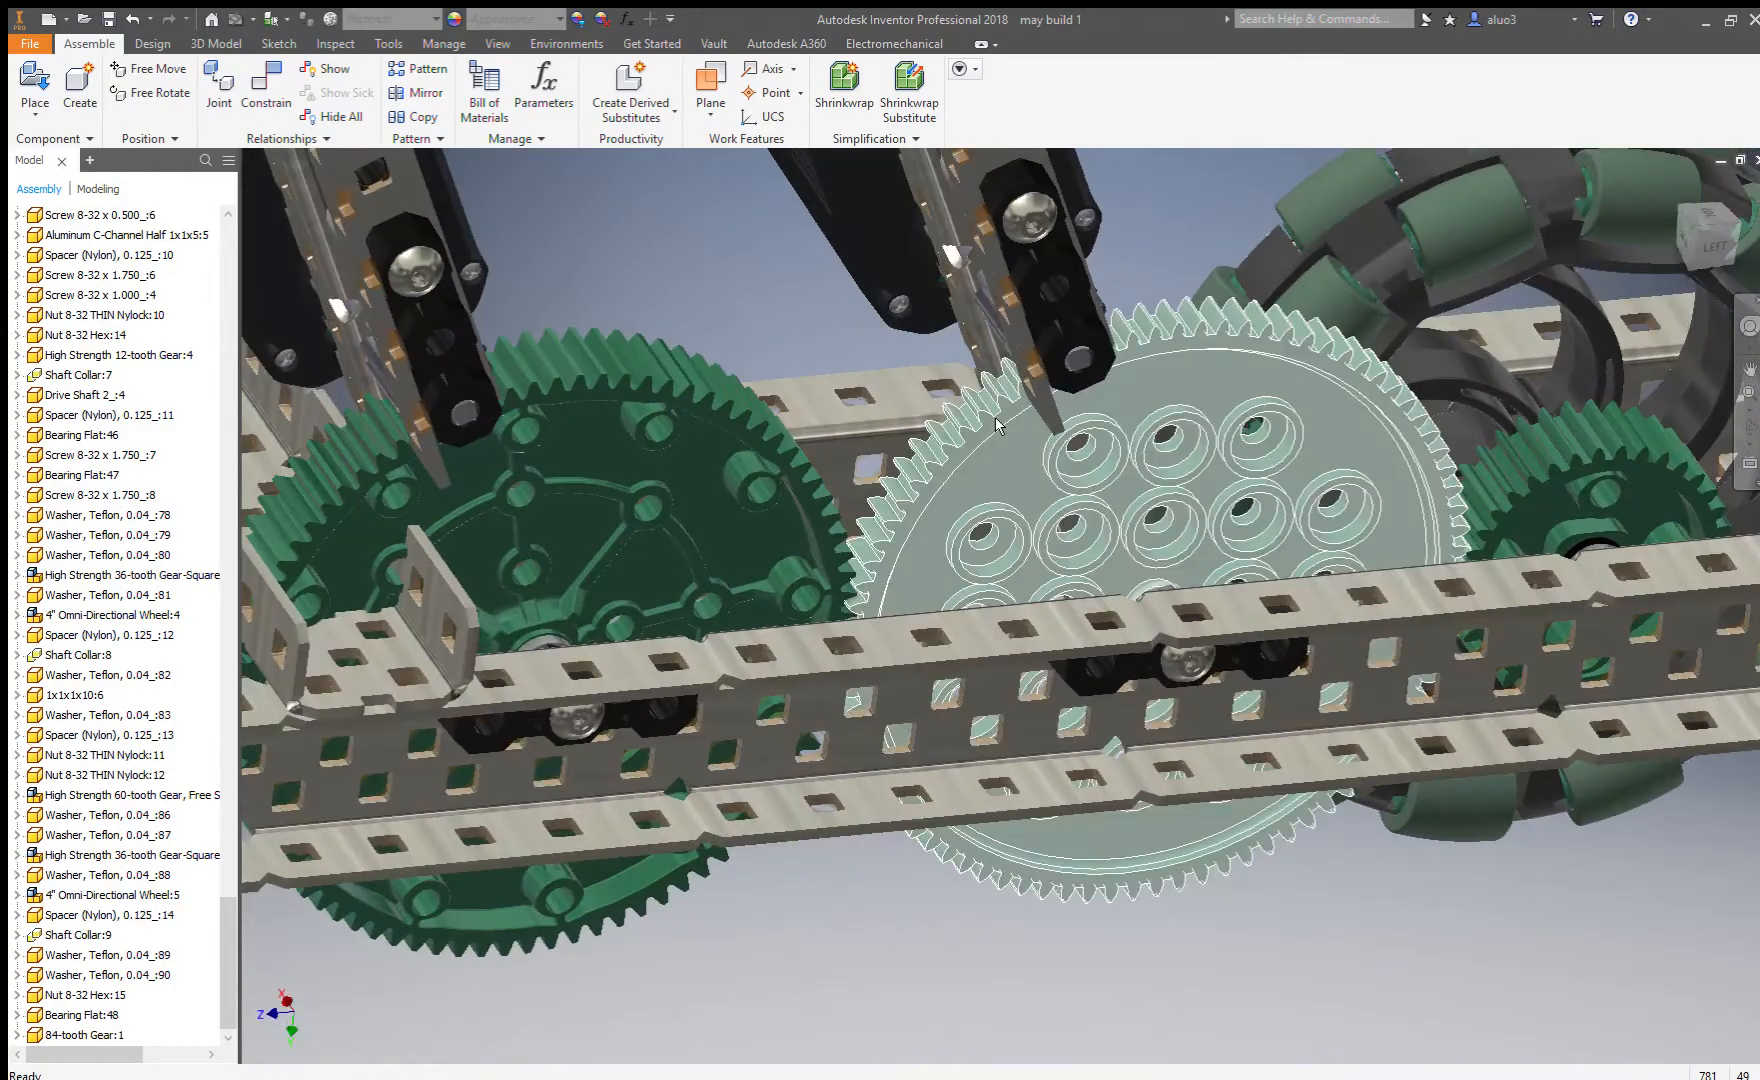
middle_click_drag(1103, 503, 1376, 628, "shift")
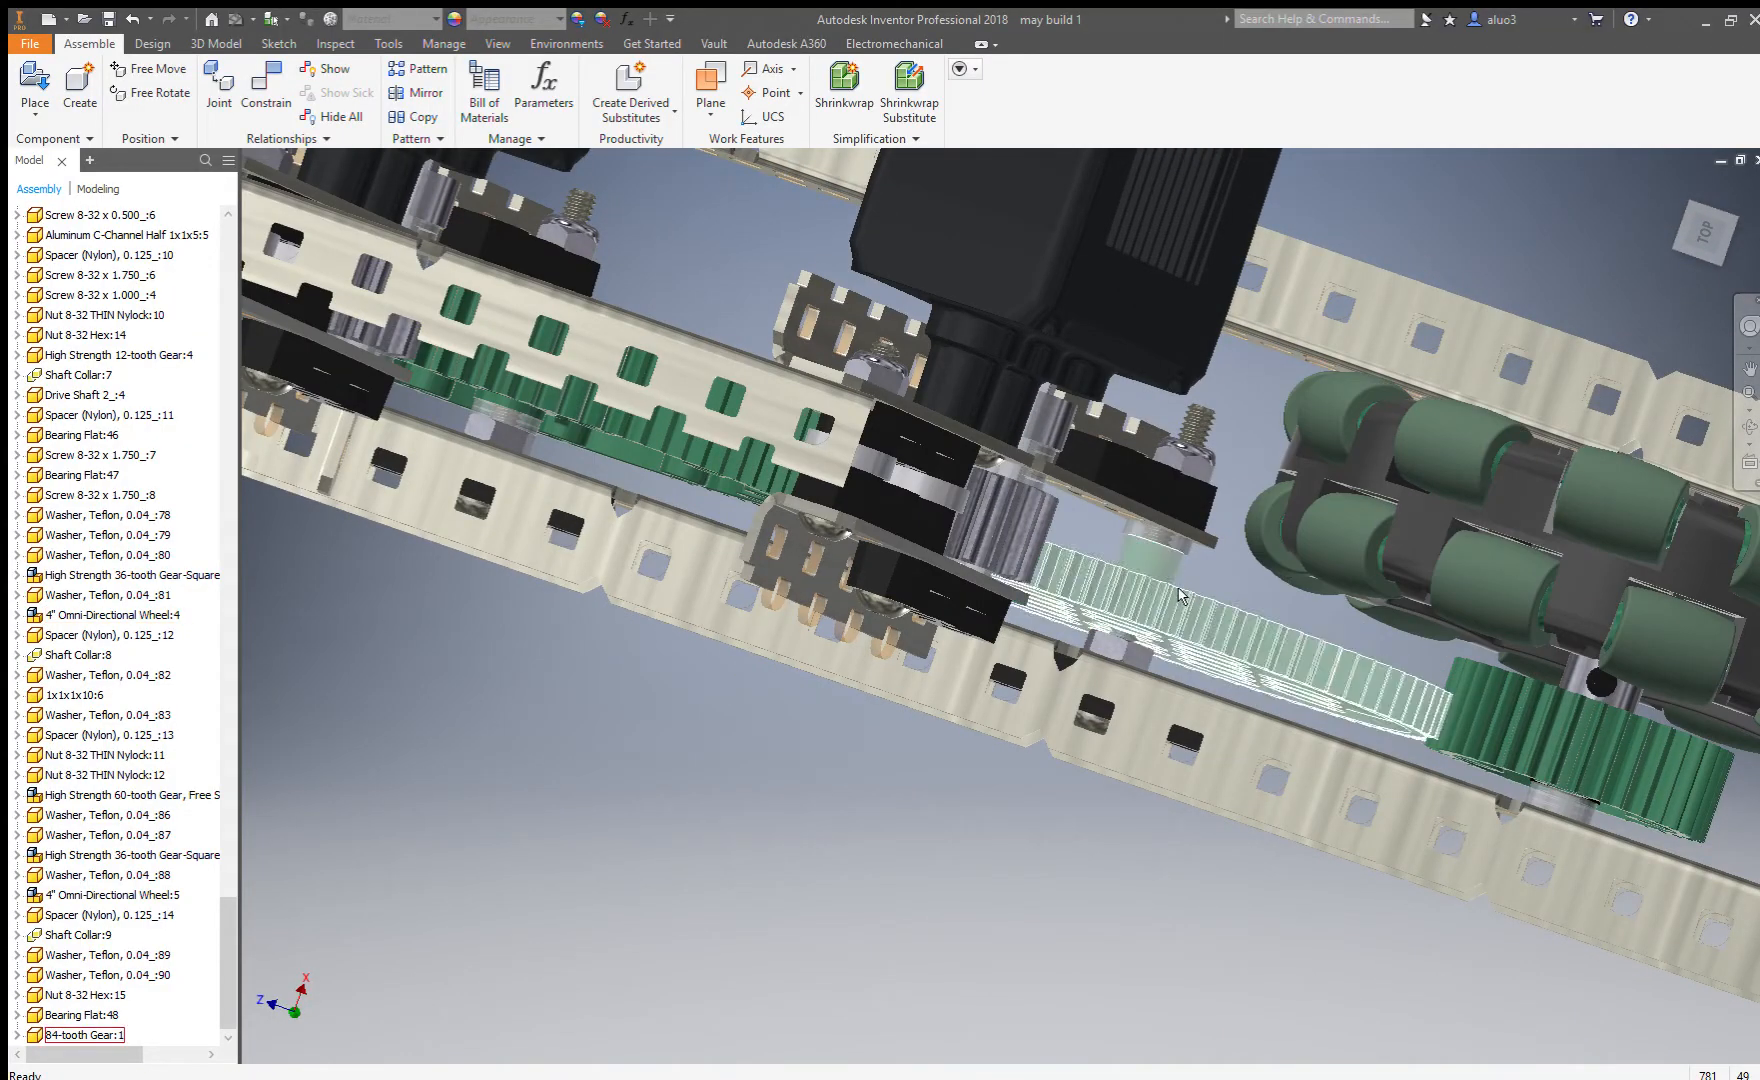
middle_click_drag(1181, 578, 1360, 568, "shift")
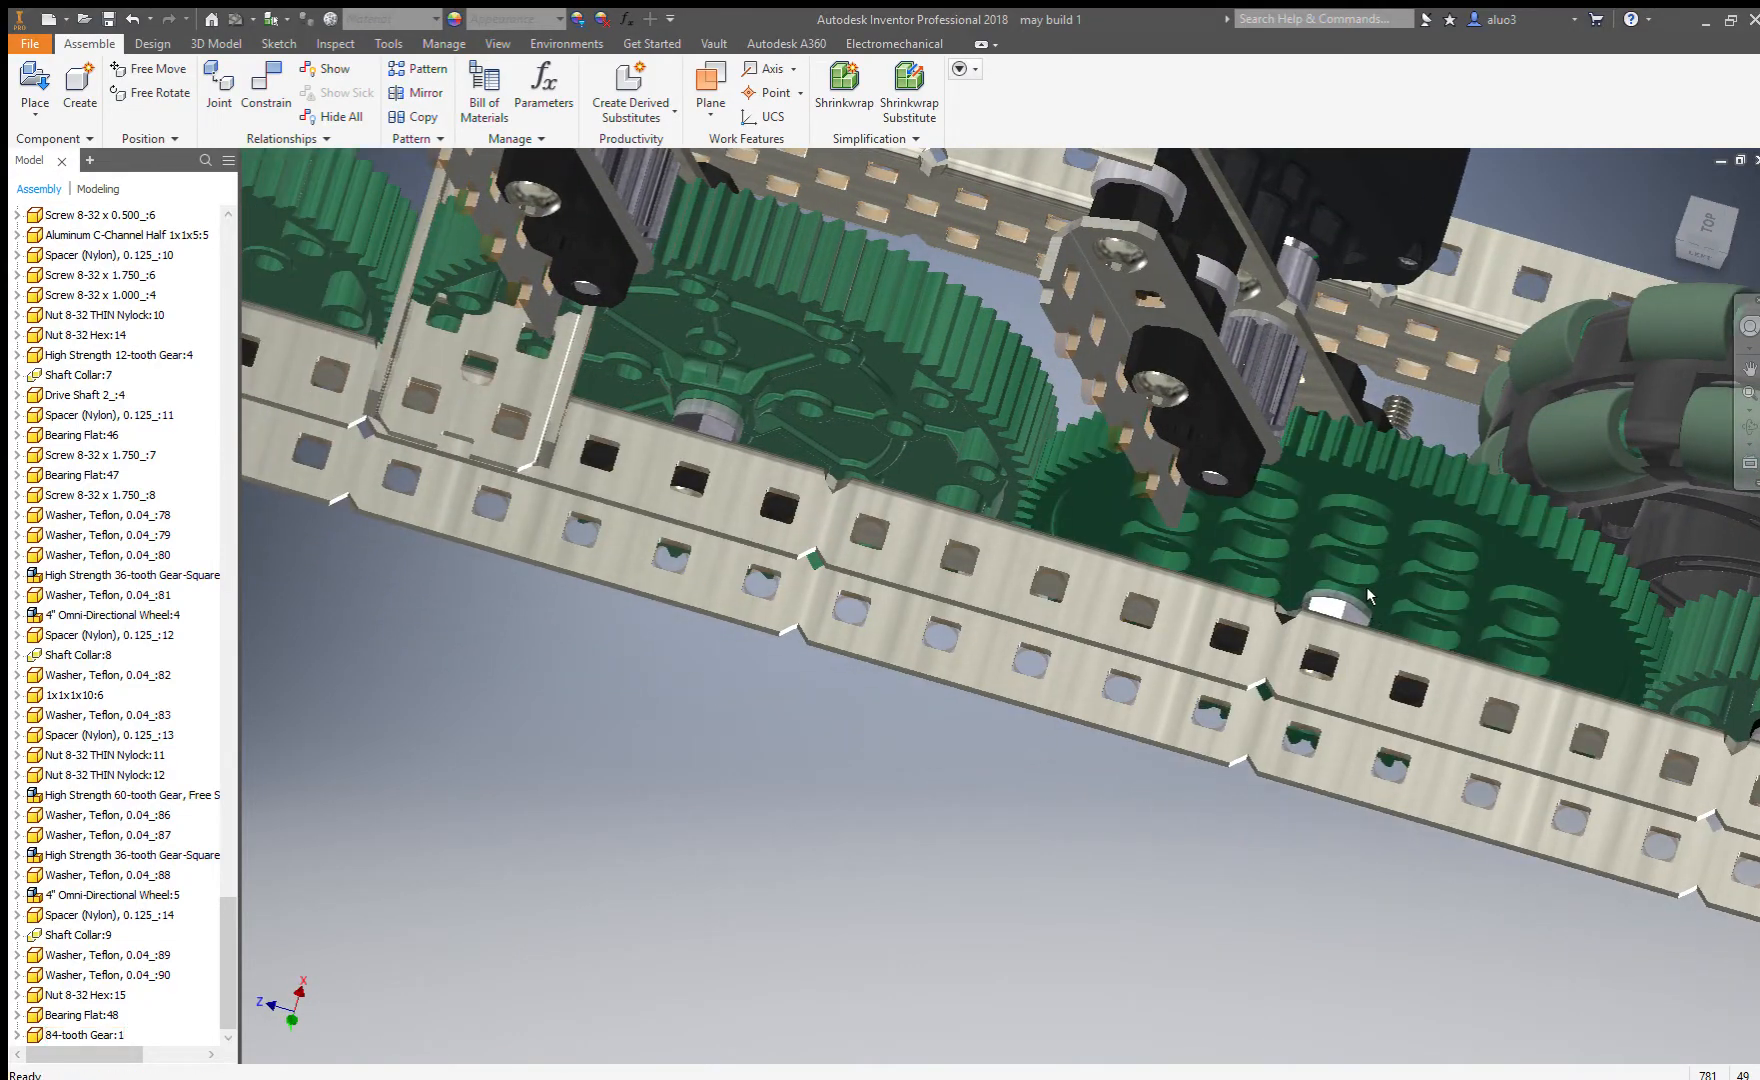
scroll(1368, 636, "down", 5)
middle_click_drag(1362, 636, 1575, 604, "shift")
scroll(1366, 613, "up", 4)
scroll(1541, 580, "down", 5)
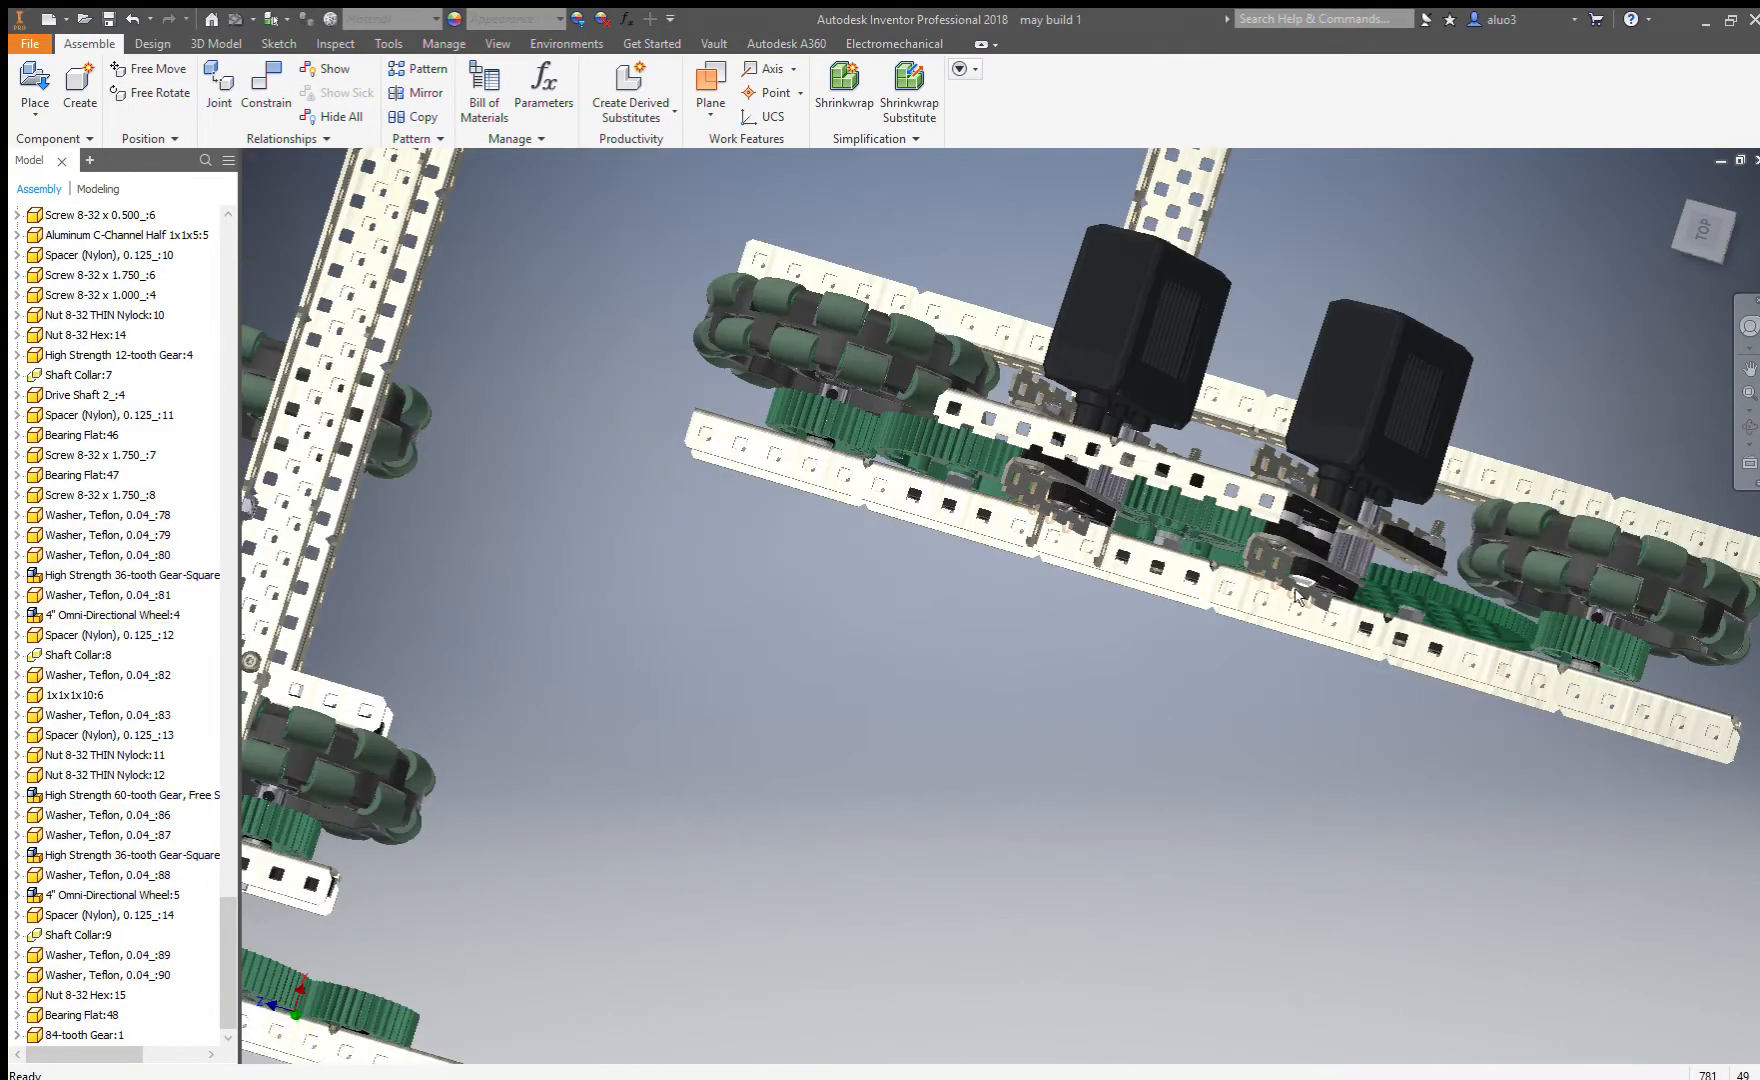
scroll(1307, 554, "up", 6)
middle_click_drag(1307, 554, 1123, 441, "shift")
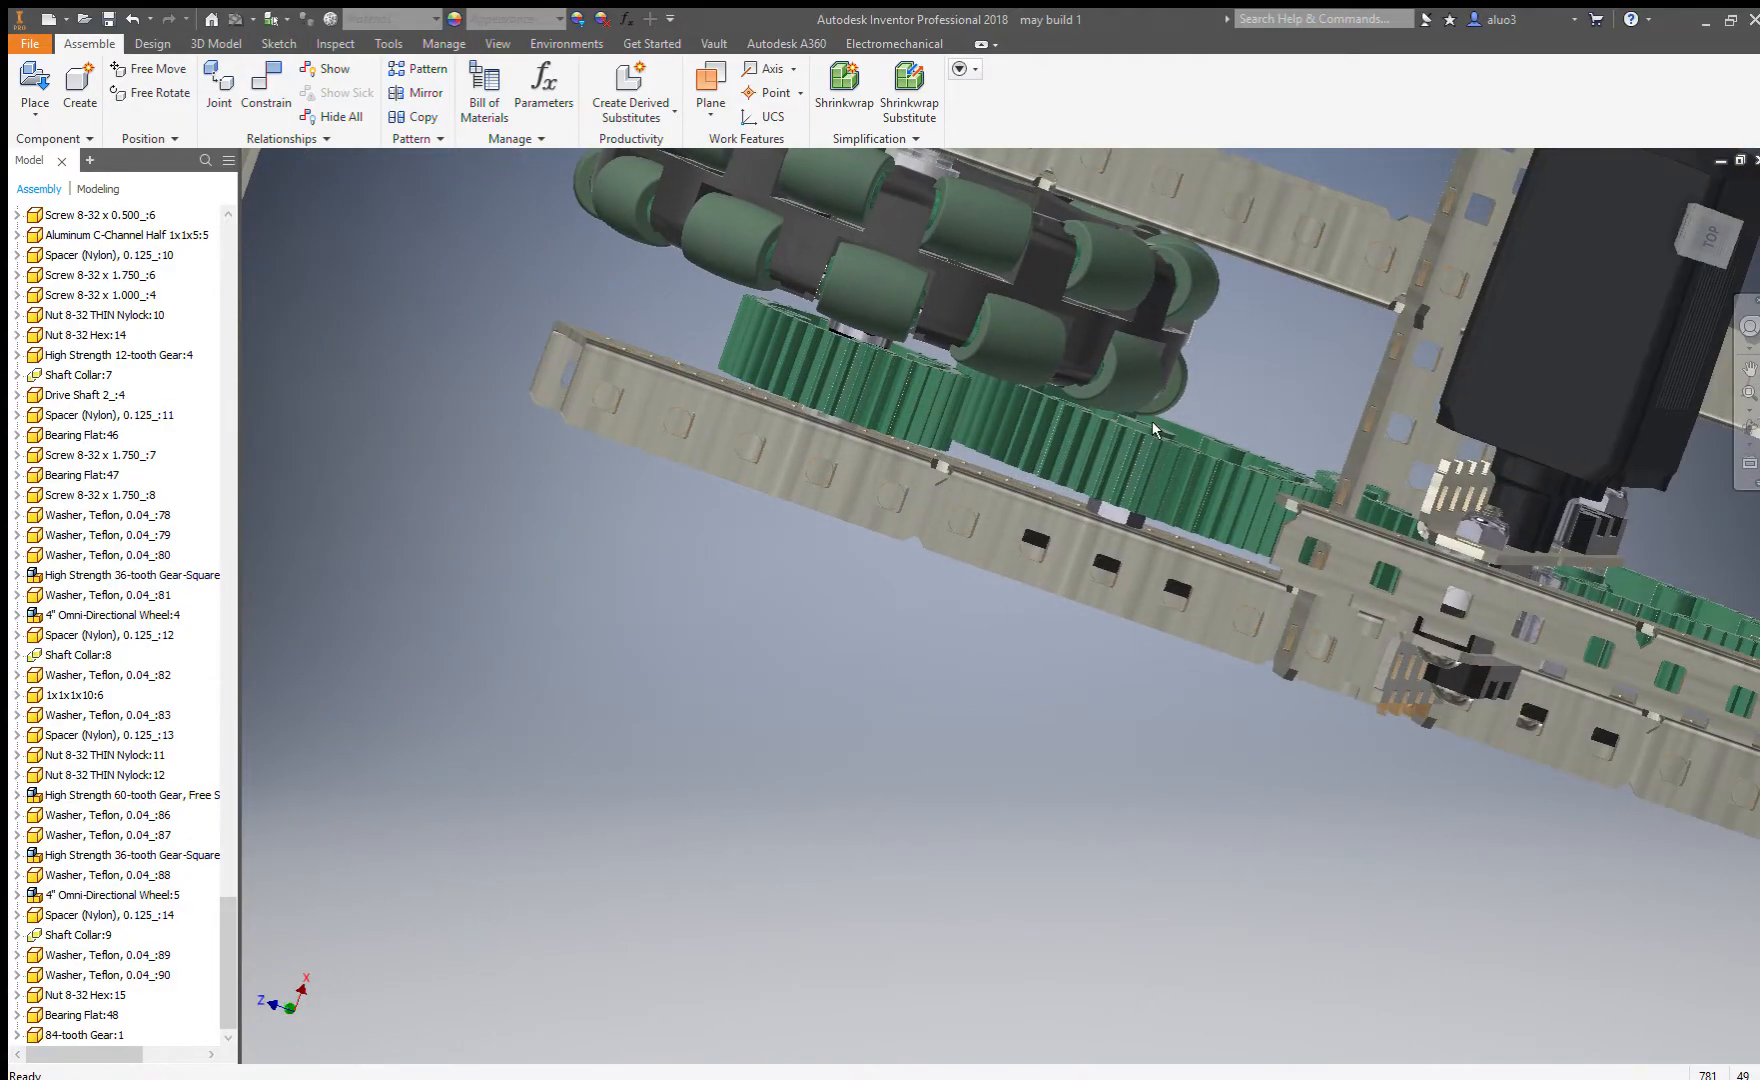
Delete the 60-tooth gear beside the other wheel's gear and place a cut-side 60-tooth gear below the C-channel.
left_click(1146, 494)
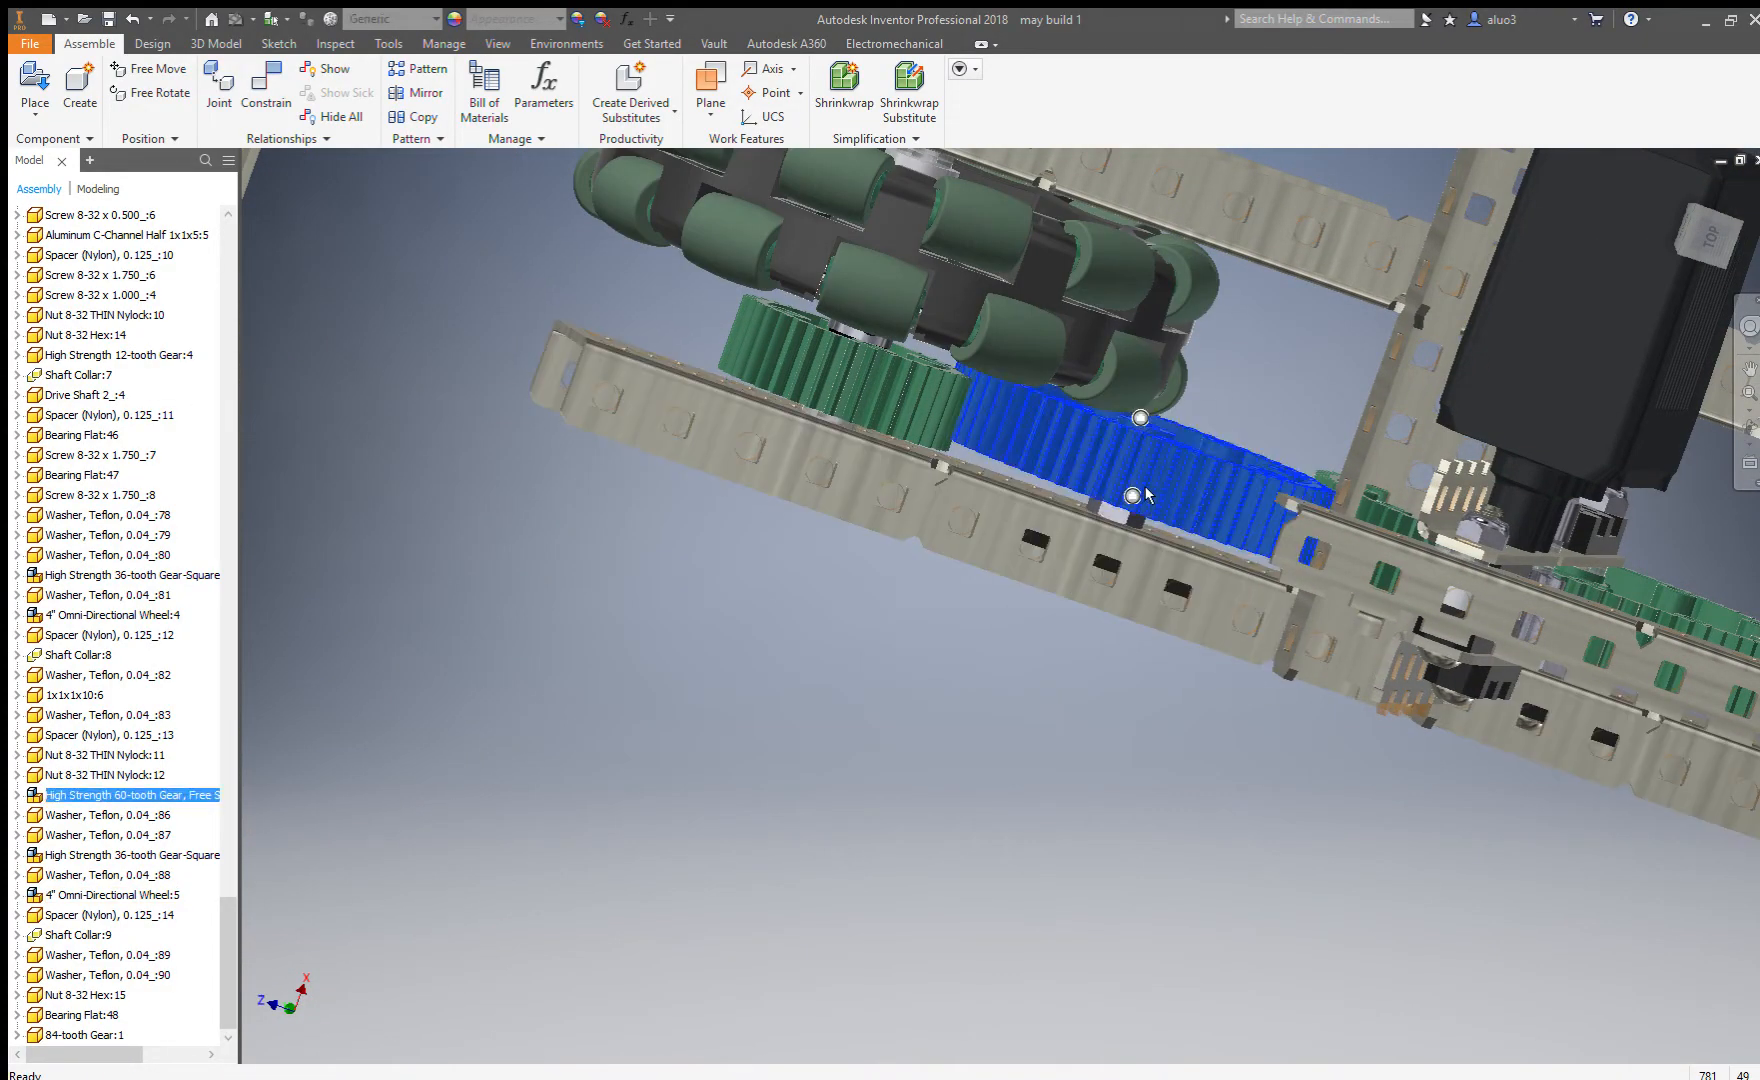
key("Delete")
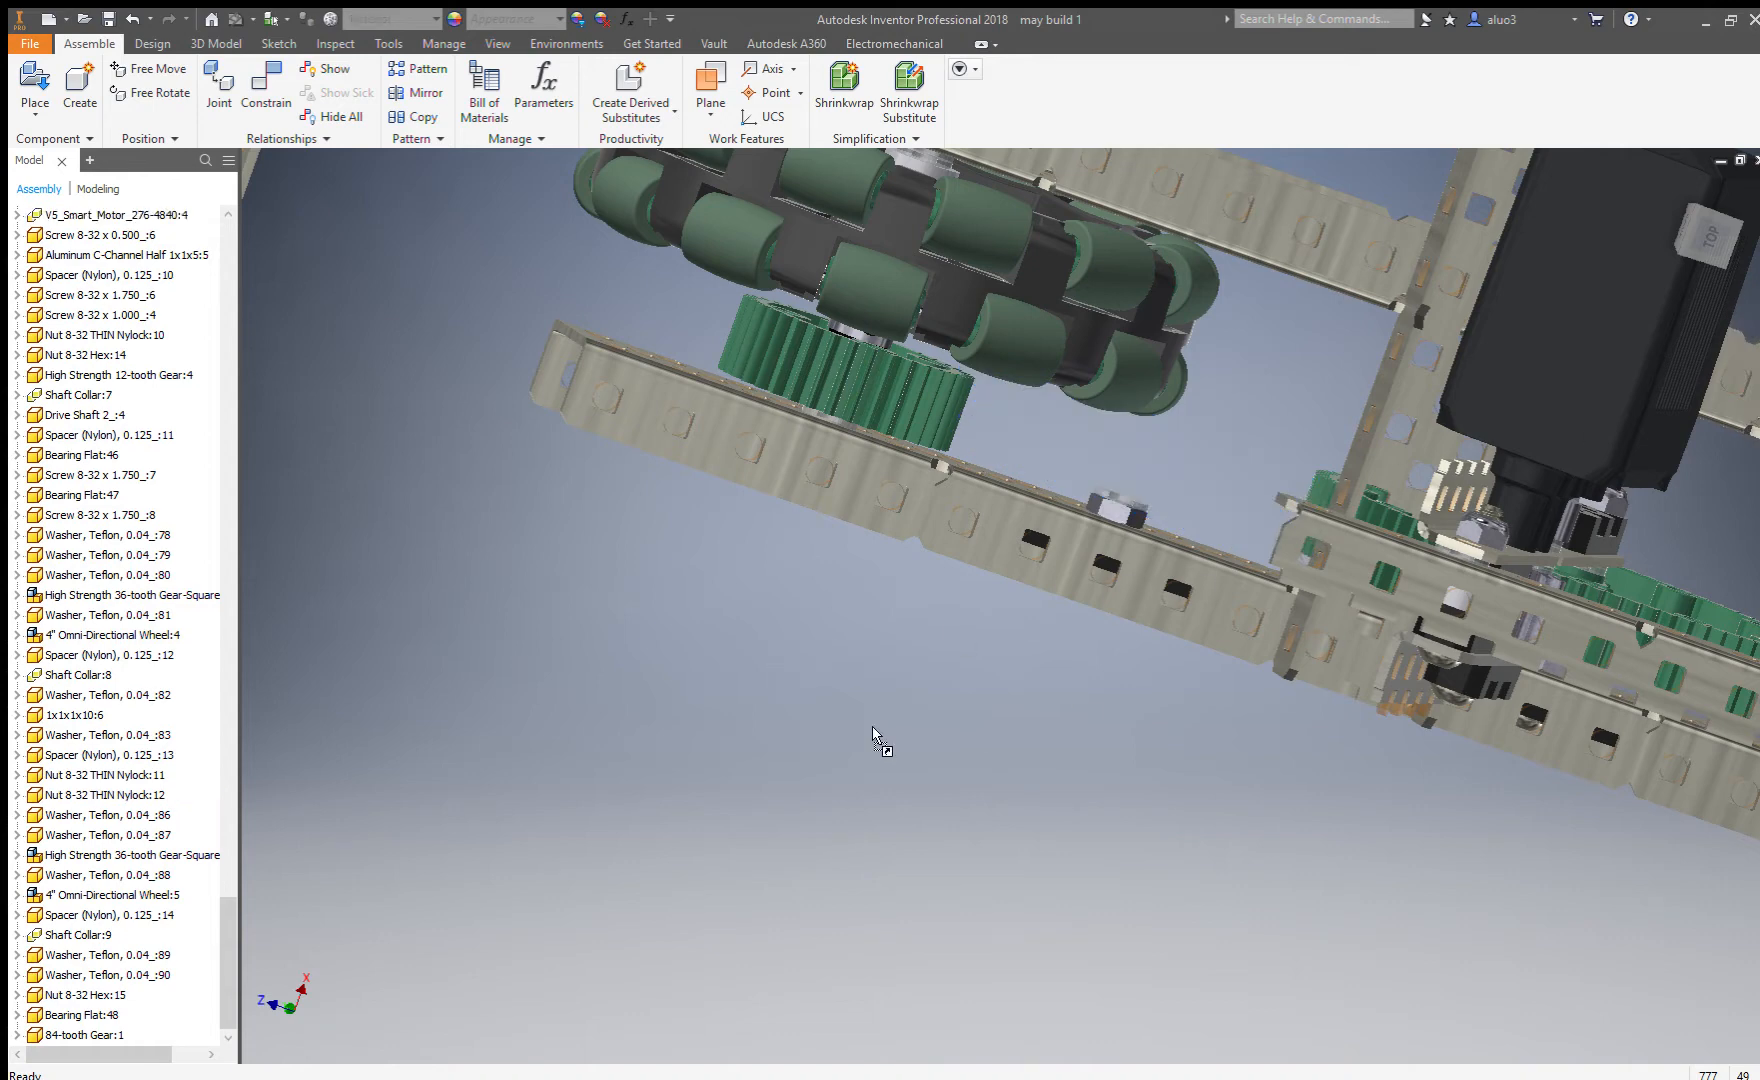
key("ctrl+z")
Turn the view to the newly placed 60-tooth gear, select it and open its part file for editing.
left_click(266, 85)
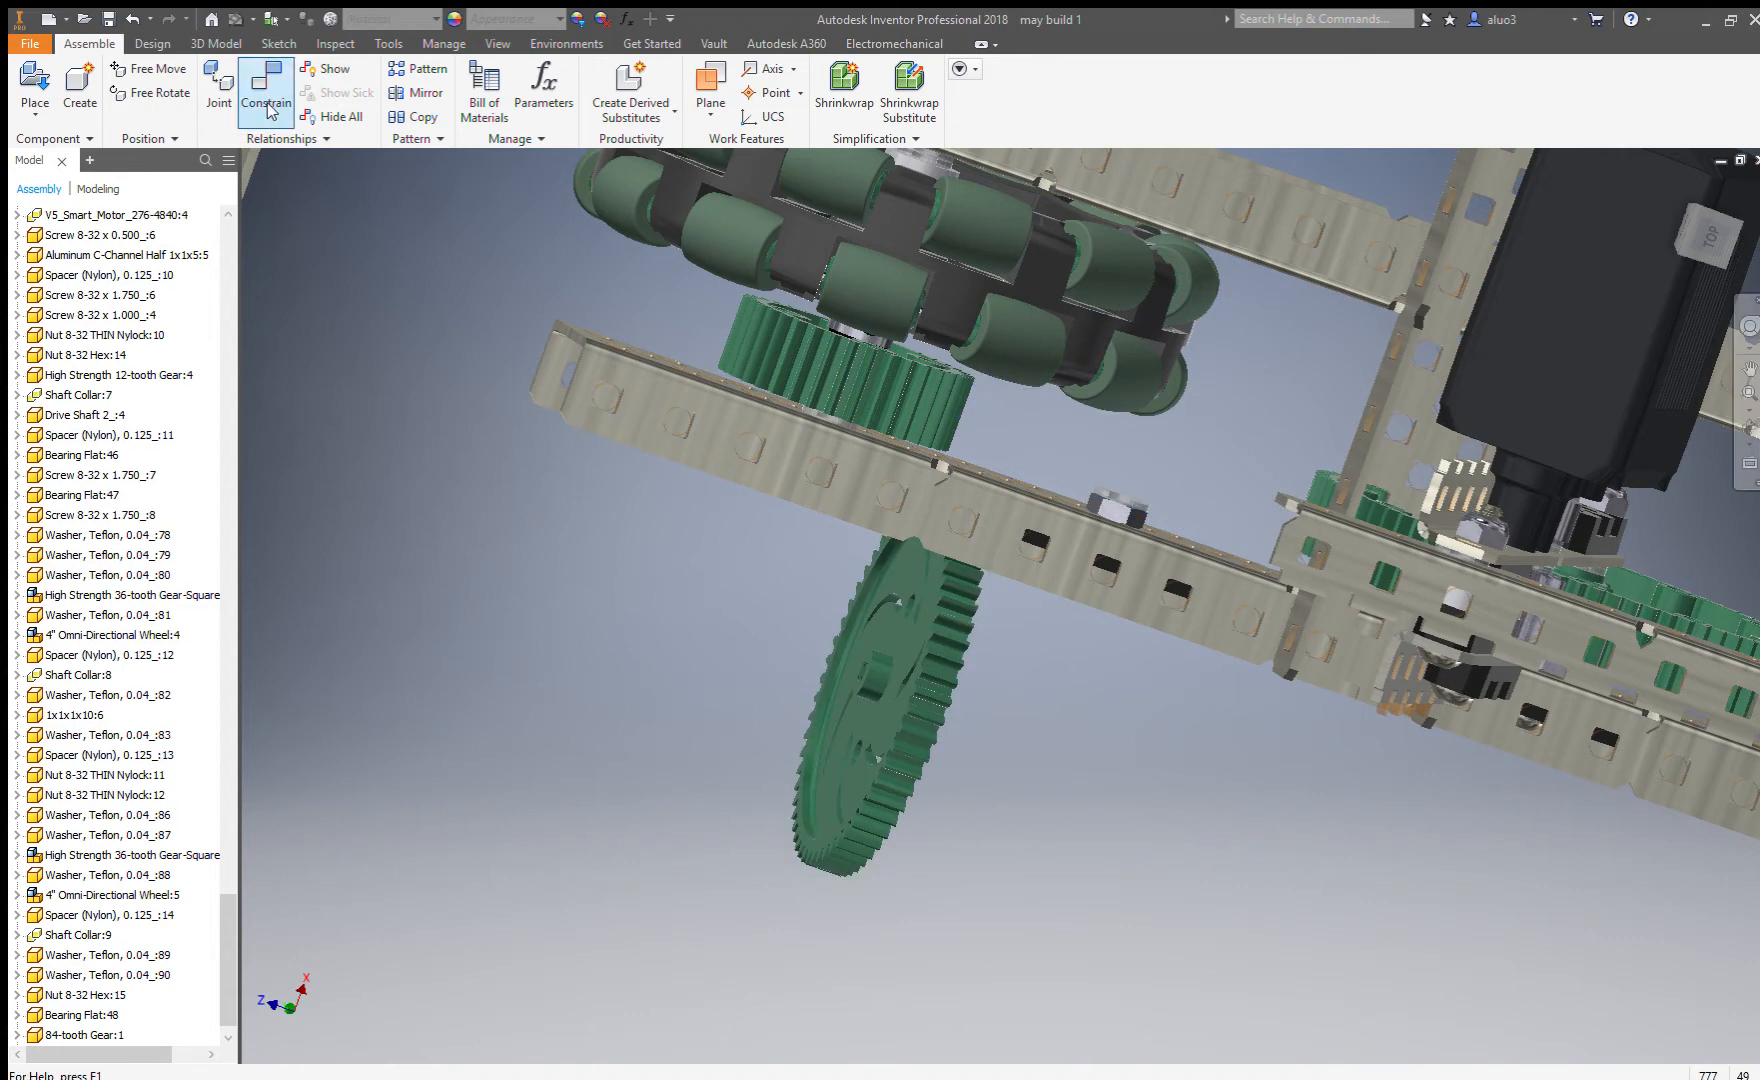
key("Escape")
key("F4")
left_click_drag(1065, 769, 1053, 770)
left_click(1010, 730)
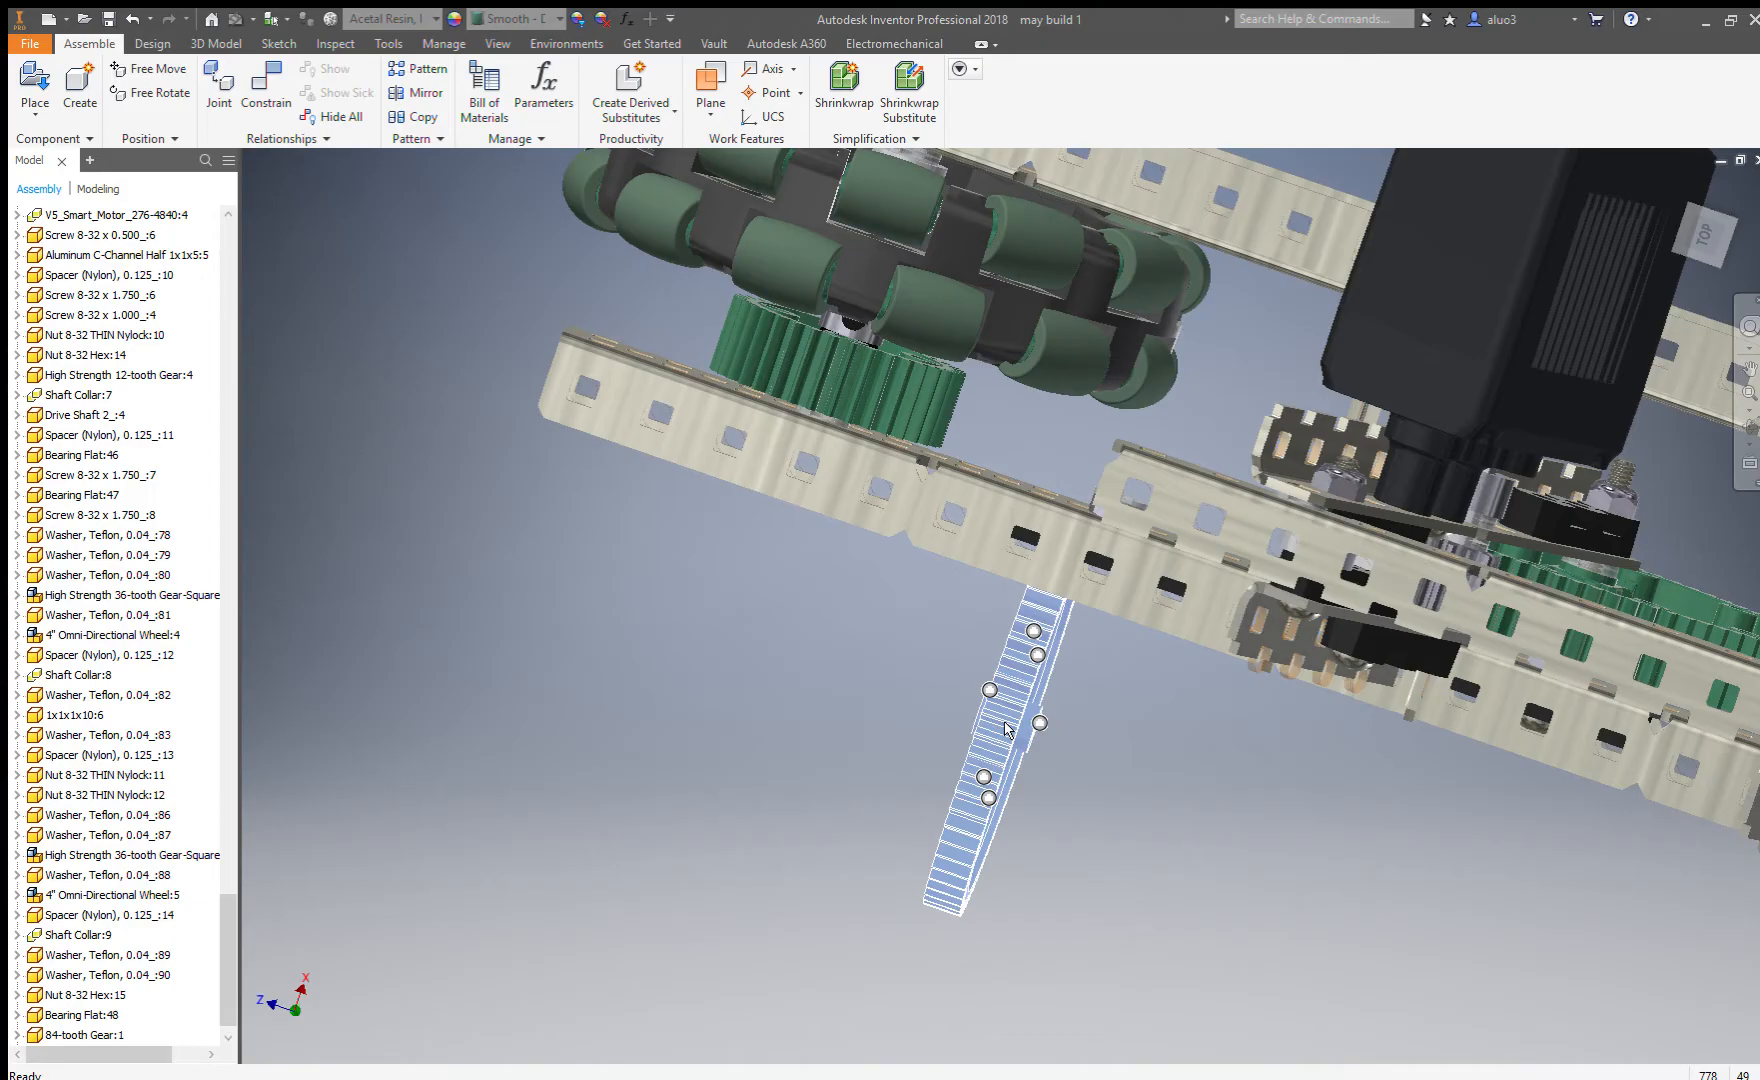
key("alt+v")
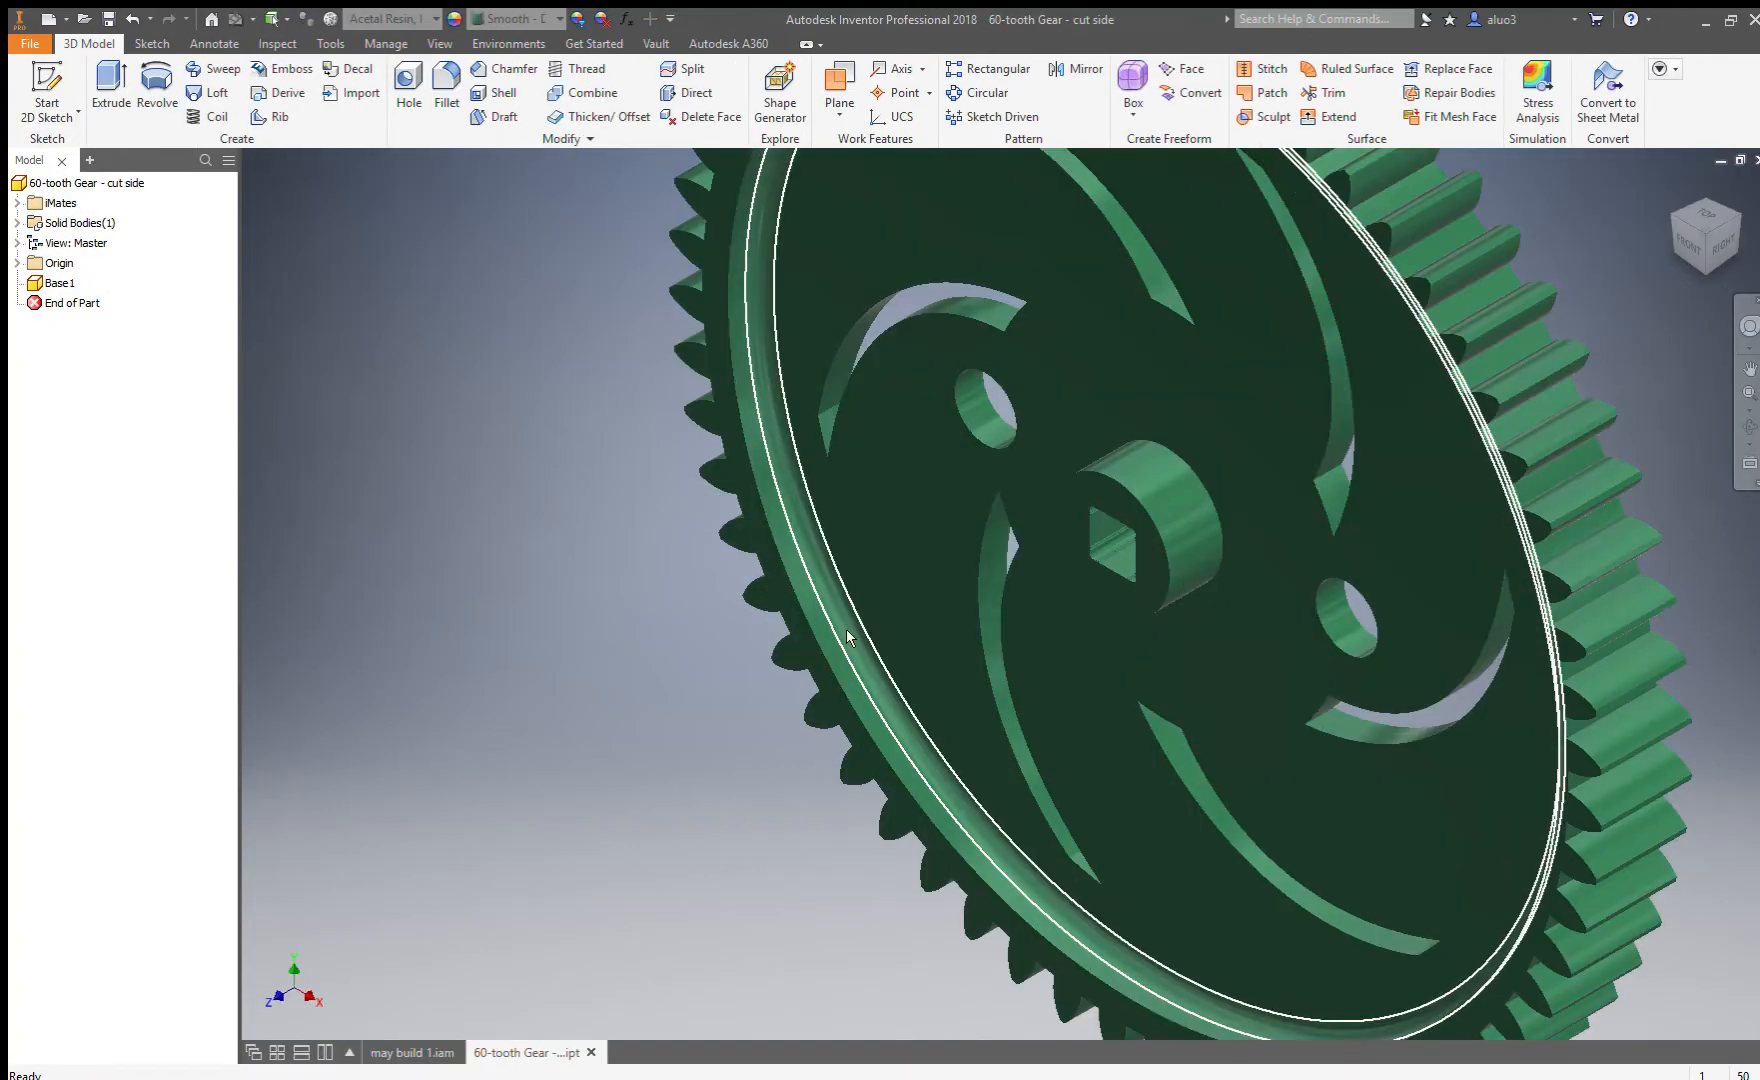
Measure the distance between the gear's hub end face and its tooth face.
scroll(864, 628, "up", 3)
scroll(866, 626, "down", 3)
scroll(564, 285, "up", 3)
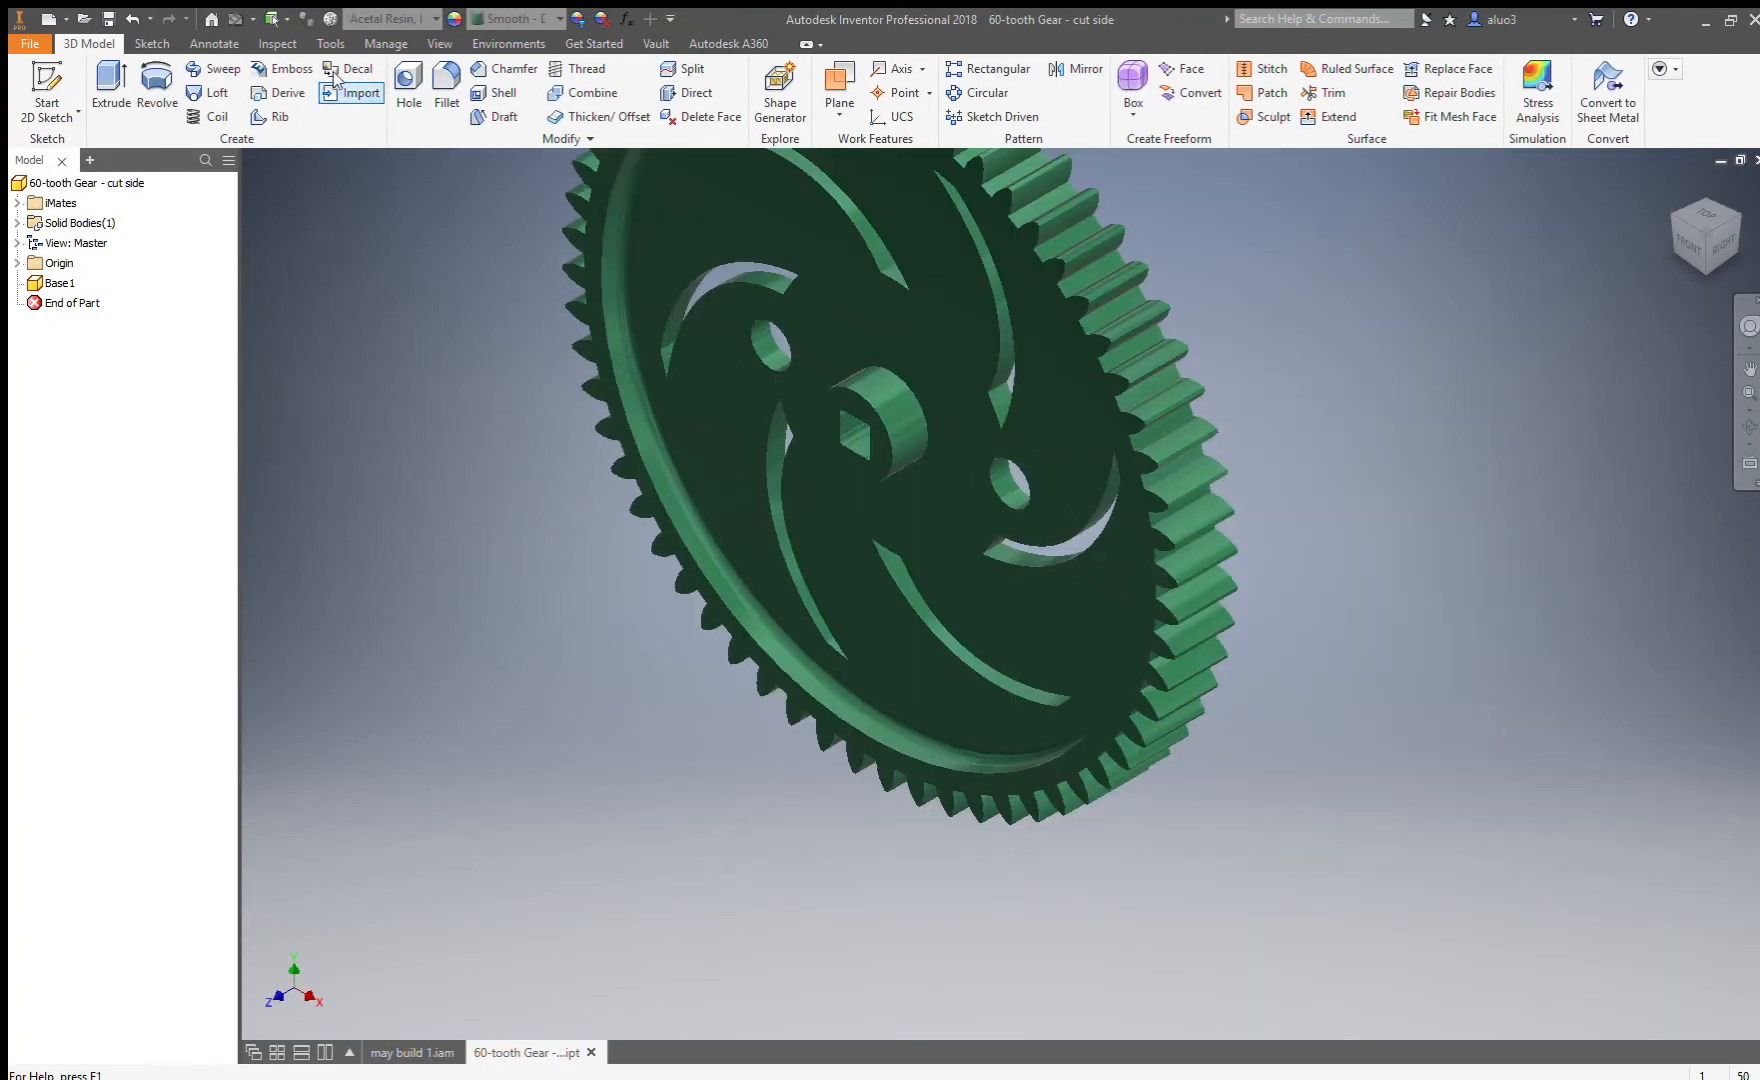
left_click(277, 43)
left_click(40, 82)
scroll(878, 432, "up", 2)
left_click(880, 432)
scroll(1269, 353, "down", 1)
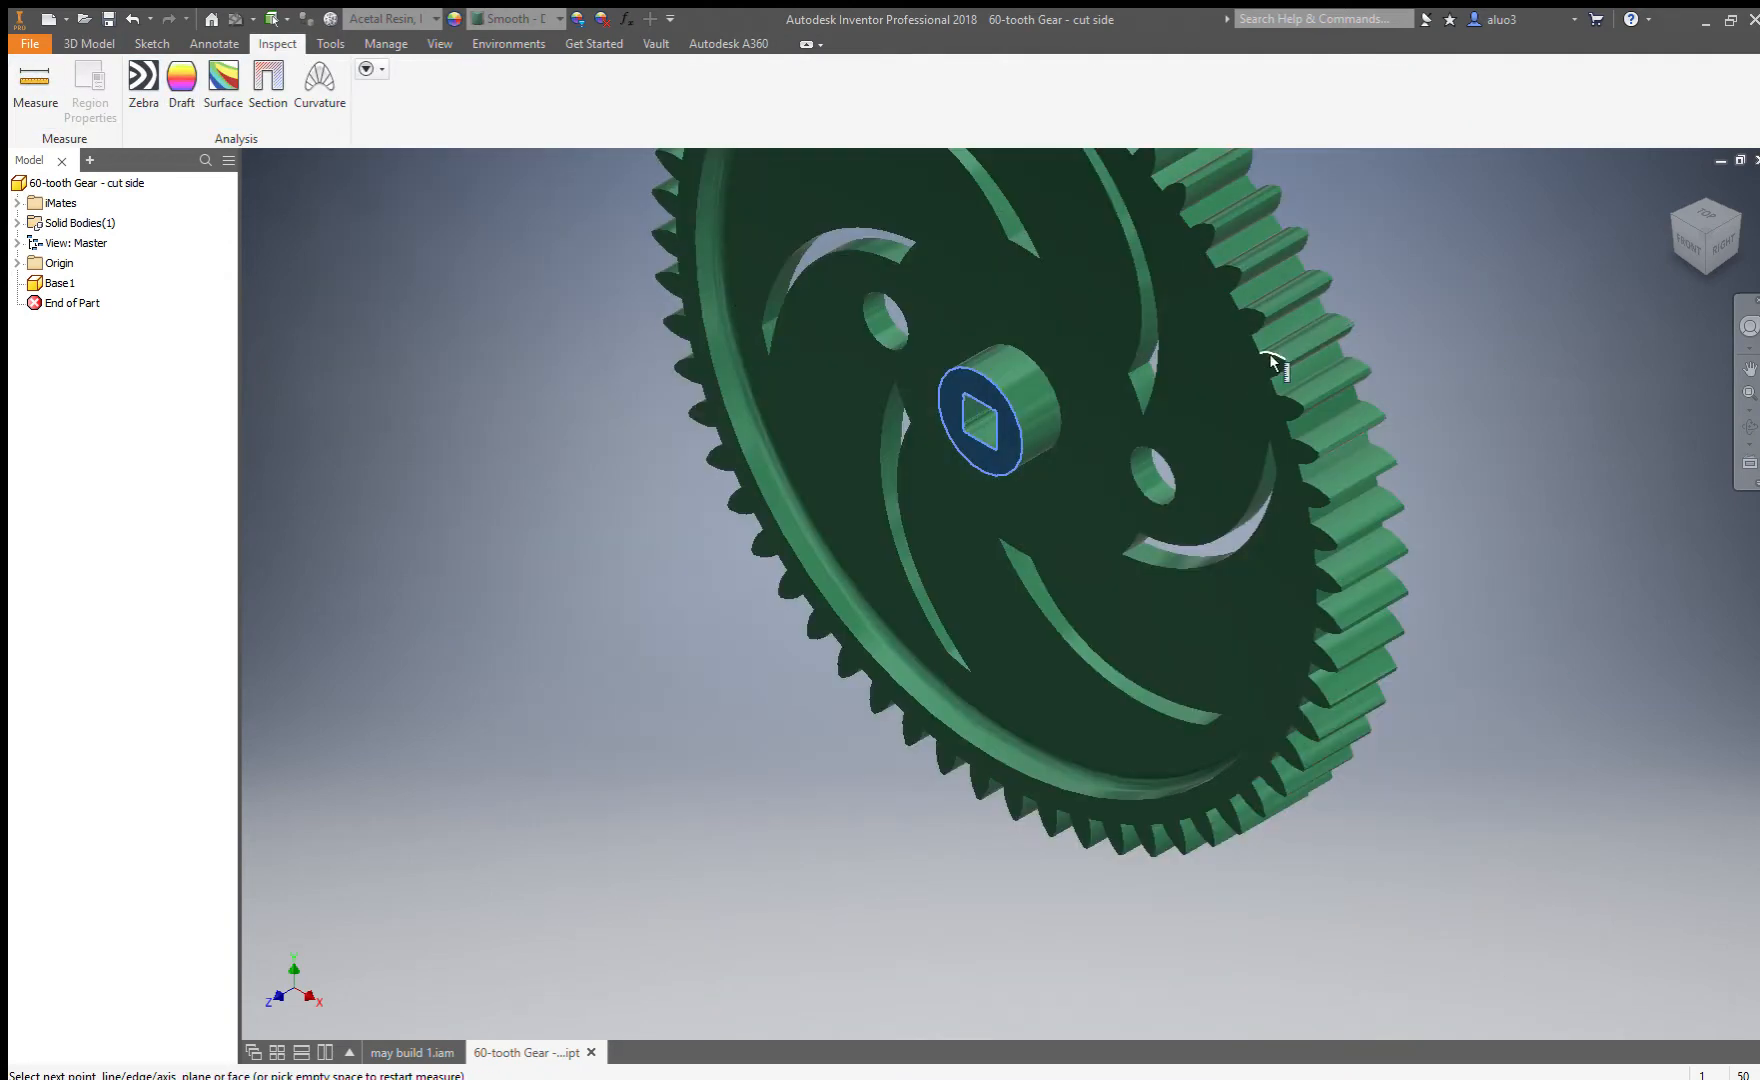
left_click(1258, 385)
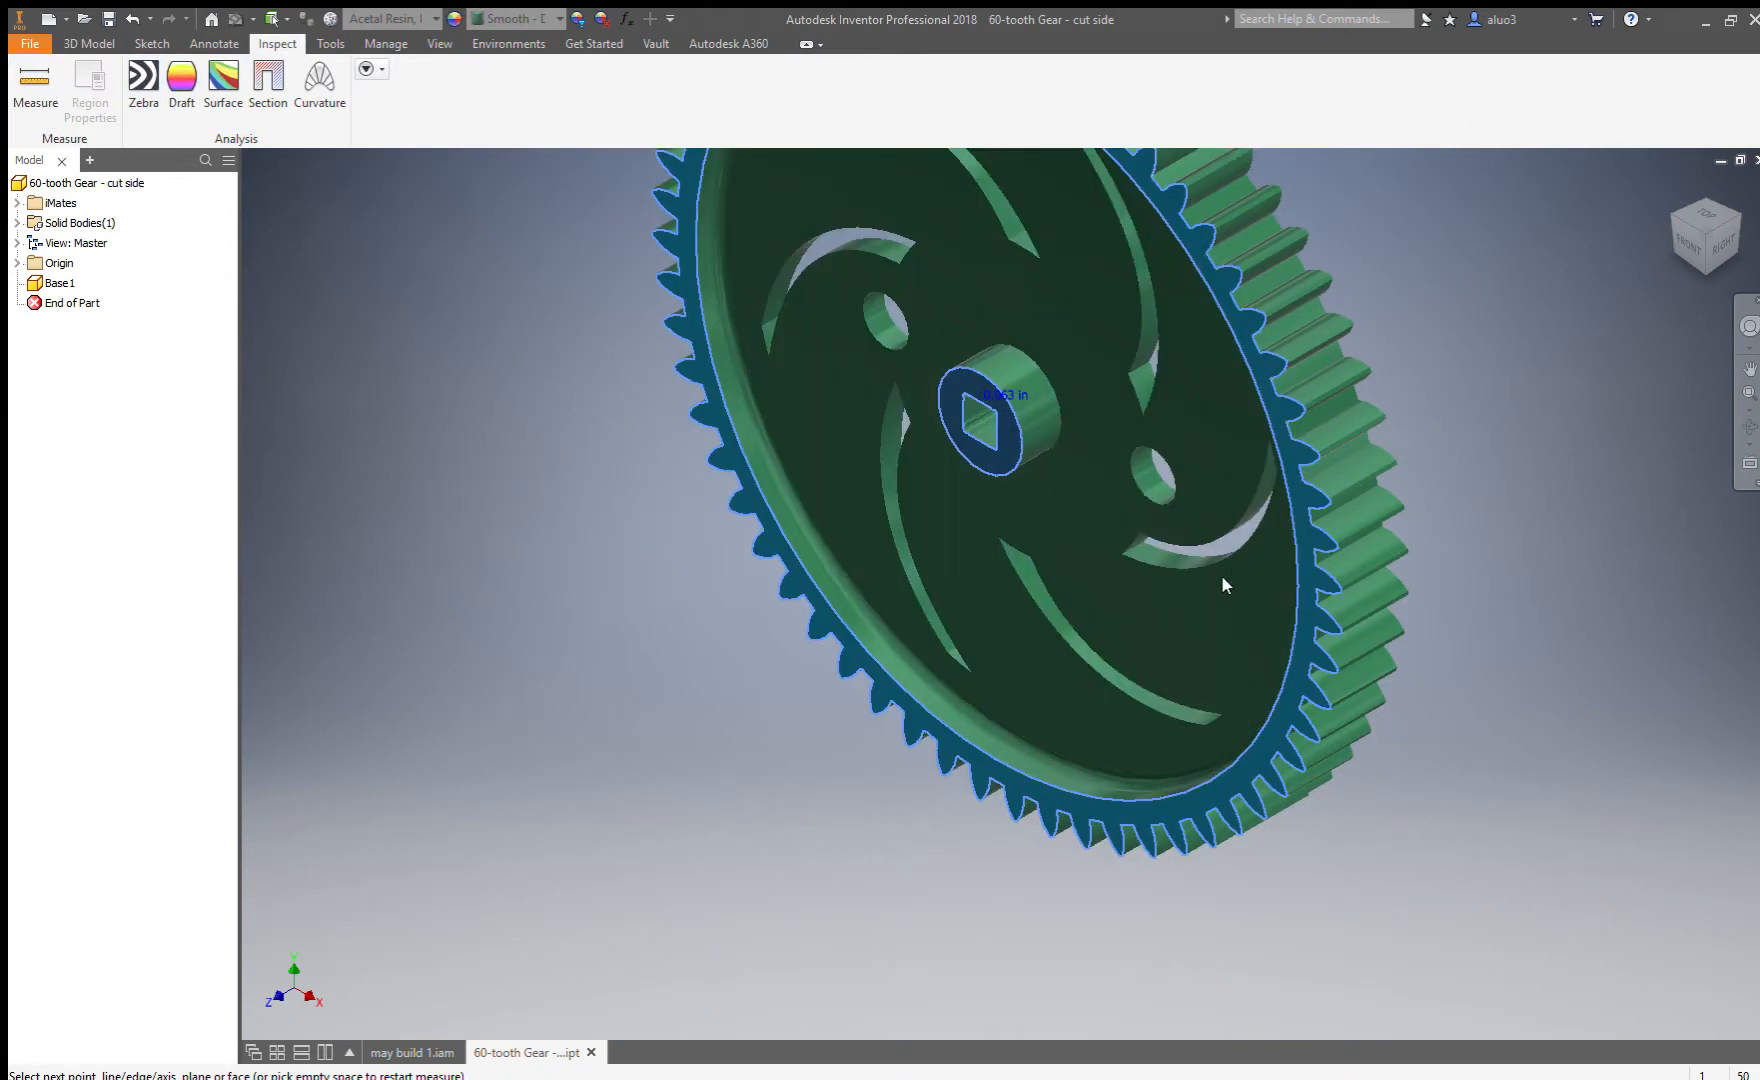
middle_click_drag(1035, 443, 1127, 652, "shift")
key("Escape")
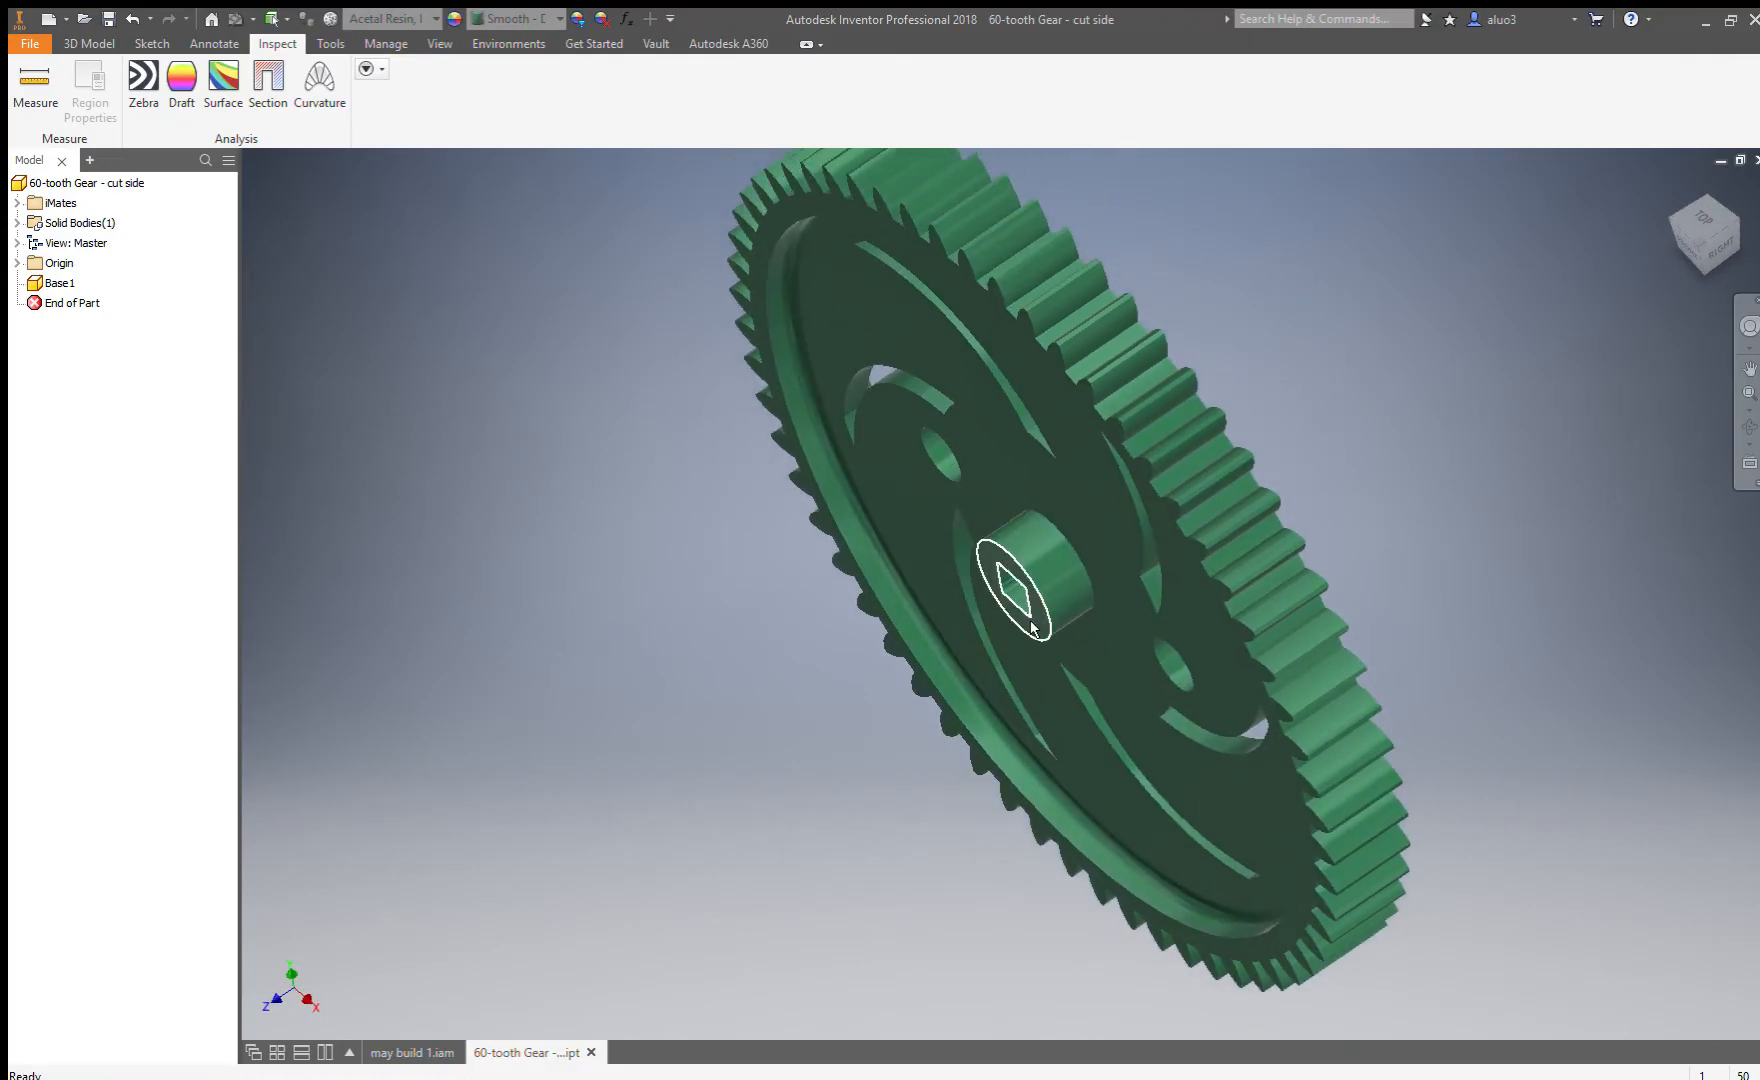
Sketch a rectangle enclosing the square-bored hub on the hub's end face and finish the sketch.
left_click(92, 44)
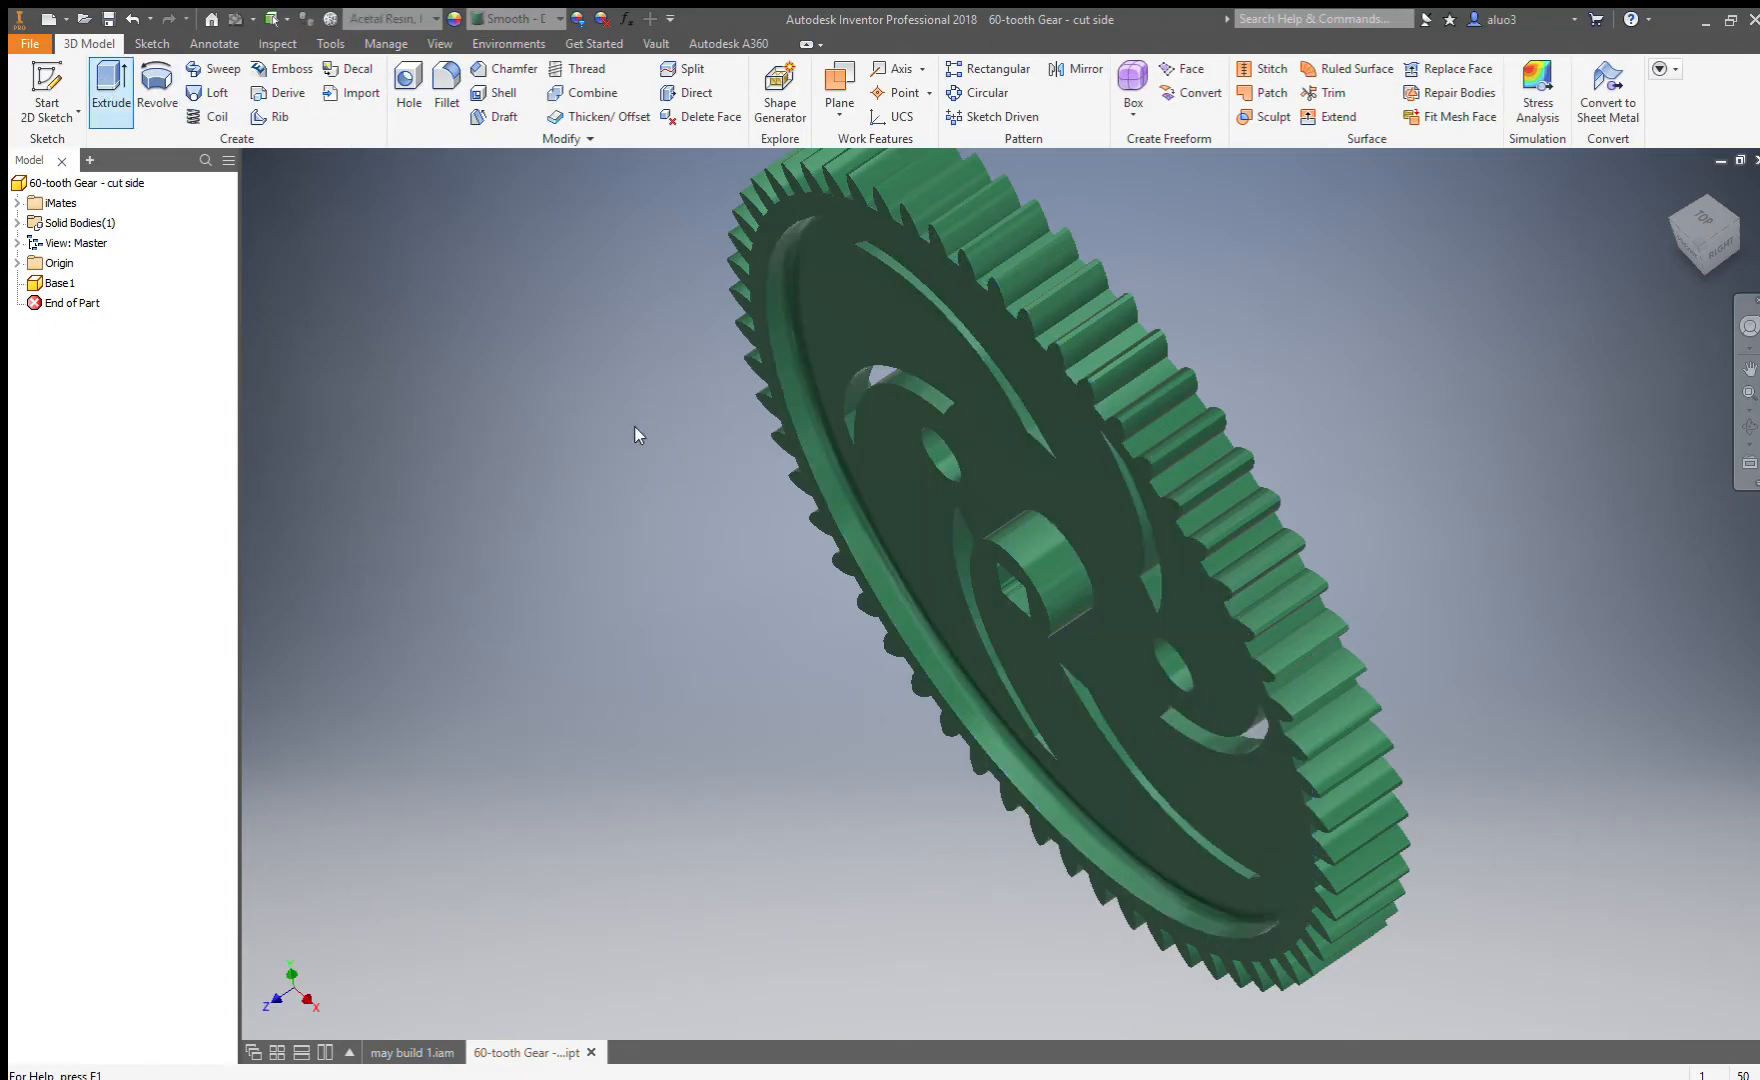
key("s")
left_click(1027, 621)
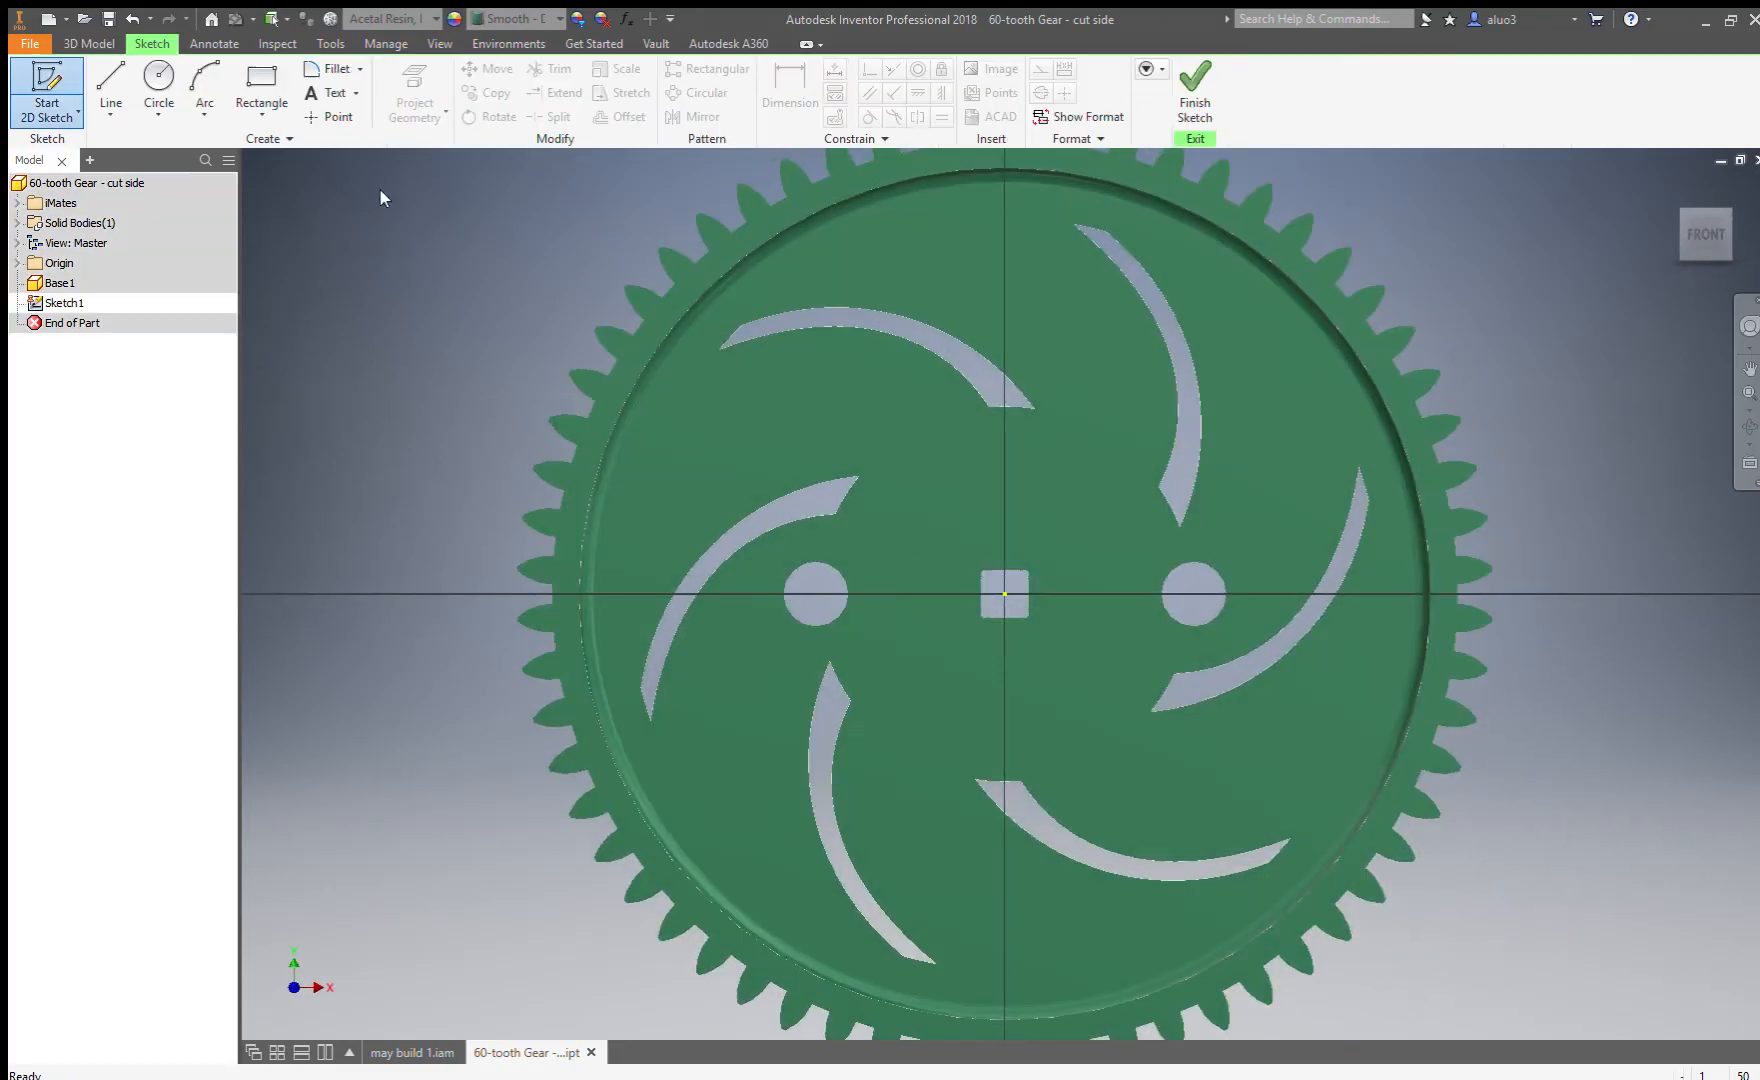
left_click(260, 82)
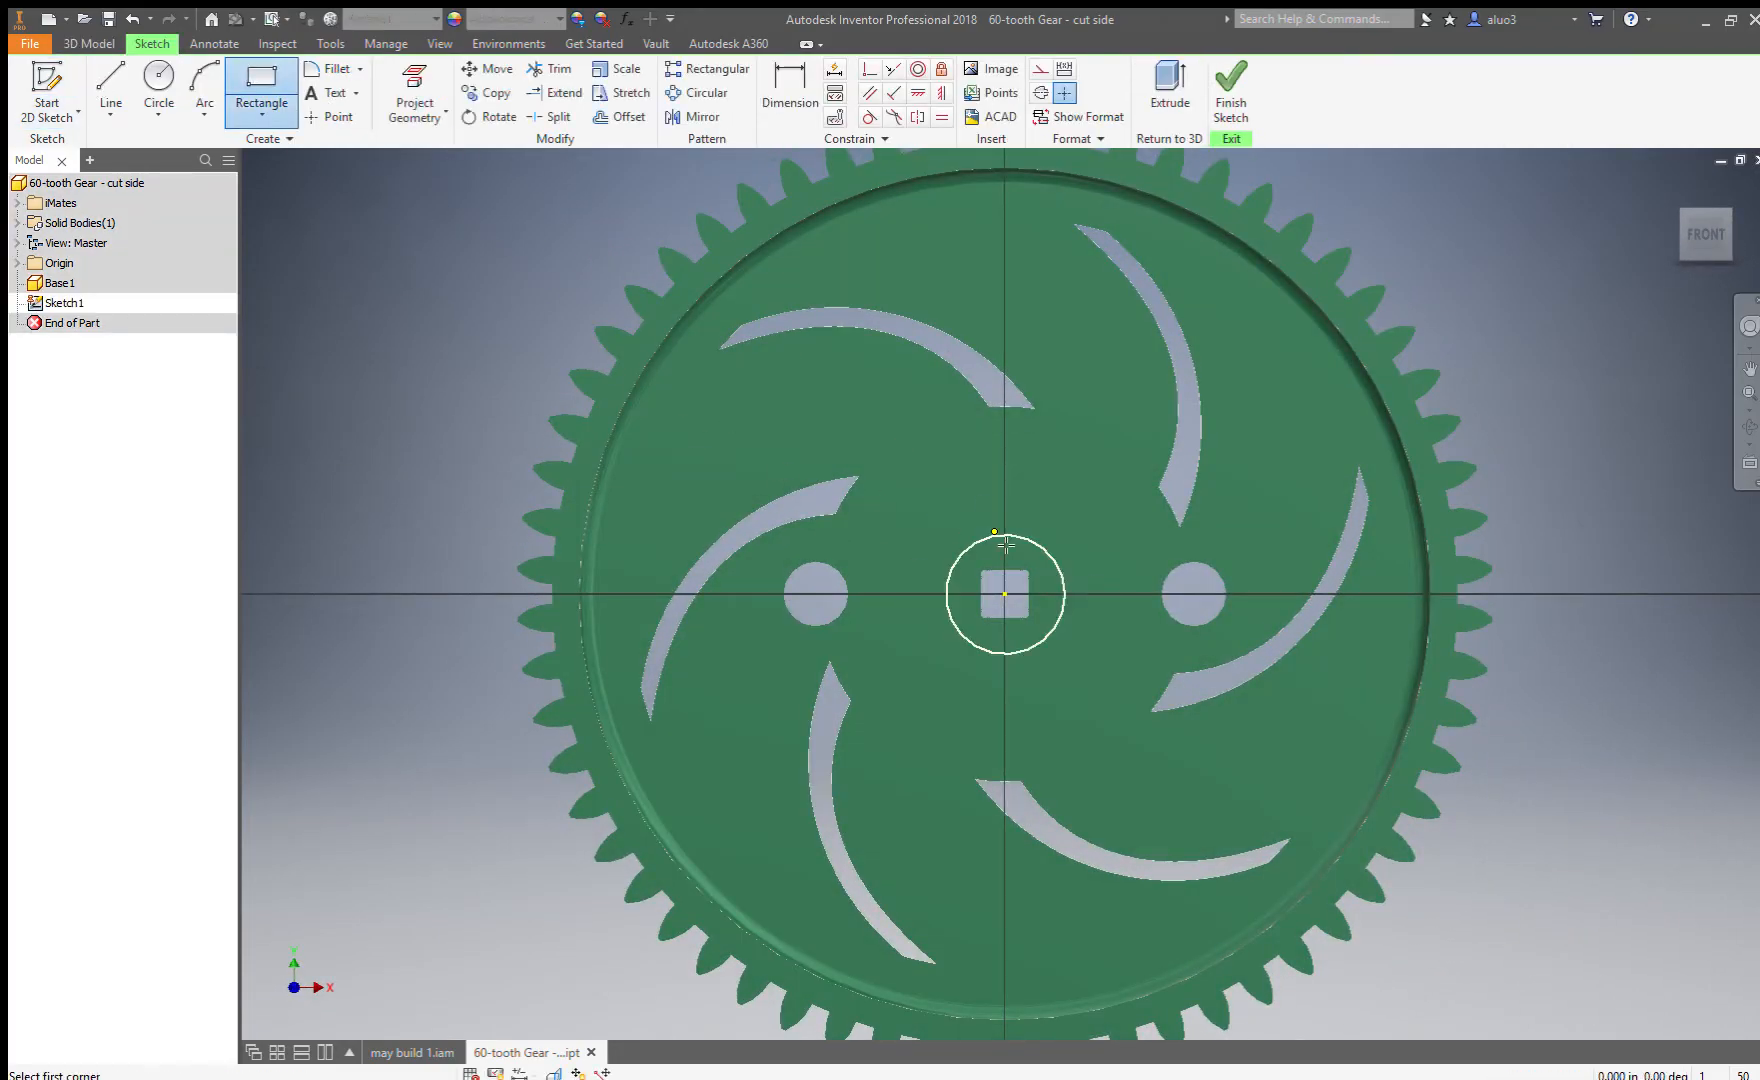
left_click(883, 460)
left_click(1149, 715)
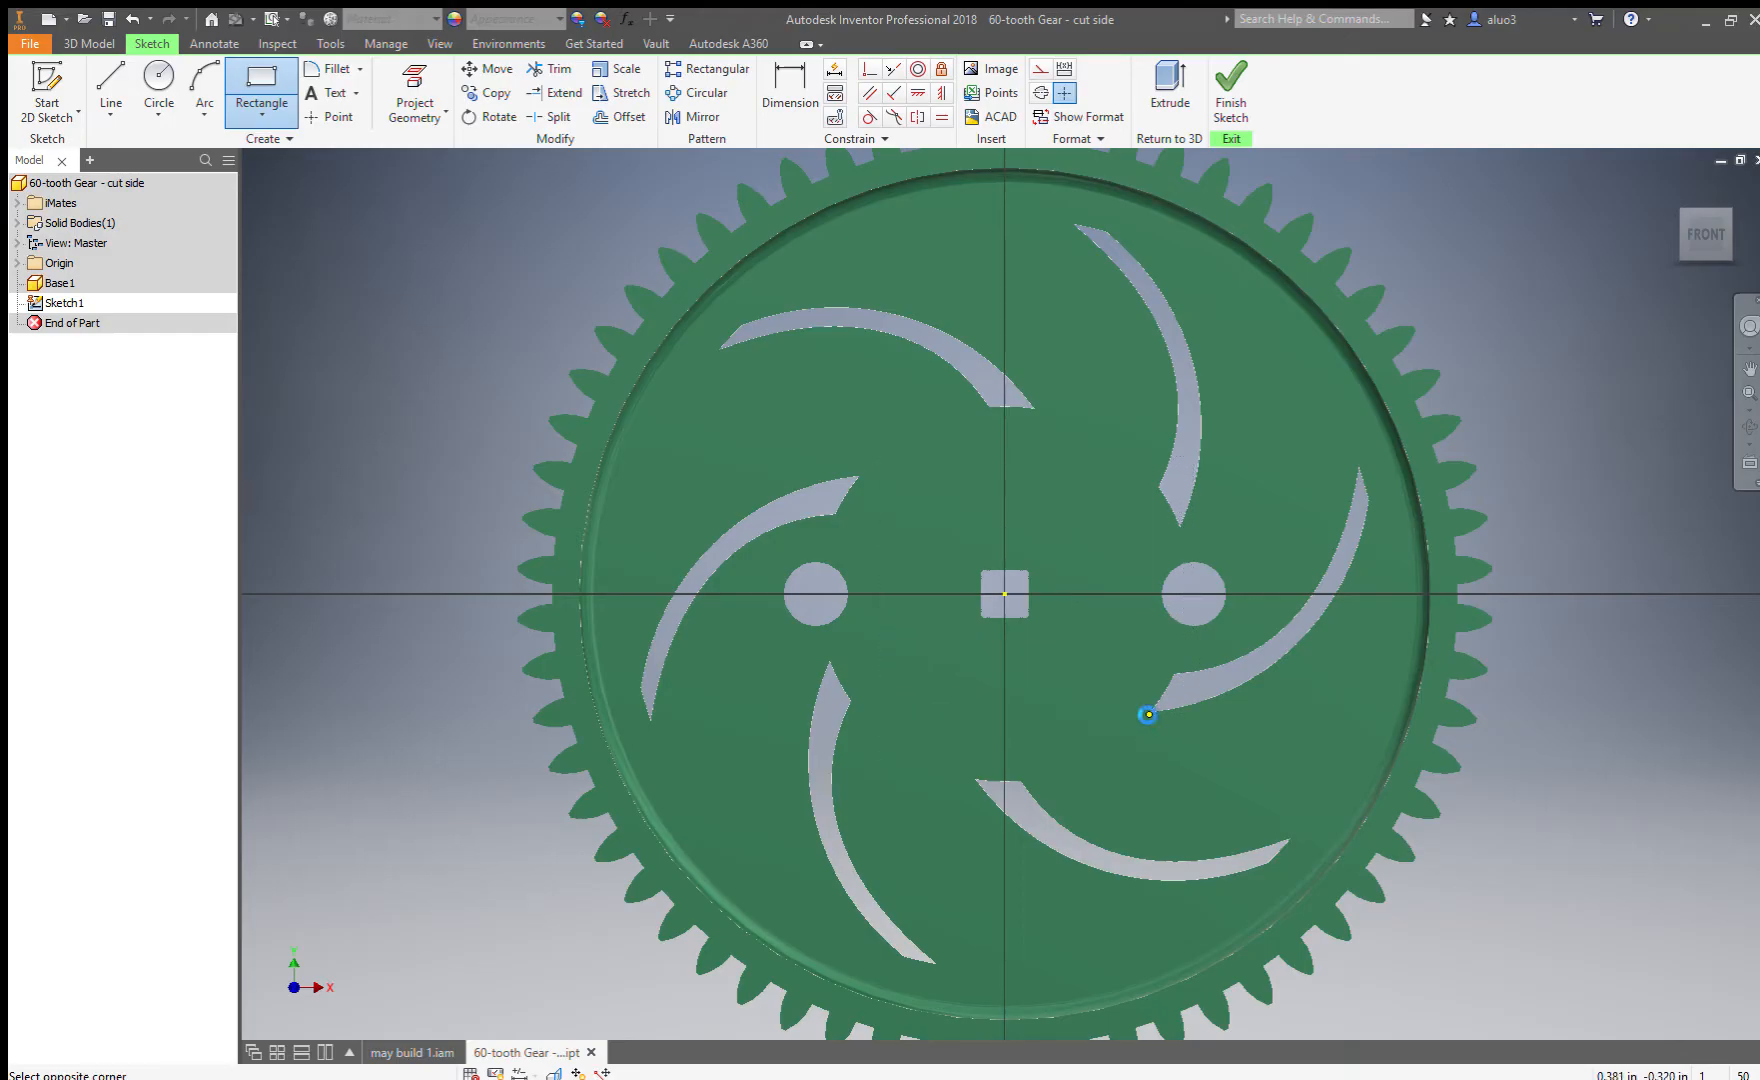
left_click(1231, 90)
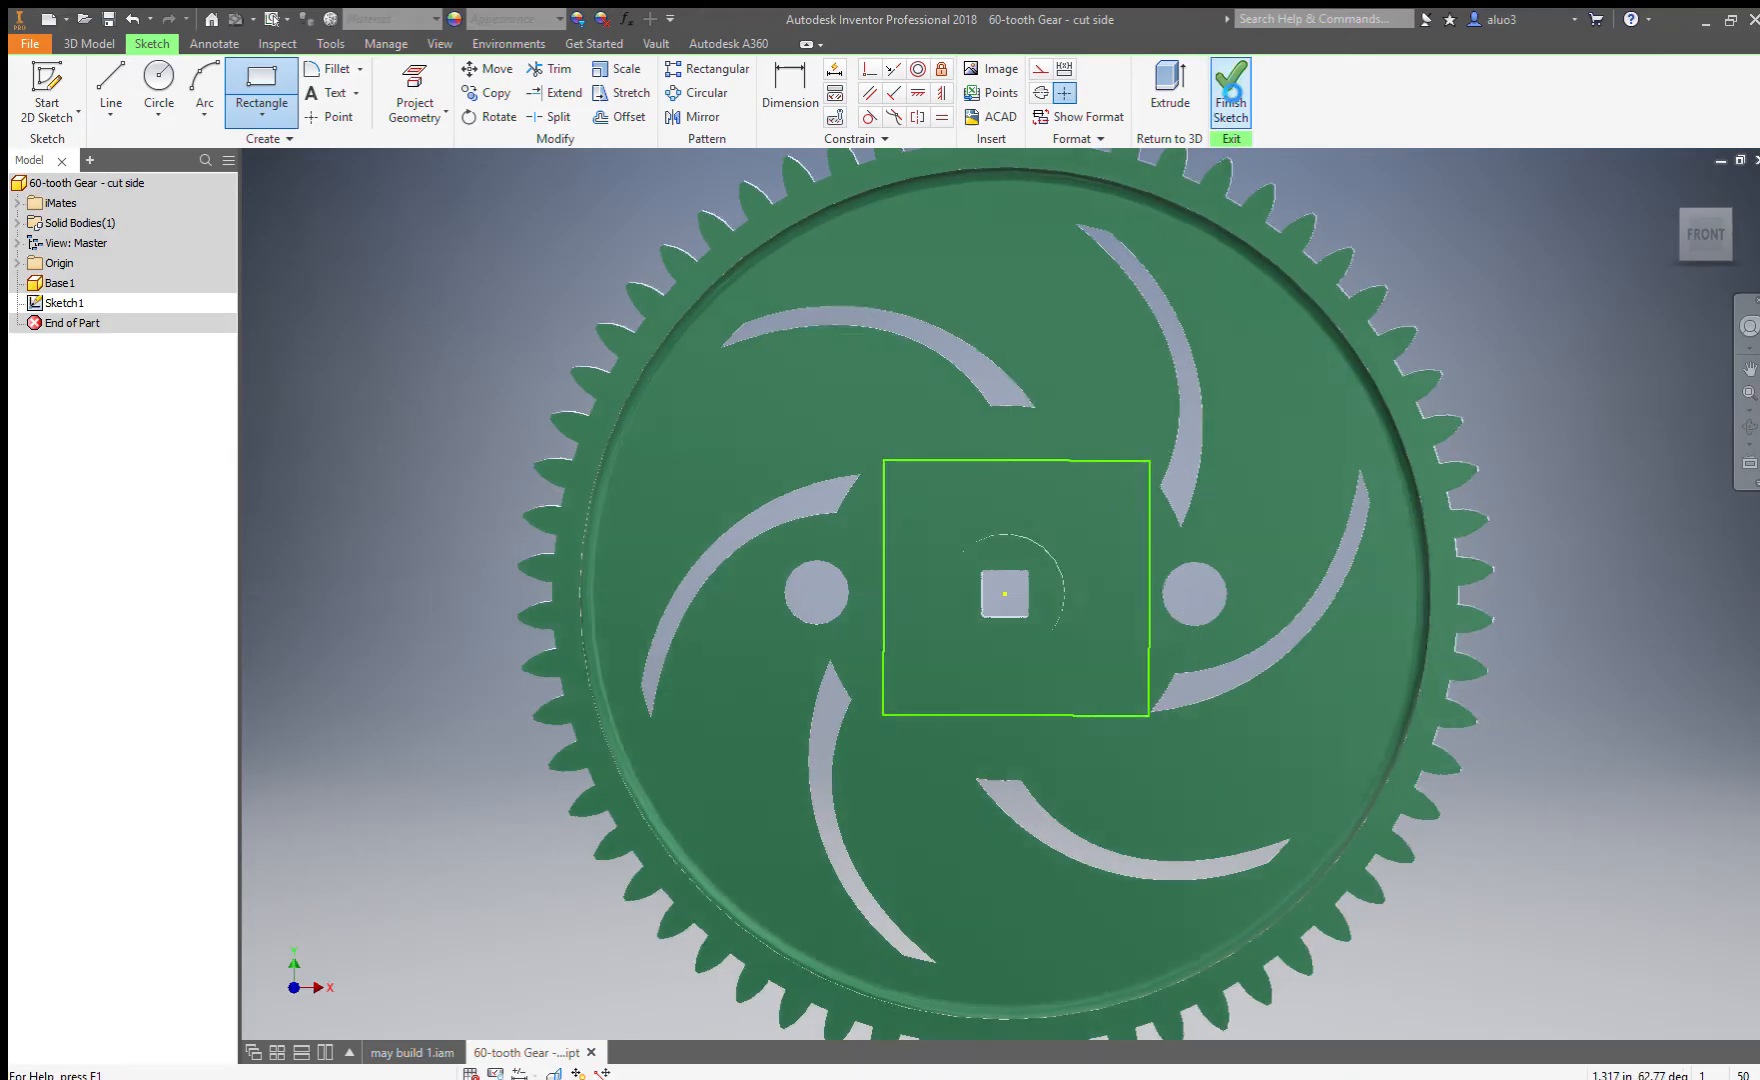
Set up an extruded cut of the rectangle 0.0625 in into the gear's hub.
scroll(1030, 517, "up", 3)
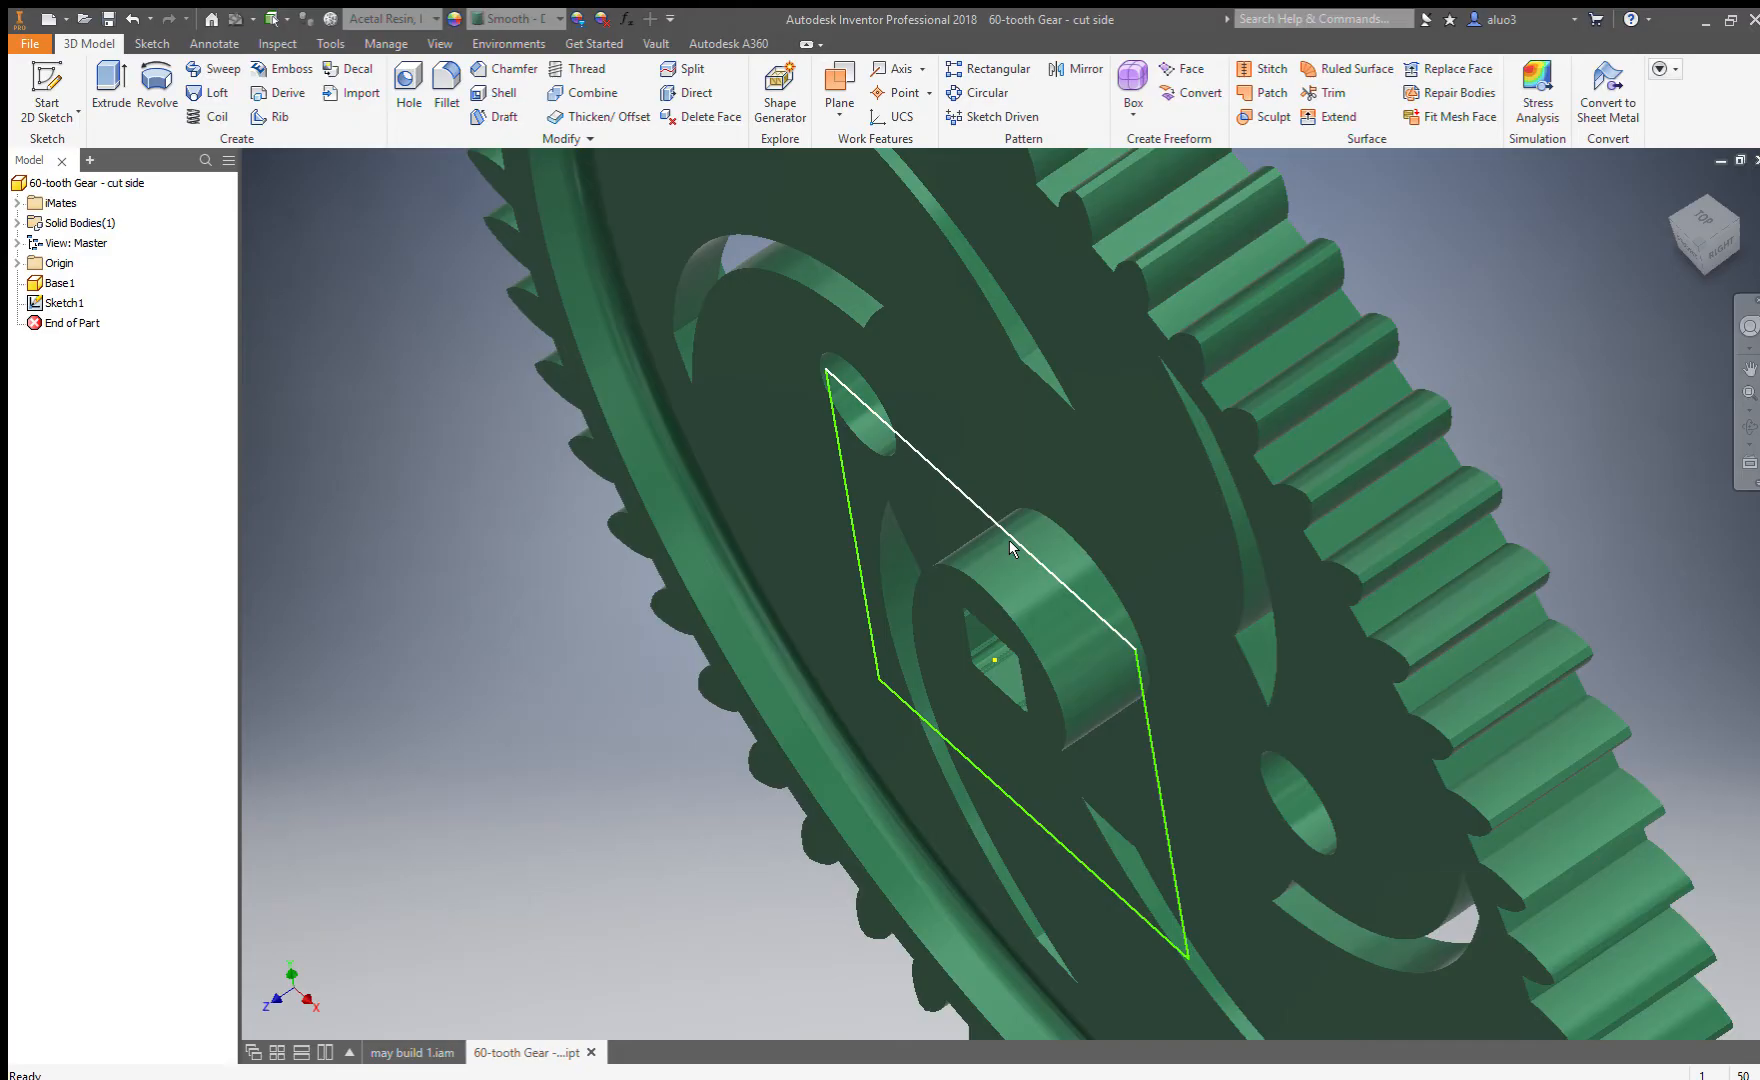
key("e")
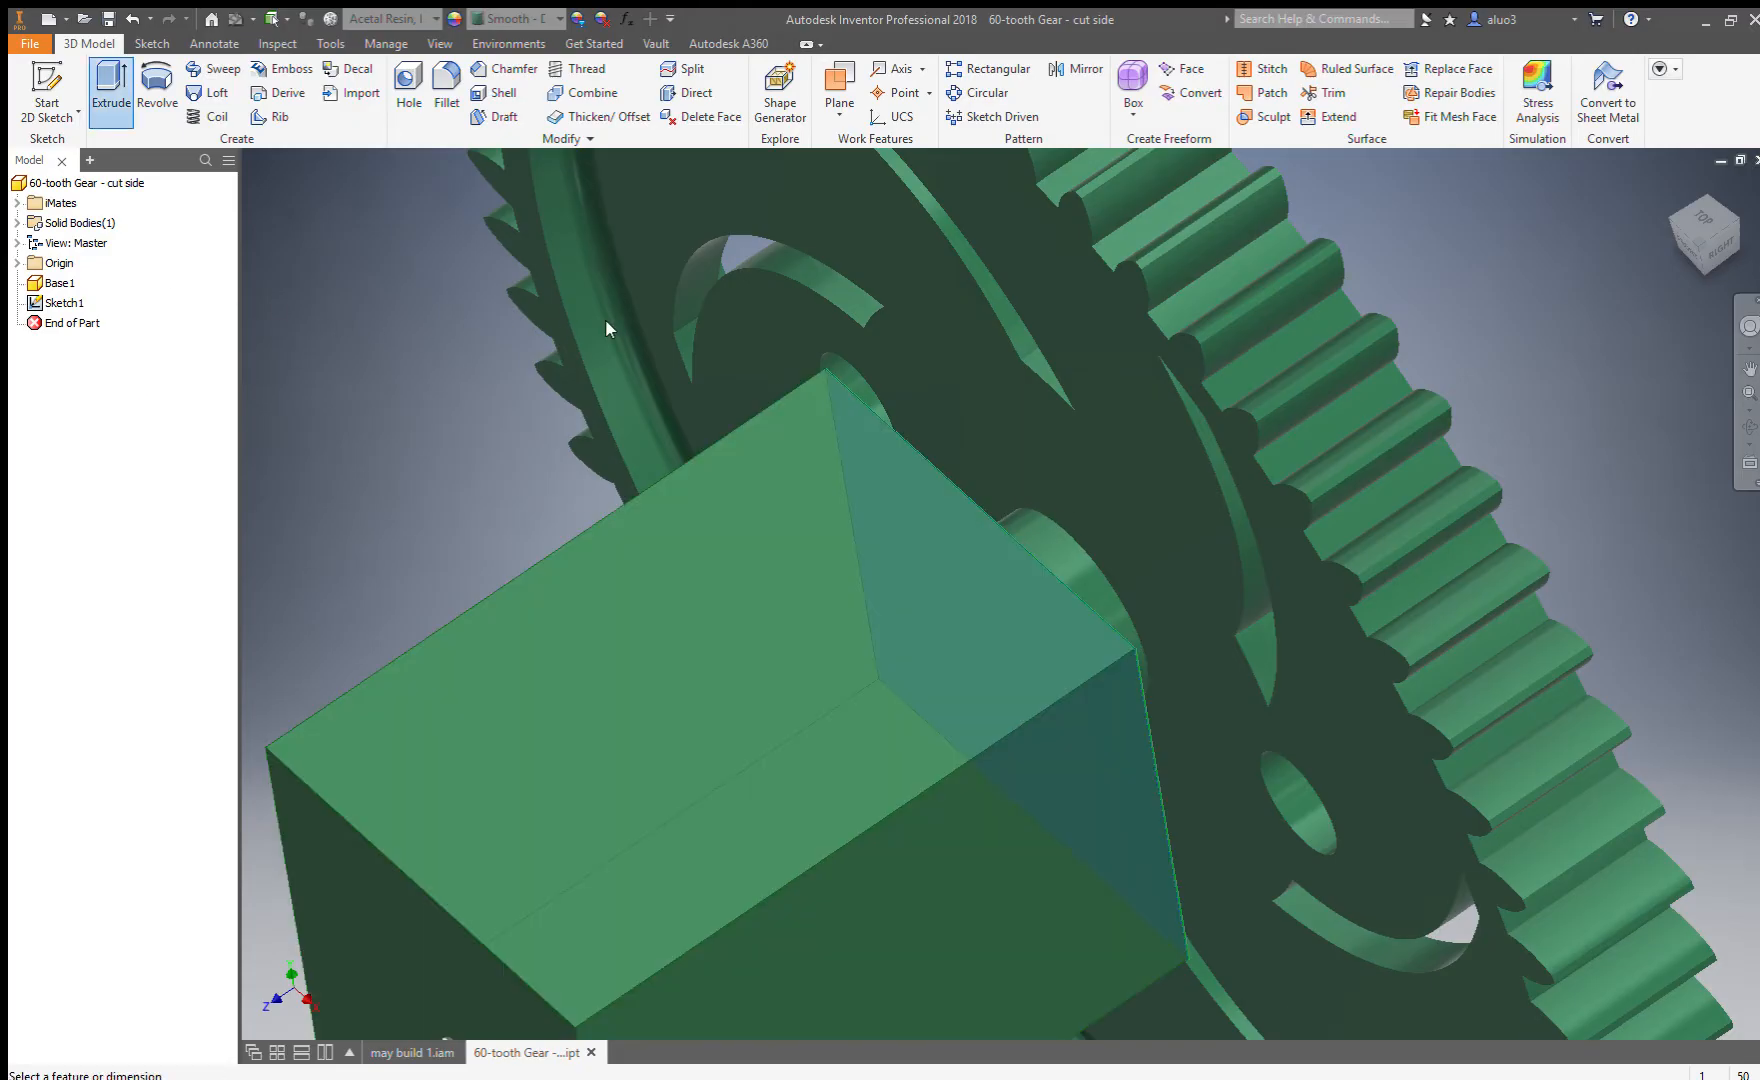
type(".06")
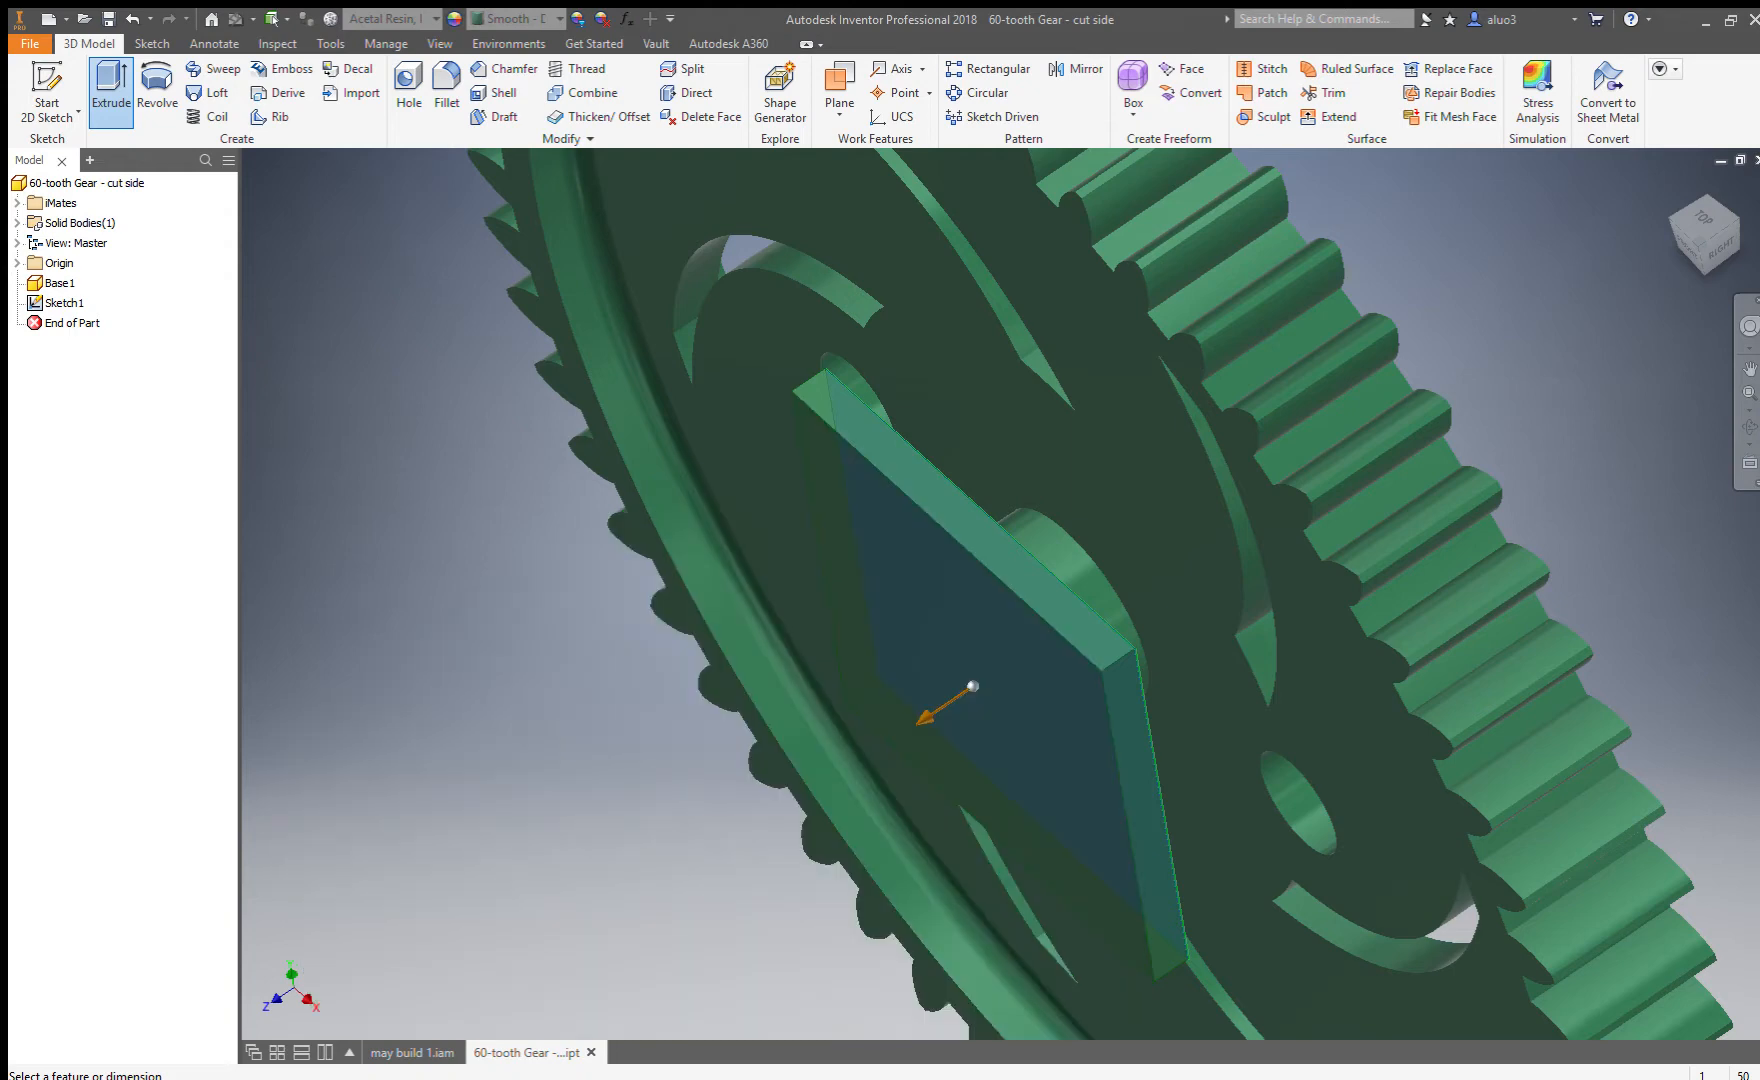
type("25")
left_click(613, 343)
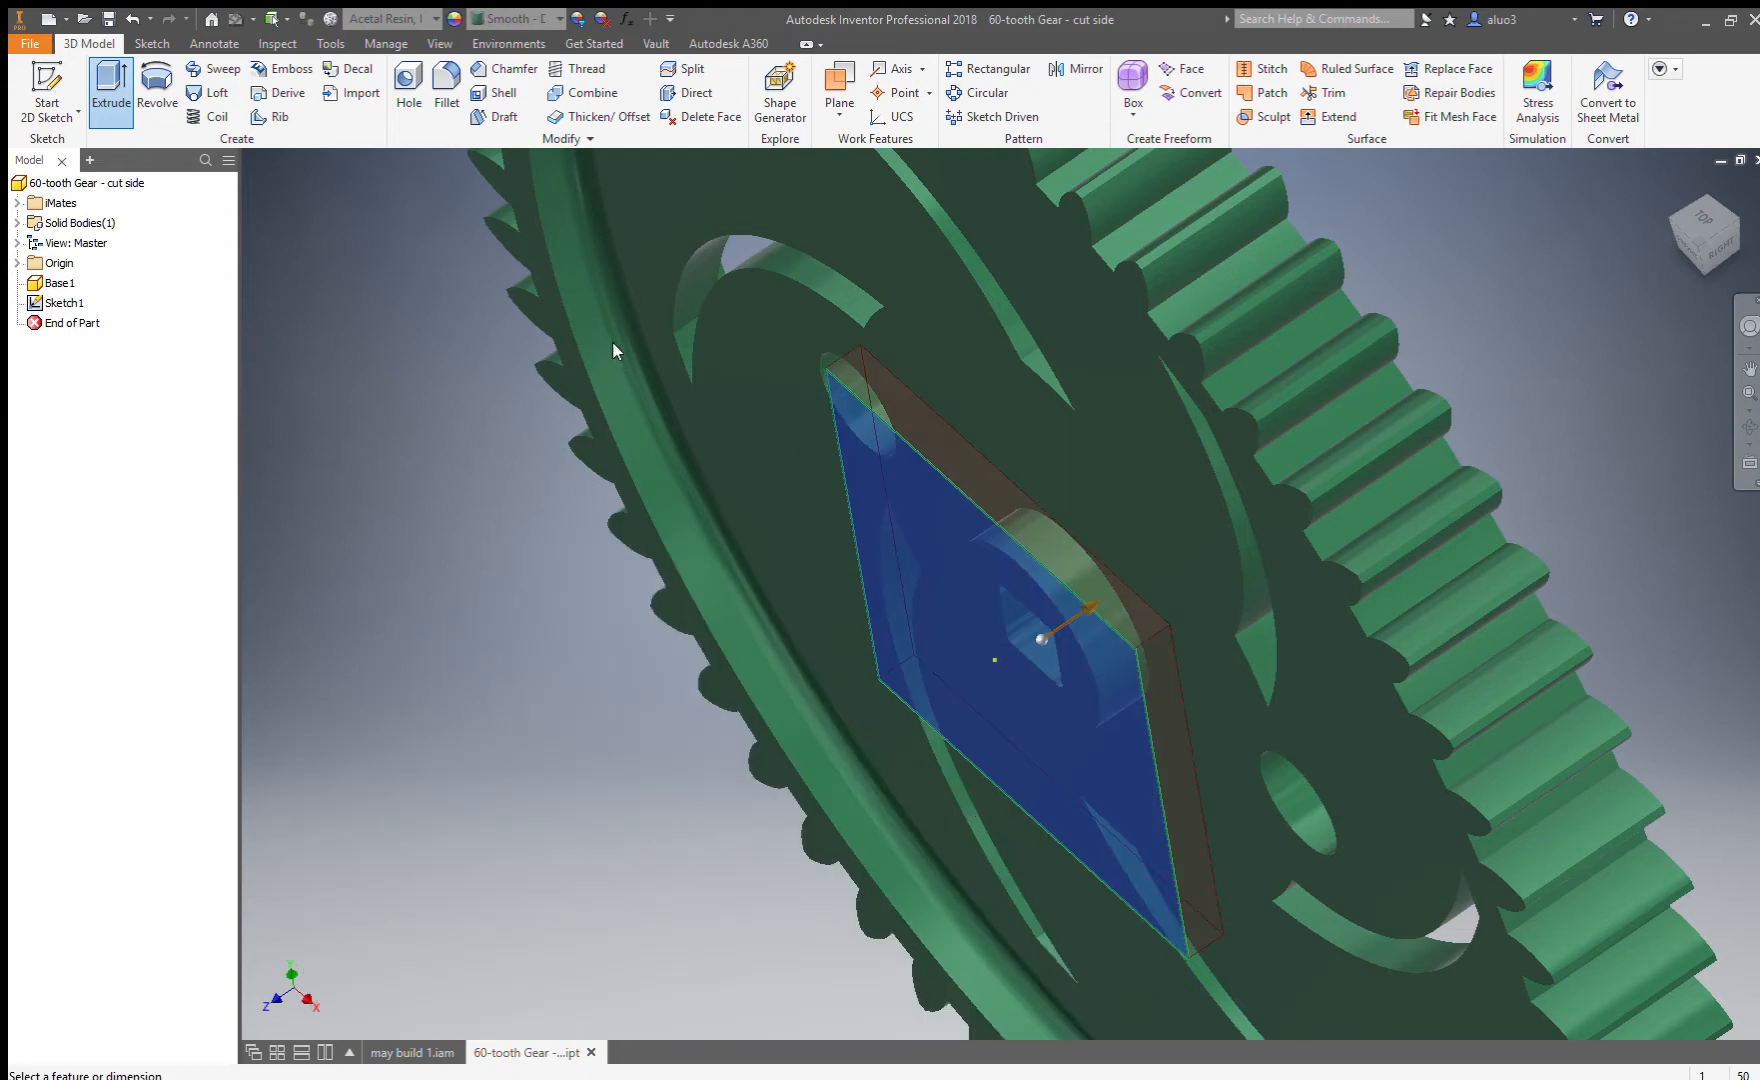
Take the cut's depth from the distance between the hub's end face and the gear's web face, directed into the hub.
middle_click_drag(732, 334, 1036, 688, "shift")
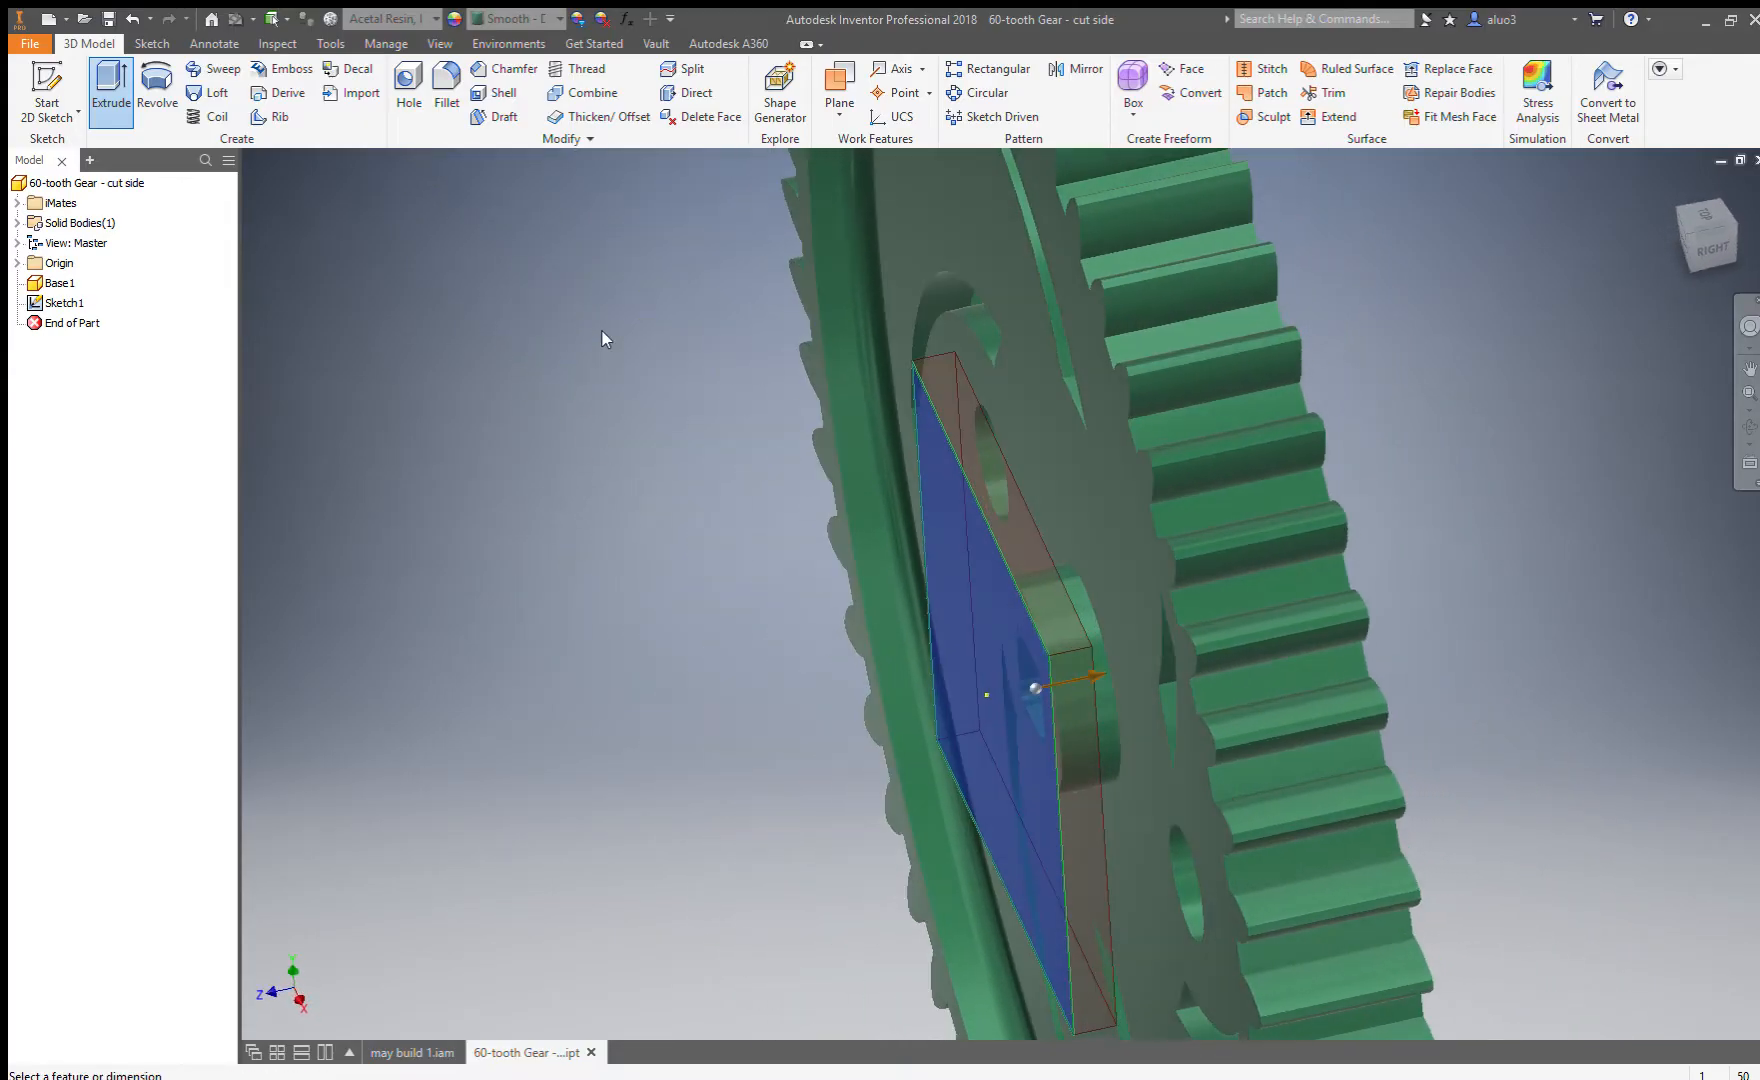
left_click(770, 327)
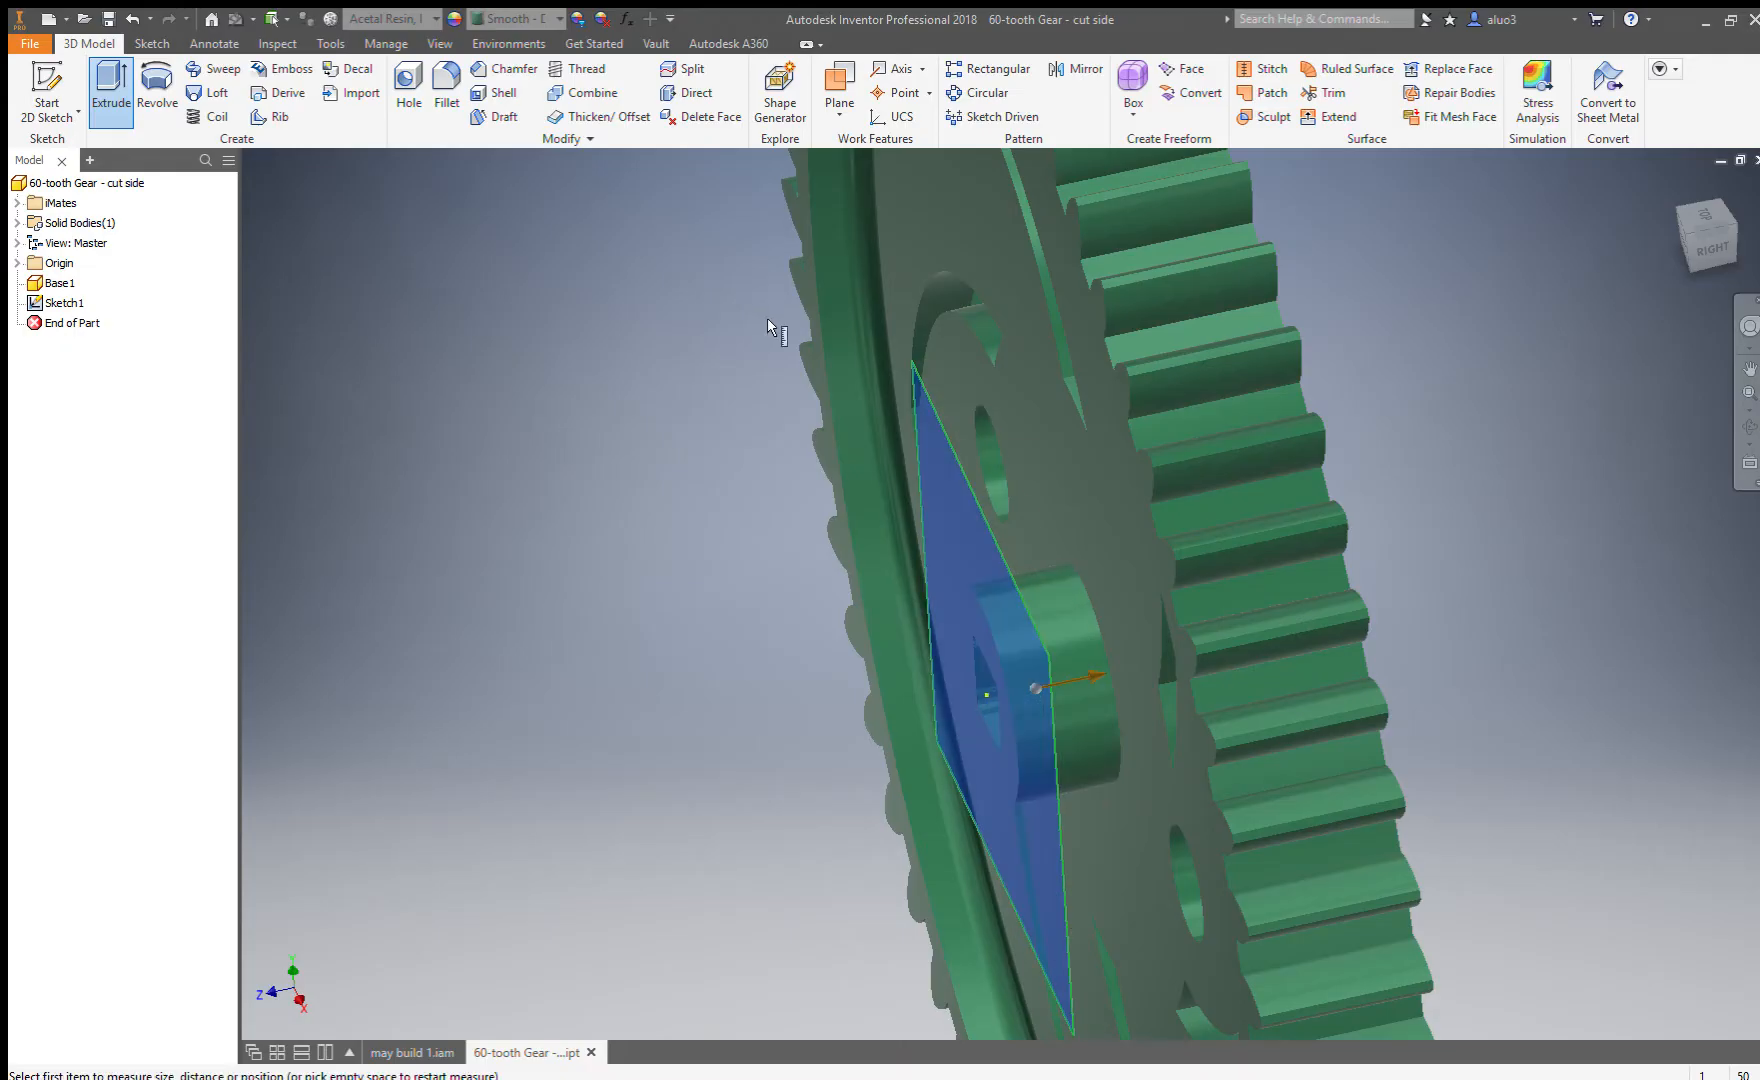
left_click(973, 684)
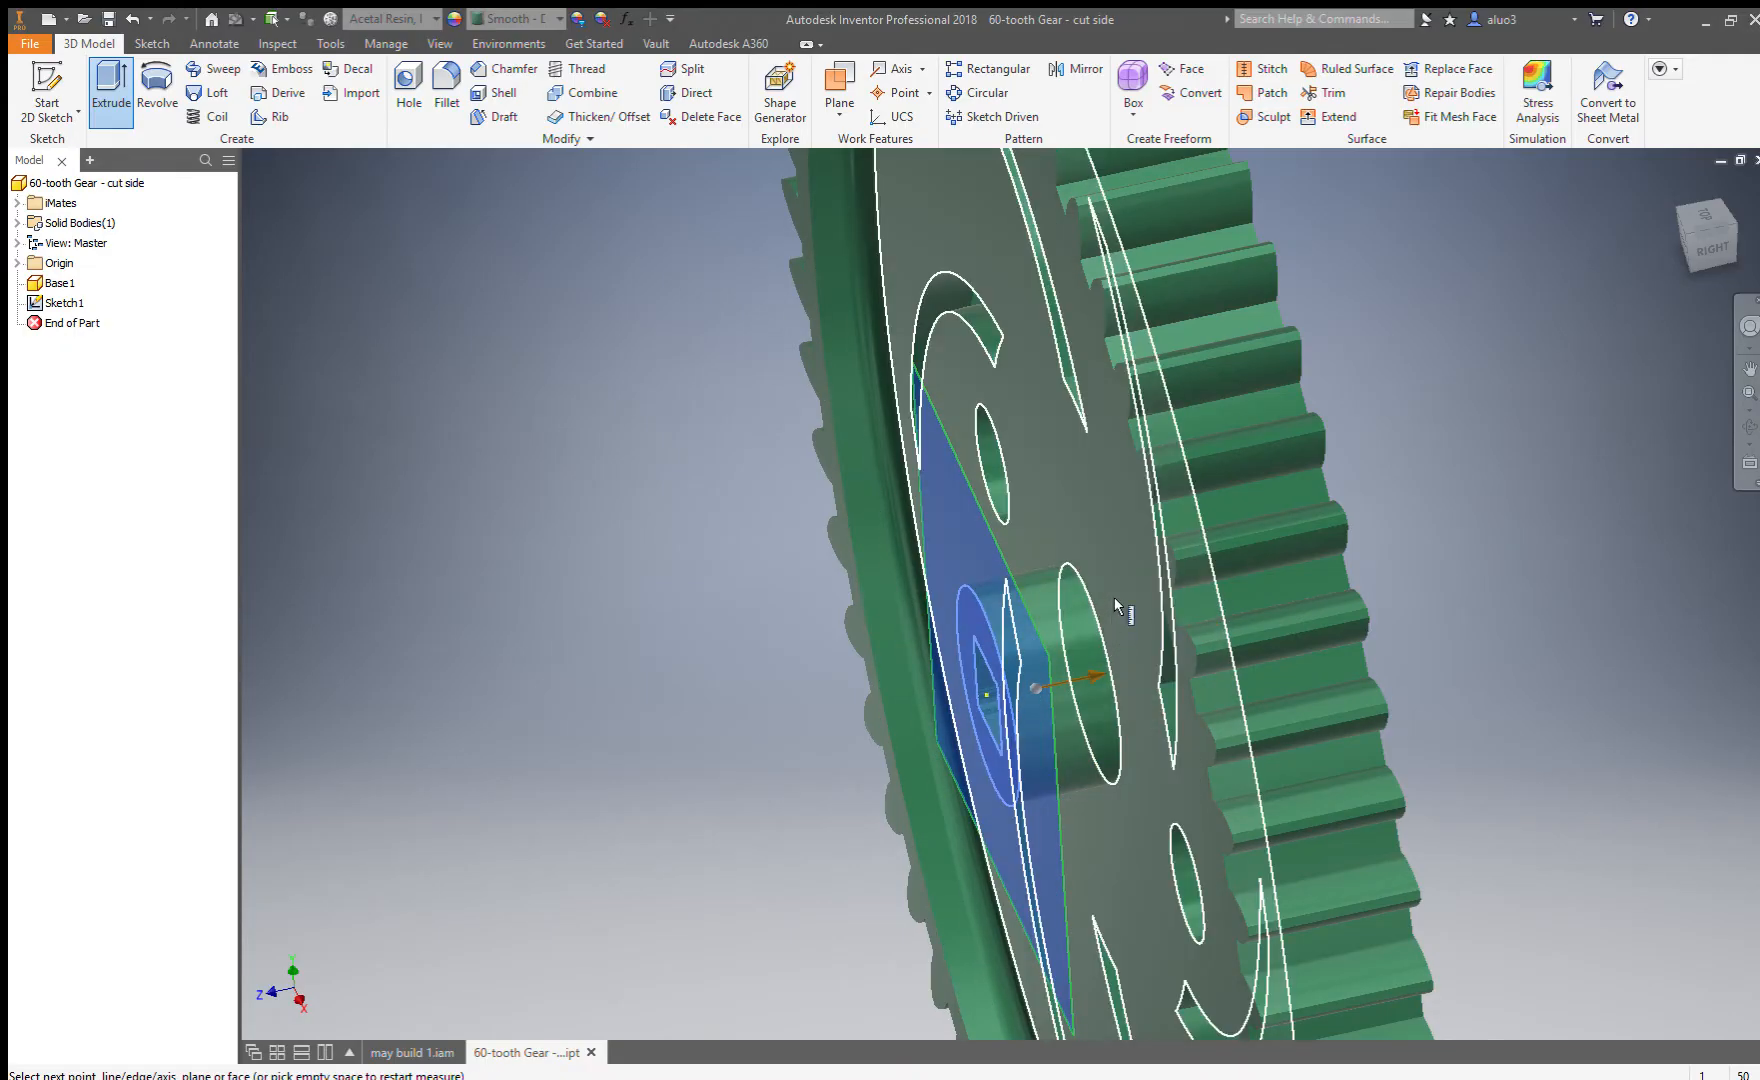
left_click(1112, 597)
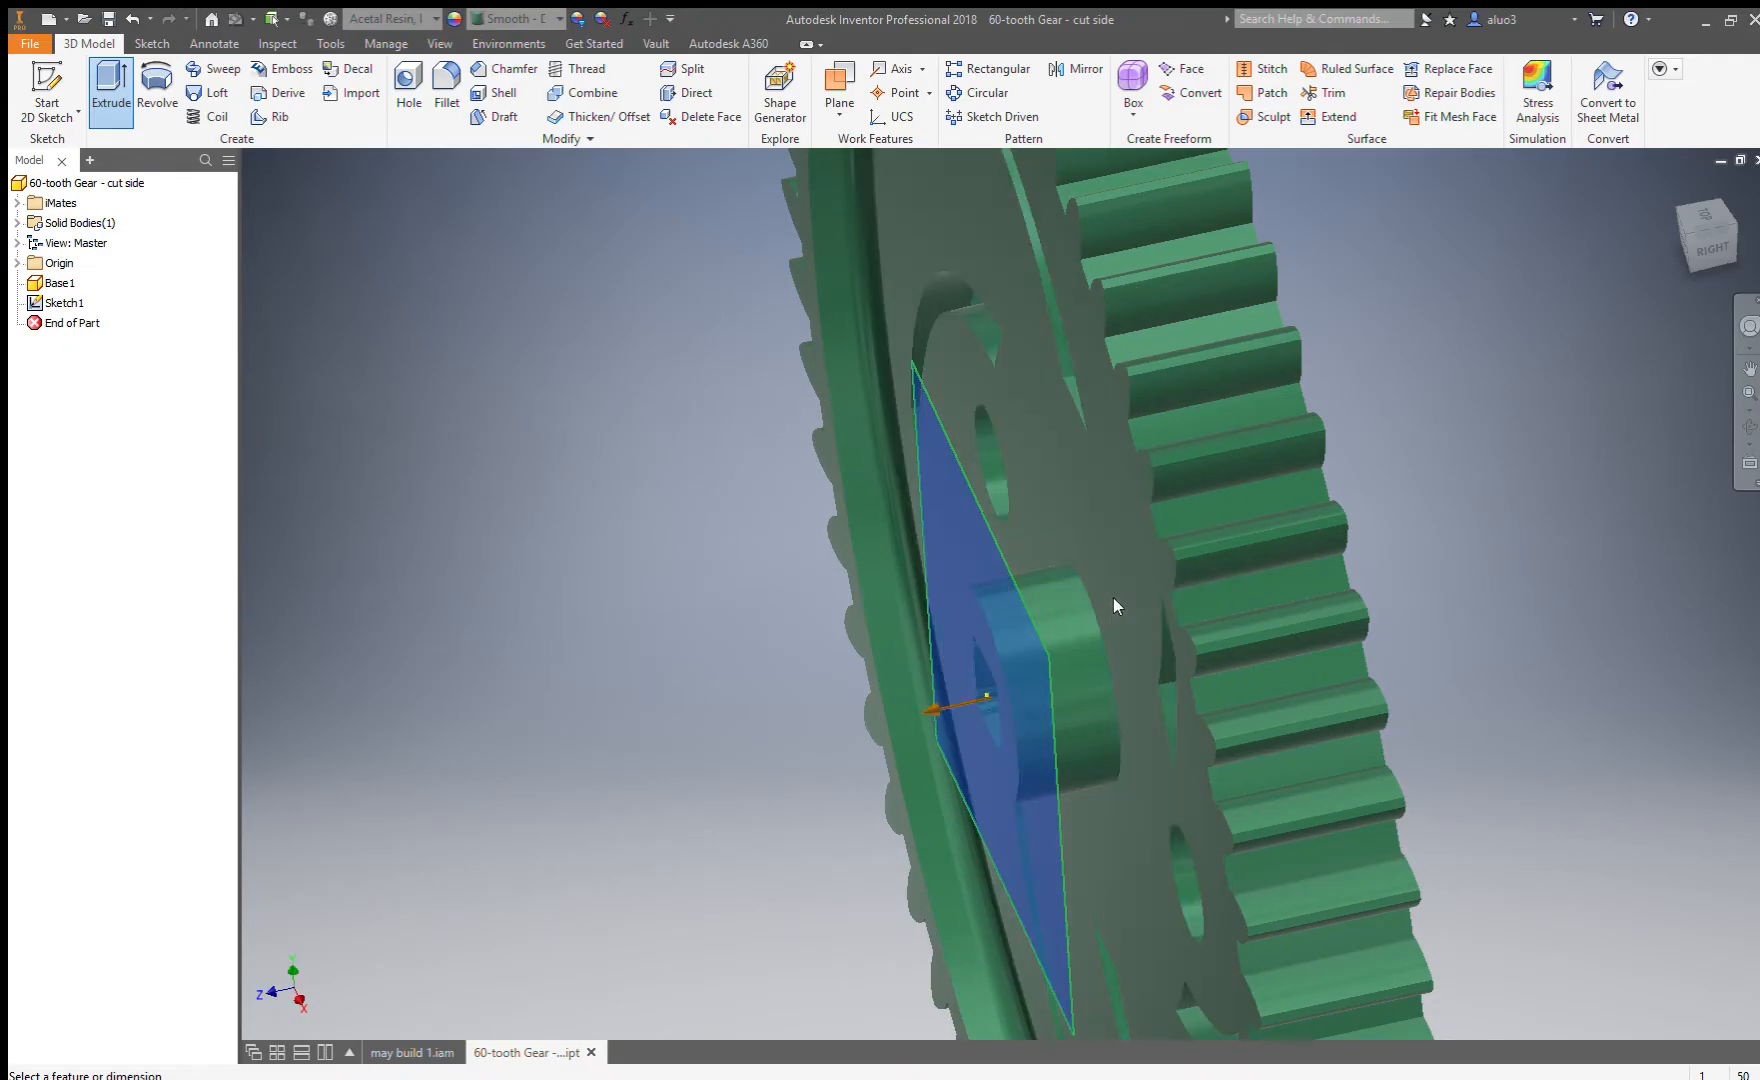
left_click(617, 344)
Examine the cut preview around the hub and its square bore from several angles.
scroll(1046, 598, "down", 2)
middle_click_drag(1057, 682, 1198, 712, "shift")
scroll(869, 619, "down", 4)
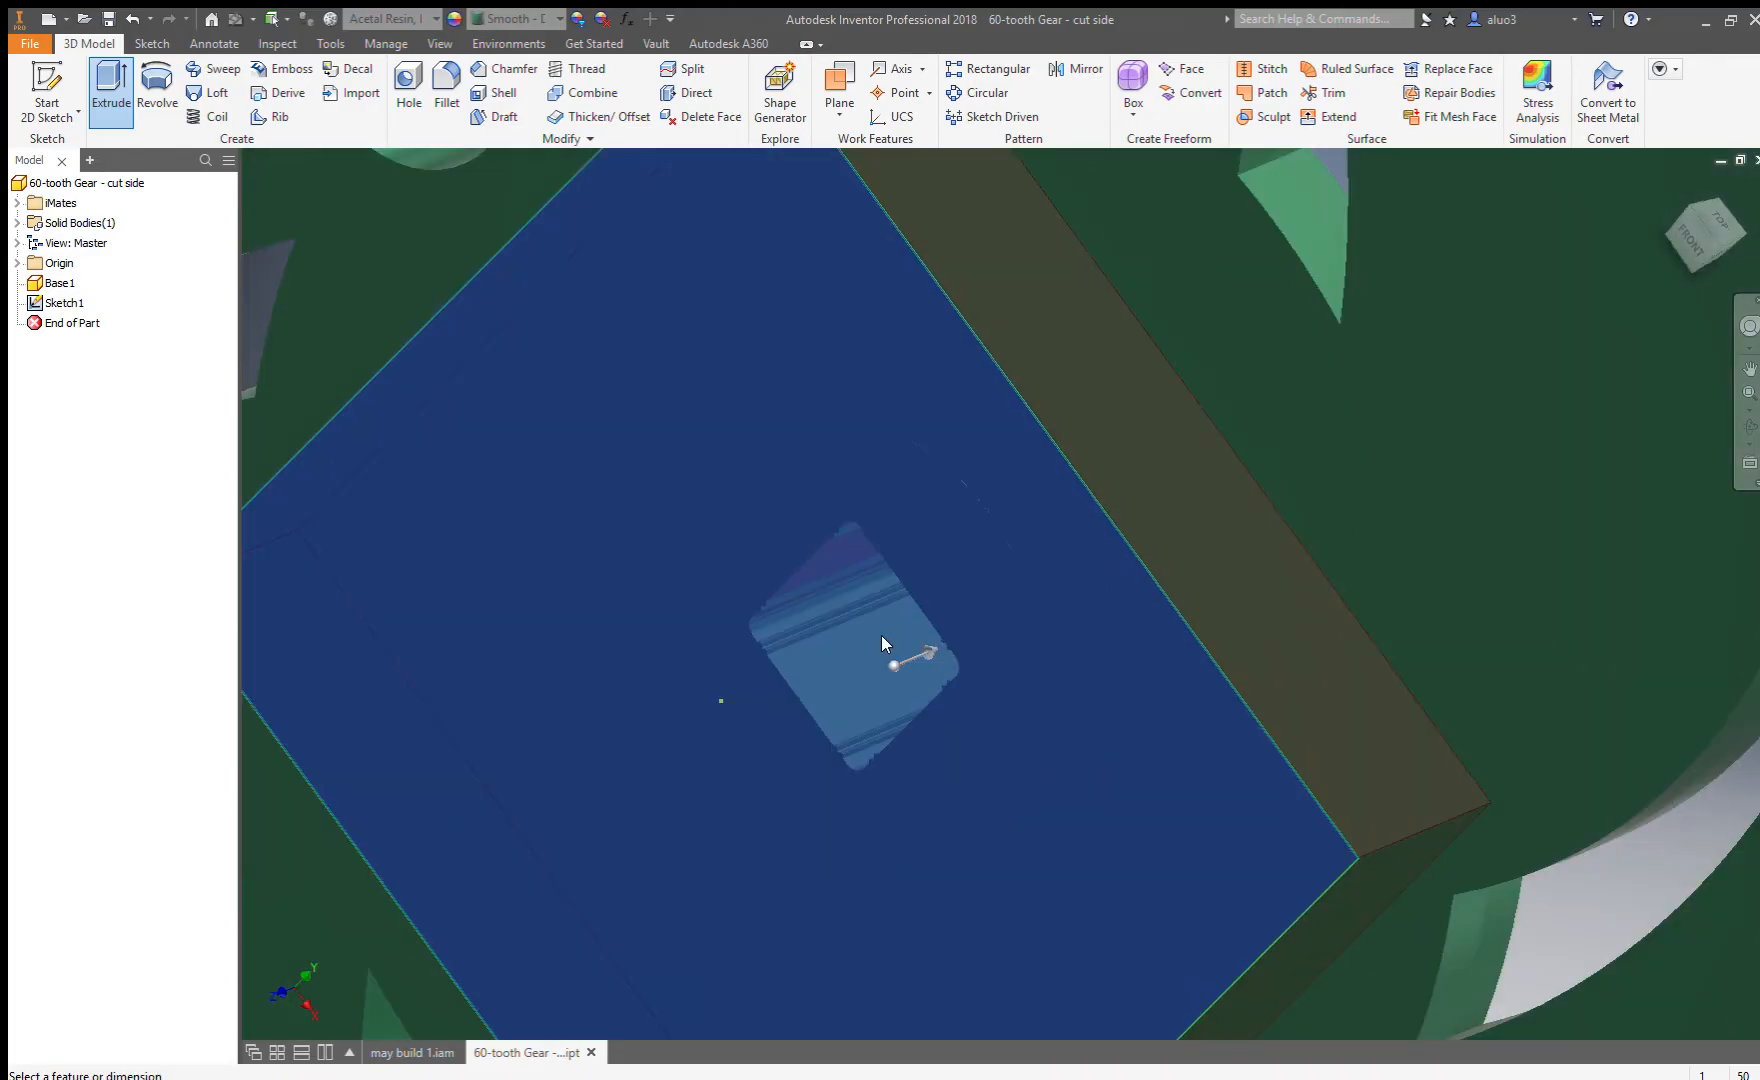
scroll(1053, 640, "up", 5)
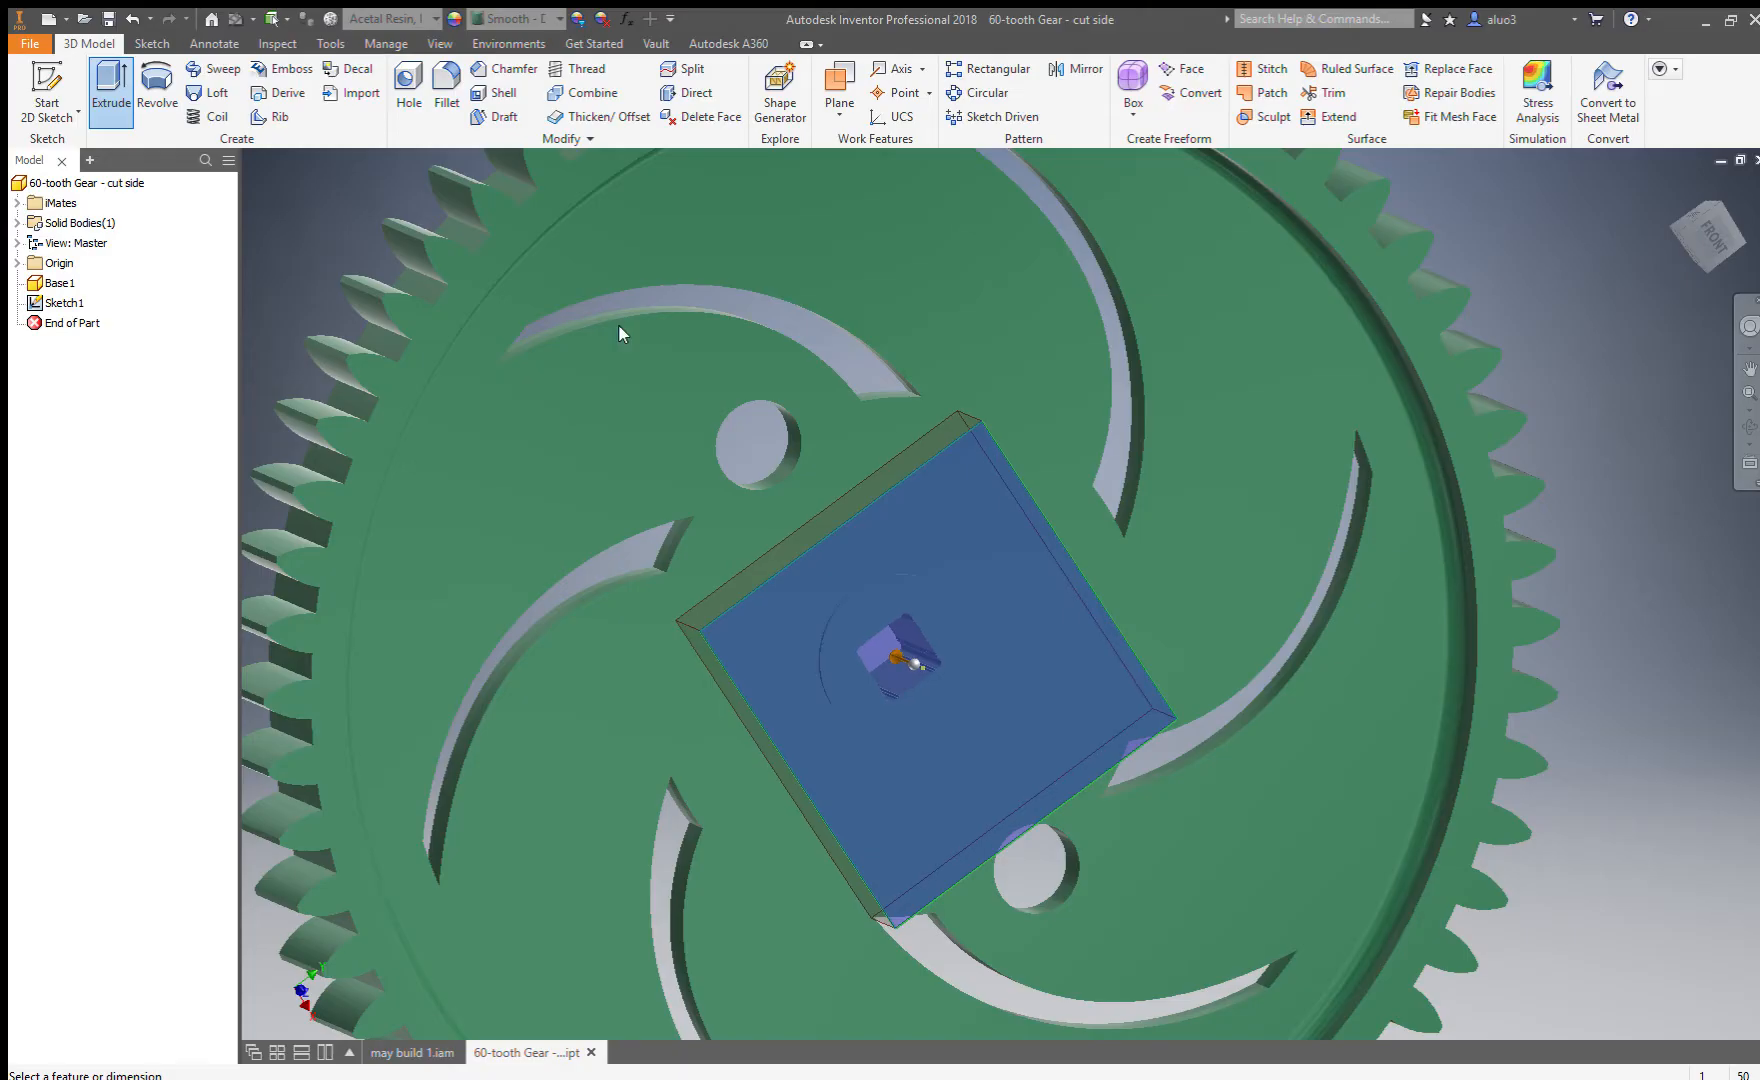
scroll(900, 420, "down", 3)
middle_click_drag(943, 432, 933, 540, "shift")
scroll(905, 681, "up", 3)
scroll(930, 723, "down", 4)
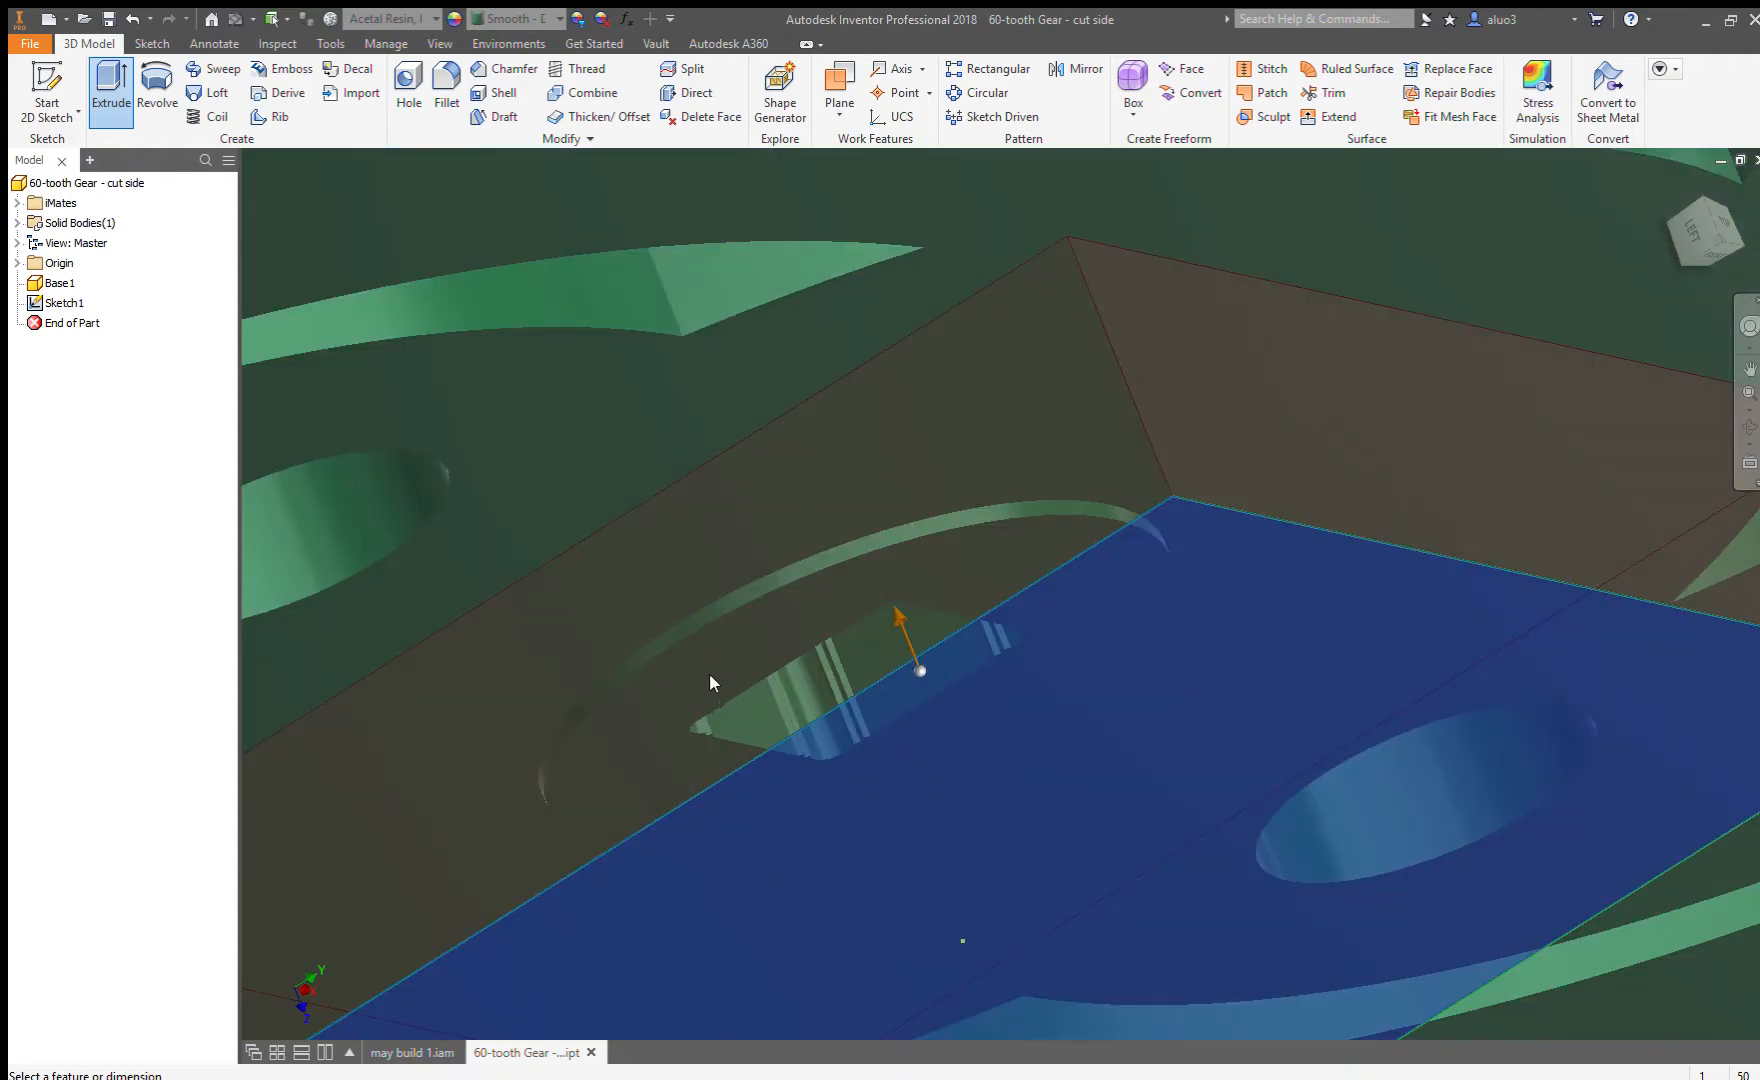
Flip the cut's direction away from the hub and back, and try to apply the extruded cut.
left_click(675, 333)
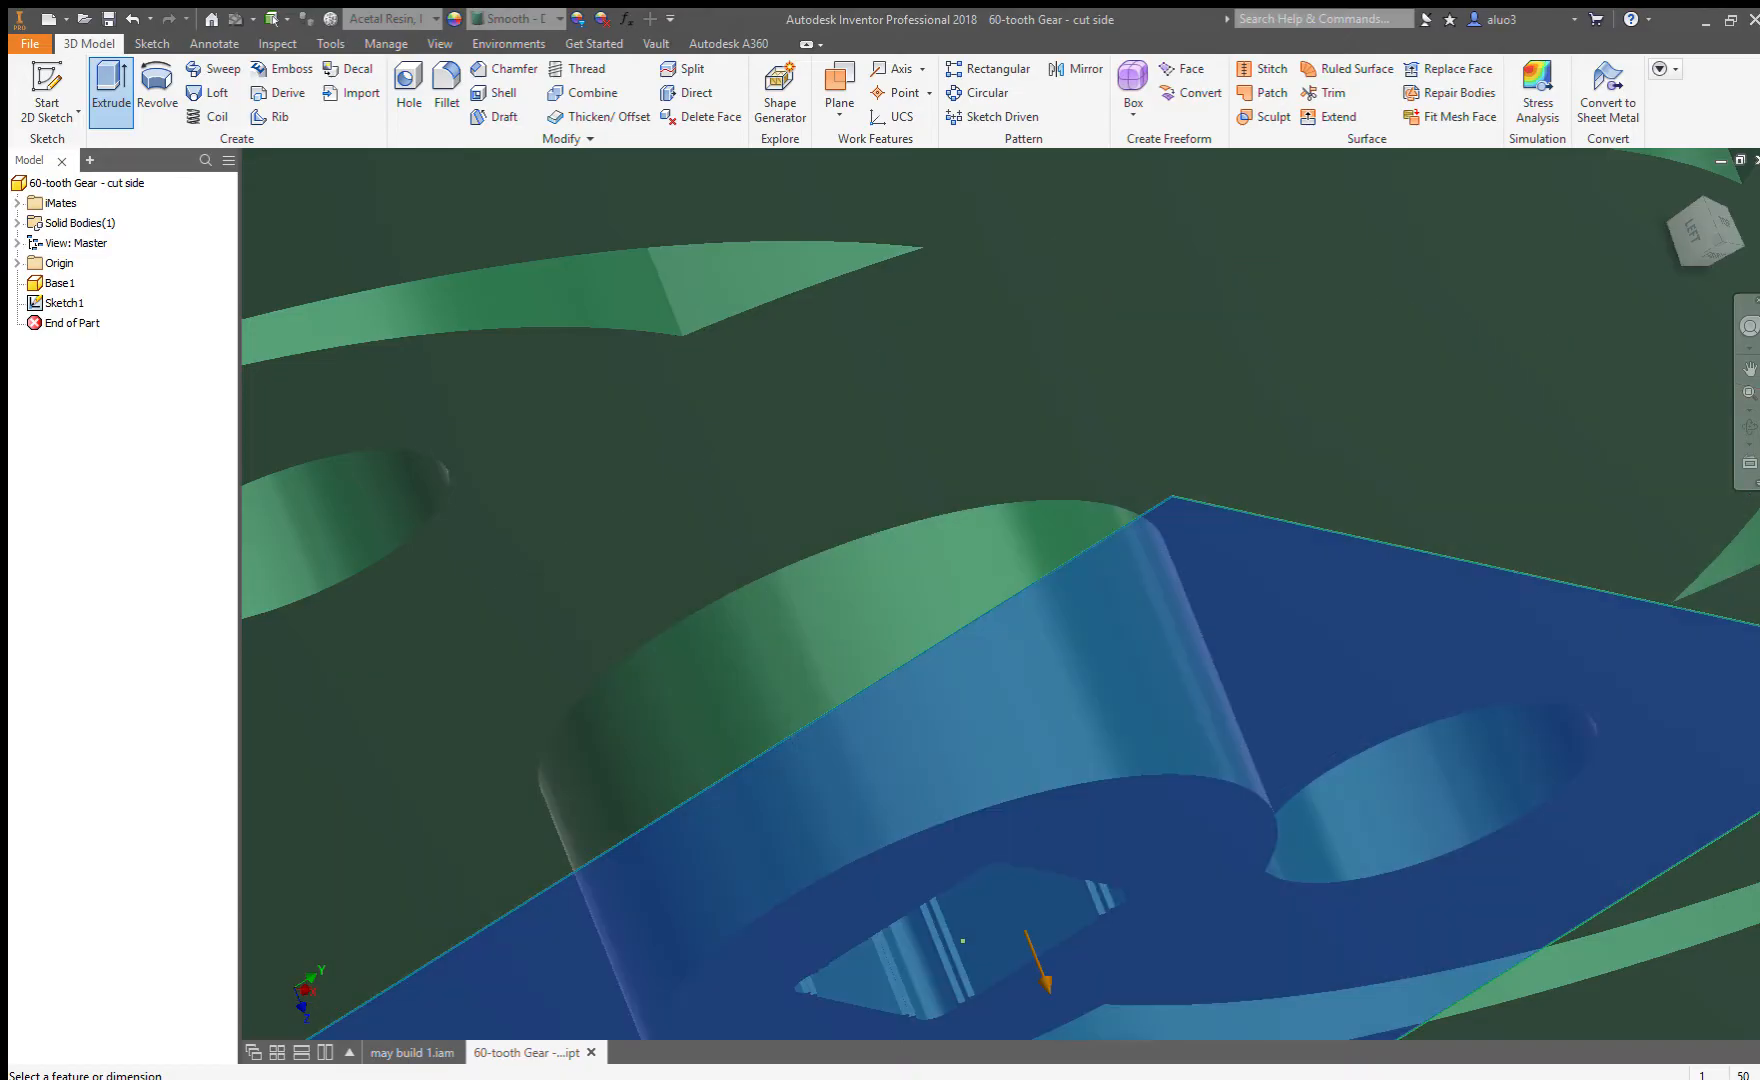
left_click(674, 331)
scroll(974, 588, "up", 4)
middle_click_drag(974, 588, 952, 648, "shift")
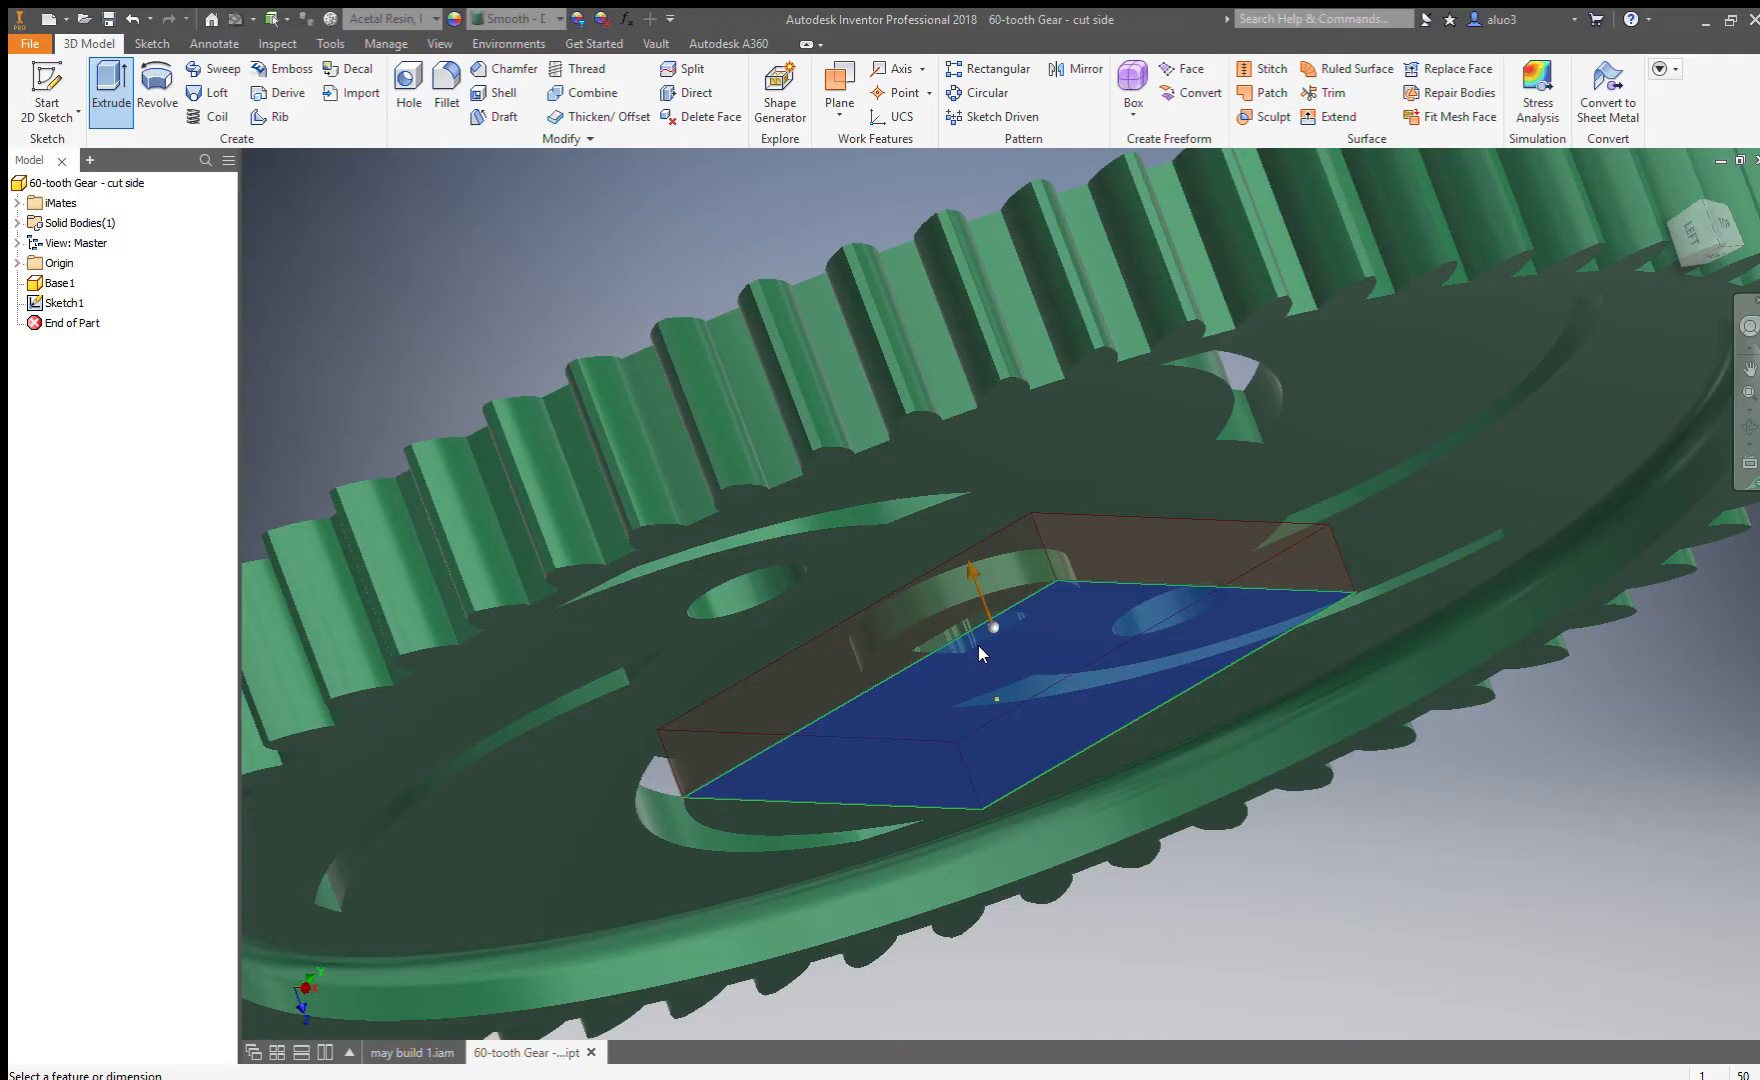
mouse_move(949, 597)
middle_mouse_down("shift")
mouse_move(955, 560)
mouse_move(961, 606)
middle_mouse_up("shift")
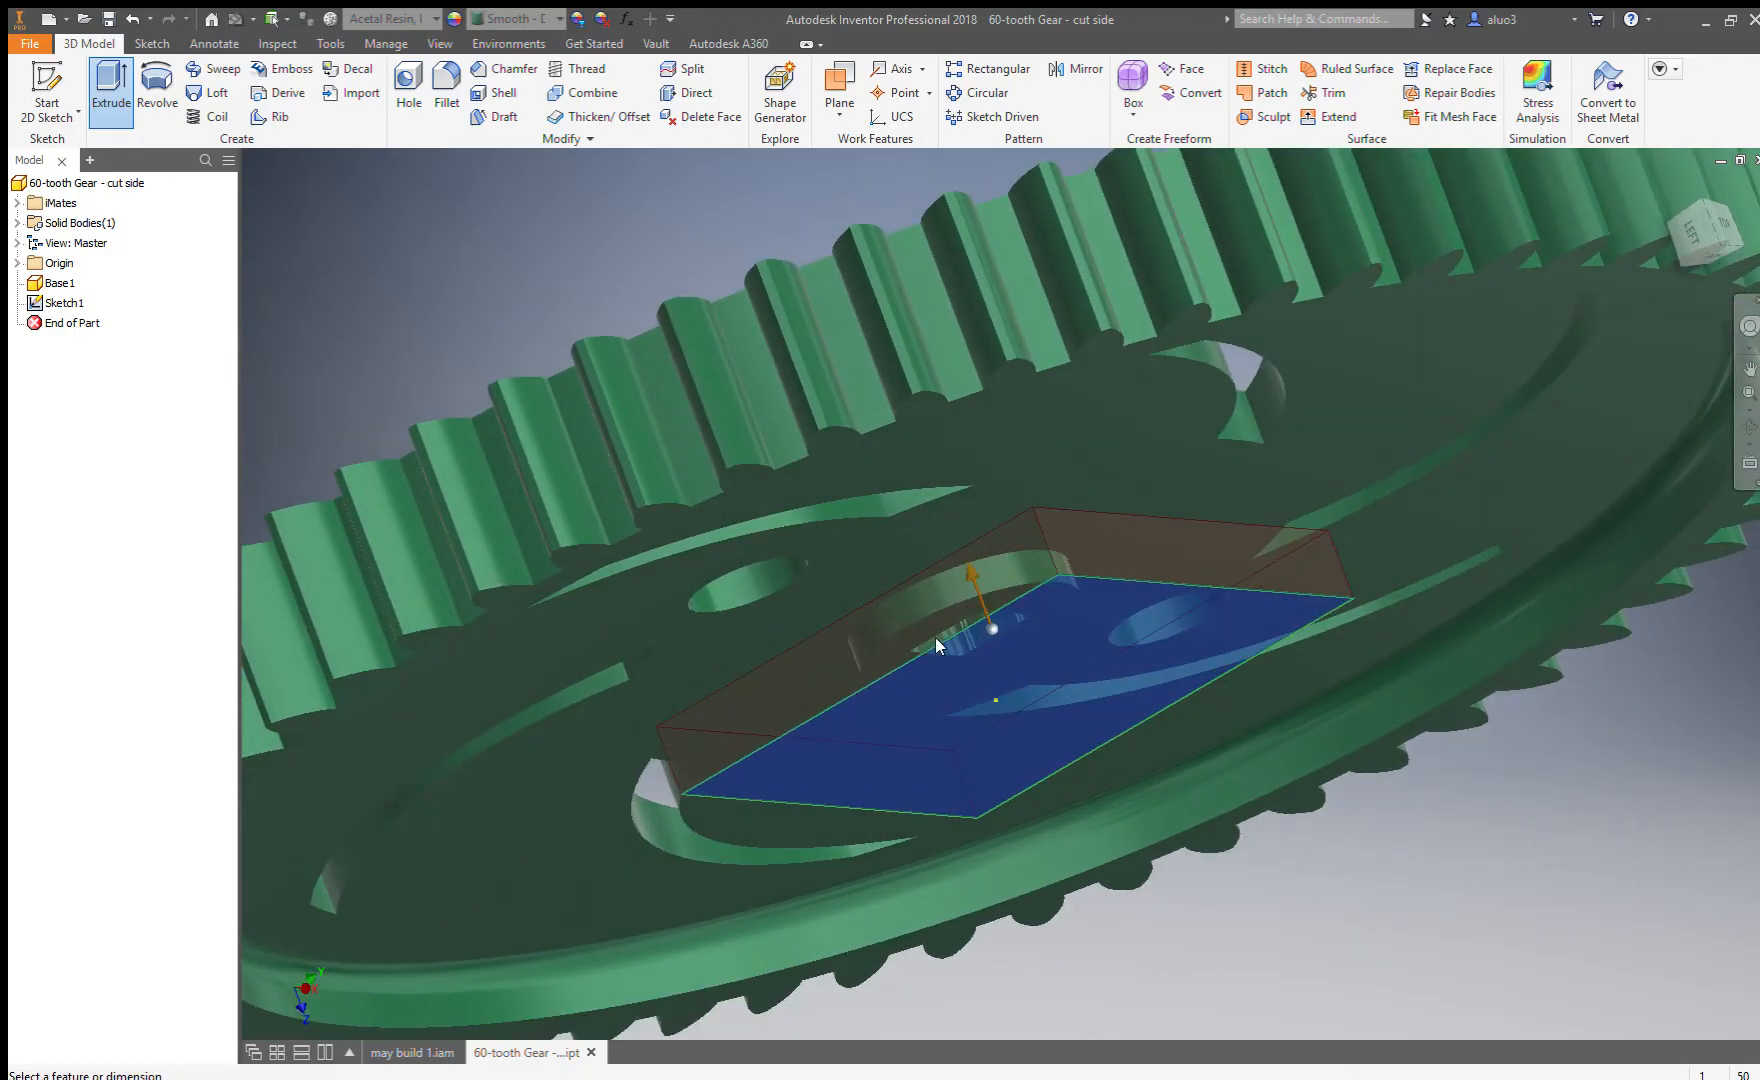
scroll(935, 637, "up", 4)
key("Return")
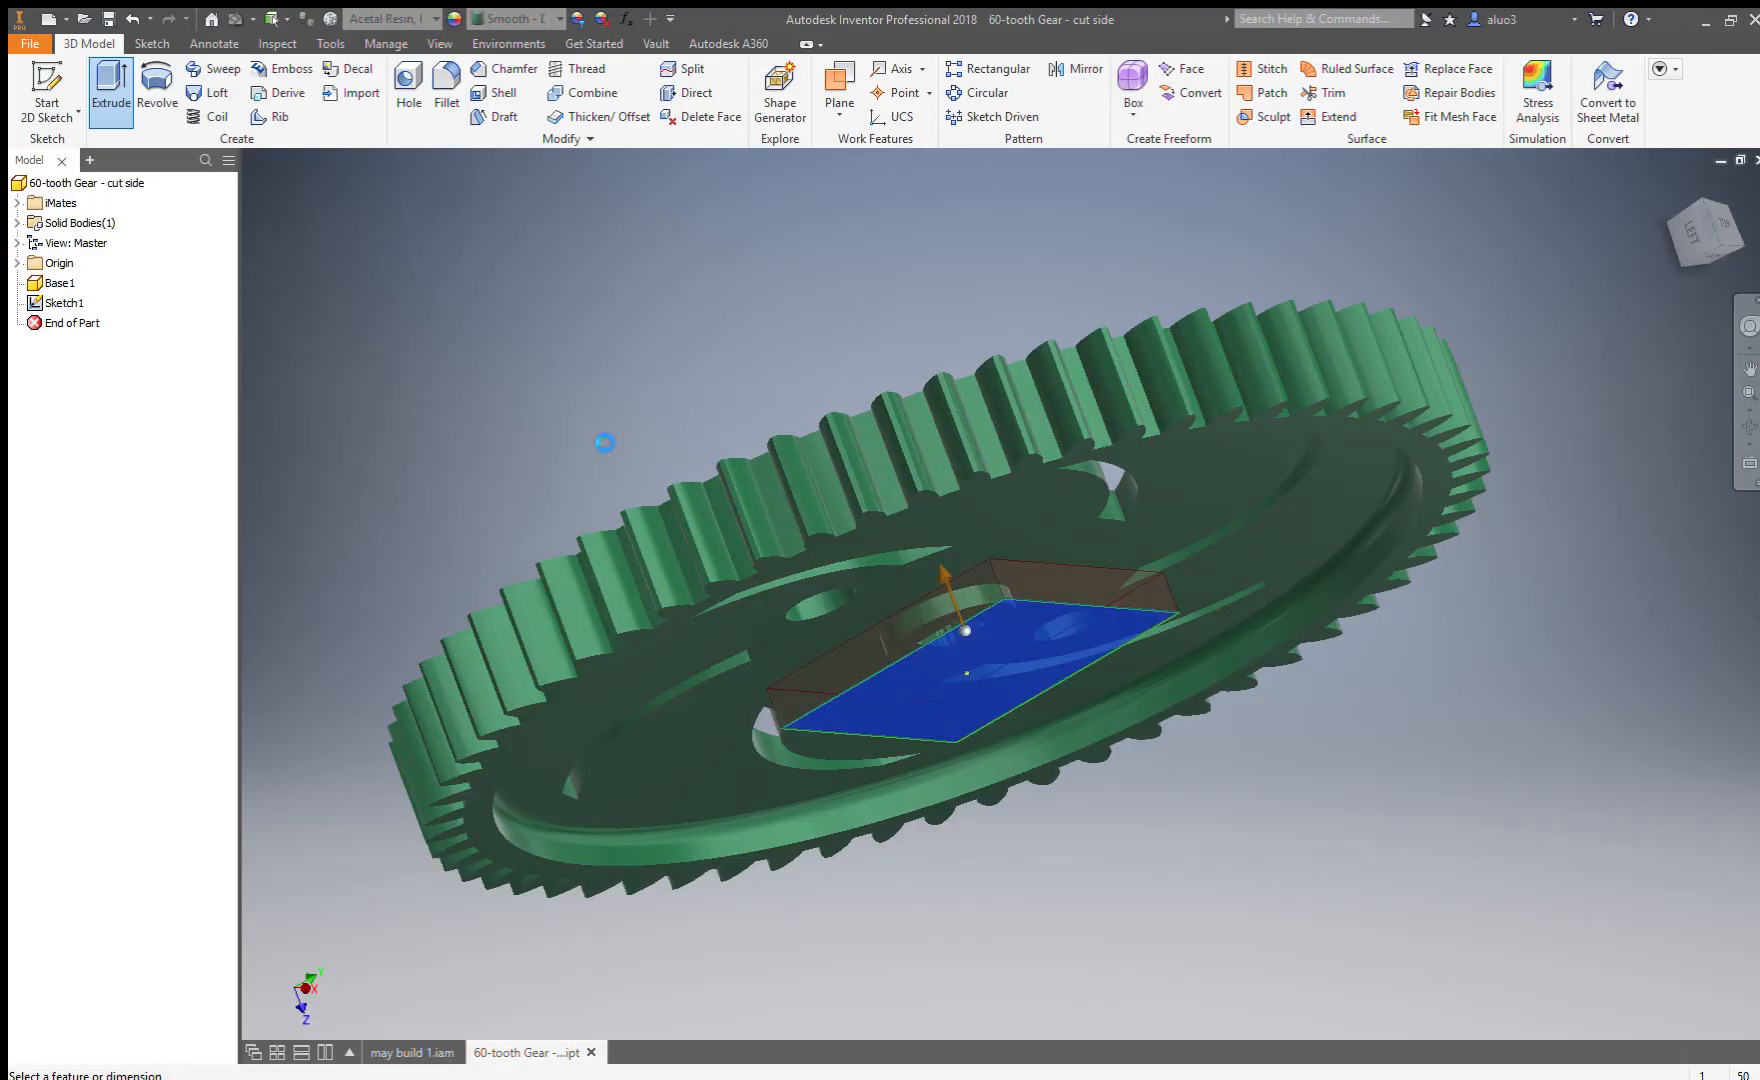
left_click(452, 184)
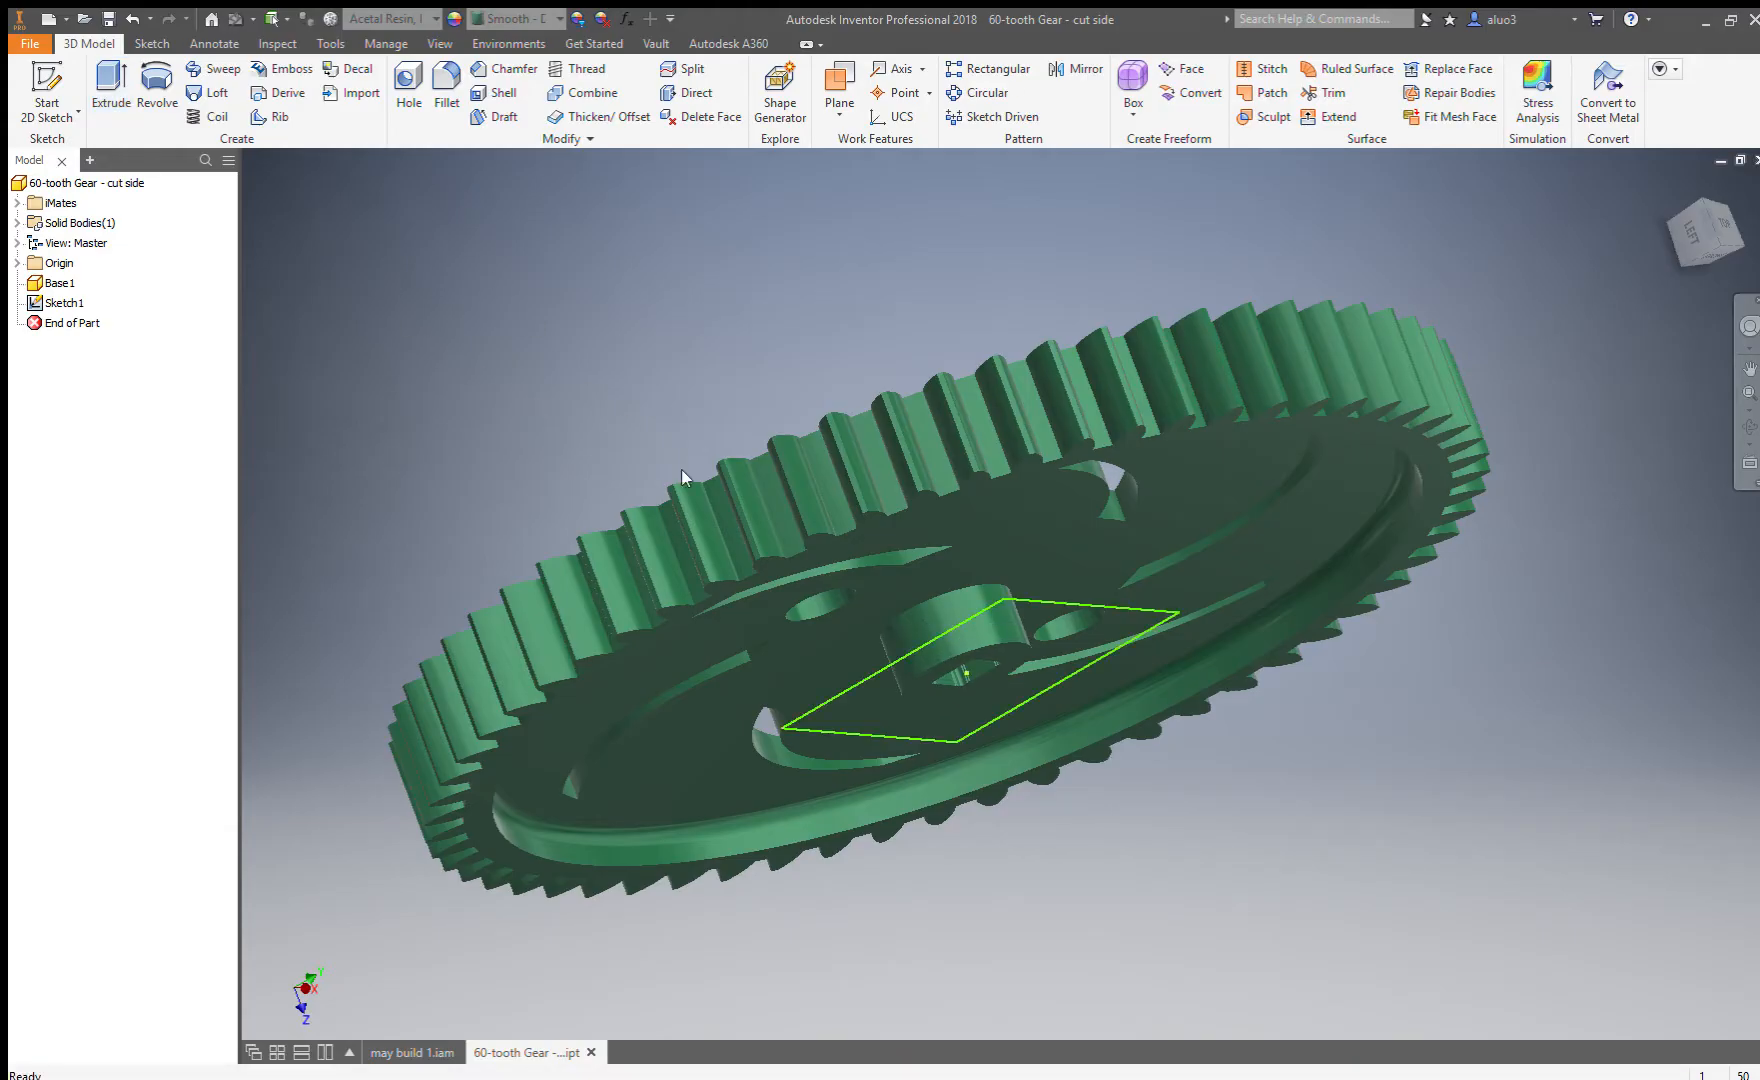
Try to cut back the gear's central hub by extruding the existing rectangular profile inward.
scroll(970, 676, "down", 4)
scroll(1003, 672, "up", 3)
left_click(939, 630)
key("e")
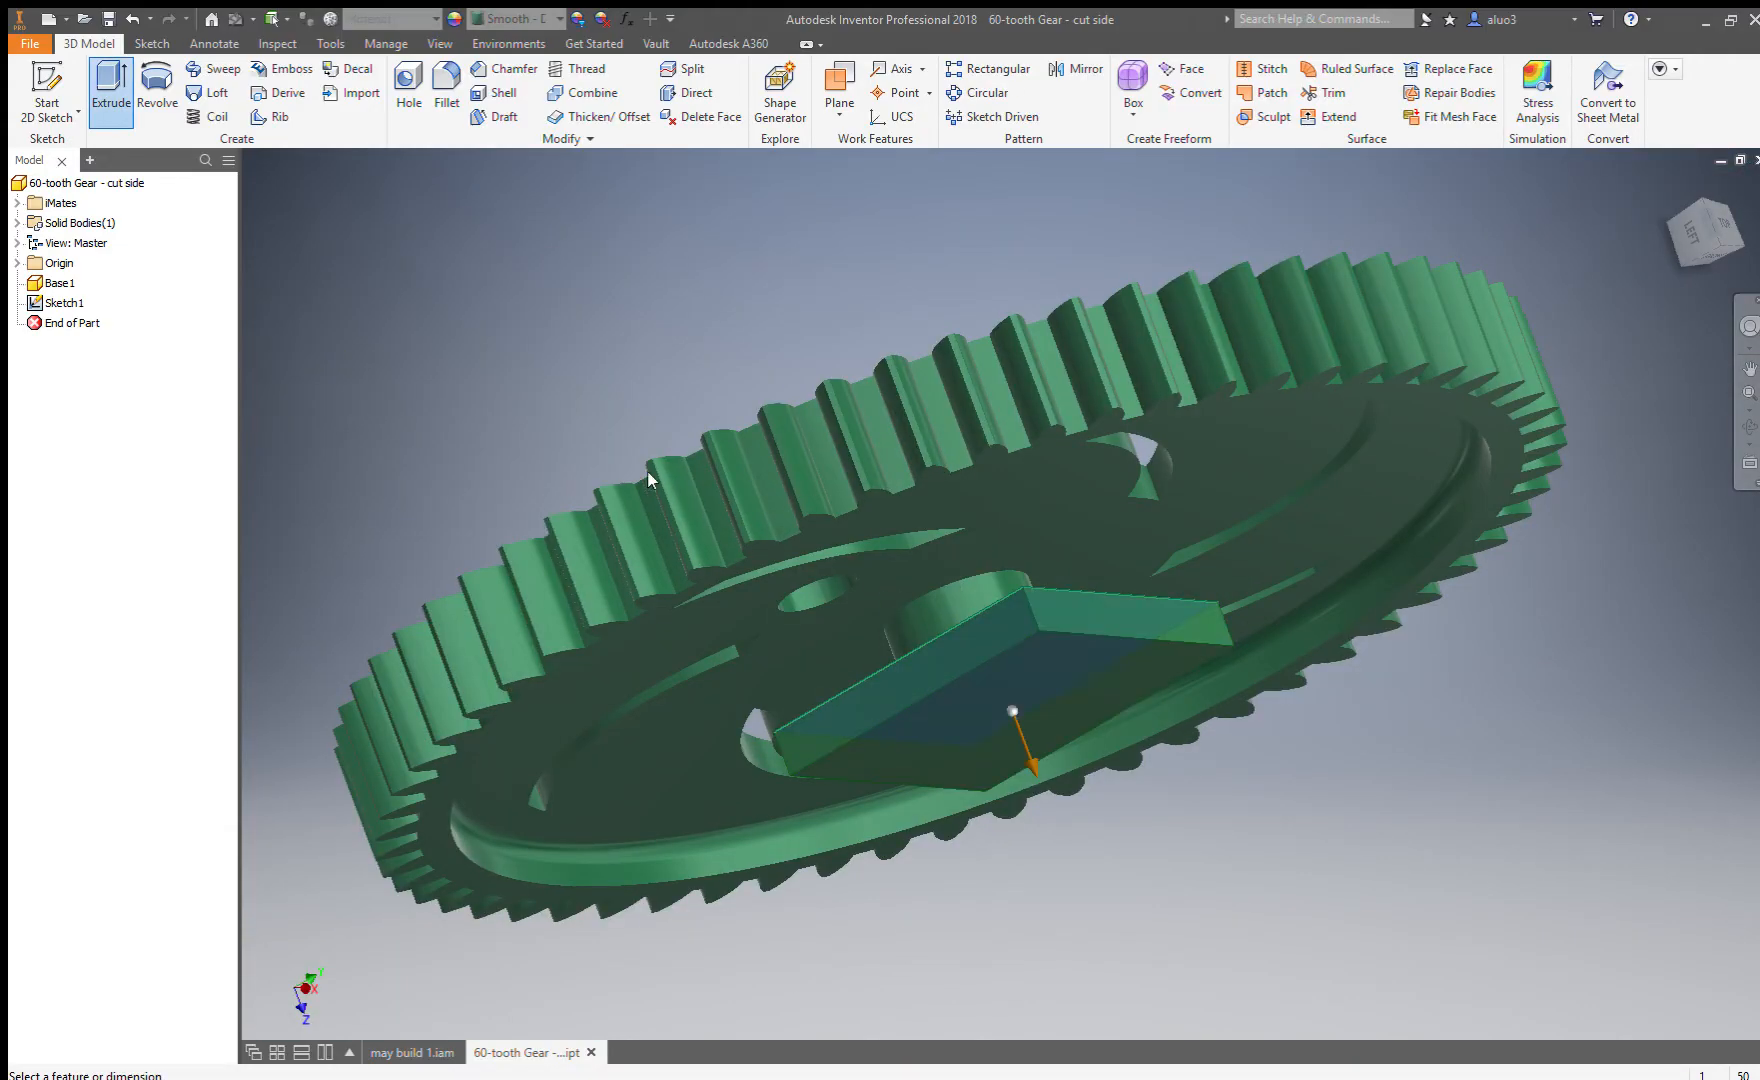
left_click(613, 331)
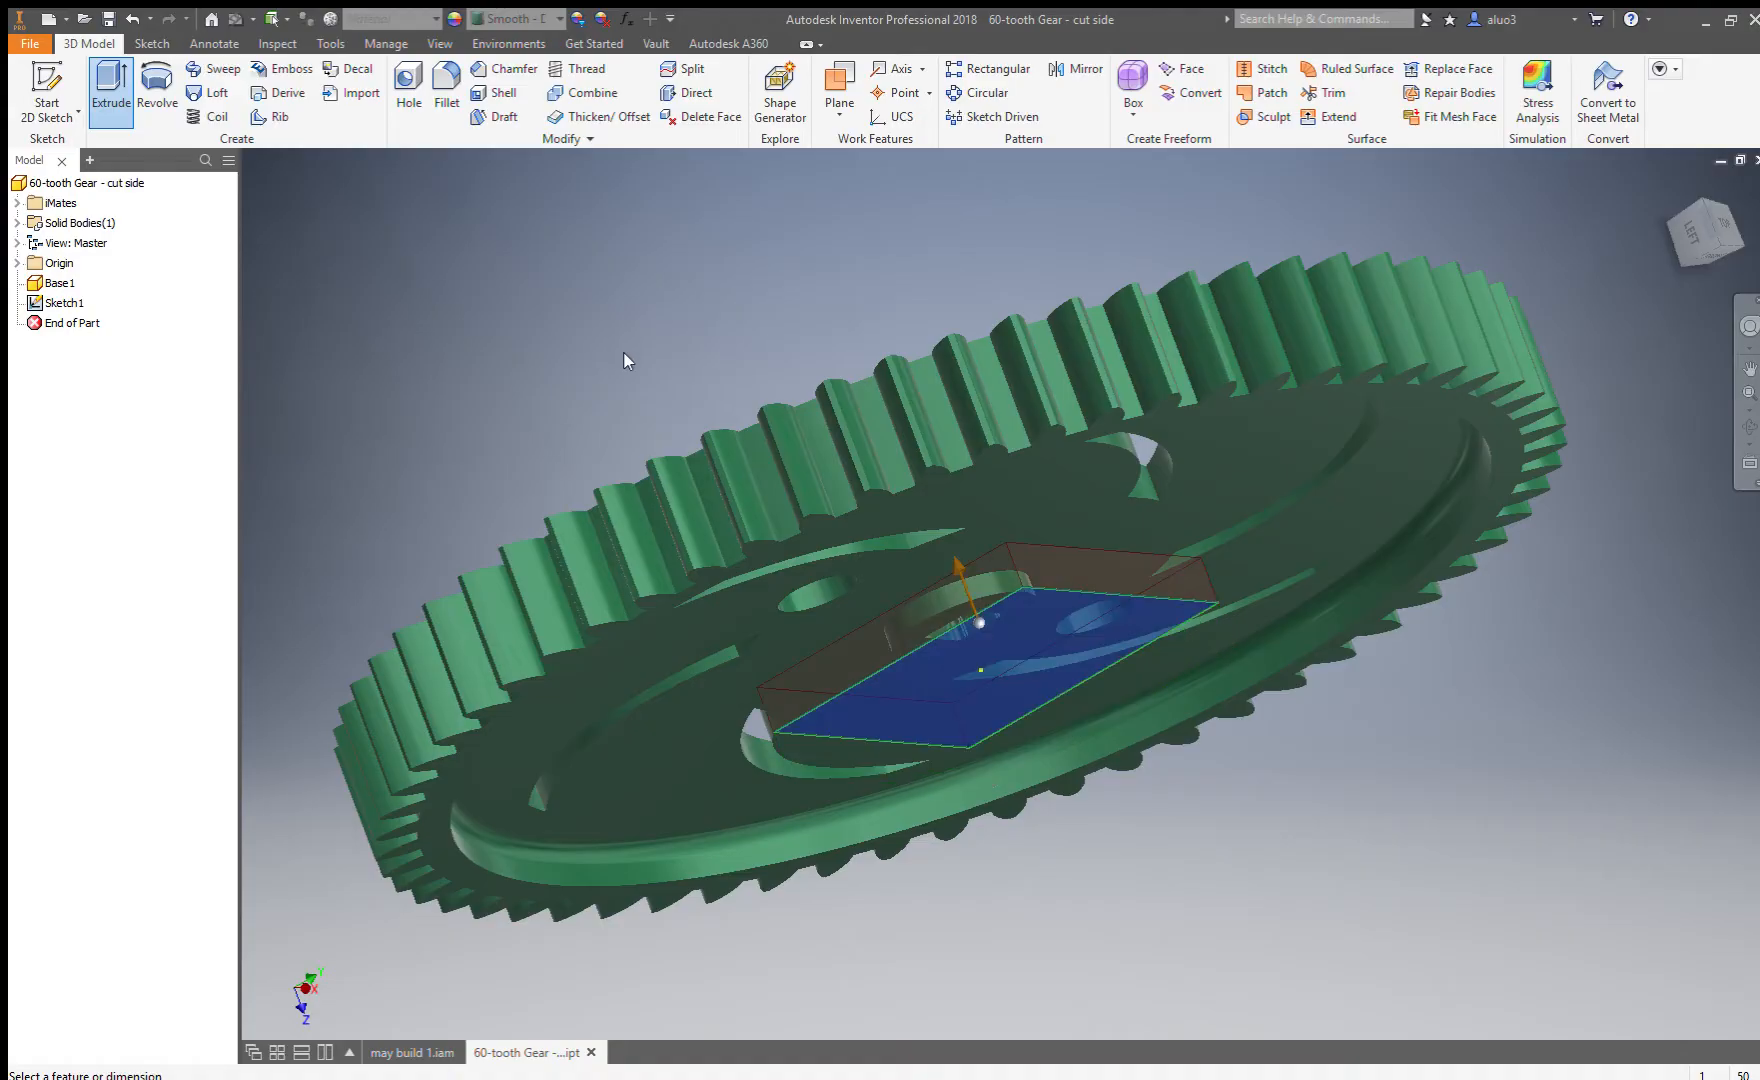
left_click(593, 440)
key("Escape")
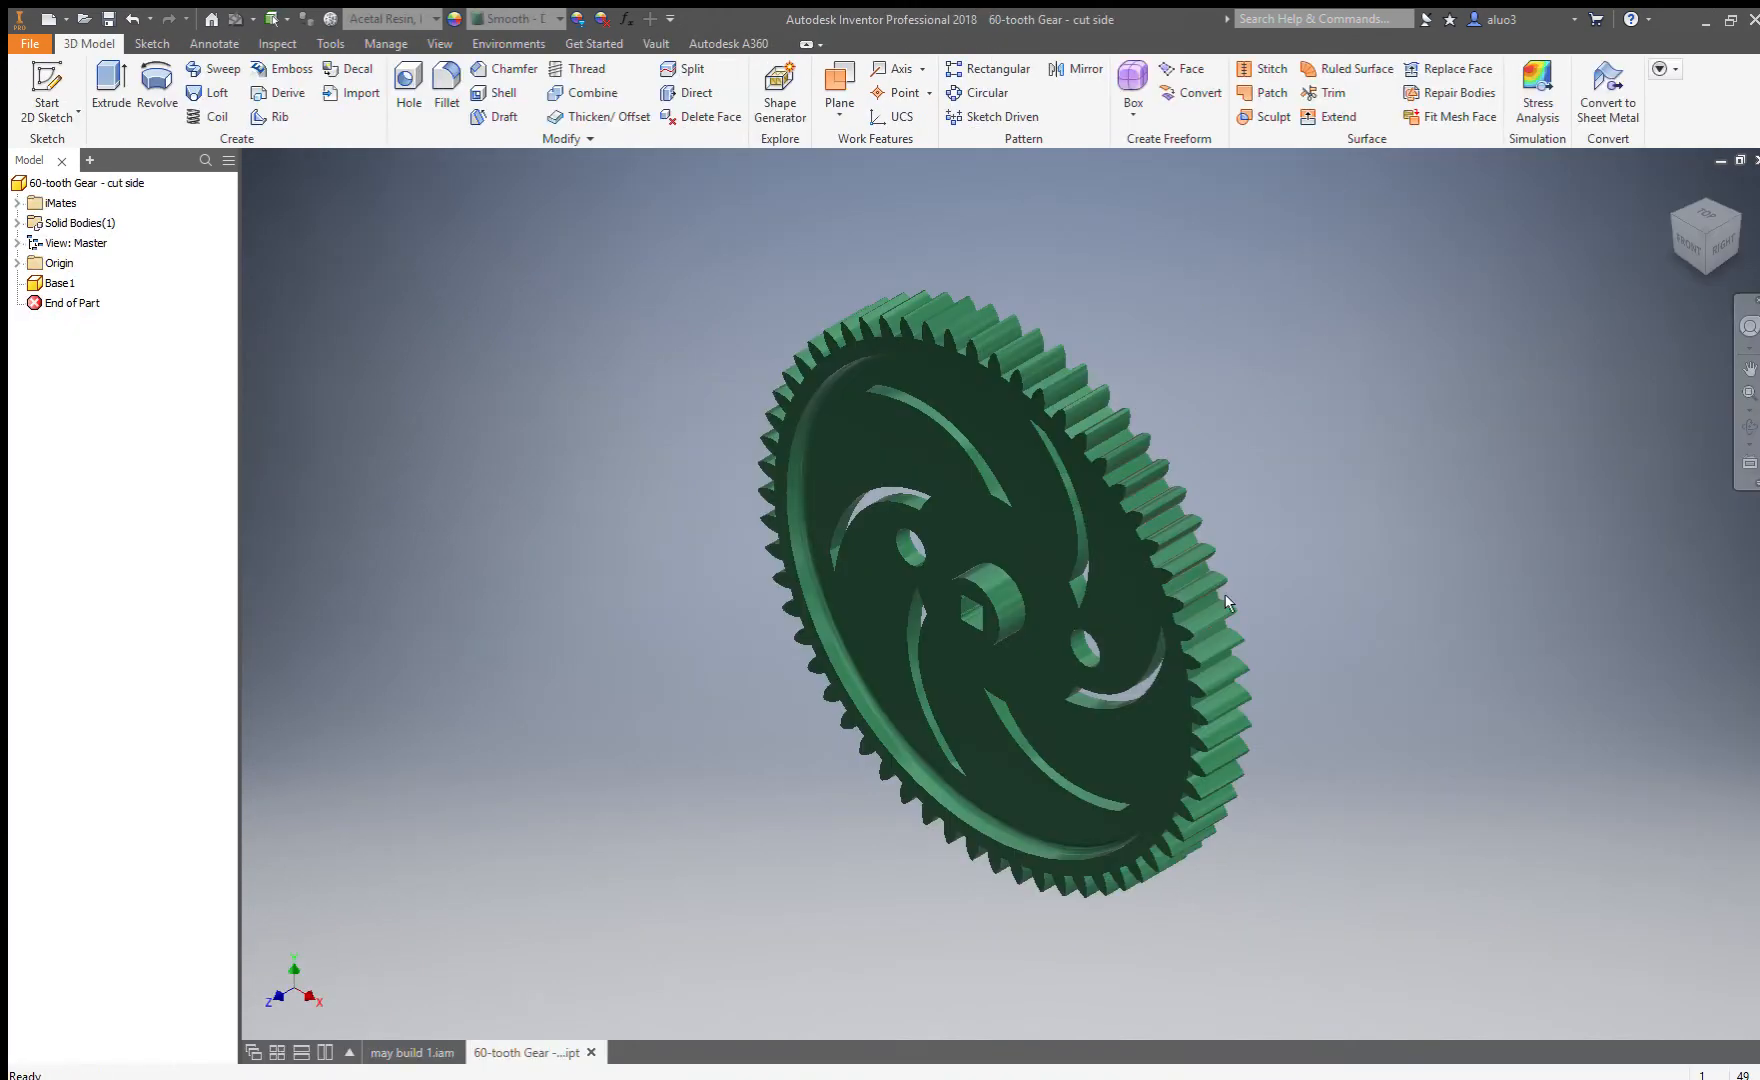
Sketch a two-point rectangle around the square bore on the front hub's end face and finish the sketch.
scroll(950, 585, "up", 3)
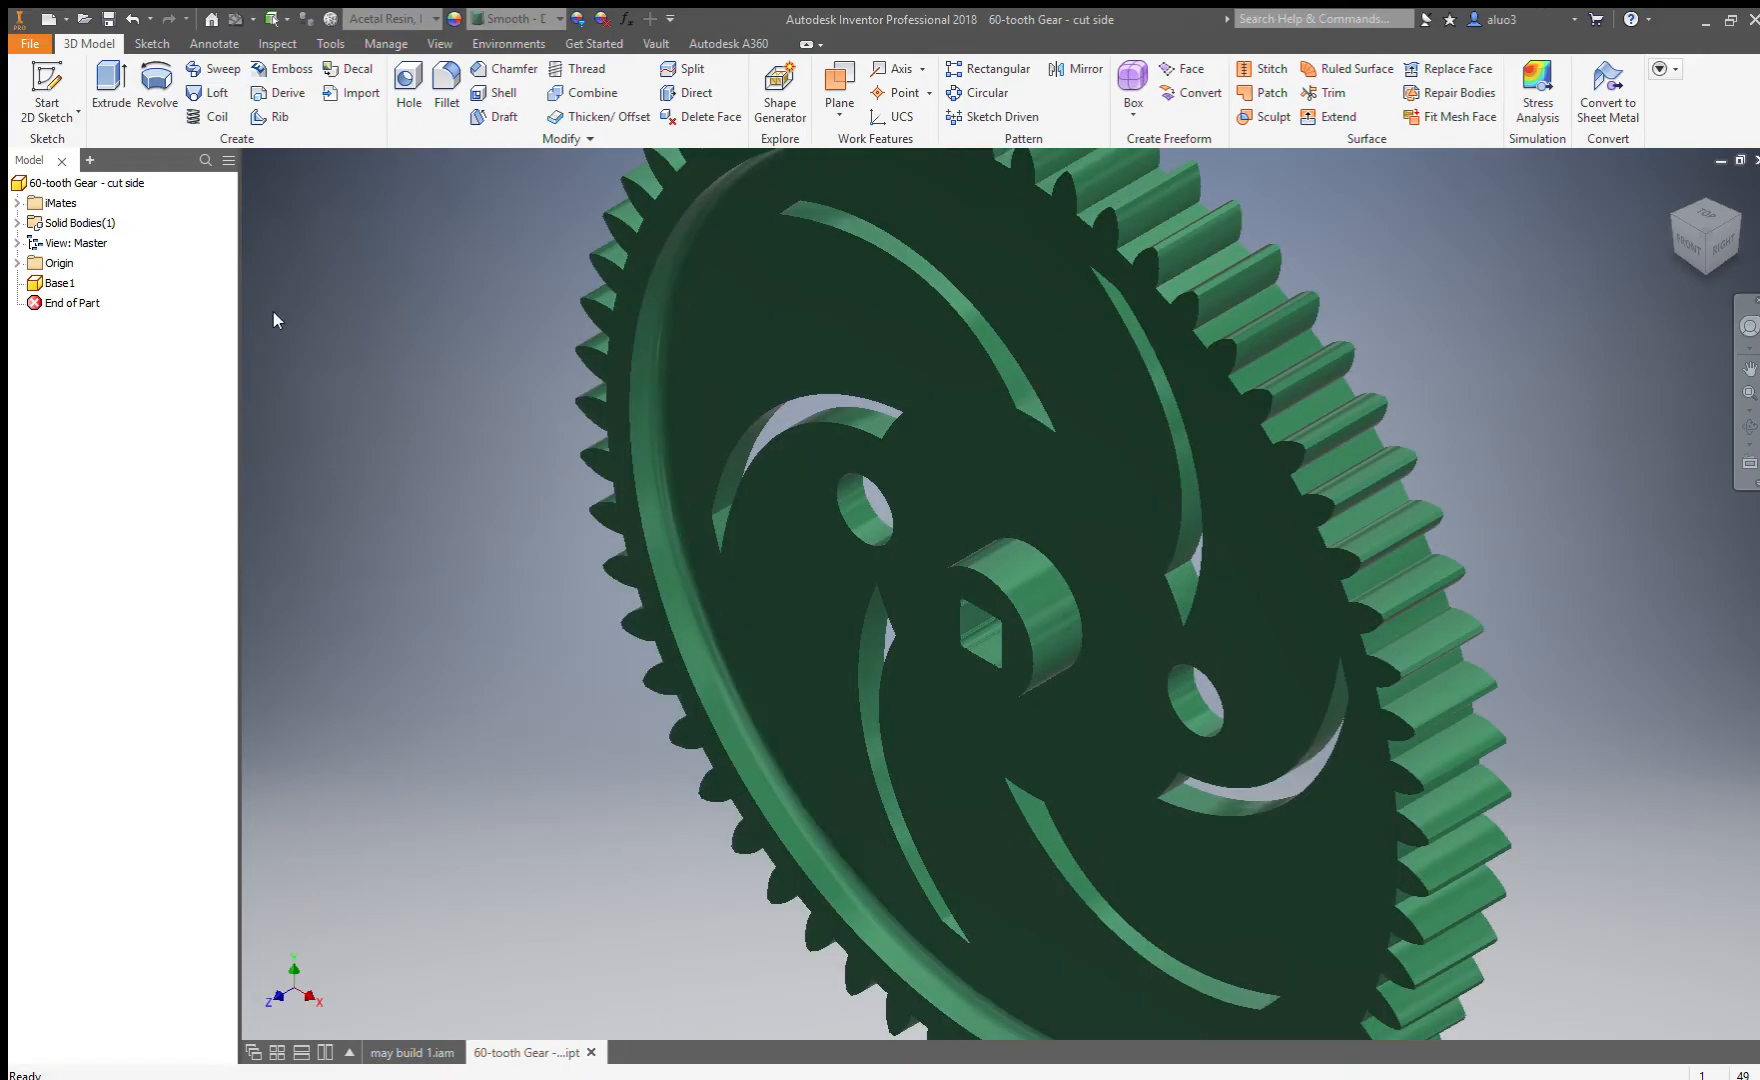
key("s")
left_click(968, 598)
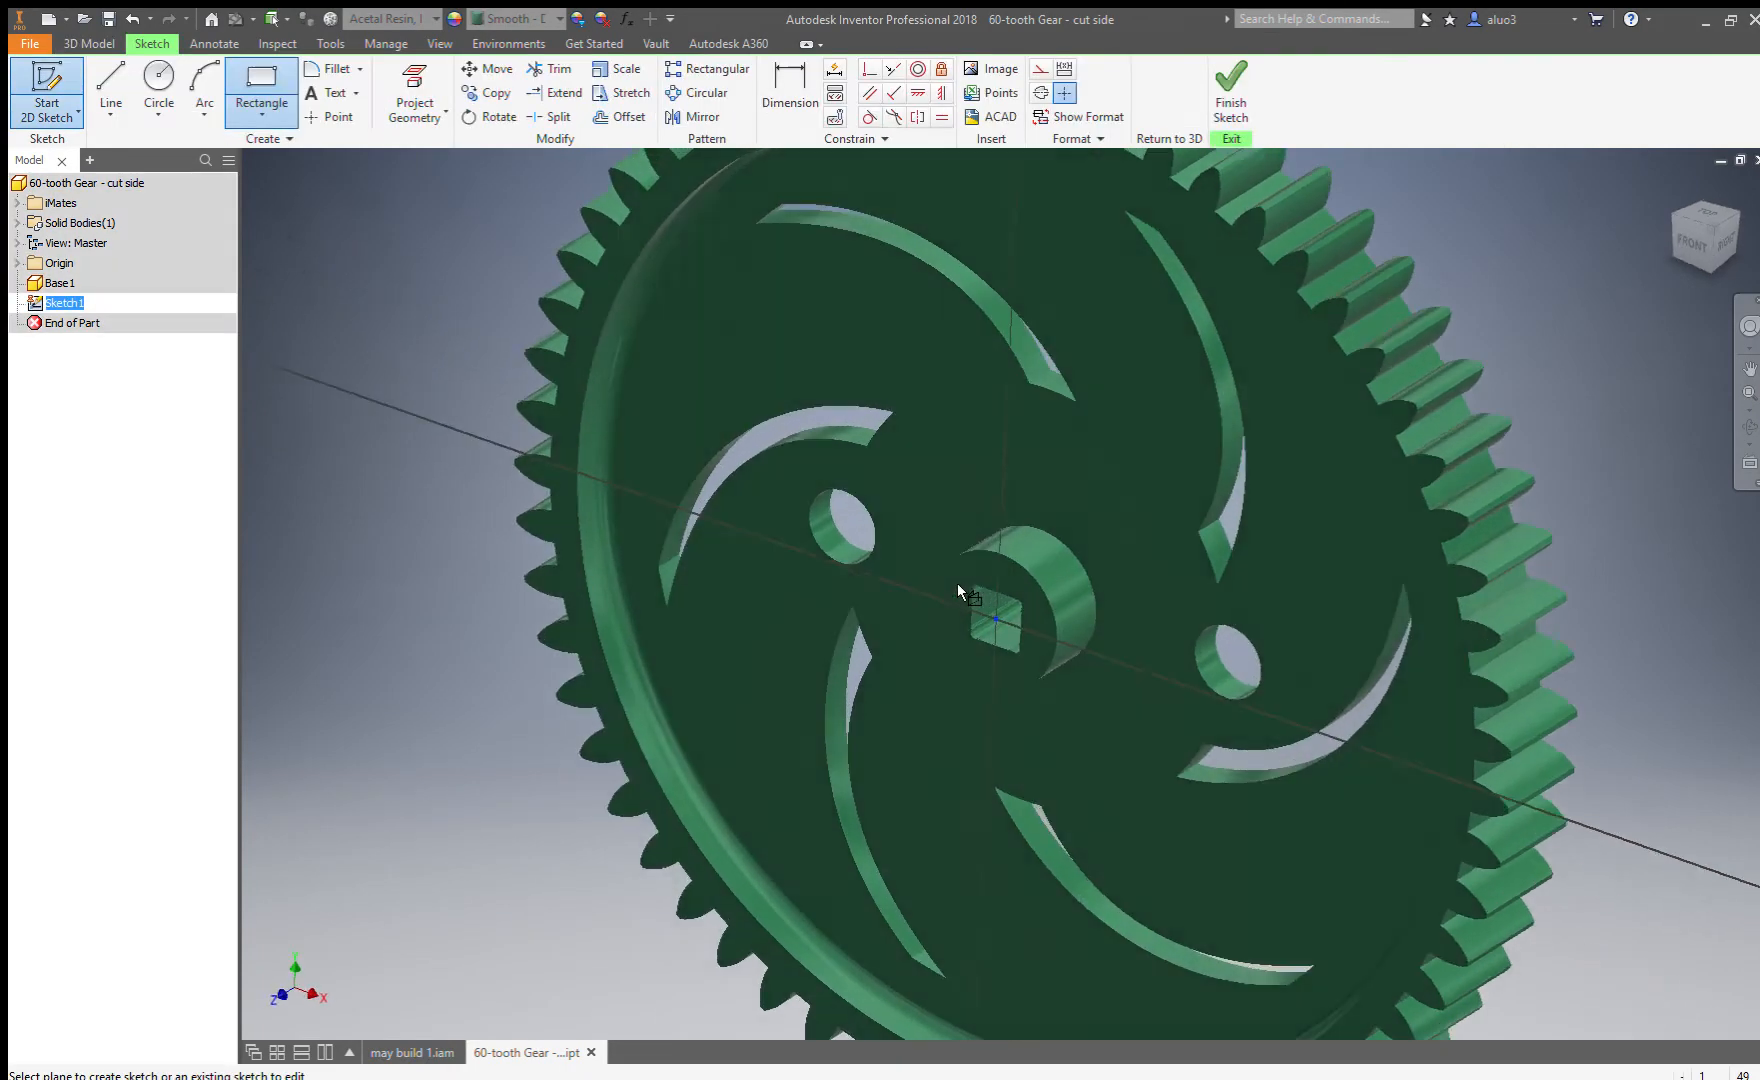
left_click(261, 88)
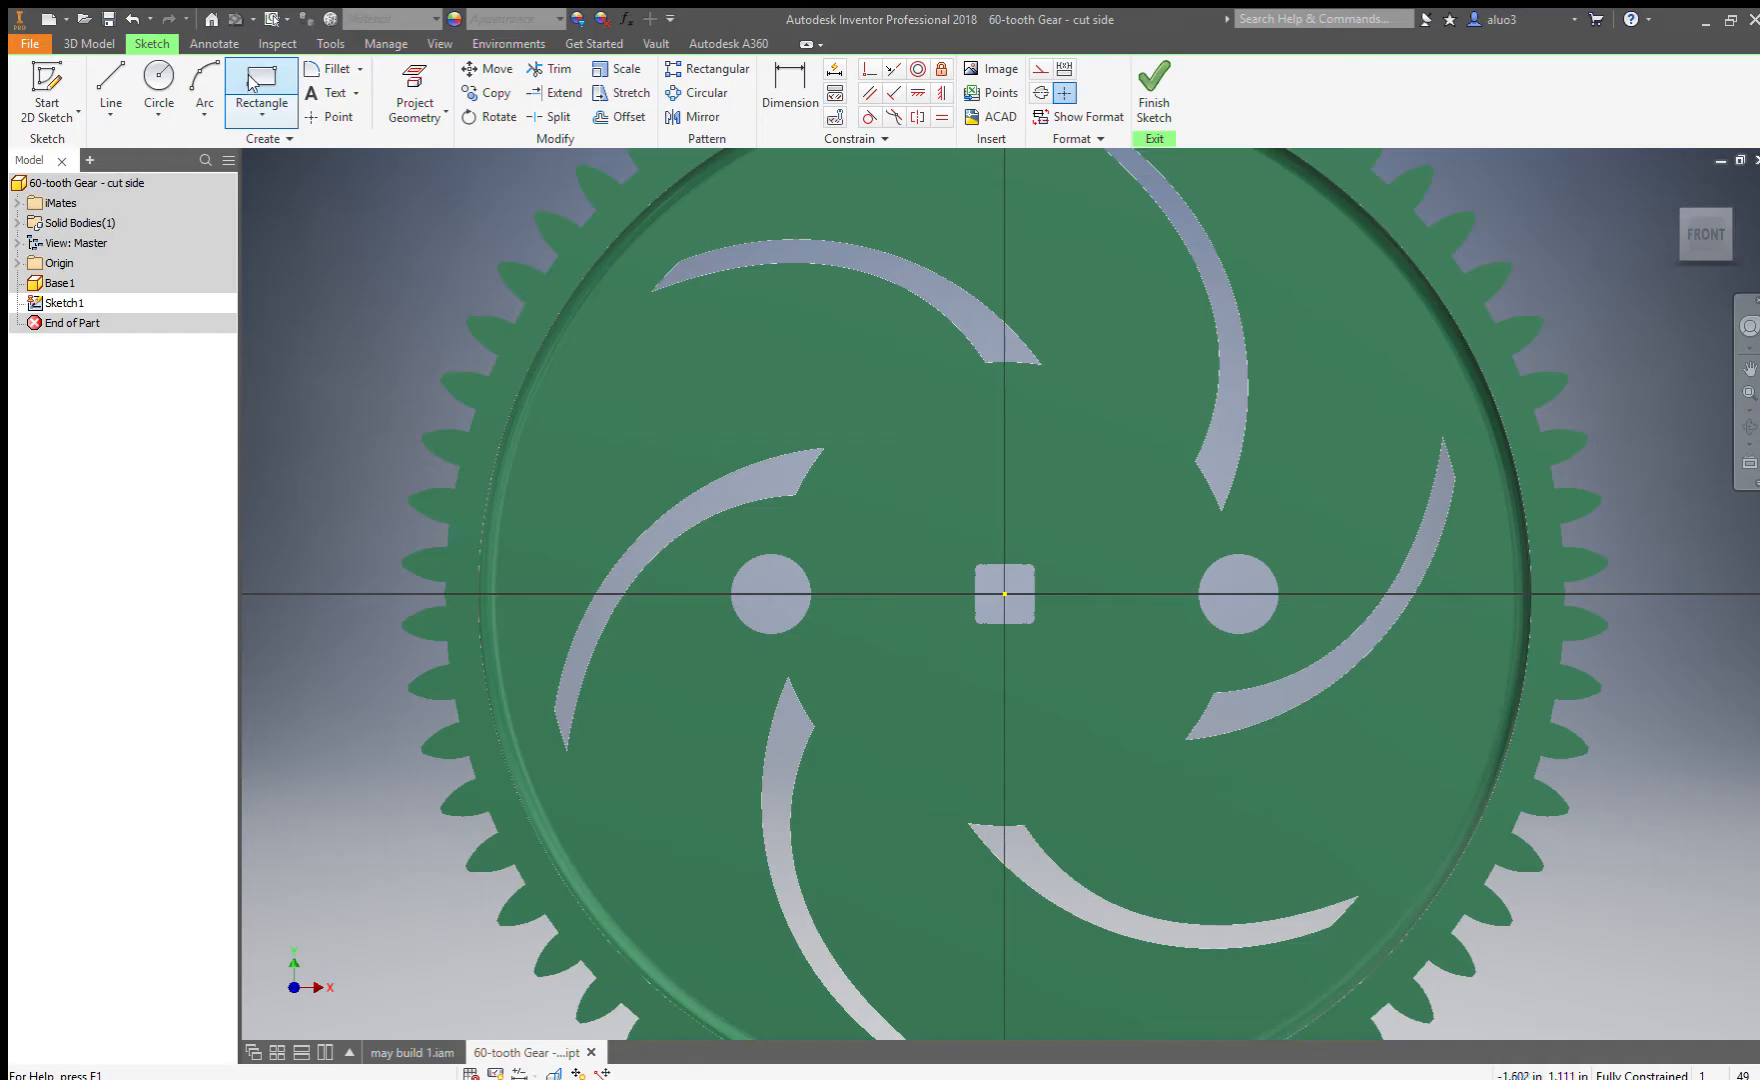
left_click(894, 474)
left_click(1160, 715)
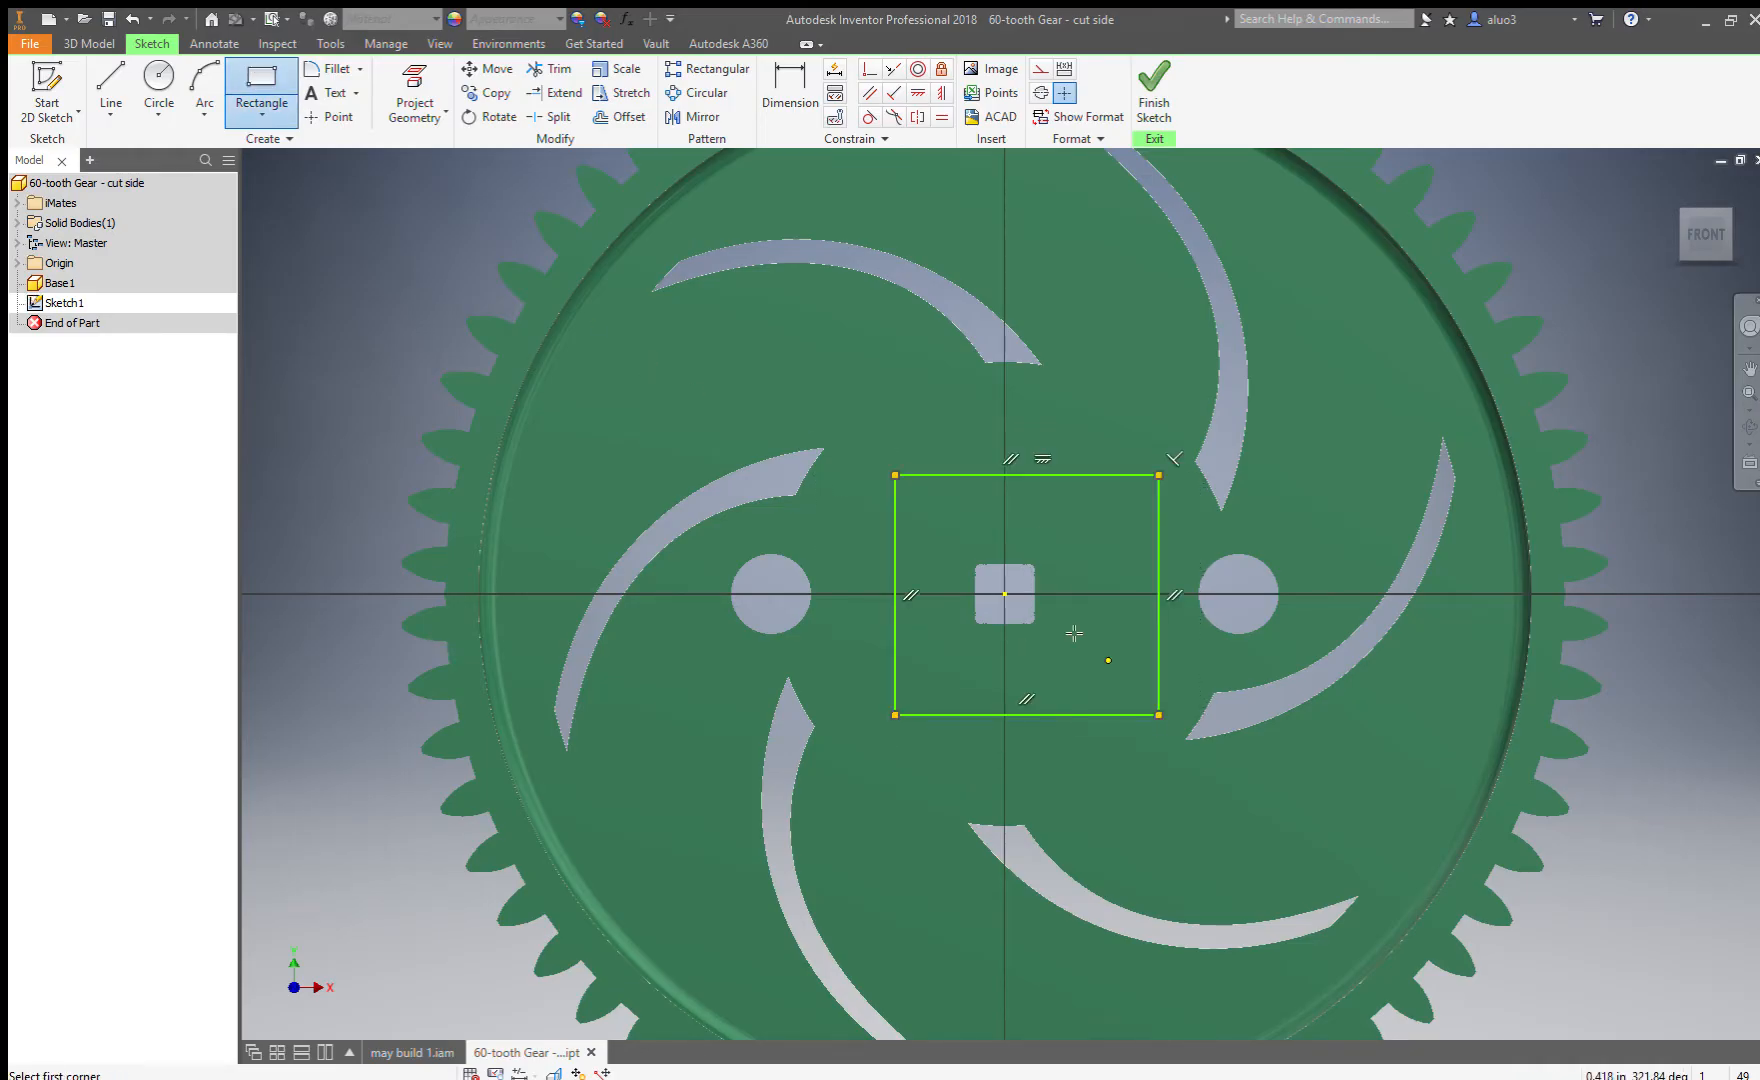
left_click(1154, 88)
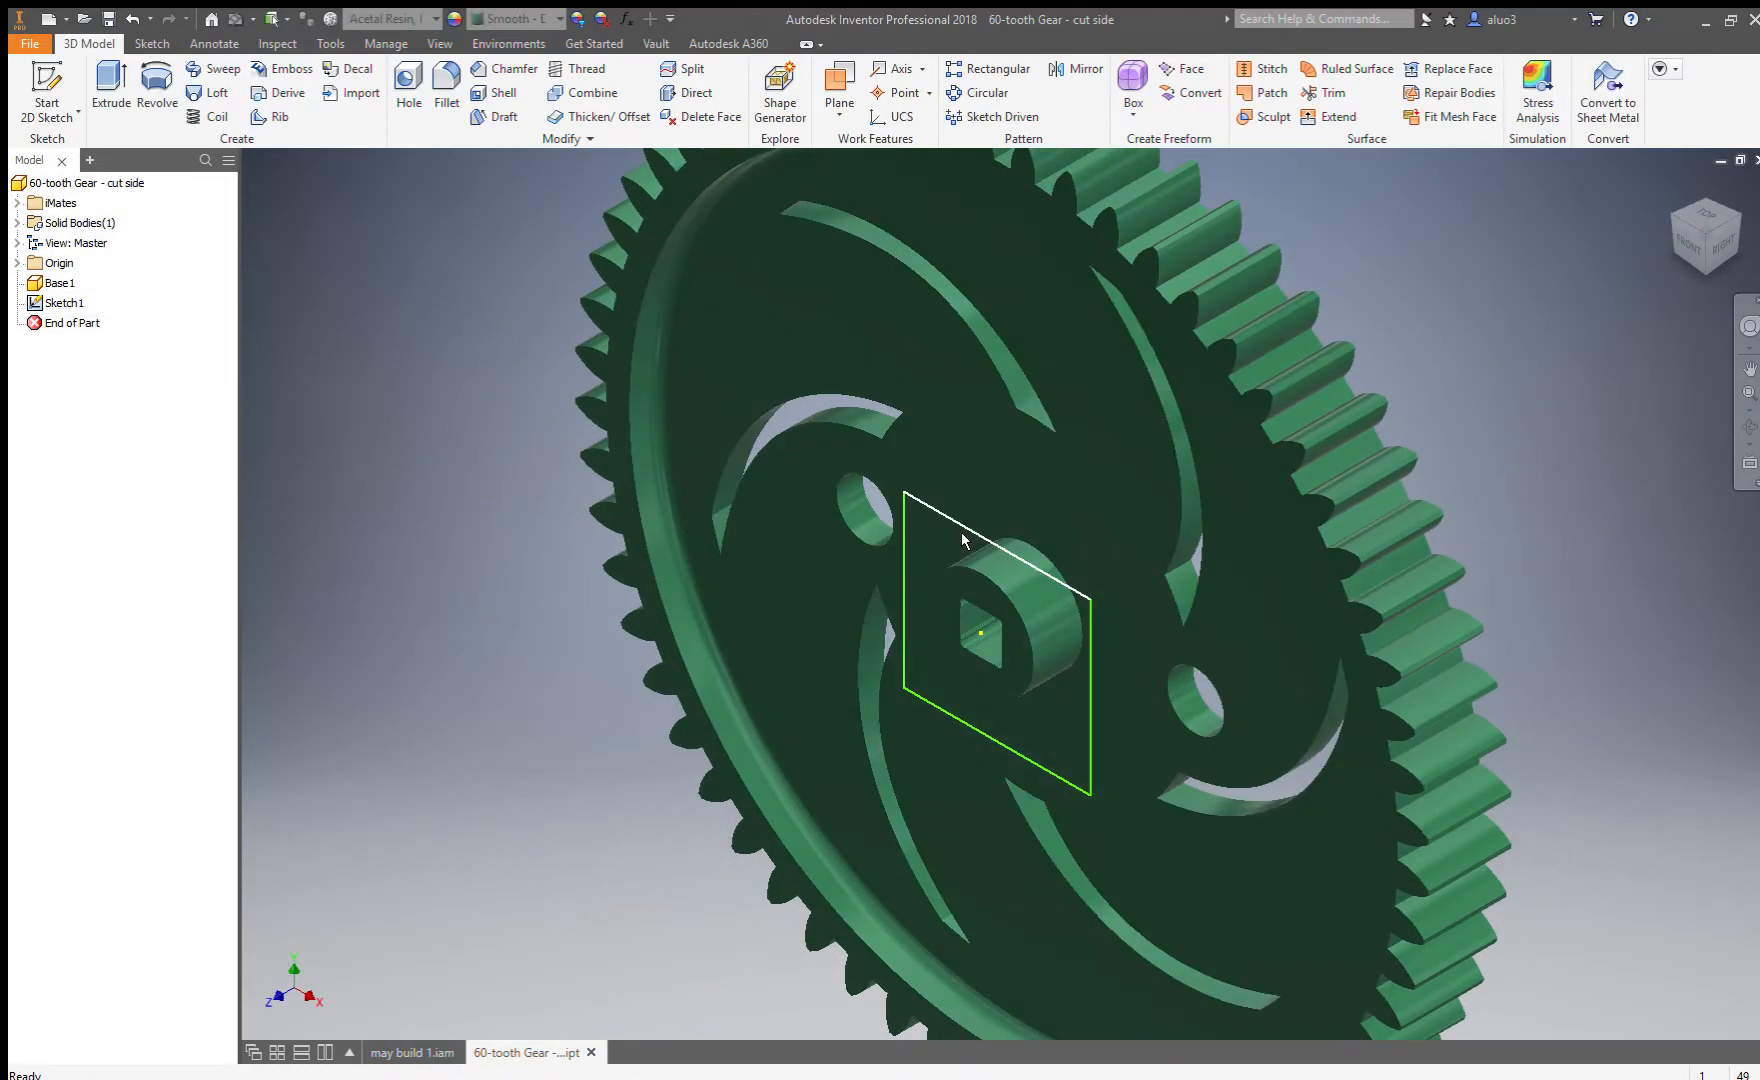
Try to shorten the front hub with an extruded cut of the rectangular profile.
key("e")
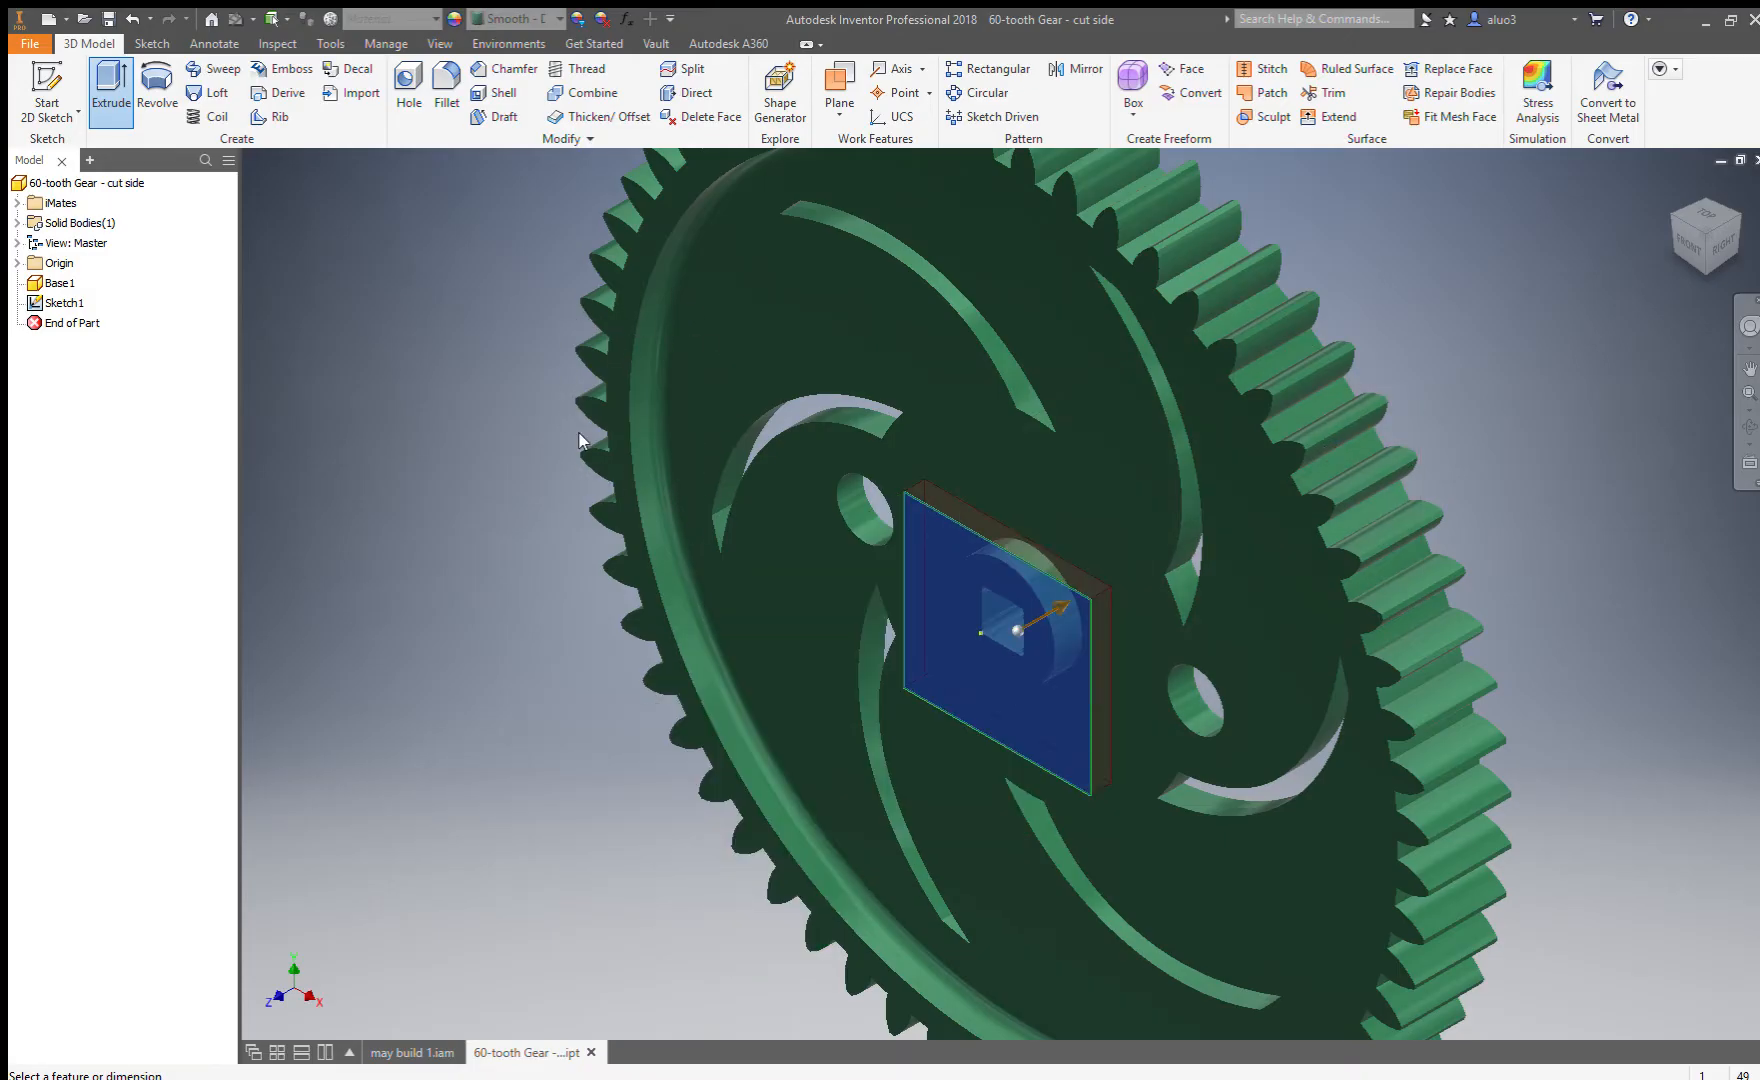
key("Return")
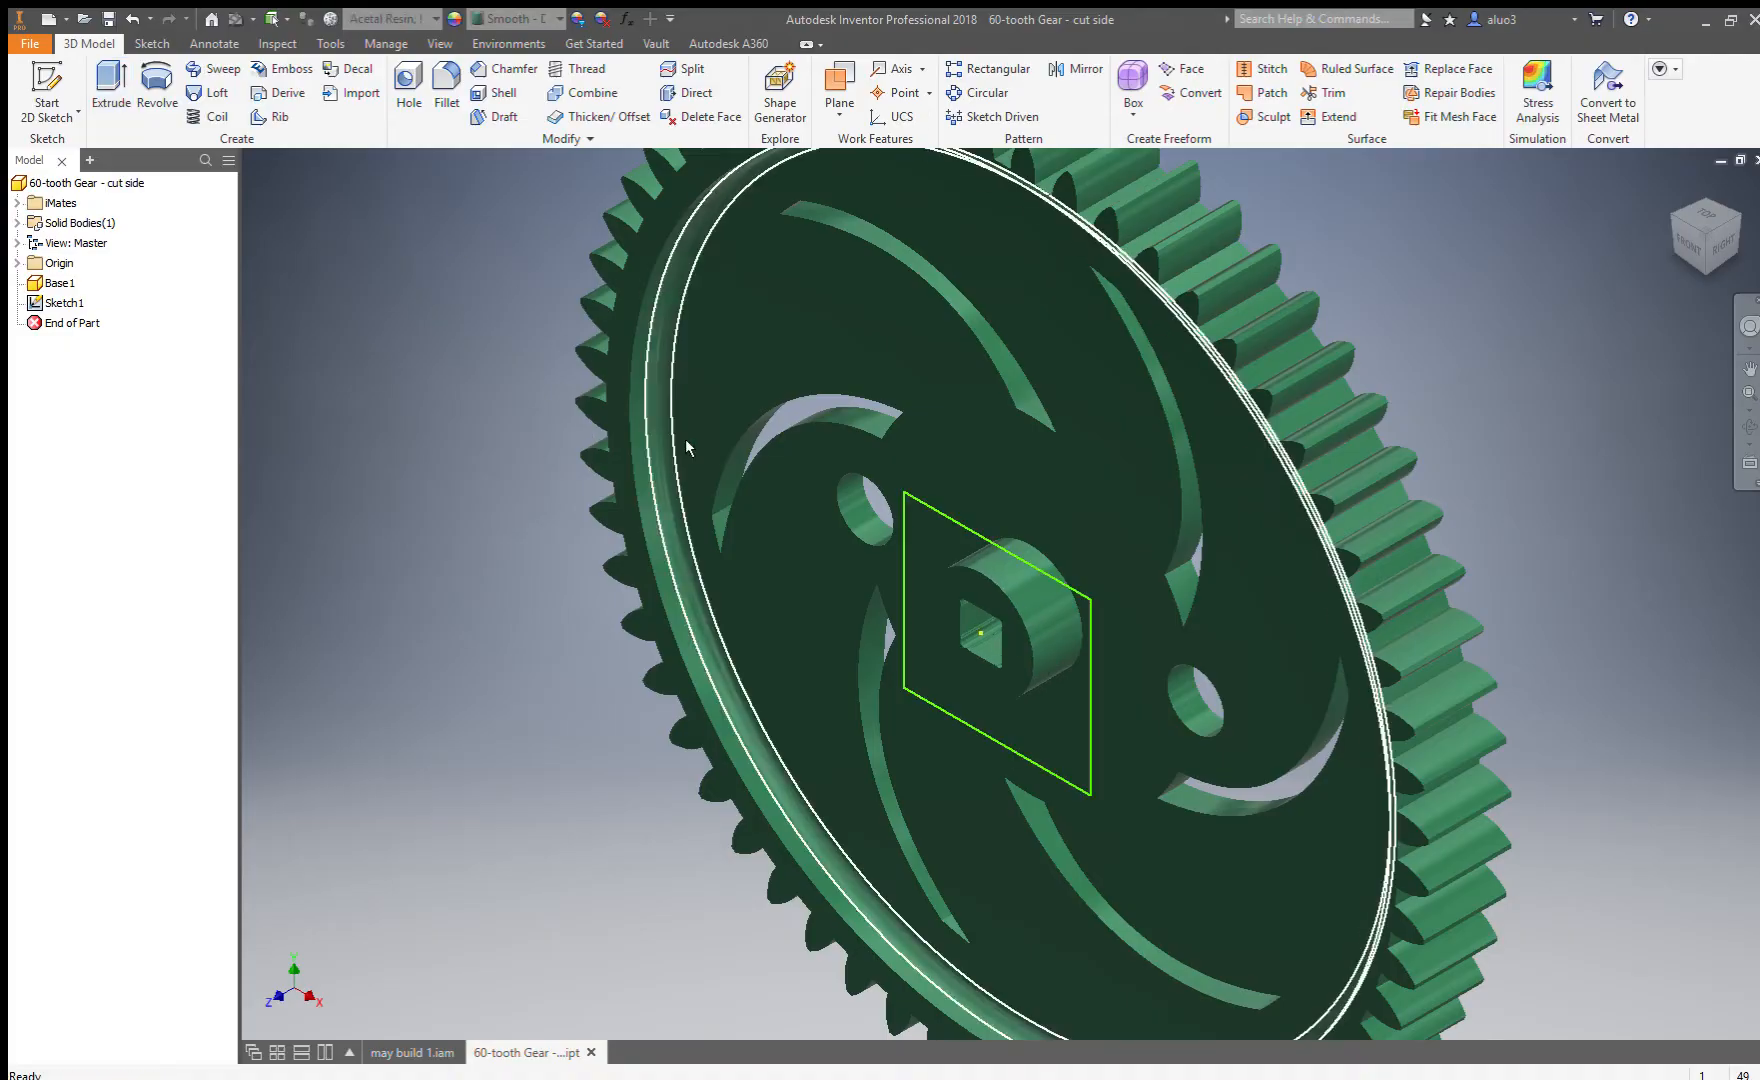
left_click(1095, 620)
key("Escape")
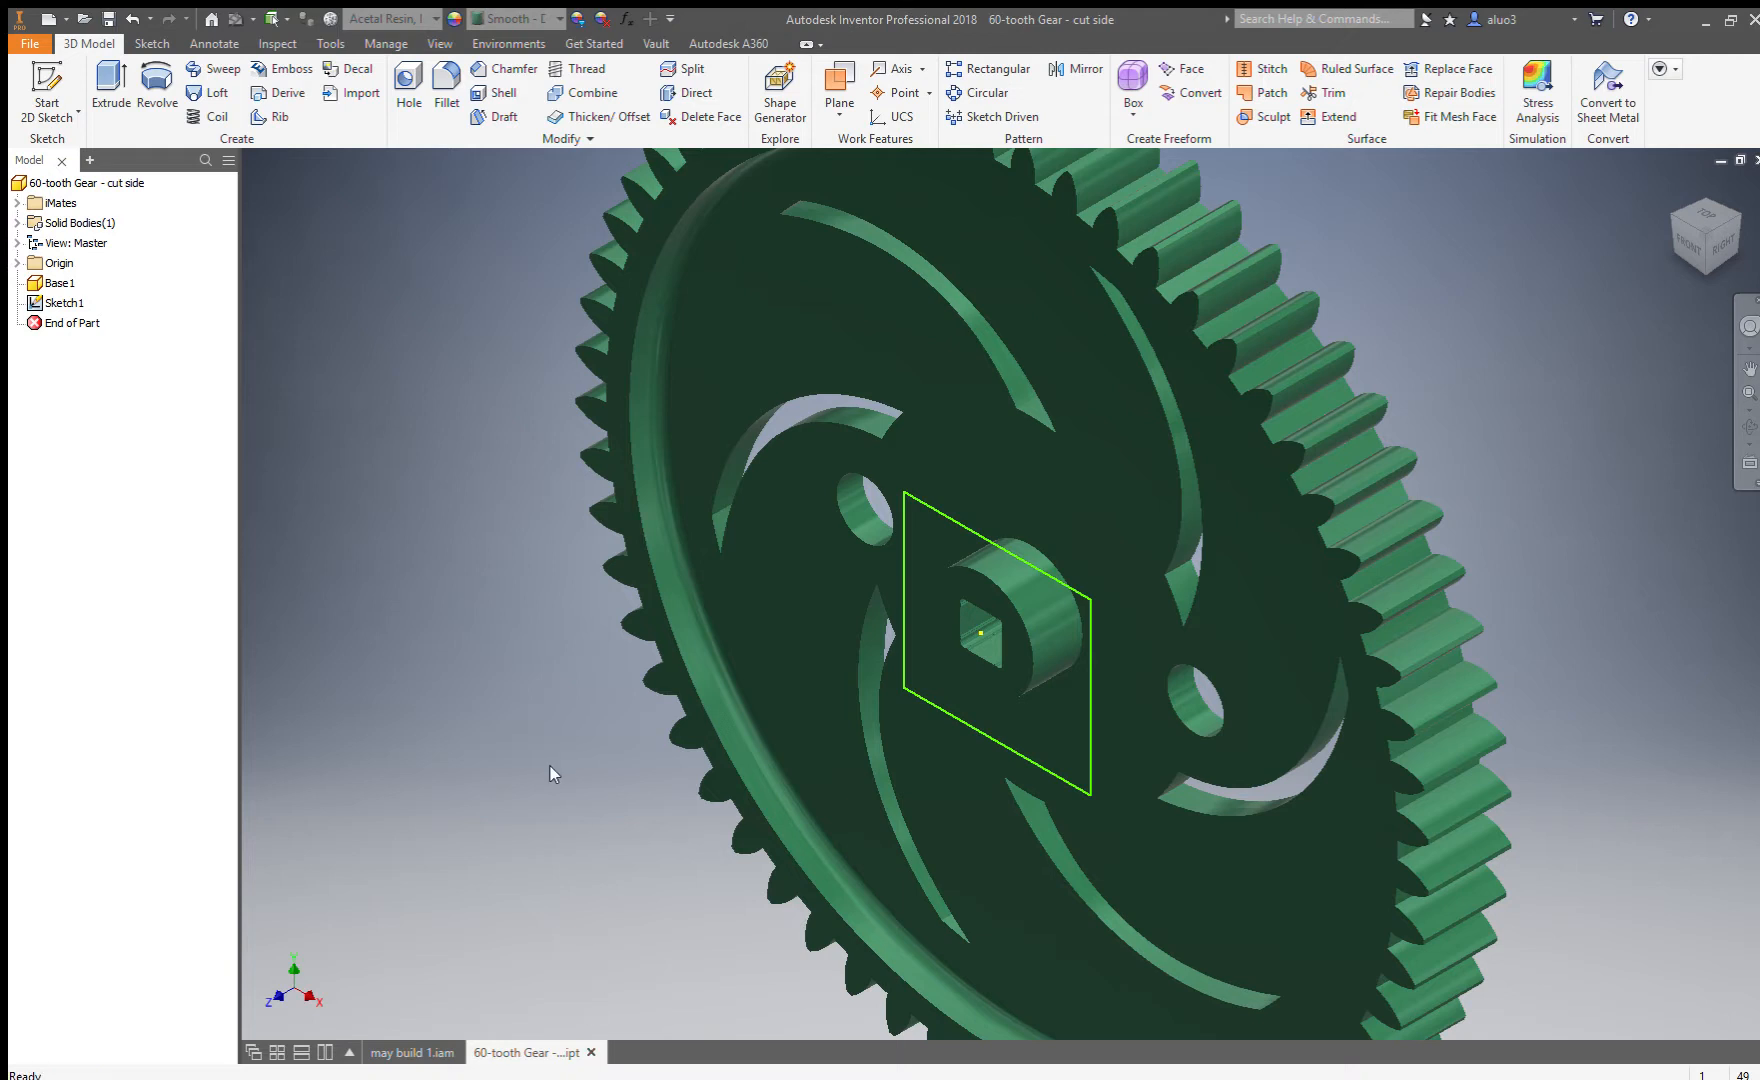
Retry the extruded cut into the front hub with the same rectangular profile.
scroll(550, 773, "up", 3)
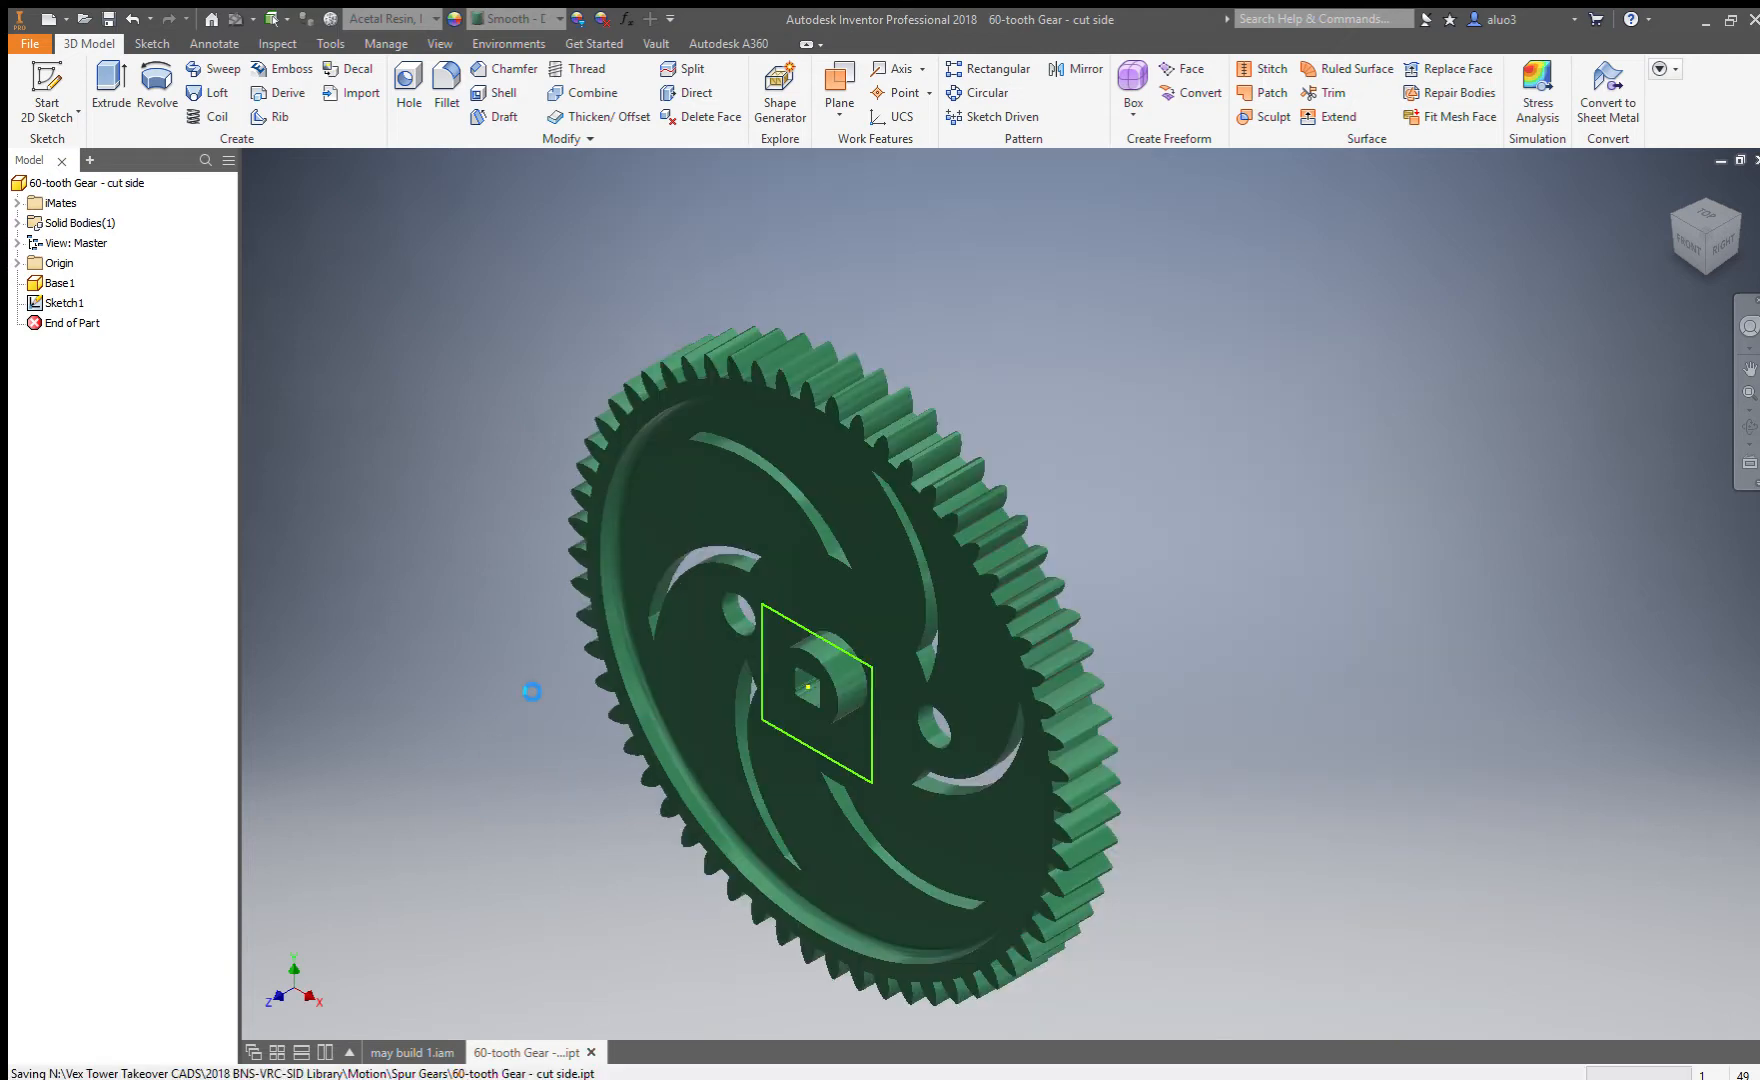
middle_click_drag(403, 220, 493, 160)
left_click(110, 90)
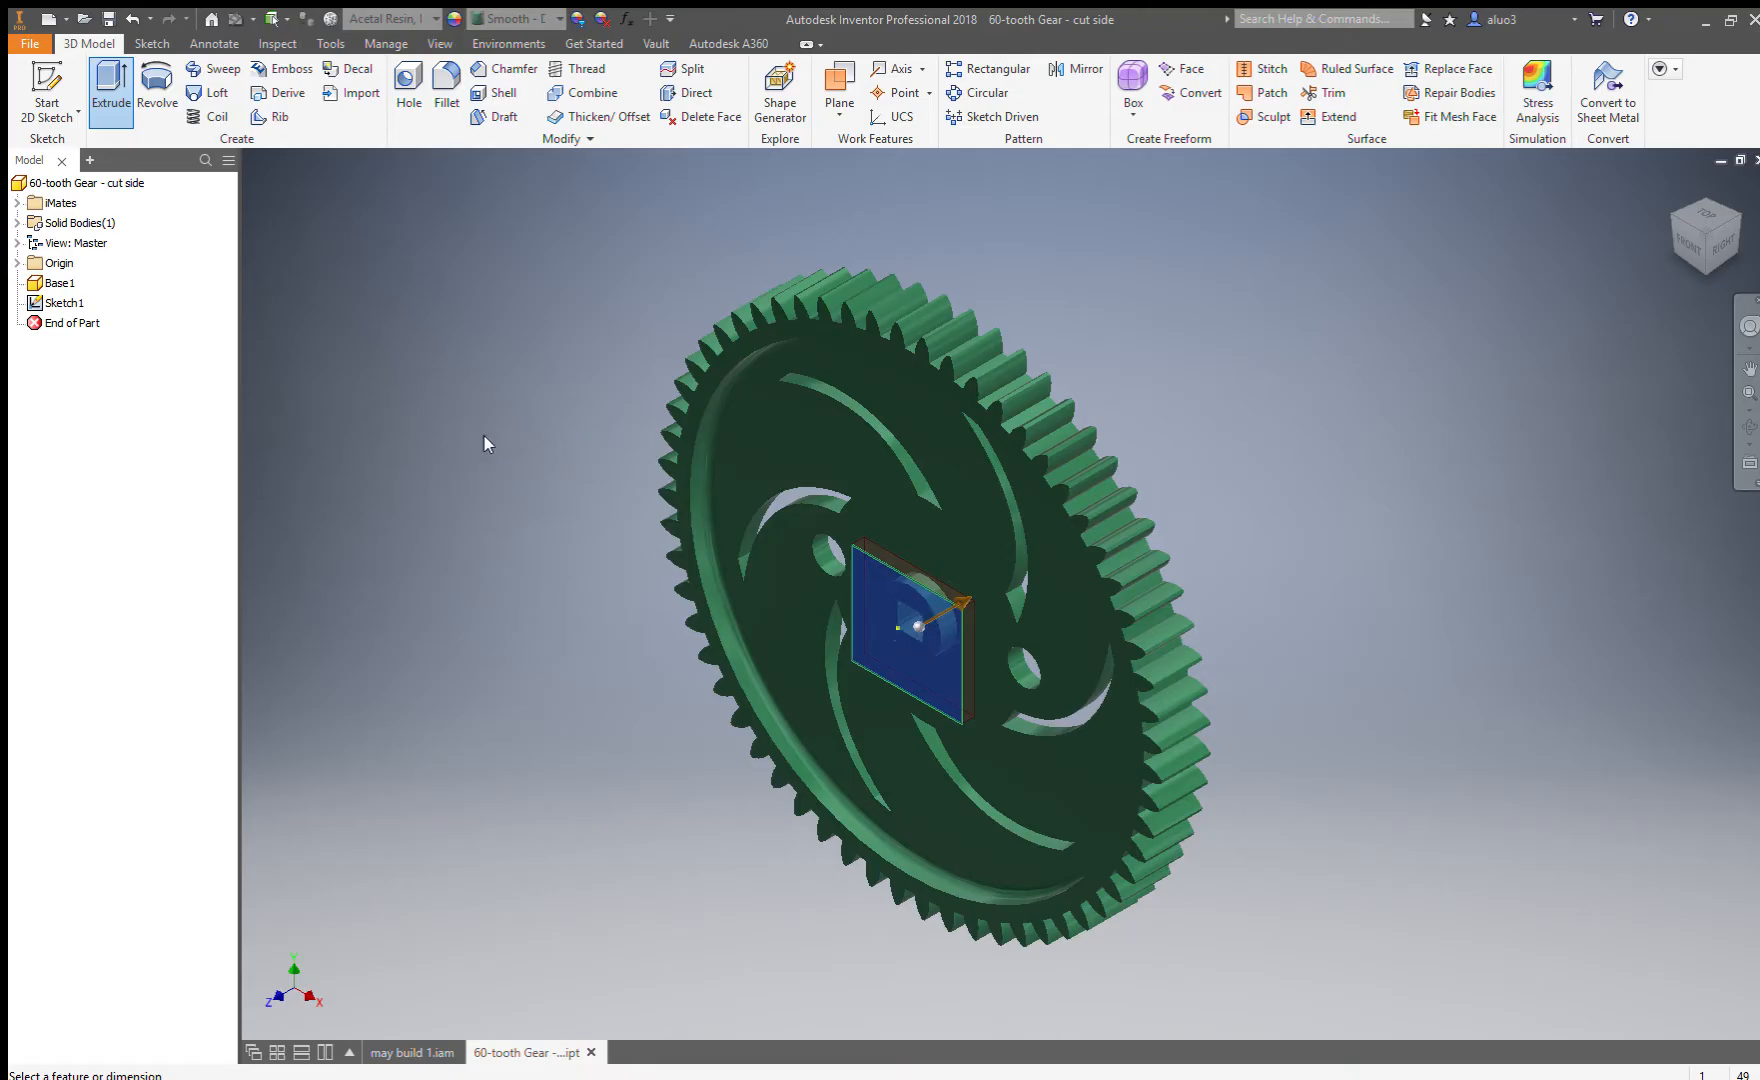
left_click(594, 441)
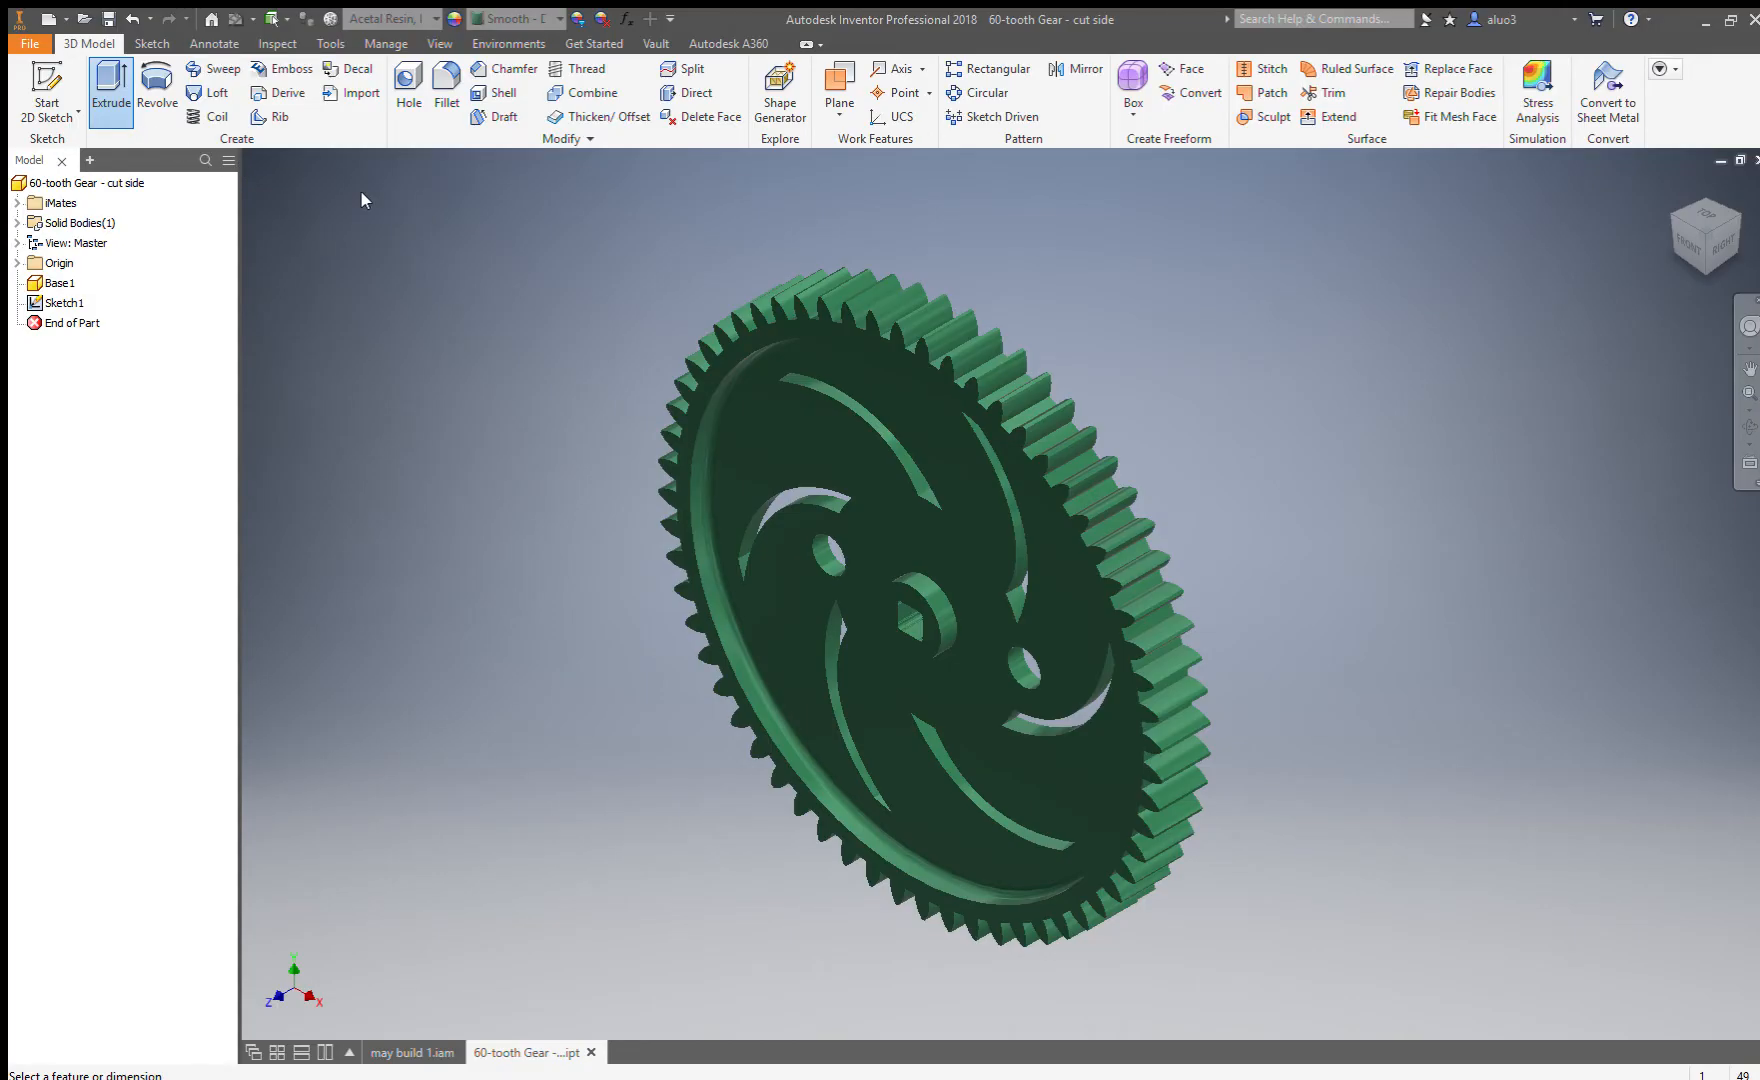
scroll(893, 634, "up", 5)
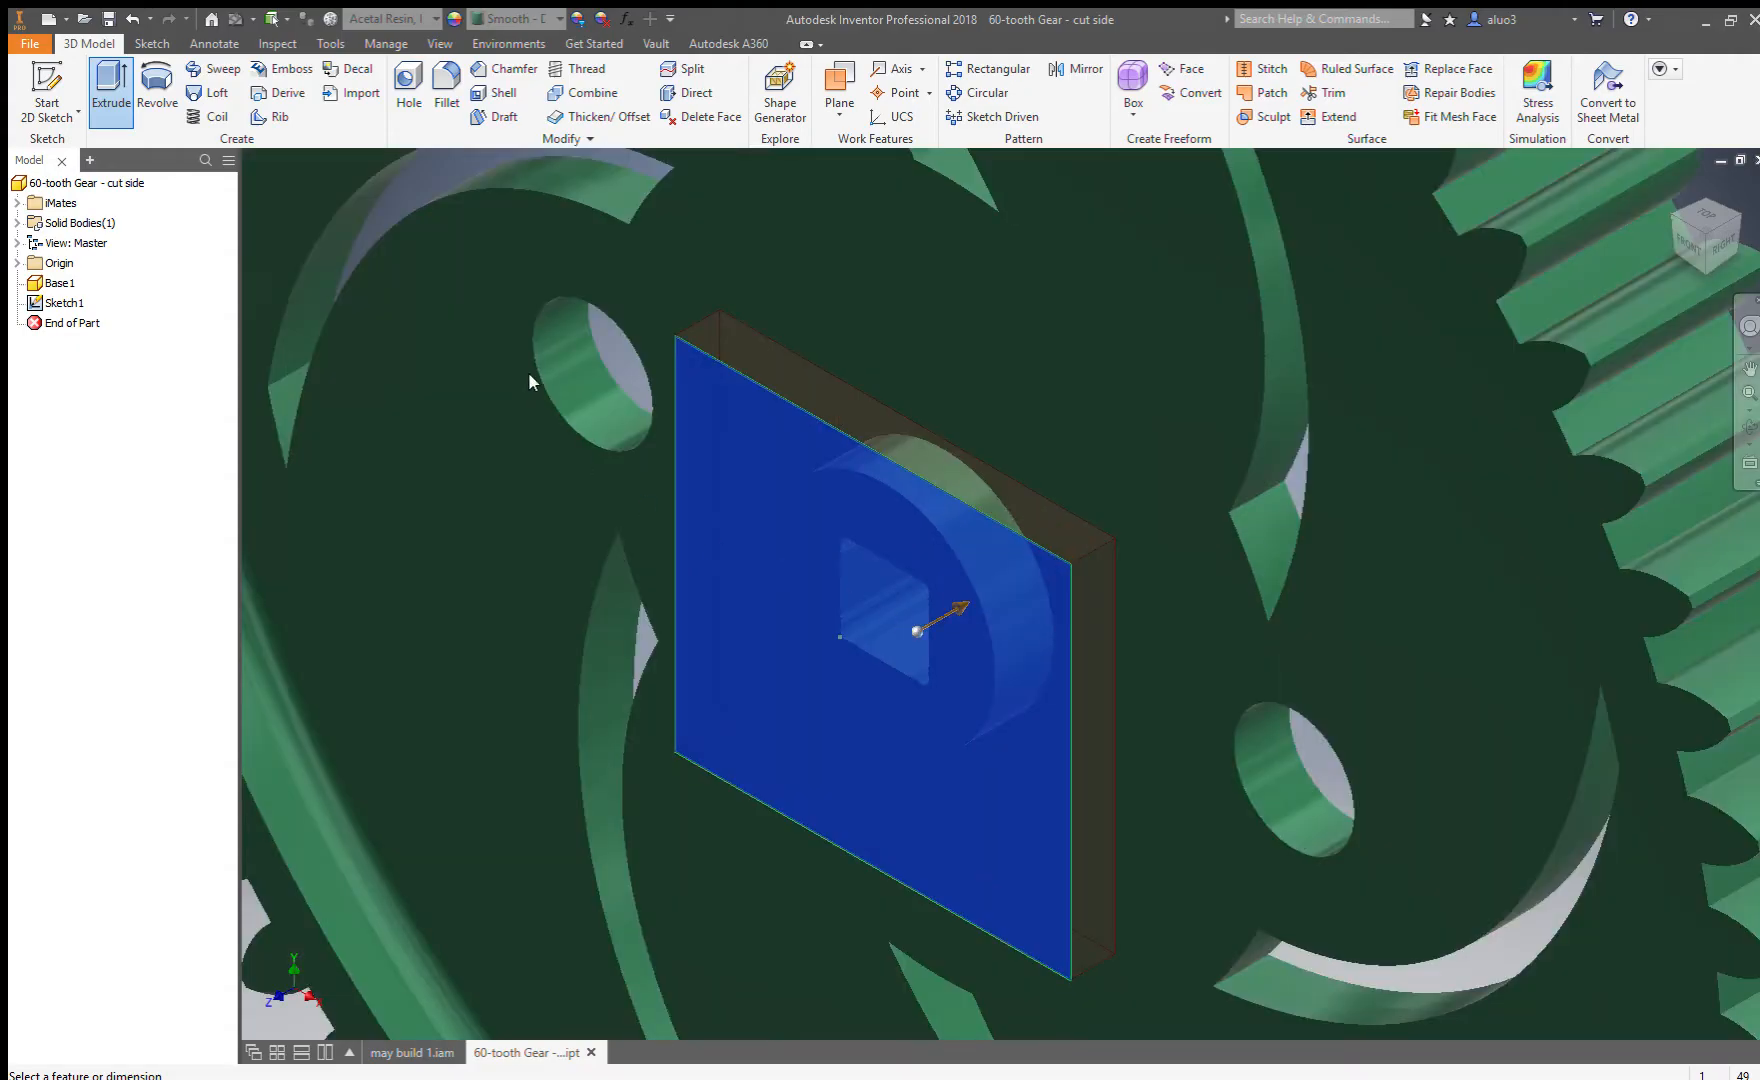
key("Escape")
scroll(700, 436, "down", 5)
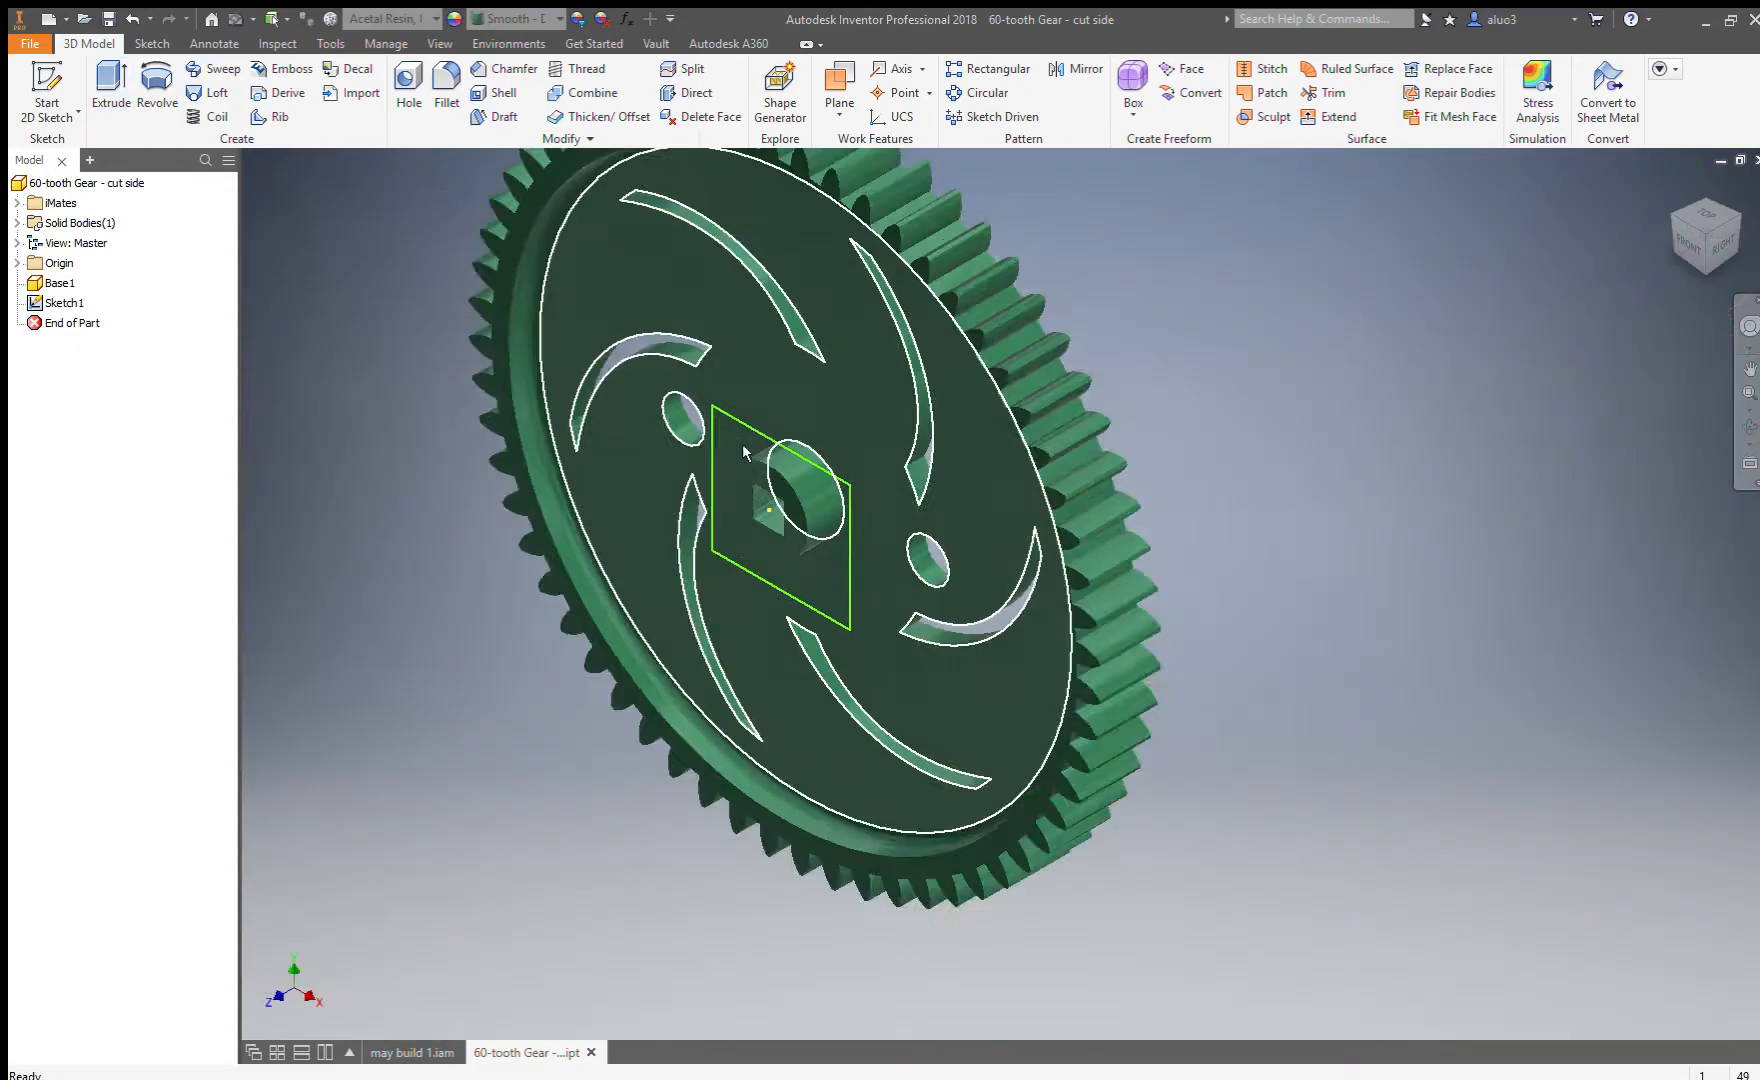
Sketch a circle of about 0.16 in radius centred on the square bore on the back hub's end face and finish the sketch.
scroll(800, 490, "up", 2)
middle_click_drag(800, 490, 406, 289, "shift")
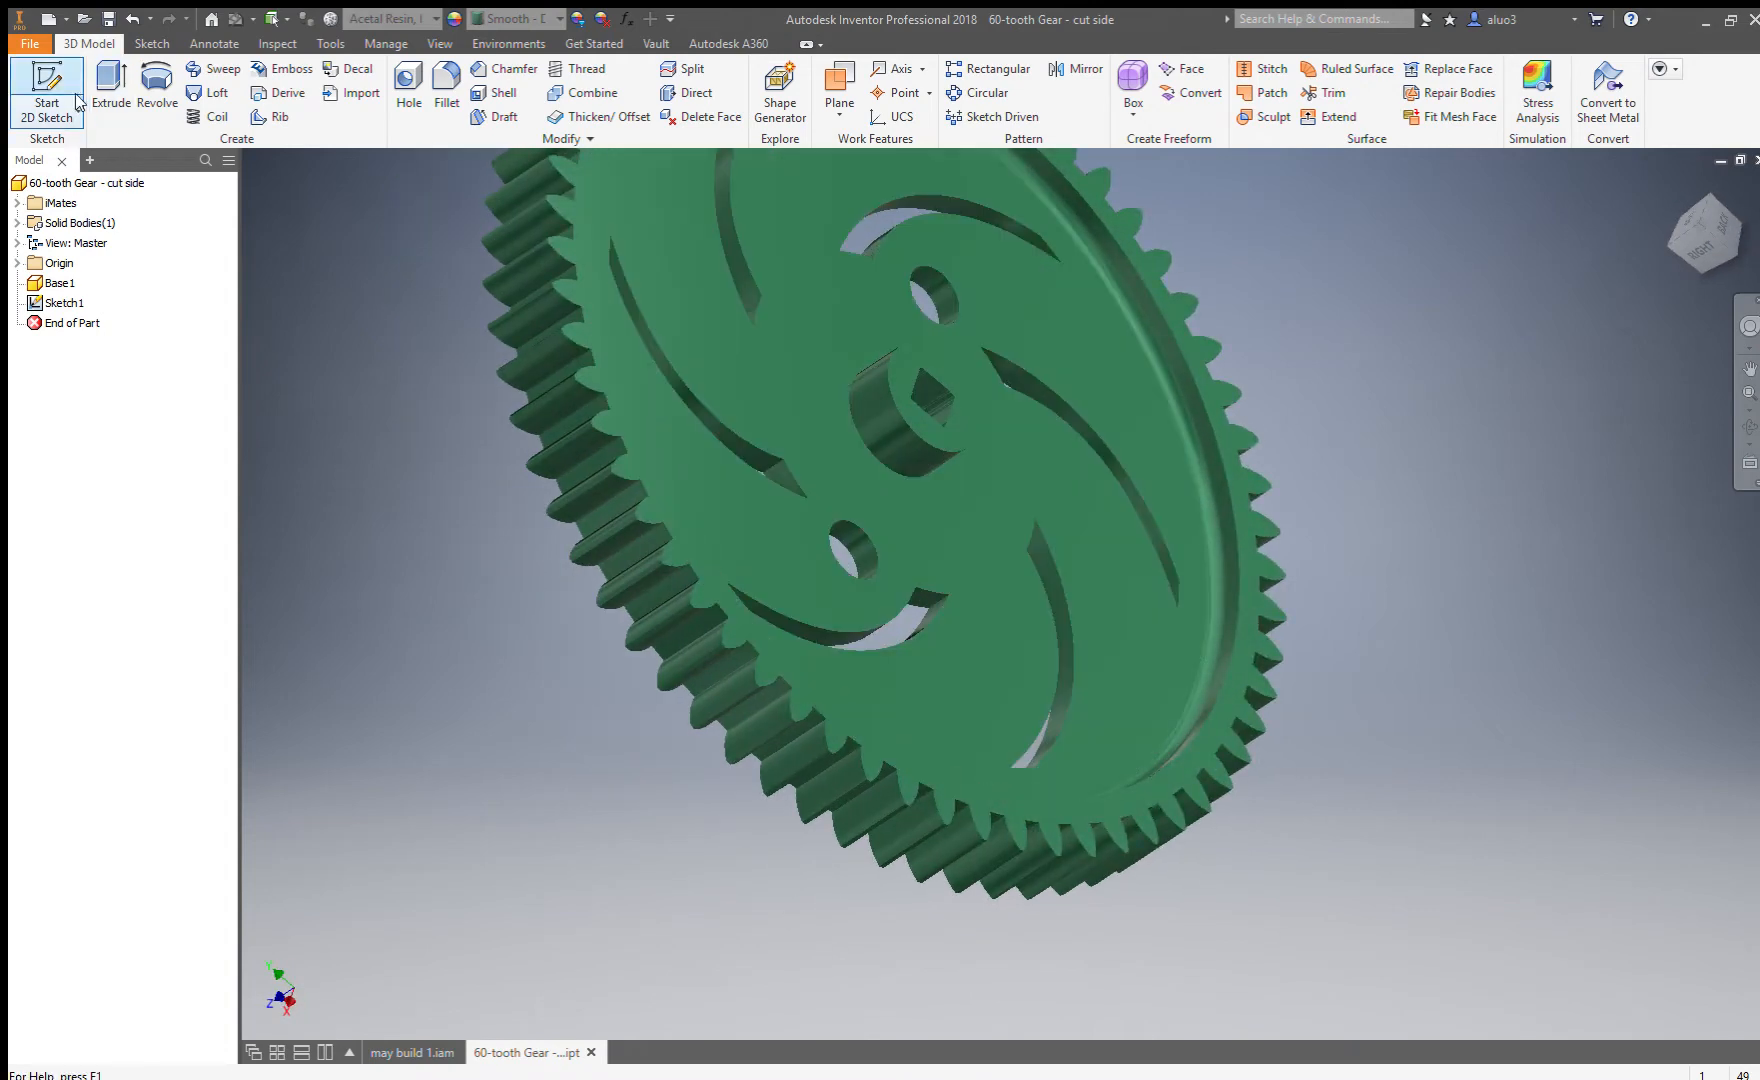
left_click(111, 88)
middle_click_drag(908, 362, 670, 425, "shift")
key("Escape")
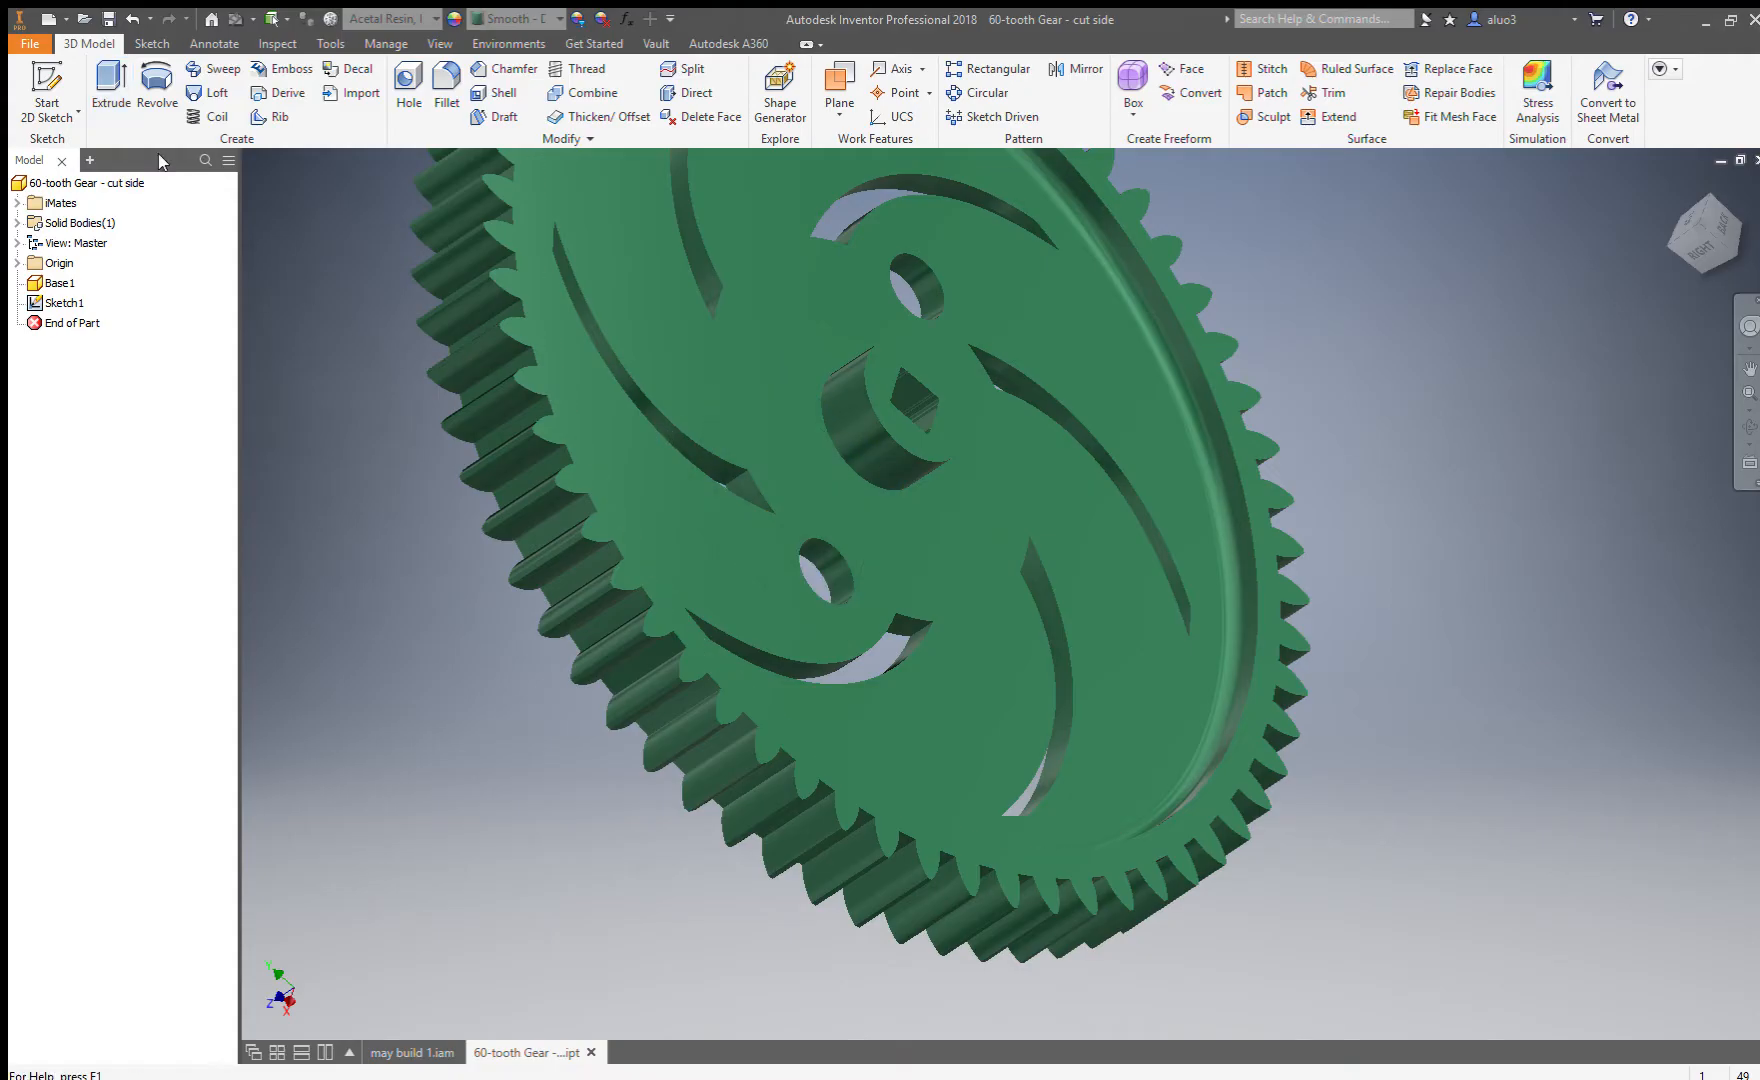
left_click(68, 90)
left_click(870, 368)
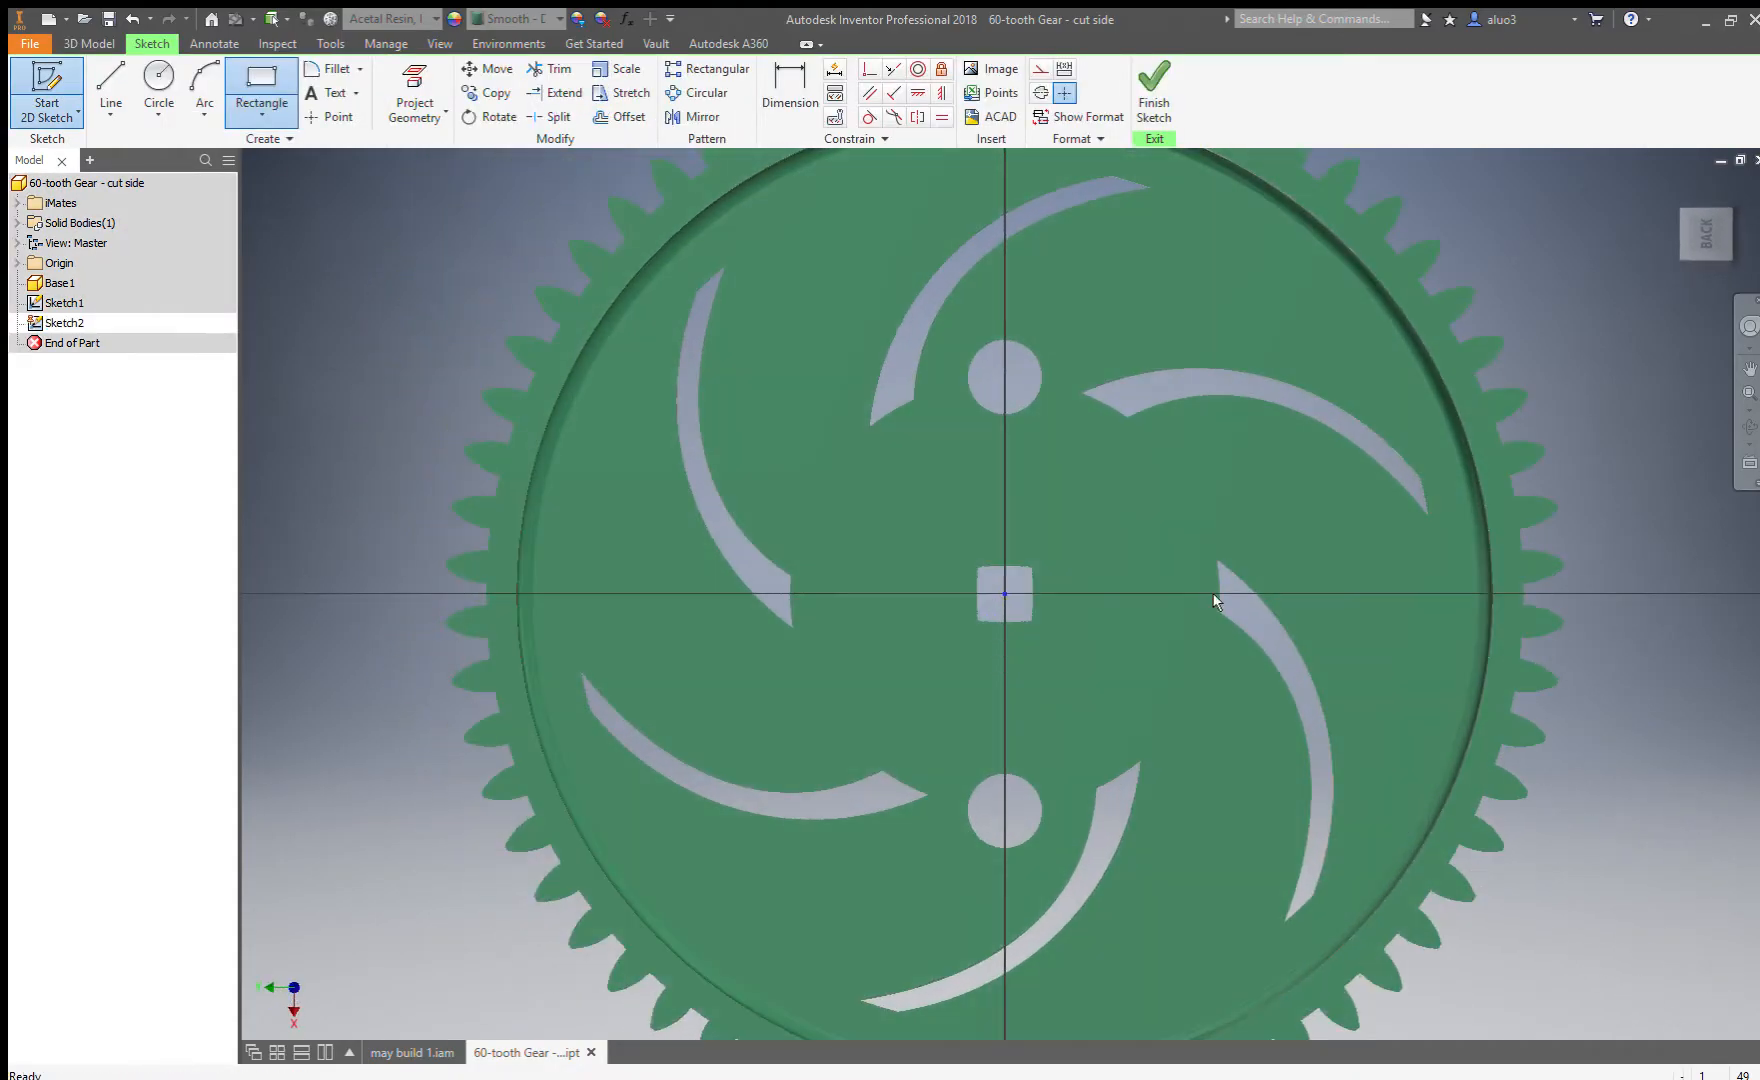
key("Escape")
key("c")
left_click(1004, 594)
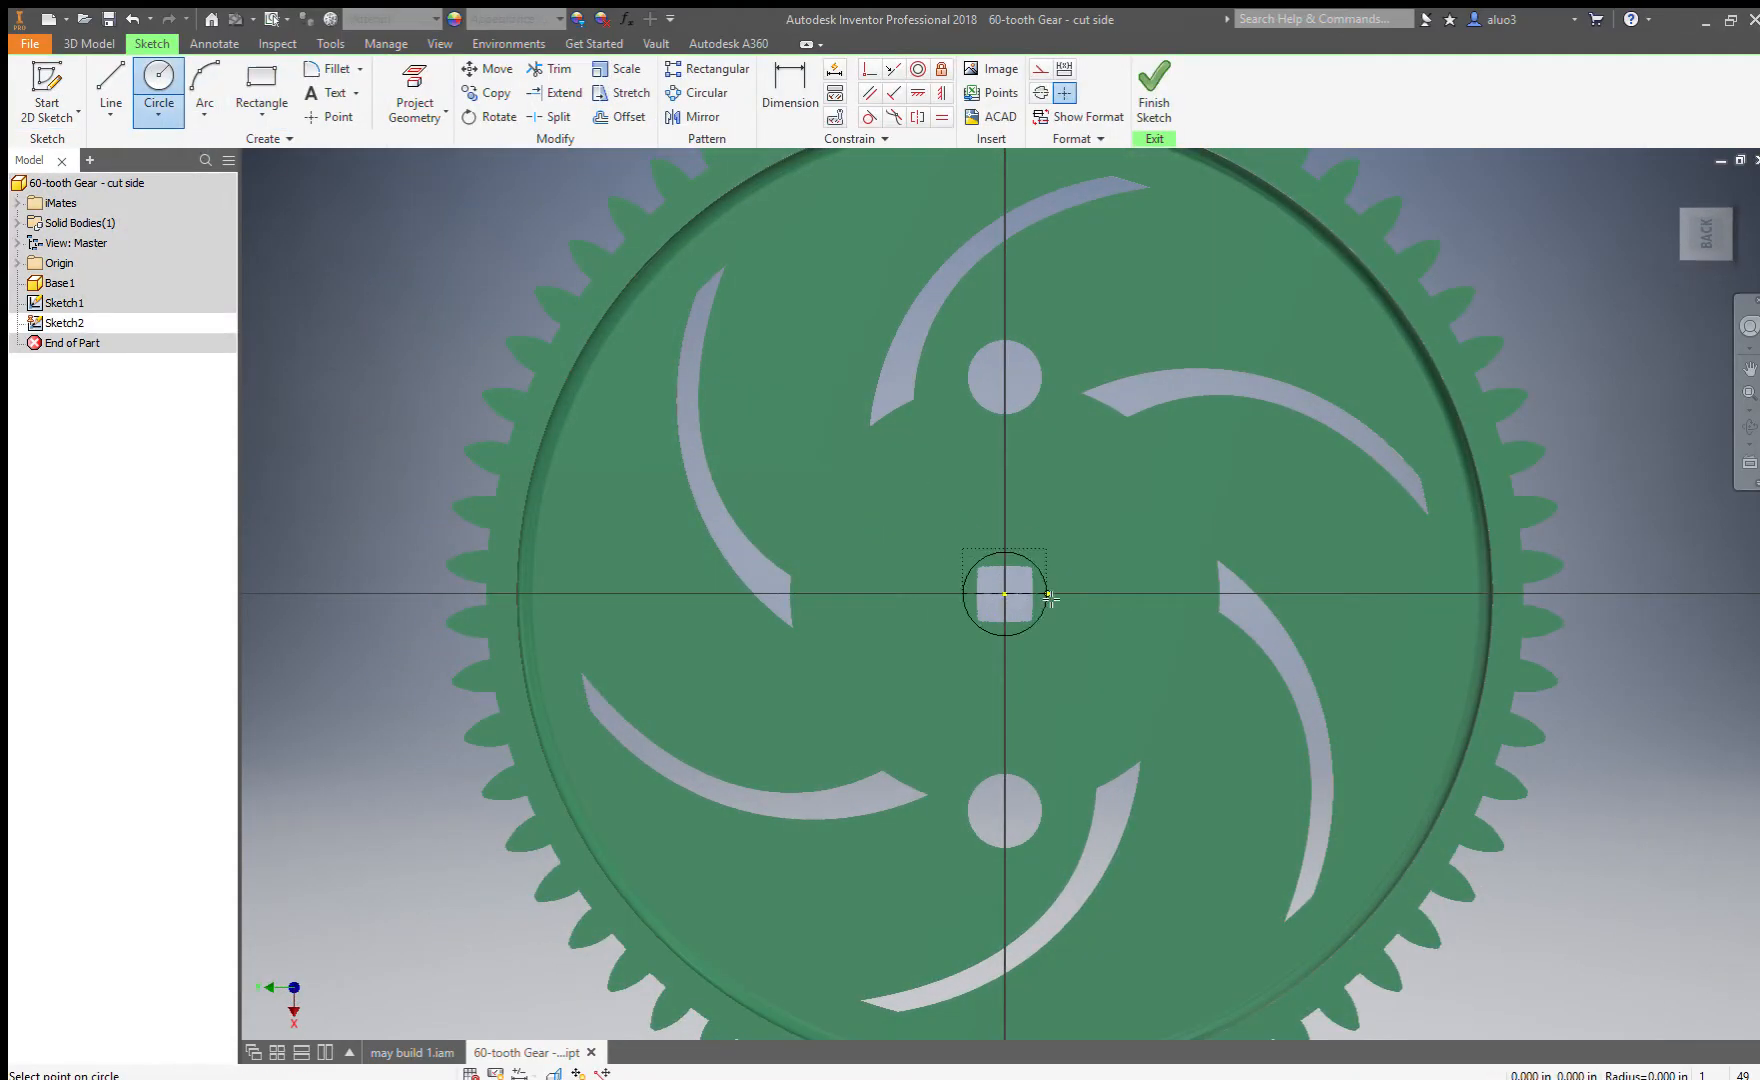
left_click(1072, 592)
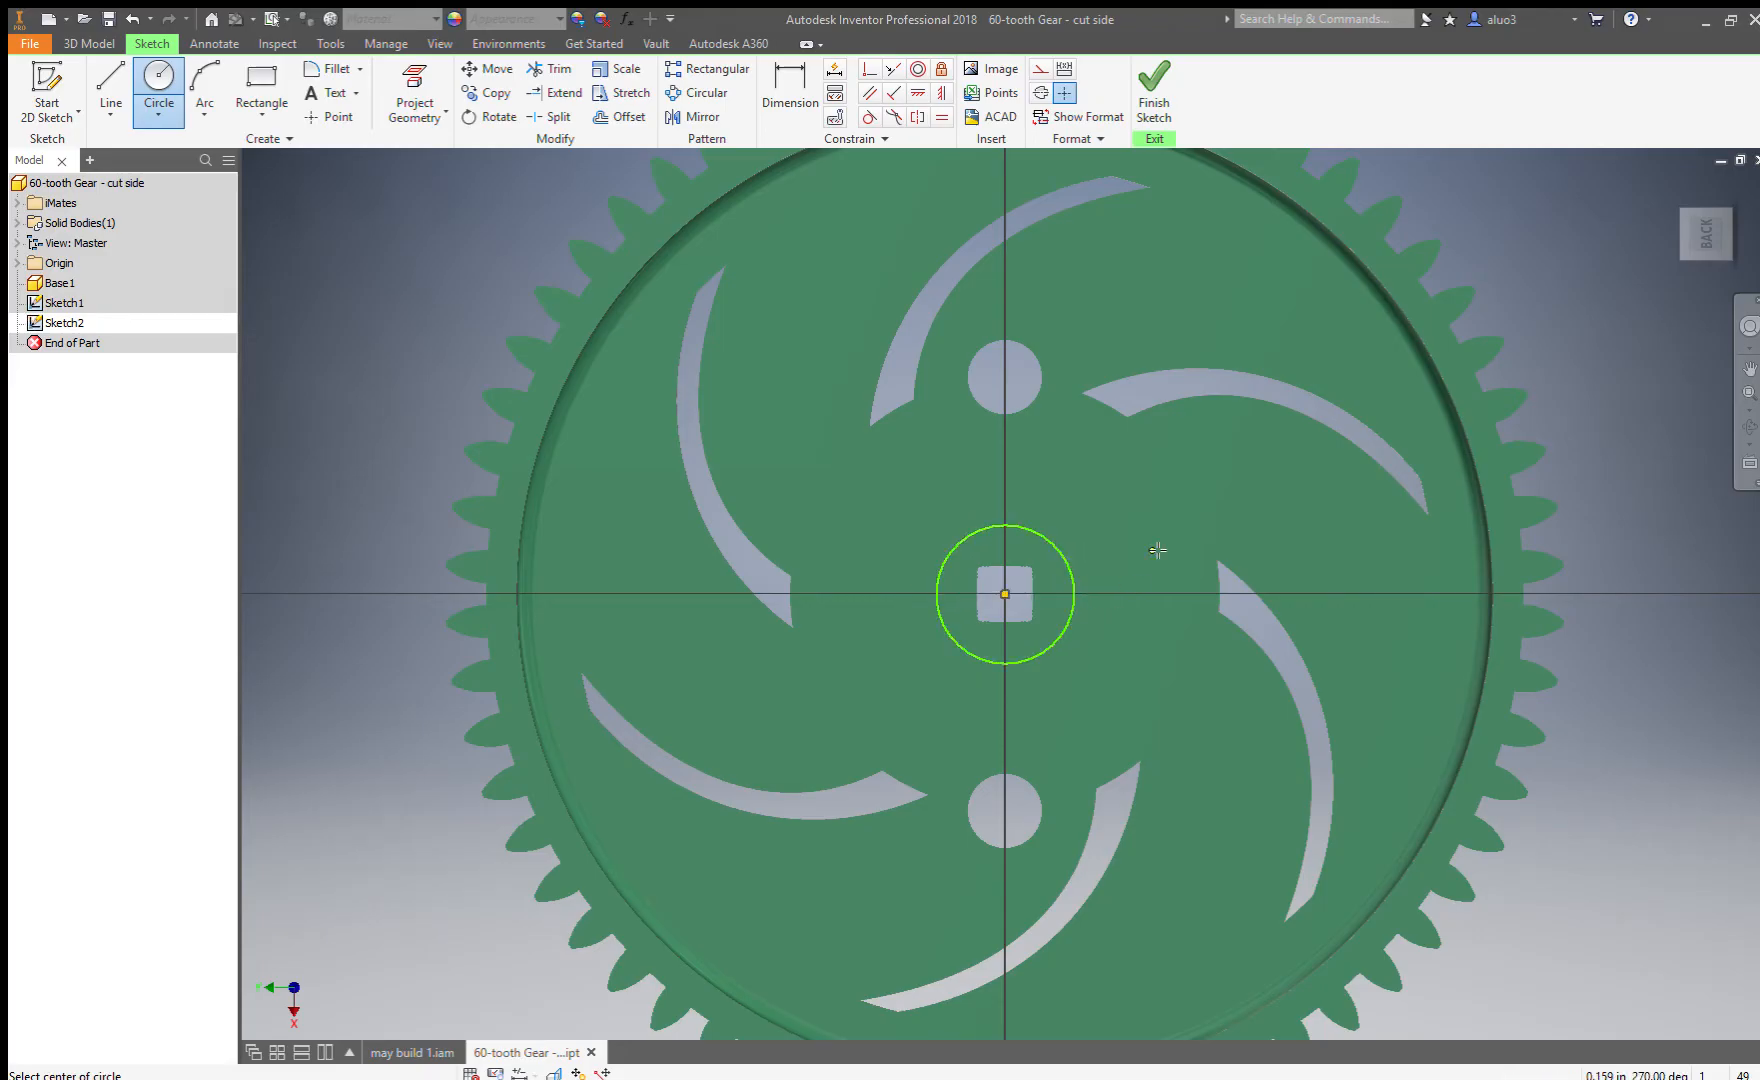
left_click(1172, 96)
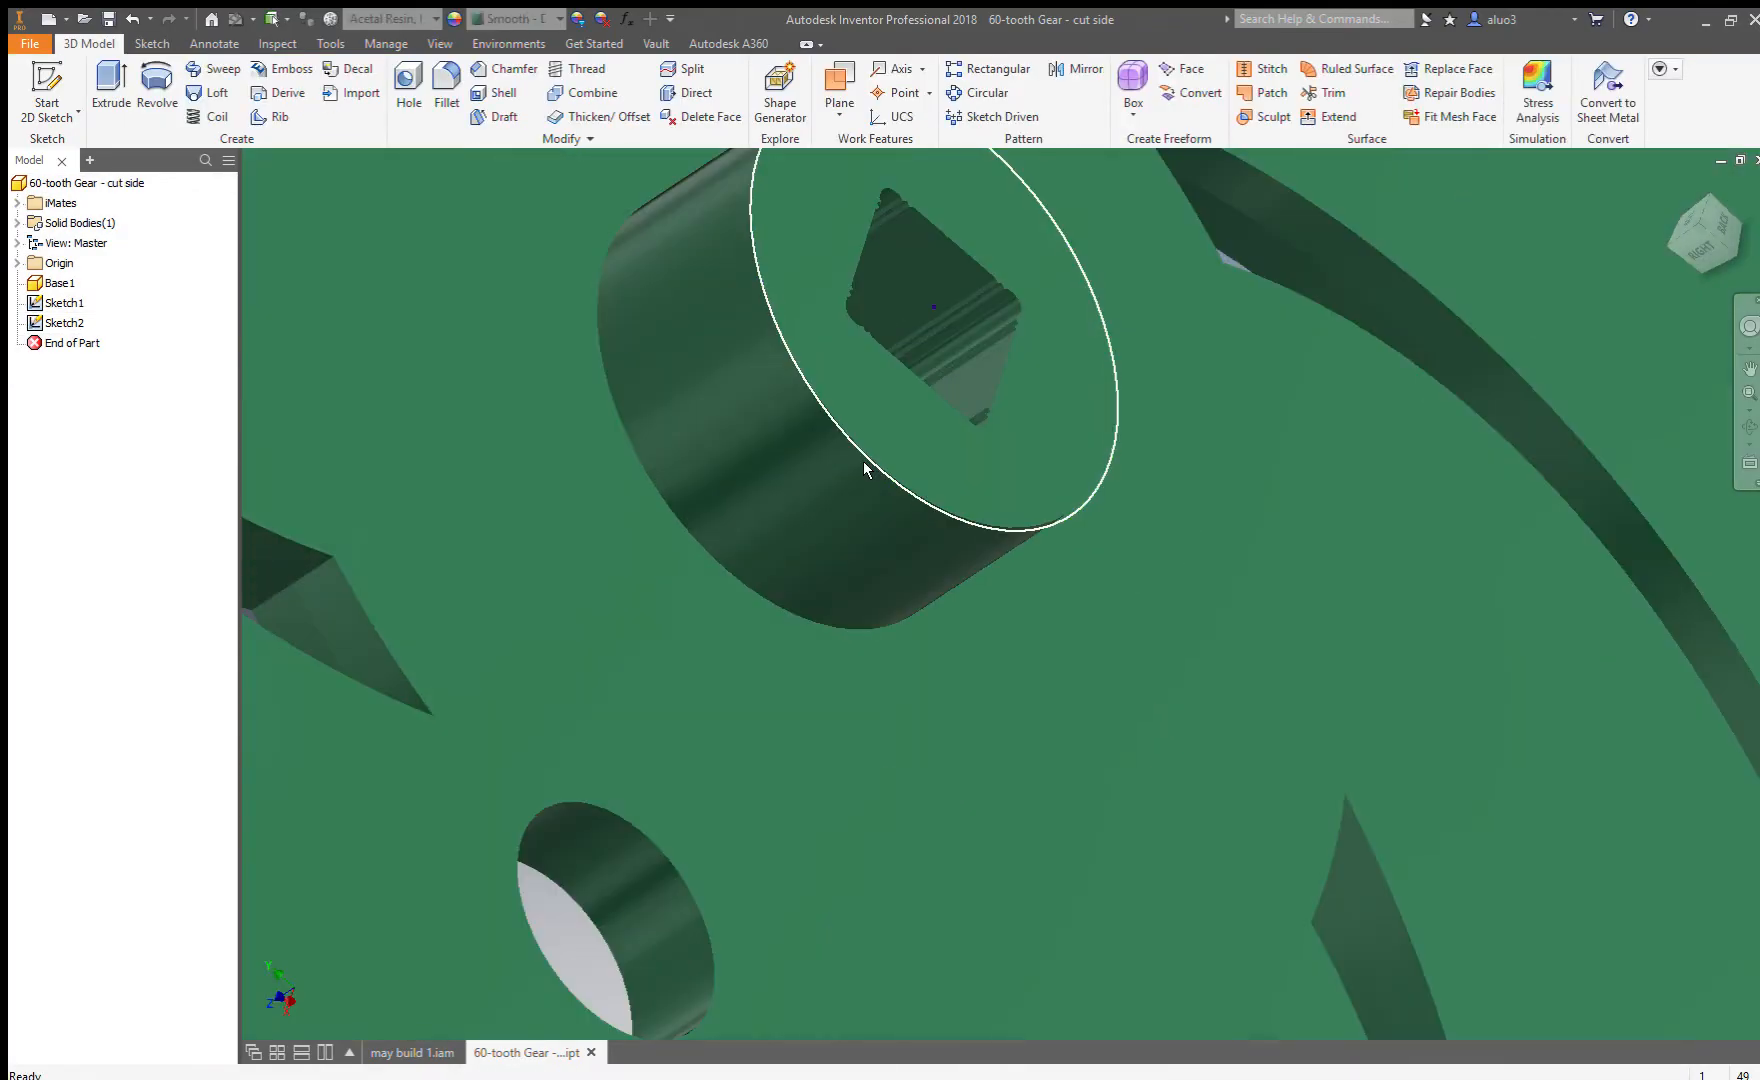
Try to shorten the back hub with an extruded cut of the circular profile, including the bore area.
key("e")
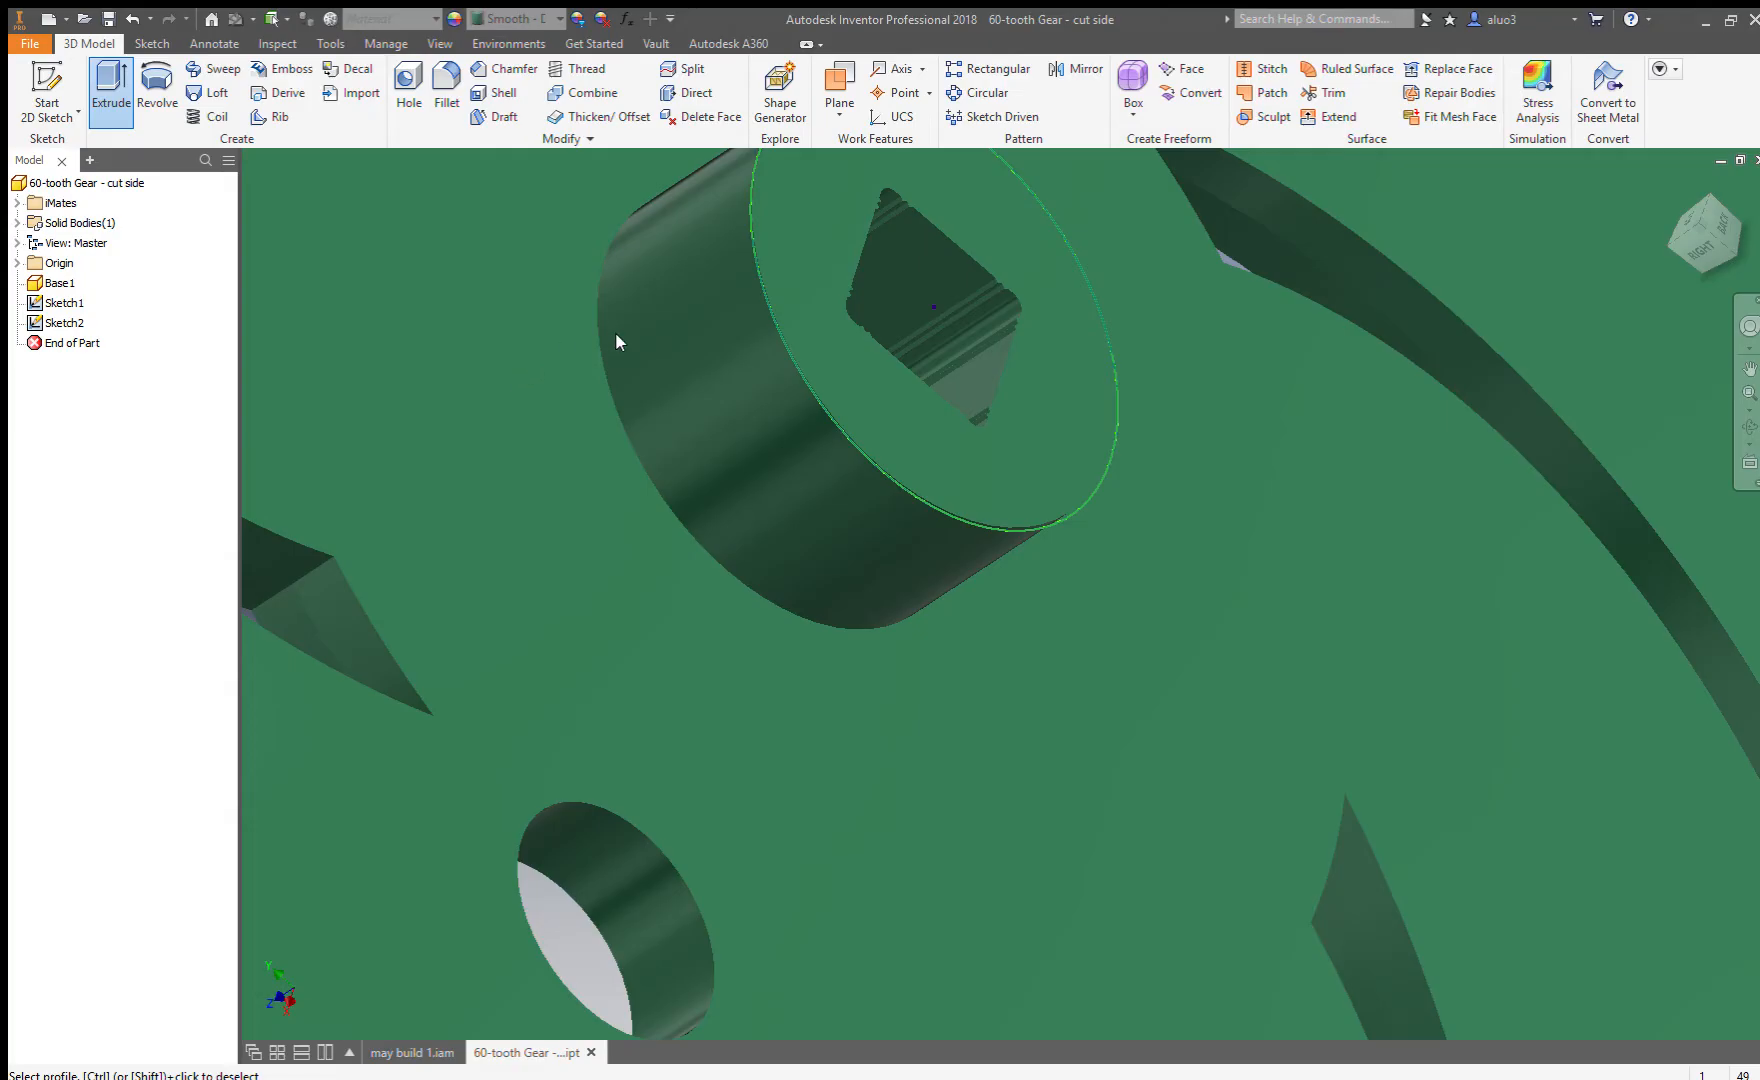
scroll(900, 450, "down", 5)
scroll(872, 450, "up", 4)
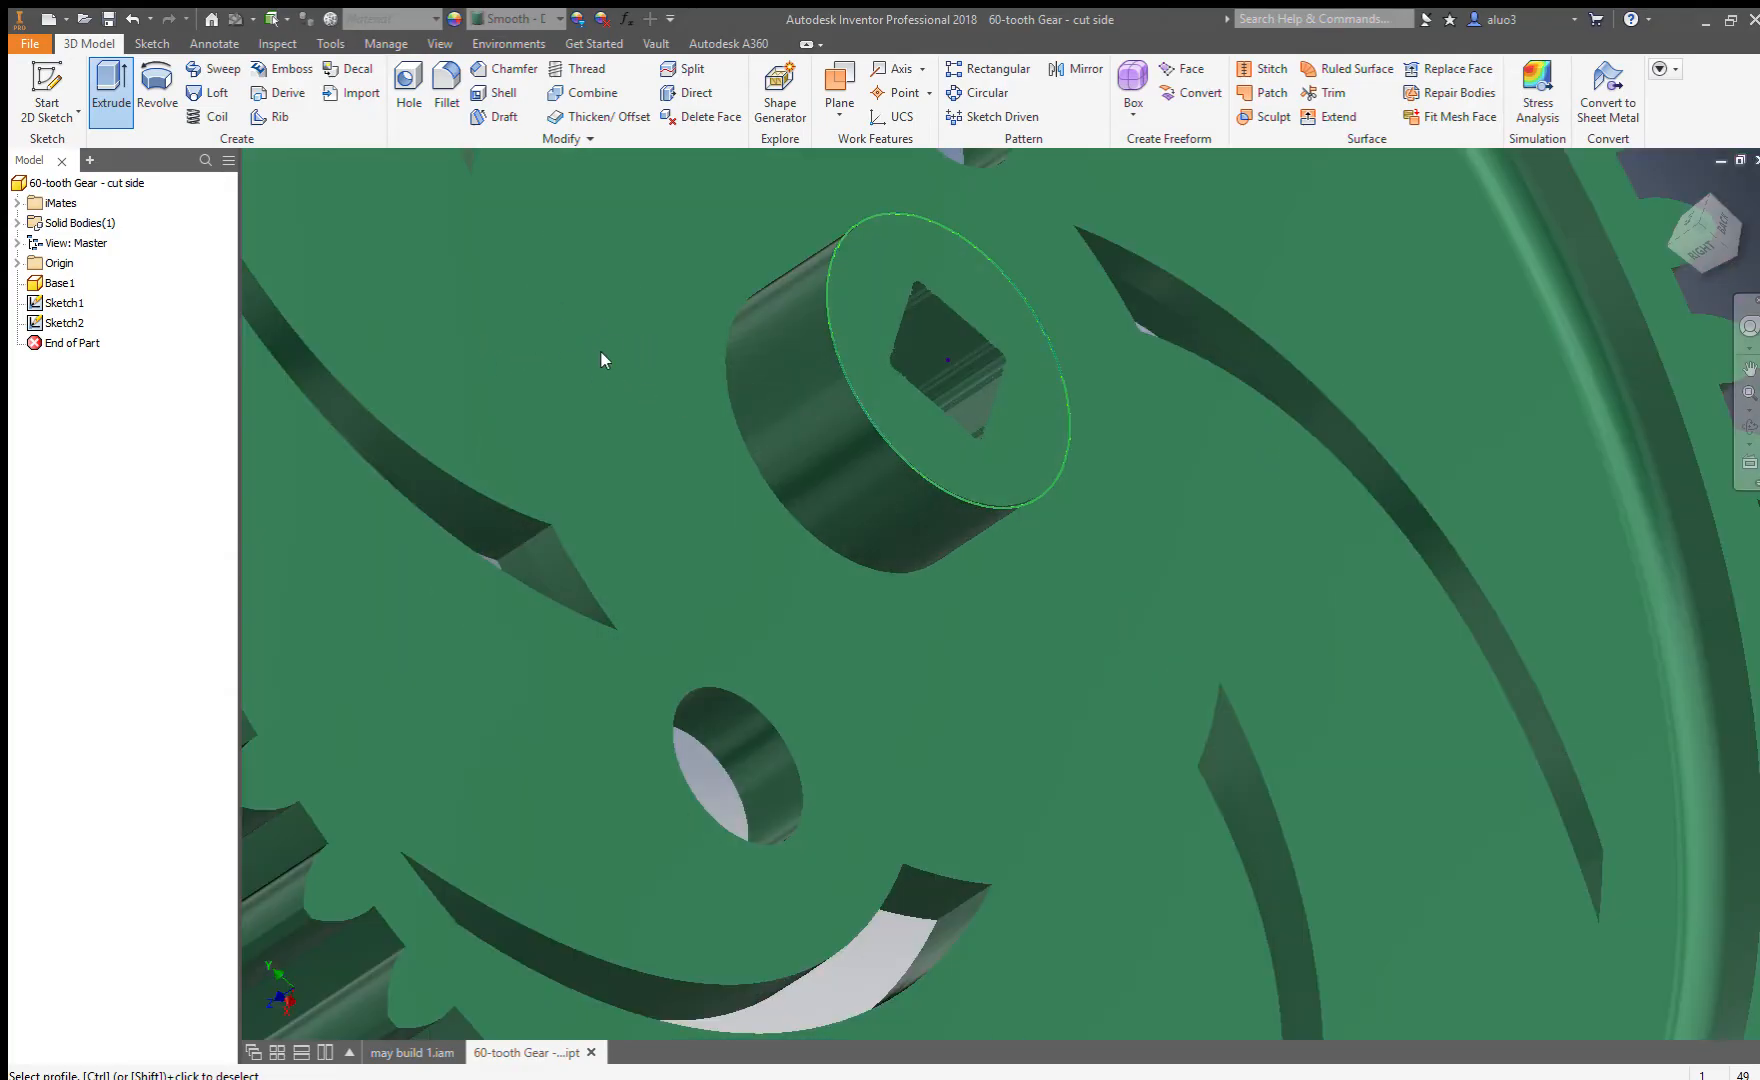
scroll(799, 411, "down", 5)
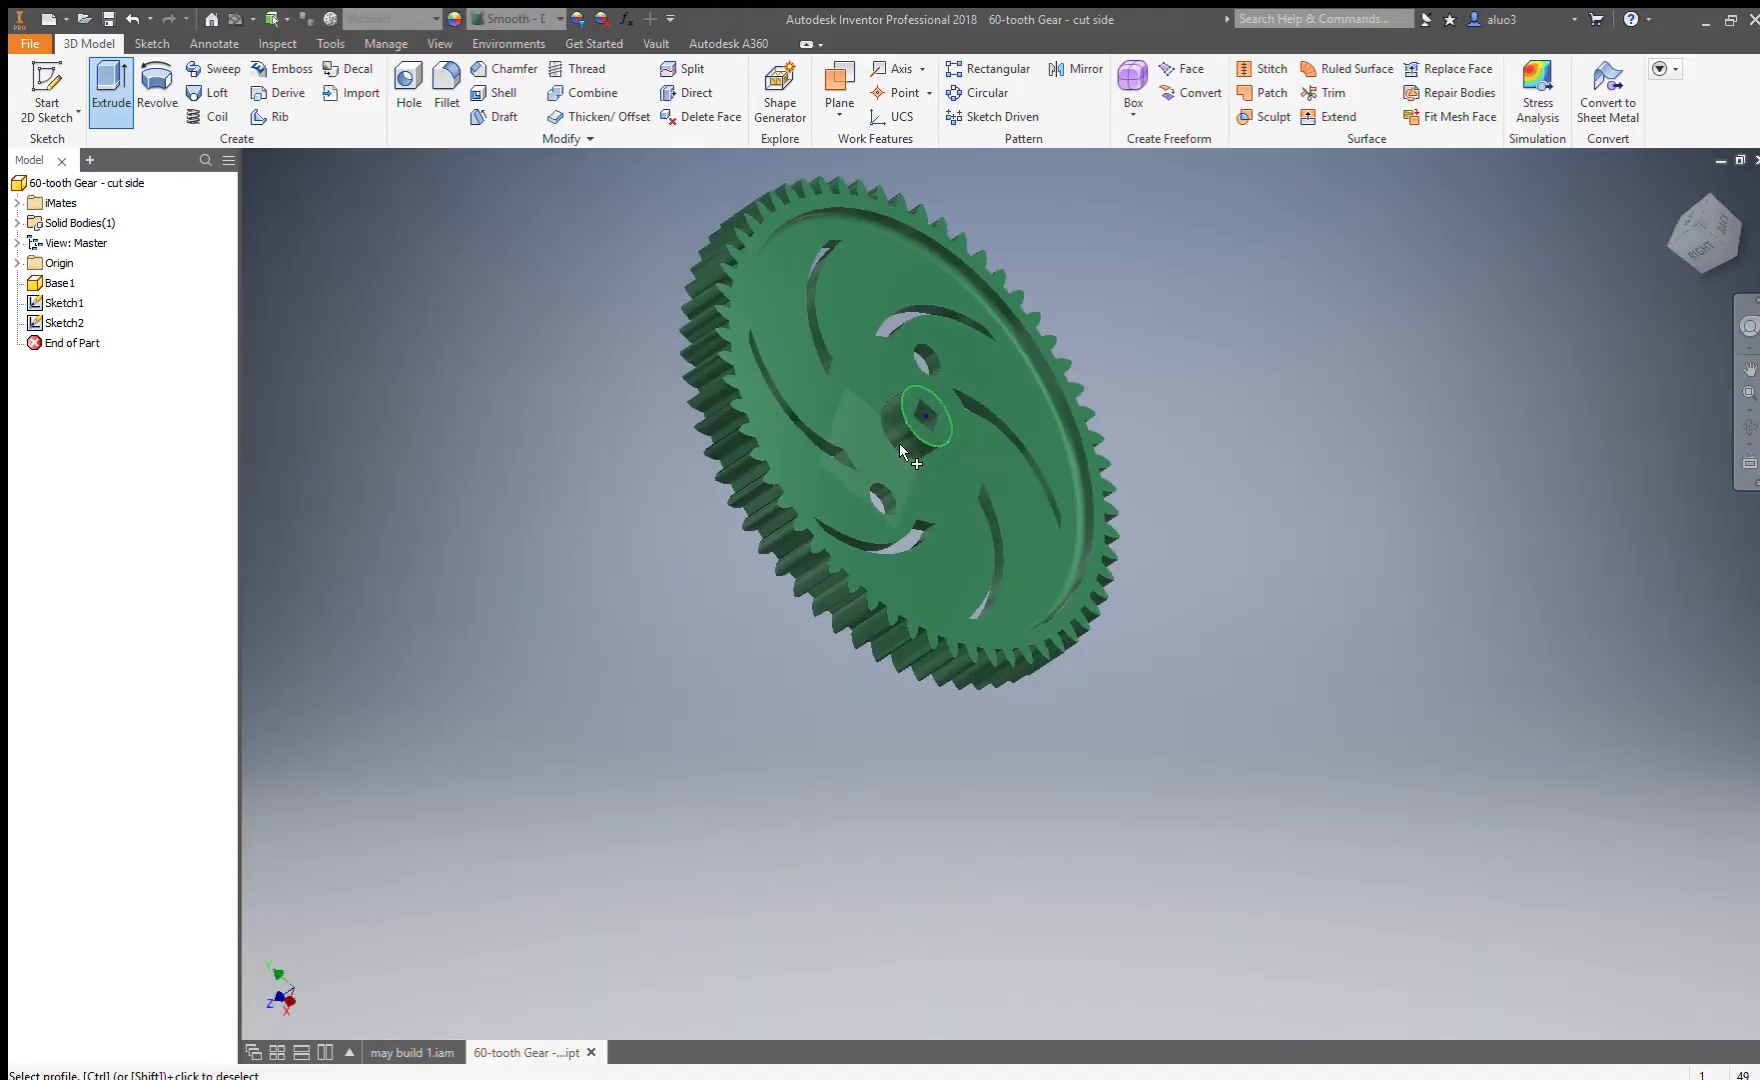
scroll(899, 443, "up", 4)
left_click(939, 448)
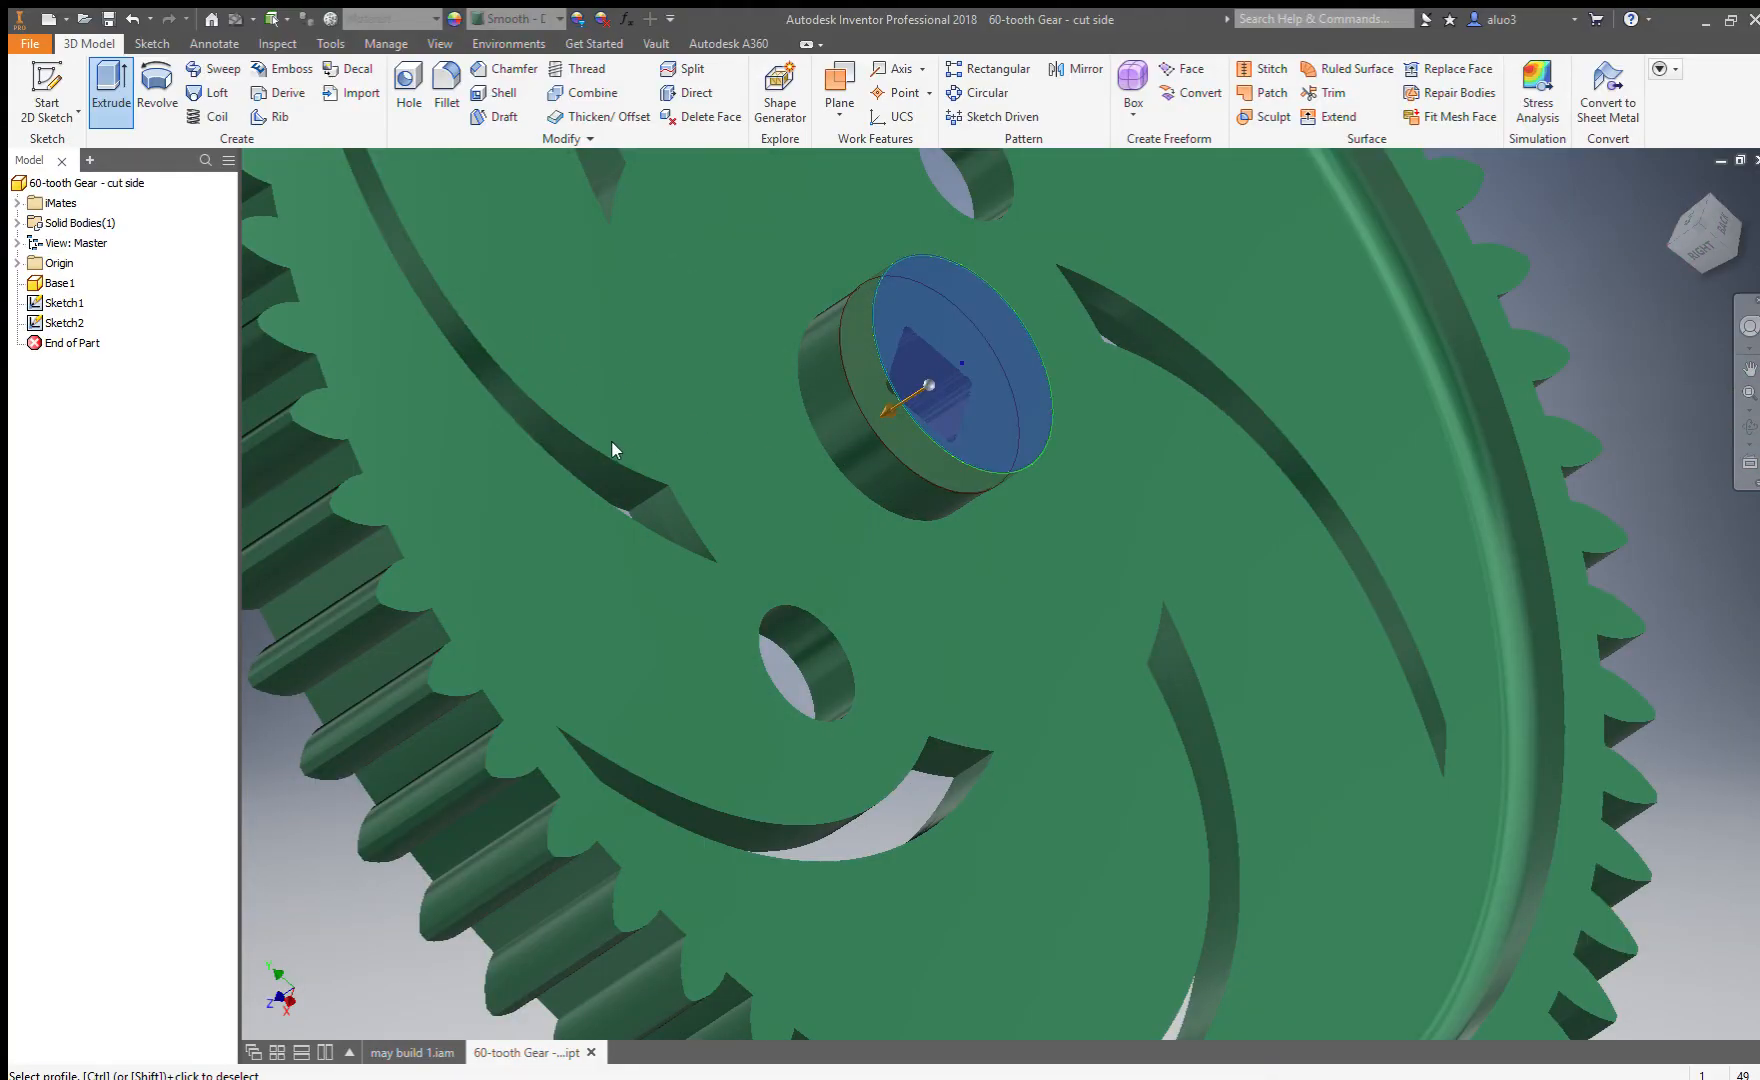
key("Return")
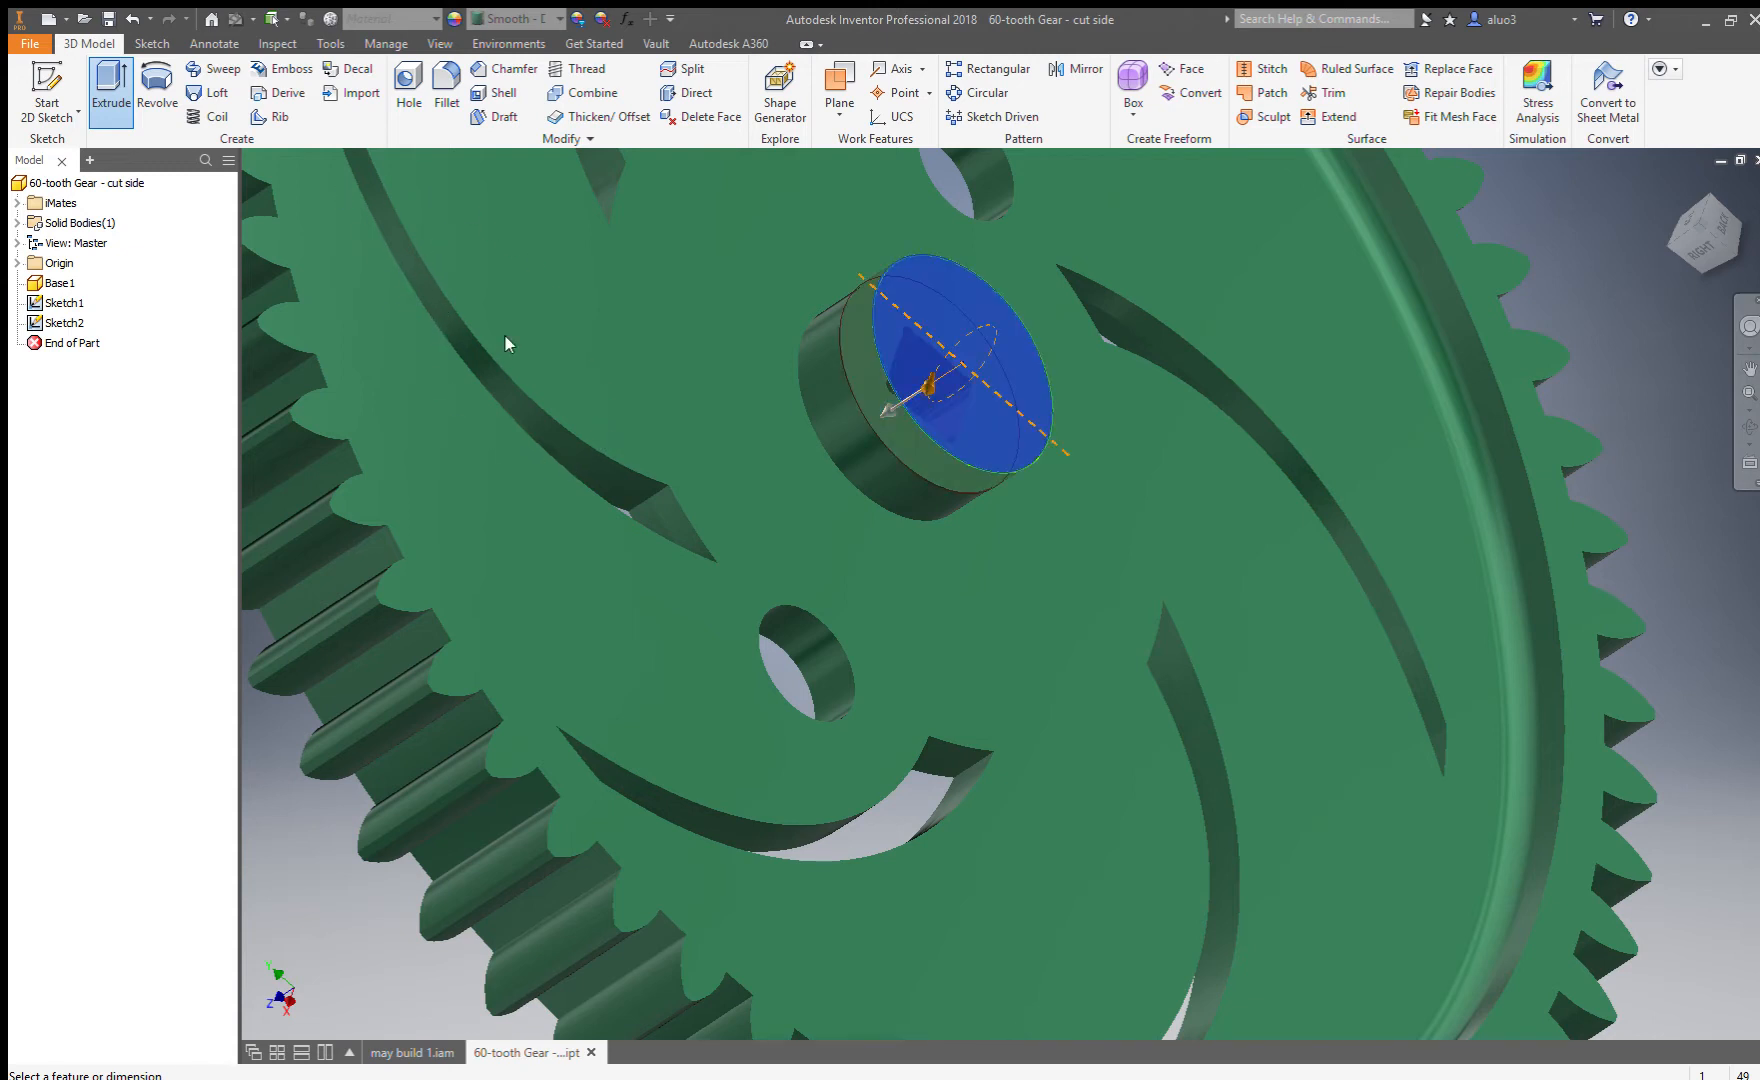
left_click(607, 436)
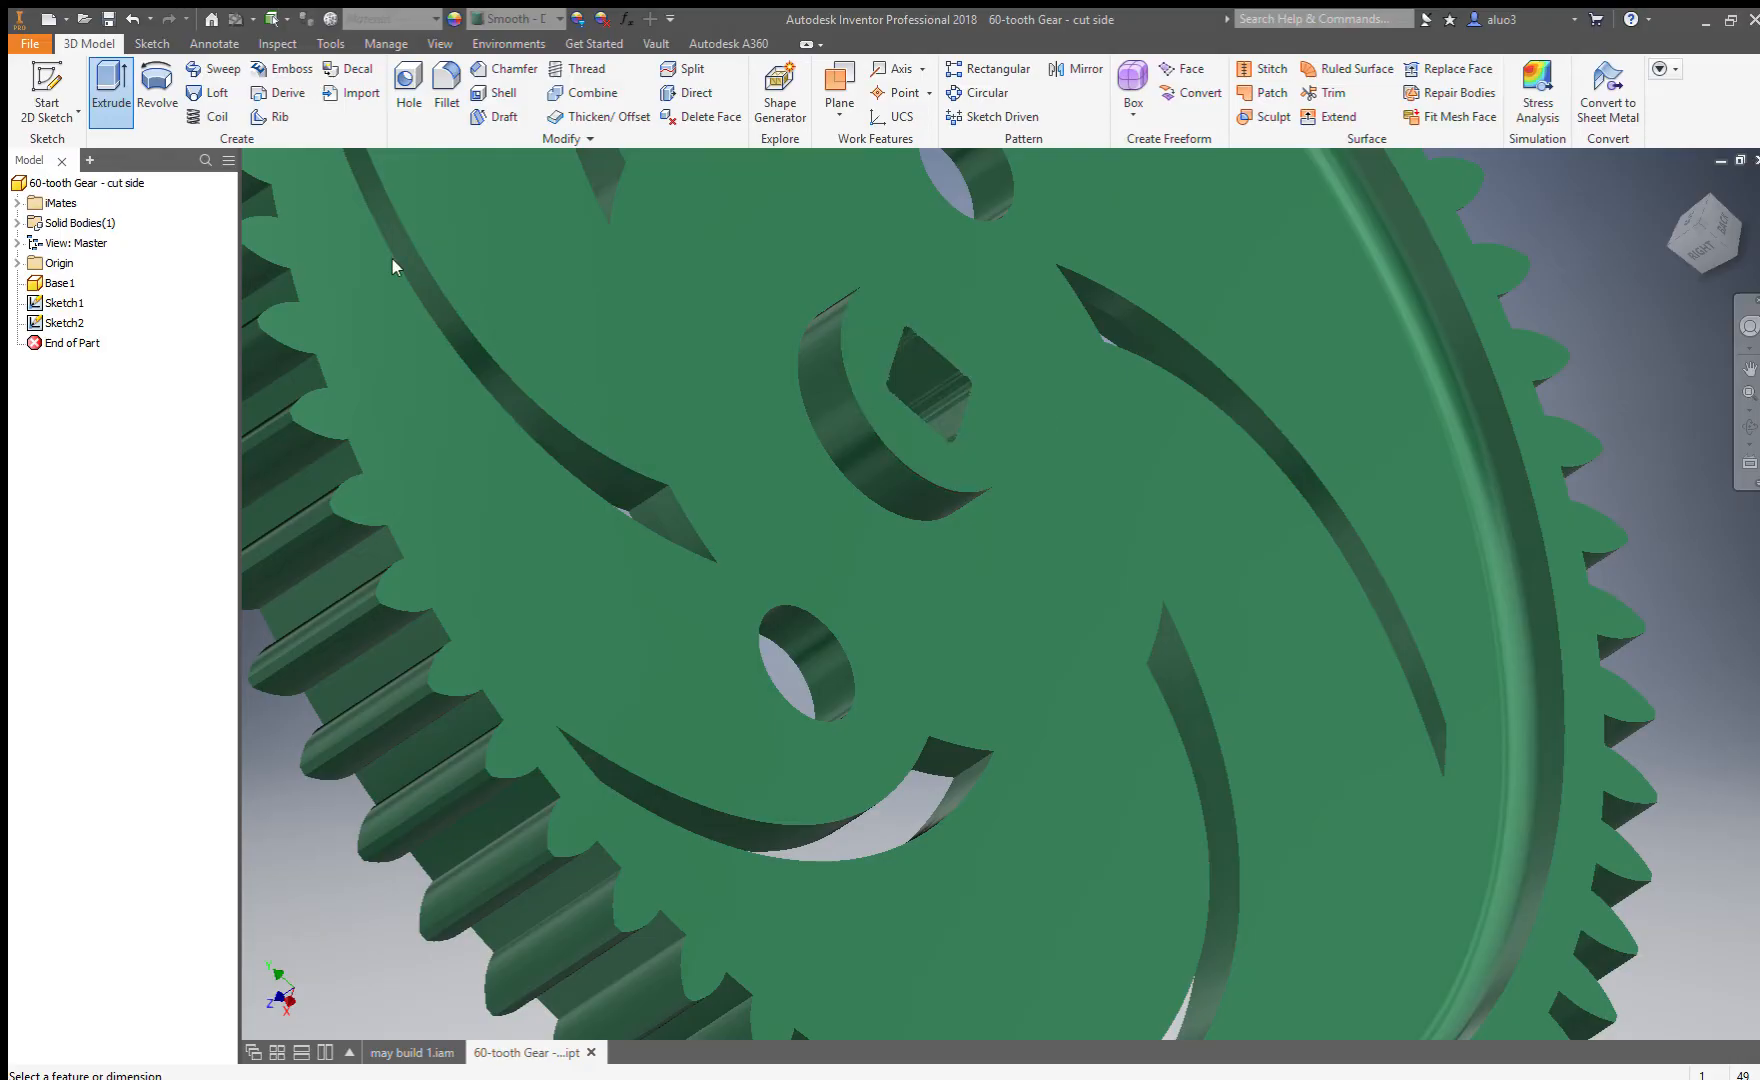
key("Escape")
scroll(1070, 405, "down", 10)
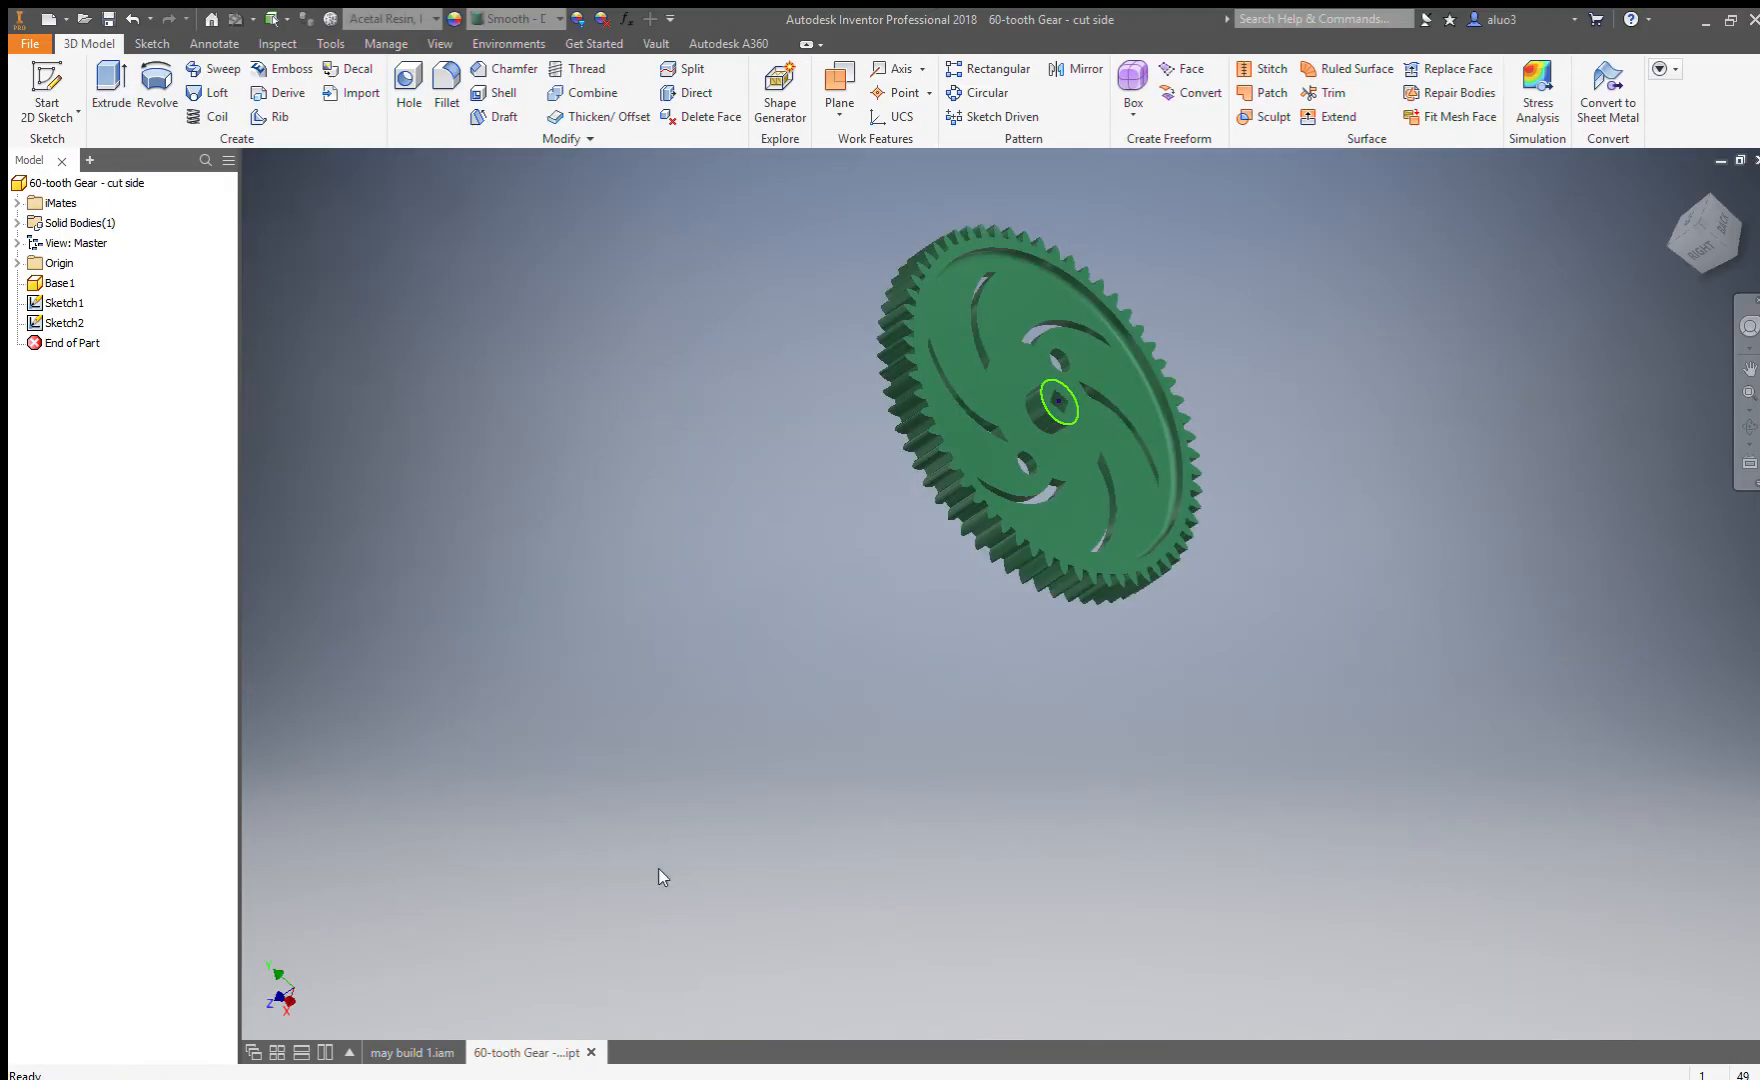
Switch to the may build 1.iam assembly and constrain the loose gear in line with the hex nut on the drive rail.
left_click(412, 1052)
scroll(1236, 716, "down", 5)
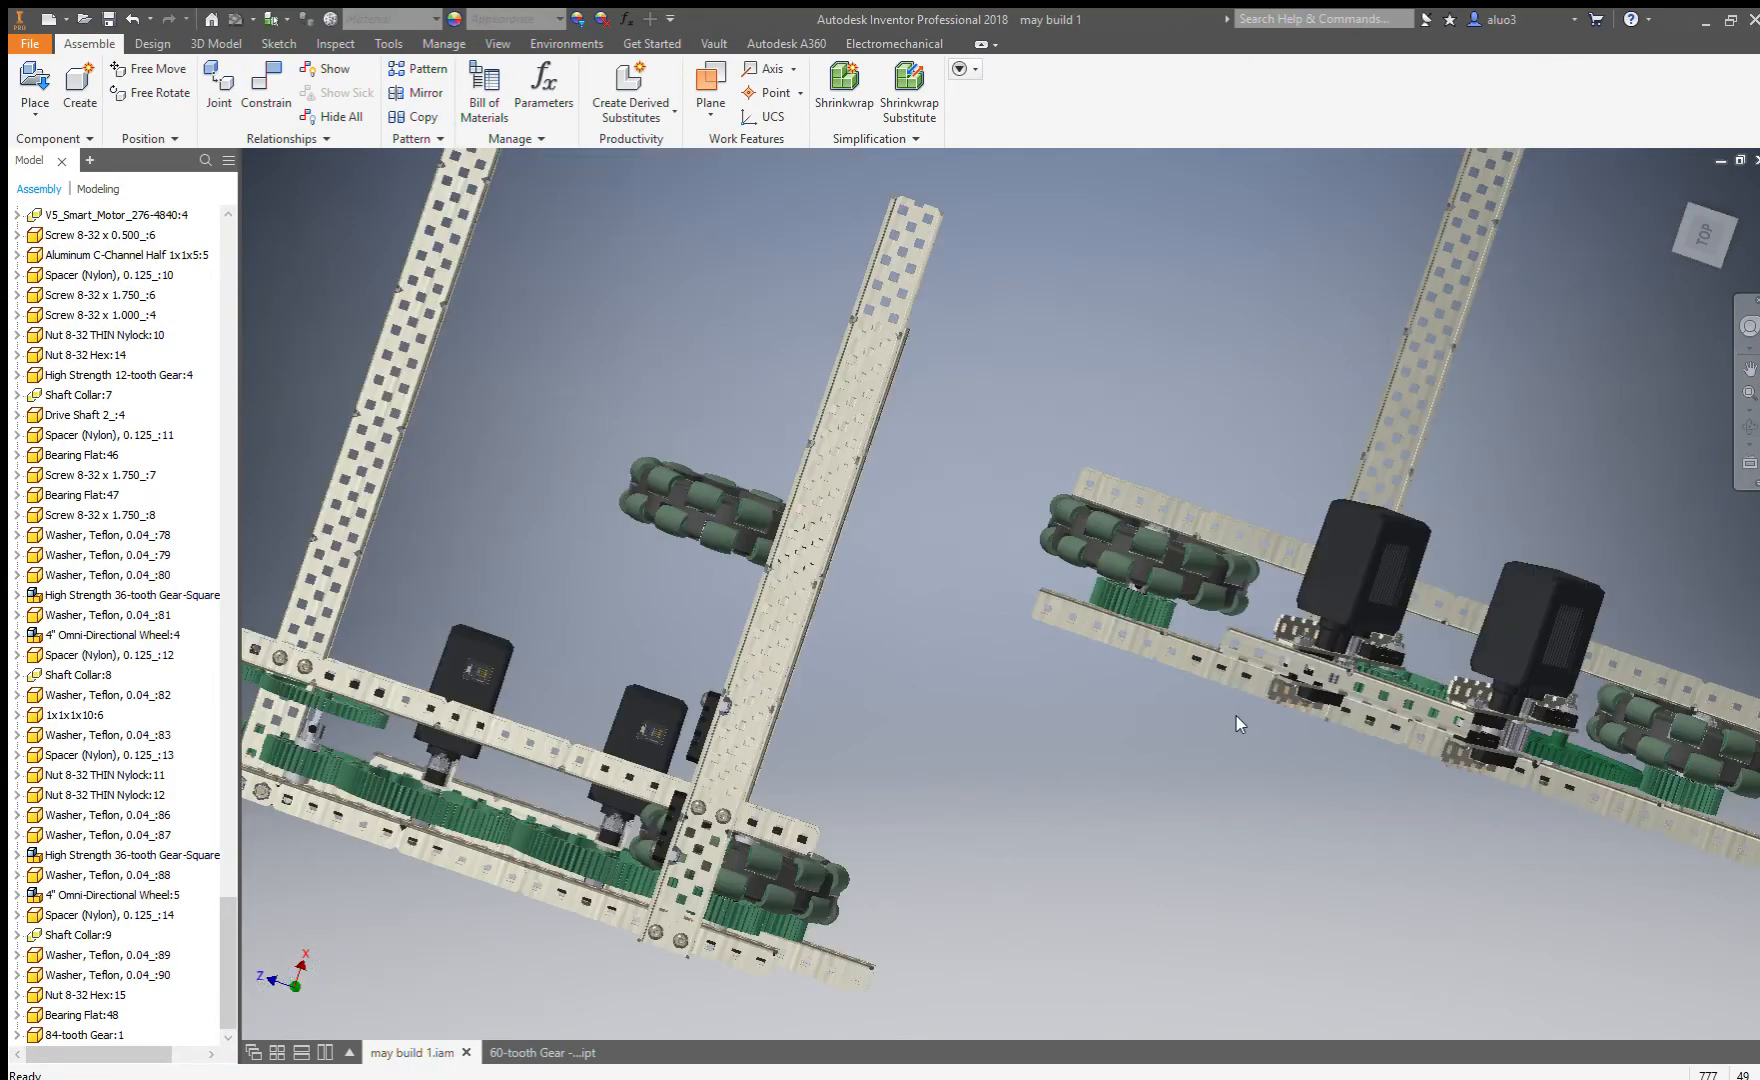
middle_click_drag(1303, 697, 1179, 666)
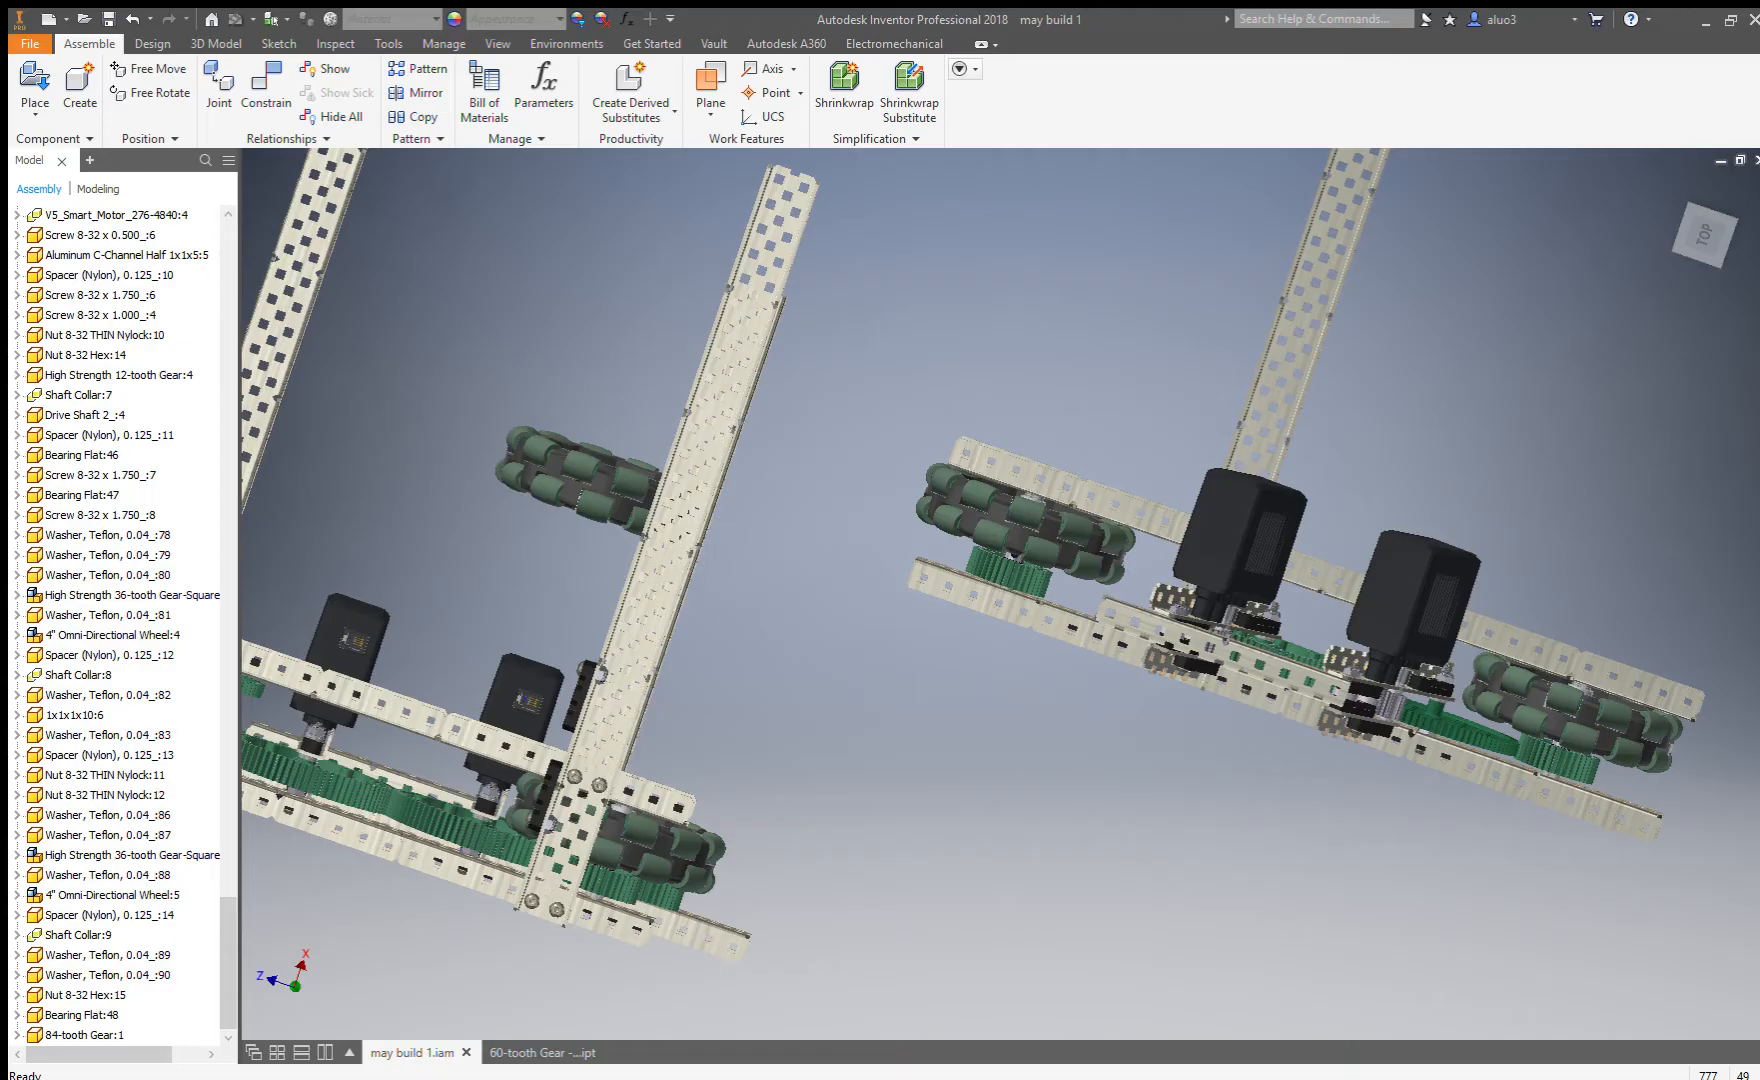
key("c")
scroll(1062, 748, "up", 5)
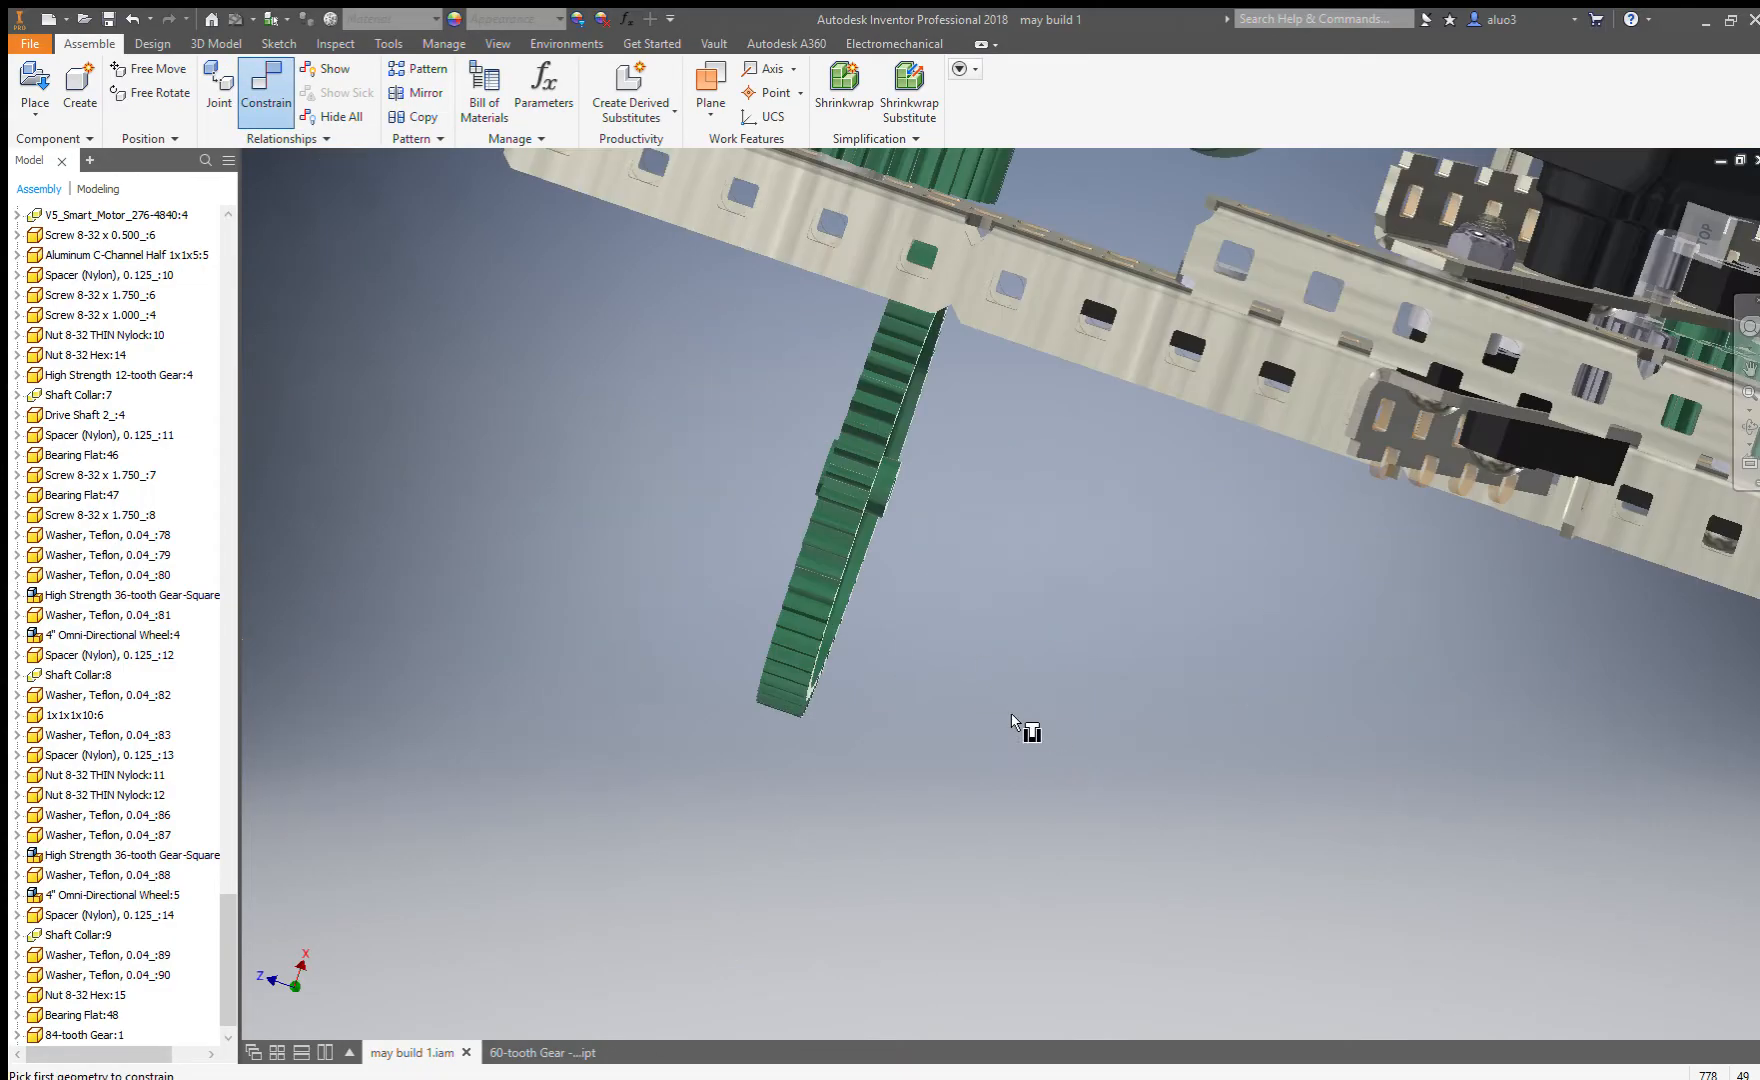
left_click(886, 487)
scroll(1000, 366, "down", 3)
middle_click_drag(1016, 411, 1032, 464, "shift")
scroll(1165, 488, "up", 5)
left_click(1165, 488)
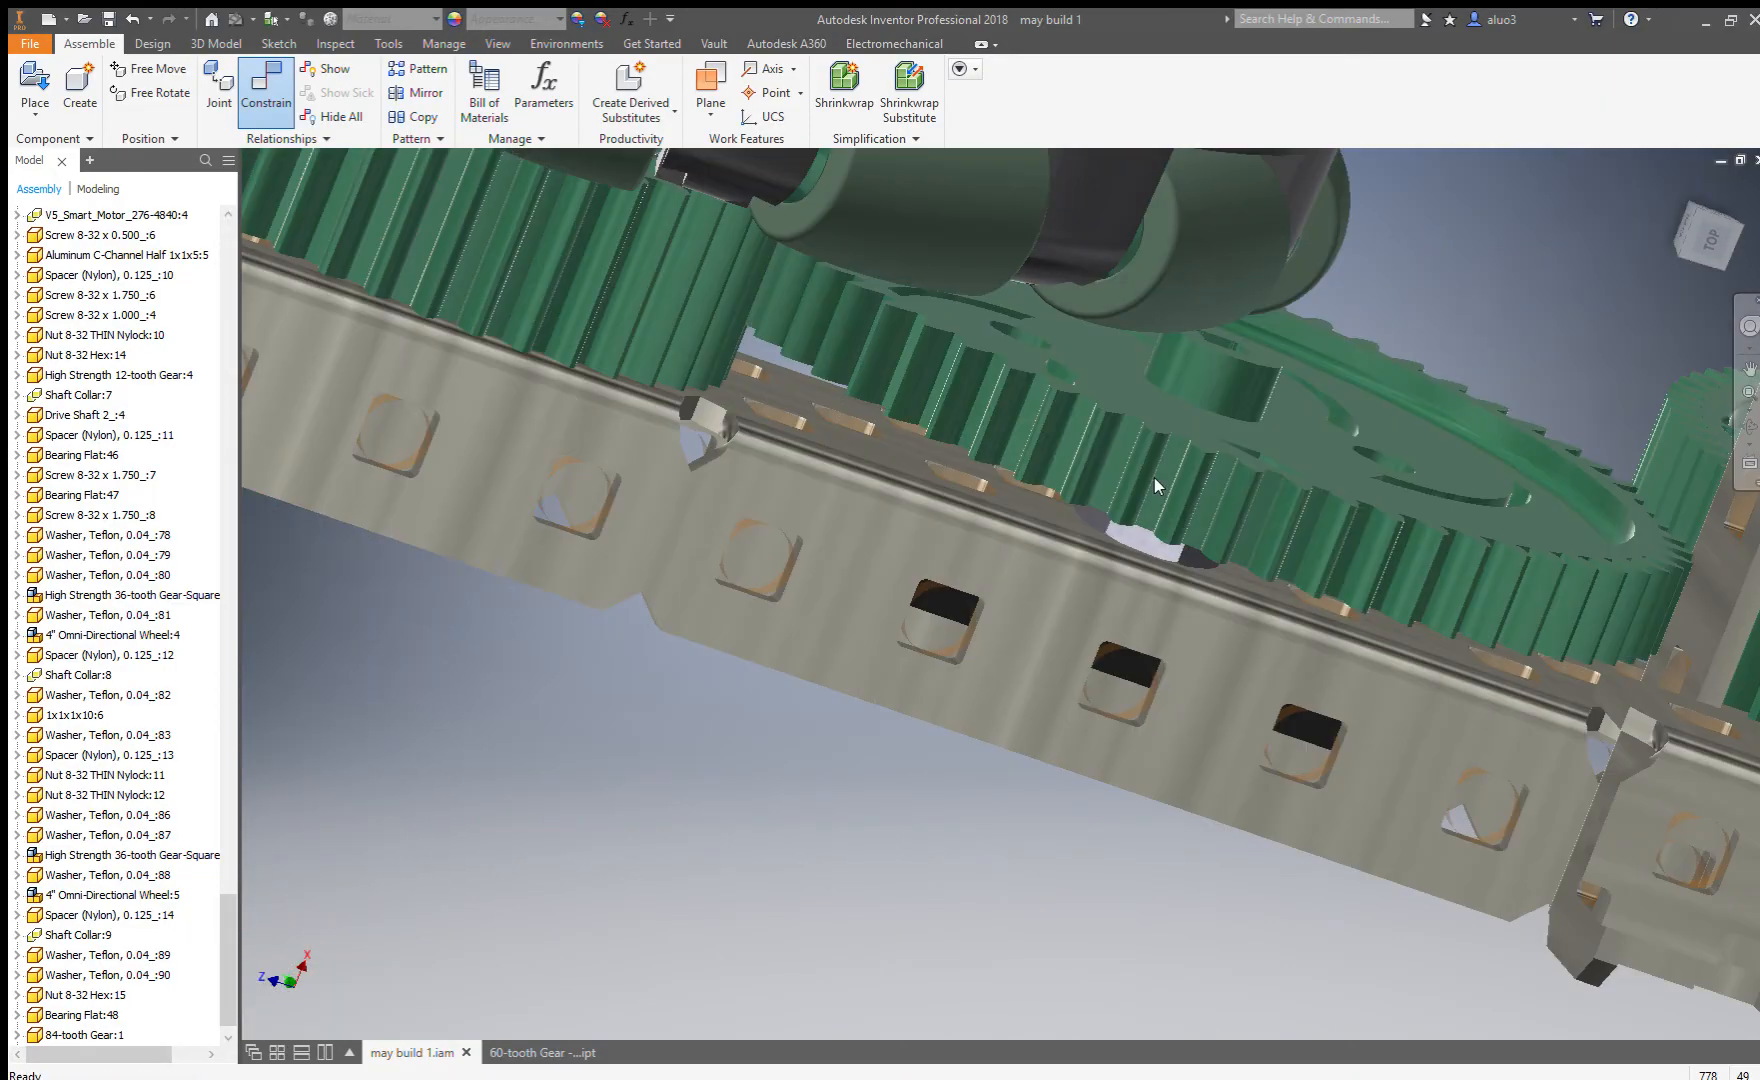
Place another washer and constrain it concentrically against the free end face of the gear's hub.
scroll(1160, 485, "down", 3)
middle_click_drag(1146, 474, 1066, 738, "shift")
middle_click_drag(1084, 530, 1101, 579, "shift")
scroll(1101, 579, "up", 3)
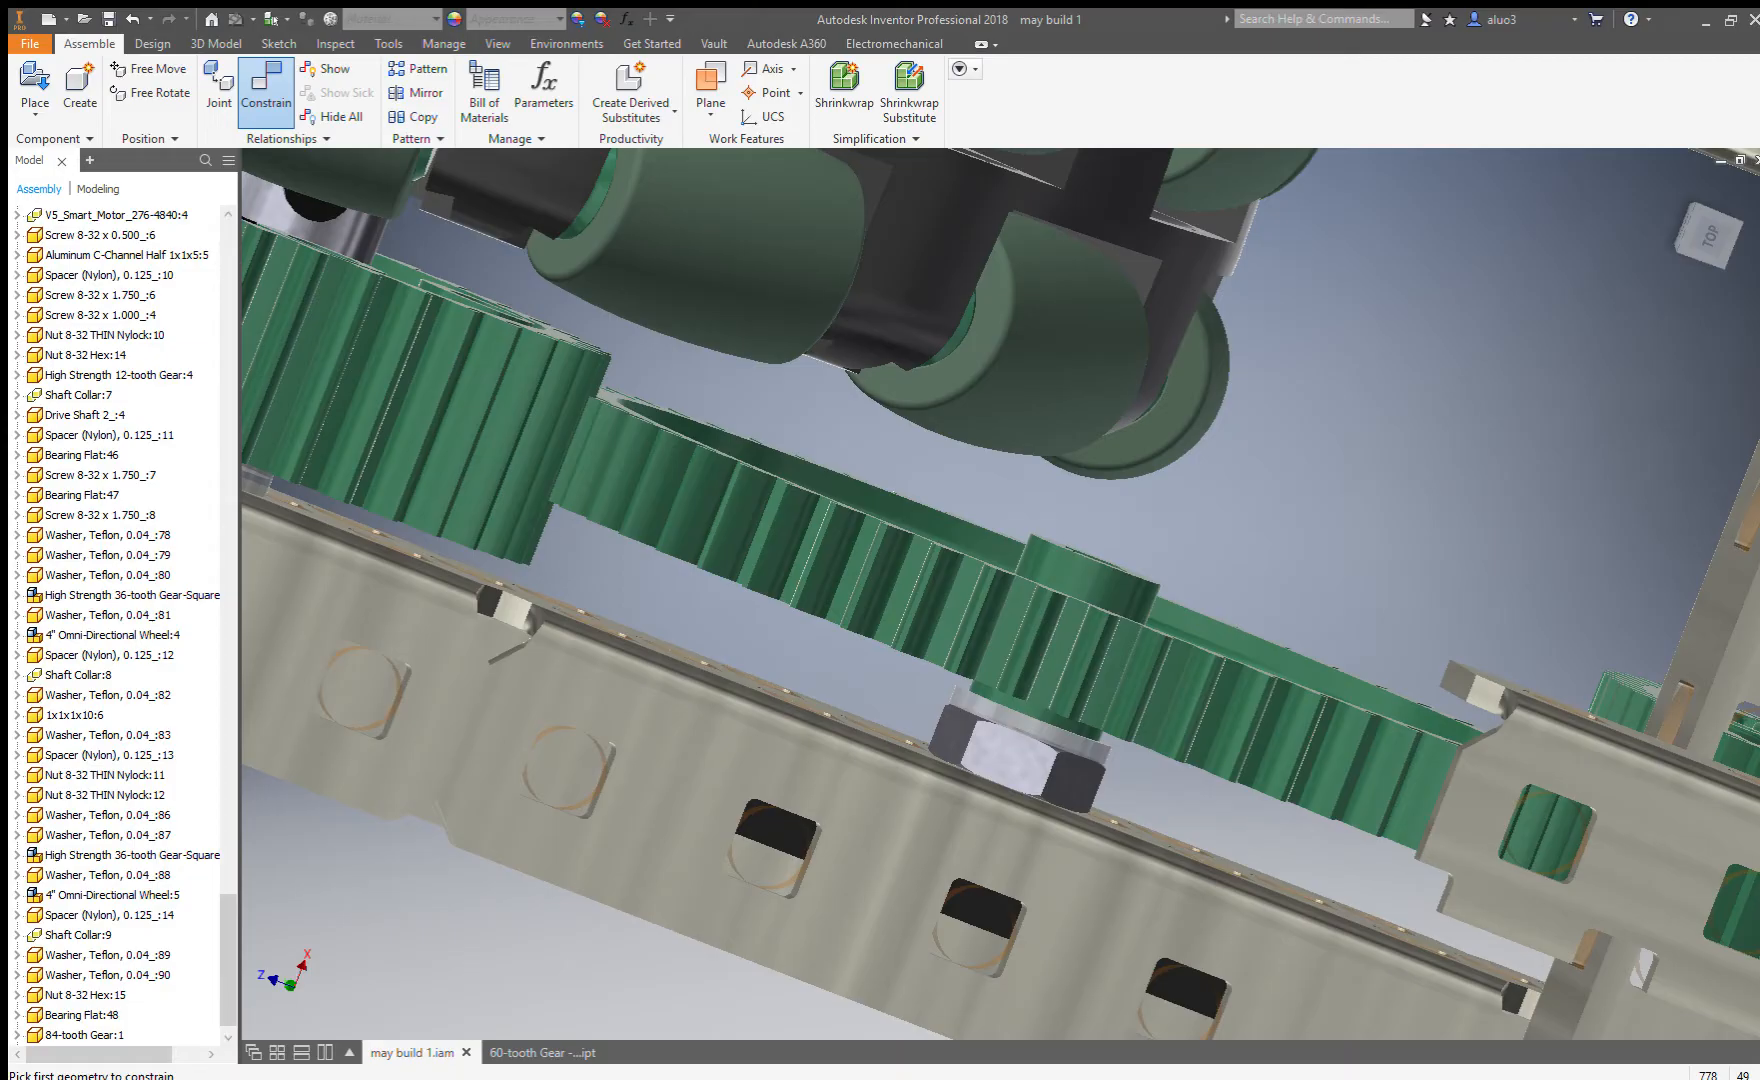
left_click_drag(1197, 577, 1222, 542)
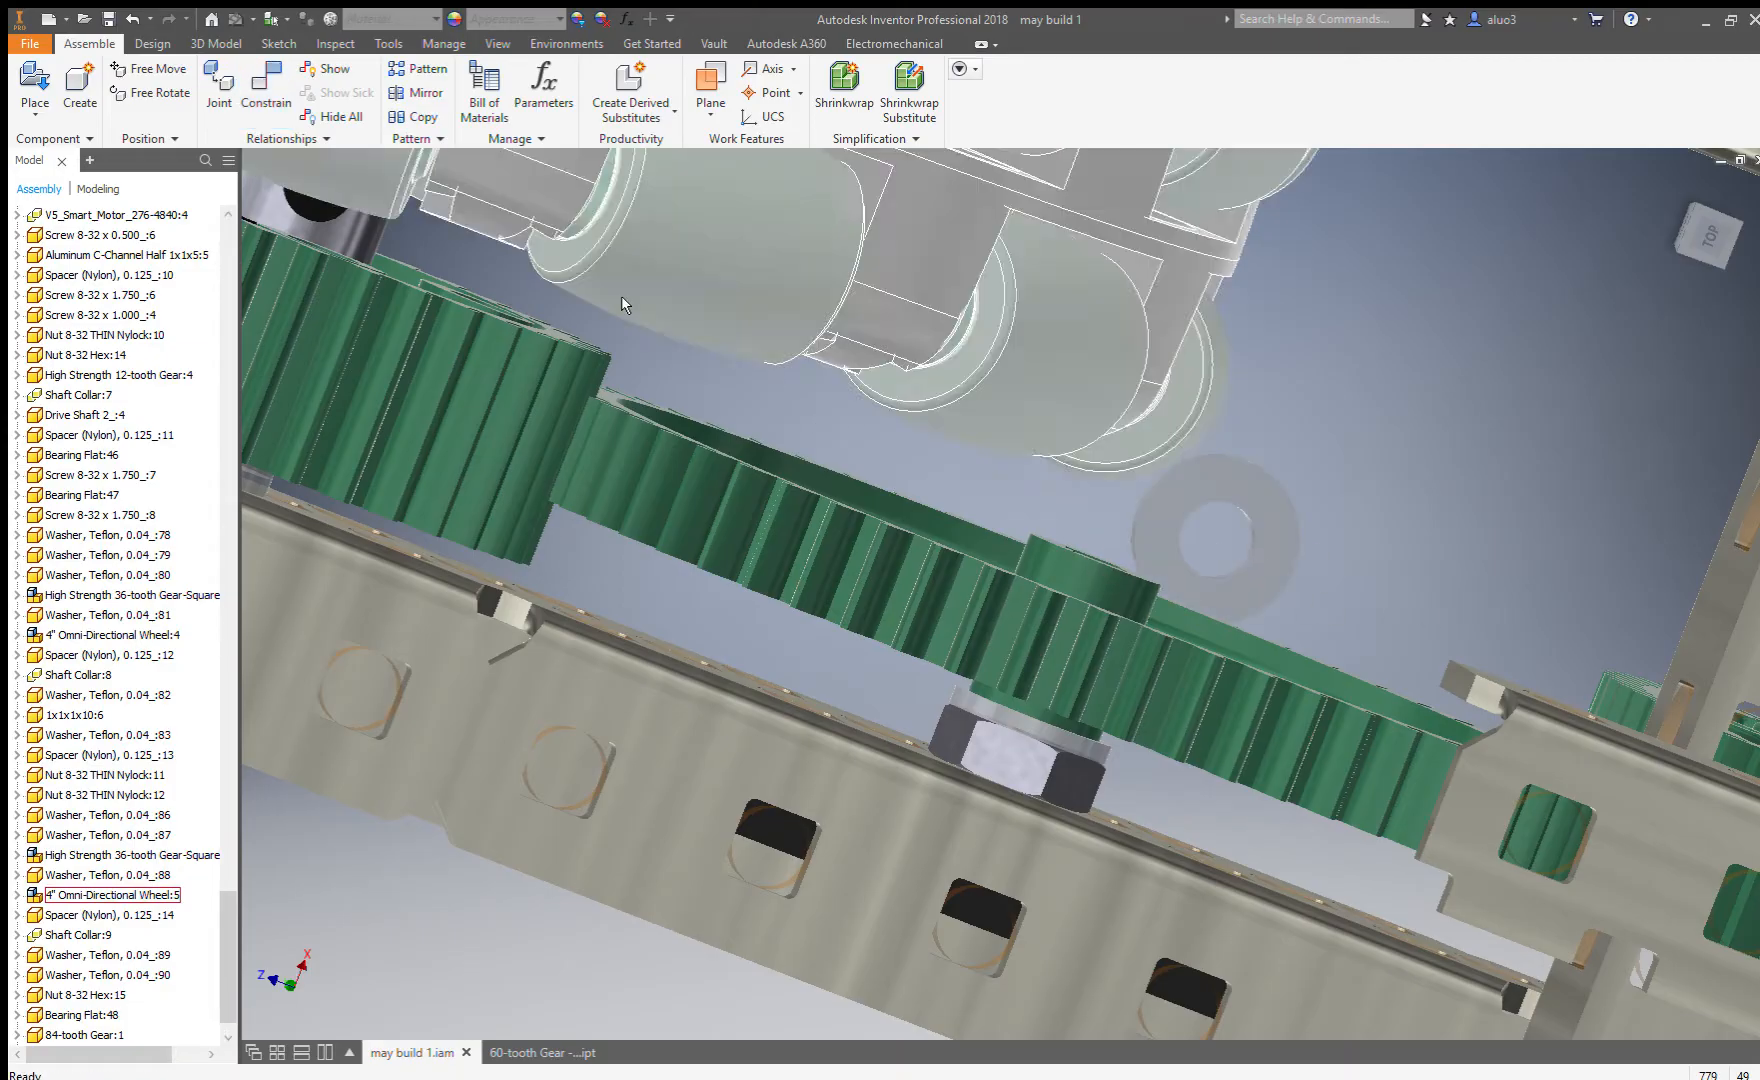
left_click(279, 77)
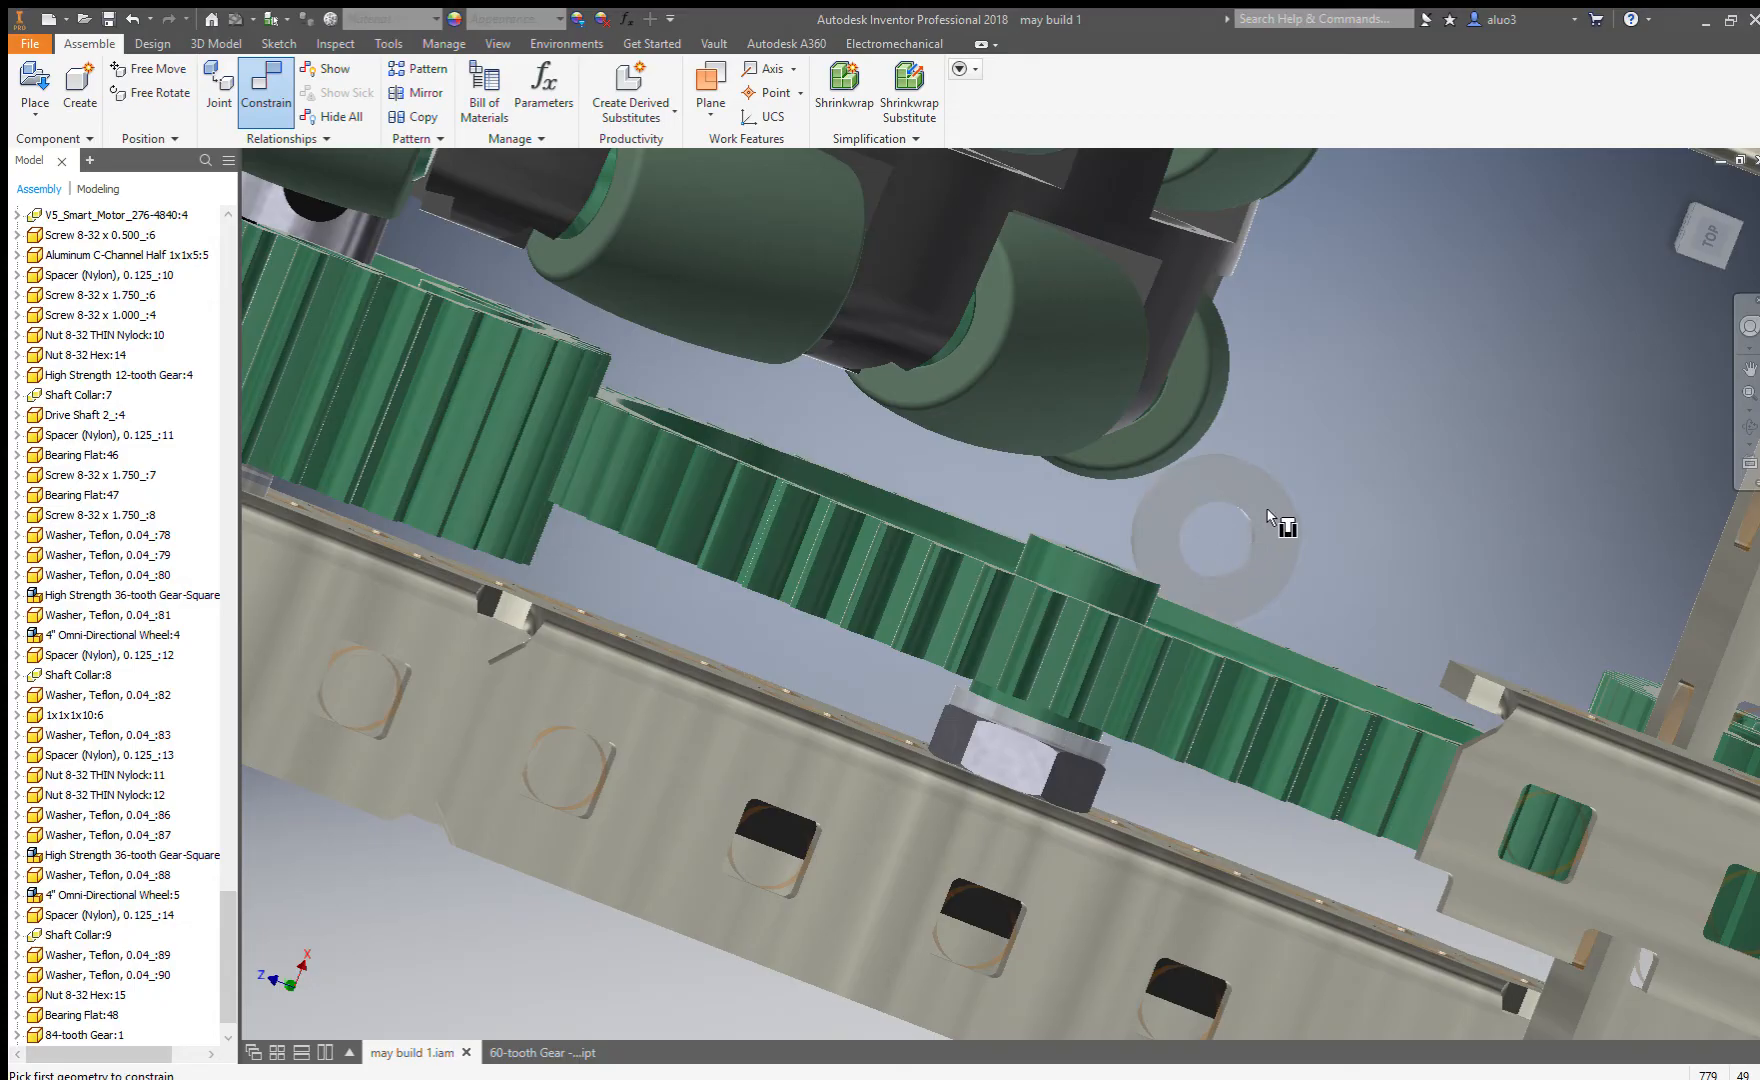
left_click(1300, 518)
left_click(1095, 572)
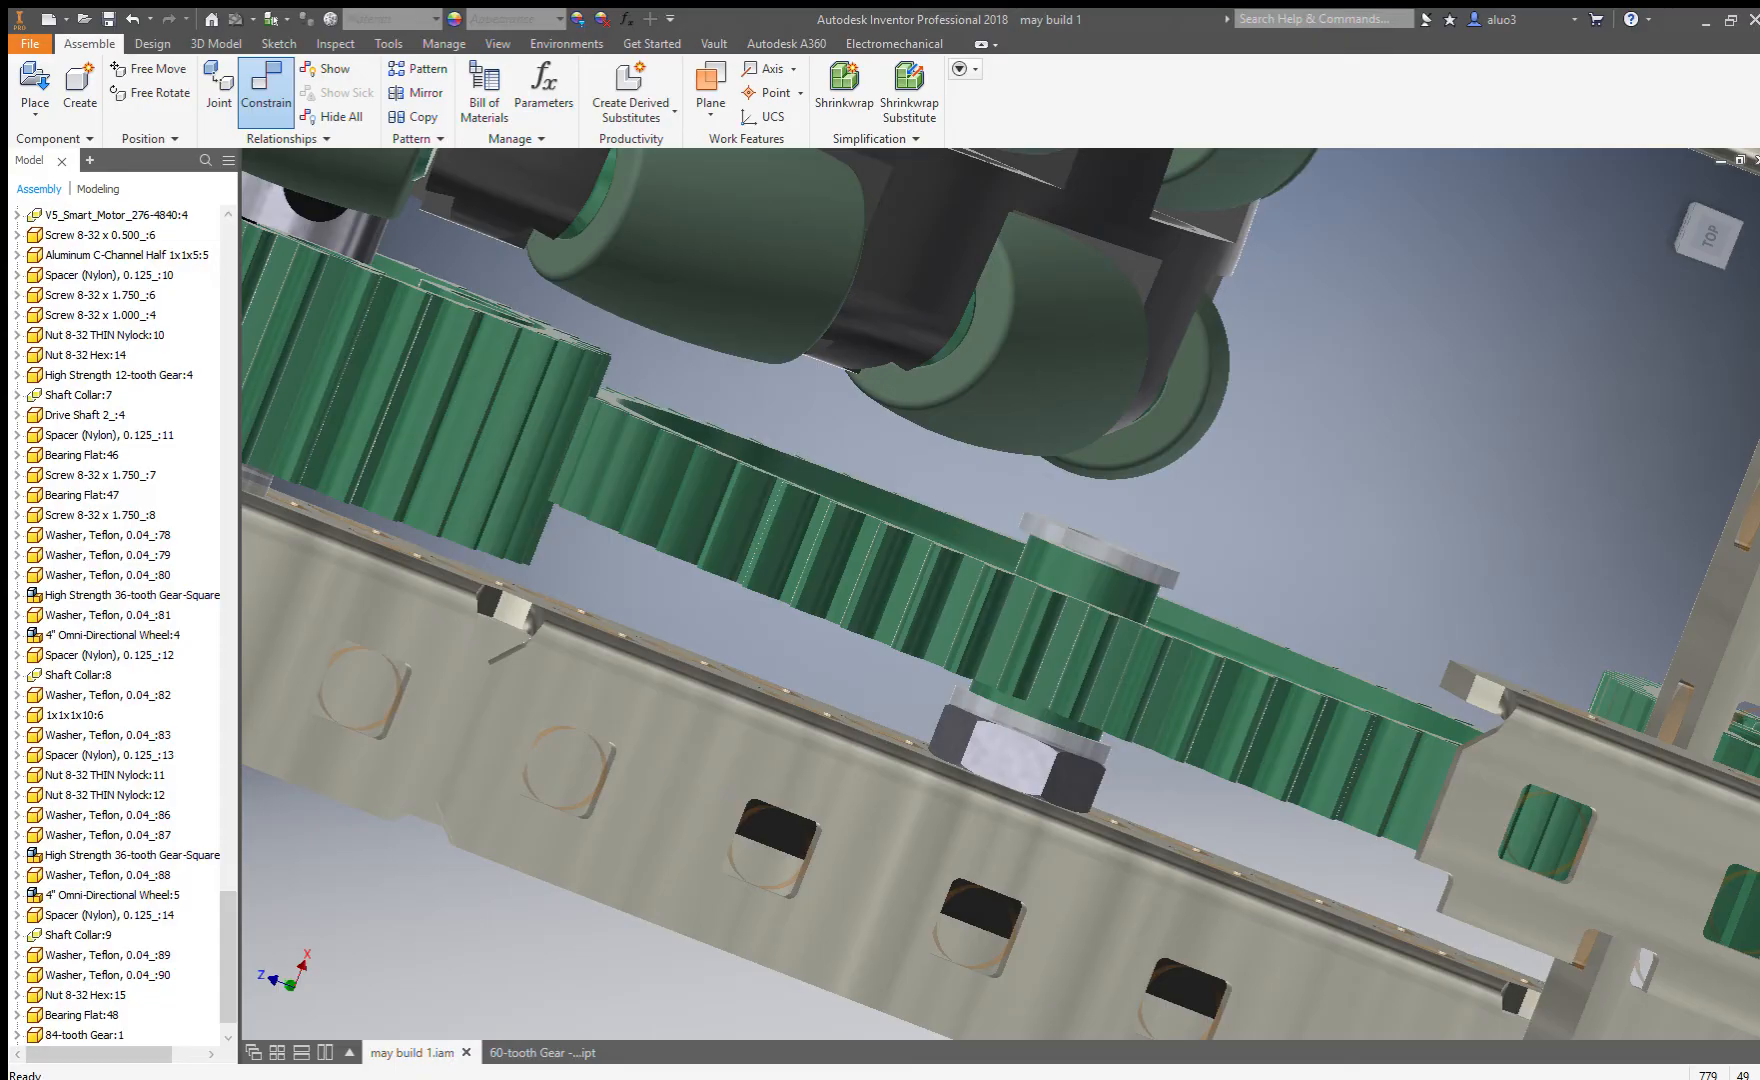
Place a long screw and constrain its head against the outer washer so it runs through the gear.
left_click_drag(1379, 487, 1434, 508)
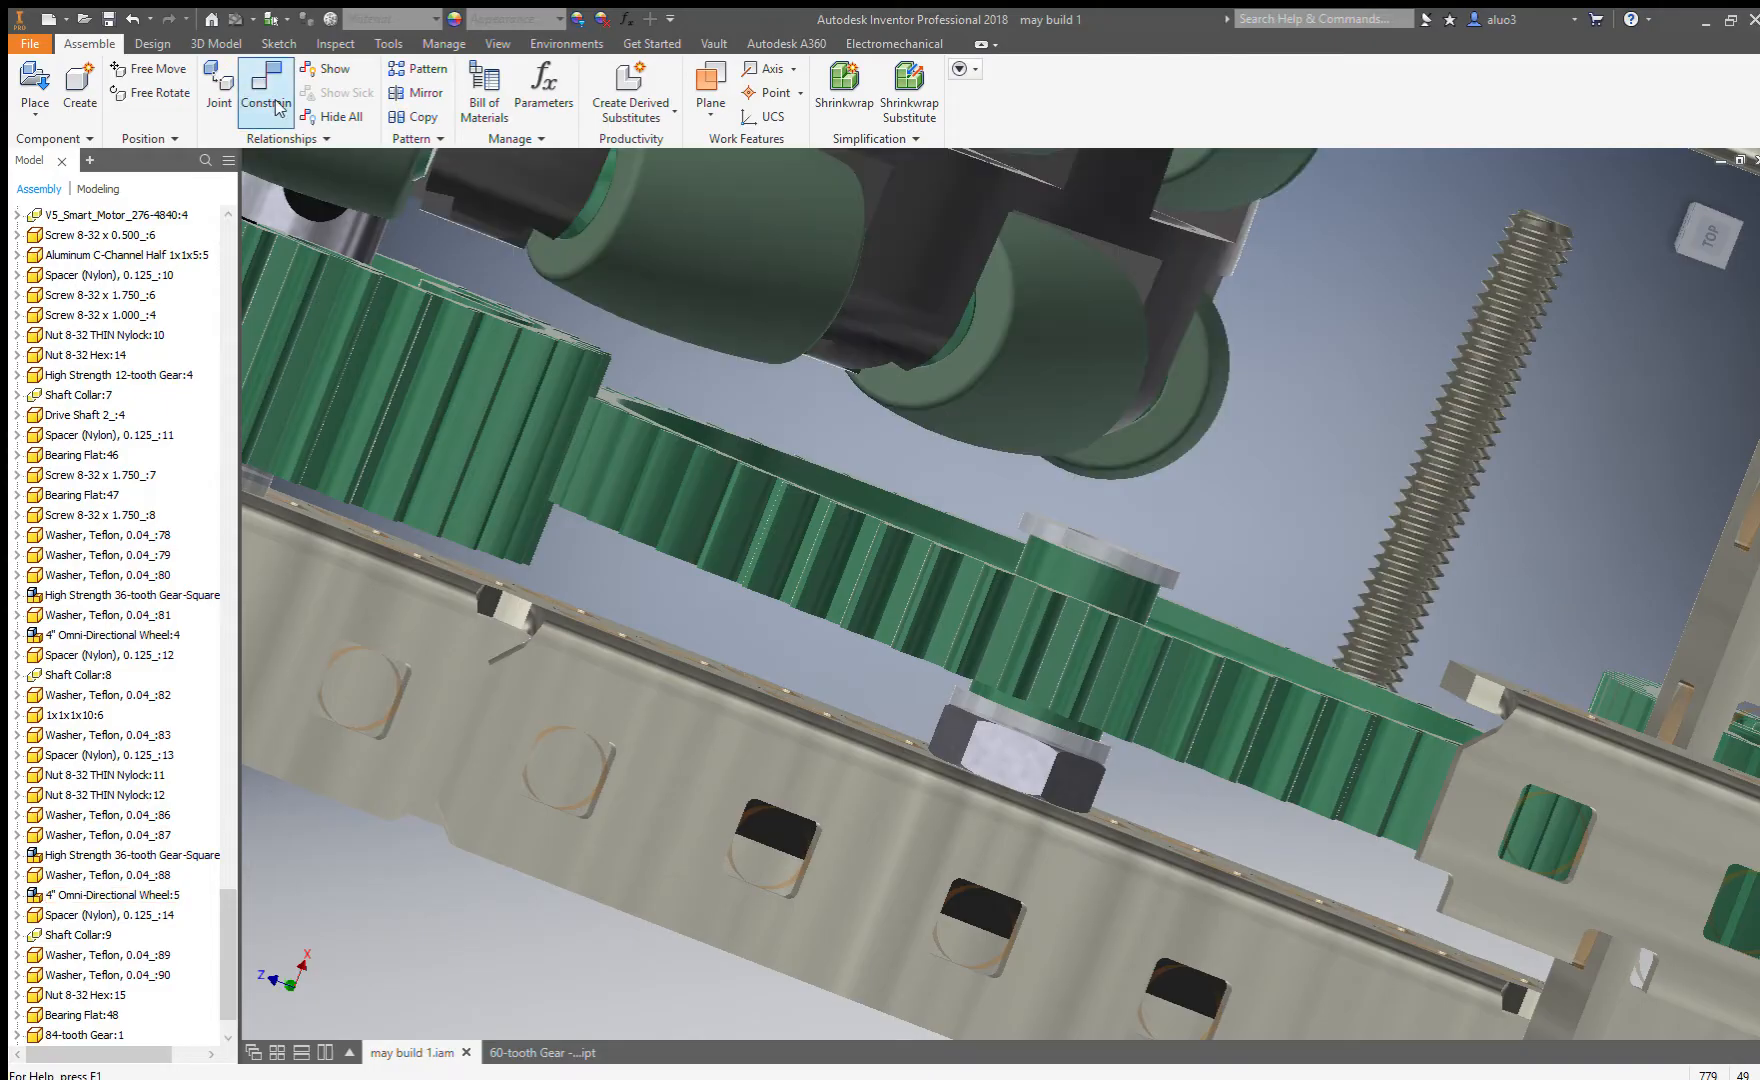
left_click(273, 102)
scroll(1000, 357, "down", 5)
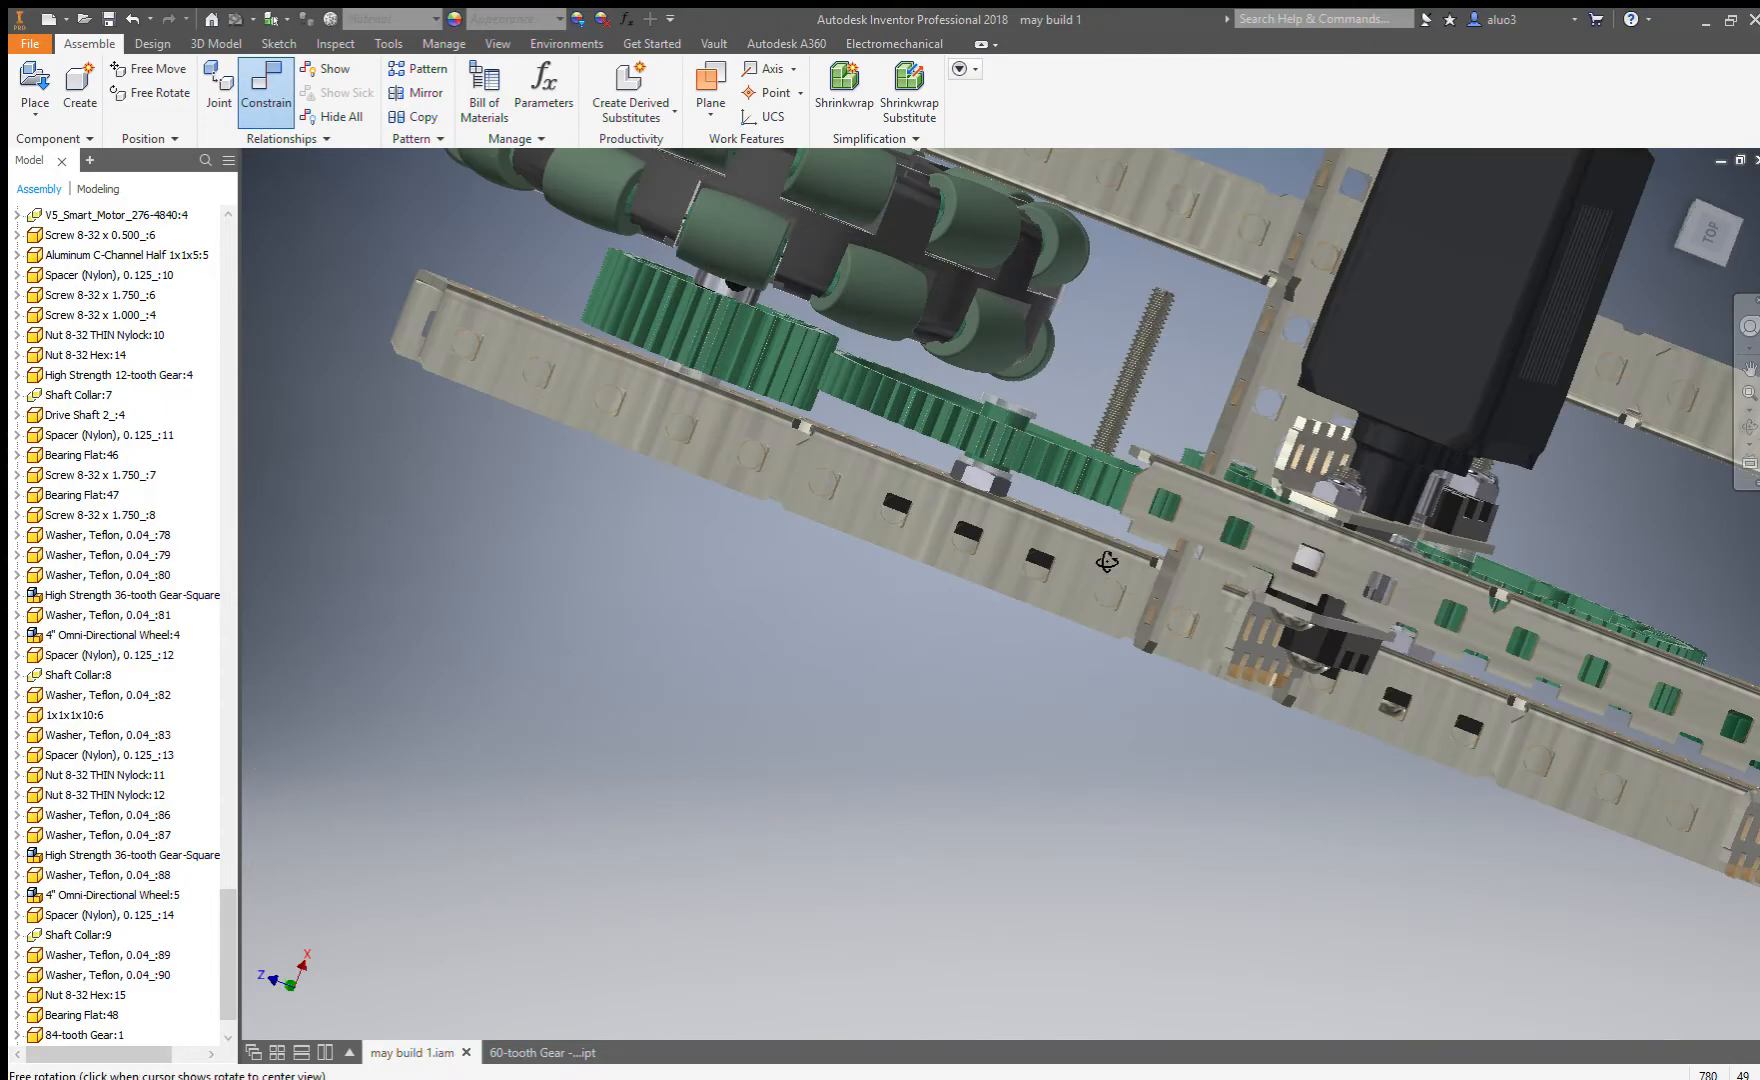
middle_click_drag(1135, 640, 1119, 519, "shift")
scroll(1042, 538, "up", 10)
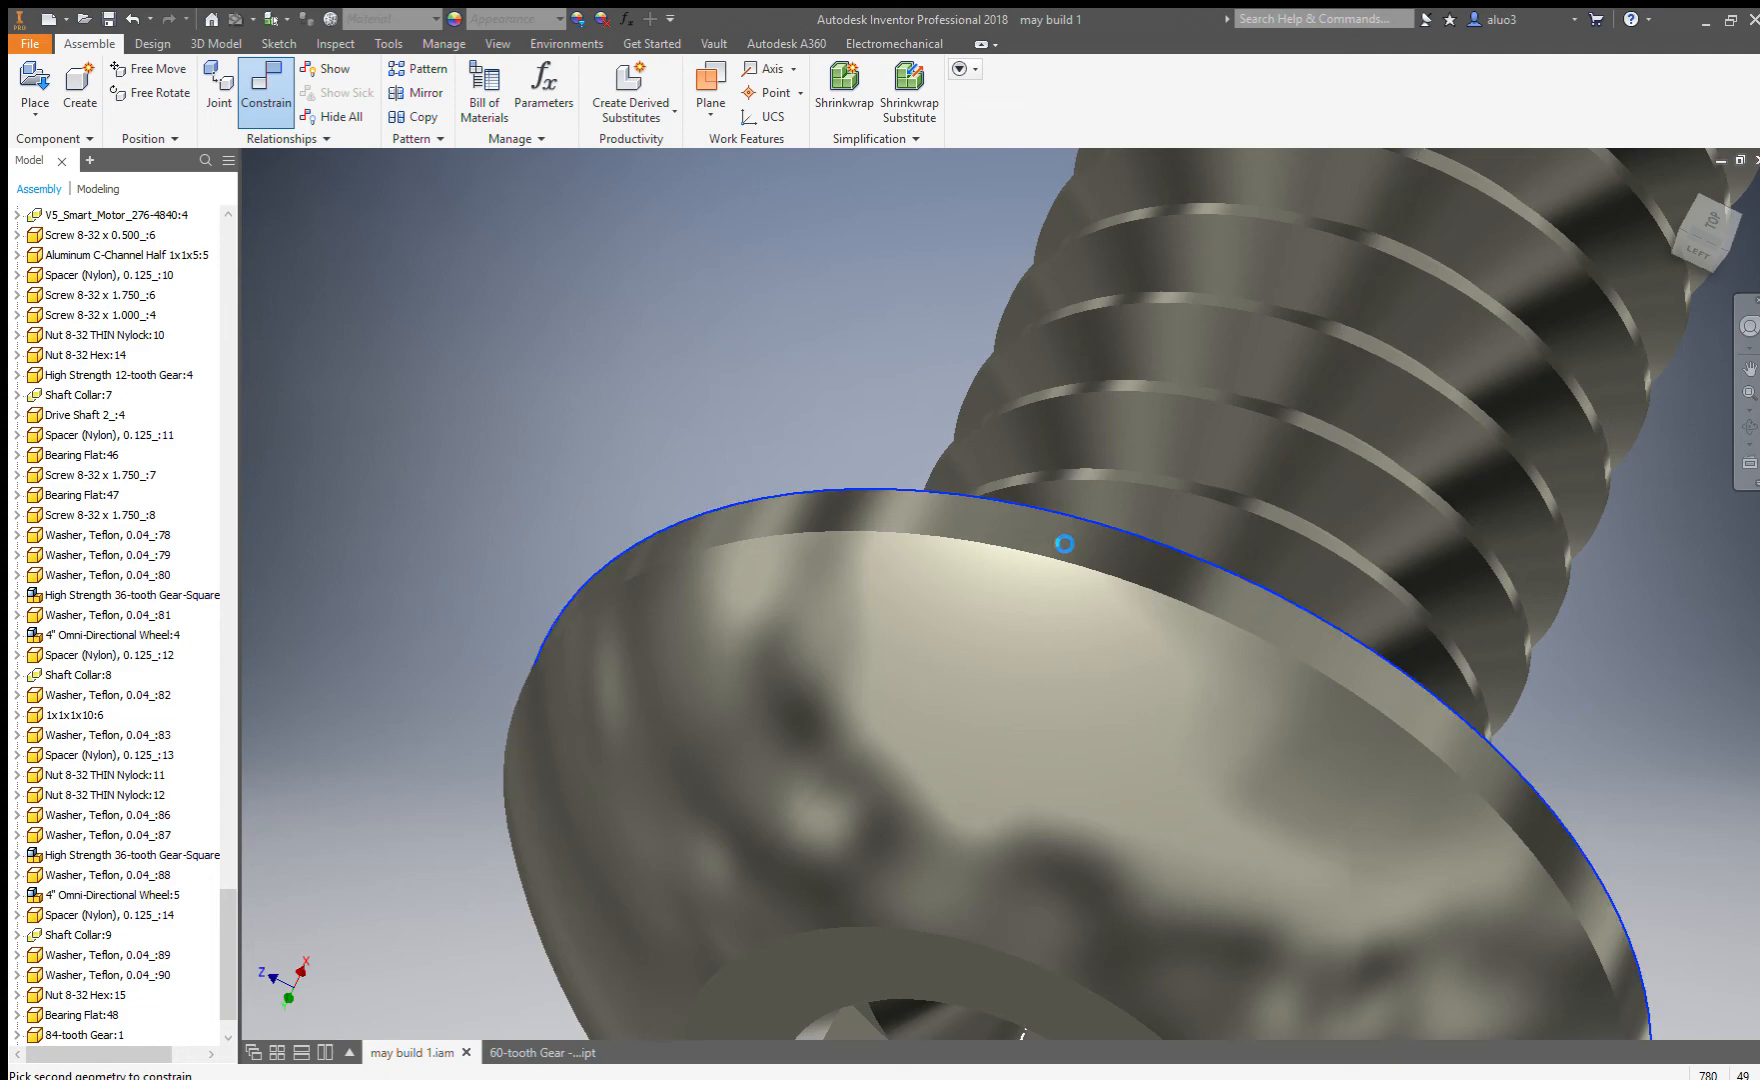
scroll(1066, 480, "down", 8)
mouse_move(1071, 552)
middle_mouse_down("shift")
mouse_move(1053, 472)
mouse_move(1053, 558)
mouse_move(1050, 536)
middle_mouse_up("shift")
scroll(1002, 620, "up", 5)
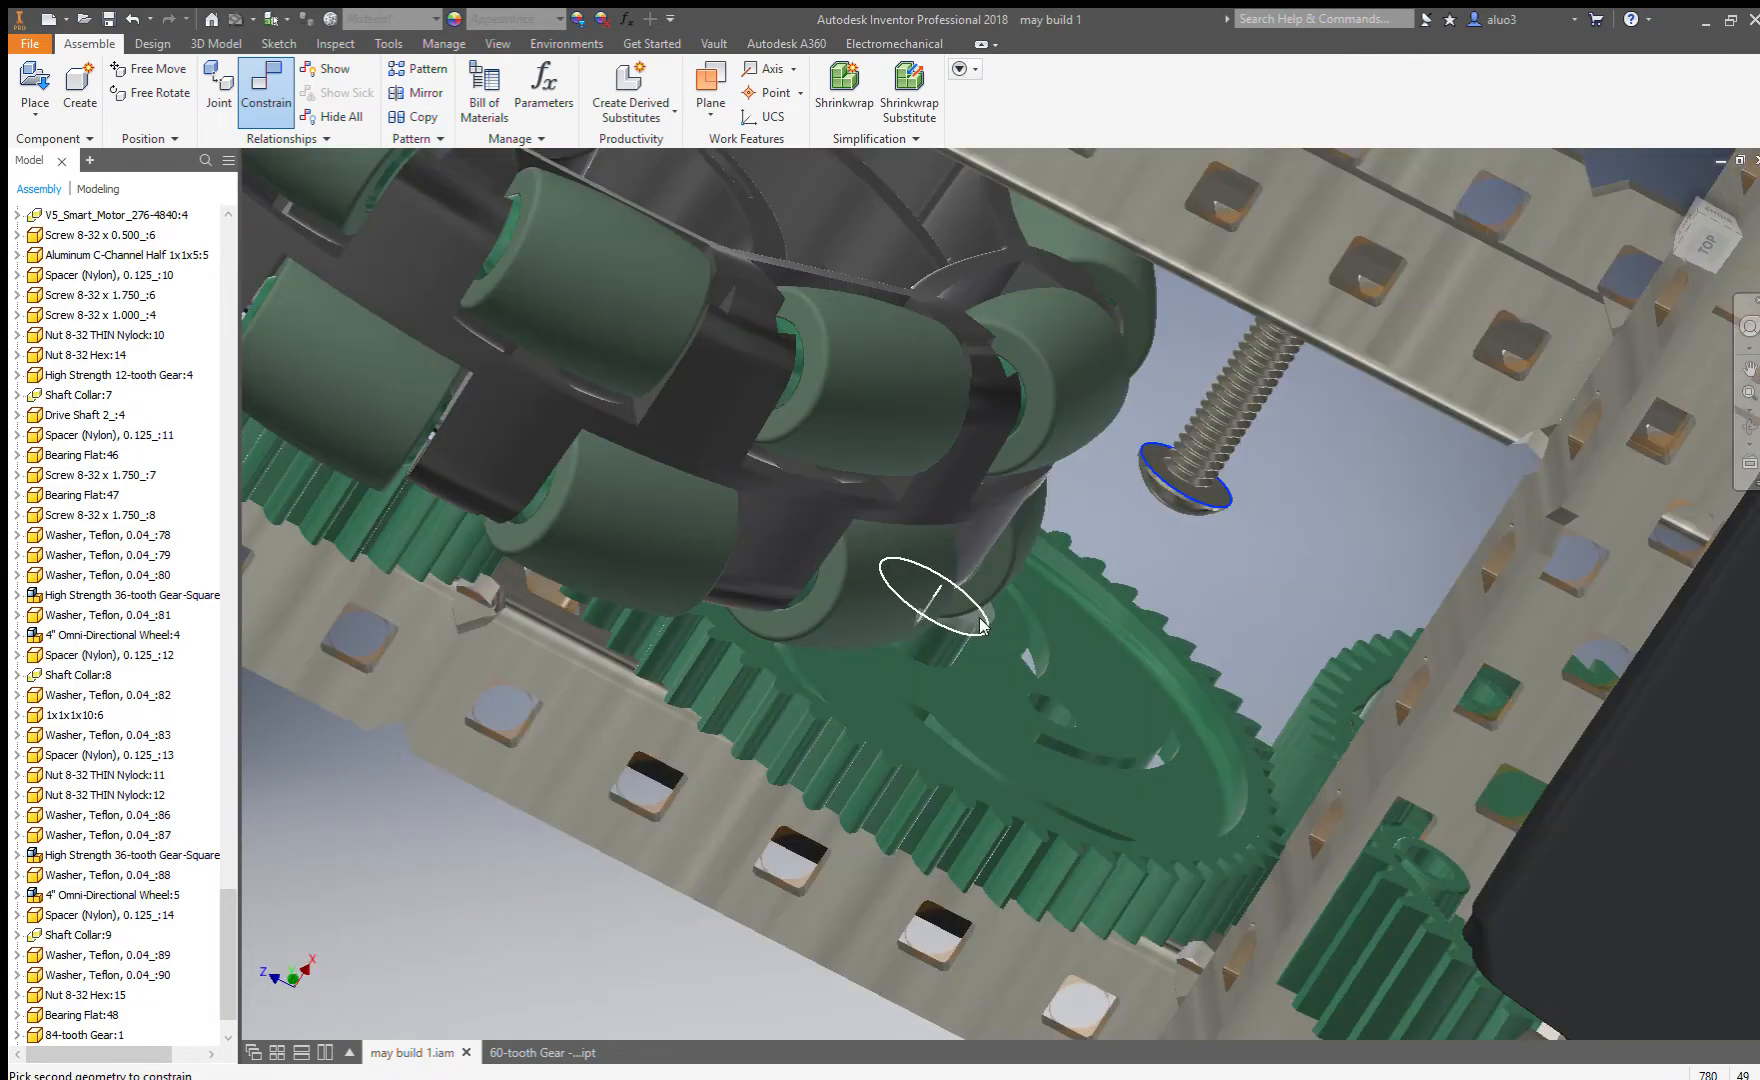
left_click(994, 629)
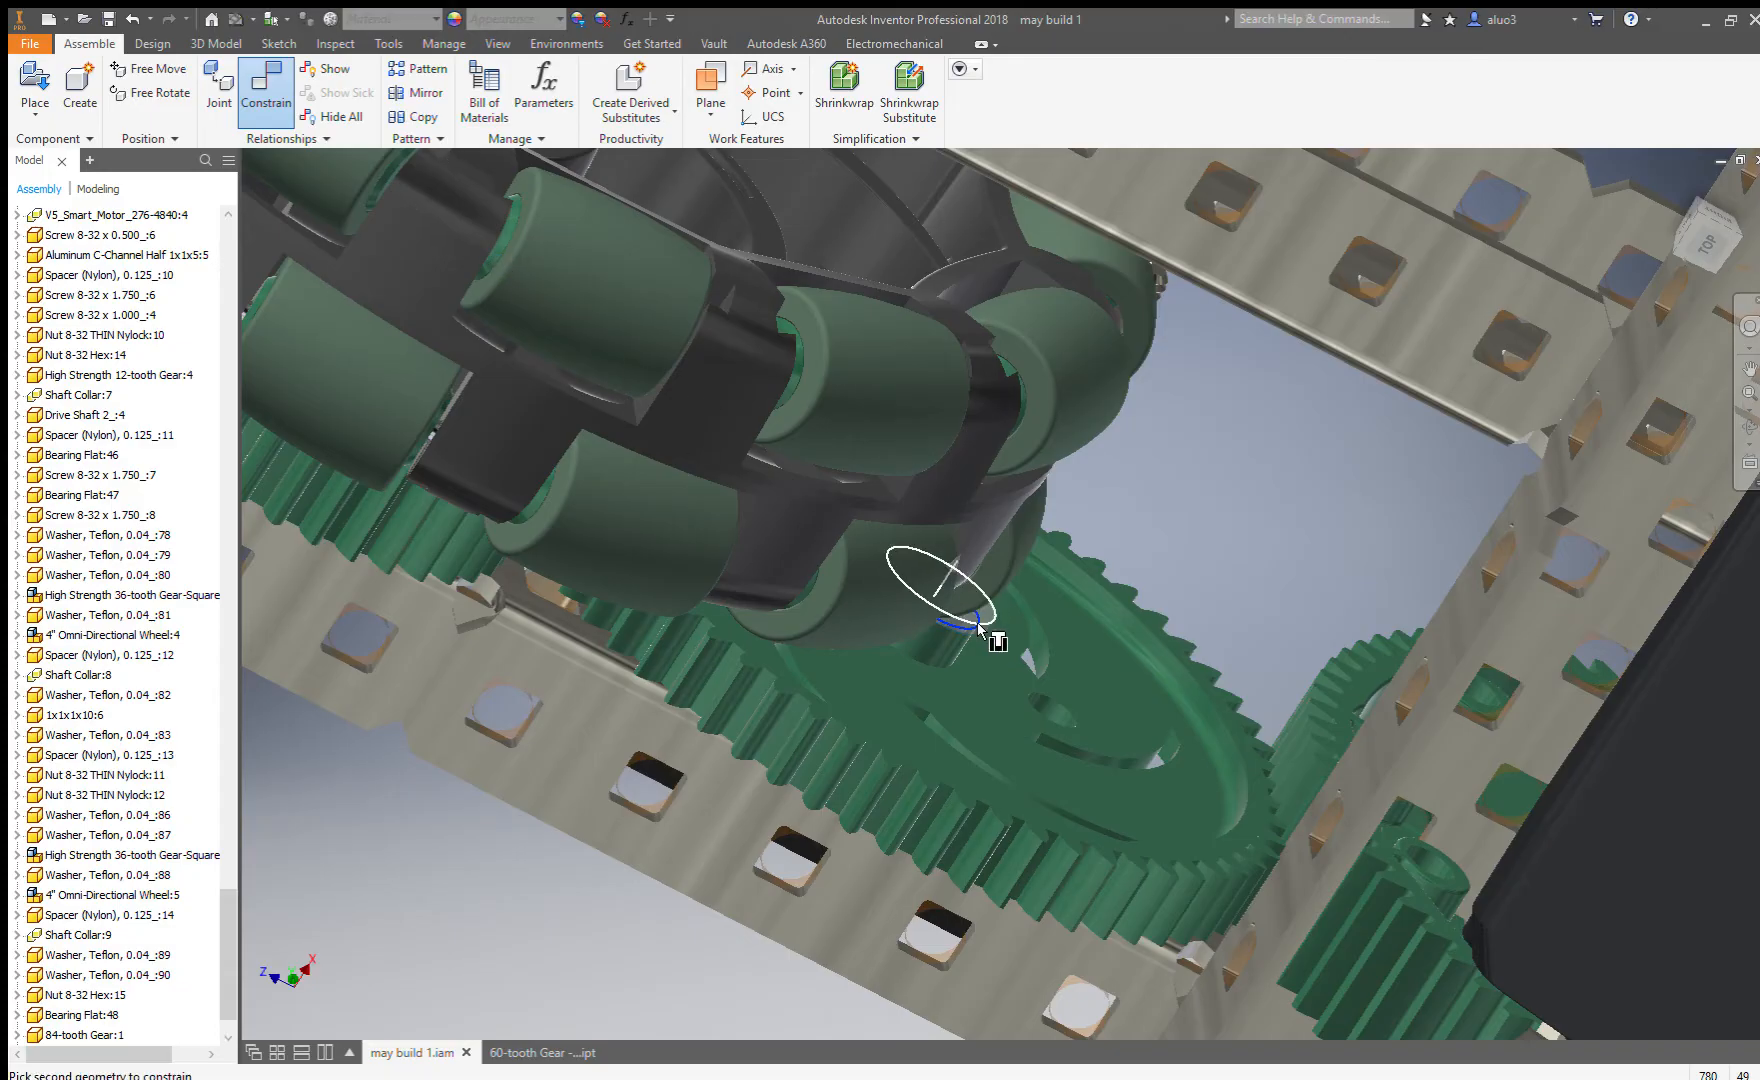
Check the long screw's reach through the drive rail and delete the screw.
scroll(978, 622, "down", 10)
scroll(1099, 578, "up", 3)
middle_click_drag(1099, 578, 1114, 384, "shift")
scroll(1107, 352, "up", 3)
scroll(1114, 384, "down", 4)
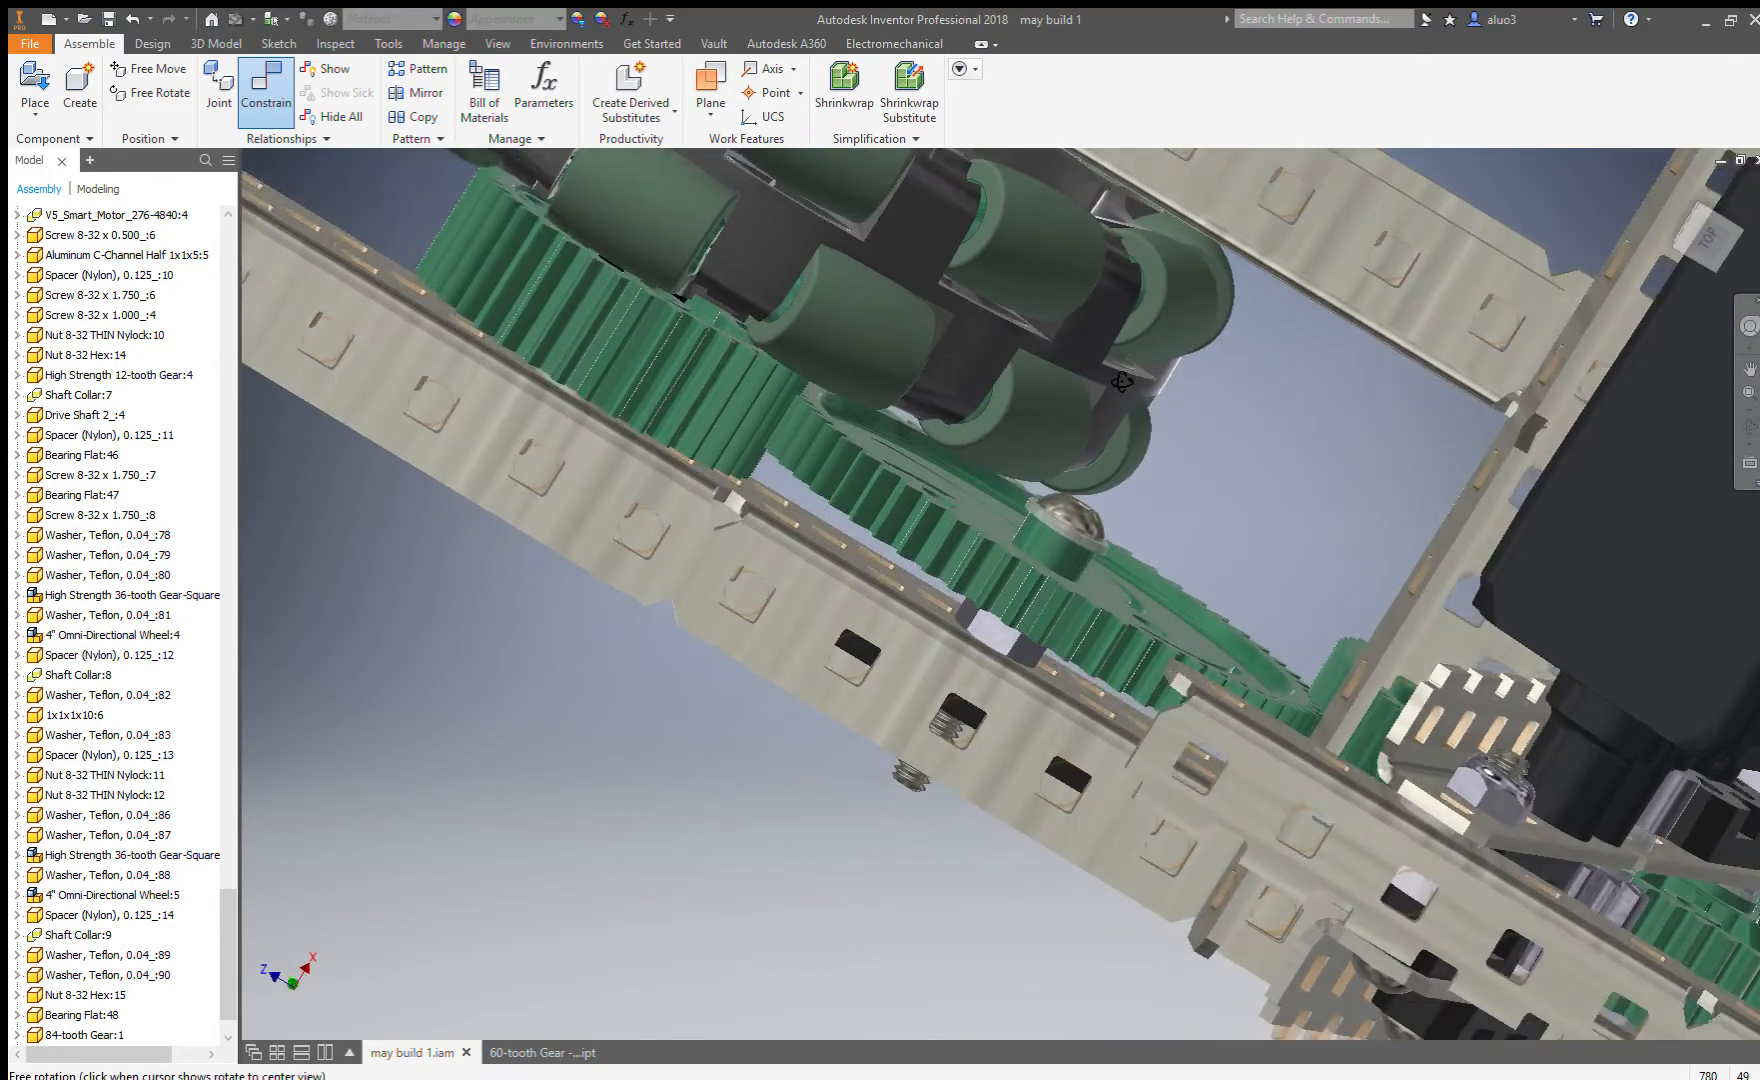
scroll(1188, 455, "down", 2)
middle_click_drag(1115, 580, 1139, 534, "shift")
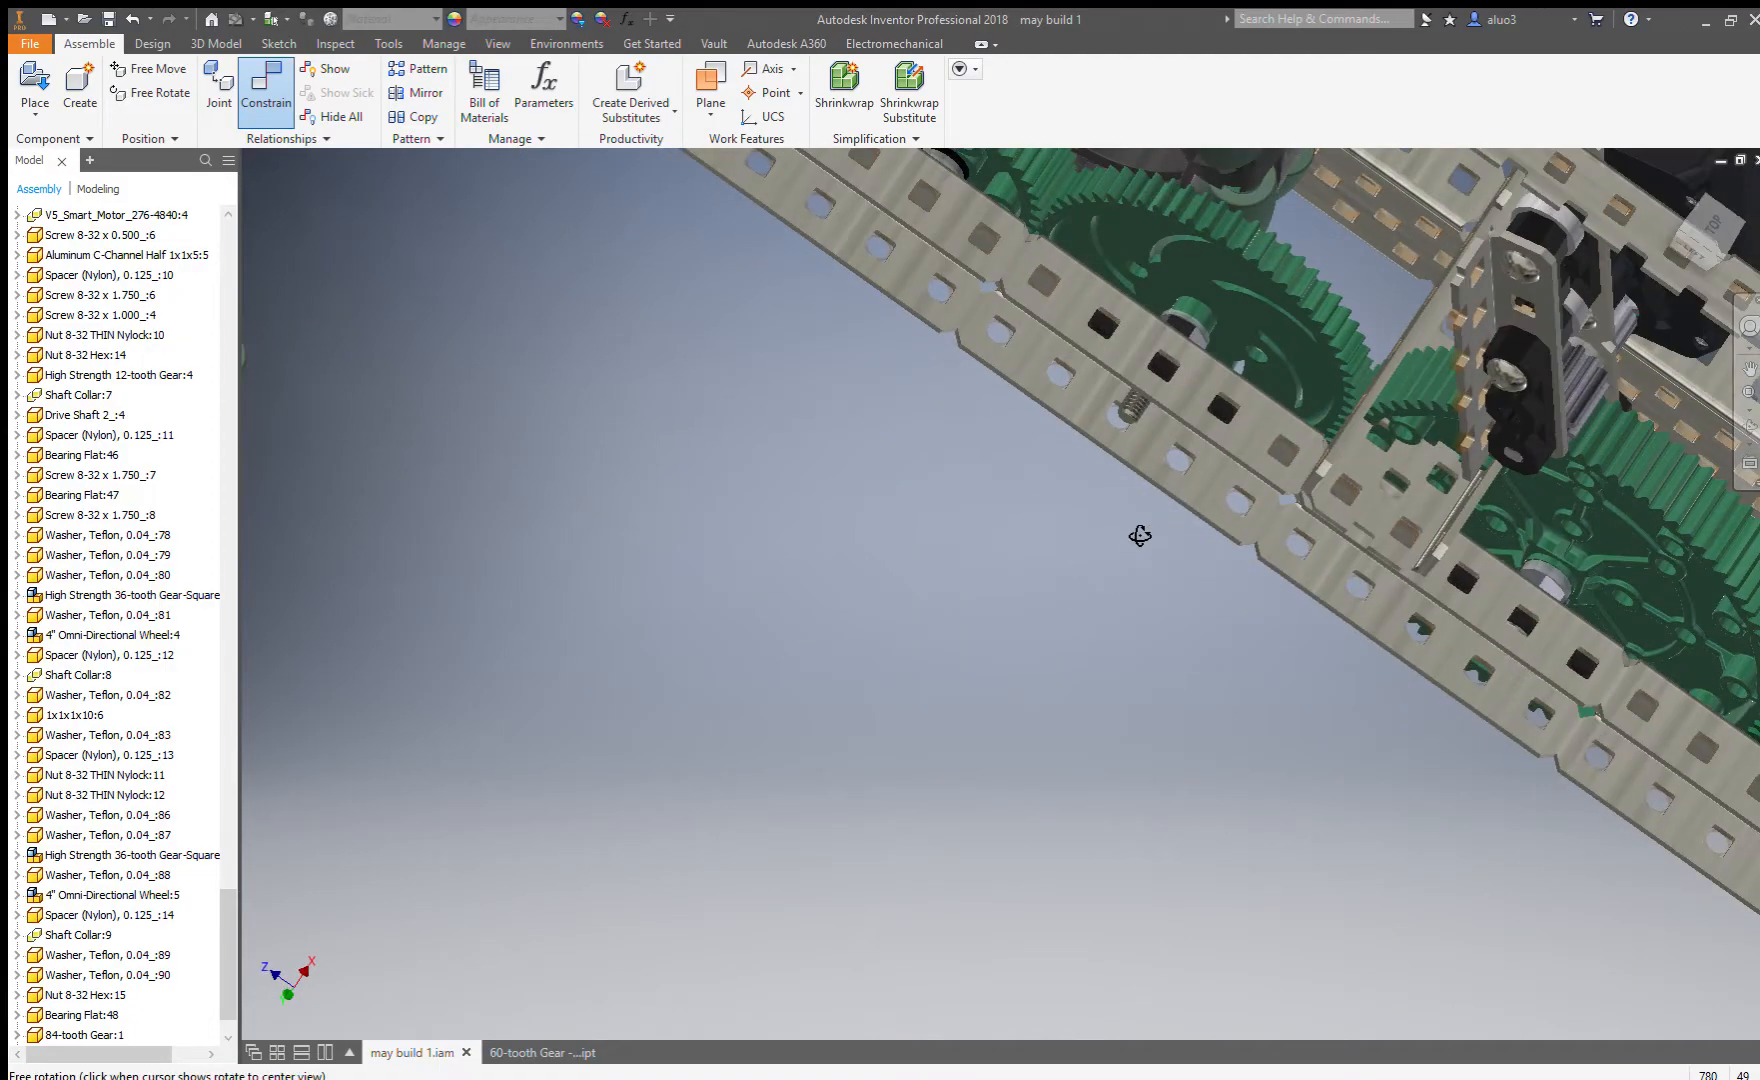
key("Escape")
left_click(1130, 415)
key("Delete")
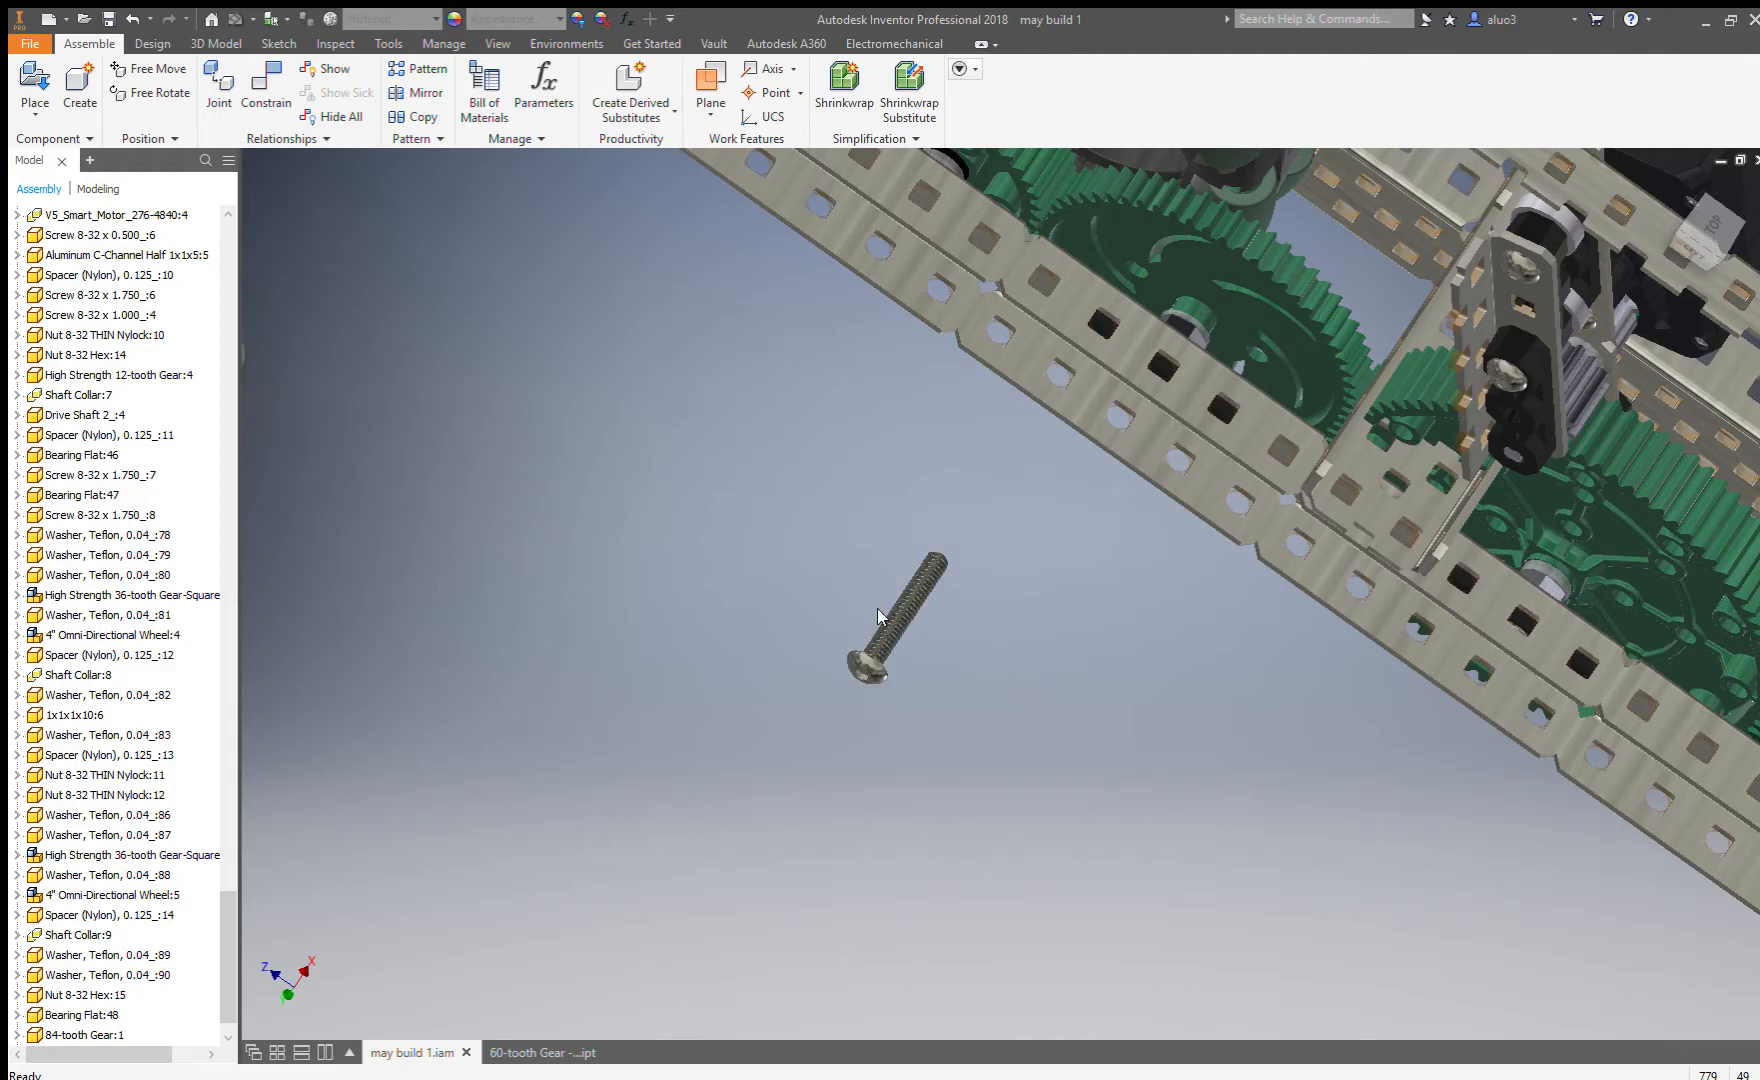
Constrain the shorter replacement screw through the gear and hex nut, with its head against the outer washer.
key("c")
scroll(805, 656, "up", 5)
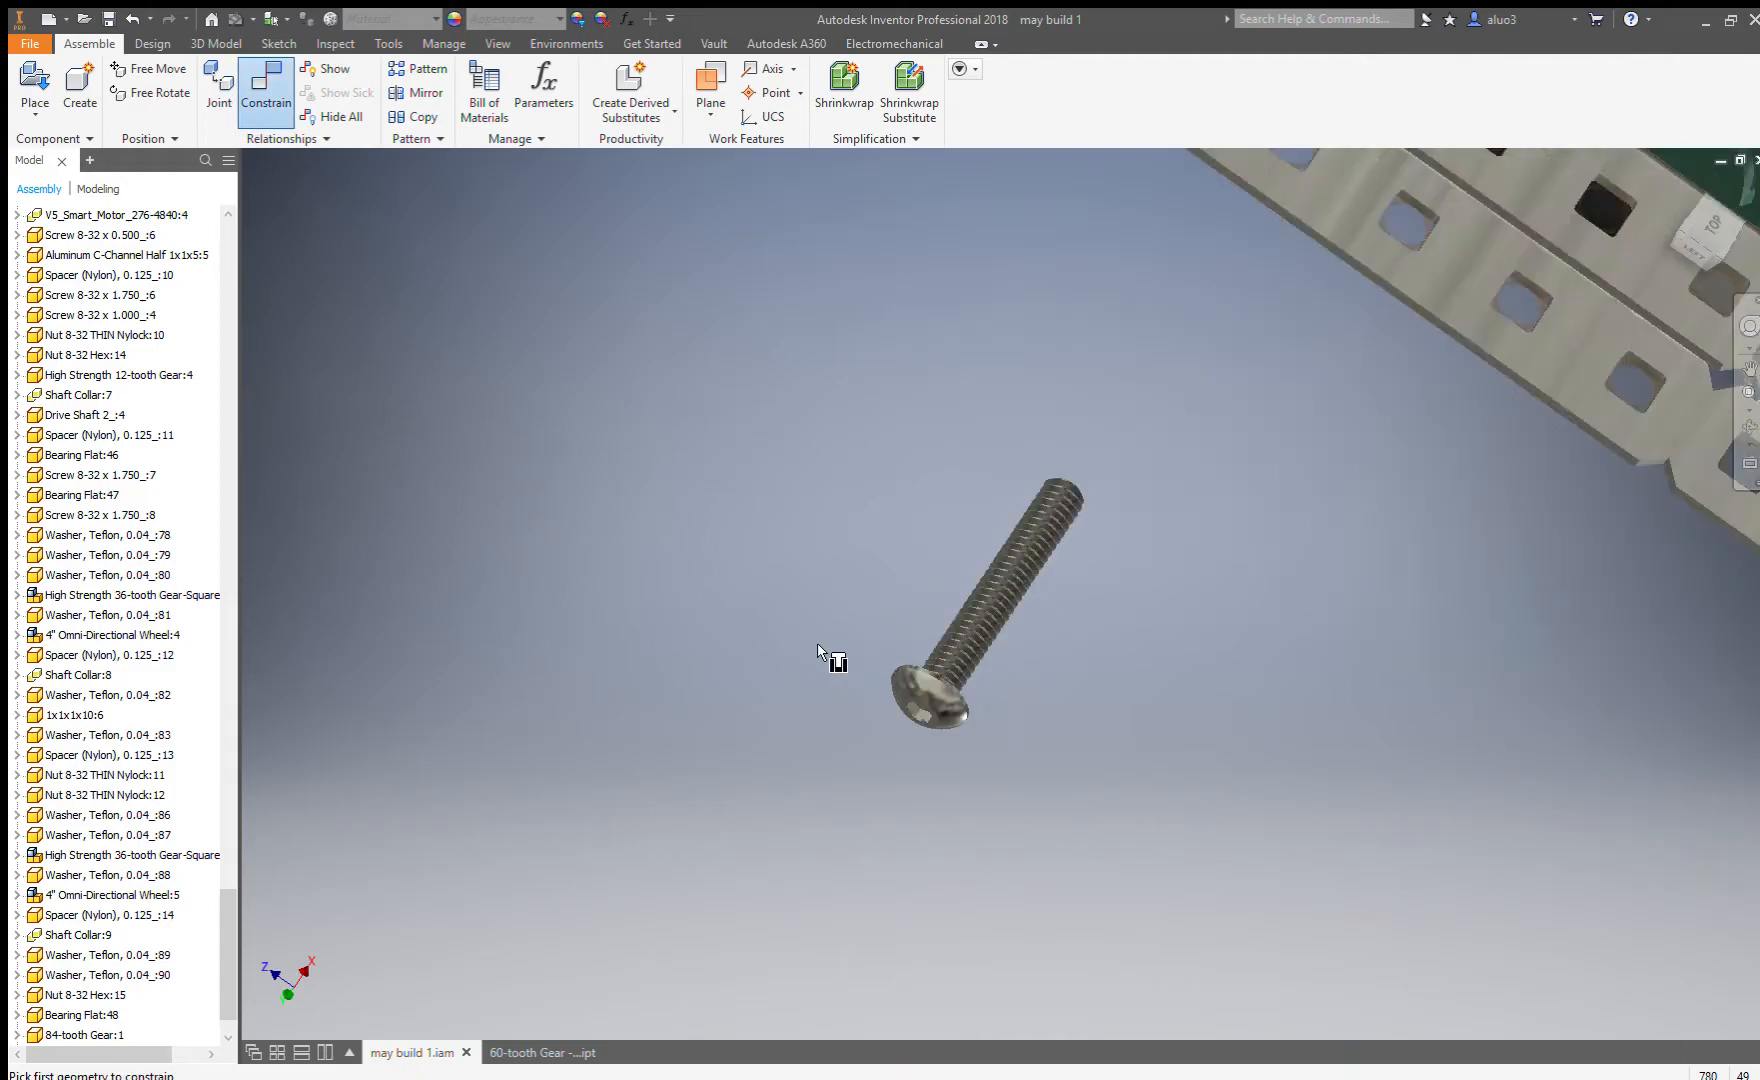
left_click(1010, 698)
scroll(799, 738, "down", 6)
middle_click_drag(931, 681, 938, 626, "shift")
scroll(938, 622, "up", 3)
scroll(930, 625, "down", 2)
scroll(920, 635, "down", 4)
scroll(912, 648, "up", 3)
middle_click_drag(913, 648, 902, 697, "shift")
scroll(890, 666, "up", 5)
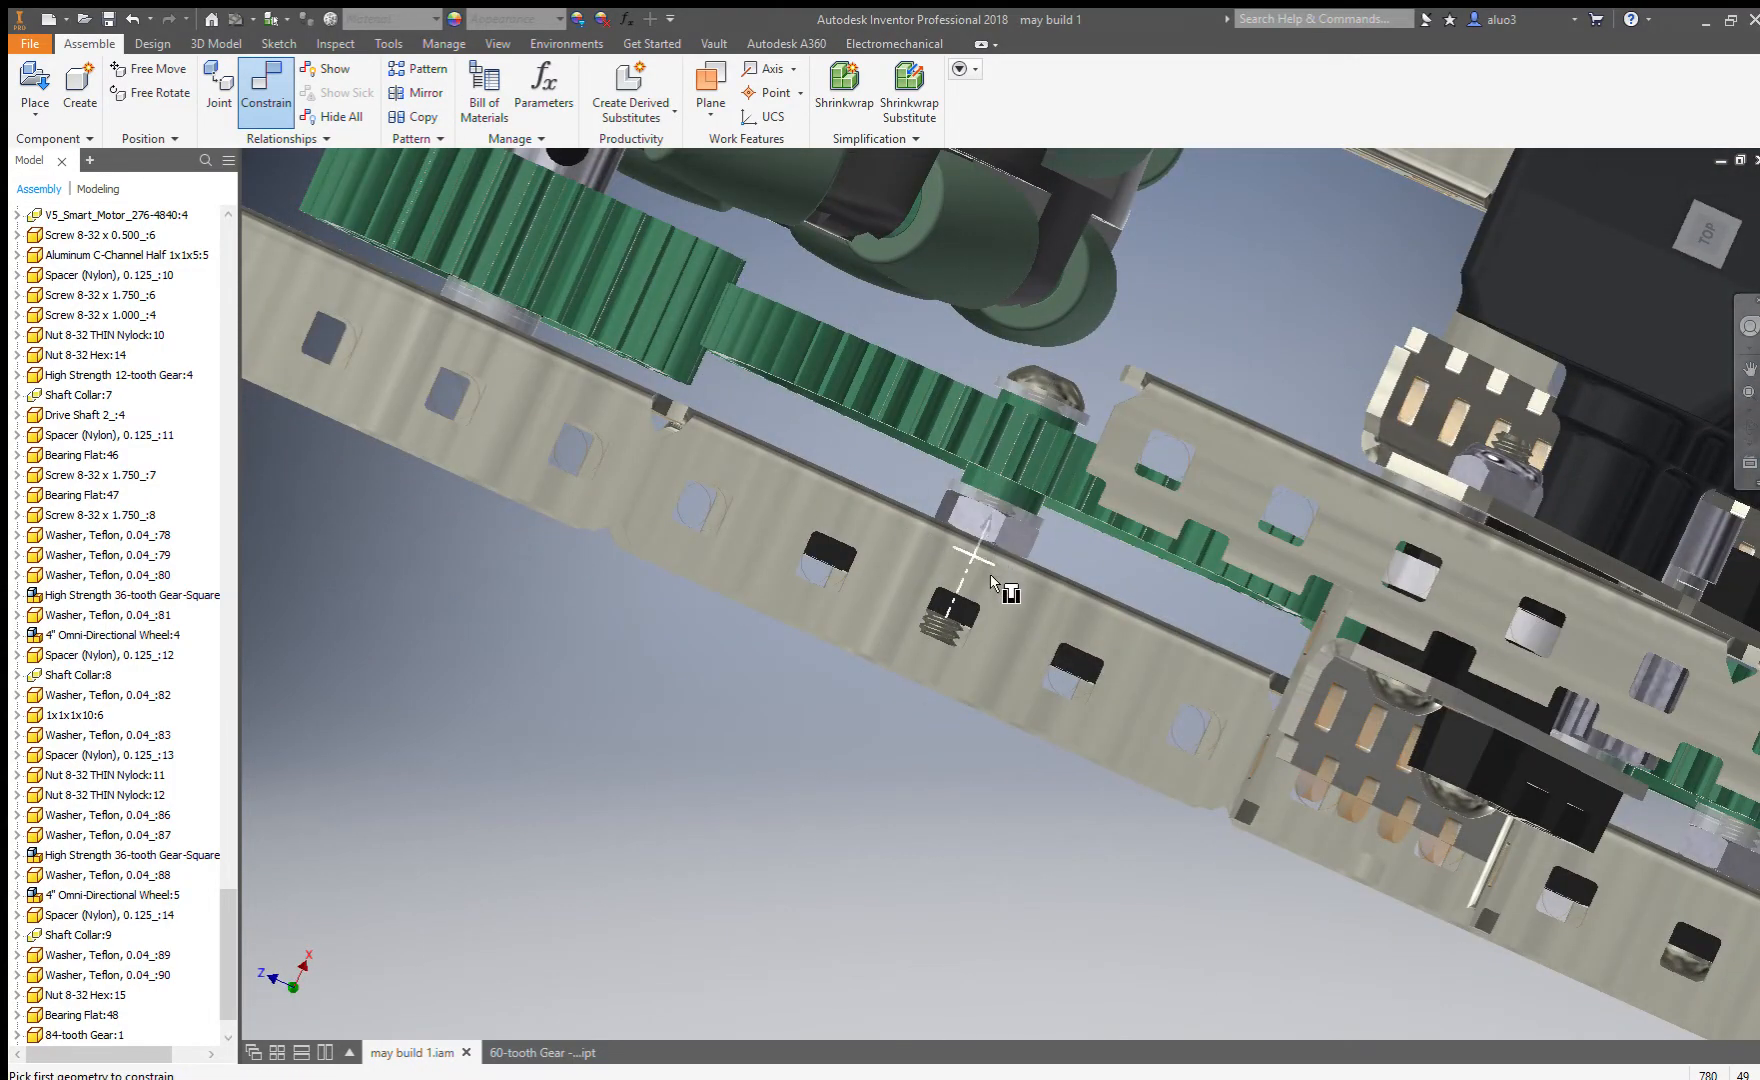
middle_click_drag(971, 542, 975, 558)
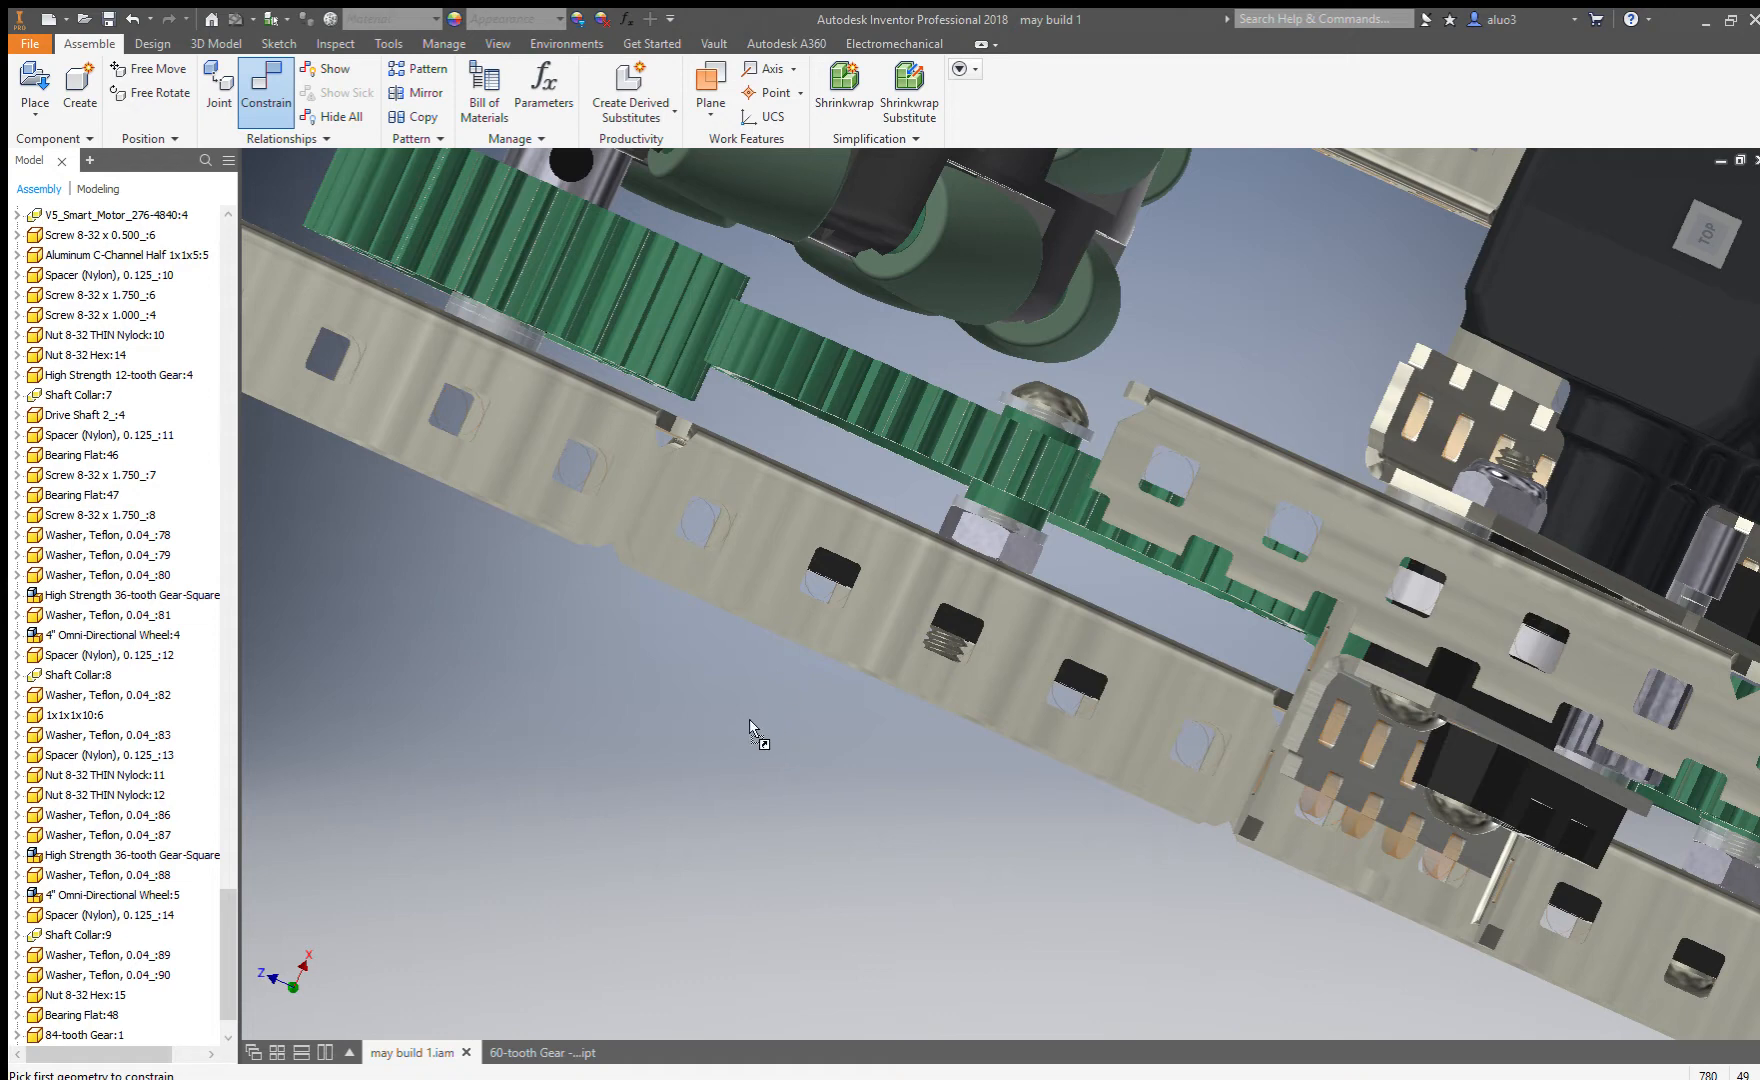
Paste a nylock nut and constrain it in line with the bearing flat's centre hole, over the screw end.
key("ctrl+v")
left_click(260, 88)
scroll(796, 385, "down", 3)
middle_click_drag(845, 455, 705, 680, "shift")
scroll(725, 752, "up", 3)
left_click(720, 758)
scroll(858, 645, "down", 3)
middle_click_drag(864, 642, 885, 465, "shift")
scroll(935, 408, "up", 3)
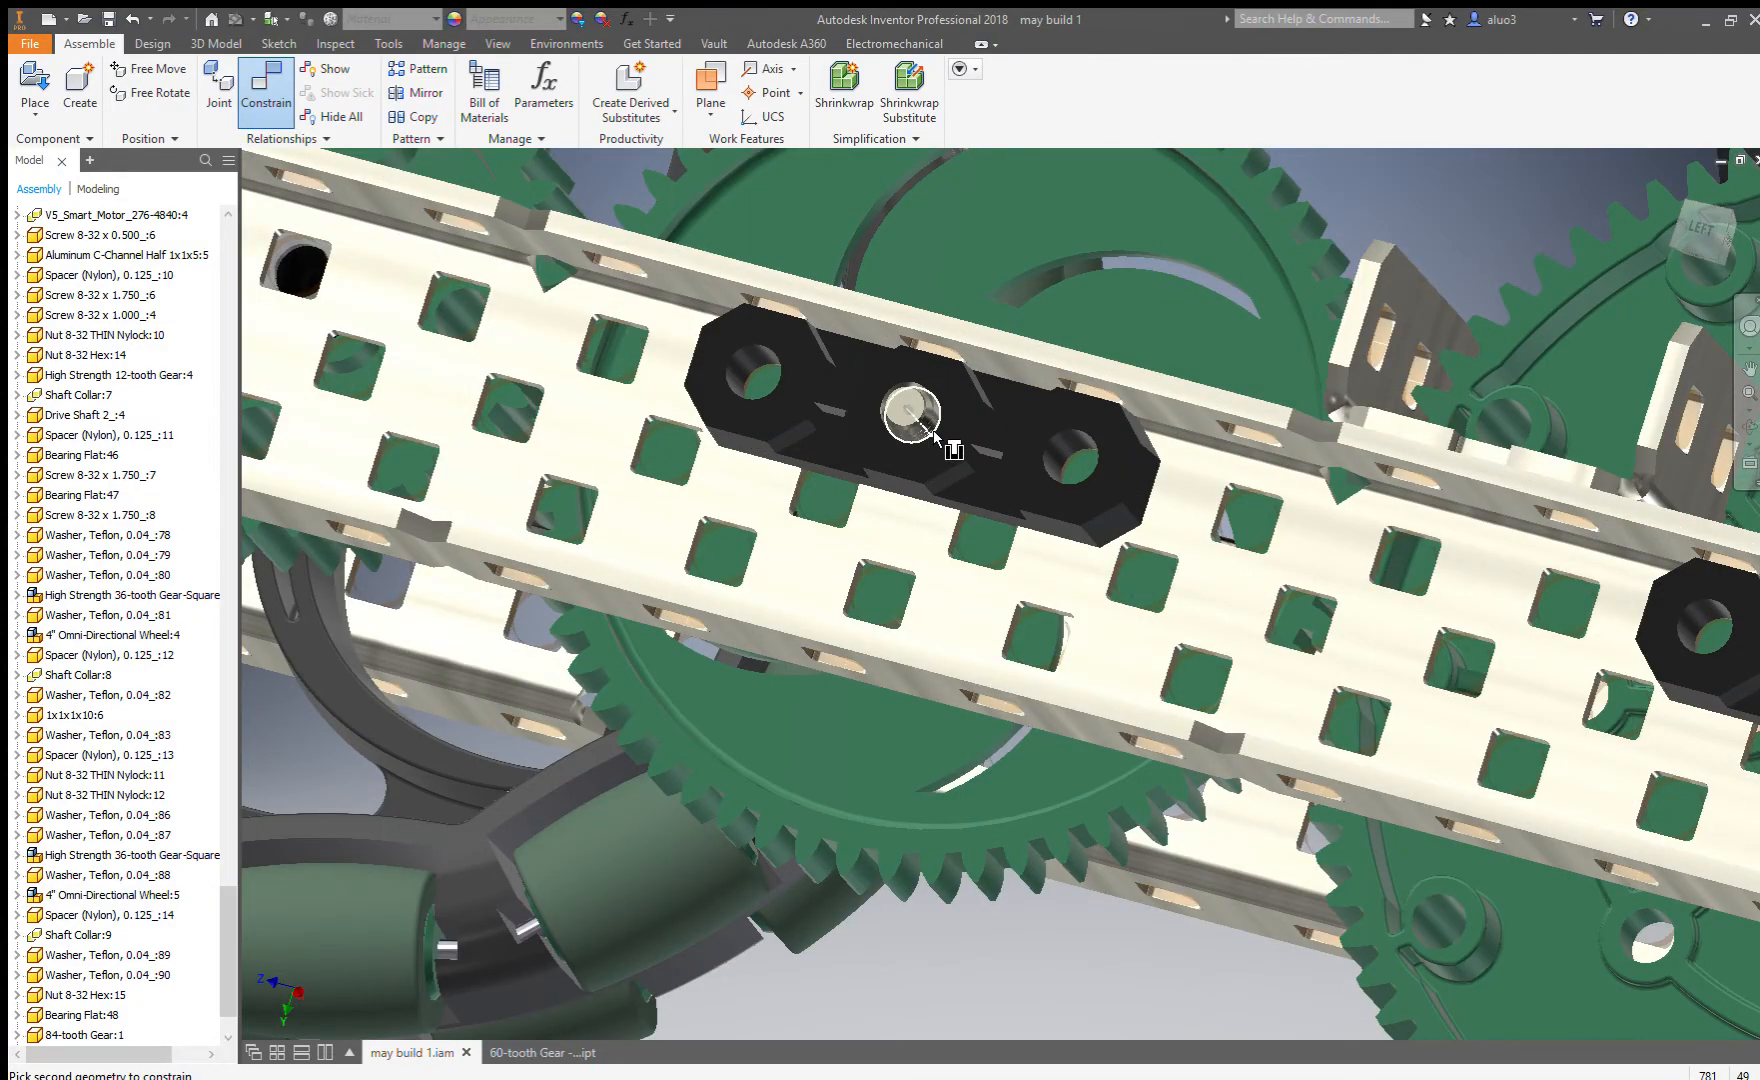
left_click(932, 427)
scroll(932, 427, "down", 3)
scroll(920, 443, "up", 3)
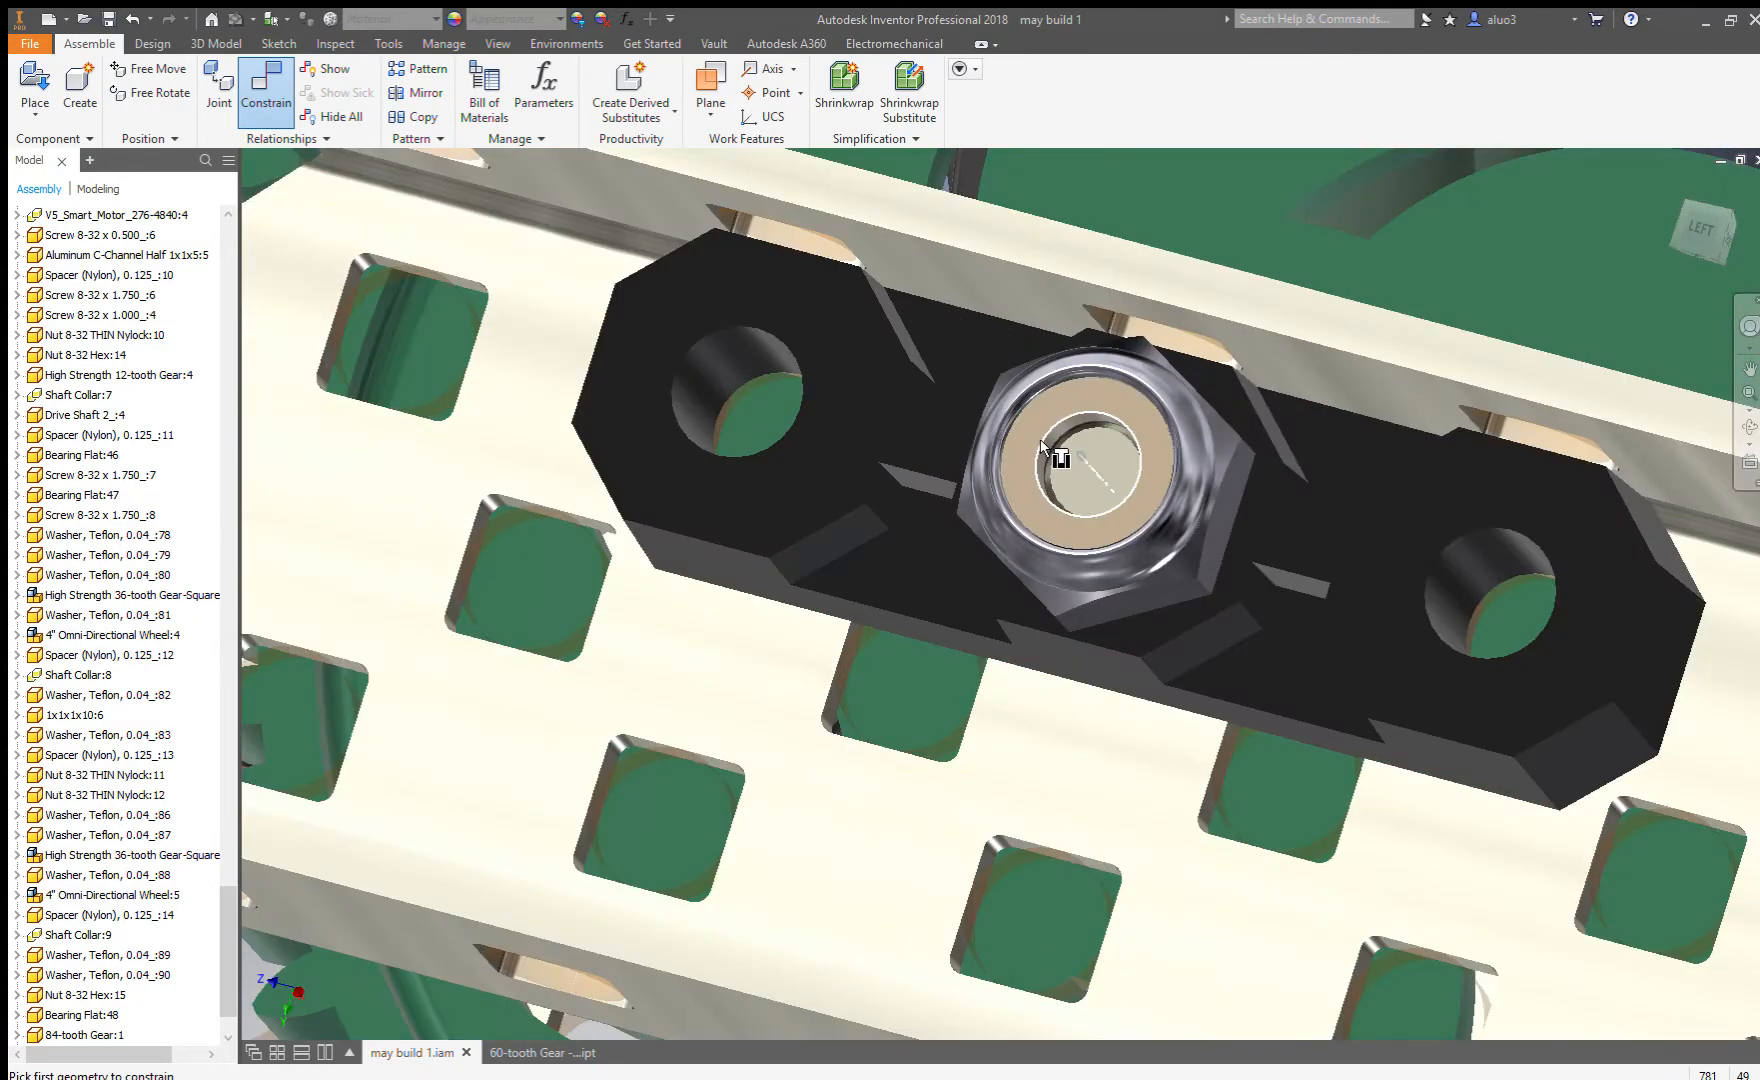
Examine the fitted gear, hex nut, washers and screw along the drive rail from several angles.
scroll(1040, 439, "up", 5)
middle_click_drag(1104, 483, 1068, 455, "shift")
scroll(1067, 452, "down", 5)
scroll(1040, 462, "up", 2)
middle_click_drag(1018, 473, 1025, 670, "shift")
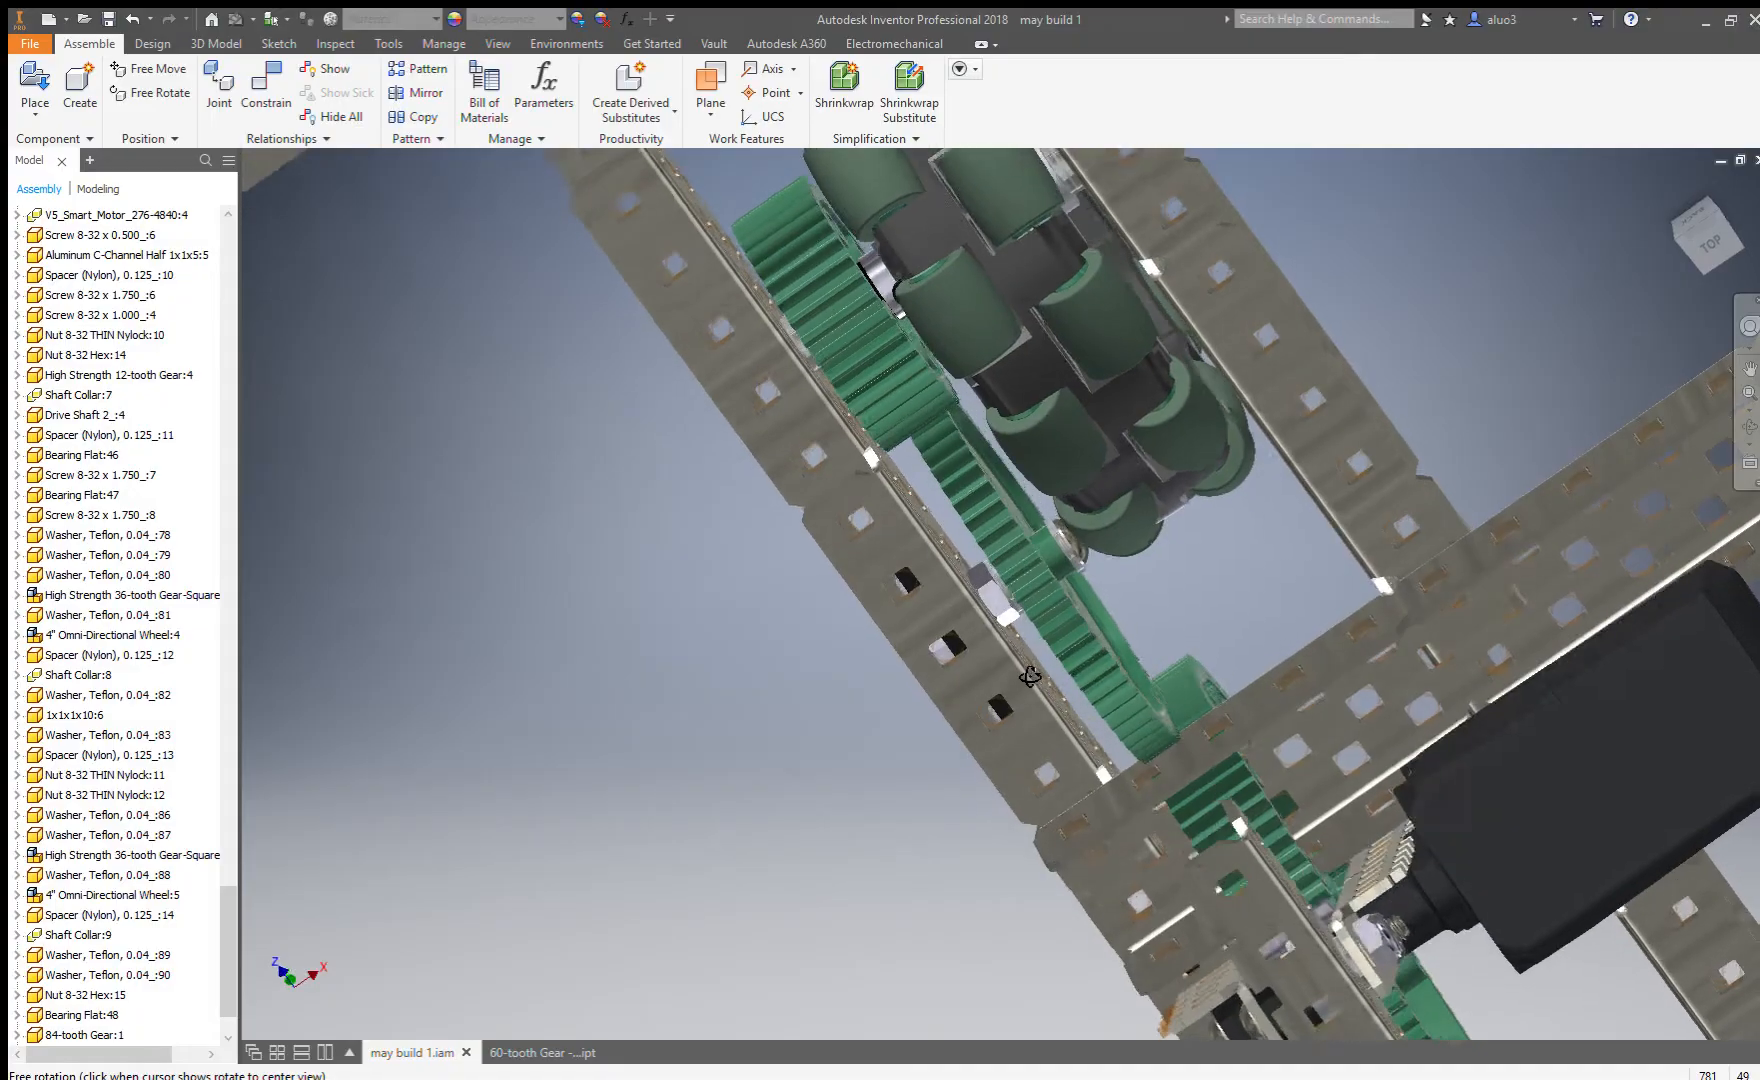
scroll(1040, 662, "up", 3)
middle_click_drag(1060, 652, 1040, 636, "shift")
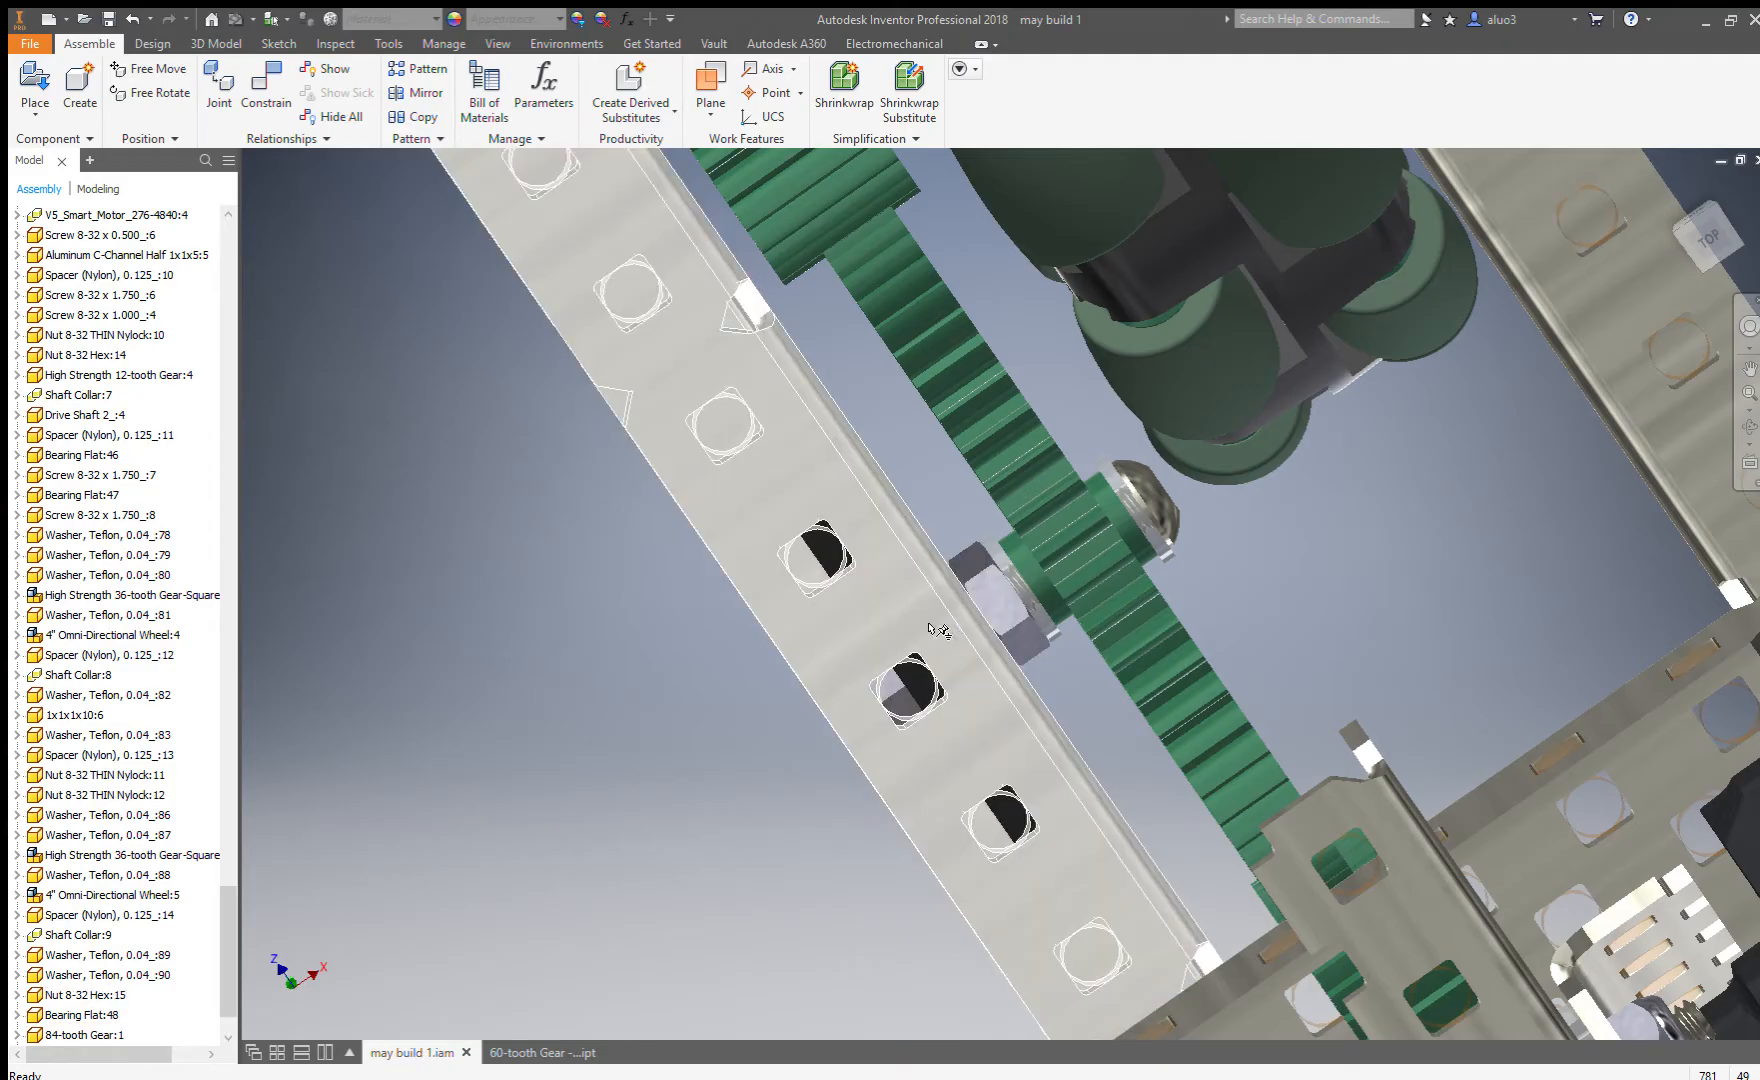
left_click(1015, 643)
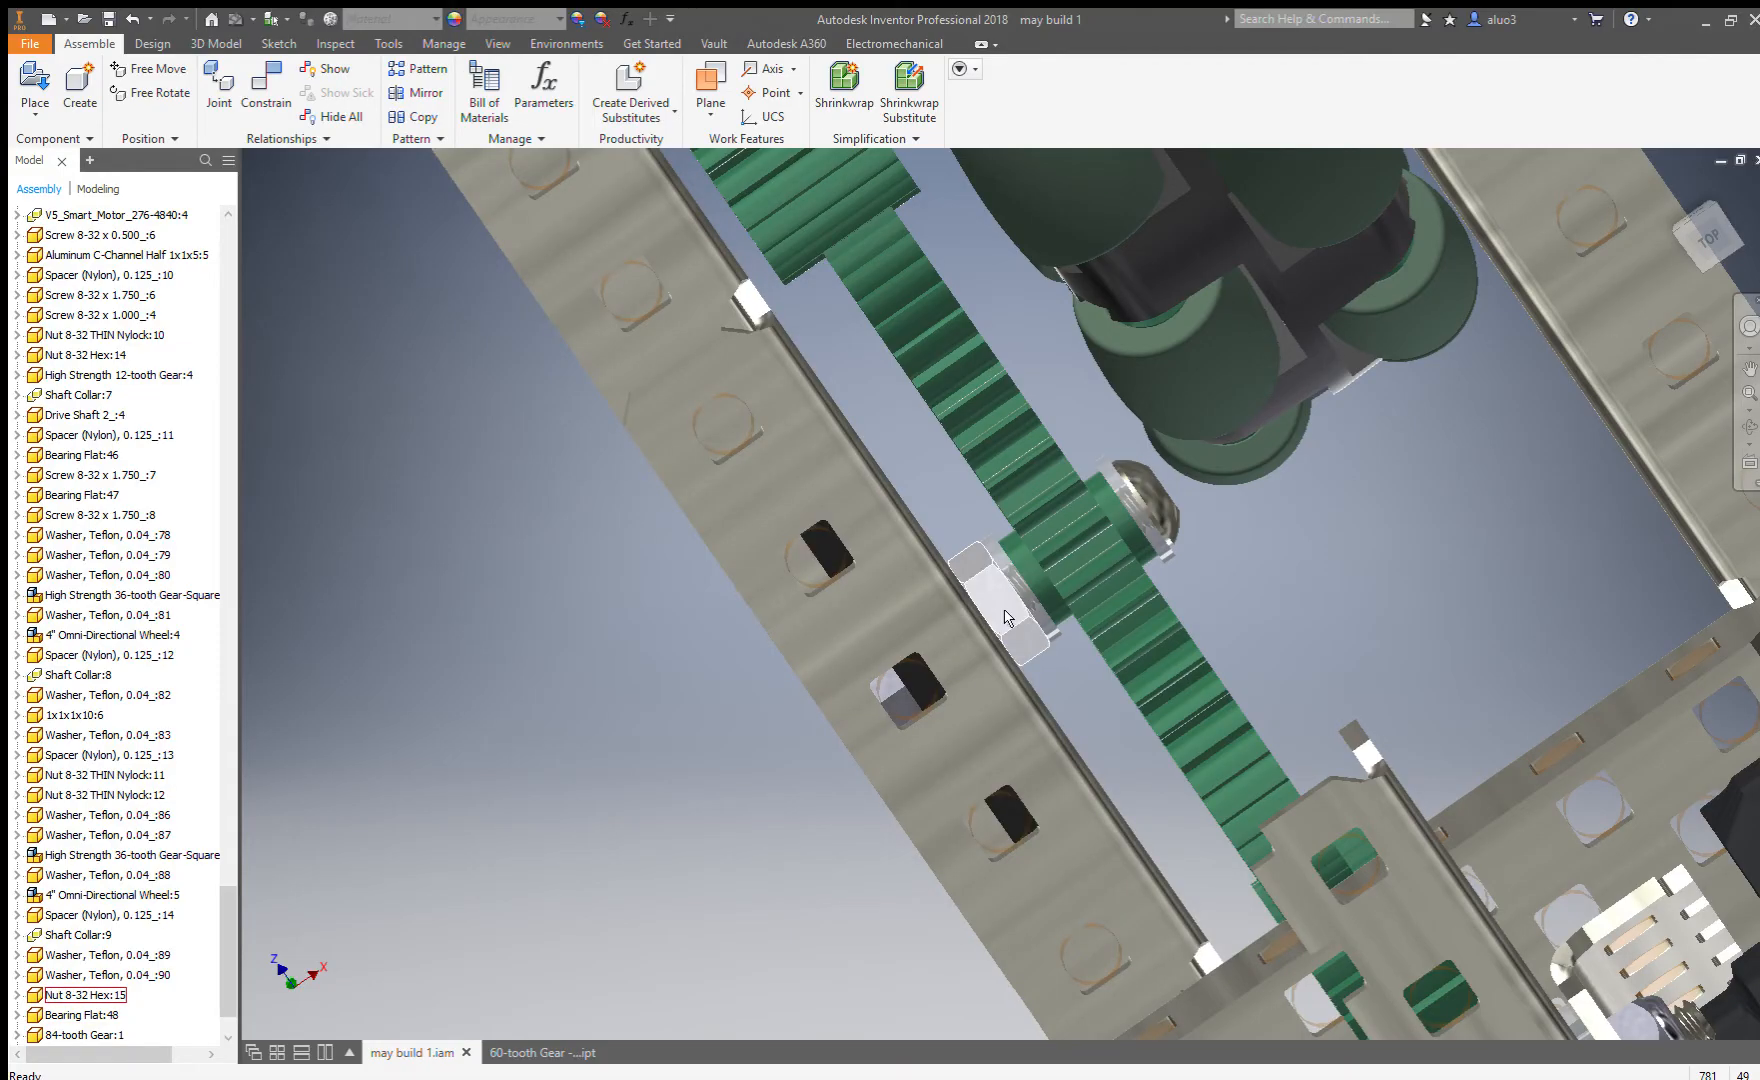
left_click(1000, 643)
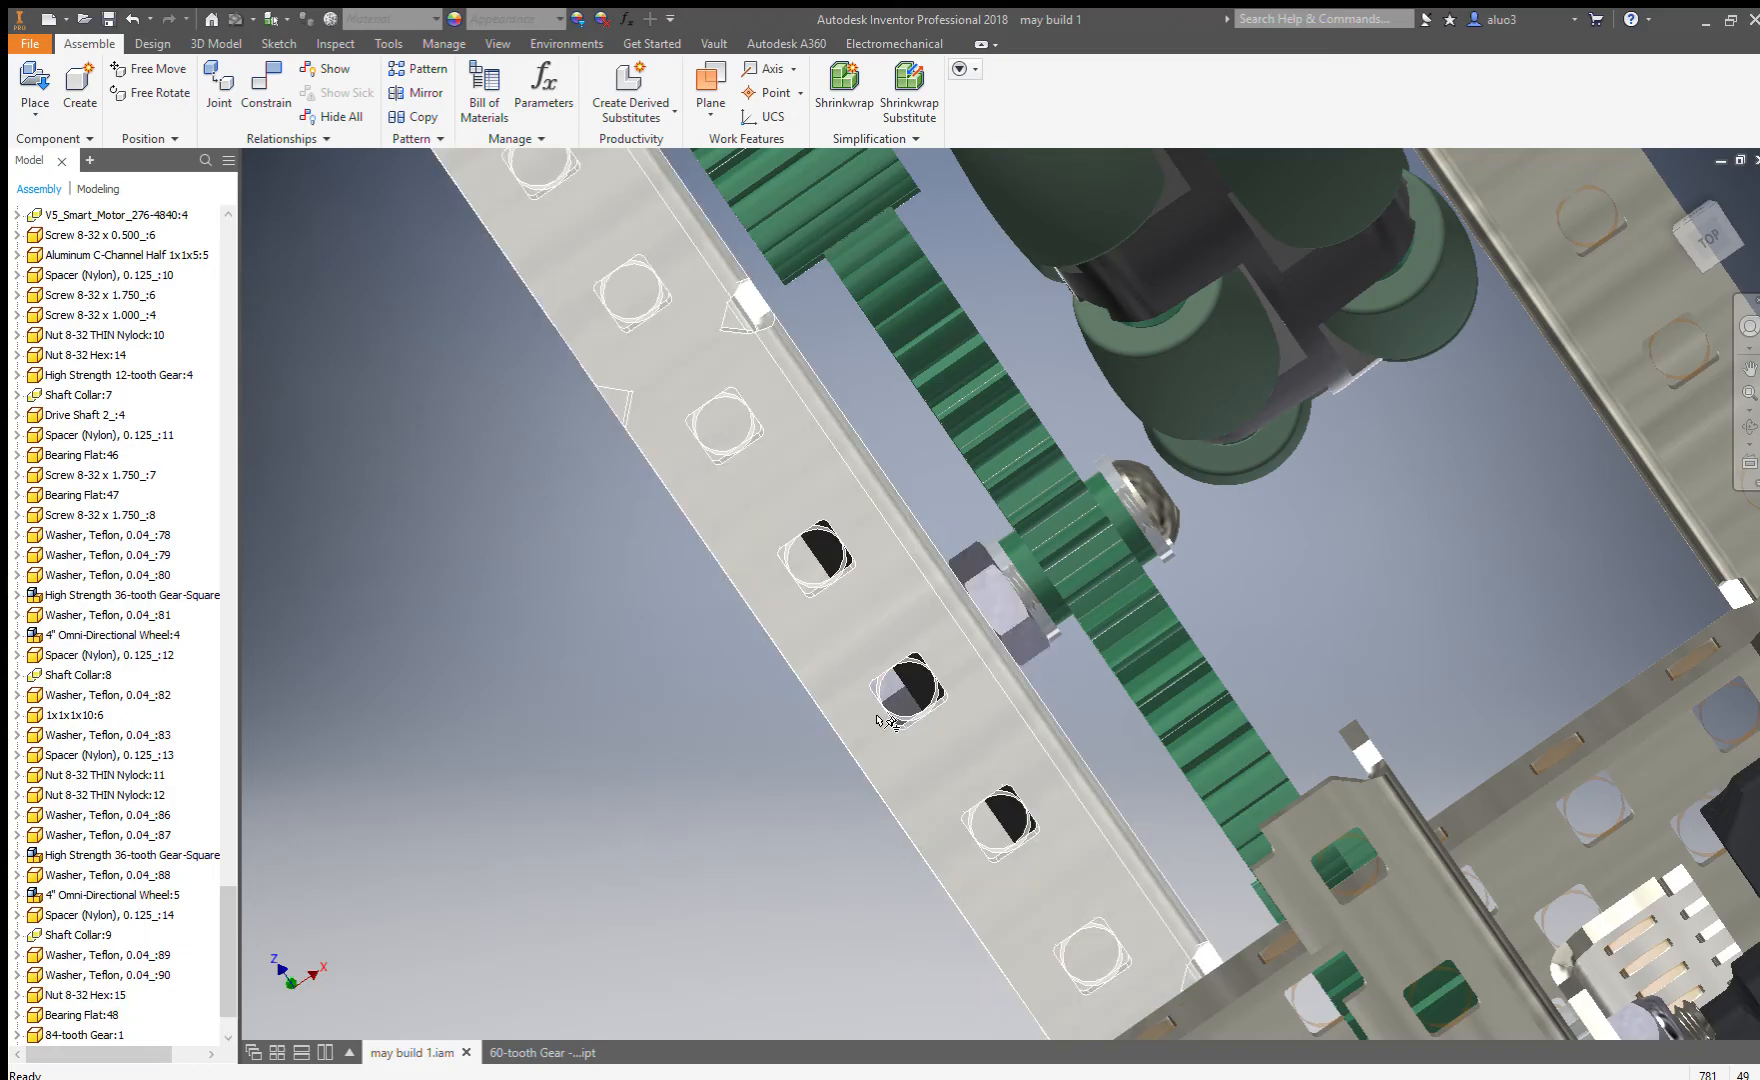
left_click(986, 622)
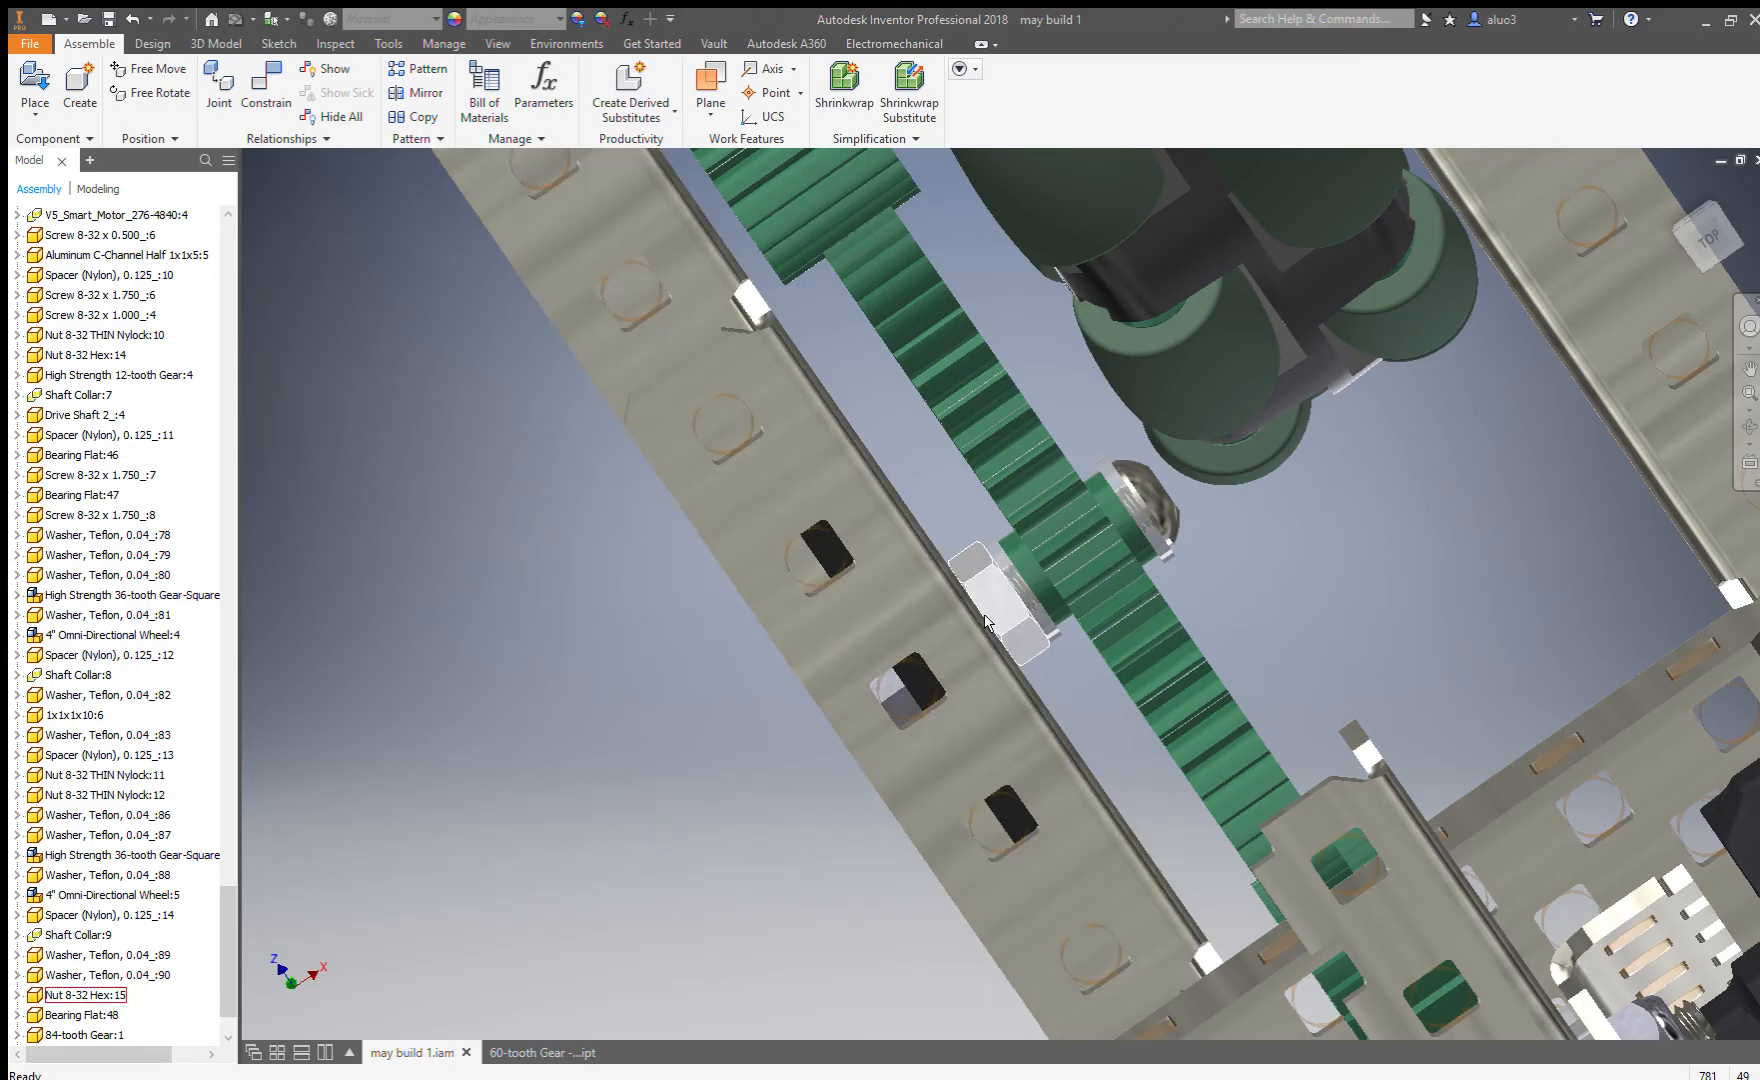
left_click(897, 697)
key("Page_Up")
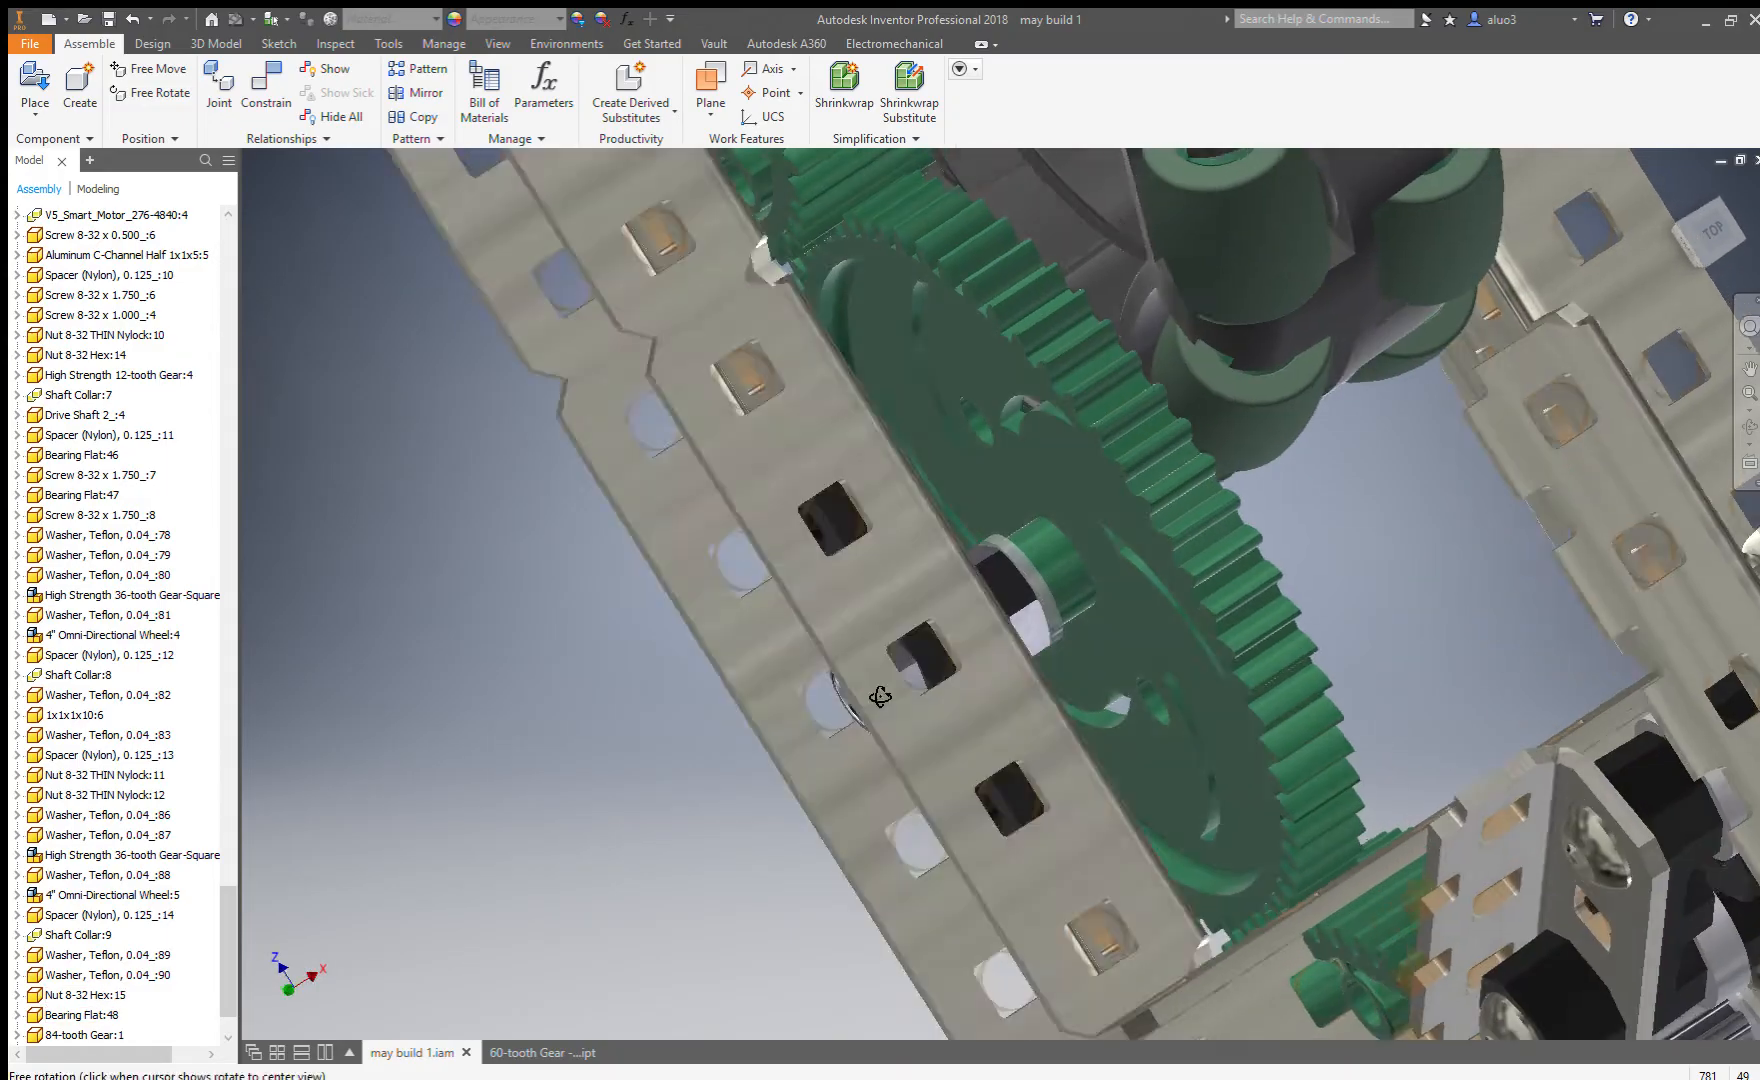
key("F5")
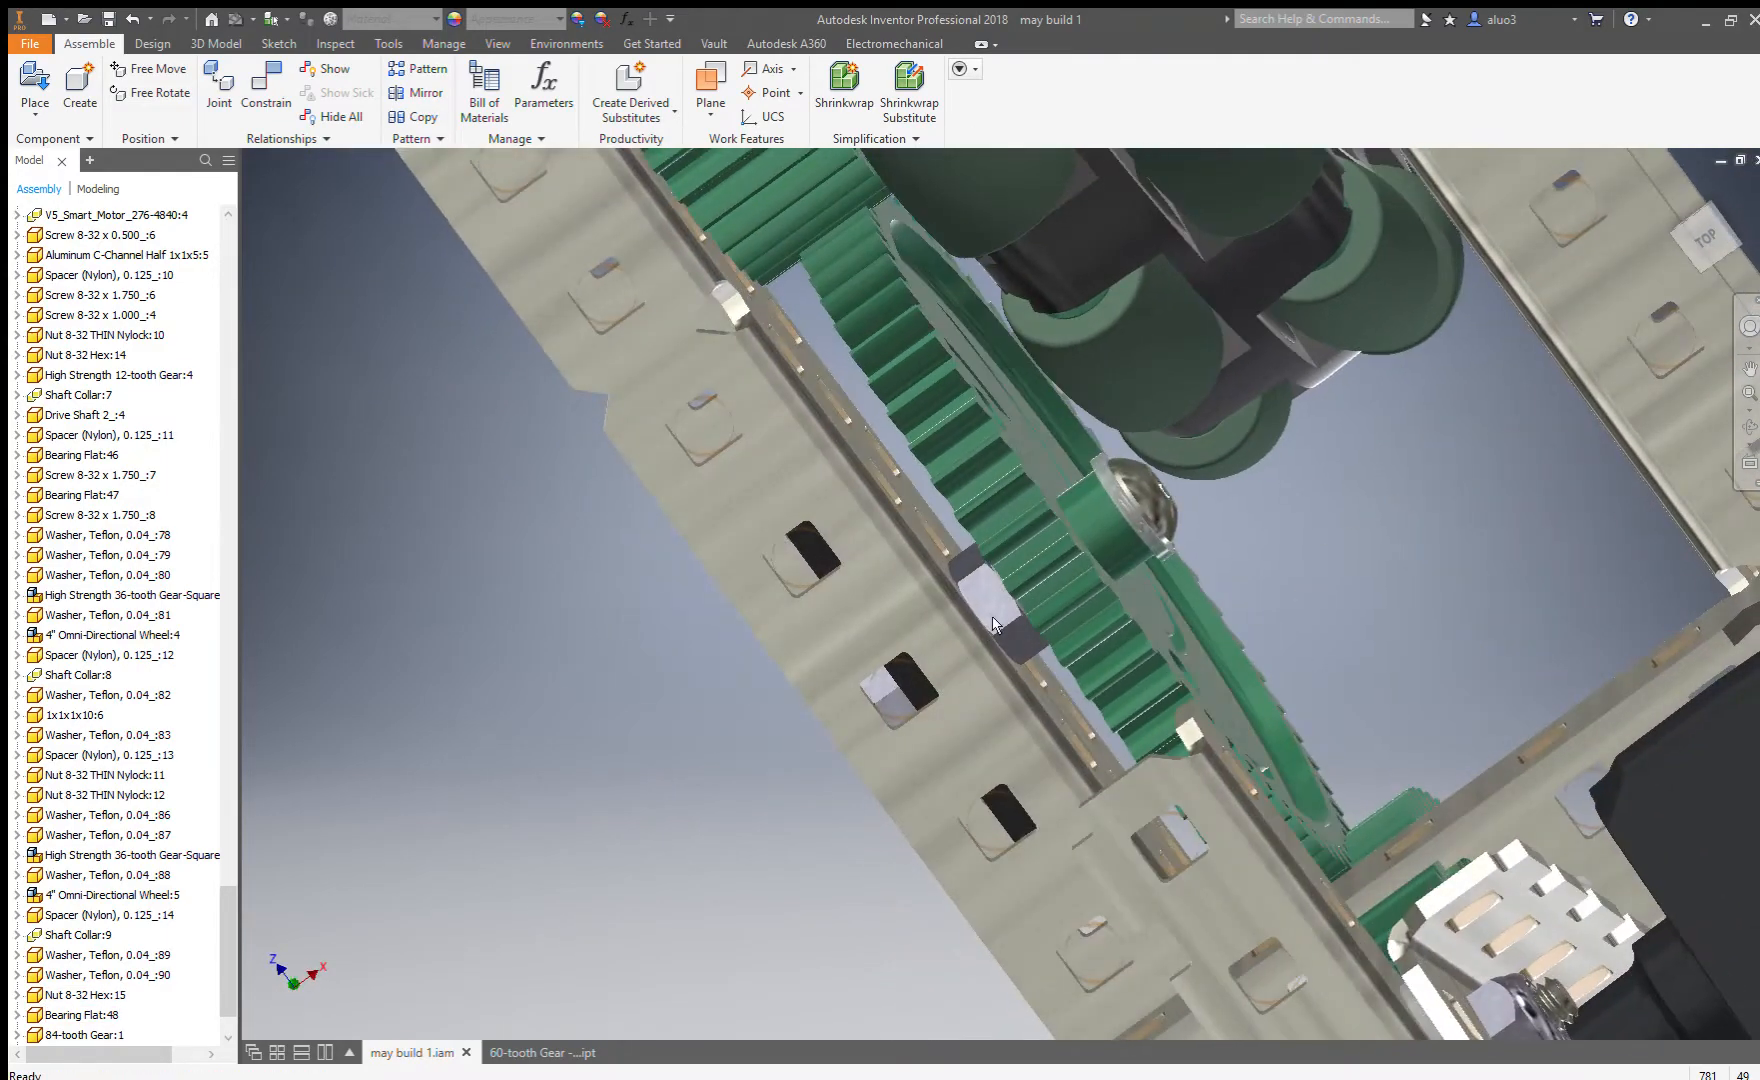
left_click(990, 624)
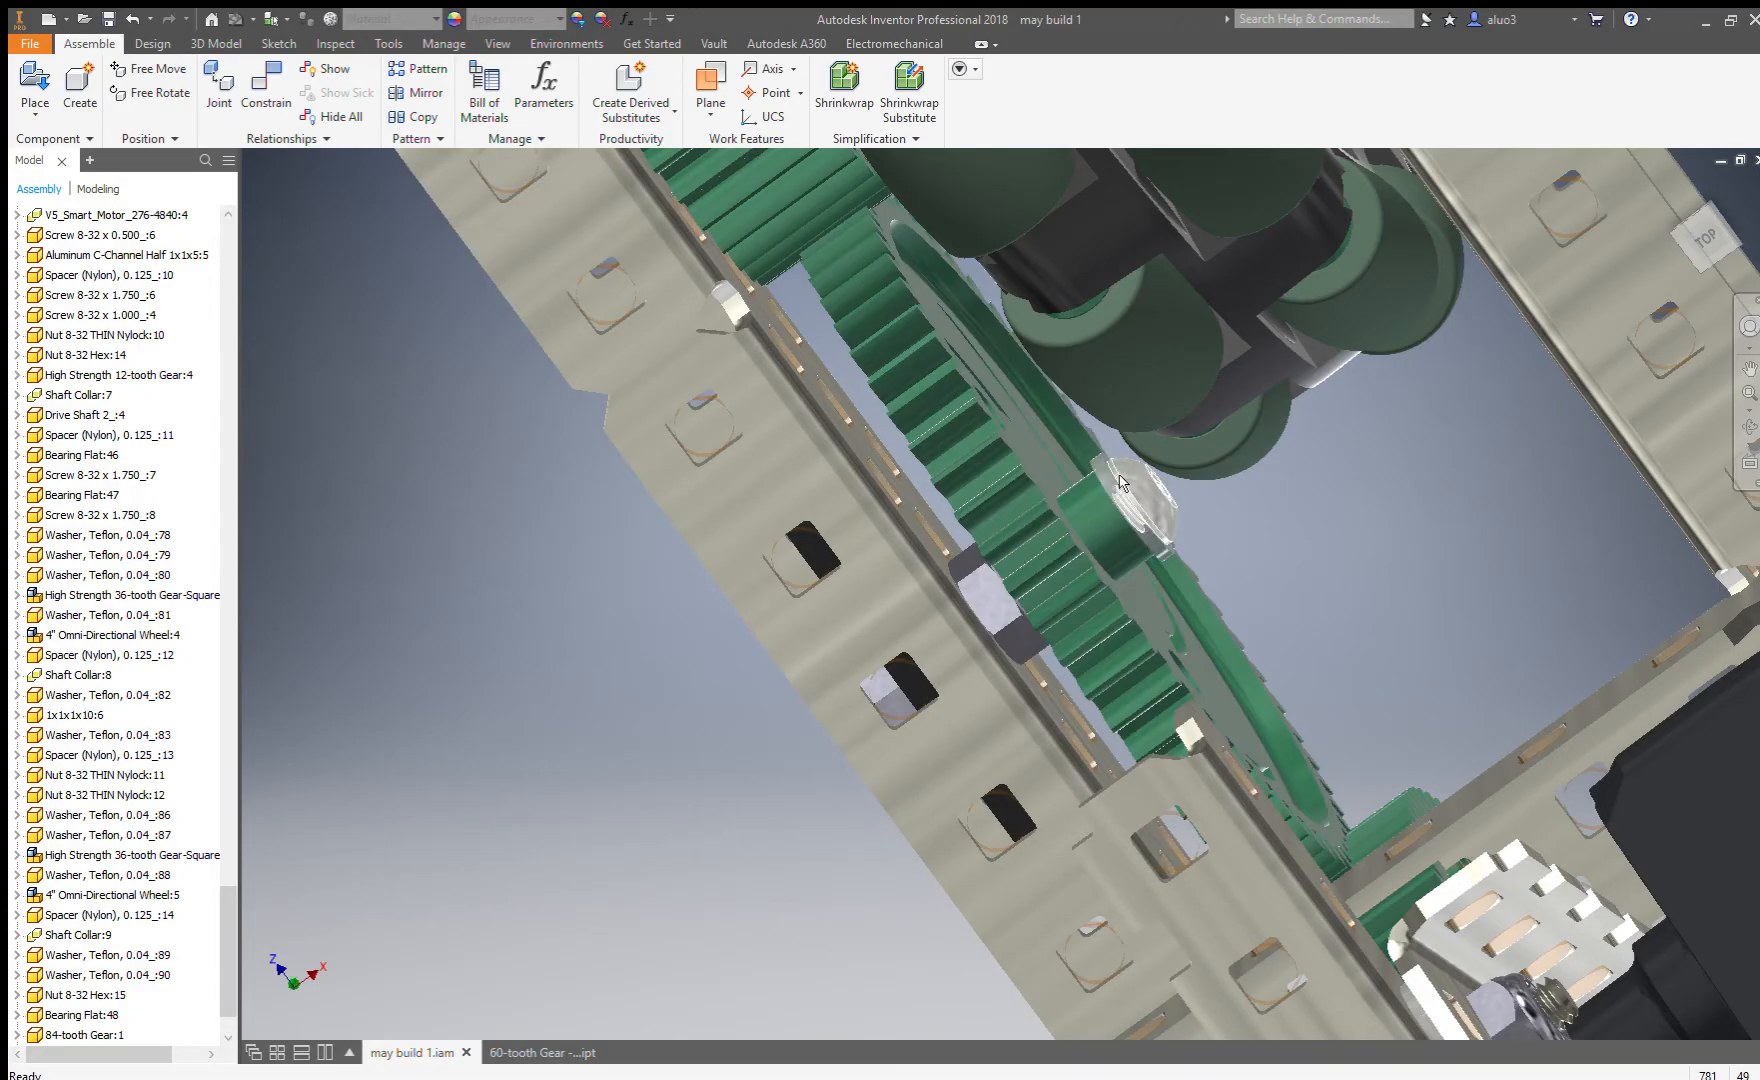
left_click_drag(1005, 500, 900, 585)
key("F4")
left_click_drag(943, 491, 1006, 617)
scroll(908, 572, "down", 5)
scroll(908, 572, "up", 5)
scroll(1350, 588, "up", 3)
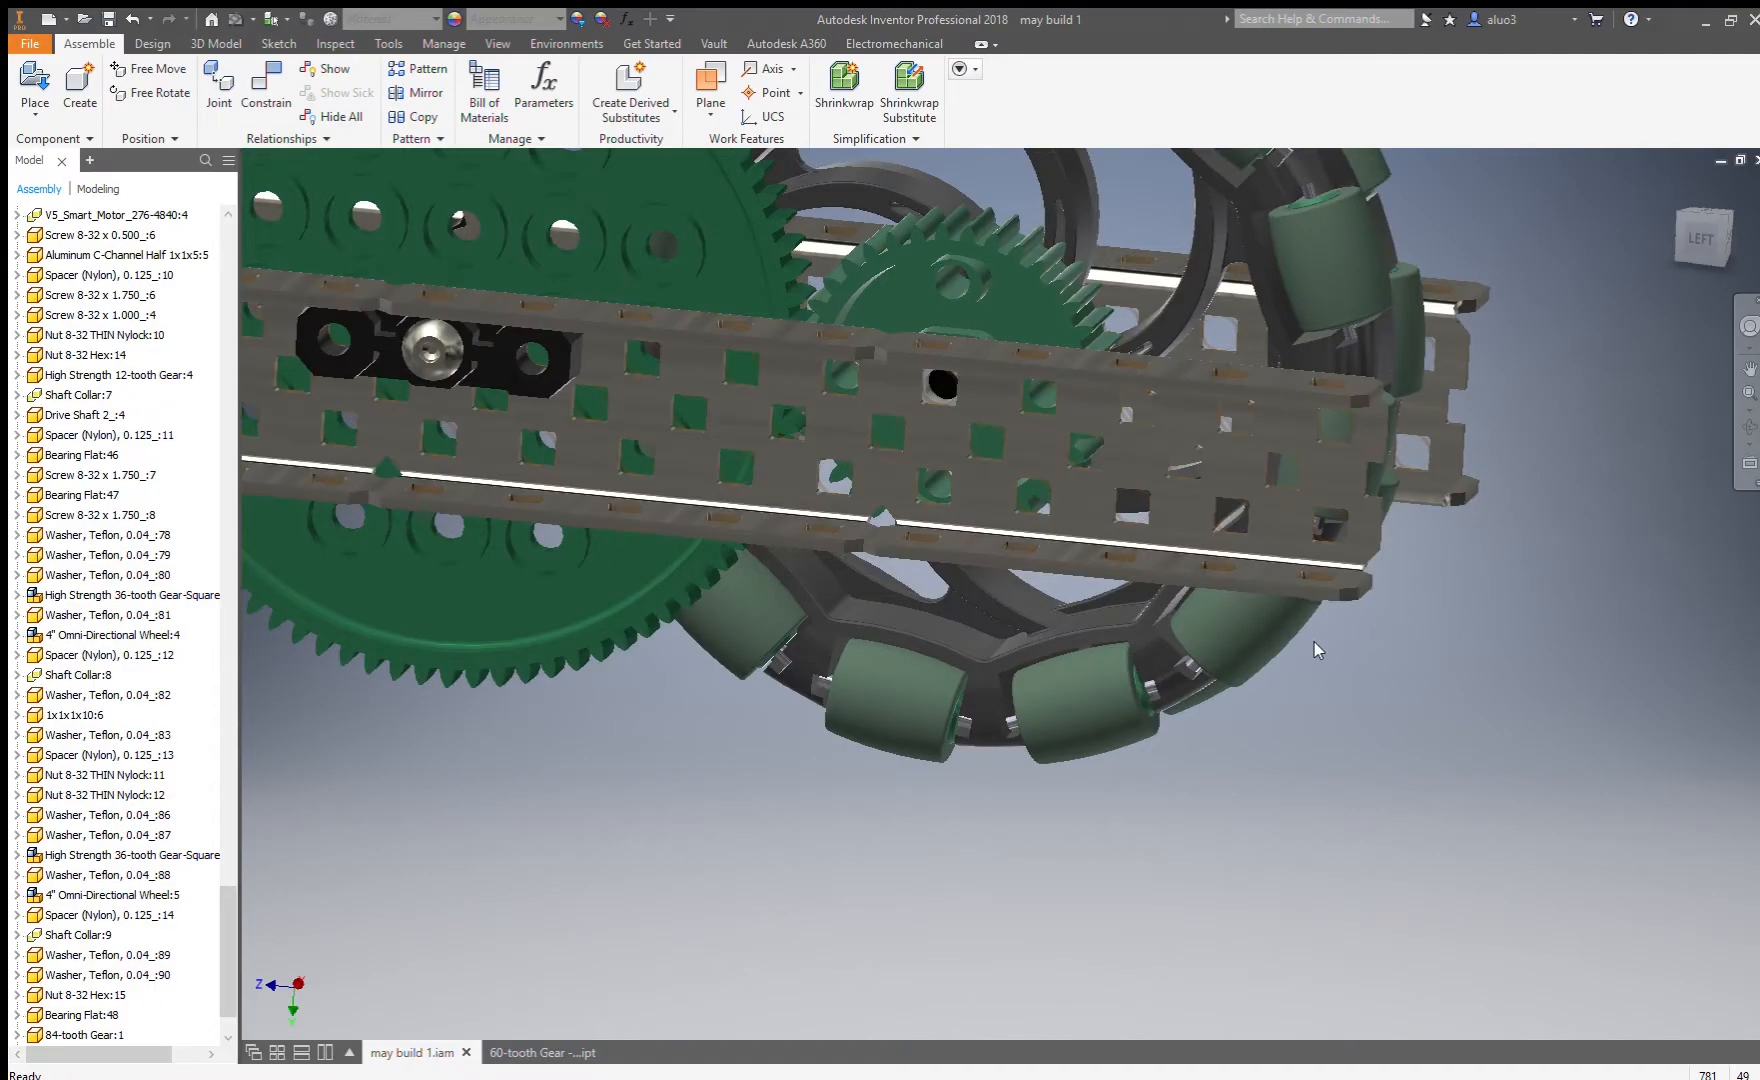
Copy the long C-channel that stands across the drive rail and place the copy beside the same rail.
scroll(1314, 630, "down", 5)
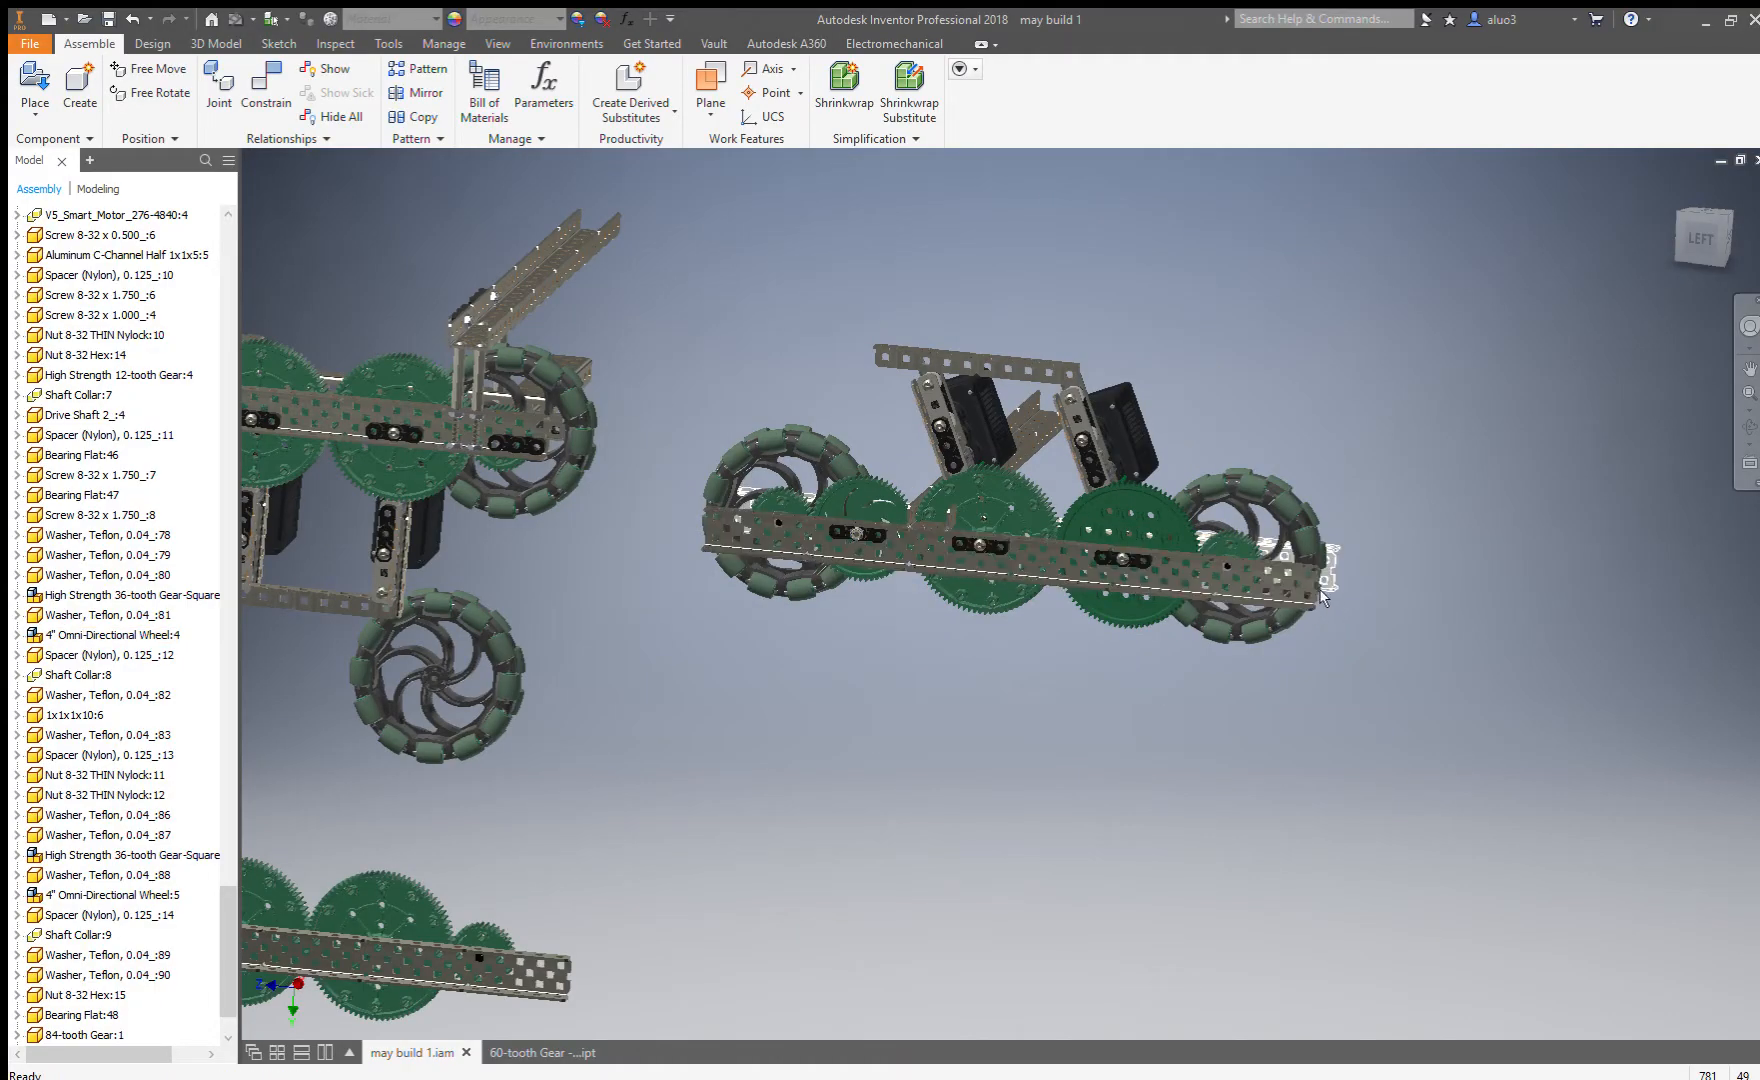
middle_click_drag(1024, 498, 900, 372, "shift")
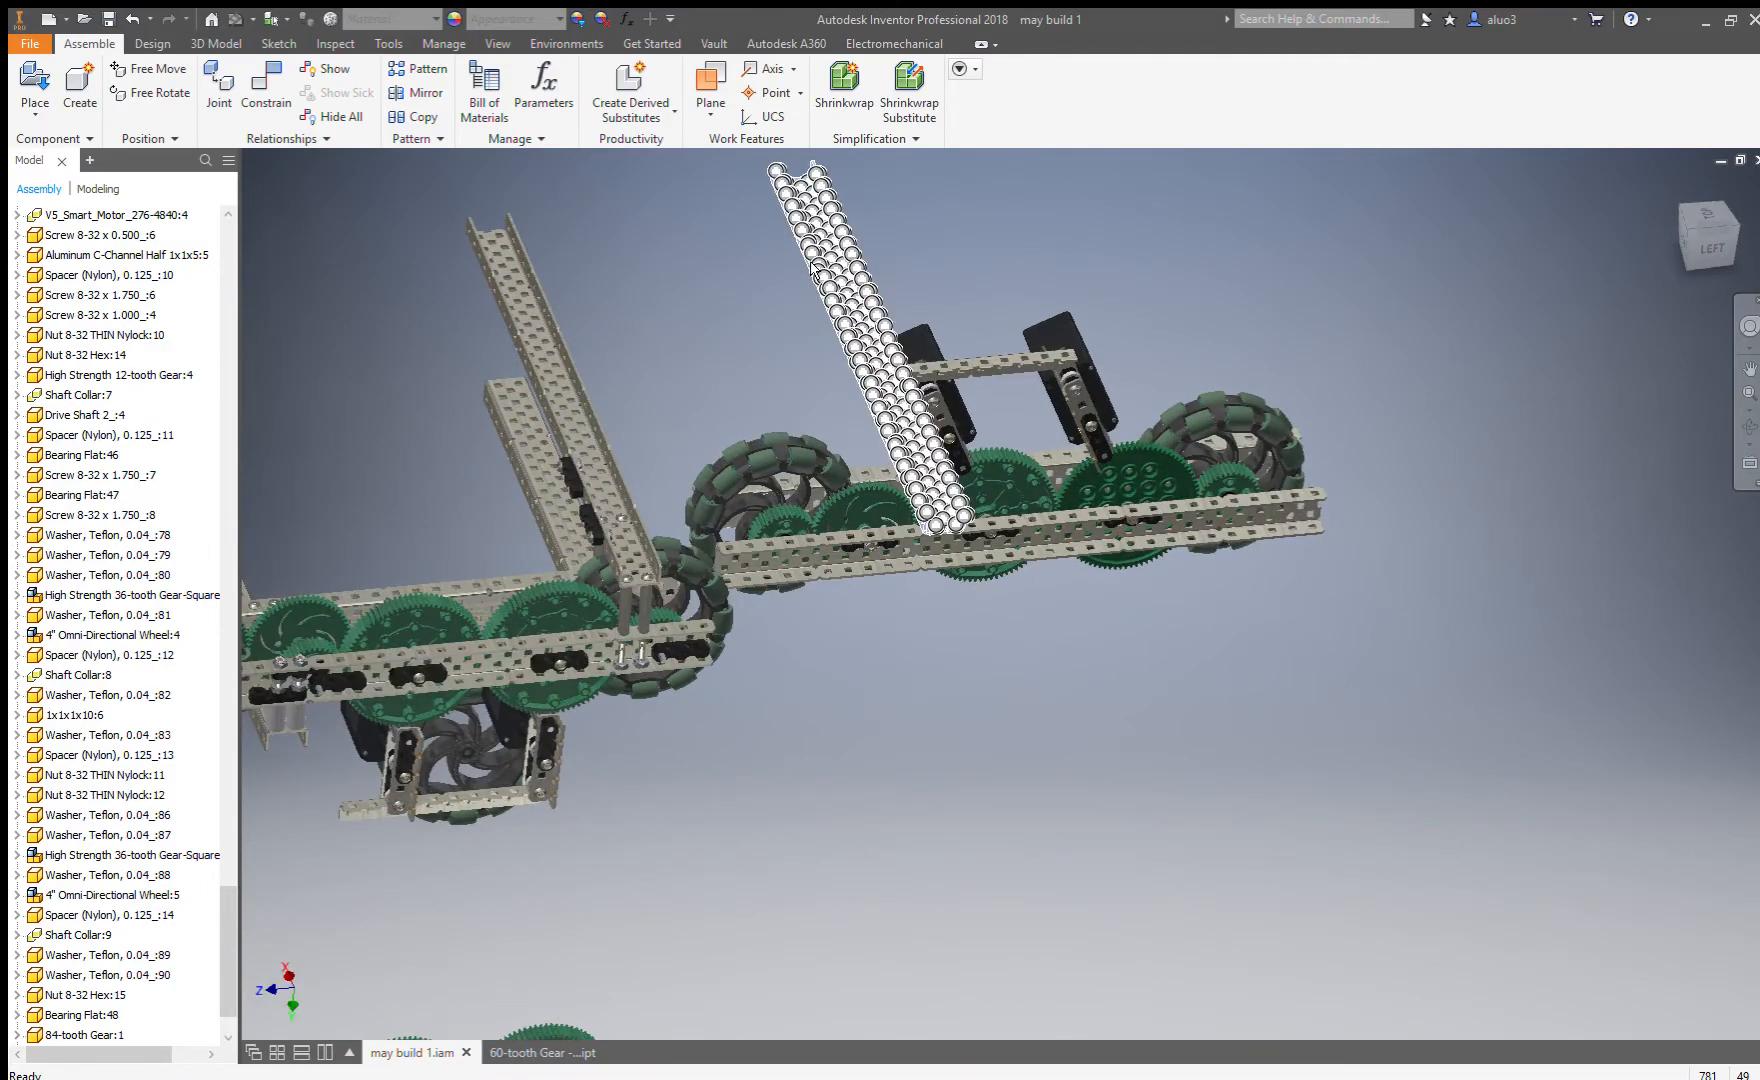
scroll(812, 270, "down", 3)
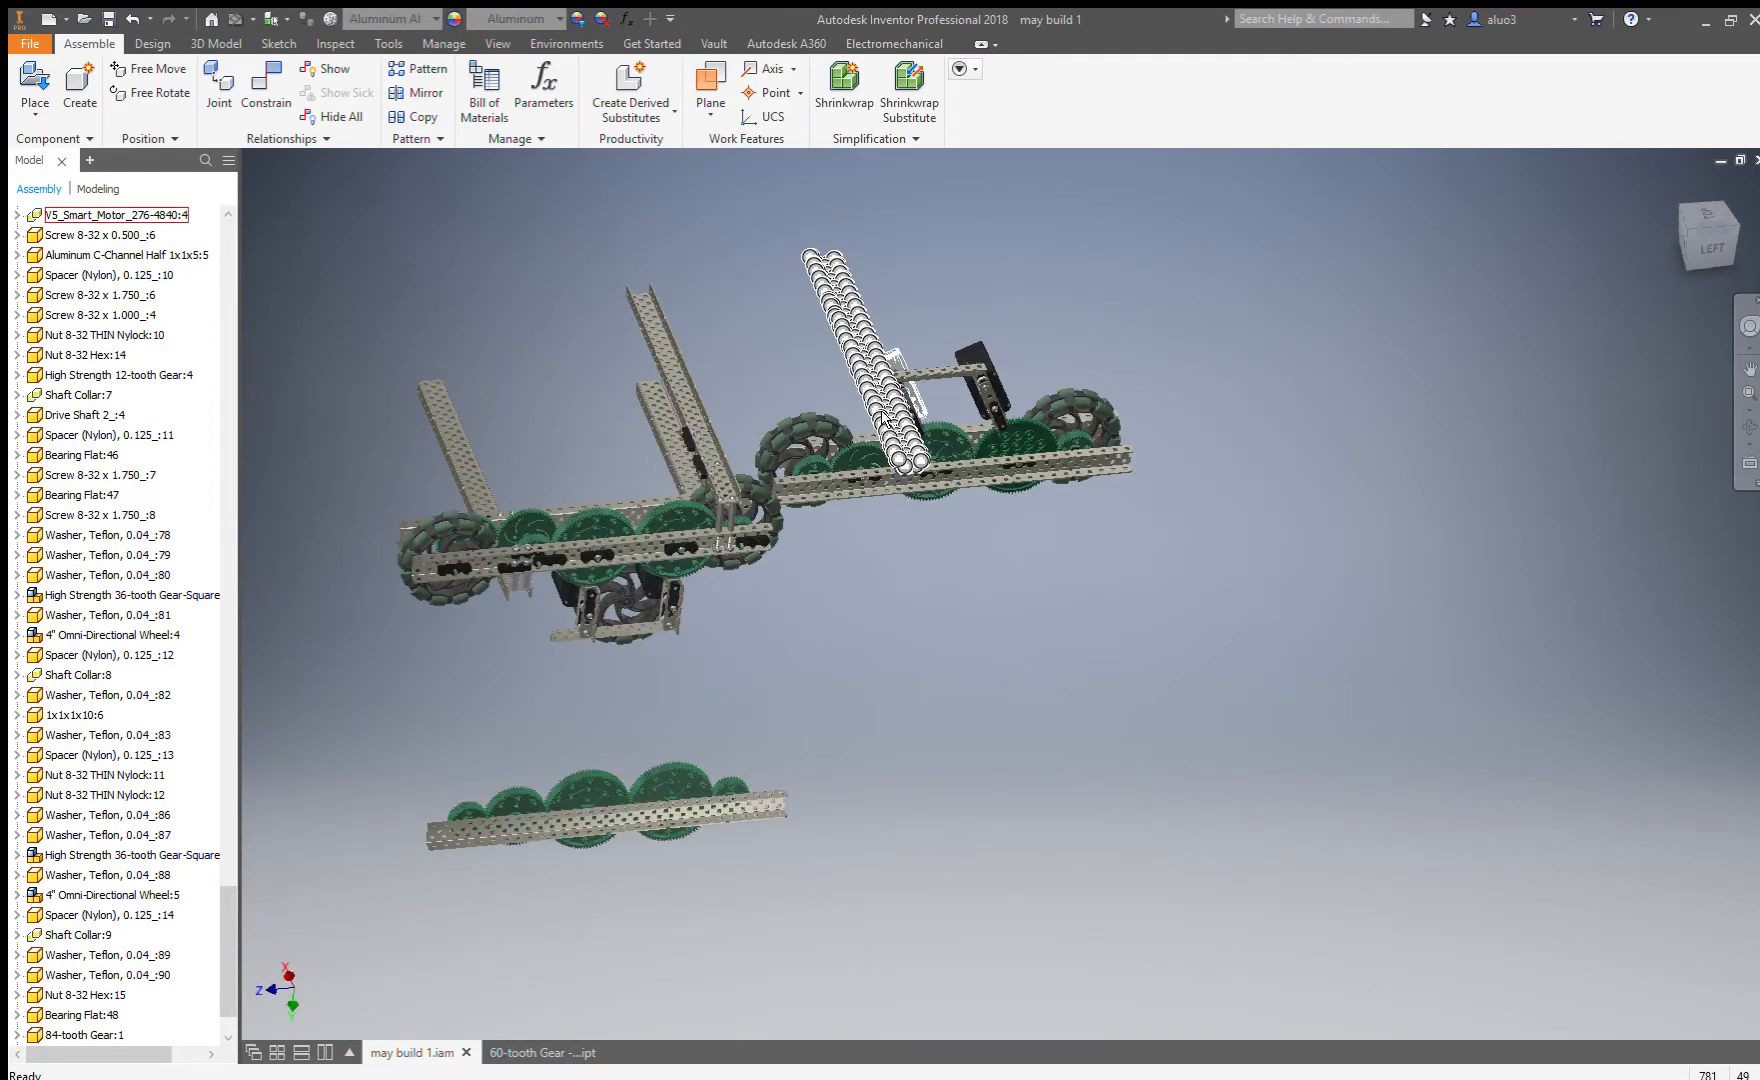
key("F5")
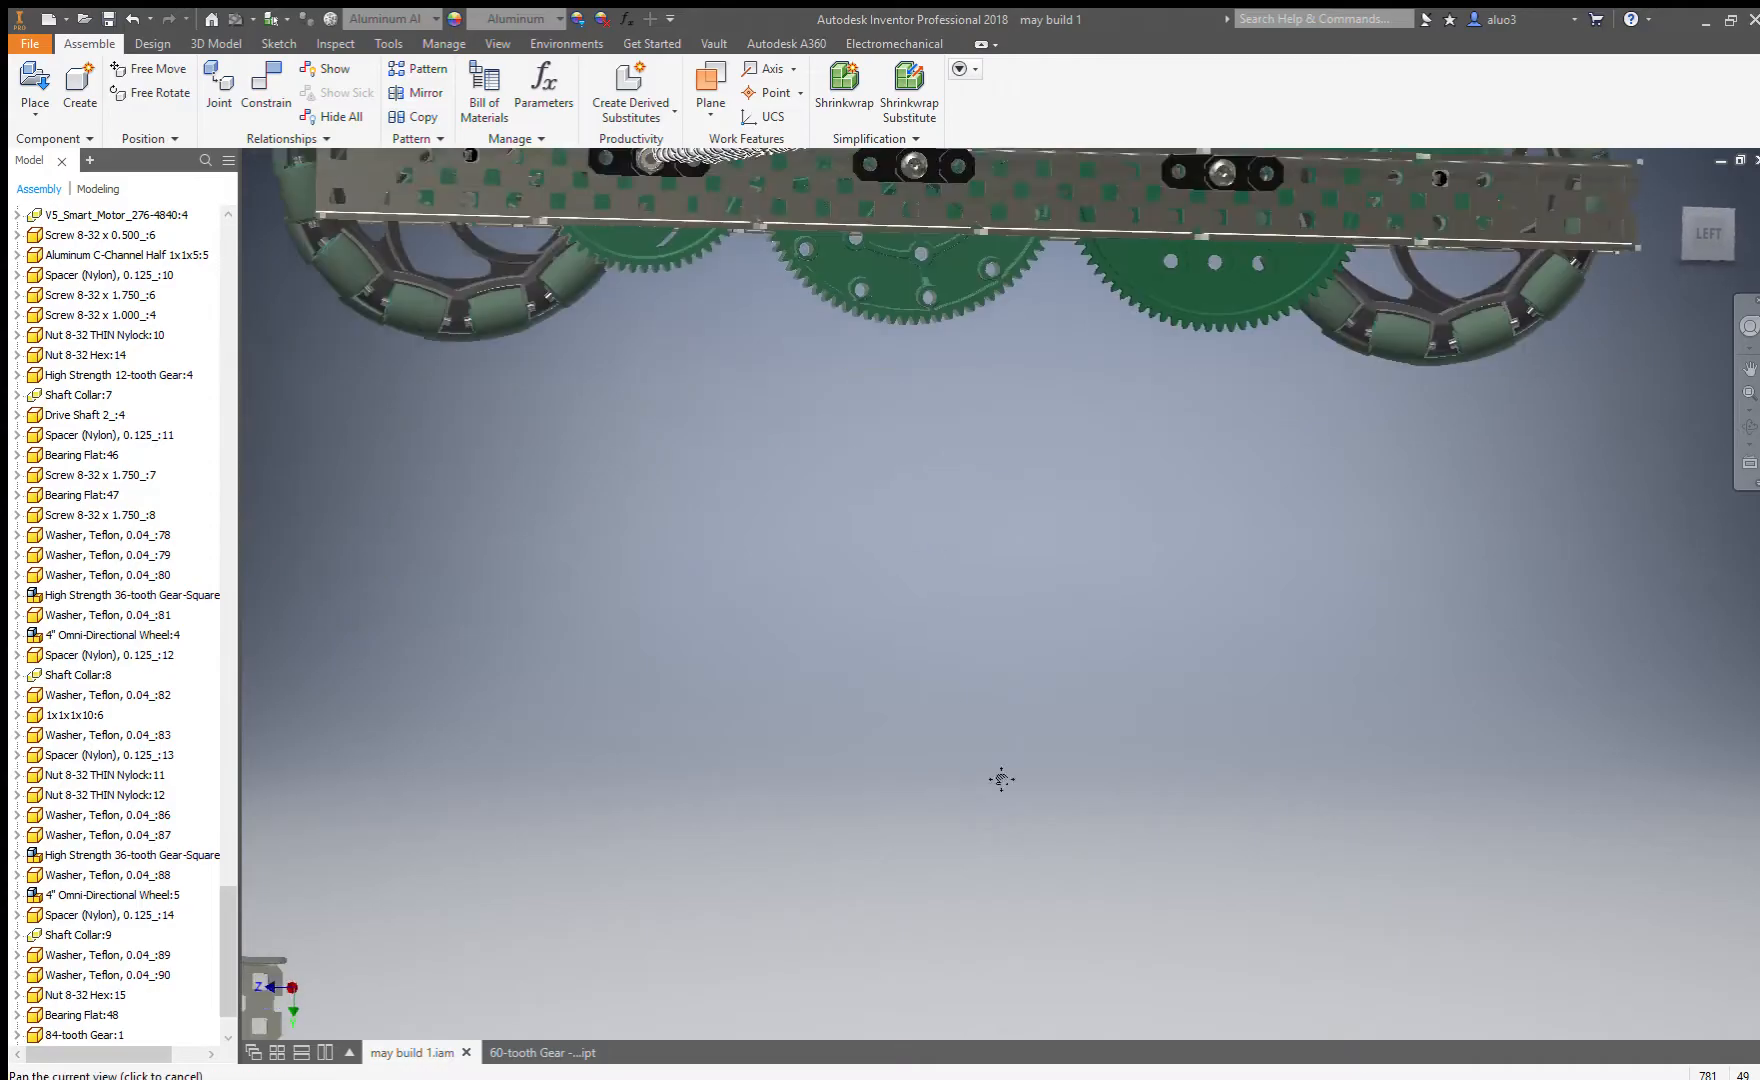
scroll(845, 622, "up", 3)
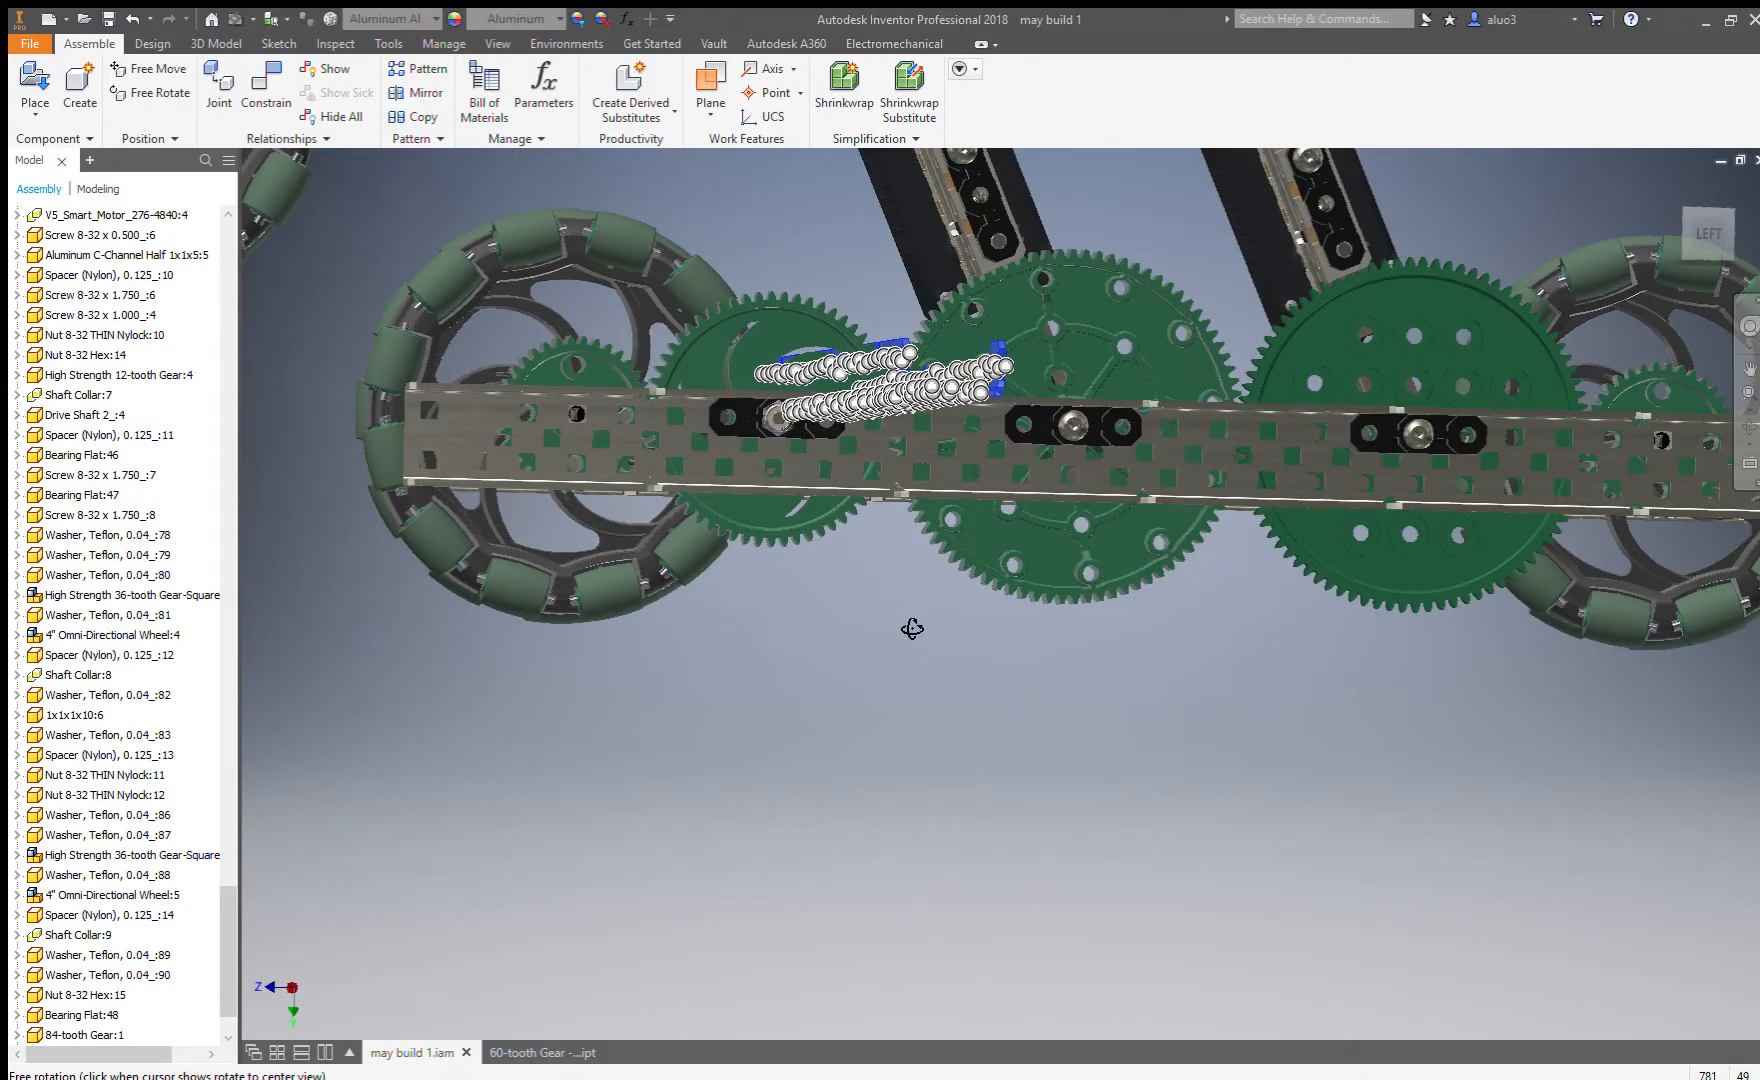
middle_click_drag(1198, 562, 1022, 569, "shift")
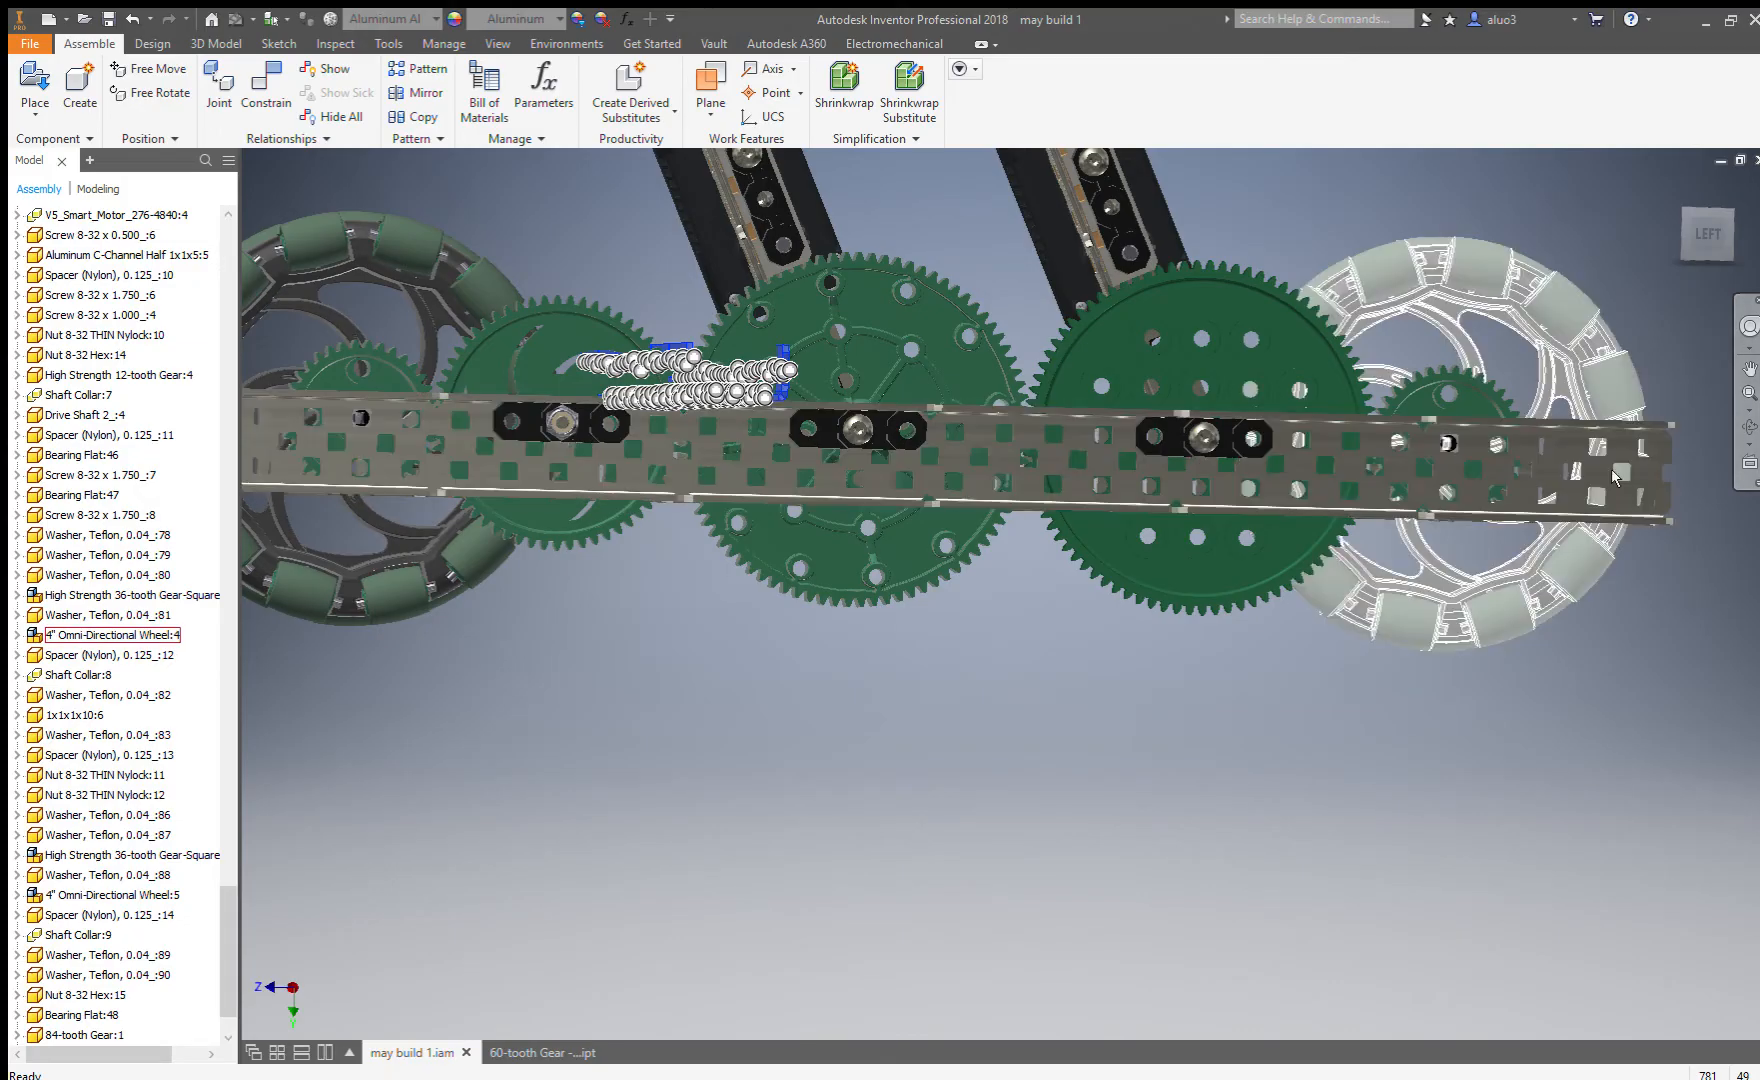
scroll(1590, 578, "up", 5)
scroll(1378, 513, "down", 5)
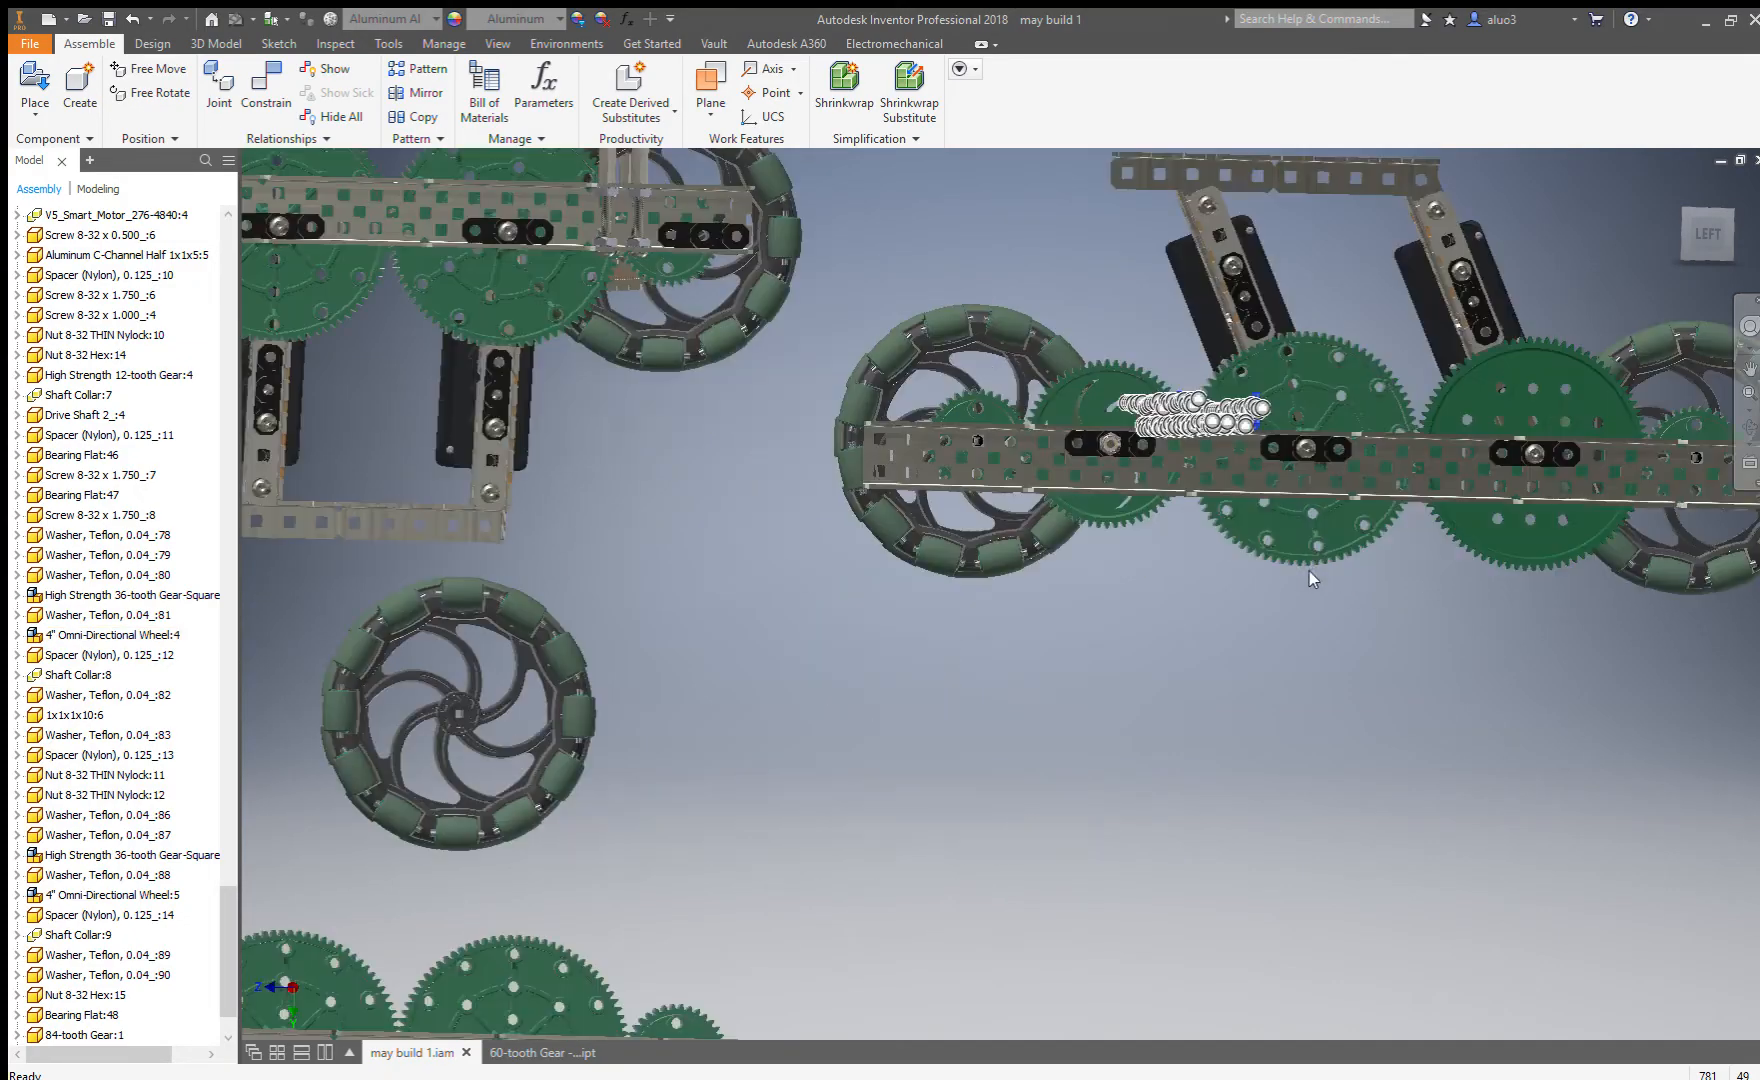
middle_click_drag(1456, 582, 1134, 588, "shift")
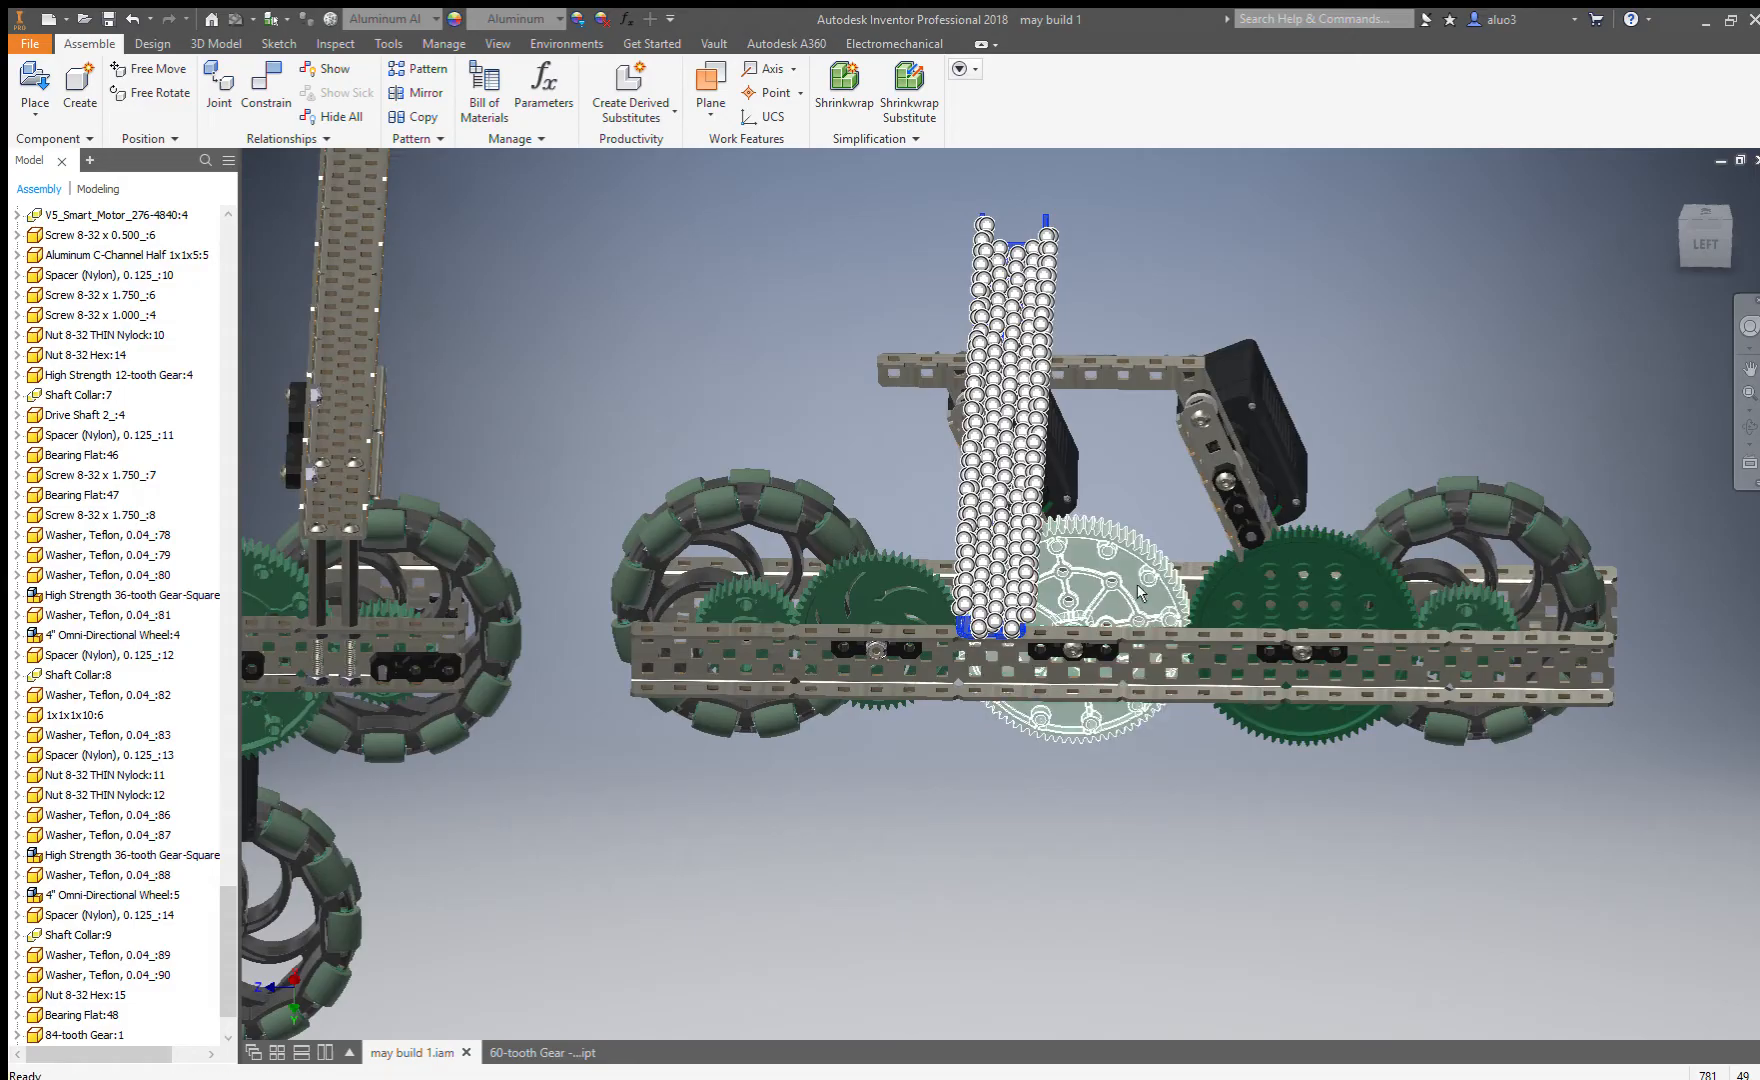
scroll(1157, 557, "up", 4)
left_click(1194, 655)
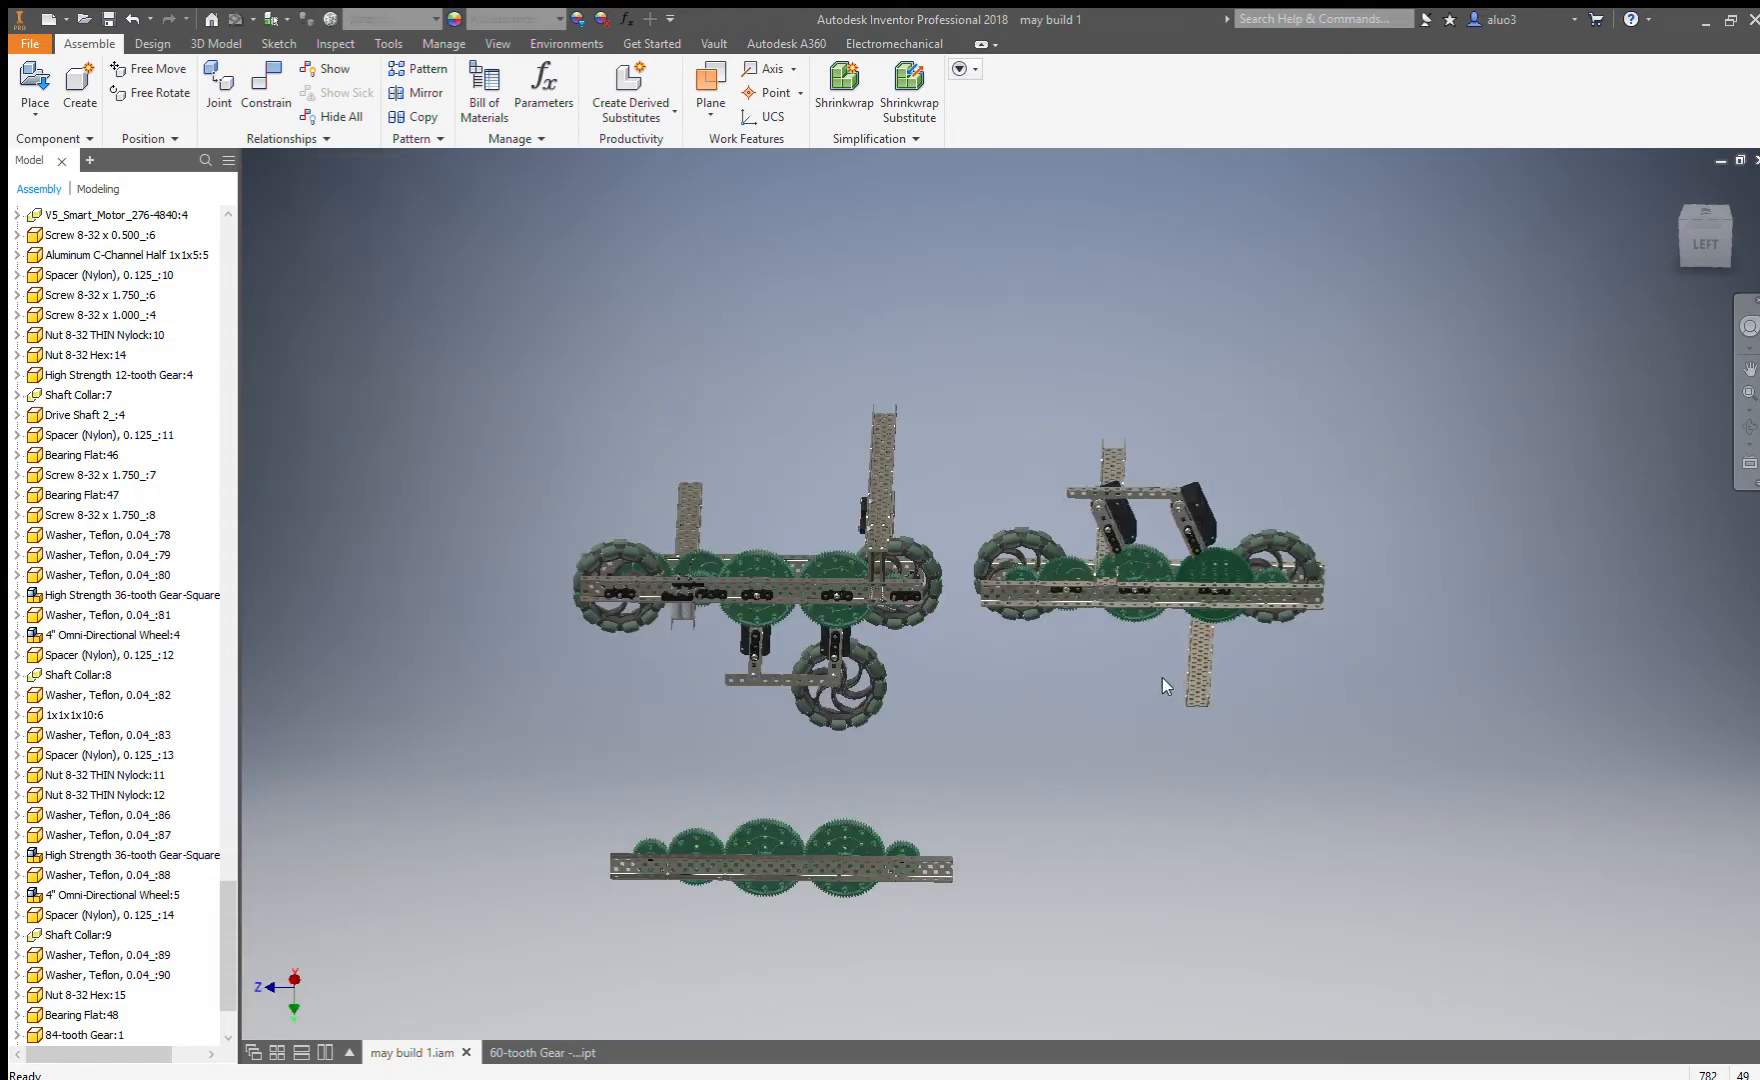
Place spacers of three lengths below the drive rail and constrain the longest one under a slot in the rail's lower flange.
scroll(1096, 637, "down", 6)
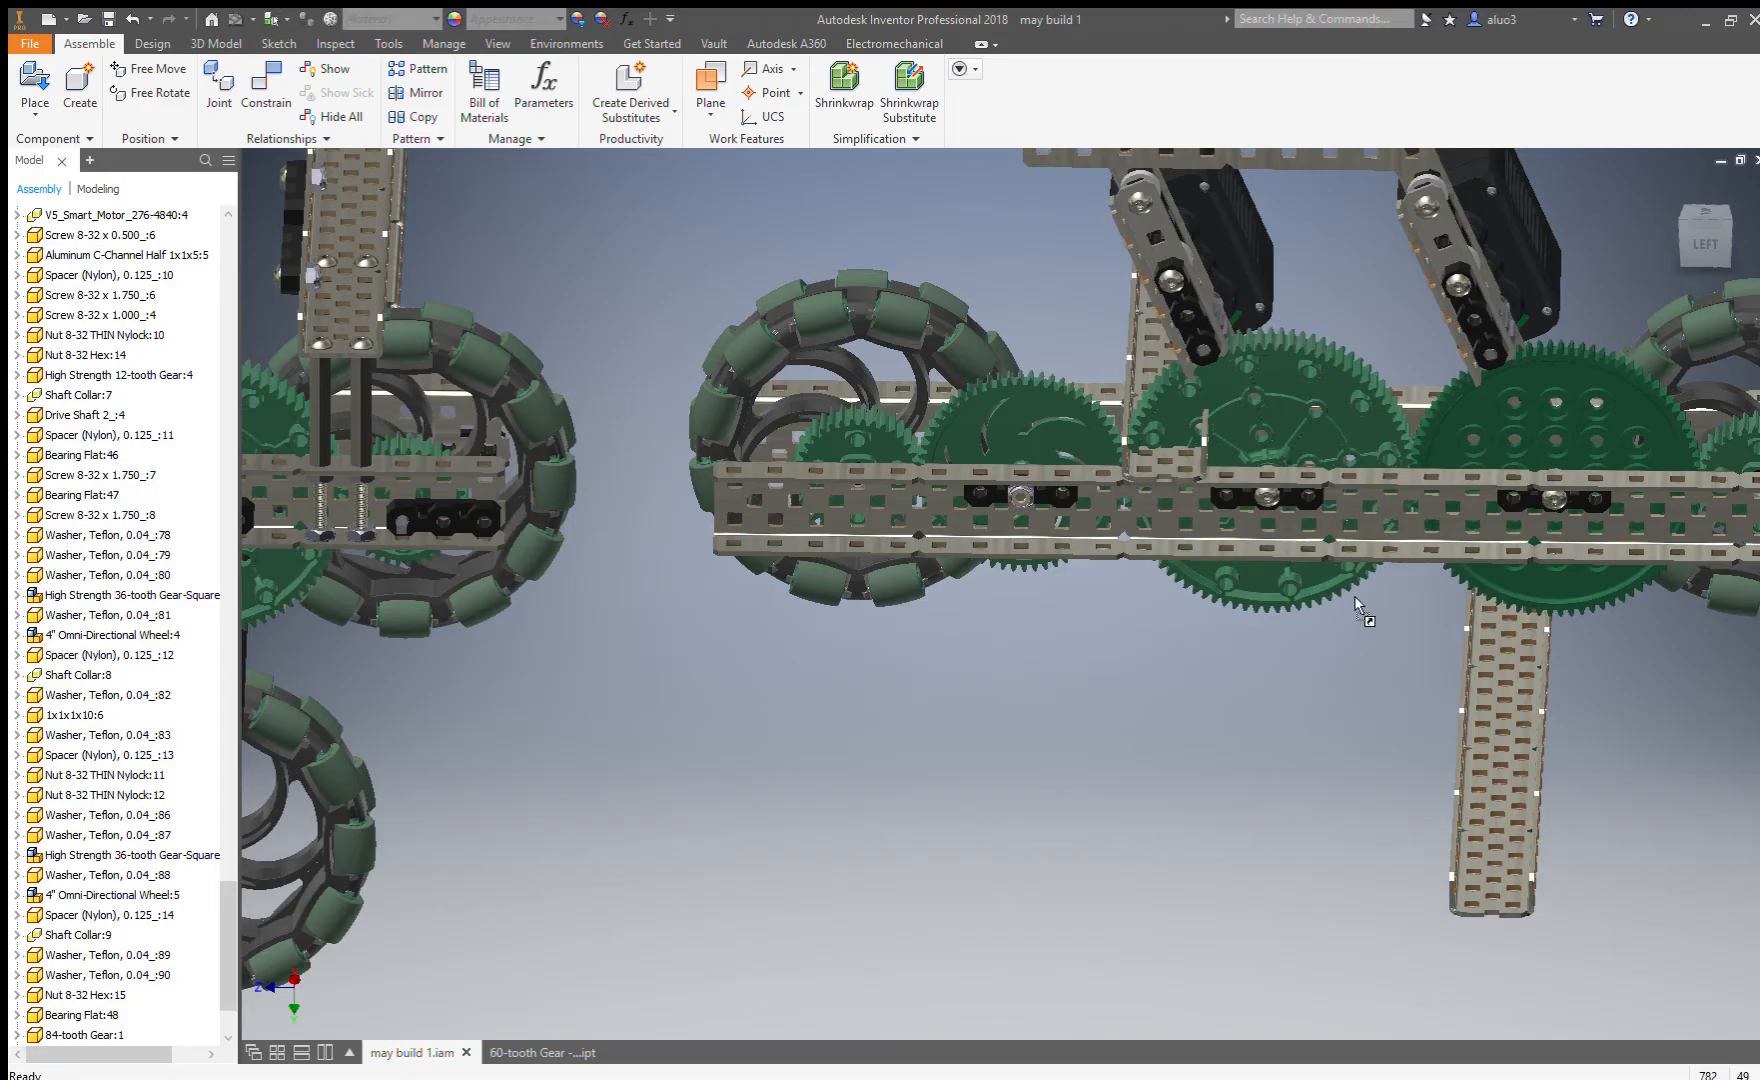
left_click(1164, 688)
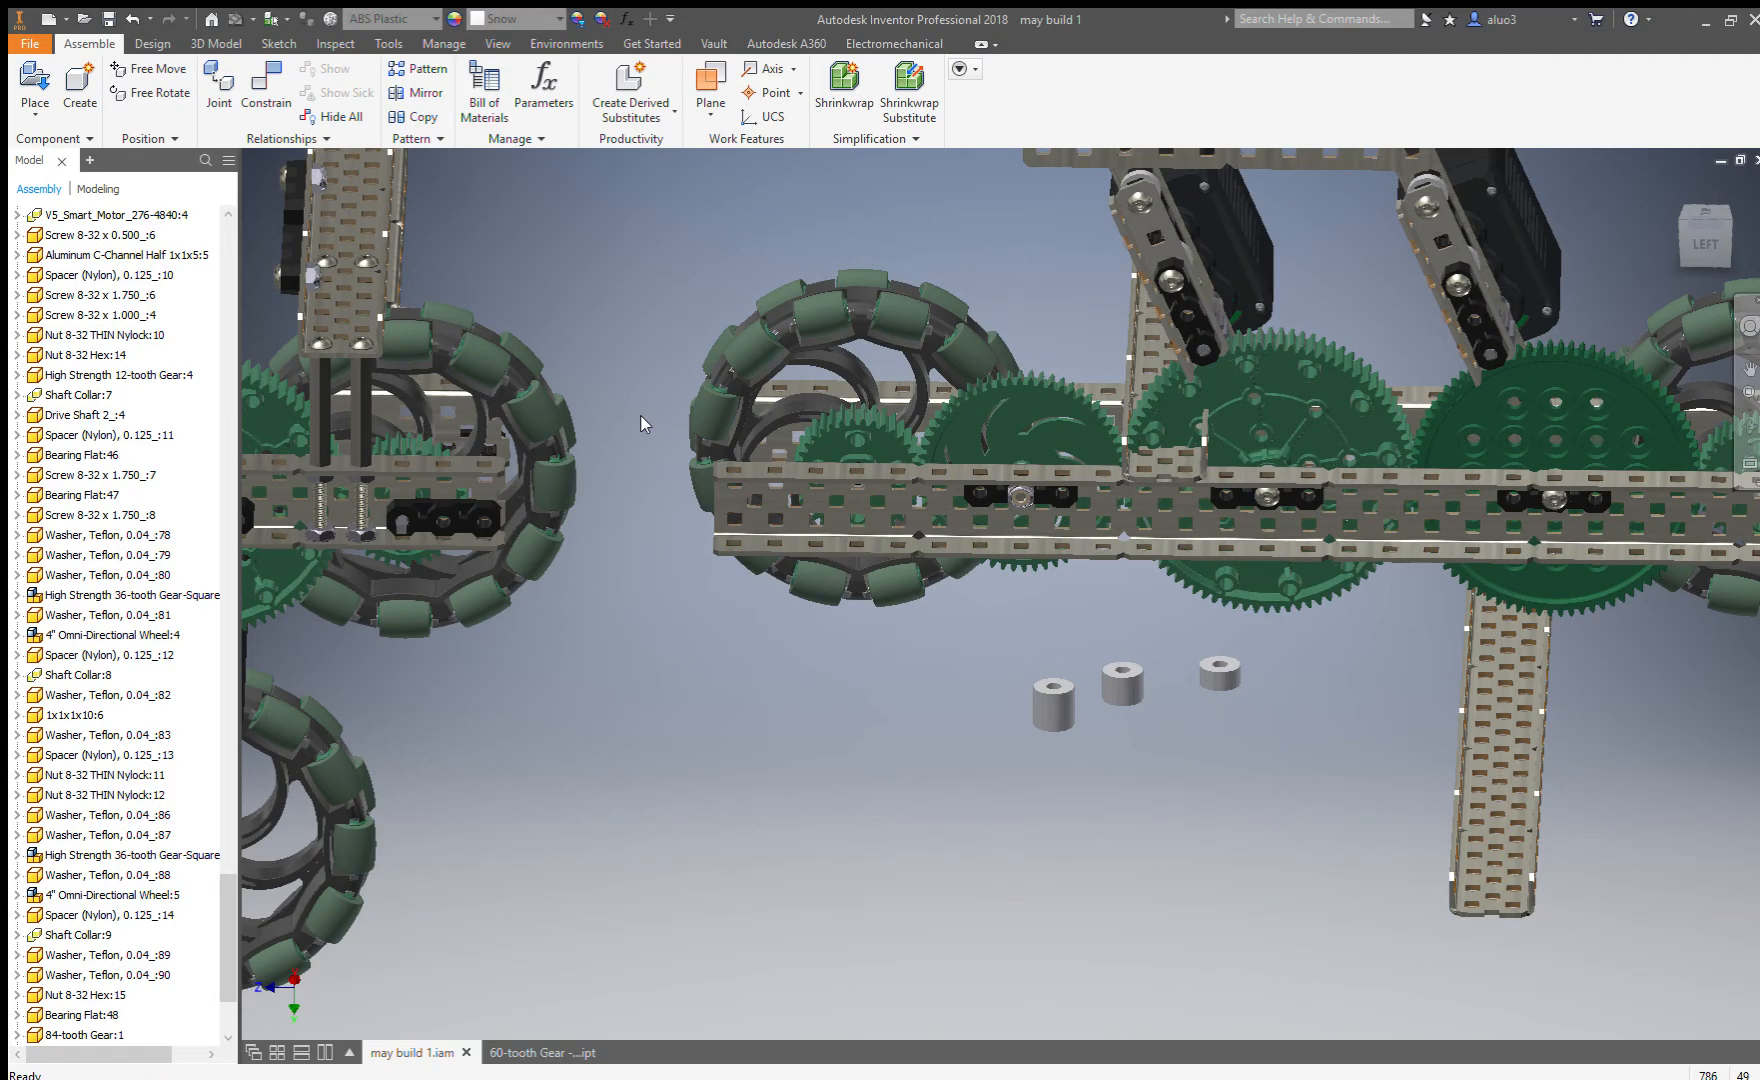
left_click(266, 88)
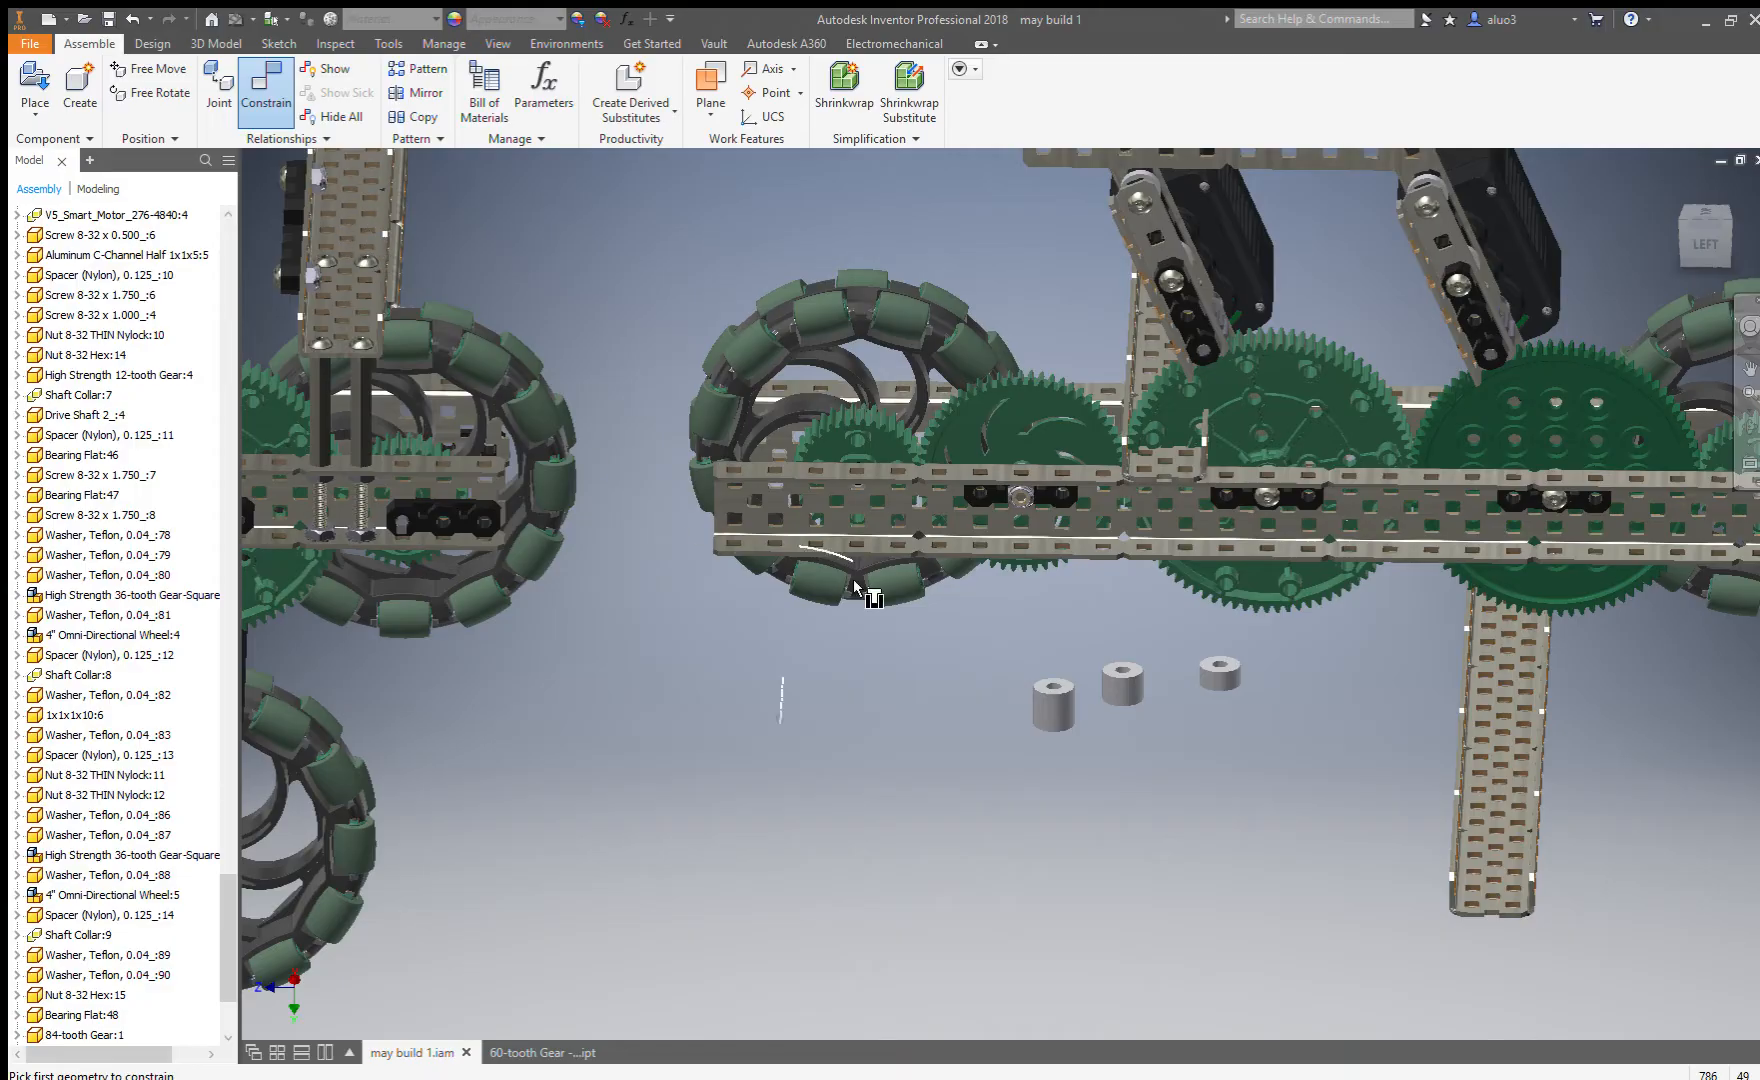
scroll(780, 549, "up", 2)
left_click(1160, 735)
scroll(1245, 495, "up", 3)
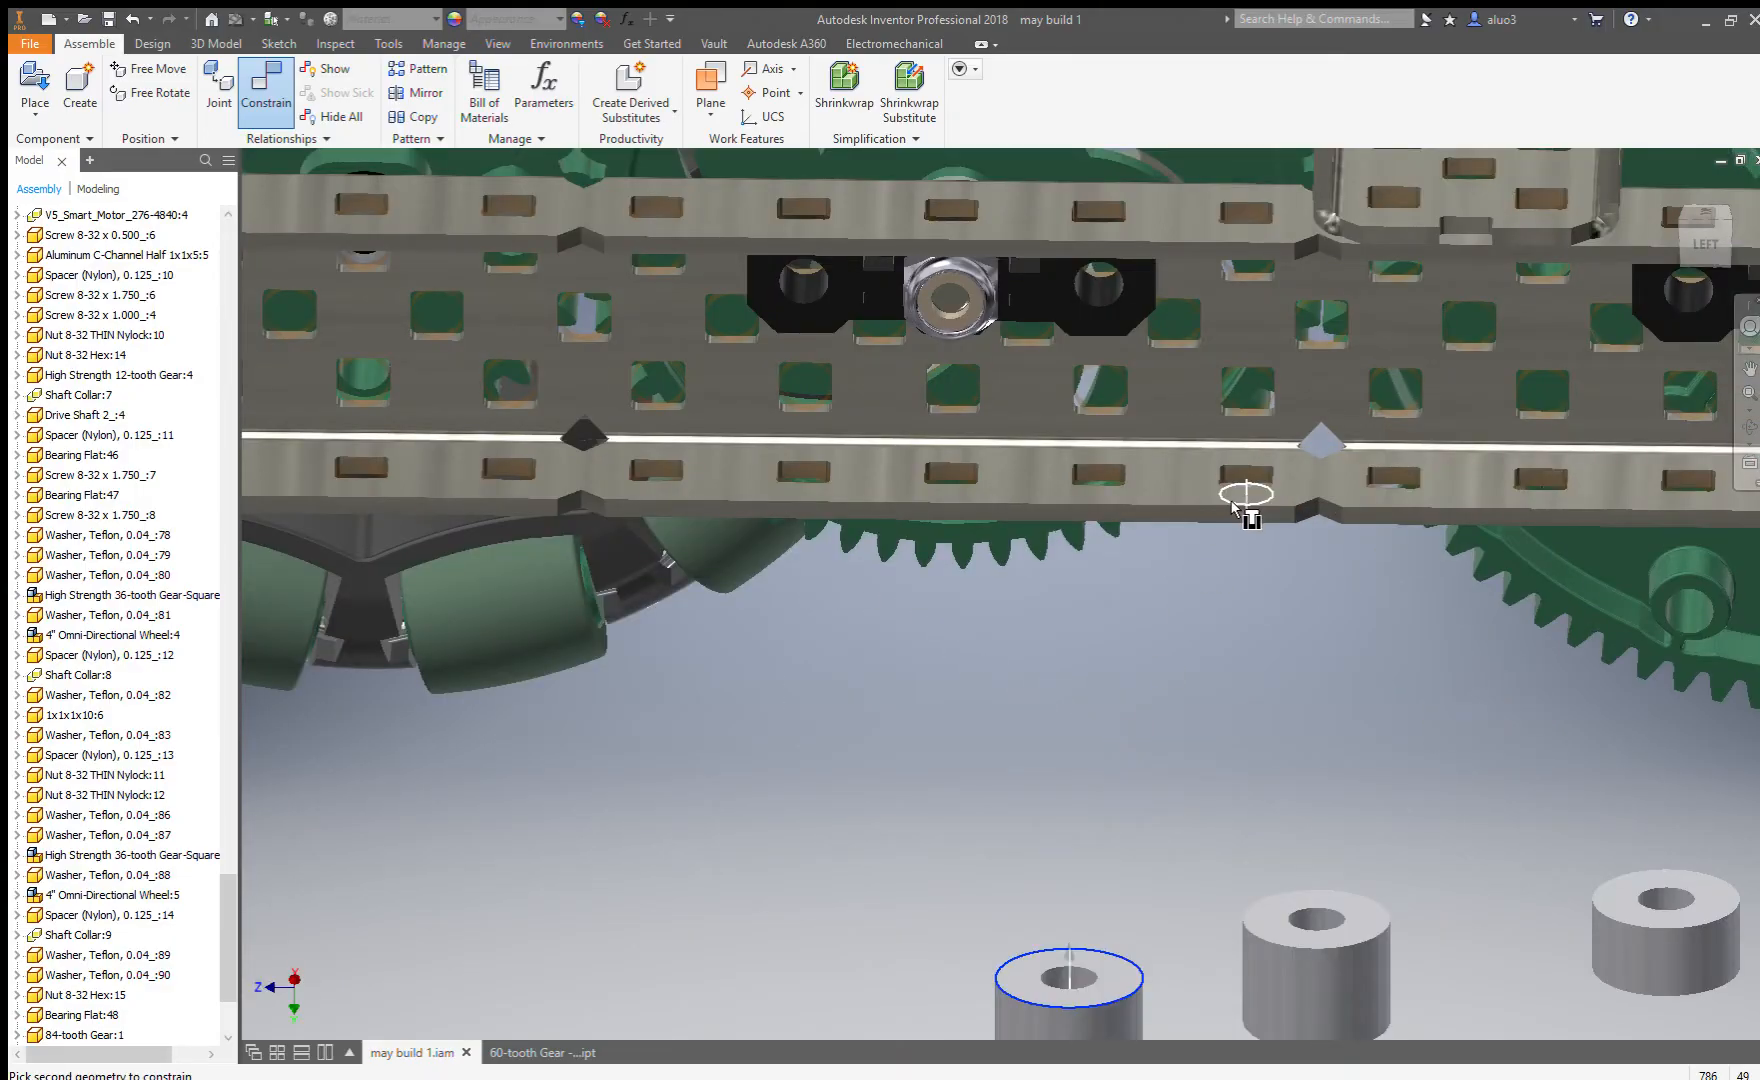
left_click(1232, 500)
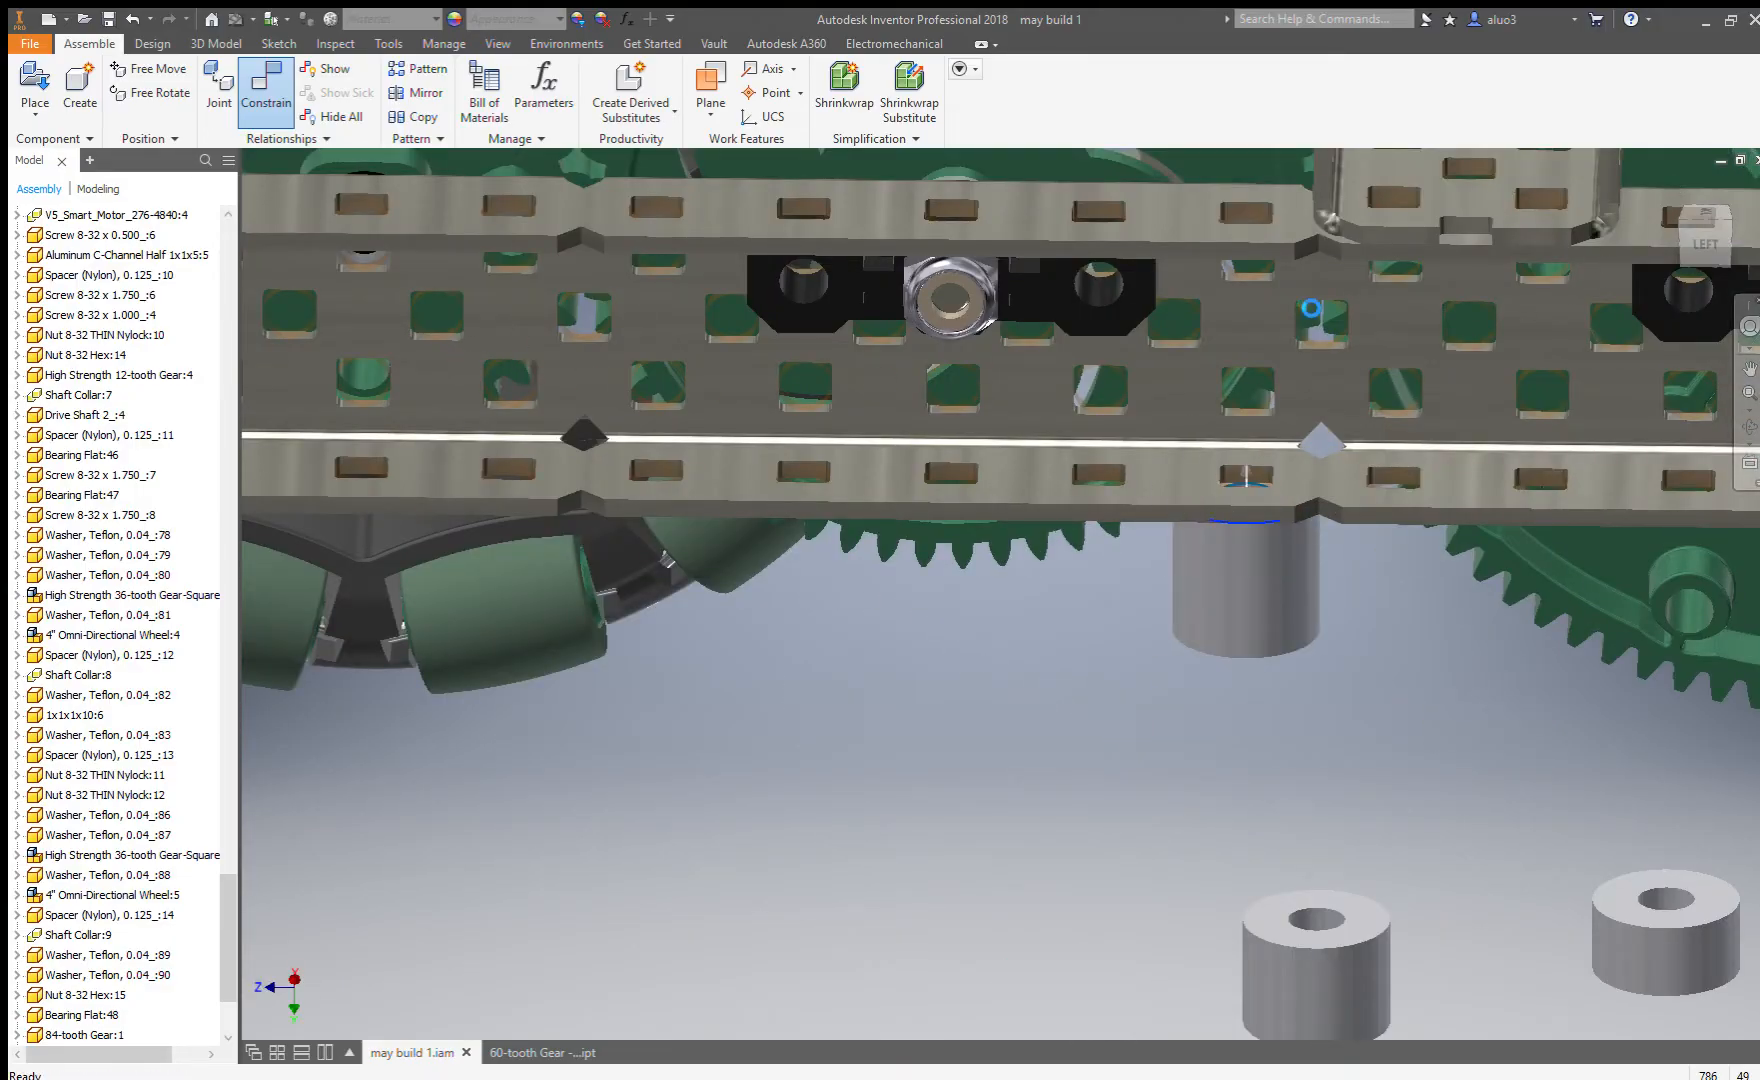
scroll(1160, 560, "down", 5)
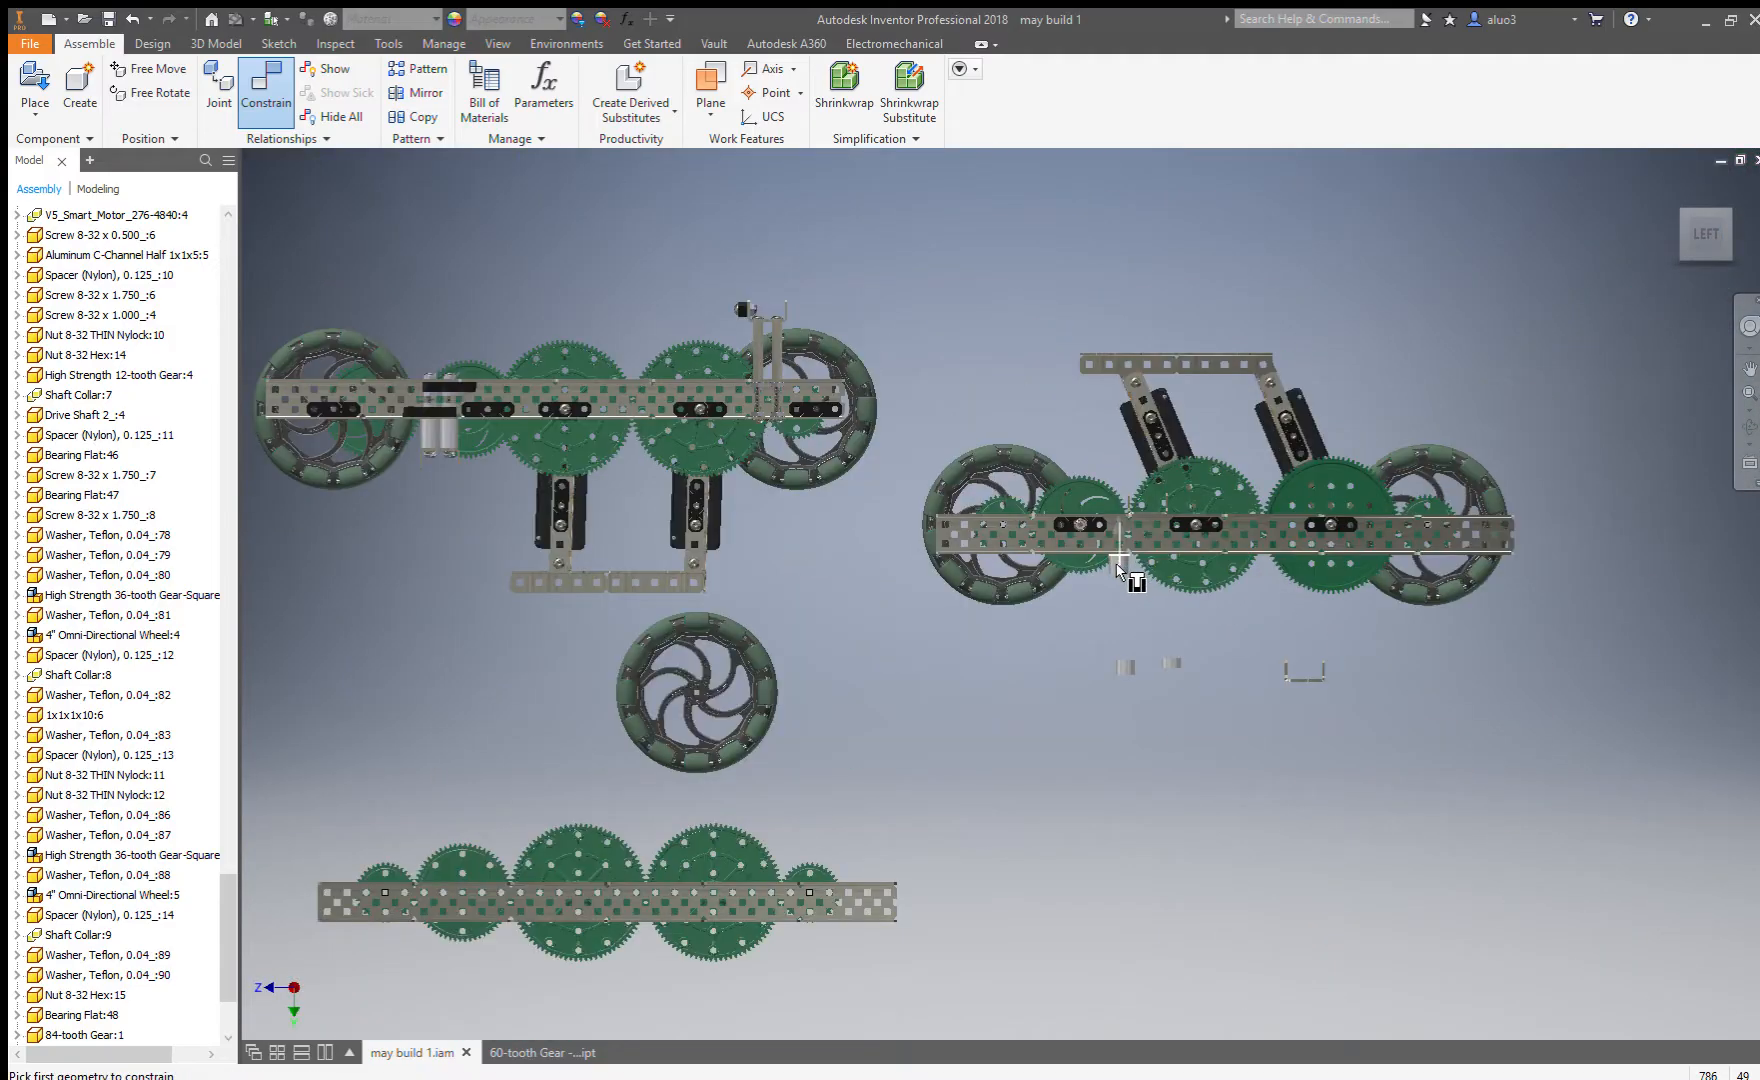
scroll(1118, 568, "up", 5)
scroll(1100, 595, "down", 2)
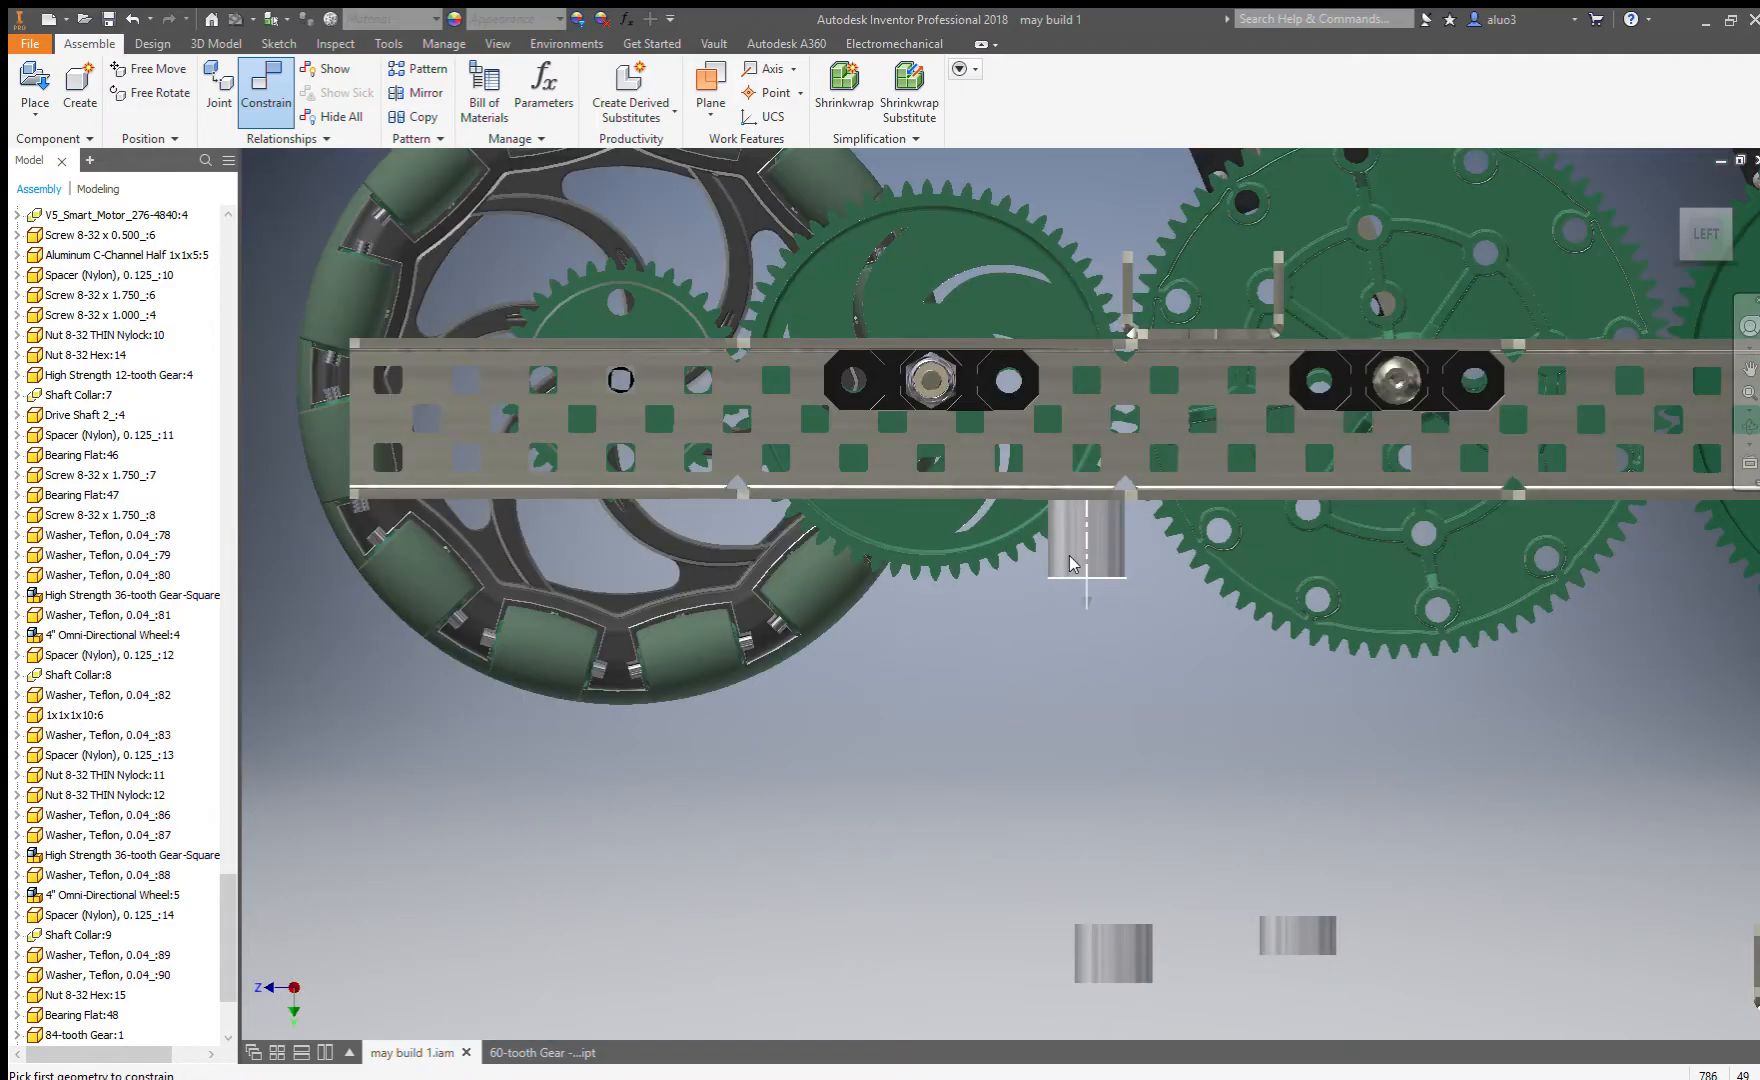
Copy the long spacer and constrain the copy under the rail's lower flange, right beside the first one.
key("Escape")
left_click(1077, 561)
left_click(1108, 658)
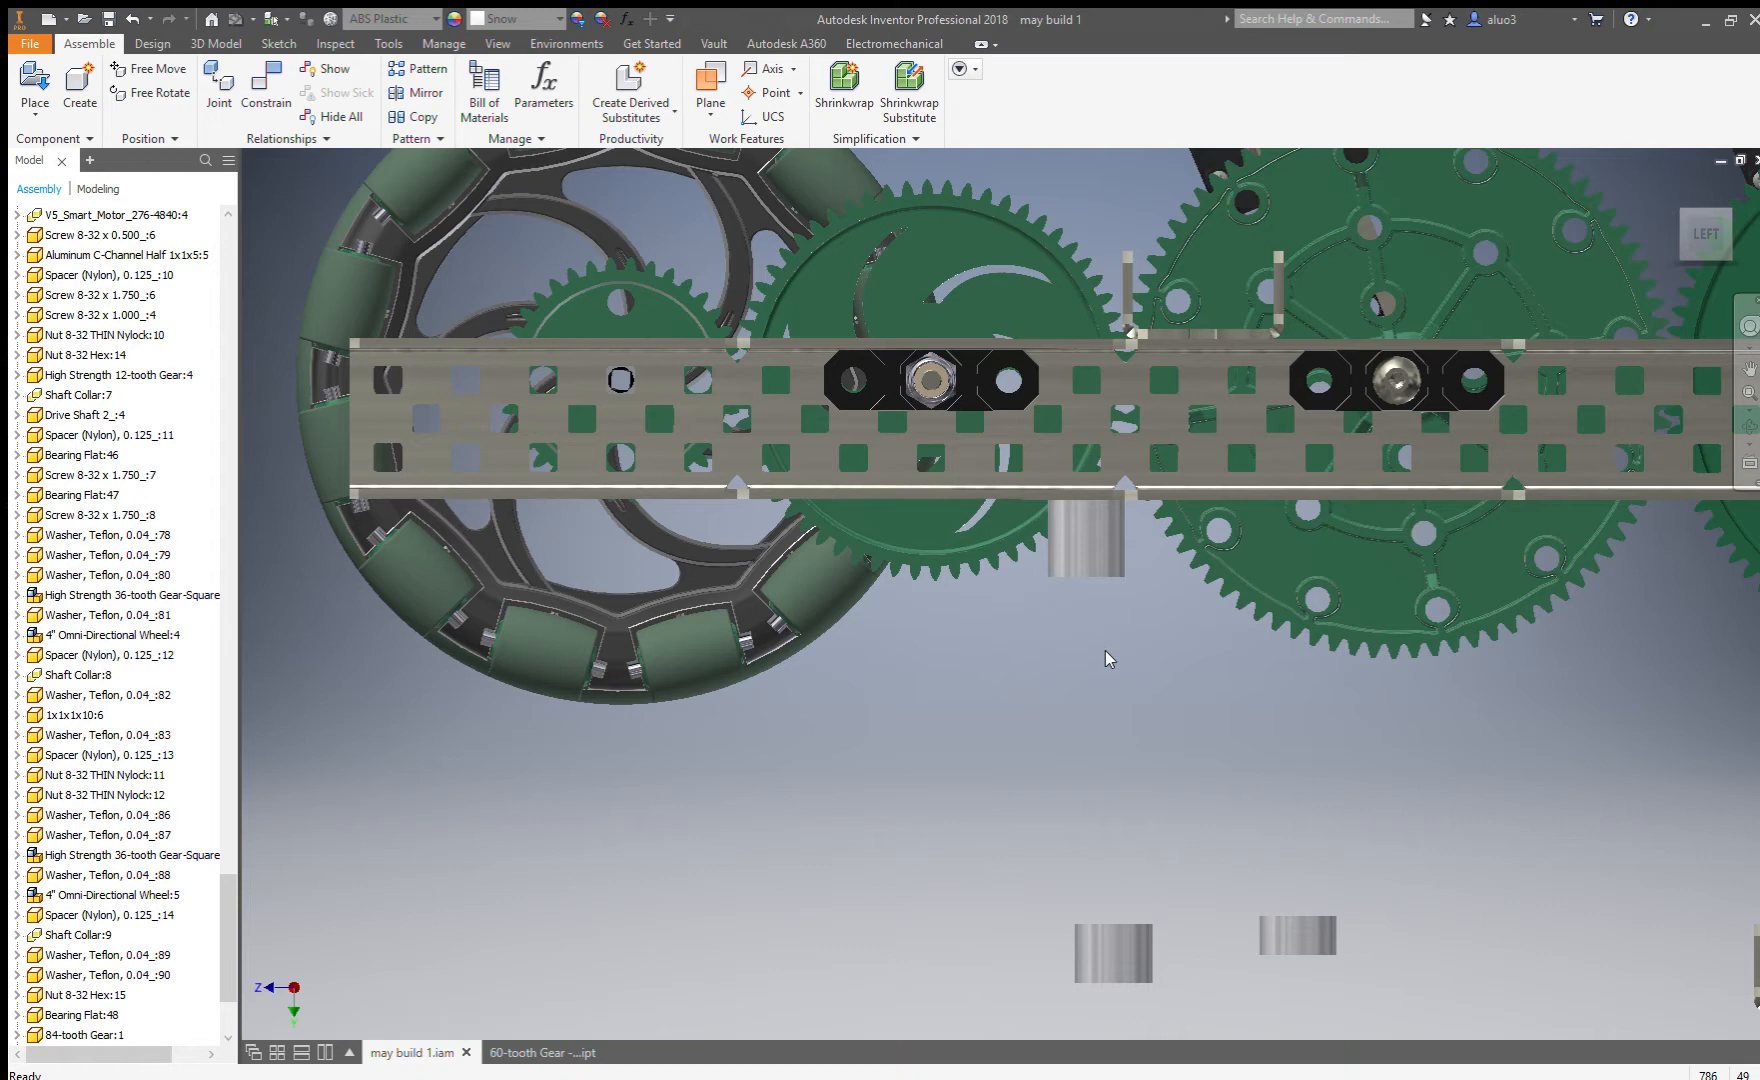
key("c")
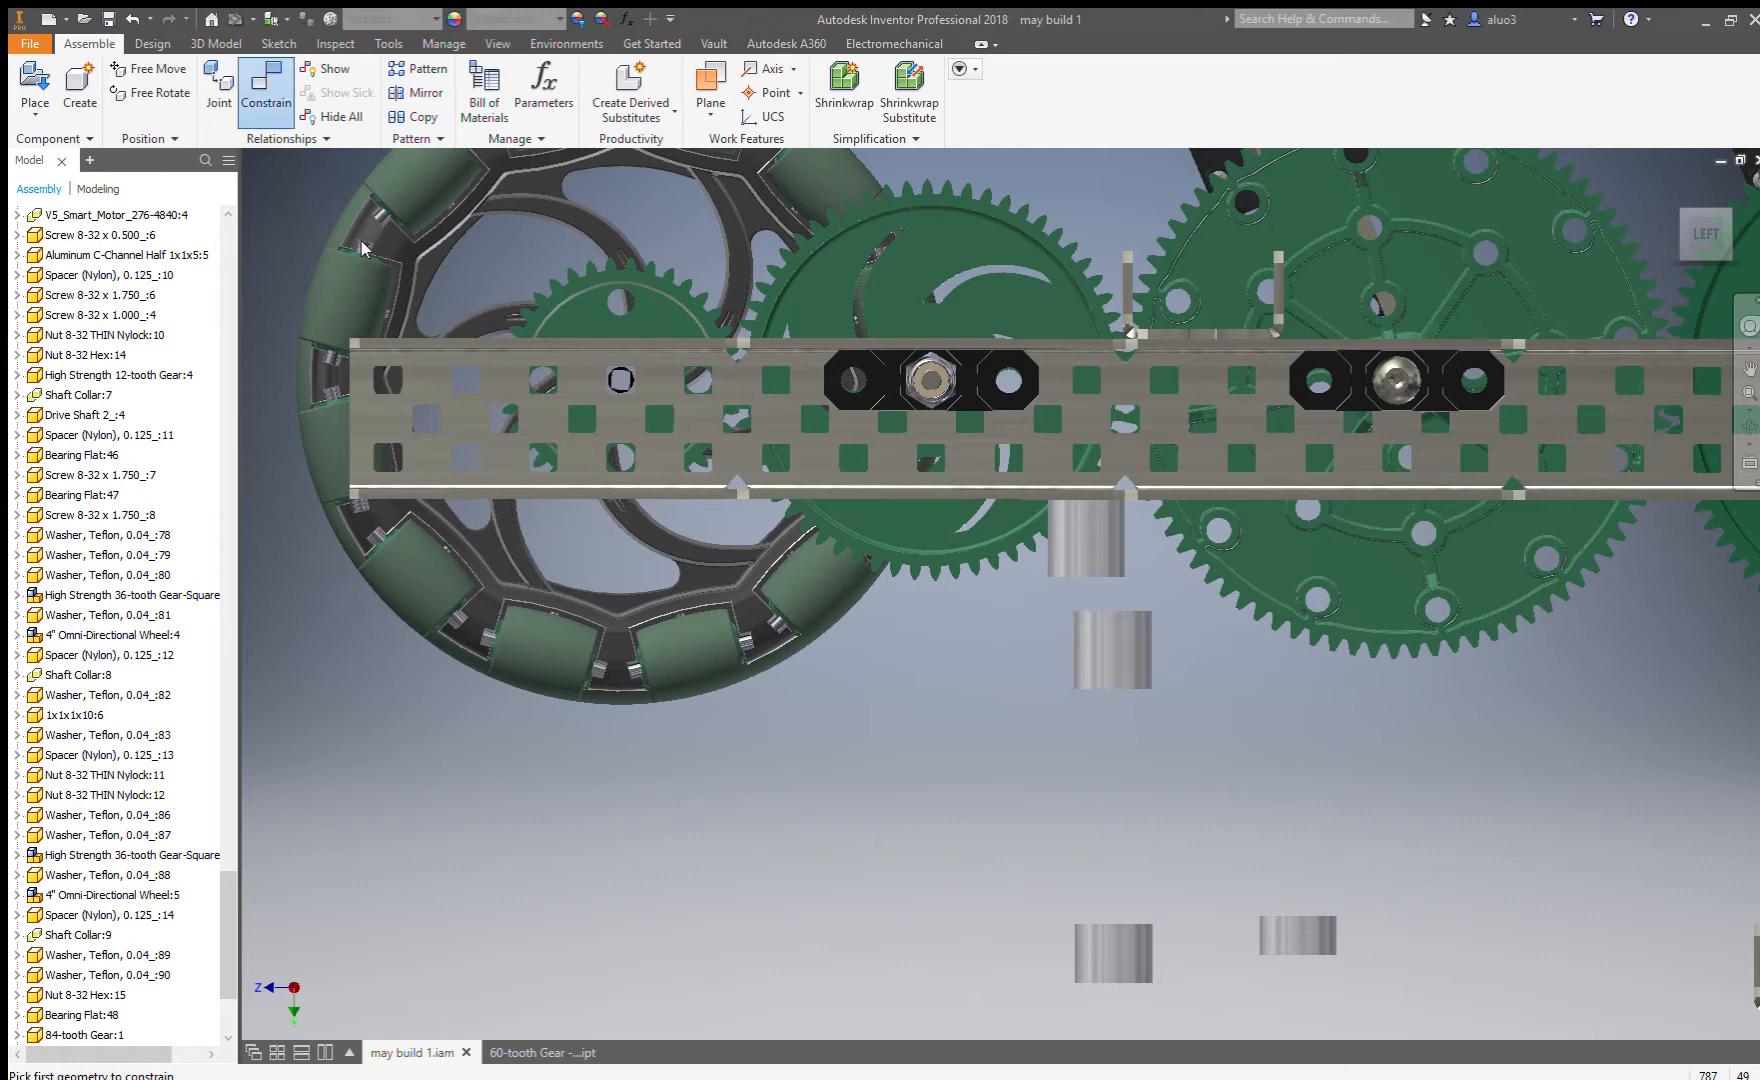
left_click(1098, 612)
left_click(1158, 500)
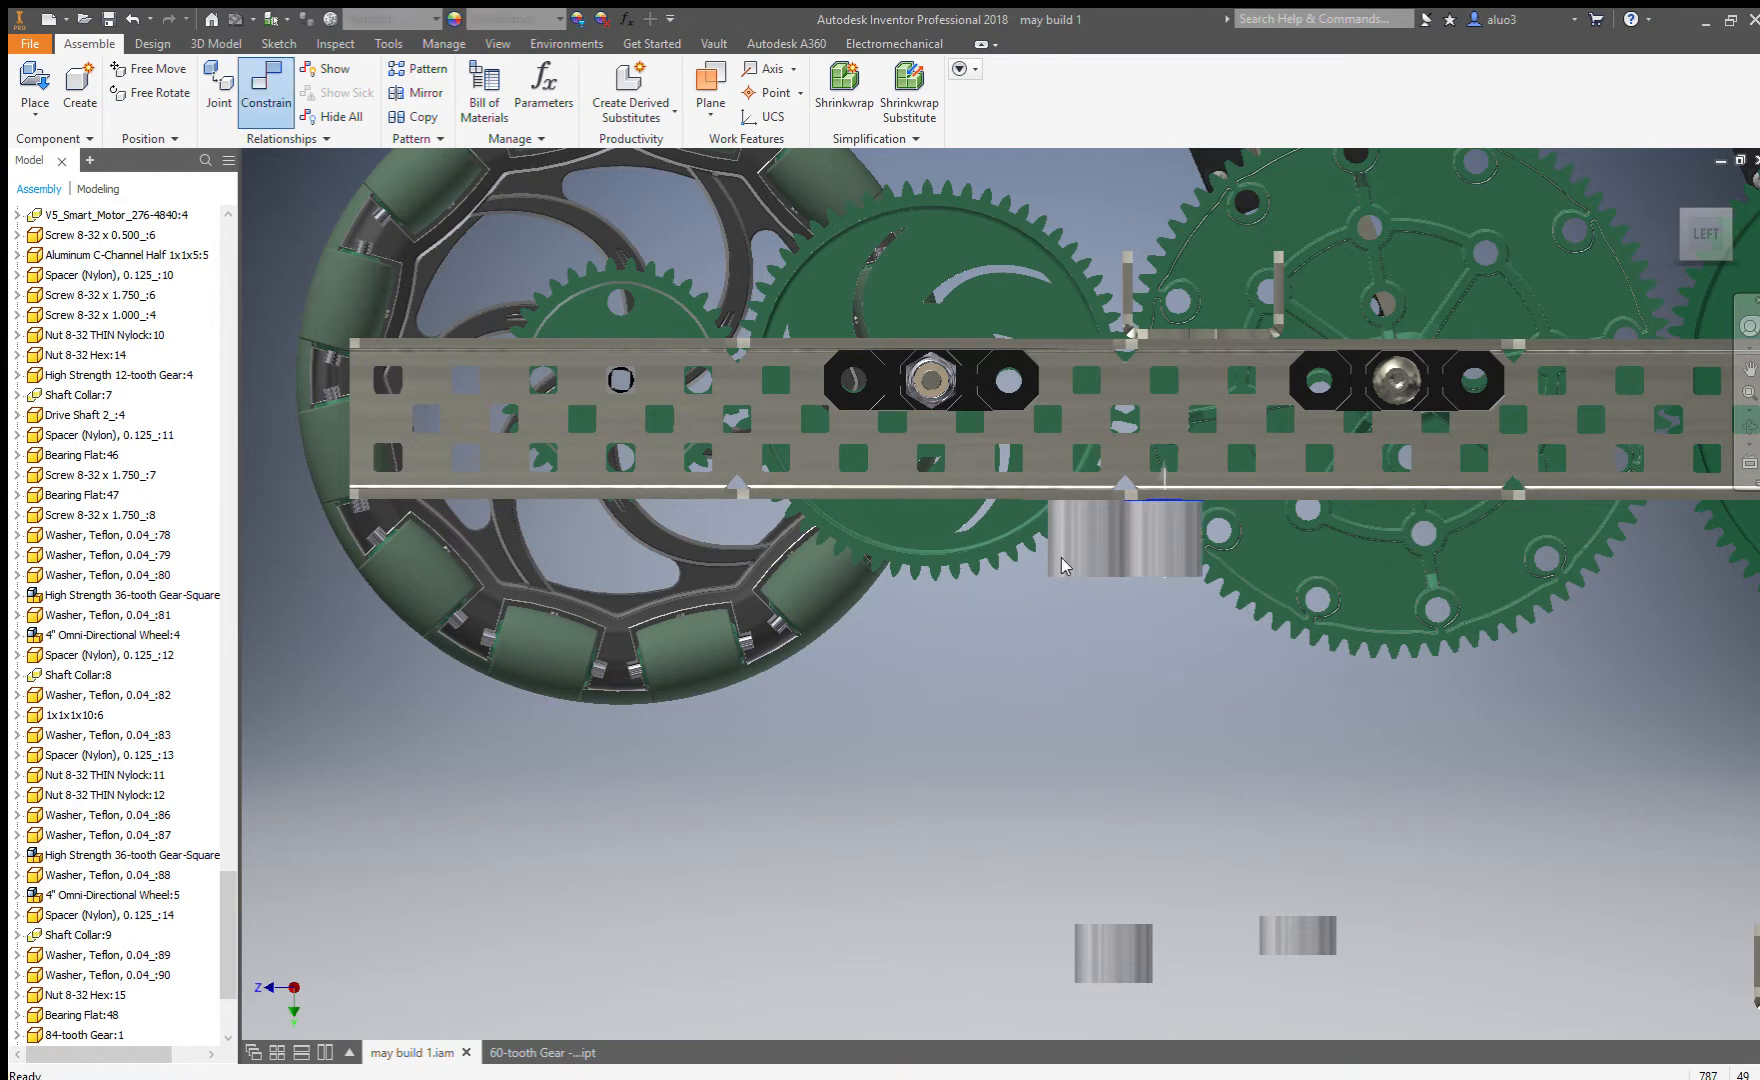
mouse_move(1100, 557)
middle_mouse_down("shift")
mouse_move(1092, 538)
mouse_move(1095, 555)
middle_mouse_up("shift")
scroll(1110, 645, "up", 2)
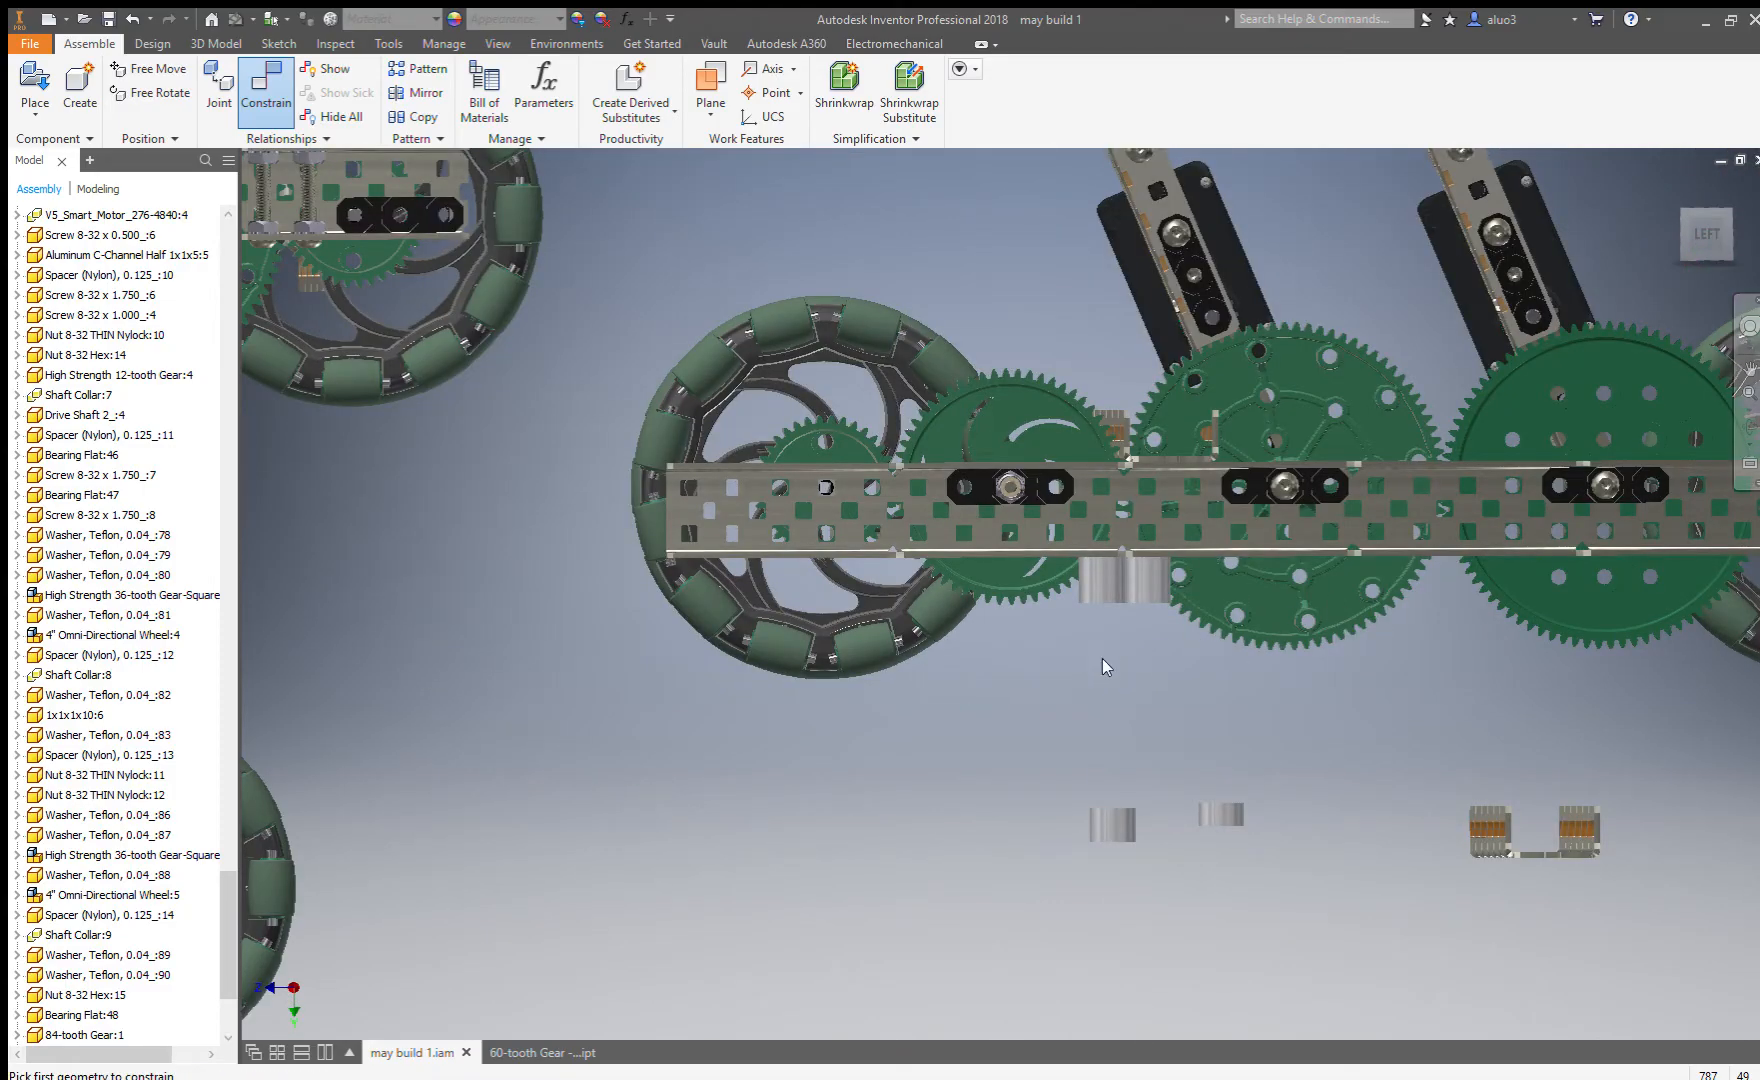
Paste thin spacers below the rail and constrain one to the lower end of each of the two long spacers.
key("Escape")
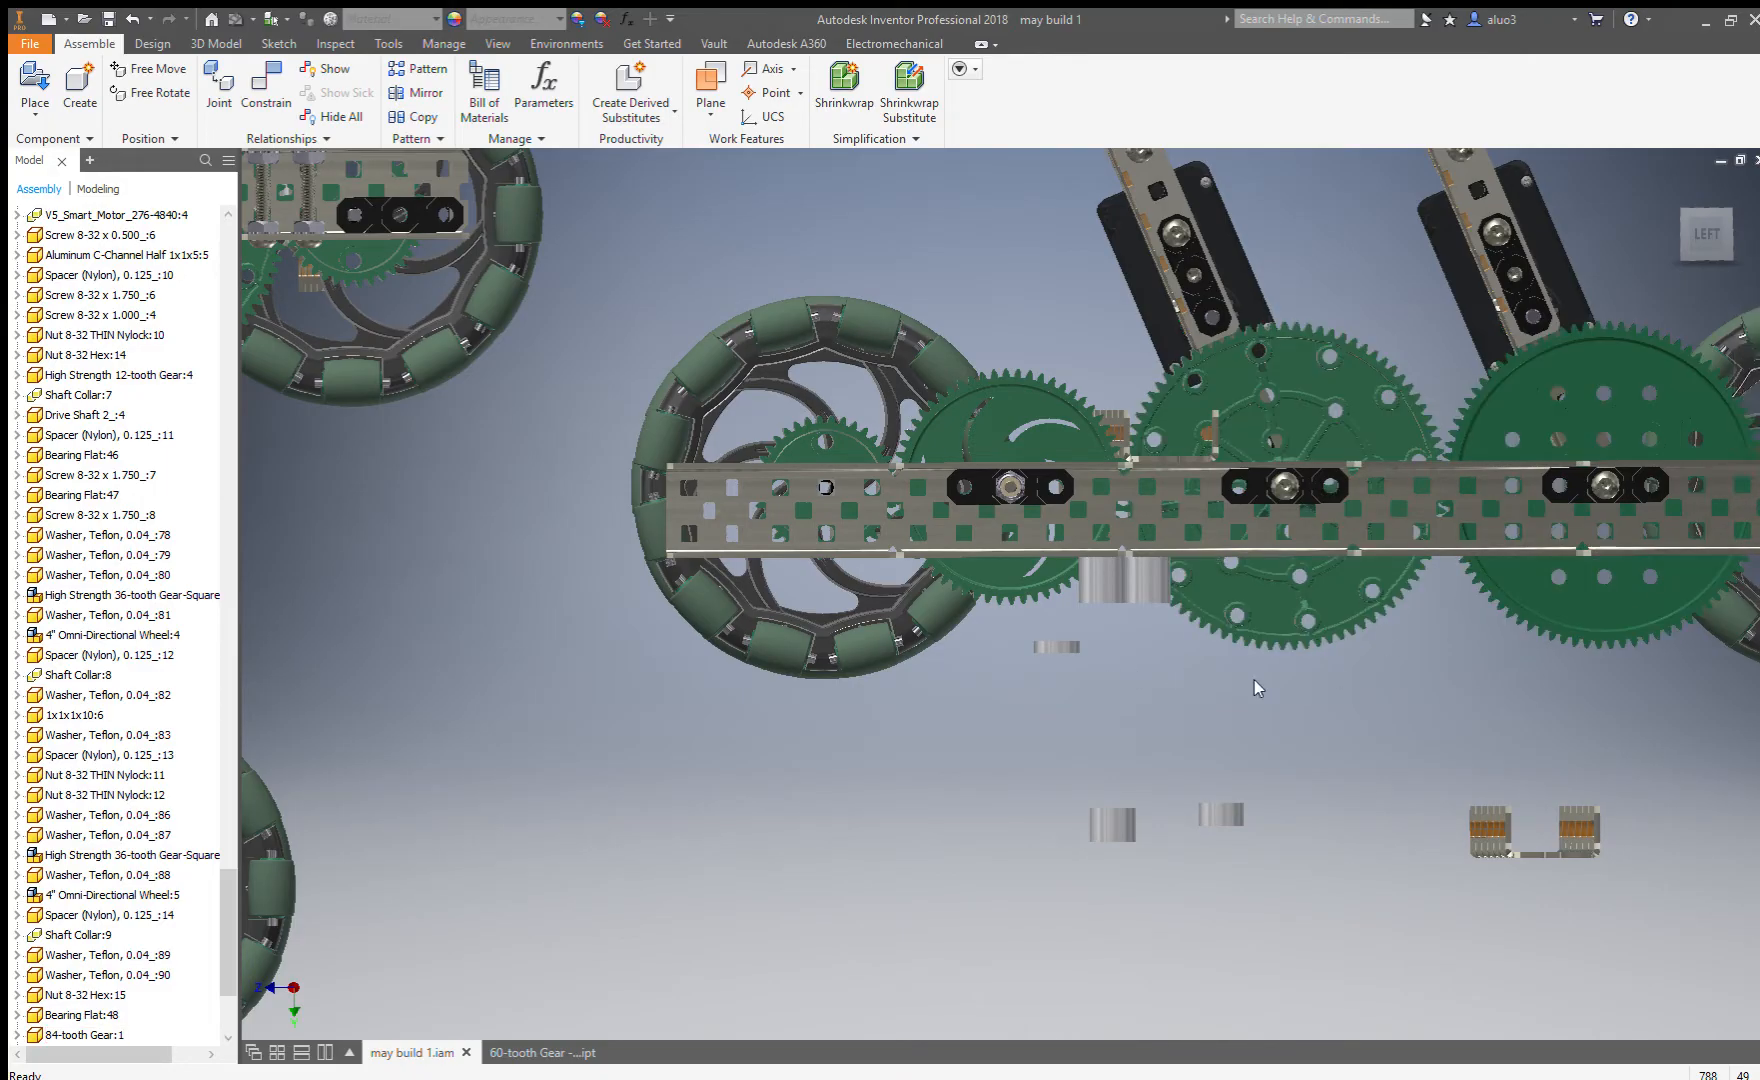
key("ctrl+v")
left_click(266, 88)
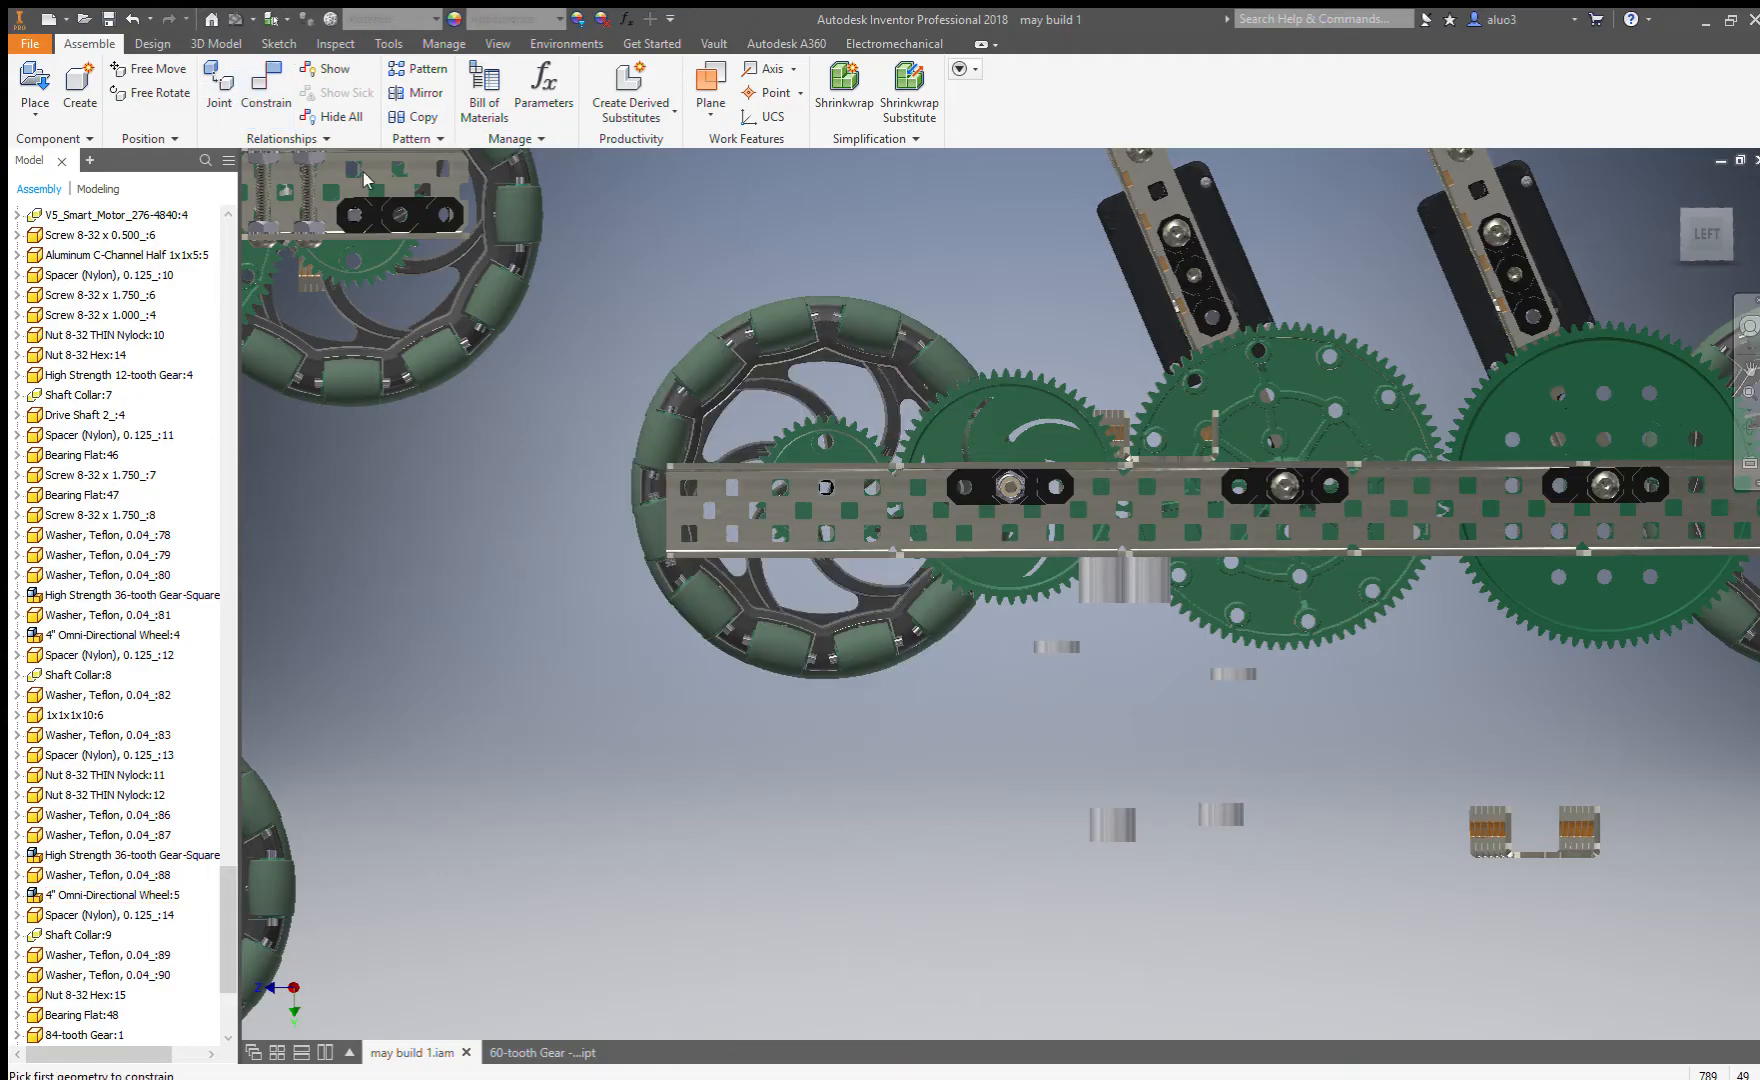
left_click(362, 235)
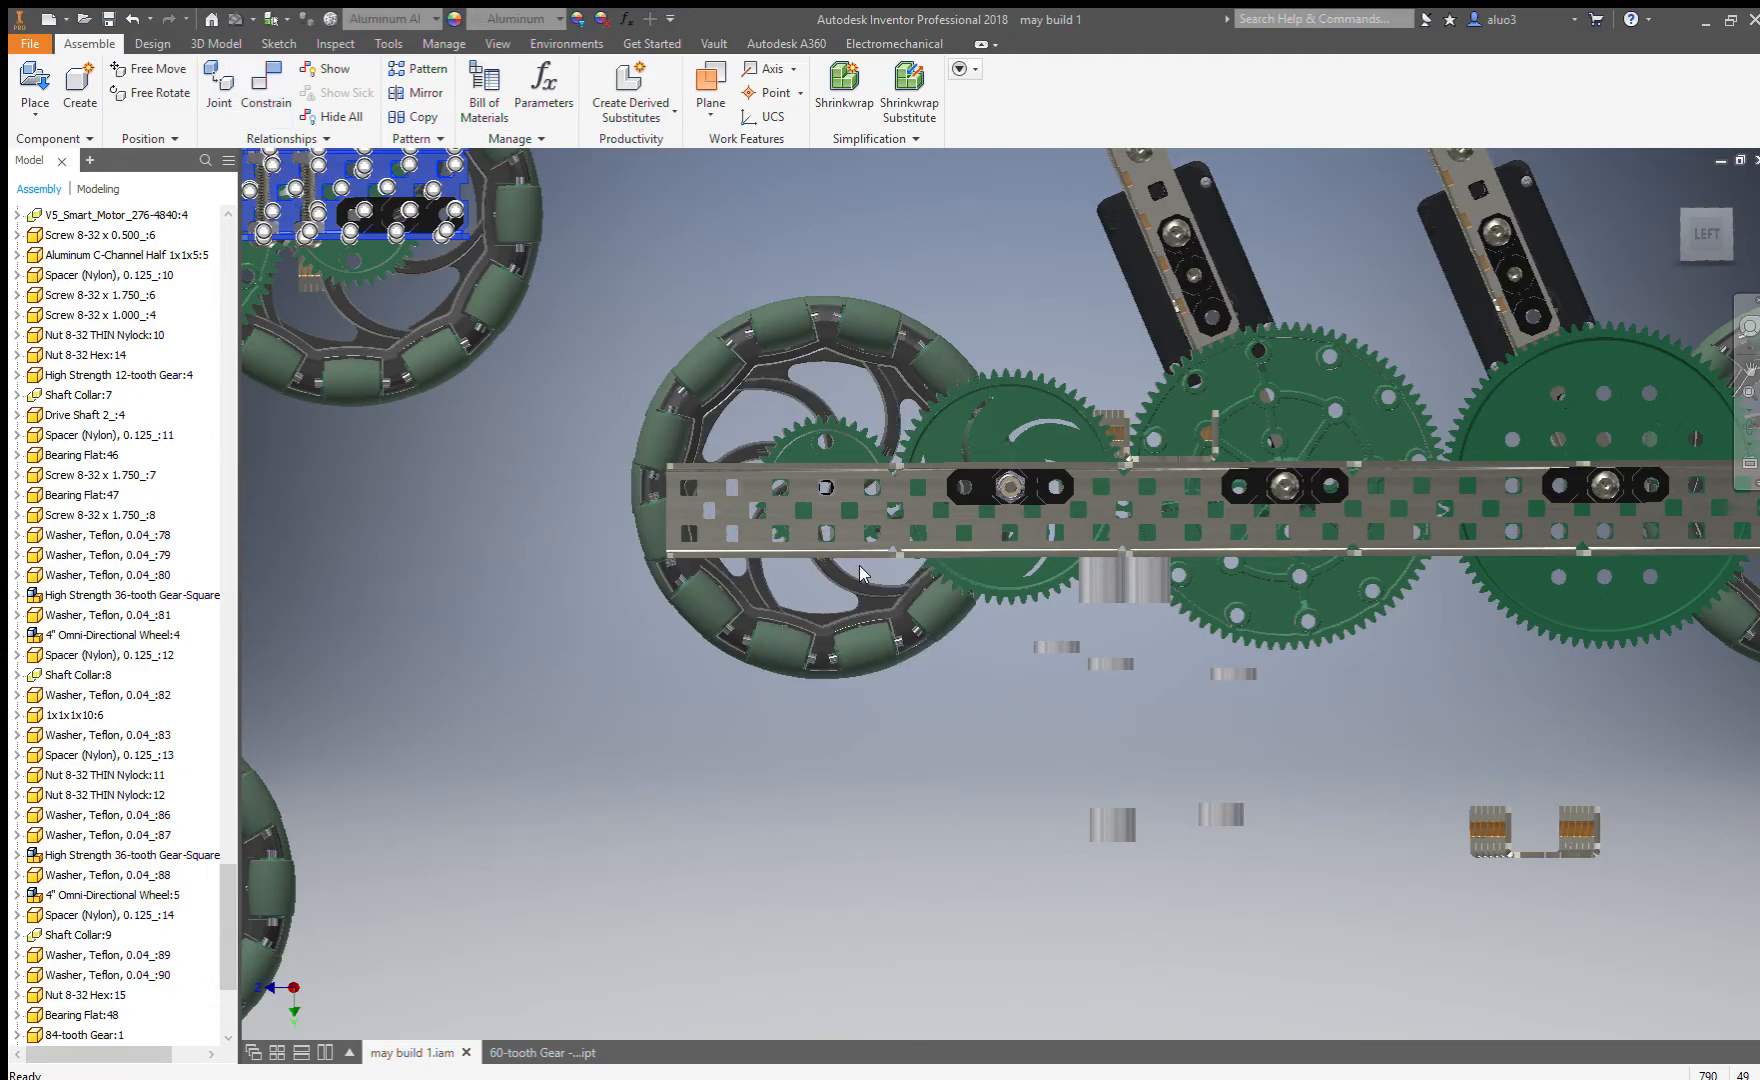
left_click(261, 95)
left_click(1089, 659)
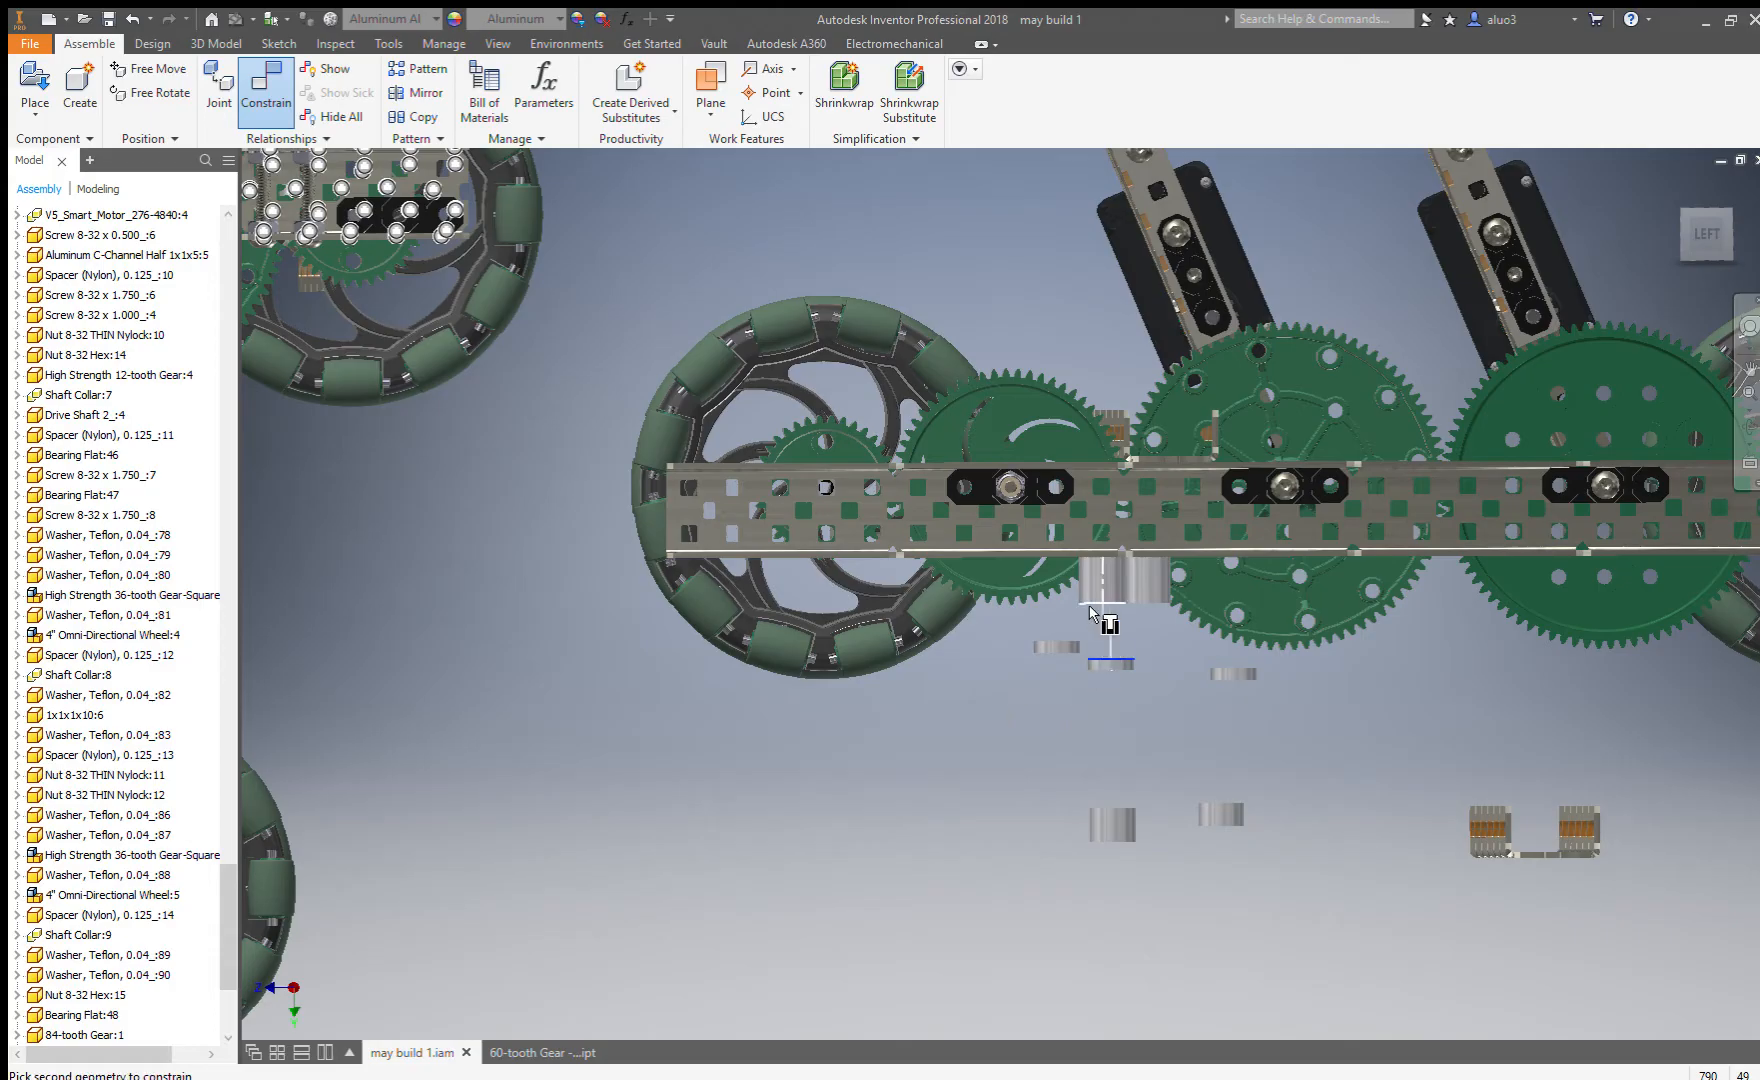
left_click(1087, 603)
left_click(1214, 670)
left_click(1140, 605)
scroll(1125, 685, "down", 3)
scroll(1120, 670, "up", 3)
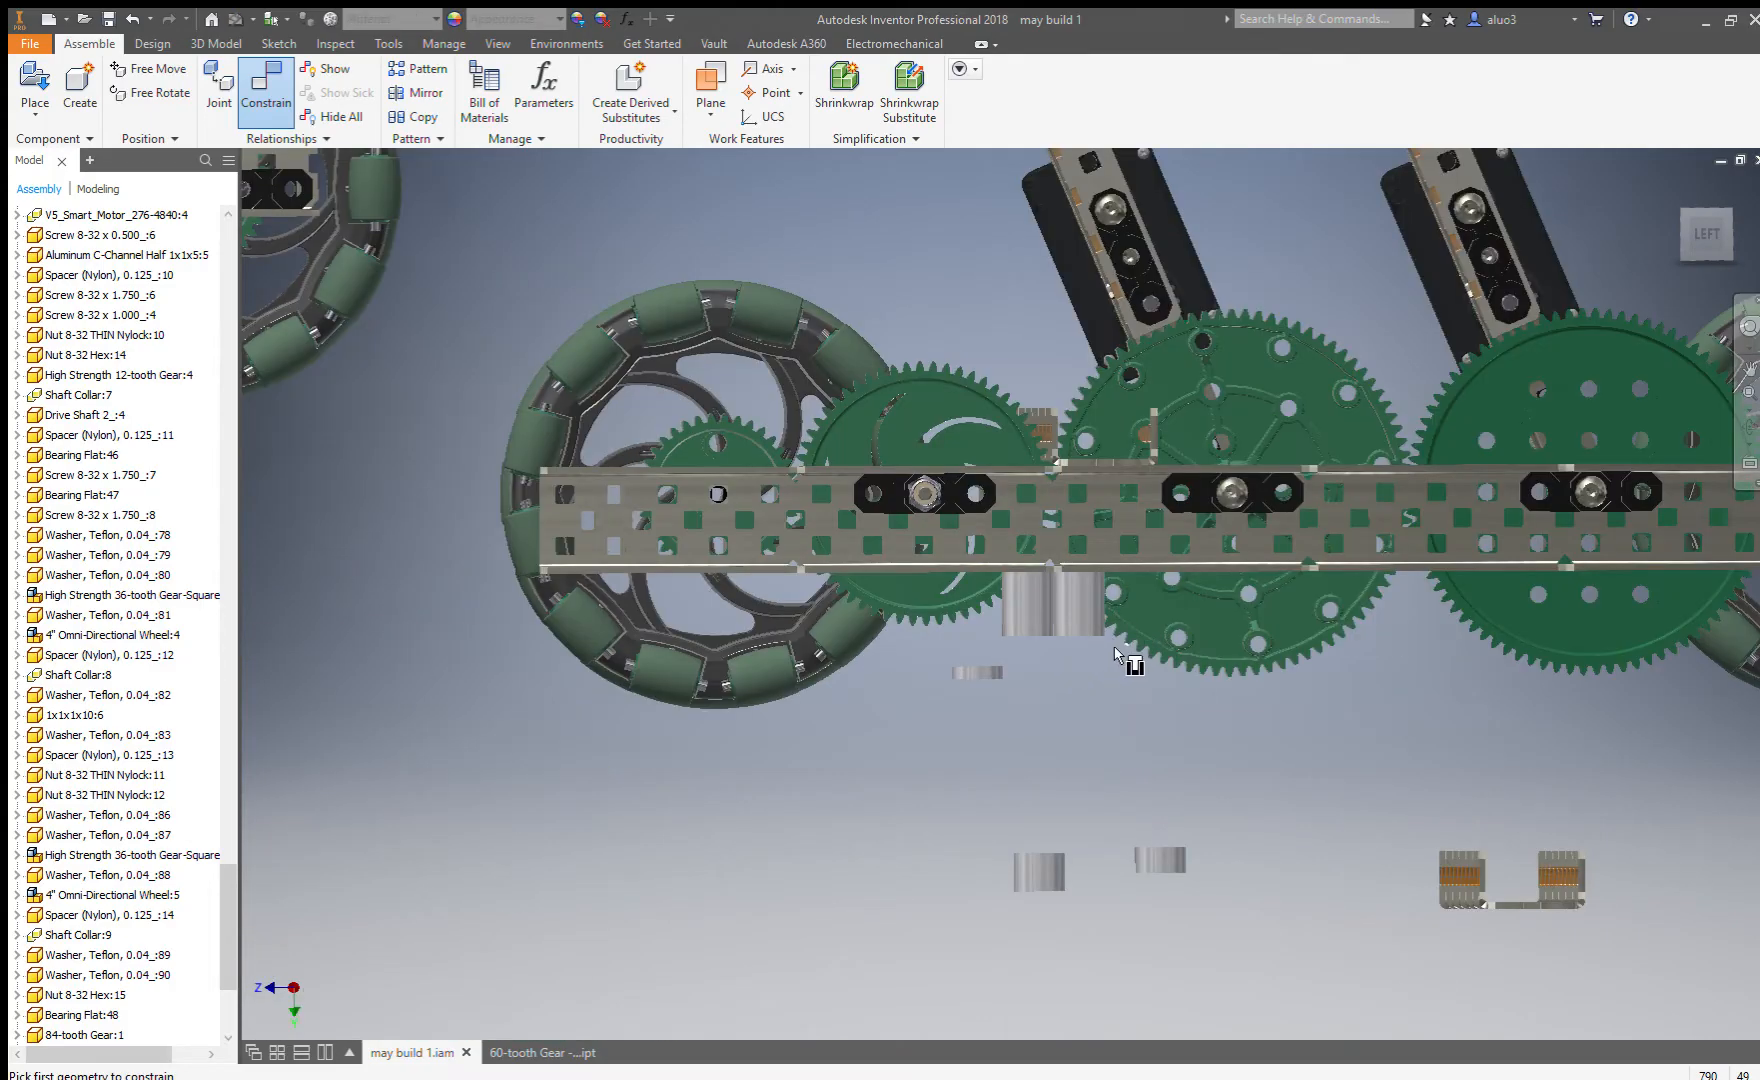
Constrain slots at the end of the loose long C-channel to the lower ends of the two spacer stacks.
scroll(1180, 680, "down", 3)
scroll(1330, 840, "up", 6)
left_click(1340, 845)
scroll(1328, 868, "down", 3)
scroll(1234, 829, "up", 3)
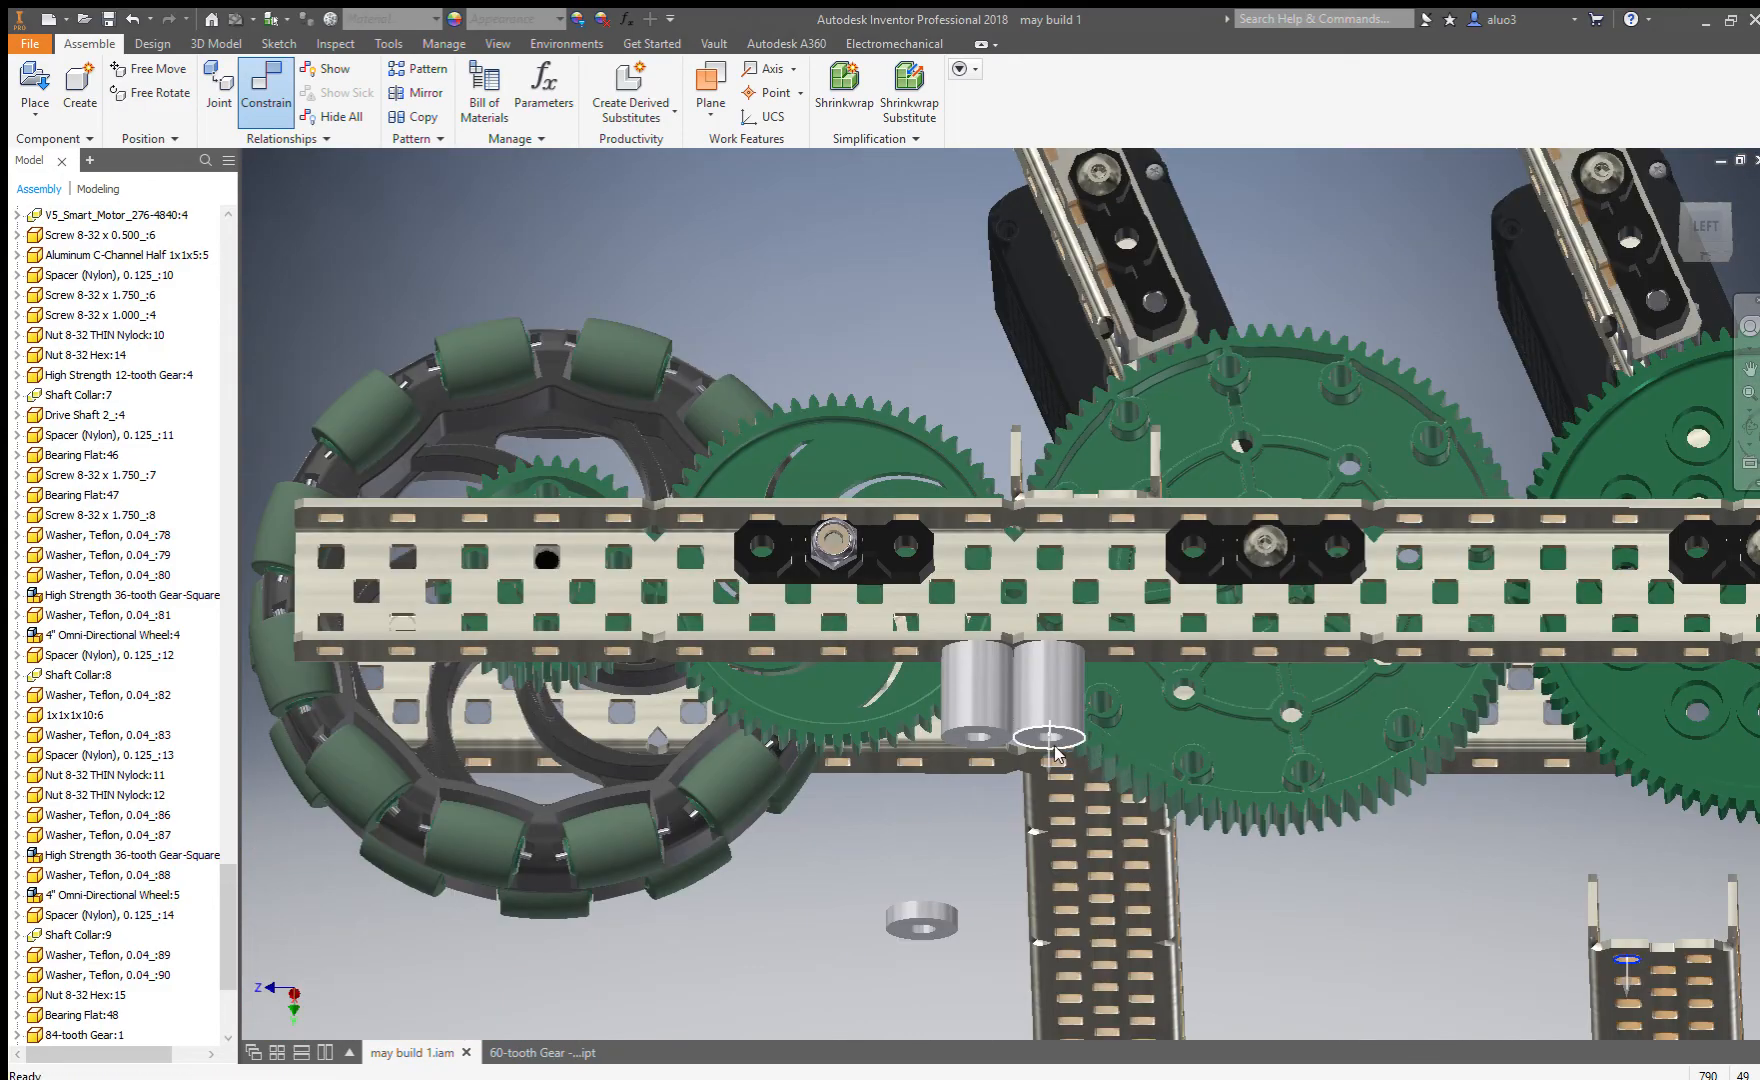
left_click(1050, 740)
scroll(1050, 750, "down", 3)
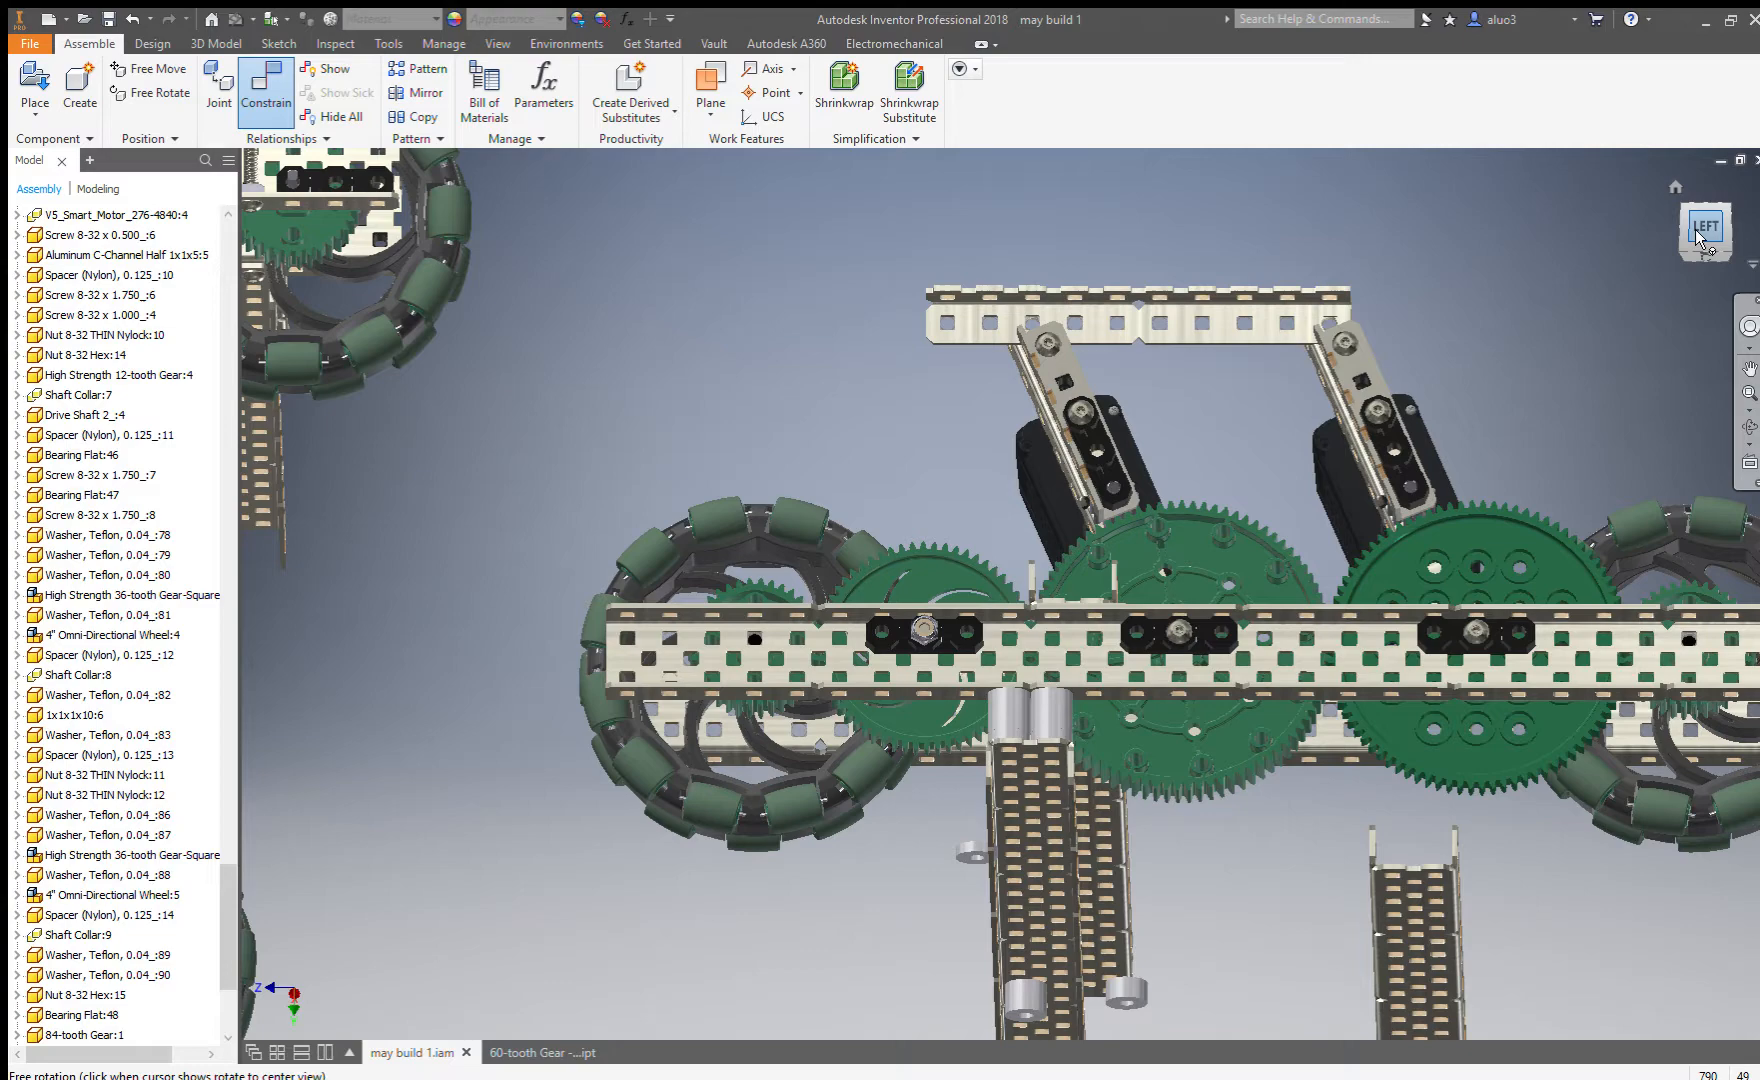
scroll(1147, 719, "down", 4)
scroll(1190, 560, "up", 8)
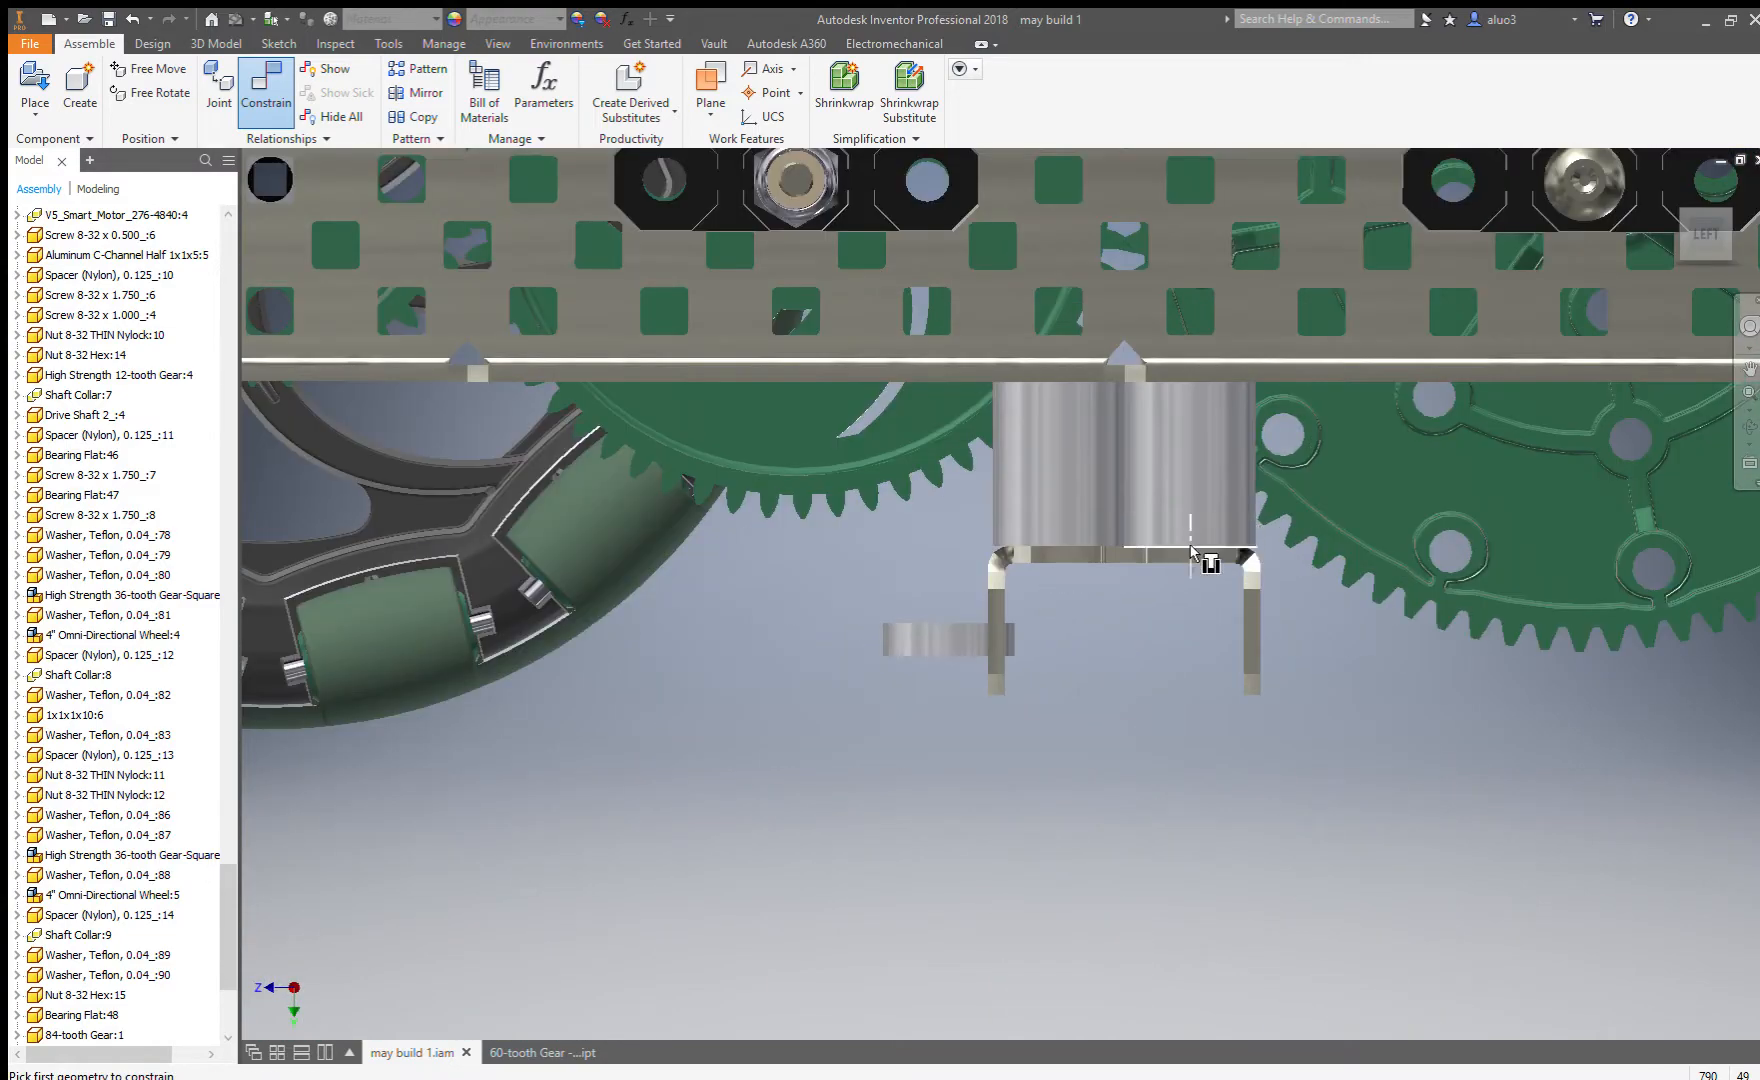
left_click(1062, 550)
left_click(1045, 547)
Copy the long spacer, paste copies below the drive, and constrain one under a slot in the inner rail's lower flange.
scroll(960, 488, "down", 4)
middle_click_drag(1029, 538, 1056, 517, "shift")
scroll(1056, 512, "up", 3)
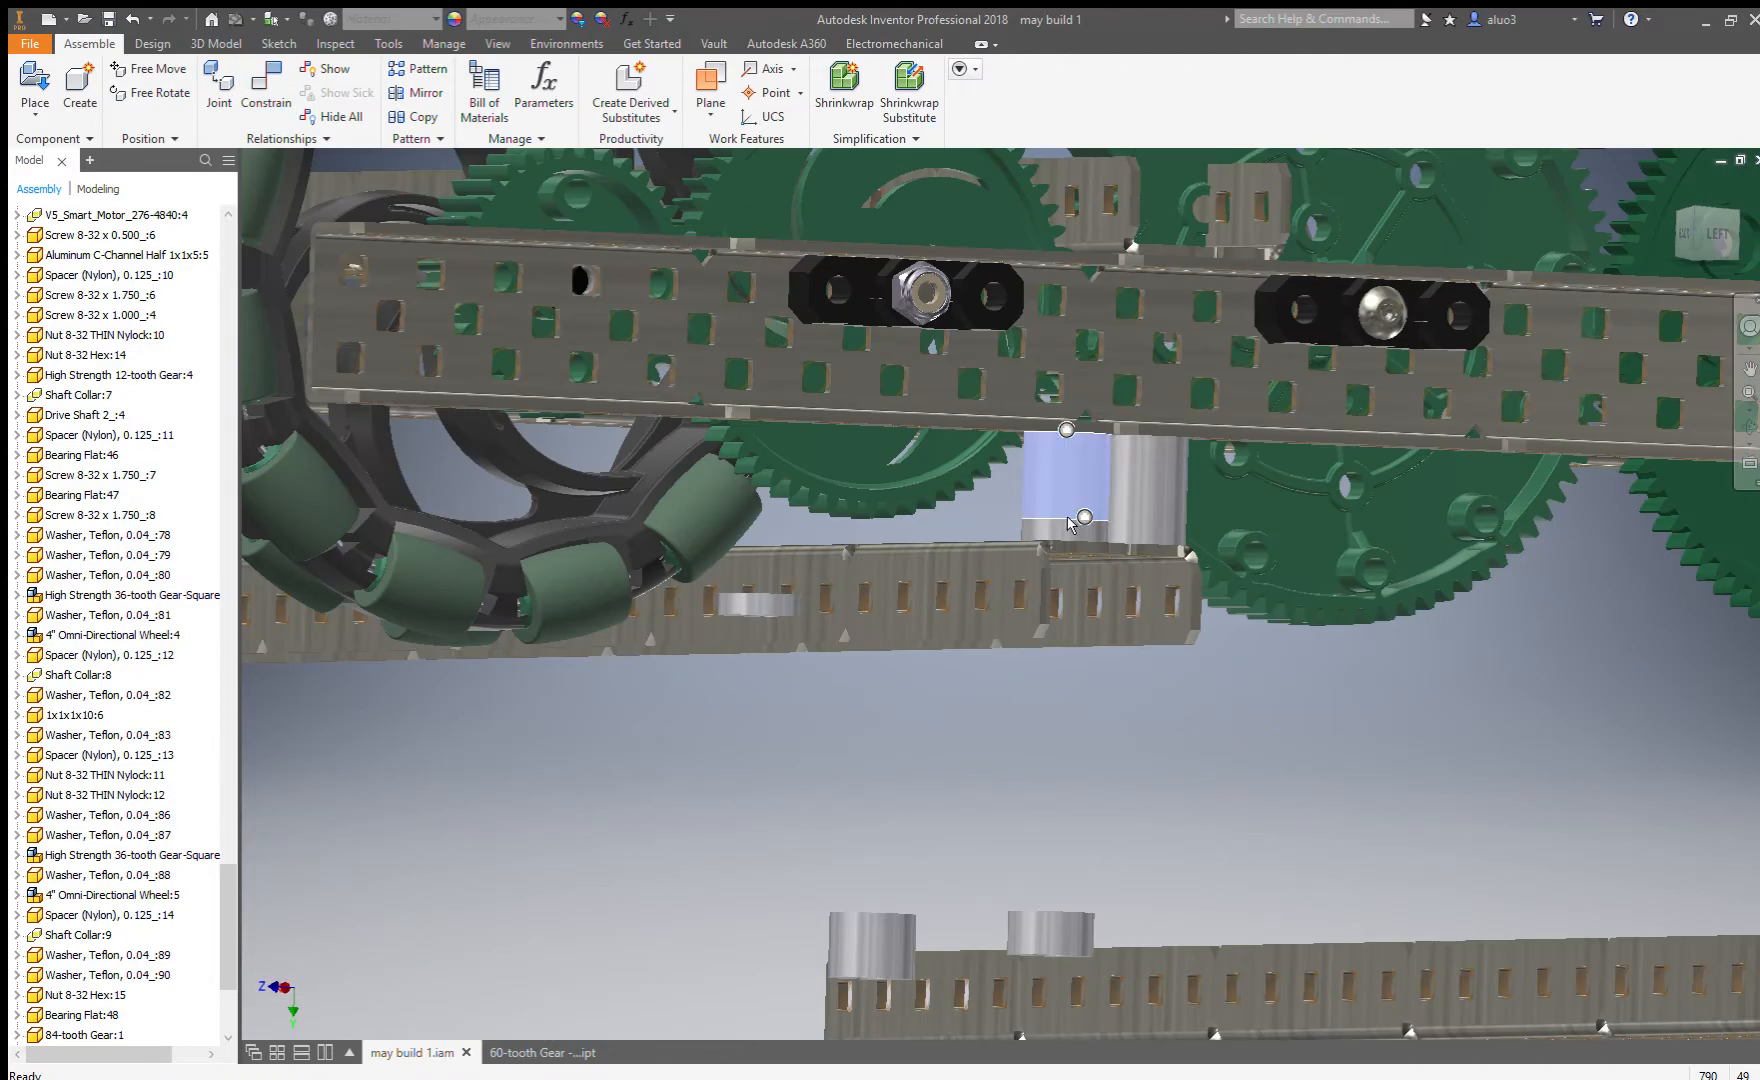
scroll(960, 483, "down", 4)
middle_click_drag(1150, 490, 1108, 510, "shift")
scroll(866, 446, "up", 3)
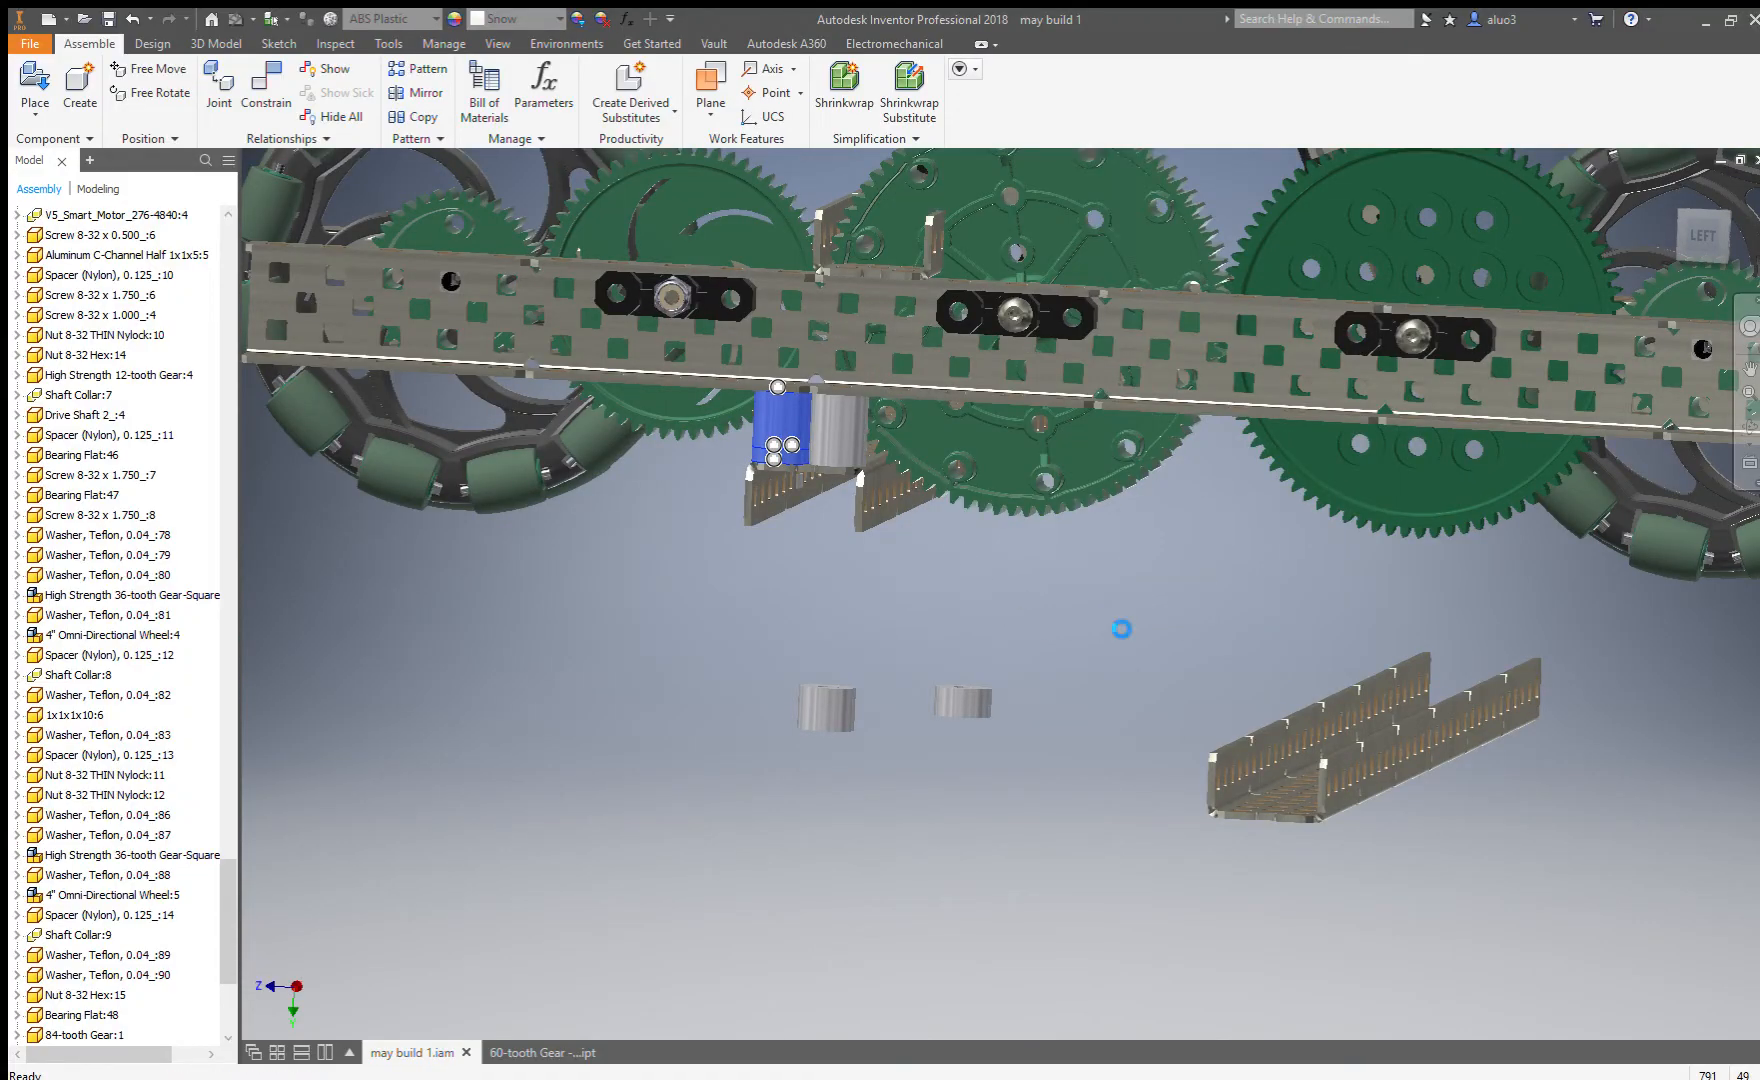
key("ctrl+v")
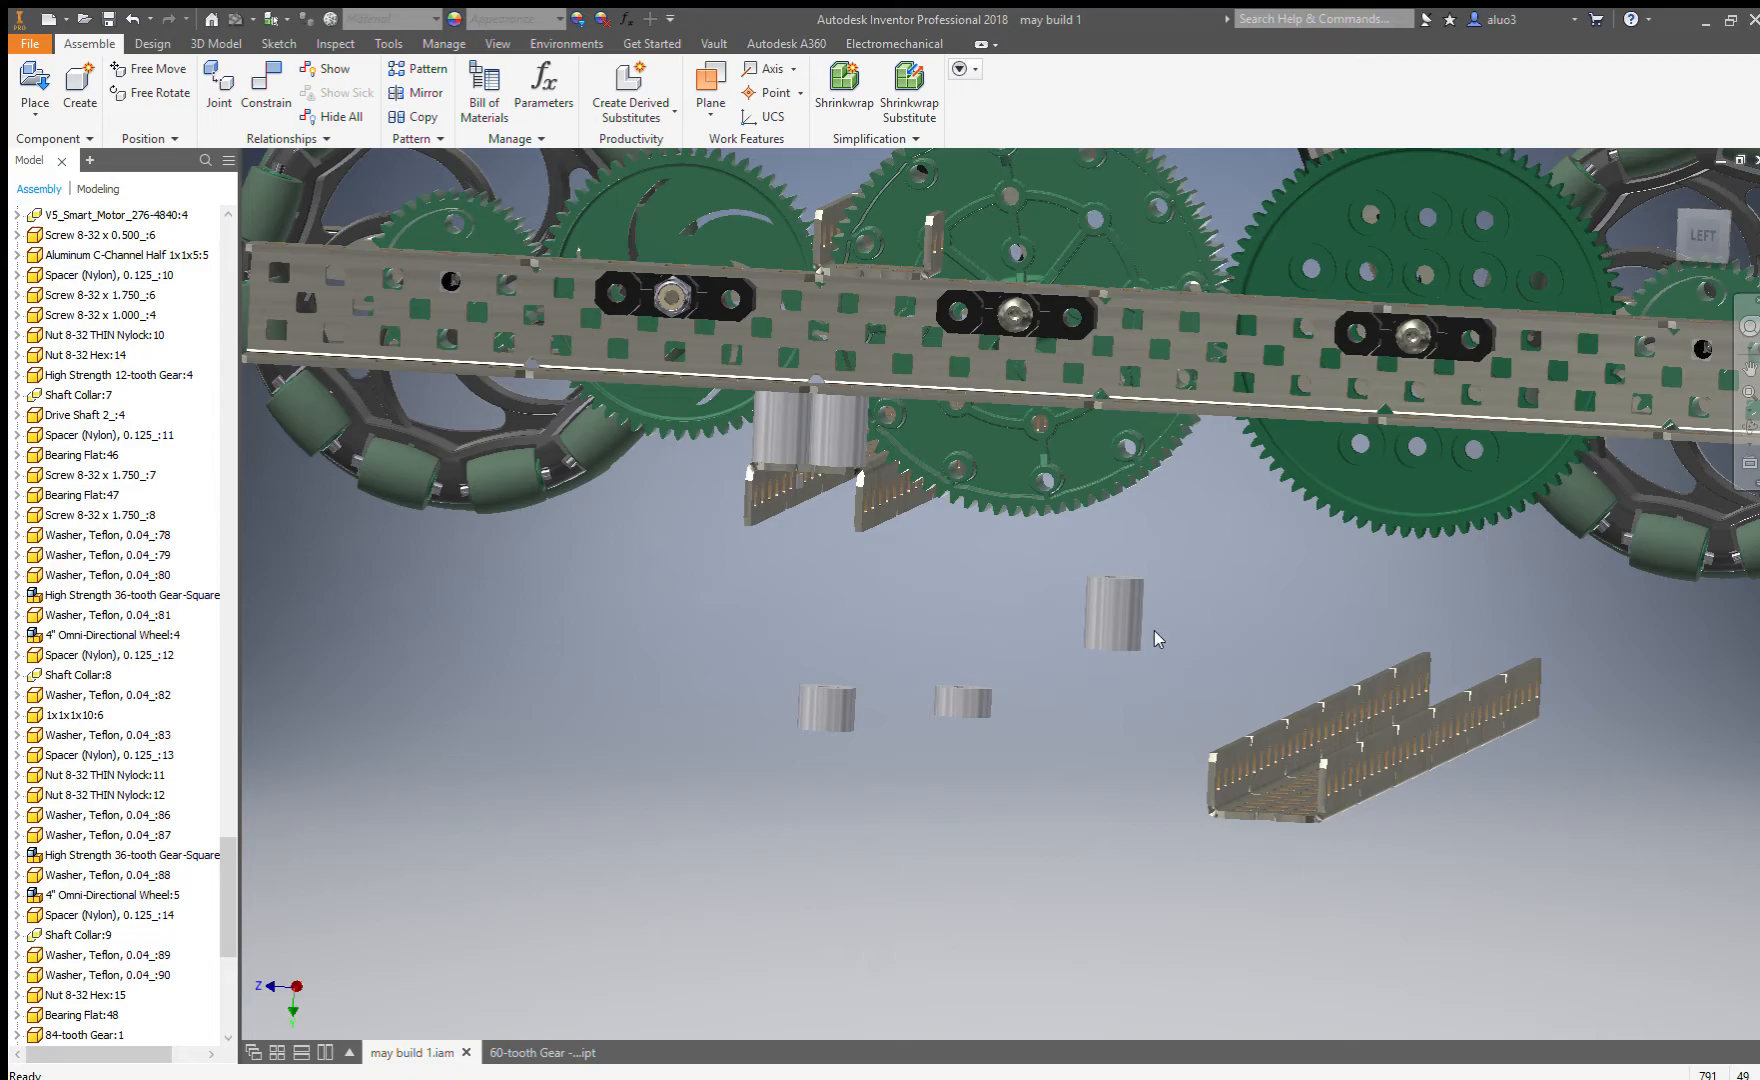
left_click(266, 90)
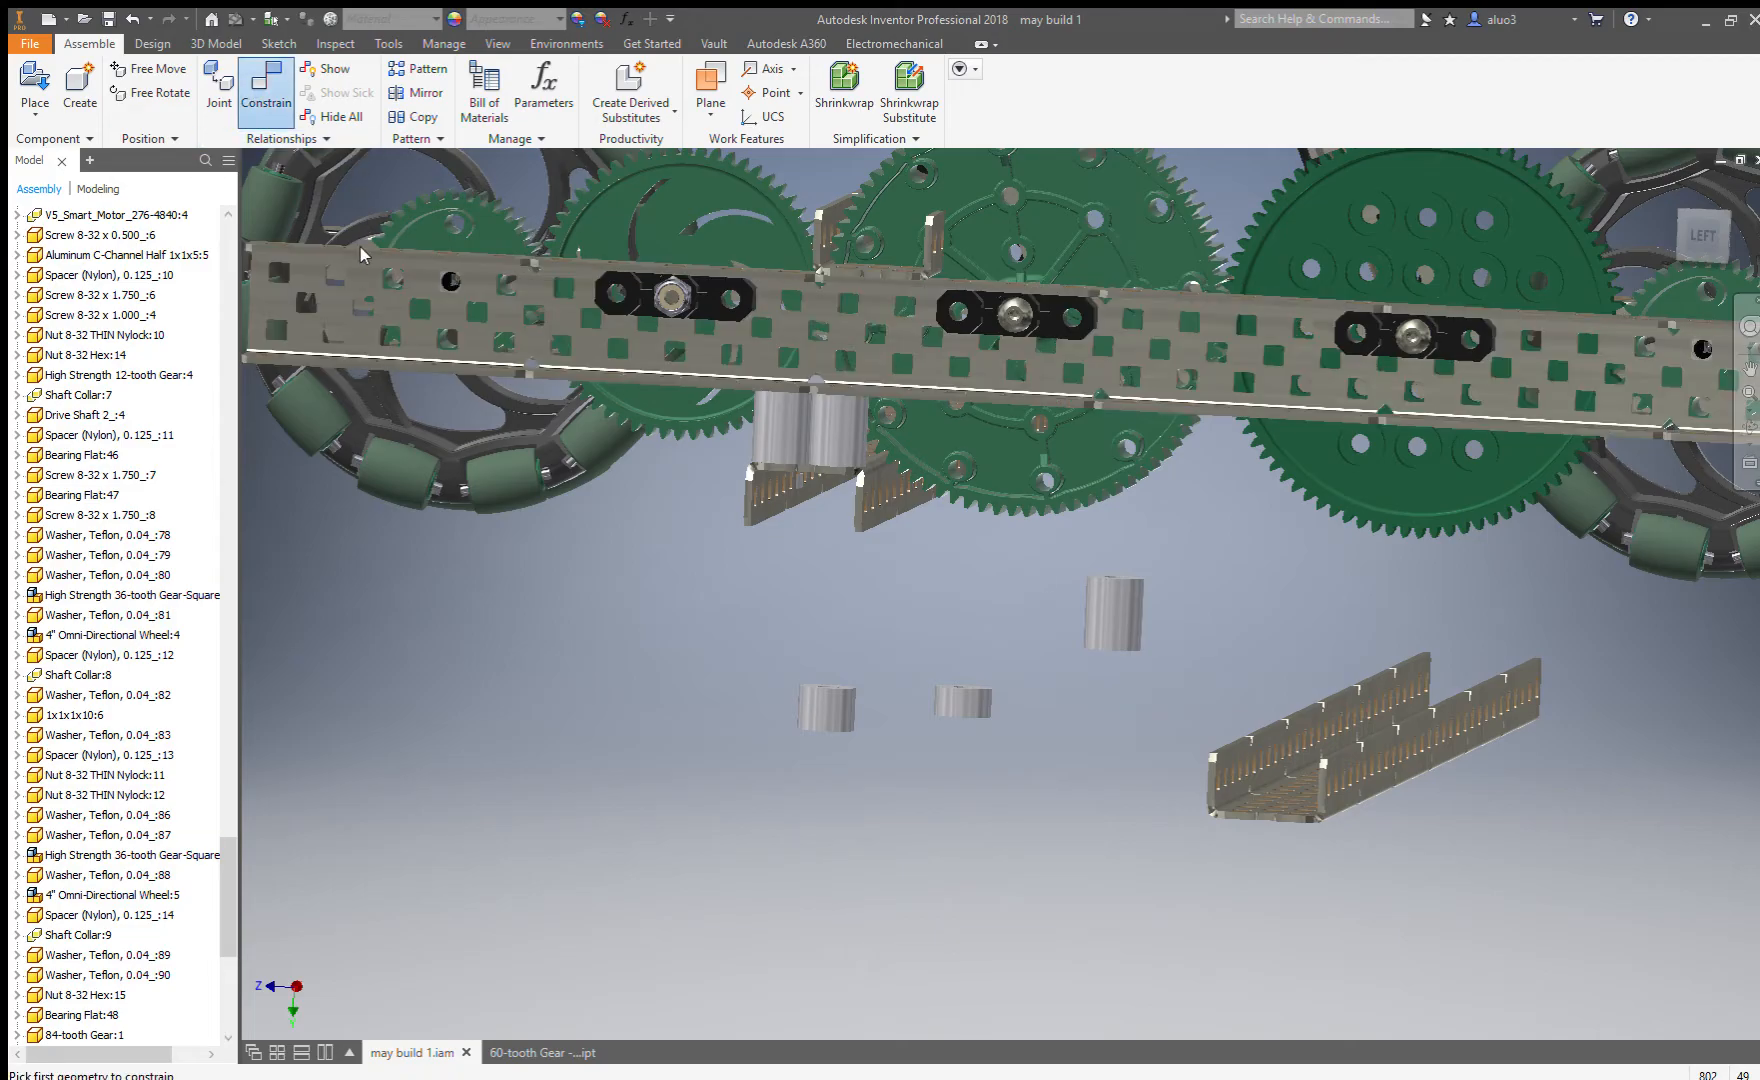
middle_click_drag(1060, 585, 1430, 482, "shift")
scroll(903, 495, "down", 5)
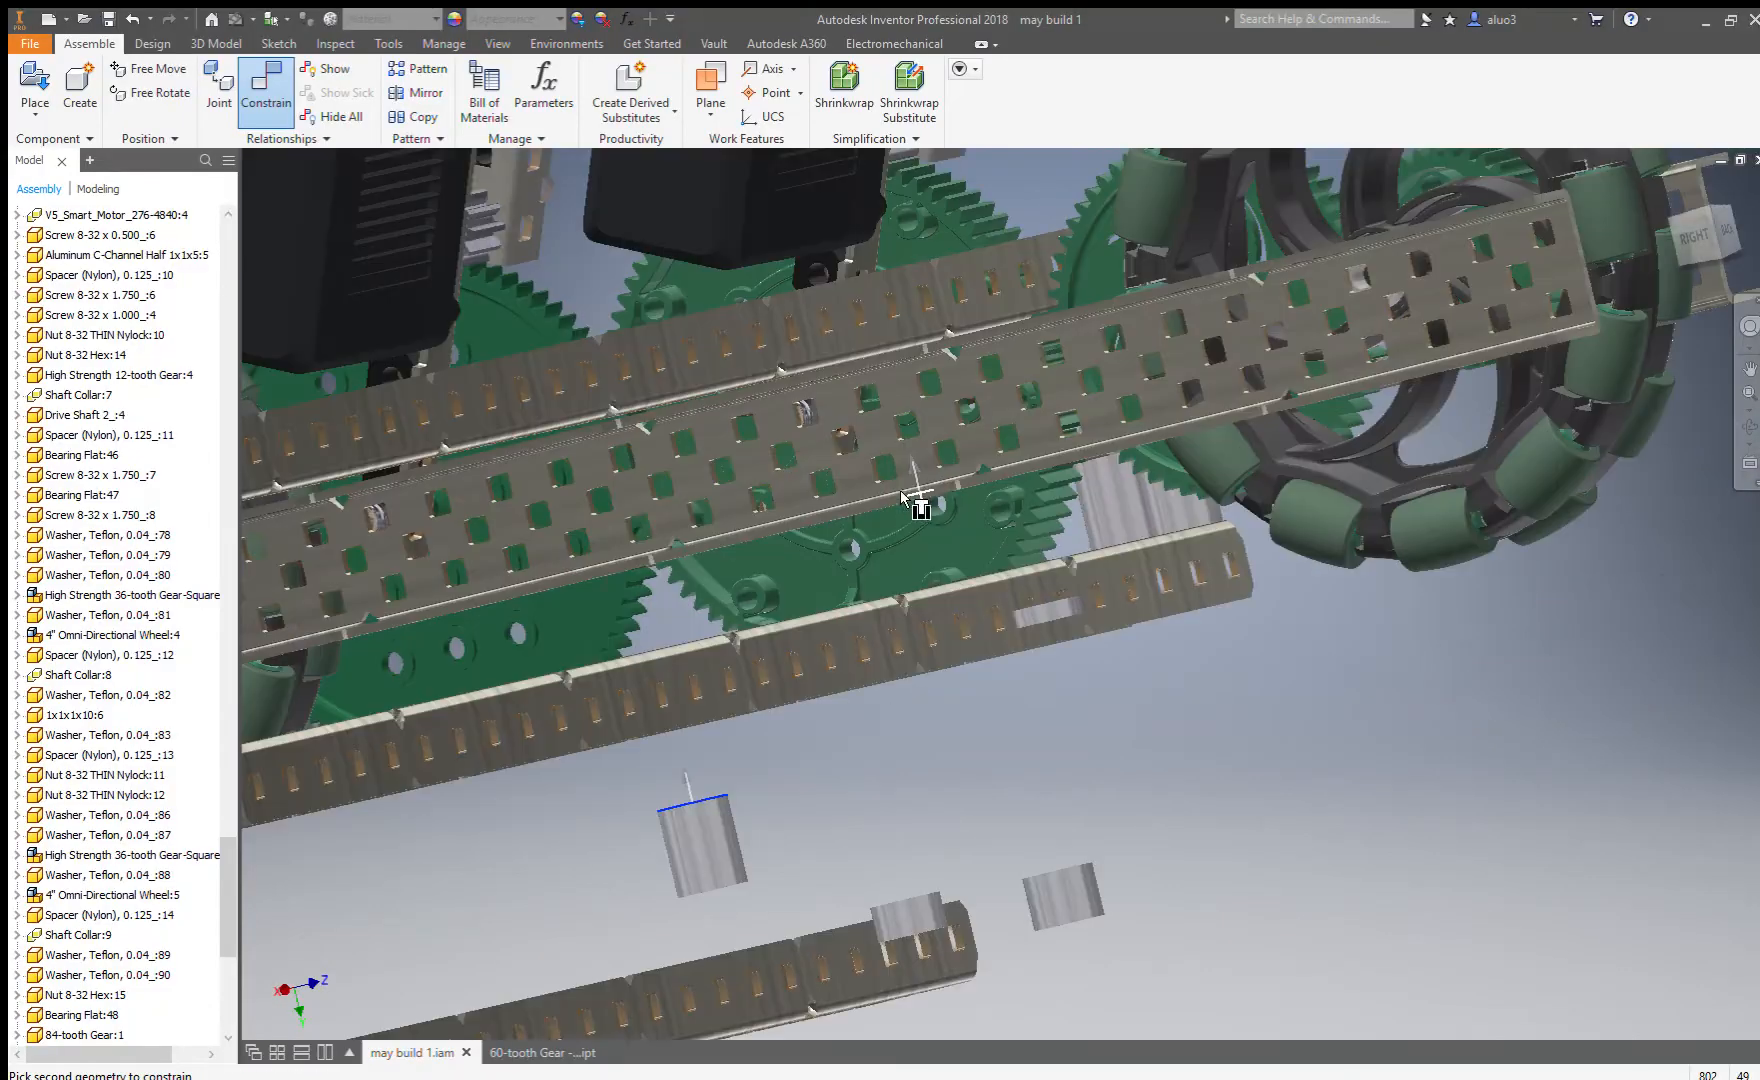
middle_click_drag(908, 512, 982, 542, "shift")
scroll(1150, 566, "down", 3)
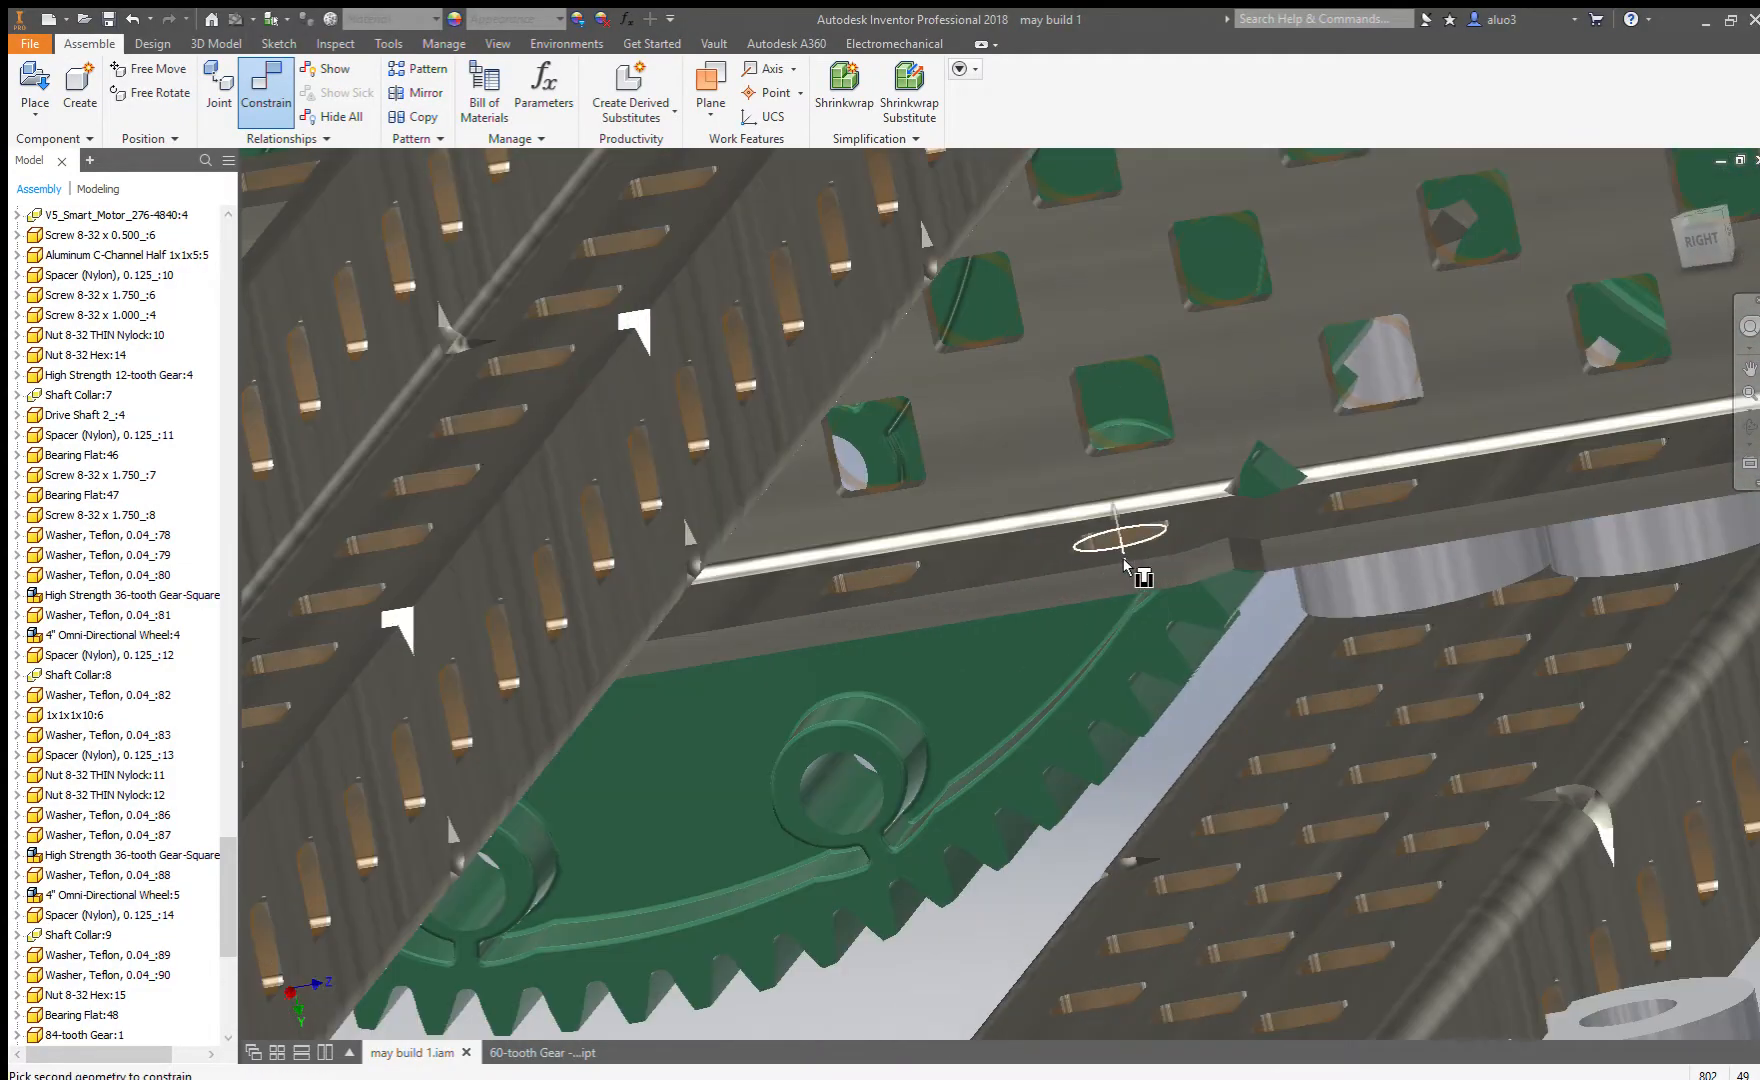
left_click(1137, 583)
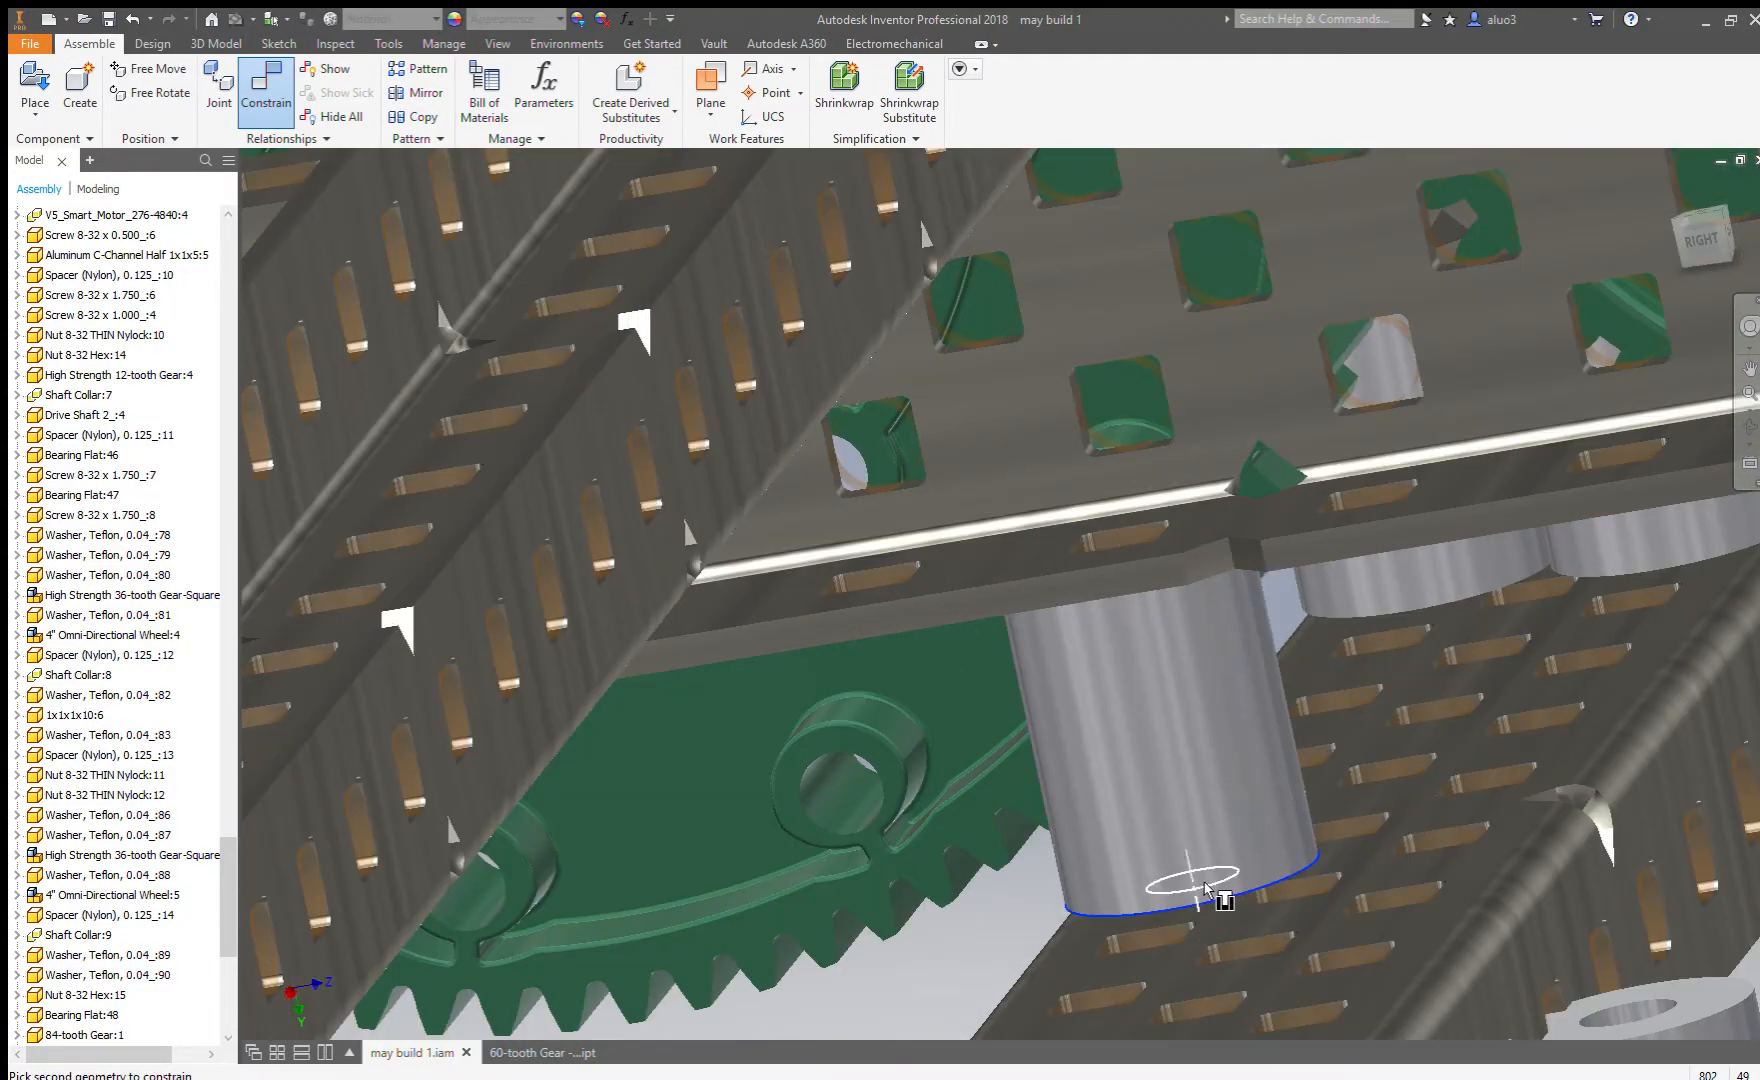
scroll(1190, 775, "up", 8)
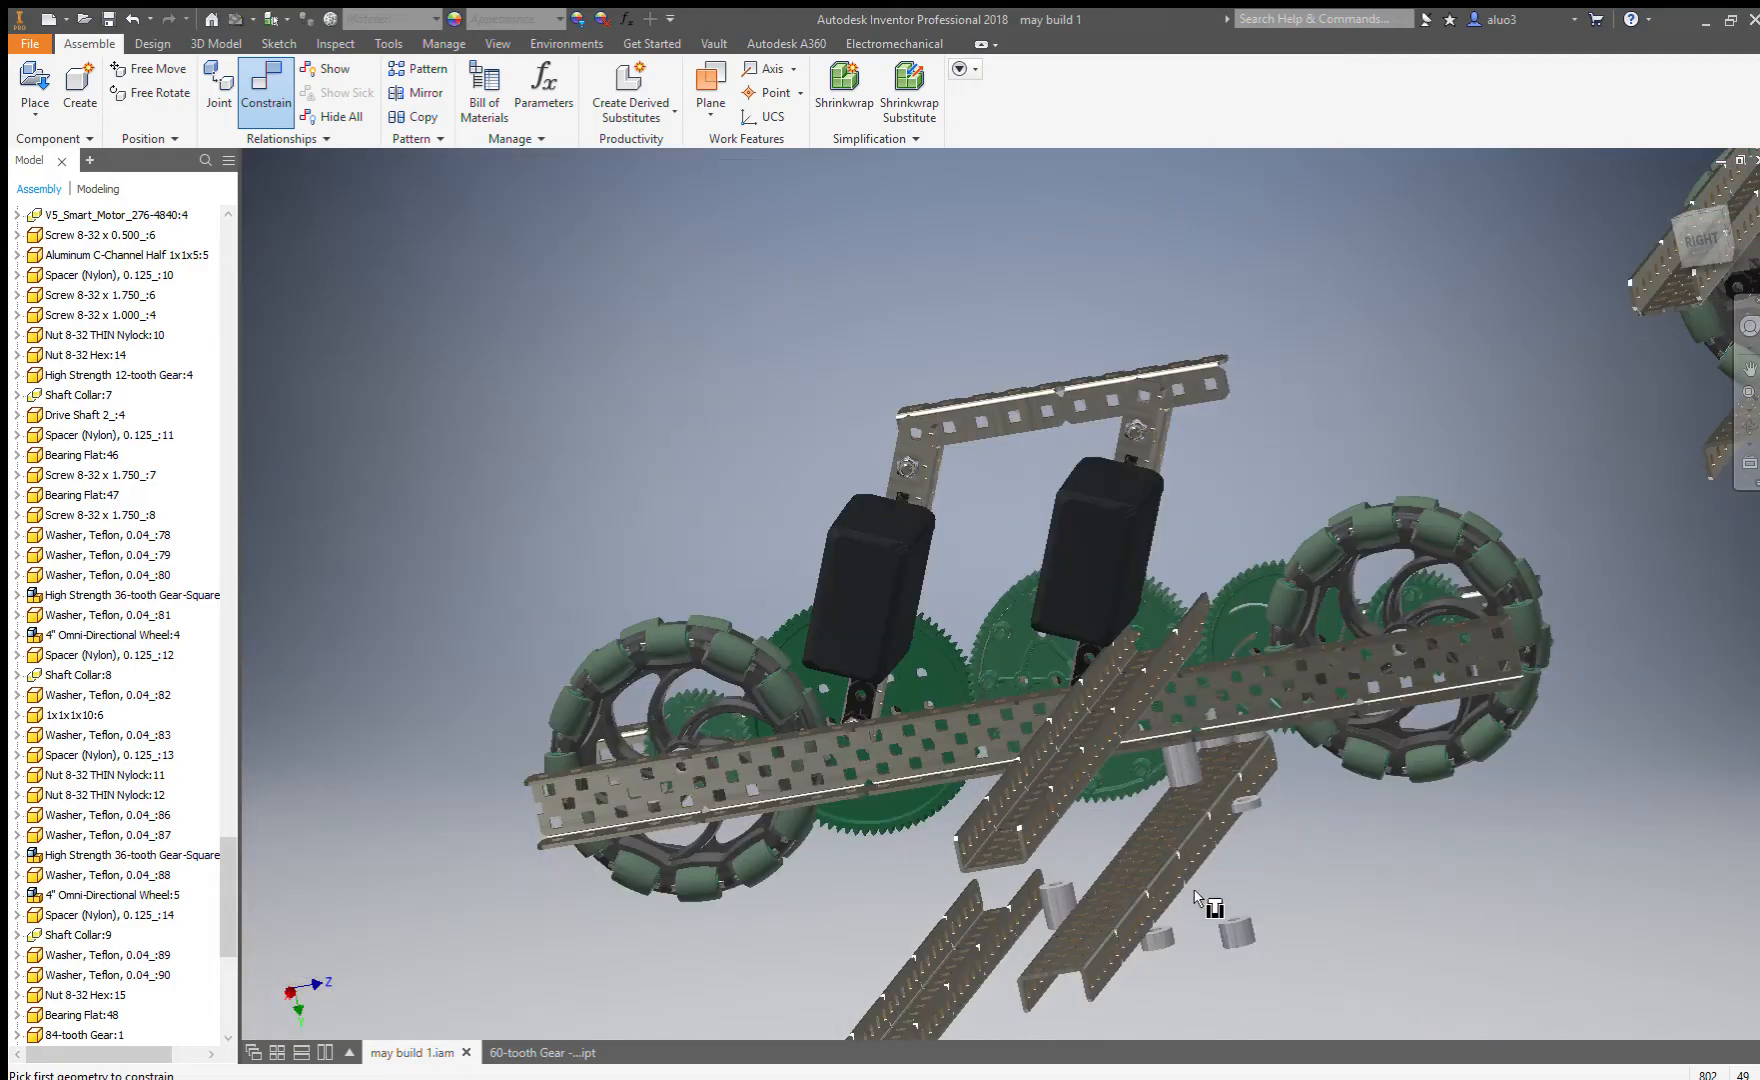
Constrain a second pasted long spacer under the adjacent slot of the inner rail, beside the one already fitted.
scroll(1070, 894, "down", 3)
left_click(1050, 884)
scroll(1312, 680, "down", 5)
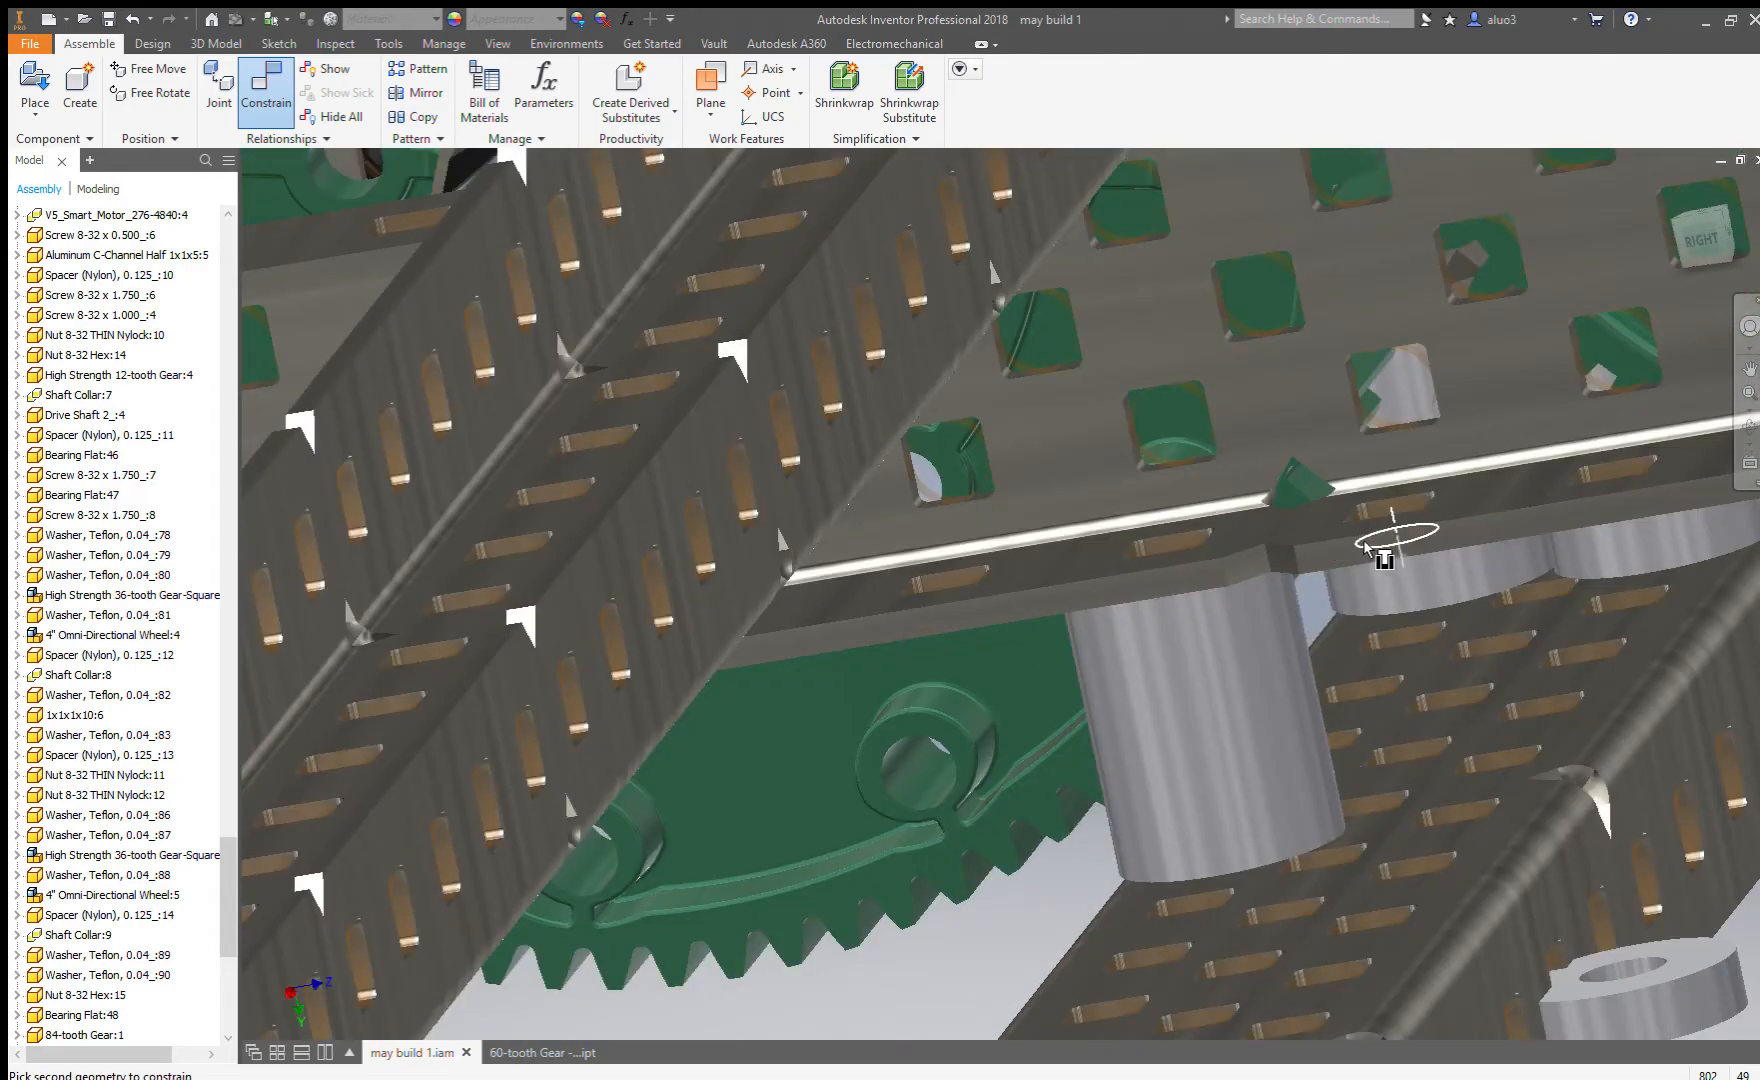
left_click(1383, 545)
left_click(1441, 823)
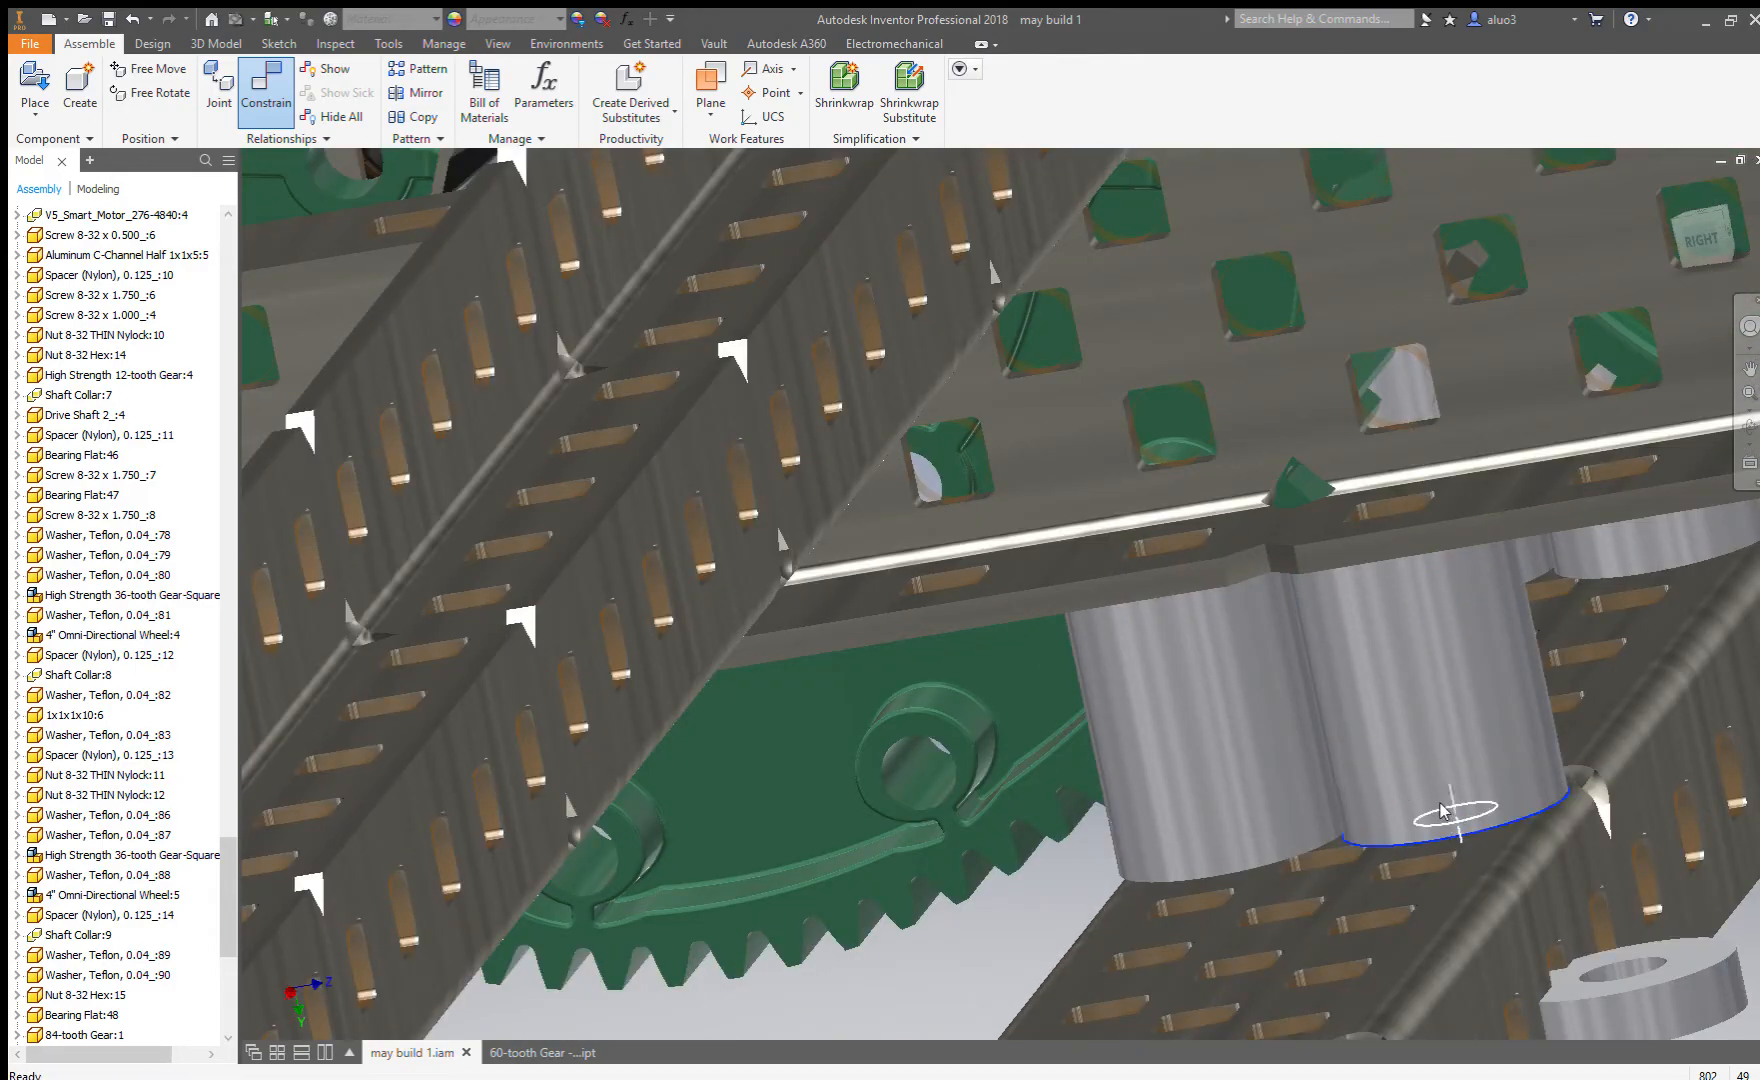
scroll(1328, 703, "up", 6)
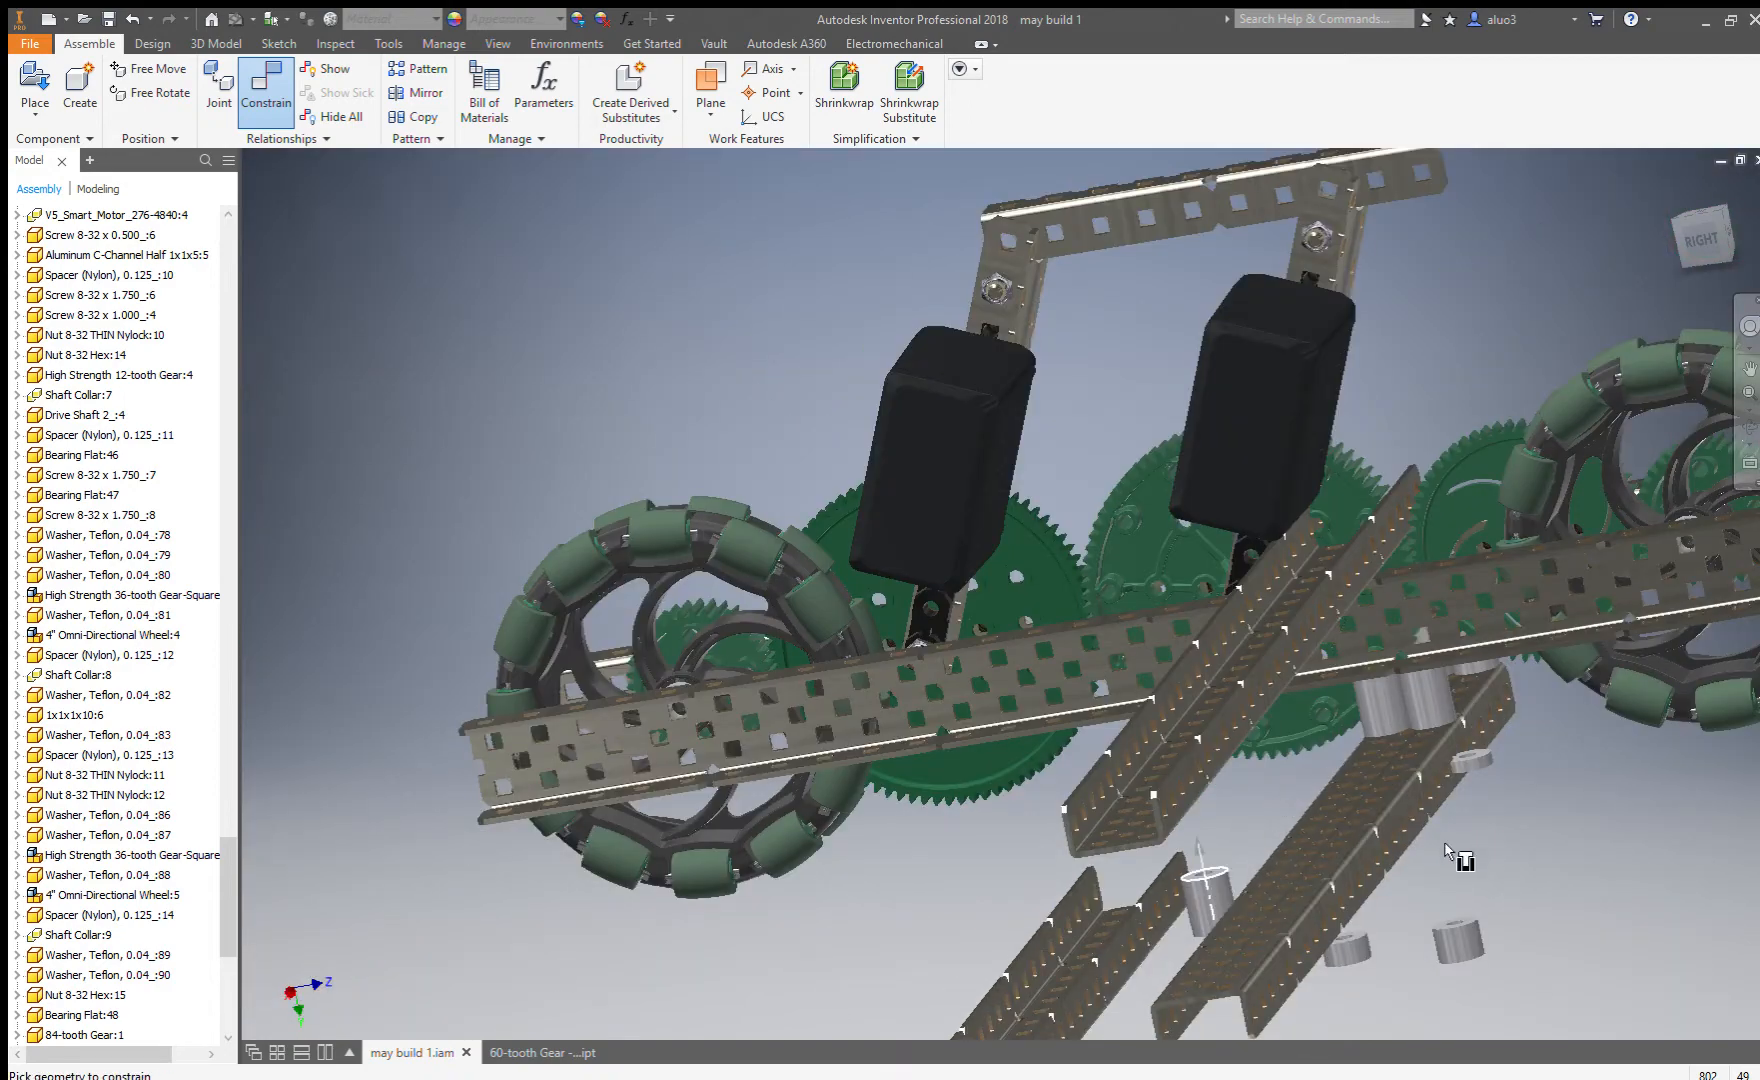
Constrain two more pasted long spacers under adjacent slots of the outer rail, between the two large gears.
scroll(782, 799, "down", 3)
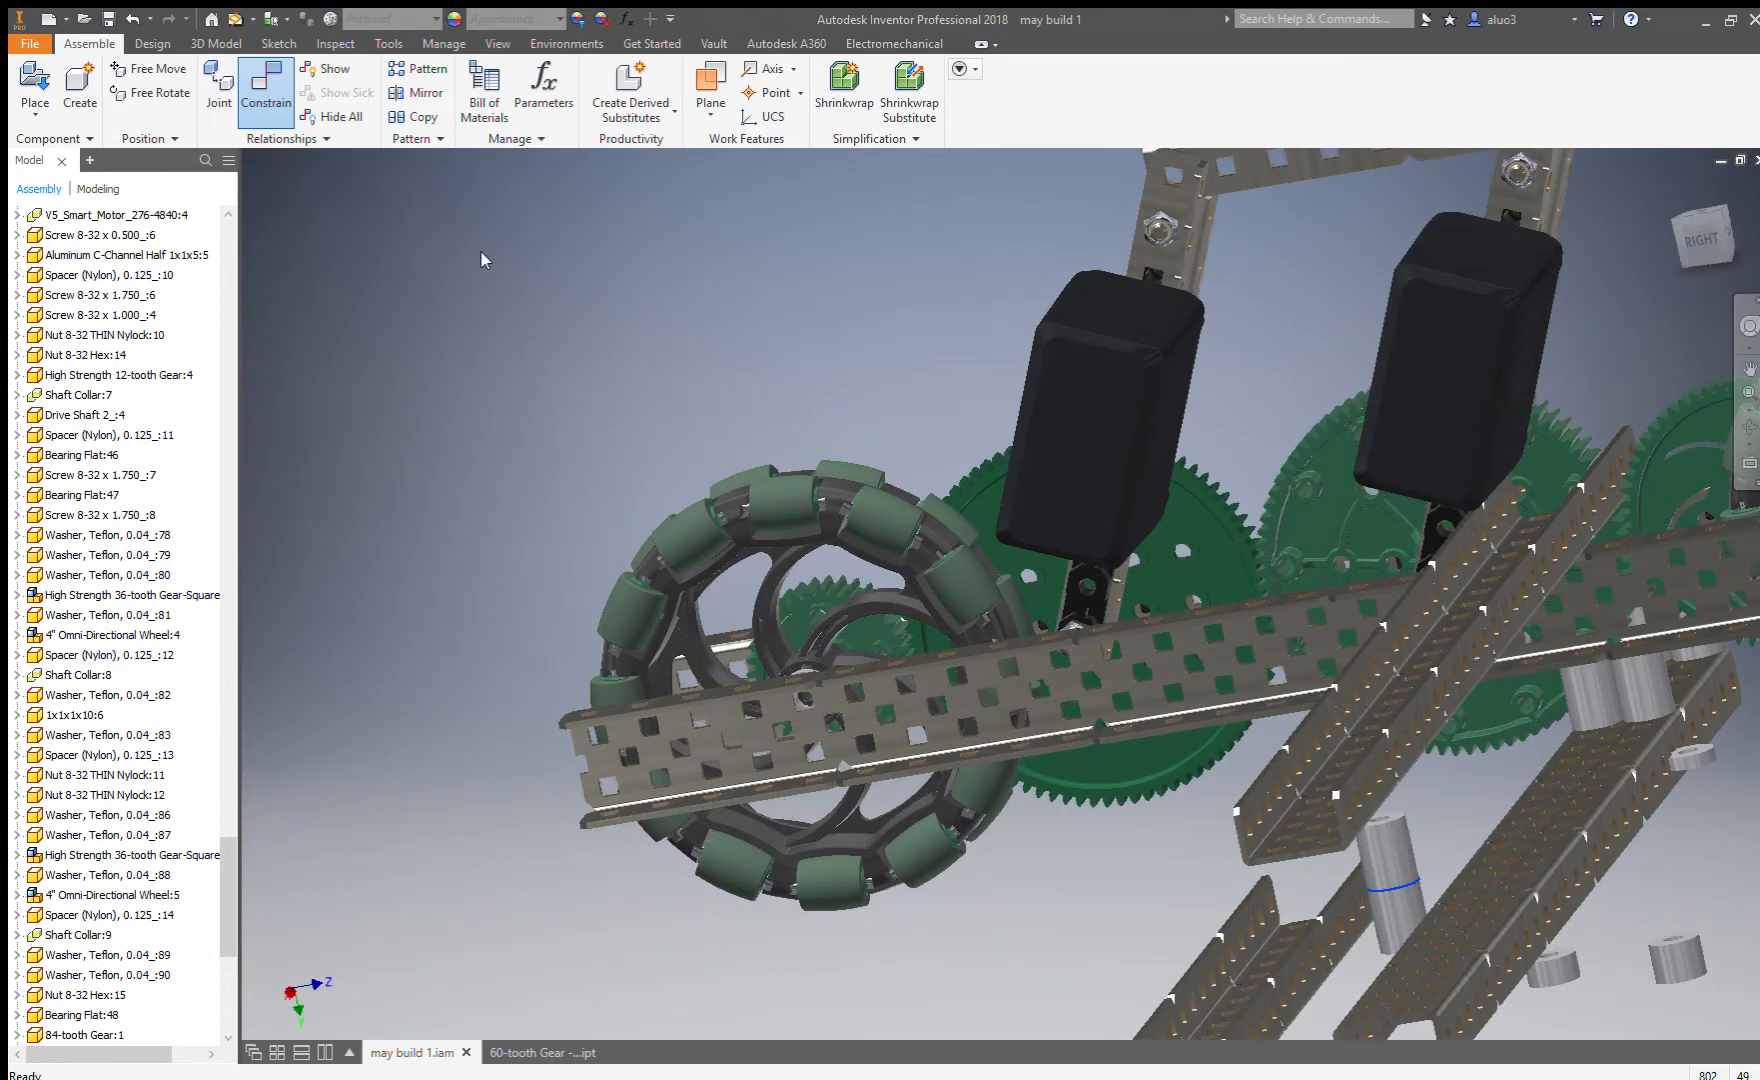
scroll(1040, 570, "up", 3)
middle_click_drag(1068, 637, 1204, 393, "shift")
scroll(1231, 797, "down", 5)
scroll(1217, 588, "up", 3)
scroll(1204, 393, "down", 3)
scroll(1160, 400, "down", 3)
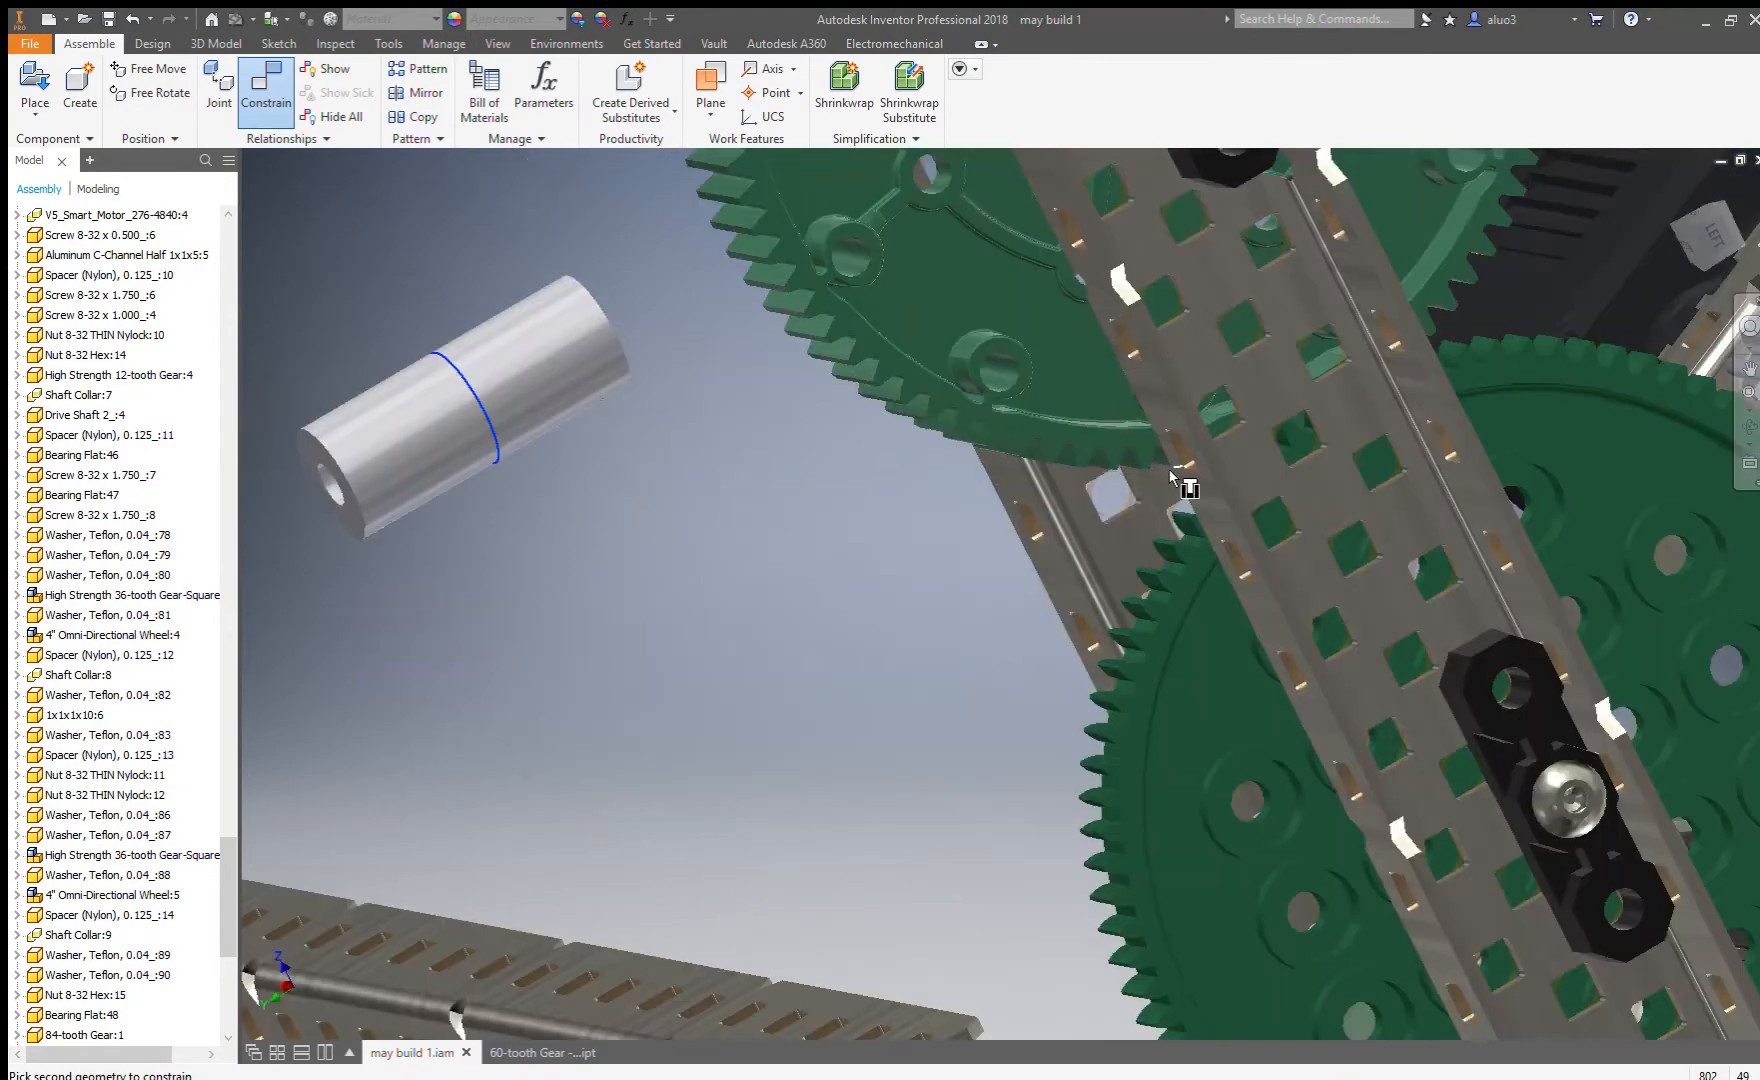
left_click(1183, 468)
left_click(471, 451)
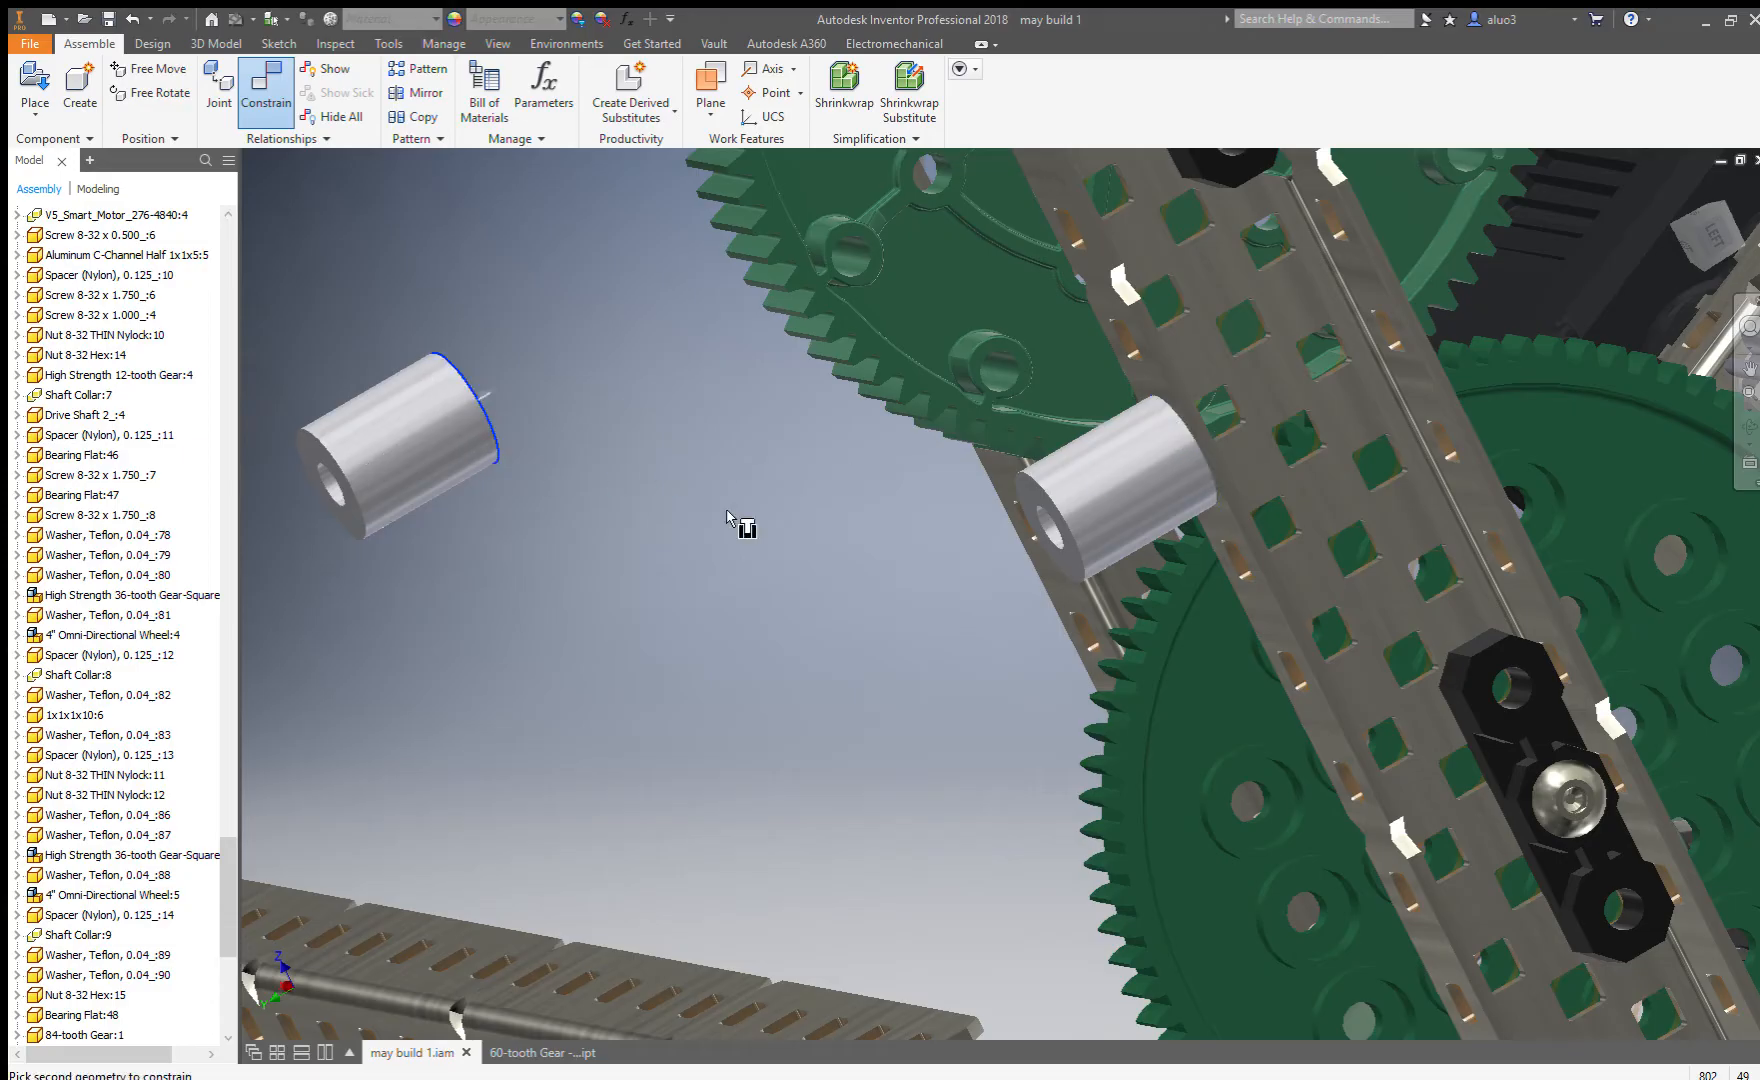
left_click(1229, 570)
left_click(475, 440)
Constrain the remaining long pasted spacer under the adjacent slot of the drive rail, beside the one already fitted.
middle_click_drag(833, 499, 933, 645, "shift")
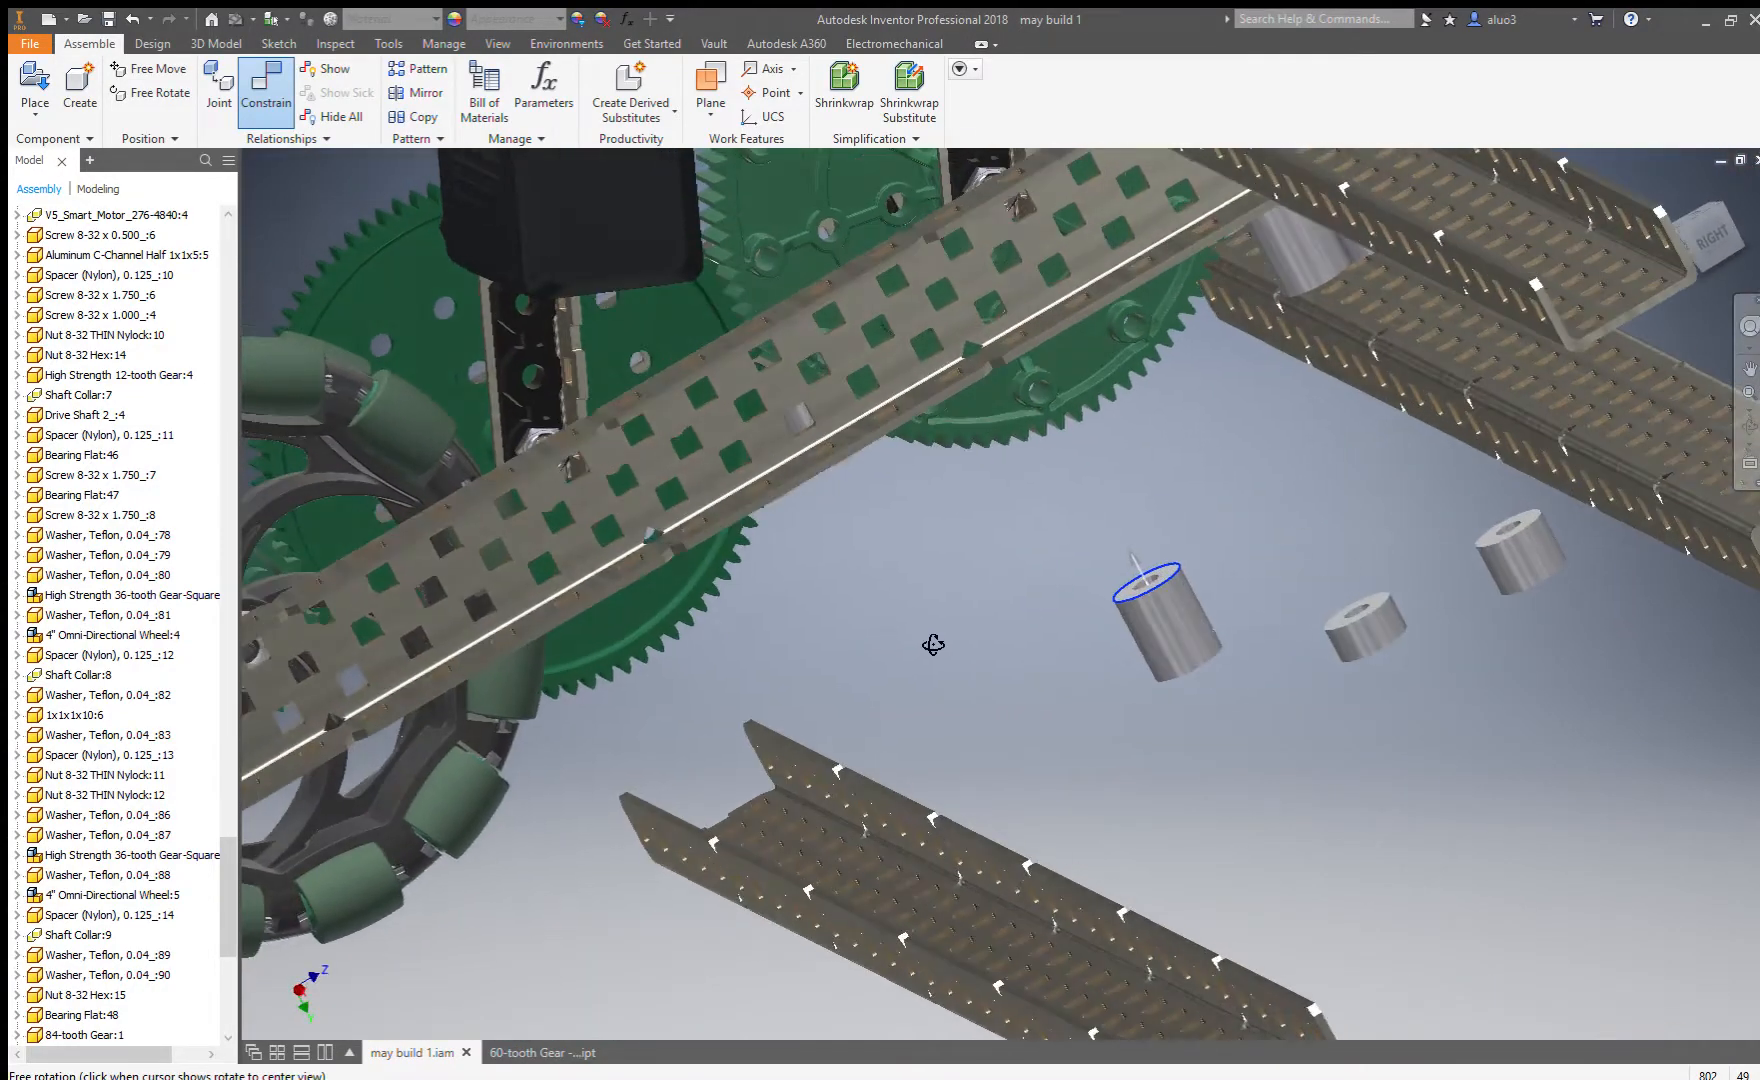
left_click(835, 473)
left_click(1123, 604)
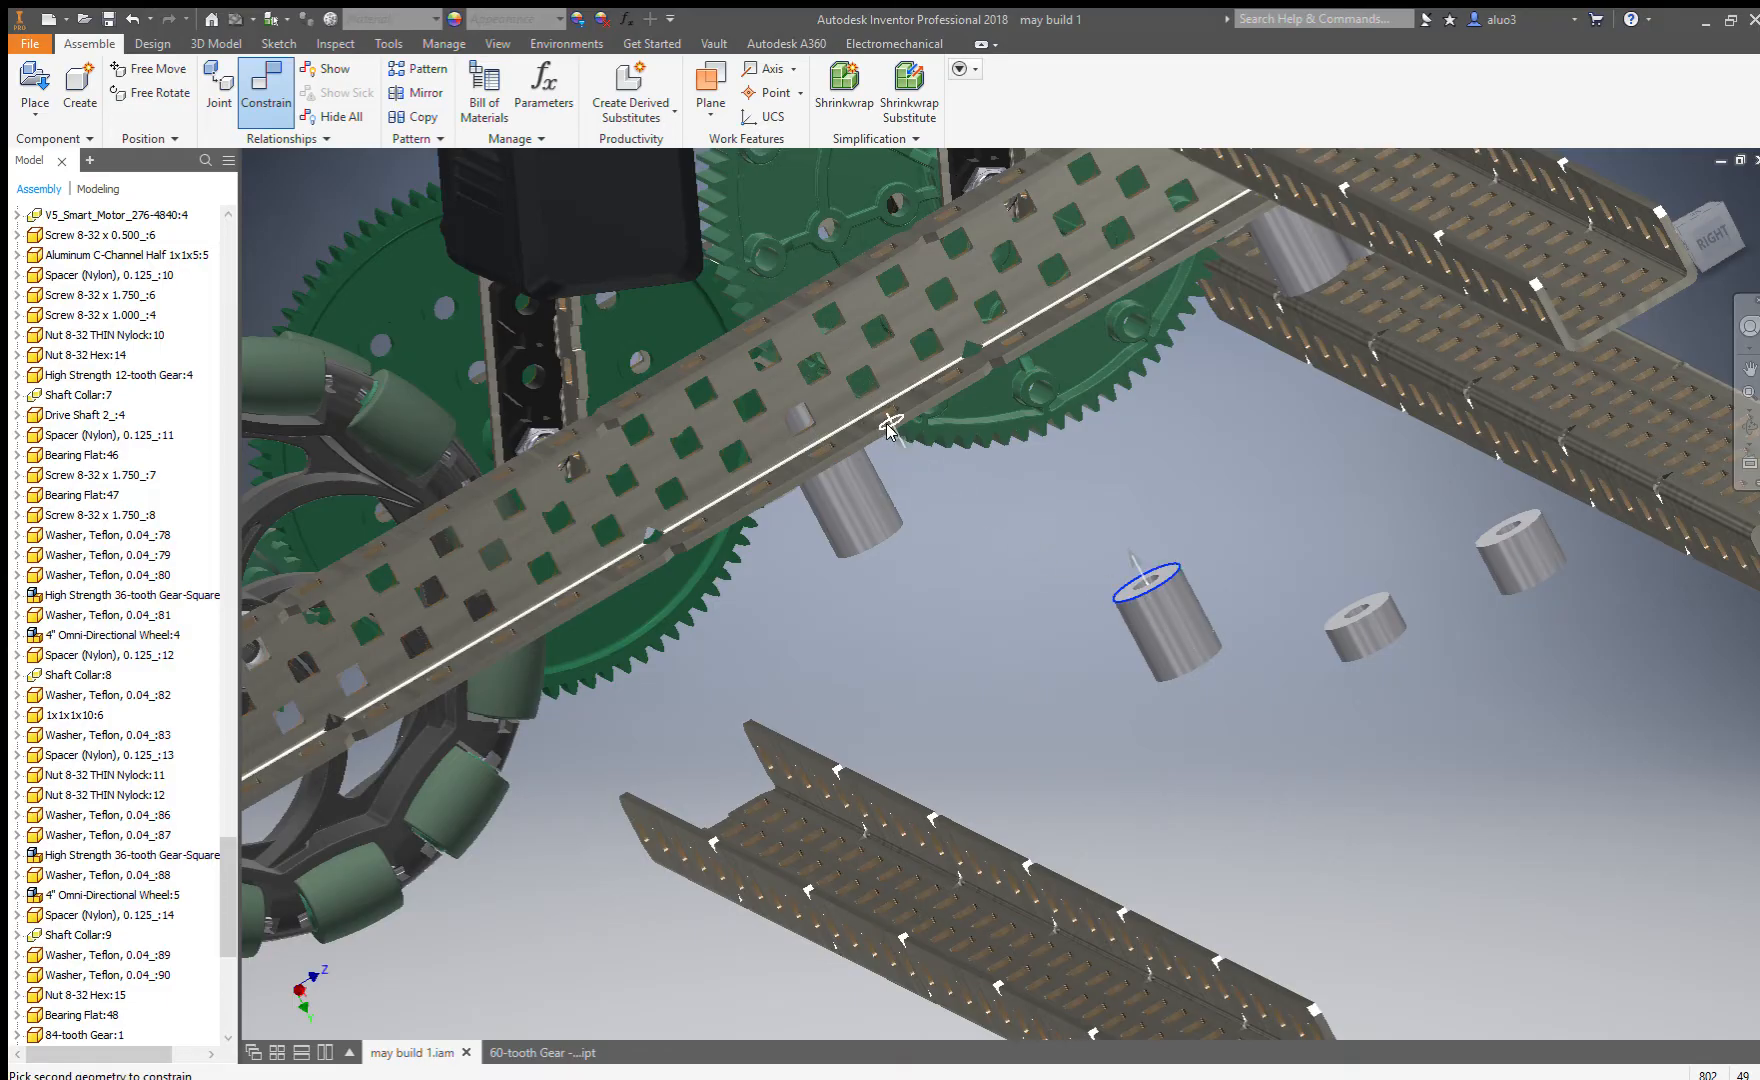
left_click(887, 428)
Constrain the end slots of the loose long C-channel to the lower ends of the new pair of long spacers.
scroll(1124, 668, "down", 3)
scroll(1203, 864, "up", 5)
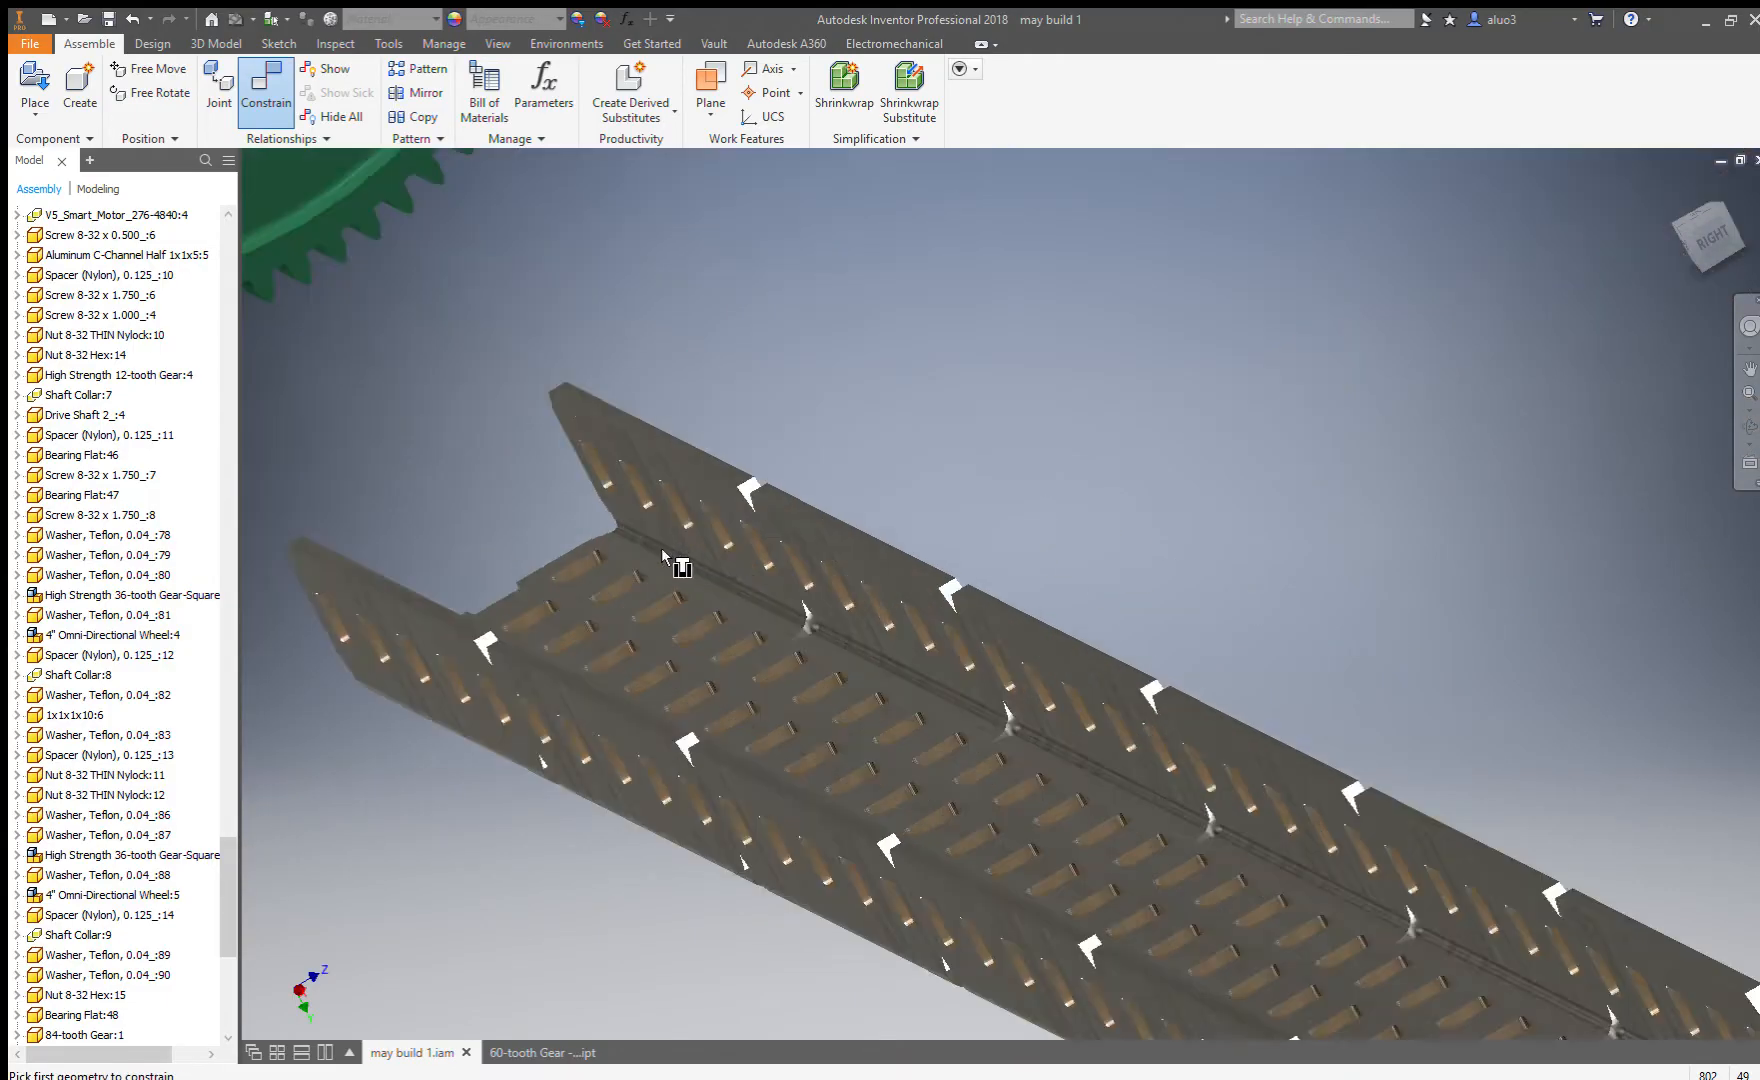
scroll(530, 601, "up", 1)
scroll(1048, 671, "down", 5)
middle_click_drag(1048, 671, 1080, 400, "shift")
scroll(1085, 395, "up", 3)
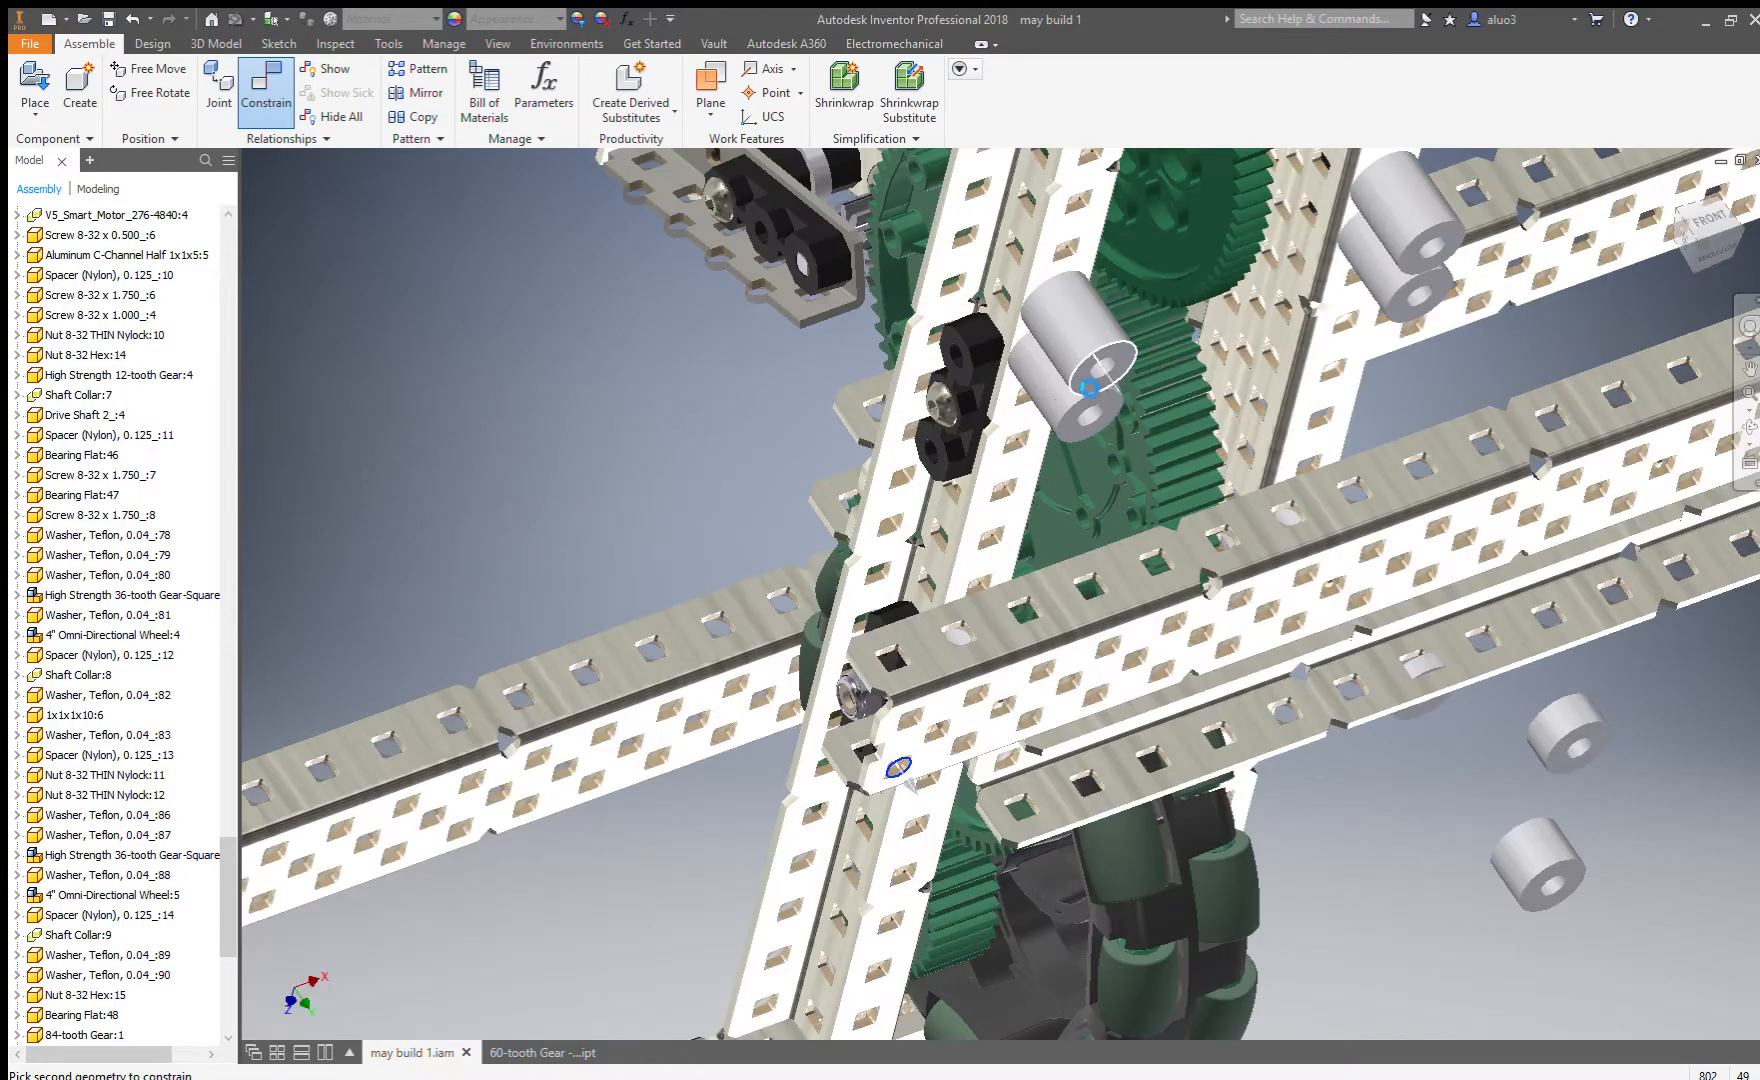
left_click(1090, 387)
scroll(1085, 425, "up", 3)
left_click(1083, 420)
scroll(894, 515, "down", 5)
middle_click_drag(894, 515, 1075, 532, "shift")
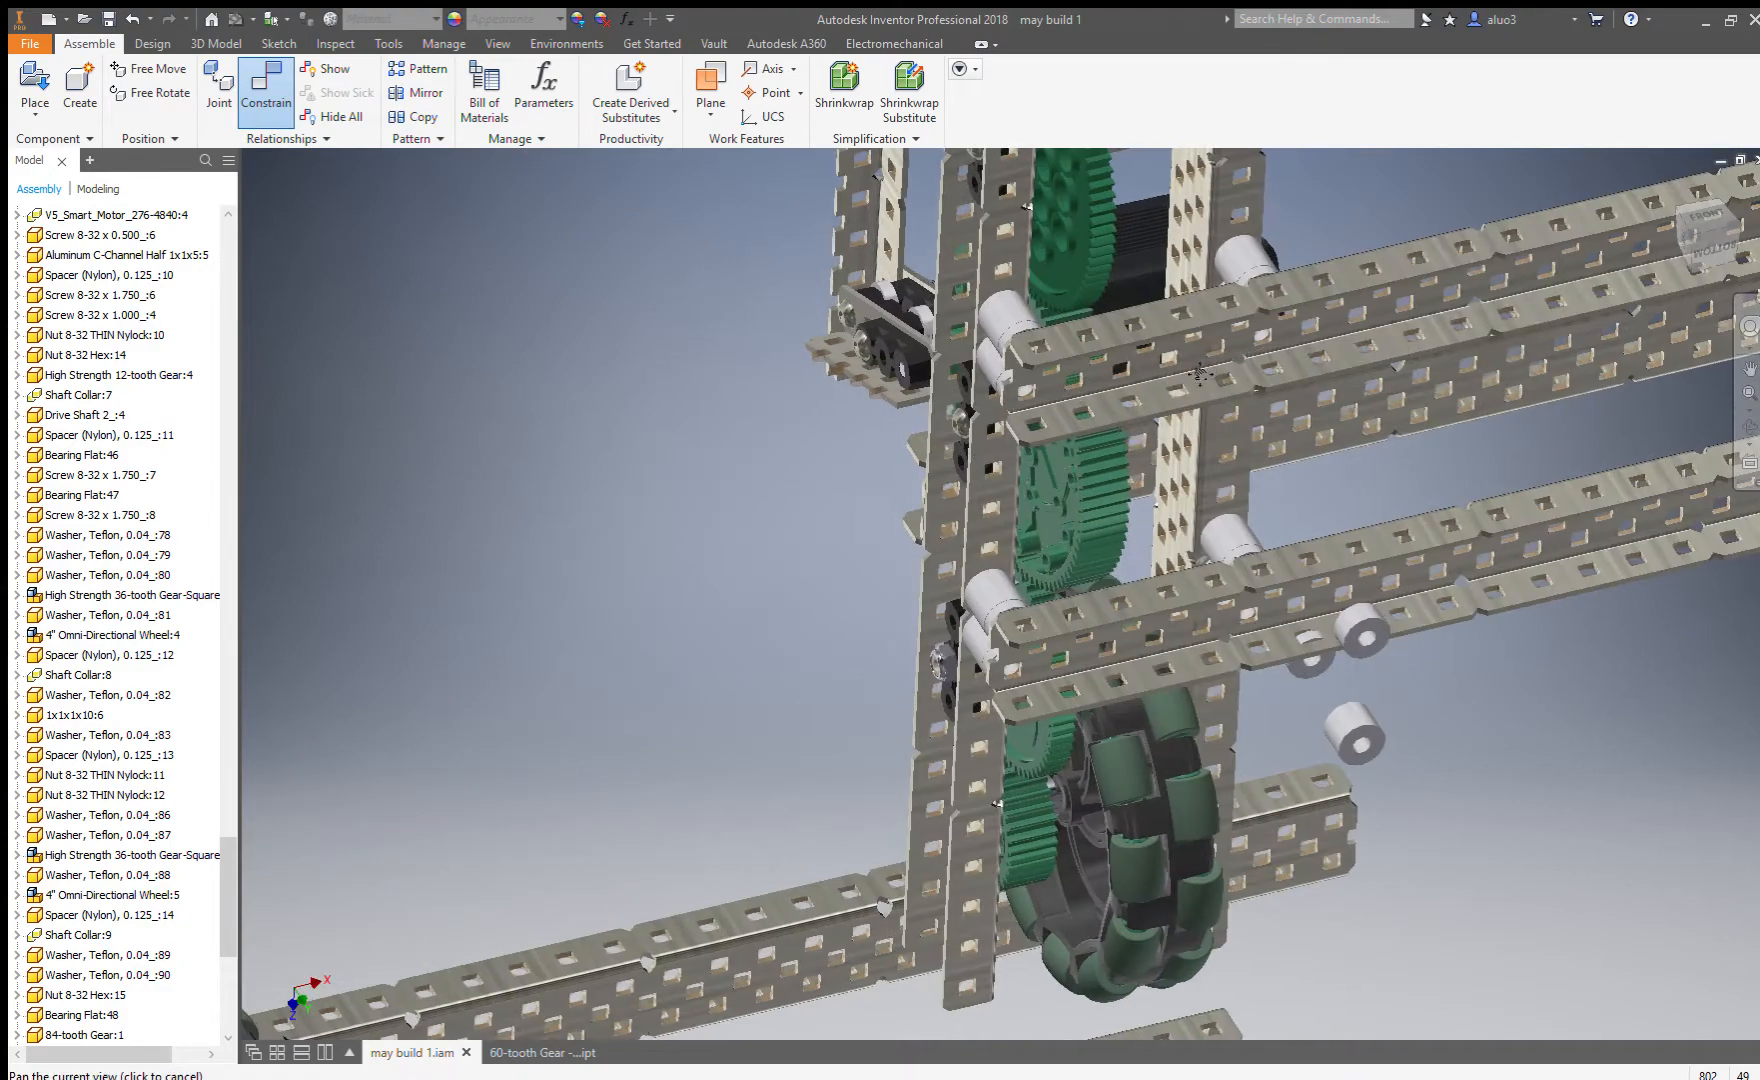
Constrain the matching slot farther along the same C-channel to the lower end of the spacer under the other rail.
scroll(1075, 532, "up", 6)
left_click(1062, 514)
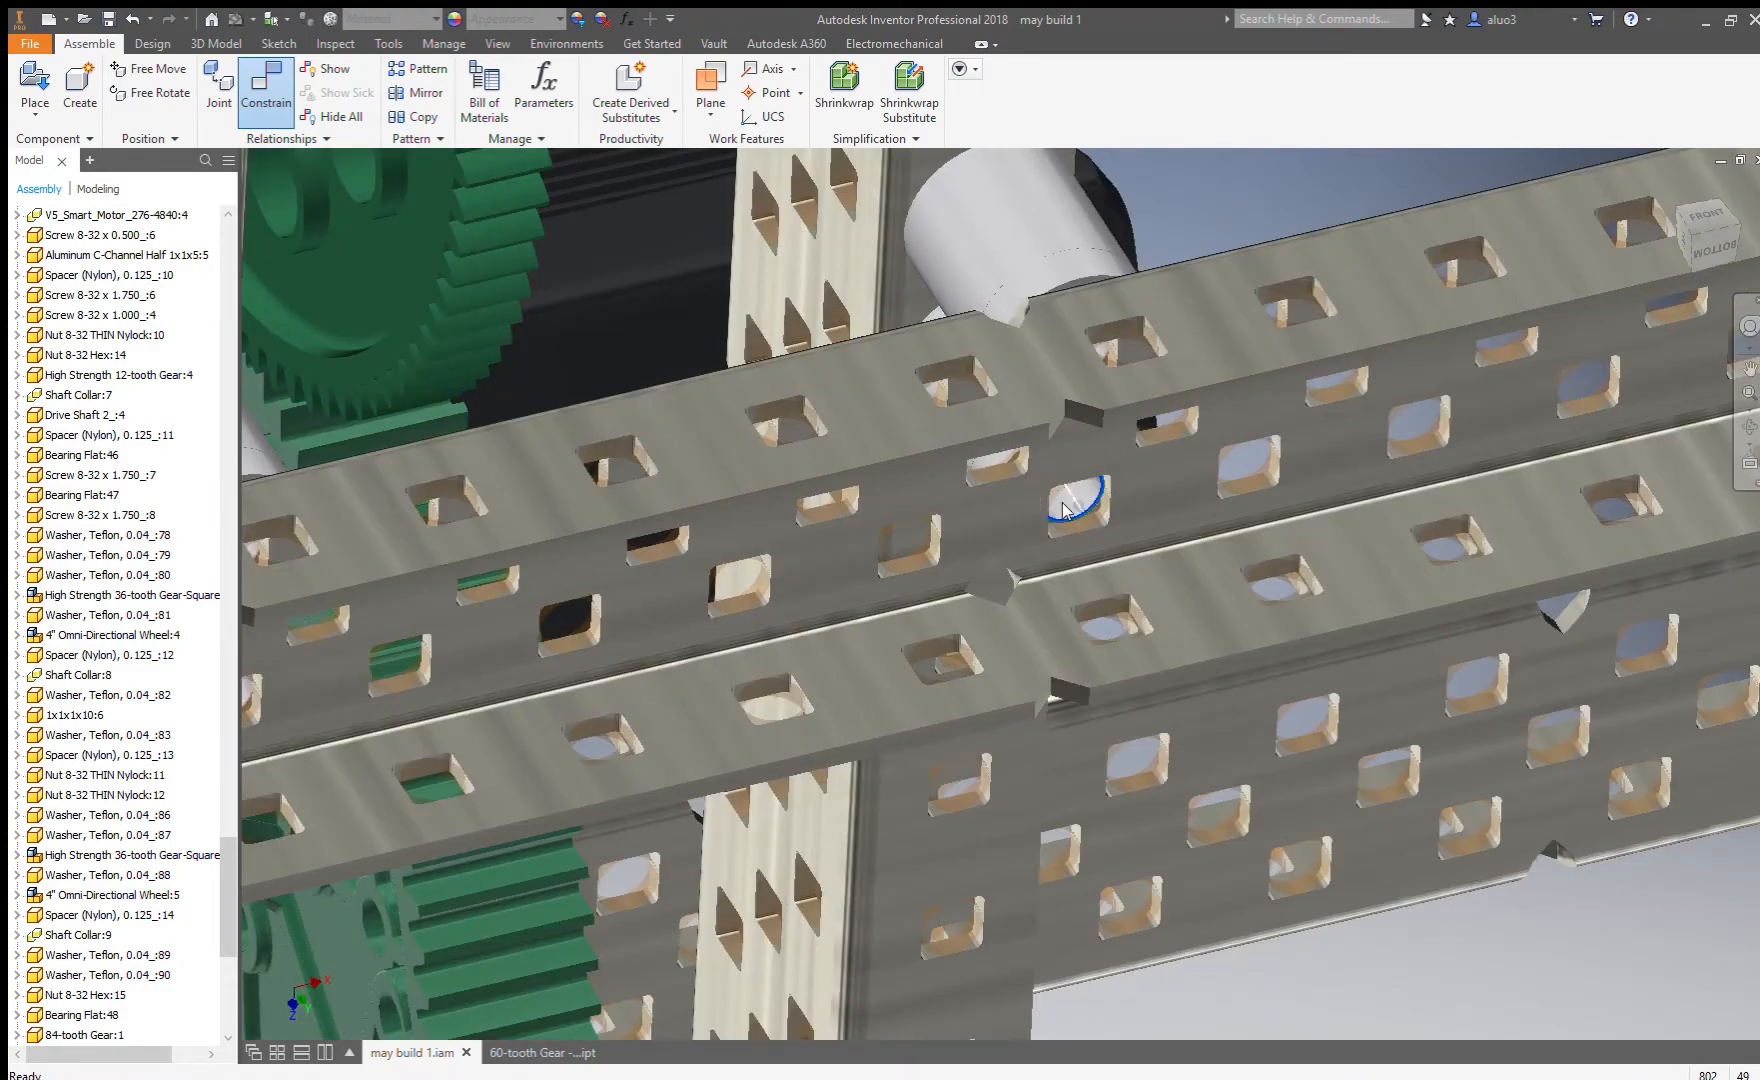
scroll(1124, 478, "down", 5)
middle_click_drag(1124, 478, 1122, 549, "shift")
scroll(1122, 549, "up", 6)
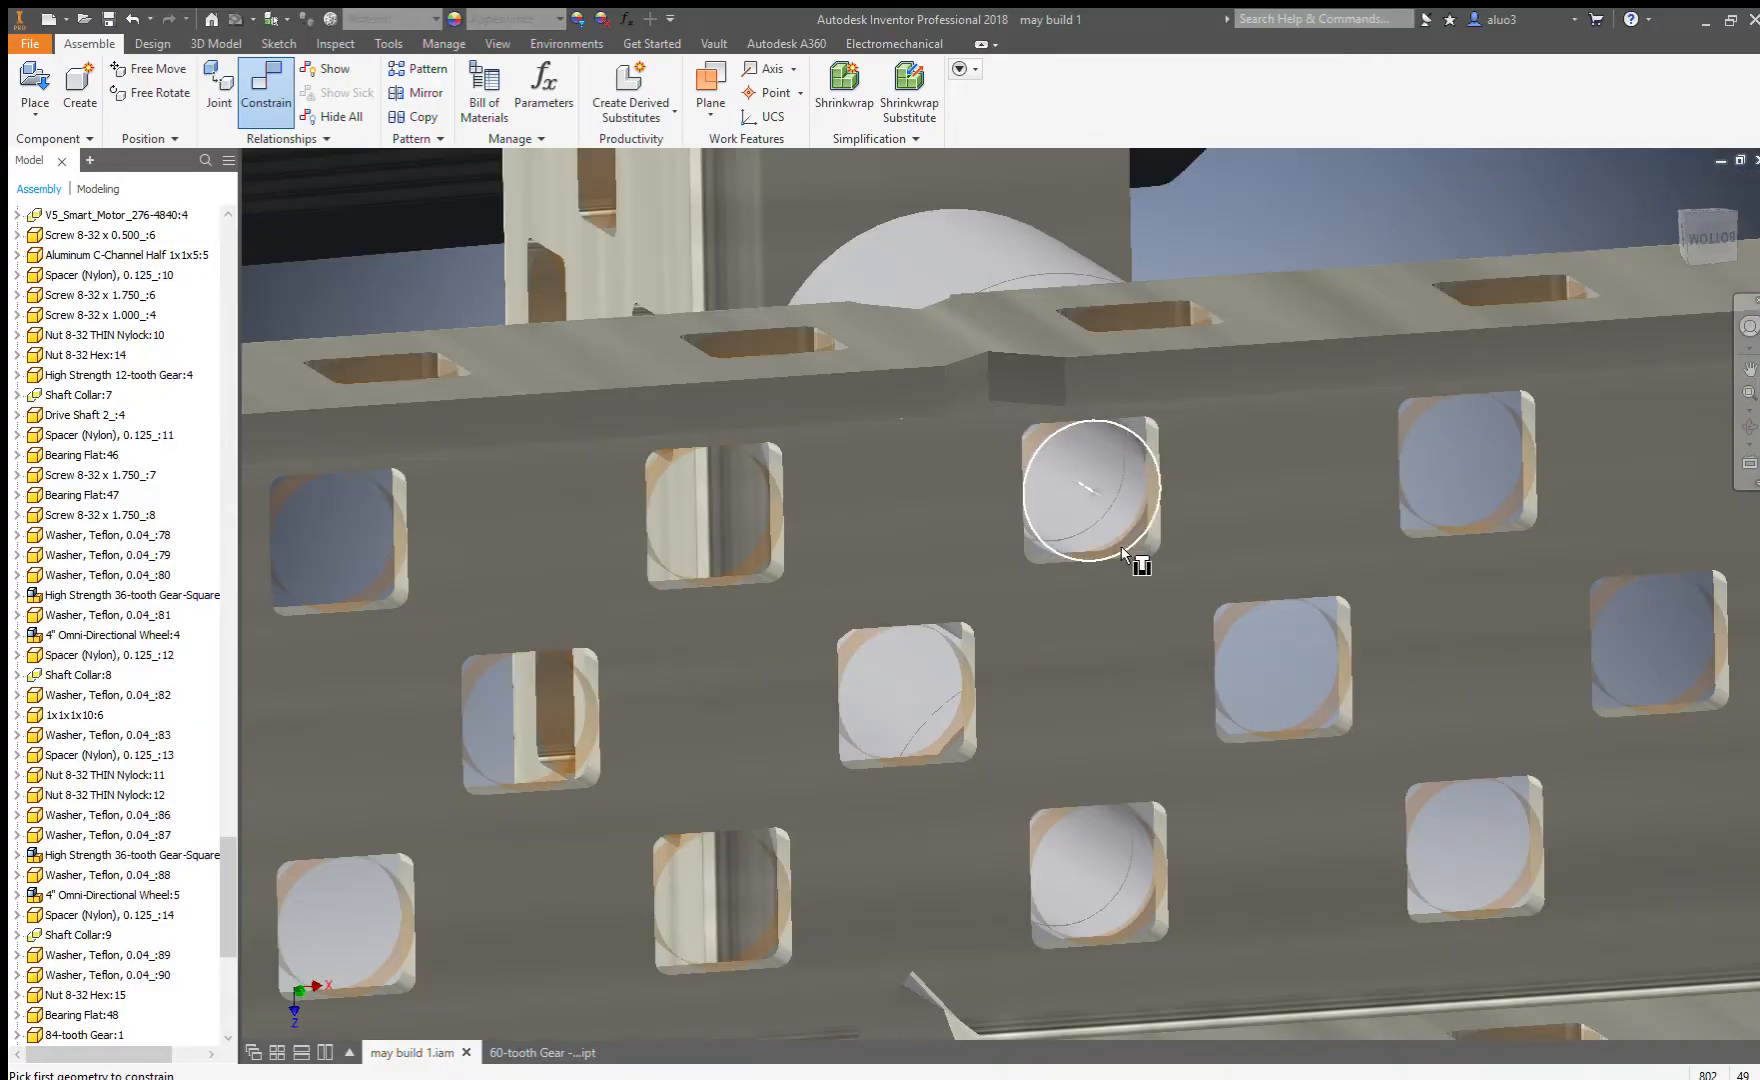
left_click(1124, 532)
scroll(1126, 525, "down", 5)
scroll(1135, 535, "up", 5)
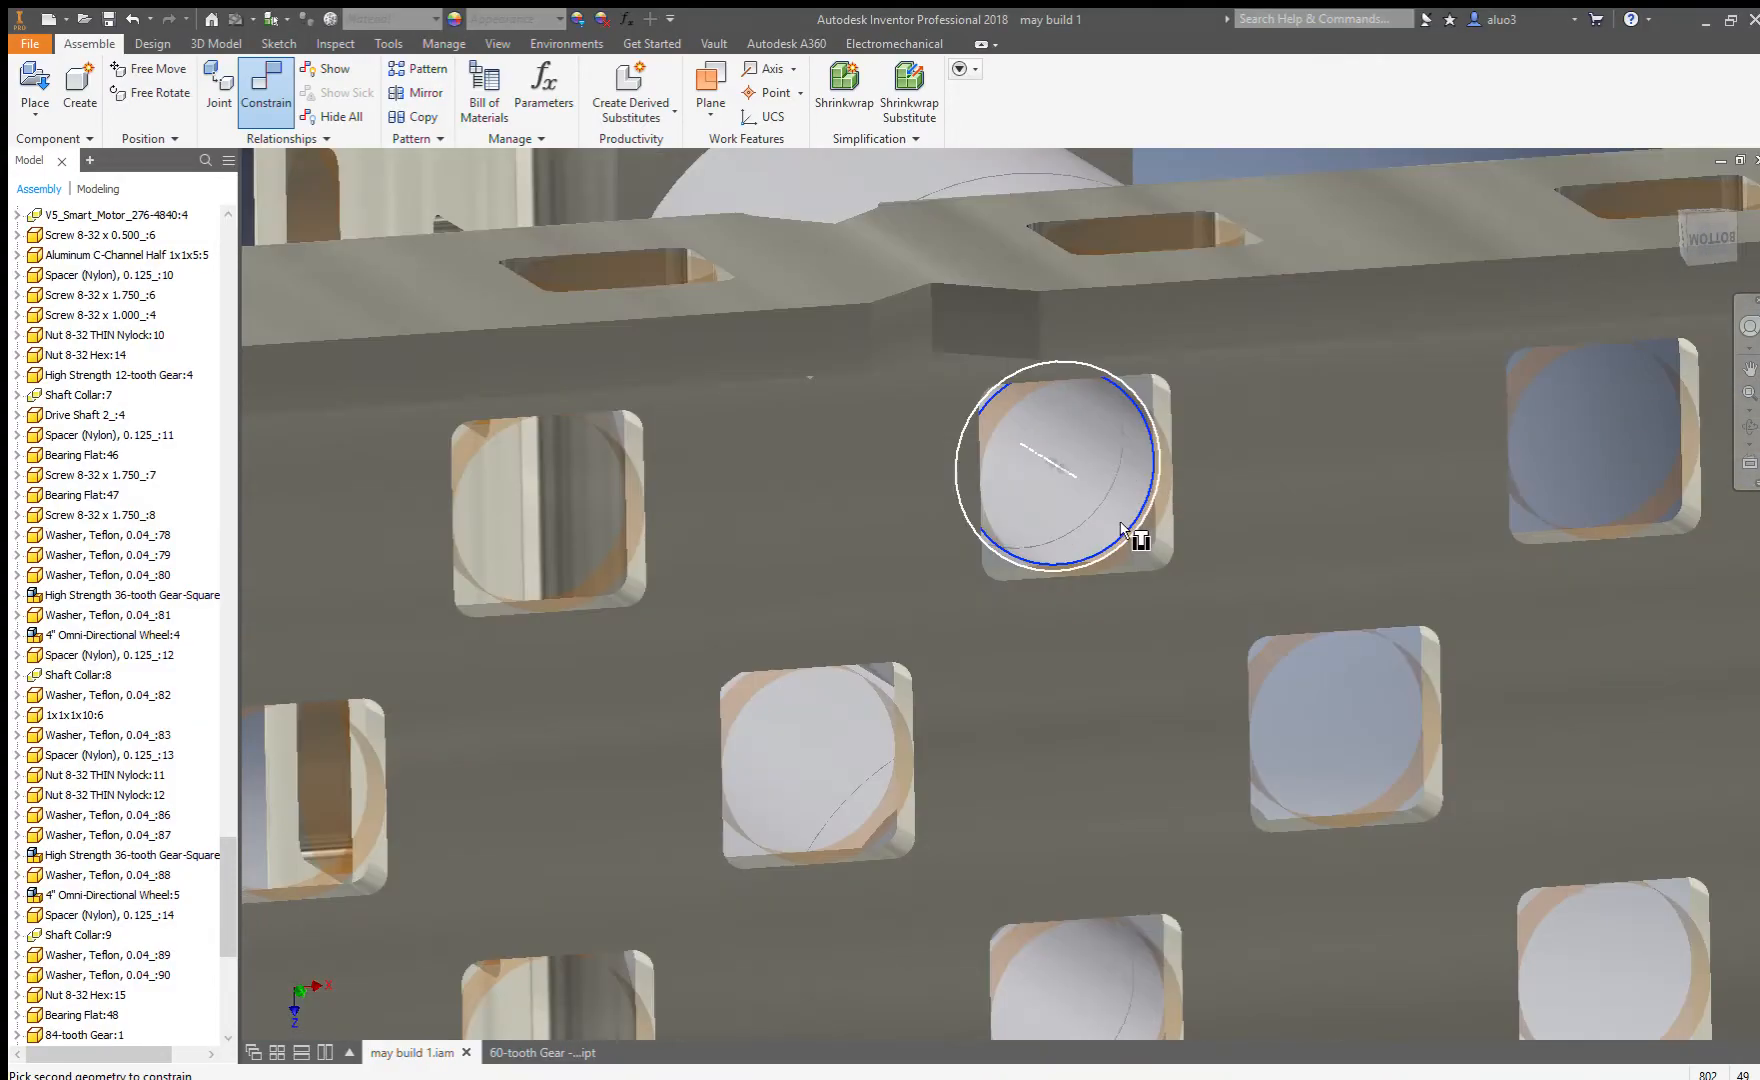
scroll(1150, 555, "down", 2)
middle_click_drag(1158, 568, 1072, 703, "shift")
scroll(1073, 703, "down", 4)
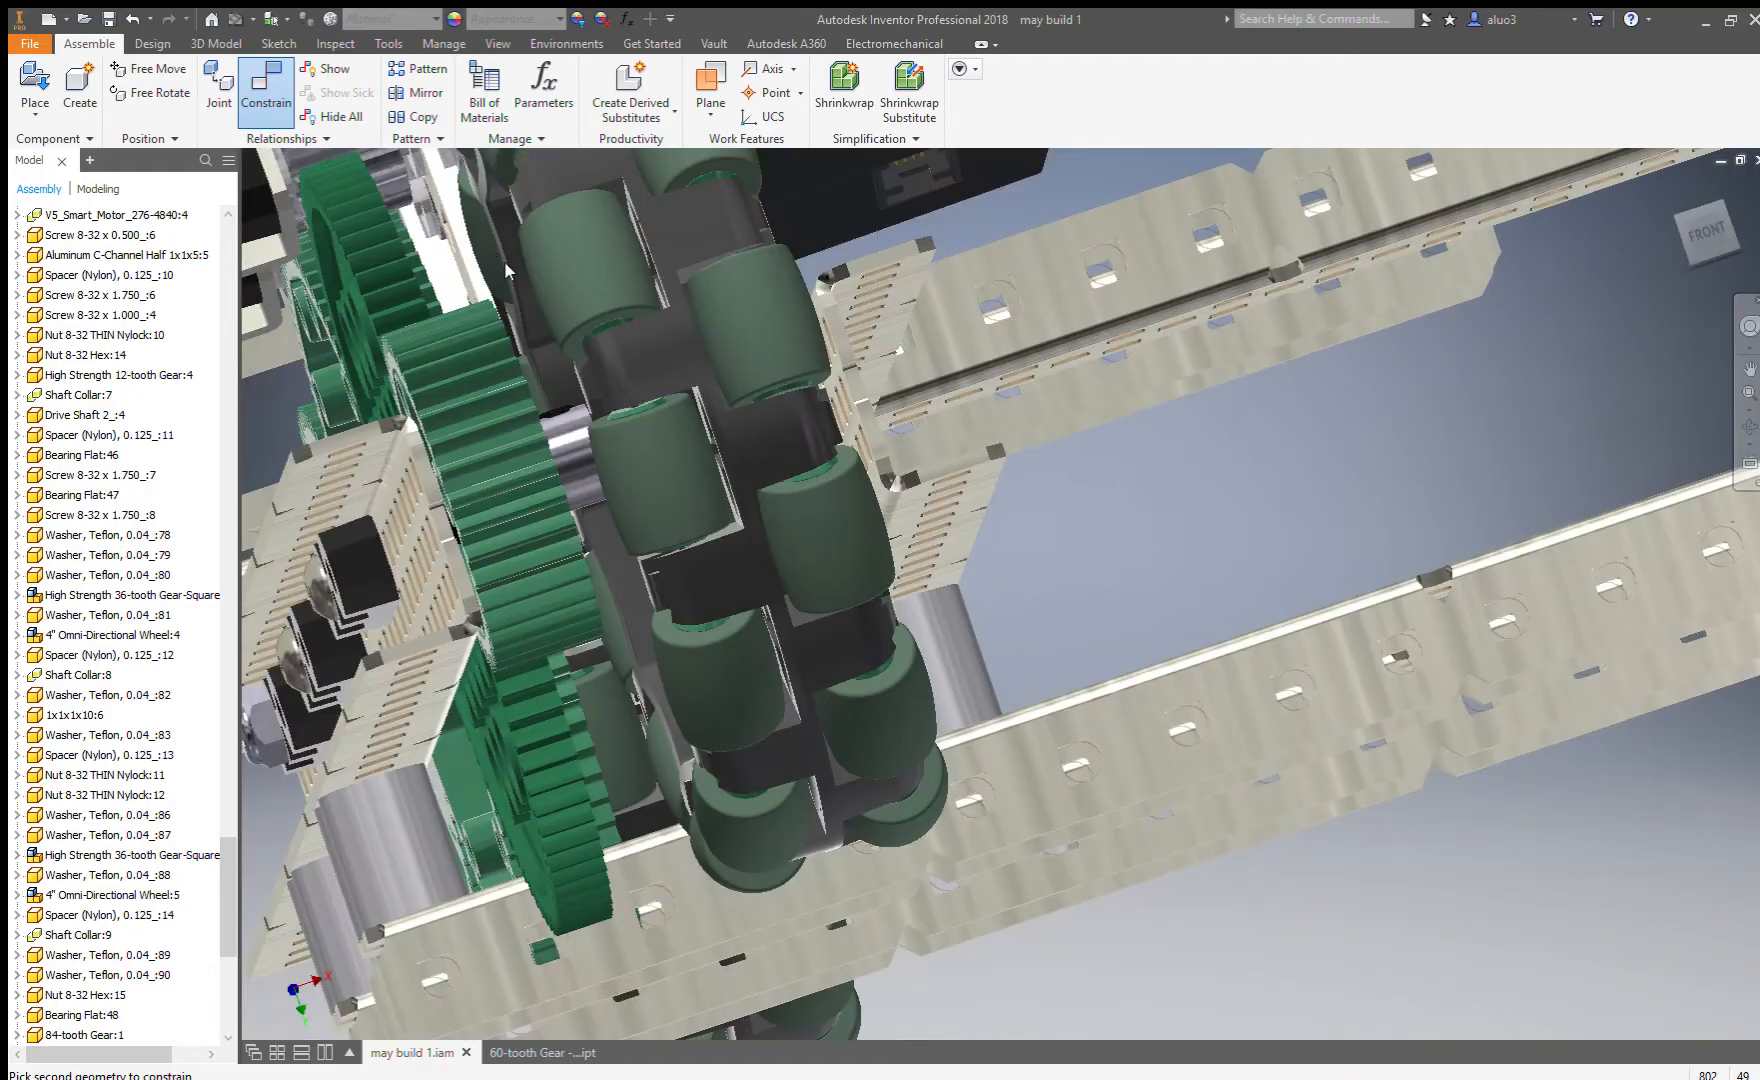
Examine the mounted C-channels and their spacer pairs from the side of the drive.
scroll(505, 260, "down", 4)
scroll(760, 930, "down", 3)
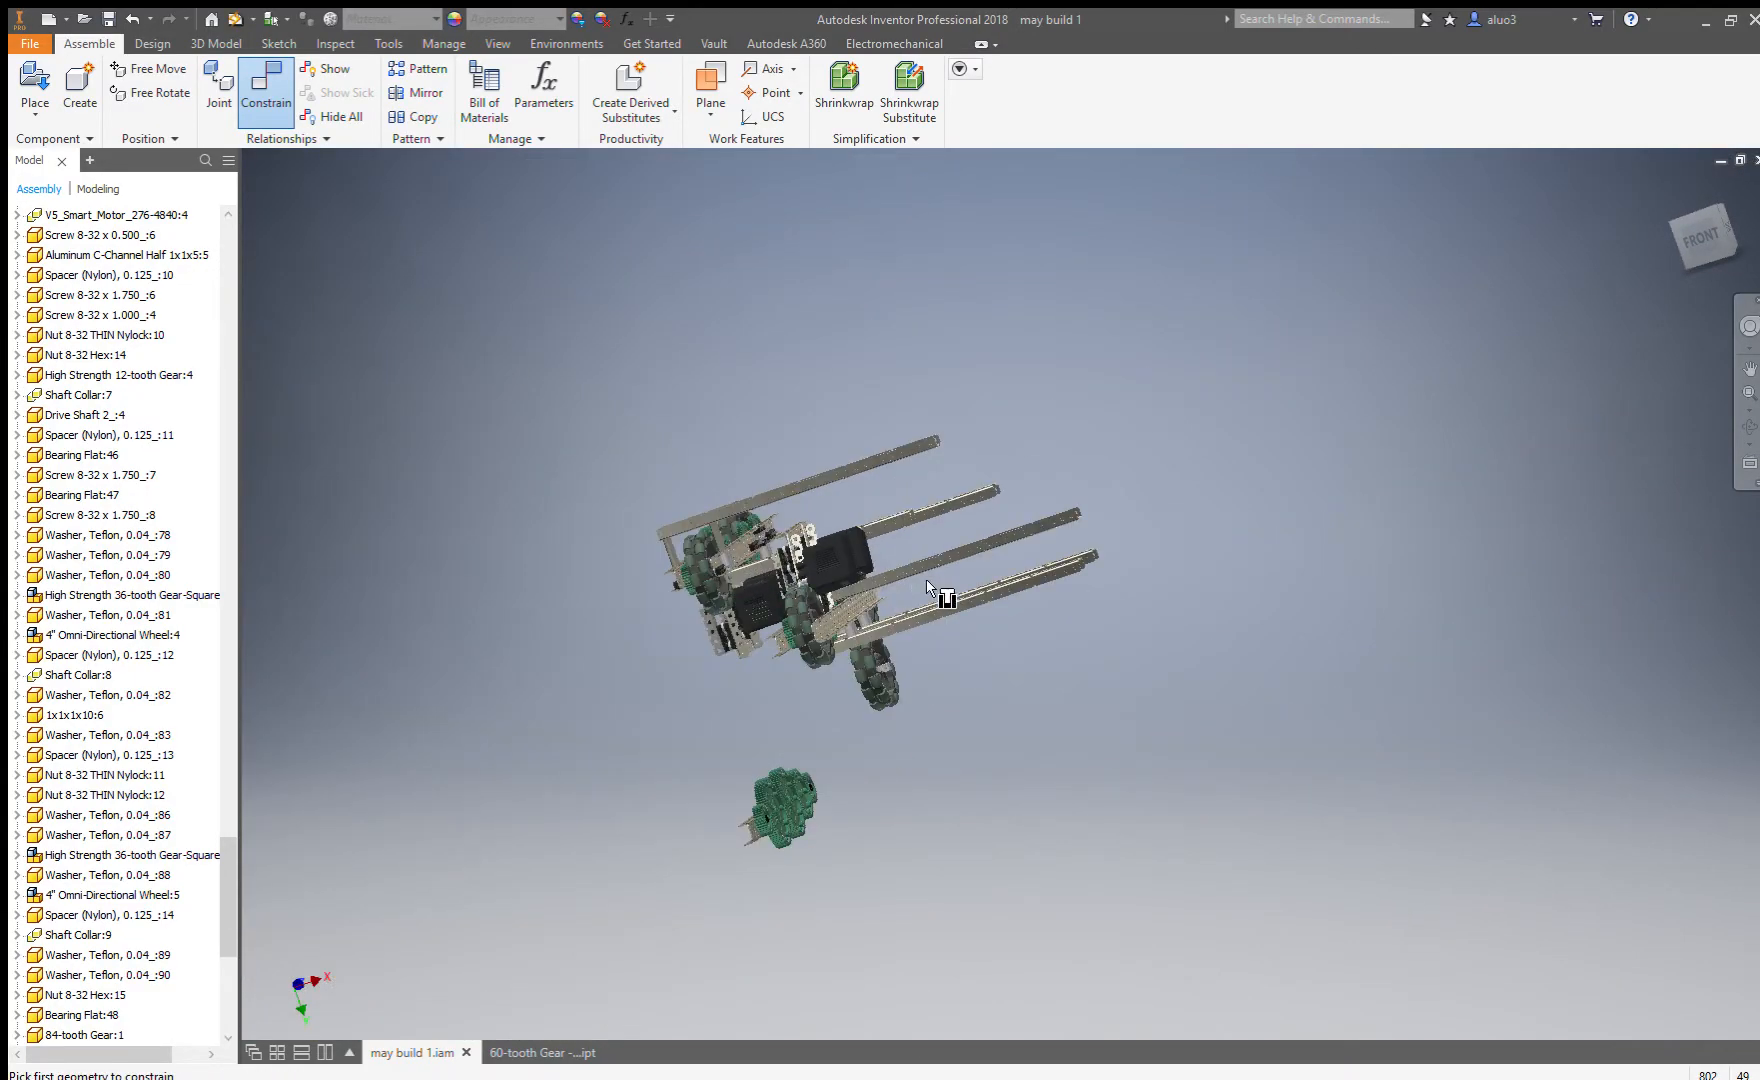
middle_click_drag(910, 582, 1045, 584, "shift")
middle_click_drag(772, 560, 783, 617, "shift")
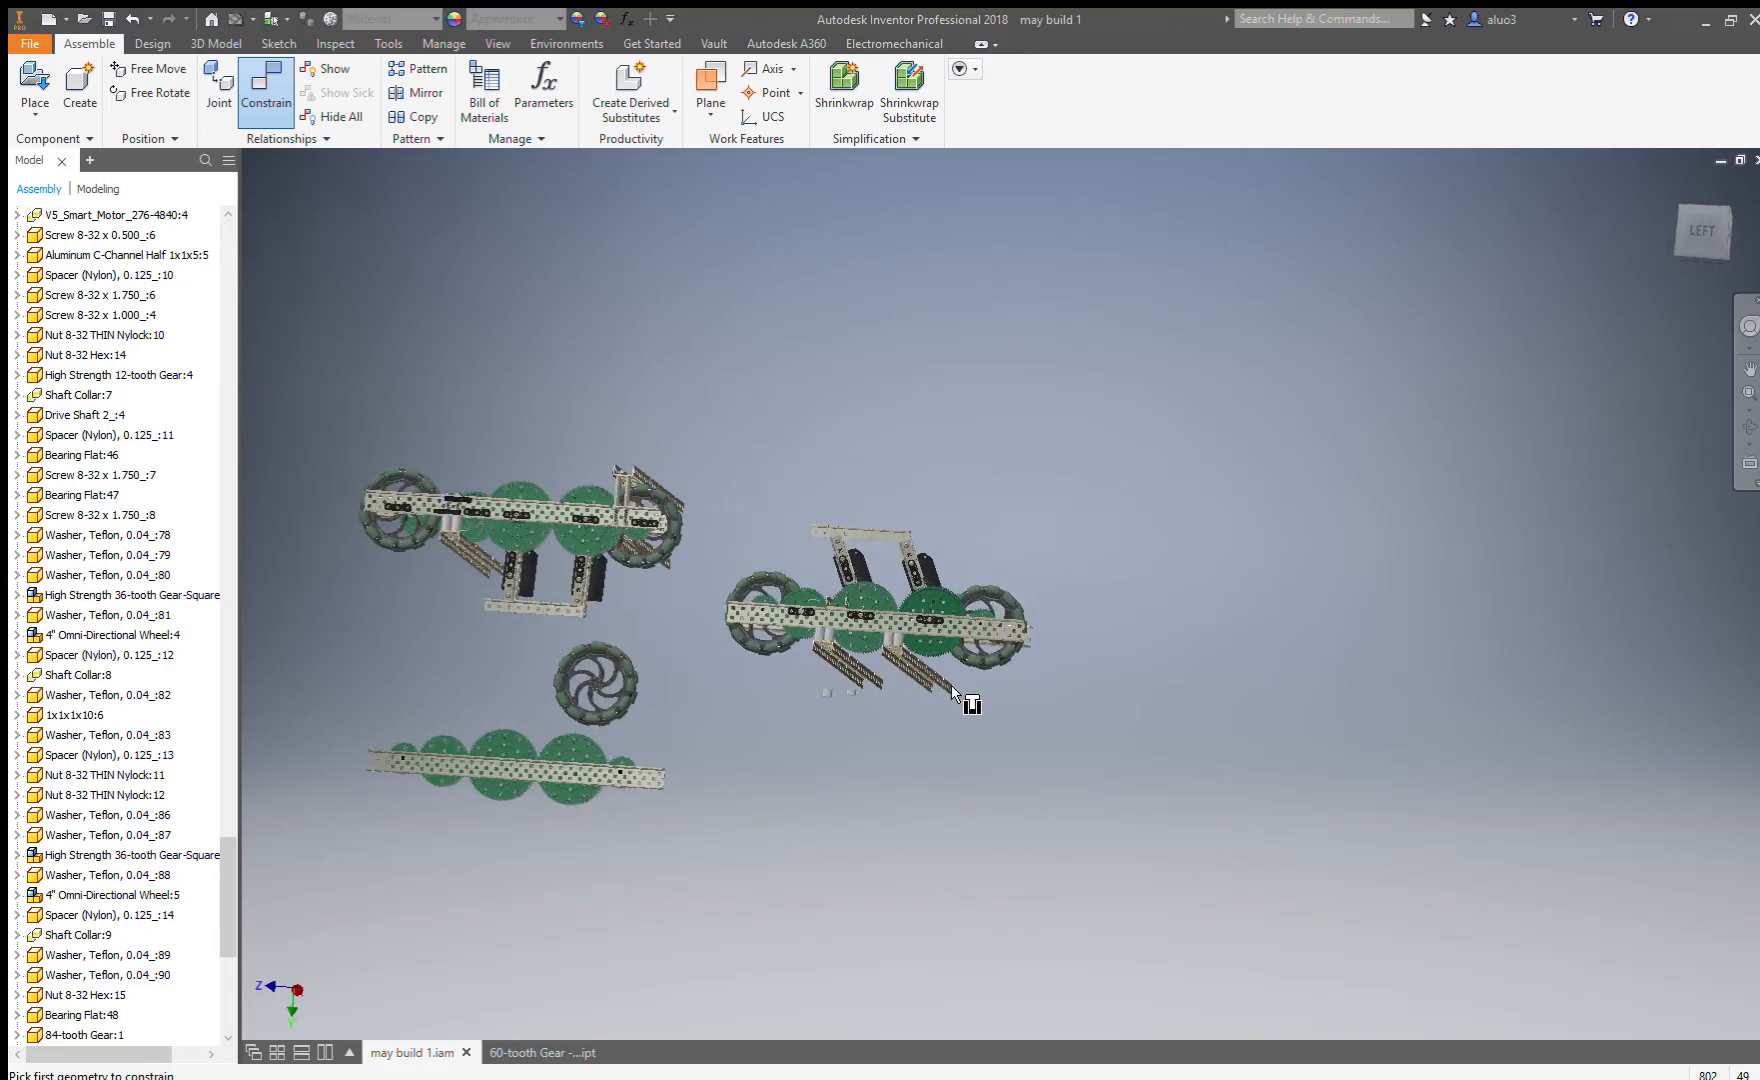
scroll(760, 600, "up", 8)
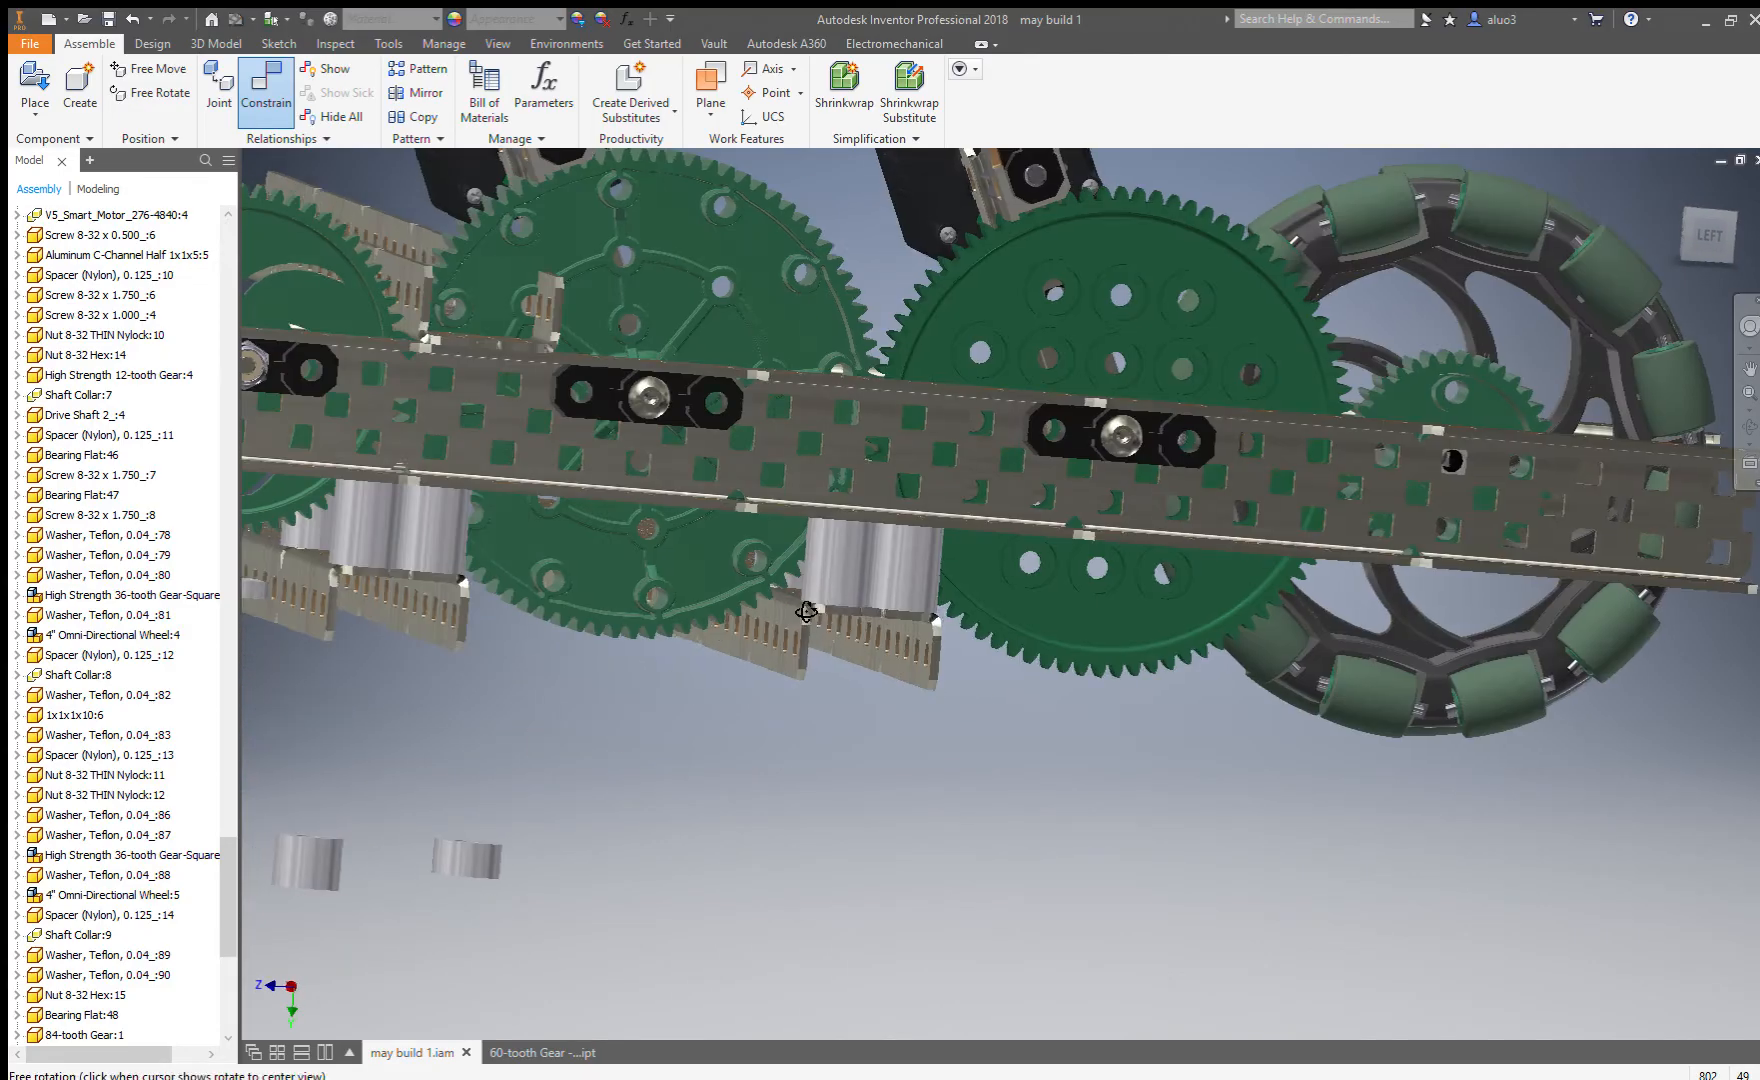
middle_click_drag(806, 611, 815, 601, "shift")
scroll(795, 598, "up", 3)
scroll(784, 600, "up", 3)
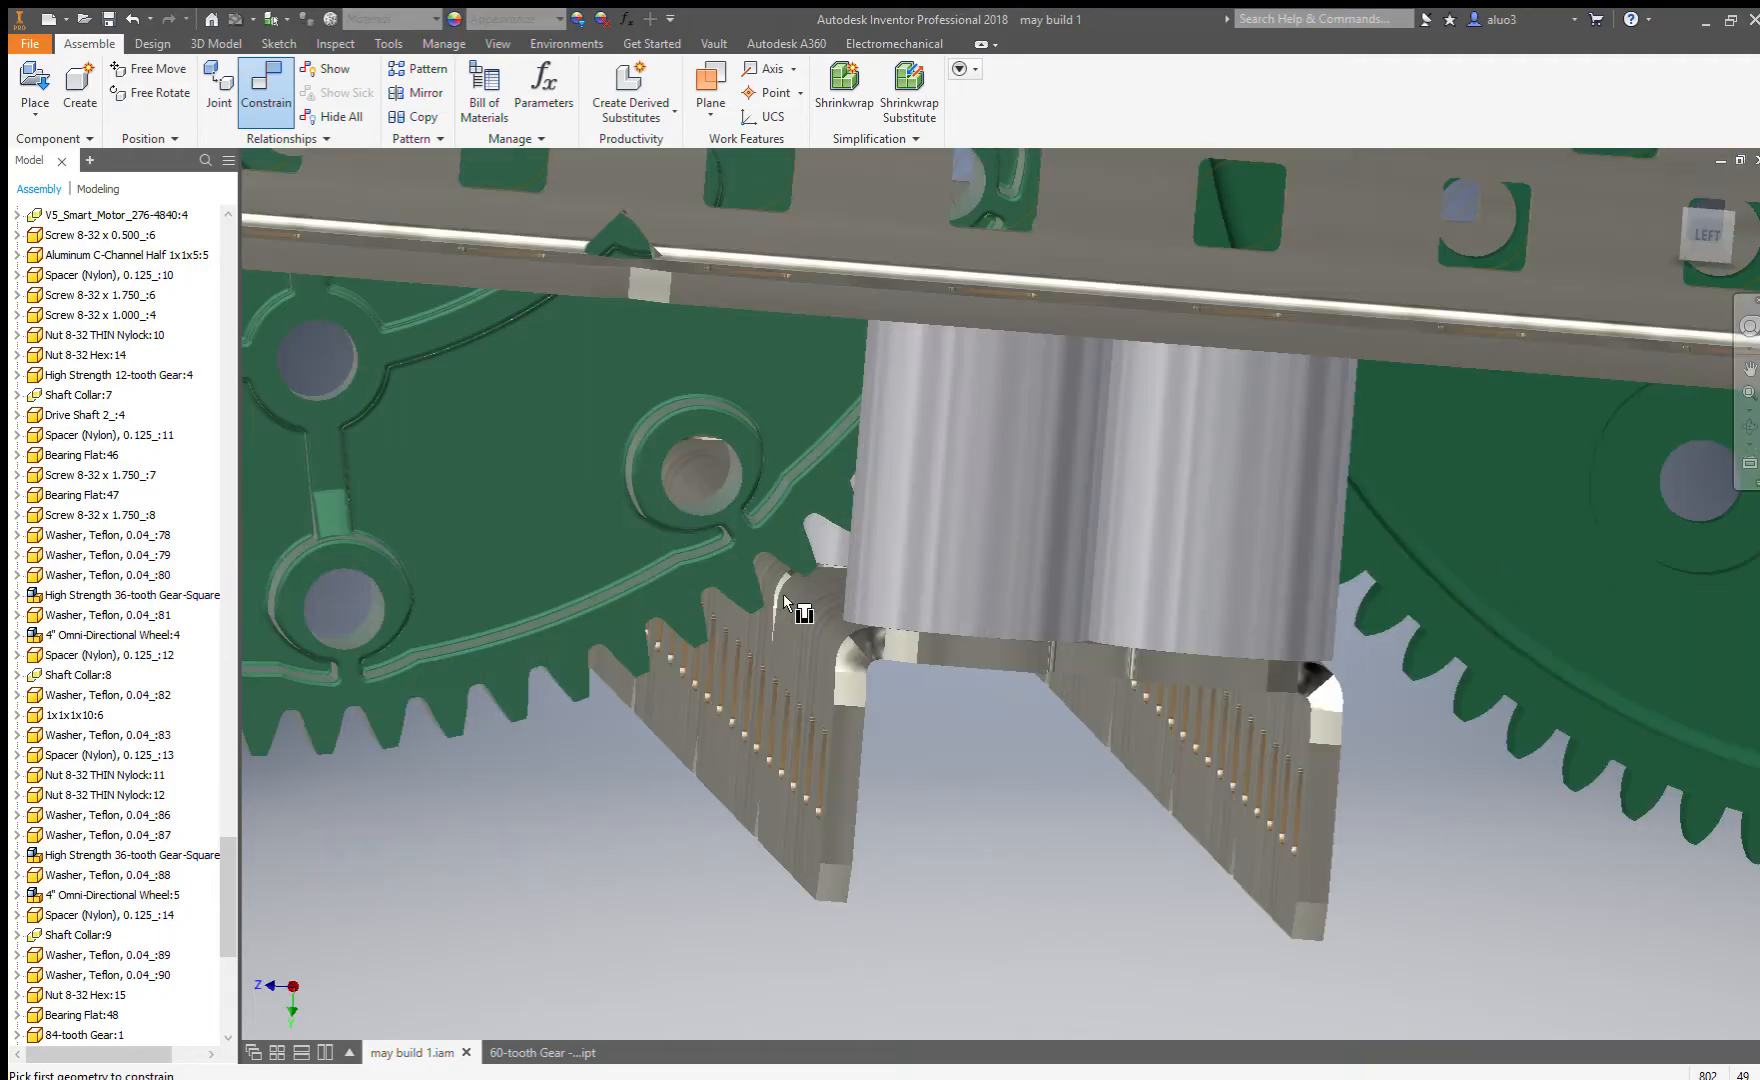
key("Escape")
left_click_drag(752, 535, 708, 567)
scroll(1222, 637, "down", 6)
middle_click_drag(943, 676, 740, 610, "shift")
key("Escape")
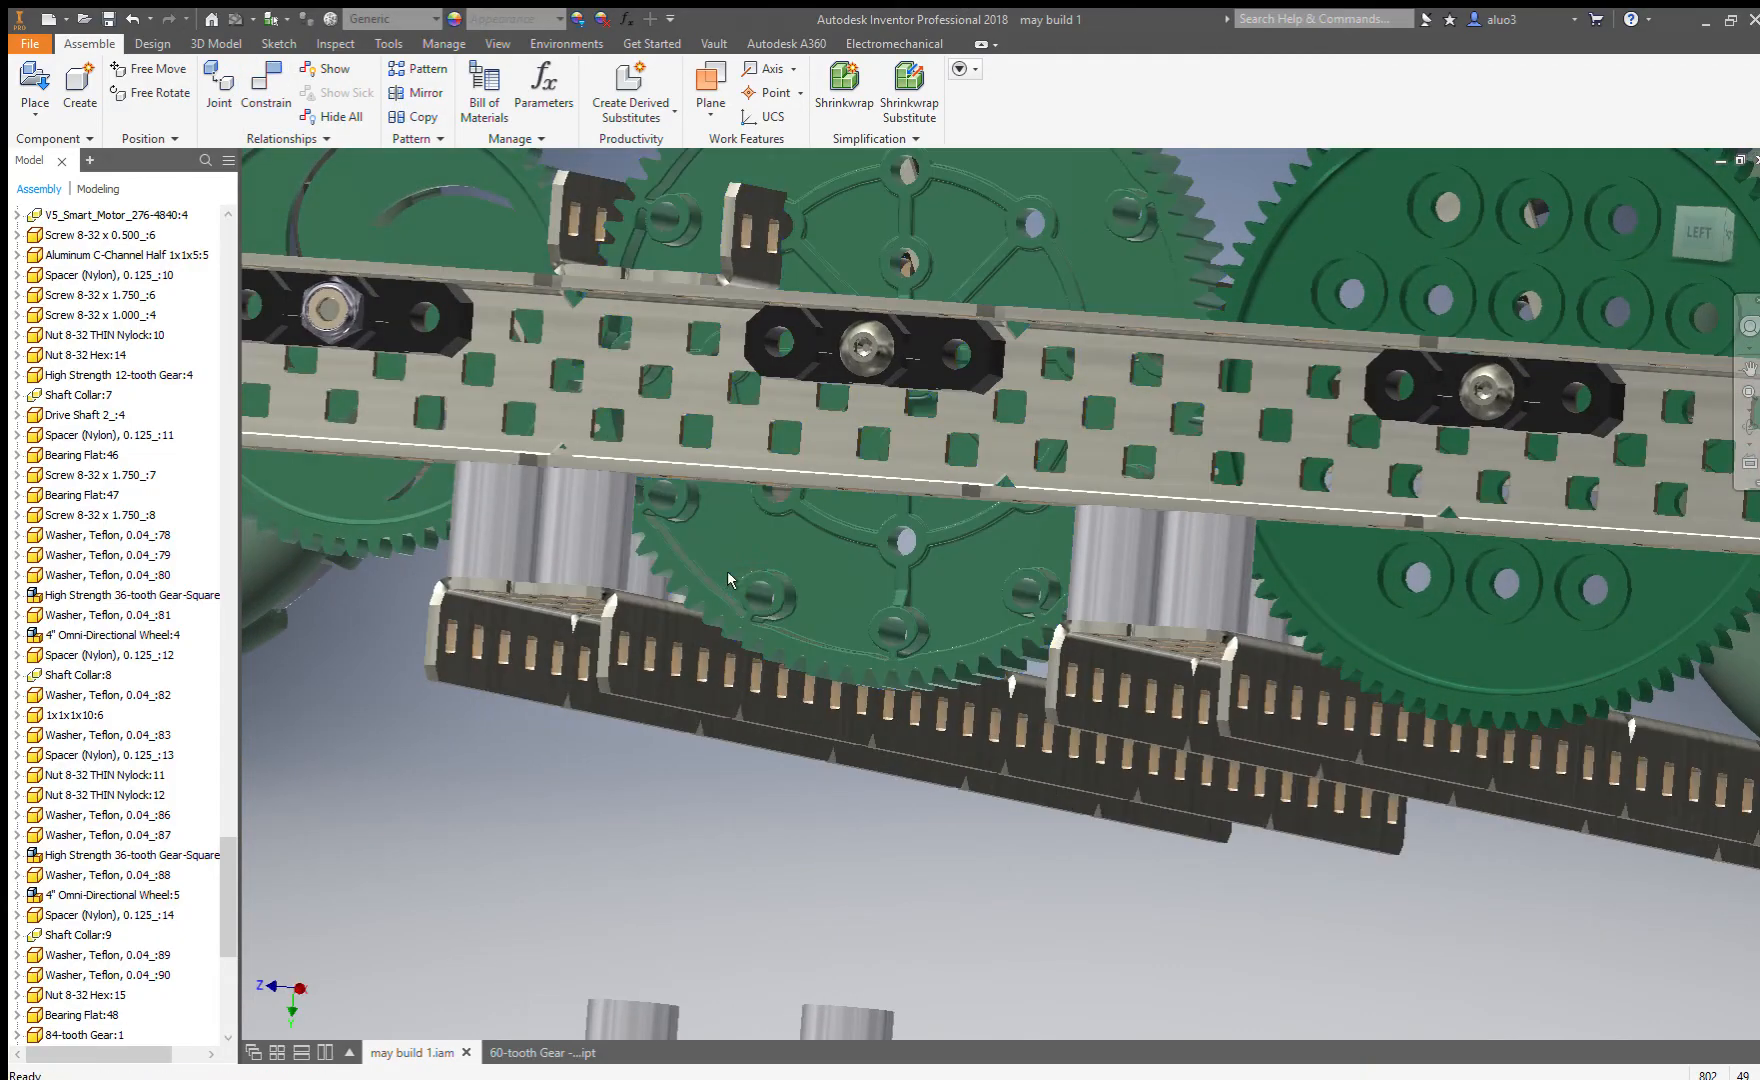
middle_click_drag(904, 805, 974, 762, "shift")
left_click_drag(773, 644, 1012, 694)
left_click(748, 738)
scroll(650, 592, "down", 5)
middle_click_drag(825, 648, 786, 604, "shift")
left_click_drag(786, 604, 1147, 747)
scroll(893, 727, "up", 5)
middle_click_drag(893, 727, 1139, 774, "shift")
scroll(1005, 740, "down", 5)
middle_click_drag(1005, 740, 815, 672, "shift")
left_click_drag(815, 672, 1053, 758)
scroll(1057, 661, "up", 5)
middle_click_drag(1057, 661, 998, 668, "shift")
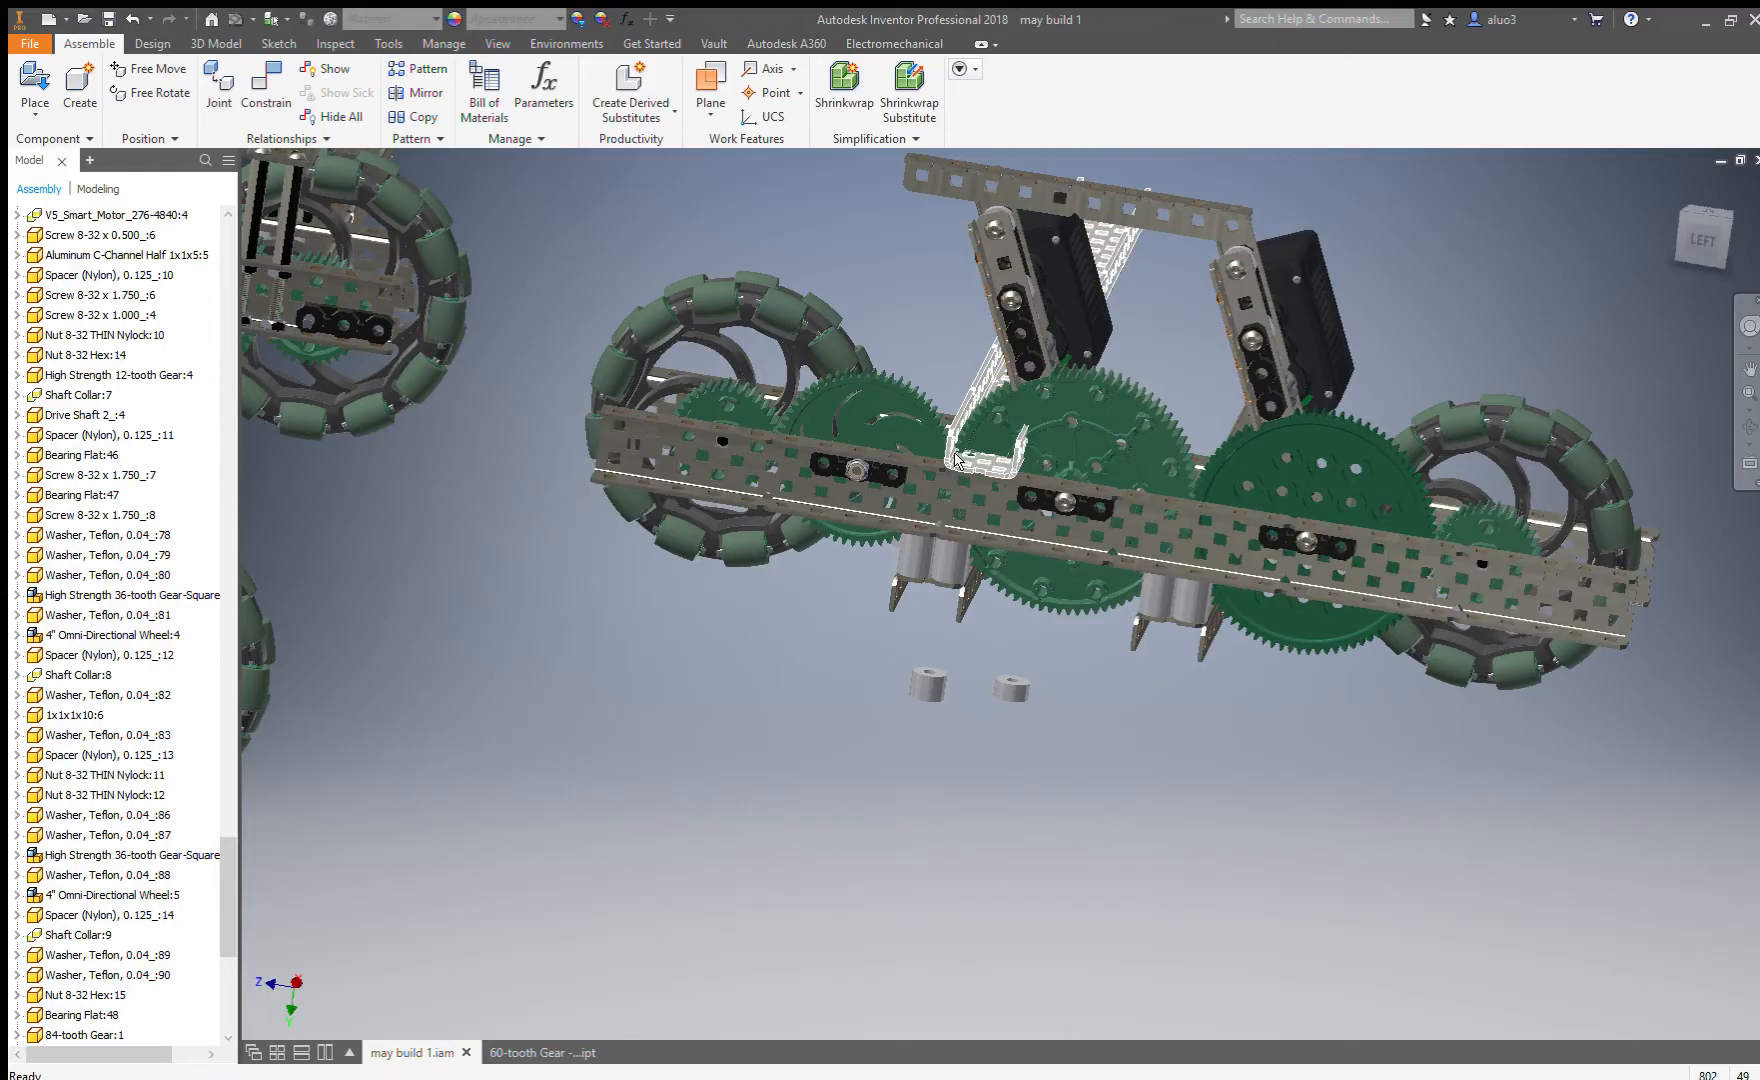
Delete the long C-channel lying across the top of the drive rails, keeping the two mounted underneath.
left_click_drag(957, 461, 963, 603)
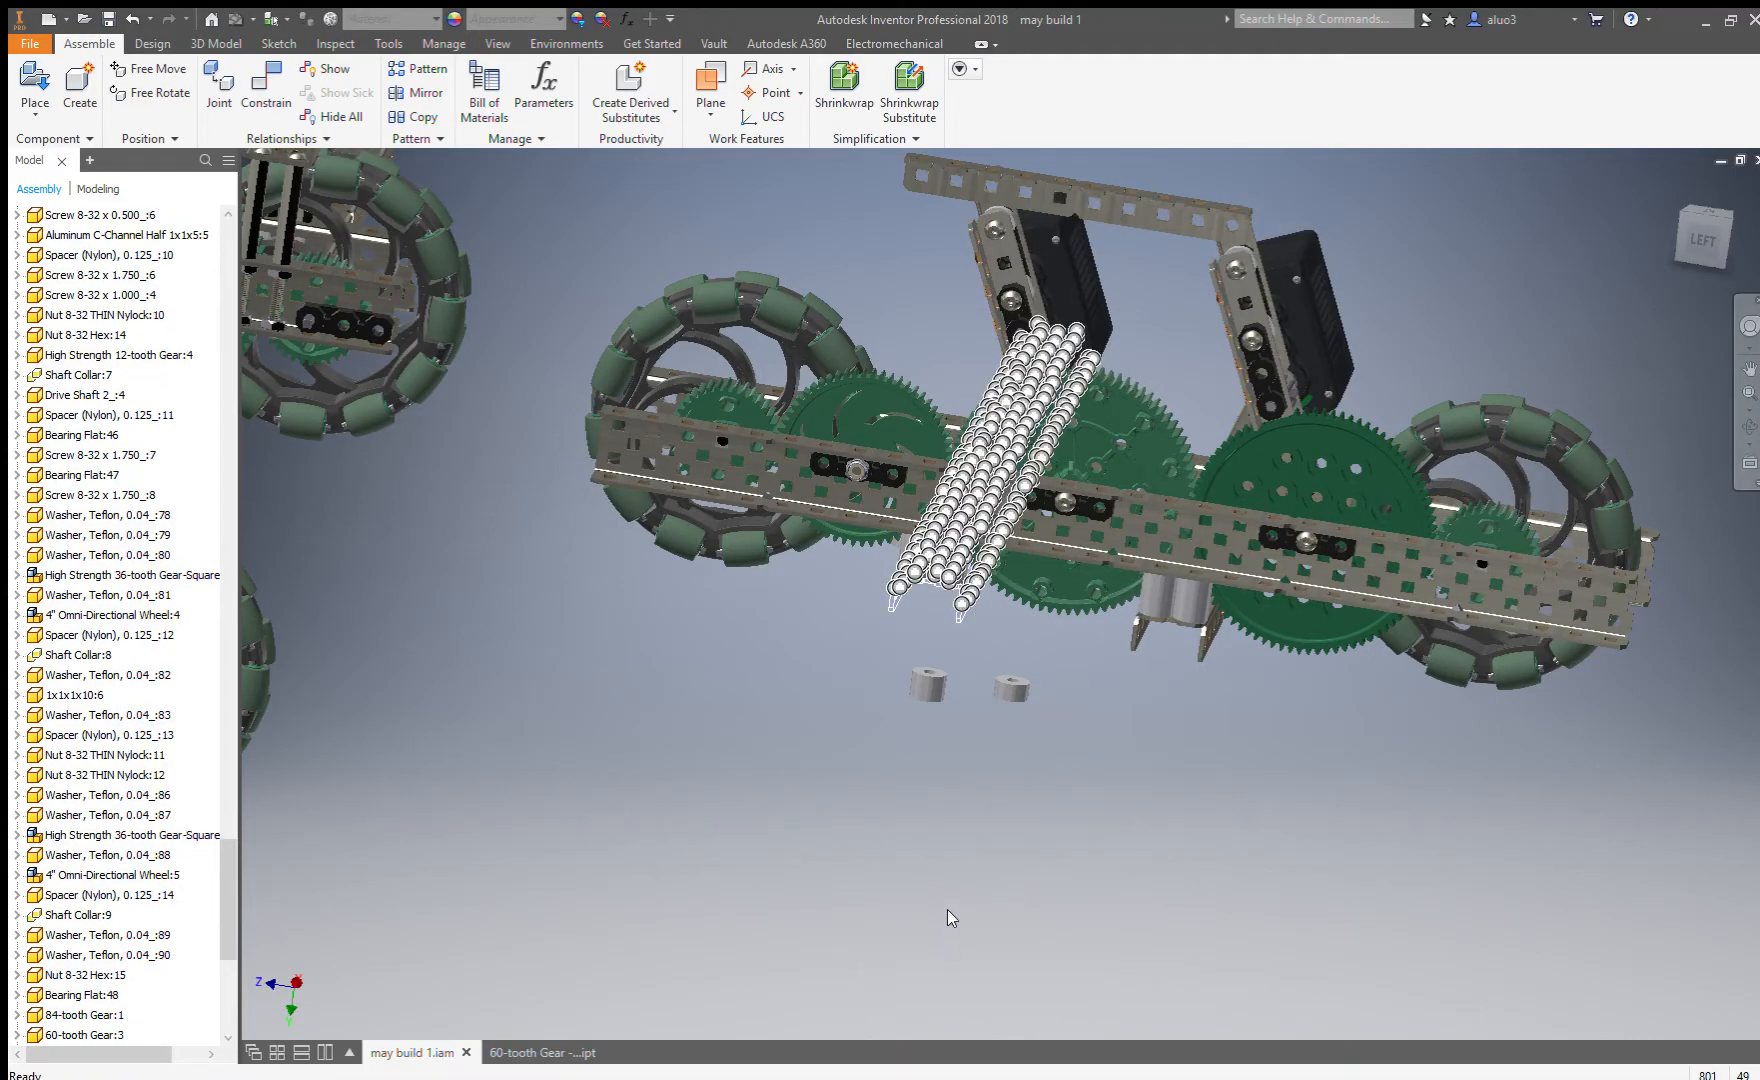
left_click(1194, 600)
left_click(1204, 637)
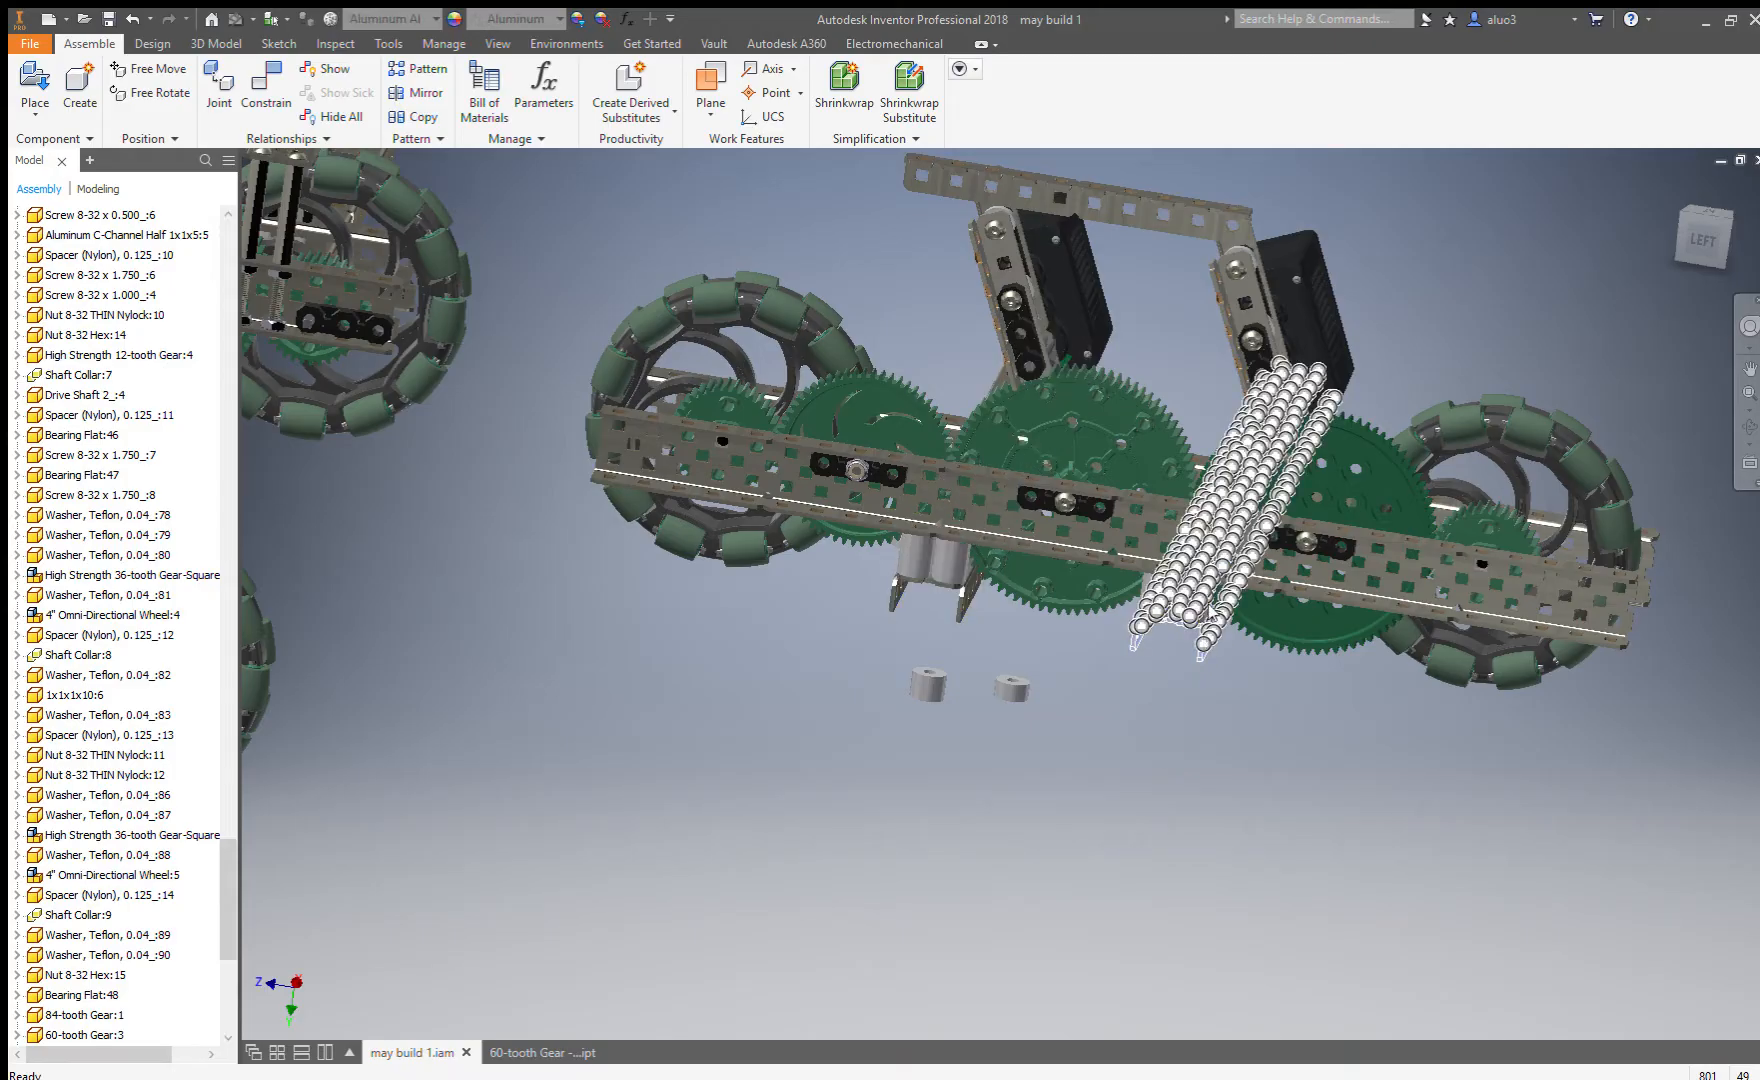
left_click(1078, 770)
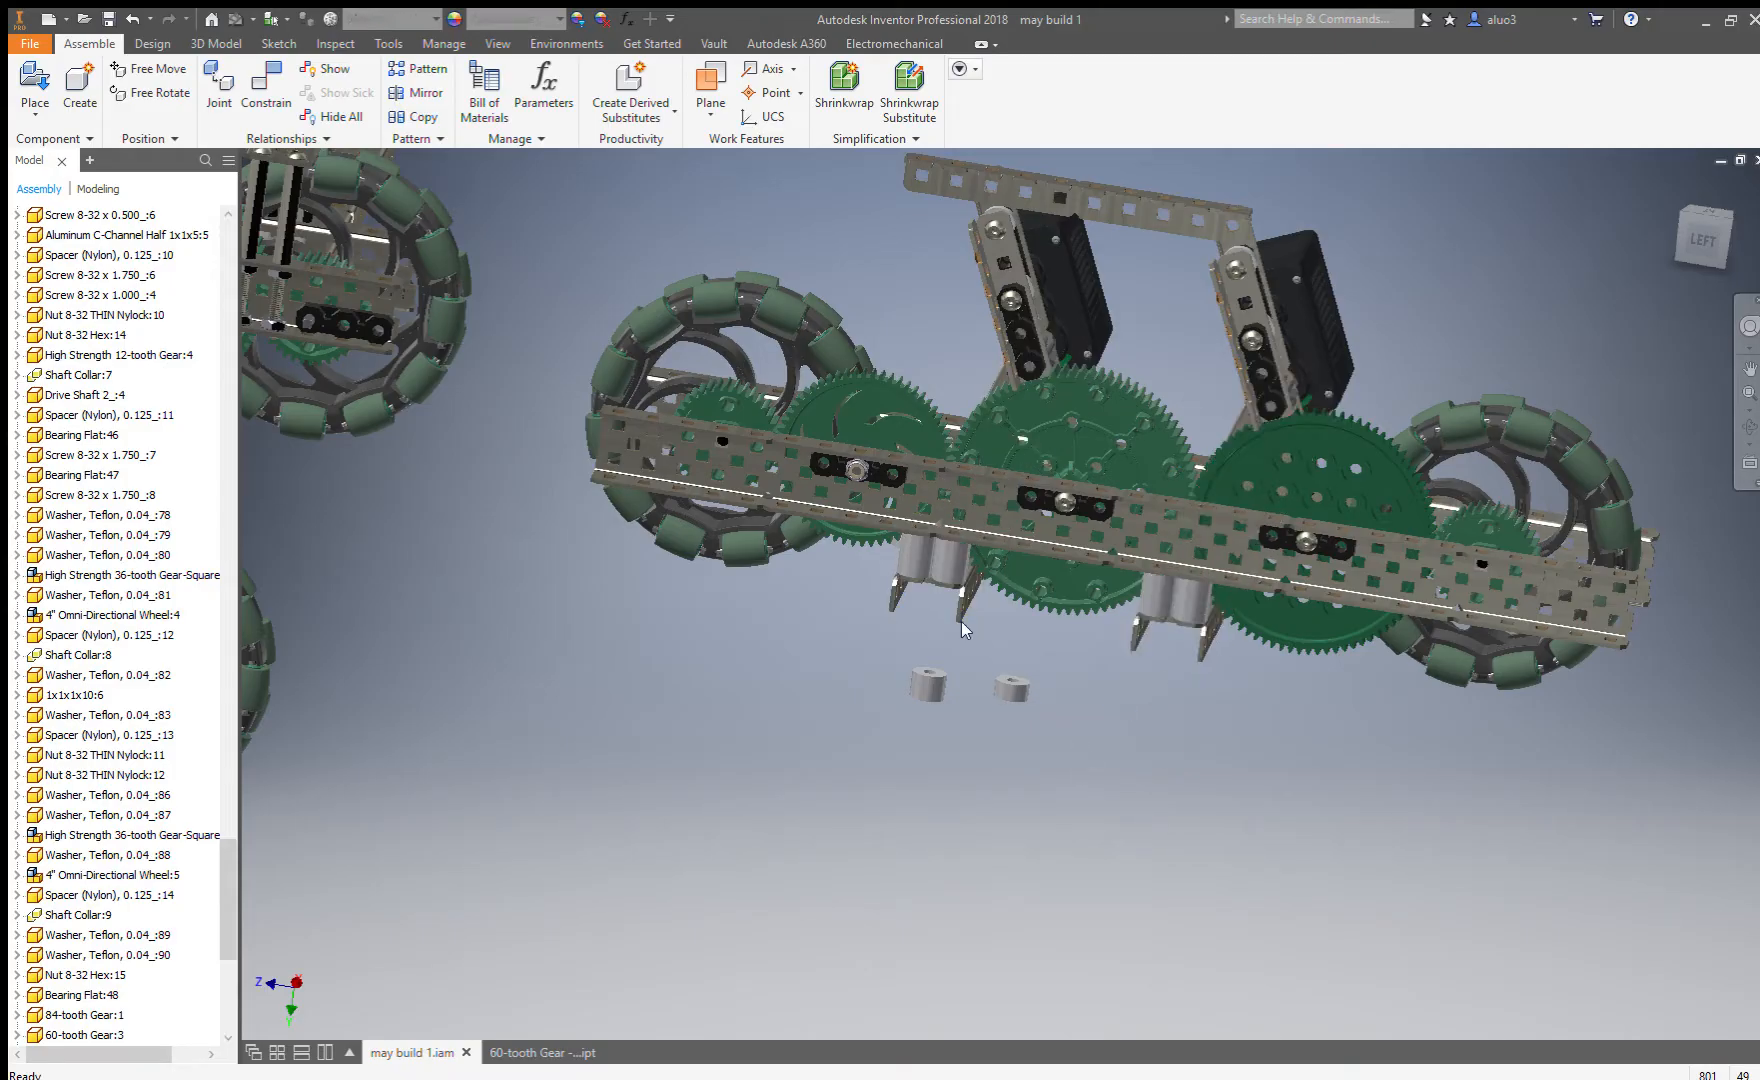
left_click(1005, 508)
Swing the motor mount at the end of the linking bar away from the 84-tooth gear.
left_click_drag(1100, 185, 1108, 742)
left_click(1107, 736)
scroll(1107, 736, "up", 3)
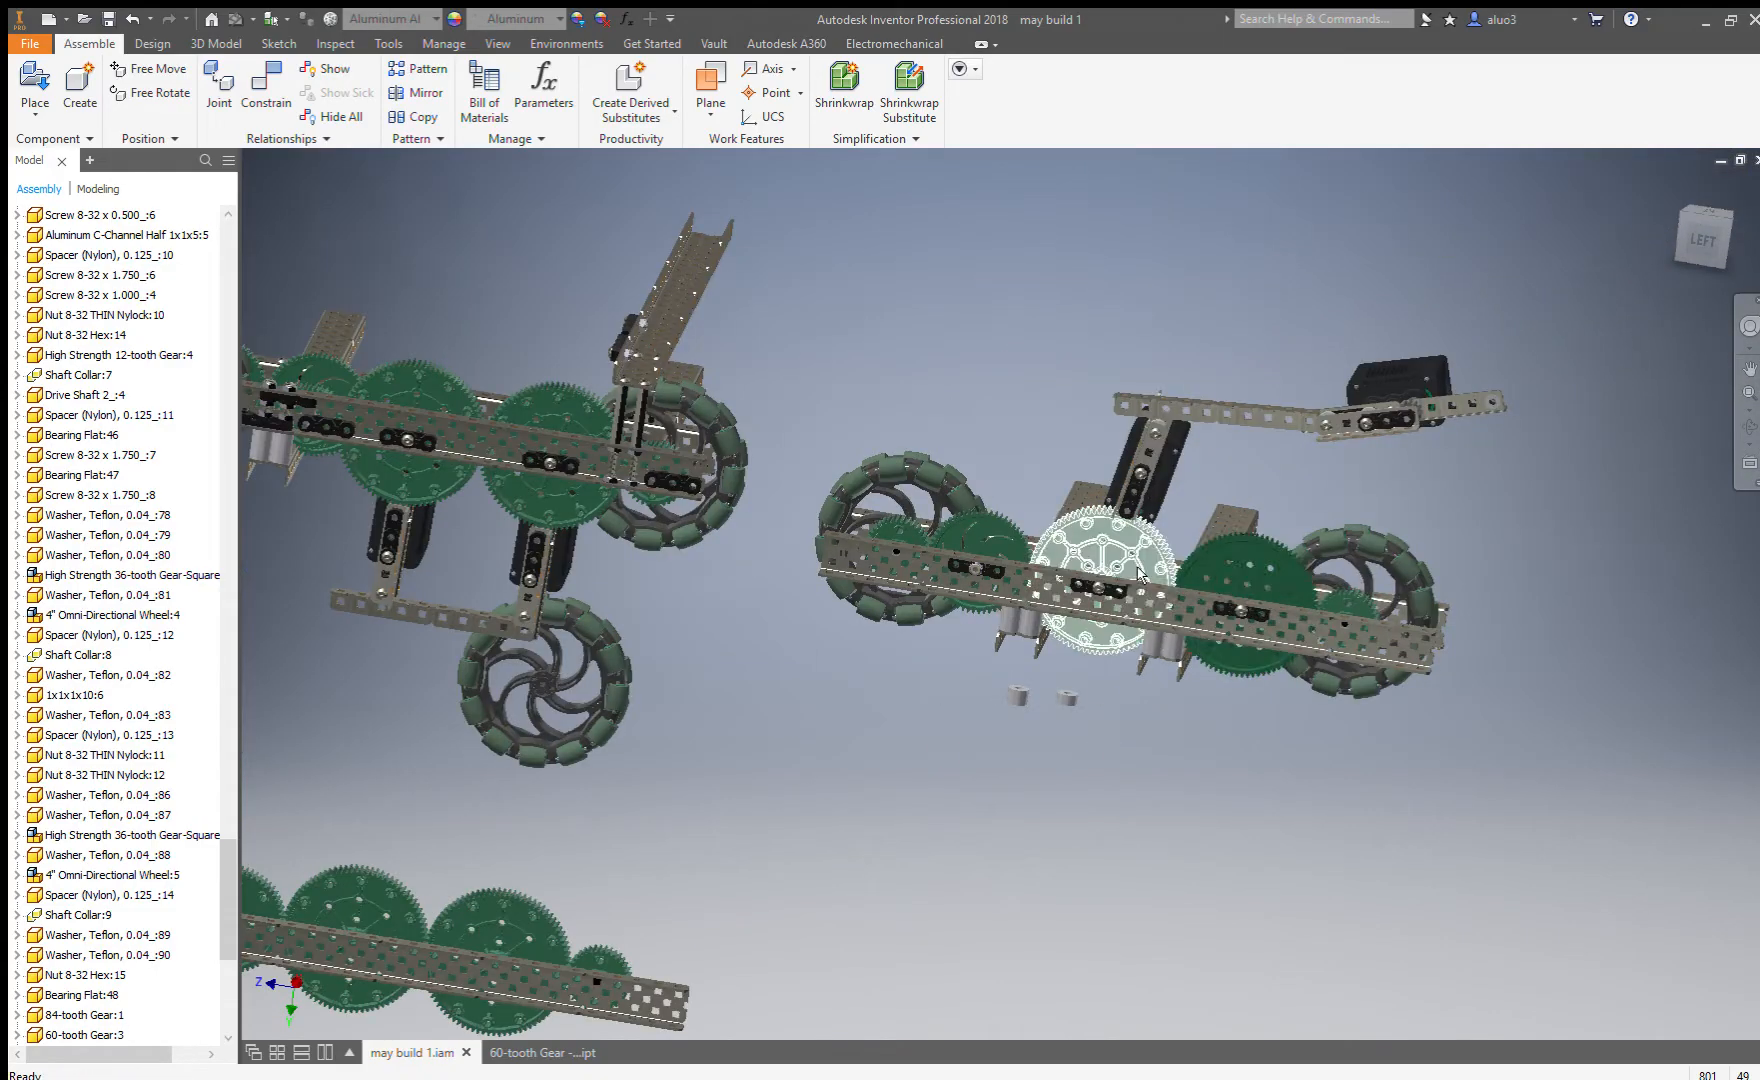
middle_click_drag(1299, 481, 1228, 485)
scroll(1228, 484, "down", 8)
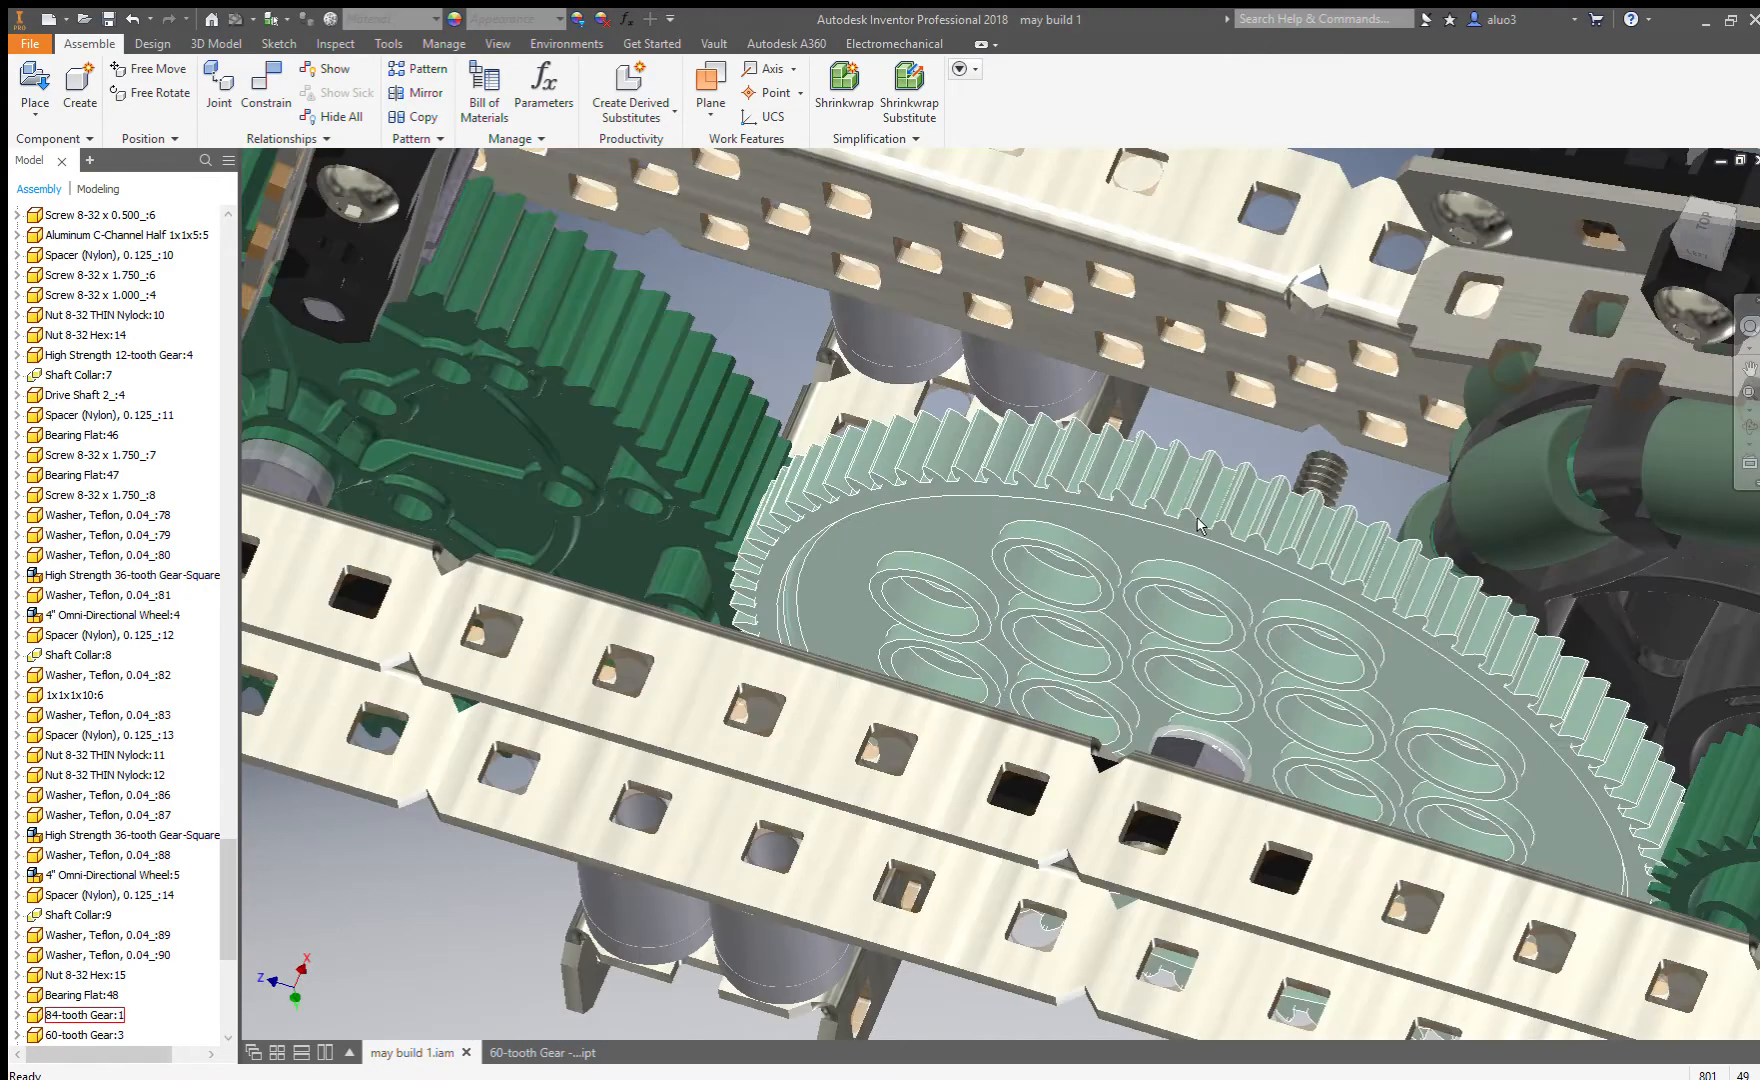
middle_click_drag(1198, 520, 1201, 502, "shift")
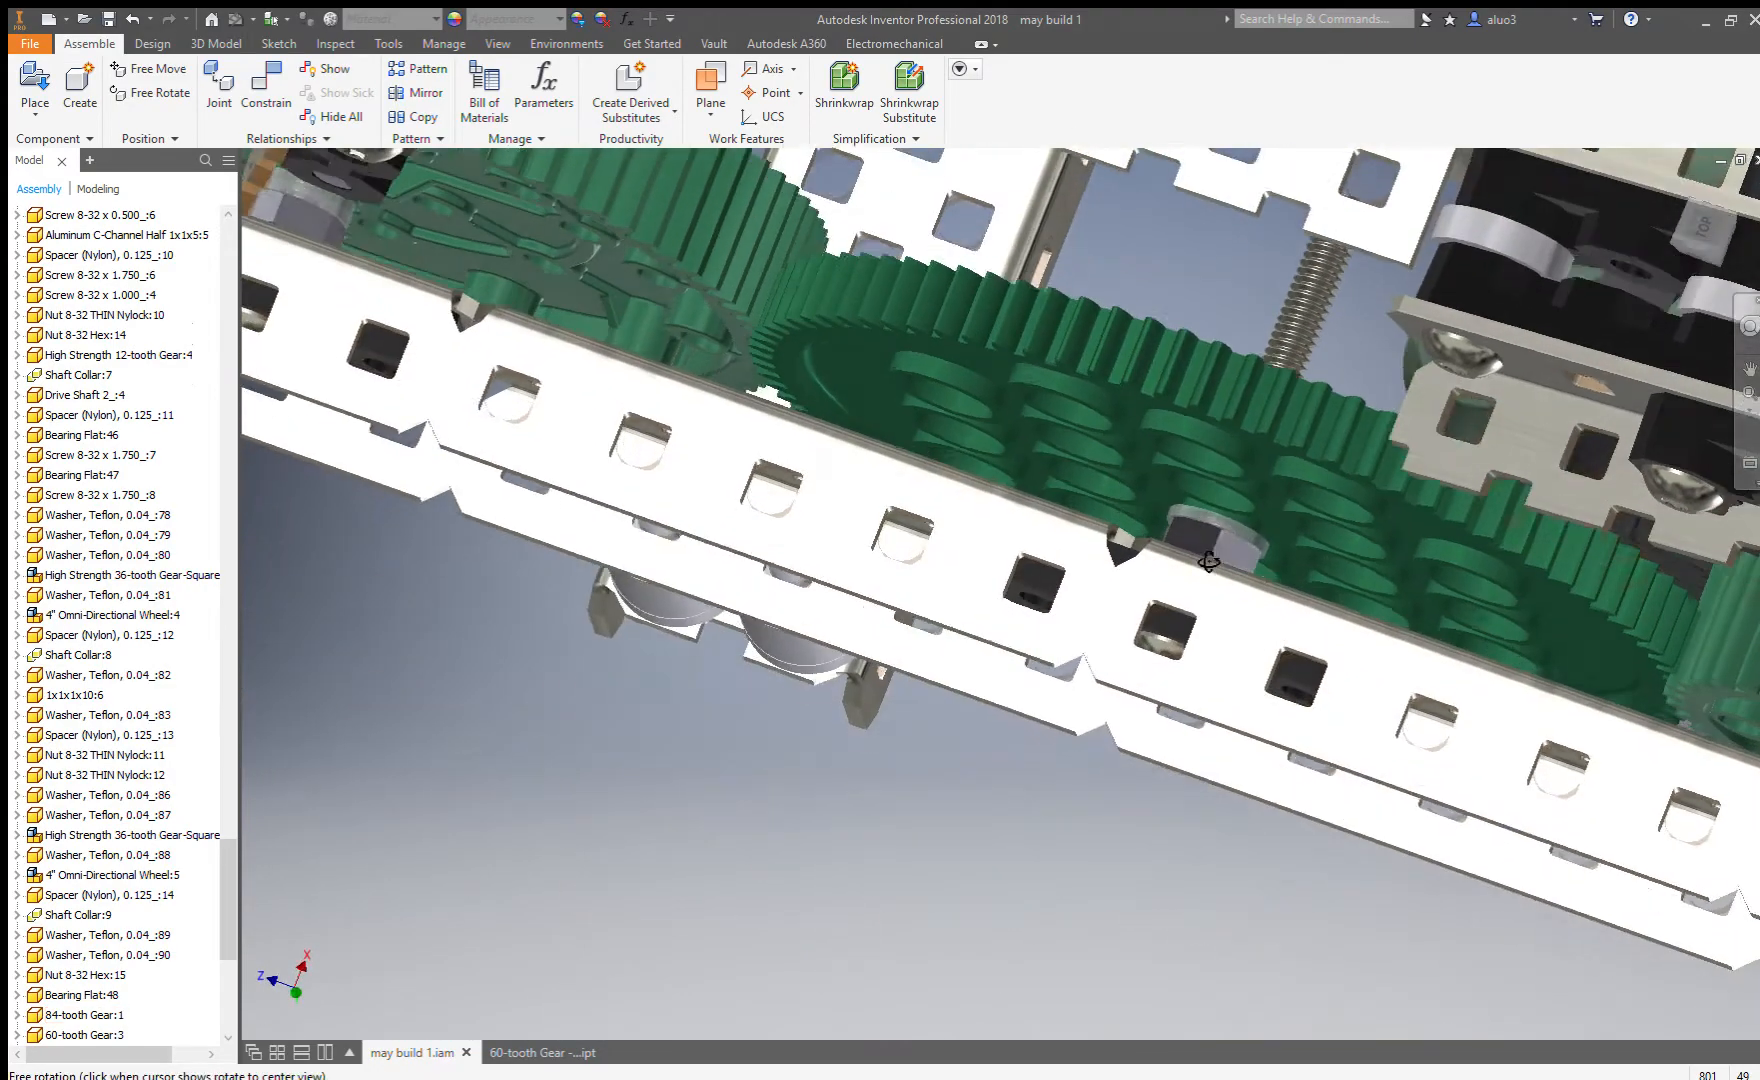
scroll(1201, 504, "up", 3)
left_click(256, 76)
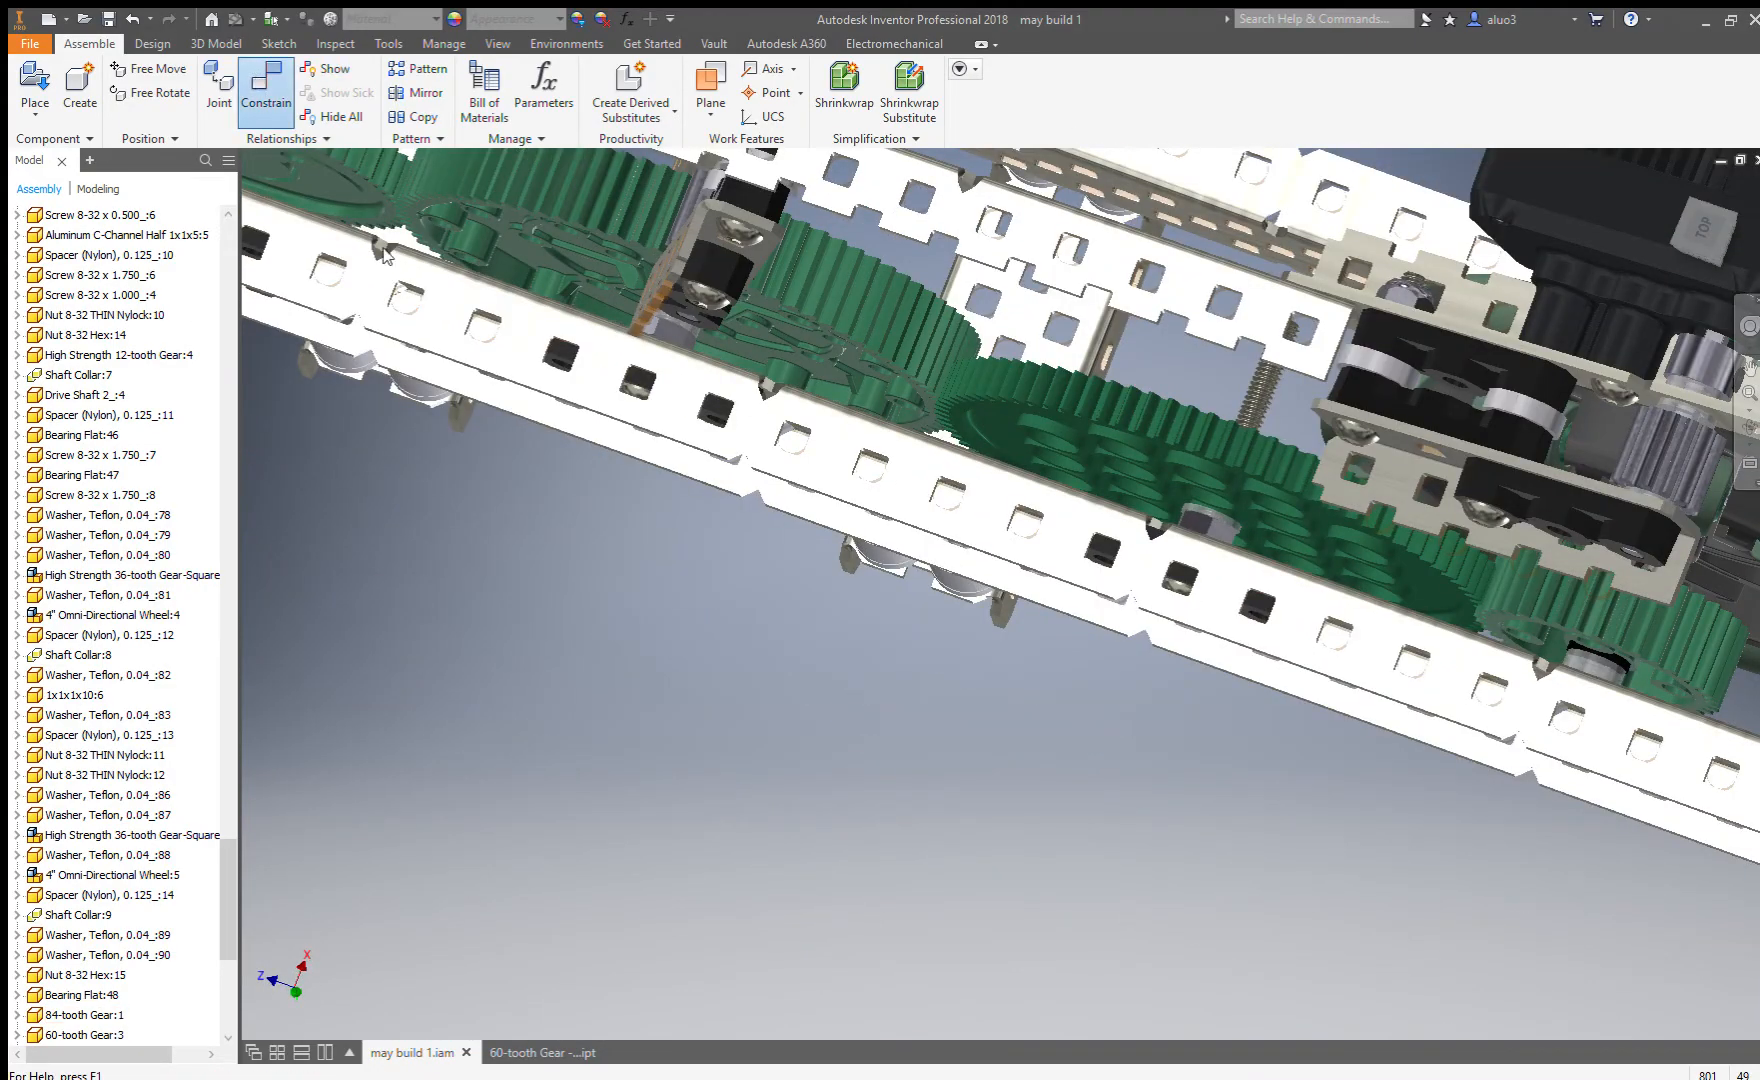
scroll(272, 446, "up", 5)
scroll(1015, 490, "down", 6)
left_click(1015, 490)
scroll(1277, 542, "up", 5)
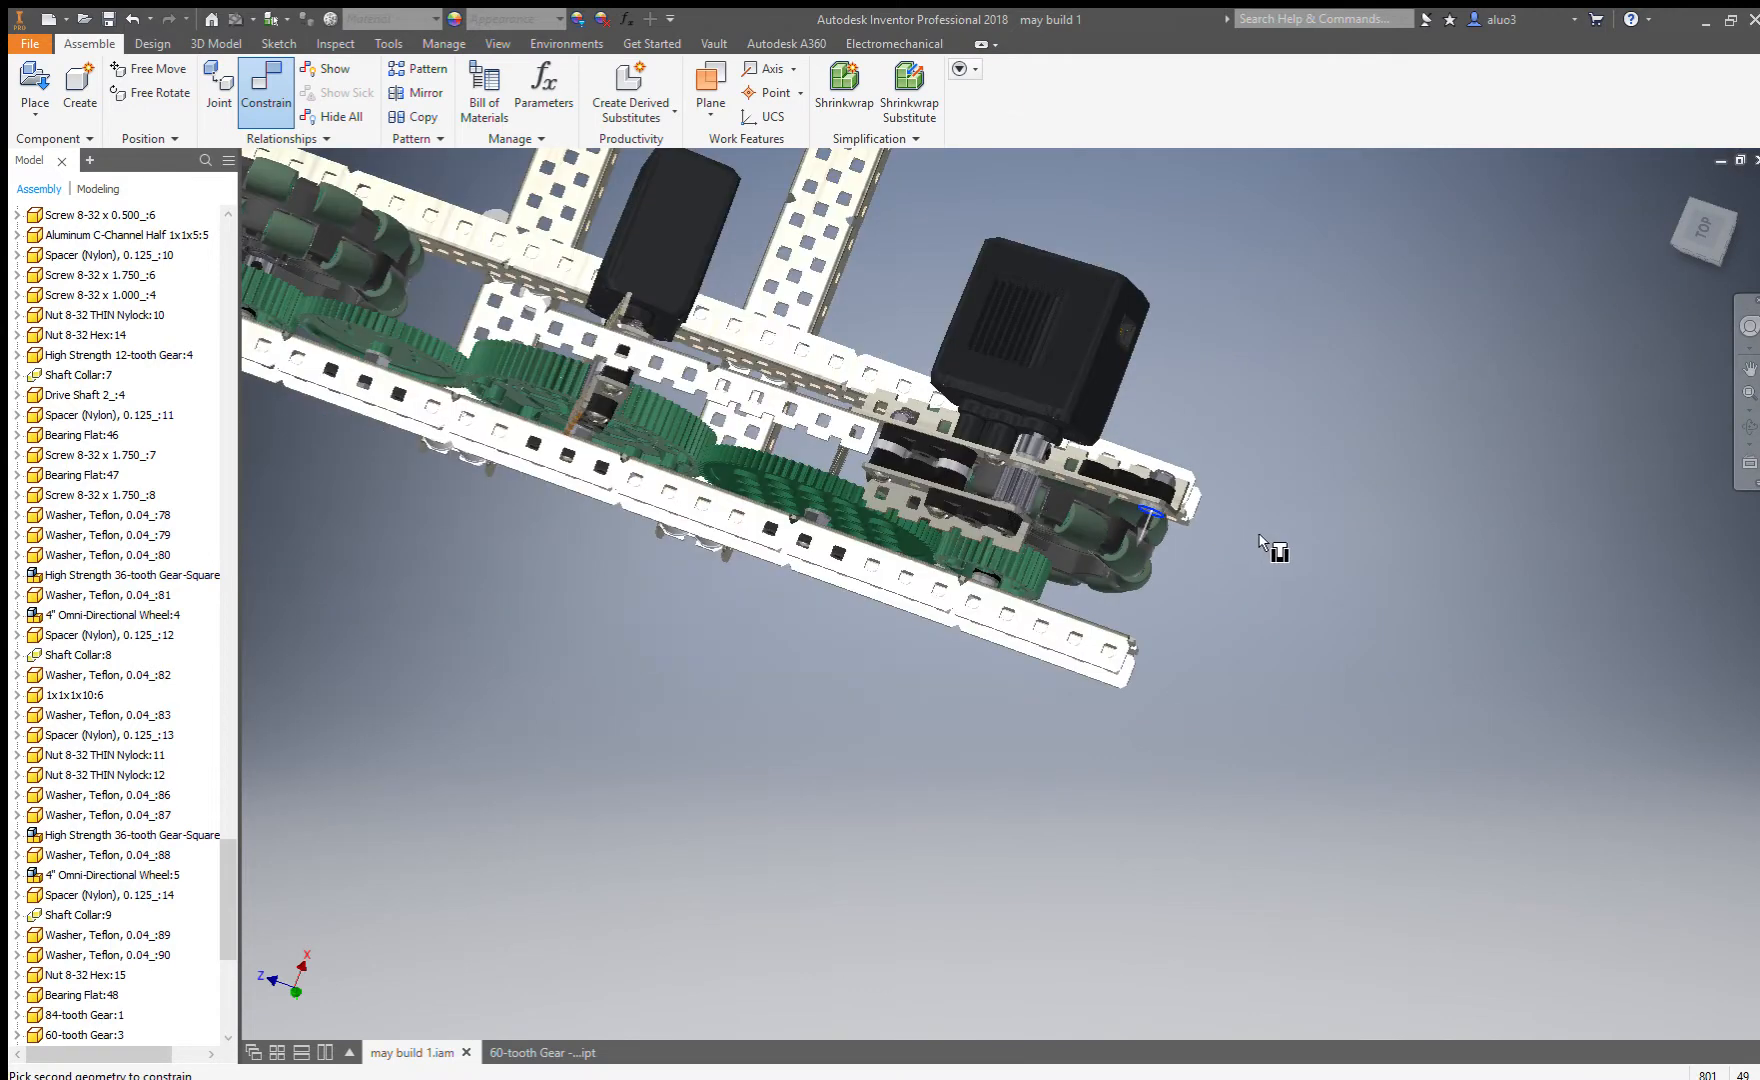
scroll(1277, 542, "down", 3)
key("Escape")
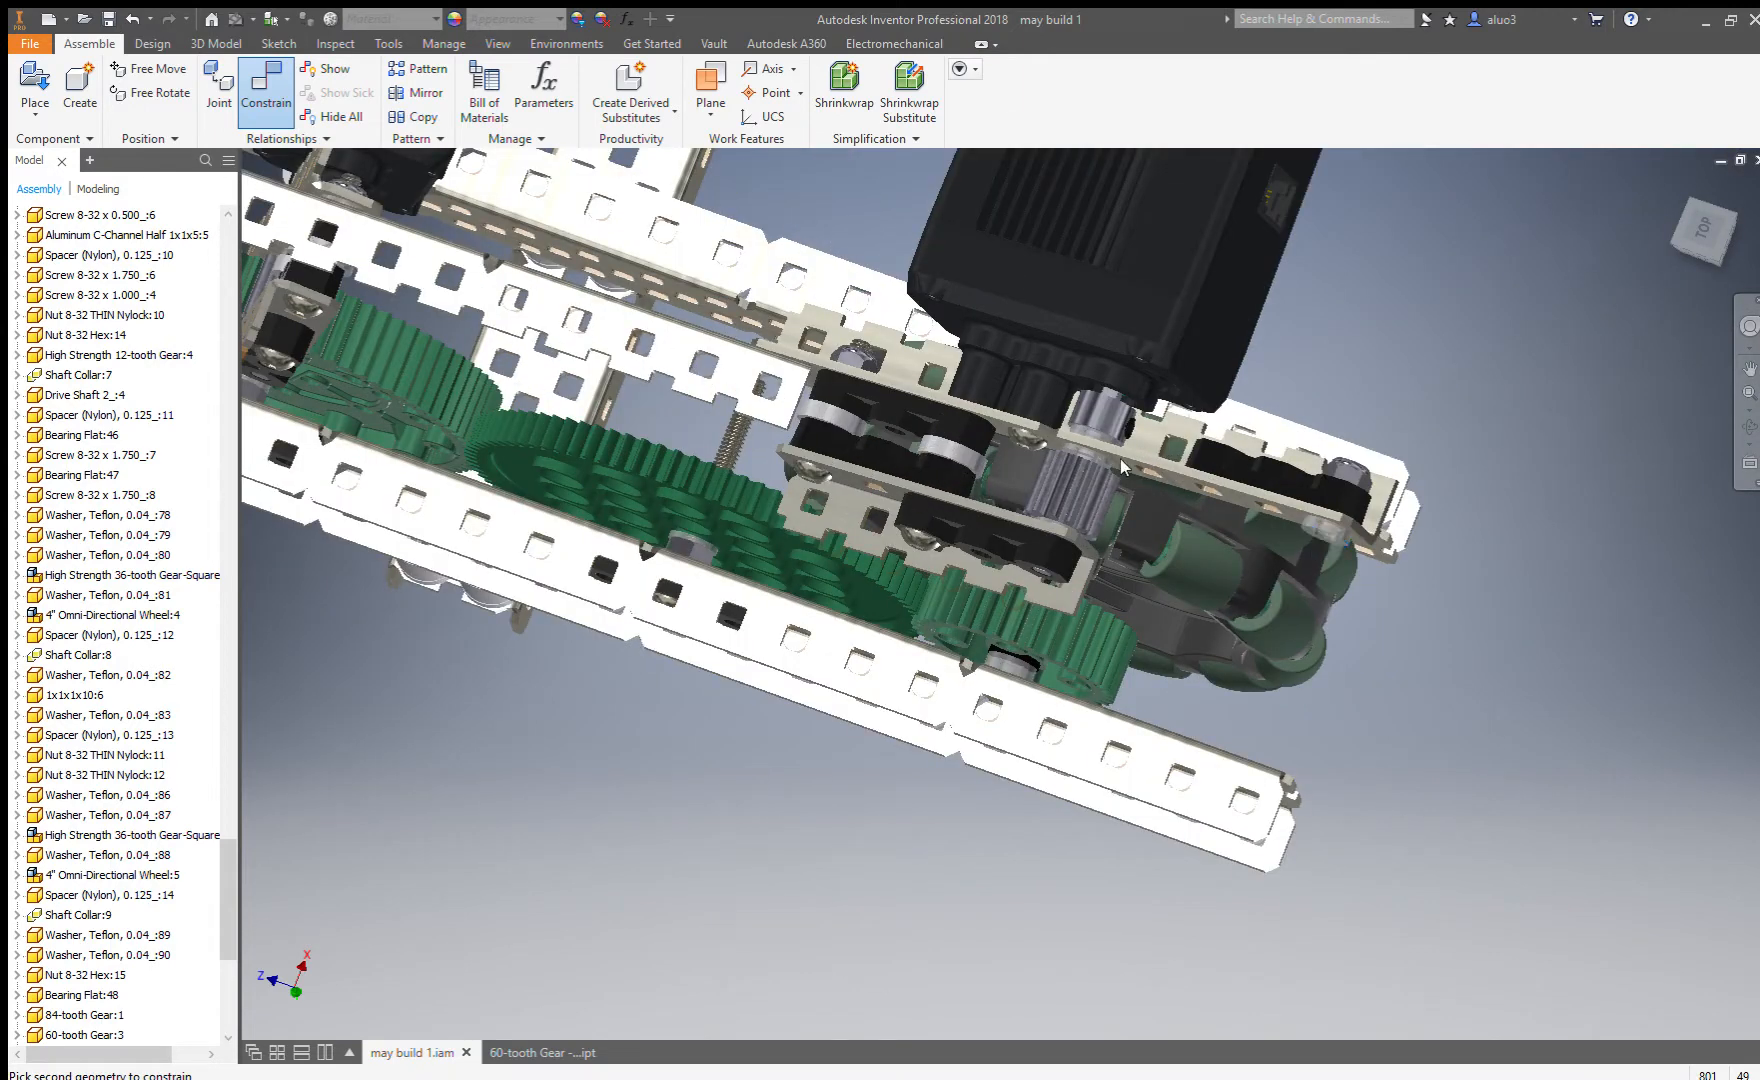
Delete the selected part at the free end of the motor mount and undo the deletion.
left_click(1306, 529)
key("Delete")
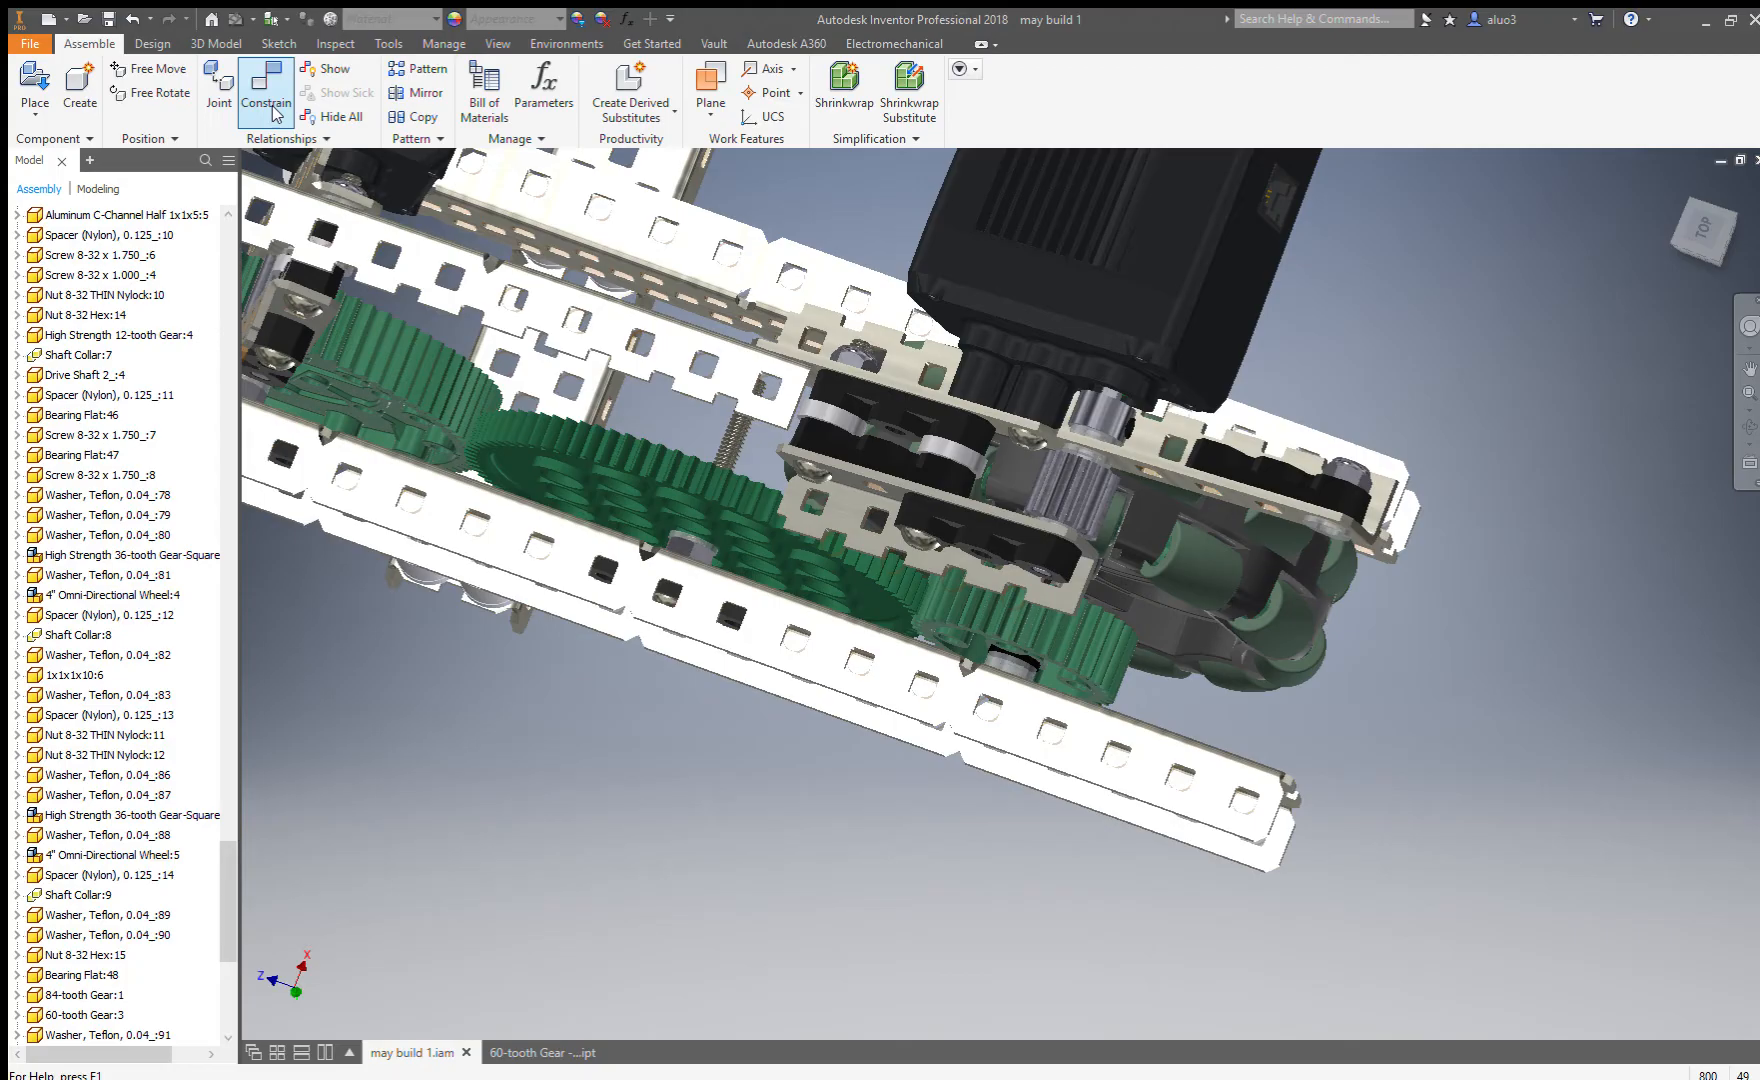
key("ctrl+z")
Try to constrain the washer at the free end of the motor mount to the hub of the 84-tooth gear.
left_click(266, 90)
scroll(1306, 531, "down", 4)
left_click(1306, 531)
scroll(1306, 531, "up", 6)
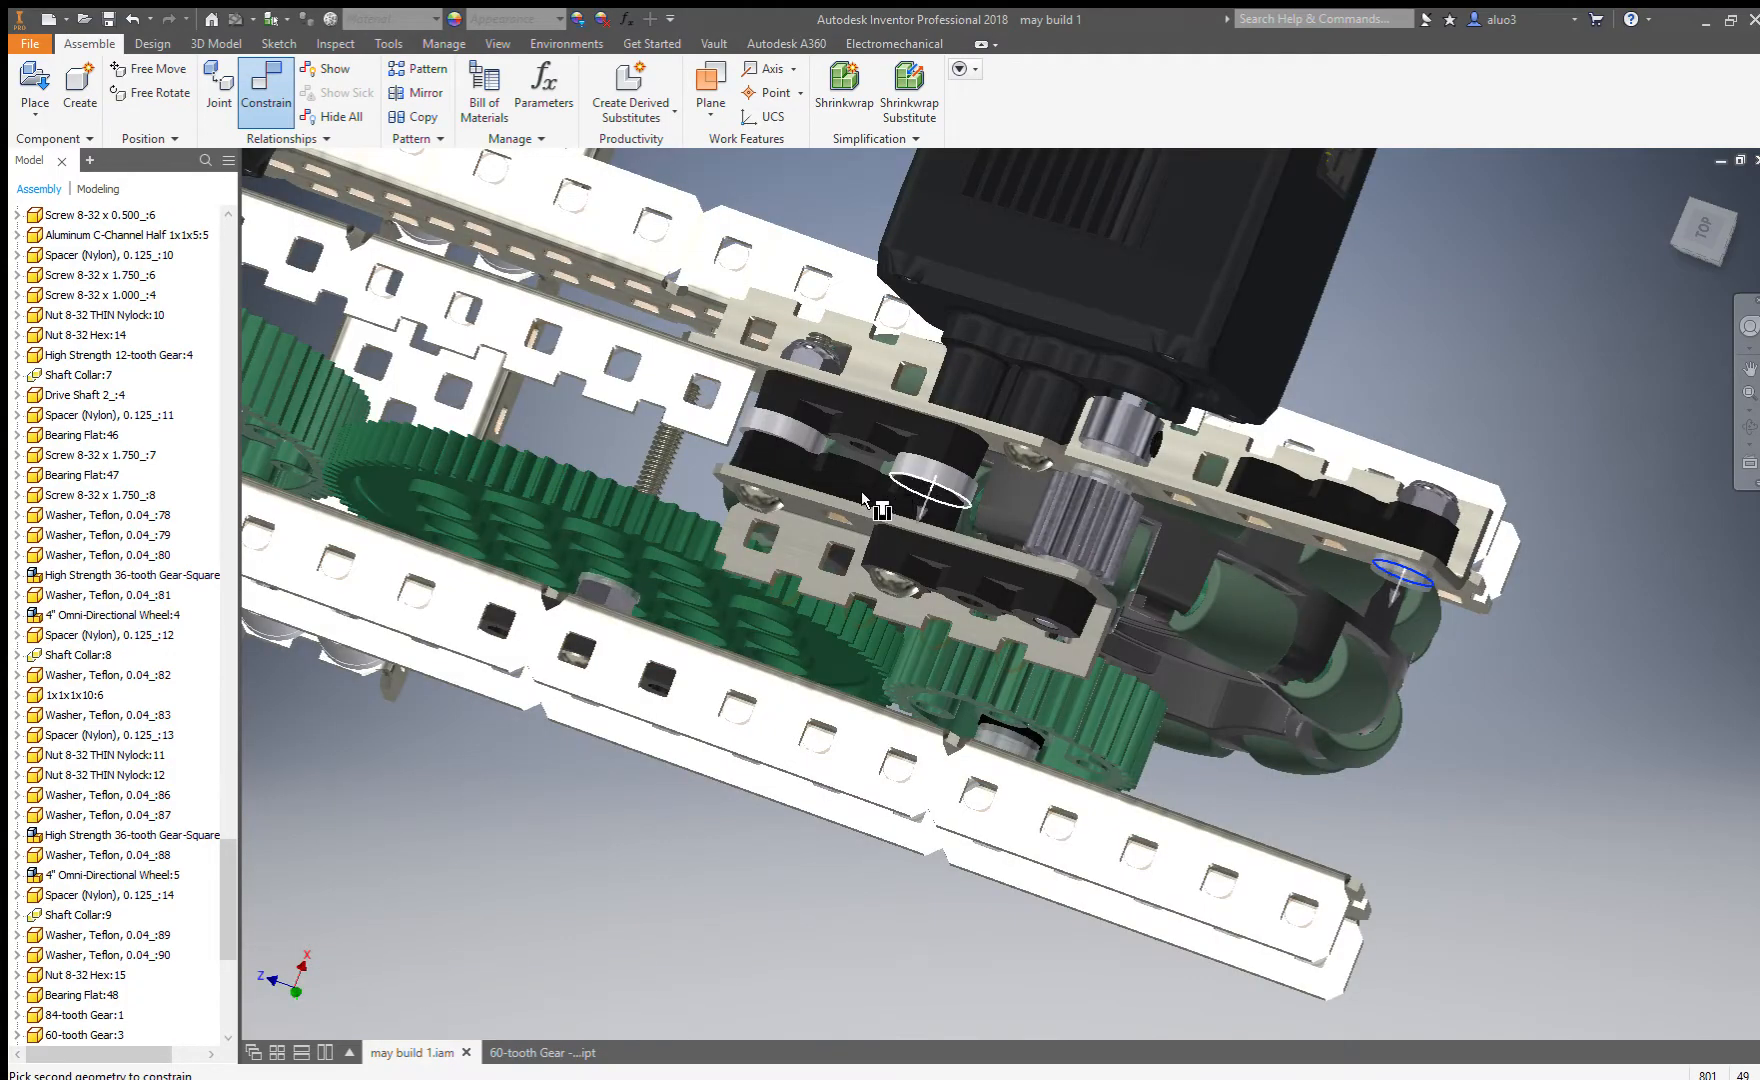
scroll(879, 528, "down", 6)
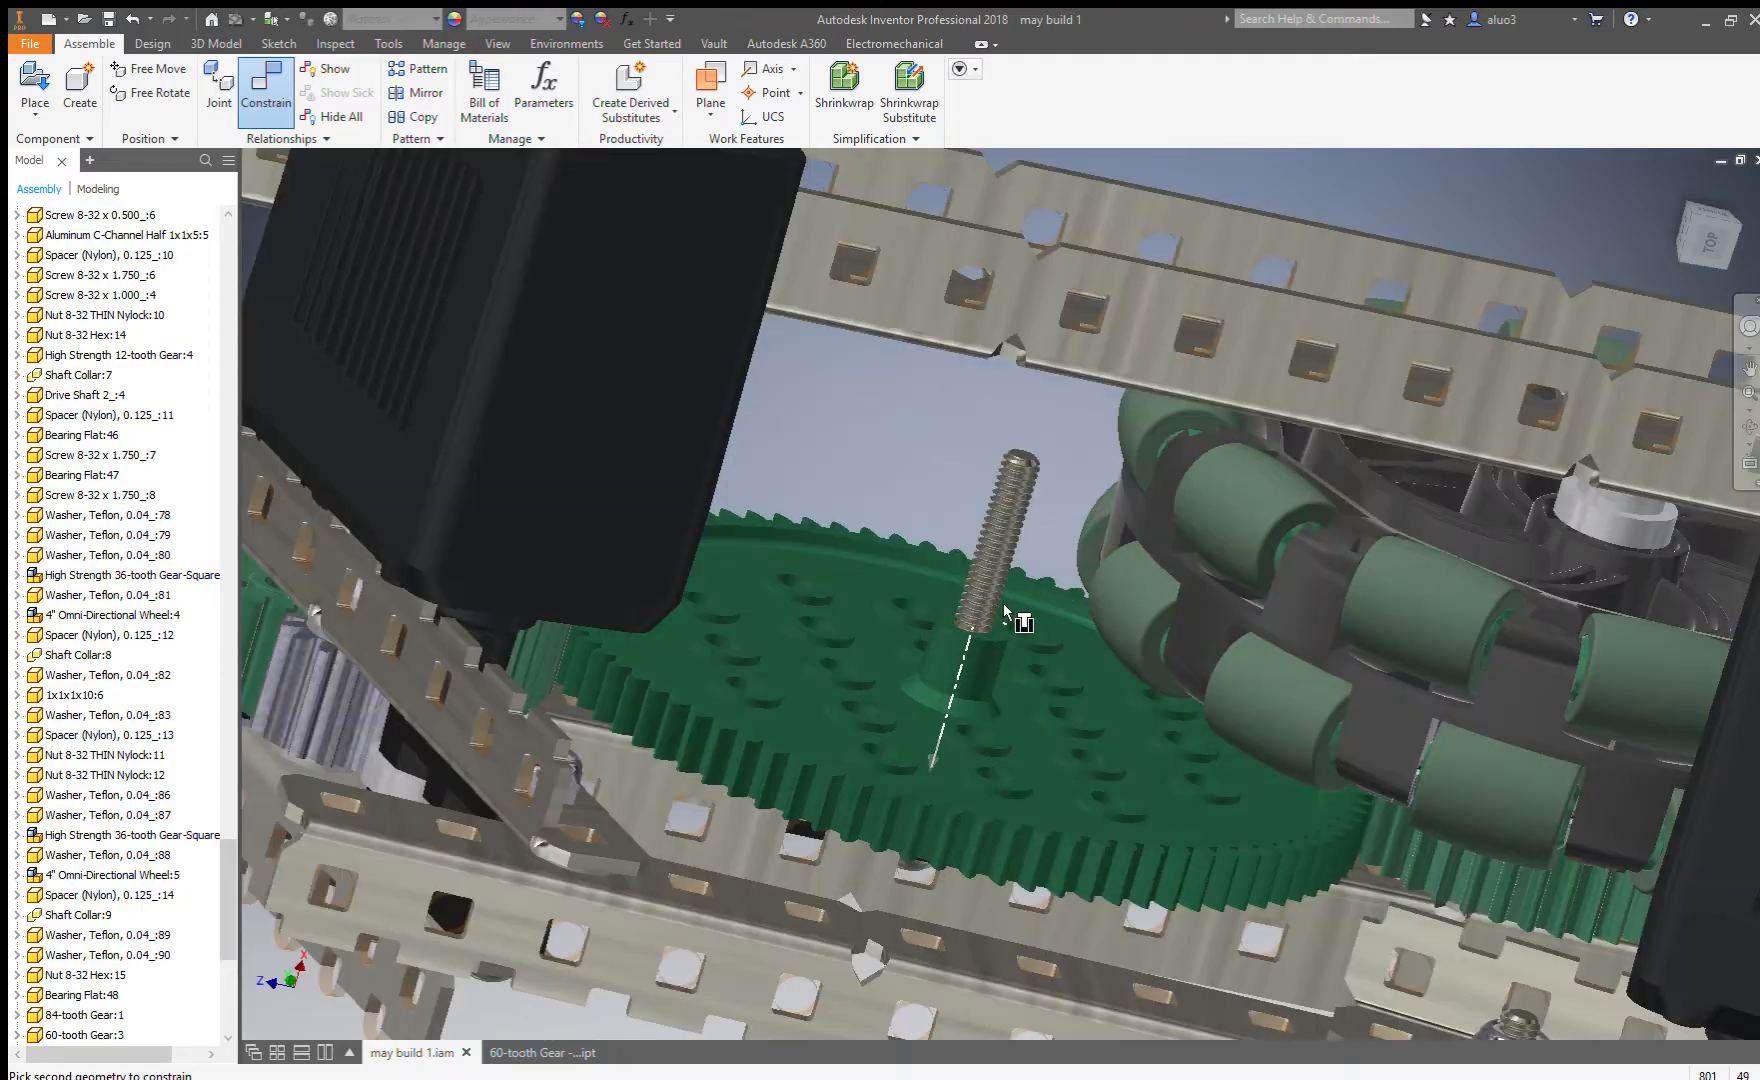
scroll(960, 635, "down", 2)
left_click(969, 646)
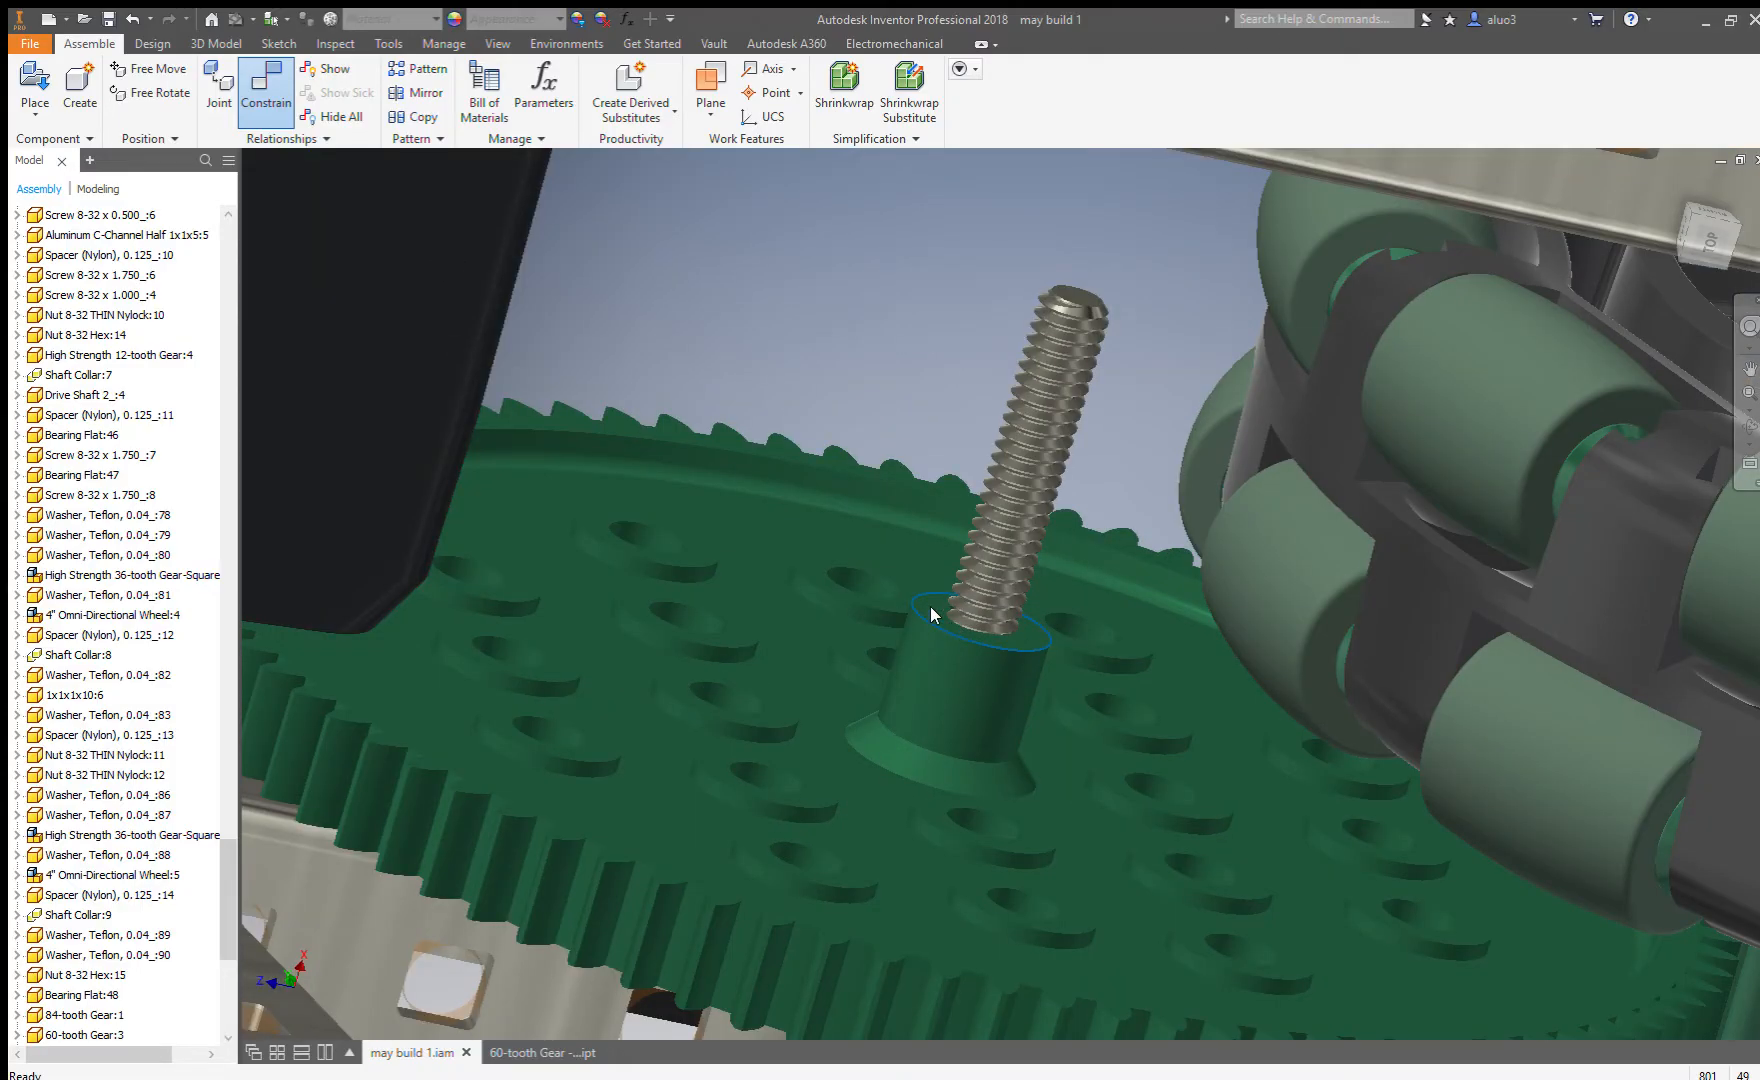
Measure between the end face of the gear hub and the washer at the free end of the motor mount.
left_click(483, 313)
scroll(908, 571, "down", 2)
left_click(945, 627)
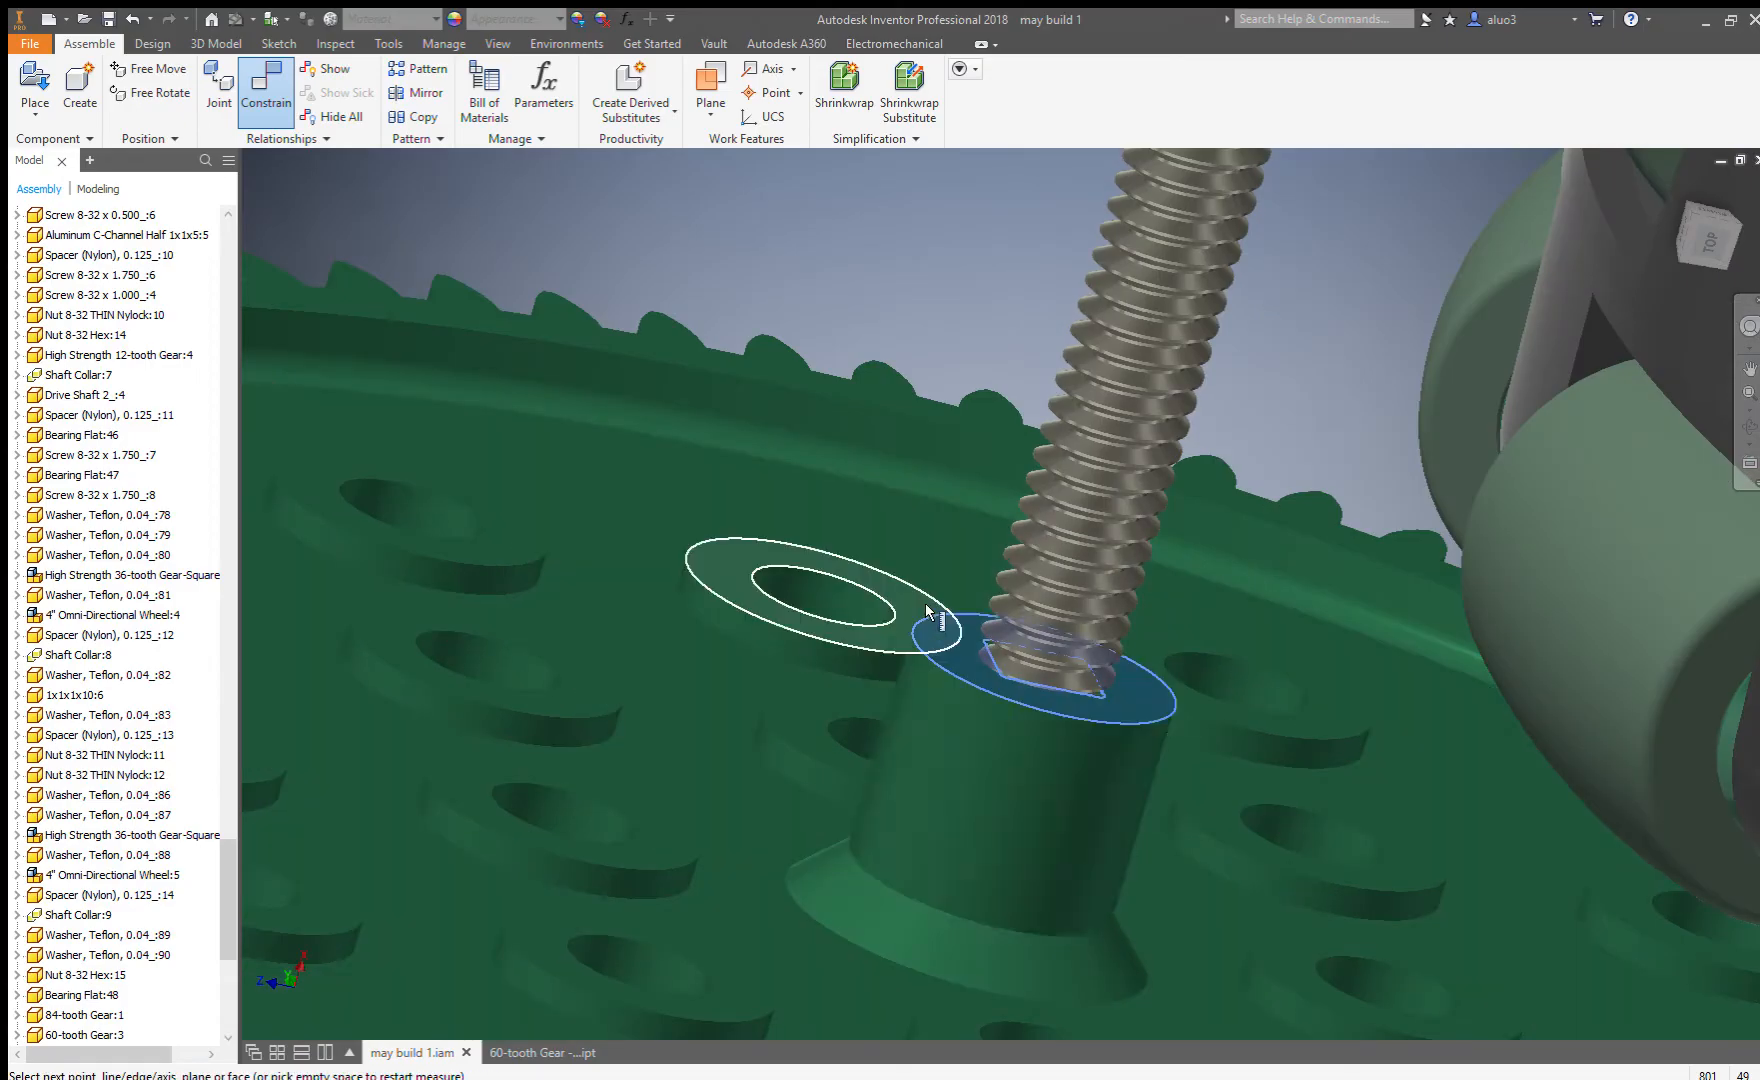
scroll(914, 592, "up", 6)
scroll(930, 596, "down", 6)
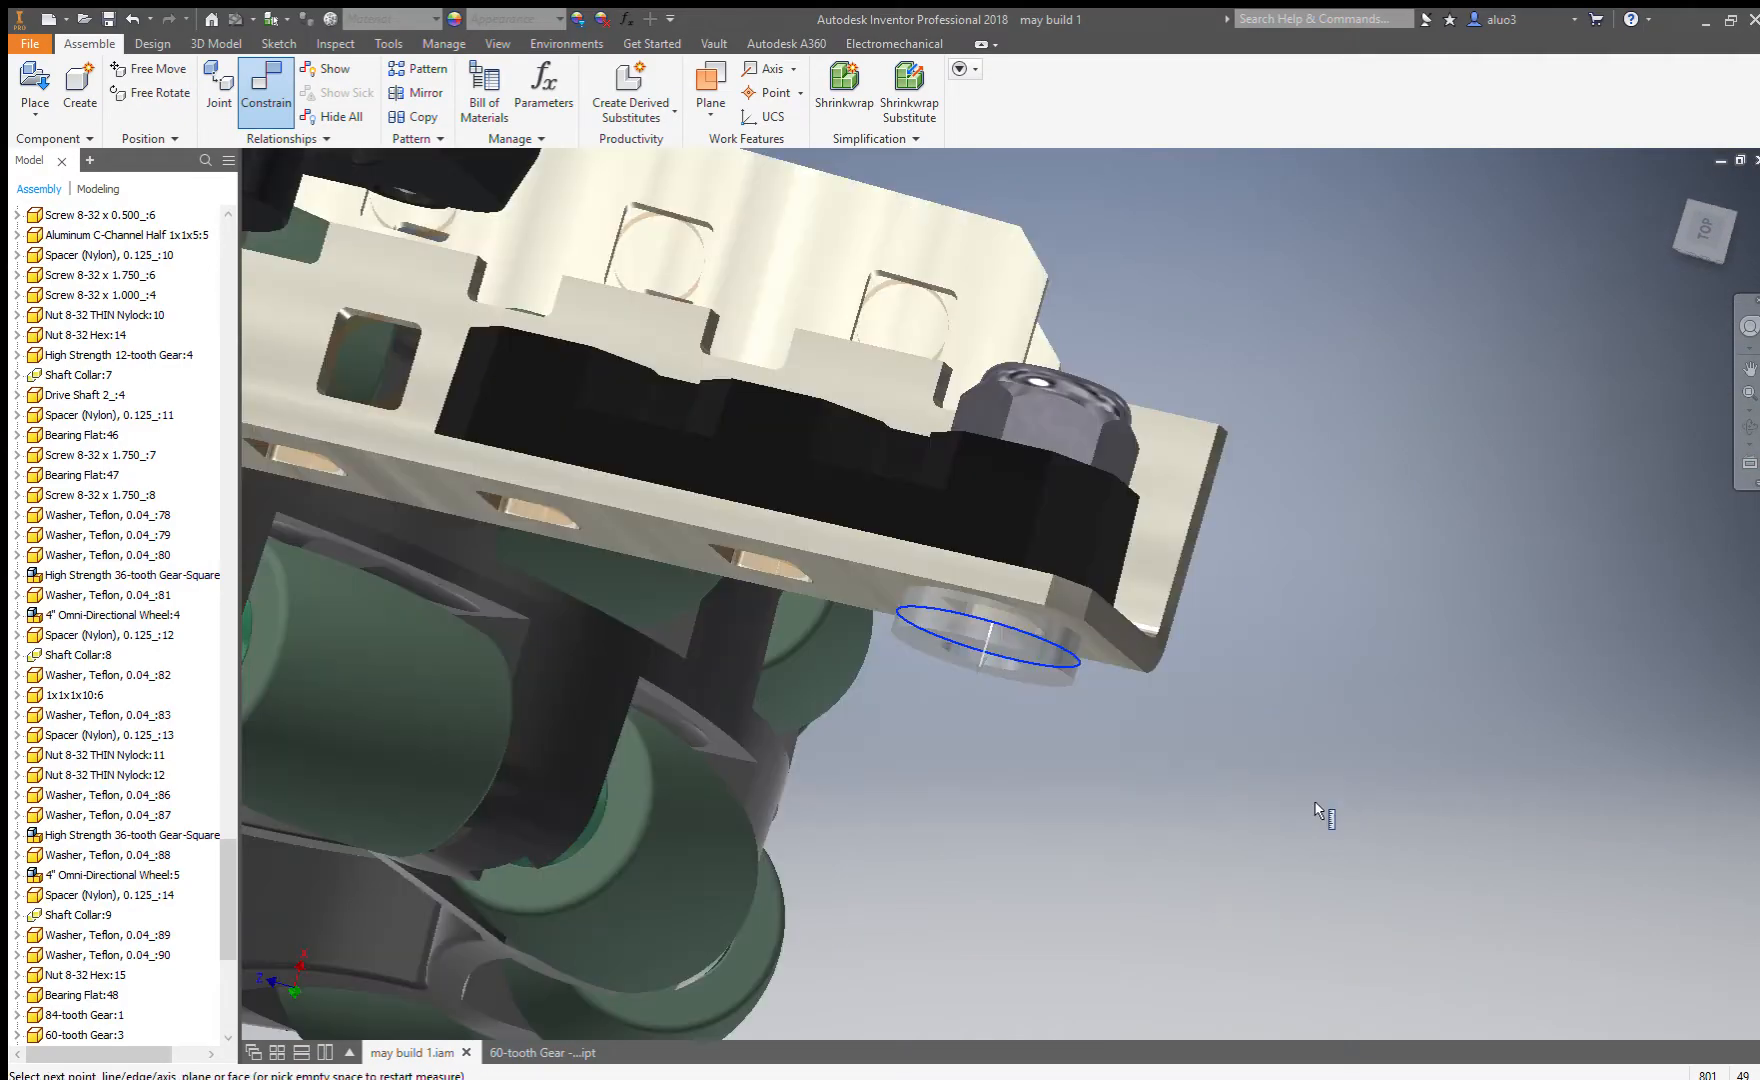
scroll(954, 610, "down", 2)
left_click(956, 604)
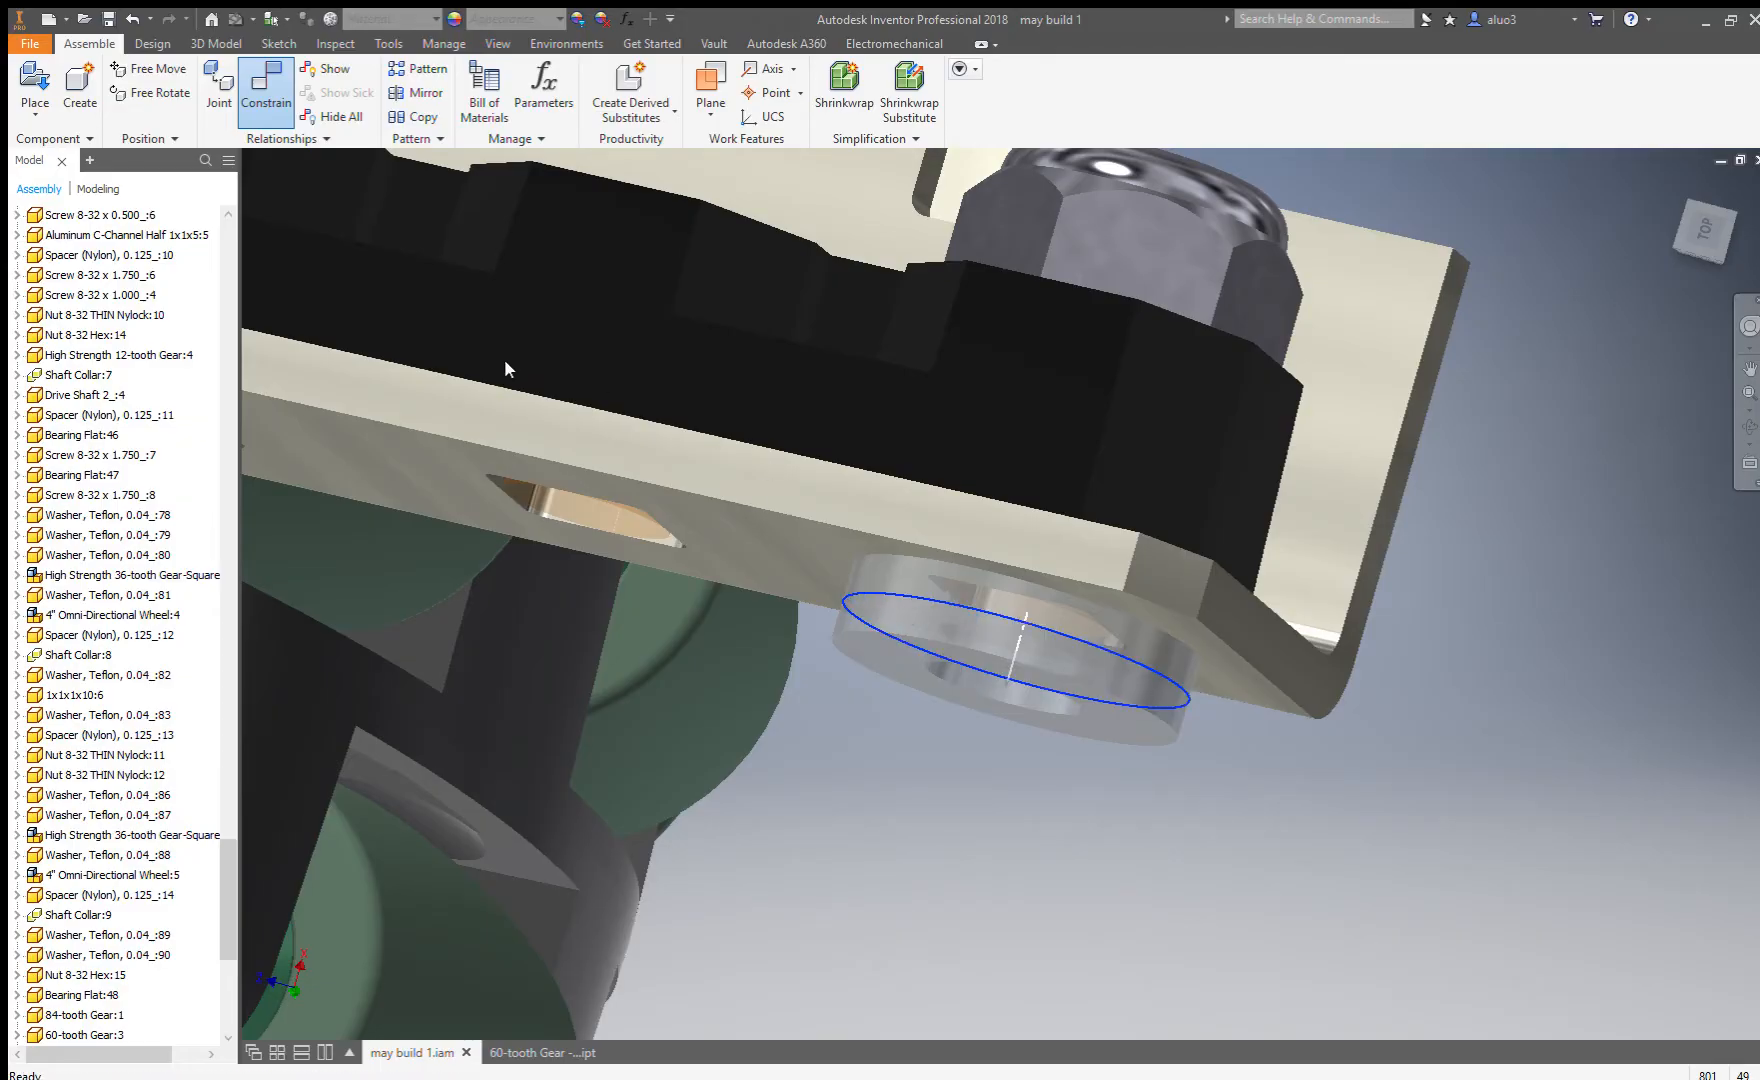
Leave the constraint command and undo the last swing of the motor mount.
scroll(1112, 588, "up", 8)
middle_click_drag(934, 637, 795, 600, "shift")
key("Escape")
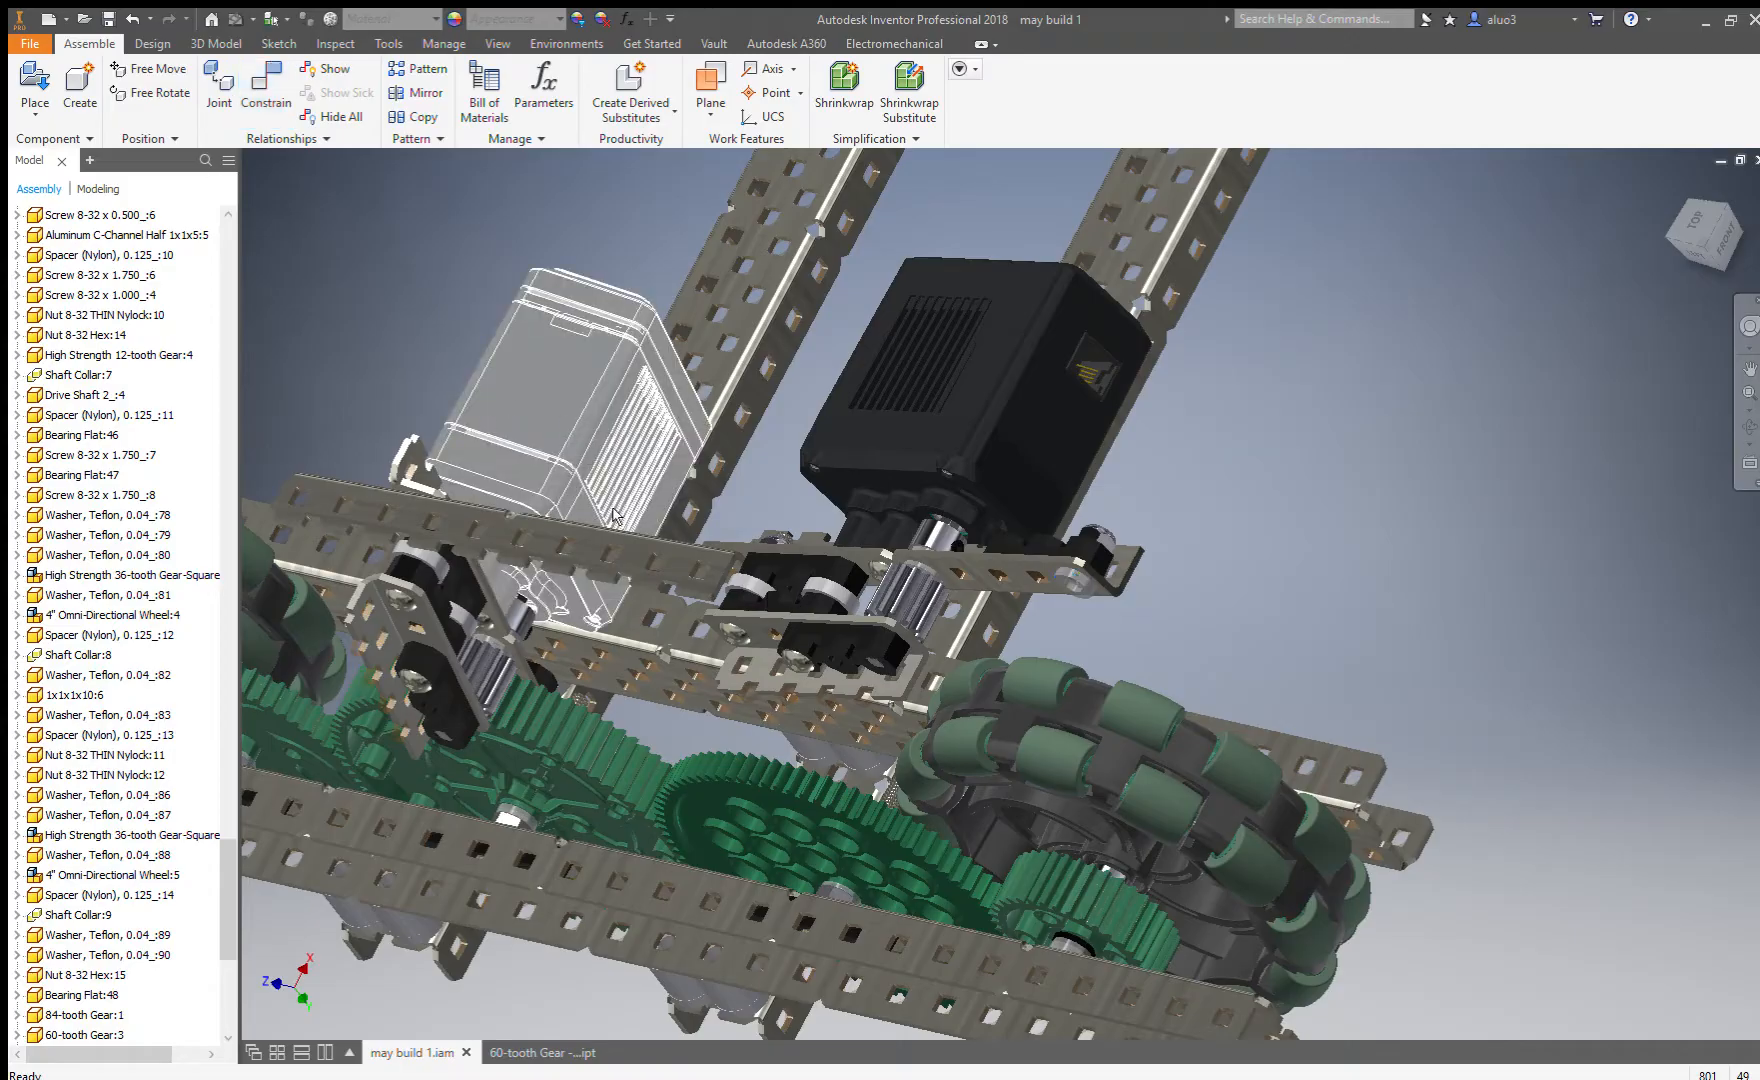
key("ctrl+z")
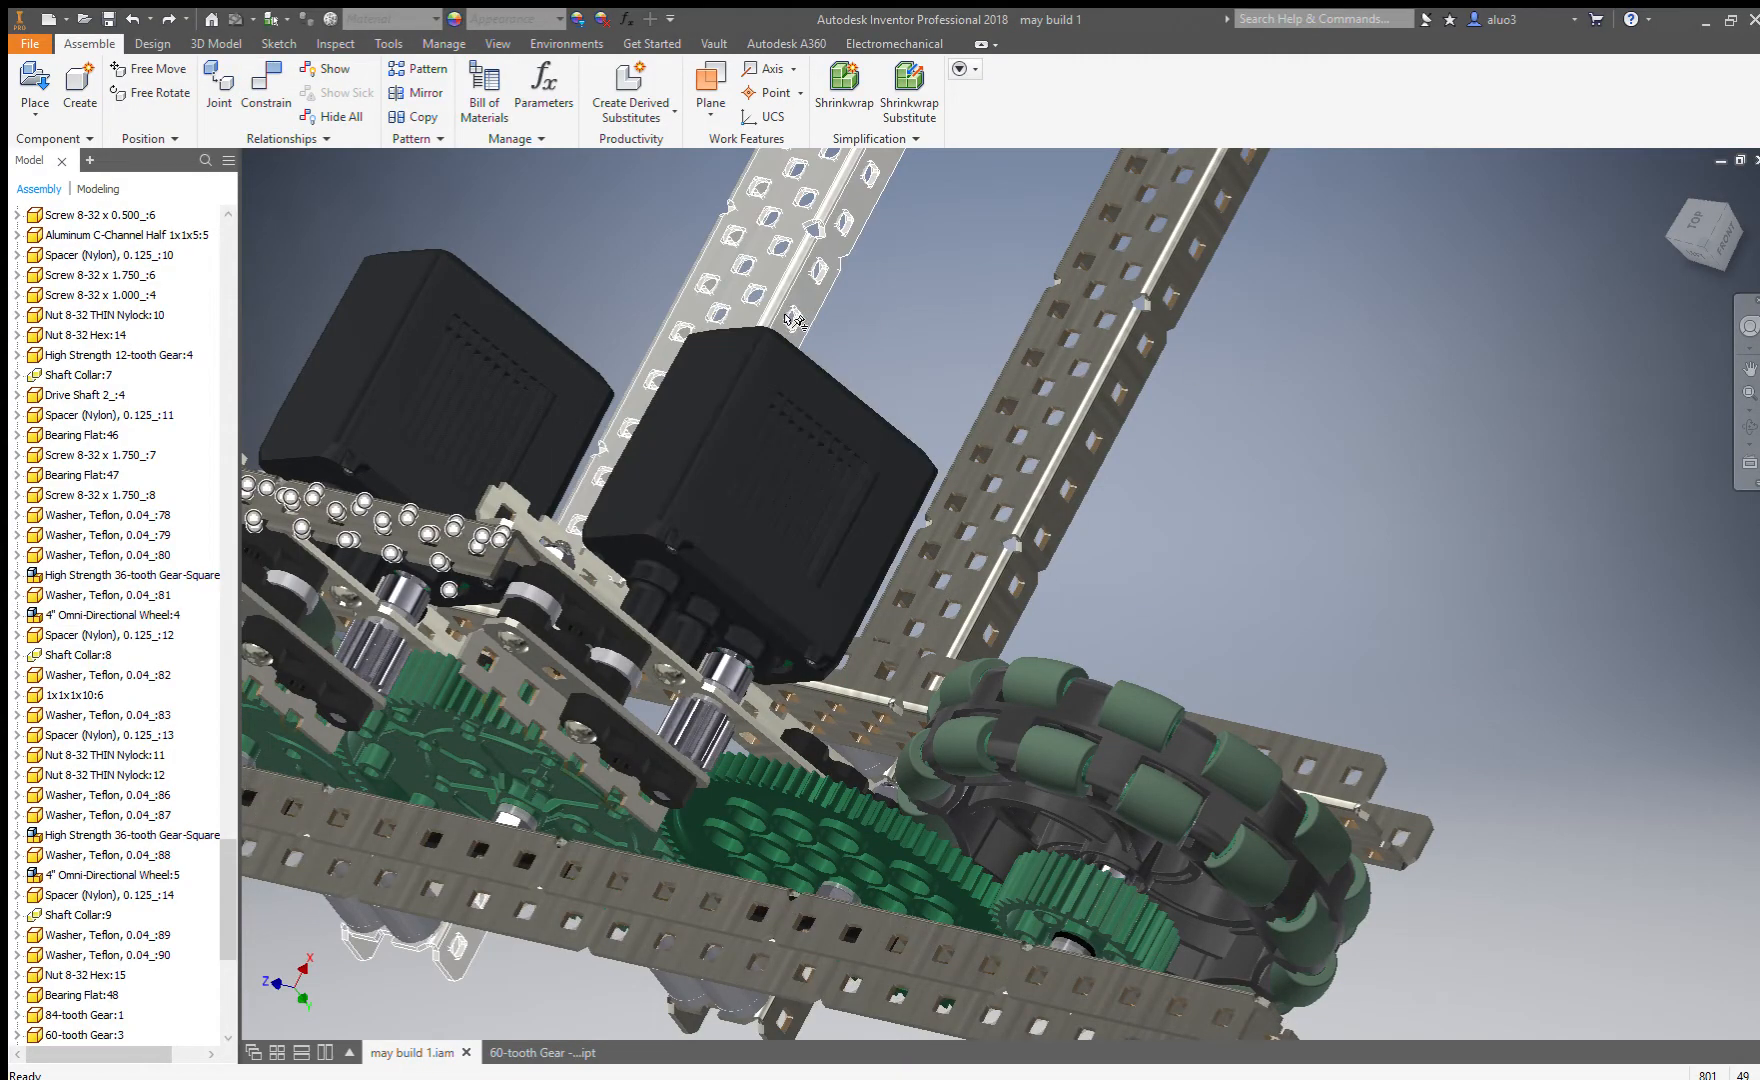
Try to constrain the hub end of the 84-tooth gear to the washer under the motor mount's free end.
key("c")
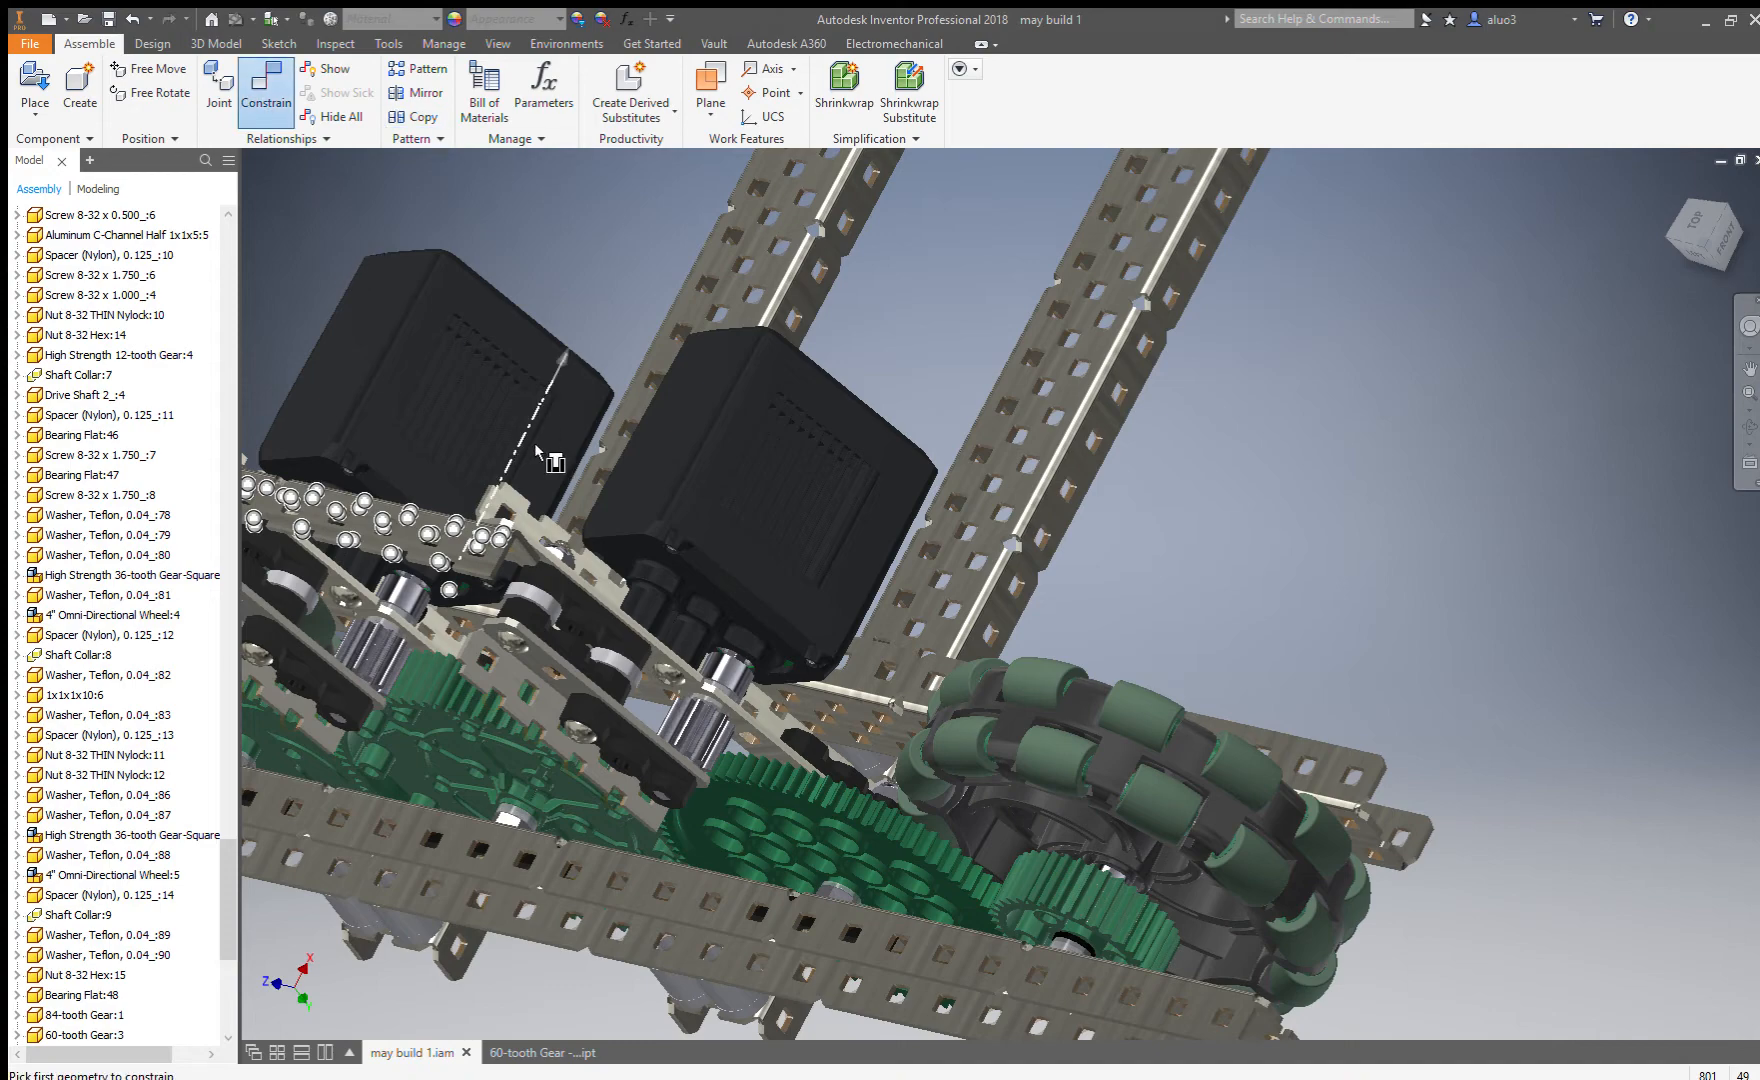
middle_click_drag(765, 776, 858, 800, "shift")
scroll(888, 680, "up", 3)
middle_click_drag(890, 675, 892, 753, "shift")
scroll(890, 754, "down", 2)
scroll(965, 260, "down", 1)
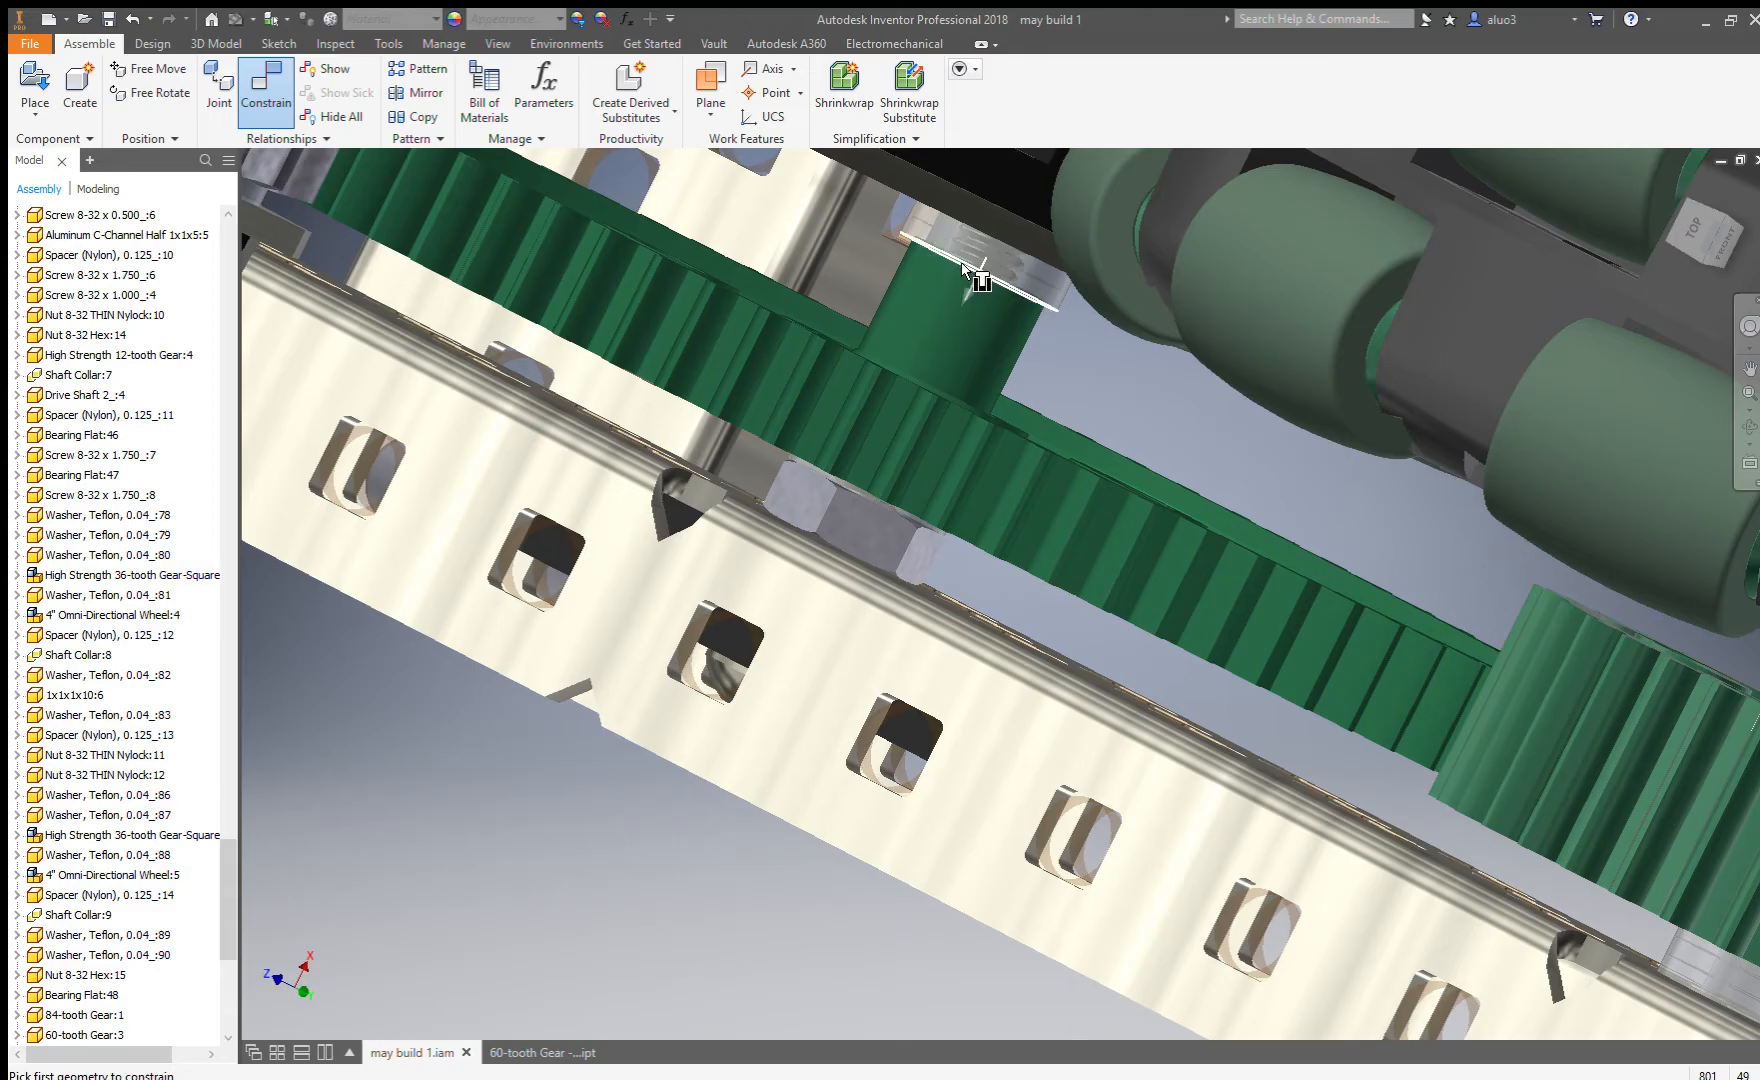
scroll(962, 280, "down", 2)
scroll(965, 280, "up", 5)
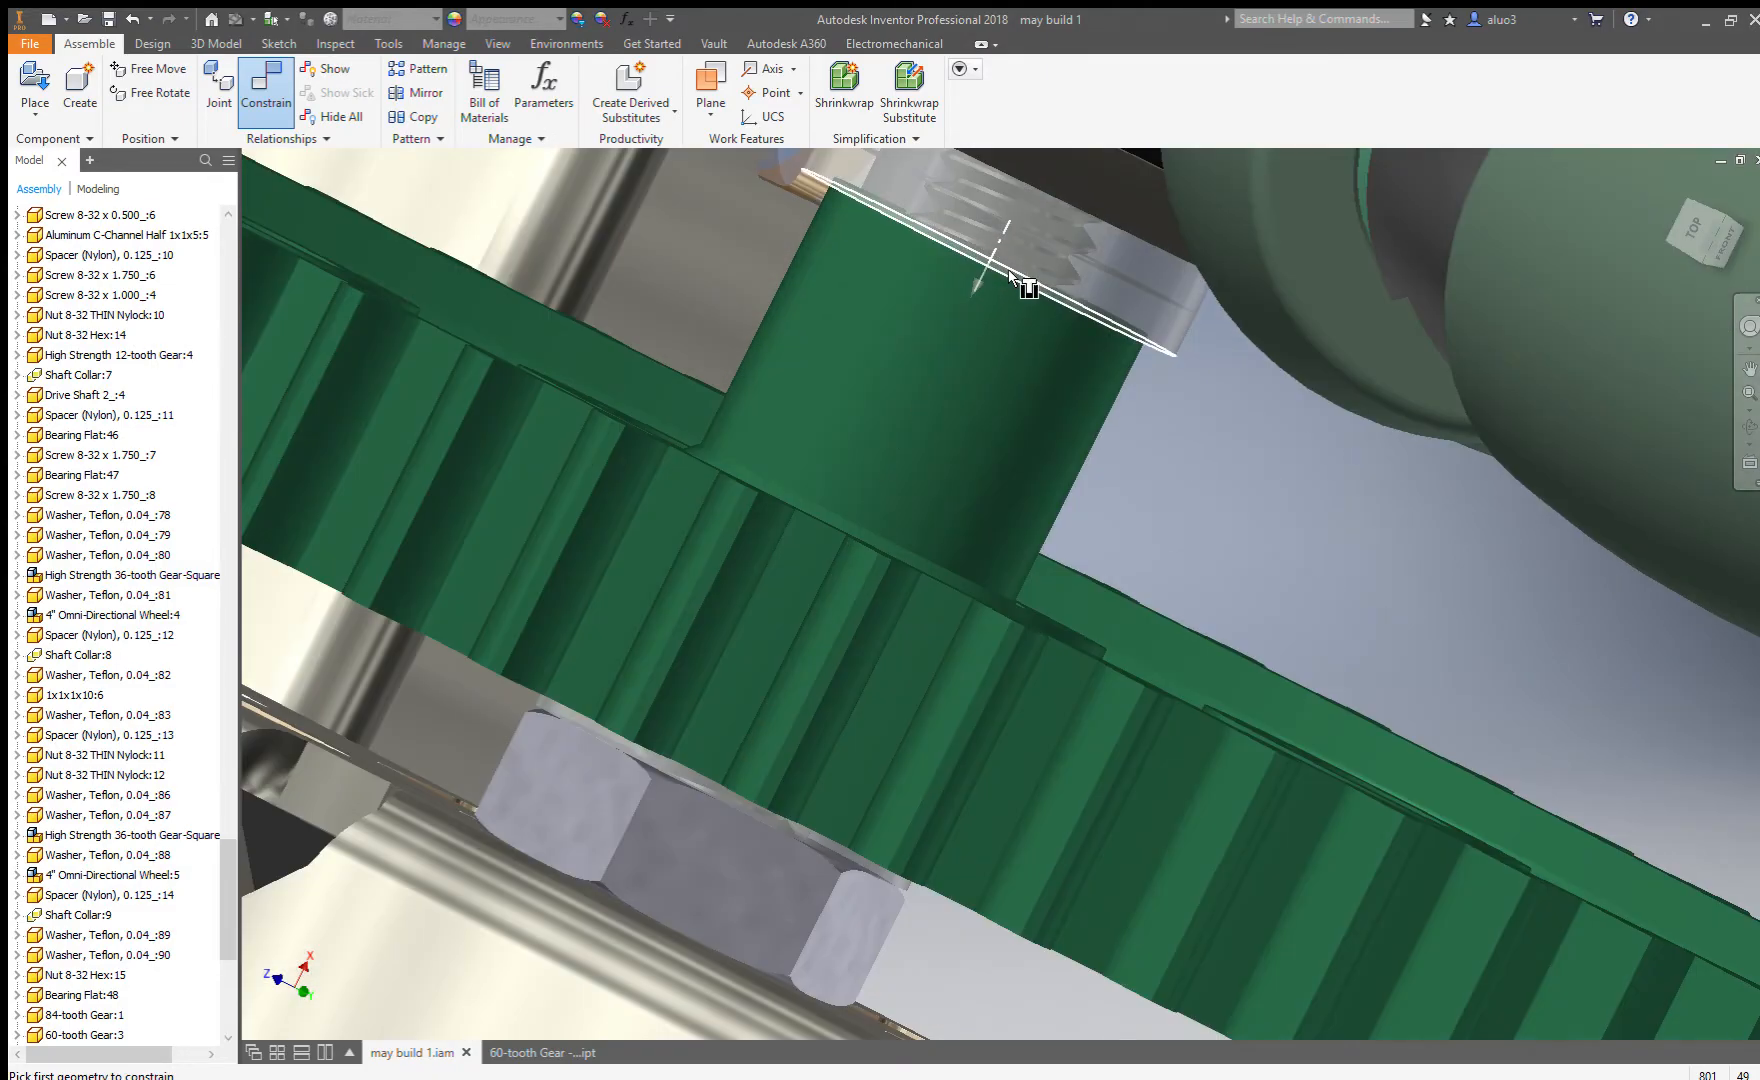
left_click(985, 279)
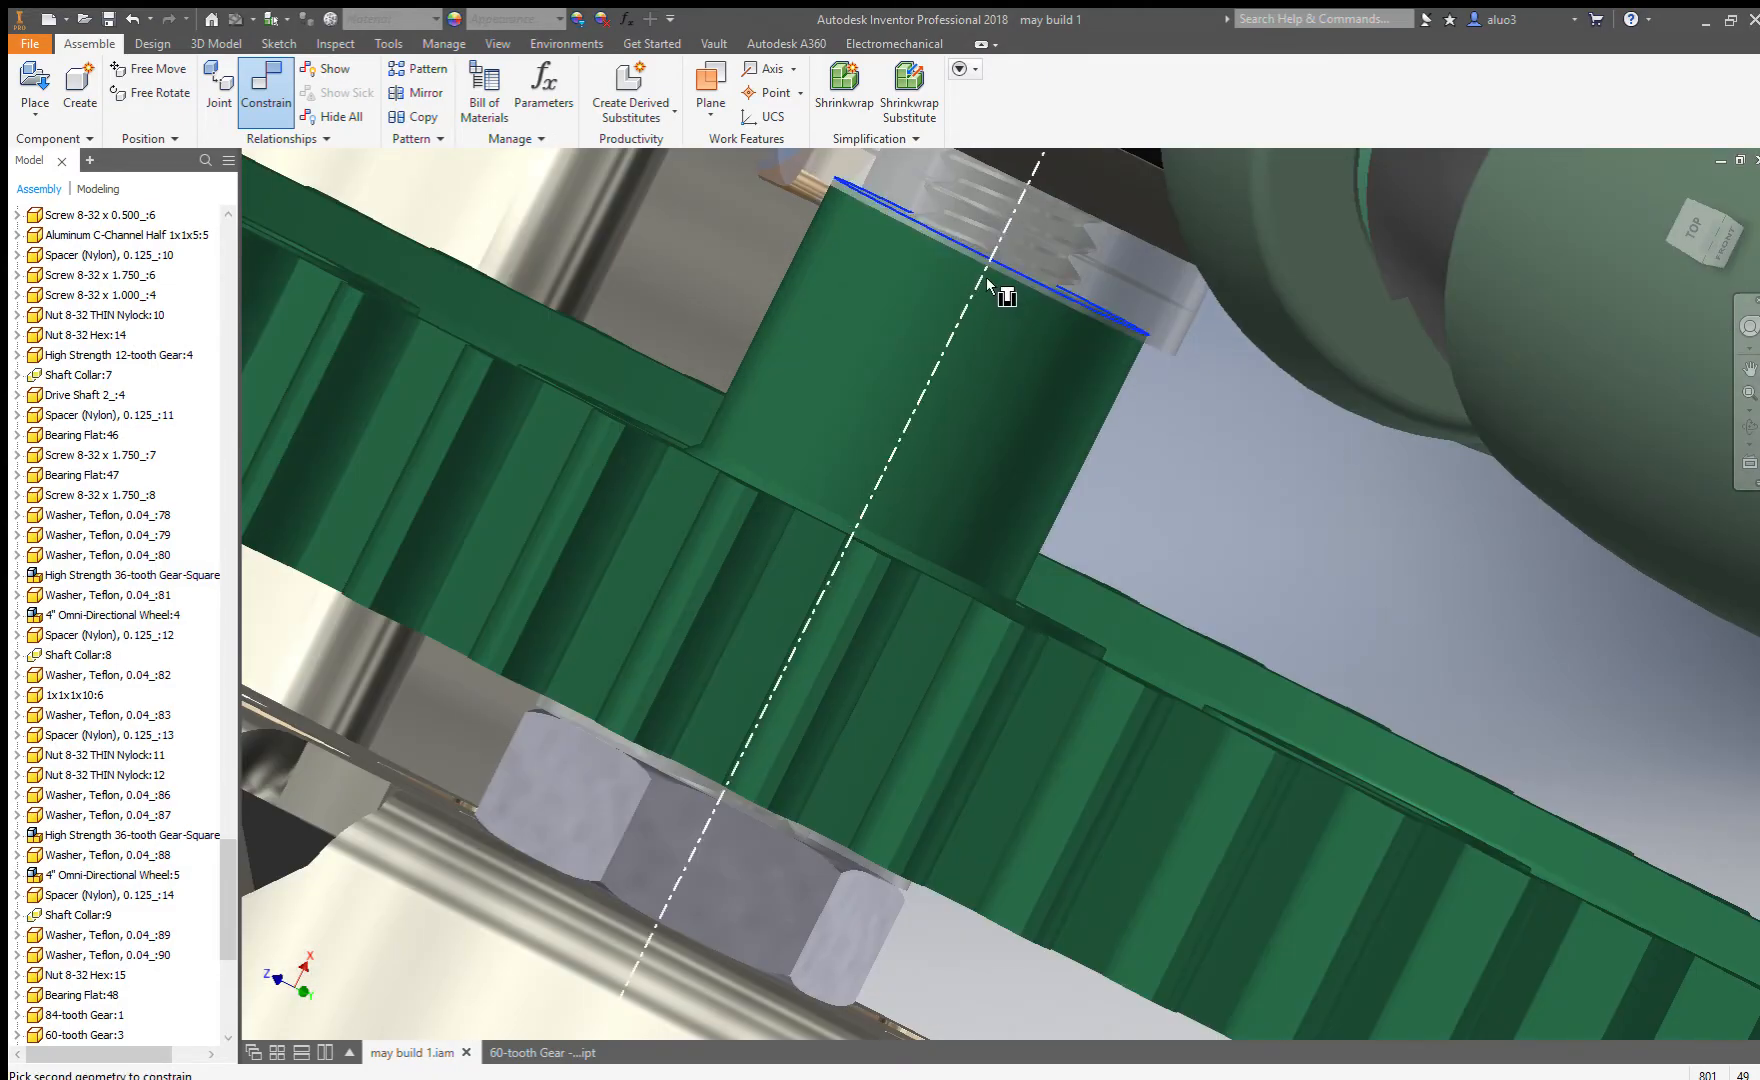
left_click(1068, 263)
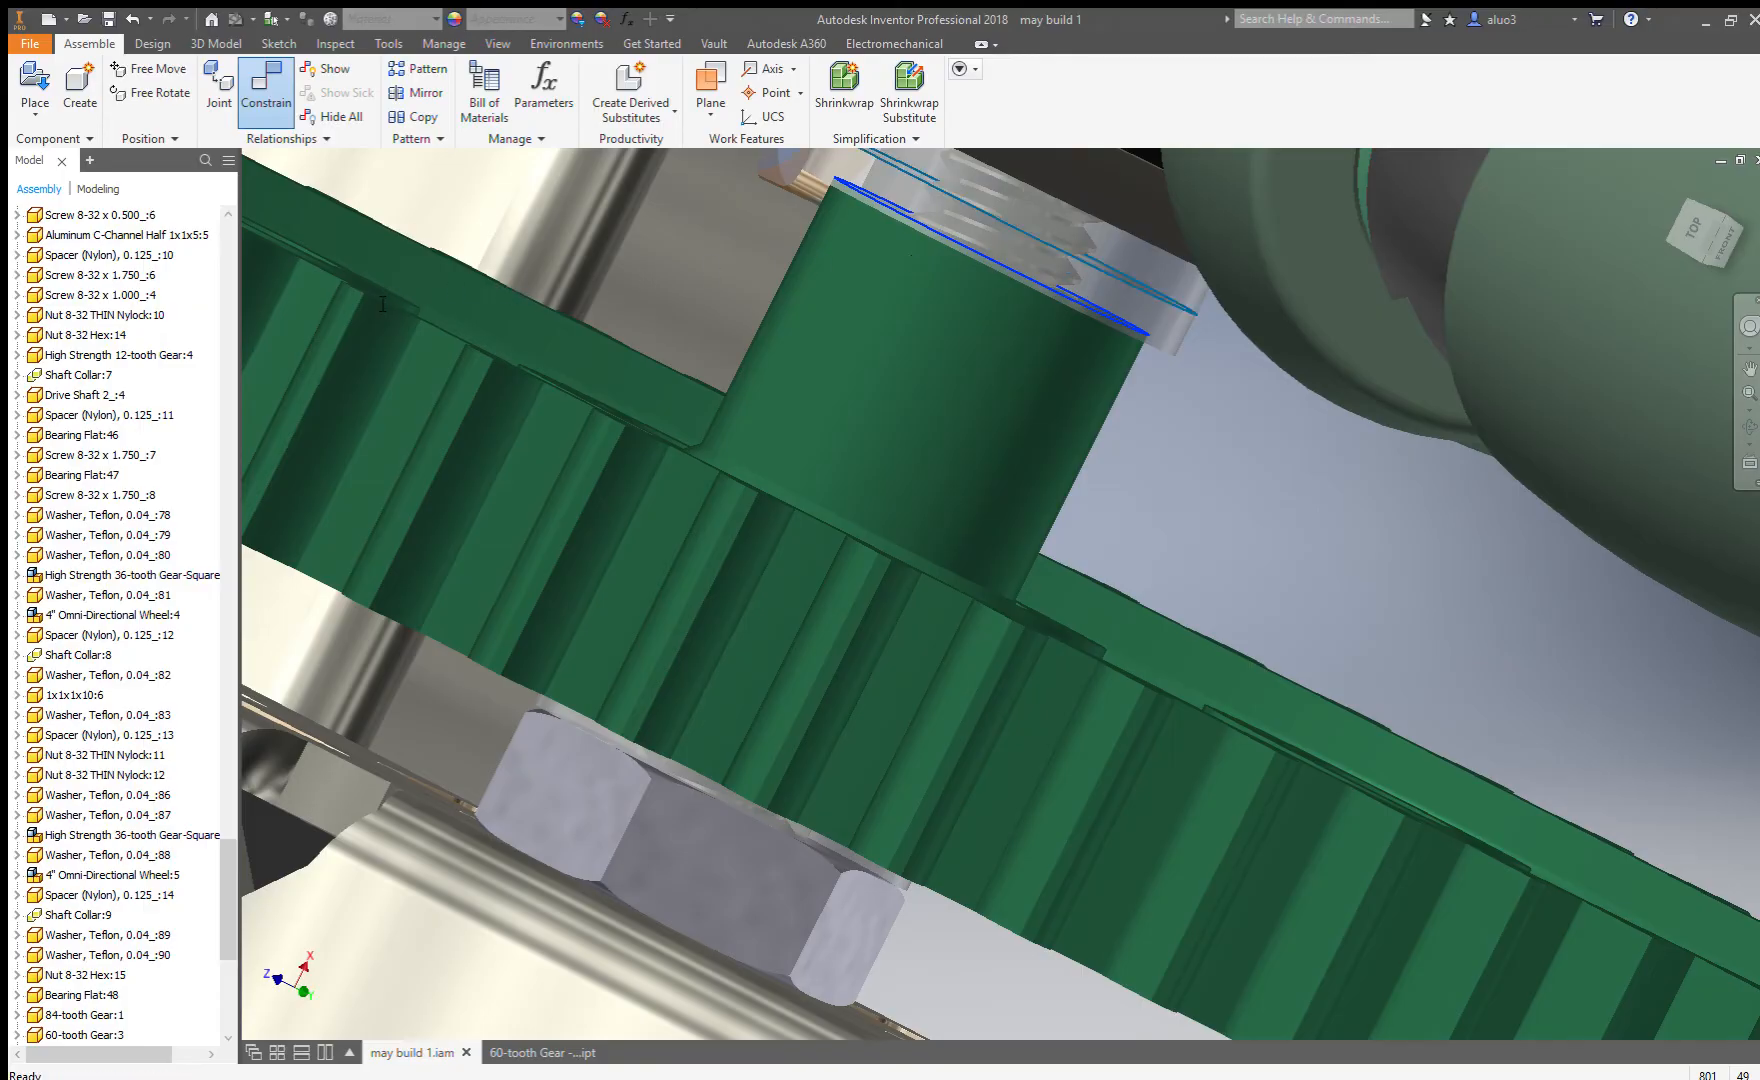
Measure at the gap between the stacked washers and the hub end of the 84-tooth gear.
key("m")
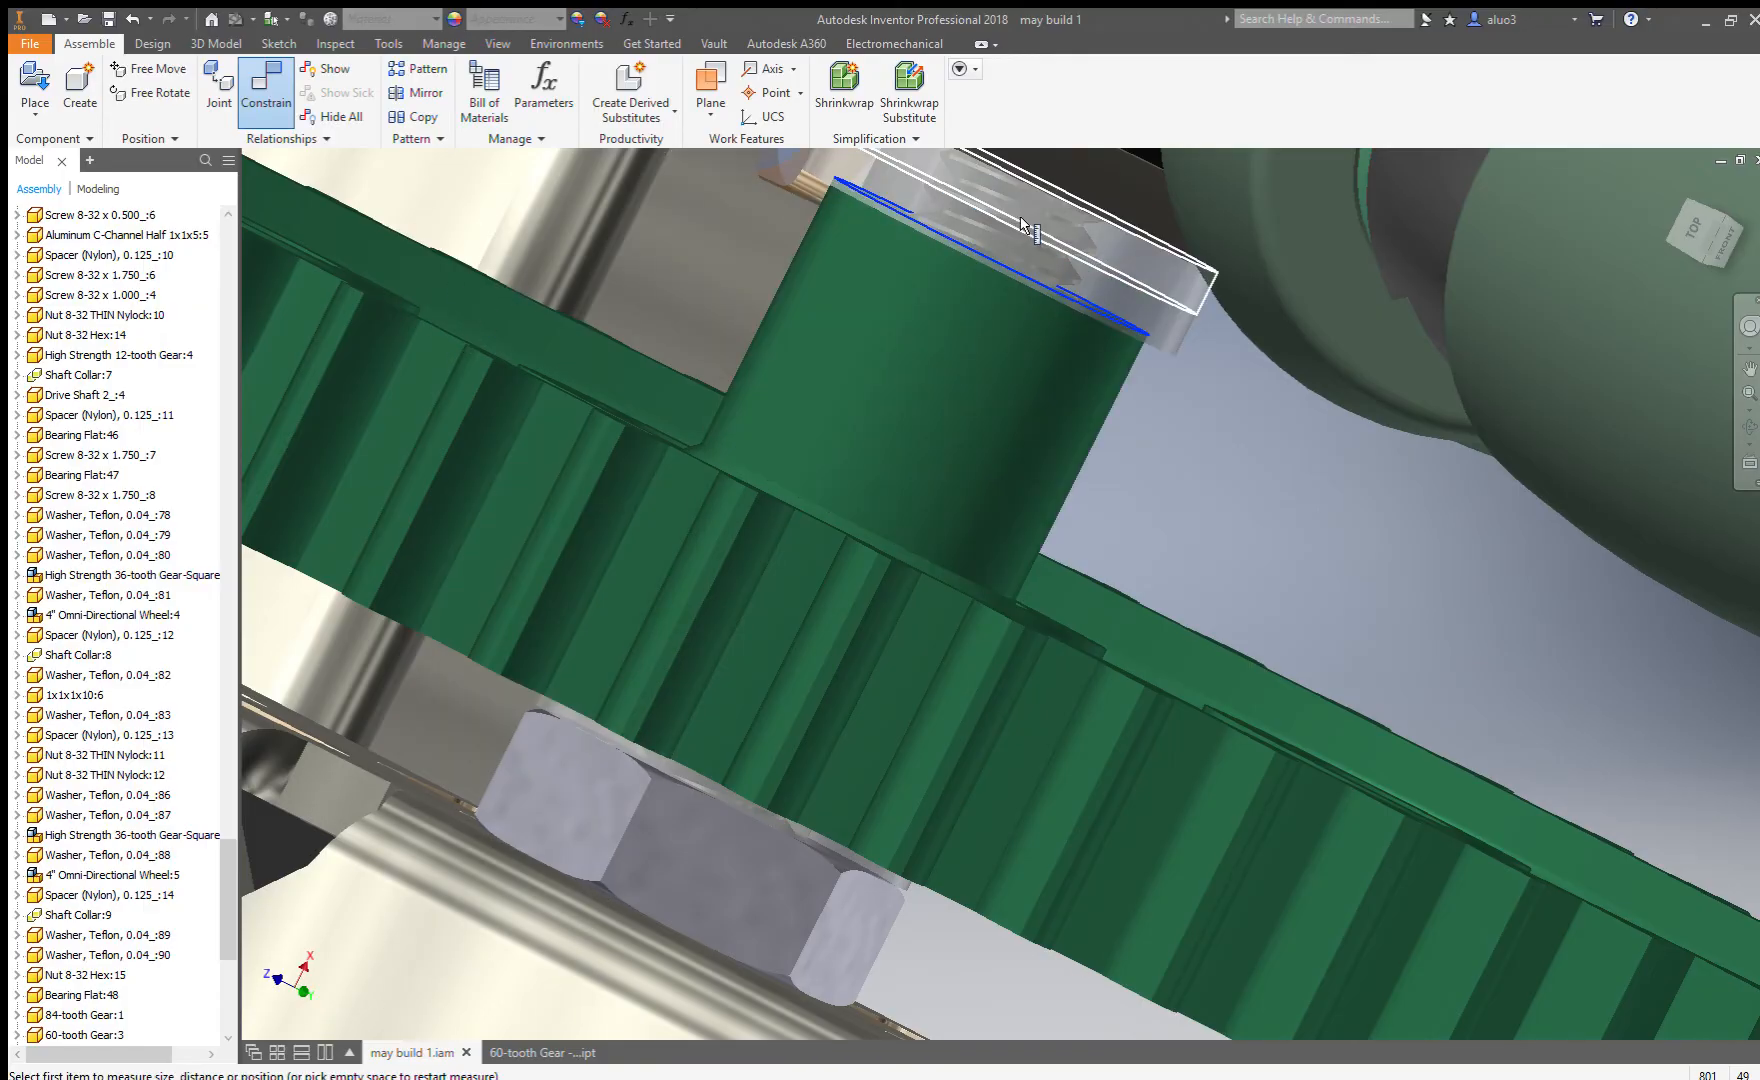
key("Escape")
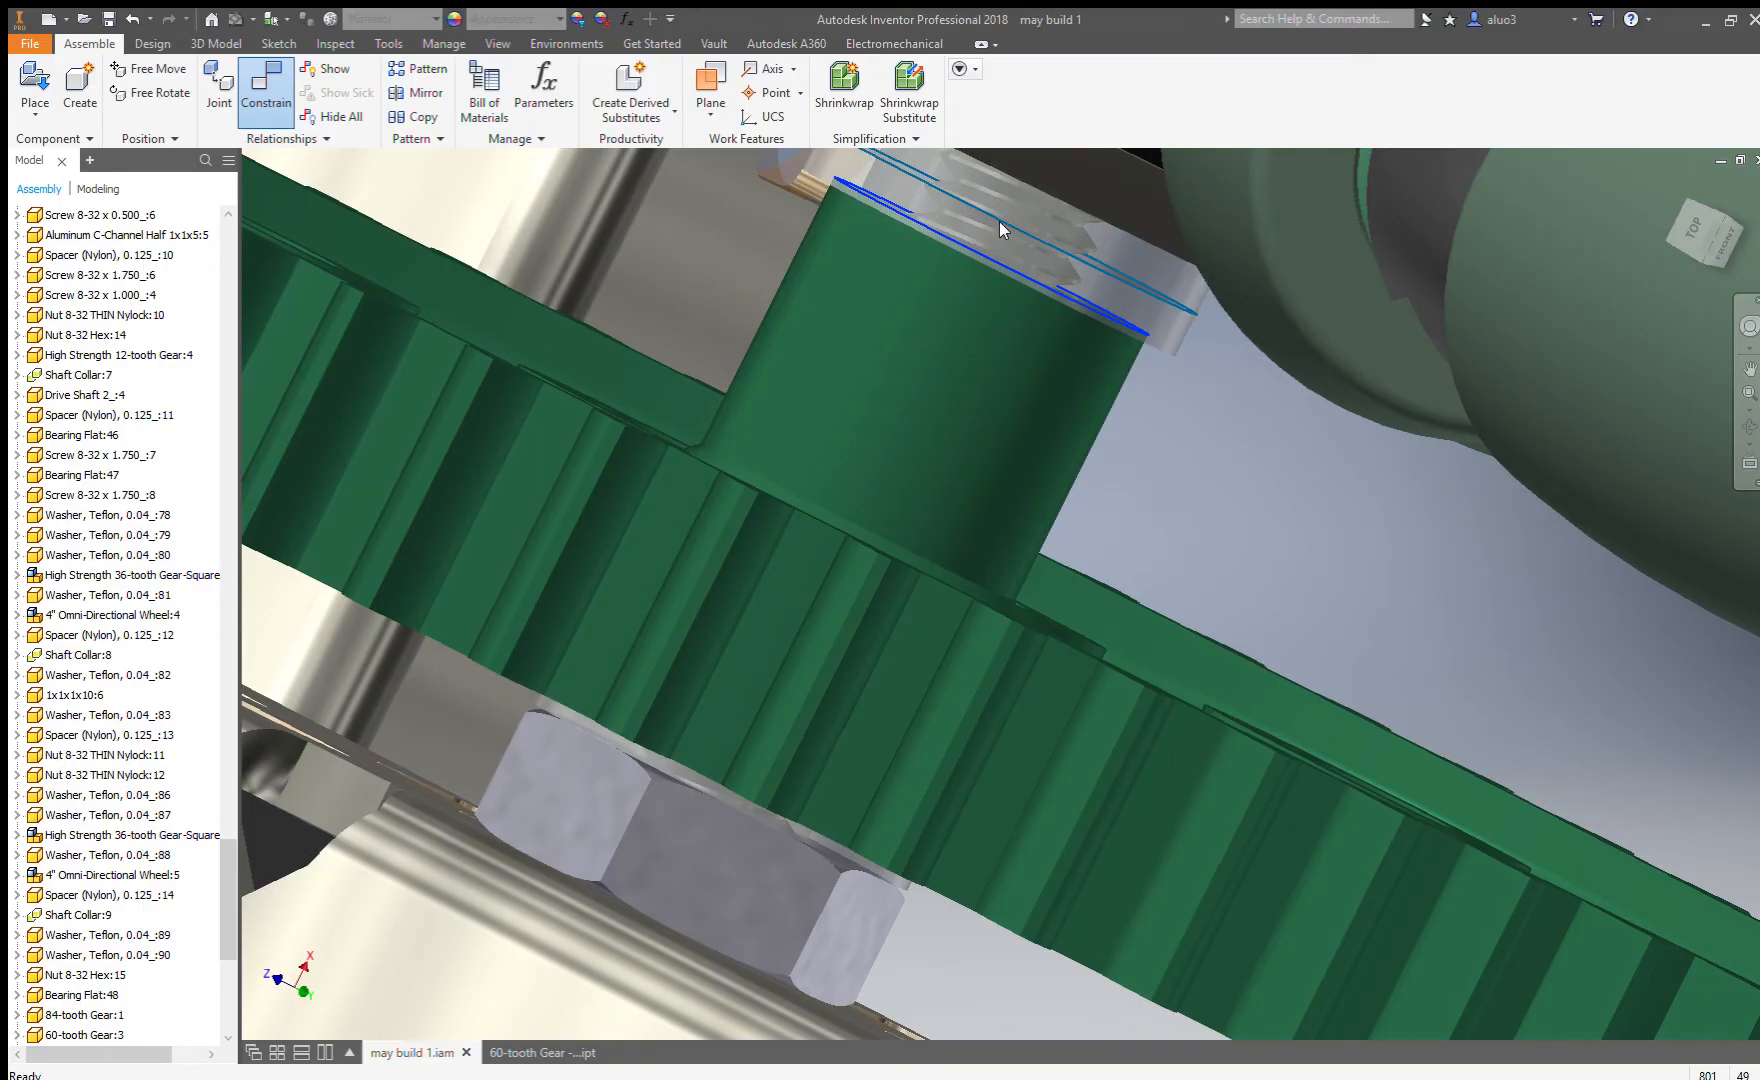
scroll(946, 254, "down", 10)
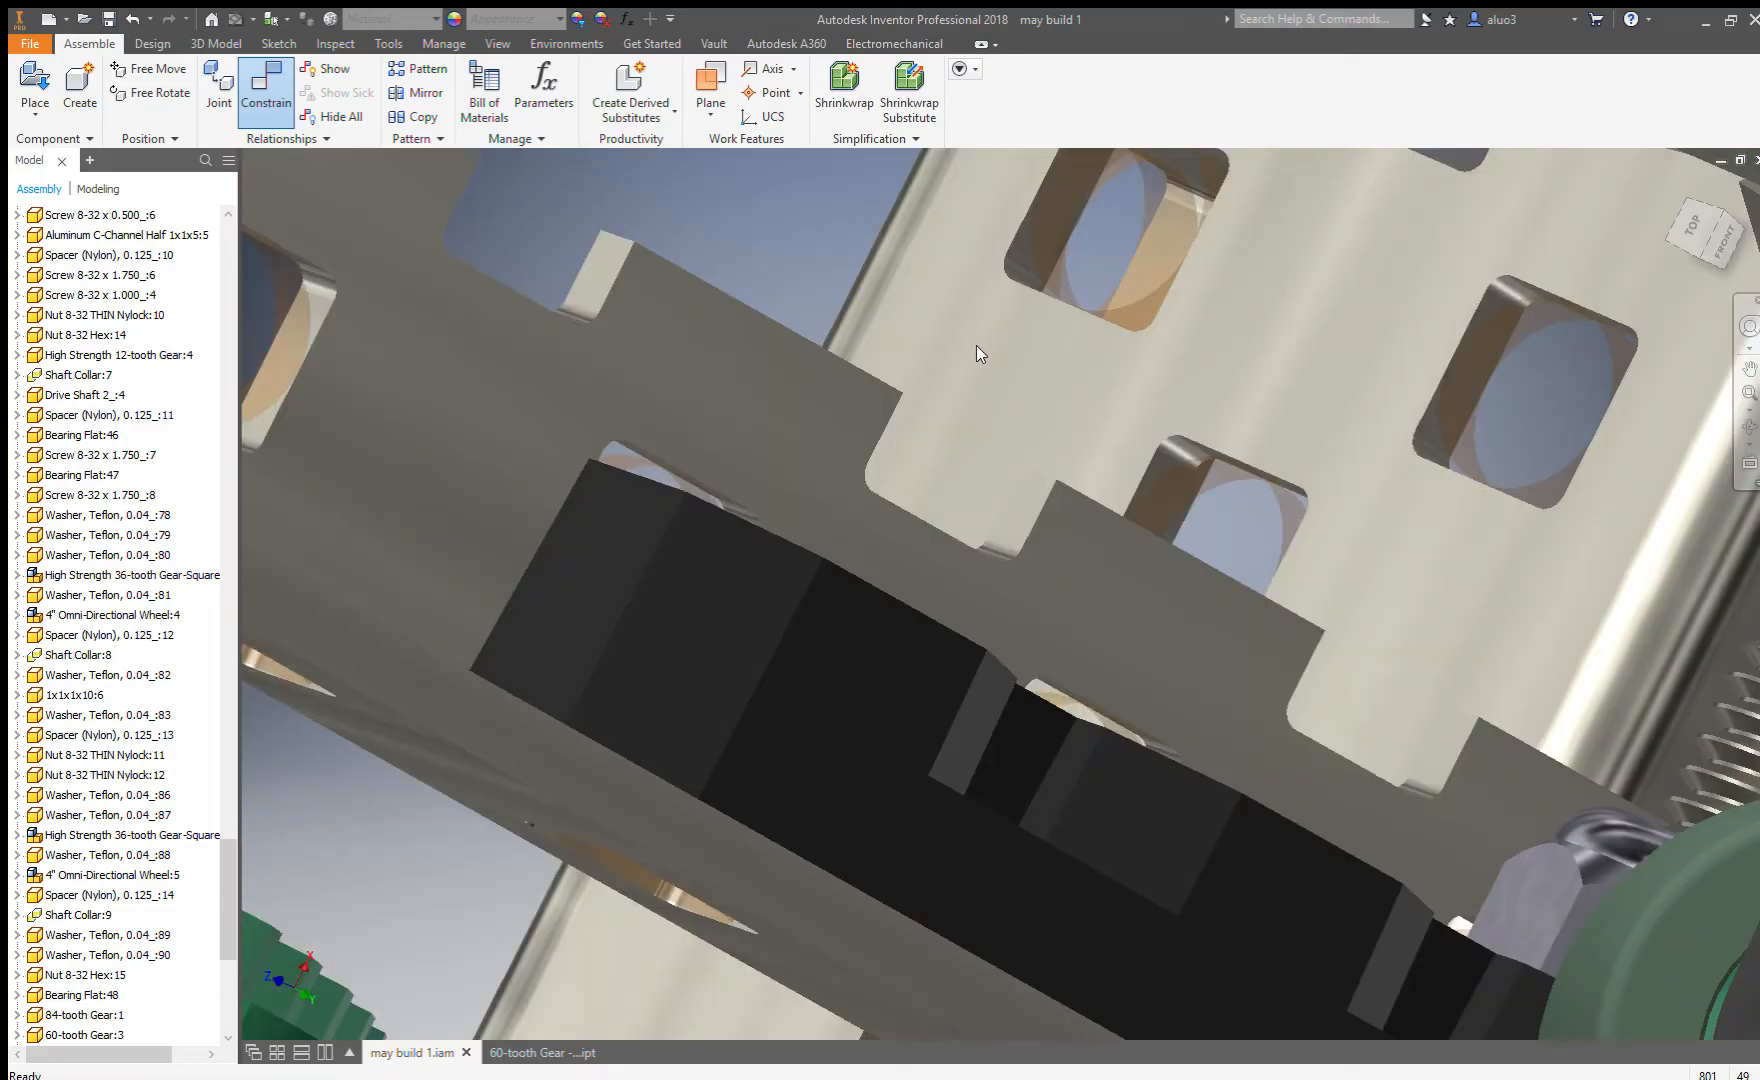
scroll(908, 573, "up", 10)
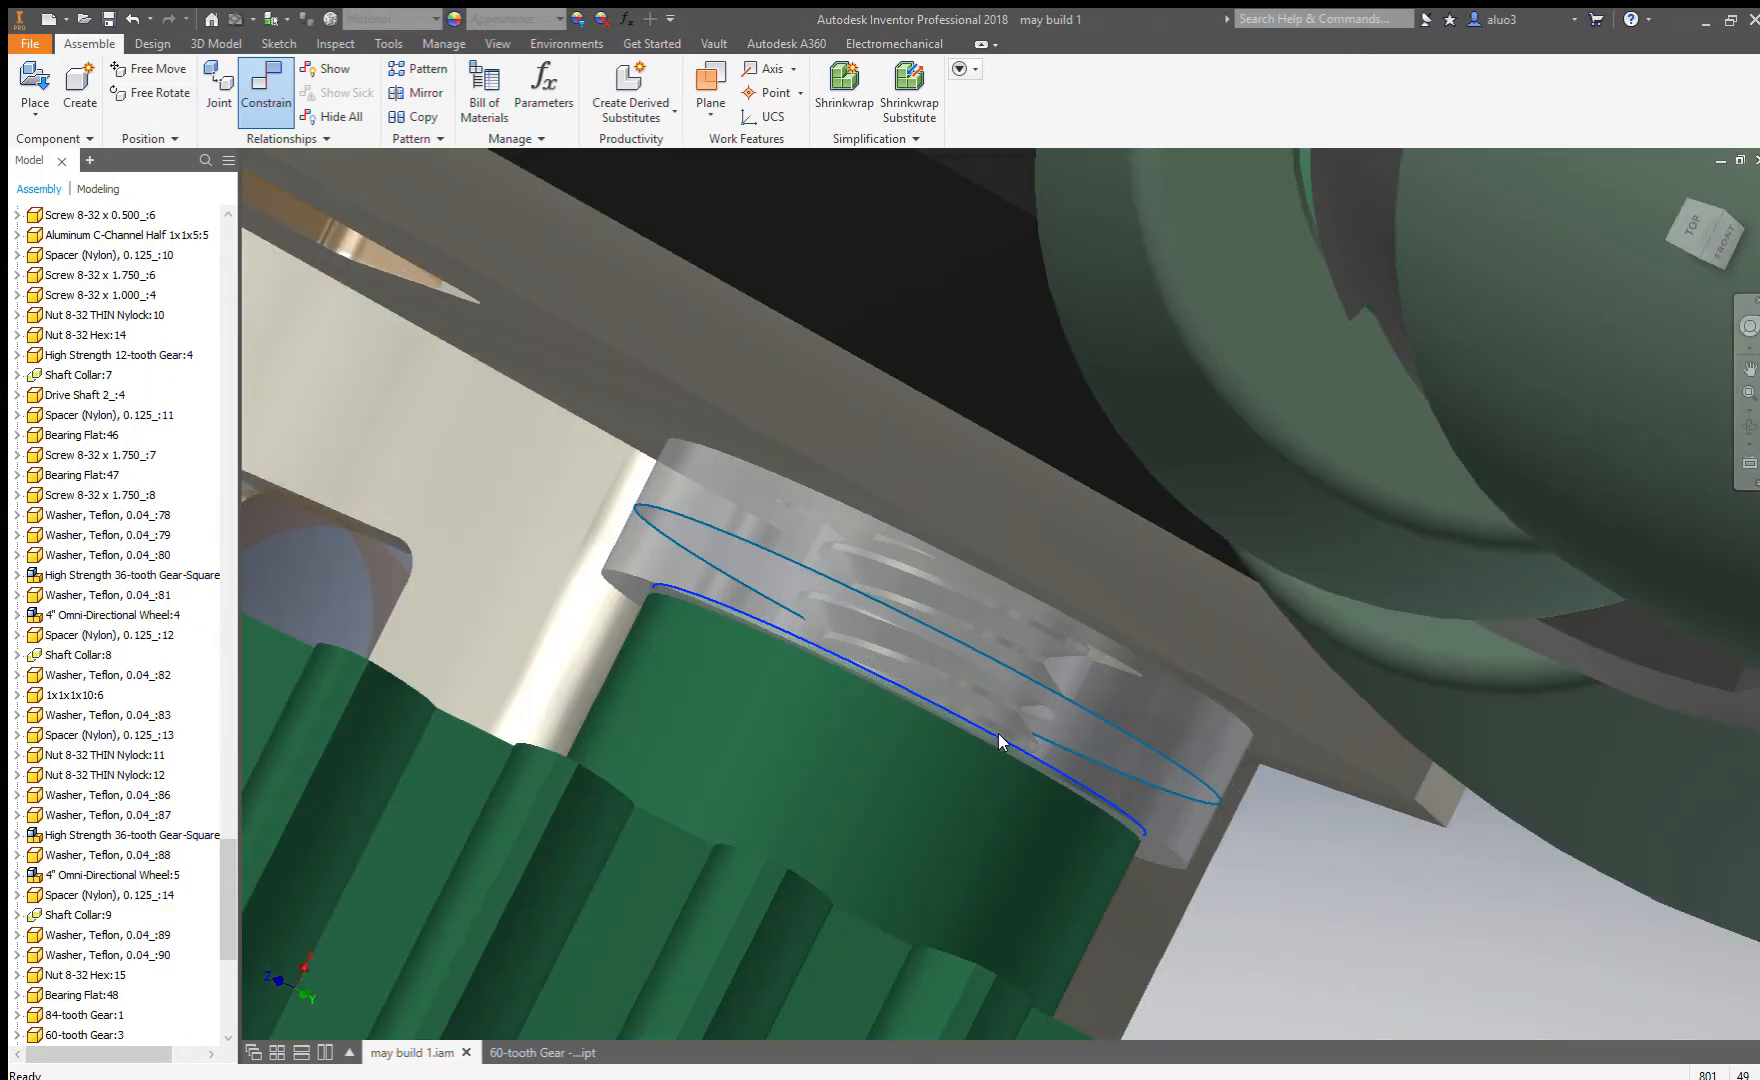
key("m")
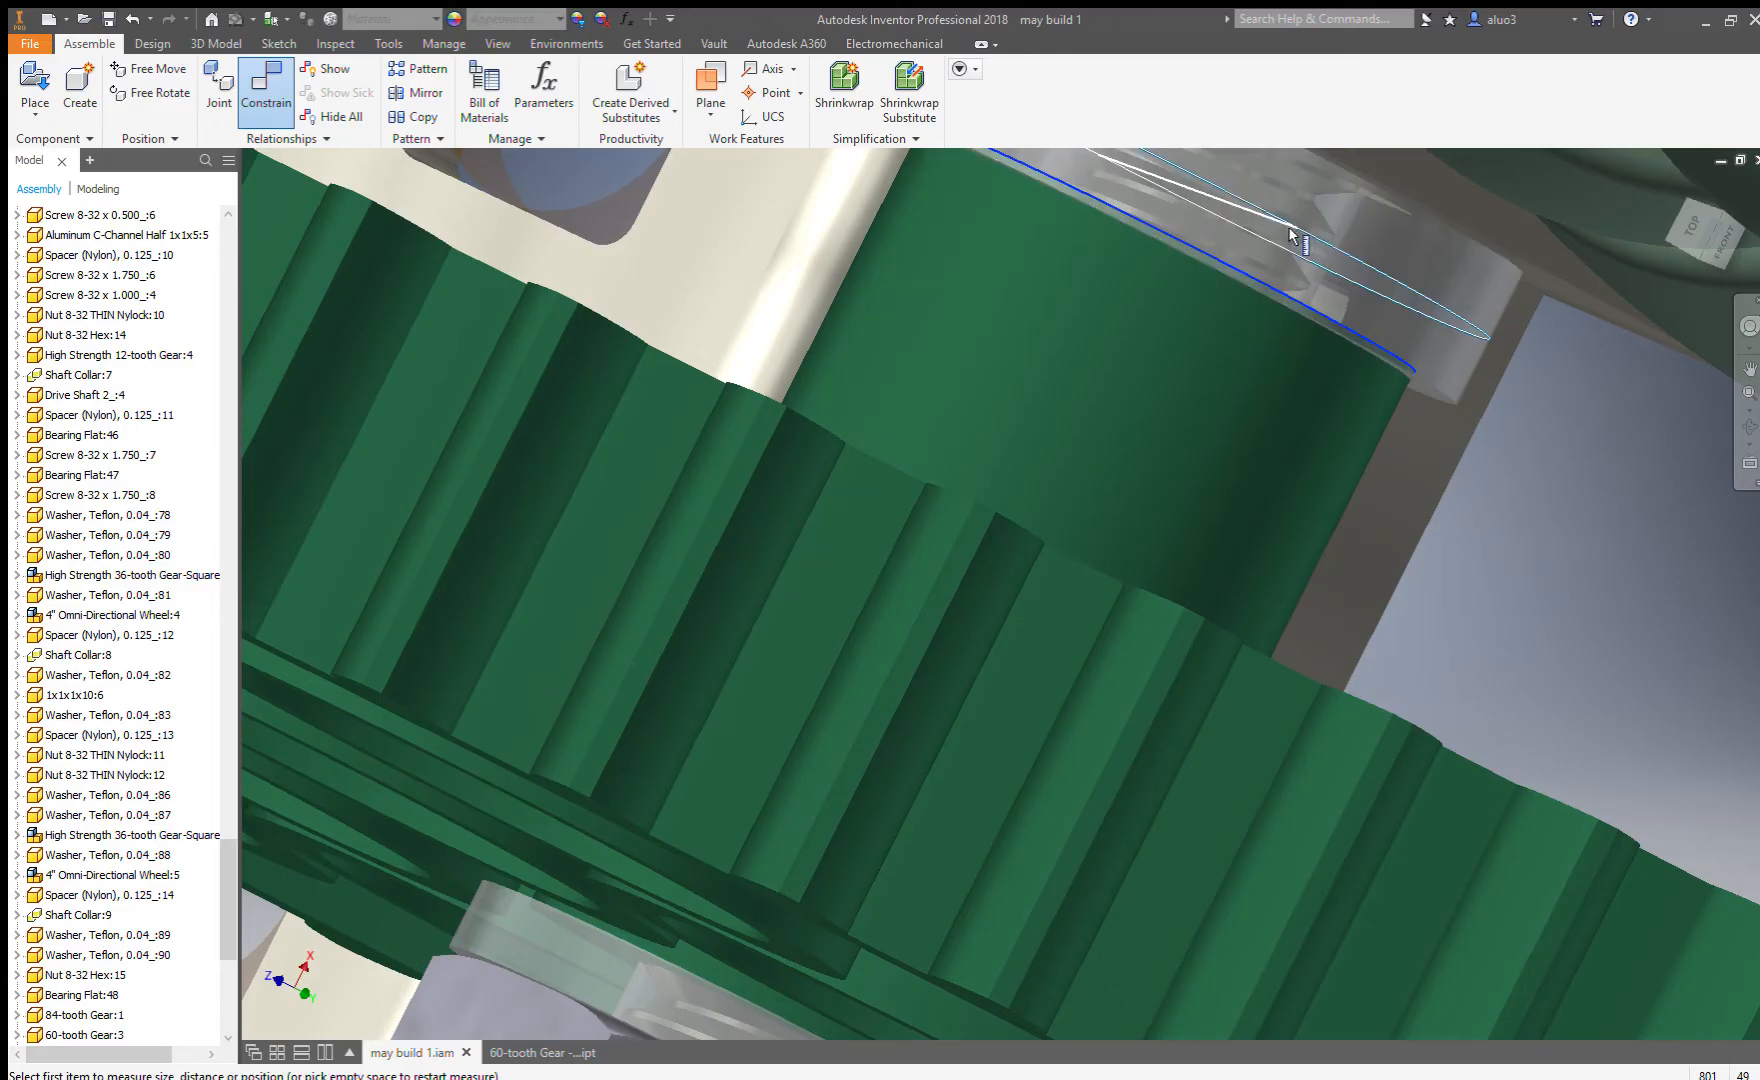
middle_click_drag(1300, 235, 1275, 425, "shift")
scroll(1275, 425, "up", 6)
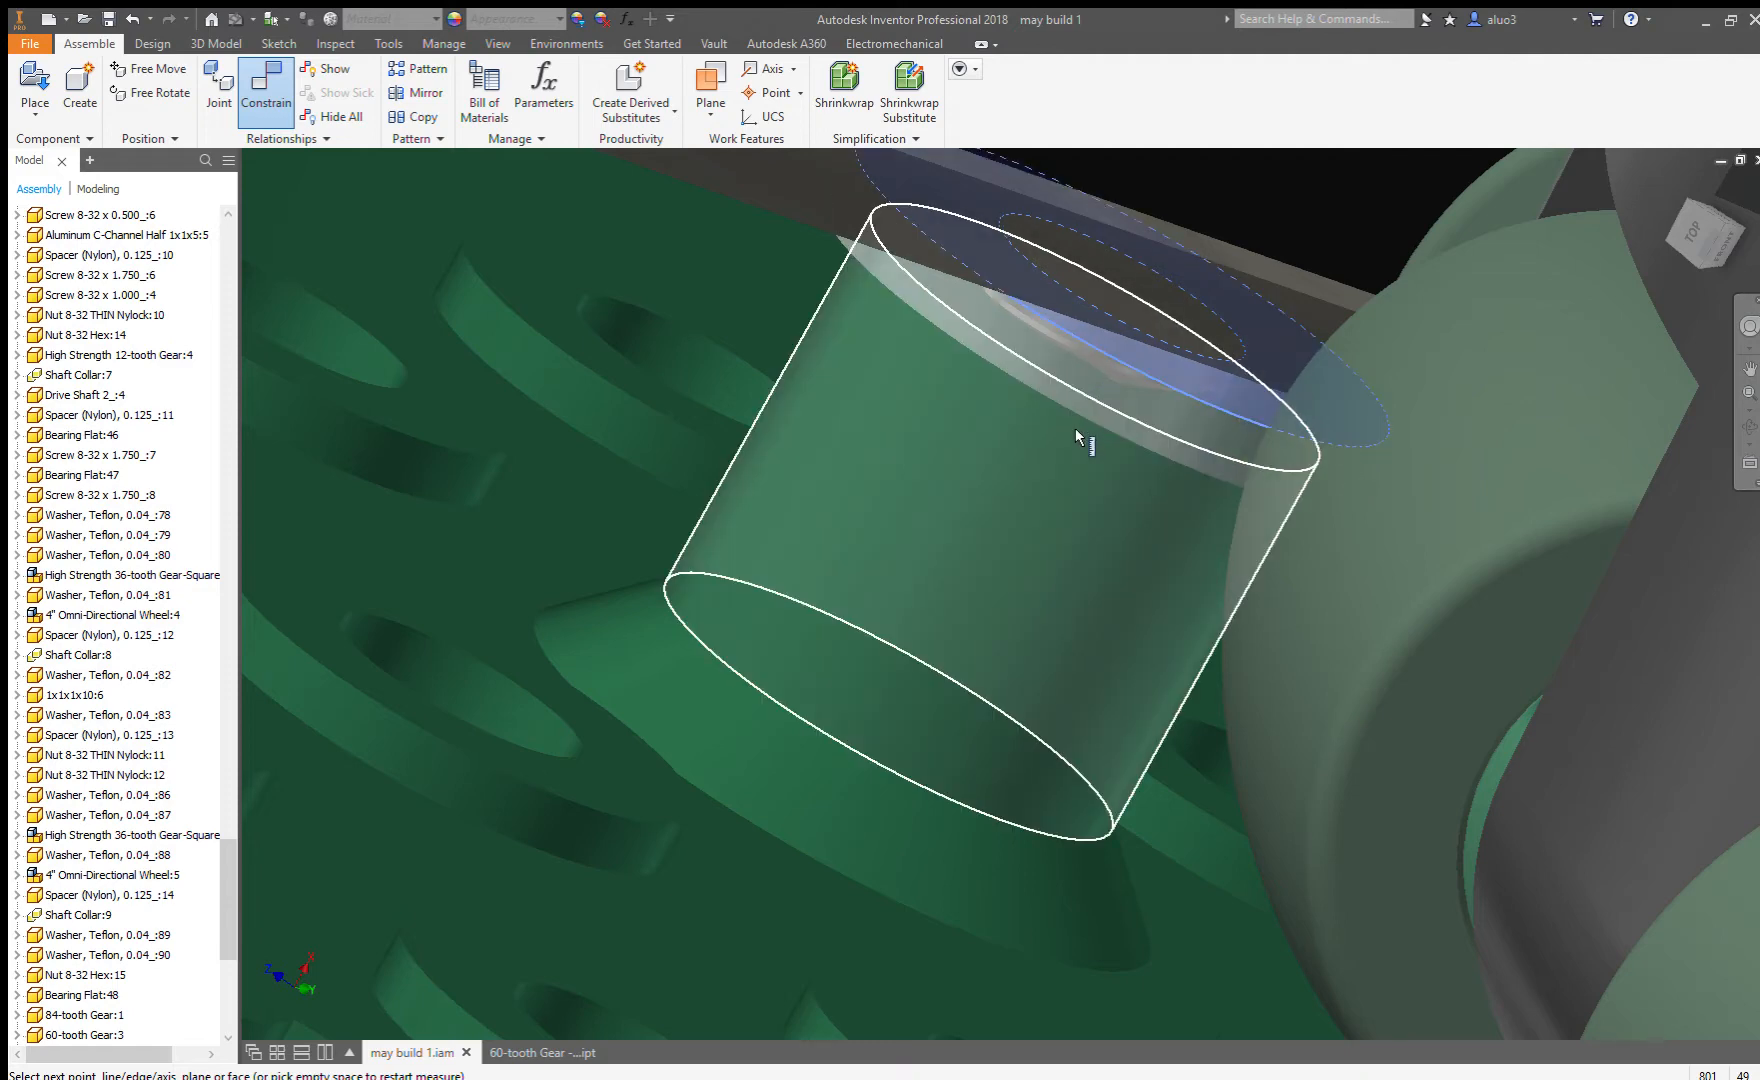
scroll(1075, 390, "down", 10)
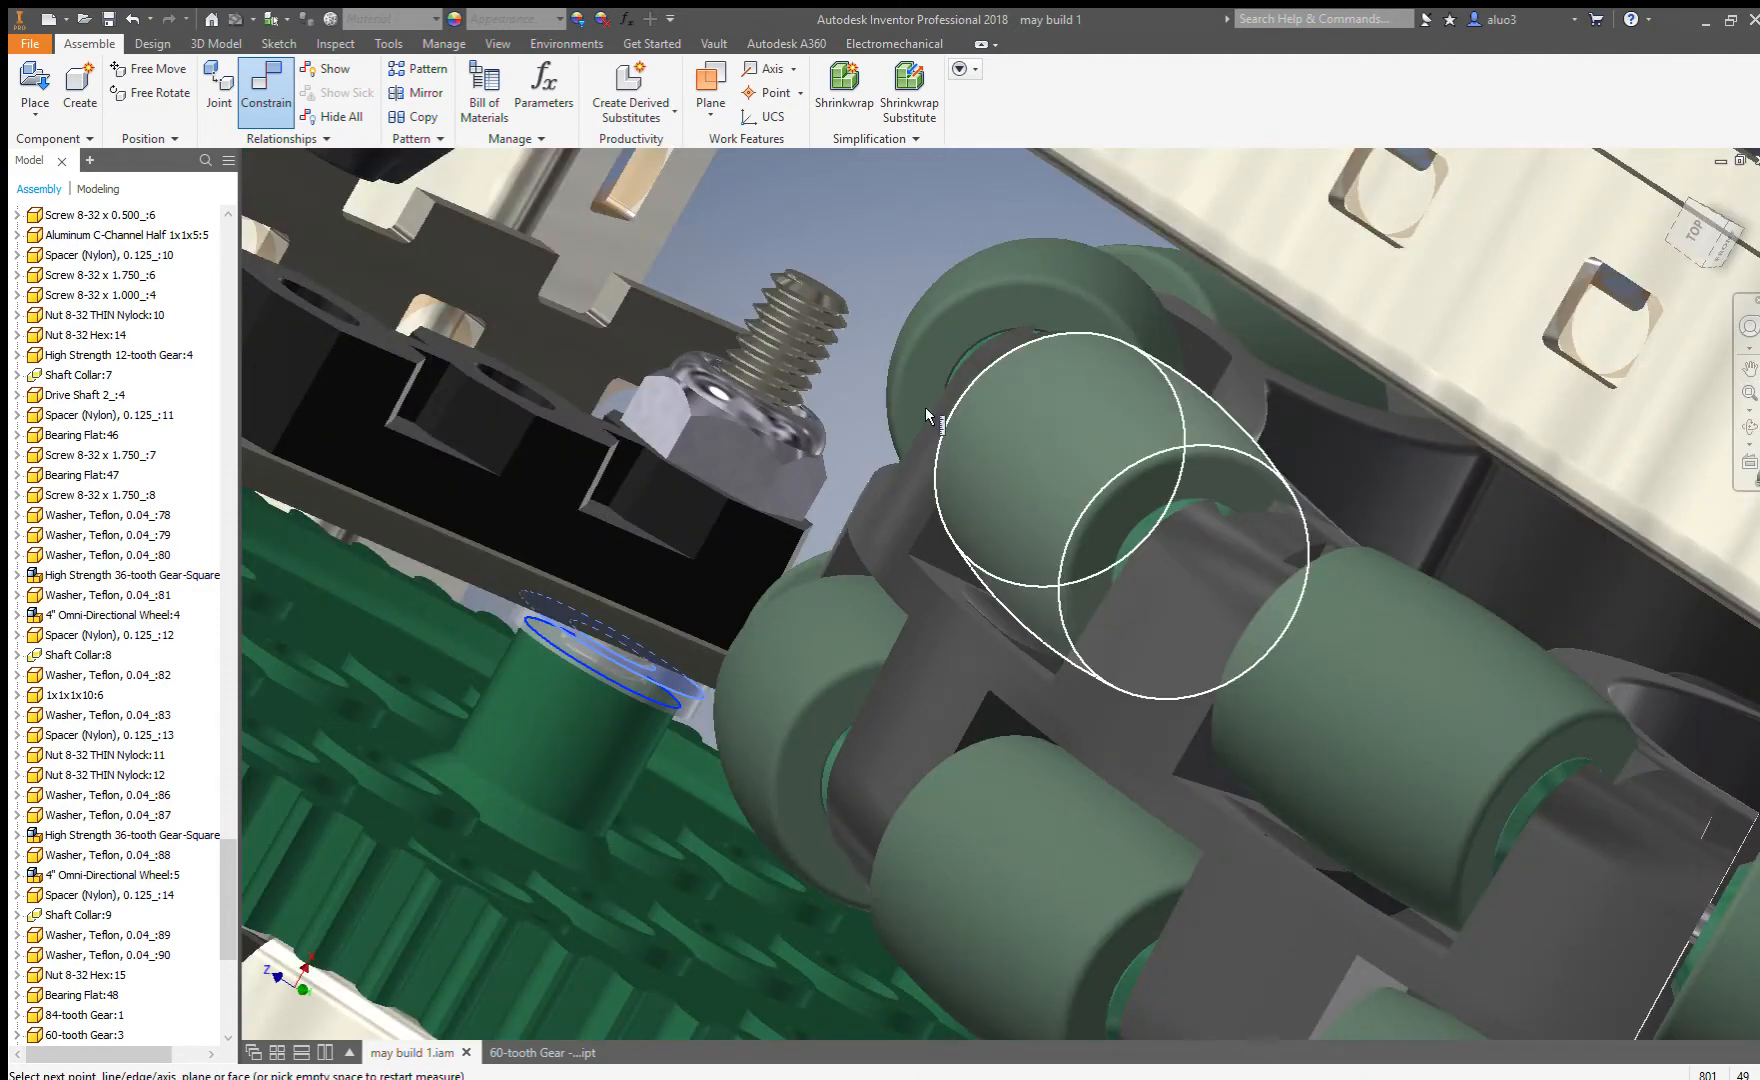
scroll(887, 412, "up", 3)
key("Escape")
scroll(711, 648, "down", 5)
key("Escape")
Delete the washer resting directly on the hub of the 84-tooth gear, keeping the one against the motor mount.
middle_click_drag(605, 698, 725, 661)
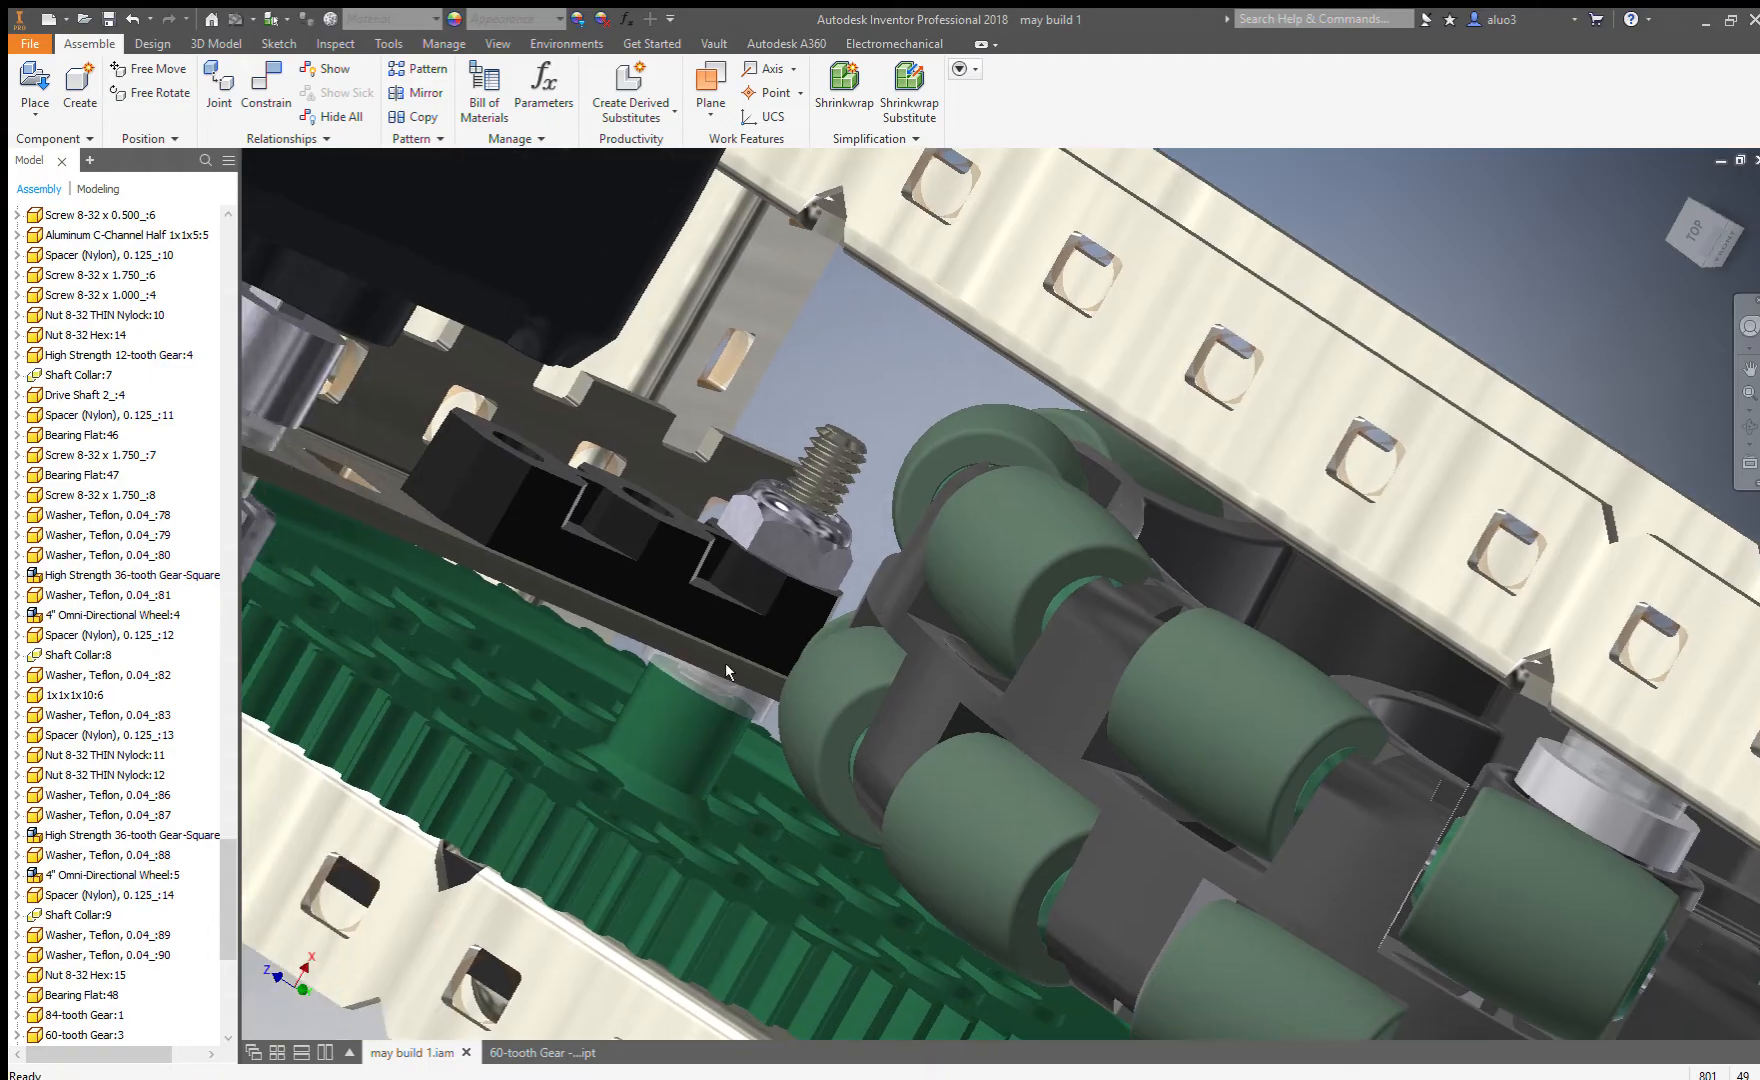
left_click(692, 681)
key("Delete")
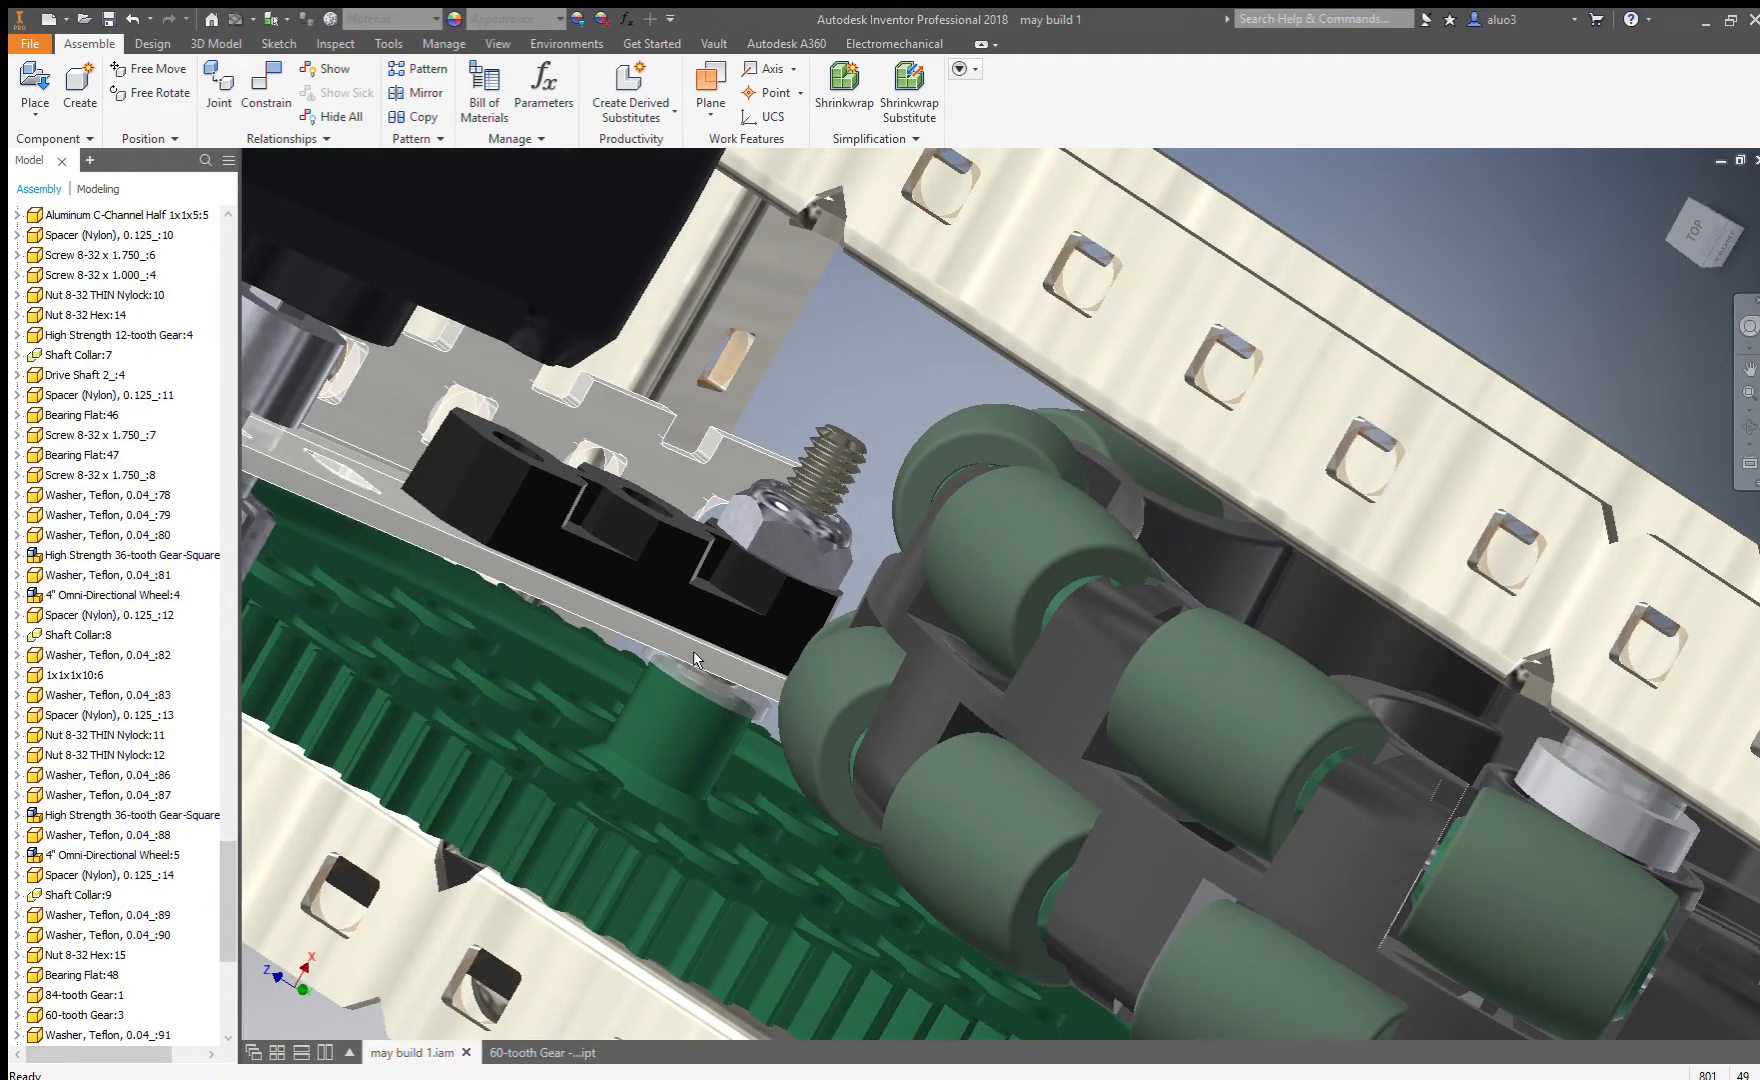
key("ctrl+z")
left_click(692, 688)
key("Delete")
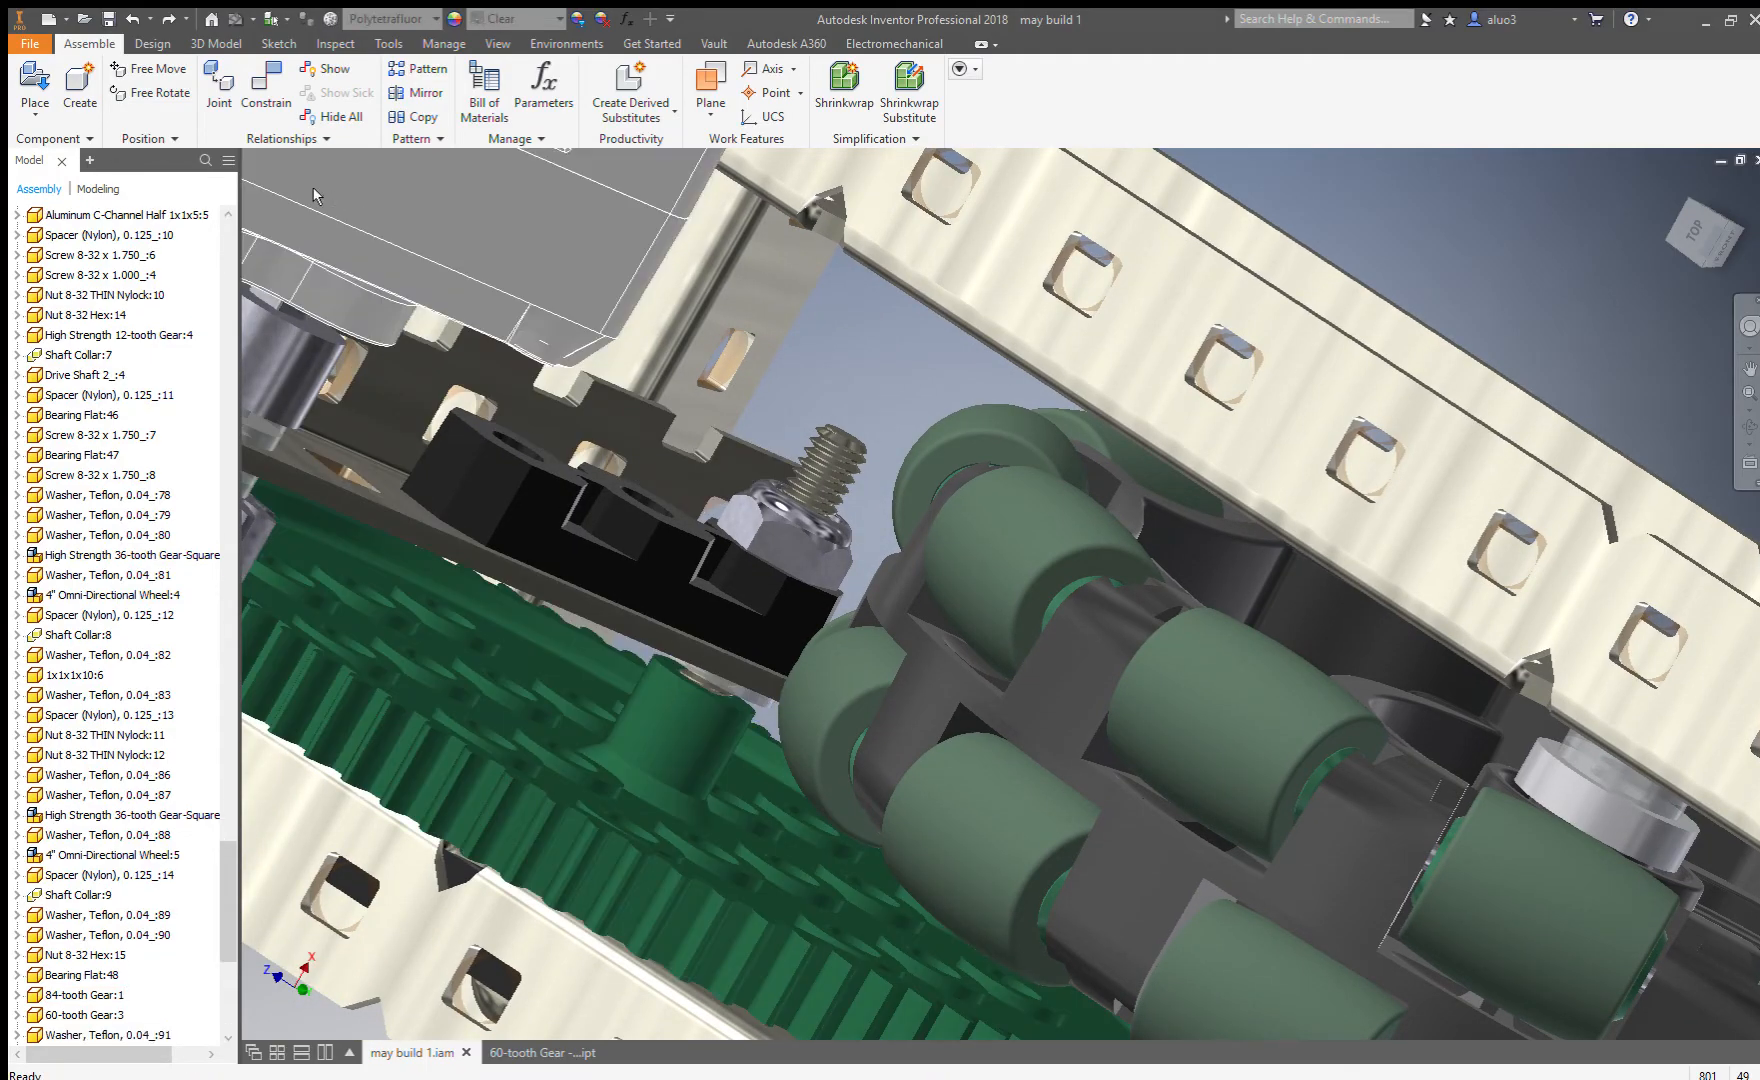
Try to constrain the hub end of the 84-tooth gear to the remaining washer on the motor mount.
left_click(250, 101)
scroll(820, 778, "up", 5)
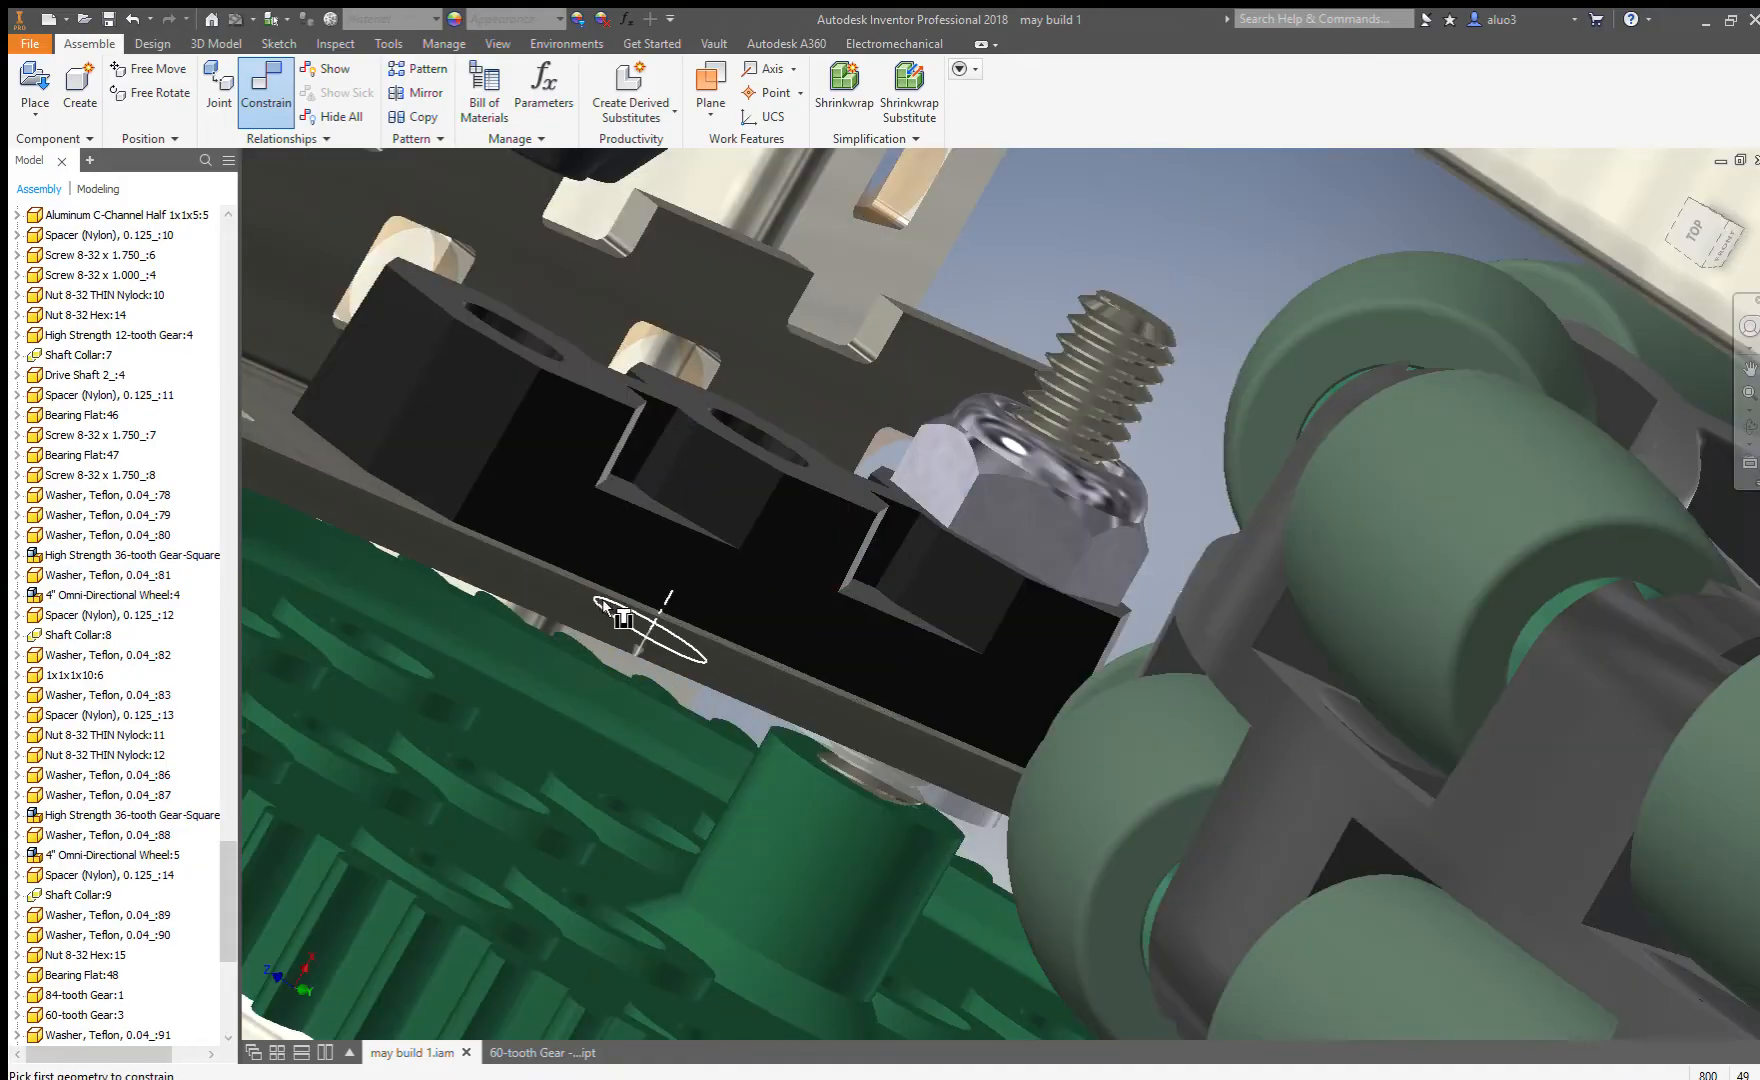
scroll(820, 778, "up", 3)
left_click(826, 776)
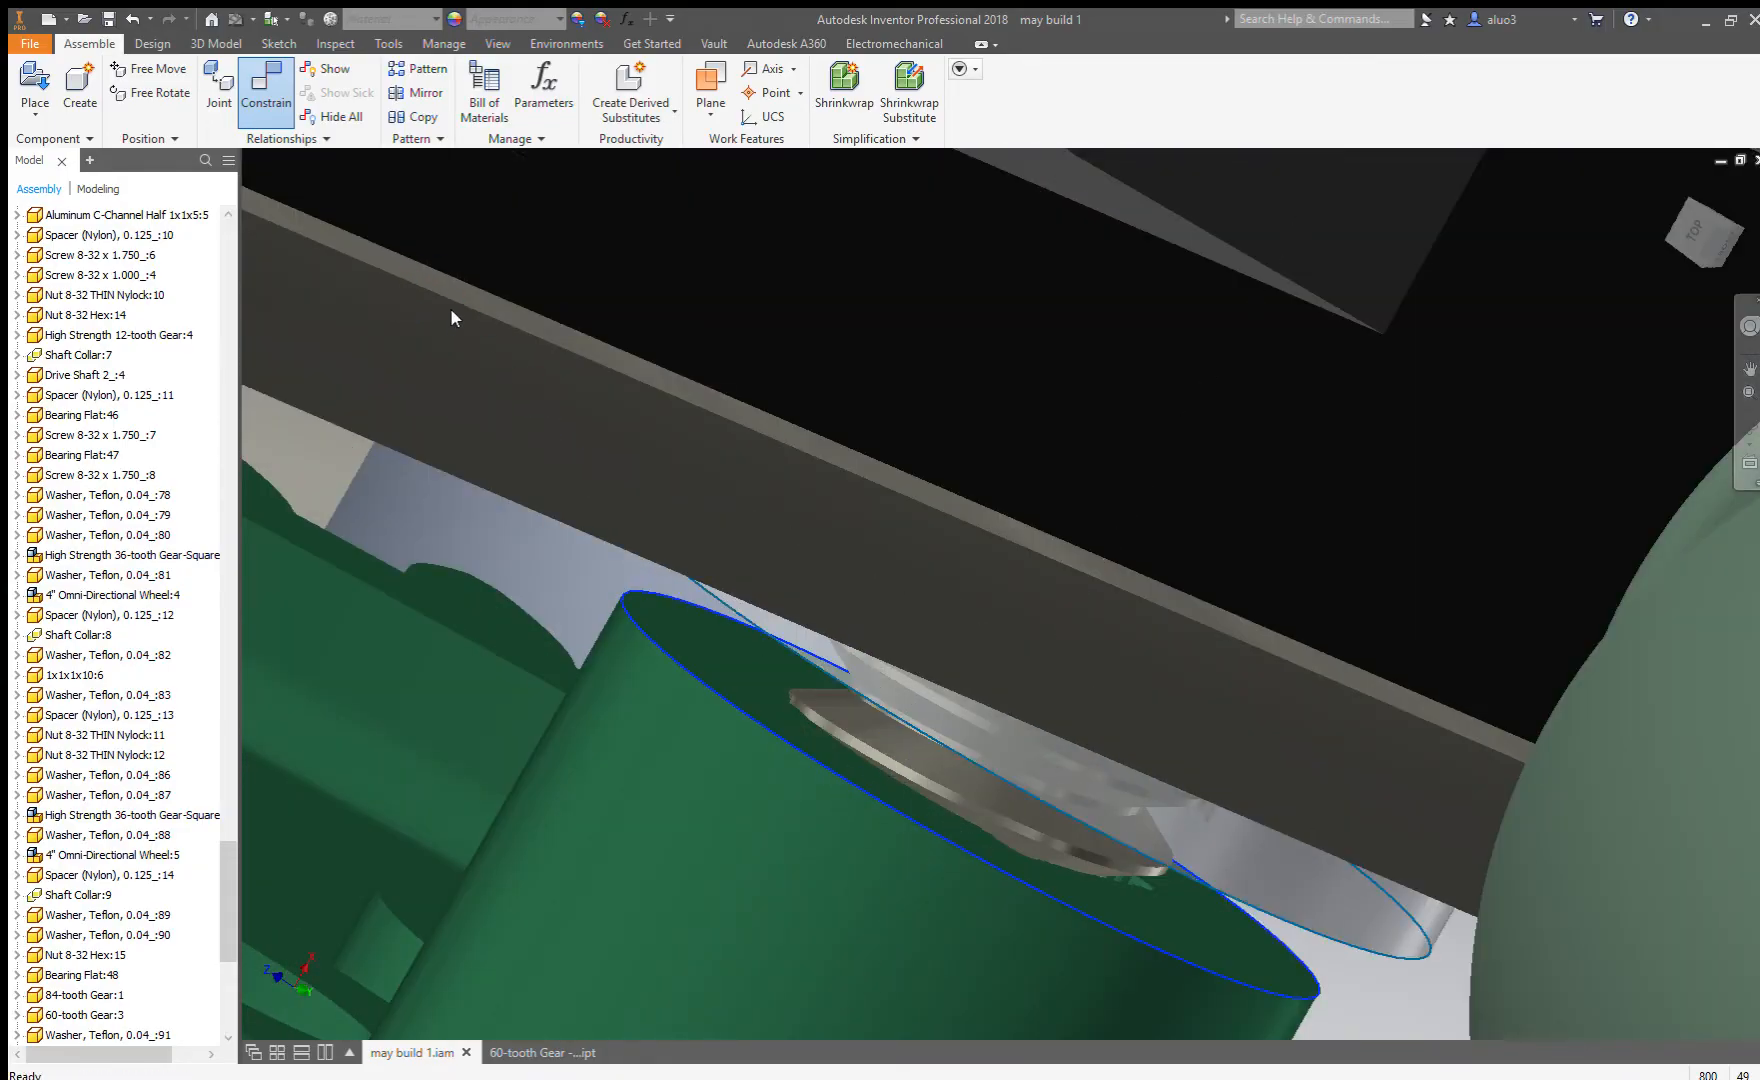
left_click(703, 663)
middle_click_drag(703, 663, 826, 563, "shift")
left_click(744, 553)
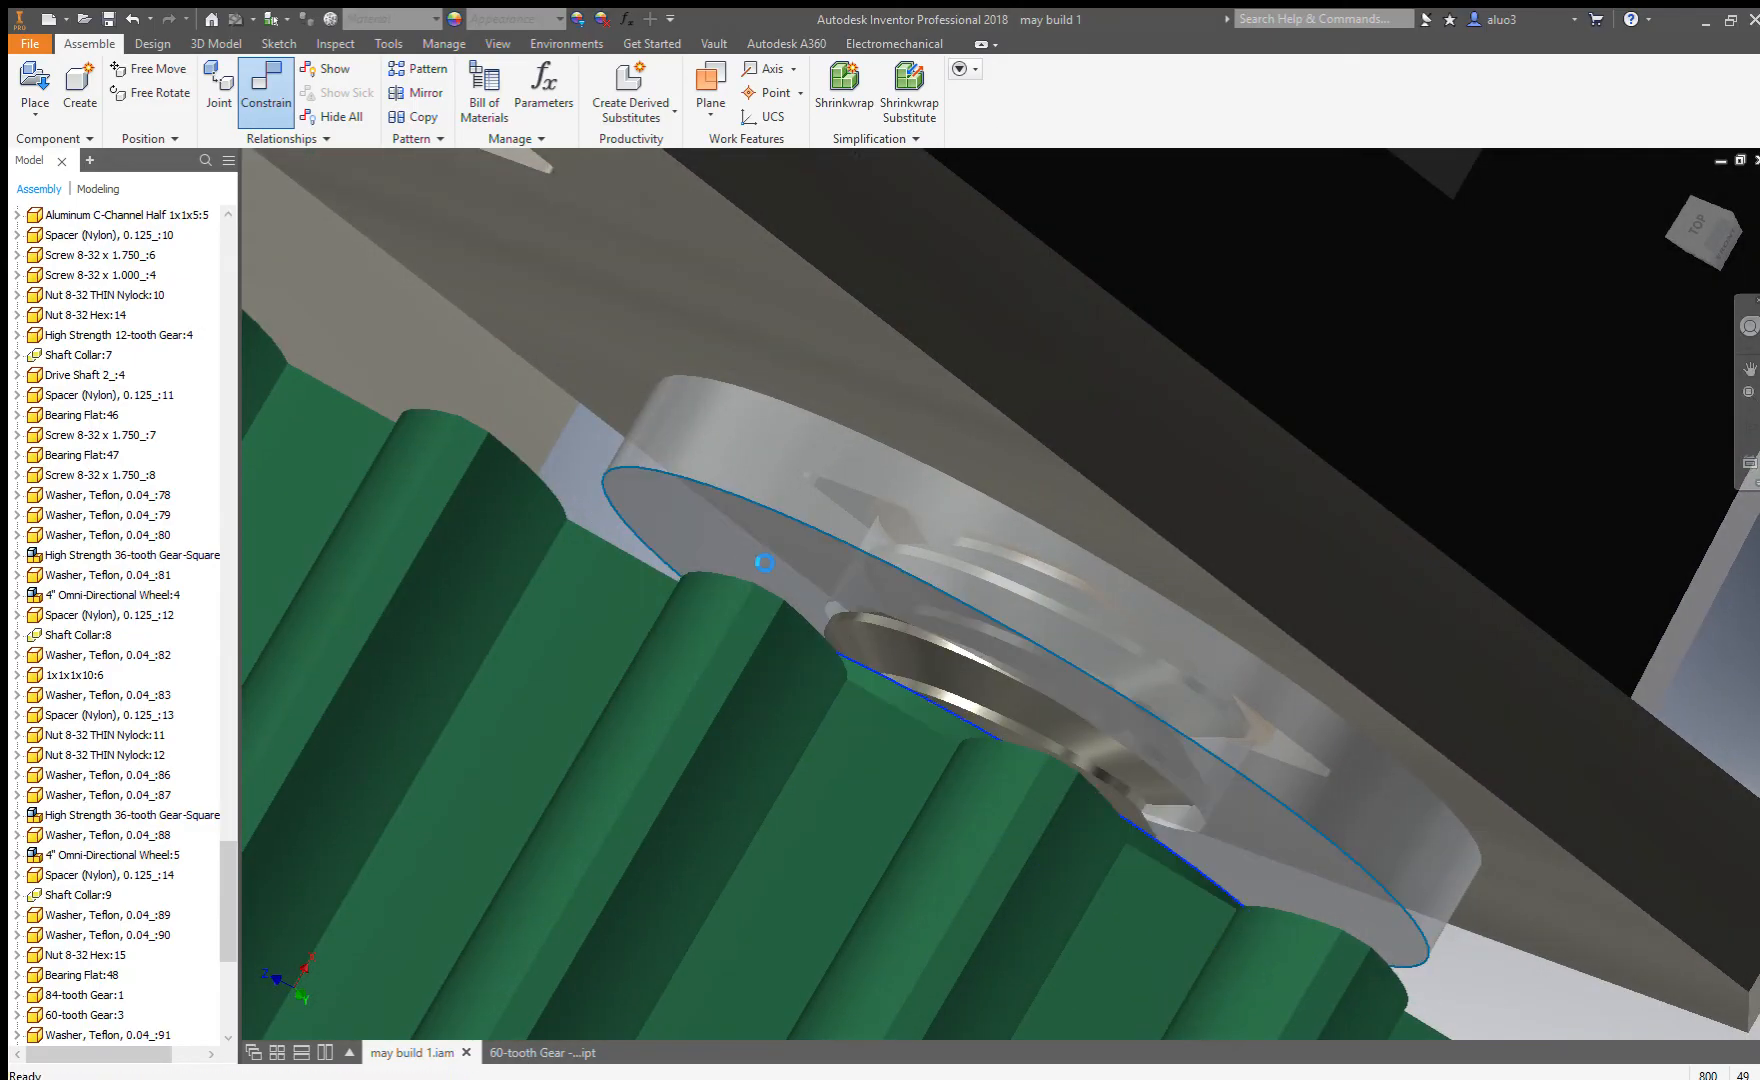
scroll(762, 565, "down", 3)
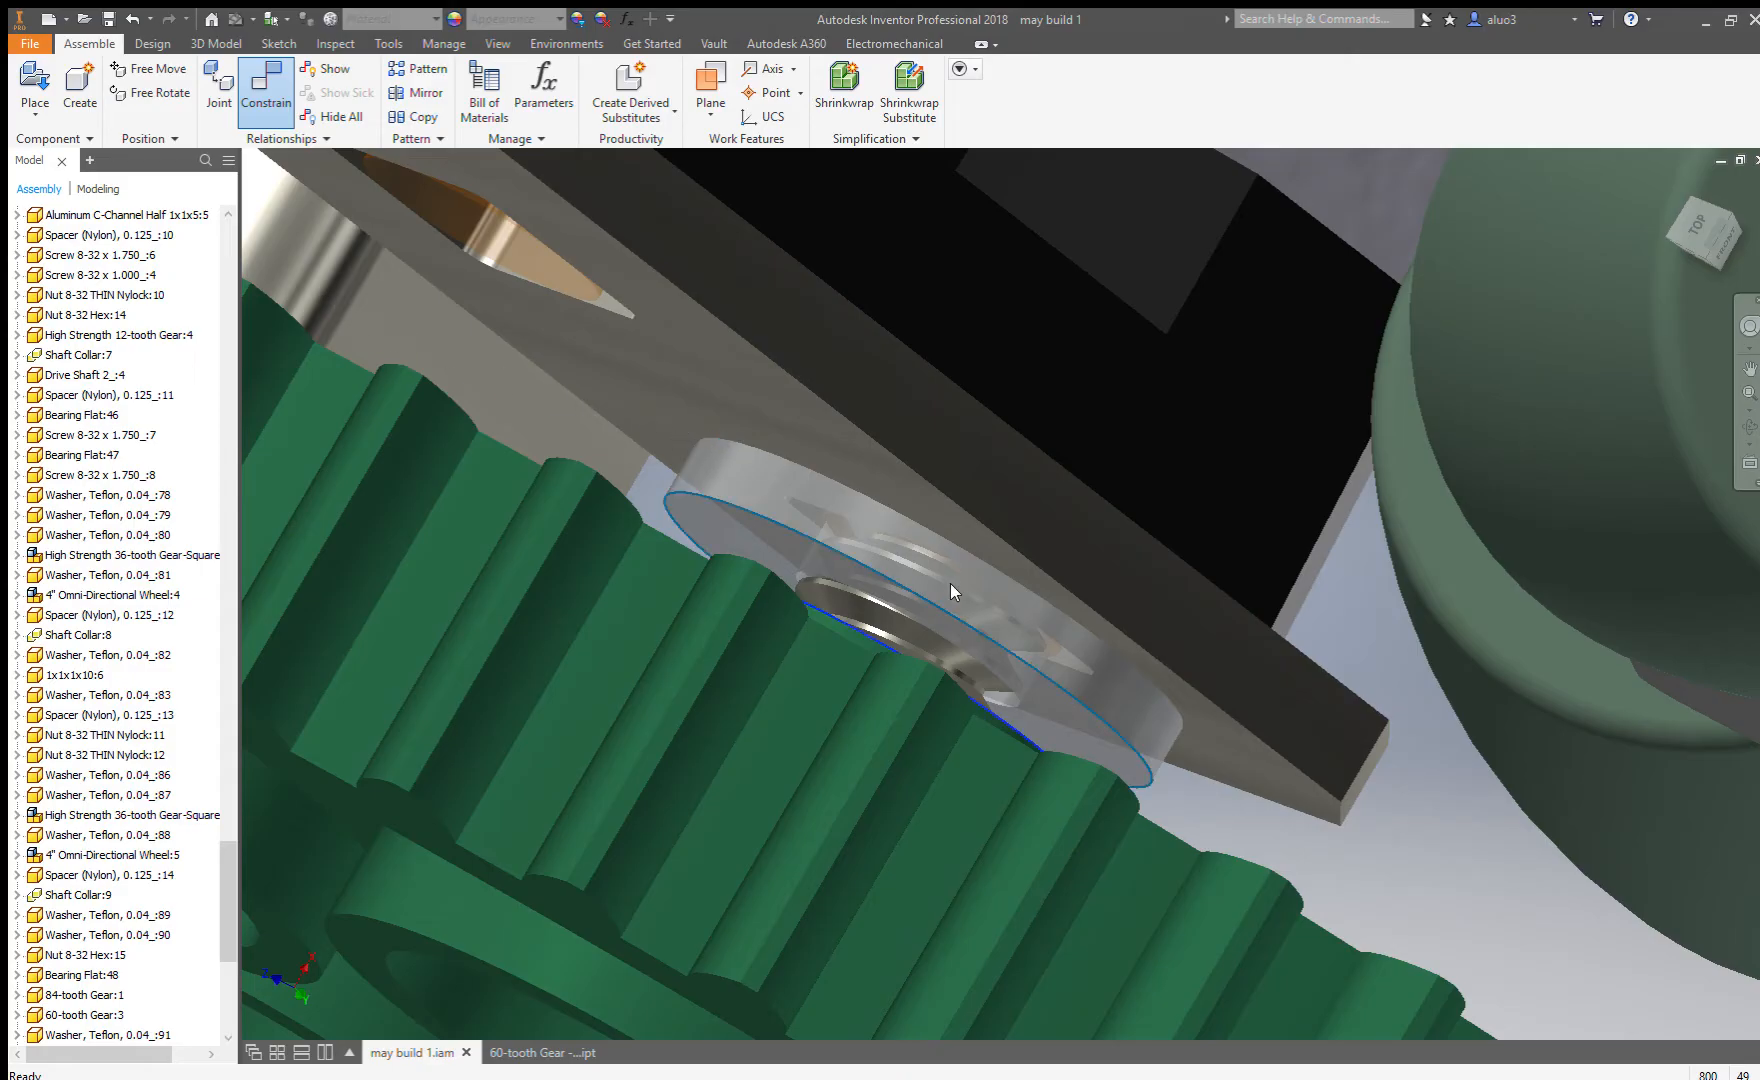
scroll(930, 580, "down", 5)
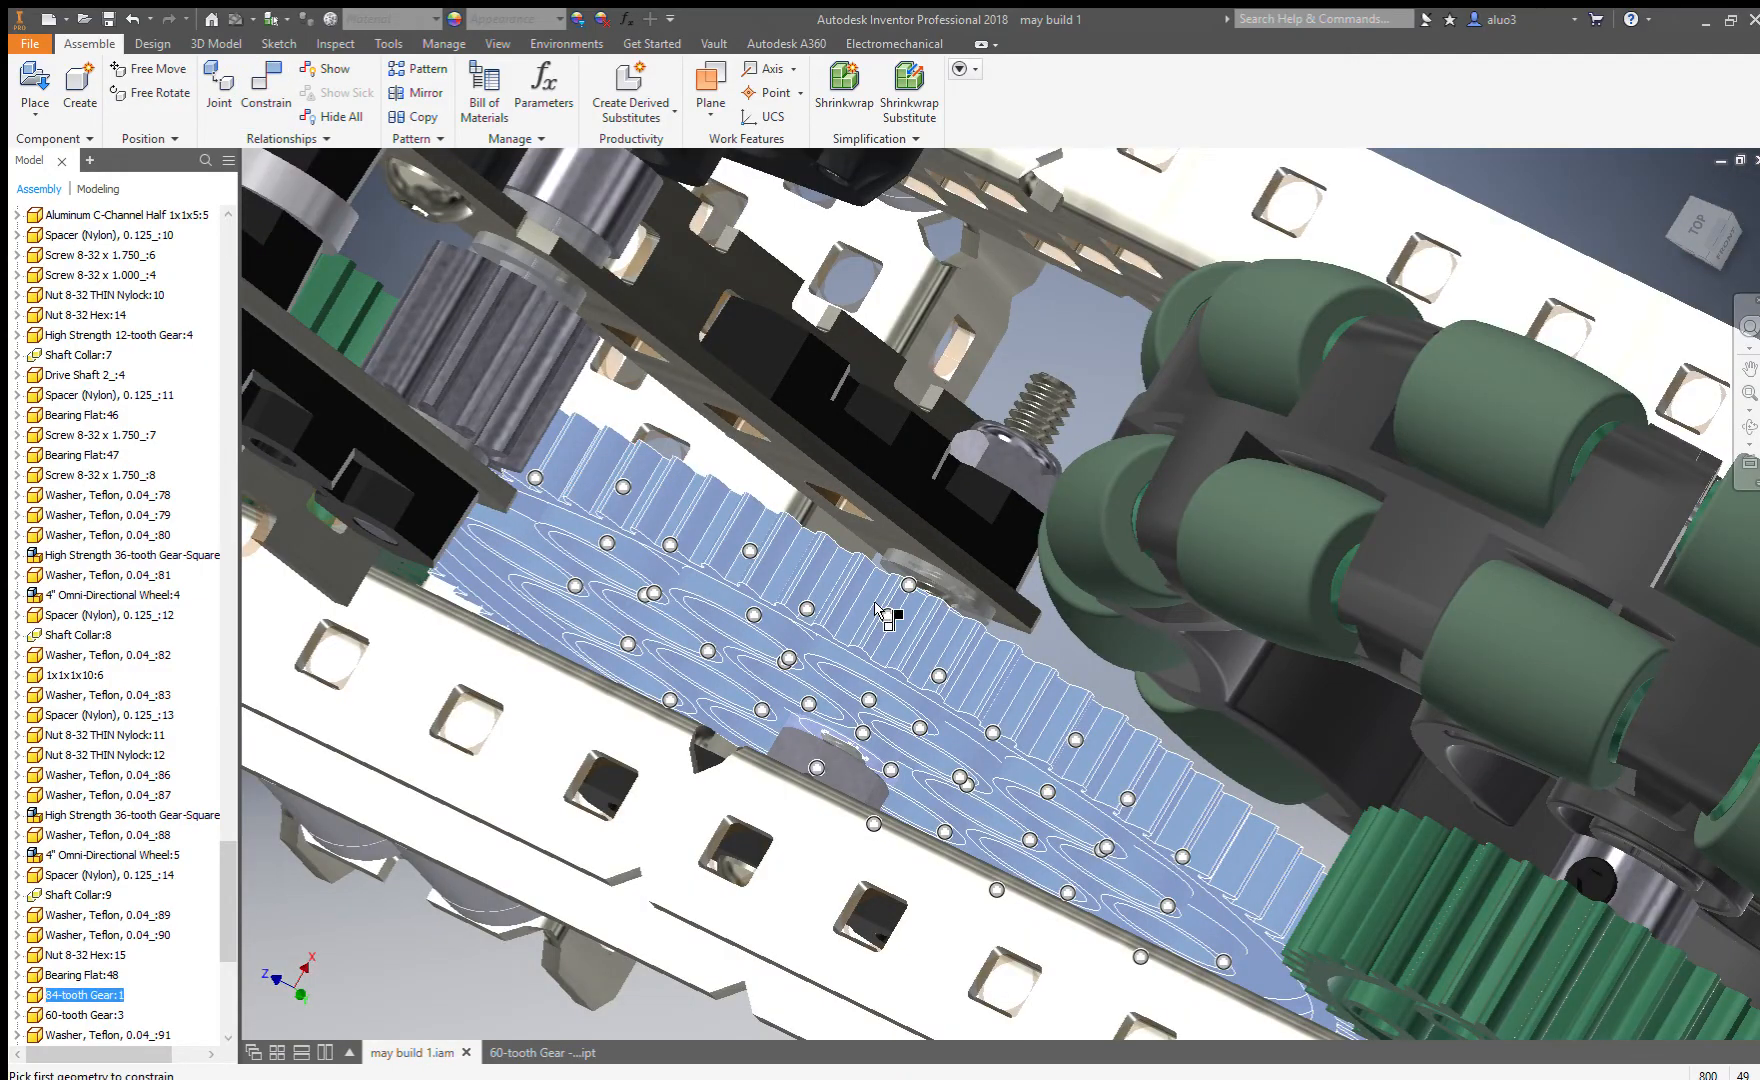
Delete the 84-tooth gear at the free end of the motor mount and paste a copy of the neighbouring gear.
key("Escape")
left_click(877, 605)
key("Delete")
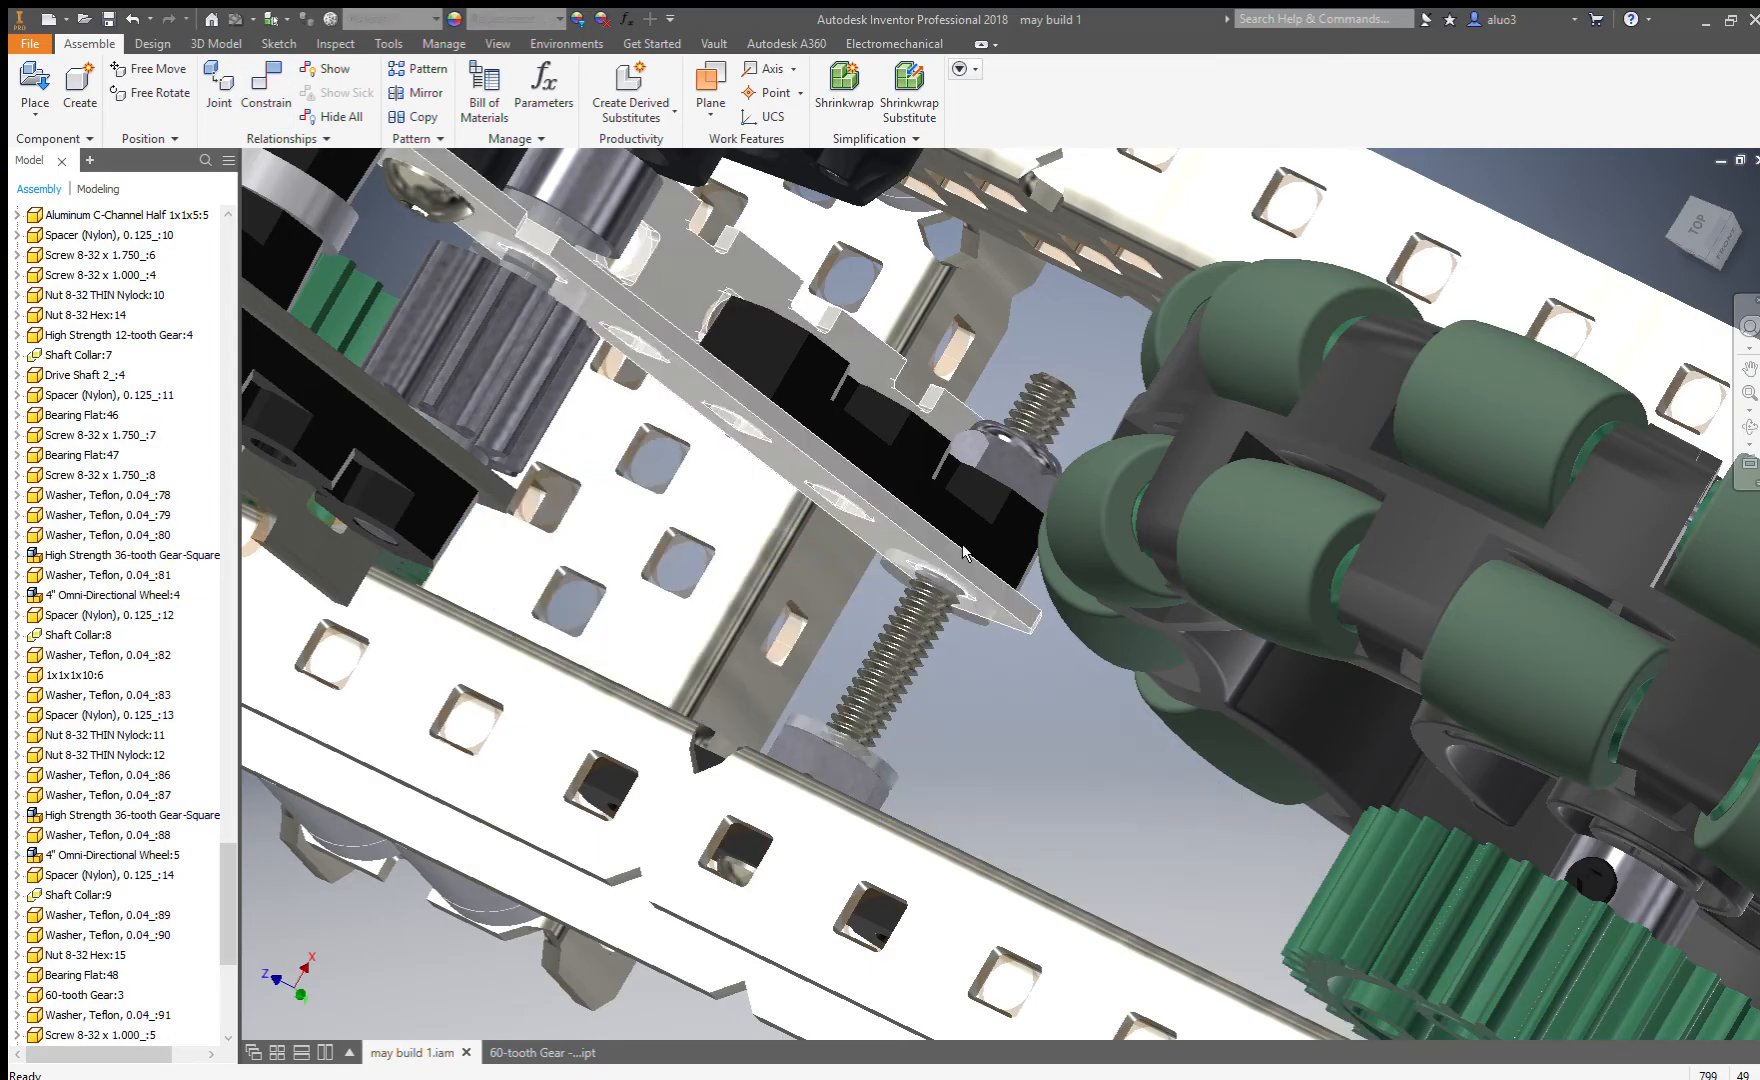
scroll(963, 550, "down", 5)
left_click(586, 438)
key("ctrl+v")
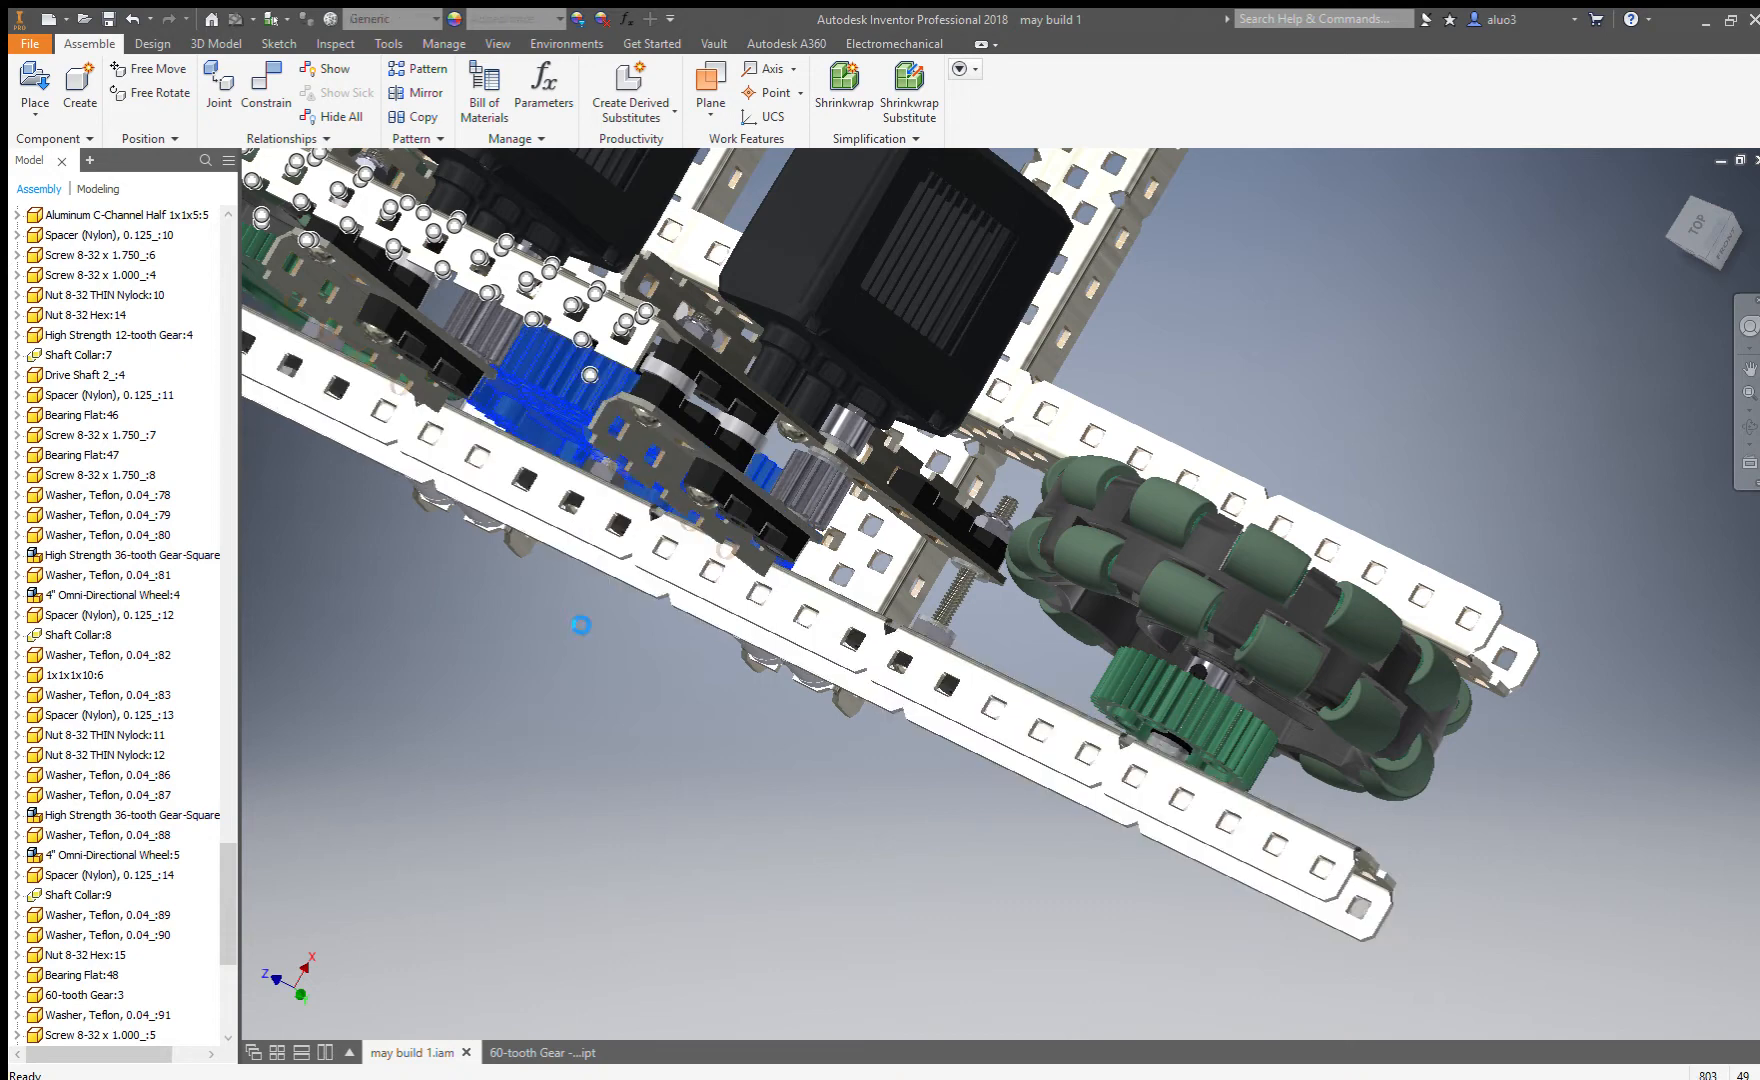
Constrain the pasted gear onto the long screw, seated against the nut side at the outer rail.
left_click(266, 102)
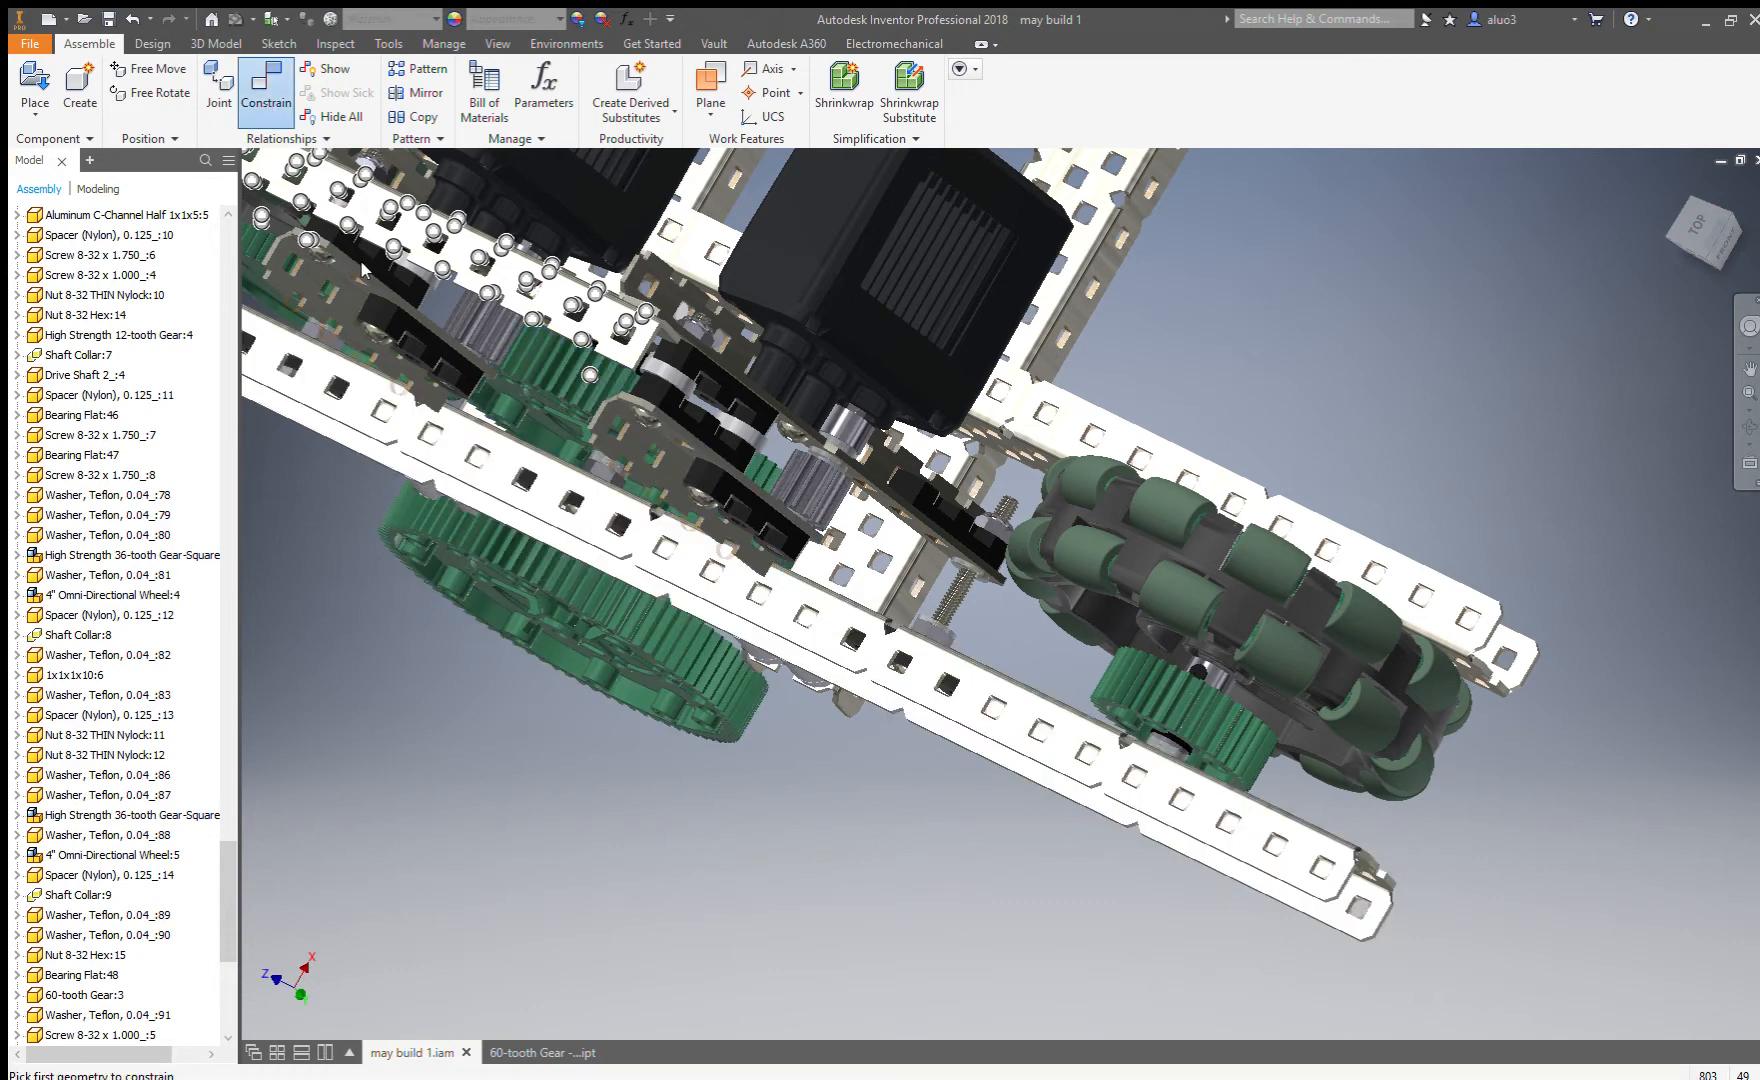
scroll(539, 610, "up", 3)
left_click(560, 608)
scroll(562, 682, "down", 3)
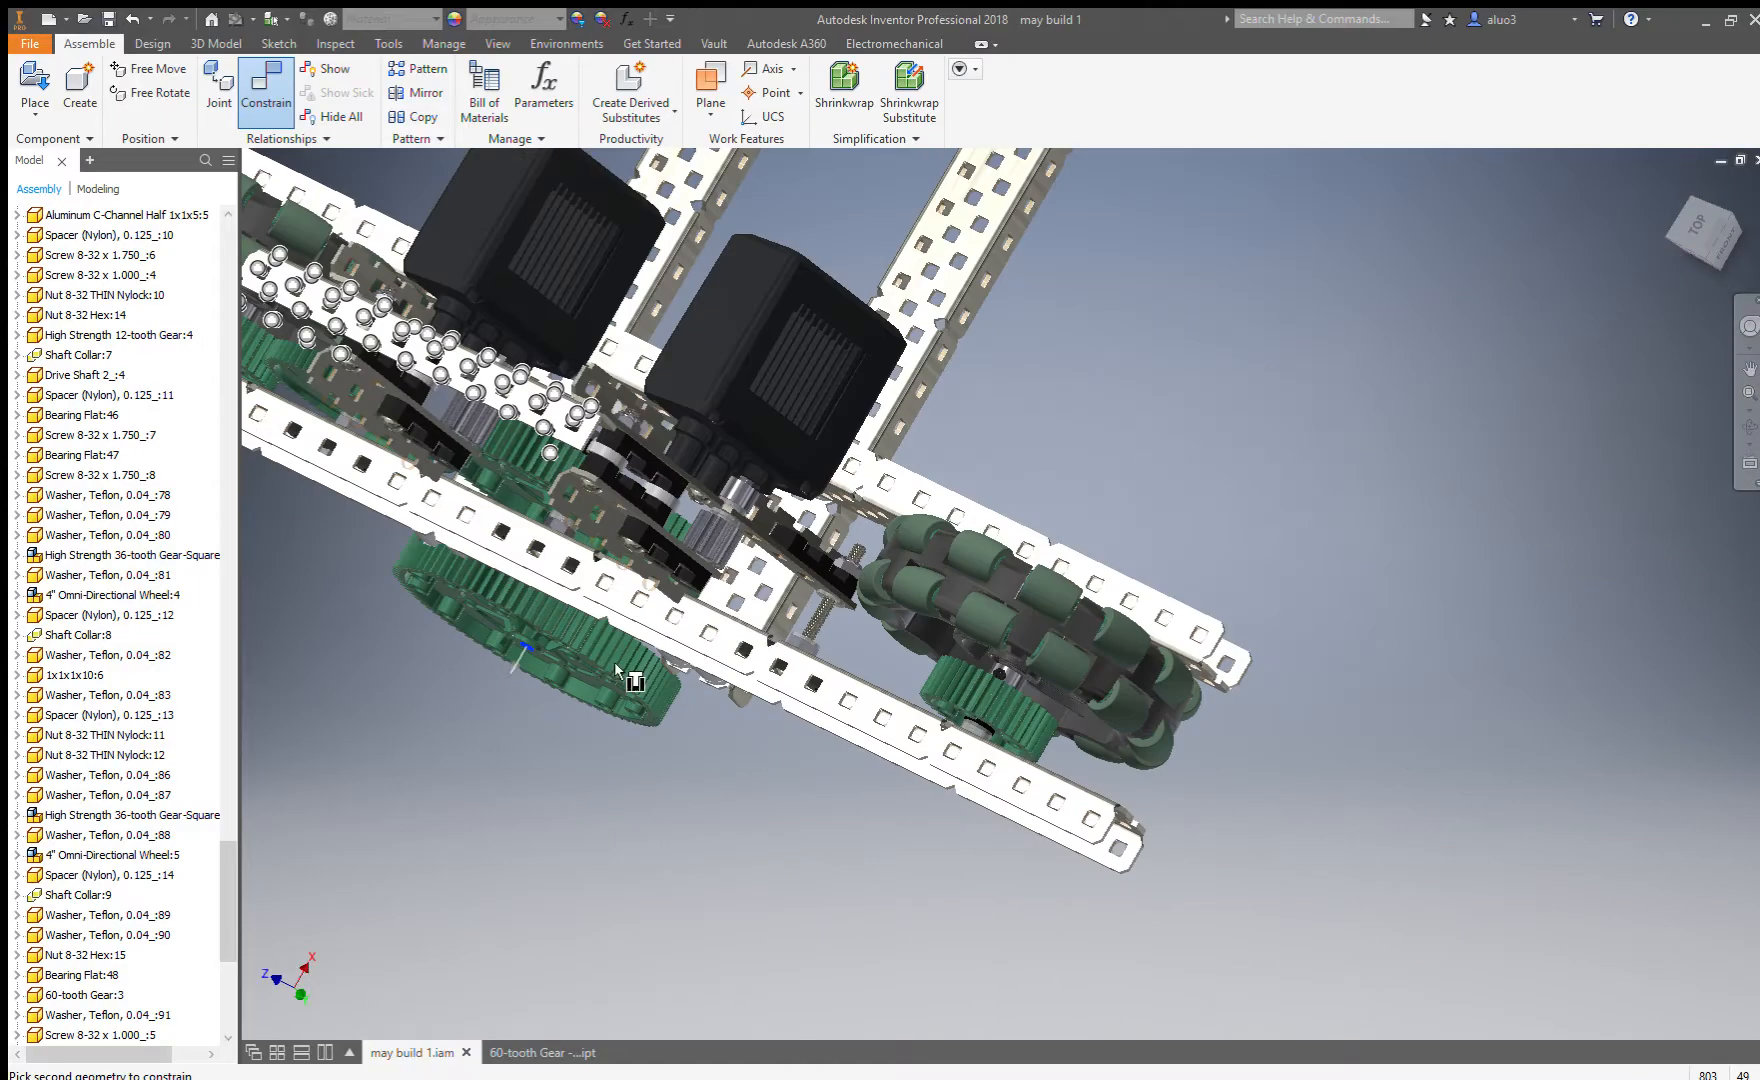
scroll(800, 676, "up", 2)
left_click(834, 633)
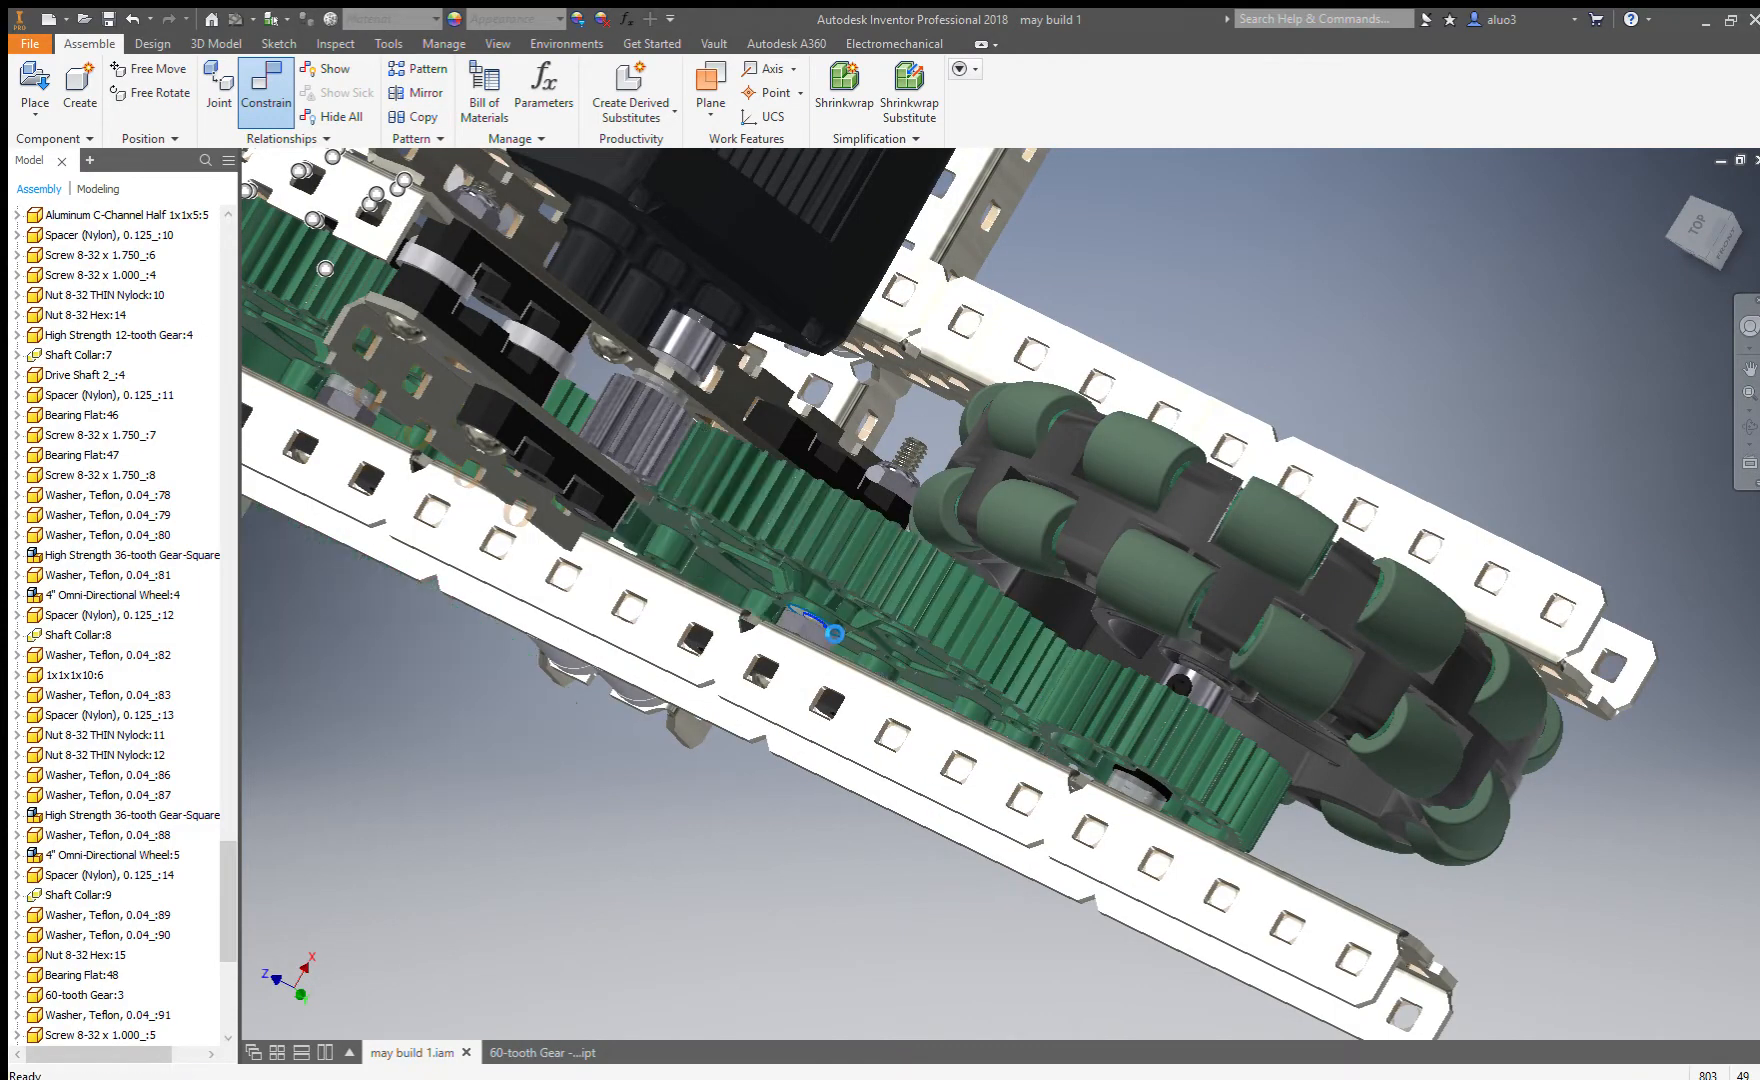
scroll(835, 619, "up", 5)
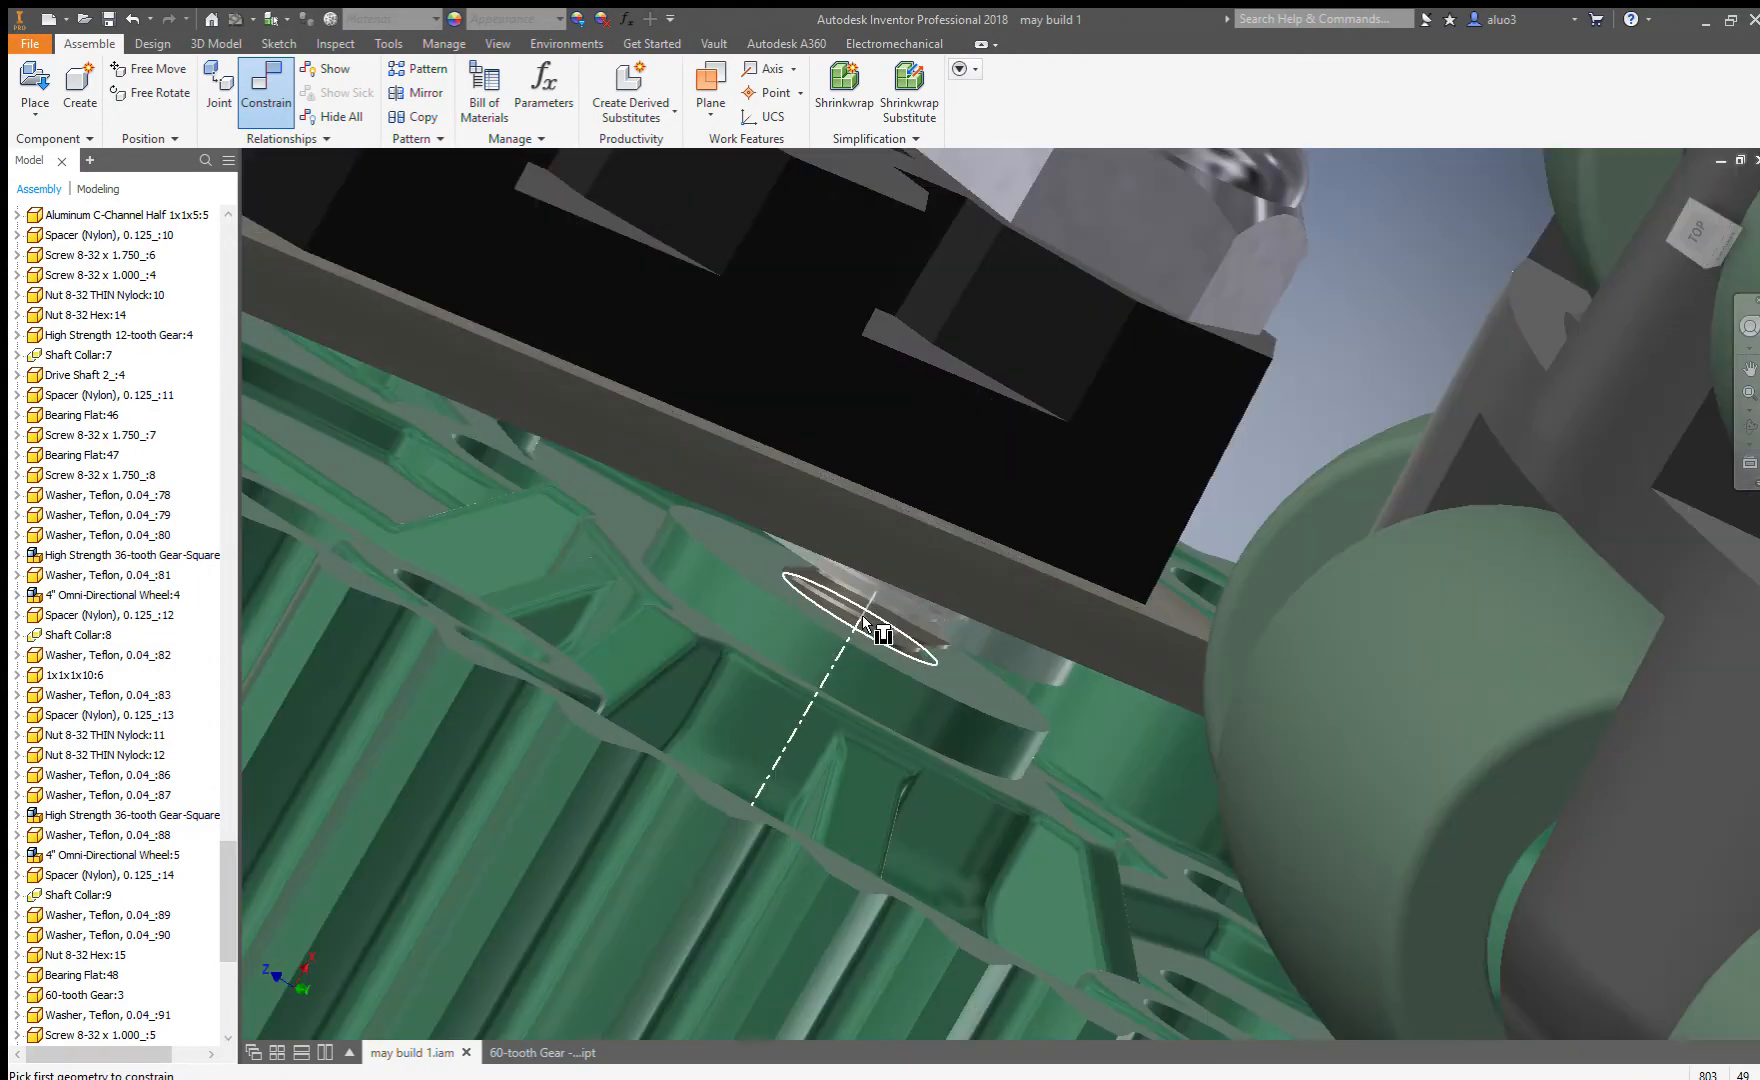
Duplicate the washer between the motor mount and the new gear.
key("Escape")
left_click(880, 583)
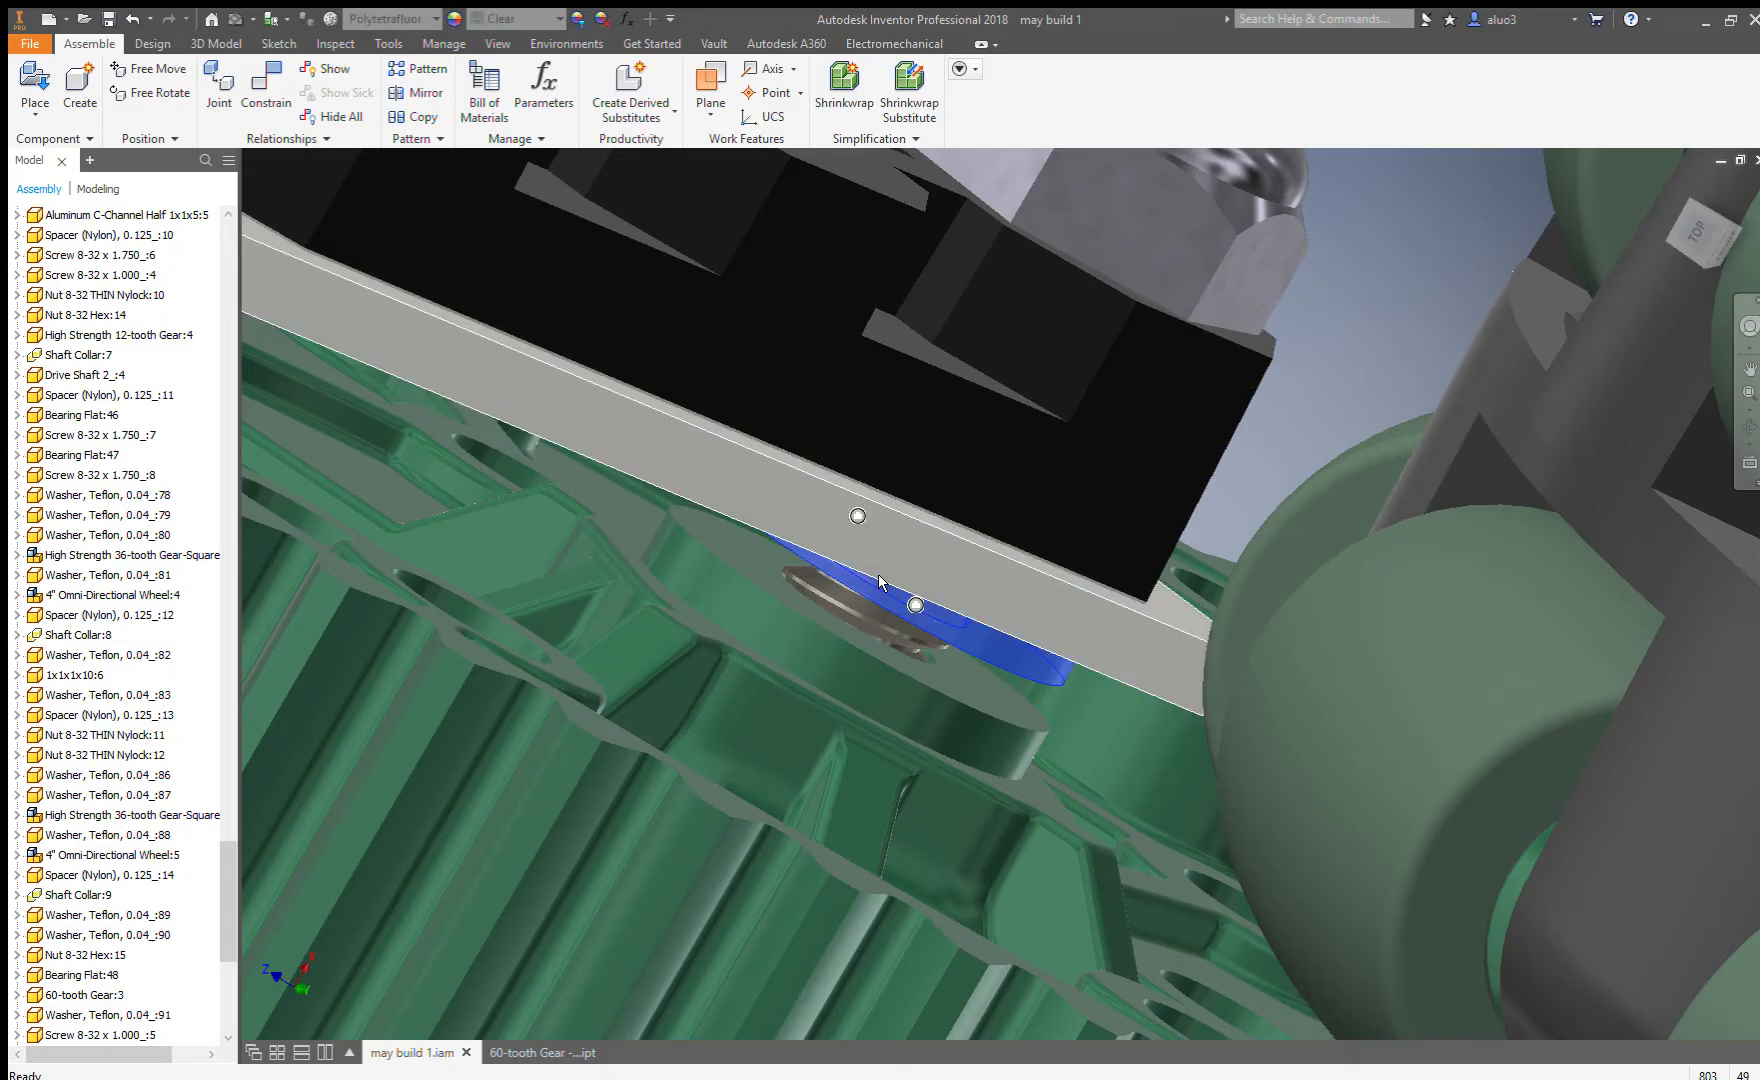
key("Escape")
scroll(855, 562, "down", 5)
middle_click_drag(930, 546, 1097, 500, "shift")
scroll(883, 633, "up", 5)
scroll(1097, 500, "down", 5)
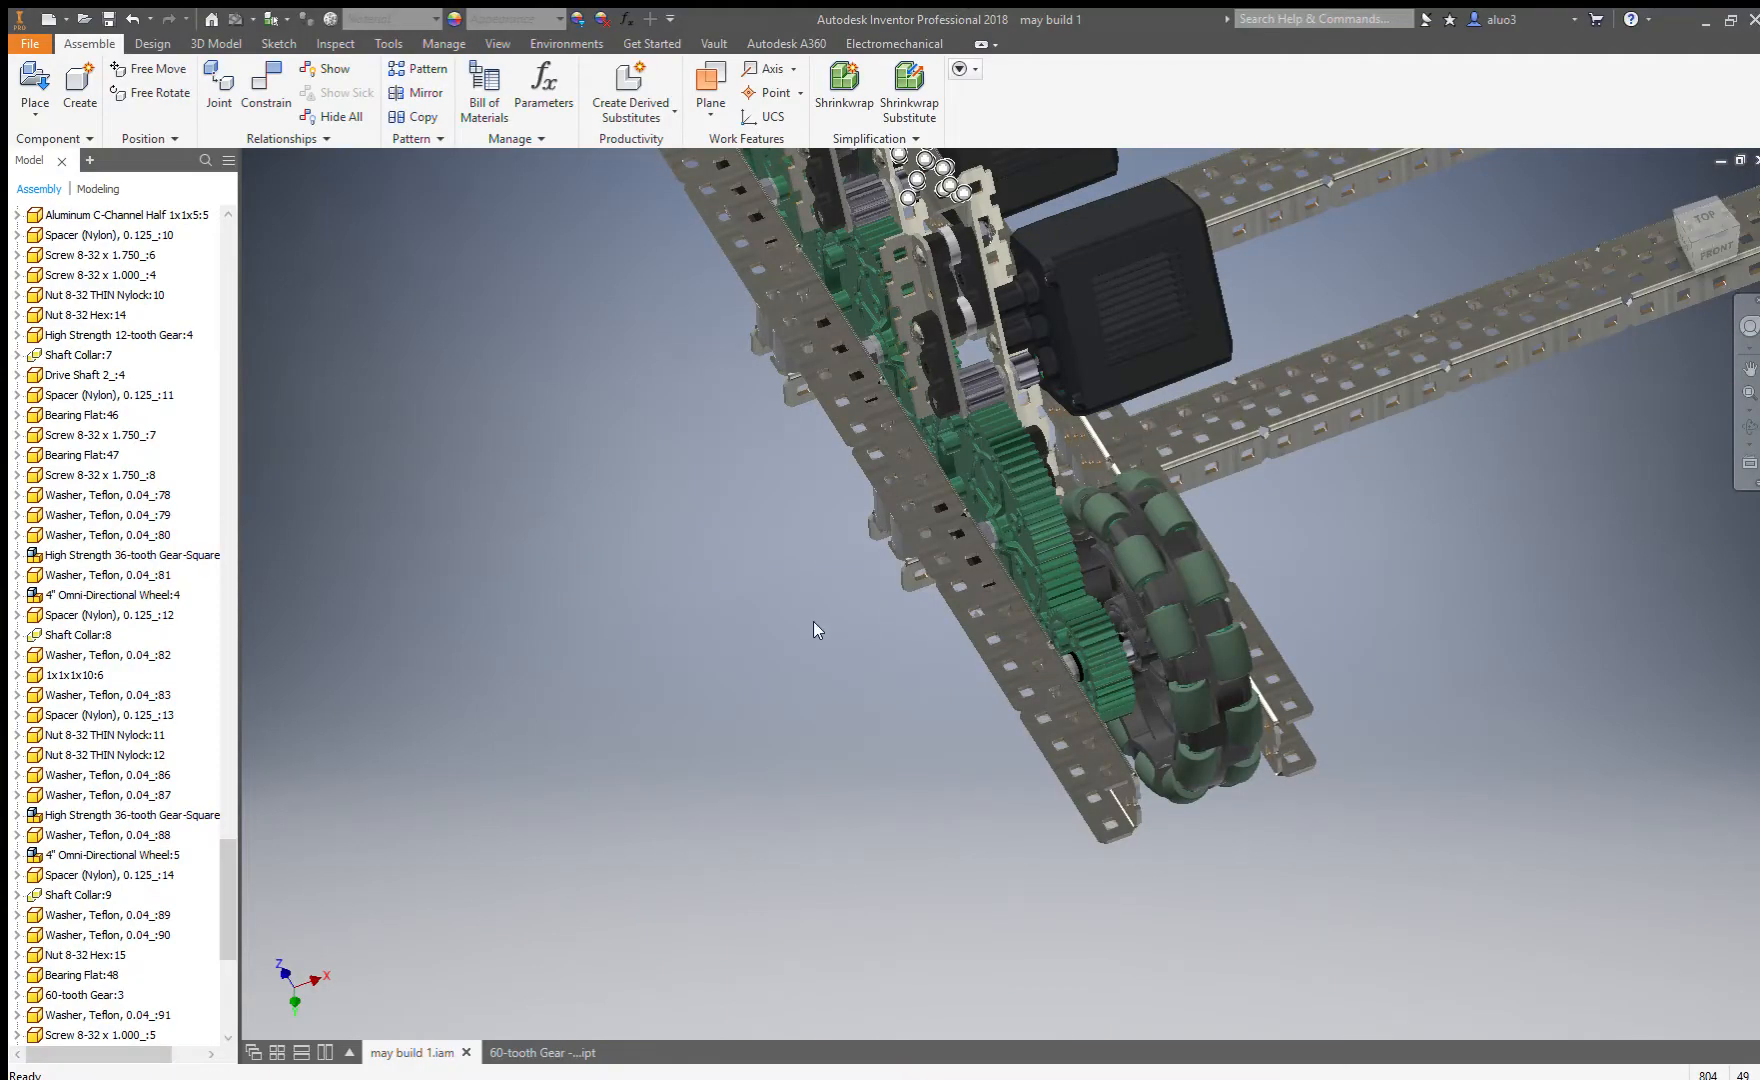
Constrain the loose washer copy onto the hub end of the new gear, around the long screw.
key("c")
scroll(774, 601, "up", 5)
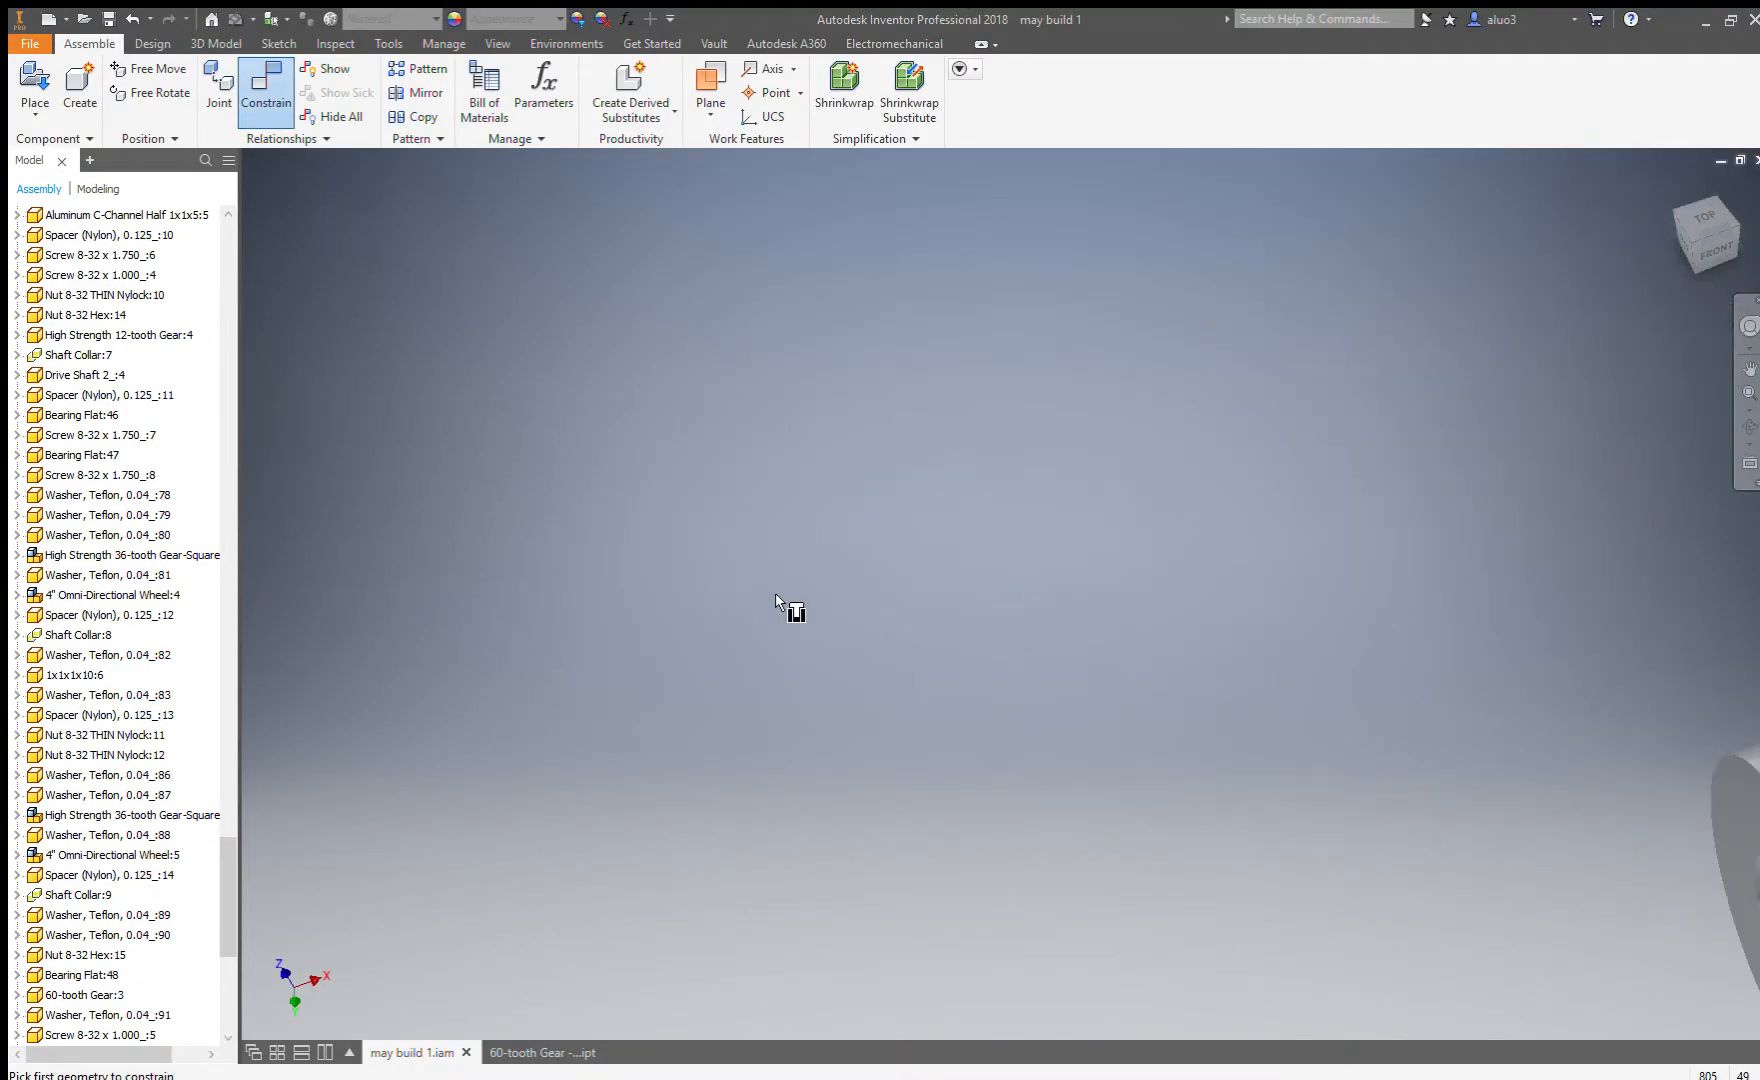
left_click(1480, 798)
scroll(791, 612, "down", 5)
scroll(1187, 549, "up", 5)
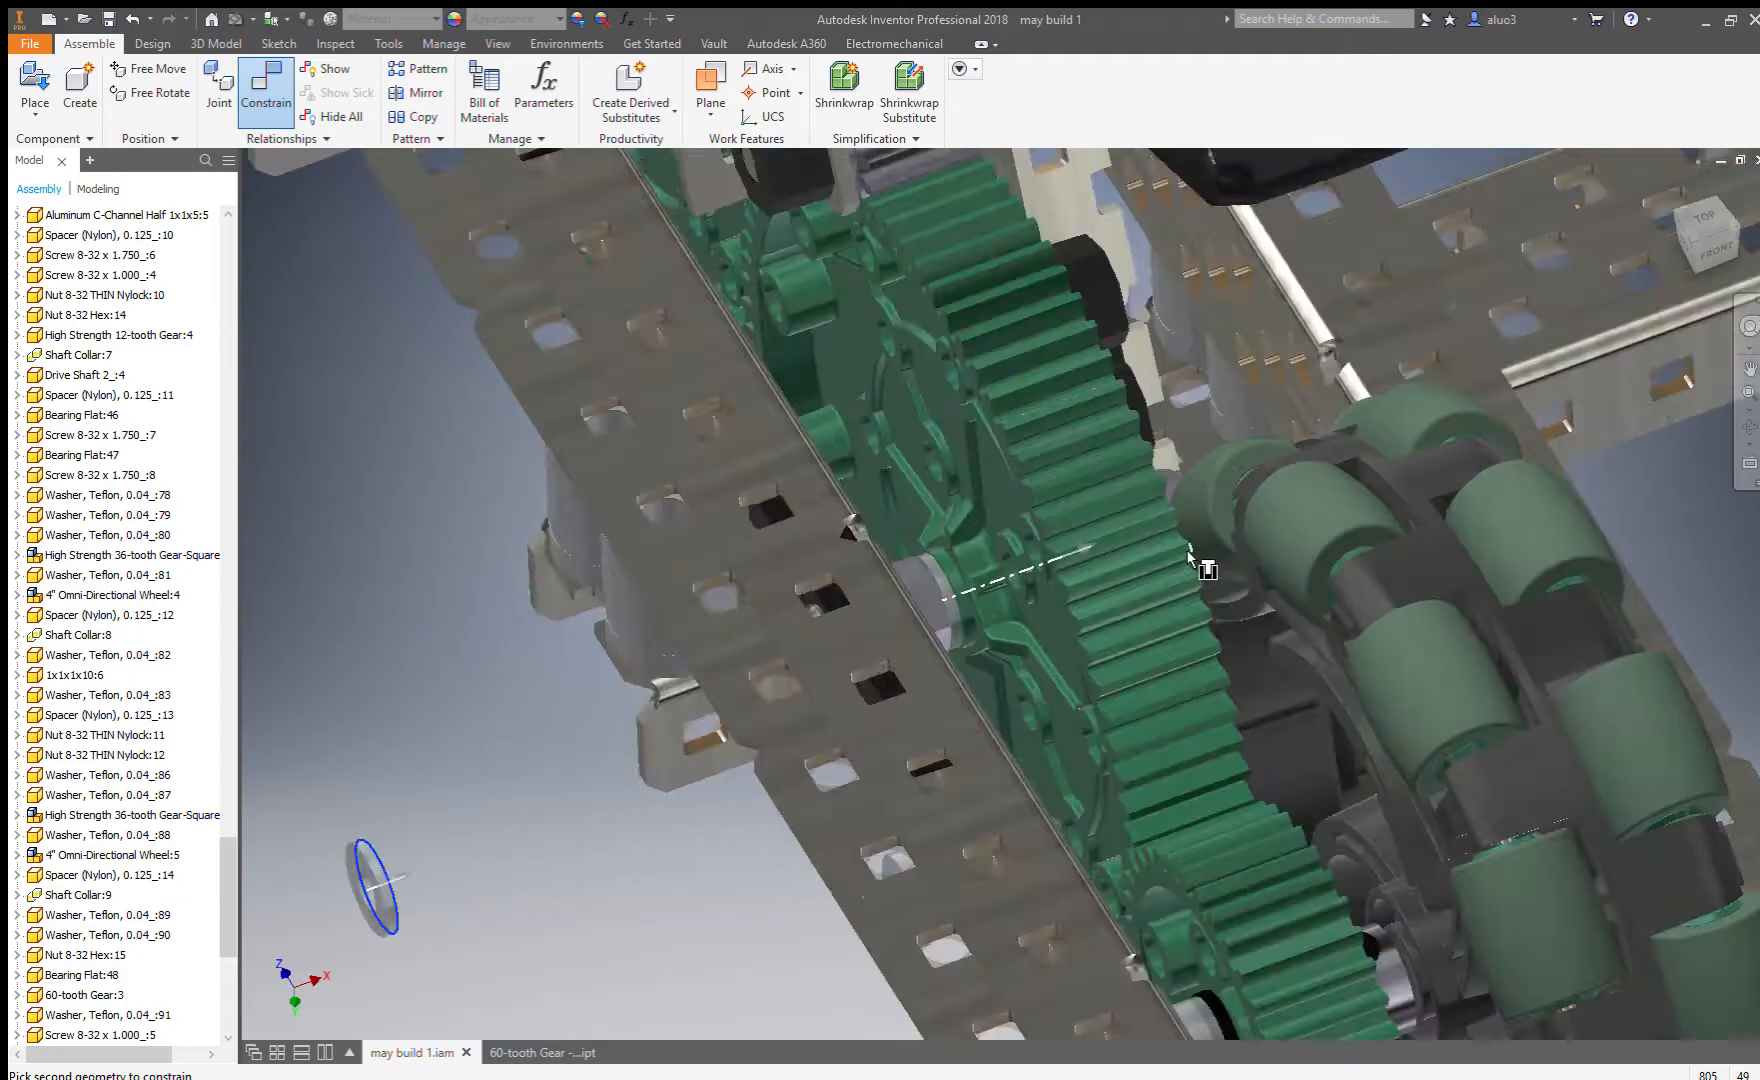
scroll(1154, 558, "down", 2)
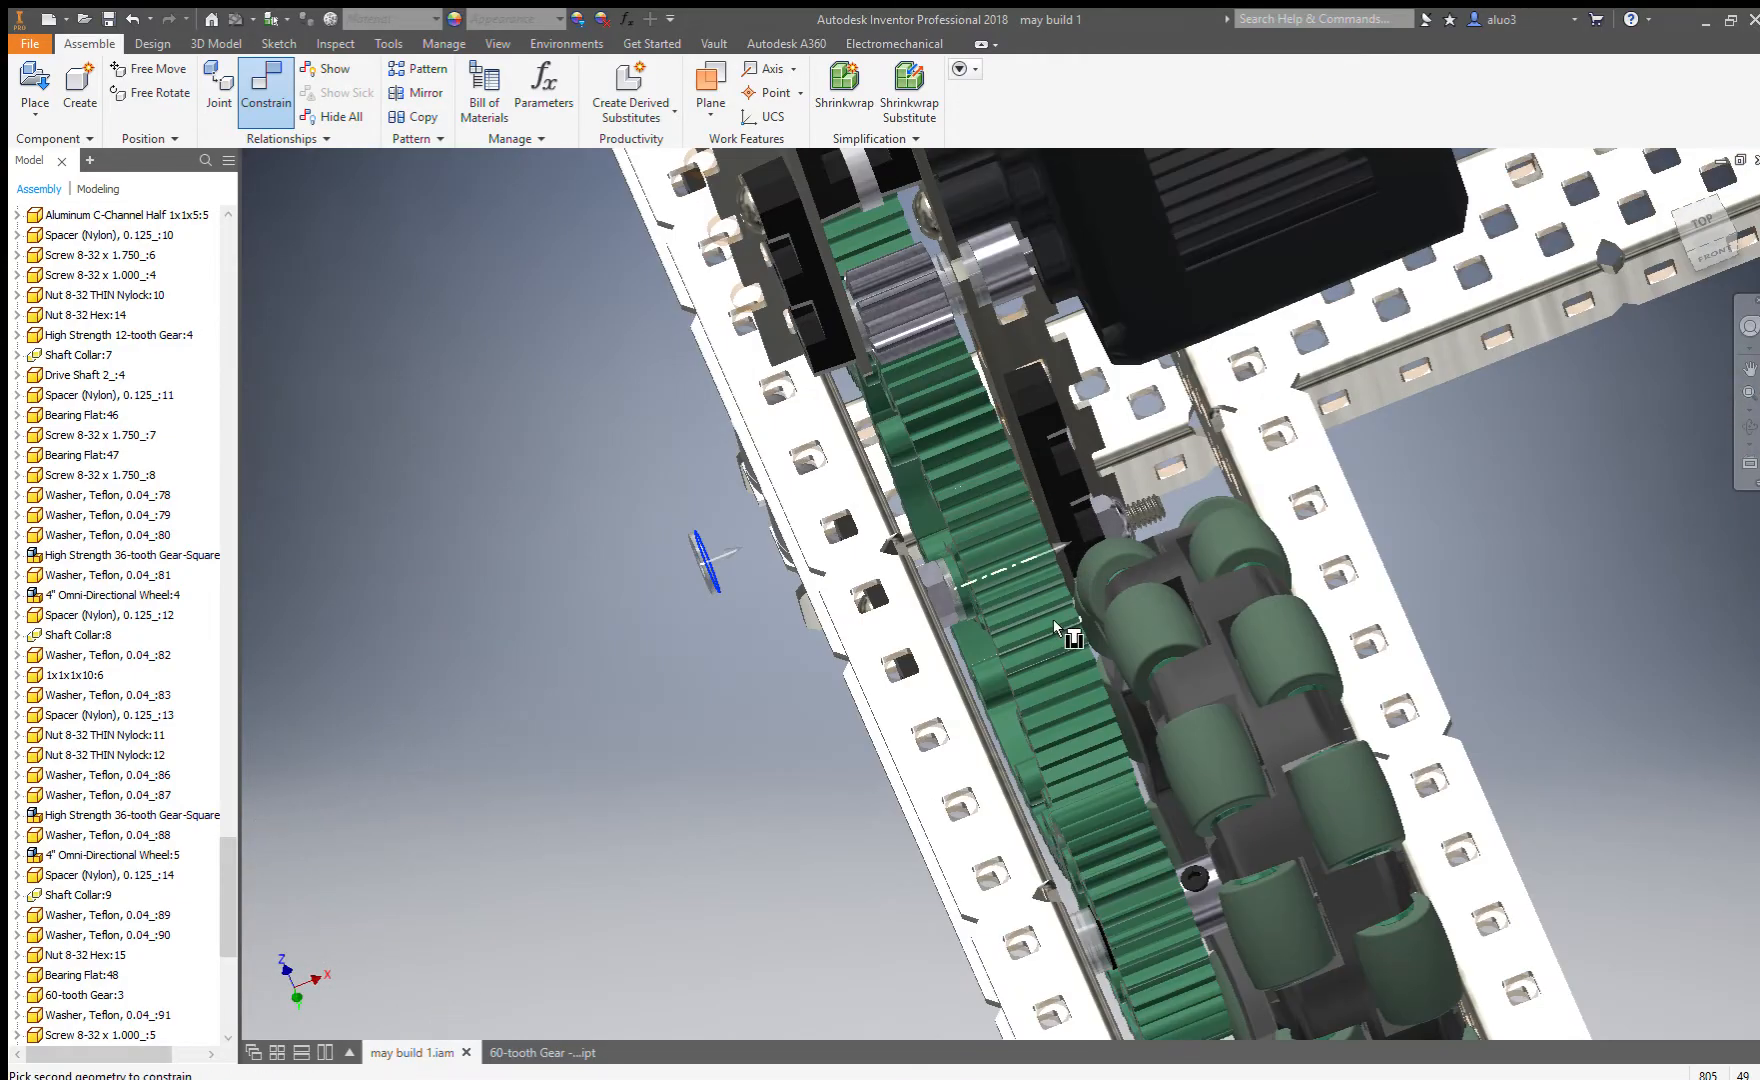
scroll(1060, 610, "up", 3)
scroll(1045, 553, "up", 3)
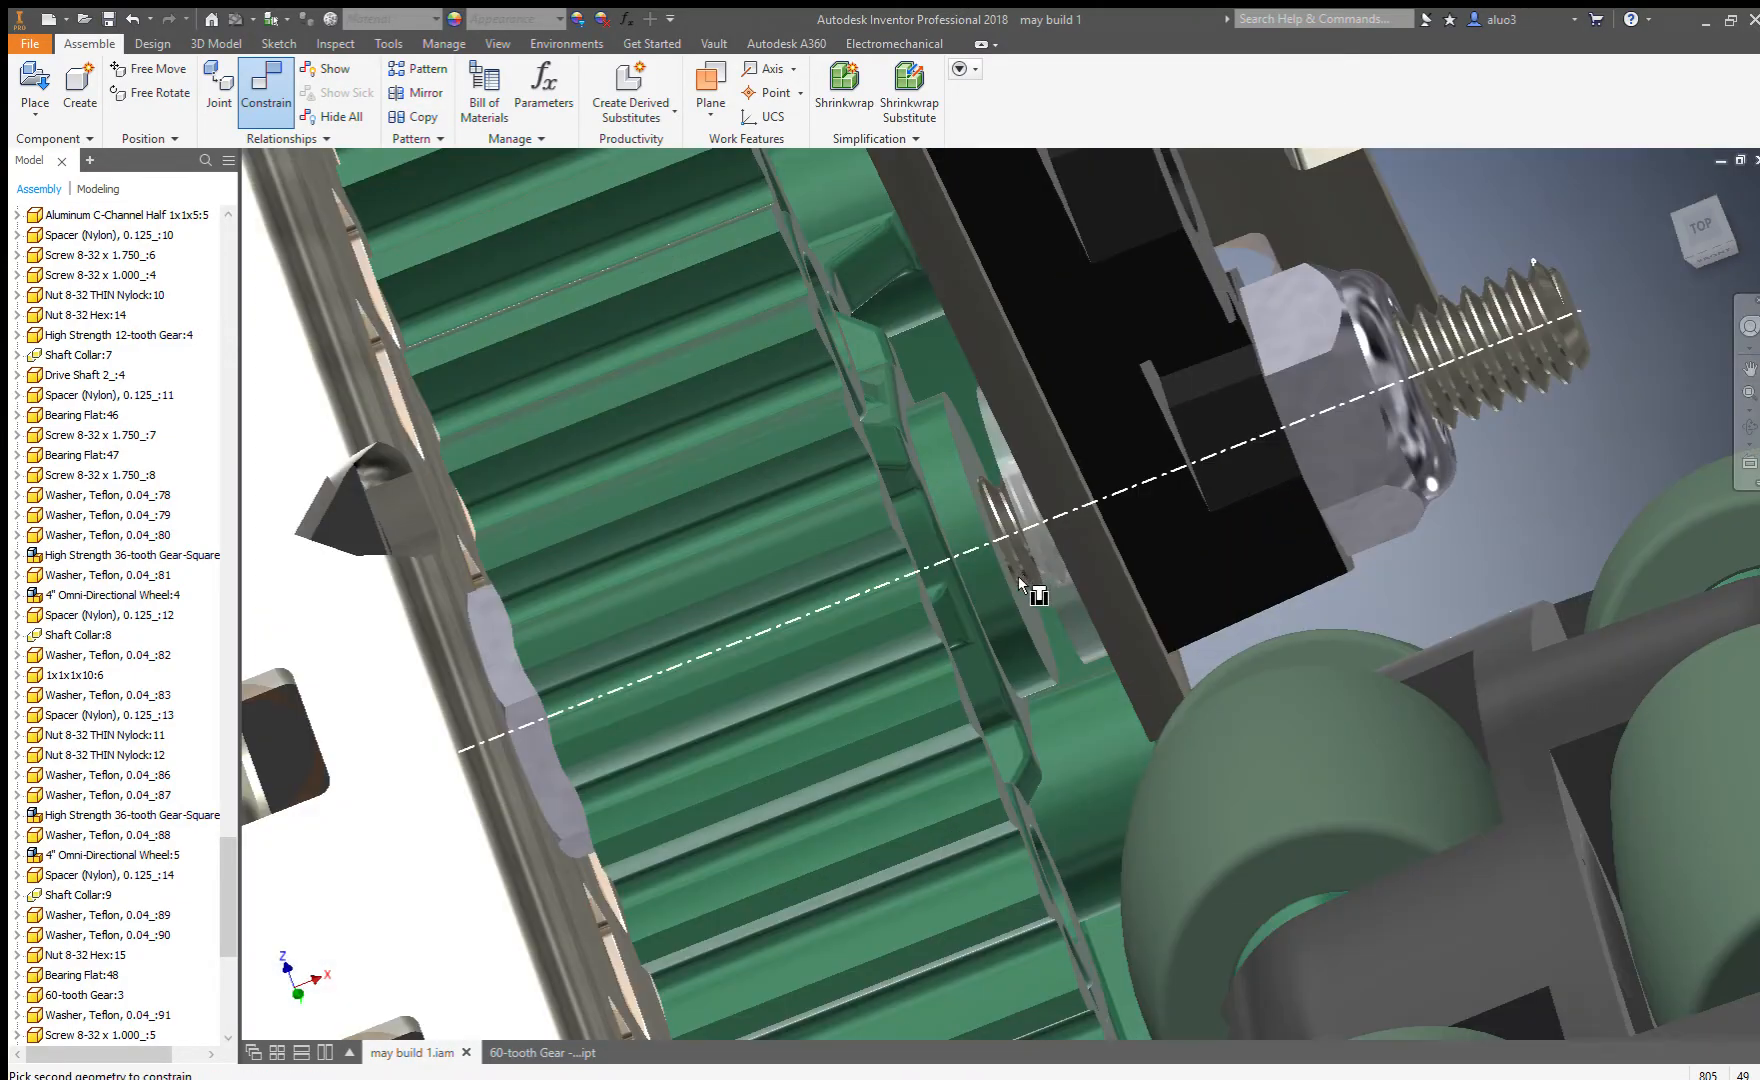
left_click(1008, 590)
key("Escape")
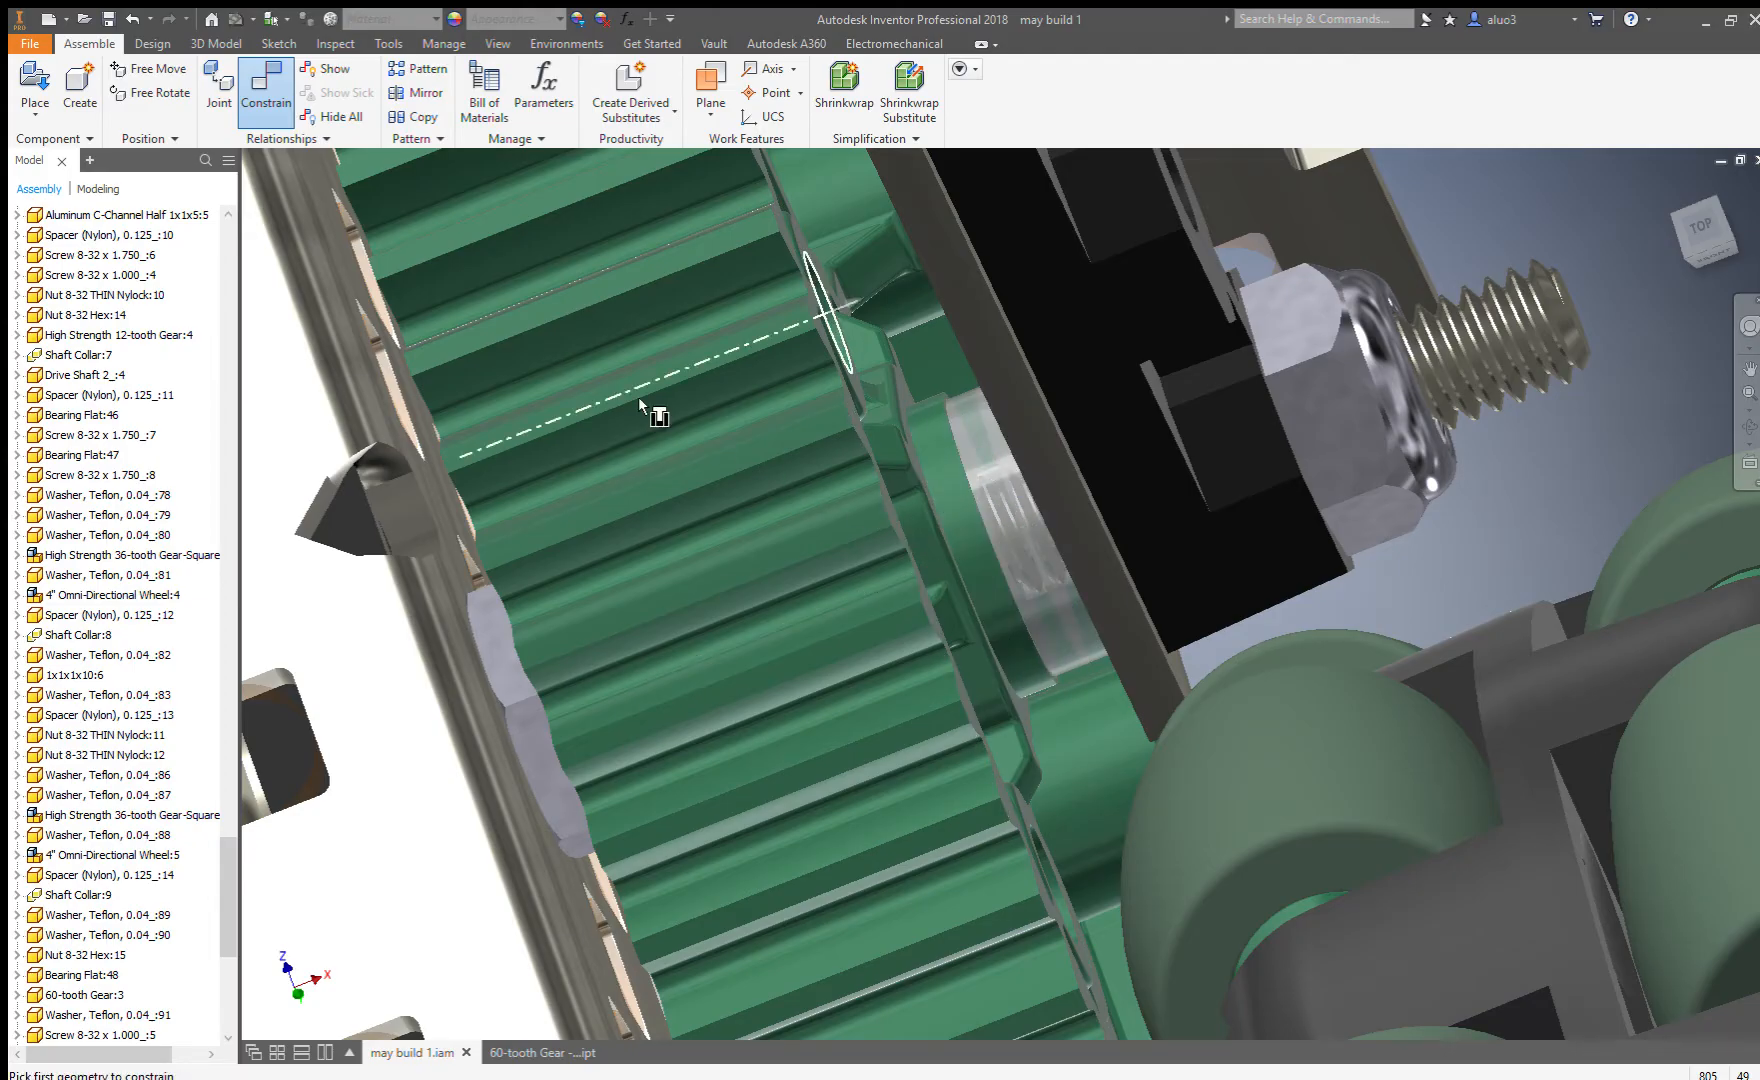
Turn the assembly to the left view and look over all the drive modules side by side.
scroll(923, 576, "down", 8)
scroll(923, 576, "down", 6)
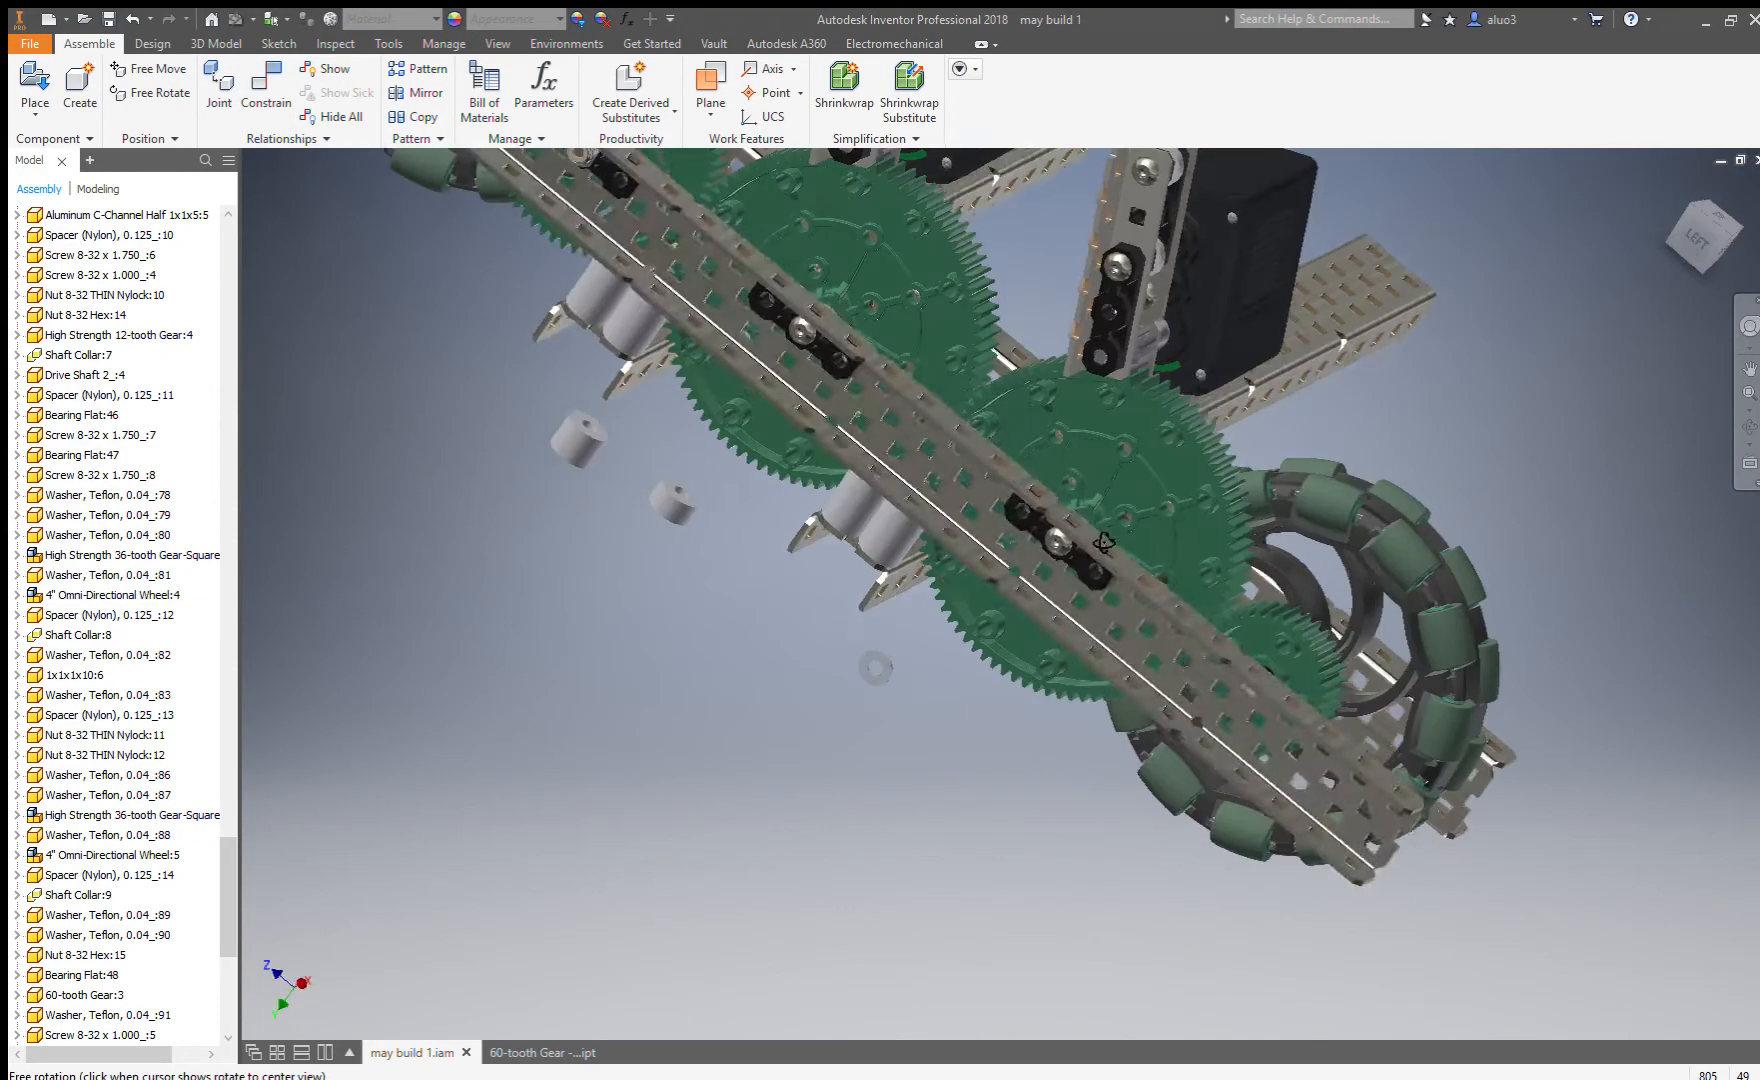
left_click_drag(1048, 388, 1117, 452)
left_click(1518, 316)
middle_click_drag(1327, 590, 1400, 450, "shift")
left_click(1695, 236)
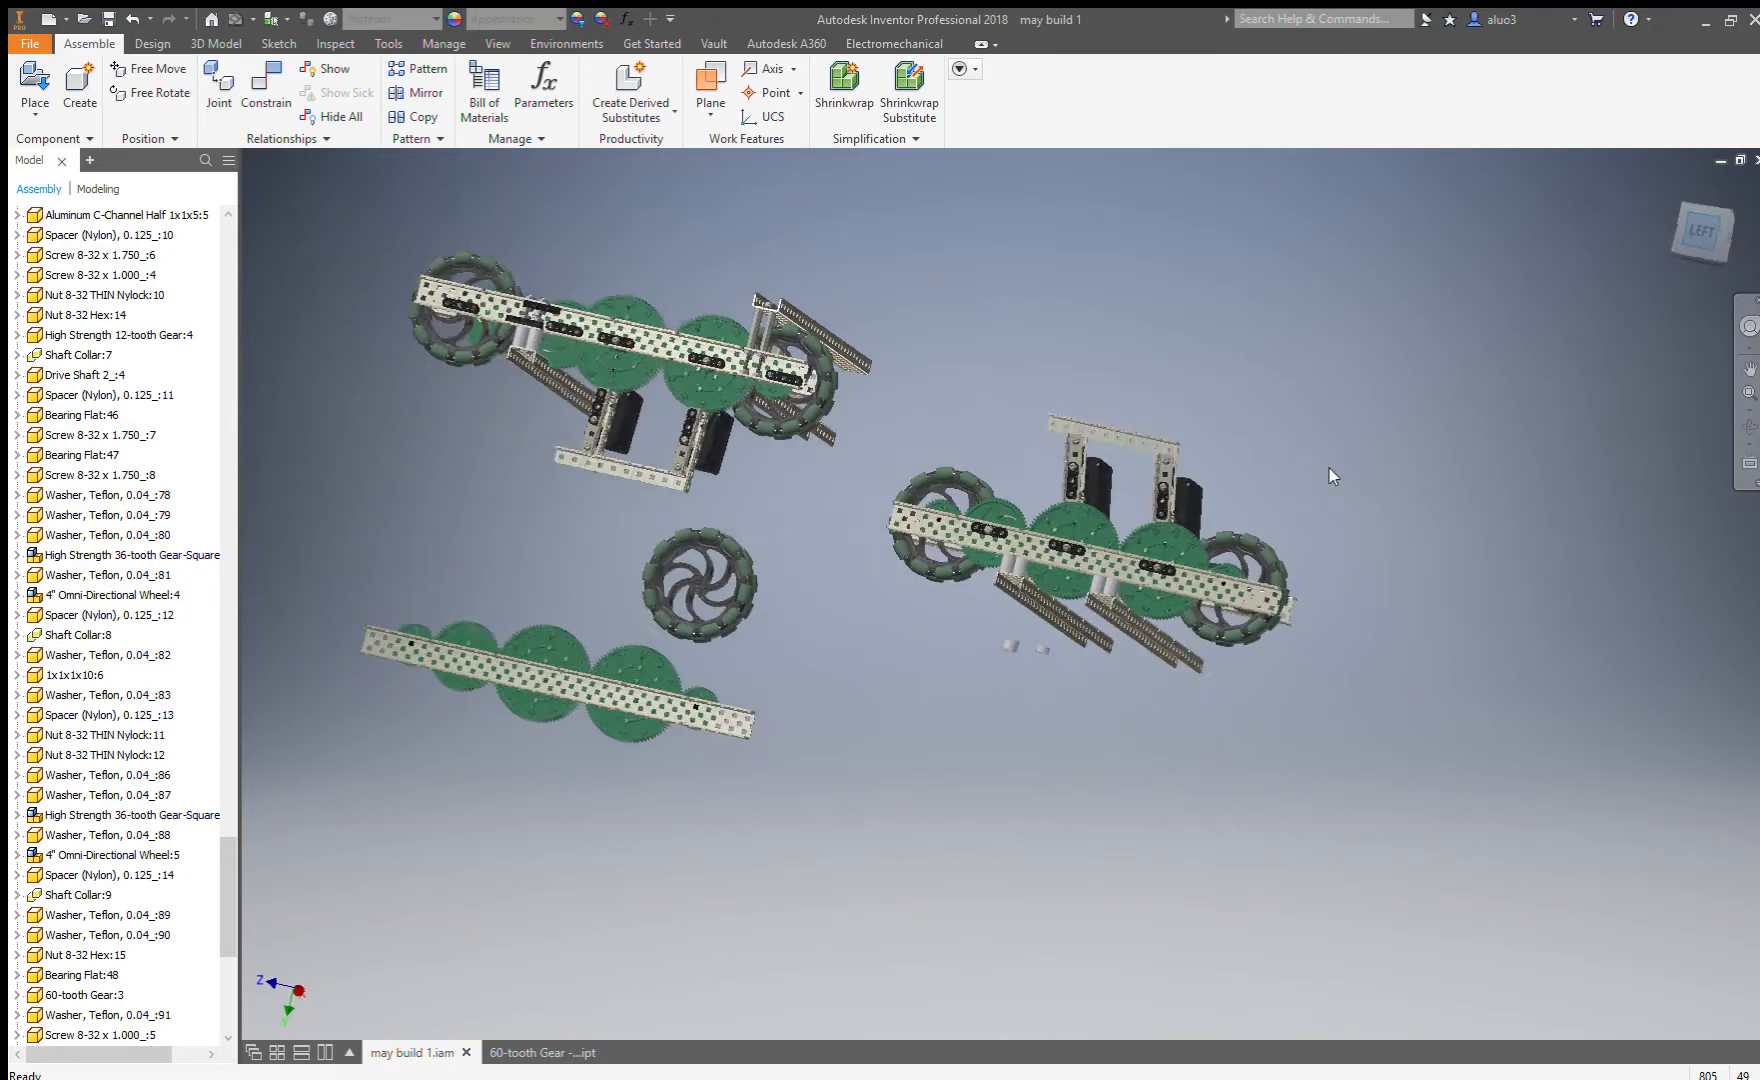
Examine the drive module's rails, gears, wheels and motor mounts from several angles and at close range.
scroll(700, 588, "up", 5)
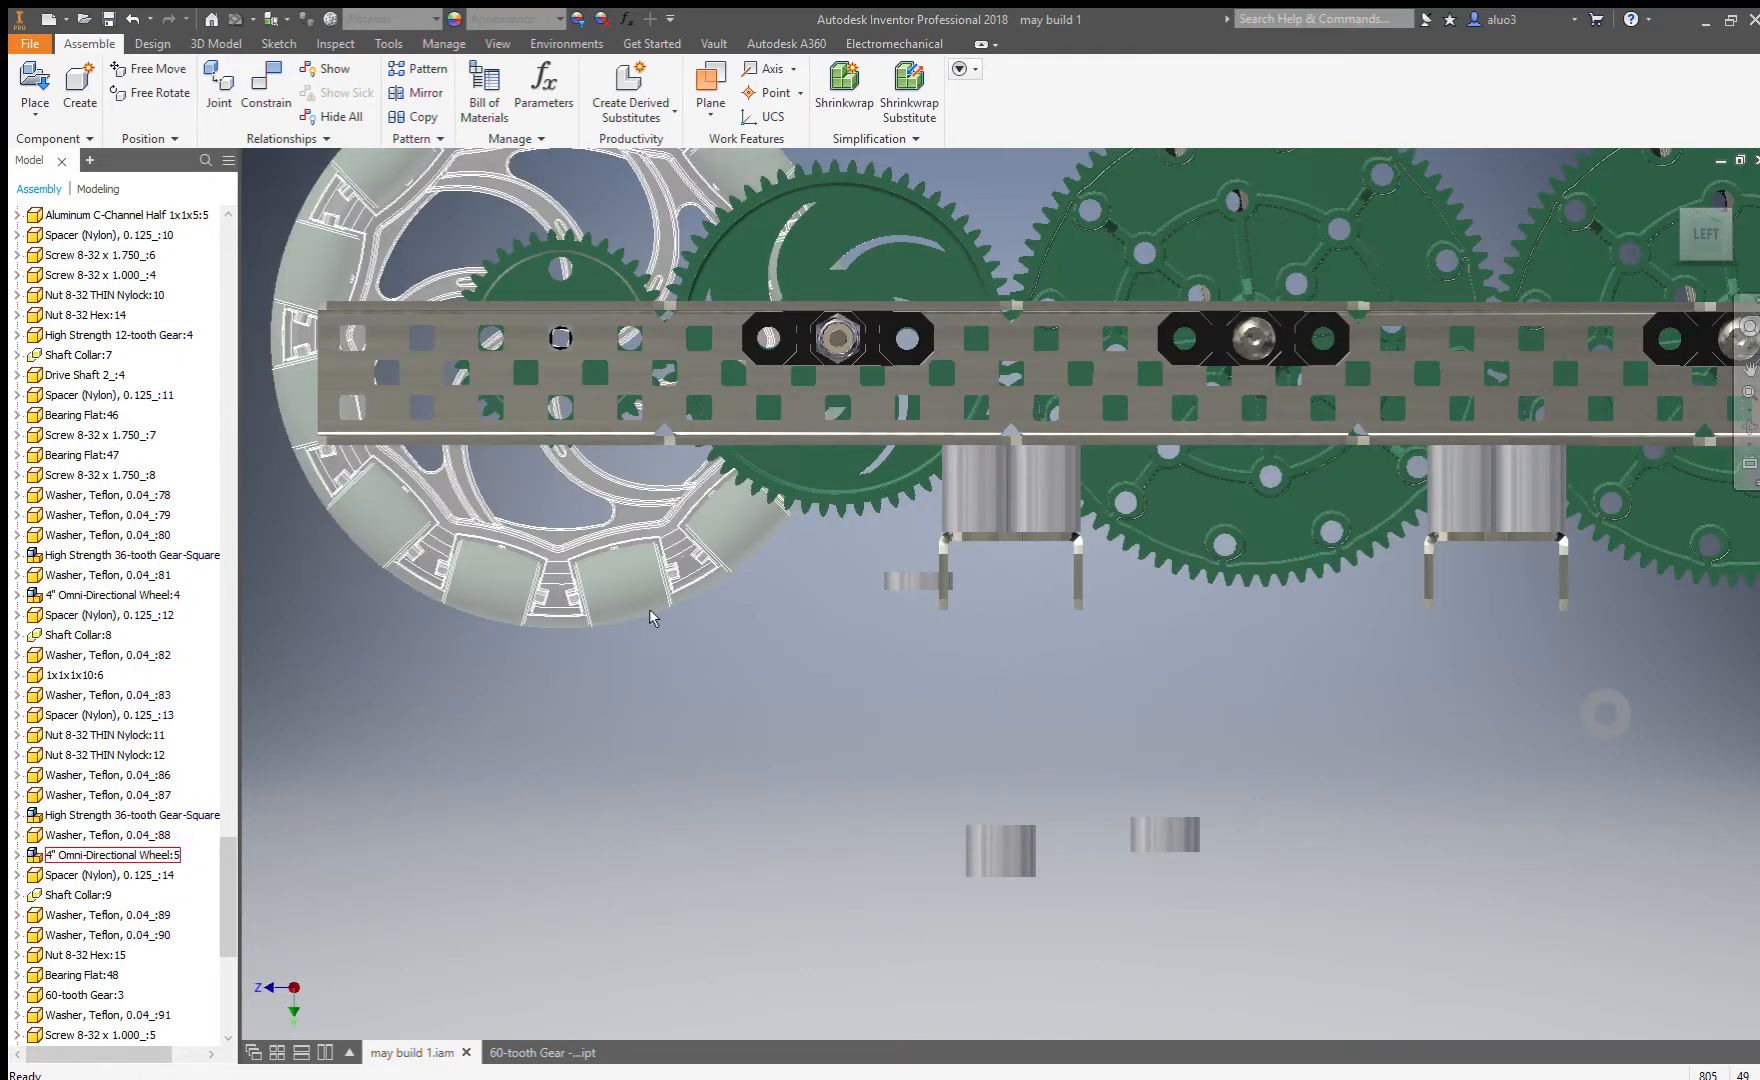
scroll(824, 635, "down", 4)
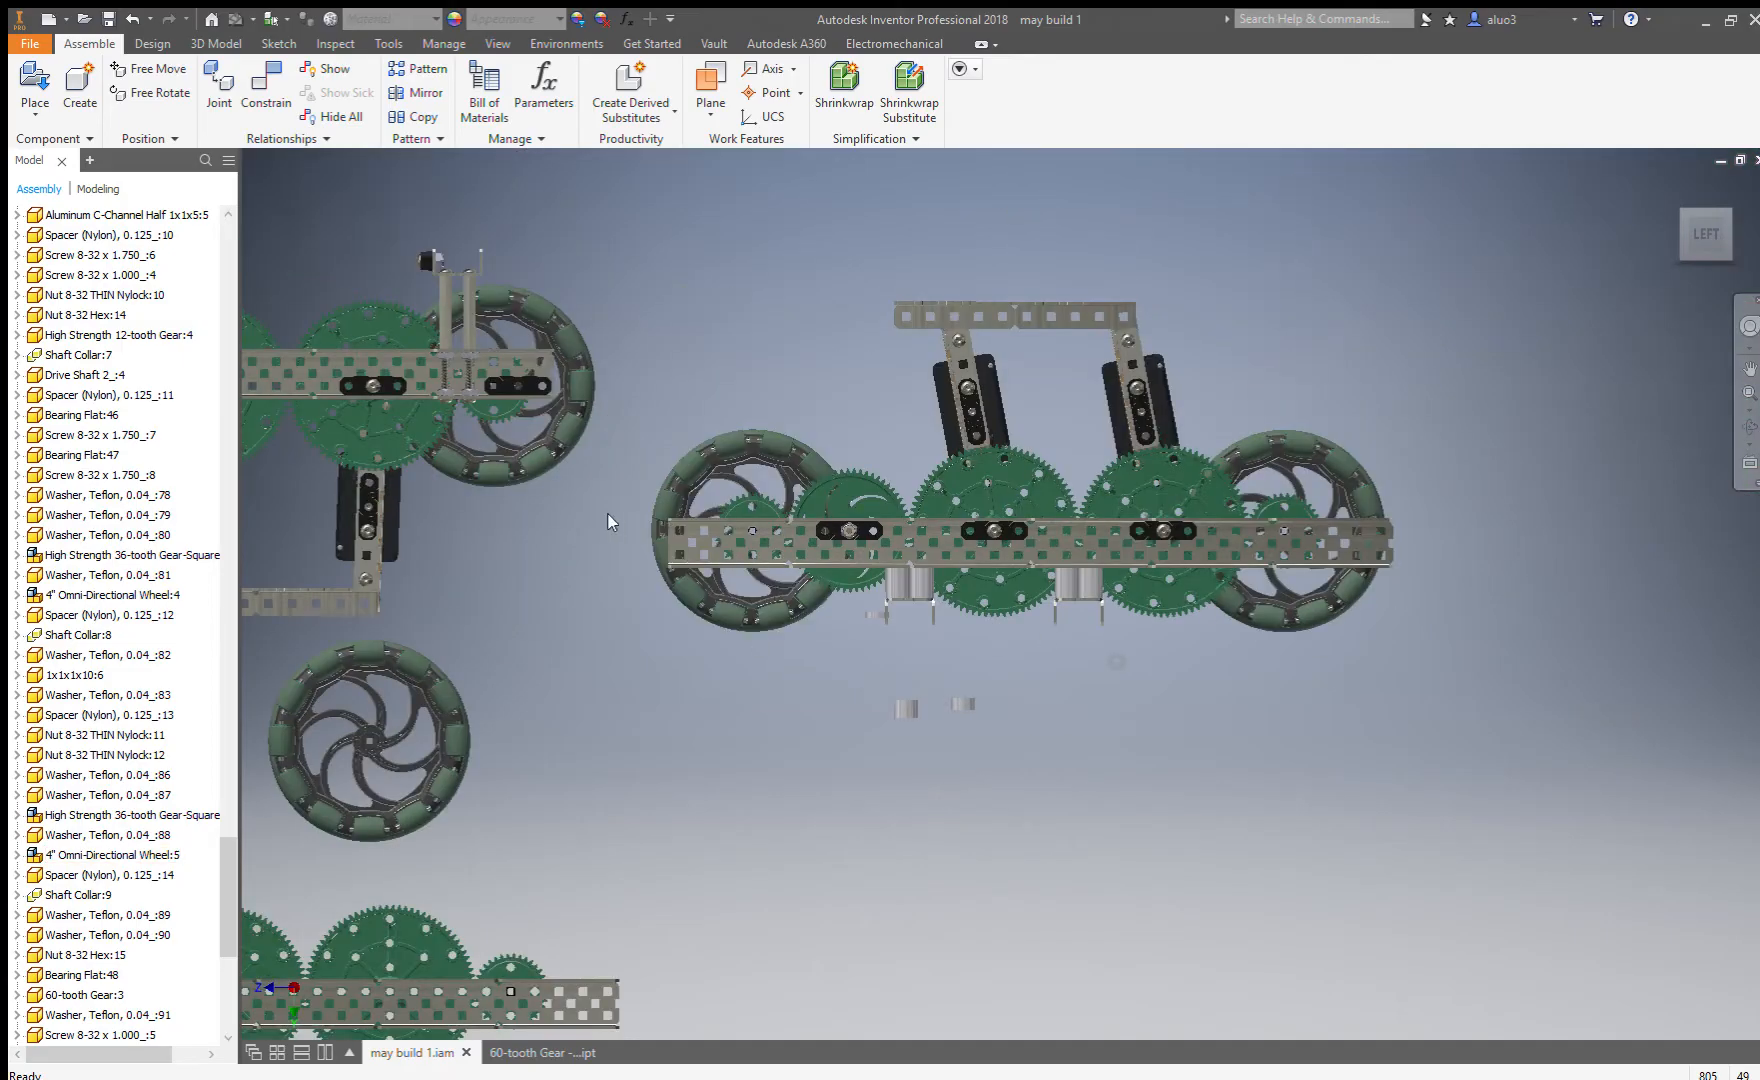
middle_click_drag(975, 545, 949, 705, "shift")
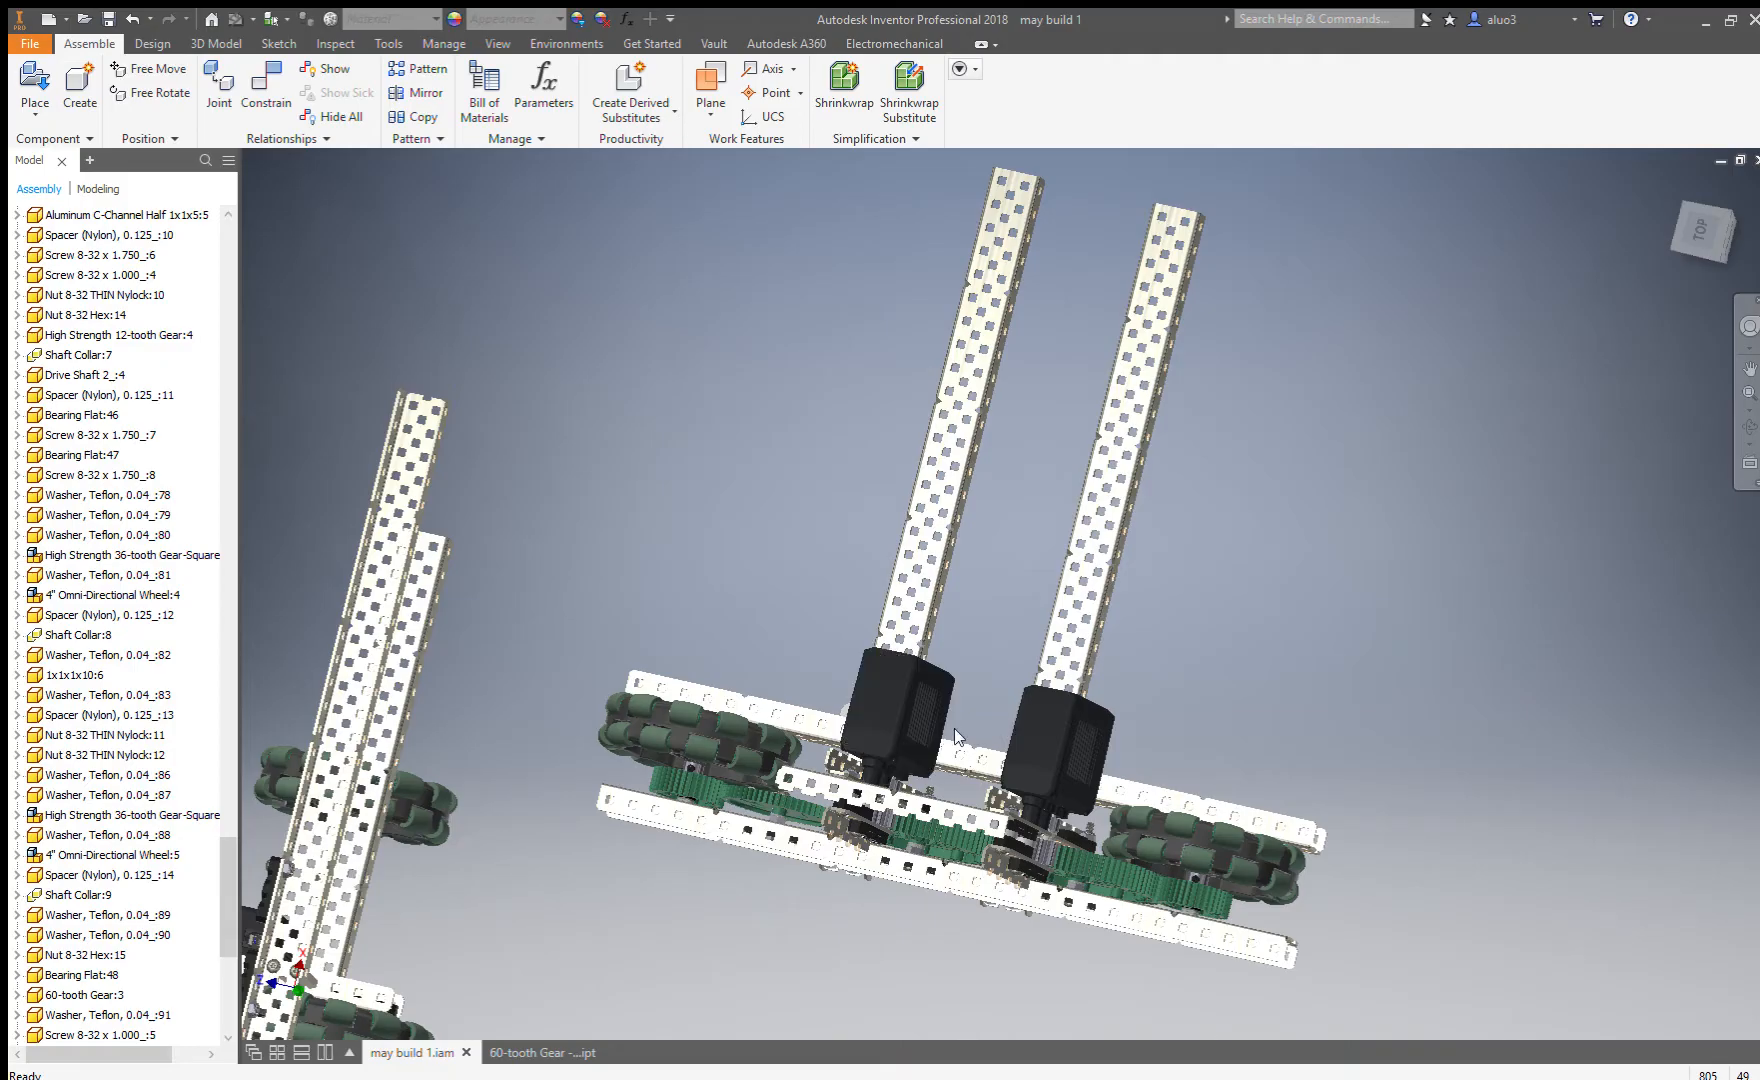
scroll(1100, 789, "down", 2)
middle_click_drag(1145, 808, 1226, 660, "shift")
scroll(1226, 660, "up", 4)
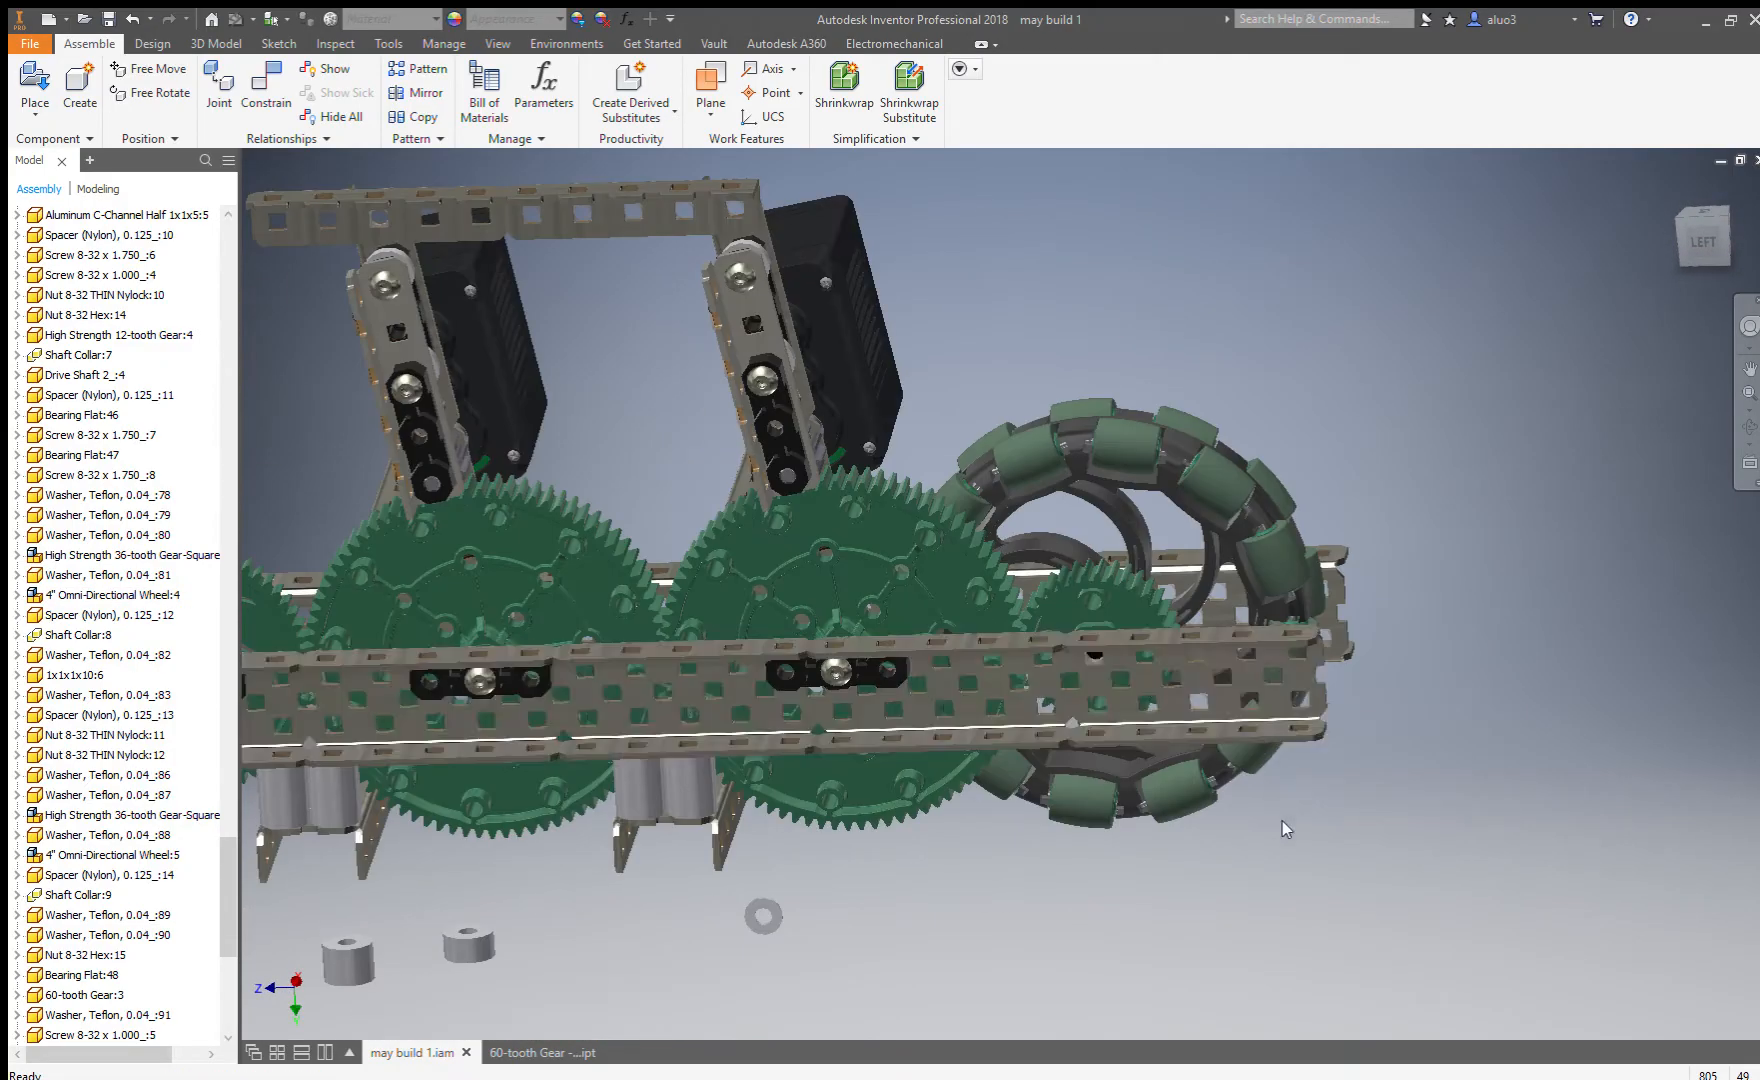
scroll(1280, 804, "down", 3)
scroll(1280, 804, "up", 4)
middle_click_drag(955, 815, 919, 813, "shift")
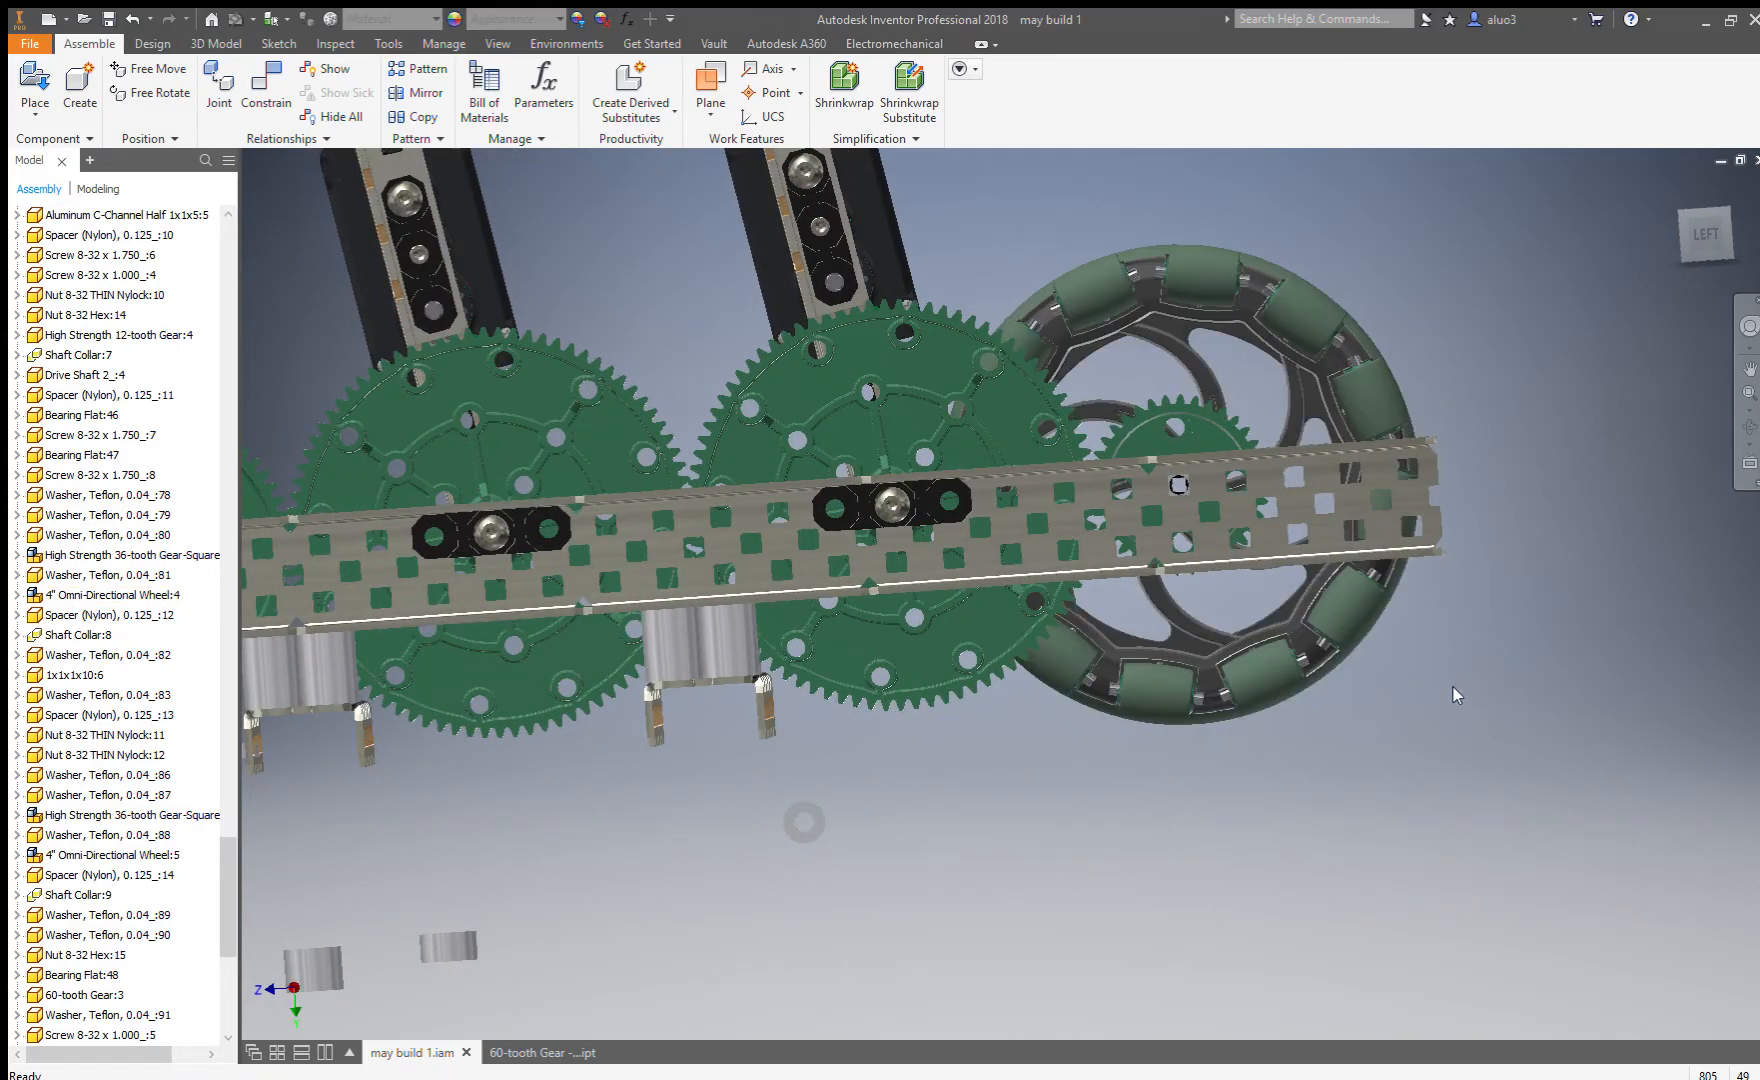
scroll(924, 628, "down", 4)
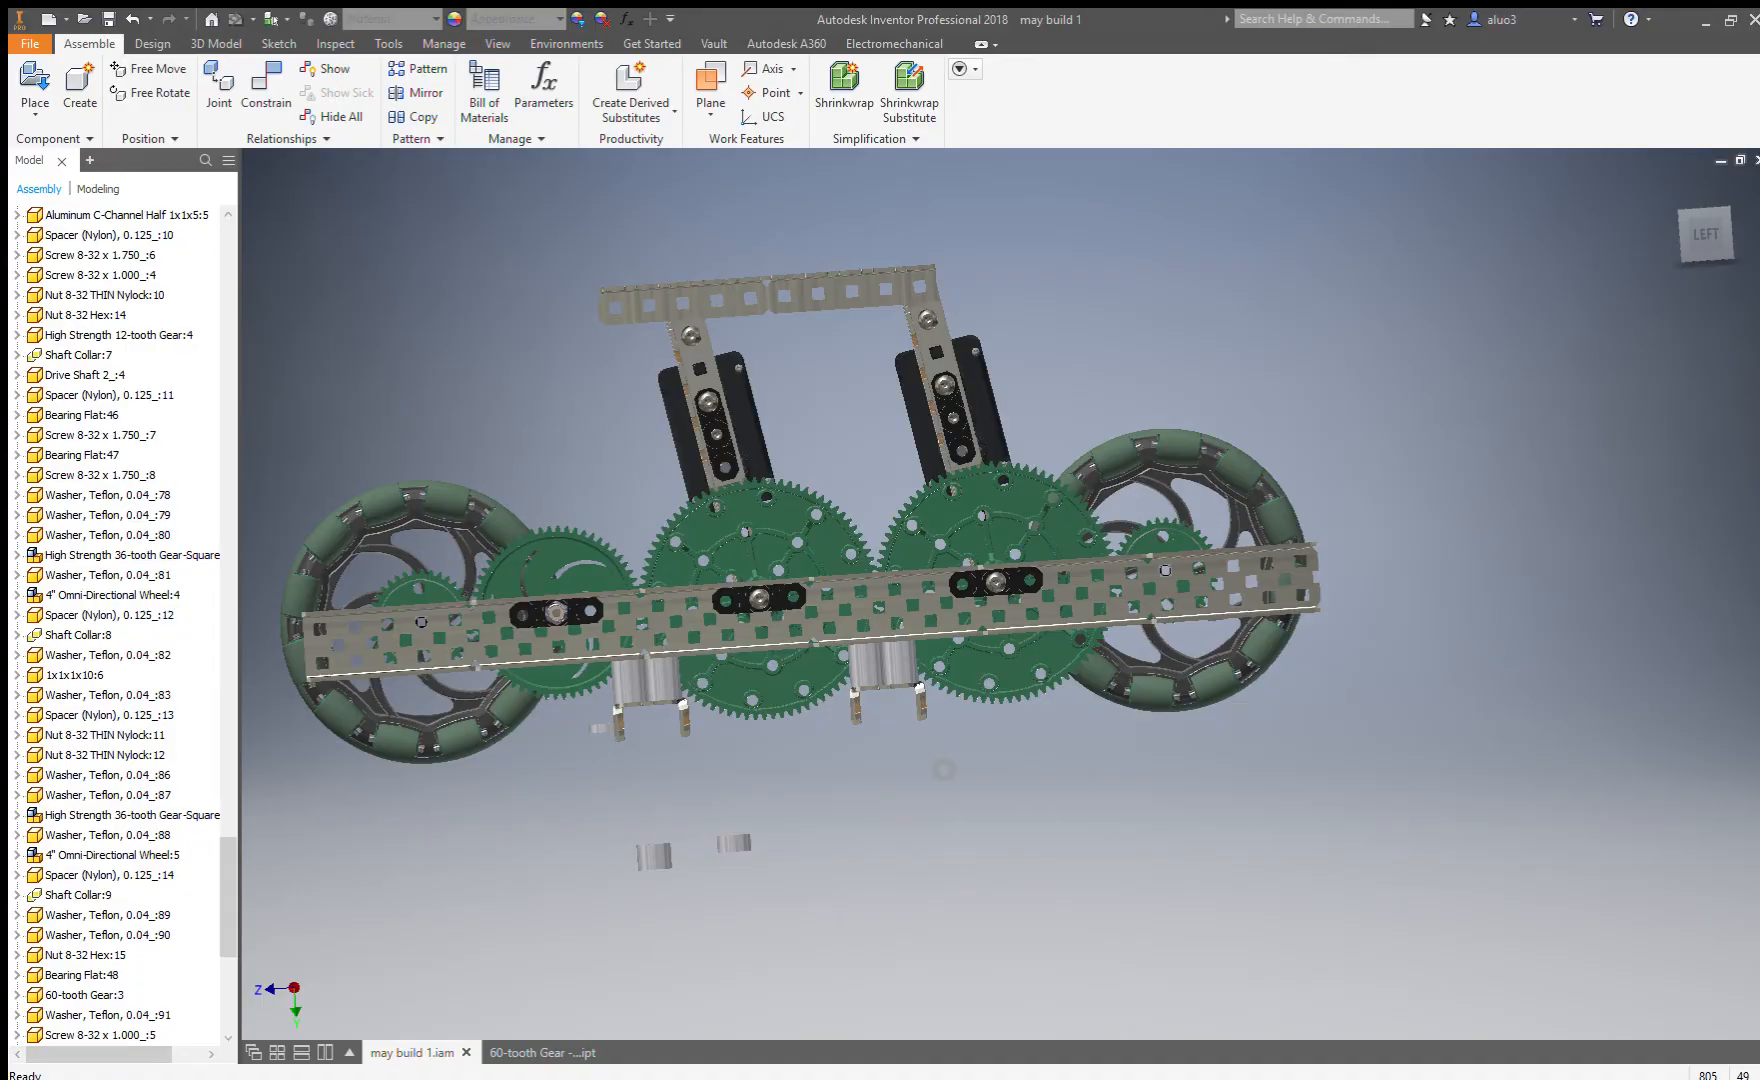
Place a loose screw below the drive module, duplicate it with the washer and nuts, and add two bearing flats beside them.
left_click(866, 815)
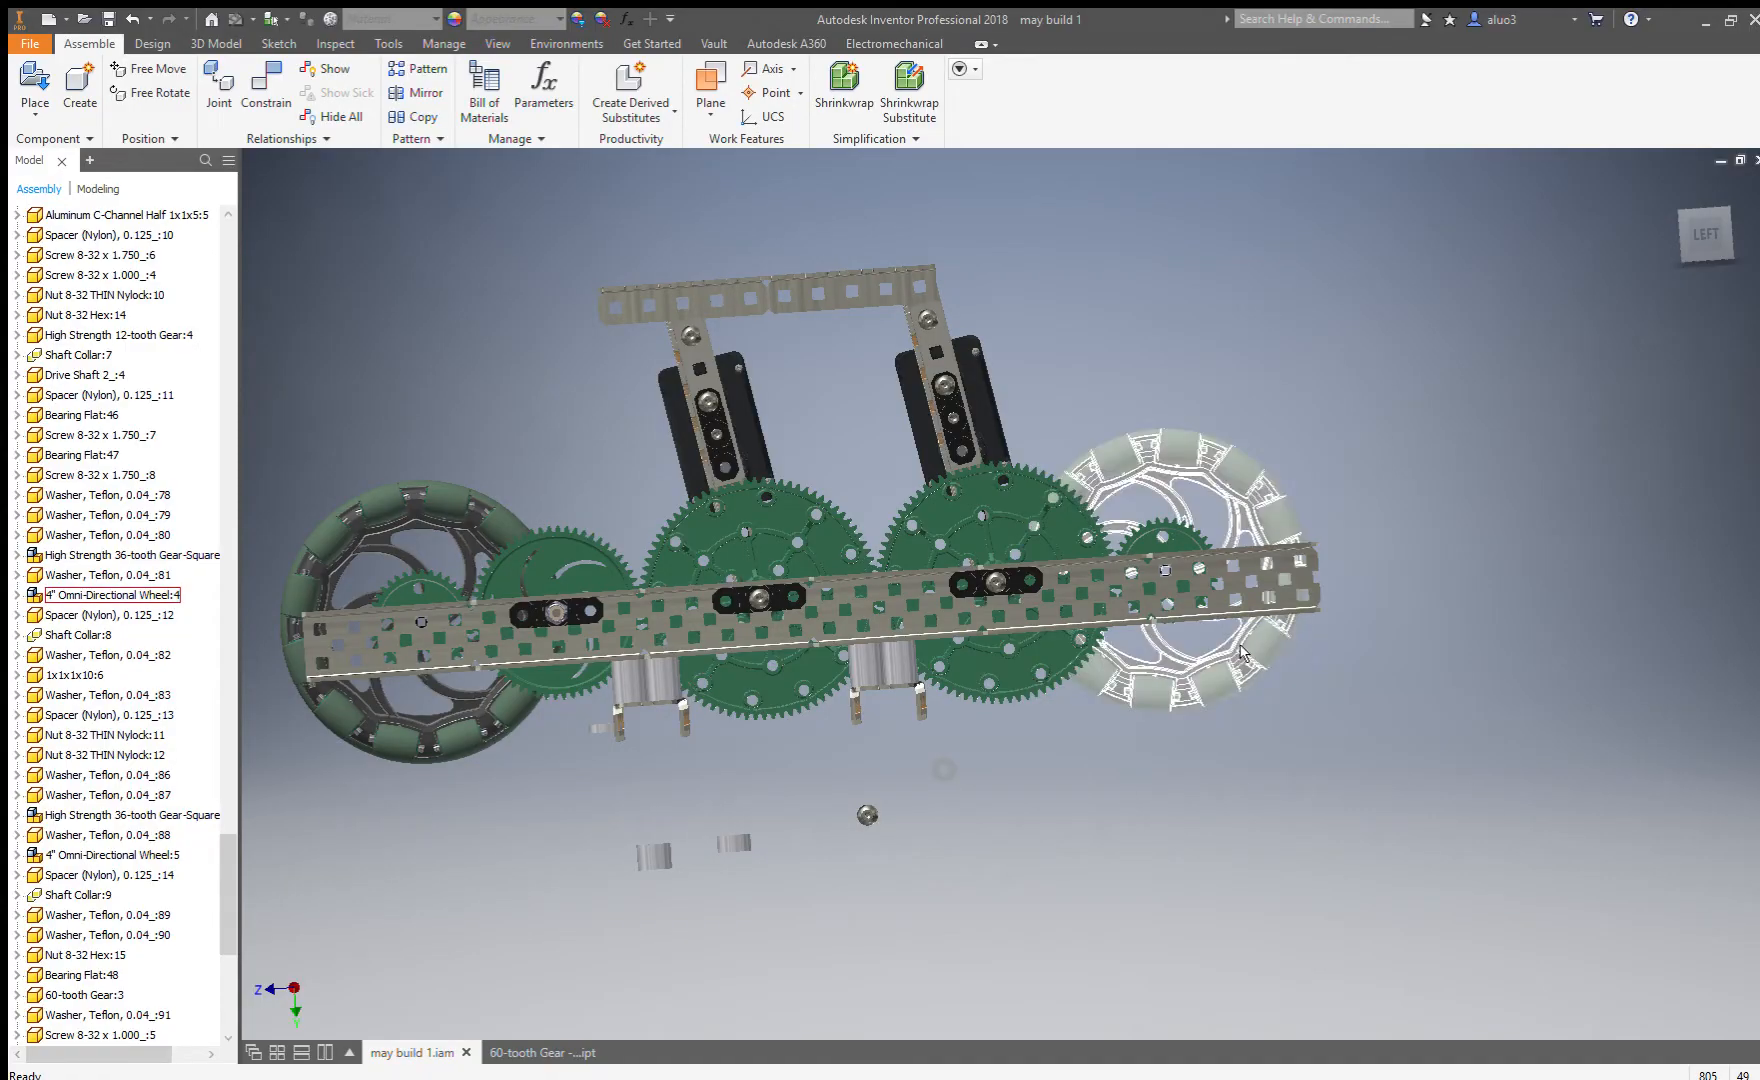
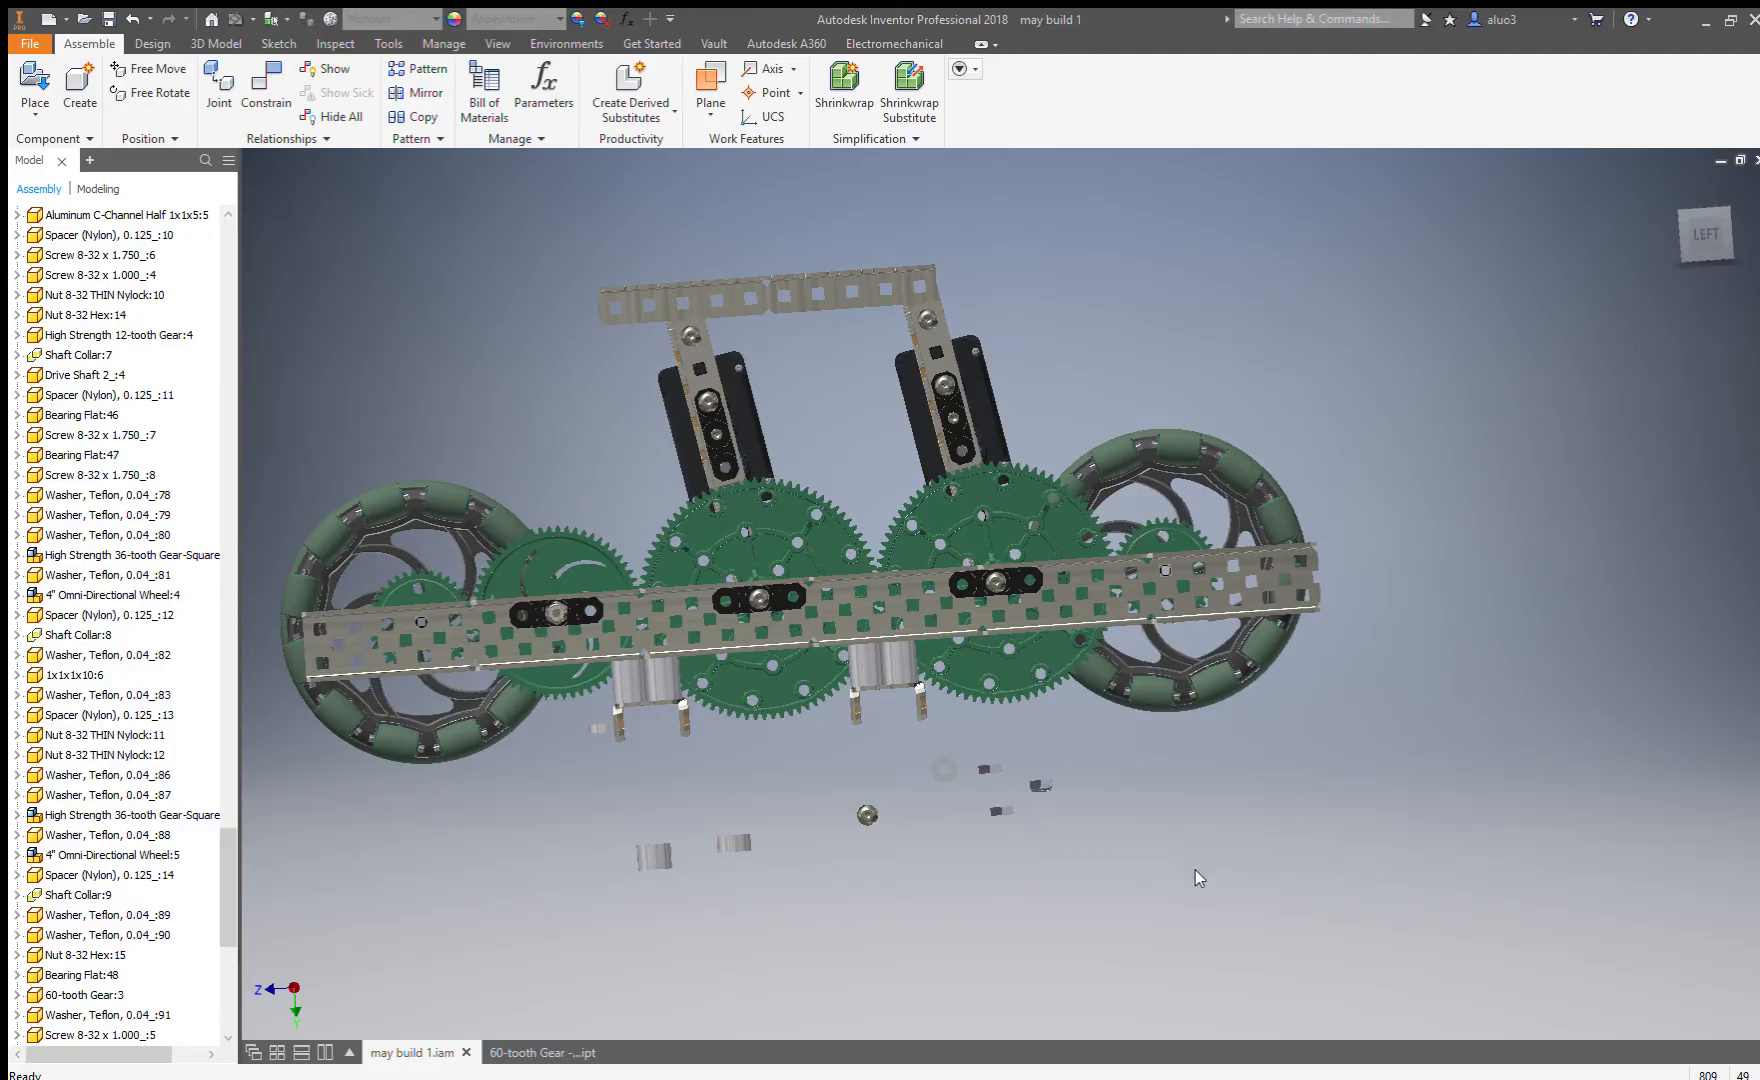
left_click_drag(817, 743, 1132, 848)
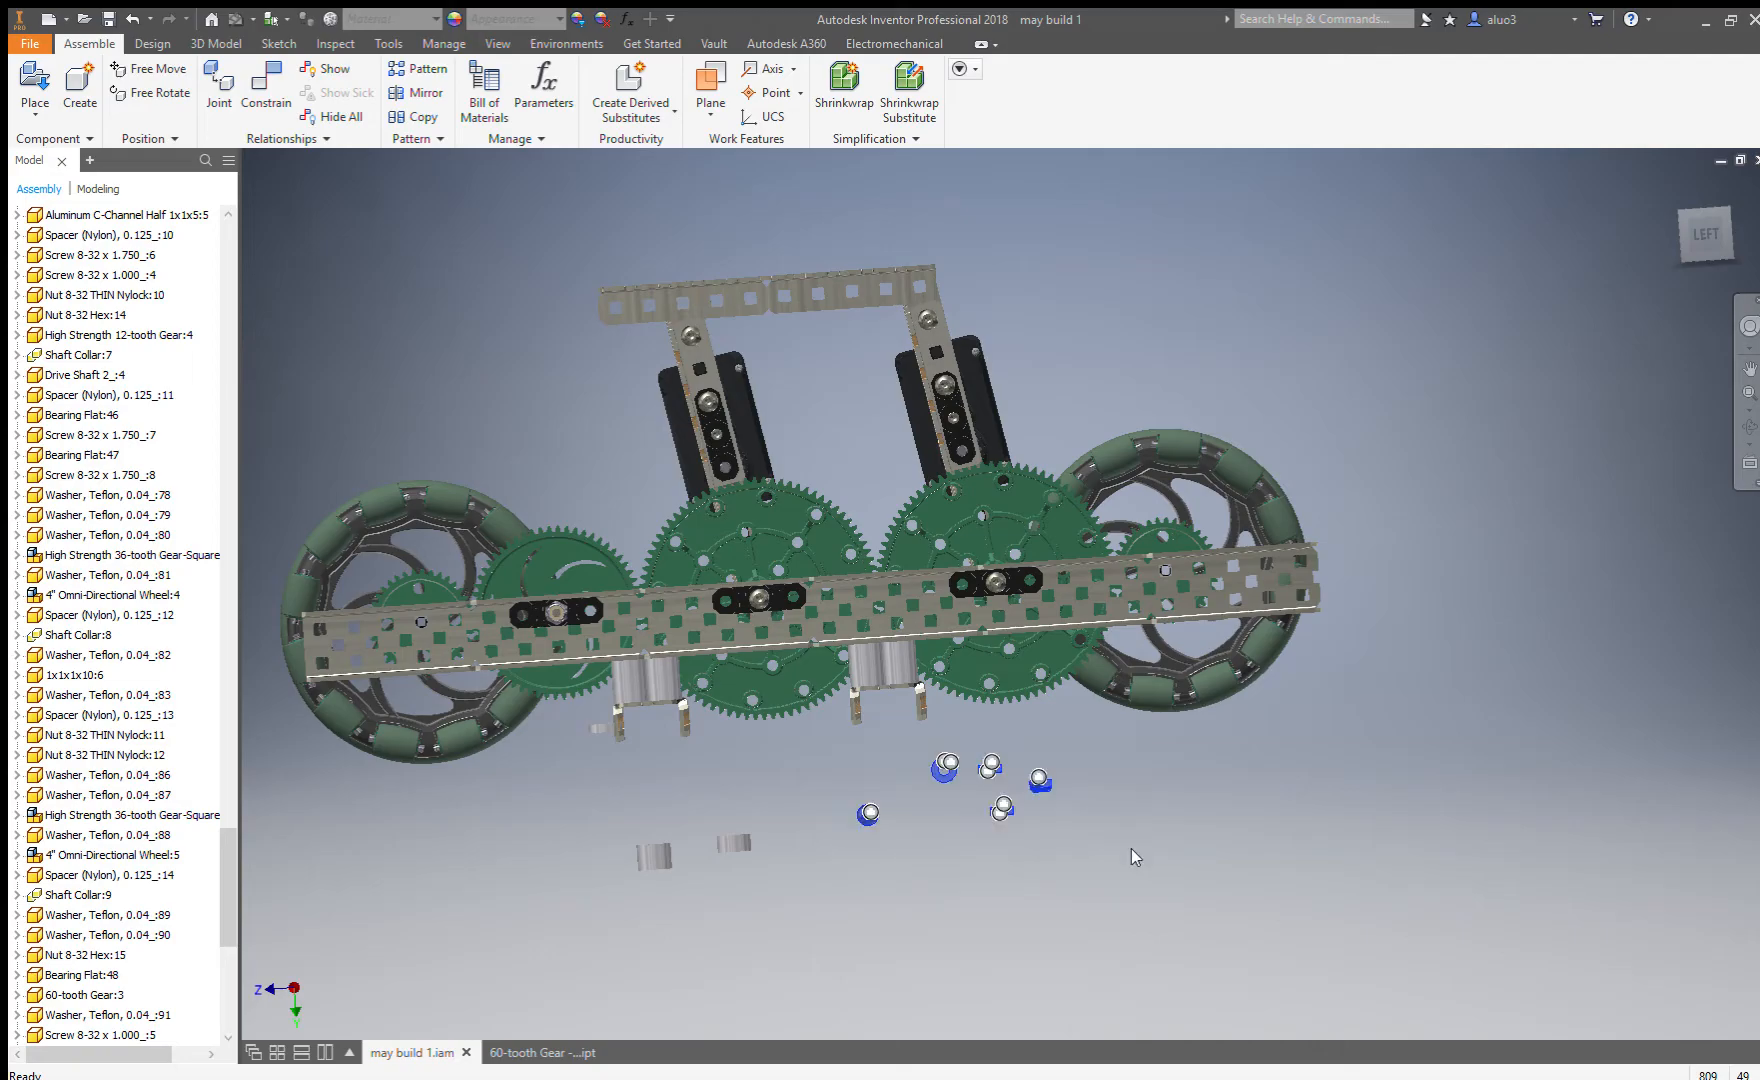
key("ctrl+v")
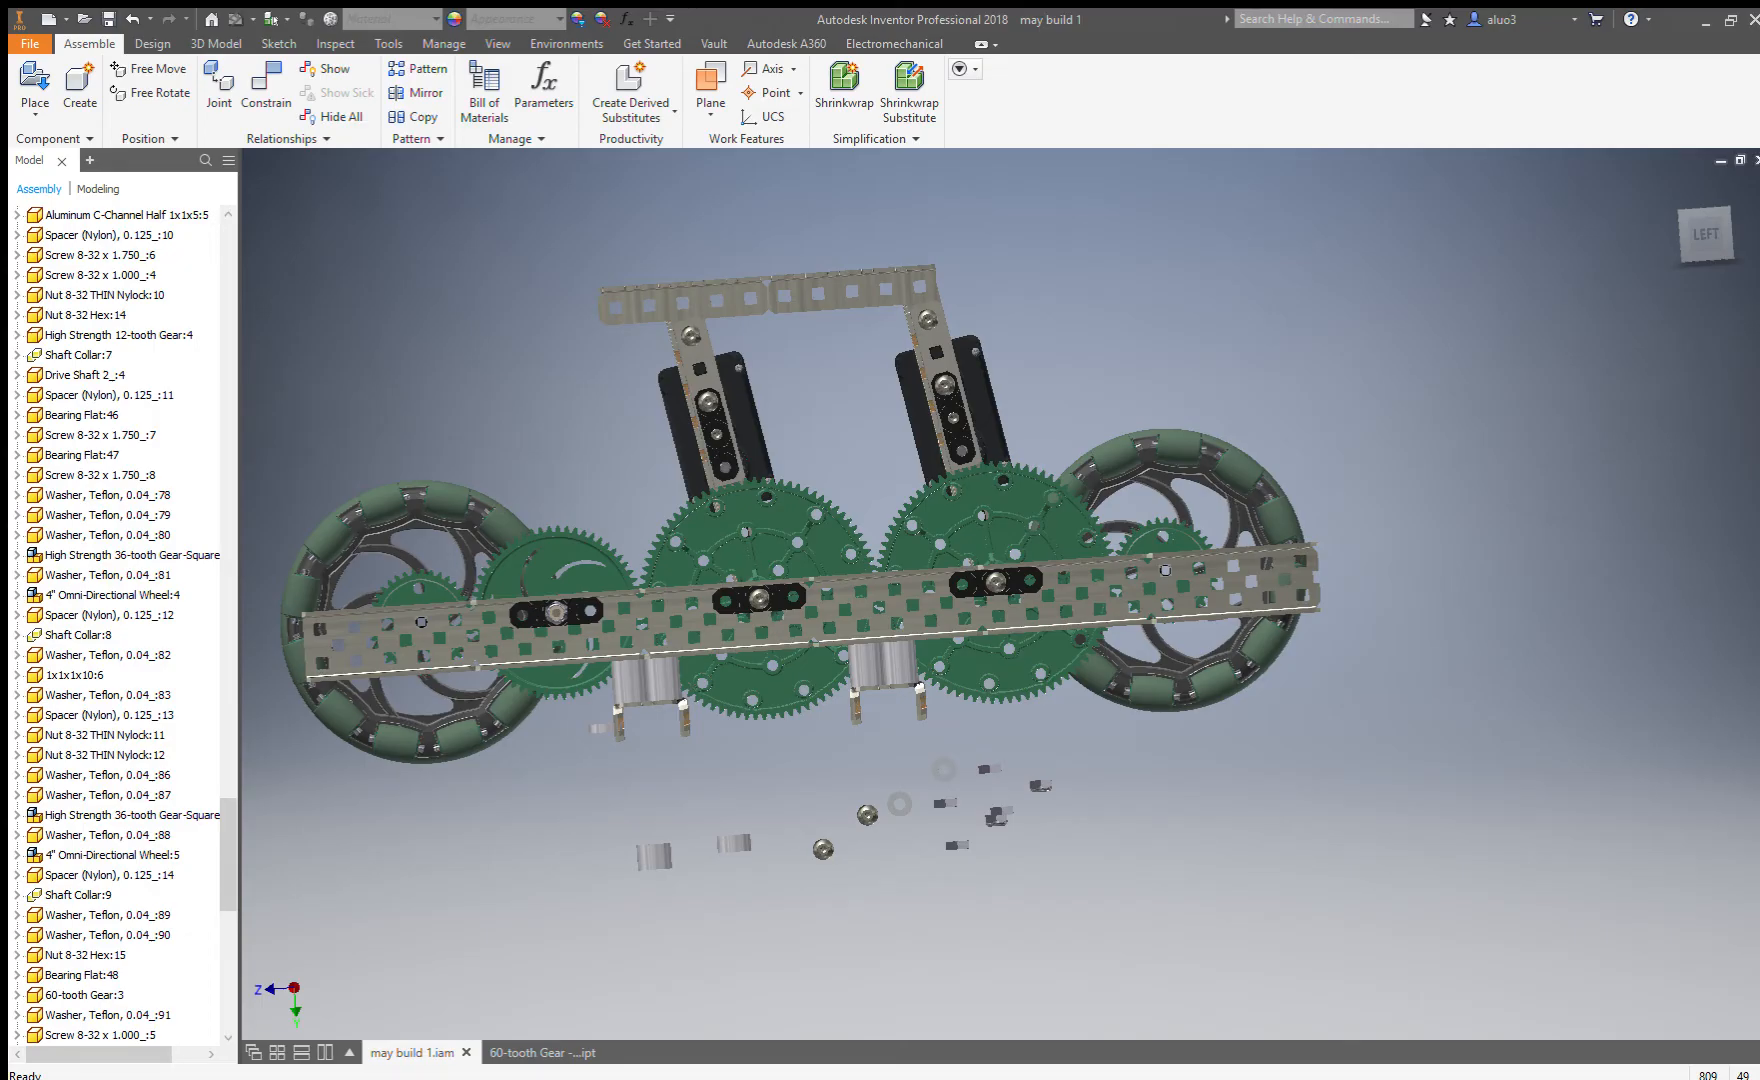
left_click(1150, 752)
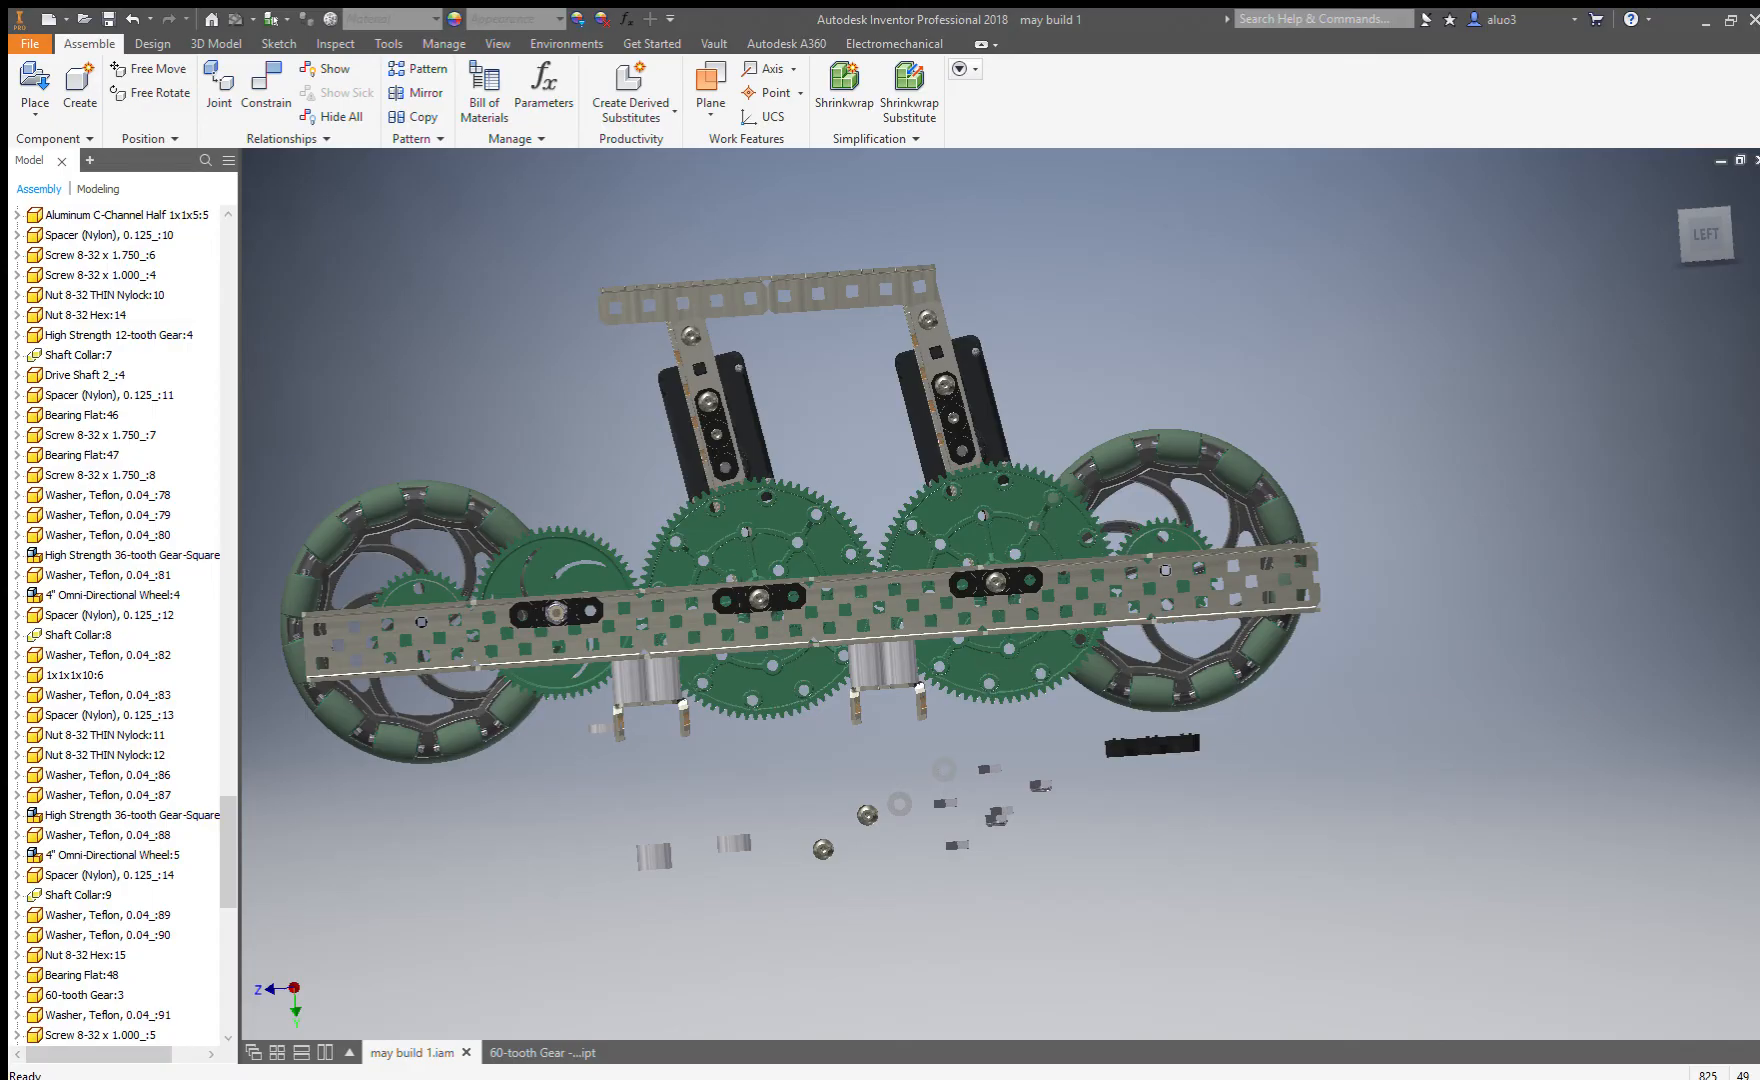
left_click(1126, 793)
Constrain one bearing flat onto the inside of the outer rail's lower flange, above the cross channel's spacers.
key("c")
scroll(790, 460, "up", 3)
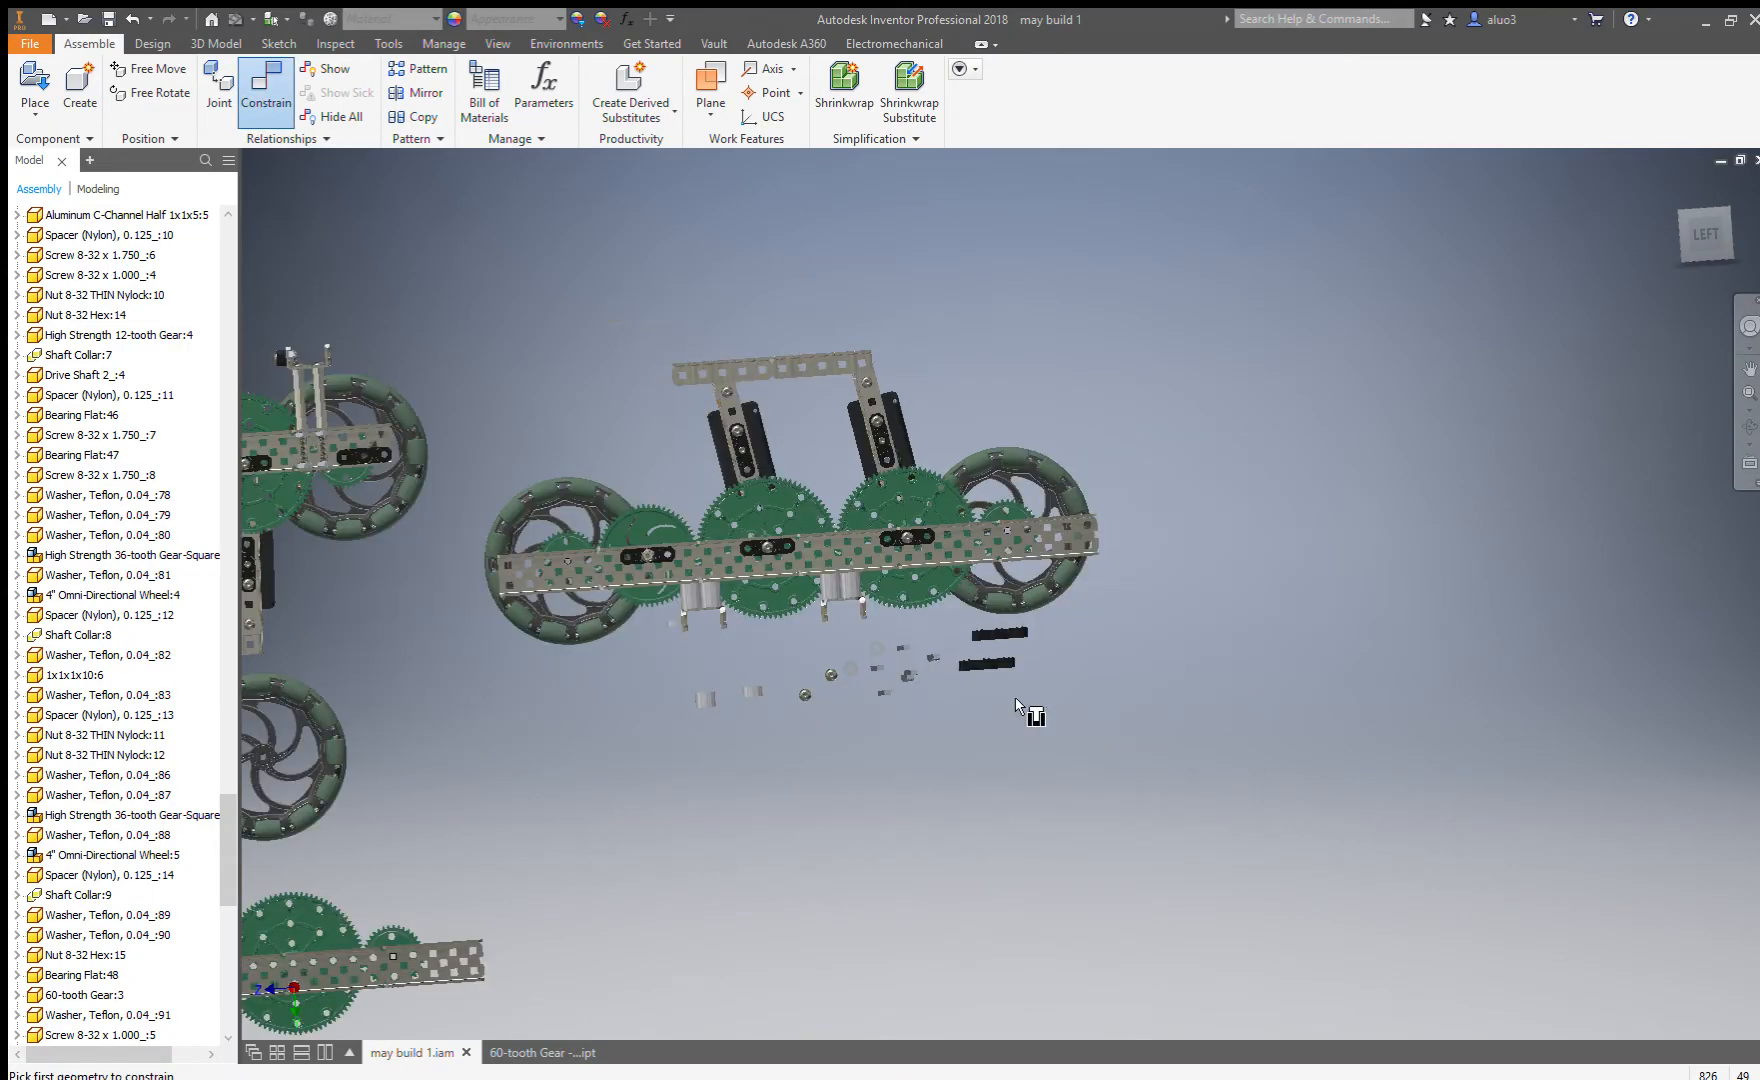
scroll(1004, 676, "down", 6)
middle_click_drag(950, 648, 1099, 716)
scroll(1102, 640, "down", 3)
left_click(1094, 621)
scroll(1210, 690, "up", 5)
scroll(797, 535, "down", 5)
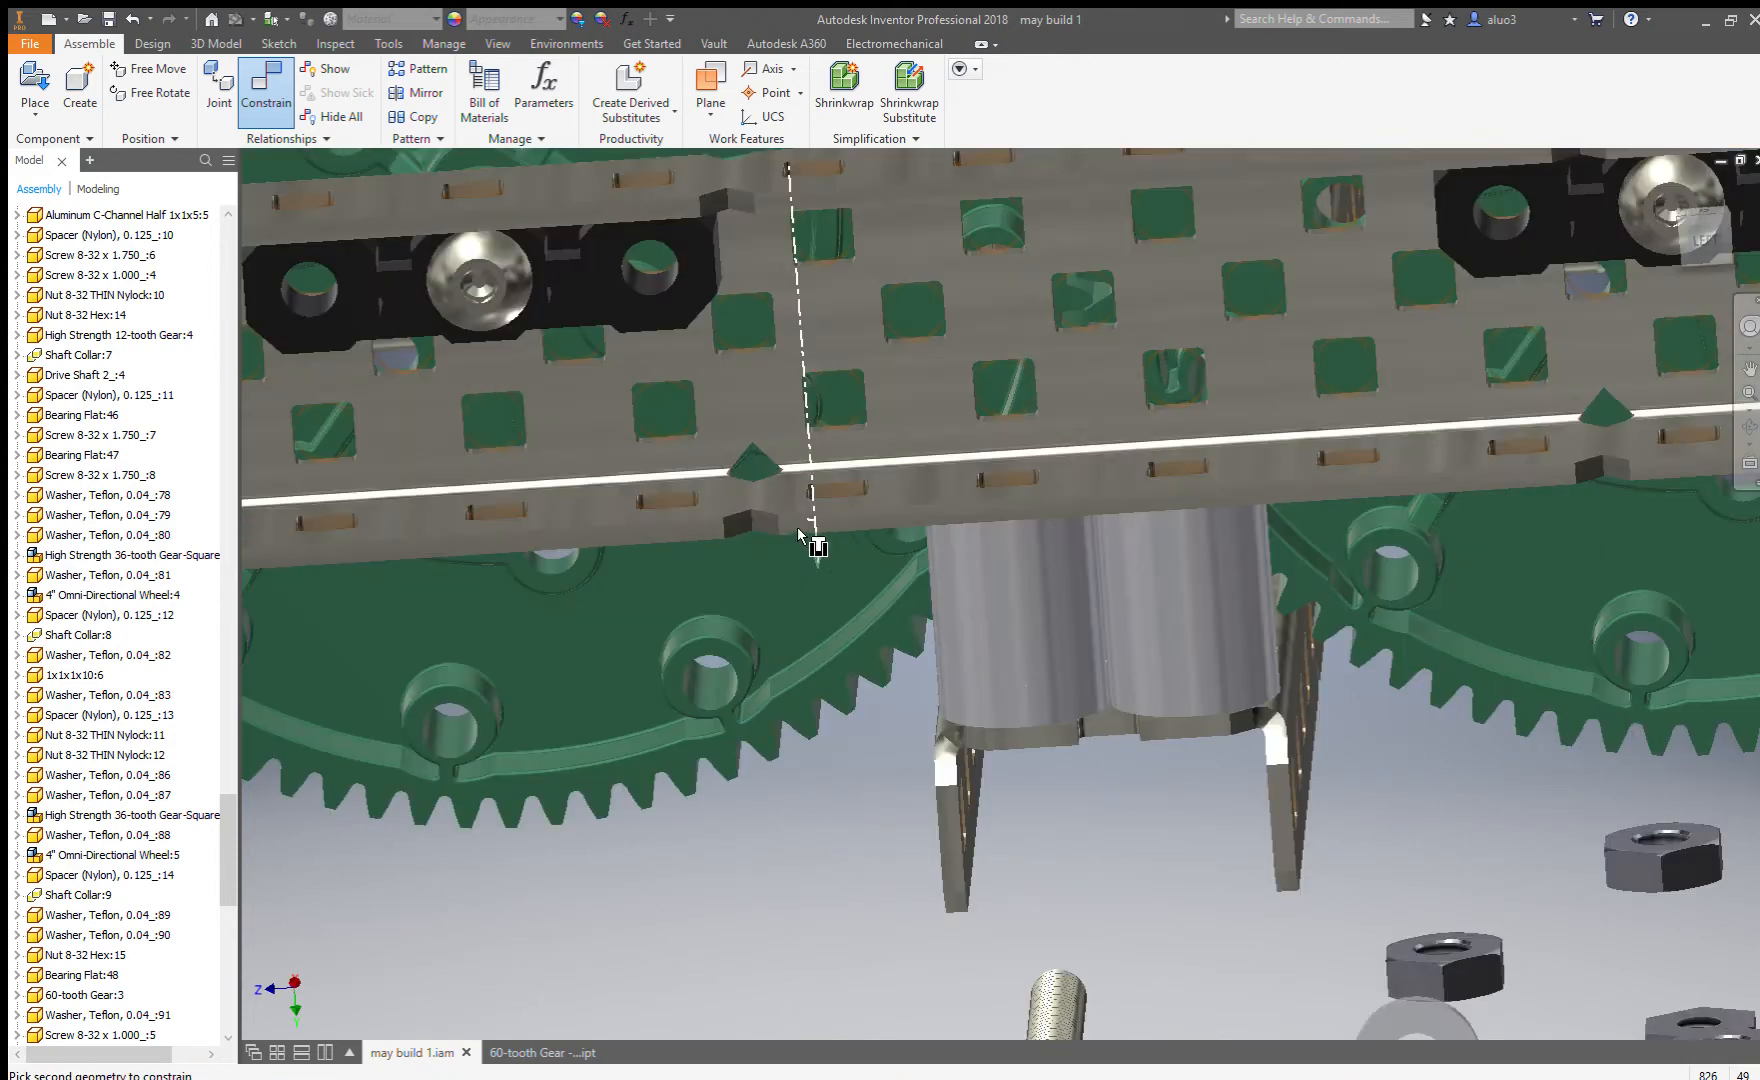
left_click(812, 490)
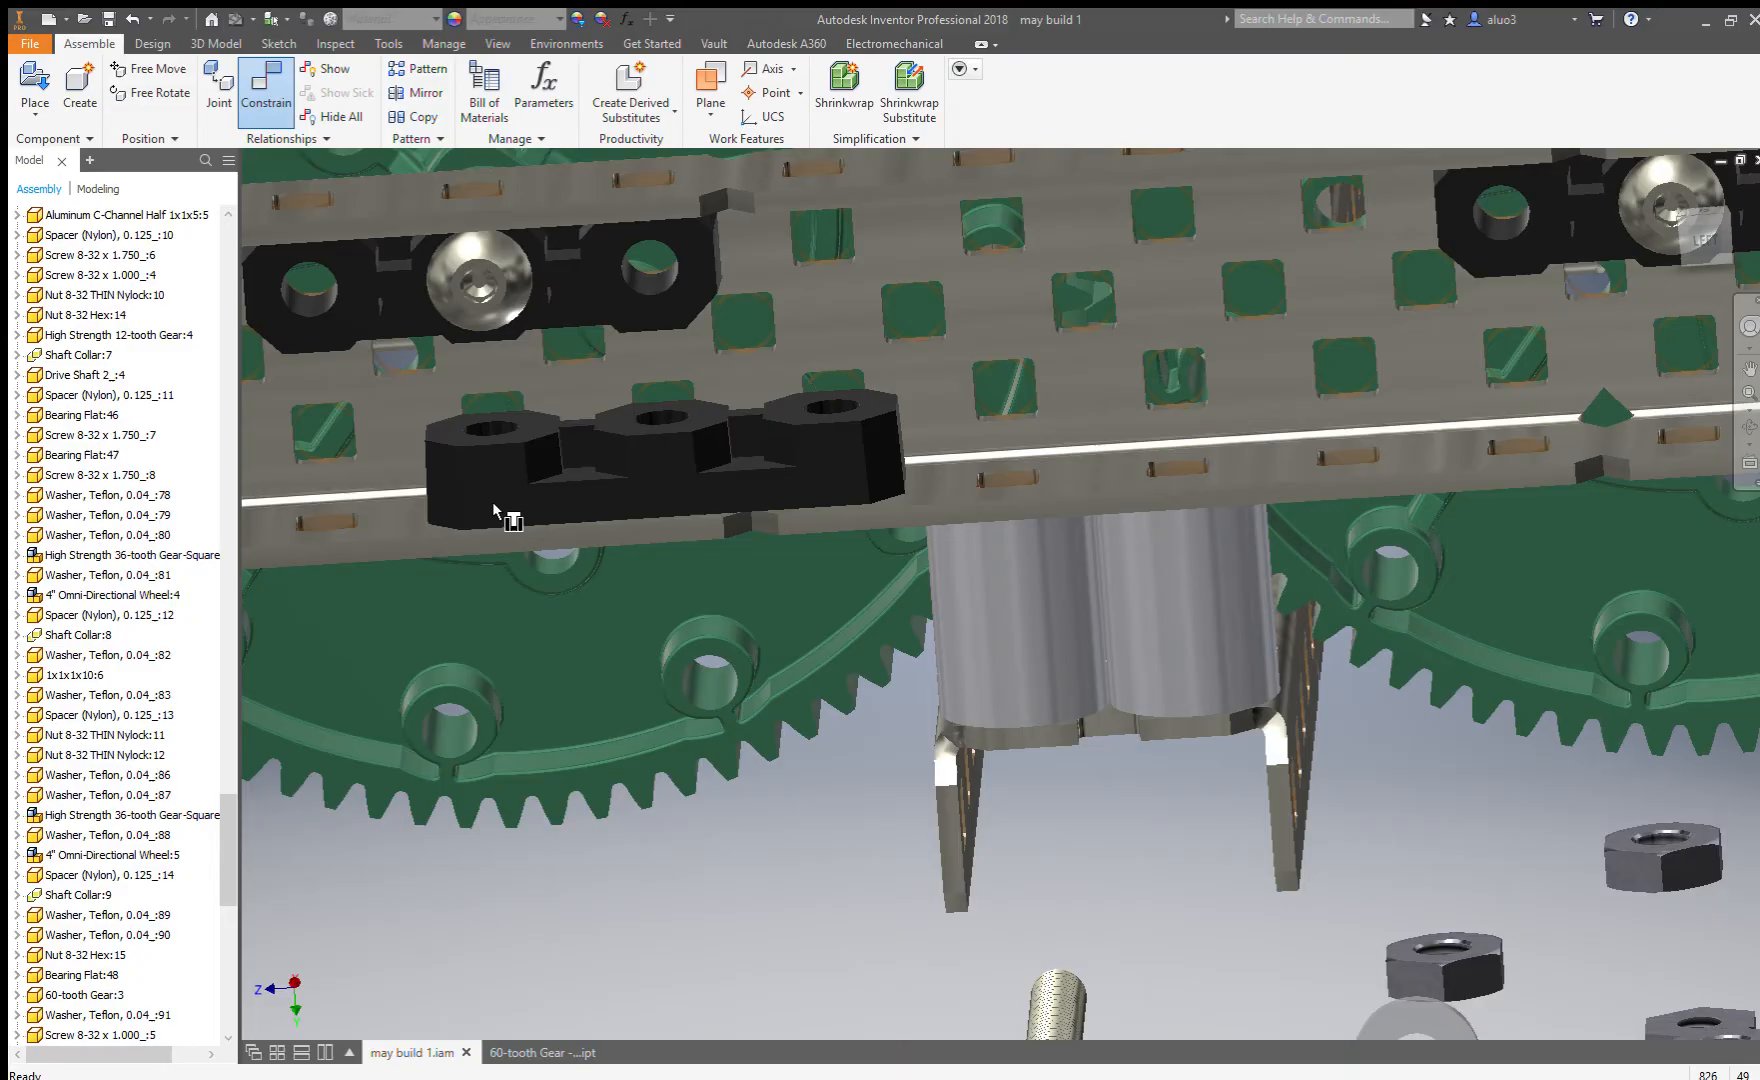
Constrain the second bearing flat under the rail's upper flange, directly opposite the first bearing flat.
scroll(950, 585, "up", 5)
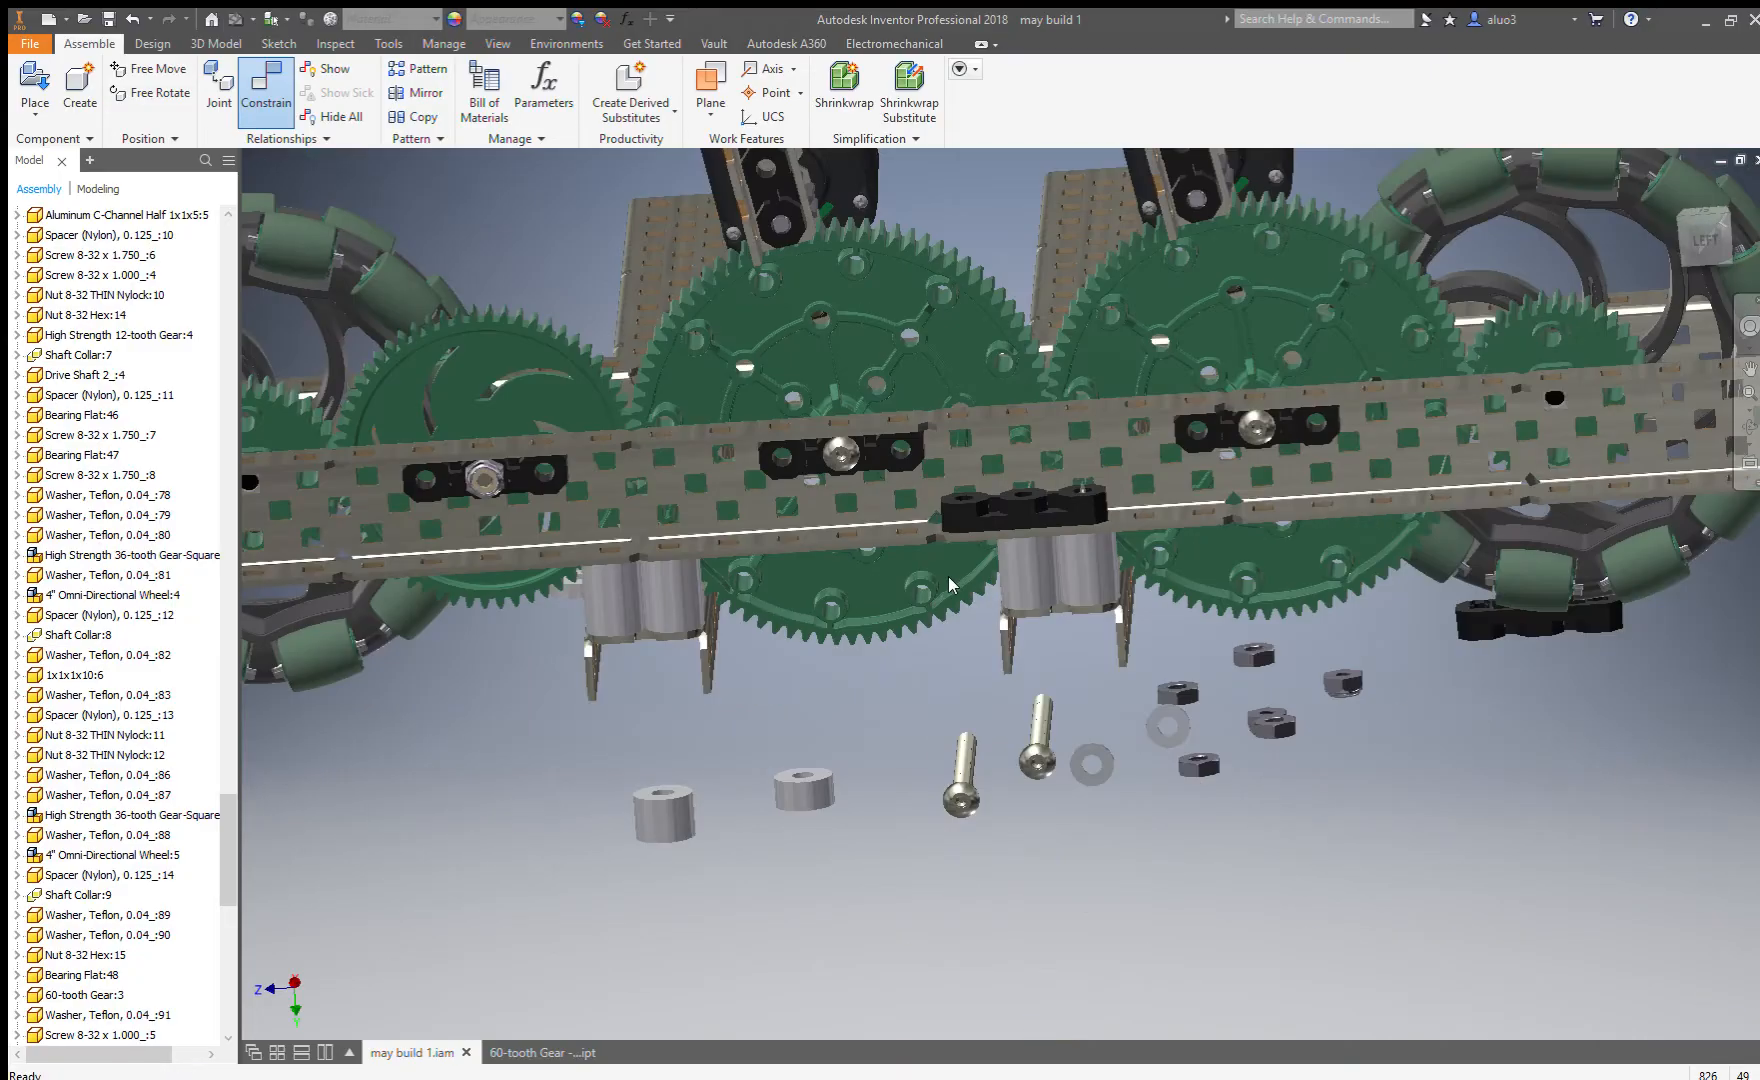
scroll(1505, 648, "down", 2)
left_click(1473, 609)
scroll(1500, 650, "up", 5)
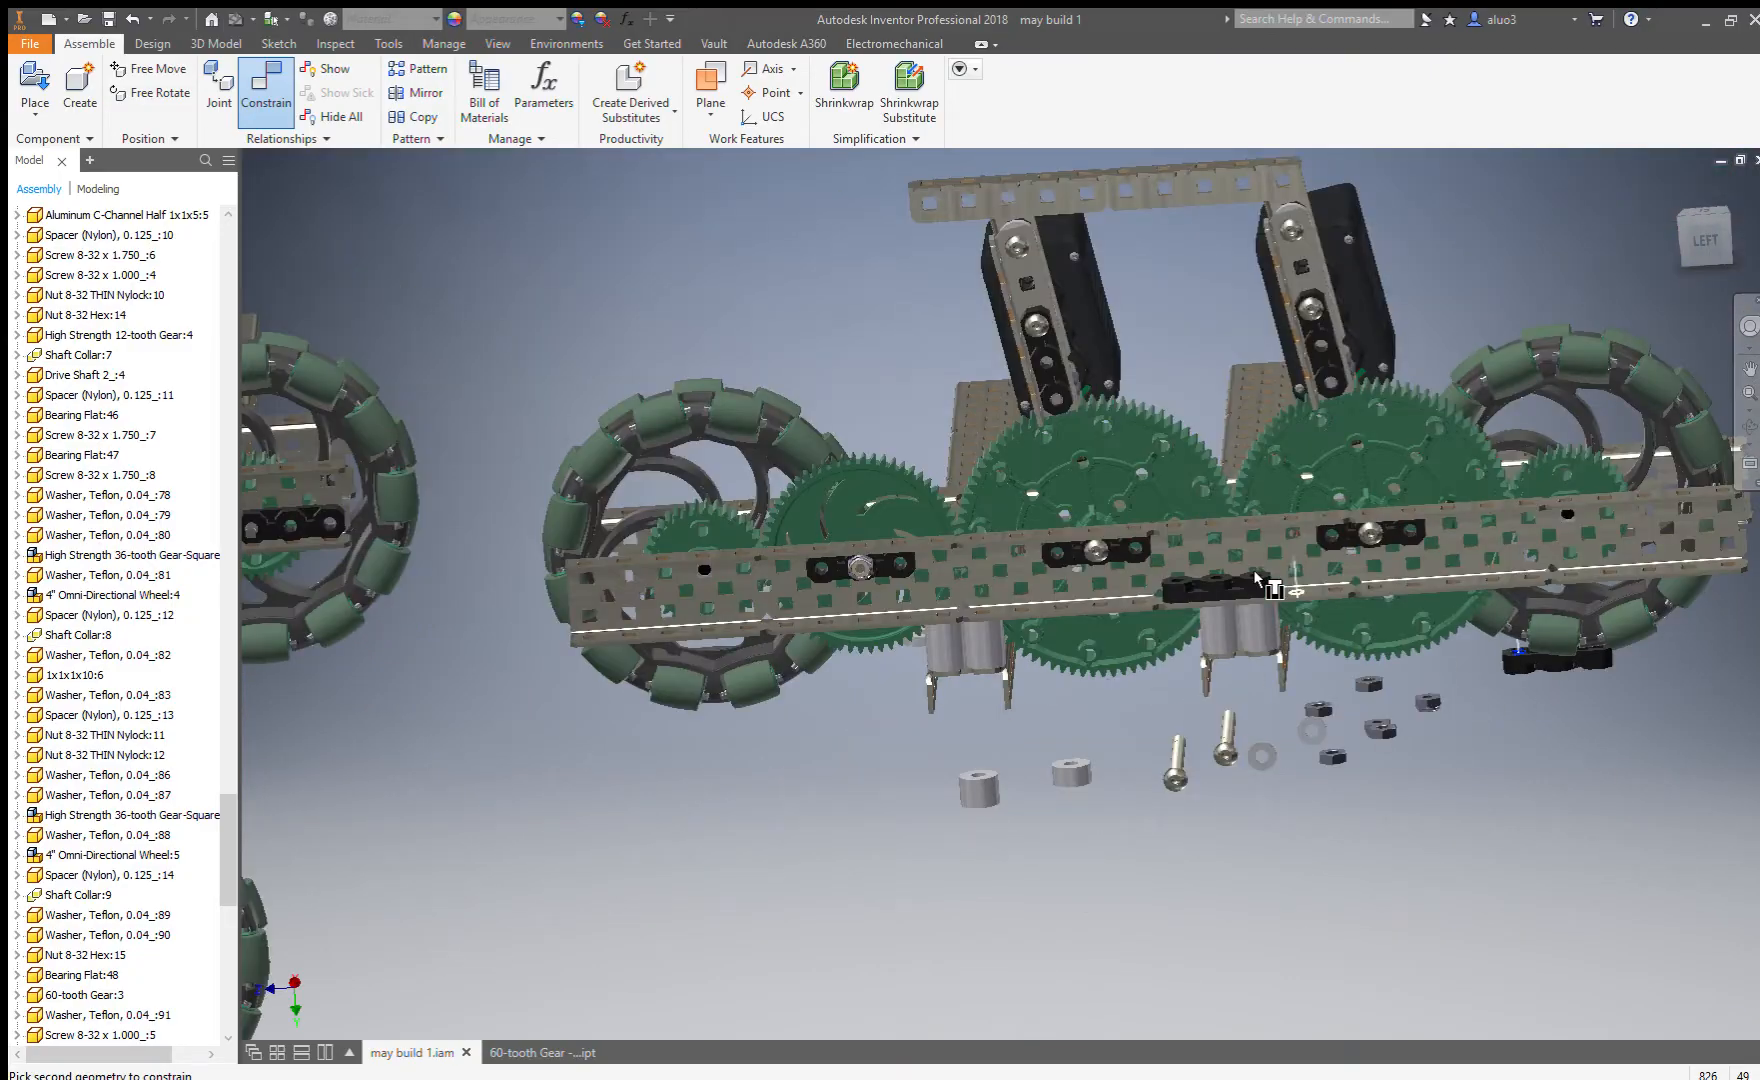
scroll(1215, 555, "down", 6)
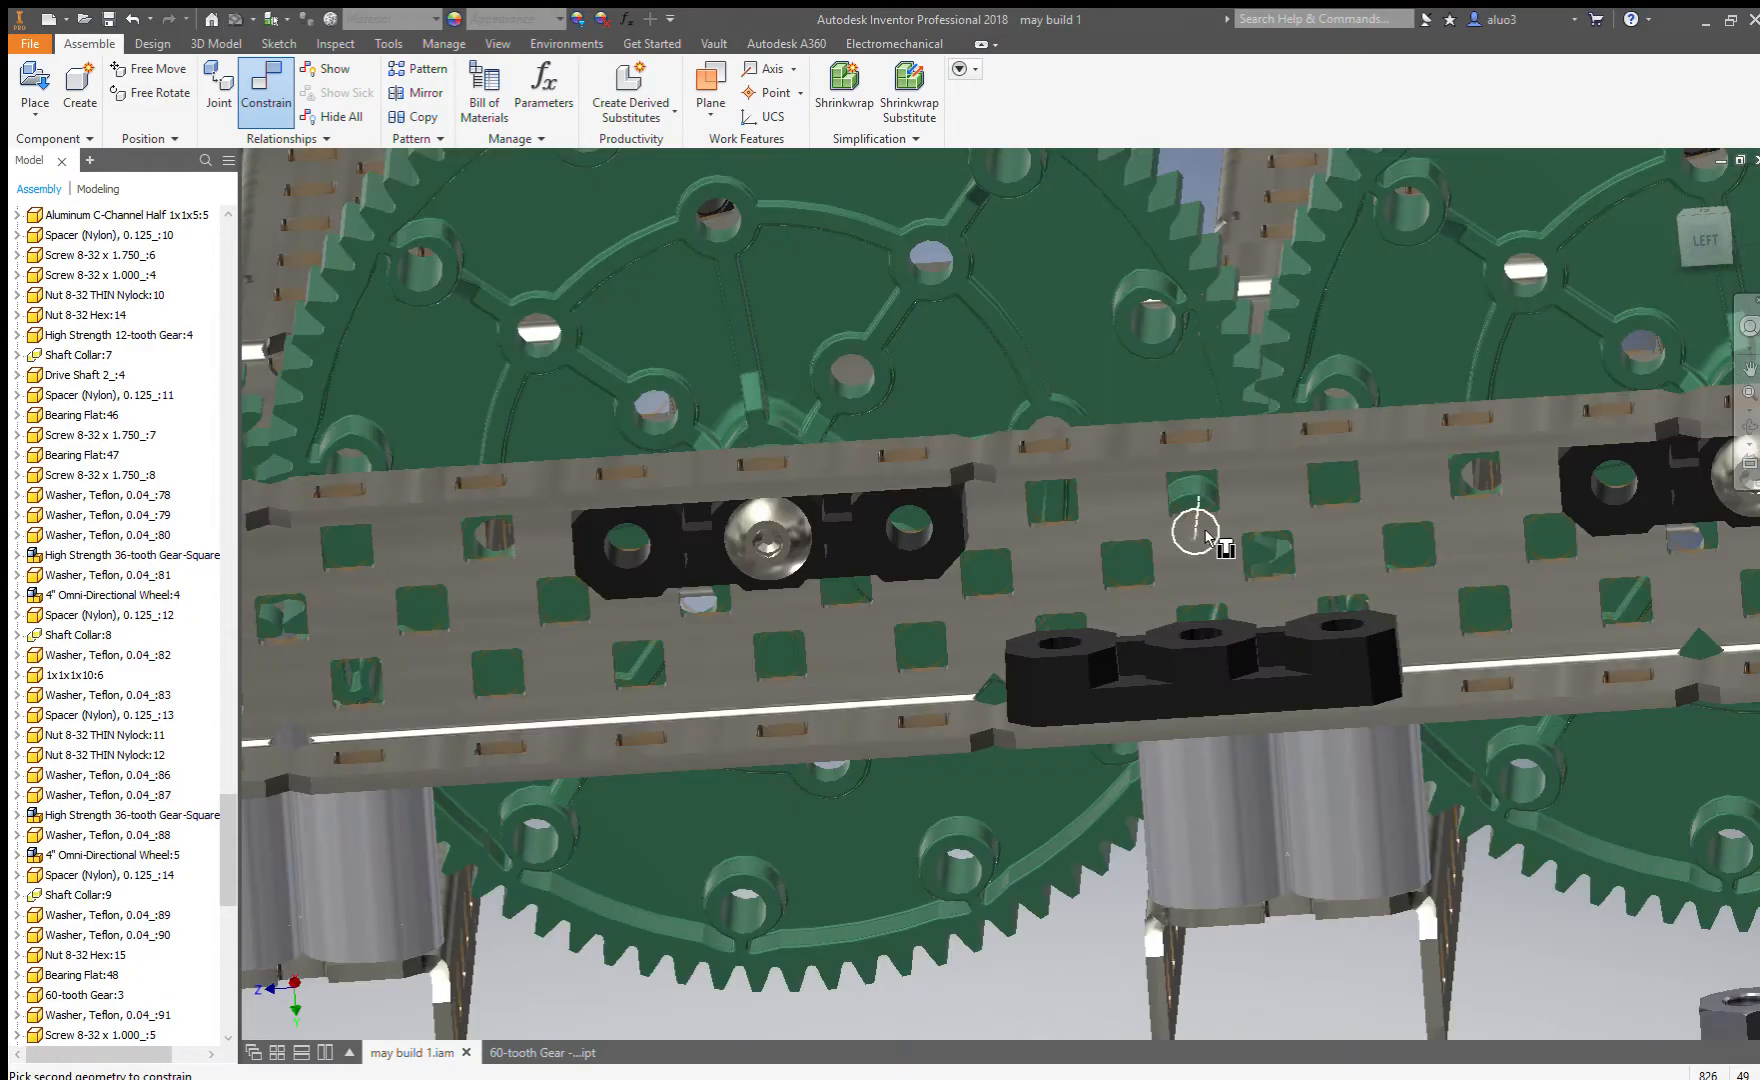
left_click(1047, 476)
key("c")
left_click(1325, 455)
Insert a screw from the underside of the cross channel up through the spacer and both bearing flats.
scroll(1325, 455, "up", 5)
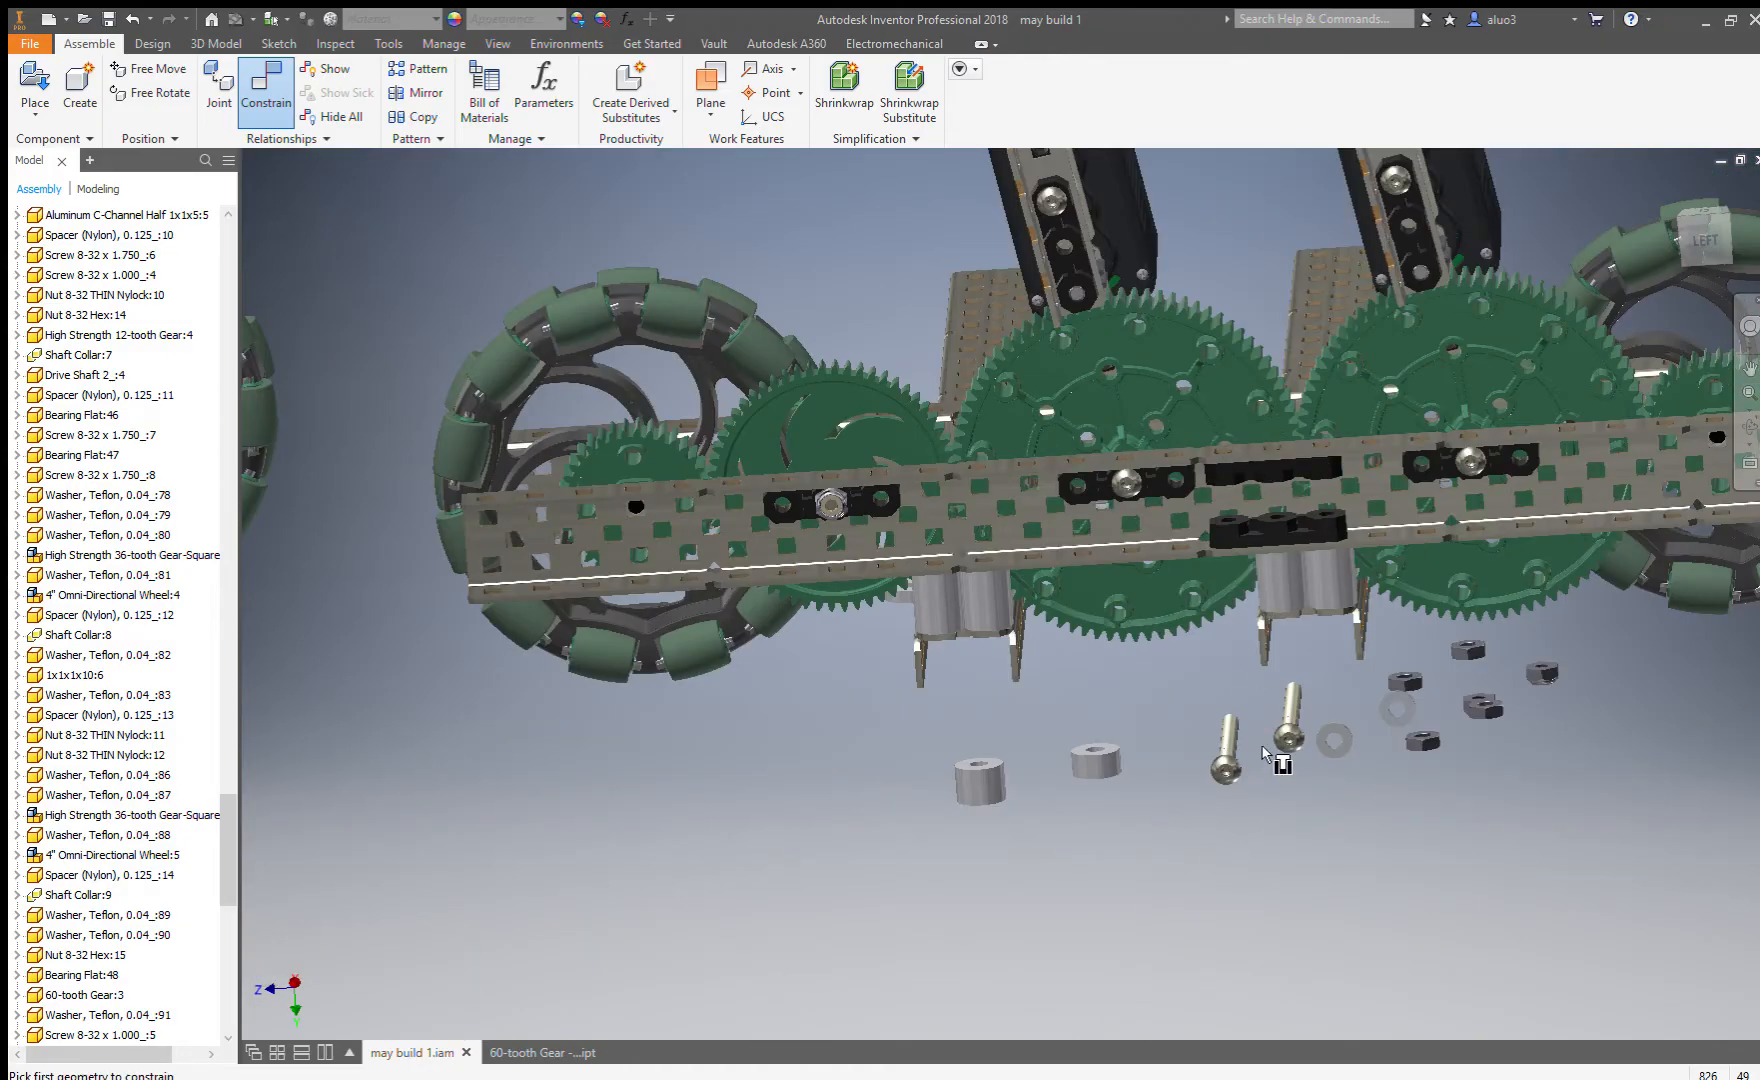
scroll(1265, 755, "down", 5)
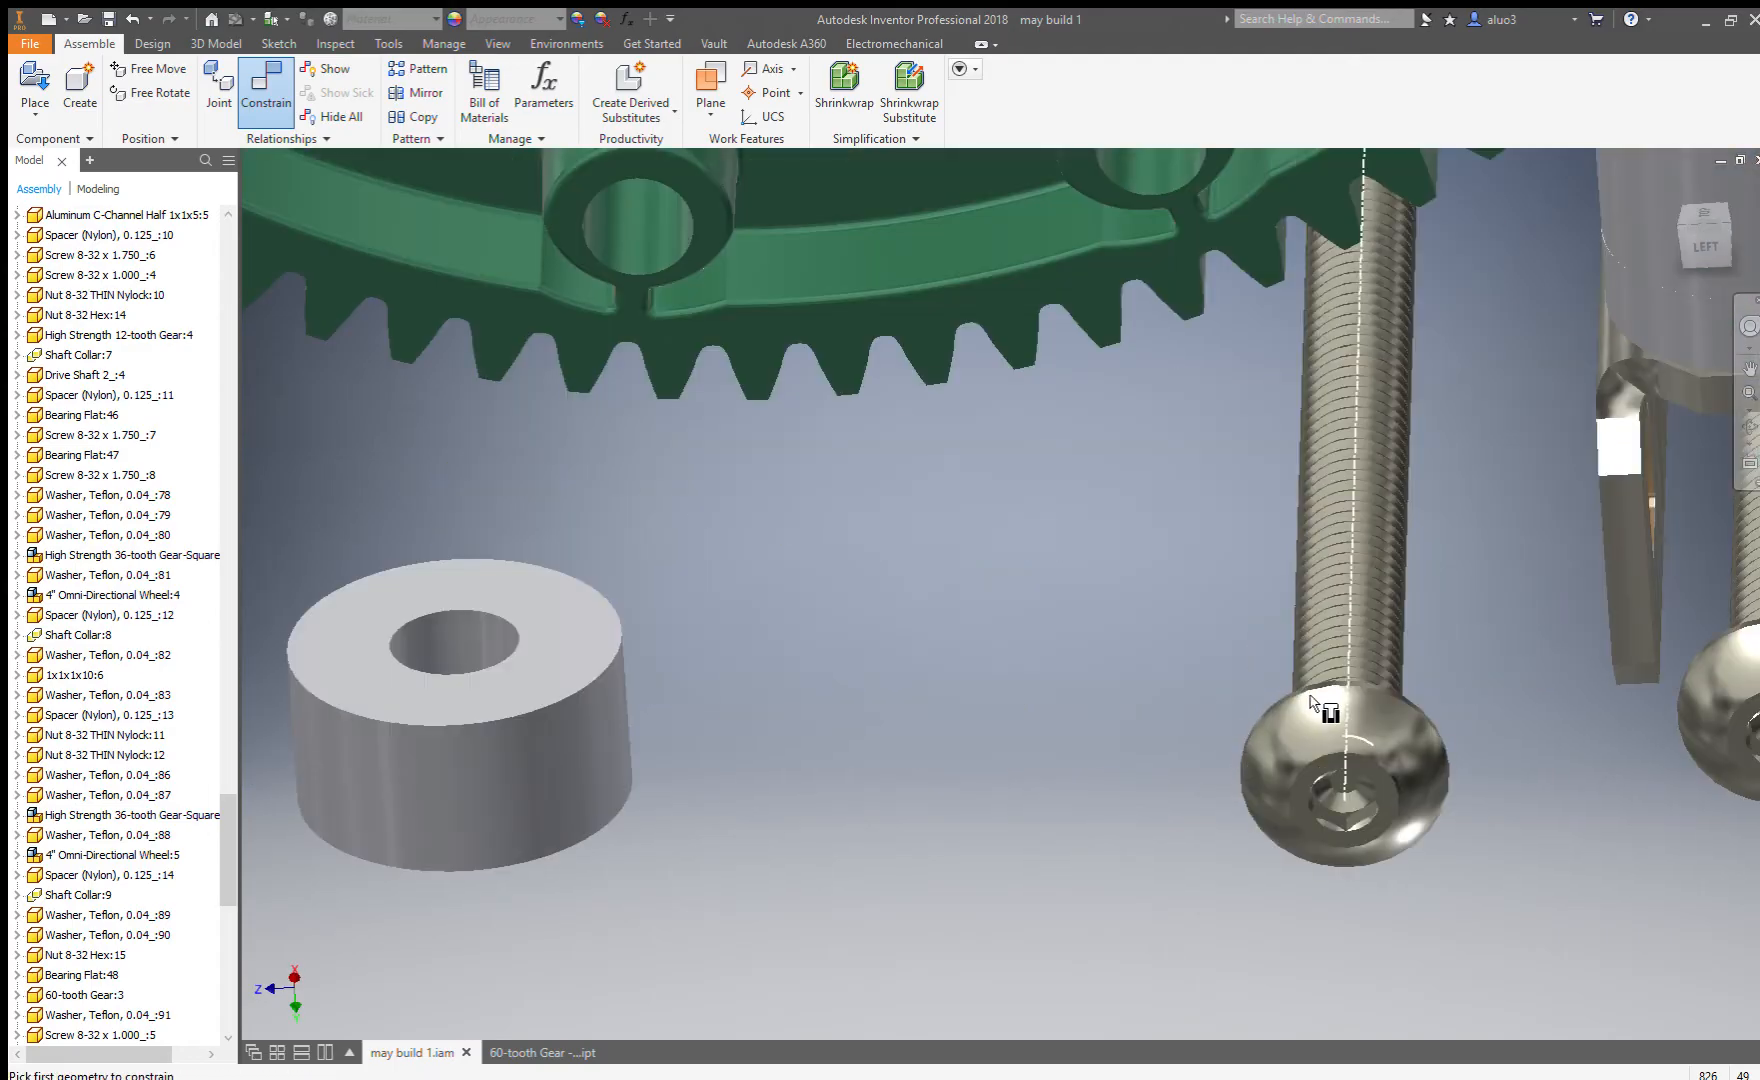
left_click(1312, 700)
scroll(1320, 705, "up", 5)
scroll(1340, 715, "down", 5)
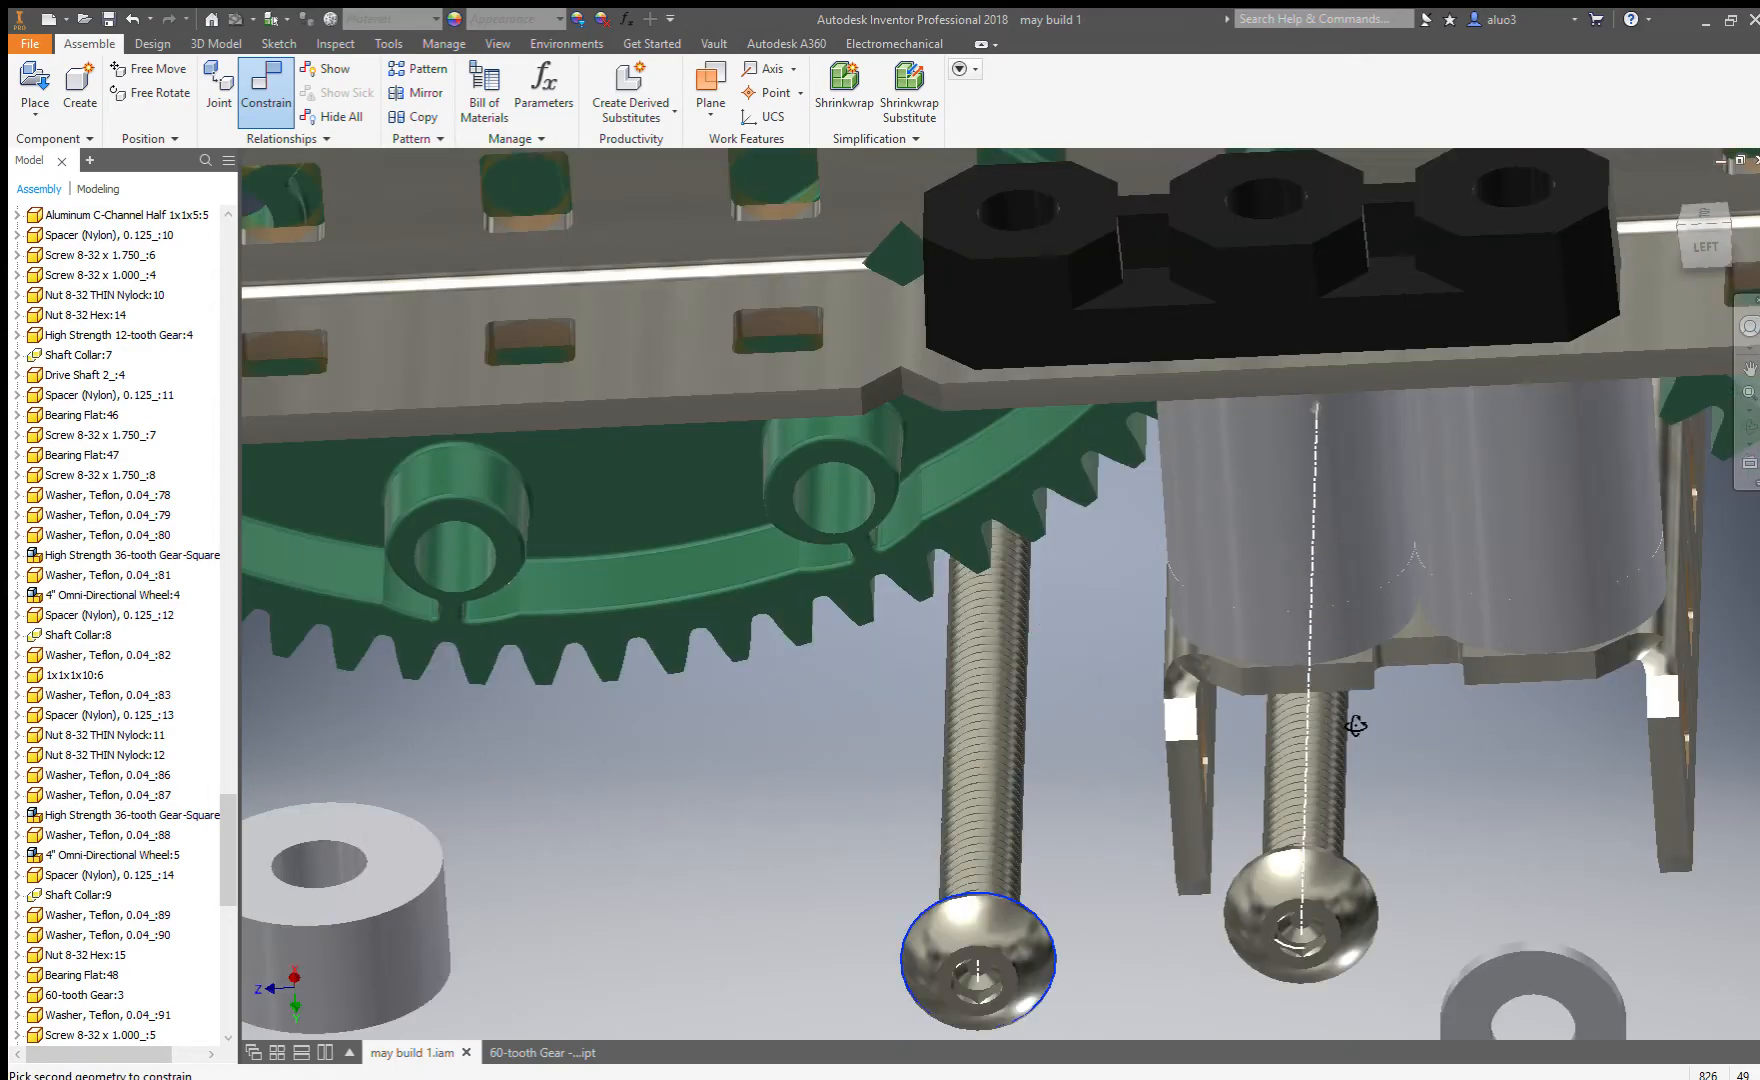
scroll(1342, 715, "up", 8)
scroll(1257, 786, "down", 8)
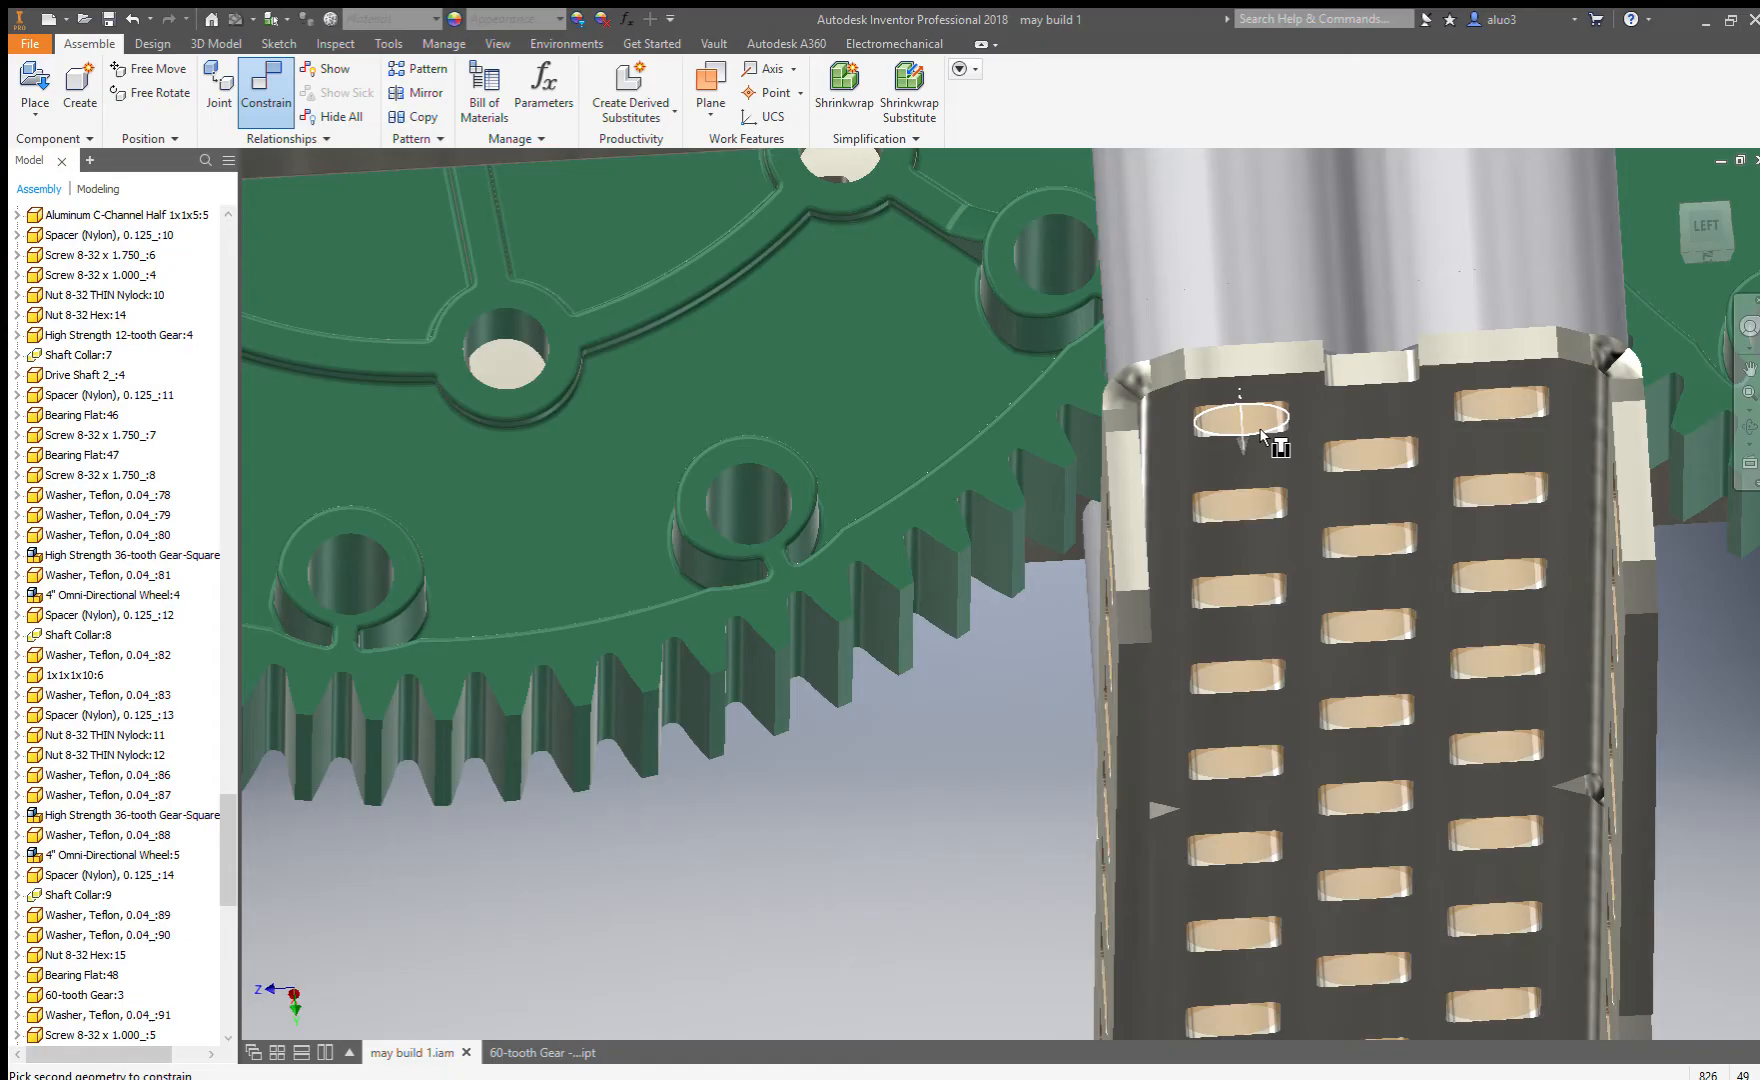
scroll(1210, 600, "up", 8)
scroll(1268, 460, "up", 2)
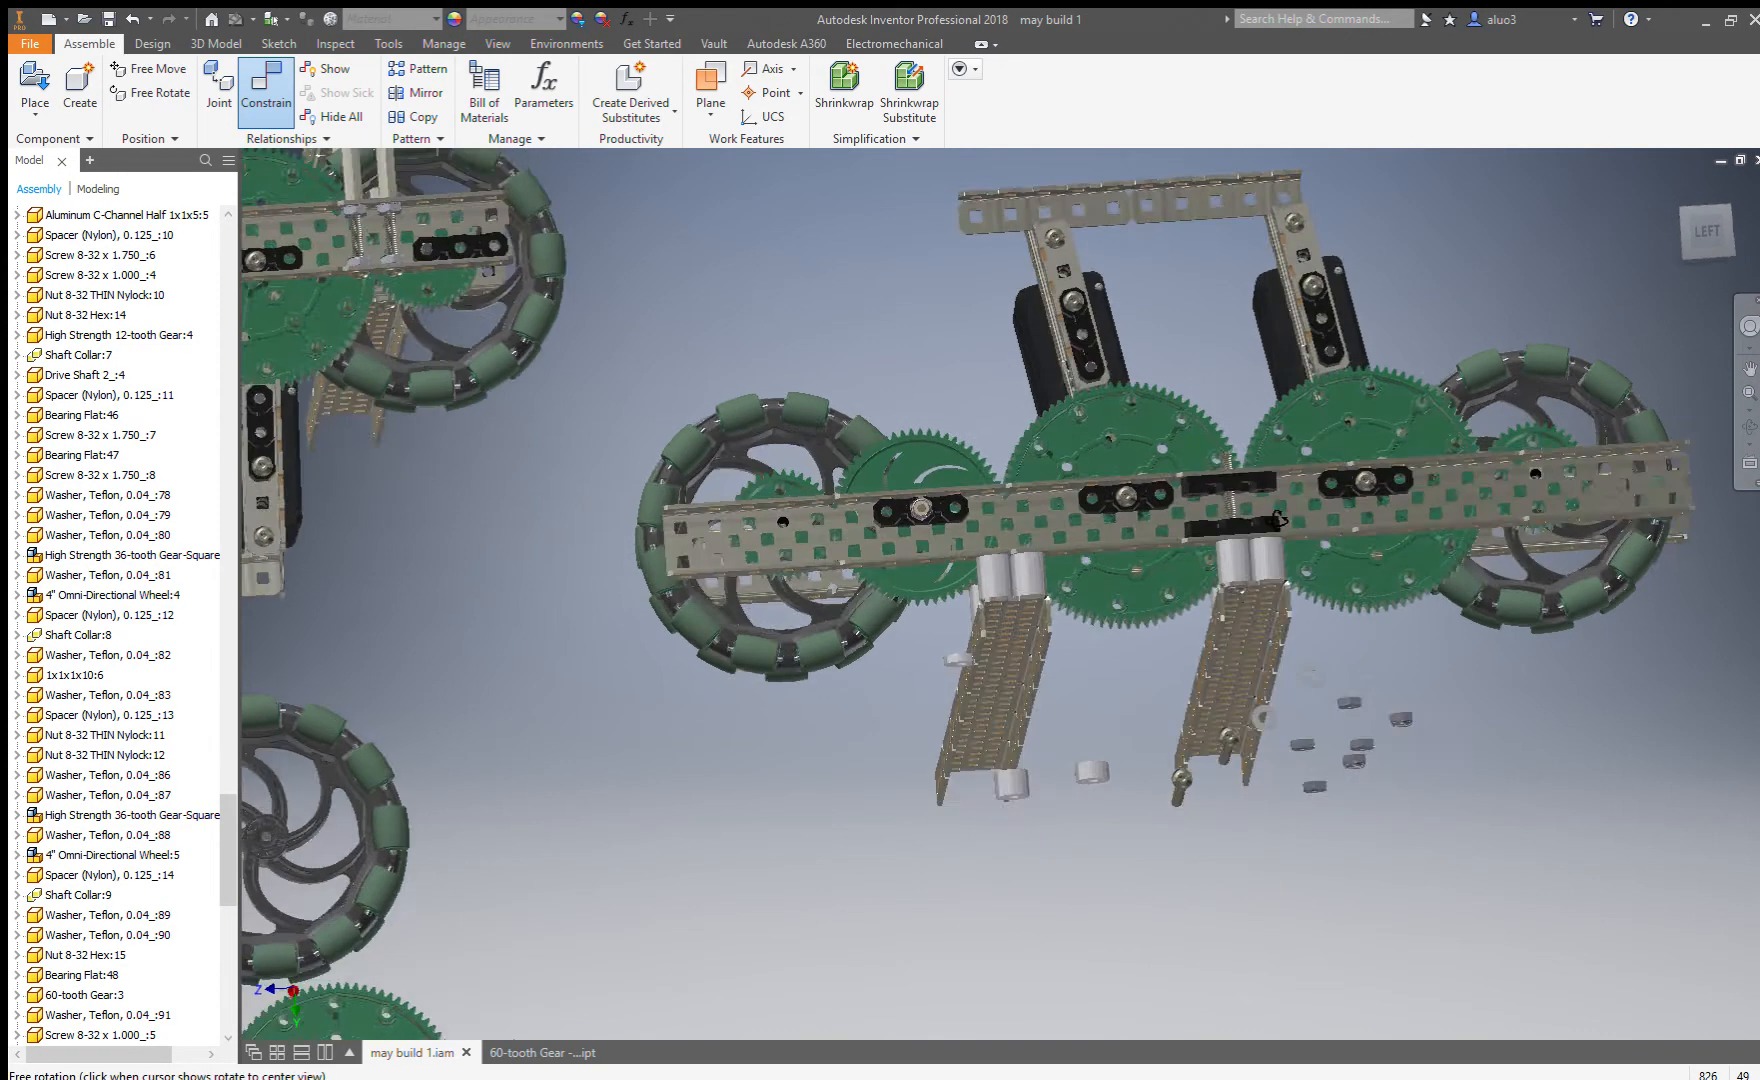
scroll(1350, 720, "down", 8)
scroll(1388, 628, "up", 5)
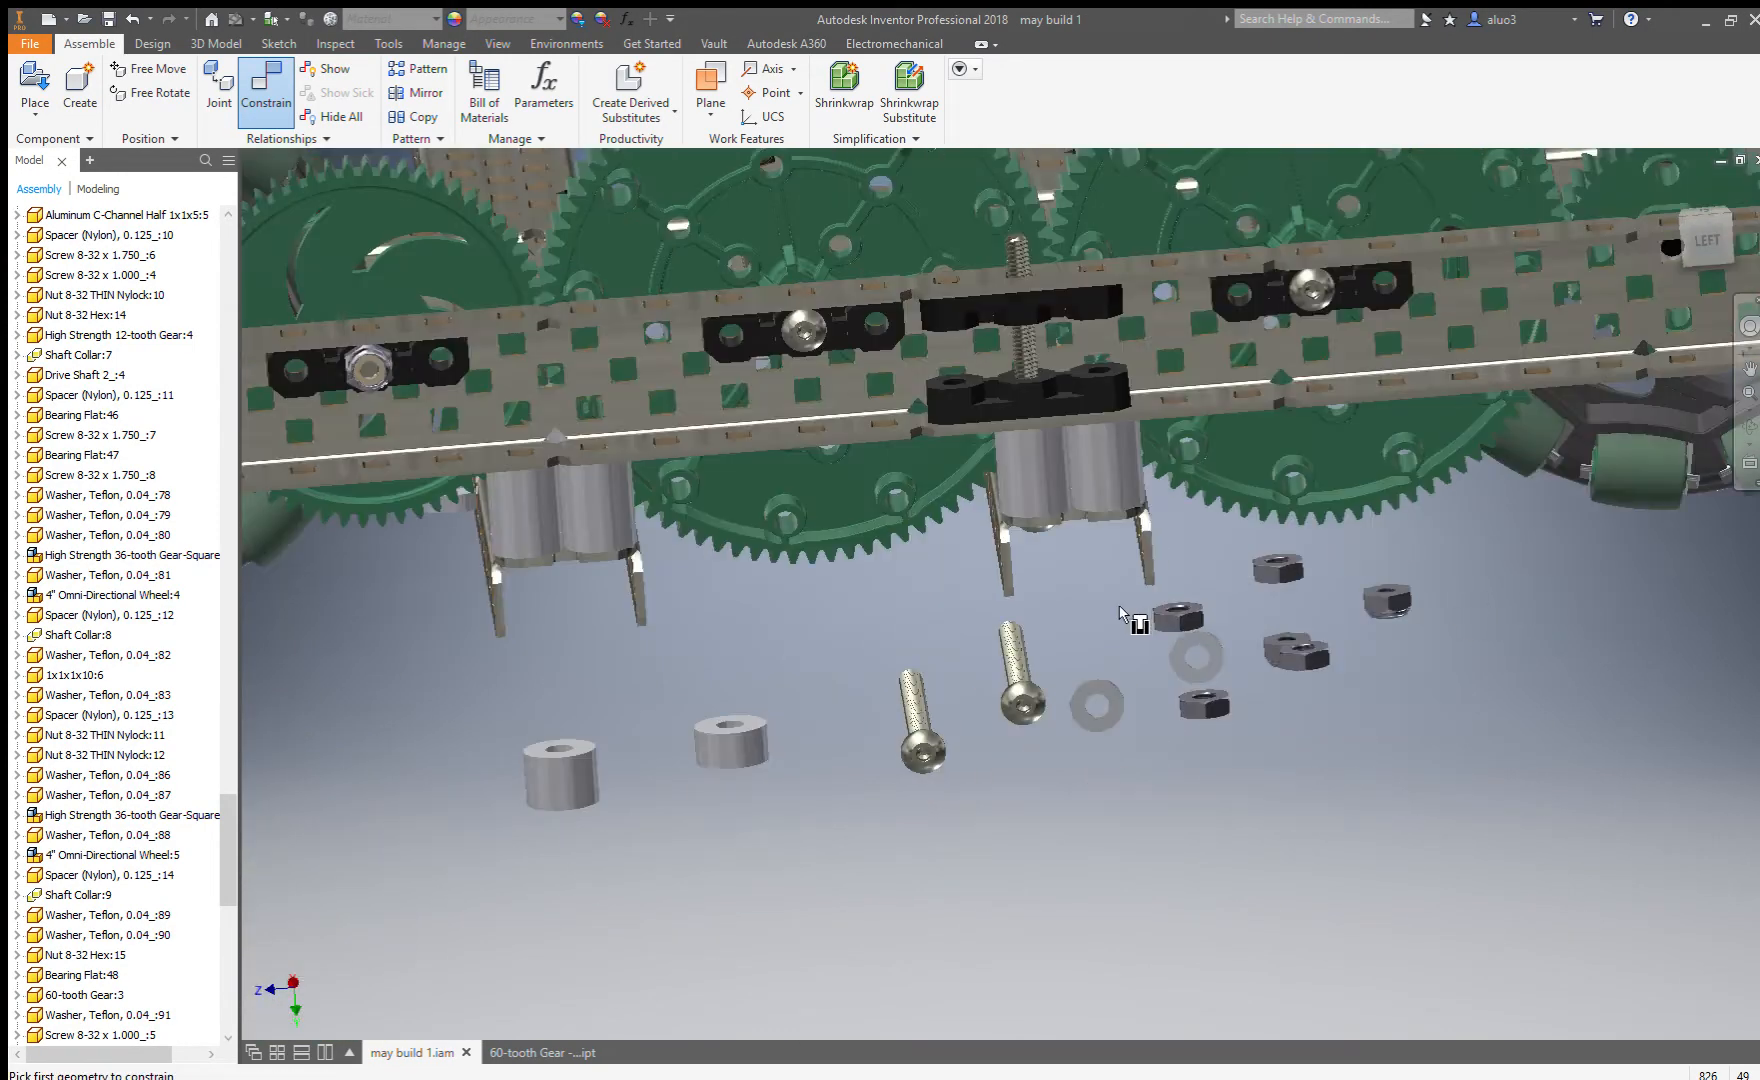
Constrain a Nylock nut onto the end of the vertical screw above the rail's upper flange.
scroll(1375, 621, "down", 8)
left_click(1448, 568)
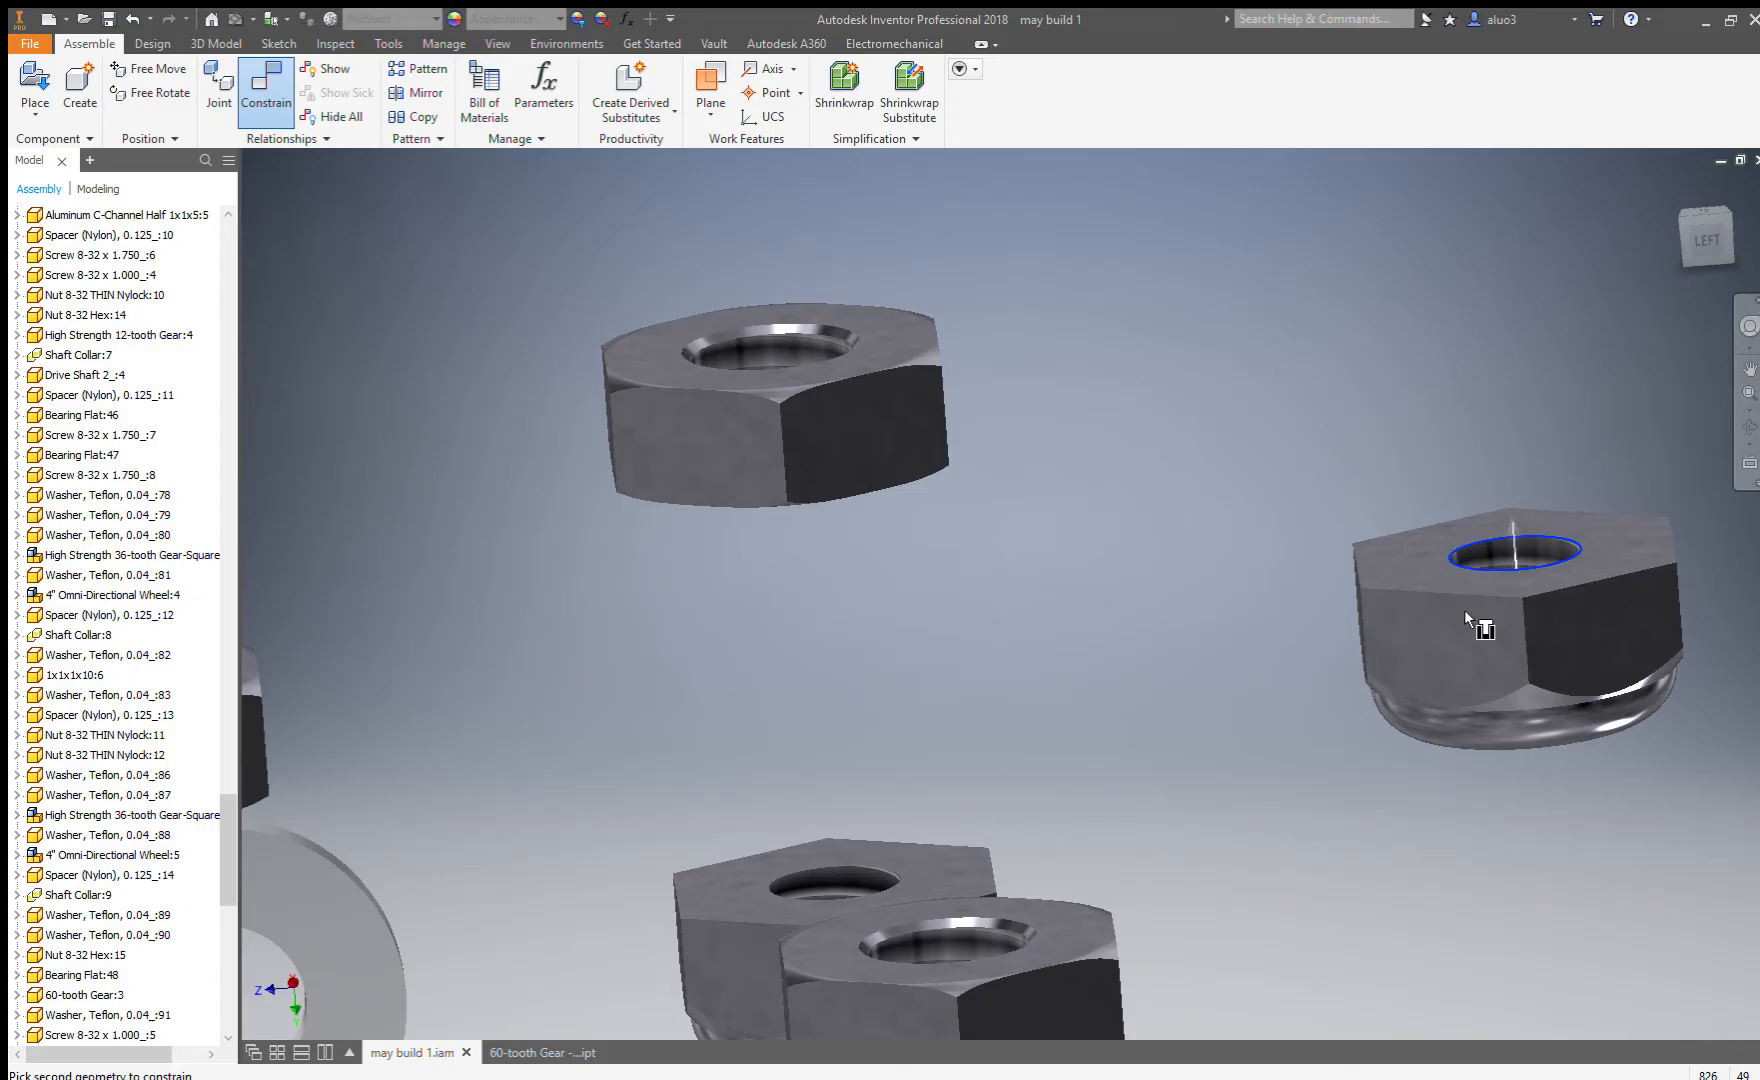
scroll(1300, 550, "up", 5)
scroll(1240, 480, "down", 6)
left_click(1242, 480)
scroll(1242, 477, "up", 5)
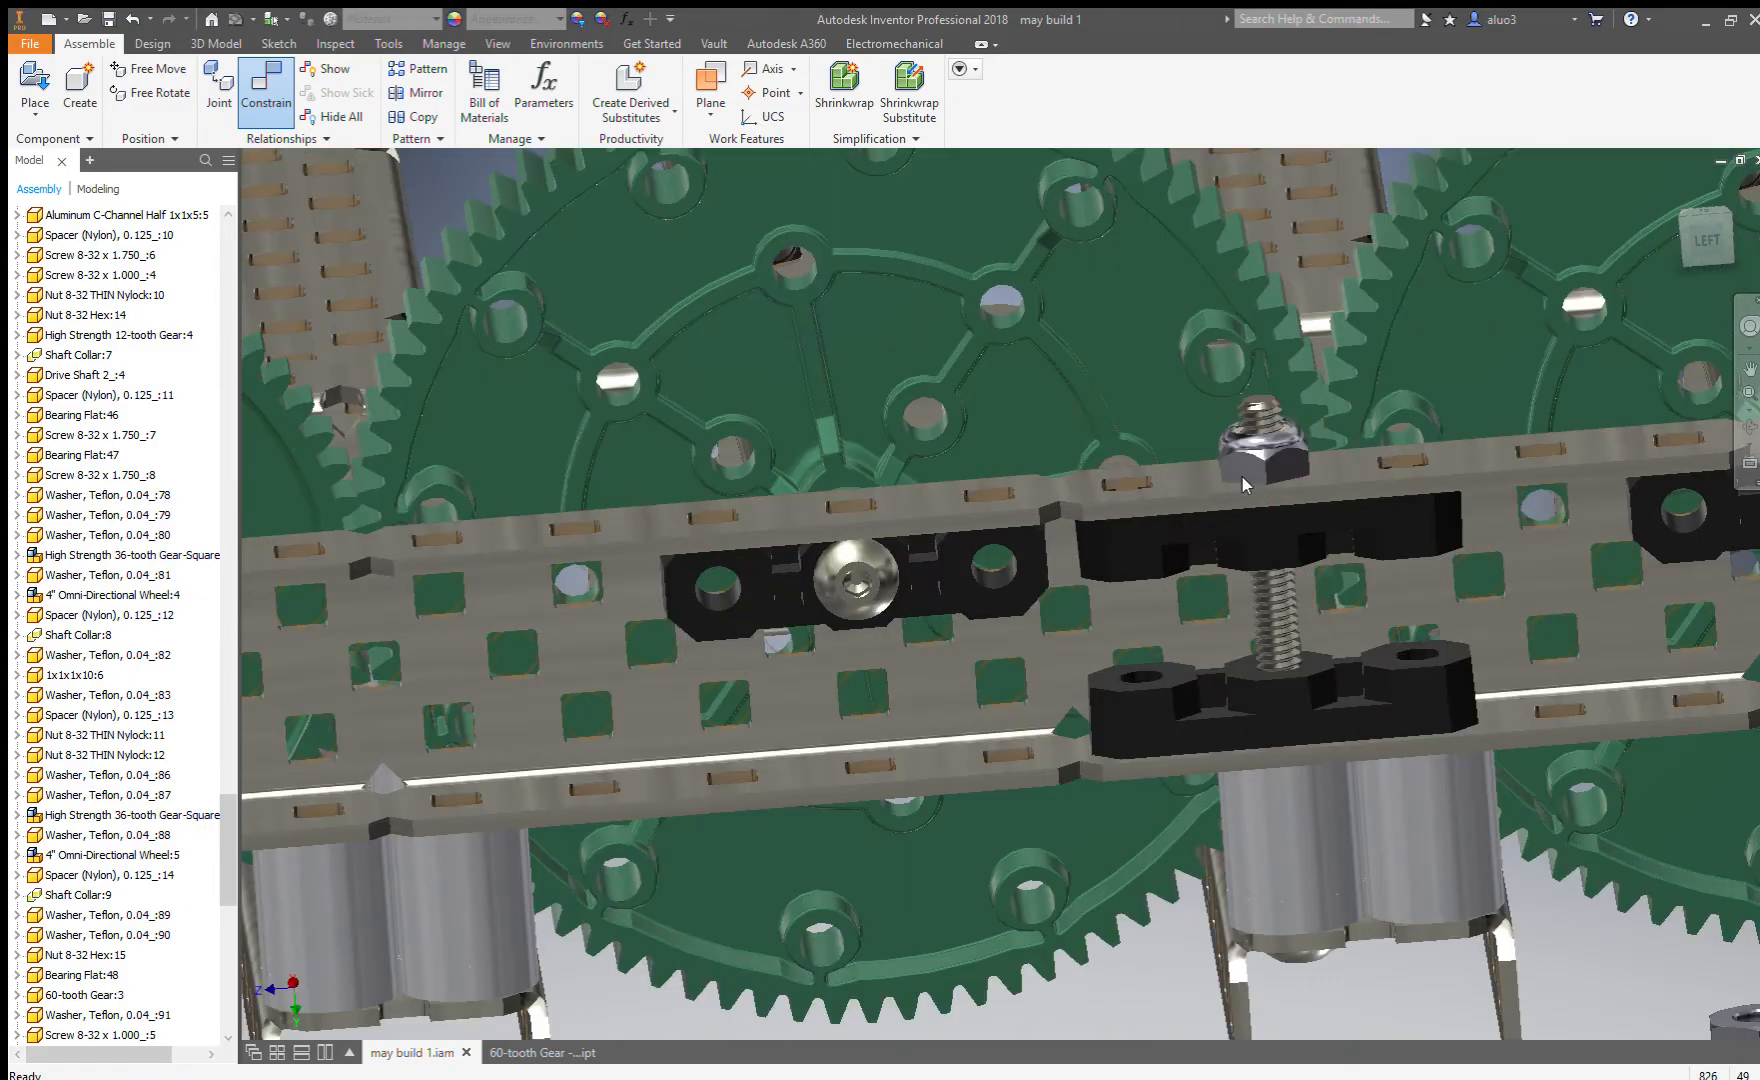
scroll(1363, 720, "down", 5)
left_click(1348, 705)
scroll(1346, 703, "up", 7)
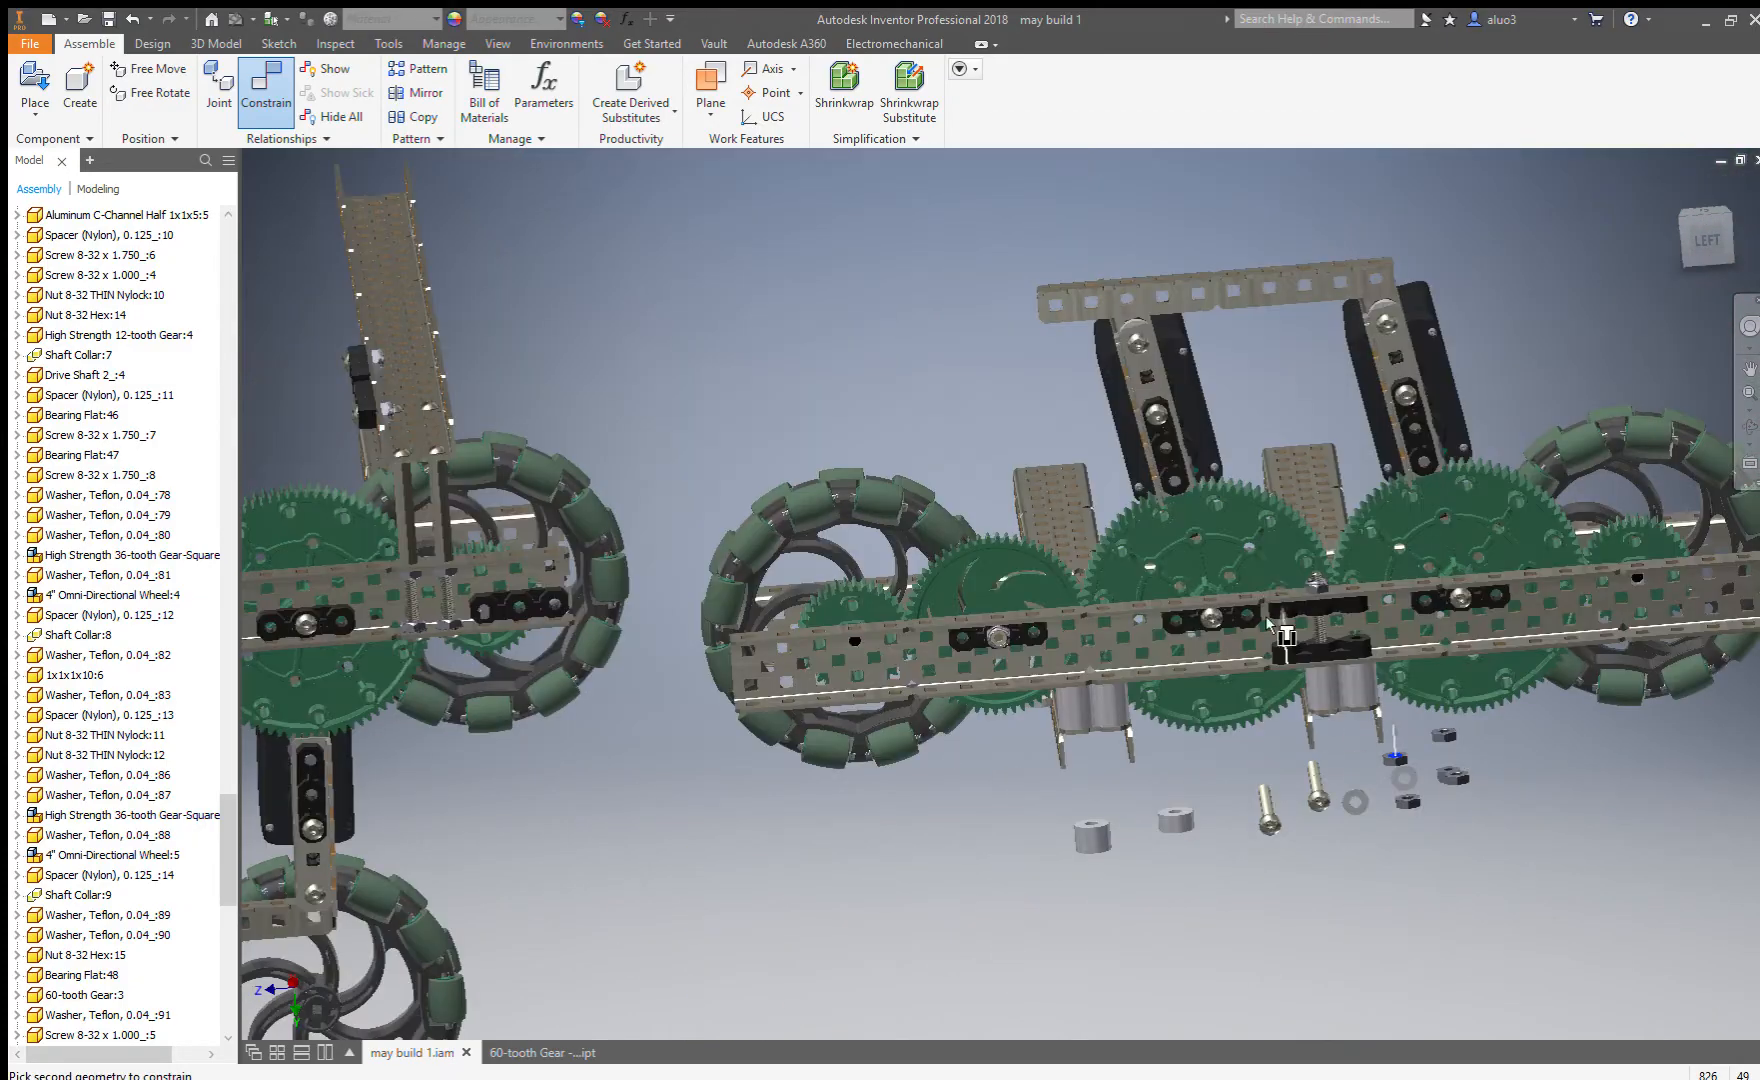
scroll(1289, 660, "down", 7)
middle_click_drag(1379, 753, 1138, 532)
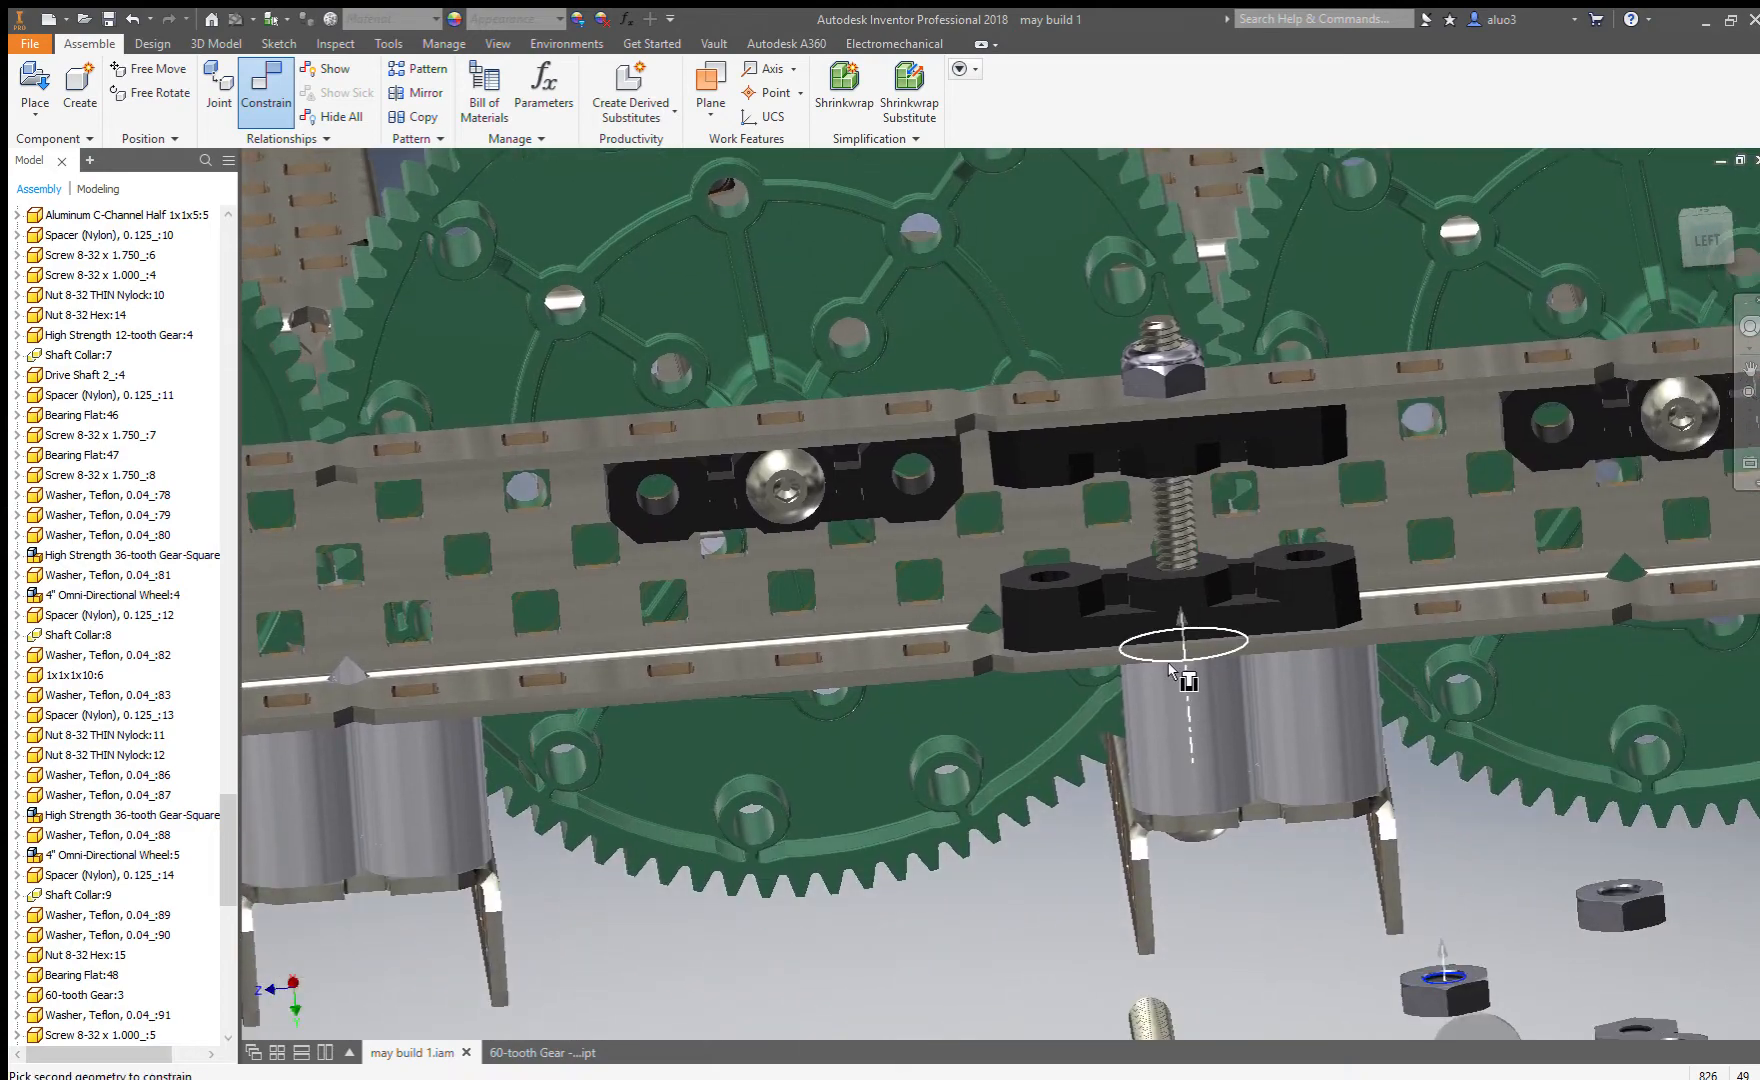
scroll(1150, 668, "up", 5)
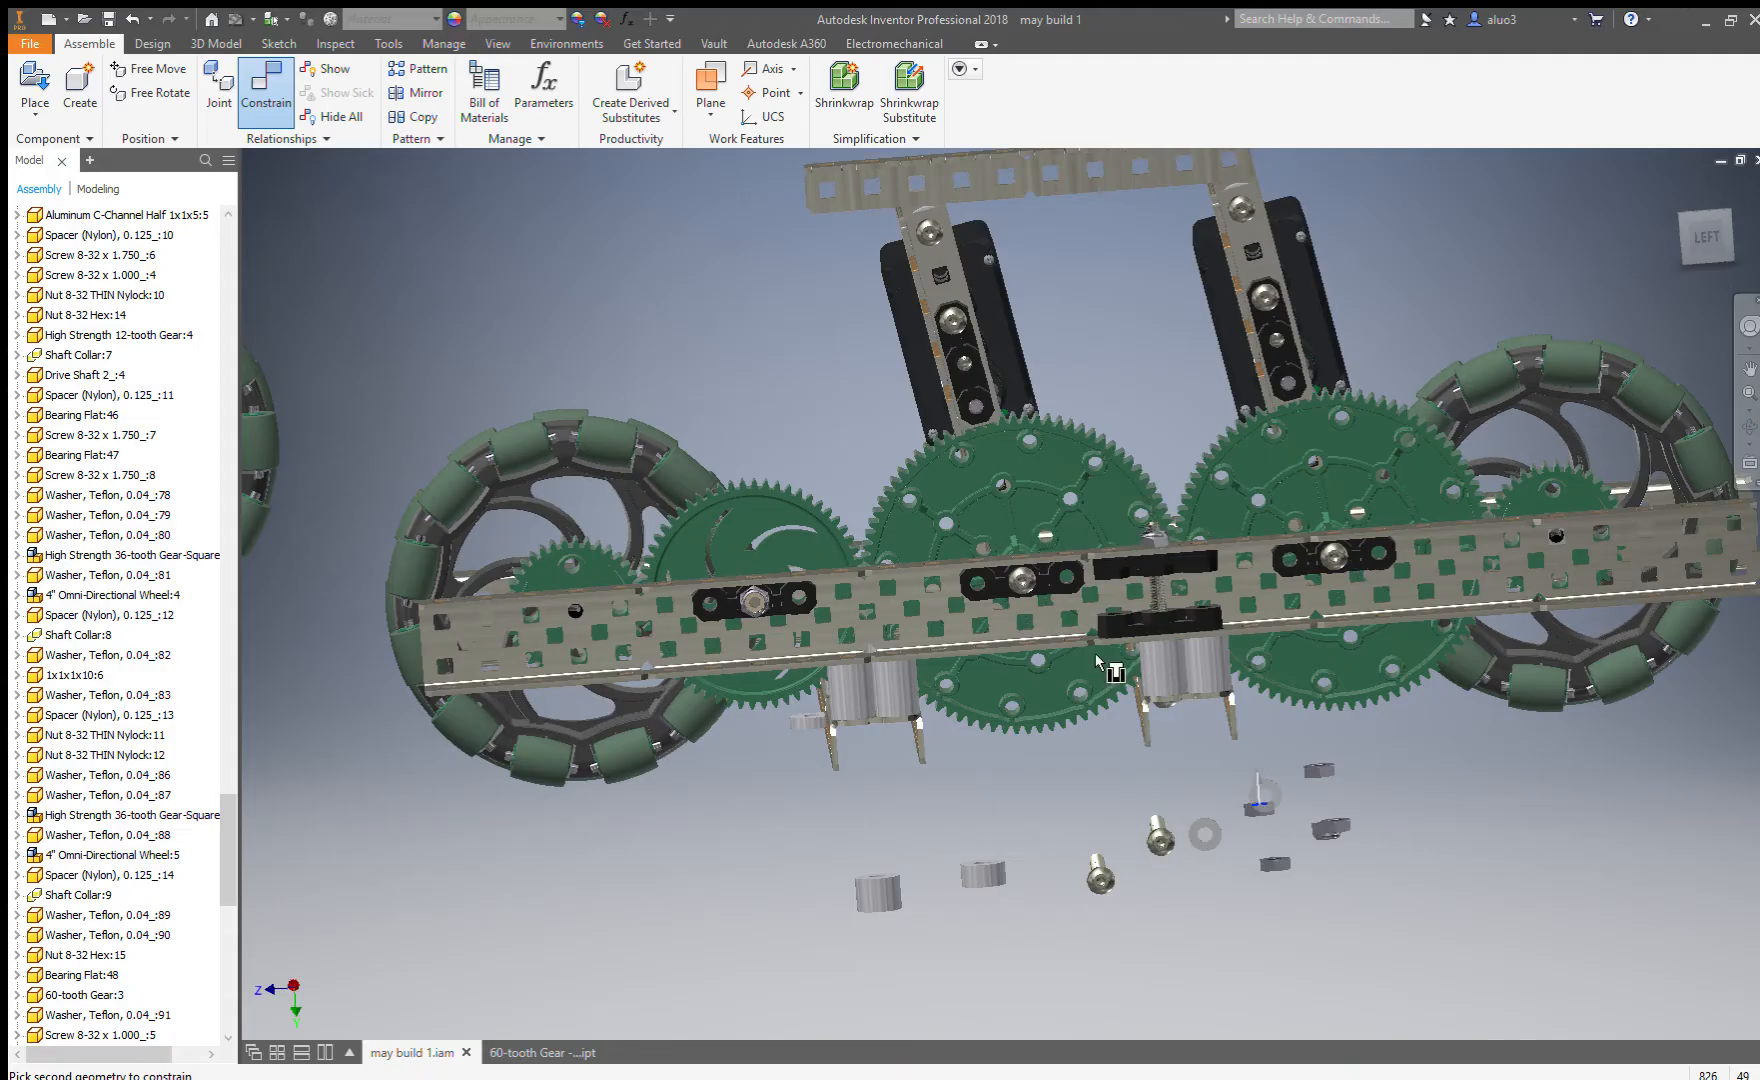
key("Escape")
left_click(268, 96)
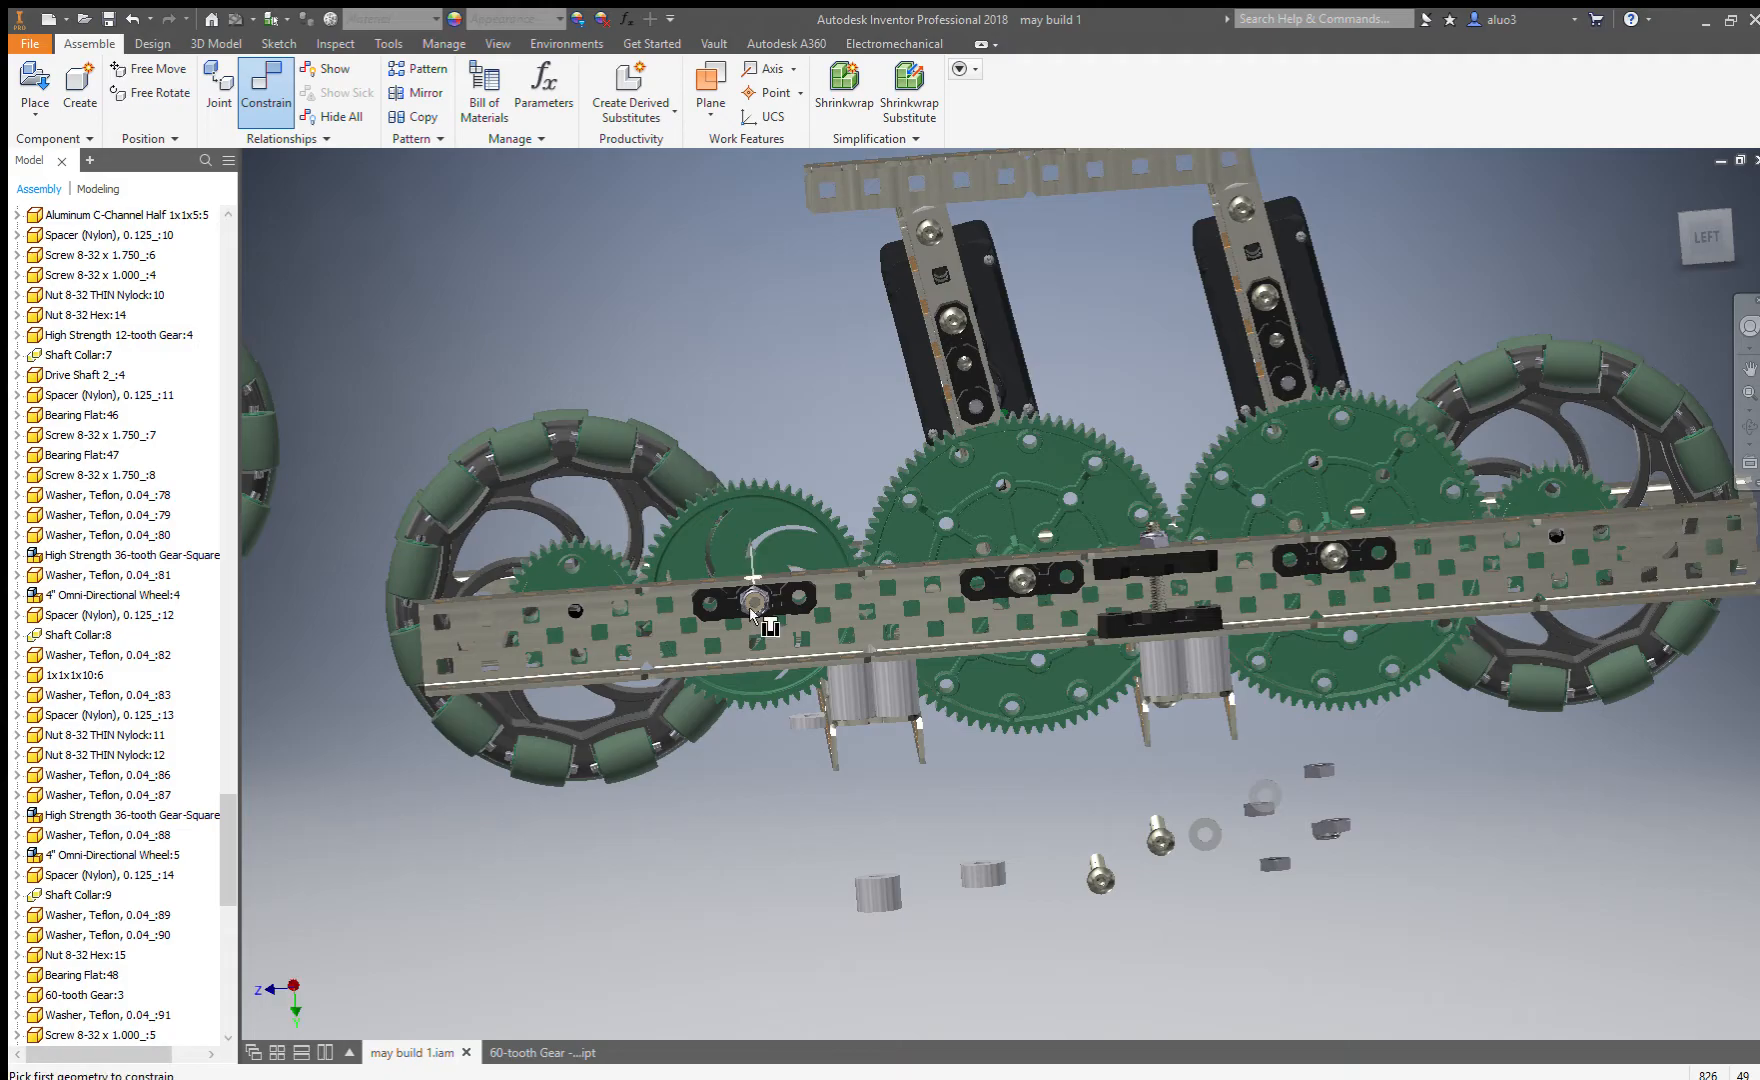
key("Escape")
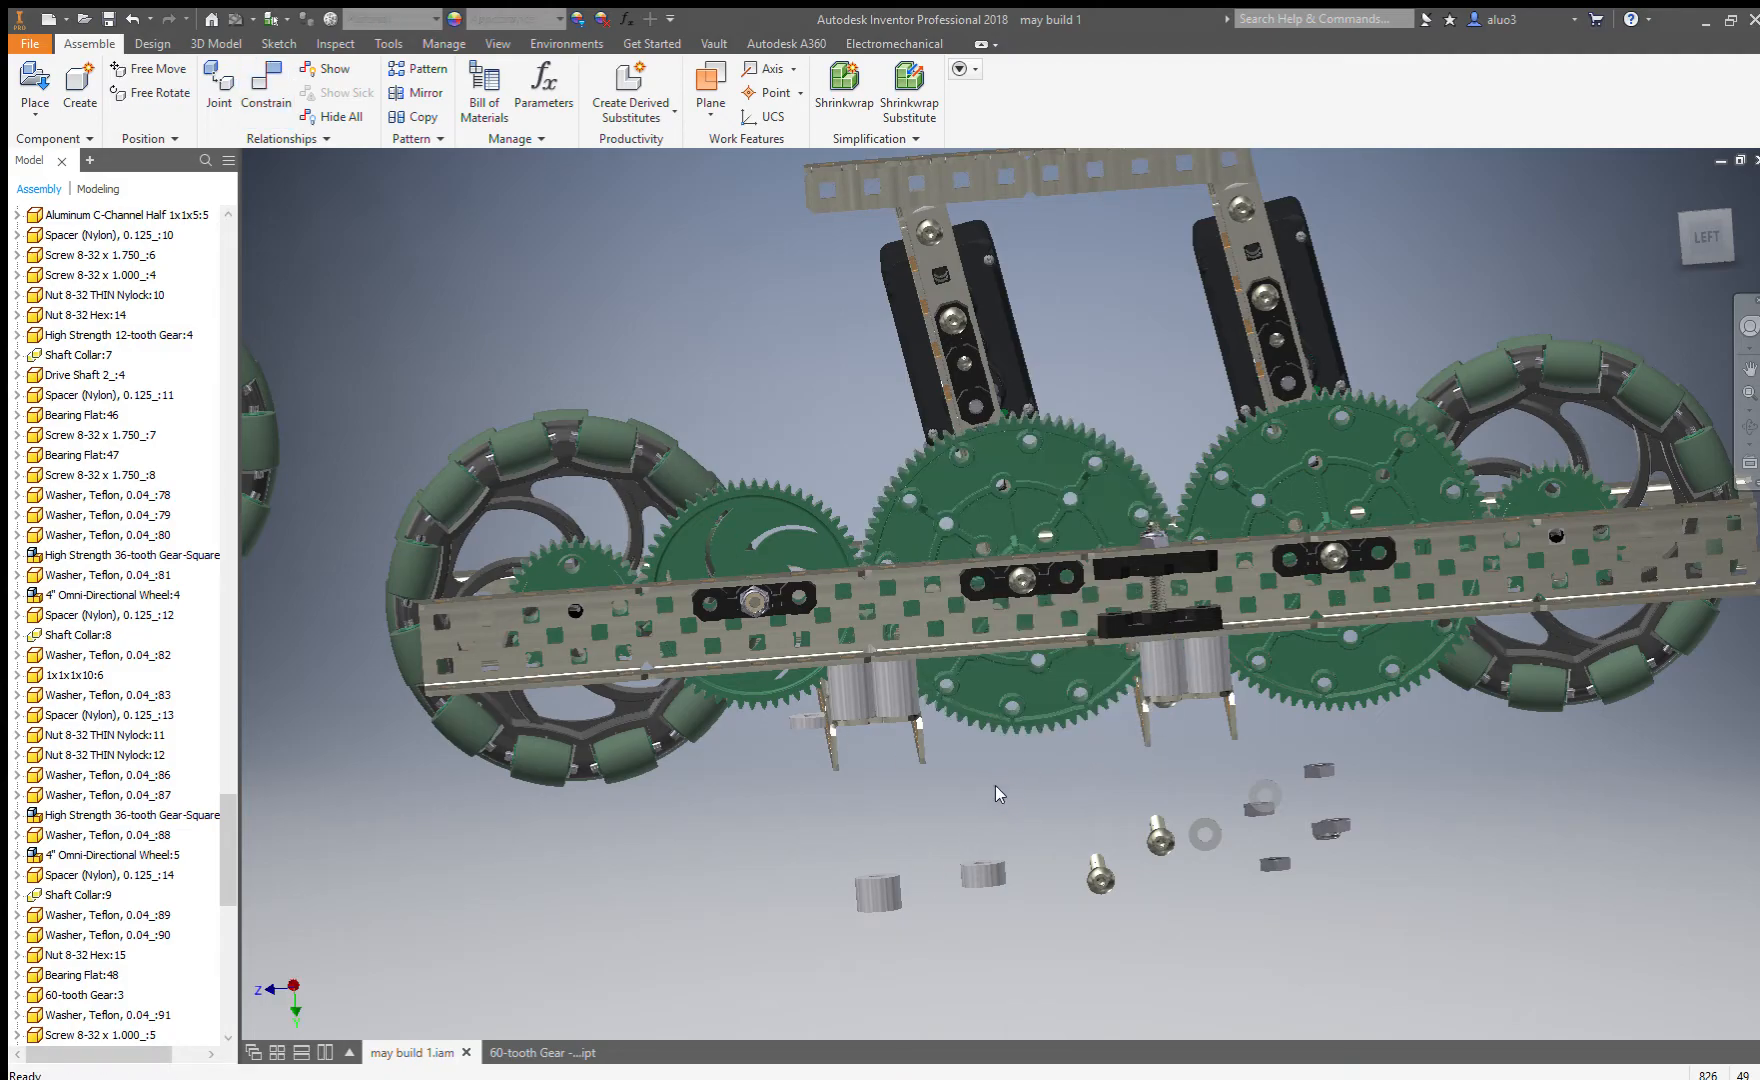
Constrain a loose spacer onto the lower bearing flat, around the vertical screw between the two flats.
key("c")
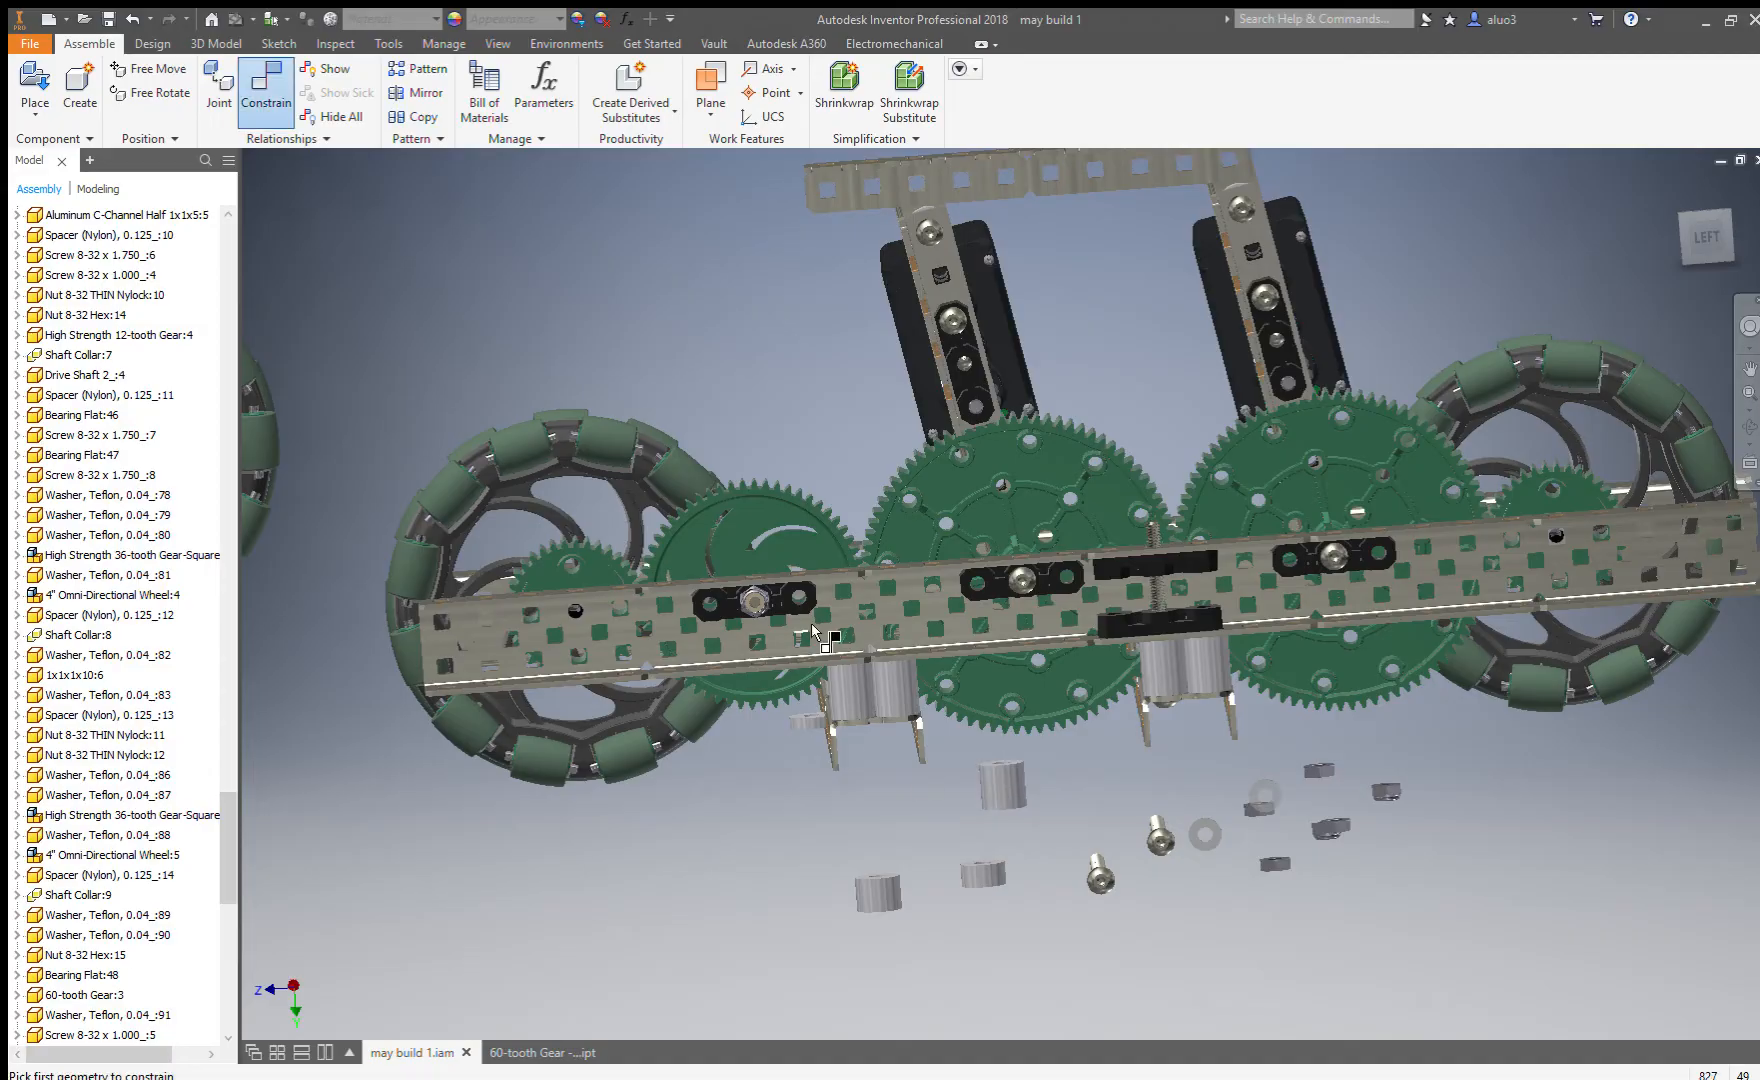
left_click(1160, 605)
scroll(1150, 620, "up", 5)
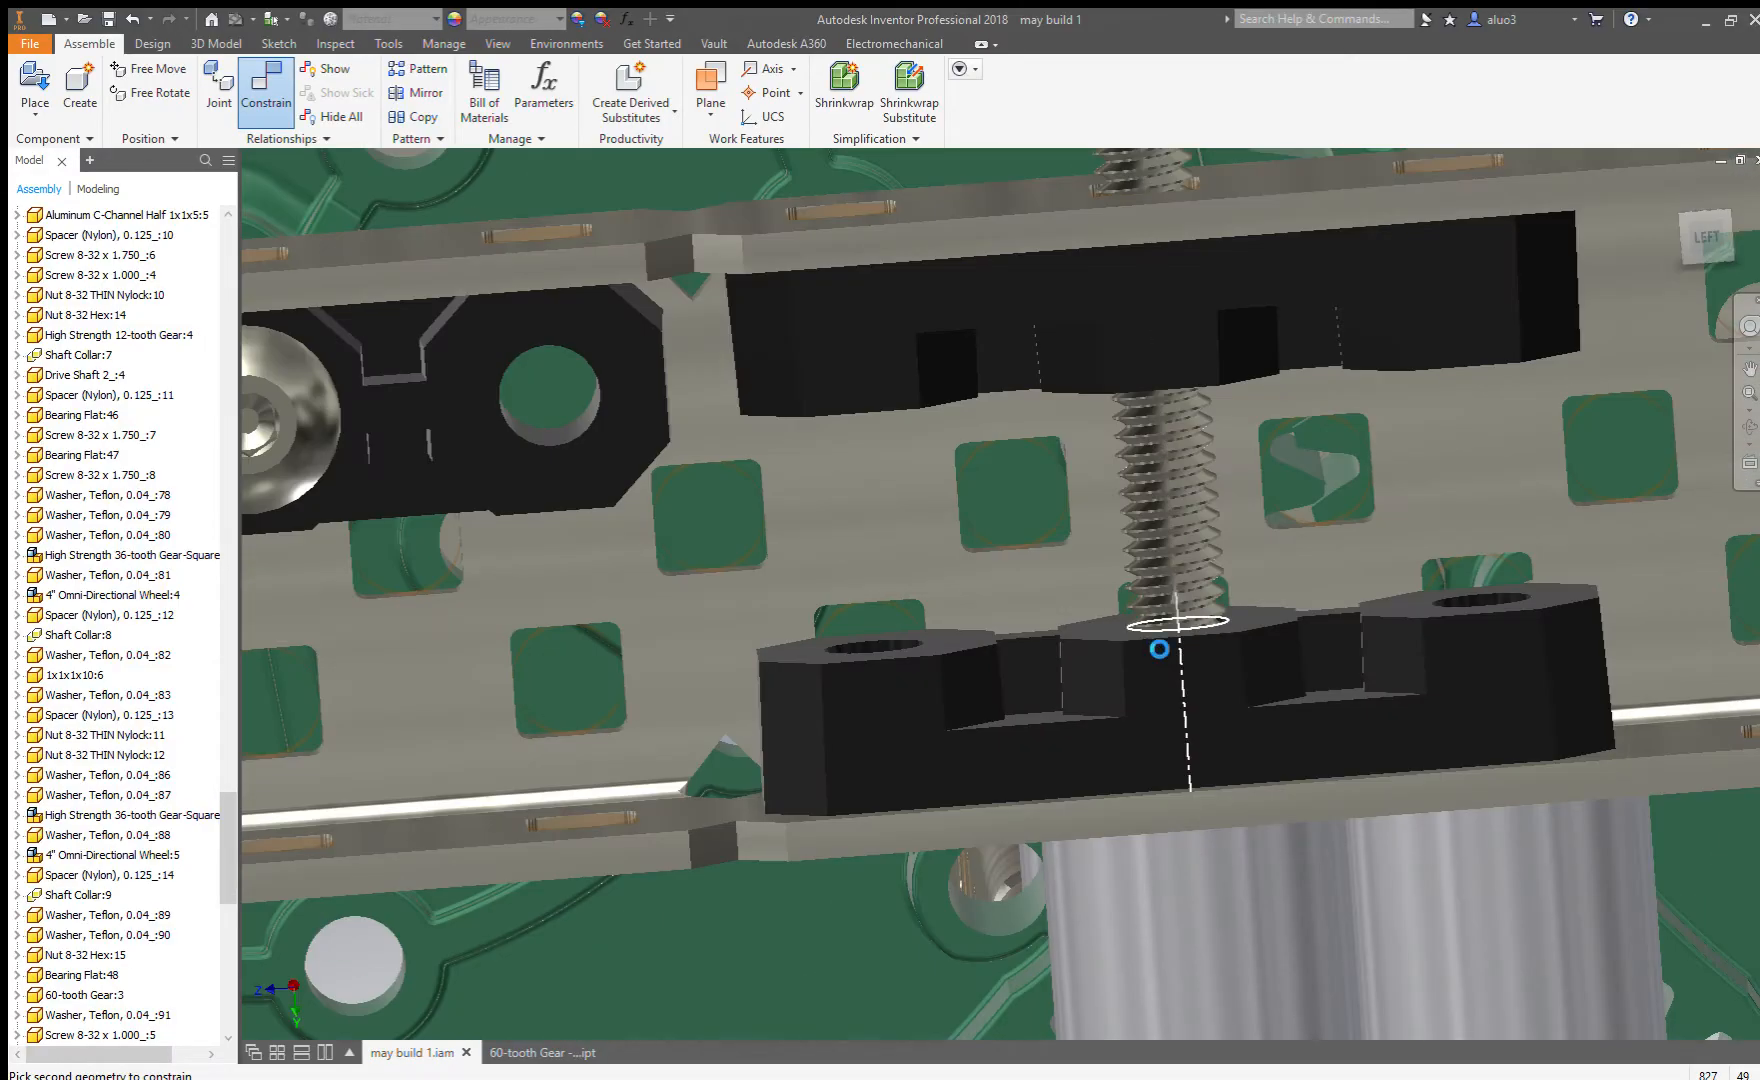
left_click(1146, 640)
scroll(1147, 641, "down", 3)
scroll(1140, 614, "down", 5)
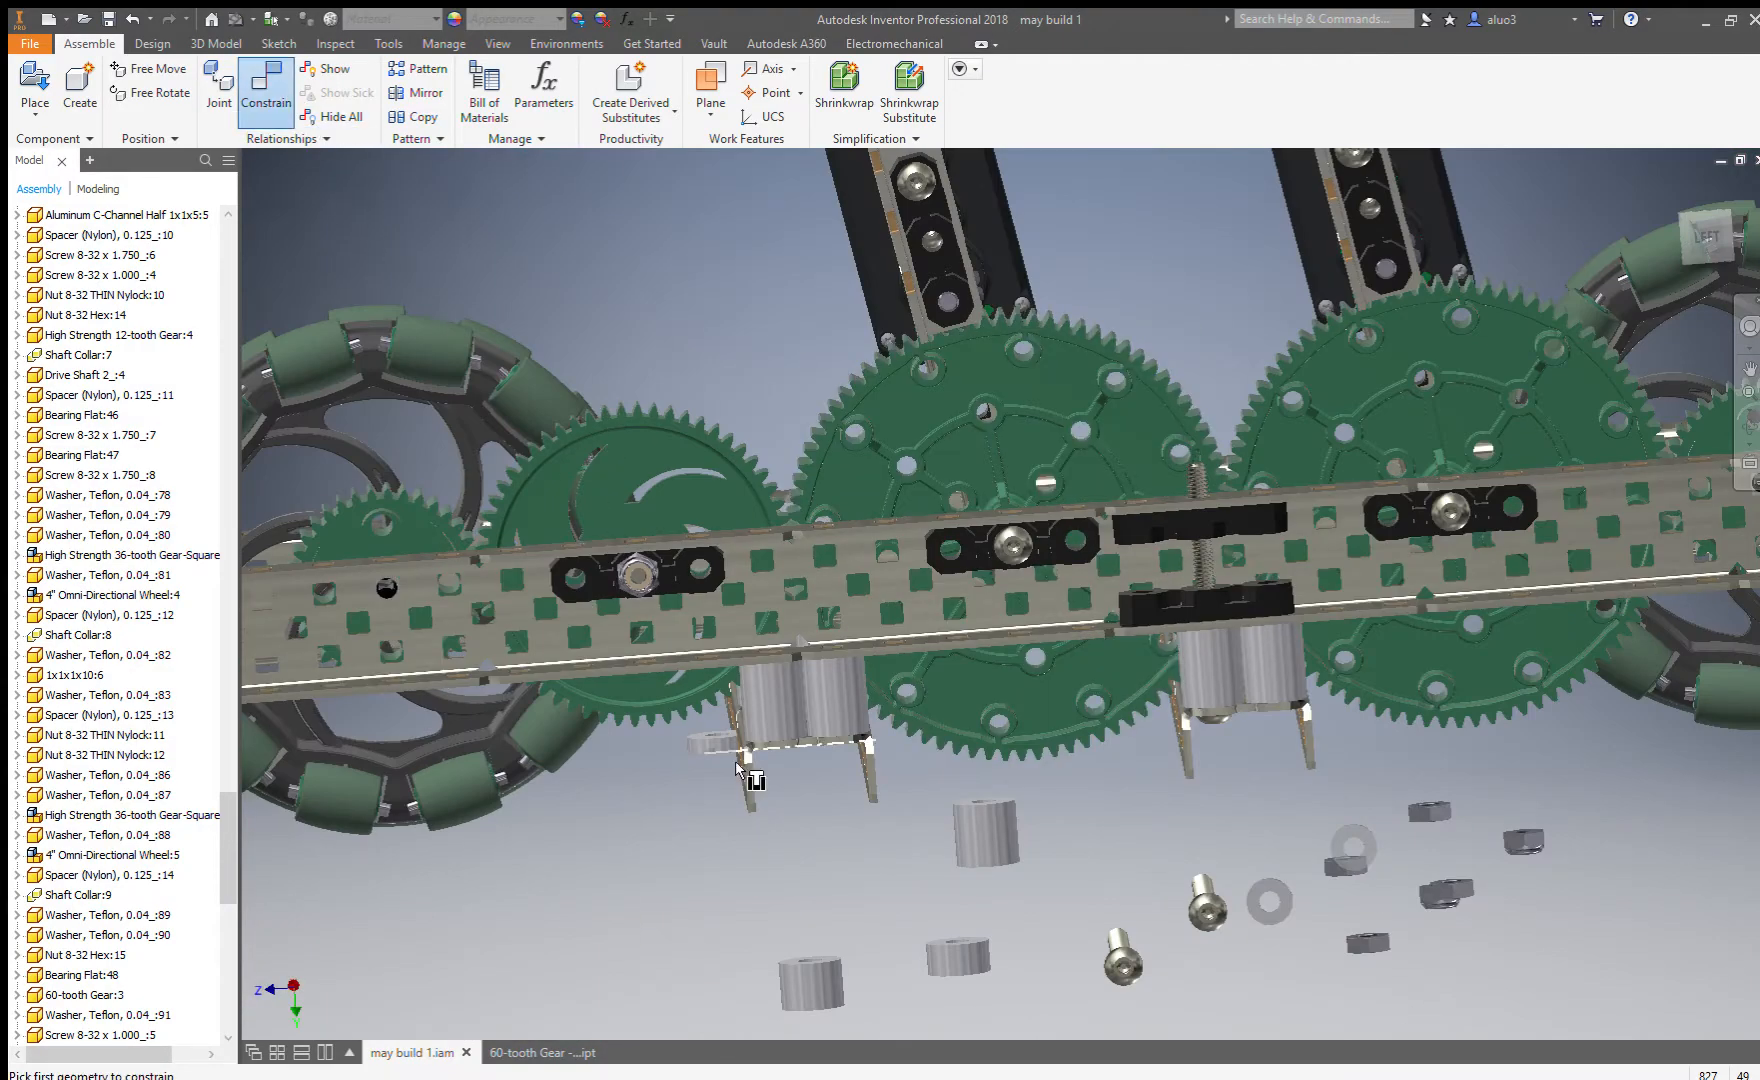
left_click(805, 965)
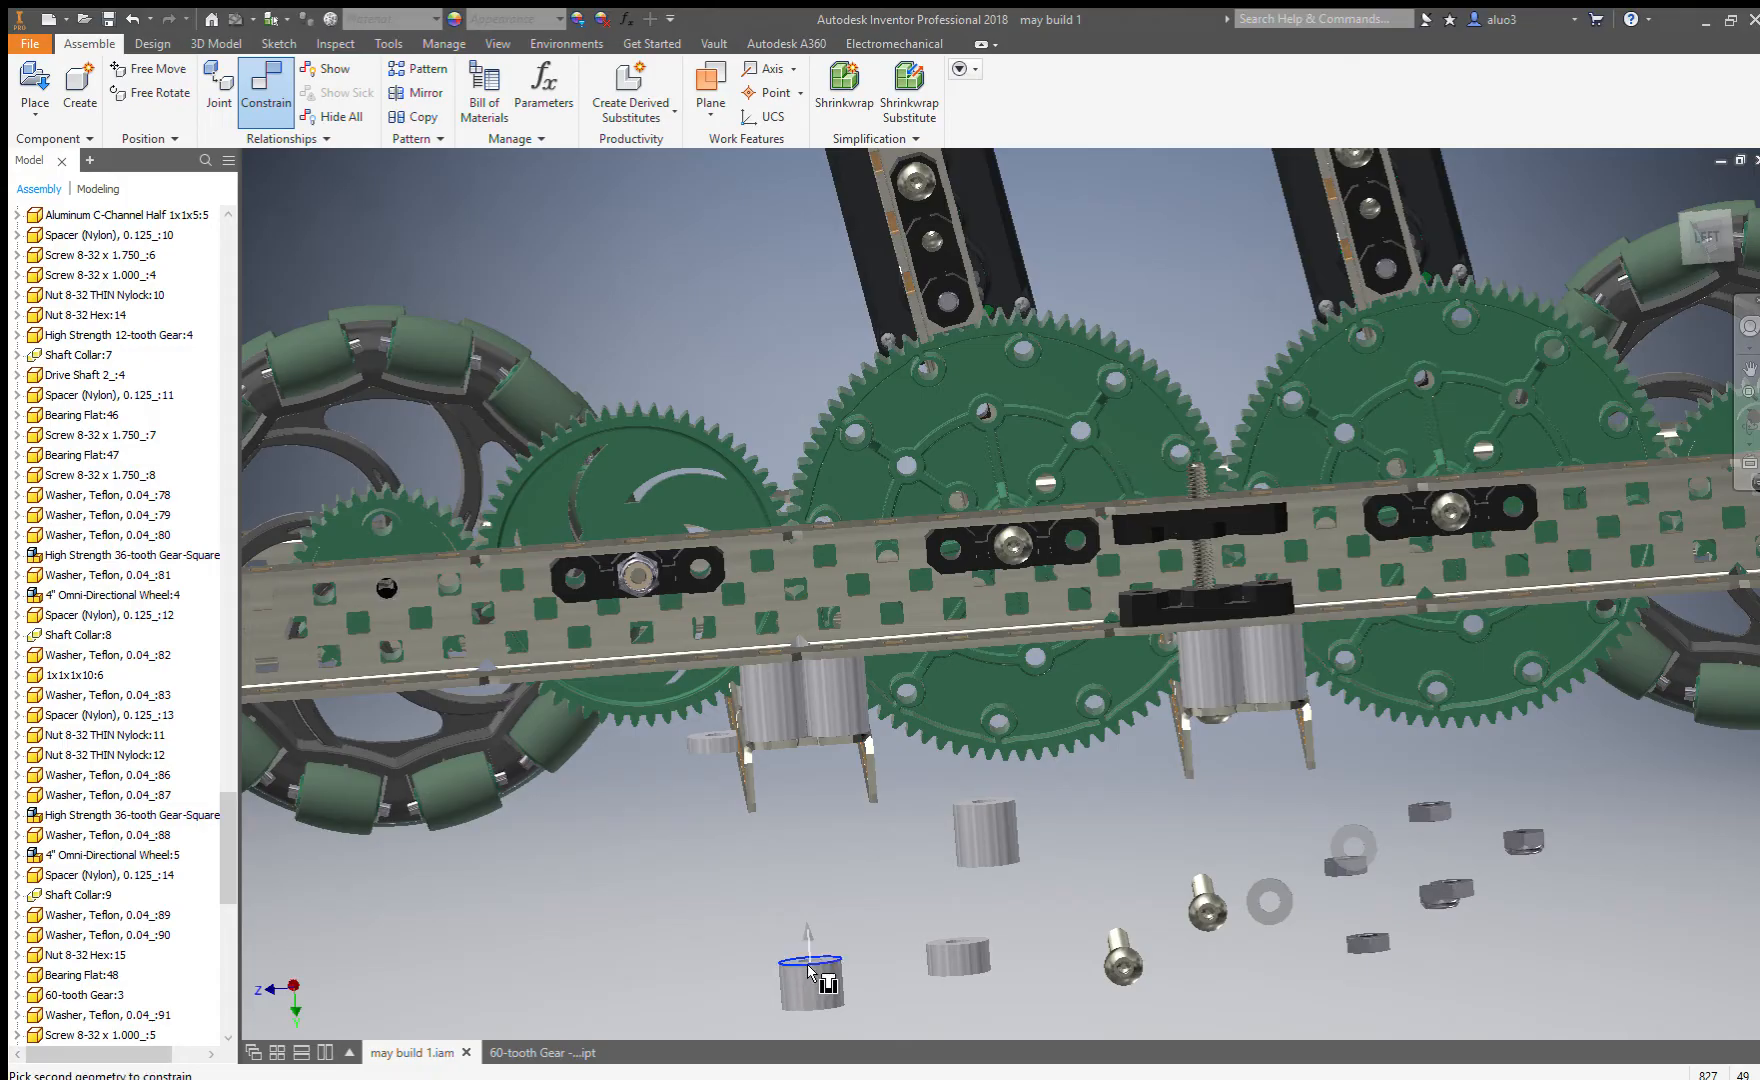
left_click(1192, 597)
middle_click_drag(1187, 610, 1198, 560, "shift")
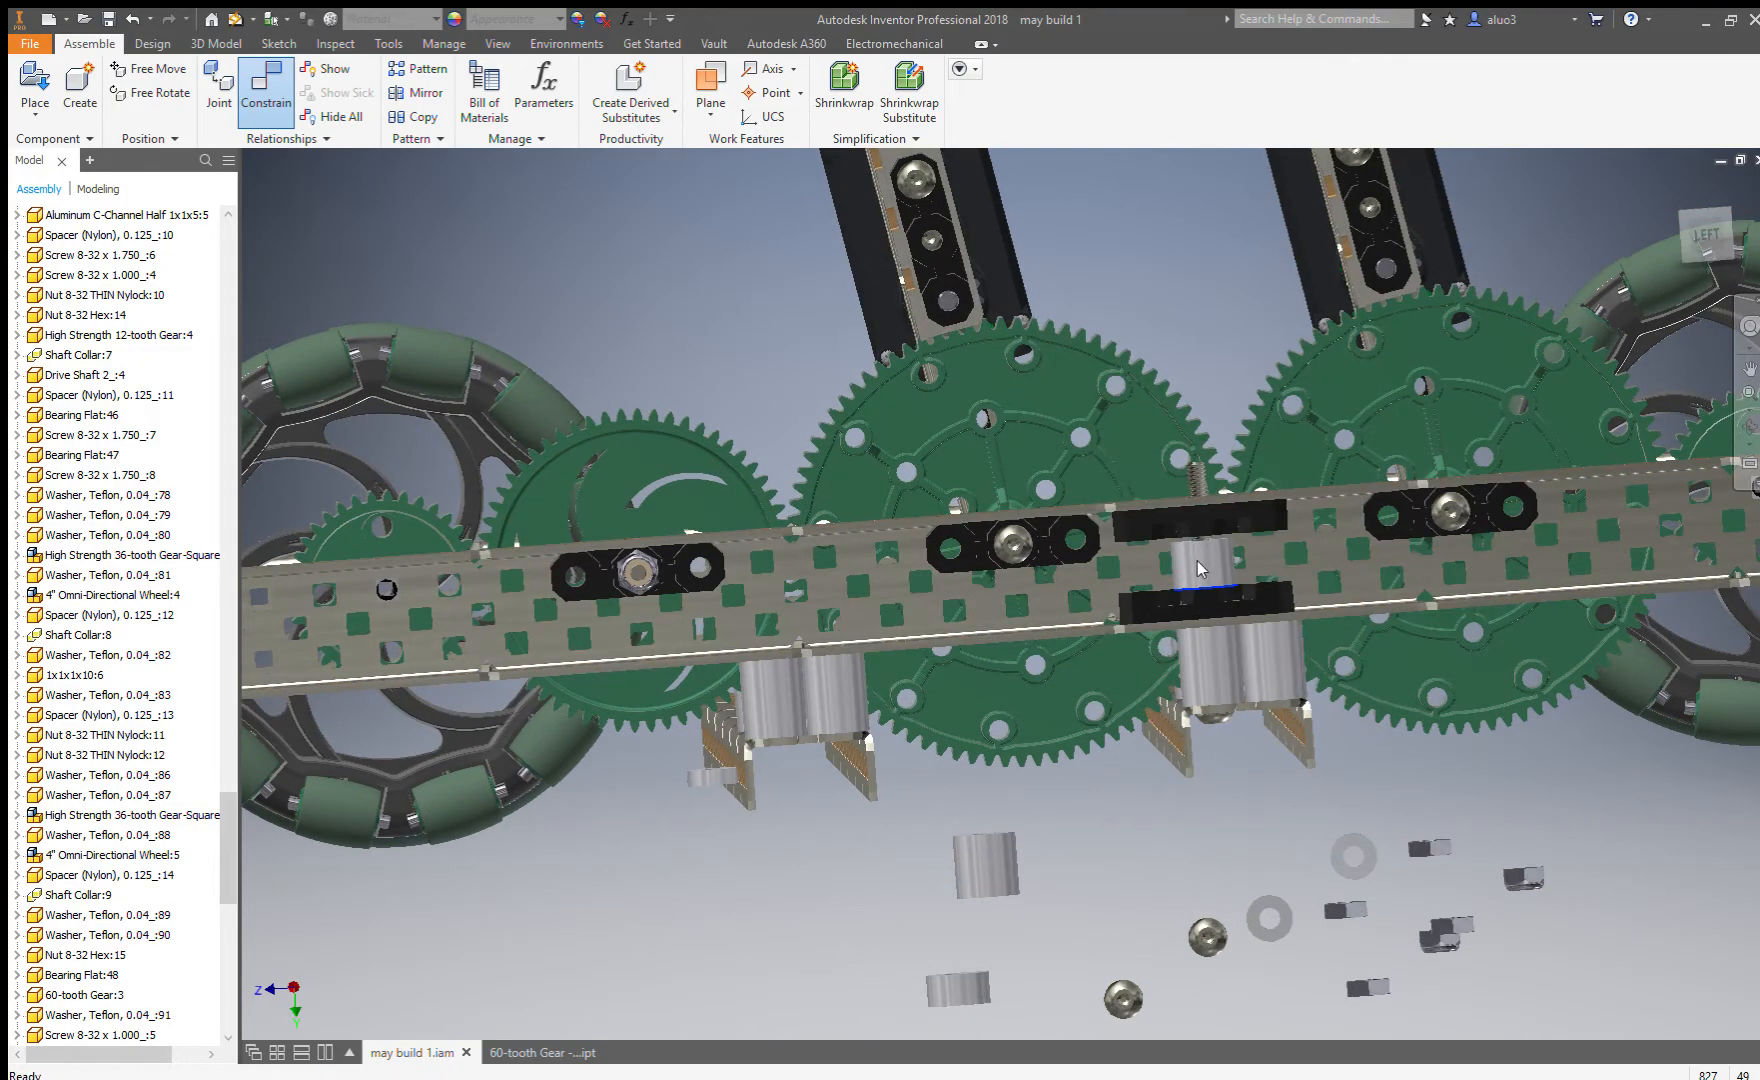
Undo the placement of the spacer around the vertical screw between the two bearing flats.
scroll(1197, 545, "down", 6)
scroll(1184, 524, "up", 7)
key("ctrl+z")
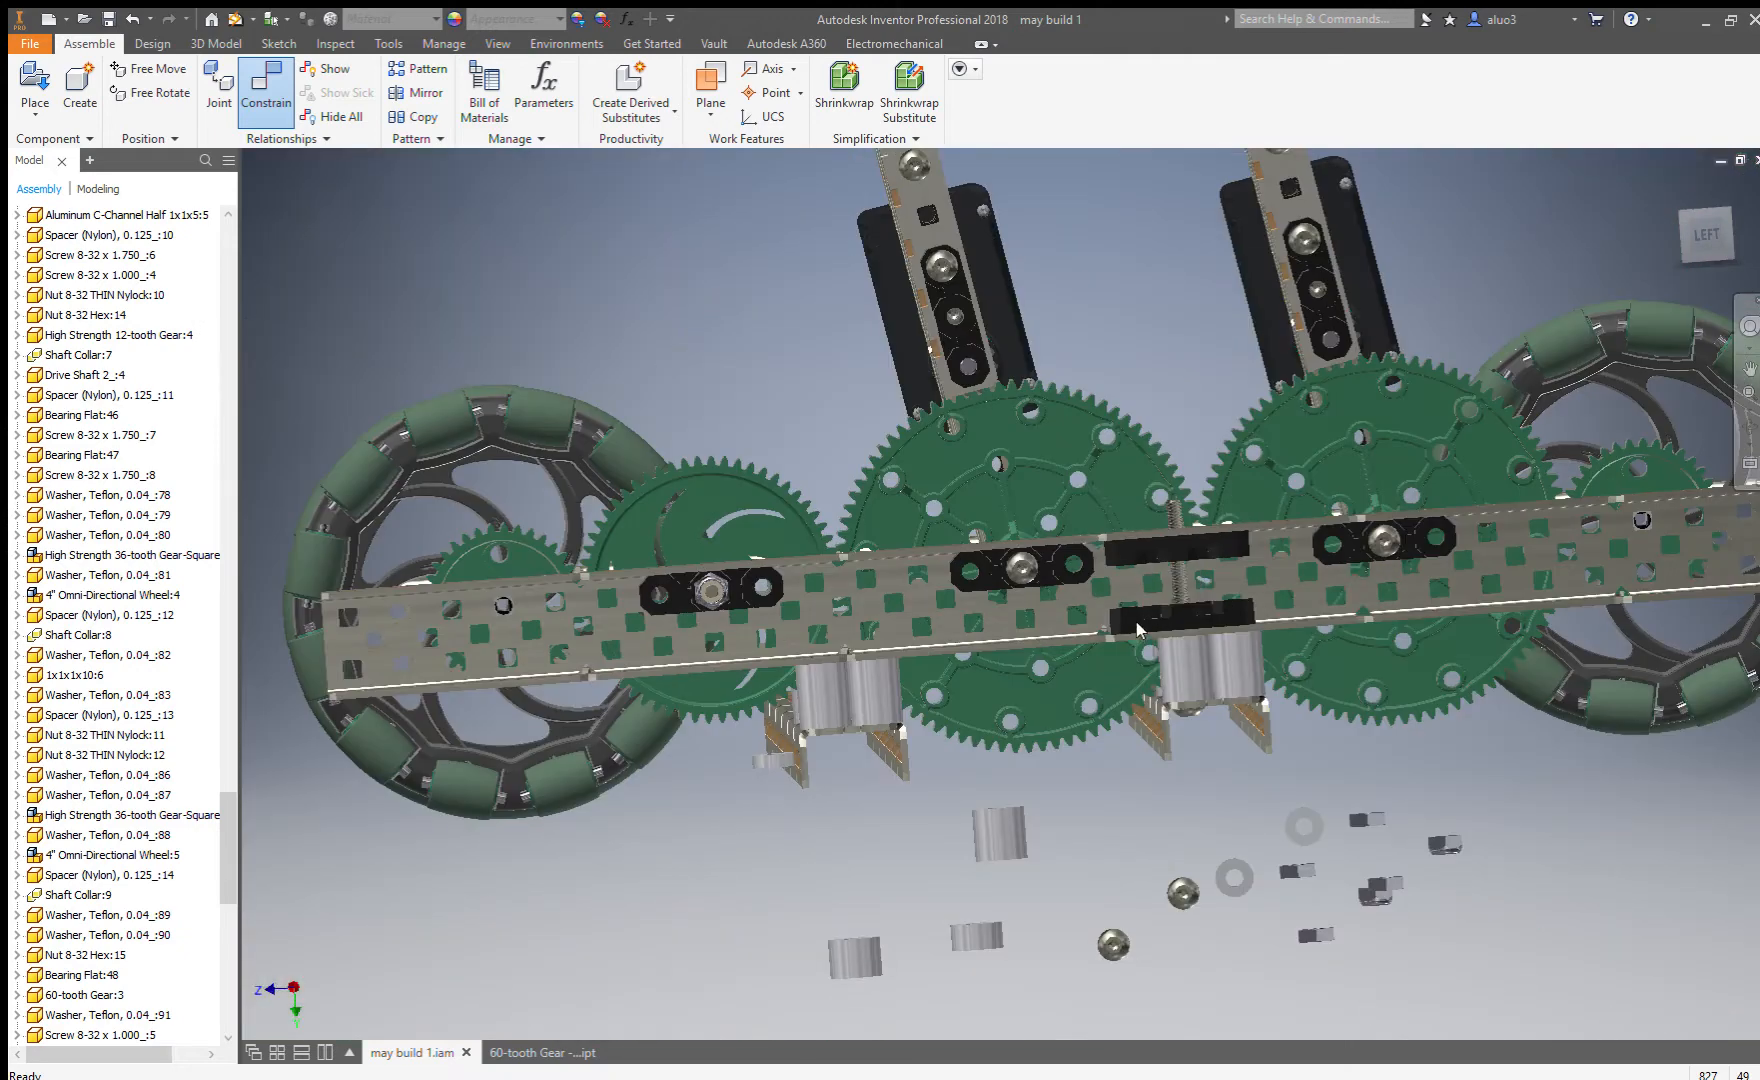
Constrain a loose hex nut onto the lower bearing flat, around the vertical screw inside the rail.
left_click(264, 108)
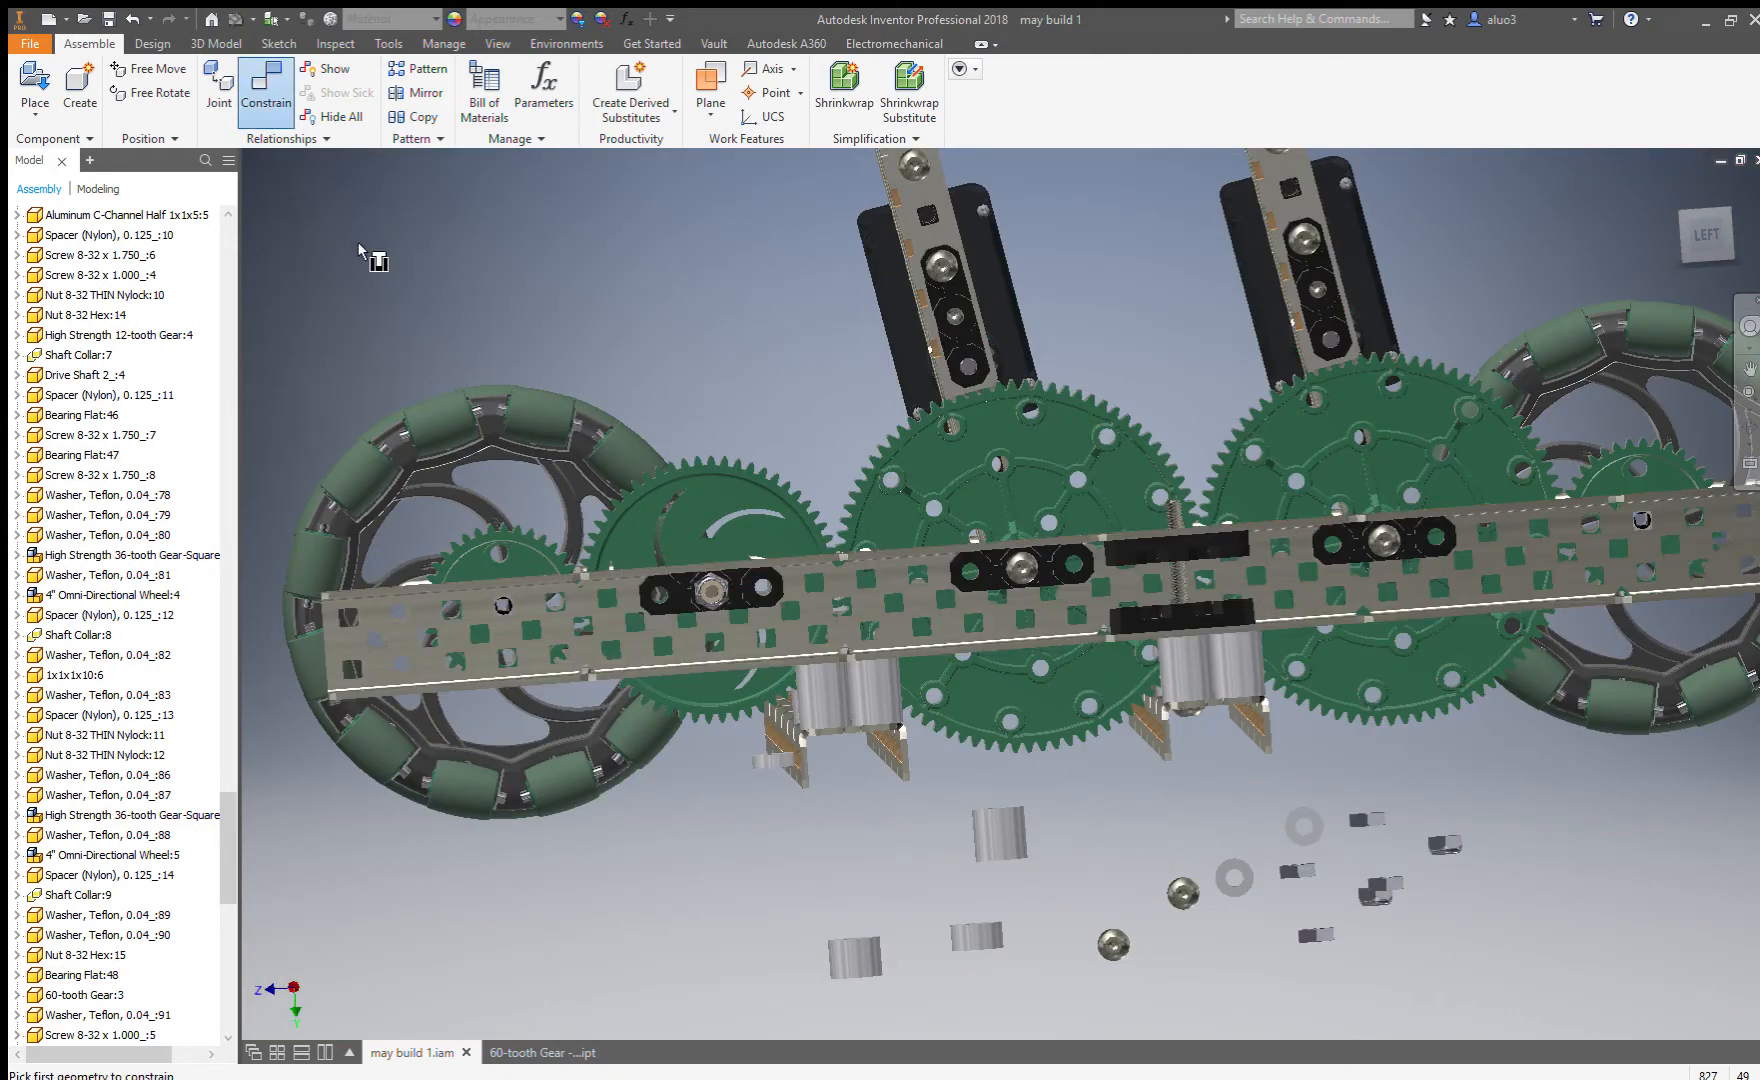
left_click(1293, 872)
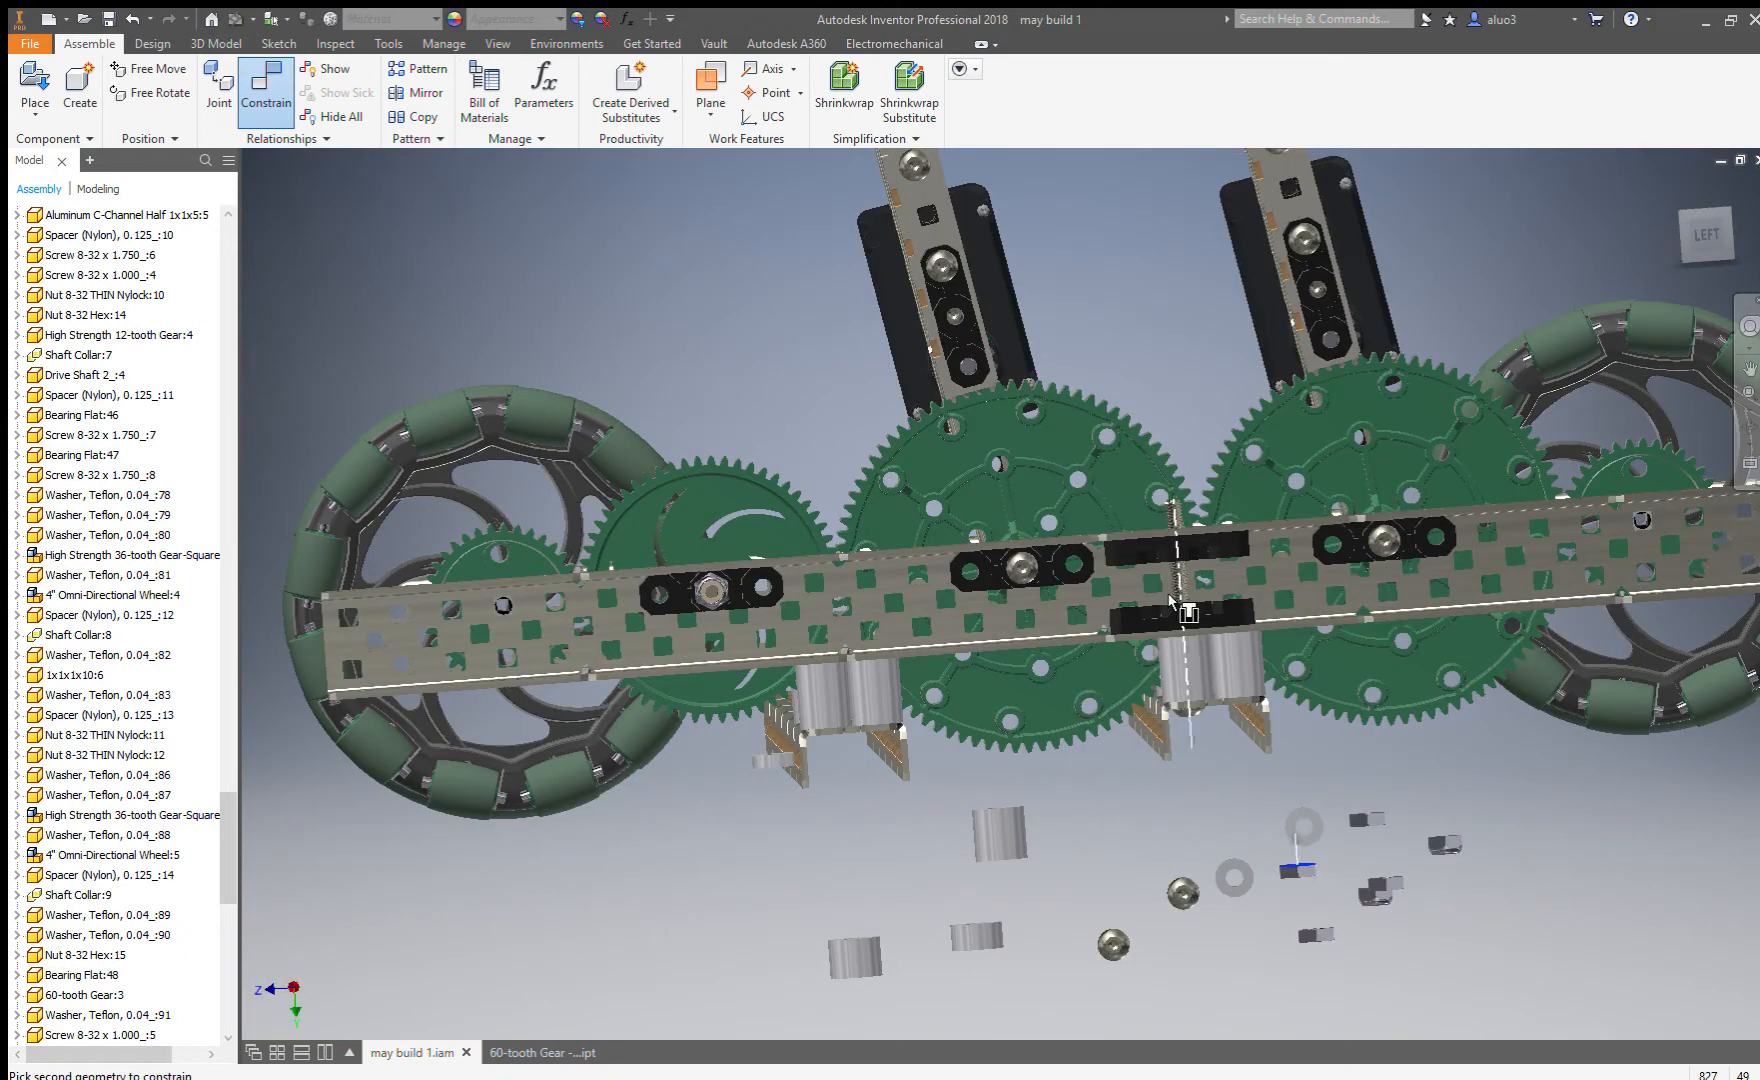
scroll(1180, 610, "down", 6)
left_click(1163, 588)
scroll(1156, 593, "up", 5)
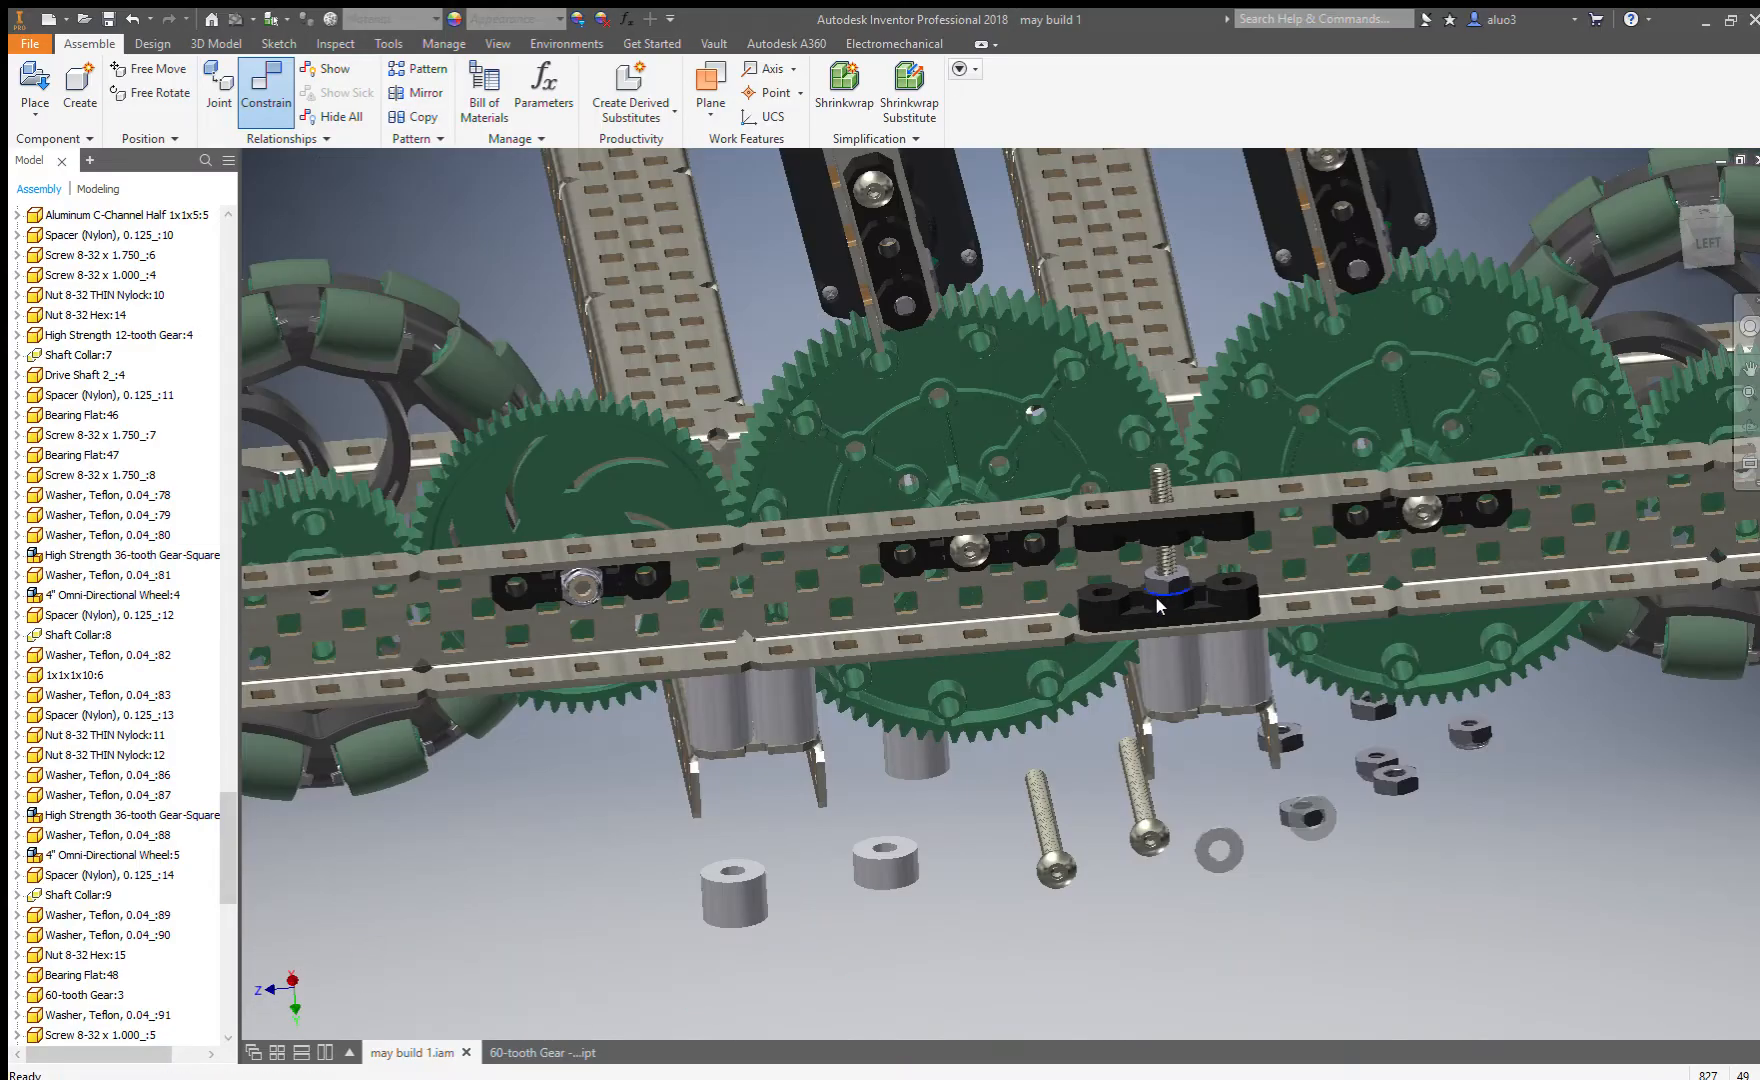
Constrain another hex nut against the underside of the upper bearing flat, around the same vertical screw.
scroll(1281, 795, "down", 3)
left_click(1294, 638)
scroll(1294, 638, "up", 3)
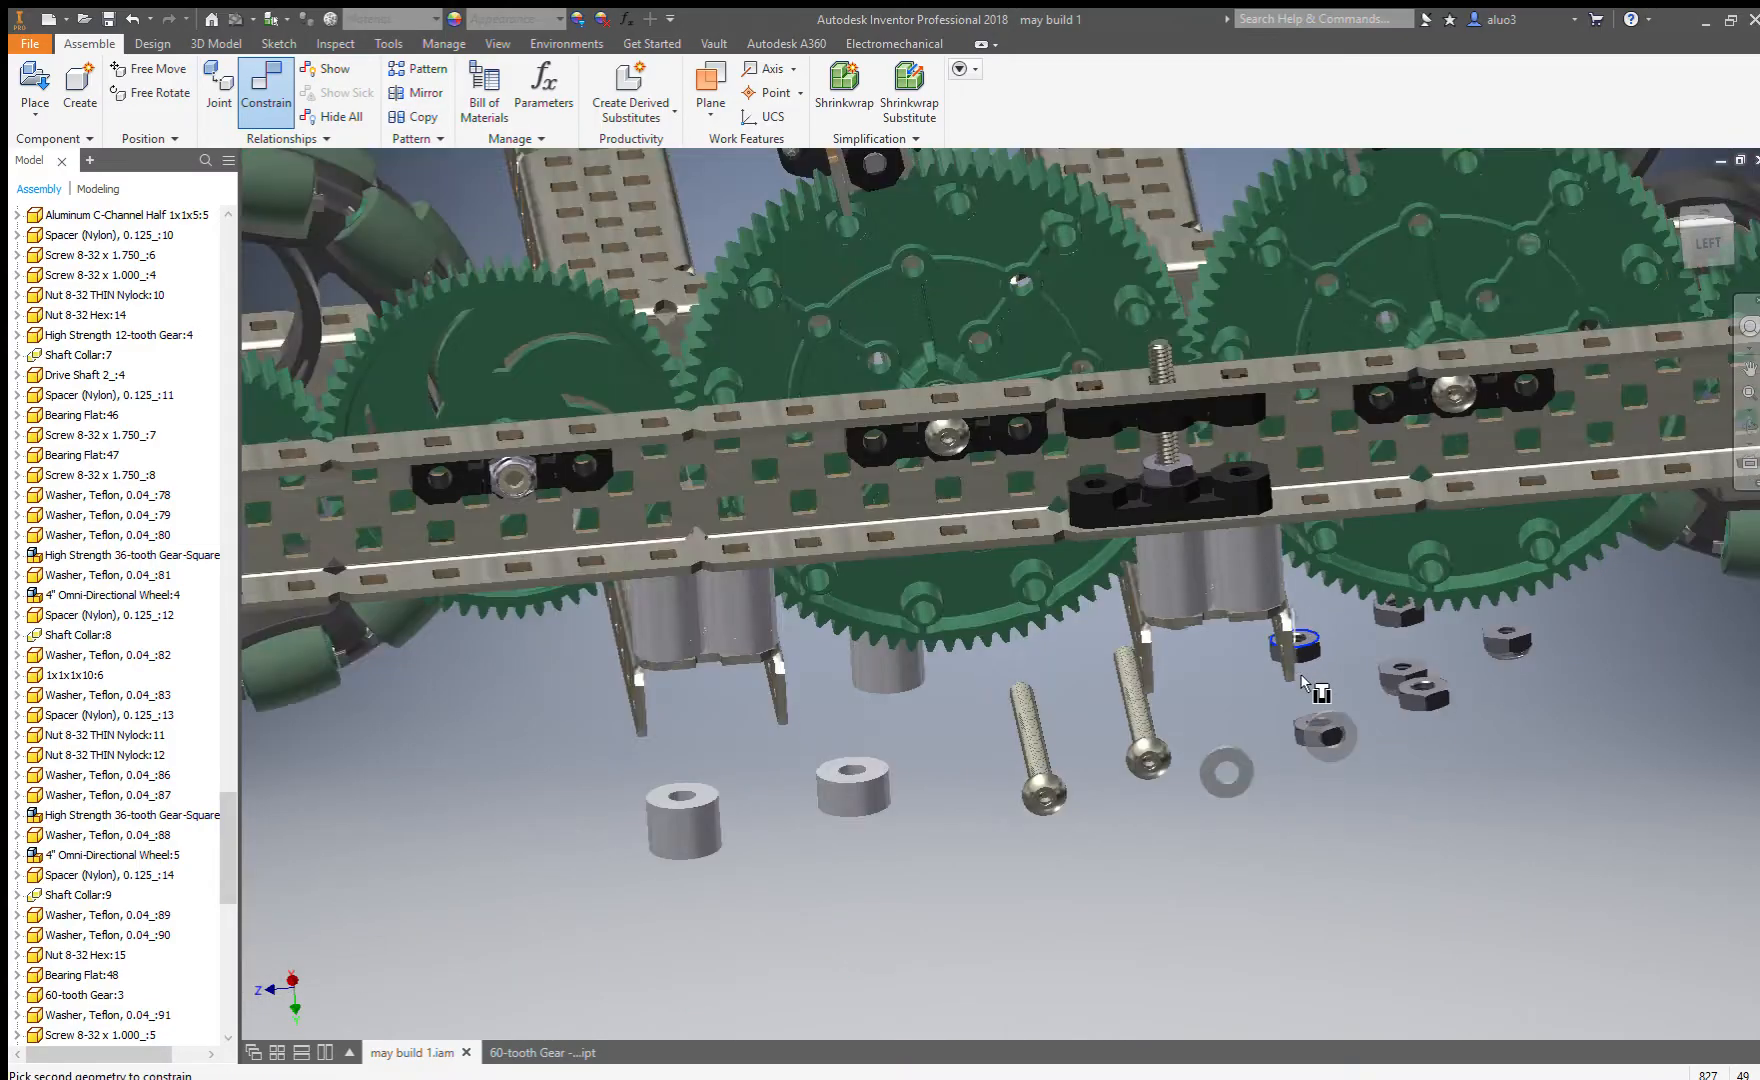
scroll(1216, 463, "down", 5)
left_click(1216, 456)
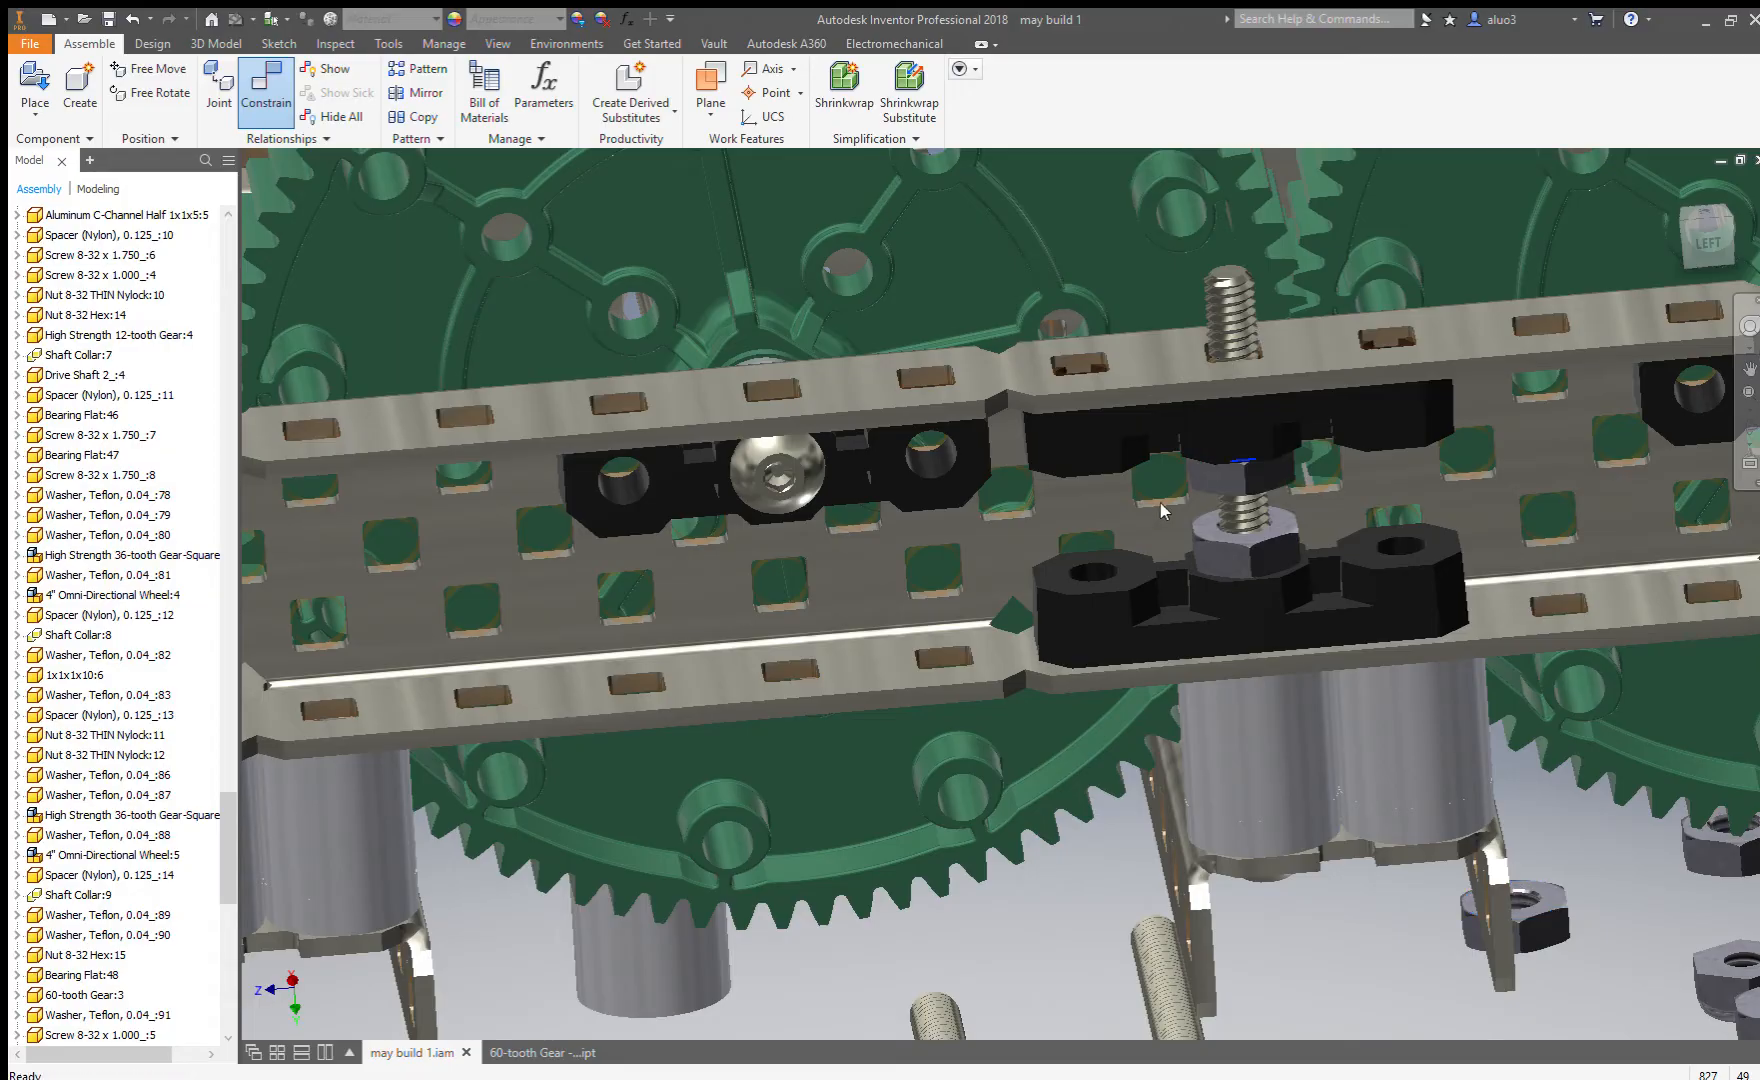
scroll(1163, 508, "up", 5)
Constrain a loose spacer onto the lower bearing flat's end hole, beside the nuts and between the two flats.
middle_click_drag(1156, 533, 1145, 512, "shift")
left_click(822, 916)
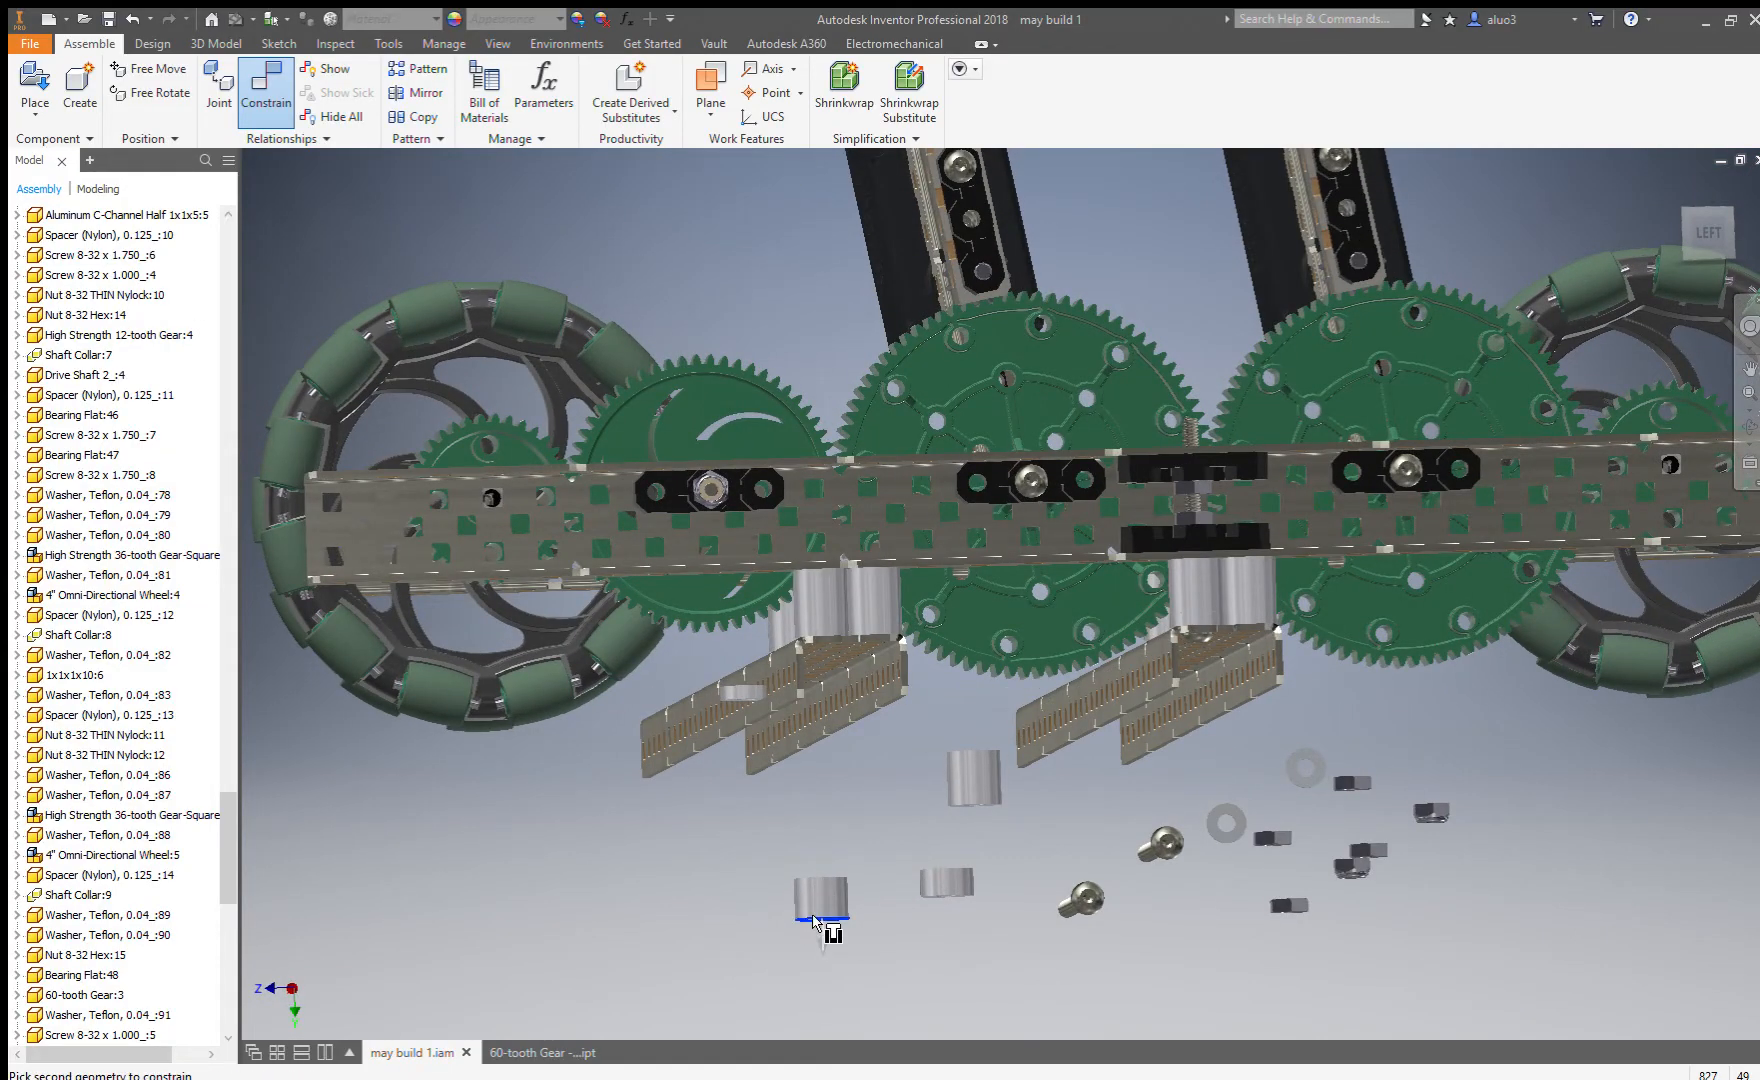
middle_click_drag(1140, 530, 1138, 525, "shift")
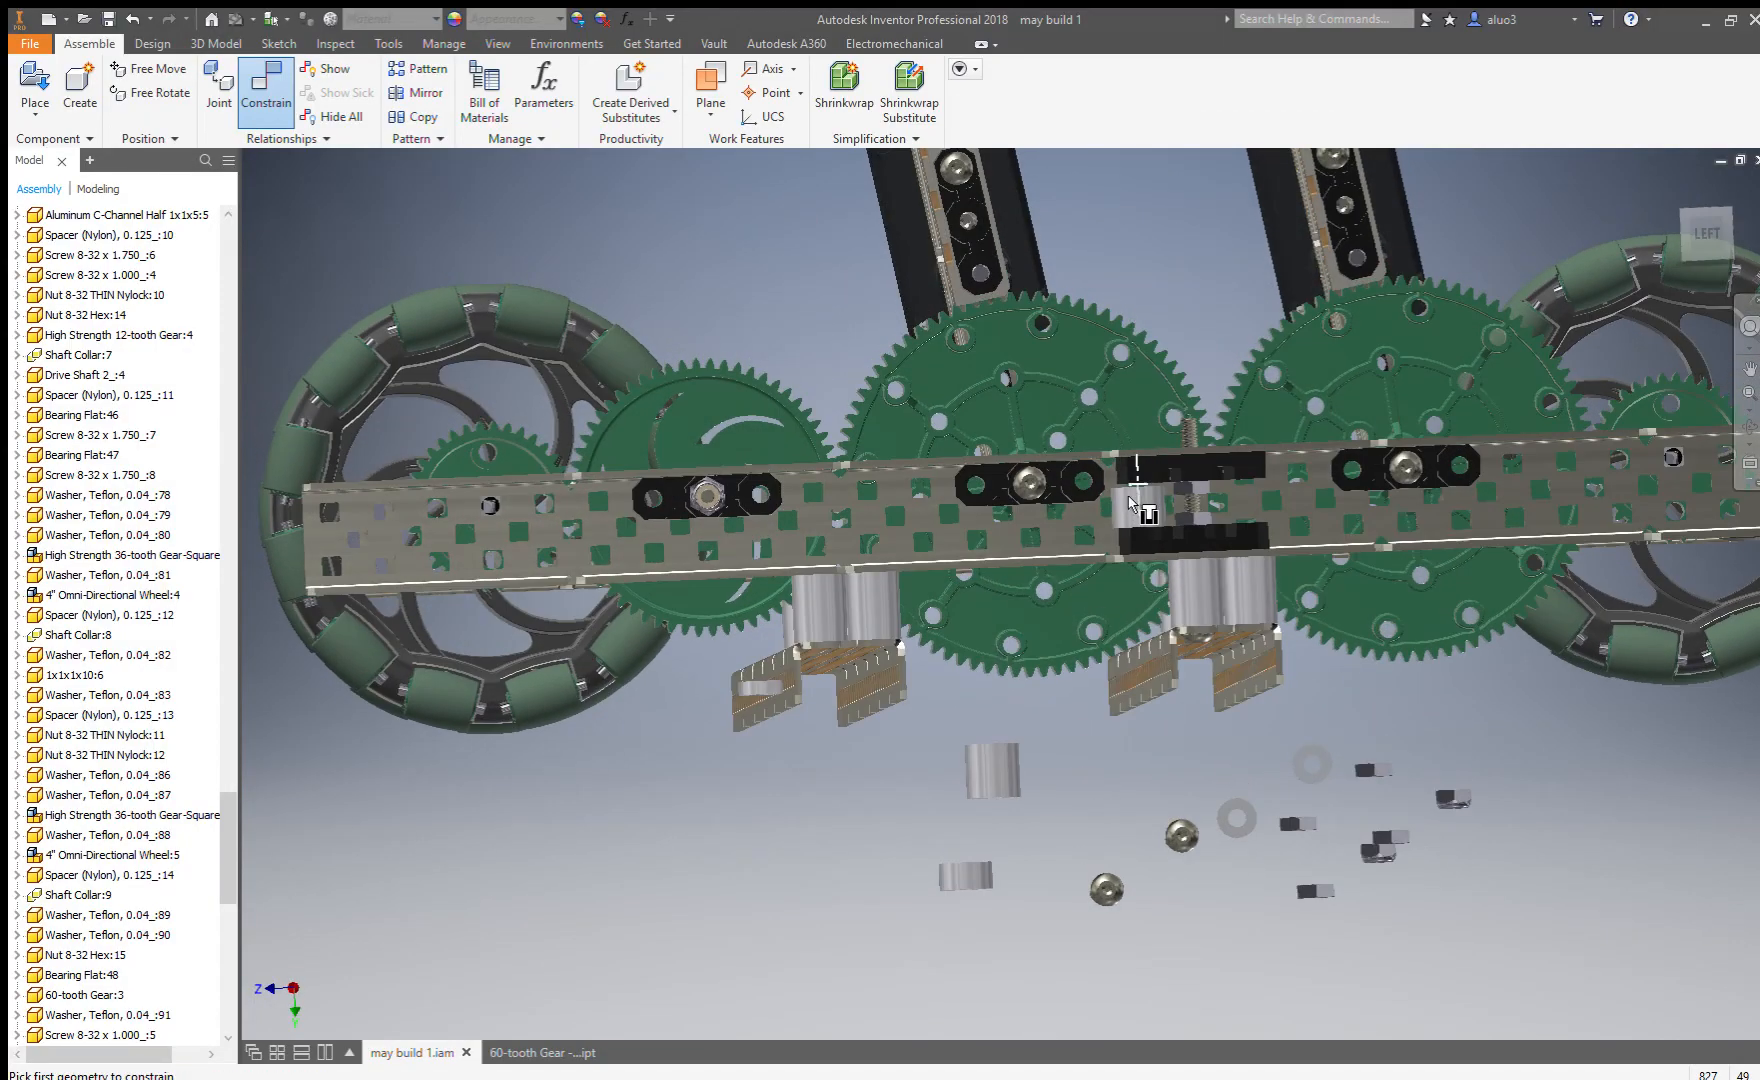
Constrain a loose Teflon washer onto the top of the spacer to fill the gap below the upper bearing flat.
scroll(1295, 850, "up", 3)
middle_click_drag(1295, 852, 1292, 705, "shift")
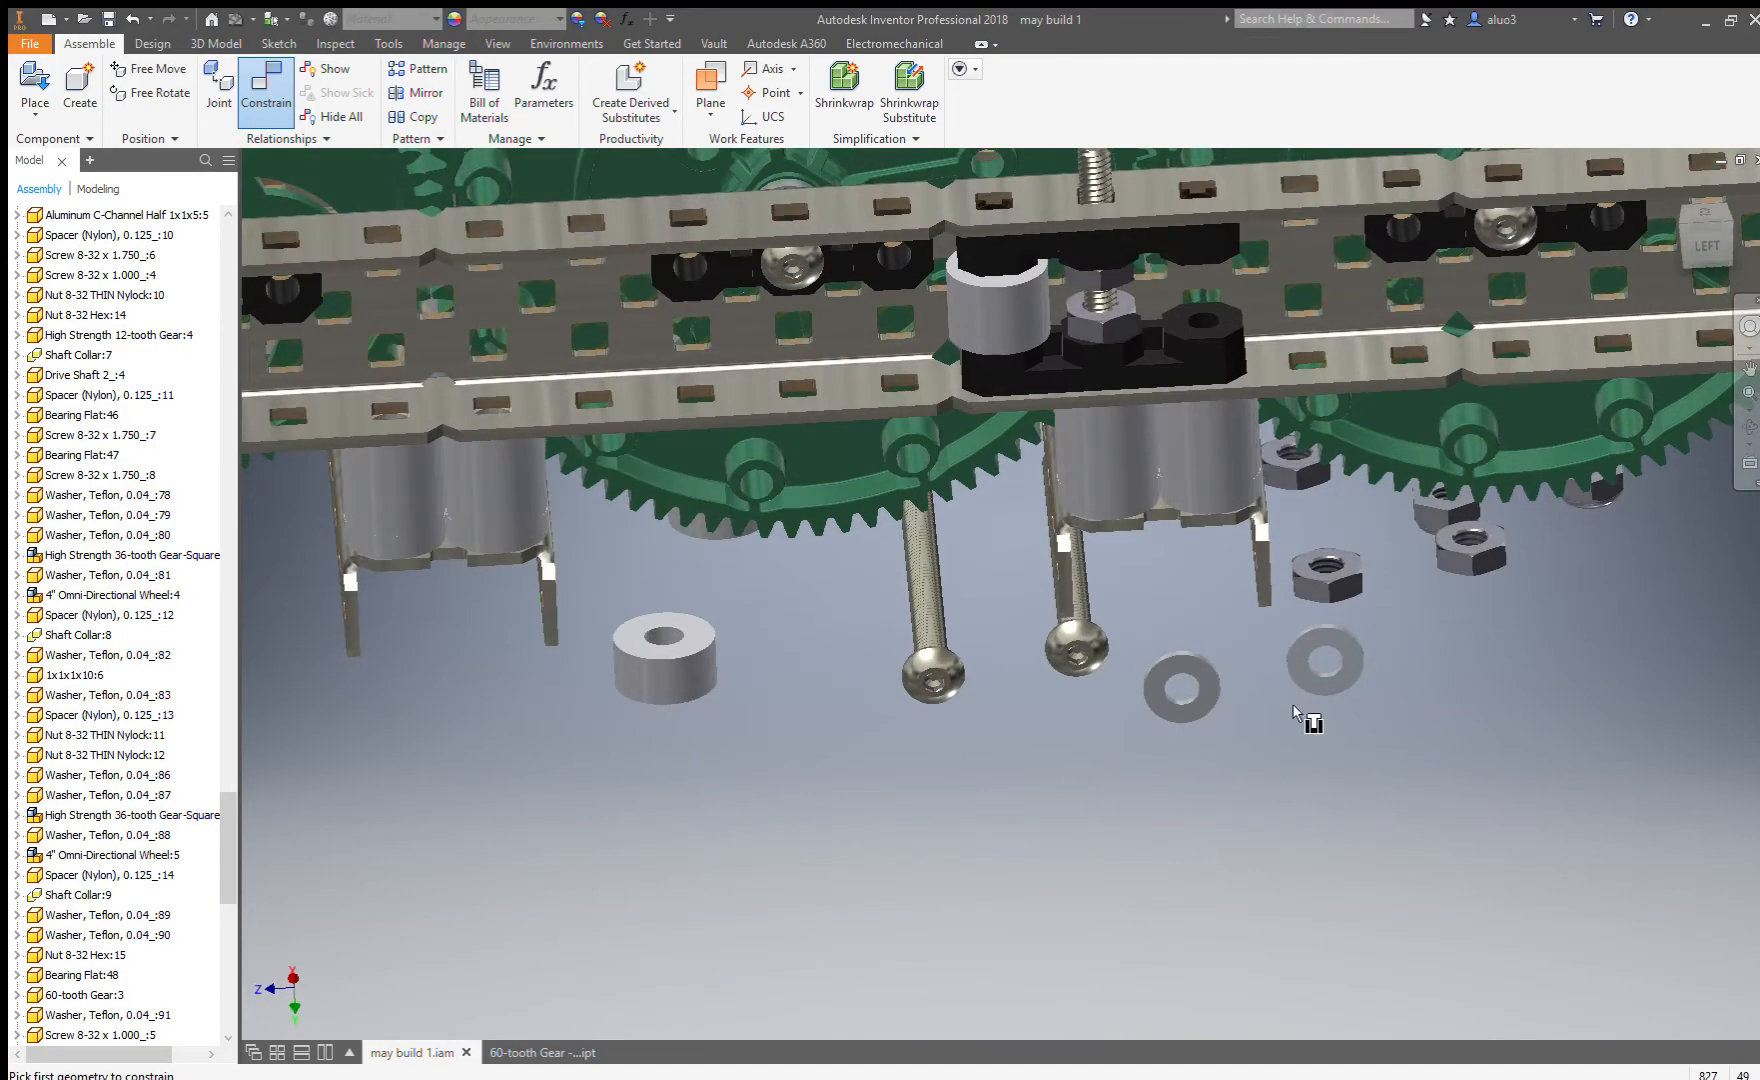
left_click(996, 288)
middle_click_drag(996, 286, 1022, 393, "shift")
scroll(1022, 385, "down", 5)
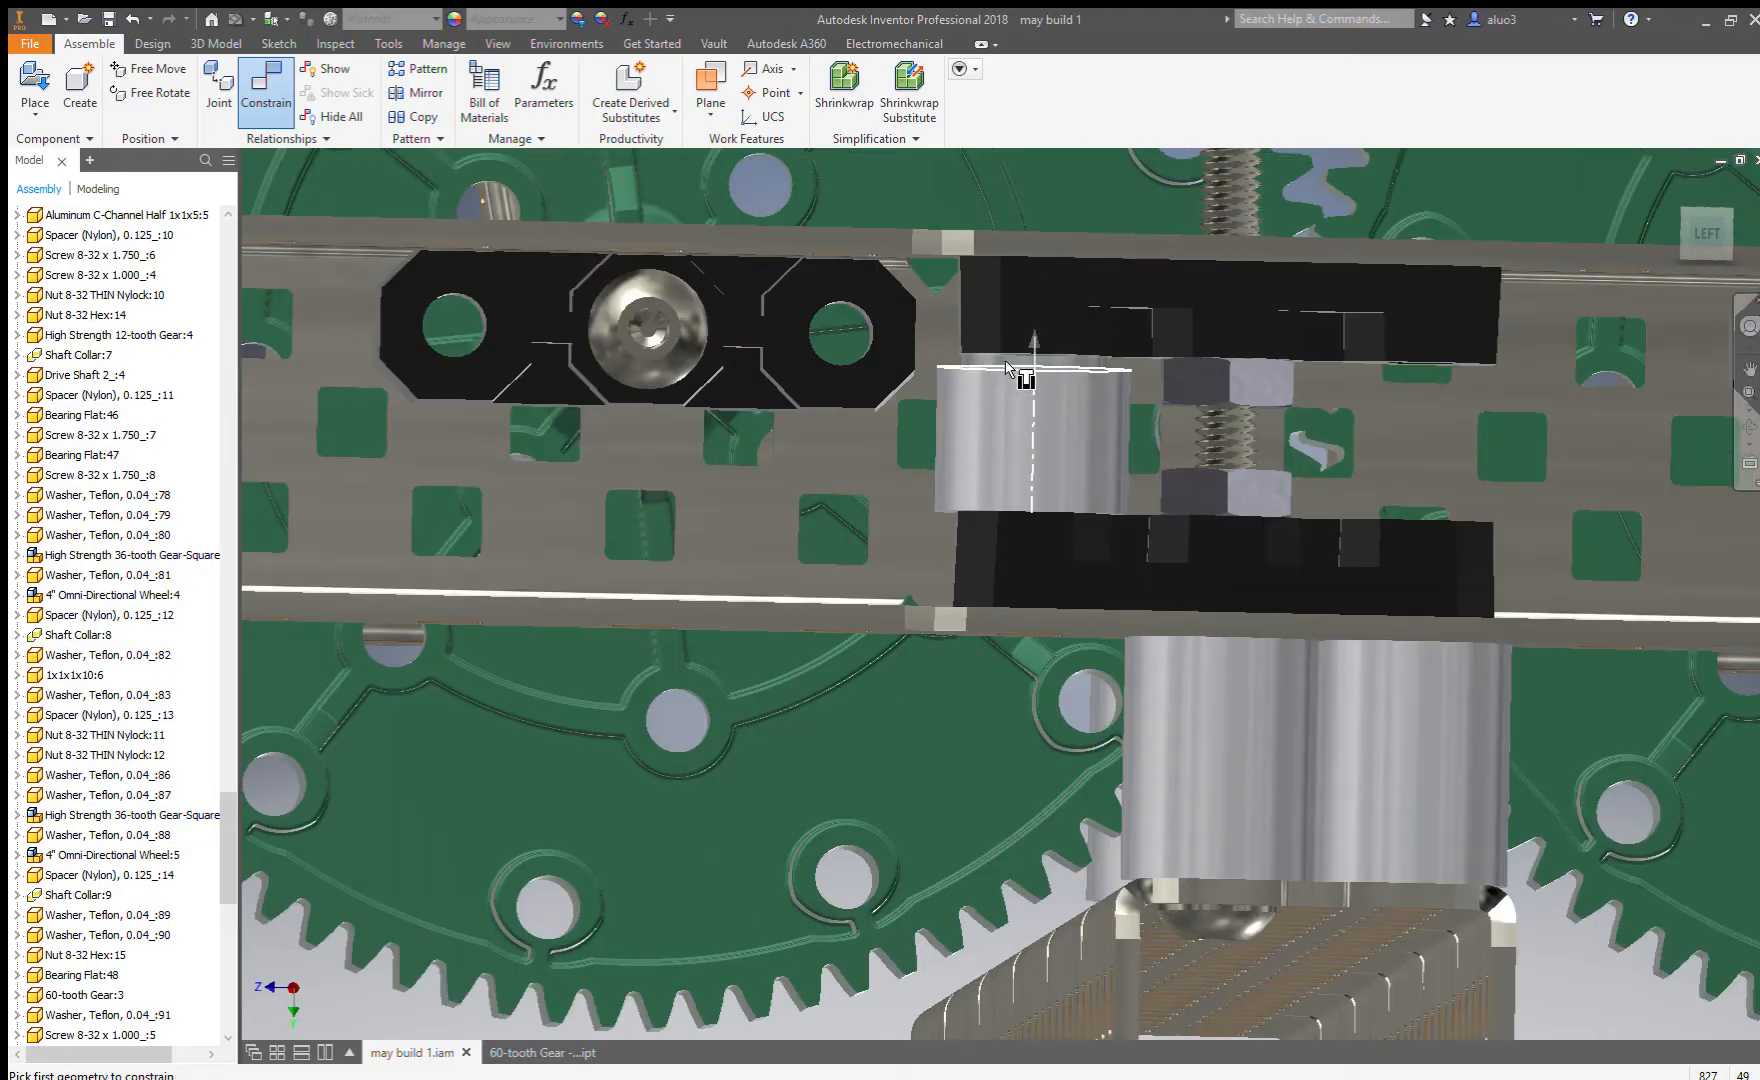
scroll(1018, 361, "down", 3)
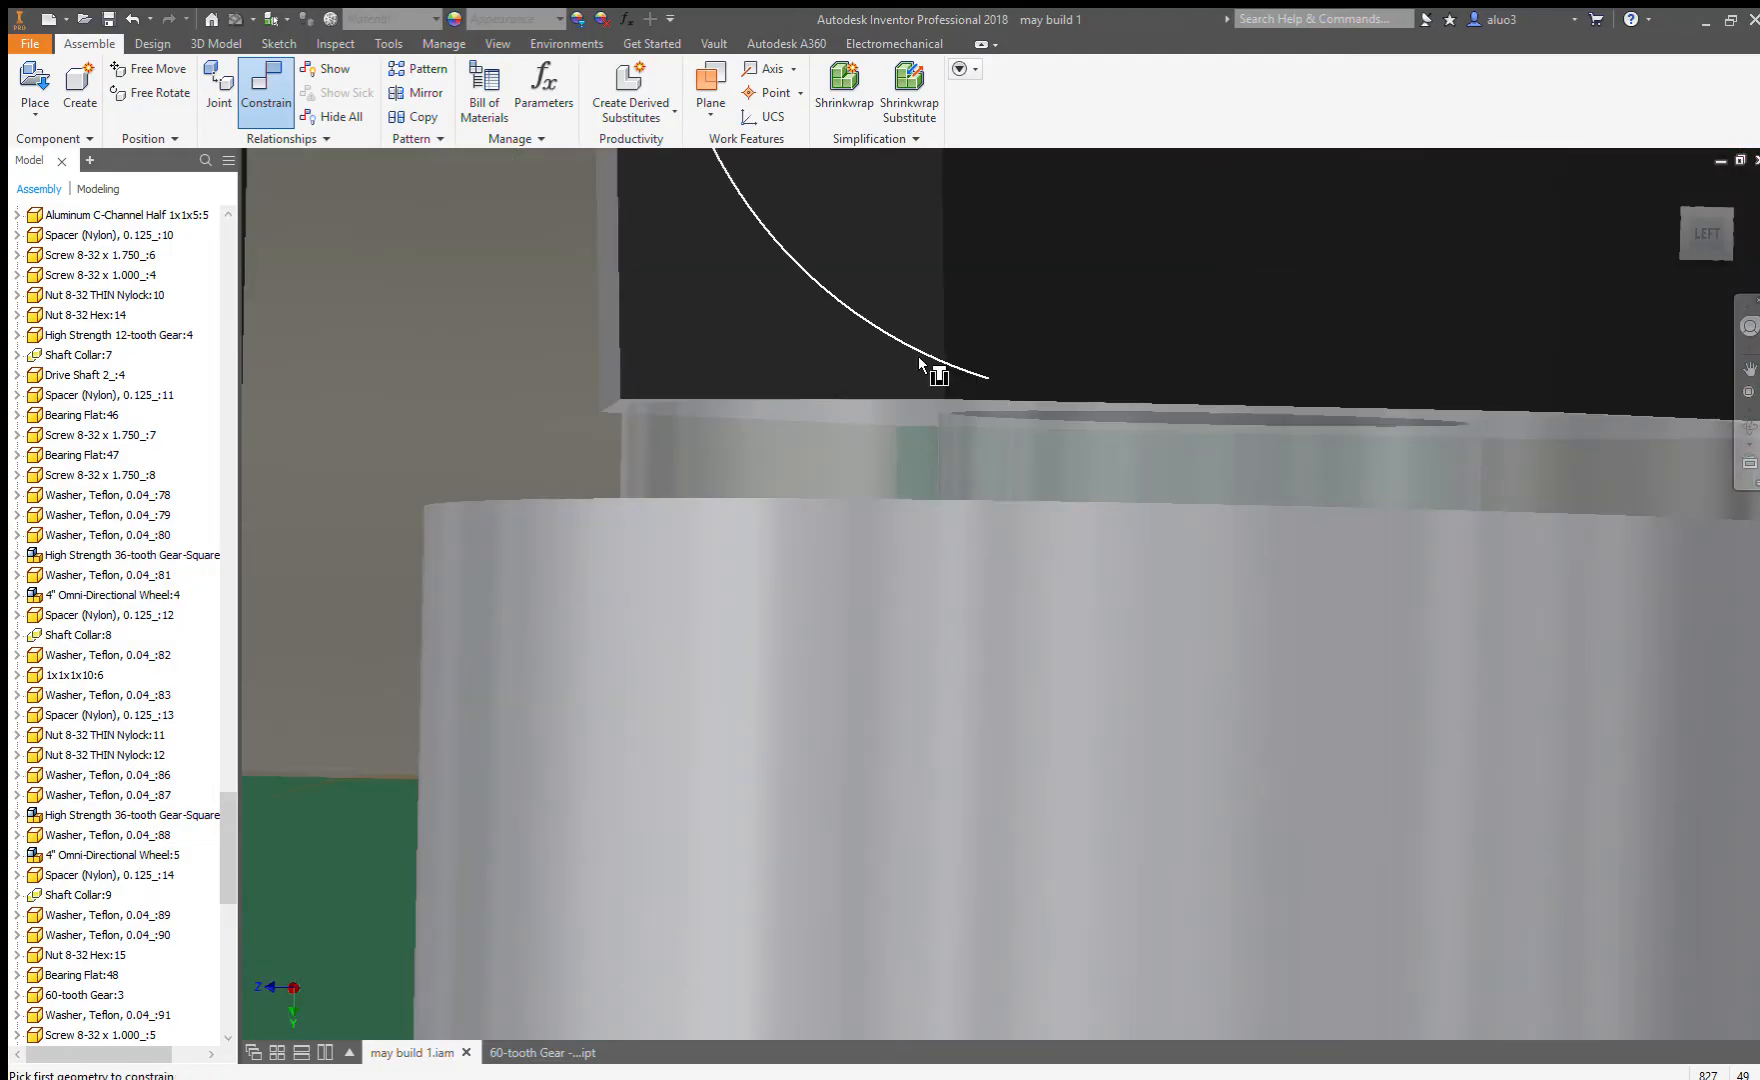
scroll(934, 393, "up", 1)
key("Escape")
scroll(934, 390, "up", 8)
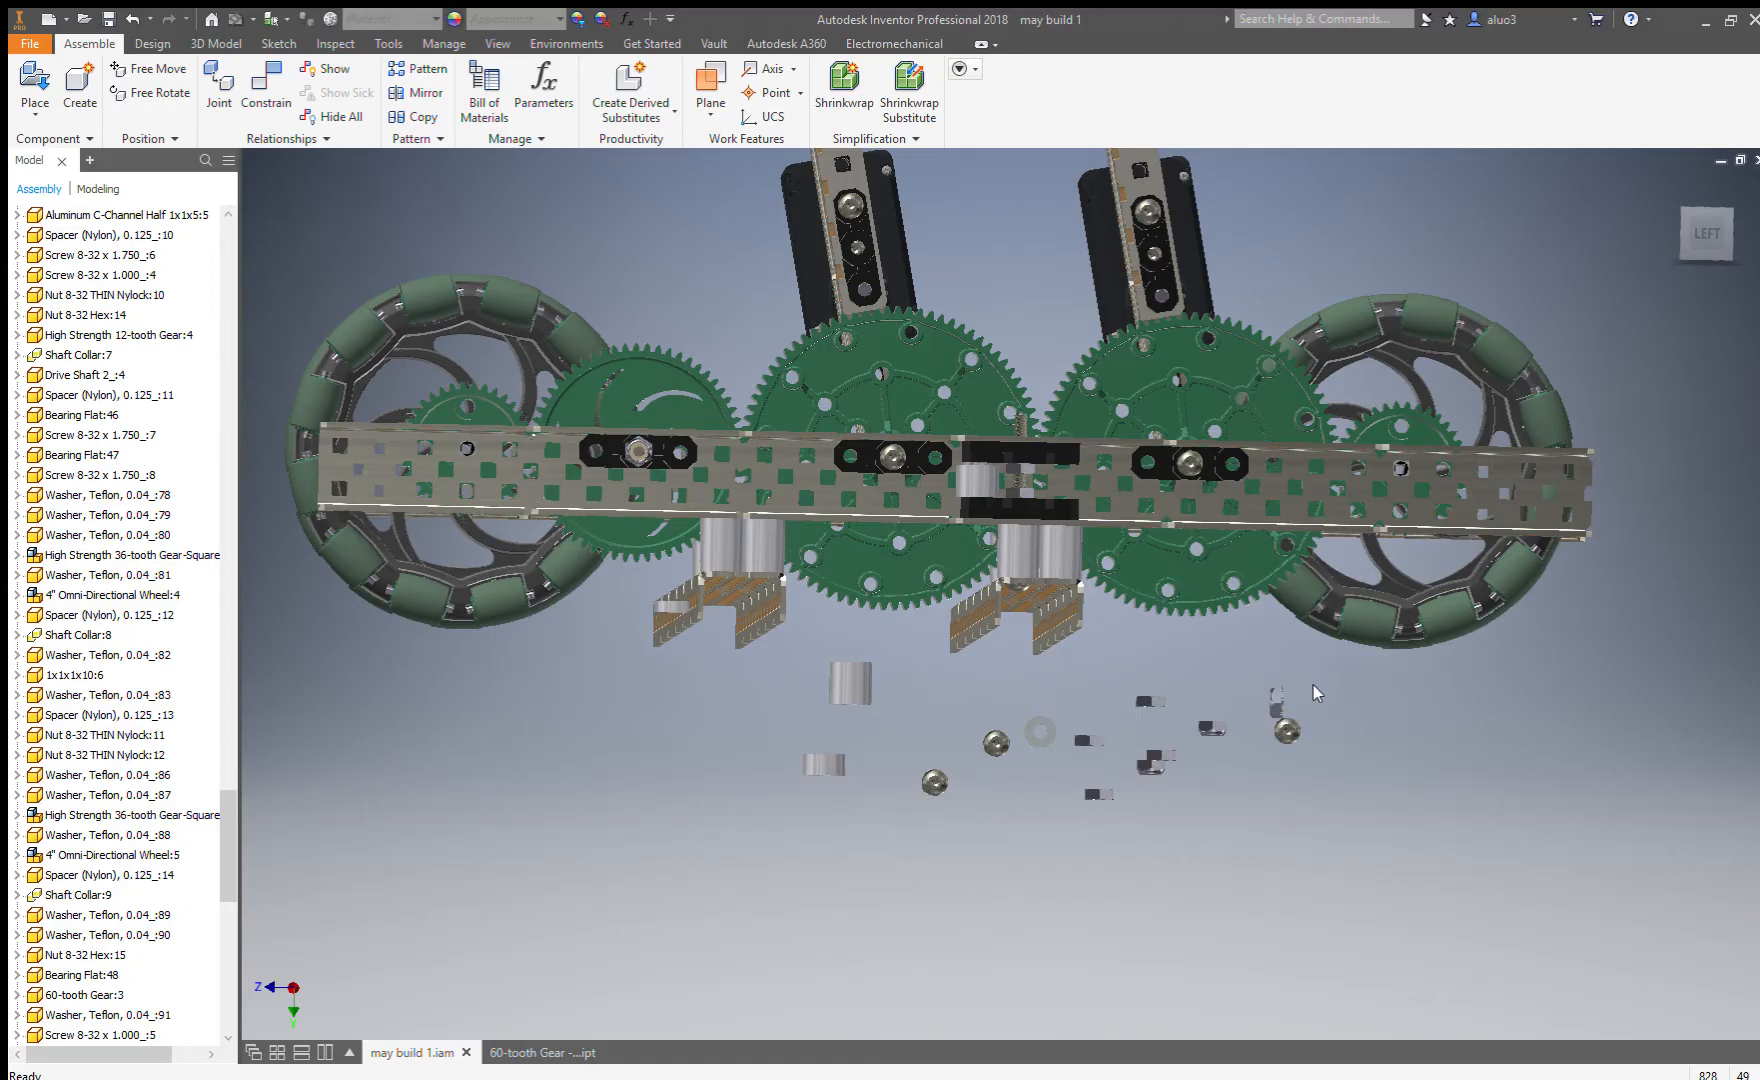
Insert the loose screw down through the rail's upper flange, the bearing flats' end holes, the washer and the spacer.
left_click(266, 90)
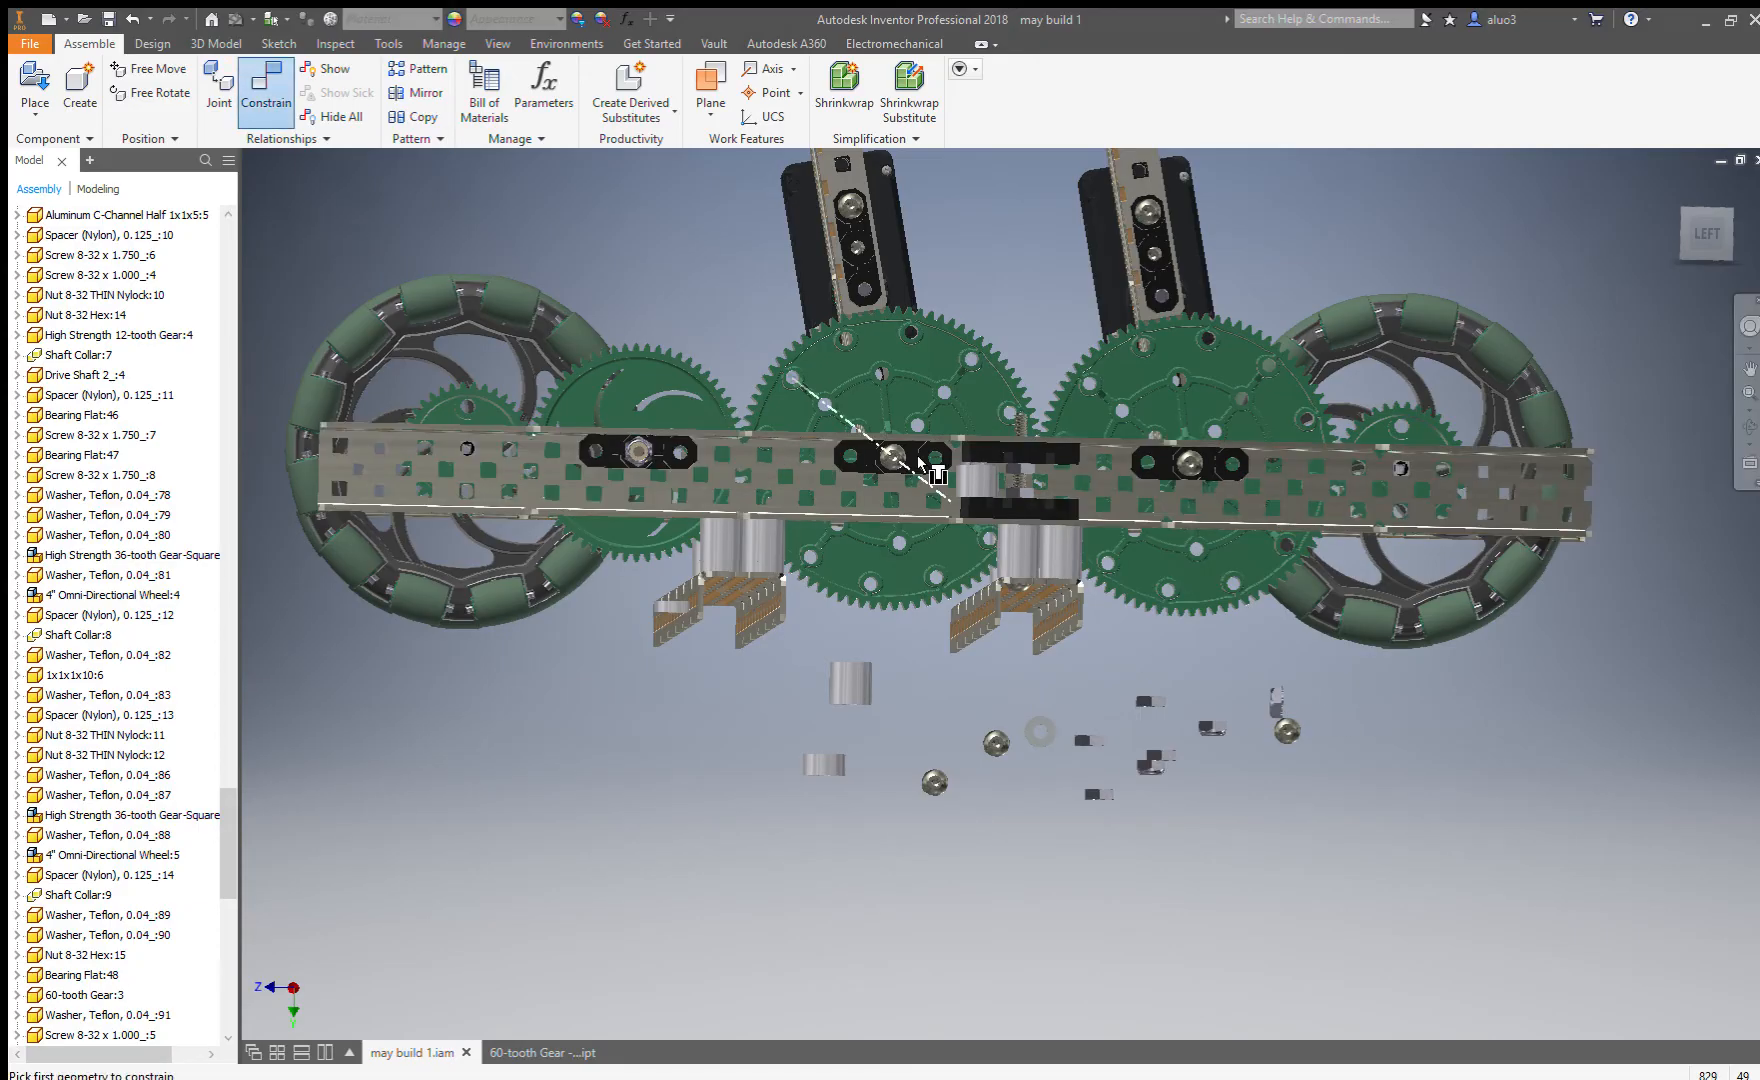
middle_click_drag(1010, 545, 1078, 634, "shift")
scroll(1300, 676, "down", 6)
middle_click_drag(1248, 642, 1410, 597, "shift")
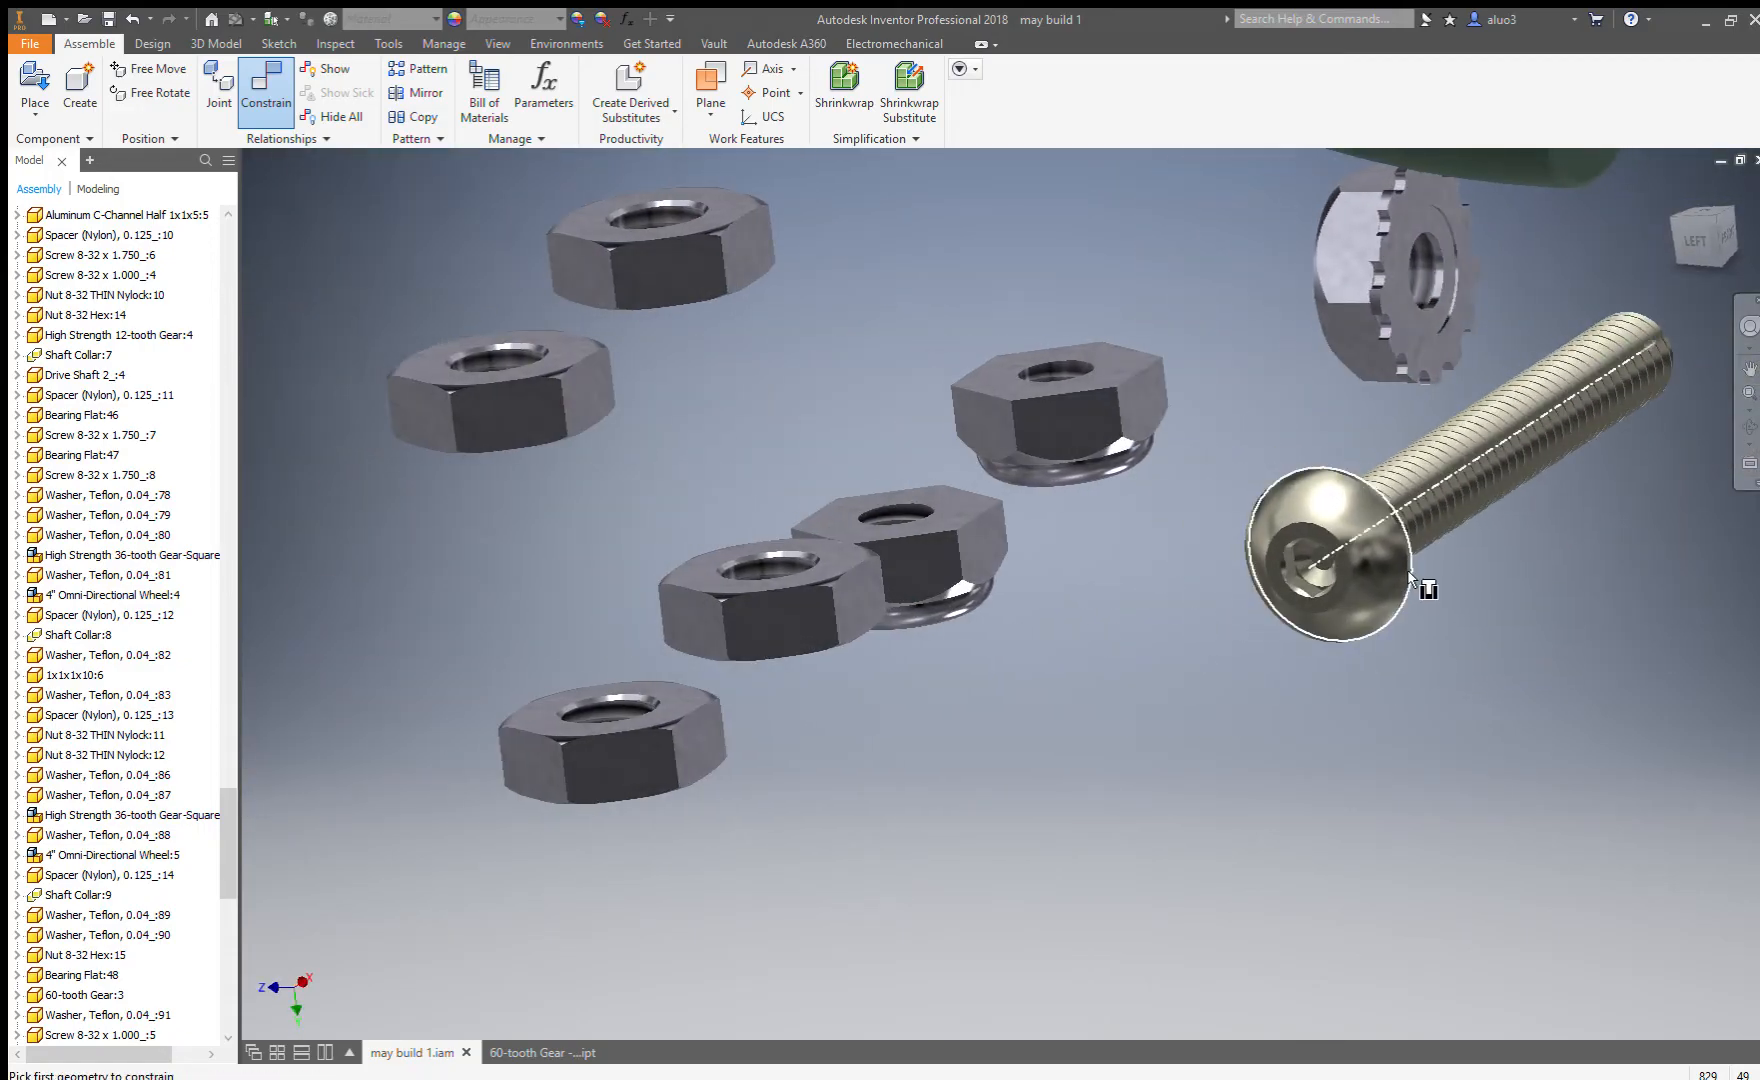
left_click(1410, 575)
scroll(1546, 638, "up", 10)
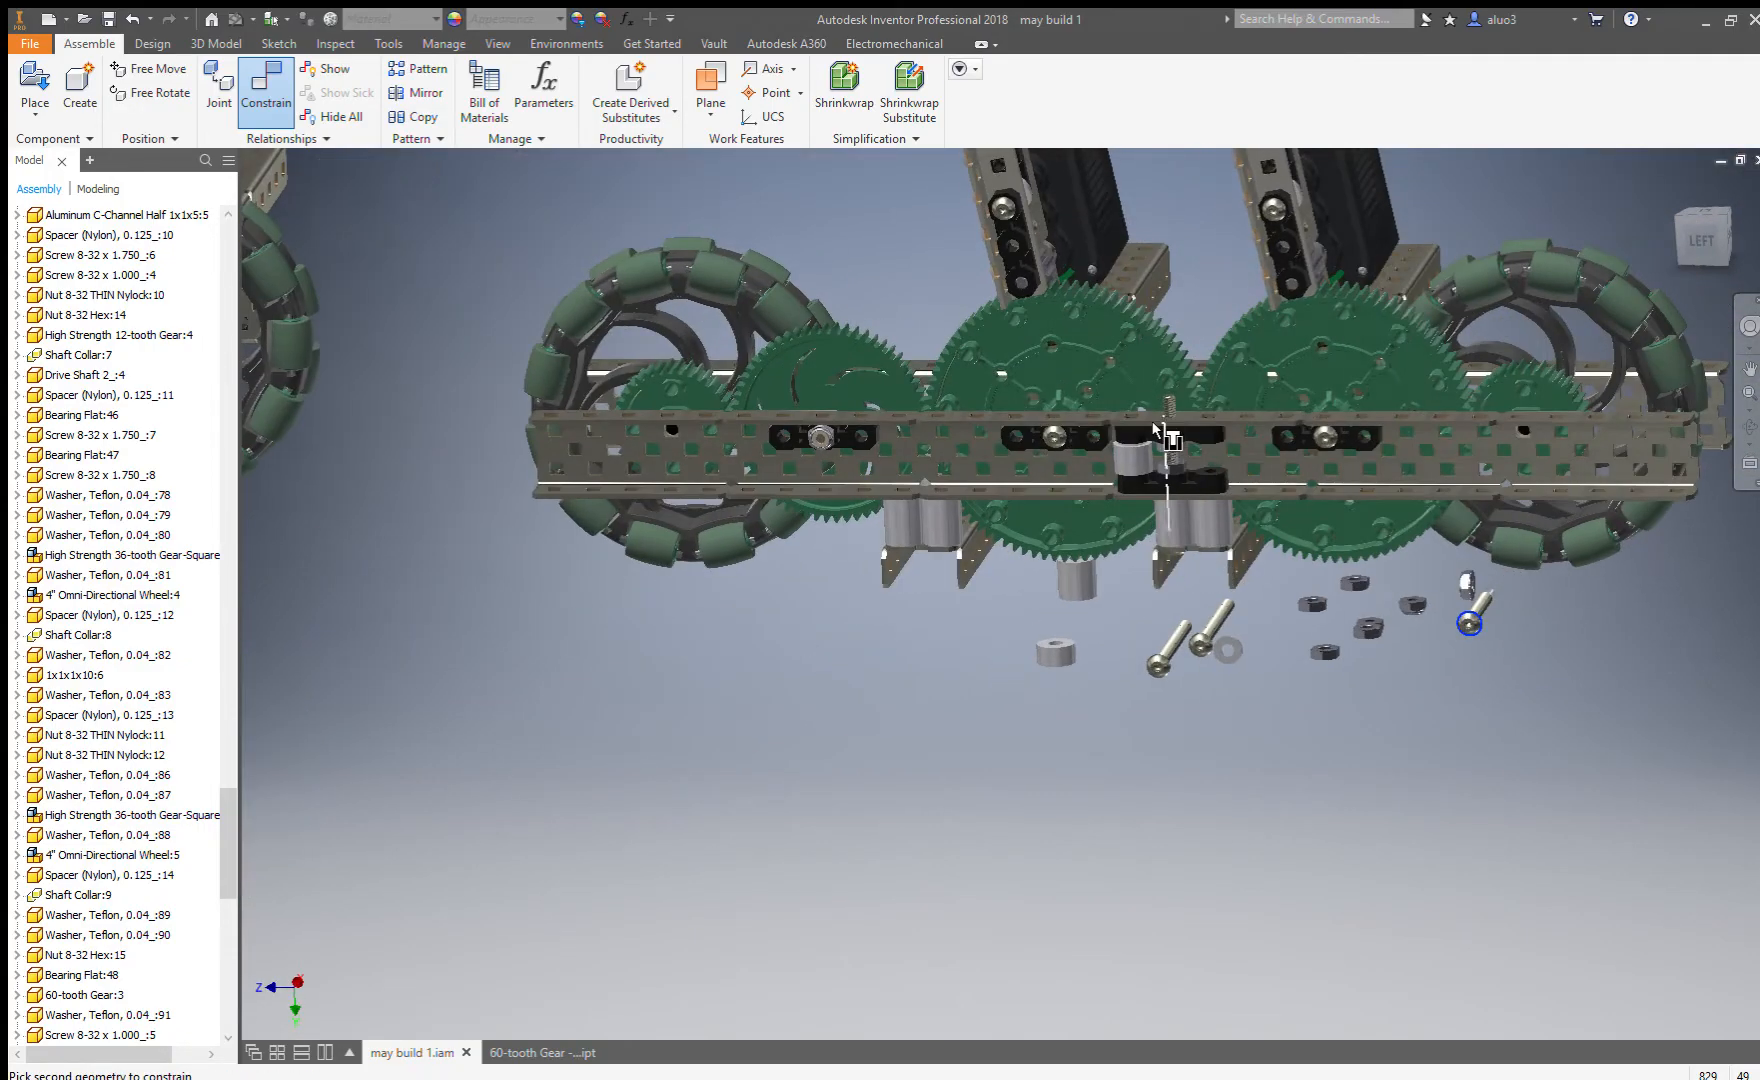
scroll(1157, 430, "down", 3)
Constrain the toothed lock nut onto the end screw, against the underside of the rail's lower flange.
left_click(1750, 745)
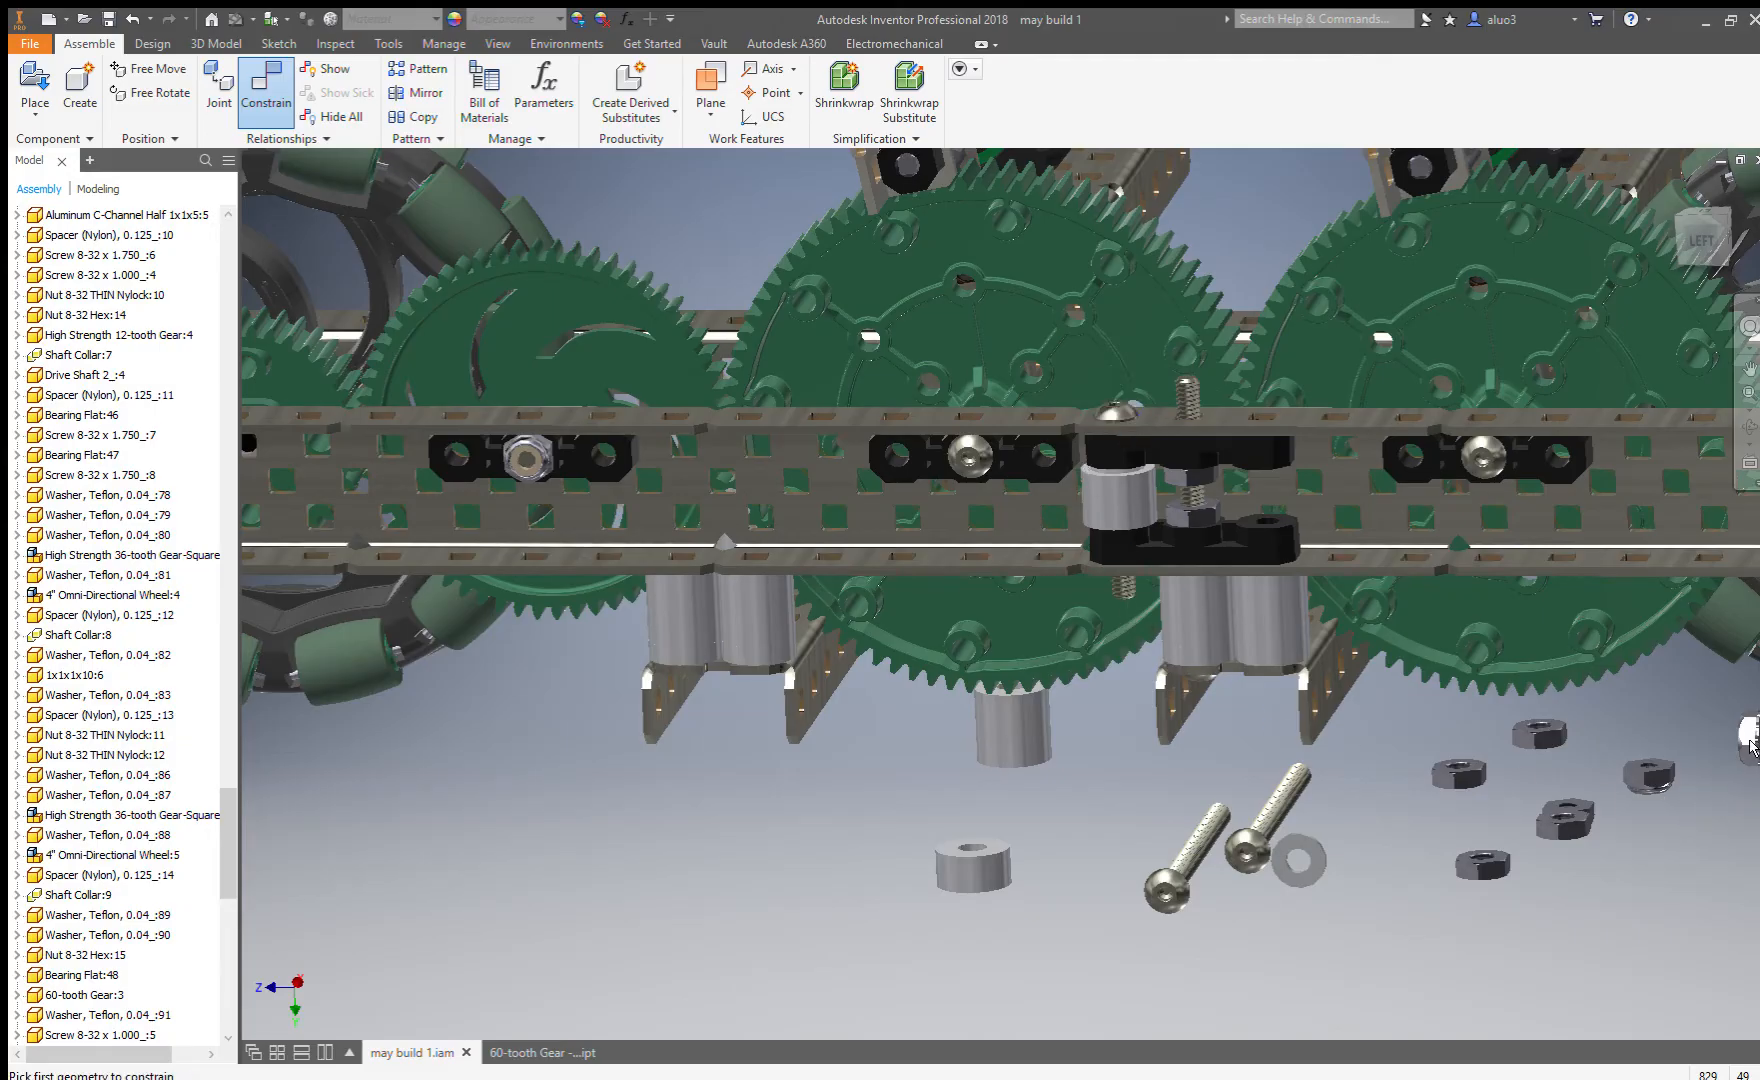
scroll(1490, 760, "down", 6)
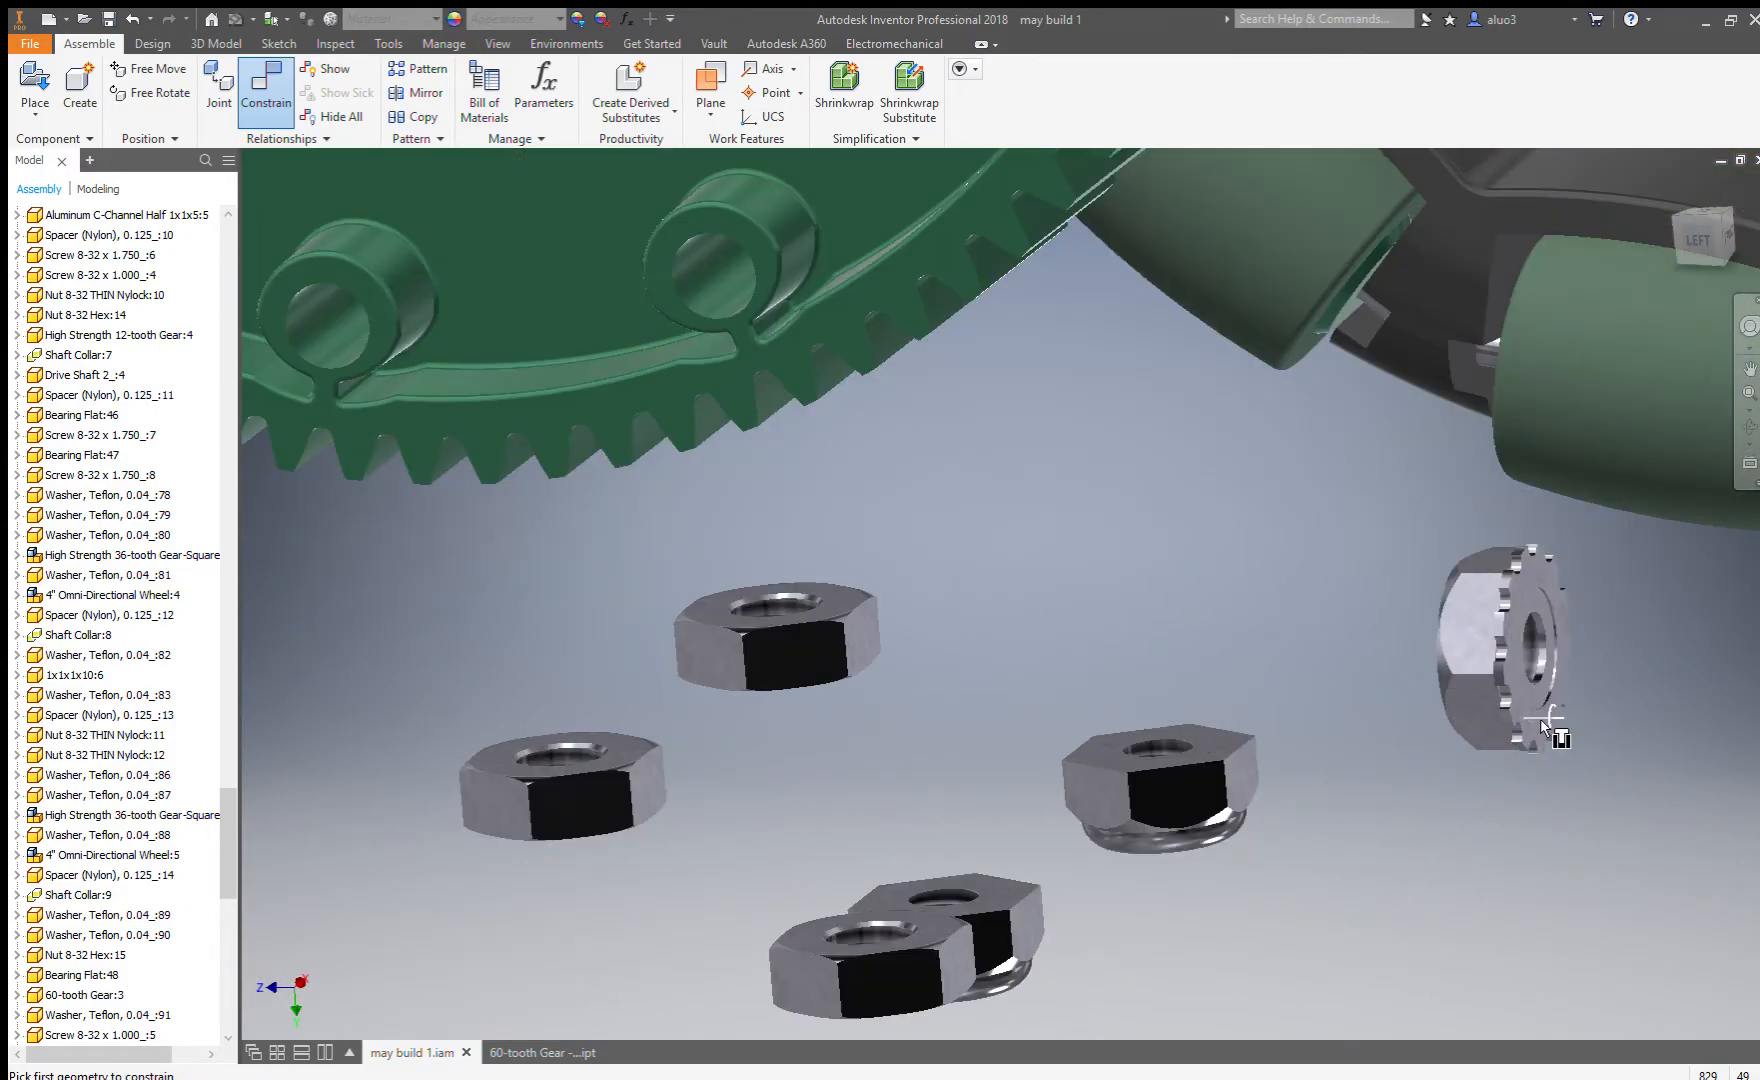
left_click(1548, 728)
scroll(1180, 676, "up", 5)
scroll(1120, 605, "down", 5)
left_click(1120, 604)
scroll(553, 373, "up", 3)
middle_click_drag(1207, 648, 1127, 620, "shift")
middle_click_drag(1192, 550, 1225, 558, "shift")
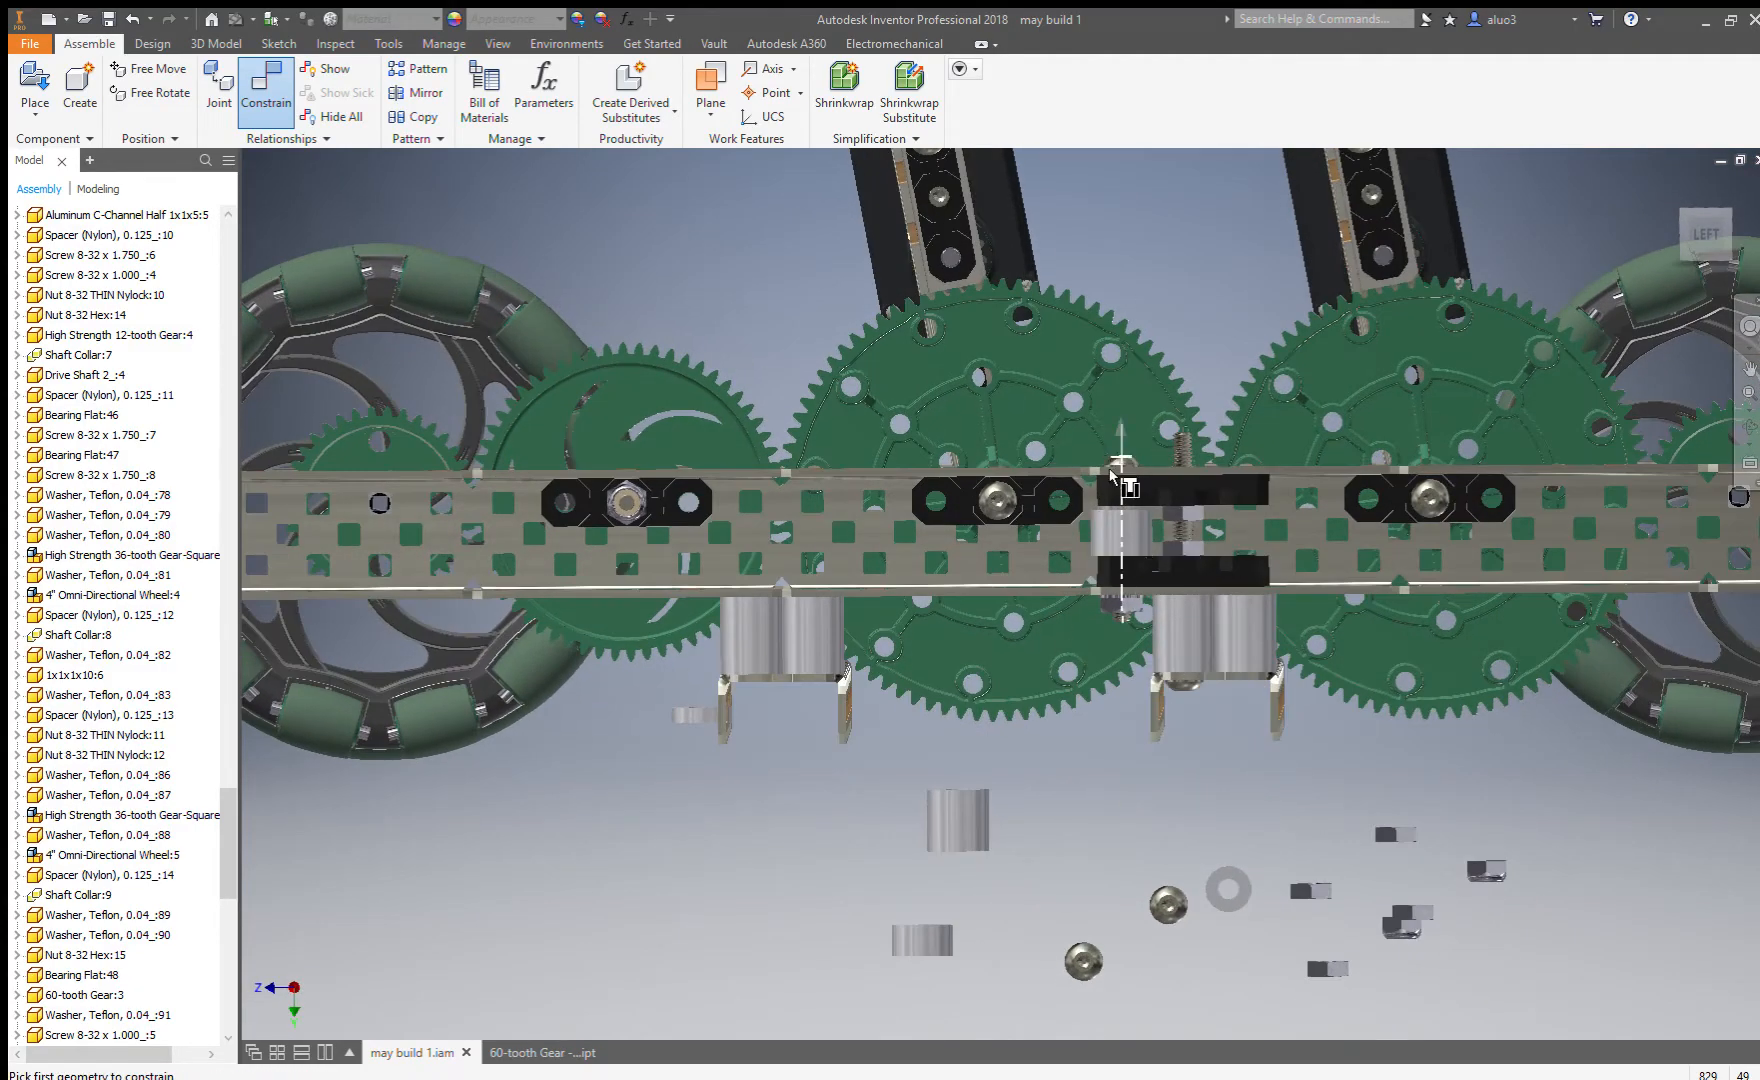
Constrain a Nylock nut onto the vertical screw, seated on top of the rail's upper flange.
scroll(1190, 505, "down", 5)
scroll(1197, 757, "up", 6)
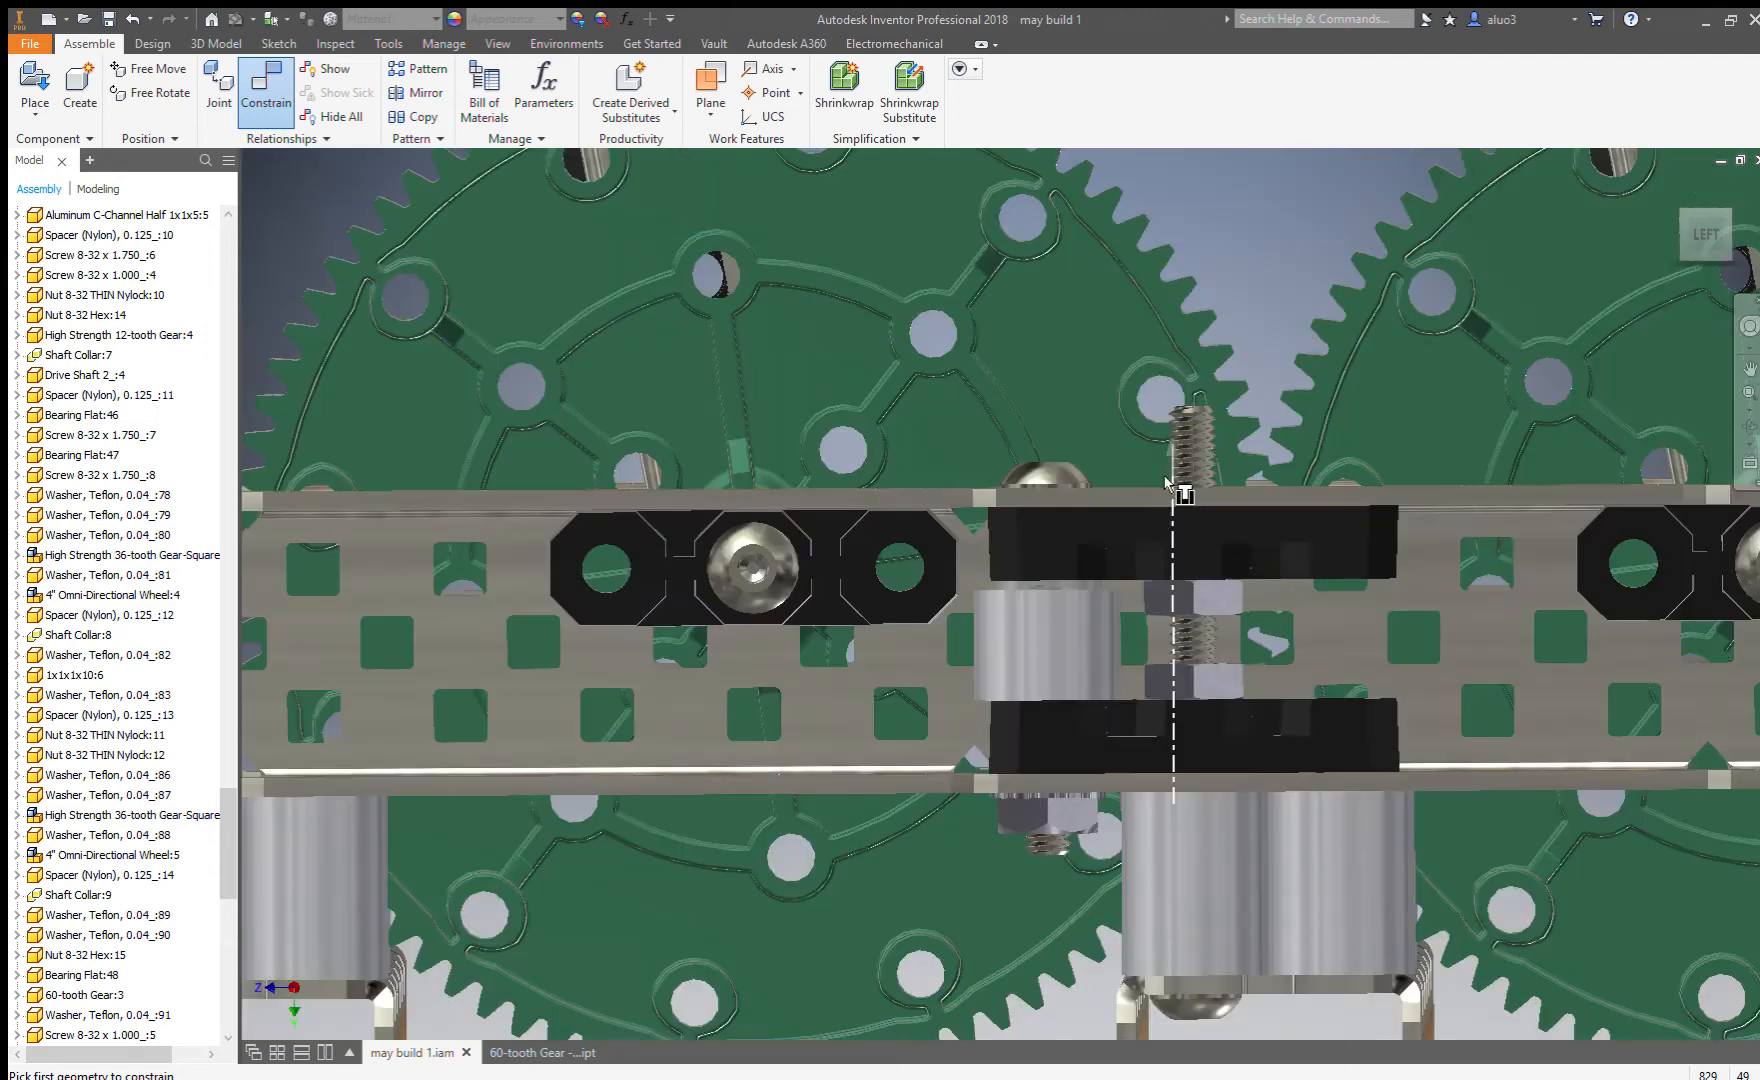
scroll(1250, 731, "down", 3)
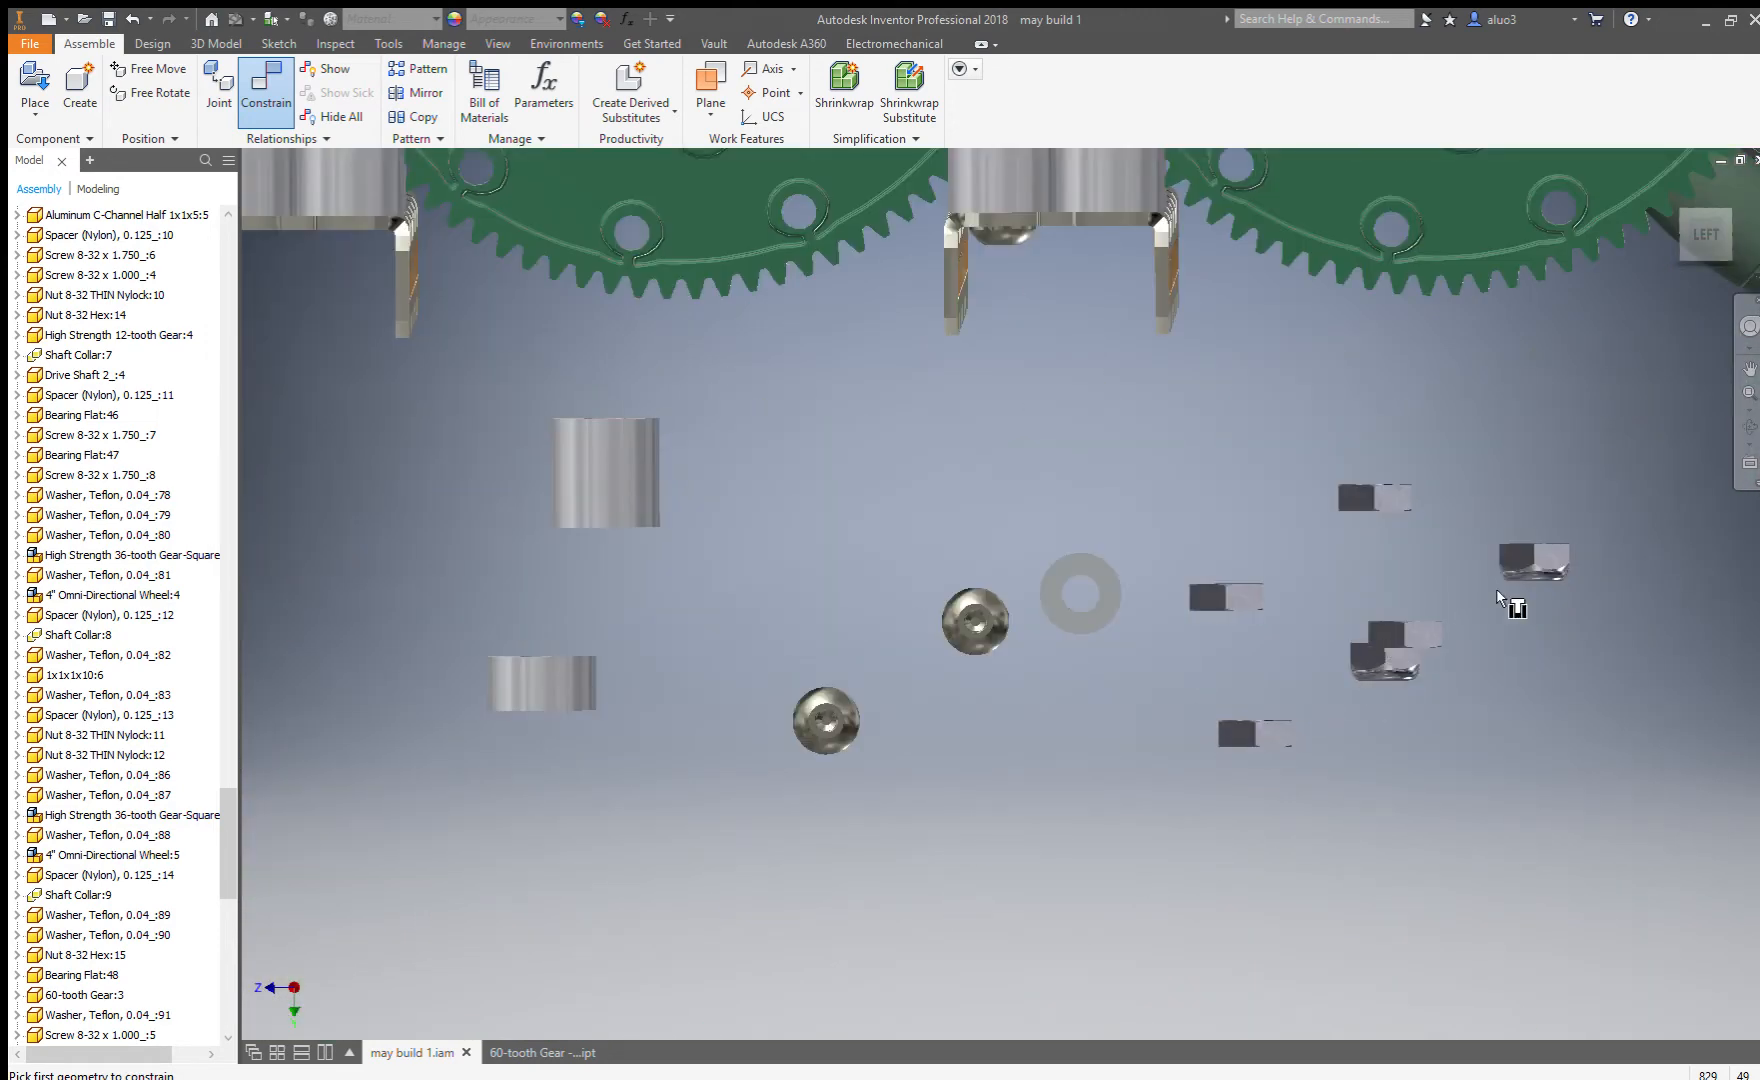
scroll(1400, 570, "up", 4)
scroll(1280, 430, "down", 4)
left_click(1270, 427)
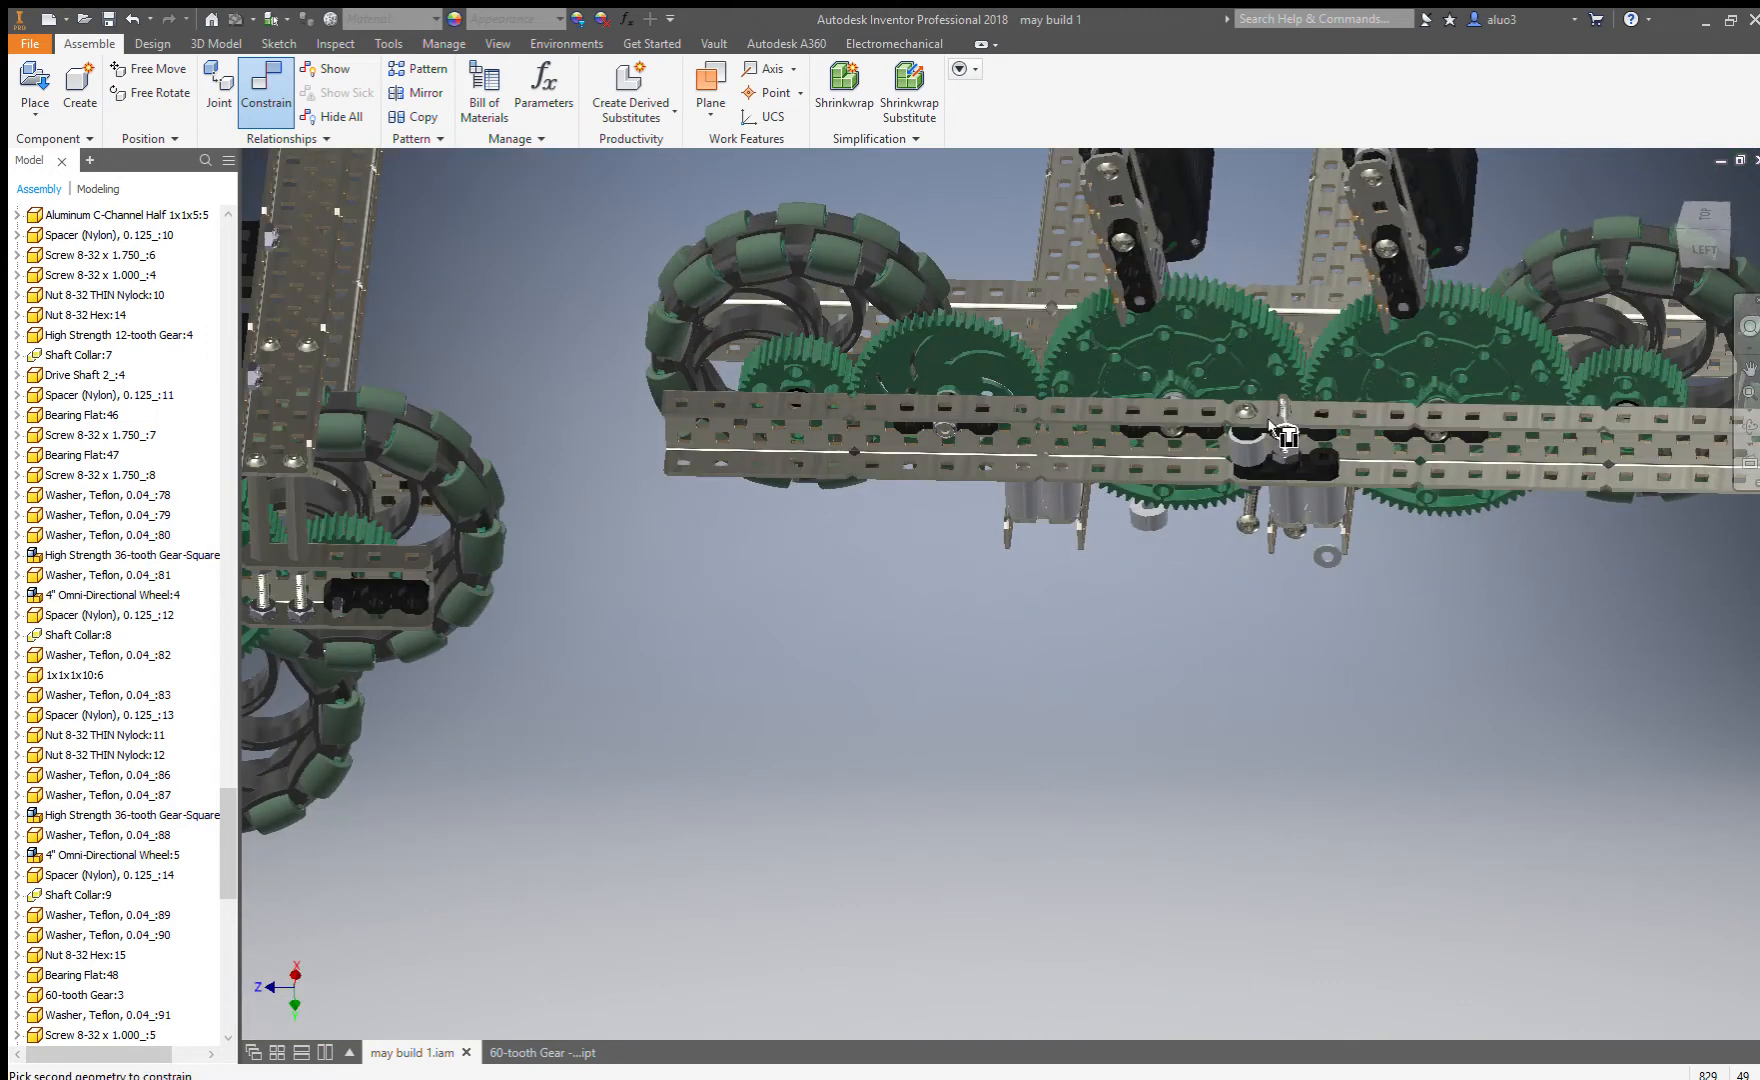
scroll(1270, 427, "down", 2)
scroll(1280, 432, "down", 4)
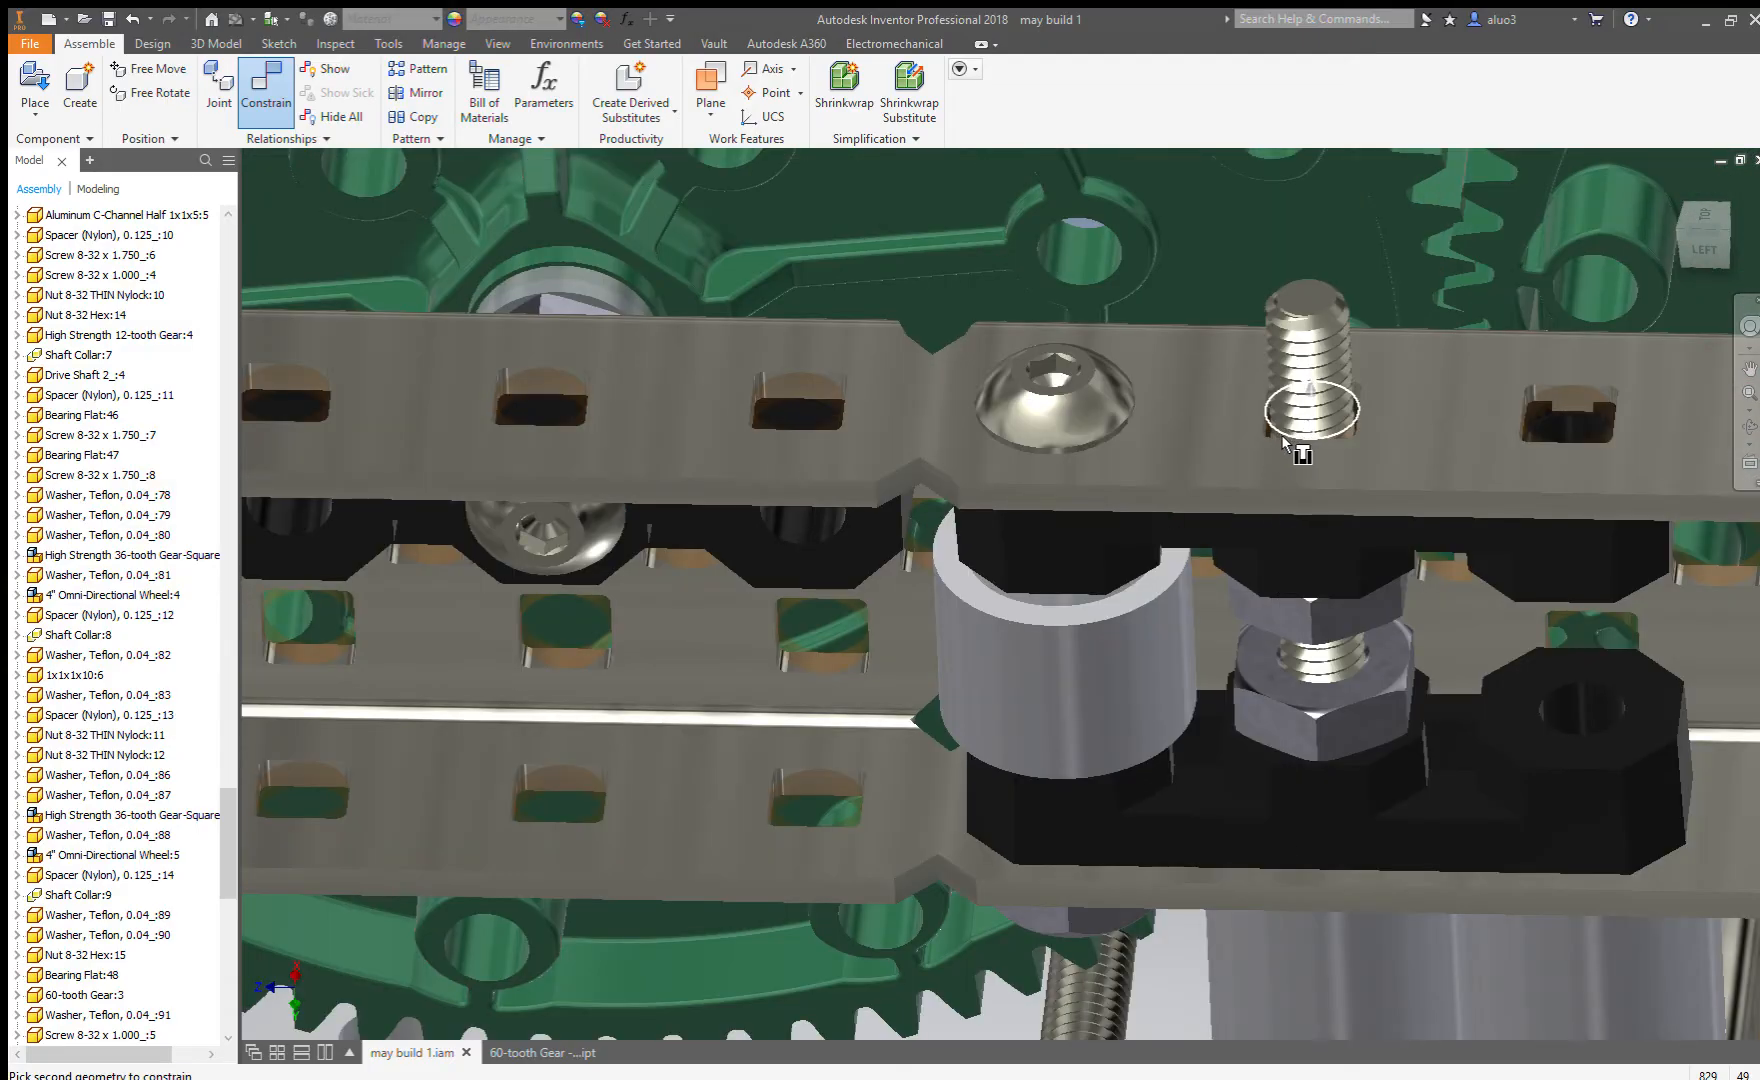
left_click(1280, 434)
scroll(1274, 437, "up", 6)
key("Return")
Examine the stack of bearing flats, nuts, spacer and screws on the rail and its fit with the cross channel.
scroll(1214, 534, "down", 5)
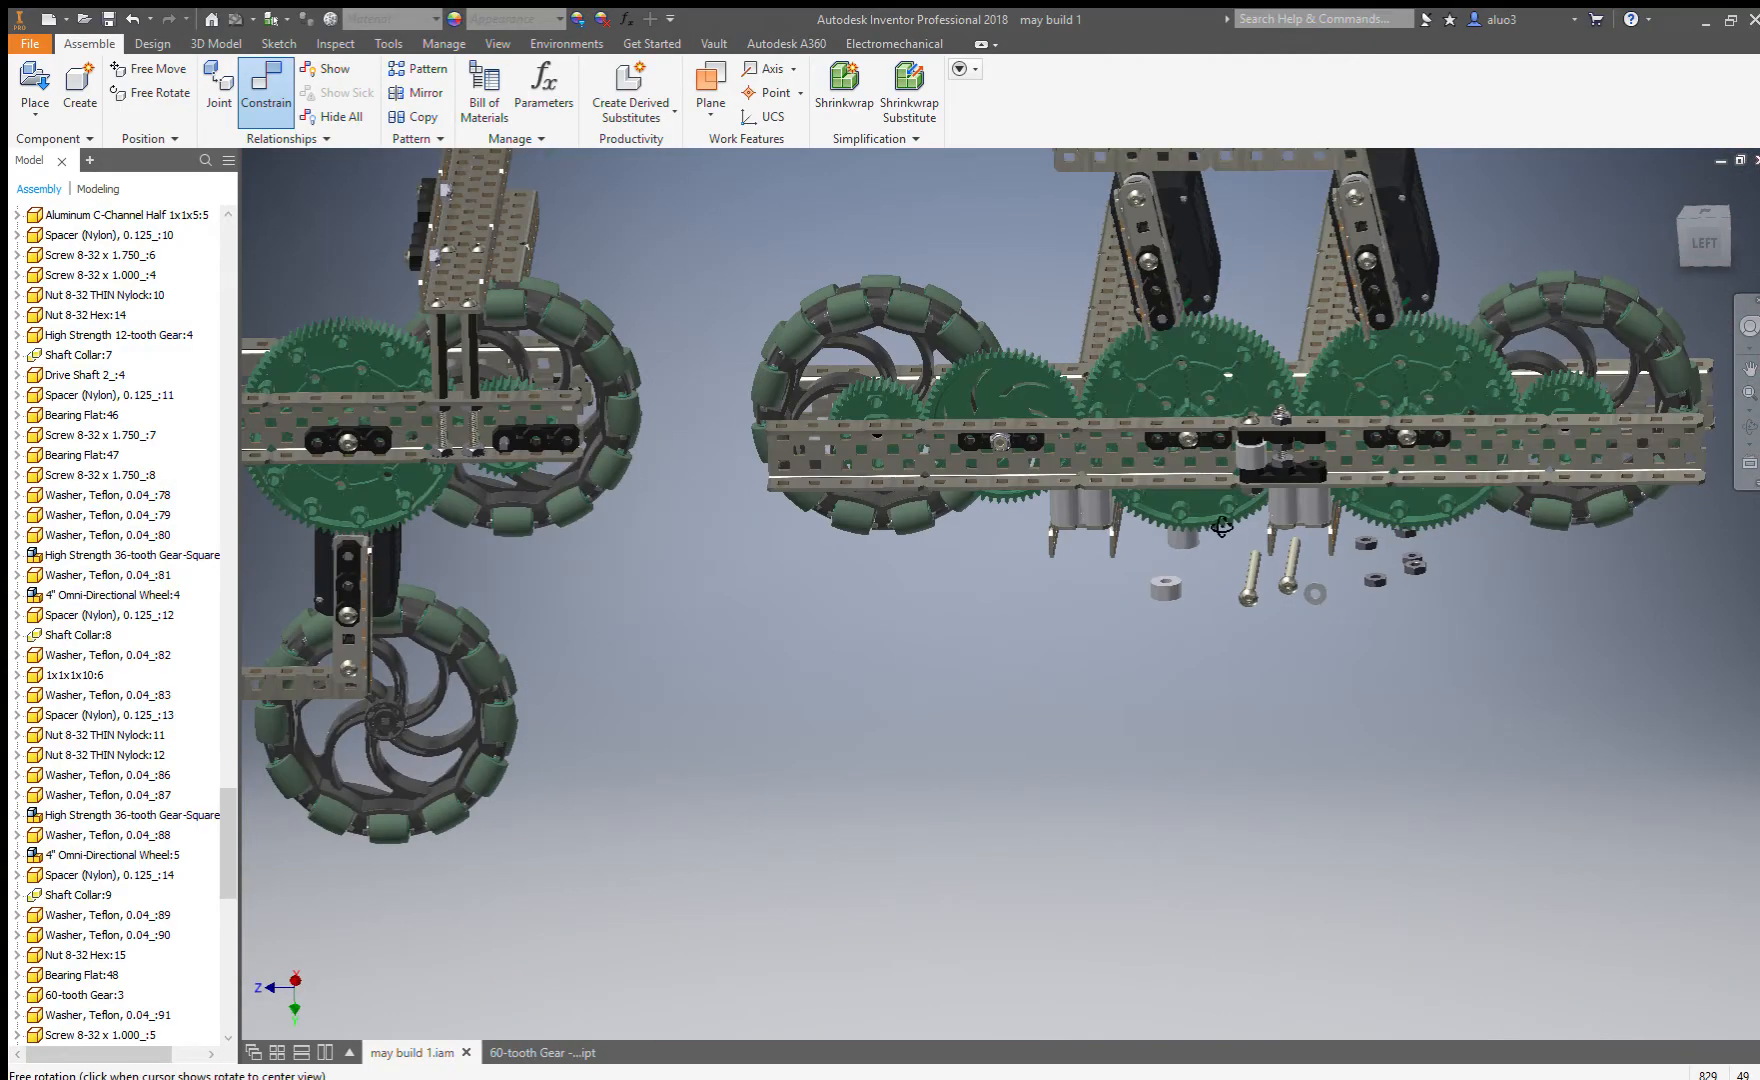
scroll(1348, 597, "up", 3)
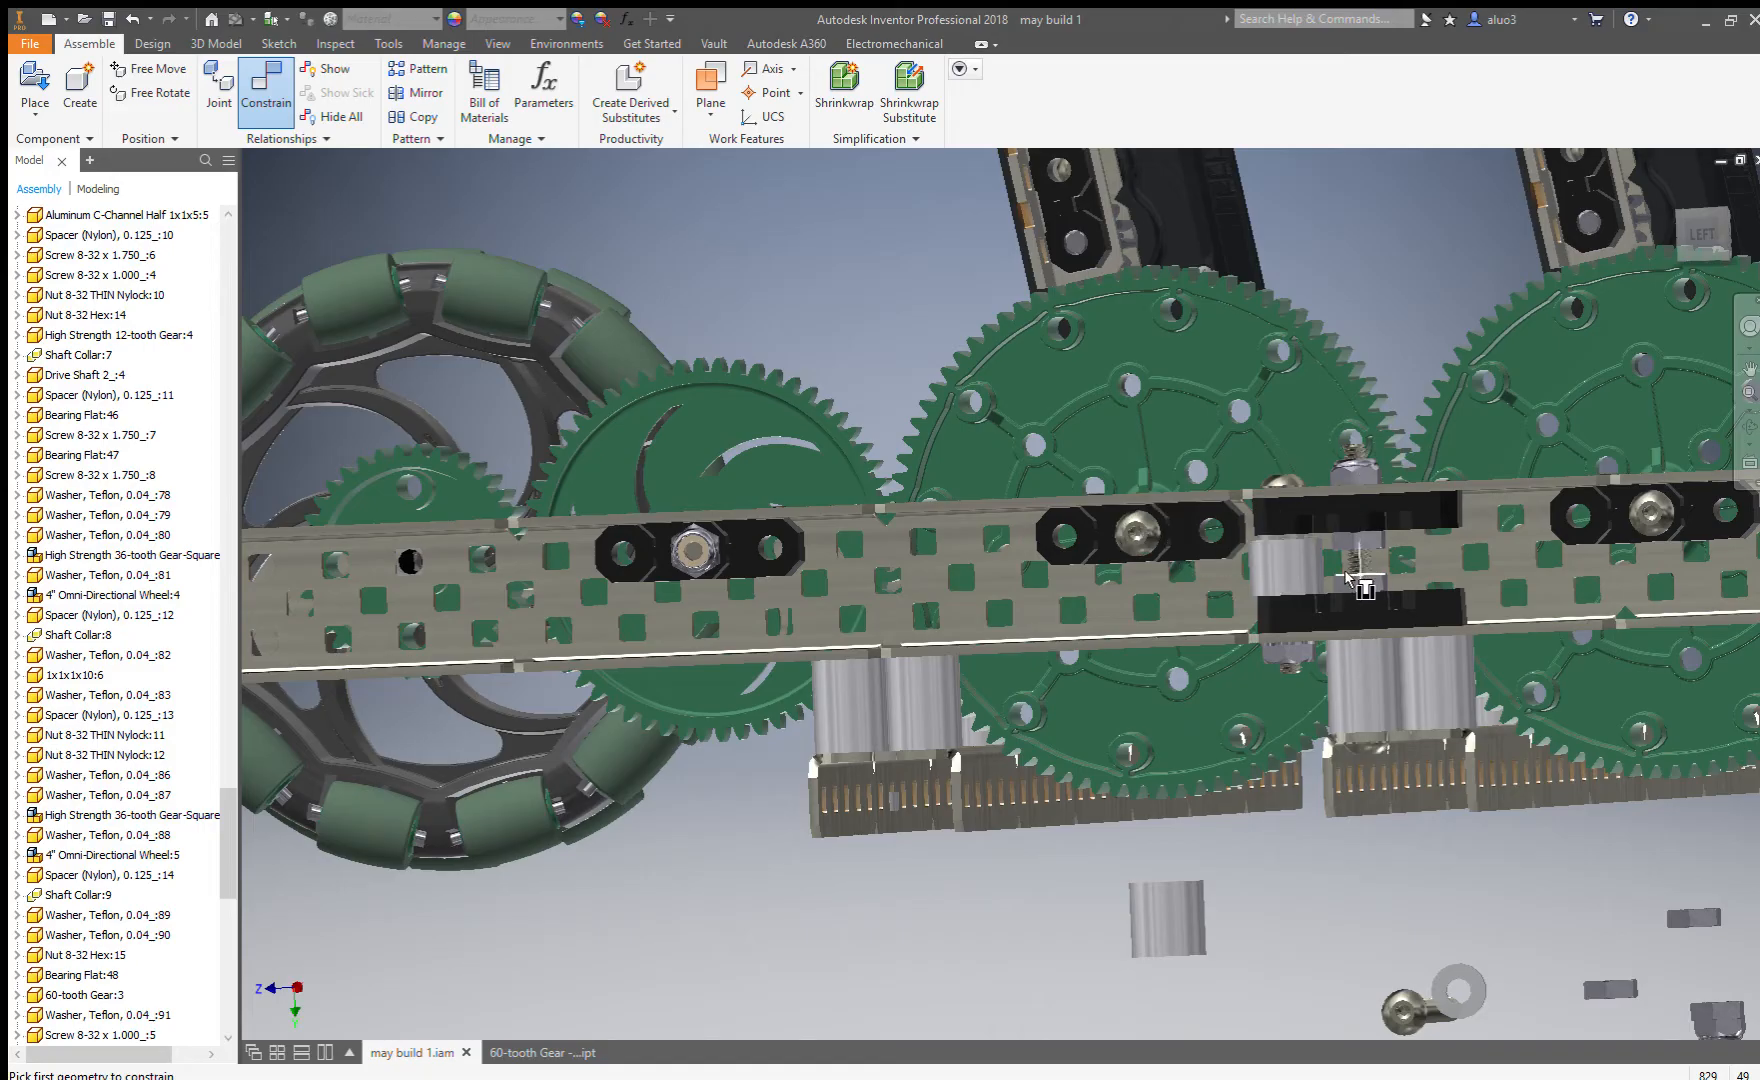
scroll(1364, 601, "down", 5)
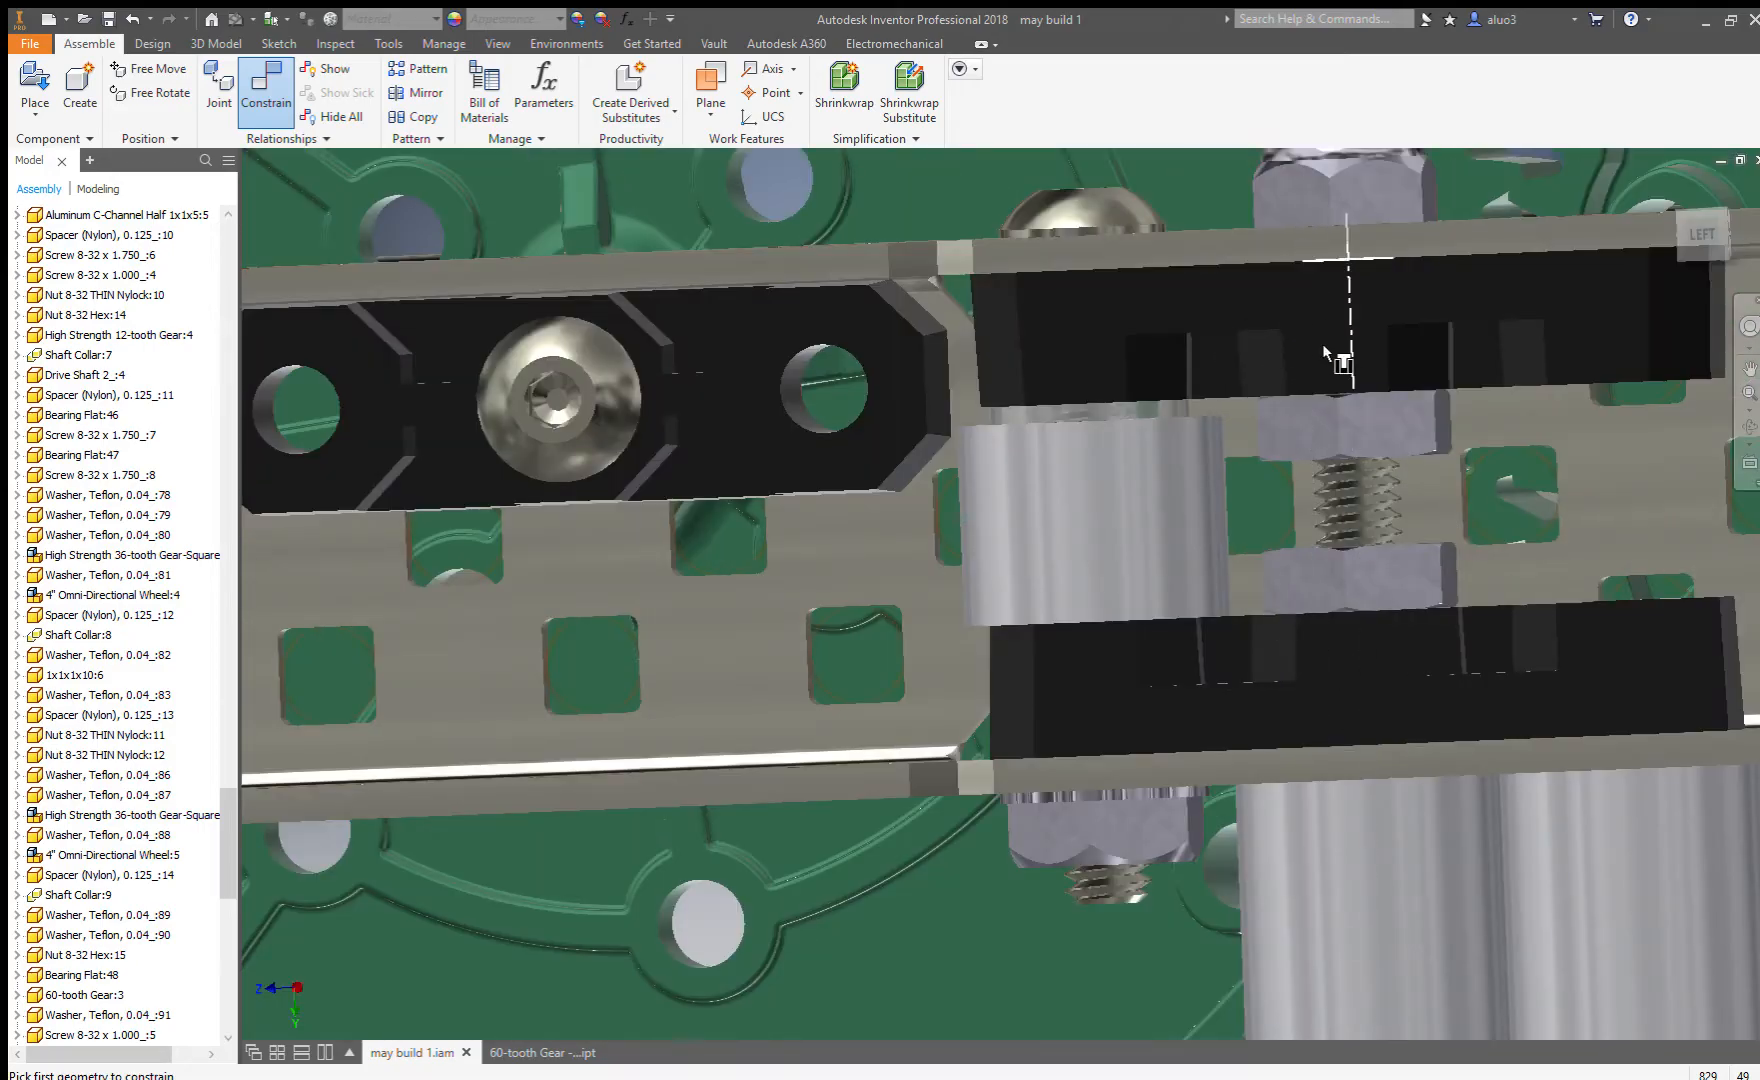
scroll(1305, 292, "up", 4)
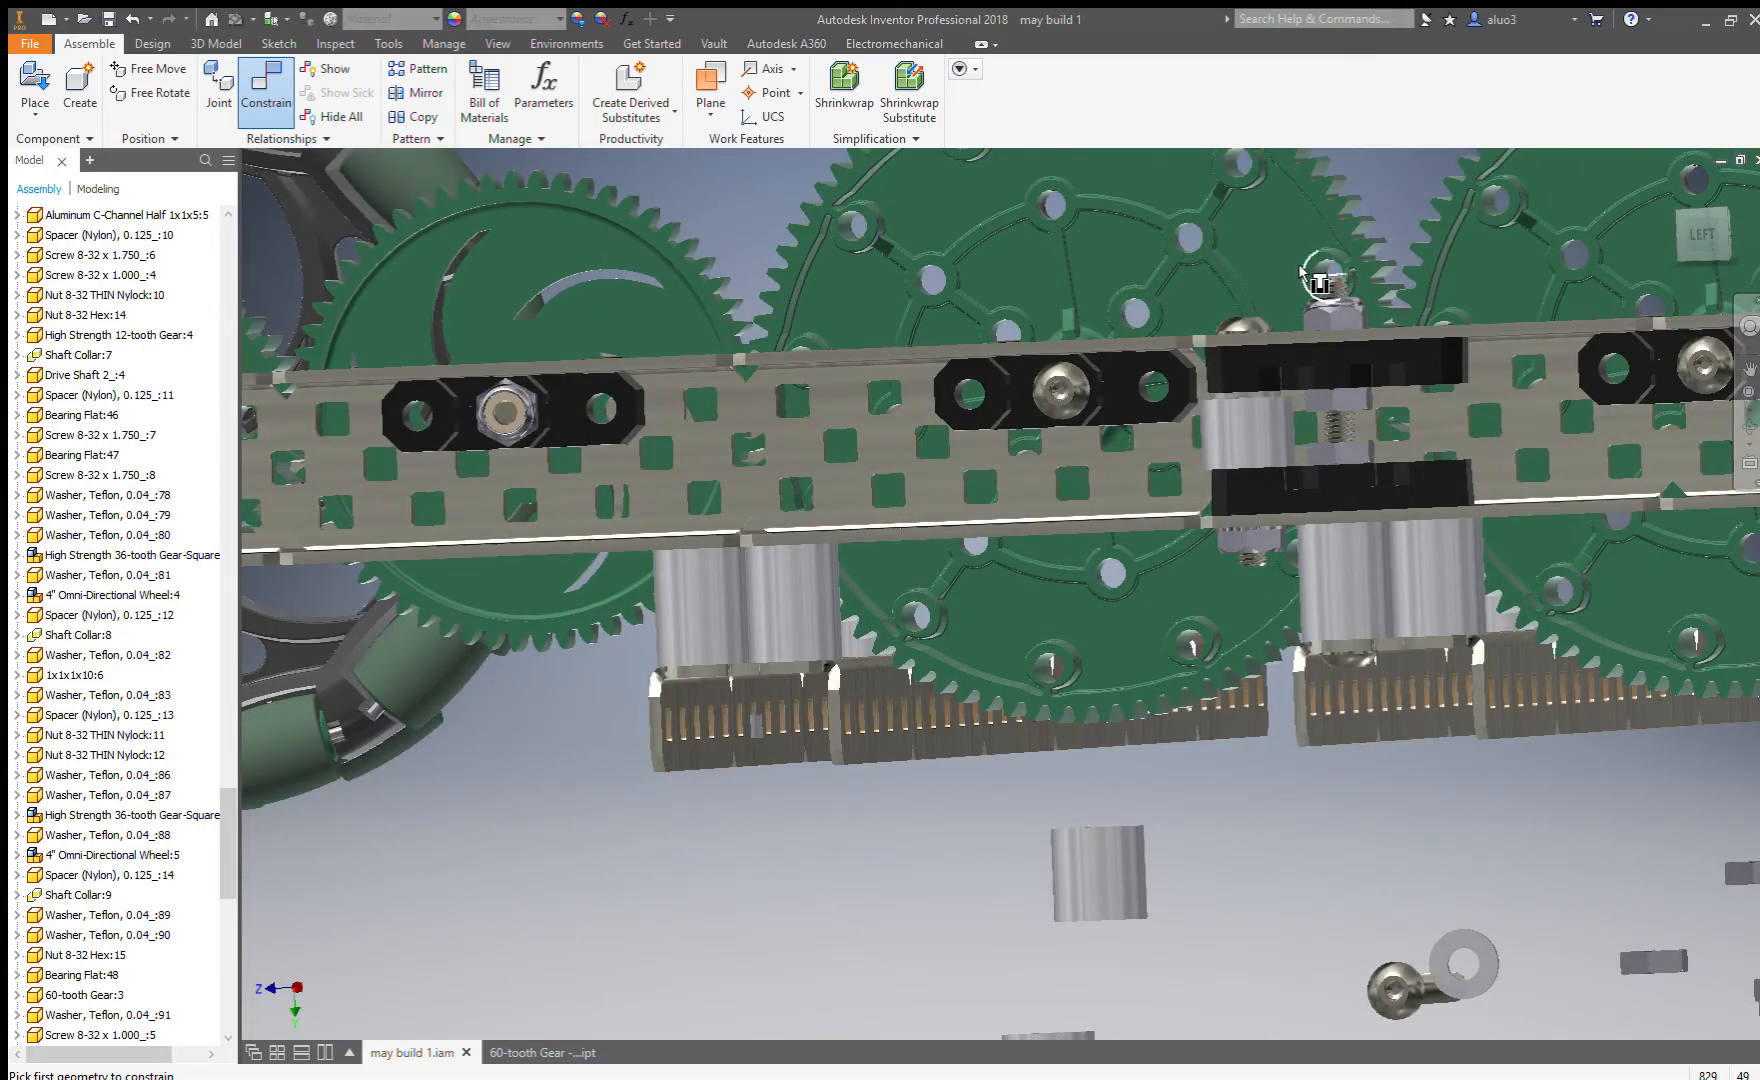
scroll(1250, 480, "up", 3)
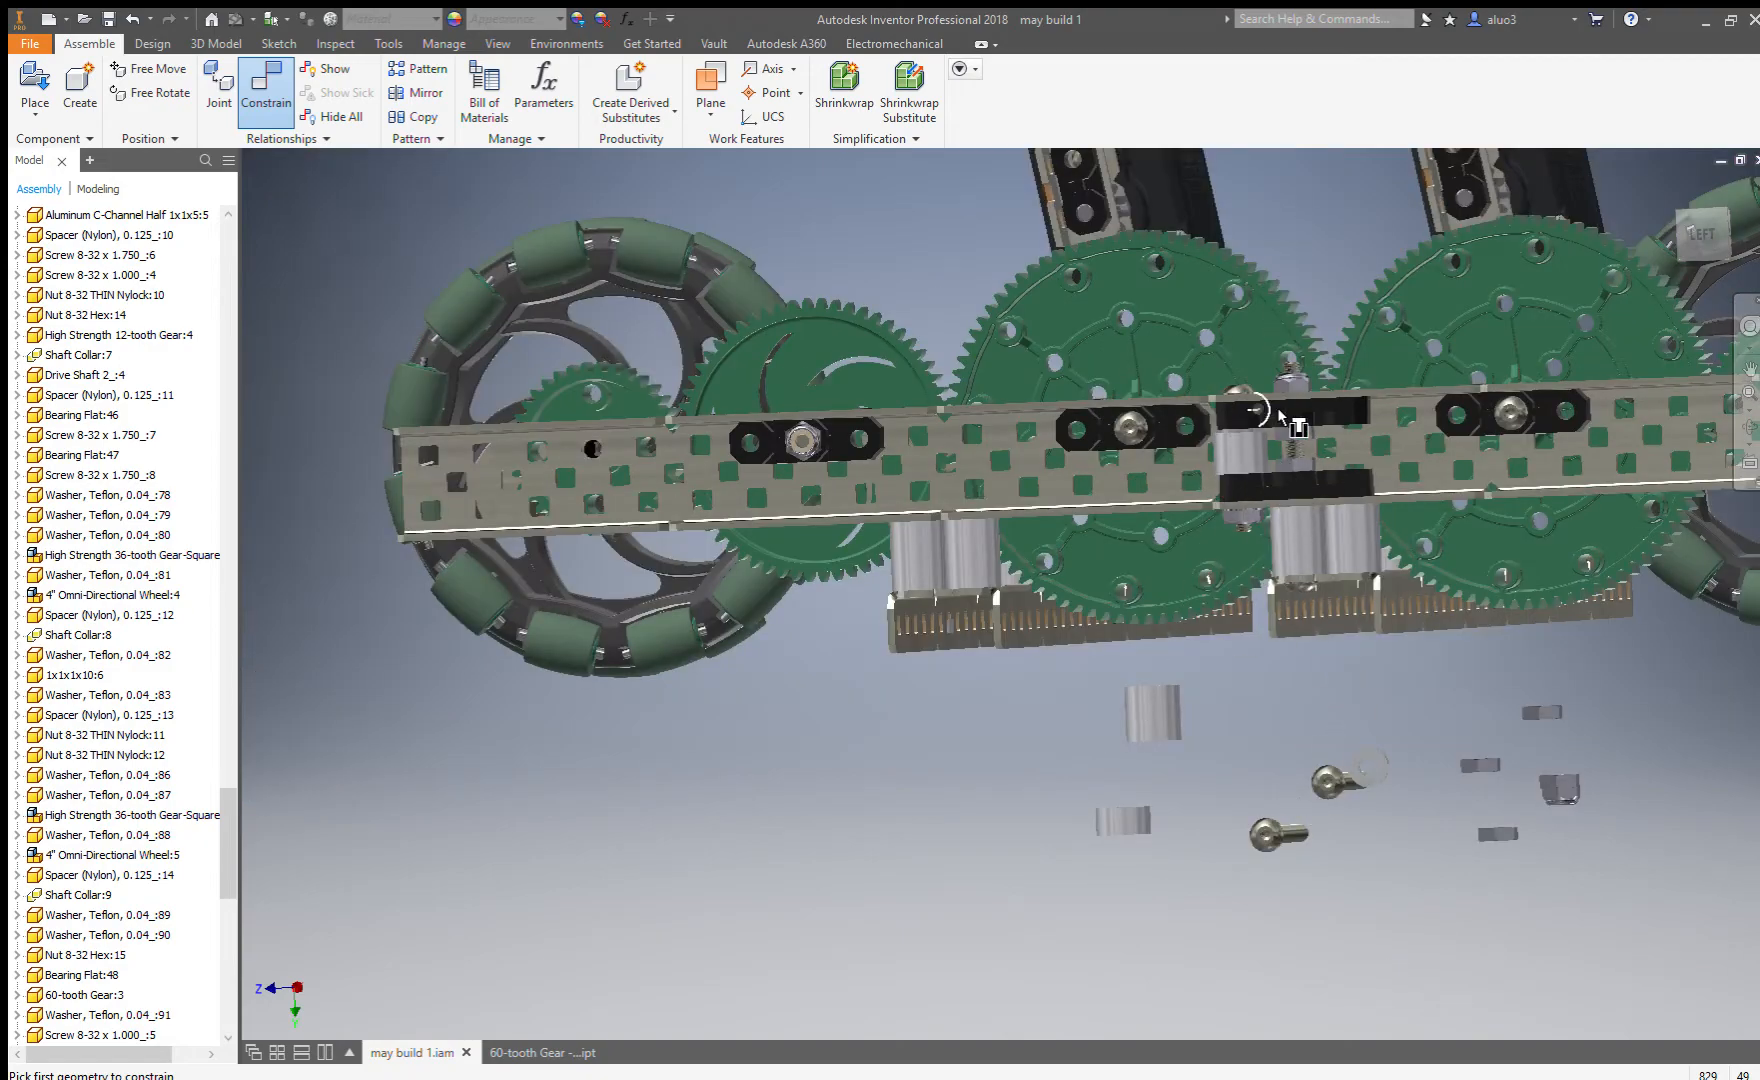
scroll(1290, 430, "down", 4)
scroll(1292, 540, "up", 4)
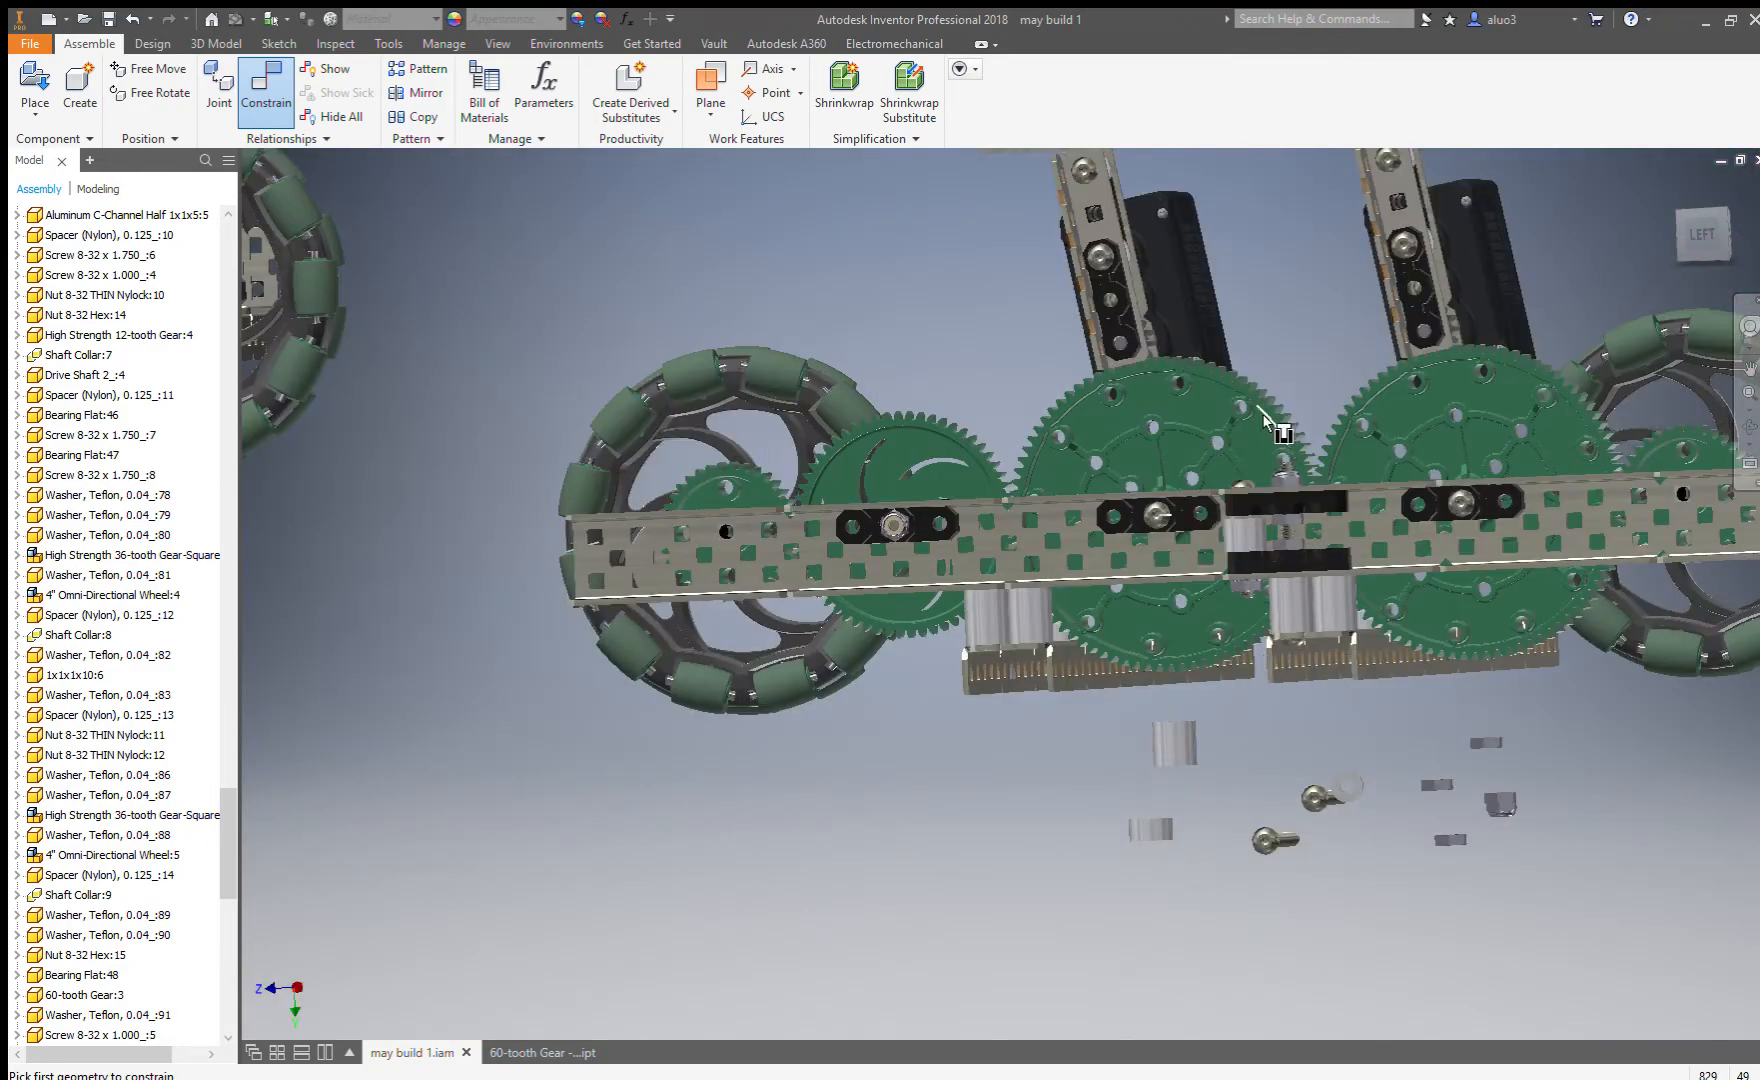
scroll(1232, 572, "down", 2)
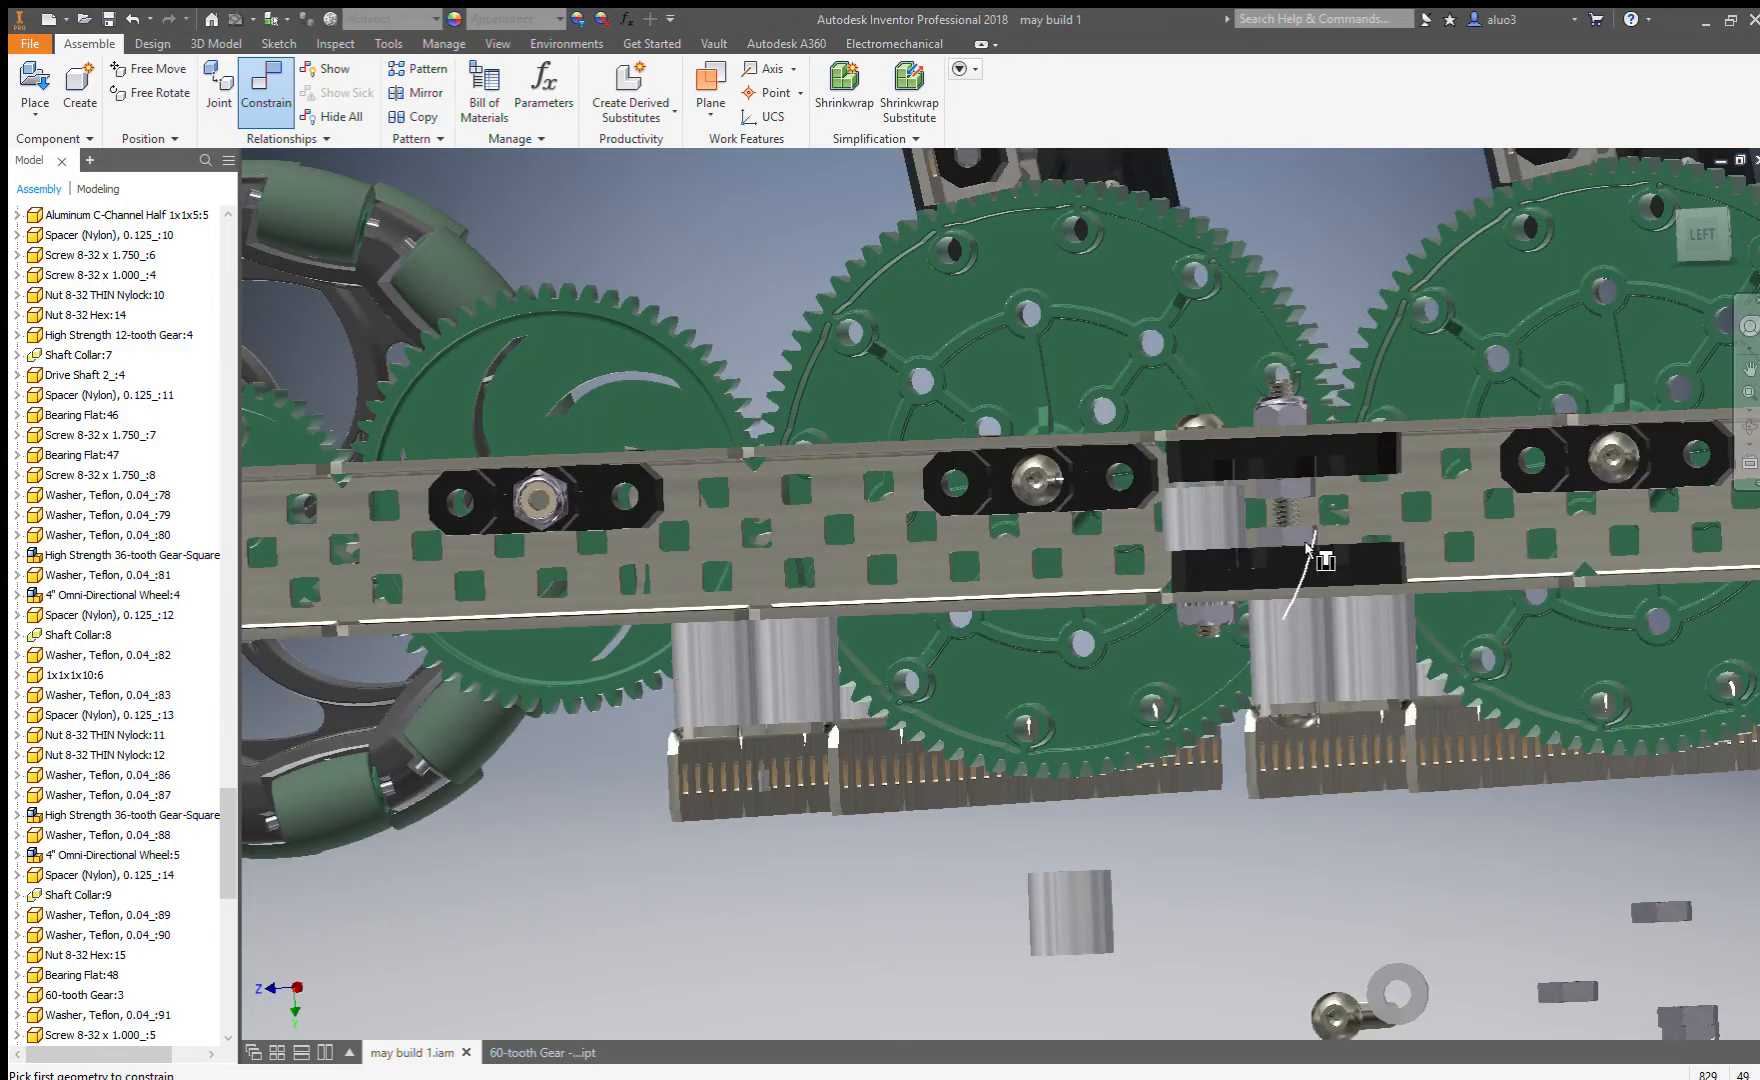
scroll(1340, 590, "up", 3)
middle_click_drag(1340, 590, 1285, 436, "shift")
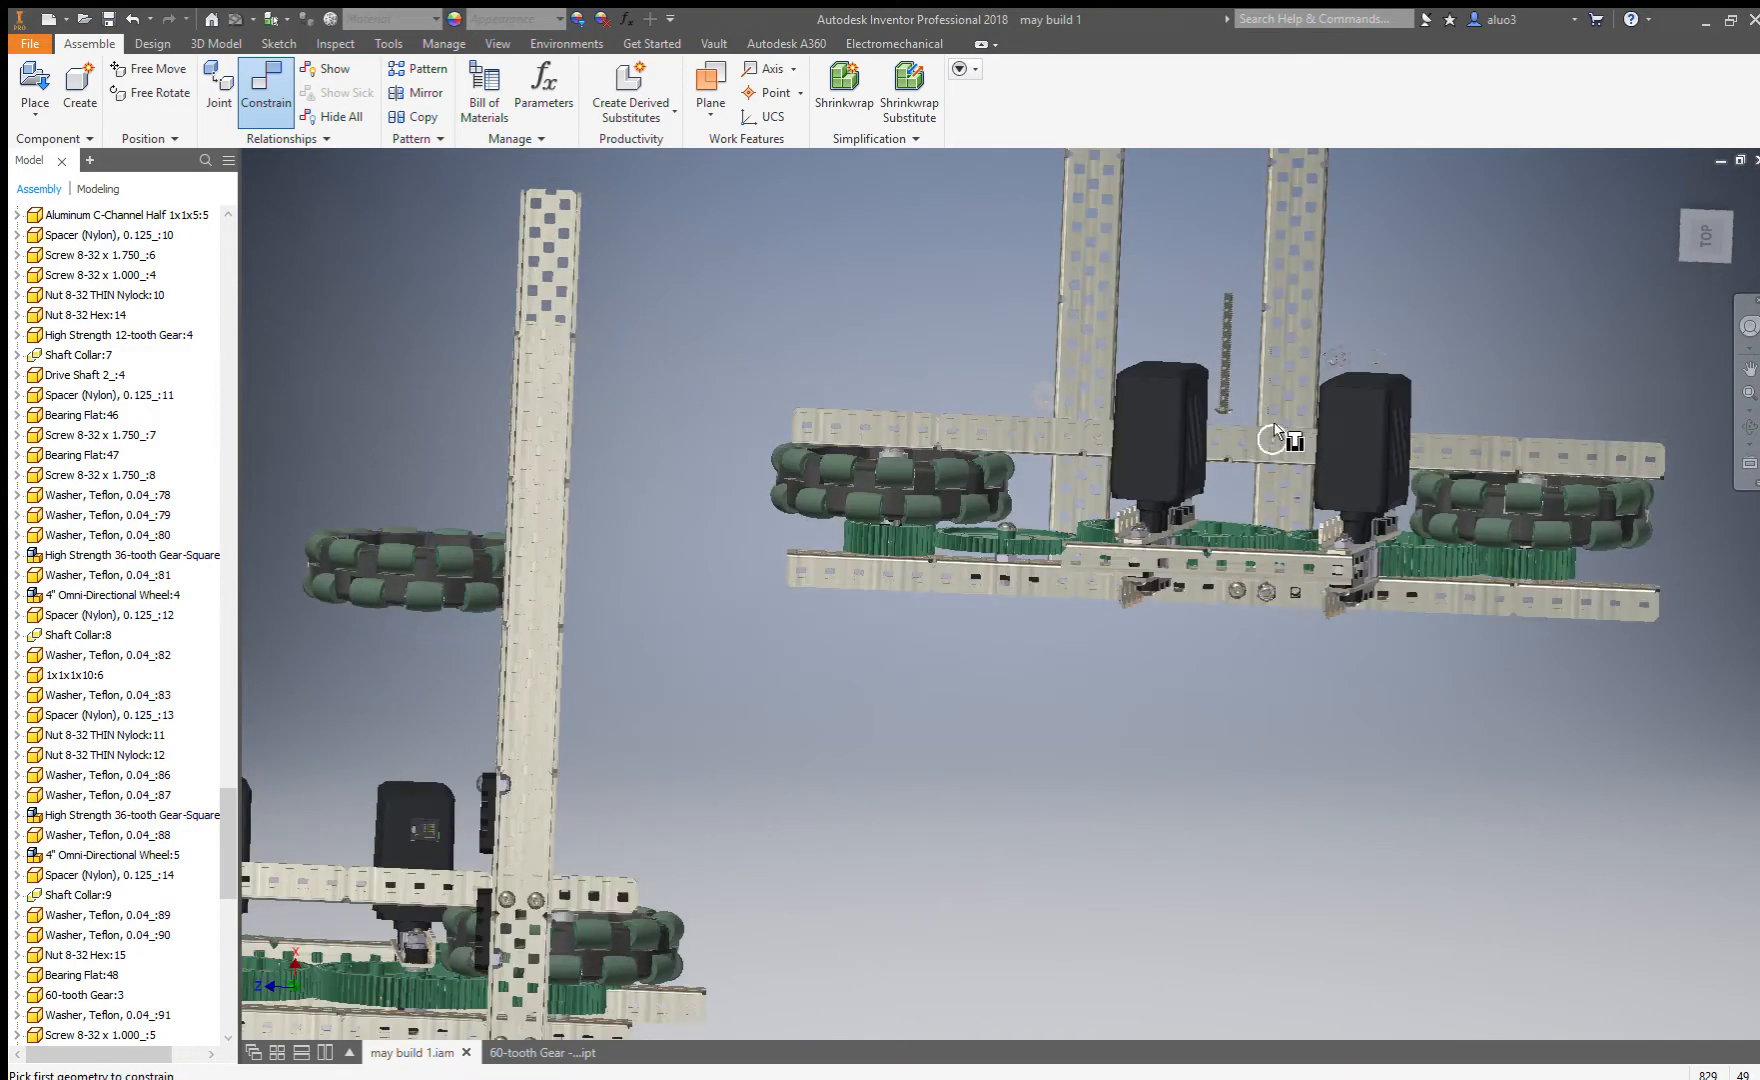
scroll(1266, 267, "up", 3)
scroll(1285, 470, "down", 4)
scroll(1290, 492, "down", 5)
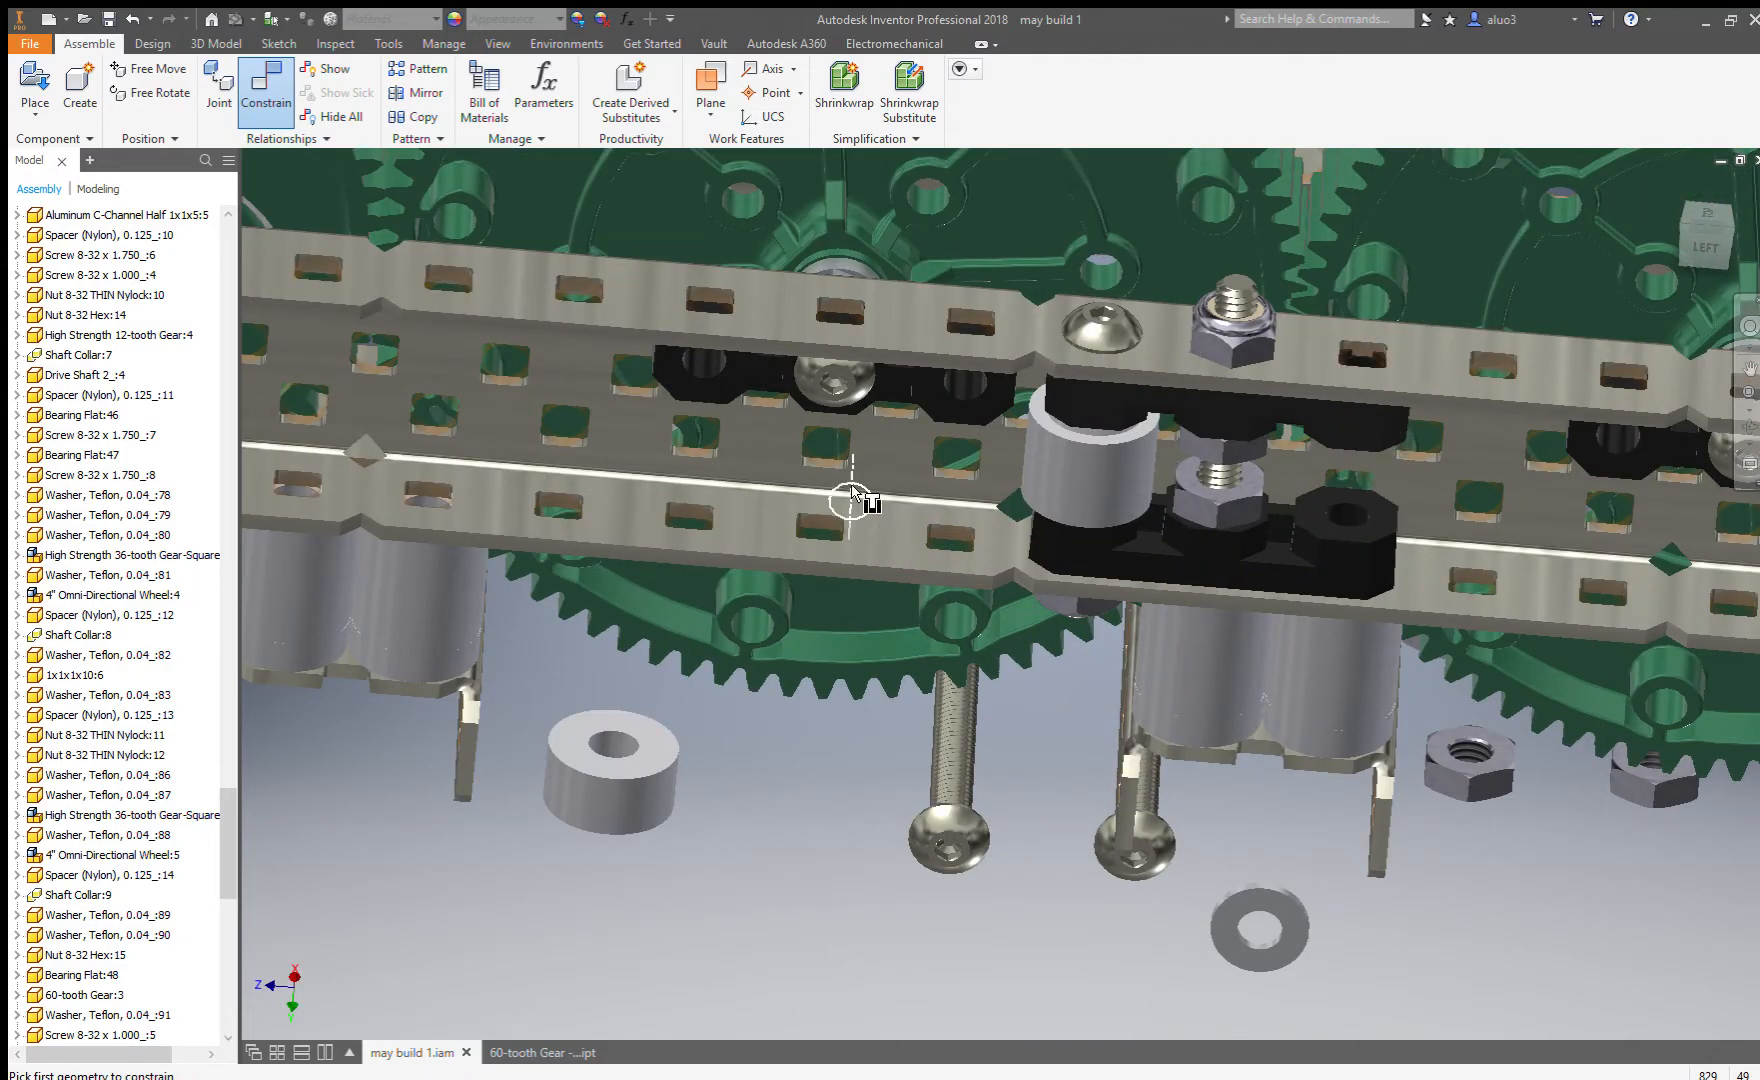
scroll(1291, 468, "down", 4)
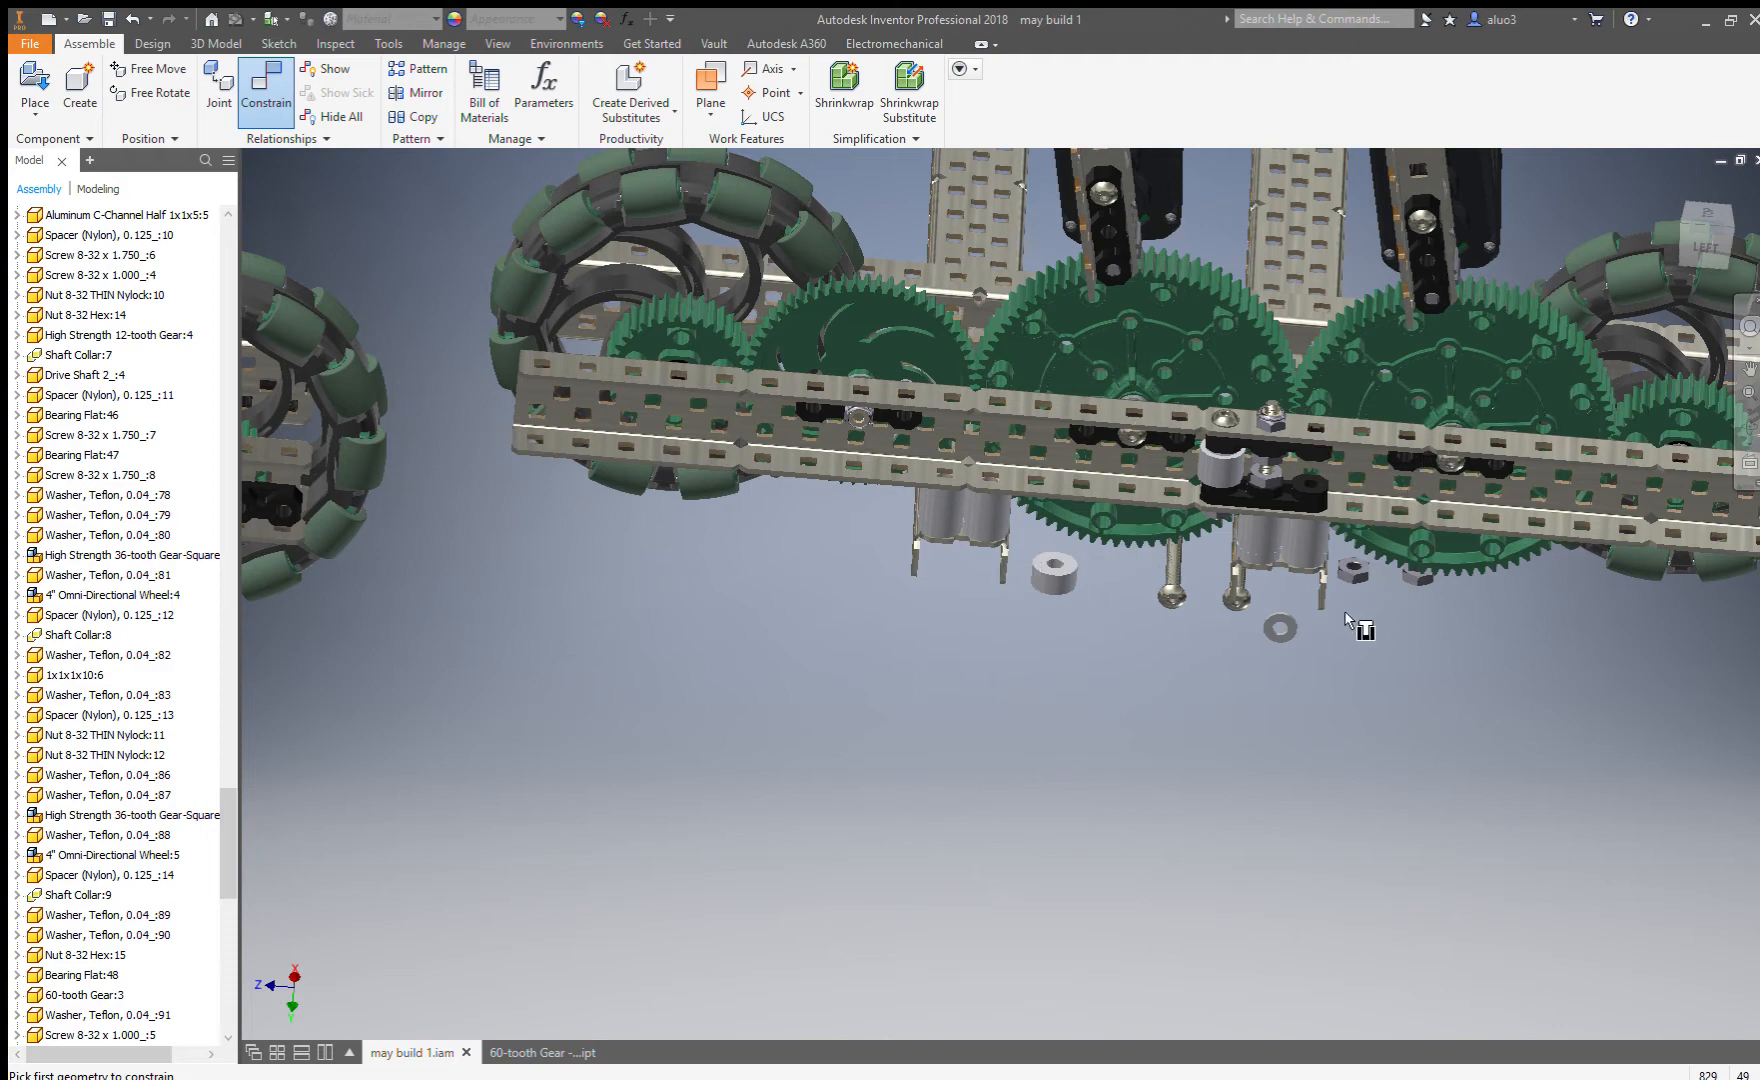
Try inserting a loose screw head-up through the rail's upper flange hole above the other cross channel.
scroll(1167, 601, "up", 5)
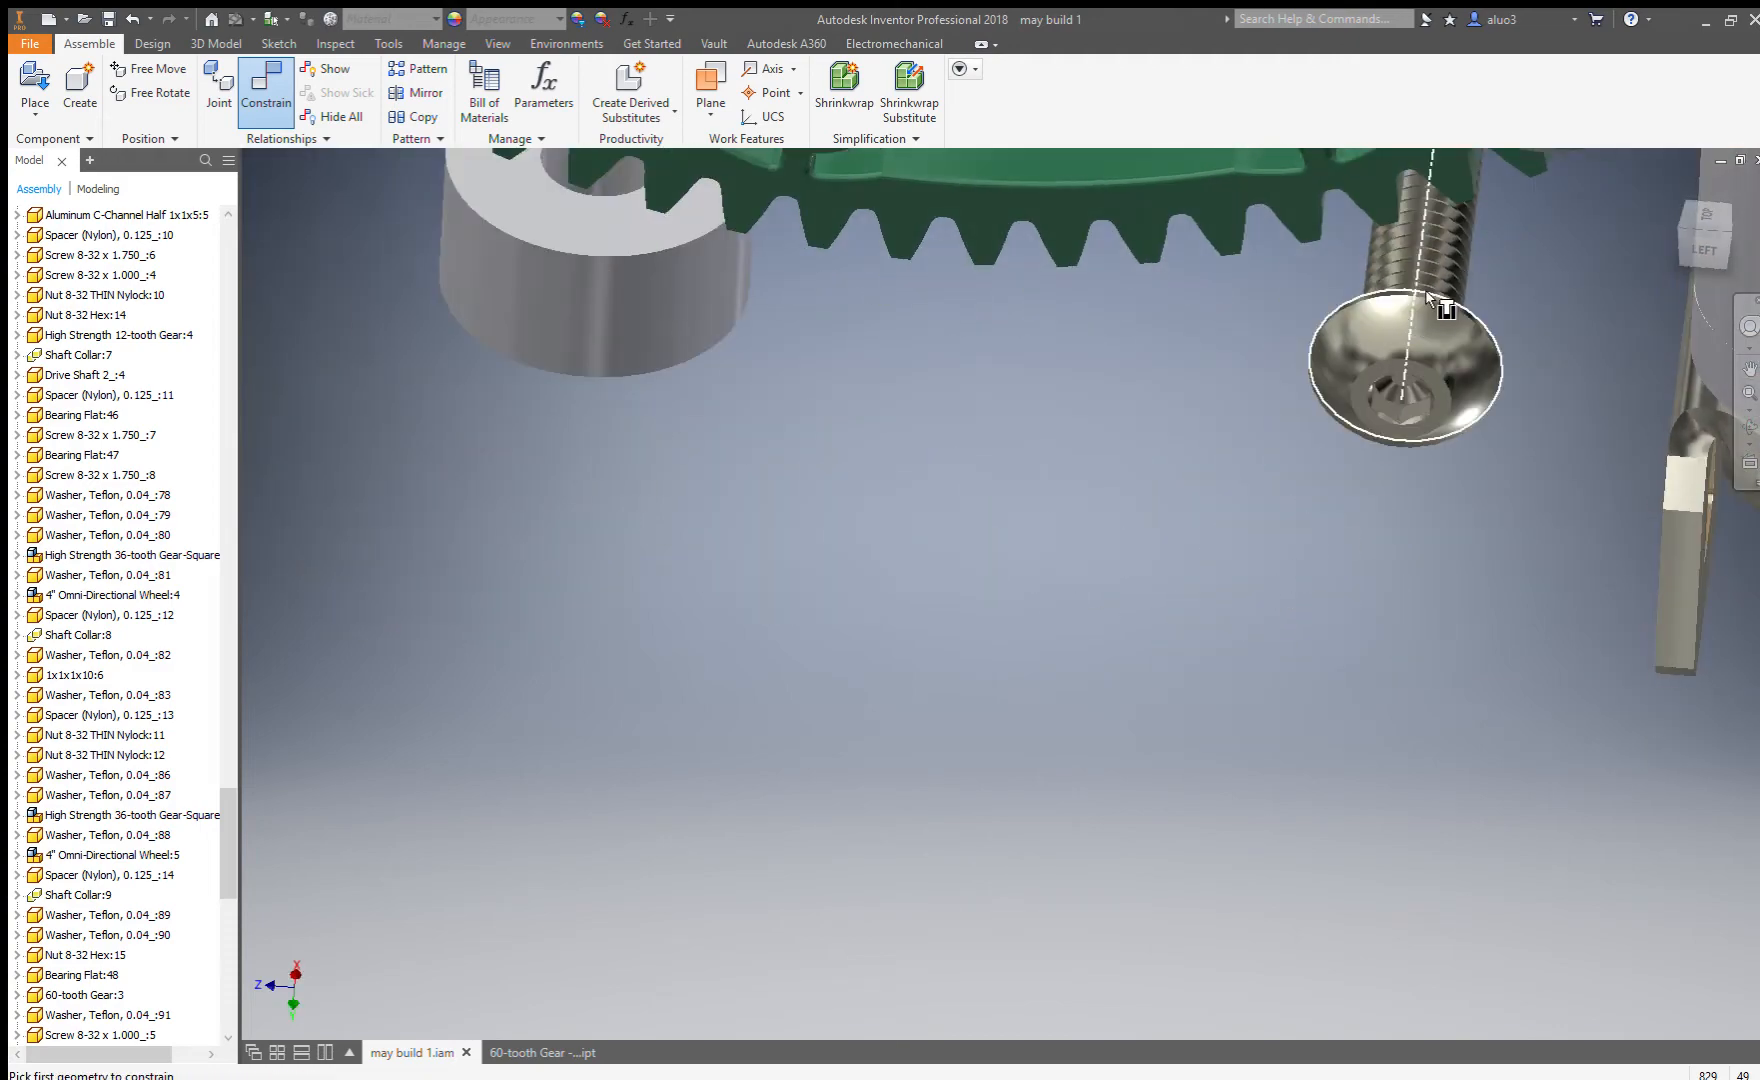
left_click(1442, 303)
scroll(1652, 405, "down", 4)
middle_click_drag(1330, 528, 1370, 413, "shift")
scroll(1250, 355, "up", 4)
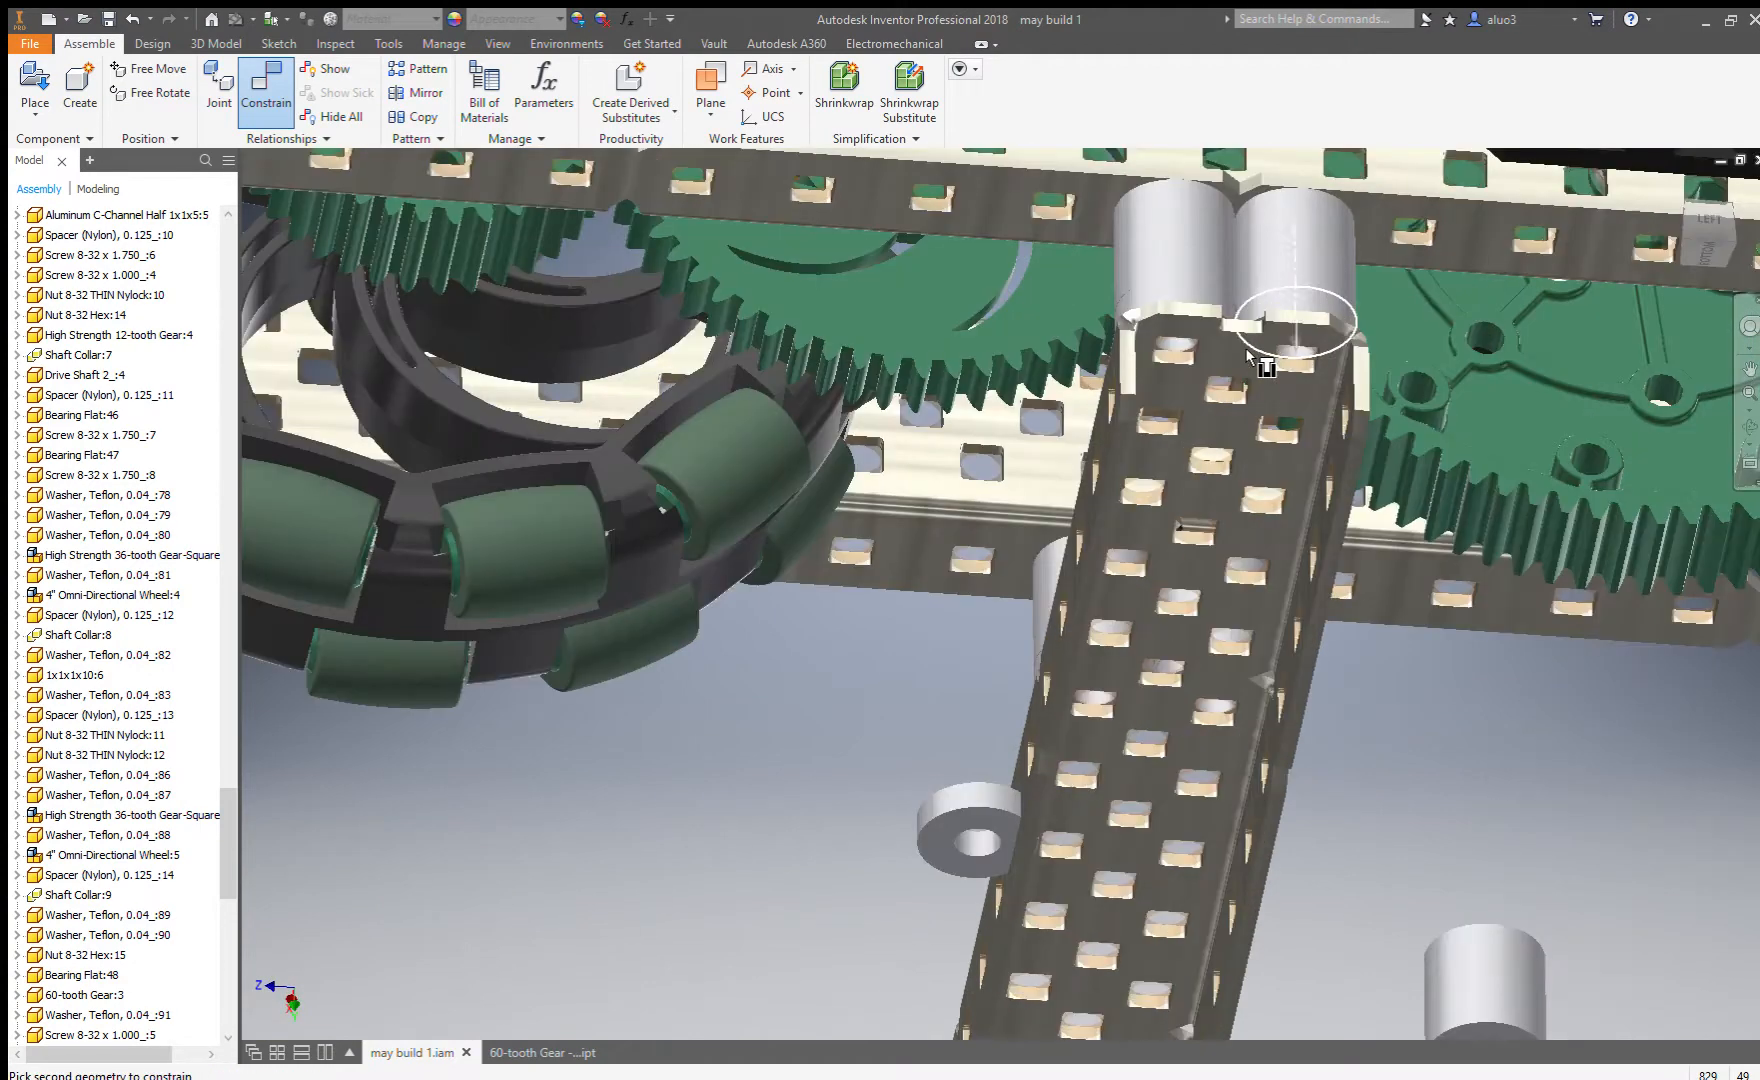
scroll(1283, 373, "down", 5)
middle_click_drag(1283, 373, 1401, 302, "shift")
scroll(1403, 300, "up", 6)
middle_click_drag(1525, 429, 1252, 393)
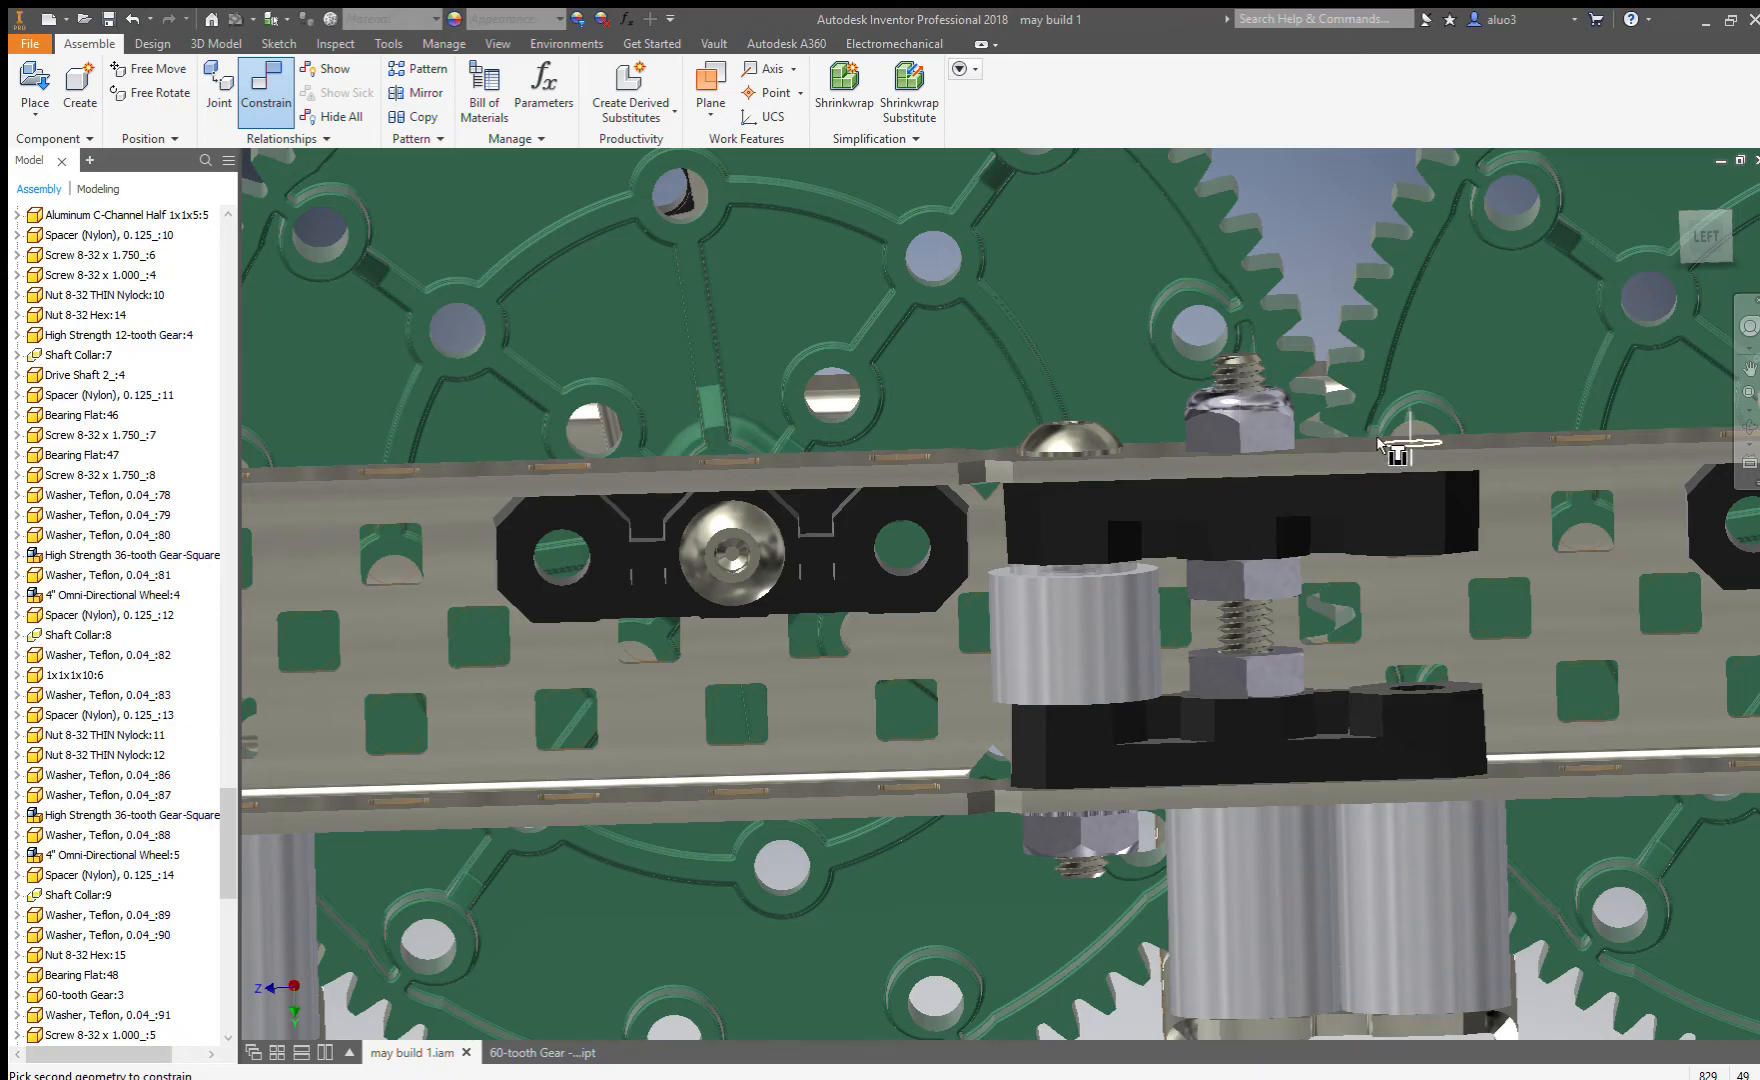
scroll(1358, 450, "down", 2)
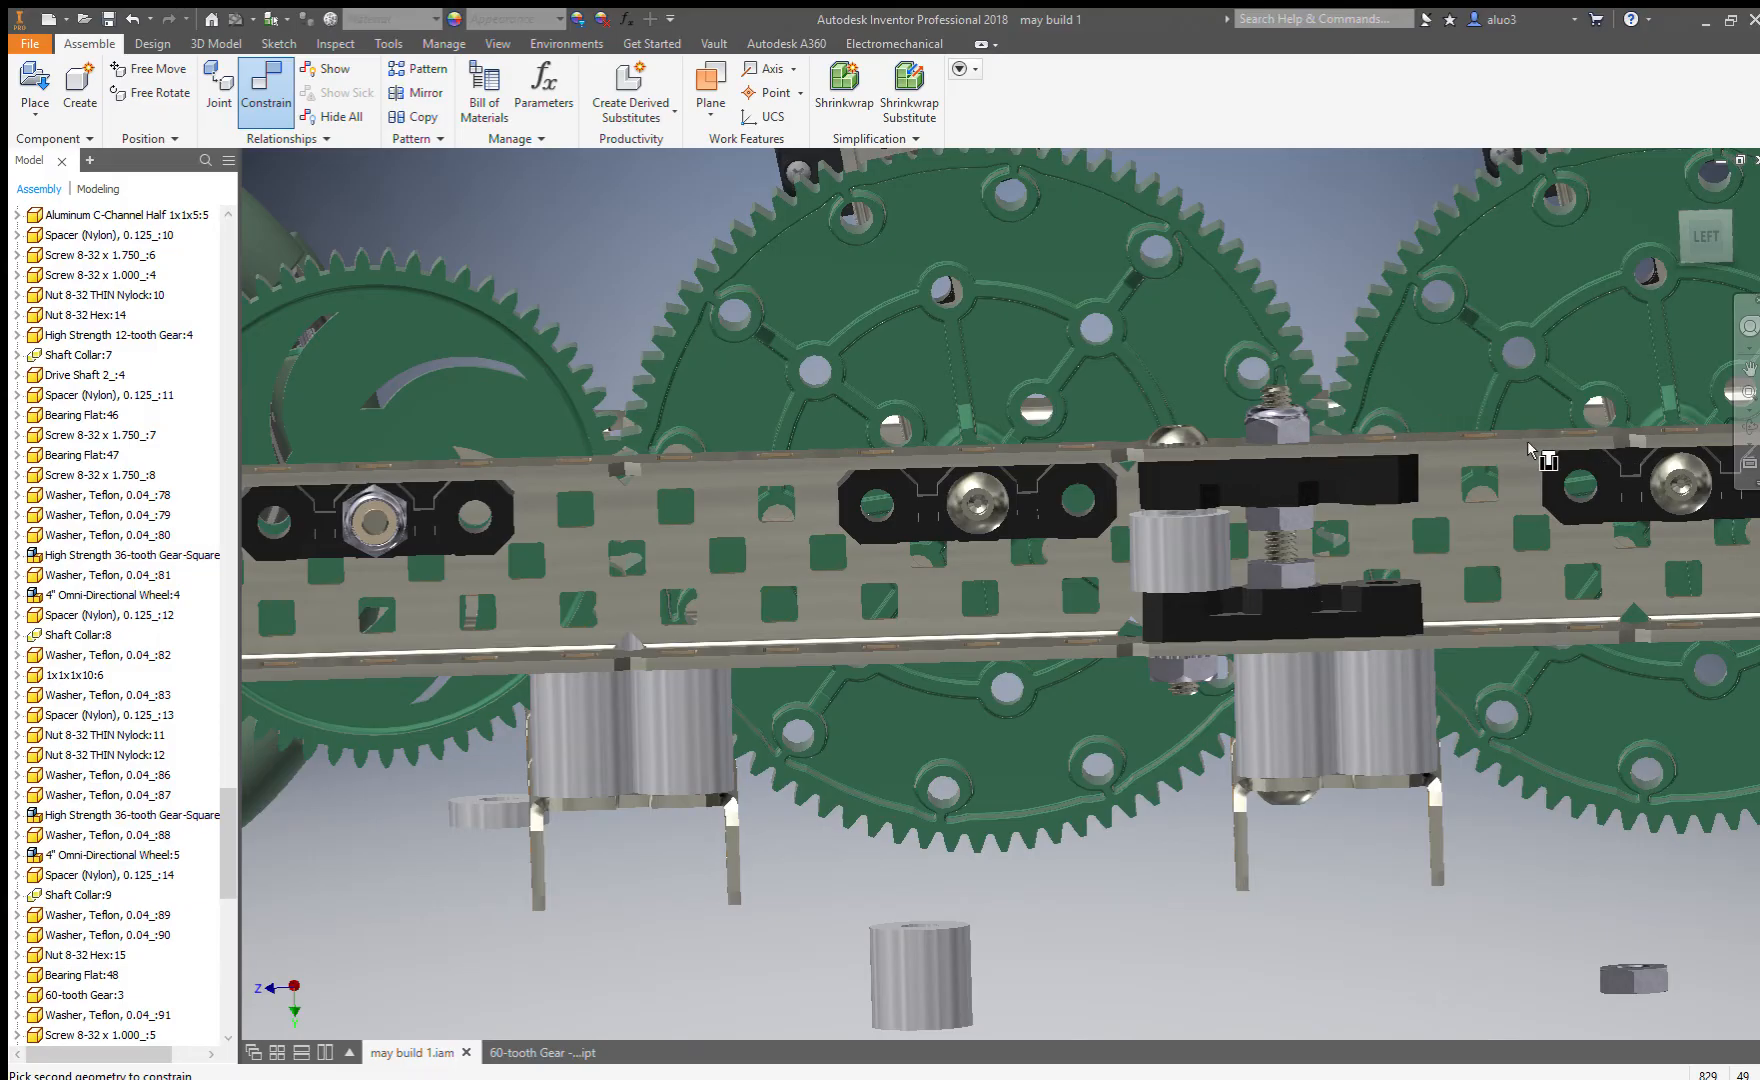
scroll(1527, 447, "down", 3)
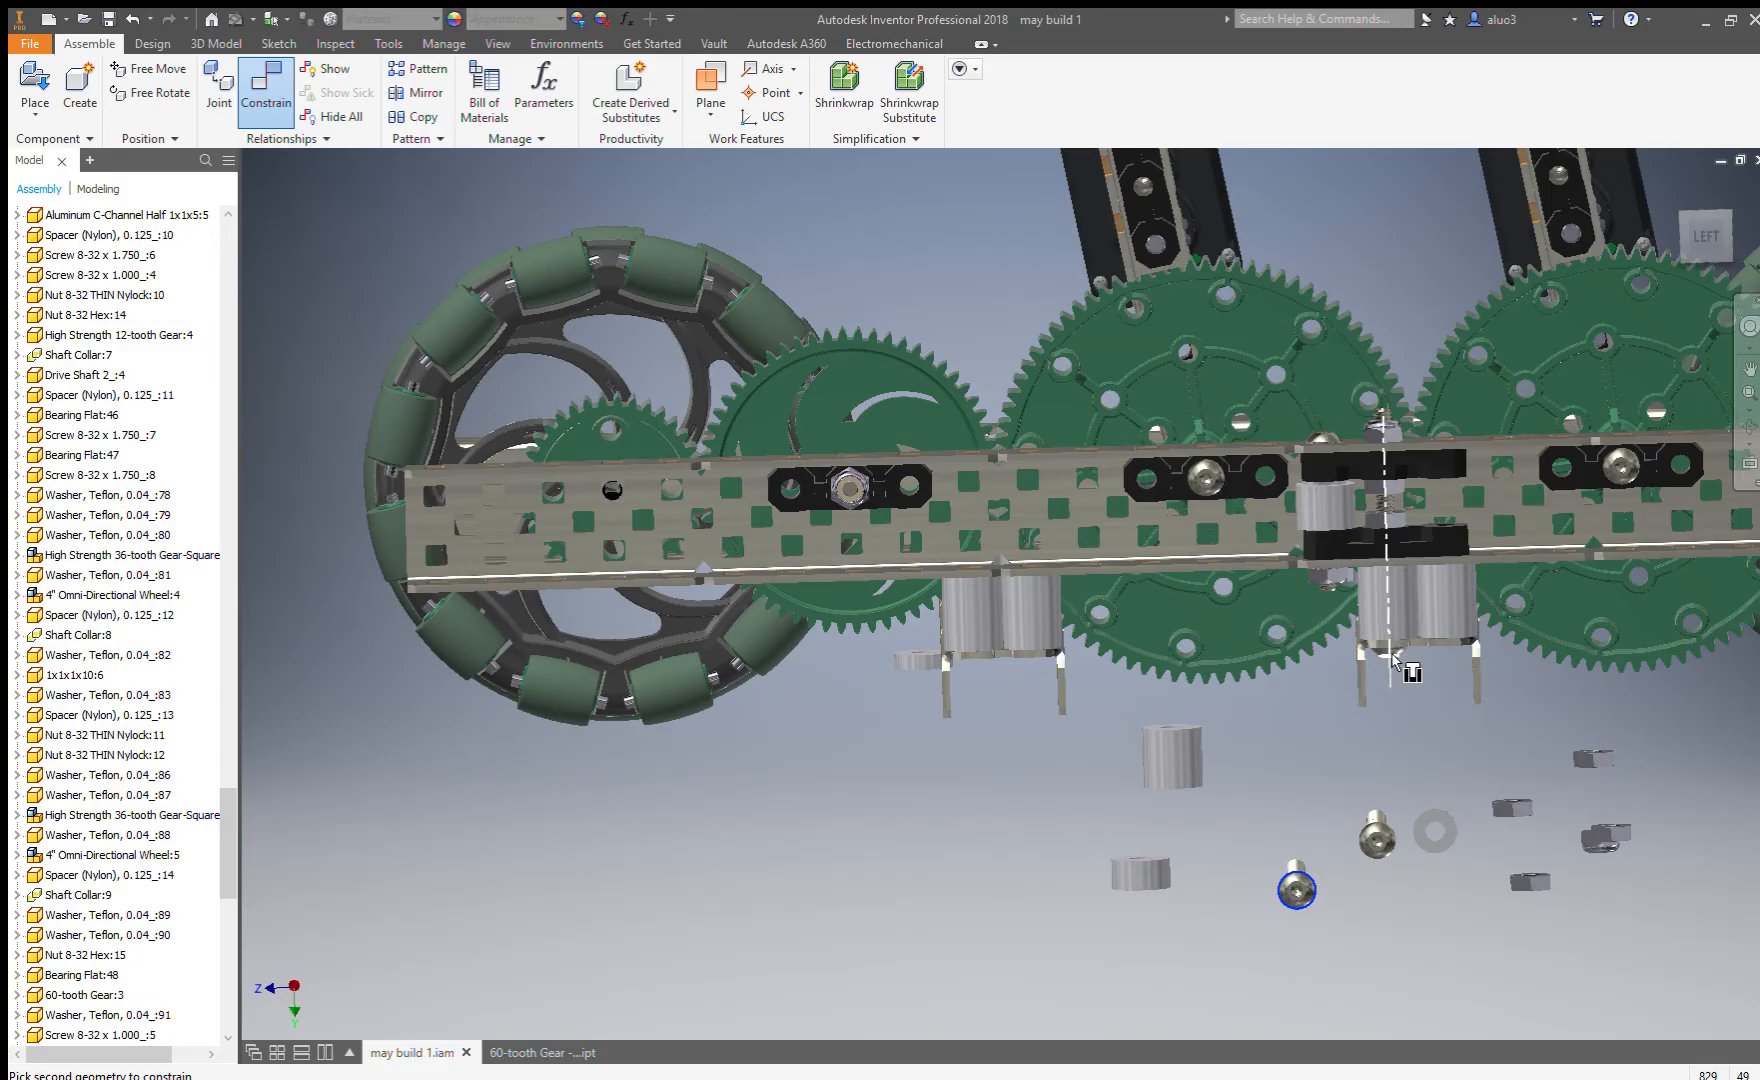
scroll(1008, 680, "up", 2)
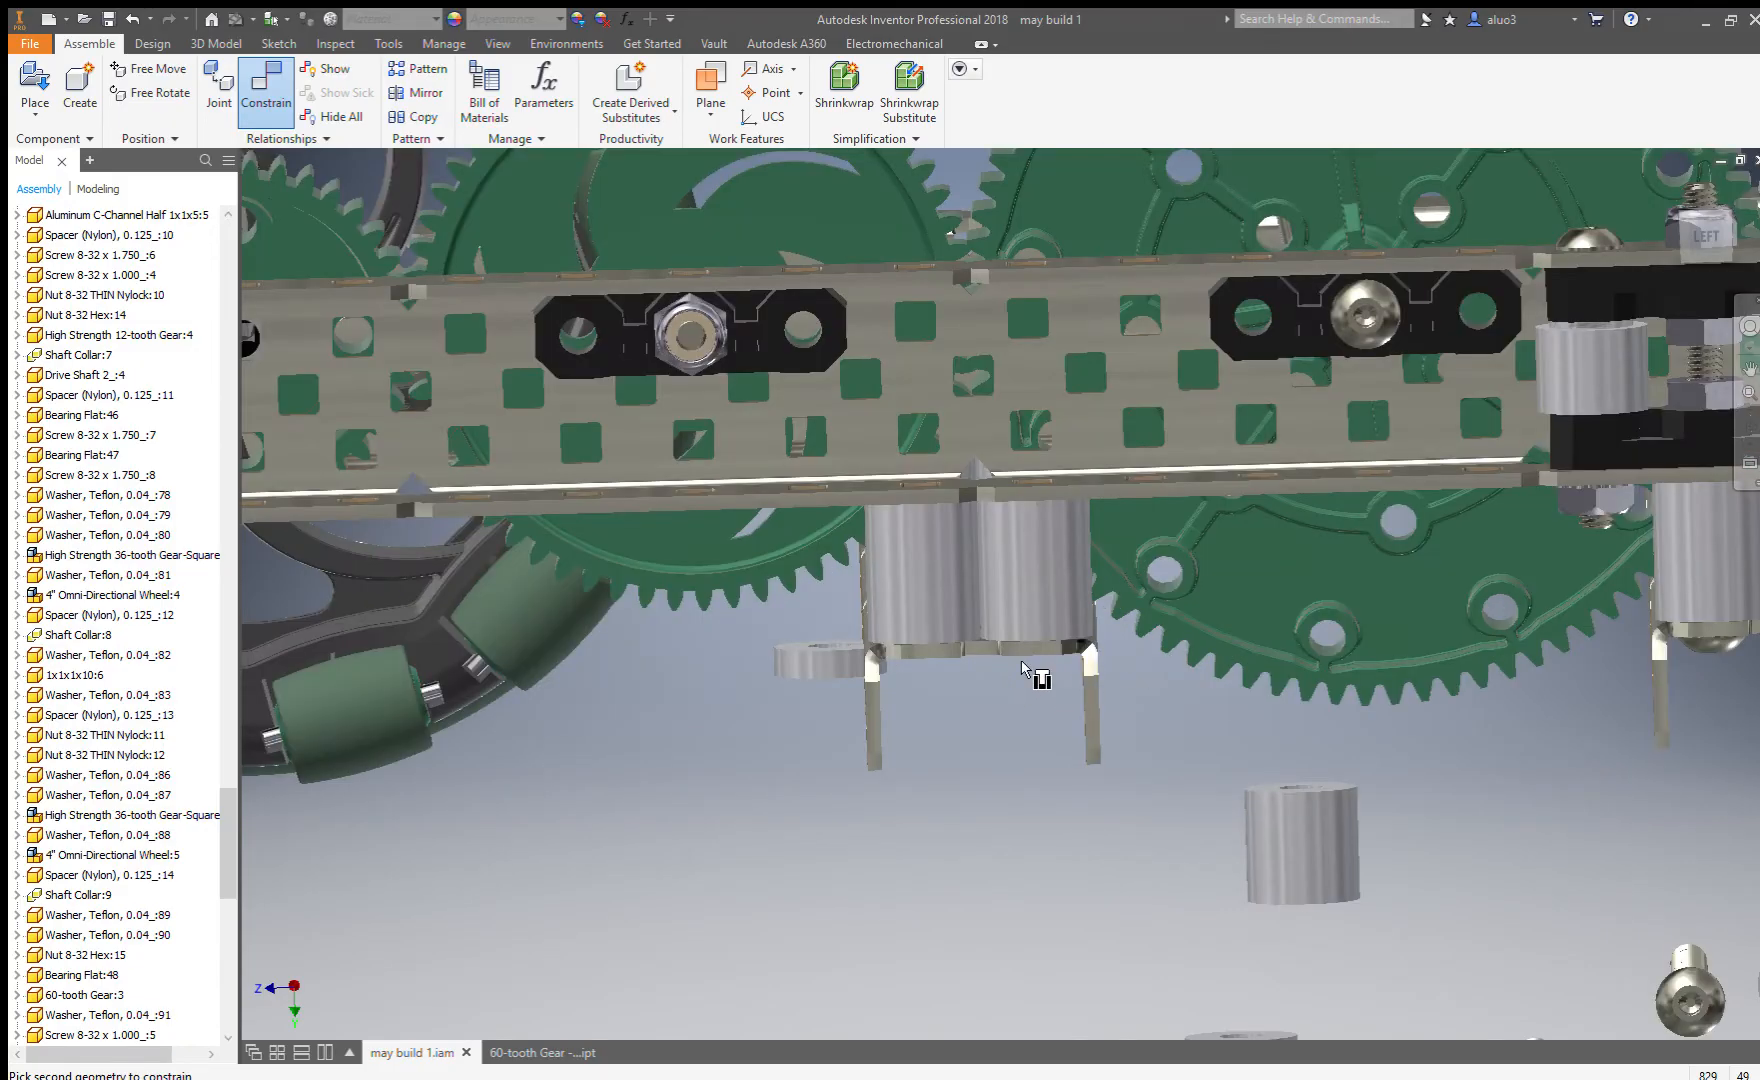
scroll(1030, 665, "down", 4)
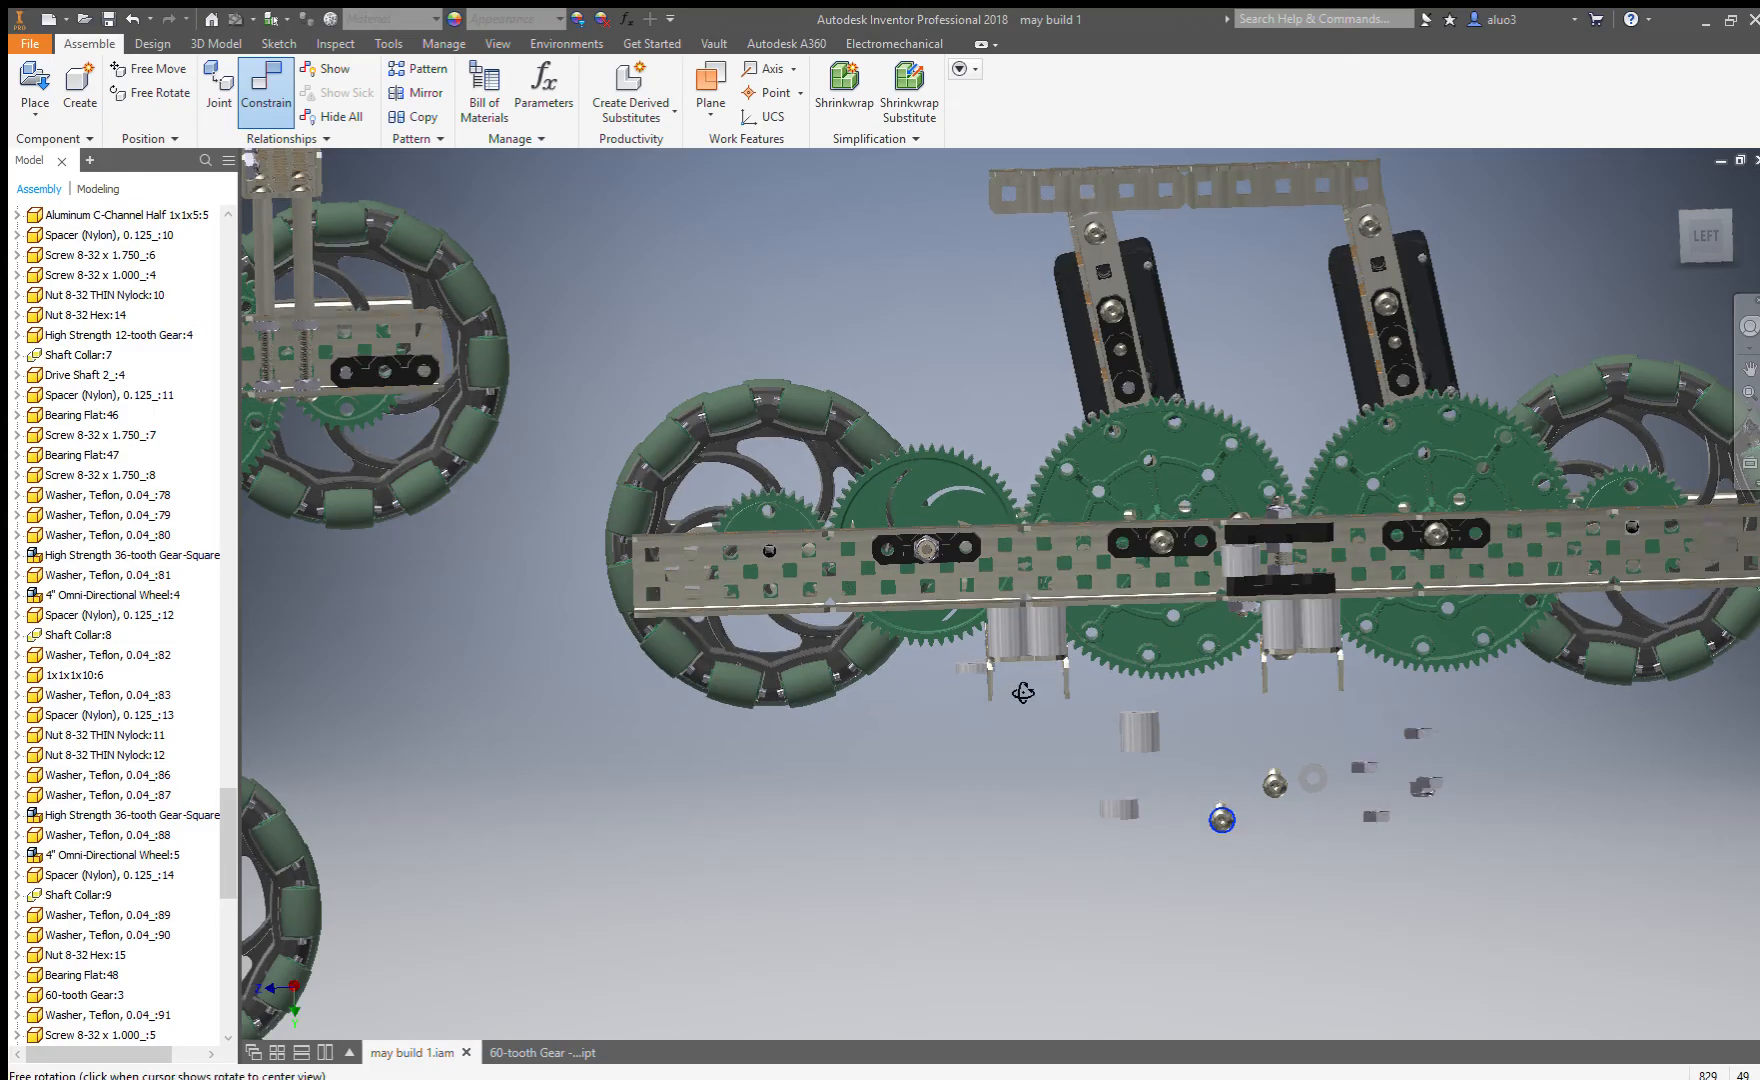
scroll(1030, 642, "up", 5)
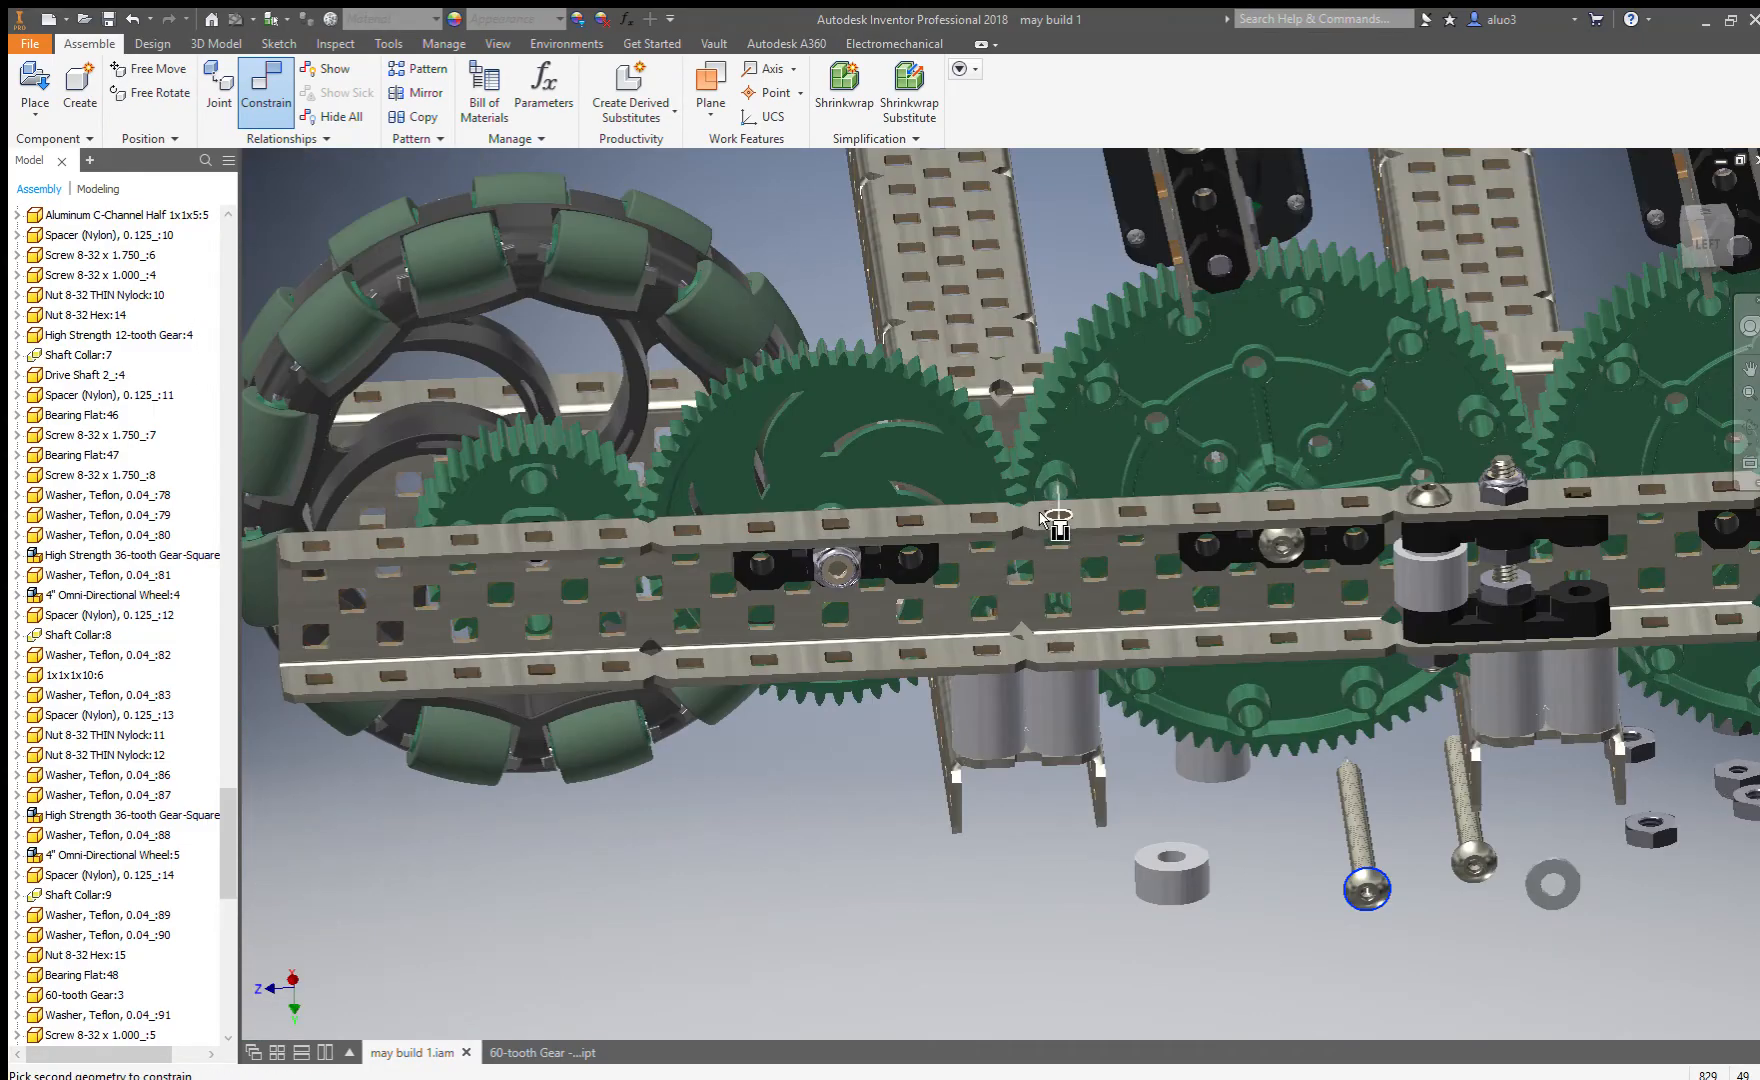
left_click(1055, 516)
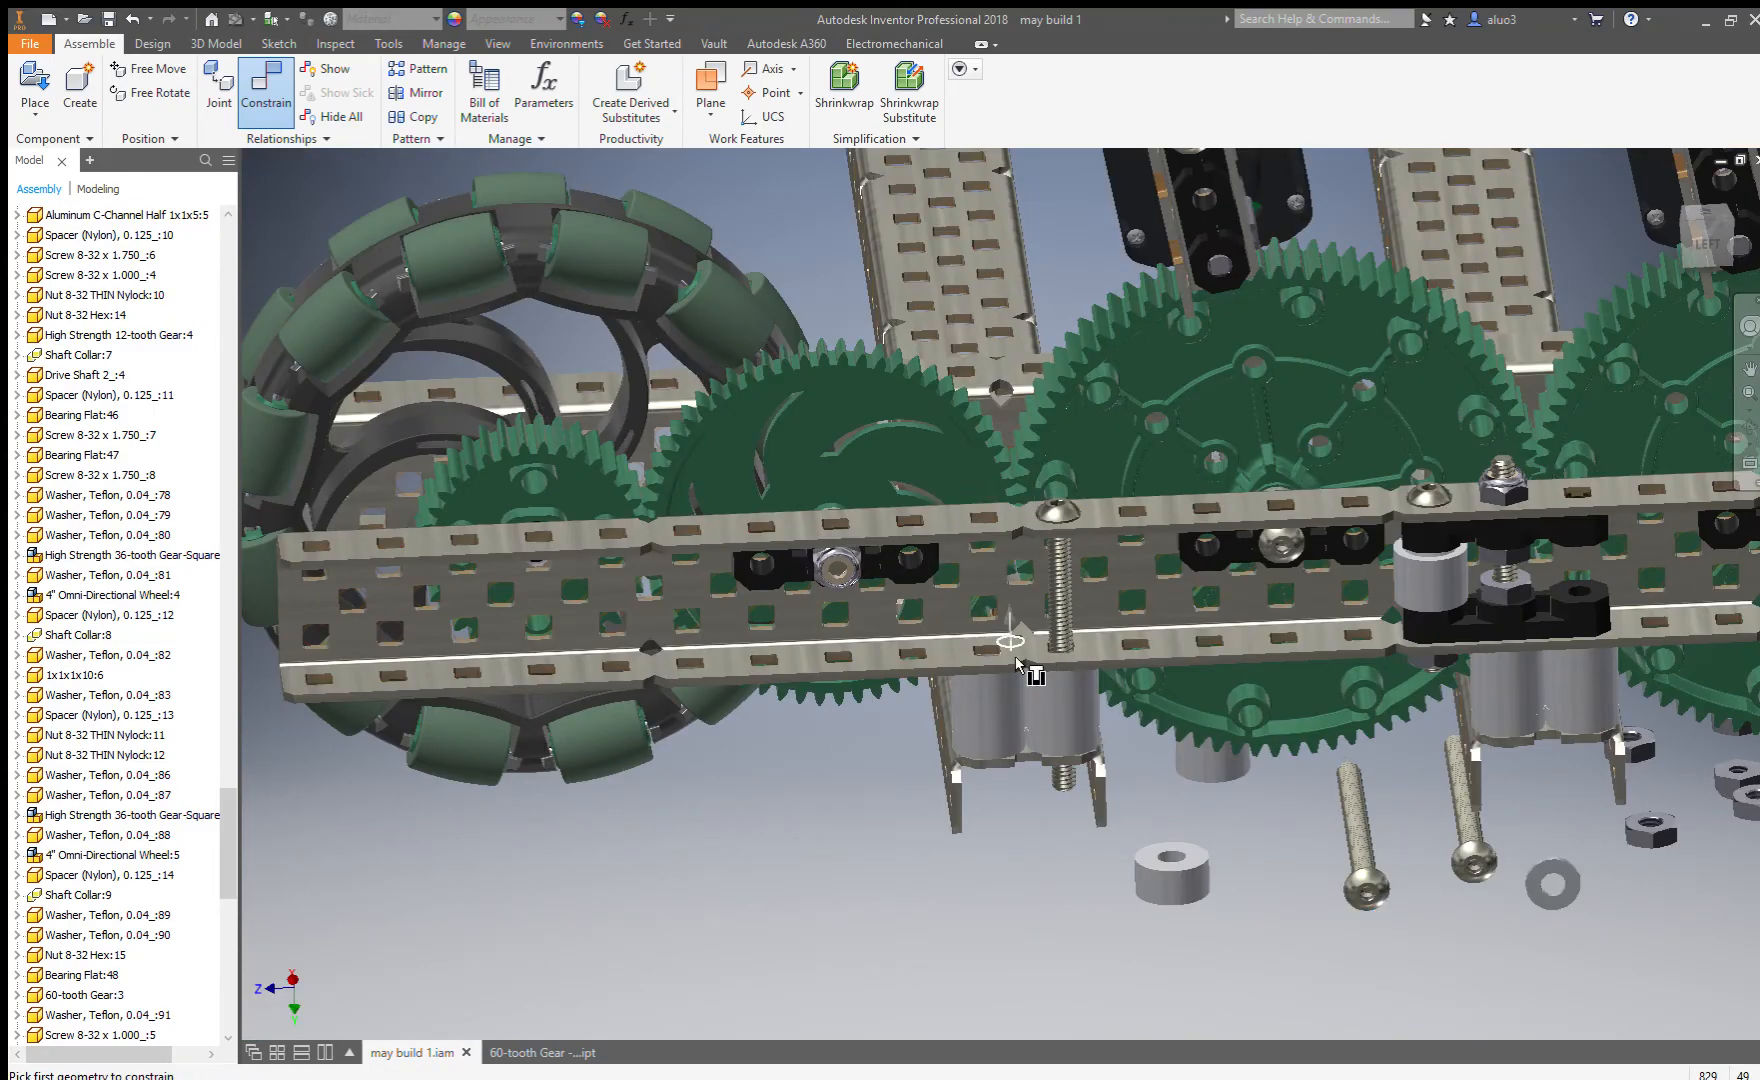
Examine how the vertical screw passes through the rail's flanges and spacer toward the cross channel.
middle_click_drag(1035, 631, 720, 524, "shift")
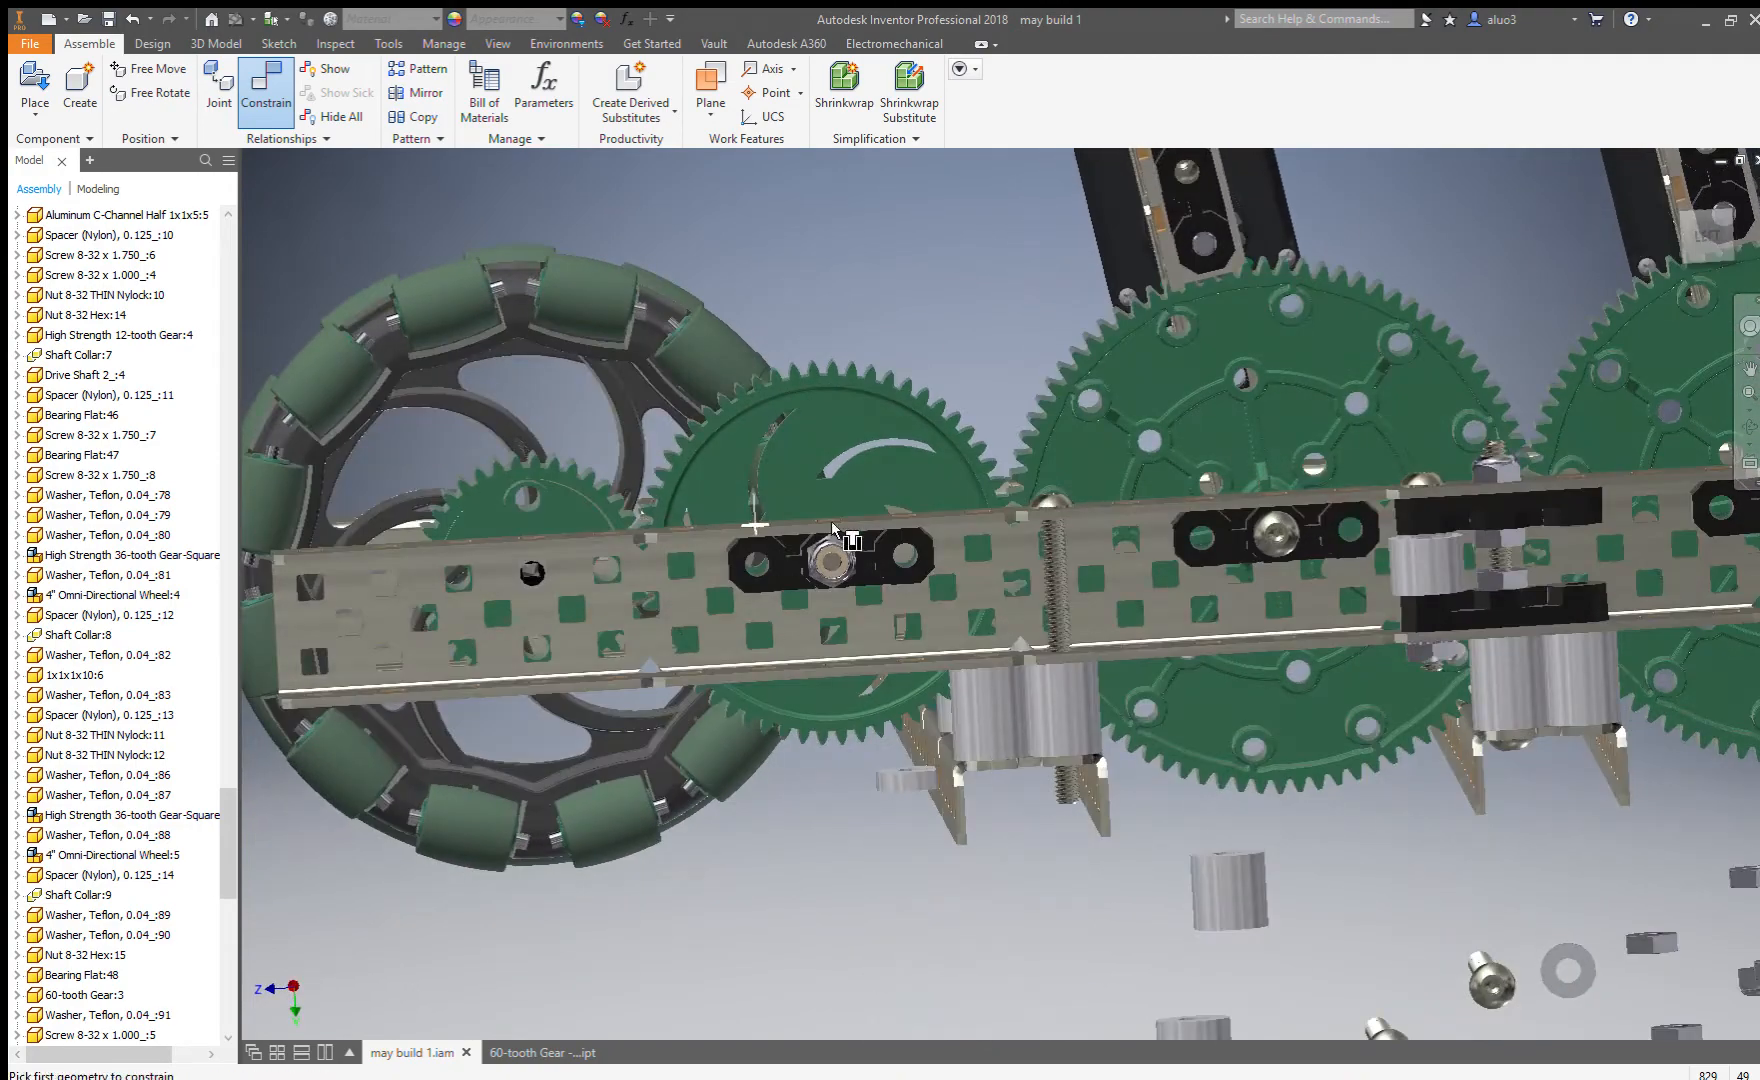
scroll(1150, 552, "up", 3)
middle_click_drag(1089, 593, 1087, 556, "shift")
scroll(1086, 548, "down", 6)
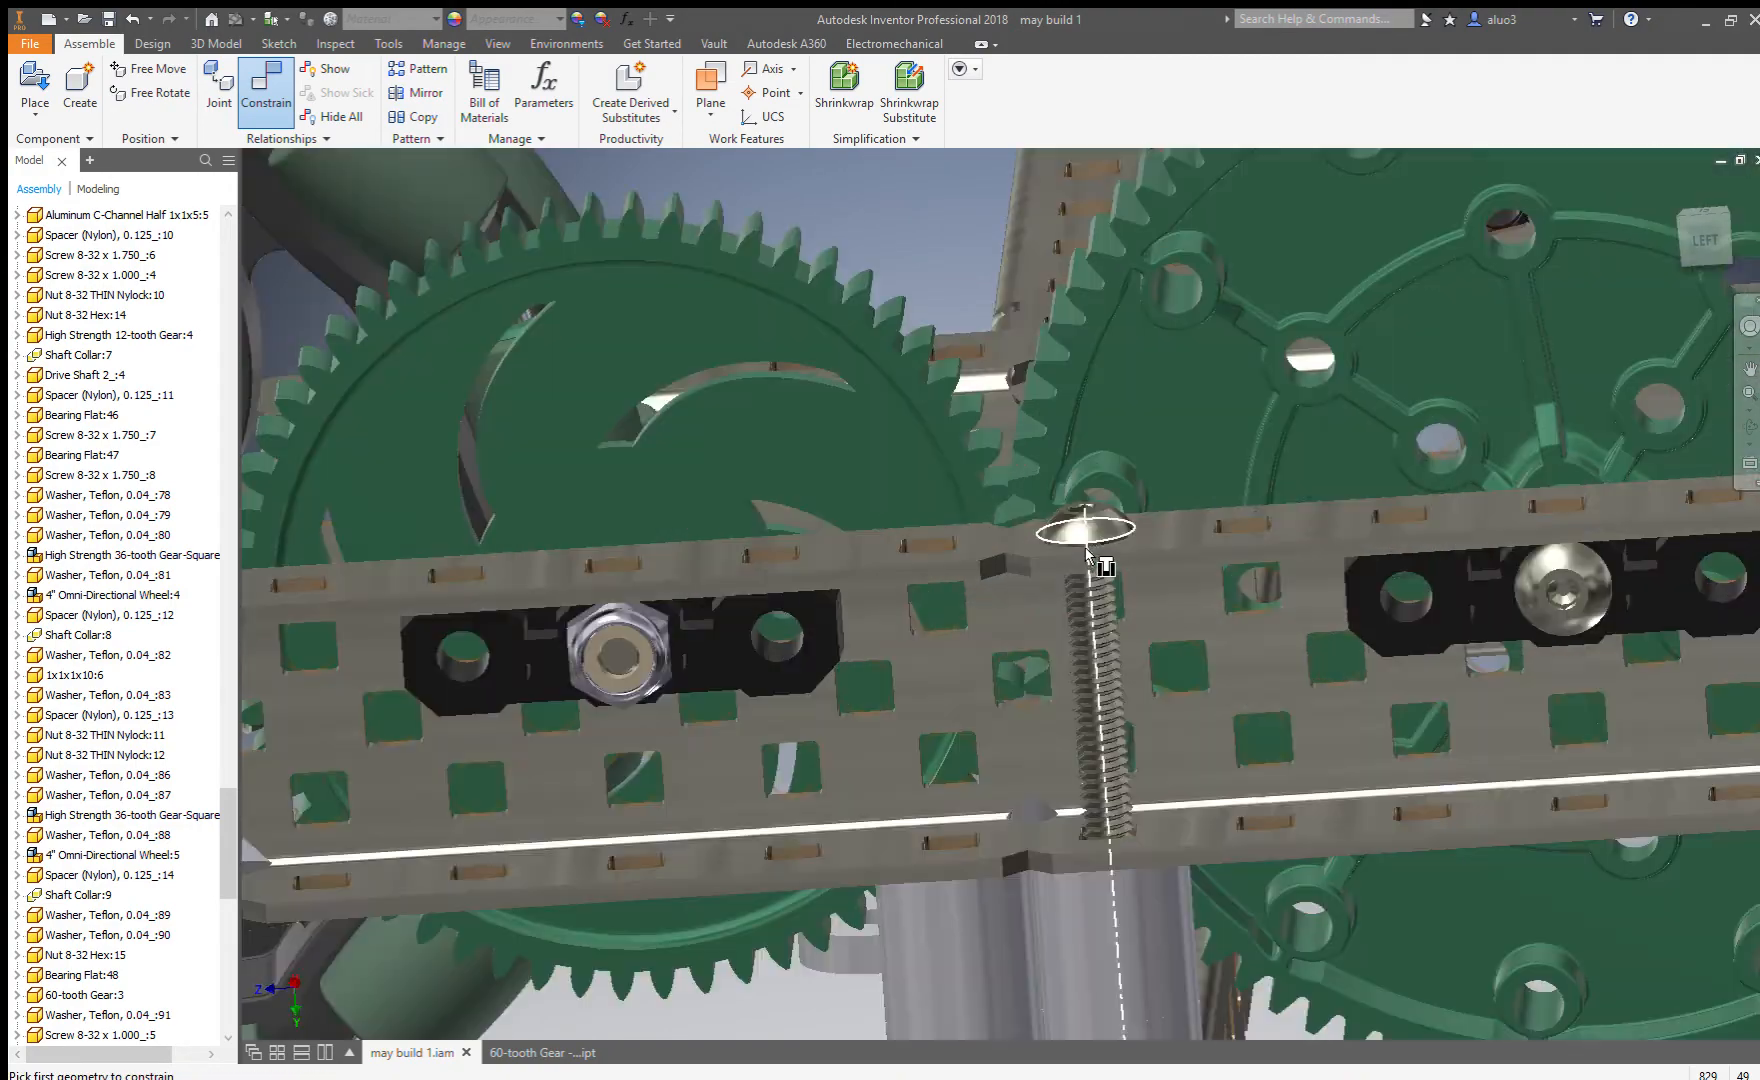
scroll(1288, 500, "up", 2)
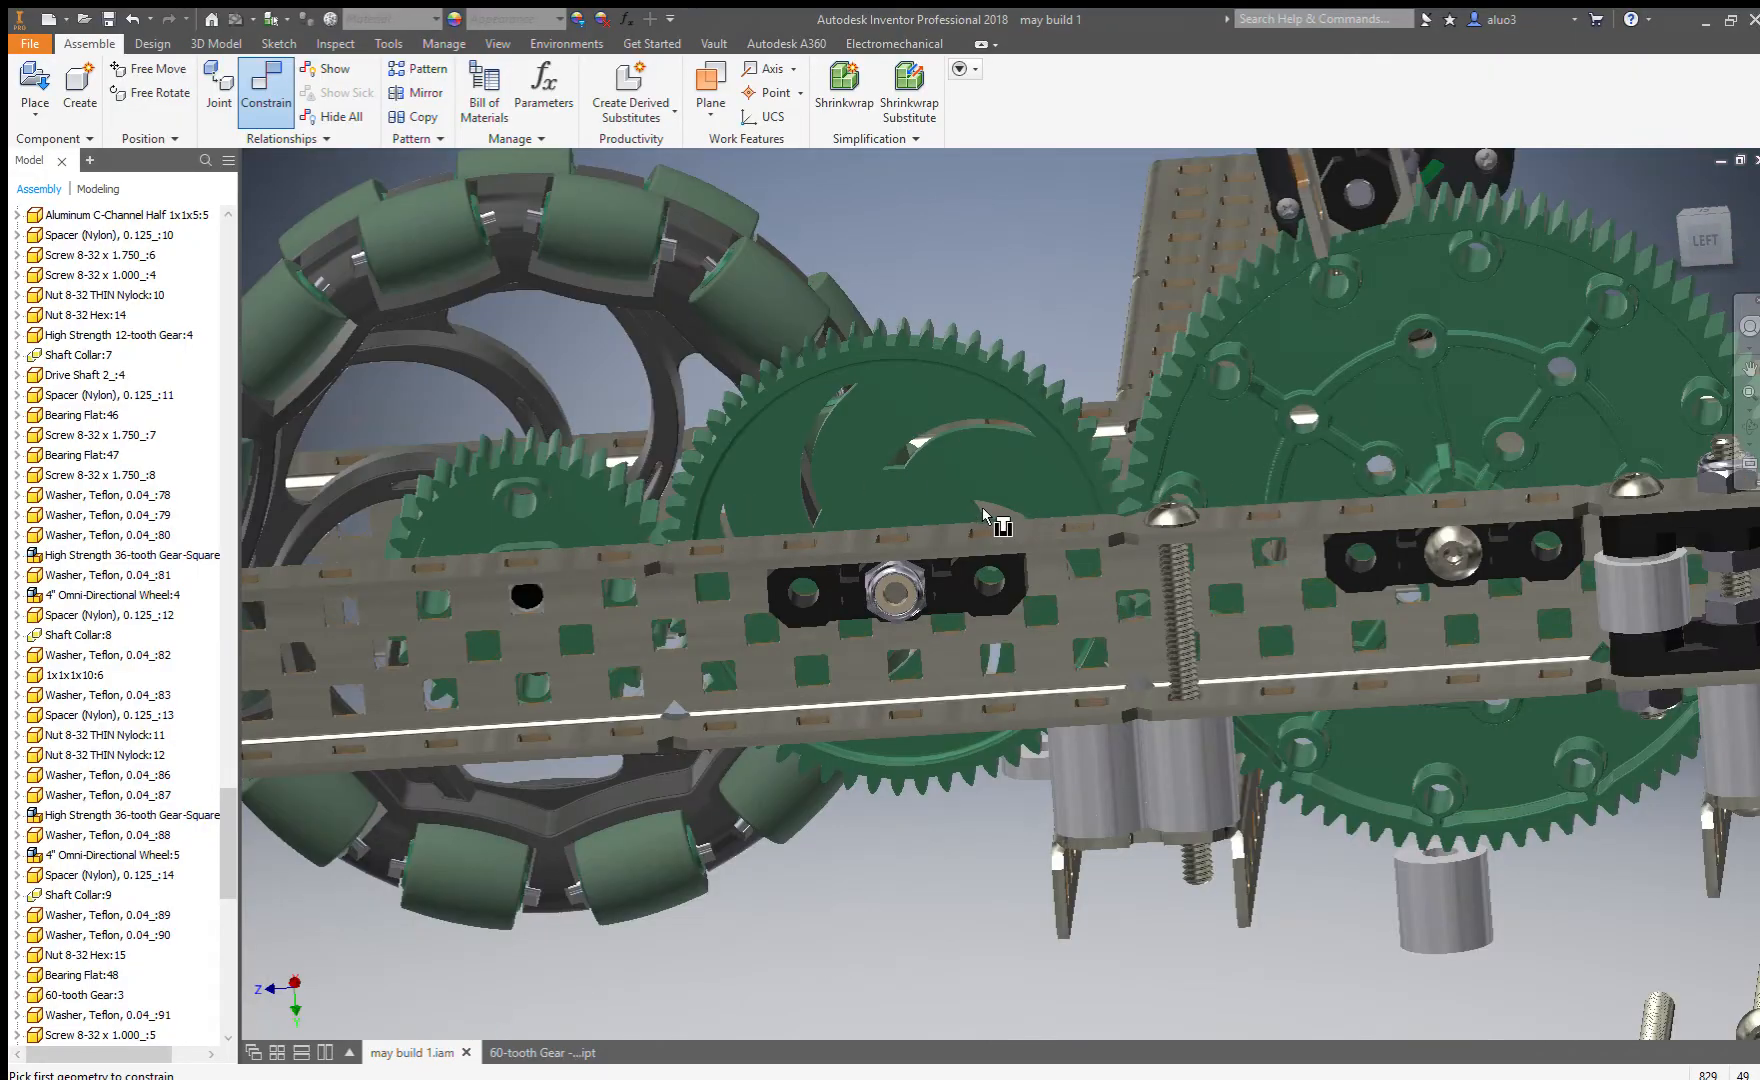
scroll(1008, 518, "down", 2)
scroll(966, 540, "up", 3)
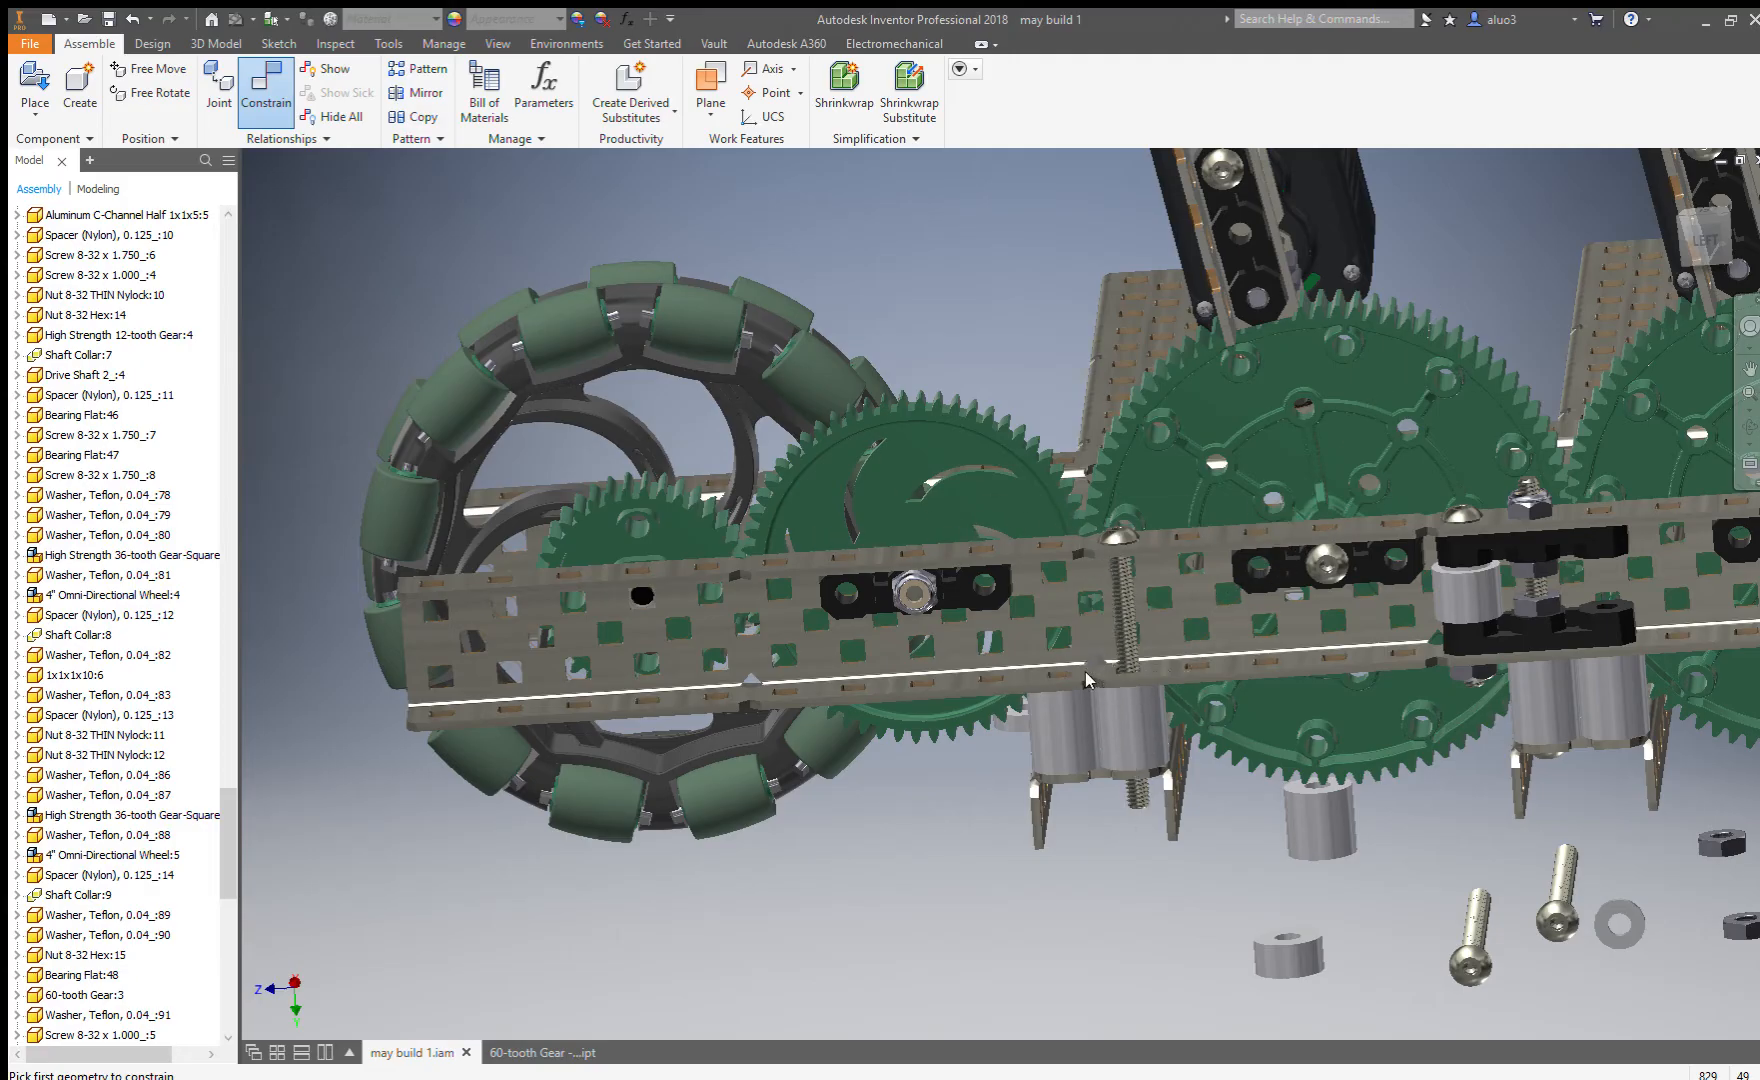
key("Escape")
Insert a screw from below the cross channel, up through its hole, the spacer and both rail flanges.
left_click(265, 88)
scroll(487, 320, "down", 3)
scroll(1211, 749, "up", 10)
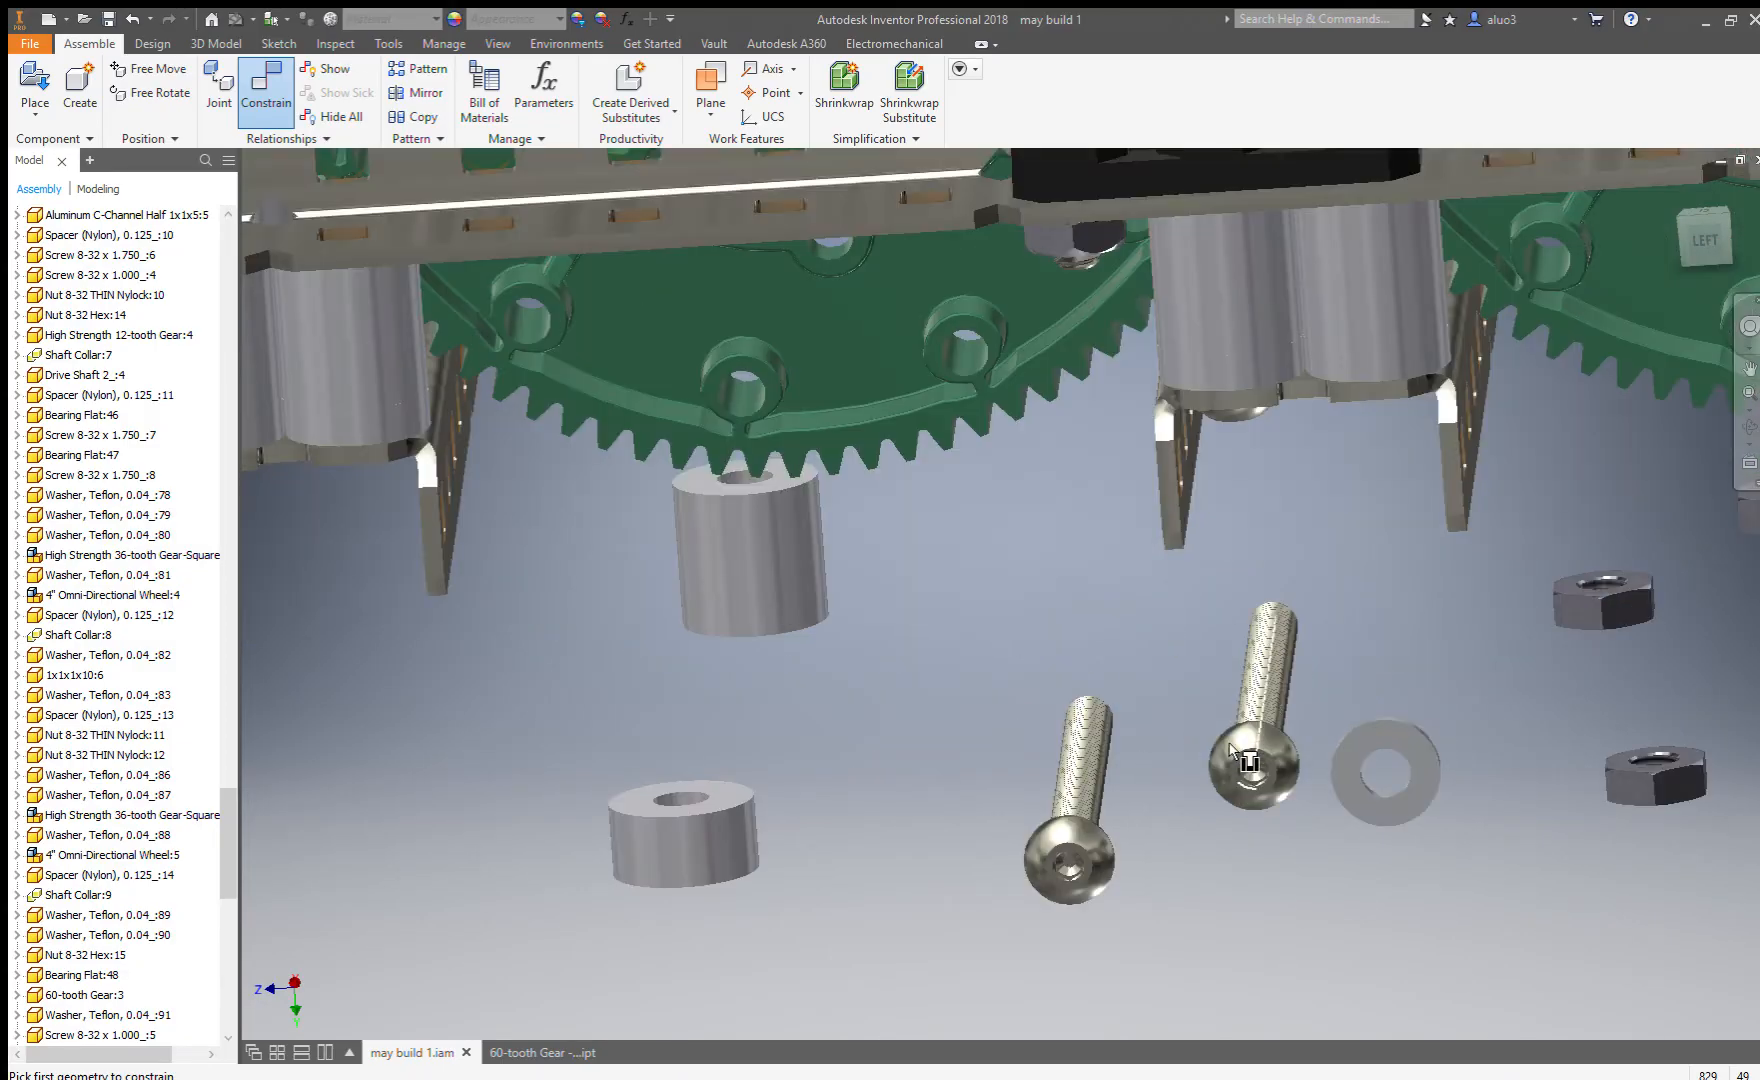
scroll(1110, 545, "up", 5)
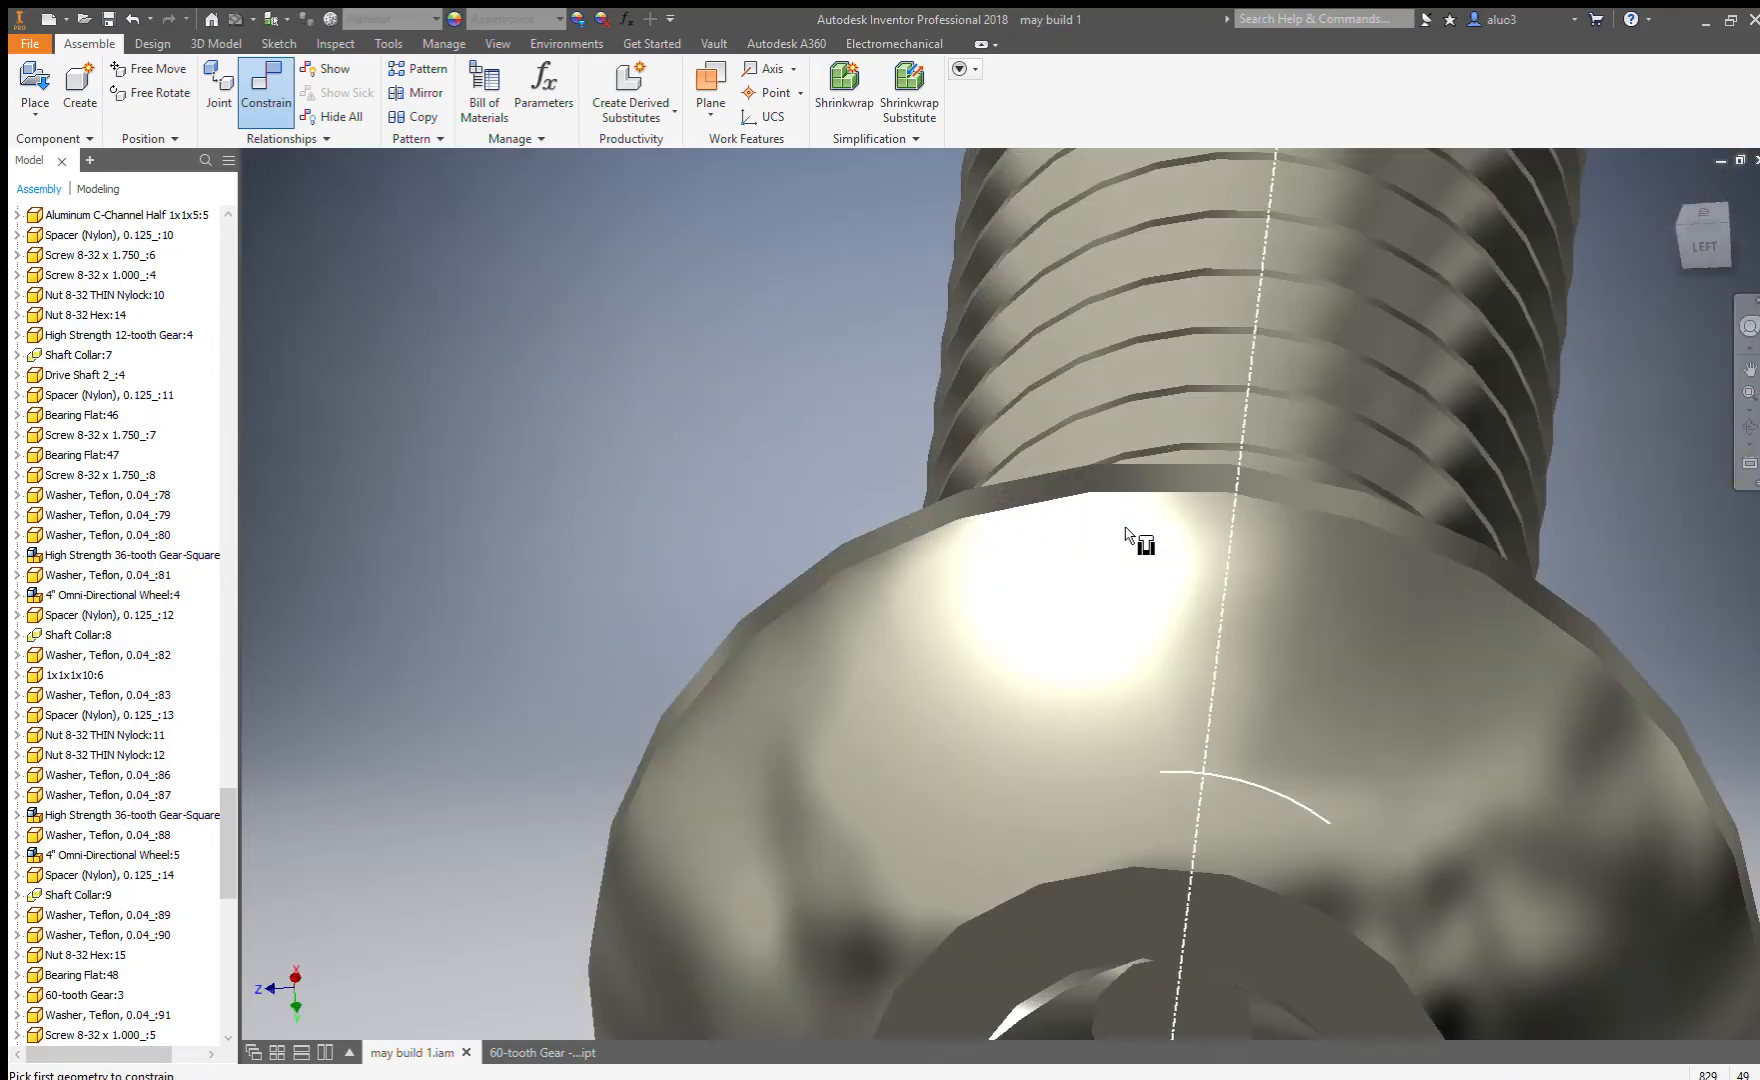
left_click(1257, 479)
scroll(1291, 678, "down", 8)
scroll(1291, 678, "down", 5)
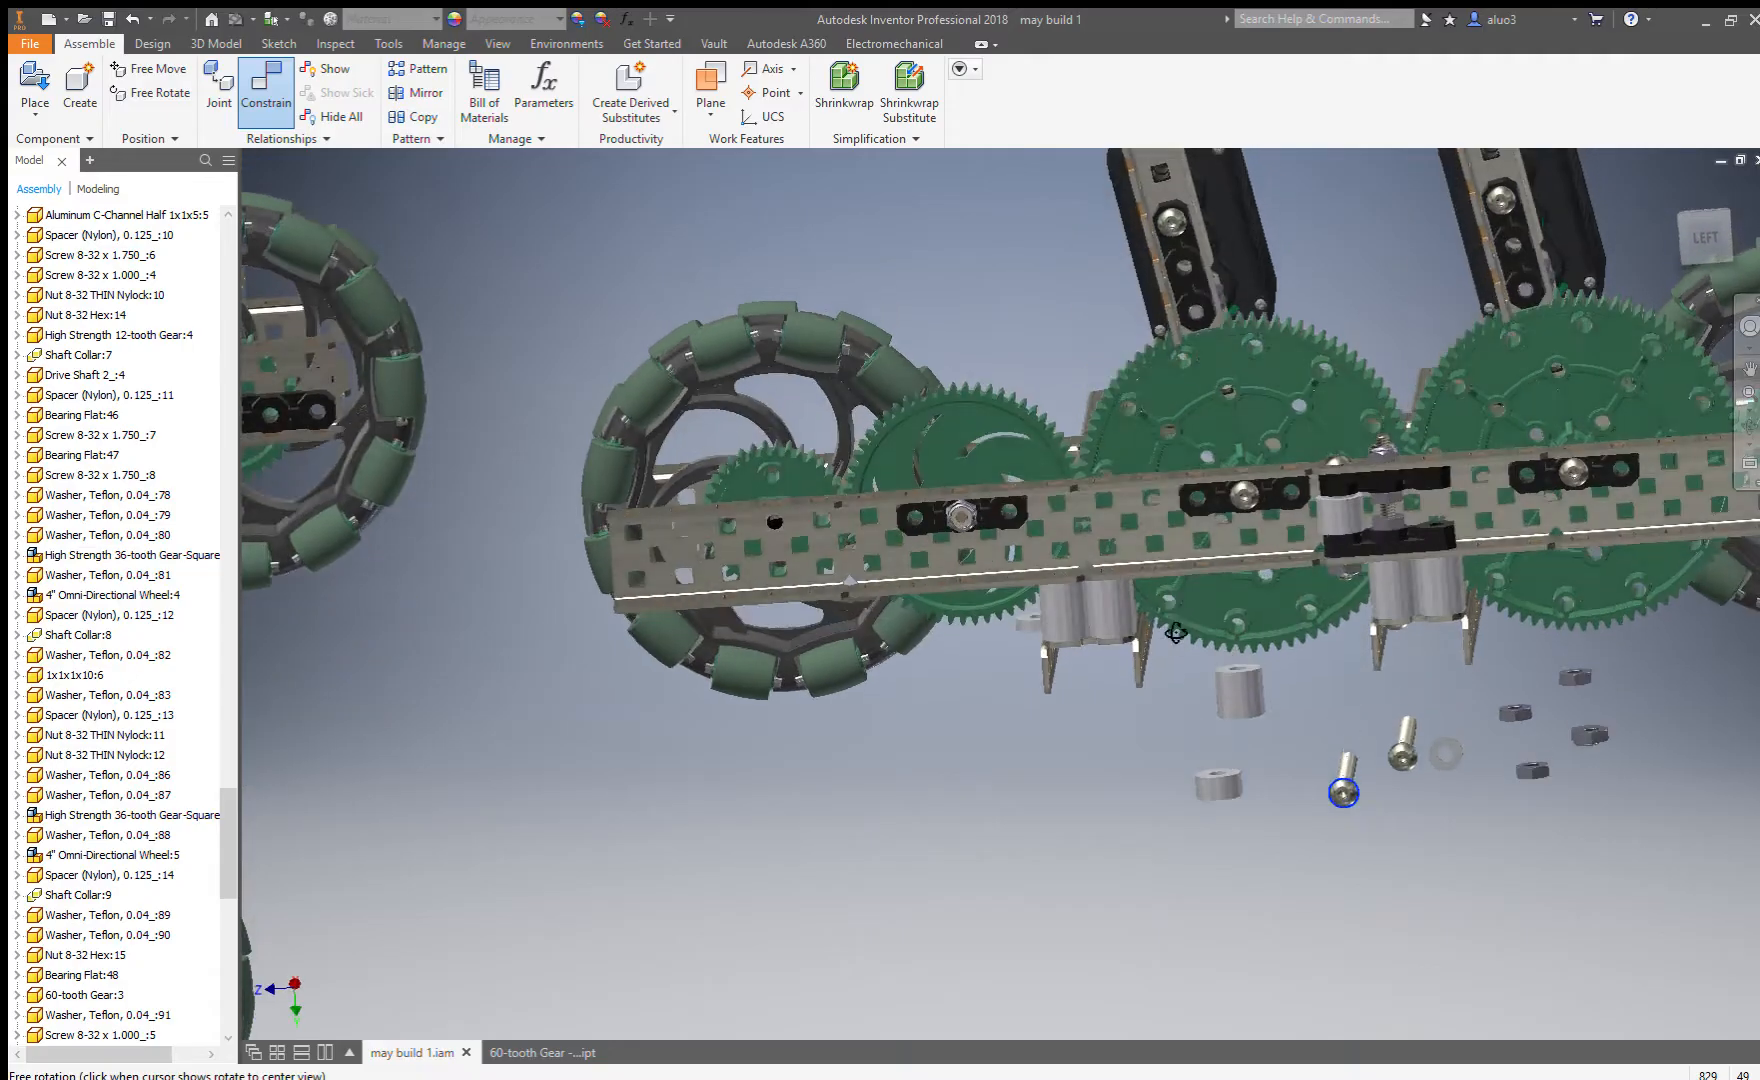
scroll(1165, 584, "up", 8)
scroll(1108, 630, "down", 8)
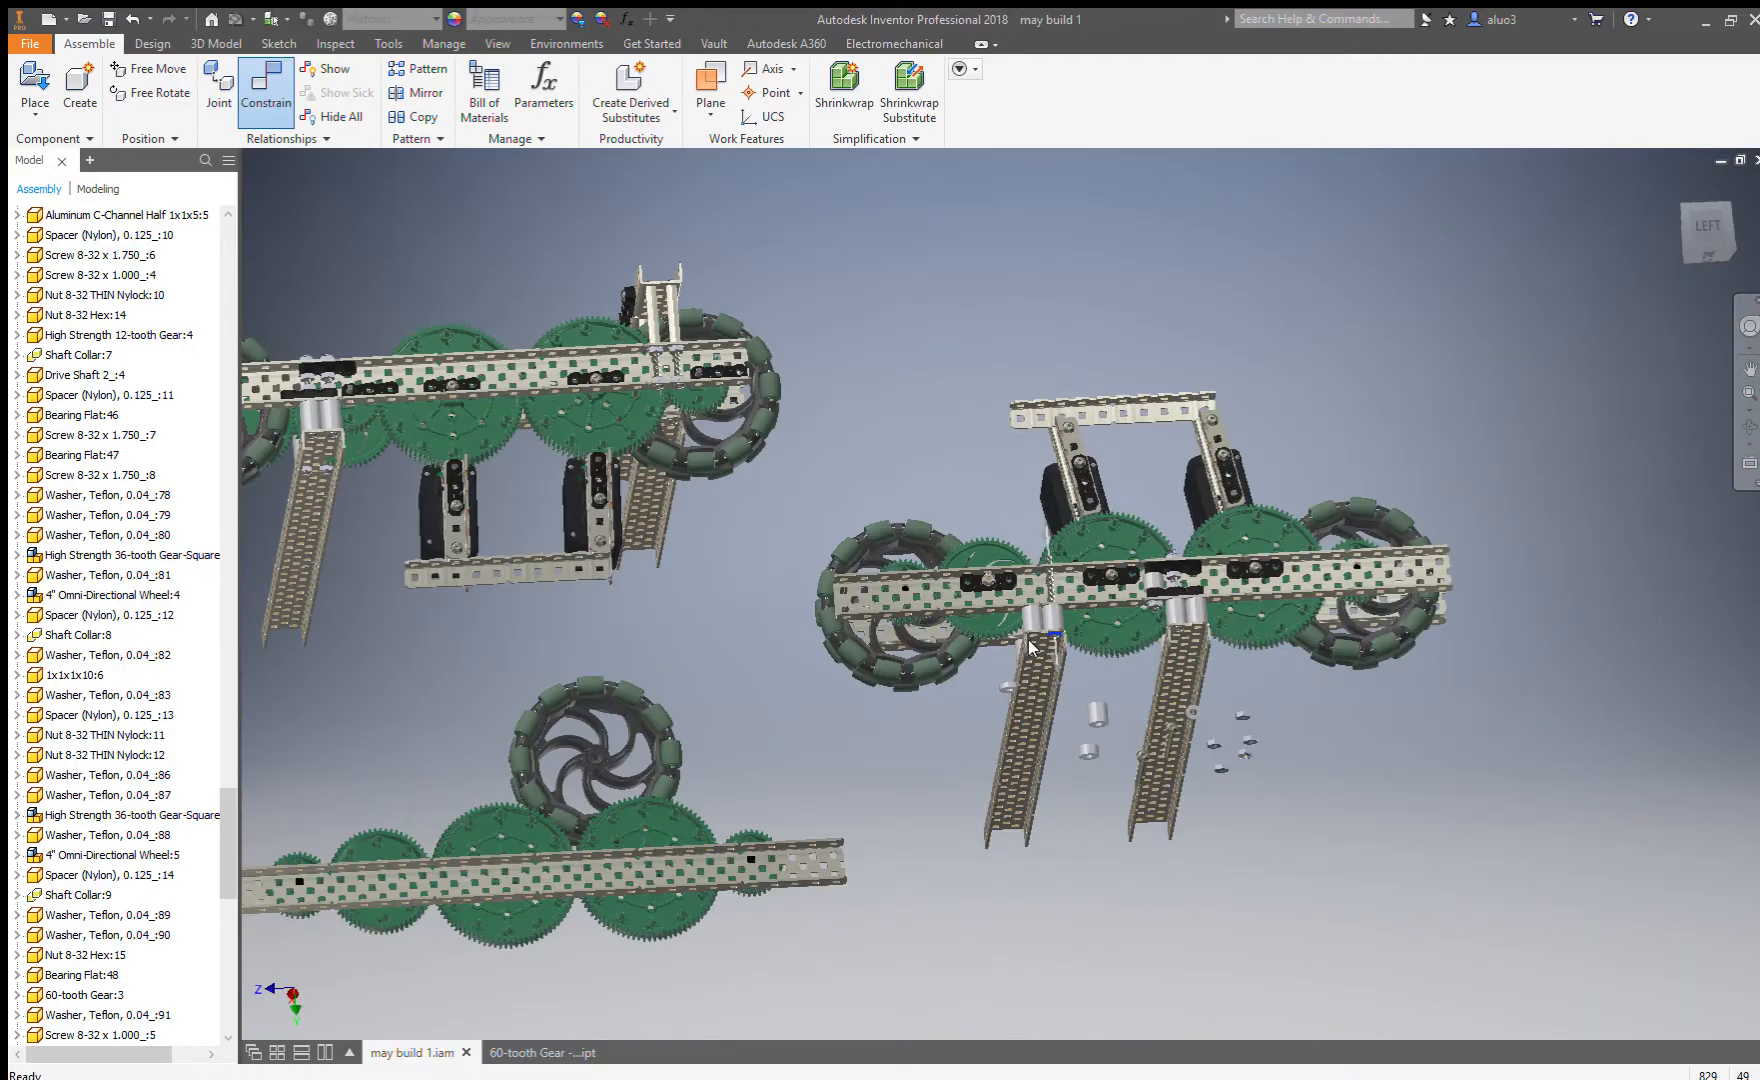
Constrain a Nylock nut onto the upward screw, seated on top of the rail's upper flange.
key("F4")
scroll(1170, 703, "up", 10)
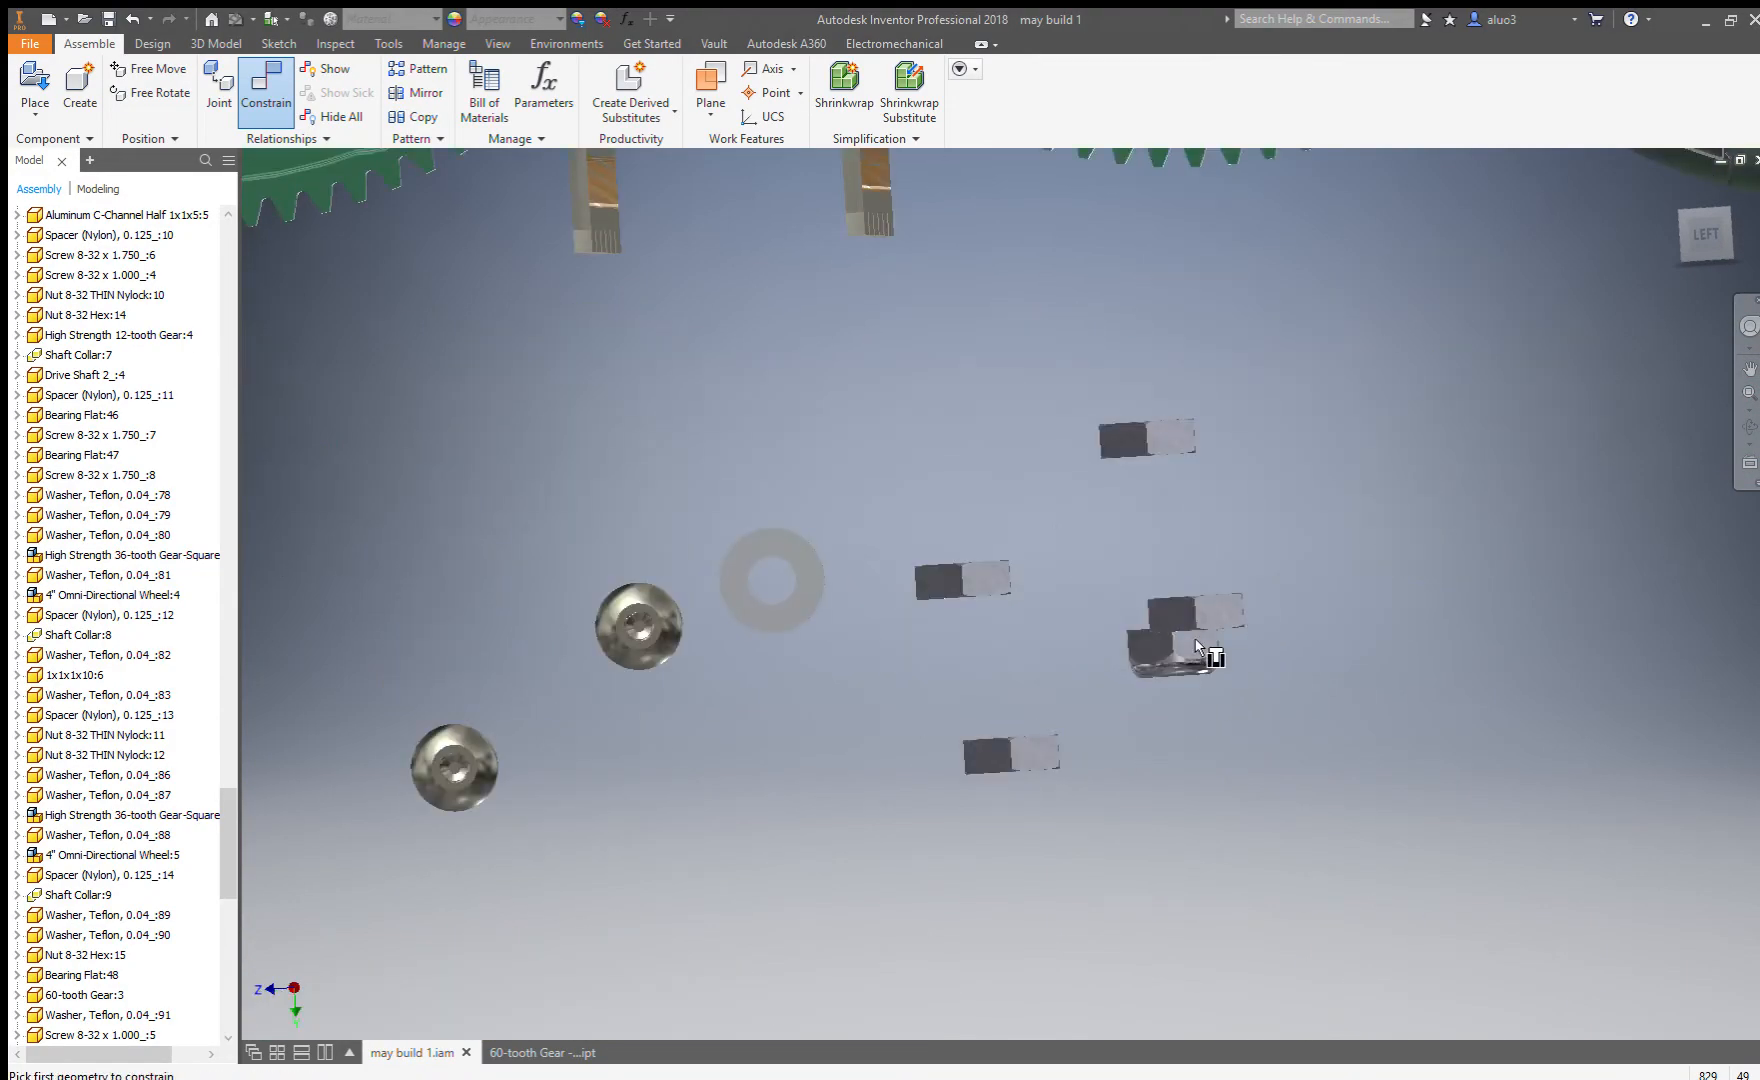
left_click(1150, 297)
scroll(1446, 516, "down", 6)
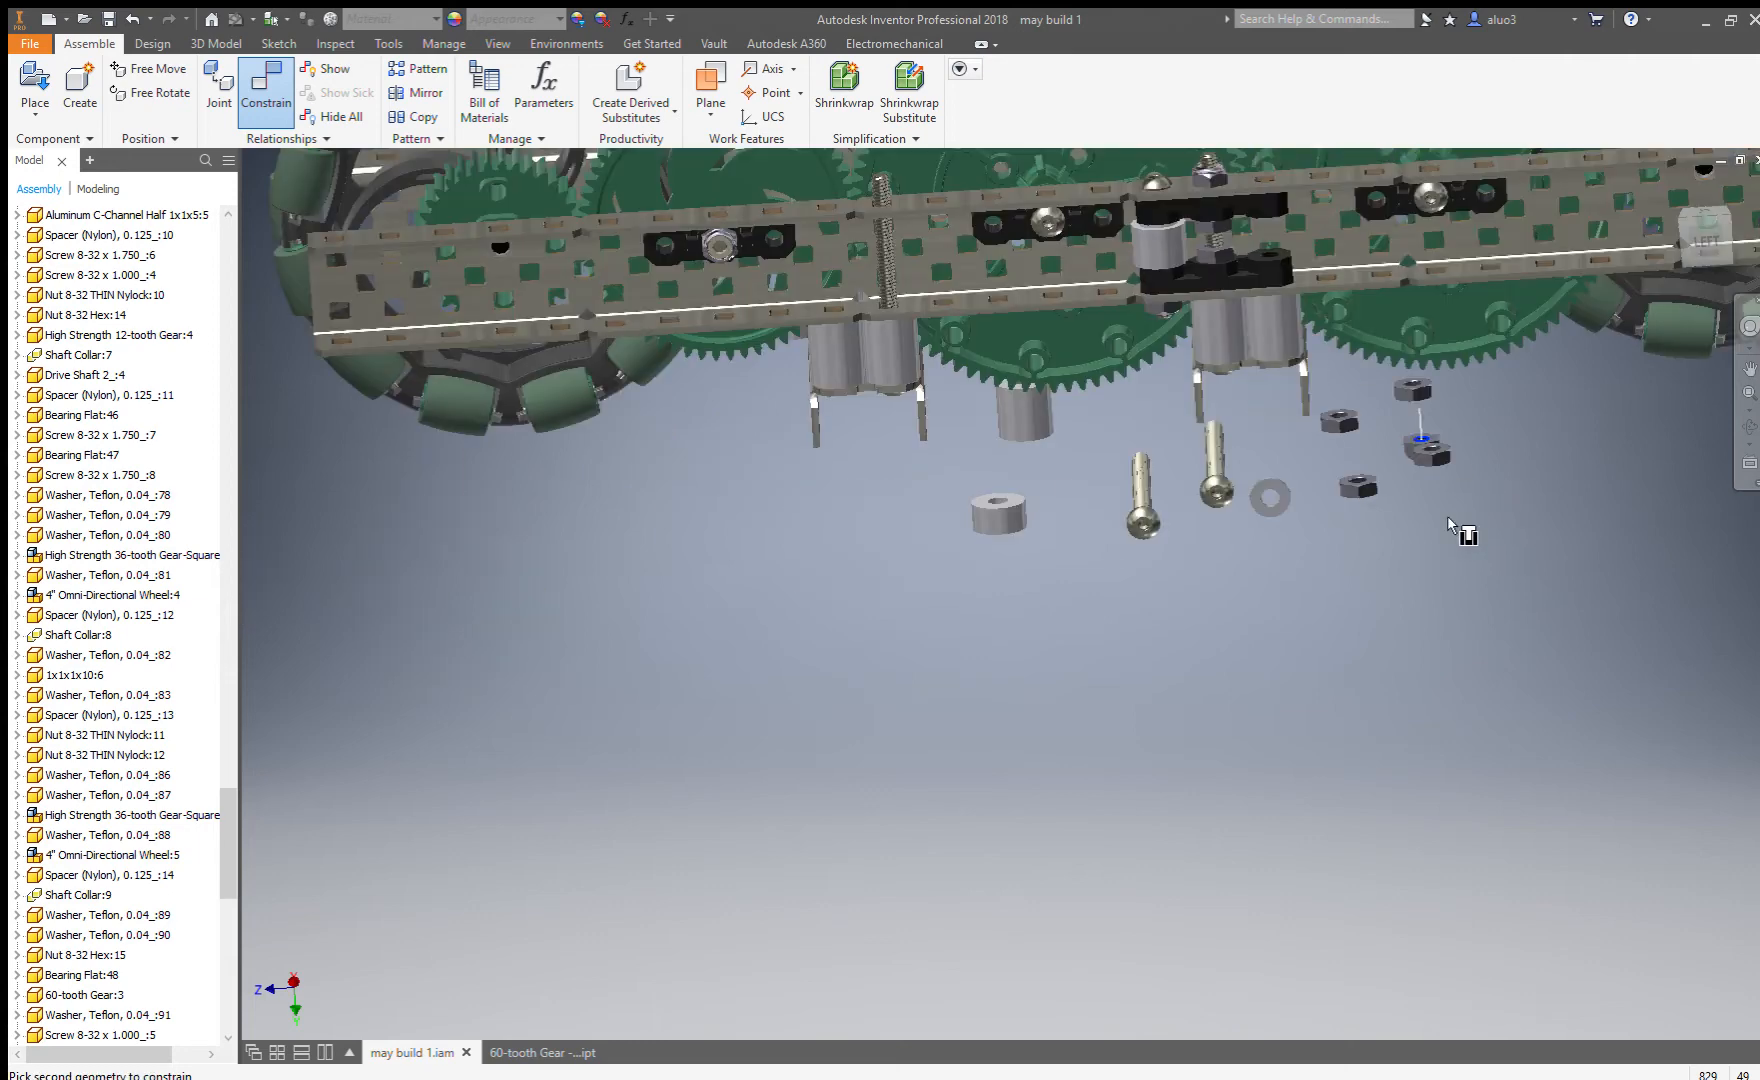
scroll(843, 205, "up", 8)
left_click(845, 207)
scroll(826, 323, "down", 6)
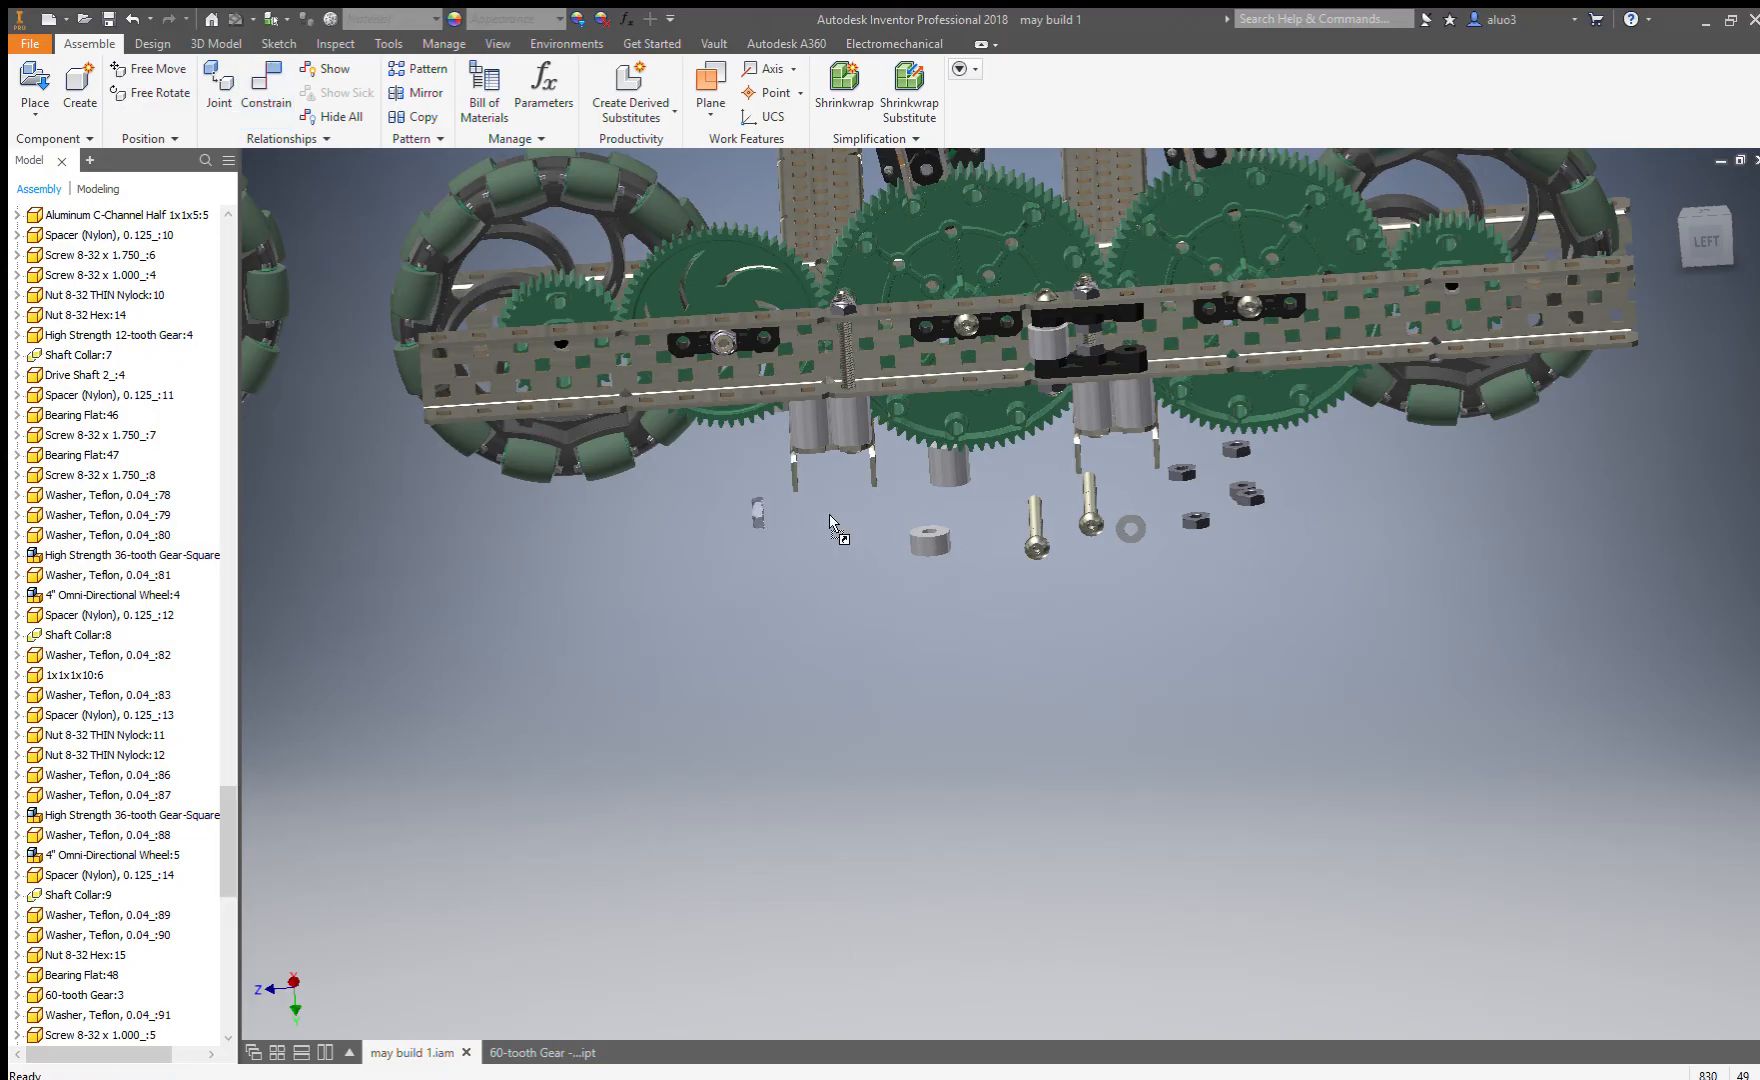
Constrain a copied toothed lock nut onto the screw, against the inner face of the rail's lower flange.
left_click(266, 90)
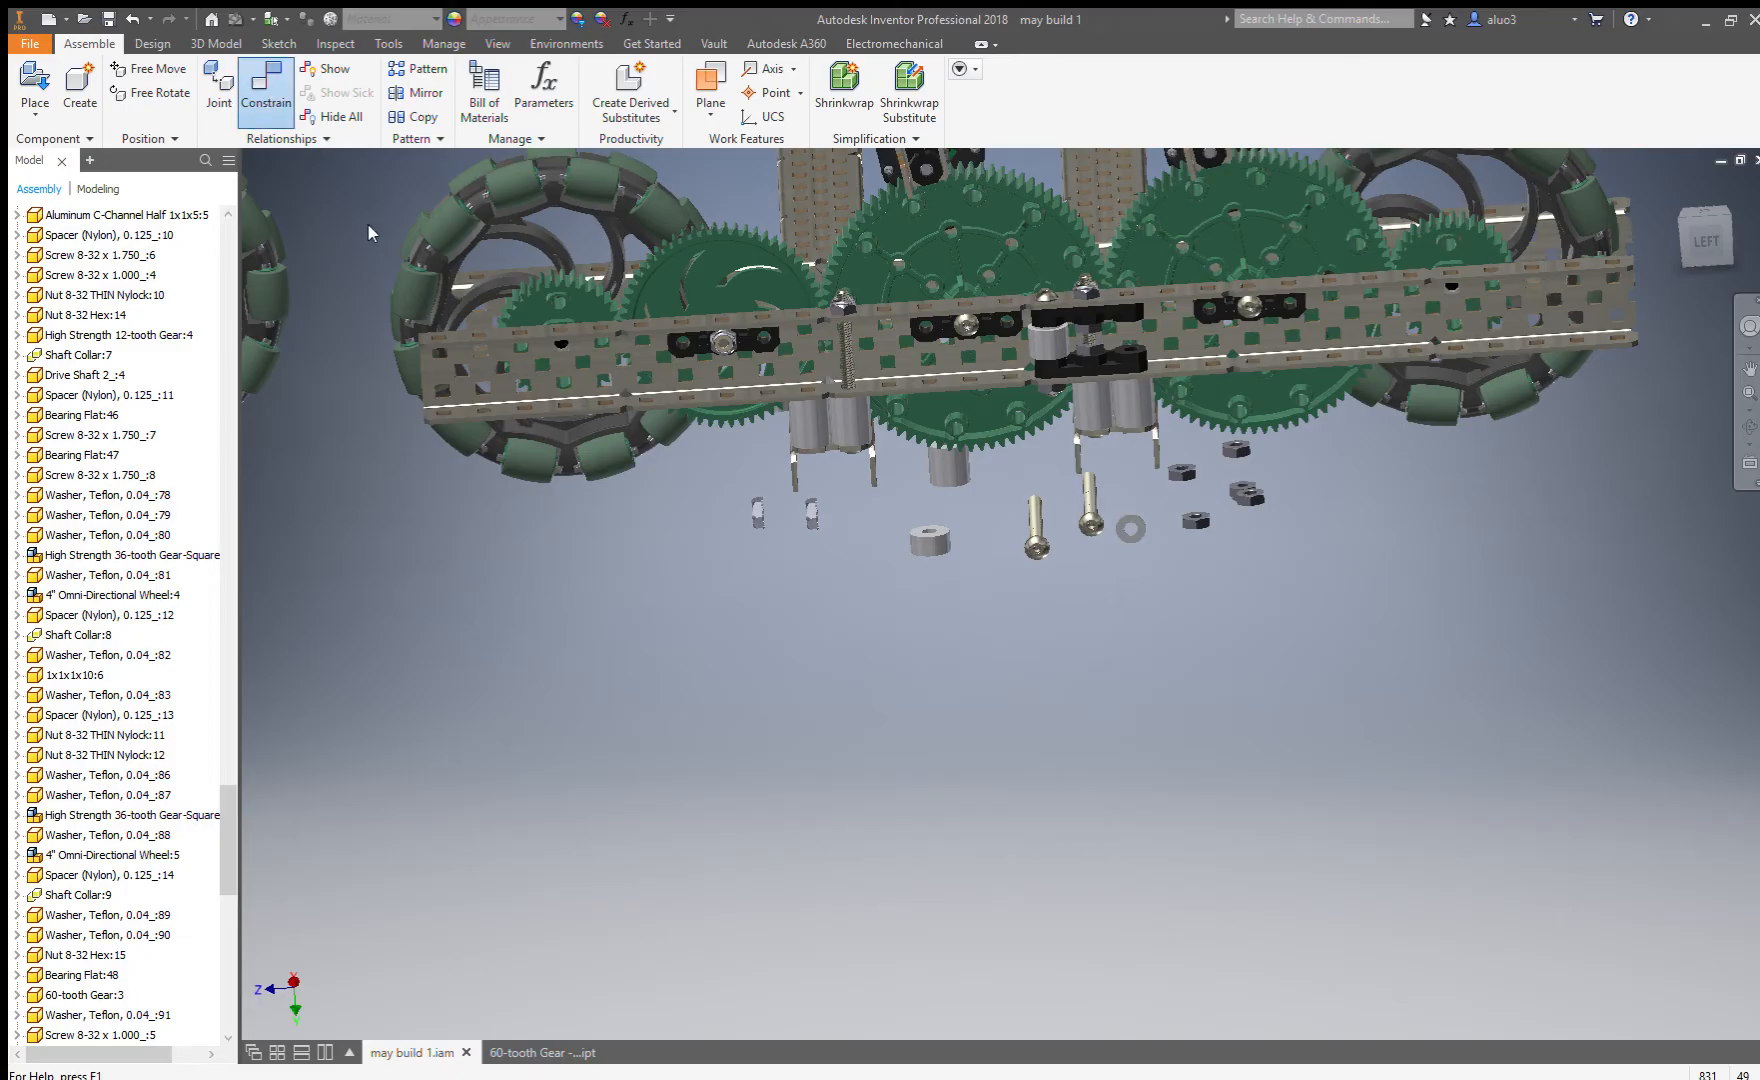
scroll(790, 510, "down", 10)
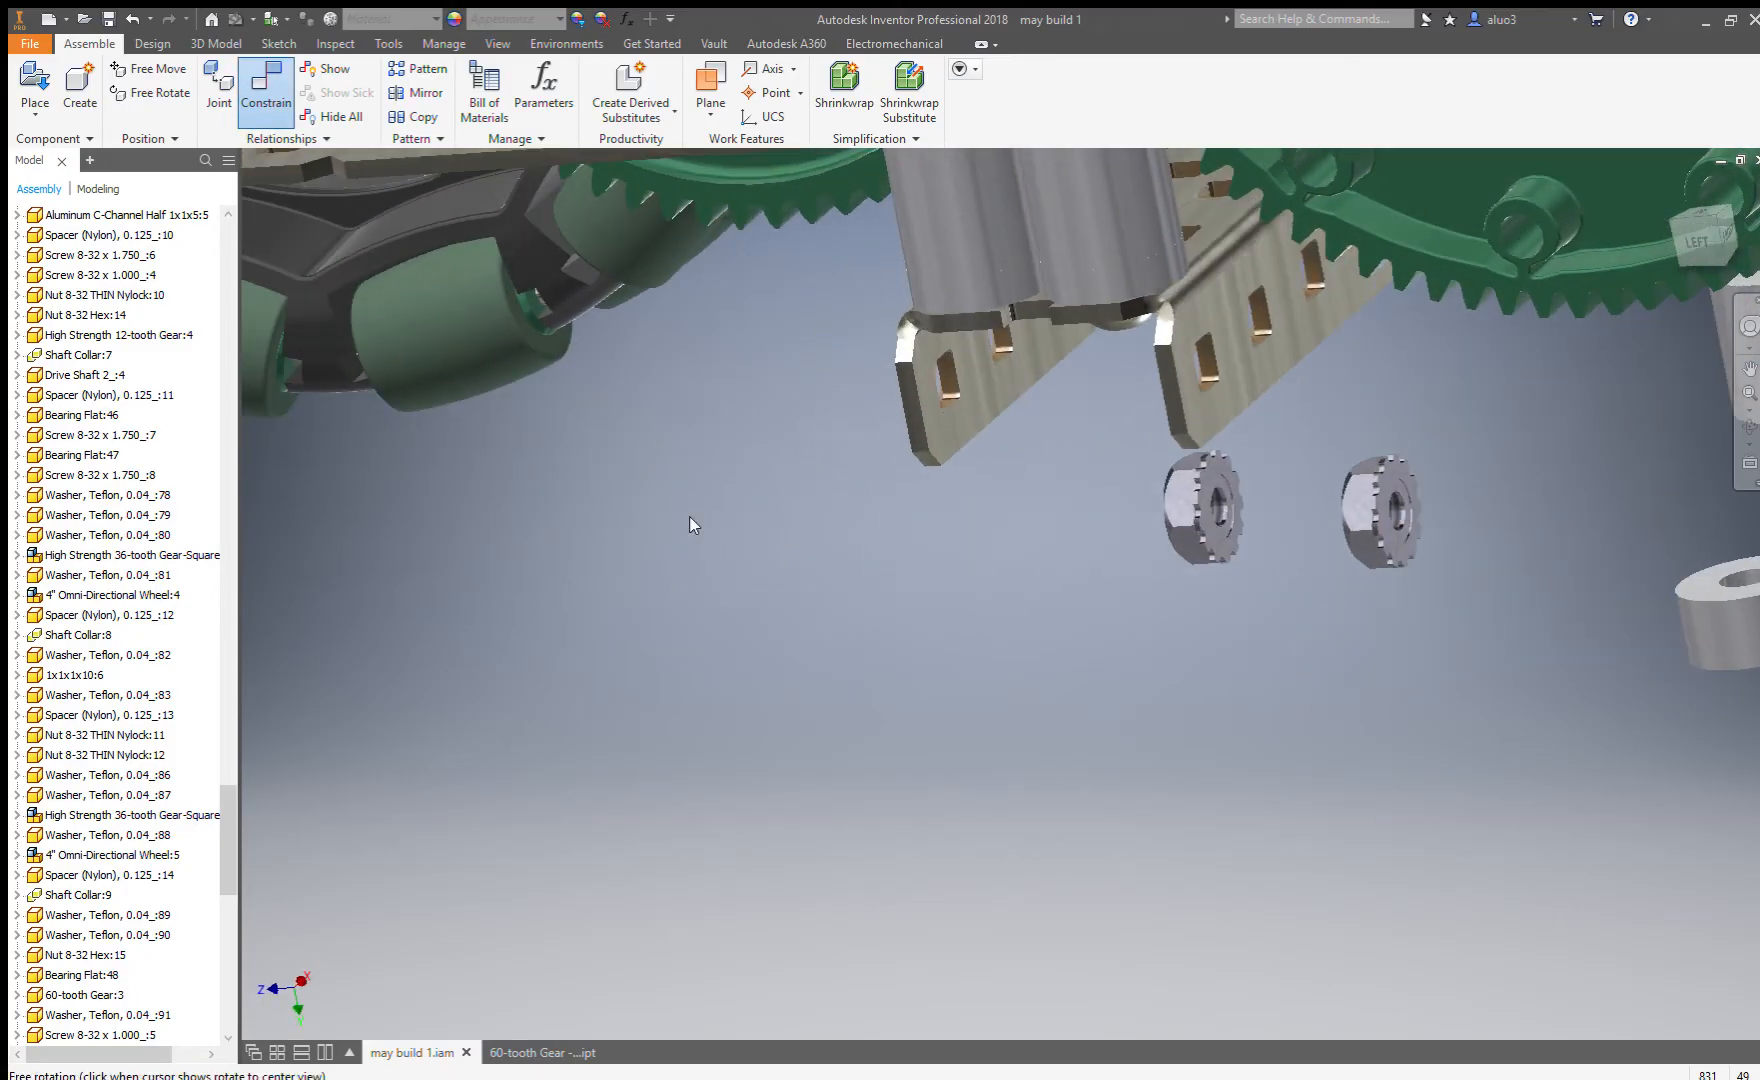
left_click(1292, 578)
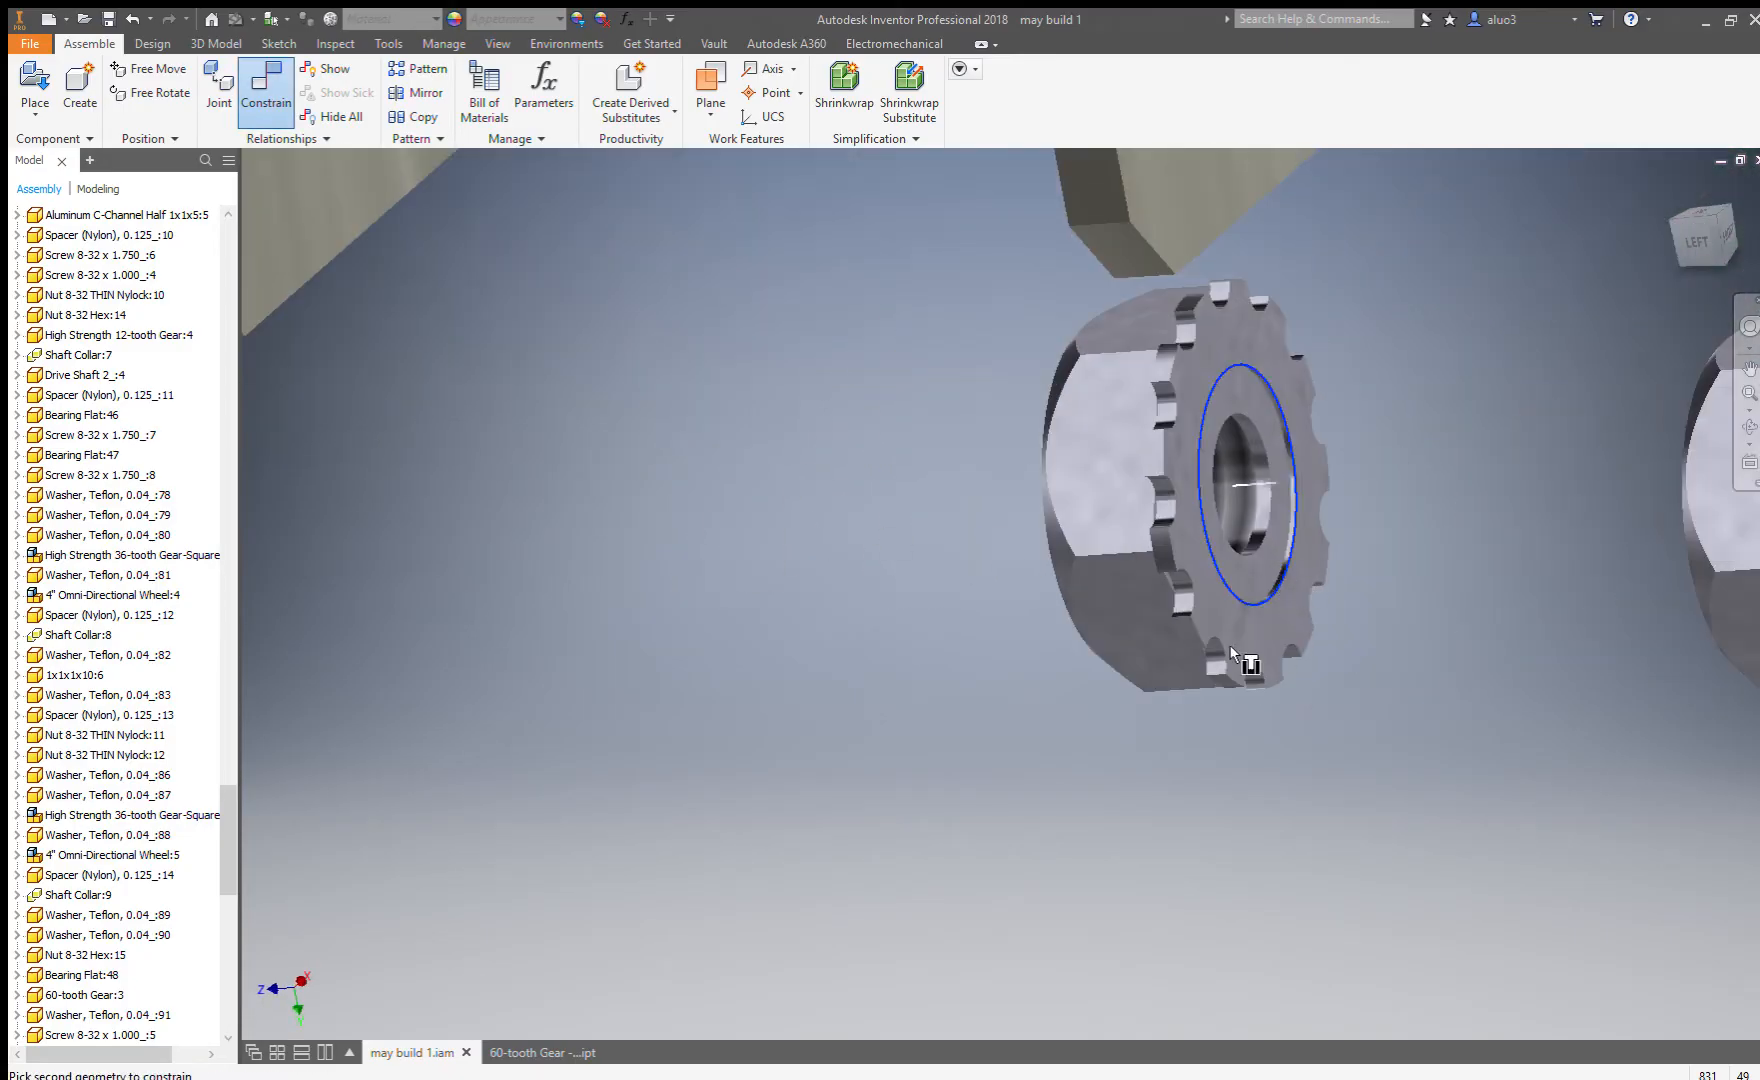
scroll(1104, 632, "up", 6)
scroll(1080, 440, "down", 2)
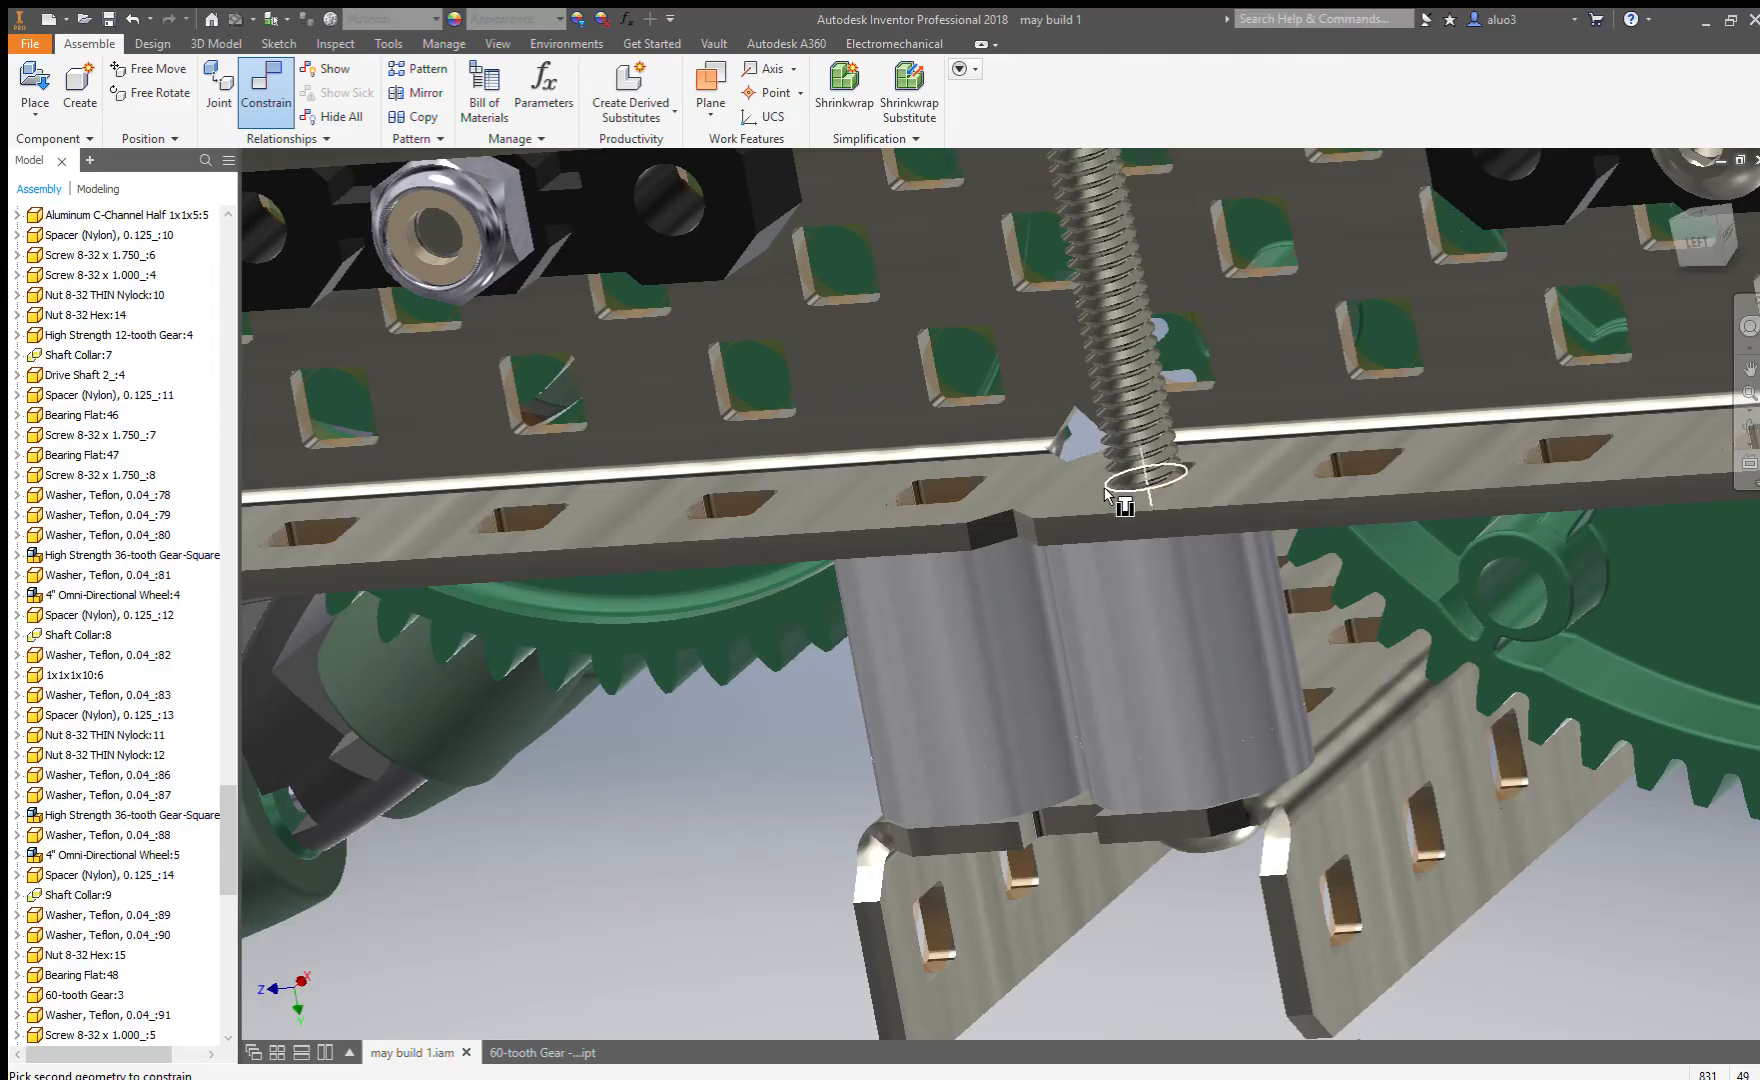
left_click(1120, 492)
Constrain the second toothed lock nut onto the same screw, against the underside of the rail's upper flange.
scroll(1028, 496, "up", 4)
scroll(1270, 730, "down", 8)
left_click(1250, 715)
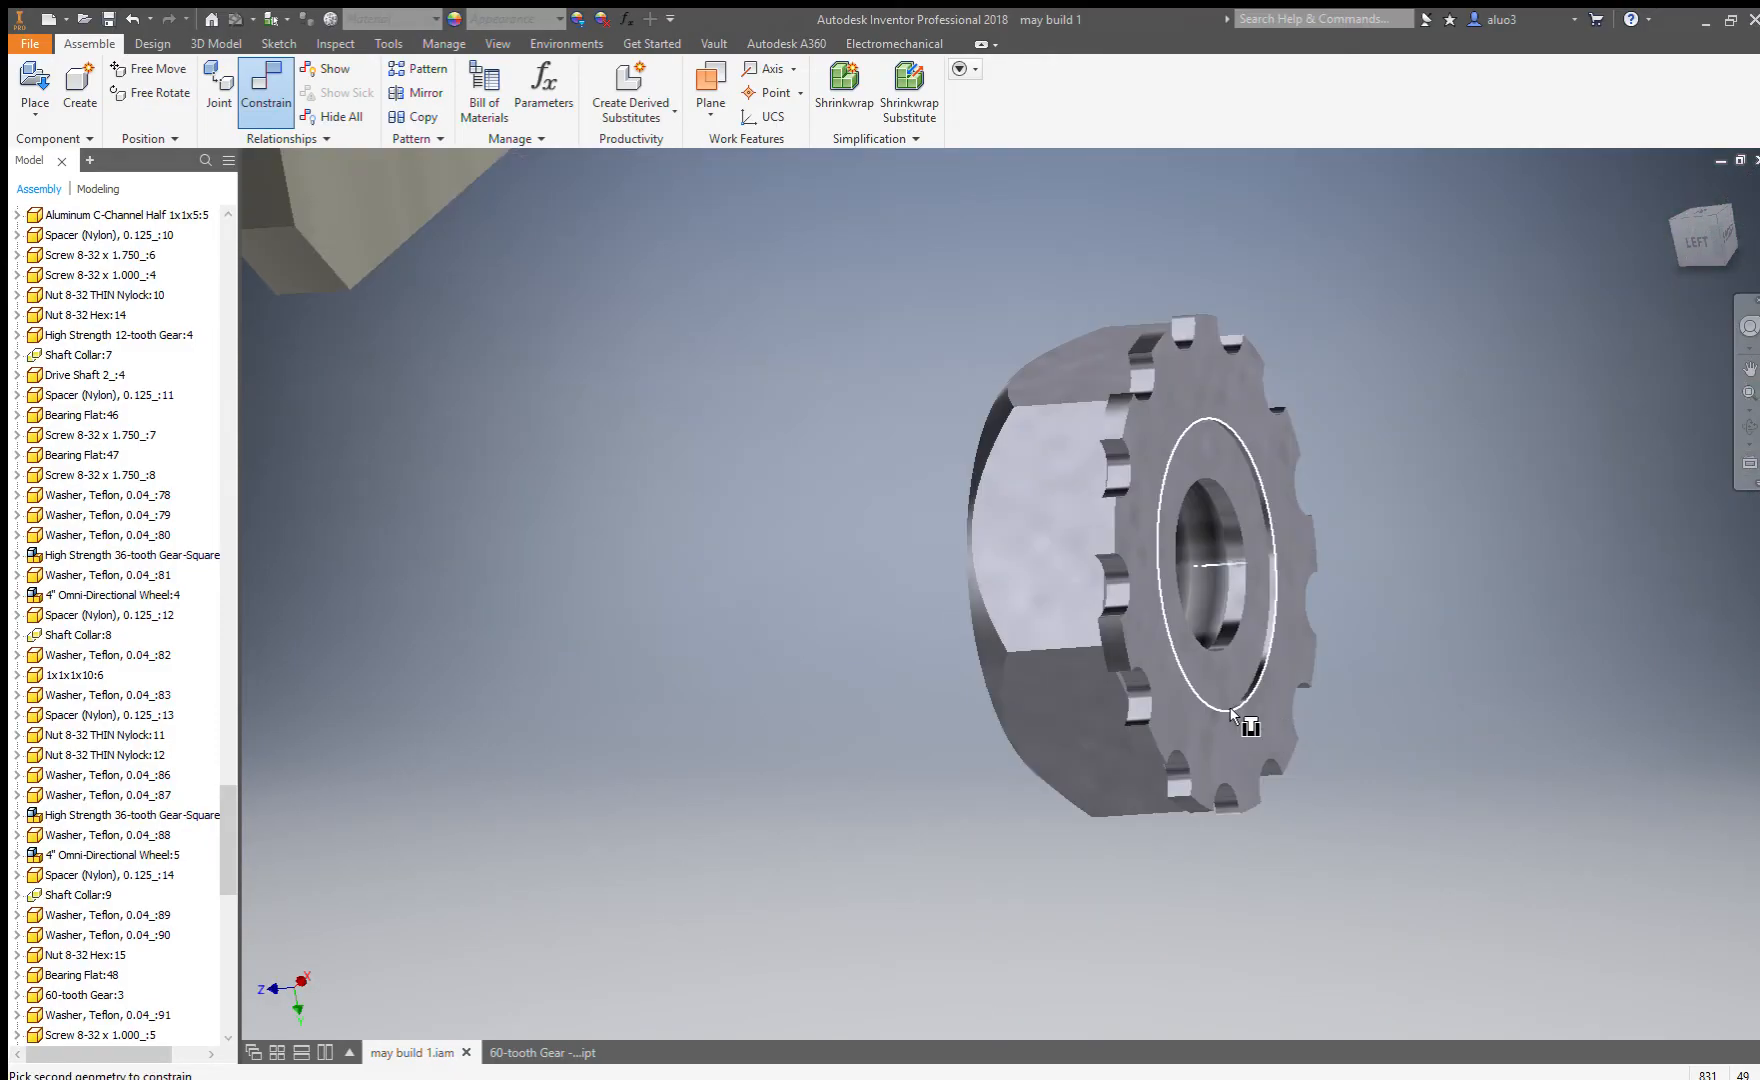
scroll(1250, 715, "up", 8)
scroll(1345, 657, "down", 5)
scroll(1345, 657, "down", 6)
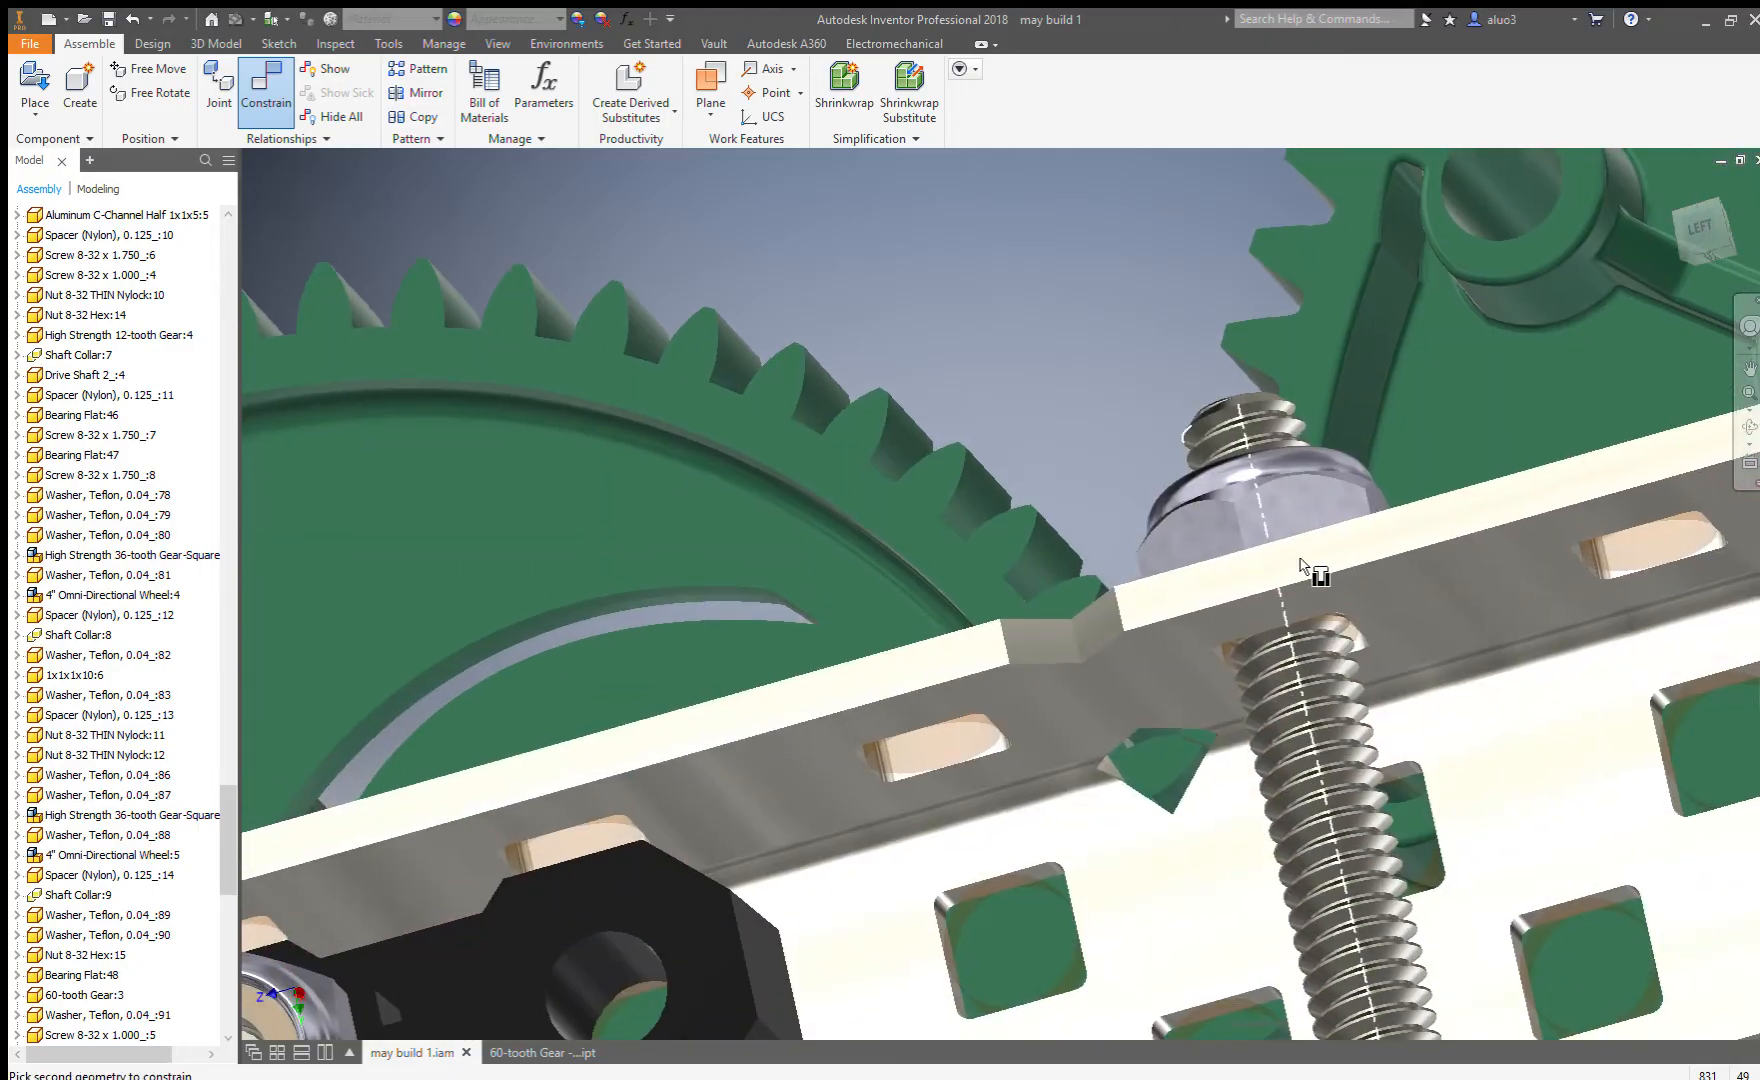
left_click(1293, 621)
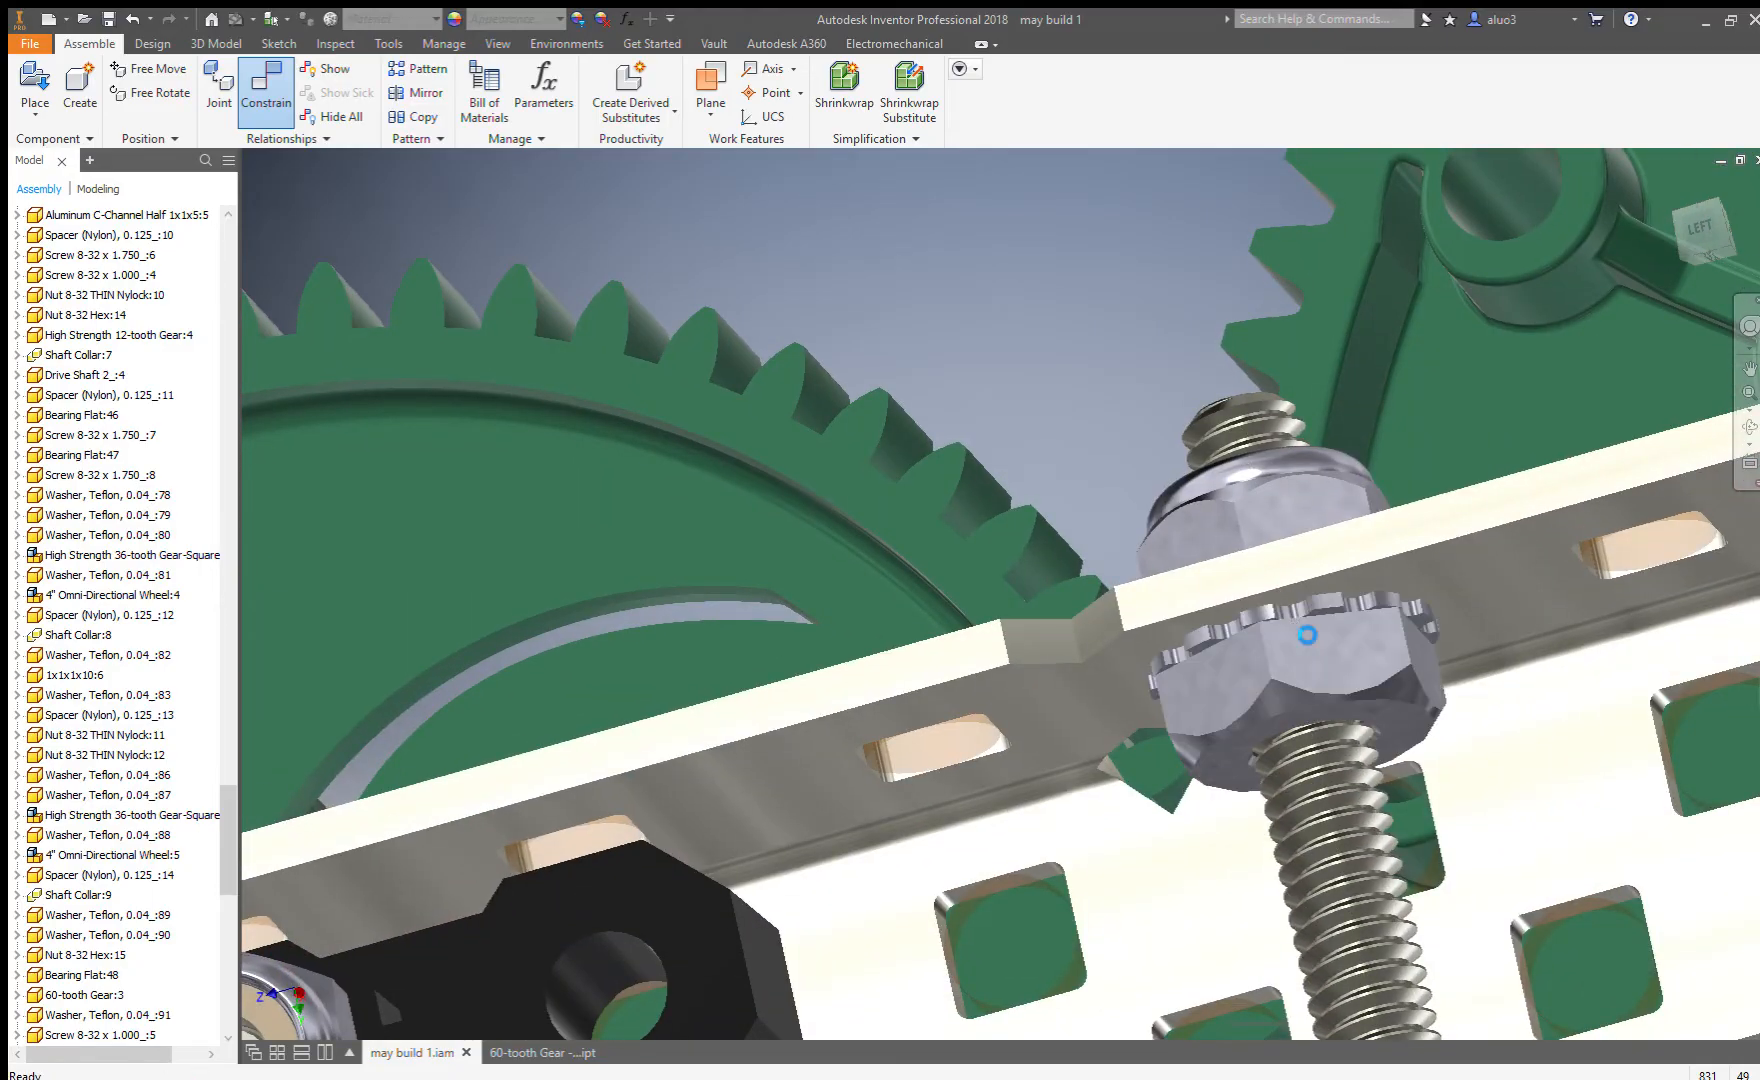
scroll(1255, 578, "up", 7)
middle_click_drag(1257, 582, 1341, 382, "shift")
key("Escape")
Copy the spacer between the bearing flats and constrain the copy end to end with the taller loose spacer.
left_click(1348, 271)
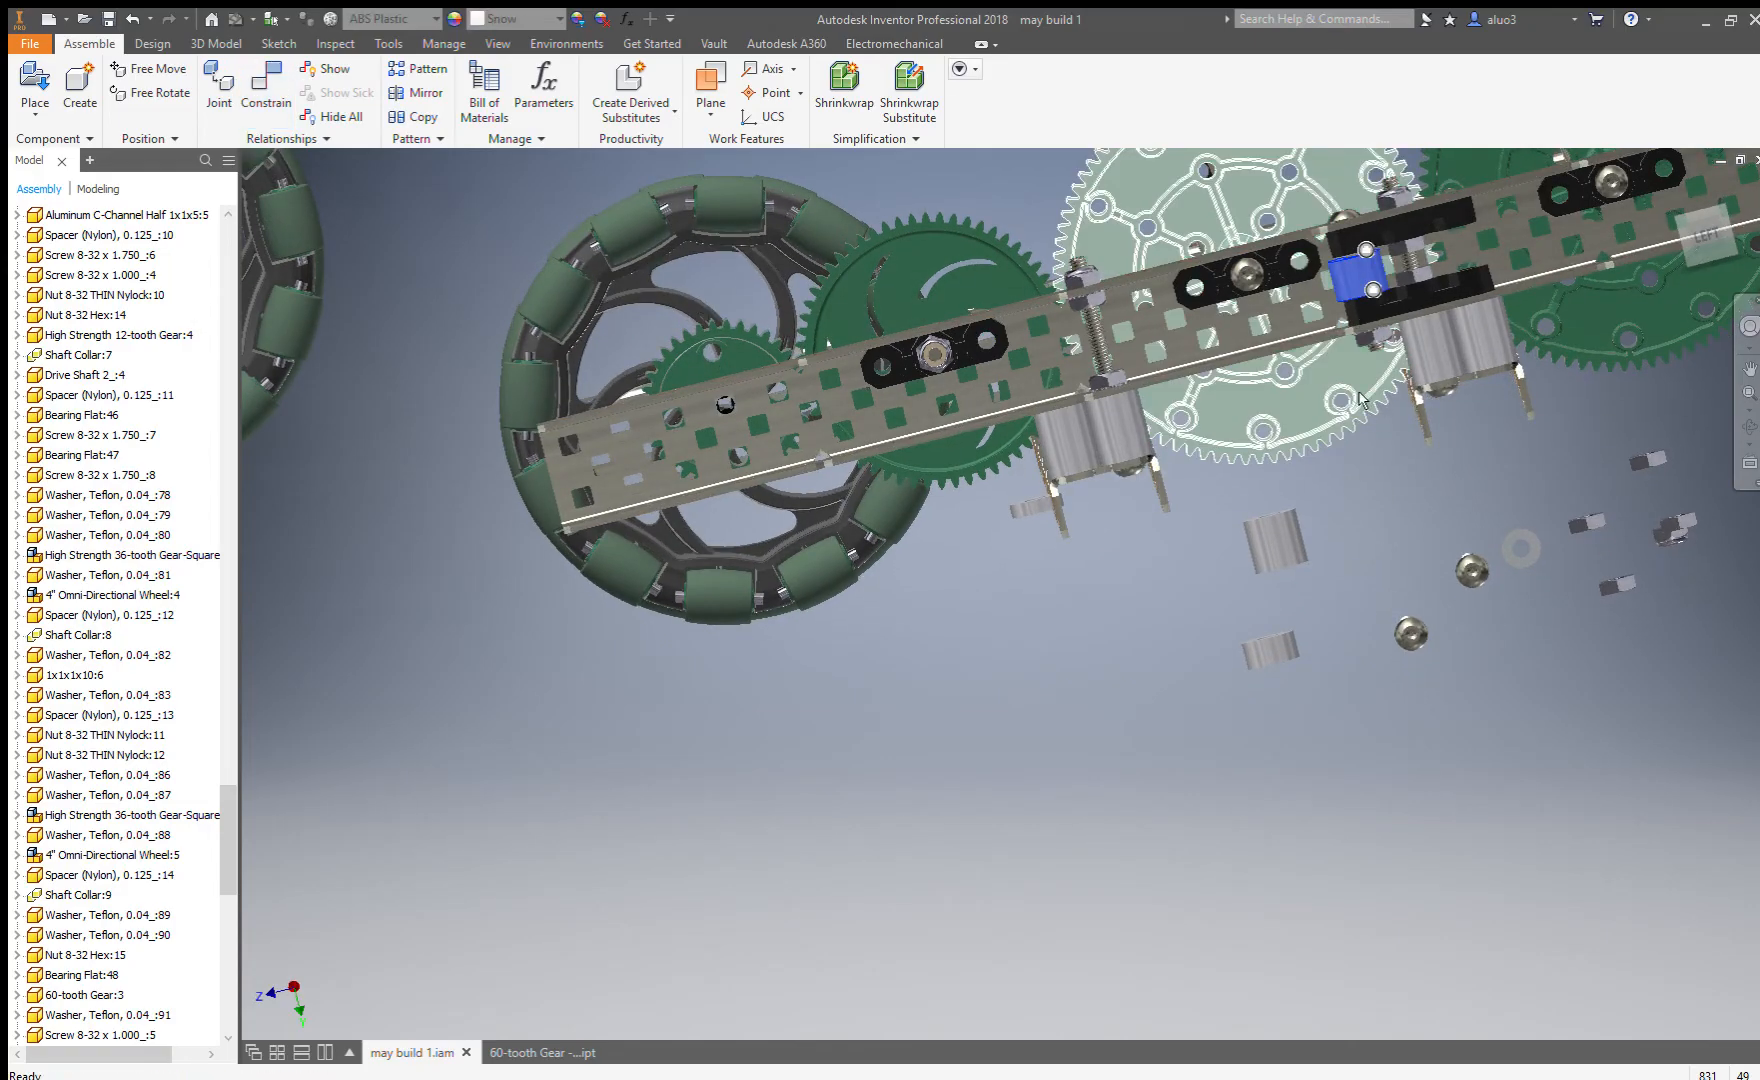
left_click(1155, 708)
key("c")
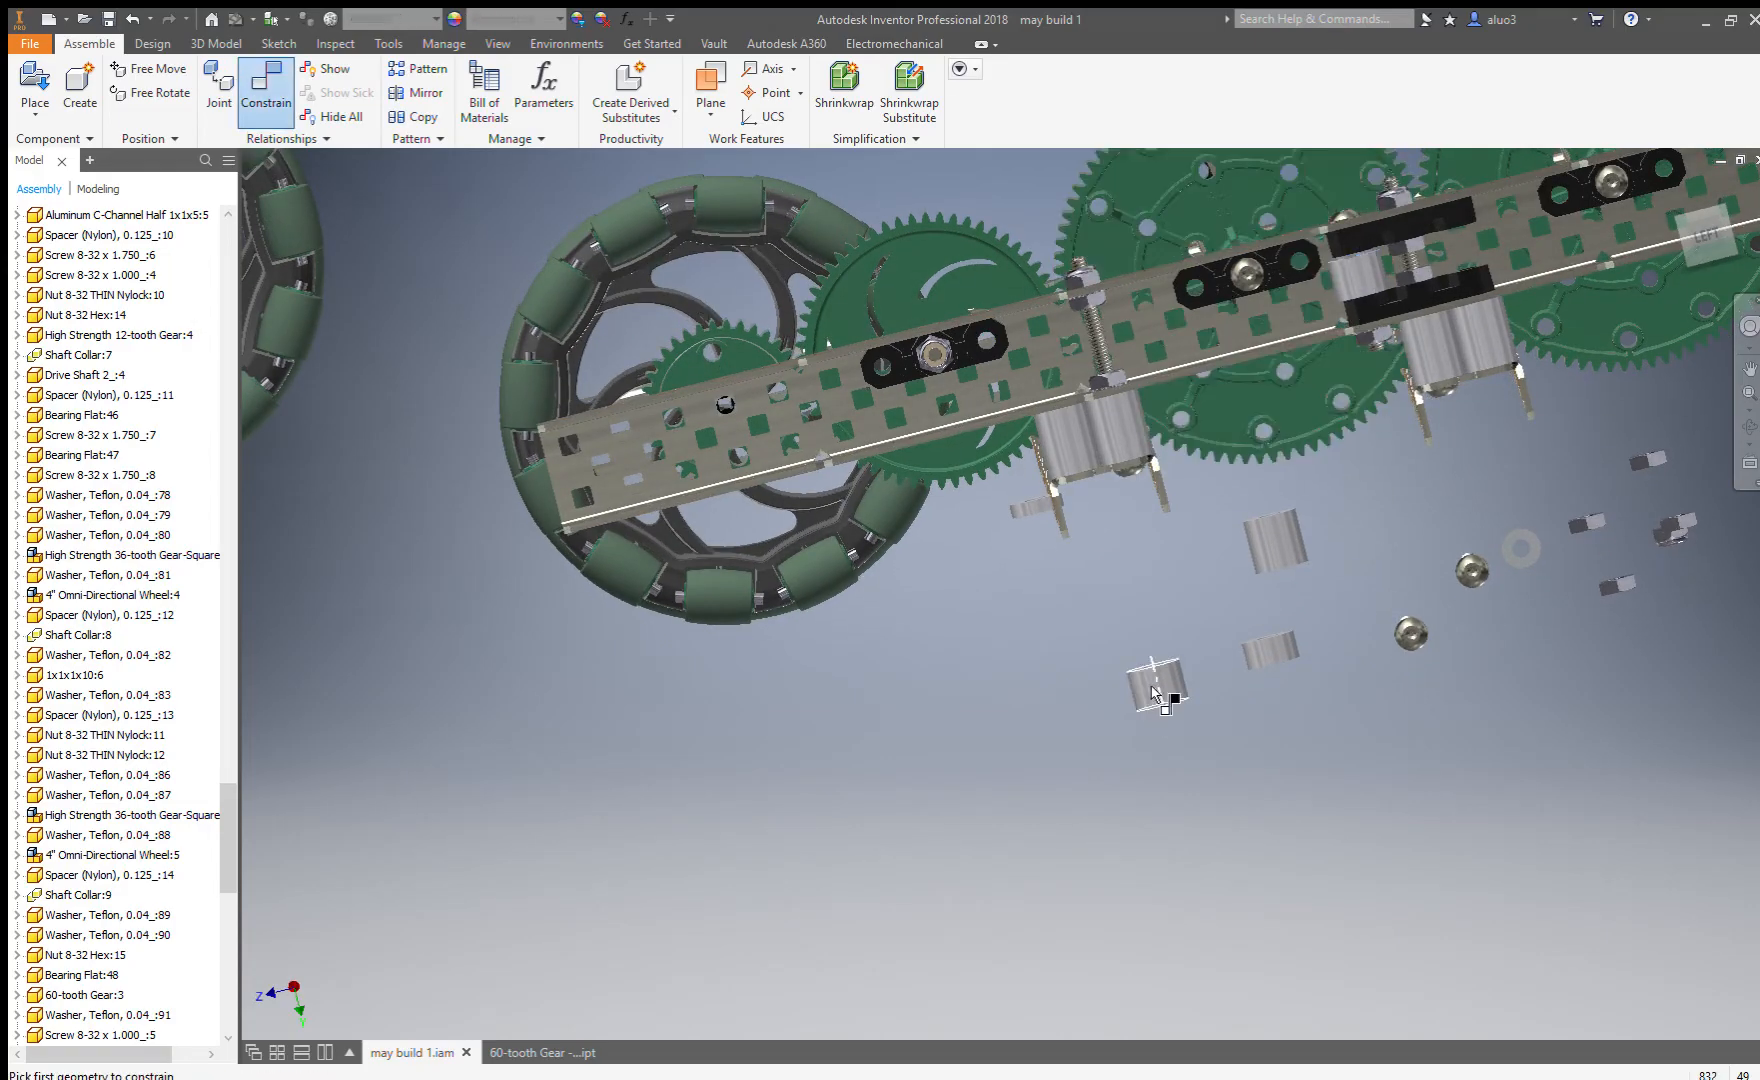
left_click(1156, 656)
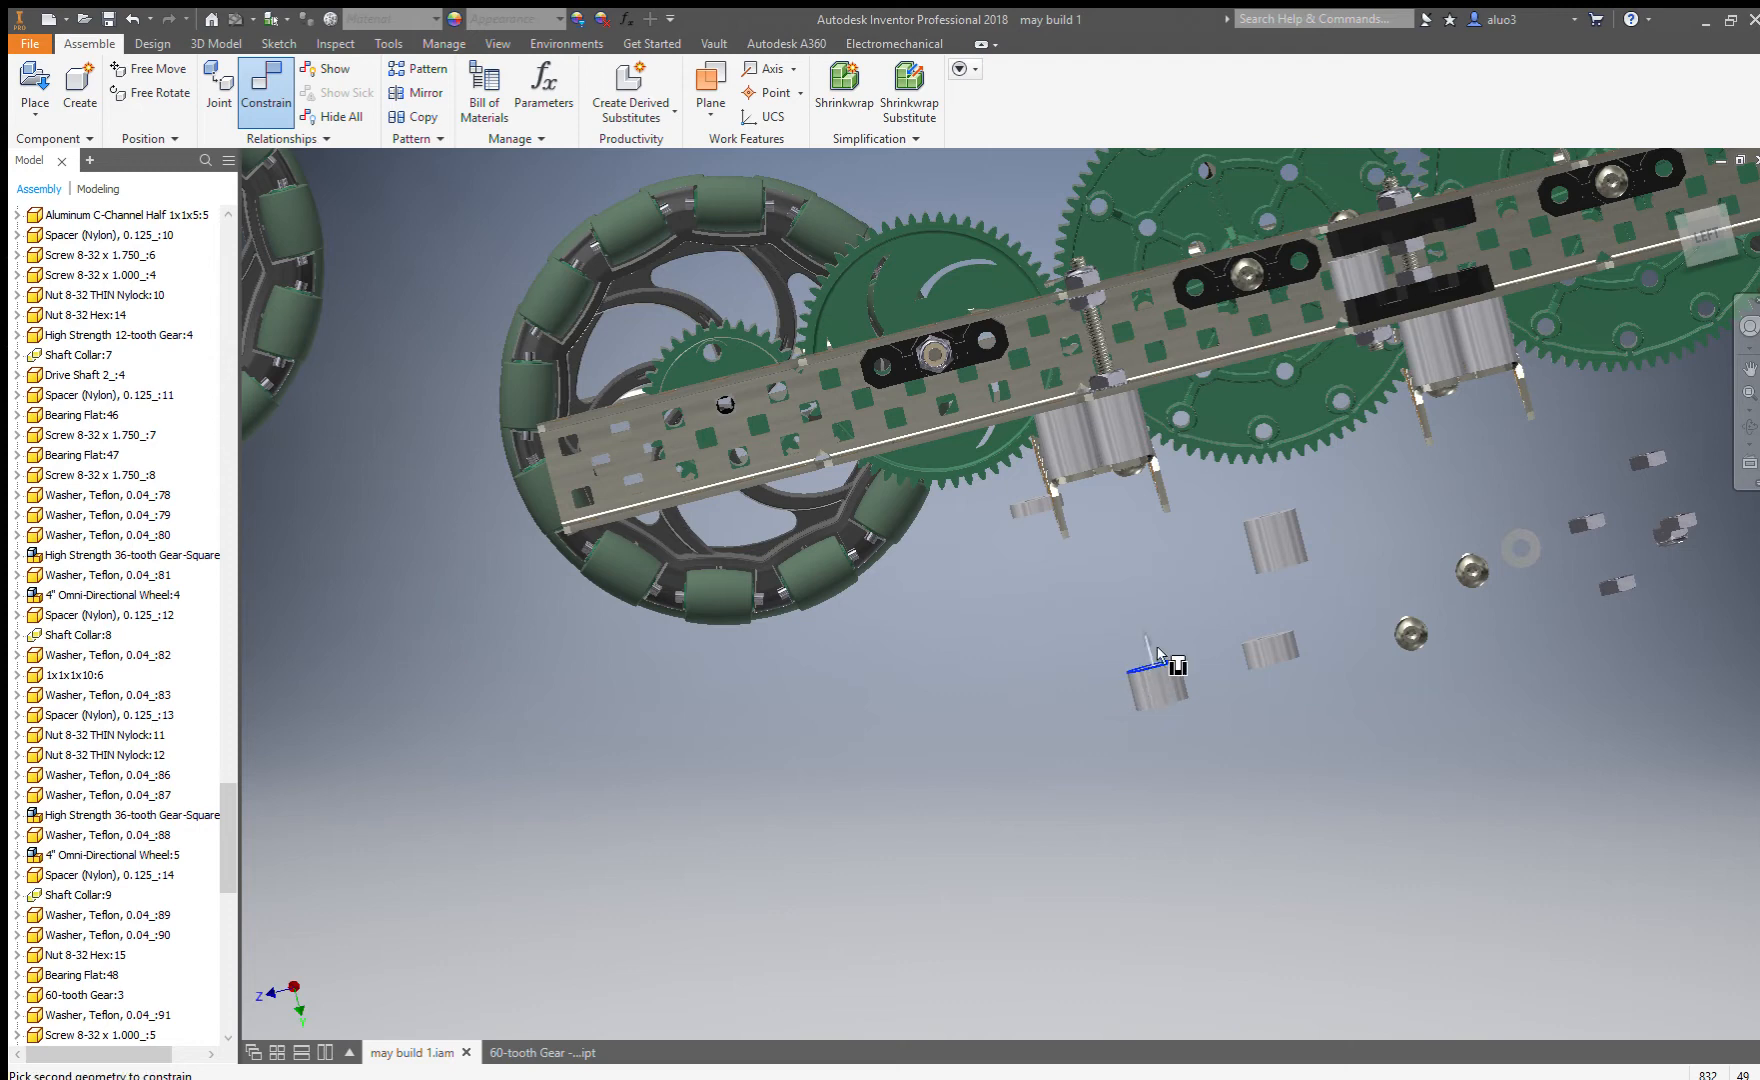
left_click(1258, 518)
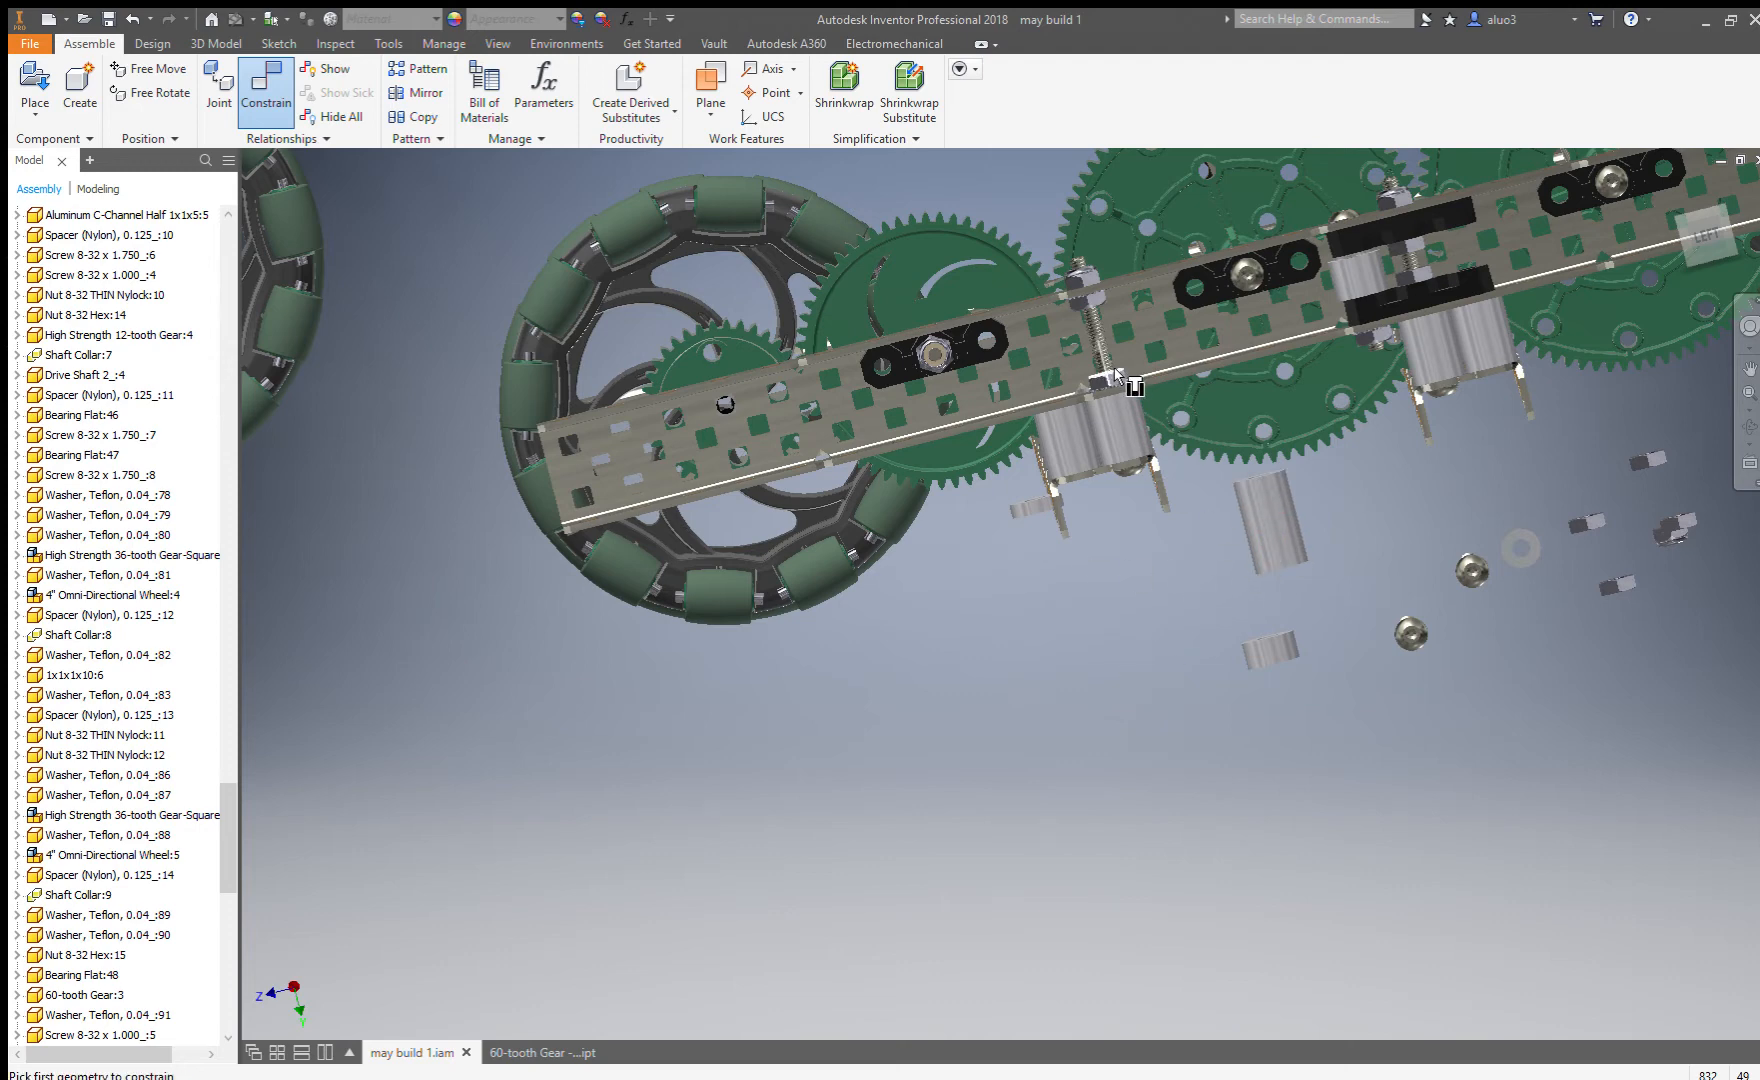
Constrain the stacked spacers onto the inner rail's lower flange hole above the cross channel's spacer.
middle_click_drag(1075, 440, 1536, 457, "shift")
left_click(1528, 435)
scroll(1522, 428, "up", 3)
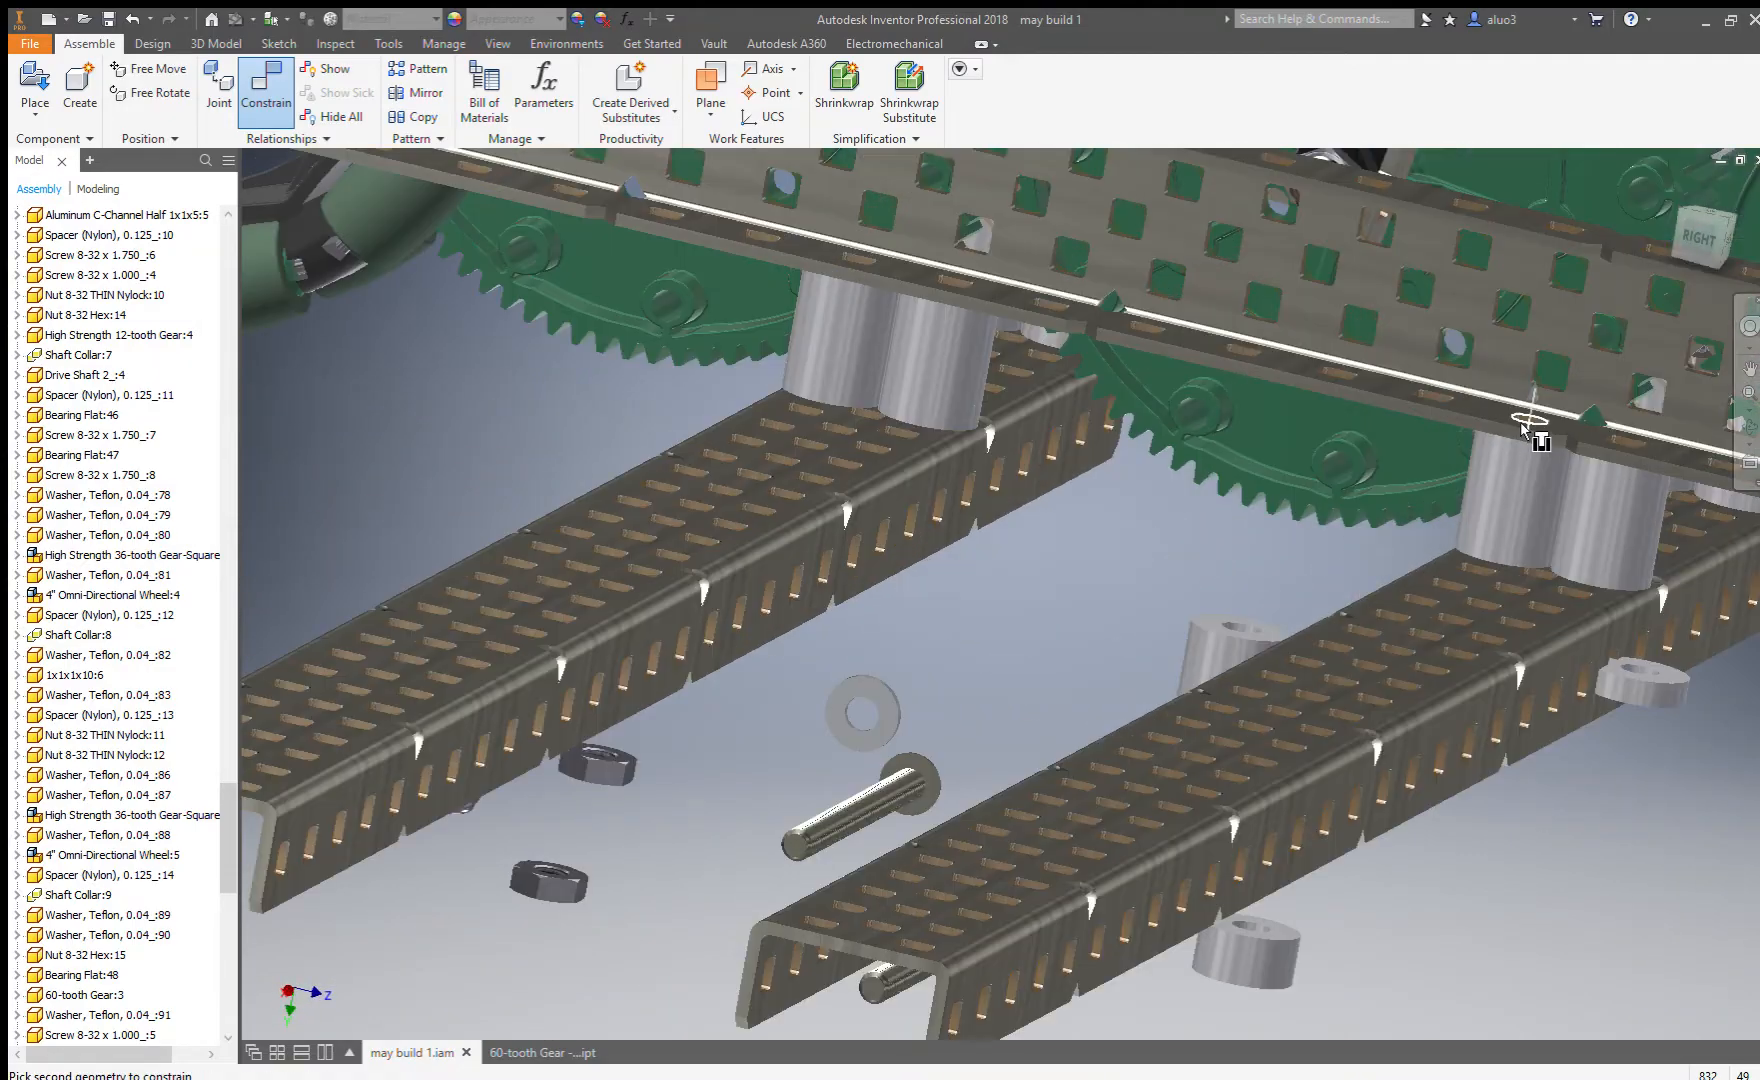
Constrain a loose screw down through the stacked spacers, seating its head against the top spacer's end face.
scroll(1530, 425, "down", 5)
scroll(1300, 525, "up", 3)
scroll(1347, 577, "up", 2)
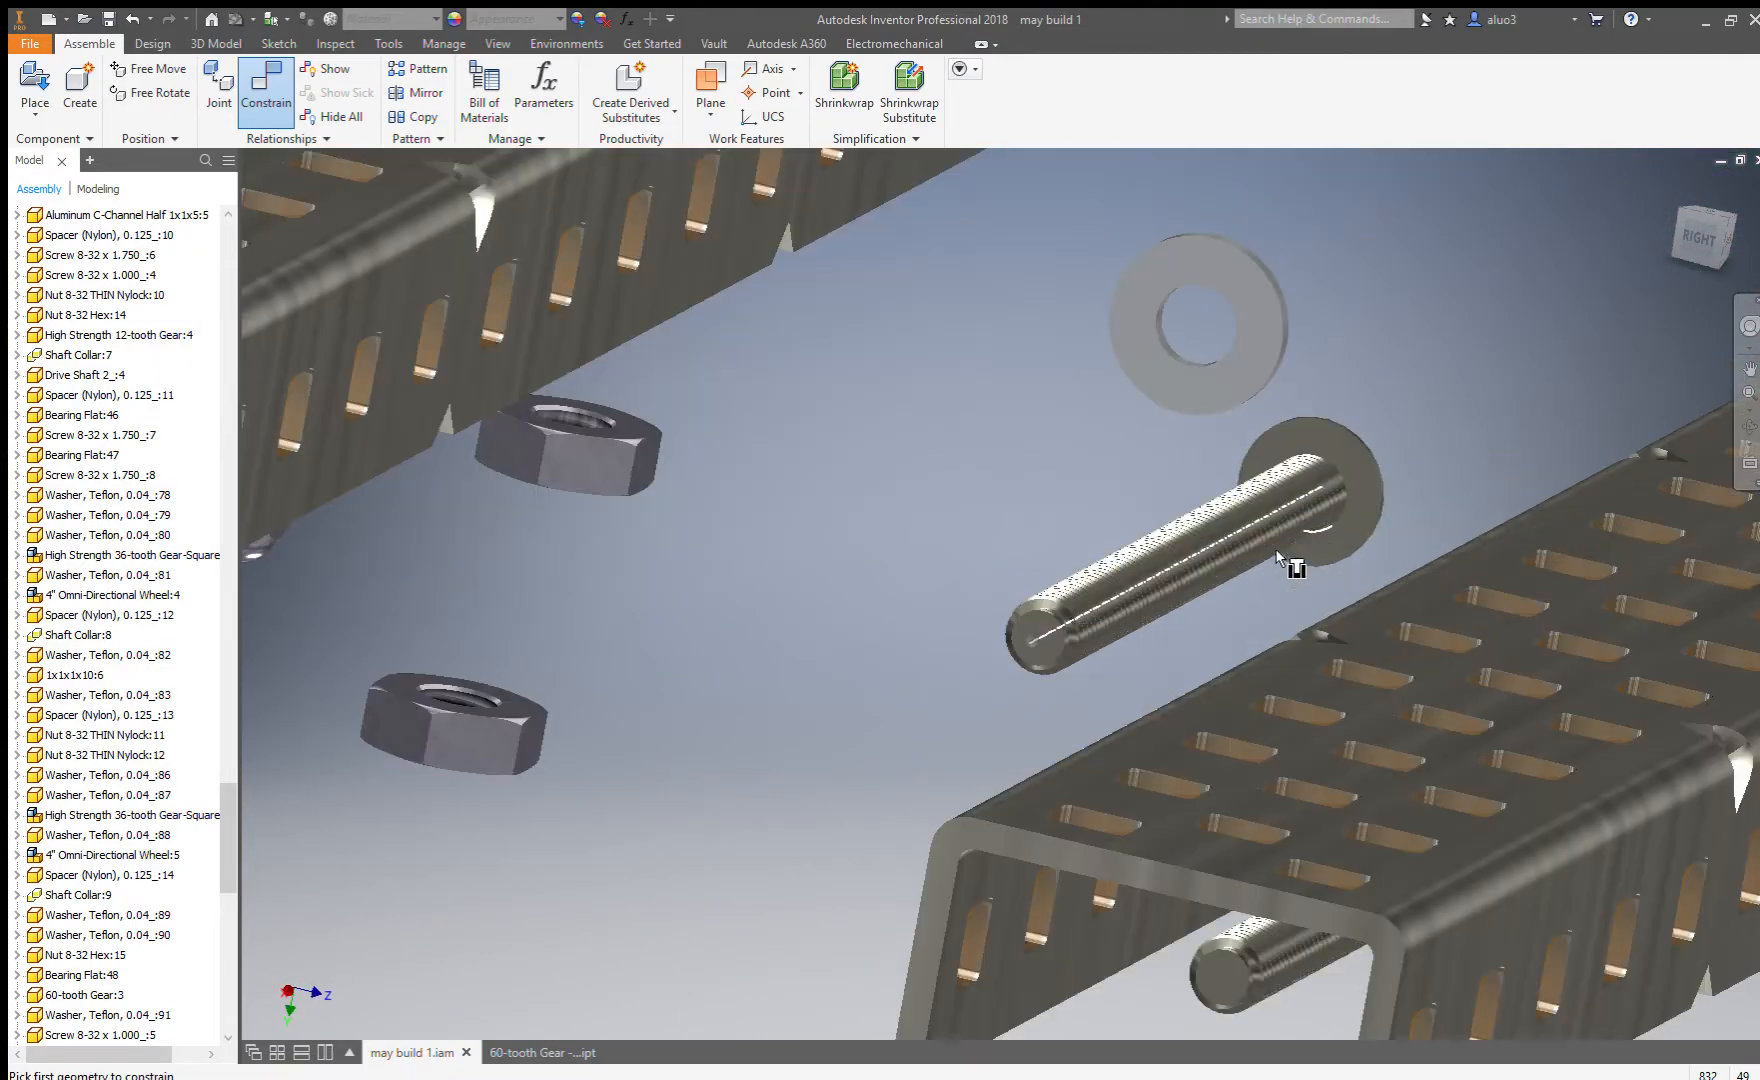
scroll(1376, 540, "down", 2)
scroll(1372, 560, "up", 3)
scroll(1362, 565, "up", 3)
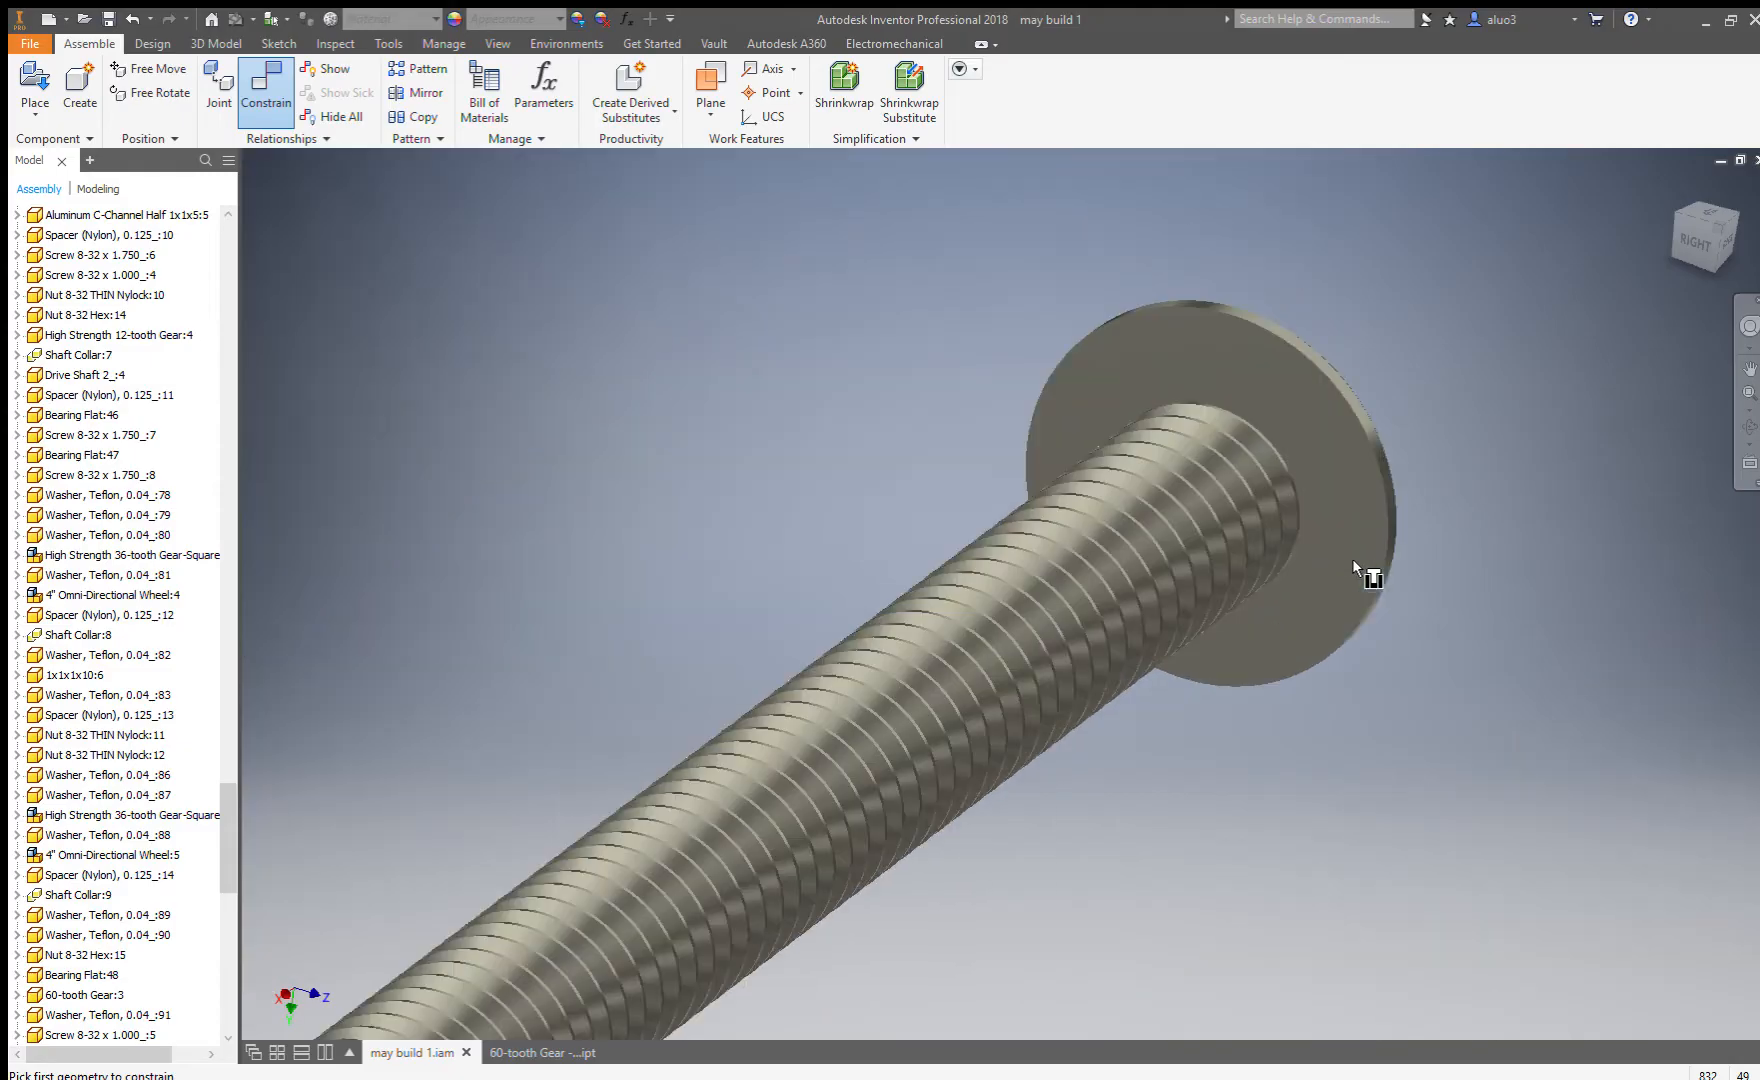
scroll(1390, 597, "down", 5)
scroll(1510, 342, "up", 3)
scroll(1493, 310, "down", 5)
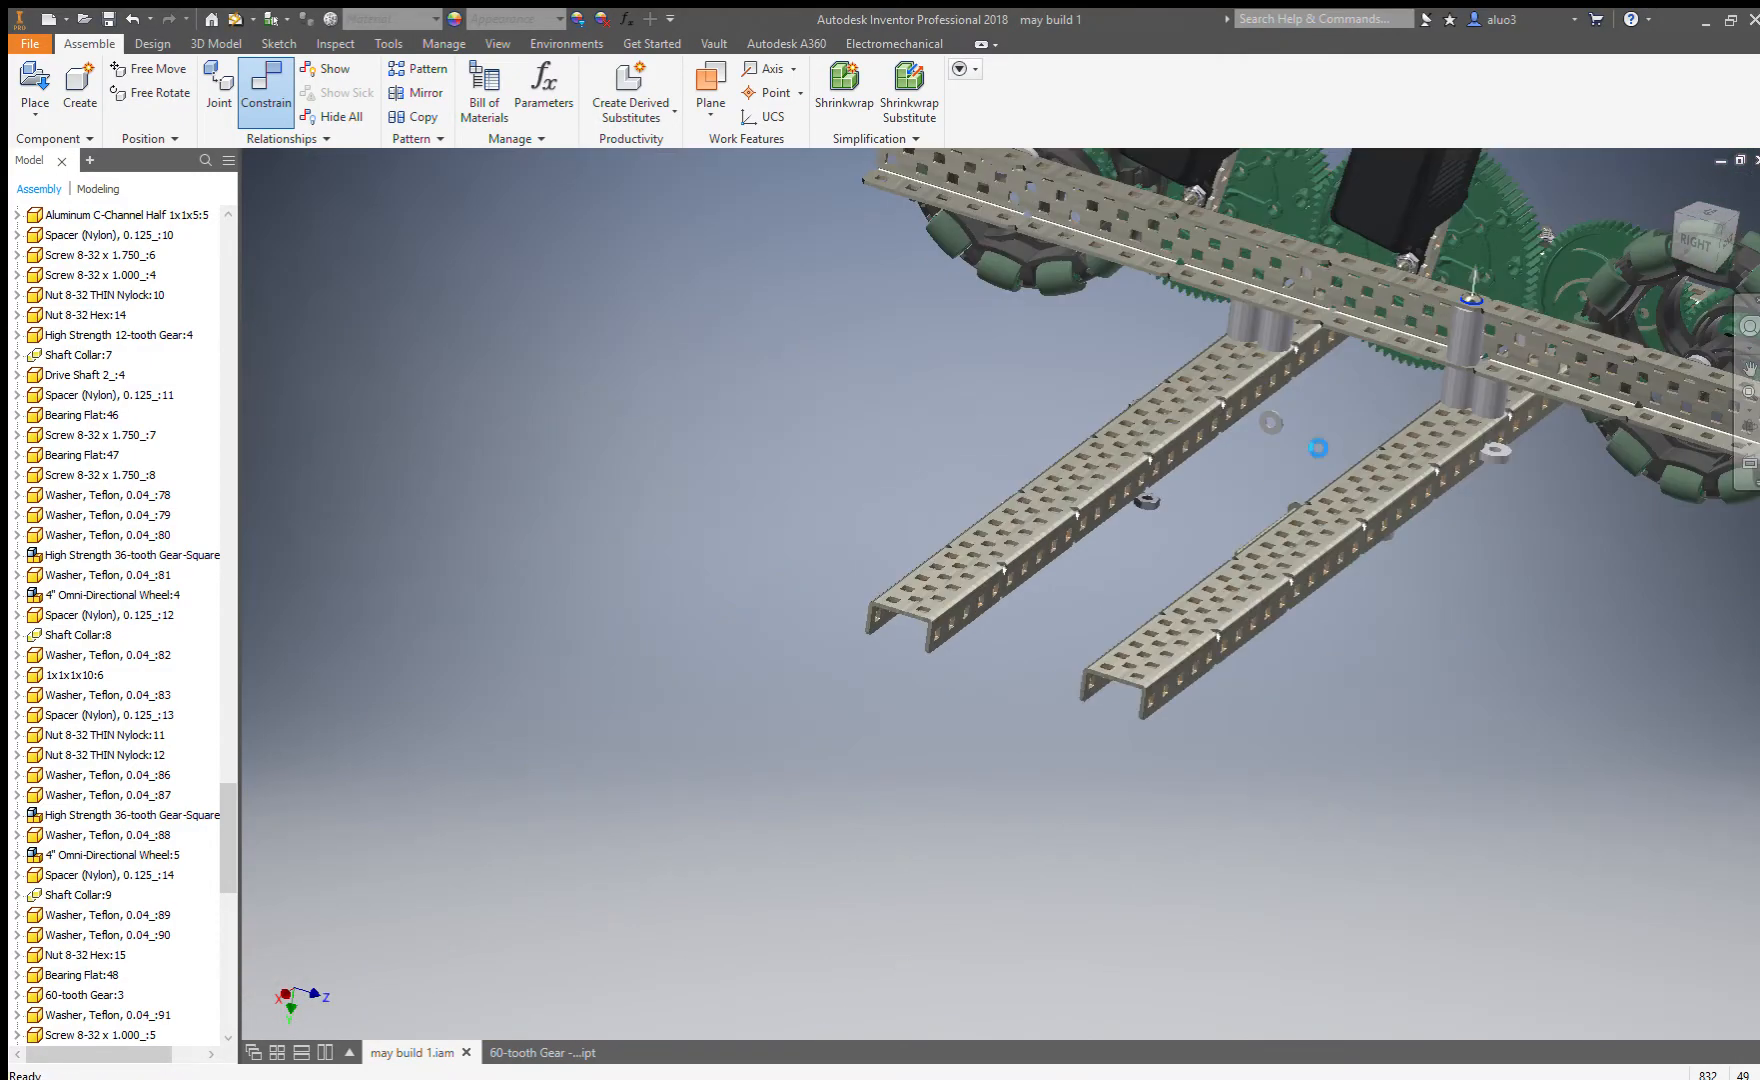
Try to constrain a loose lock nut onto the screw end protruding beneath the cross channel.
middle_click_drag(1227, 555, 1352, 511, "shift")
scroll(1266, 389, "up", 3)
scroll(1087, 197, "up", 3)
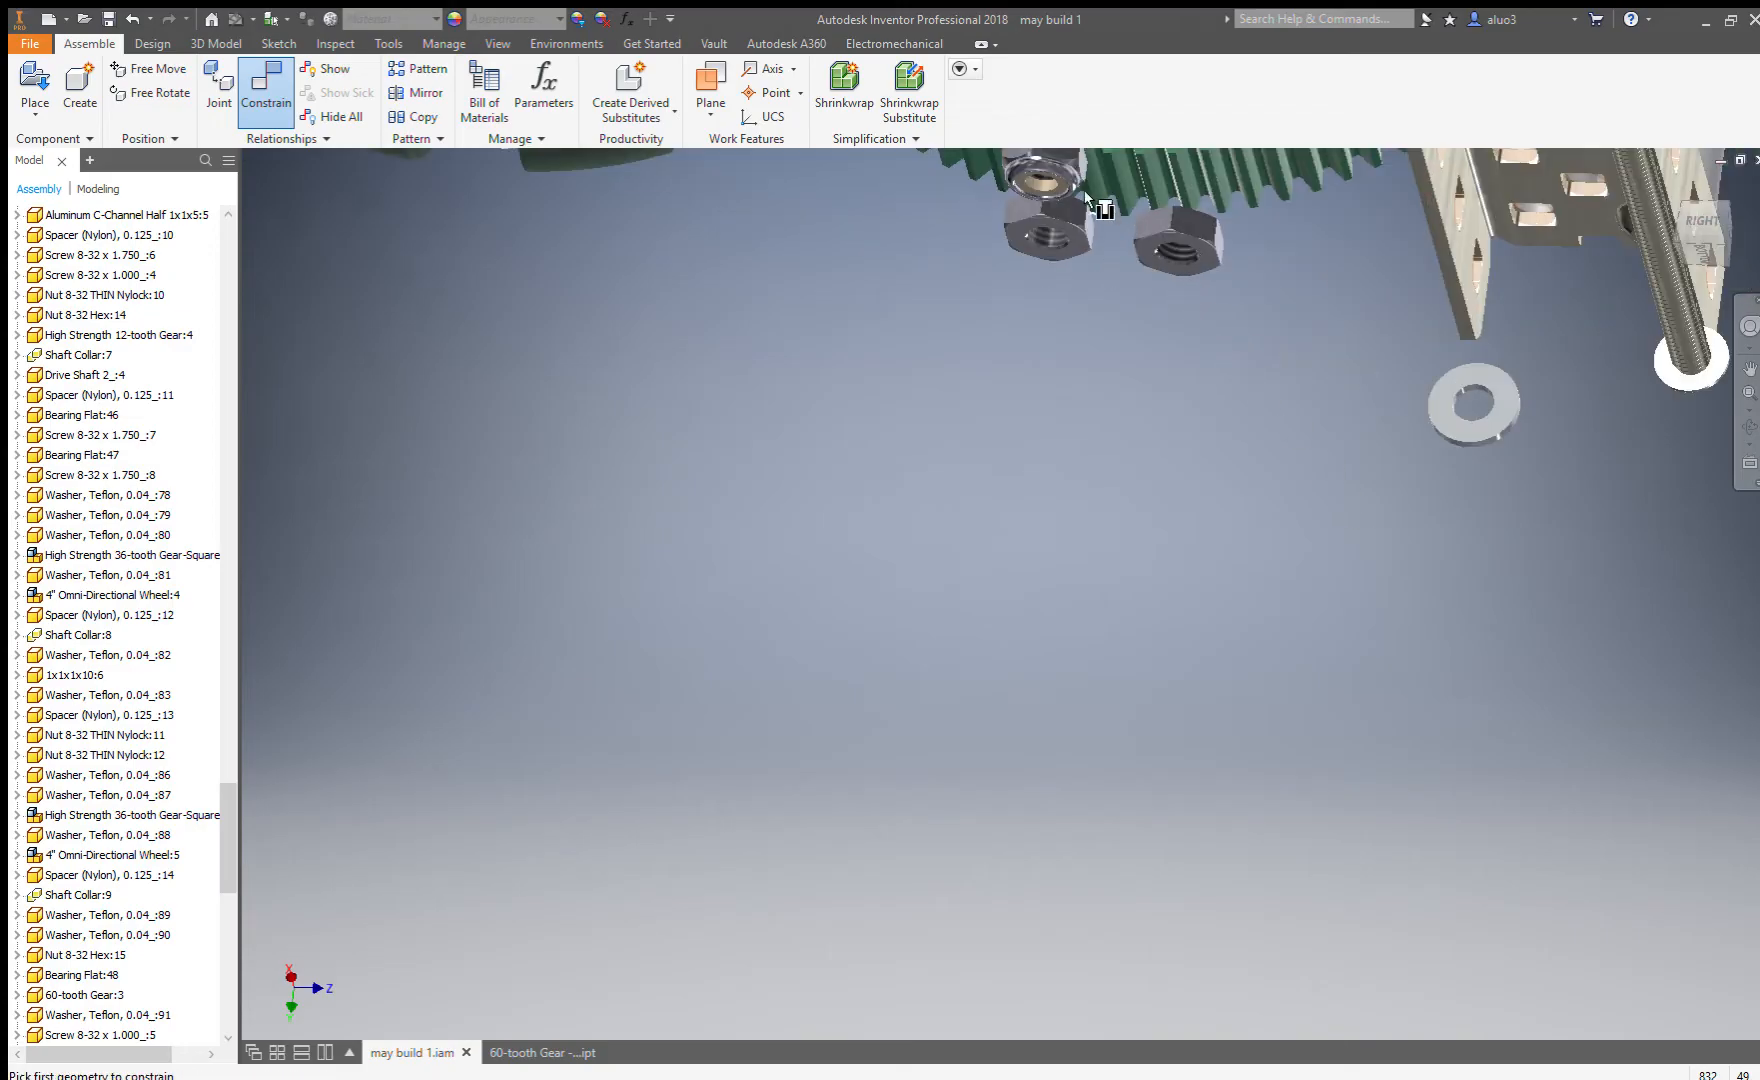
scroll(1226, 538, "down", 3)
scroll(1230, 523, "up", 2)
middle_click_drag(1251, 728, 1263, 608)
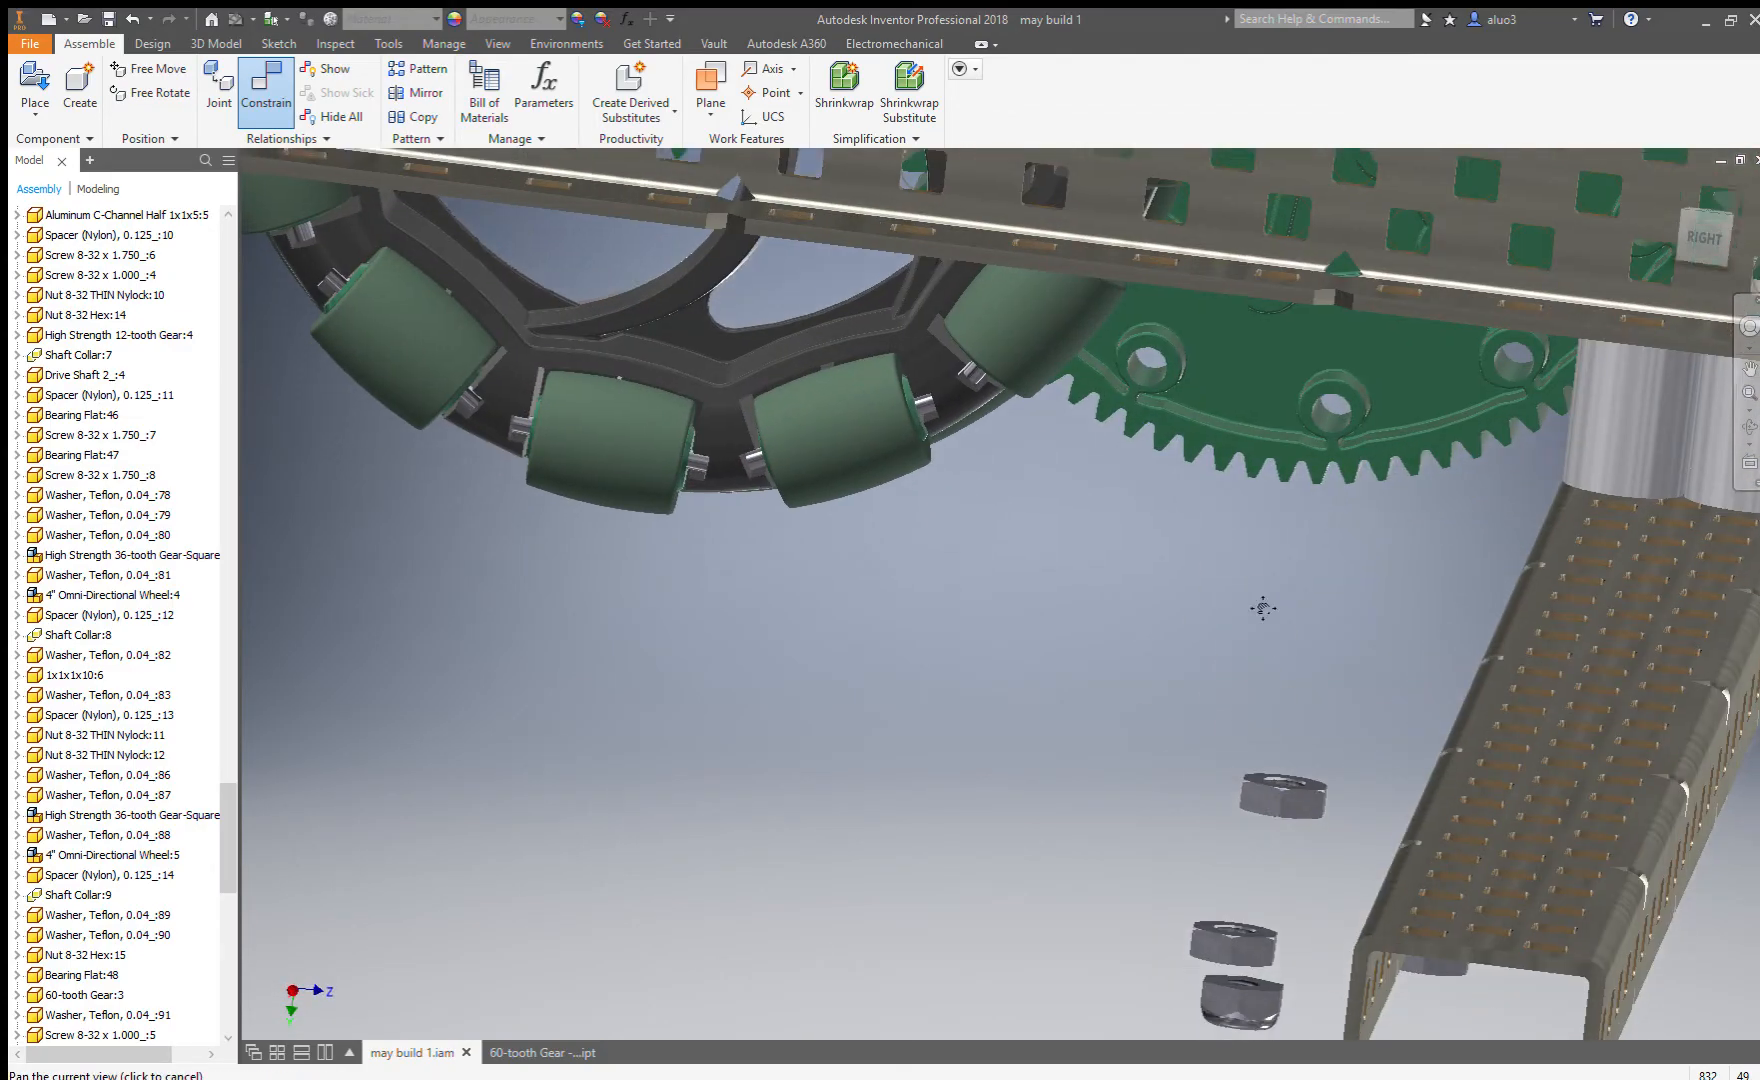
scroll(1265, 800, "up", 5)
scroll(1006, 774, "down", 5)
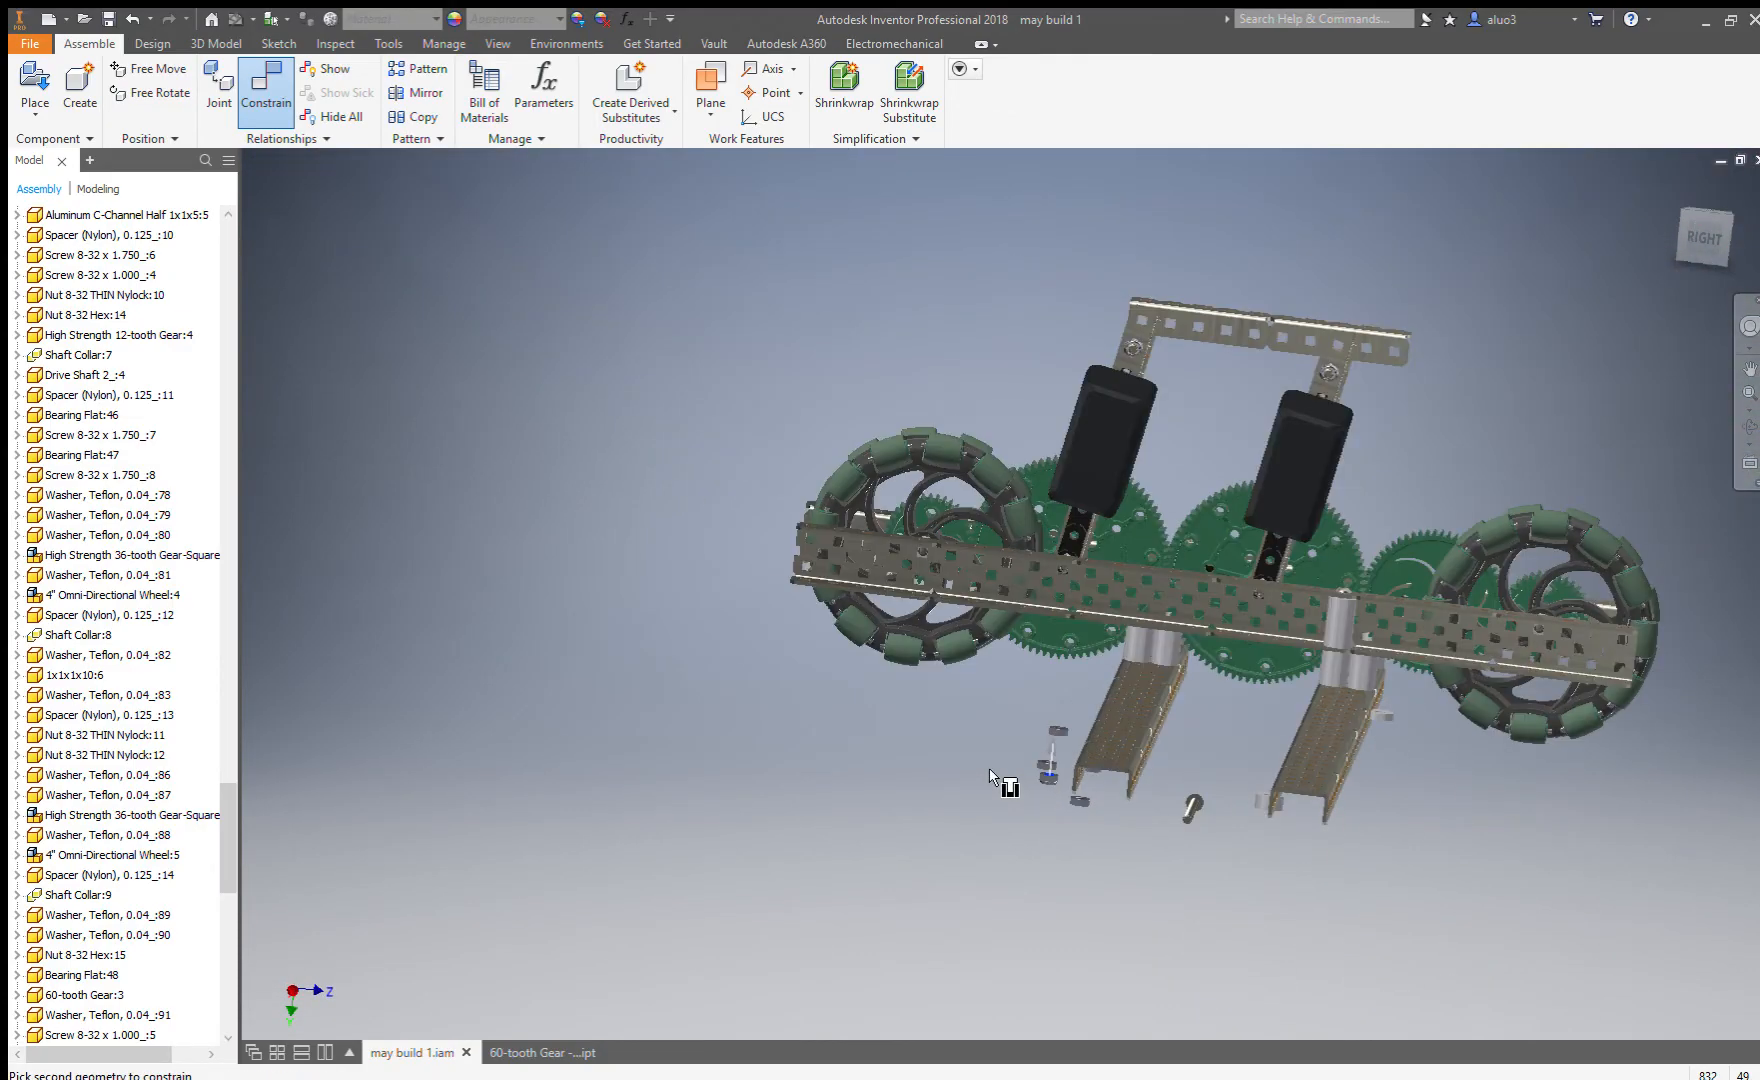
scroll(1300, 600, "up", 8)
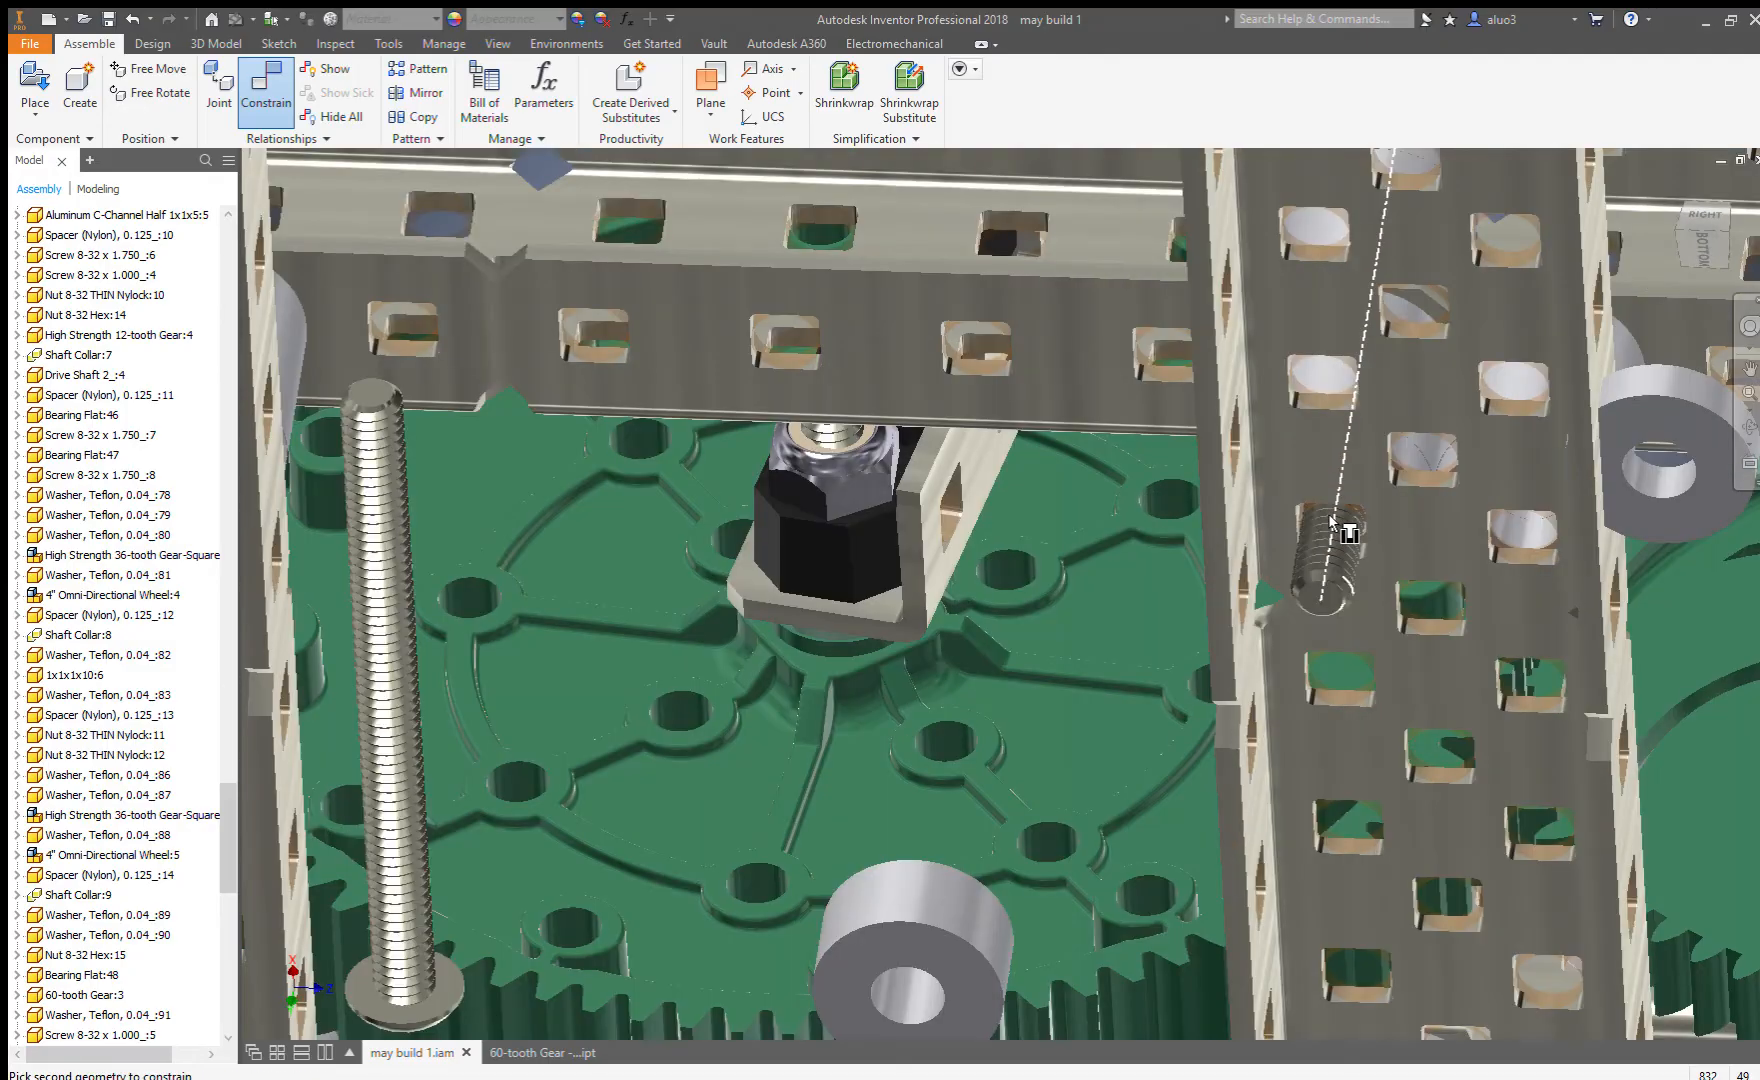
left_click(1330, 530)
scroll(1330, 530, "down", 6)
middle_click_drag(1352, 490, 1430, 605, "shift")
scroll(1430, 605, "up", 6)
scroll(1100, 480, "down", 5)
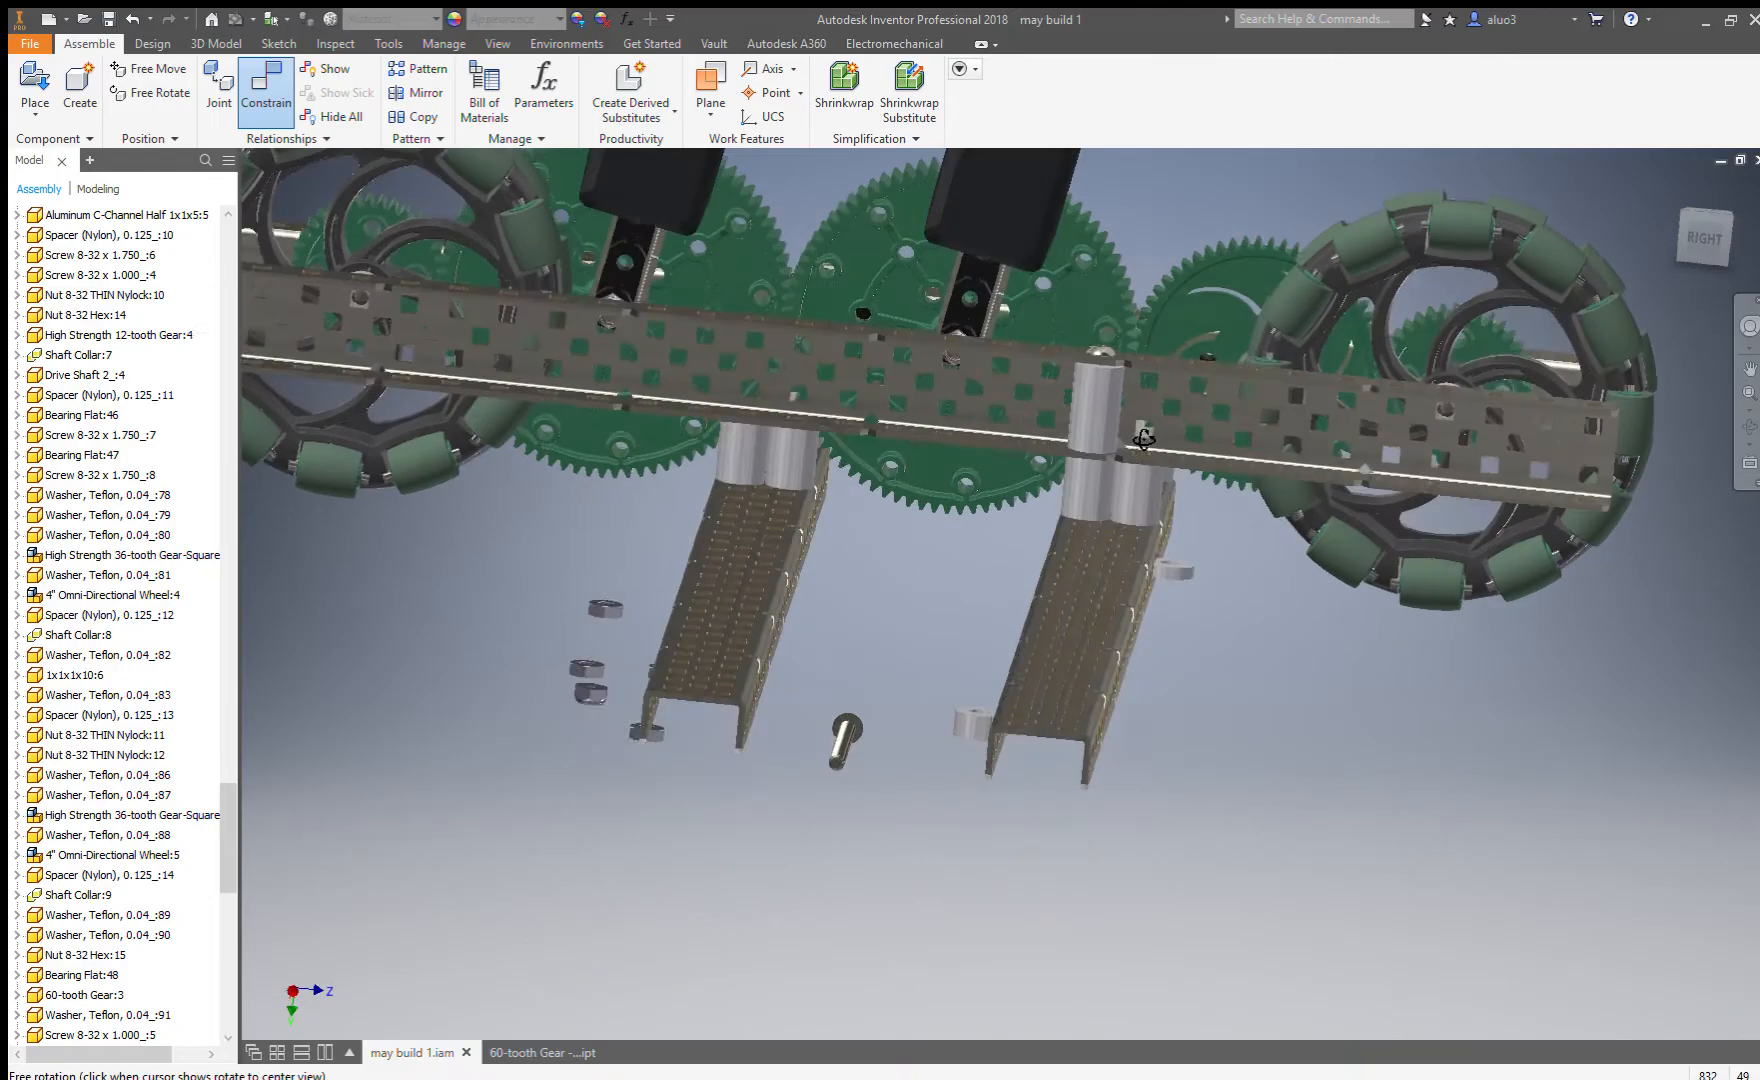
Copy a tall spacer beneath the rail at the middle cross channel and place the copy beyond the rail's end.
scroll(1107, 458, "down", 3)
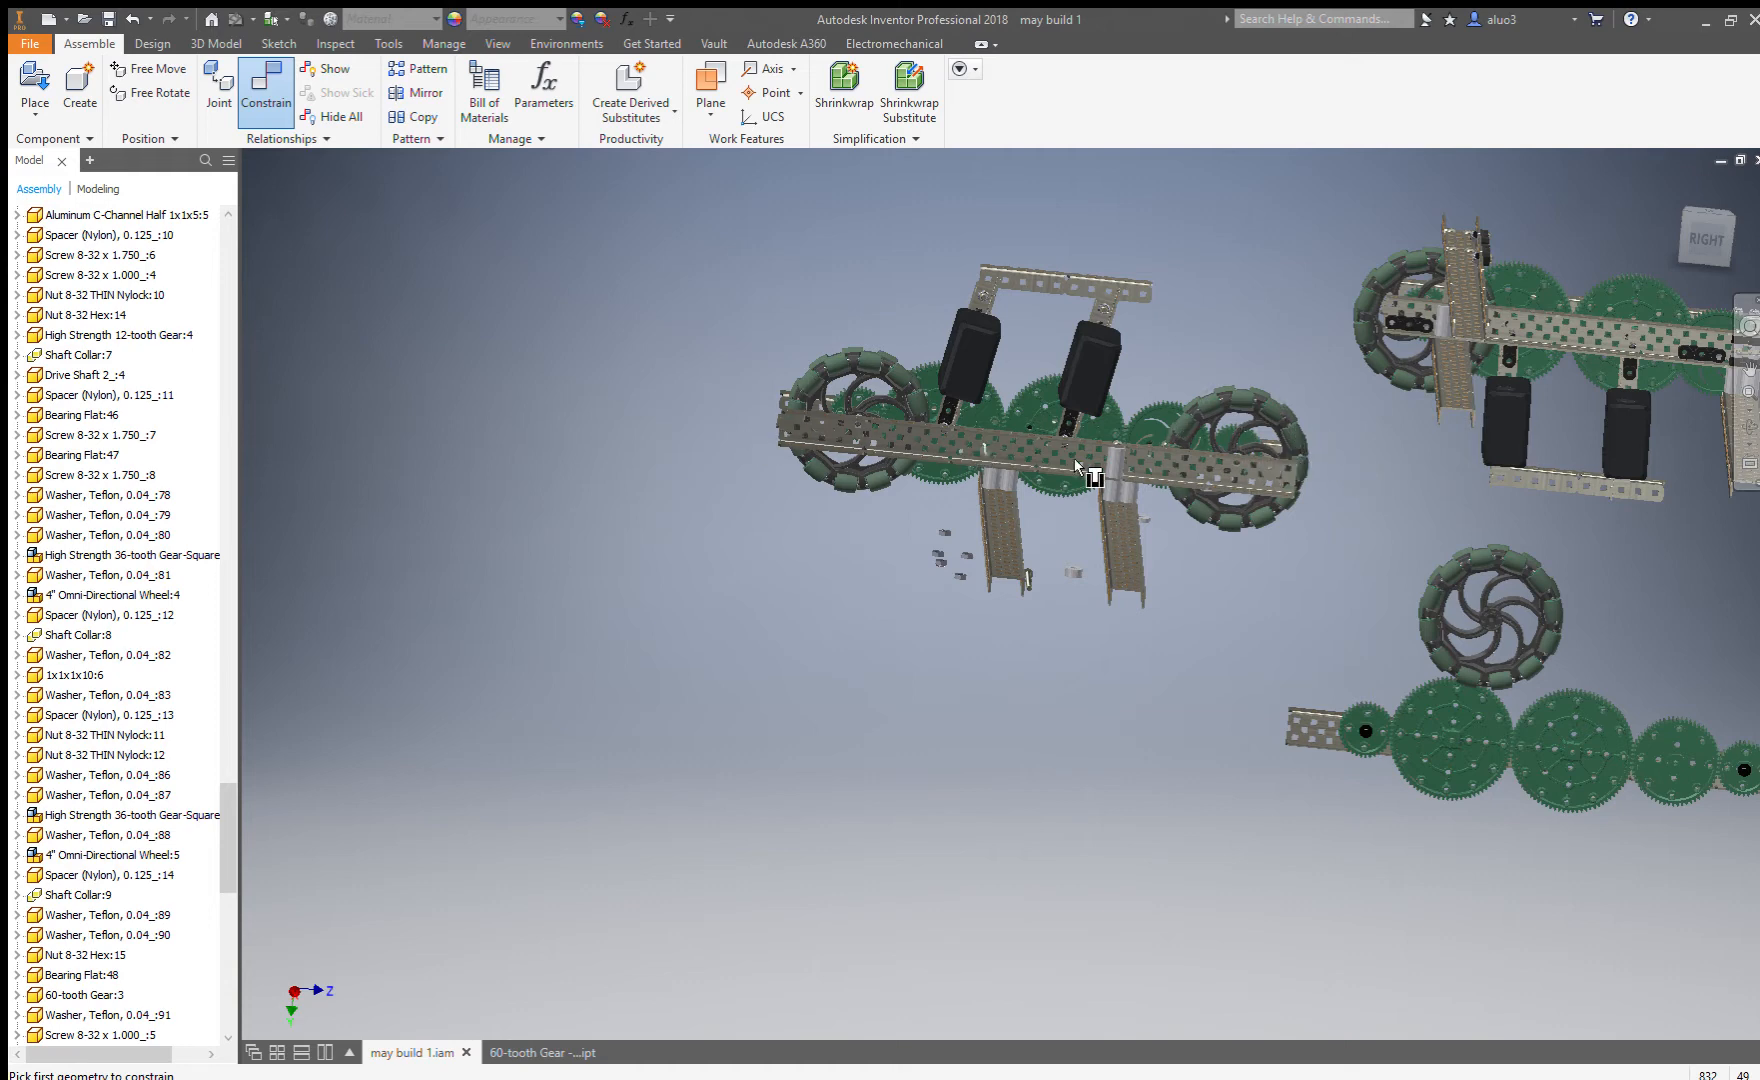
scroll(1130, 505, "up", 3)
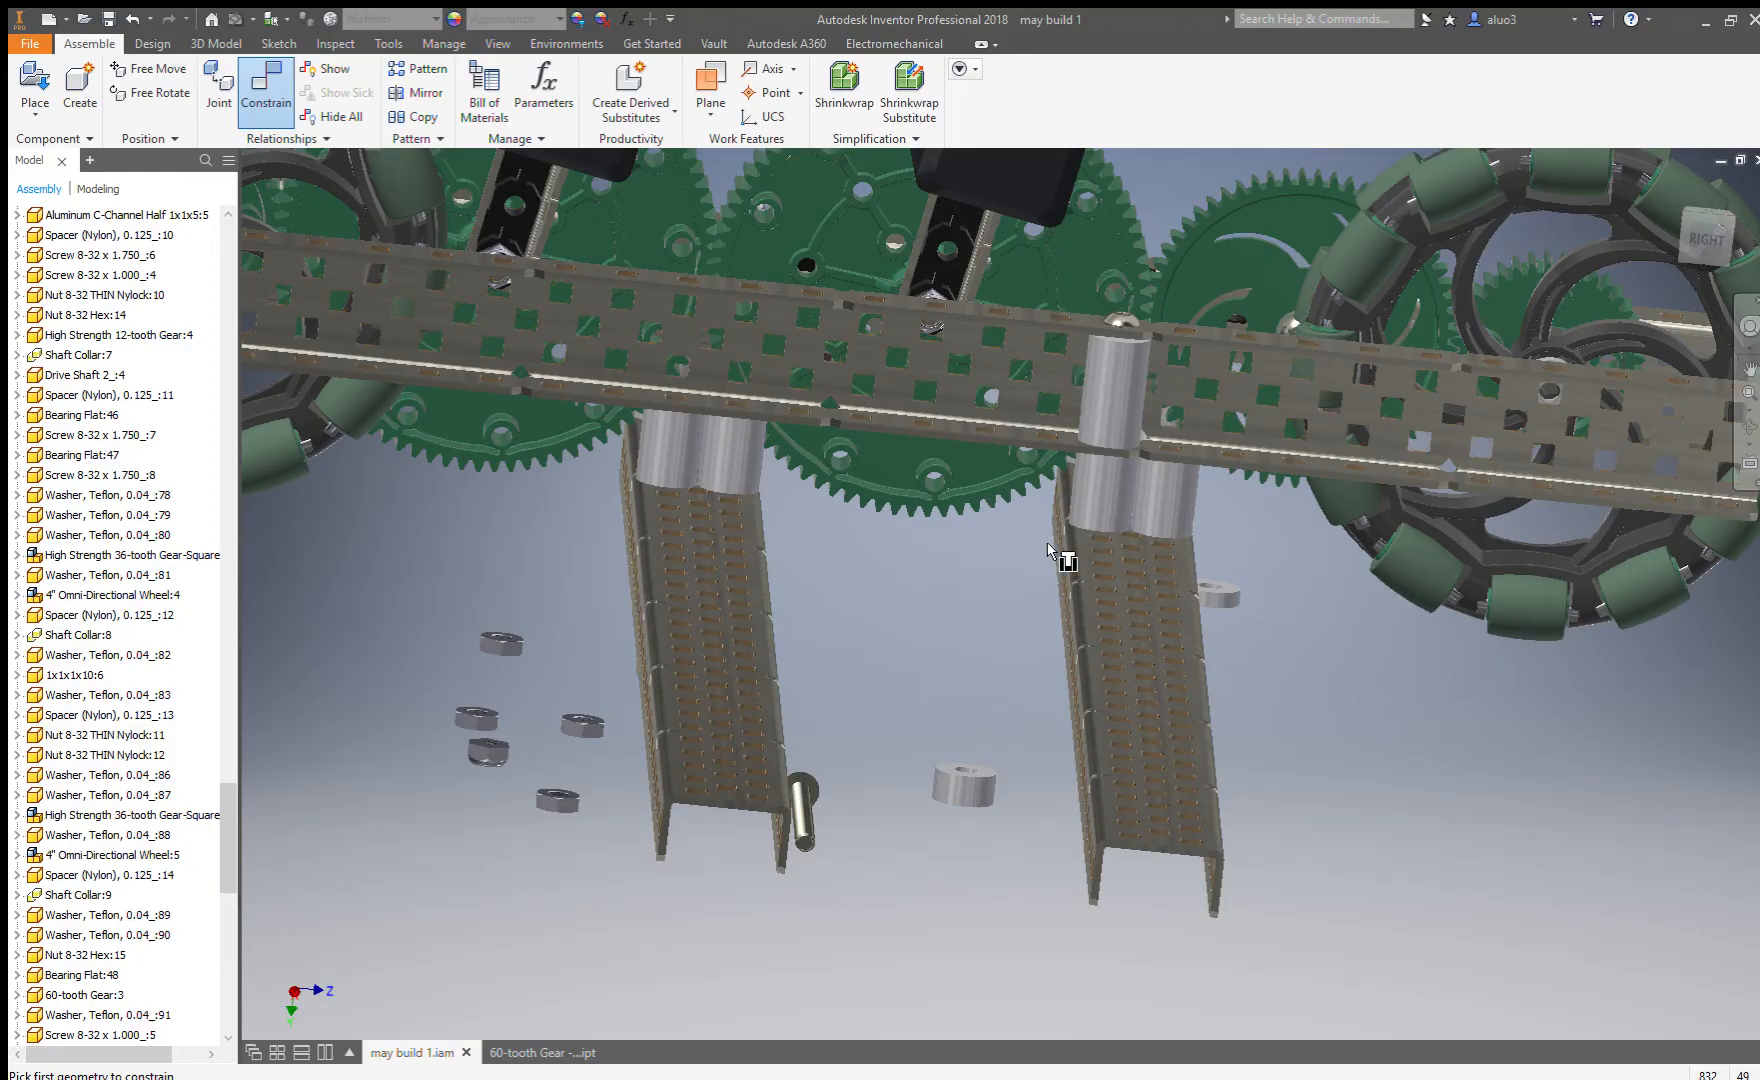
scroll(1210, 389, "down", 2)
mouse_move(1237, 512)
middle_mouse_down("shift")
mouse_move(1200, 575)
mouse_move(1171, 538)
mouse_move(1261, 521)
mouse_move(1234, 503)
middle_mouse_up("shift")
middle_click_drag(1230, 352, 987, 508, "shift")
scroll(597, 636, "up", 5)
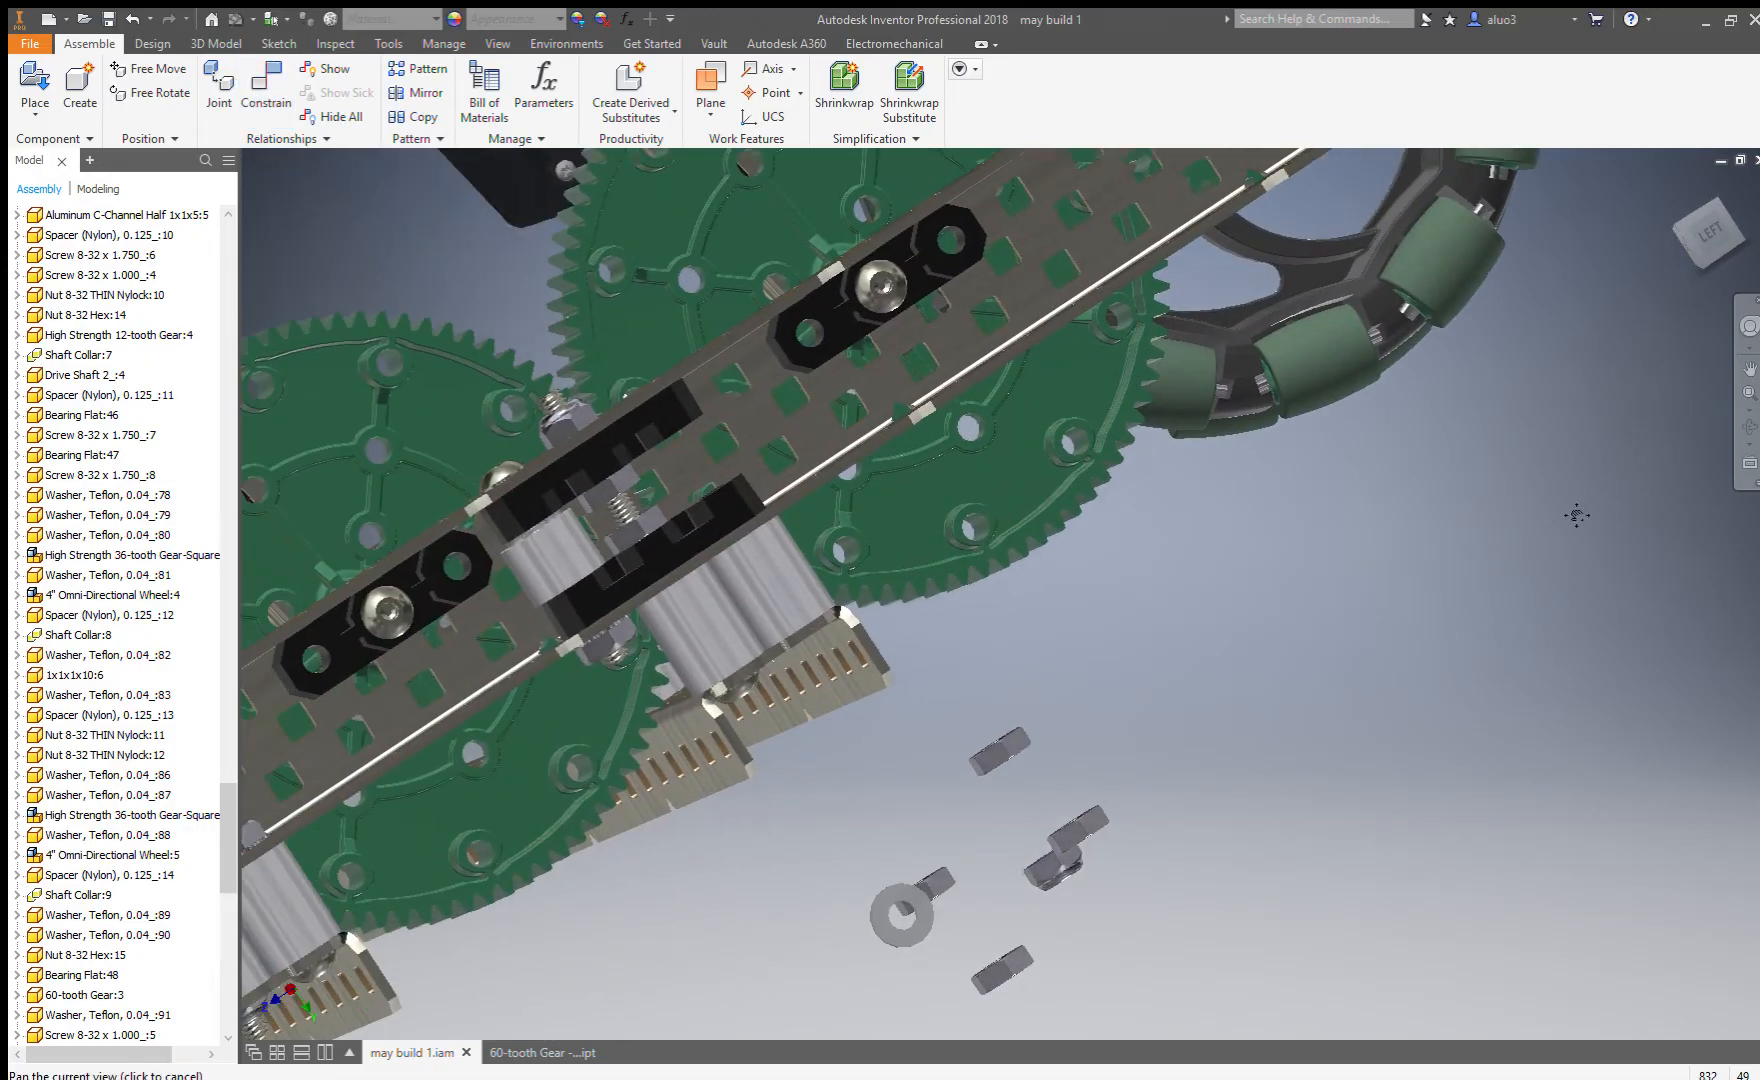
middle_click_drag(991, 630, 872, 589, "shift")
left_click(891, 612)
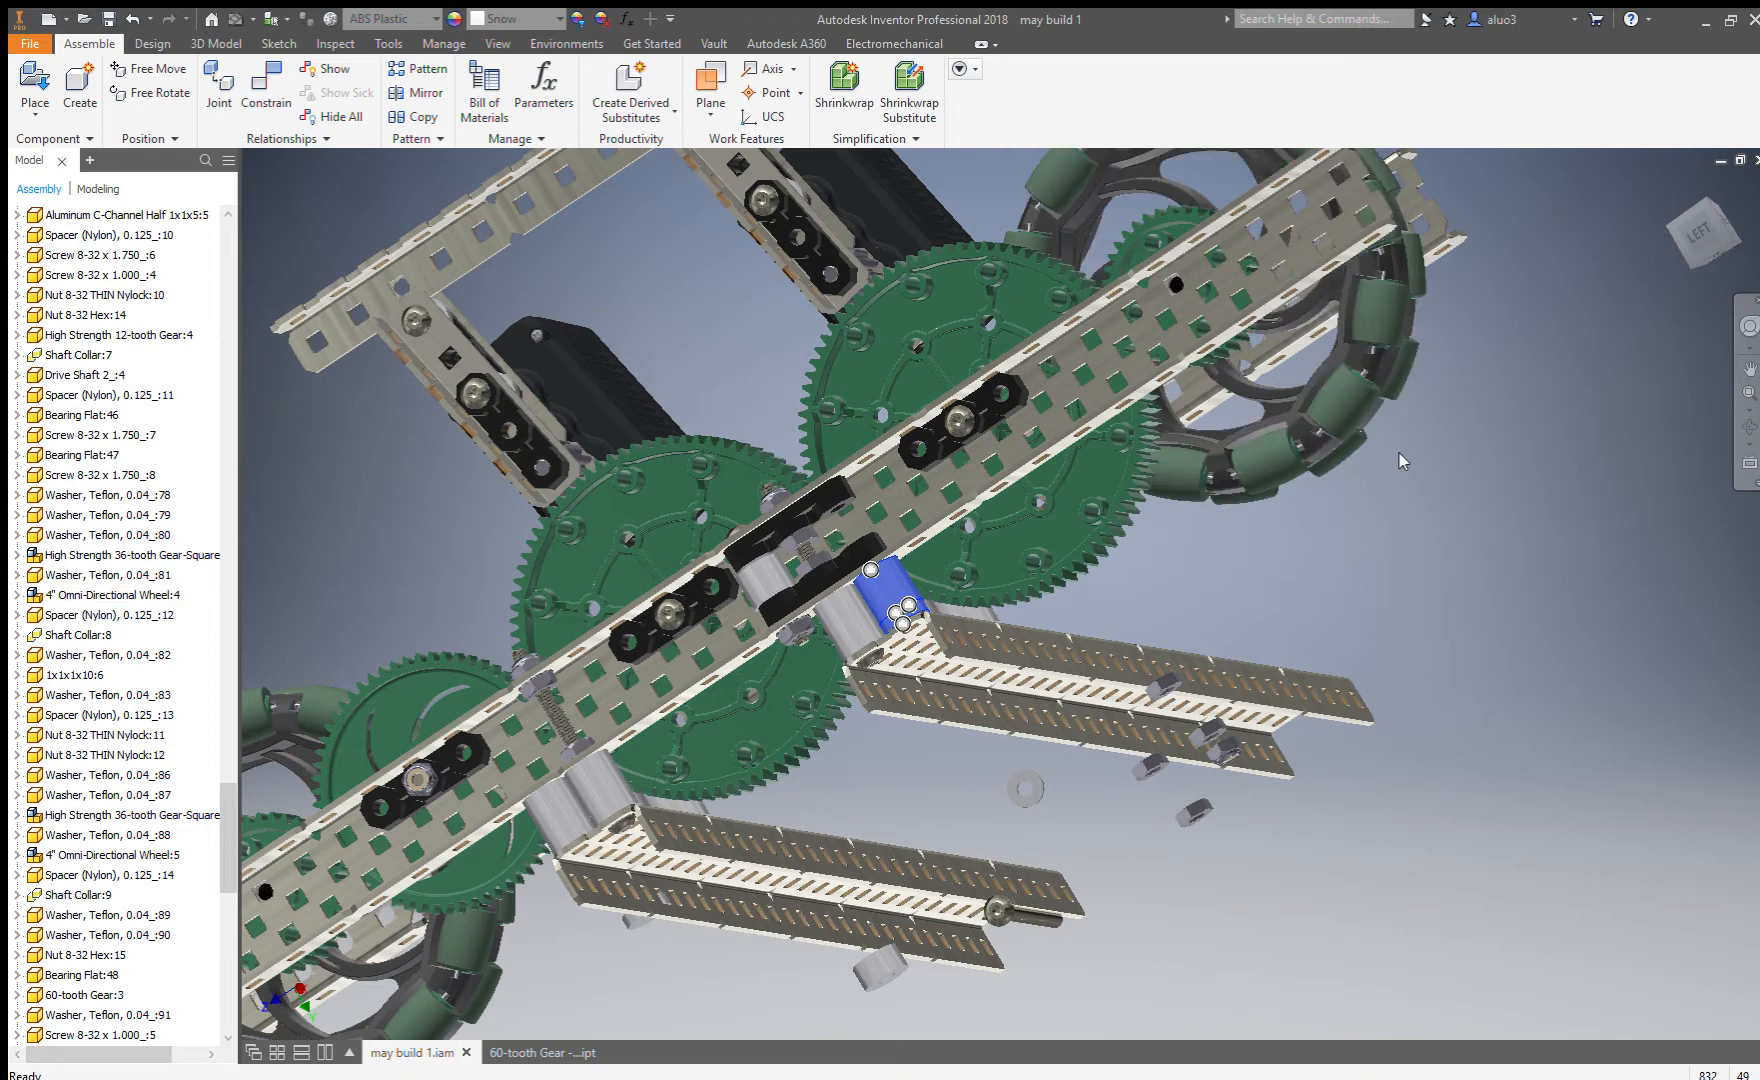
key("Escape")
Constrain the copied spacers beneath the end holes in the lower flanges of both drive rails.
key("c")
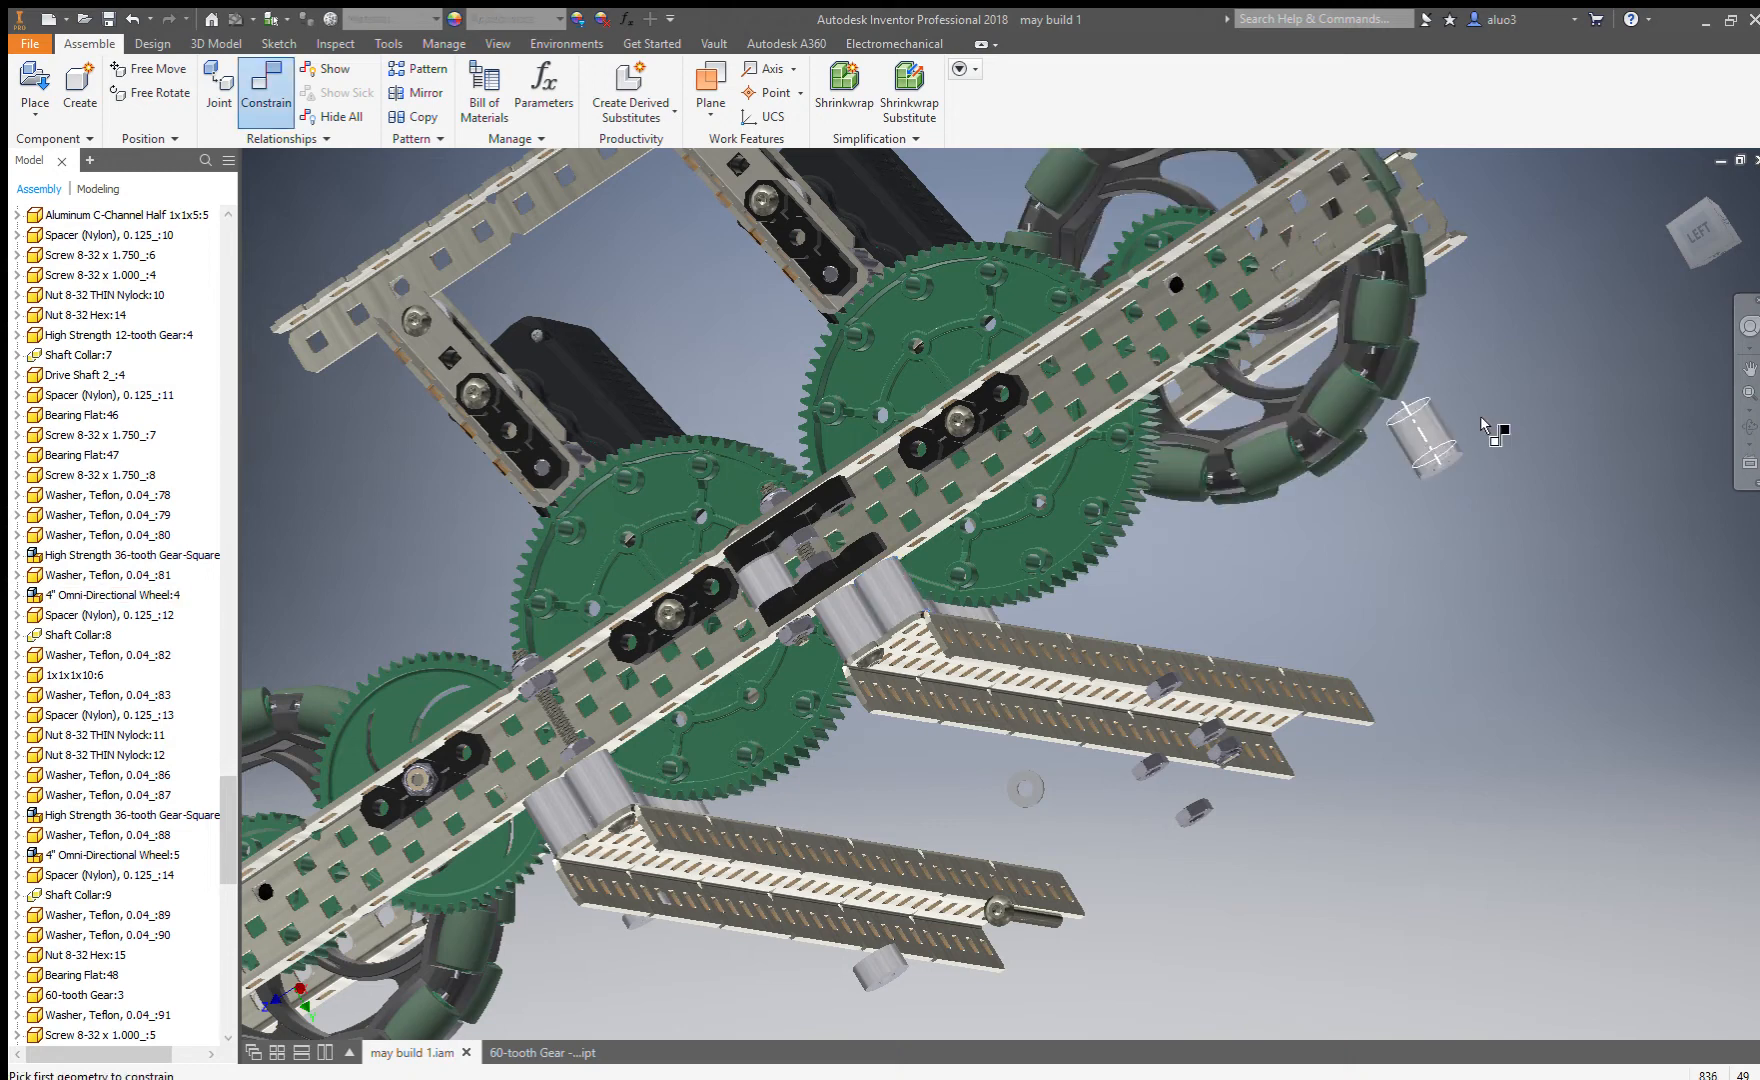
left_click(1409, 404)
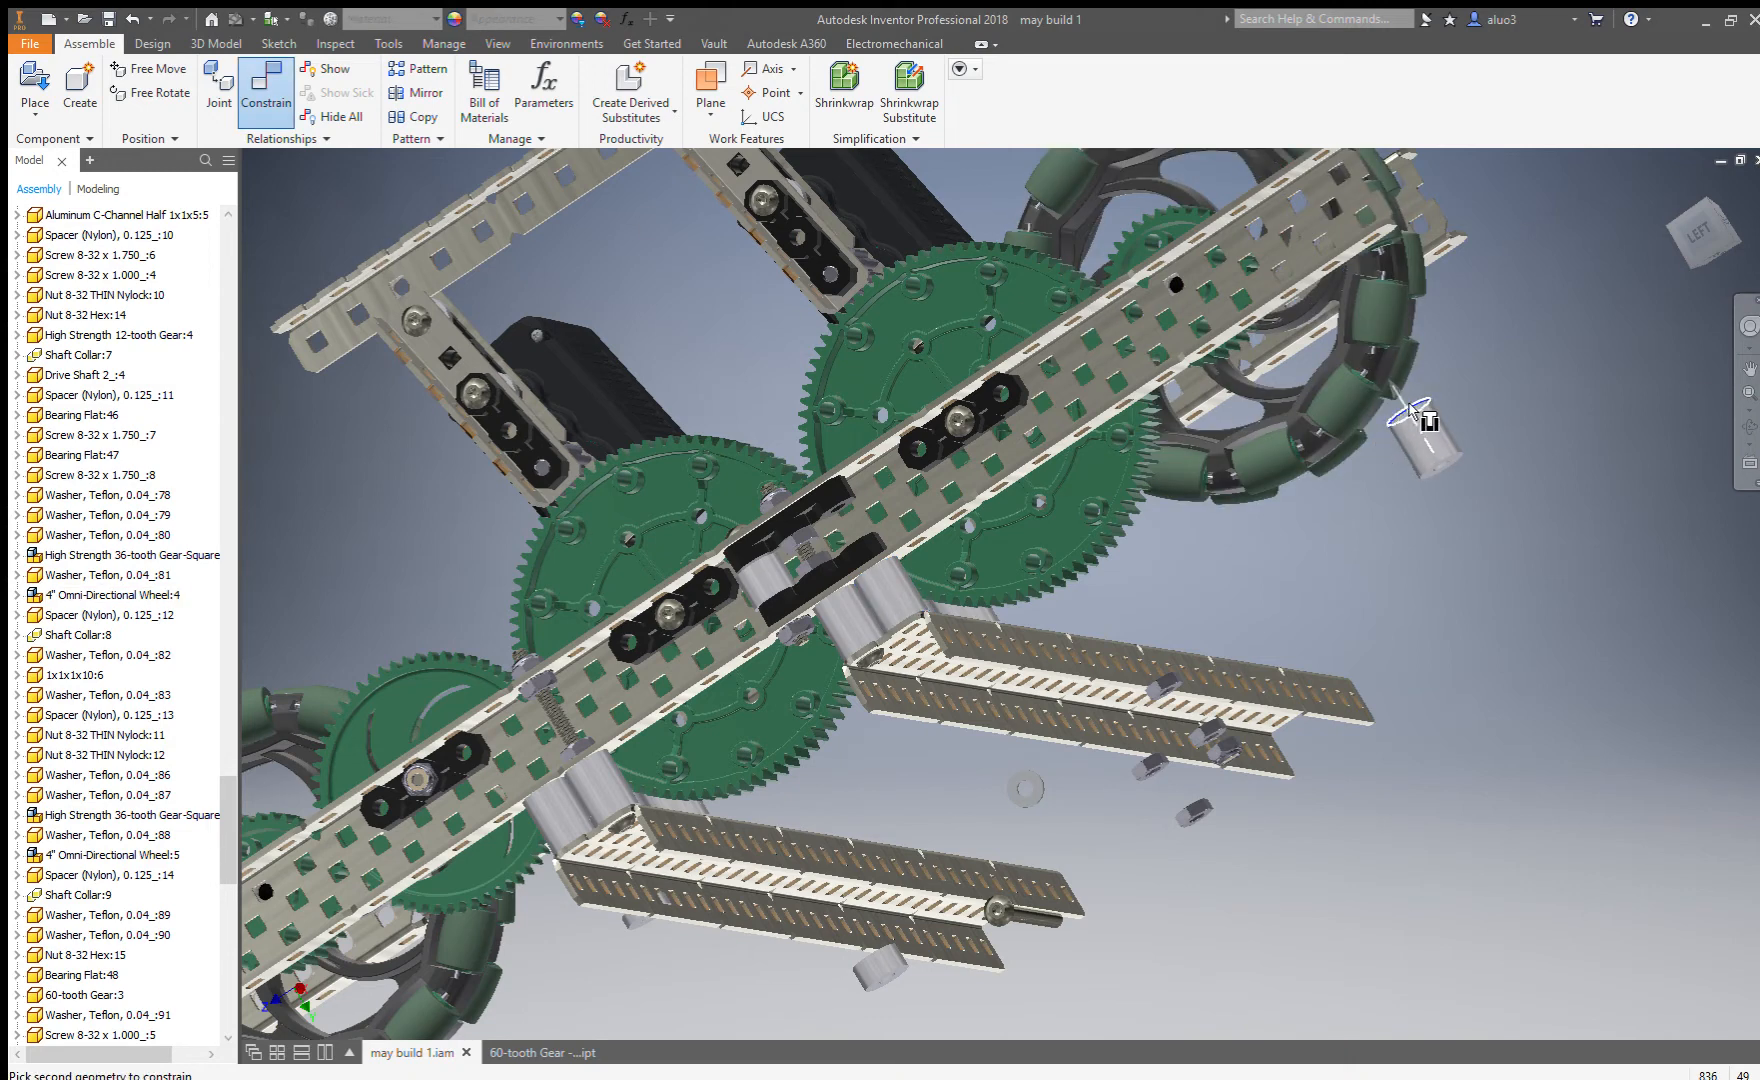
scroll(1366, 247, "up", 3)
left_click(1366, 250)
left_click(1427, 564)
left_click(1513, 278)
key("Home")
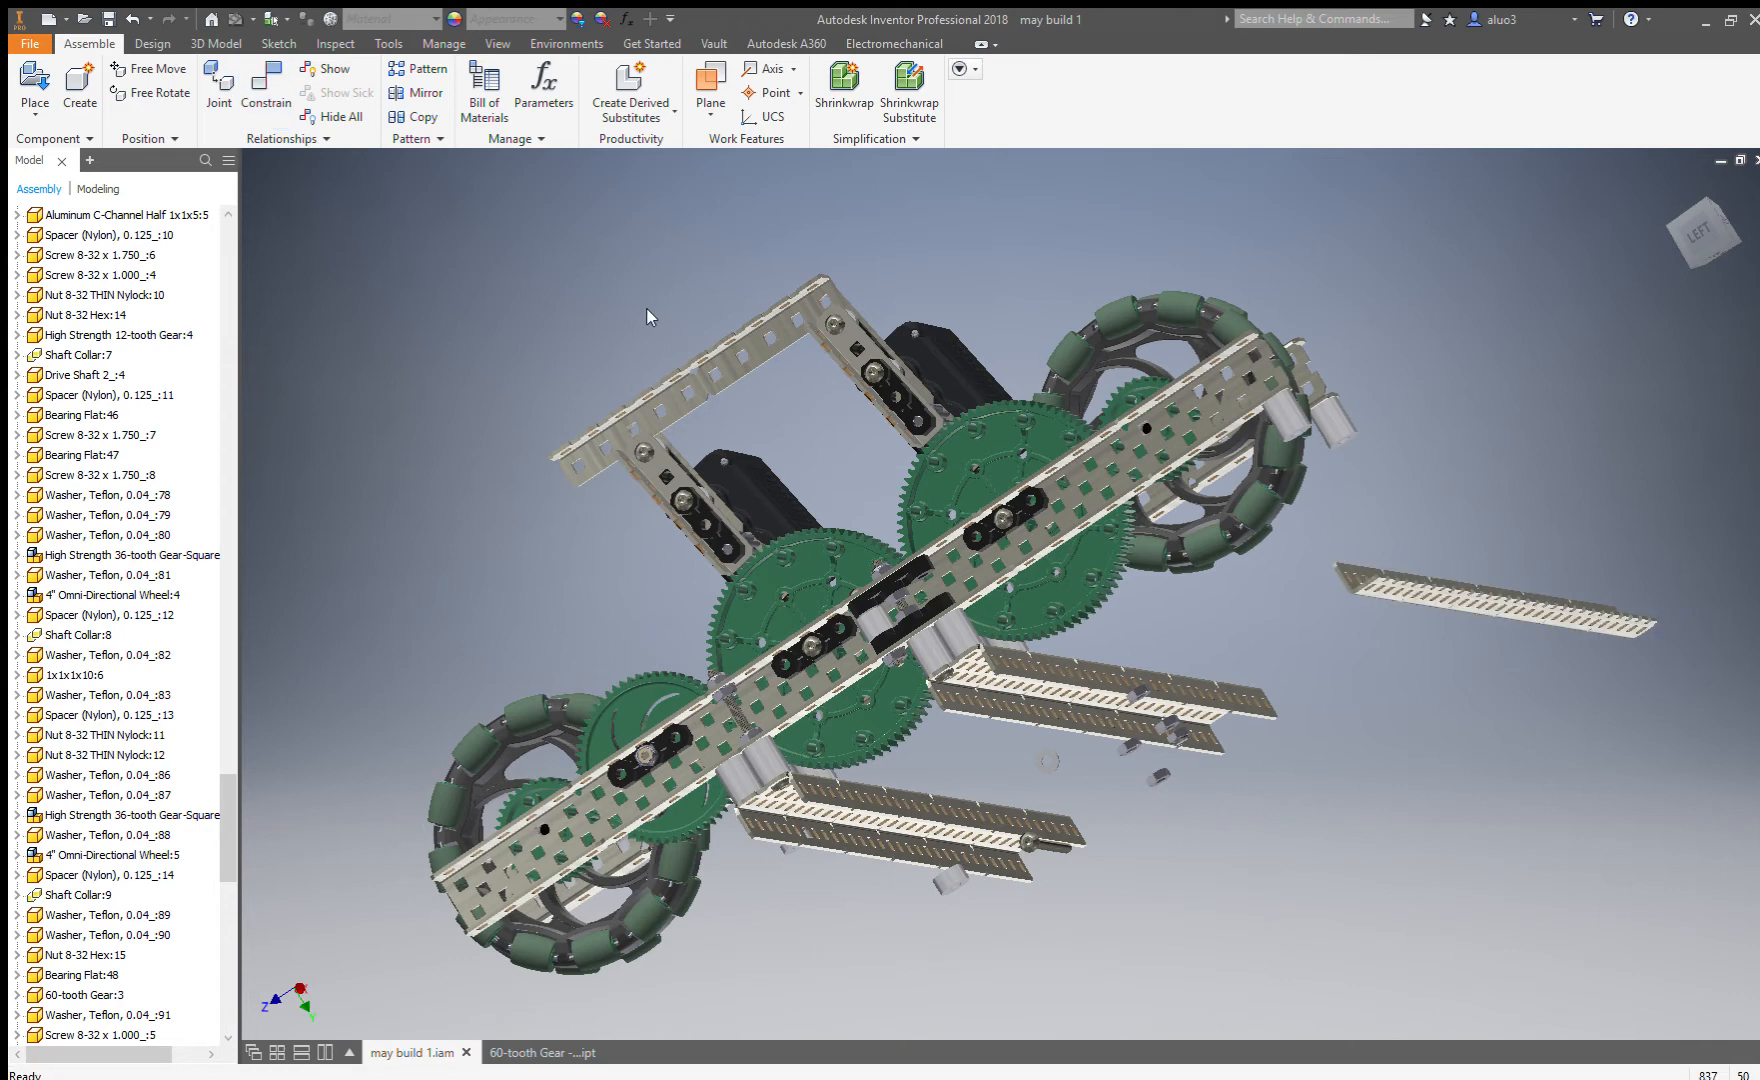
Try to constrain the loose perforated angle by its end flange hole to the lower face of a rail-end spacer.
scroll(740, 492, "up", 3)
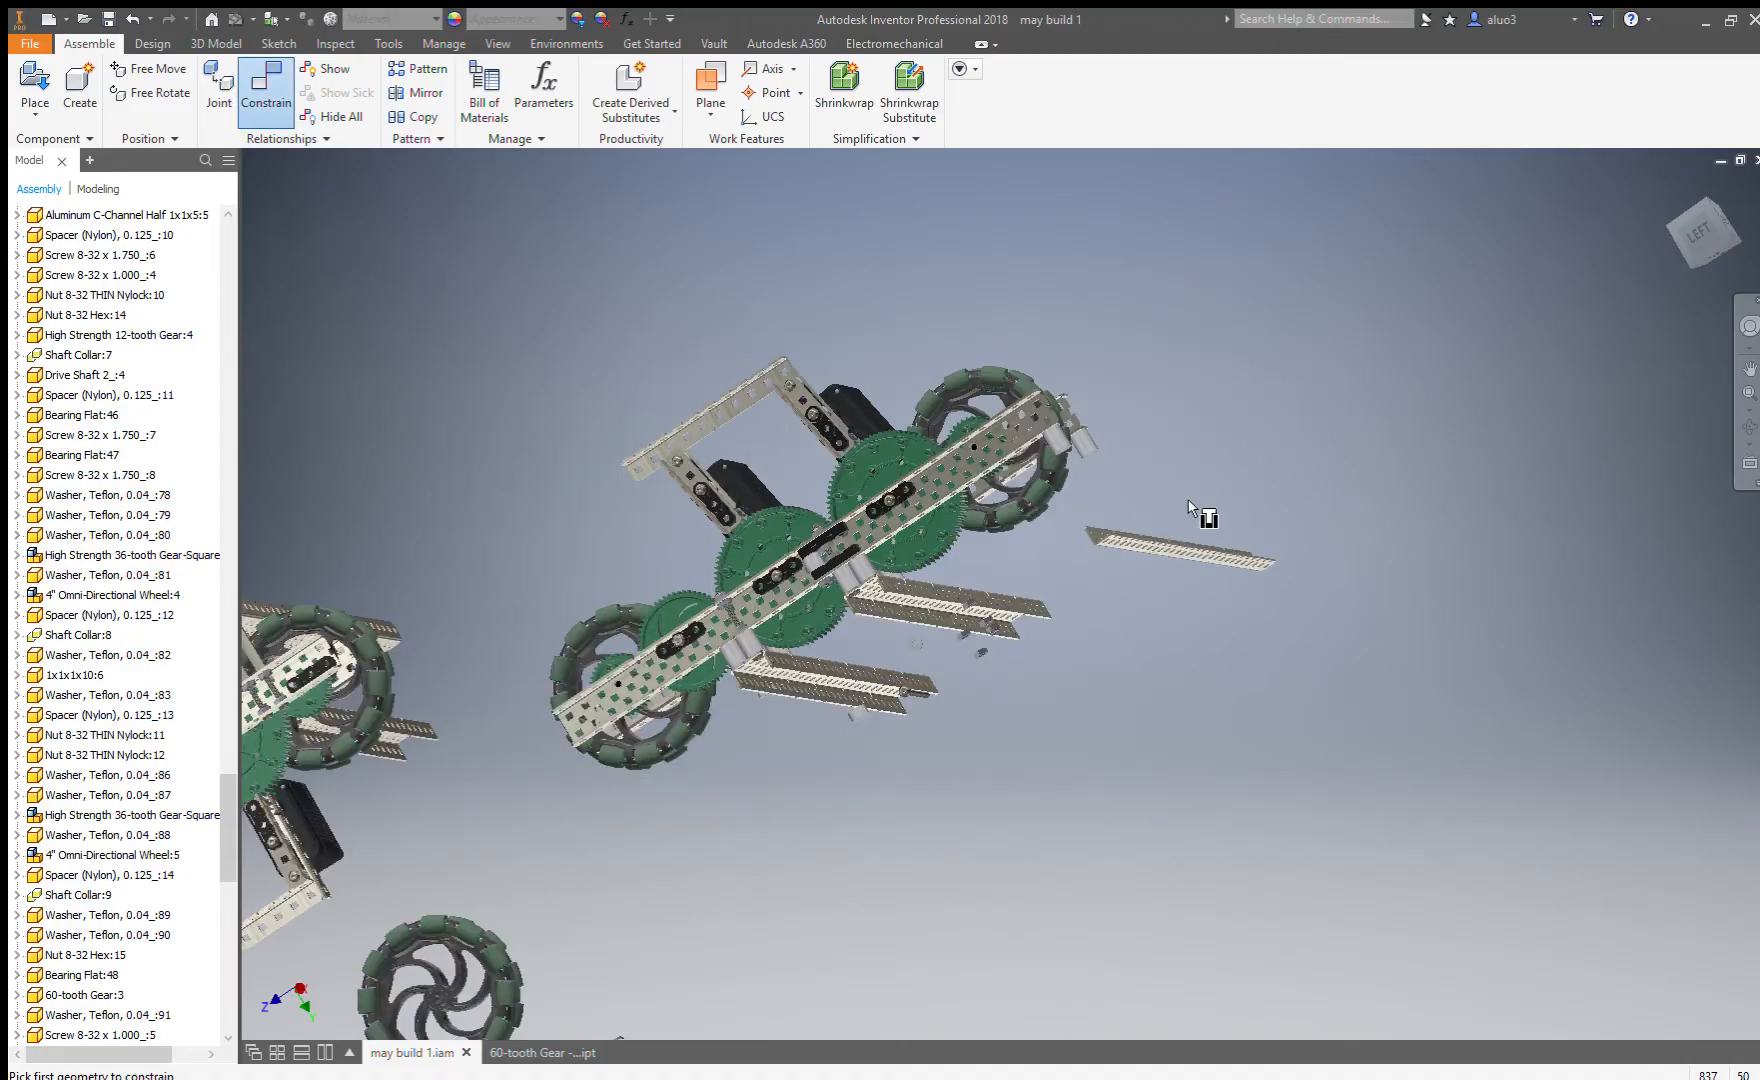
scroll(1155, 510, "down", 6)
middle_click_drag(1087, 524, 1081, 583, "shift")
scroll(1081, 583, "up", 3)
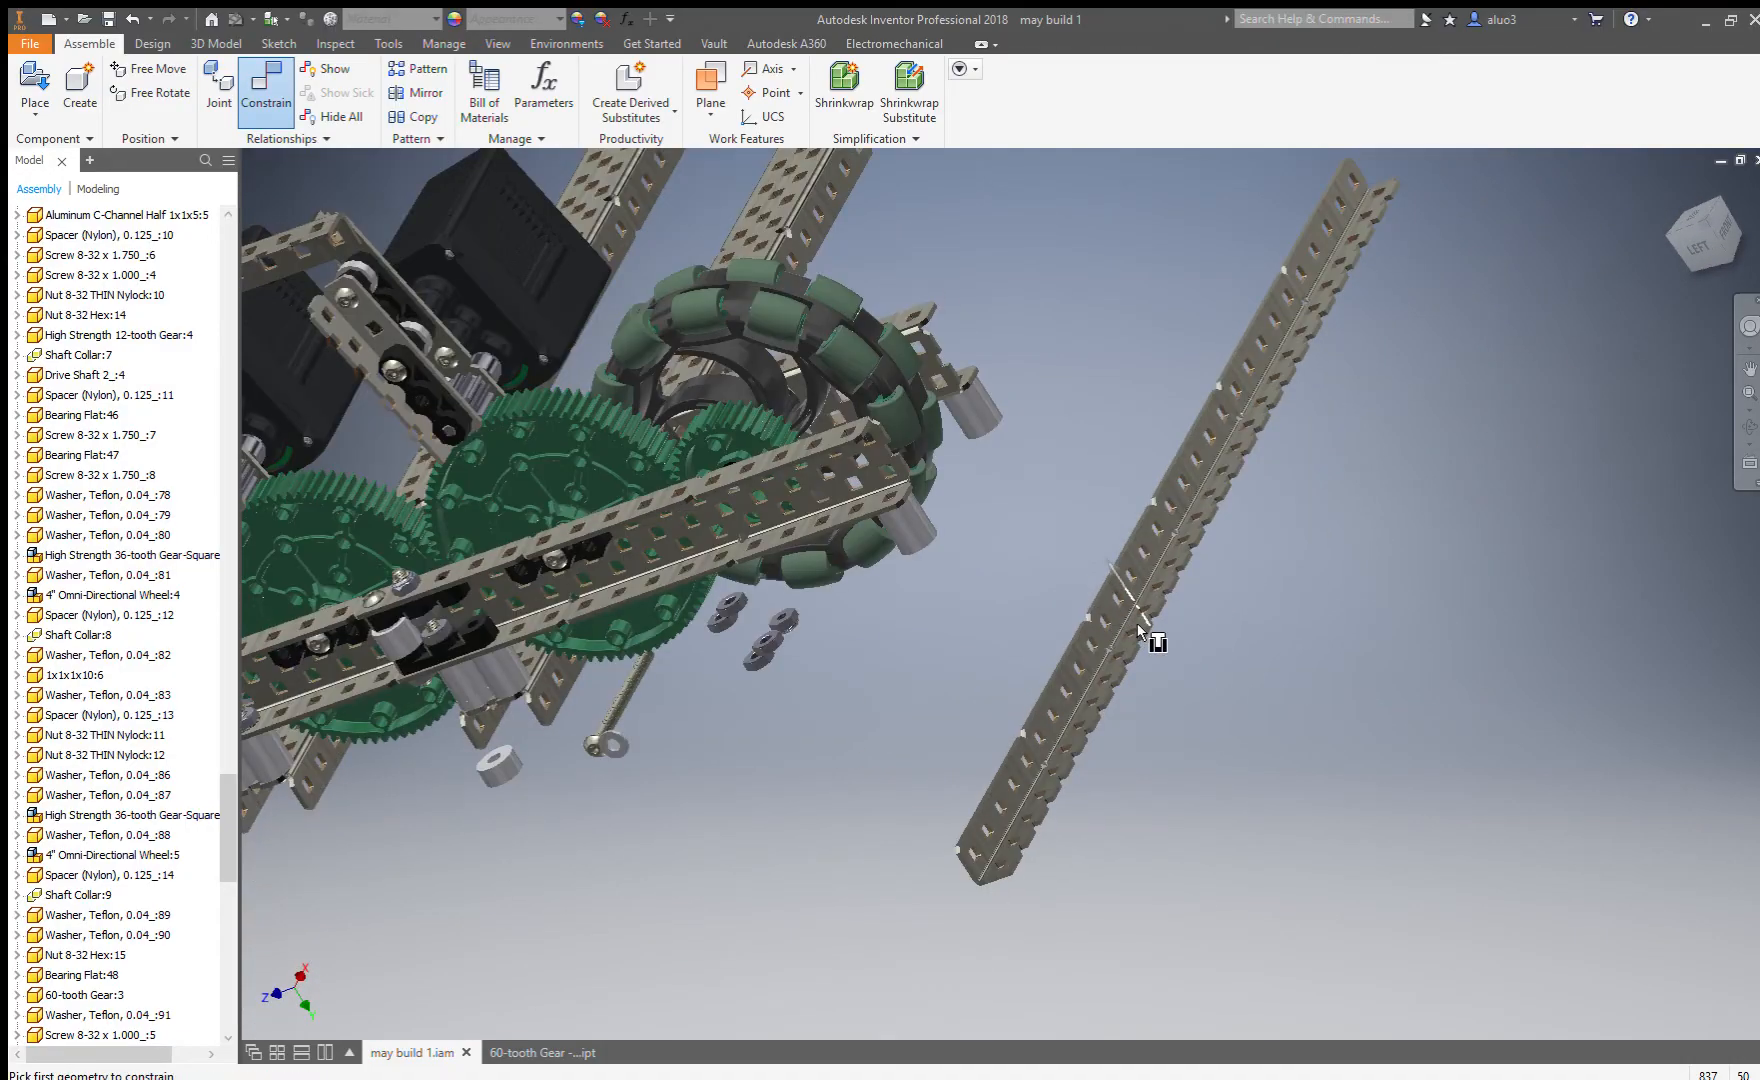
scroll(1142, 690, "up", 3)
middle_click_drag(1145, 690, 1163, 470, "shift")
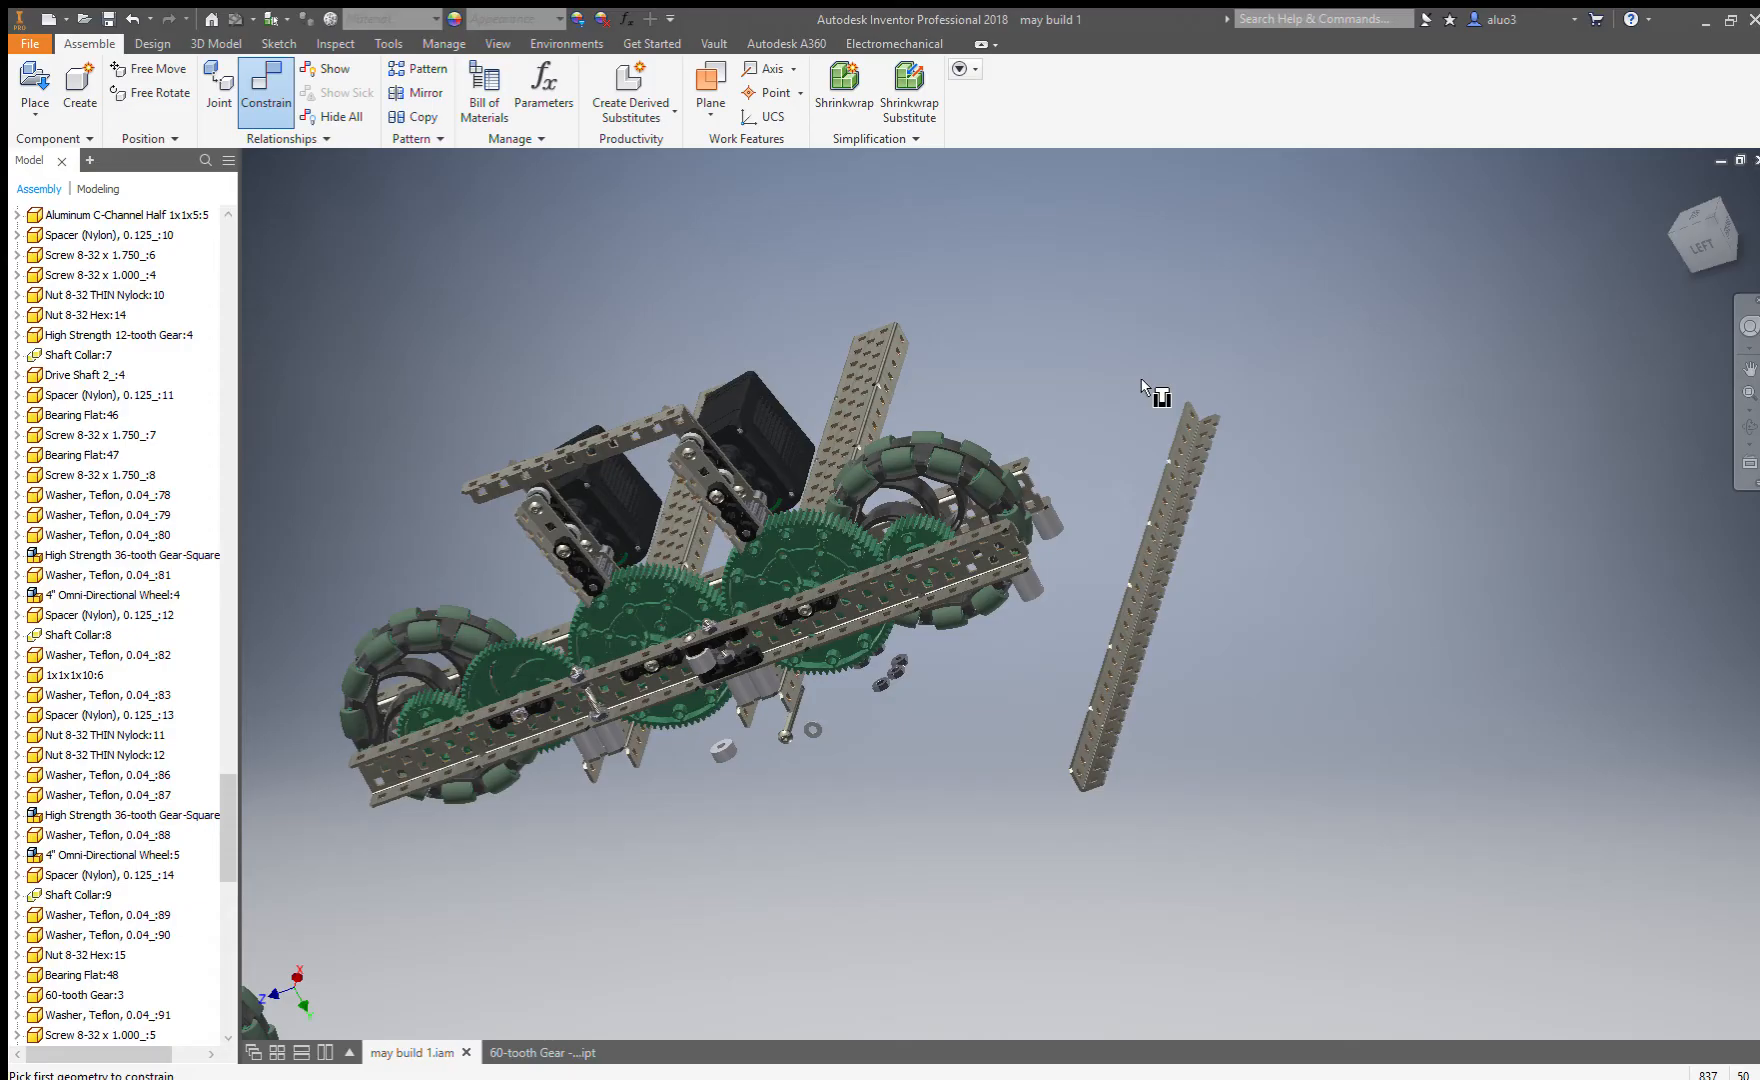
scroll(1190, 410, "down", 5)
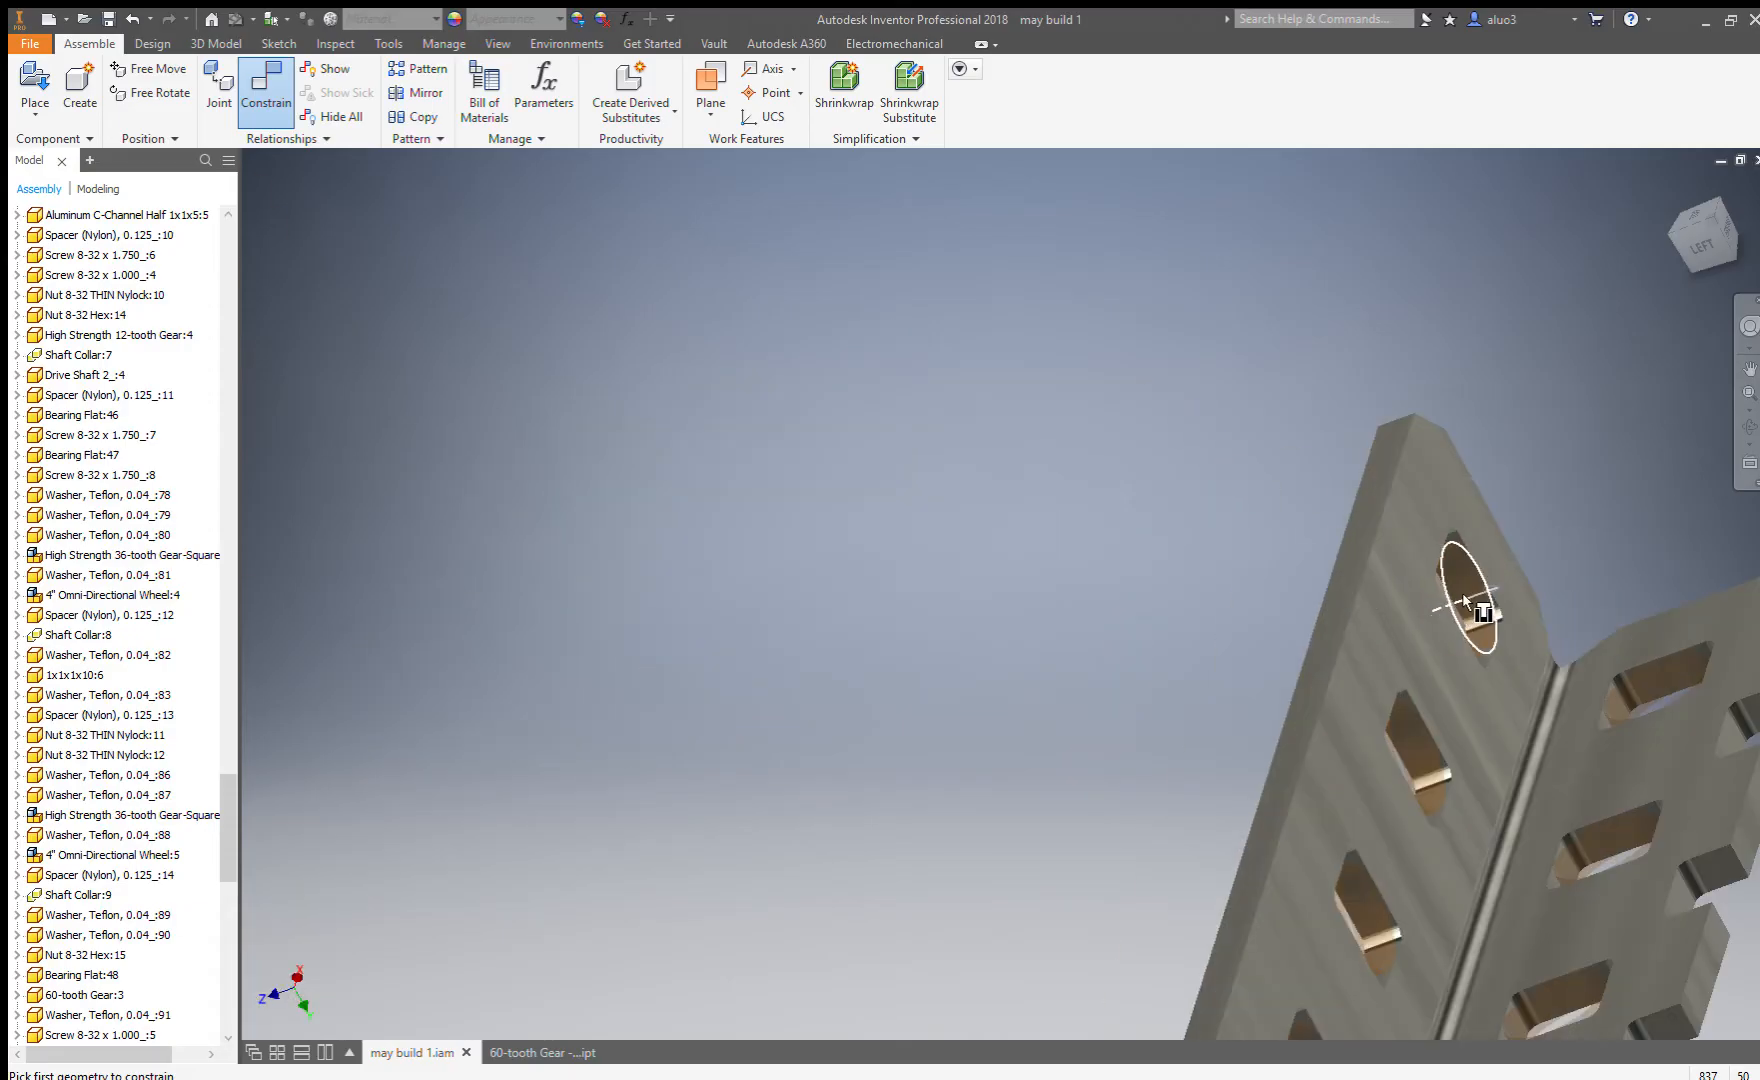
left_click(1466, 606)
scroll(1490, 565, "up", 5)
scroll(1348, 451, "down", 3)
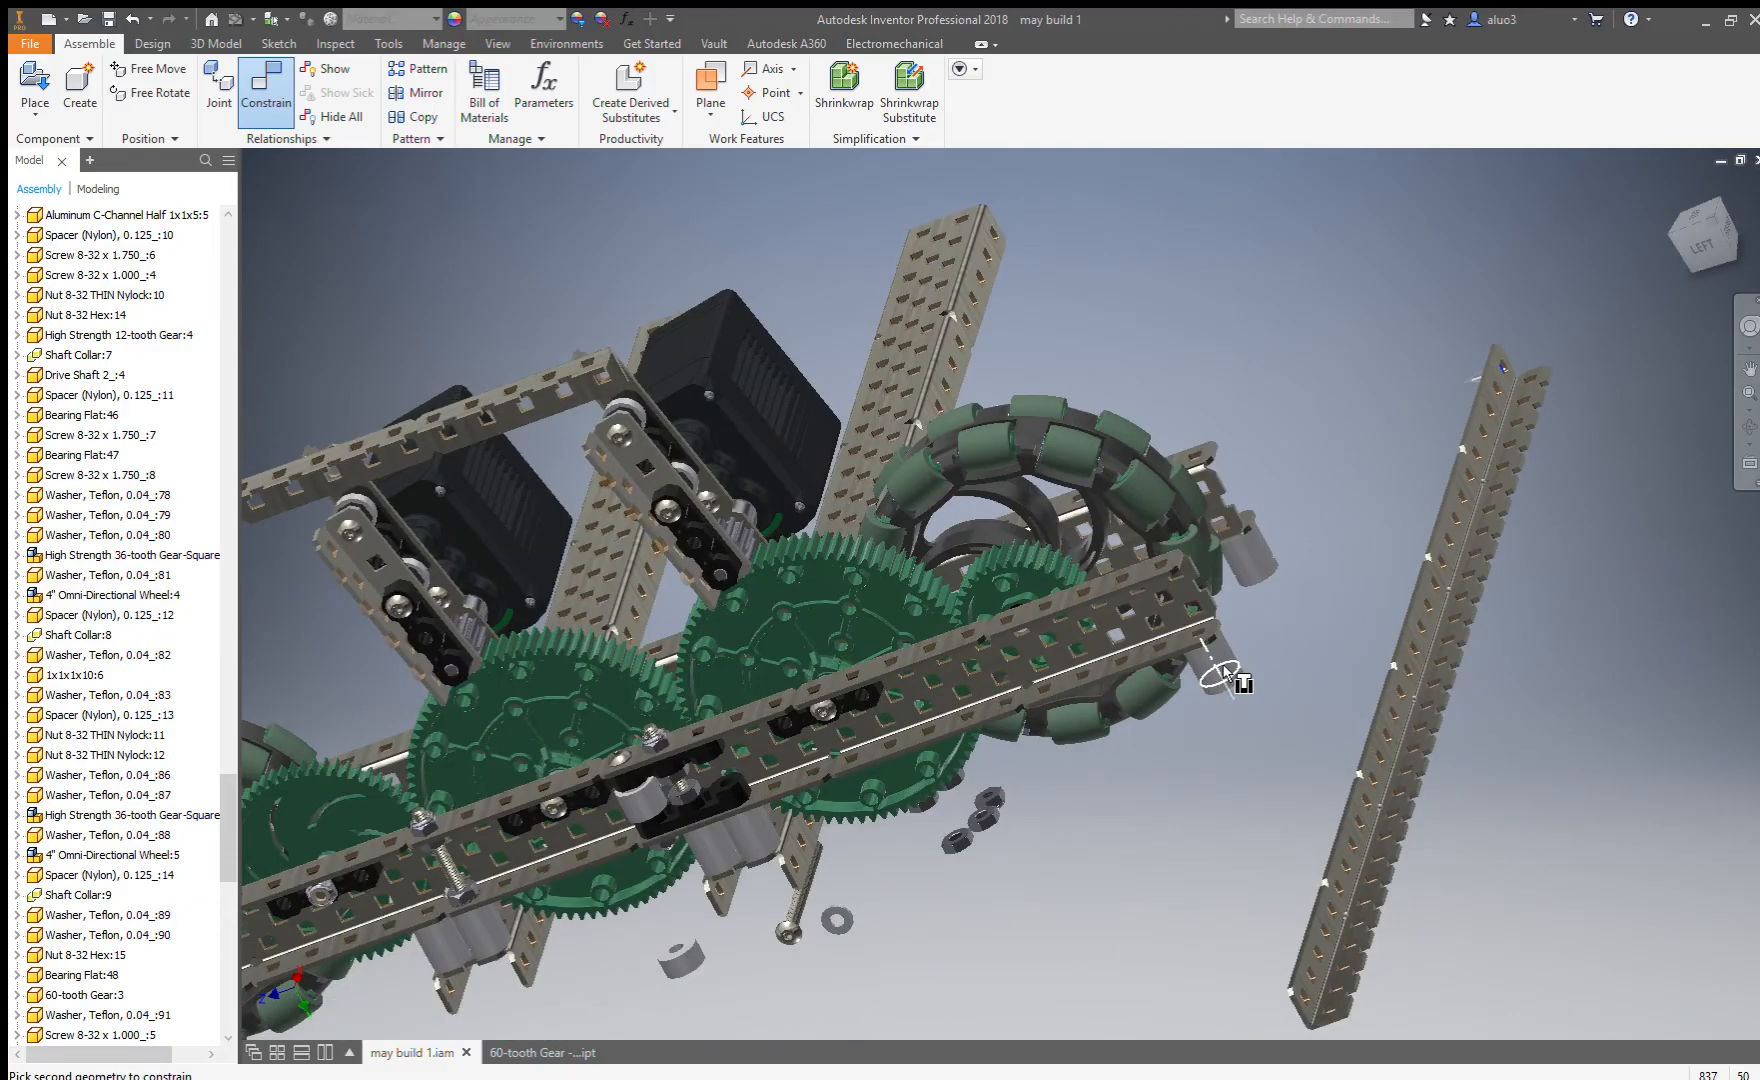
left_click(1224, 672)
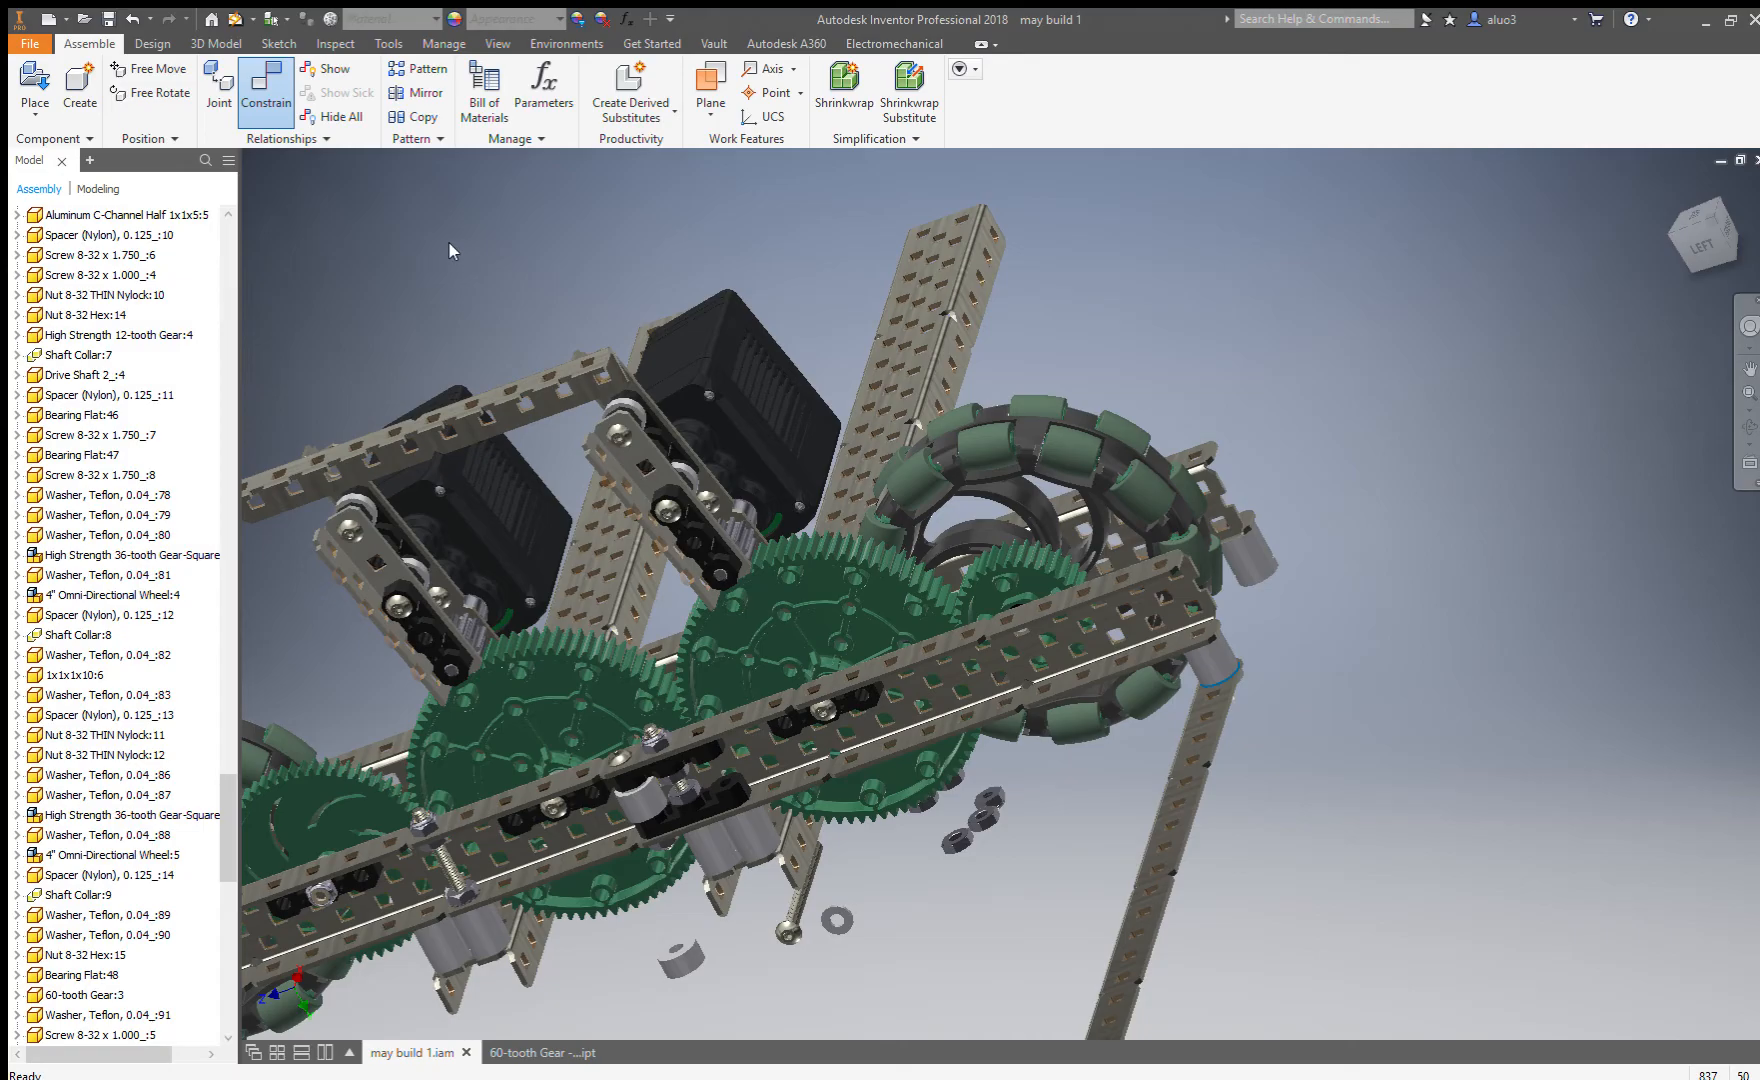
Try to align the angle with the spacers under the rail ends, and undo its constraints.
scroll(1232, 676, "down", 4)
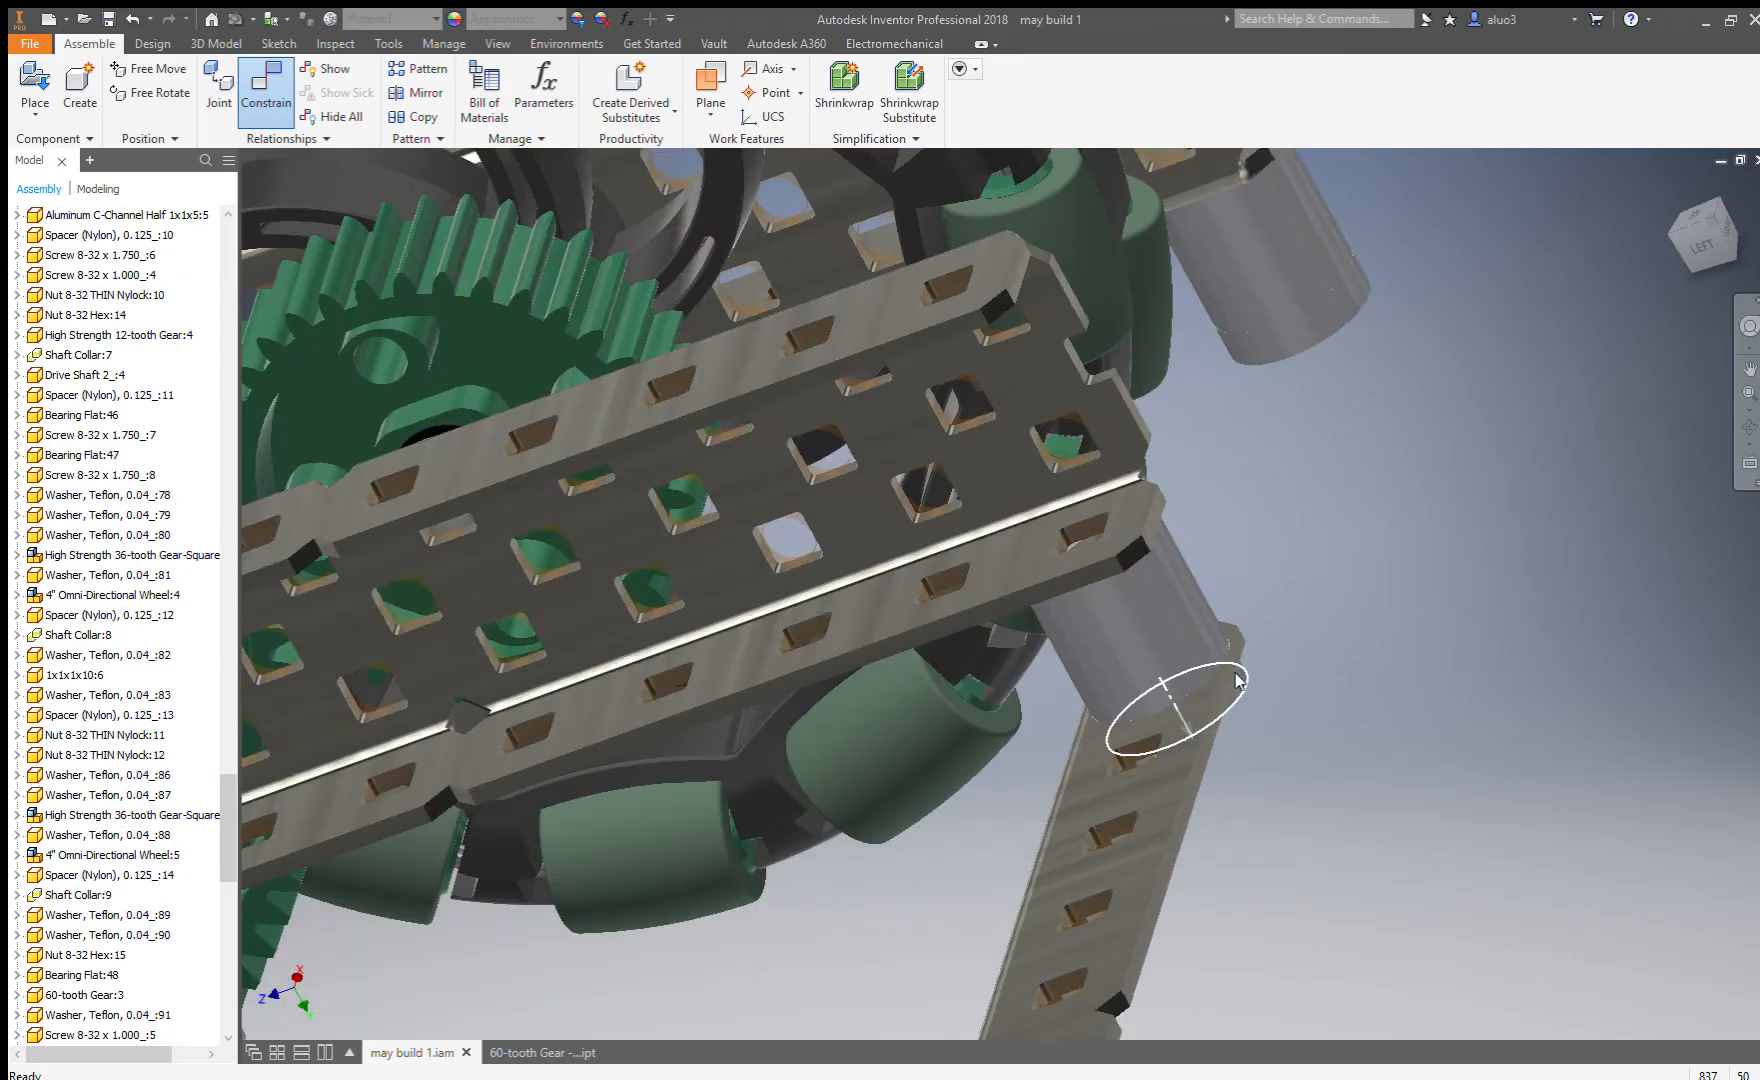
scroll(1300, 670, "up", 3)
scroll(1181, 852, "down", 3)
left_click(1196, 760)
left_click(1376, 246)
scroll(1291, 510, "up", 3)
middle_click_drag(1288, 514, 1246, 550, "shift")
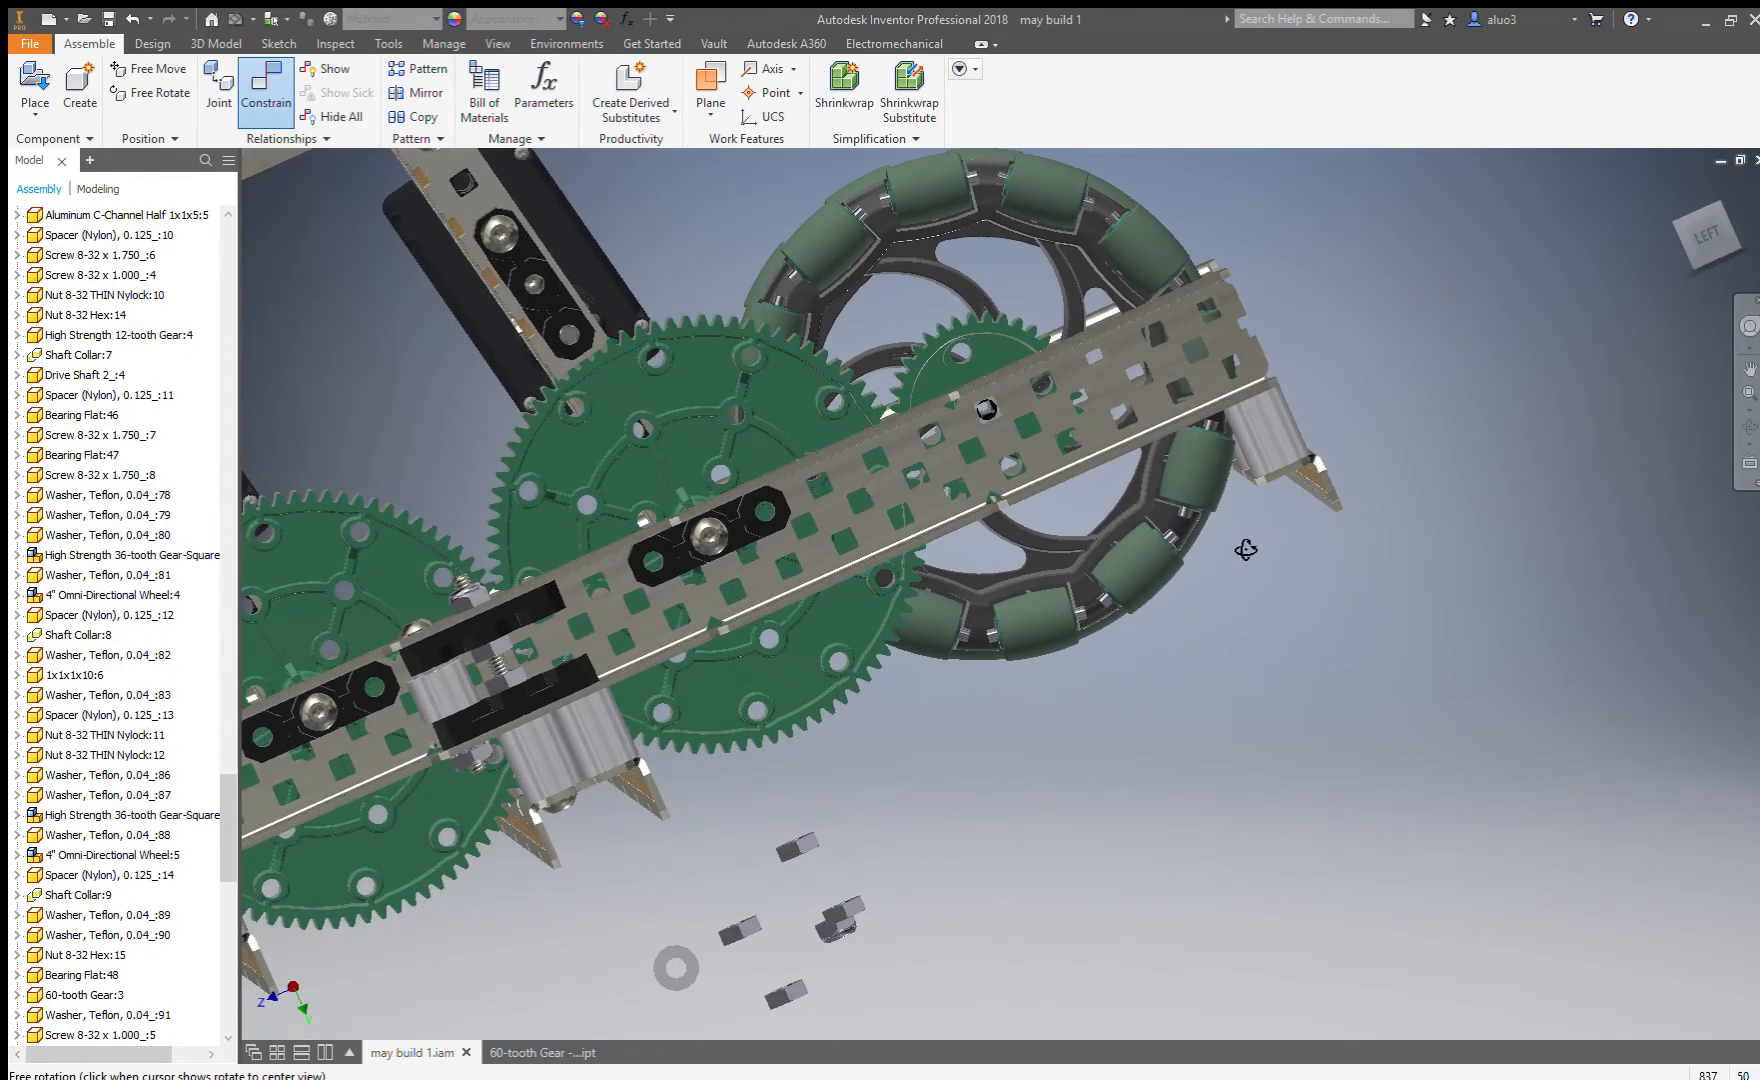
scroll(1300, 556, "down", 3)
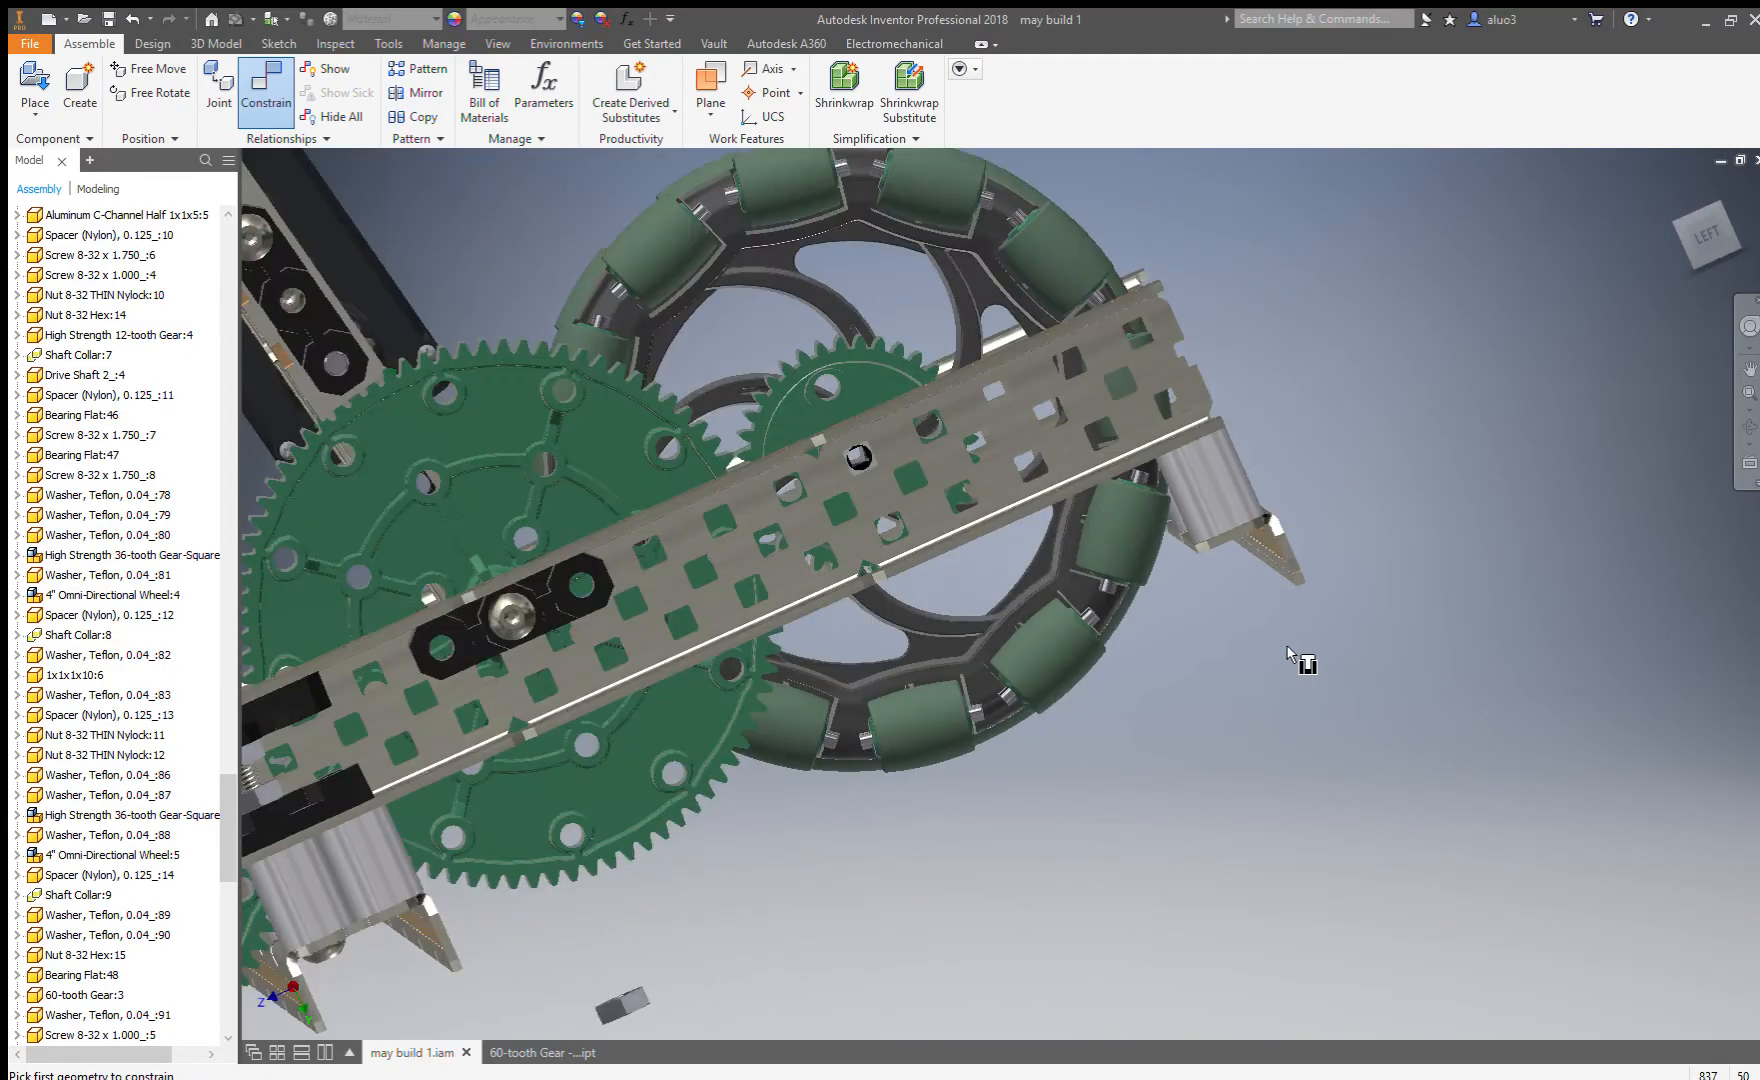
middle_click_drag(1287, 650, 1256, 630, "shift")
key("ctrl+z")
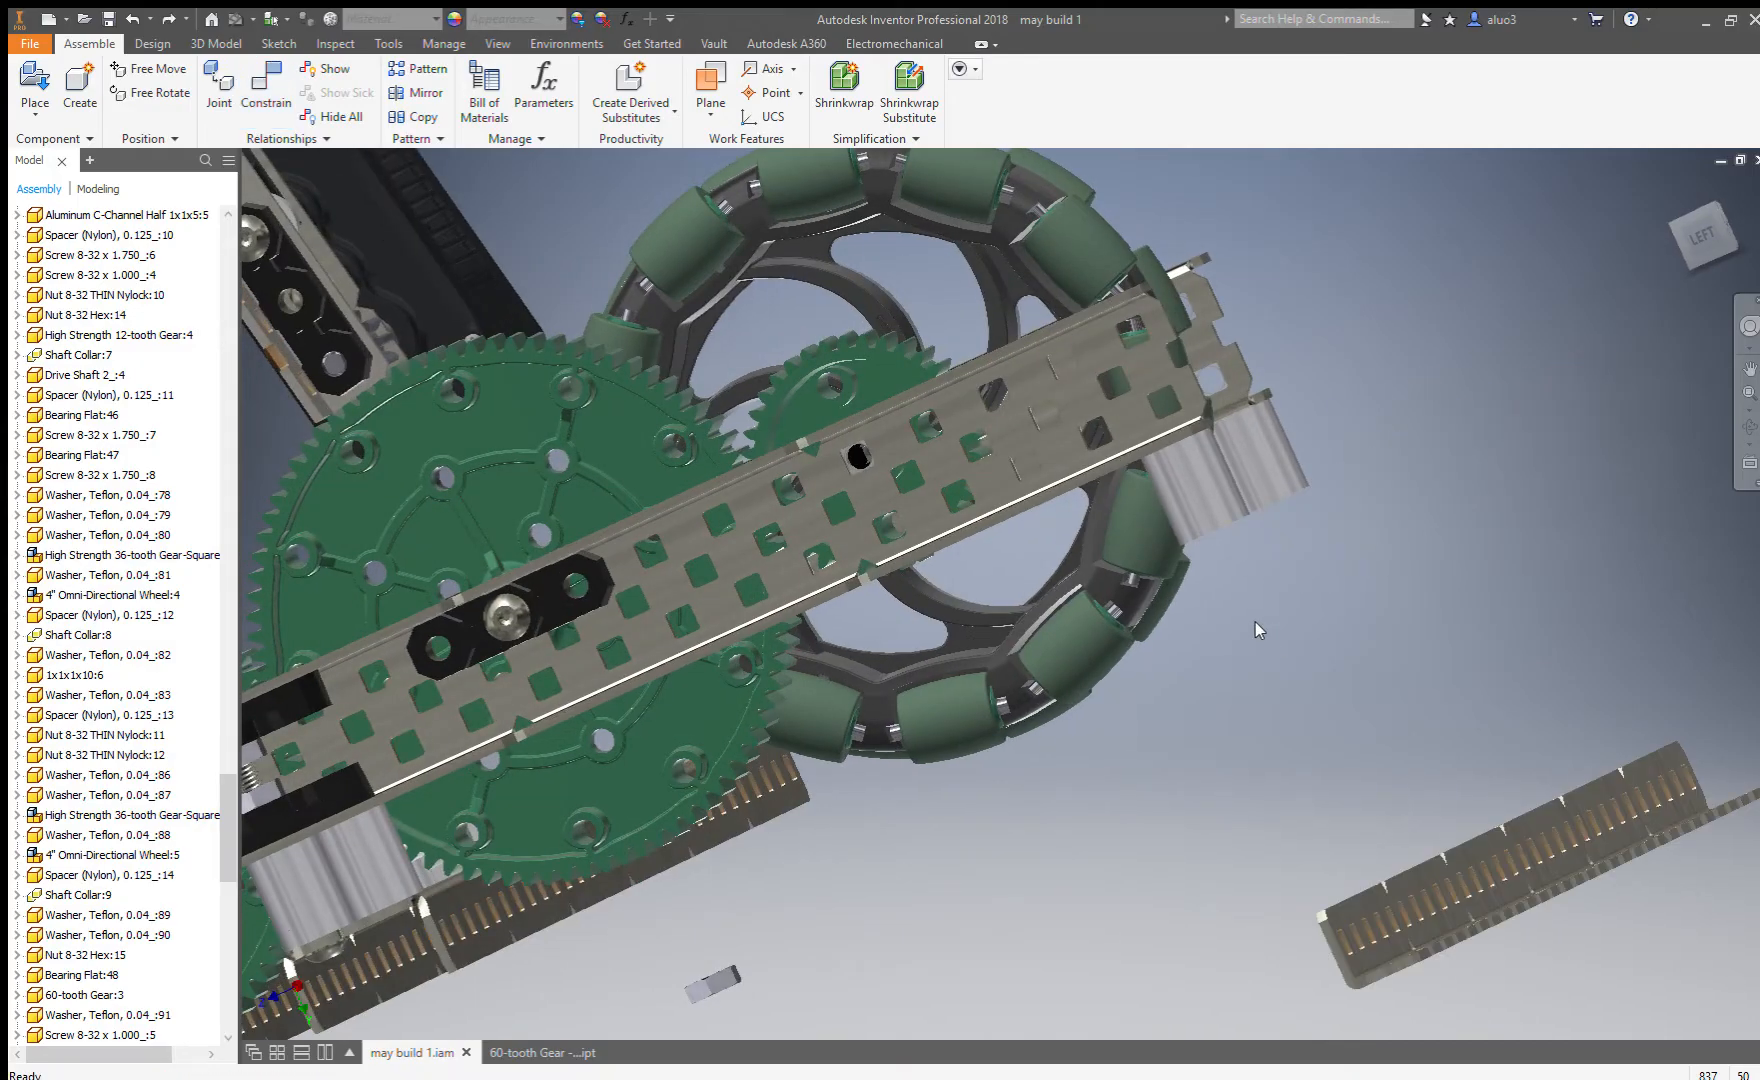
Constrain the end hole in the angle's other flange to the lower face of the rail-end spacer.
scroll(1189, 532, "up", 3)
left_click(250, 90)
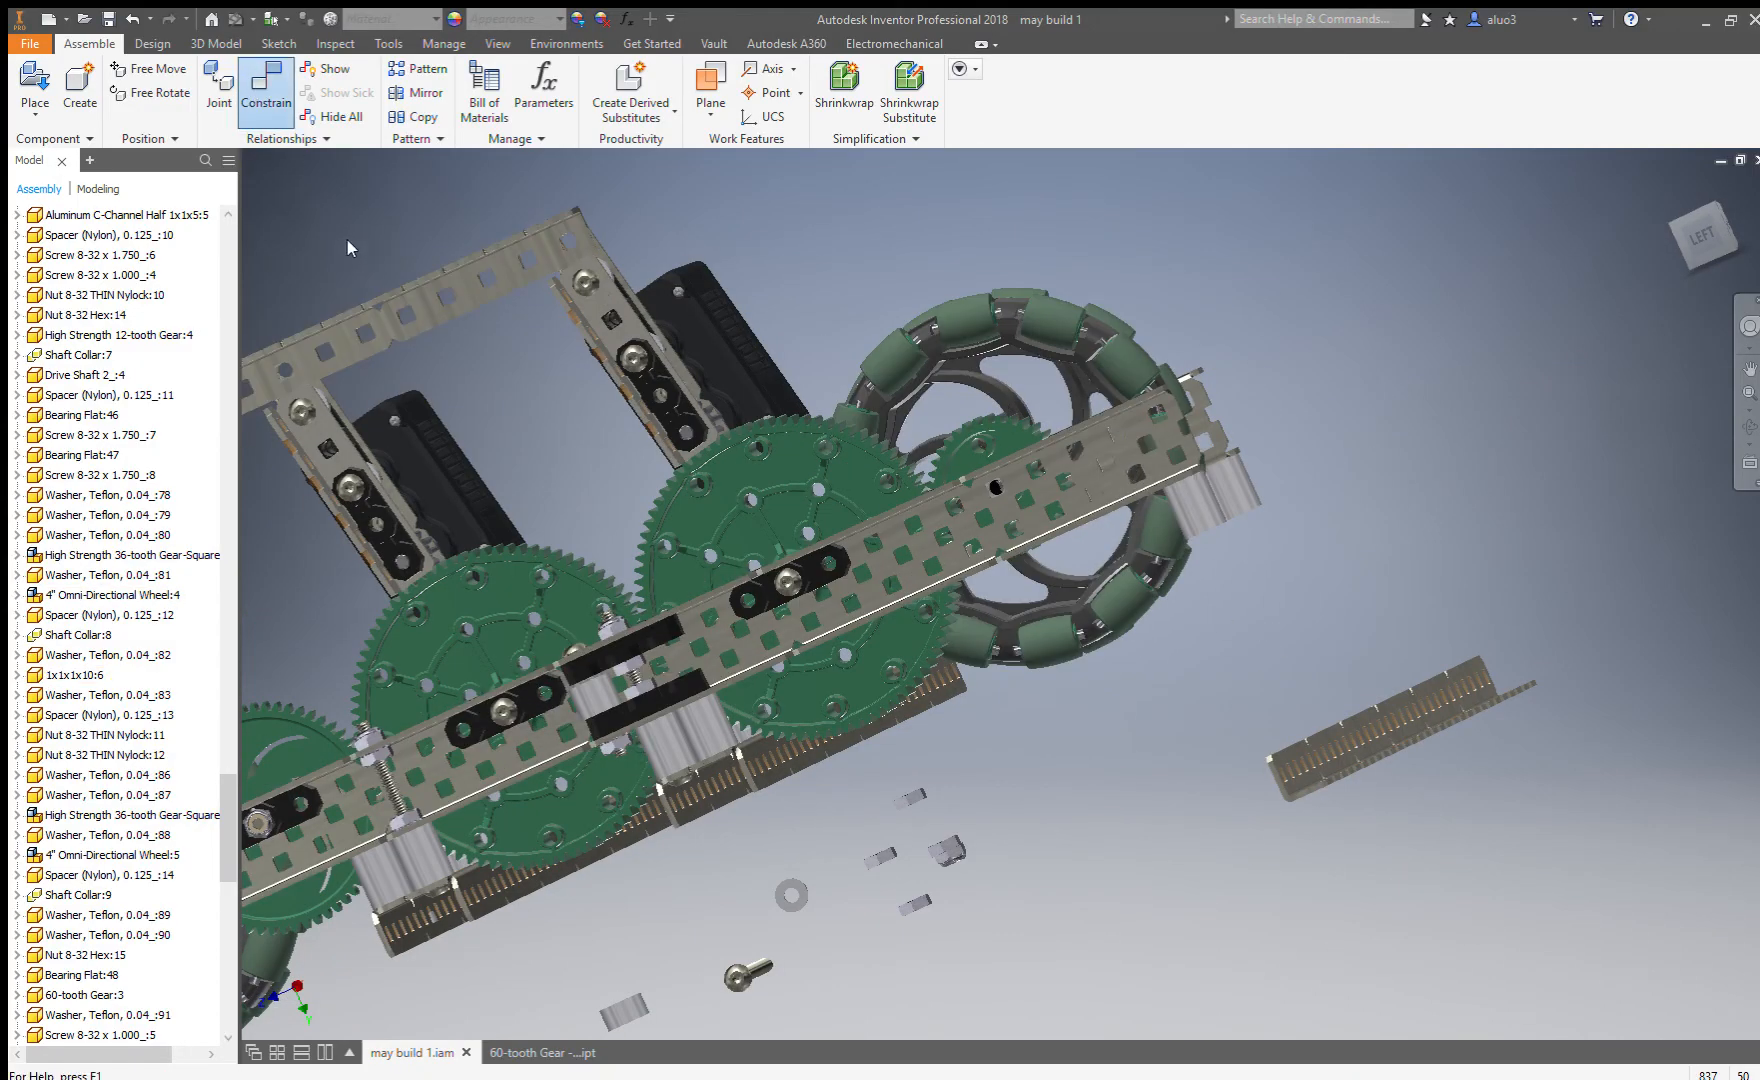
scroll(1290, 772, "down", 3)
left_click(1284, 768)
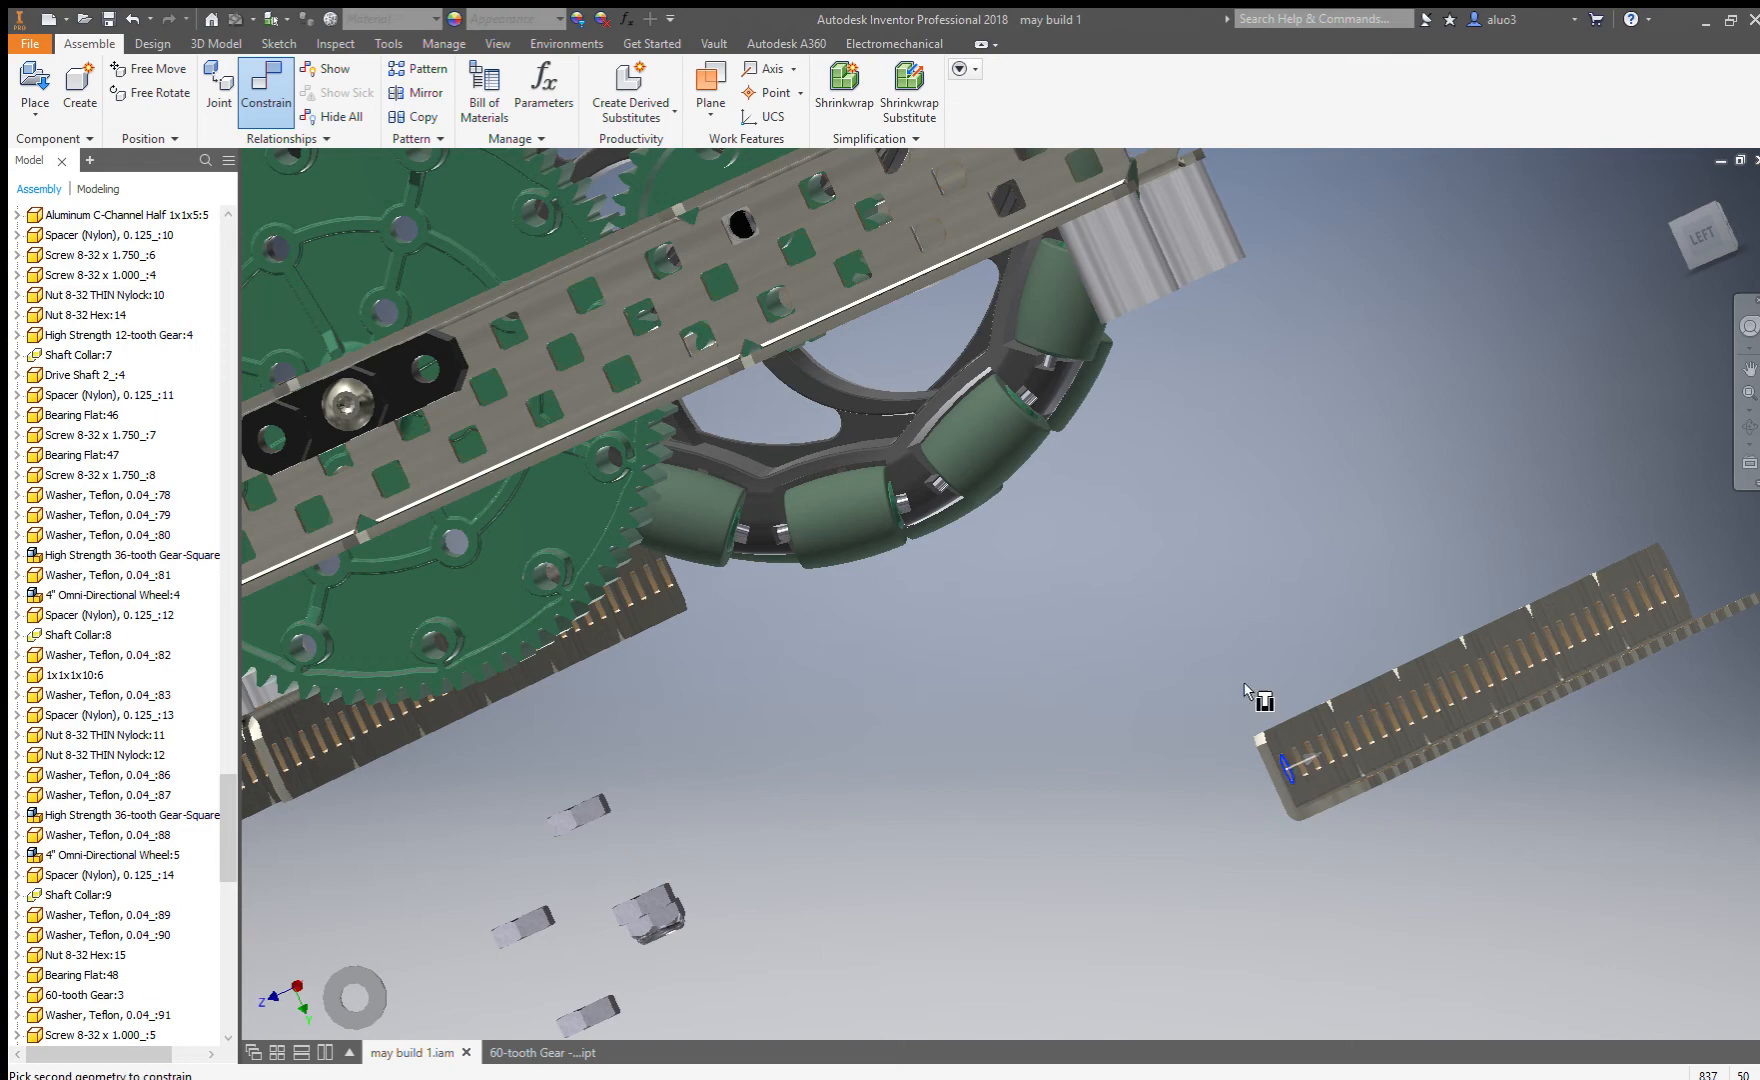
left_click(1126, 310)
Constrain the other rail's end spacer to the matching hole in the angle so it spans both drive rails.
scroll(1220, 400, "up", 3)
middle_click_drag(1220, 400, 1204, 372, "shift")
scroll(1204, 372, "down", 6)
scroll(1356, 536, "down", 1)
middle_click_drag(1356, 536, 1263, 386, "shift")
scroll(1285, 520, "down", 3)
left_click(1250, 565)
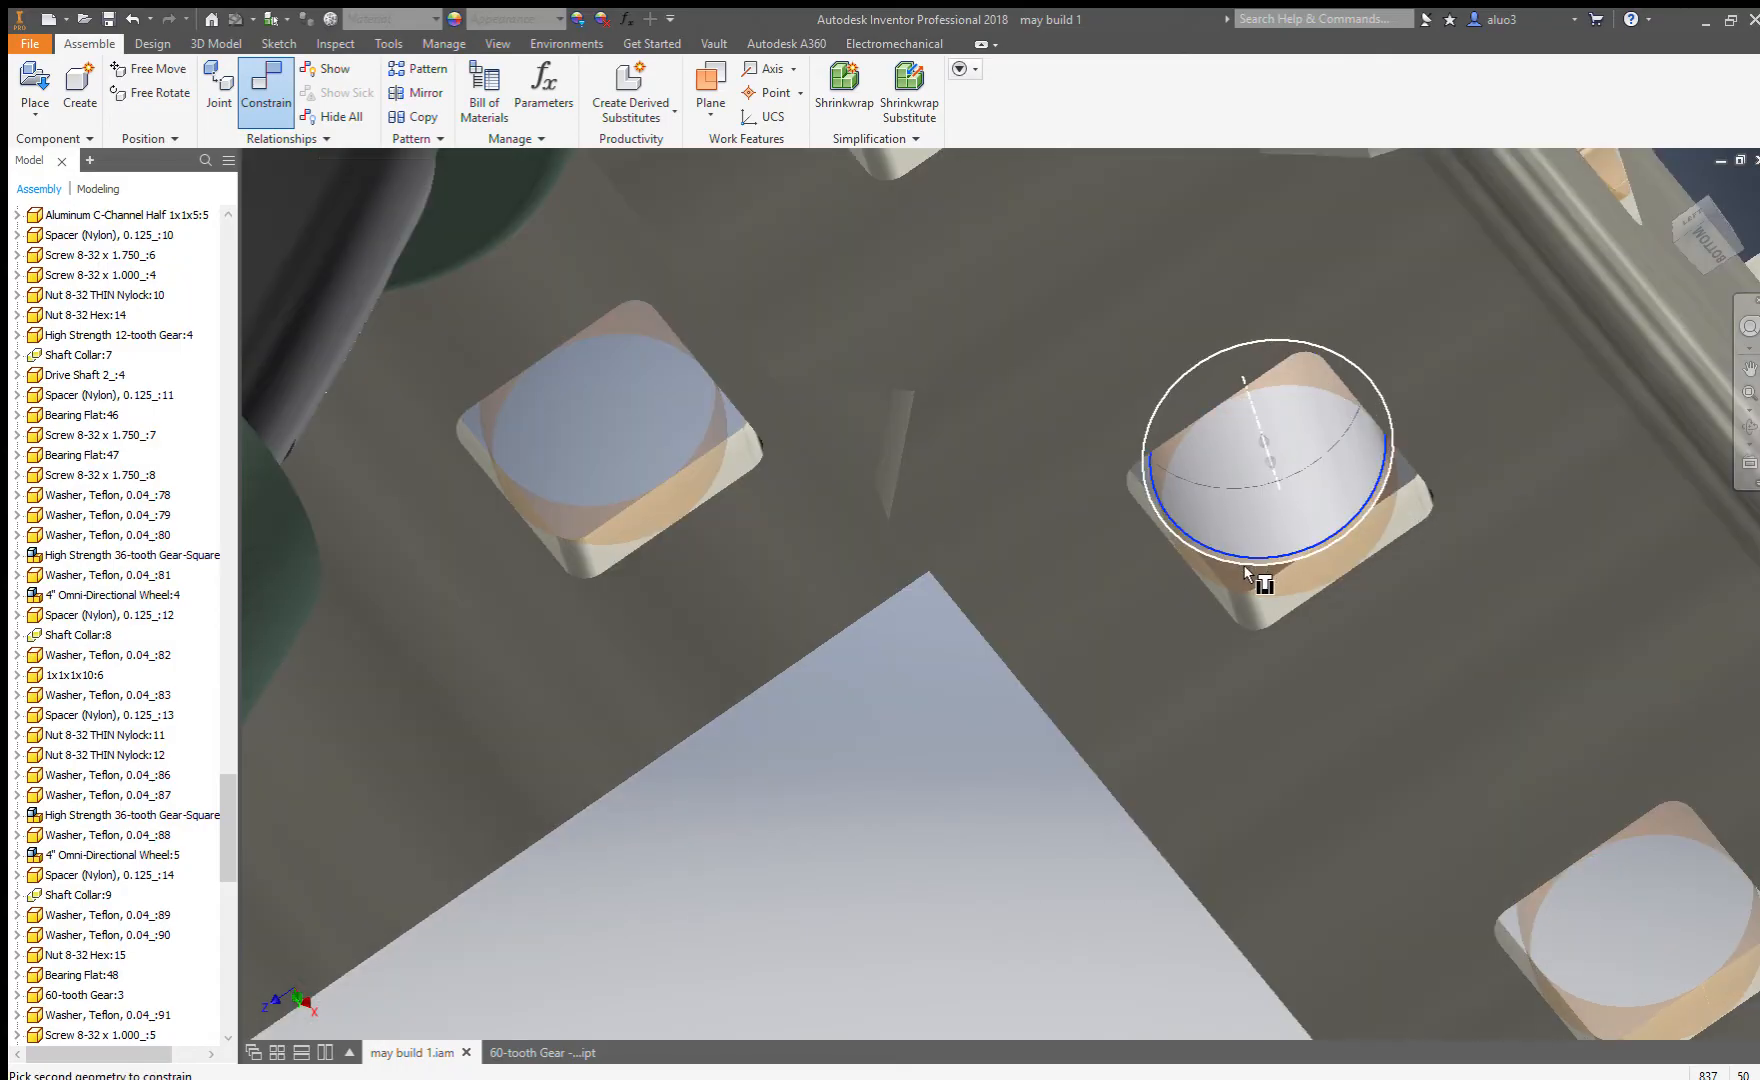
Examine the angle and spacers at the rail ends in the left view, including their clearance to the wheel.
scroll(1255, 560, "up", 3)
scroll(1250, 530, "up", 3)
scroll(1158, 525, "up", 5)
middle_click_drag(1158, 525, 1230, 610, "shift")
left_click(1706, 240)
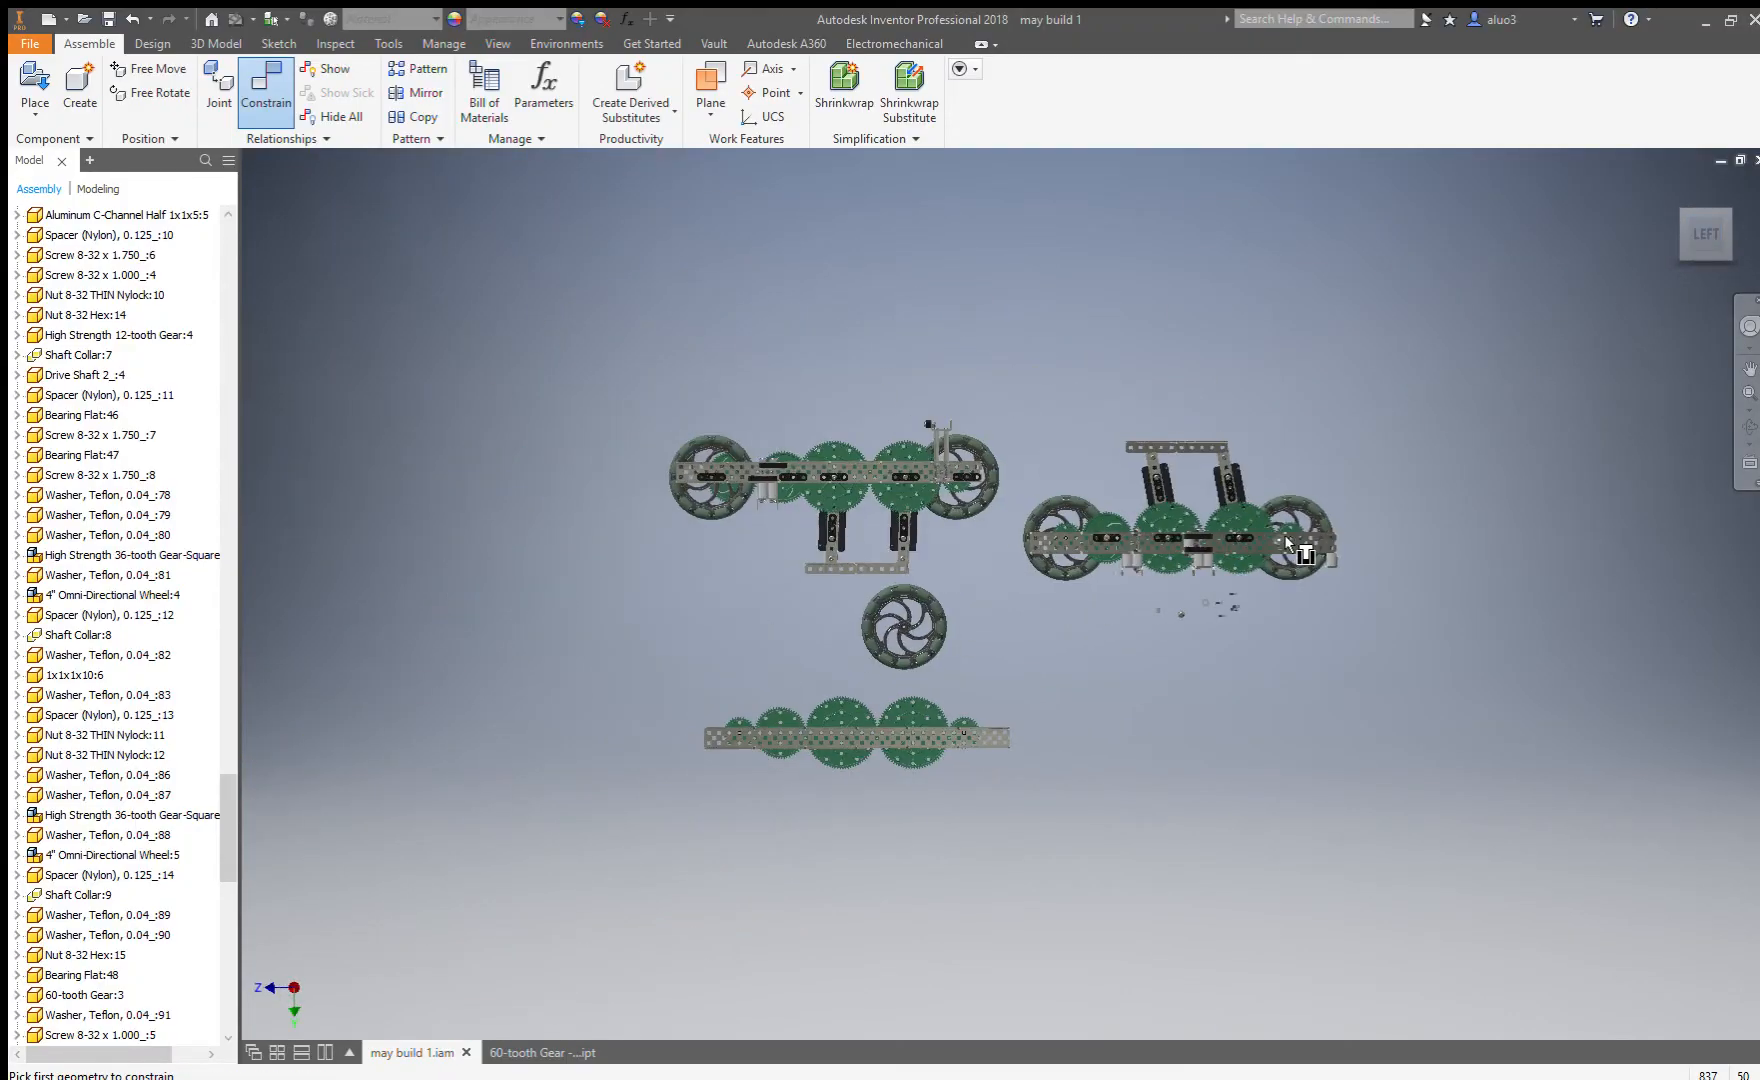
scroll(1284, 534, "down", 10)
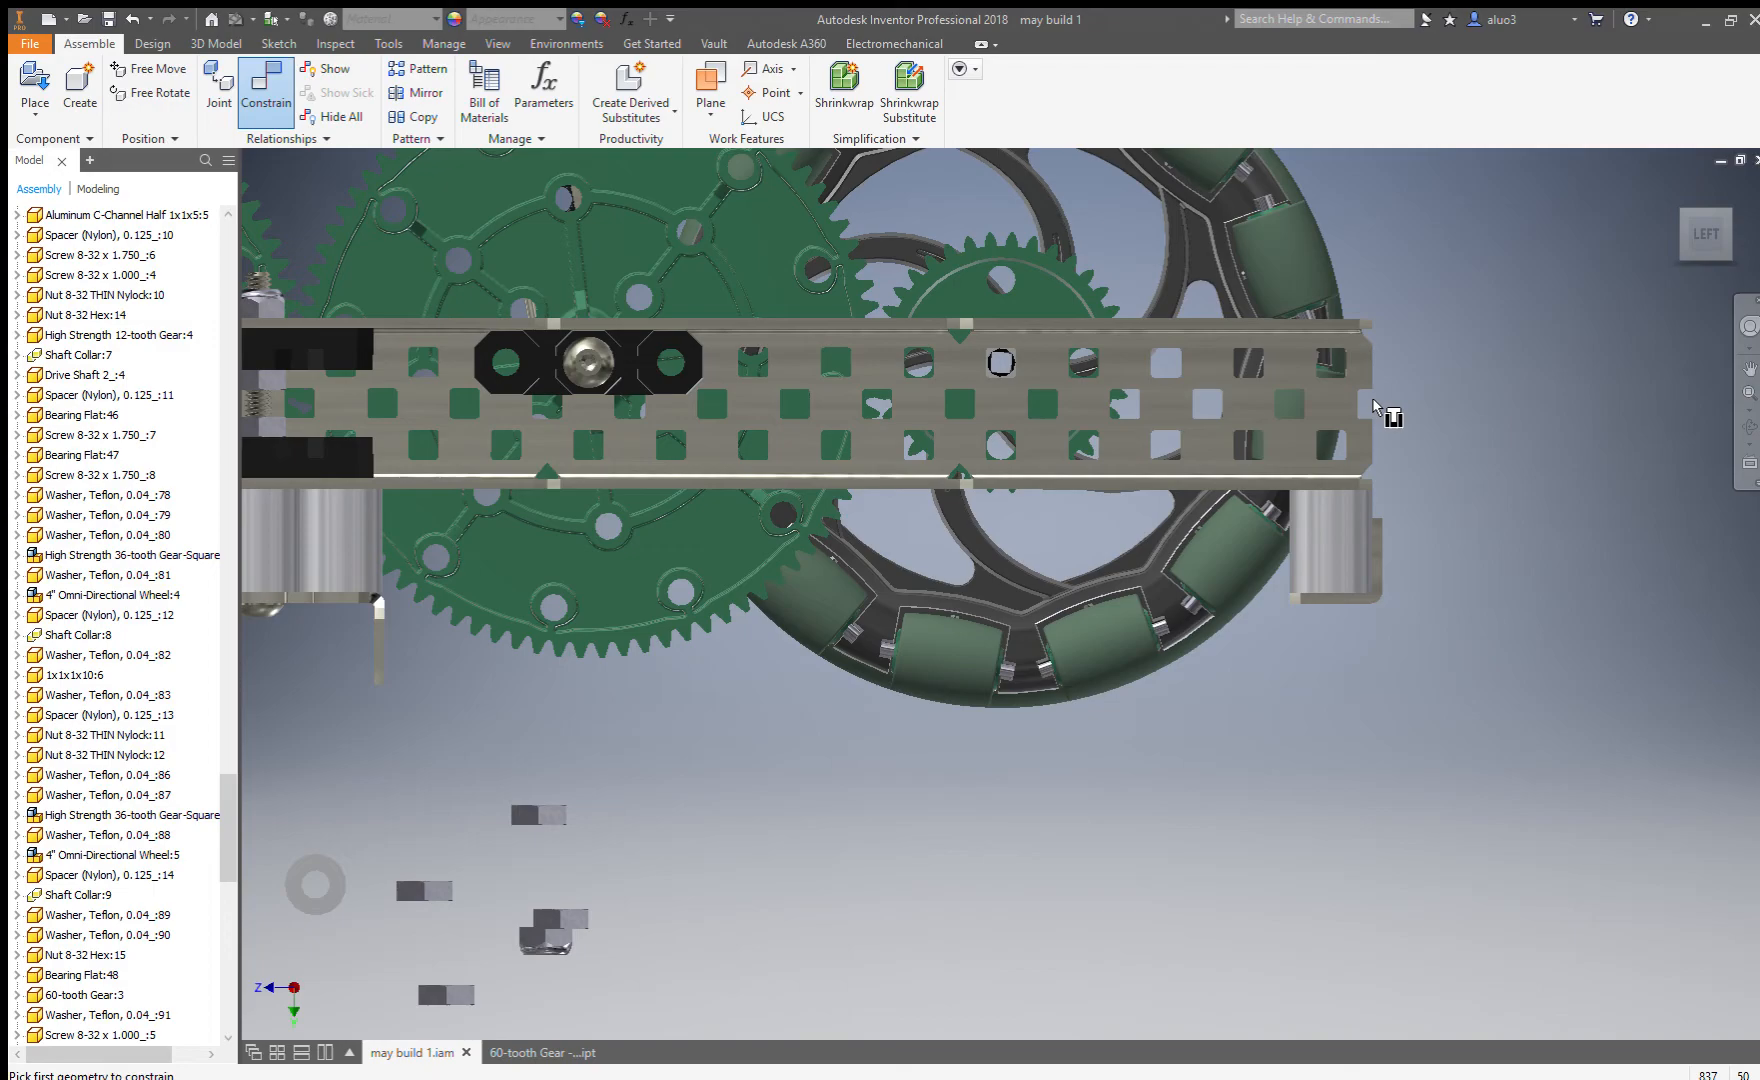
scroll(1379, 560, "up", 10)
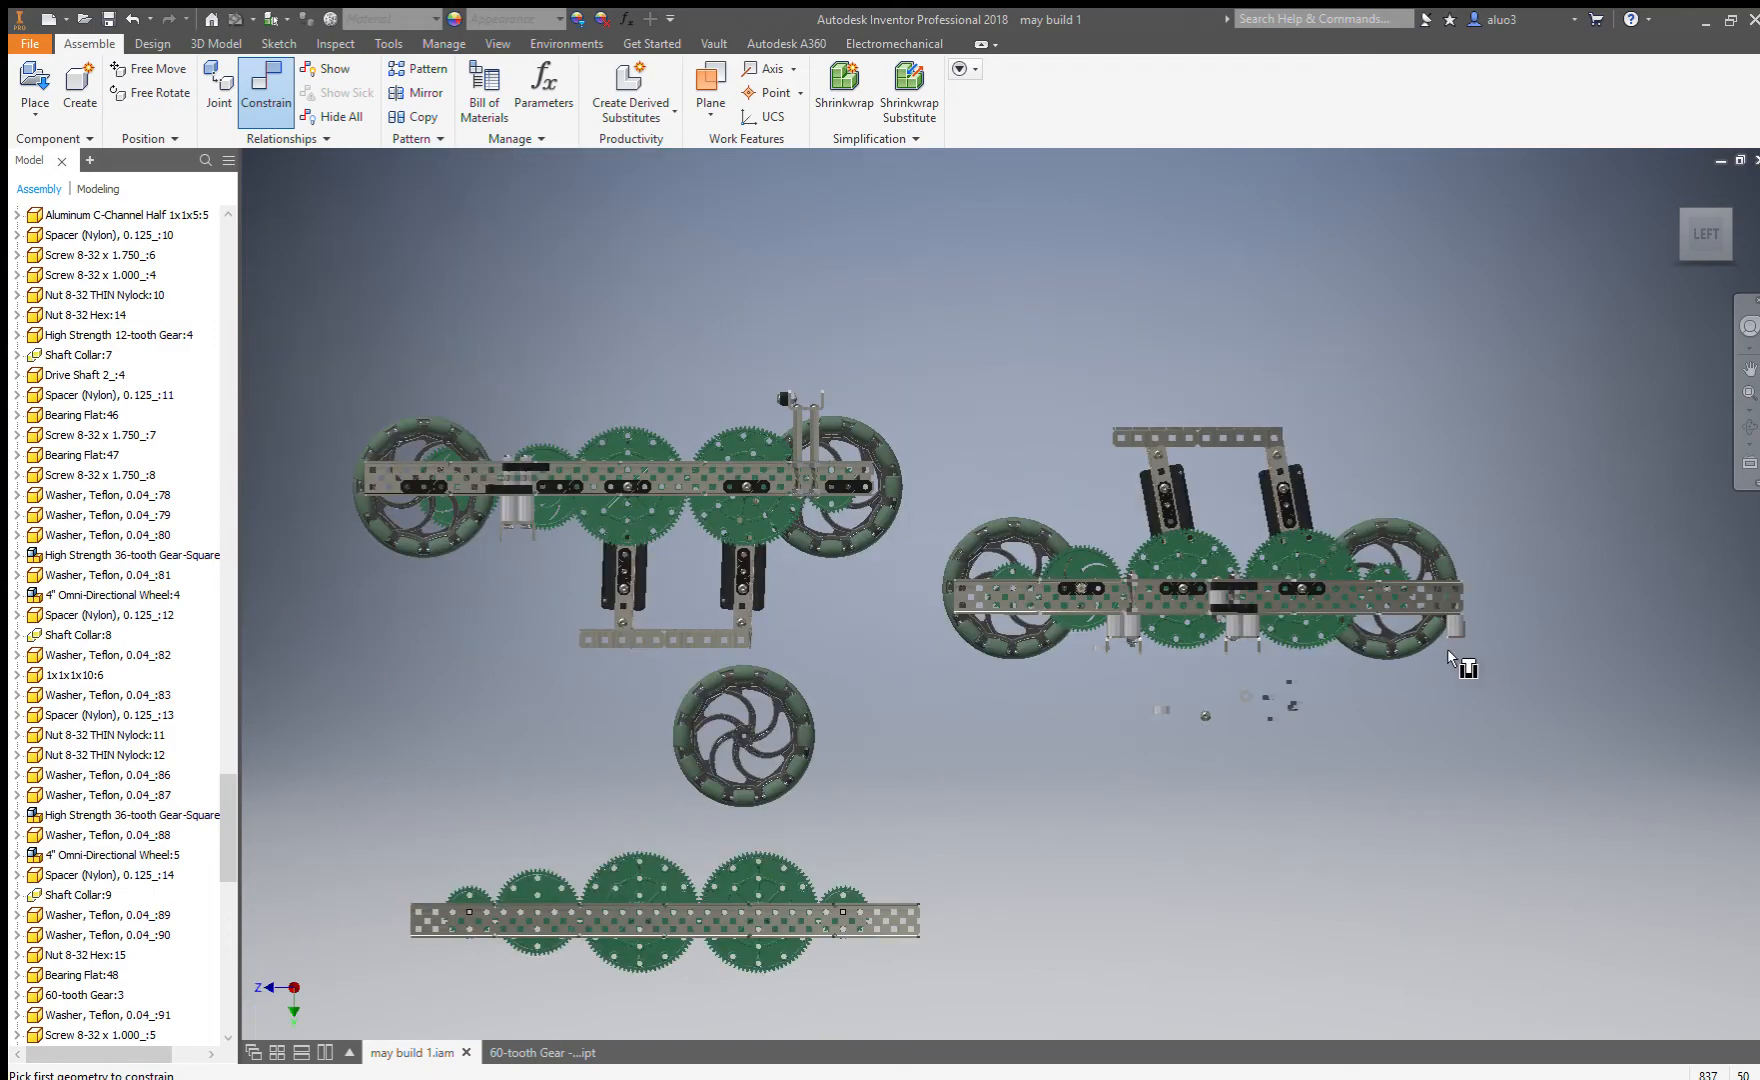
scroll(1446, 648, "down", 10)
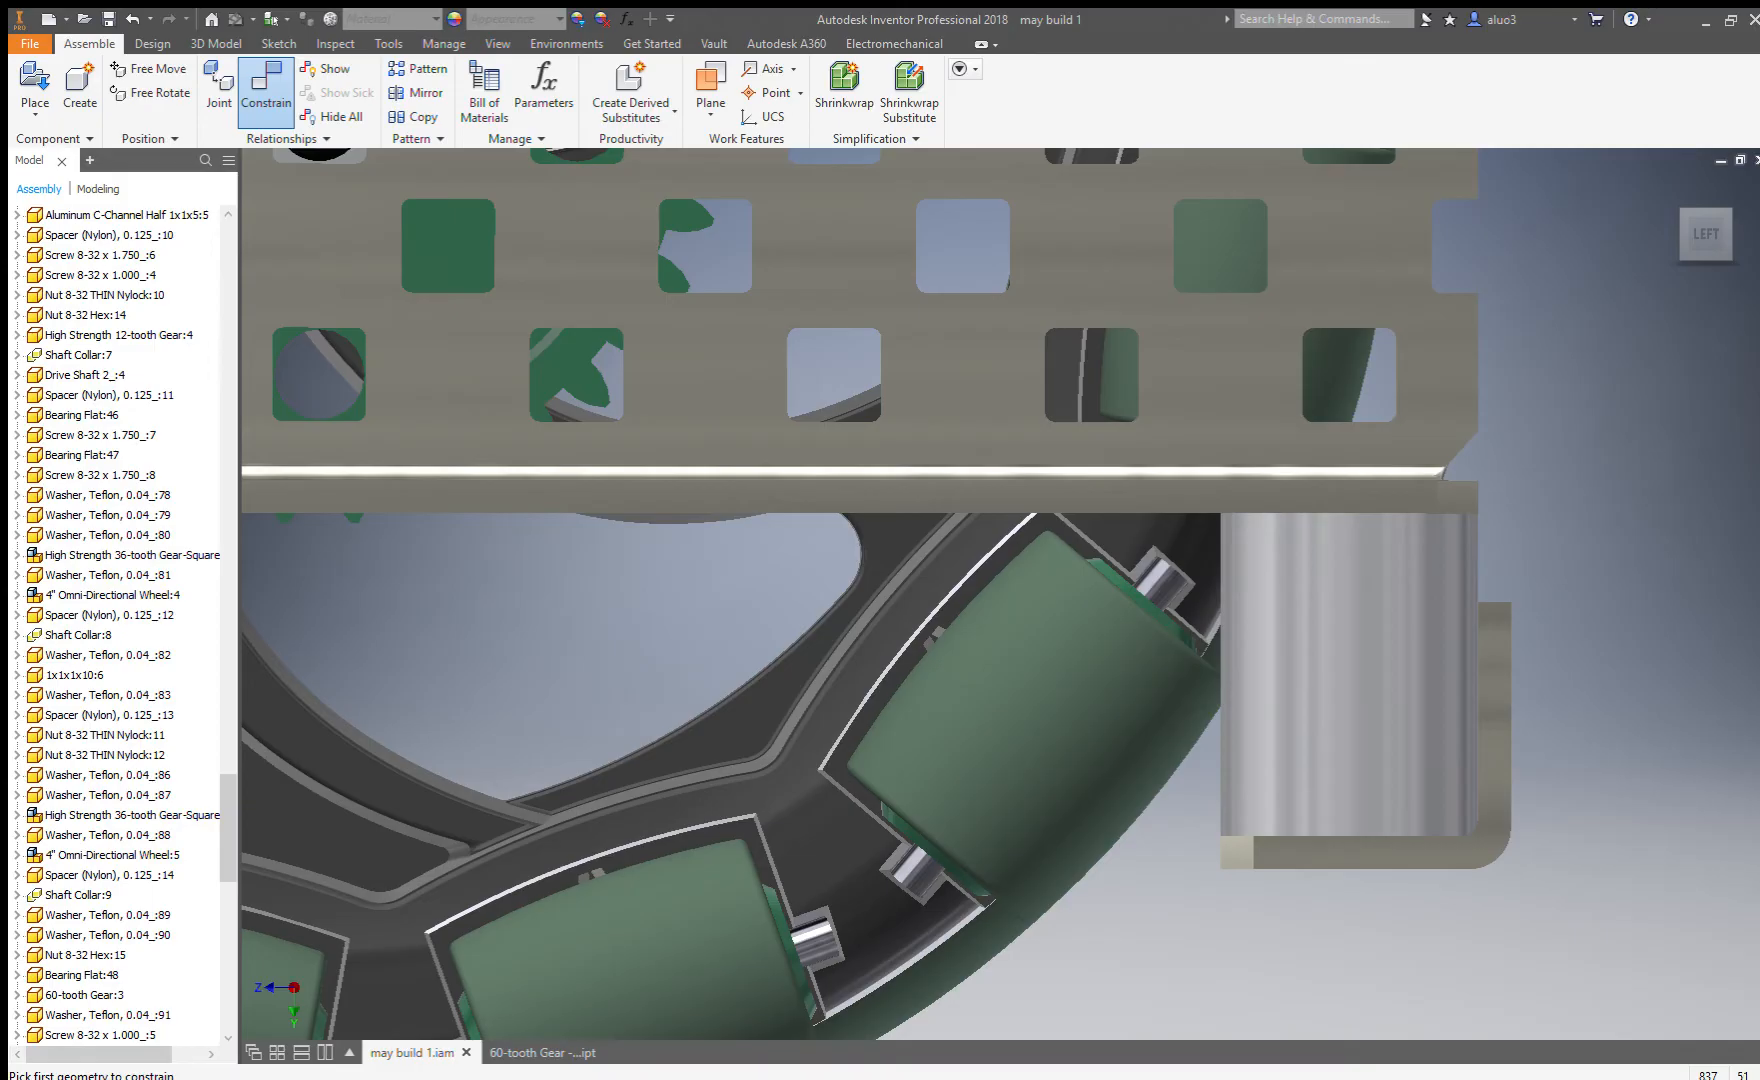
Leave the constraint command and open the Aluminum C-Channel 1x2x30 - Copy part for editing.
key("Escape")
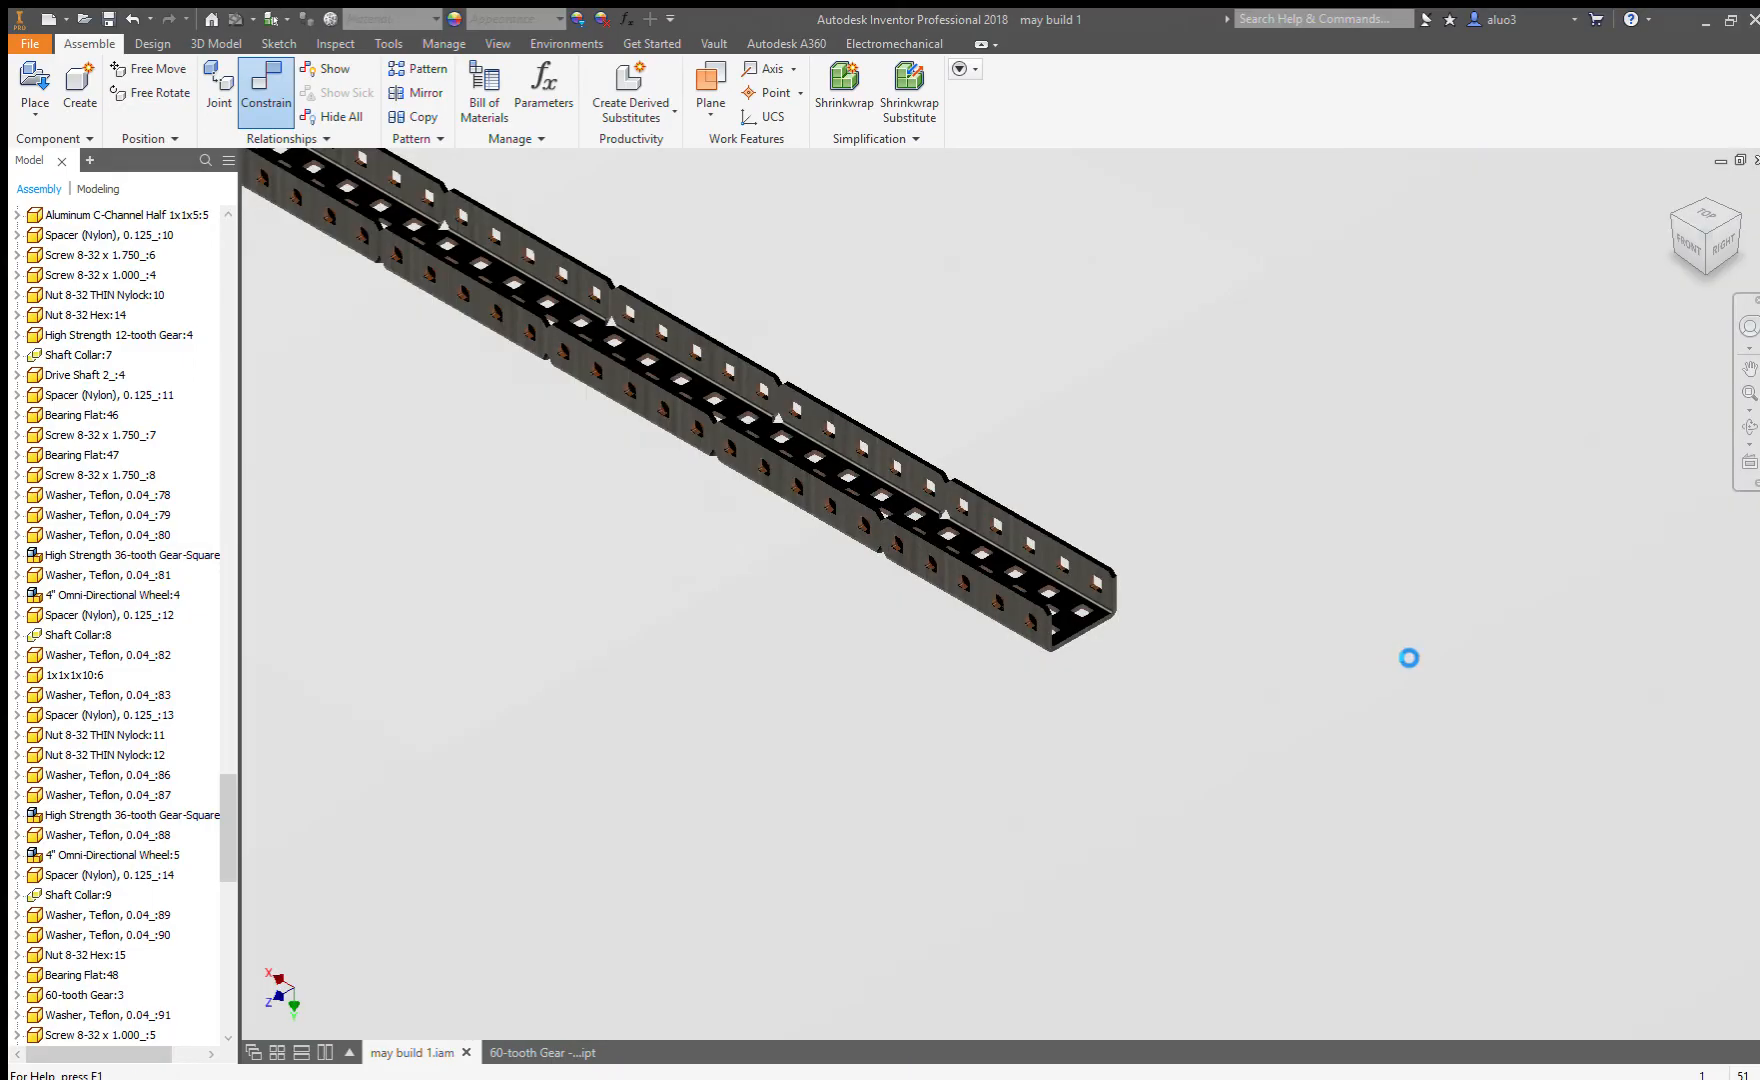
scroll(1412, 655, "up", 5)
scroll(1235, 583, "down", 5)
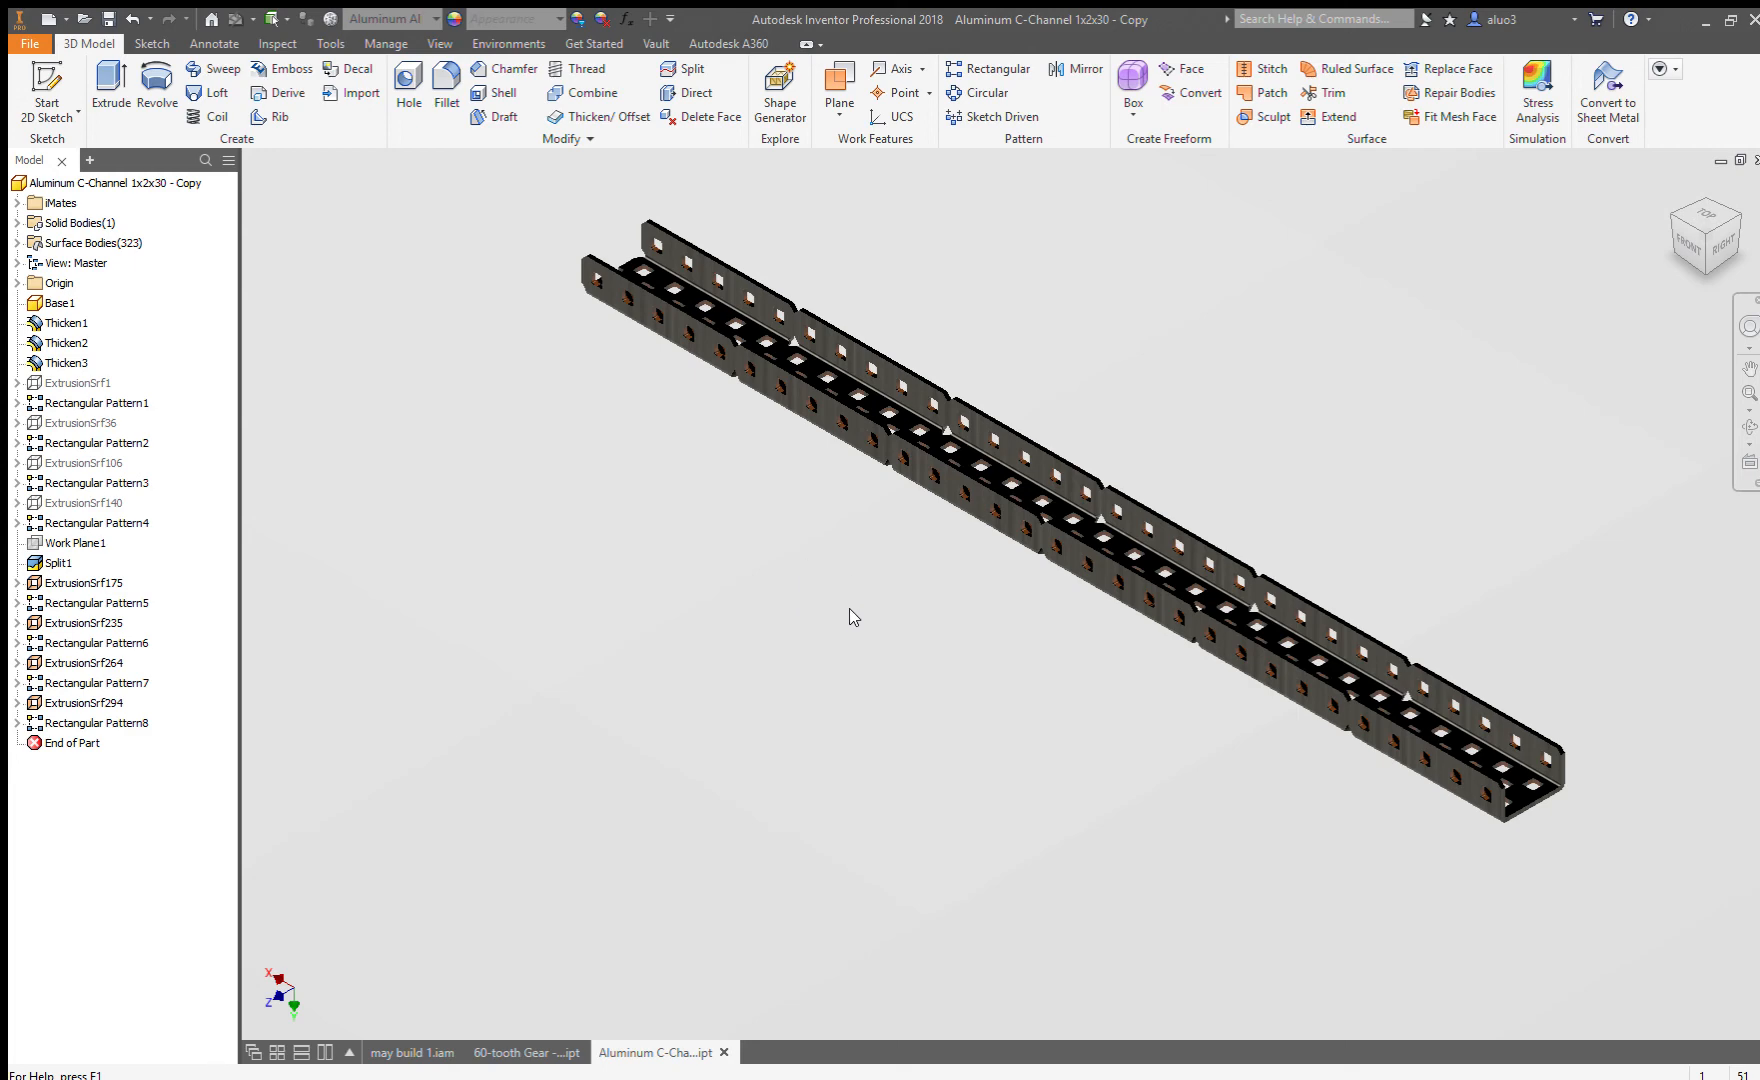
Sketch a large rectangle enclosing the whole channel in the plane of its front flange, and finish the sketch.
key("s")
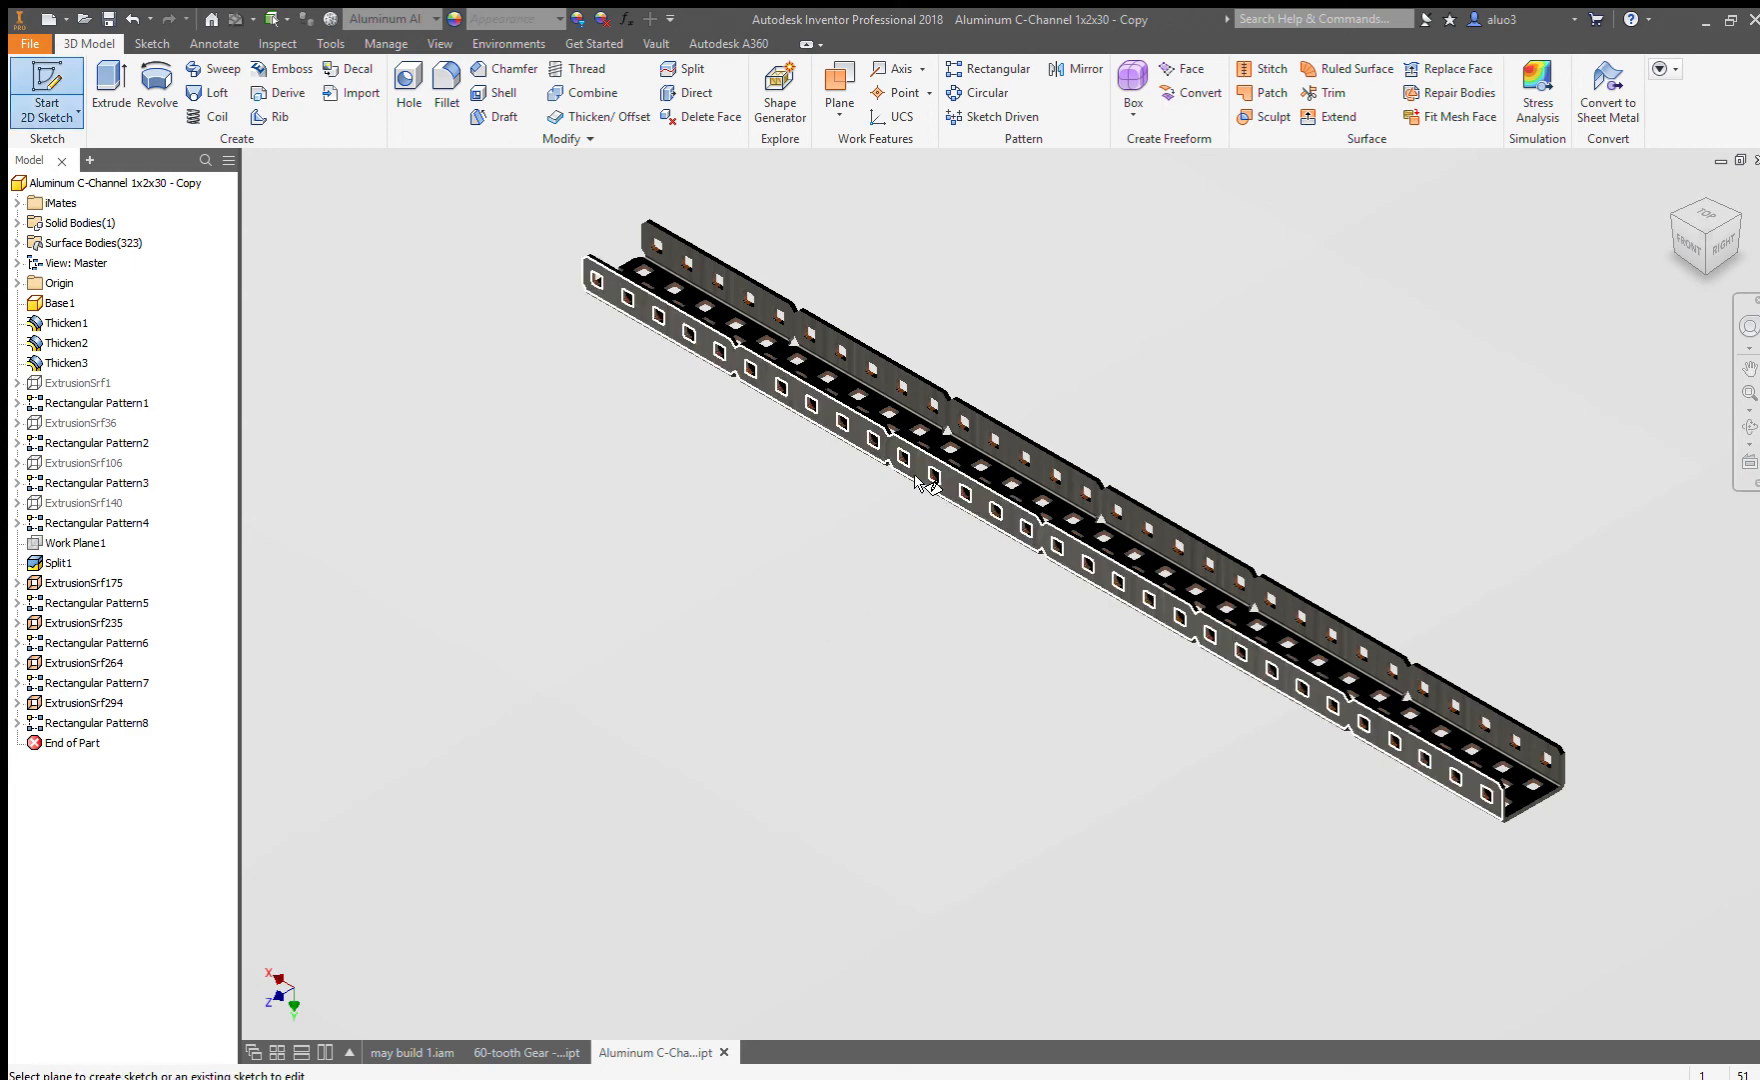
scroll(920, 485, "down", 4)
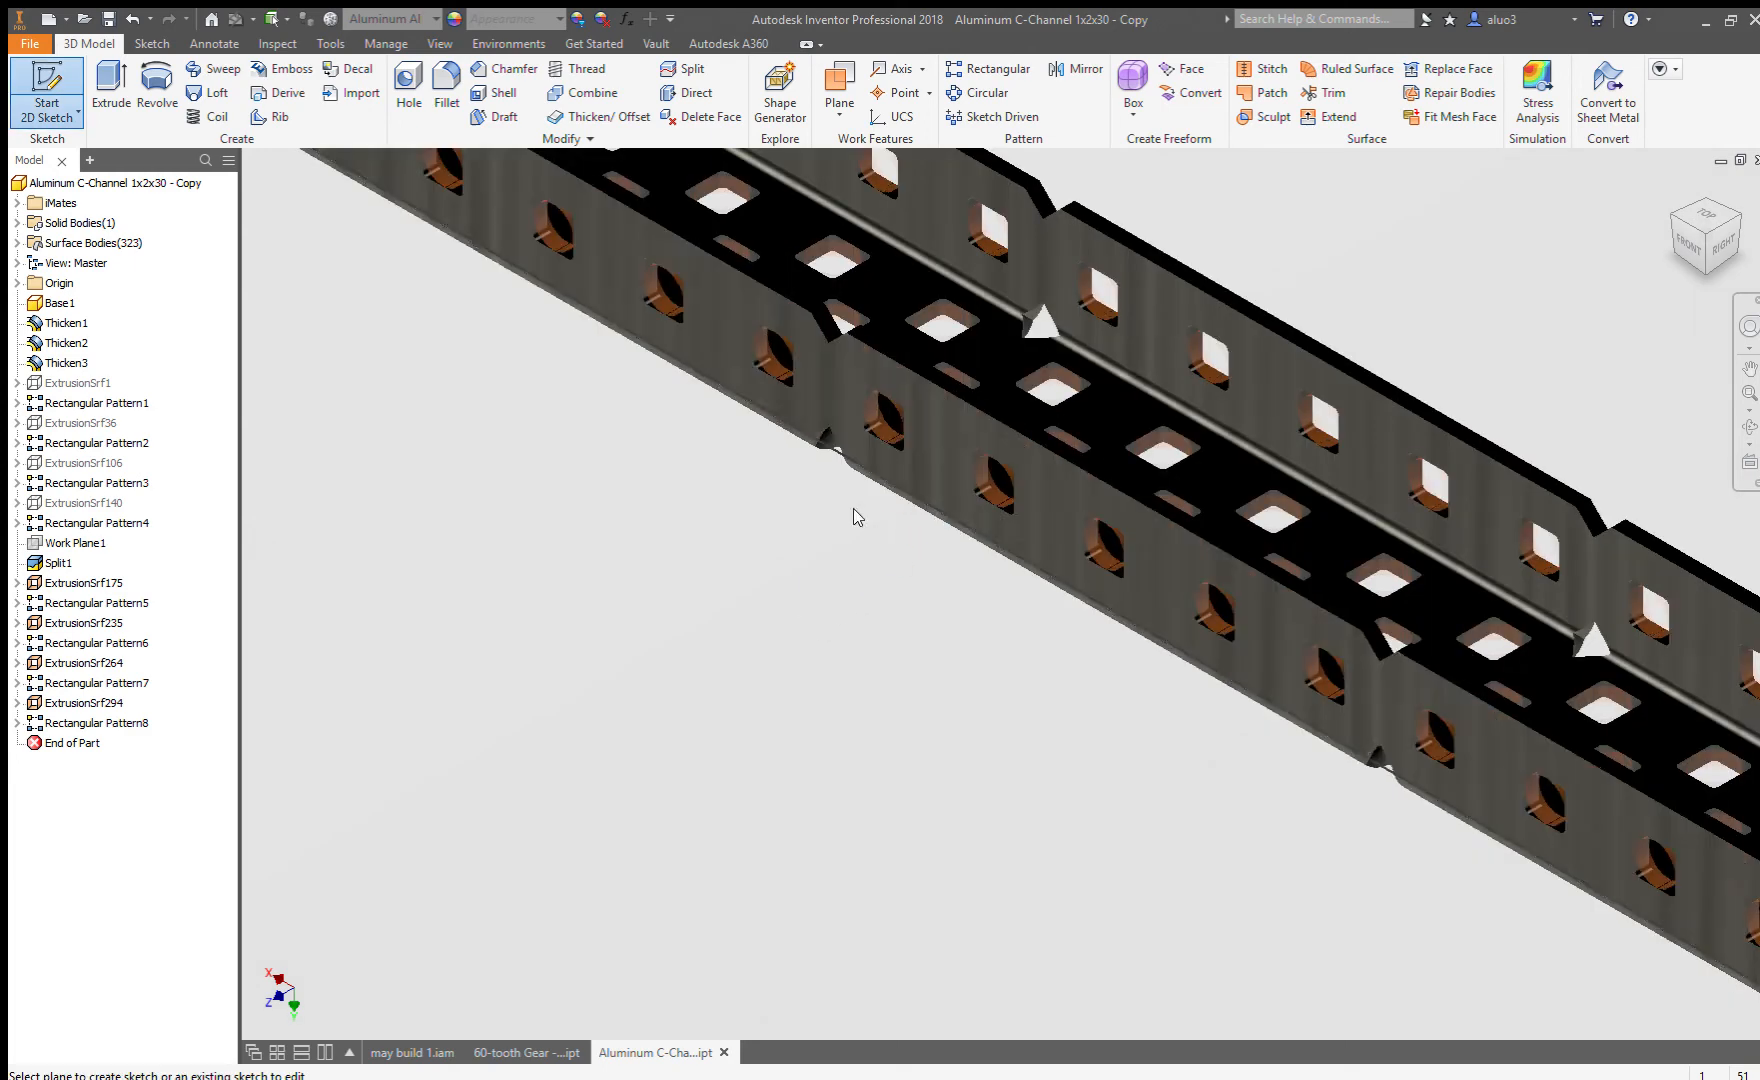
left_click(852, 508)
key("r")
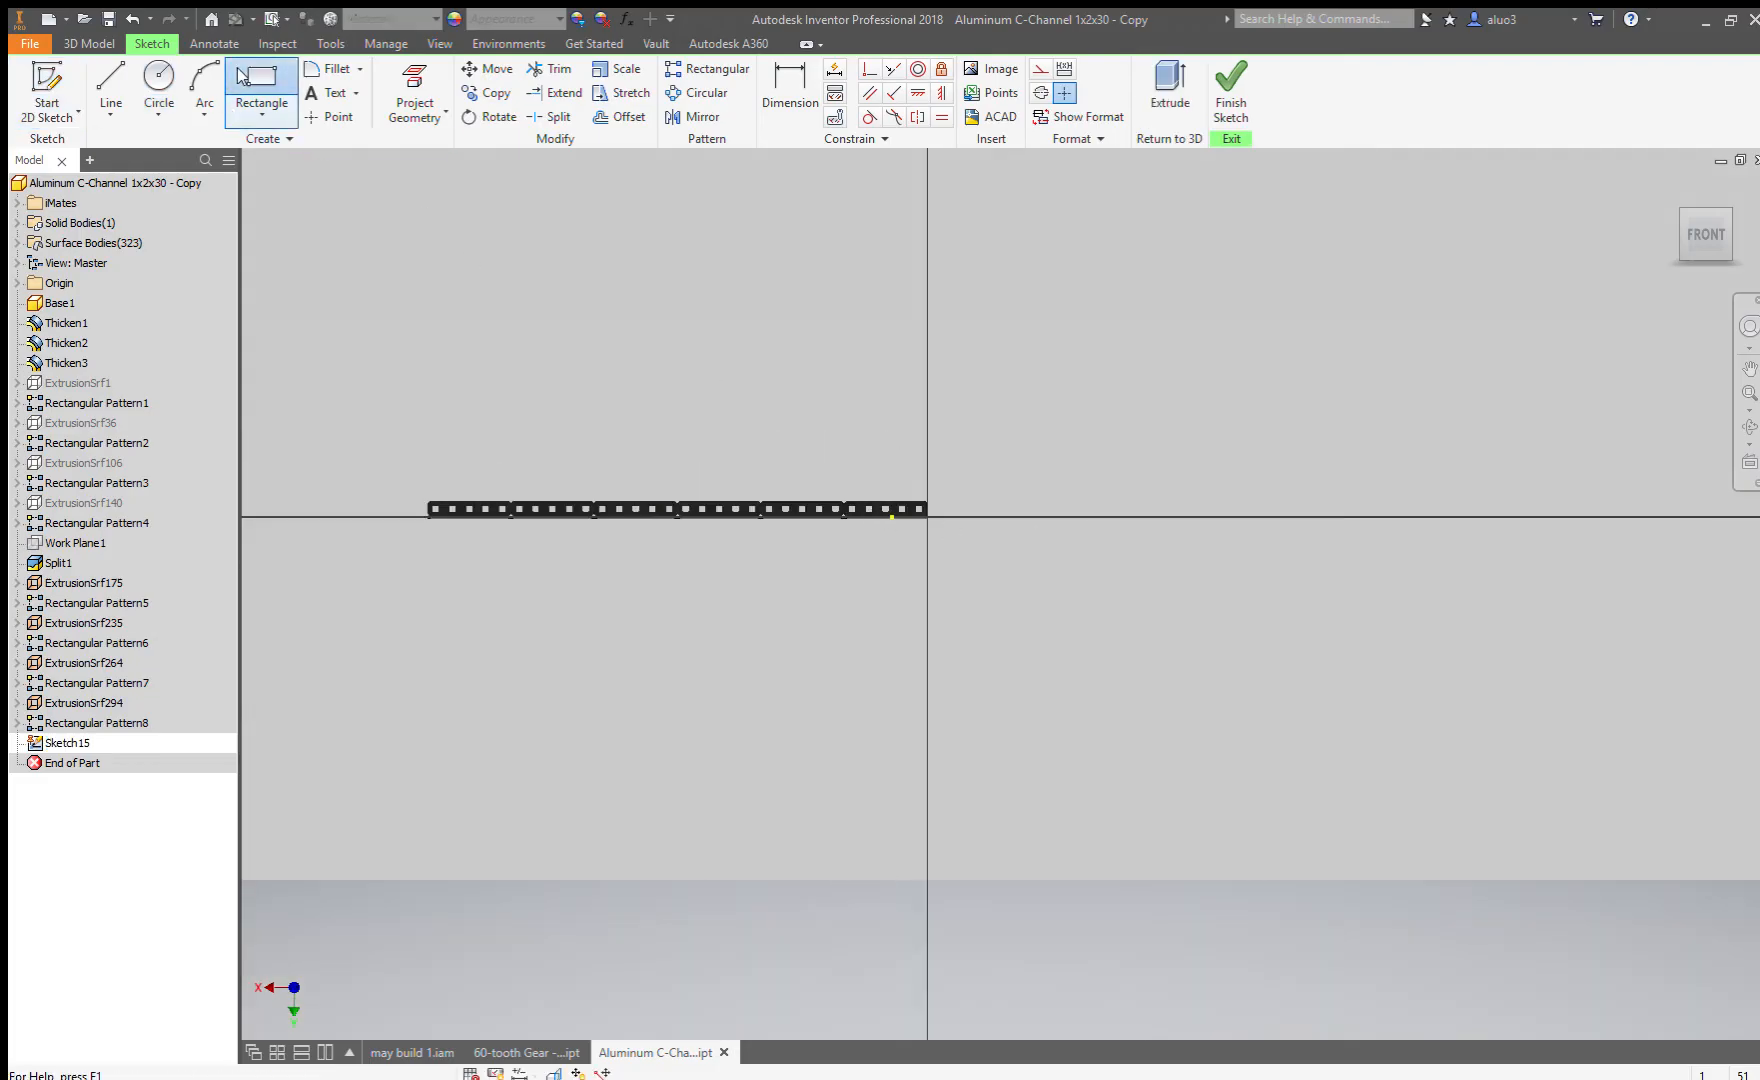
left_click(336, 413)
left_click(1140, 682)
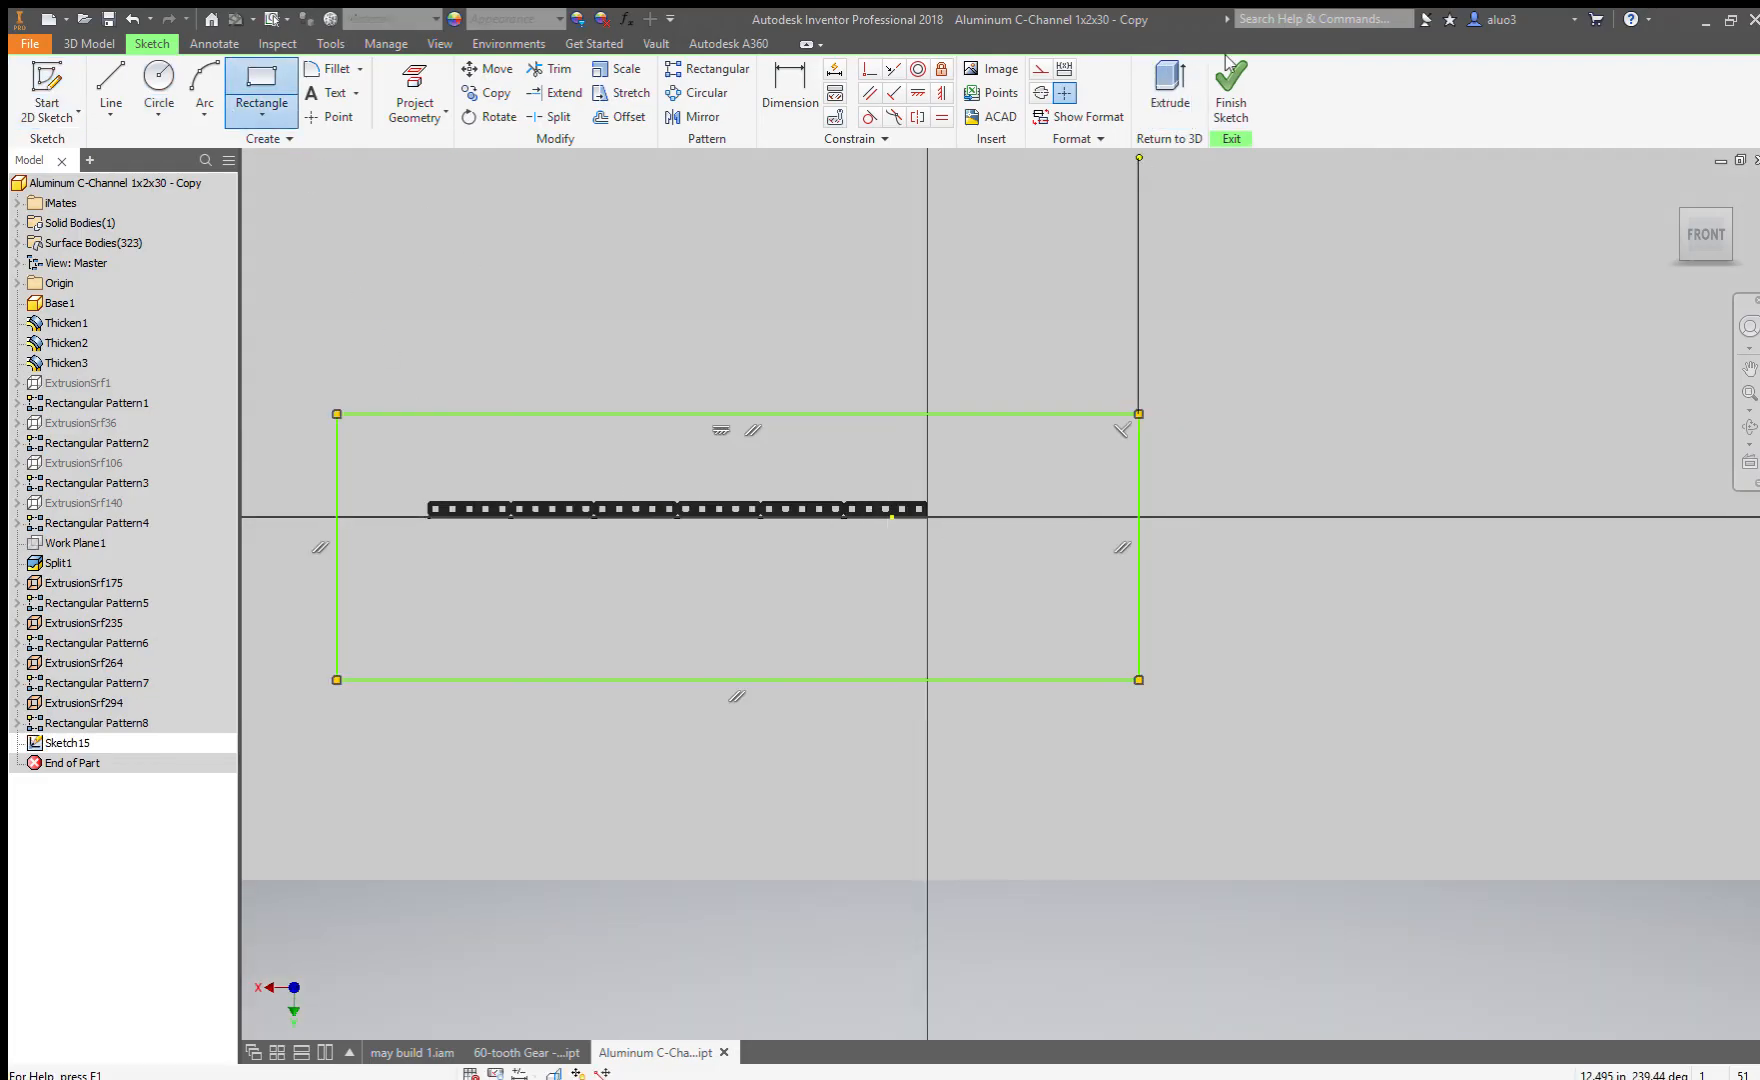
left_click(1231, 100)
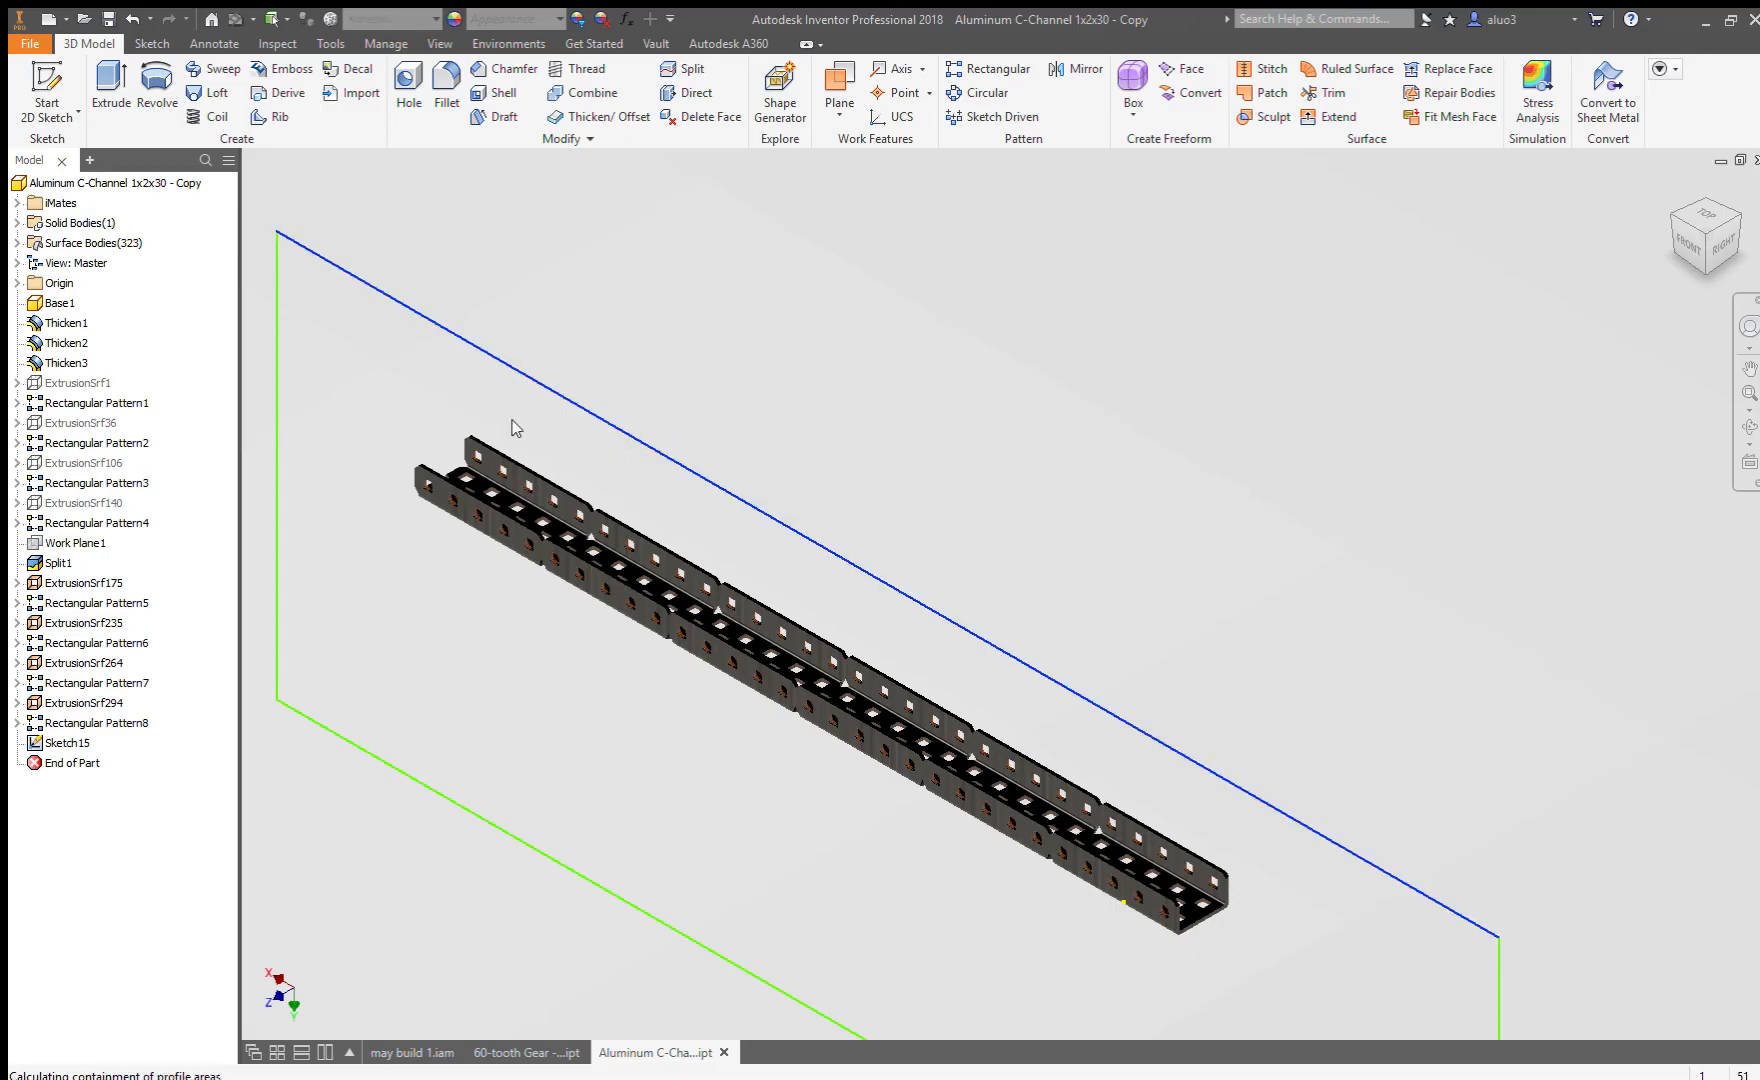
Start a cut extrusion of the rectangle toward the channel and inspect the flange and its bend for the cut depth.
key("e")
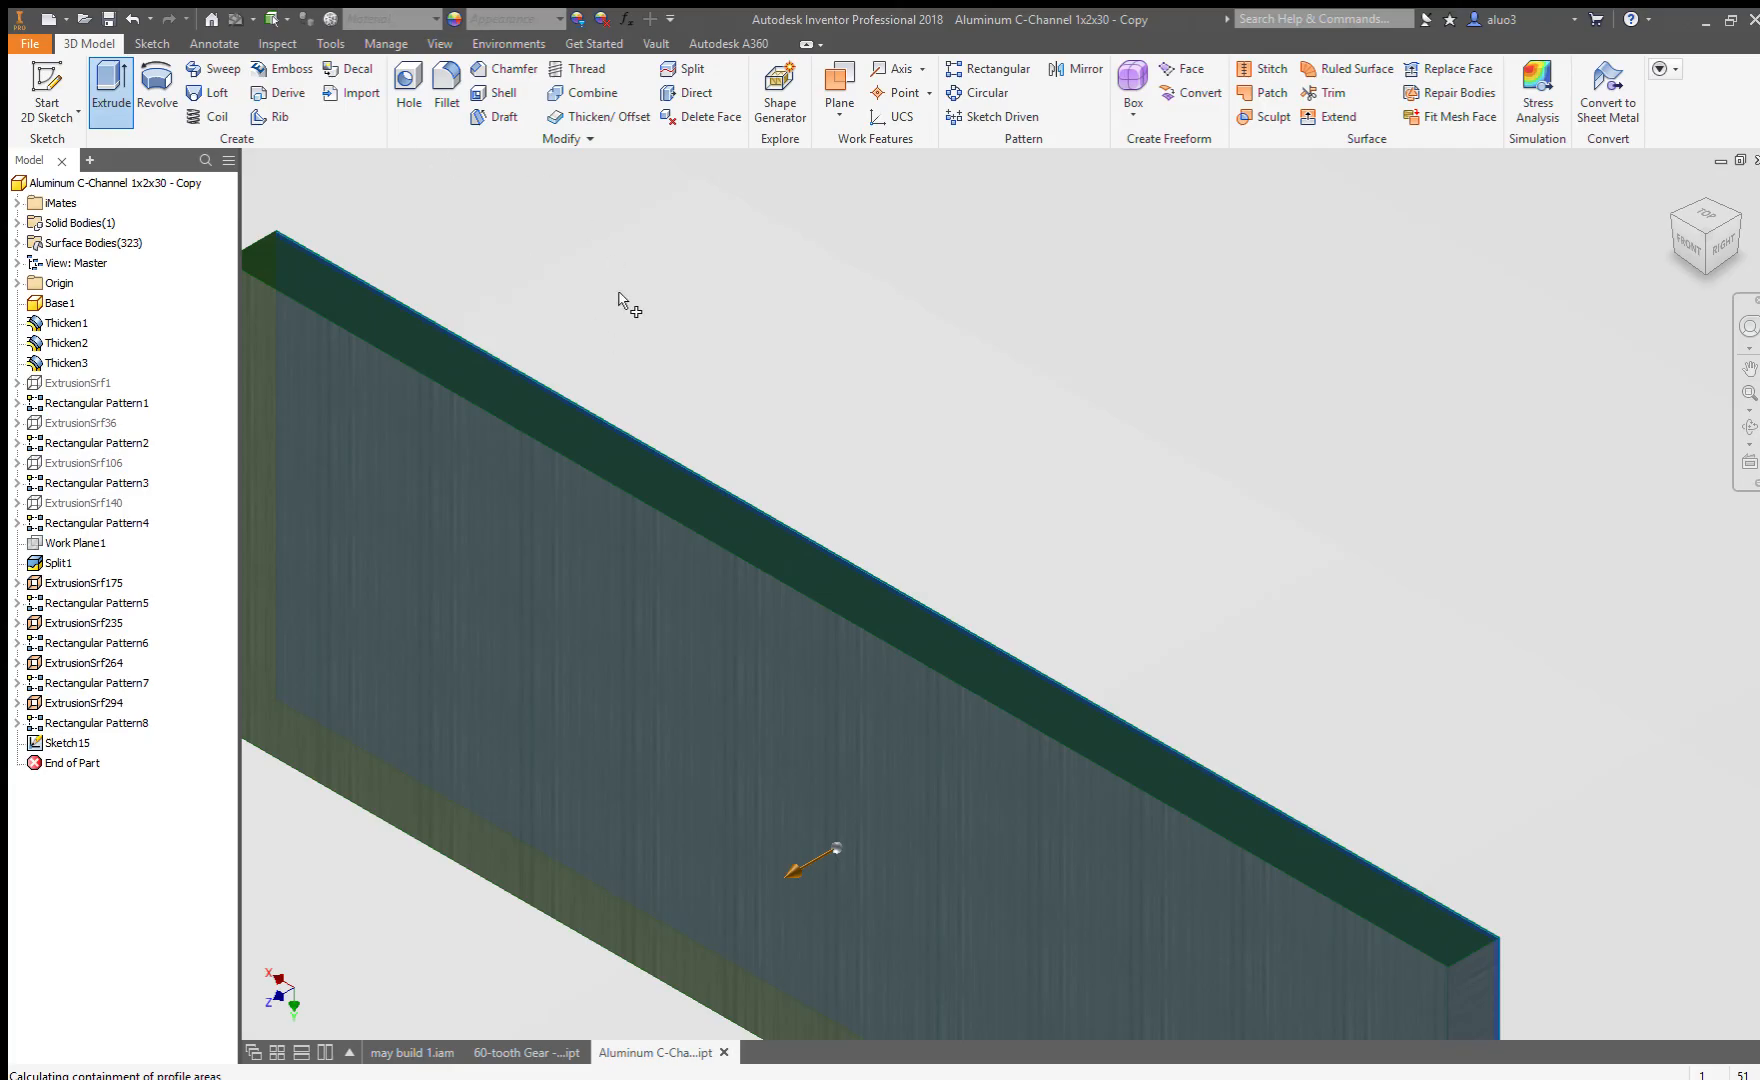
middle_click_drag(964, 592, 892, 715, "shift")
scroll(902, 654, "down", 6)
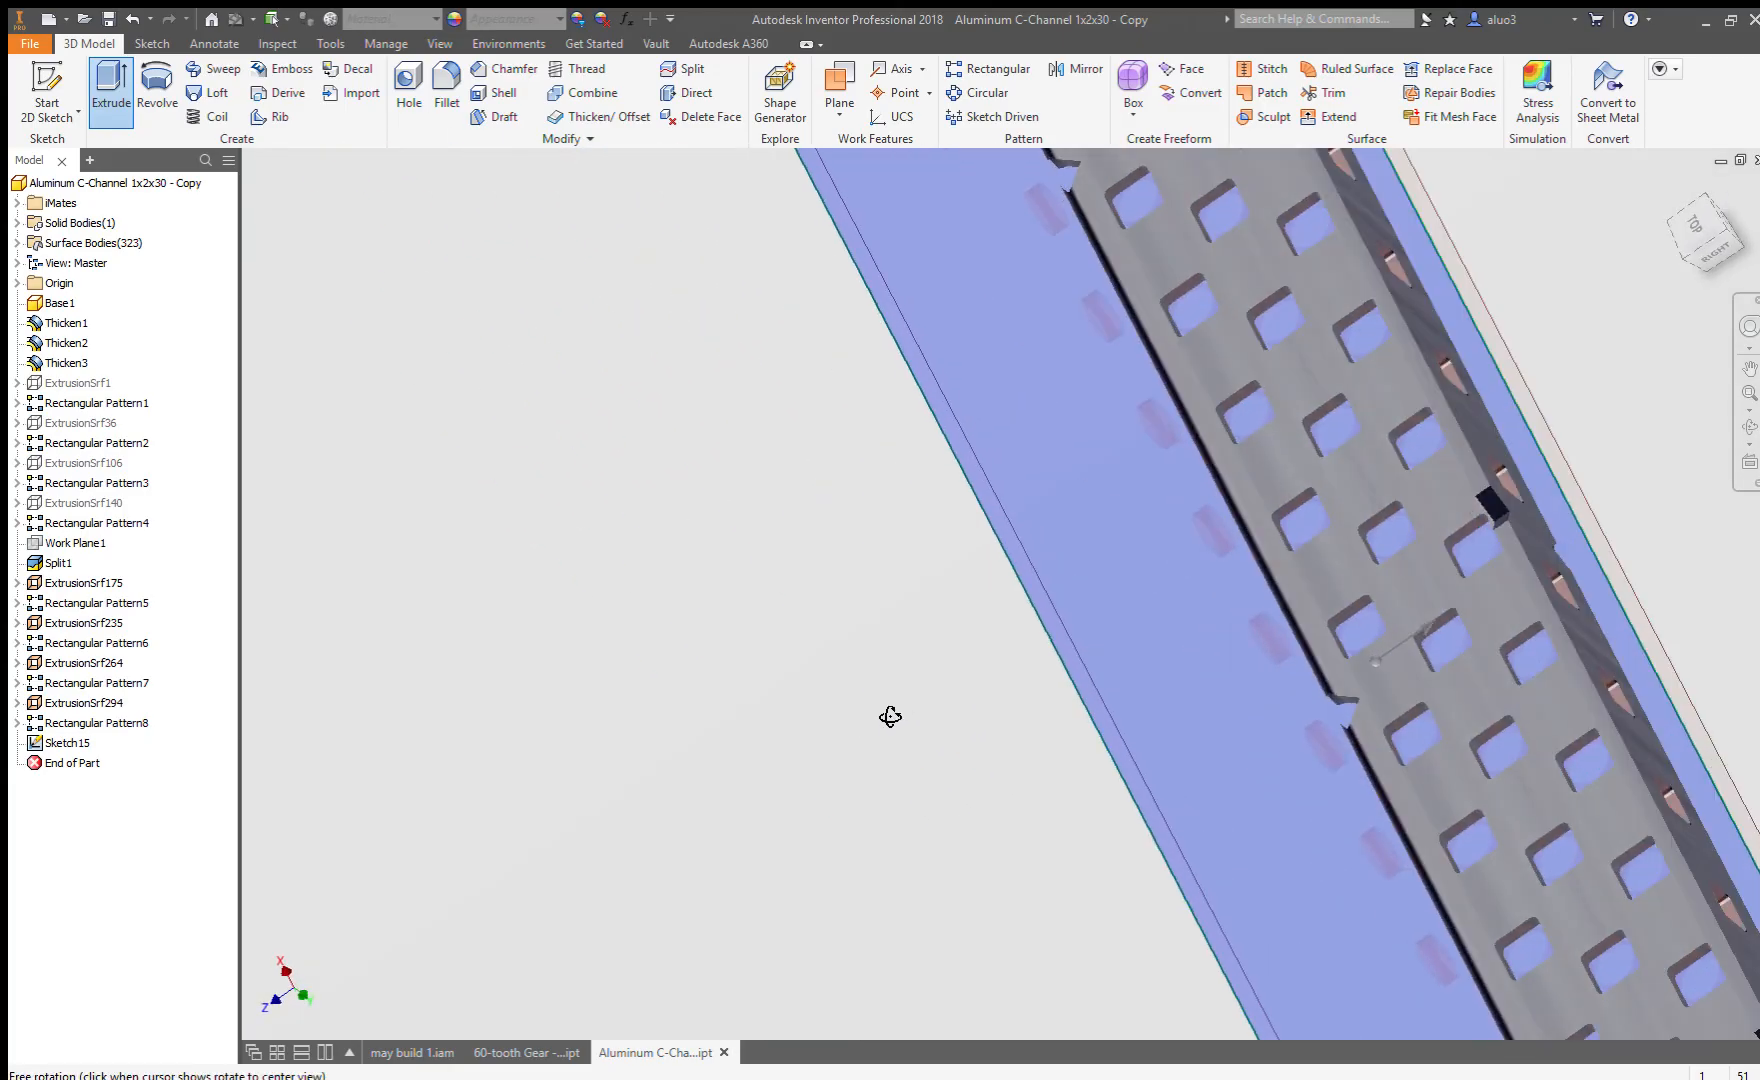
left_click(619, 308)
left_click(614, 309)
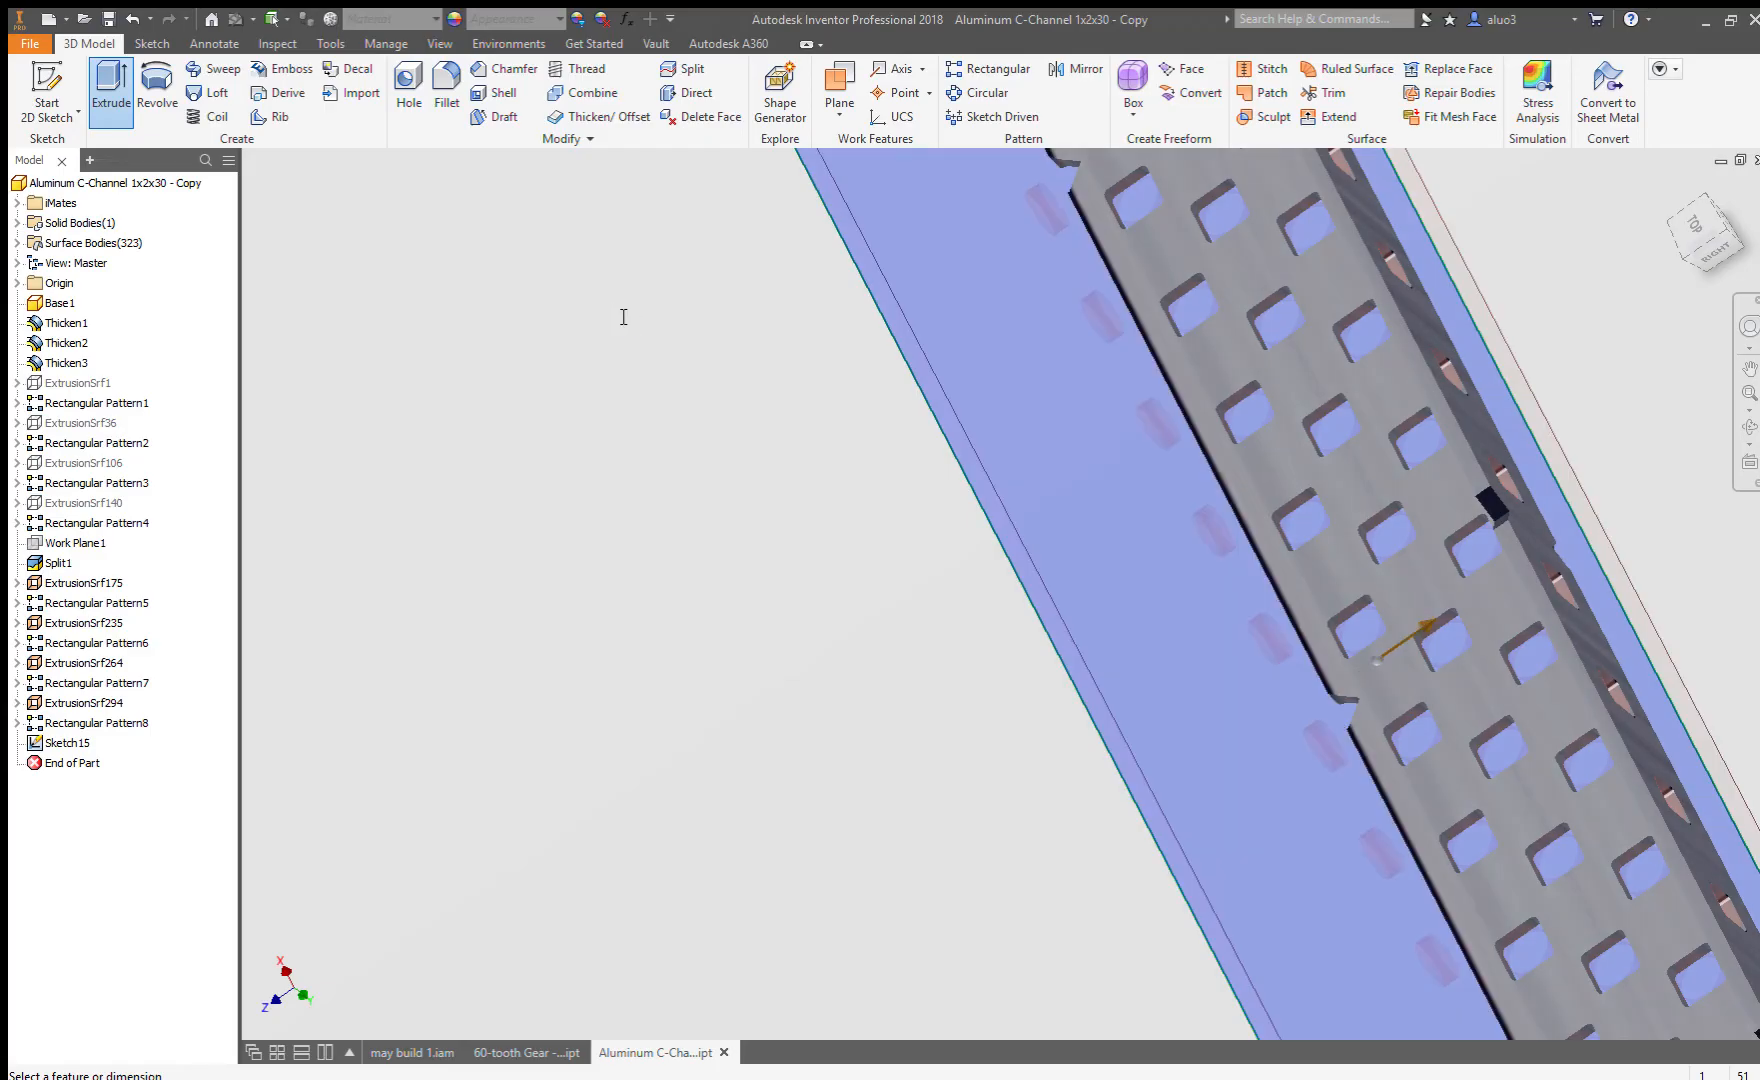
left_click(680, 309)
left_click(747, 318)
scroll(1200, 565, "down", 5)
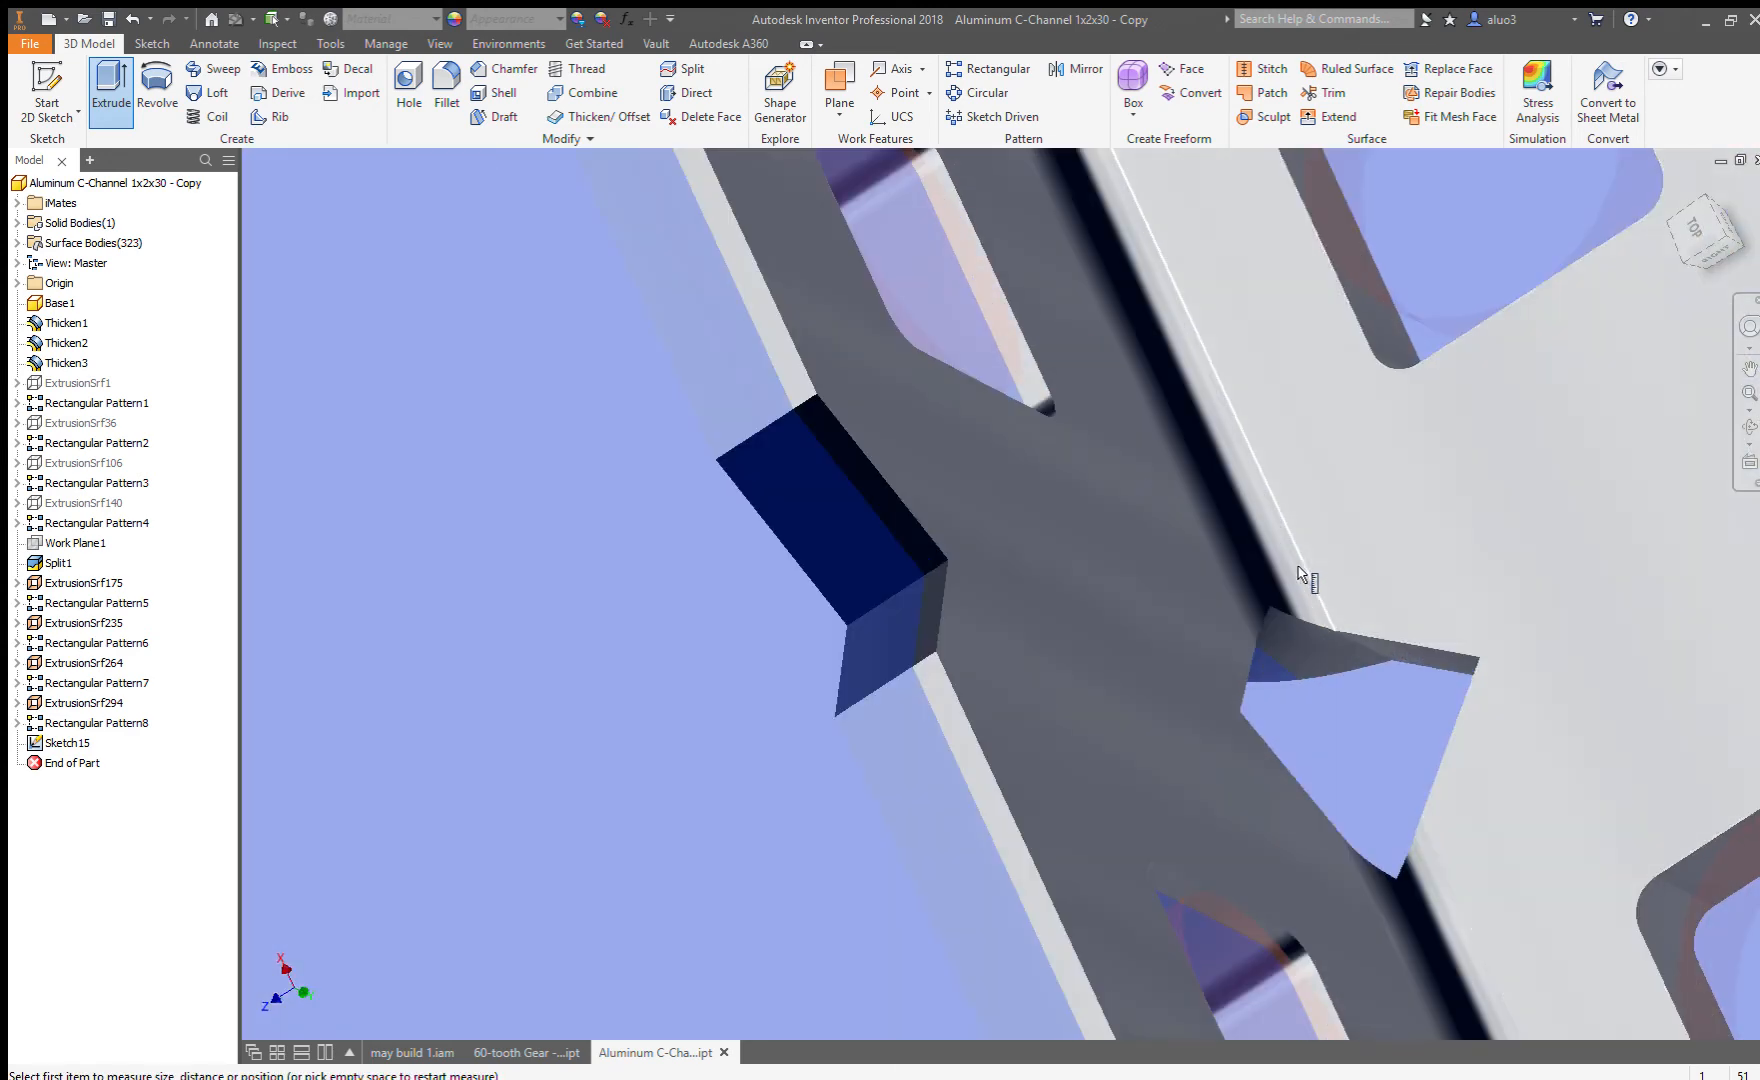
scroll(1305, 570, "up", 8)
key("Escape")
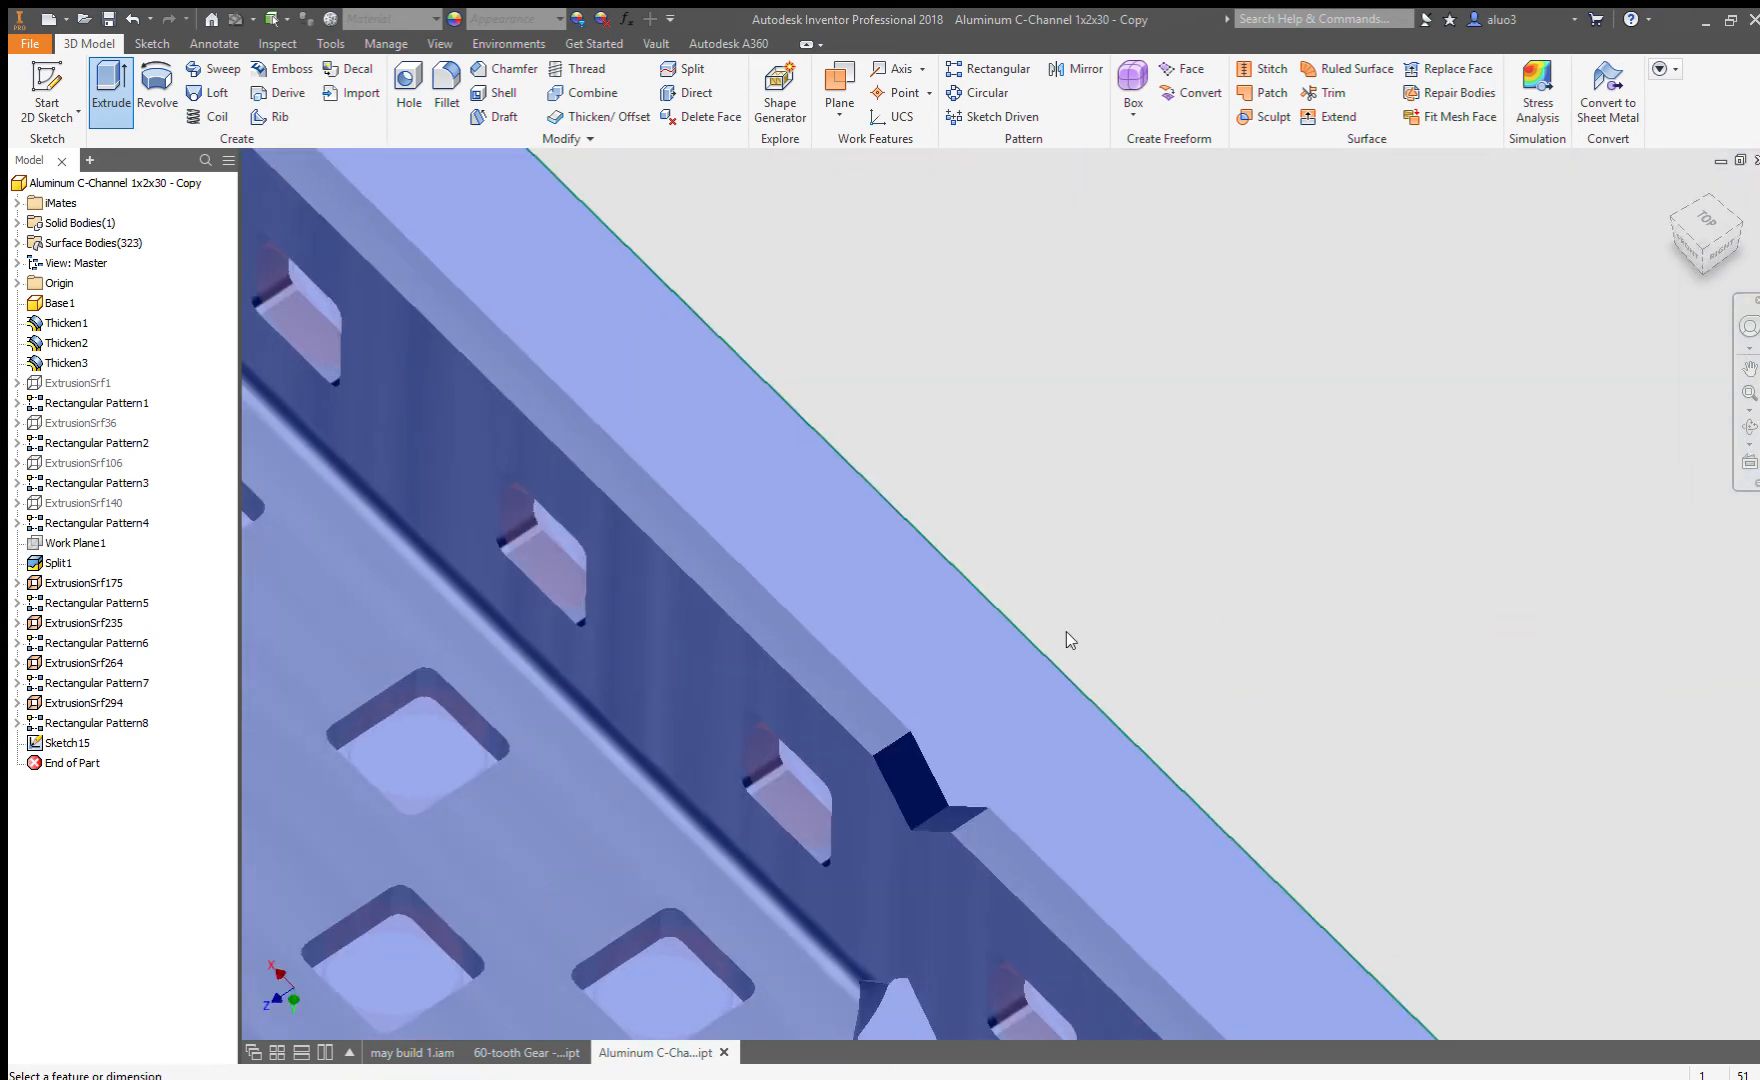
Try cut depths that reach past the near flange into the channel's web.
scroll(1044, 654, "up", 6)
scroll(760, 748, "down", 6)
scroll(656, 532, "up", 5)
scroll(676, 304, "down", 3)
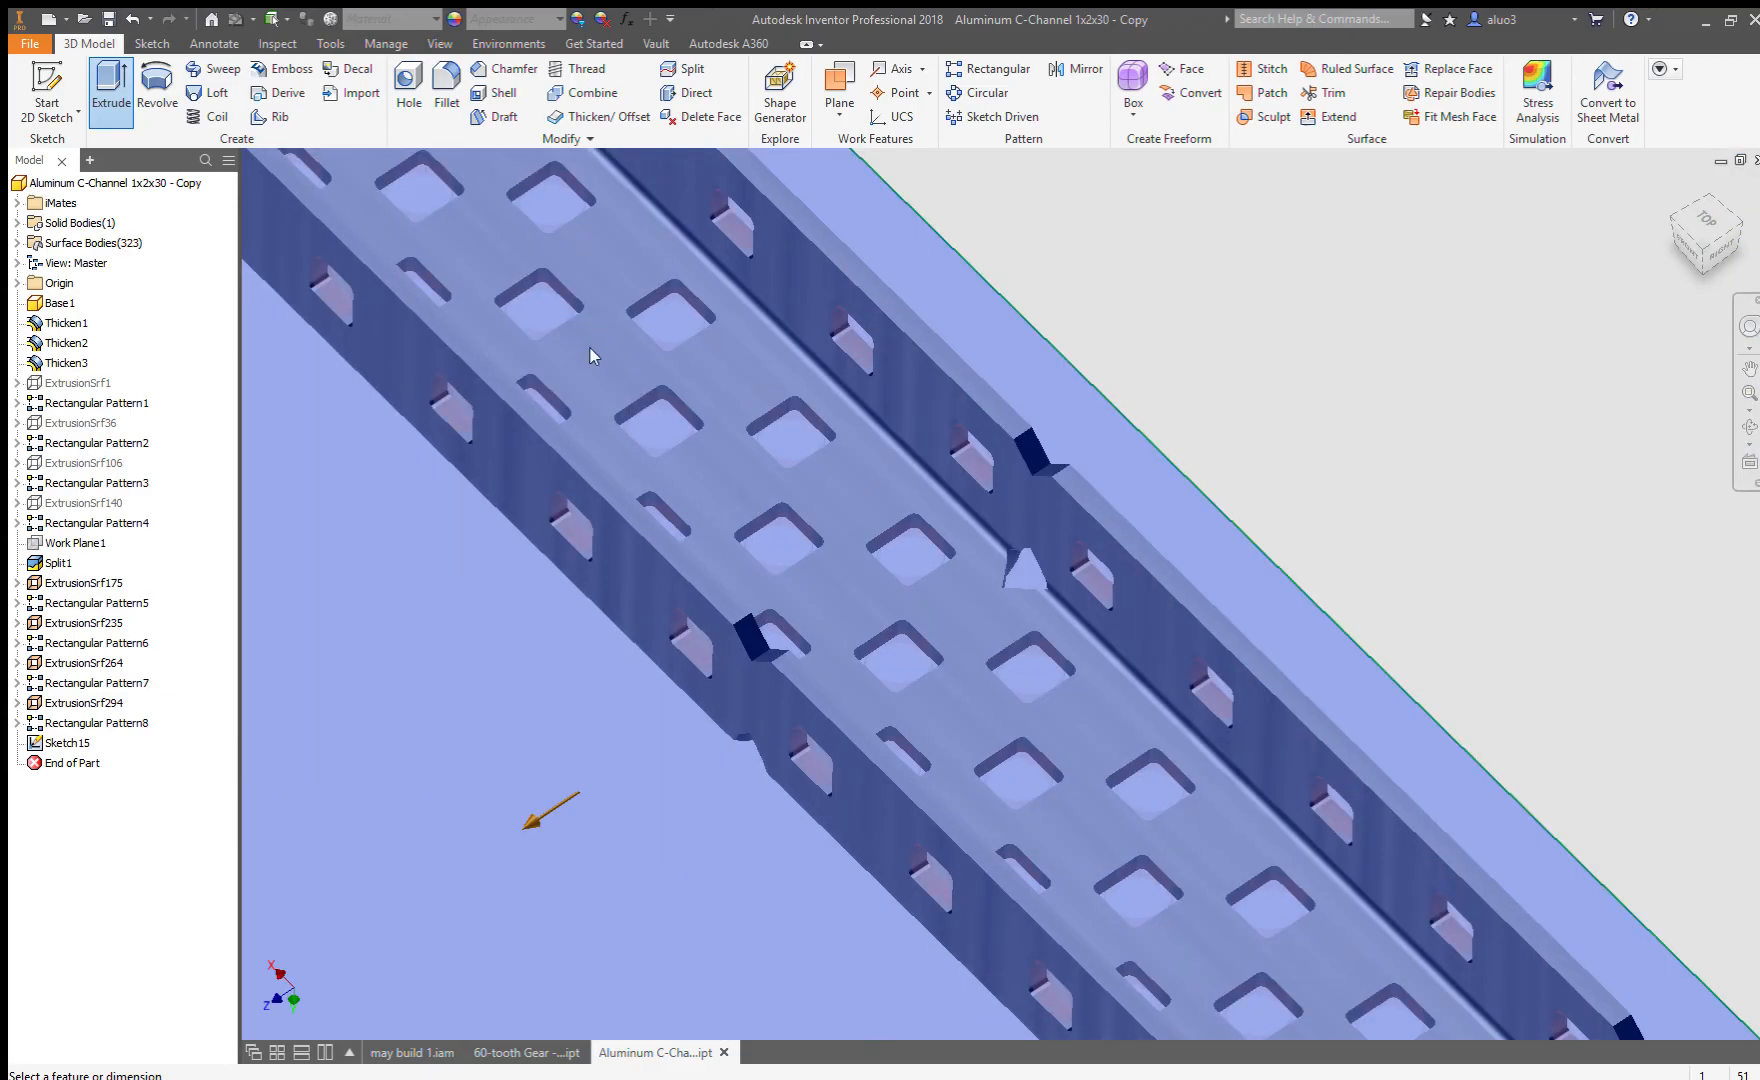
middle_click_drag(1280, 451, 1116, 472, "shift")
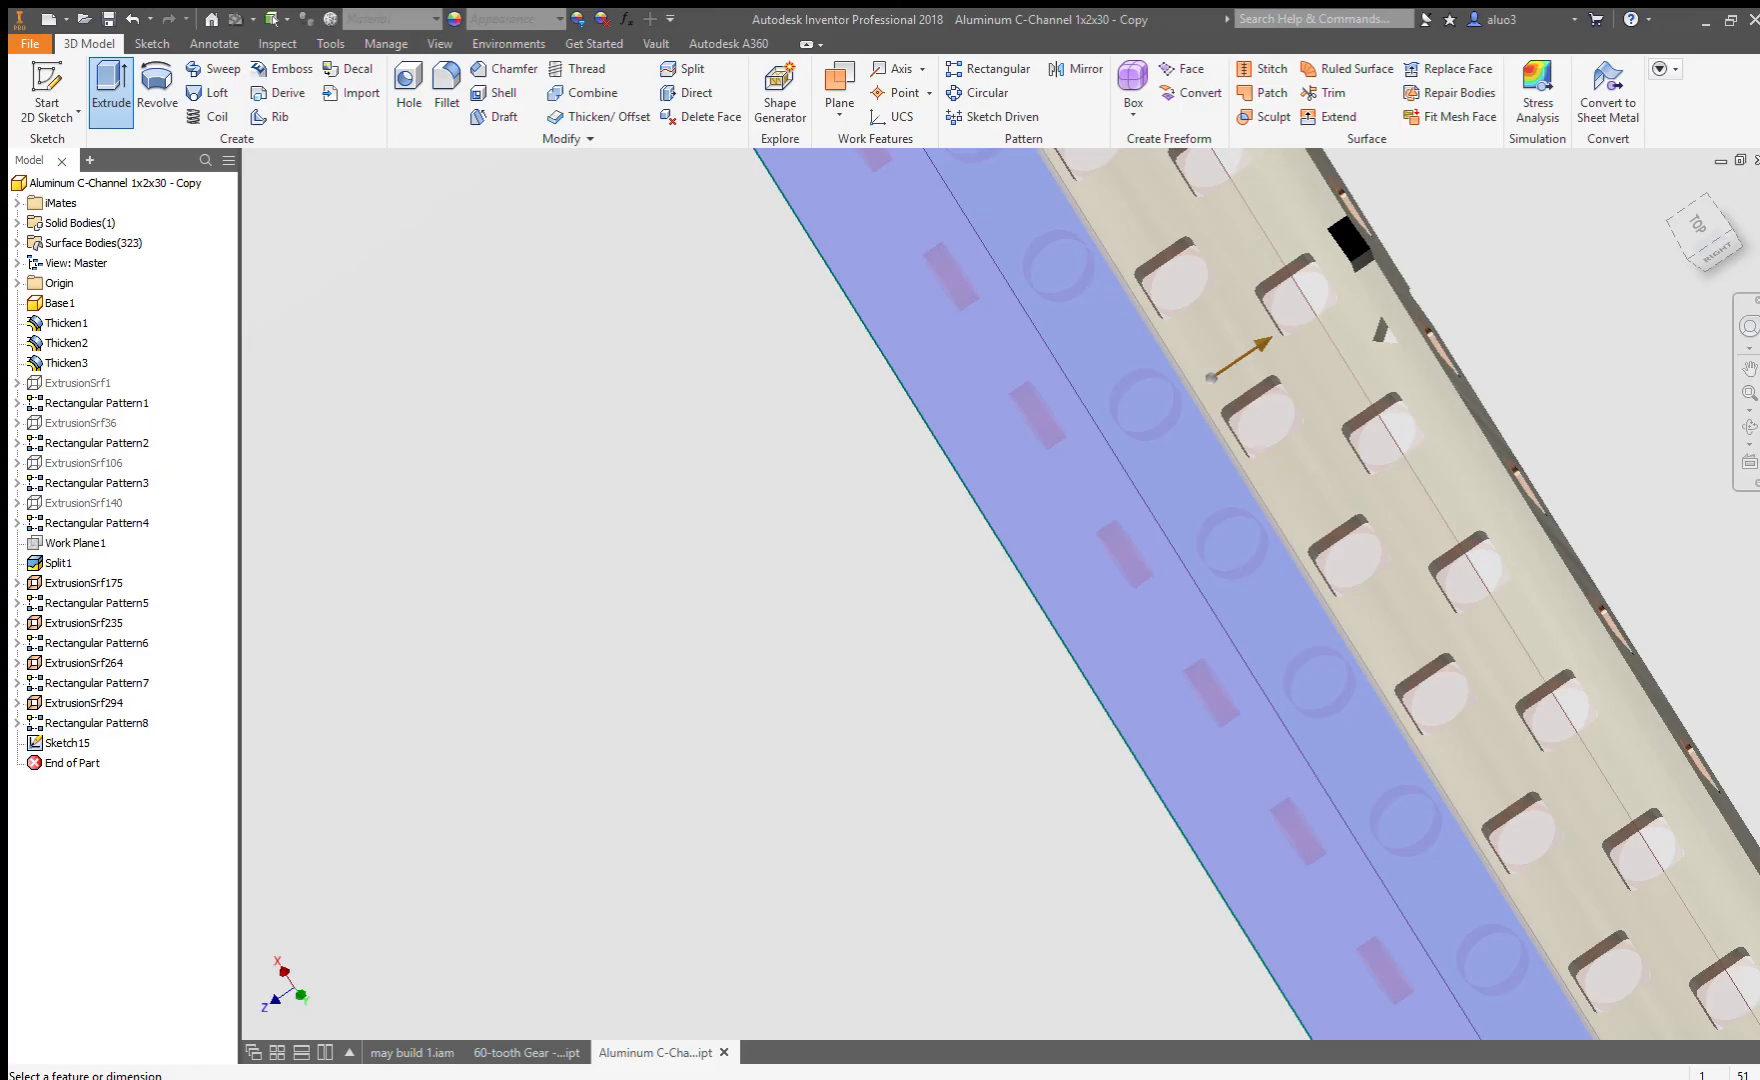
scroll(1171, 439, "down", 5)
middle_click_drag(1171, 439, 1147, 510, "shift")
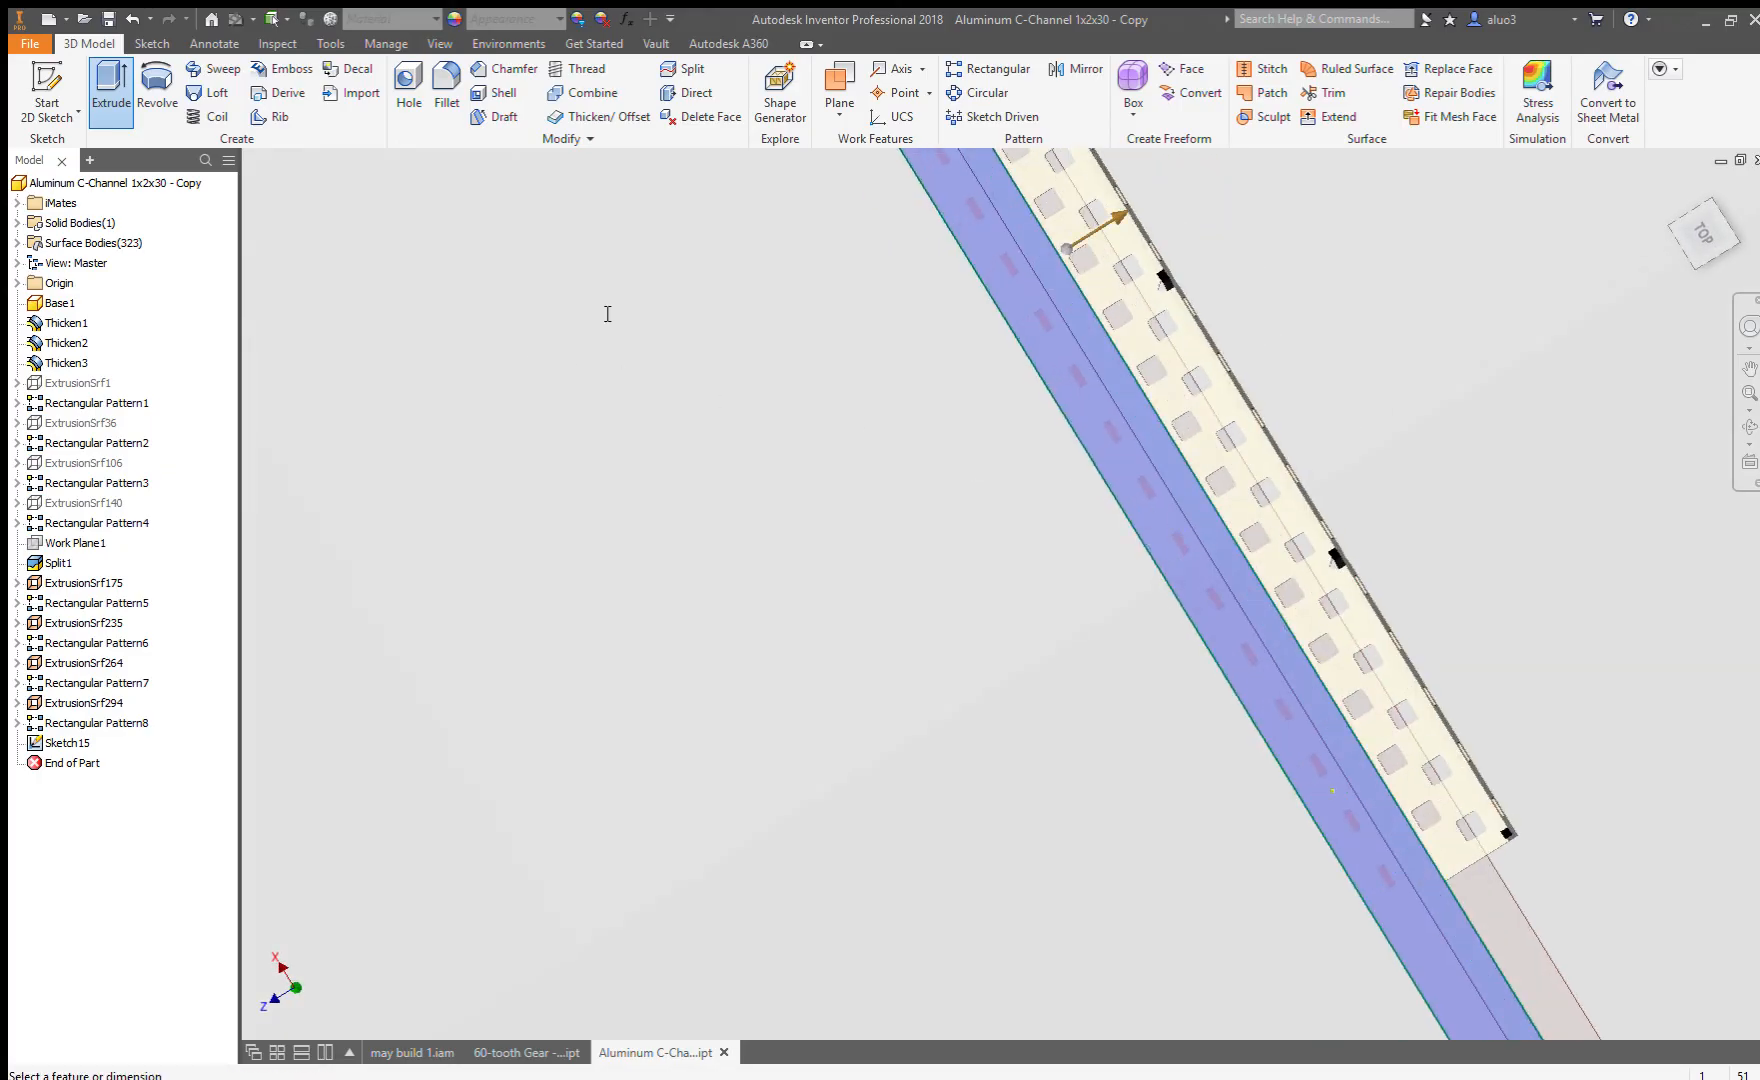
scroll(1160, 448, "up", 4)
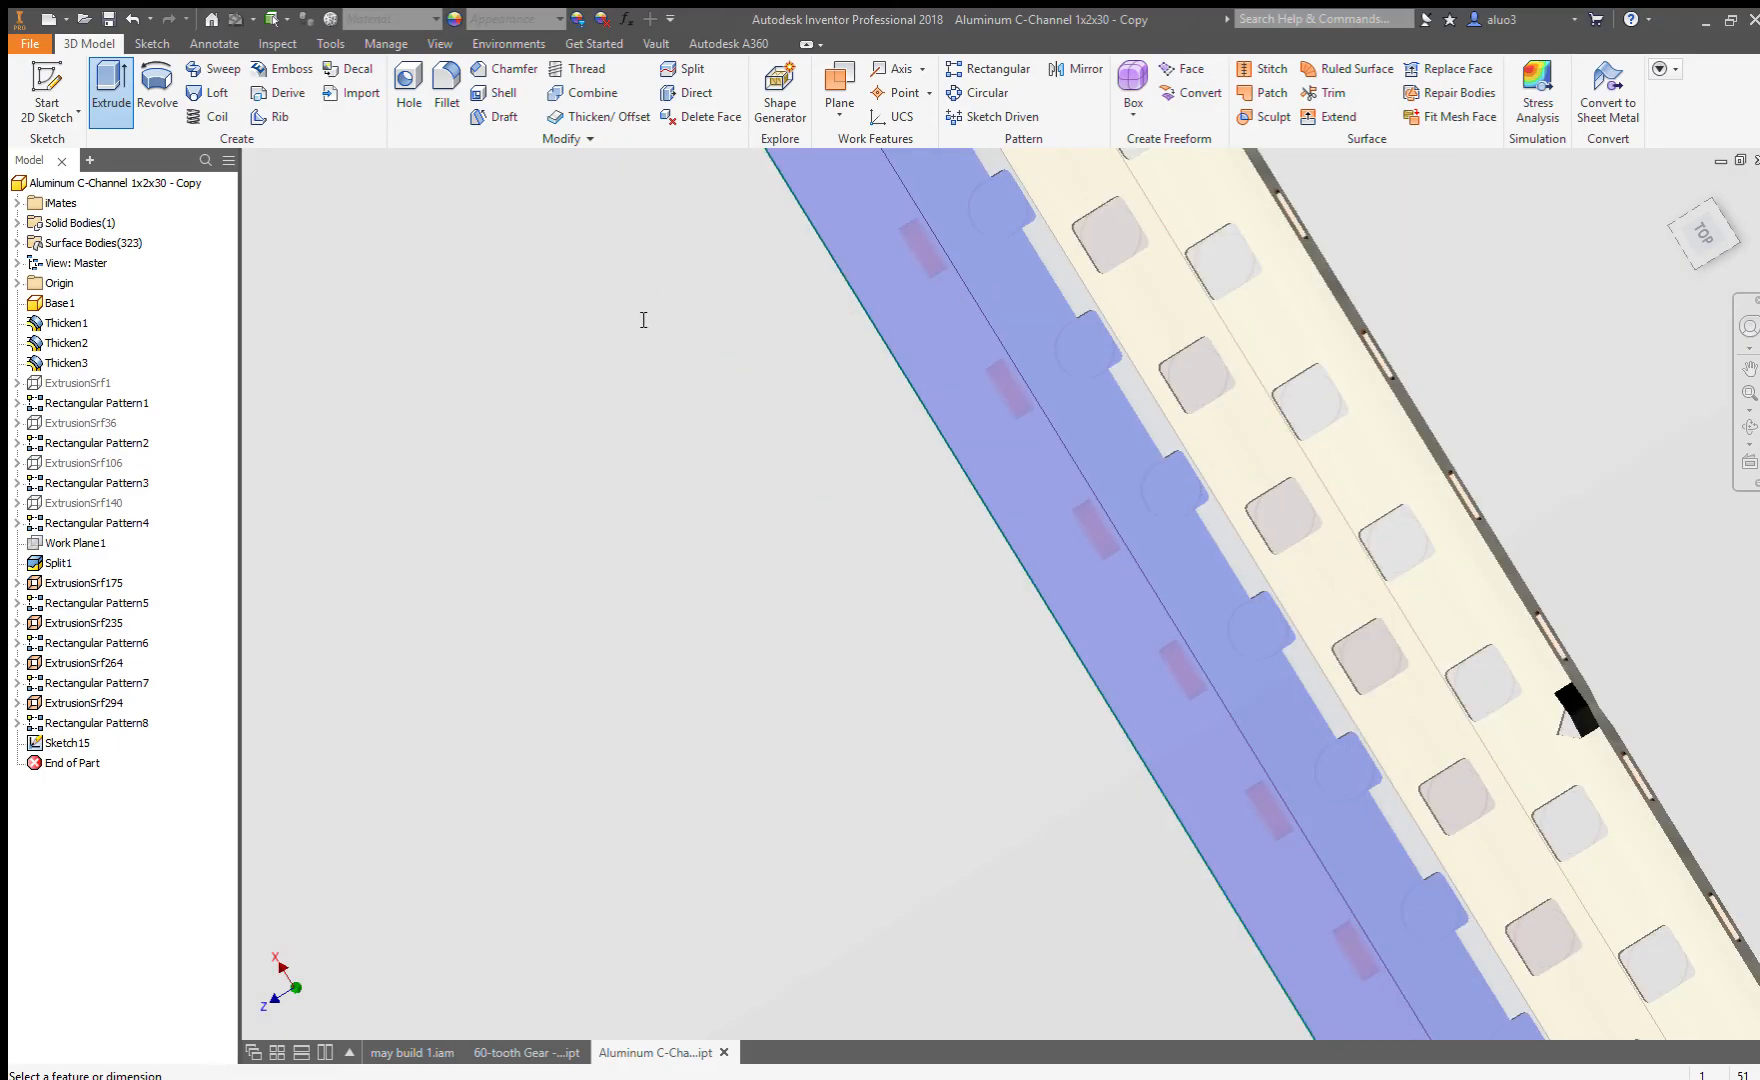
Measure from the slotted flange's face to gauge the depth needed to cut off the flange and its bend.
key("m")
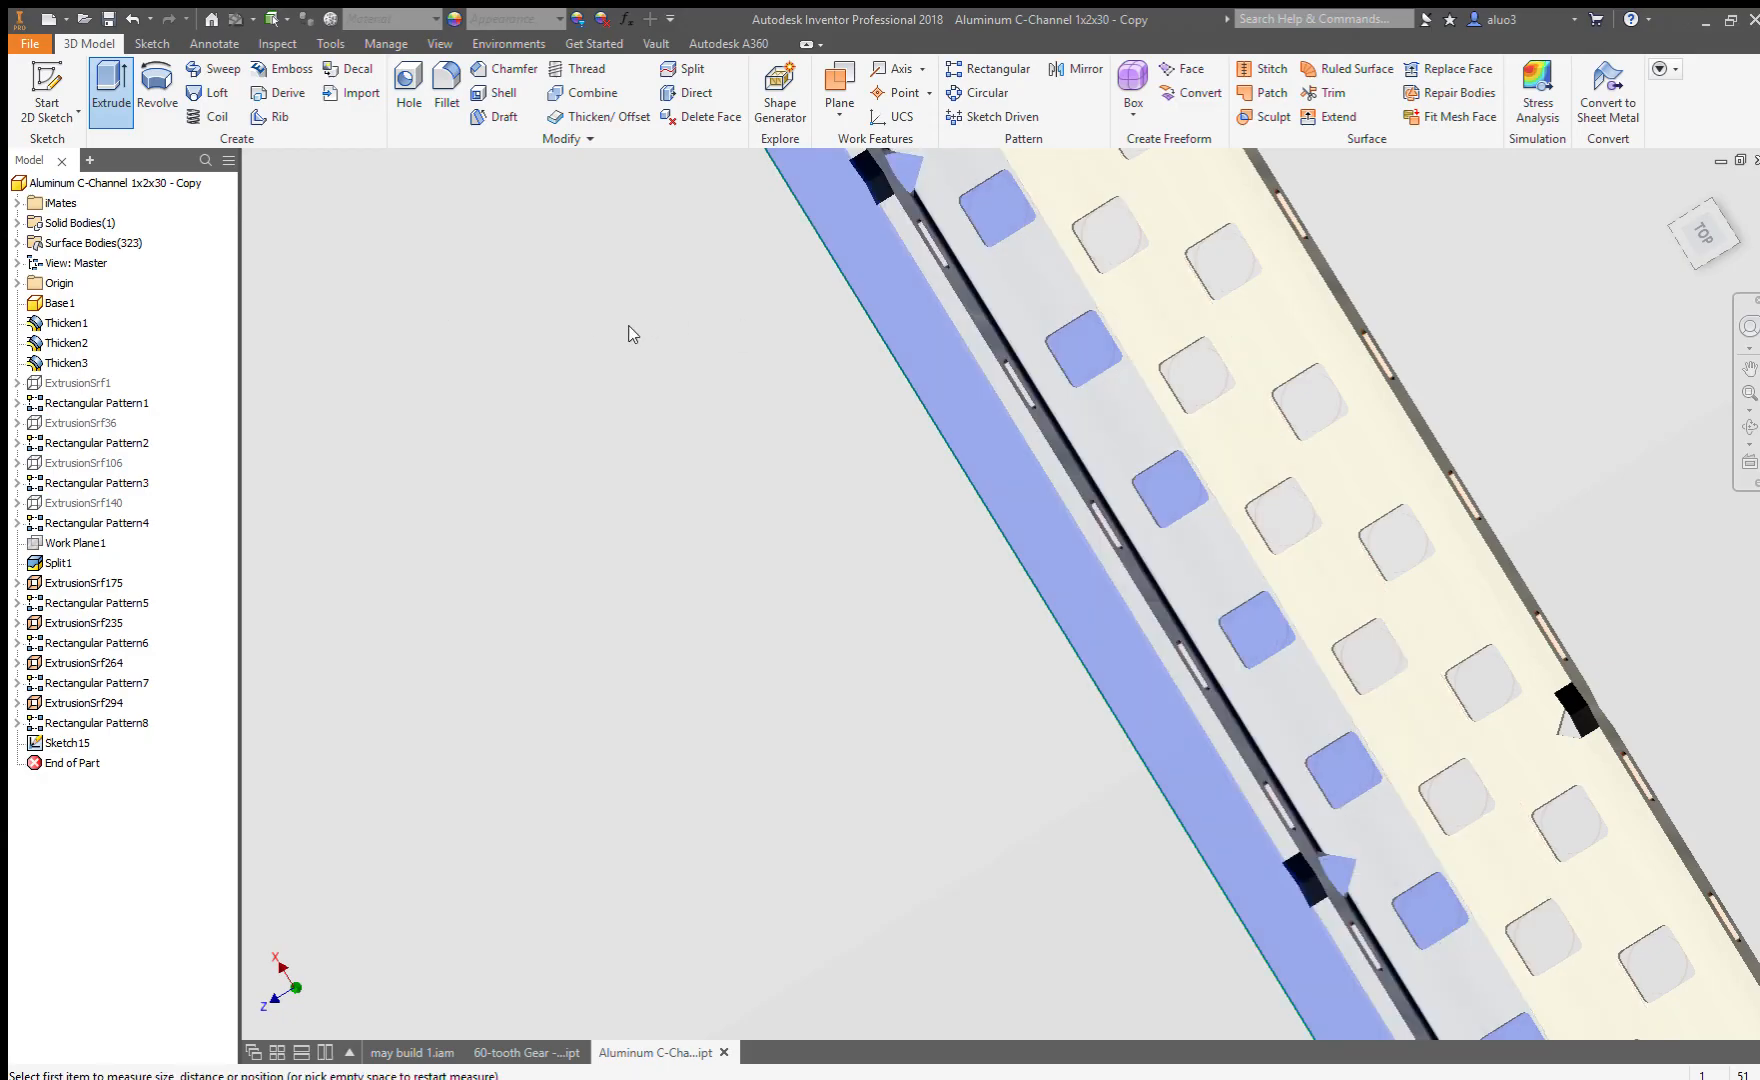
scroll(1112, 440, "up", 5)
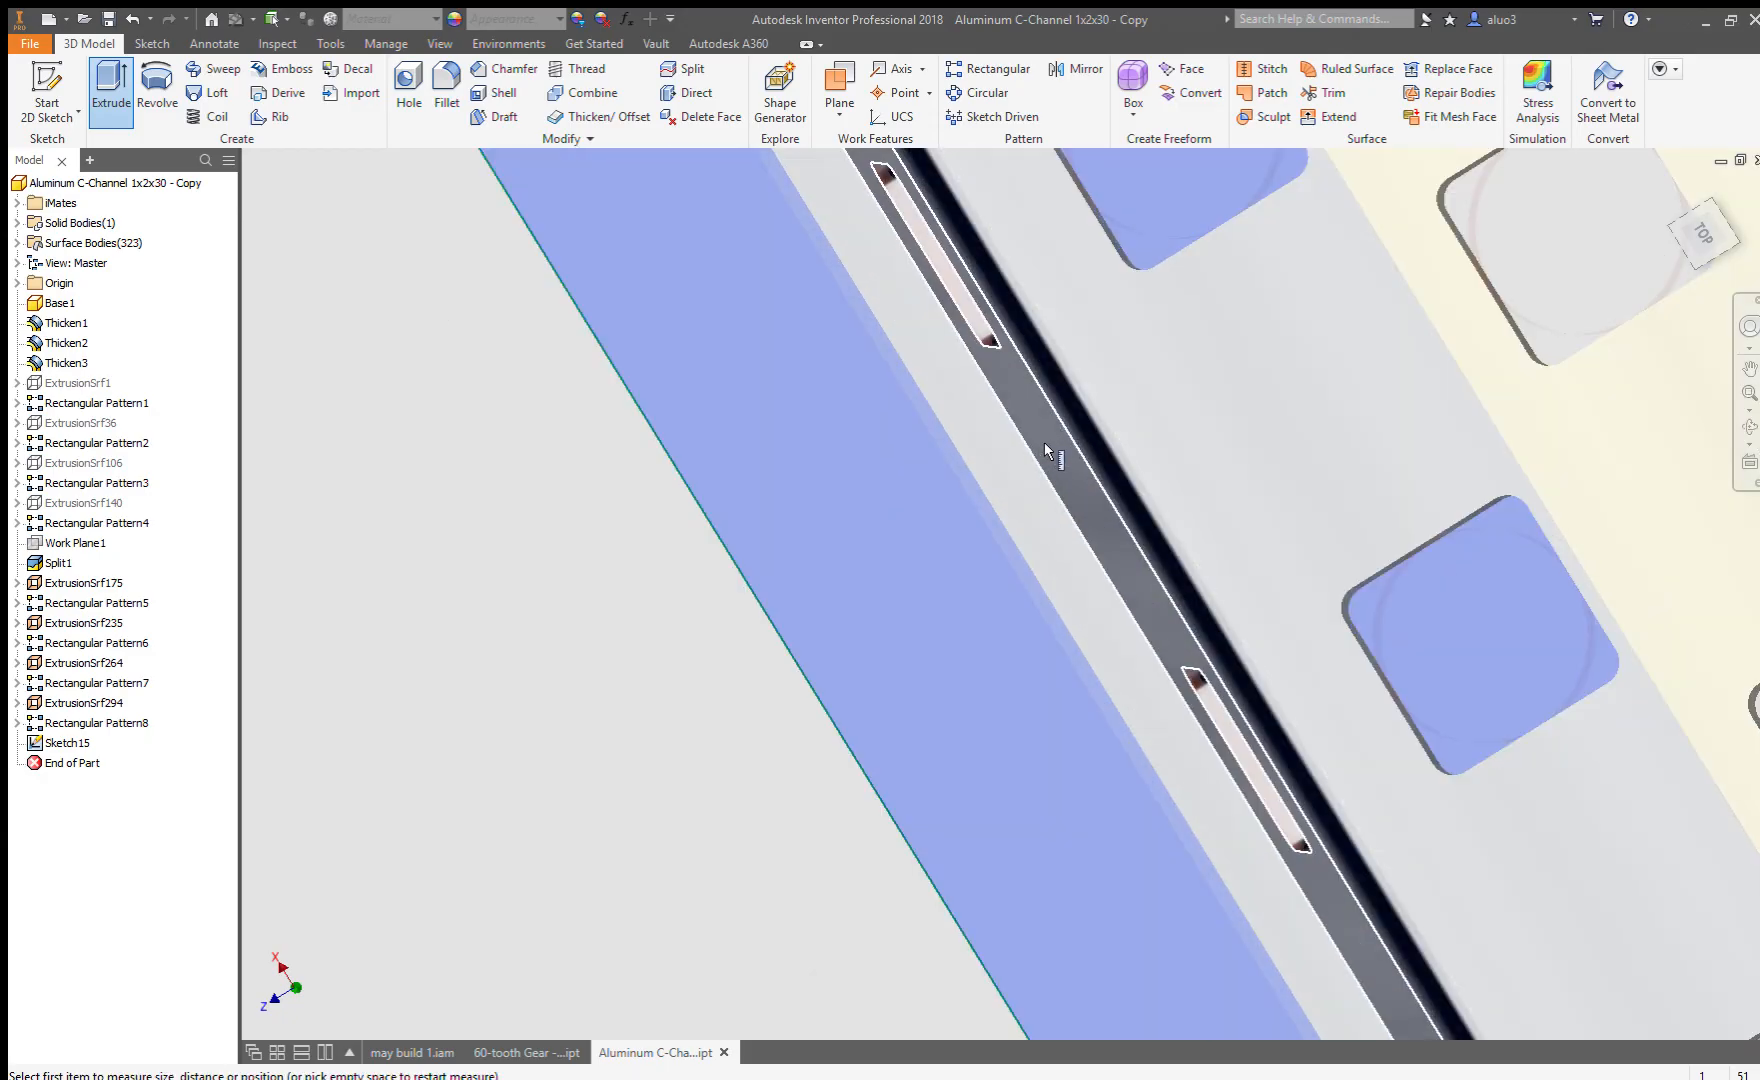
scroll(1044, 441, "down", 3)
scroll(1088, 432, "up", 3)
scroll(1090, 433, "down", 3)
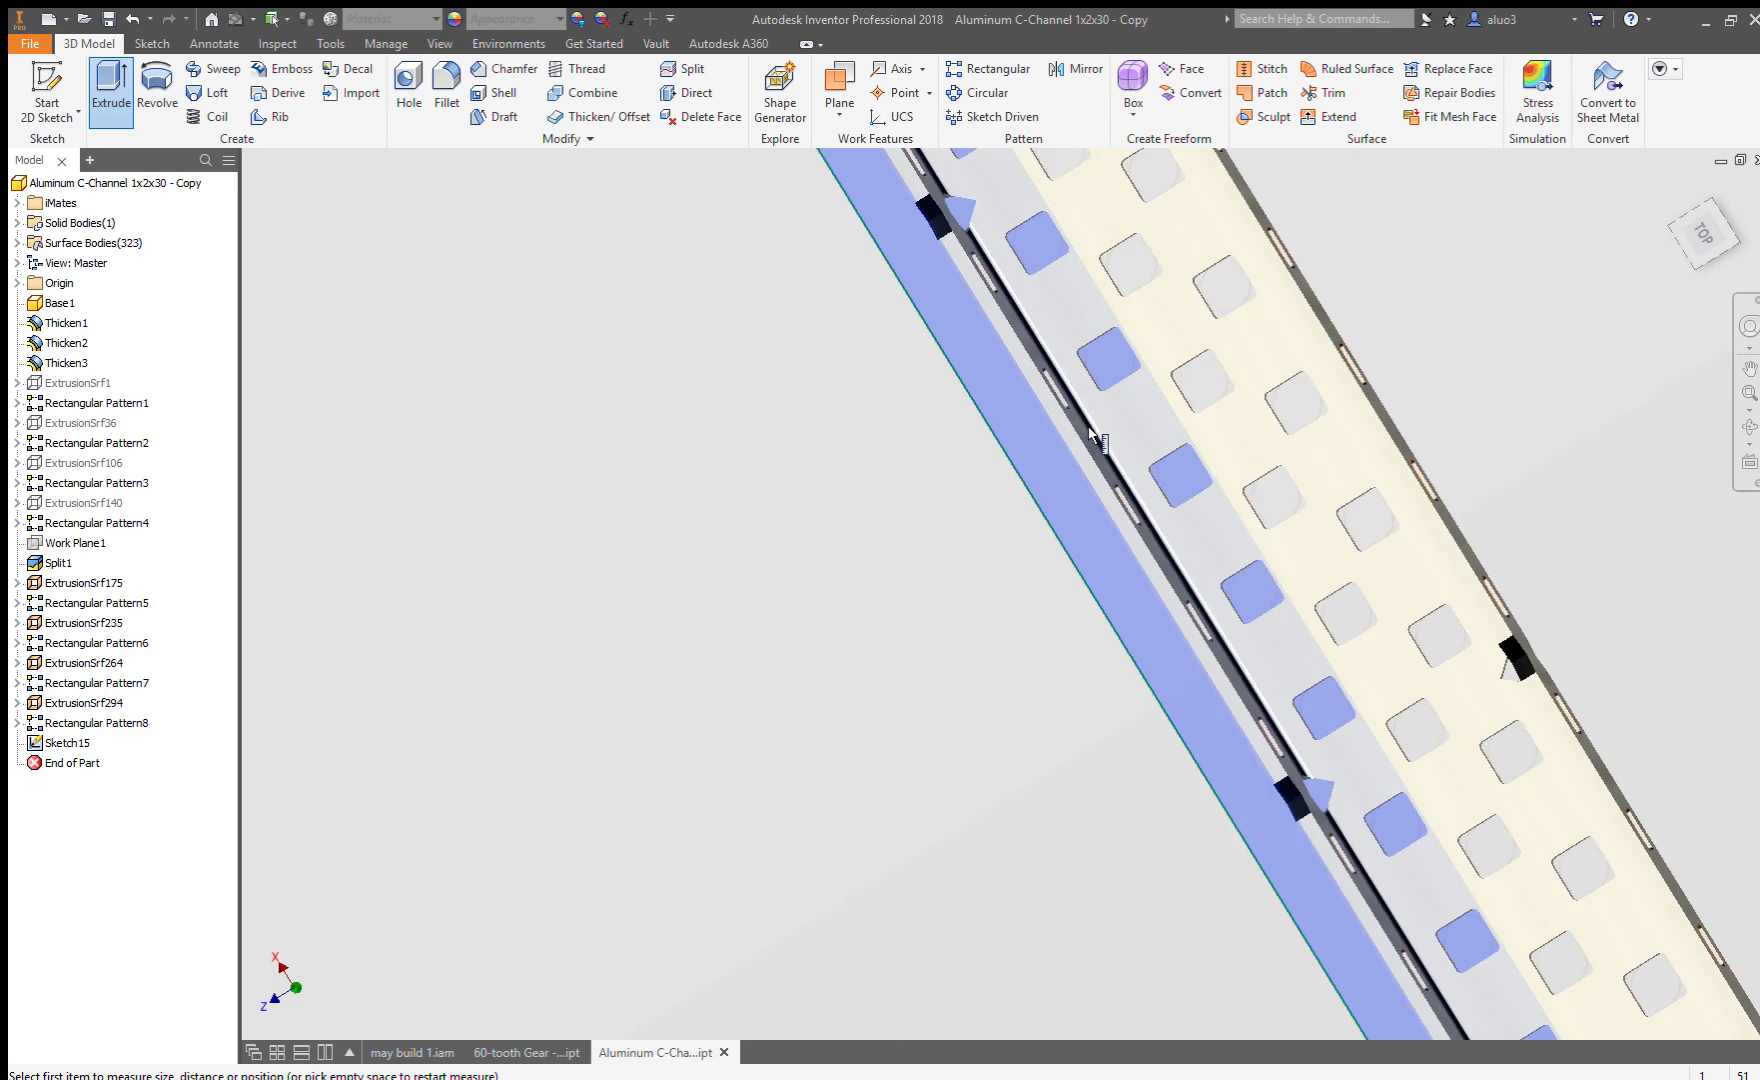
scroll(1090, 433, "up", 5)
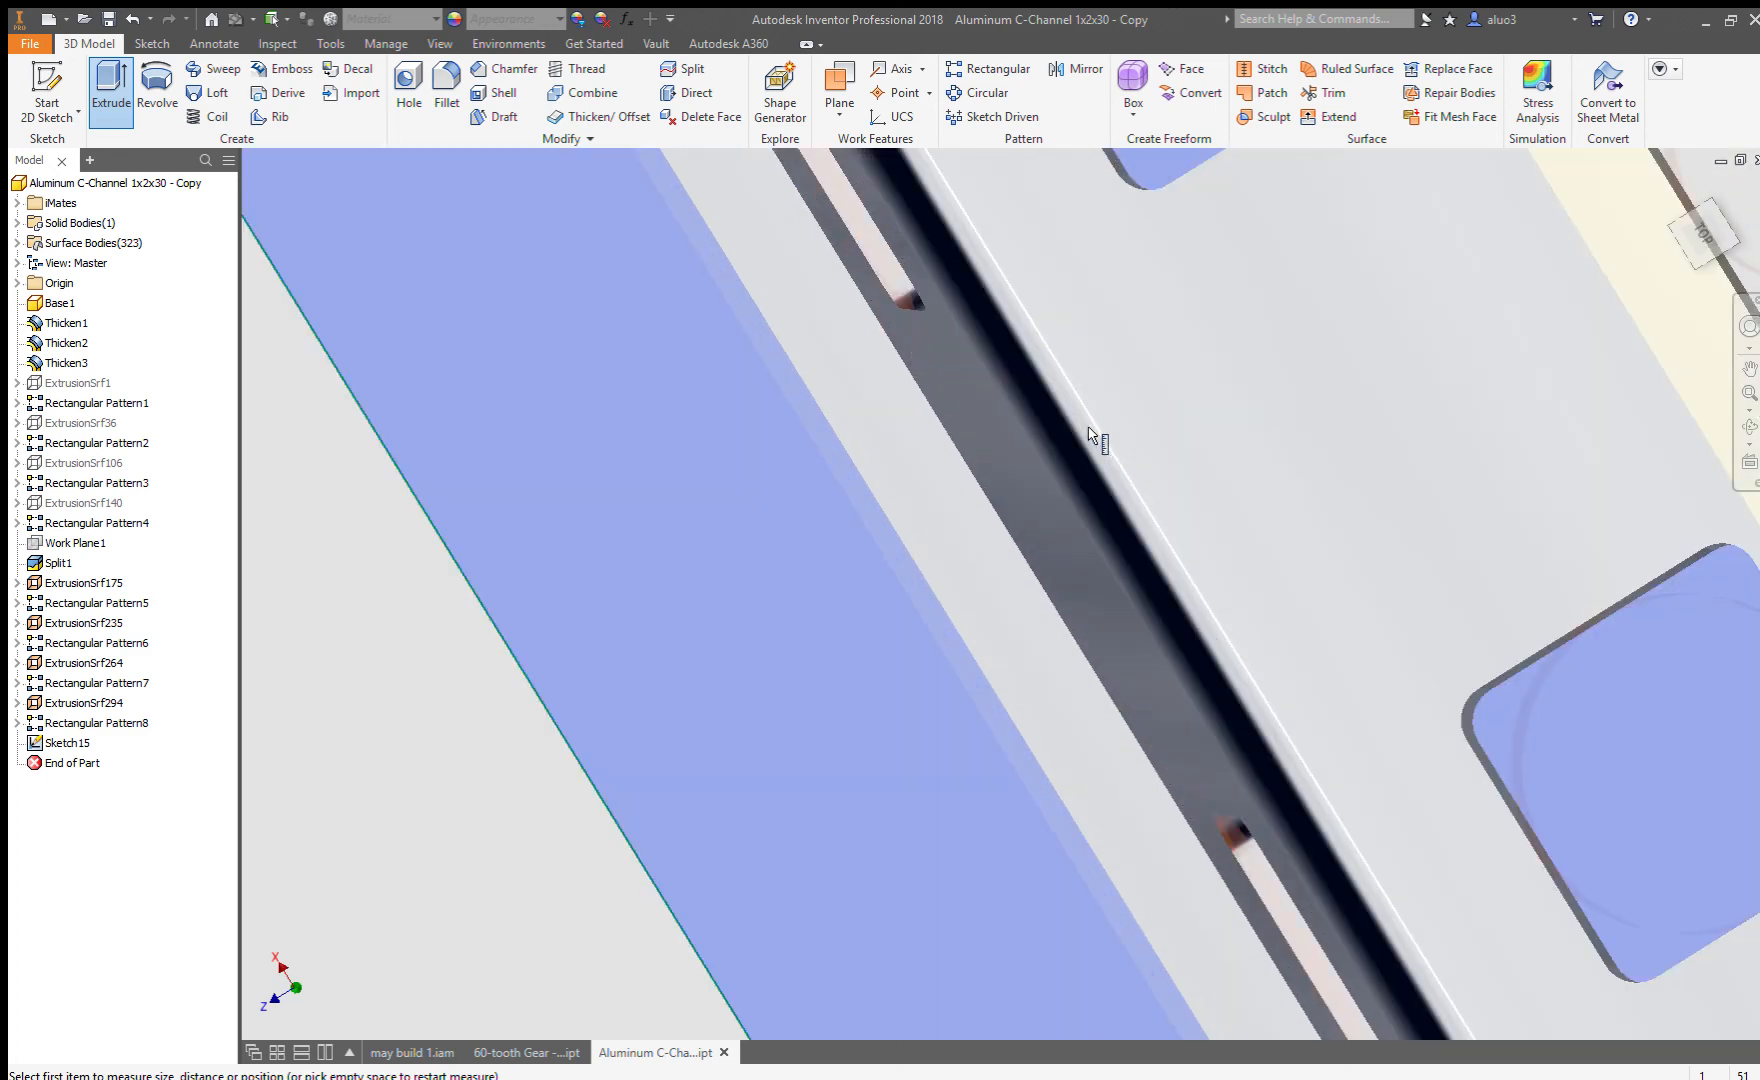
scroll(1108, 437, "down", 3)
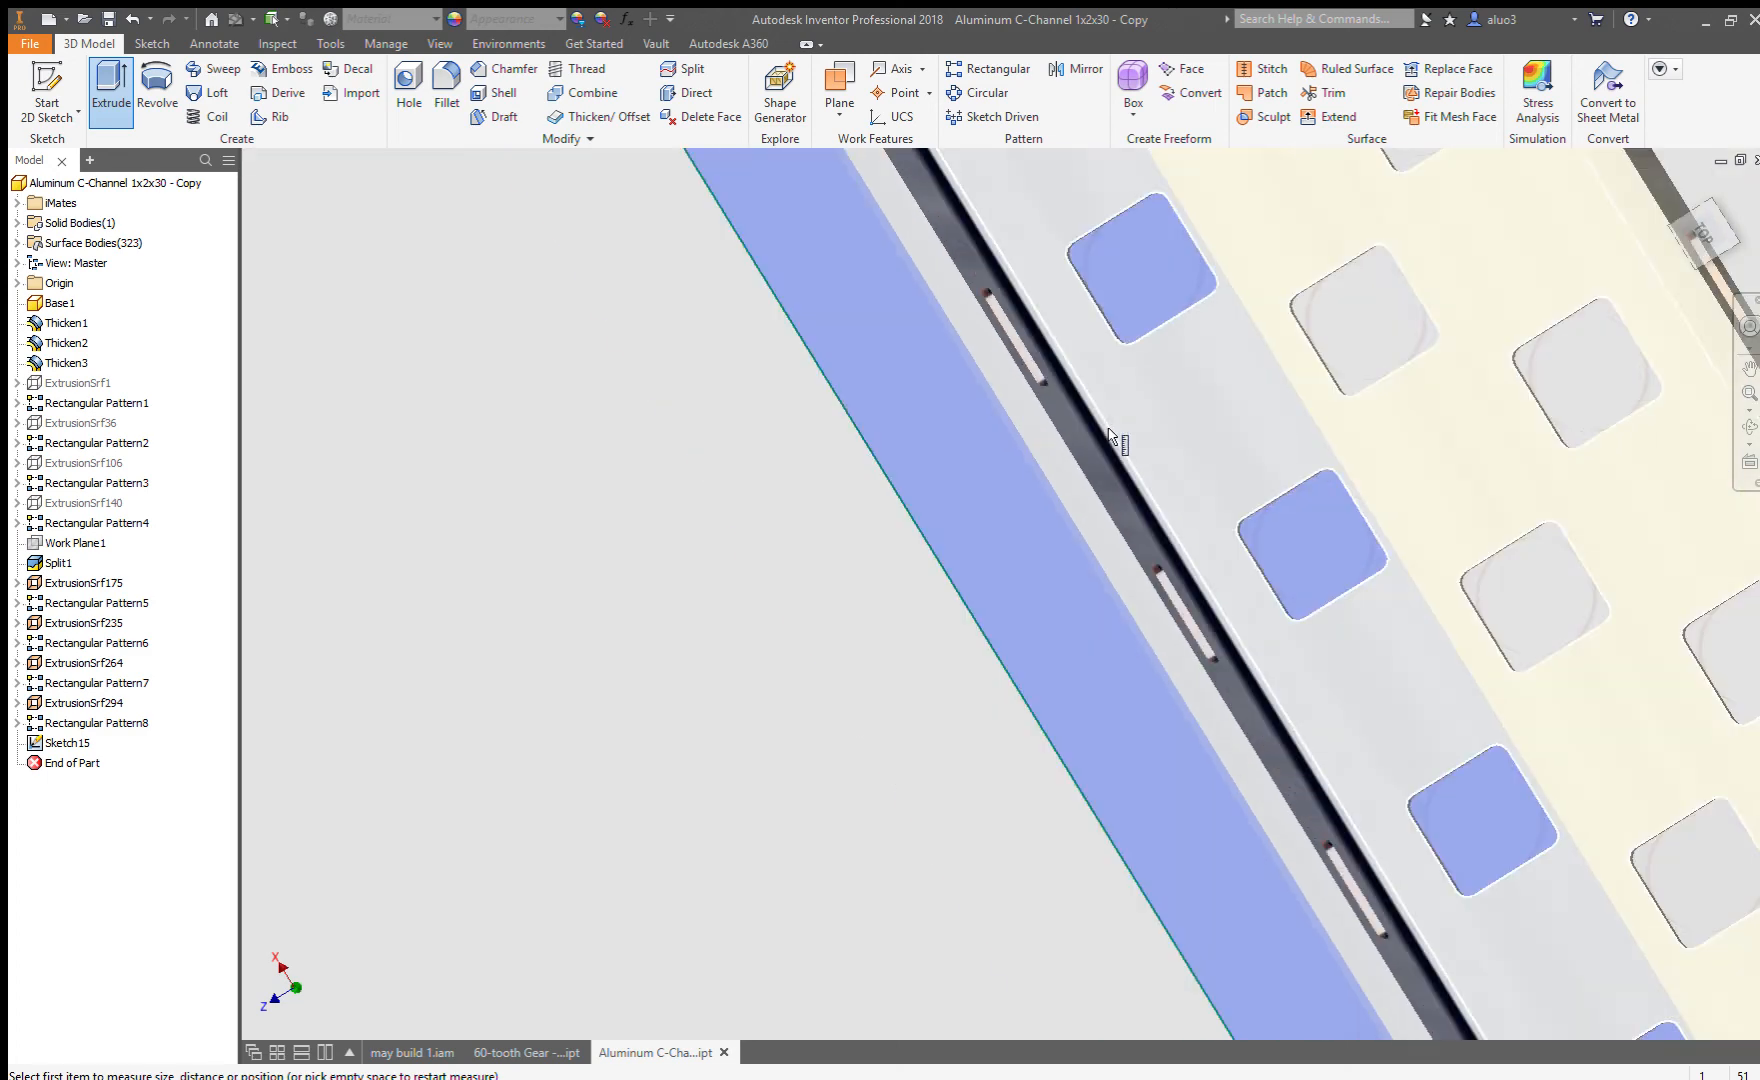
scroll(868, 580, "up", 3)
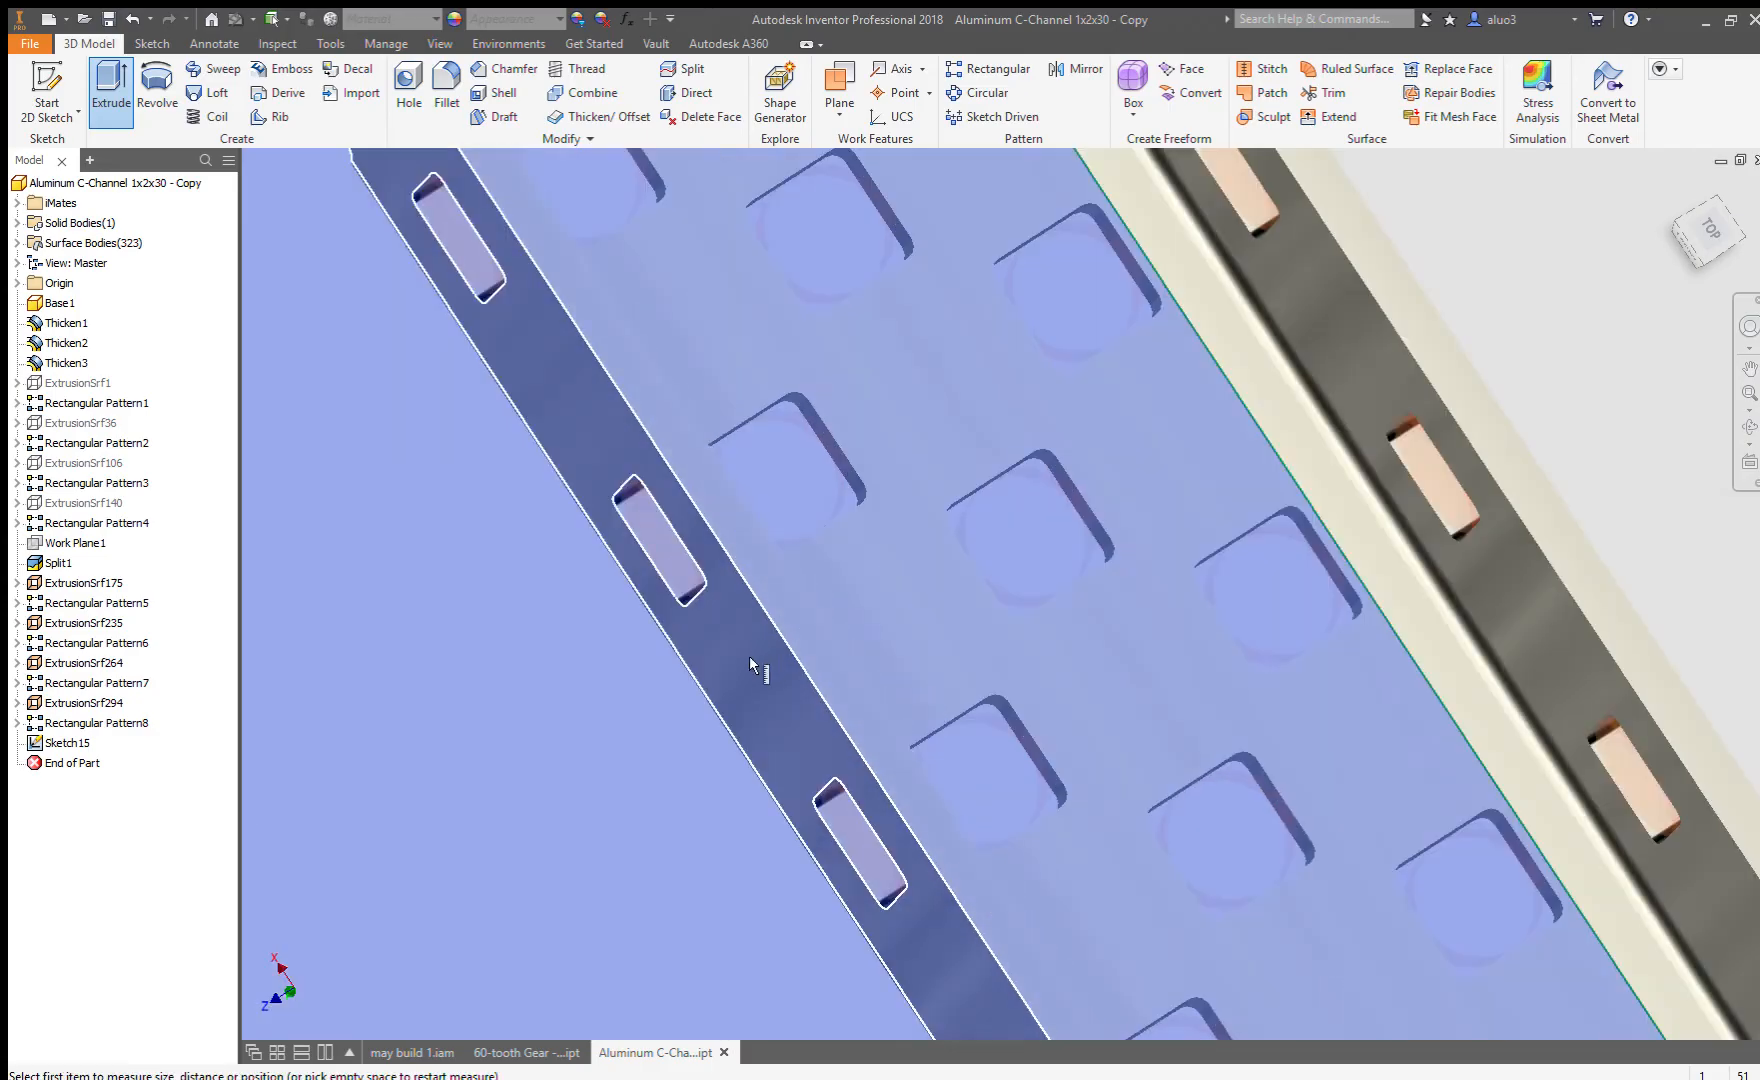
scroll(845, 637, "up", 3)
scroll(829, 648, "down", 5)
scroll(1050, 550, "up", 5)
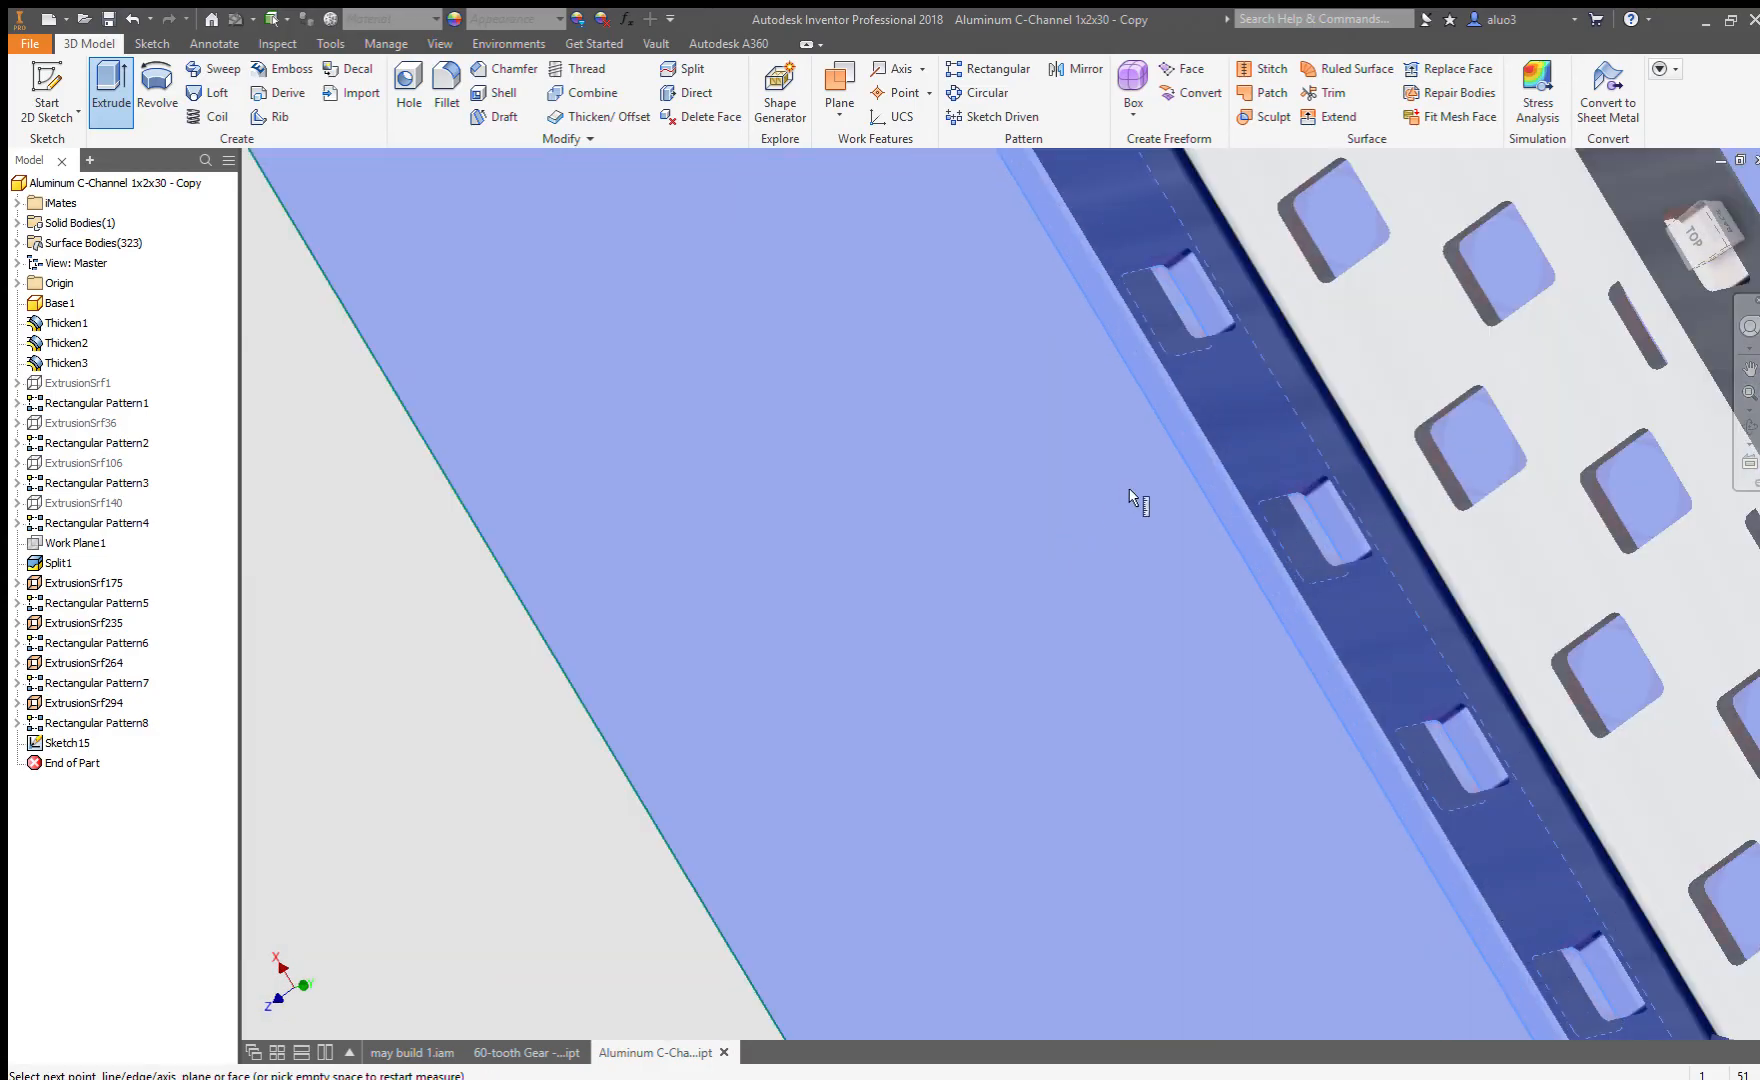
key("Escape")
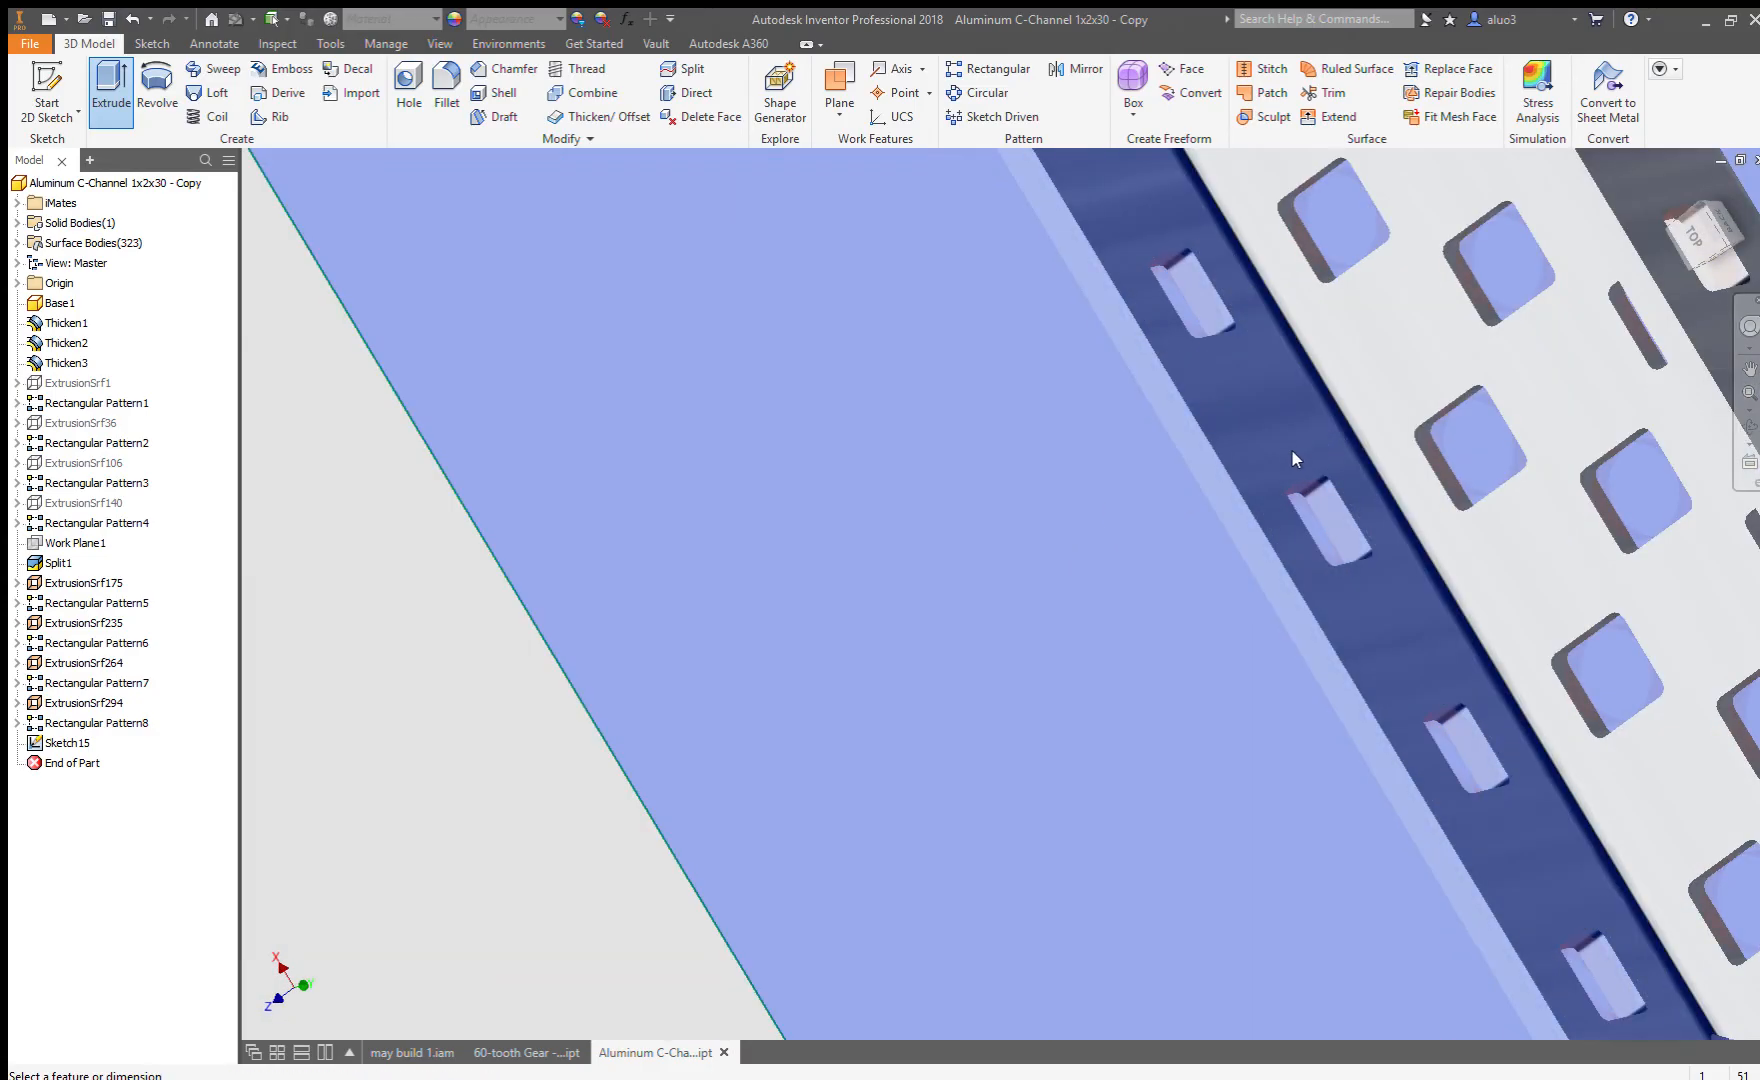
Extrude-cut the rectangle just deep enough to remove the near flange and keep the three hole columns of the web.
scroll(1194, 490, "down", 2)
middle_click_drag(952, 500, 1180, 530, "shift")
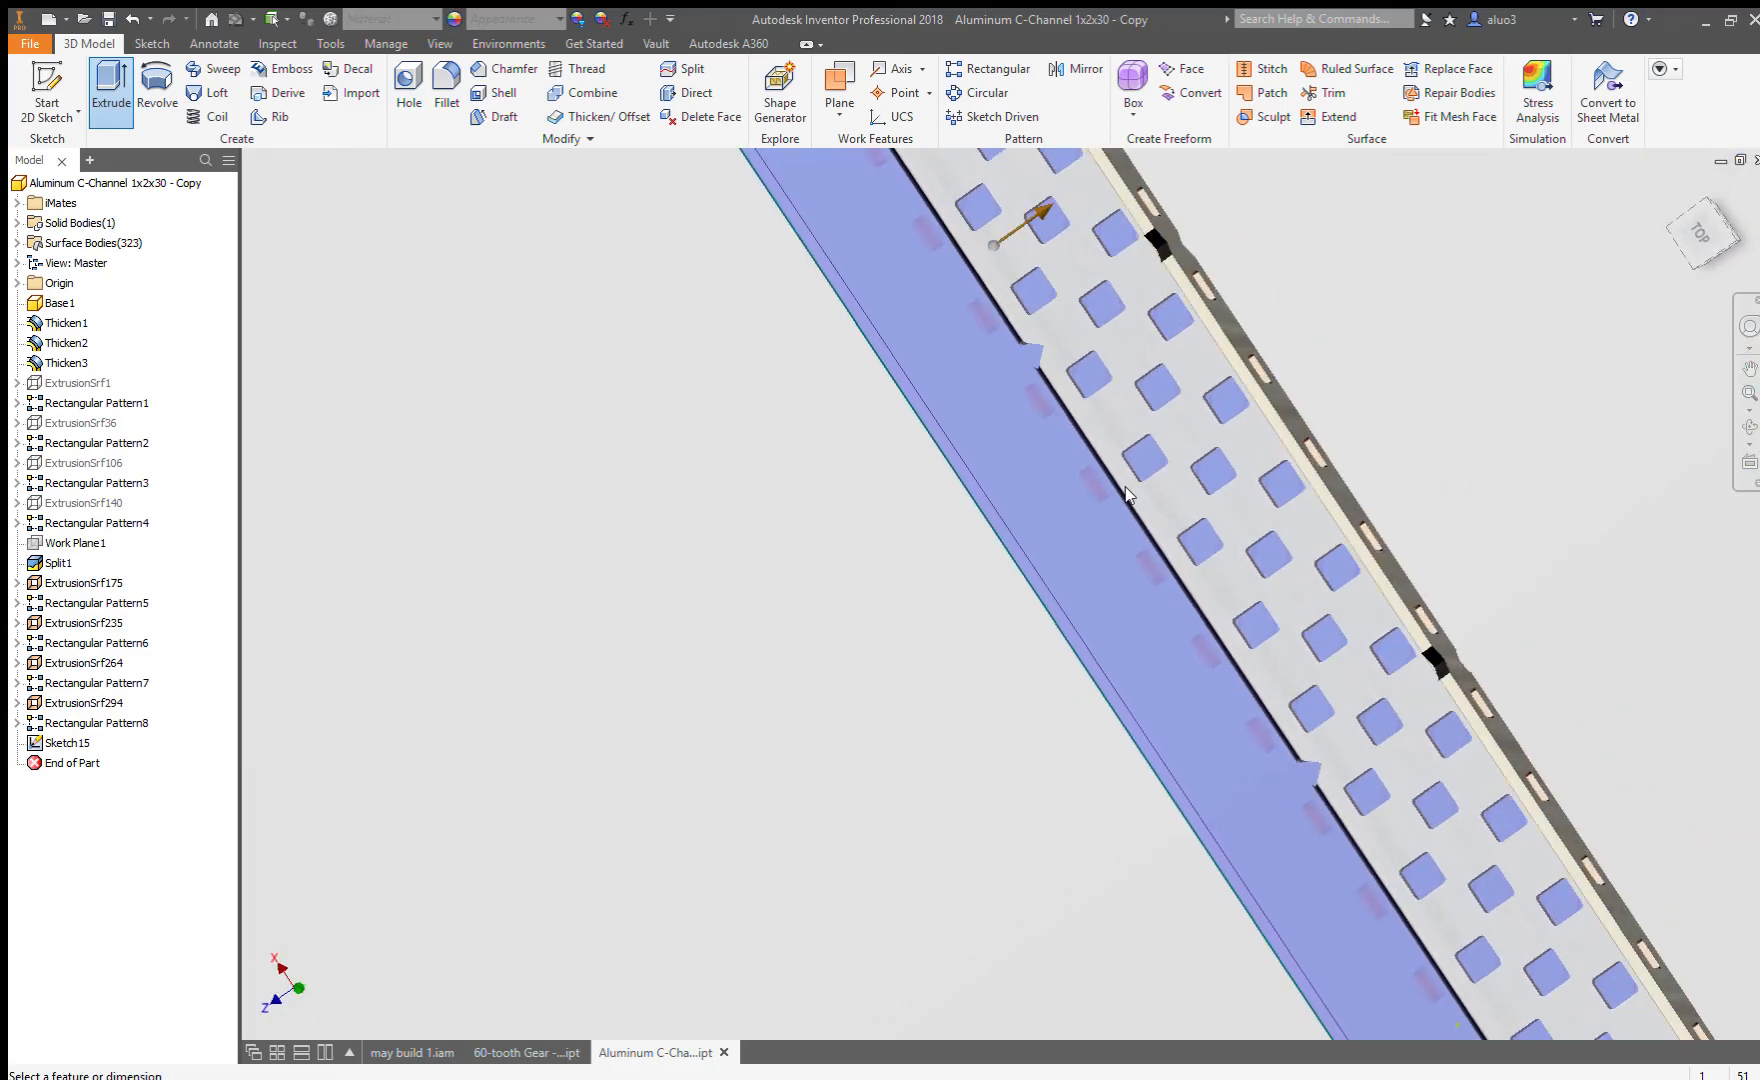
scroll(1187, 531, "up", 3)
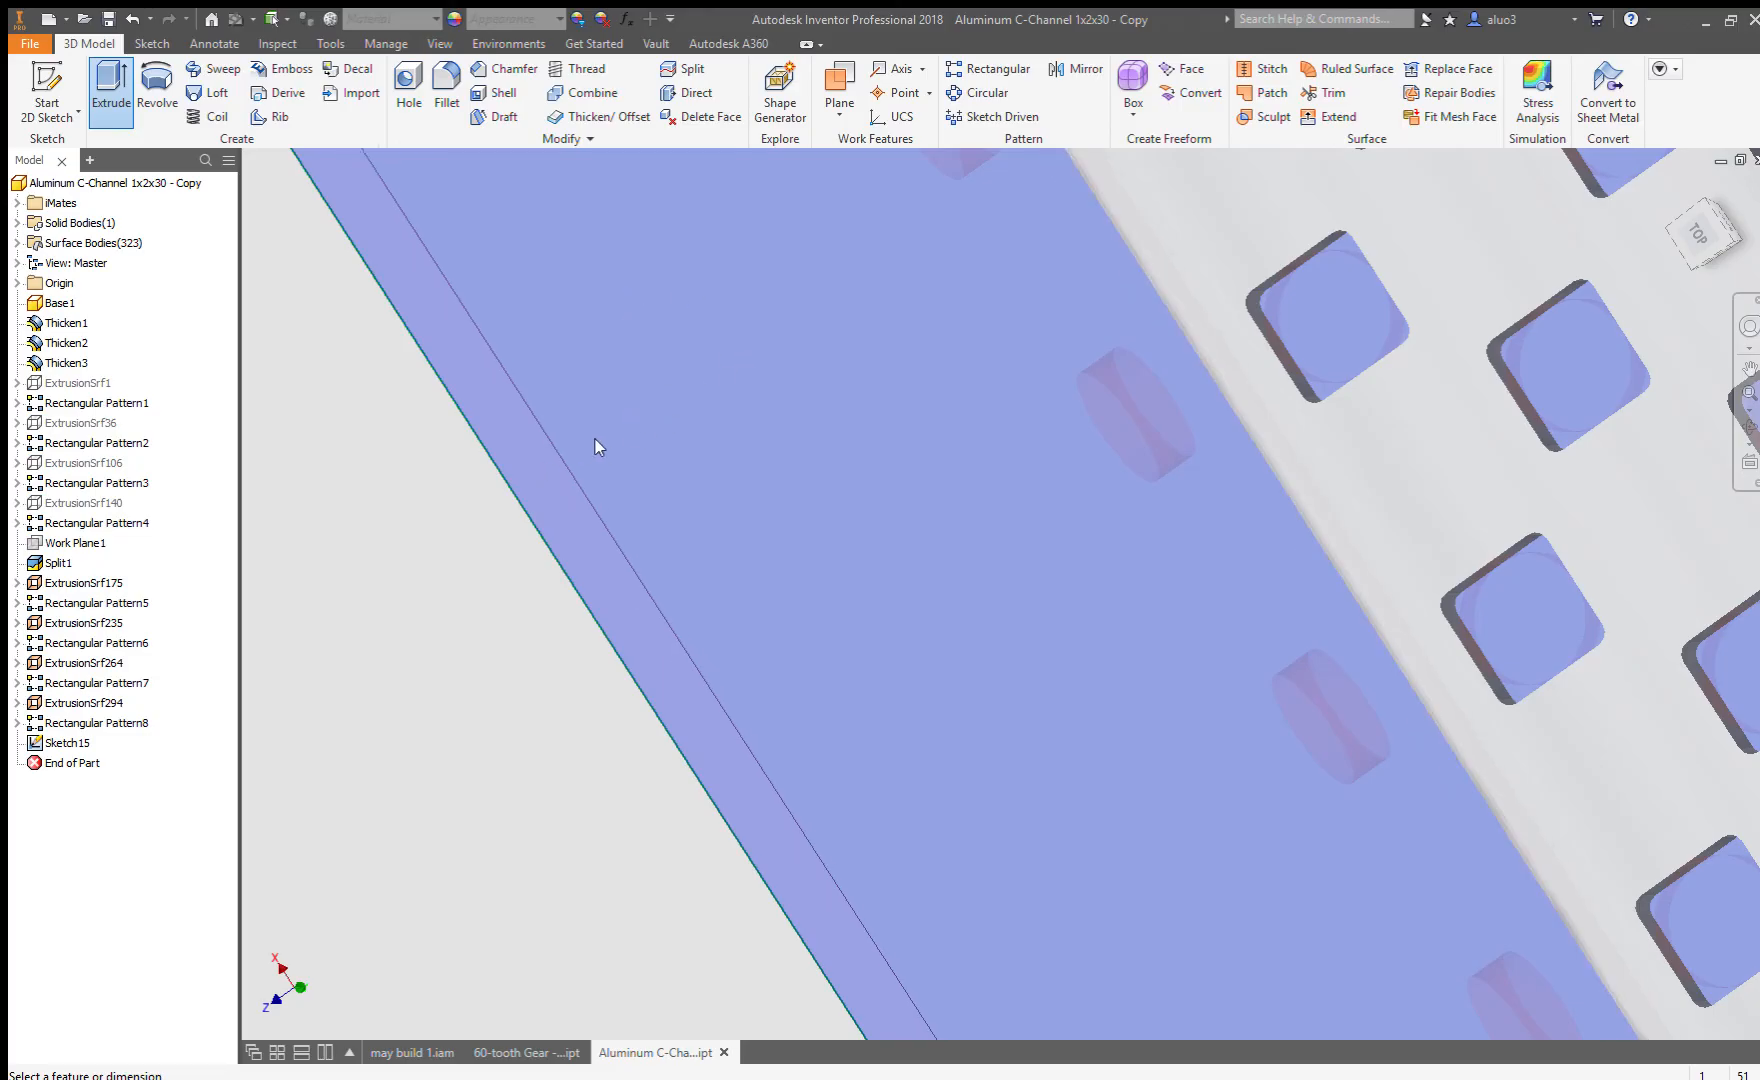
key("Return")
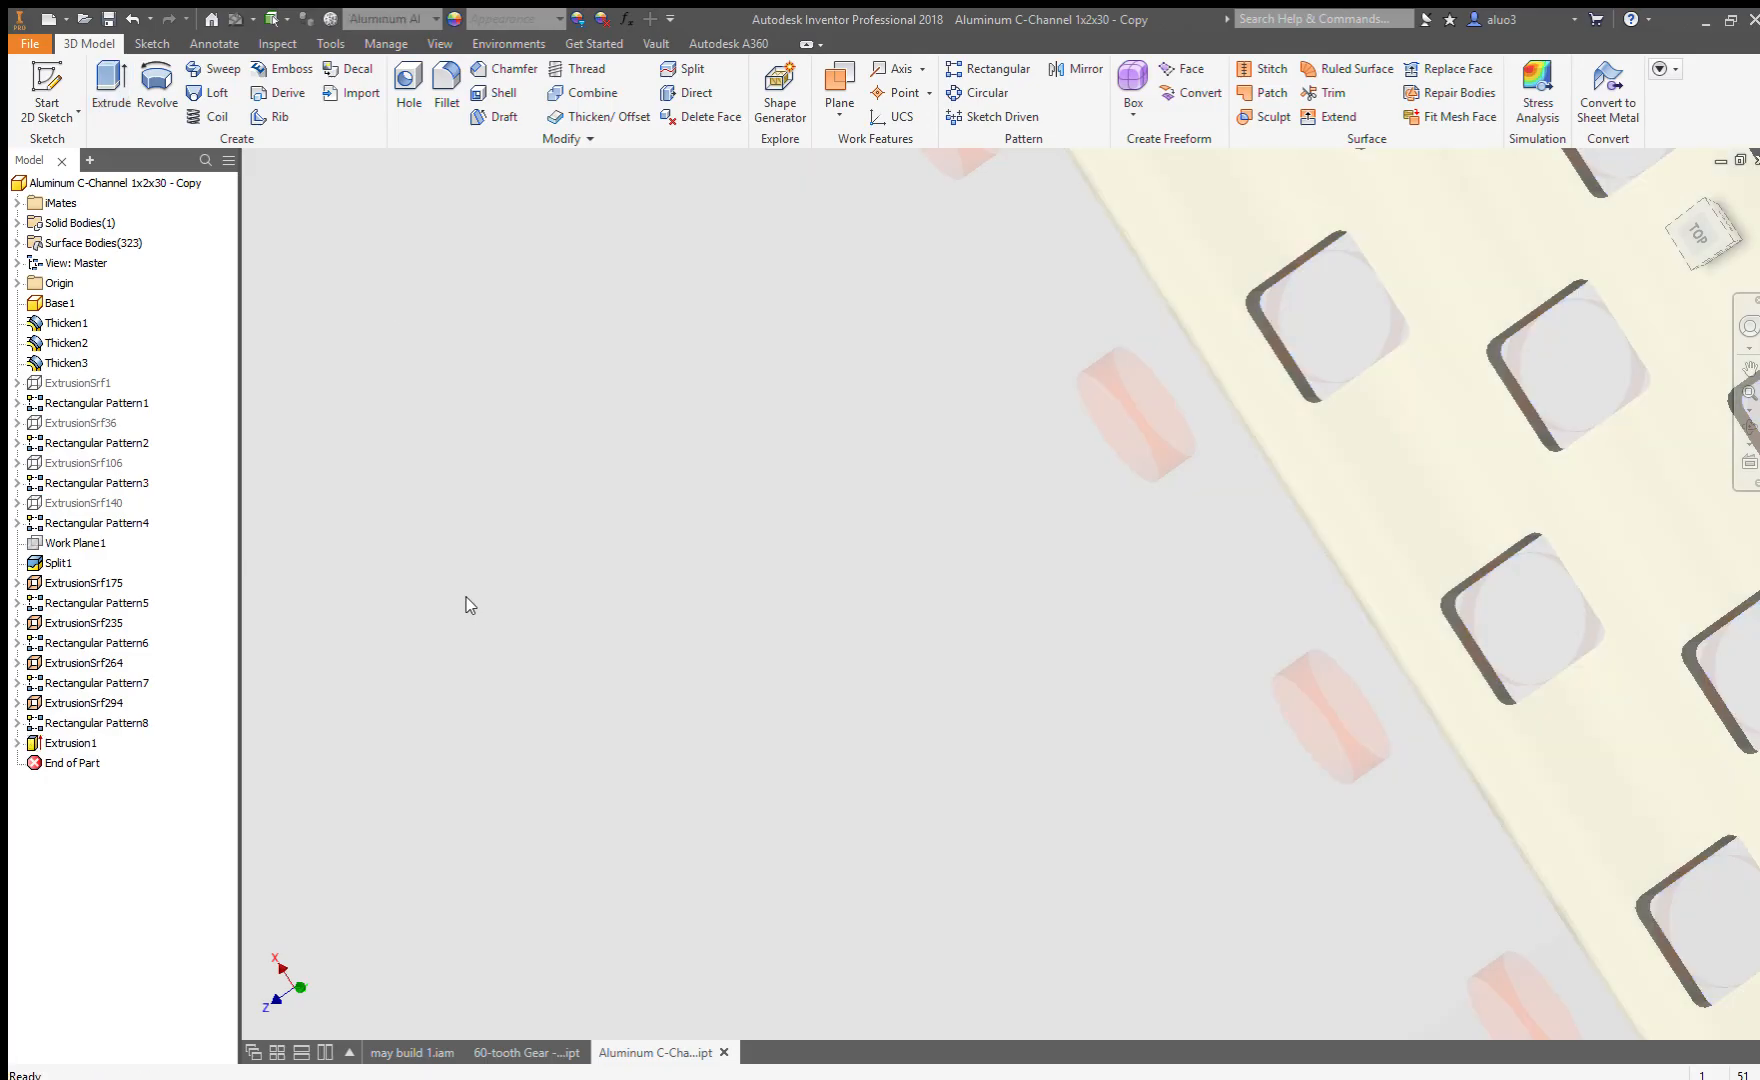
Delete the leftover hole surfaces ExtrusionSrf1 and ExtrusionSrf294 with their rectangular patterns beside the cut-off flange.
scroll(578, 566, "down", 10)
scroll(700, 739, "up", 2)
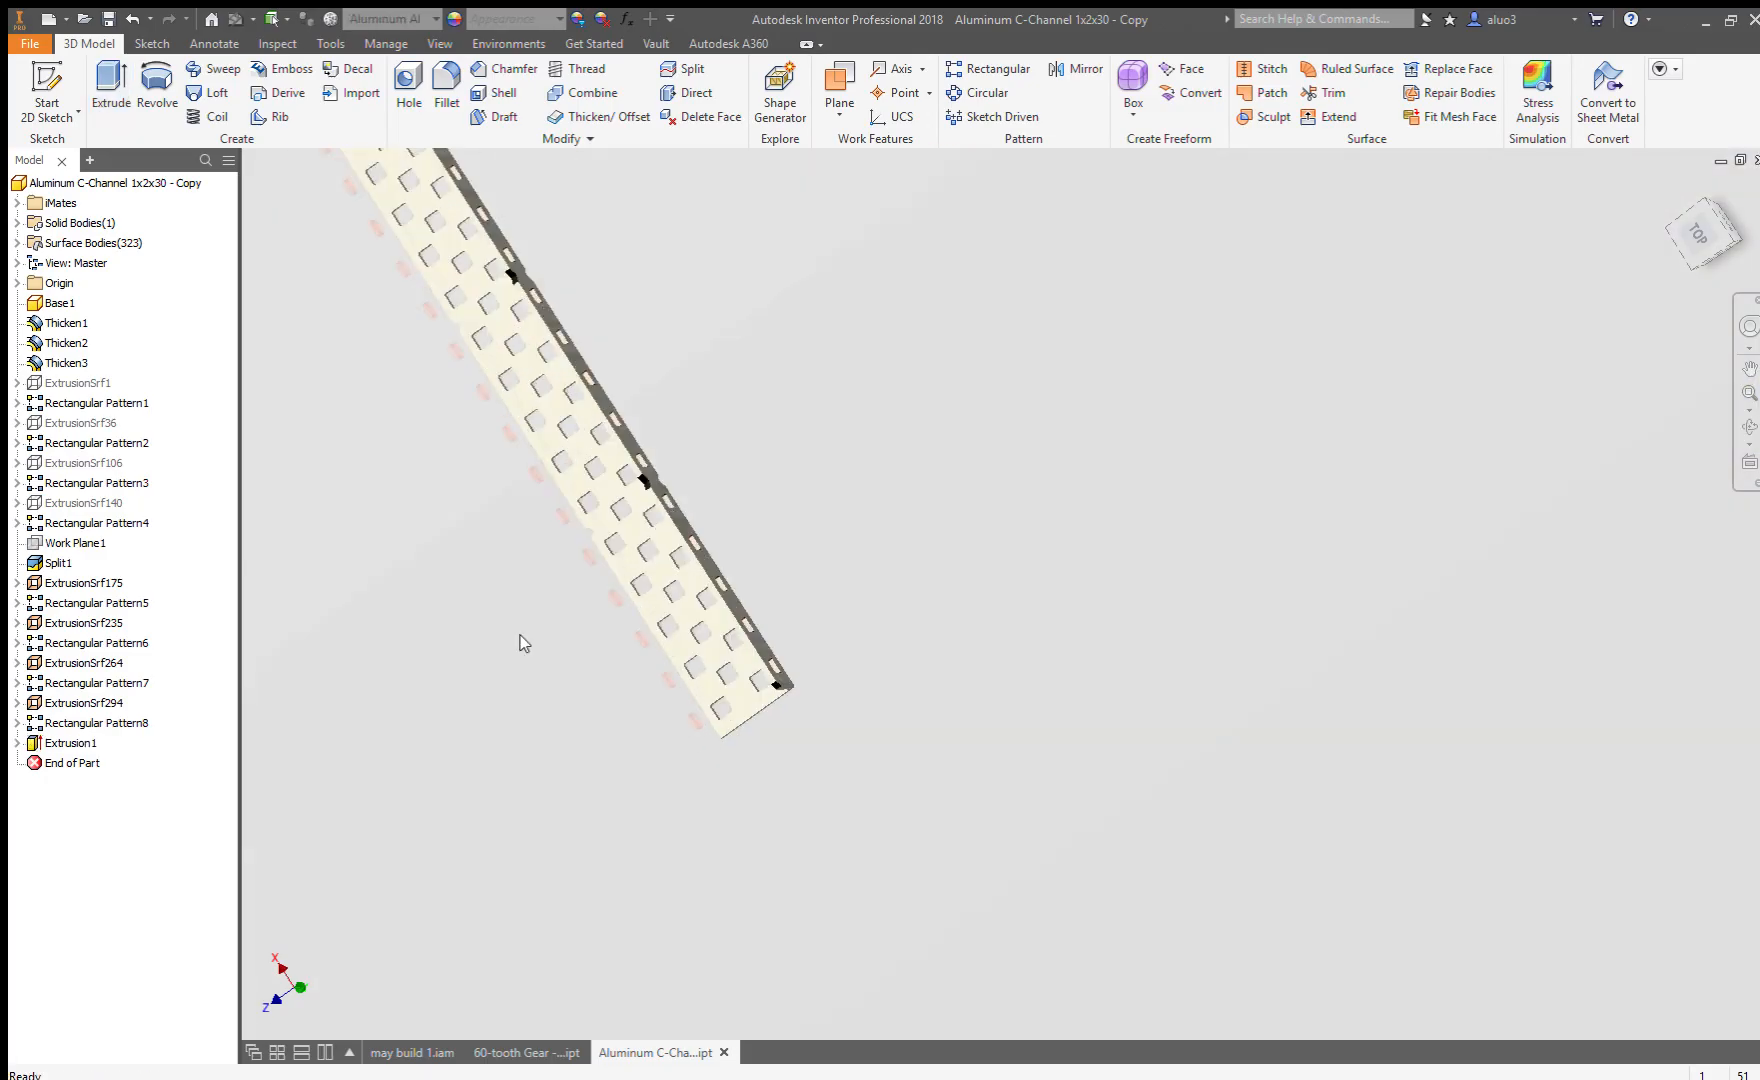
left_click(55, 386)
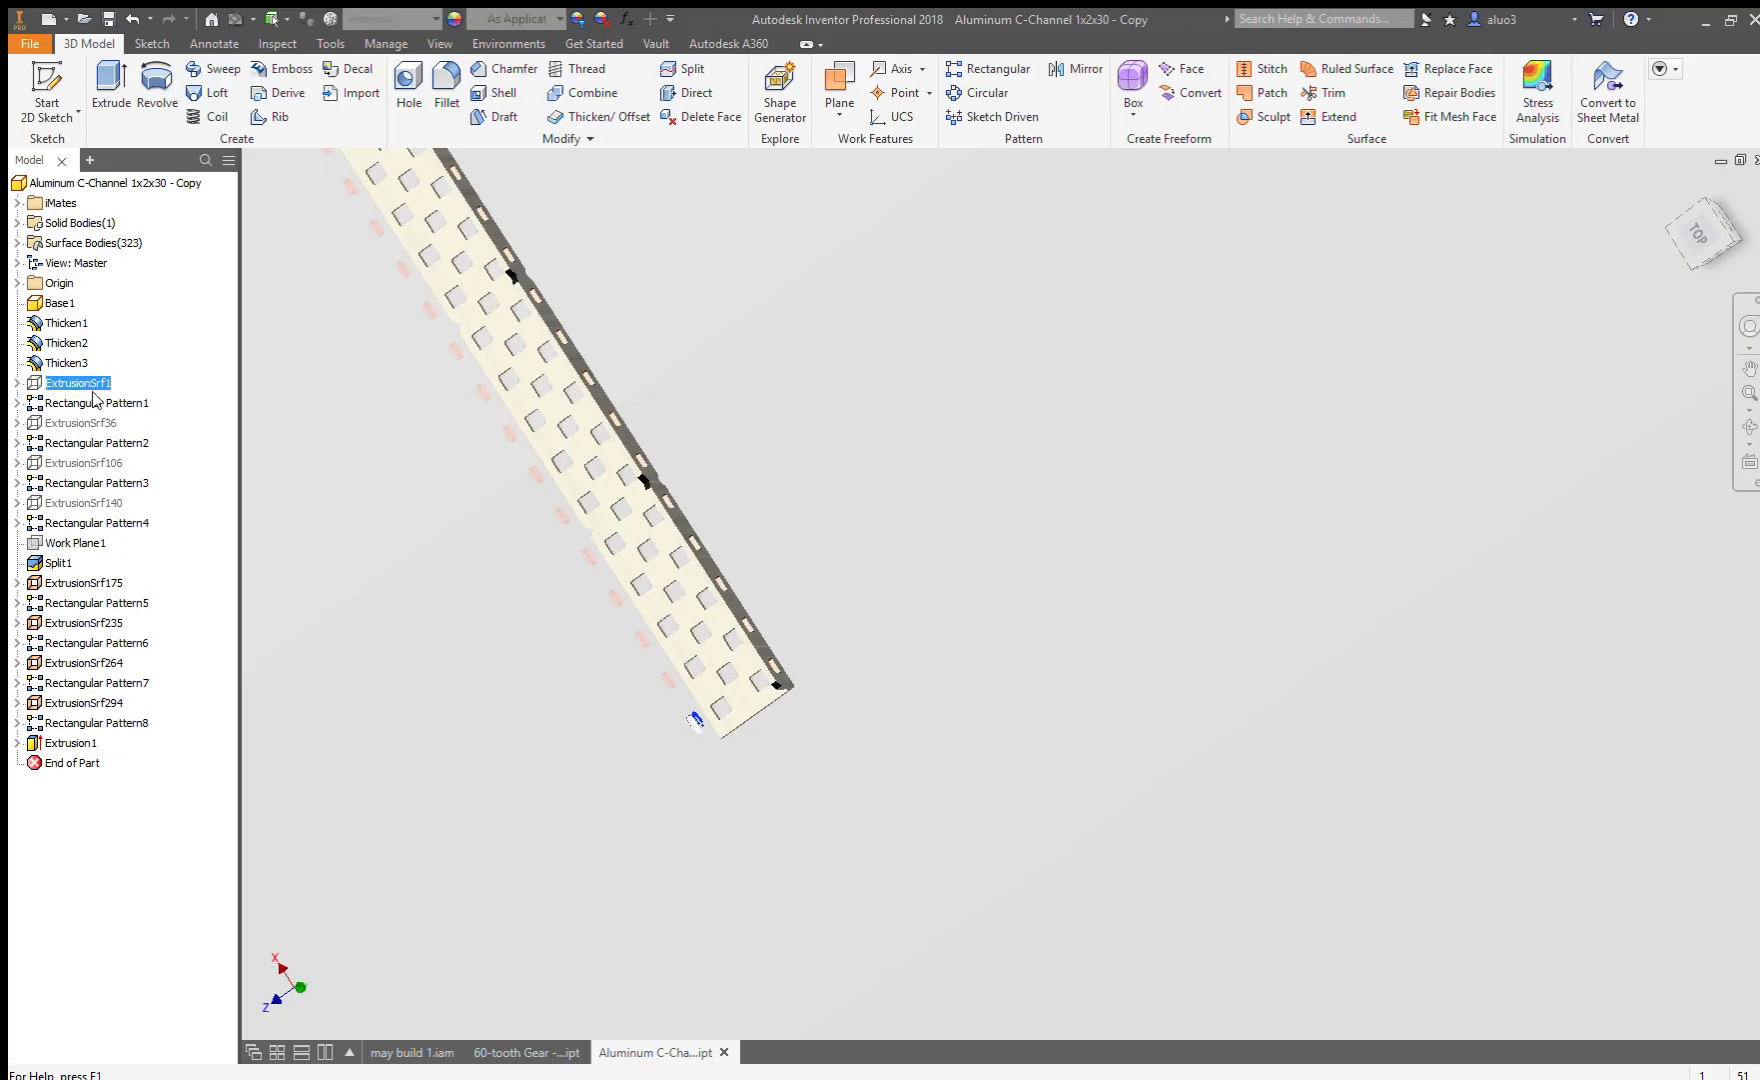
key("Delete")
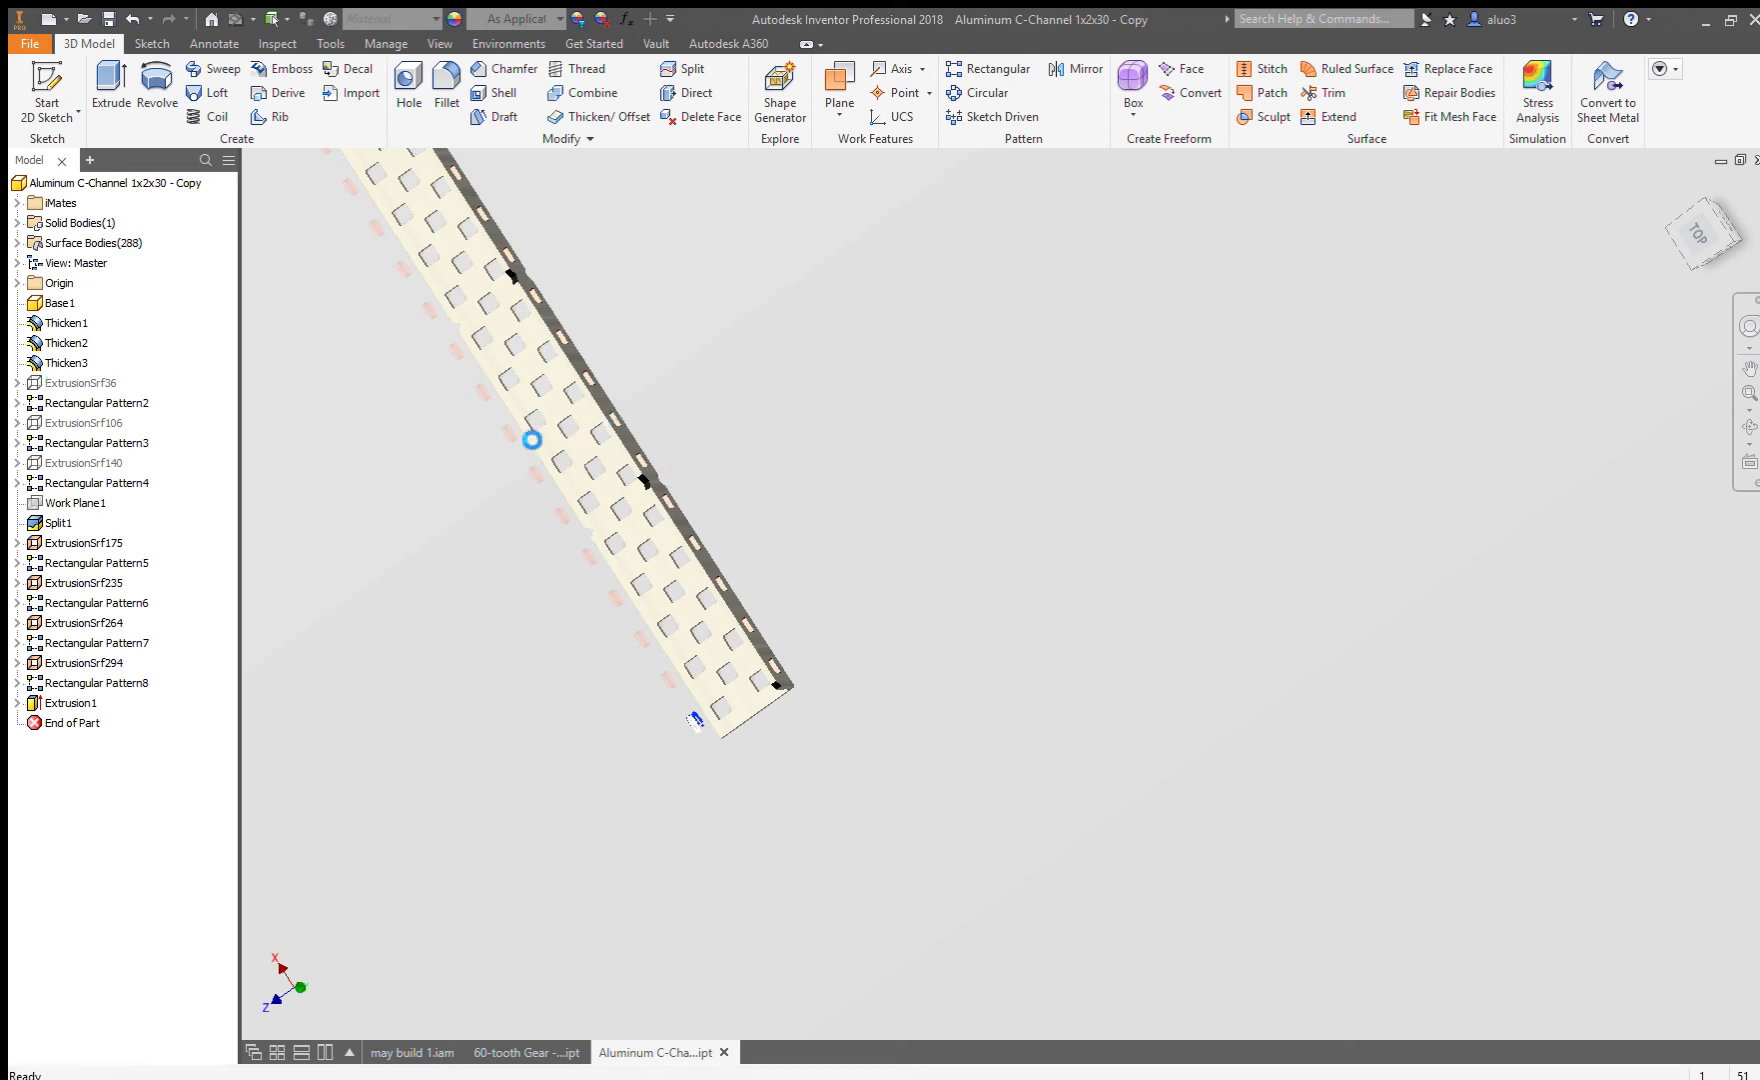
middle_click_drag(465, 410, 720, 576)
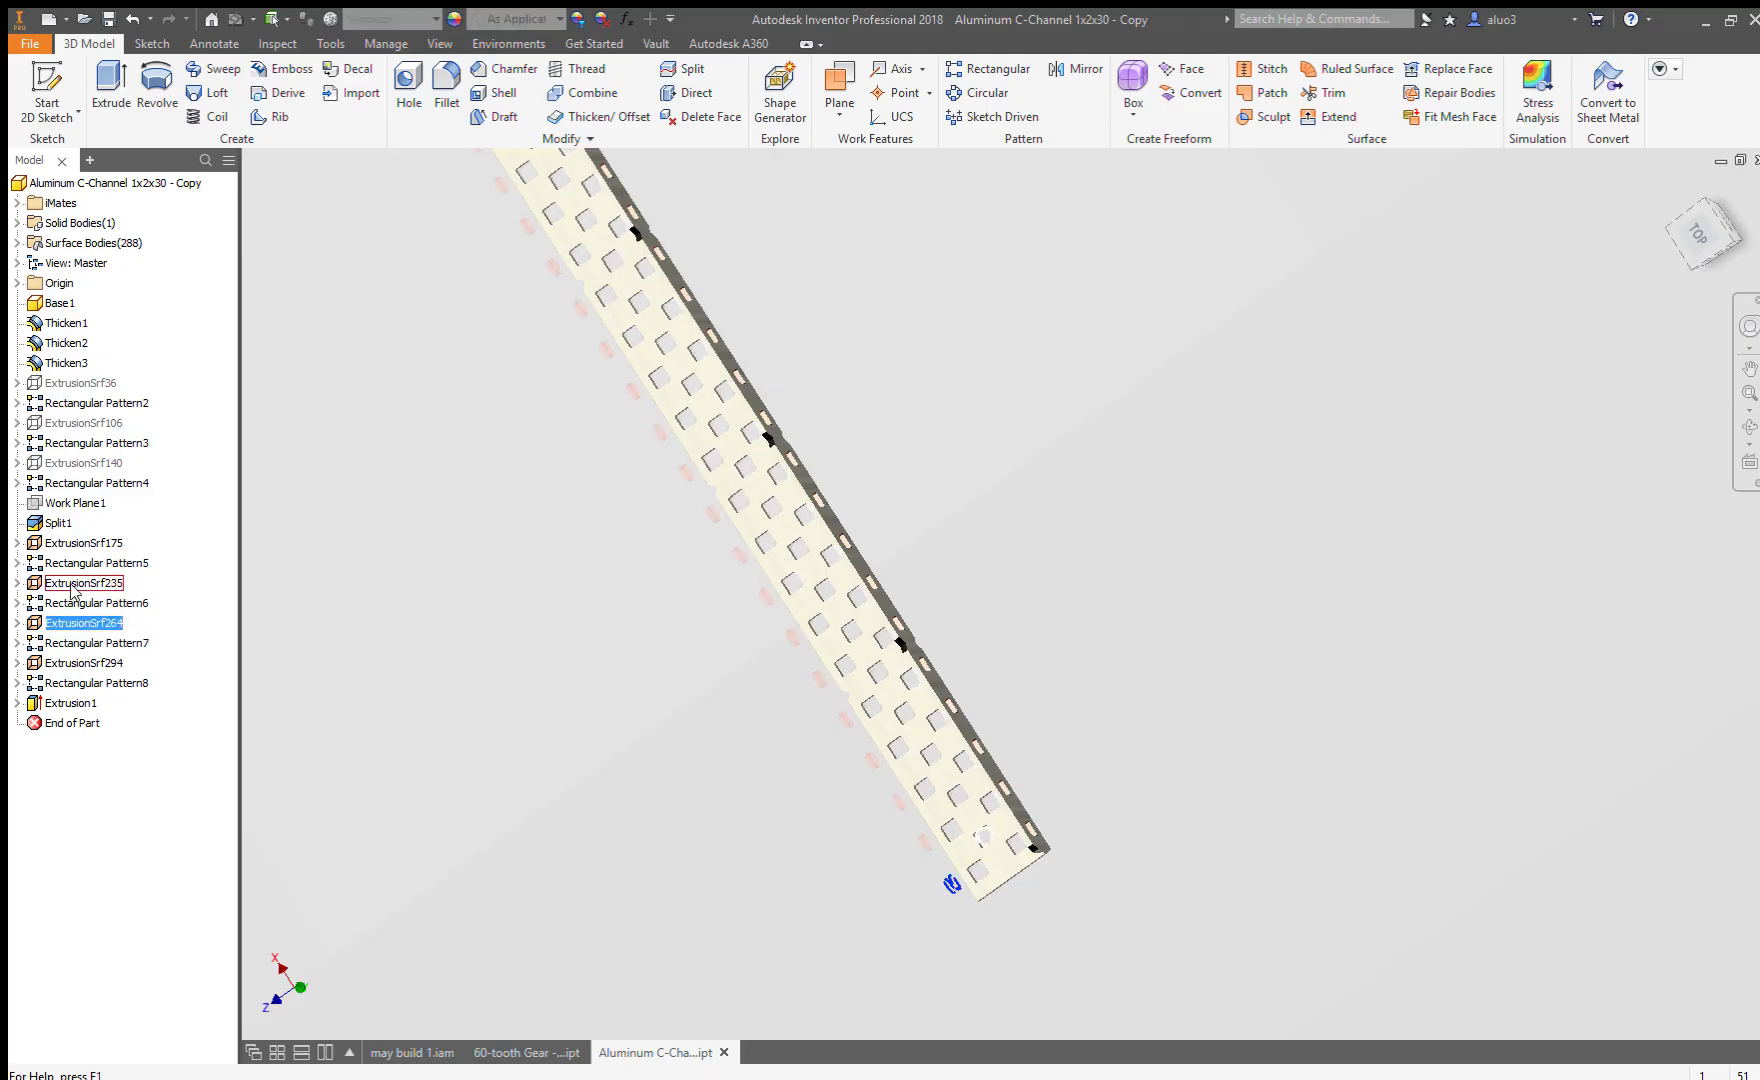
key("Delete")
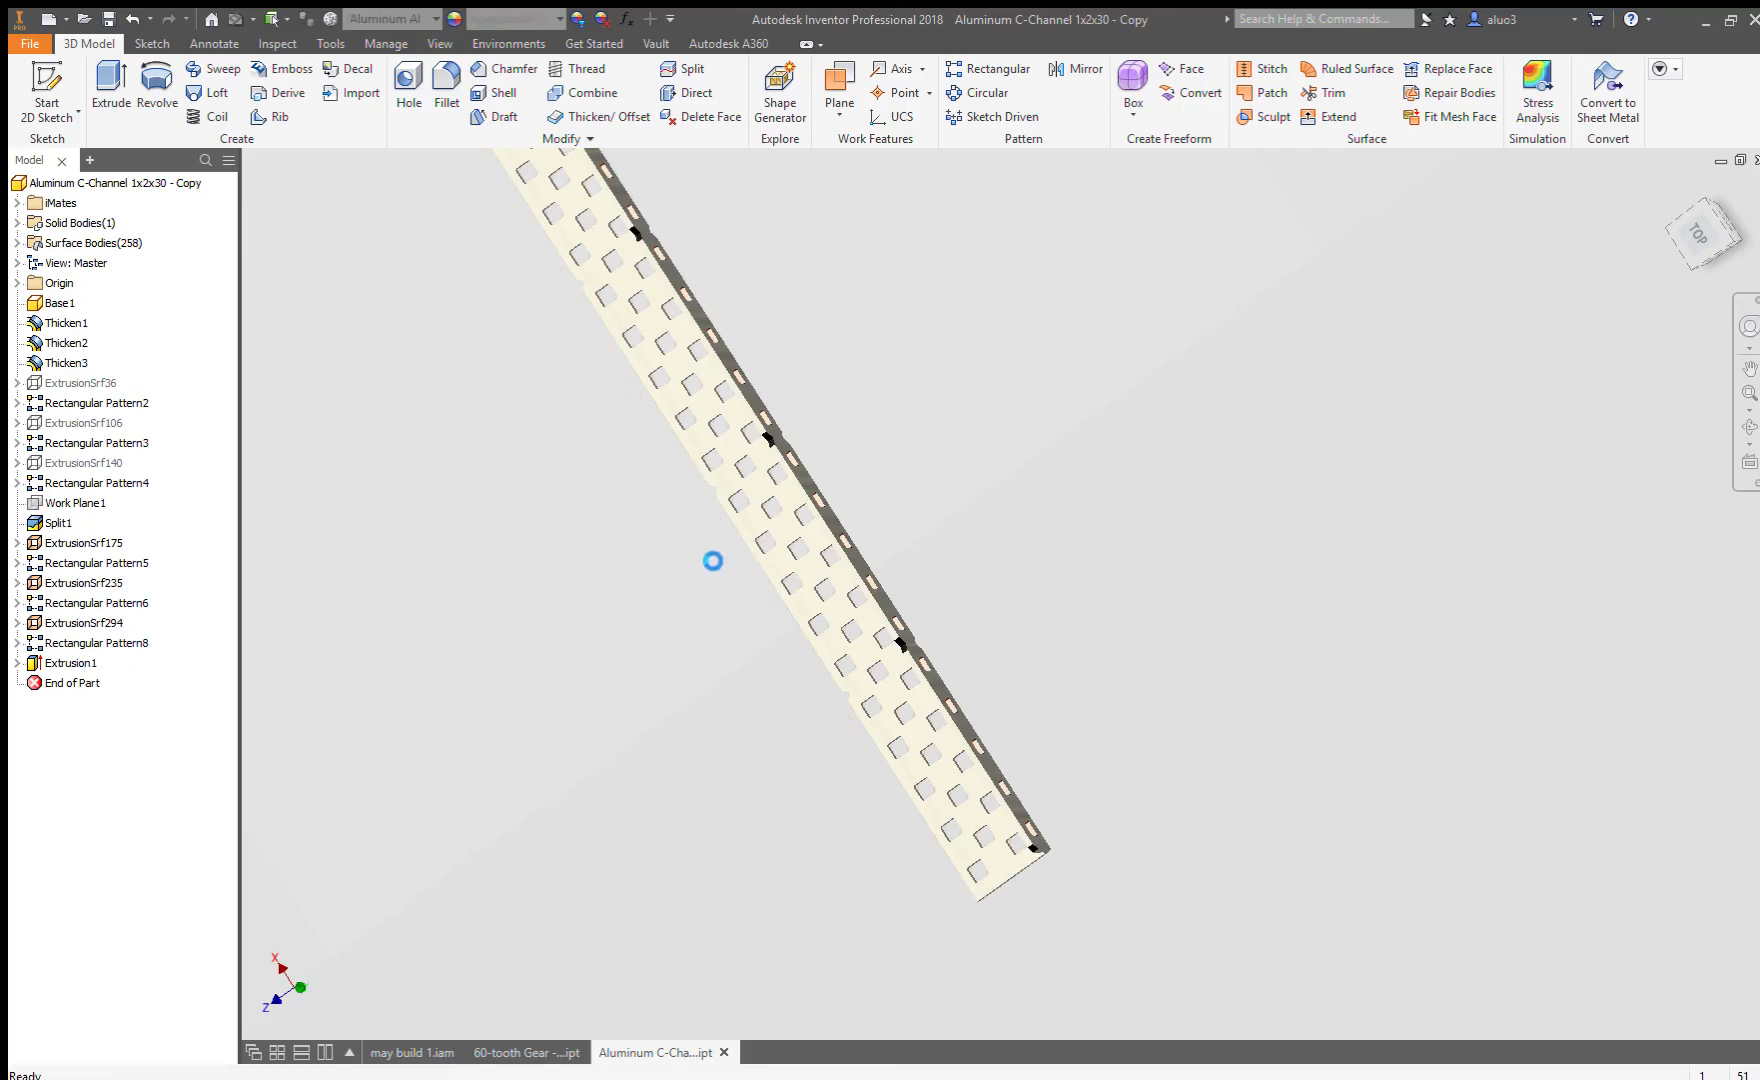
Save the modified C-channel copy and return to the may build 1 assembly.
key("ctrl+s")
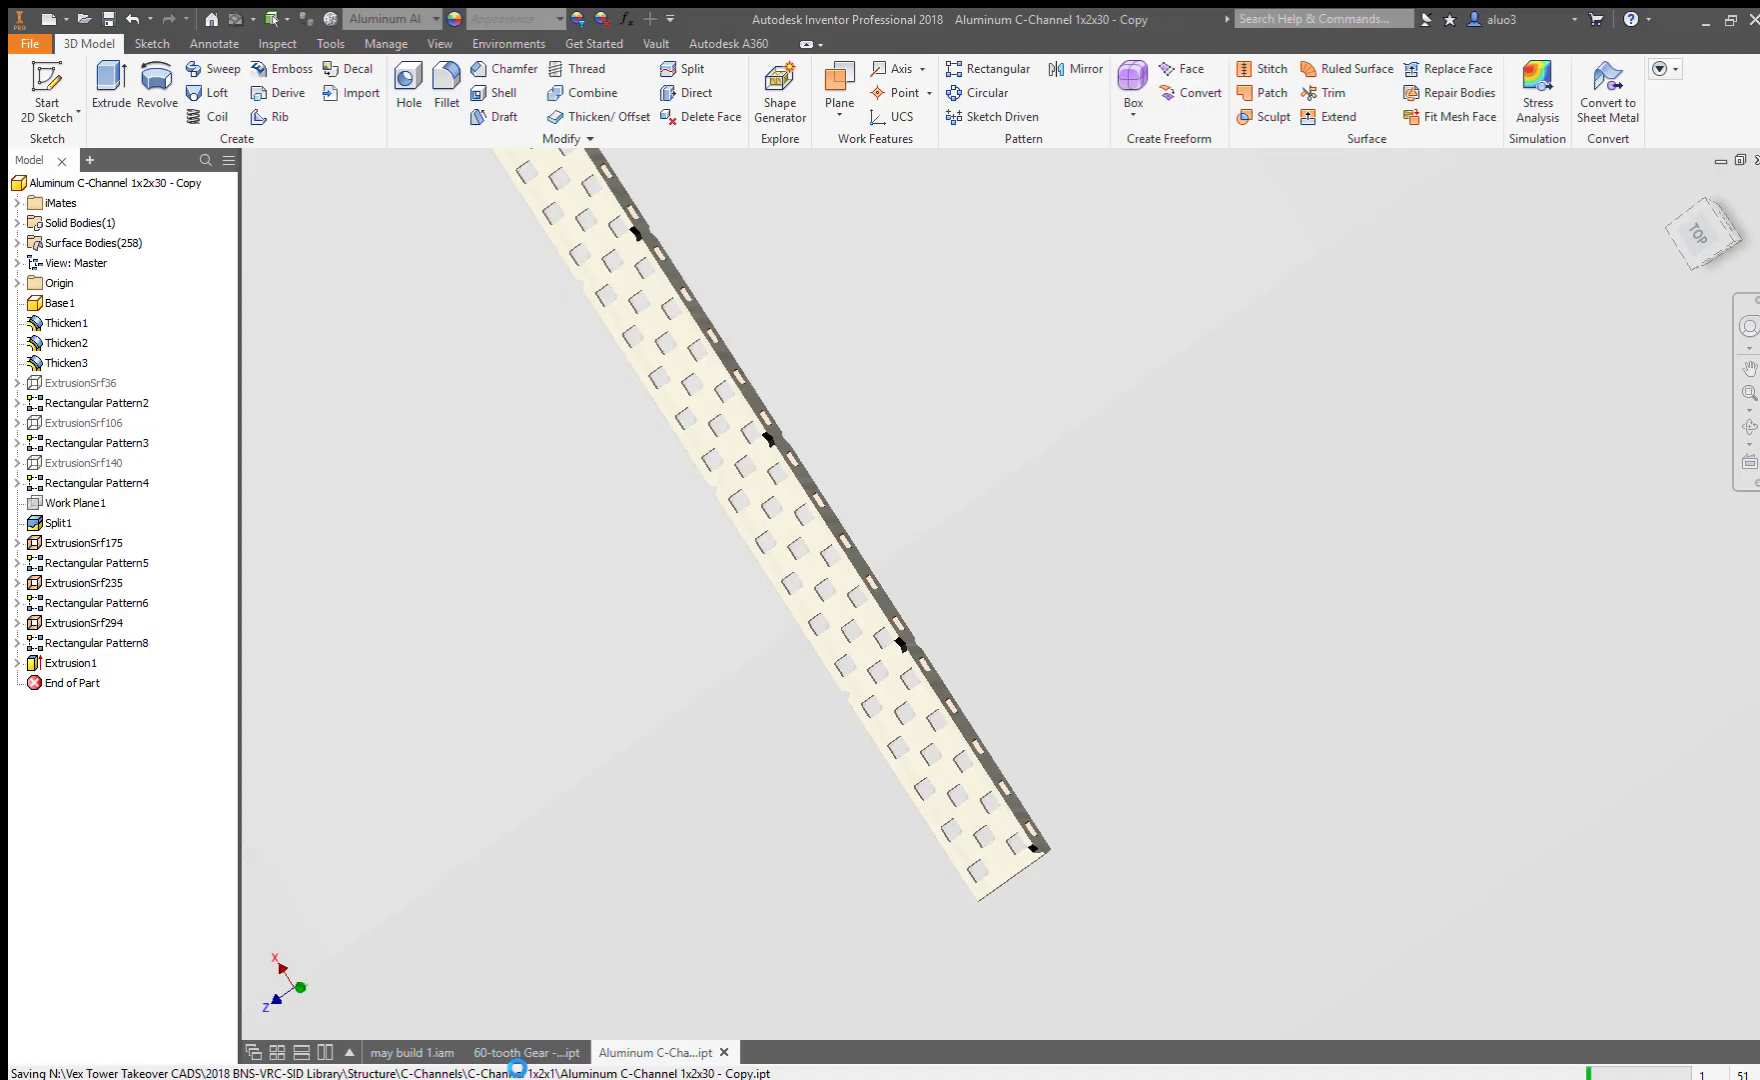
left_click(505, 1055)
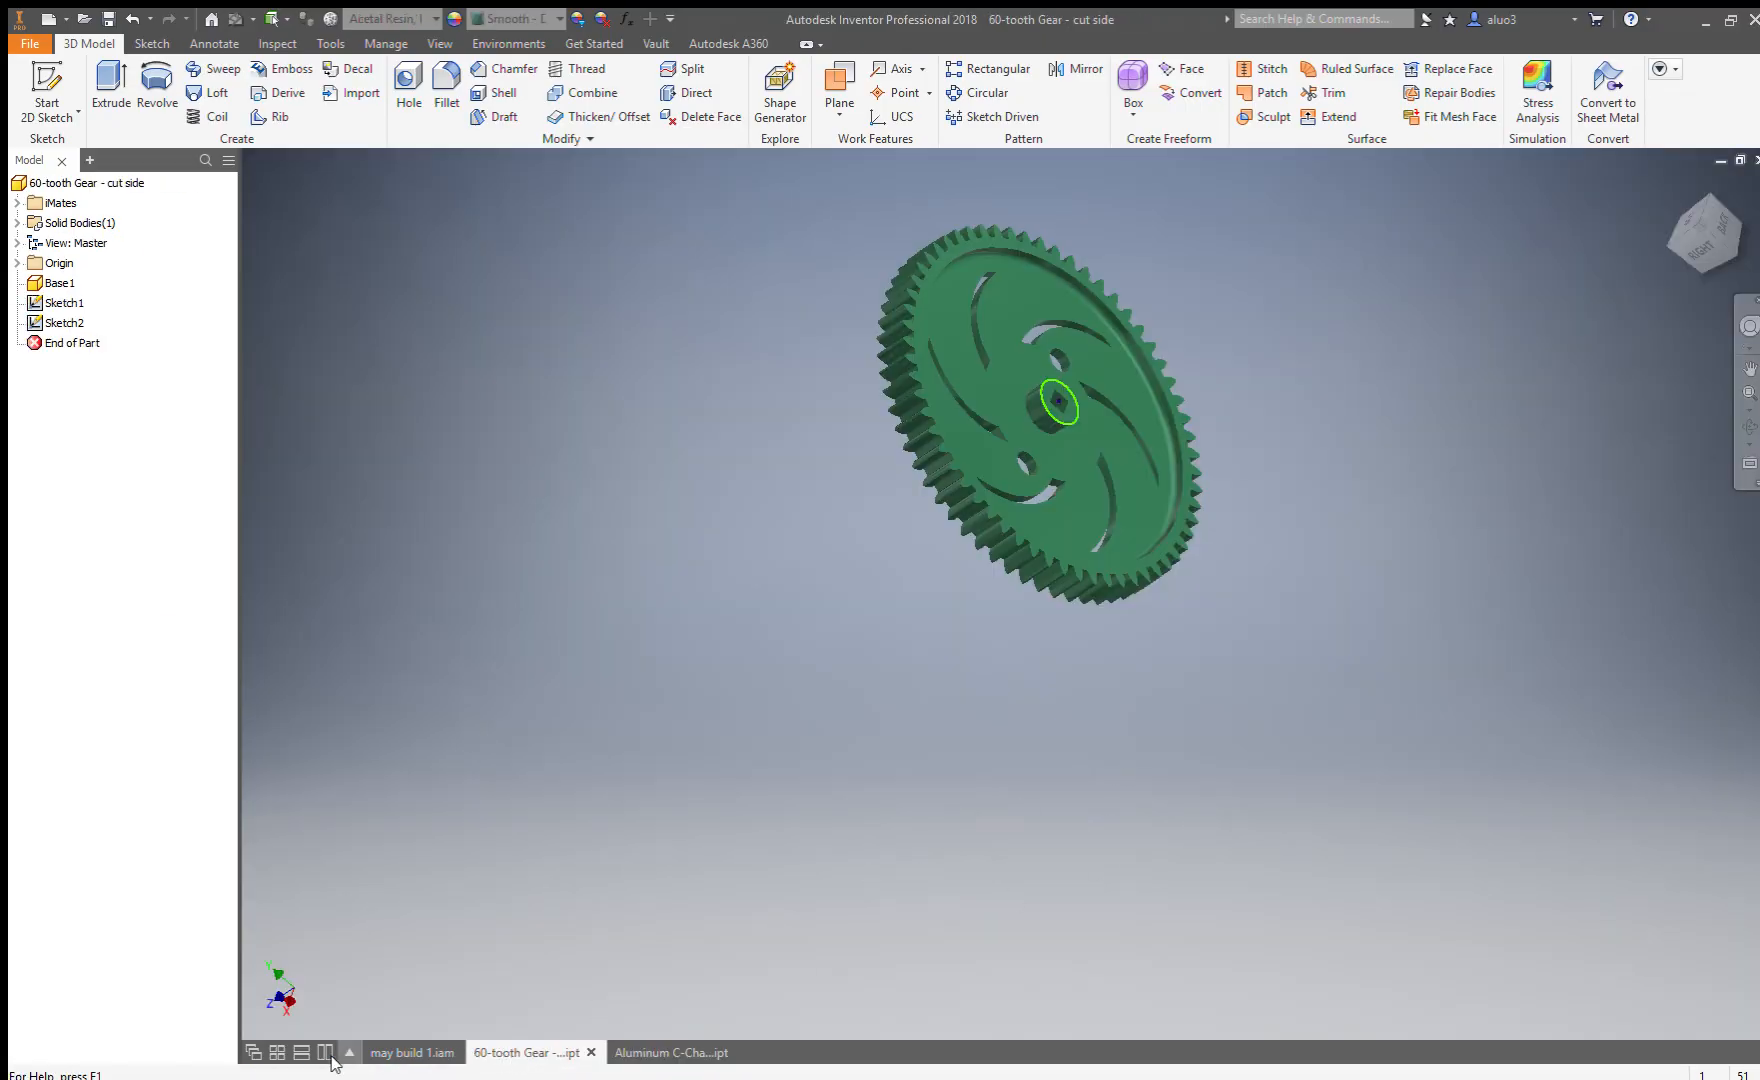
left_click(412, 1052)
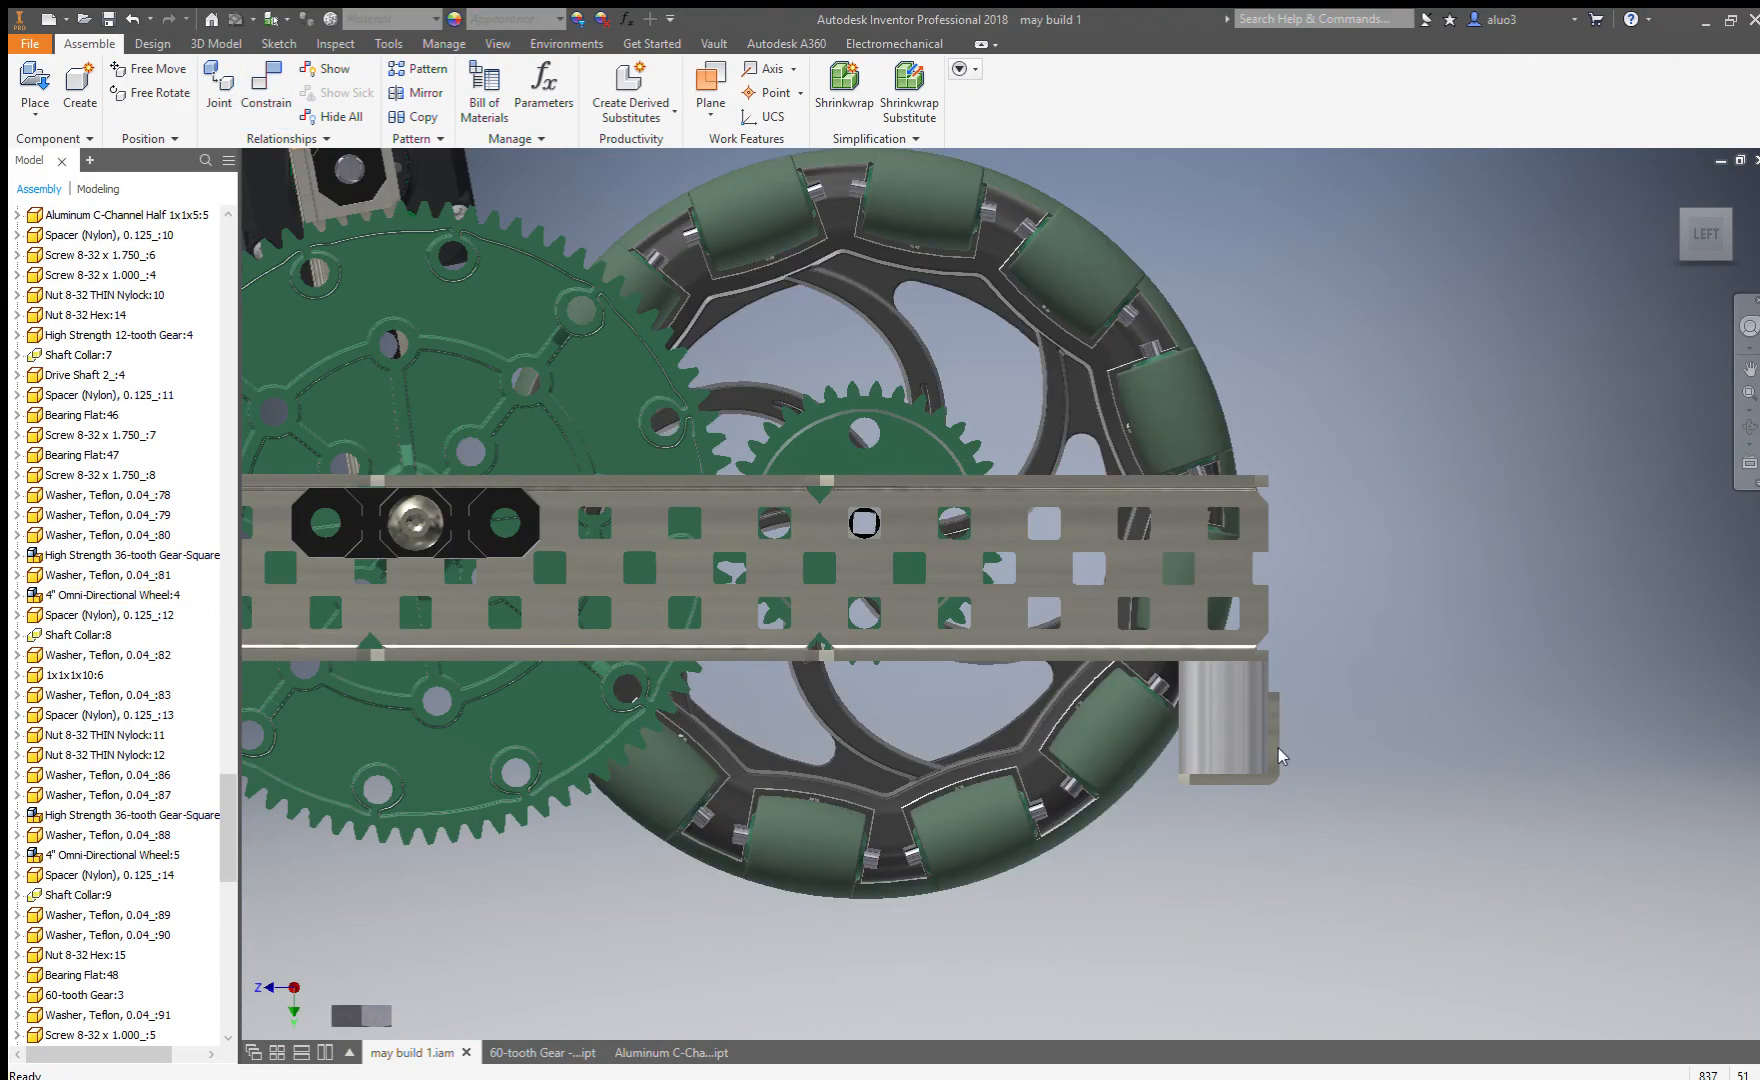
Pull the one-flange C-channel clear of the drive rail and constrain its flange's end hole to the lower circular edge of the rail's end spacer.
left_click(1176, 542)
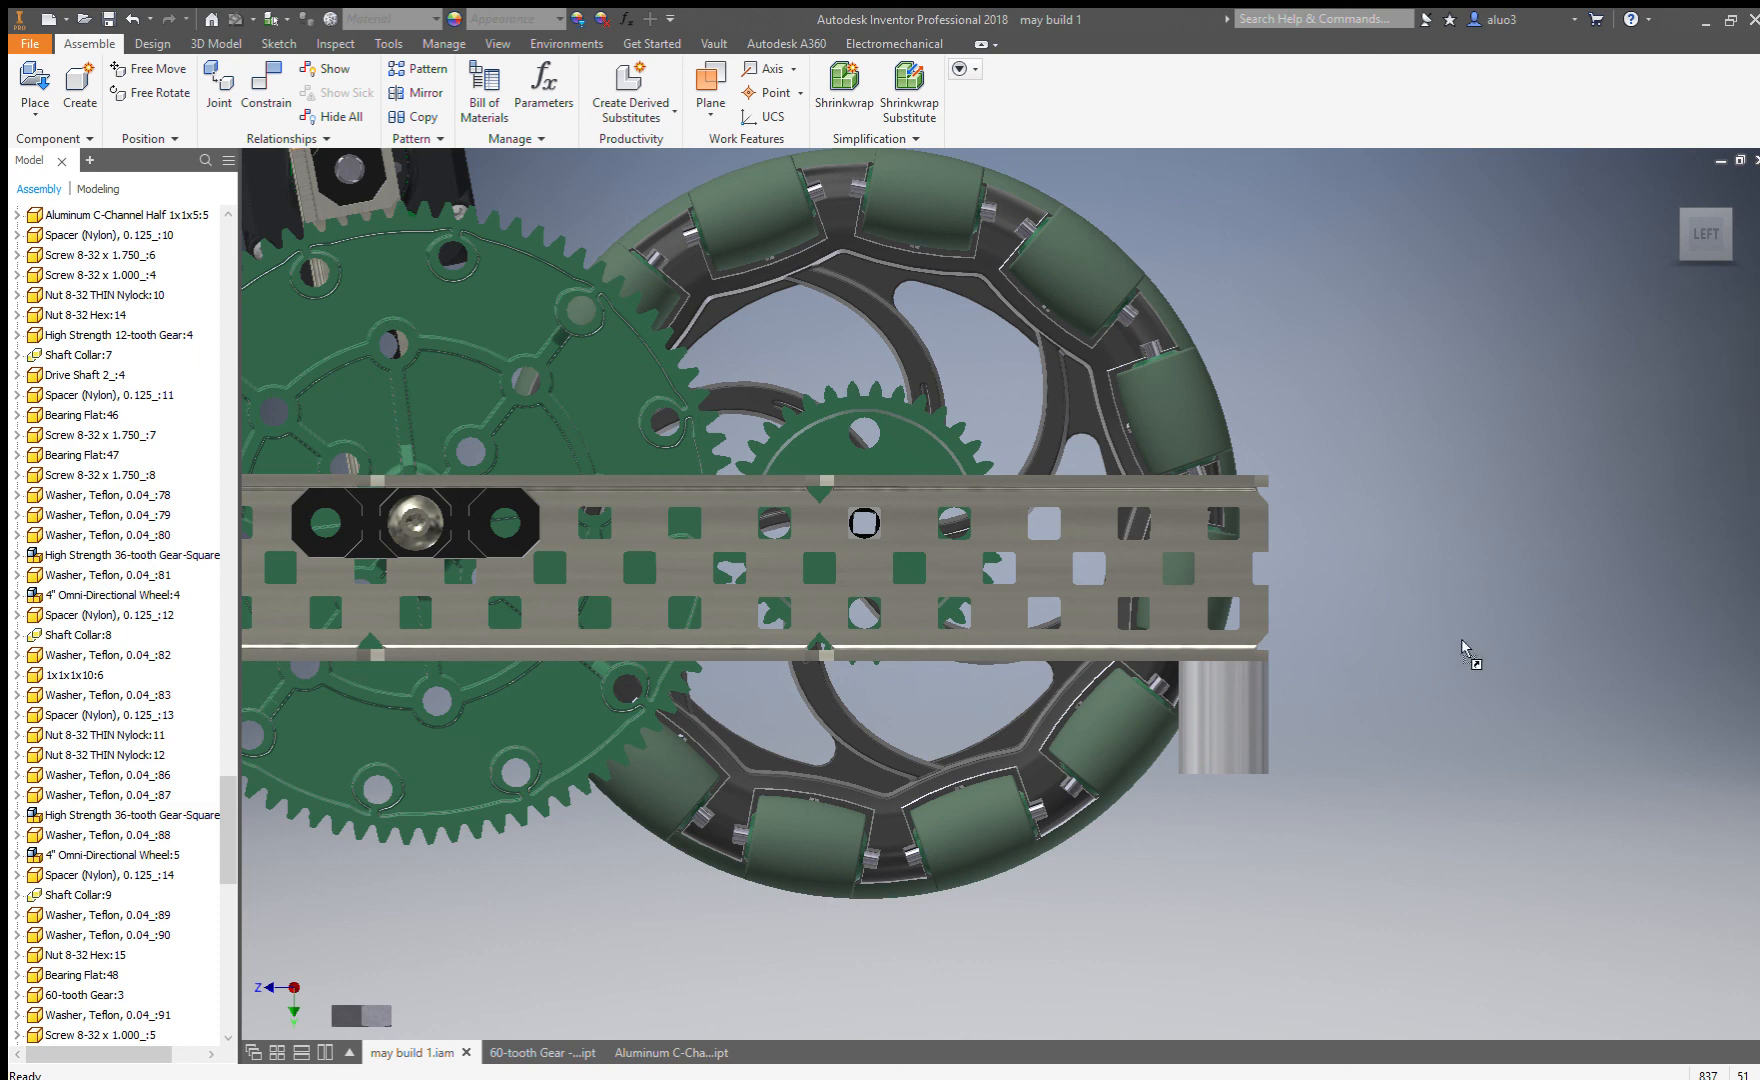
scroll(1350, 550, "down", 3)
left_click(266, 88)
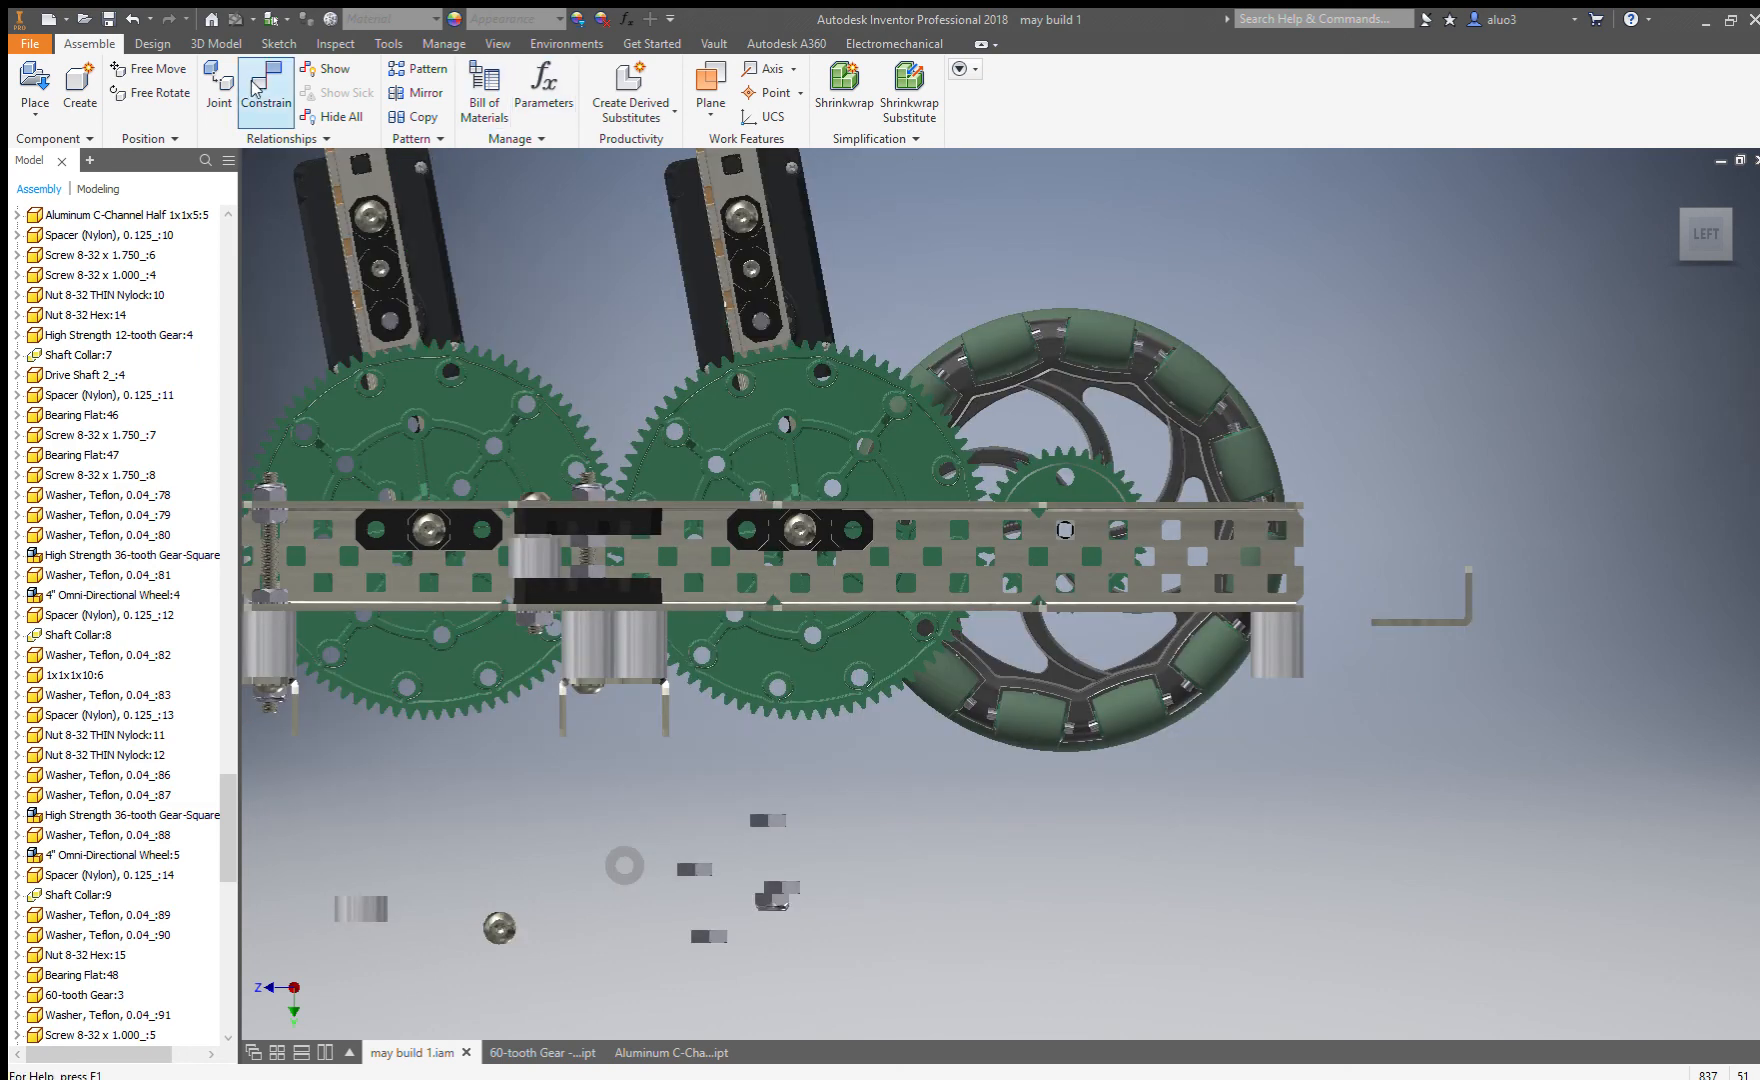
scroll(1357, 468, "up", 3)
middle_click_drag(1357, 468, 1085, 442, "shift")
scroll(1500, 740, "up", 3)
scroll(1262, 480, "down", 3)
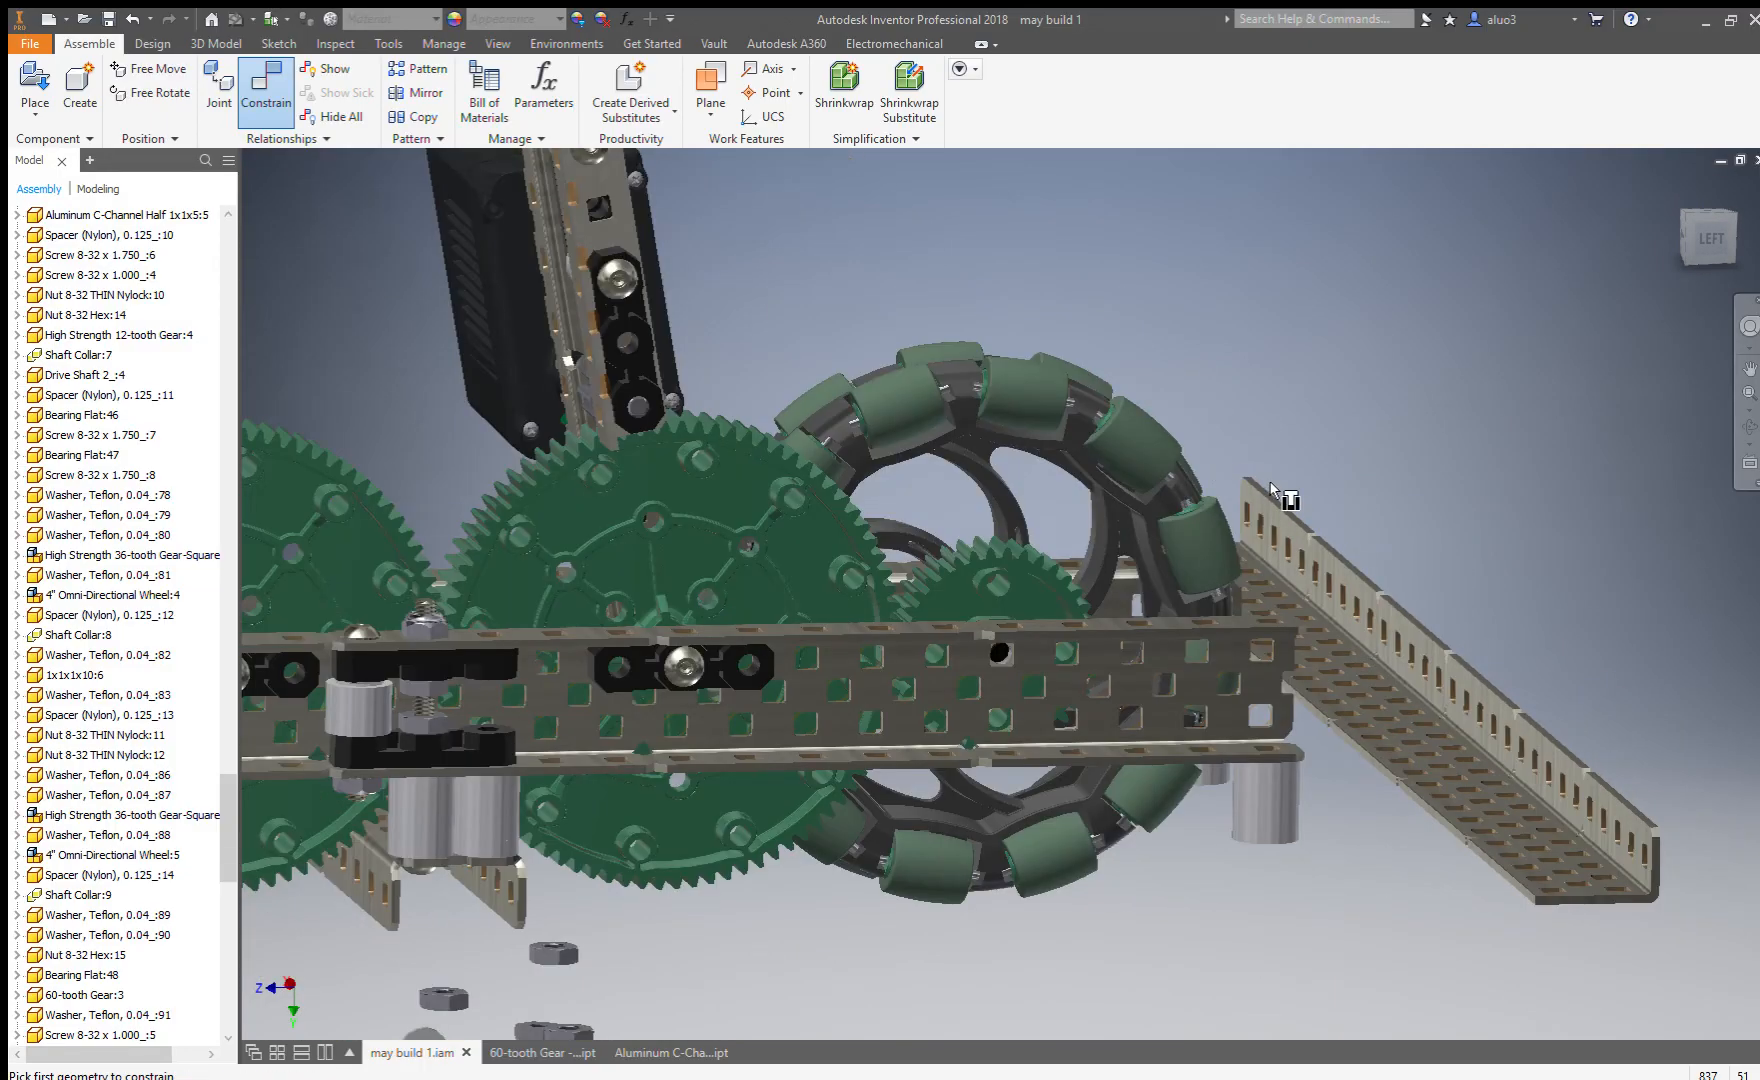
scroll(1202, 550, "up", 2)
left_click(1205, 540)
scroll(1215, 540, "down", 2)
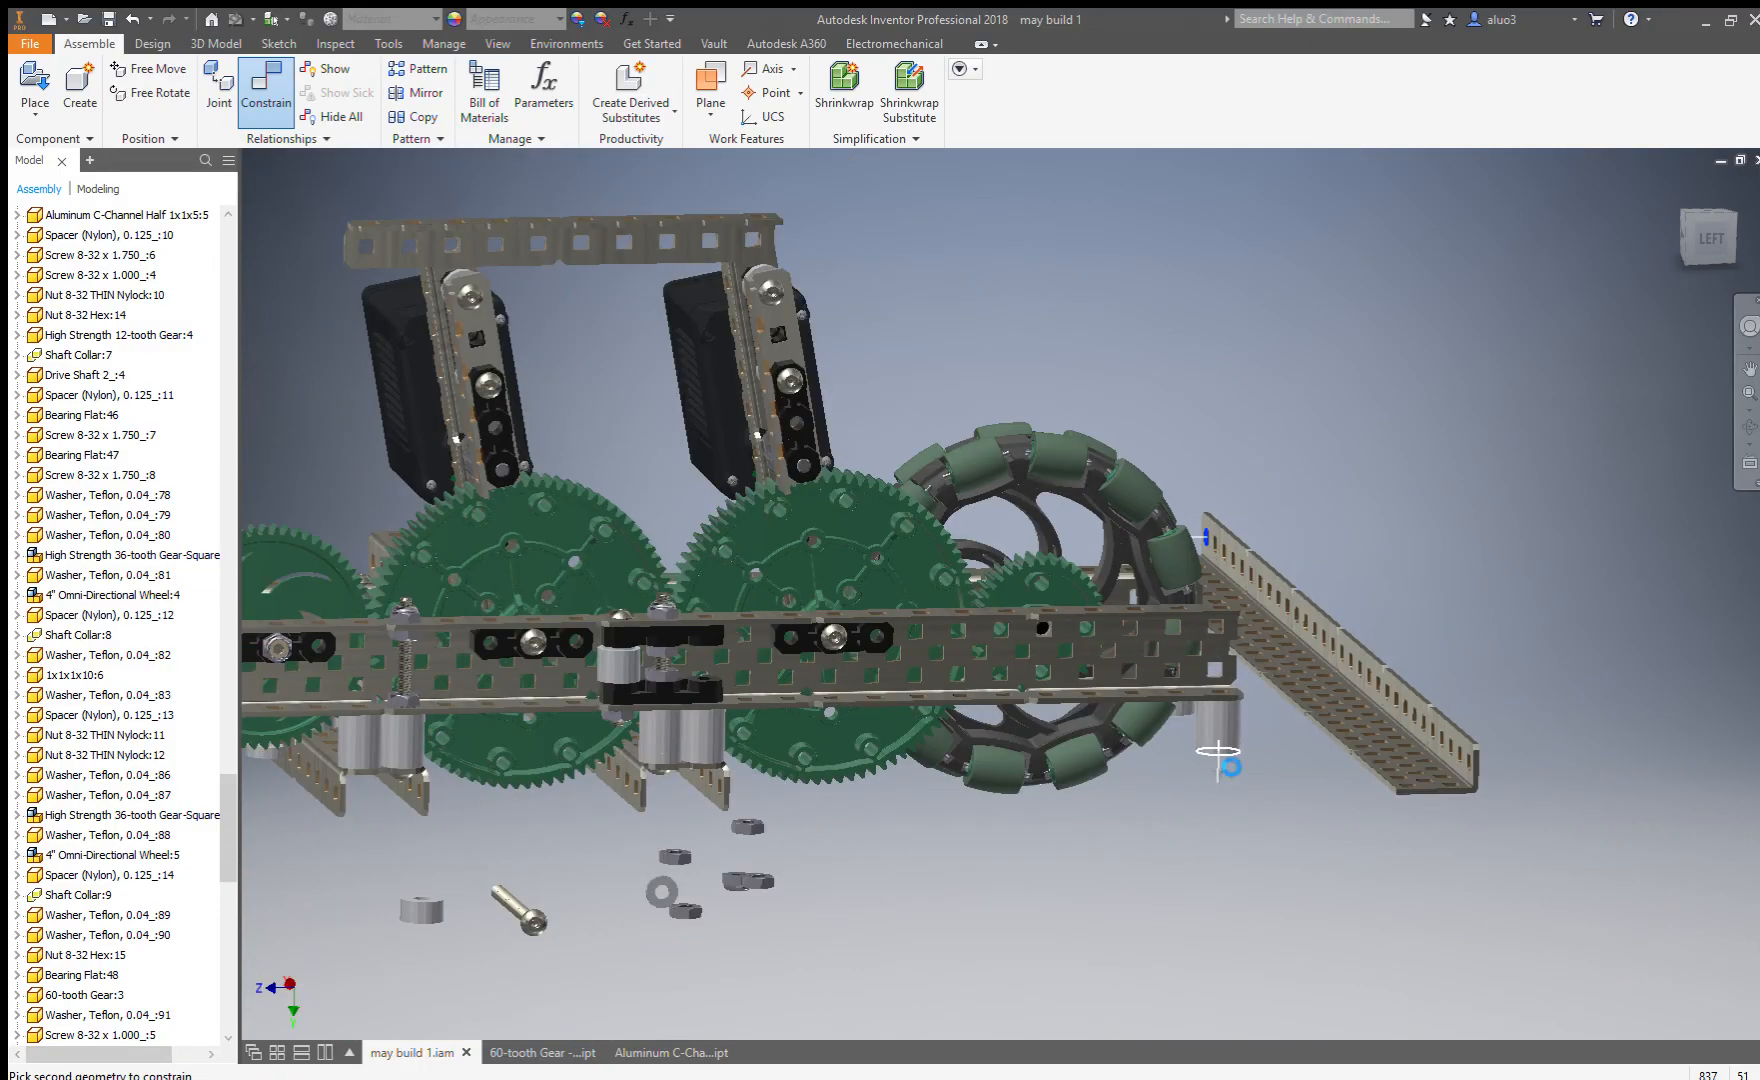
left_click(1217, 750)
Examine the cut-down C-channel's fit against the end spacer and wheel at an angle, and review the whole drive base in left view.
middle_click_drag(1434, 767, 927, 711, "shift")
scroll(751, 656, "up", 4)
scroll(791, 635, "down", 5)
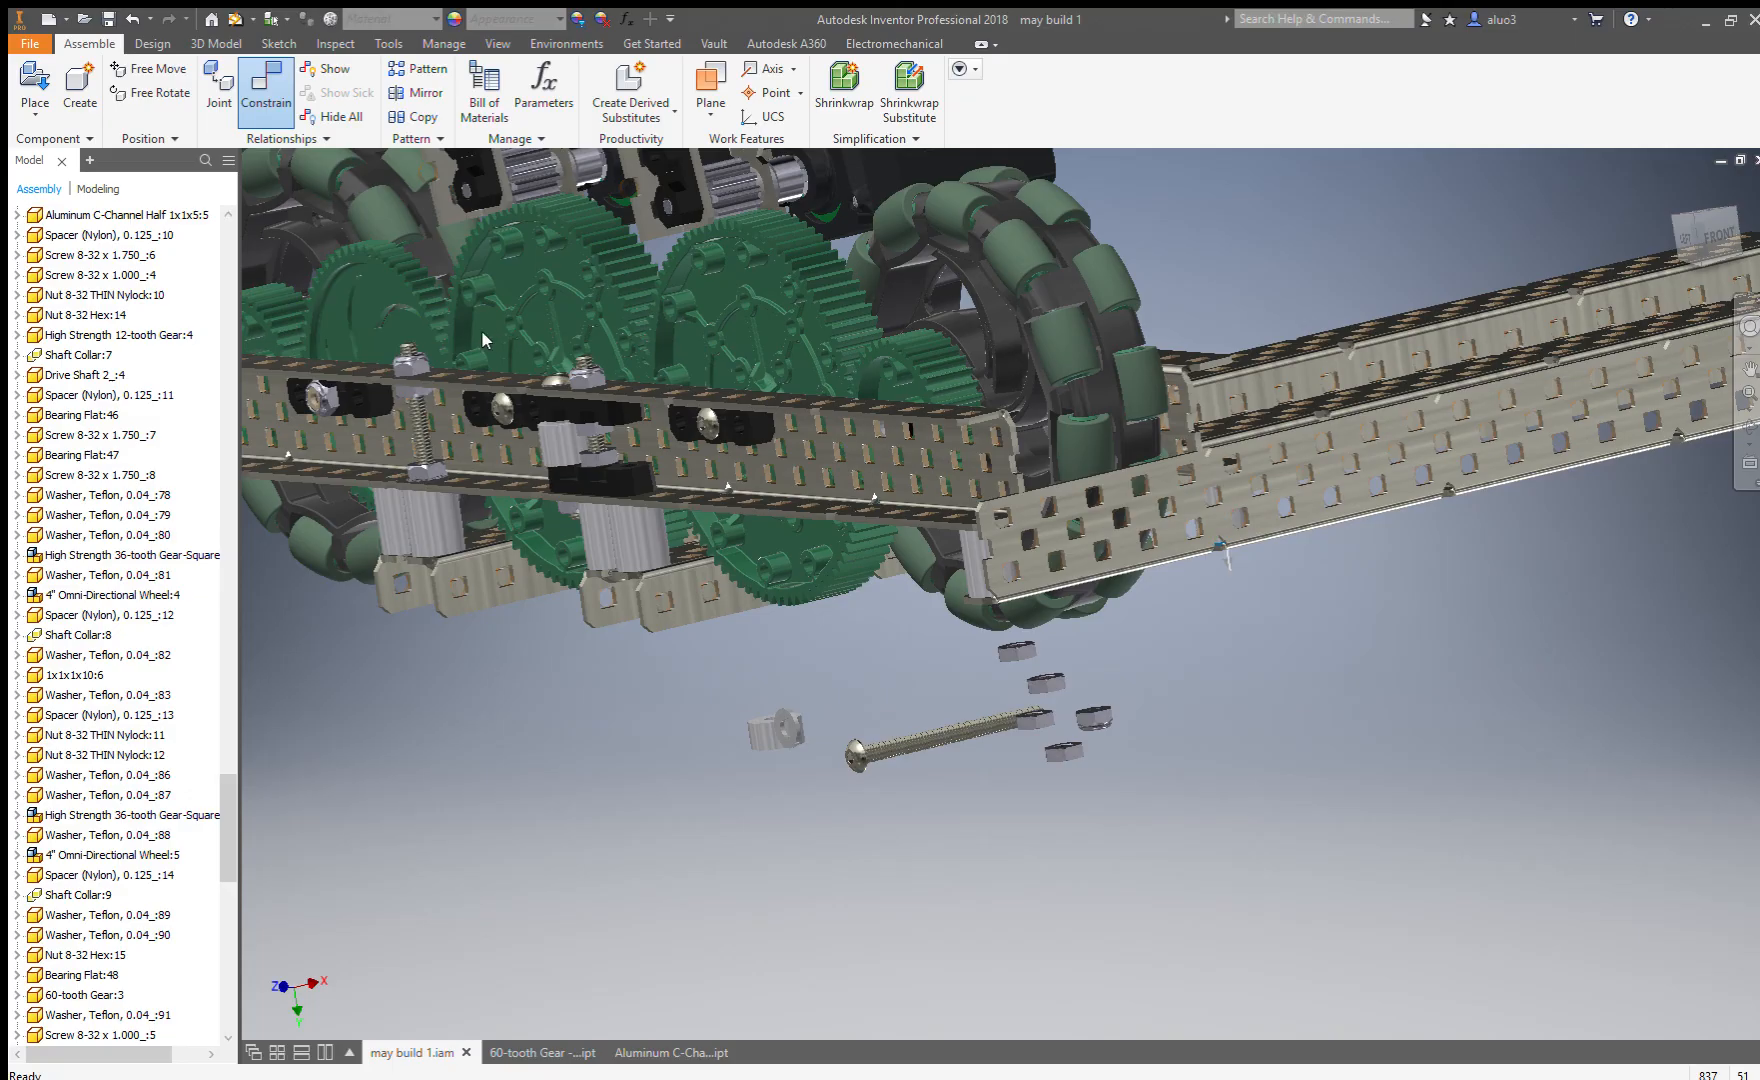
middle_click_drag(571, 392, 1060, 600, "shift")
scroll(1127, 540, "down", 3)
left_click(1693, 237)
scroll(1170, 605, "up", 5)
scroll(1179, 620, "down", 3)
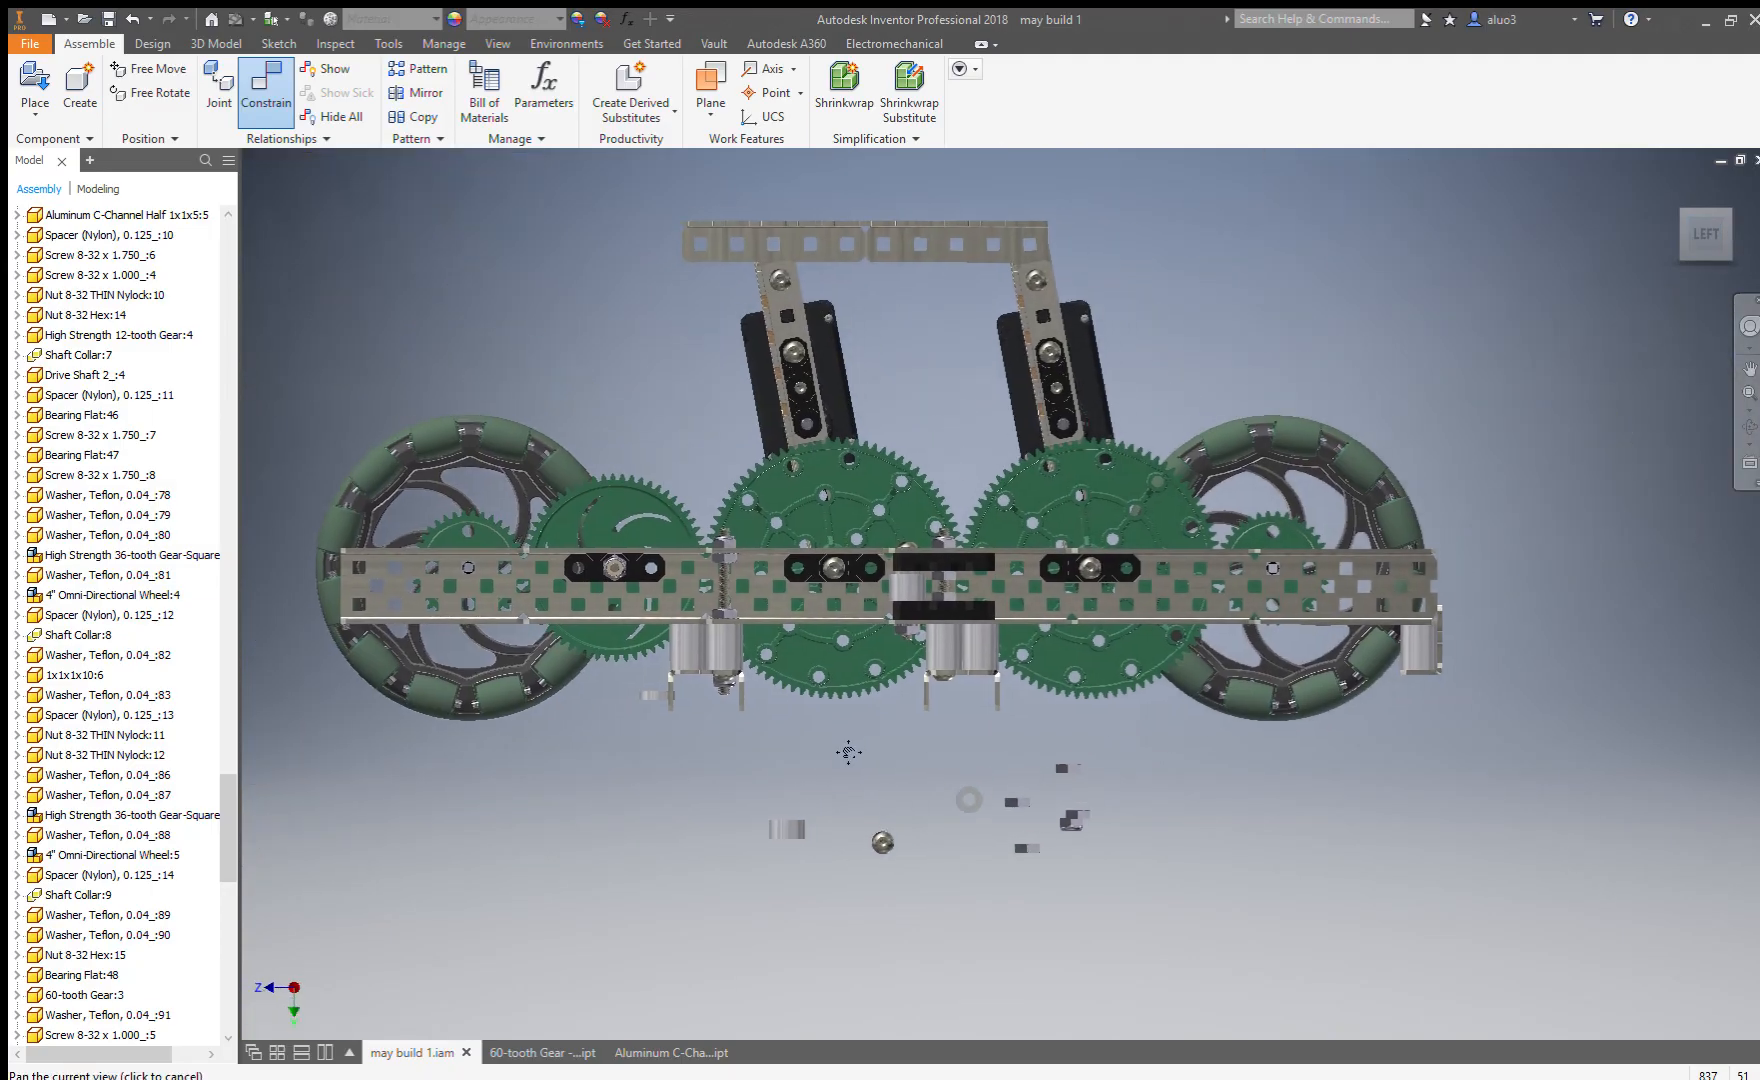
middle_click_drag(848, 742, 930, 786)
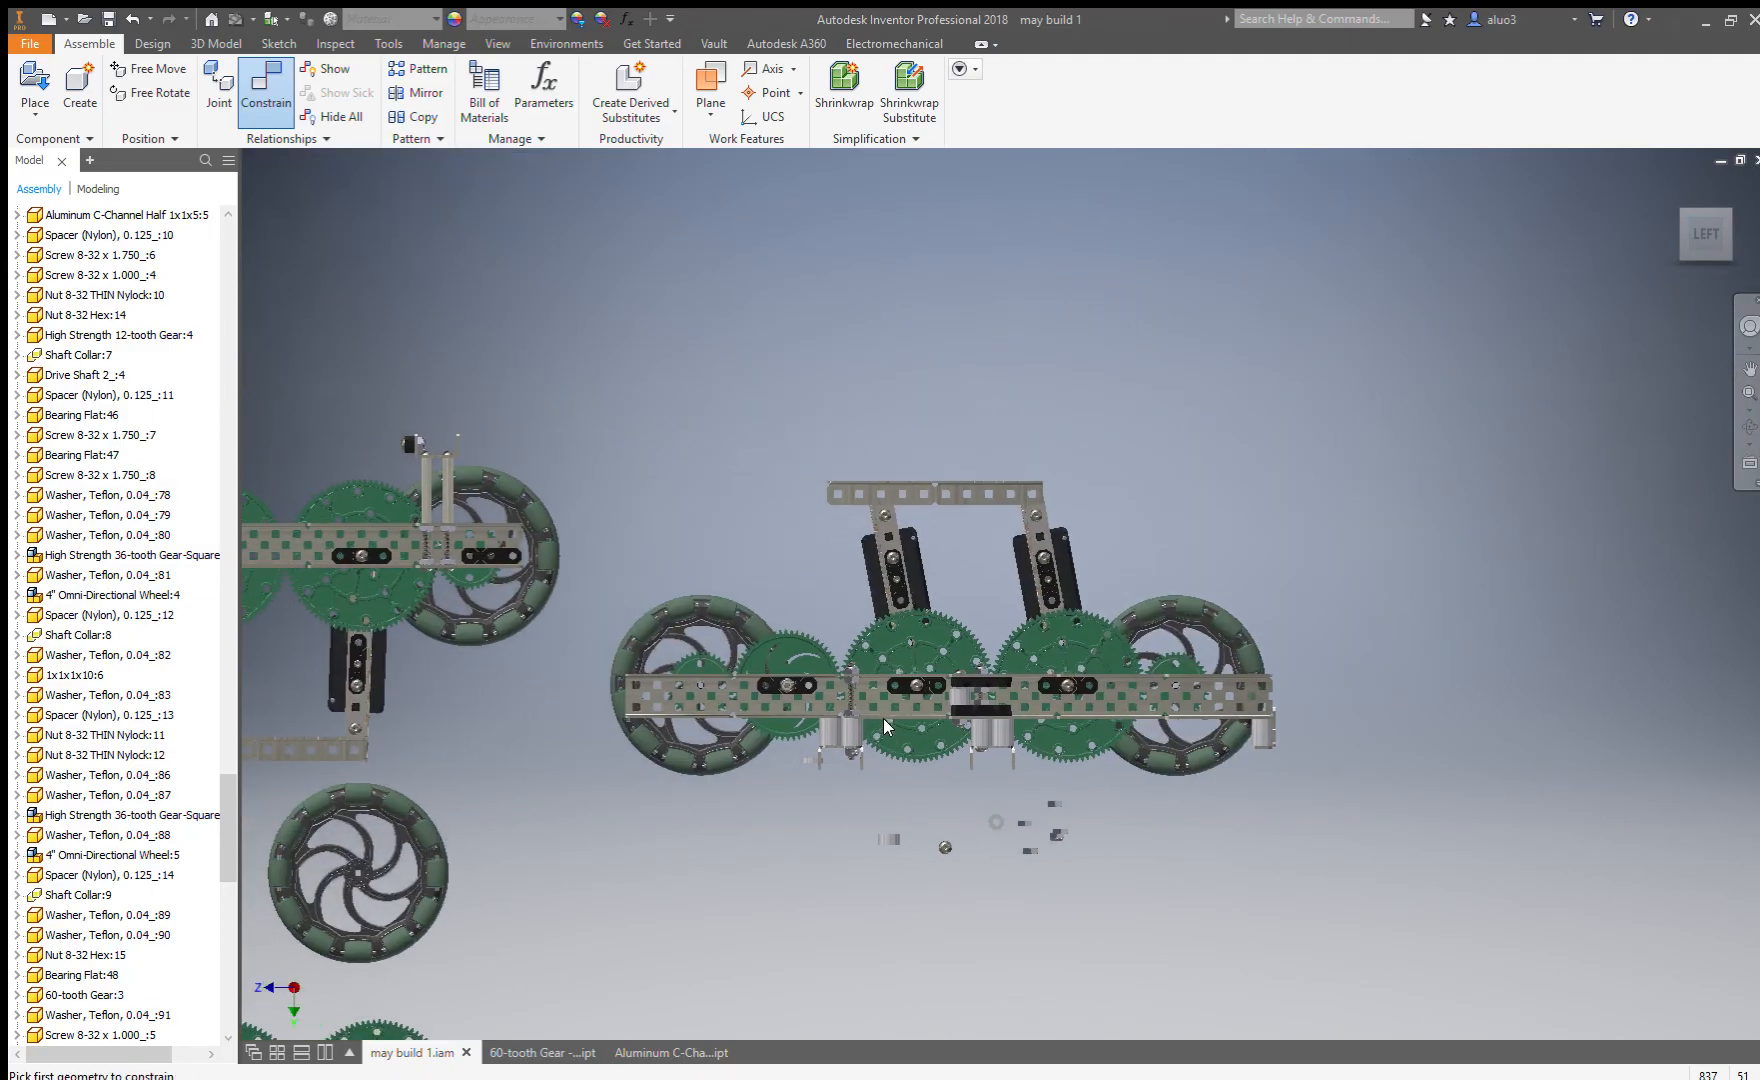
key("Escape")
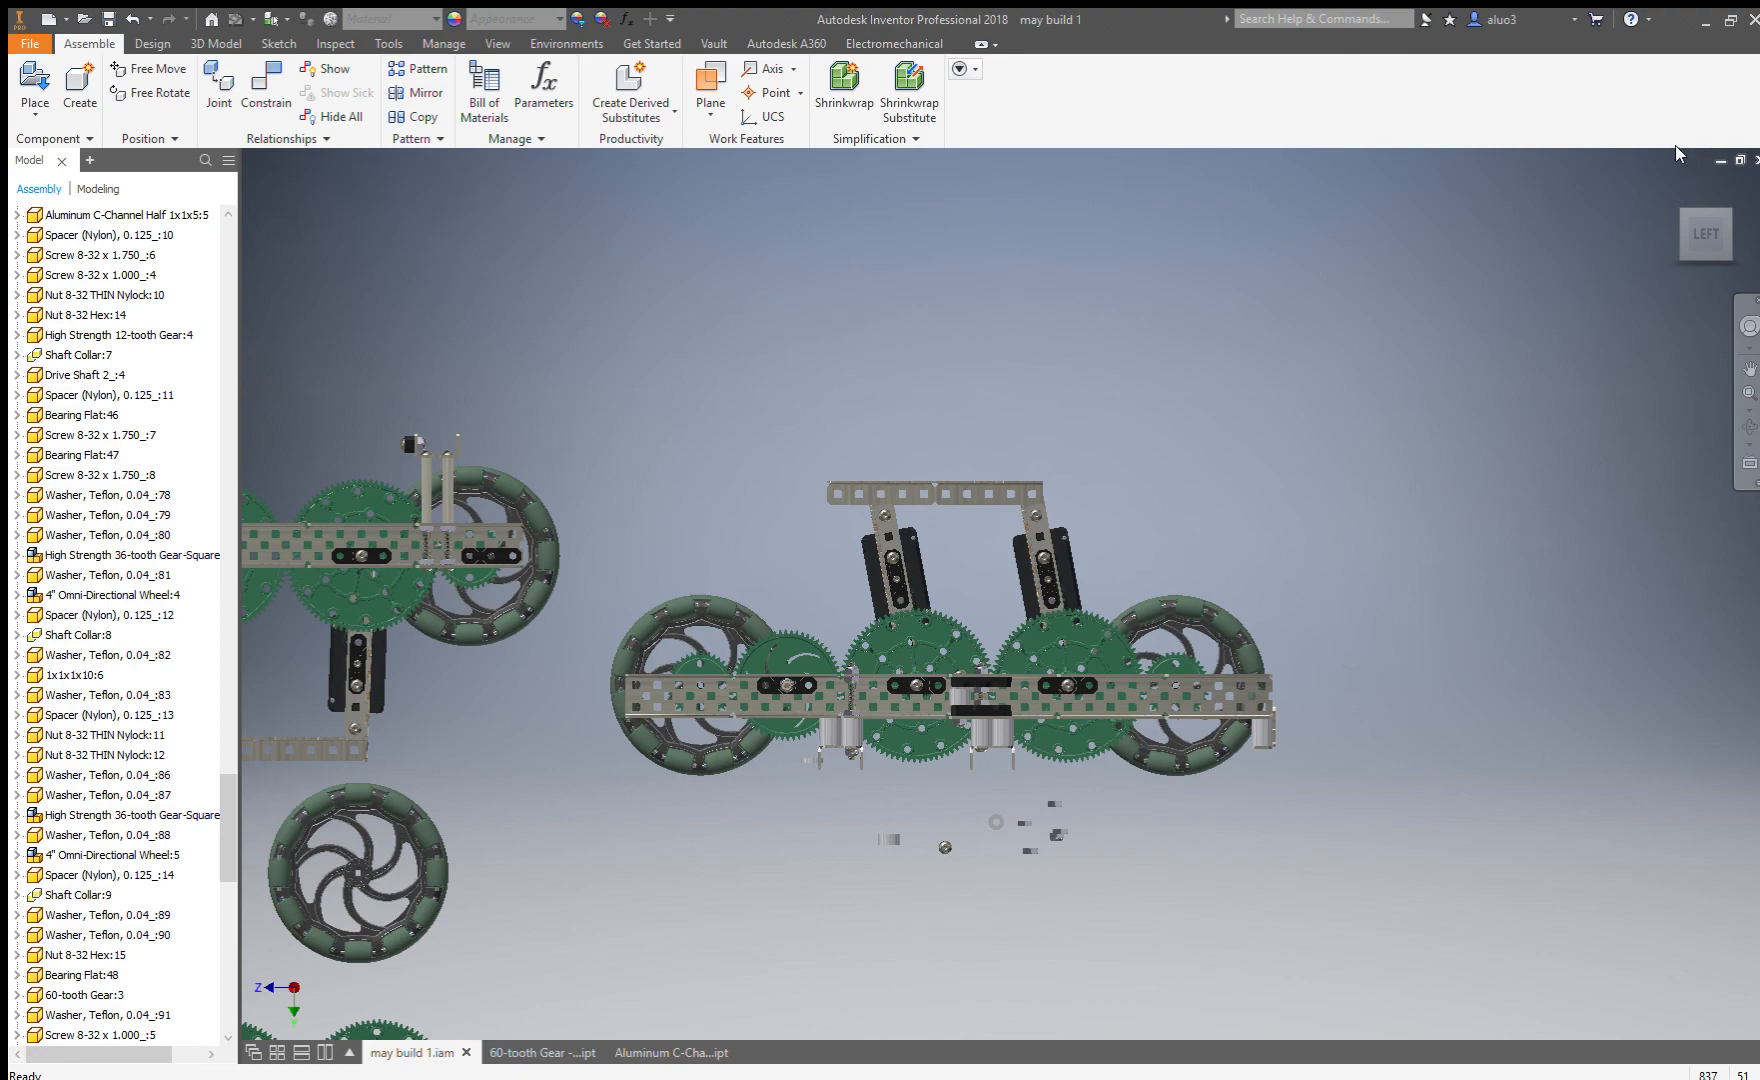